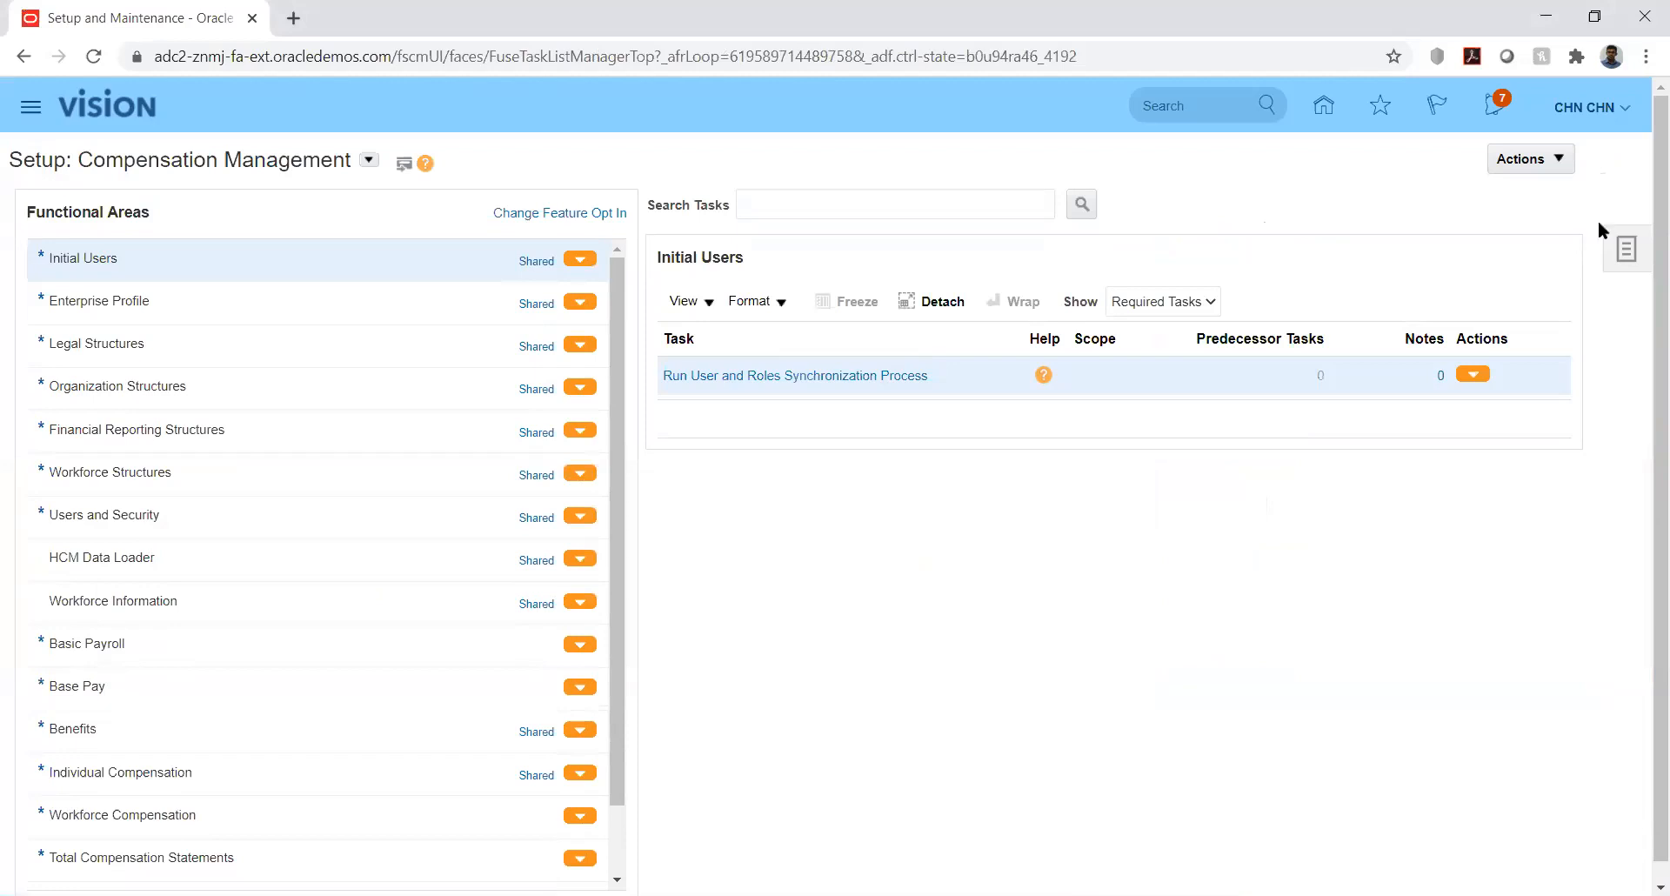
- Search implementation projects for 'kk' and open the KK Implementation project
left_click(1623, 251)
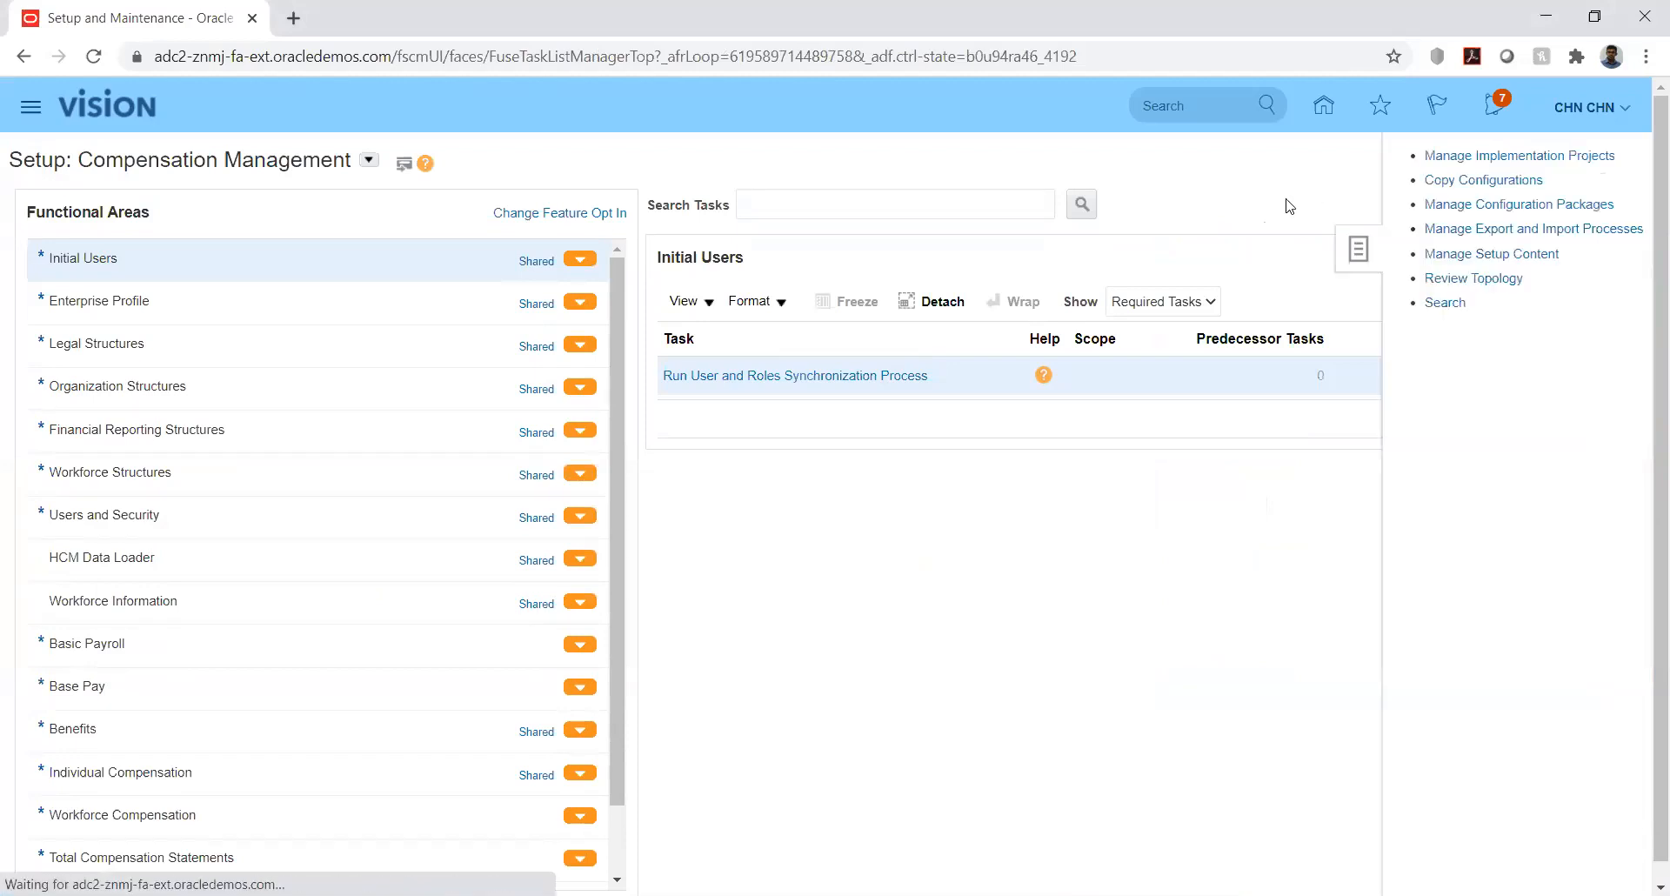
left_click(1493, 158)
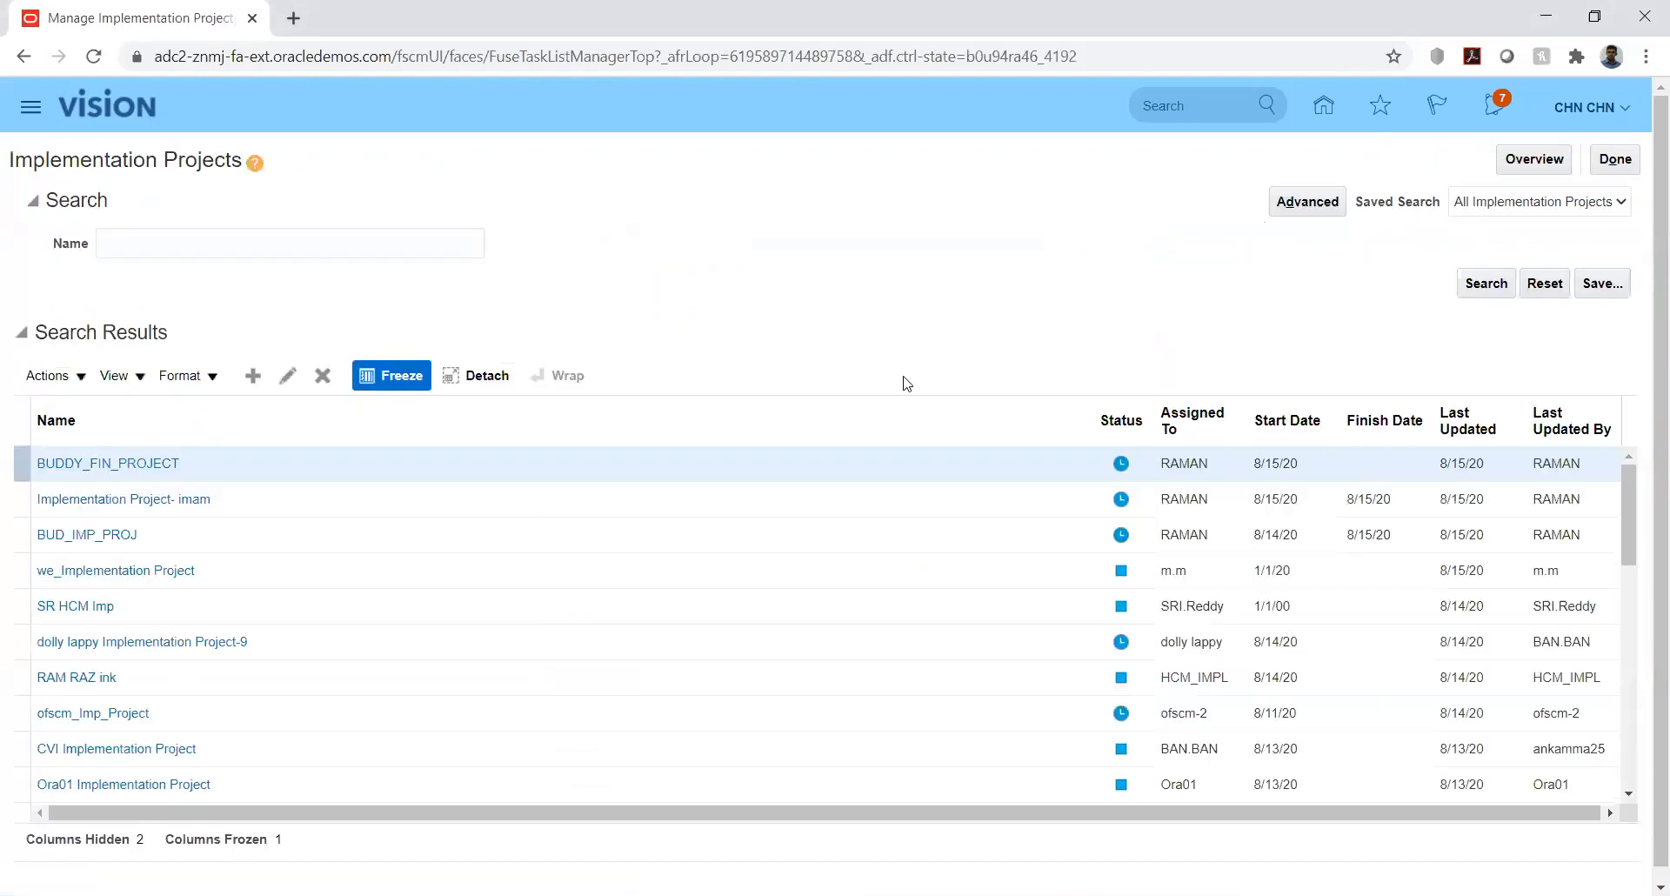
left_click(358, 244)
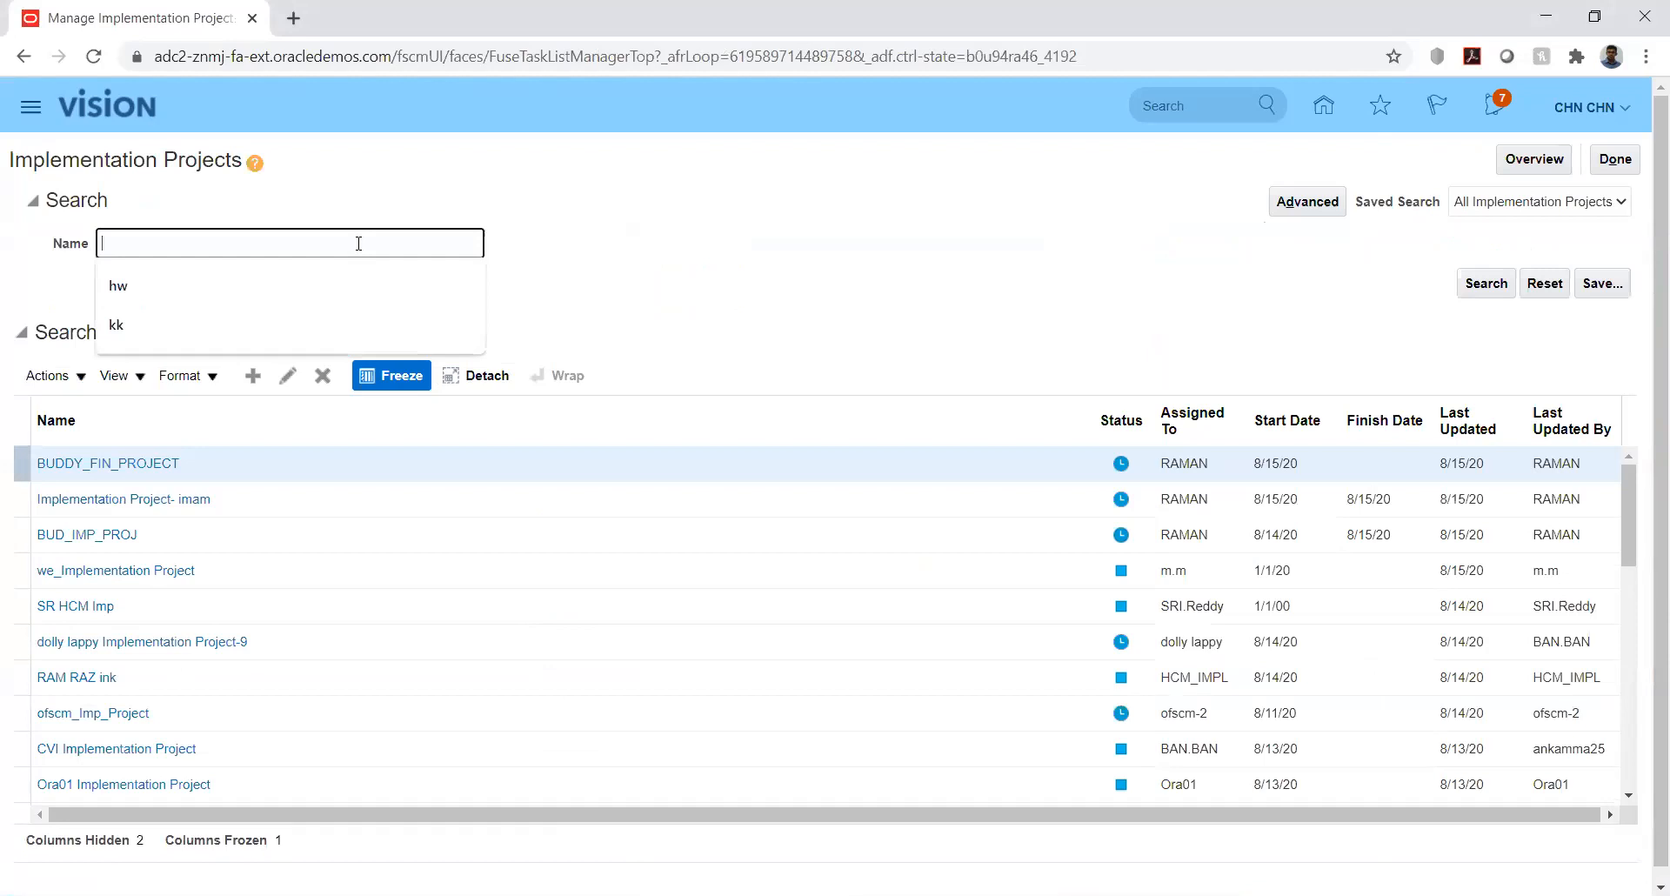
type("kk")
key("Return")
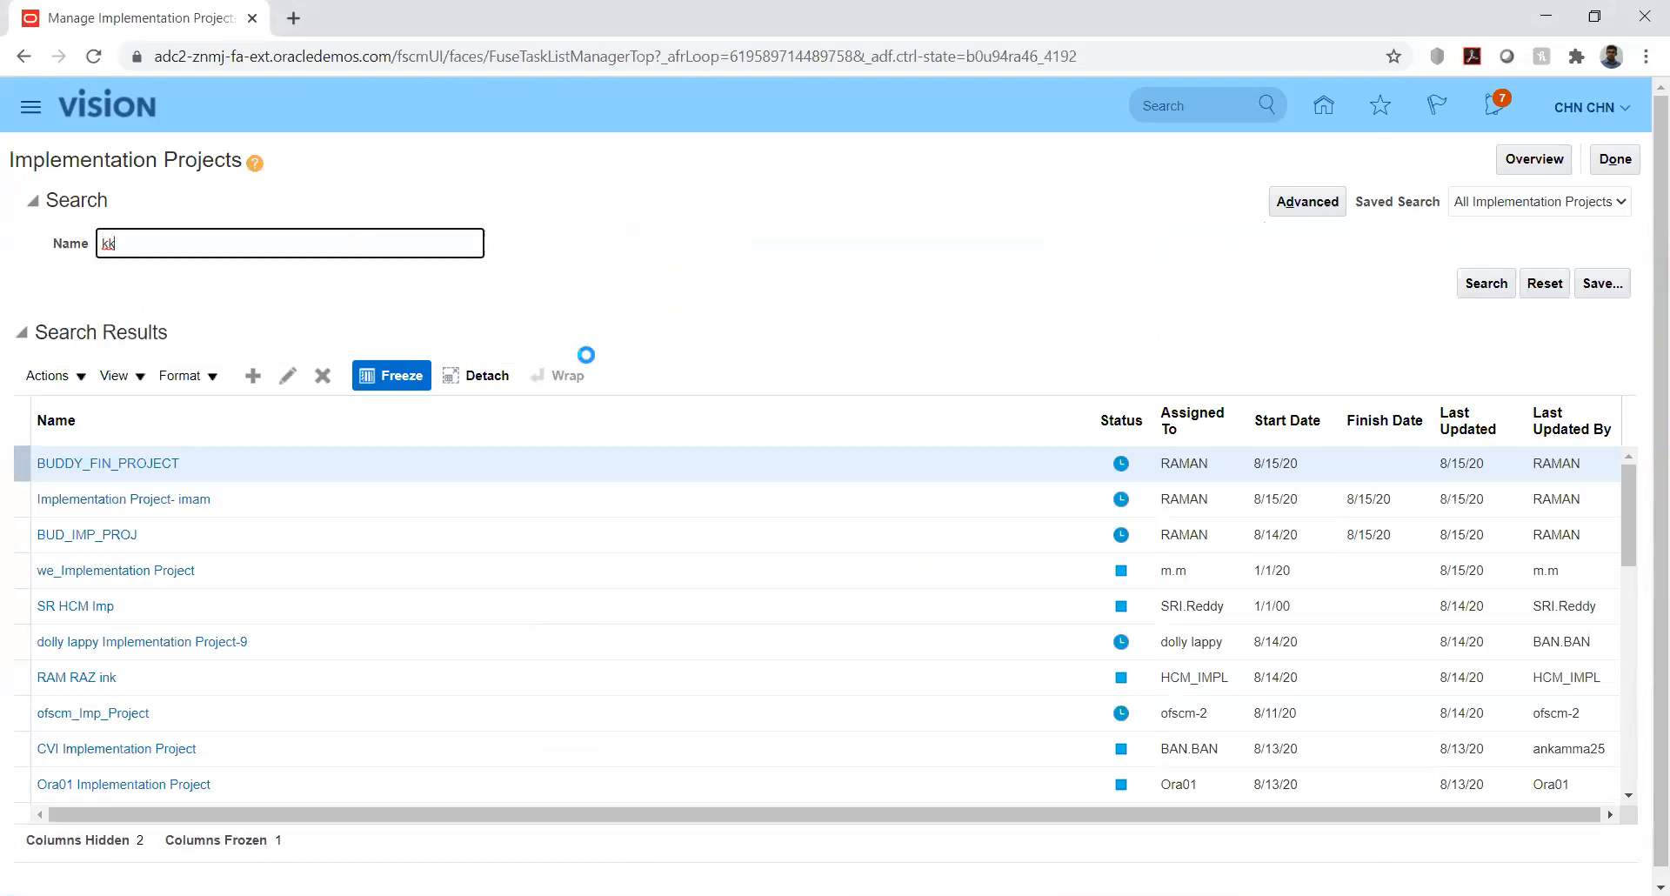
left_click(111, 462)
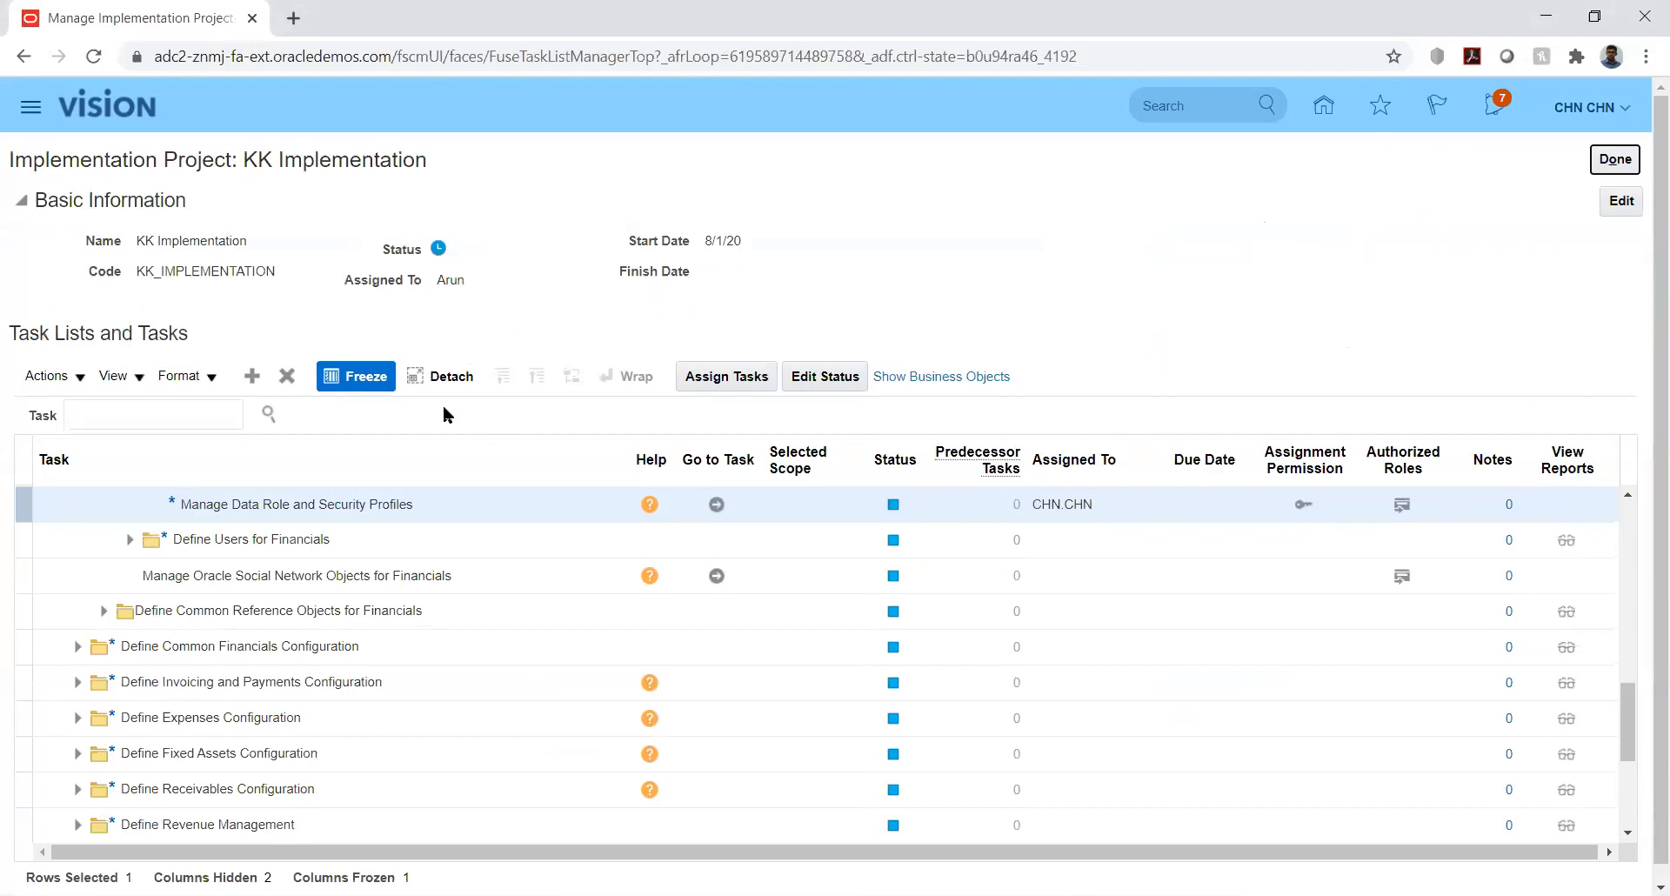
- Filter the project's tasks by '%jou%cat%' and launch the Manage Journal Sources task
left_click(204, 408)
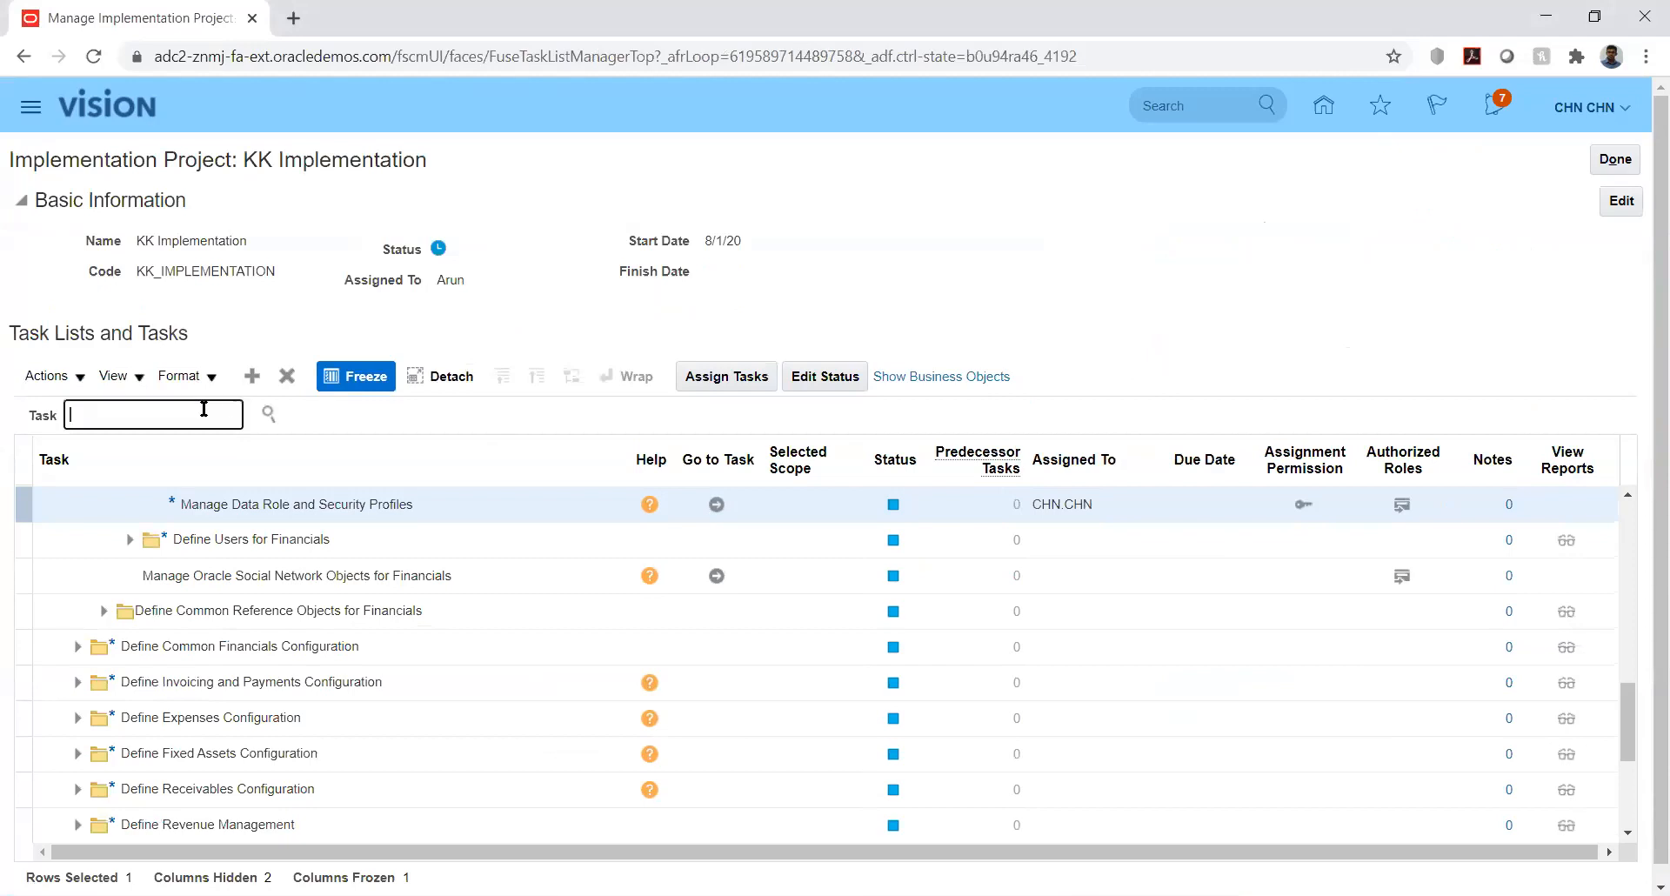
type("%jou%cat%")
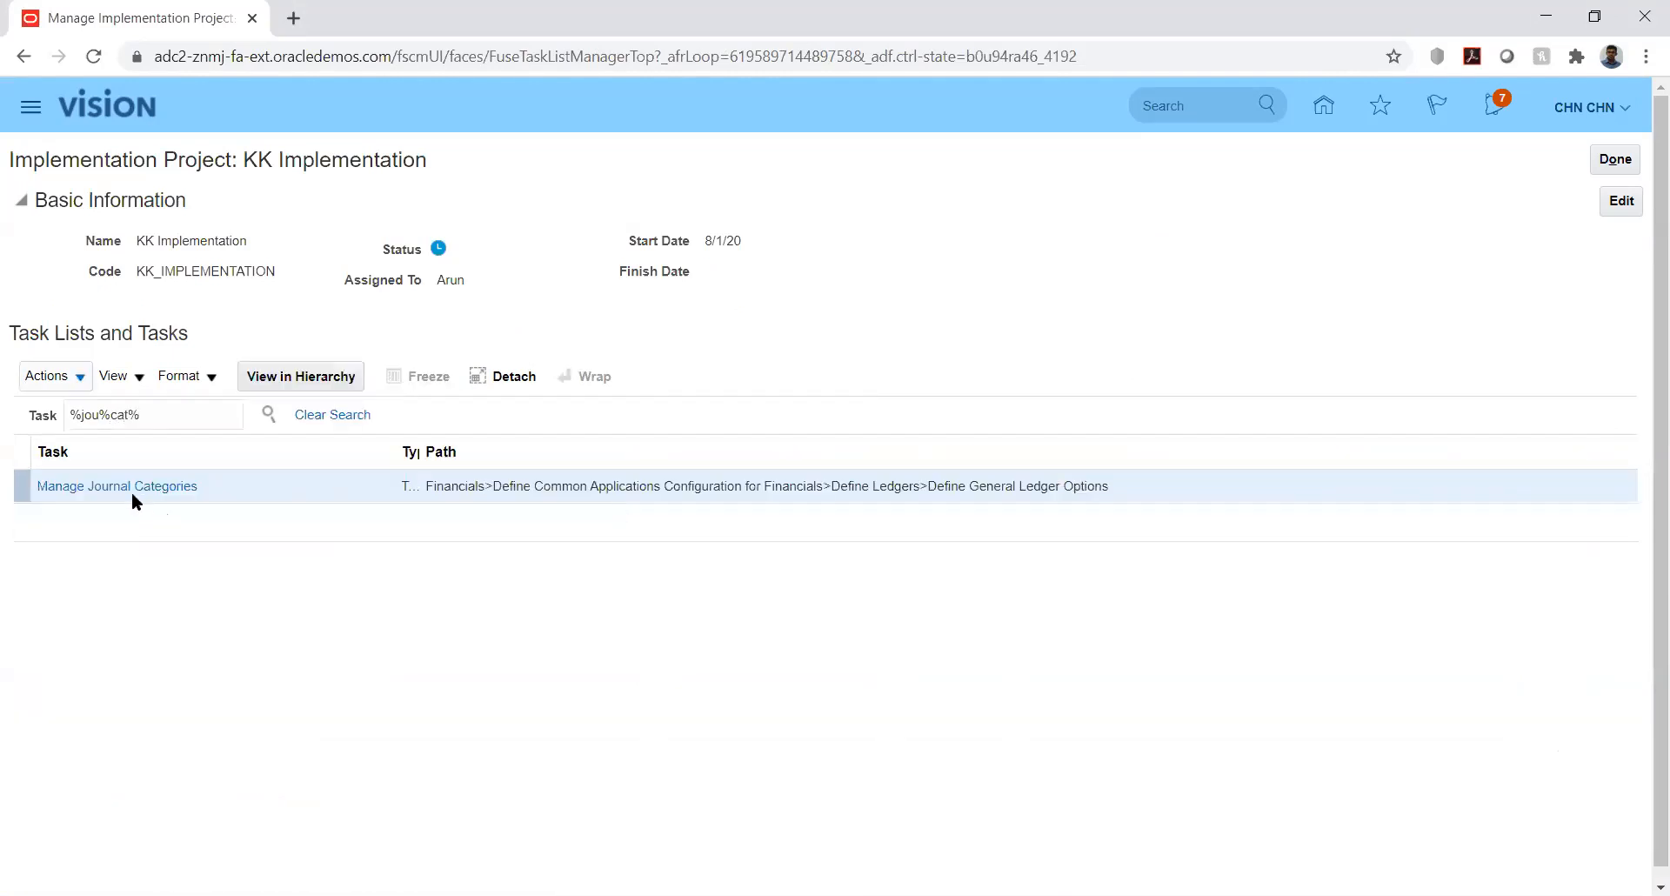
left_click(121, 492)
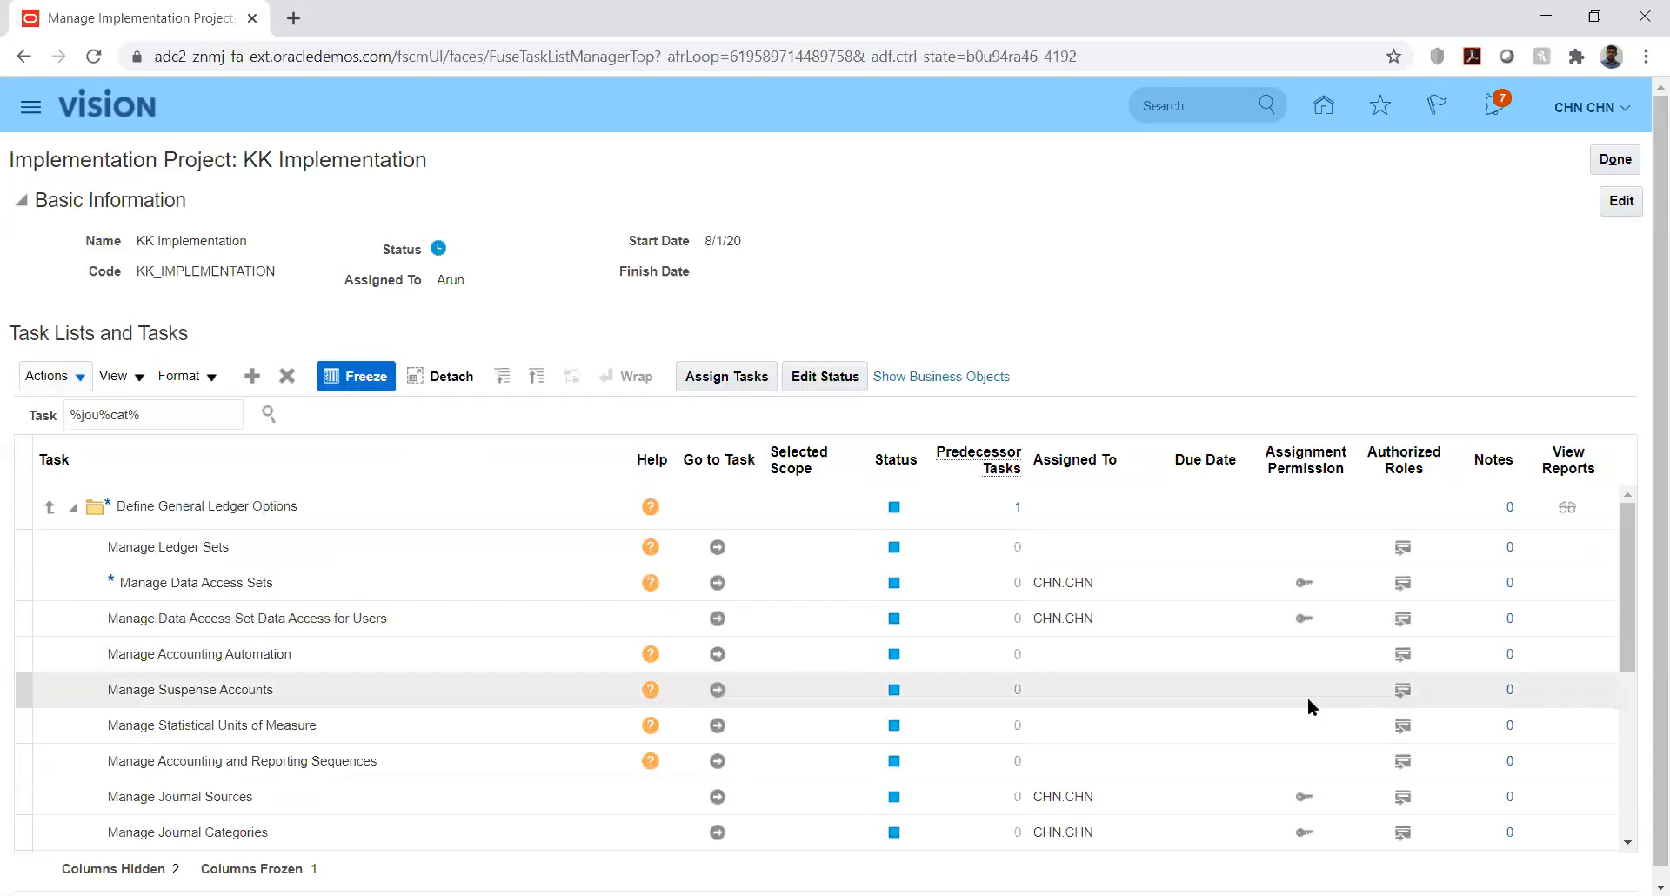
left_click(717, 797)
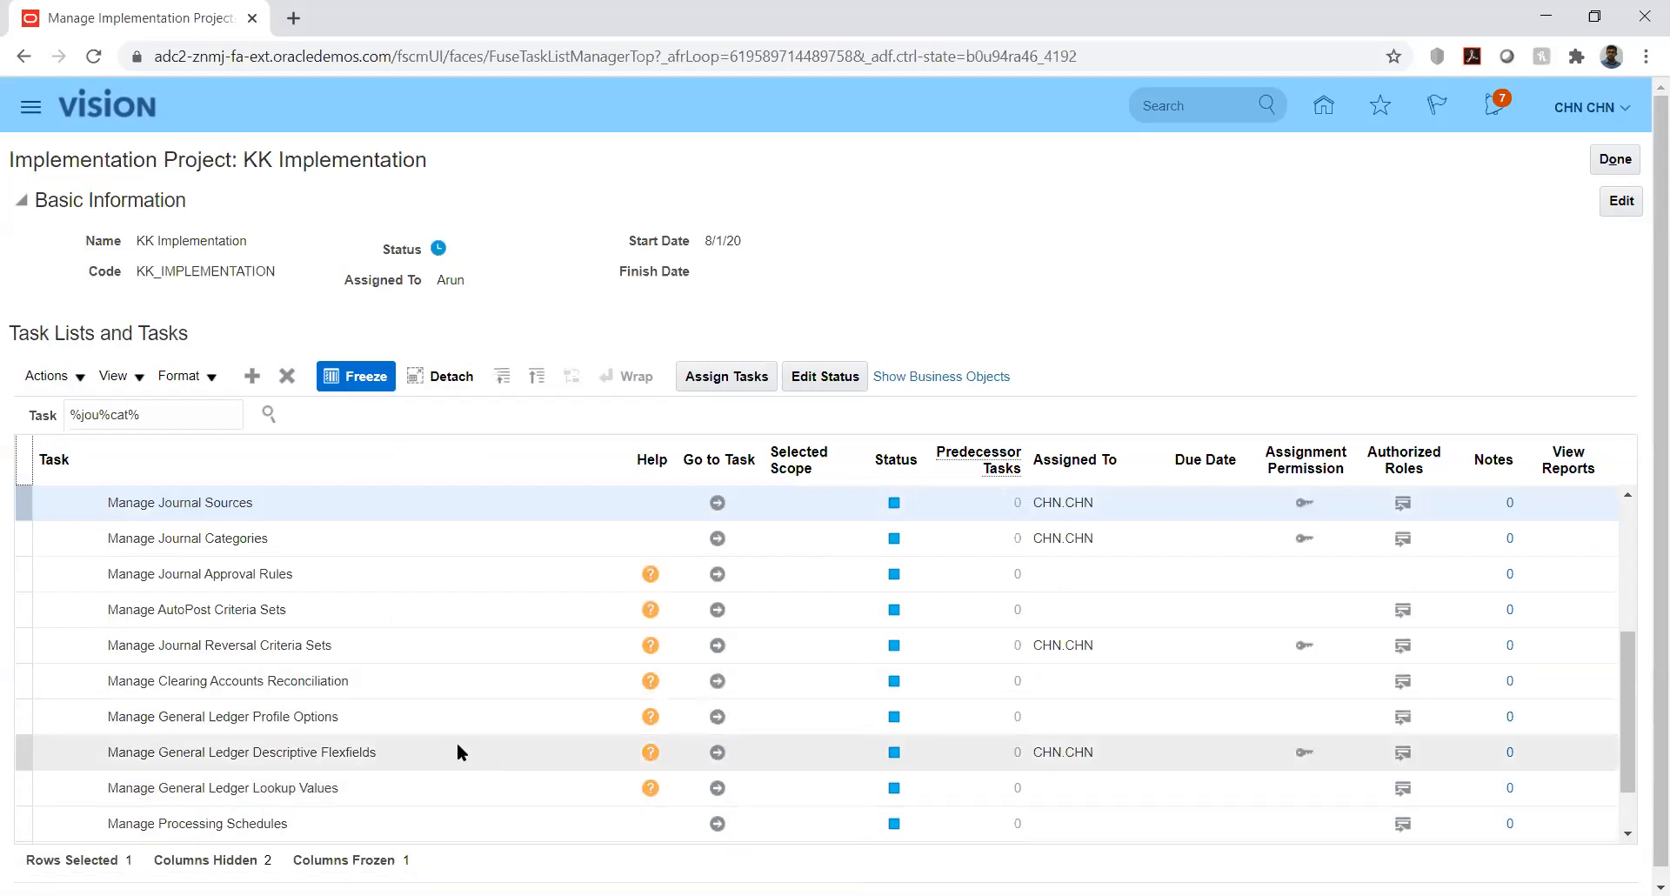
left_click(718, 502)
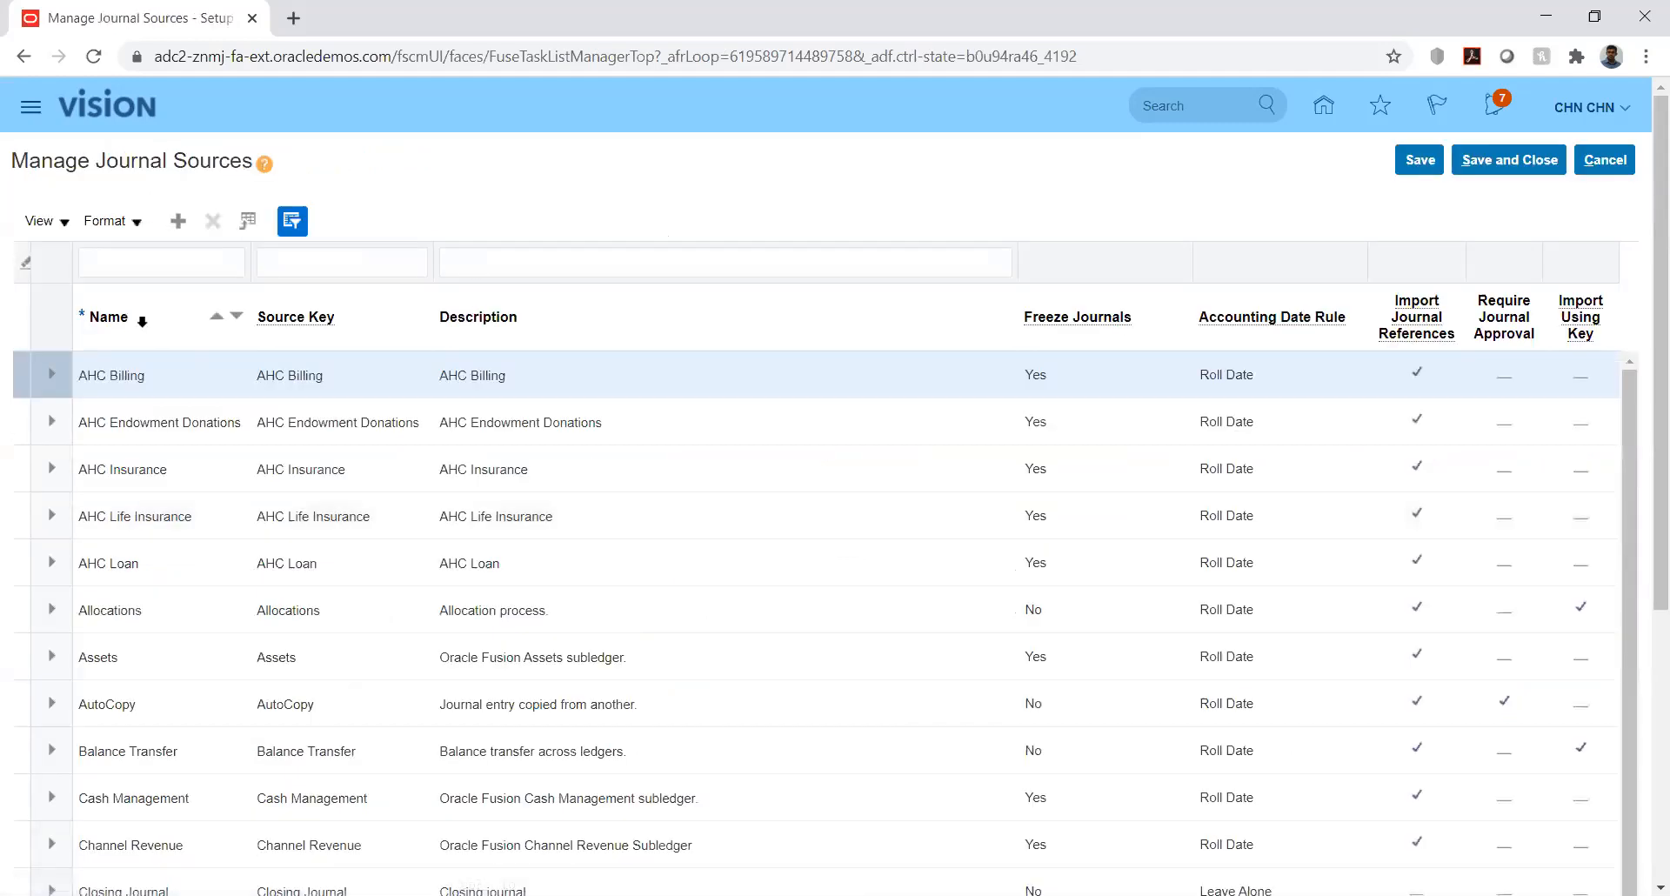
- Add a journal source row with name, source key and description all set to KK_Fusion
left_click(179, 222)
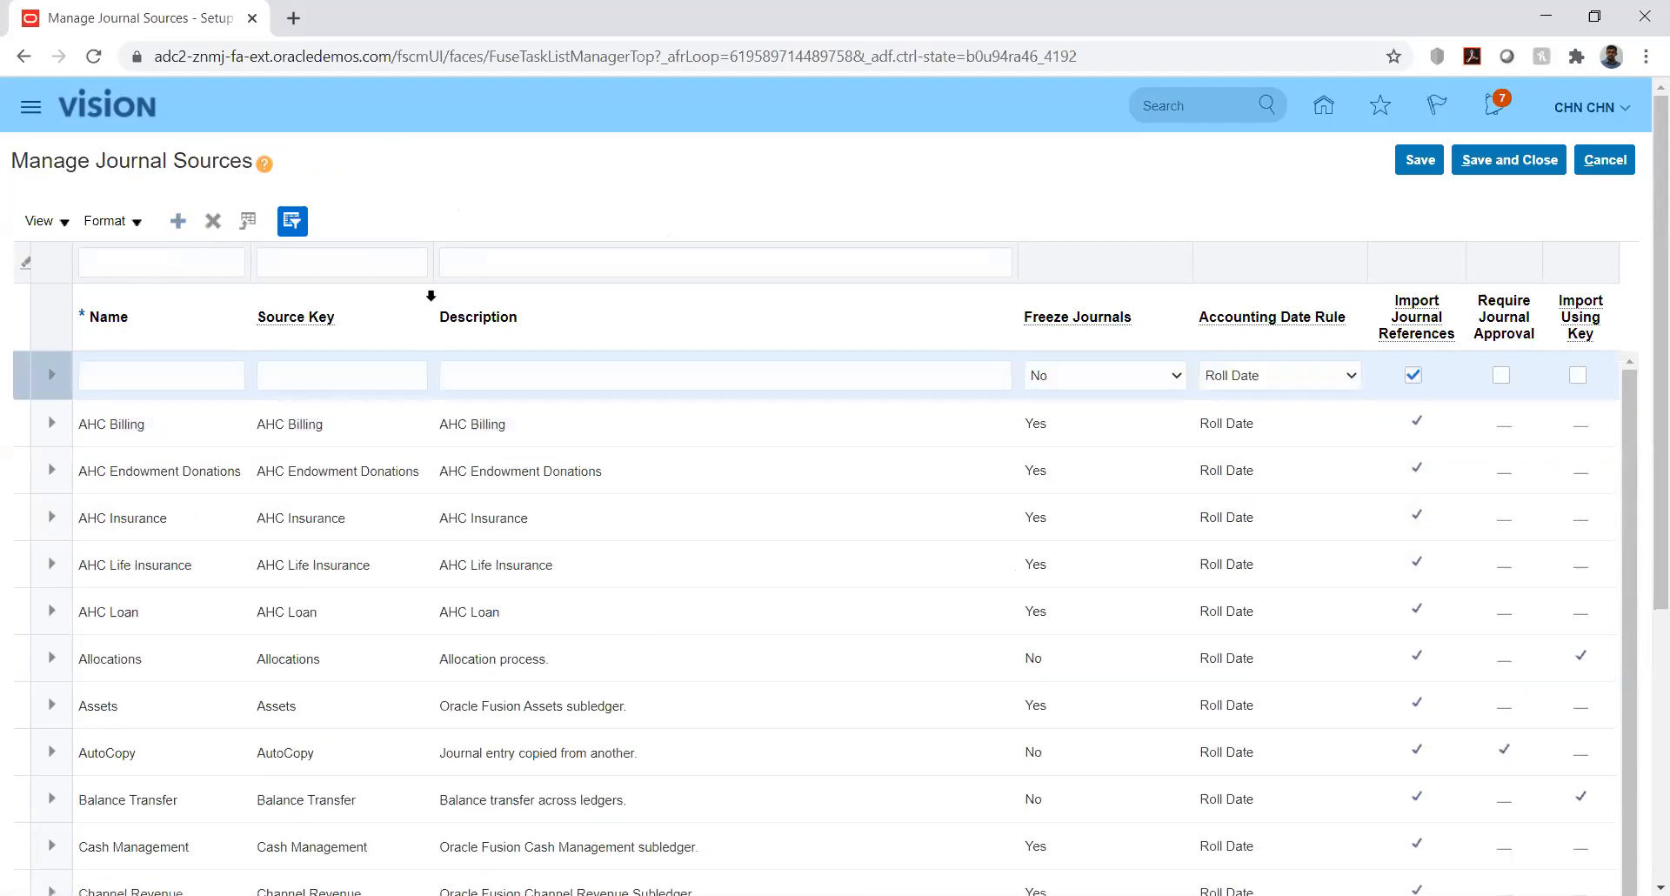
left_click(174, 367)
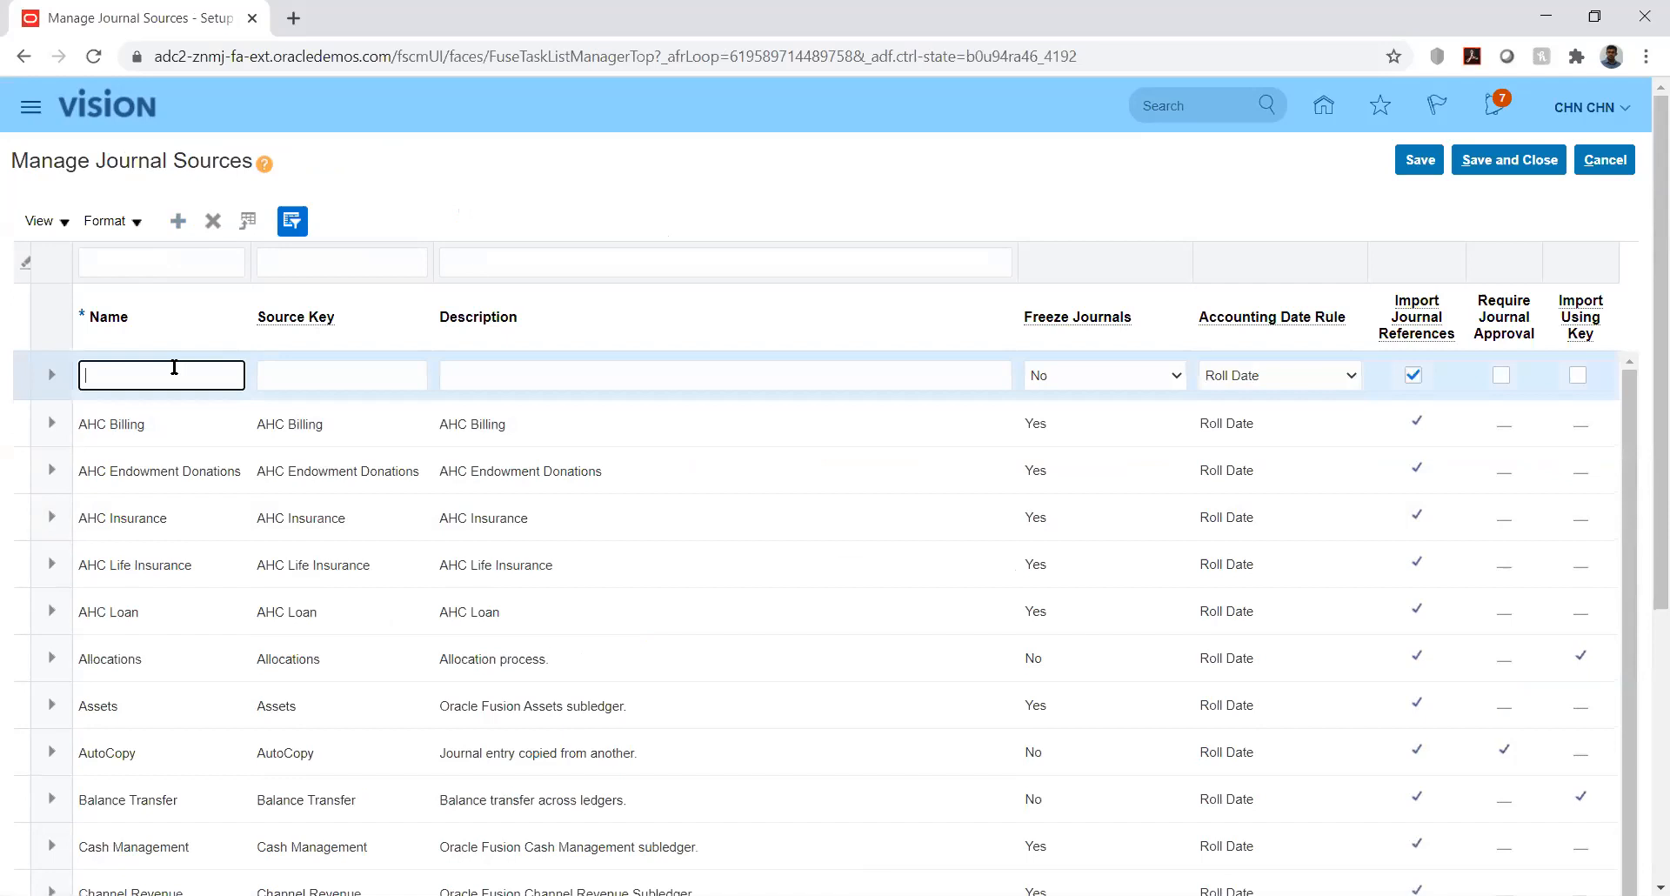
type("KK_Fusion")
key("Tab")
key("shift+Tab")
key("ctrl+c")
key("Tab")
key("ctrl+v")
key("Tab")
key("ctrl+v")
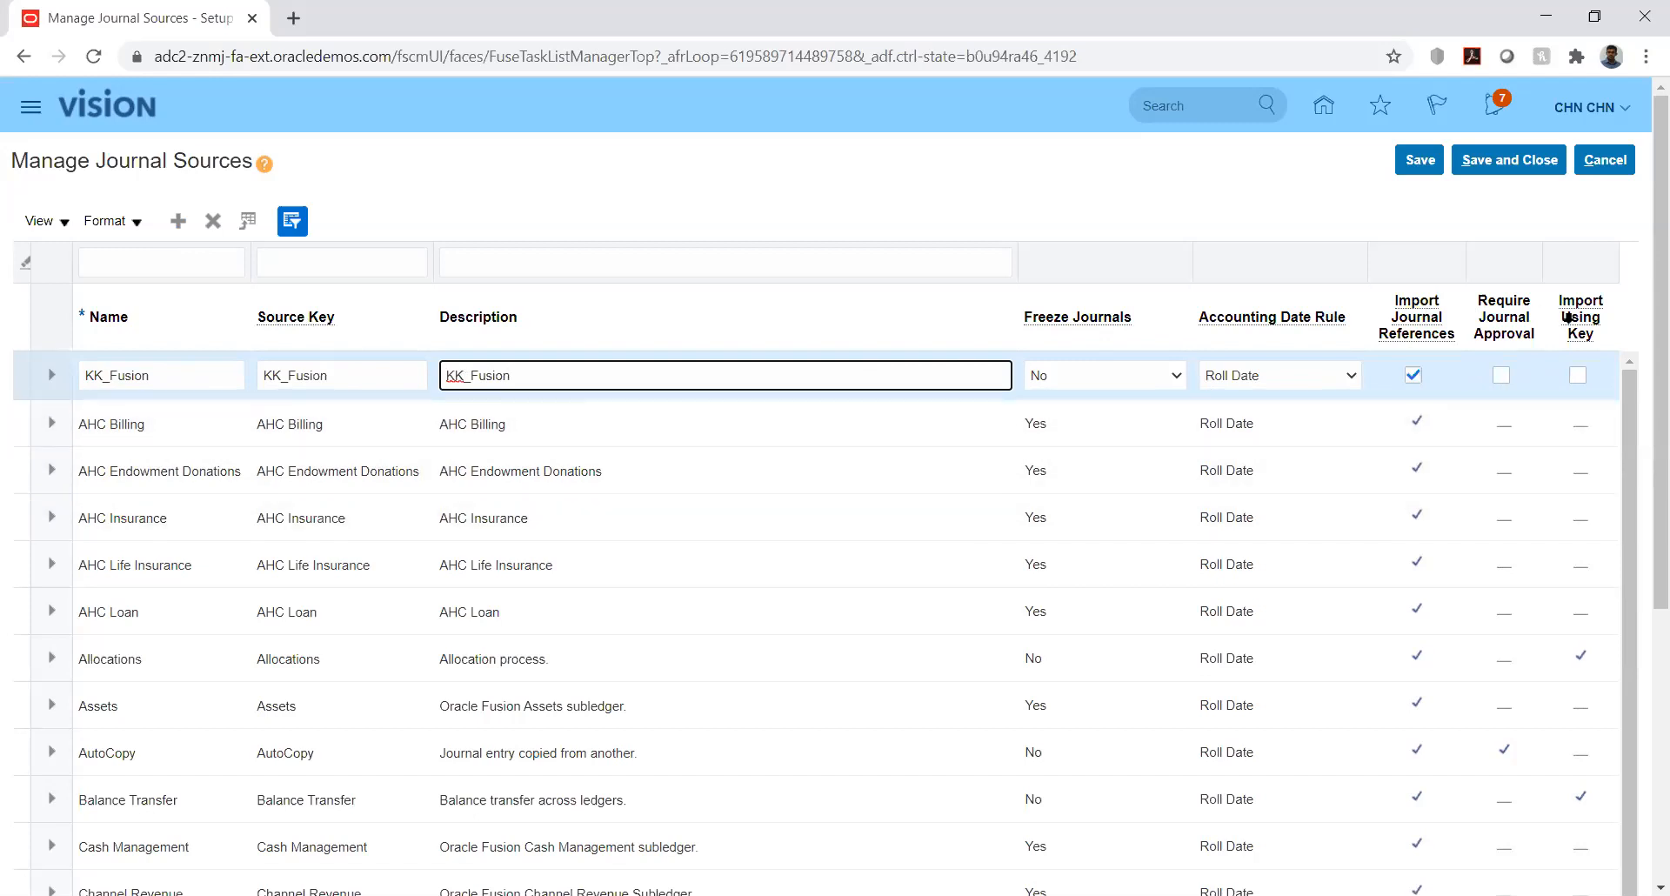
- Review the Accounting Date Rule options for KK_Fusion, keep Roll Date, and show Freeze Journals choices
mouse_move(1569, 319)
left_click(1348, 379)
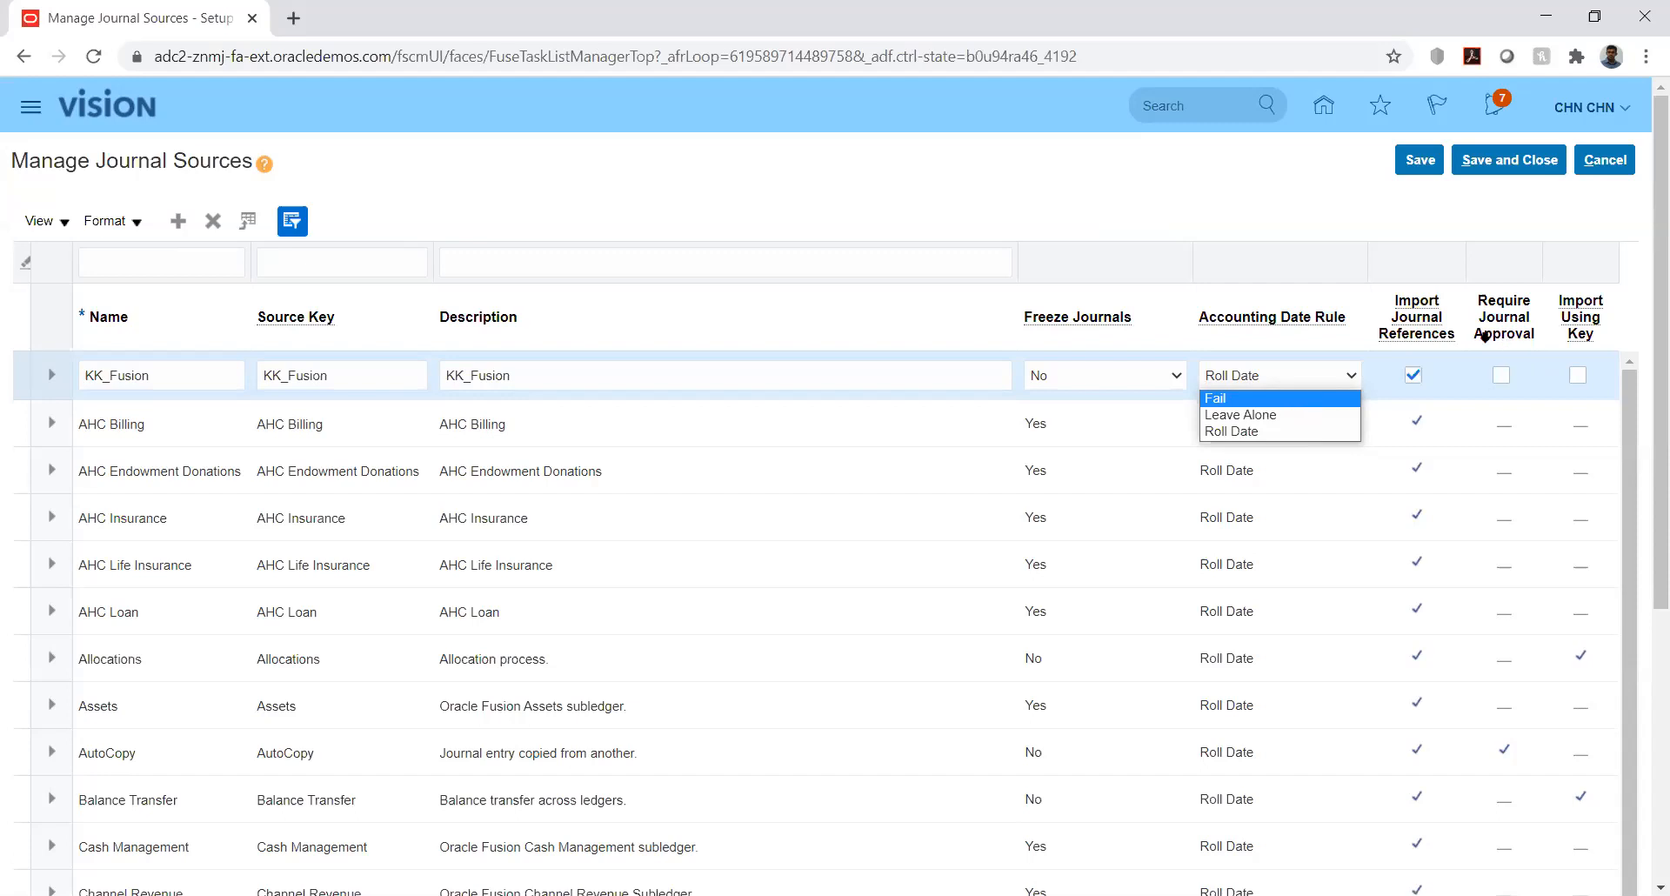
mouse_move(1420, 331)
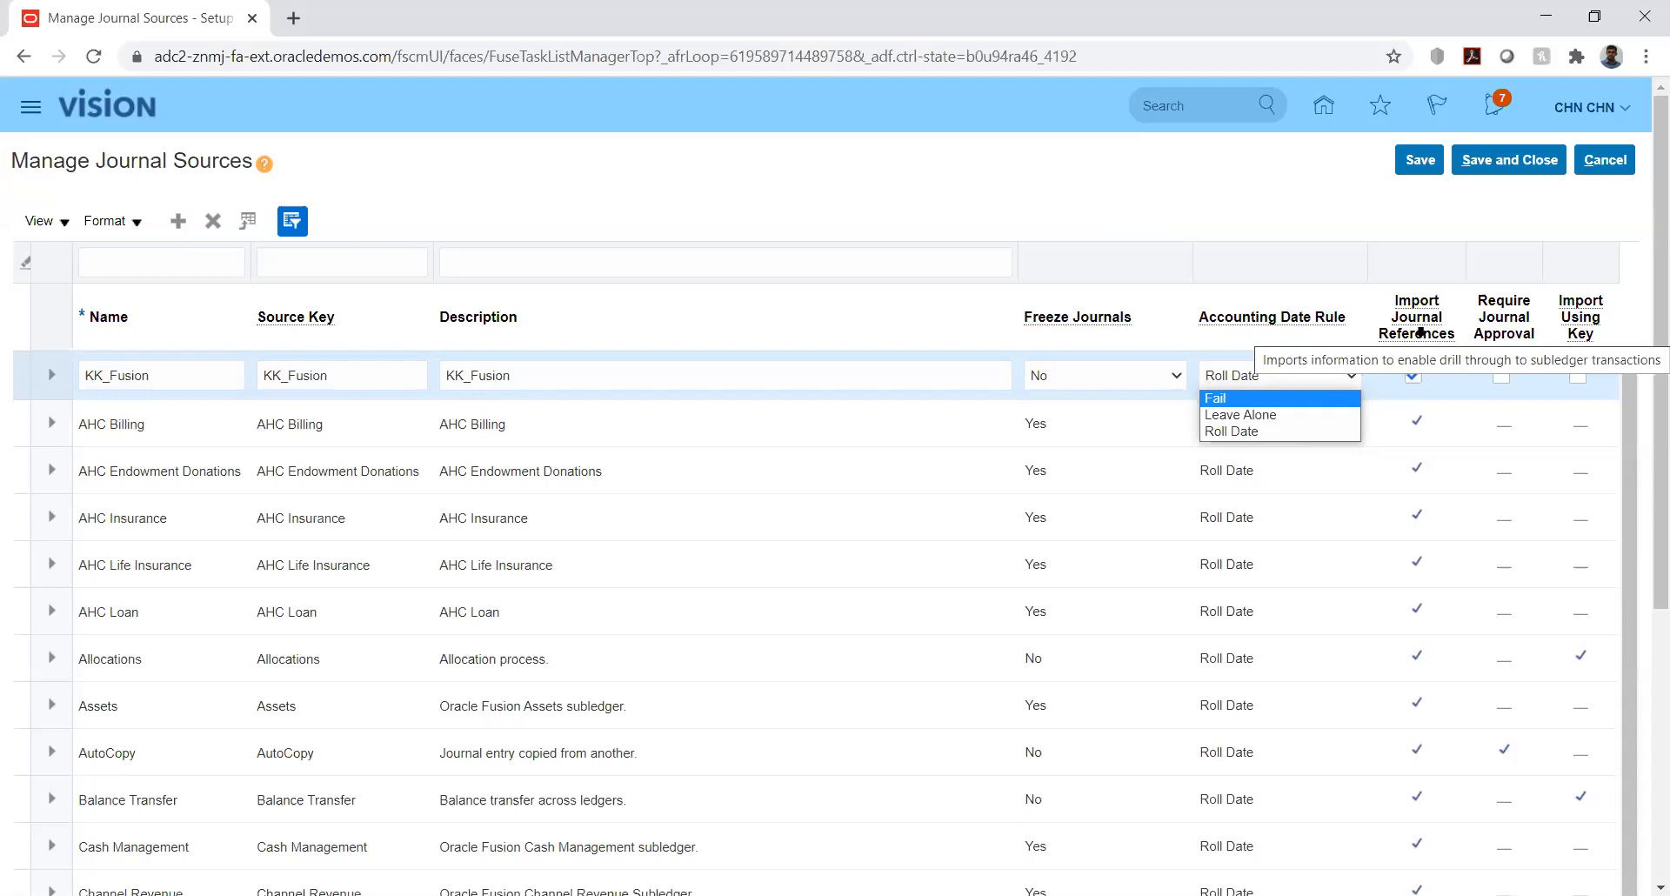
left_click(1327, 213)
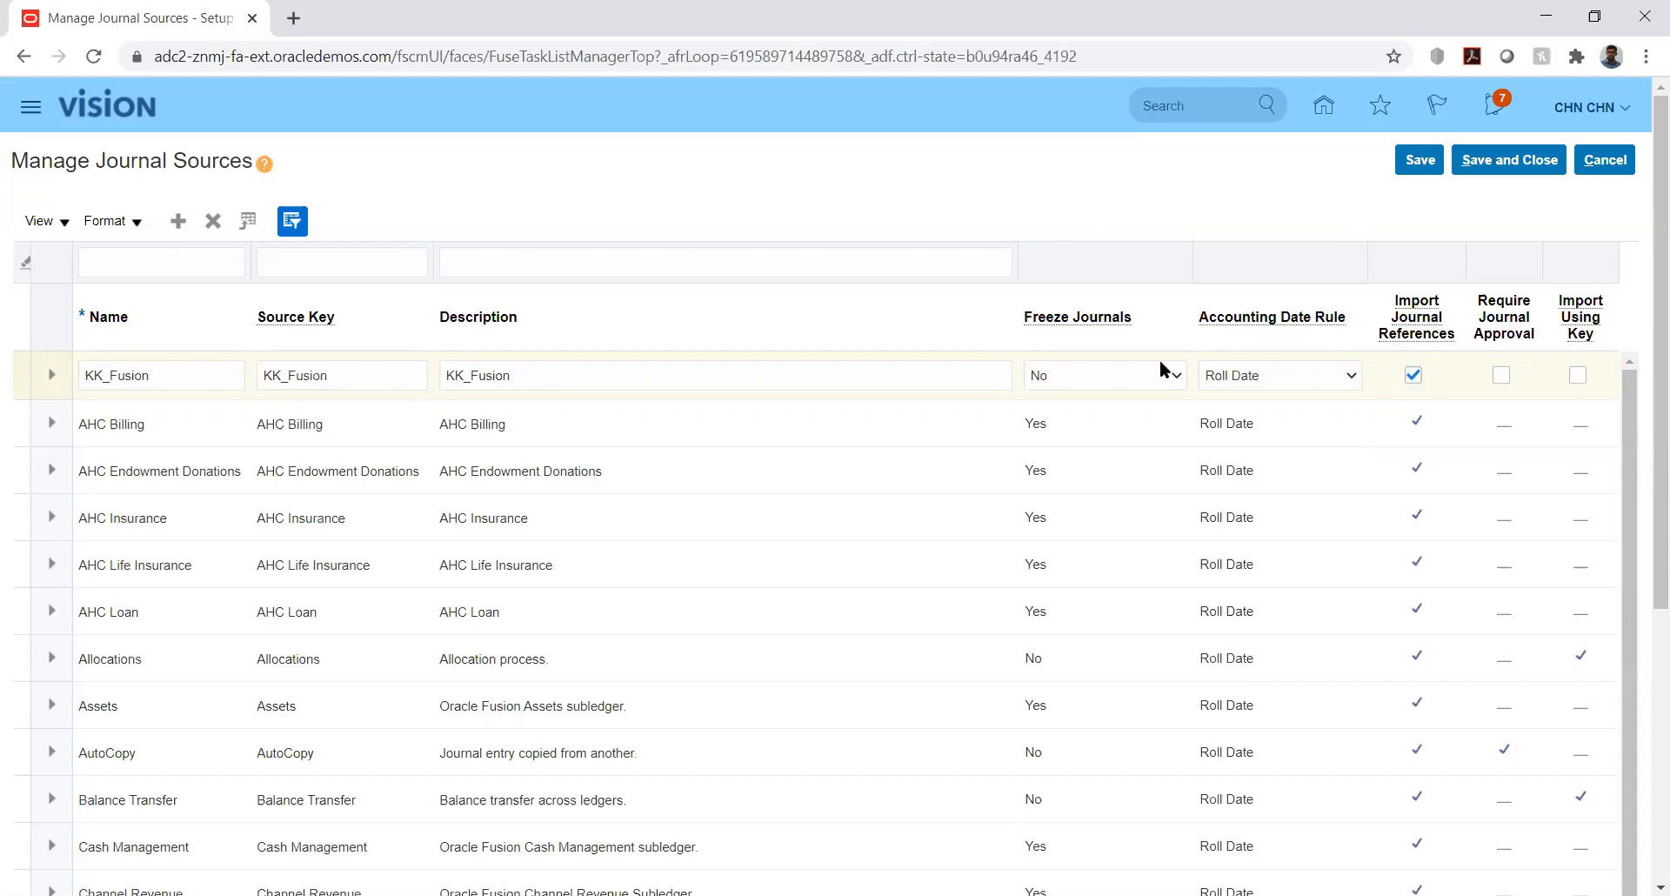
left_click(1126, 378)
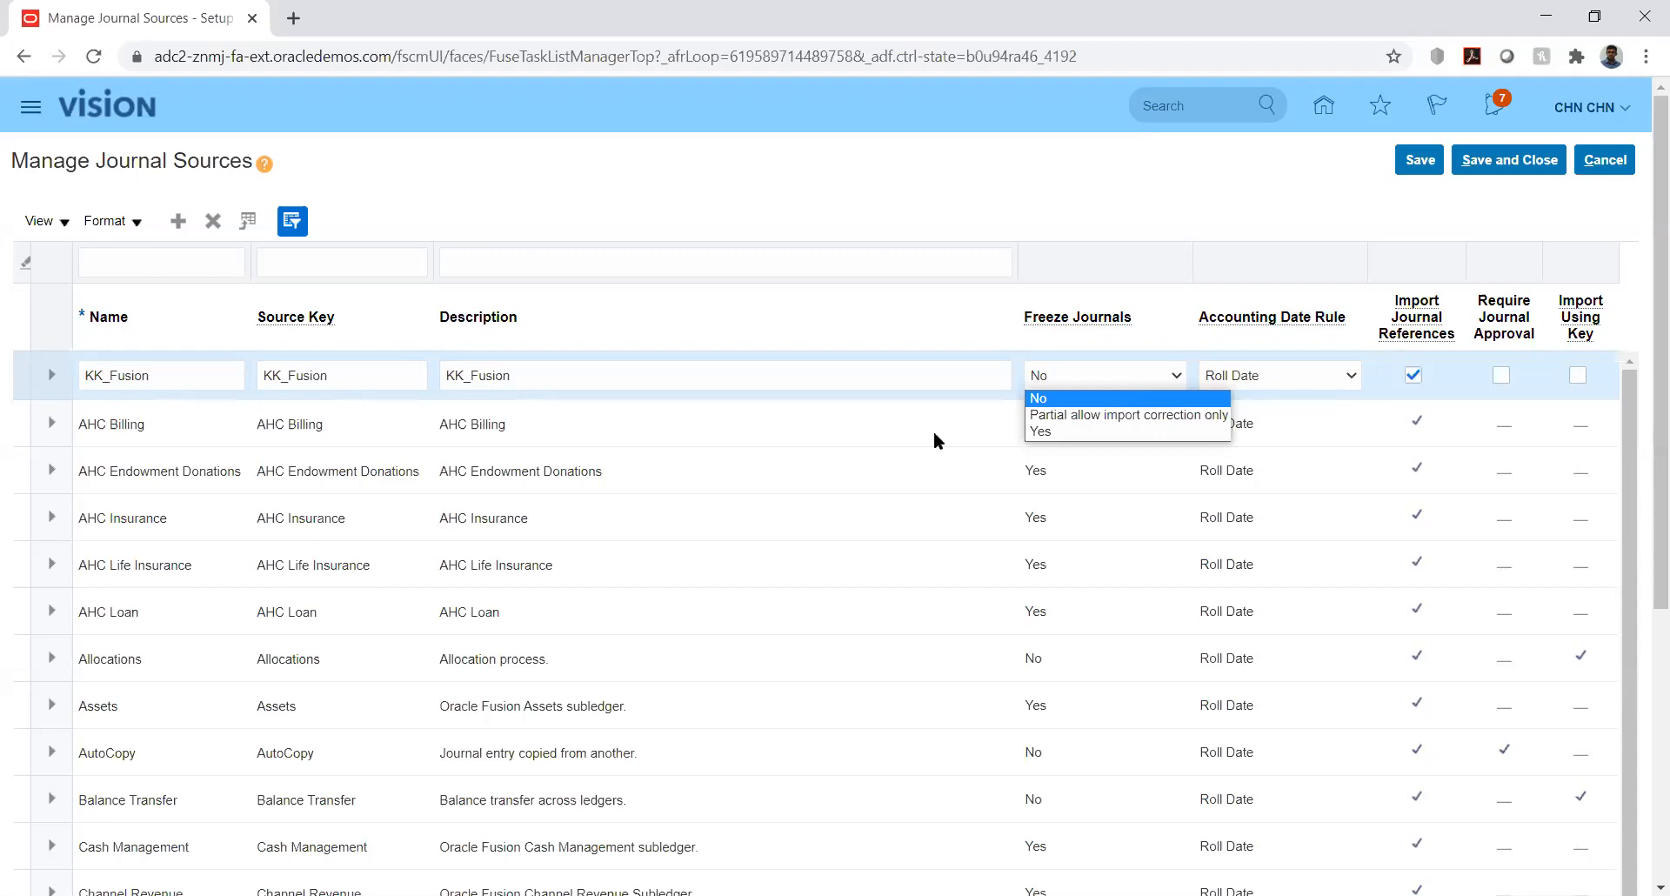
- Browse the Freeze Journals options and leave KK_Fusion's setting at No
key("Down")
left_click(1047, 208)
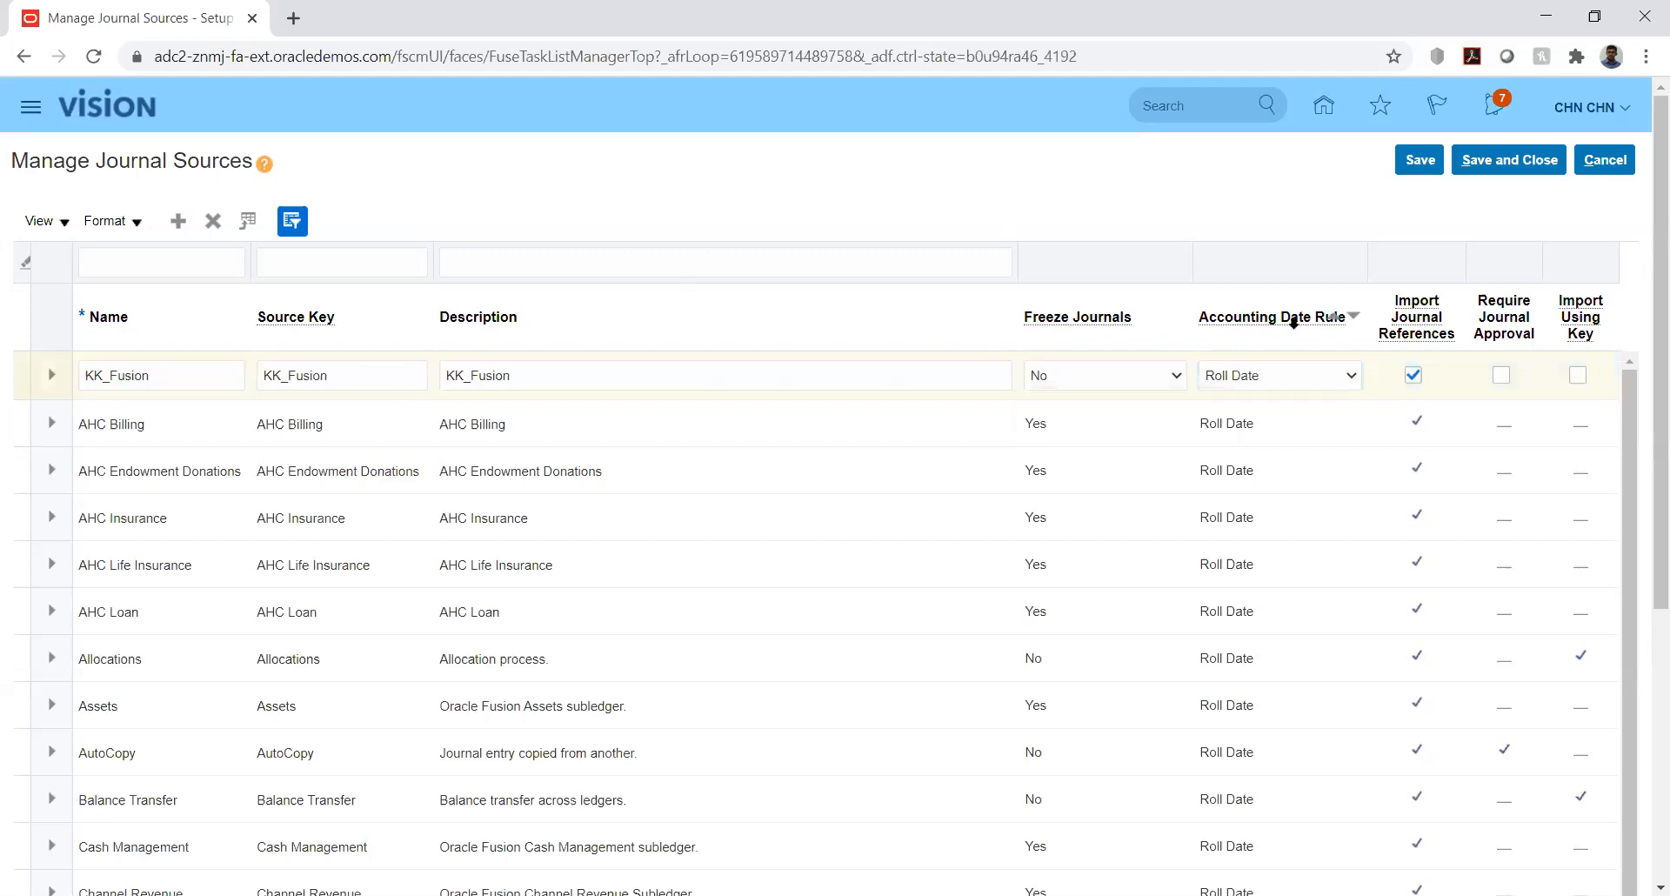
- Keep Freeze Journals No and Roll Date for KK_Fusion, and check Import Using Key
left_click(1170, 375)
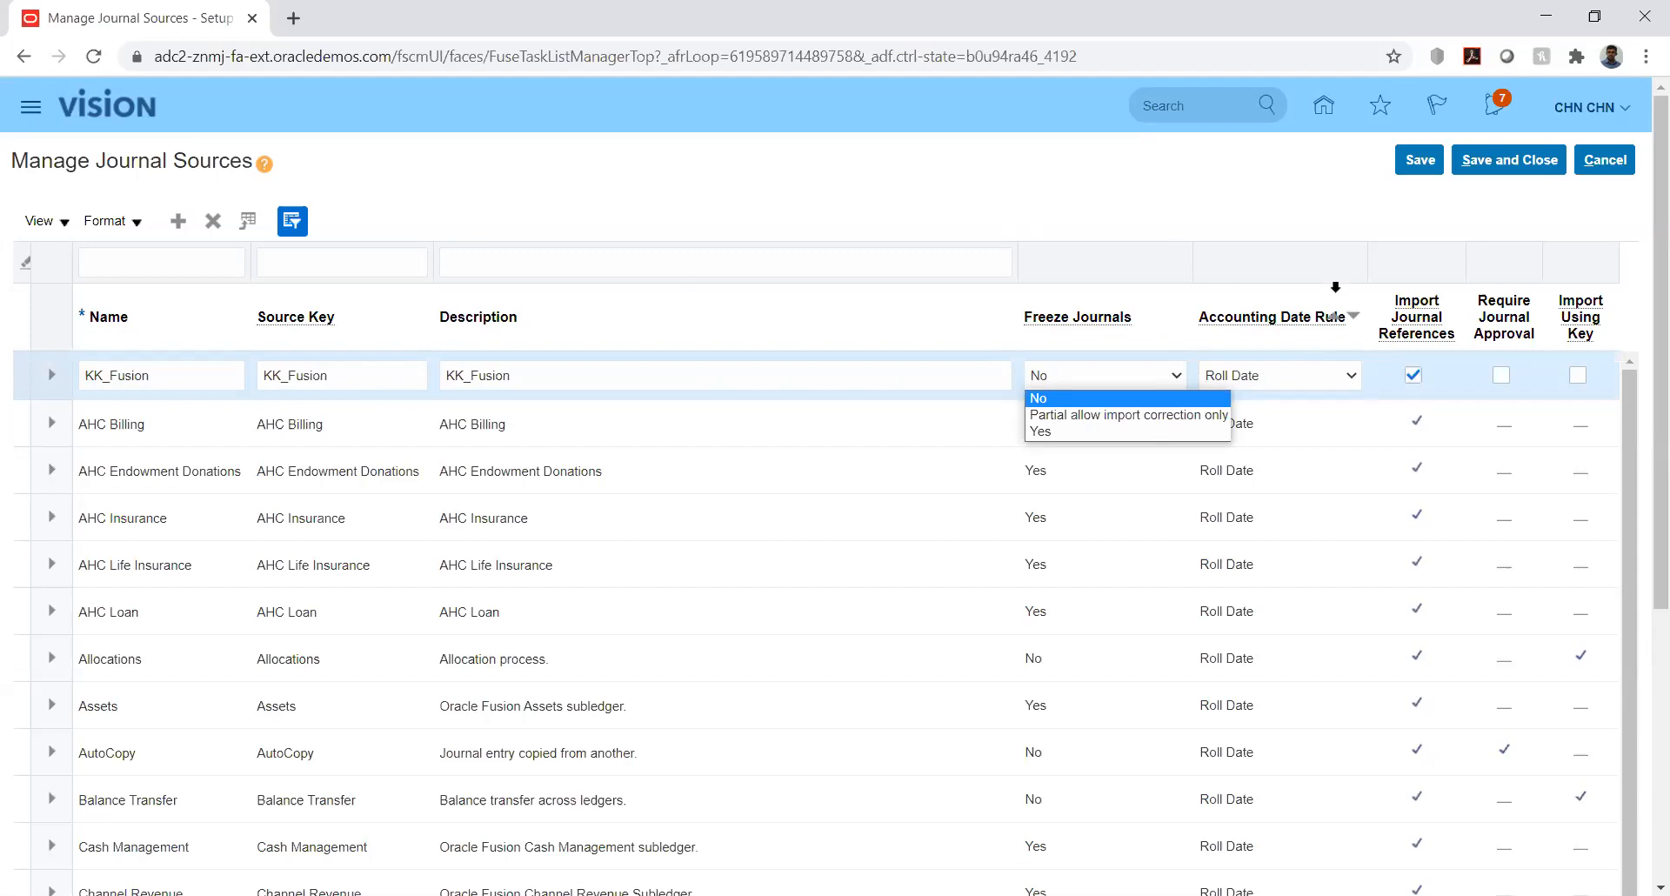
left_click(1324, 189)
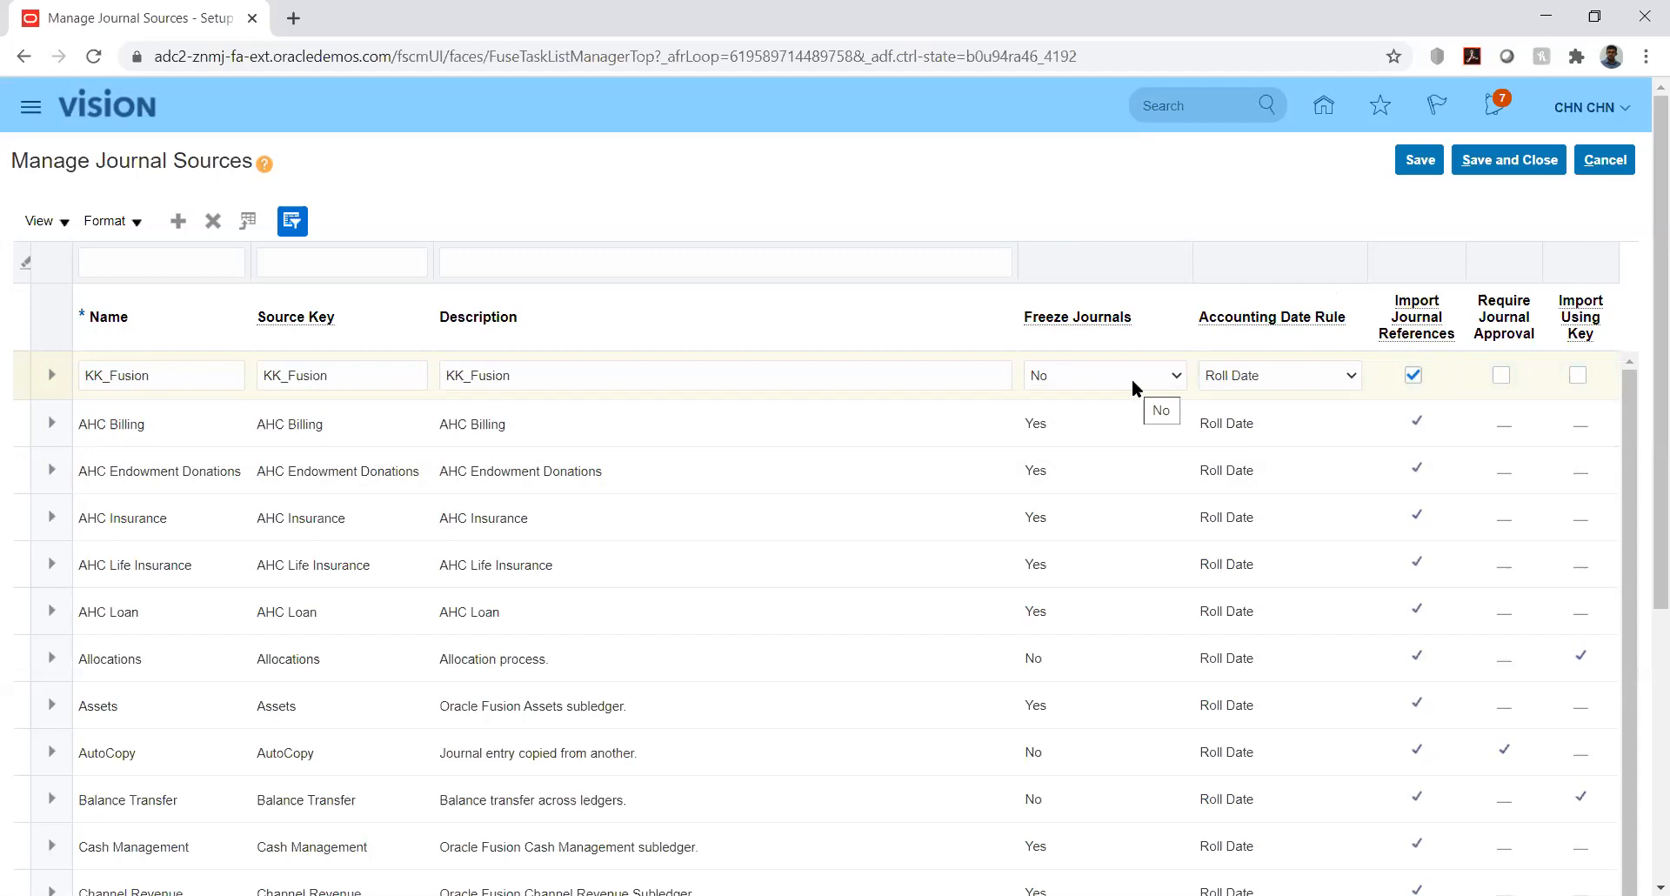
left_click(1272, 377)
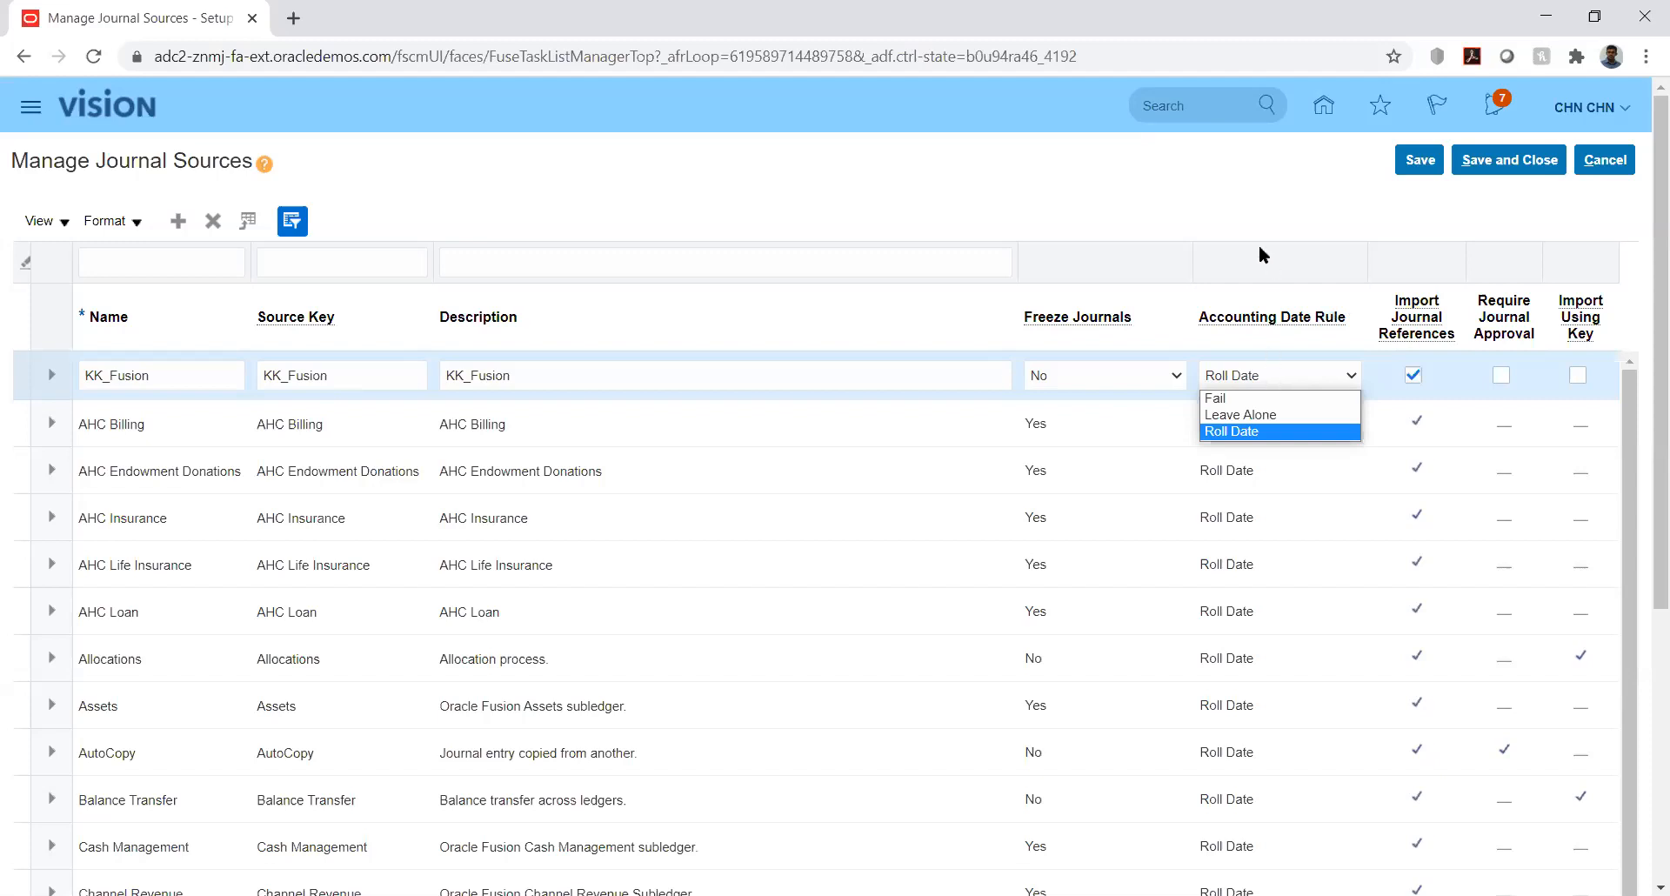
left_click(1223, 219)
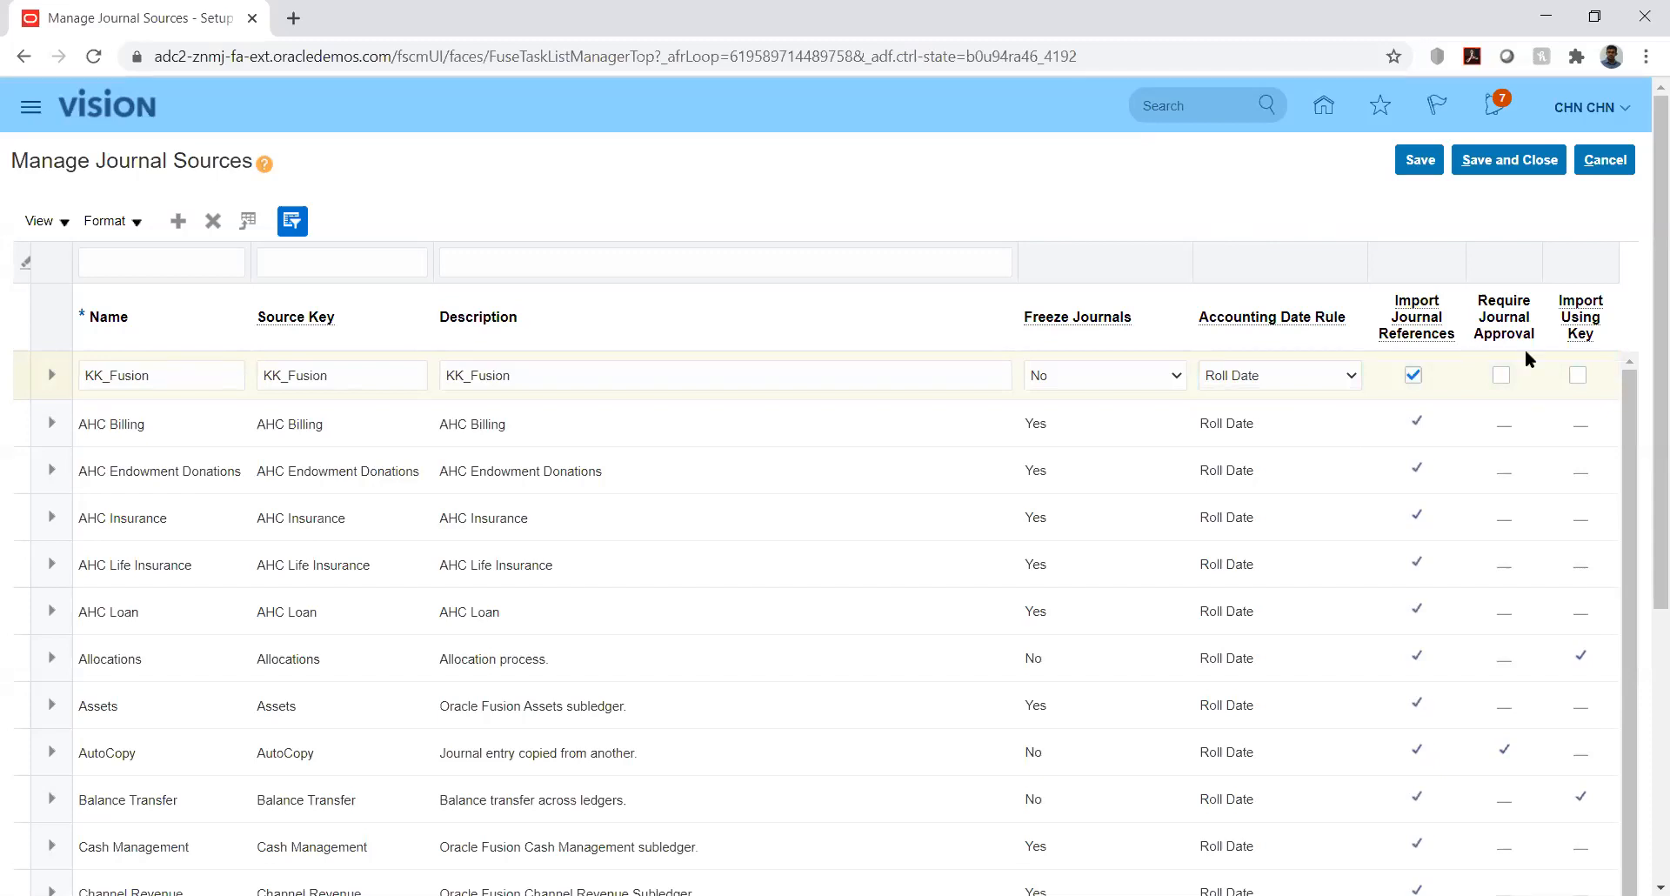
left_click(1577, 375)
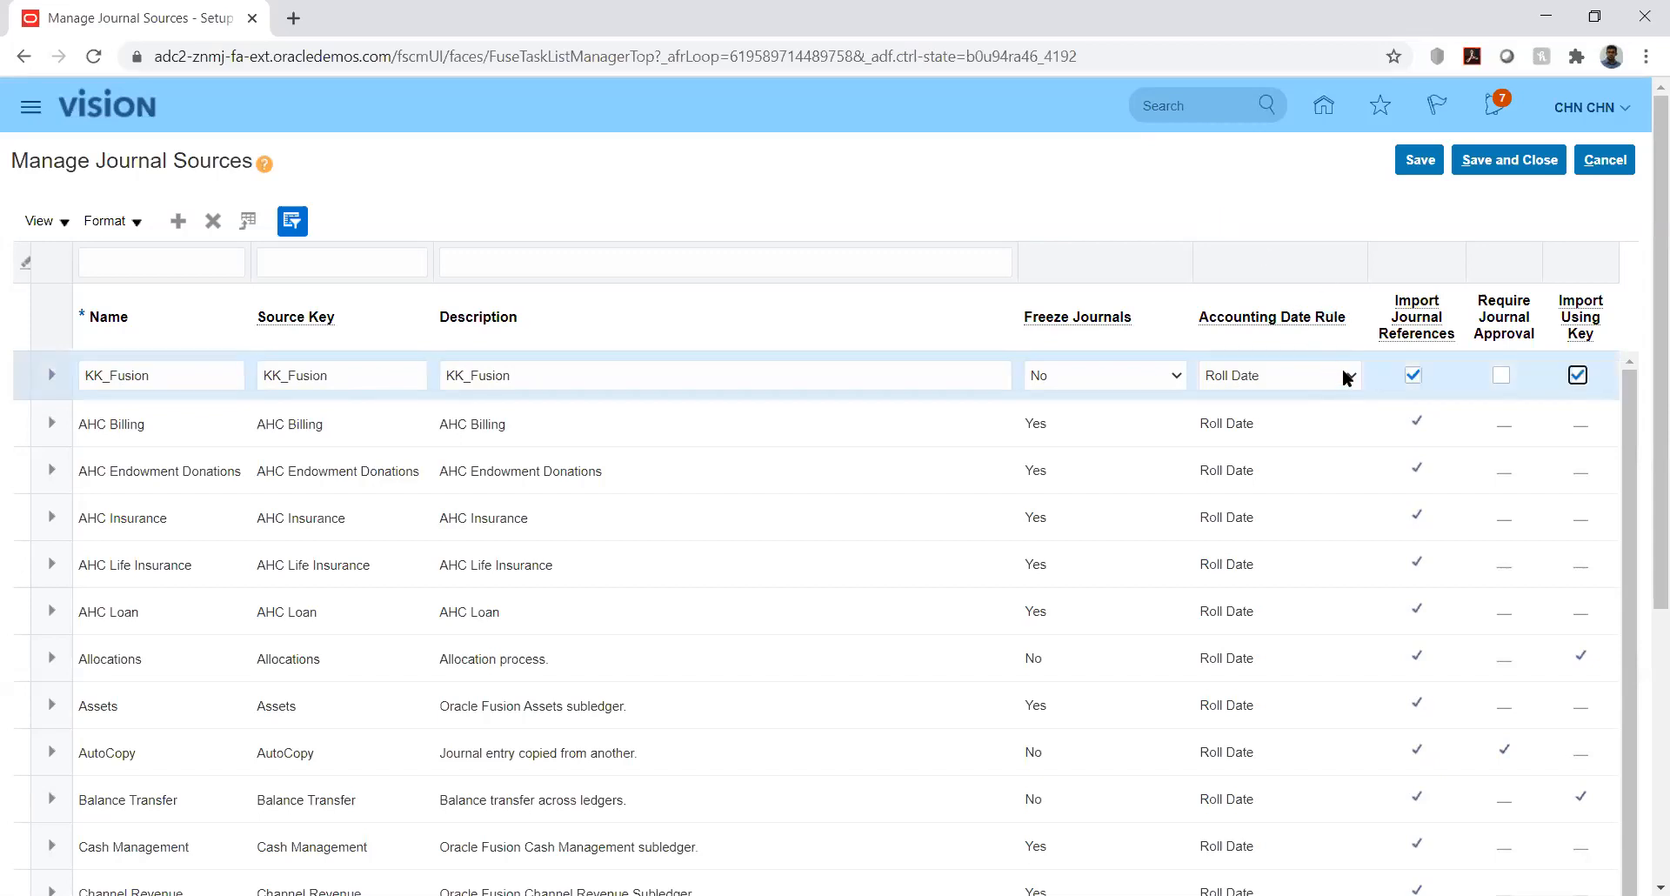
- Save the KK_Fusion journal source, dismiss the confirmation, and close the journal sources page
left_click(1430, 165)
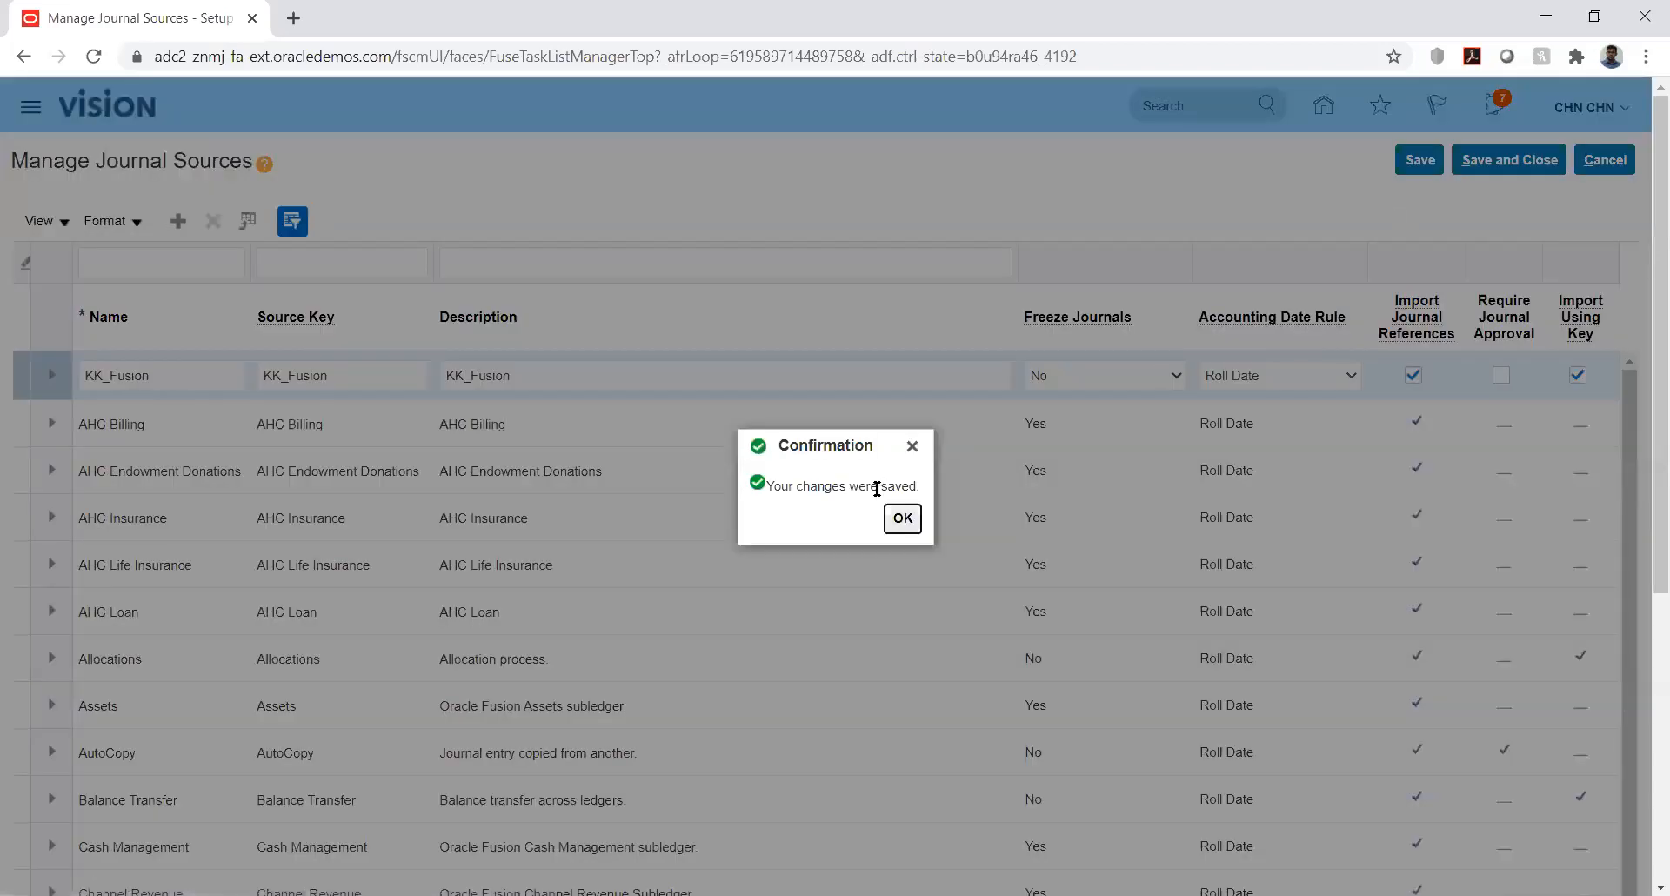
key("Return")
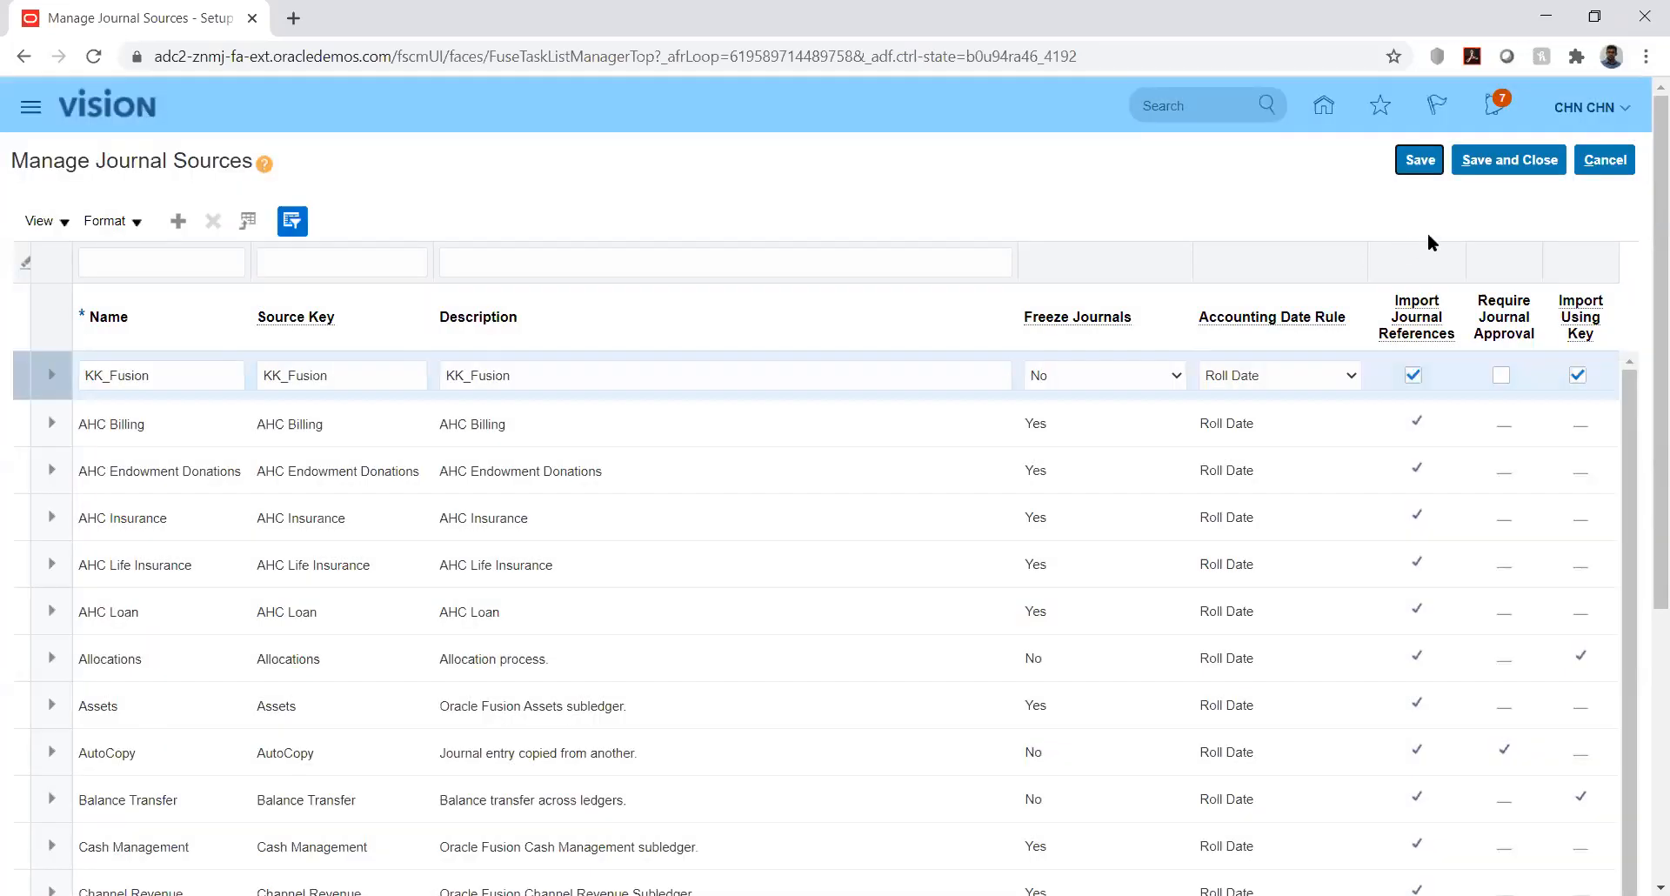
left_click(1498, 169)
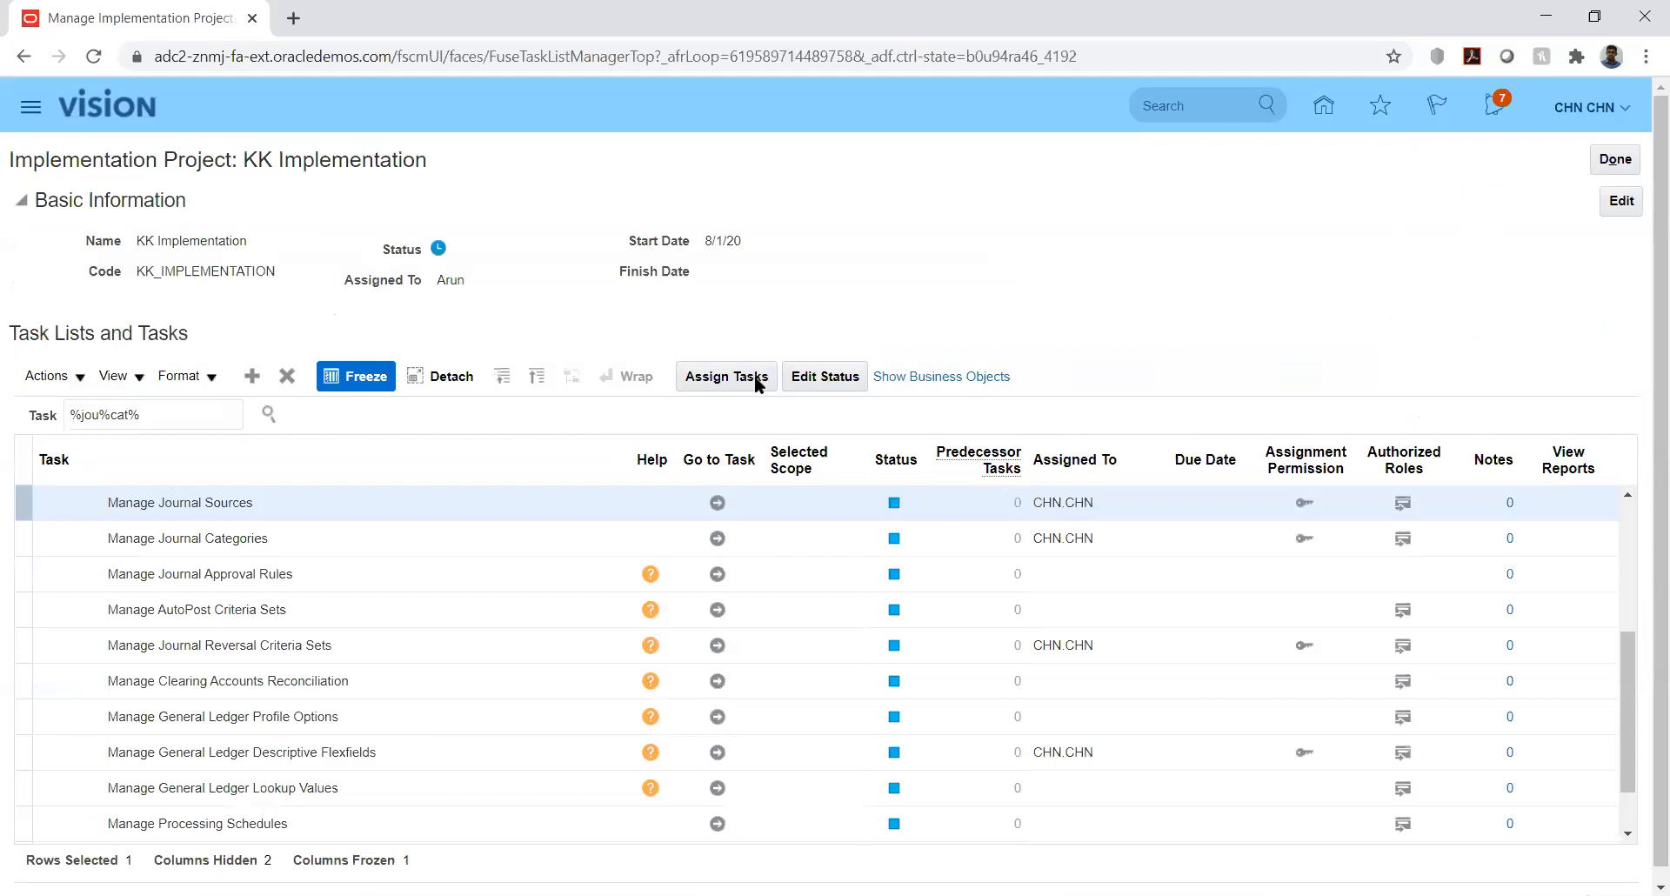
- Reload the KK Implementation project and filter its tasks by '%jou%sou%' to show Manage Journal Sources
left_click(717, 538)
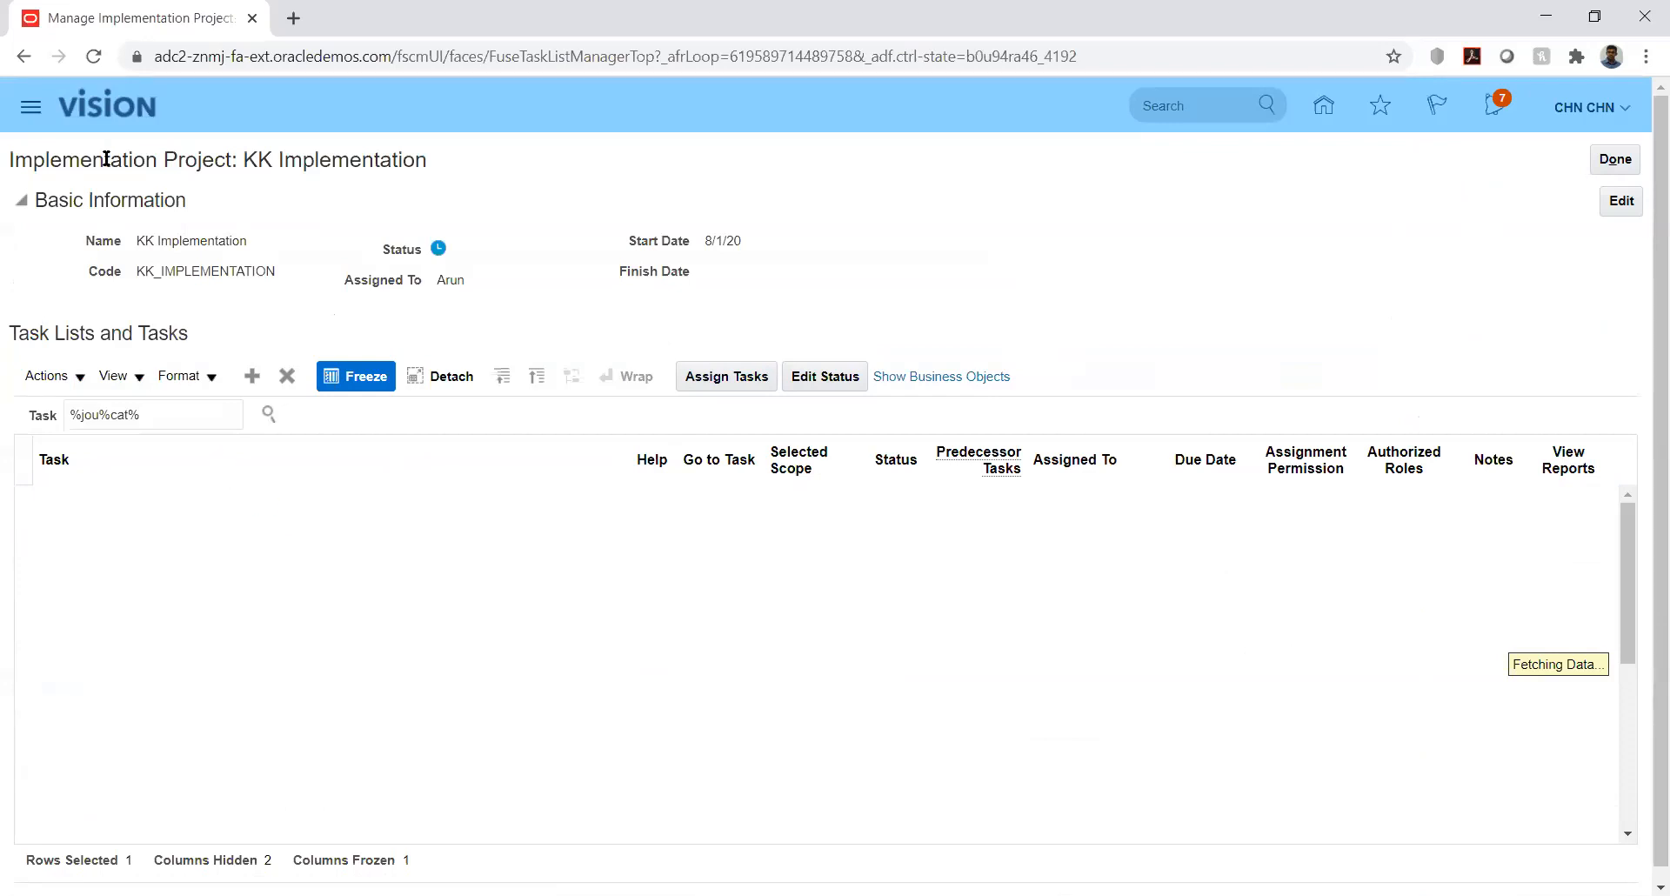
left_click(89, 55)
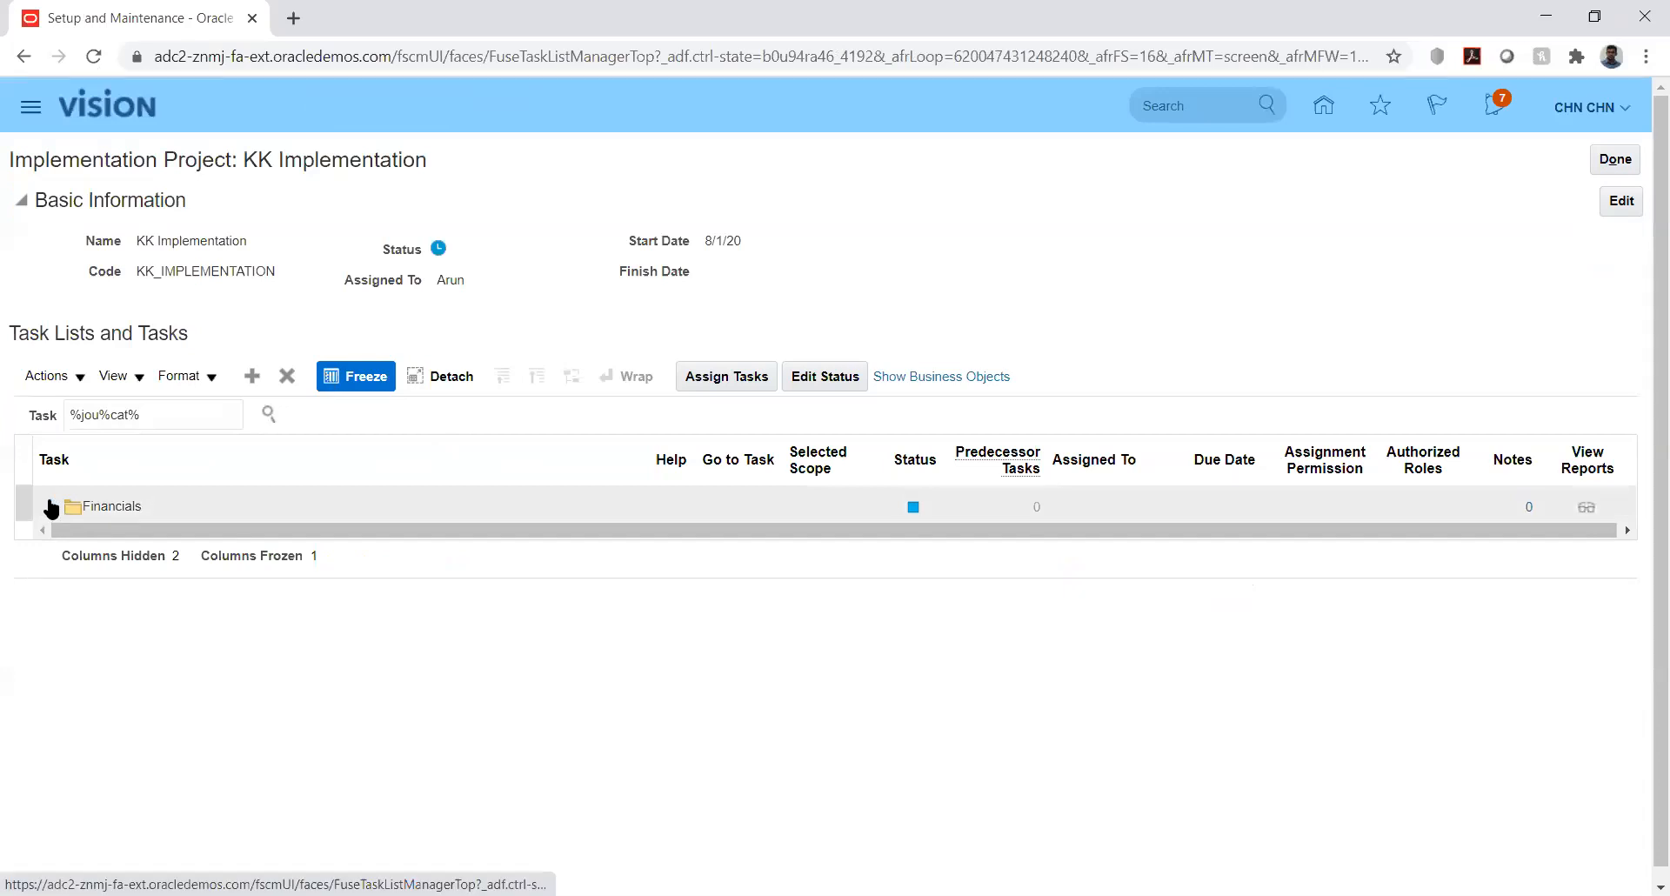
left_click(50, 507)
left_click(131, 411)
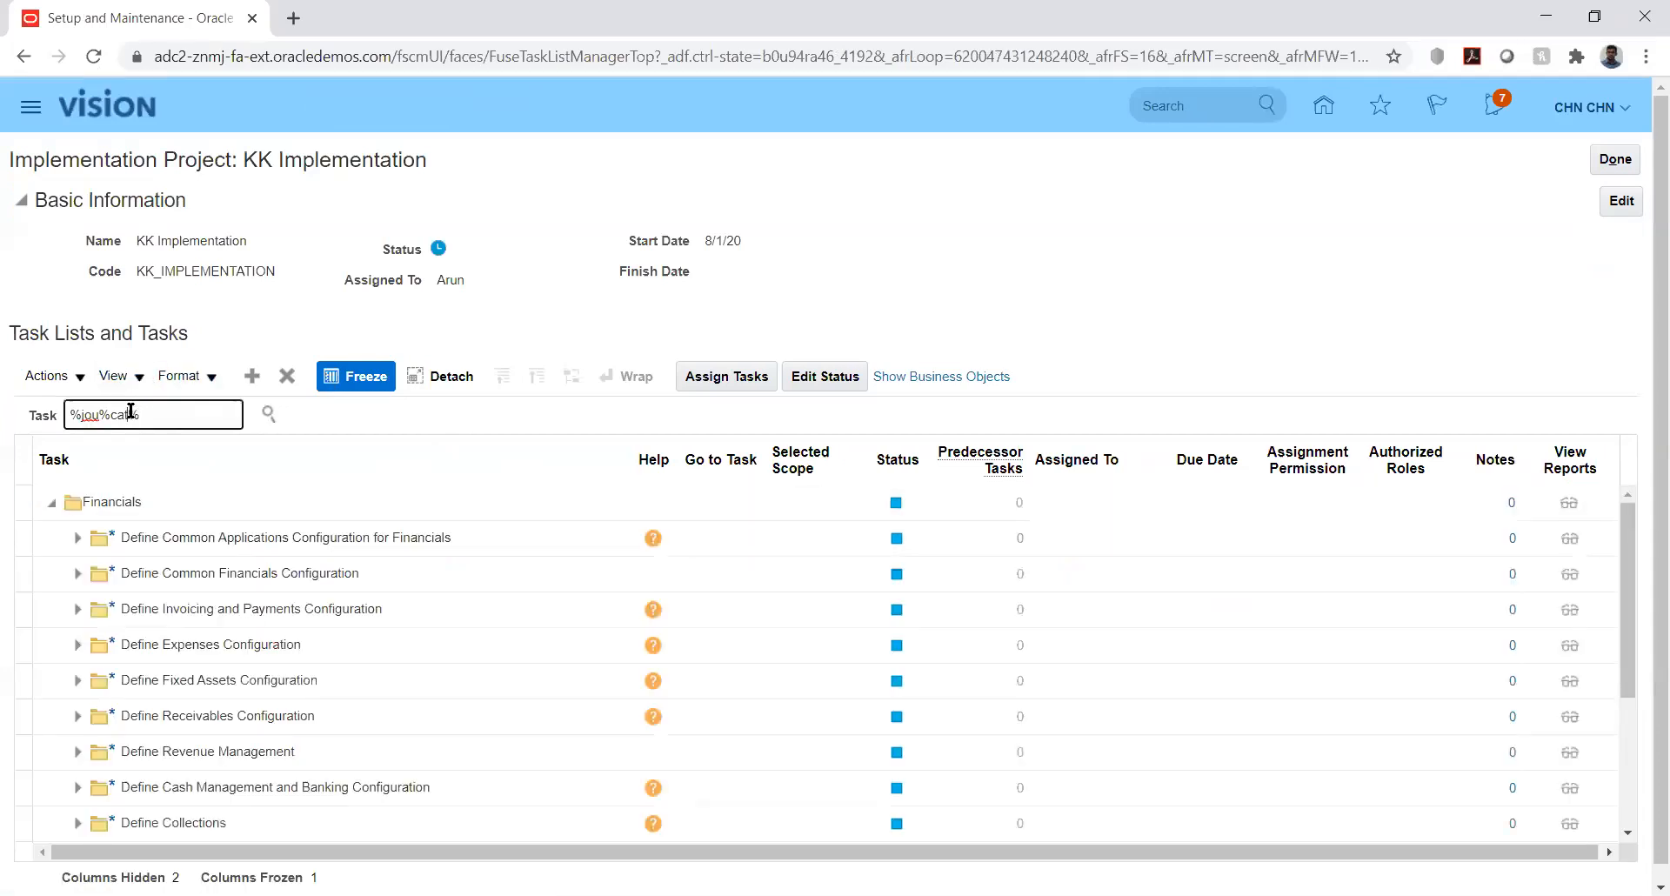
key("BackSpace")
key("BackSpace")
key("BackSpace")
type("sou")
key("Return")
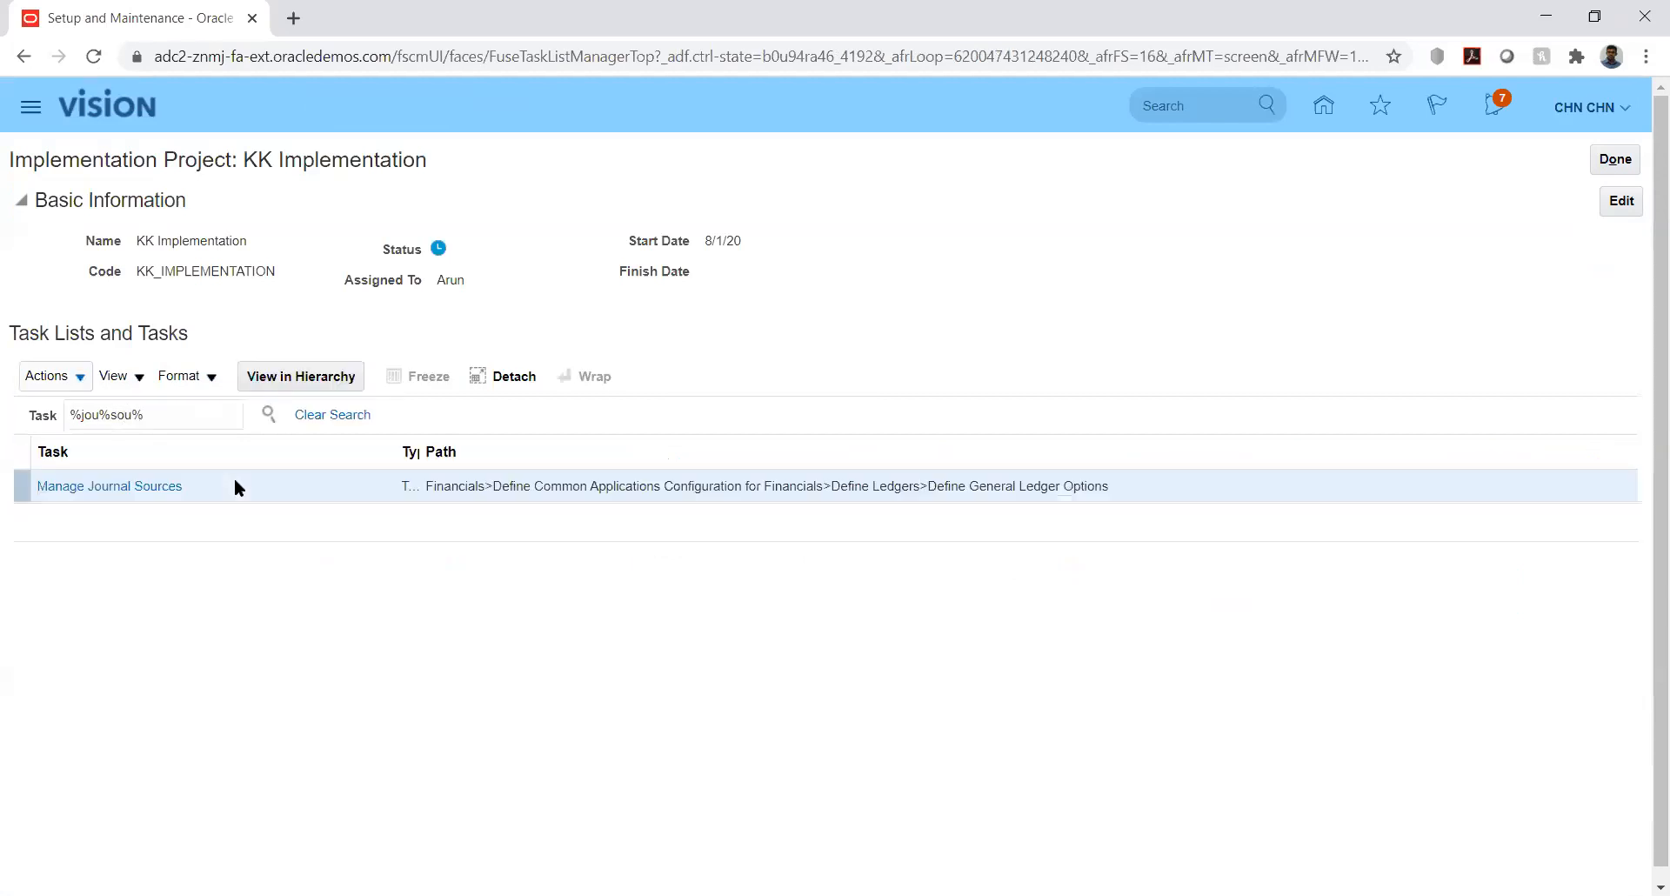
left_click(137, 492)
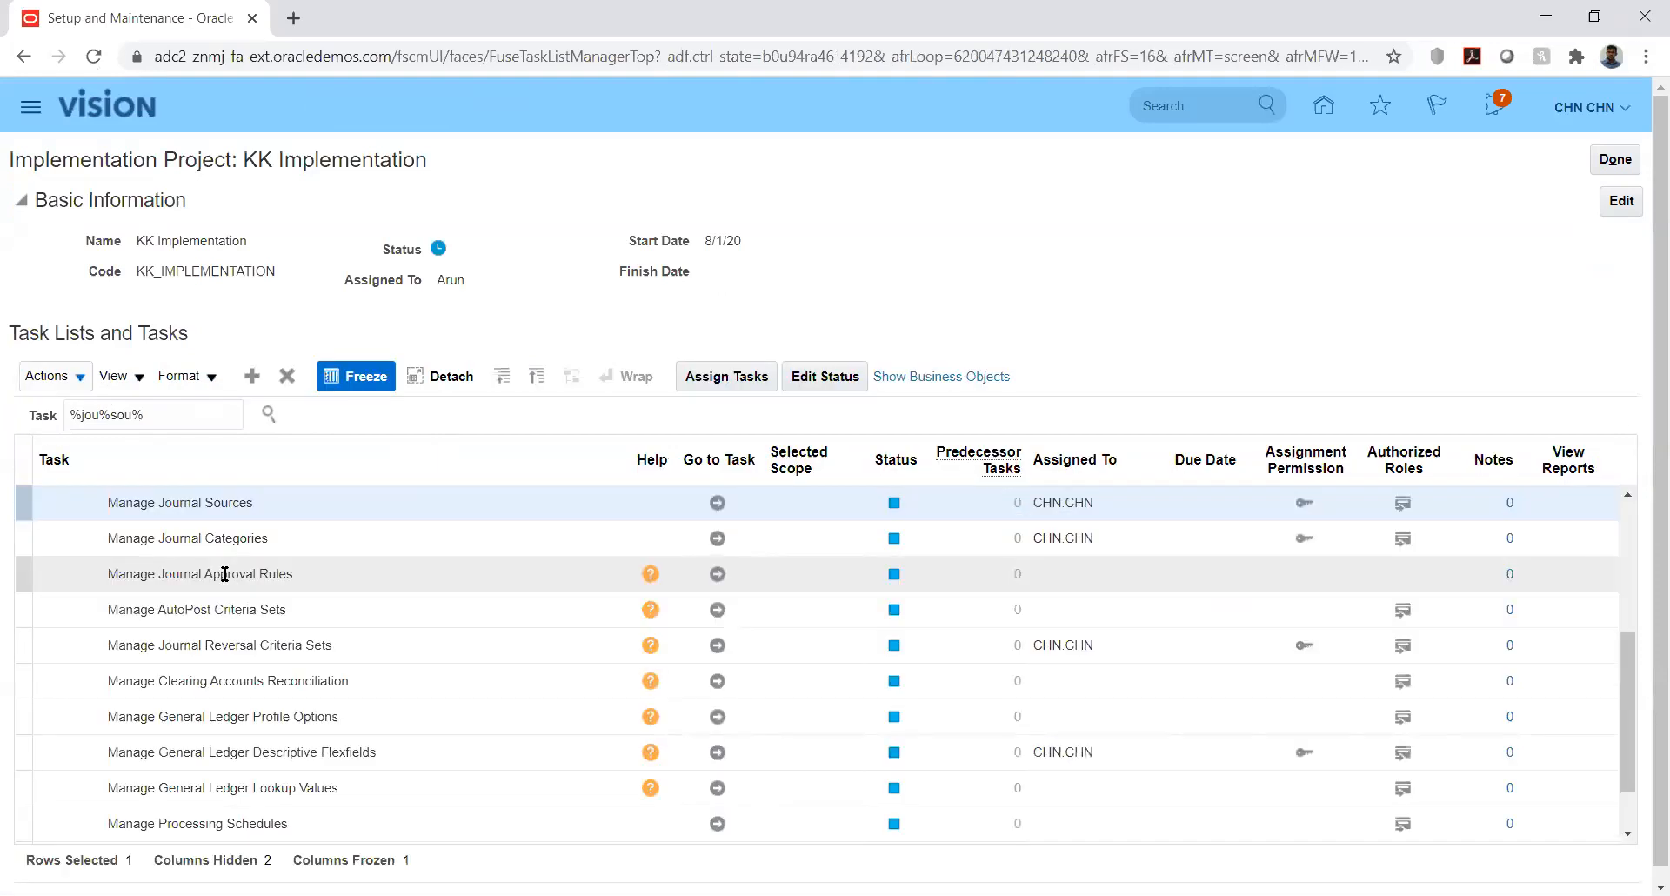
left_click(719, 503)
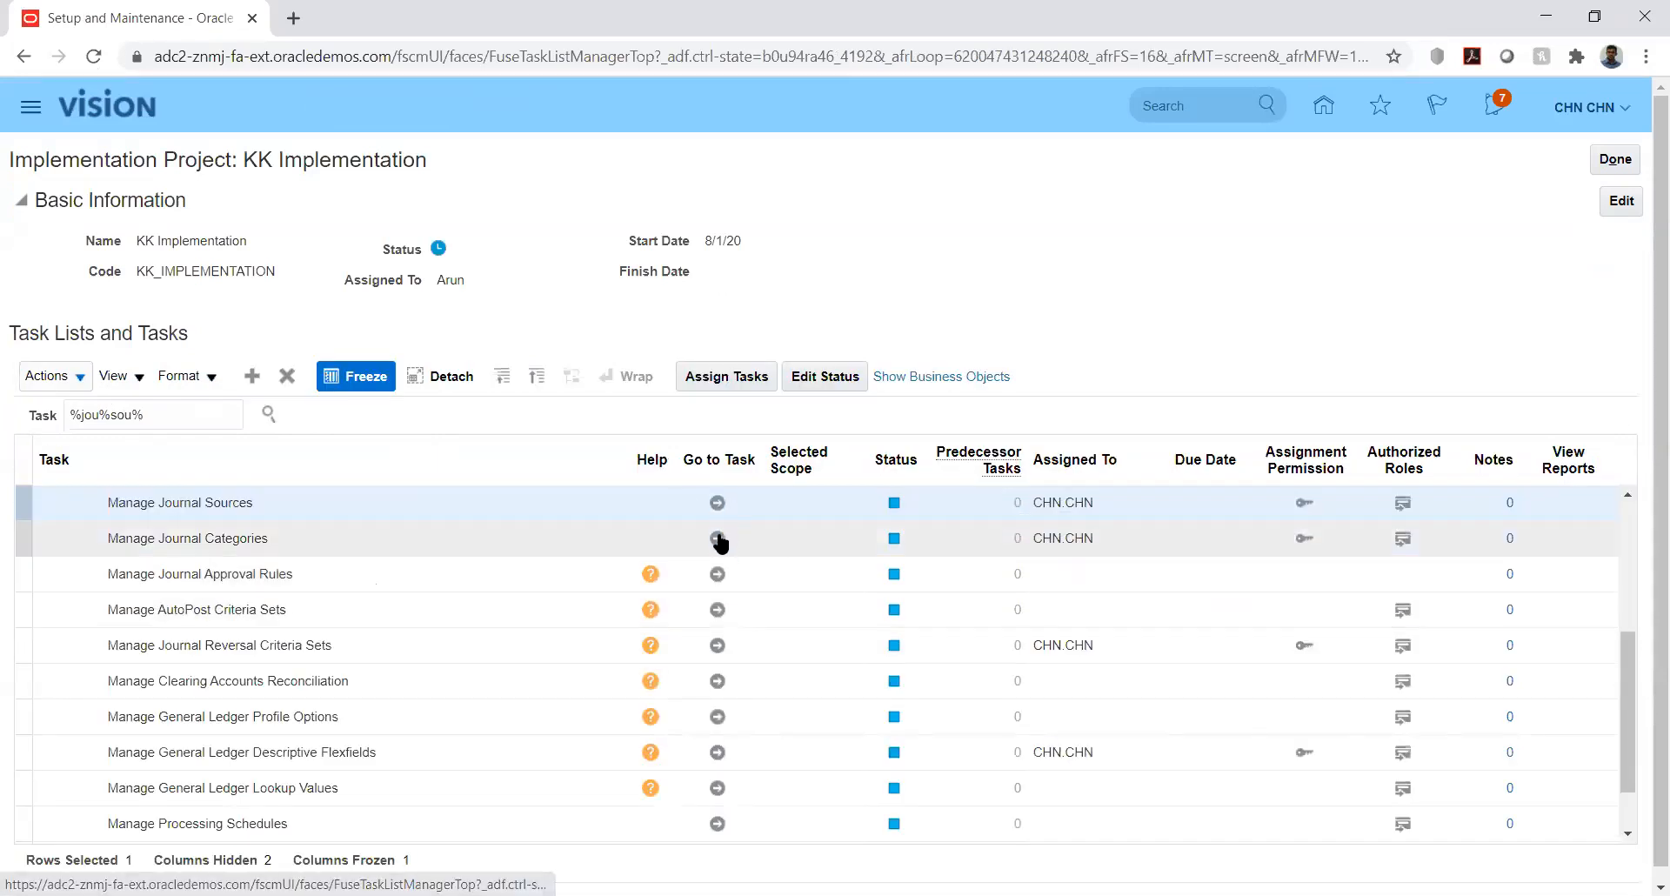
- In Manage Journal Categories, add a category named KK_Fusion with category key KK_Fusion
left_click(718, 540)
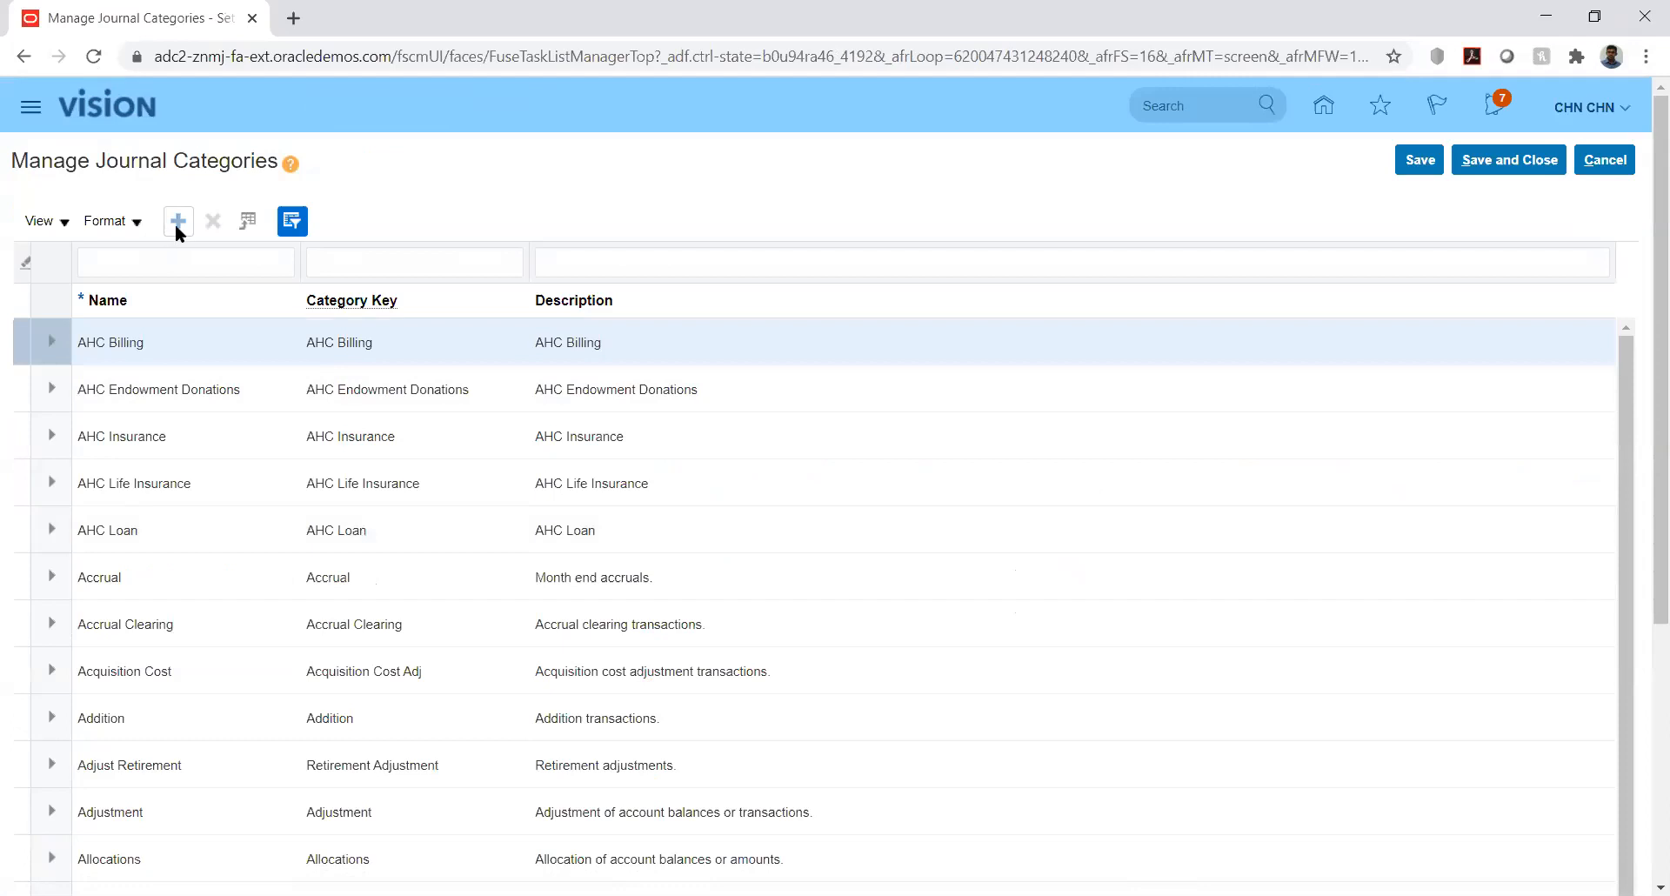
left_click(179, 223)
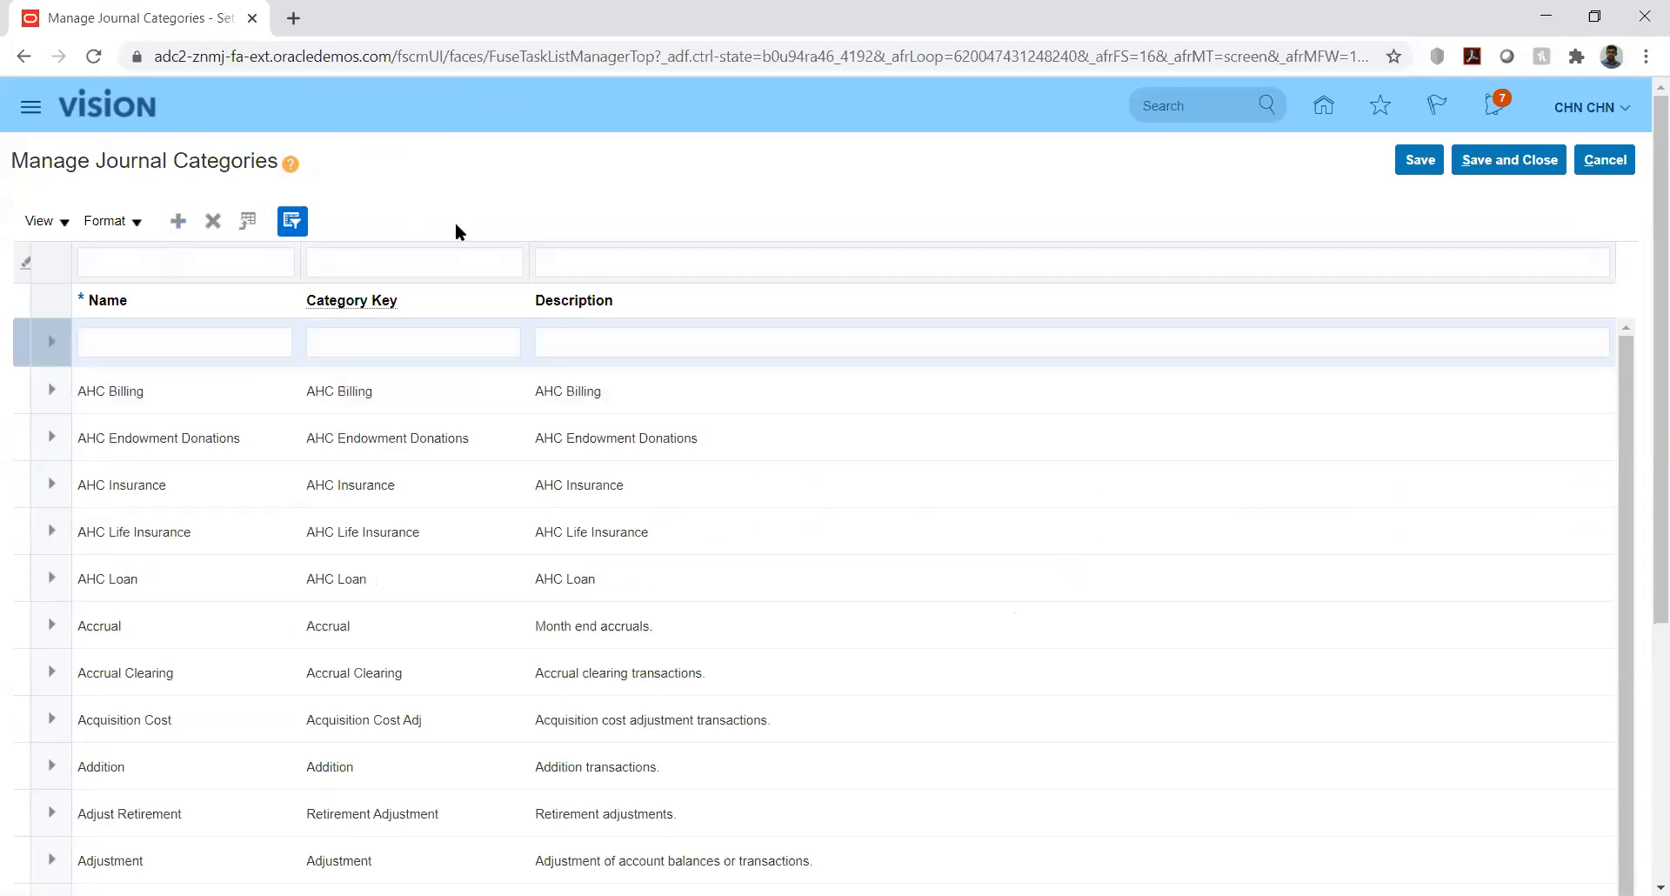
left_click(224, 339)
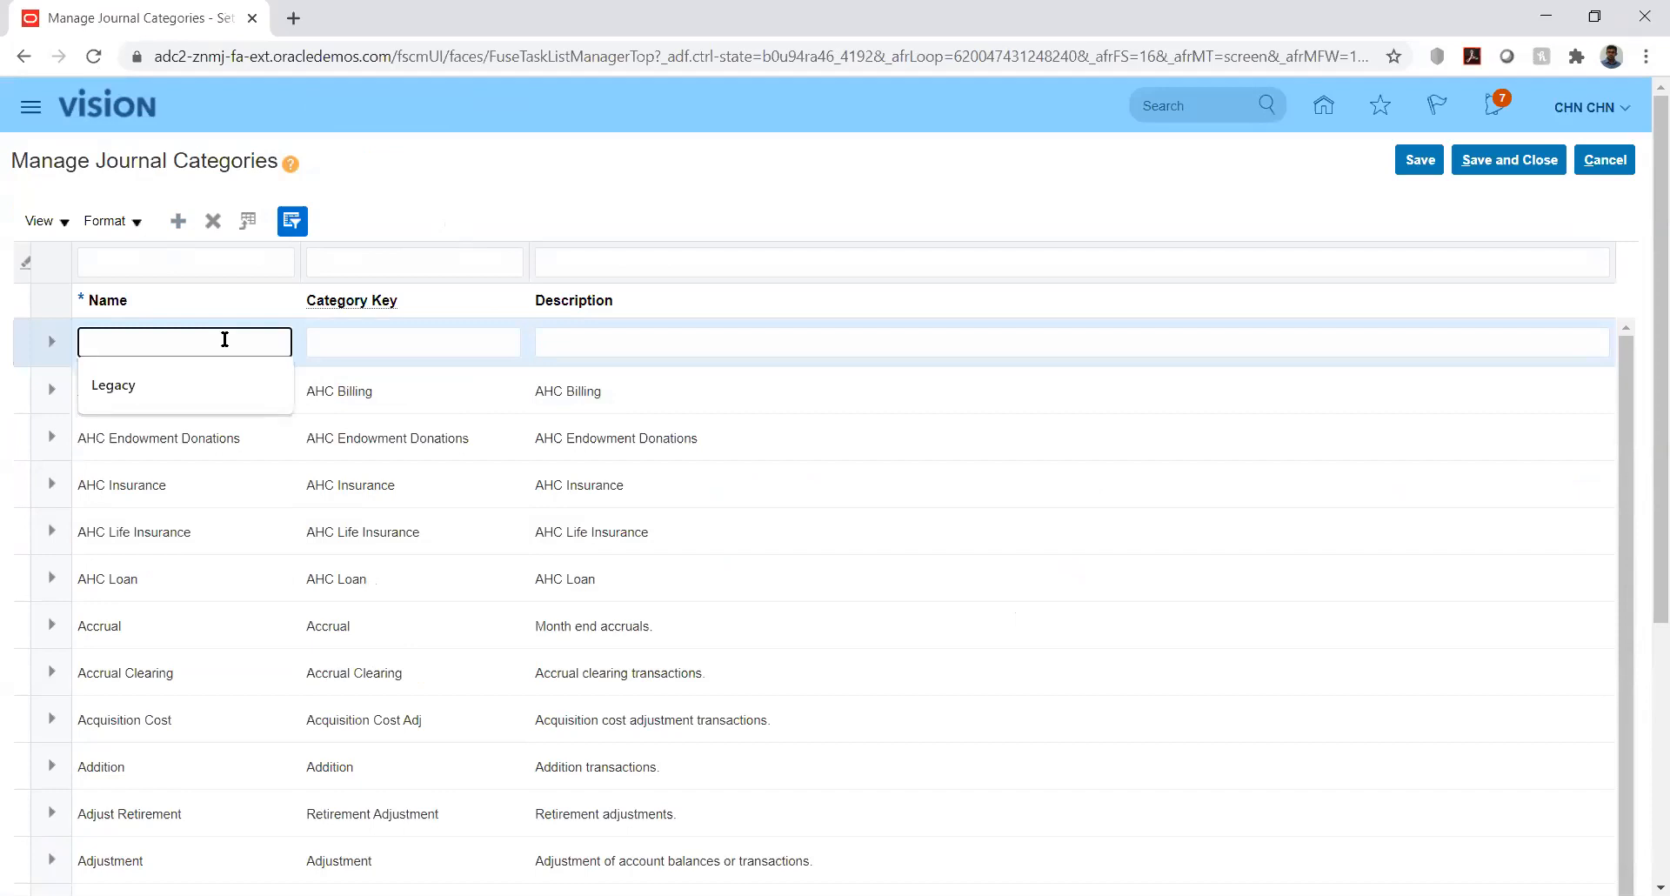
type("KK_Fusion")
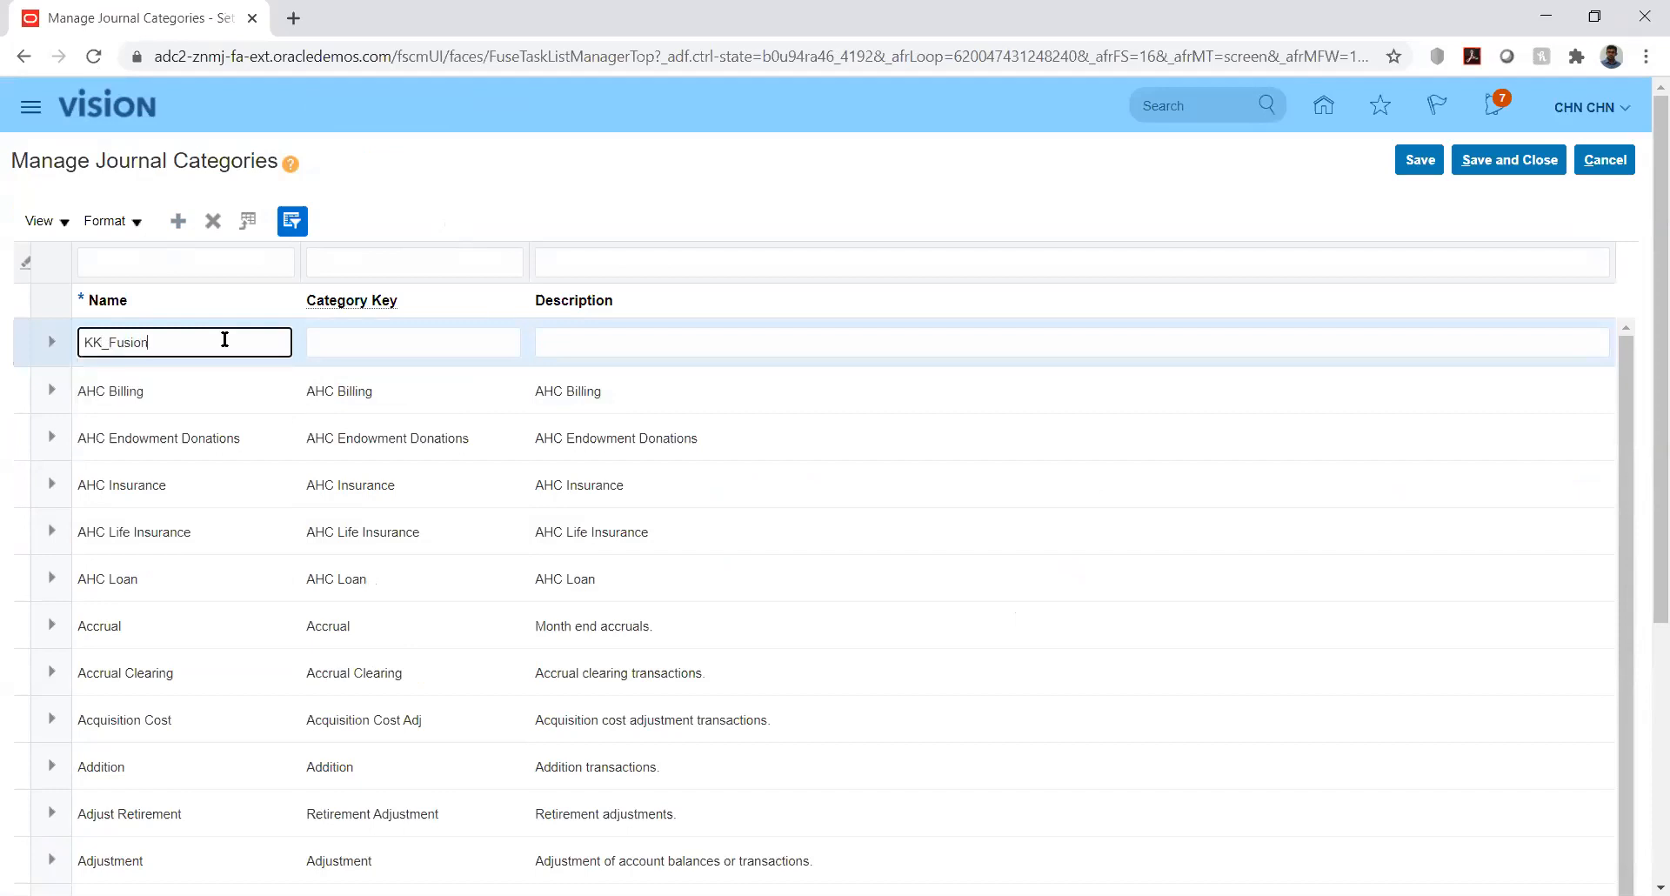
key("Tab")
type("KK_F")
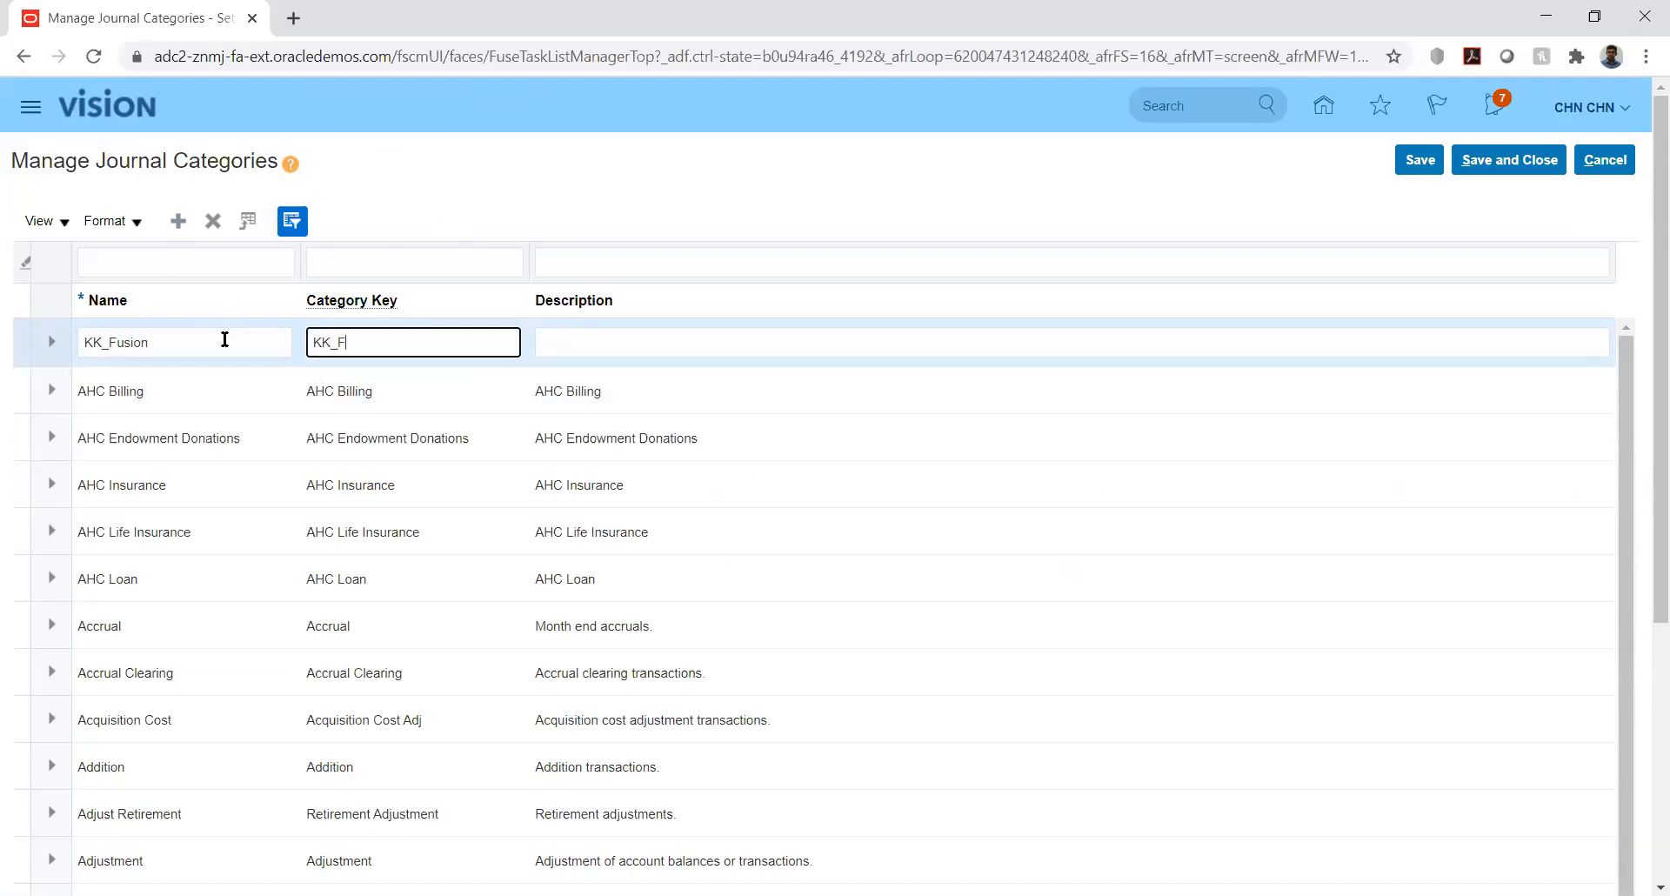
type("US")
key("BackSpace")
type("usion")
key("Tab")
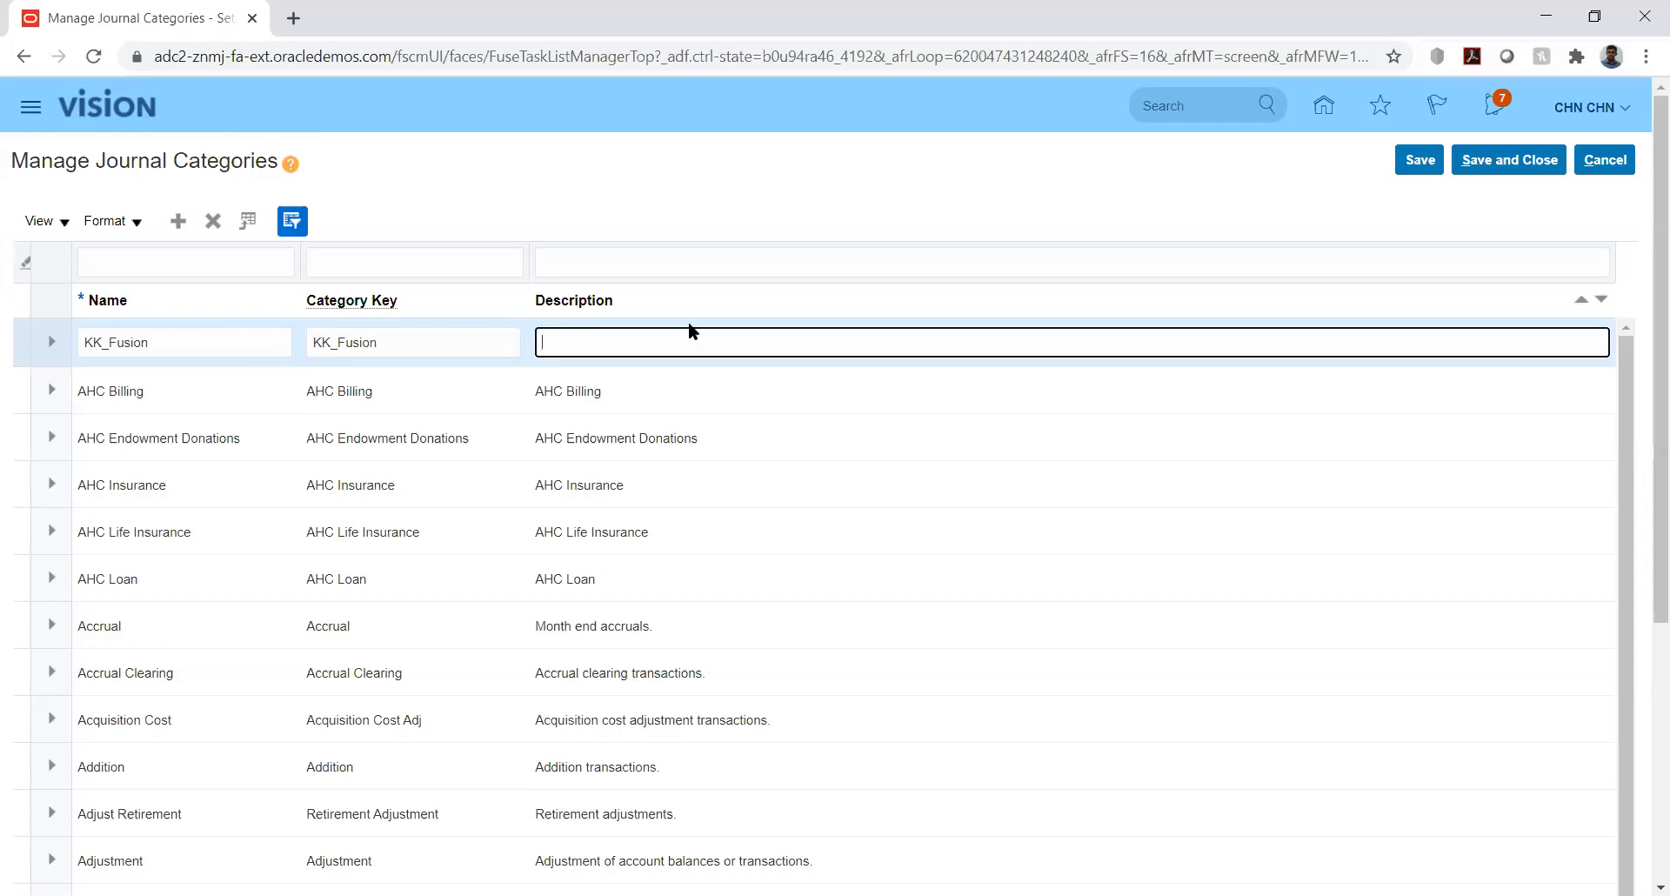
- Set the KK_Fusion category description to KK_Fusion, save it, and close the page
double_click(466, 348)
key("ctrl+c")
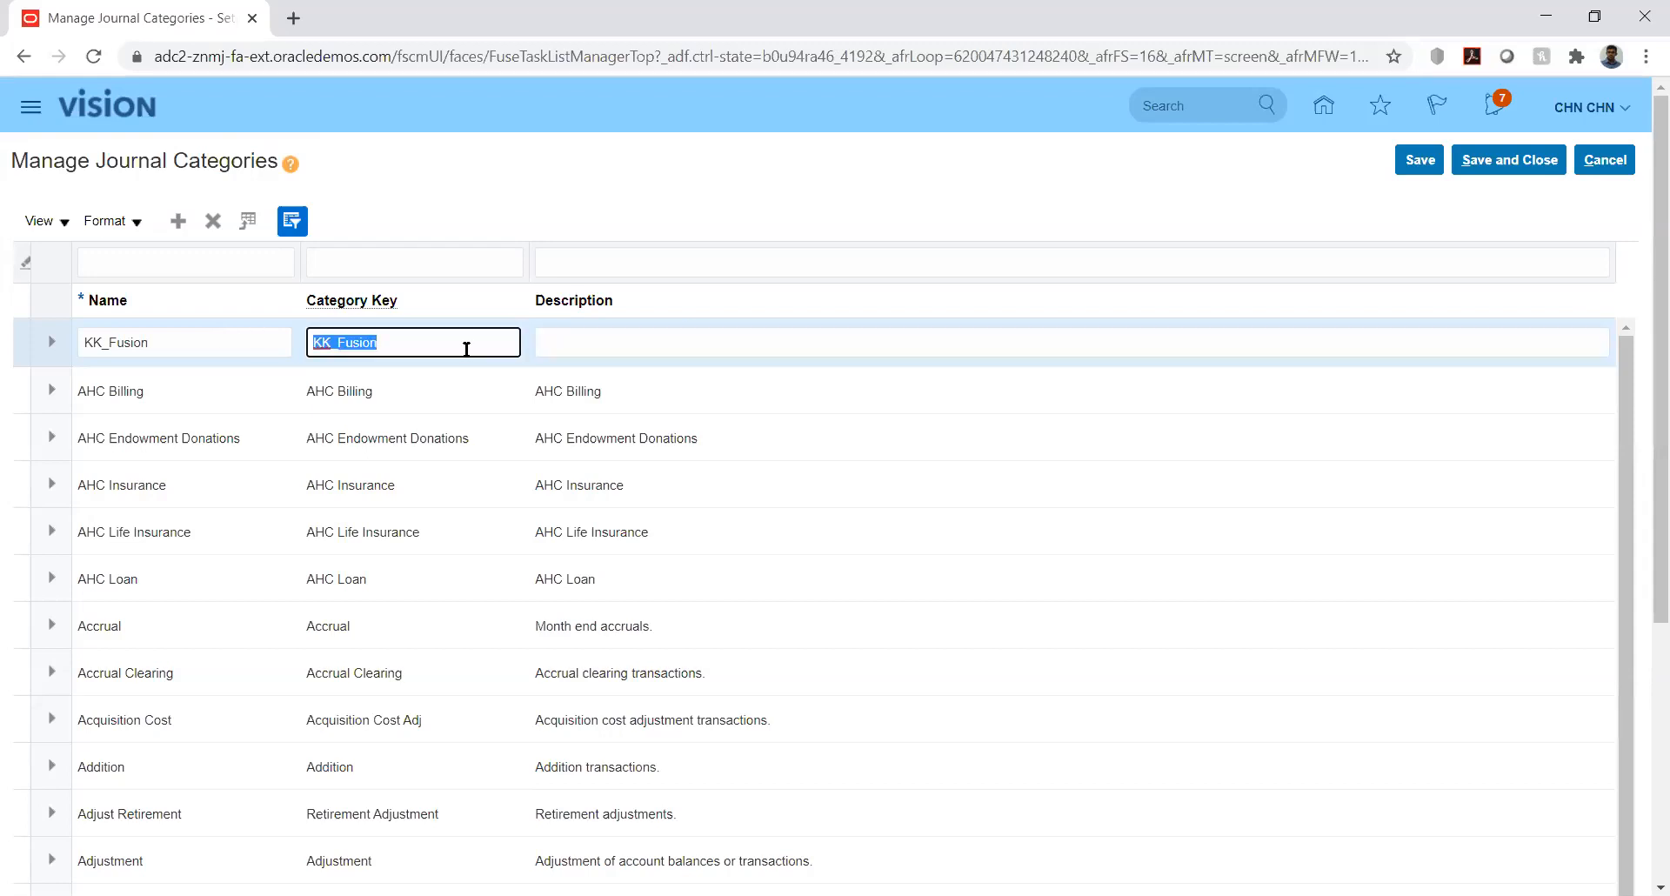
left_click(595, 349)
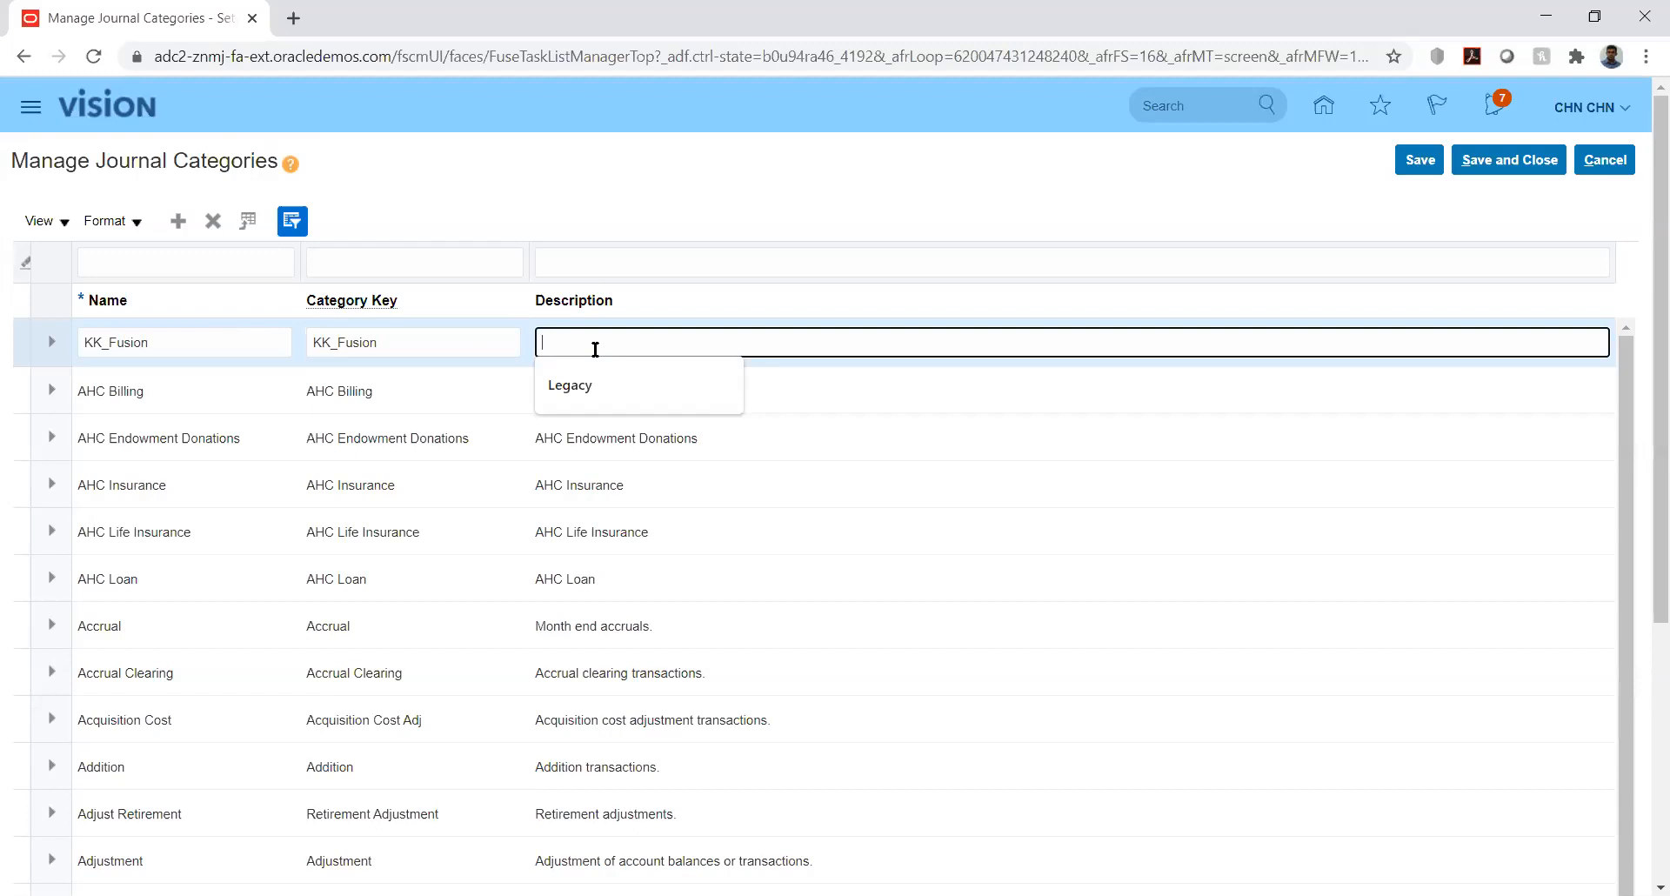
key("ctrl+v")
left_click(1030, 188)
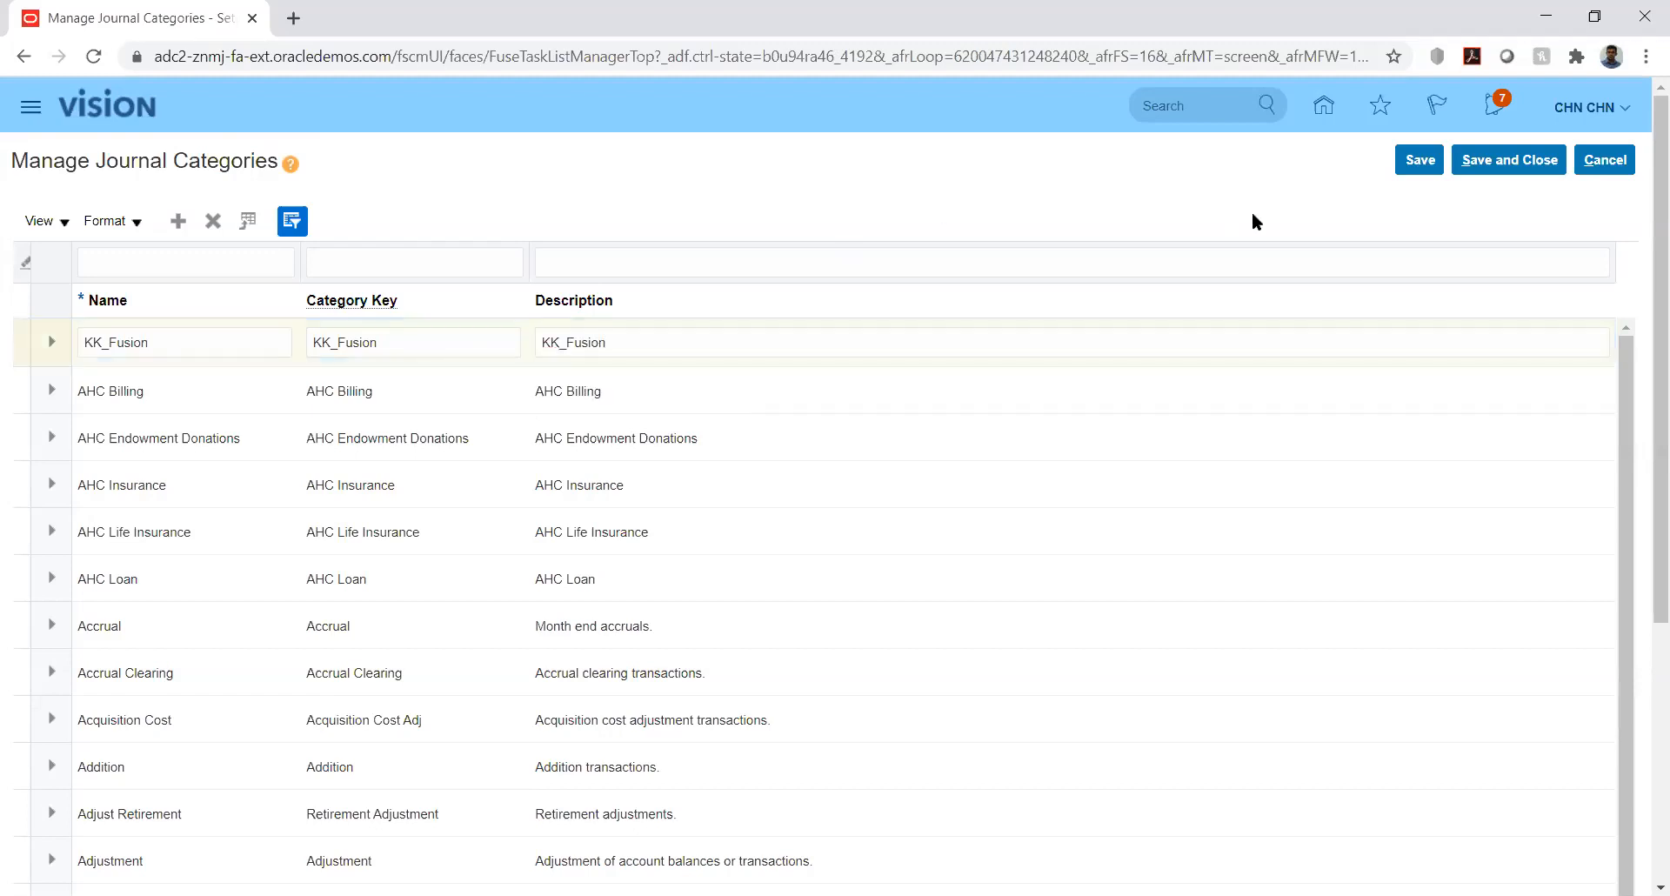
left_click(1420, 167)
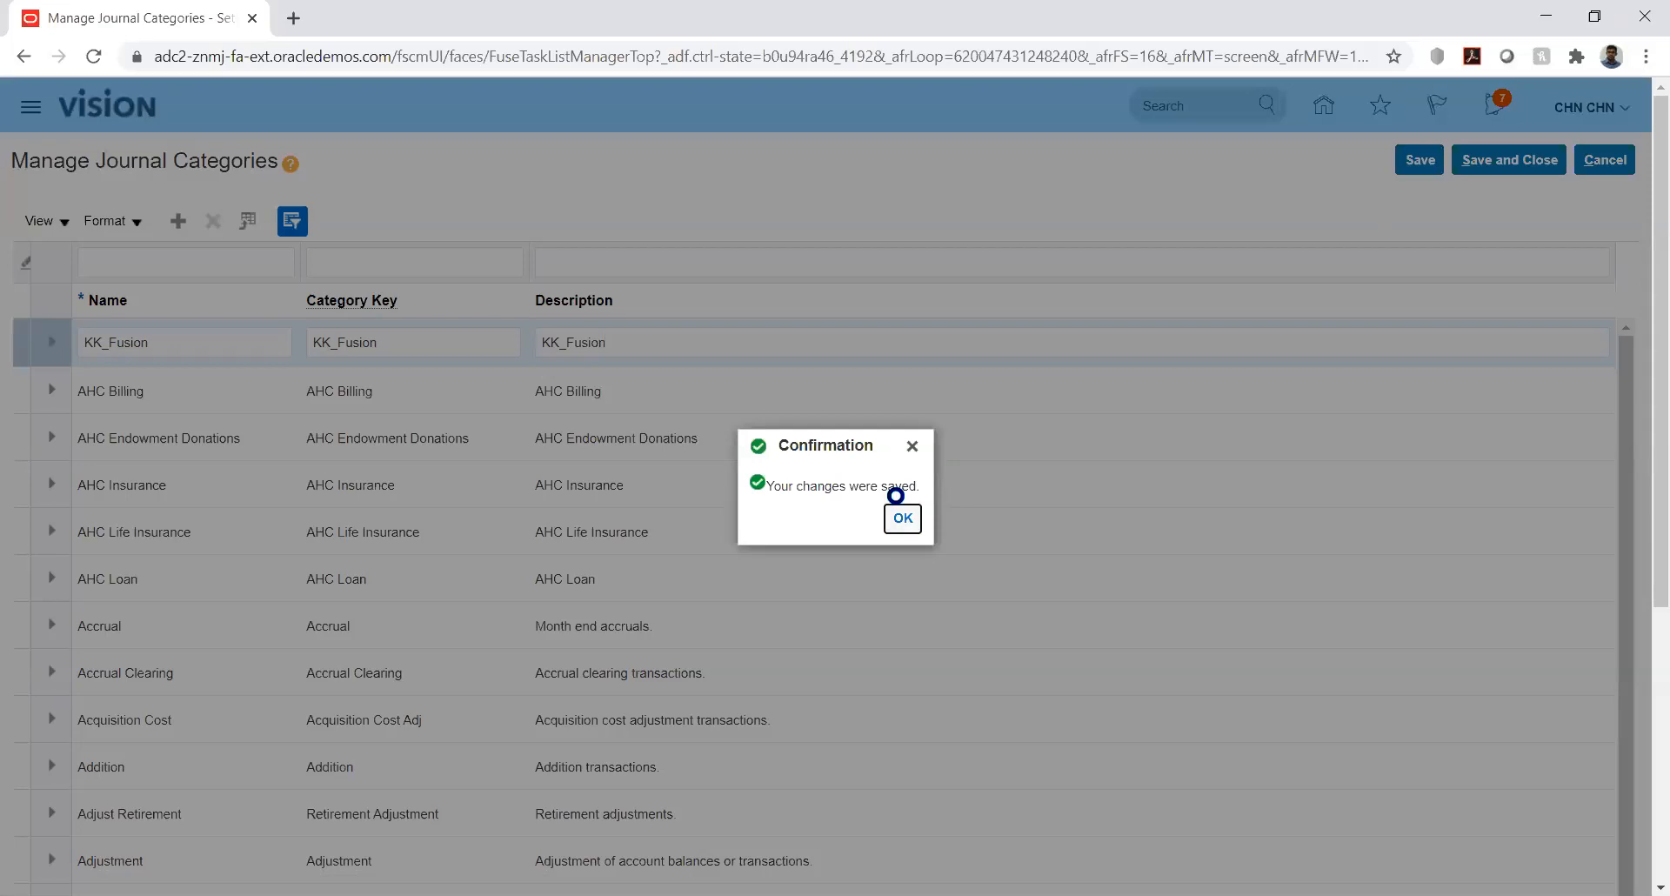
left_click(903, 519)
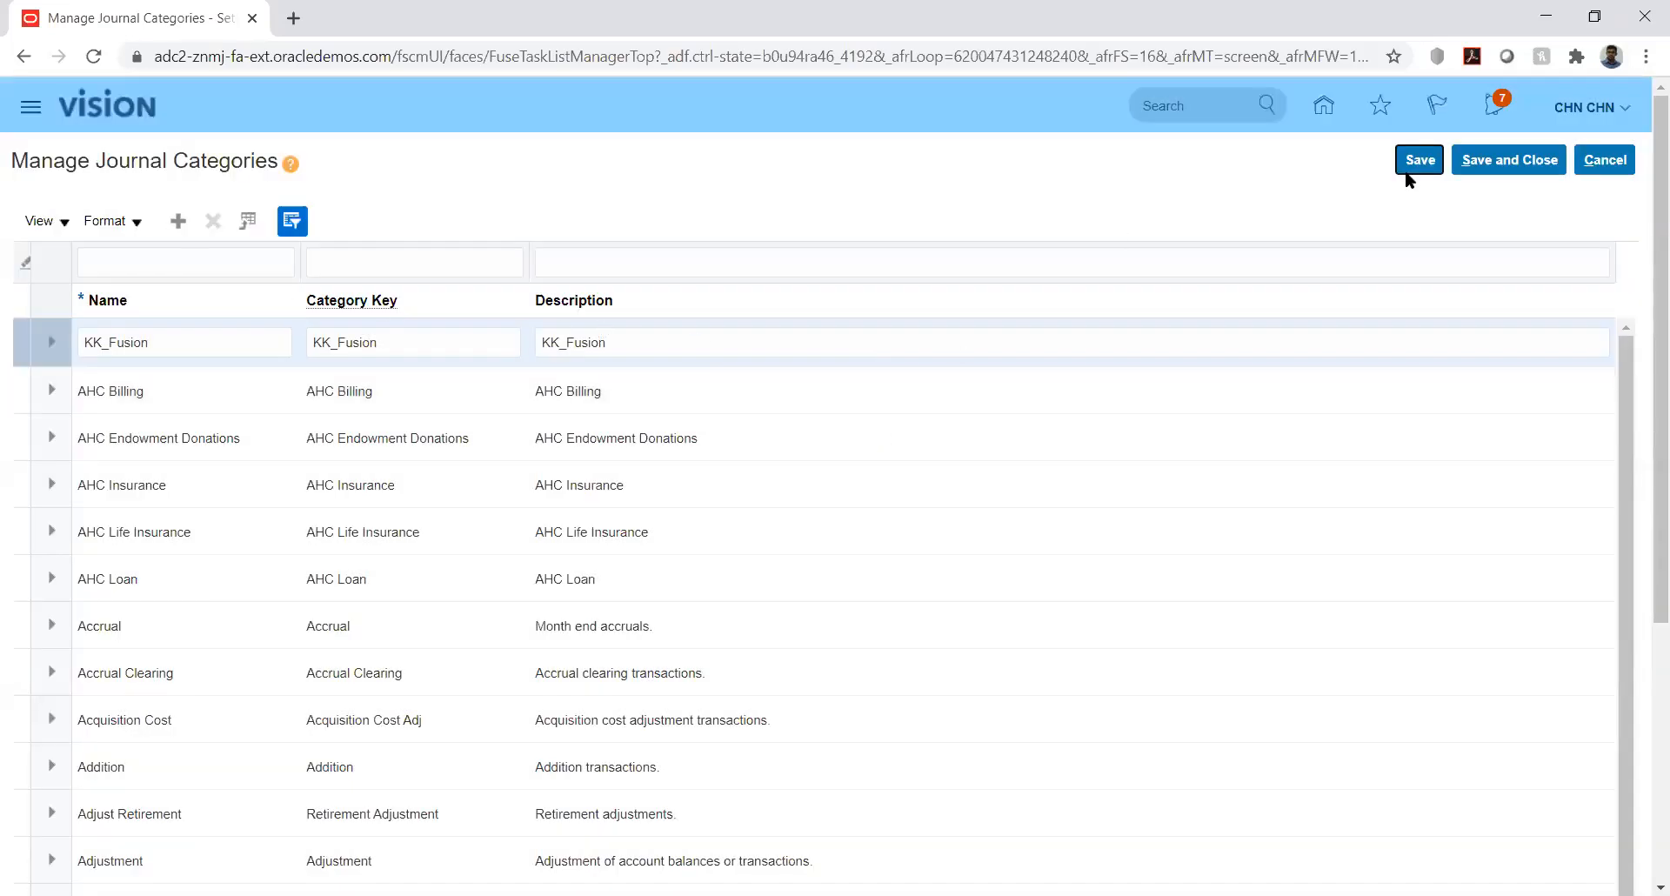
left_click(1507, 160)
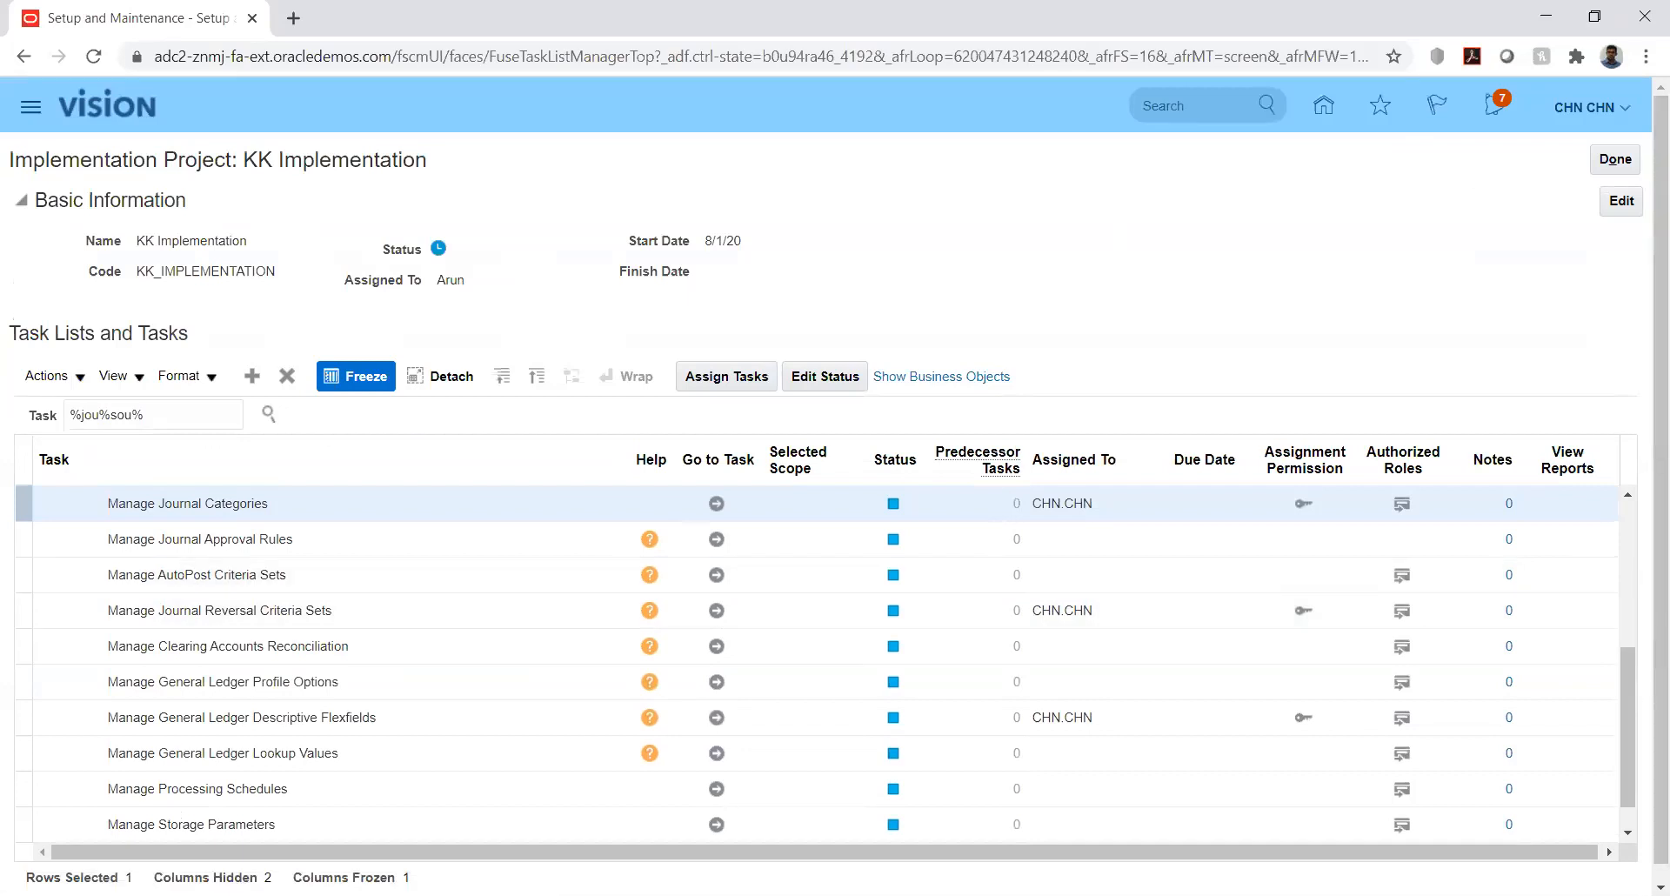
- Scroll the KK Implementation task list, then switch to the JournalImportTemplate (1).xlsm workbook in Excel
key("alt+Tab")
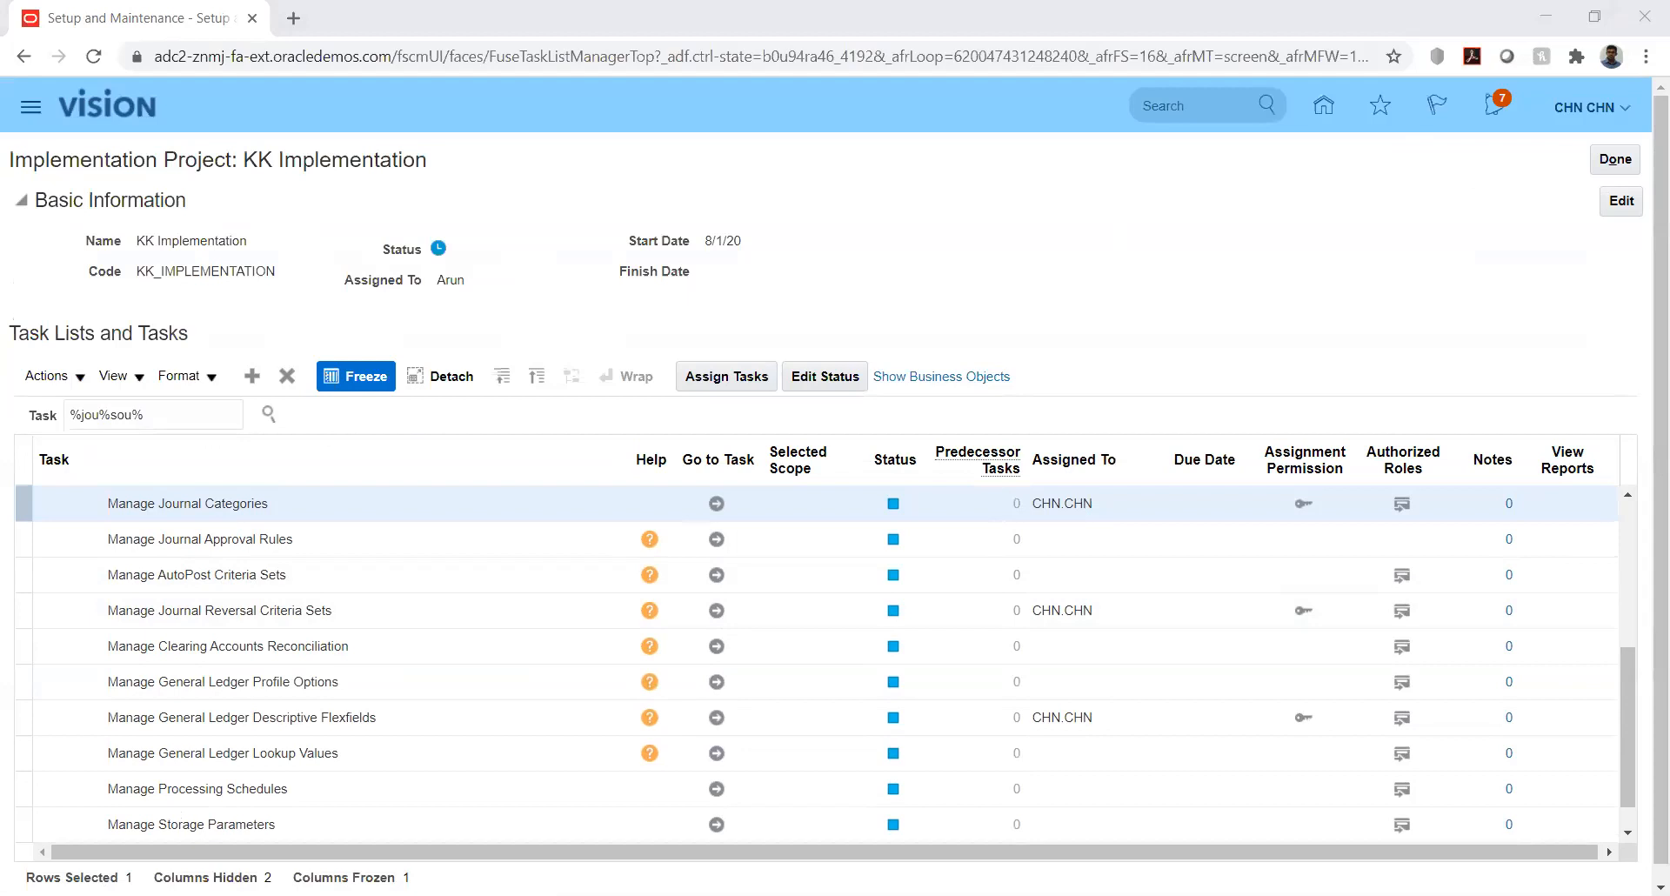
left_click(1033, 339)
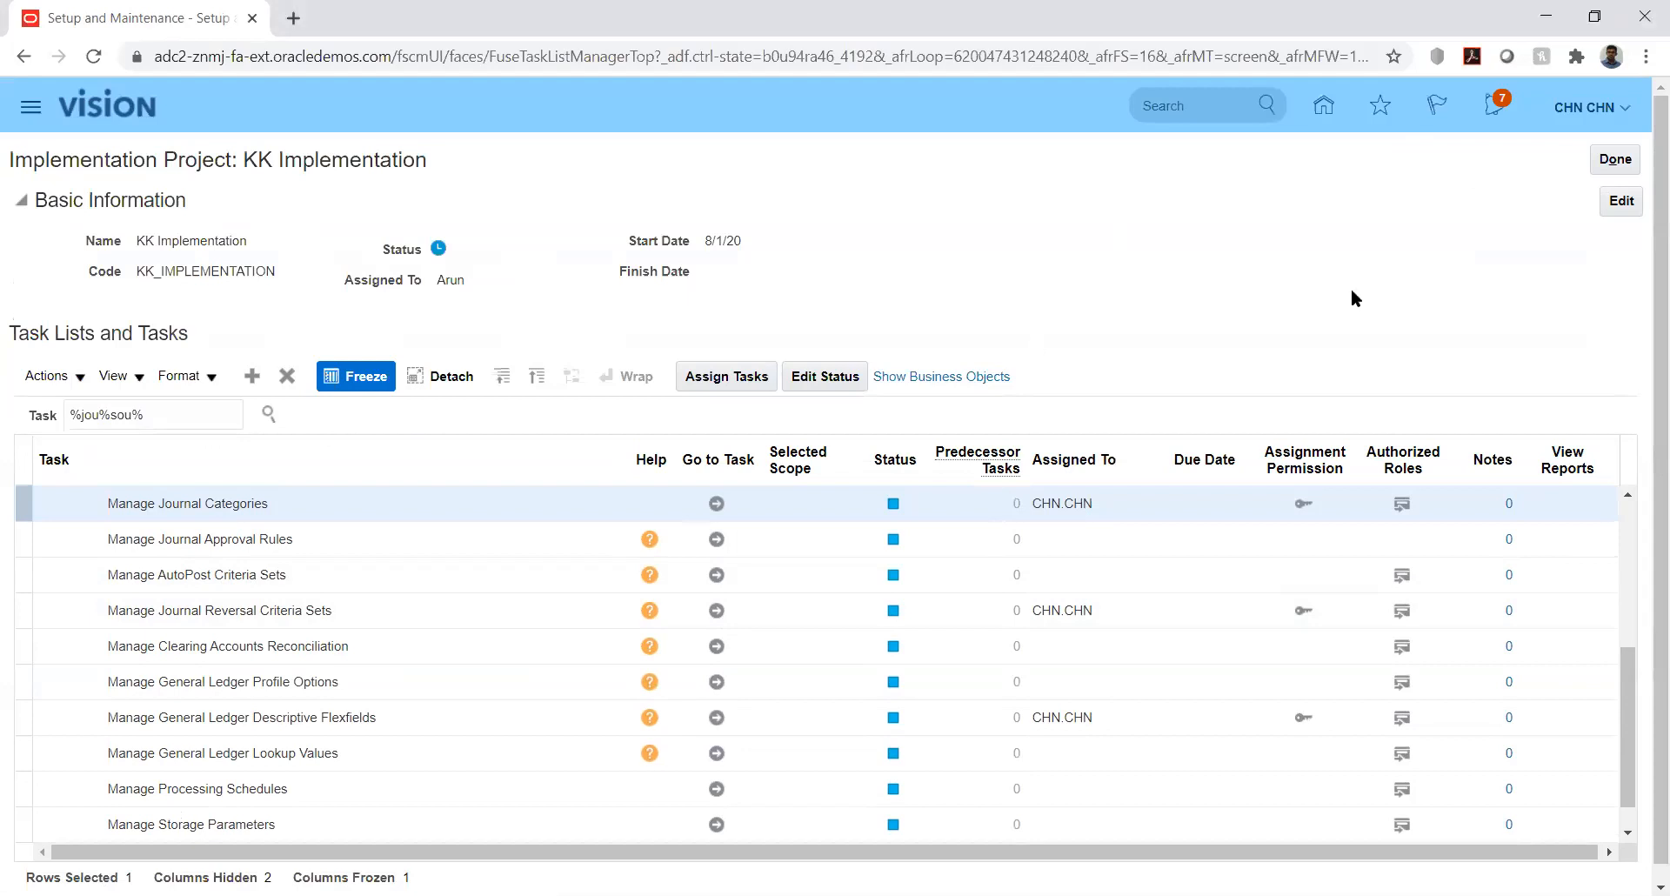
left_click(1632, 688)
left_click_drag(1632, 687, 1632, 653)
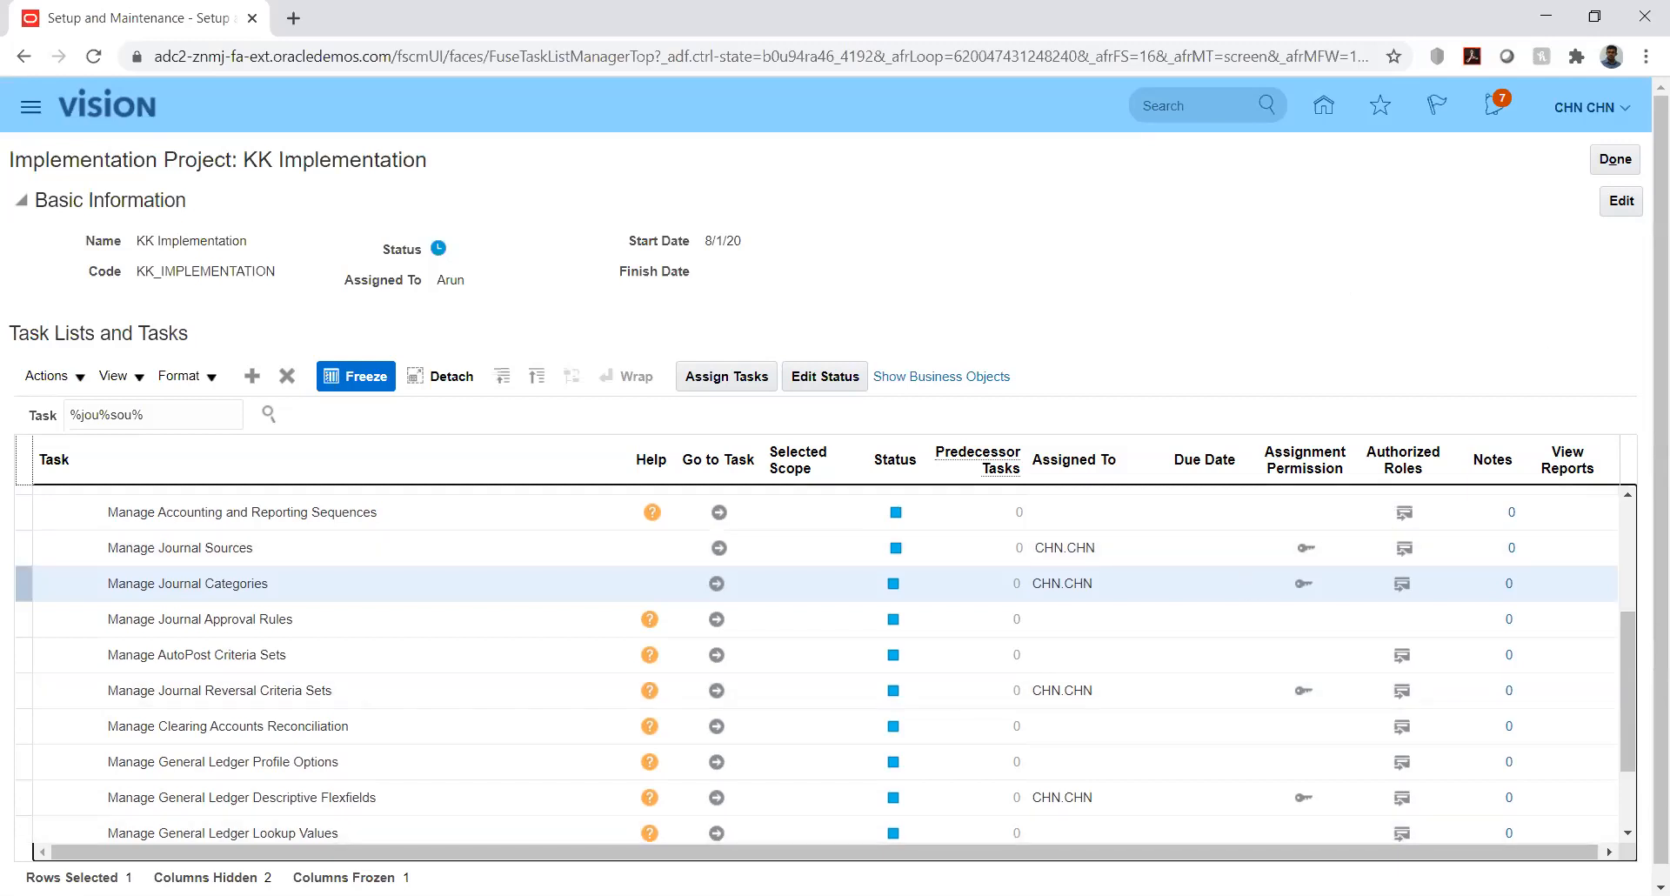
key("alt+Tab")
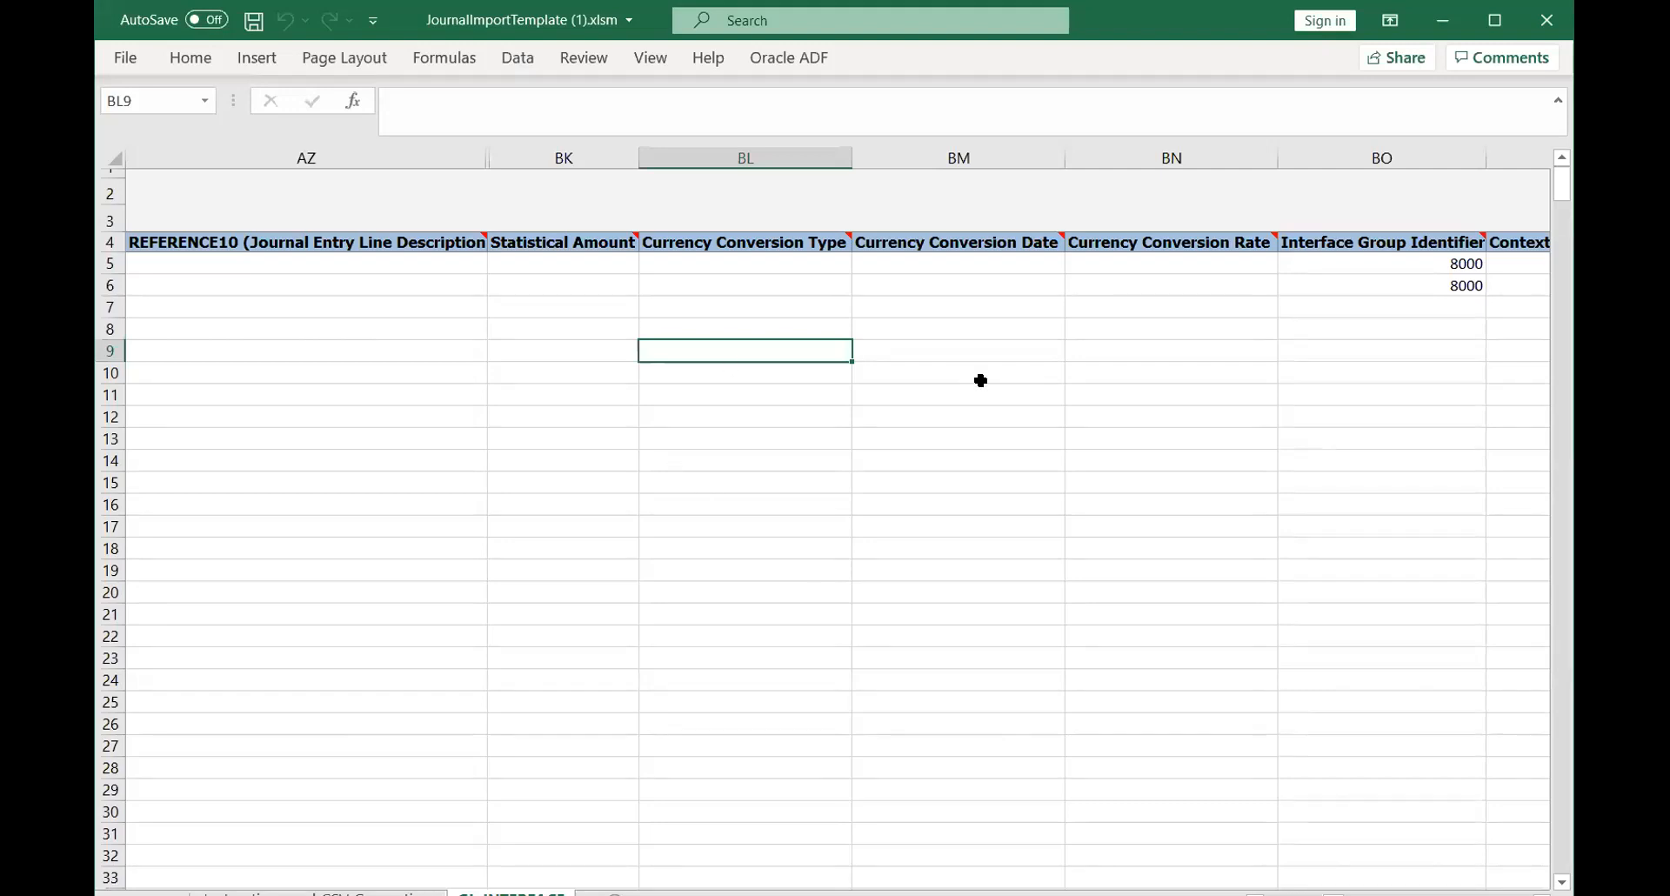
- Maximize Excel, read the Overview, template format and Import Journals instructions, then return to GL_INTERFACE
left_click(1490, 27)
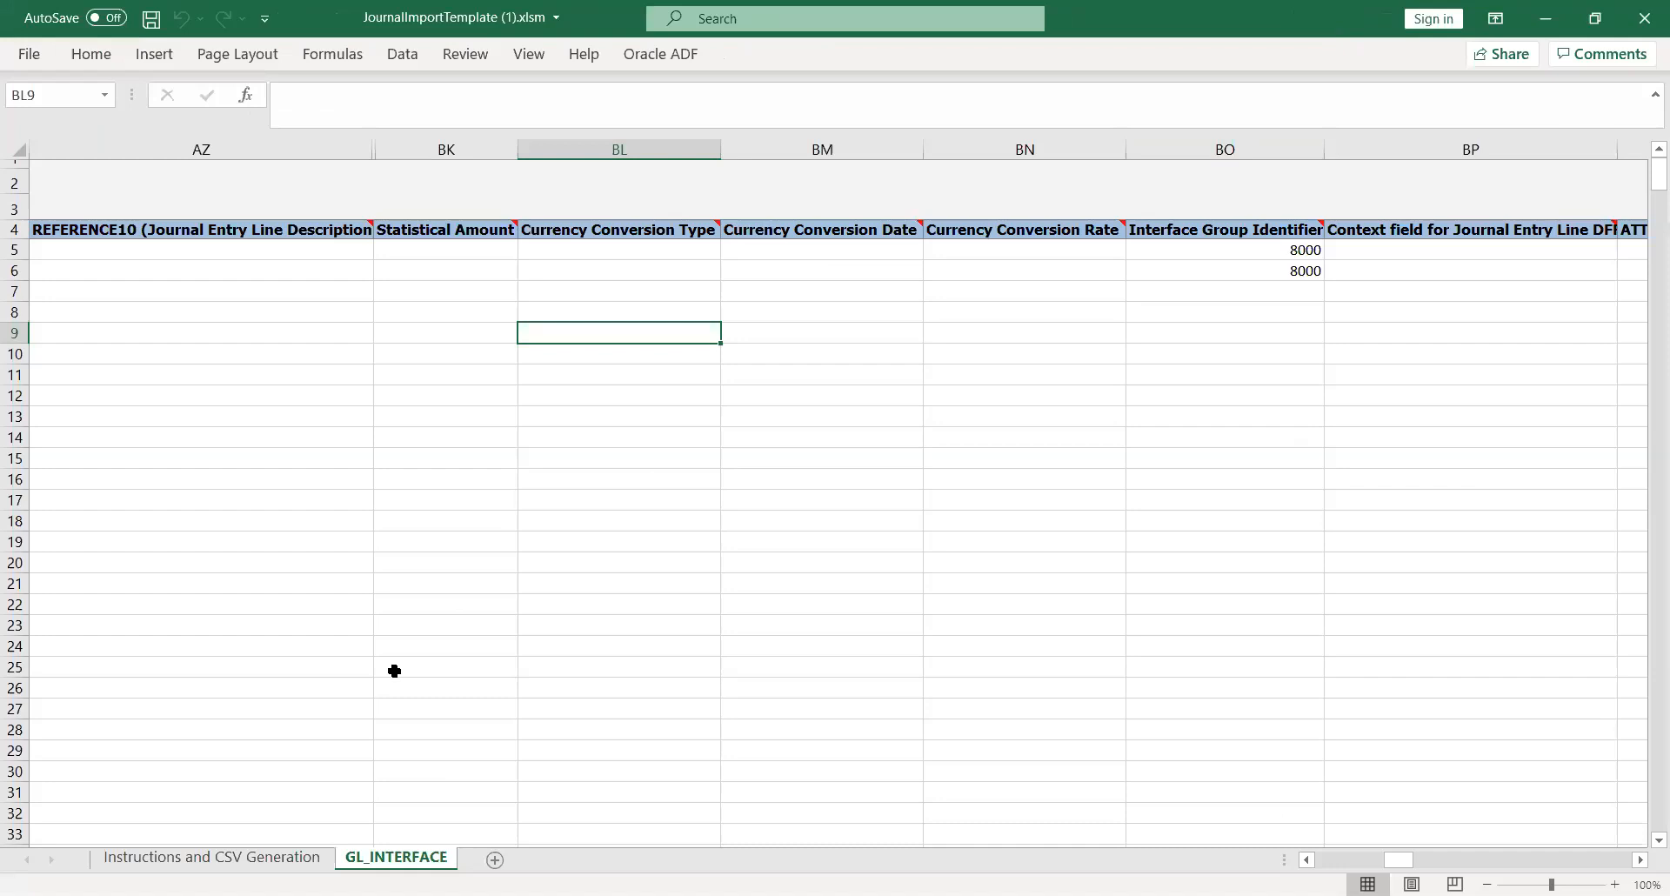
left_click(212, 859)
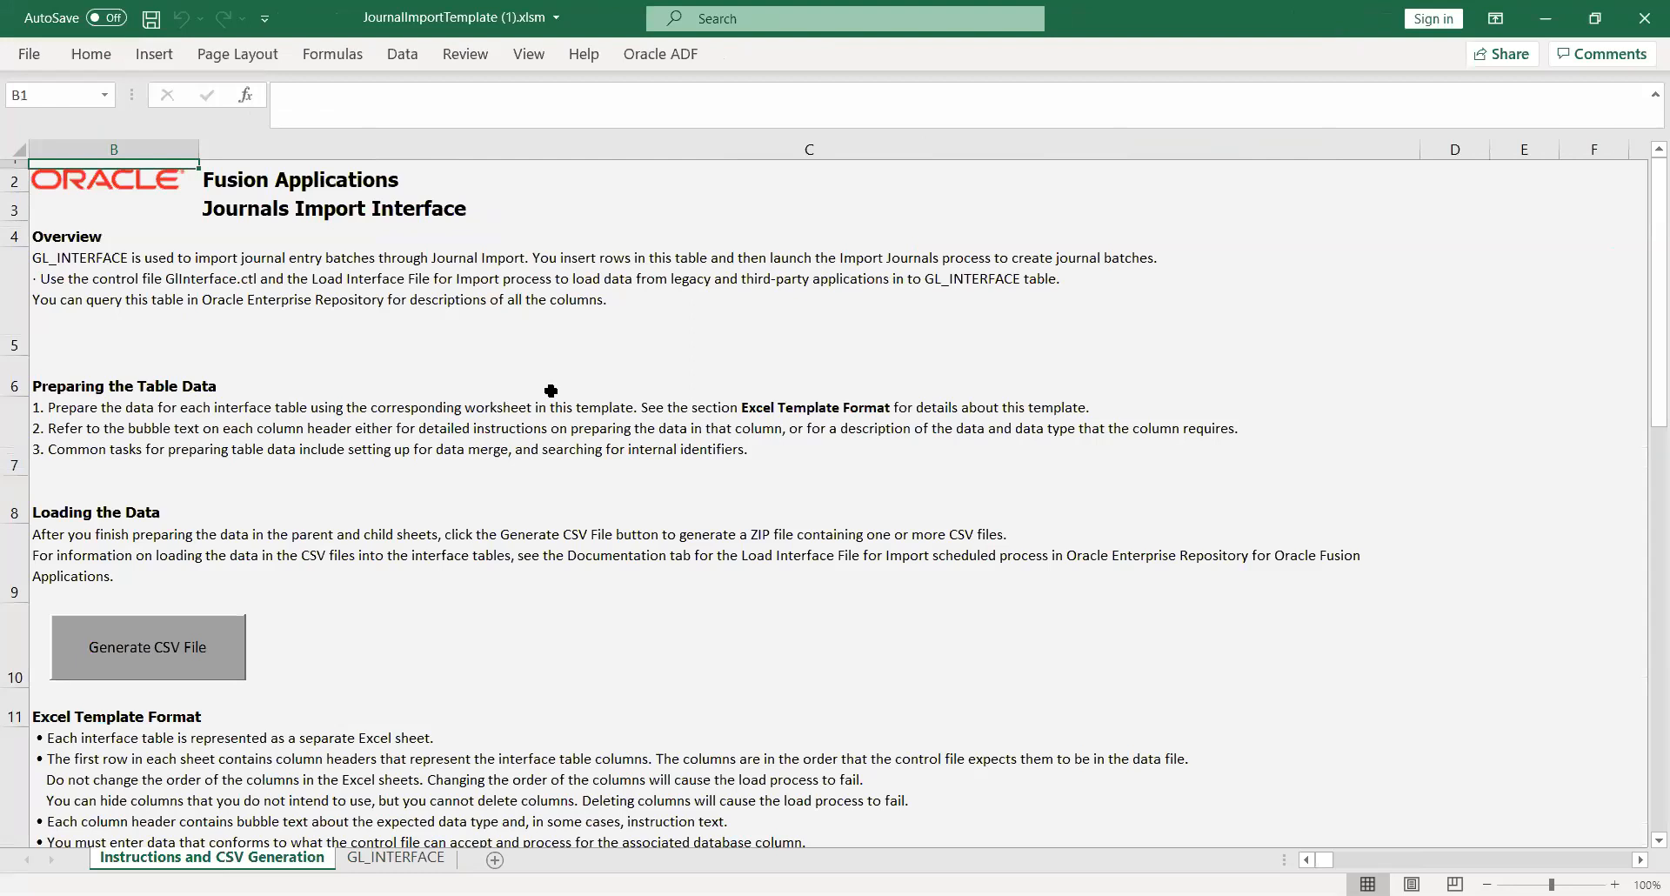
key("alt+Tab")
left_click(216, 287)
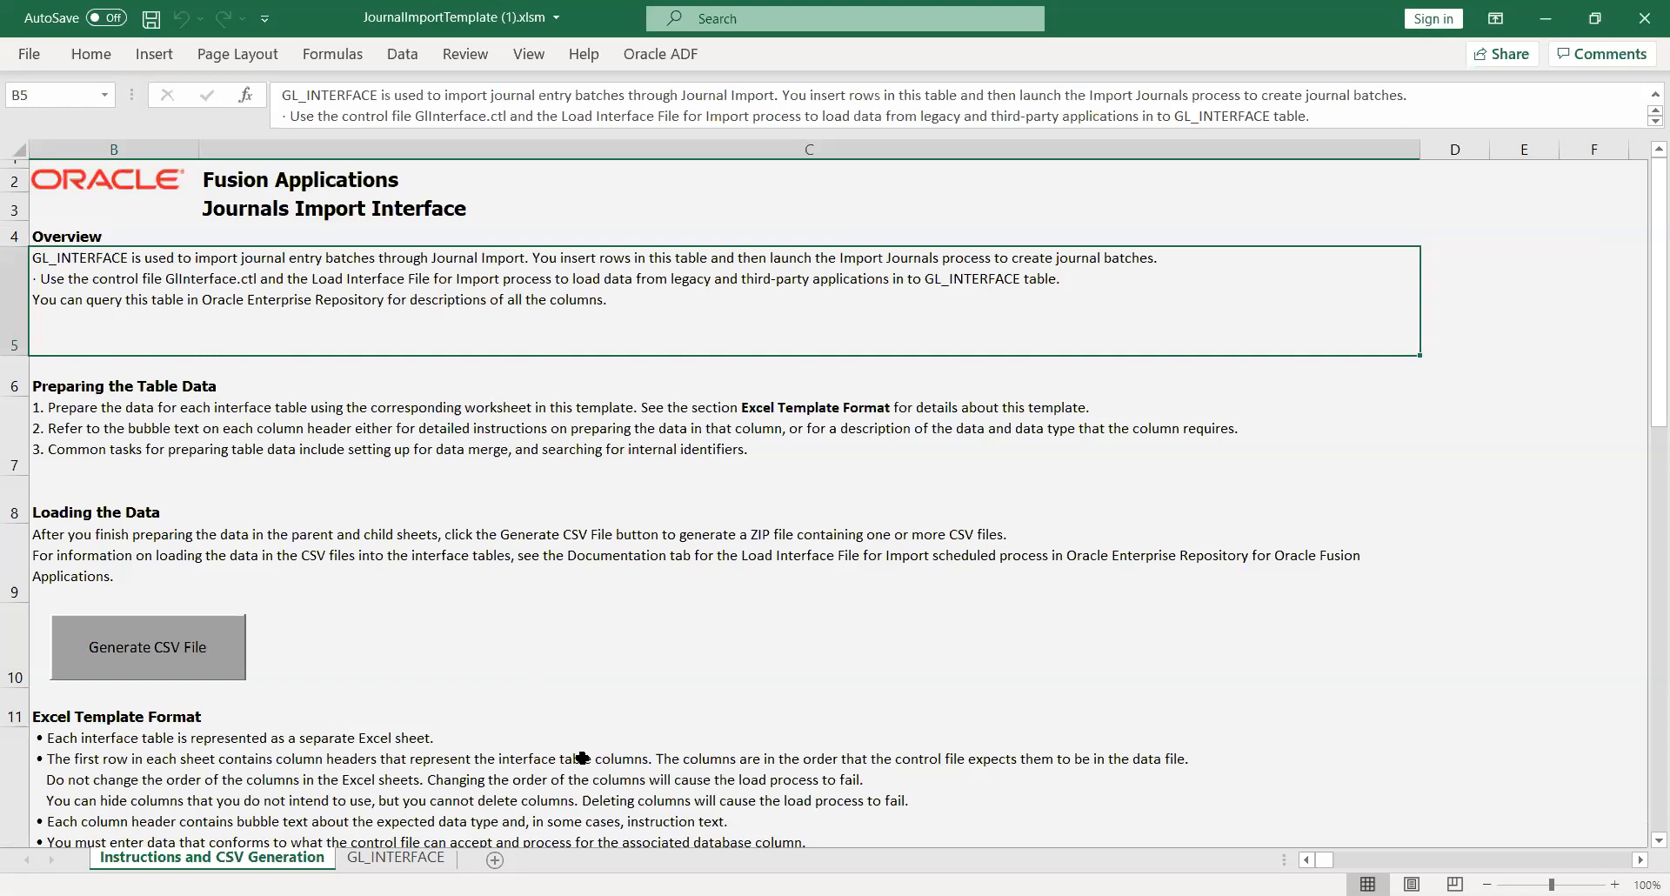
left_click(305, 769)
key("Down")
key("Down")
key("Down")
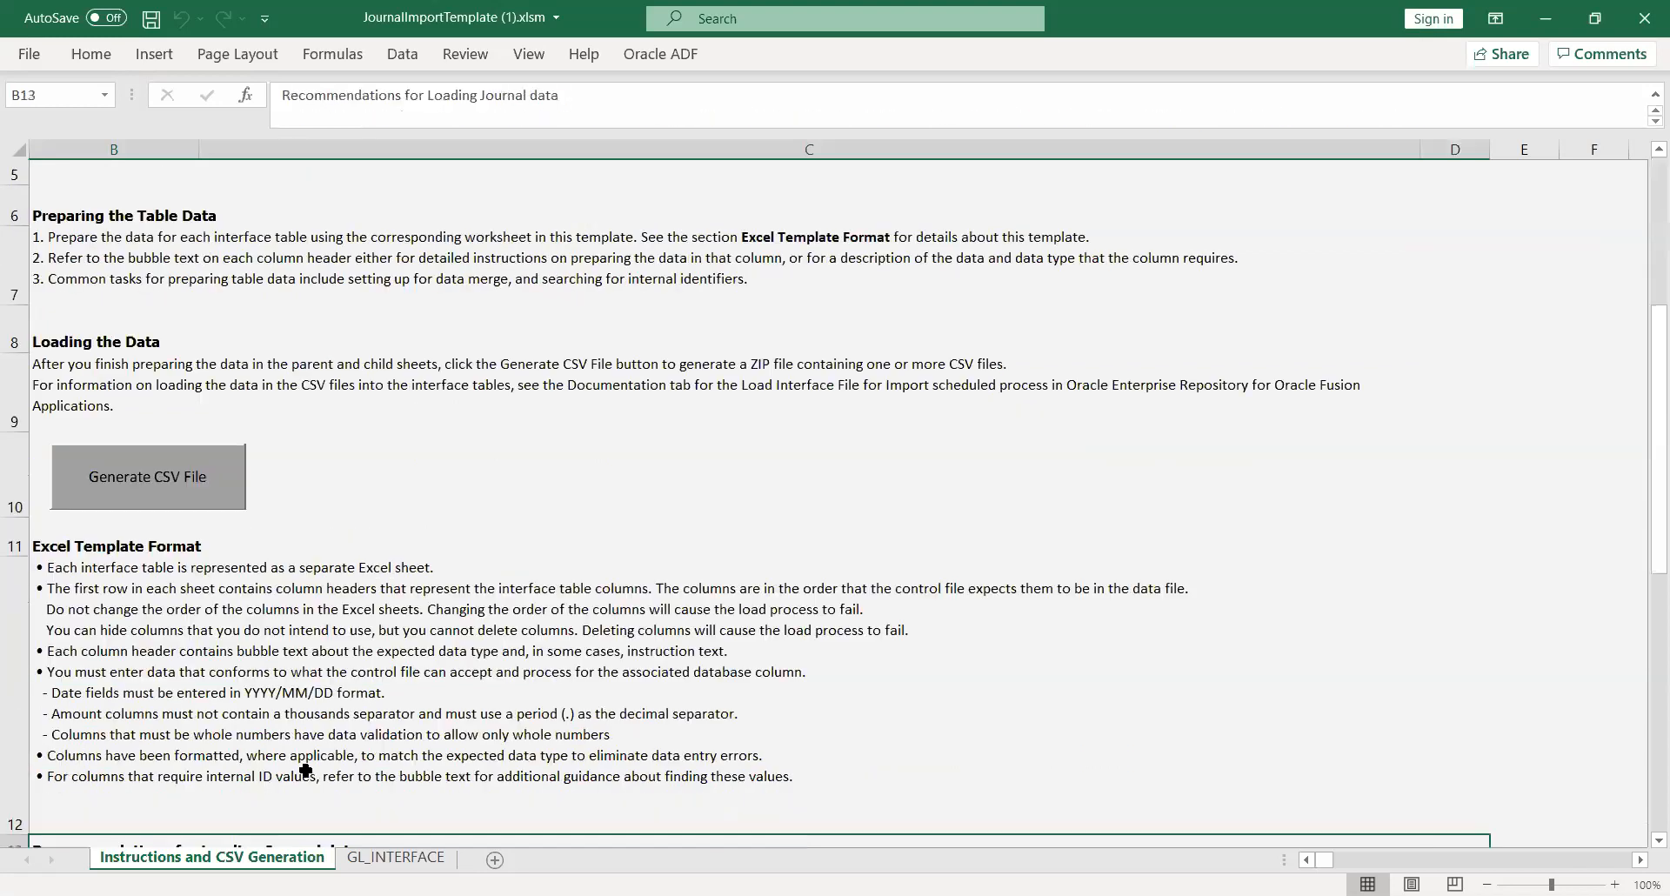
key("Down")
key("Down")
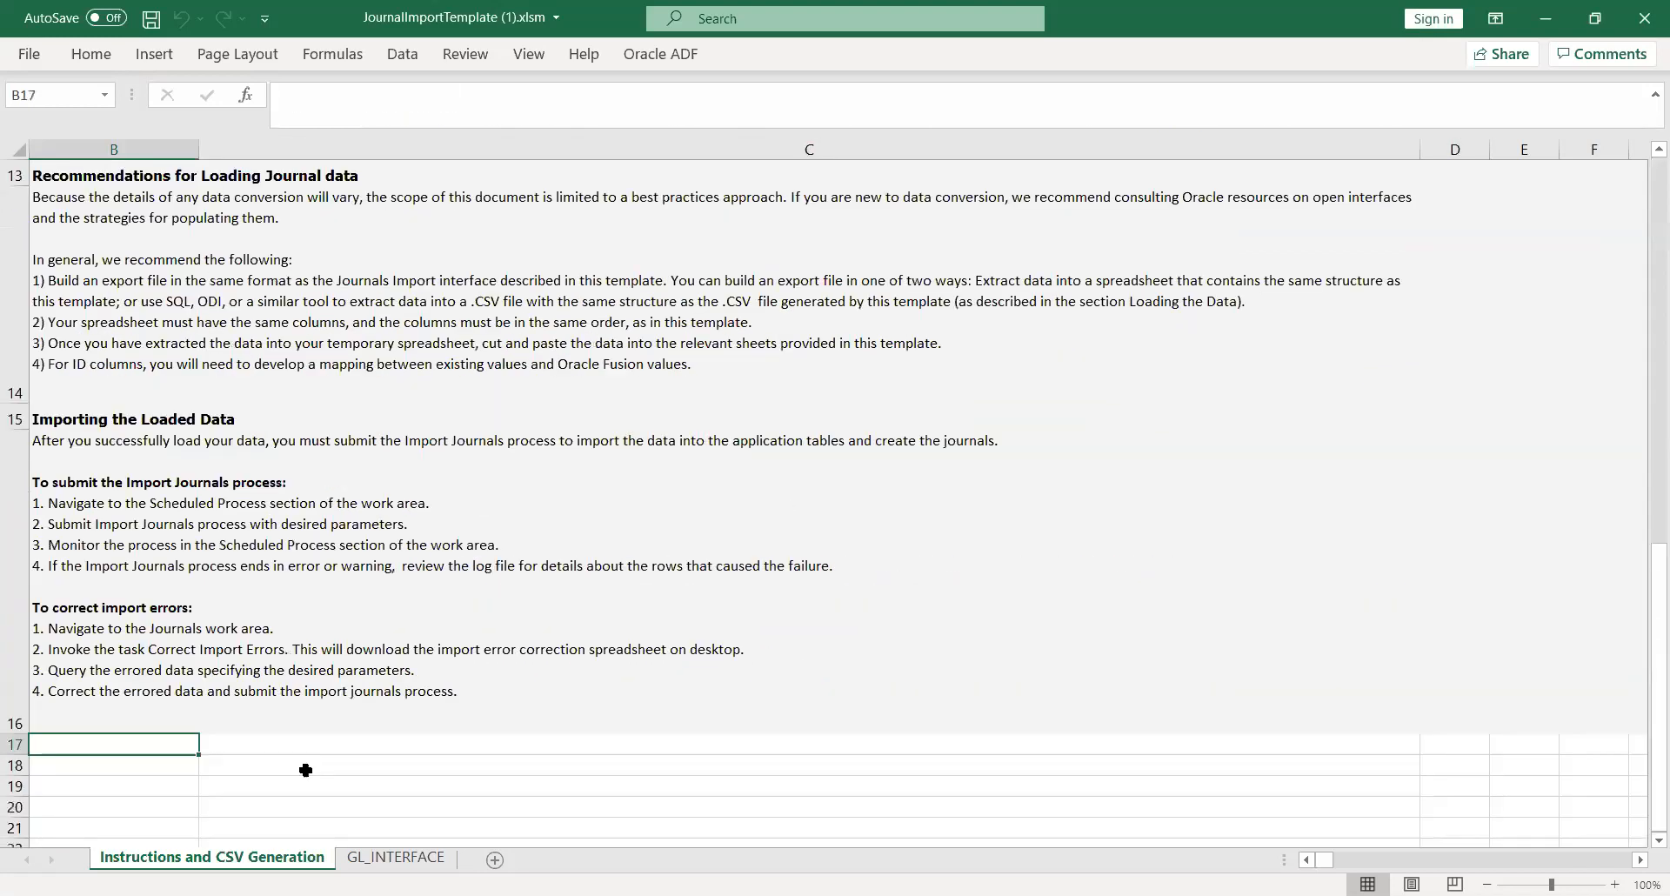
key("Up")
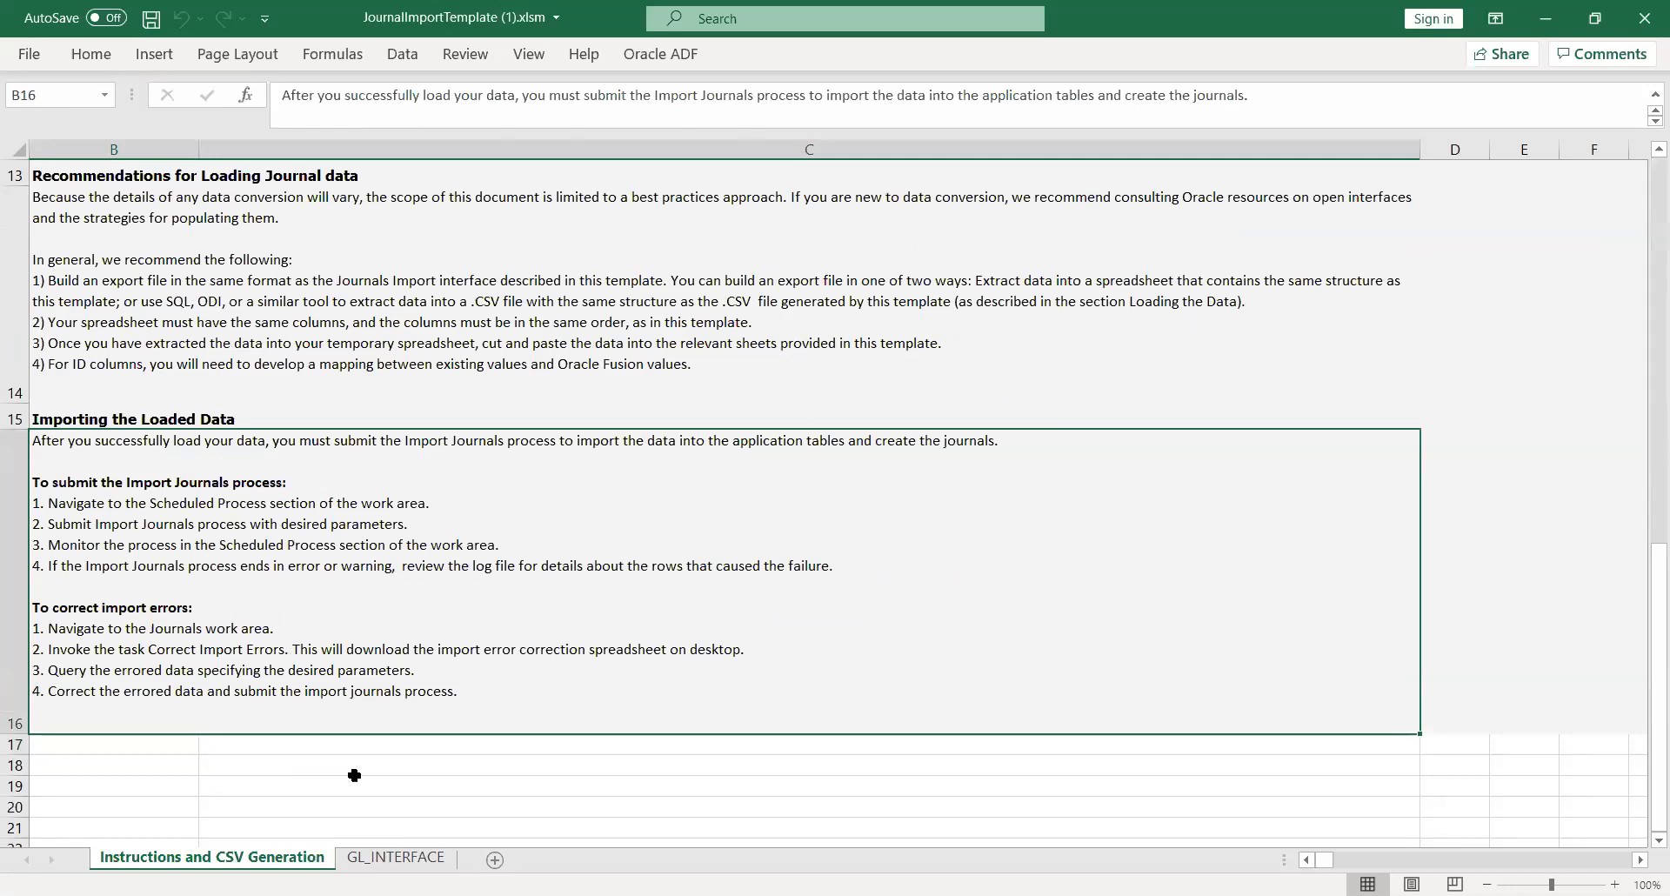
left_click(386, 860)
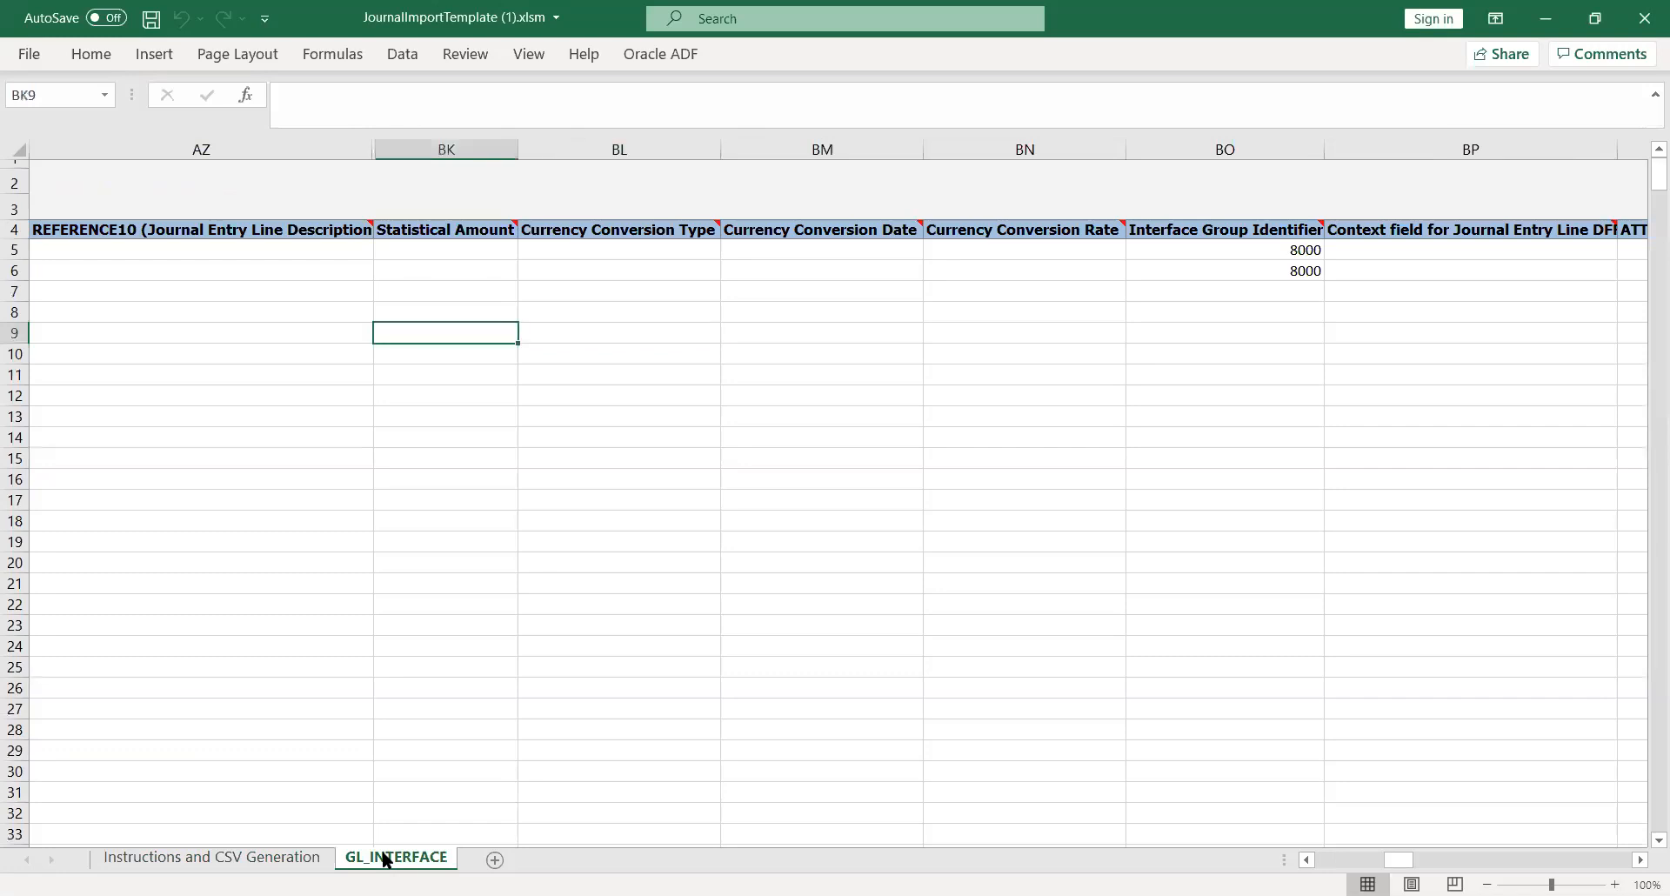
- Inspect the second journal line's status code choices and ledger ID, then return to the browser task list
key("Left")
key("Left")
key("Left")
key("Left")
key("Left")
key("Left")
key("Left")
key("Left")
key("Left")
key("Left")
key("Left")
key("Left")
key("Left")
key("Left")
key("Left")
key("Left")
key("Left")
key("Left")
key("Left")
key("Left")
key("Left")
key("Left")
key("Left")
key("Left")
key("Left")
key("Left")
key("Left")
key("Left")
key("Left")
key("Left")
key("Left")
key("Left")
key("Left")
key("Left")
key("Left")
key("Left")
key("Left")
key("Left")
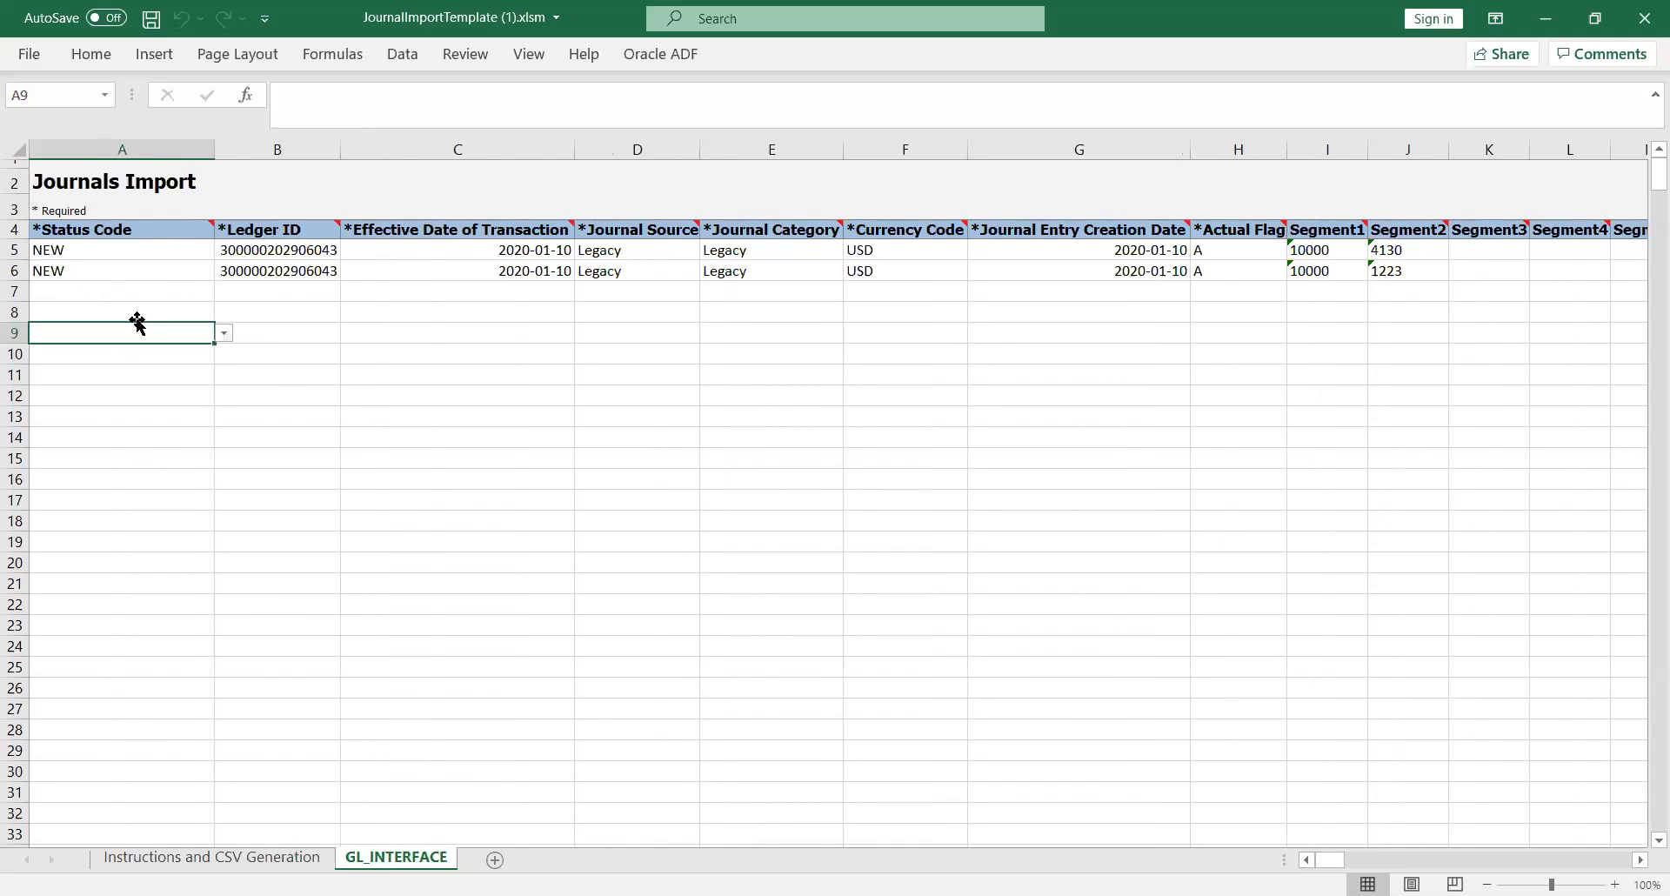
left_click(174, 266)
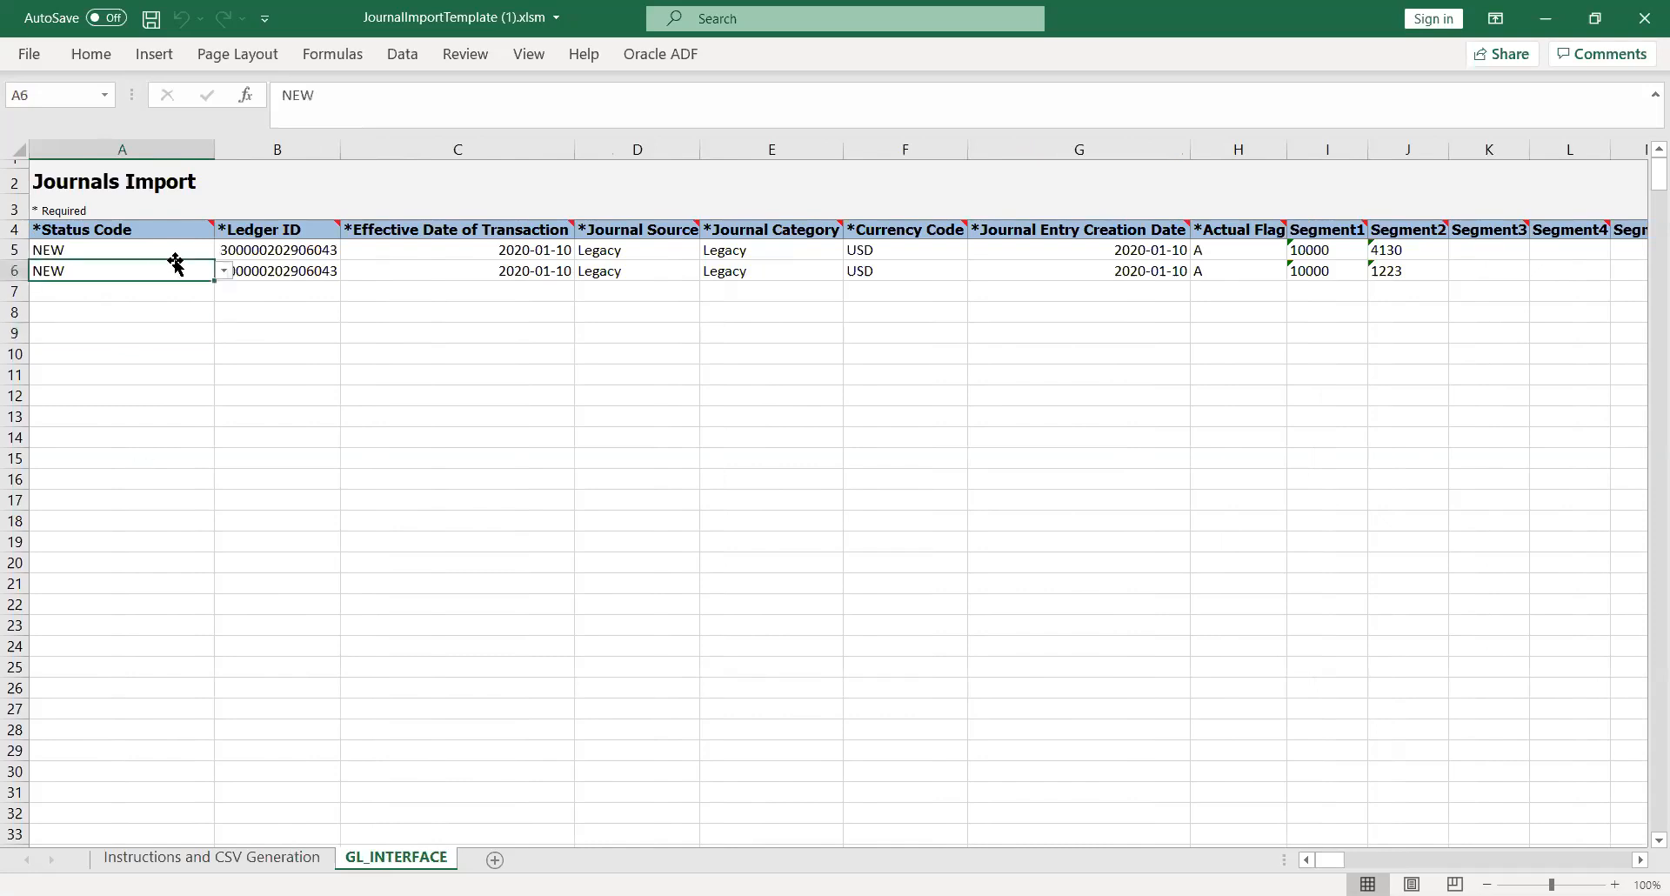
left_click(226, 271)
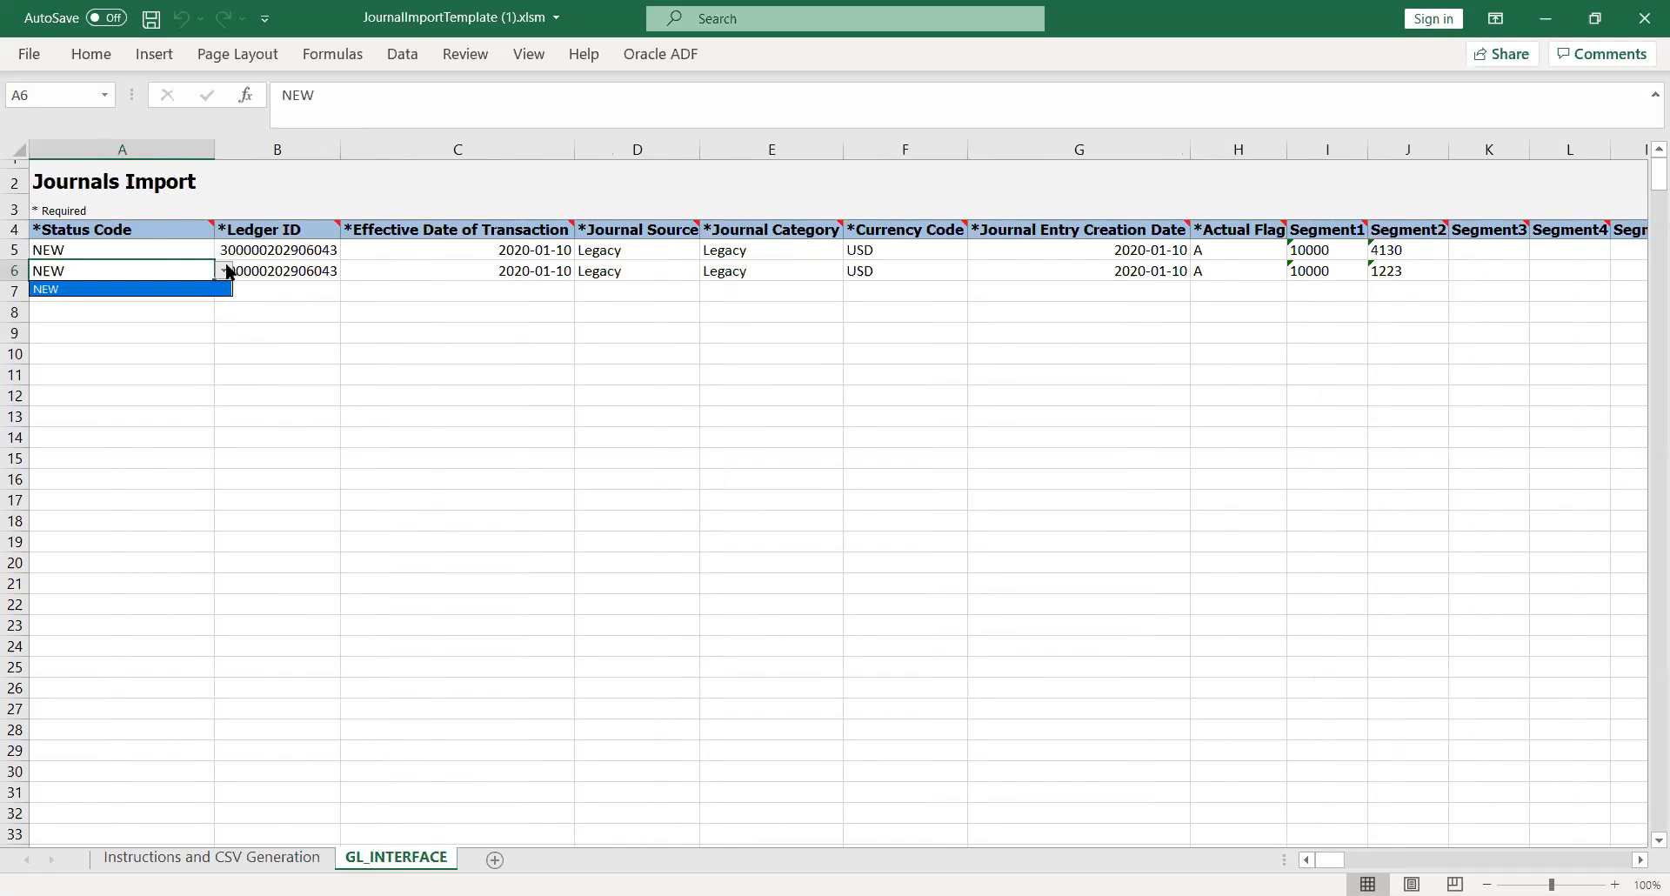
key("Escape")
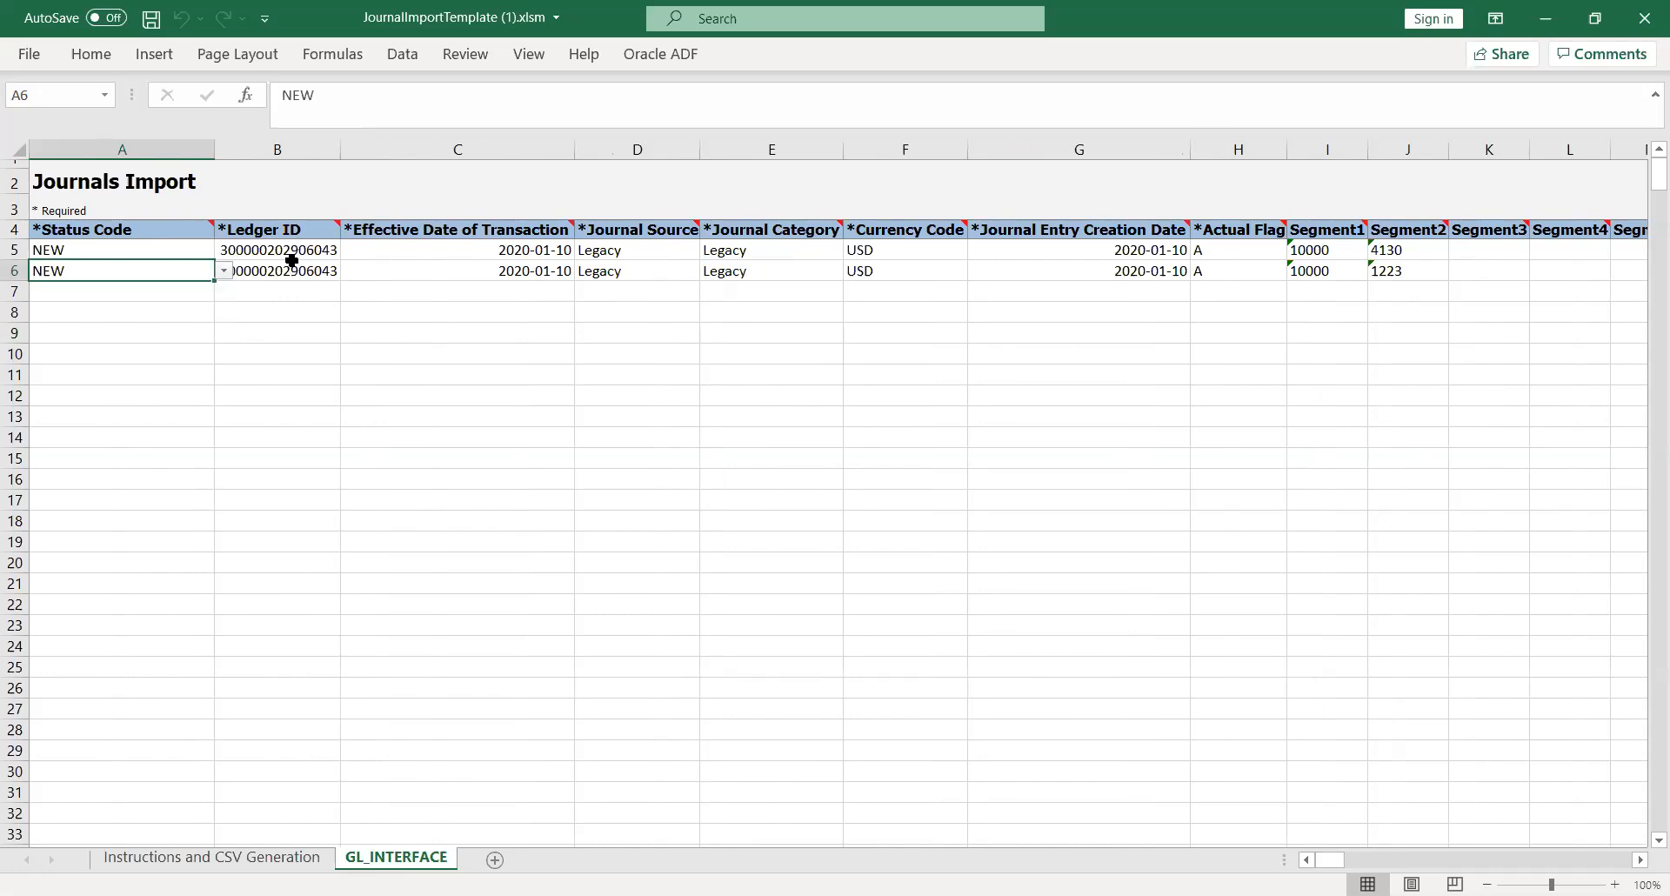
left_click(296, 268)
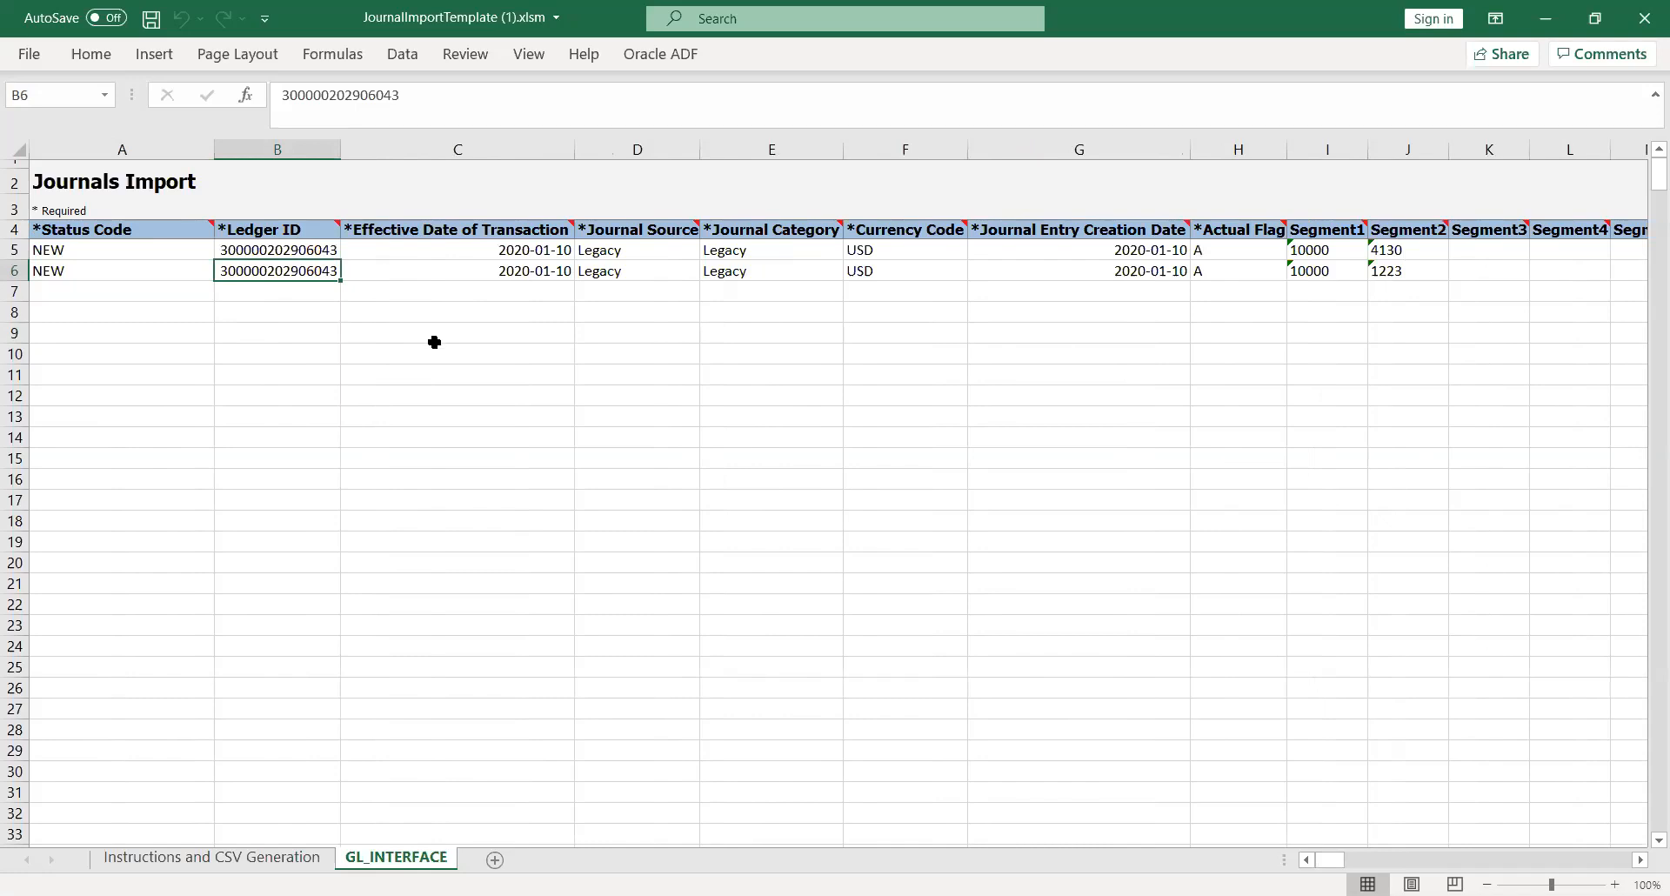
key("alt+Tab")
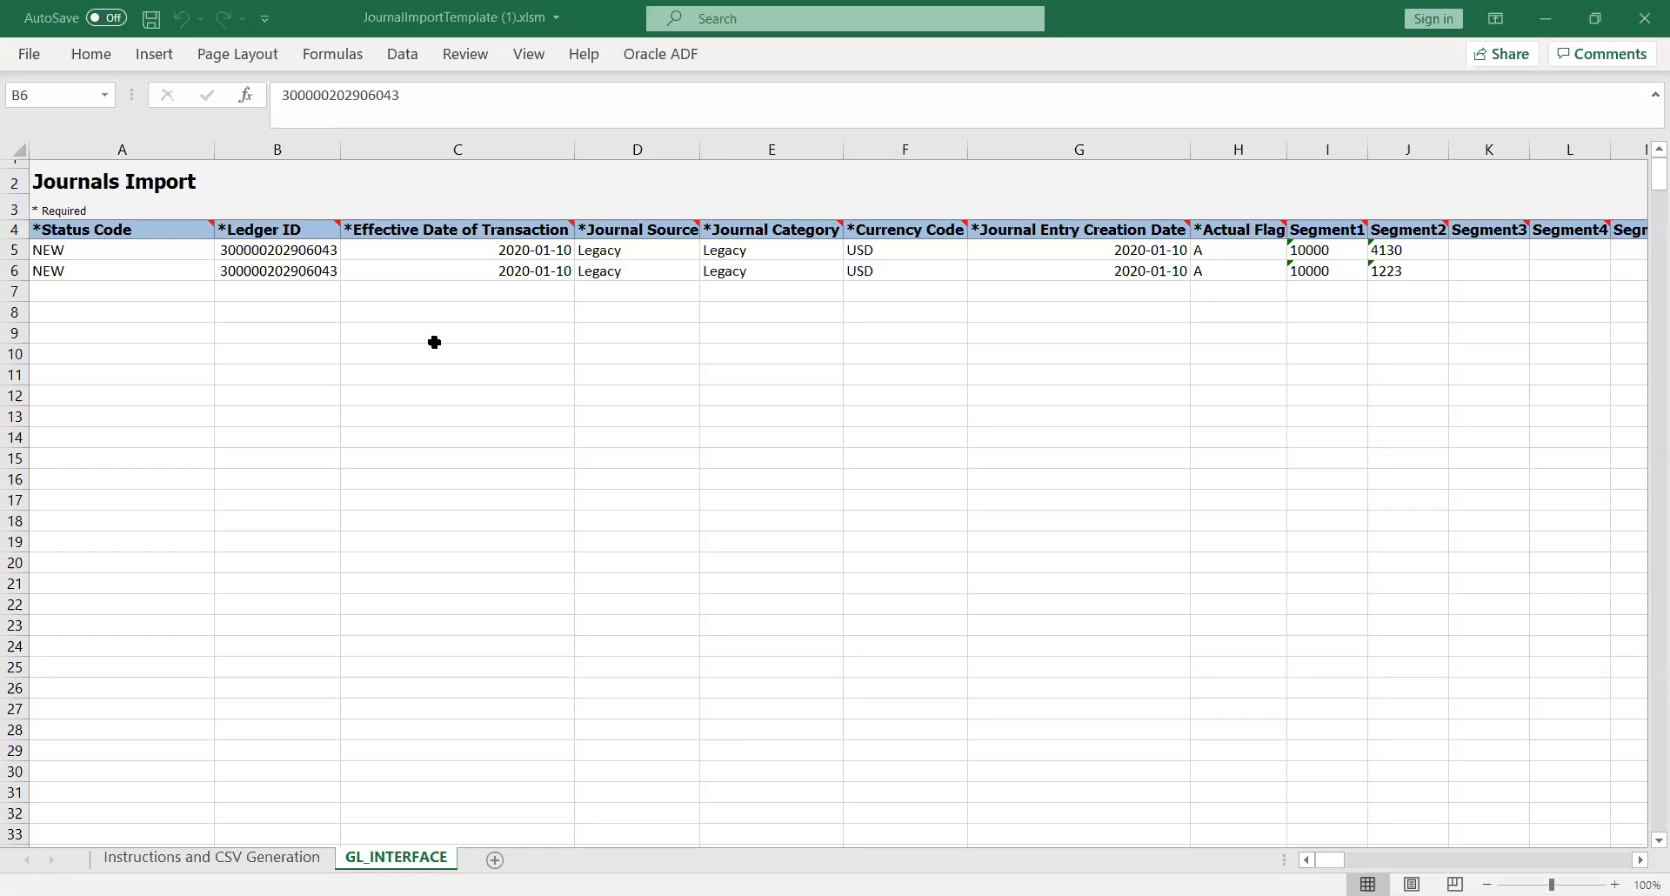
key("alt+Tab")
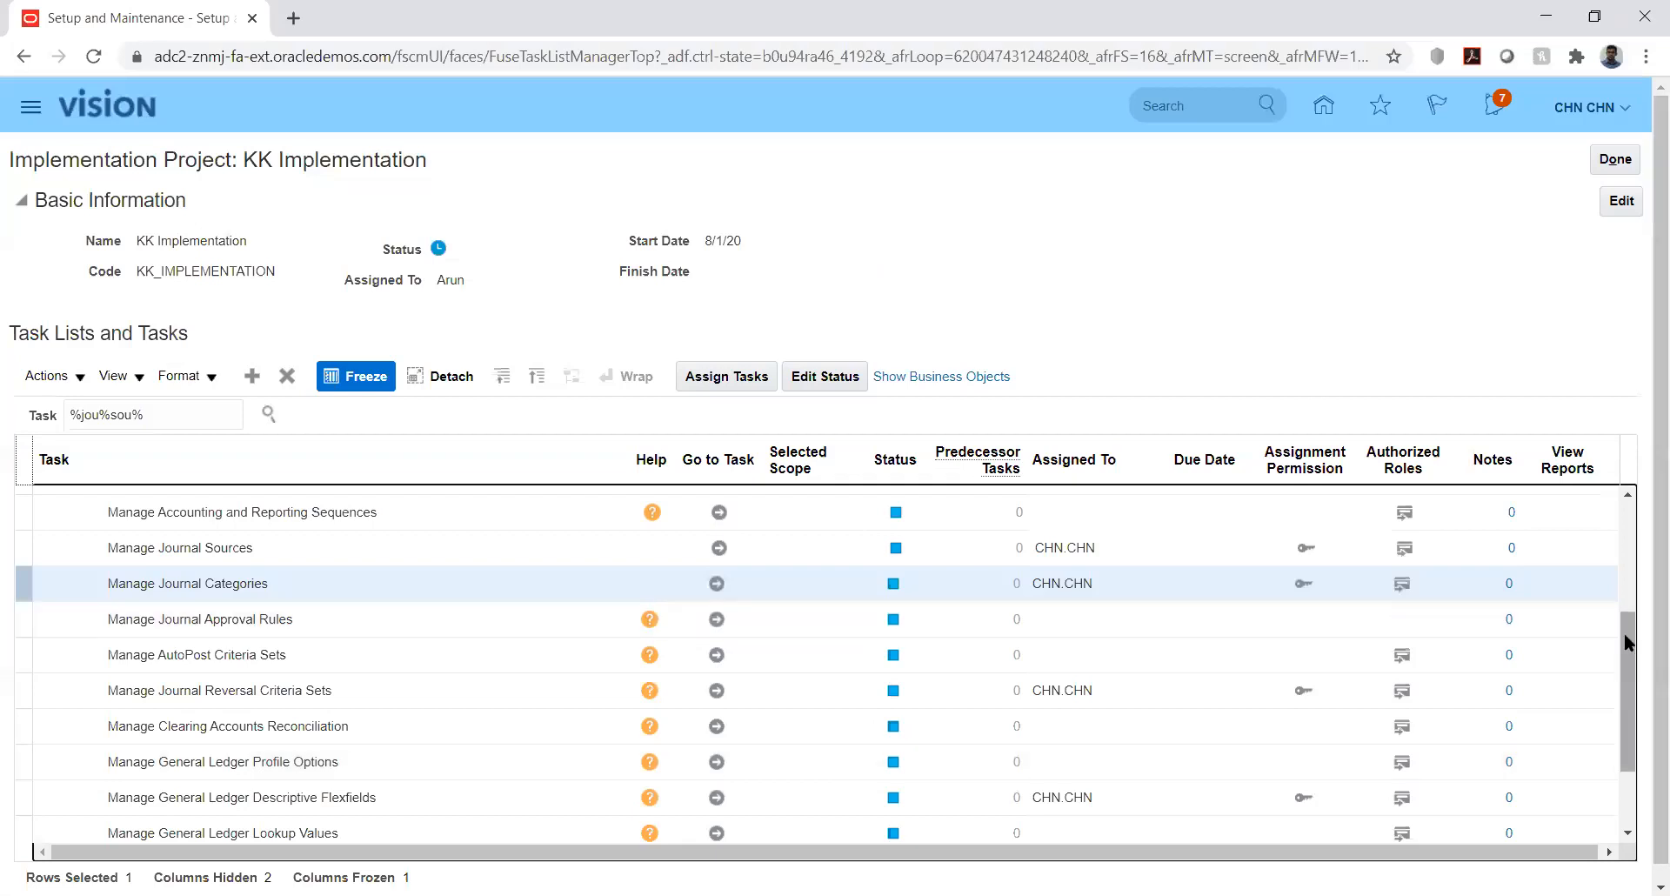
- Search tasks for %manage%prim%led% and open Manage Primary Ledgers from its hierarchy
left_click_drag(1625, 633, 1627, 629)
left_click(1630, 522)
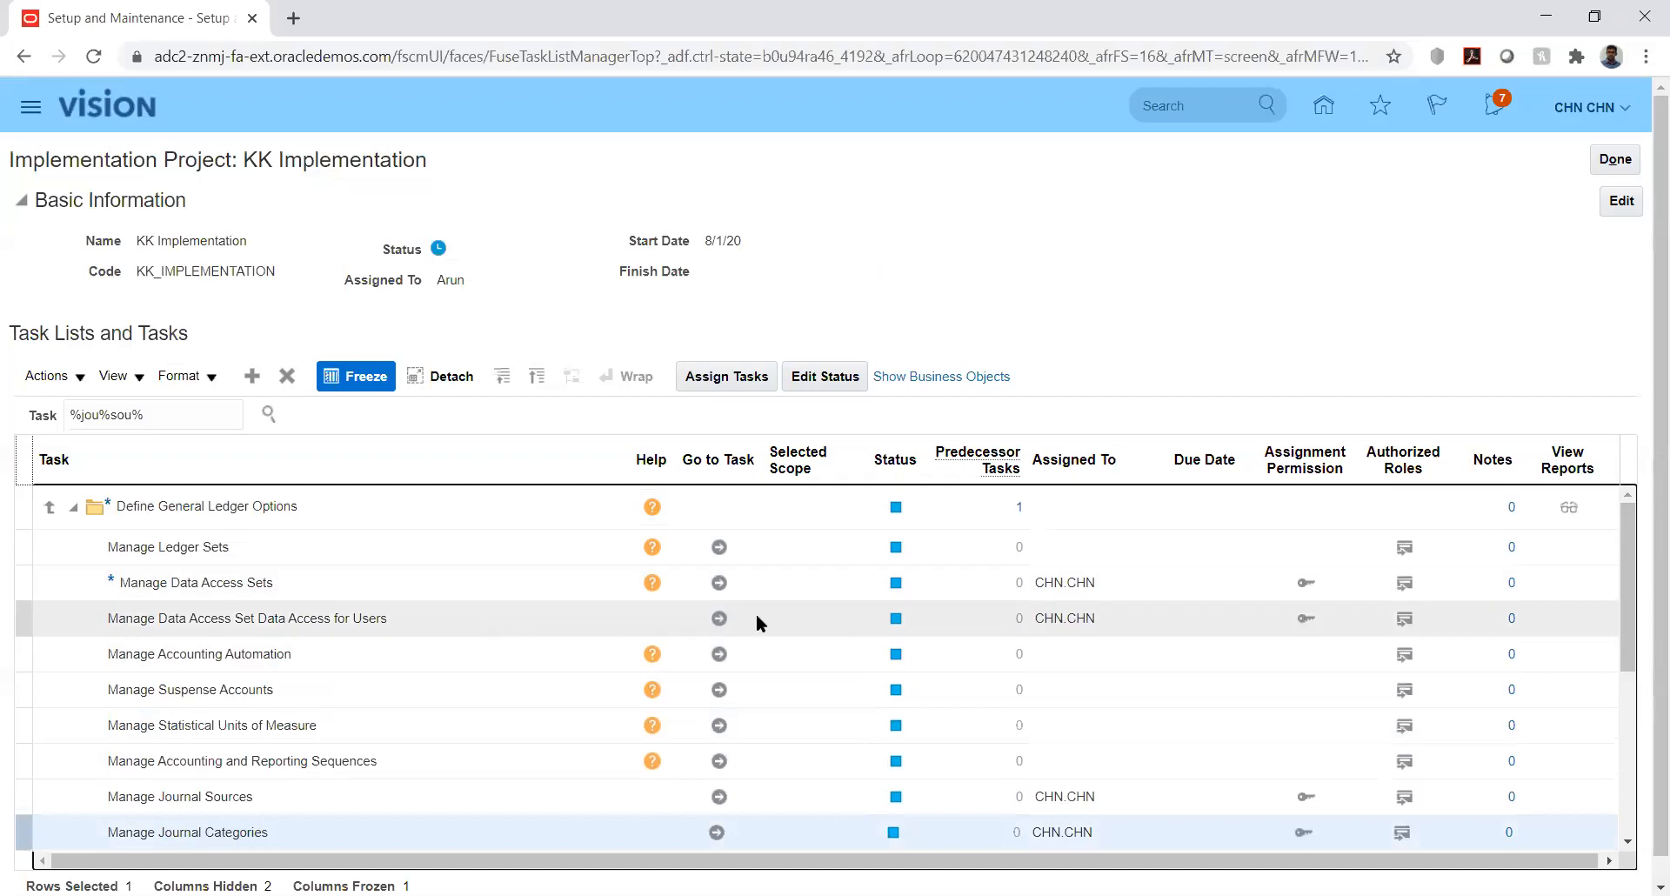
left_click(181, 415)
key("ctrl+a")
type("%")
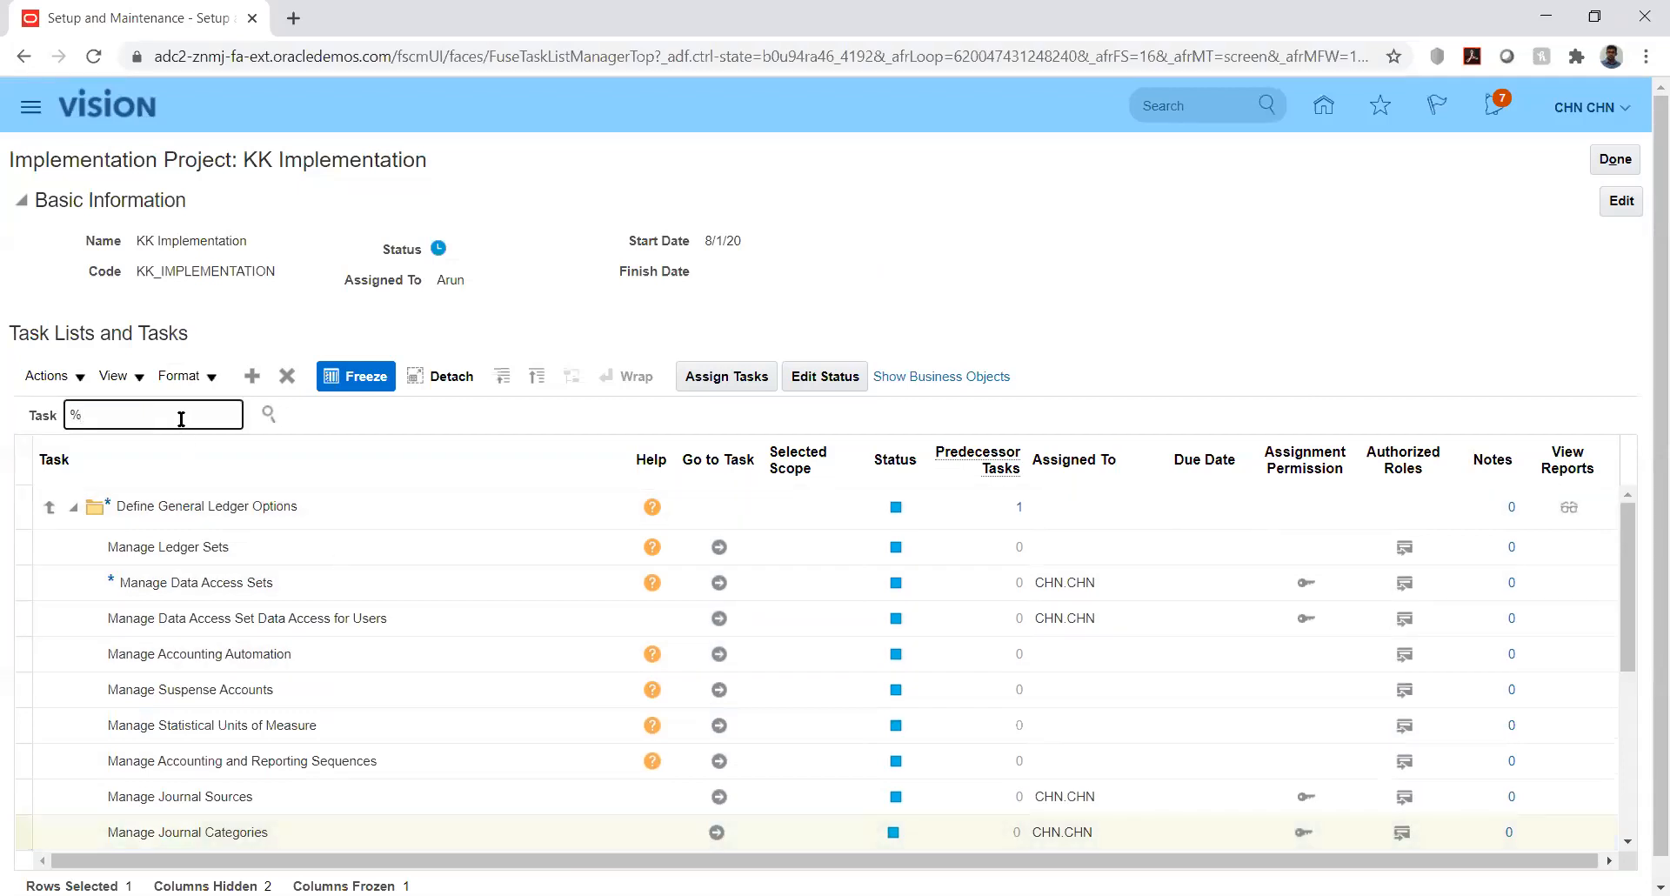
type("manage%")
type("prim%led%")
key("Return")
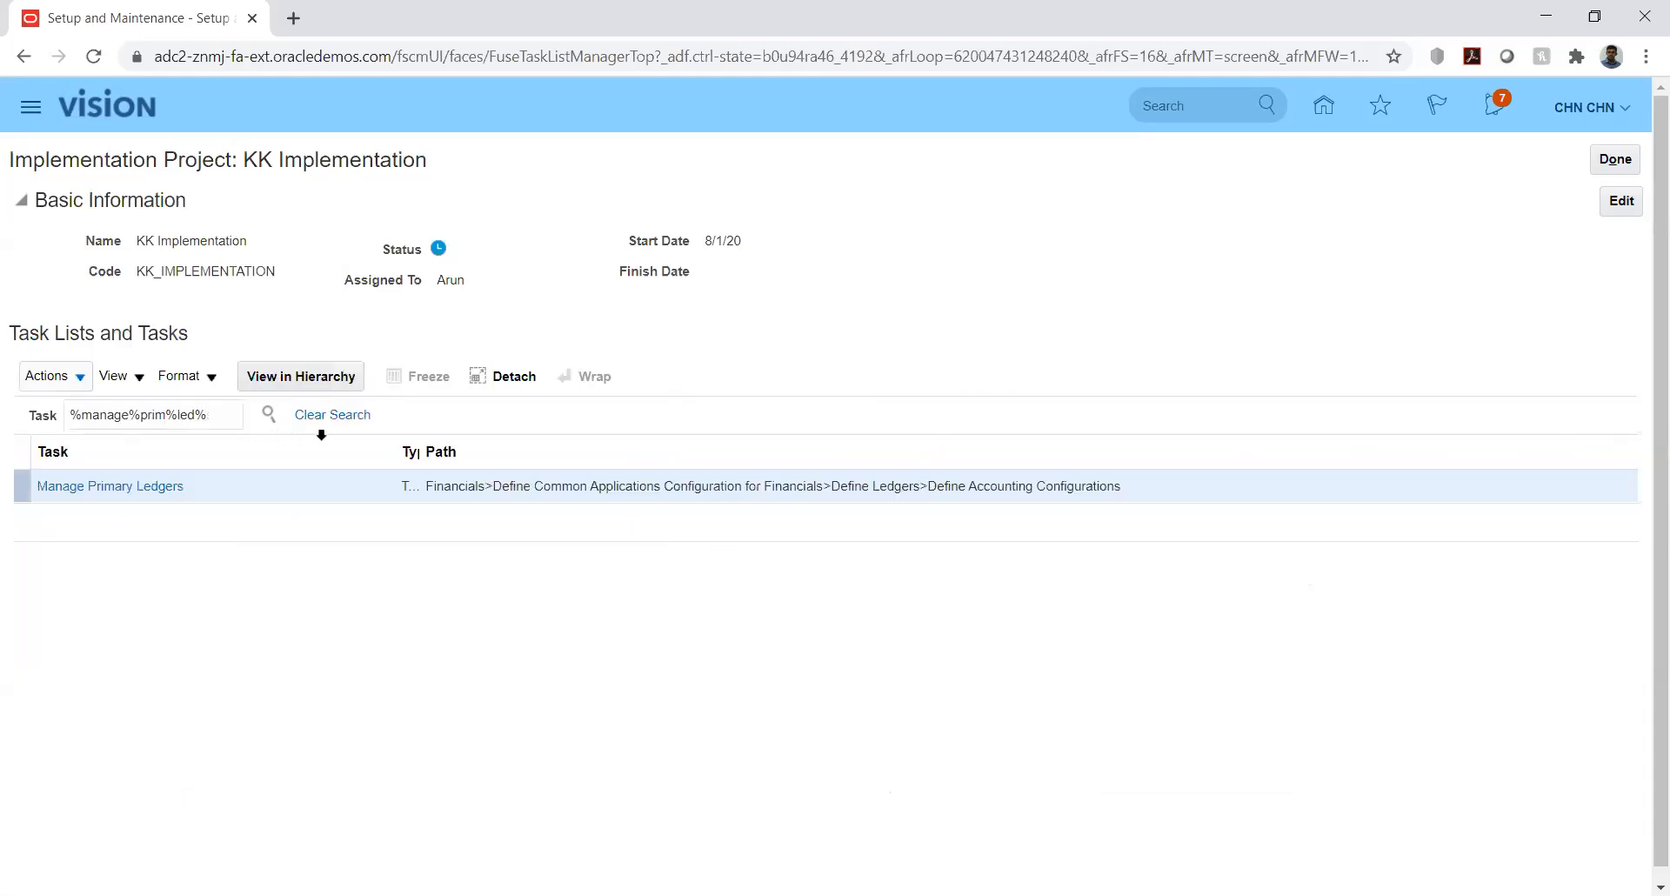
left_click(93, 492)
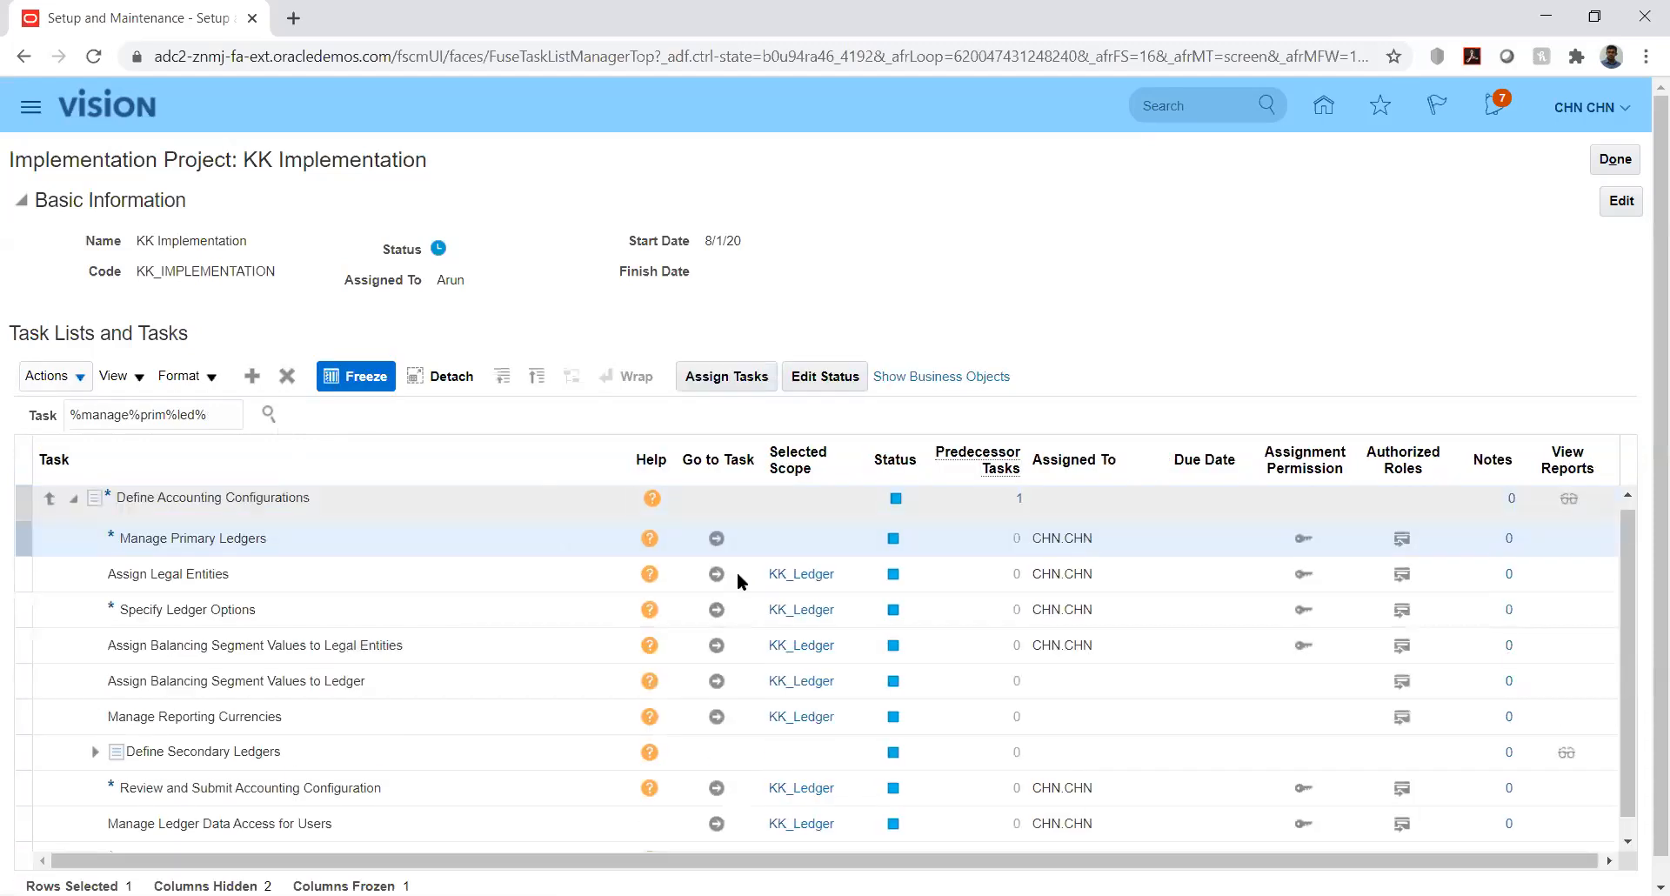
left_click(717, 539)
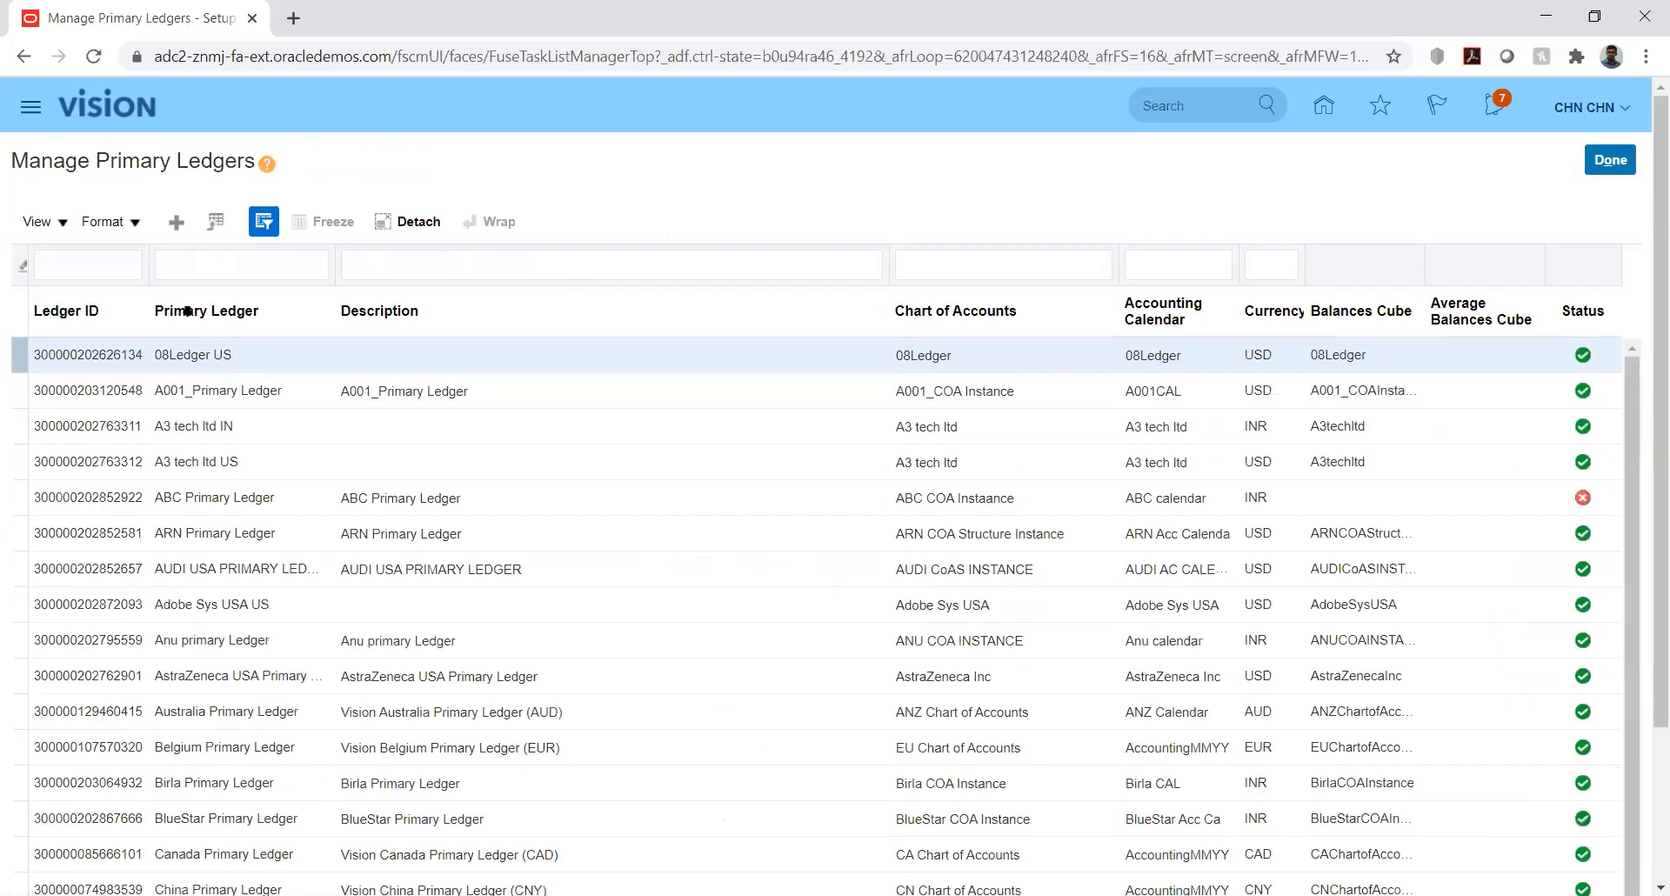
- Filter the primary ledgers by name 'kk' to show KK_Ledger, after a mistaken Ledger ID filter
left_click(108, 264)
type("kk")
key("Return")
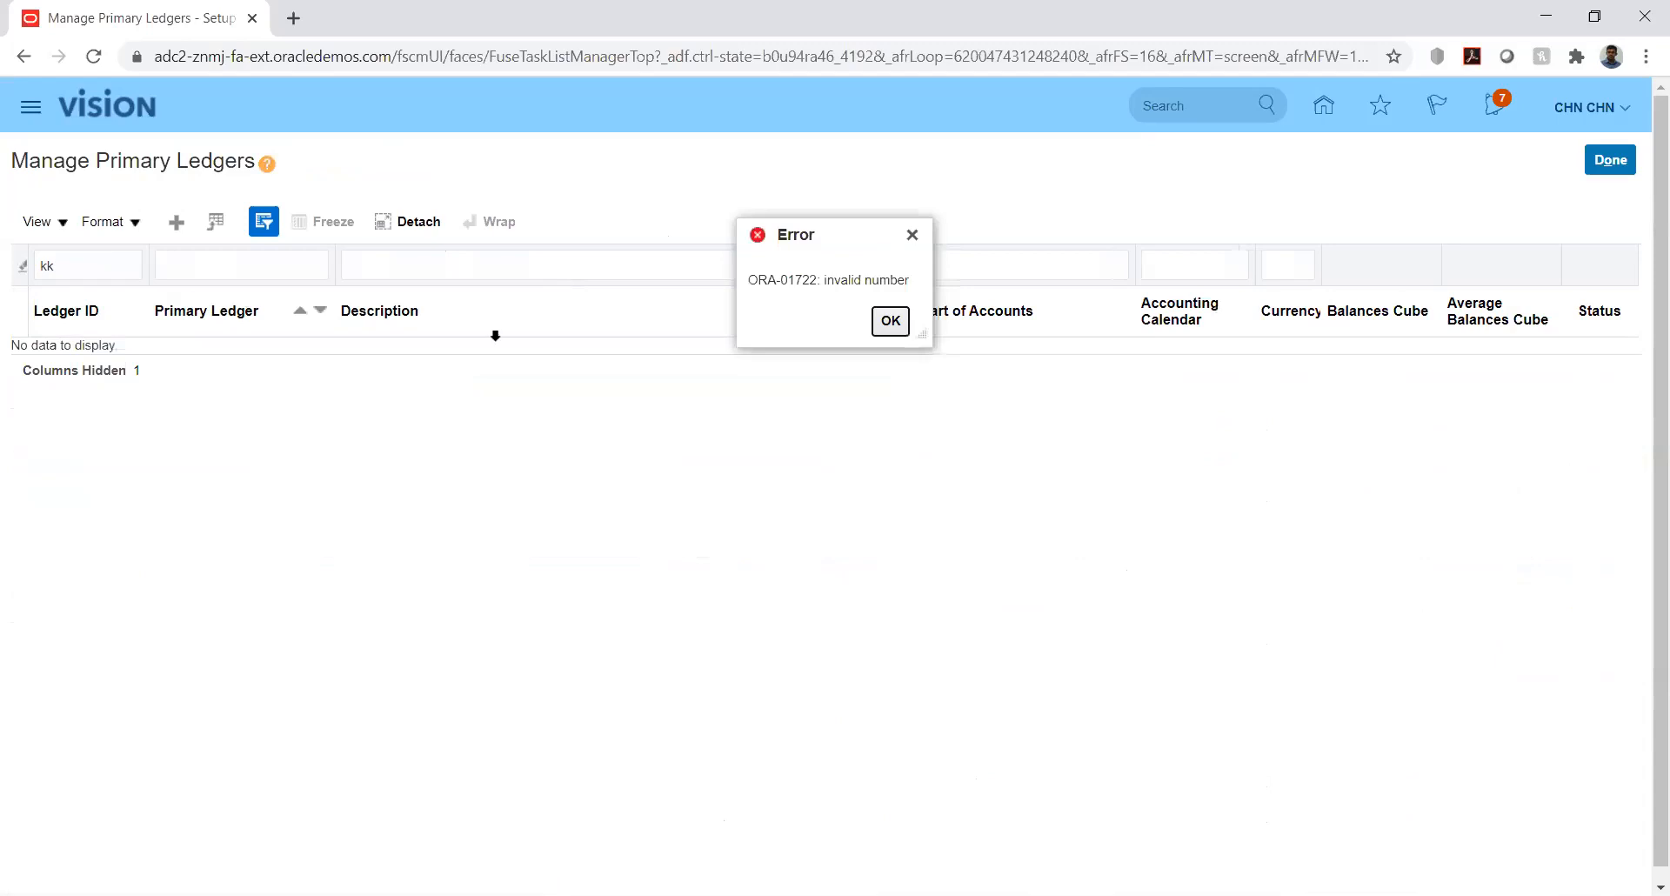
left_click(889, 321)
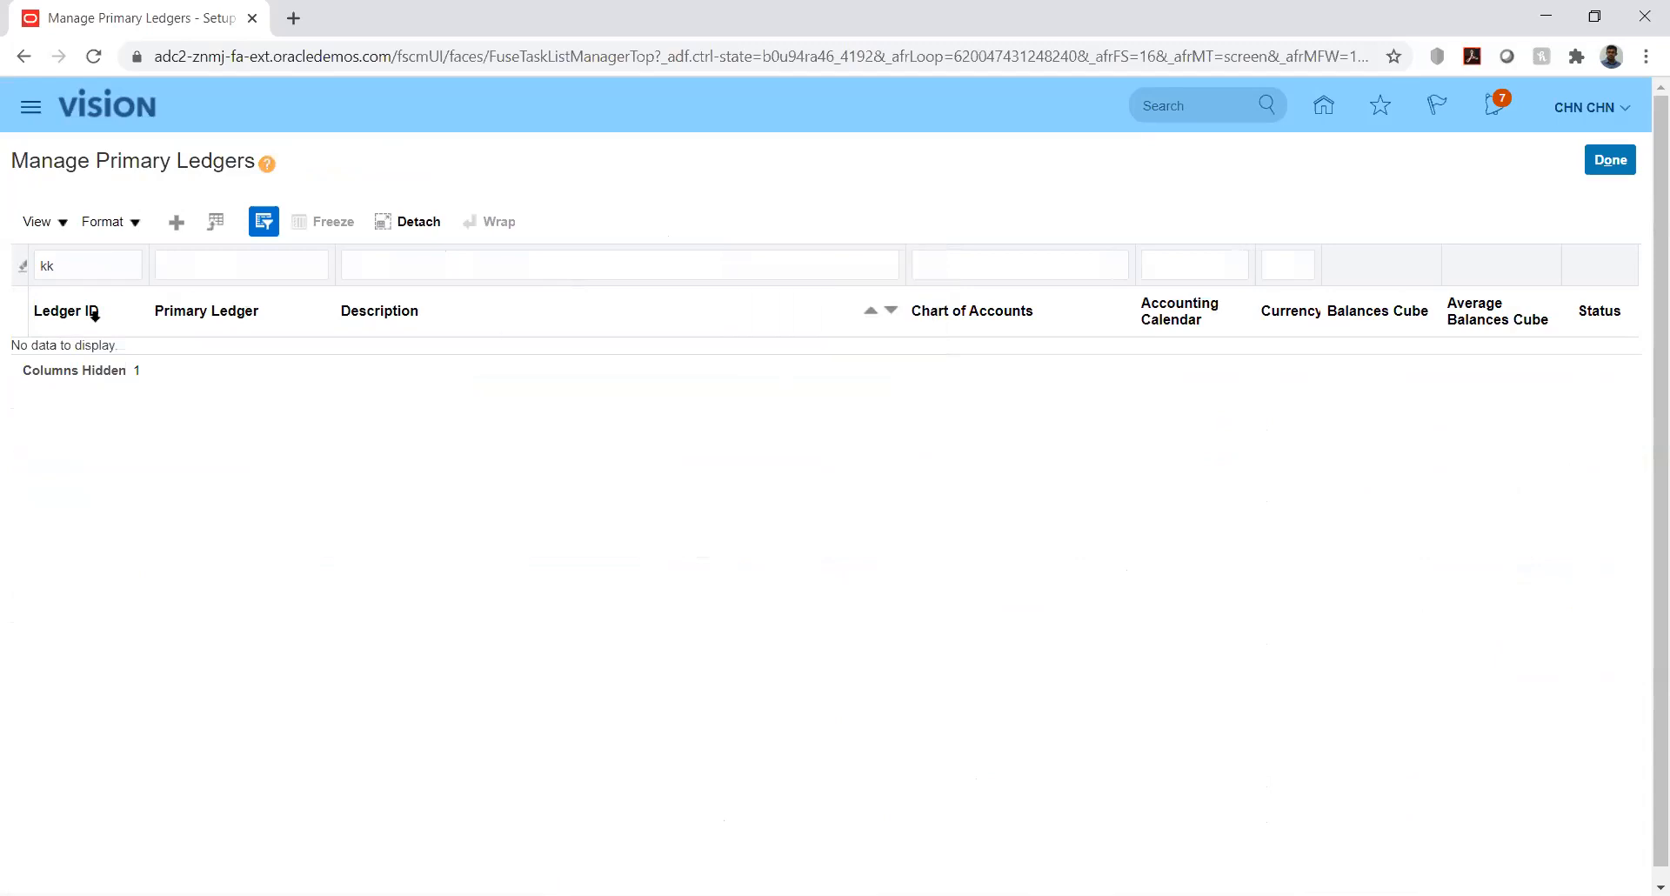
double_click(87, 267)
key("BackSpace")
key("Tab")
type("kk")
key("Return")
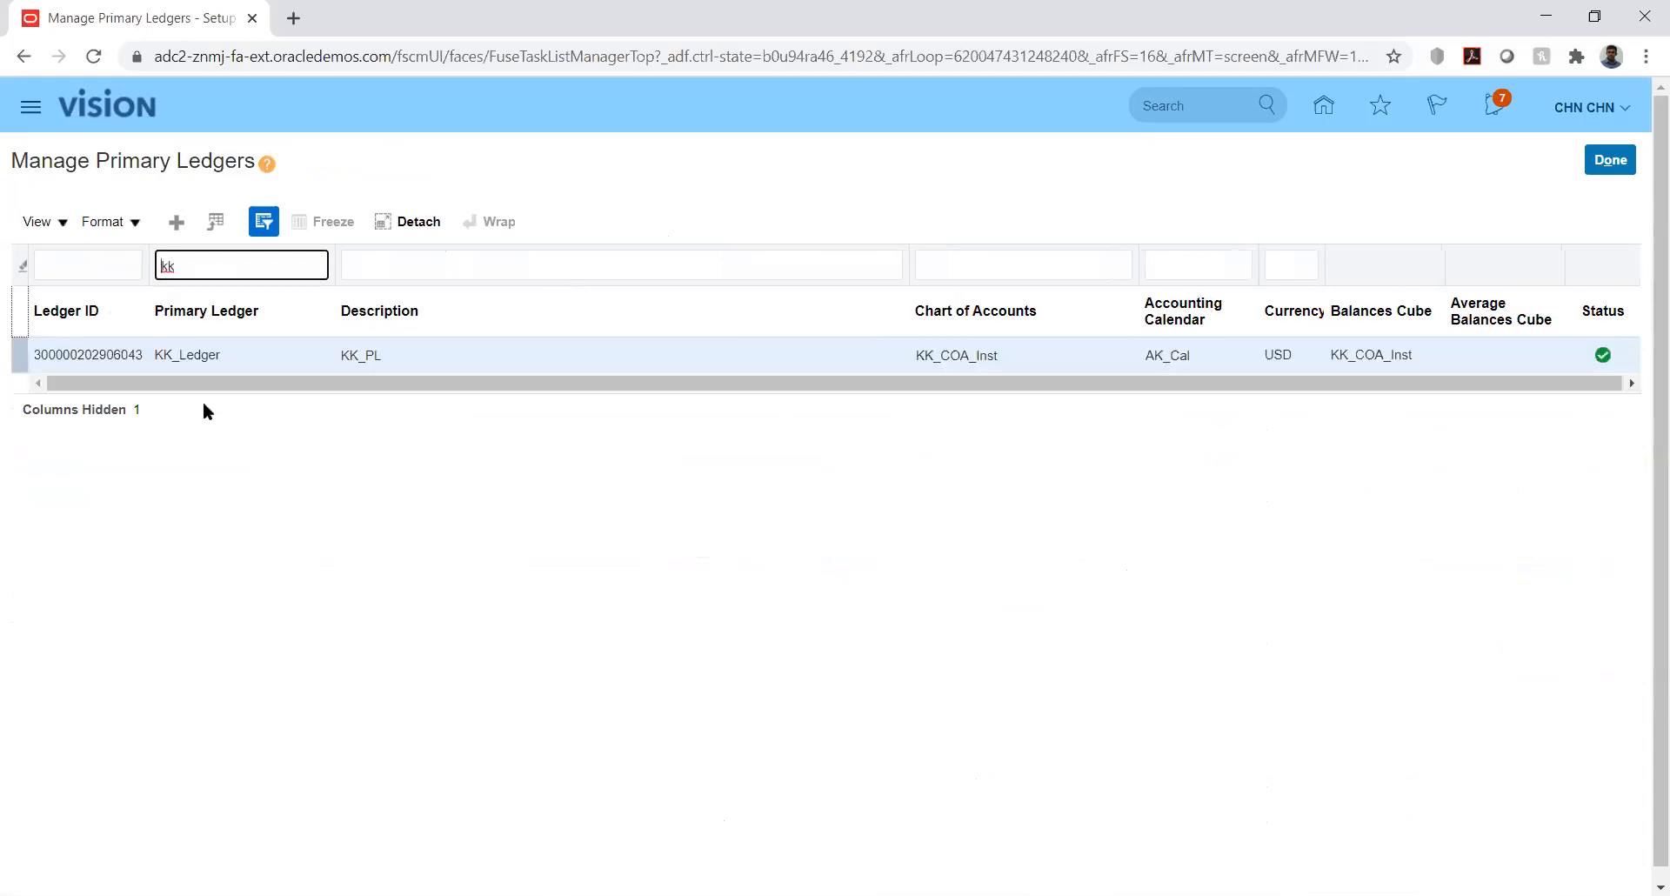
- Hide the filter row, toggle the Ledger ID column off and back on, and bring up Manage Columns
left_click(59, 221)
left_click(113, 467)
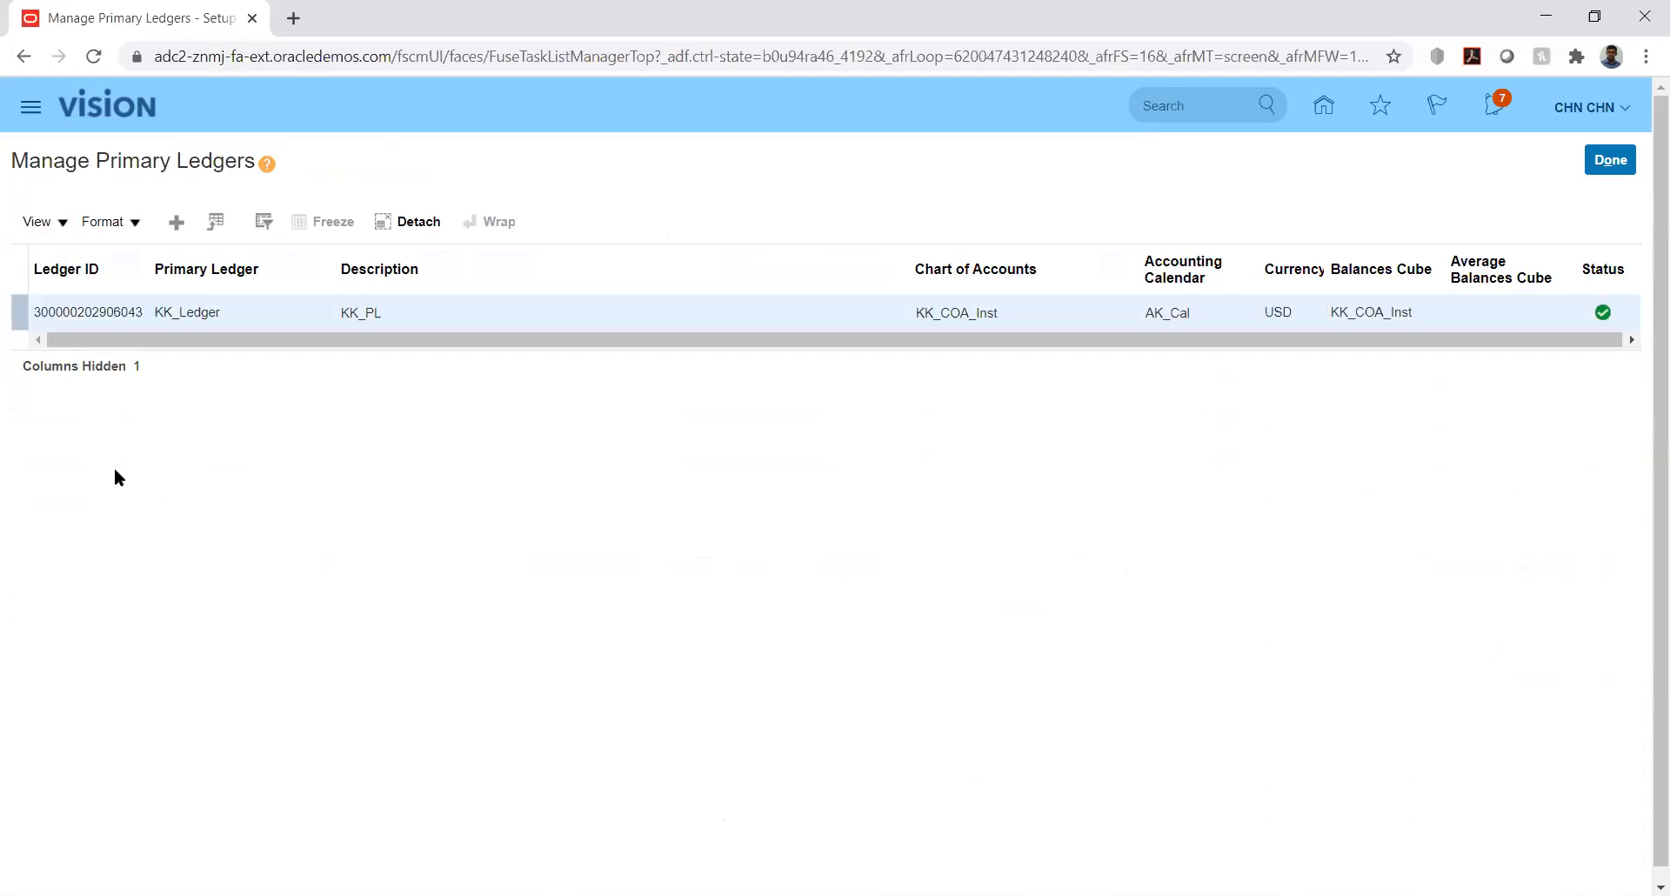
left_click(66, 223)
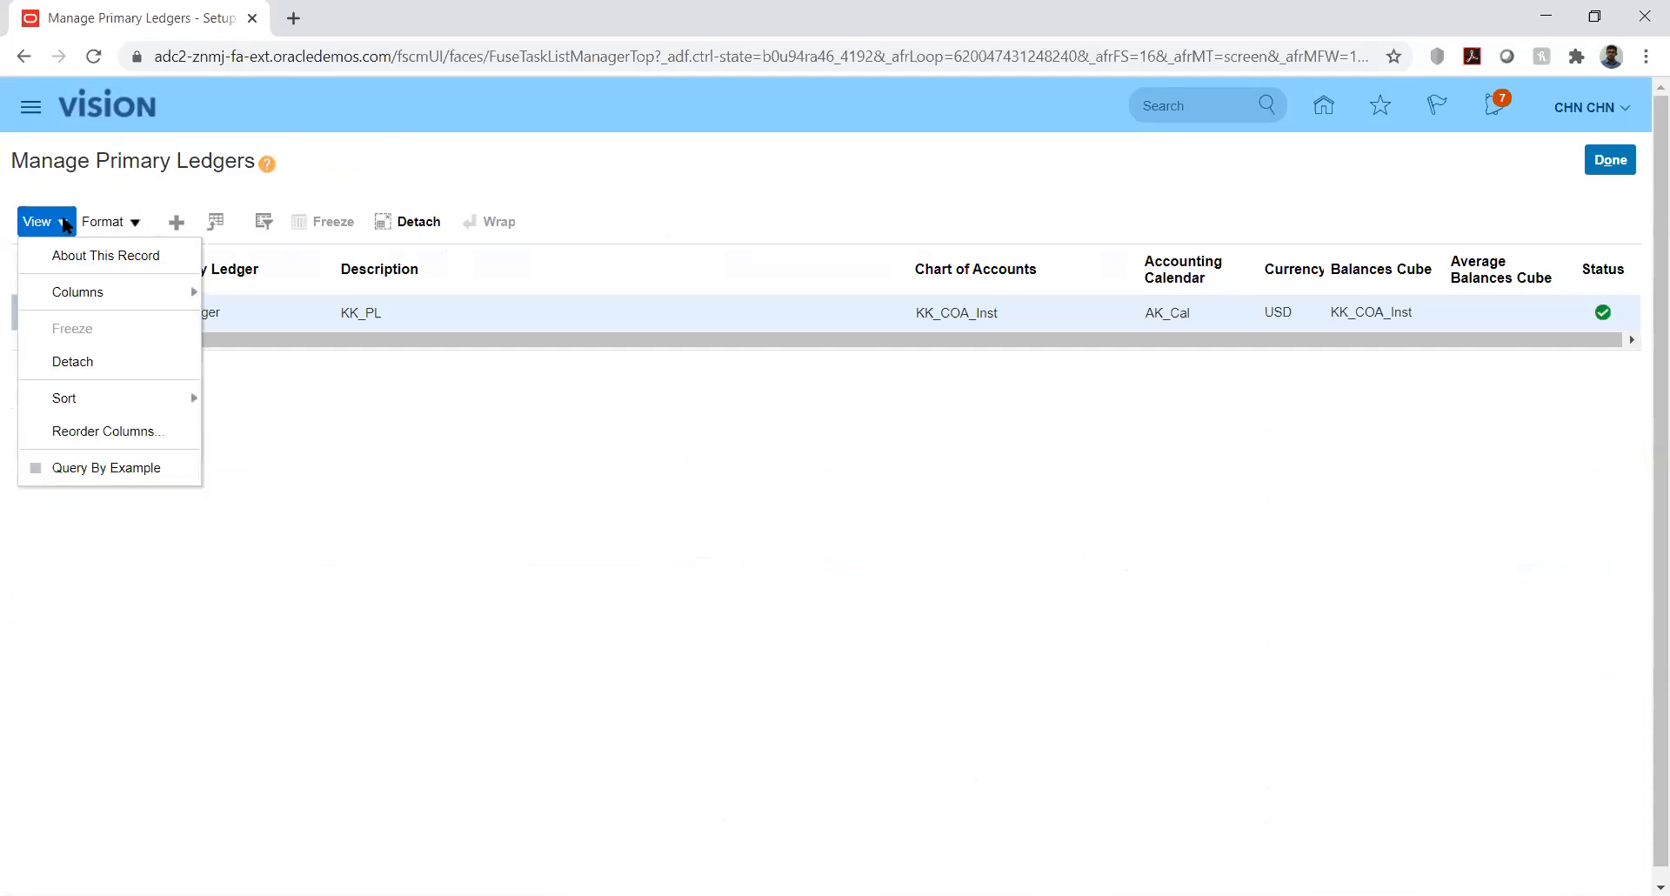
mouse_move(160, 287)
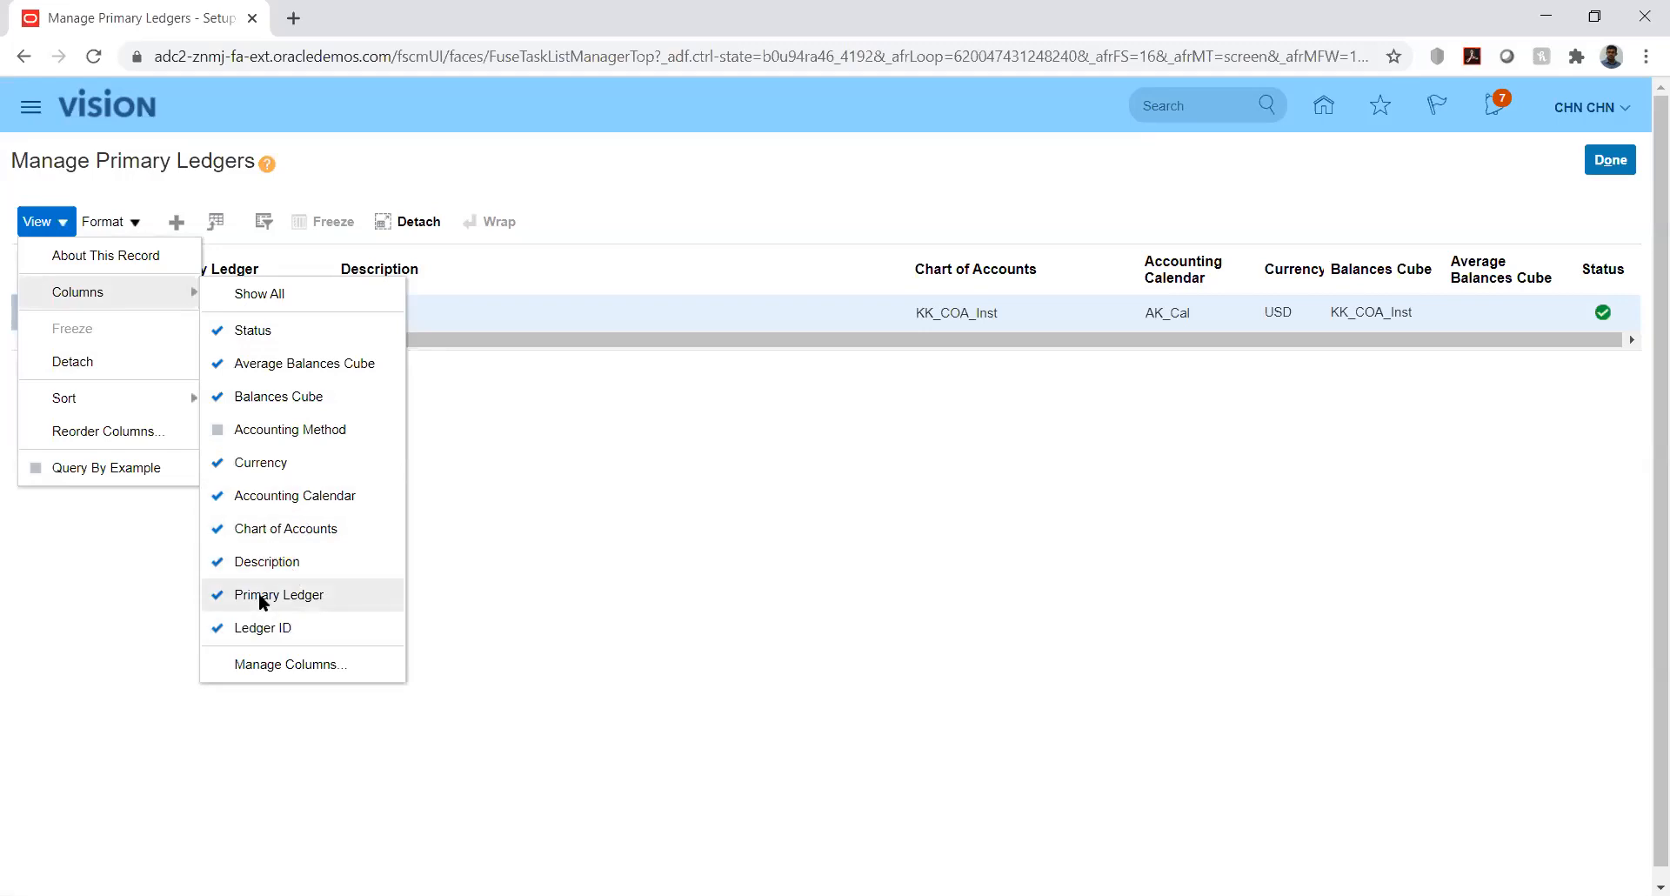
left_click(259, 625)
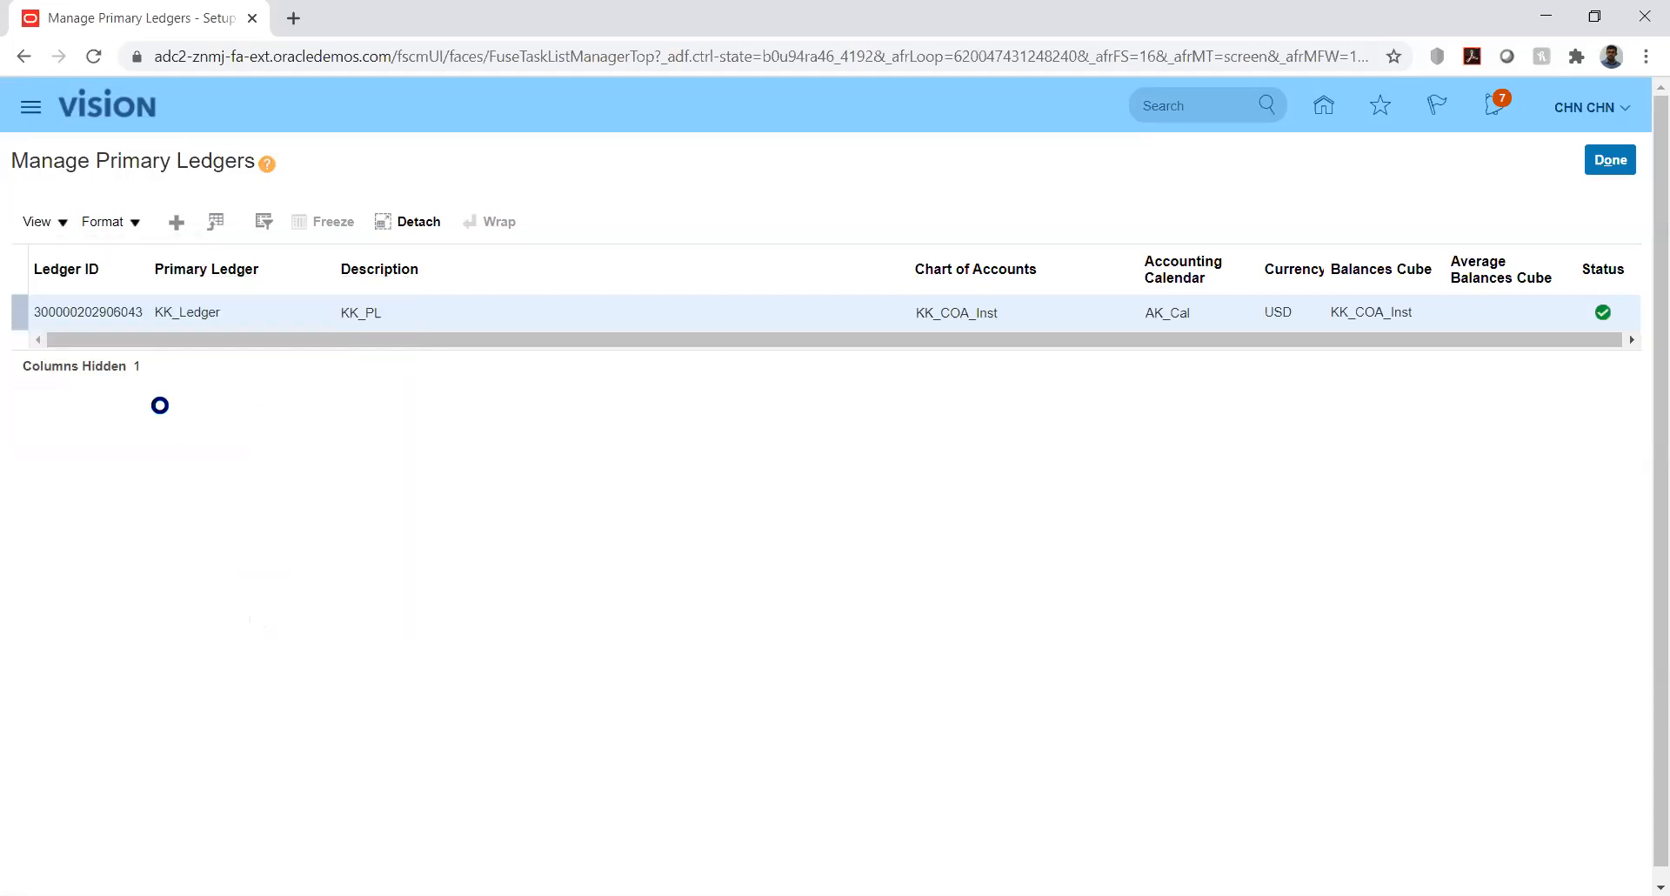
left_click(52, 222)
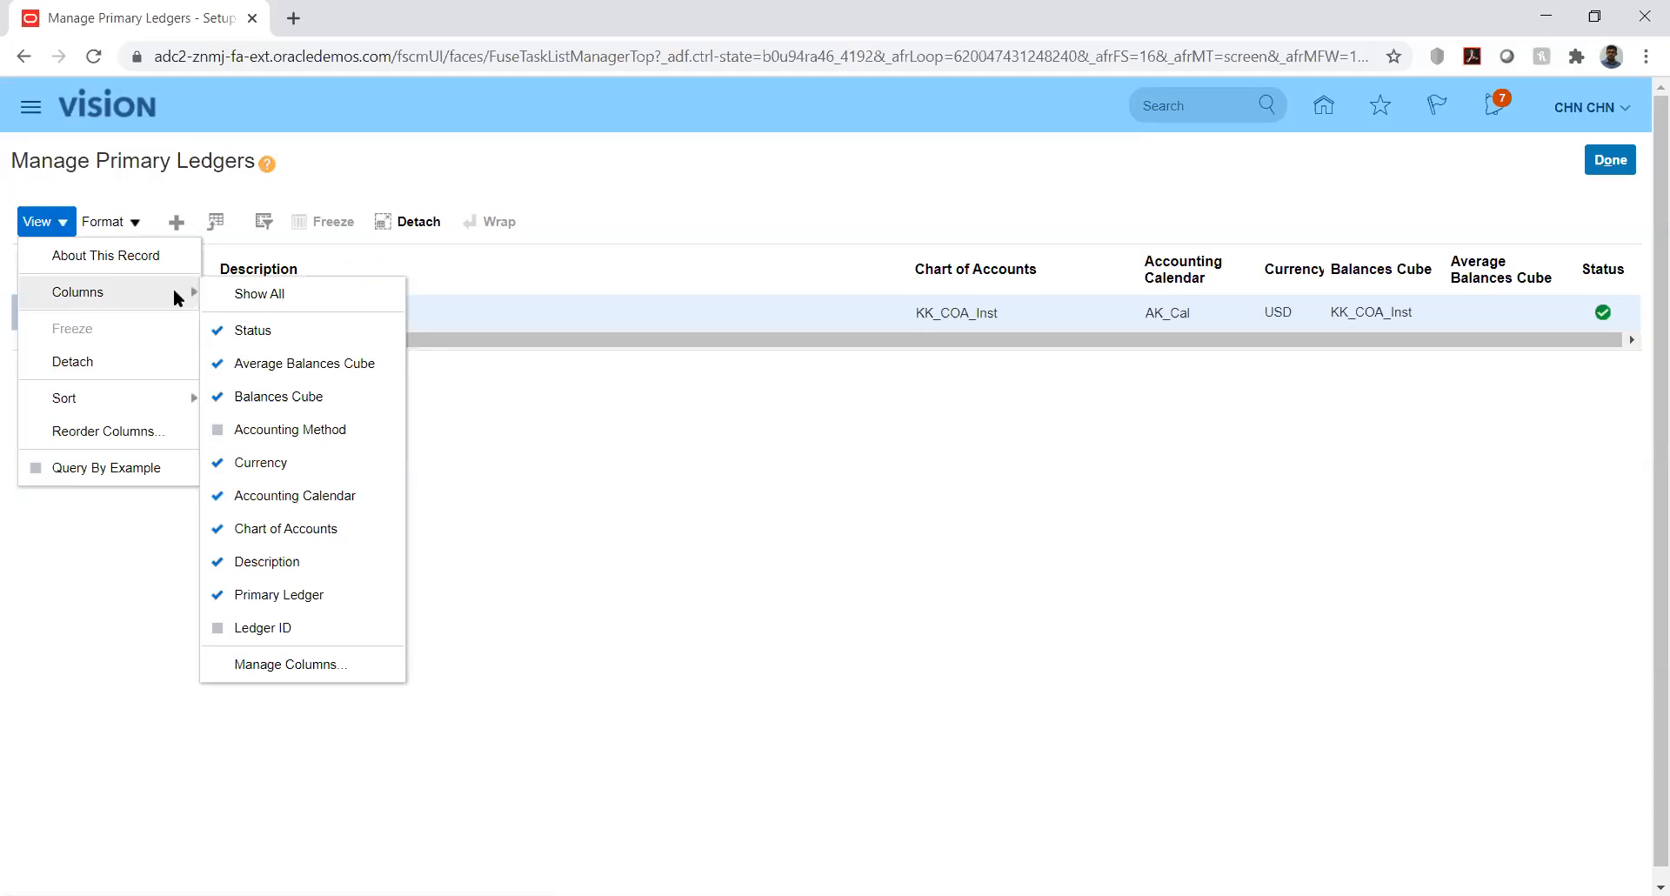
left_click(295, 616)
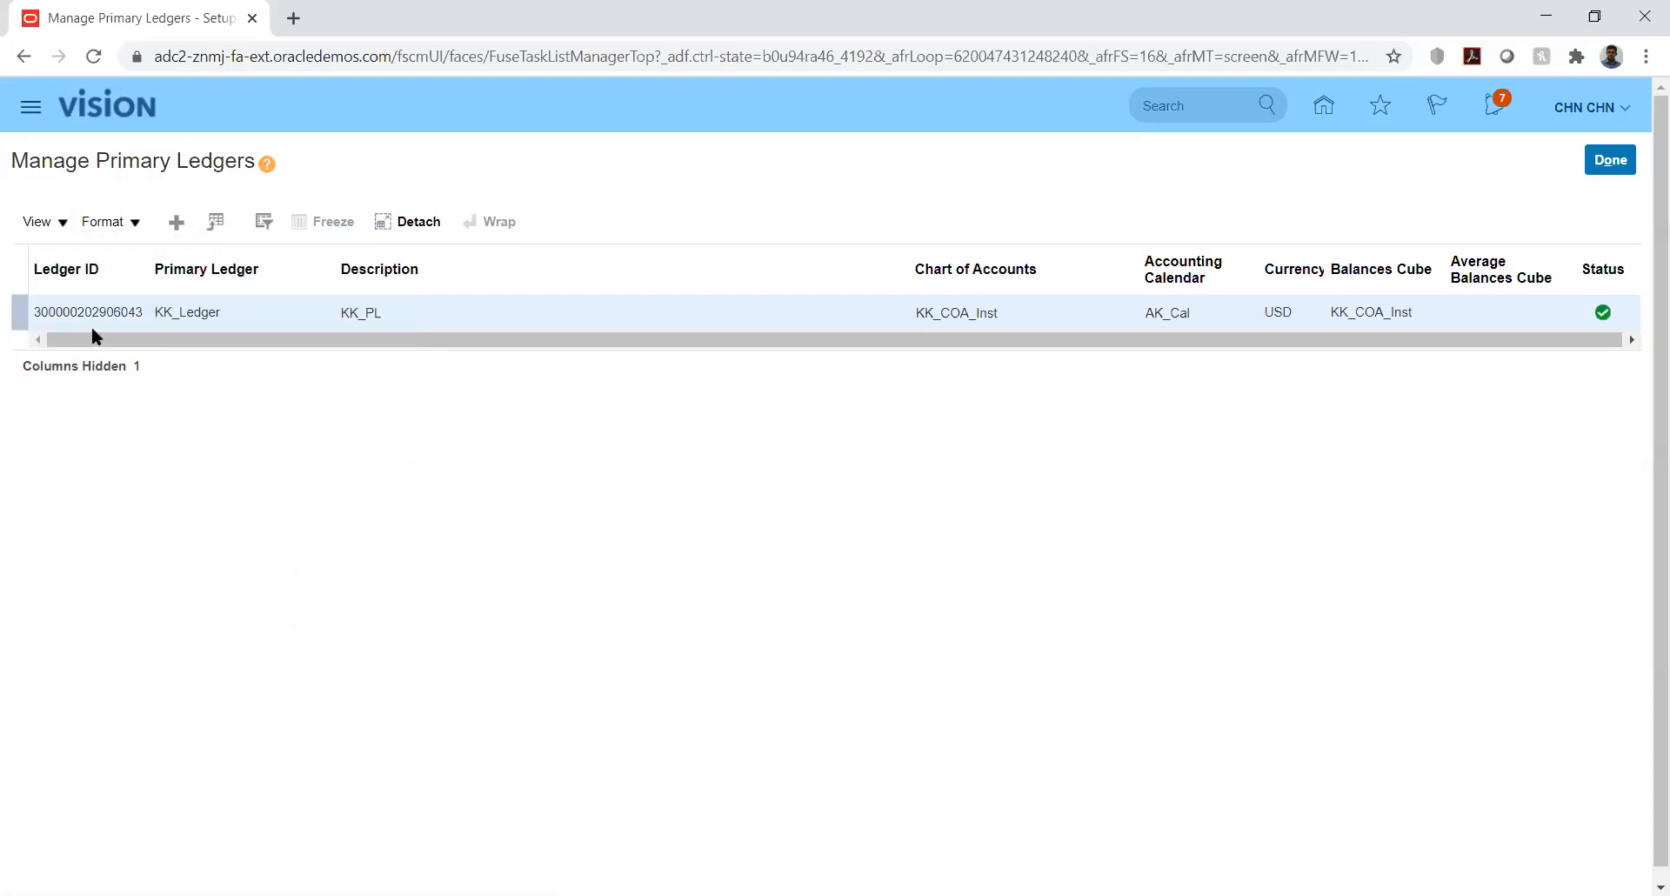
left_click(64, 225)
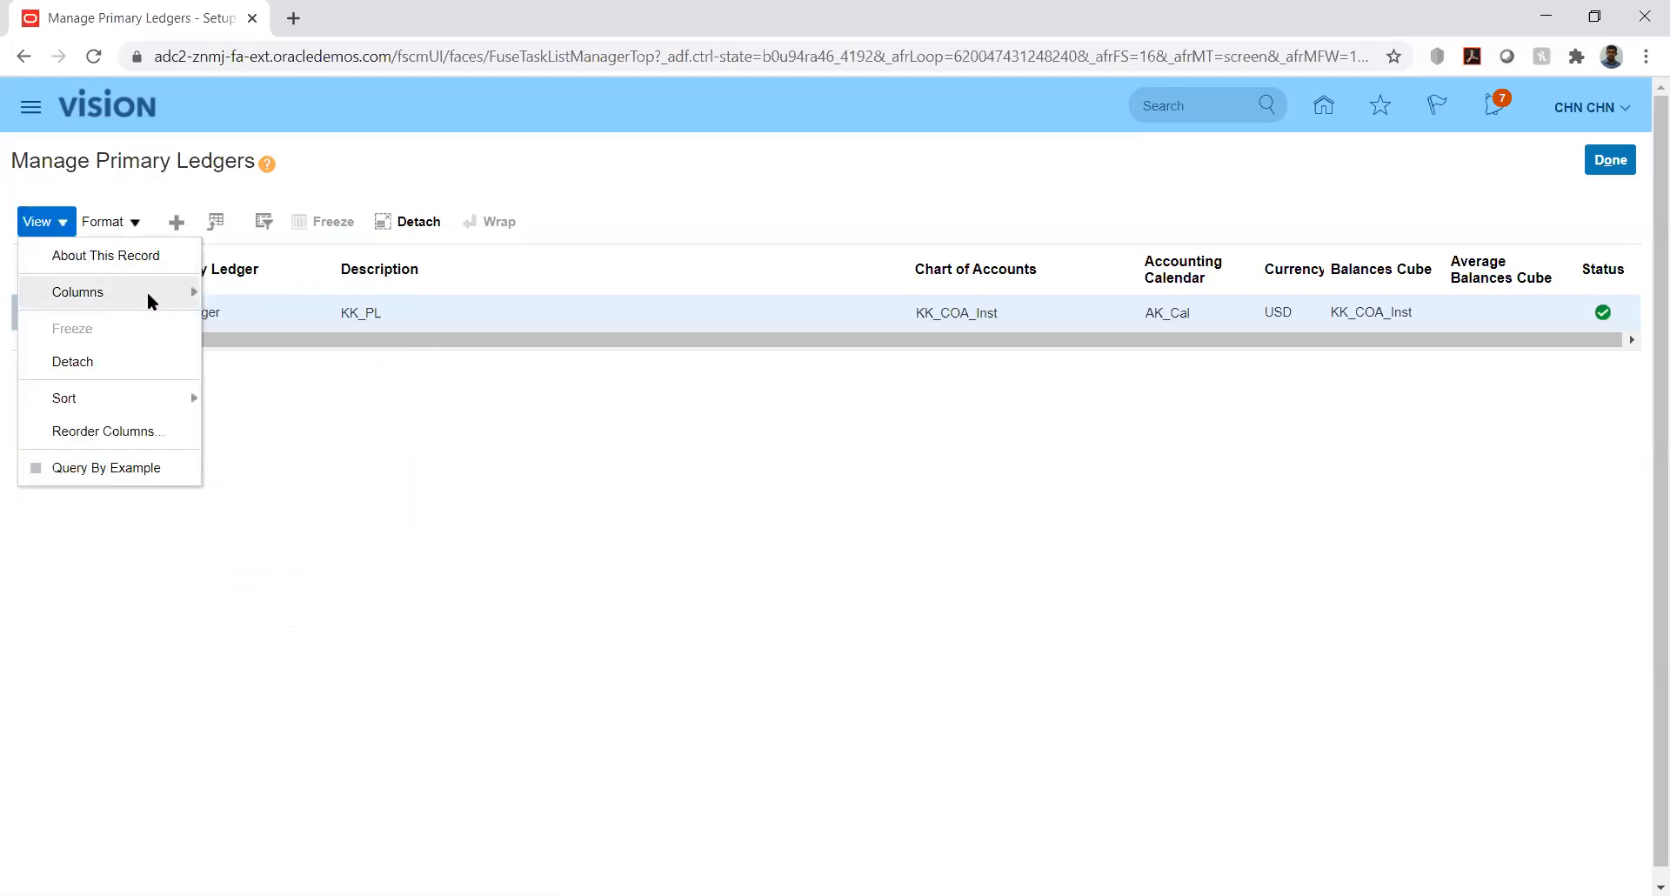
mouse_move(148, 291)
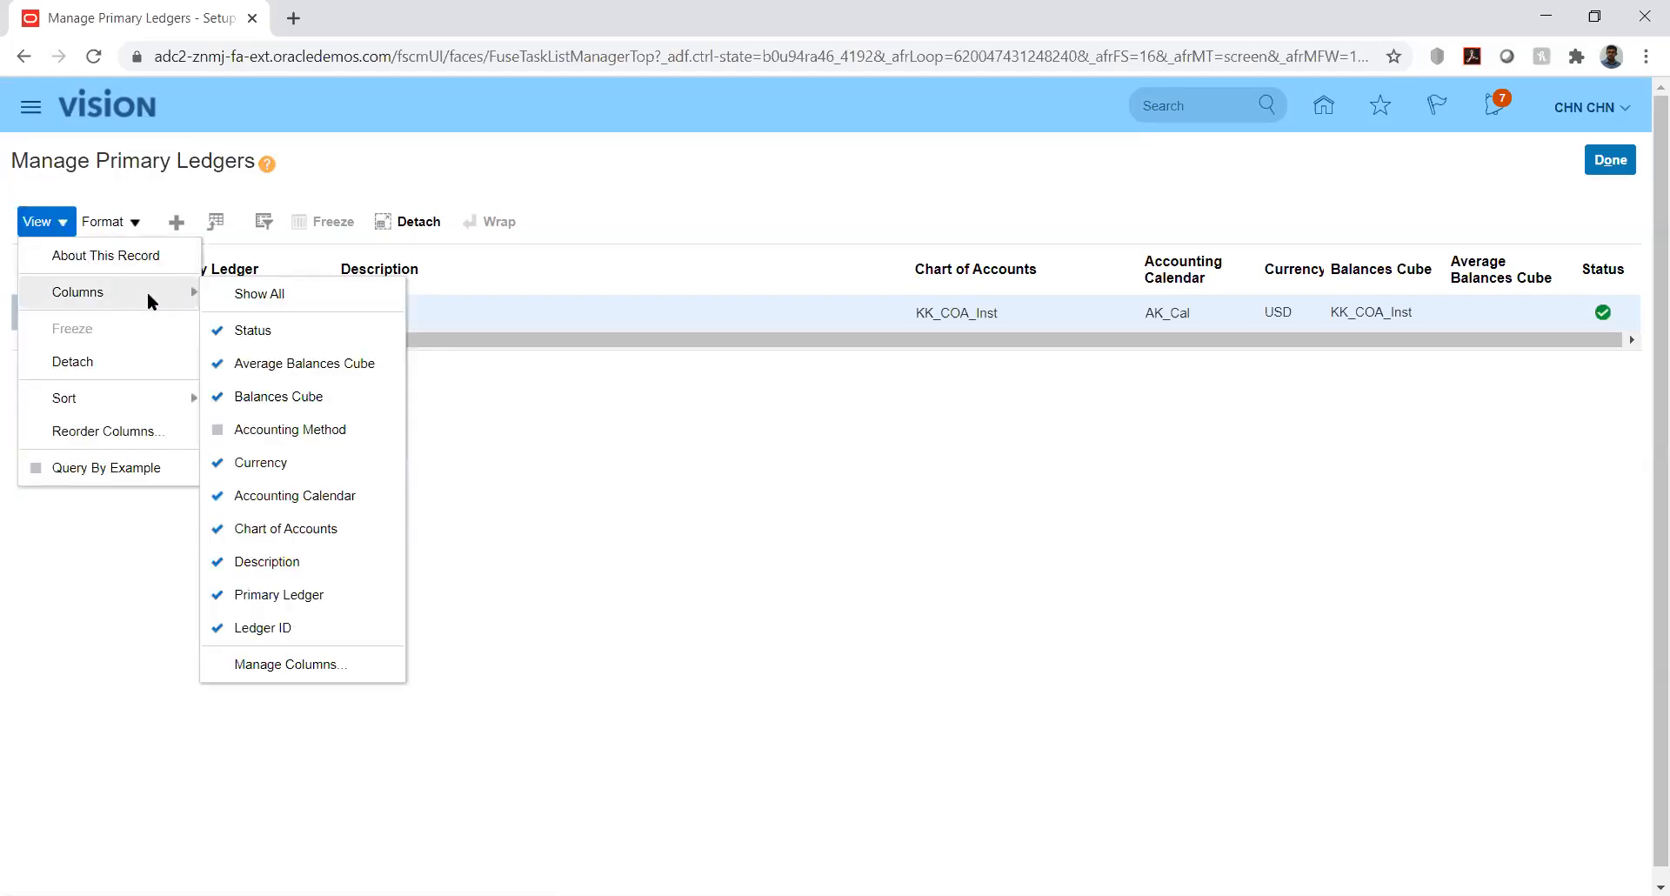
left_click(308, 664)
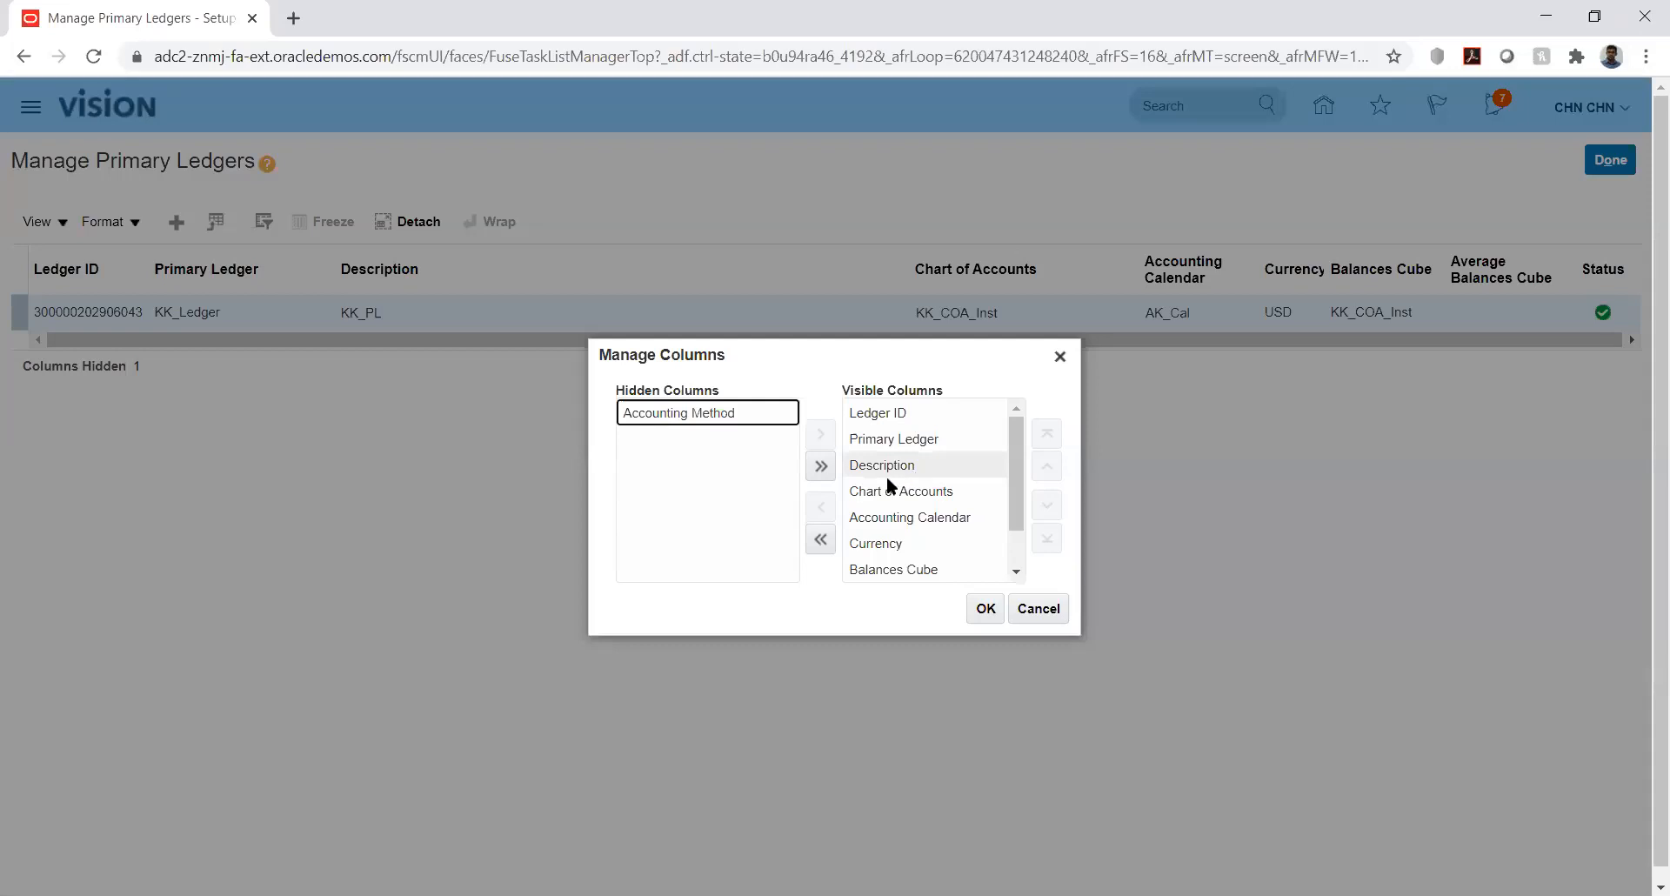
- Scroll through the Visible Columns list and cancel the Manage Columns dialog without changes
left_click(1016, 572)
left_click_drag(1020, 549, 1014, 484)
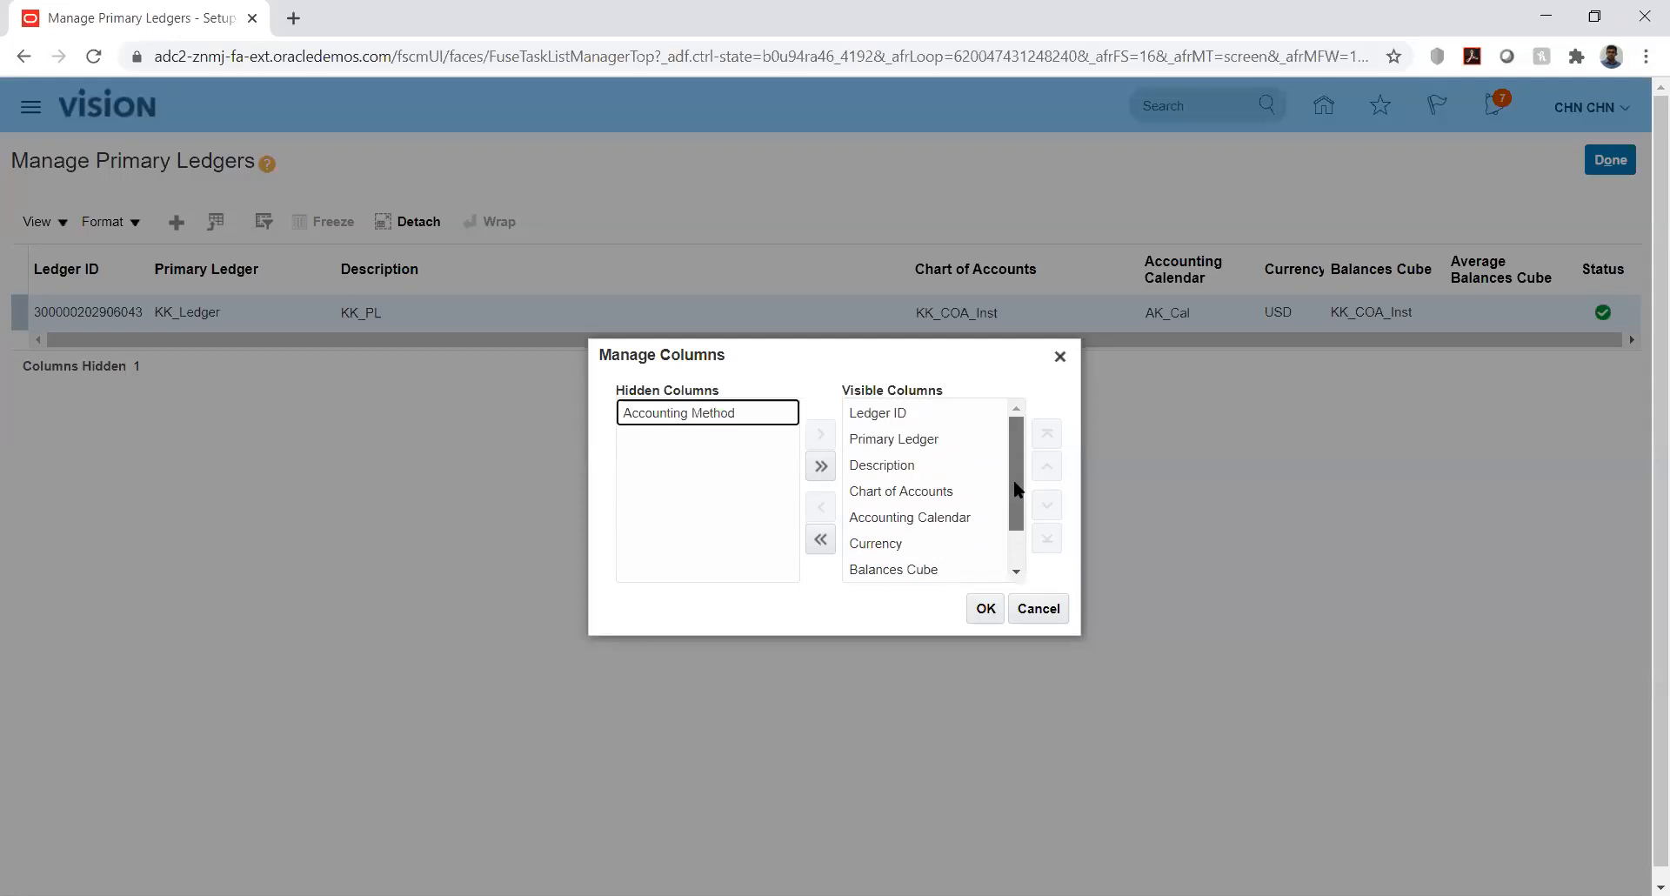
left_click(1040, 608)
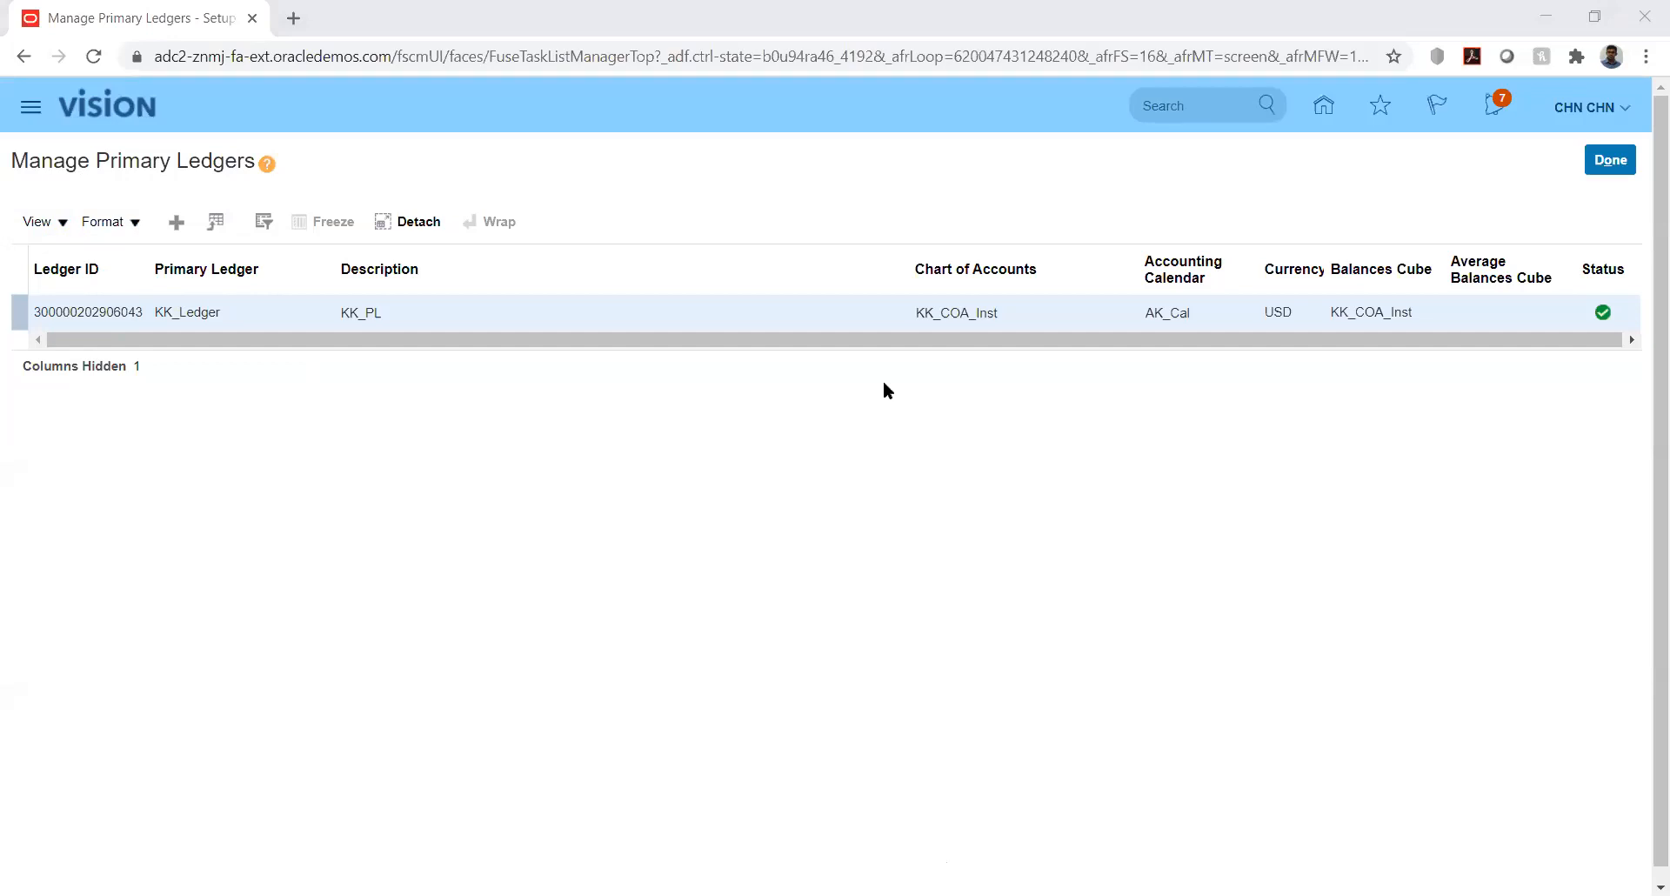
- Enter KK_Fusion as the first journal line's Journal Source in cell D5
key("alt+Tab")
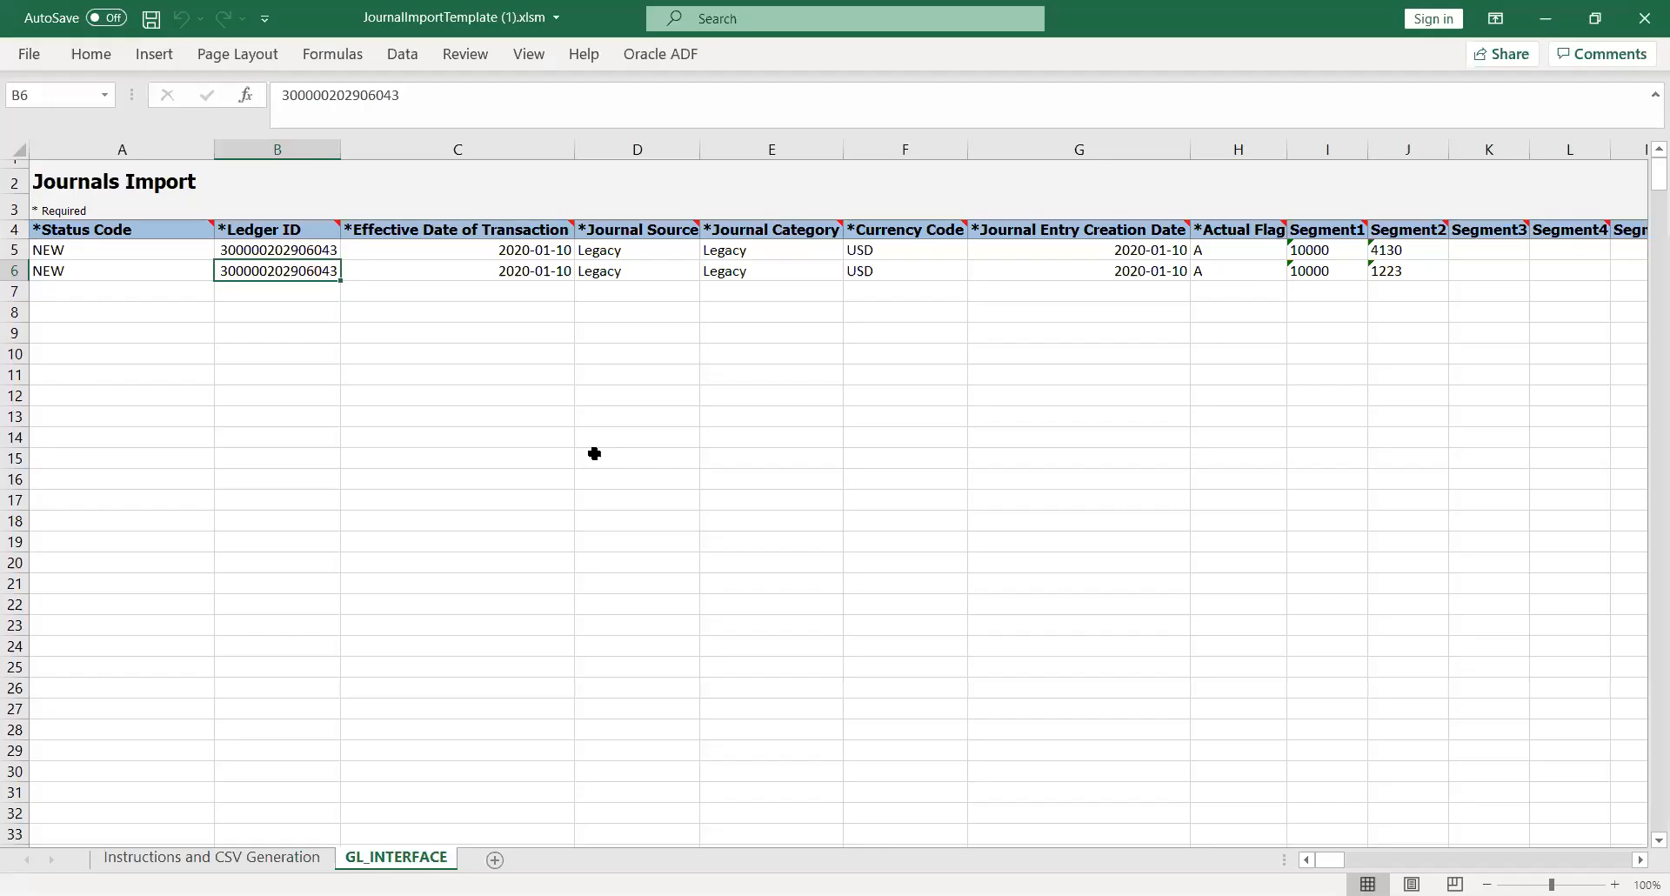
left_click(315, 359)
left_click(255, 251)
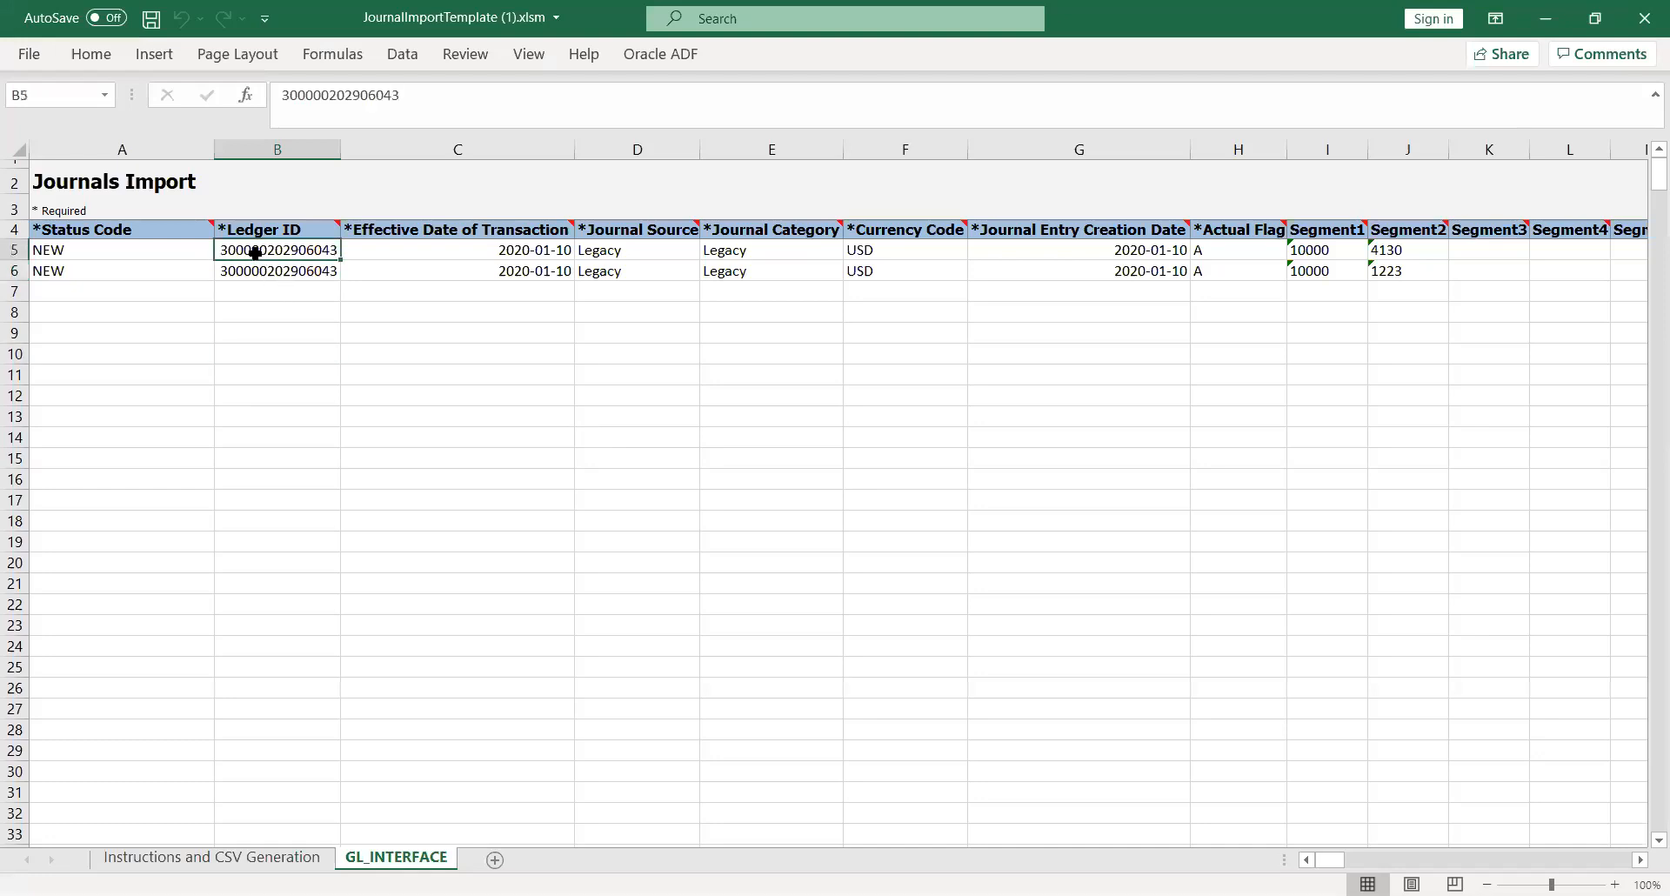
key("Left")
left_click(255, 251)
key("Right")
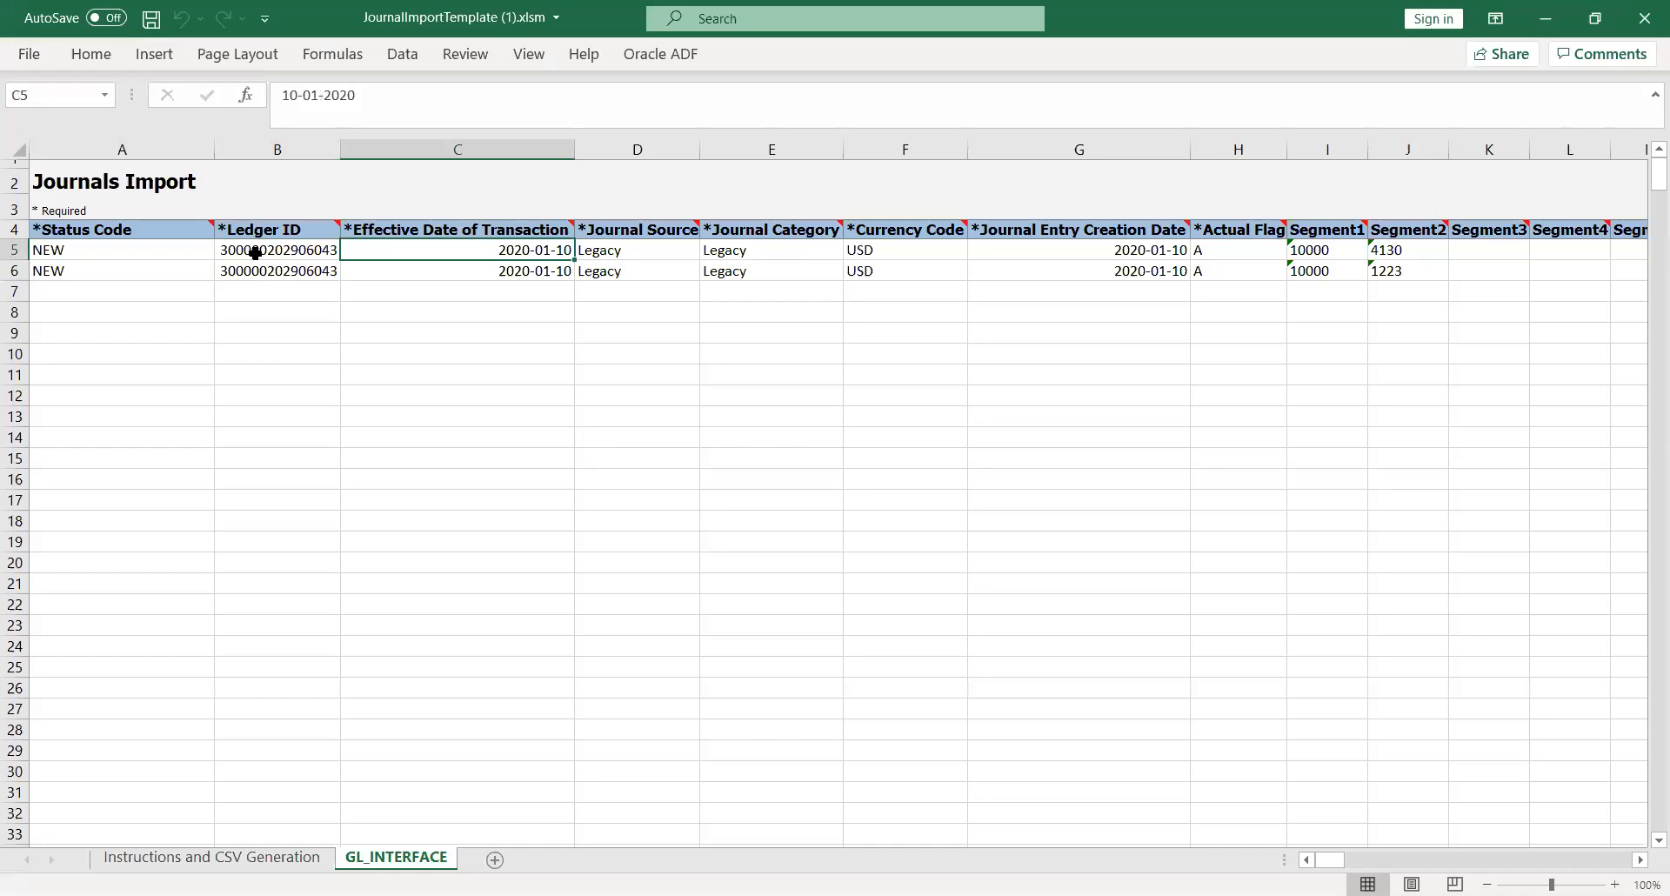
key("Right")
key("Right")
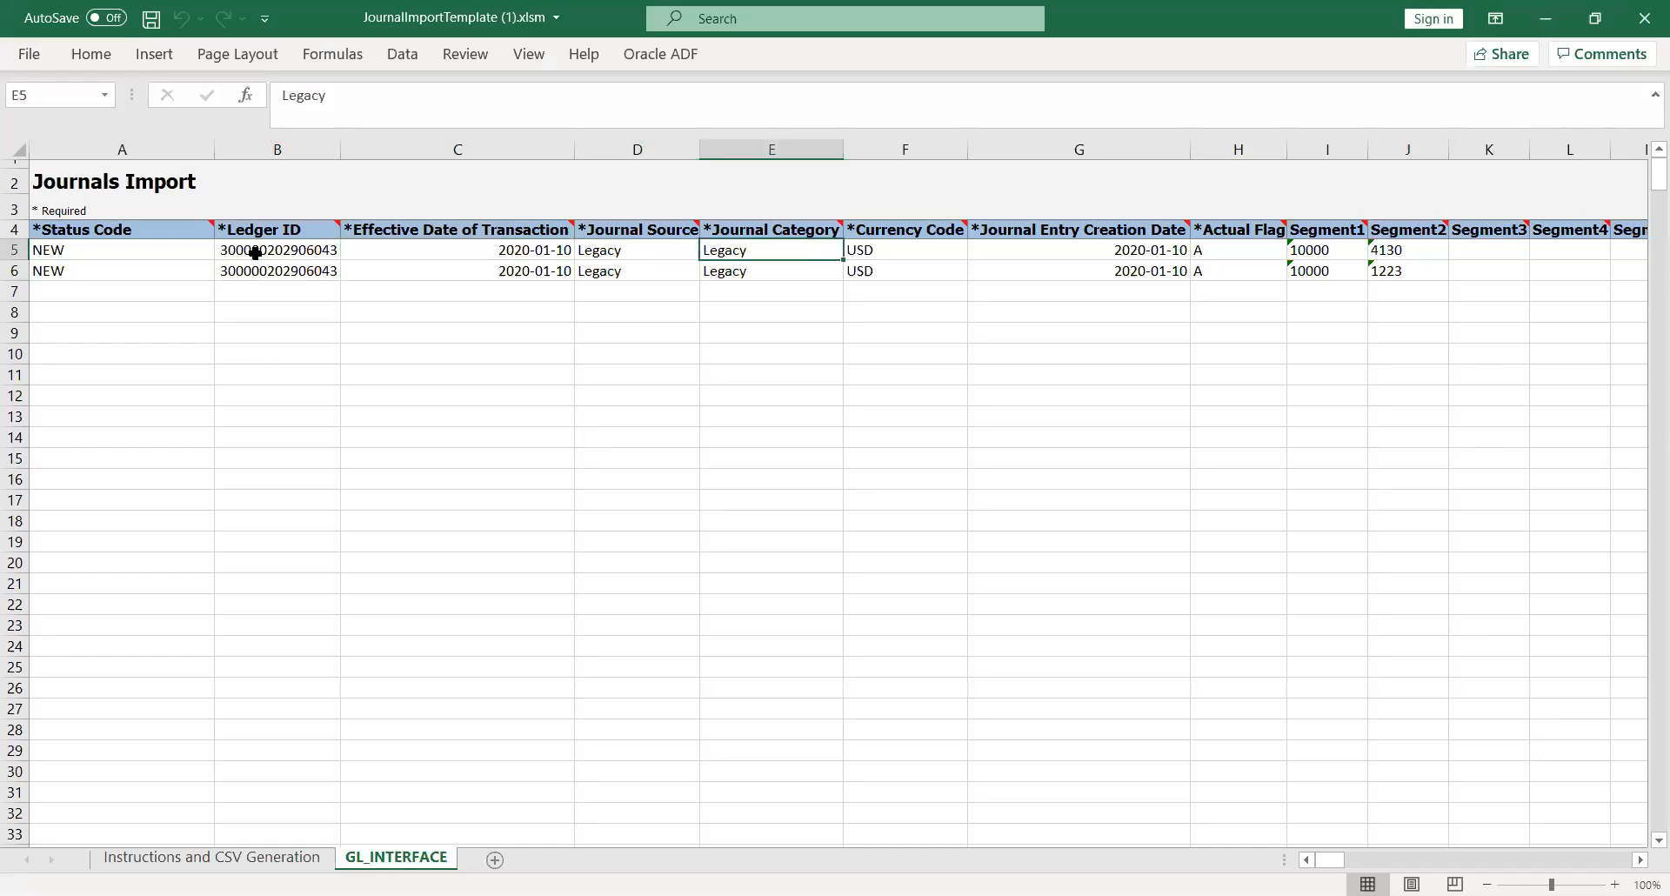
key("Left")
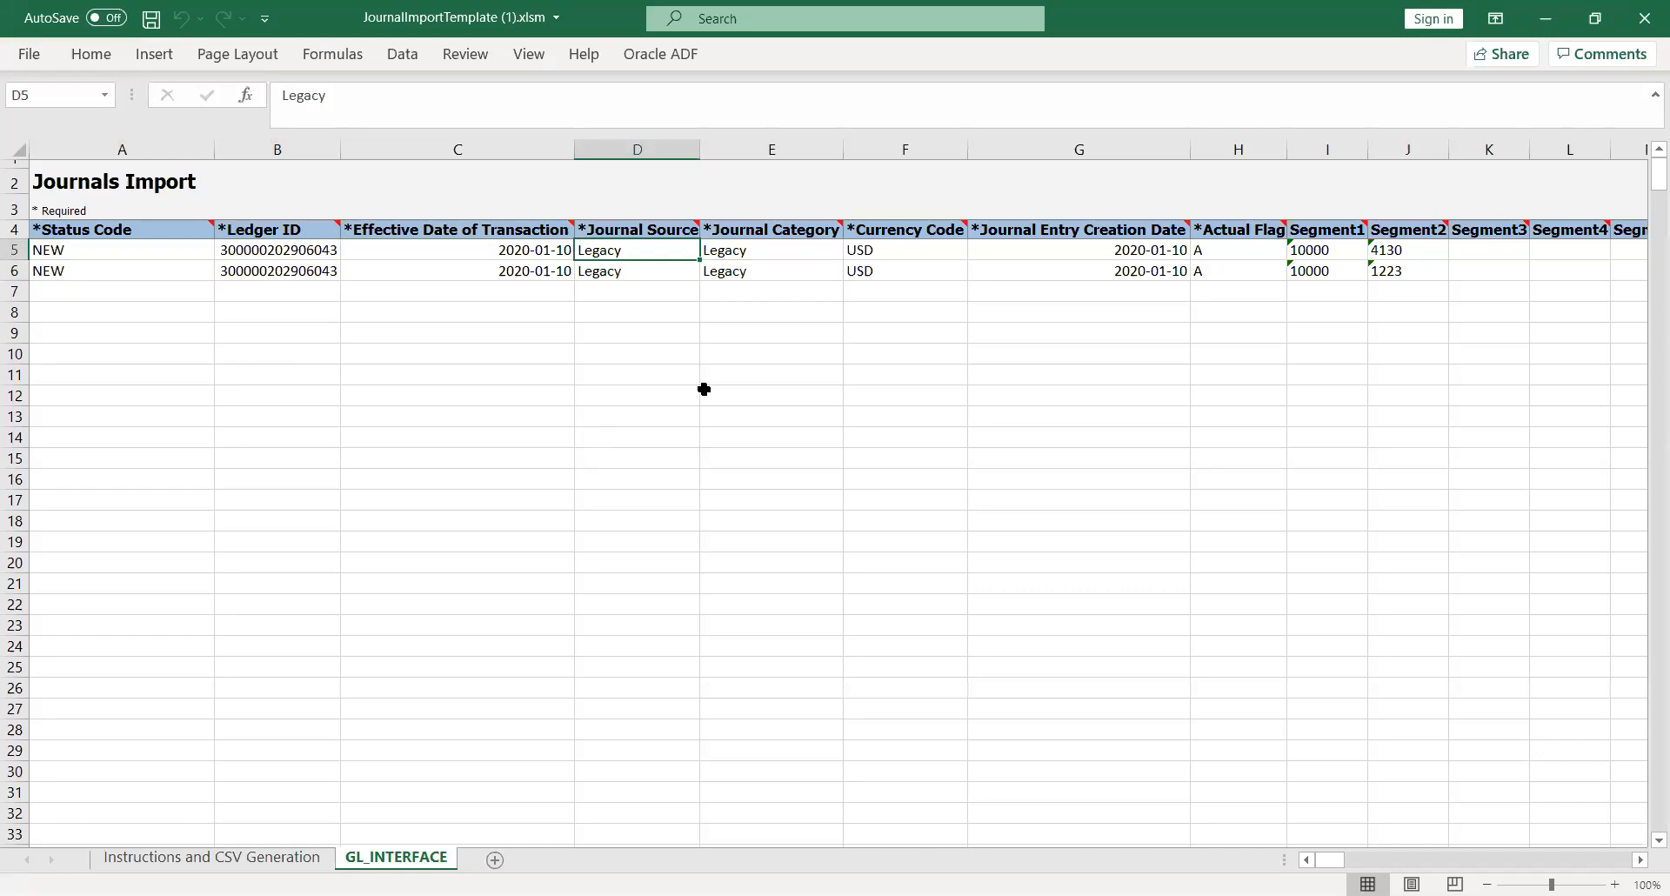
type("KK")
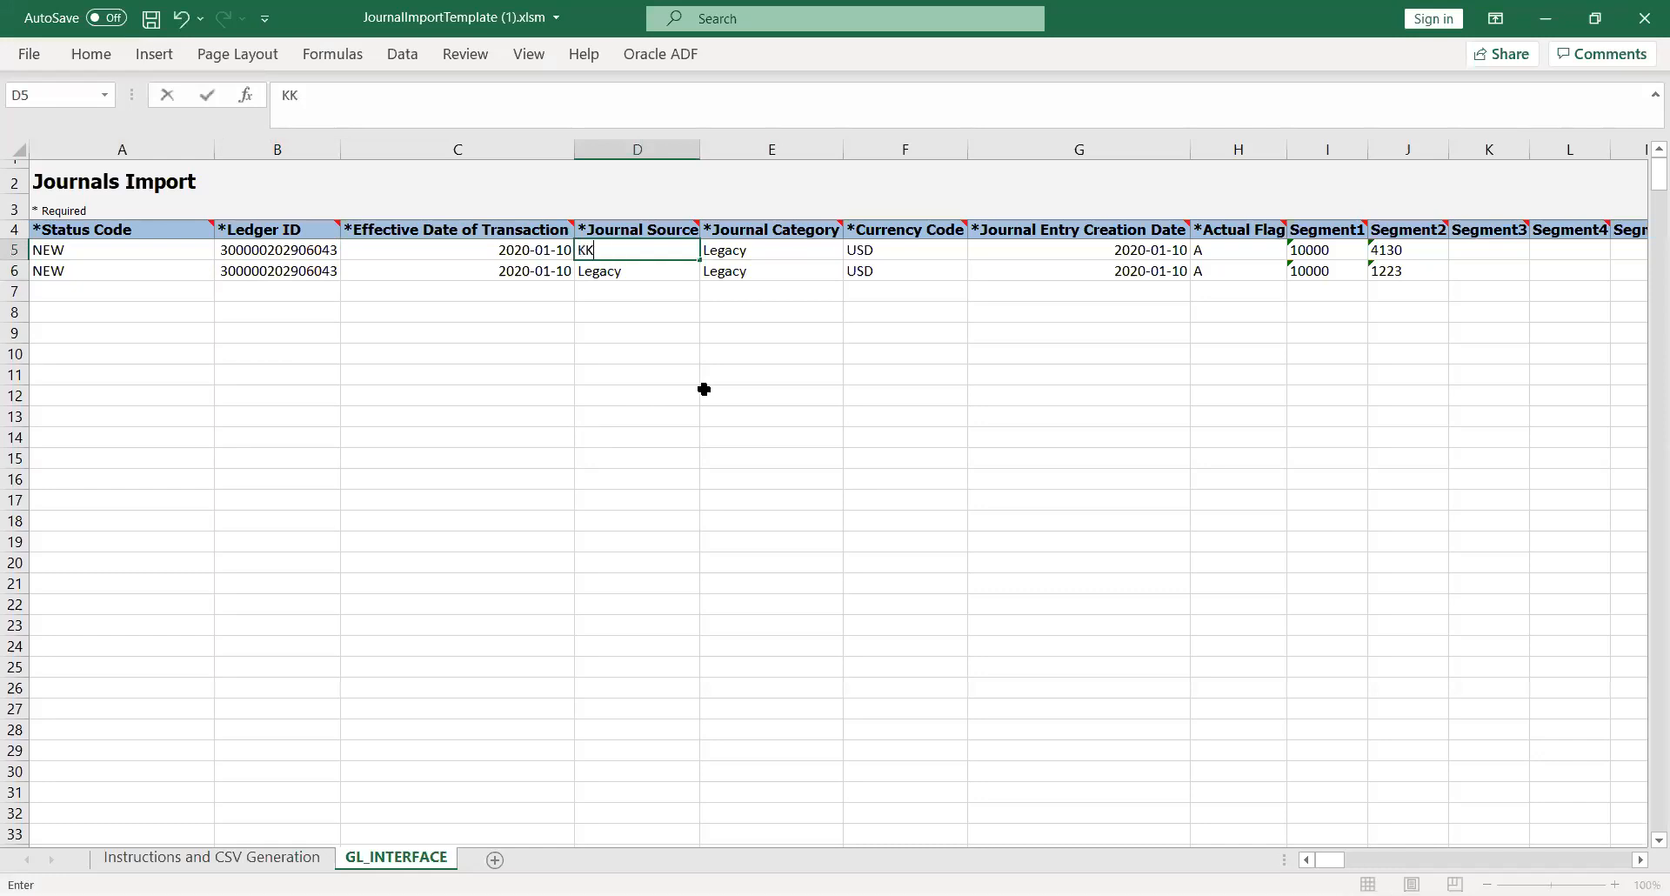
type("_Fusion")
key("Tab")
- Copy KK_Fusion into E5, D6 and E6, then save the workbook
key("Left")
key("ctrl+c")
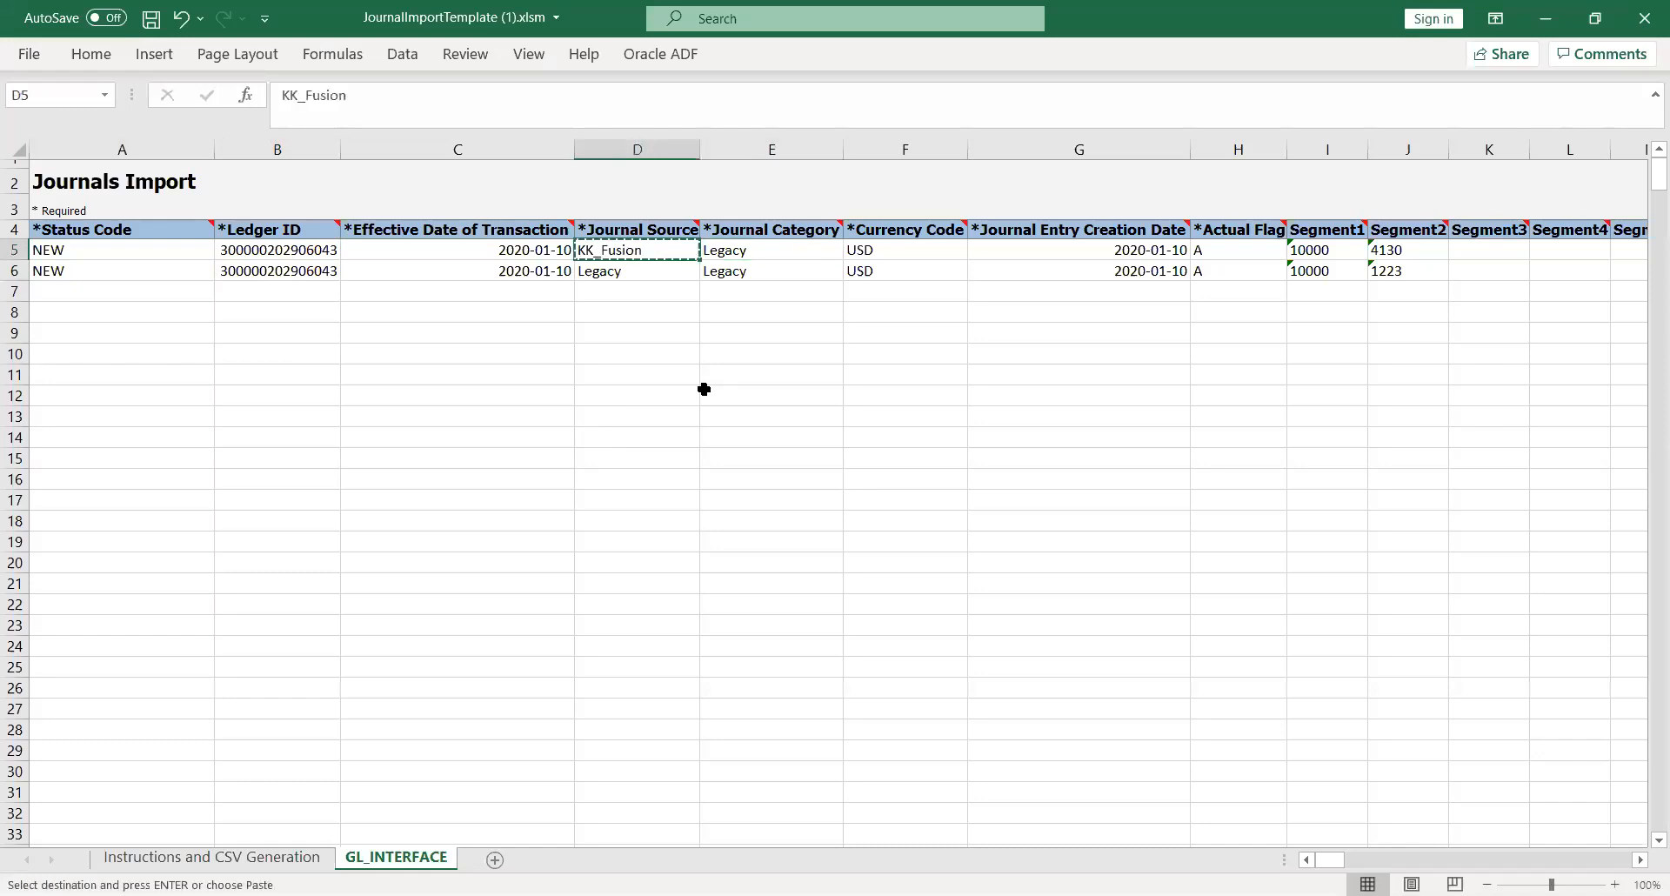
key("Right")
key("ctrl+v")
key("Down")
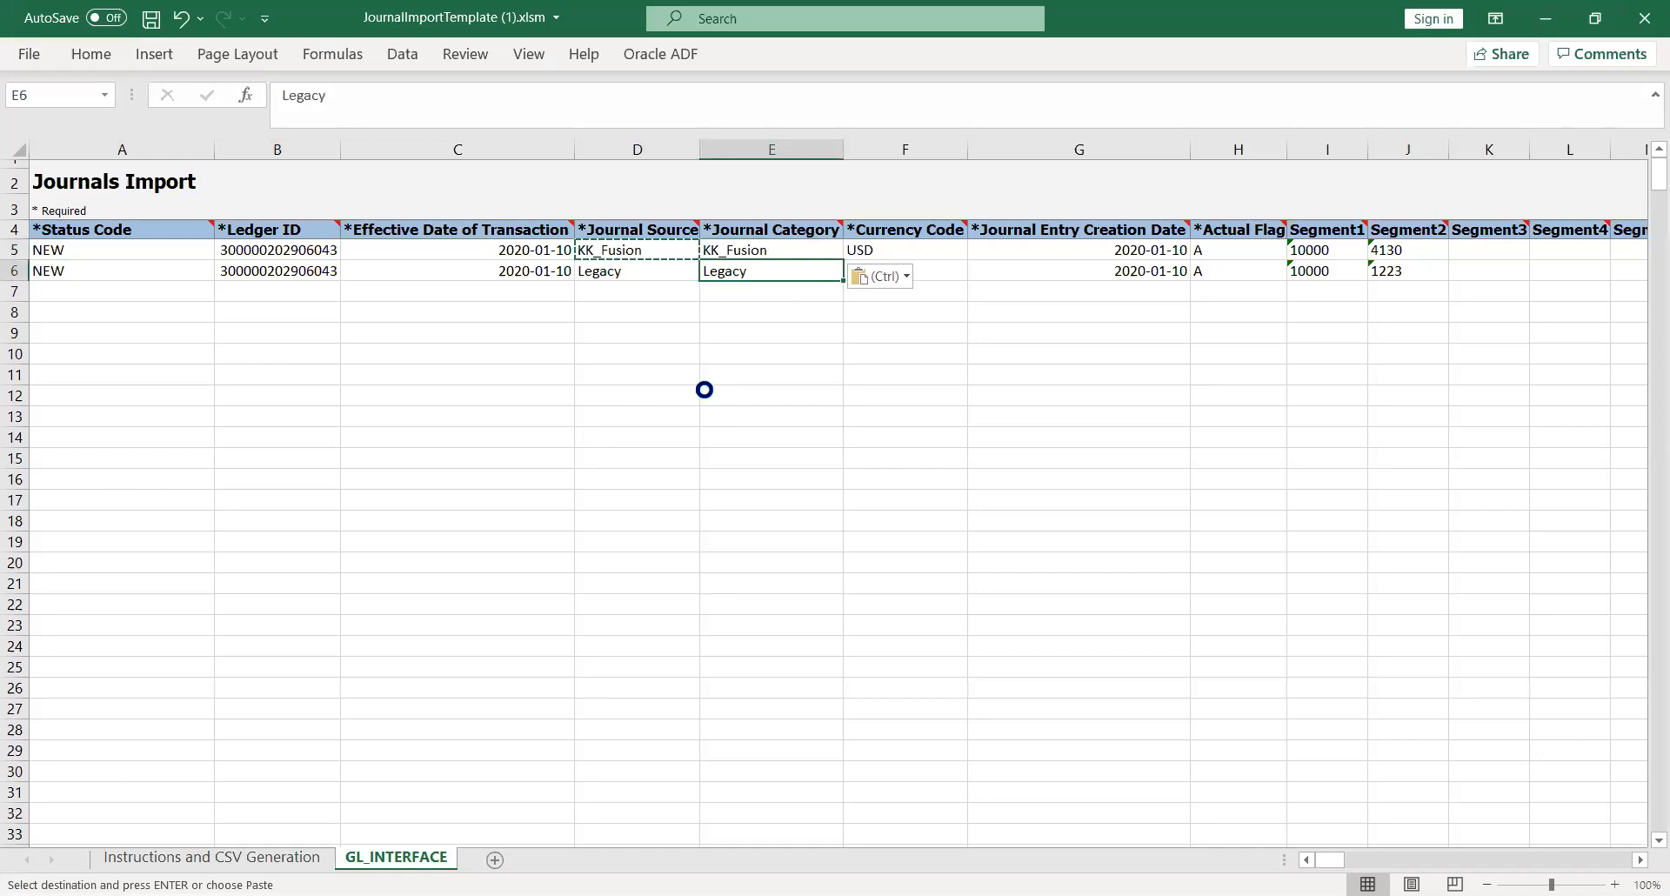
key("ctrl+v")
key("Left")
key("ctrl+v")
key("Right")
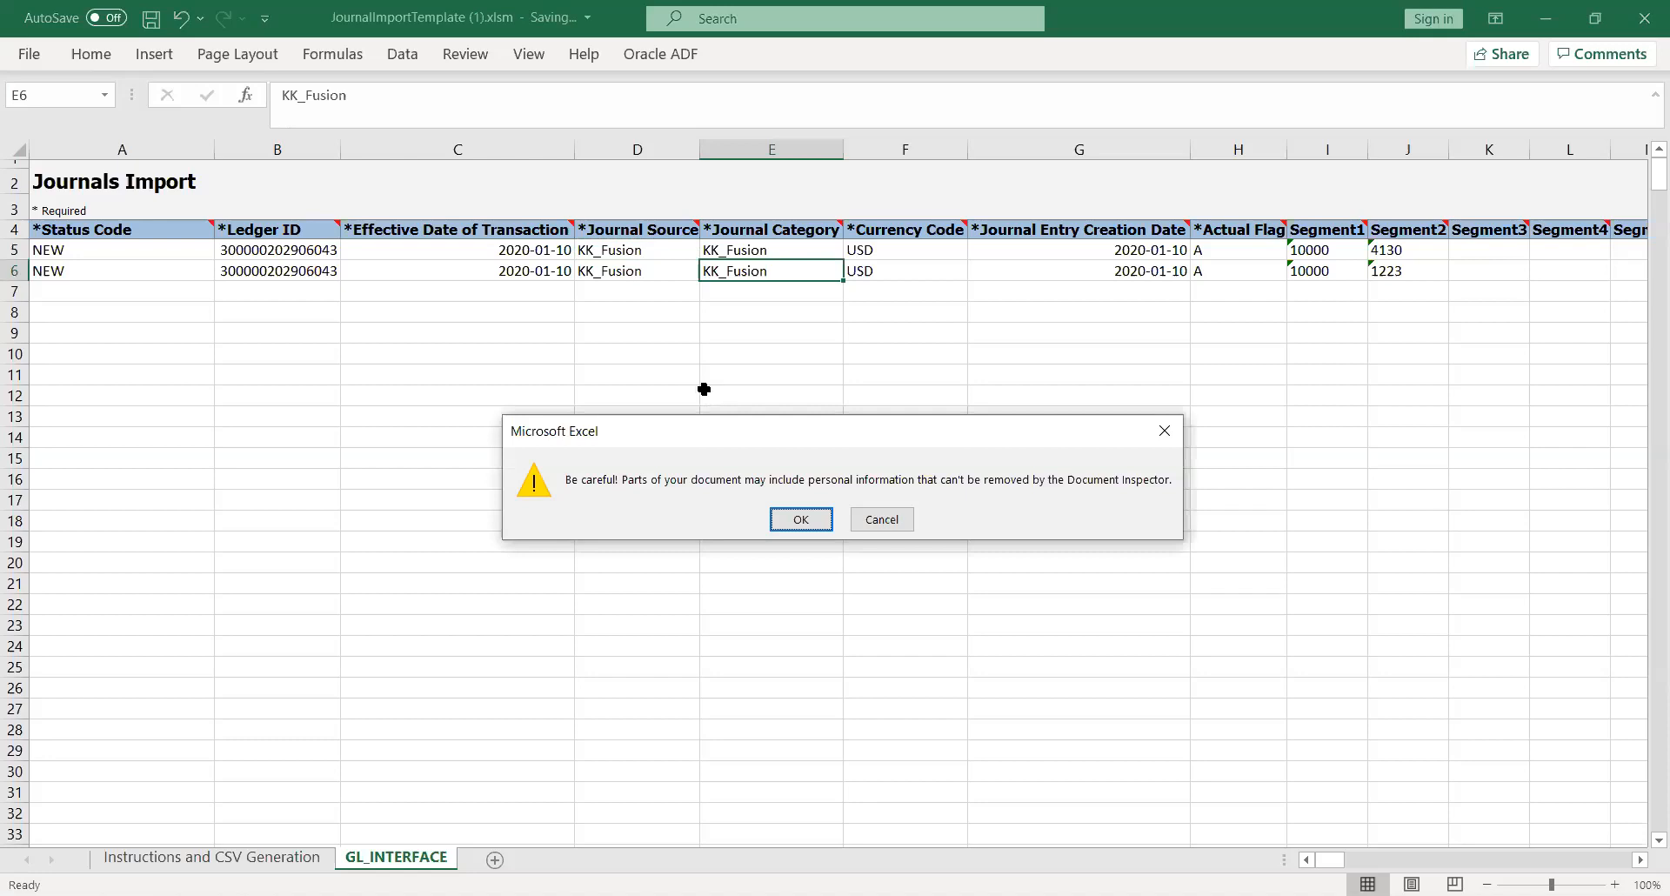
key("Return")
key("Right")
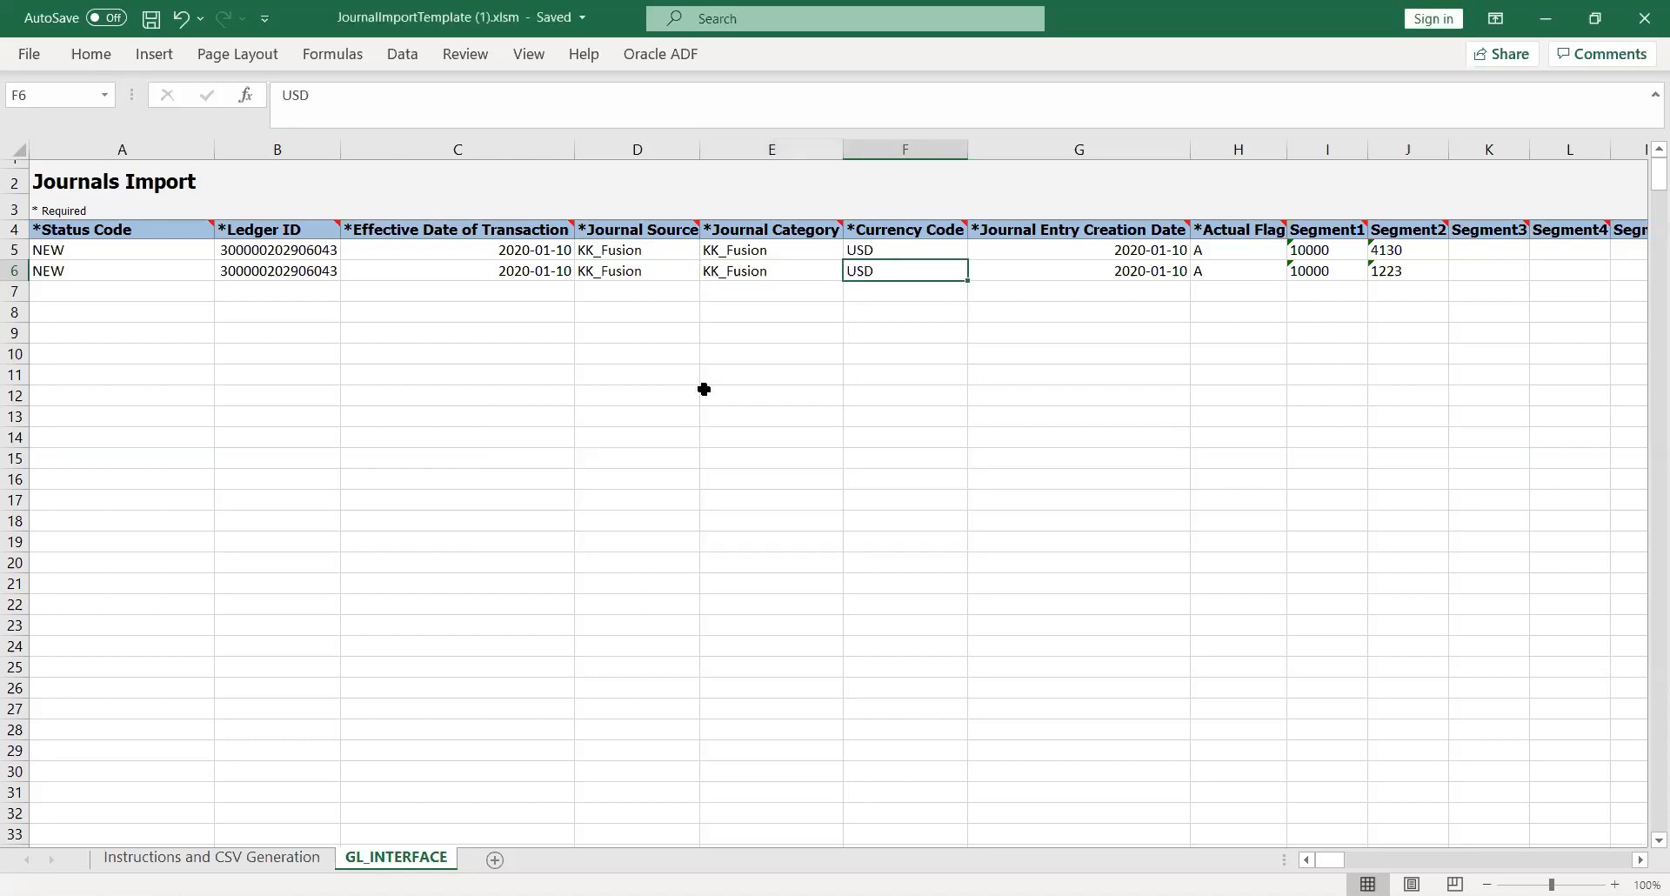
key("Up")
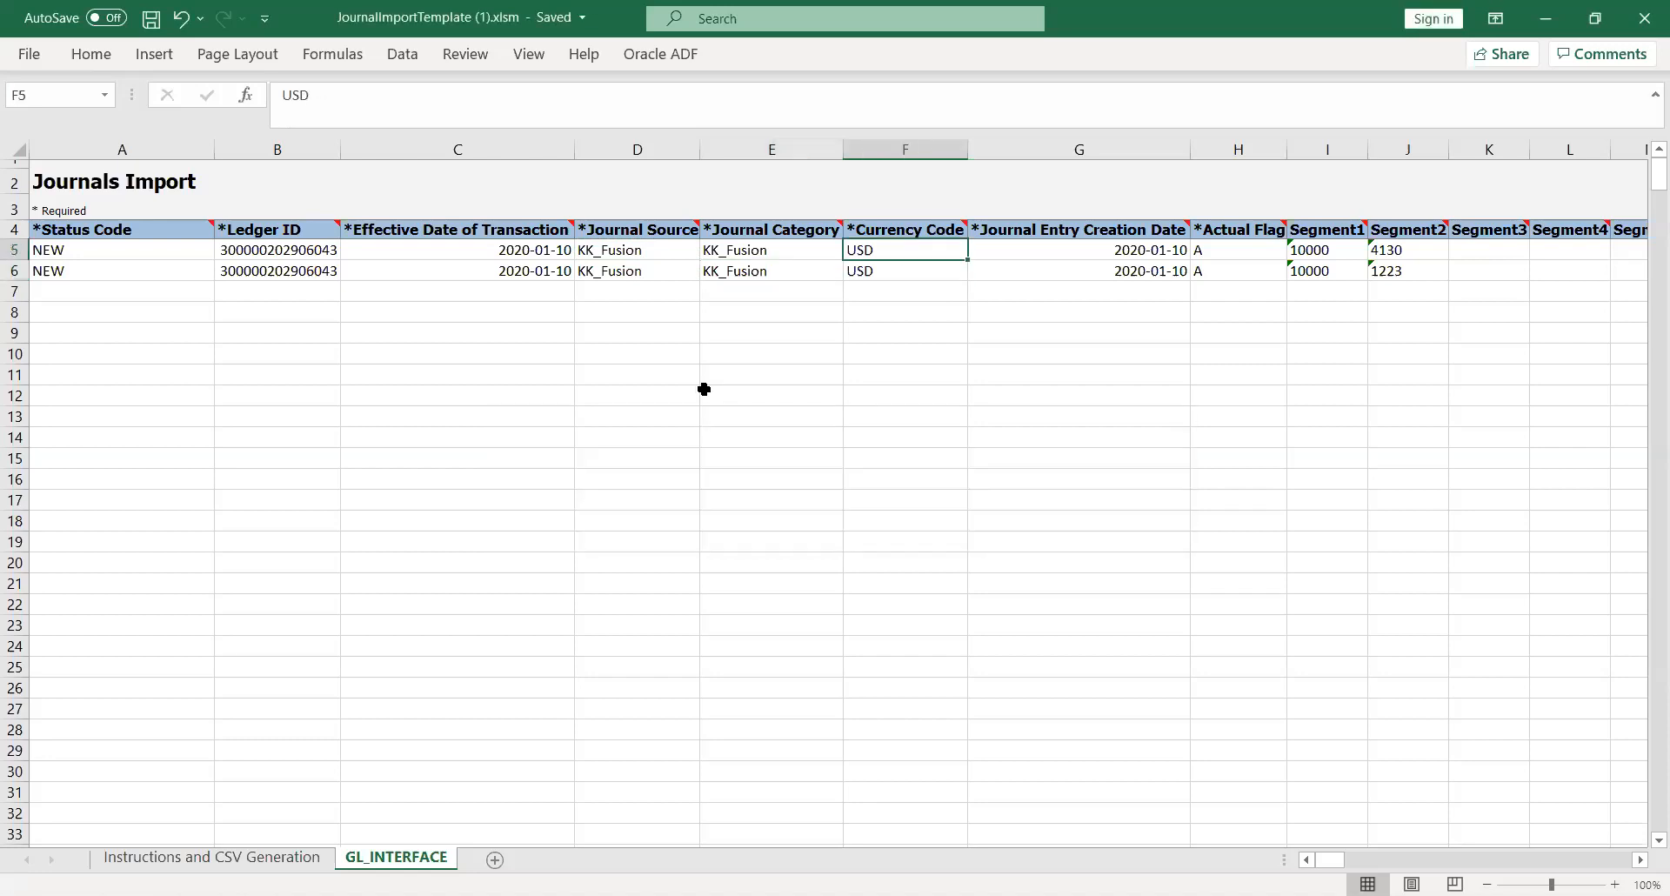
key("Right")
key("Right")
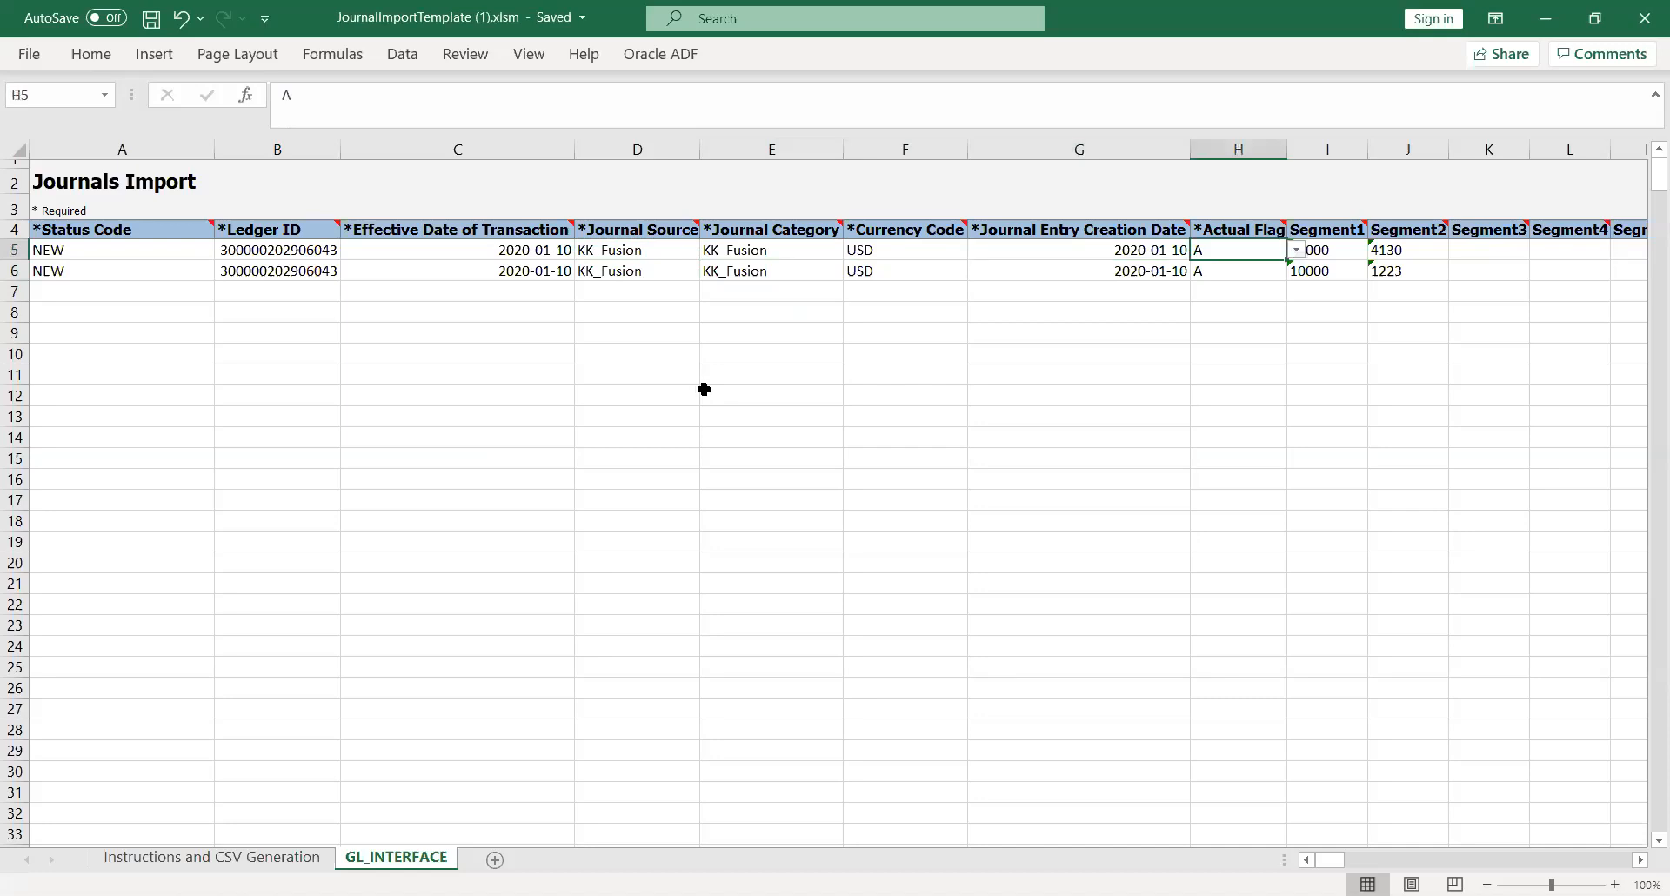
key("Right")
key("Left")
key("Left")
key("Left")
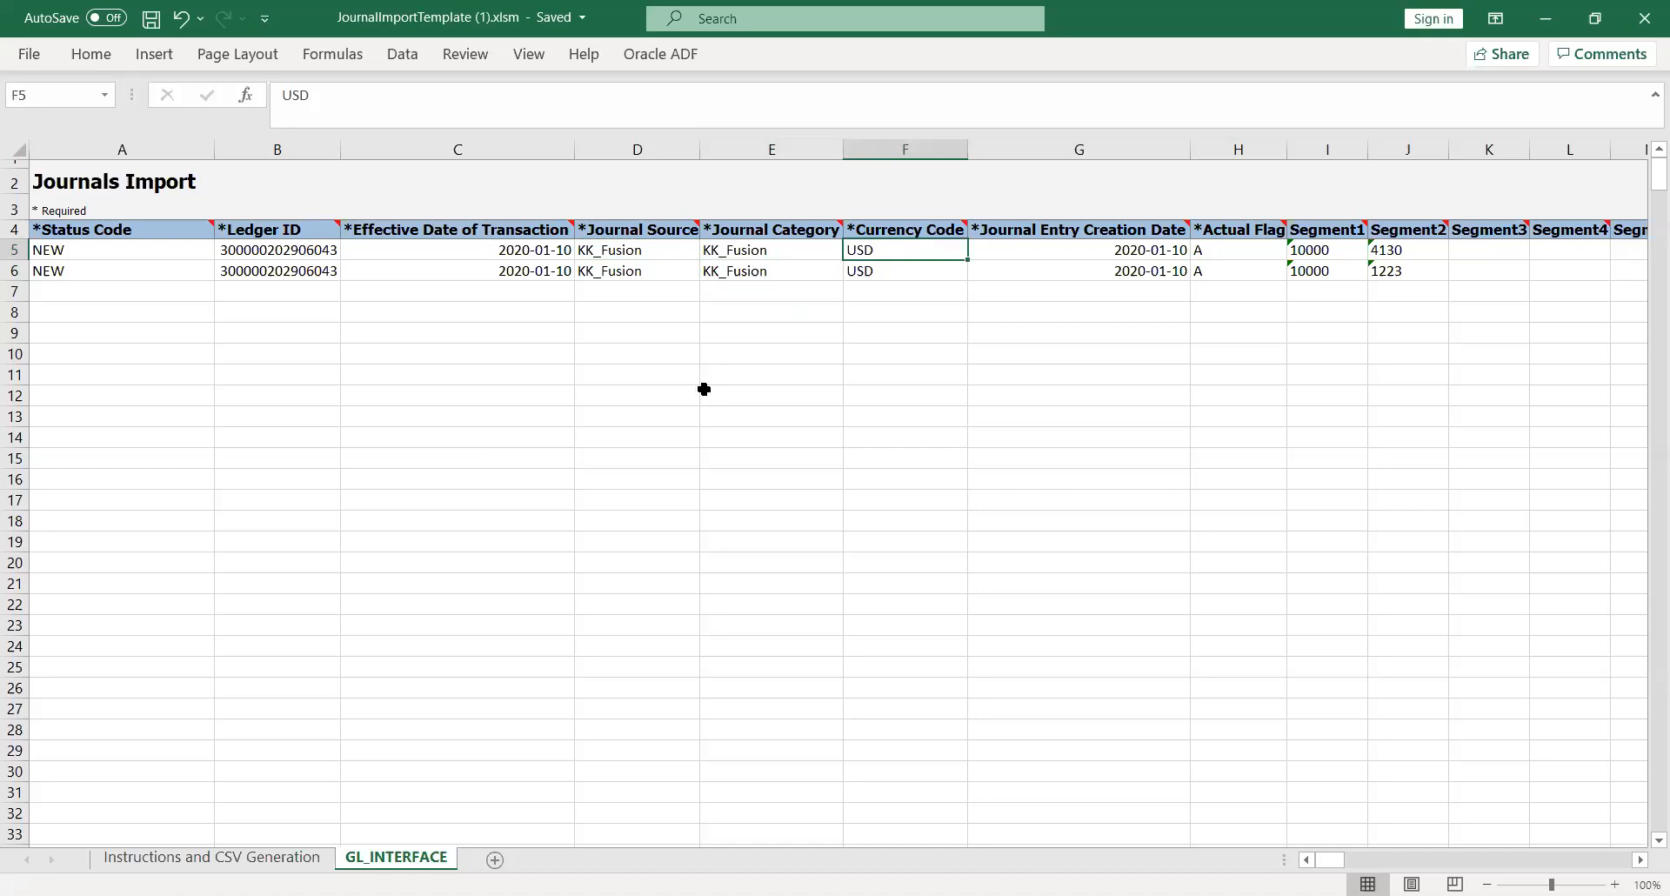
key("Right")
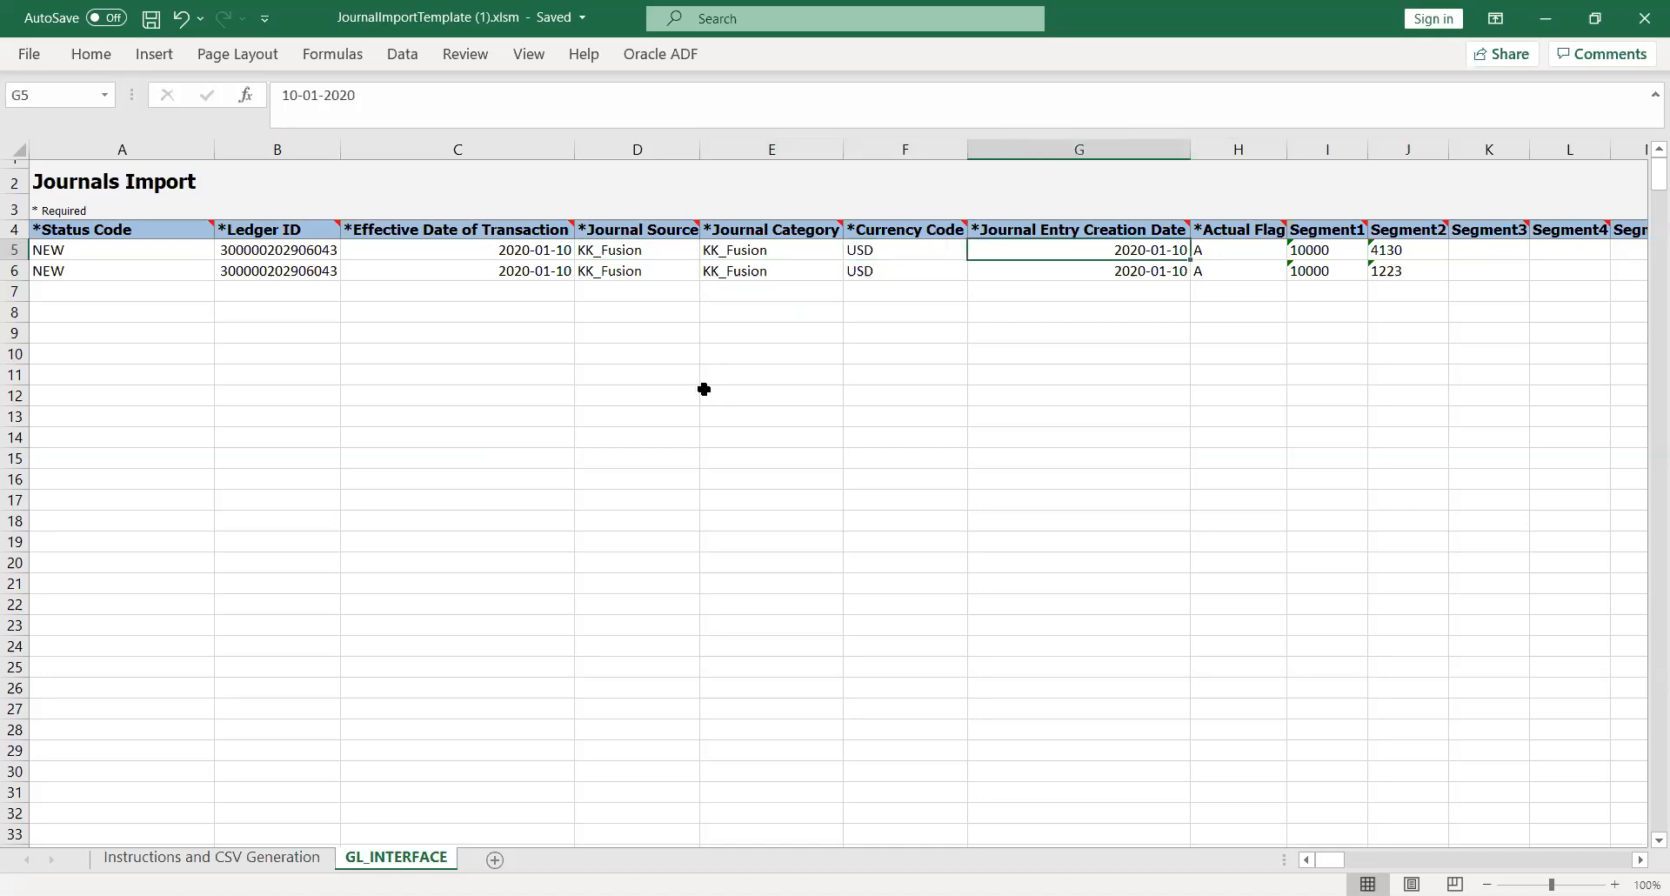
key("Right")
key("Right")
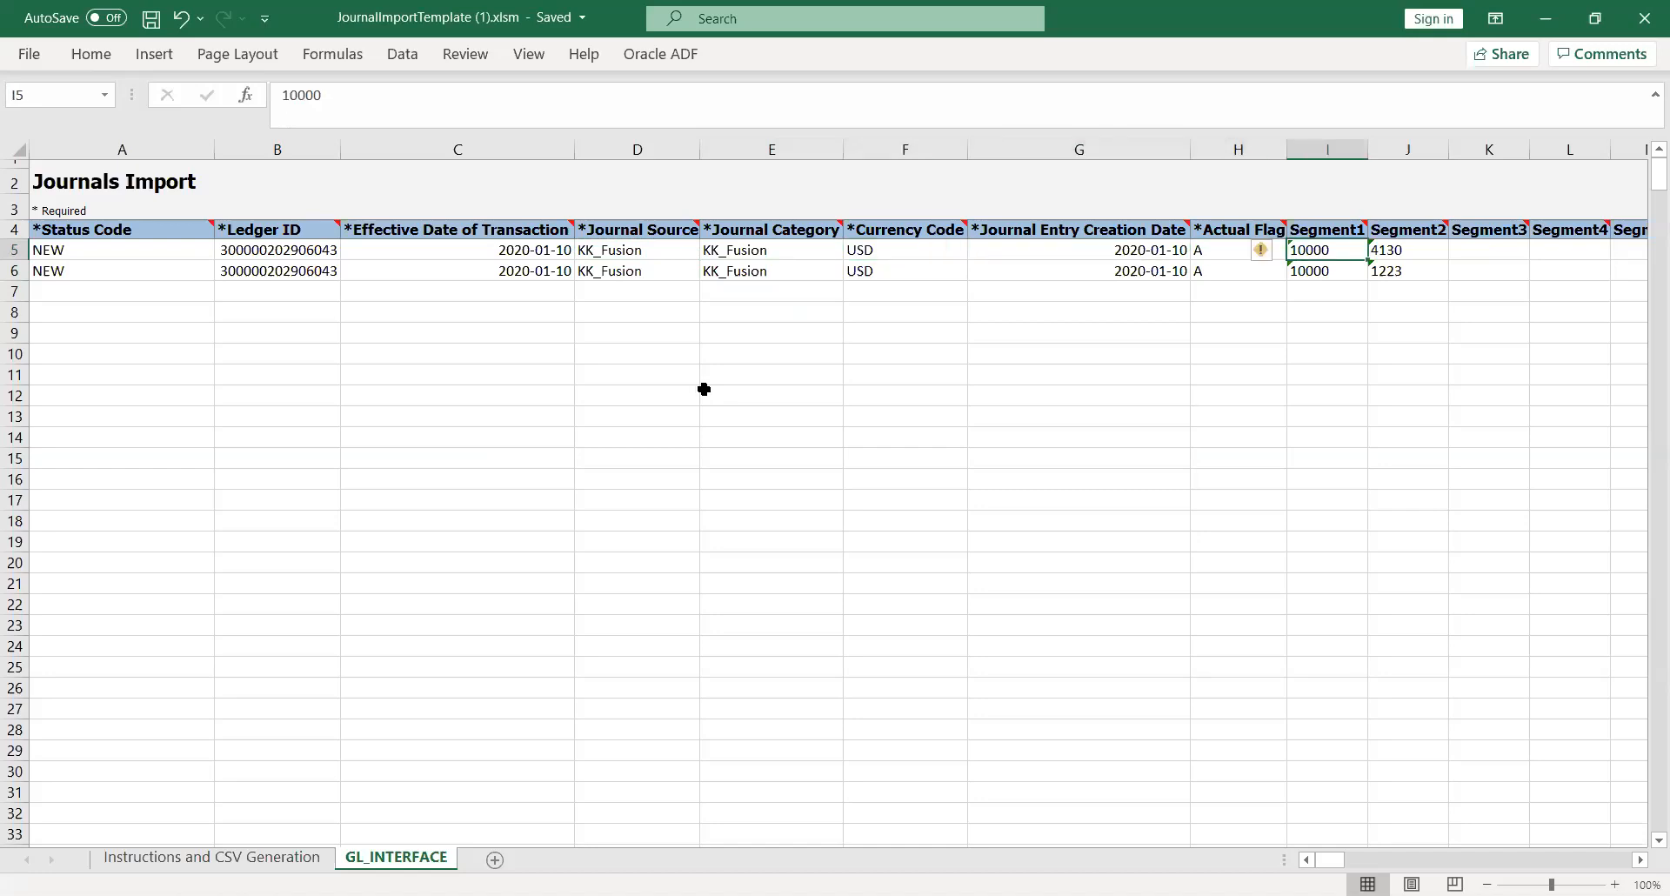
key("Right")
key("Right")
key("Right")
key("Right")
key("Right")
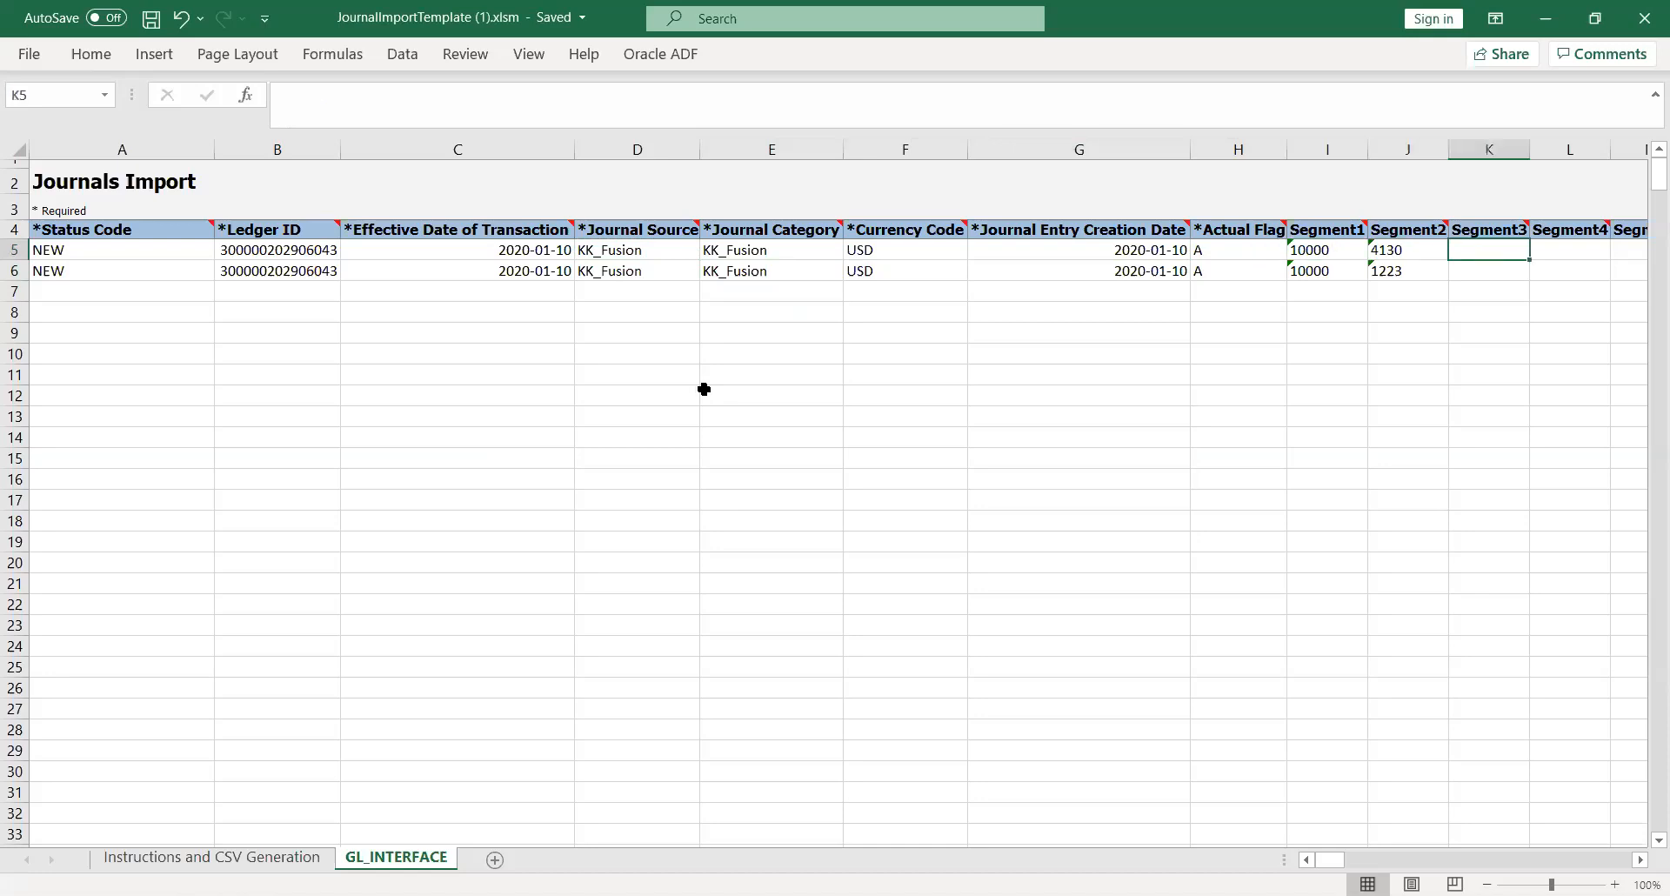
key("Left")
key("Left")
key("Left")
key("Left")
key("Left")
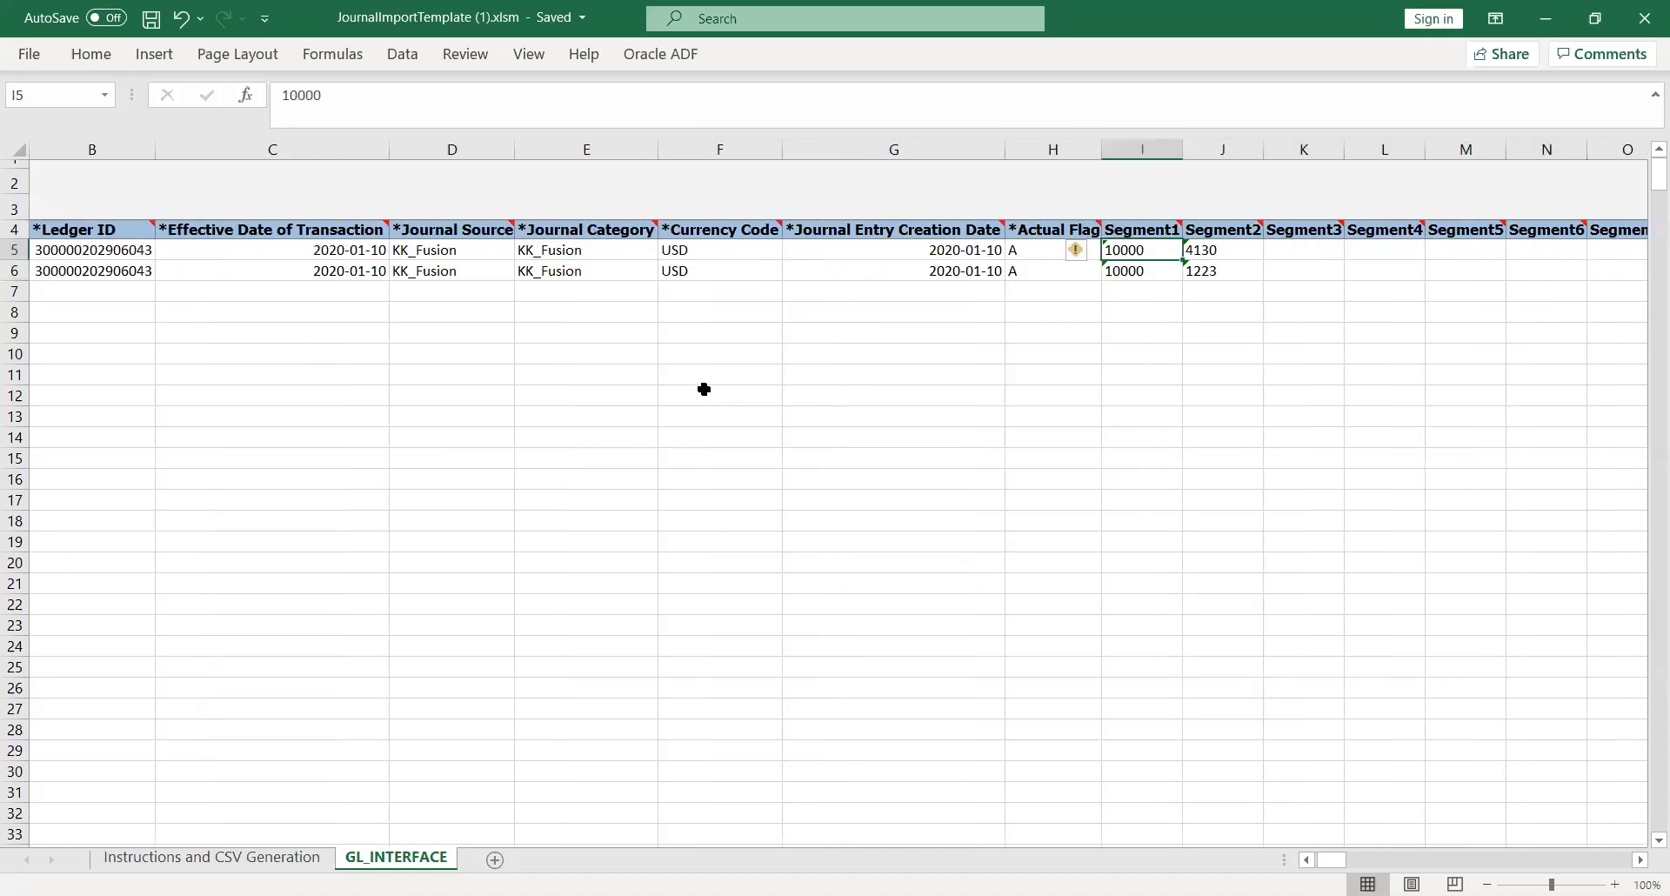
key("Right")
key("Right")
key("Right")
key("Right")
key("Right")
key("Right")
key("Right")
key("Right")
key("Right")
key("Right")
key("Right")
key("Right")
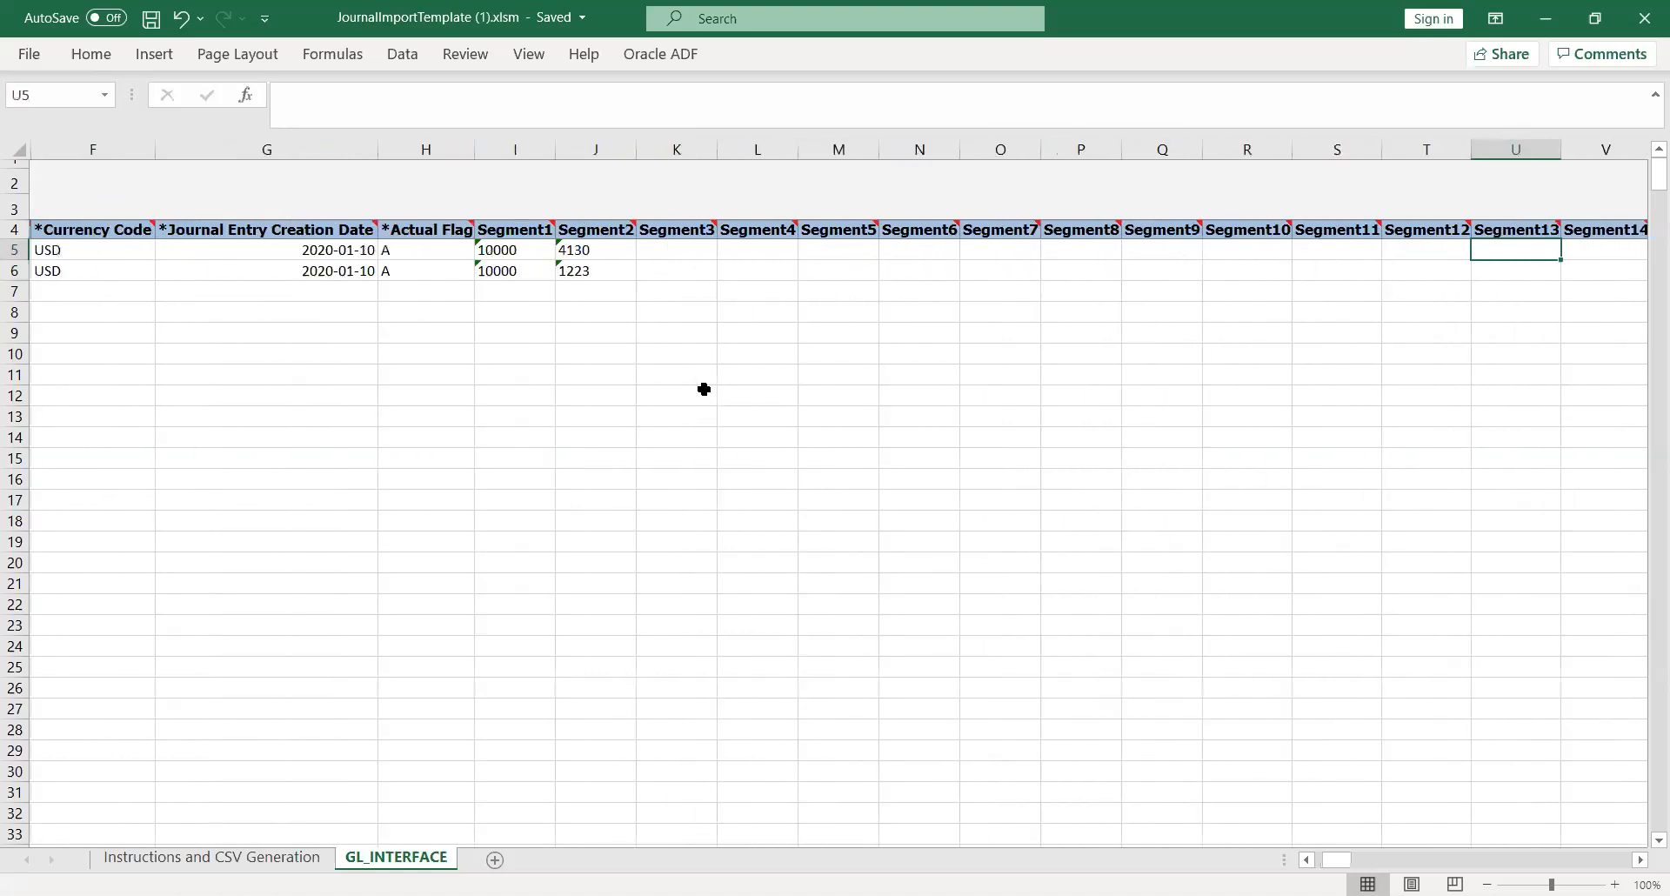
key("Right")
key("Right")
key("Right")
key("Right")
key("Right")
key("Right")
key("Right")
key("Right")
key("Right")
key("Right")
key("Right")
key("Right")
key("Right")
key("Right")
key("Right")
key("Right")
key("Right")
key("Right")
key("Right")
key("Left")
key("Left")
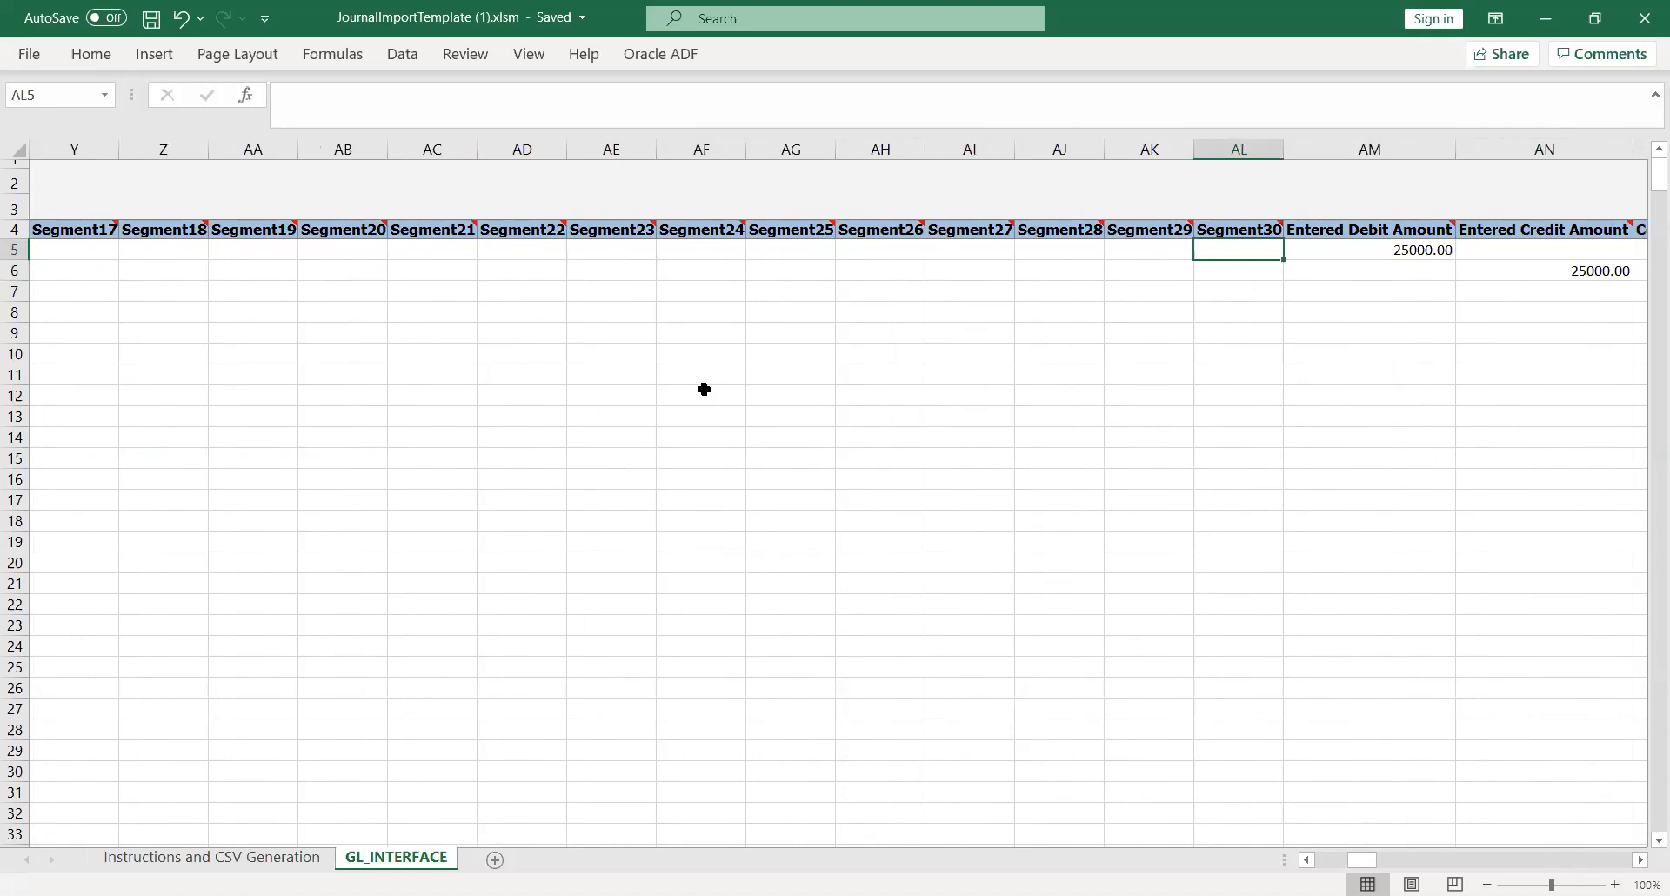
key("Right")
key("Right")
key("Left")
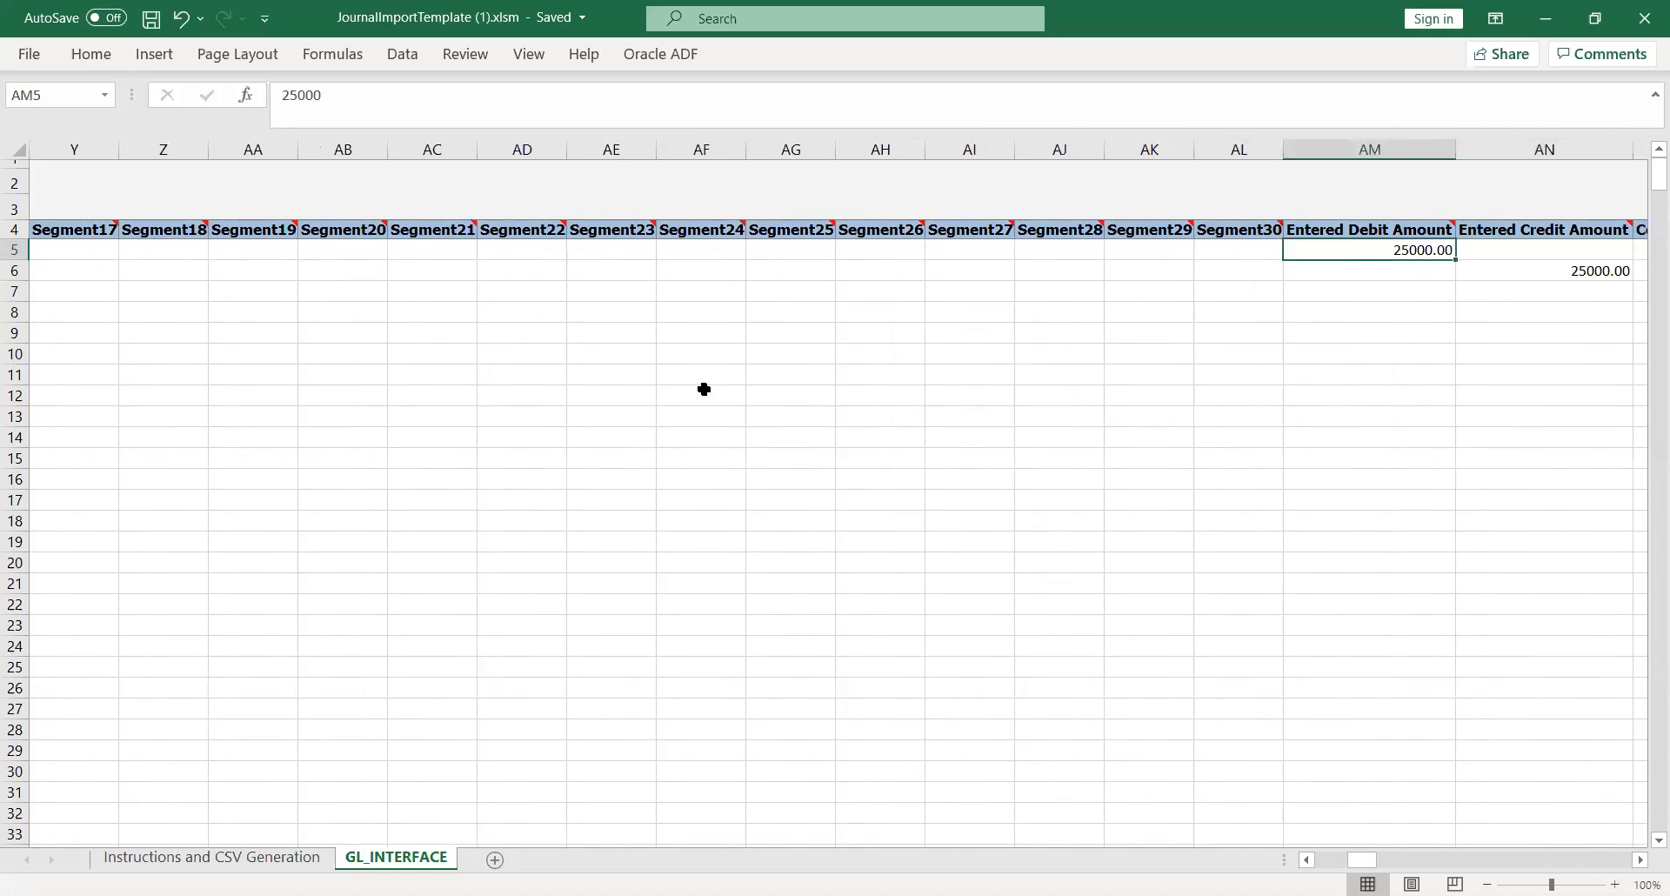
key("Right")
key("Right")
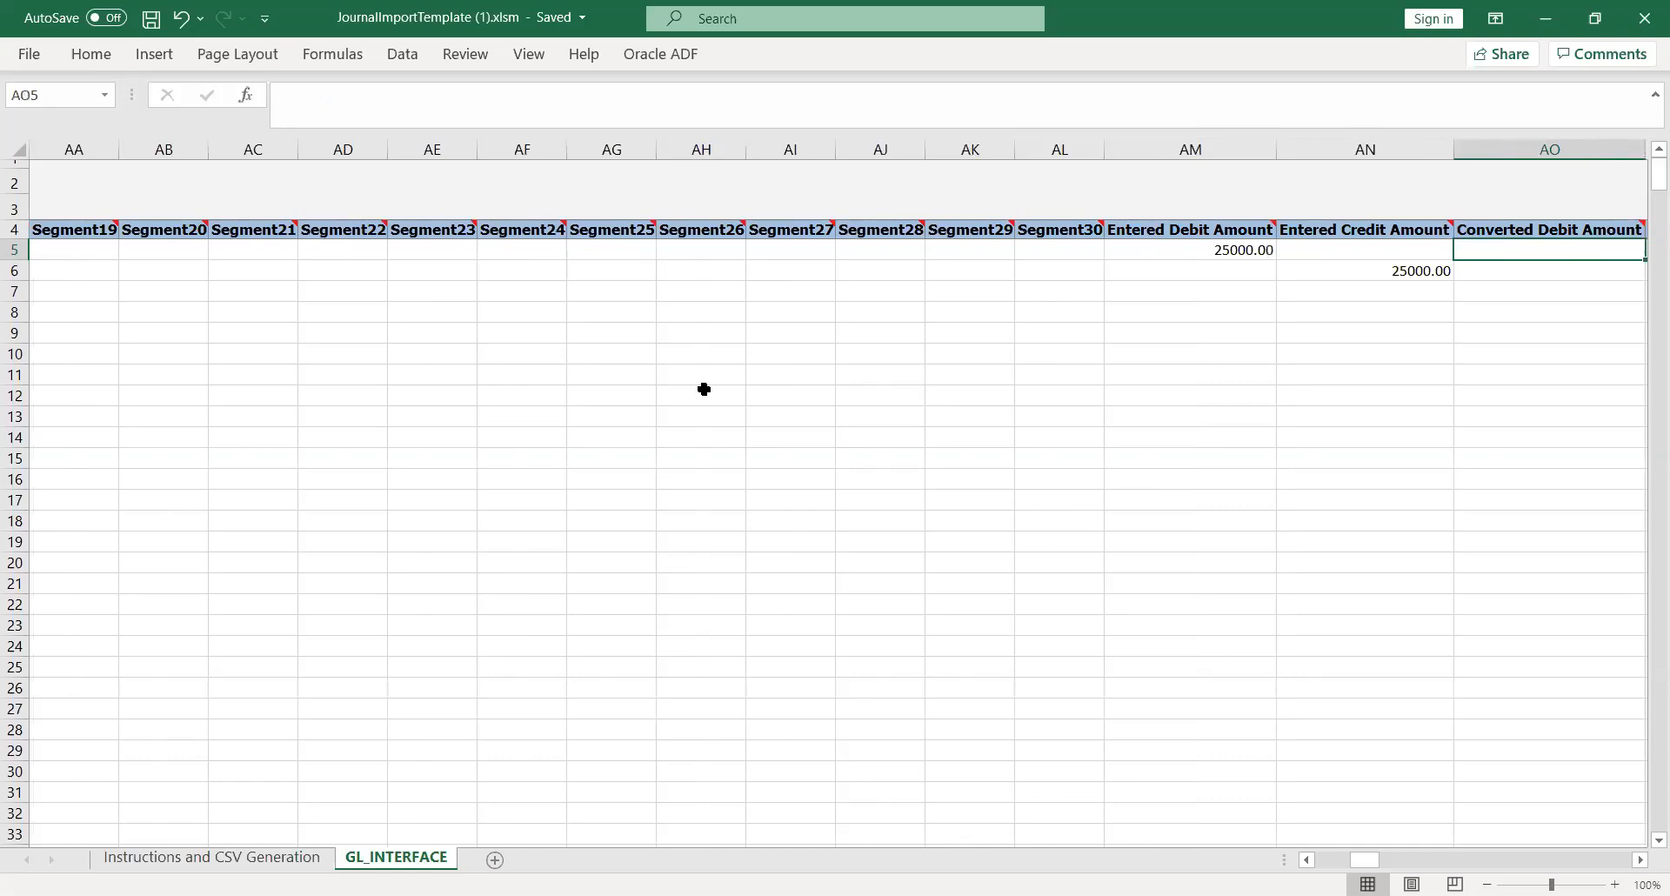
key("Right")
key("Left")
key("Left")
key("Left")
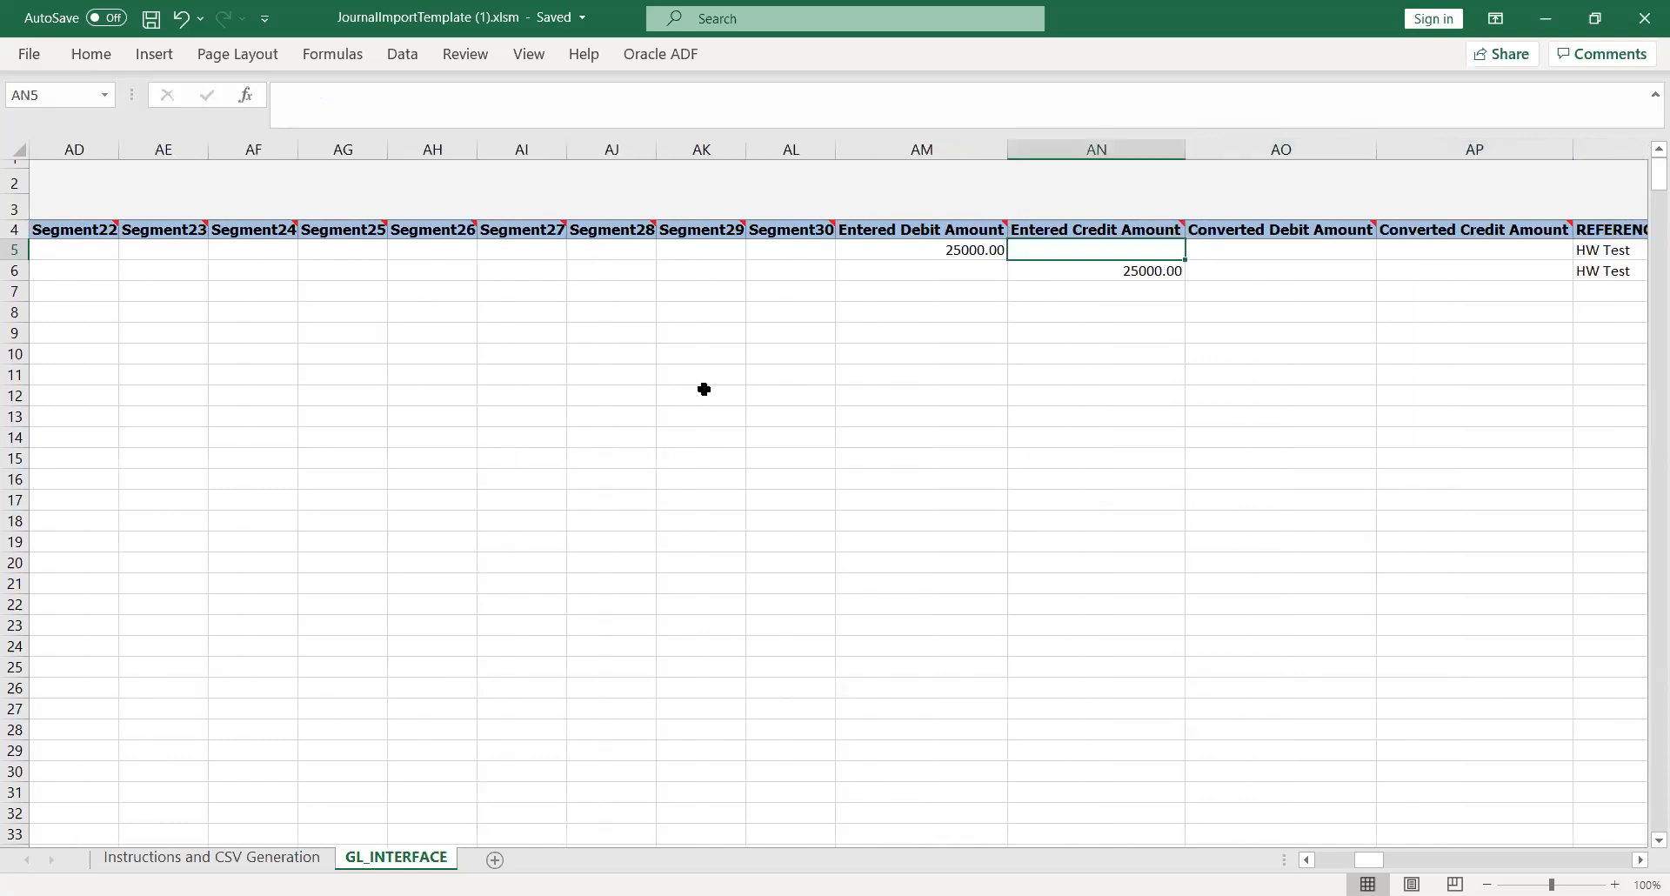
key("Right")
key("Right")
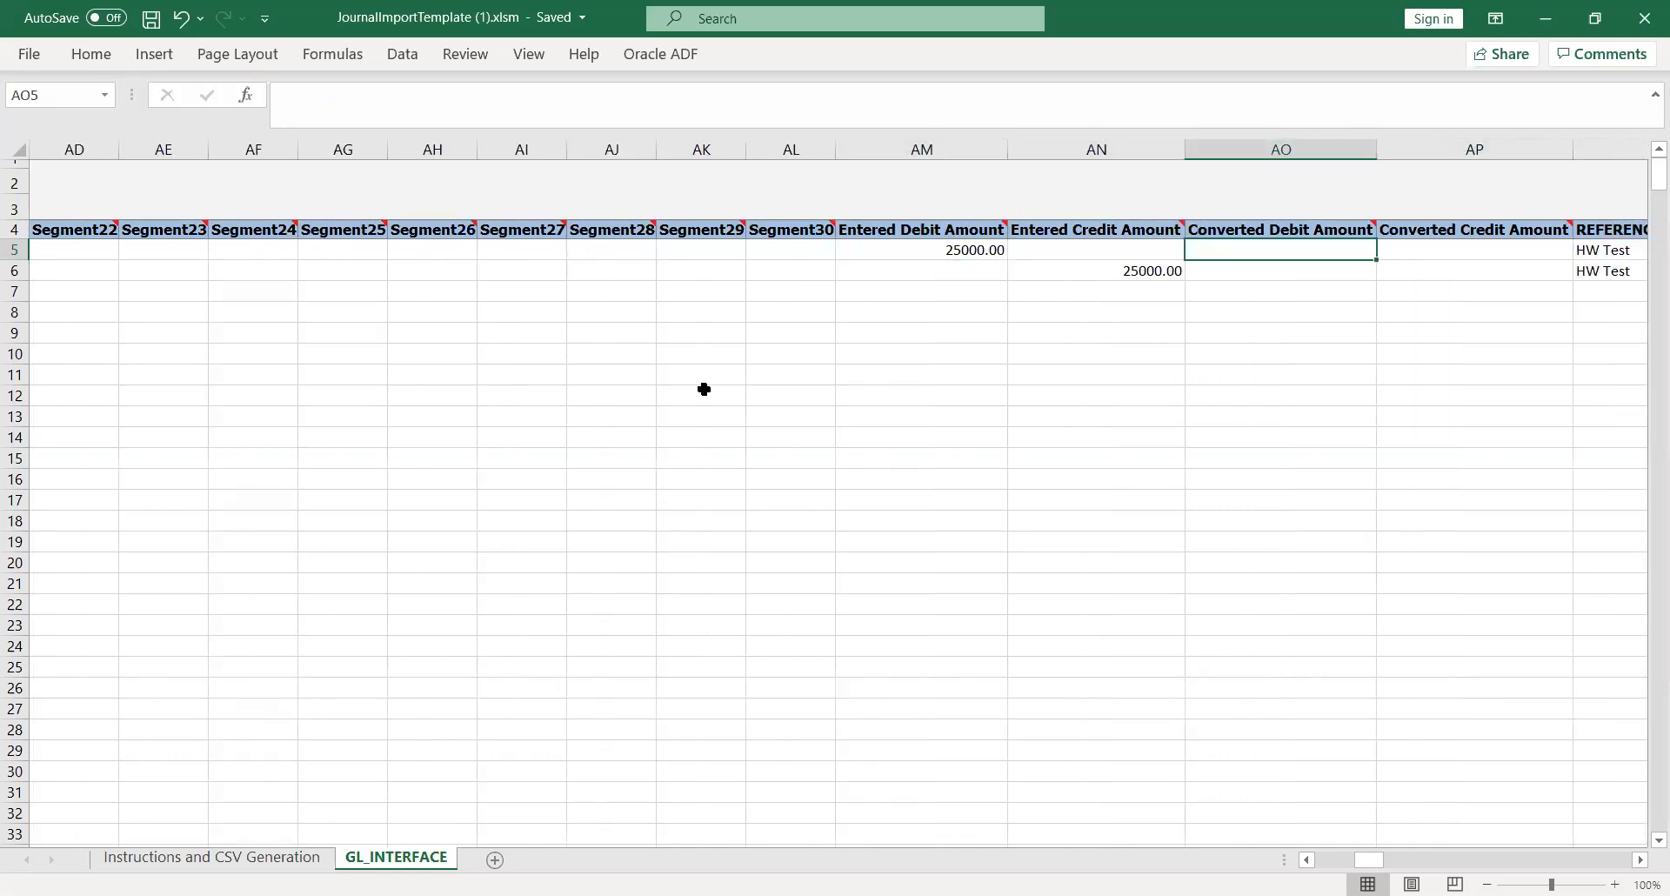
key("Right")
key("Right")
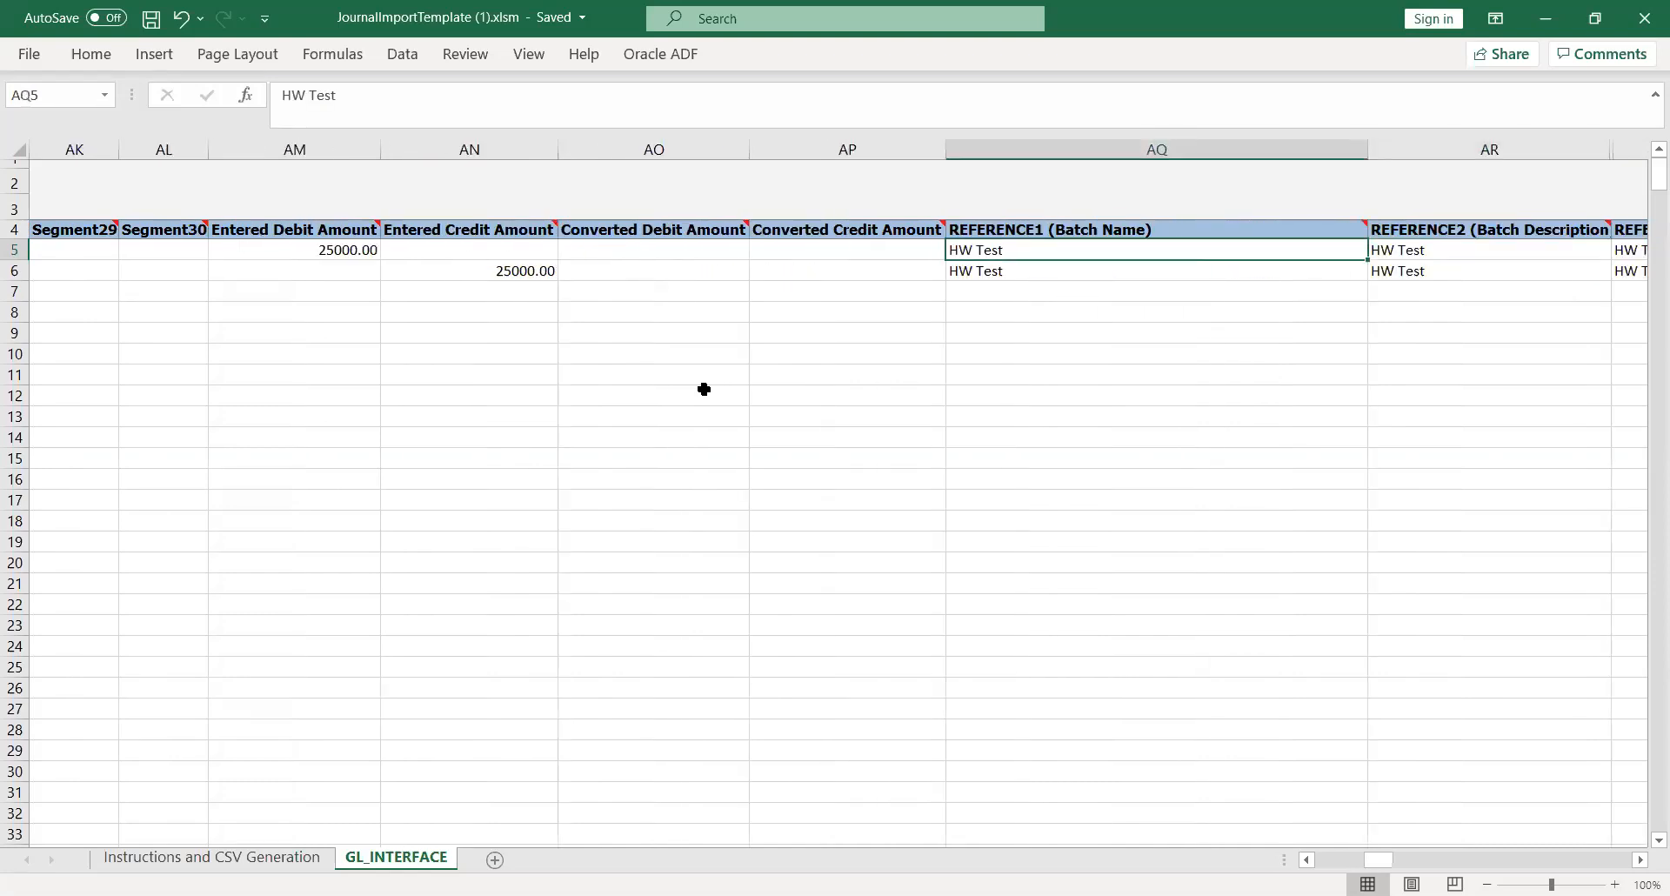
key("Right")
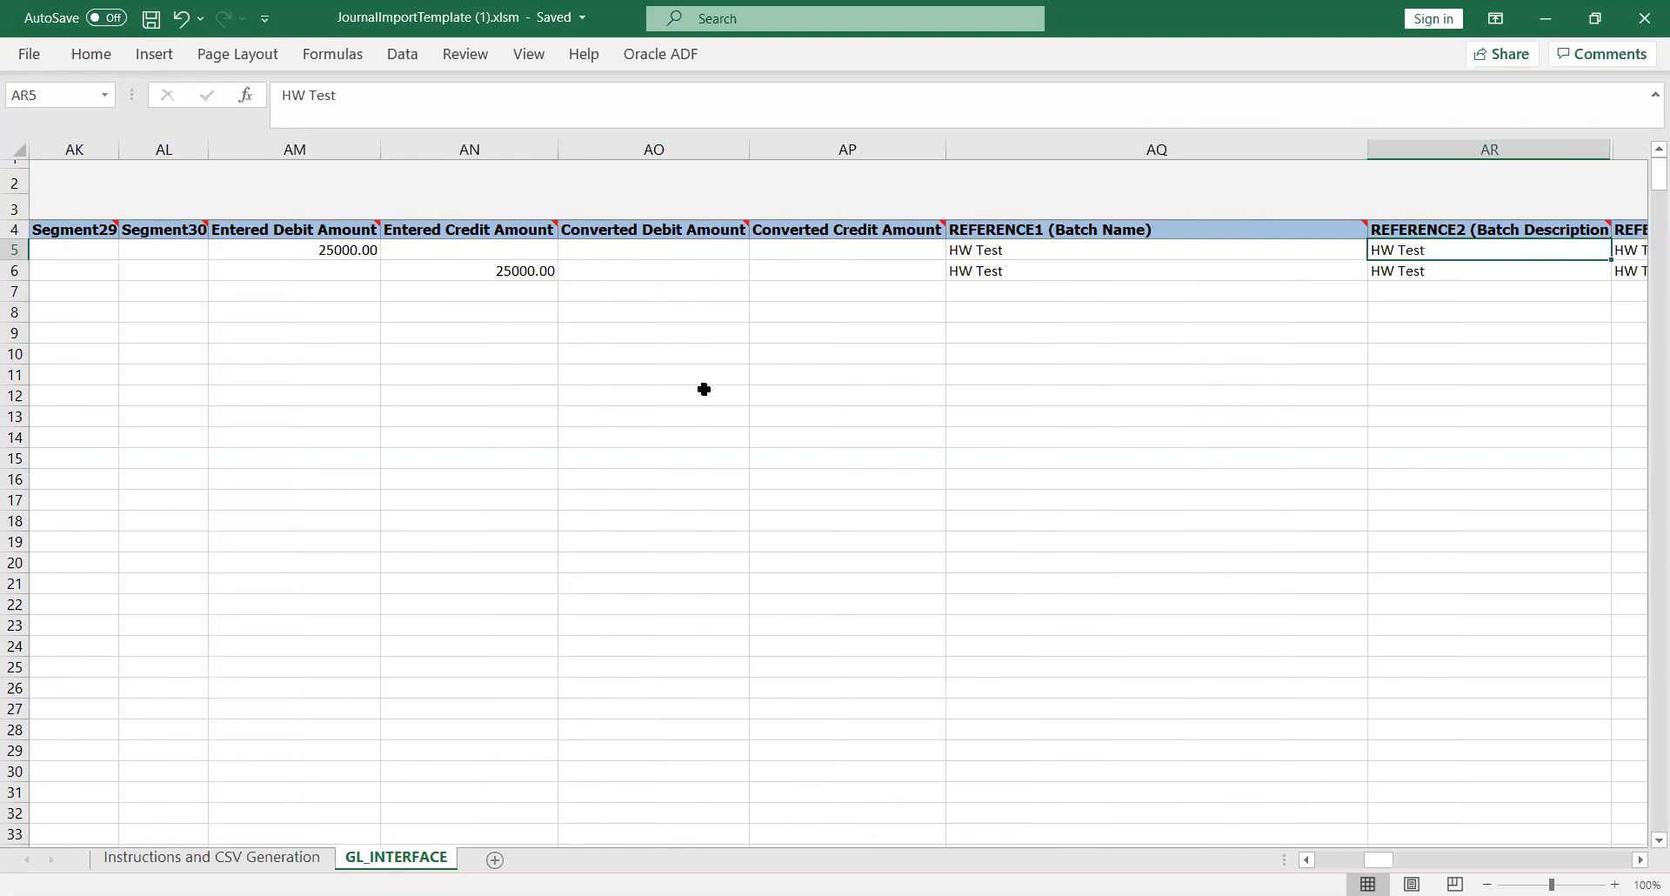
key("Right")
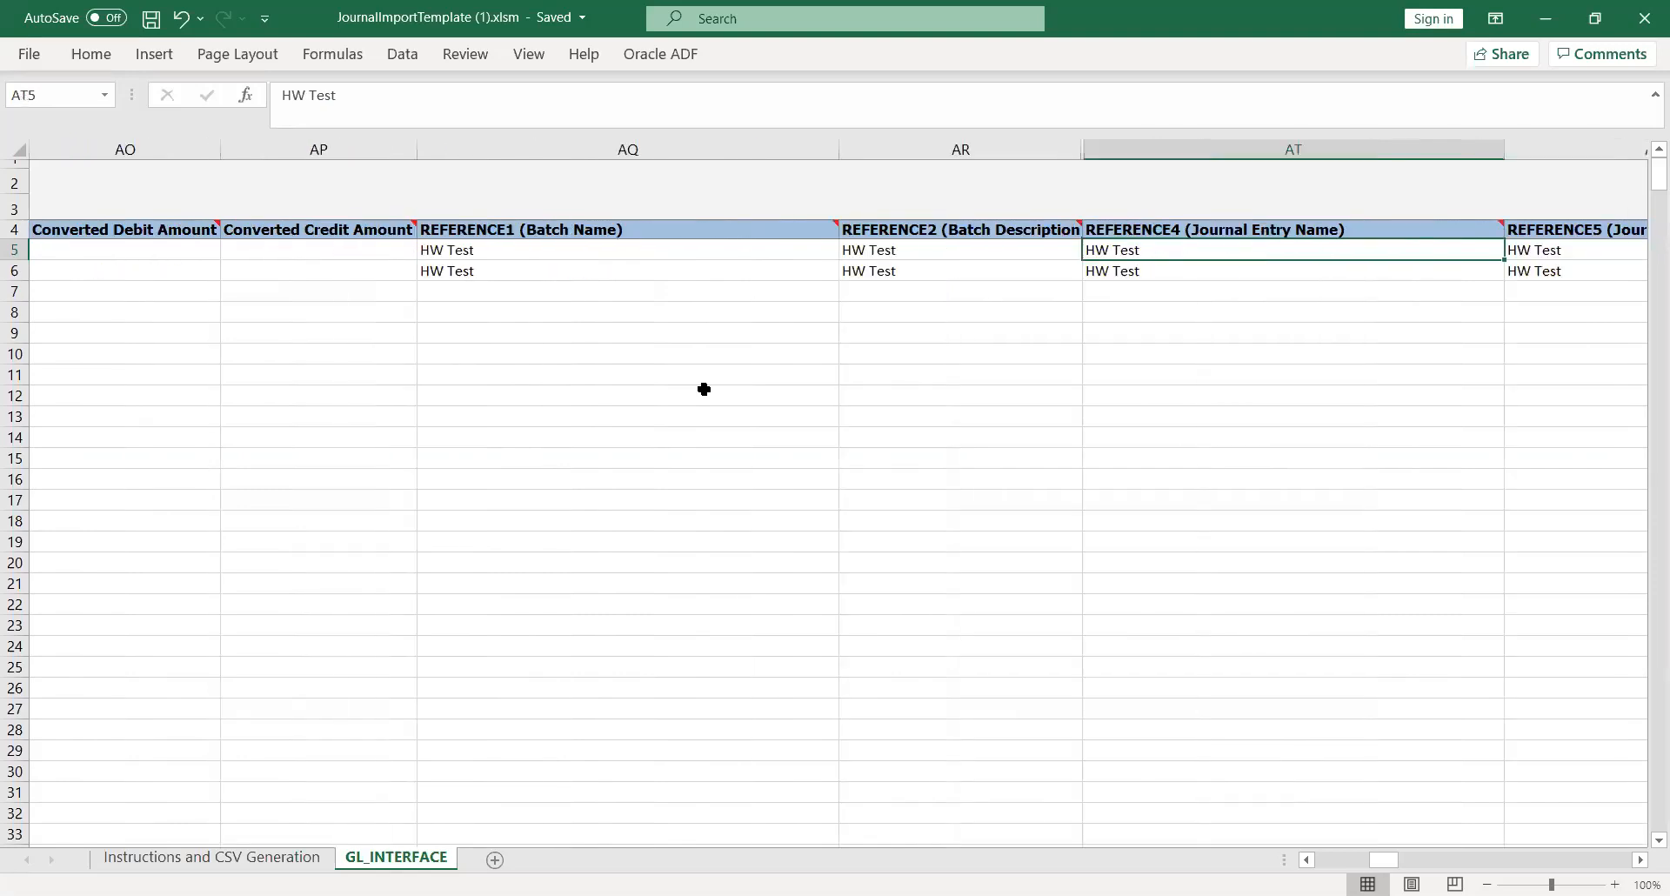
key("Right")
key("Right")
key("Left")
key("Left")
key("Right")
key("Right")
key("Right")
key("Right")
key("Right")
key("Right")
key("Right")
key("Right")
key("Right")
key("Right")
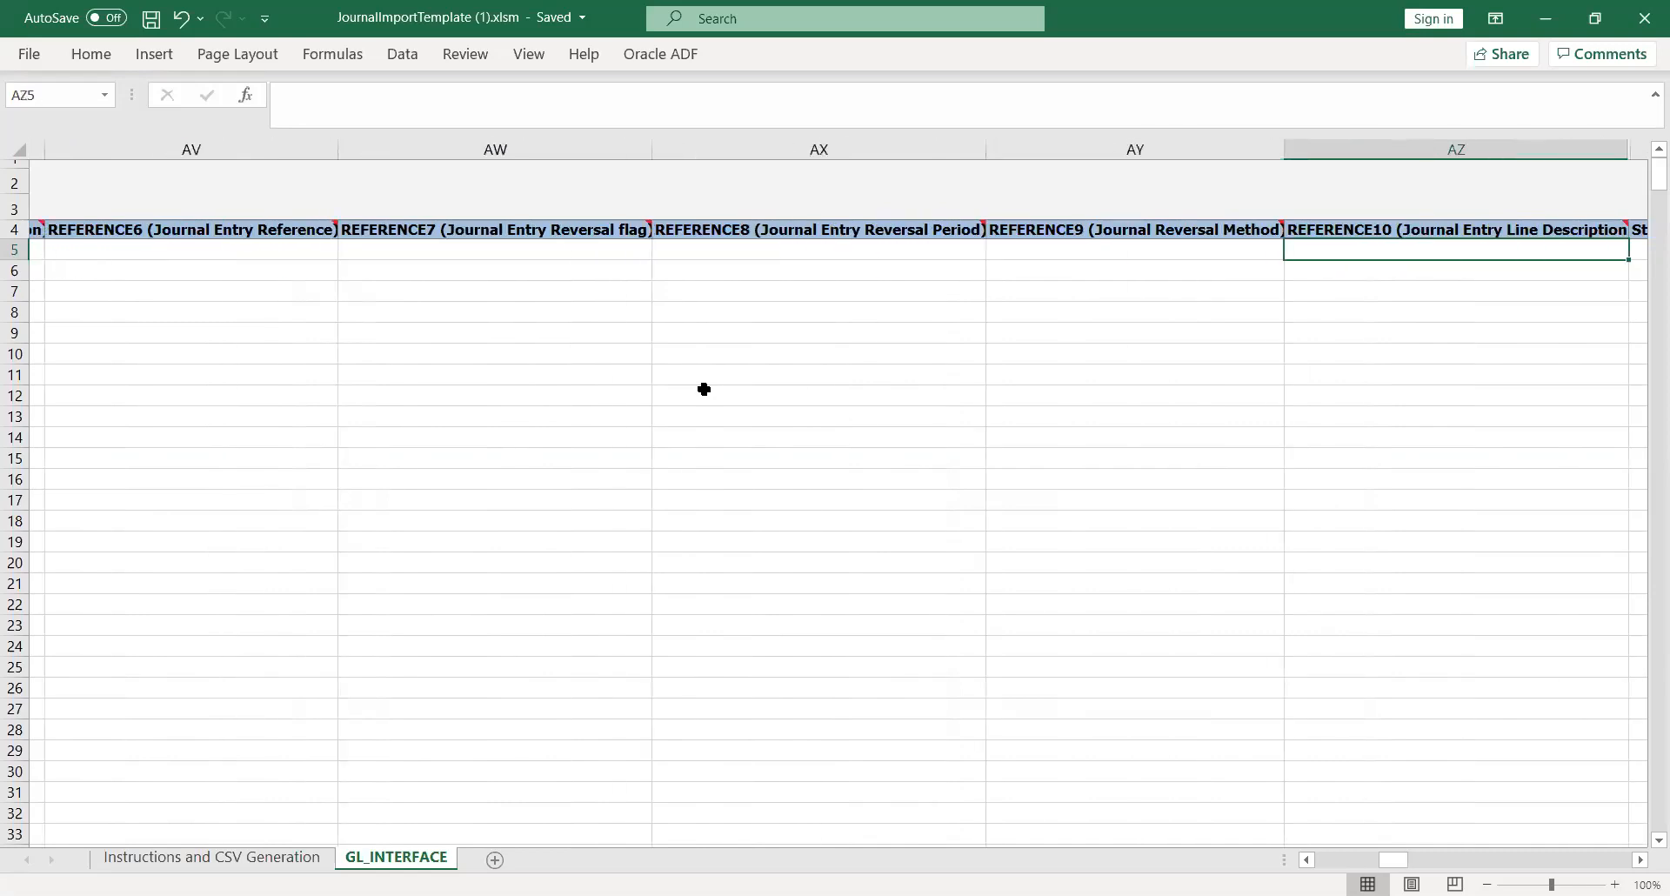
key("Right")
key("Right")
key("Right")
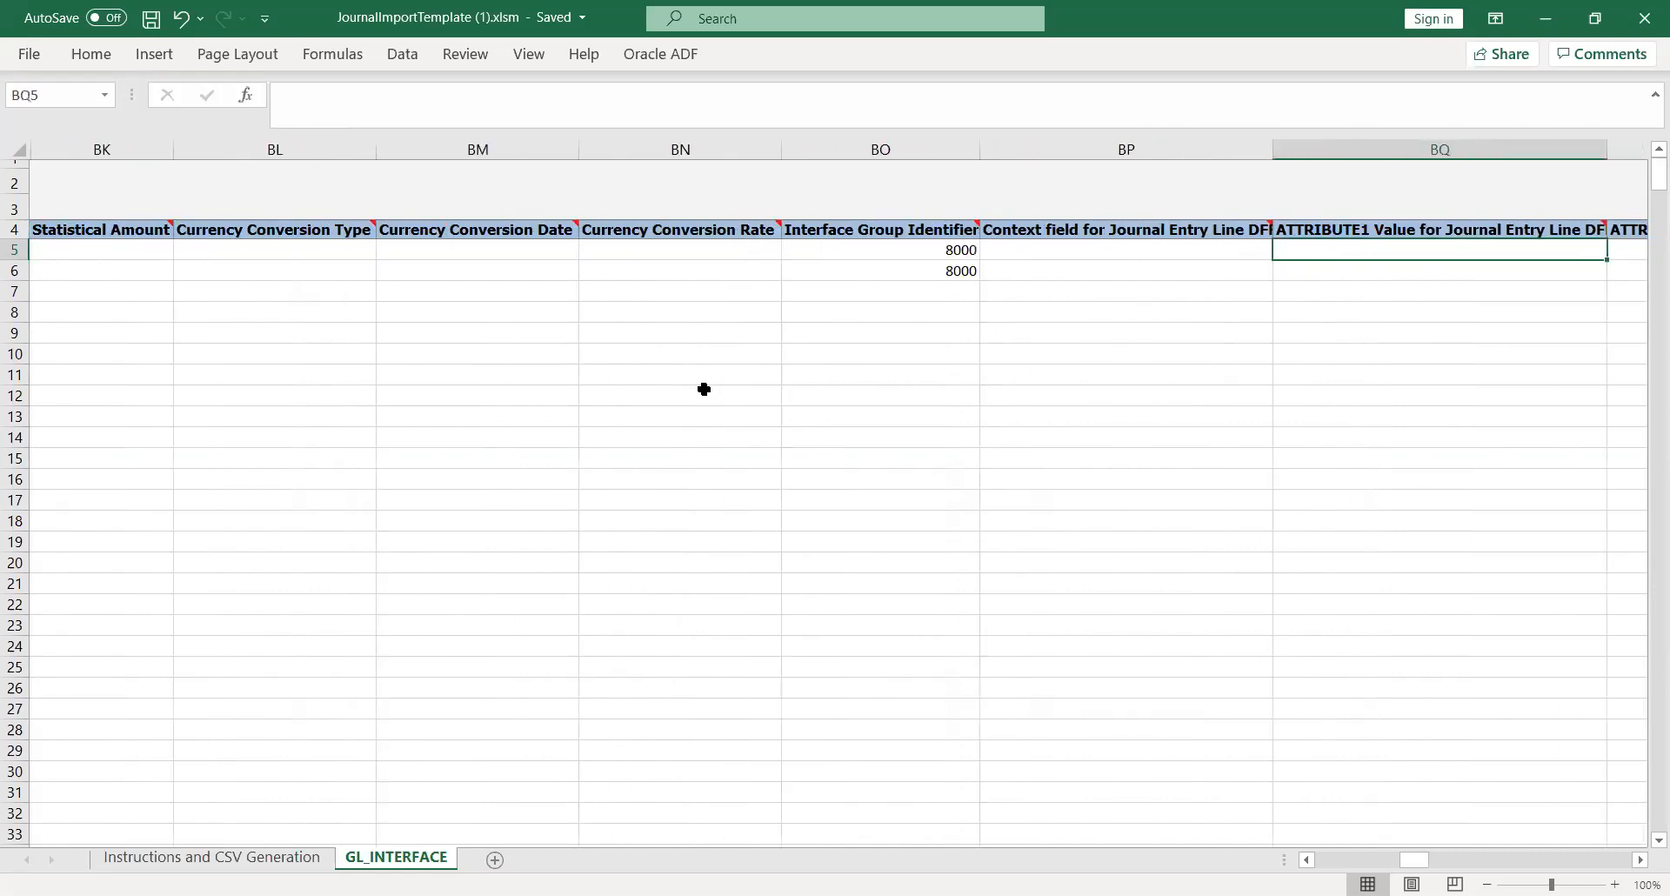
key("Left")
key("Left")
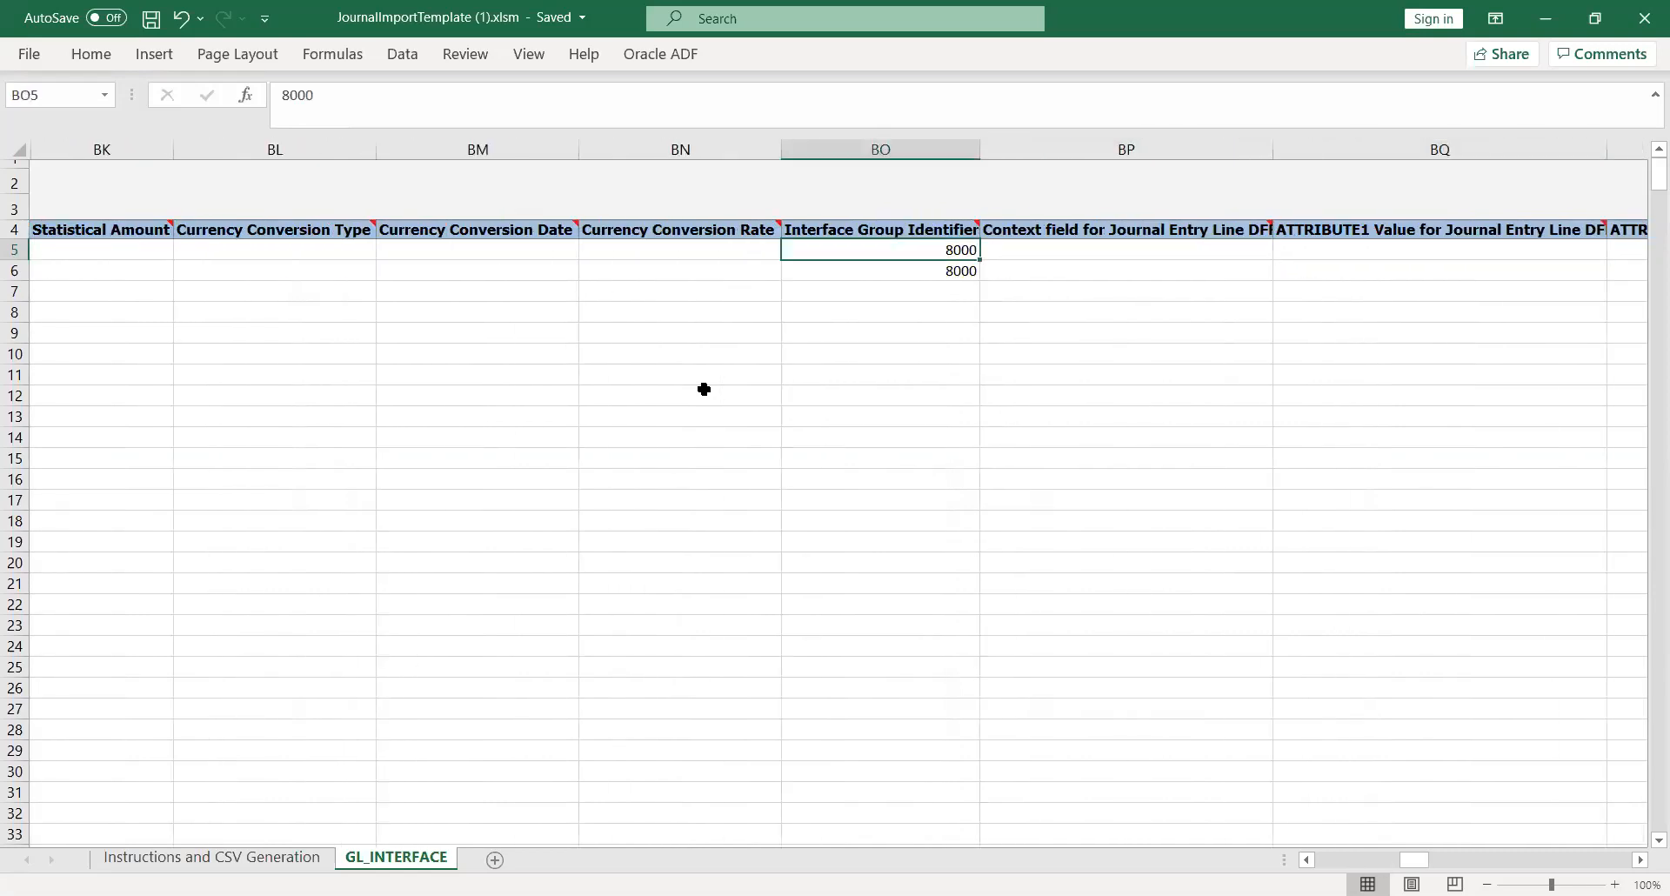
- Set the Interface Group Identifier to 8091 on both journal lines
type("8091")
key("Tab")
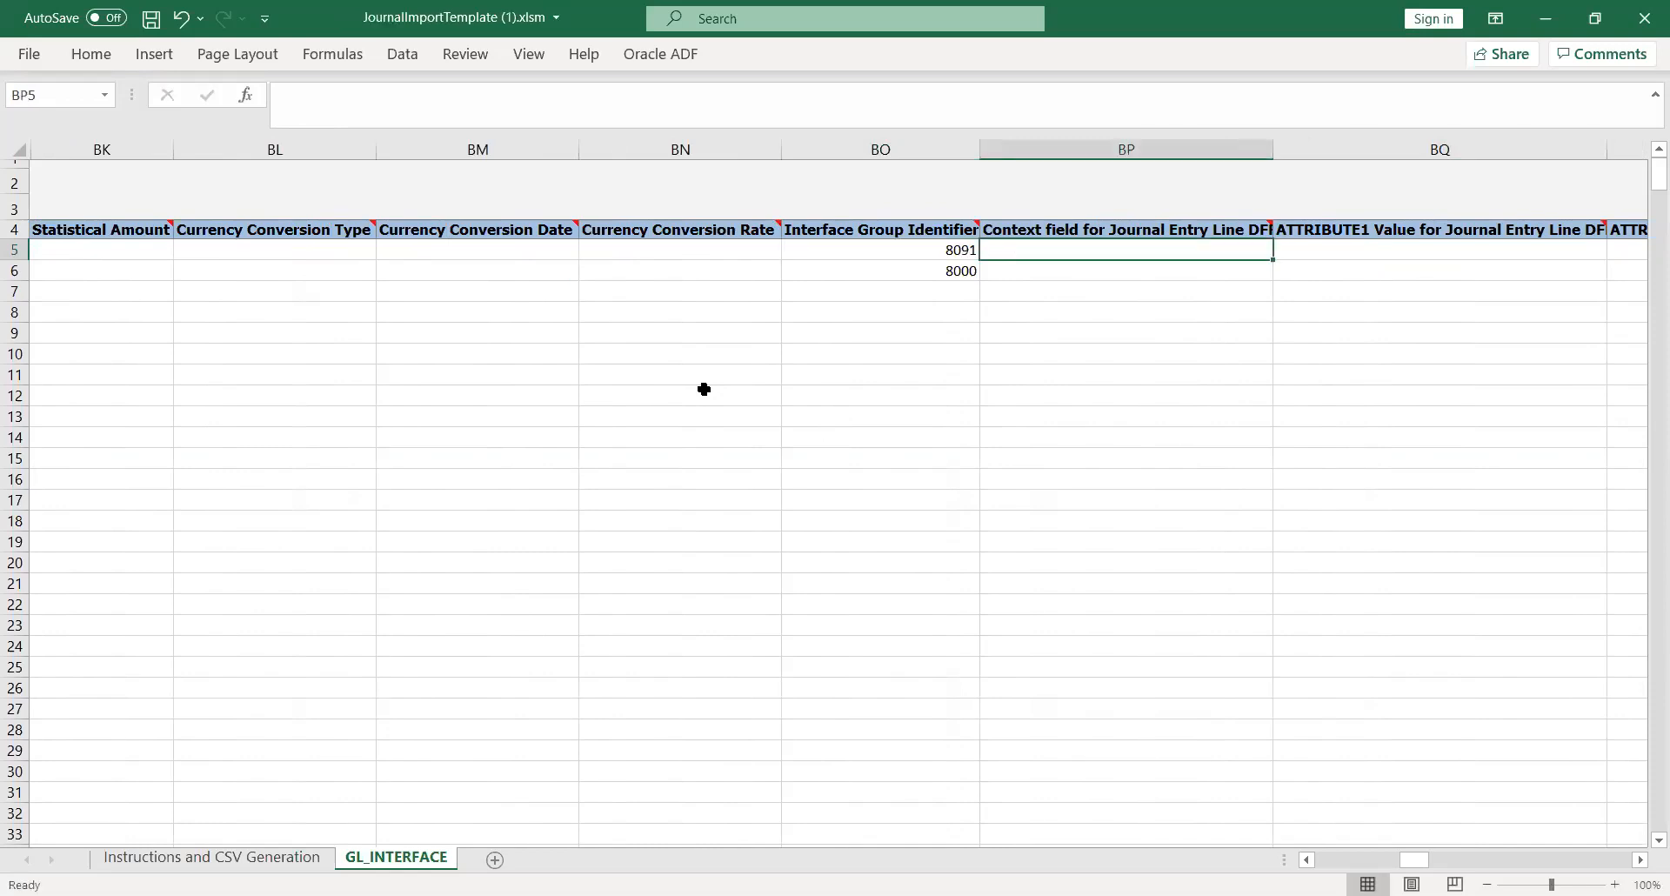
key("Return")
type("8091")
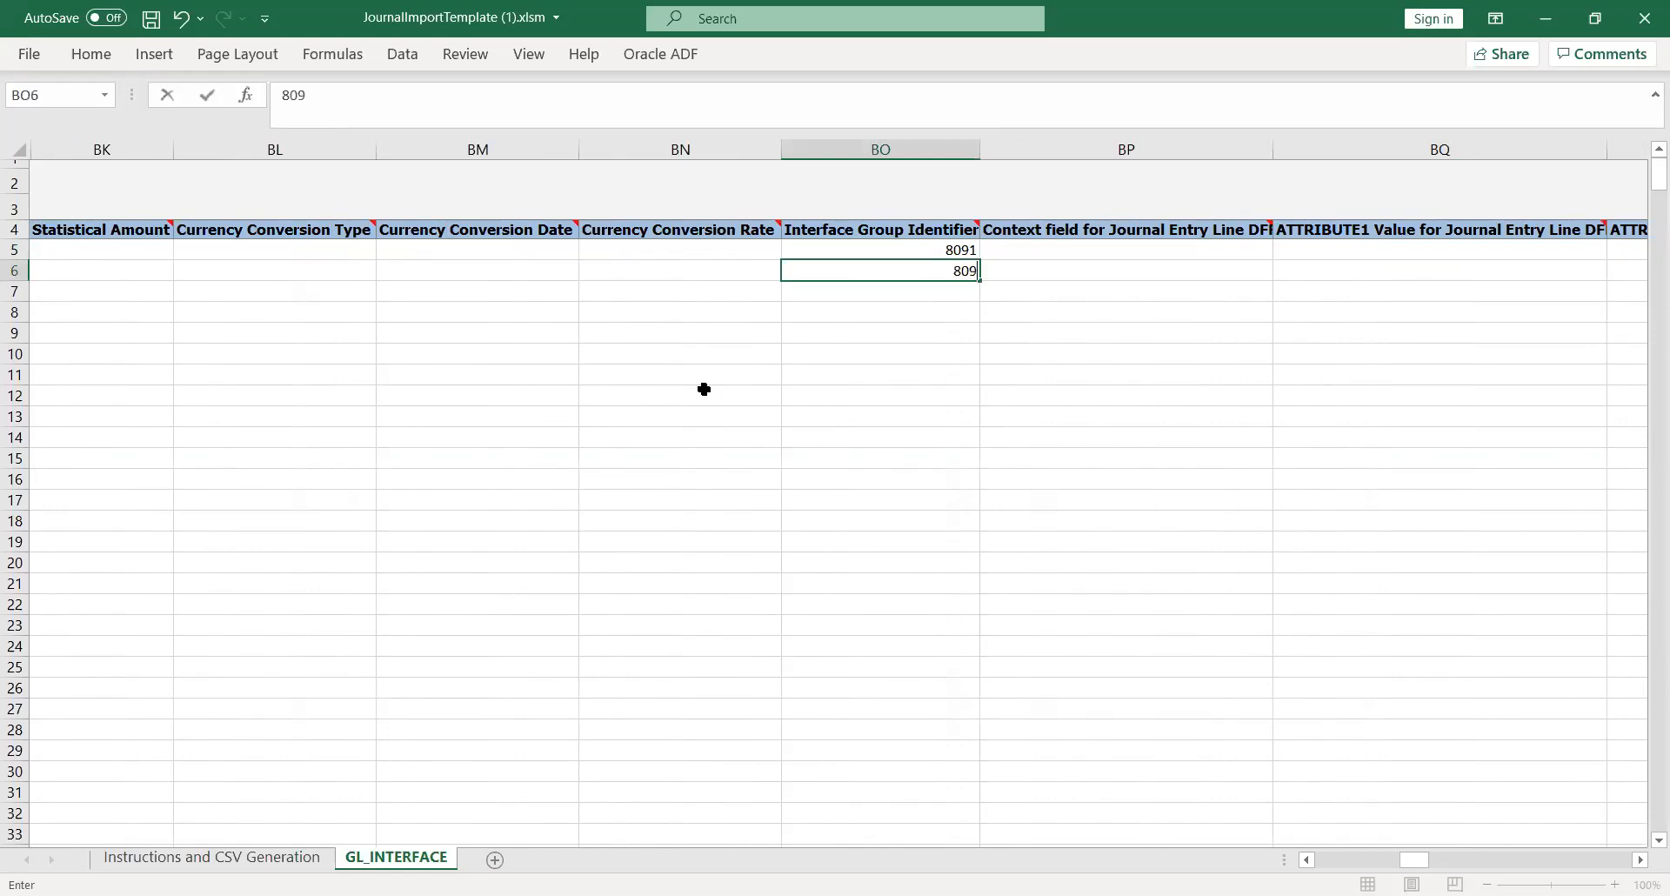
key("Tab")
- Check that both lines' Ledger Name reads KK_Ledger, then move back toward column A
key("Tab")
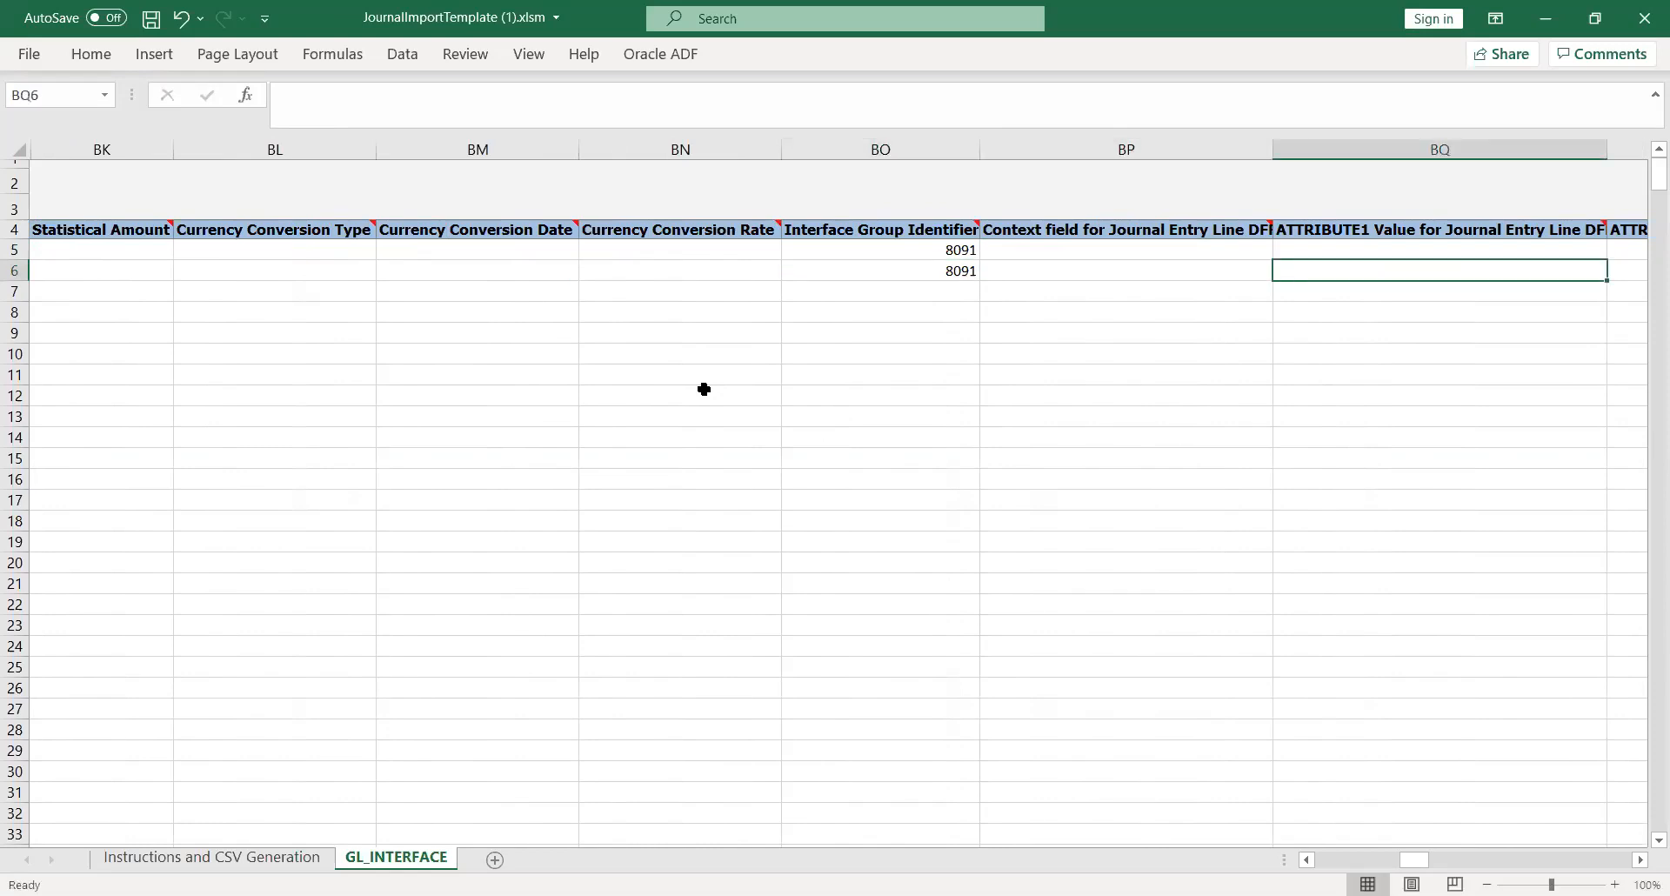
key("Tab")
key("Tab")
key("Tab")
key("Tab")
key("Tab")
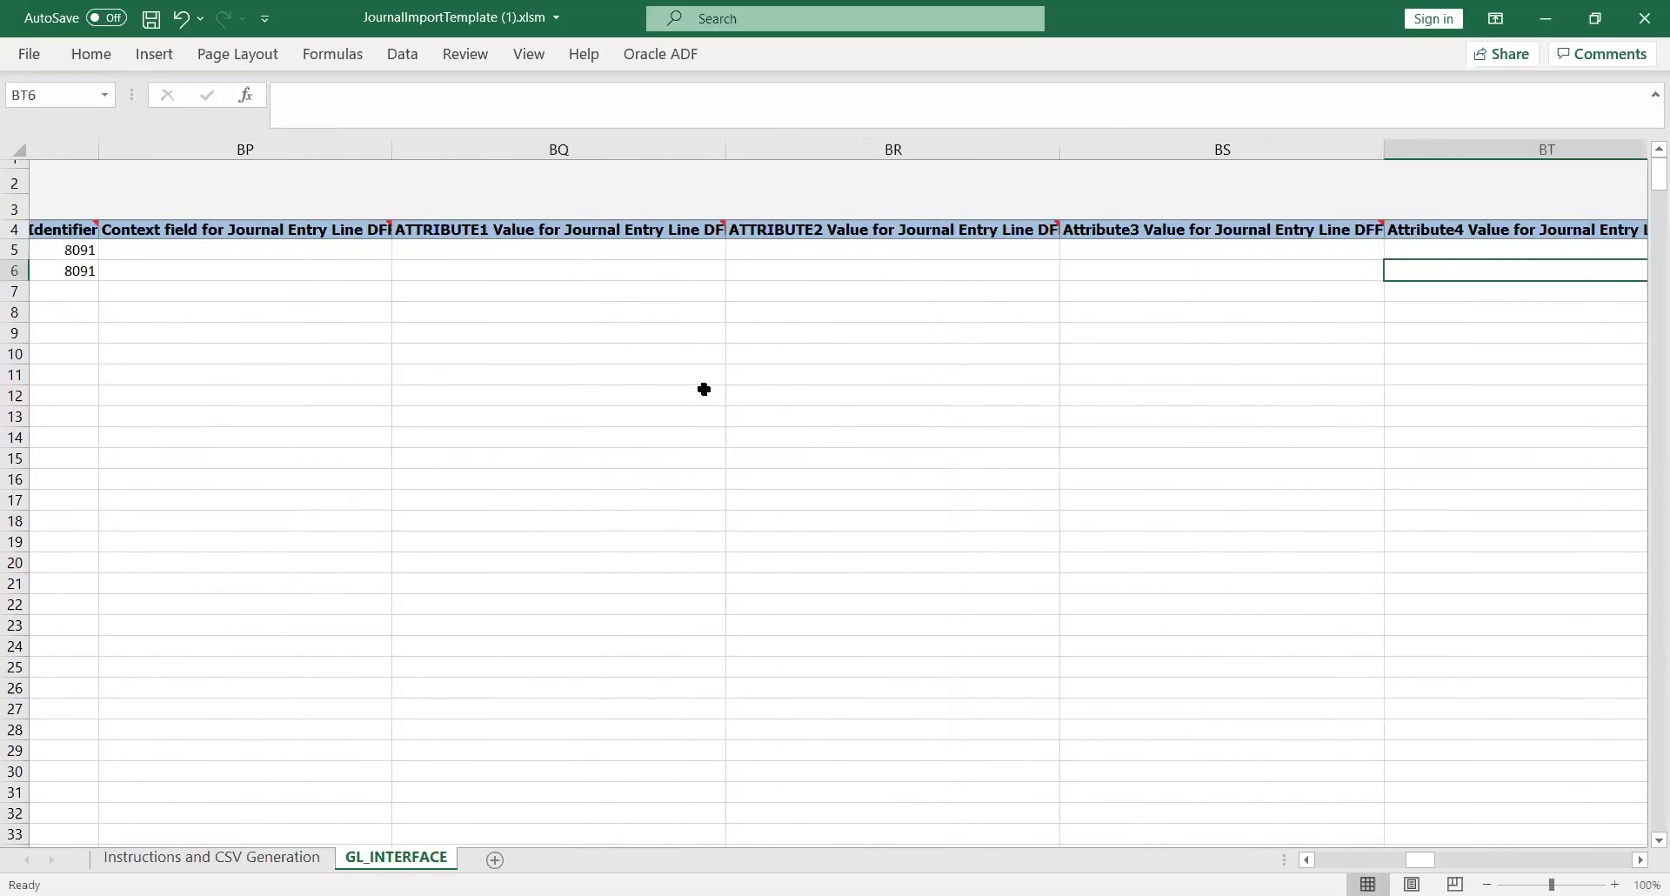
key("Tab")
key("Tab")
key("Tab")
key("Tab")
key("Tab")
key("Tab")
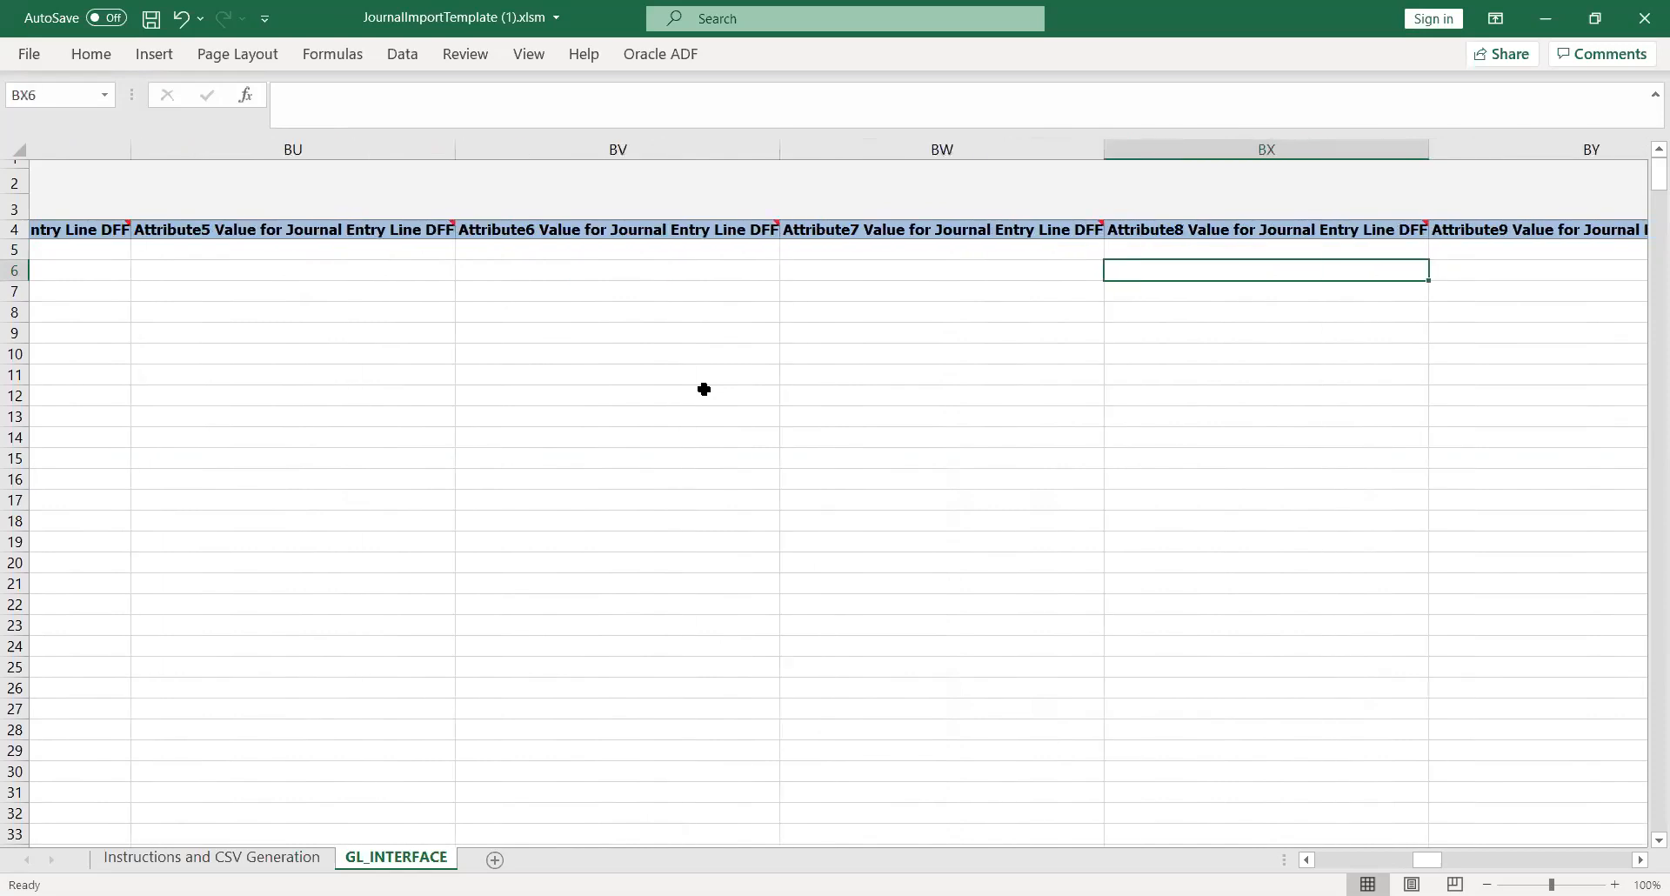
key("Tab")
key("Tab")
key("Tab")
key("Tab")
key("Tab")
key("Tab")
key("Tab")
key("Tab")
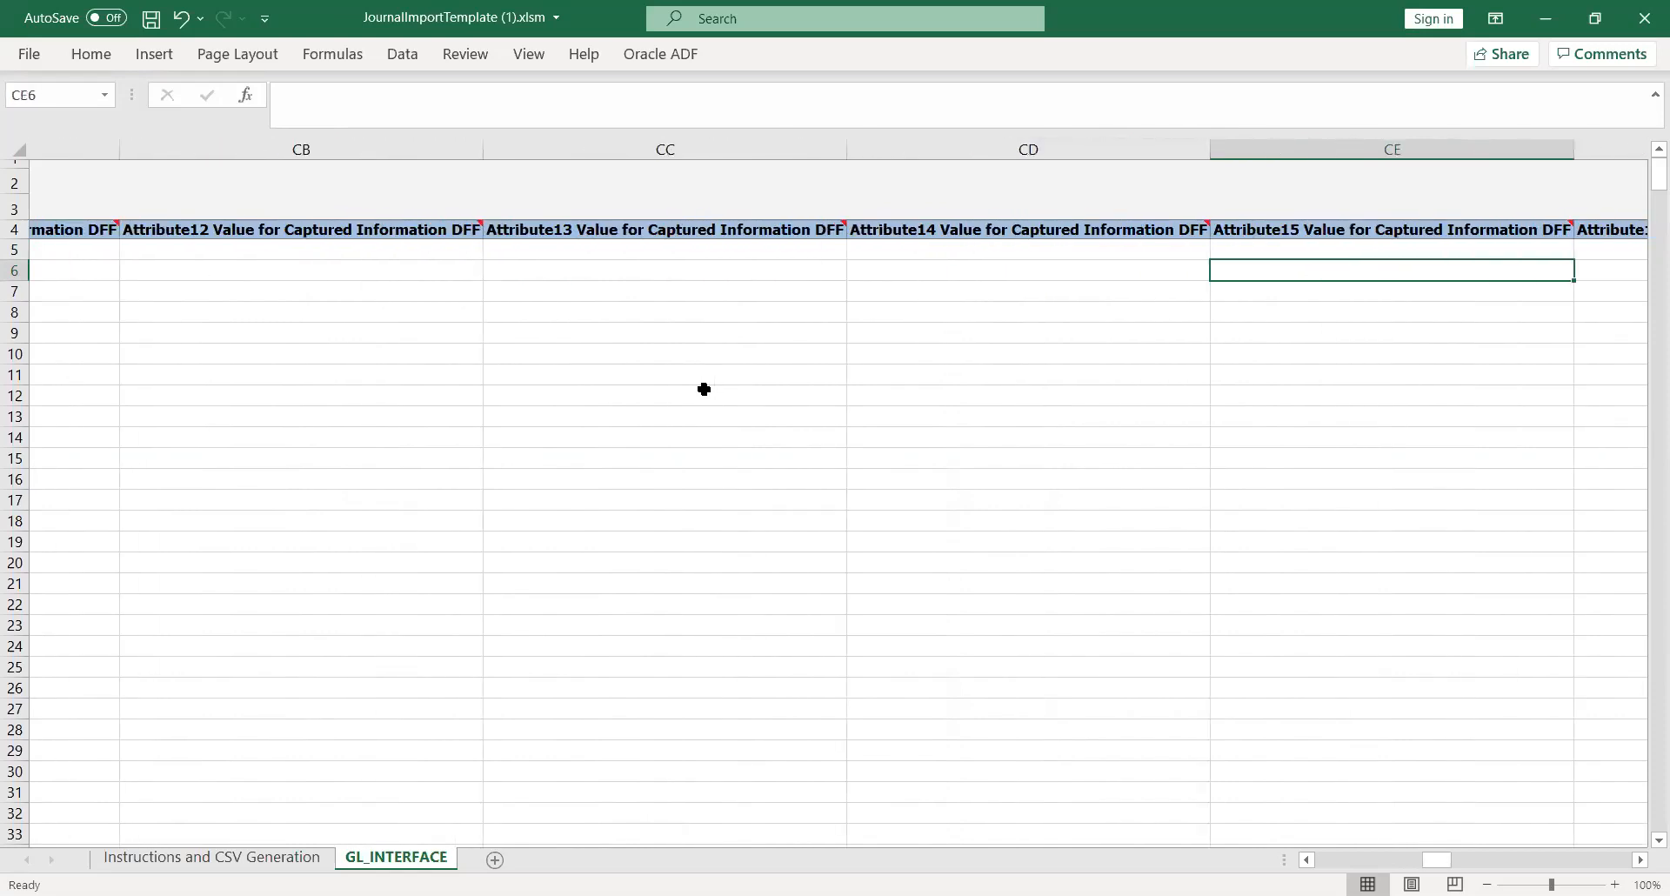
key("Tab")
key("Tab")
key("Tab")
key("Tab")
key("shift+Tab")
key("Up")
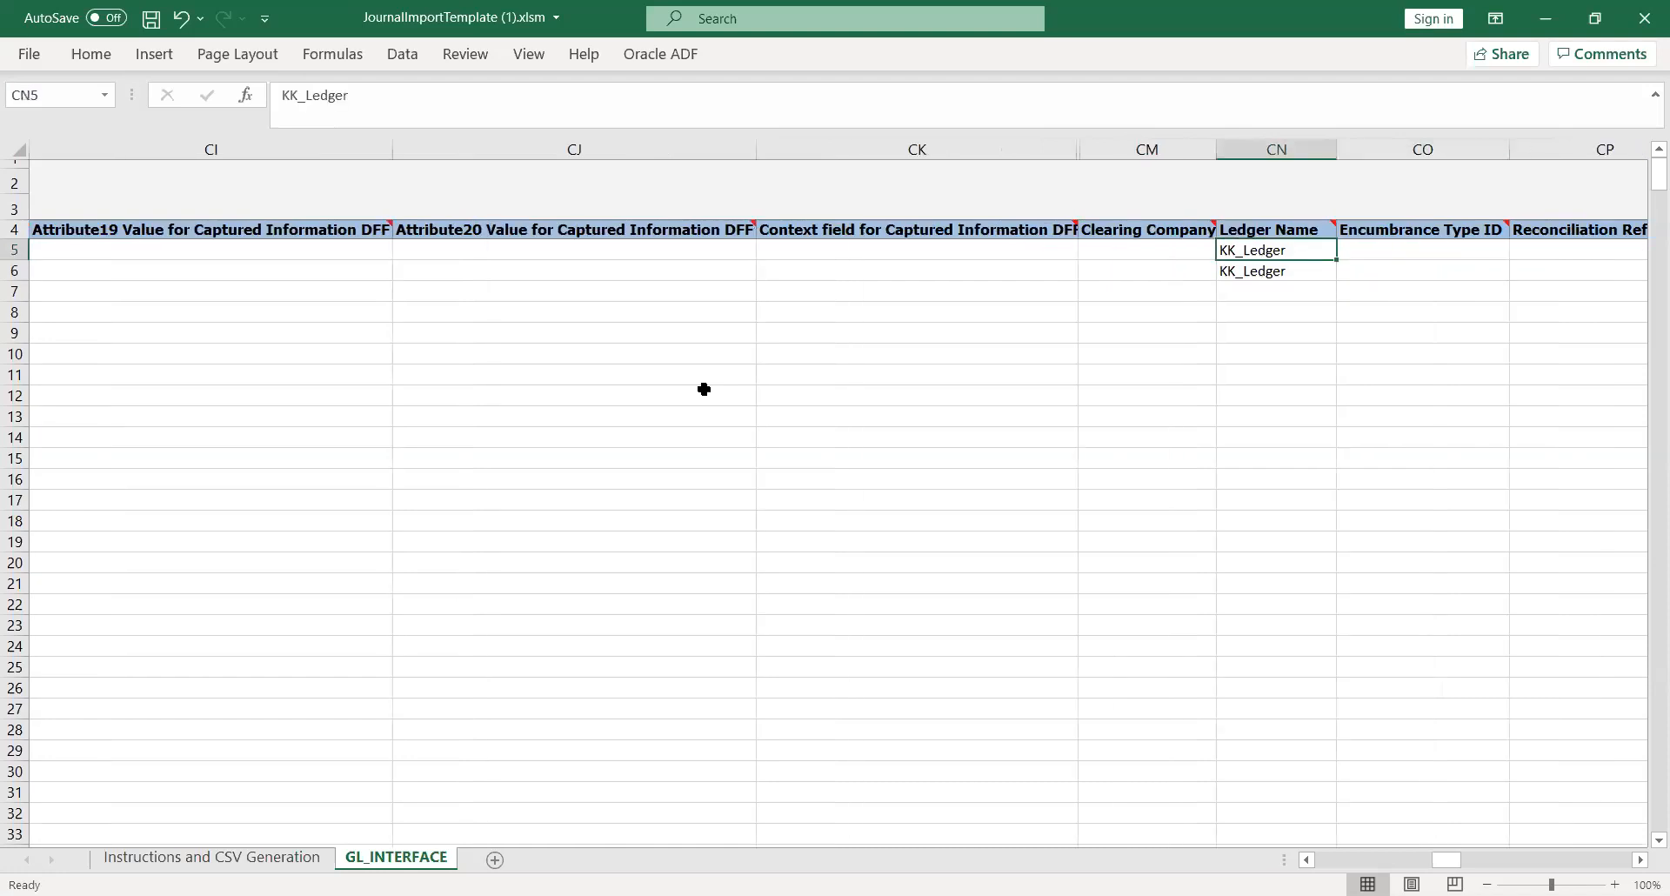
key("Tab")
key("Tab")
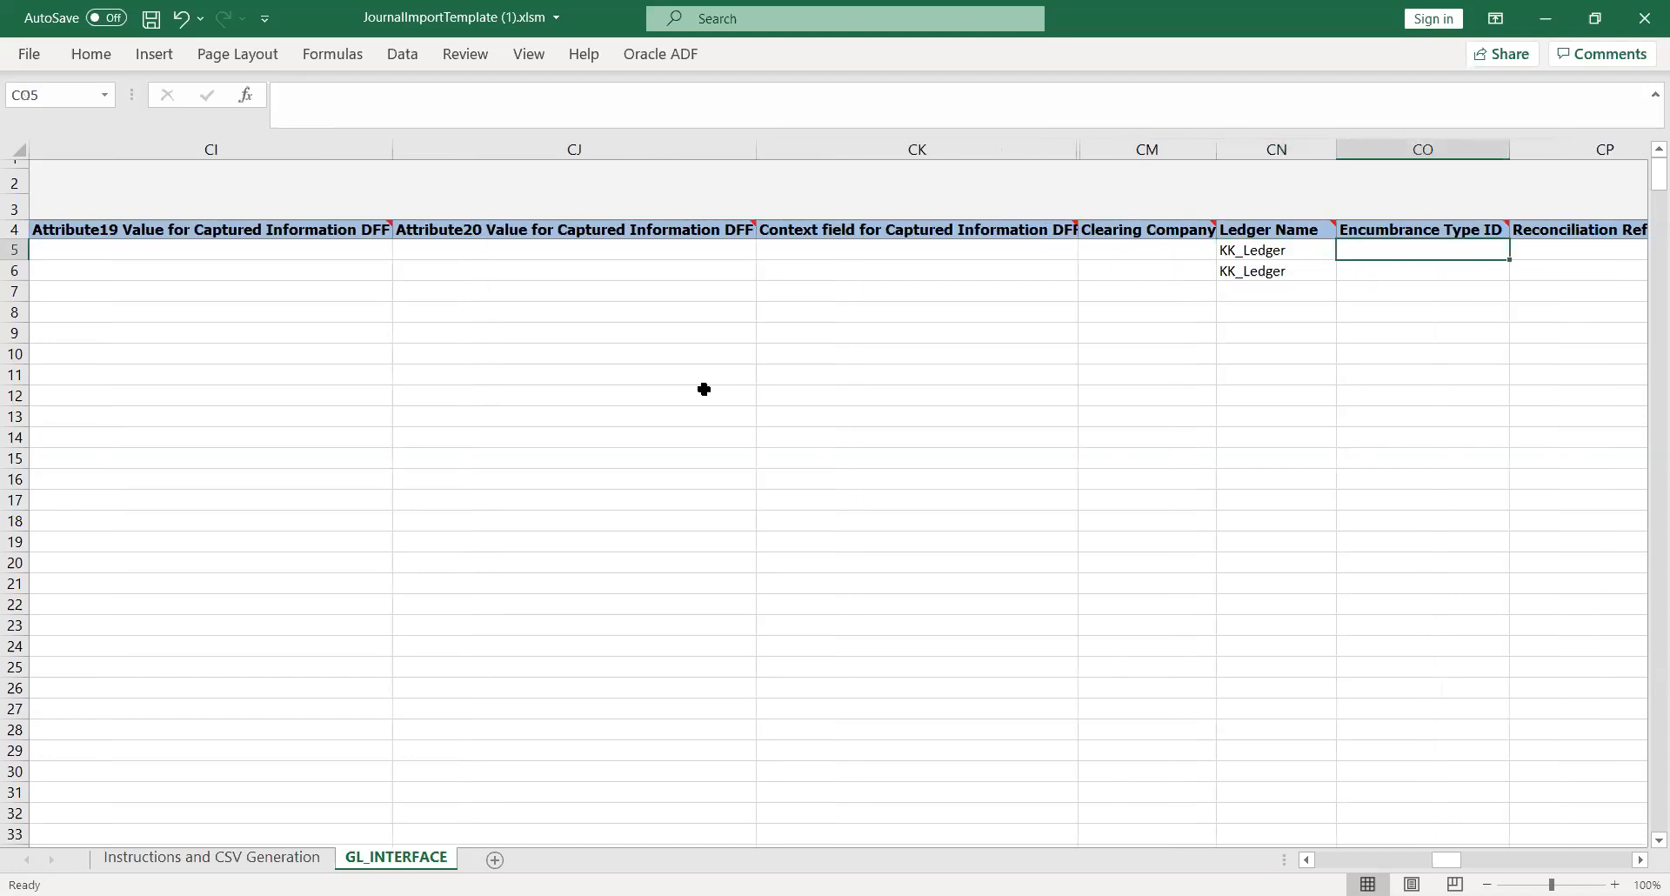
key("shift+Tab")
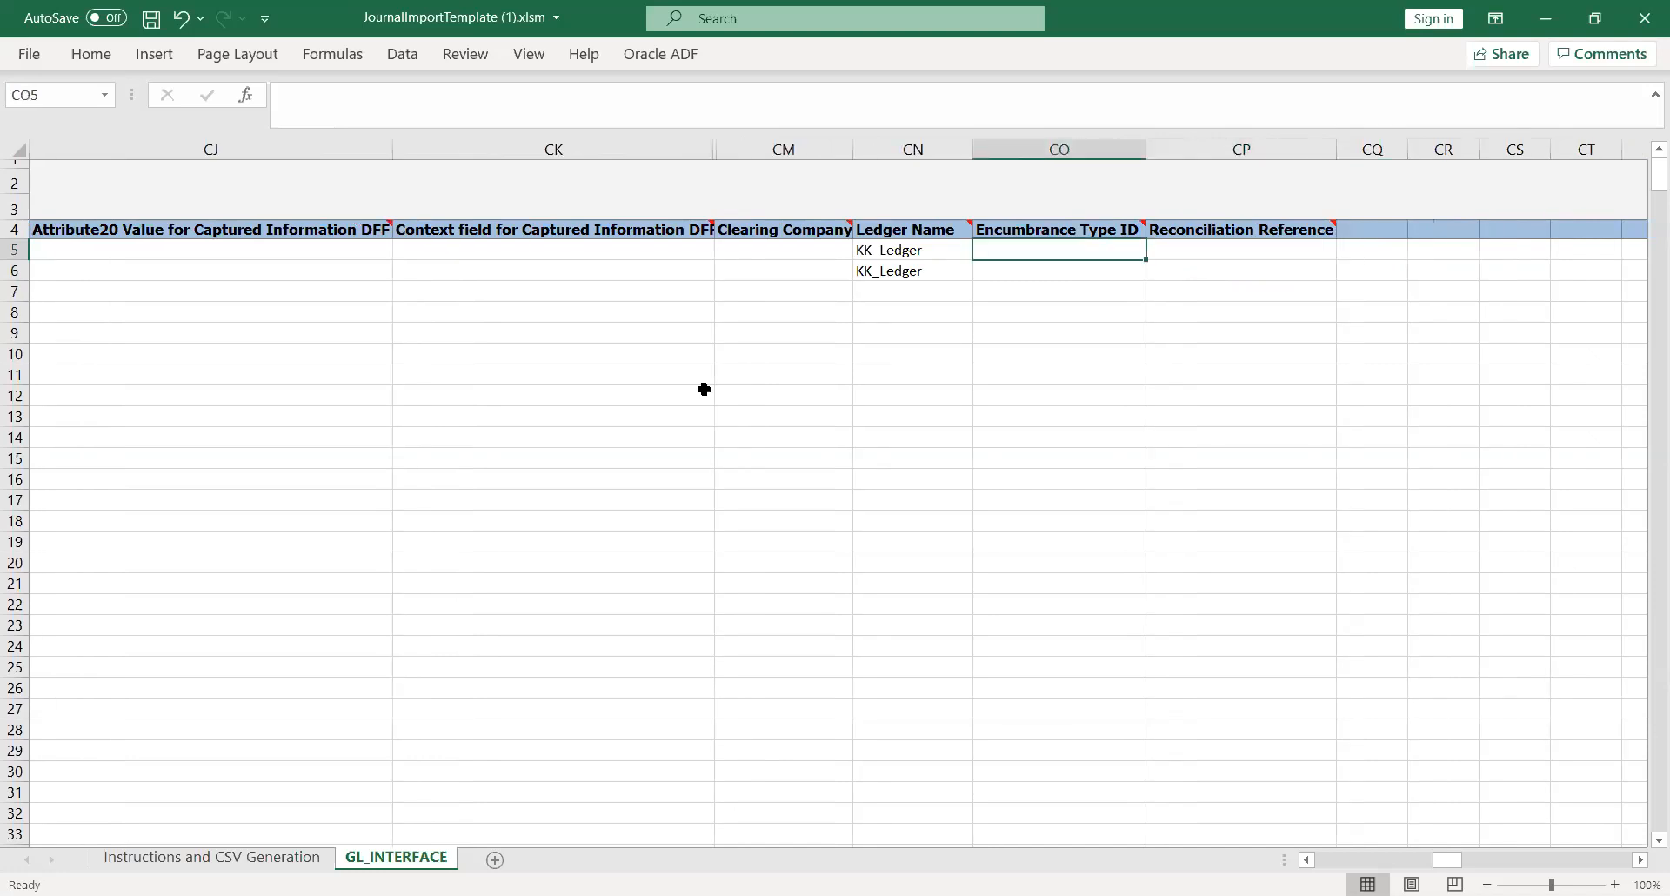
key("shift+Tab")
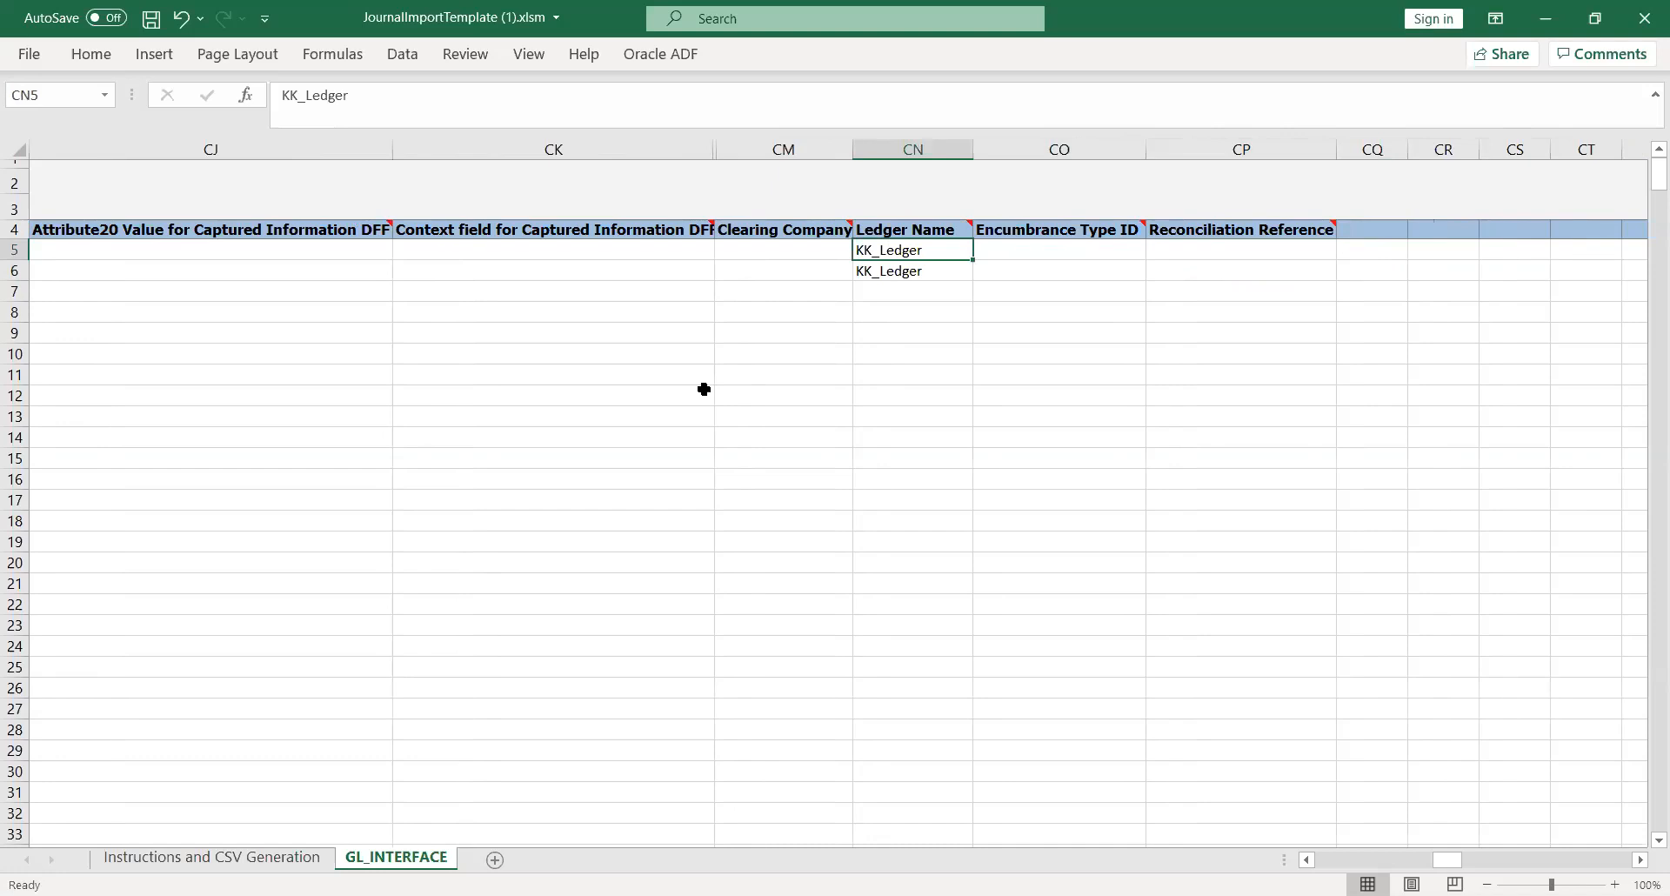
key("shift+Tab")
key("shift+Tab")
key("shift+Tab")
key("shift+Tab")
key("shift+Tab")
key("shift+Tab")
key("shift+Tab")
key("shift+Tab")
key("shift+Tab")
key("shift+Tab")
key("shift+Tab")
key("shift+Tab")
key("shift+Tab")
key("shift+Tab")
key("shift+Tab")
key("shift+Tab")
key("shift+Tab")
key("shift+Tab")
key("shift+Tab")
key("shift+Tab")
key("shift+Tab")
key("shift+Tab")
key("shift+Tab")
key("shift+Tab")
key("shift+Tab")
key("shift+Tab")
key("shift+Tab")
key("shift+Tab")
key("shift+Tab")
key("shift+Tab")
key("shift+Tab")
key("shift+Tab")
key("shift+Tab")
key("shift+Tab")
key("shift+Tab")
key("shift+Tab")
key("shift+Tab")
key("shift+Tab")
key("shift+Tab")
key("shift+Tab")
key("shift+Tab")
key("shift+Tab")
key("shift+Tab")
key("shift+Tab")
key("shift+Tab")
key("shift+Tab")
key("shift+Tab")
key("shift+Tab")
key("shift+Tab")
key("shift+Tab")
key("shift+Tab")
key("shift+Tab")
key("shift+Tab")
key("shift+Tab")
key("shift+Tab")
key("shift+Tab")
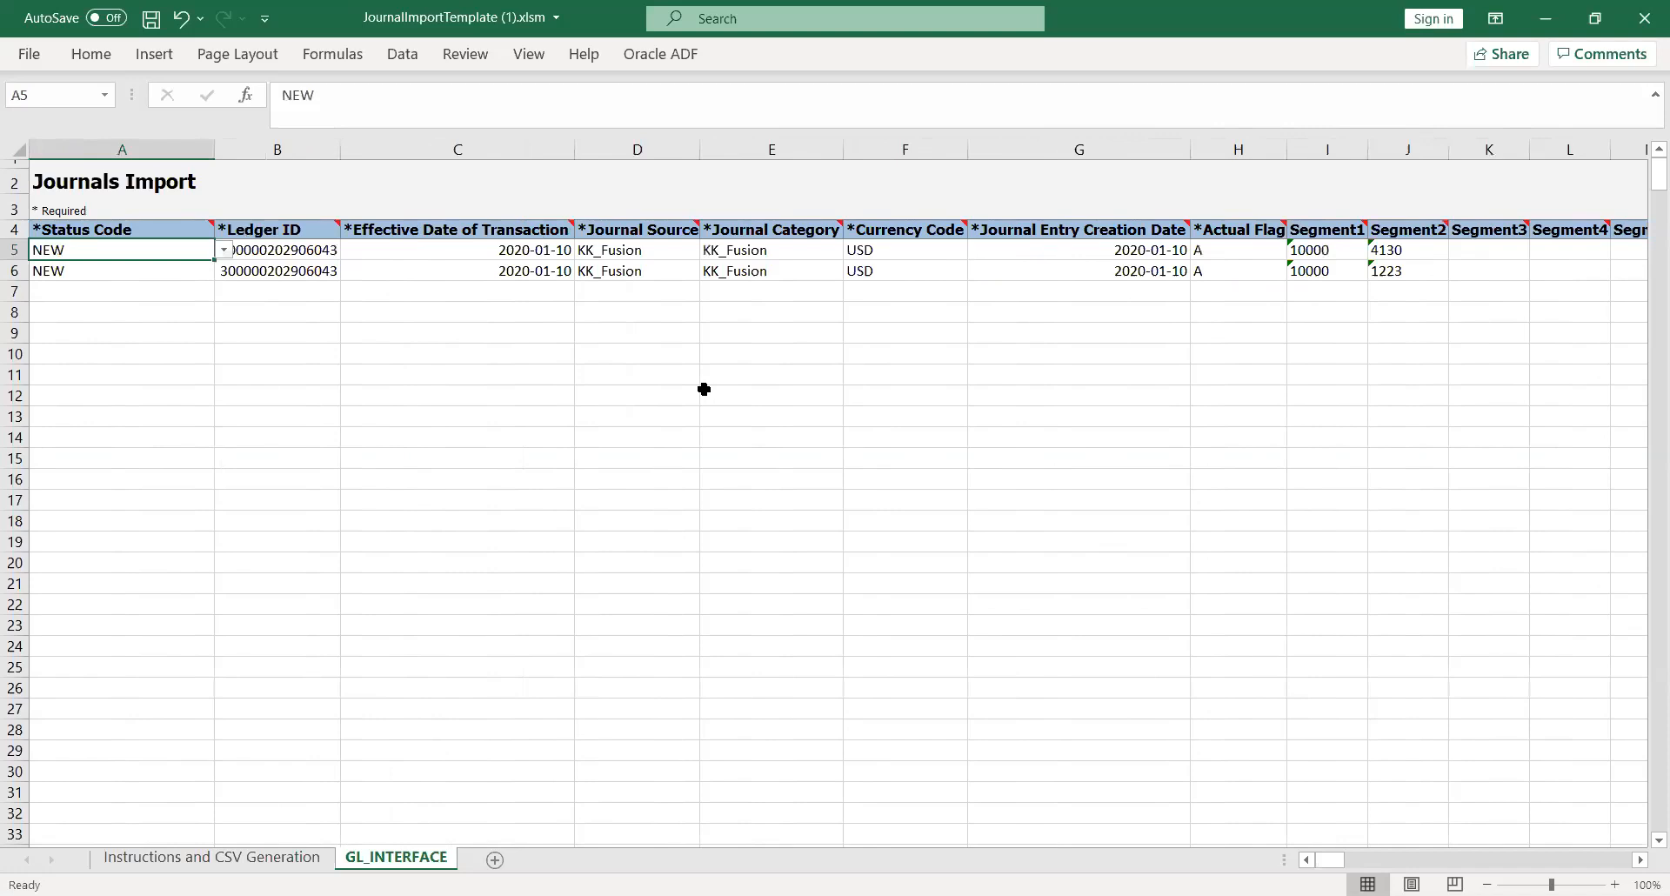
key("Right")
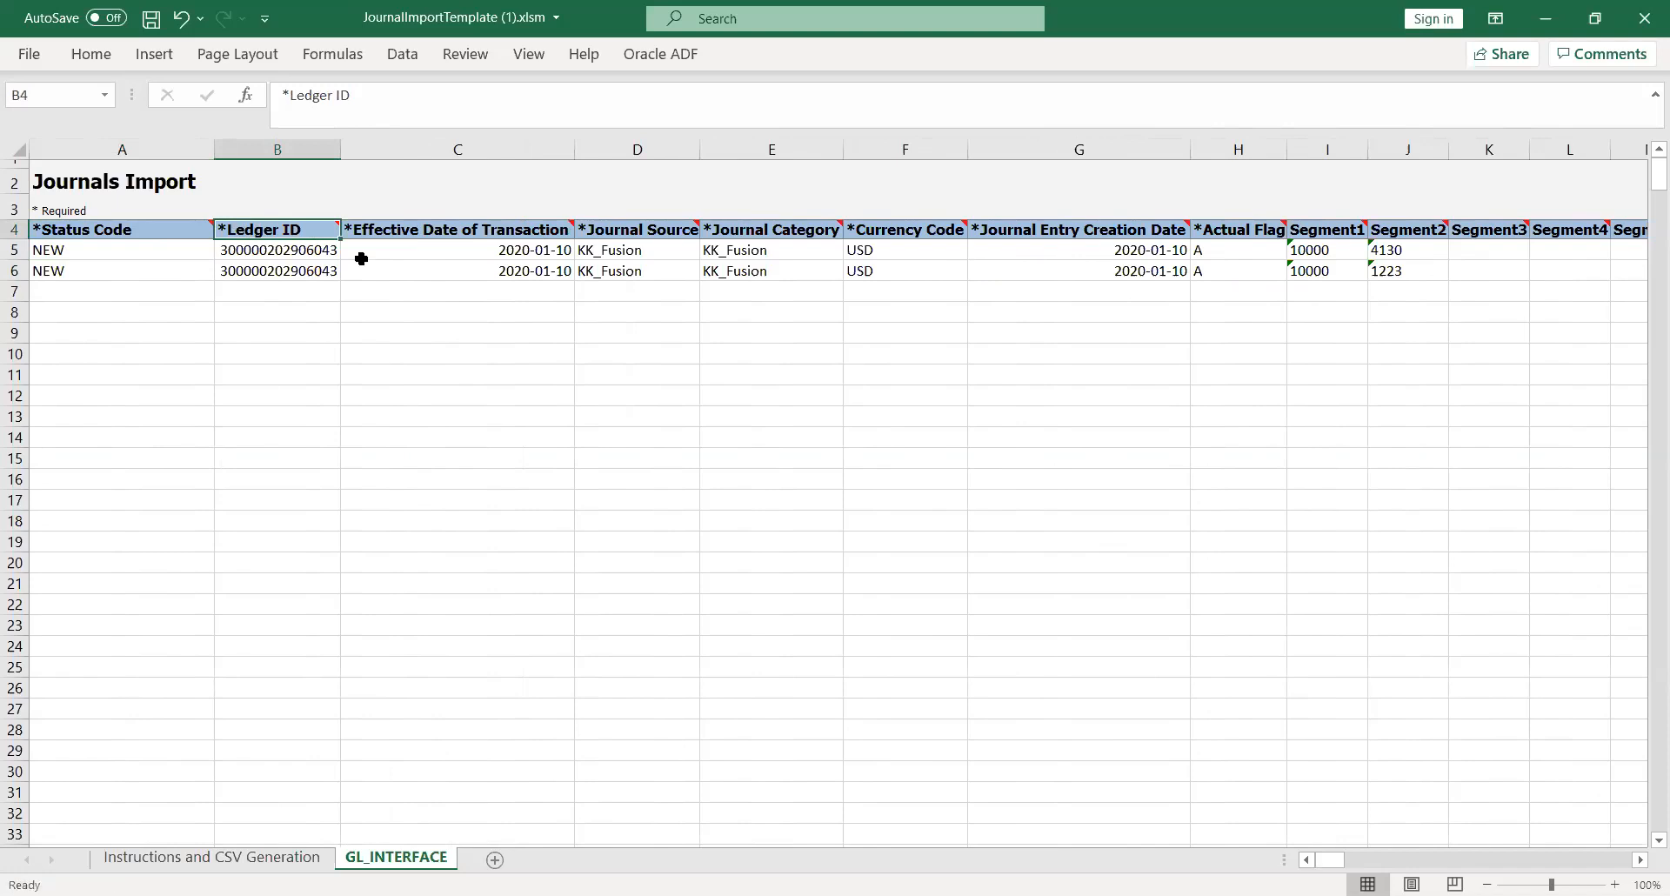
key("Left")
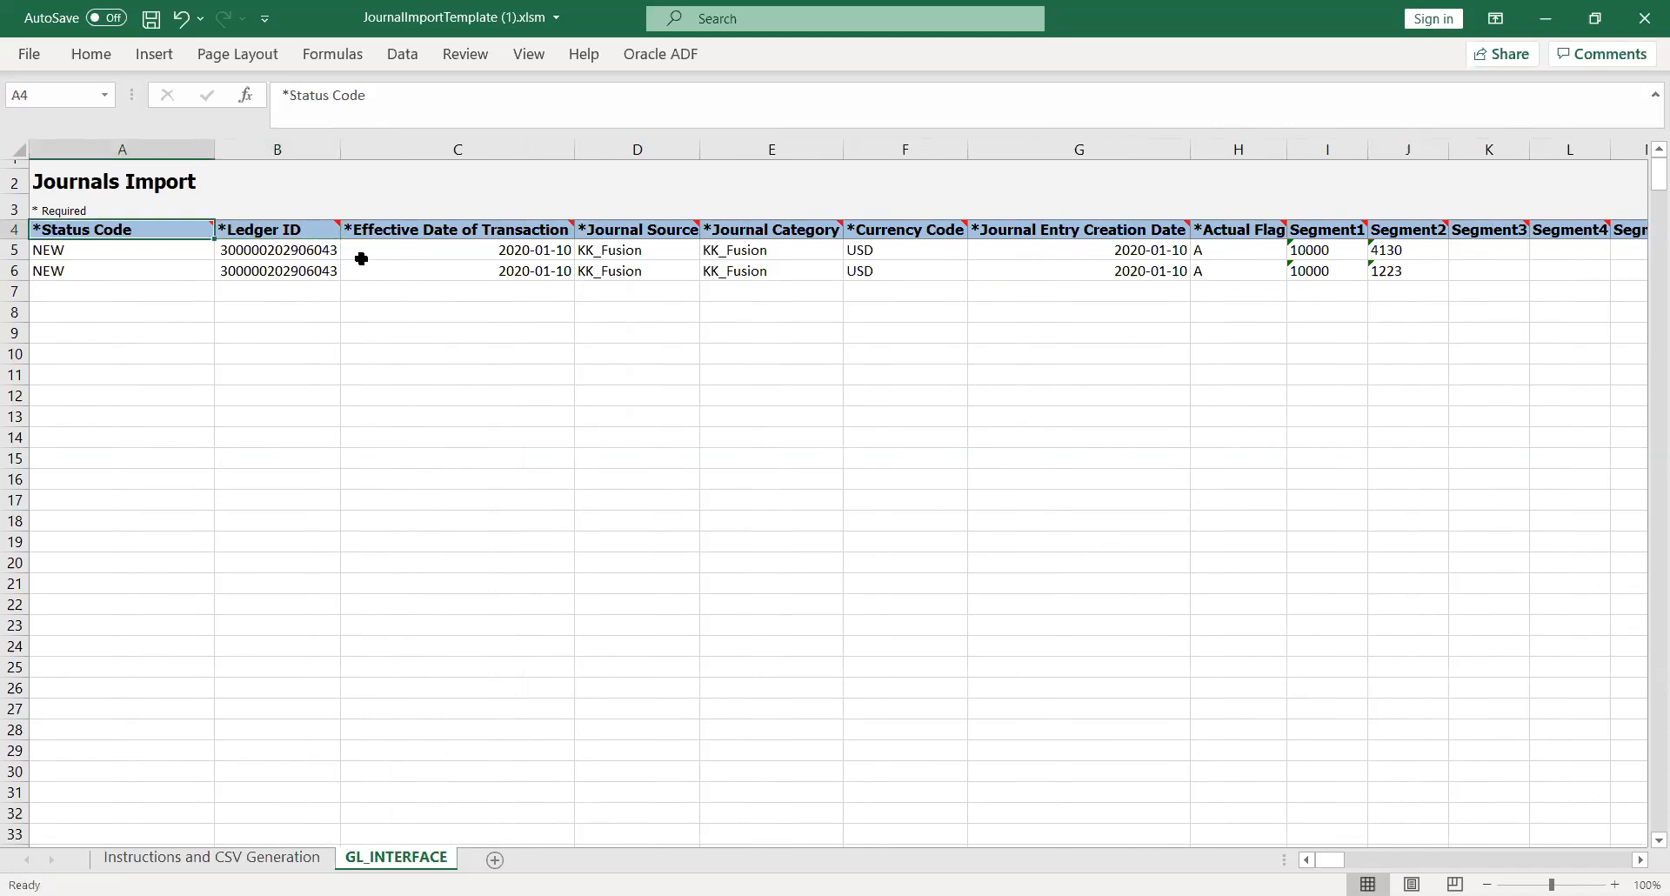
key("Right")
key("Right")
key("Right")
key("Right")
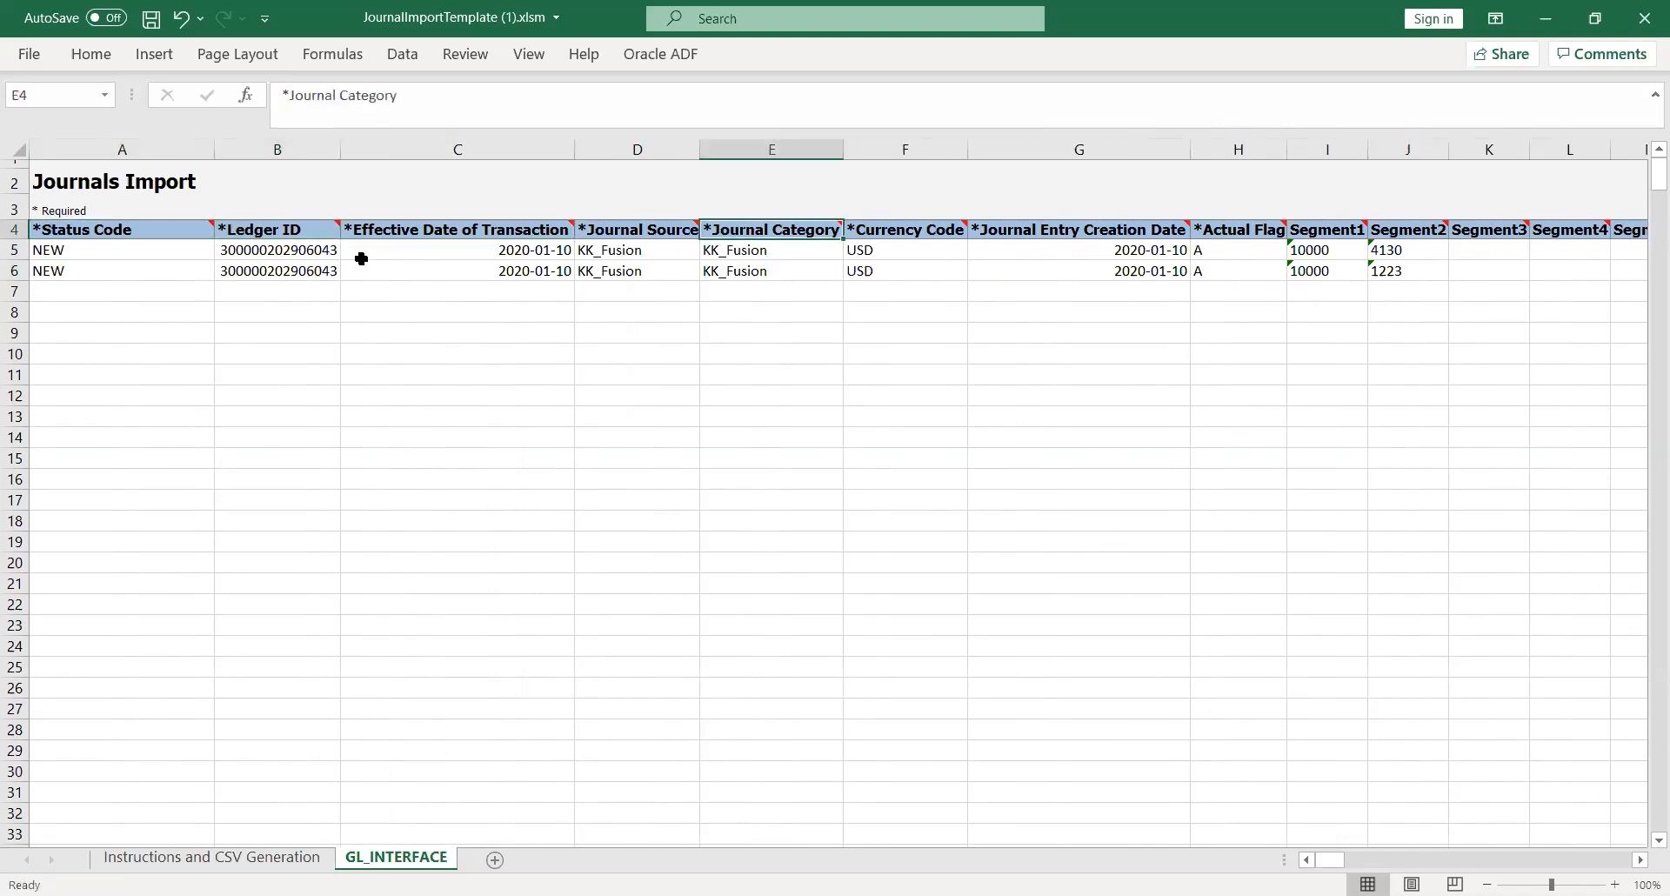
key("Right")
key("Right")
key("Right")
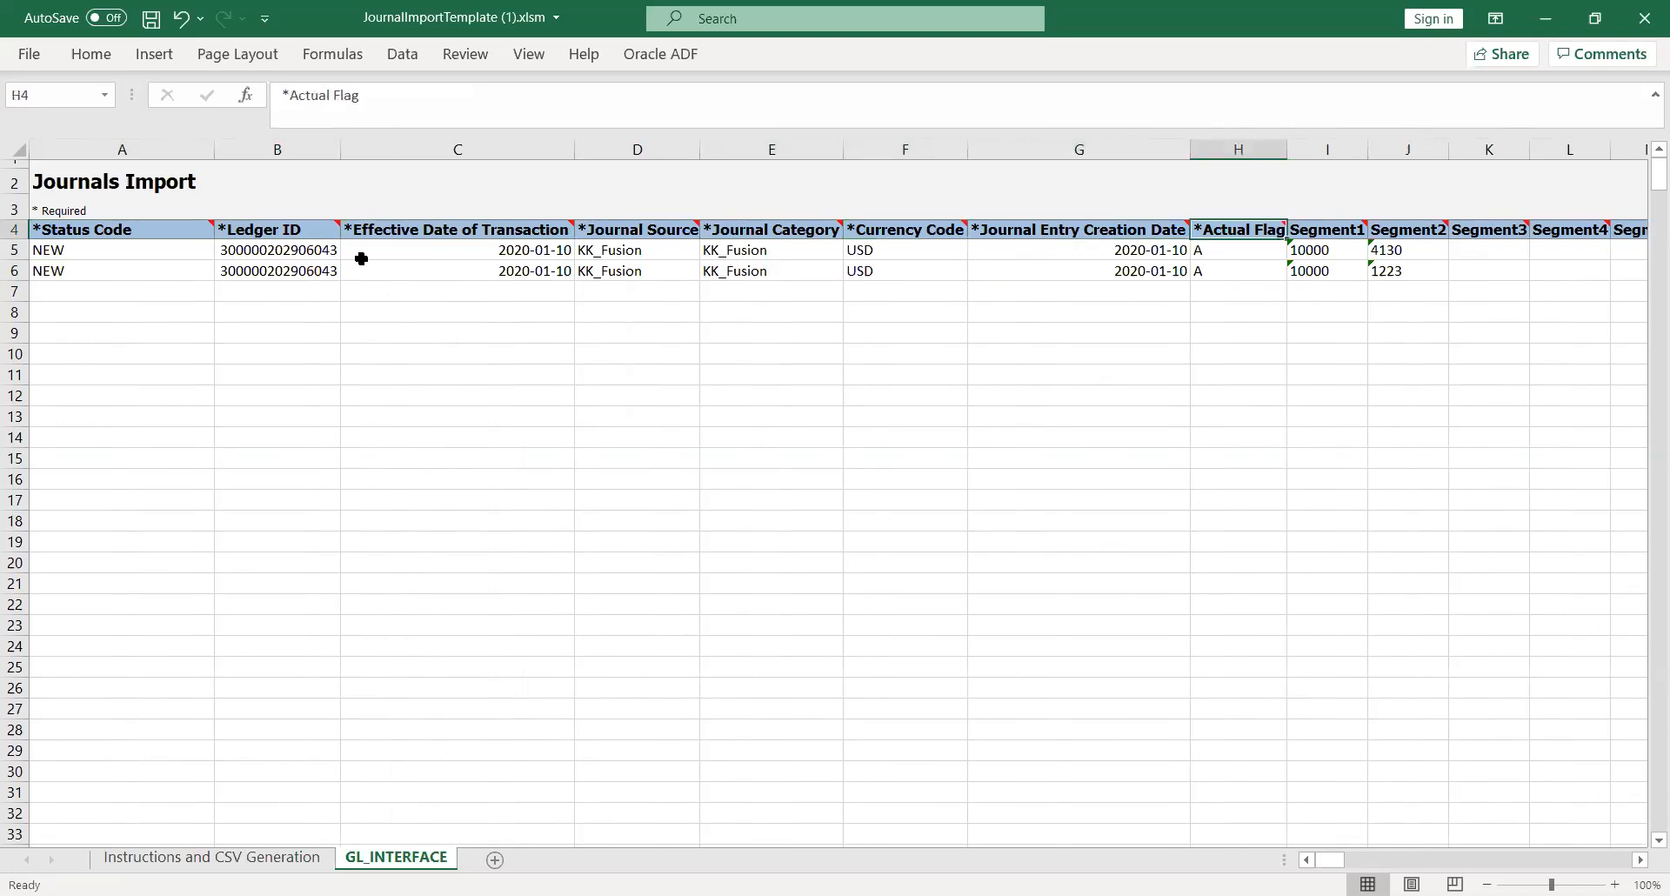
key("Left")
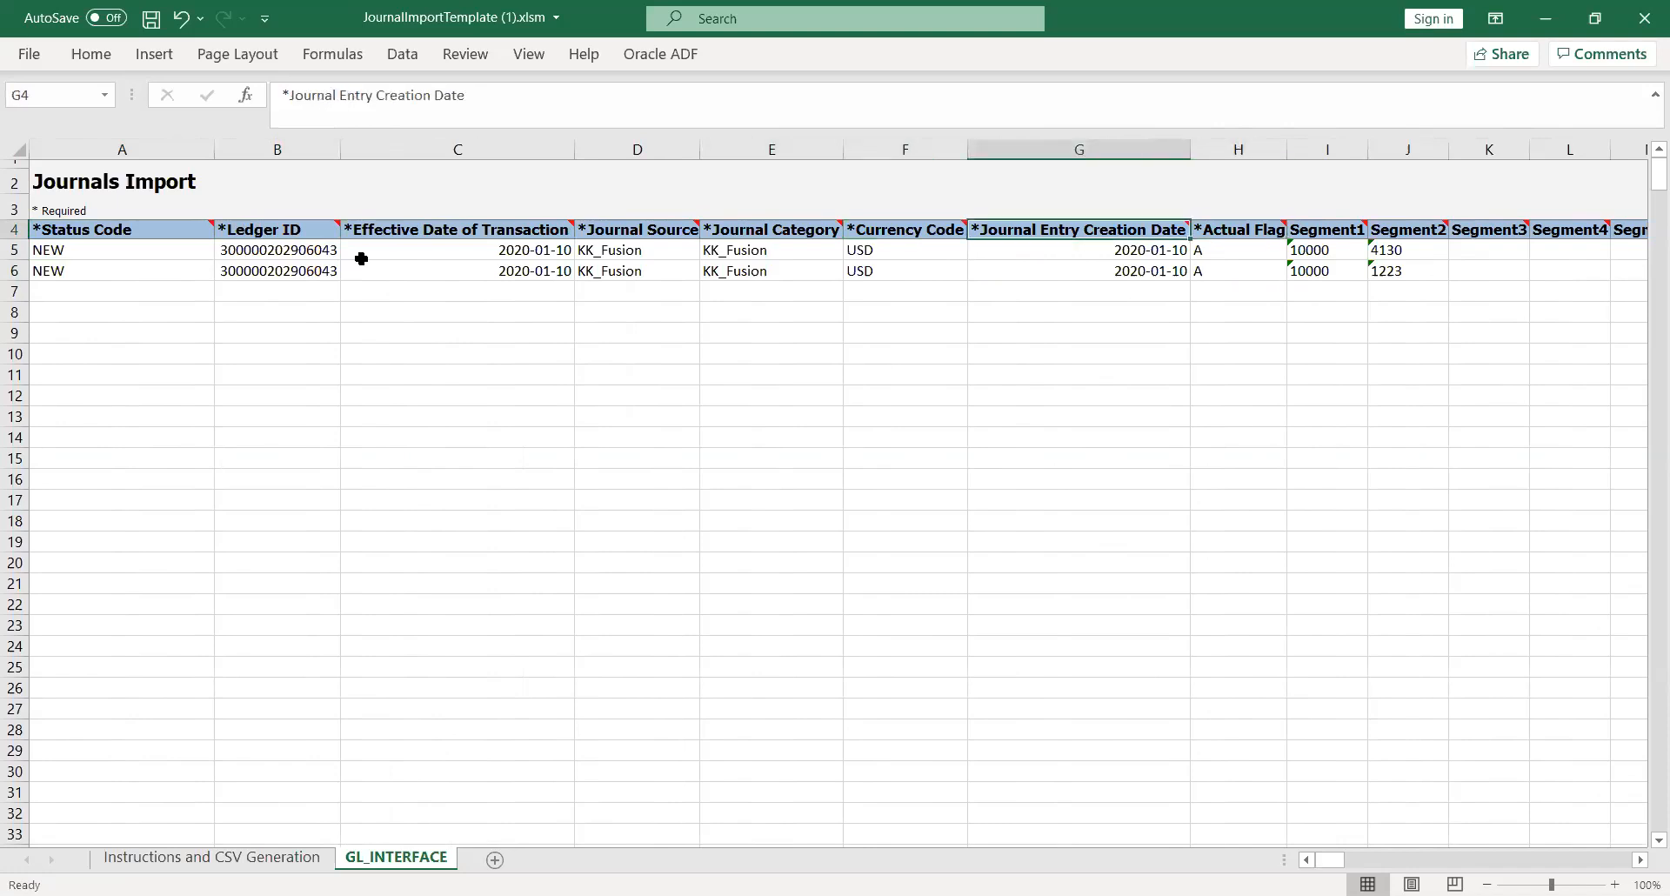
key("Left")
key("Left")
key("Left")
key("Right")
key("Right")
key("Right")
key("Right")
key("Right")
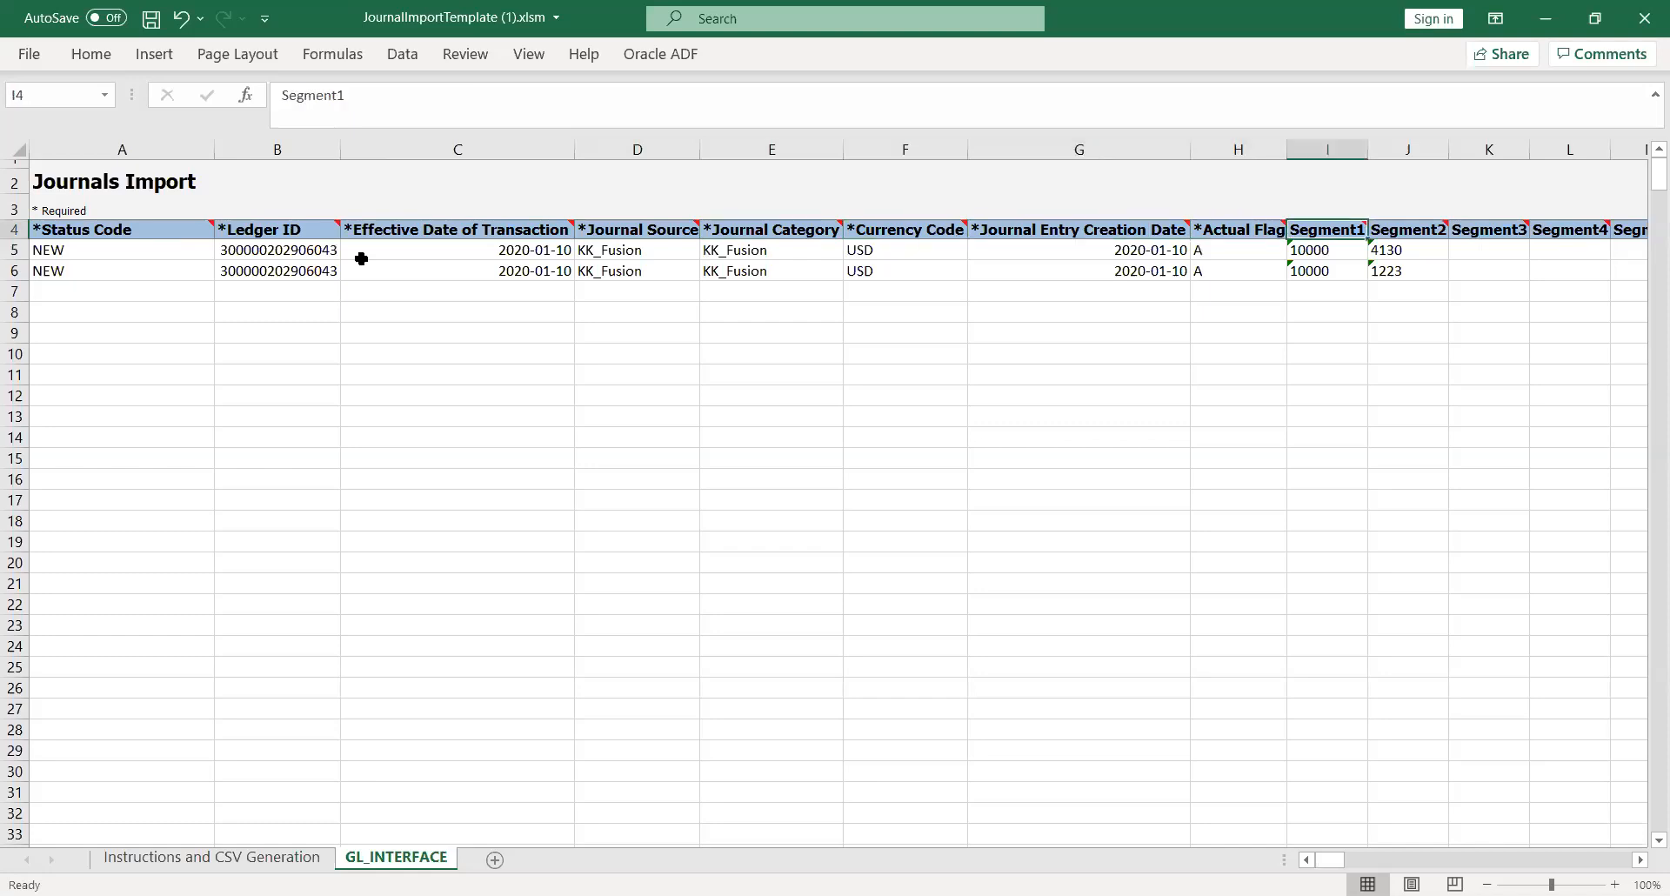
key("Left")
key("Left")
key("Left")
key("Left")
key("Left")
key("Left")
key("Left")
key("Left")
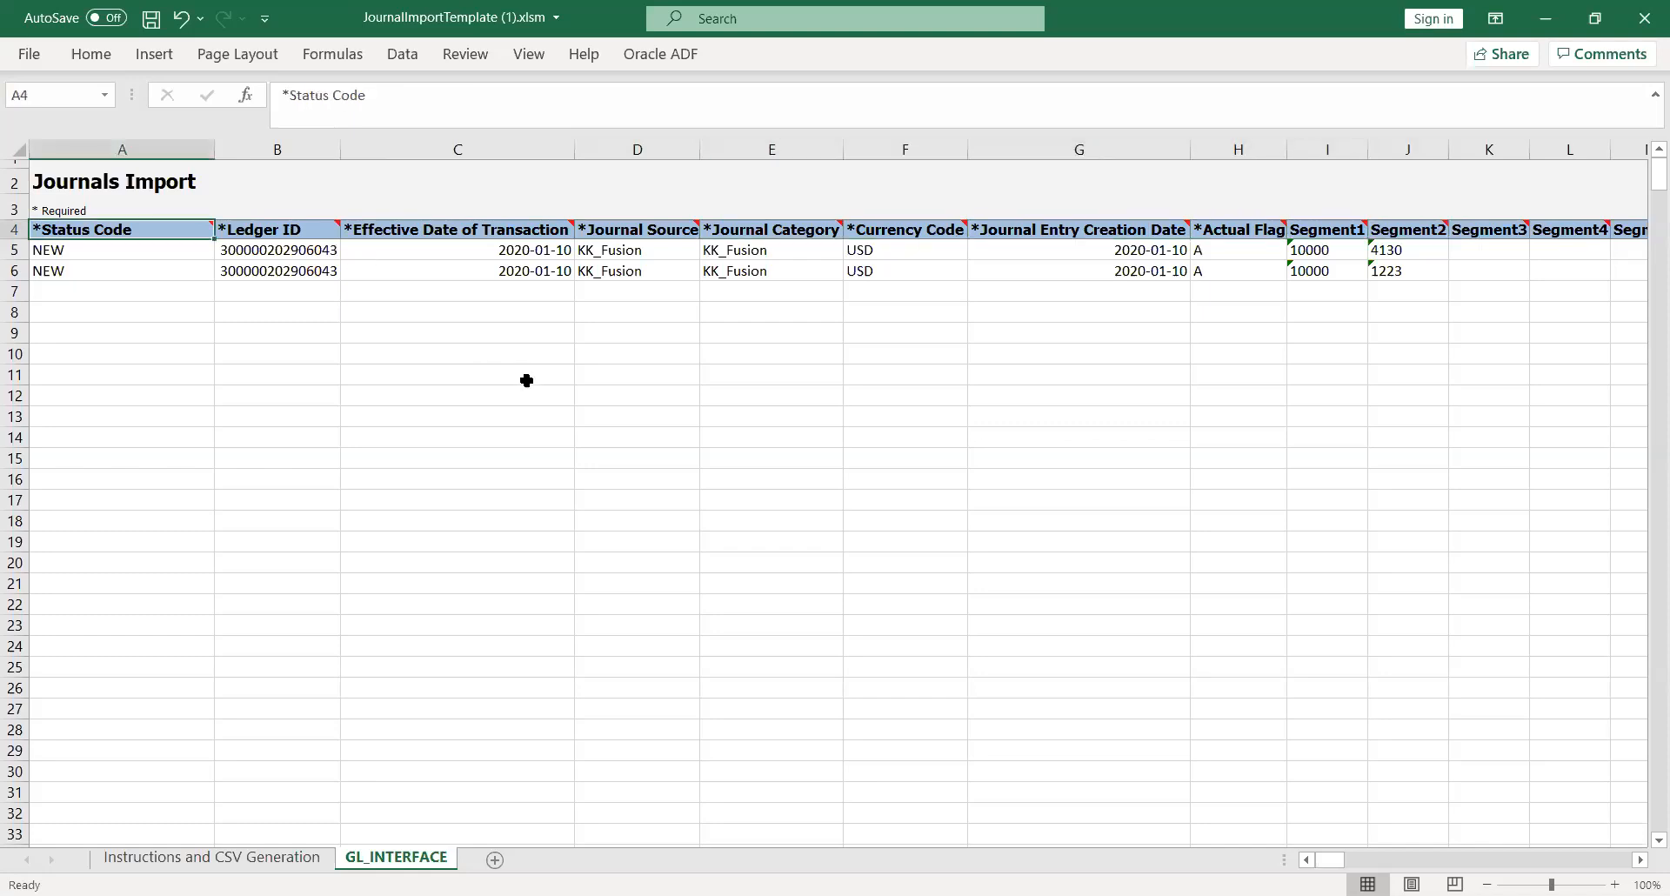
left_click(689, 357)
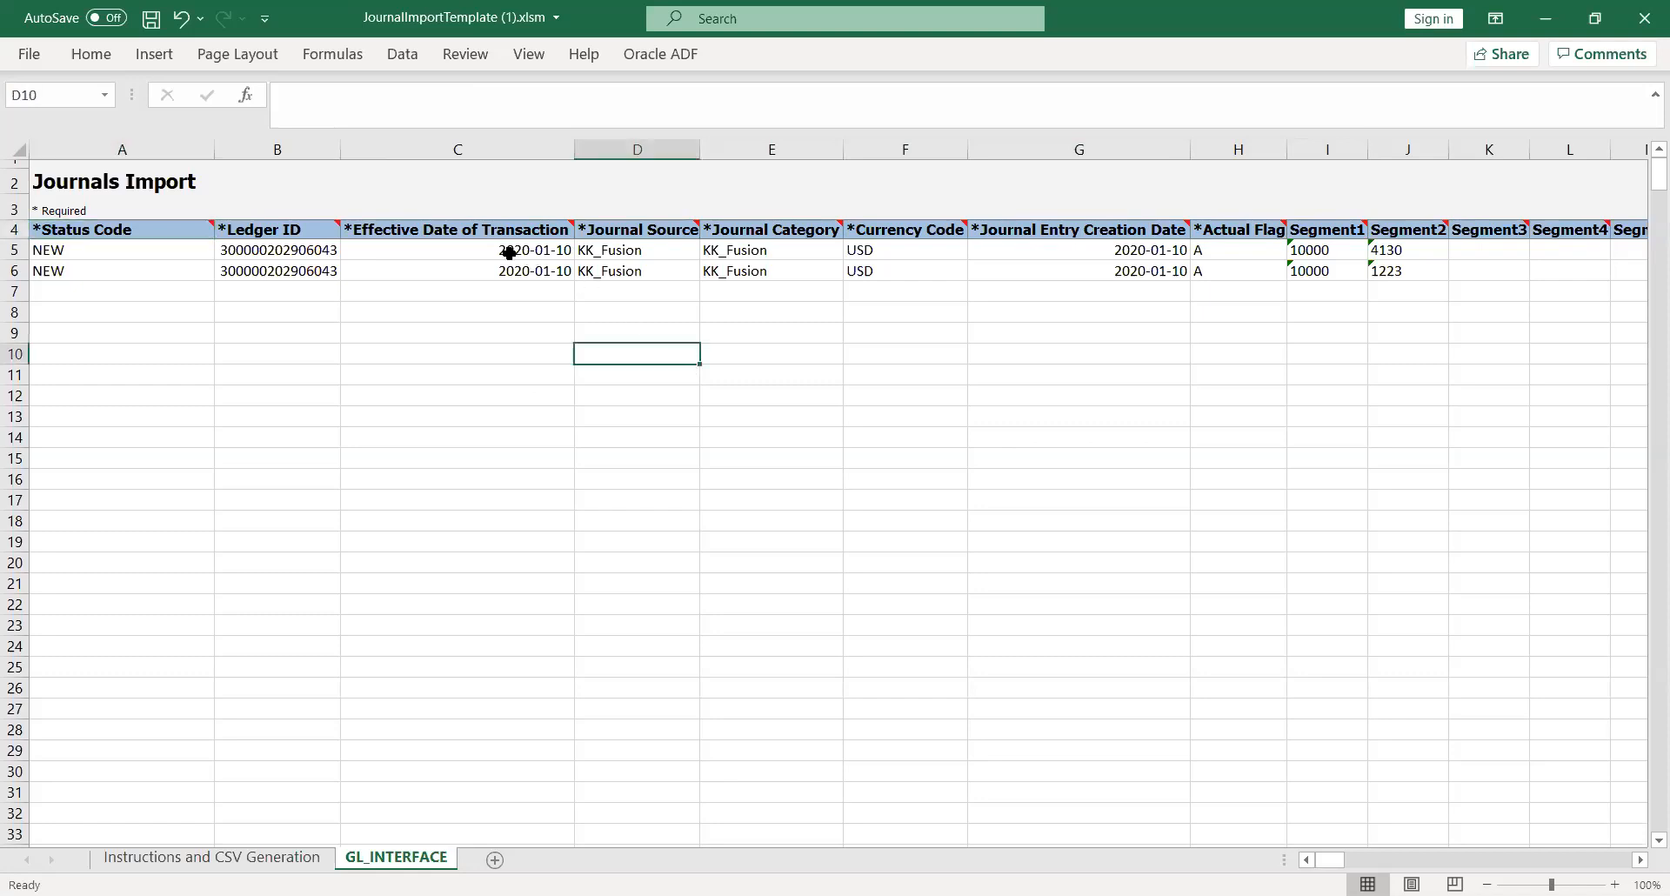
left_click(482, 252)
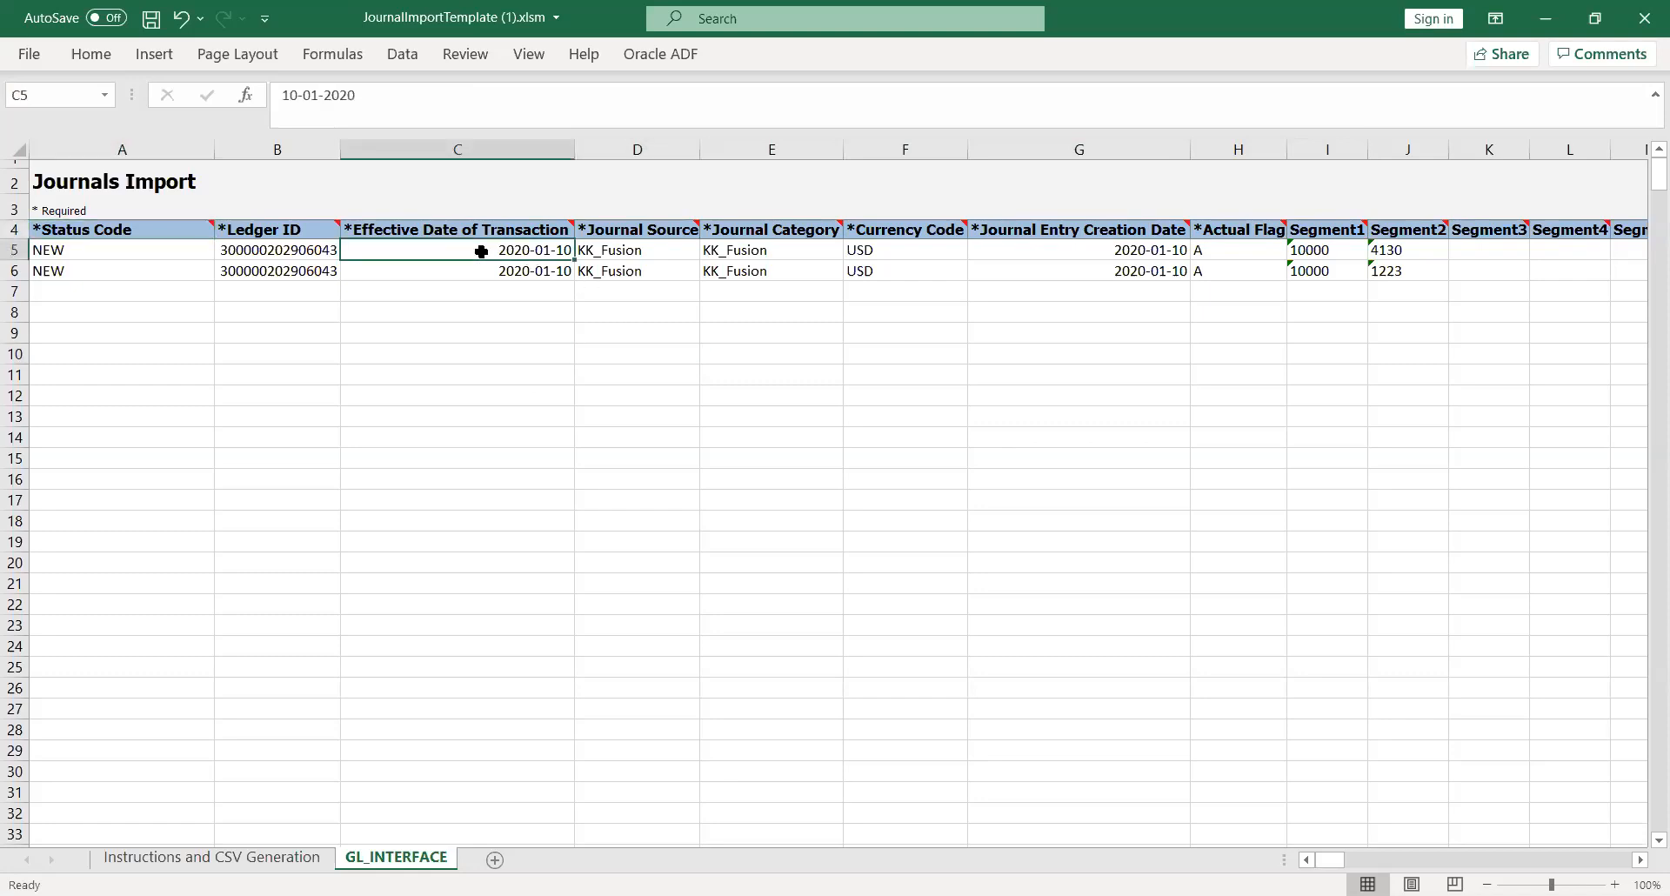
key("Left")
key("Left")
key("Right")
key("Right")
- Glance at the Oracle ADF add-in commands, then scroll the Instructions sheet up to Loading the Data
left_click(767, 332)
left_click(236, 863)
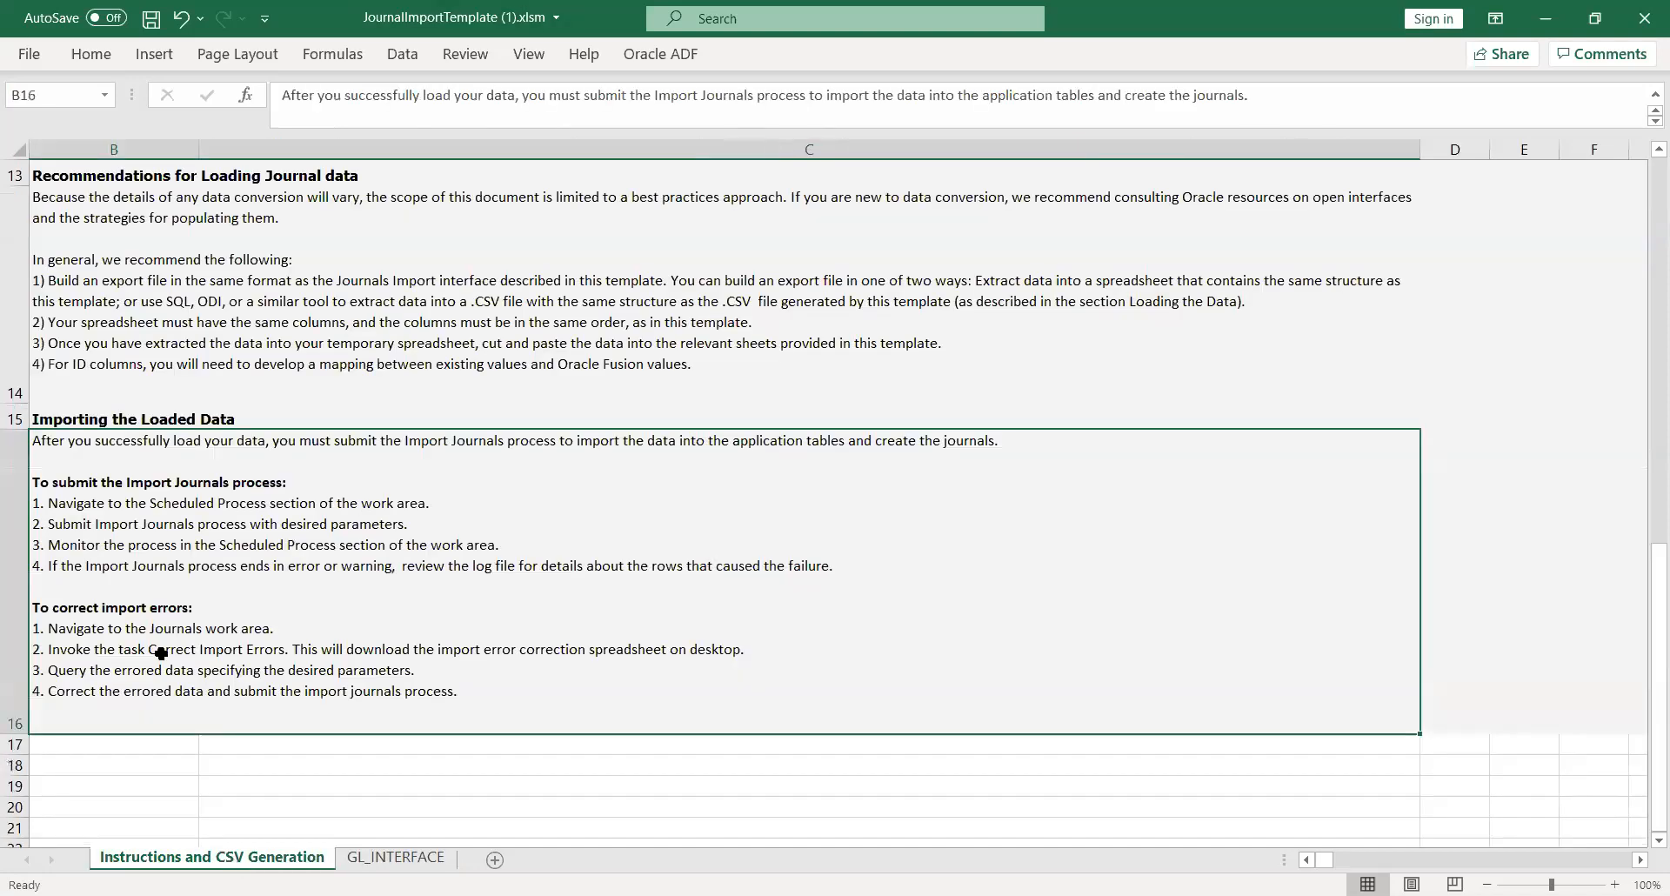
left_click(389, 863)
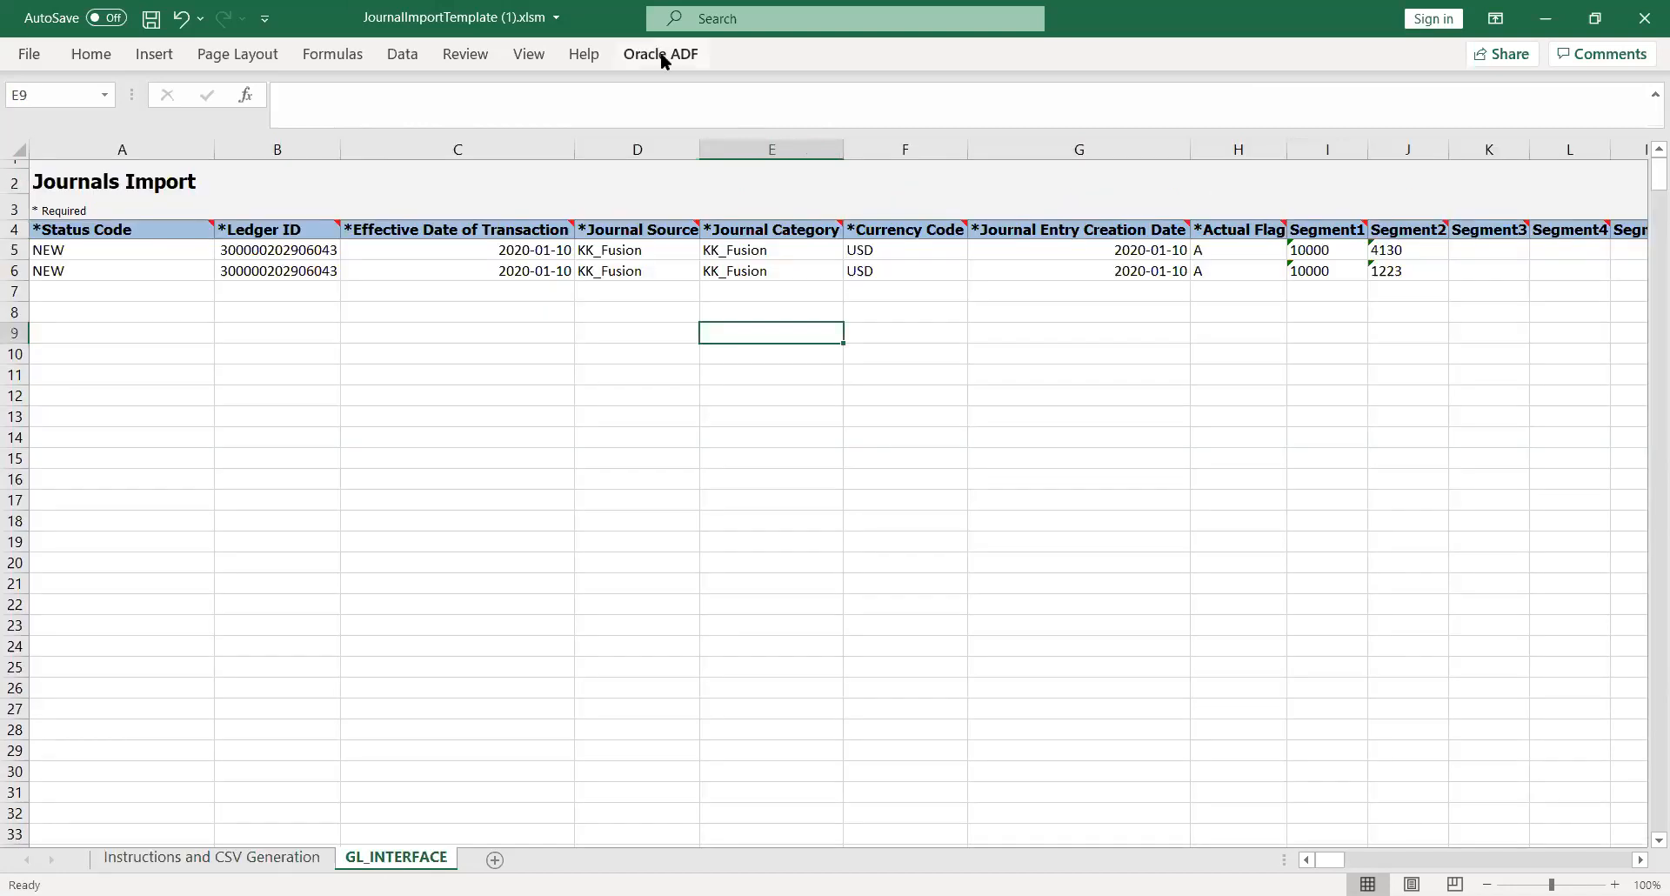
left_click(661, 54)
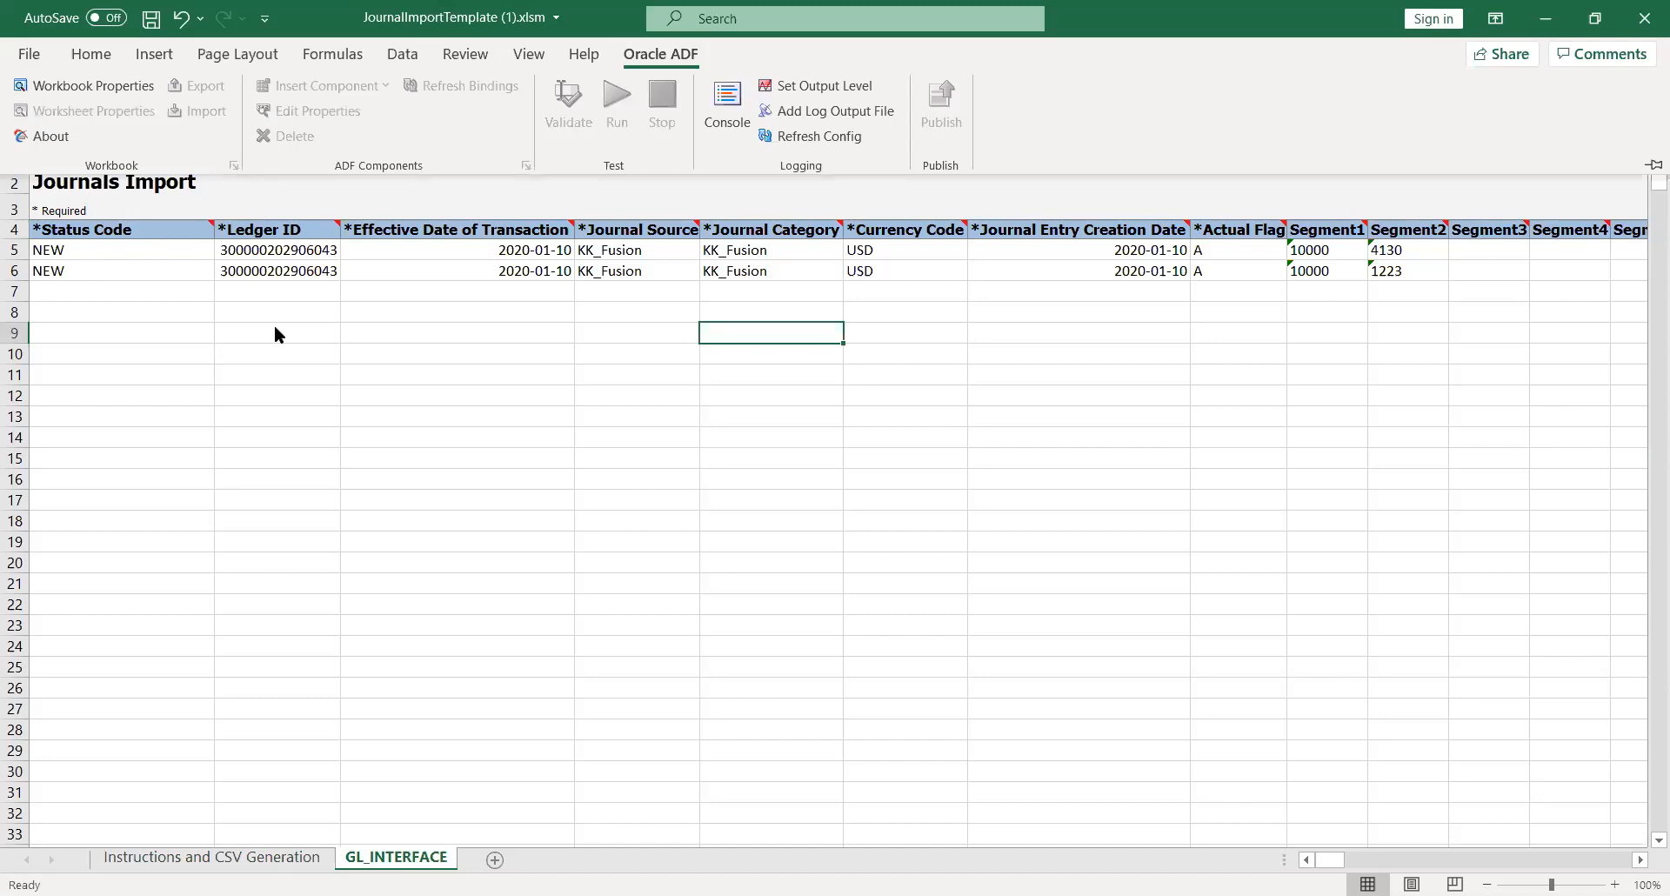
left_click(41, 52)
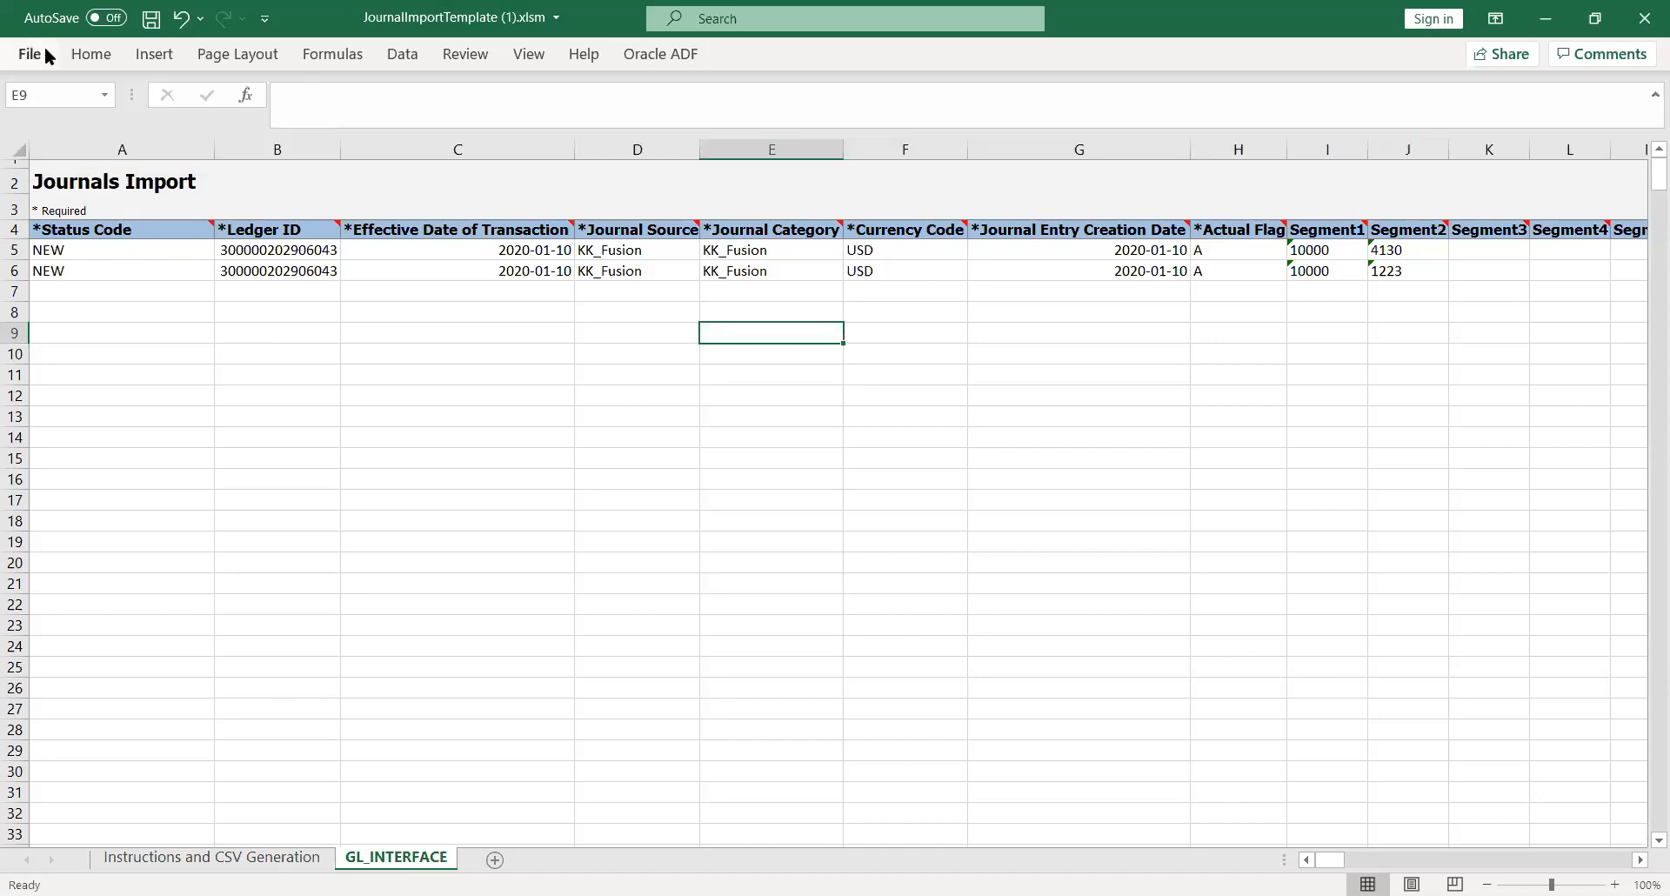
left_click(214, 857)
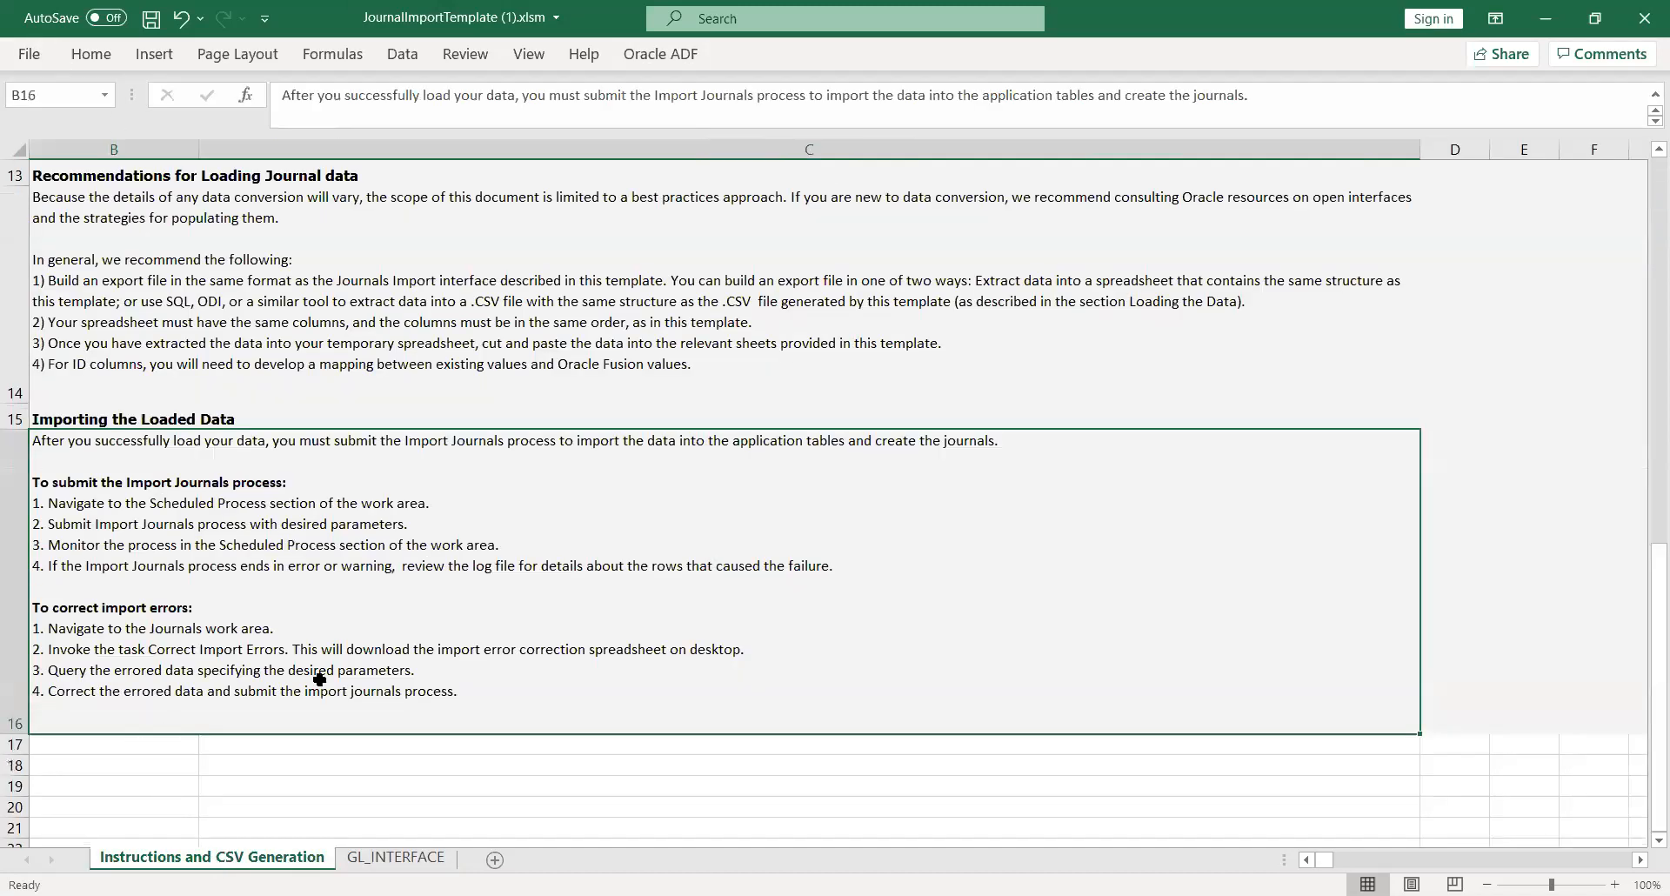
left_click_drag(1643, 696, 1643, 538)
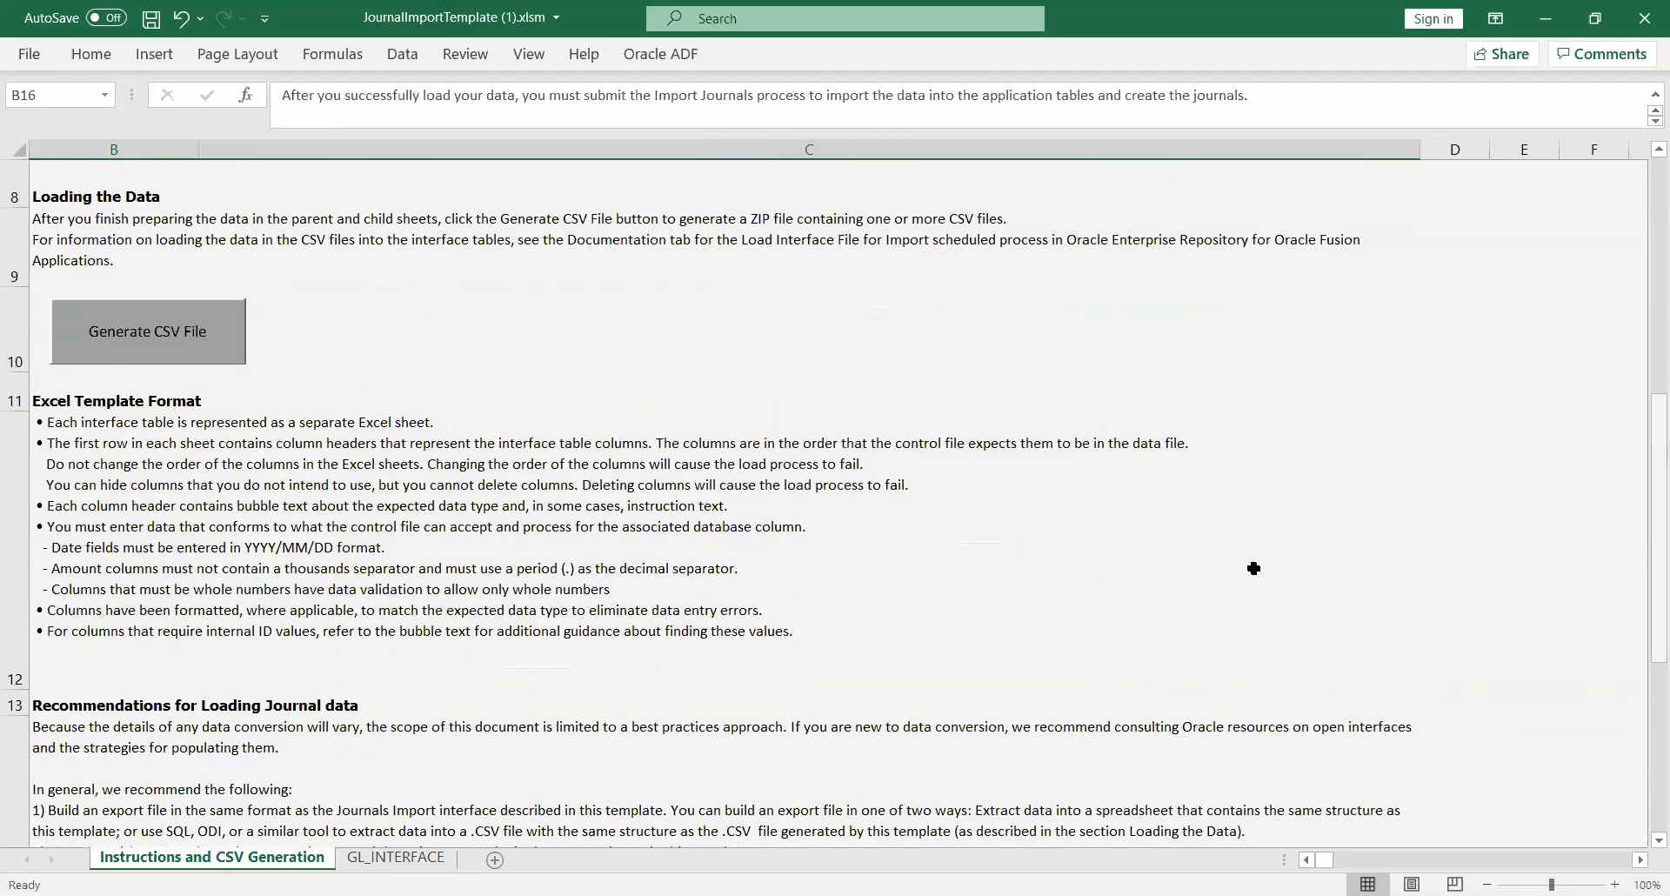
- Generate GlInterface.csv and save it into a newly created New folder
left_click(151, 355)
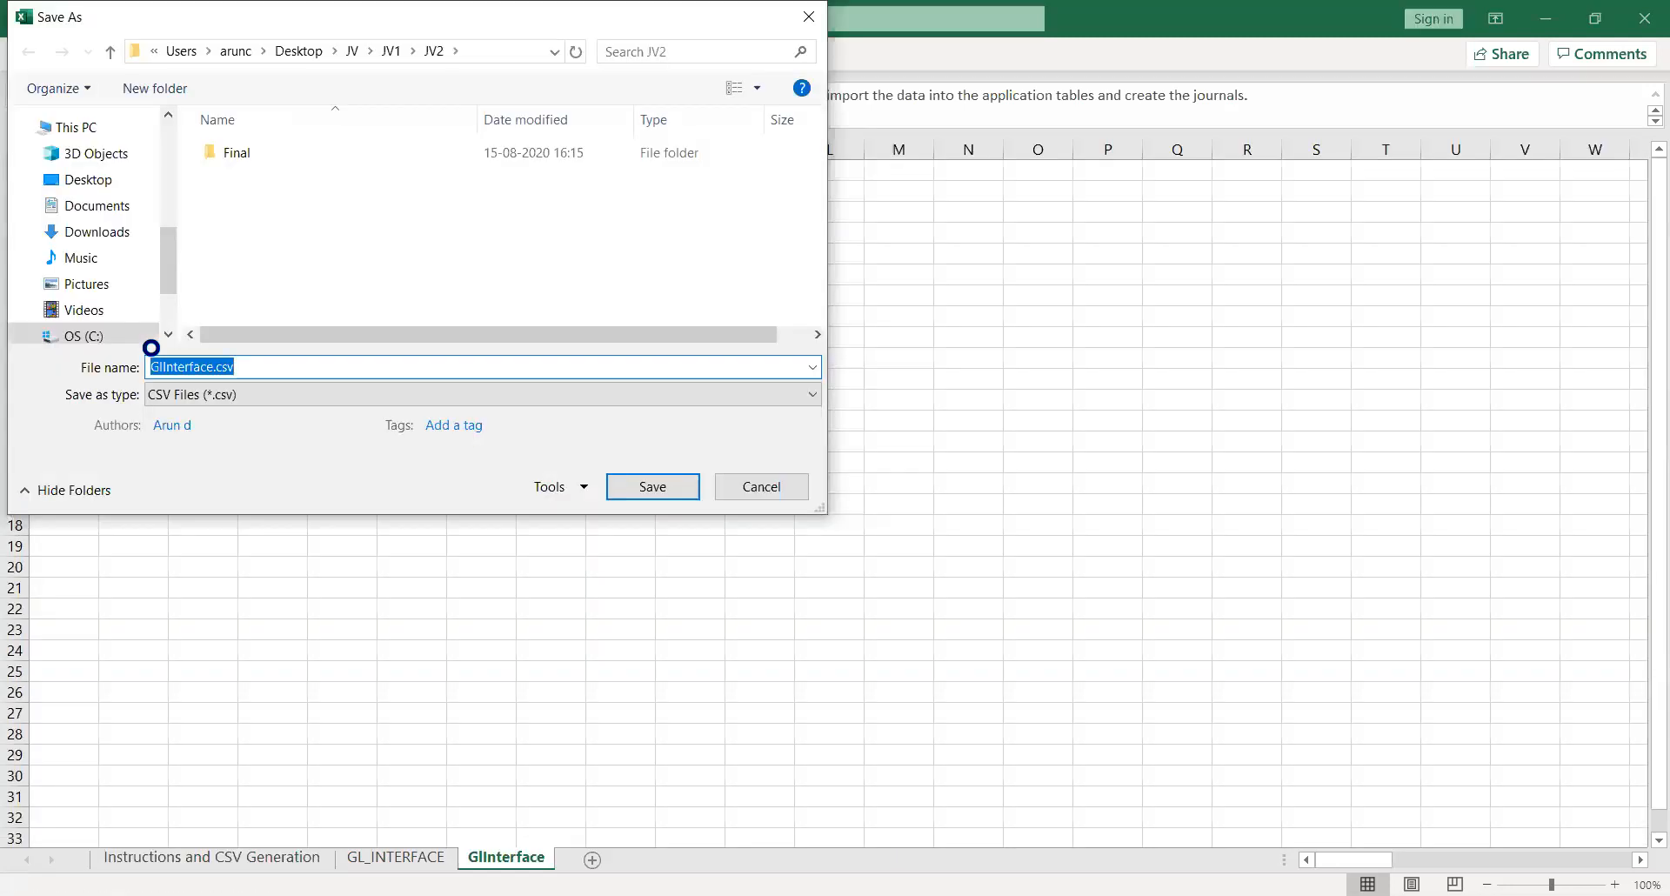
right_click(256, 242)
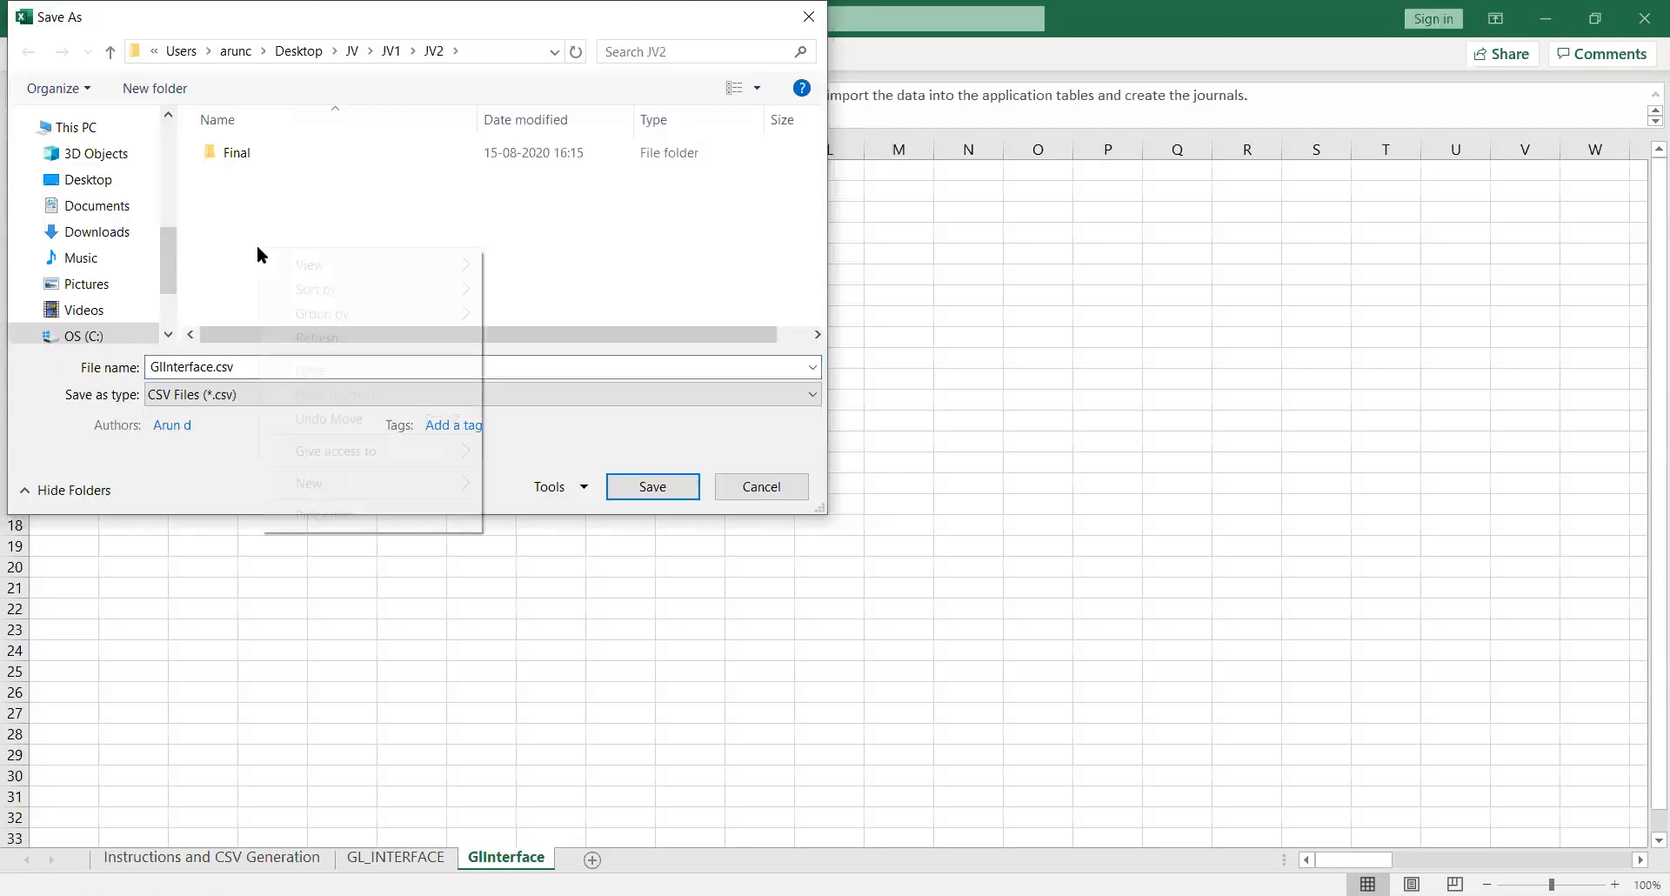
mouse_move(404, 478)
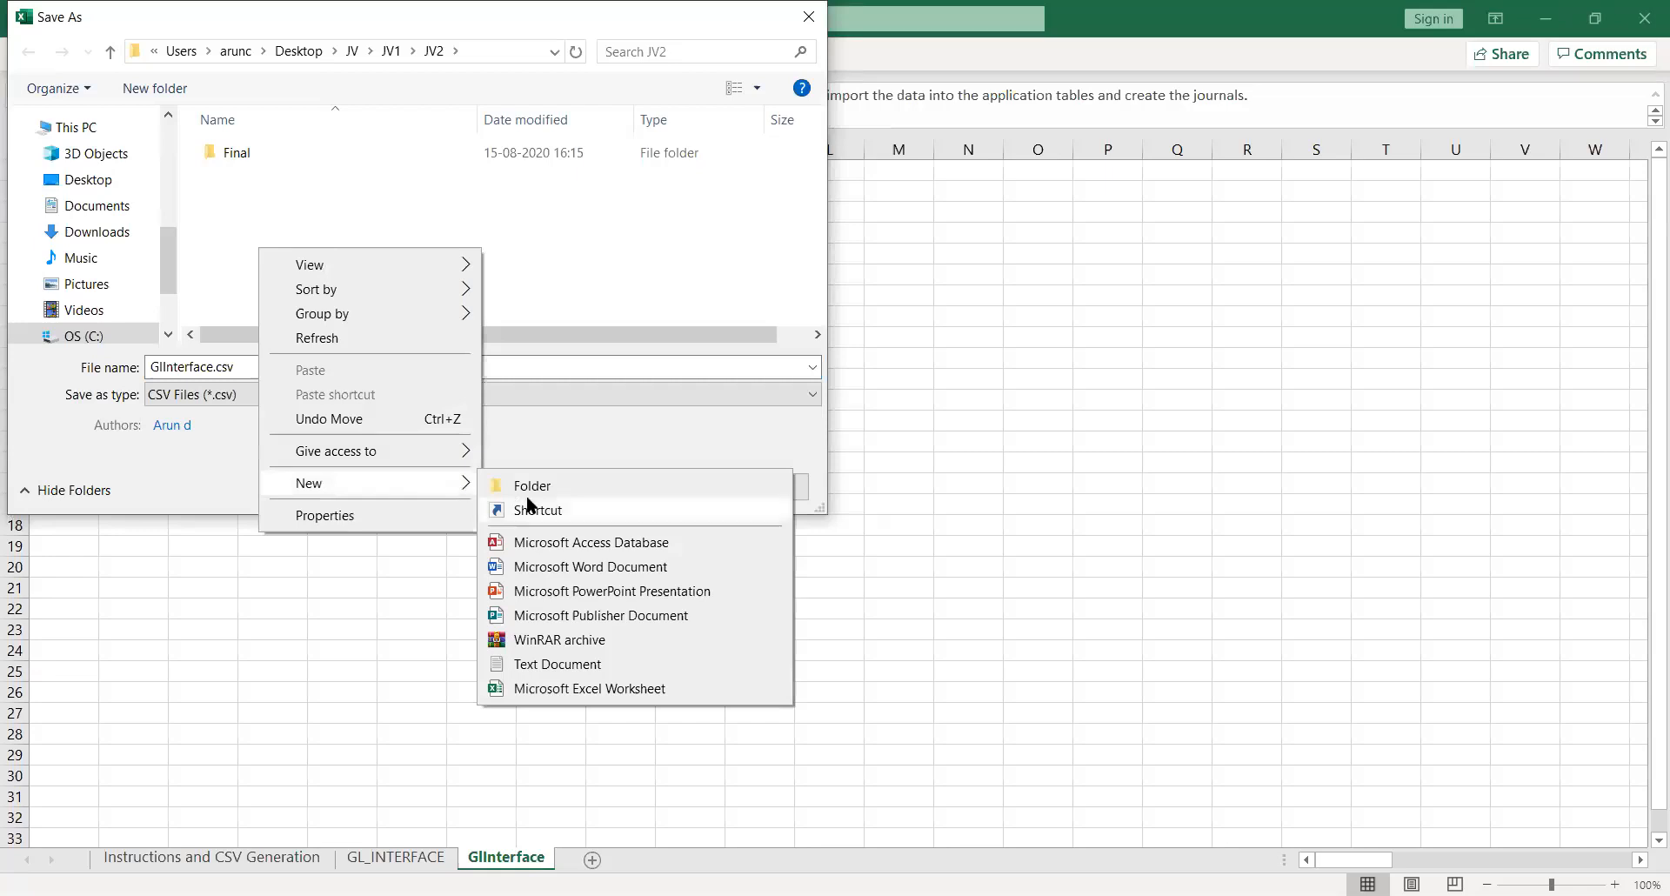
left_click(550, 488)
key("Return")
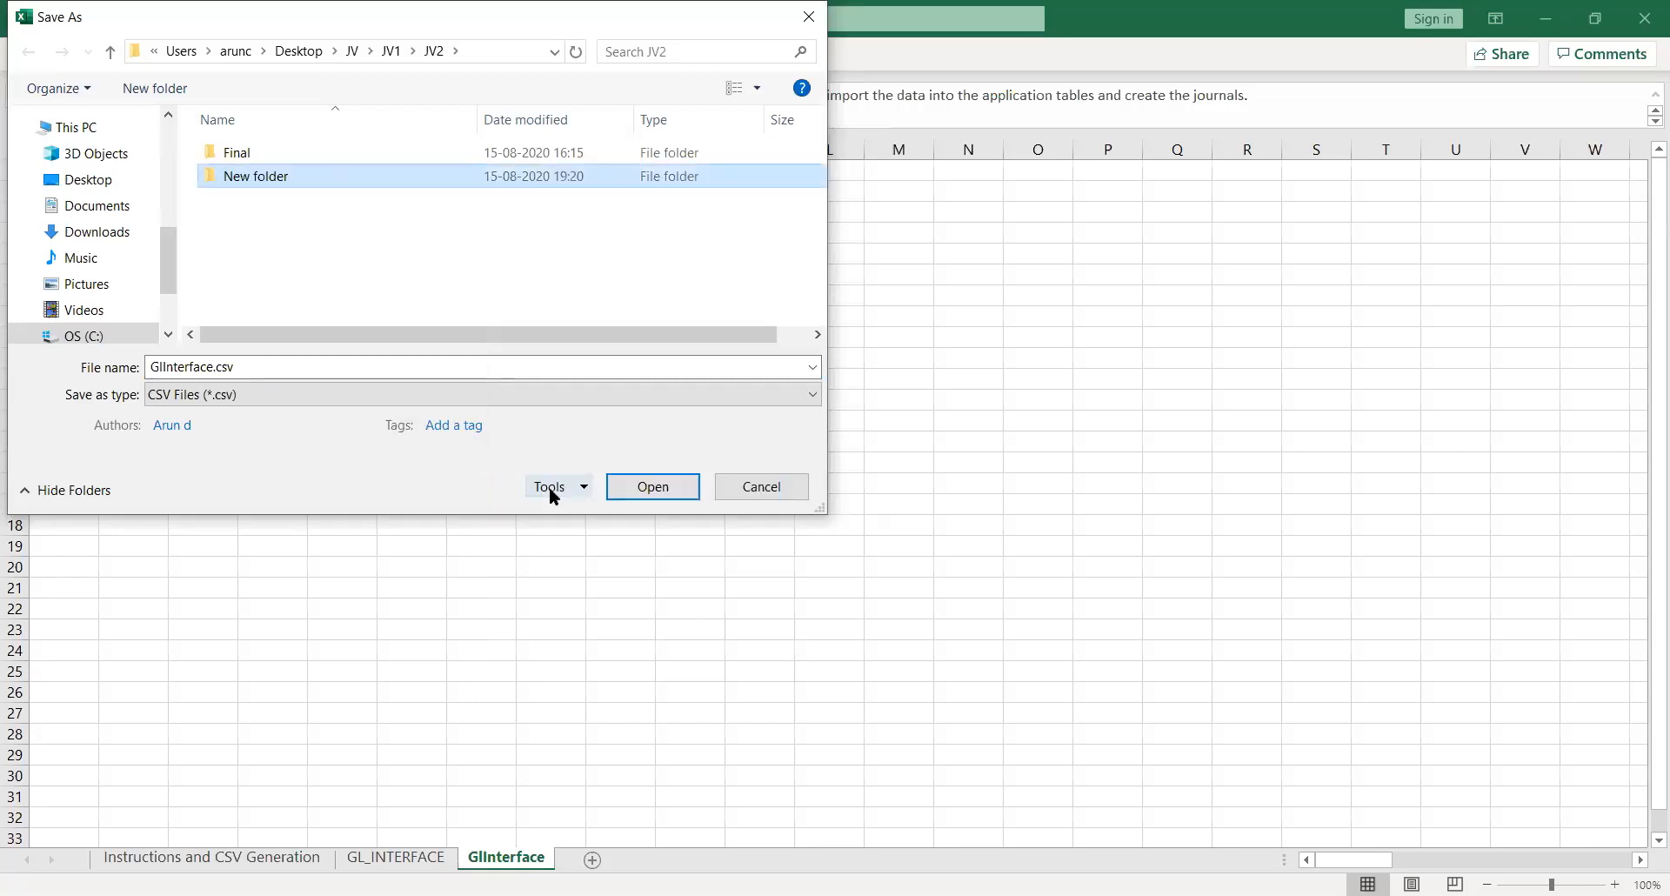
key("Return")
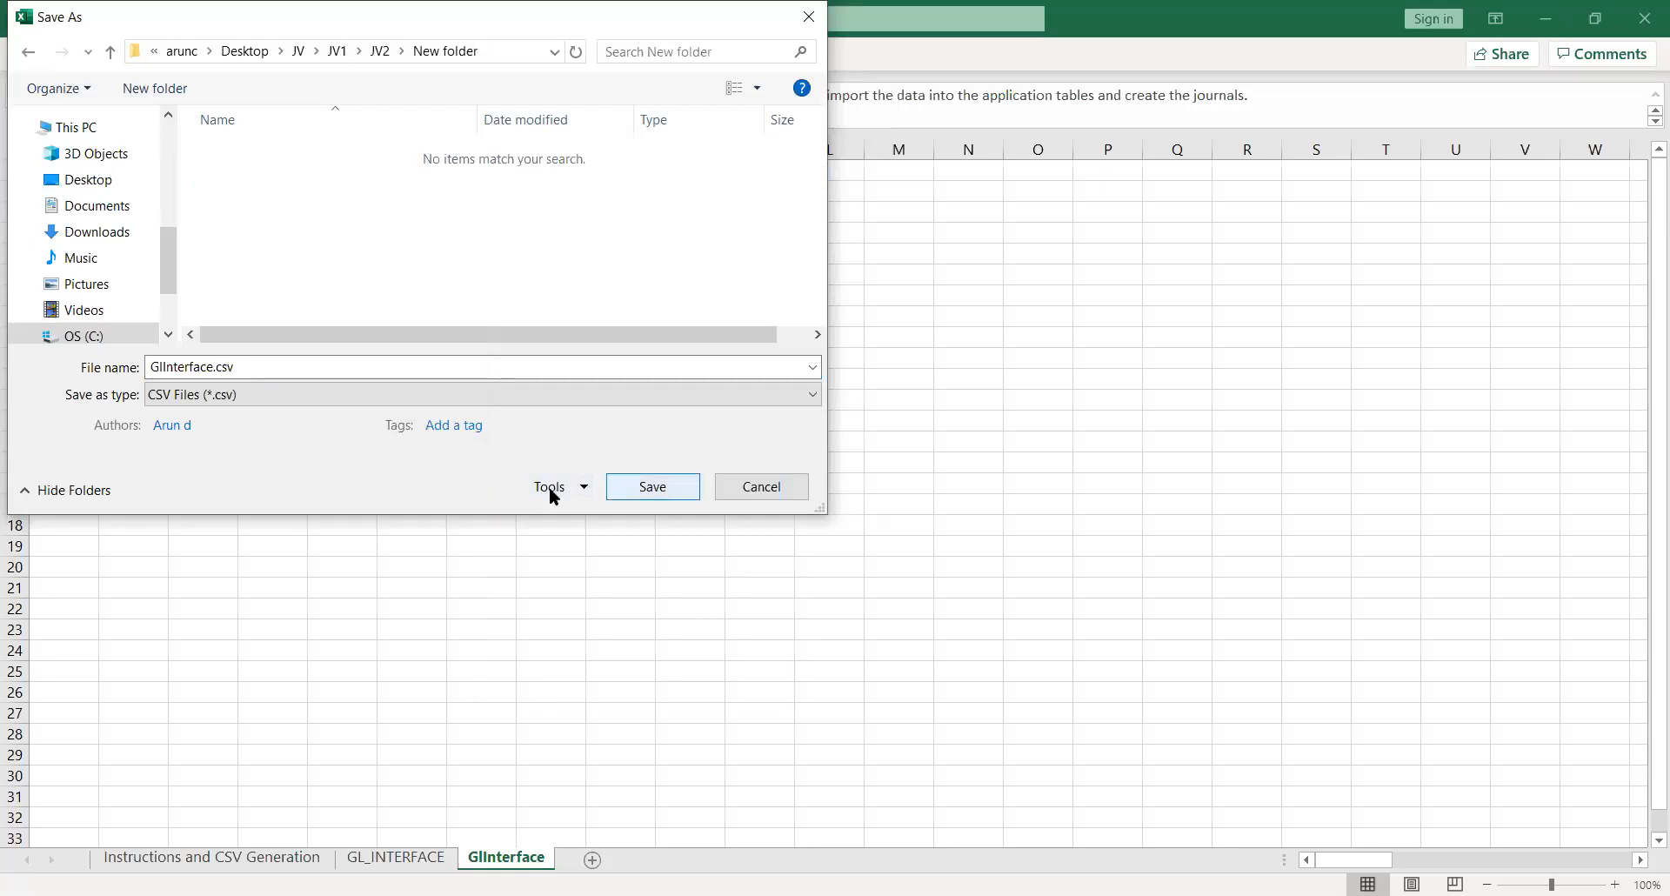
left_click(657, 487)
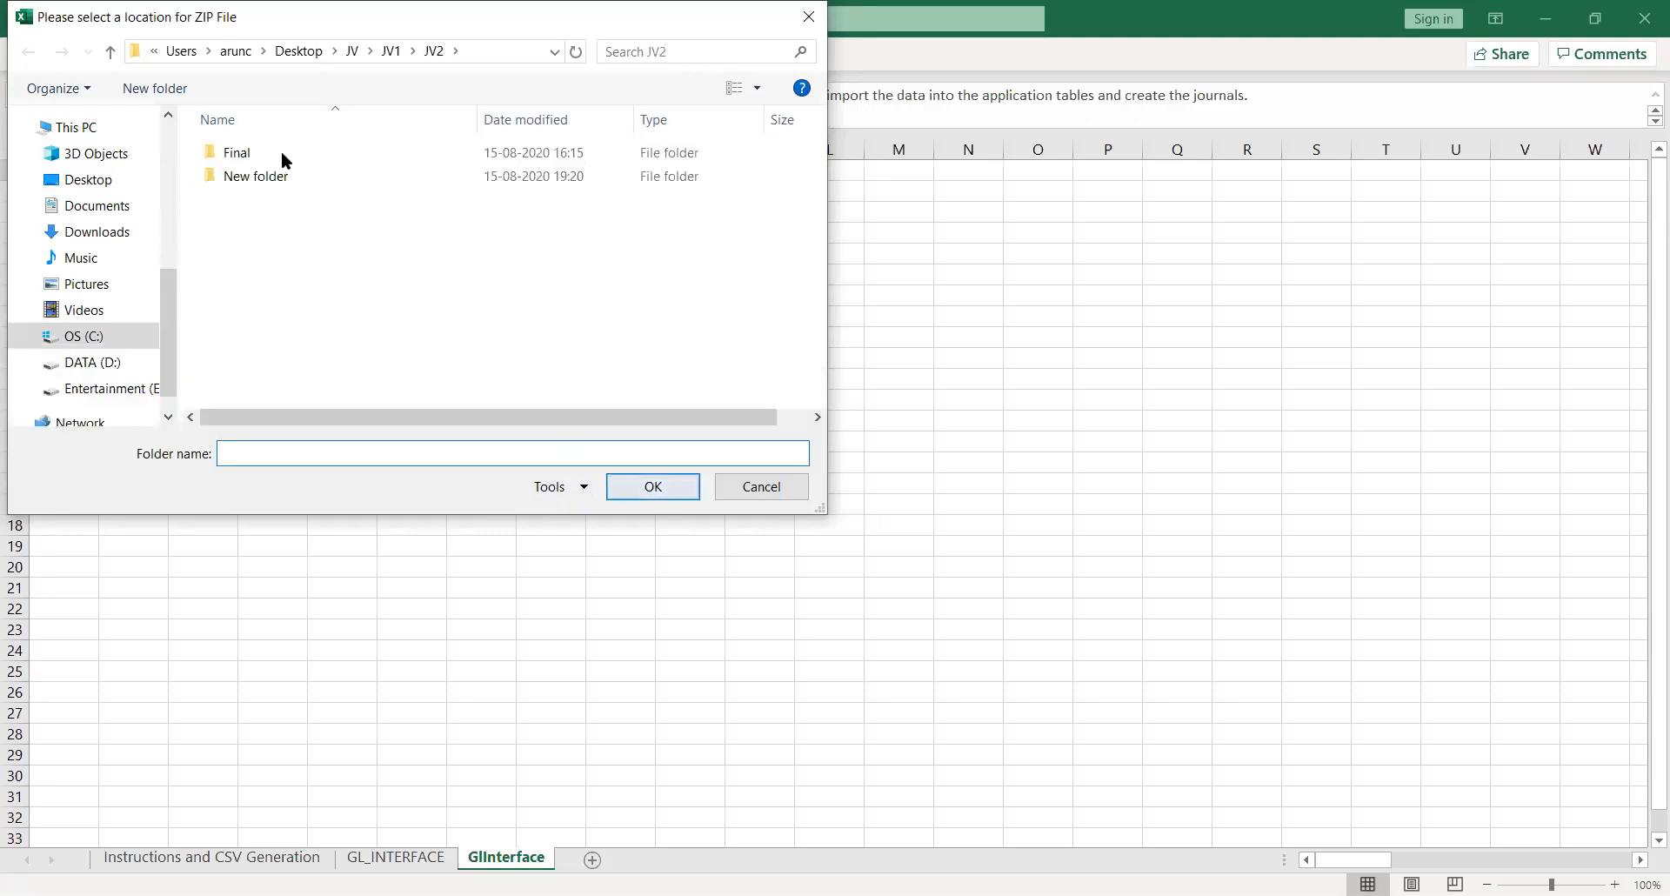
- Create folder 12 inside New folder and choose it as the ZIP file location
double_click(247, 179)
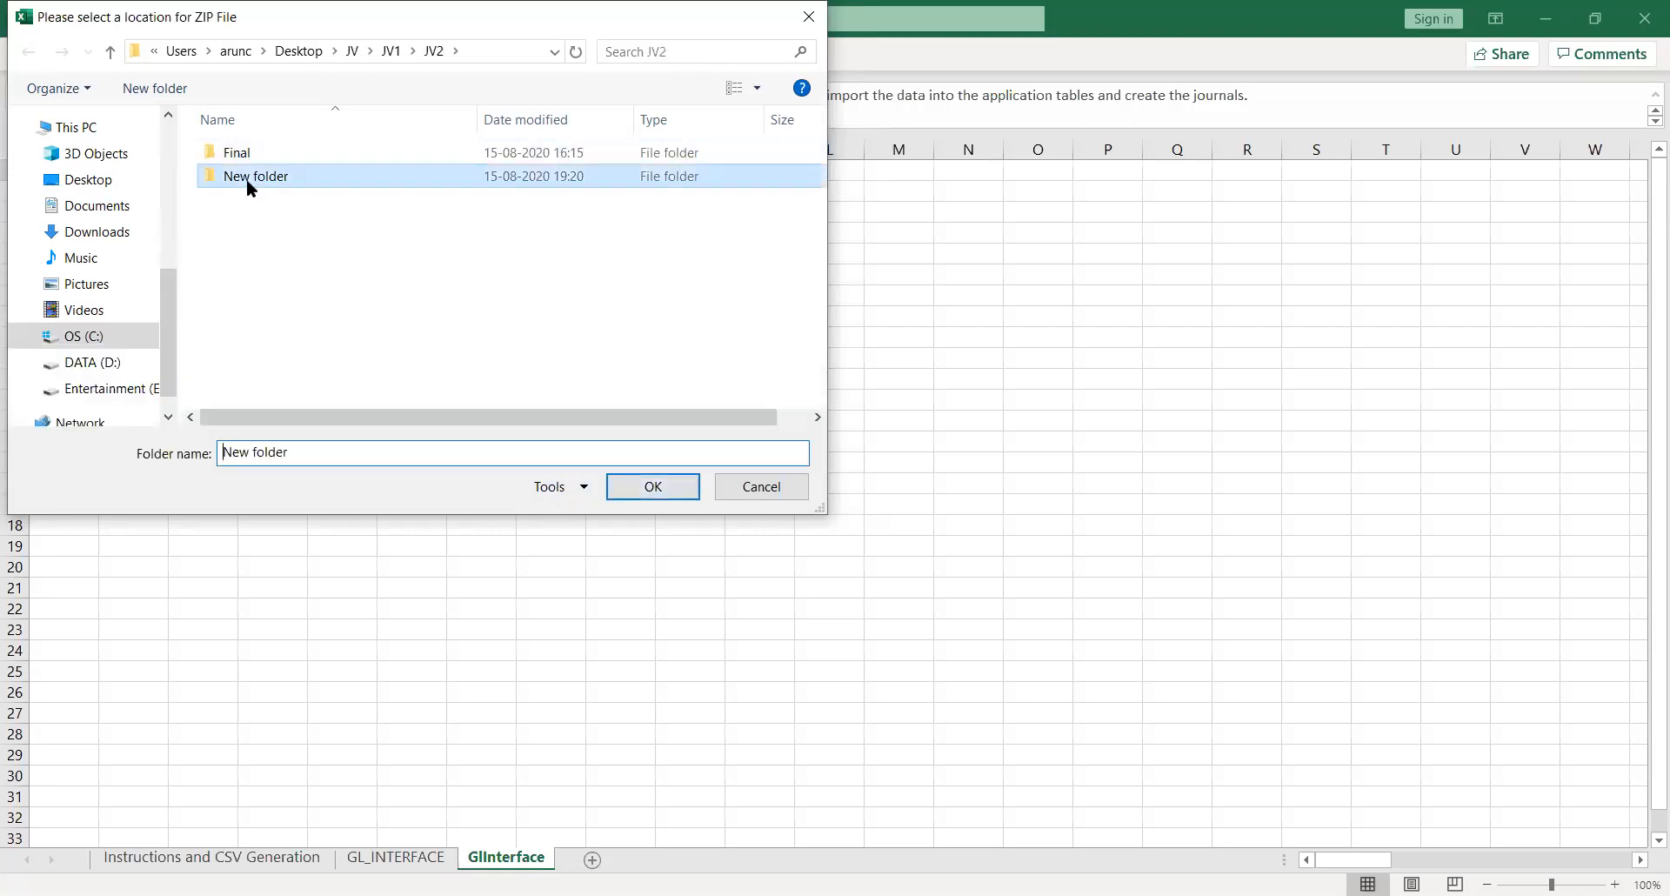
right_click(245, 184)
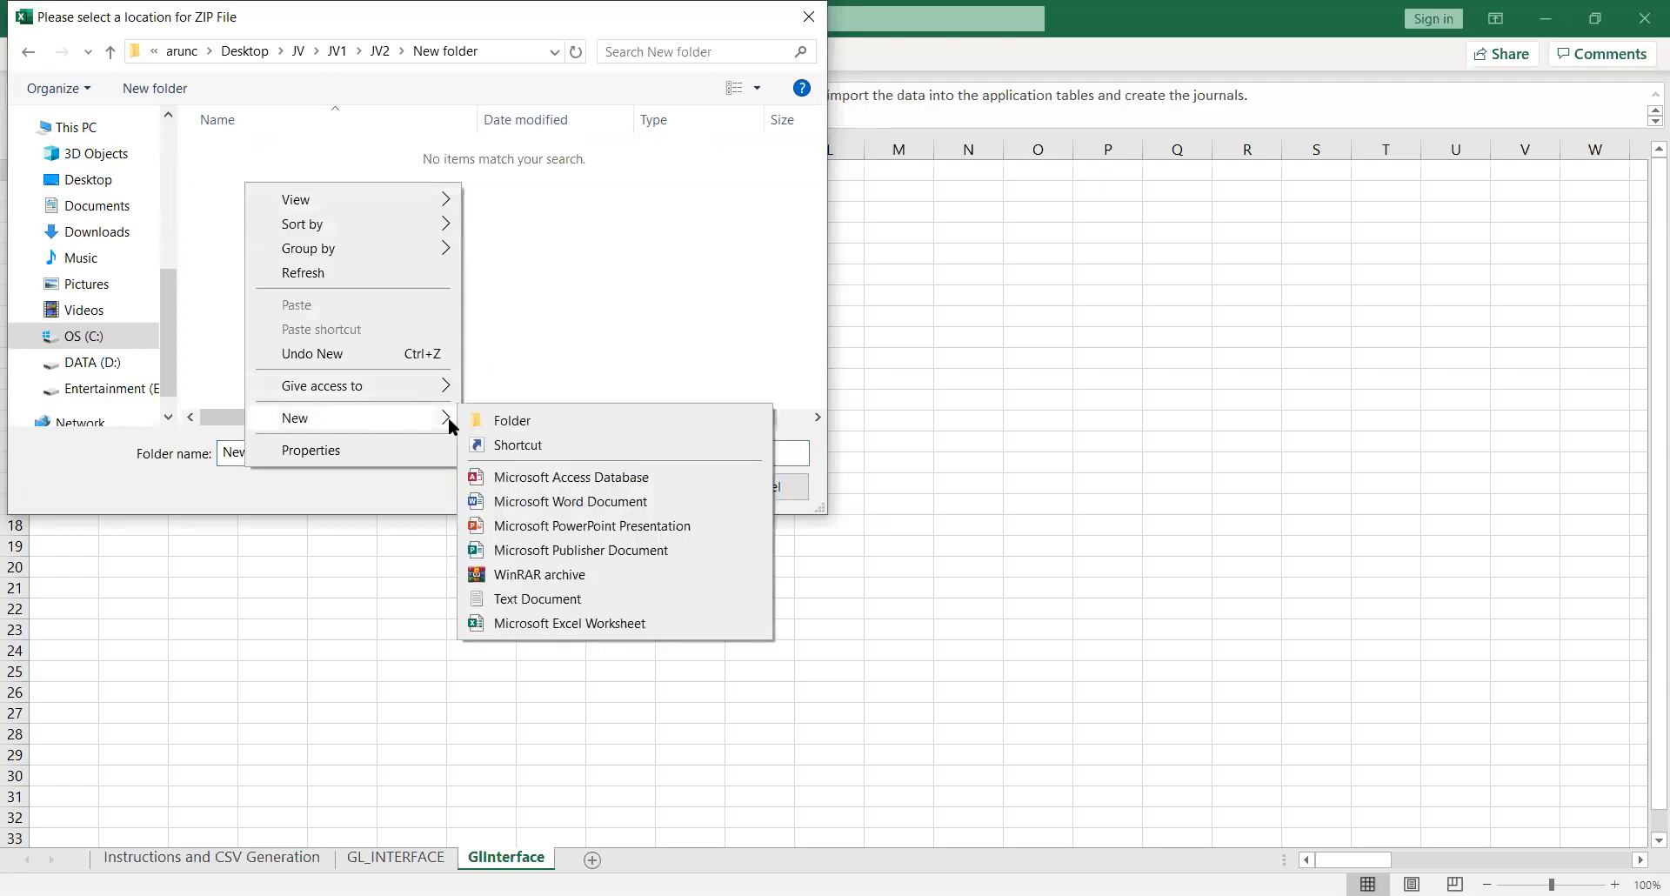
left_click(497, 421)
type("12")
key("Return")
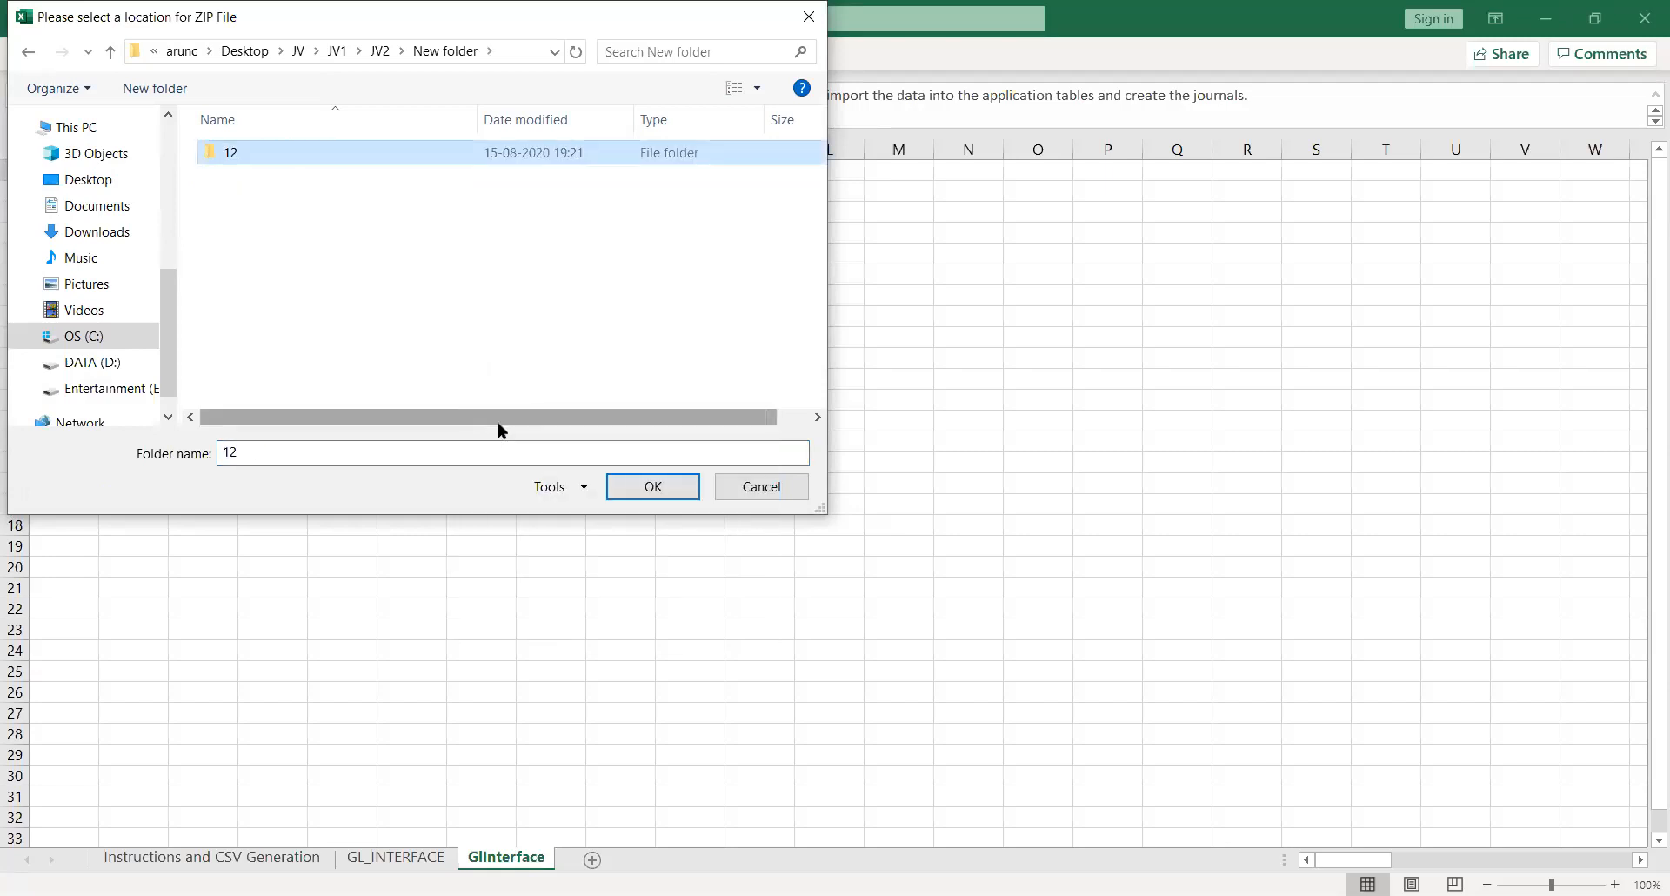
left_click(656, 497)
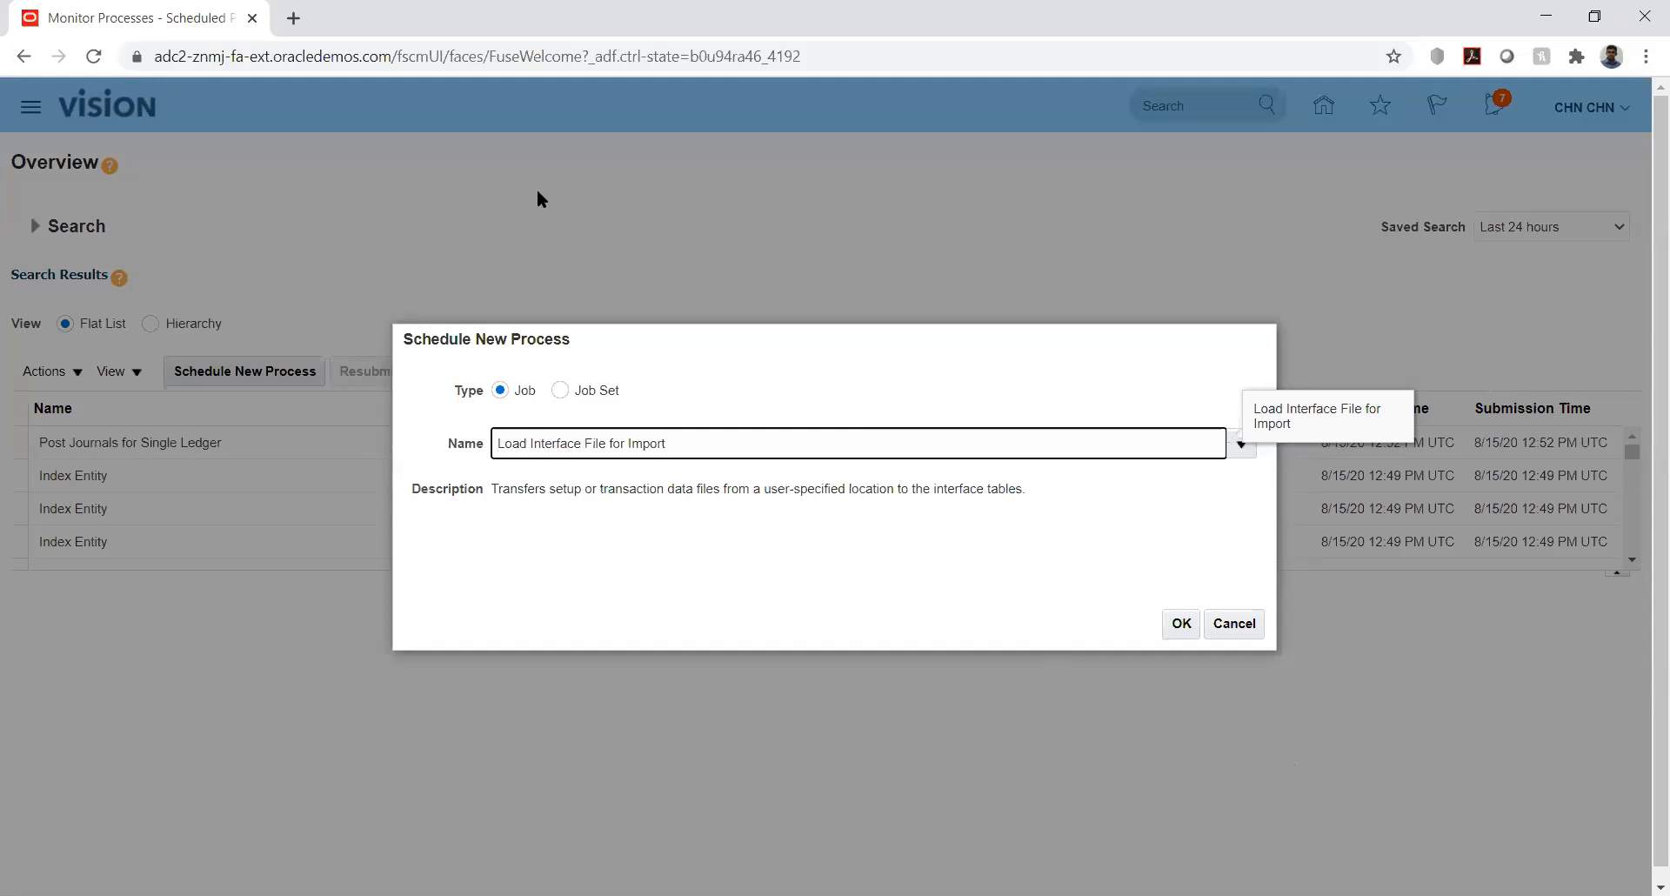
- Confirm scheduling Load Interface File for Import and list the available import processes
key("Return")
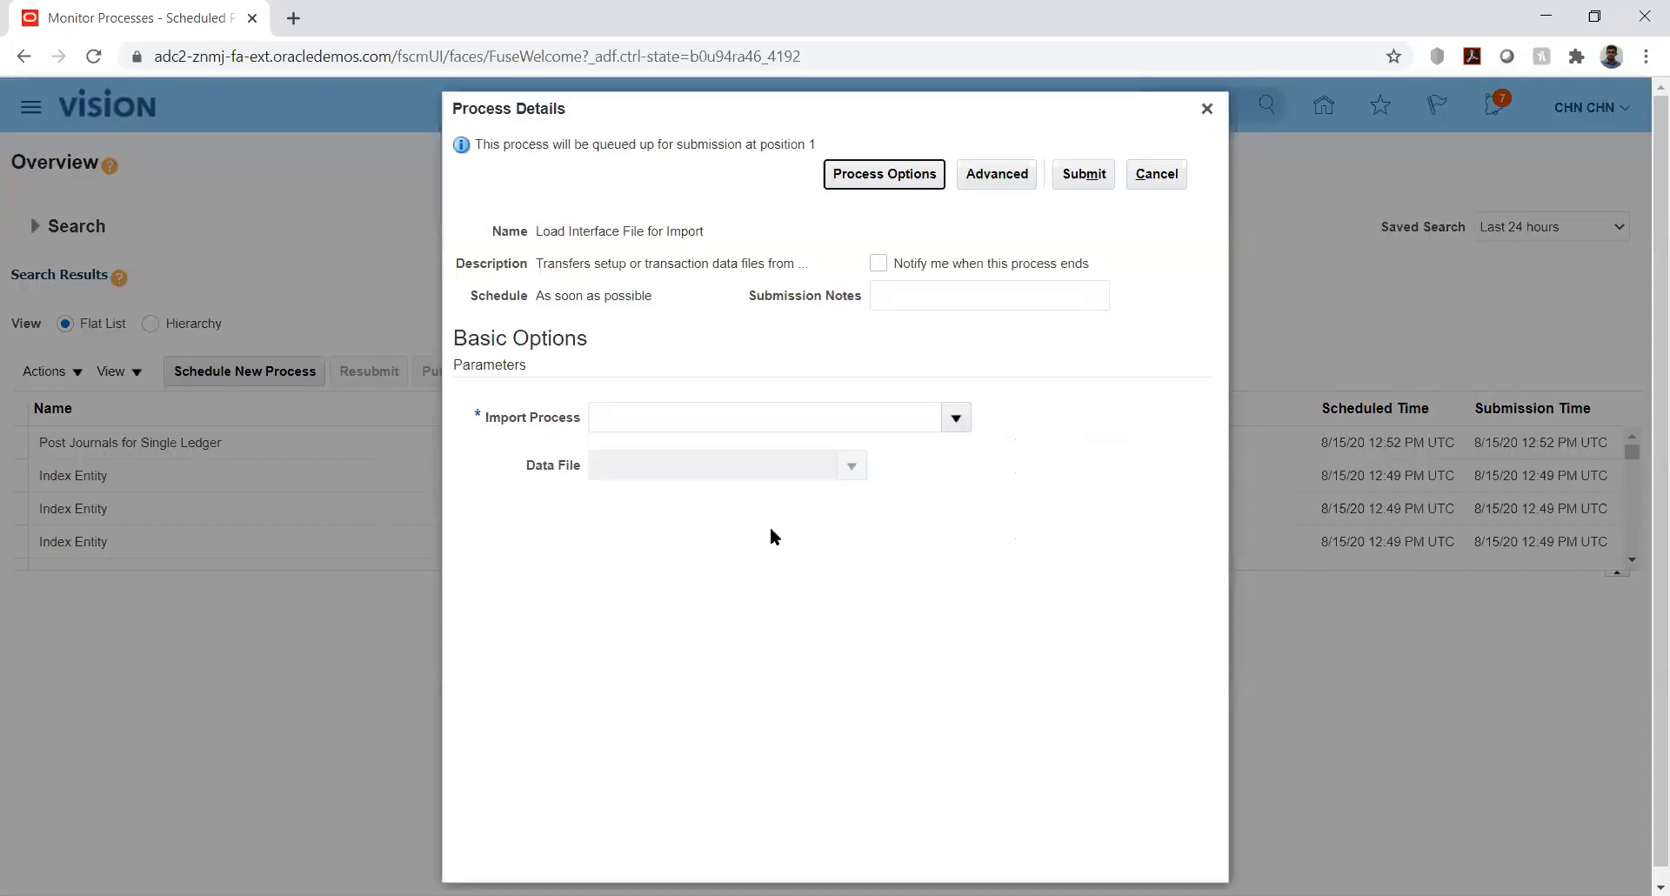
left_click(951, 420)
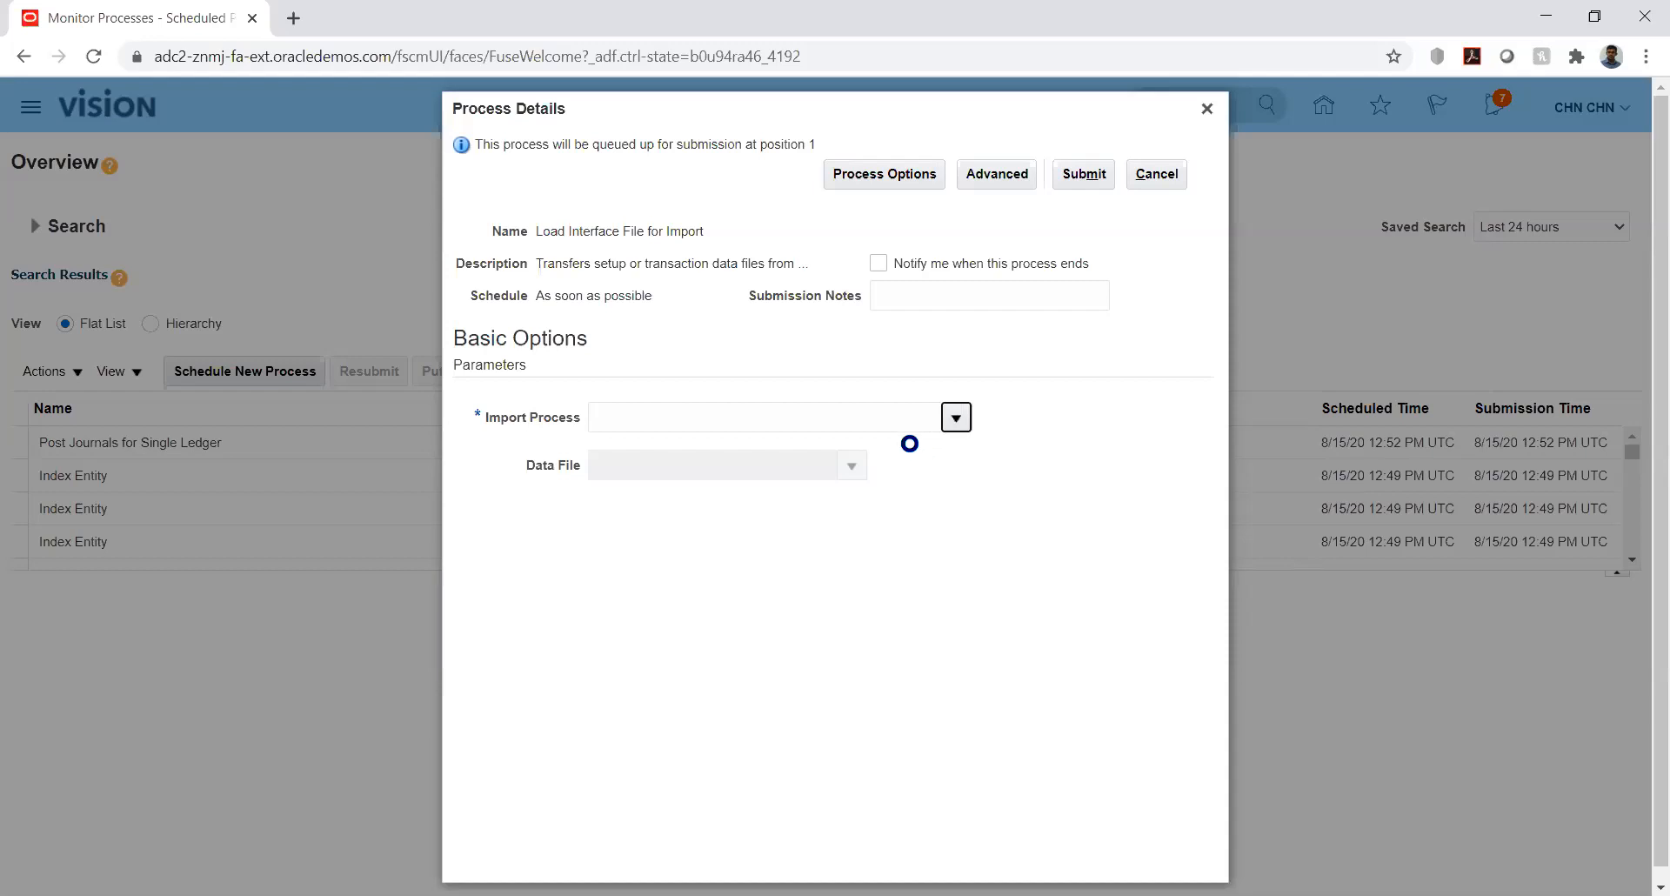
- Search for and choose Import Journals as the import process
left_click(957, 418)
left_click(619, 778)
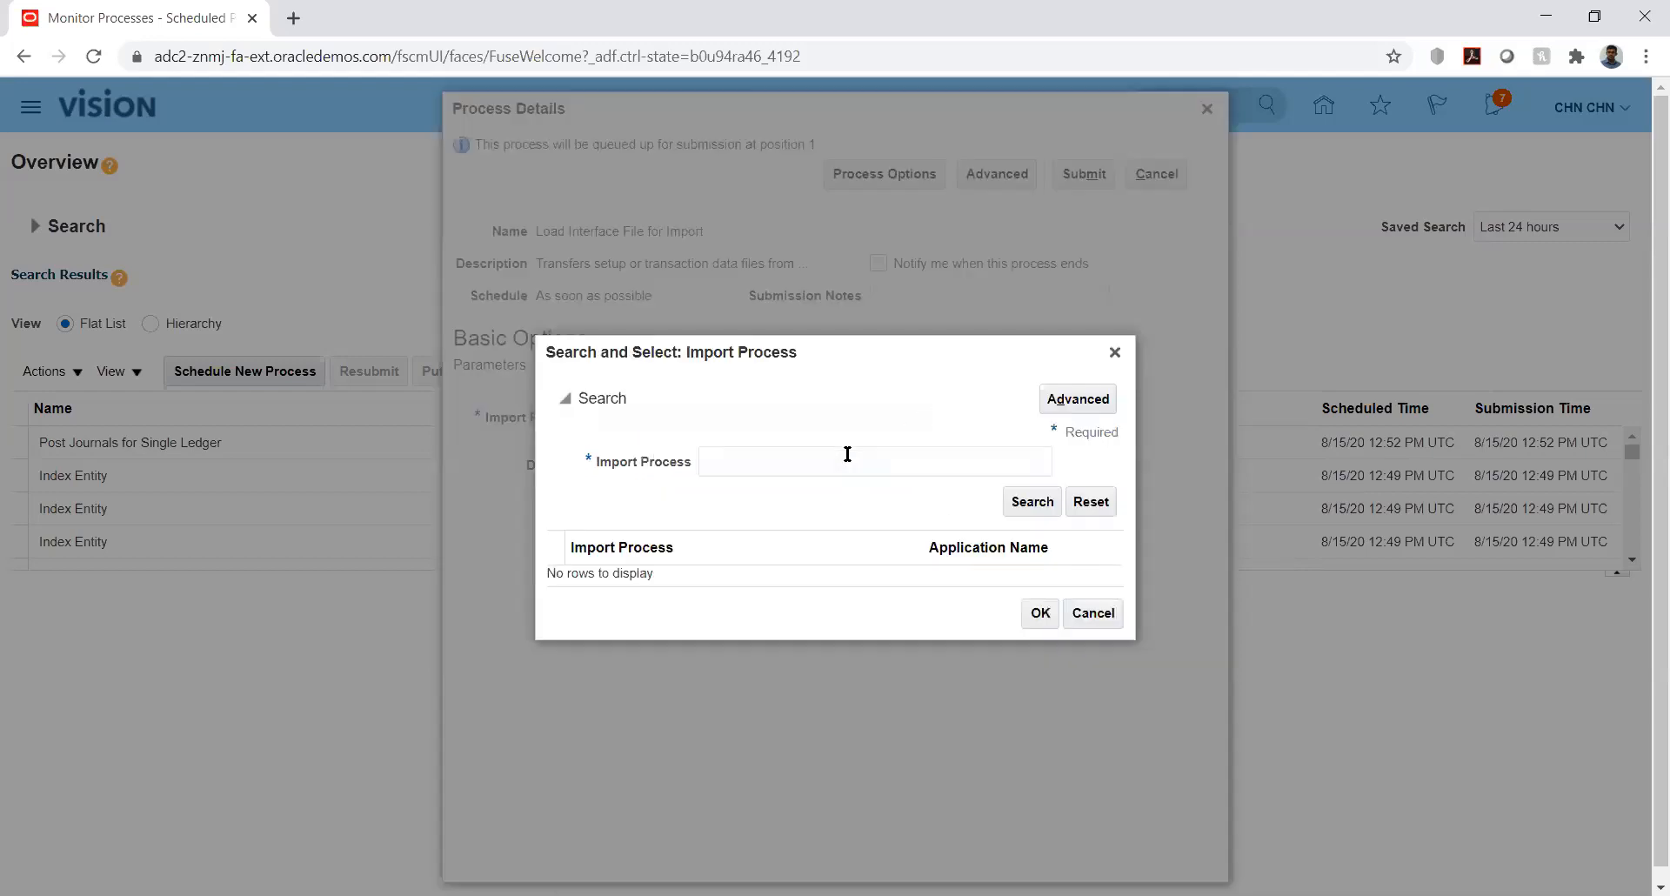
left_click(837, 455)
type("Import Journal")
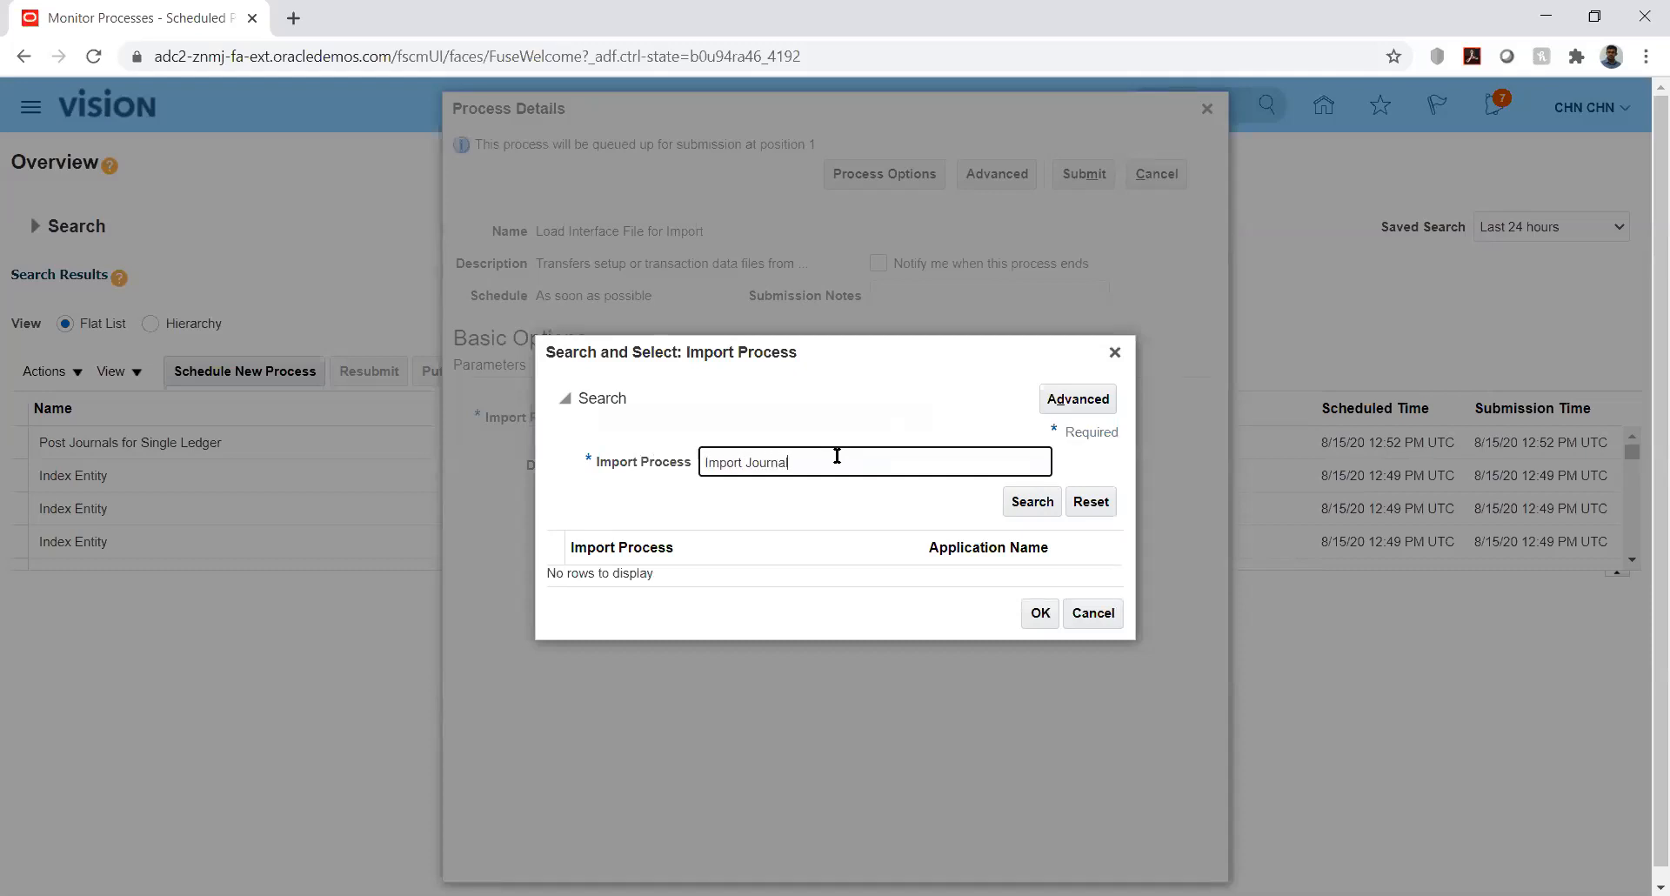
key("Return")
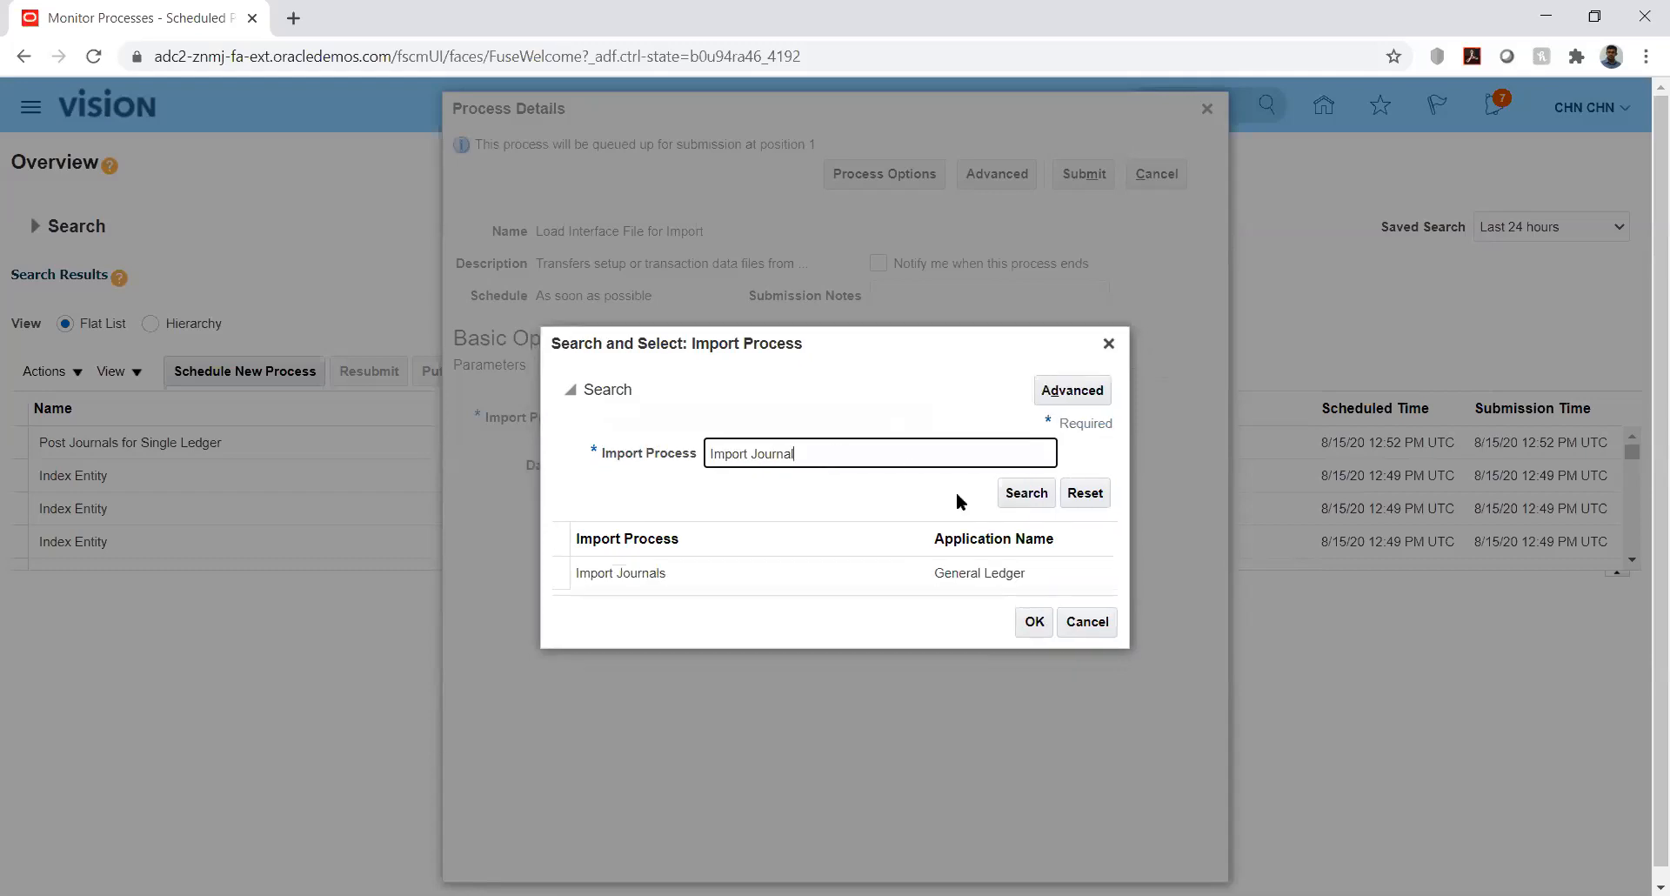
double_click(728, 568)
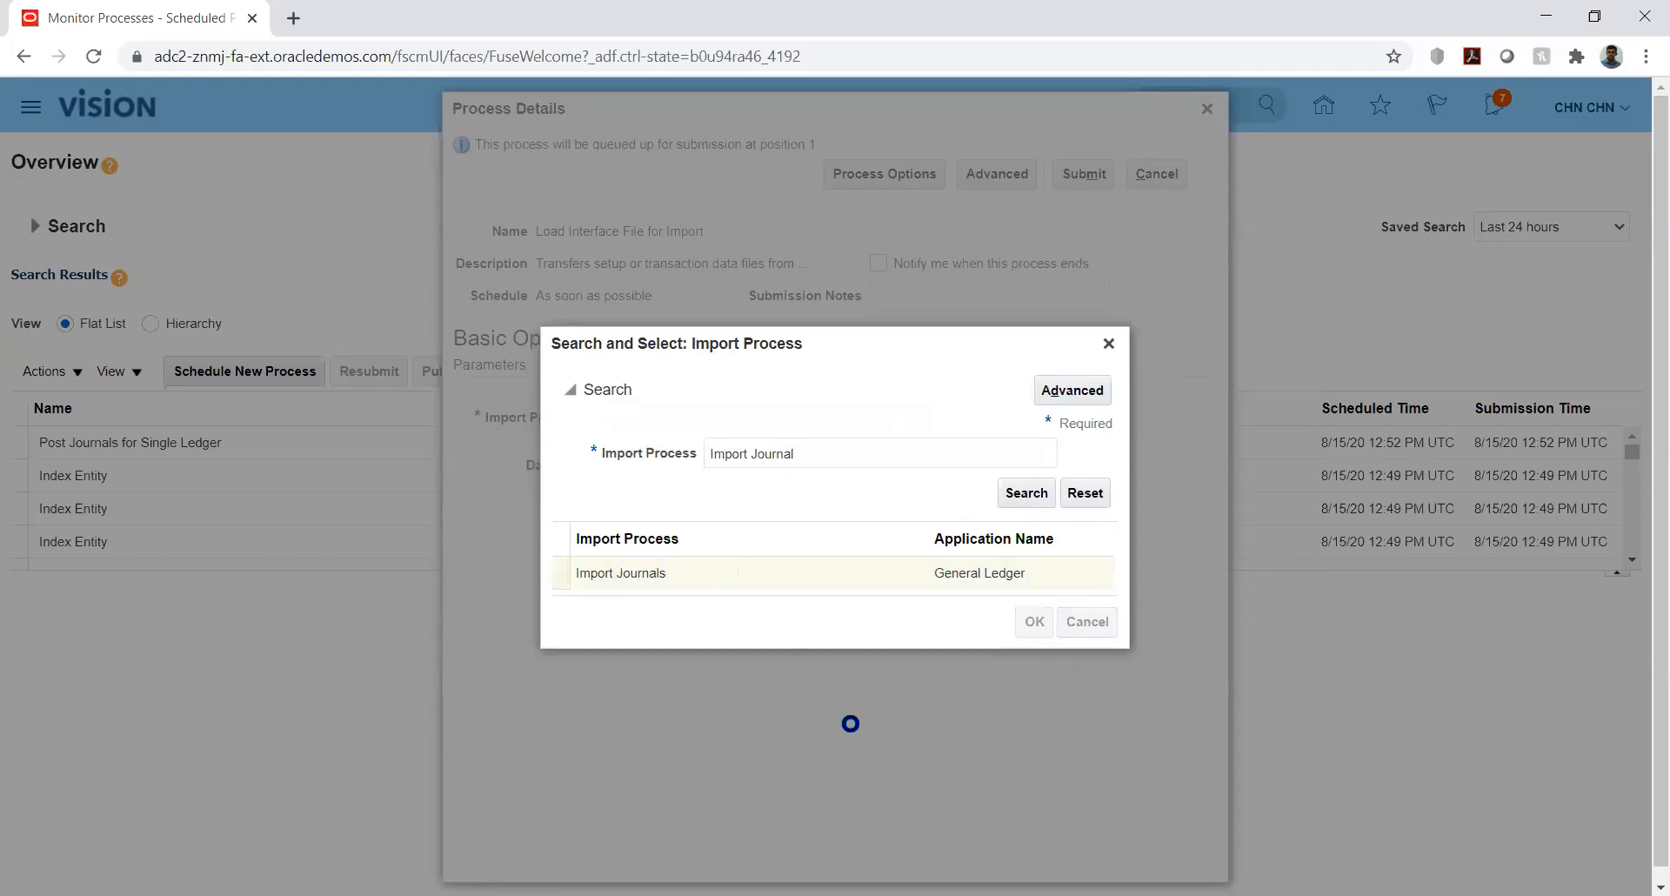
- Upload GlInterface.zip from folder 12 as the new data file
left_click(850, 463)
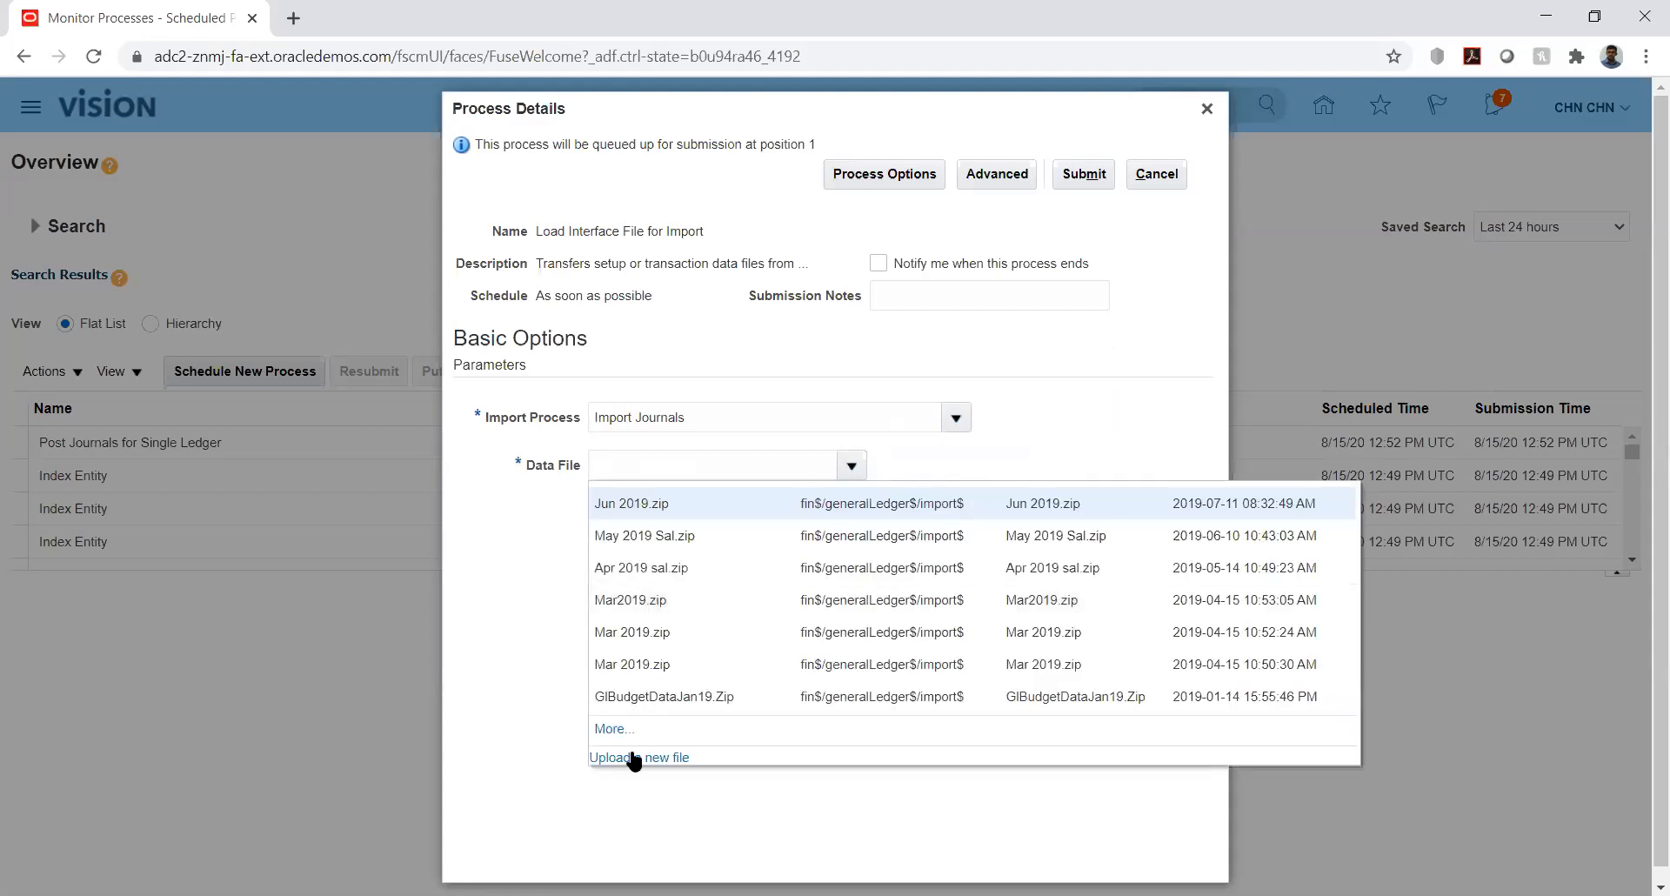
left_click(635, 758)
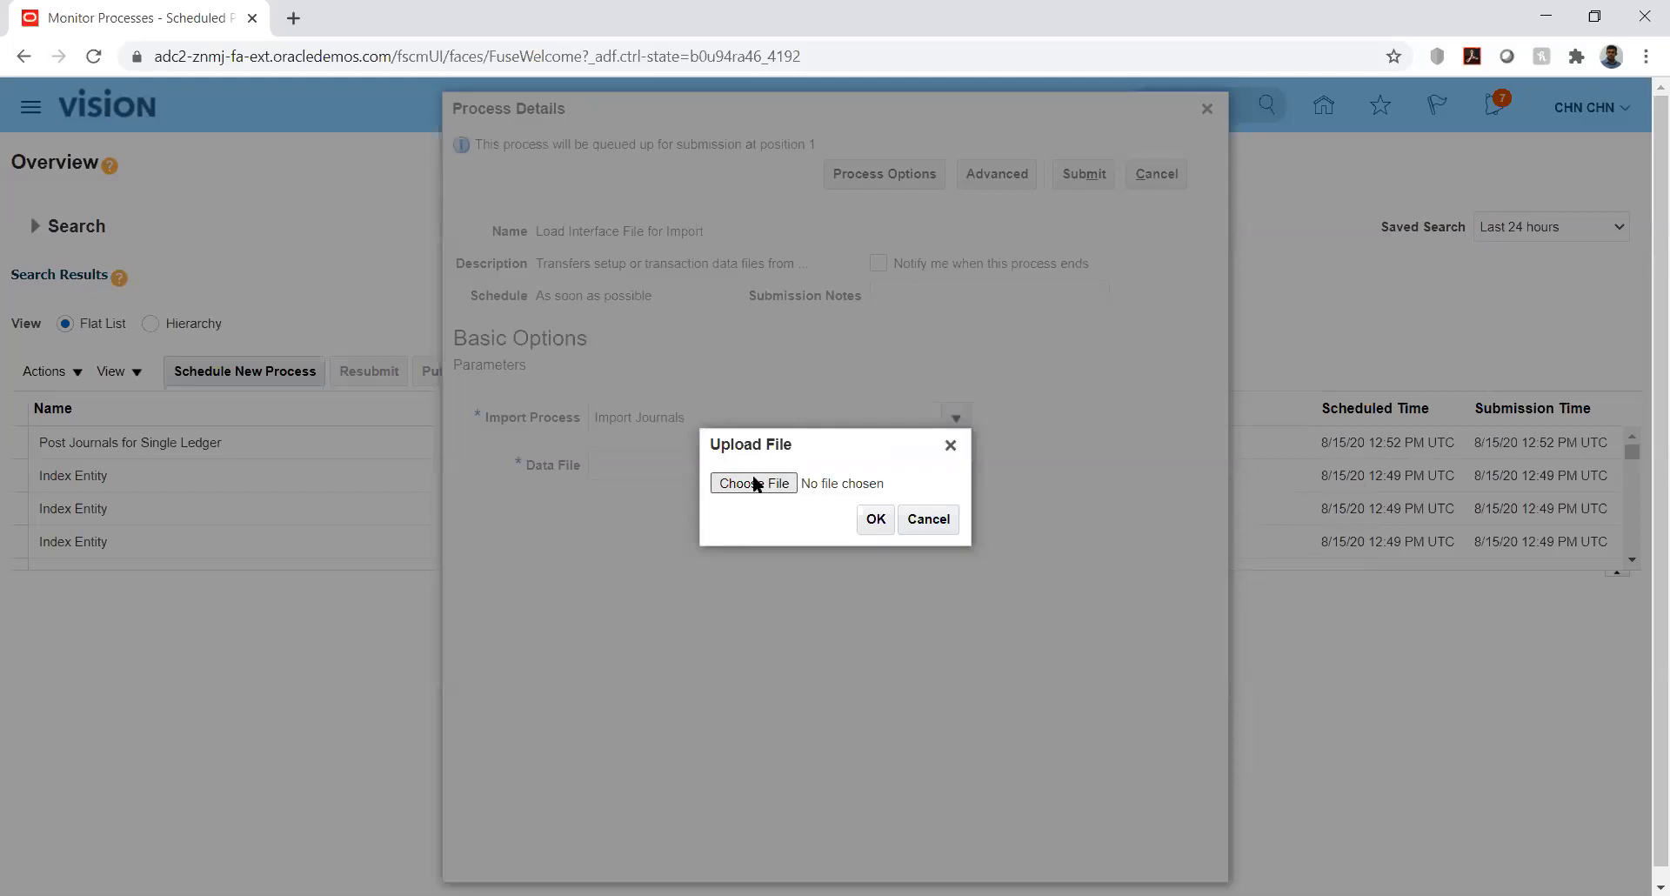
left_click(756, 484)
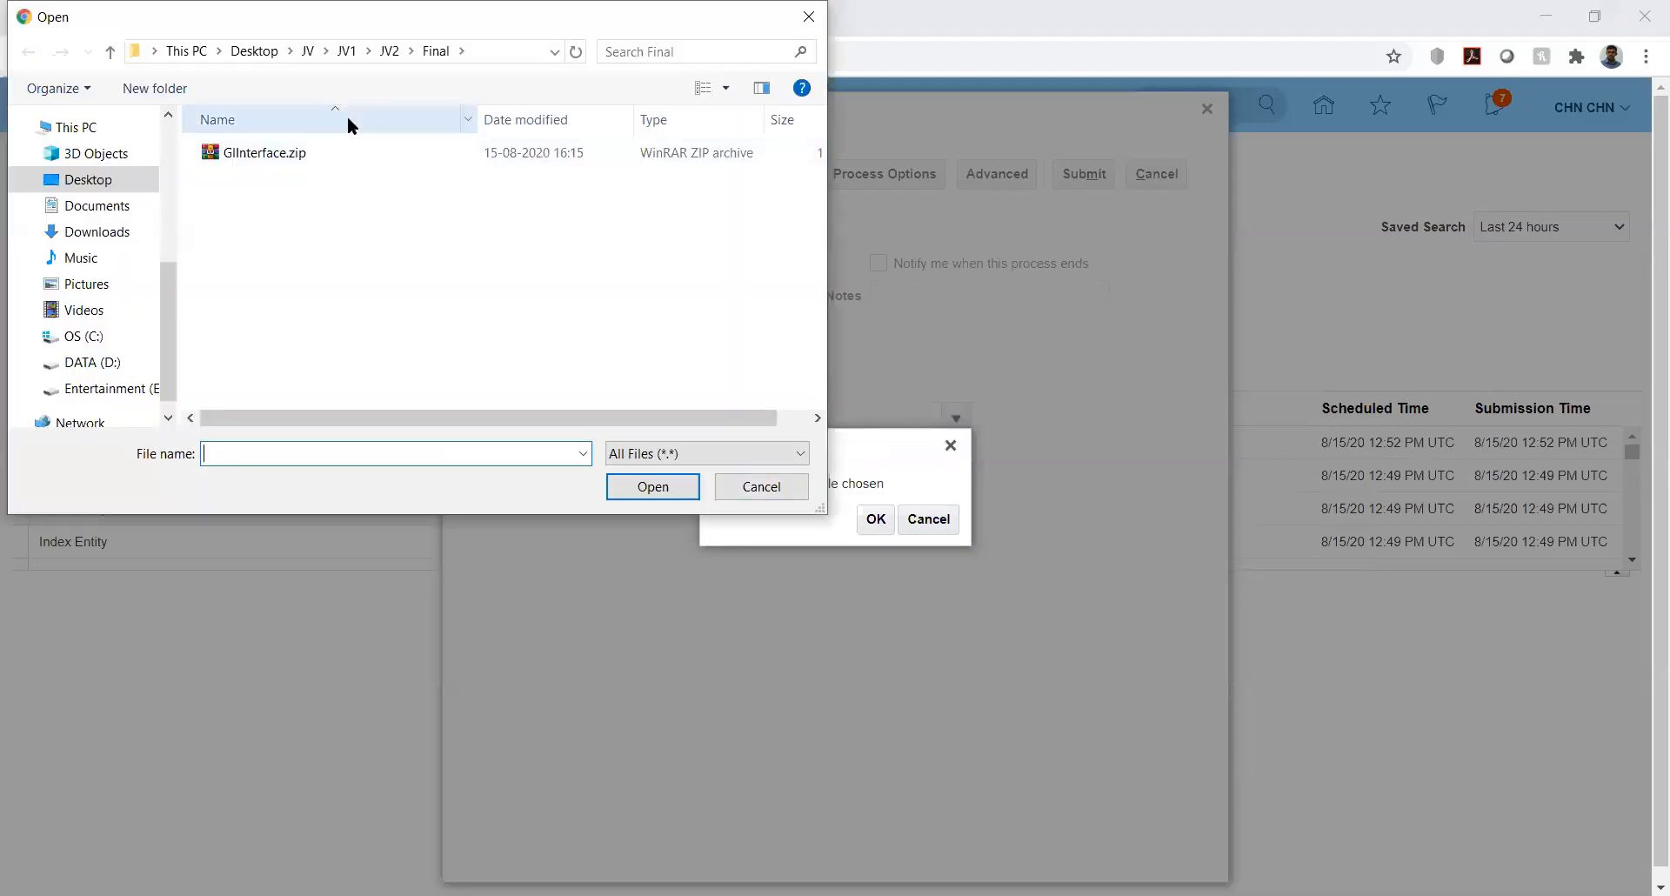
double_click(253, 174)
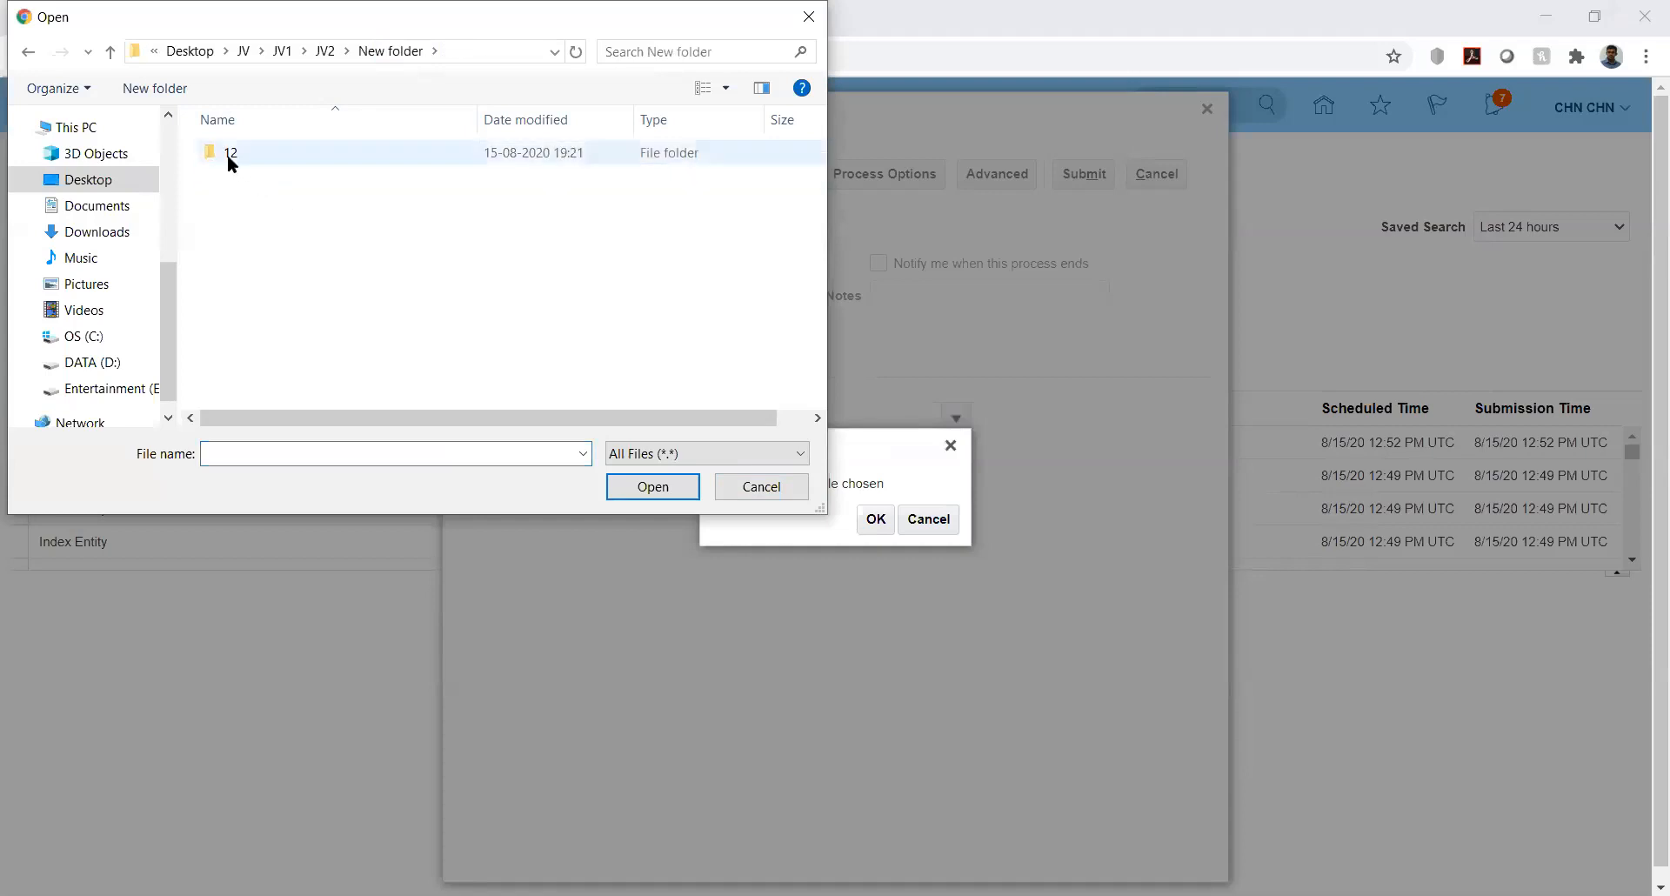
double_click(227, 154)
left_click(227, 154)
left_click(653, 486)
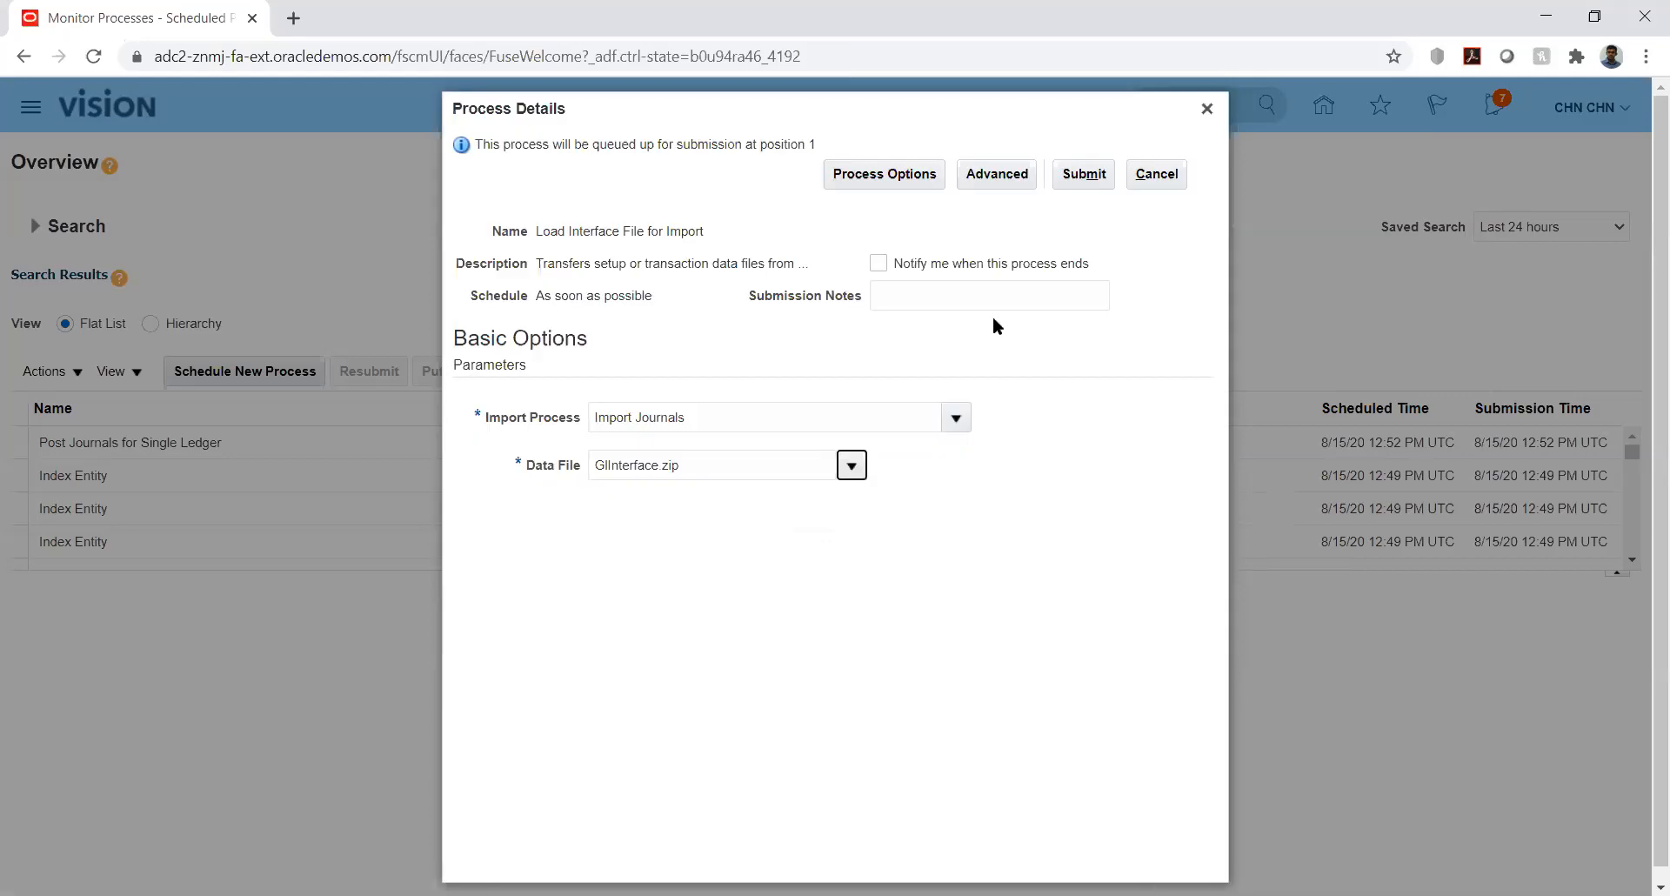
- Submit the Load Interface File for Import process and refresh its status several times
left_click(1079, 174)
left_click(1076, 320)
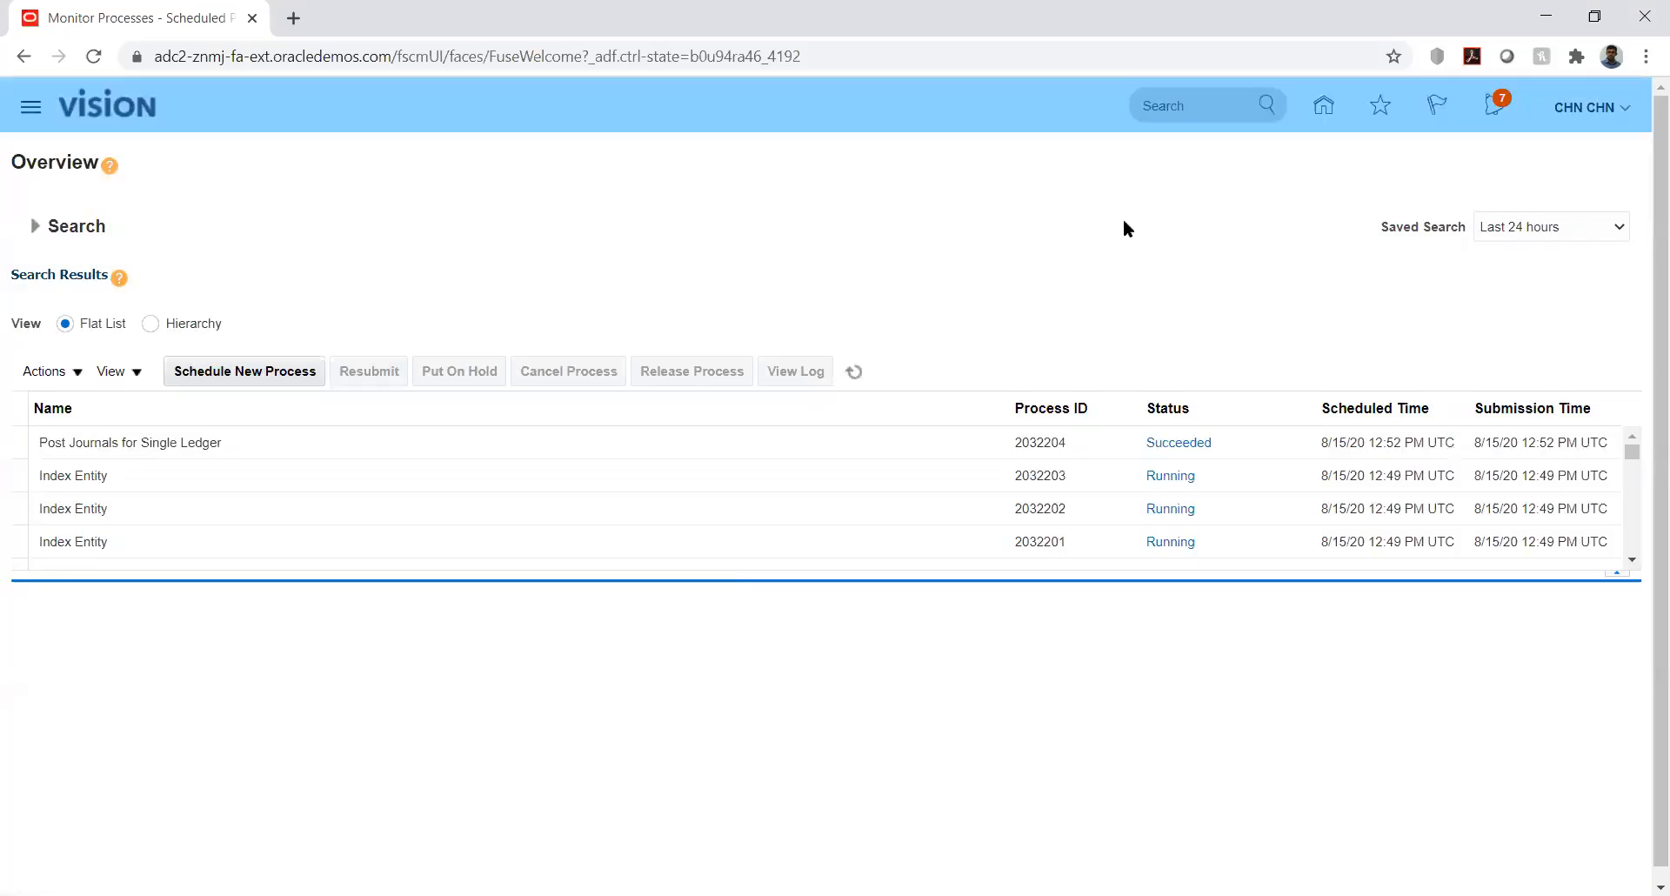
left_click(853, 371)
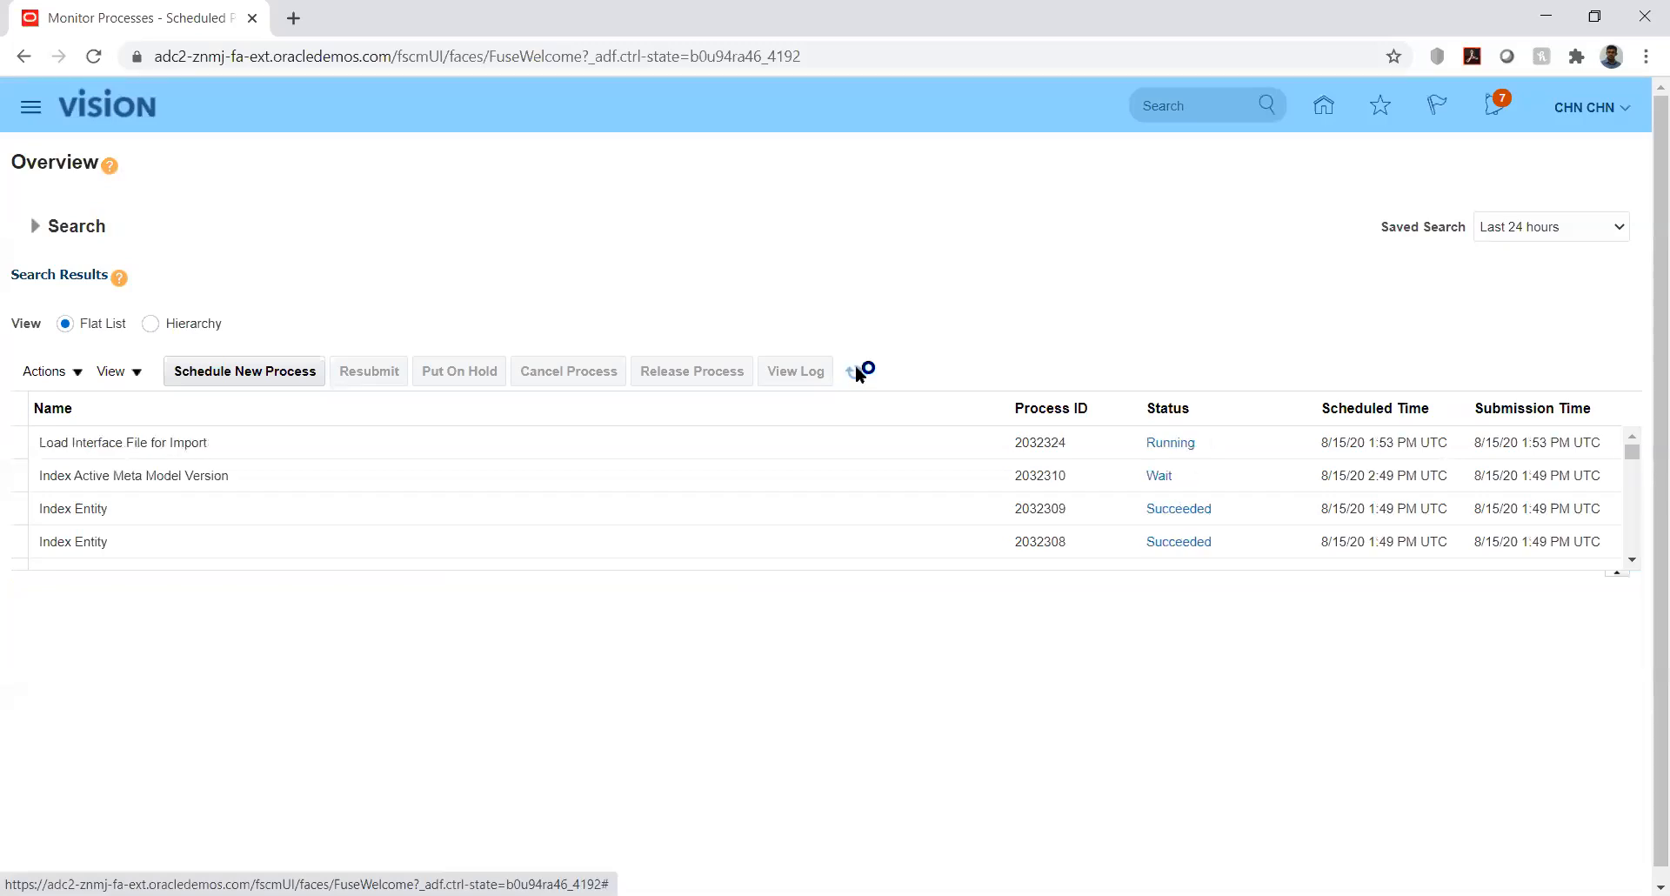
left_click(853, 372)
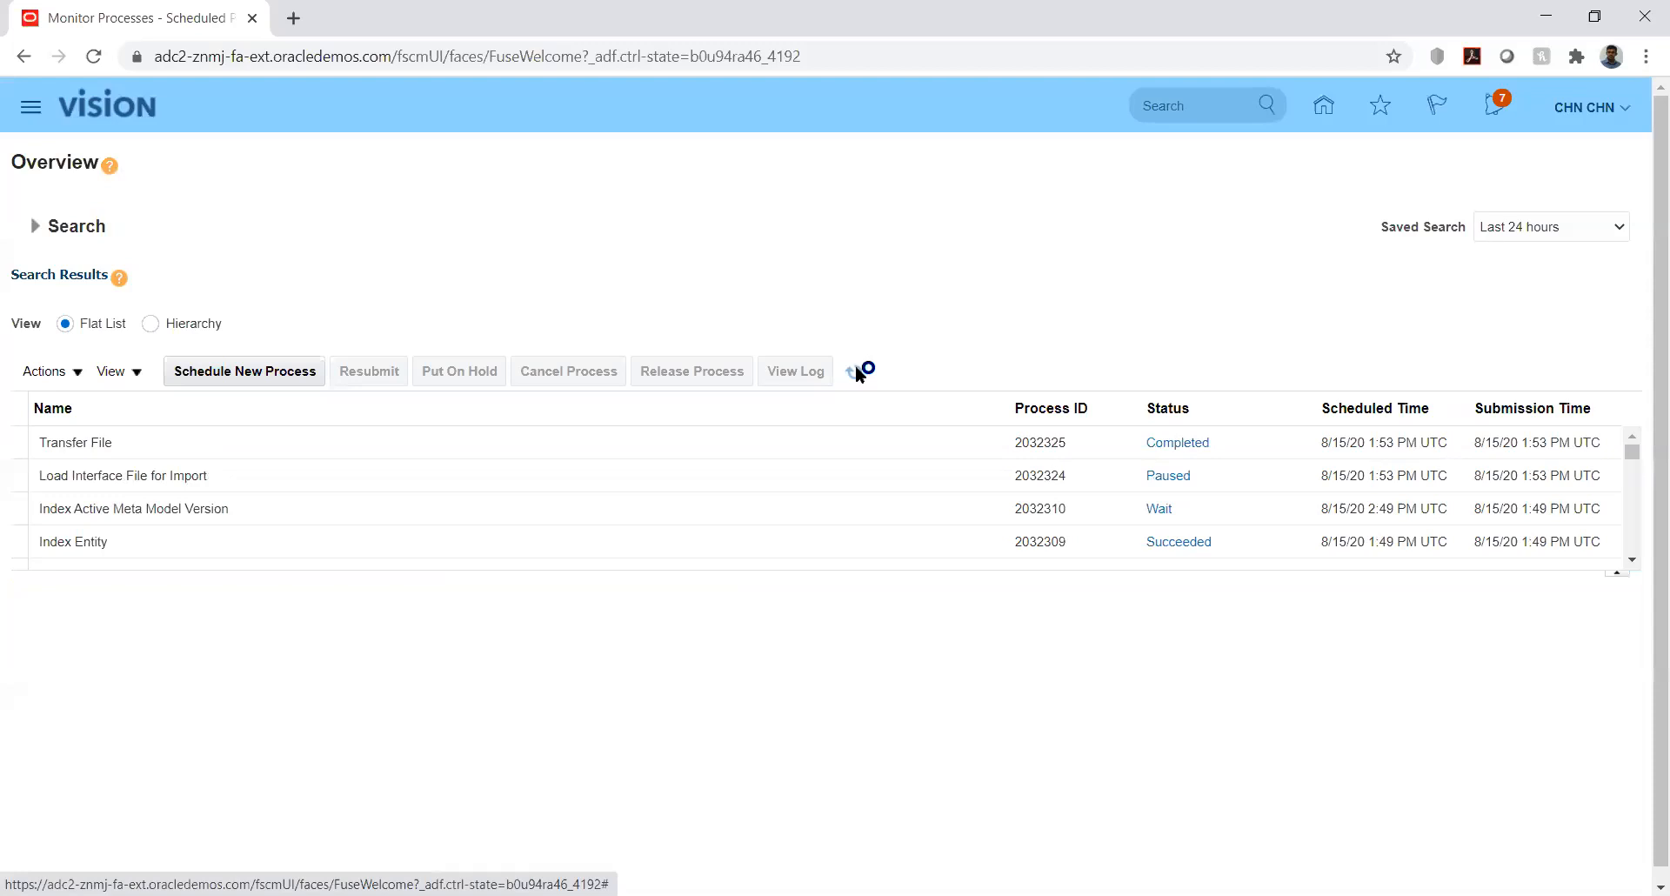
left_click(856, 372)
left_click(856, 371)
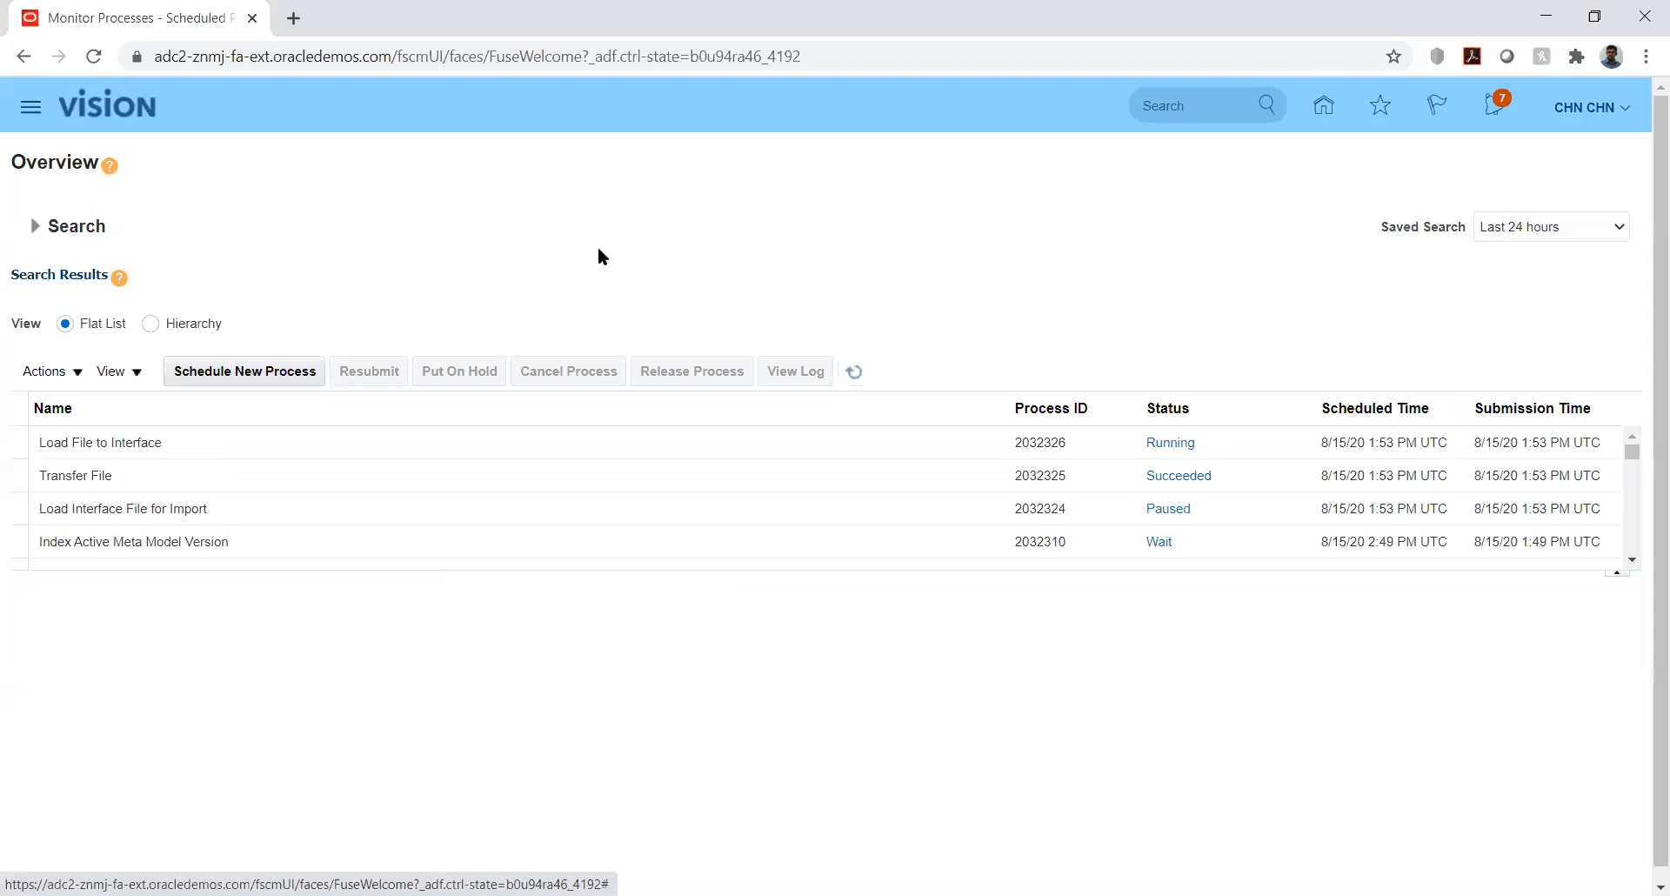
- Refresh again until process 2032324 succeeds, then switch the View to Hierarchy
left_click(296, 372)
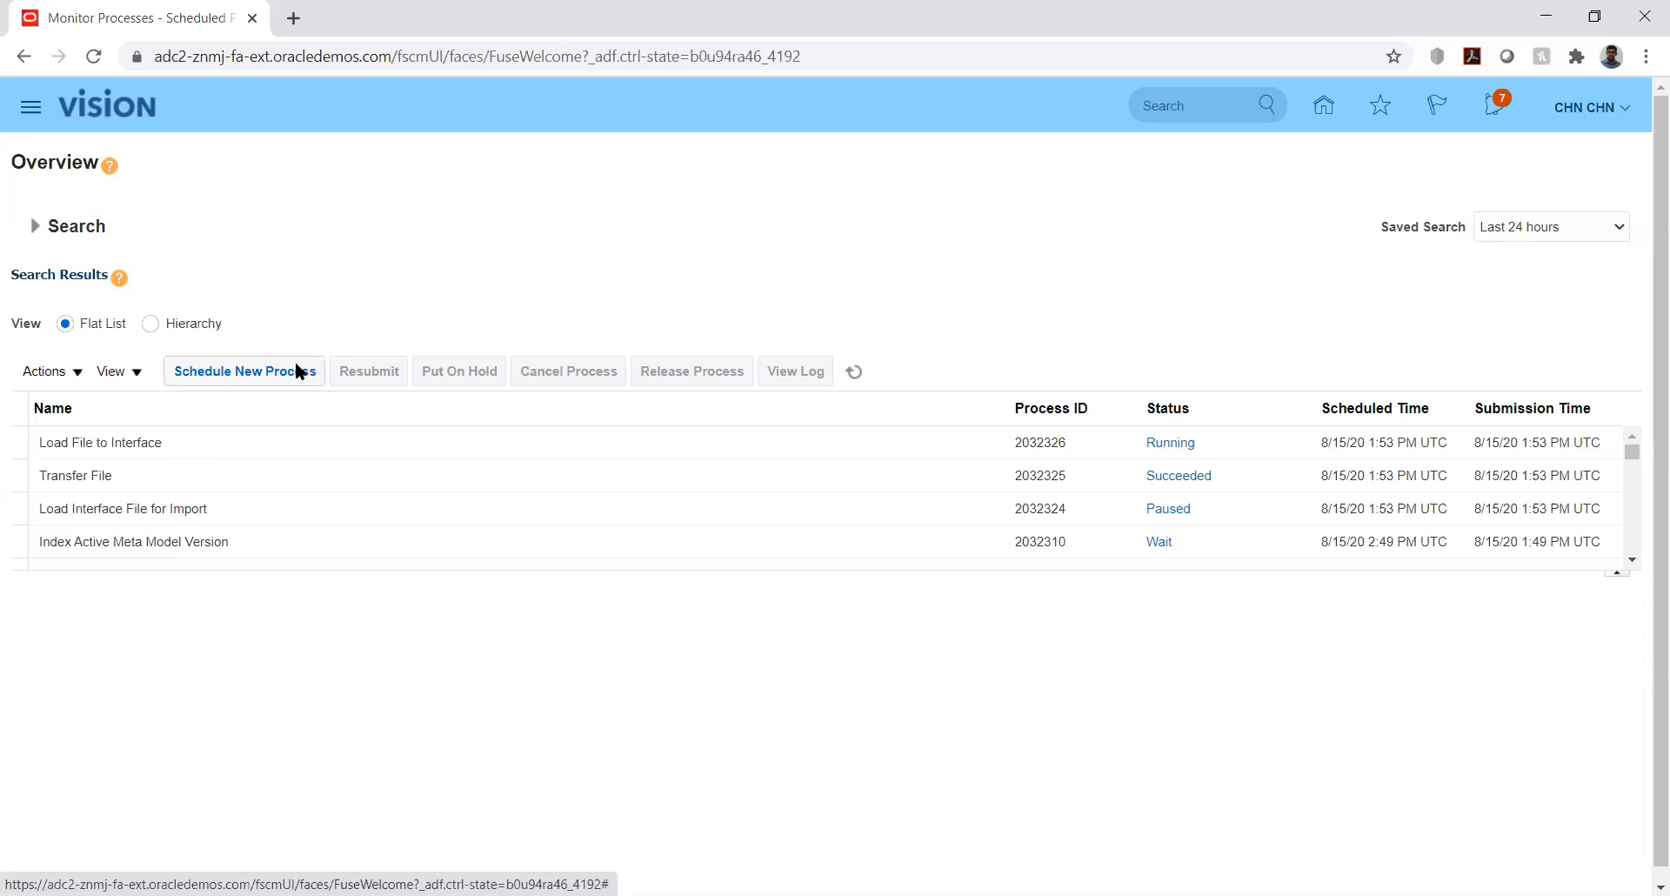
left_click(264, 363)
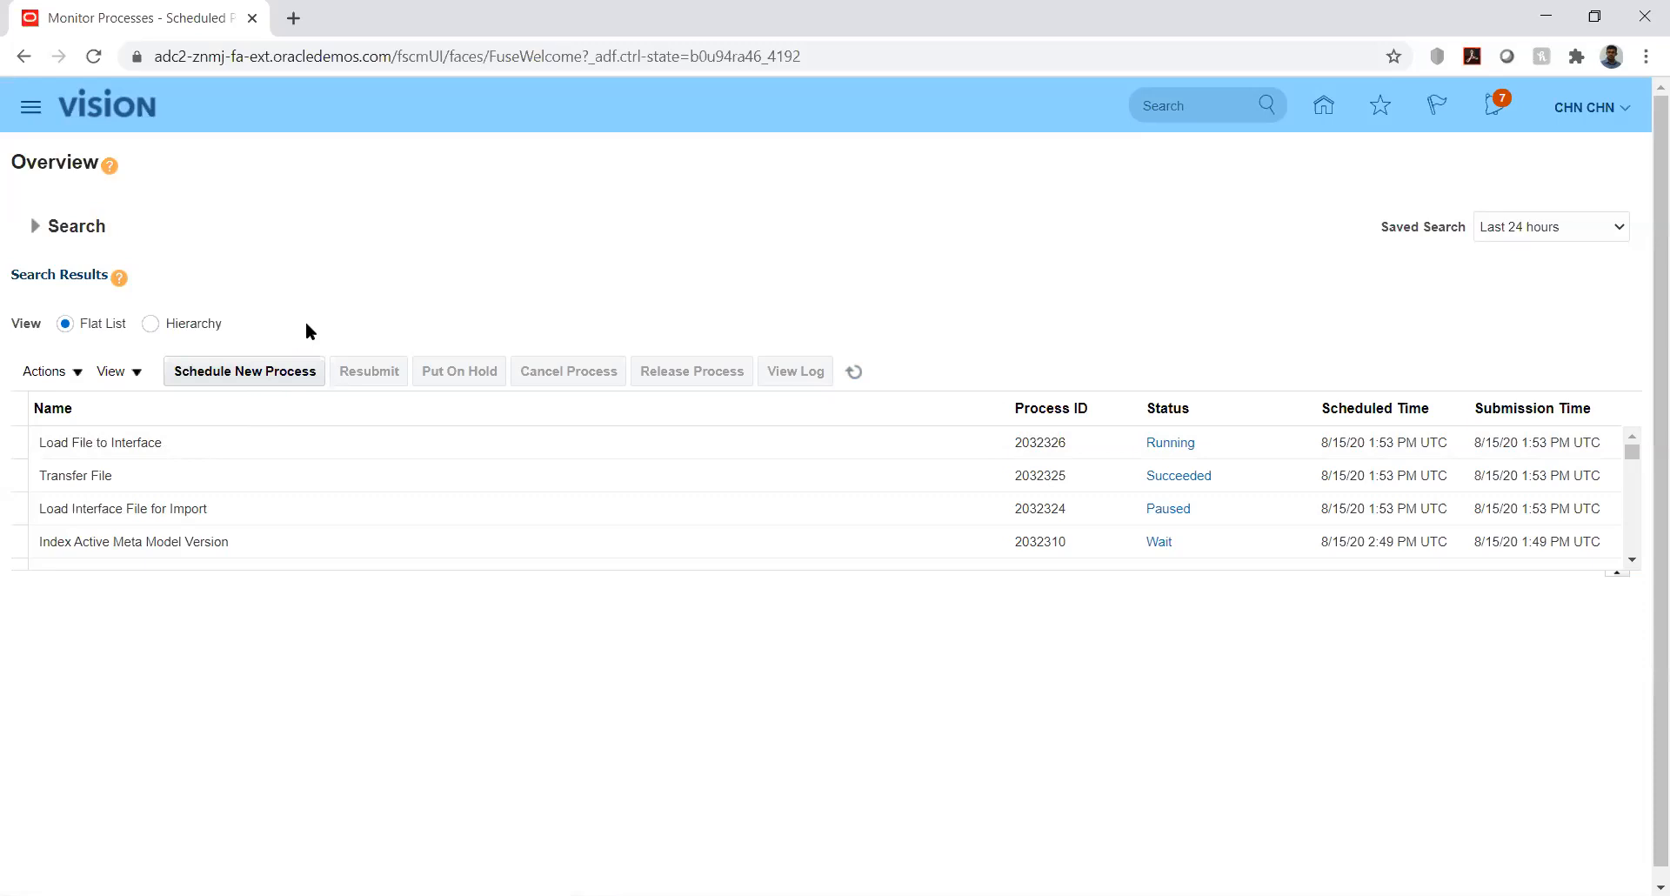
left_click(853, 373)
left_click(149, 325)
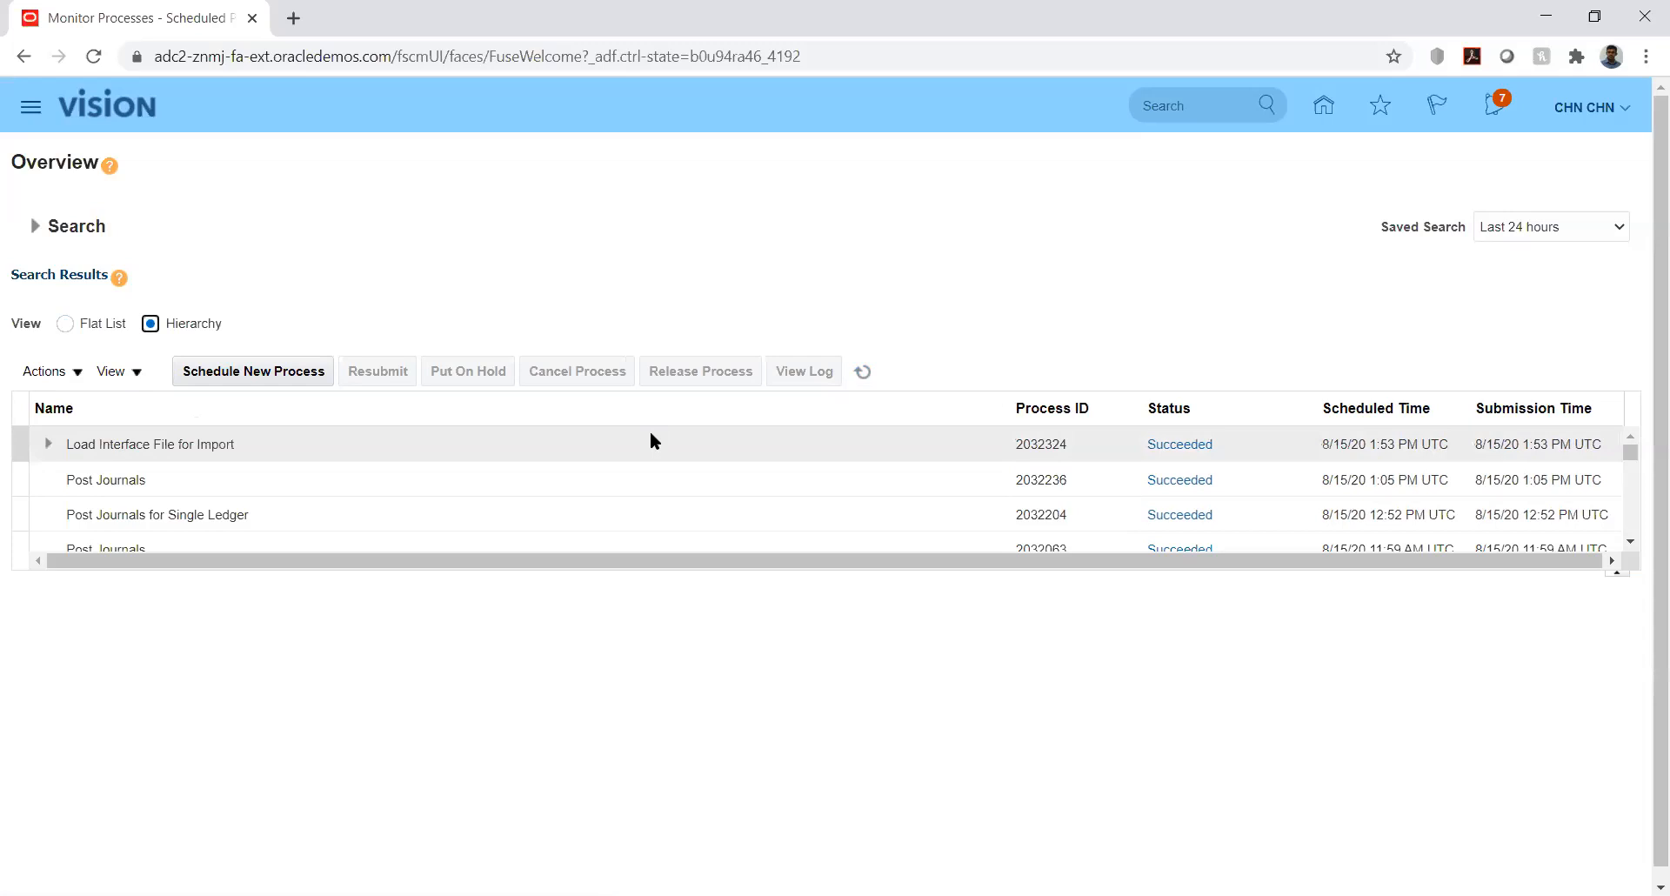
- Refresh, inspect the Transfer File and Load File to Interface child processes, then go home
left_click(873, 371)
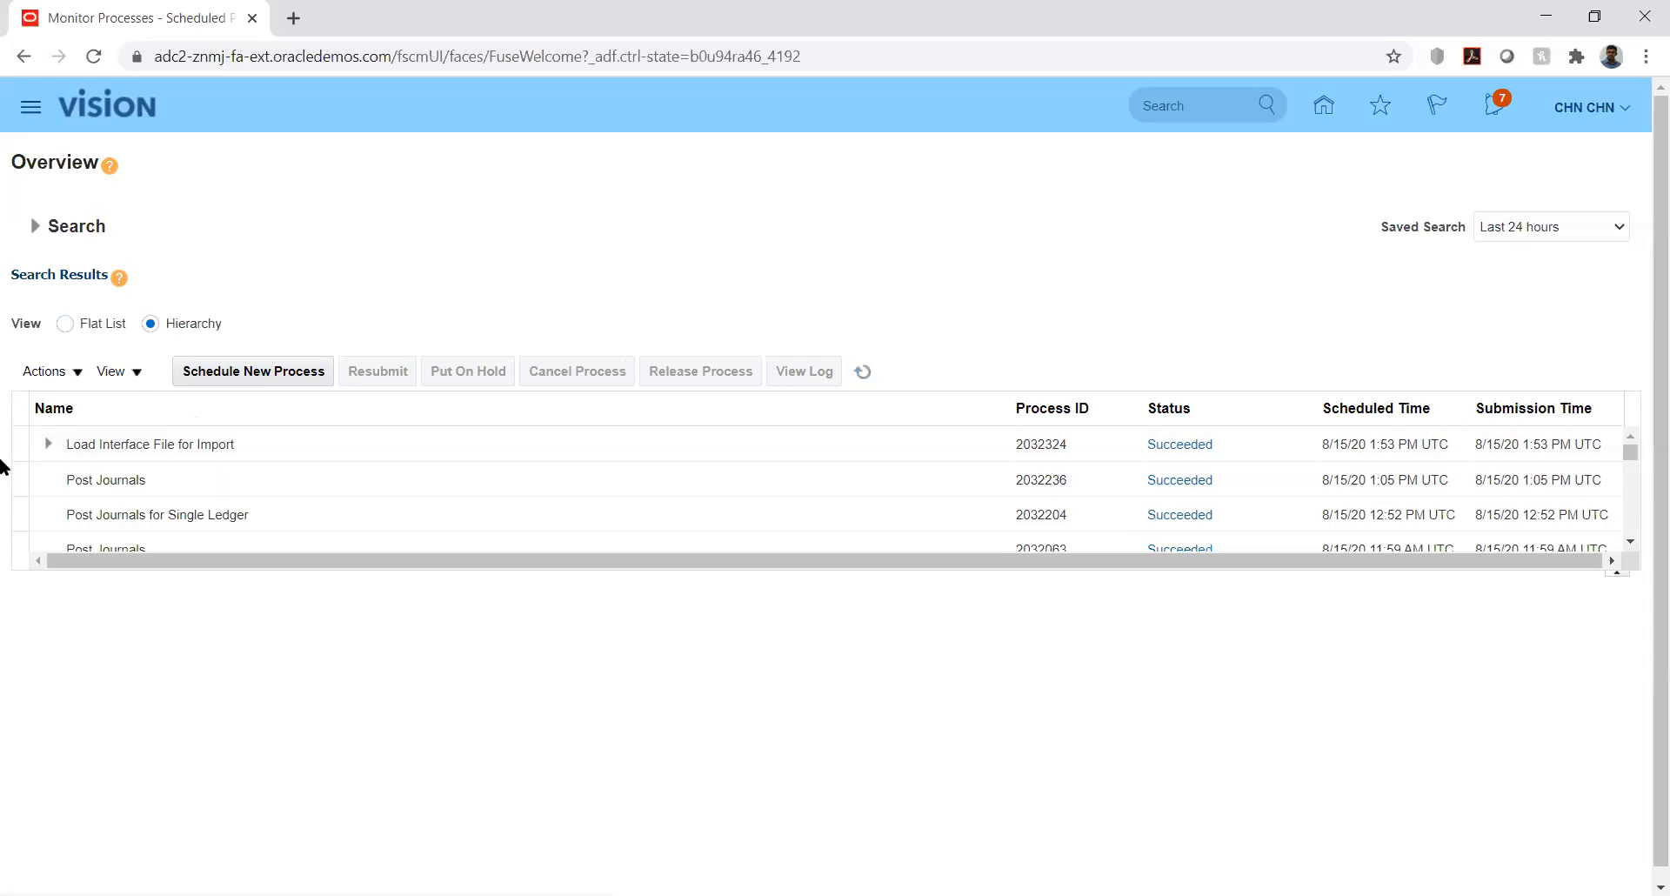
left_click(48, 444)
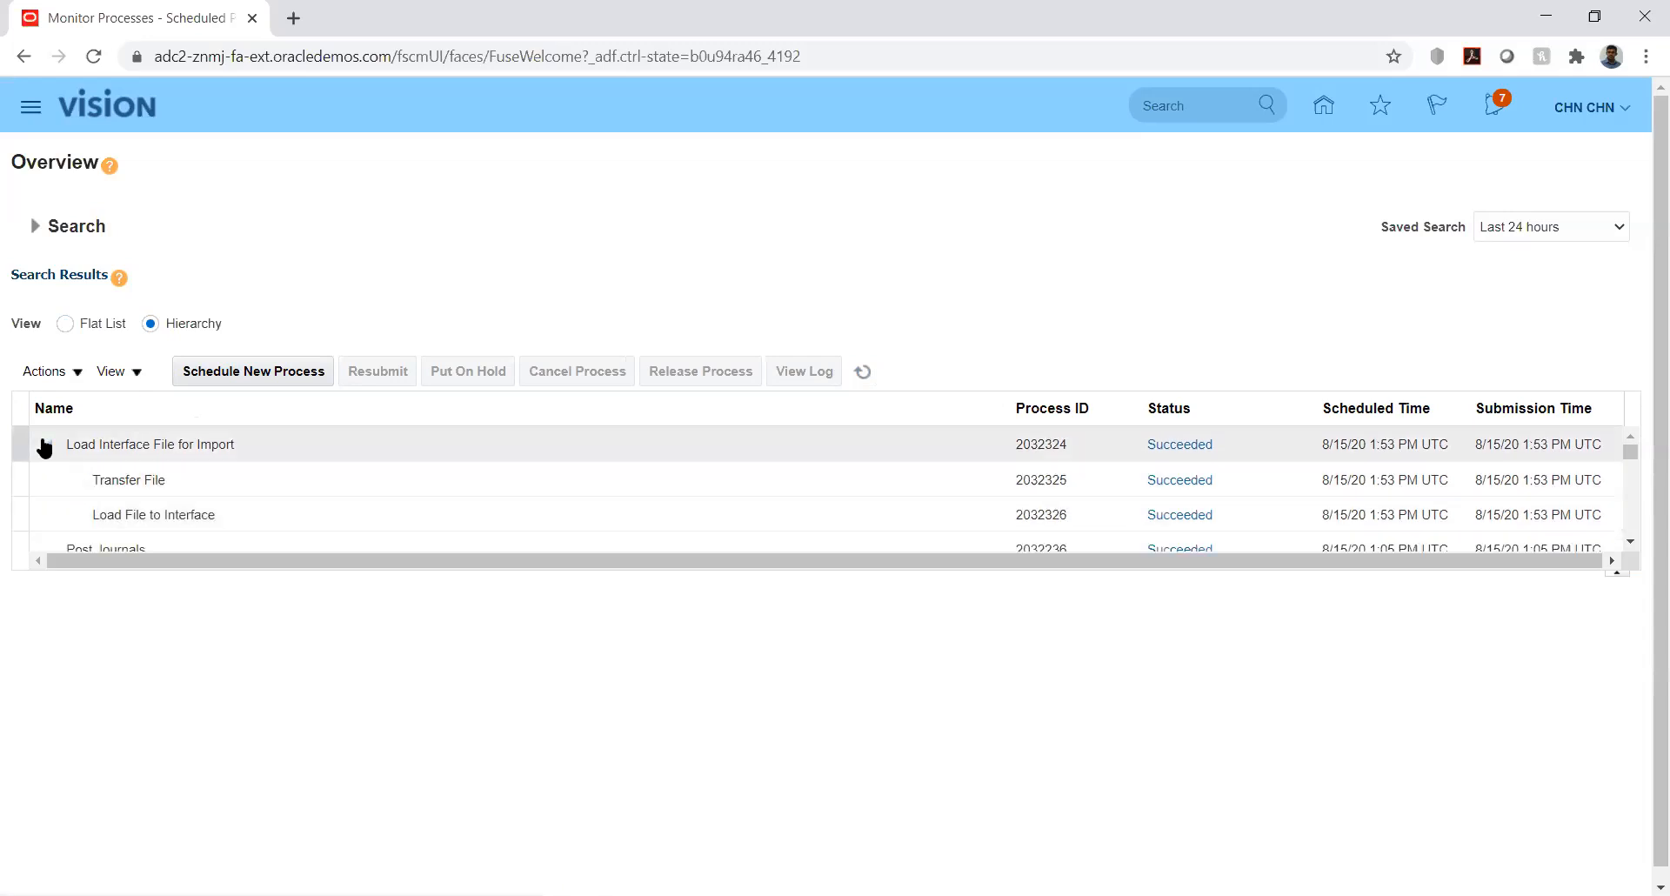
left_click(45, 445)
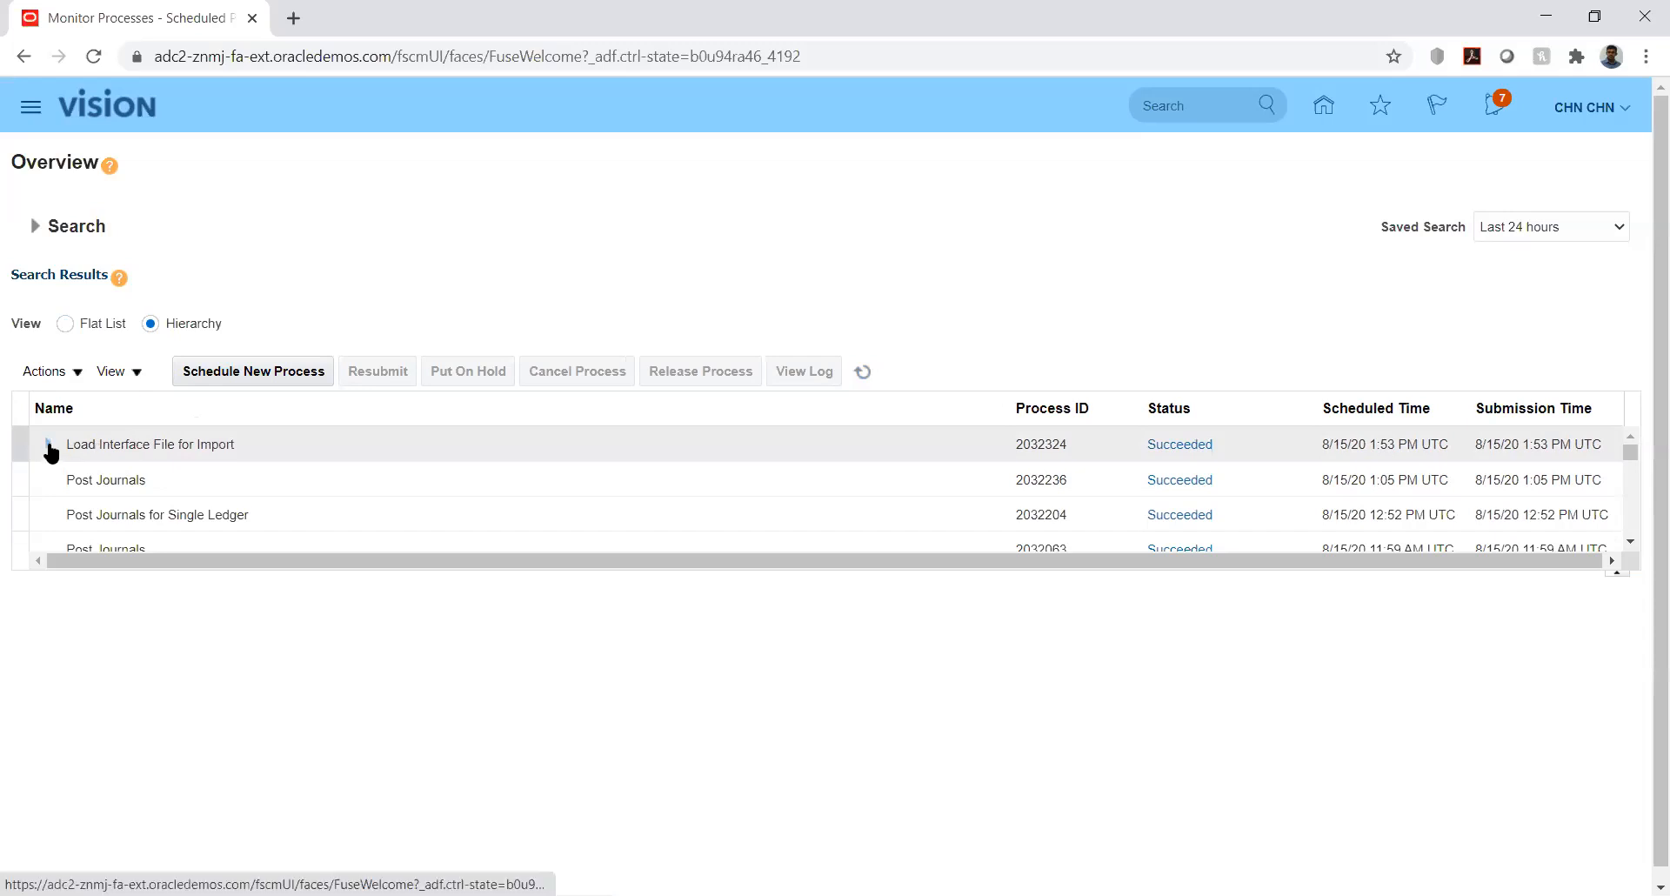
left_click(48, 446)
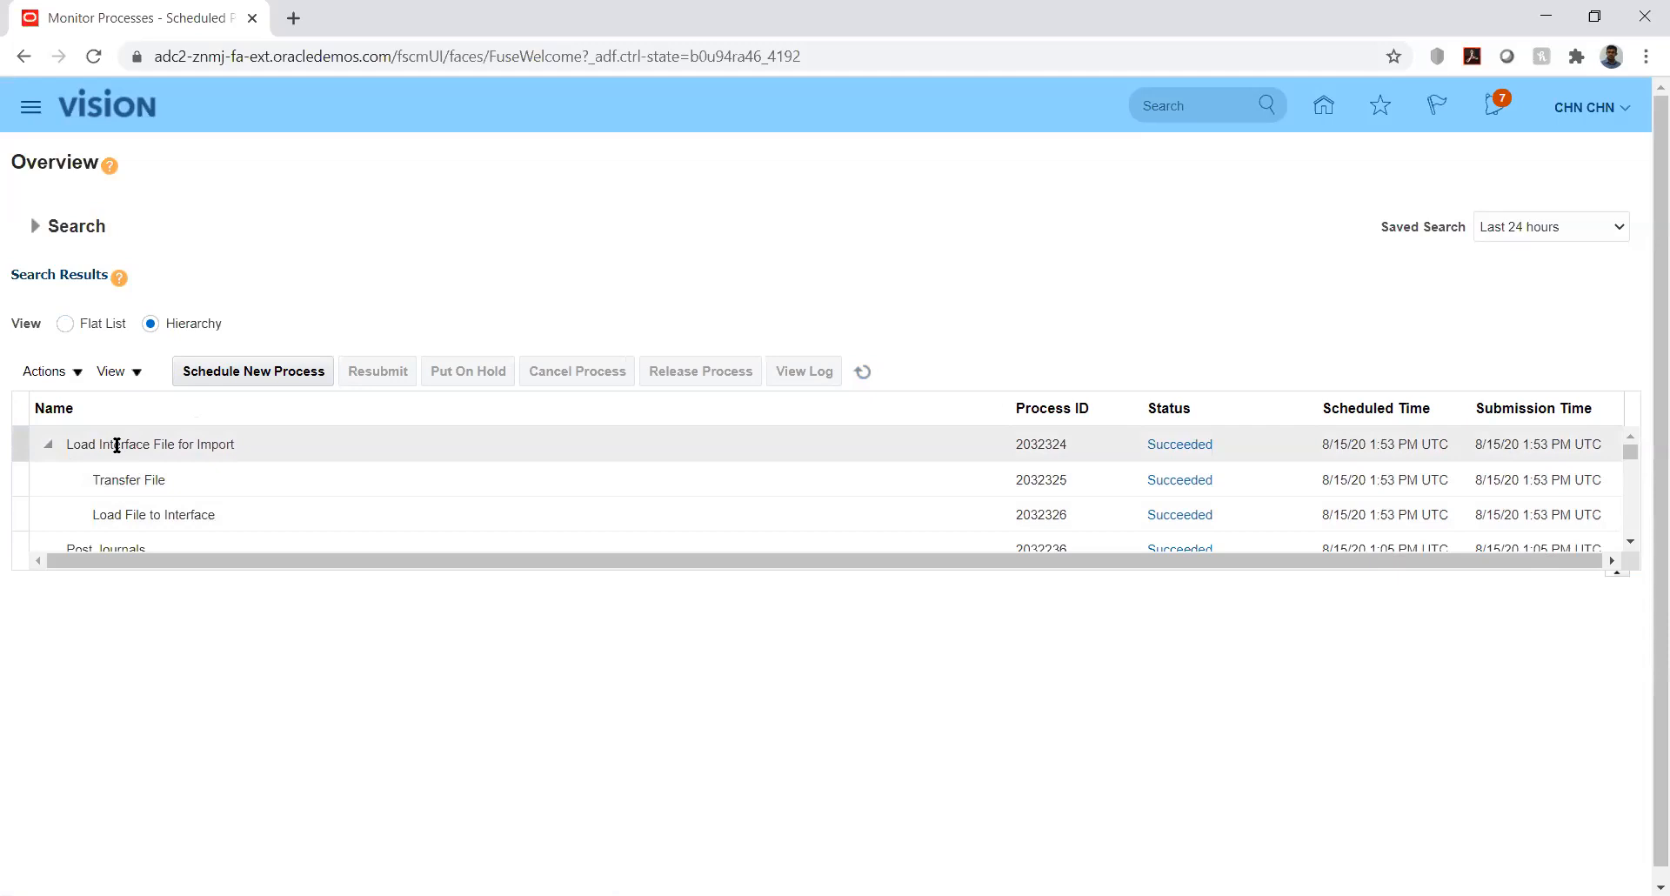
left_click(49, 445)
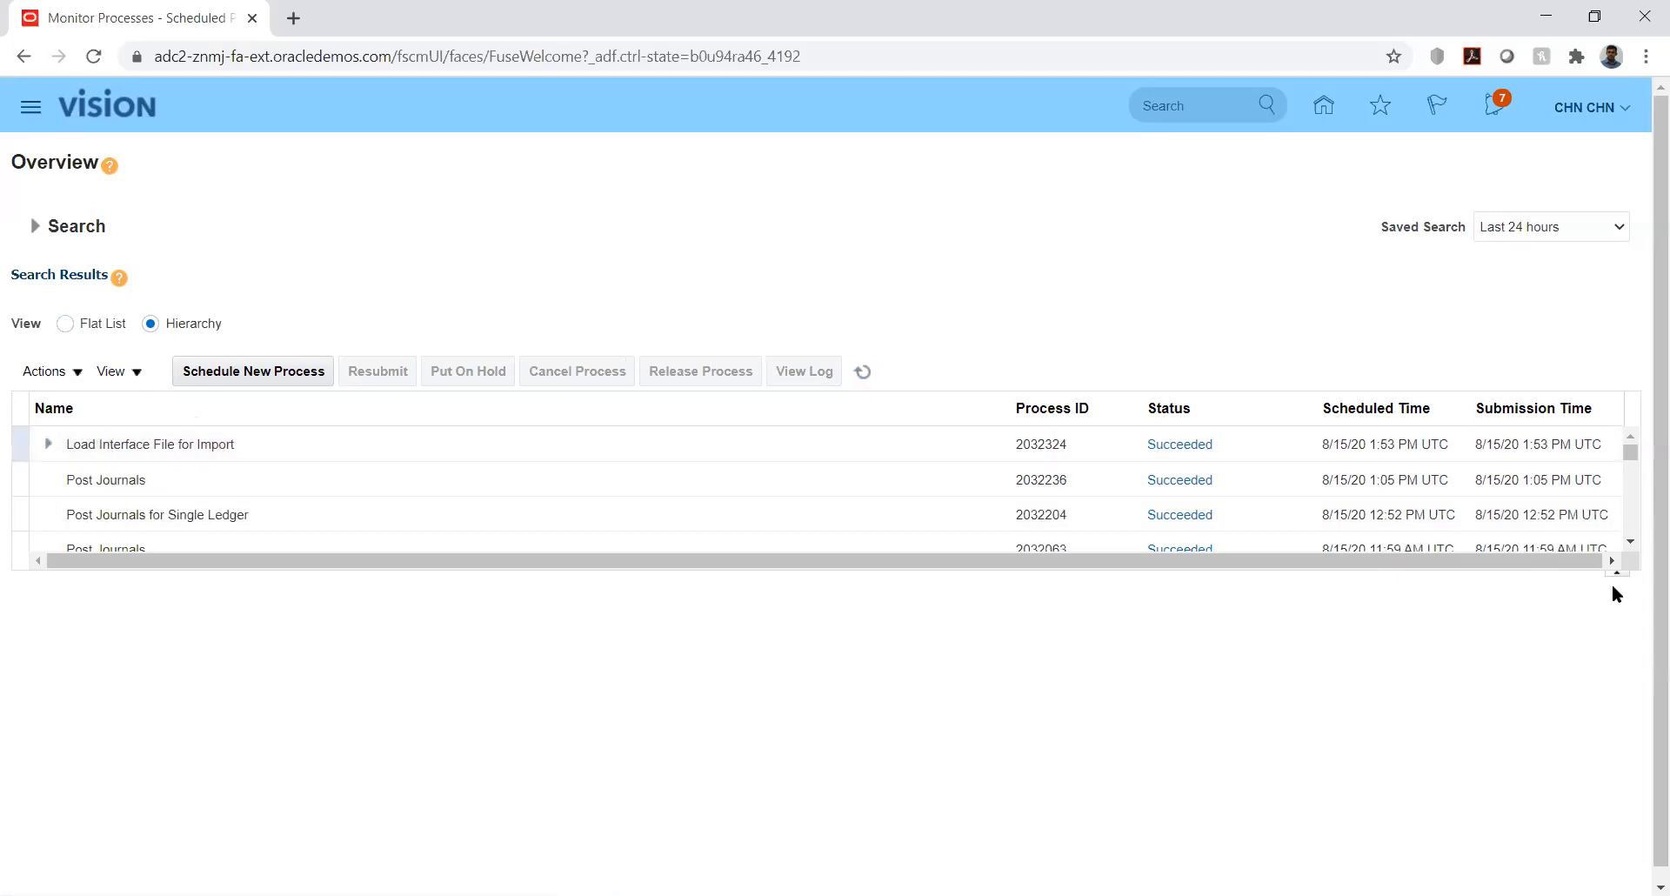
left_click(1633, 453)
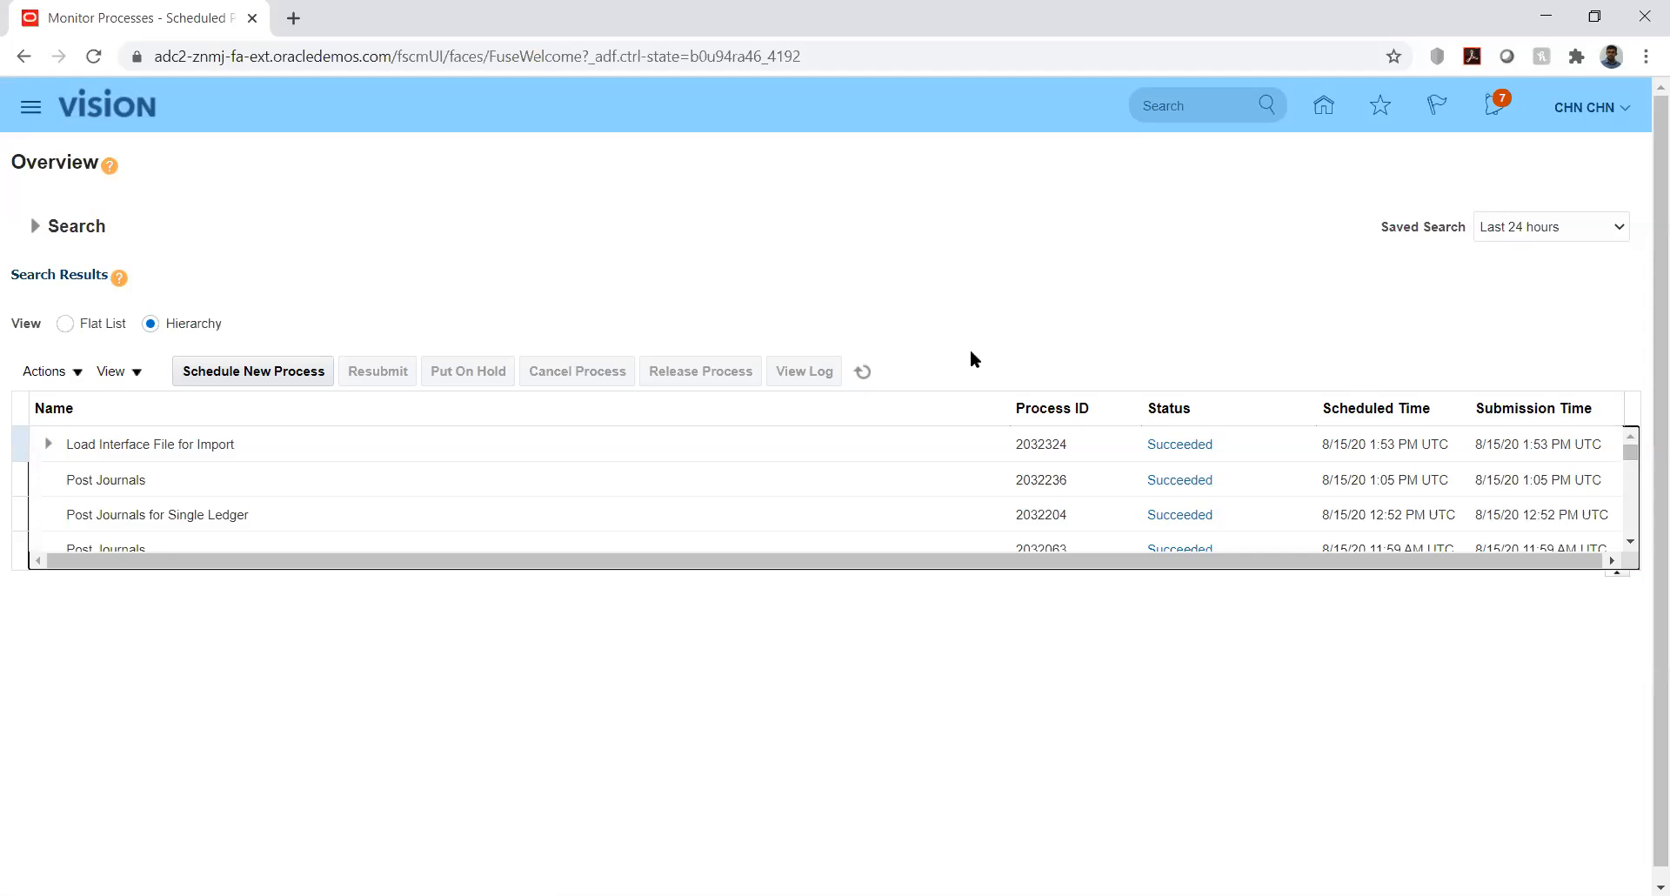
left_click(1325, 108)
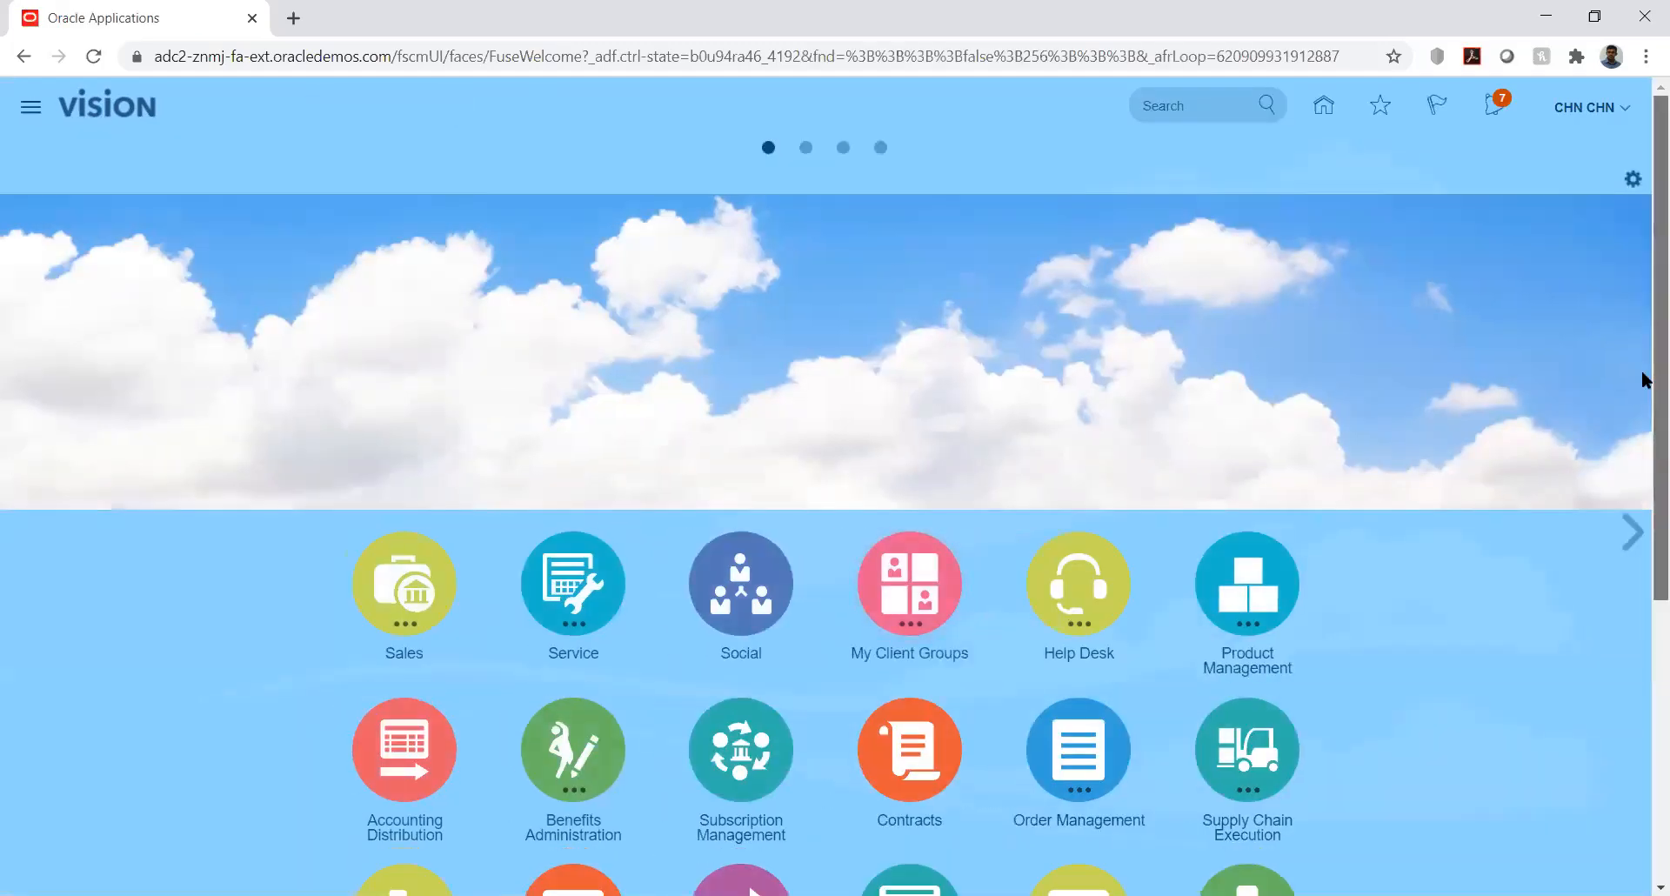
- Go to General Accounting > Journals and open the Import Journals task
left_click_drag(1644, 383, 1641, 628)
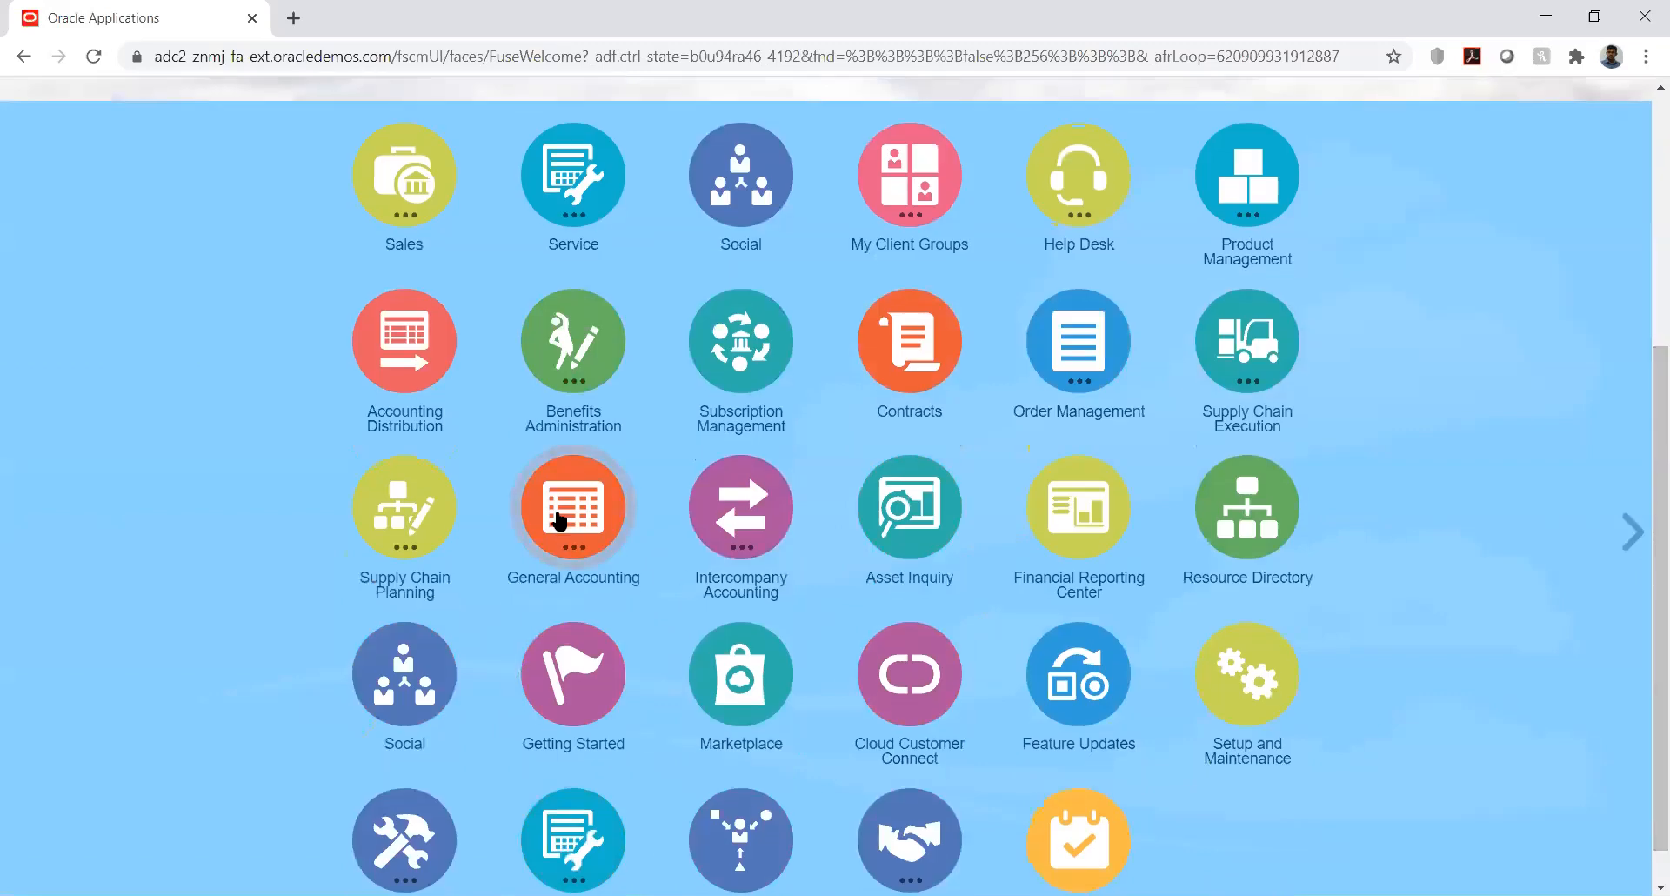
left_click(558, 518)
left_click(578, 661)
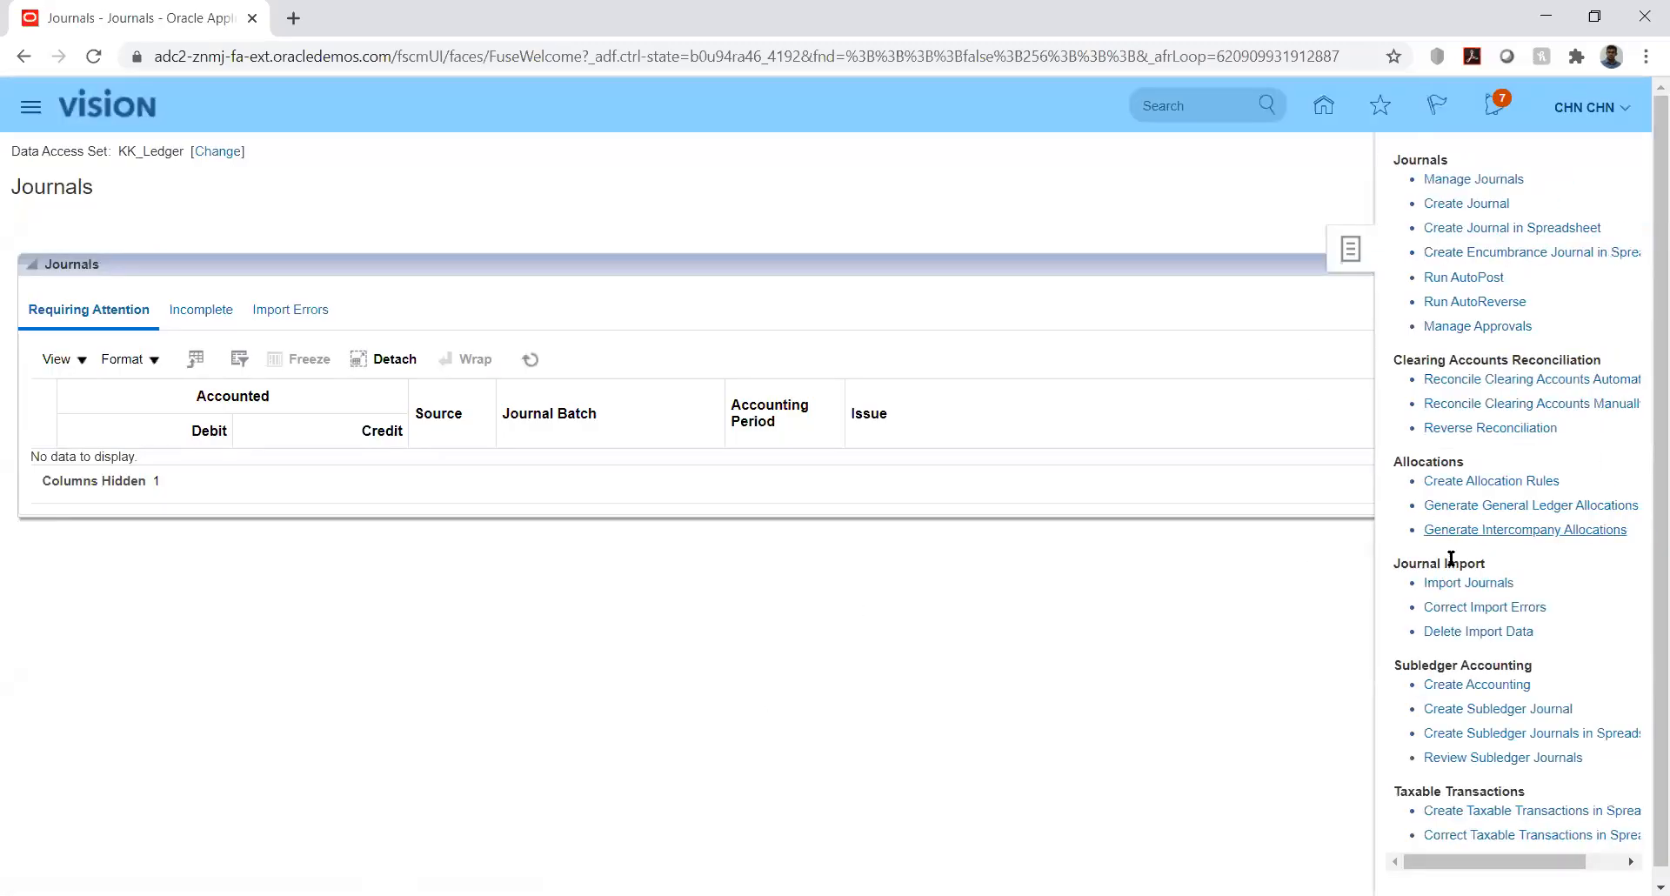
left_click(1463, 584)
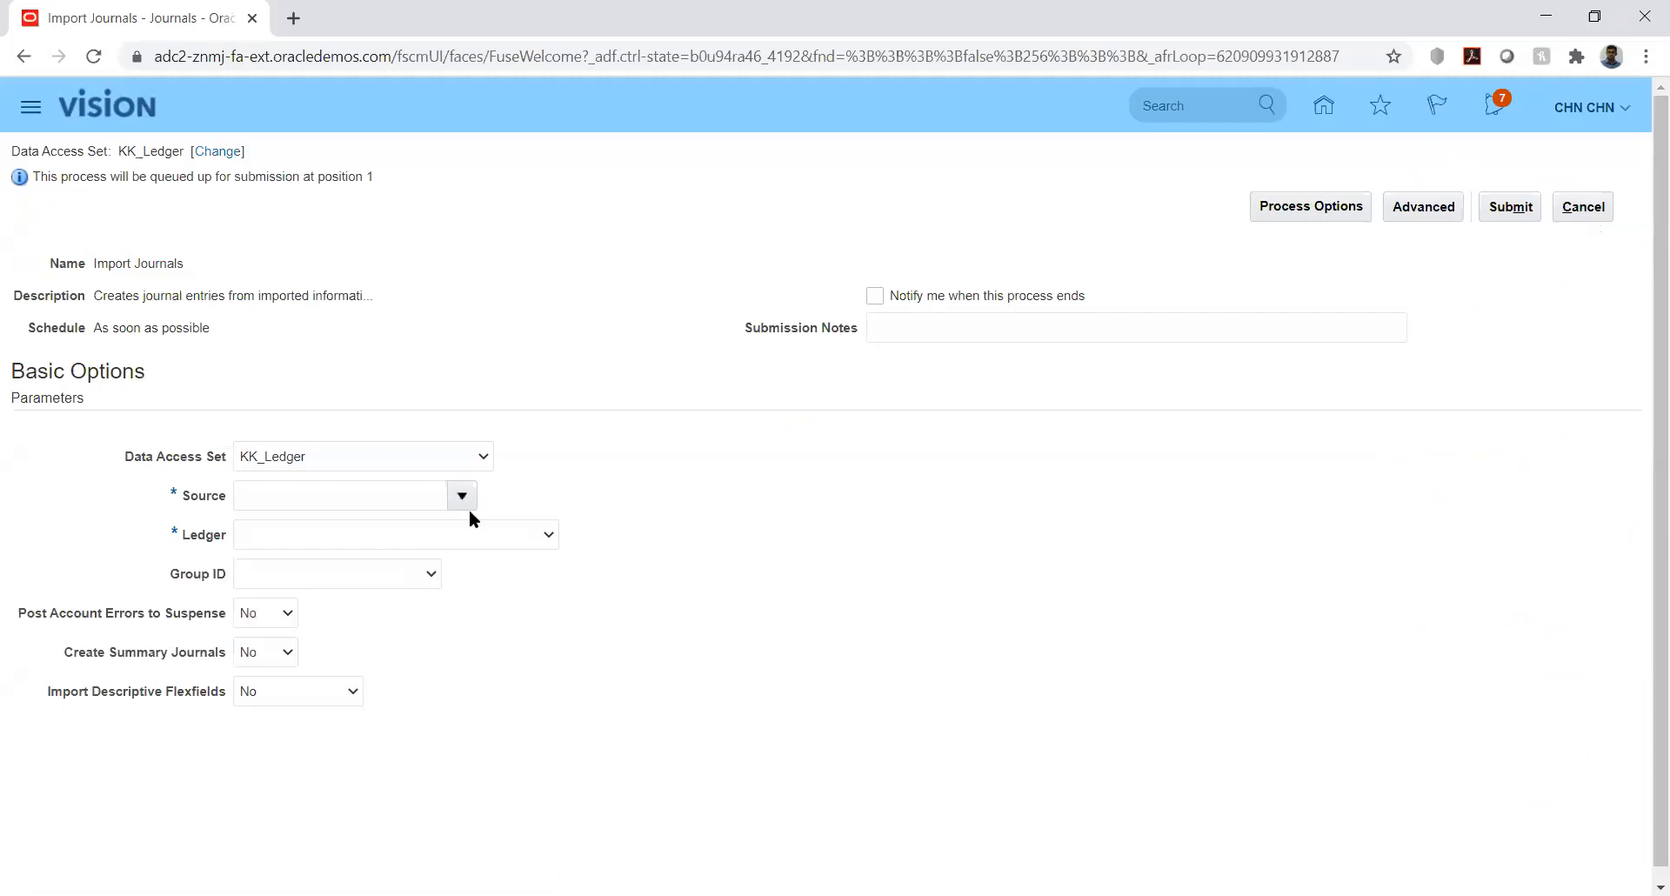
- Enter KK_Fusion as the journal Source and move on to Ledger
left_click(421, 493)
type("KK")
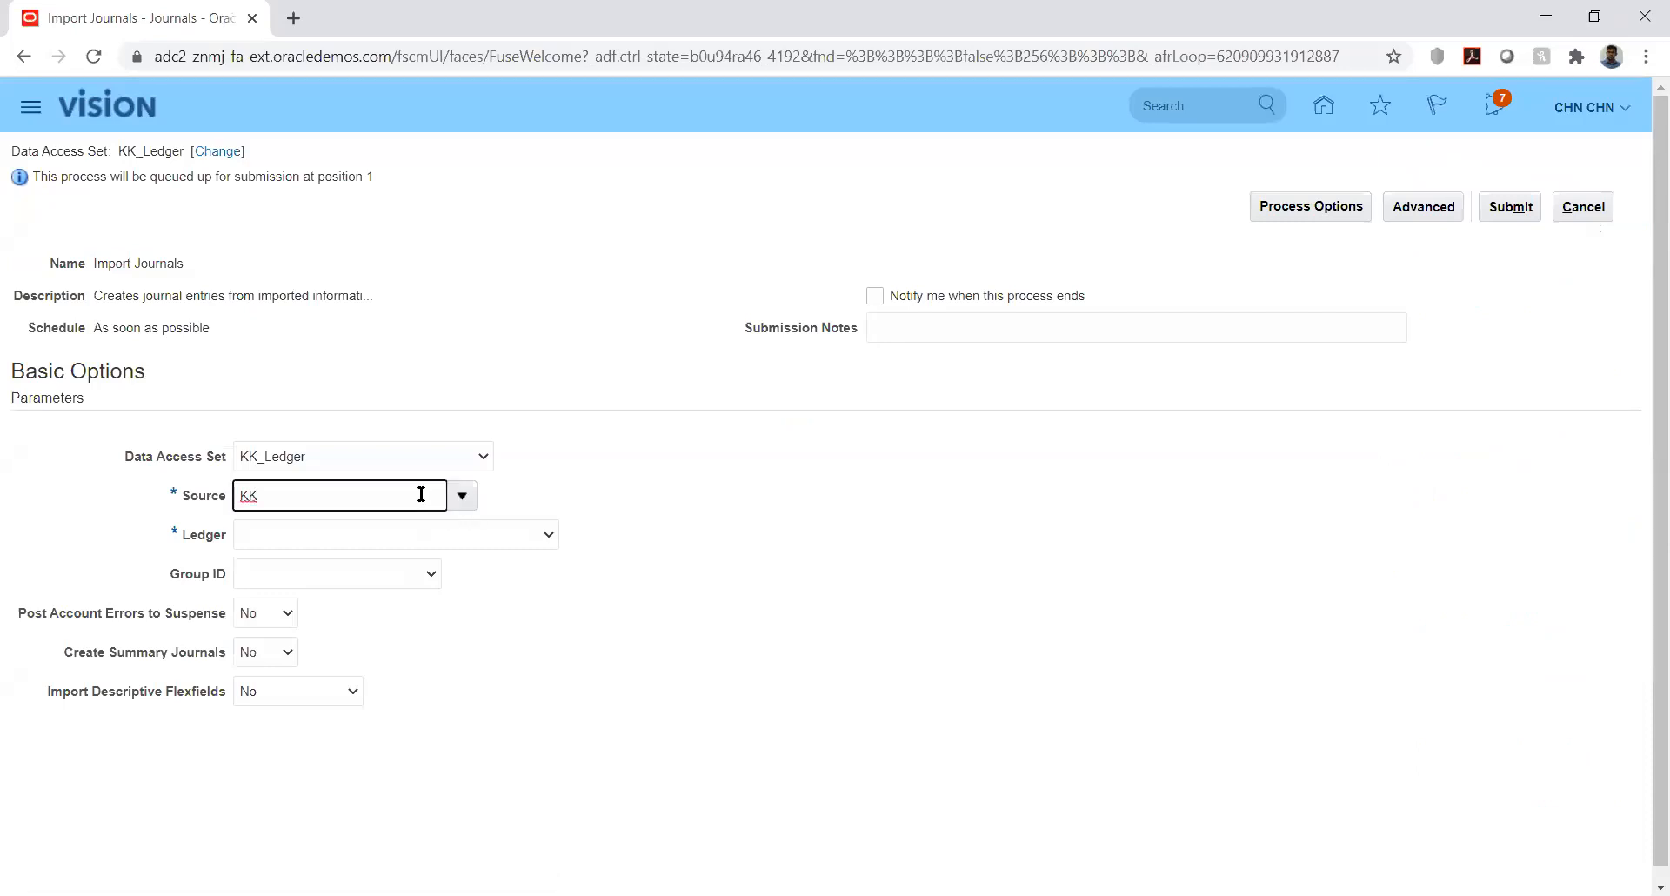
type("_")
type("le")
key("BackSpace")
key("BackSpace")
type("Fusion")
key("Tab")
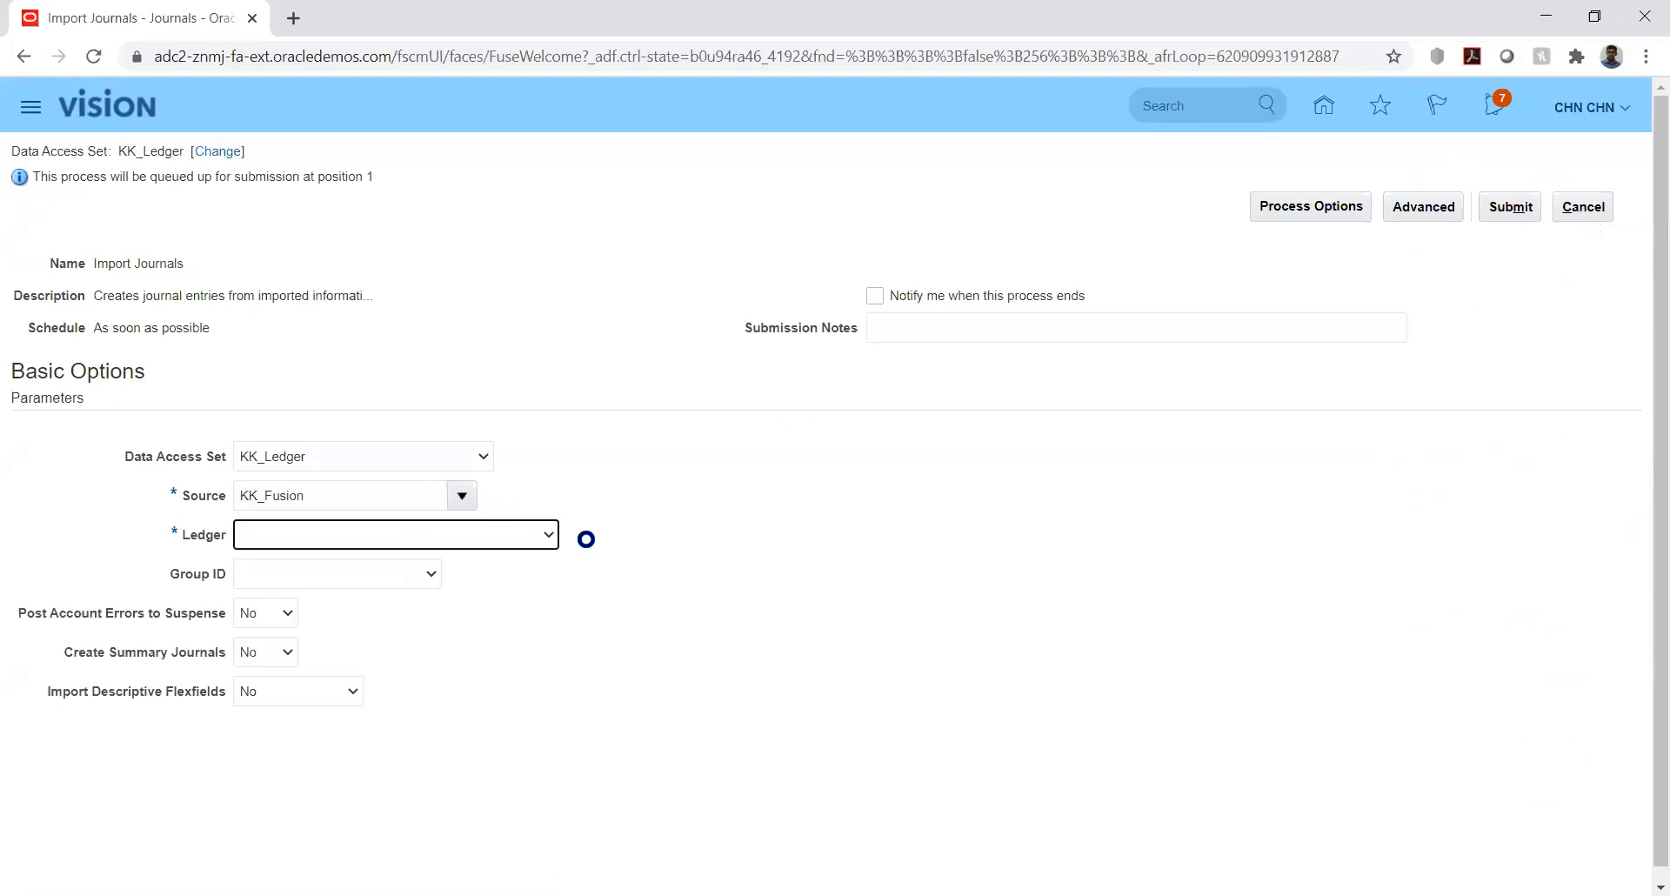
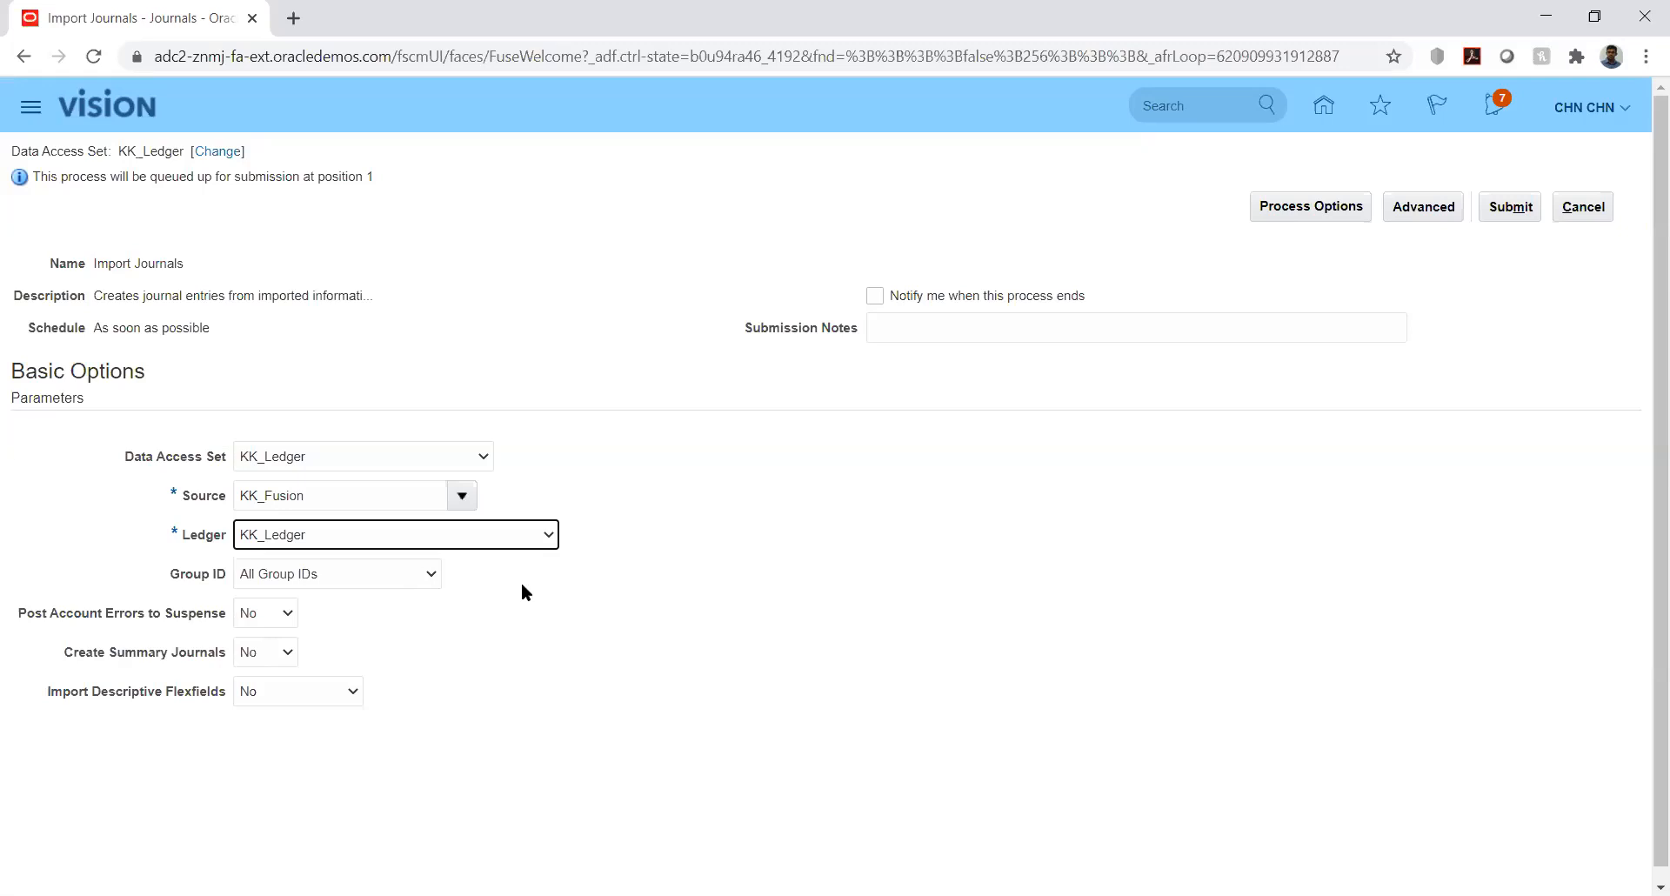
- Set Group ID 8091 for the KK_Fusion / KK_Ledger import and recheck the choices
left_click(531, 576)
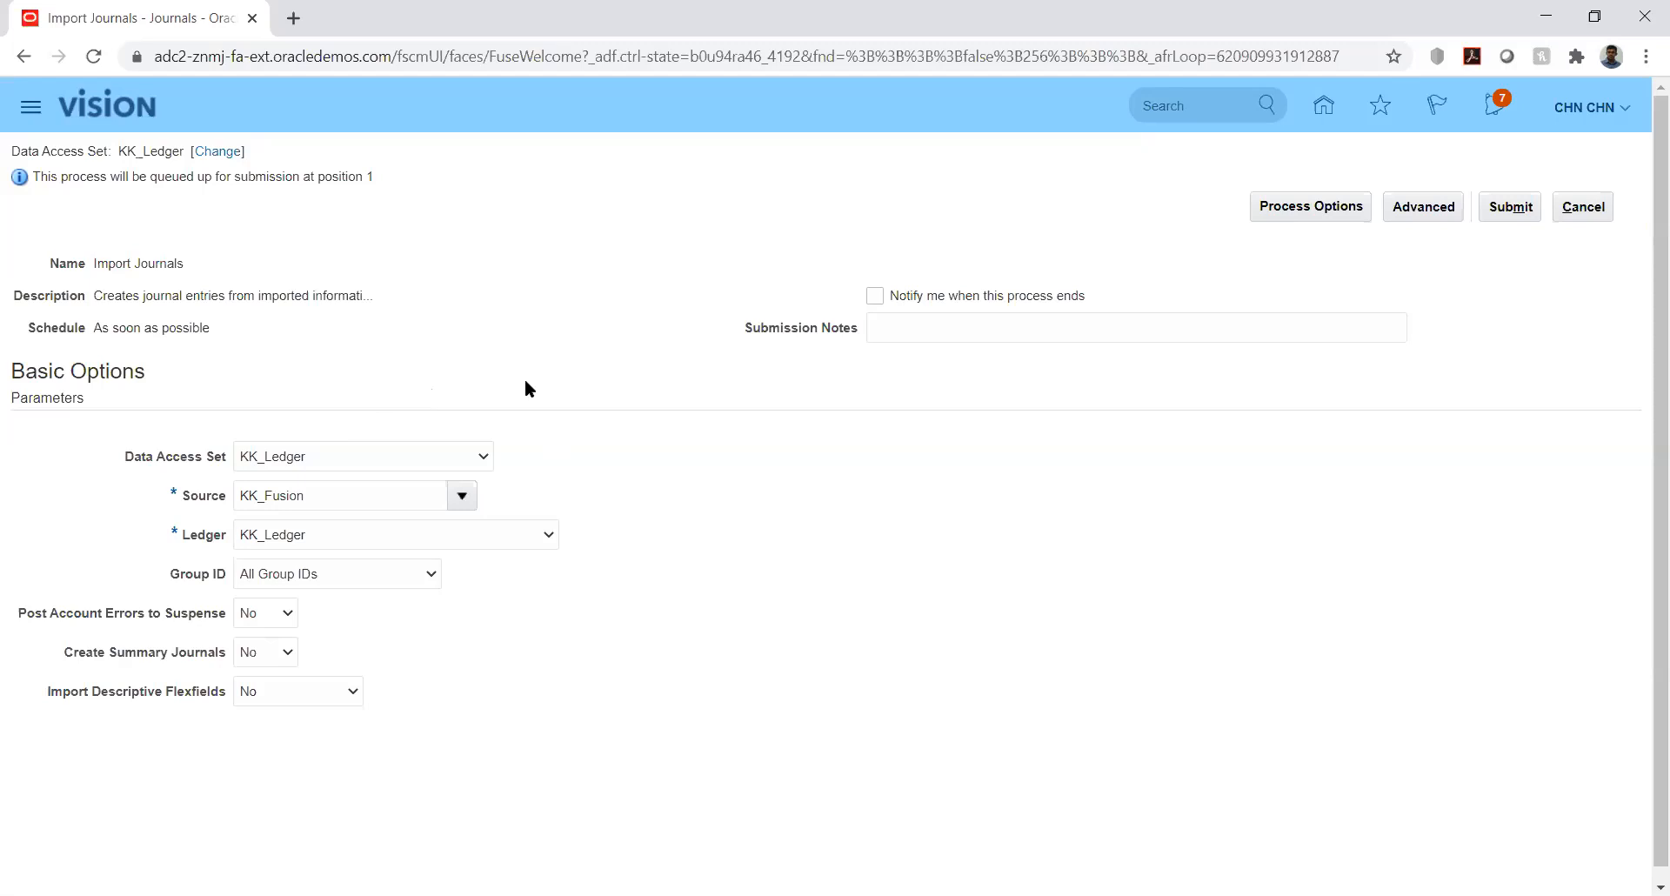
left_click(415, 570)
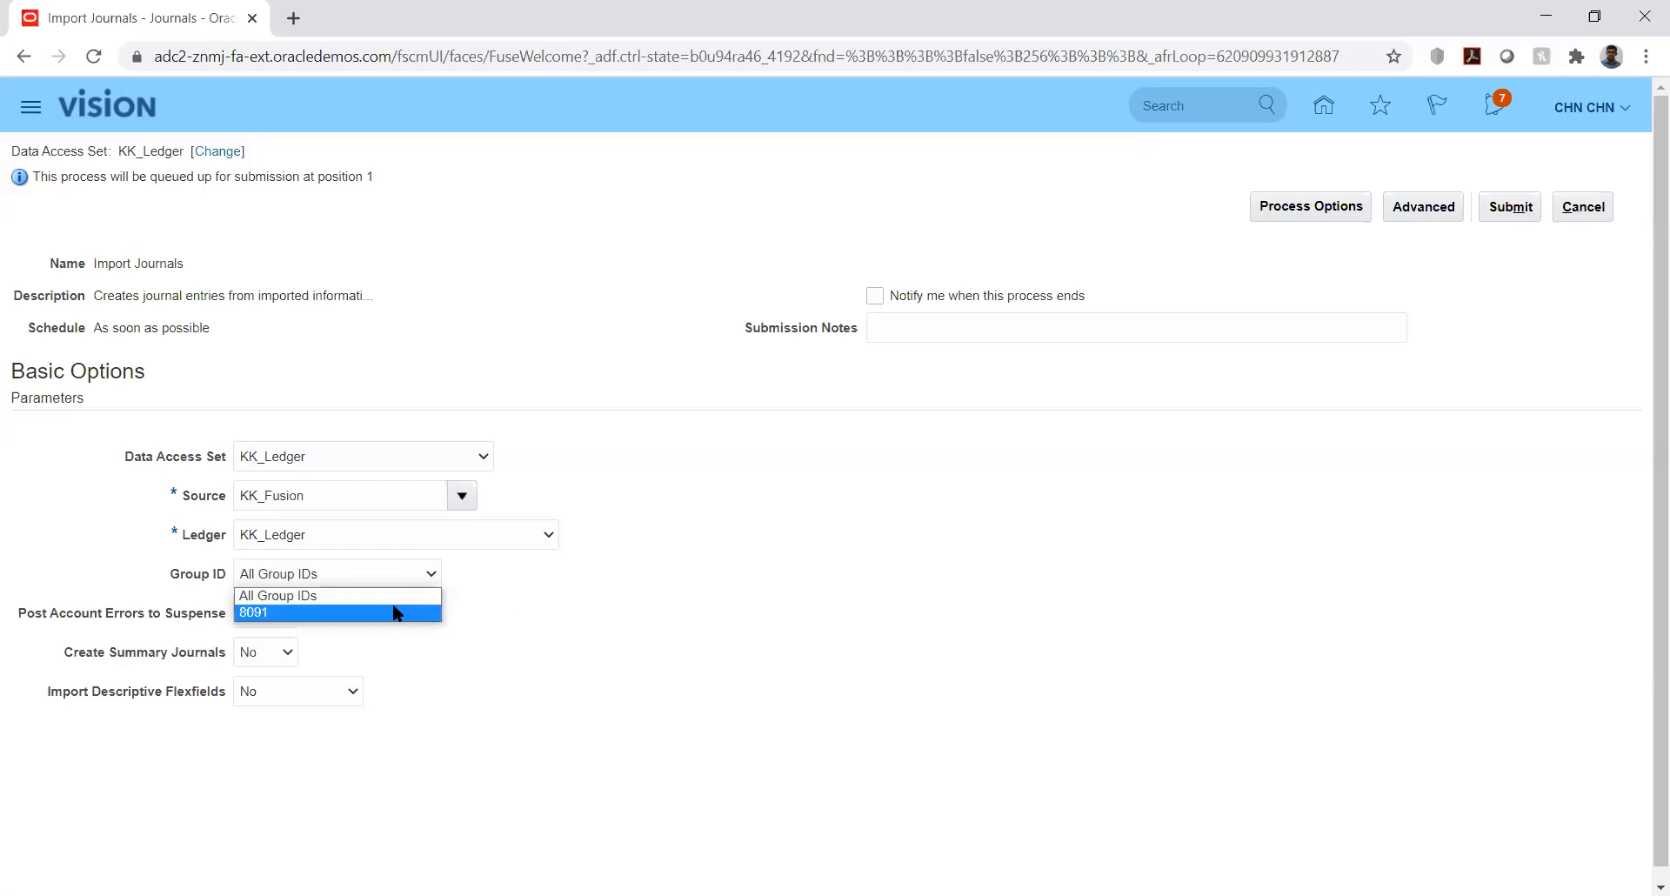
left_click(280, 613)
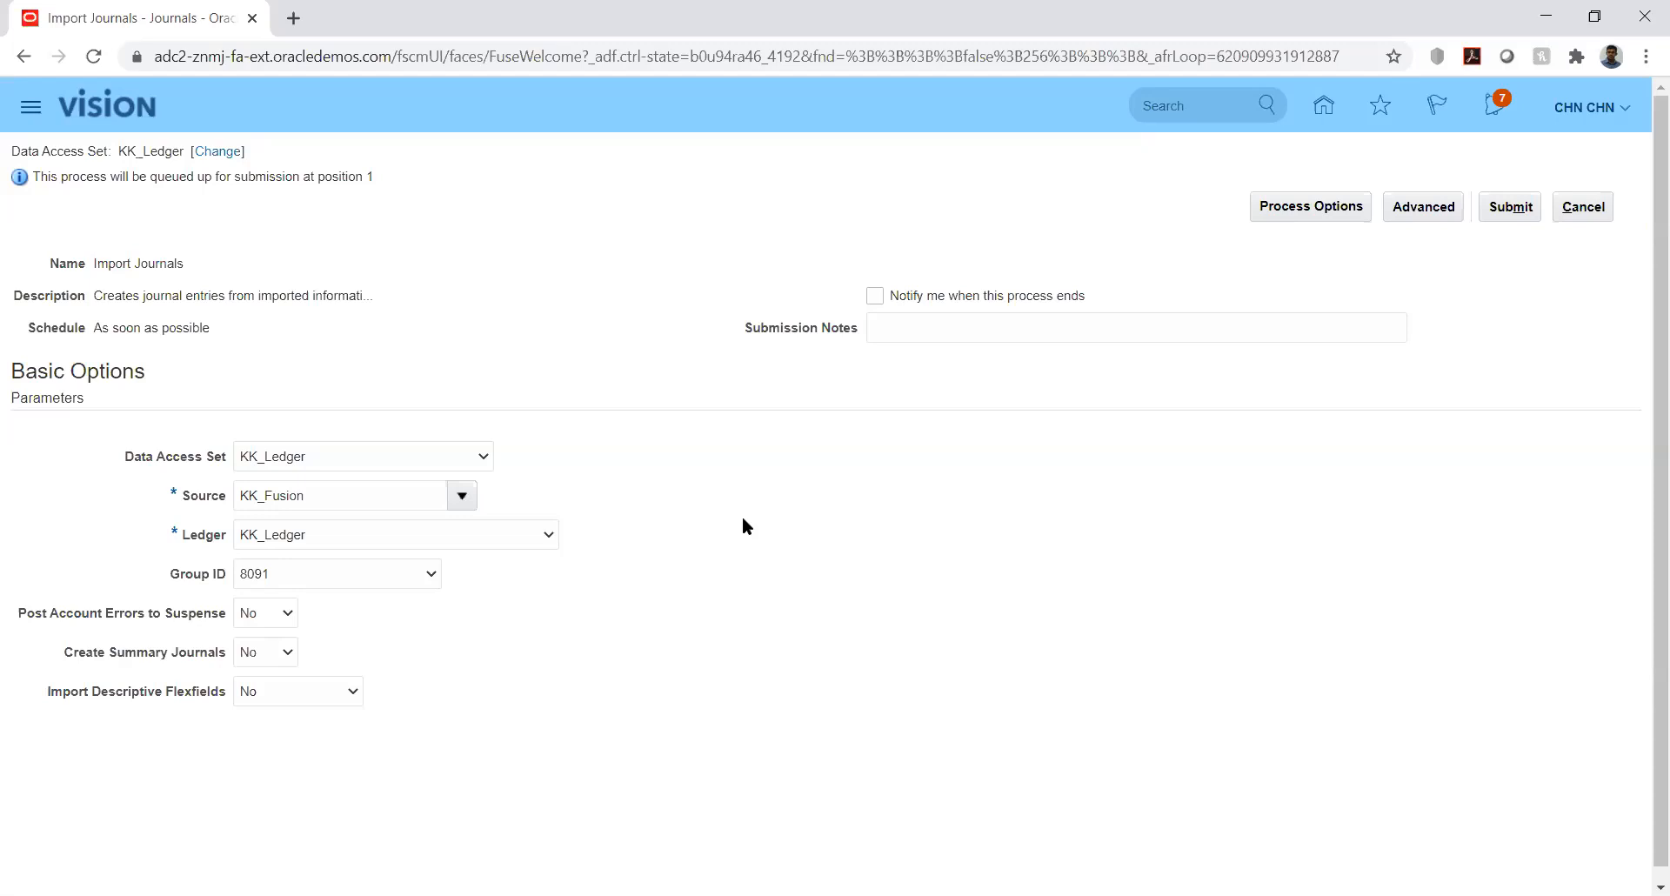
left_click(426, 575)
left_click(545, 583)
- Submit Import Journals for group 8091, acknowledge the confirmation, and bring up the Navigator
left_click(1500, 210)
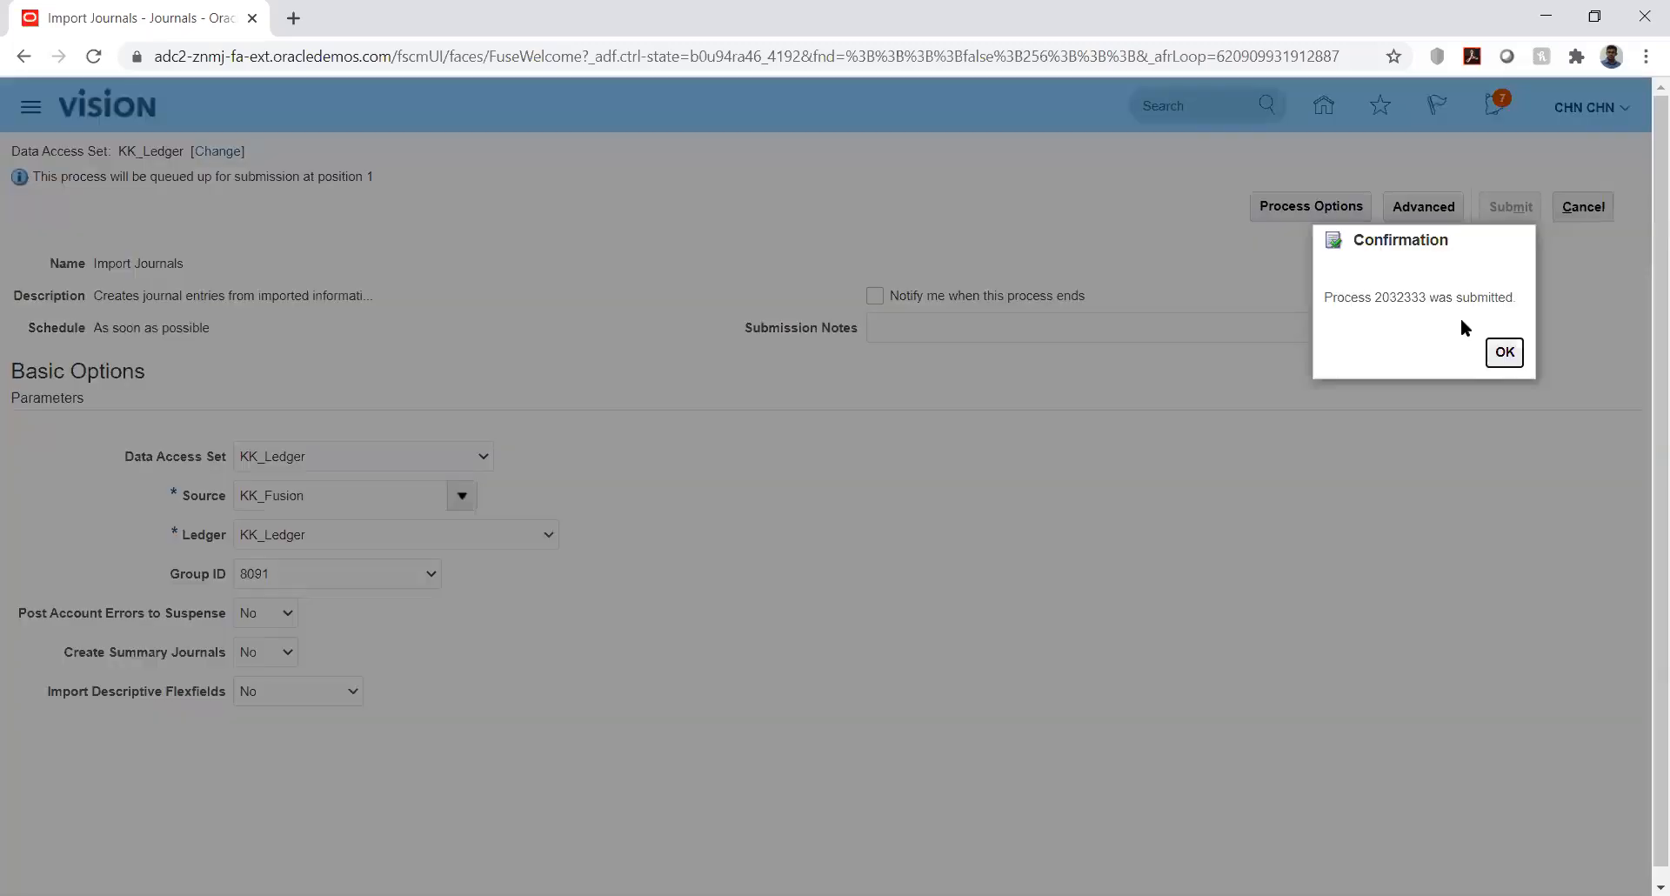
left_click(1504, 351)
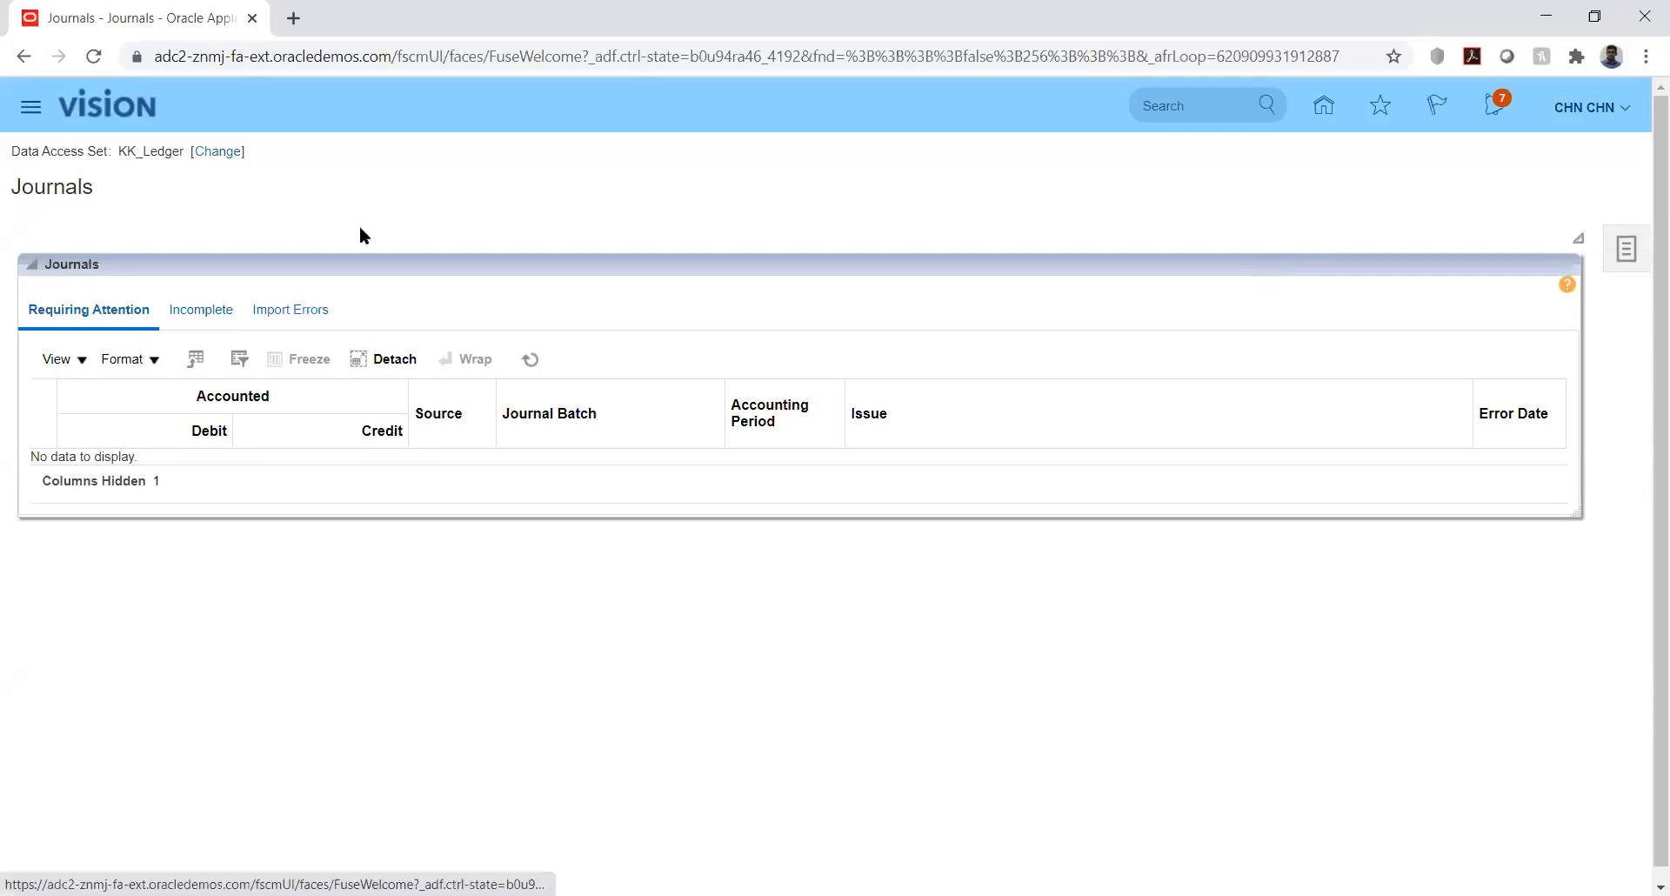
left_click(26, 109)
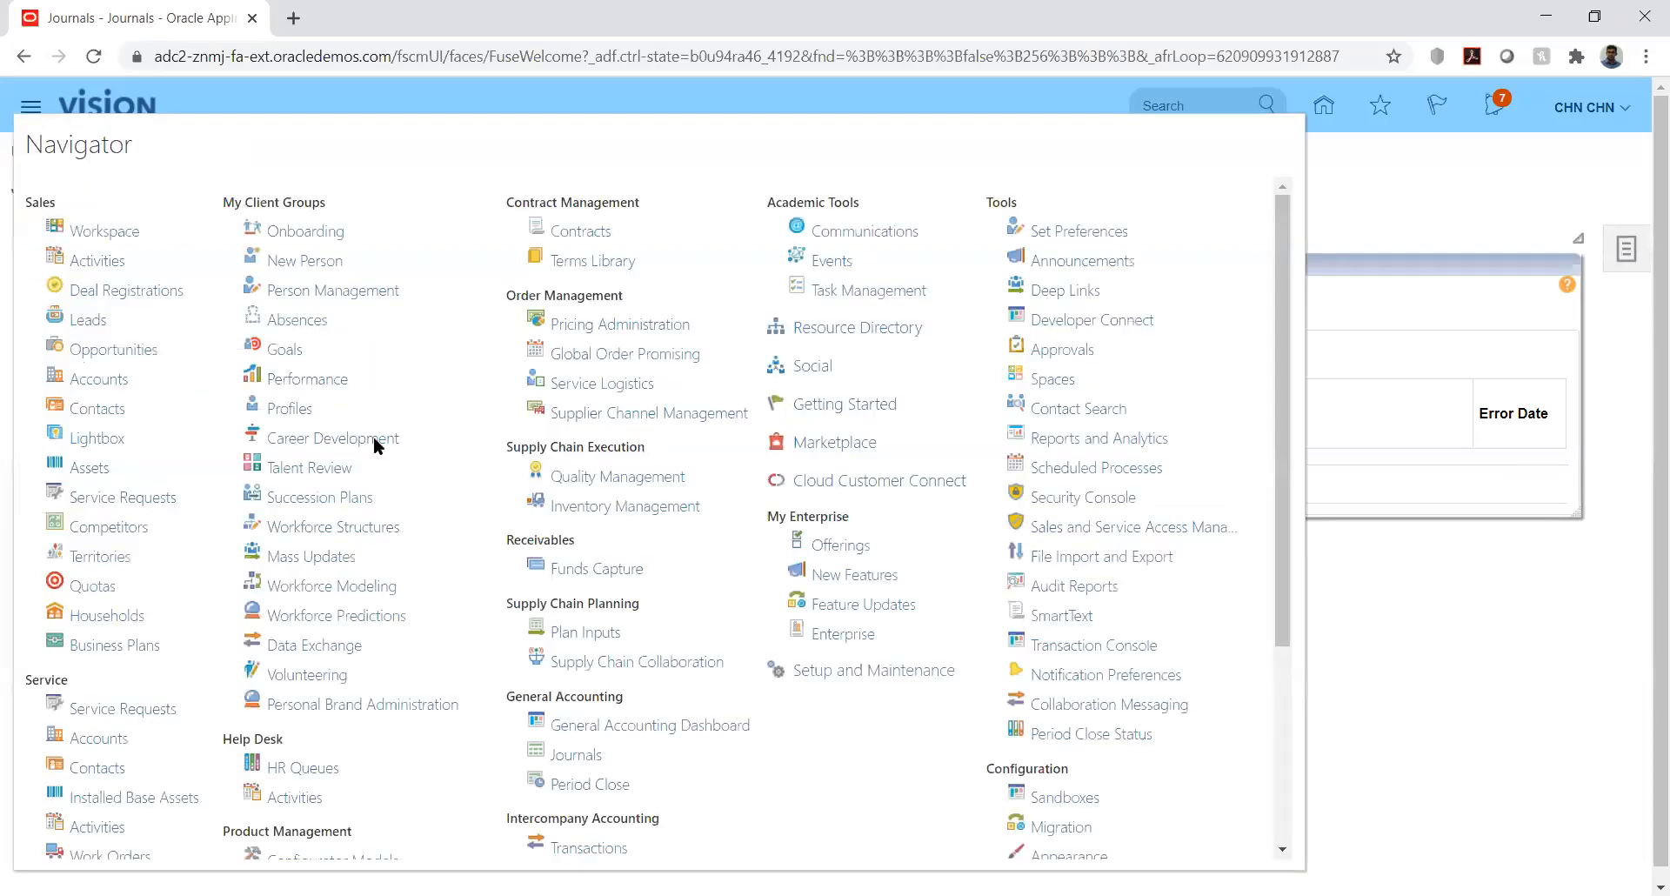
- Refresh Scheduled Processes until Import Journals: Child 2032335 shows Completed
left_click(1086, 470)
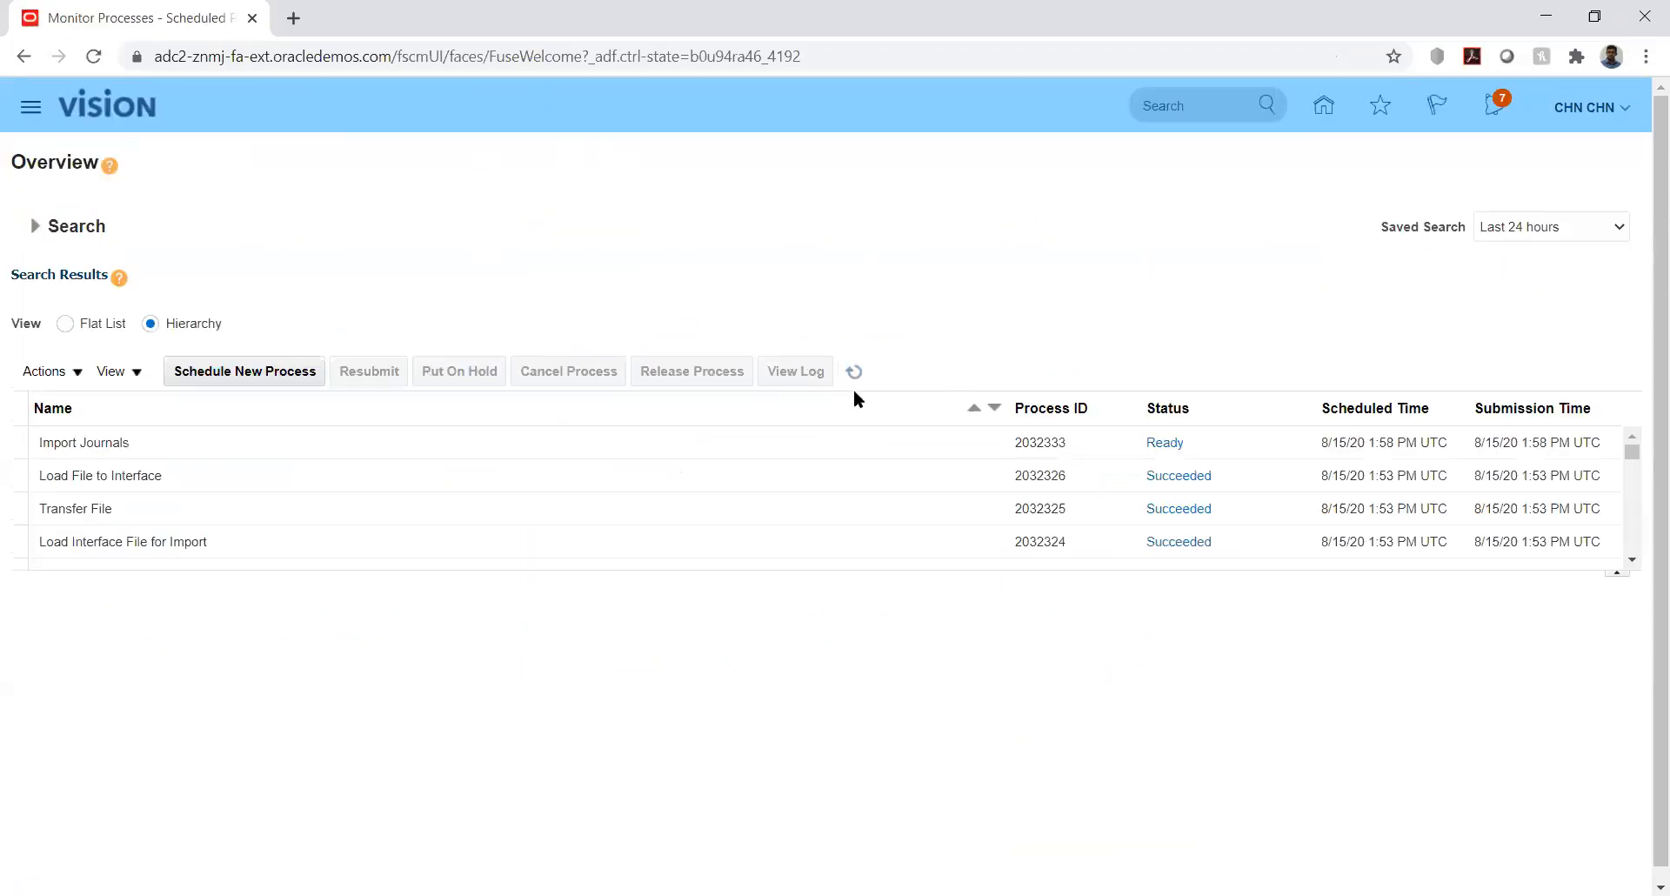
left_click(854, 372)
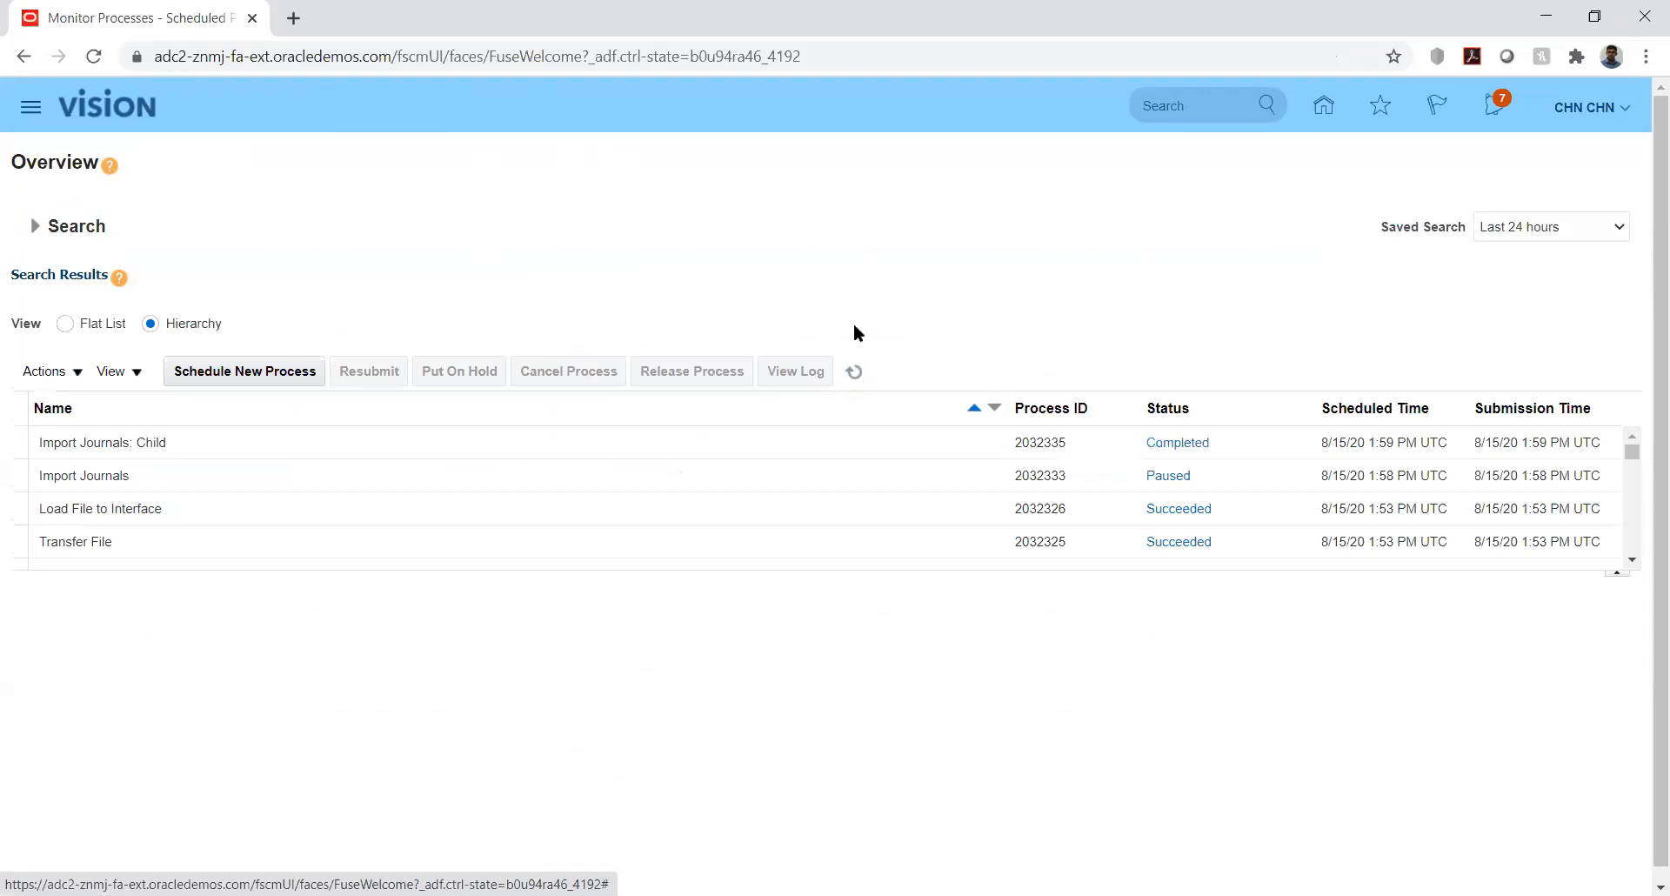
left_click(856, 374)
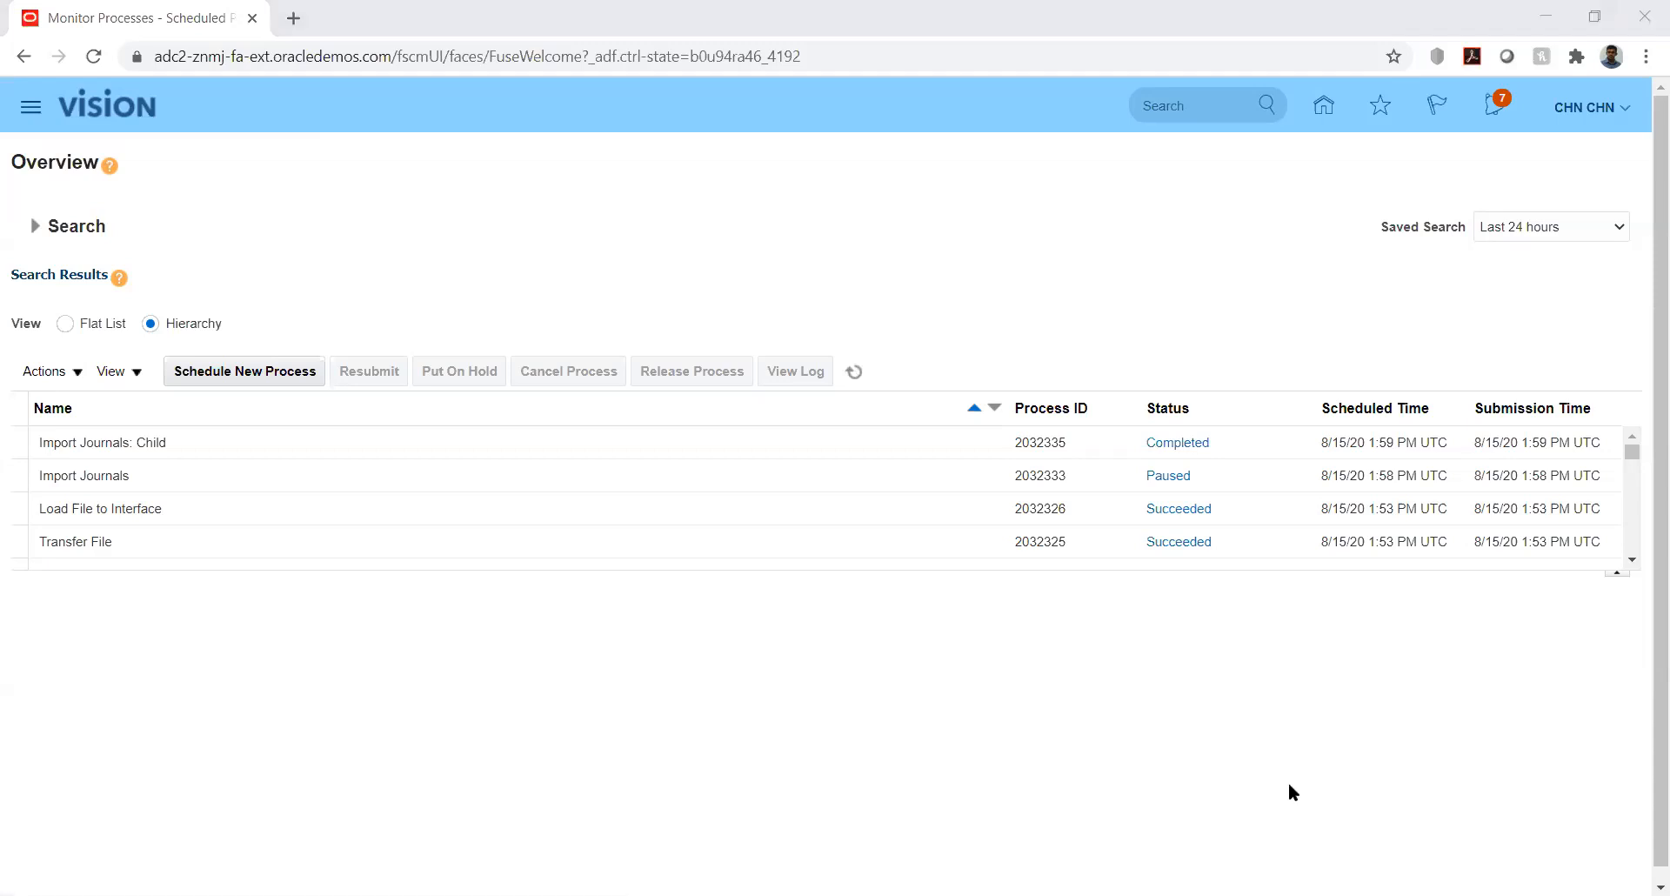
key("alt+Tab")
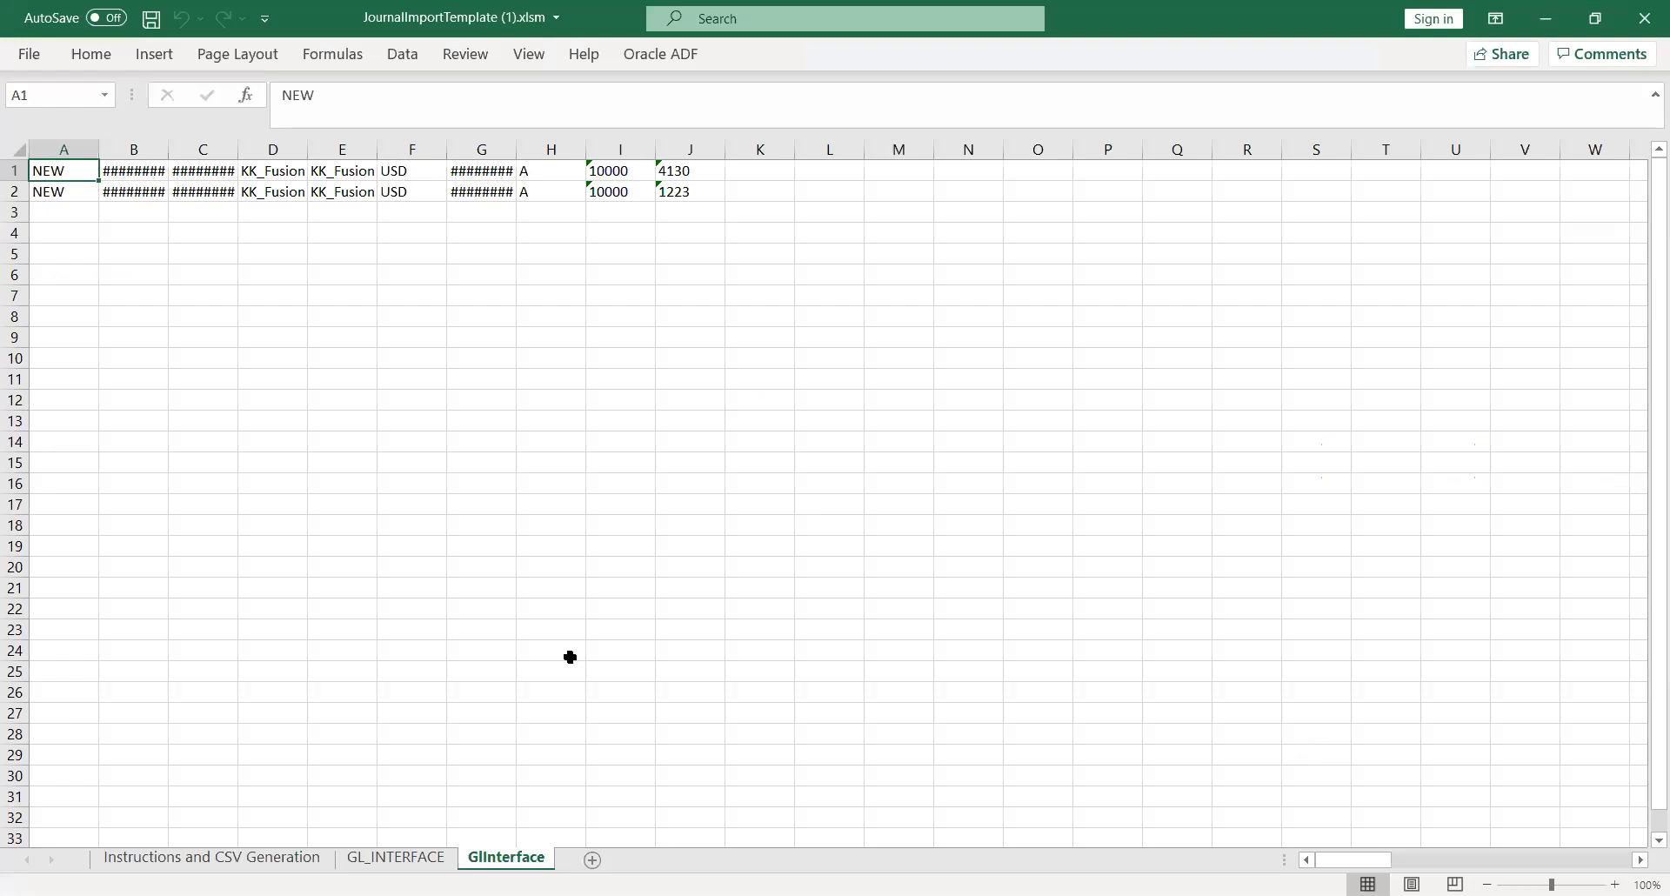
- On the GL_INTERFACE sheet, step across row 6's KK_Fusion journal line fields
left_click(405, 858)
left_click(791, 384)
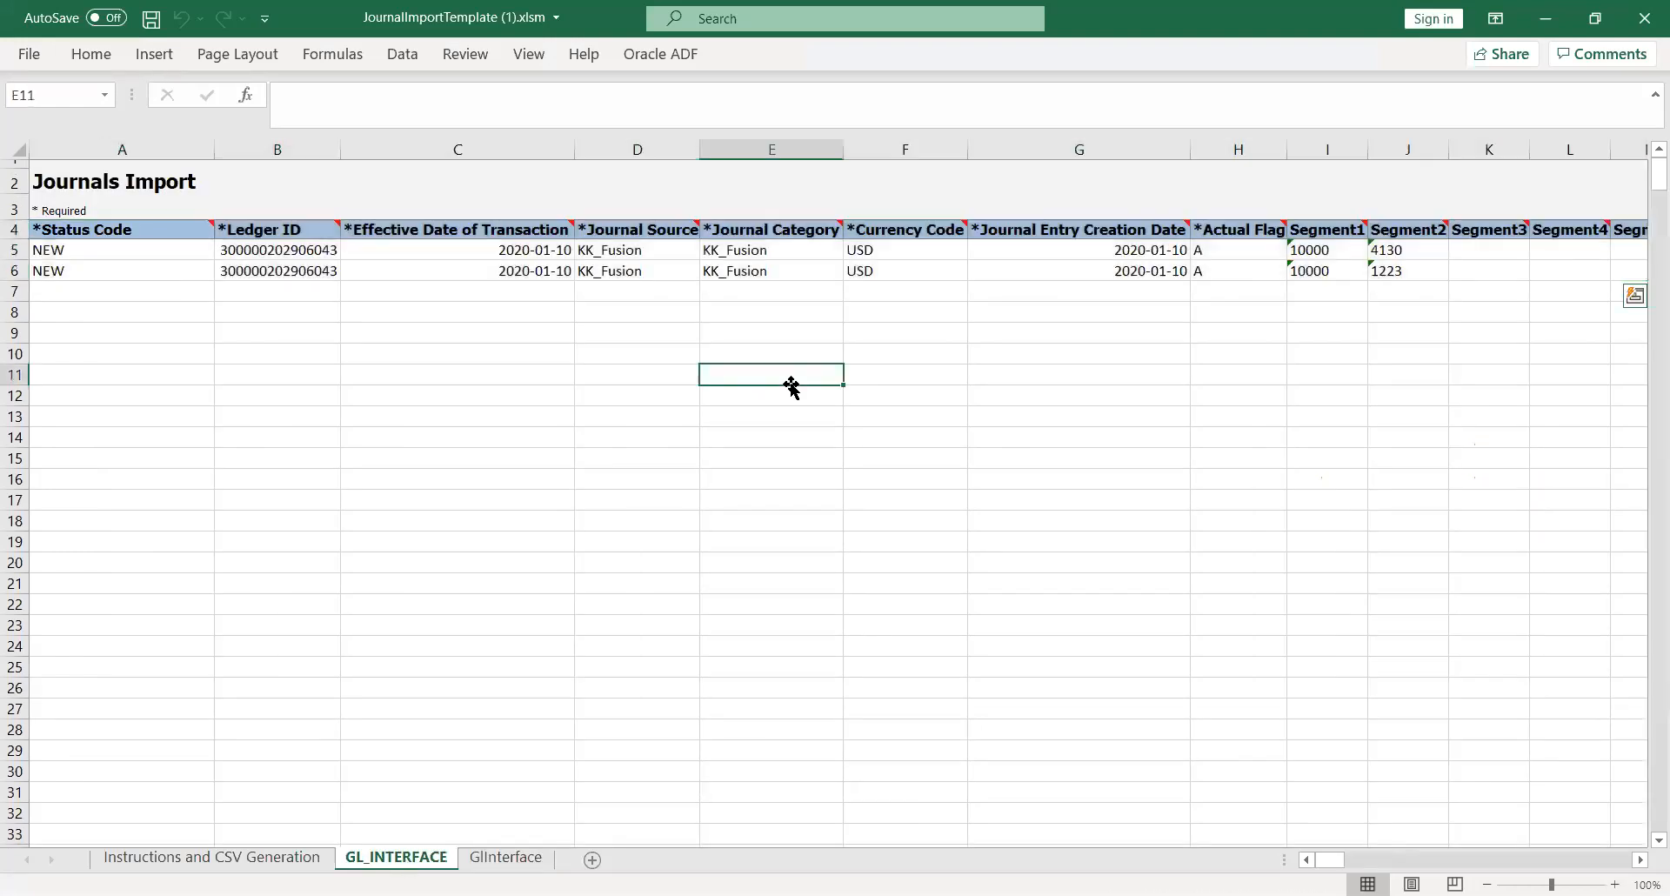
left_click(785, 274)
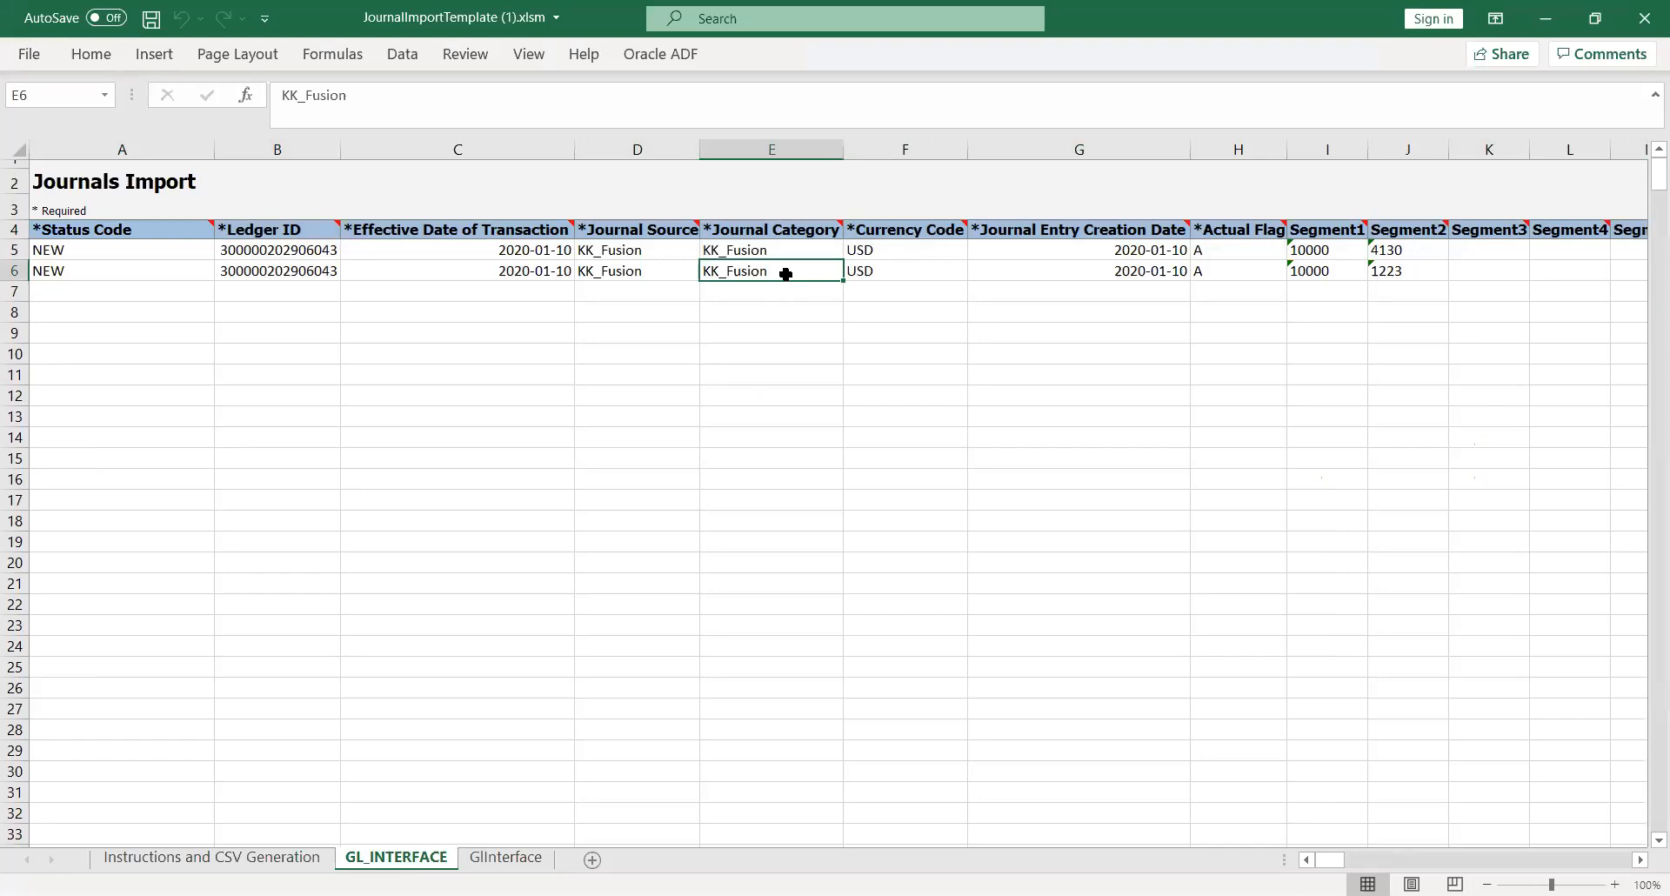
key("Right")
key("Right")
key("Right")
key("Right")
key("Right")
key("Right")
key("Right")
key("Right")
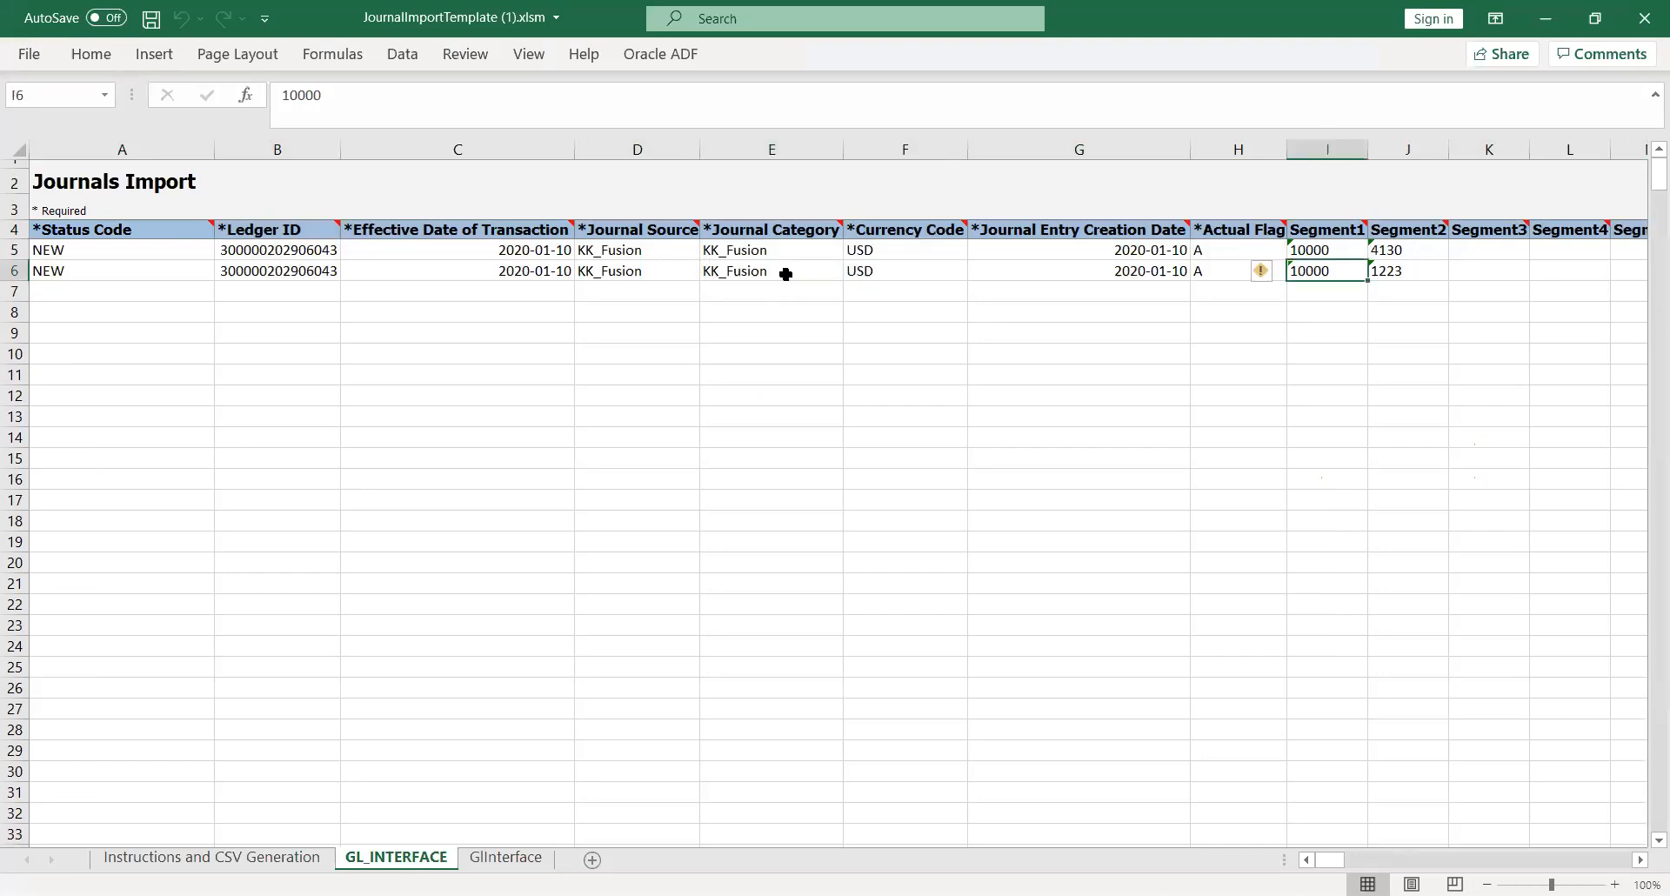
key("Right")
key("Right")
key("Right")
key("Right")
key("Right")
key("Right")
key("Right")
key("Right")
key("Right")
key("Right")
key("Right")
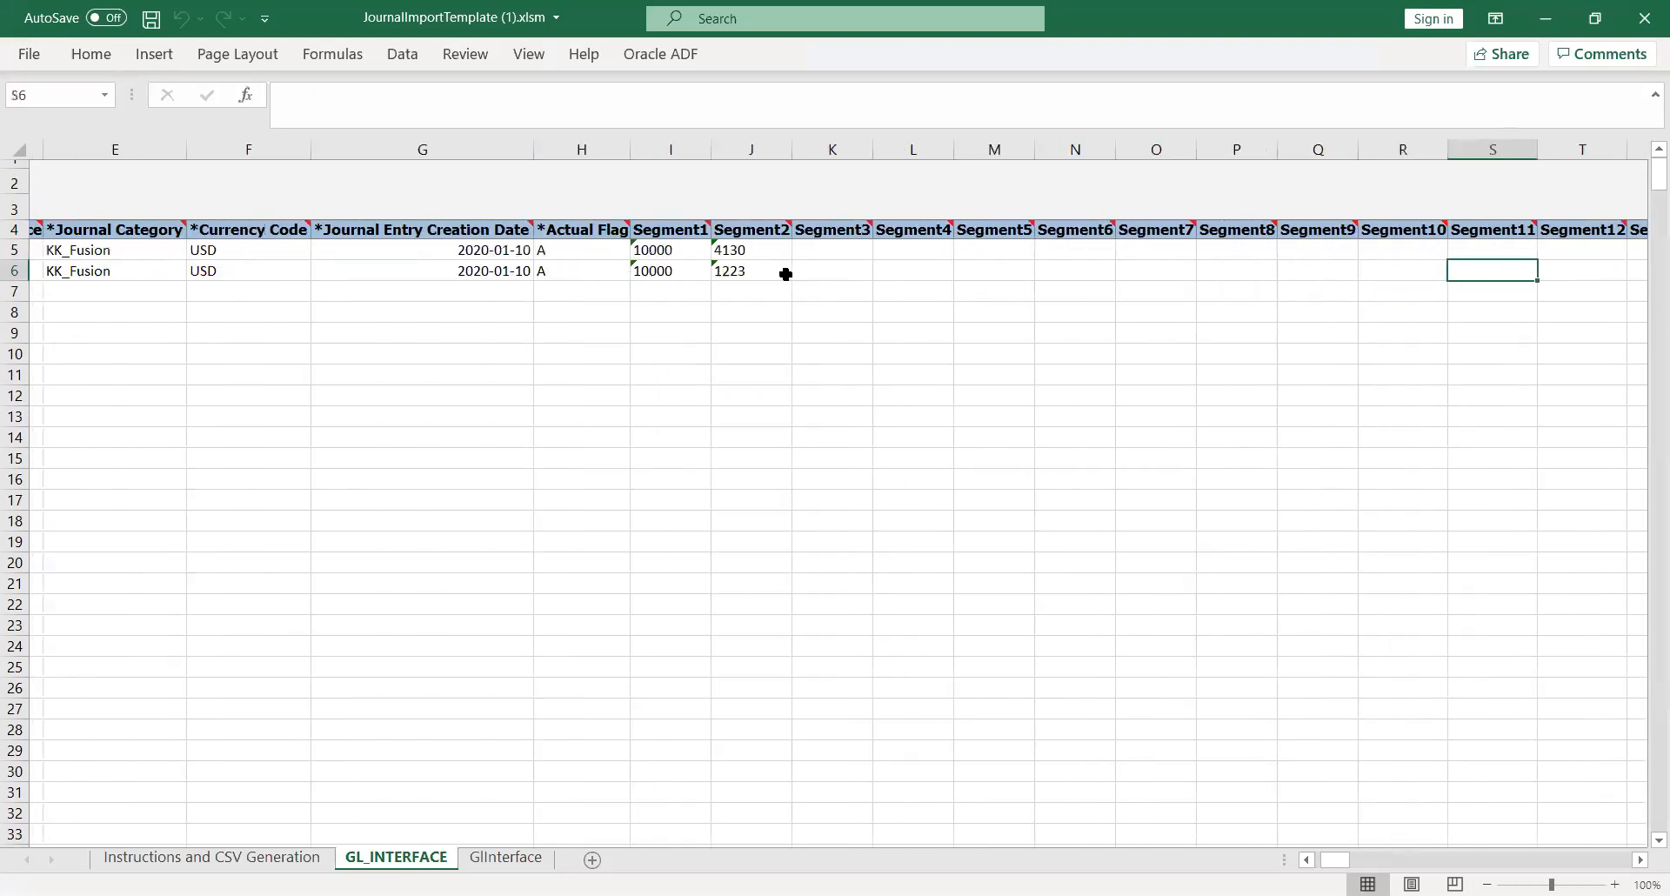
key("Right")
key("Right")
key("Right")
key("Right")
key("Right")
key("Right")
key("Right")
key("Right")
key("Right")
key("Right")
key("Right")
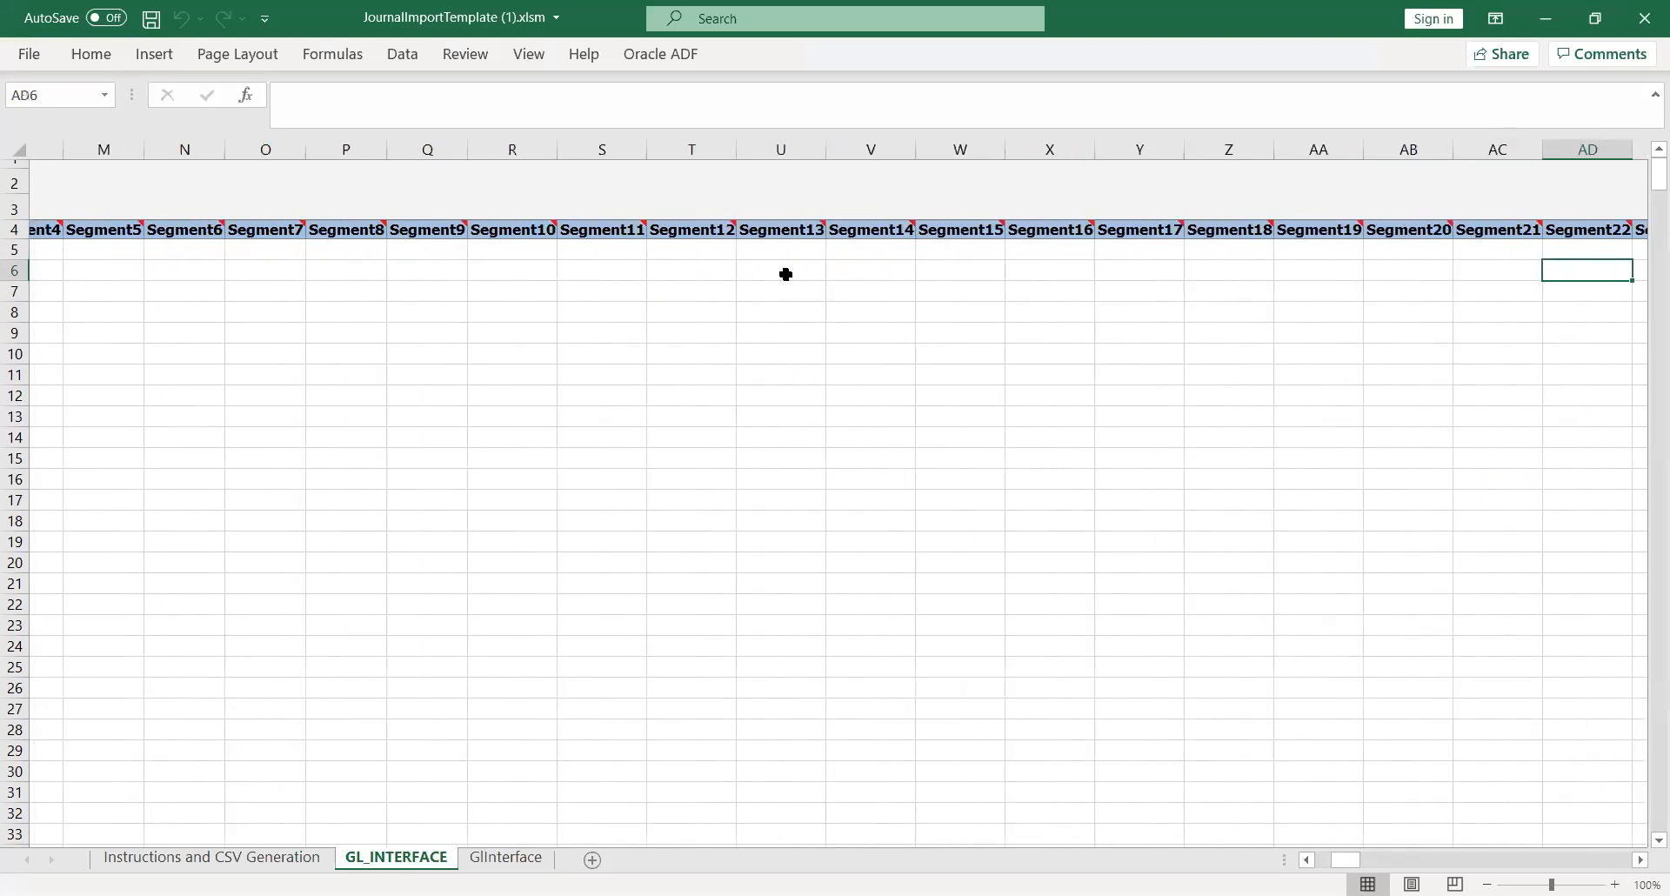
key("Right")
key("Right")
key("Right")
key("Right")
key("Right")
key("Right")
key("Right")
key("Right")
key("Right")
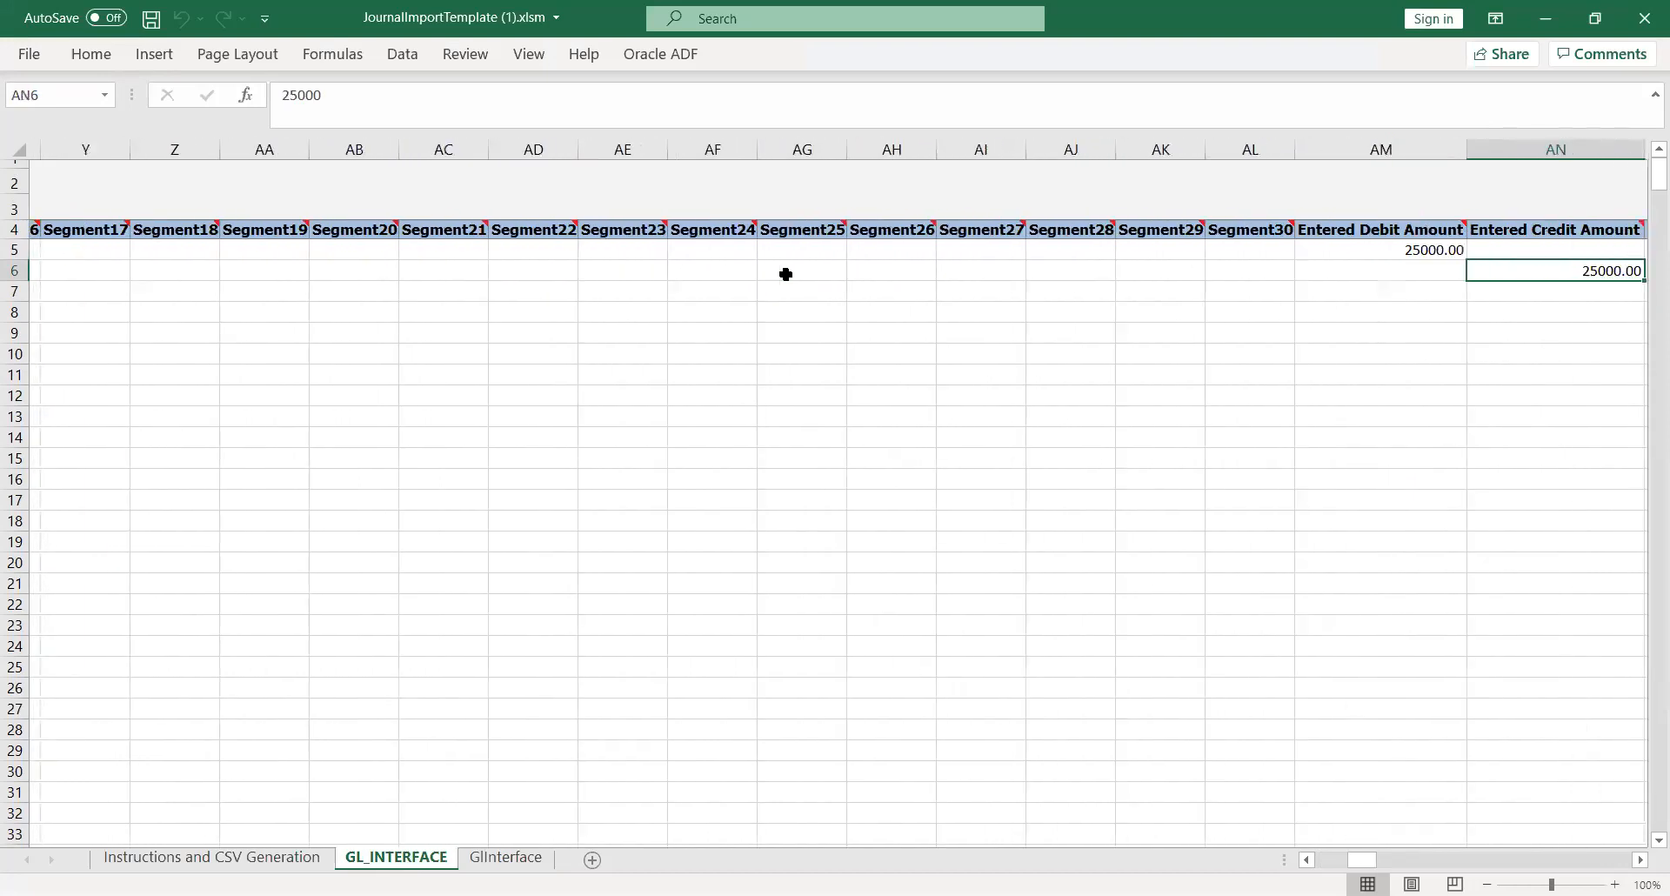
key("Right")
key("Left")
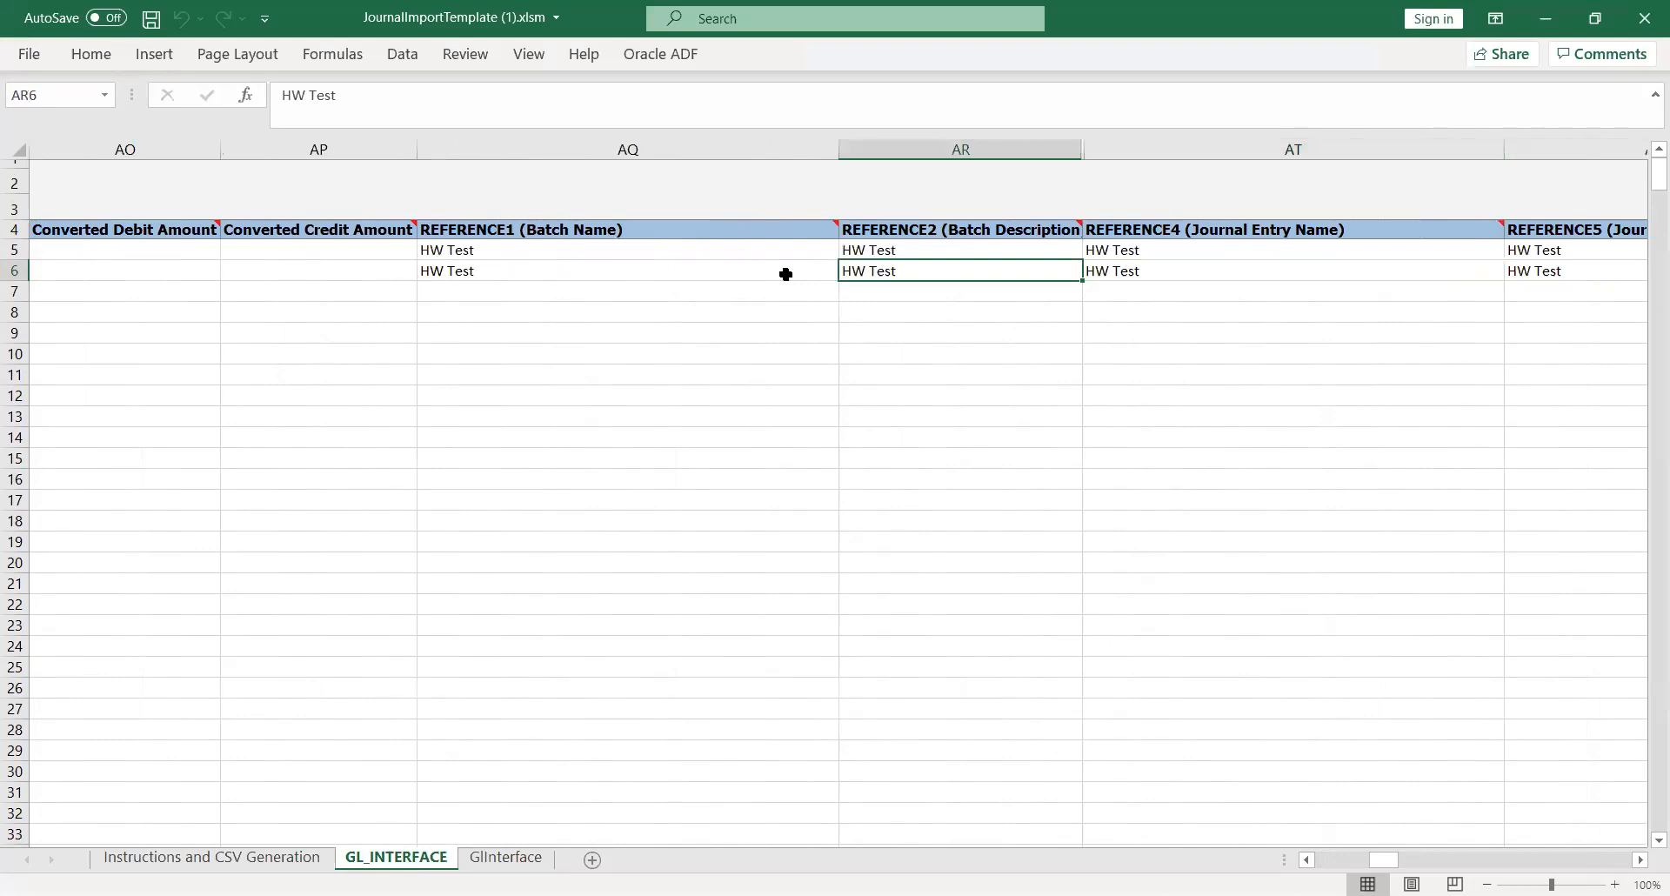
key("Left")
- Check the REFERENCE1, REFERENCE2 and REFERENCE4 headers, then return to the Scheduled Processes page
key("Up")
key("Up")
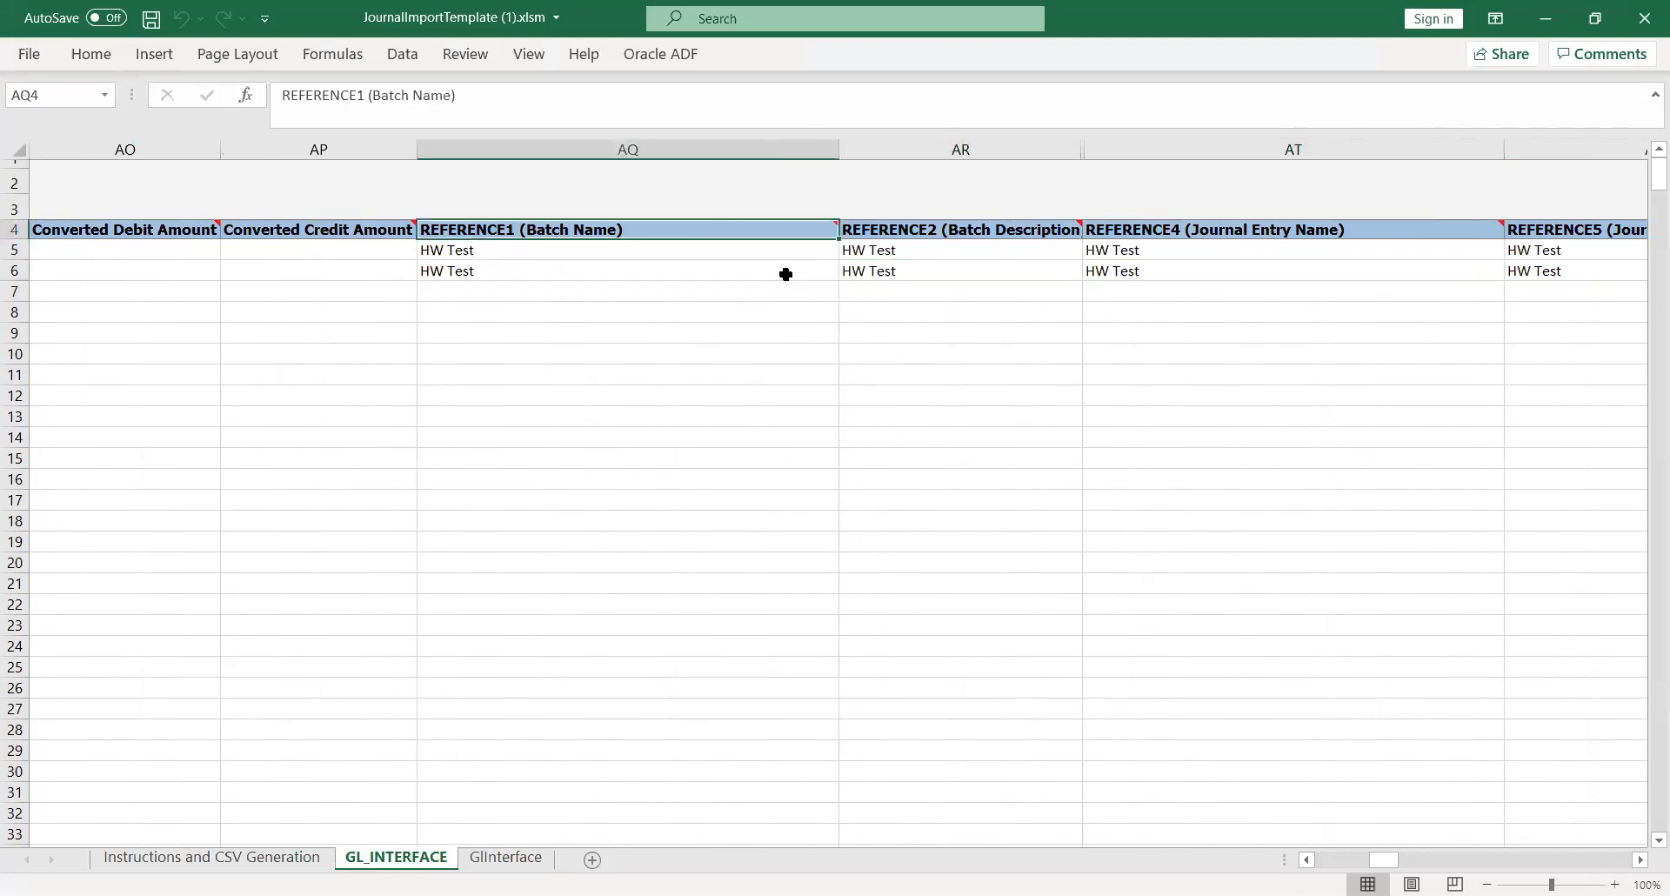
key("Right")
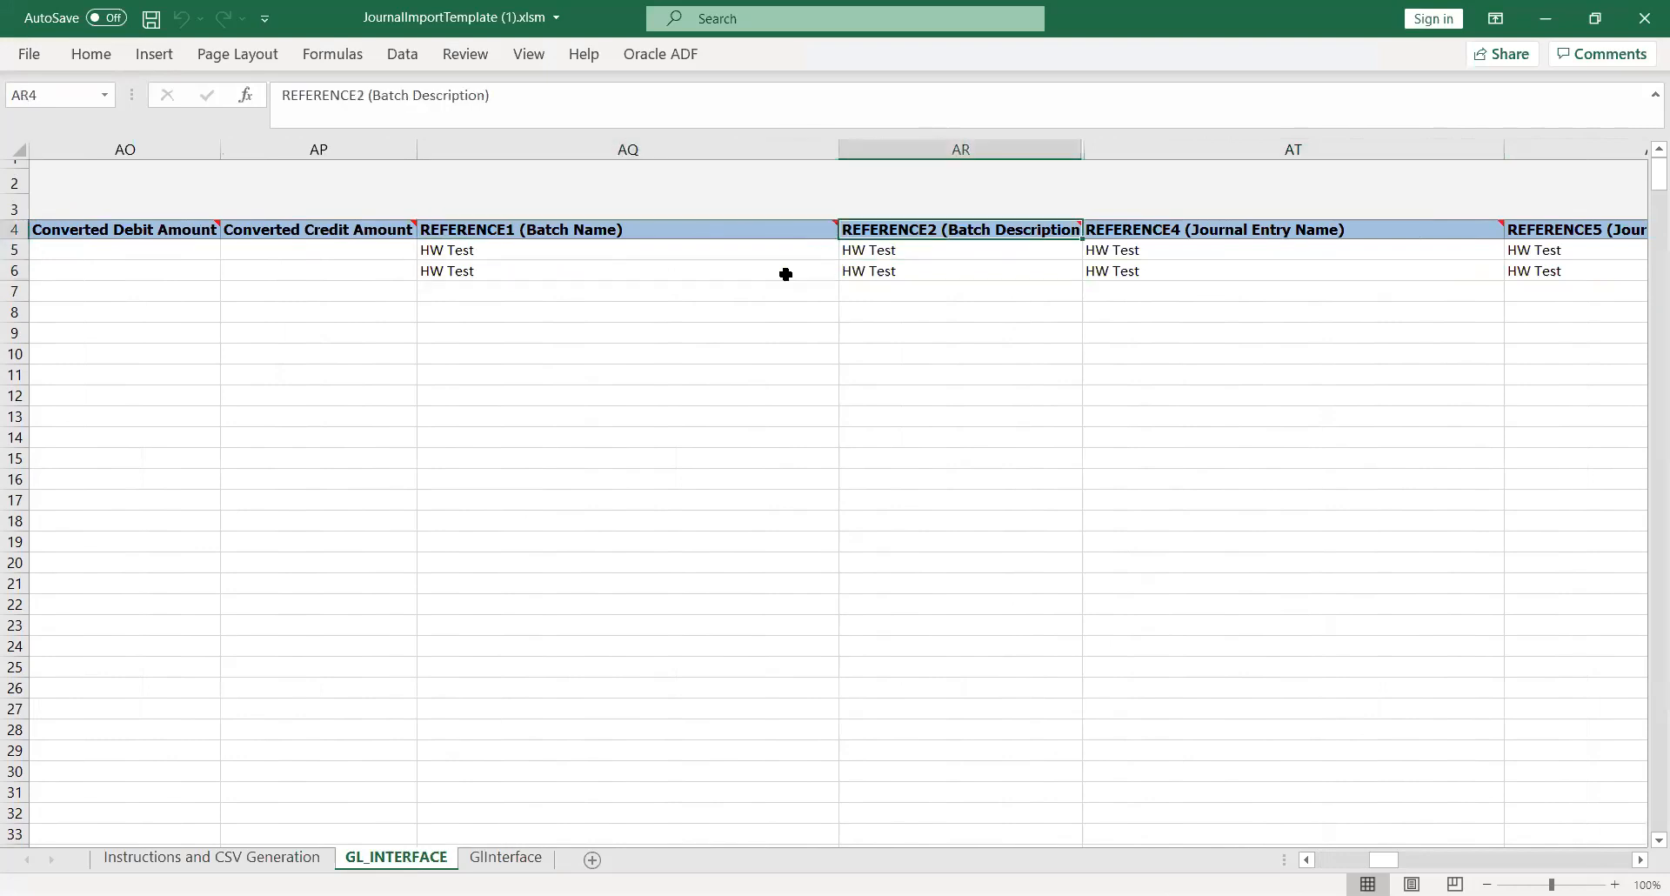
key("Right")
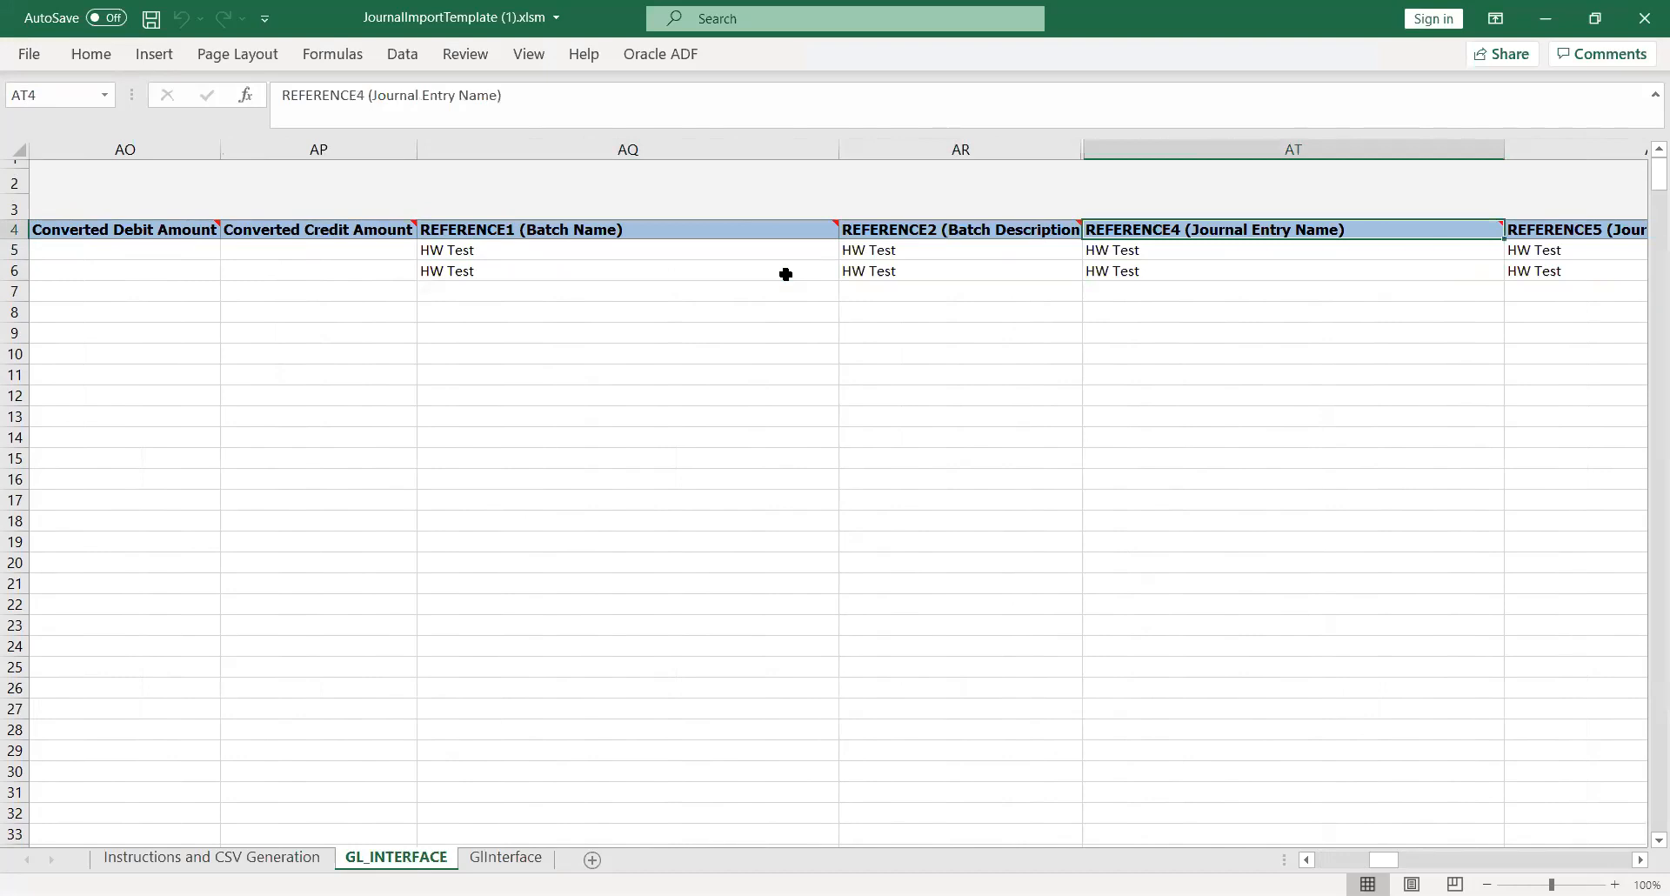
key("Right")
key("Right")
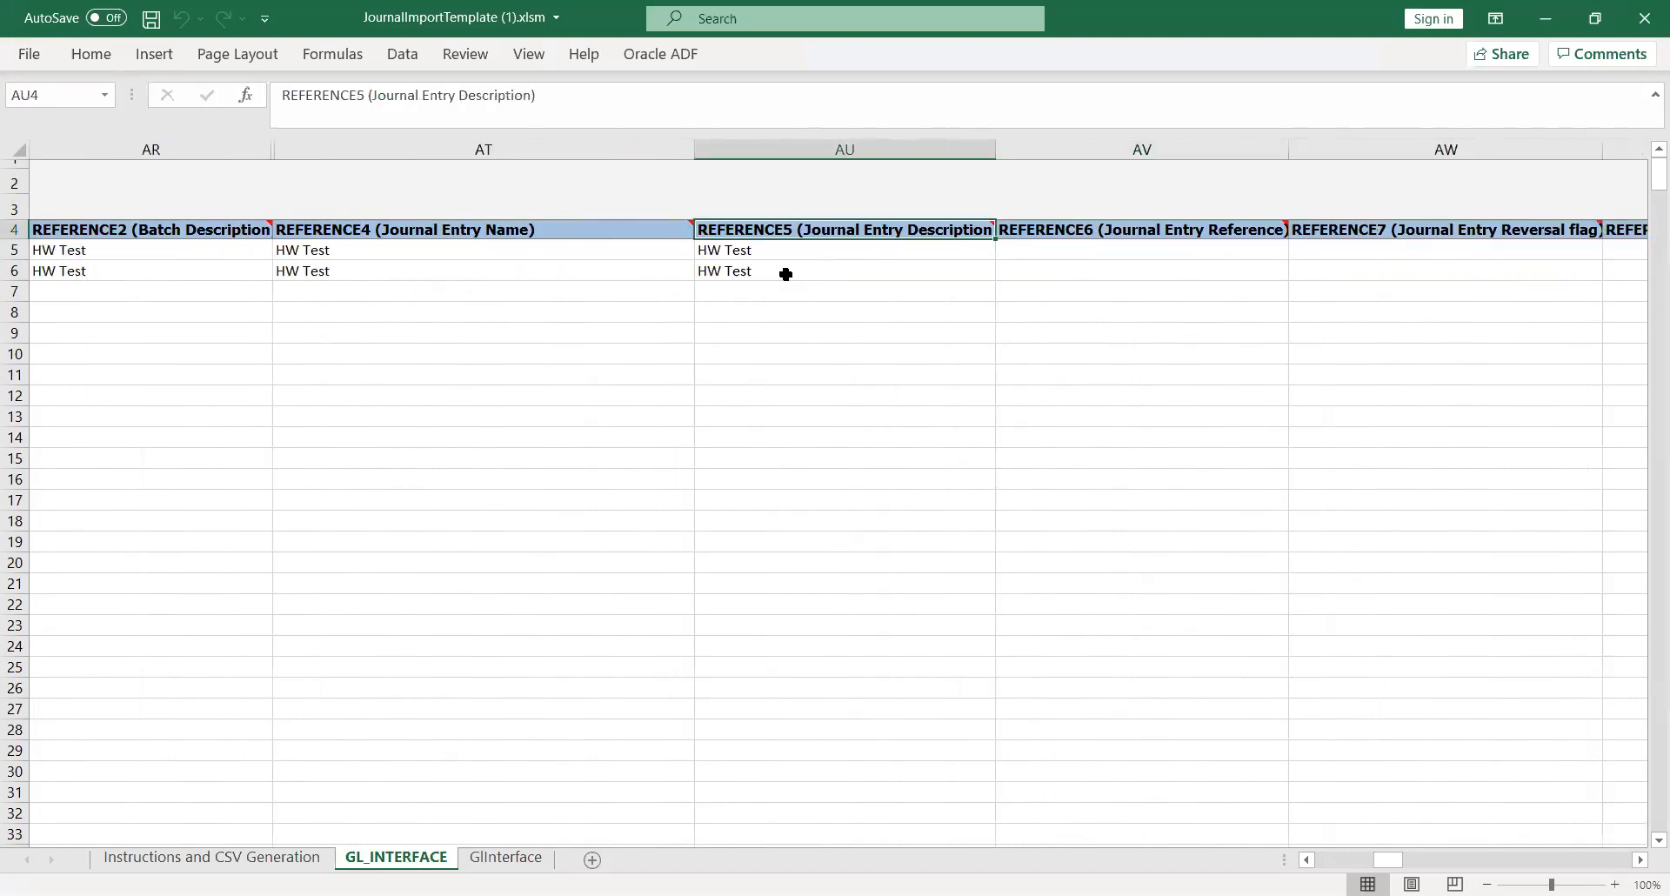
key("Left")
key("Left")
key("Left")
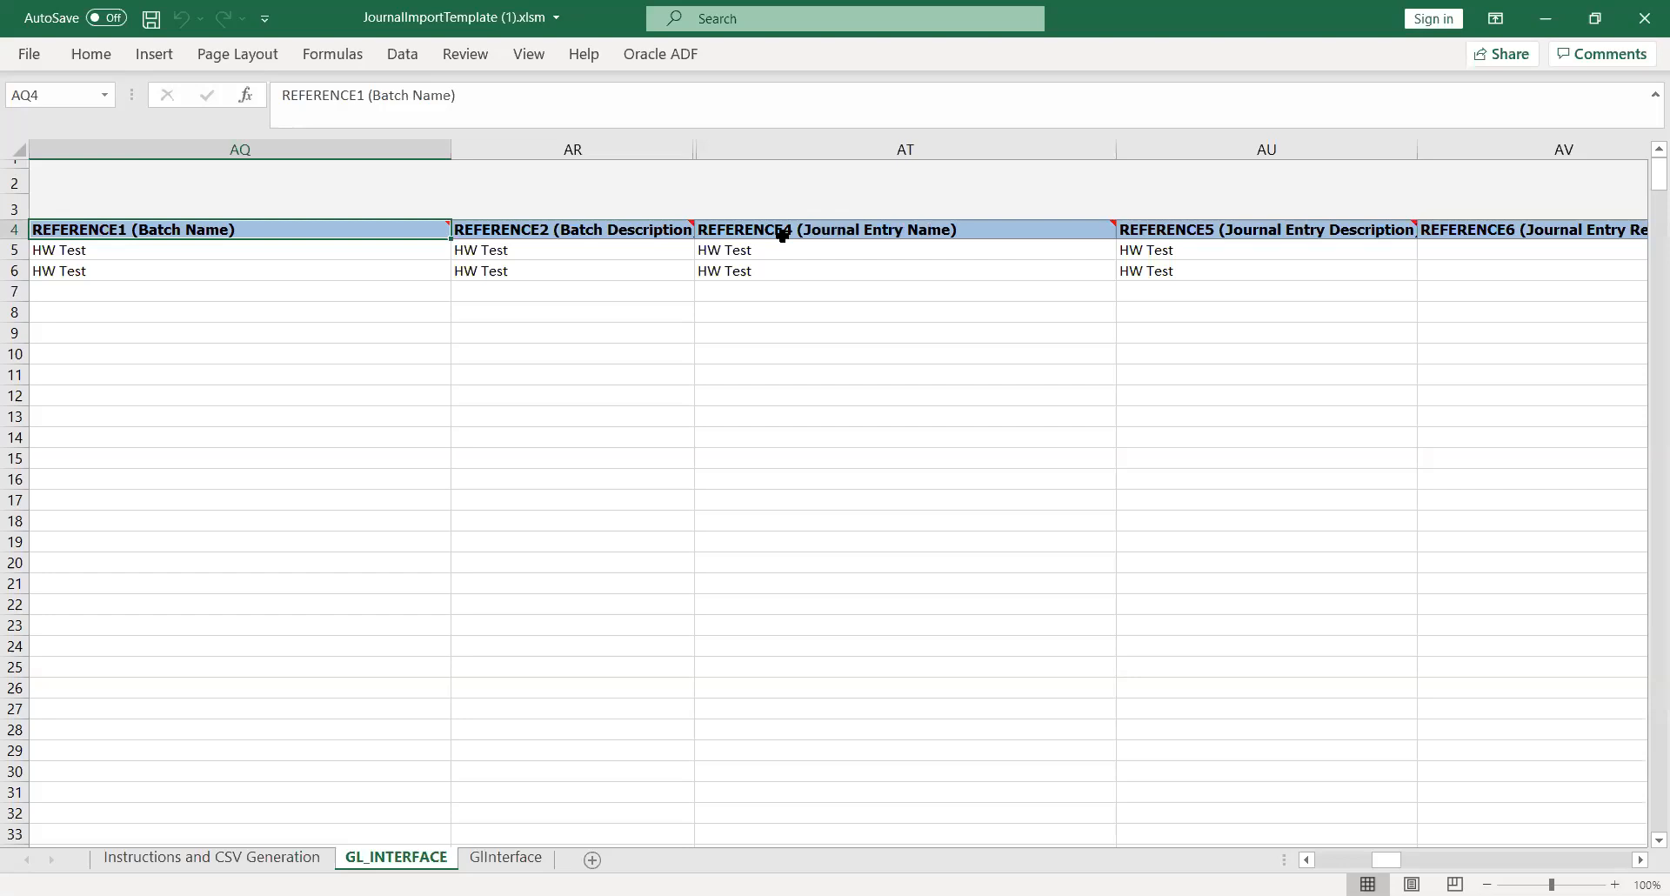
key("alt+Tab")
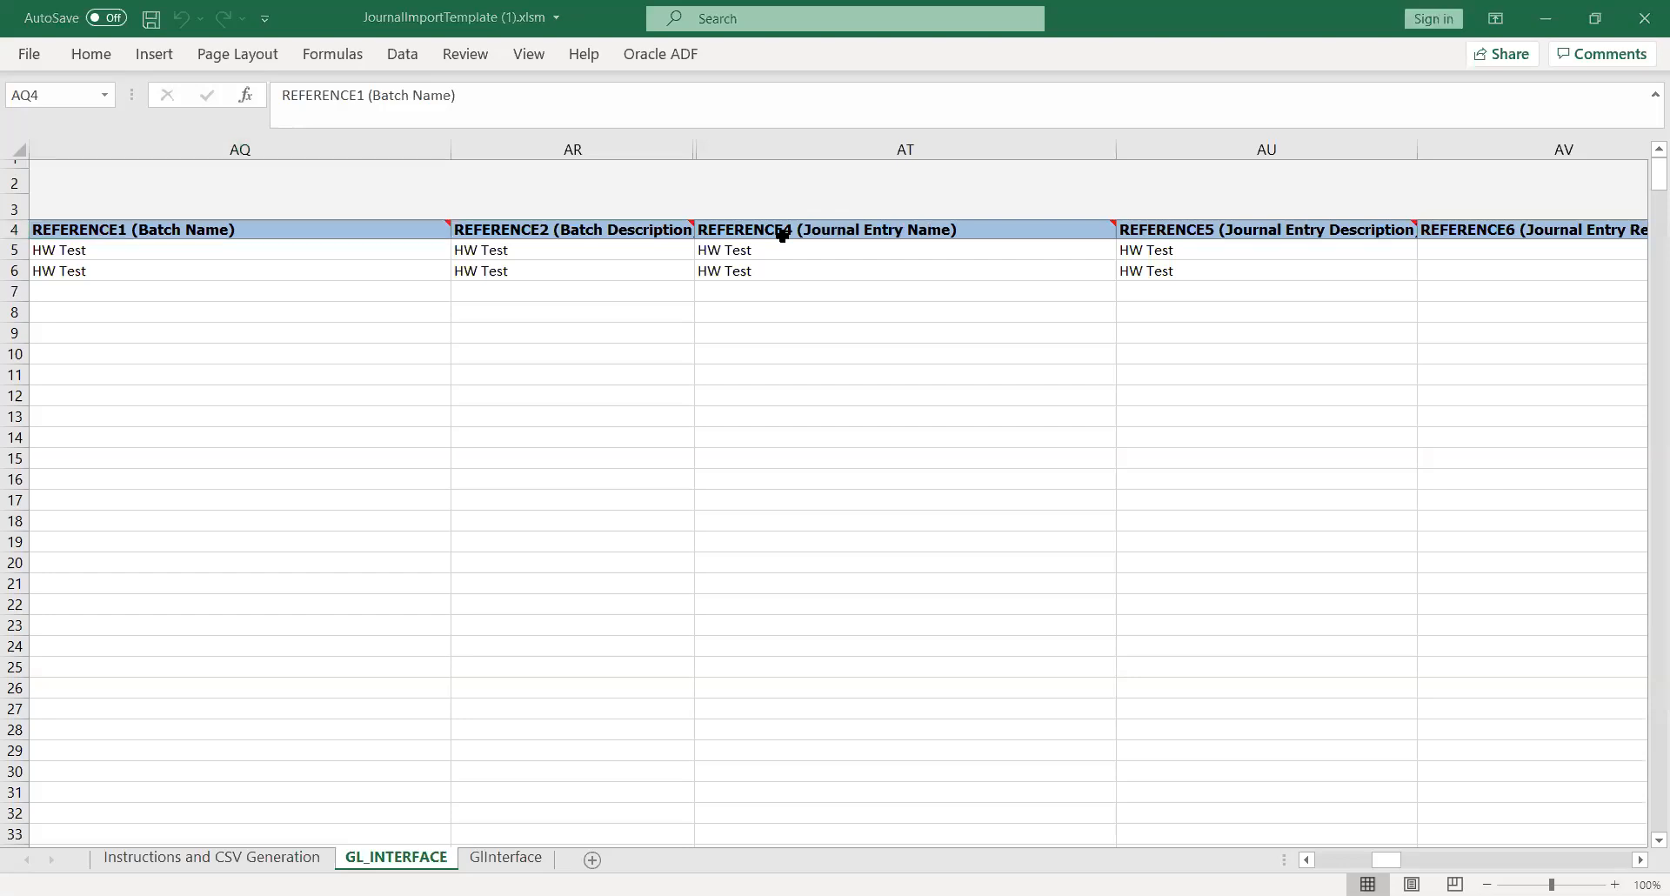
key("alt+Tab")
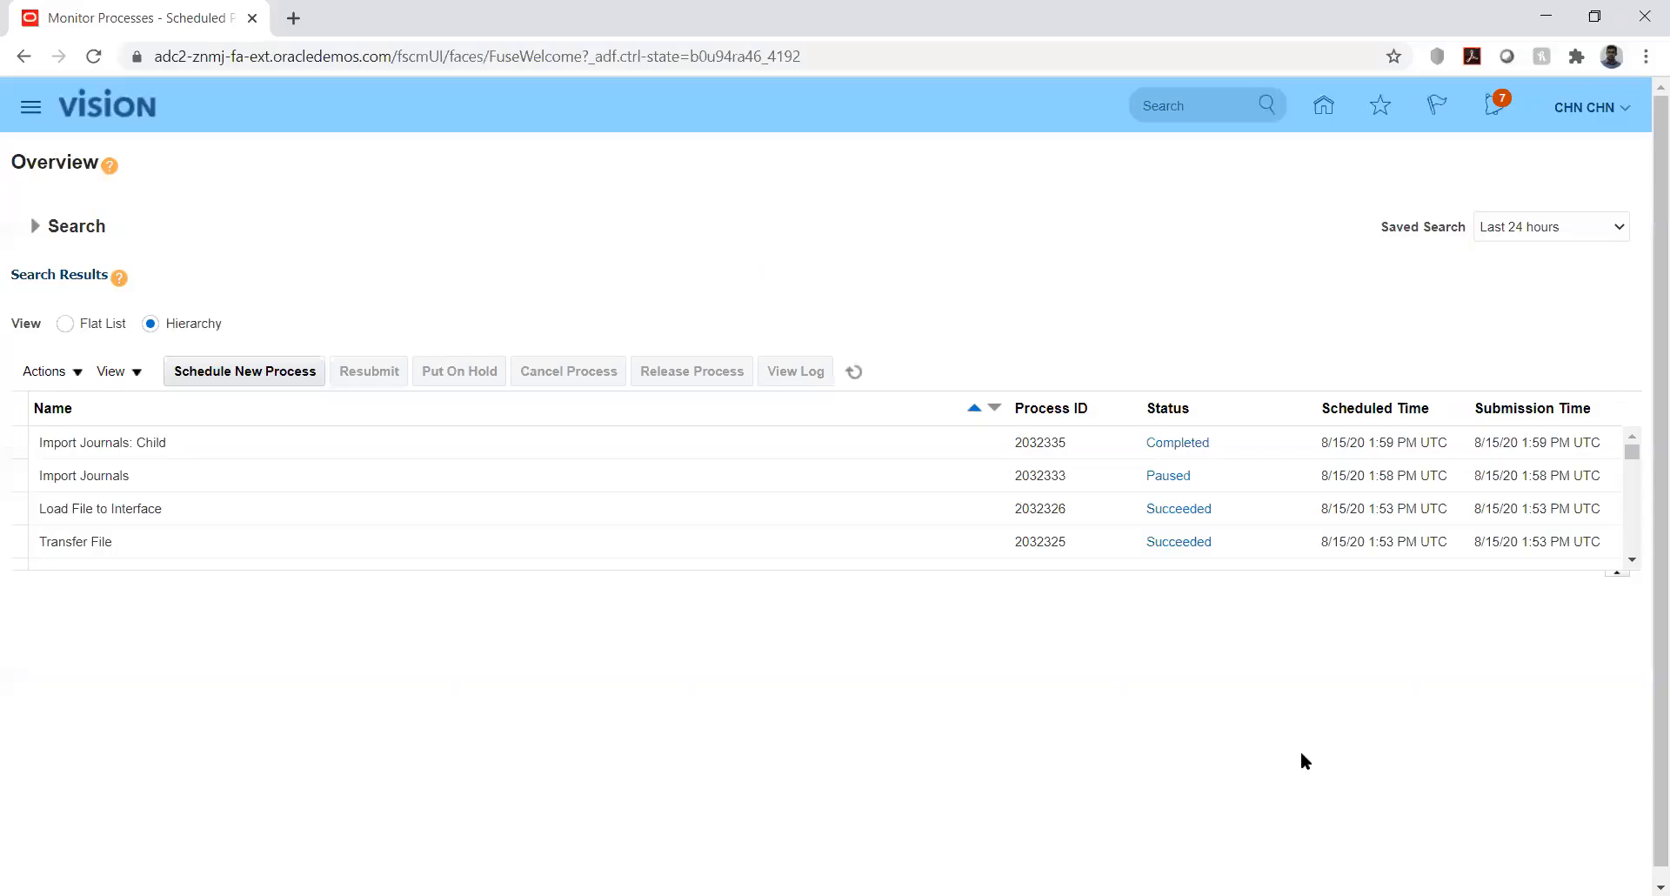
- Refresh the process list, then open General Accounting > Journals with the task panel showing
left_click(853, 373)
left_click(1320, 111)
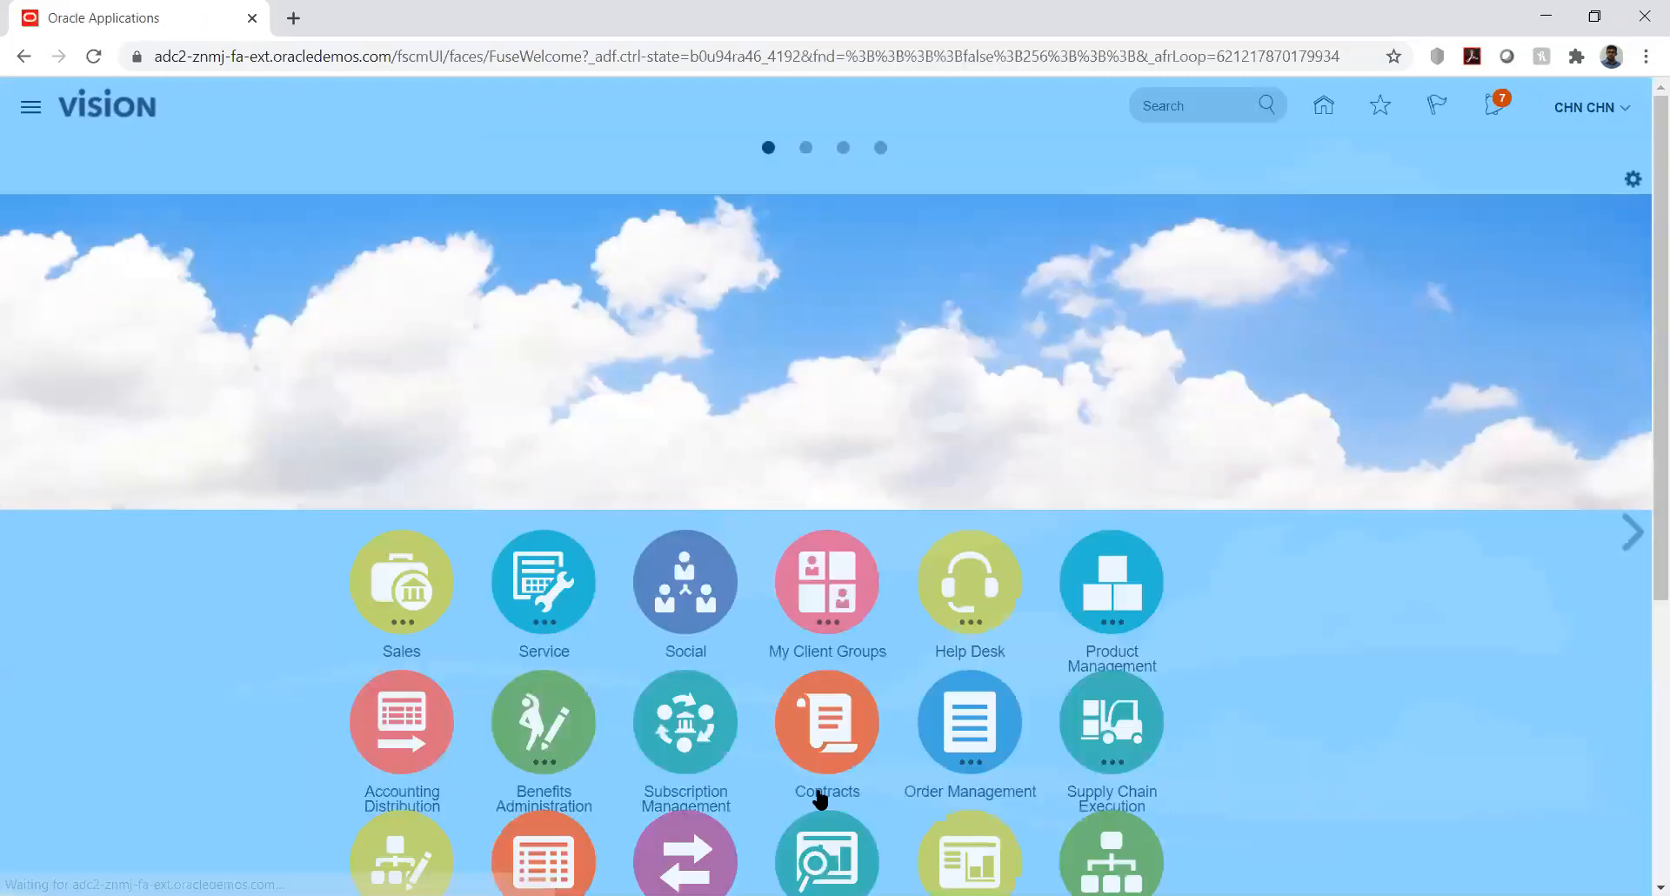
scroll(1644, 519, "down", 5)
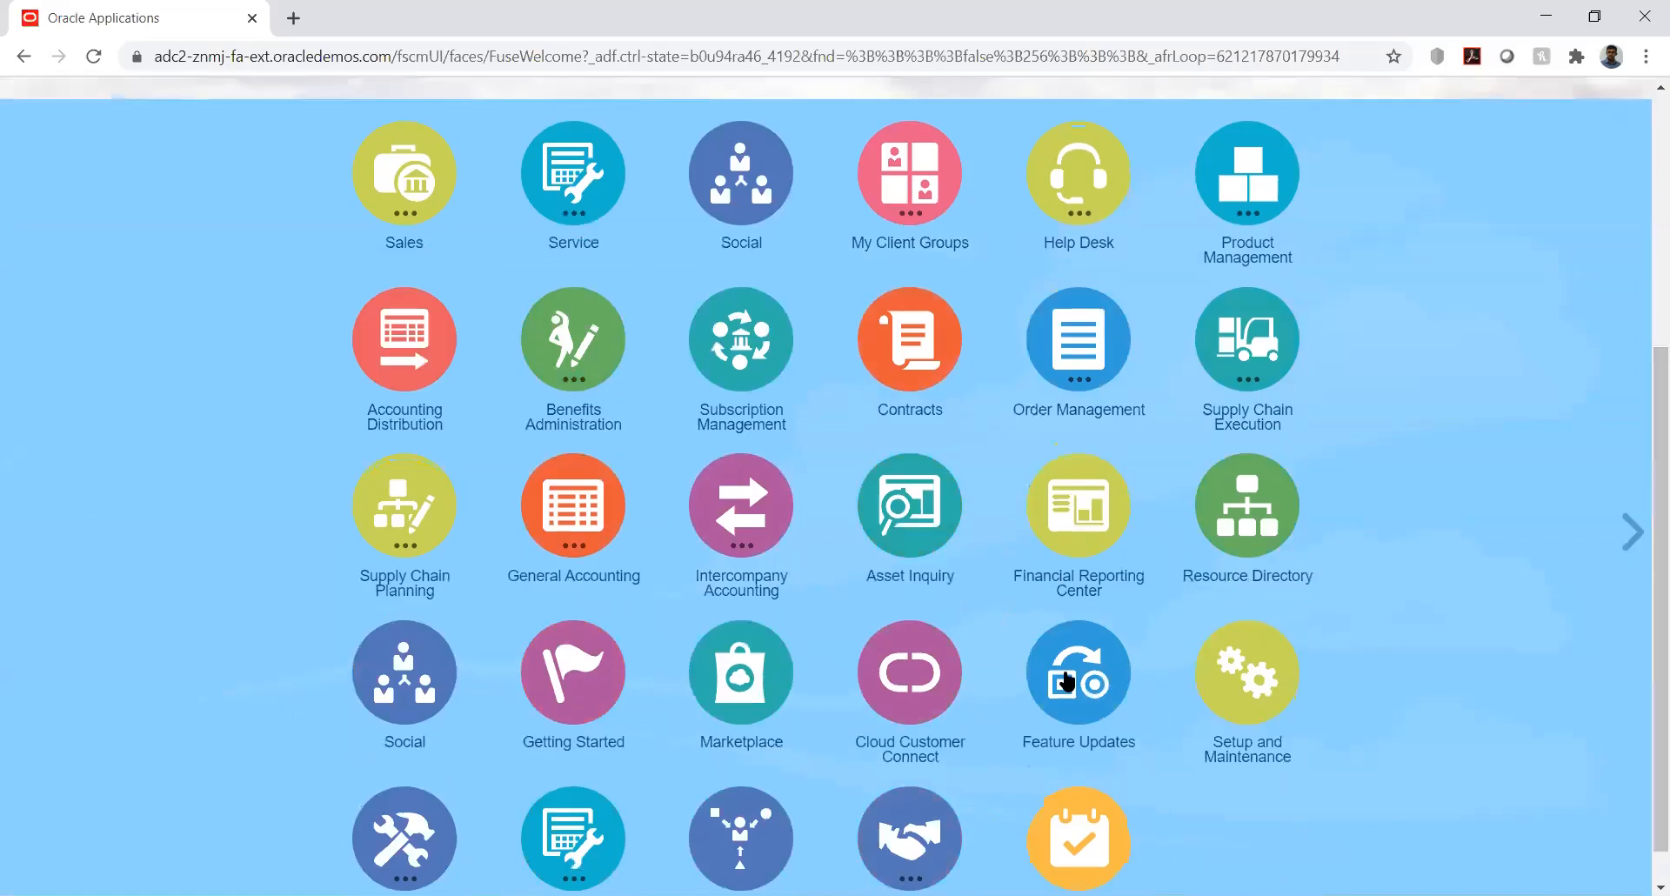
left_click(583, 513)
left_click(576, 643)
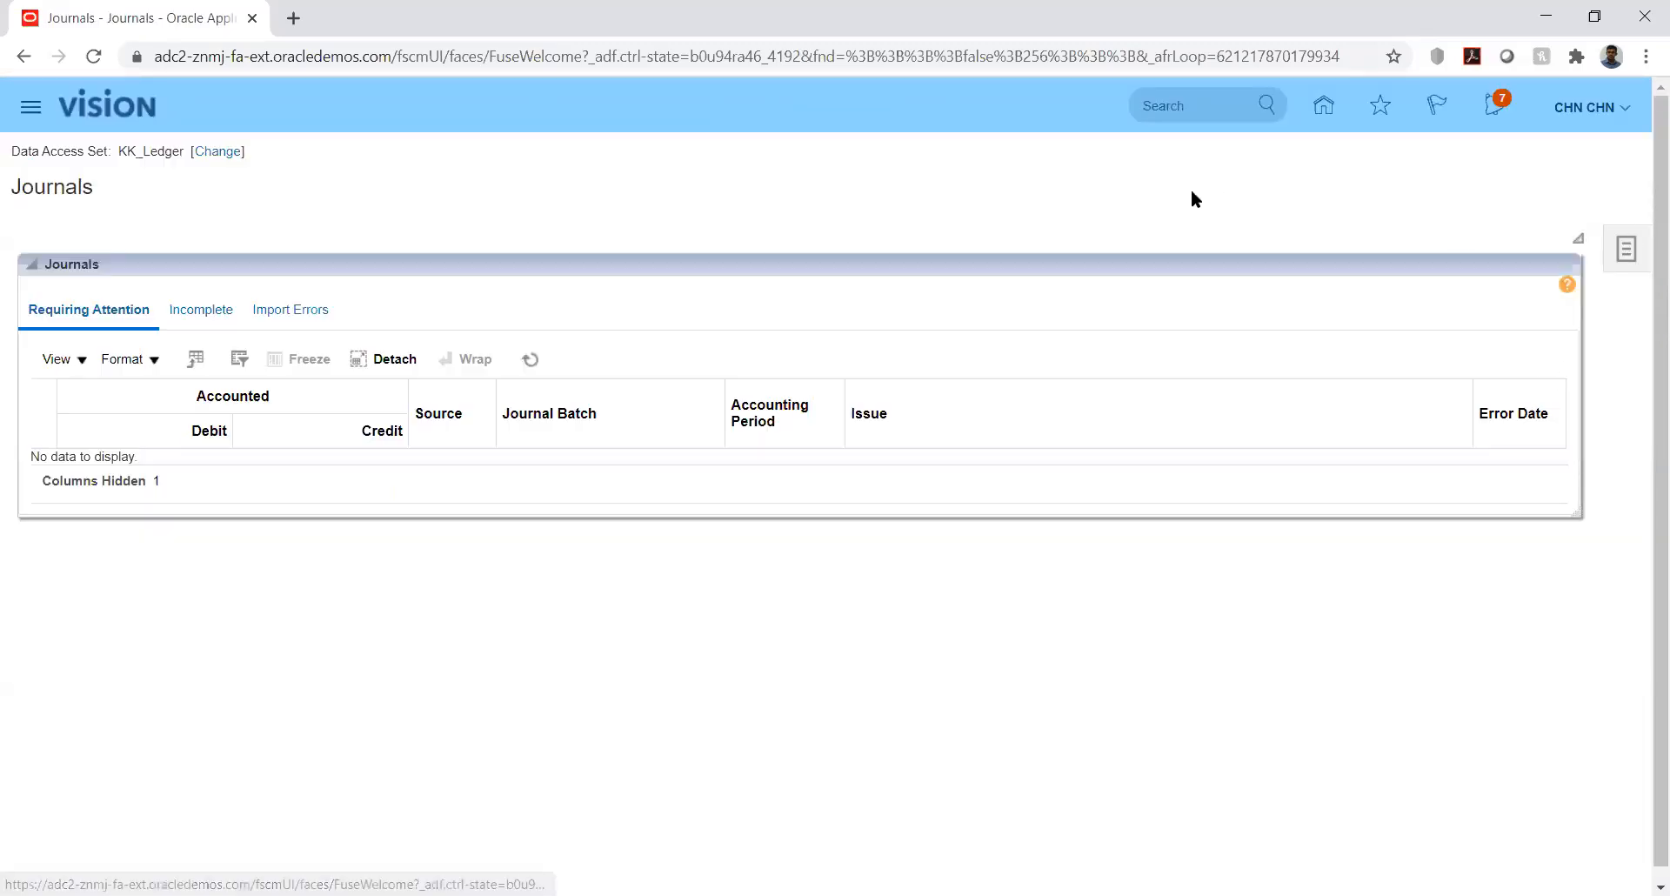
left_click(1628, 254)
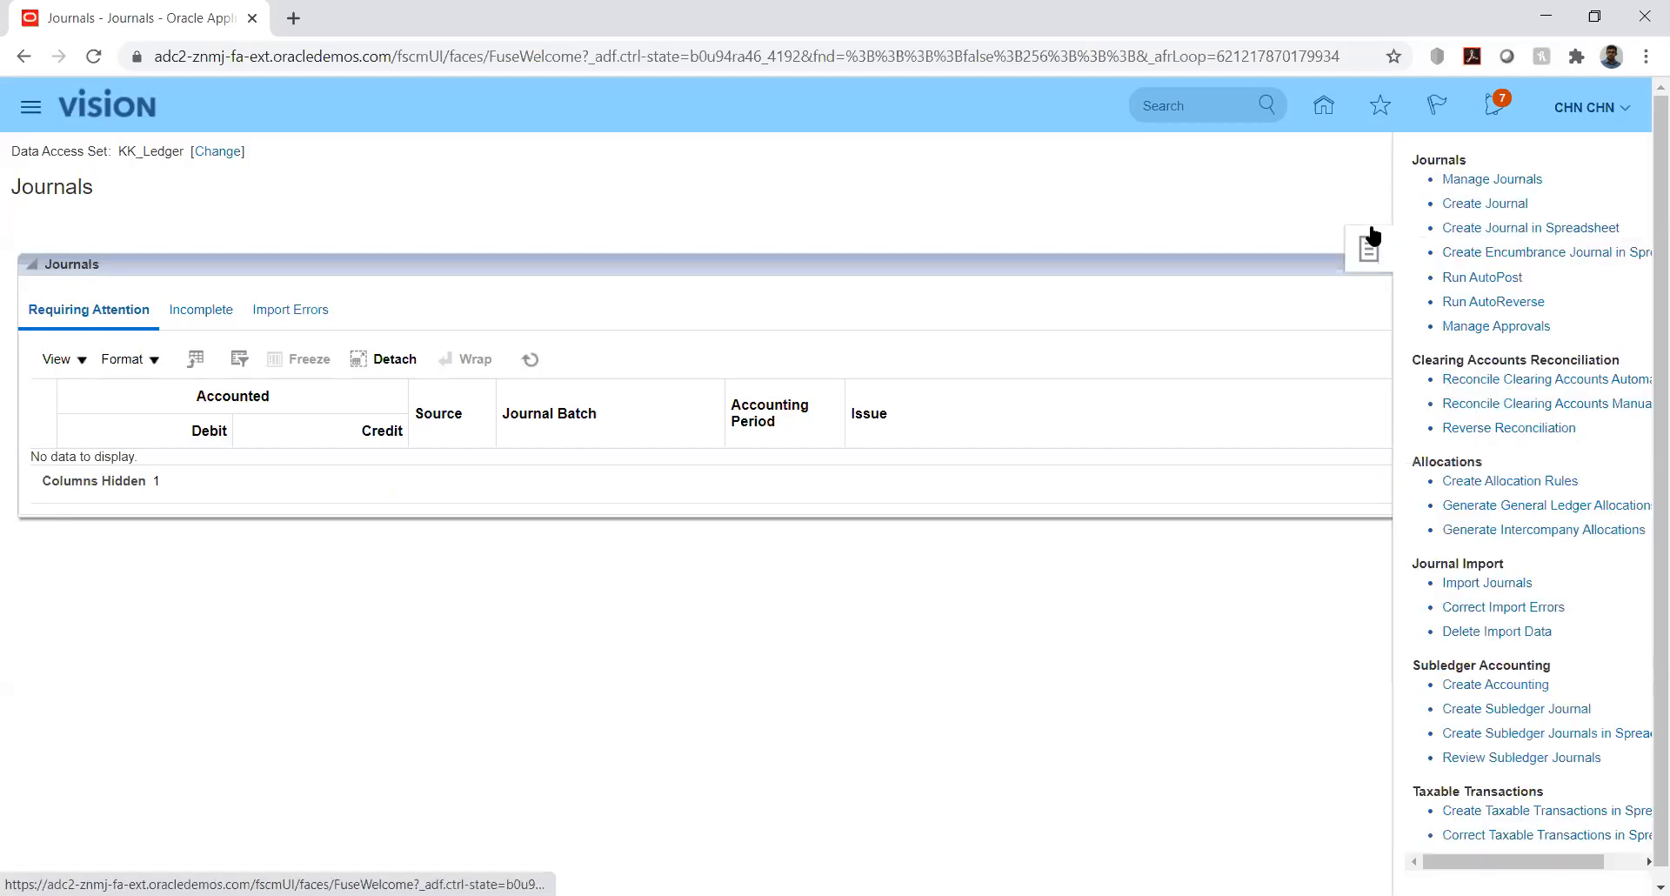
- Search Manage Journals for period Jan-20 and open the unposted HW Test KK_Fusion journal
left_click(1470, 178)
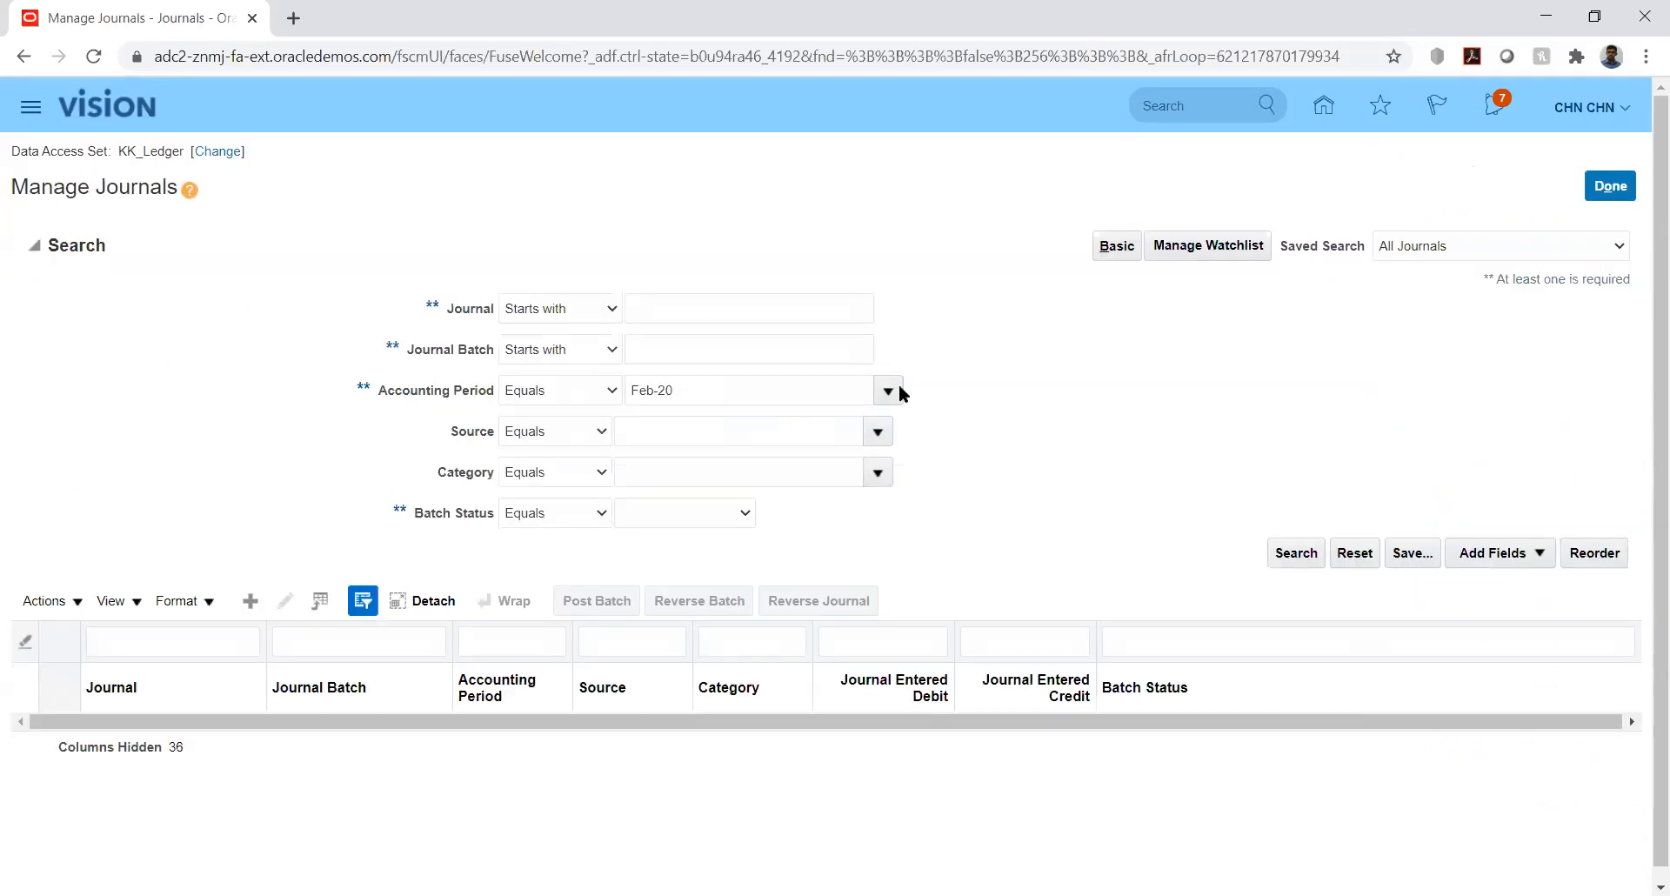
left_click(1294, 558)
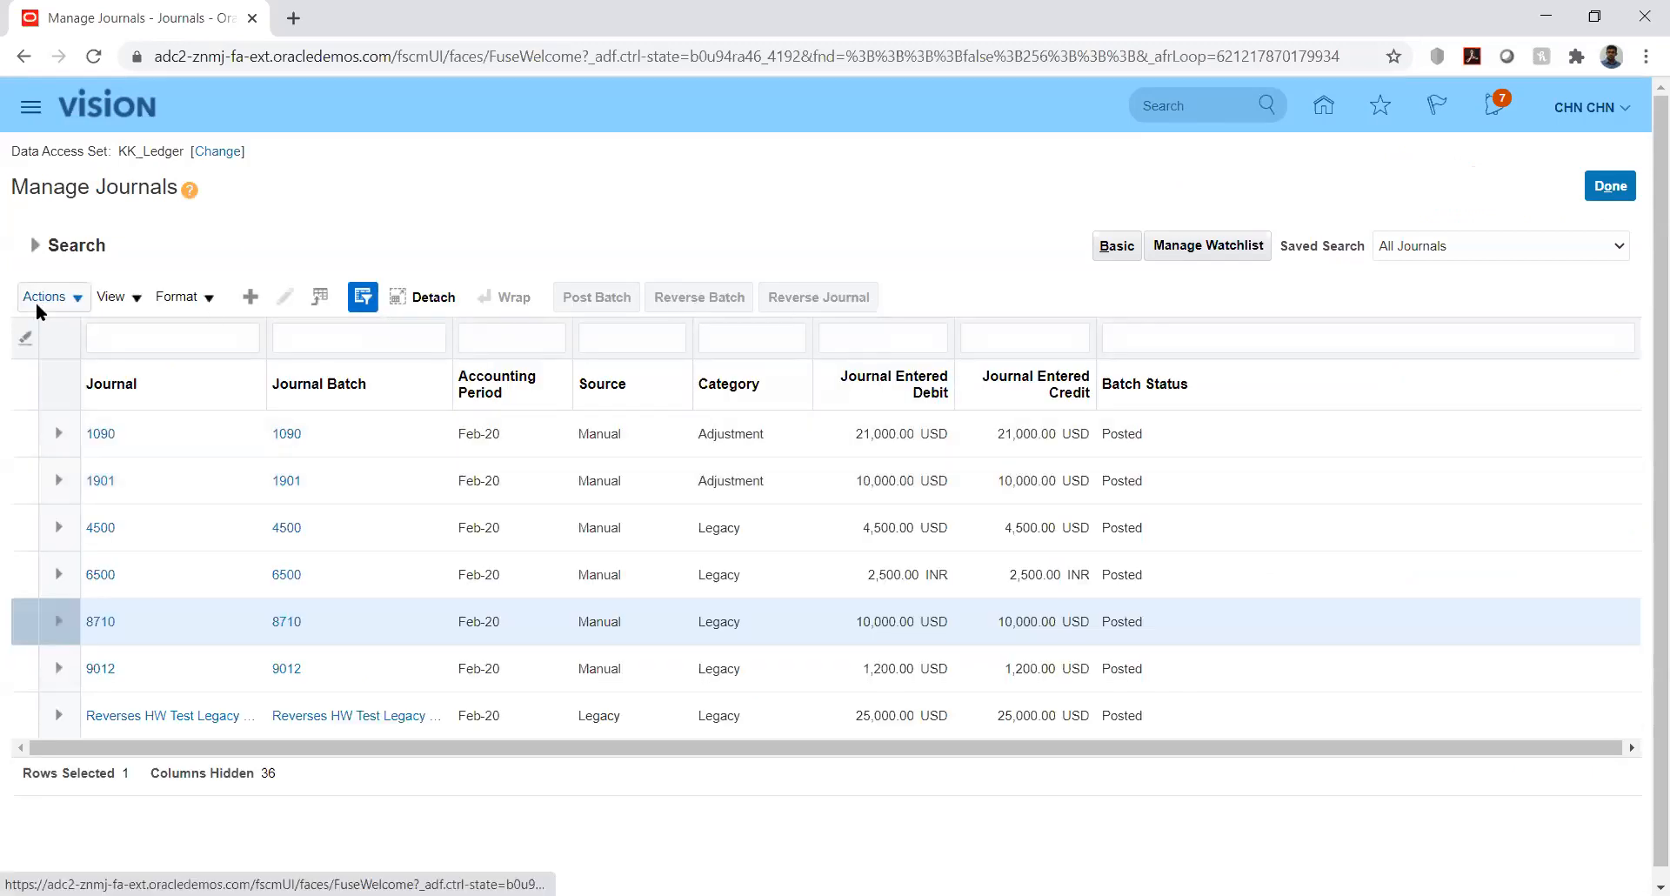
left_click(35, 245)
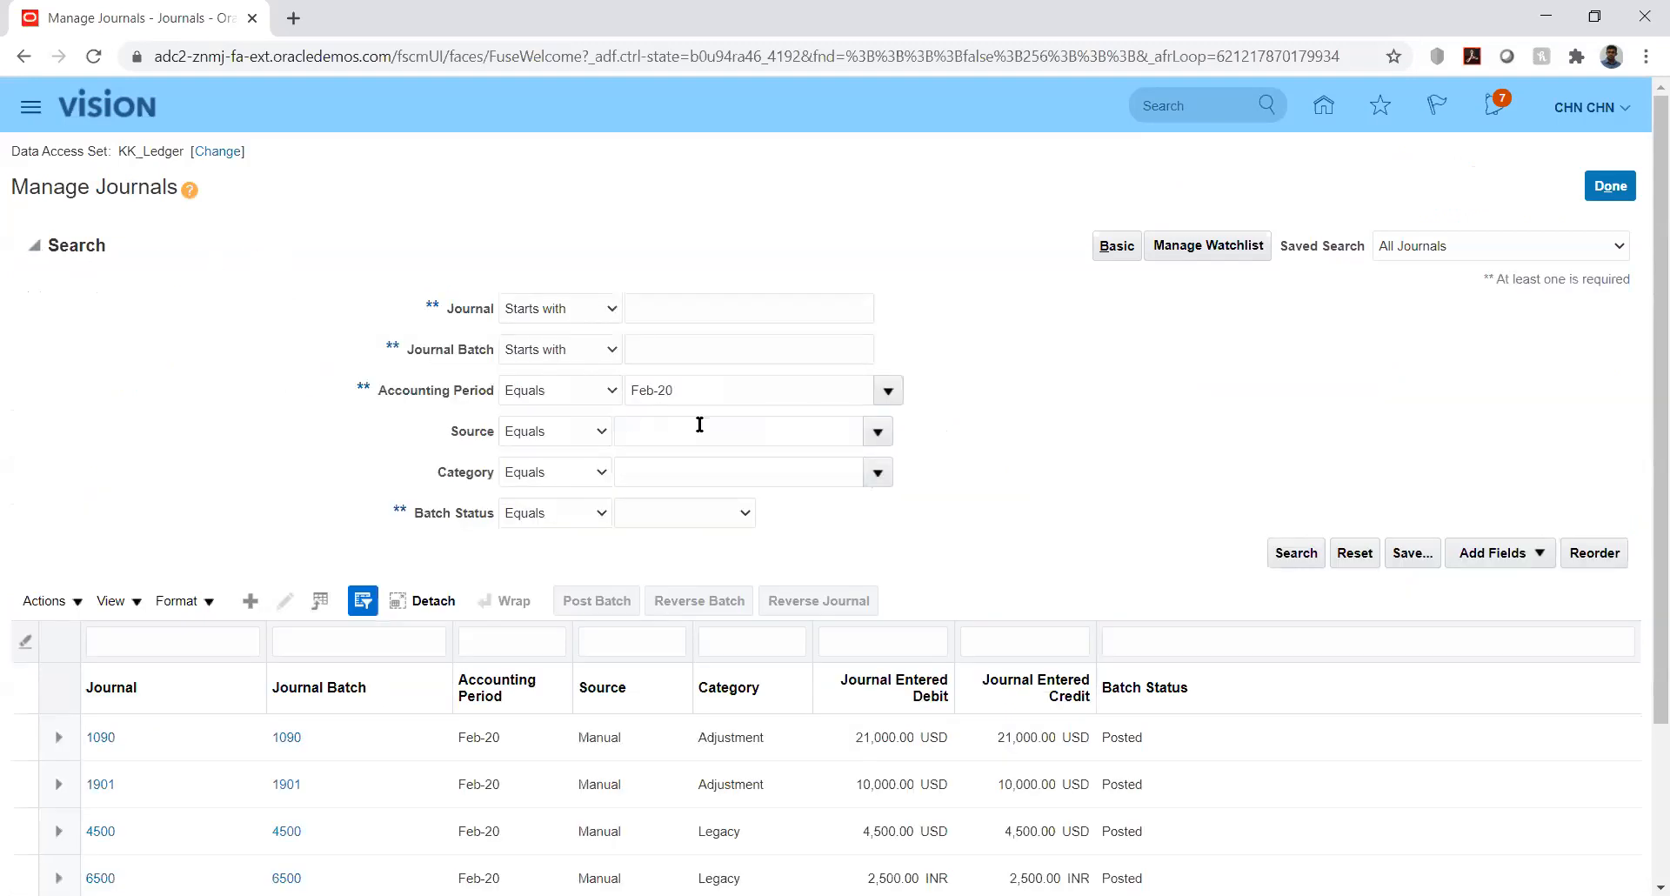
left_click(896, 391)
left_click(677, 516)
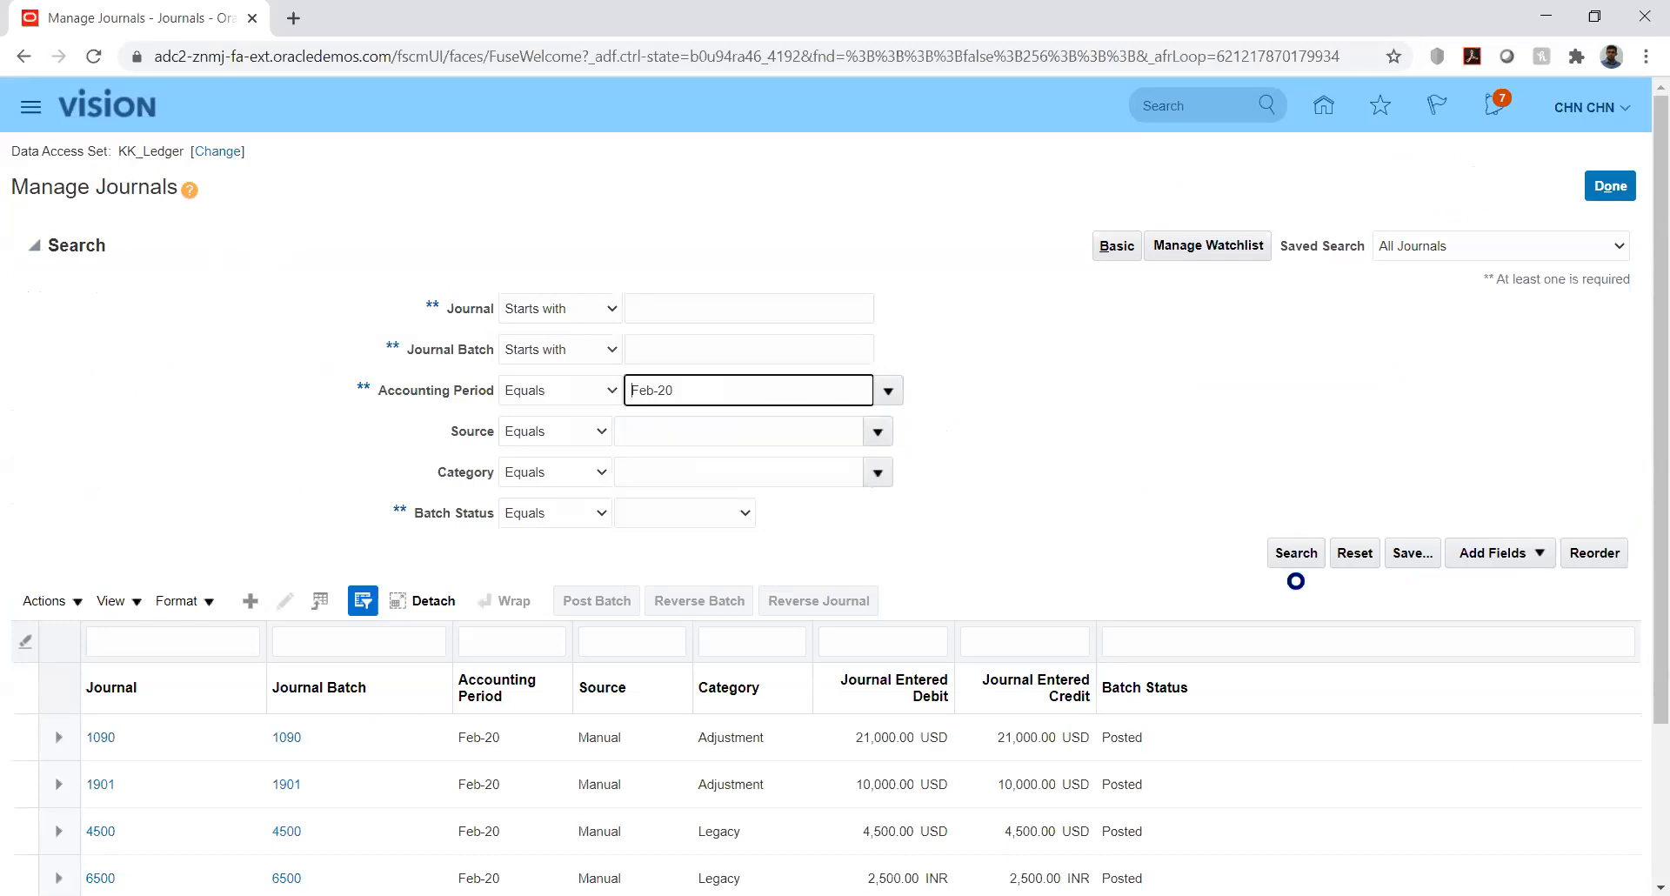
left_click(1297, 555)
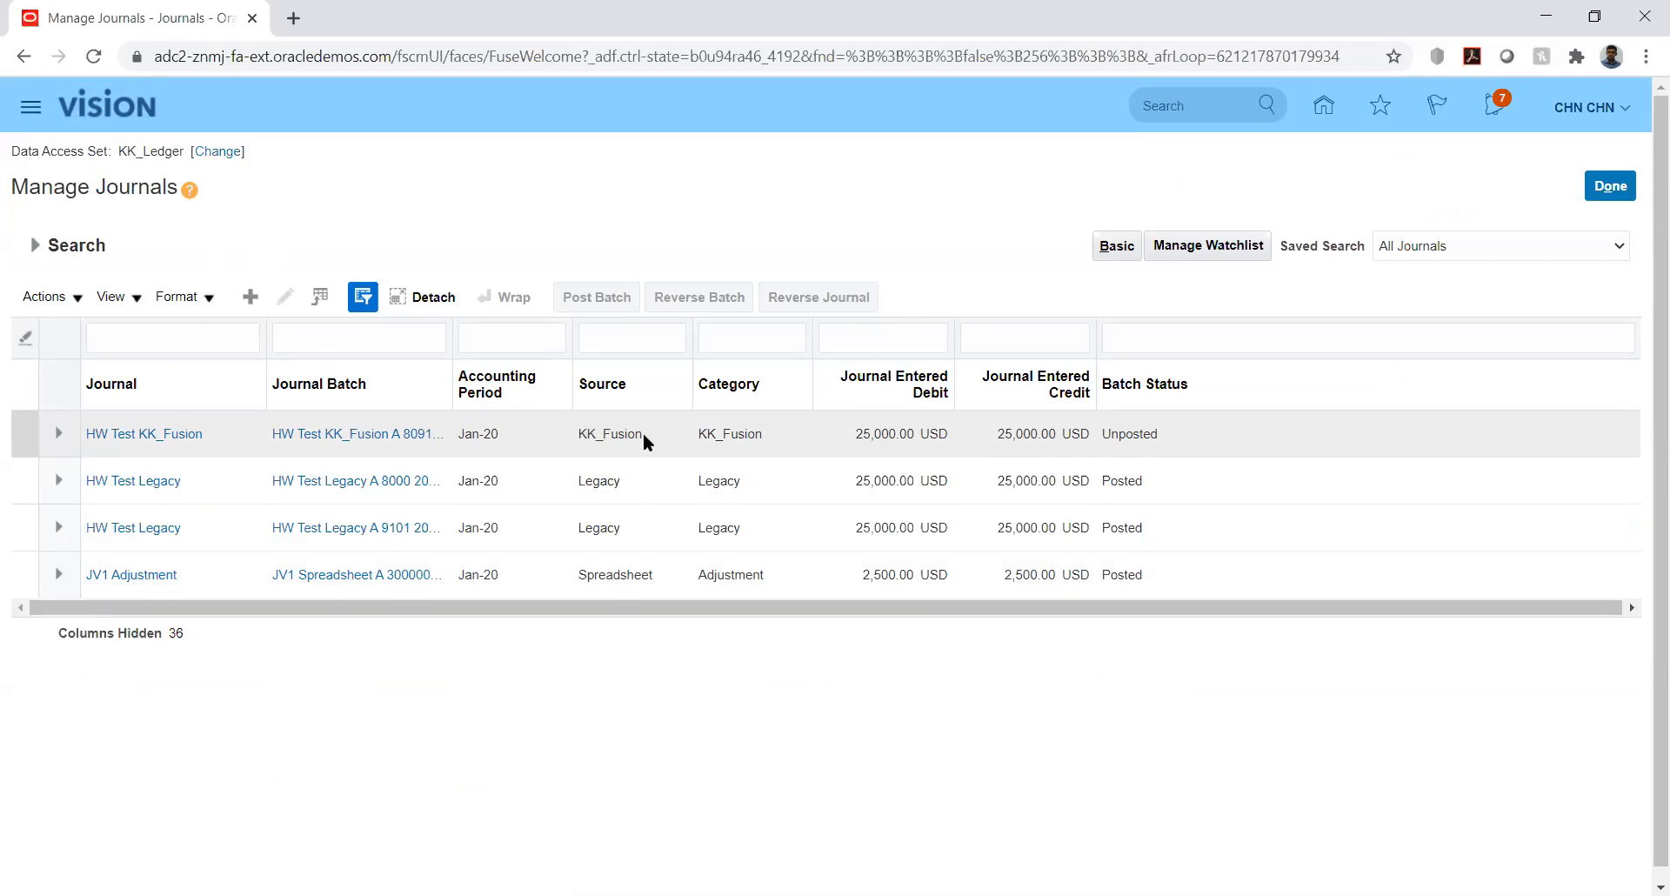
left_click(161, 434)
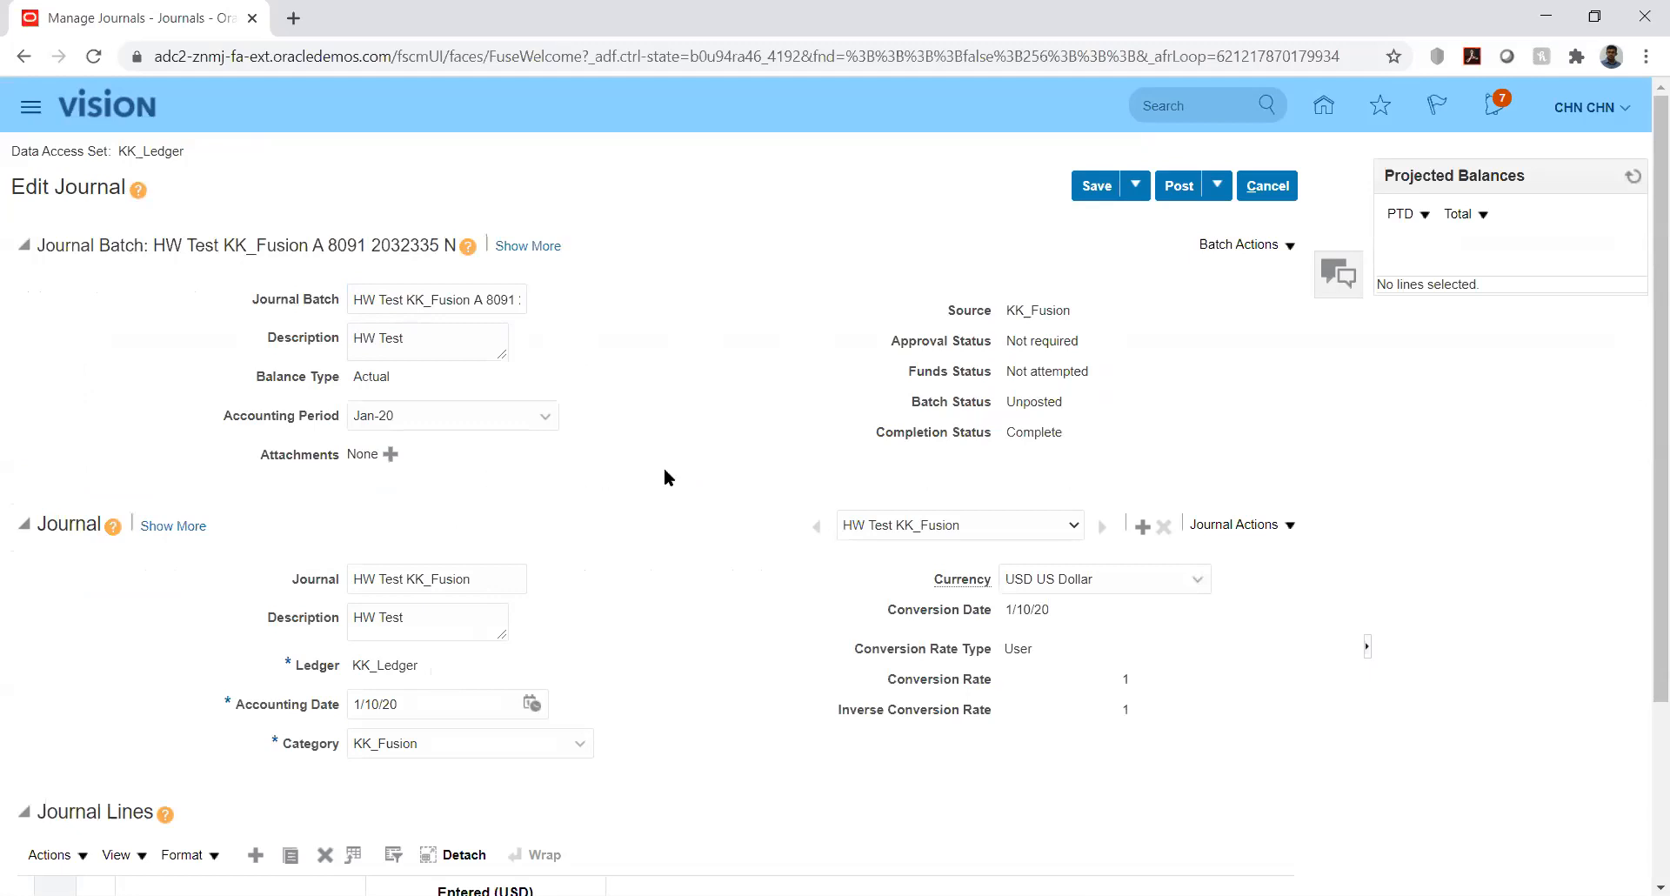
double_click(411, 299)
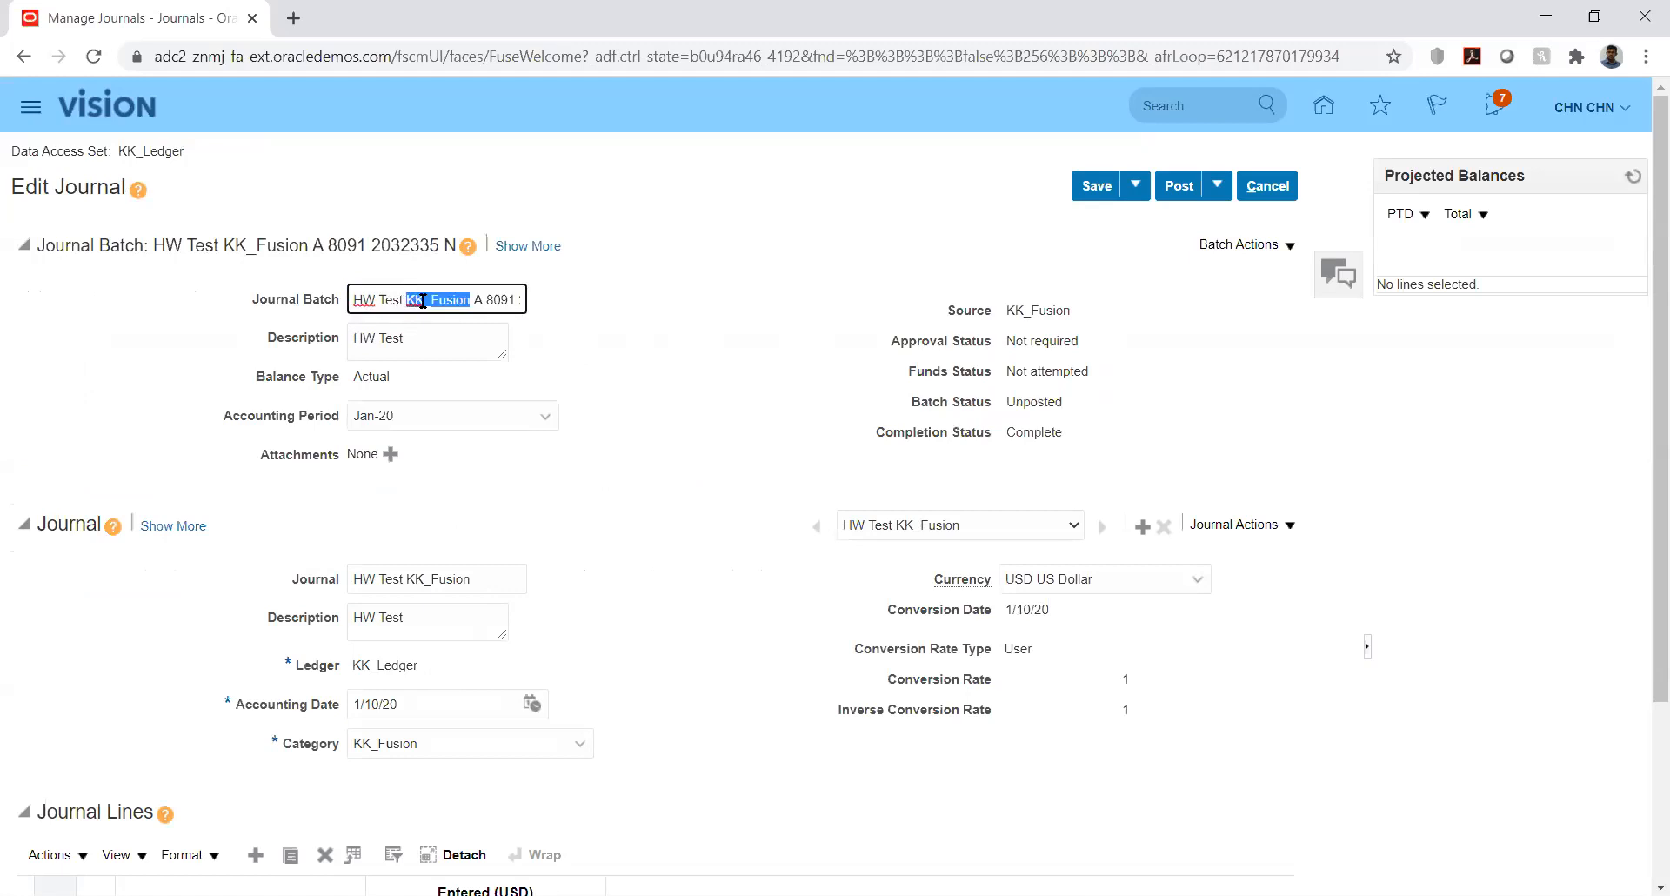
left_click(483, 300)
key("Right")
key("Right")
key("Right")
key("Right")
key("Right")
key("Right")
key("Right")
key("Right")
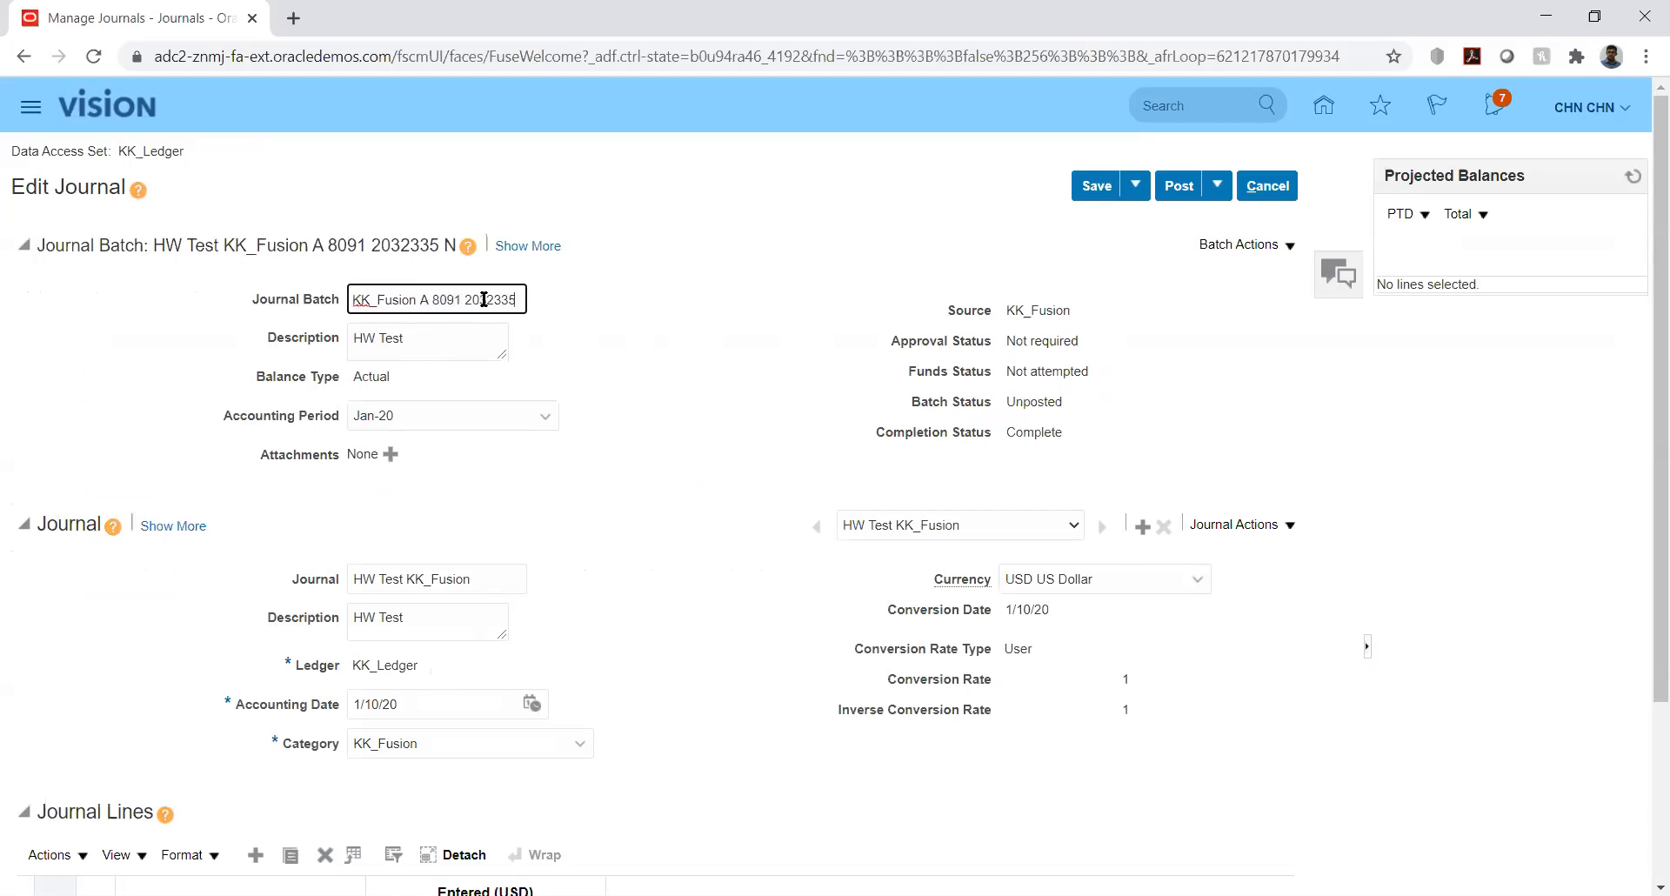
key("Home")
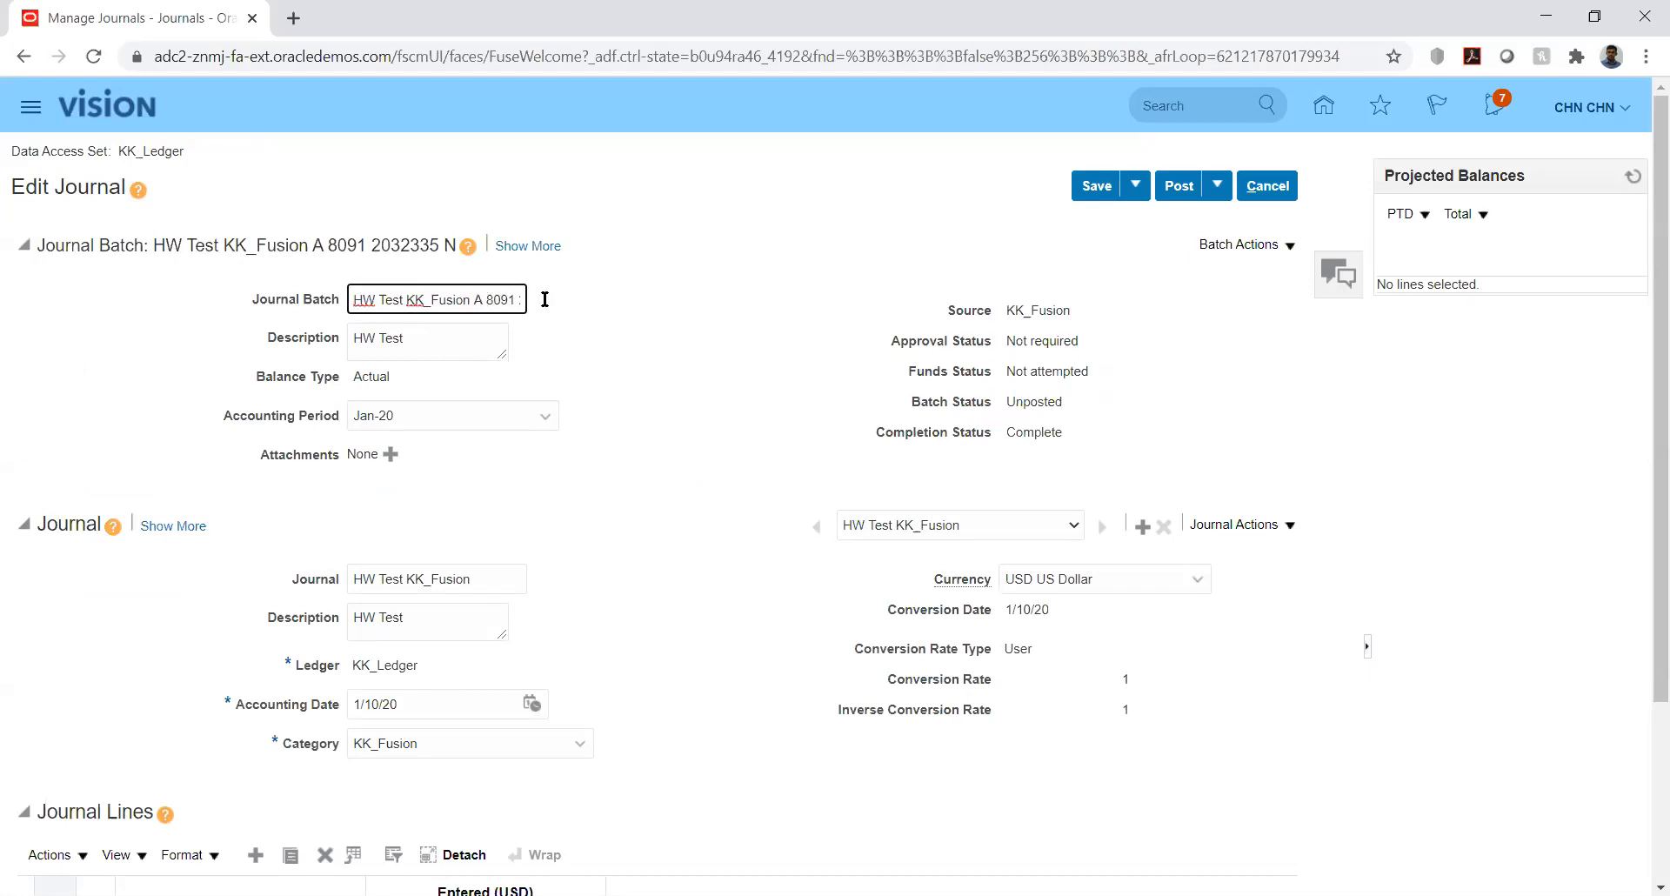
left_click(704, 324)
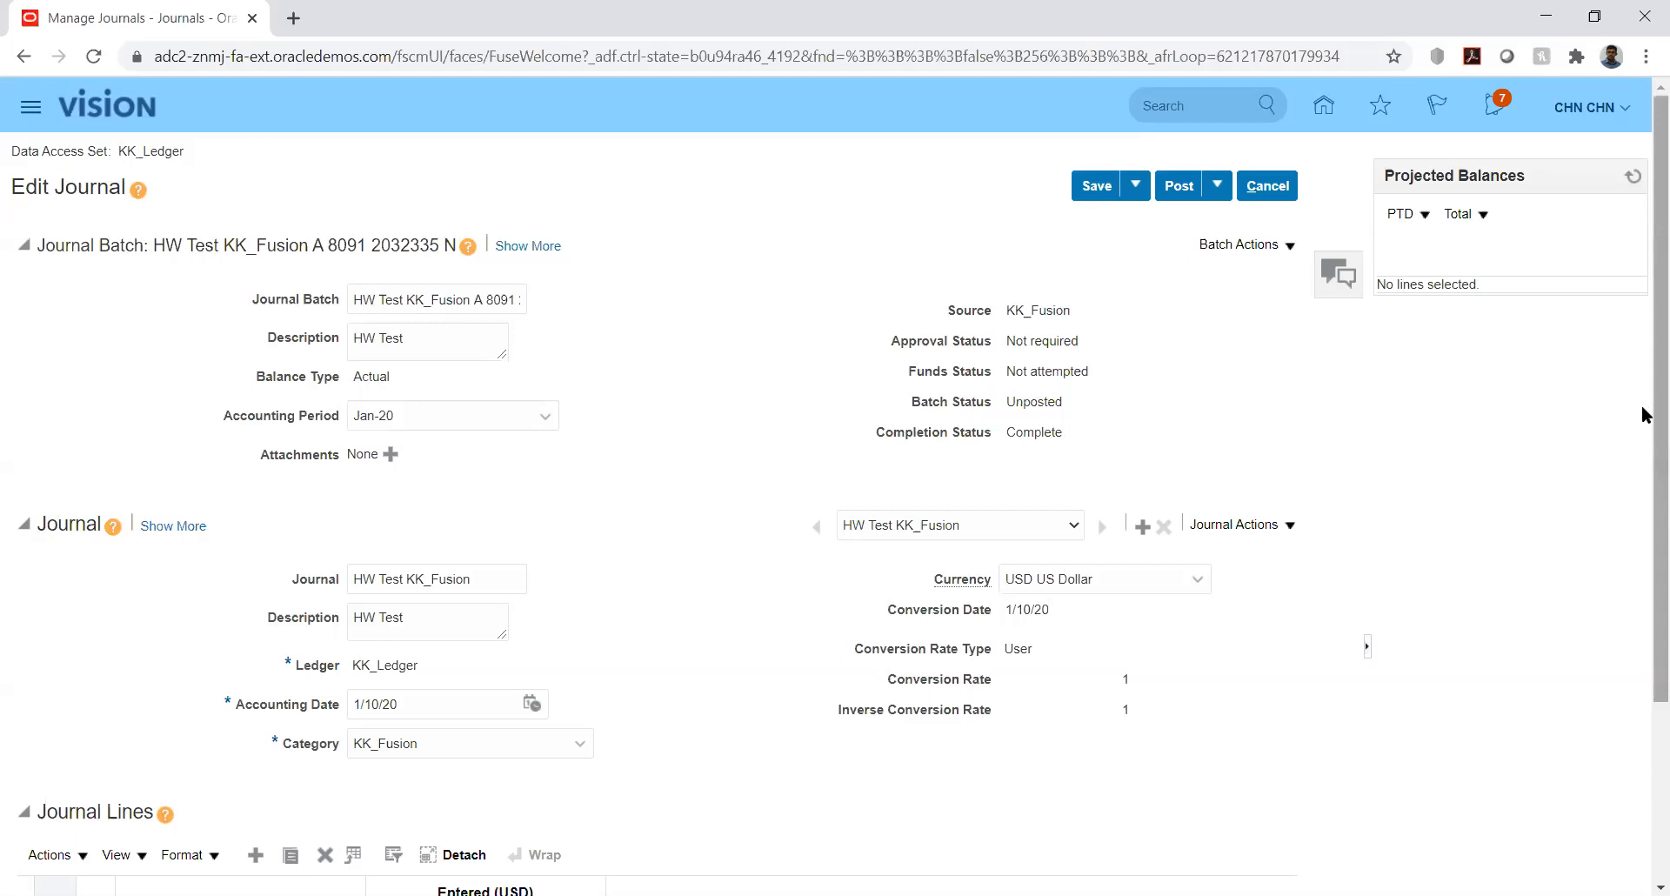
left_click_drag(1647, 415, 1647, 614)
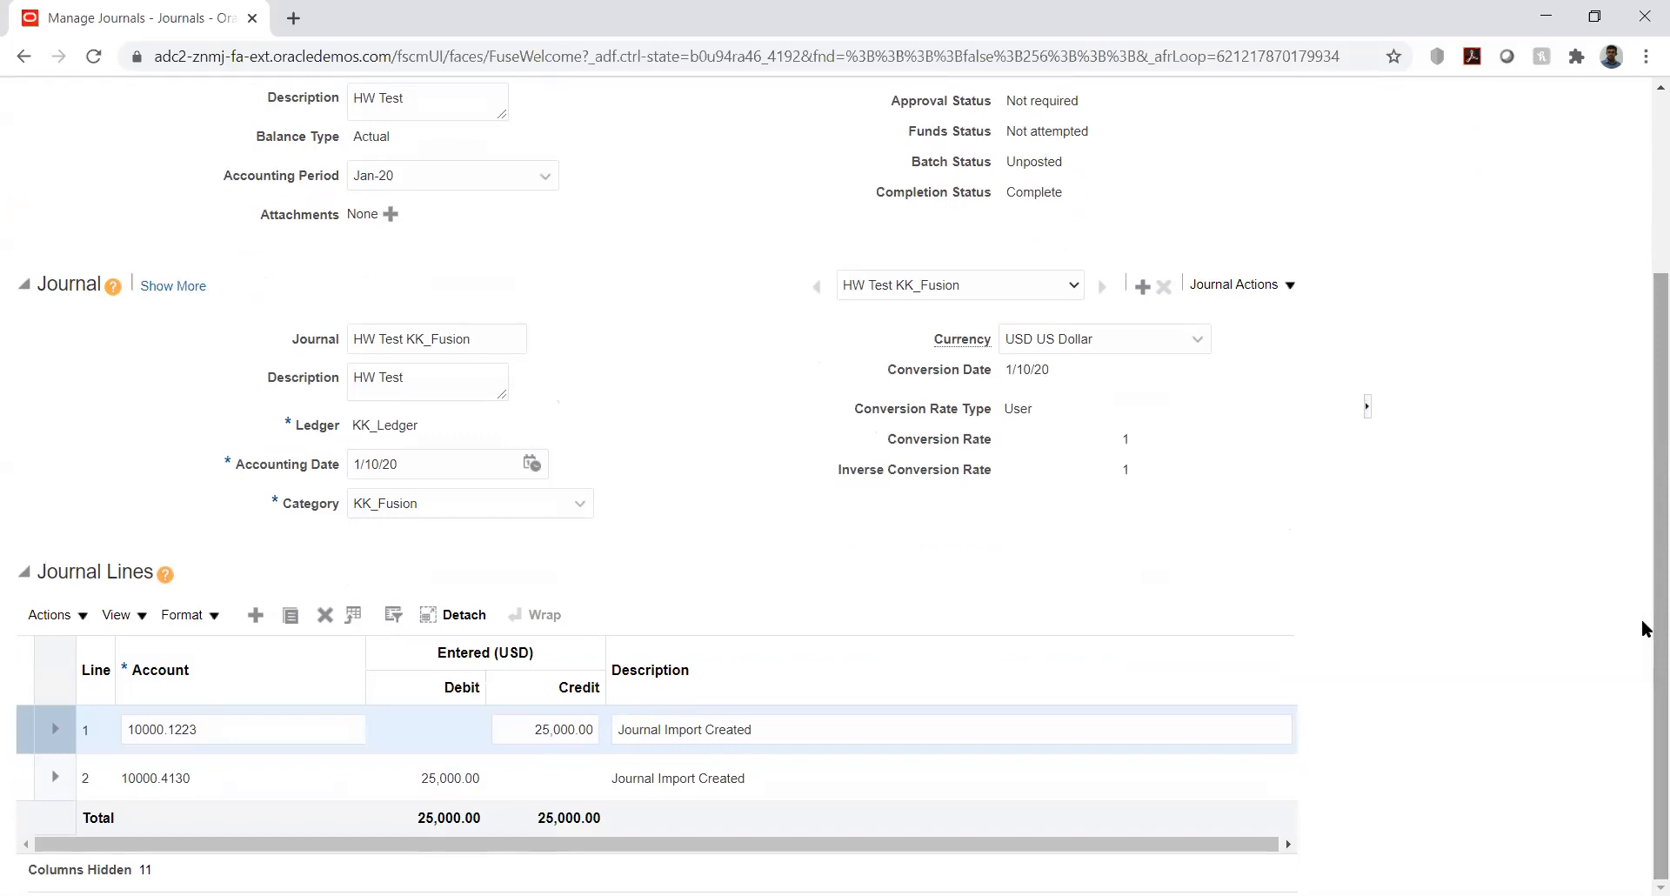
left_click_drag(1642, 628, 1641, 492)
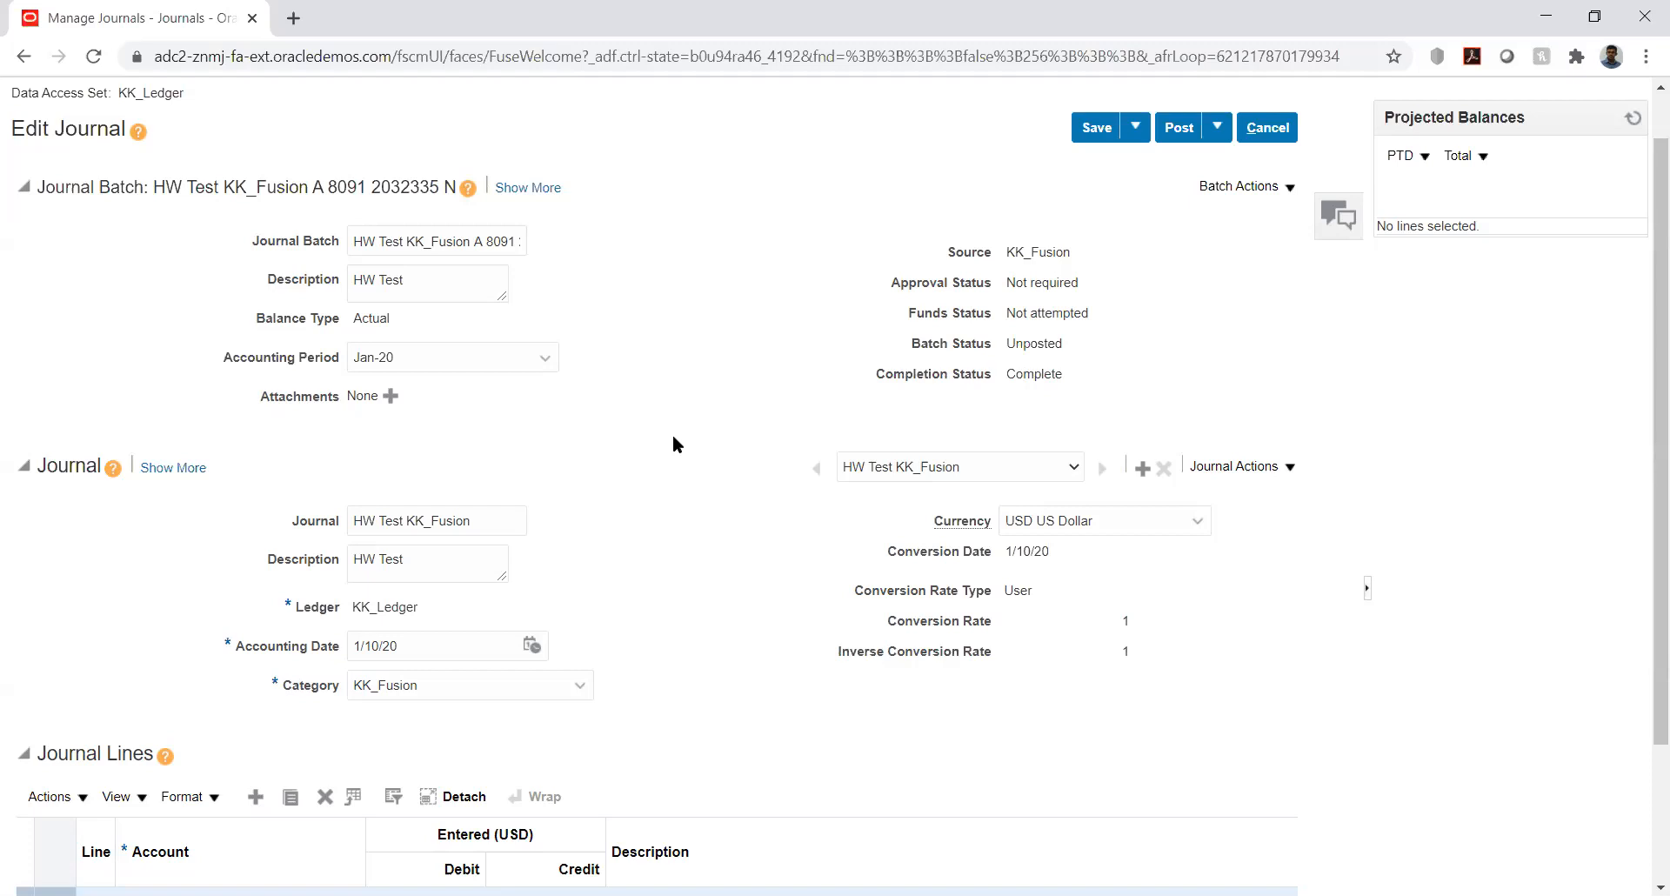
double_click(339, 183)
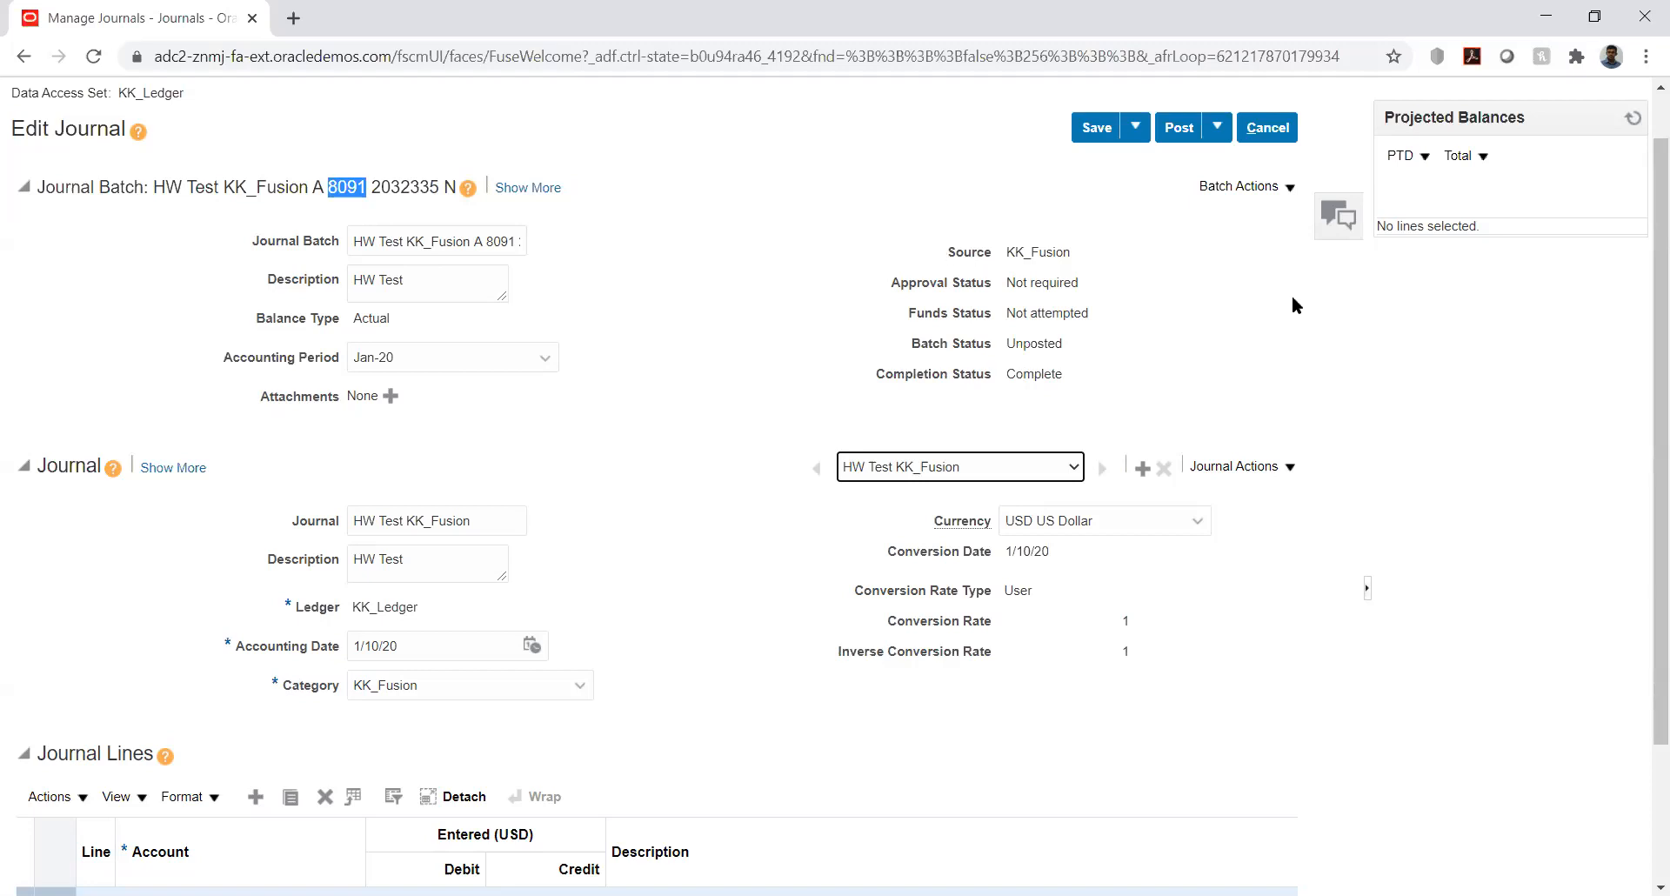
left_click(1527, 336)
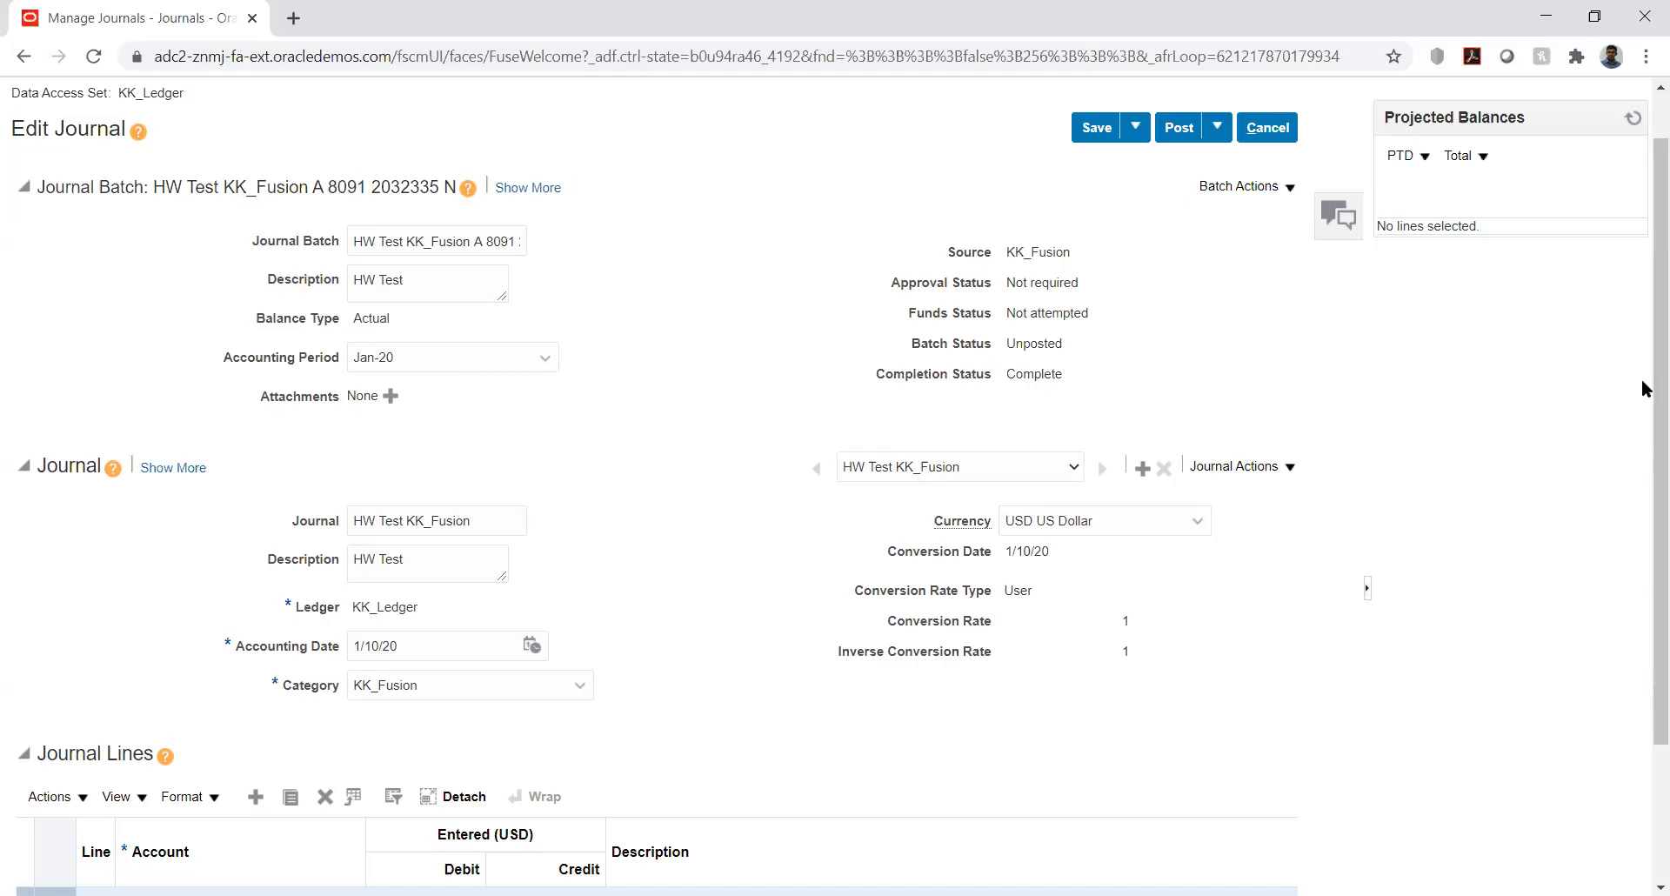
left_click_drag(1644, 387, 1642, 338)
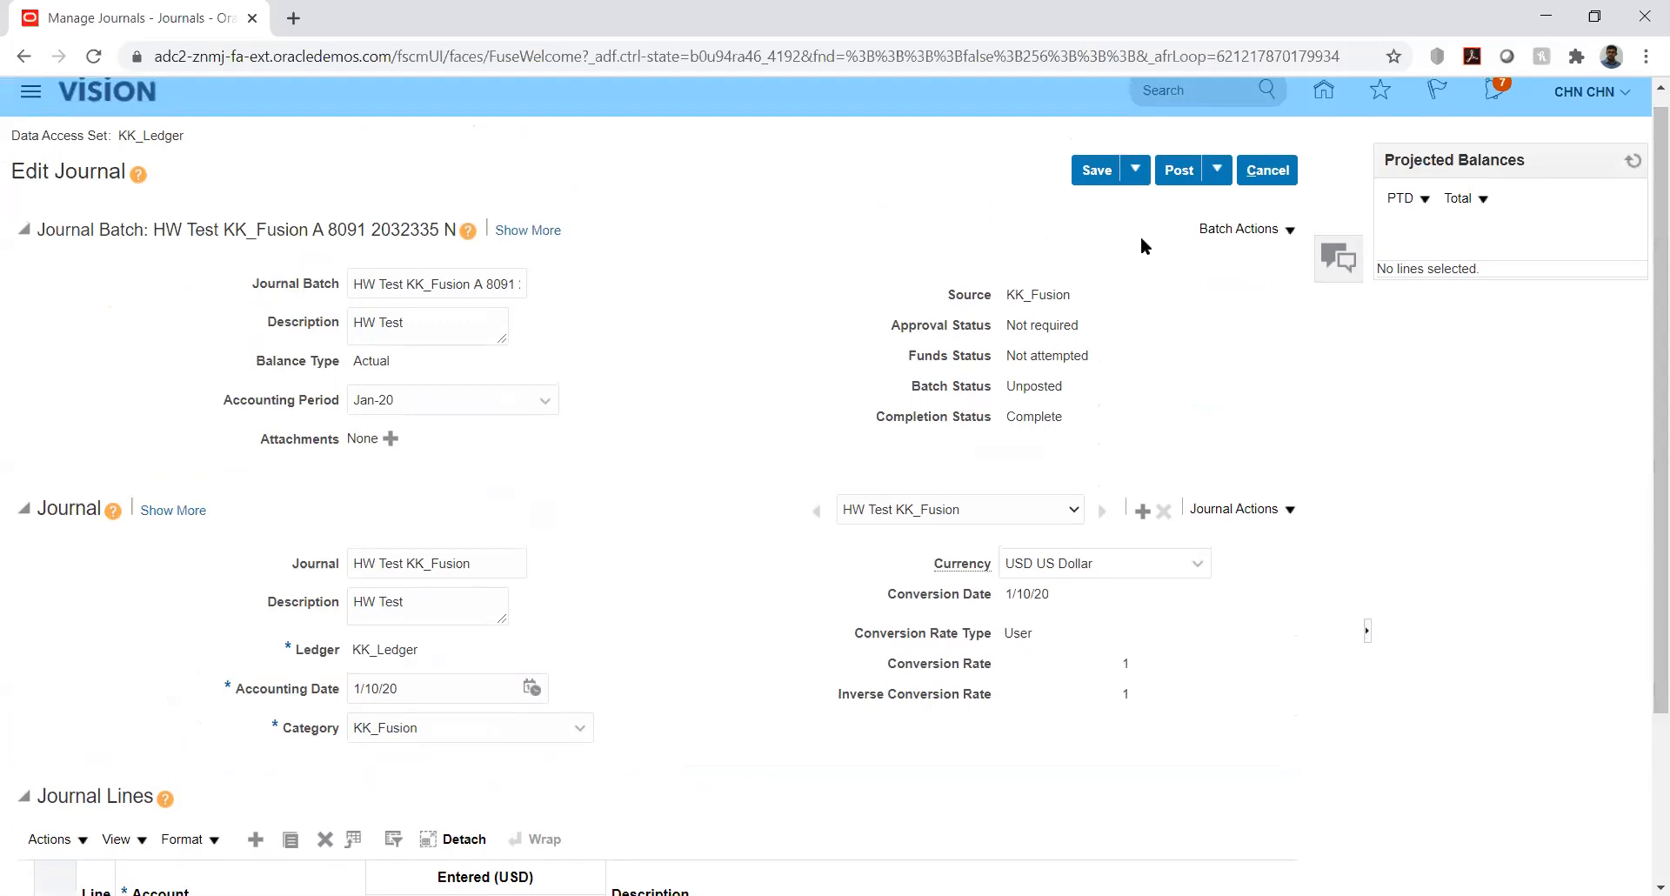
- Post the HW Test KK_Fusion journal batch, confirm, and close it with Done
left_click(1176, 167)
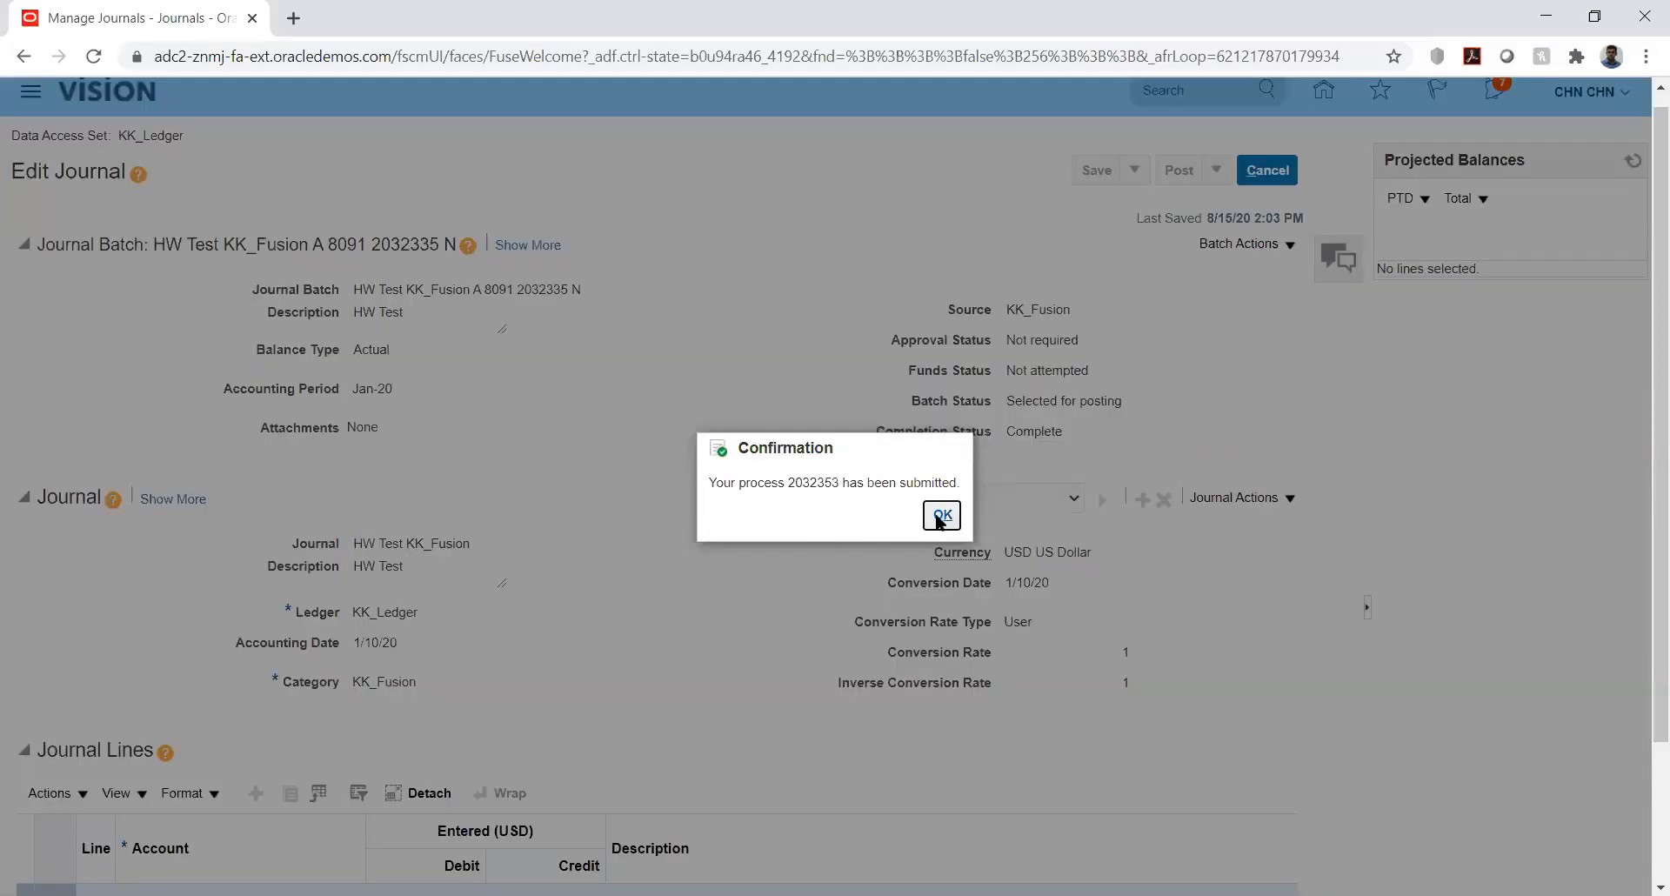
left_click(941, 516)
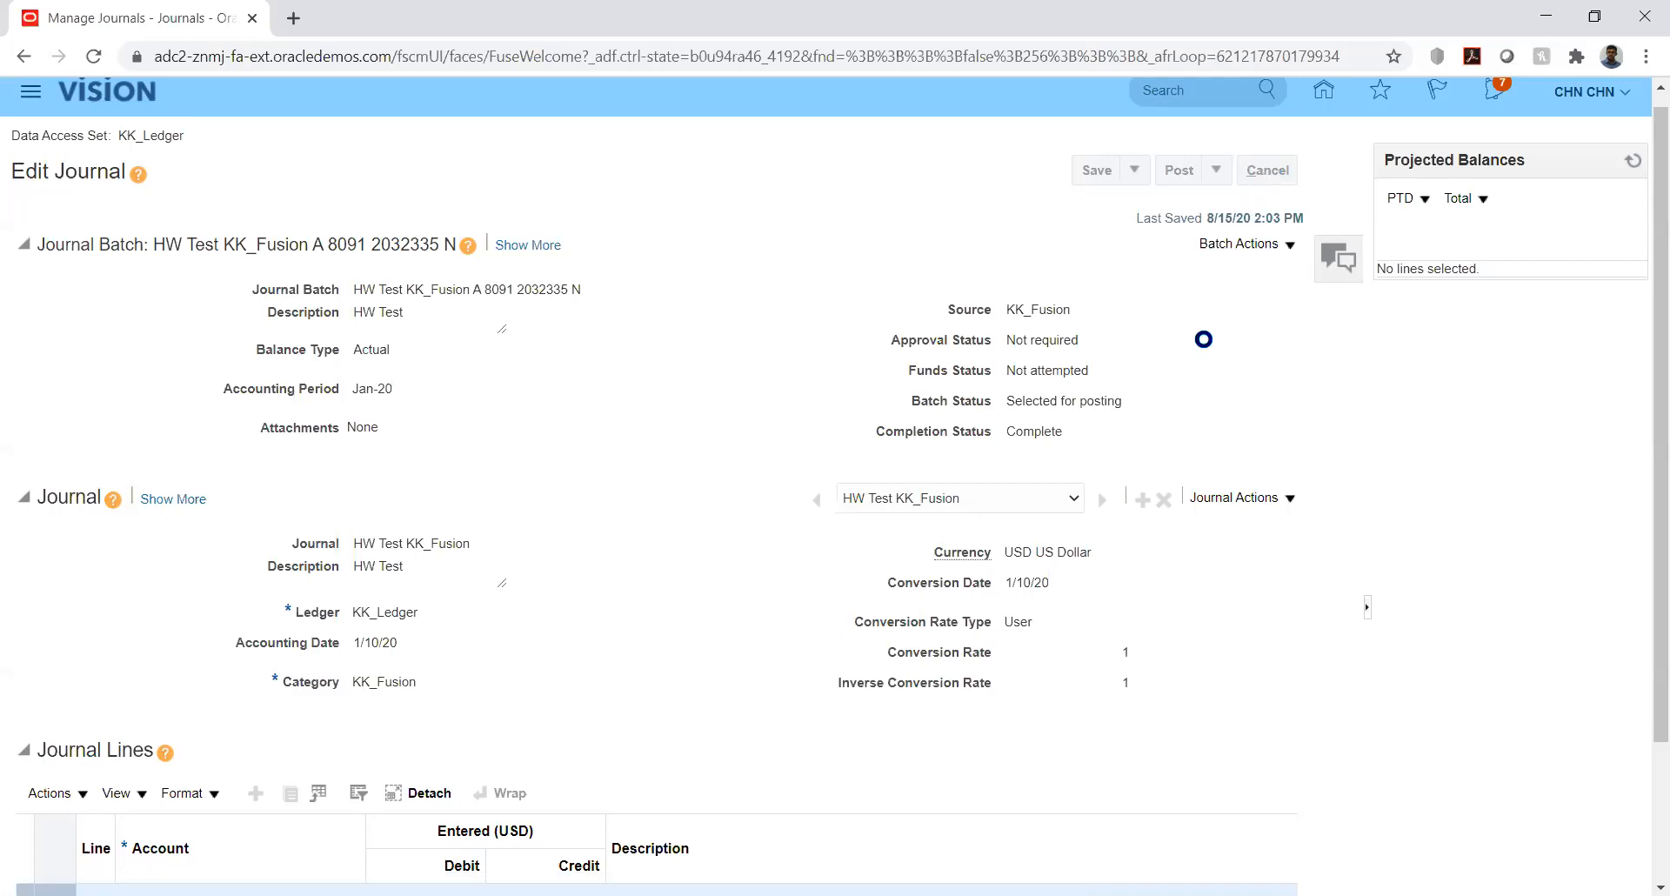
left_click(1607, 174)
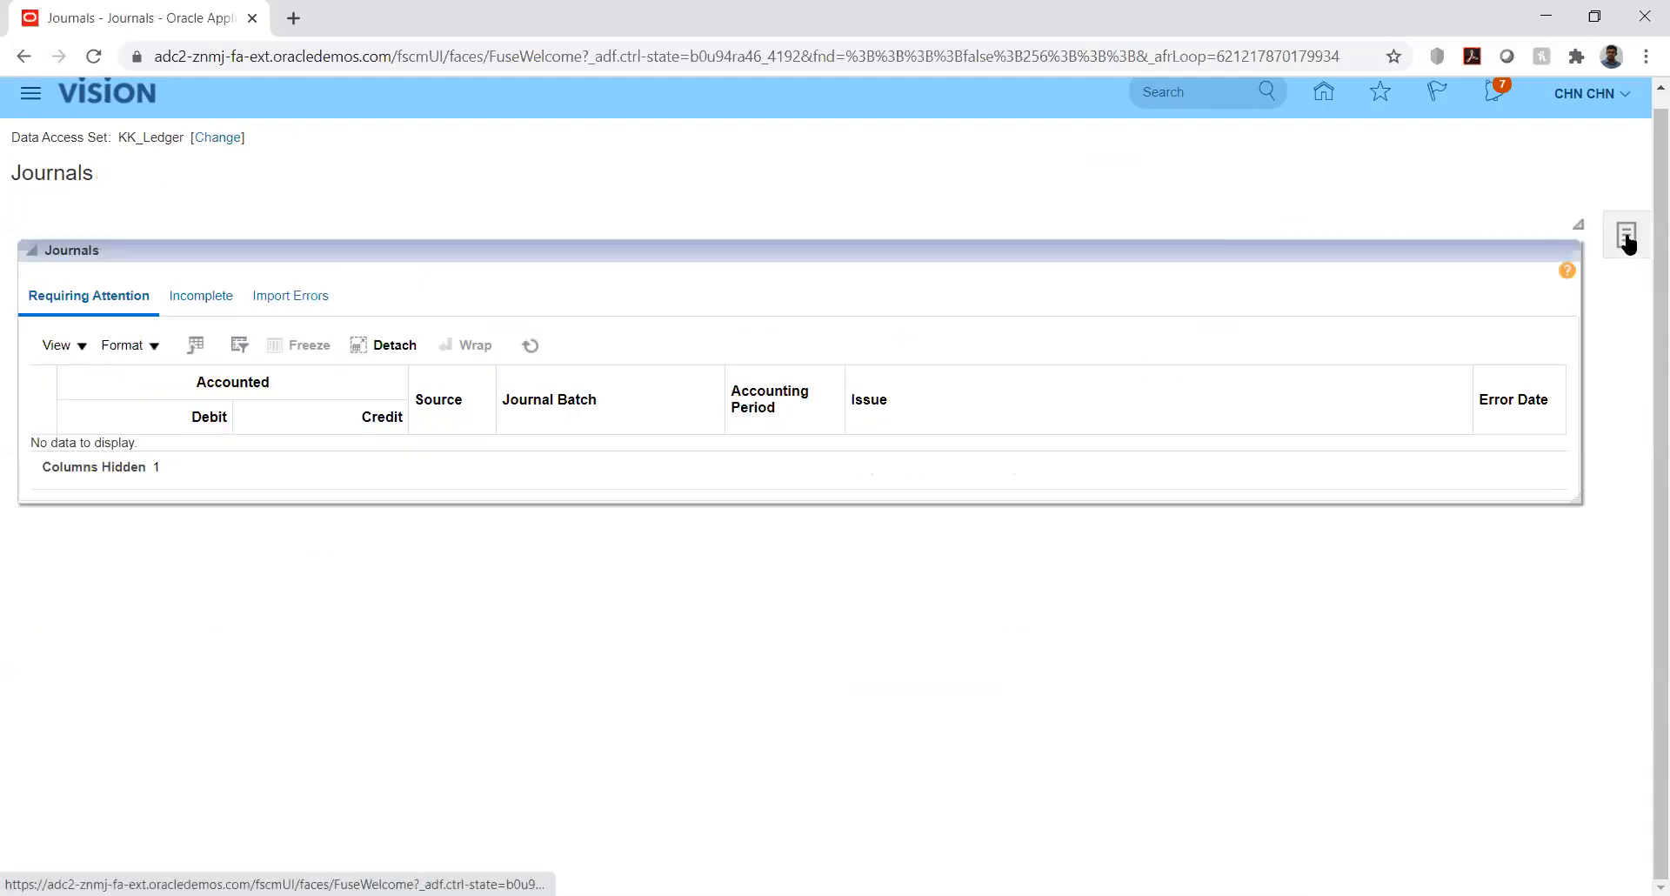
- Search Manage Journals for Jan-20 again and reopen the now-posted HW Test KK_Fusion journal
left_click(1627, 240)
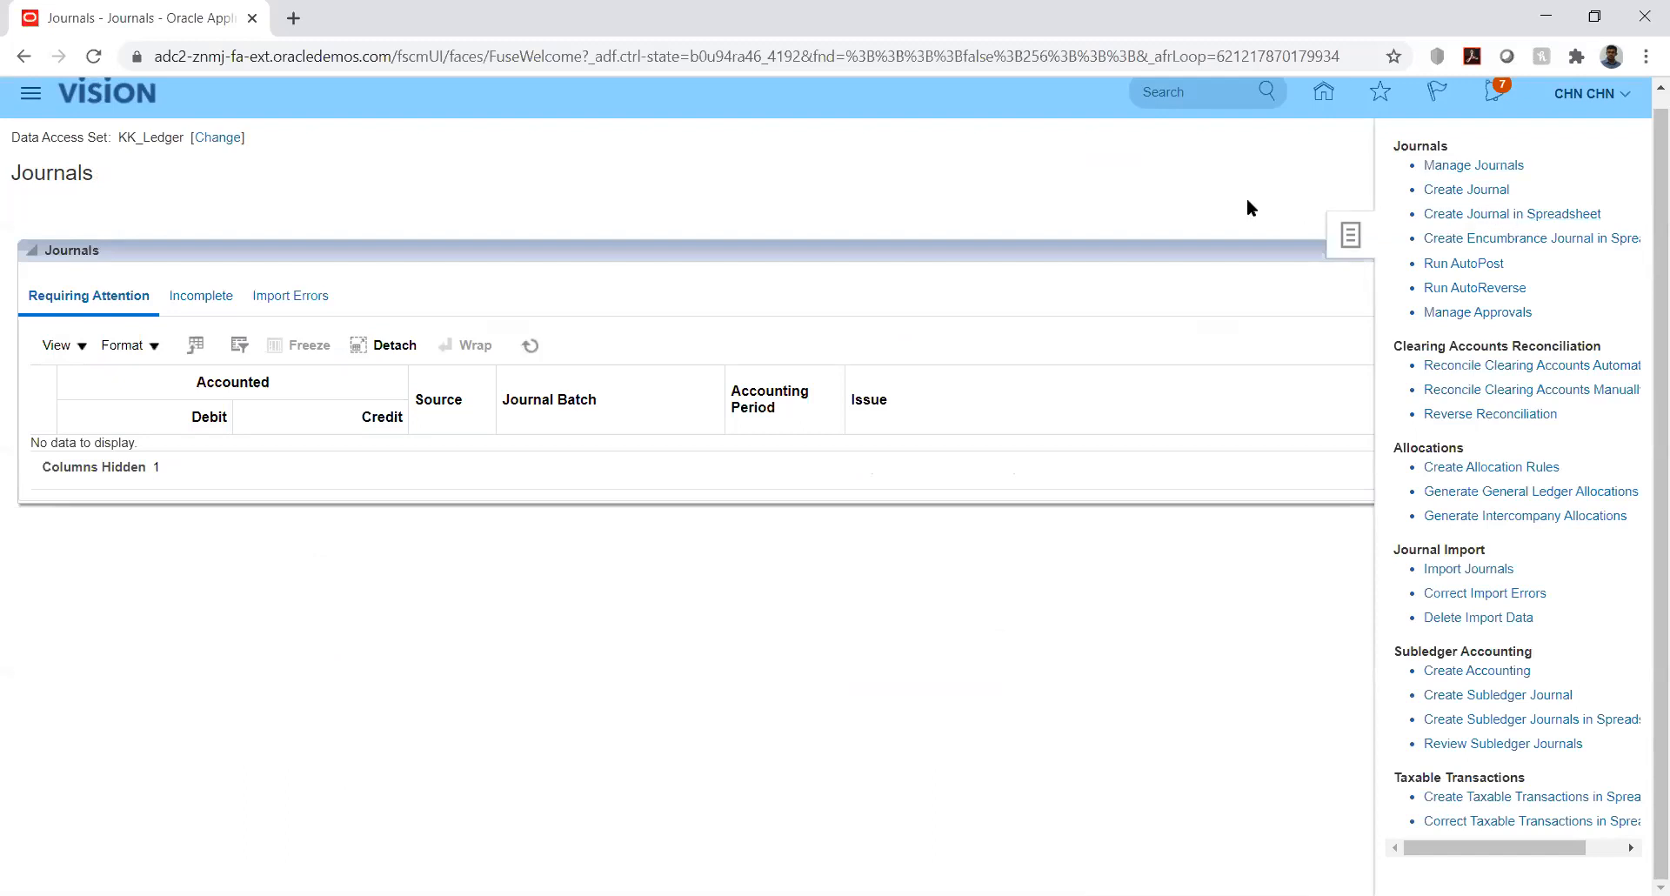
left_click(1427, 190)
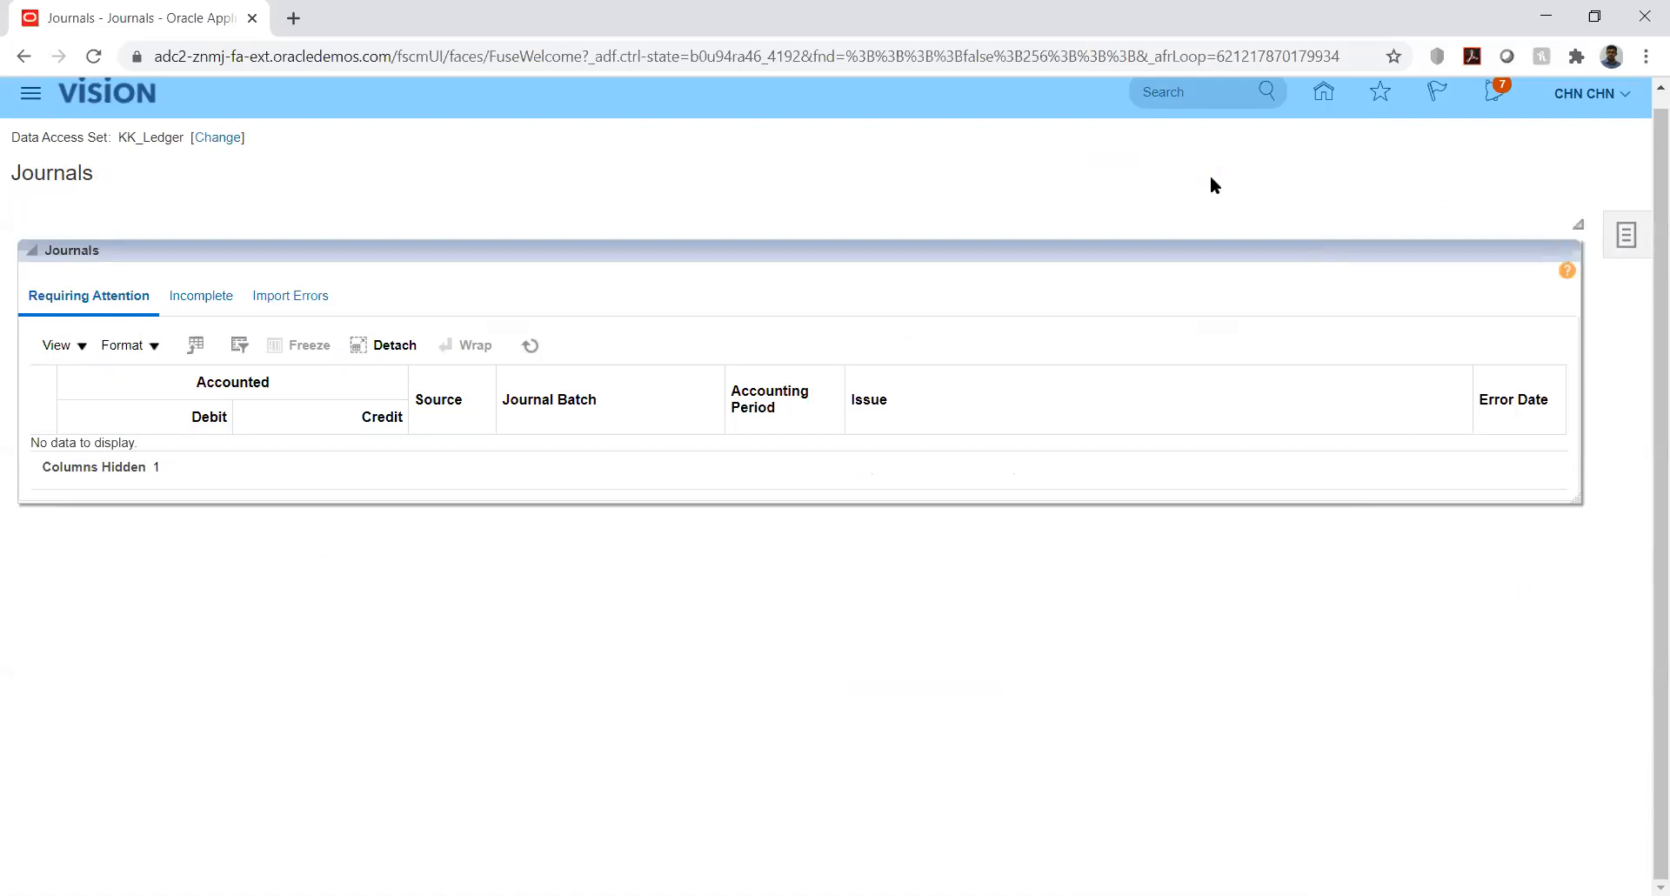
left_click(1620, 240)
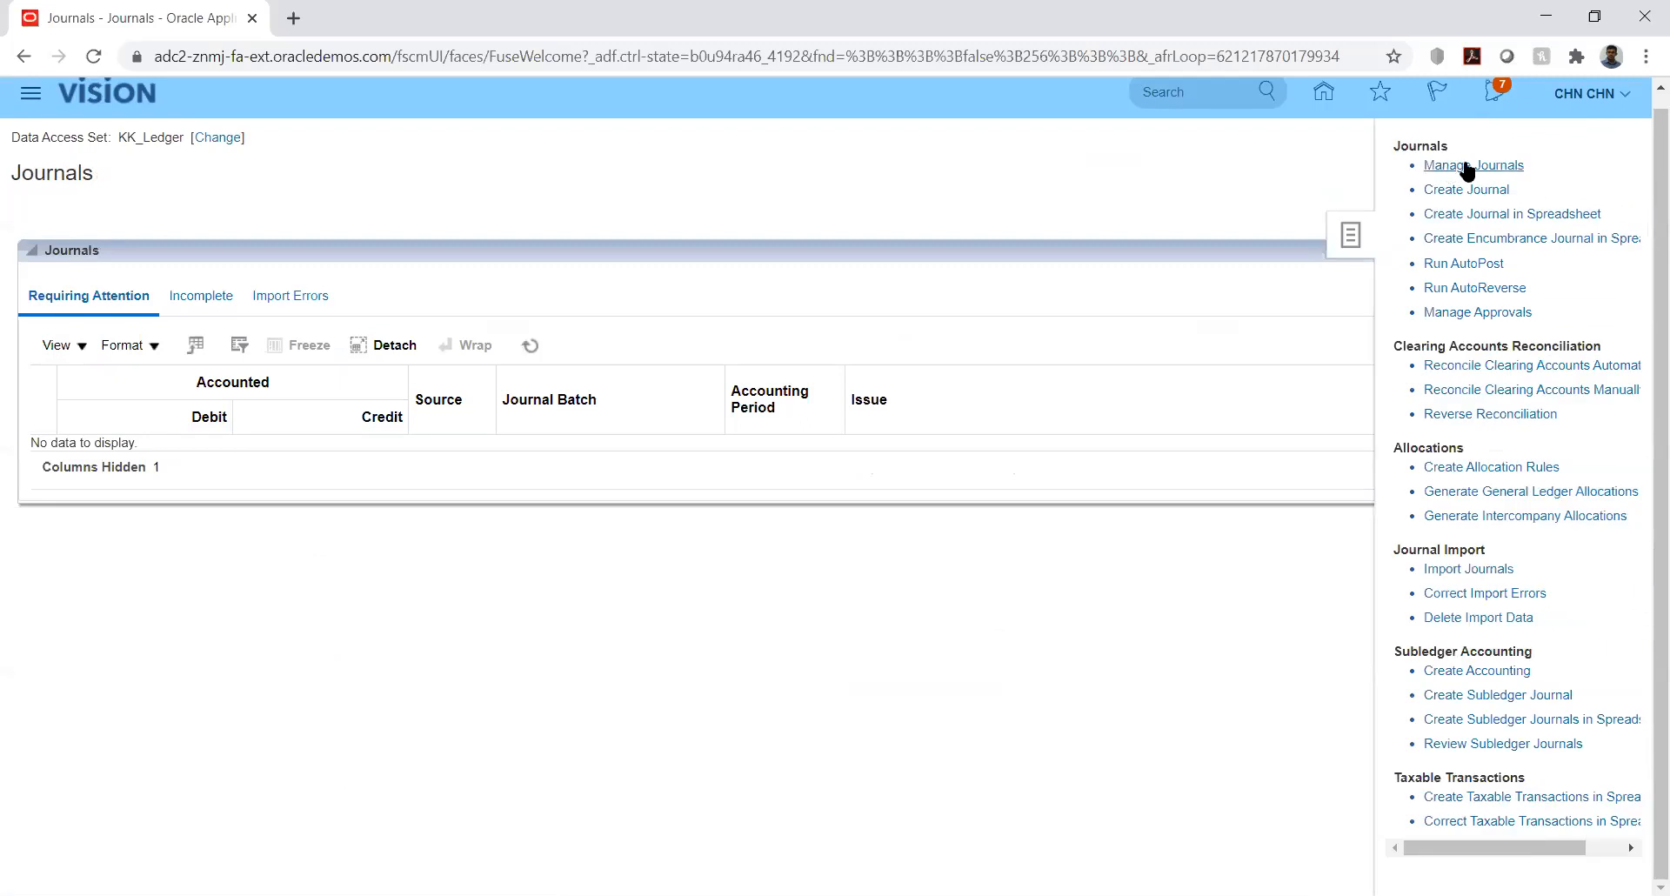
left_click(1465, 165)
left_click(886, 381)
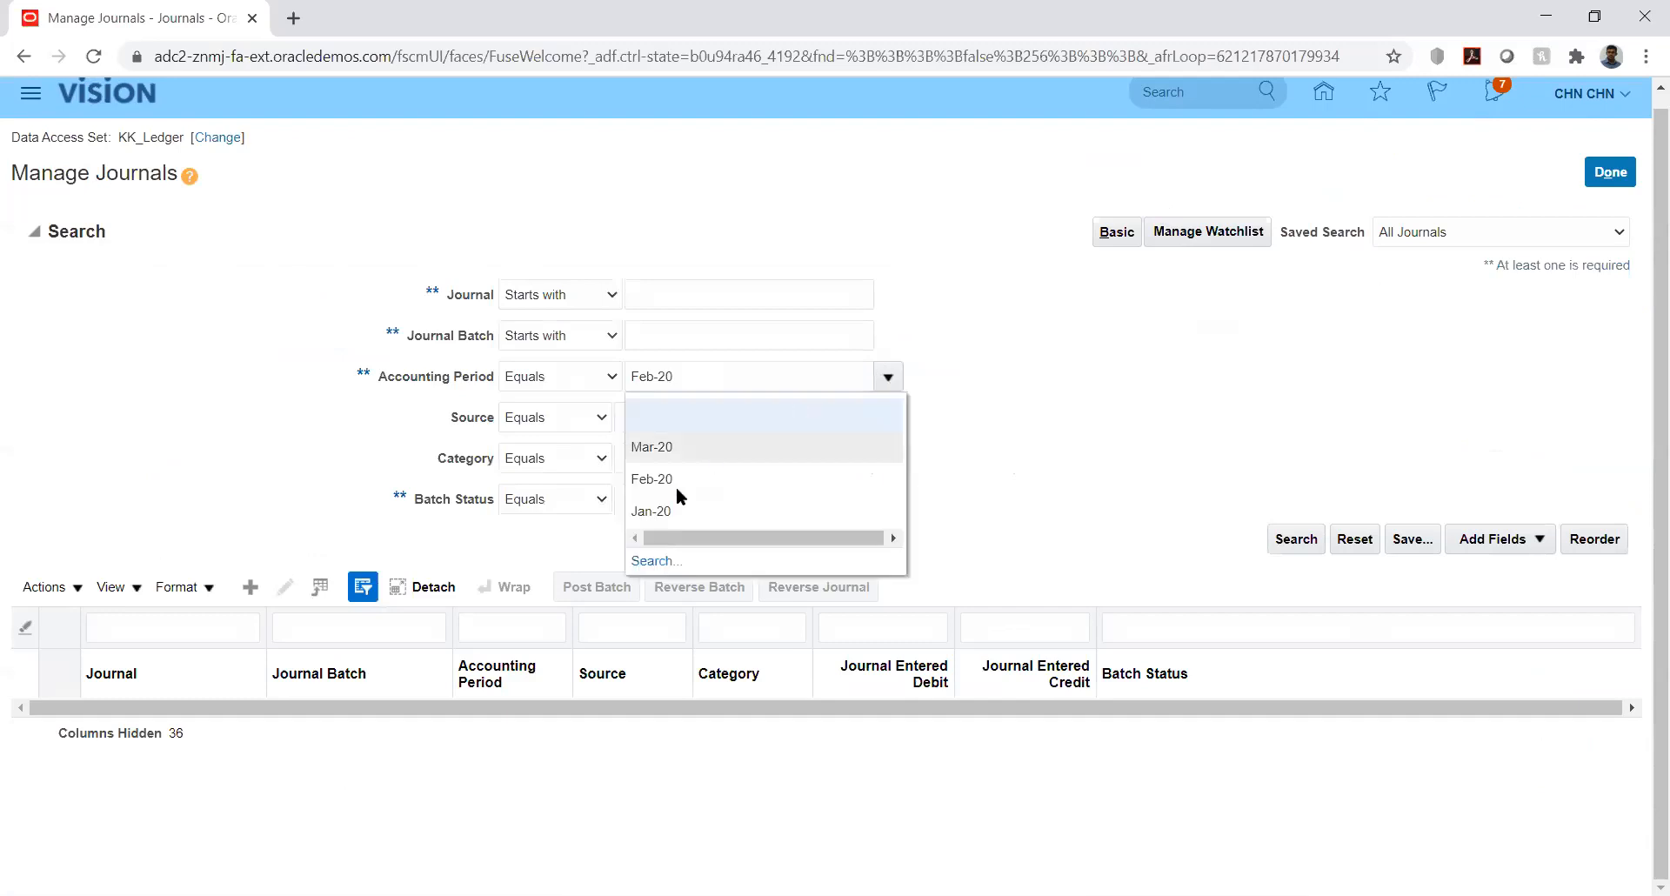
left_click(663, 510)
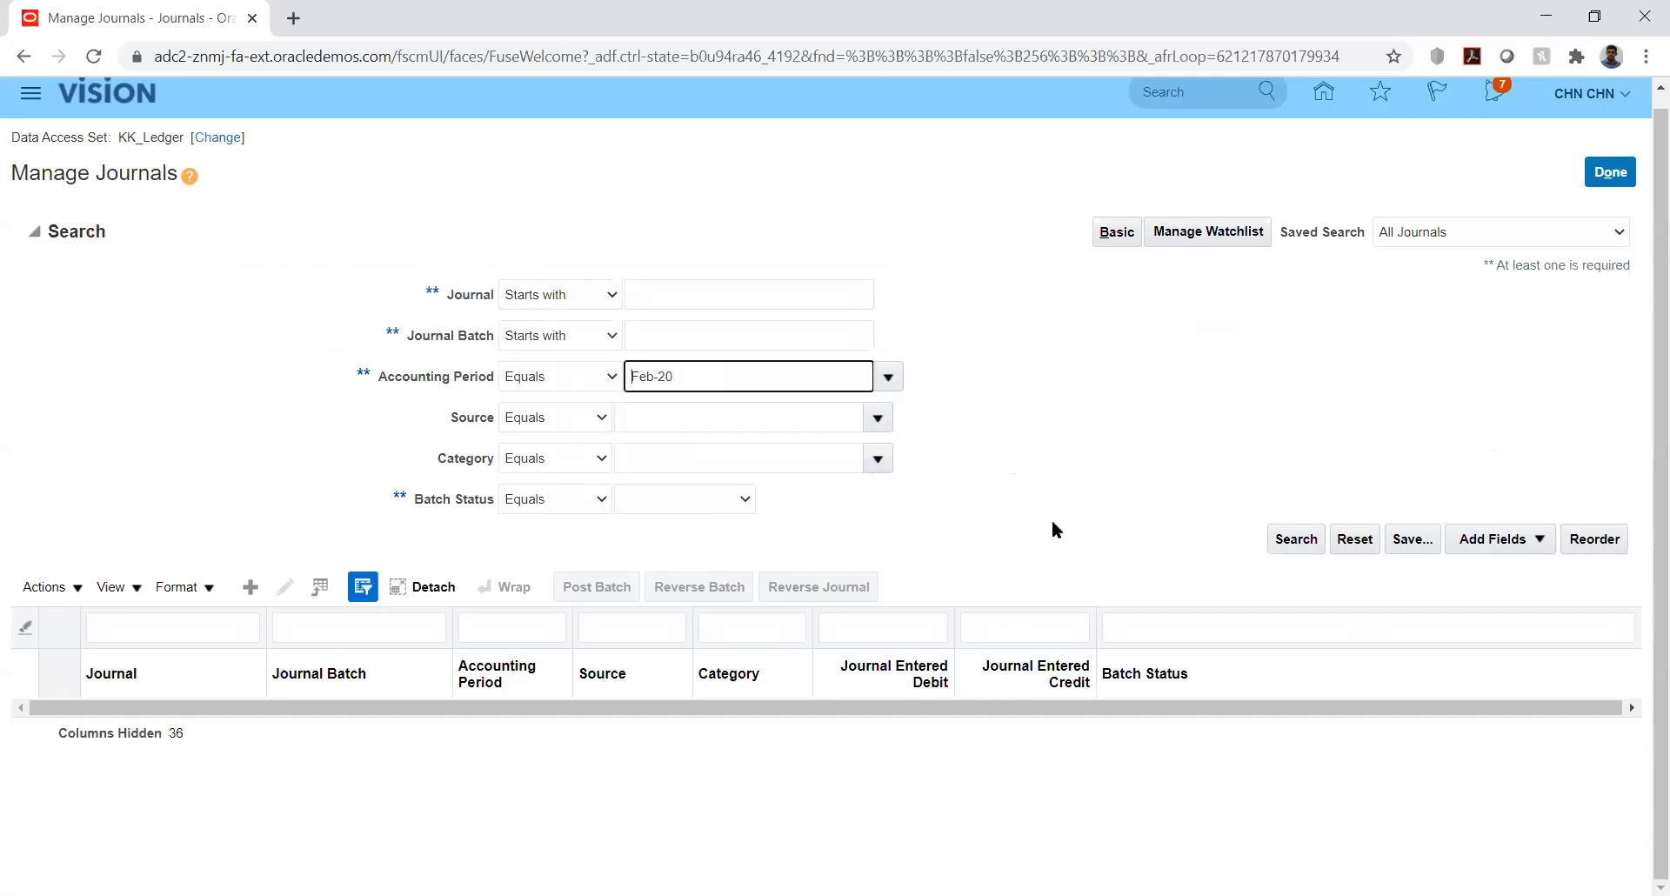
left_click(1292, 540)
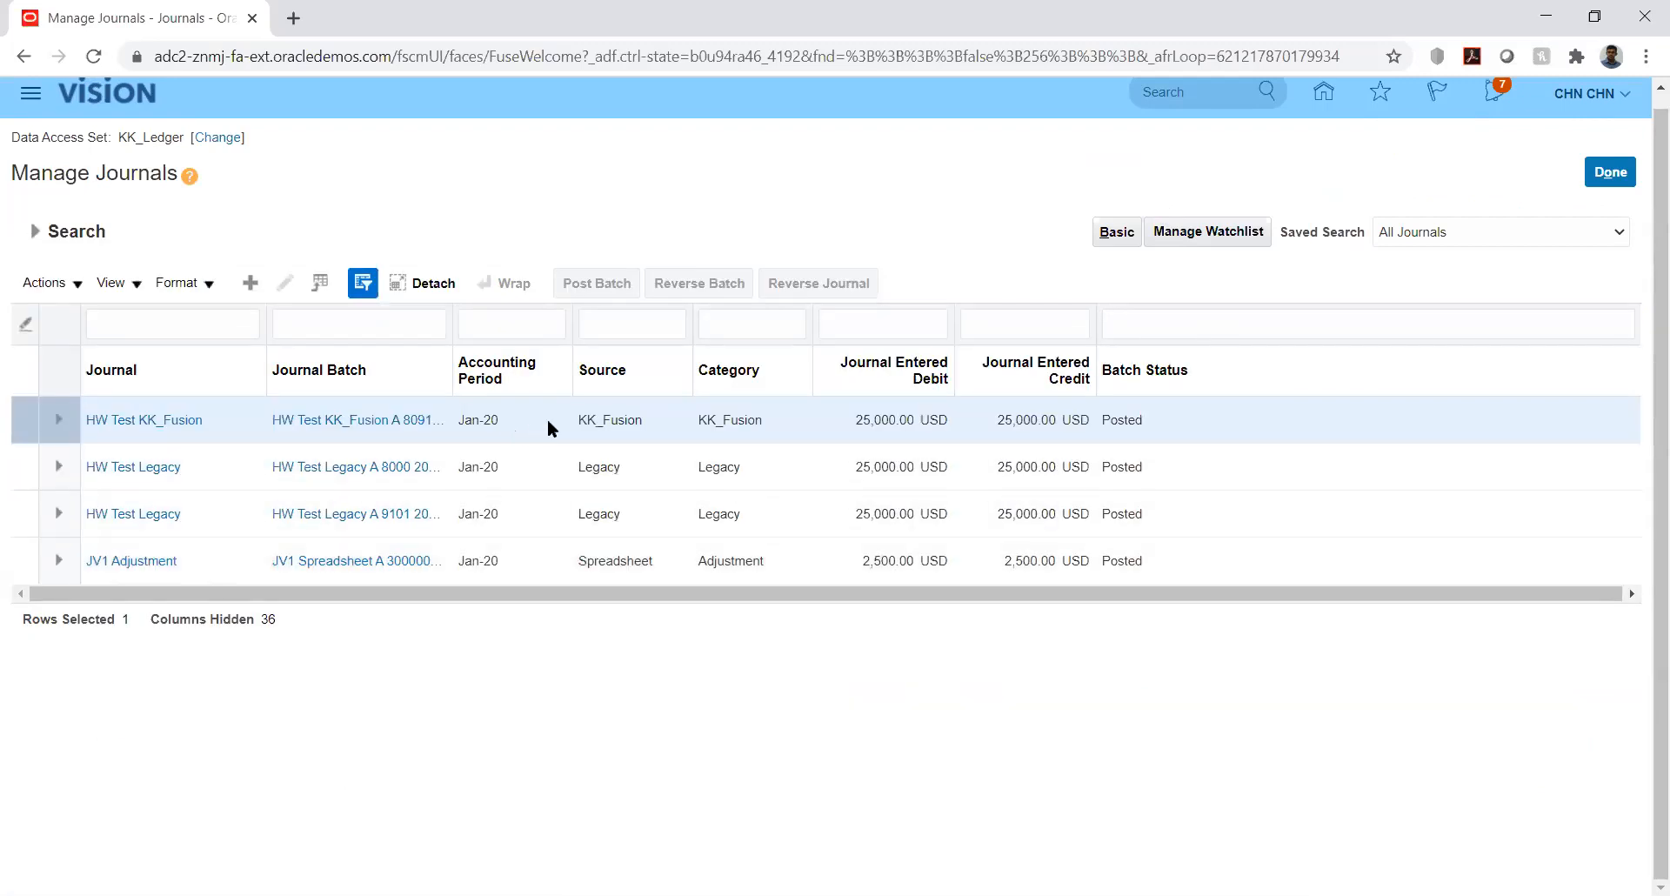
left_click(551, 425)
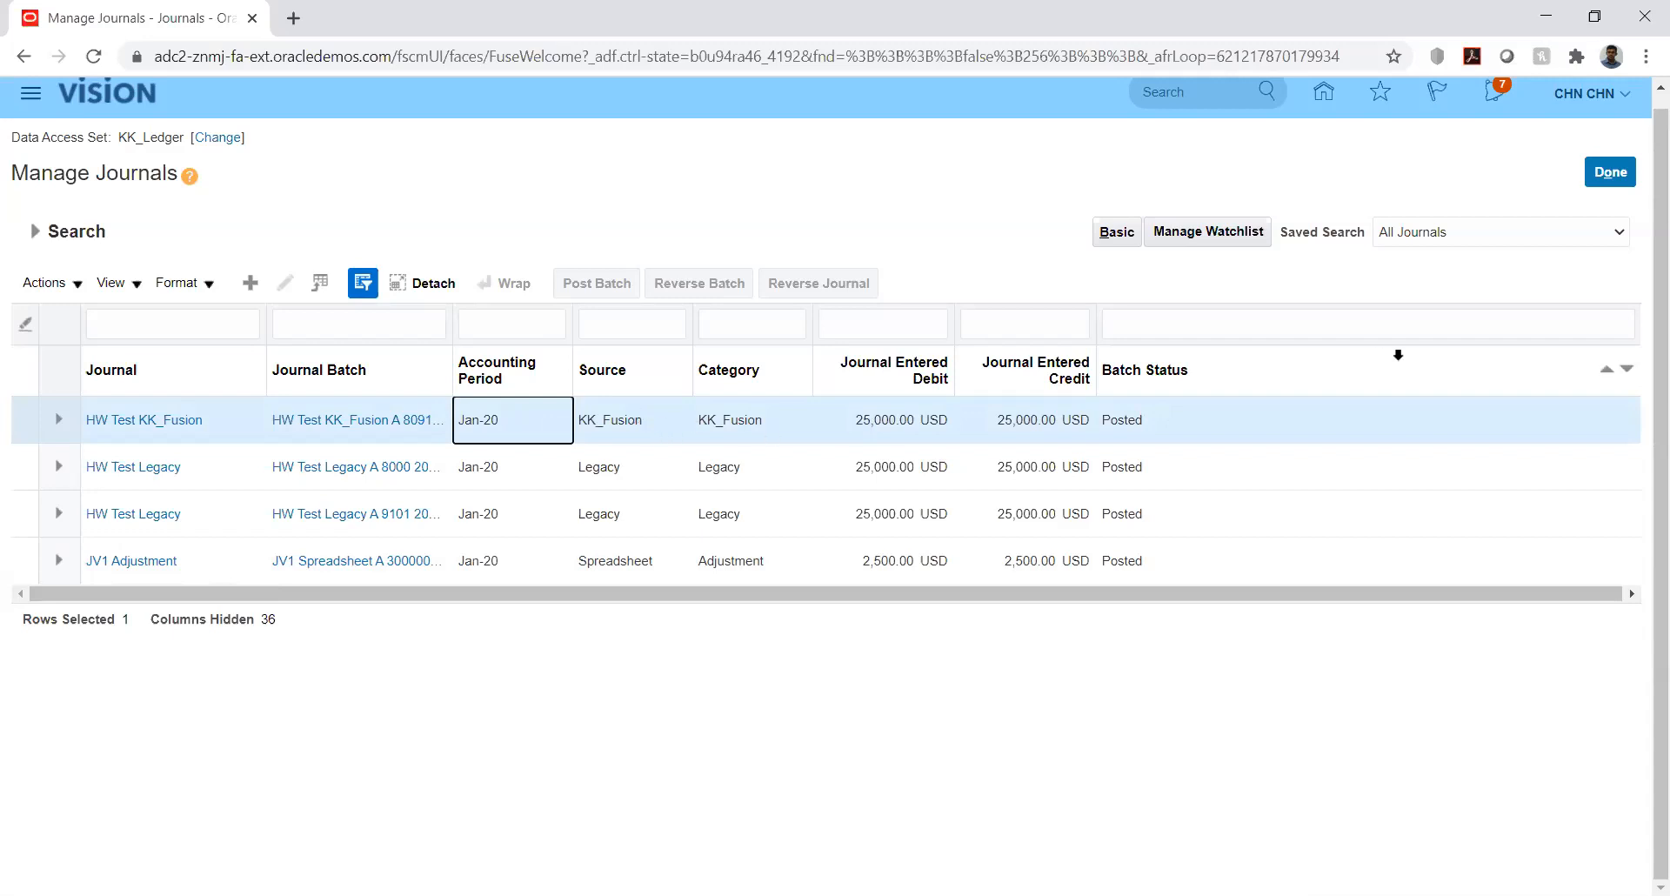
left_click(157, 421)
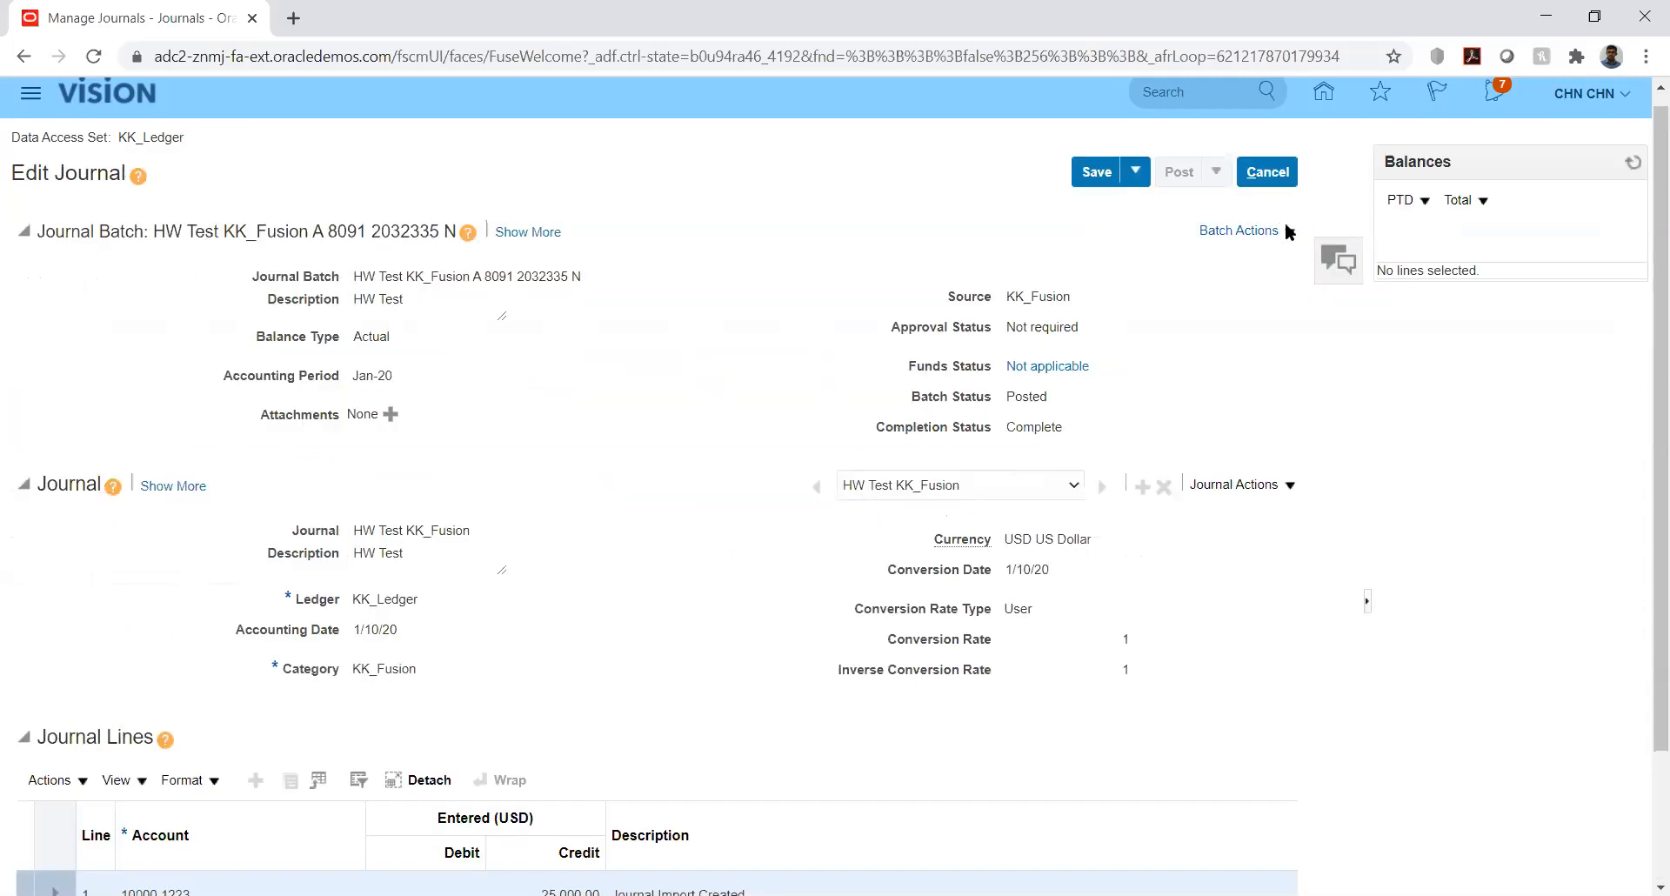
- Reverse the batch into Jan-20 with method Switch DR or CR and acknowledge the submission
left_click(1286, 227)
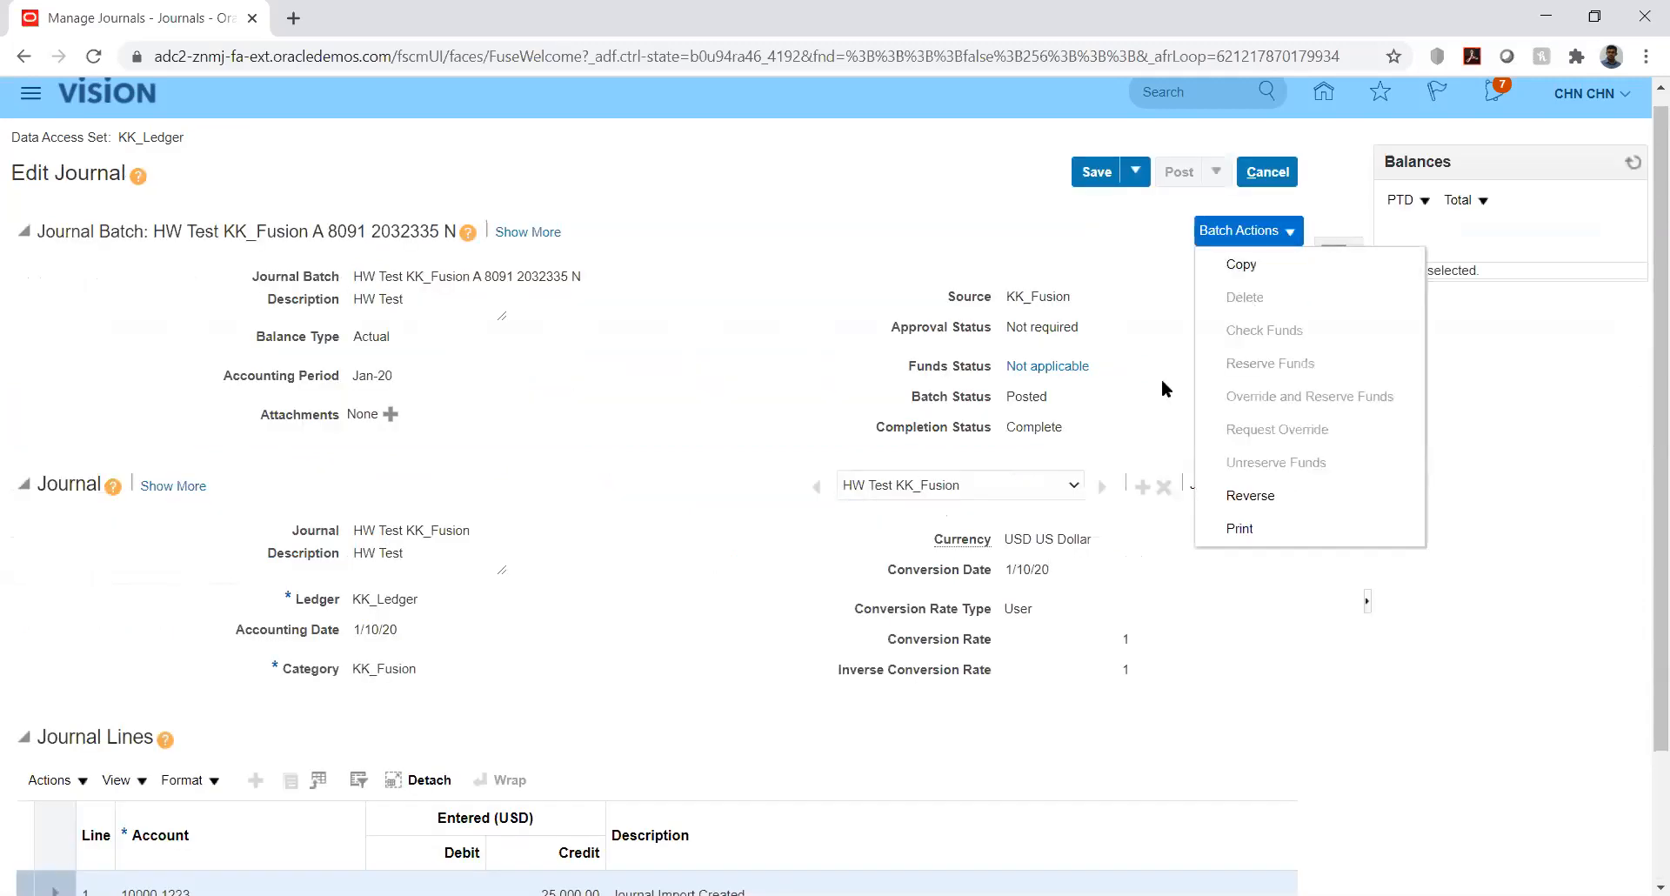
left_click(1272, 498)
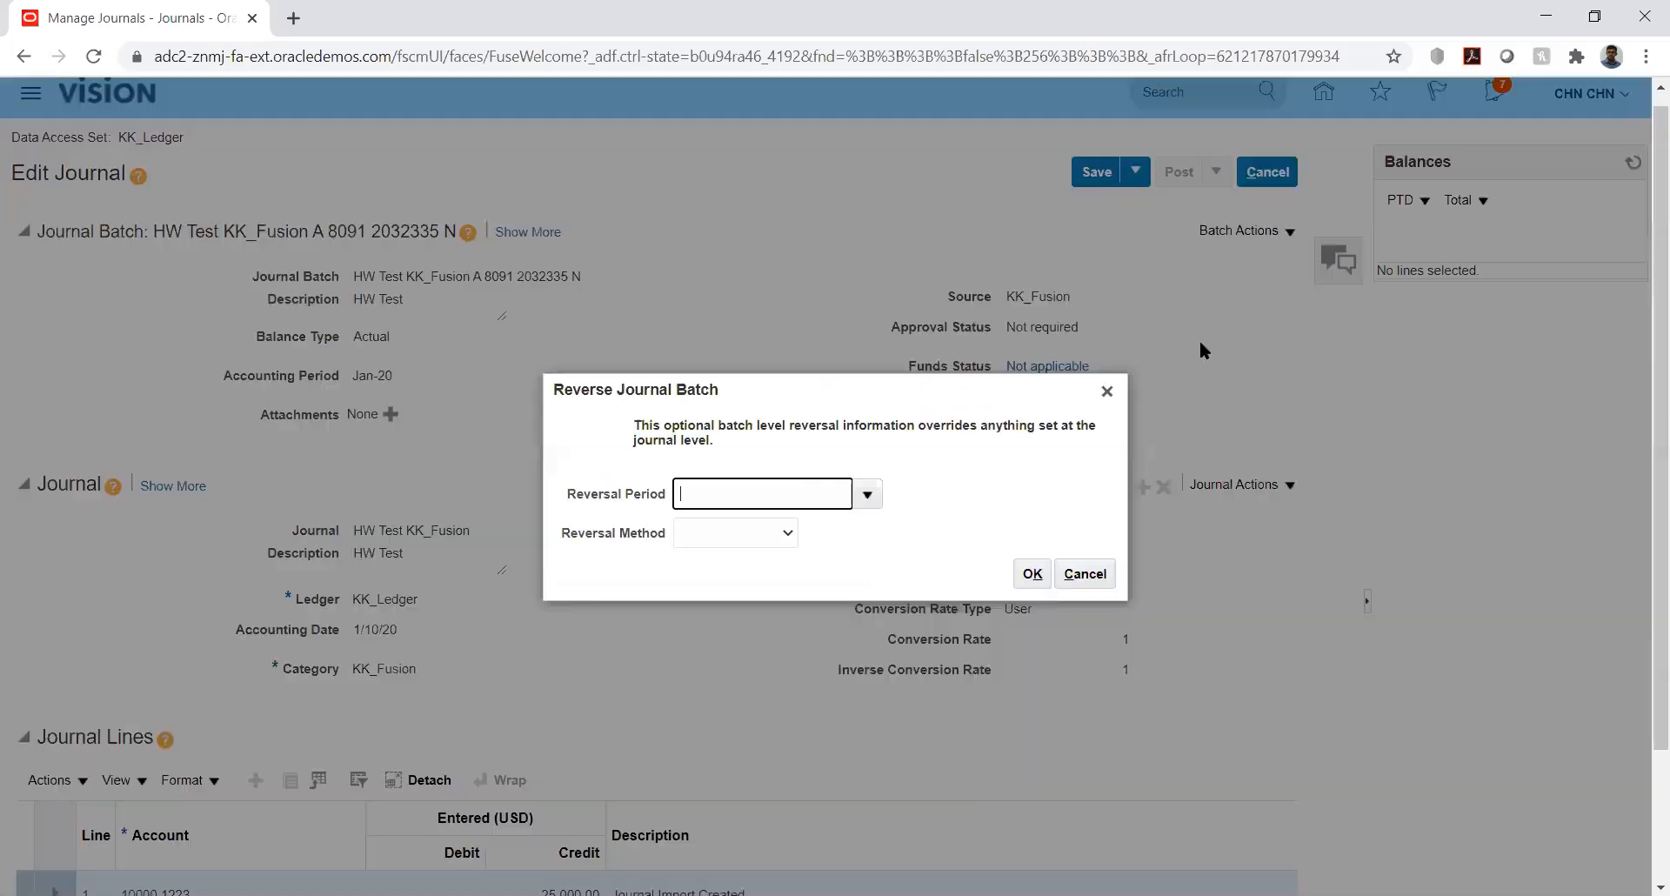
left_click(867, 496)
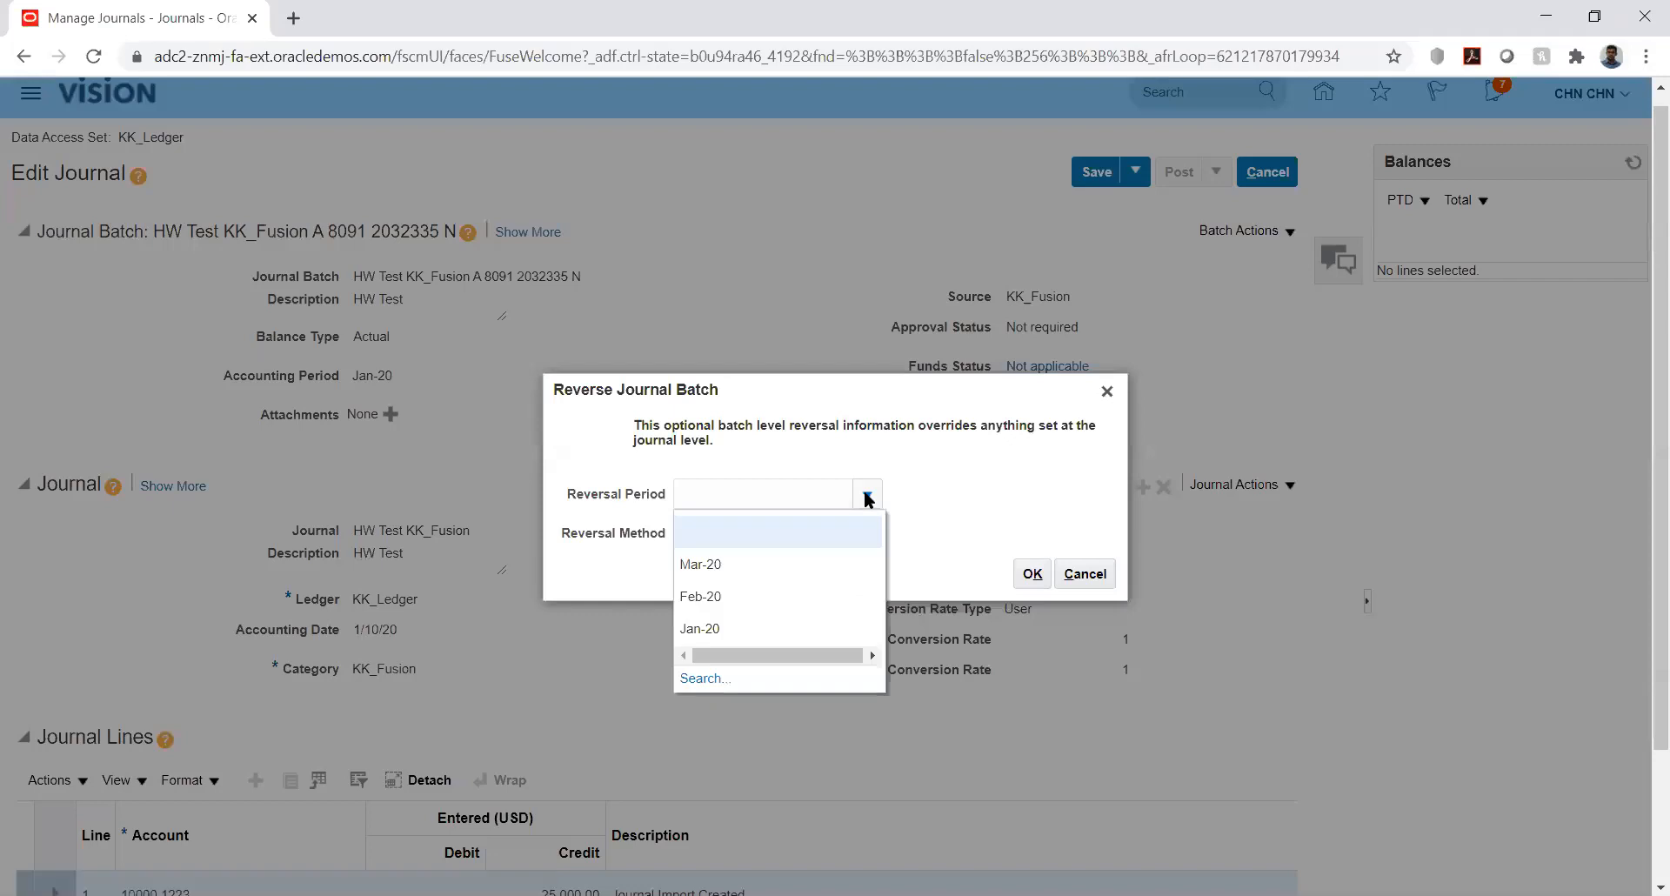
left_click(911, 480)
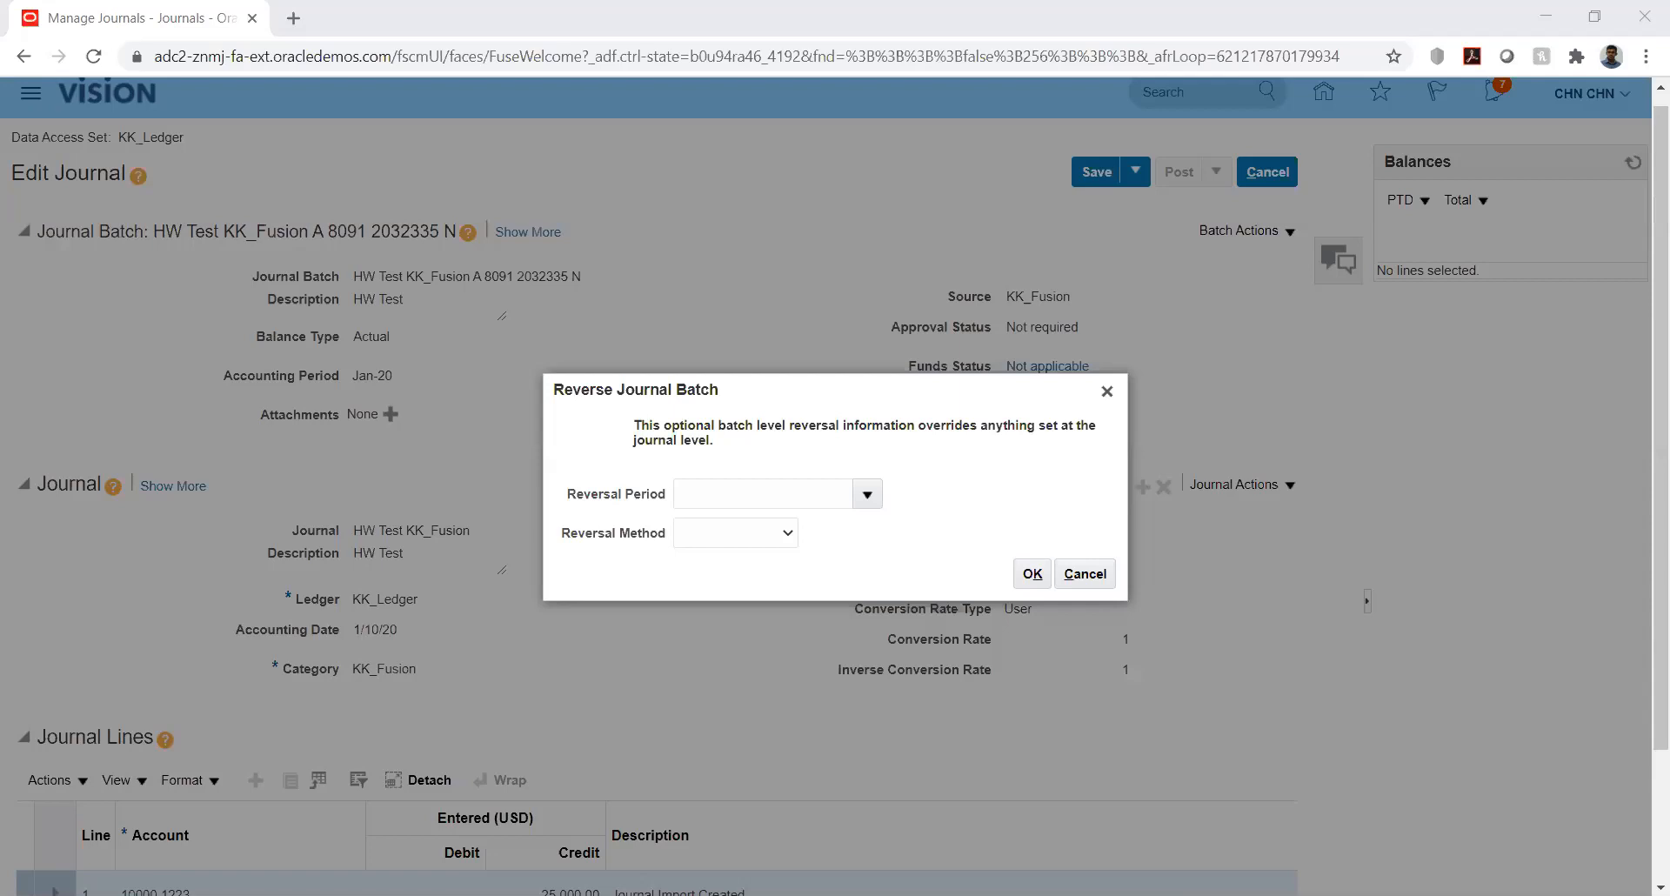
left_click(866, 498)
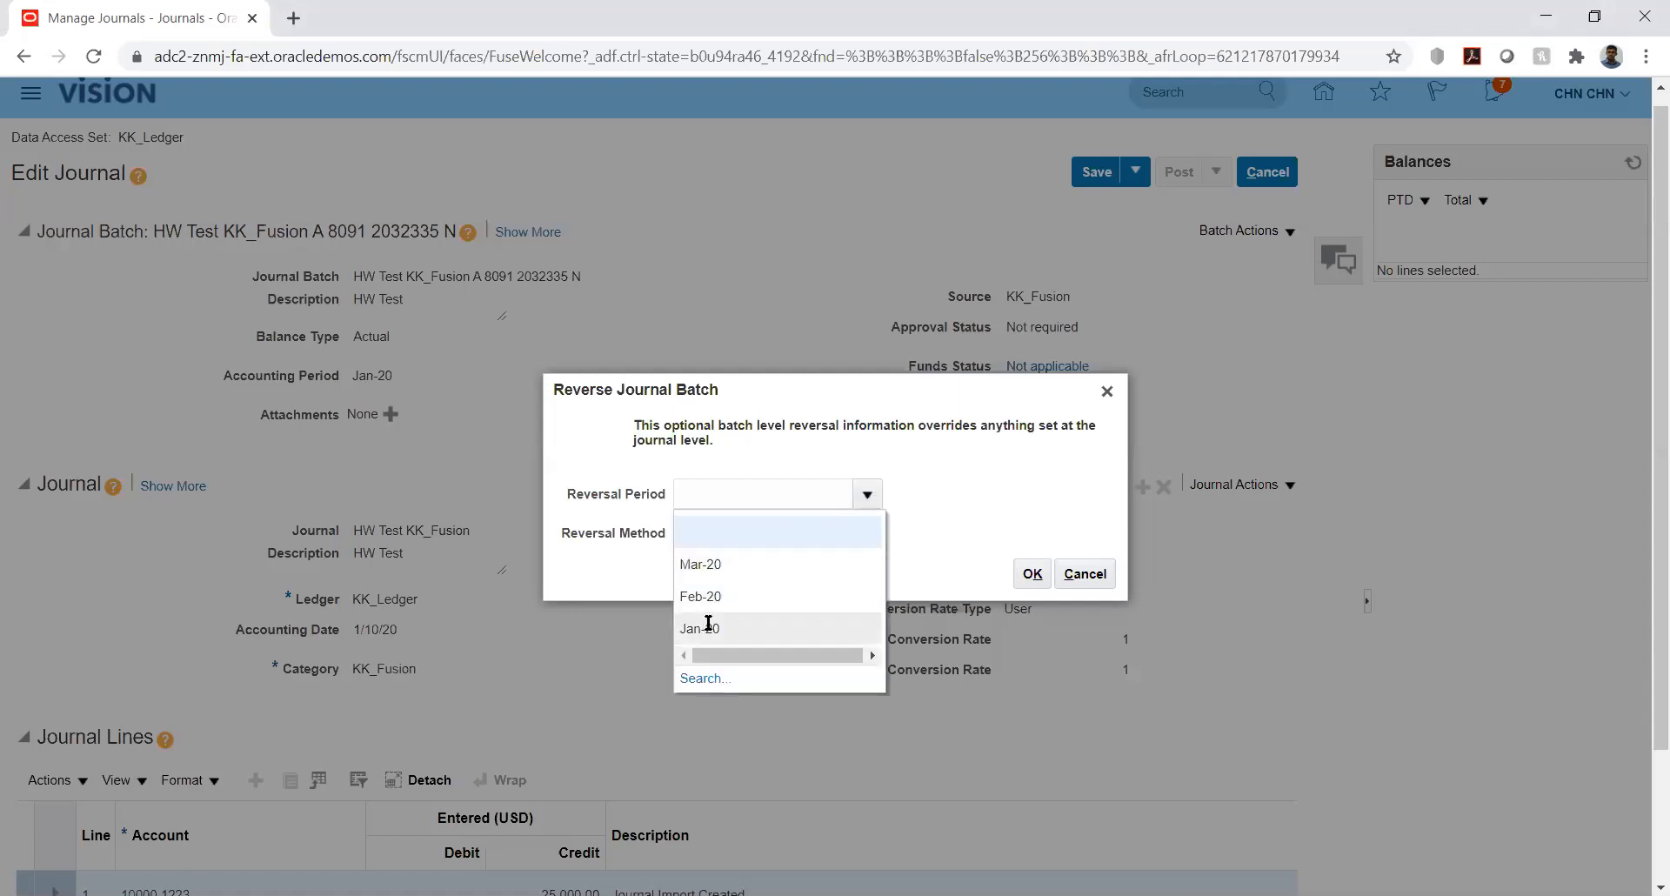
left_click(702, 627)
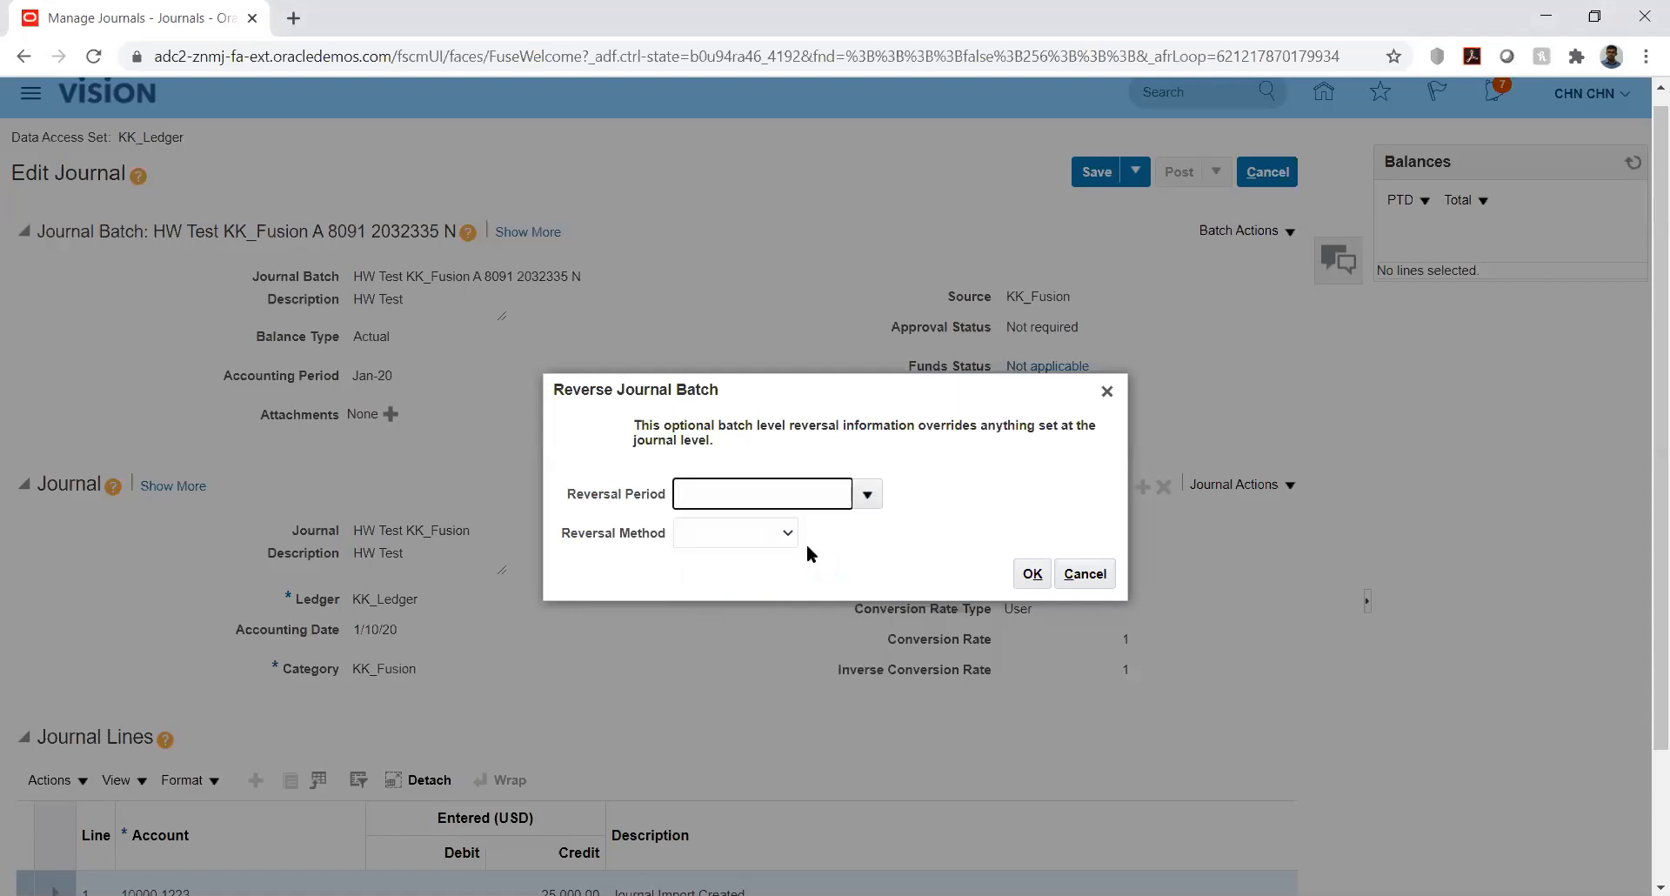
left_click(776, 531)
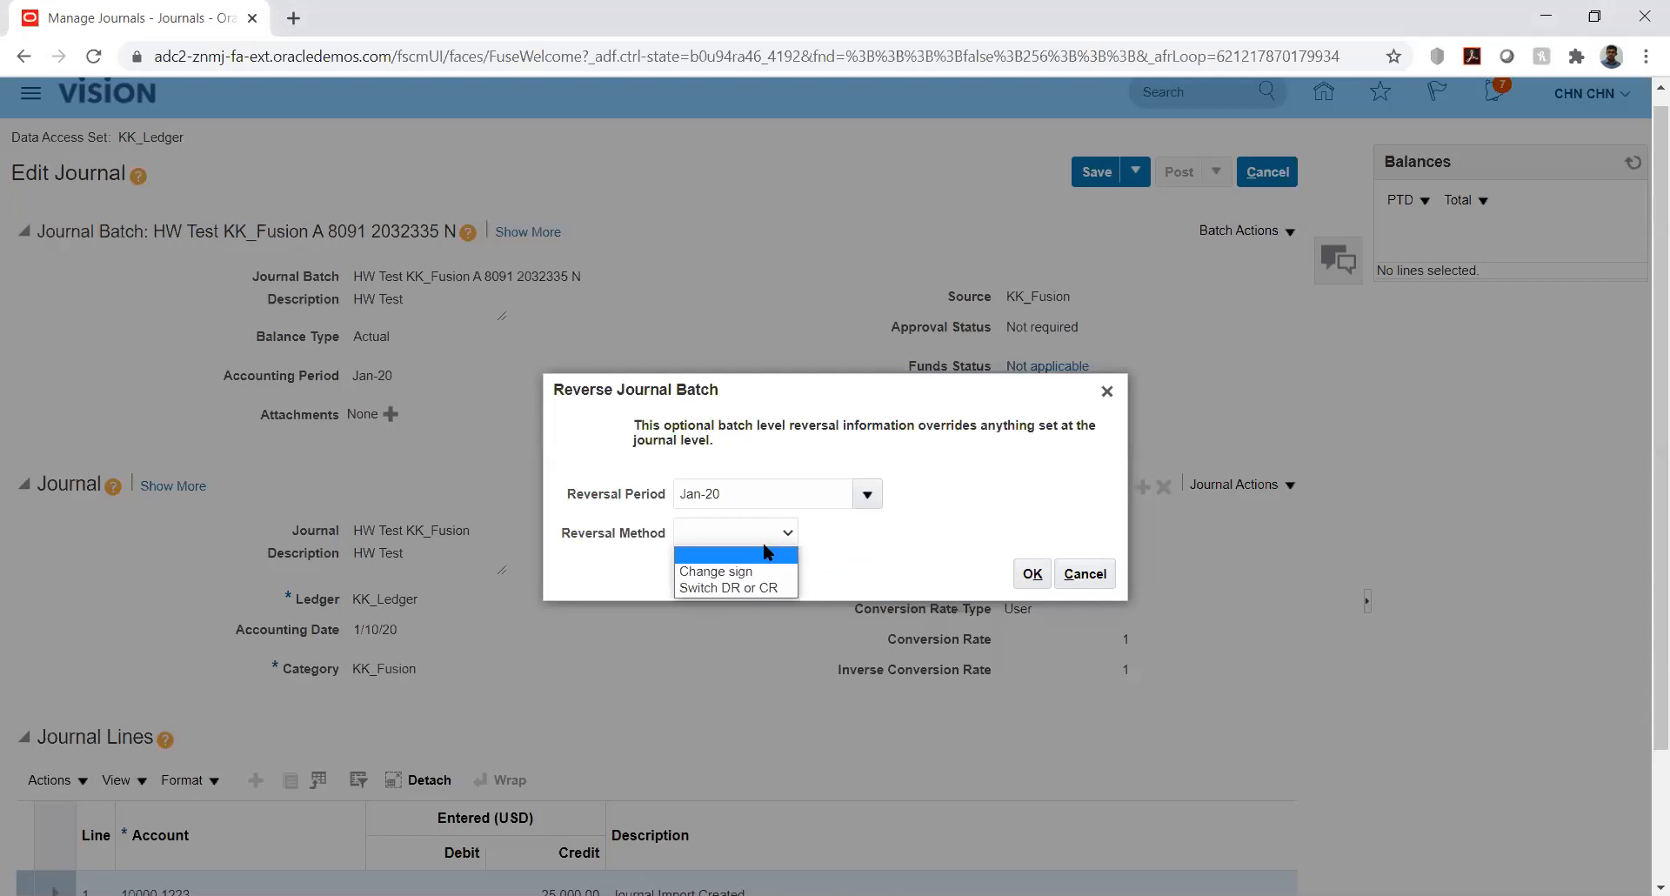
left_click(722, 589)
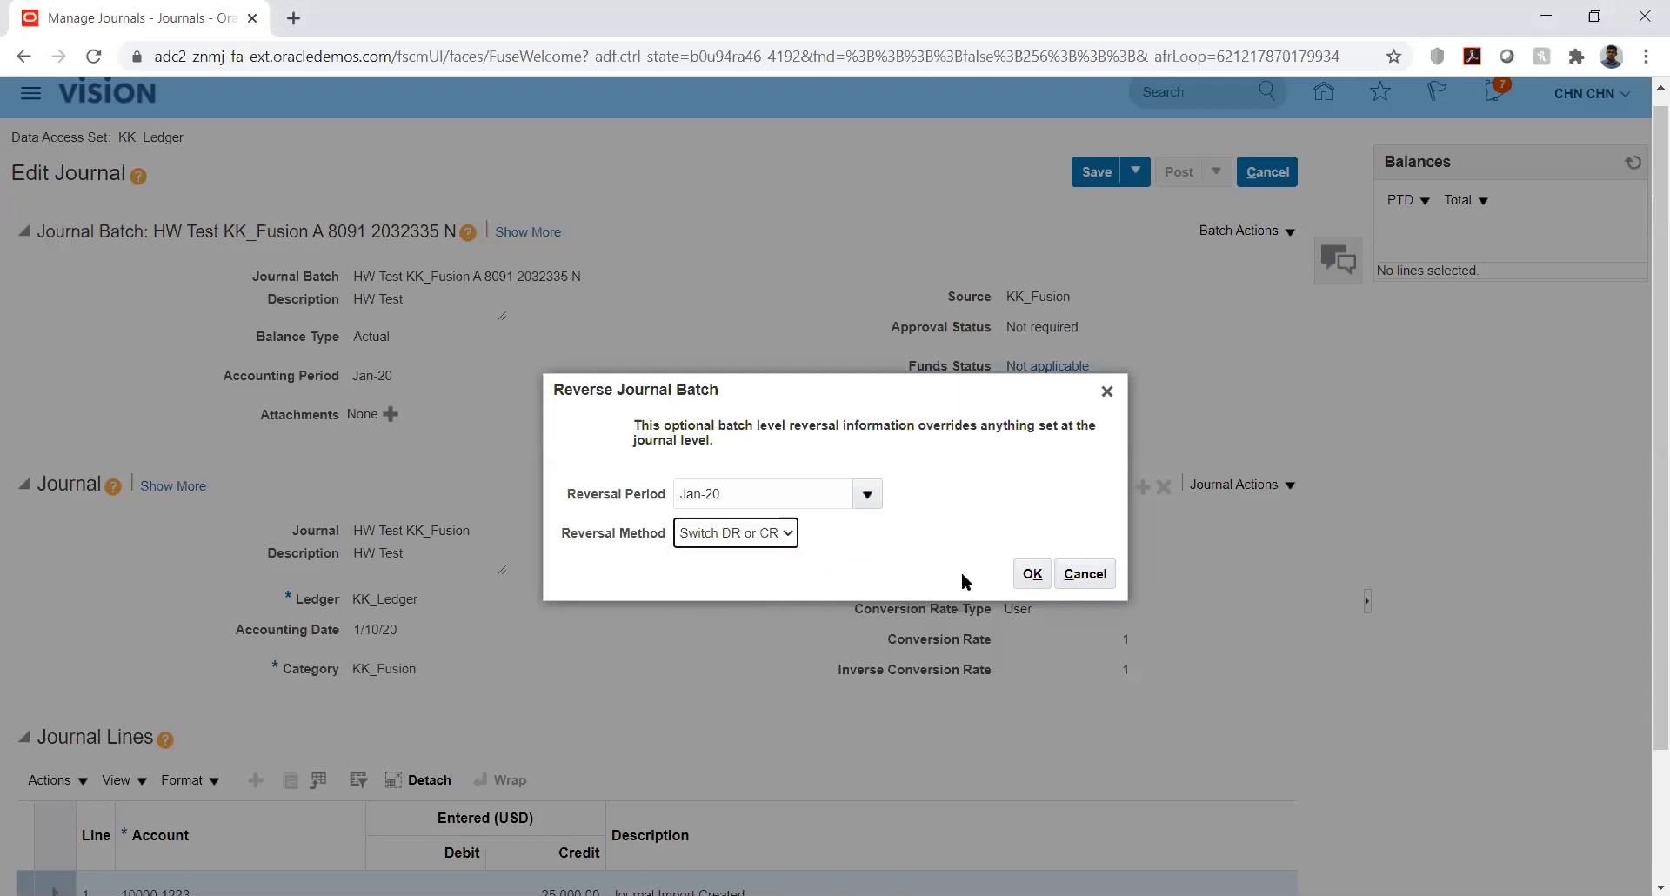
left_click(1032, 574)
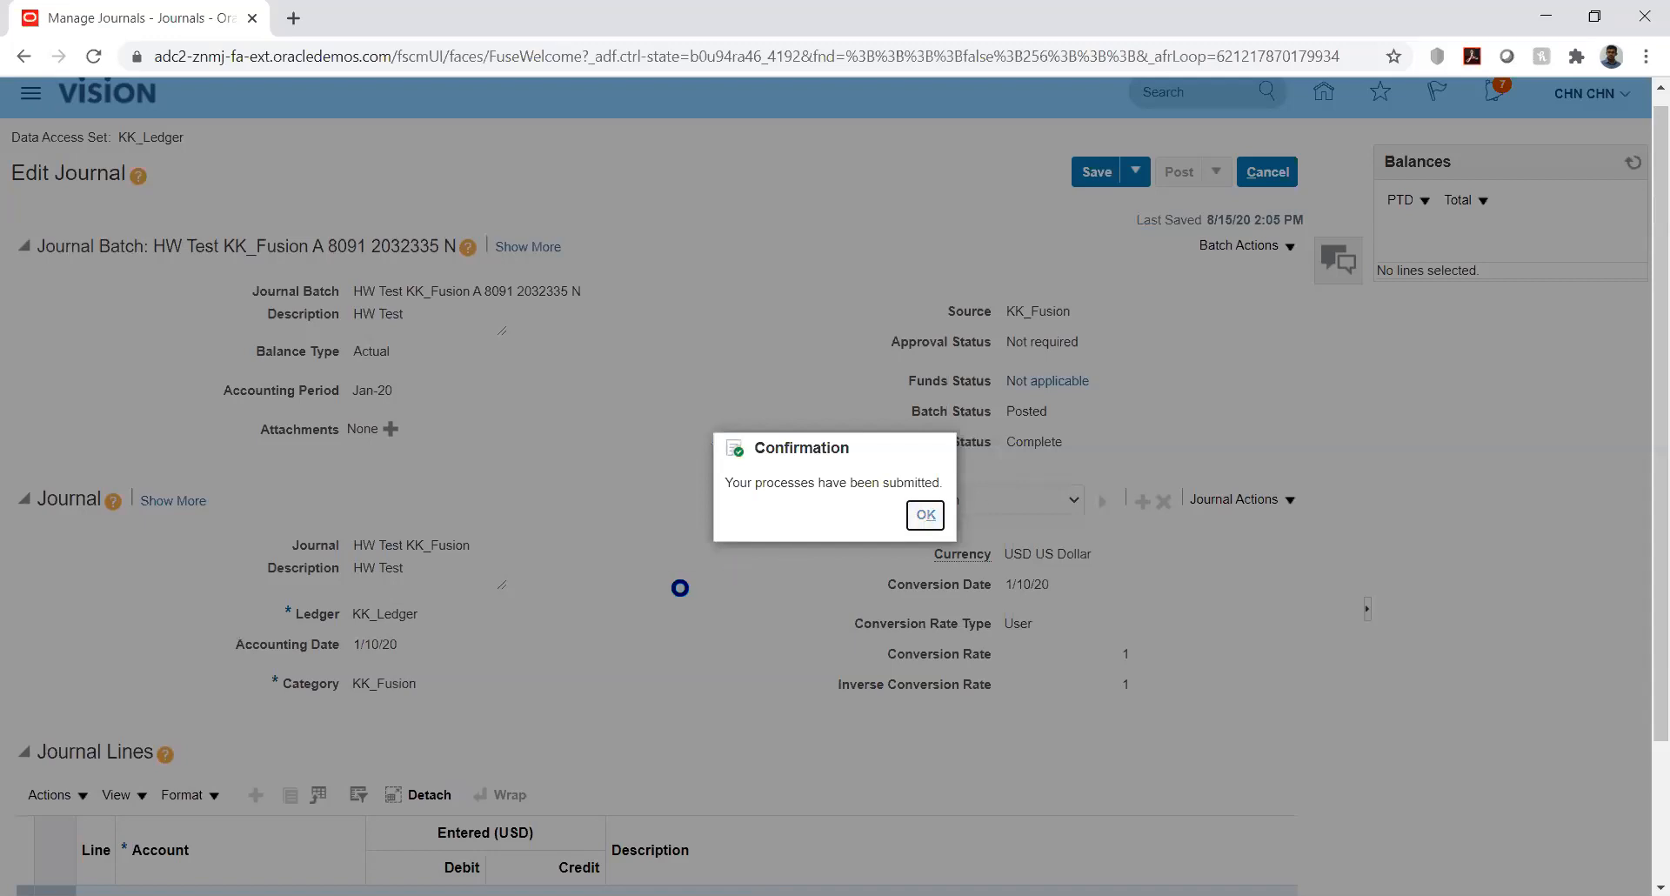
key("Return")
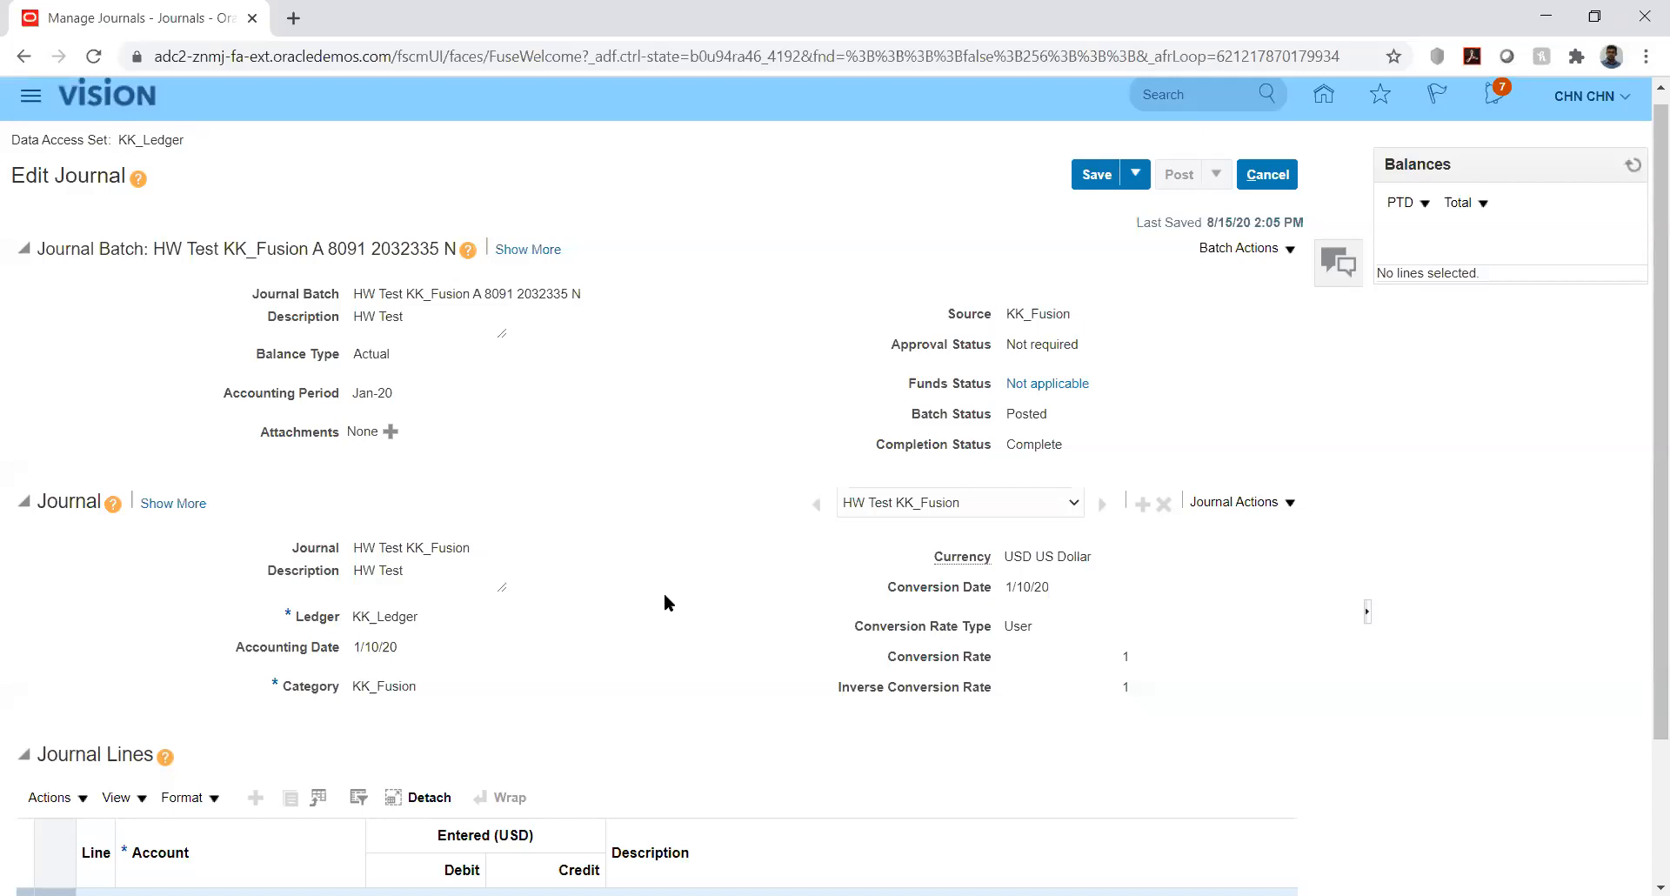
left_click(1139, 181)
- Save and close the journal, finish with Done, and go to Setup and Maintenance
left_click(1130, 203)
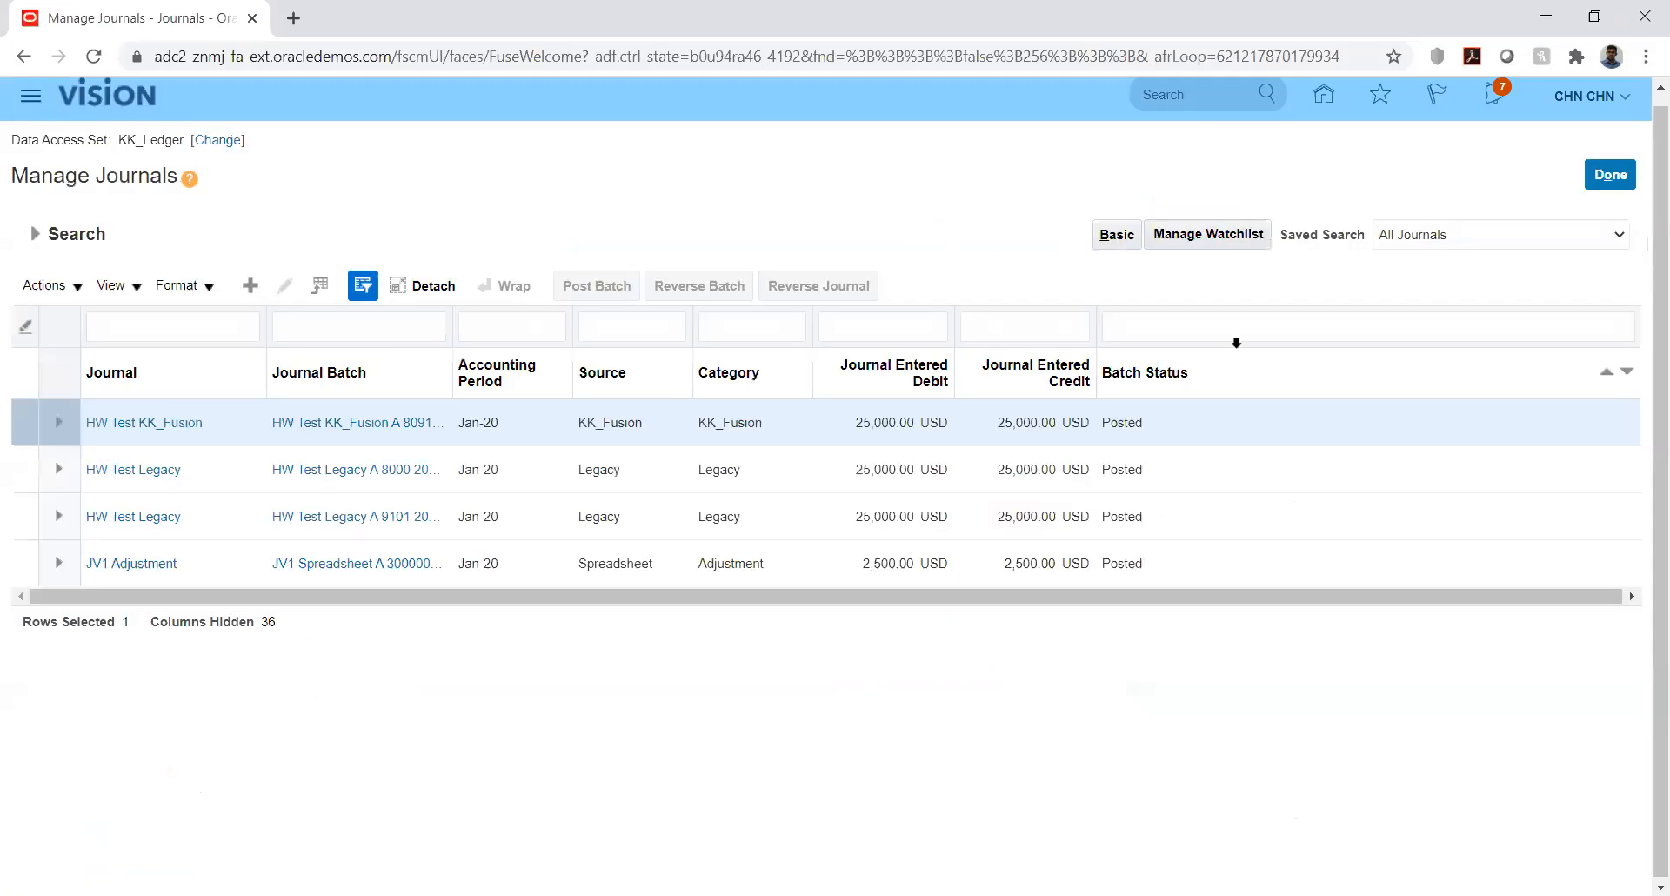
left_click(1608, 176)
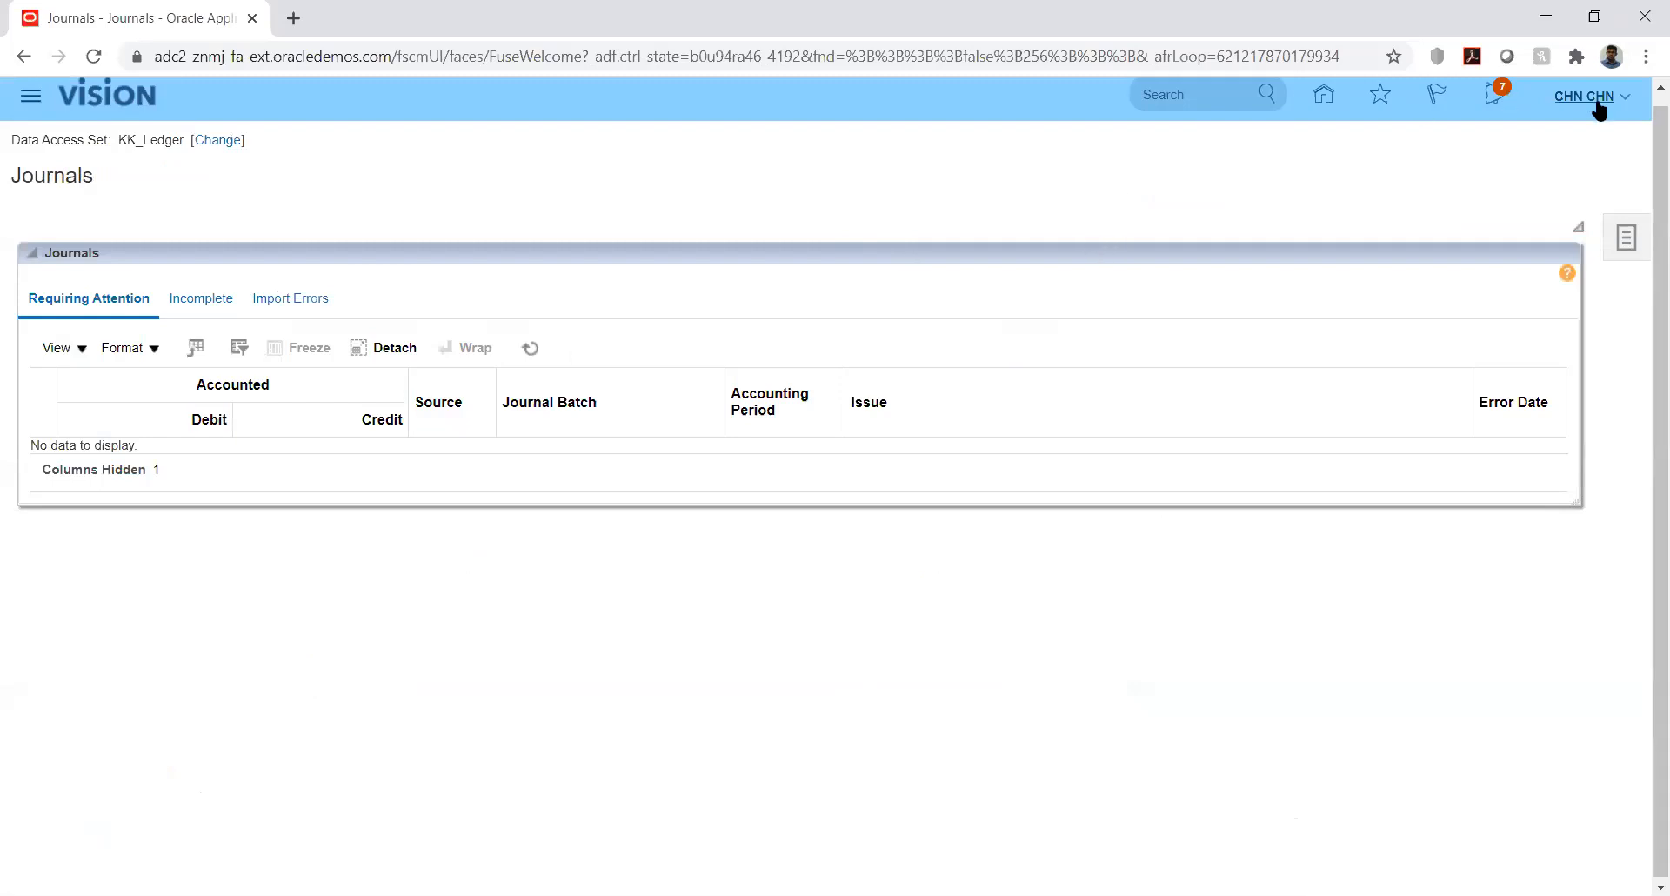
left_click(1626, 96)
left_click(1220, 412)
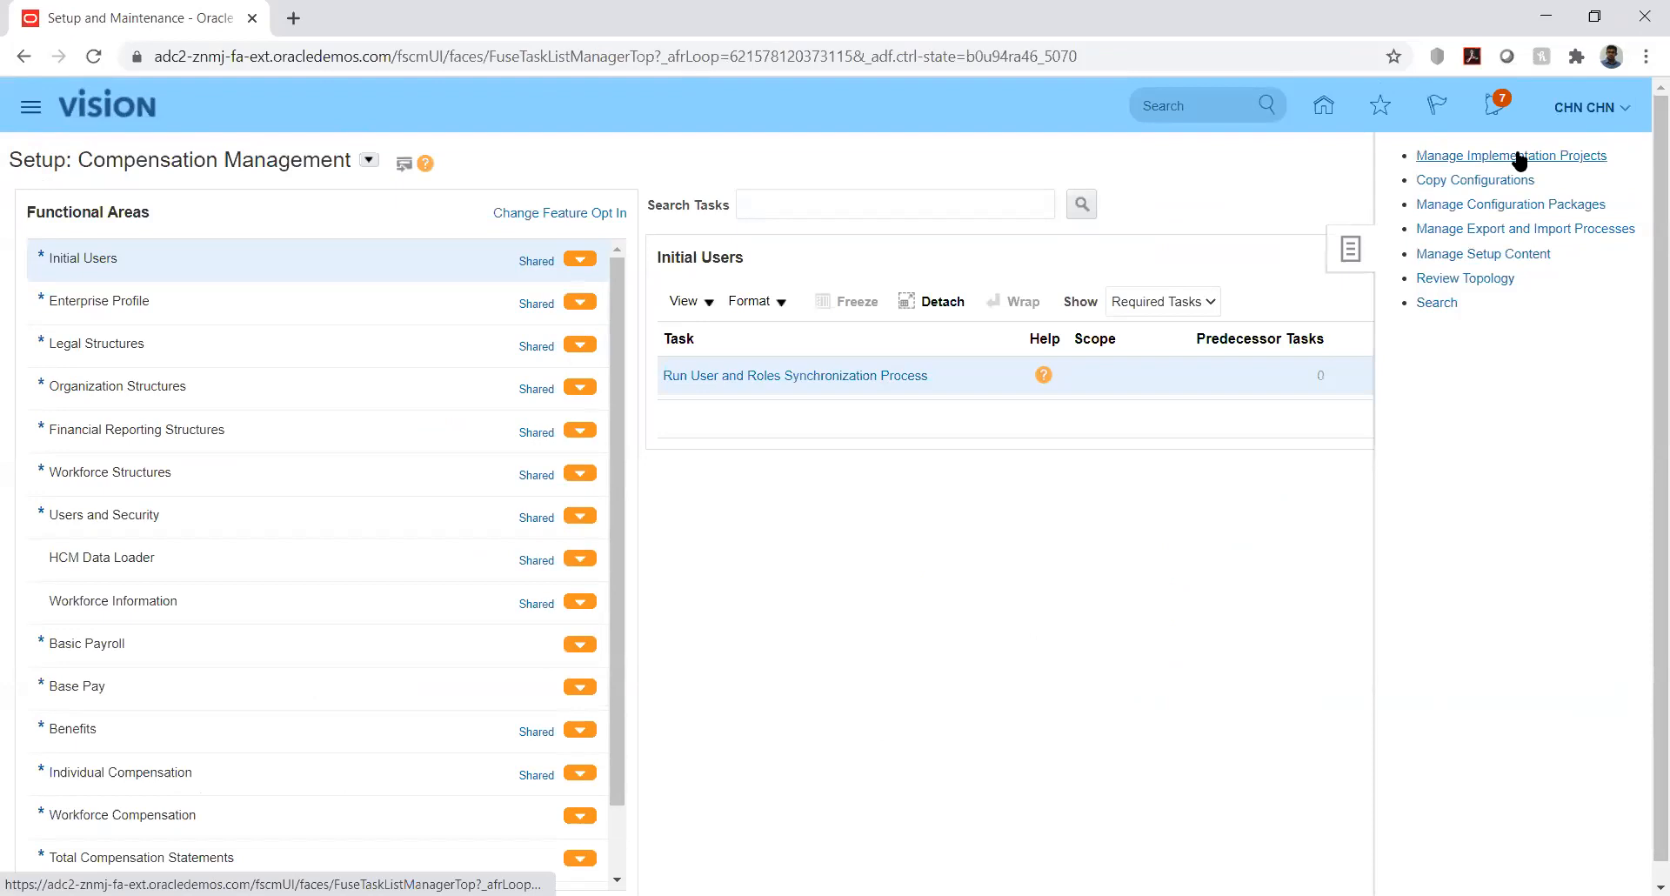
- Search implementation projects for 'kk' and open the KK Implementation project
left_click(1518, 157)
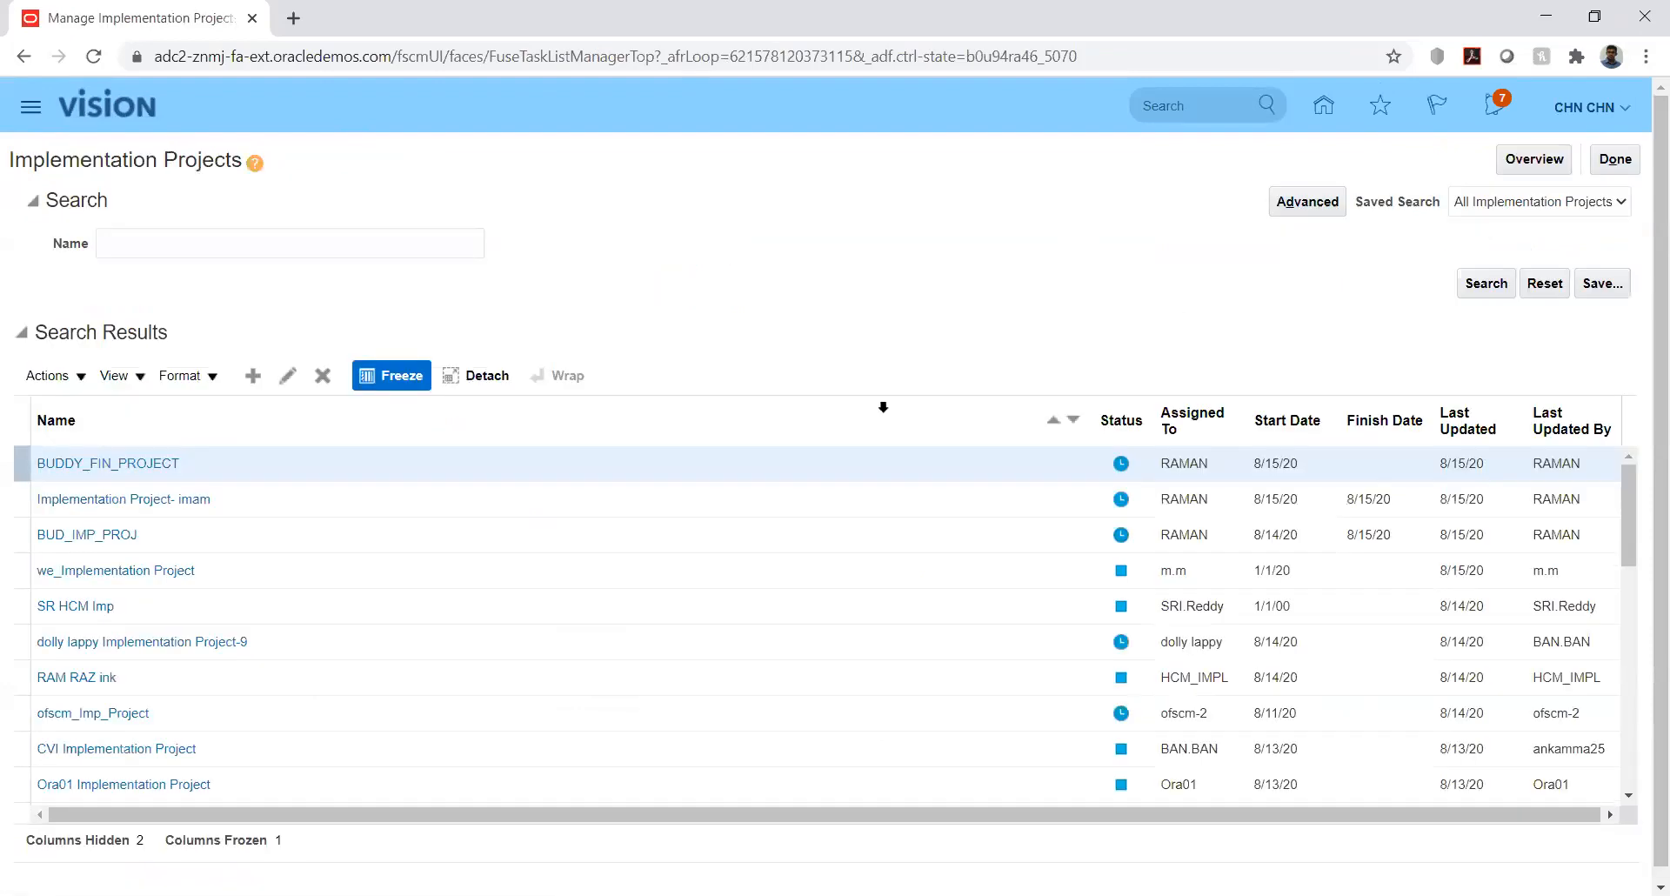
left_click(213, 246)
type("kk")
key("Return")
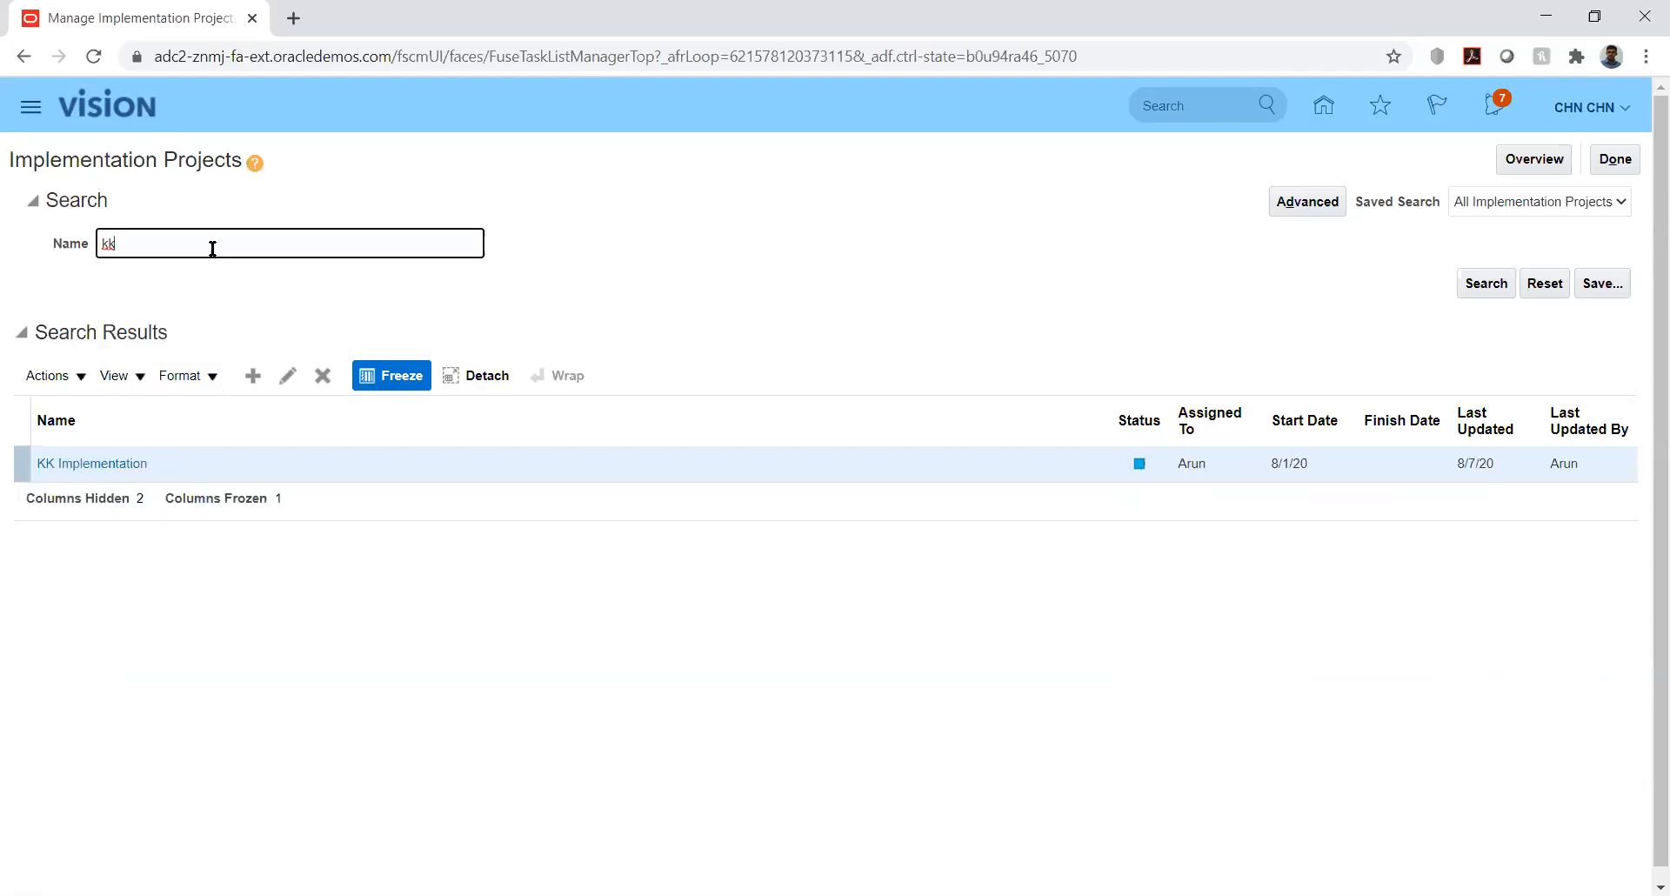
left_click(91, 470)
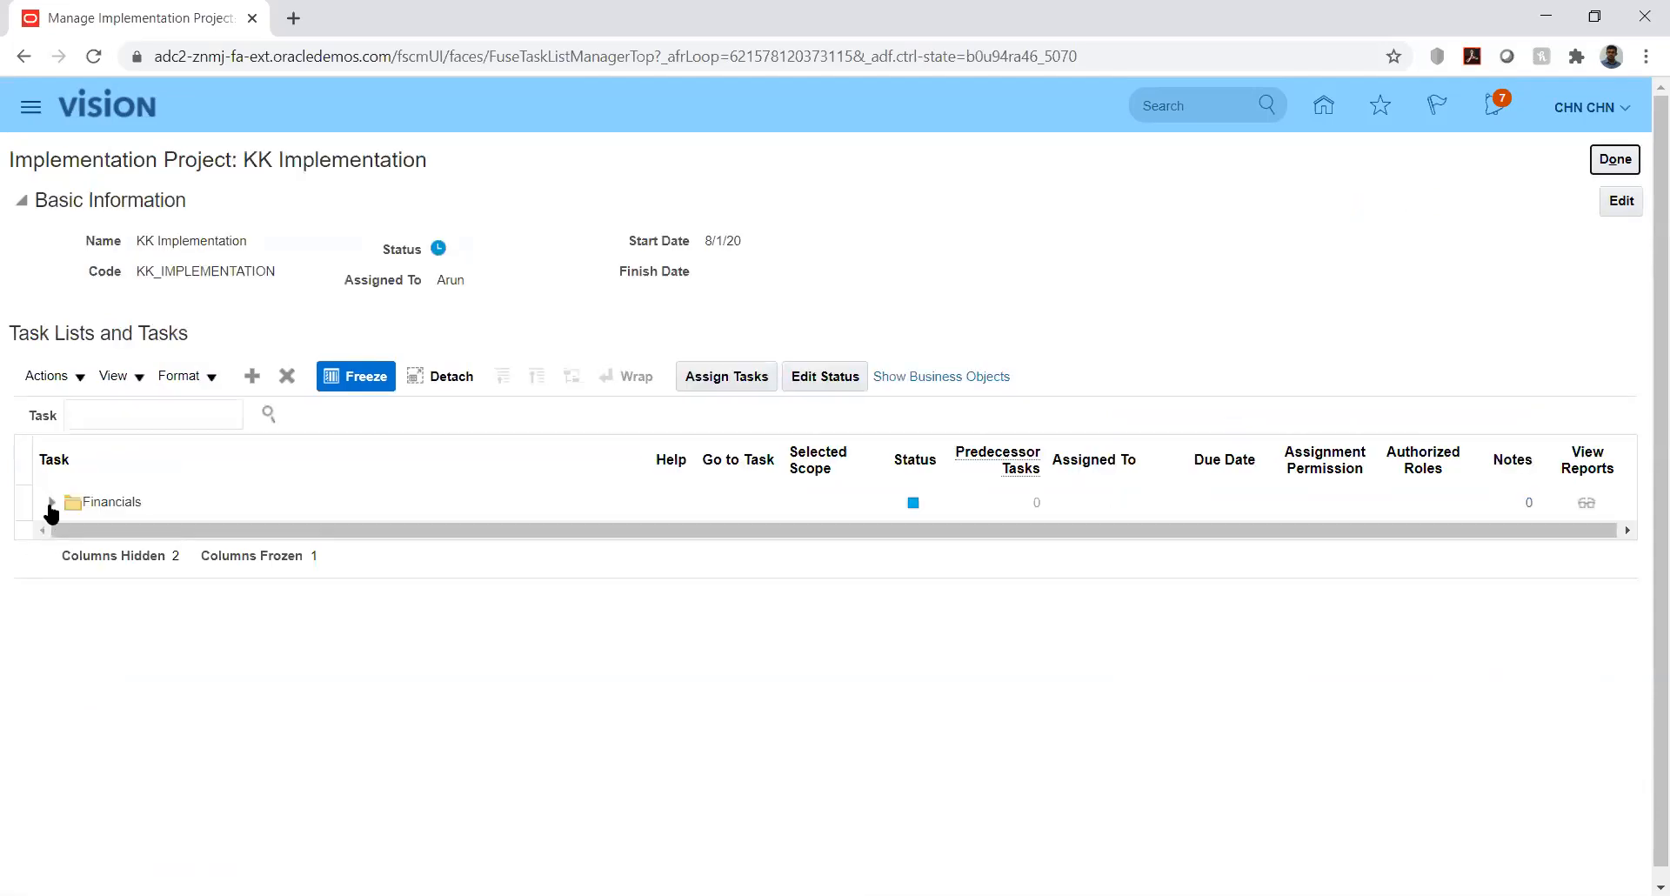
- Expand Financials > Define Ledgers > Define General Ledger Options and launch Manage Journal Reversal Criteria Sets
left_click(51, 511)
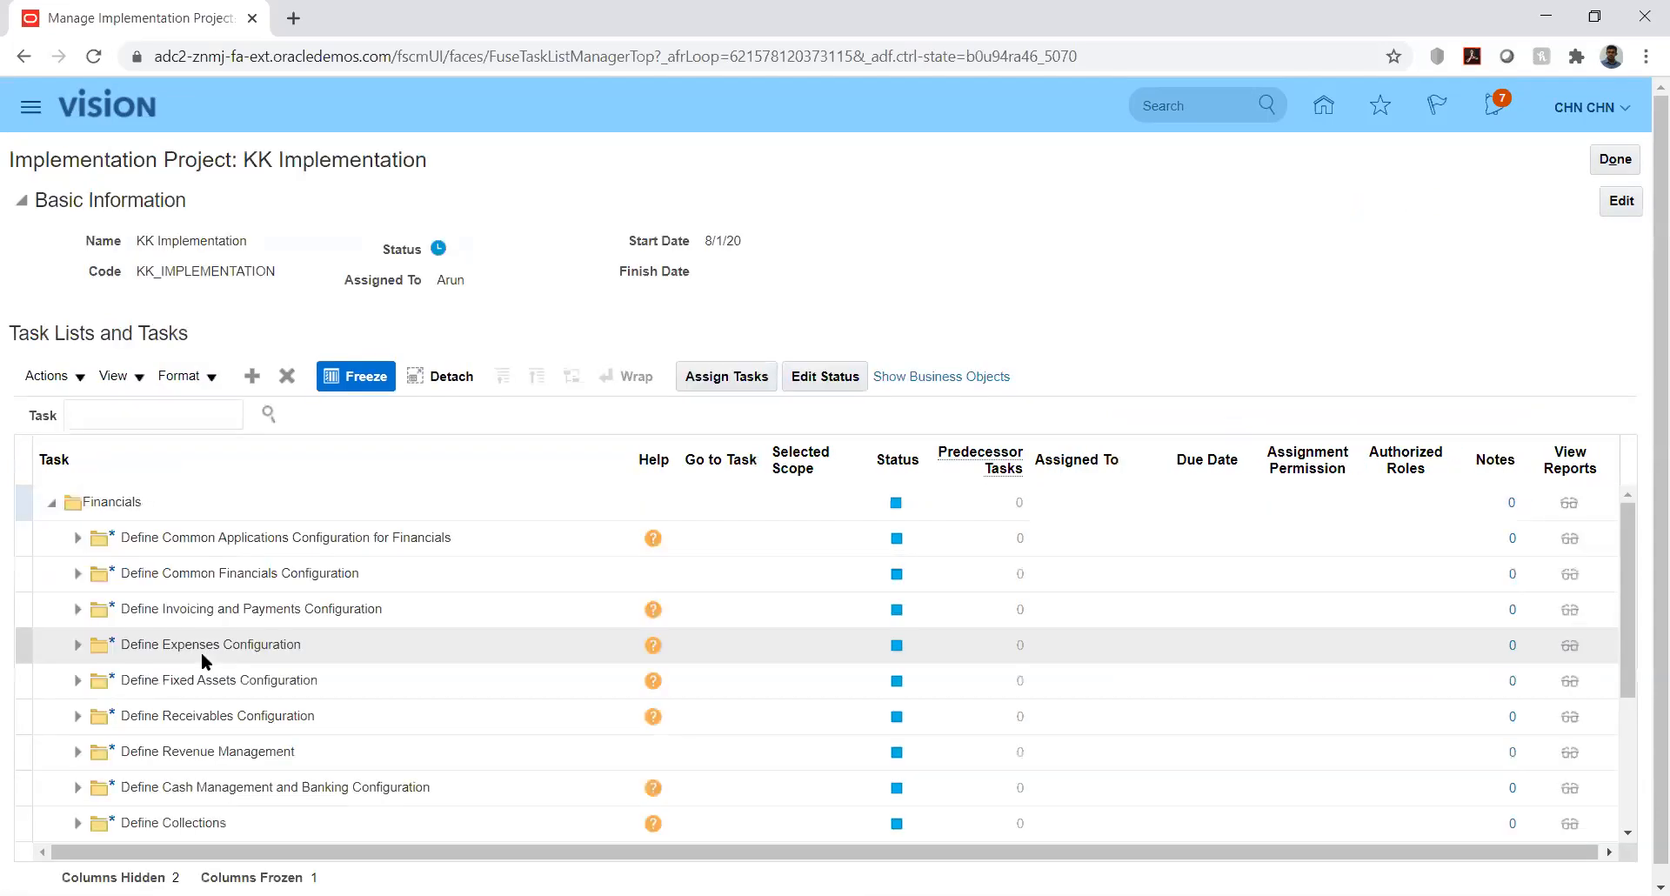
left_click(75, 539)
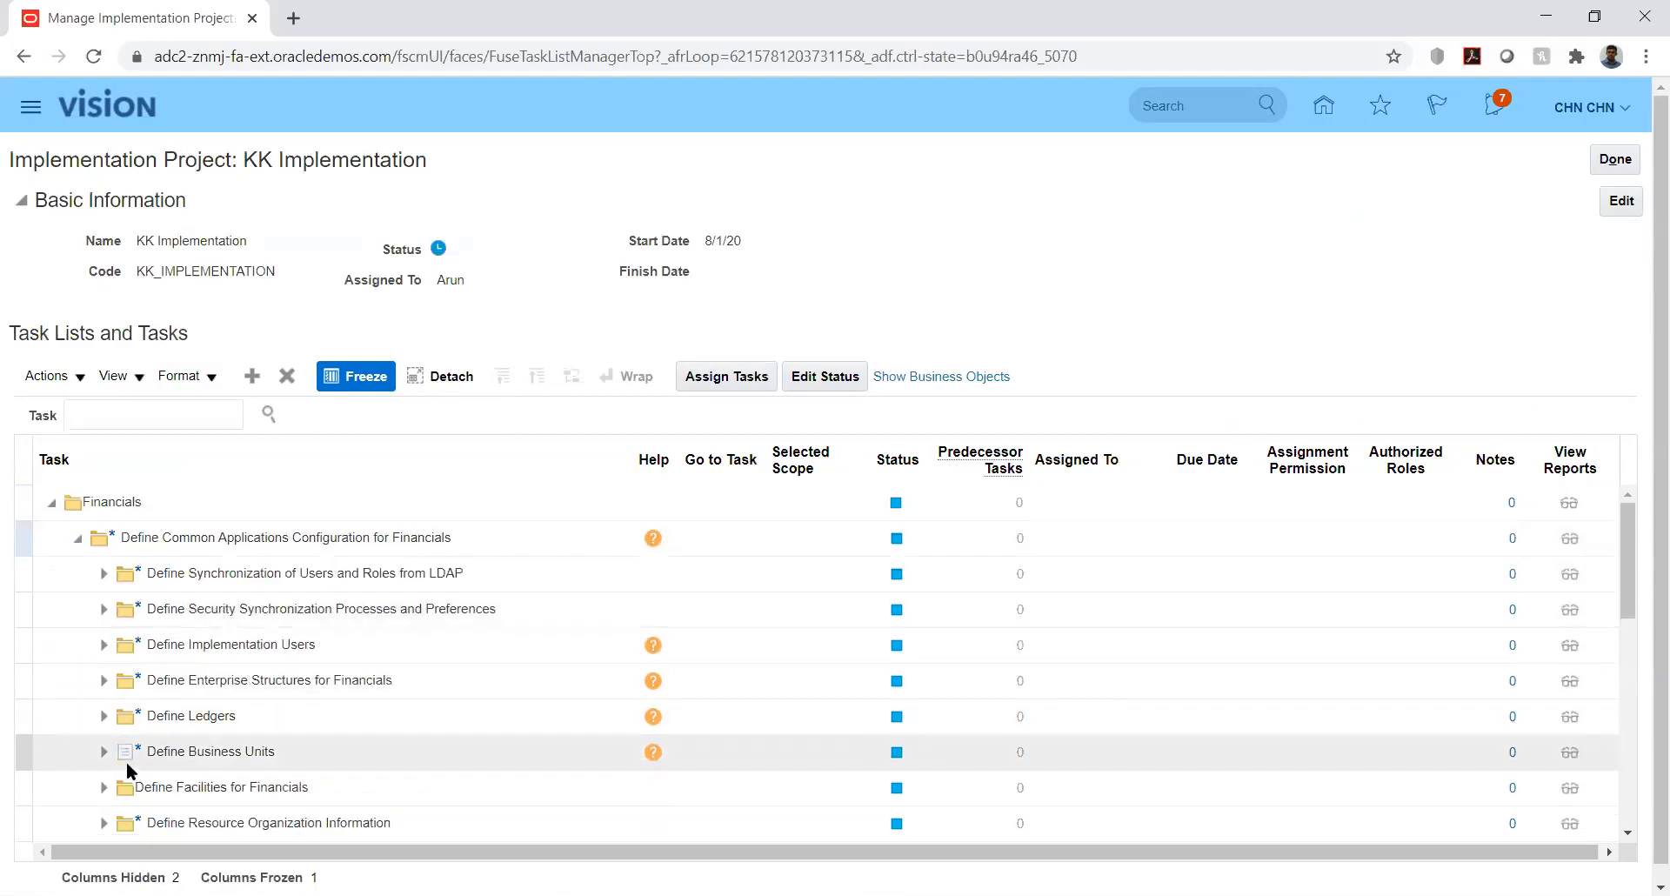
left_click(105, 717)
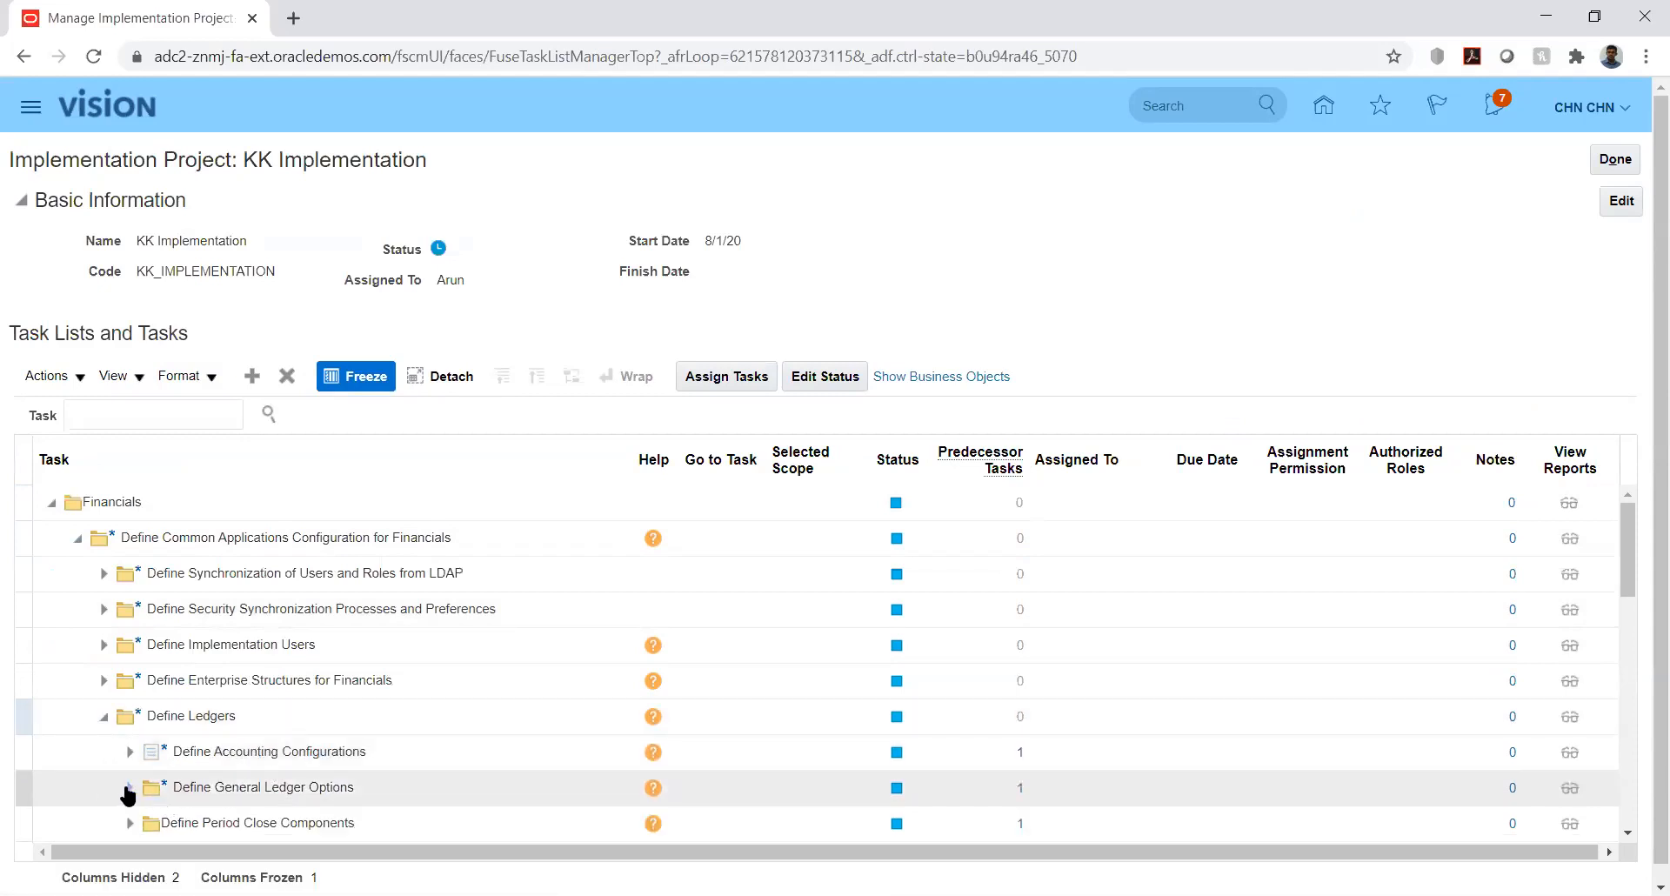
left_click(127, 788)
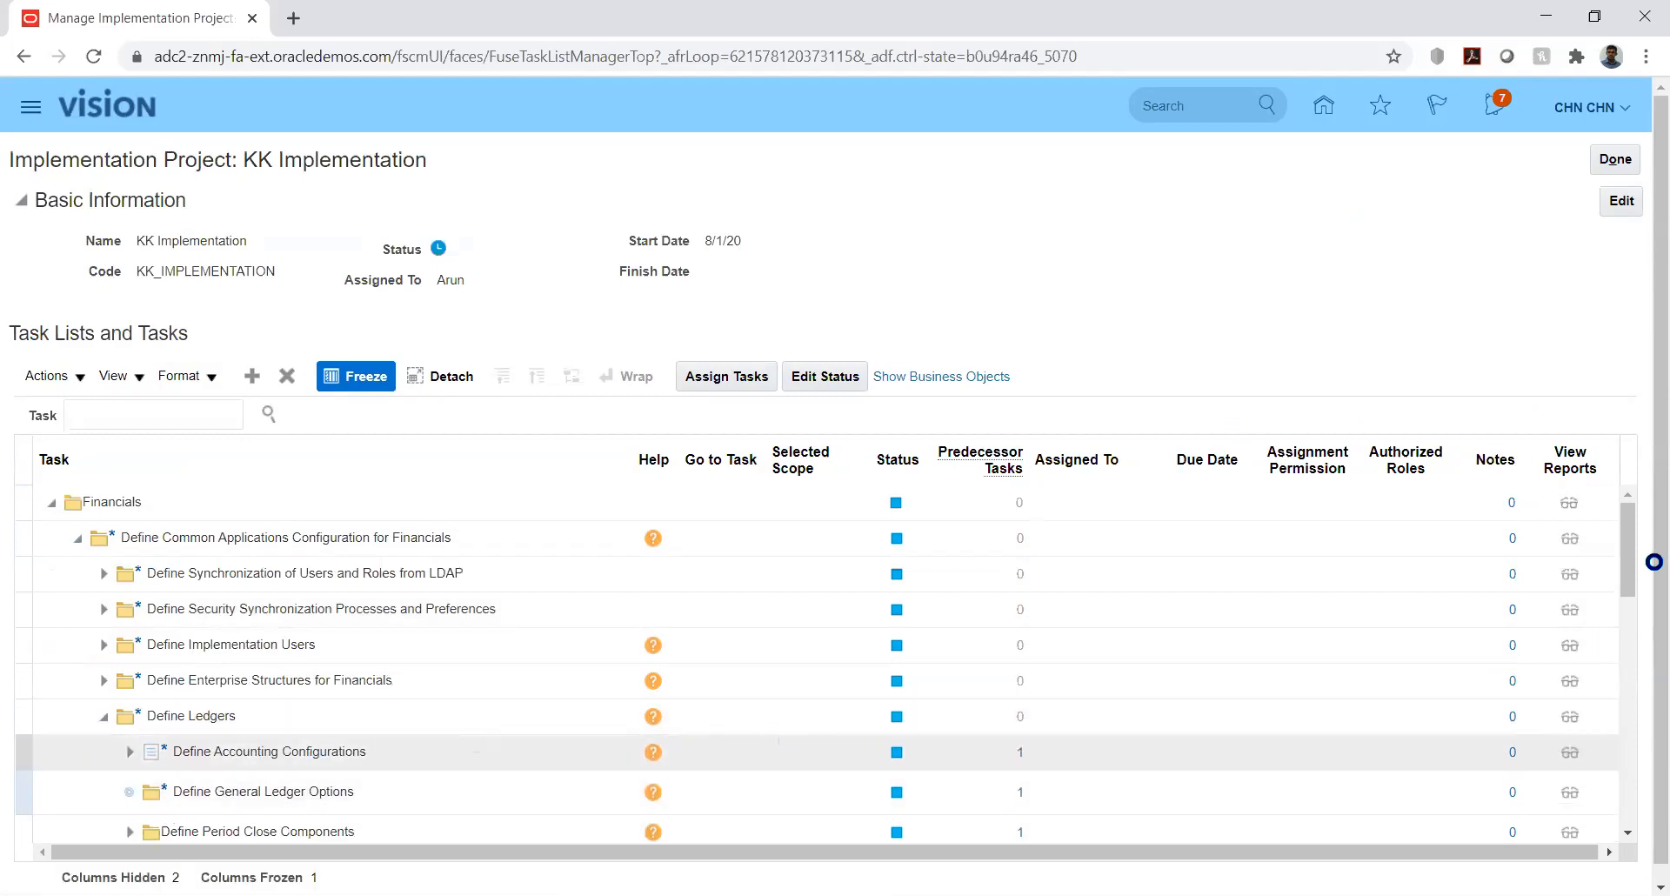
left_click_drag(1632, 553, 1642, 607)
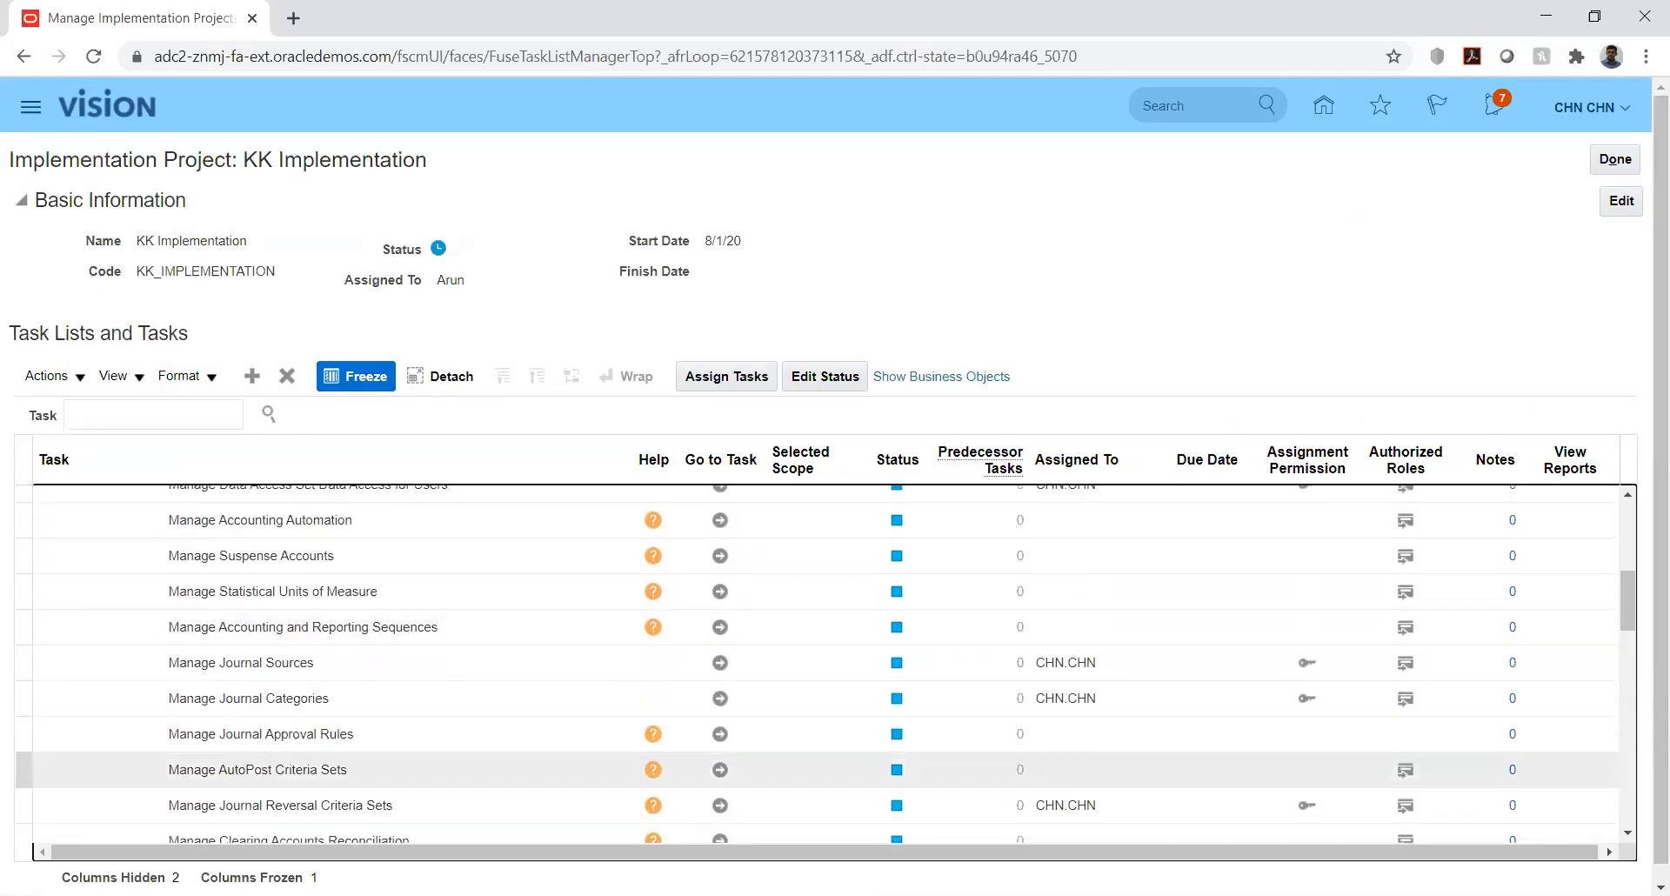
left_click(719, 806)
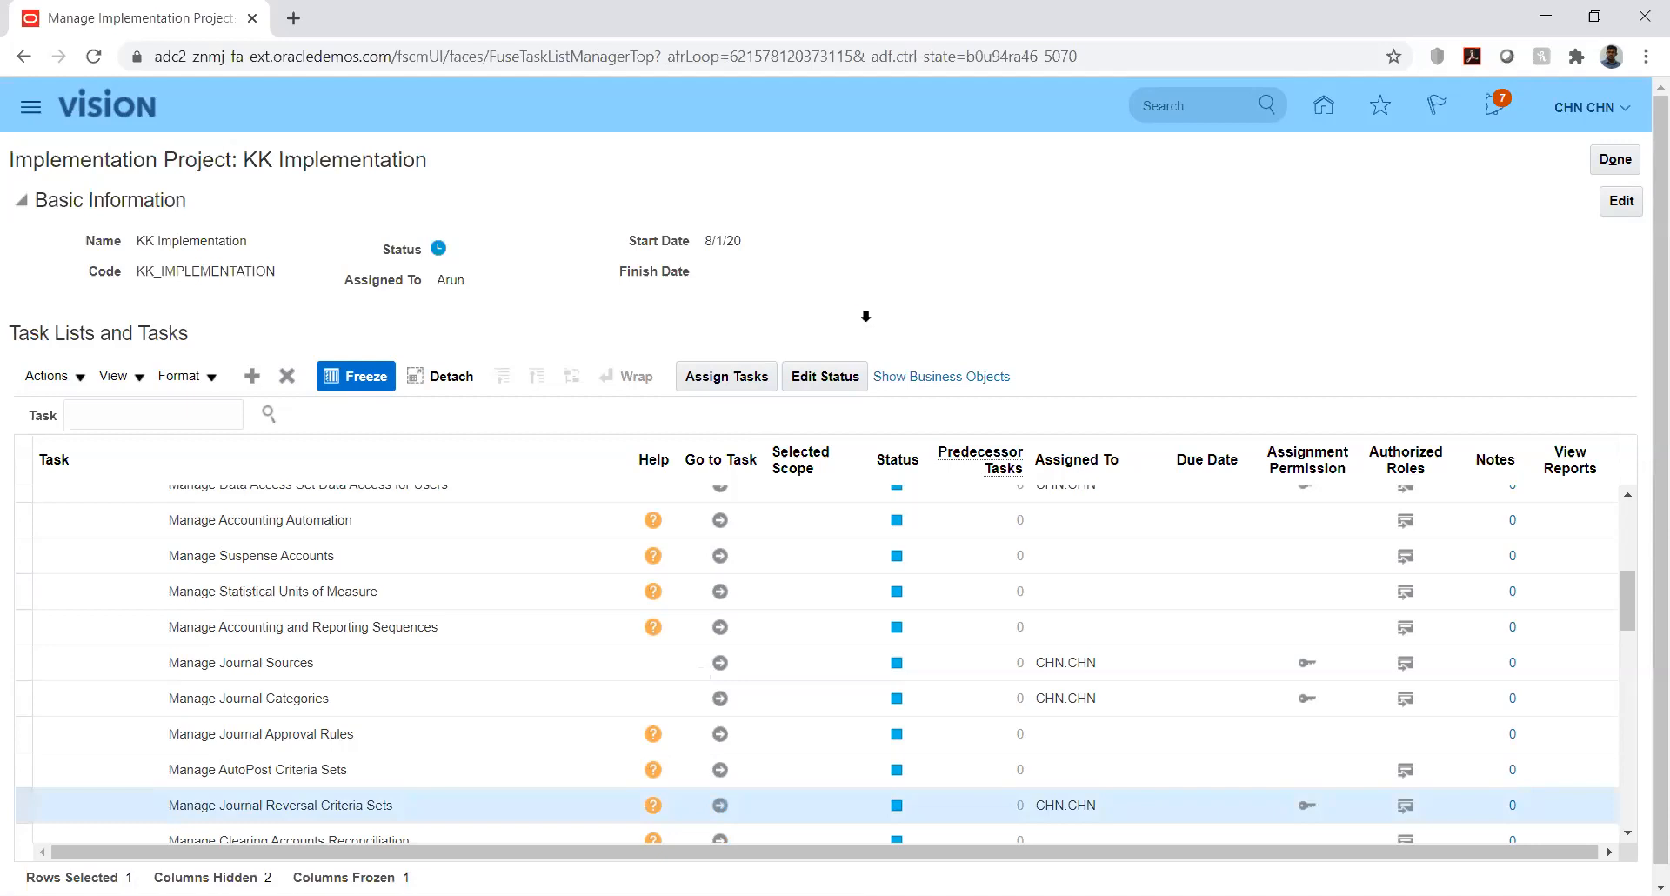
- Filter criteria sets by name 'kk' and open the KK set for editing
left_click(271, 266)
type("kk")
key("Return")
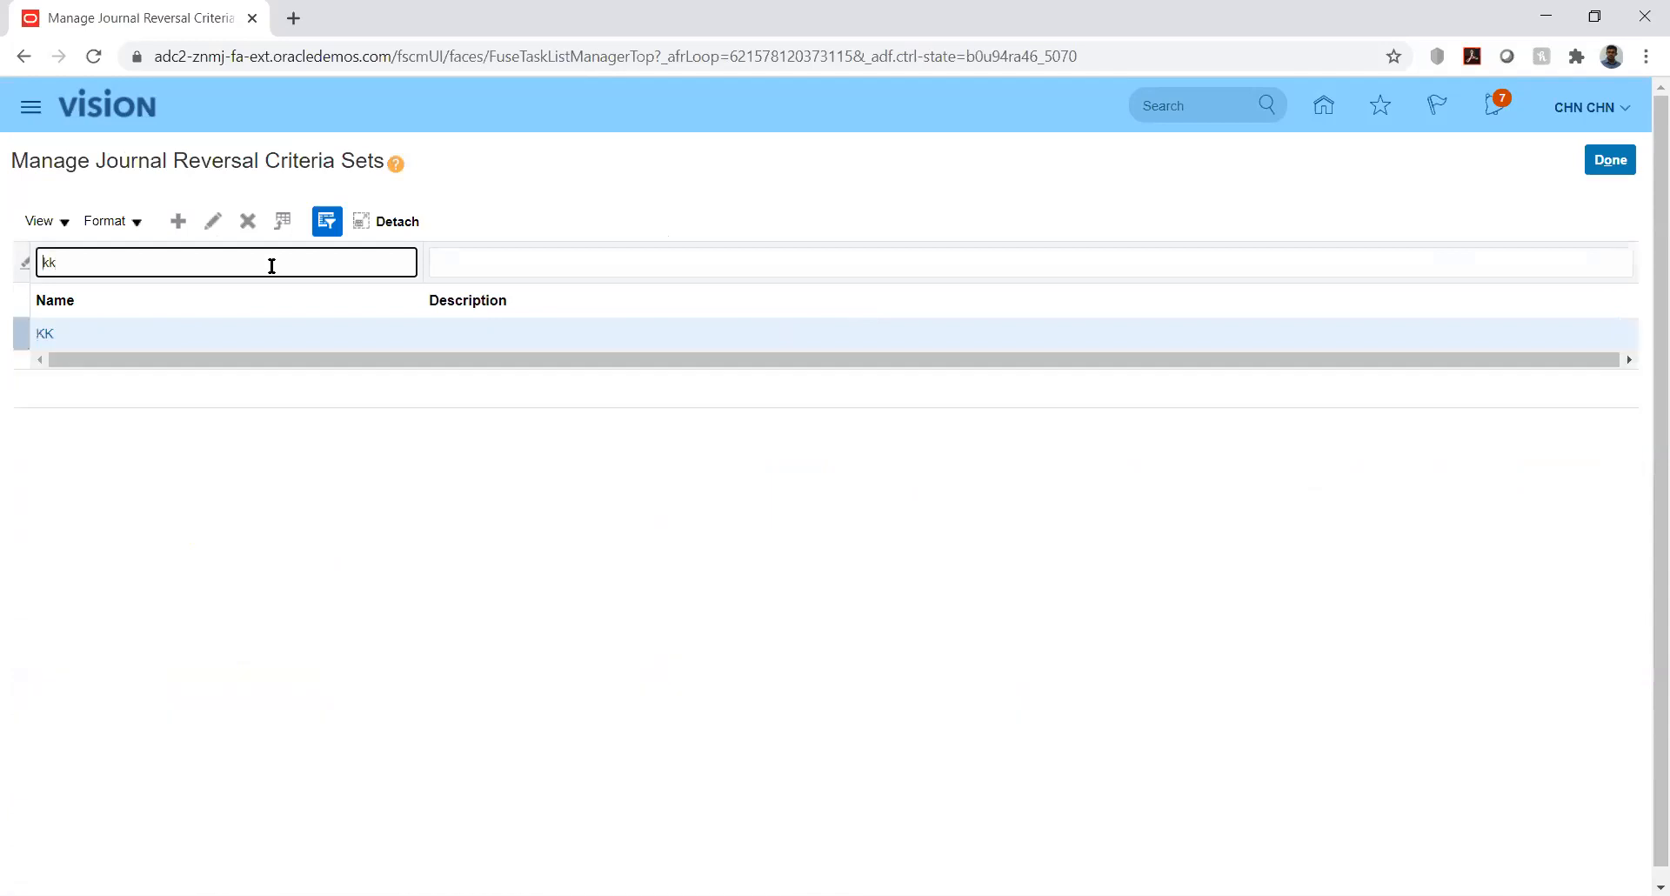
left_click(45, 335)
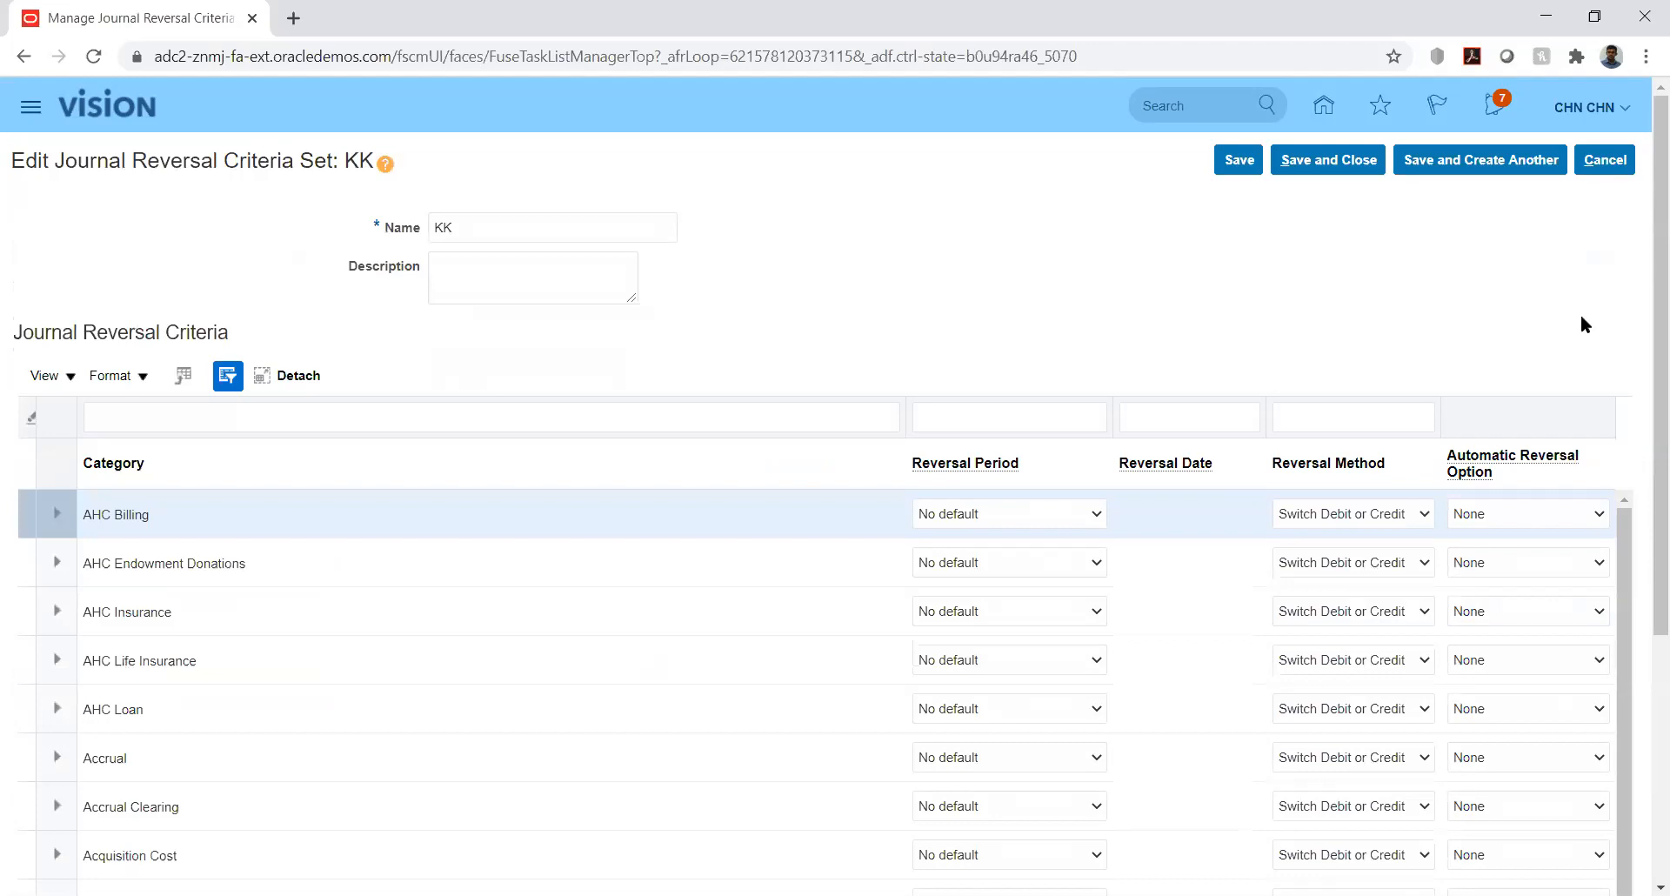
- Filter the set's categories to show only KK_Fusion
mouse_move(1643, 337)
left_mouse_down()
mouse_move(1643, 397)
mouse_move(1643, 346)
left_mouse_up()
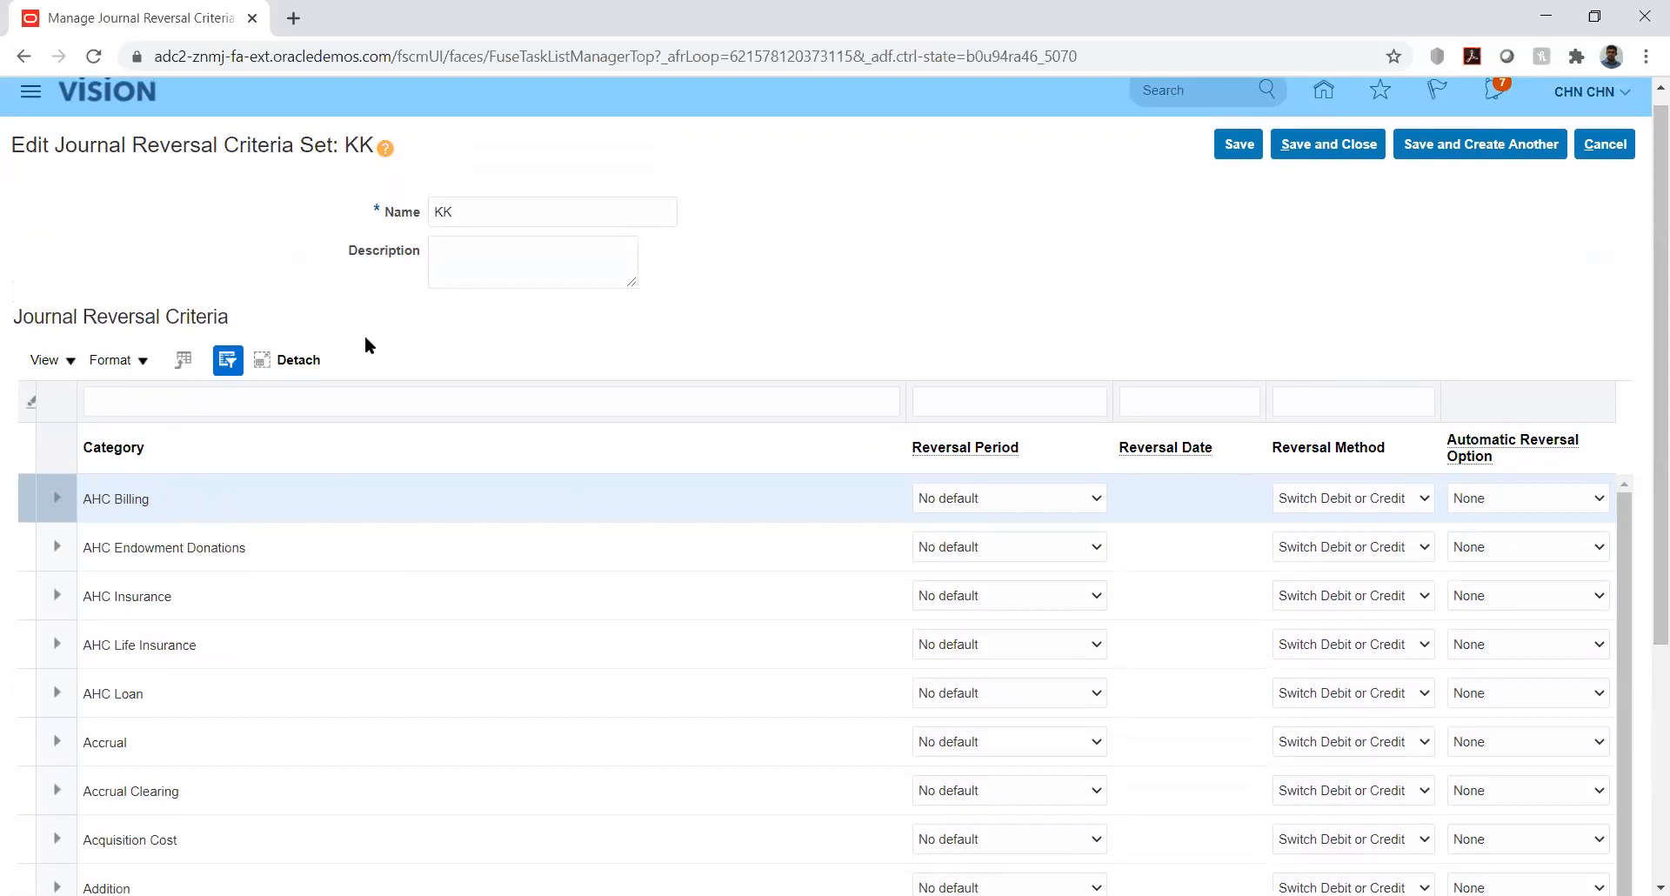
left_click(183, 396)
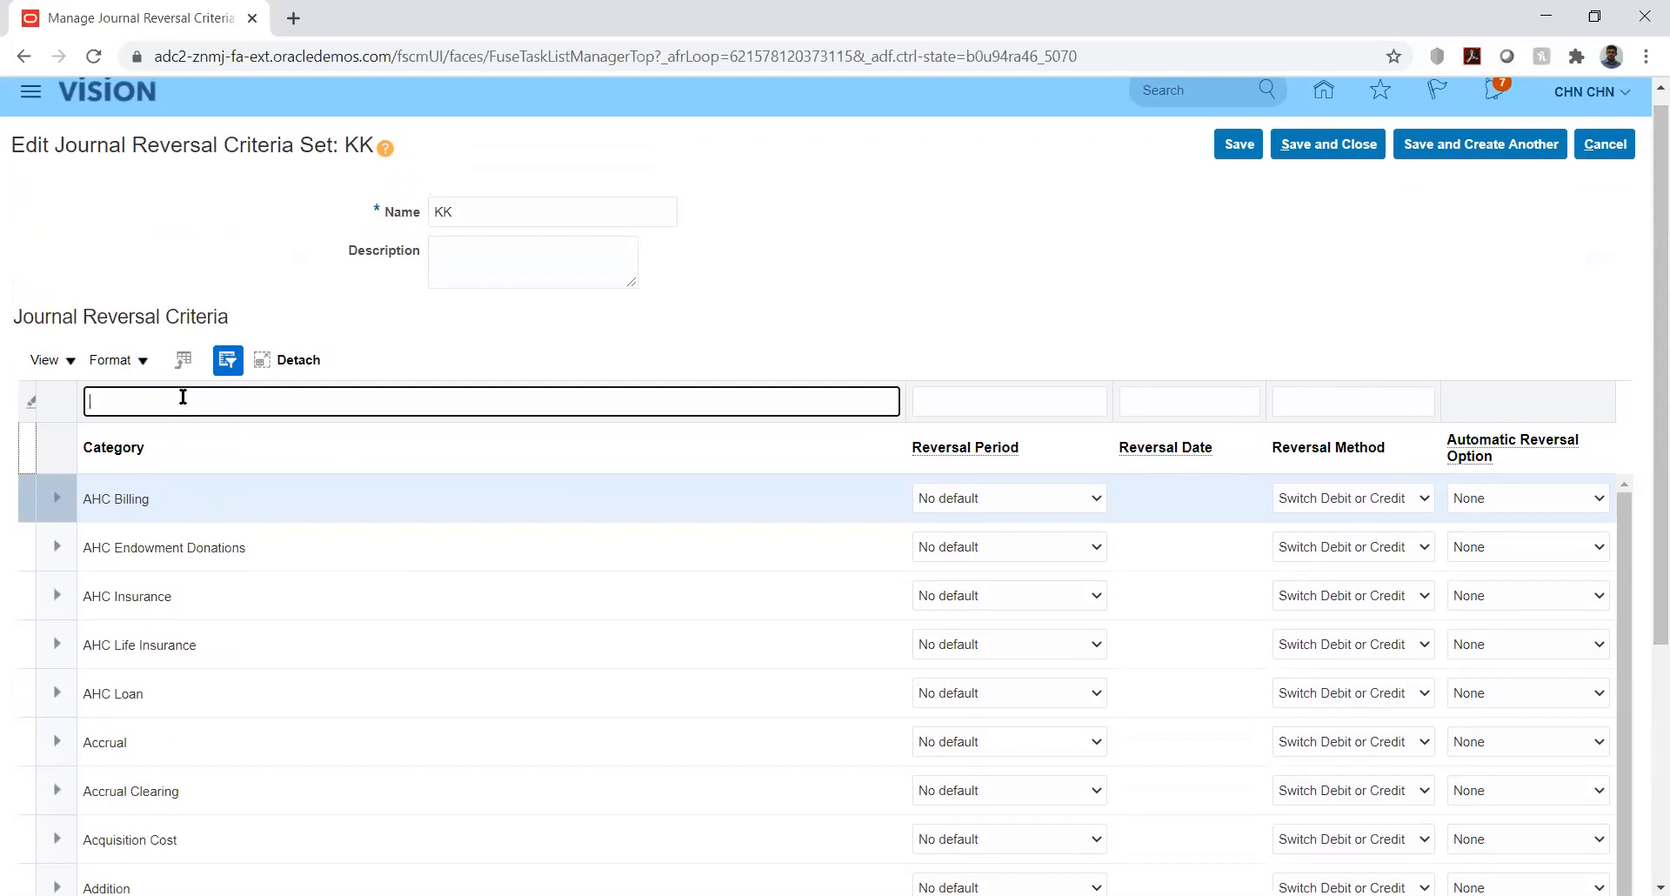
type("KK_Fusion")
key("Return")
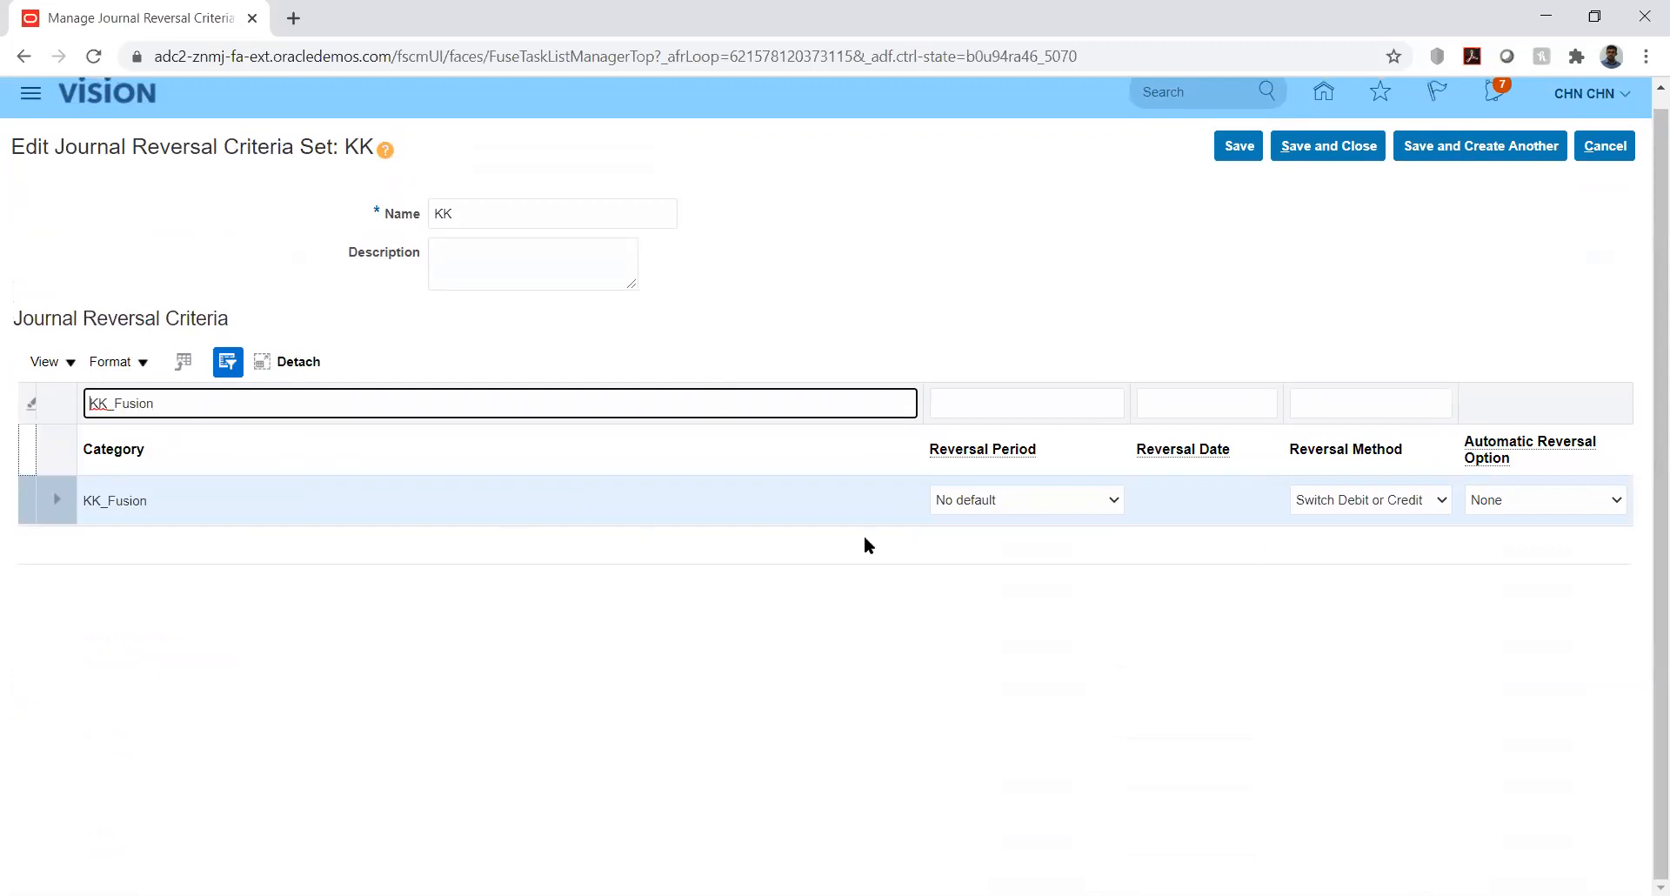
- Set KK_Fusion to reverse in the Next period, keeping Switch Debit or Credit as method
left_click(1115, 502)
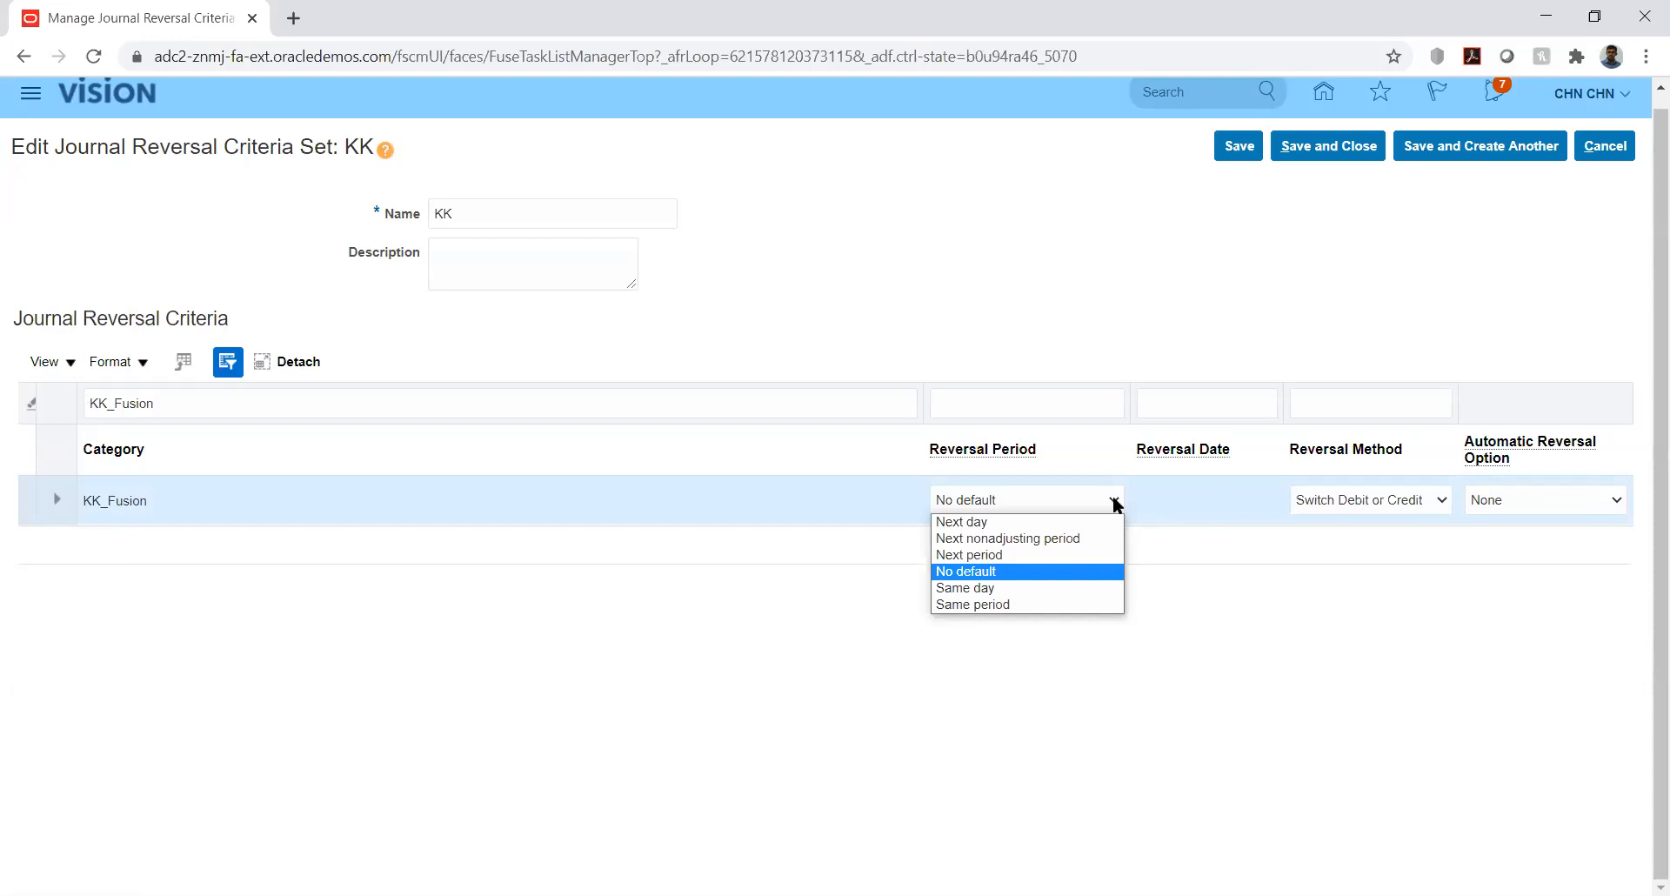
left_click(1216, 570)
left_click(1111, 500)
left_click(1002, 557)
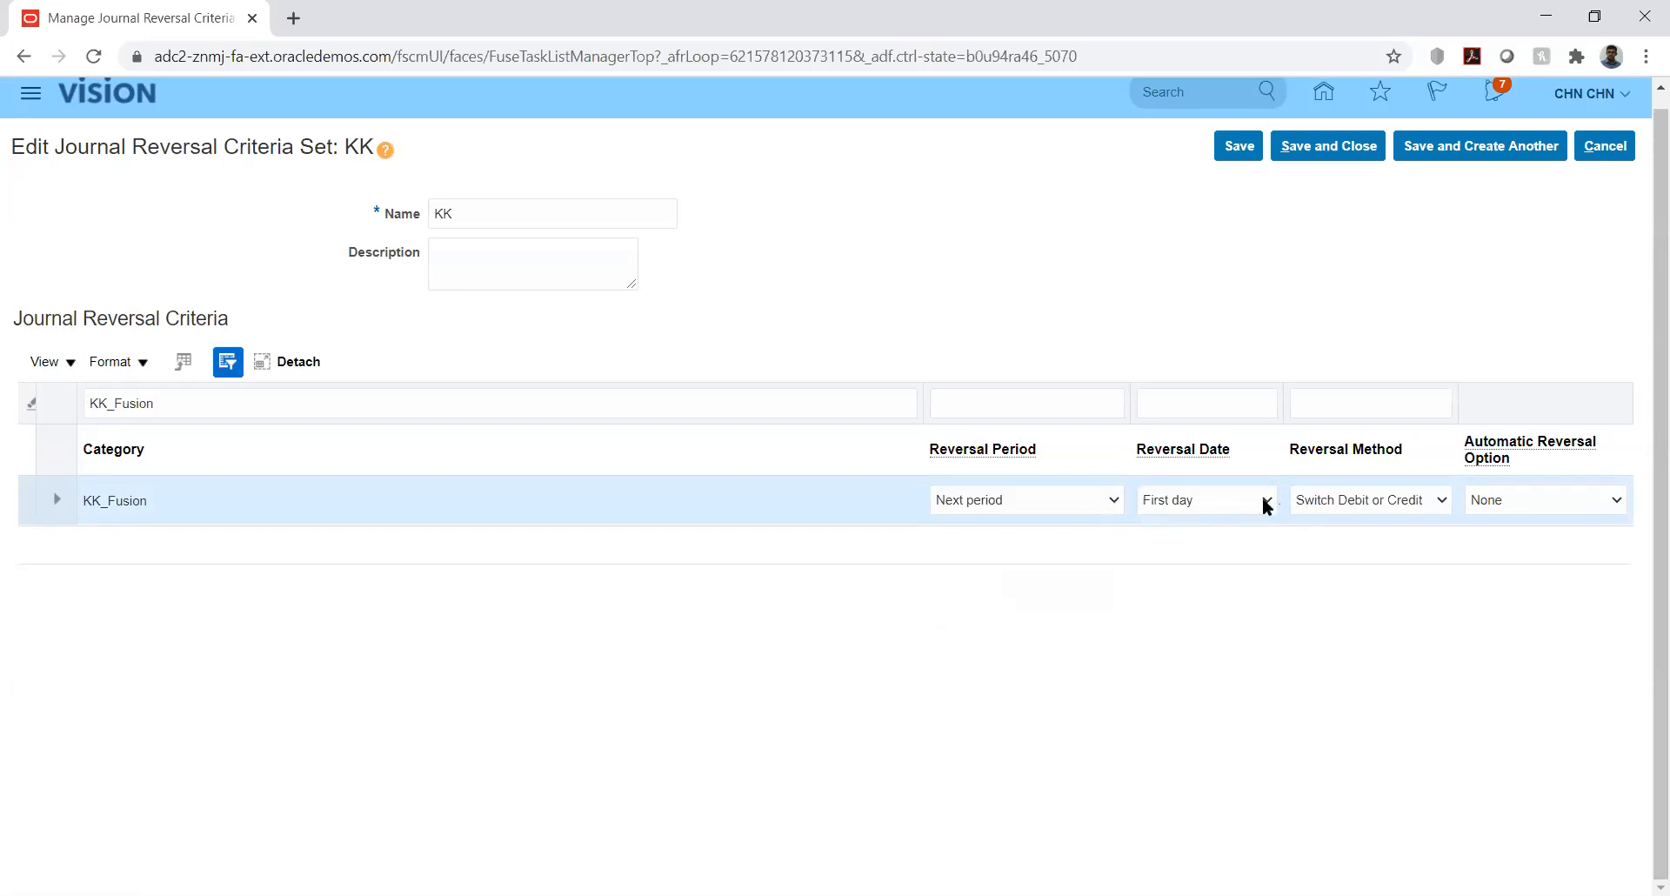
left_click(1413, 501)
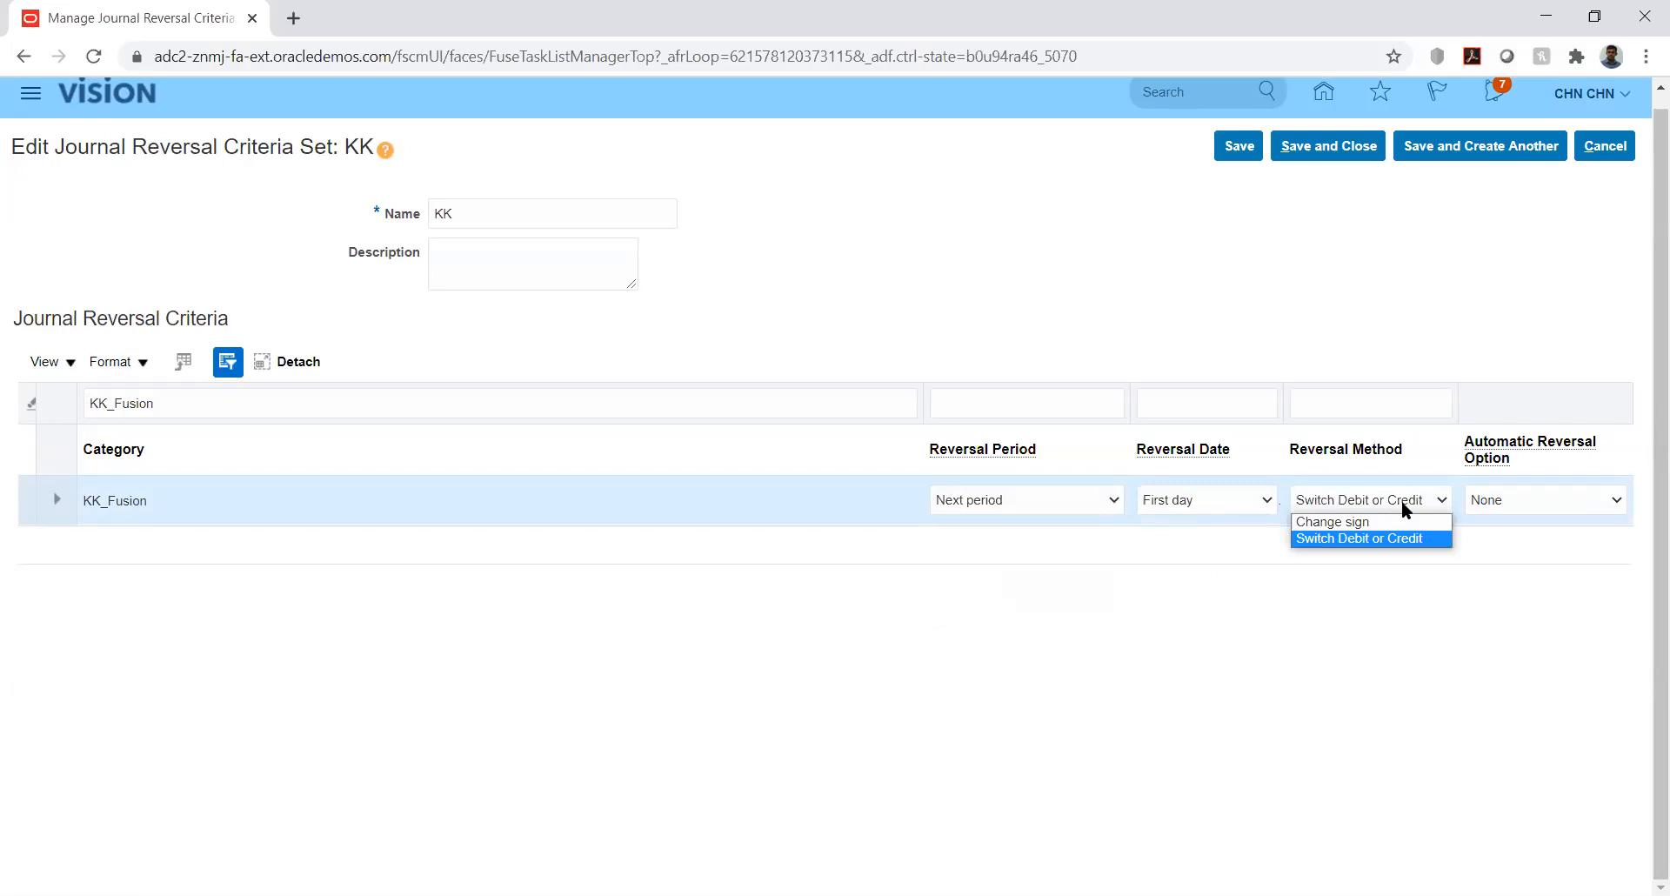
left_click(1401, 499)
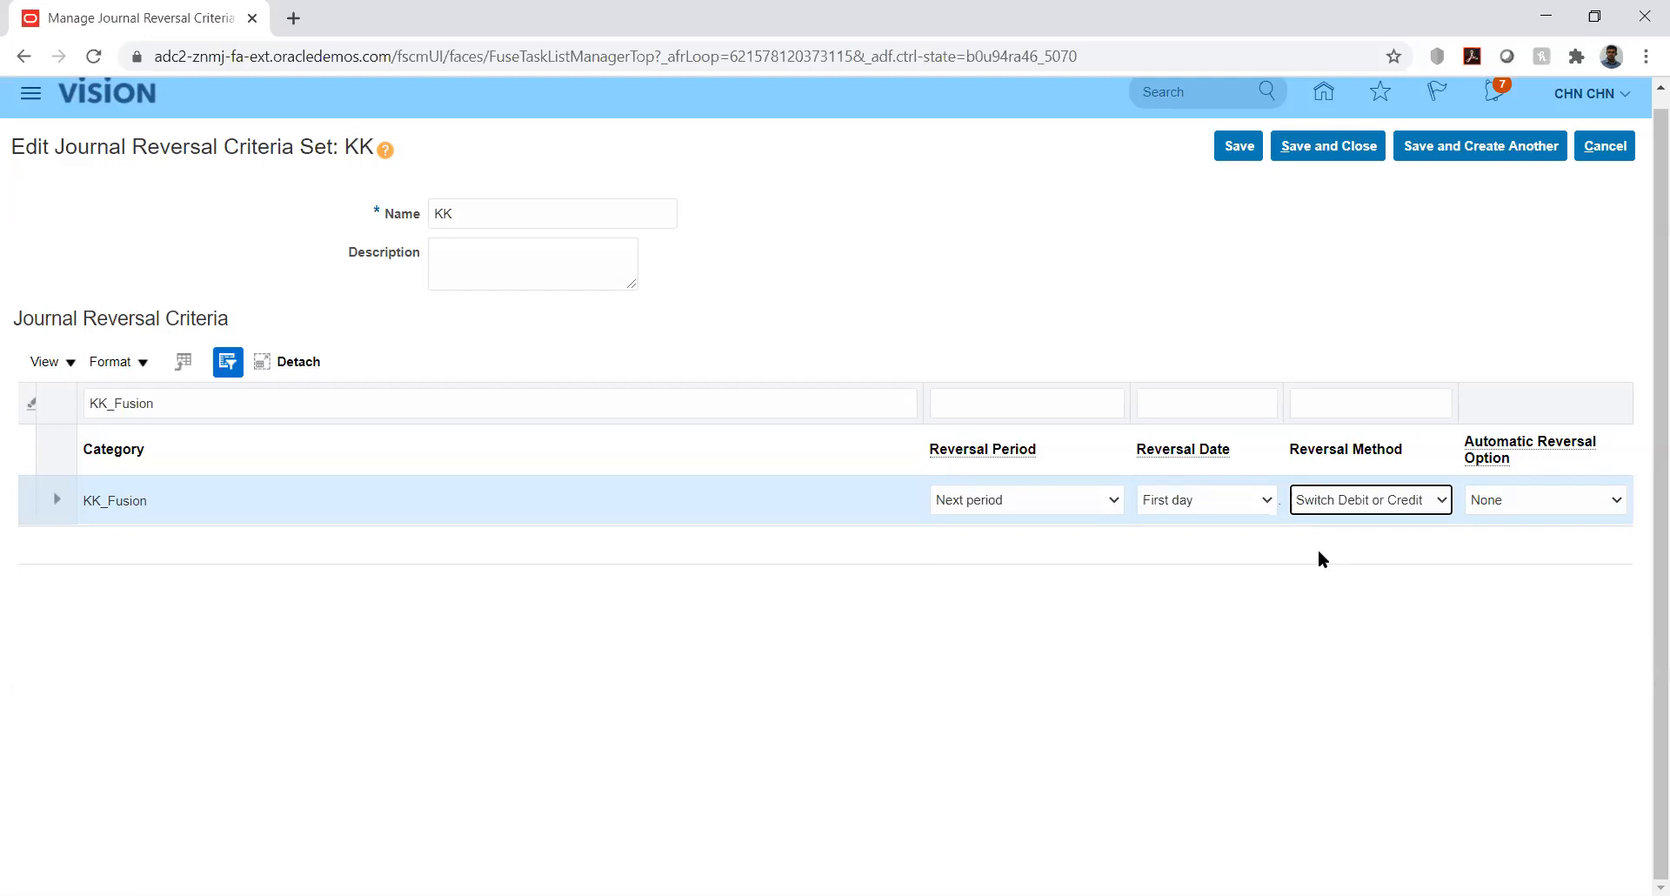
- Set the automatic reversal option to None and exit the KK criteria set
left_click(1594, 503)
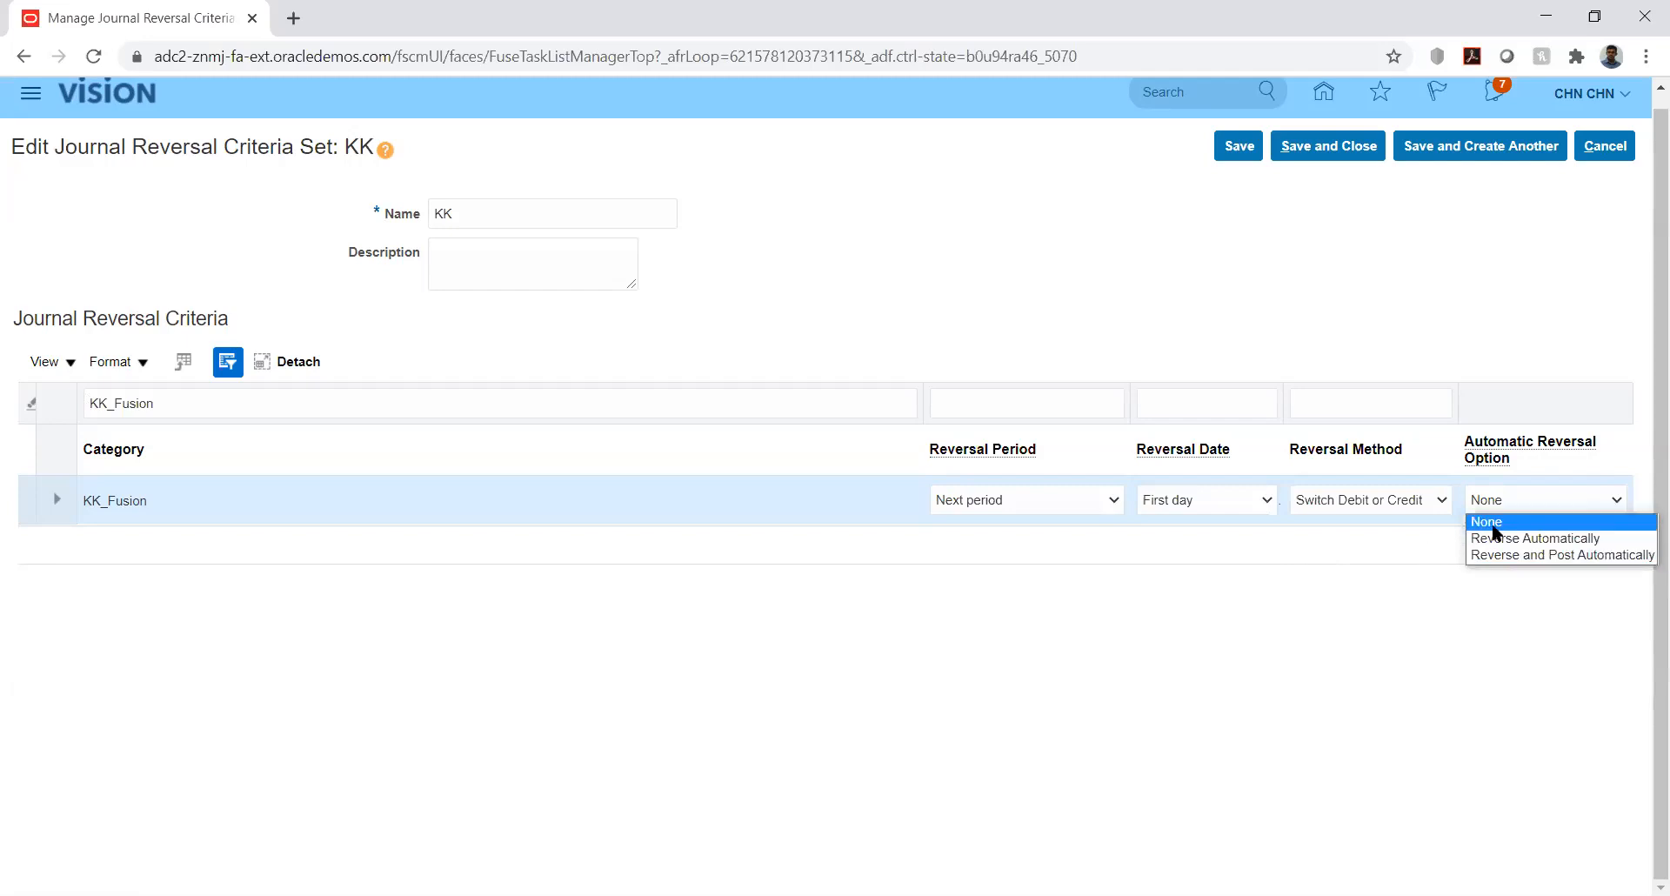
left_click(1159, 613)
left_click(1158, 613)
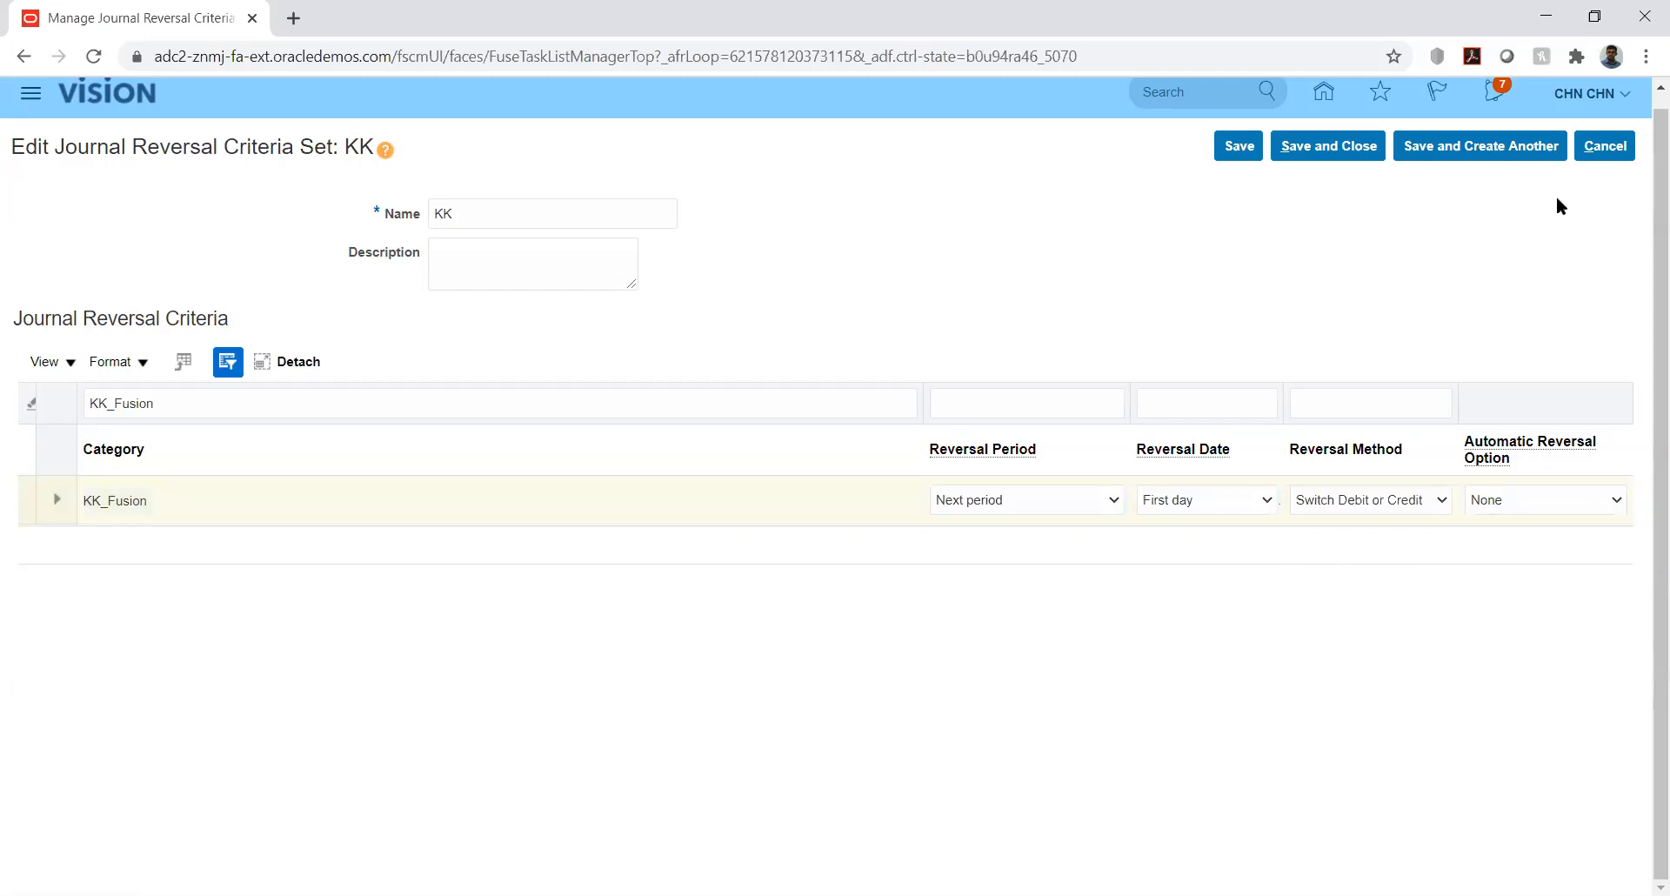
left_click(1599, 155)
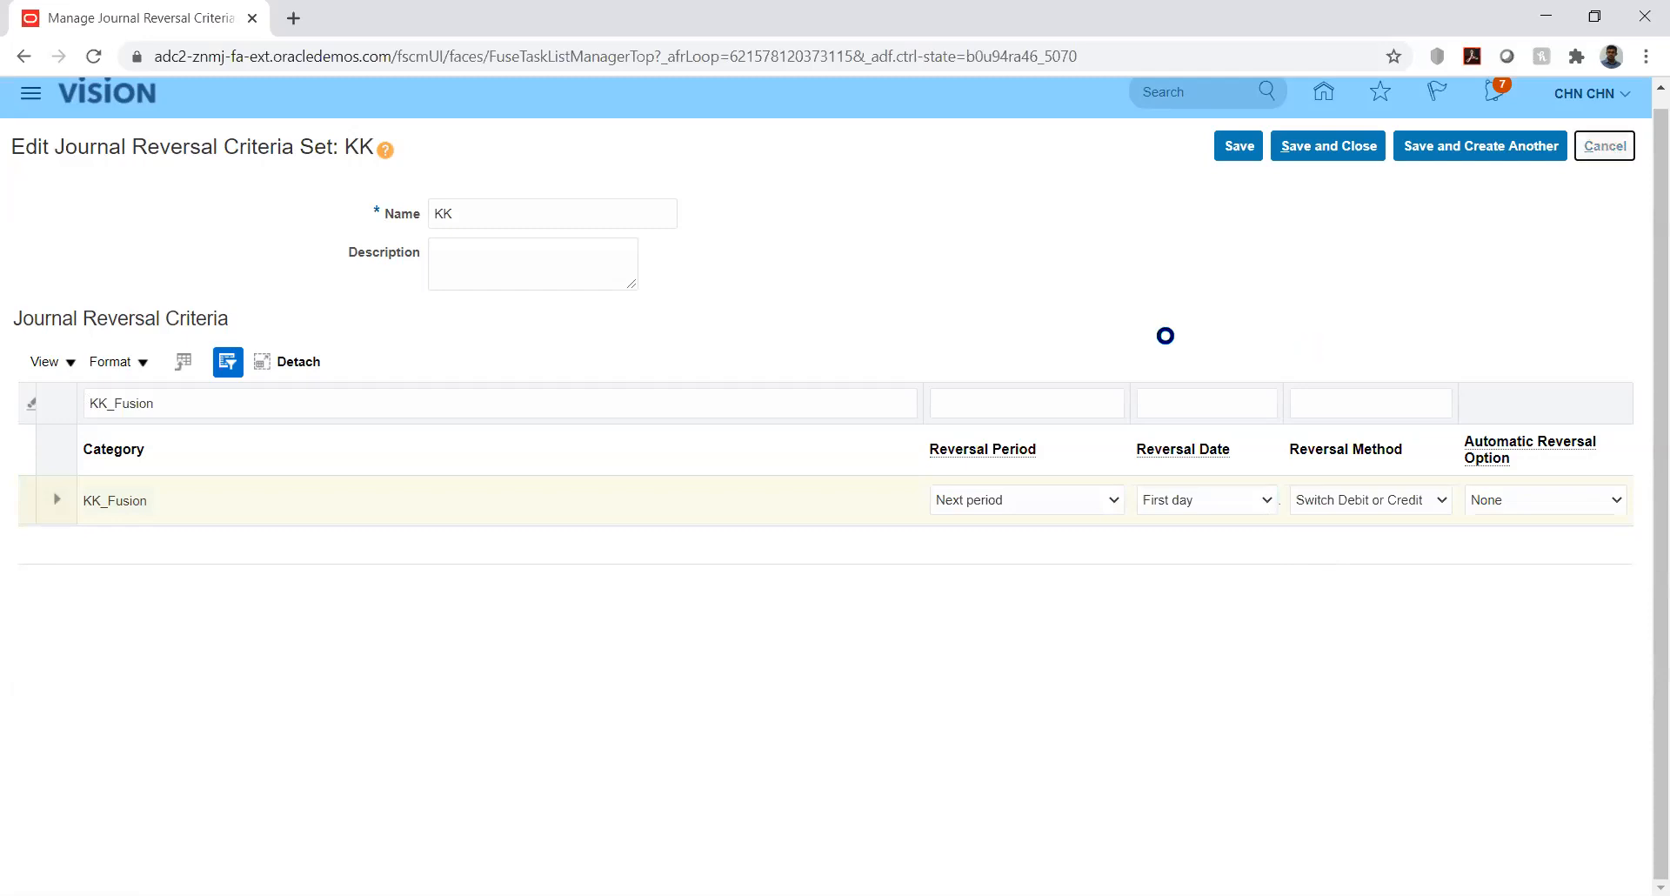
- Expand Define Accounting Configurations and launch Specify Ledger Options for KK_Ledger
left_click(1615, 149)
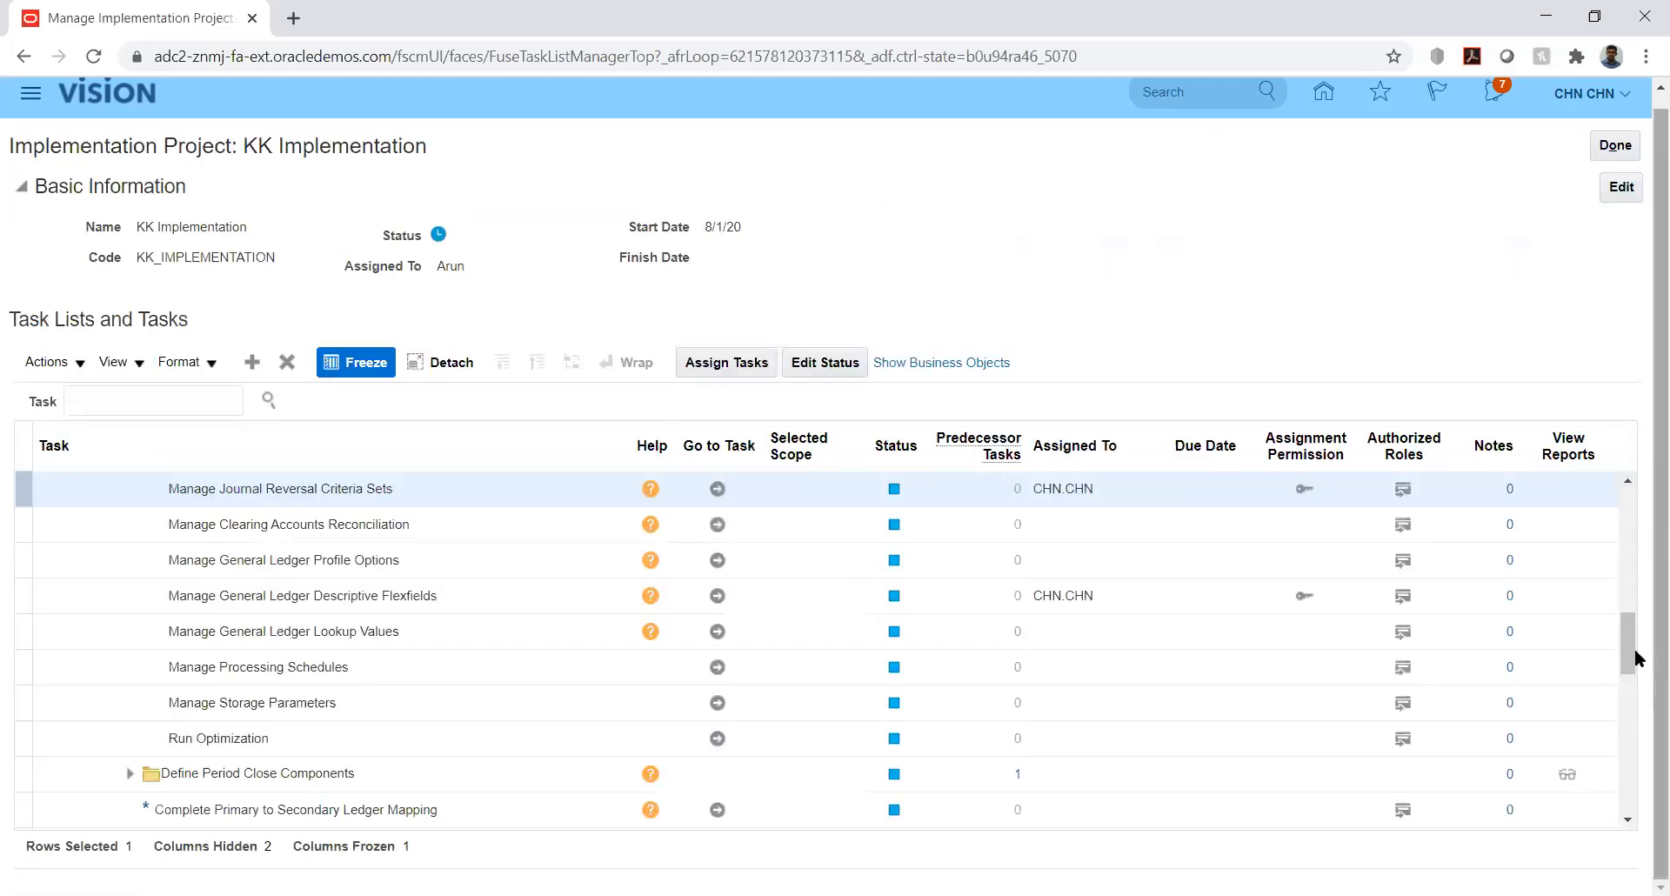
left_click_drag(1629, 648, 1629, 627)
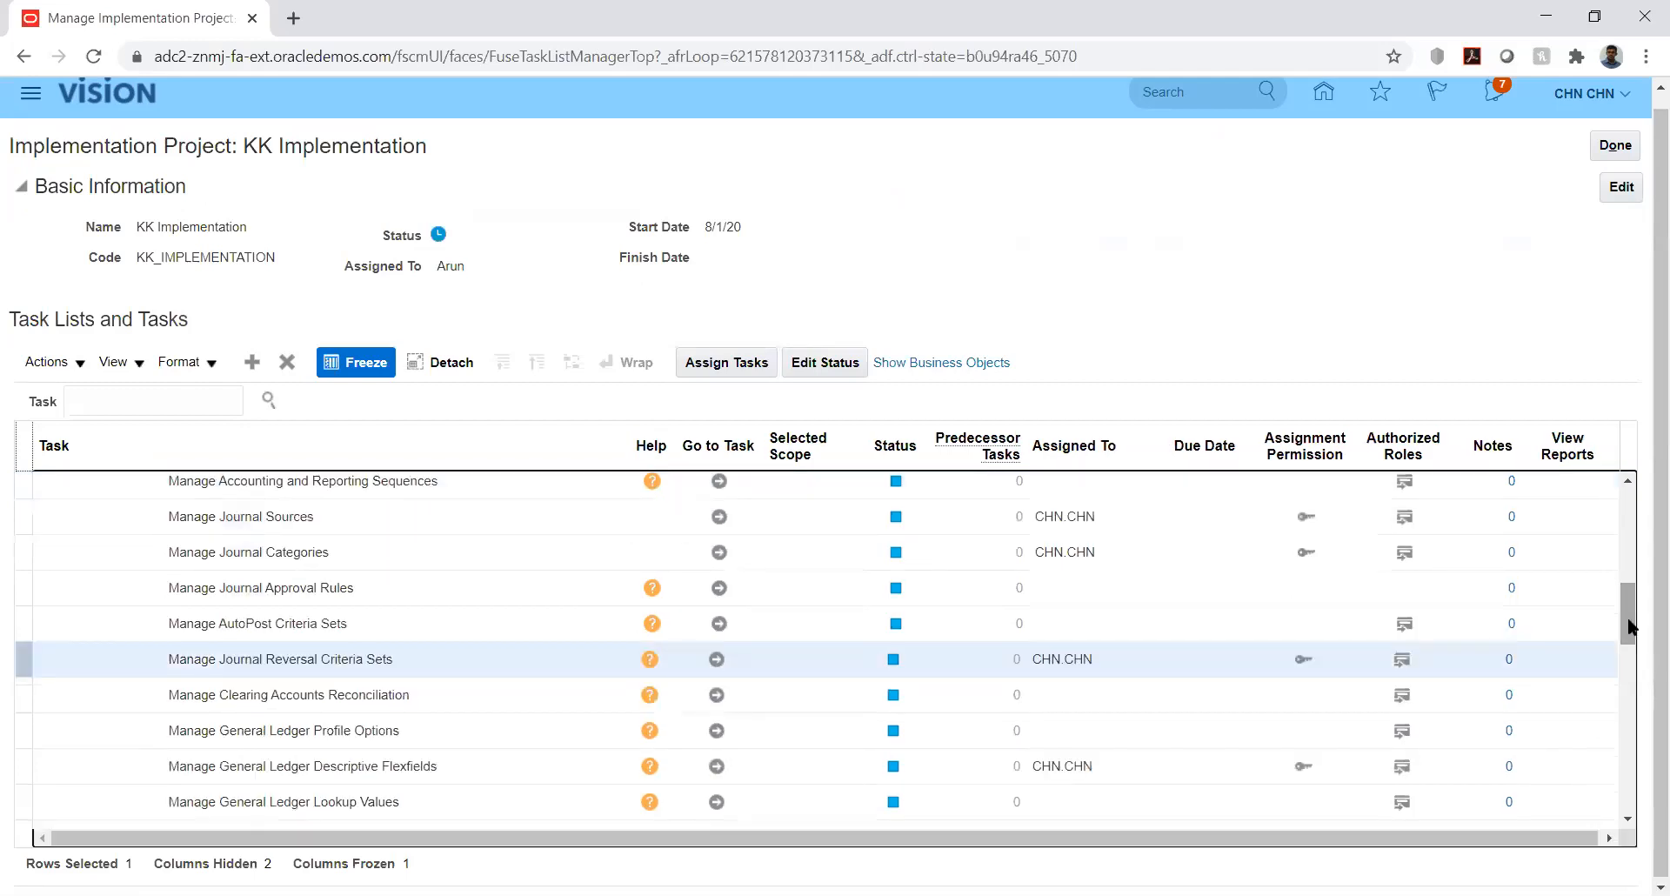
left_click_drag(1629, 627, 1628, 561)
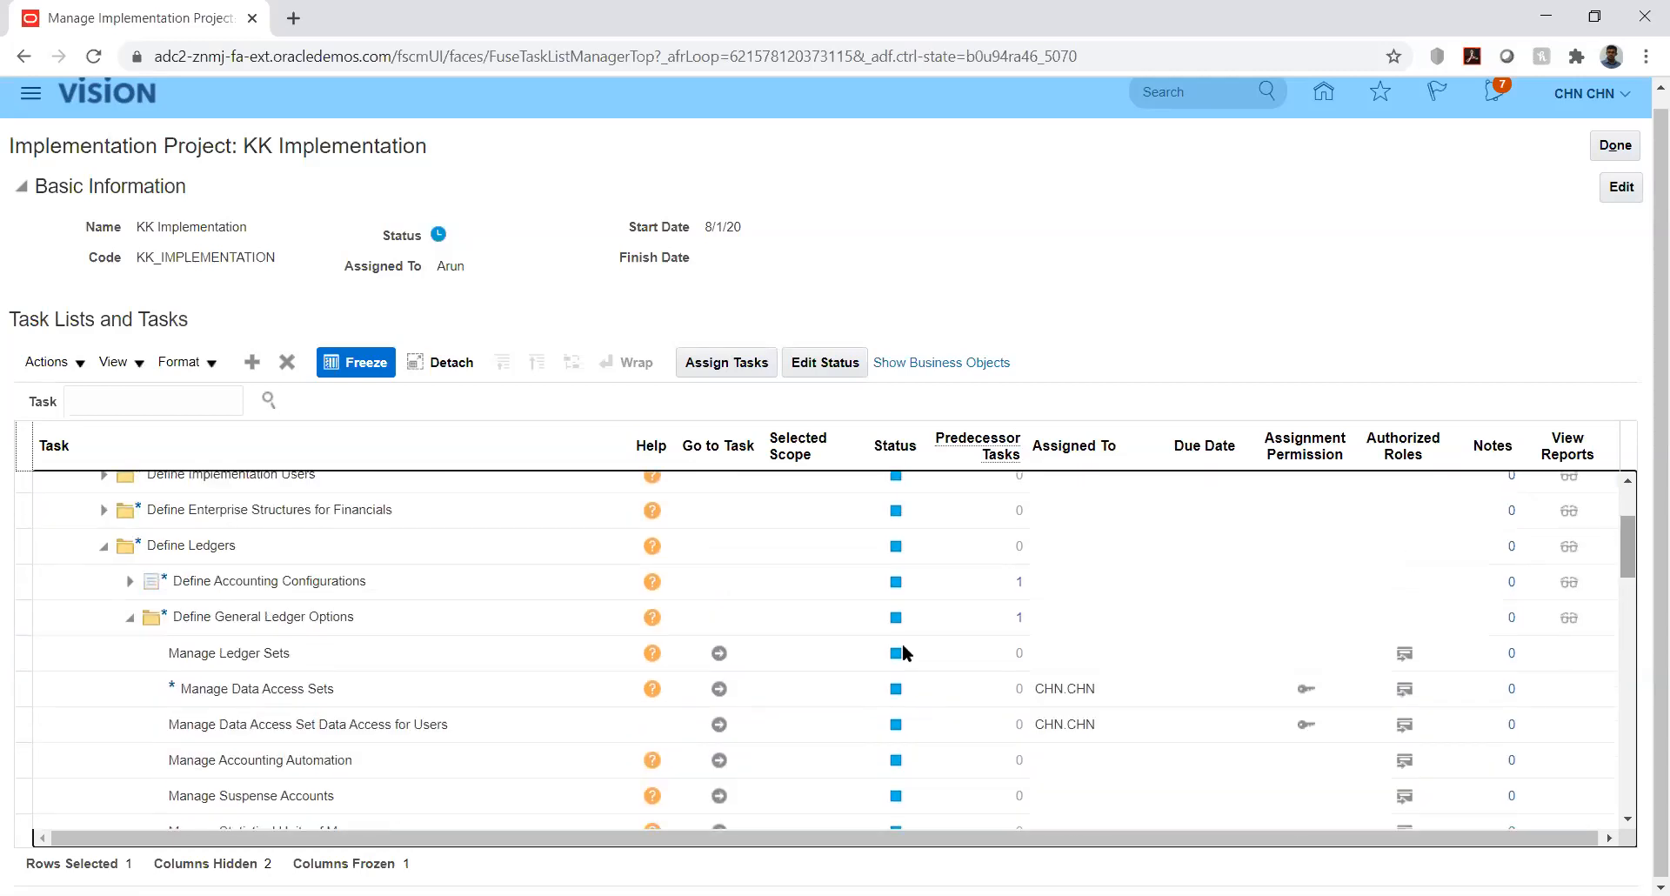
left_click(170, 581)
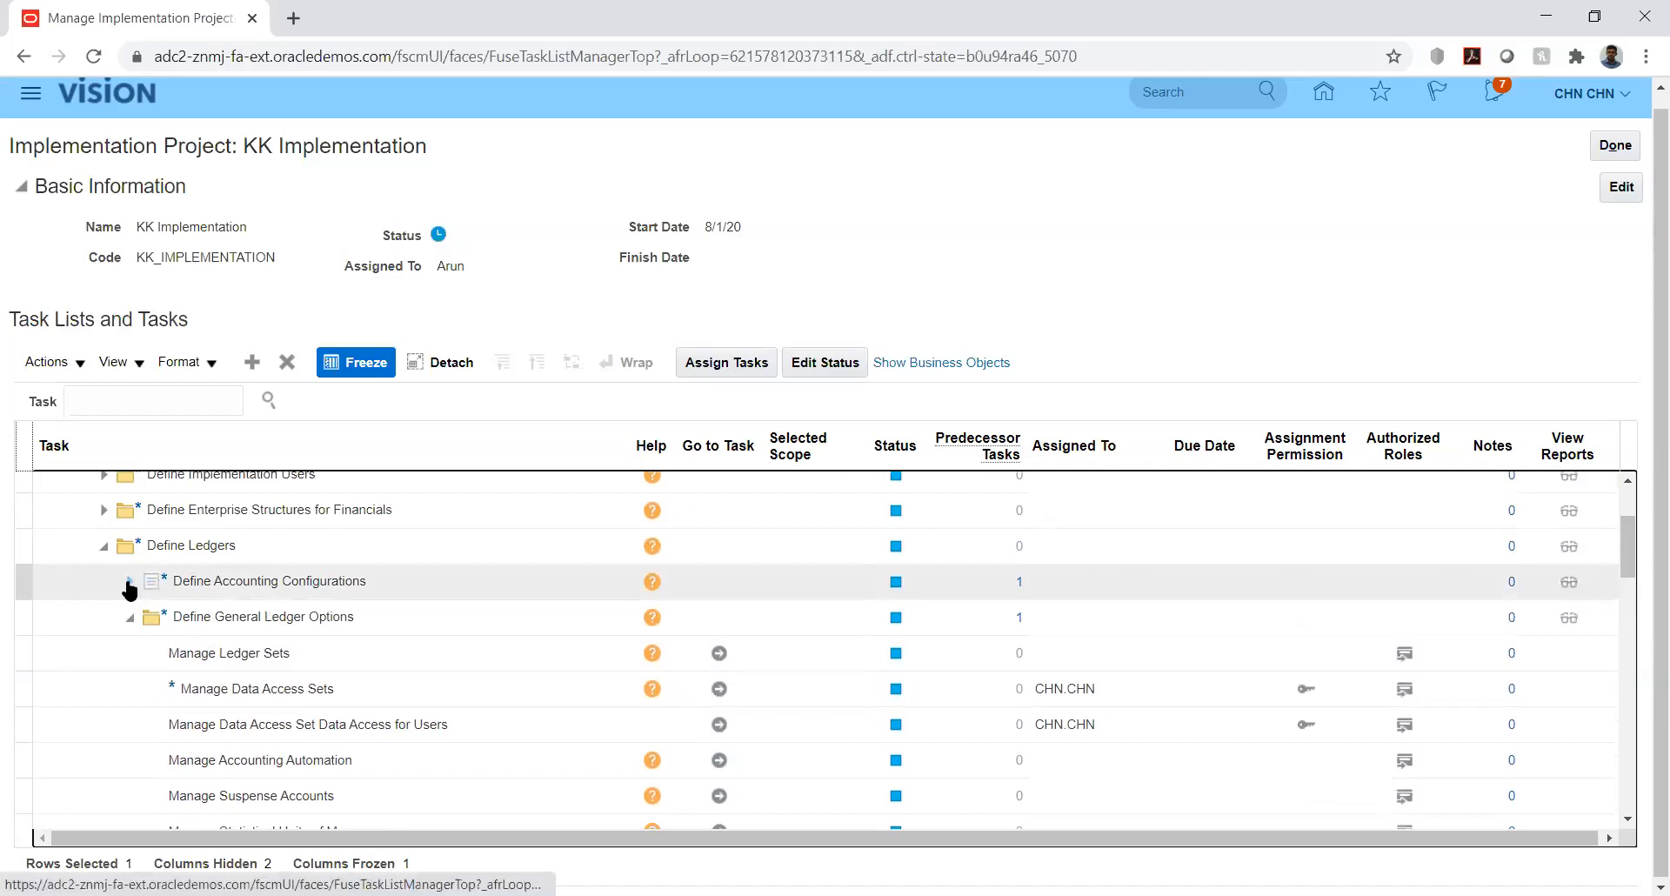
left_click(128, 581)
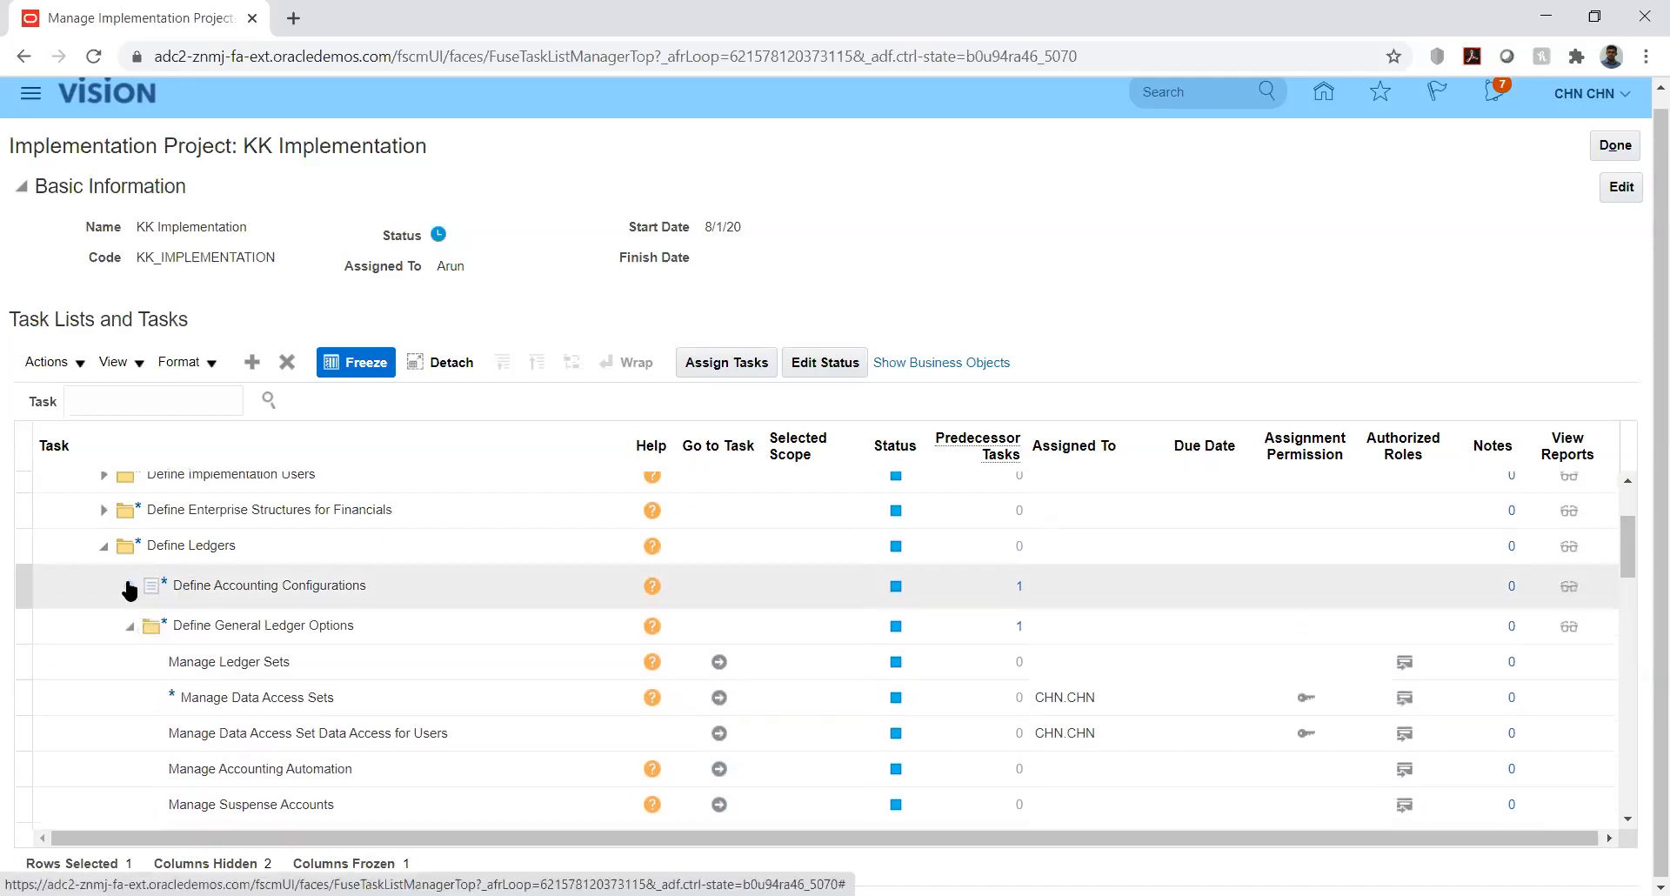
left_click(218, 674)
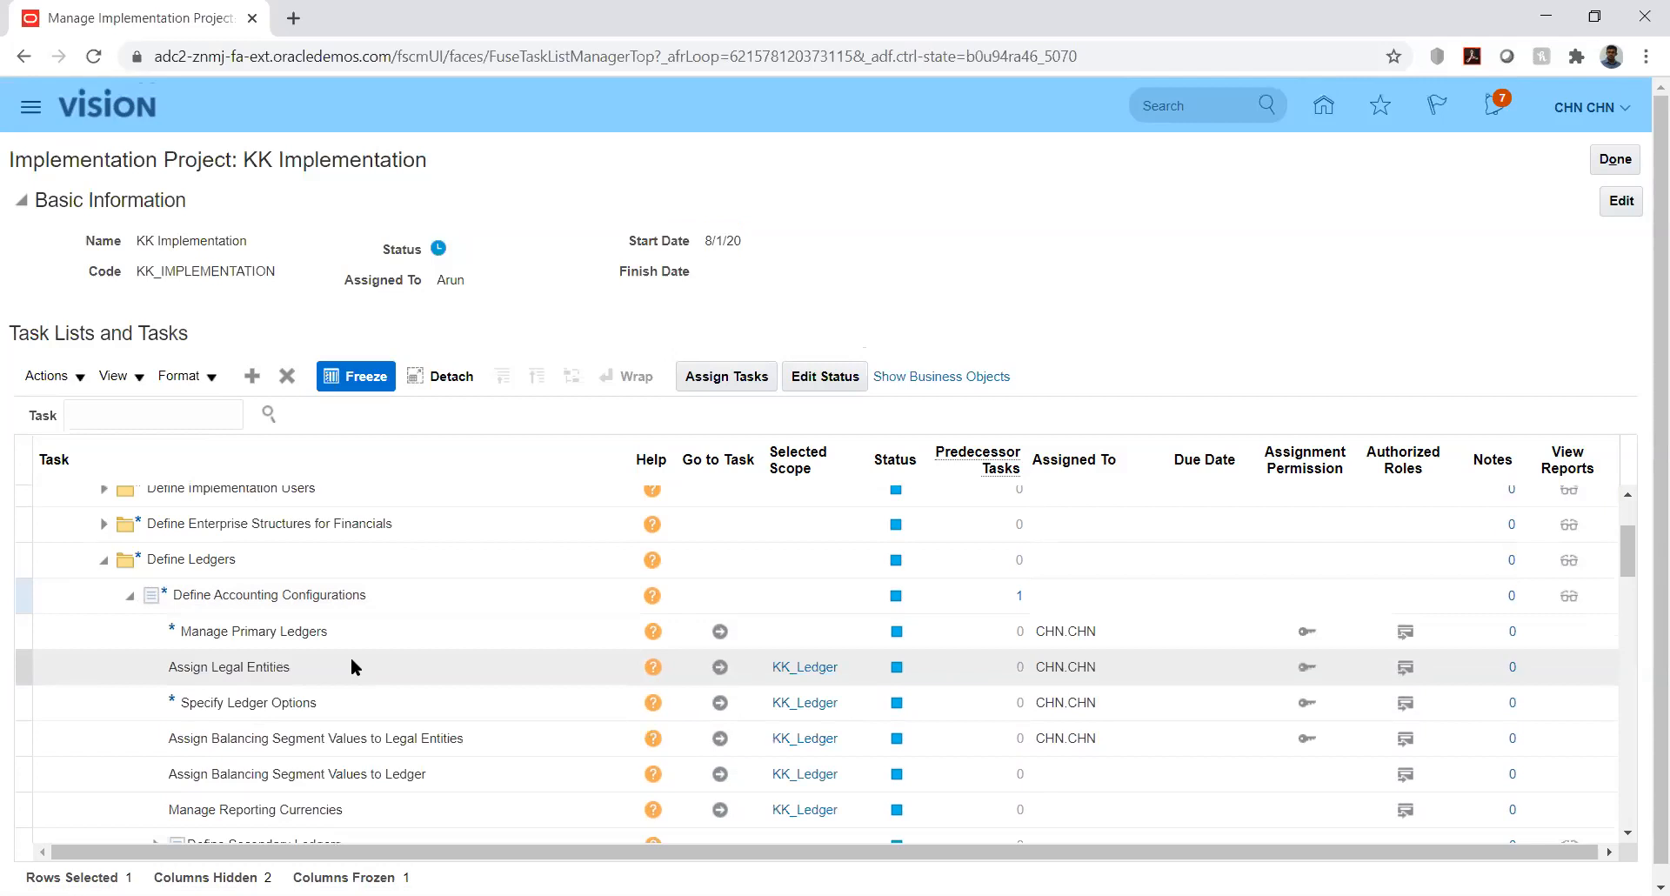
left_click(720, 703)
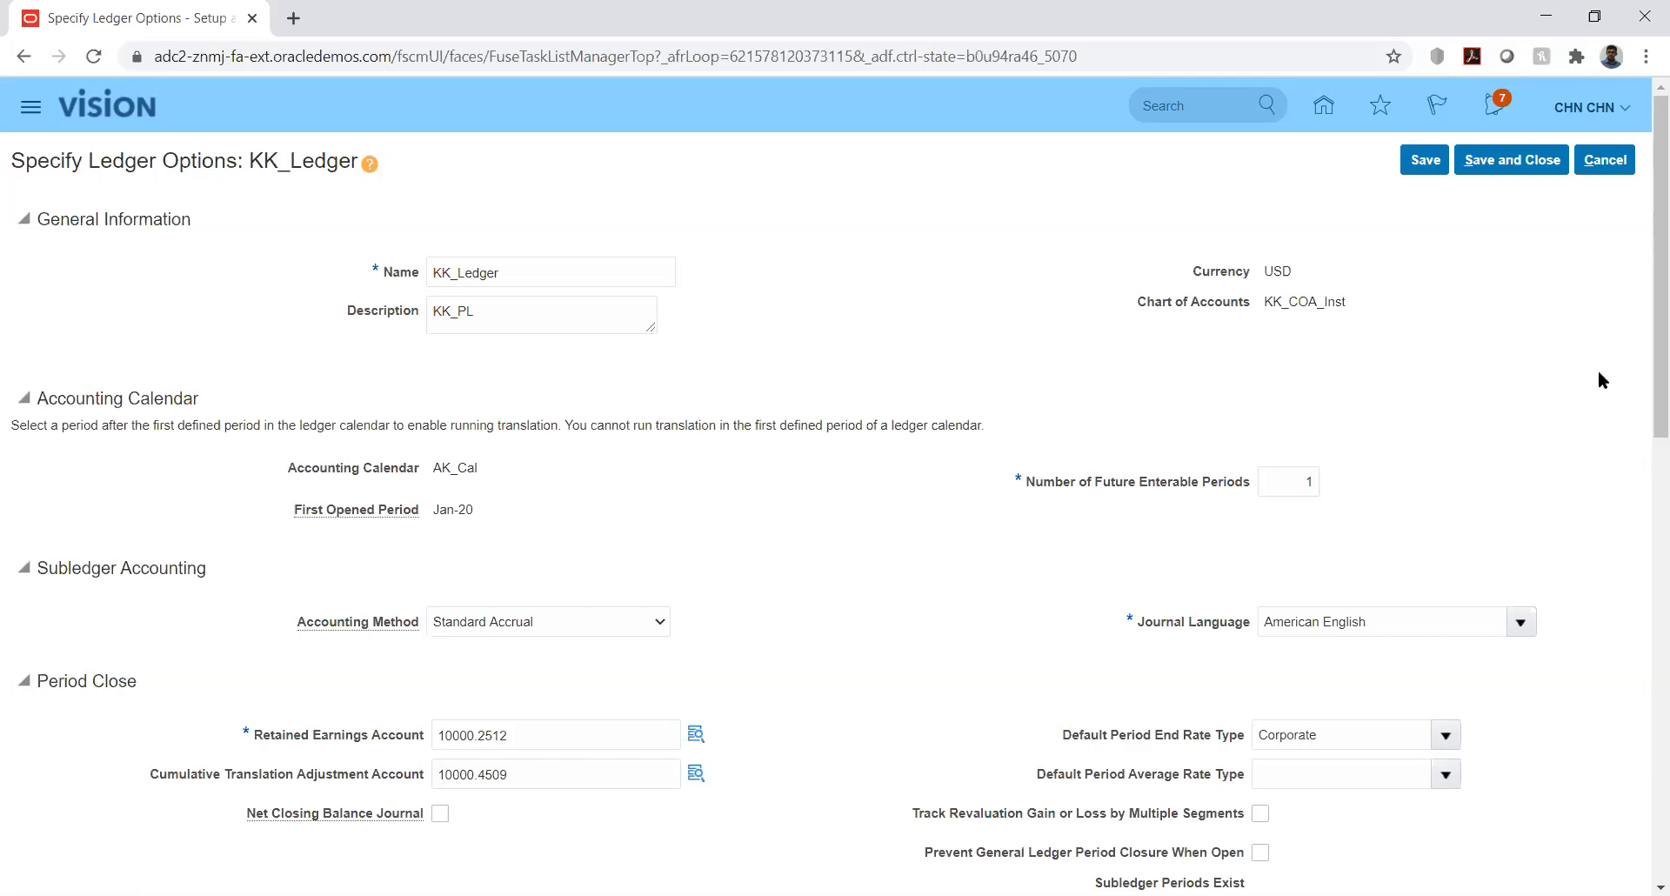
- Confirm KK_Ledger's Journal Reversal Criteria Set is KK, then save and close the ledger options
left_click_drag(1646, 367, 1642, 726)
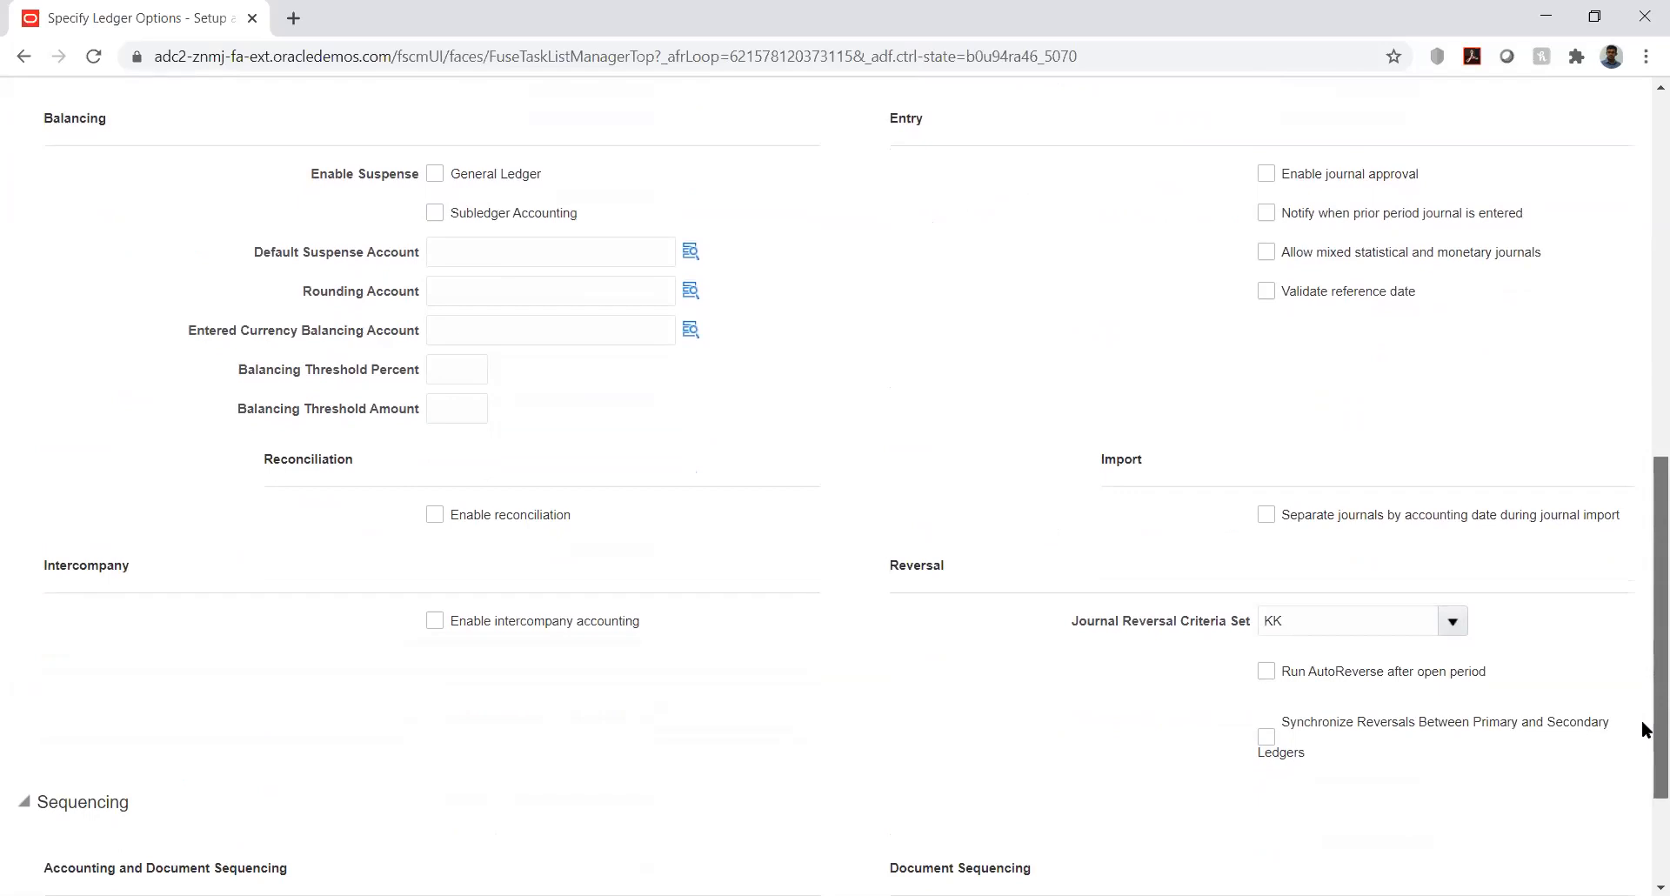
left_click_drag(1643, 742, 1642, 807)
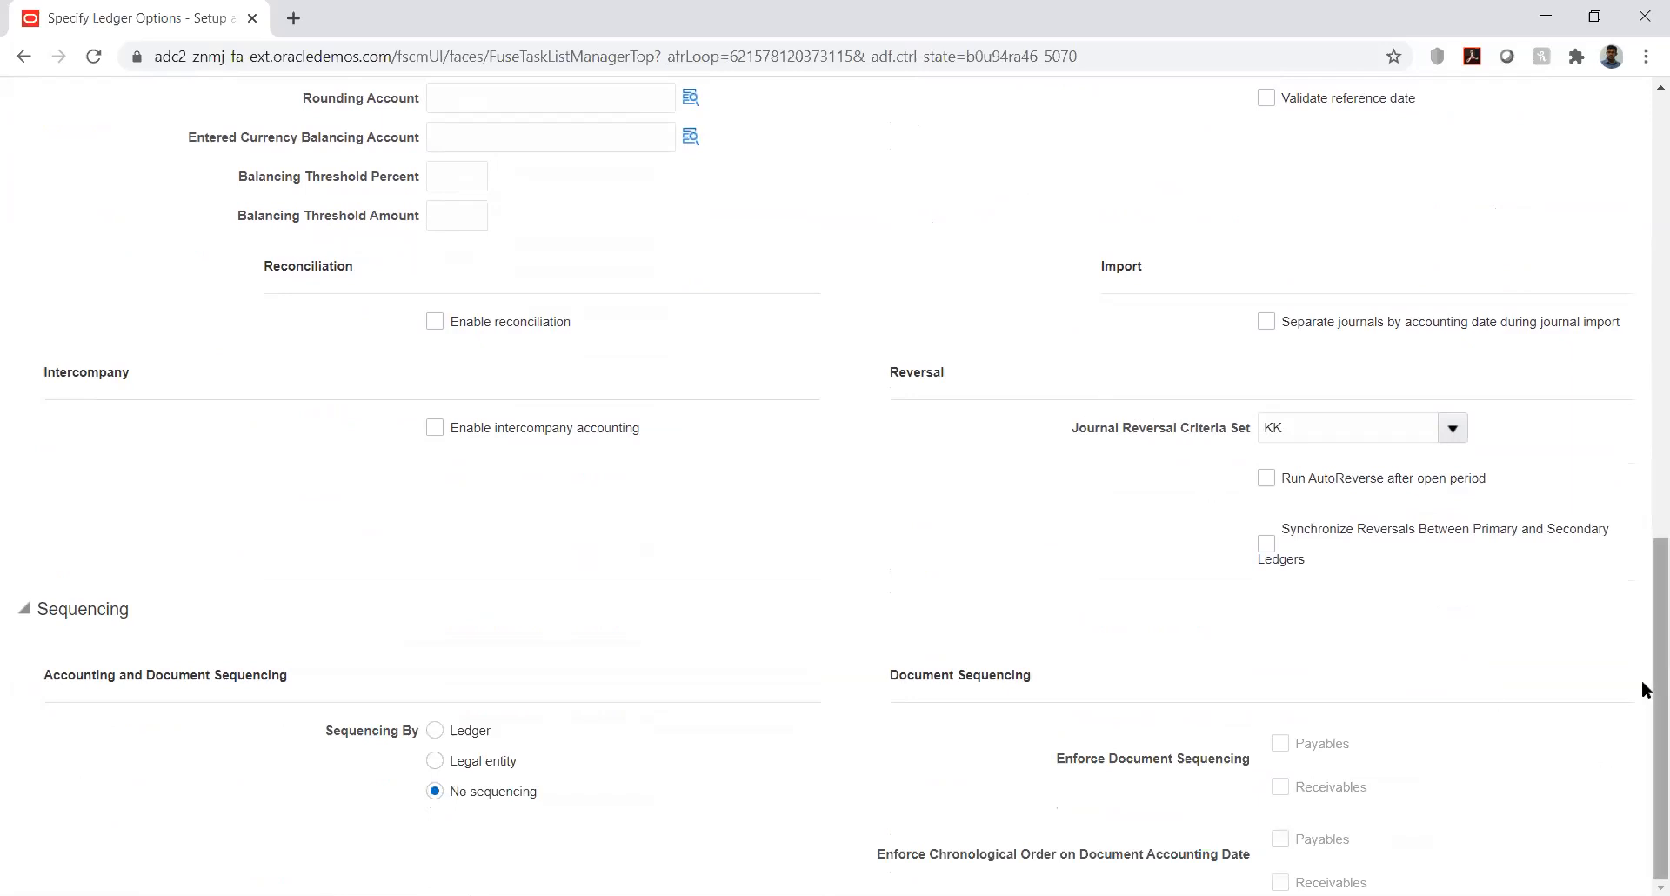
left_click_drag(1642, 680, 1644, 248)
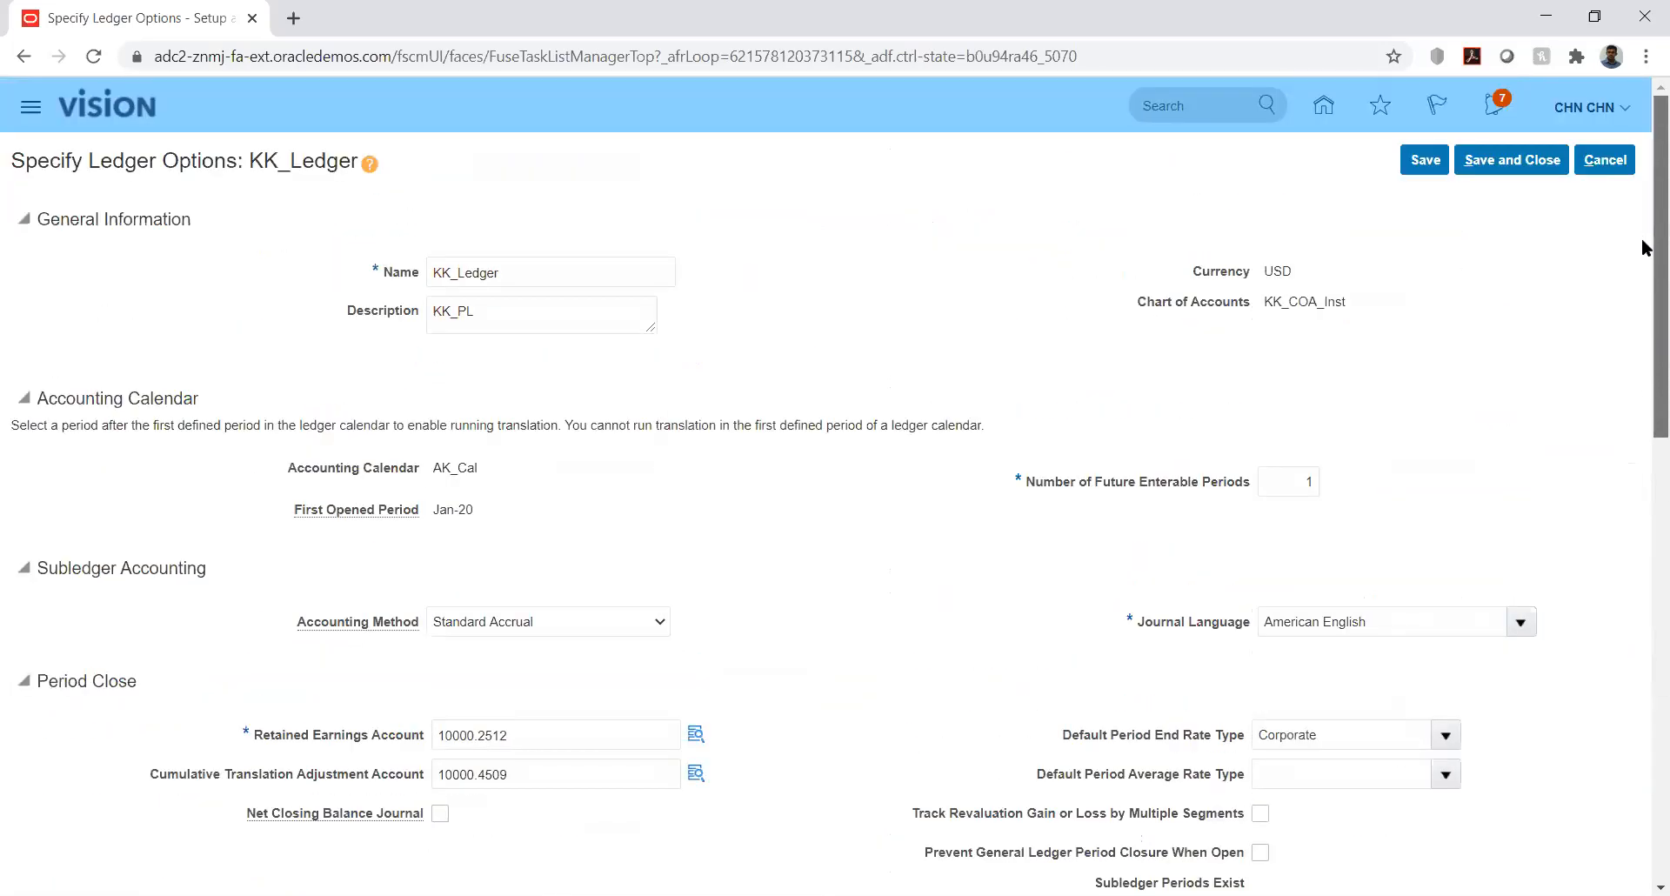
left_click(1510, 159)
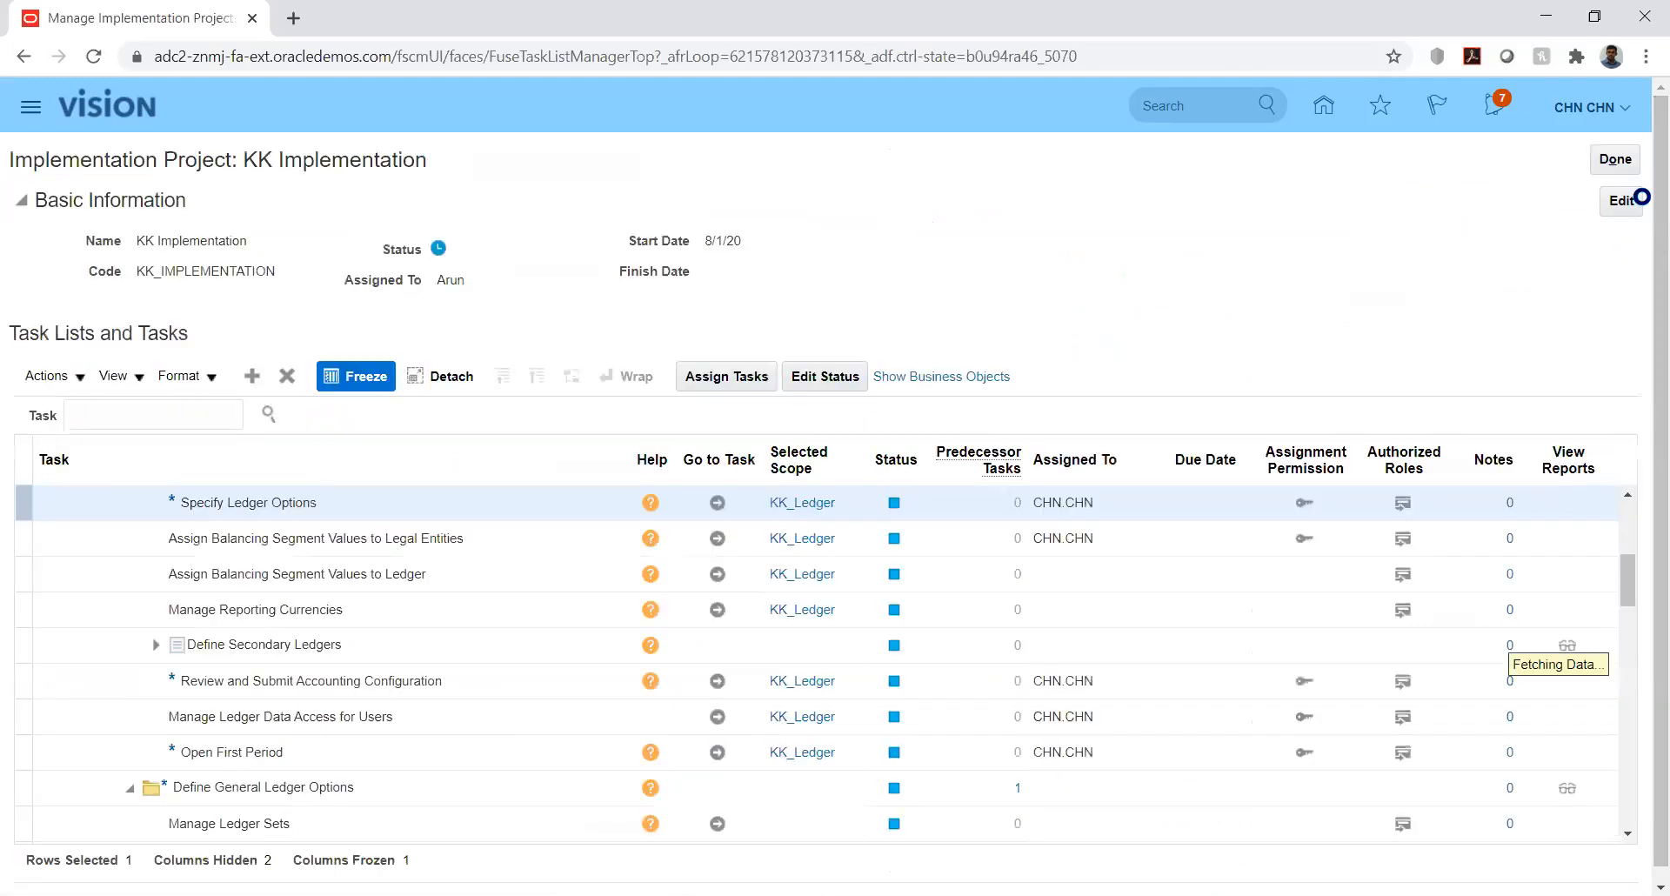
left_click(716, 505)
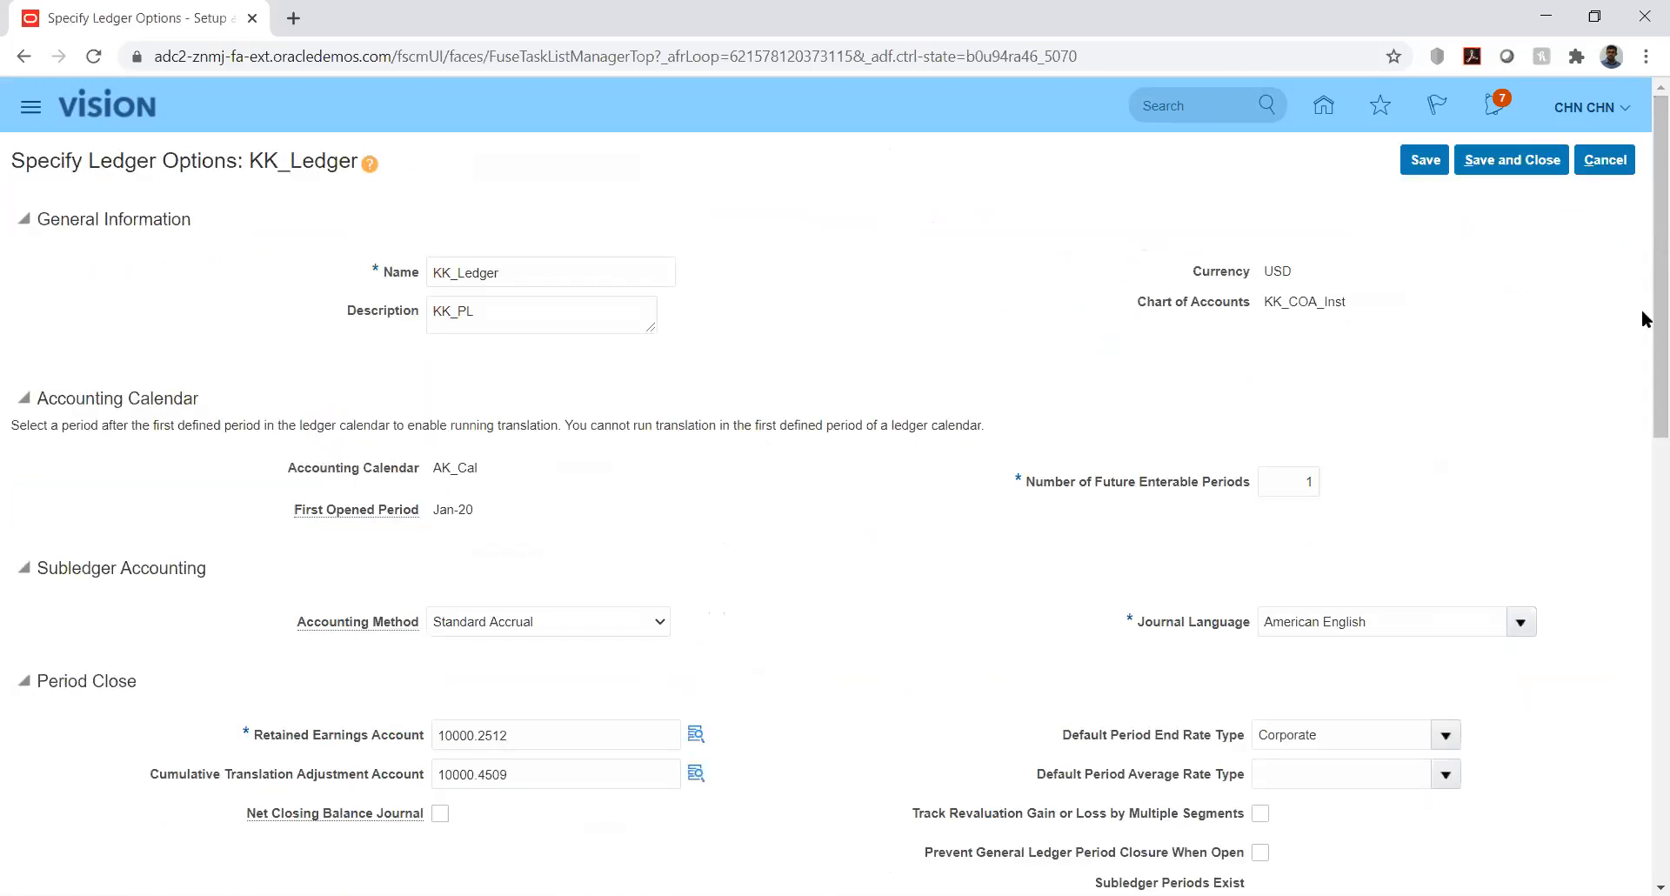
left_click_drag(1644, 304, 1644, 720)
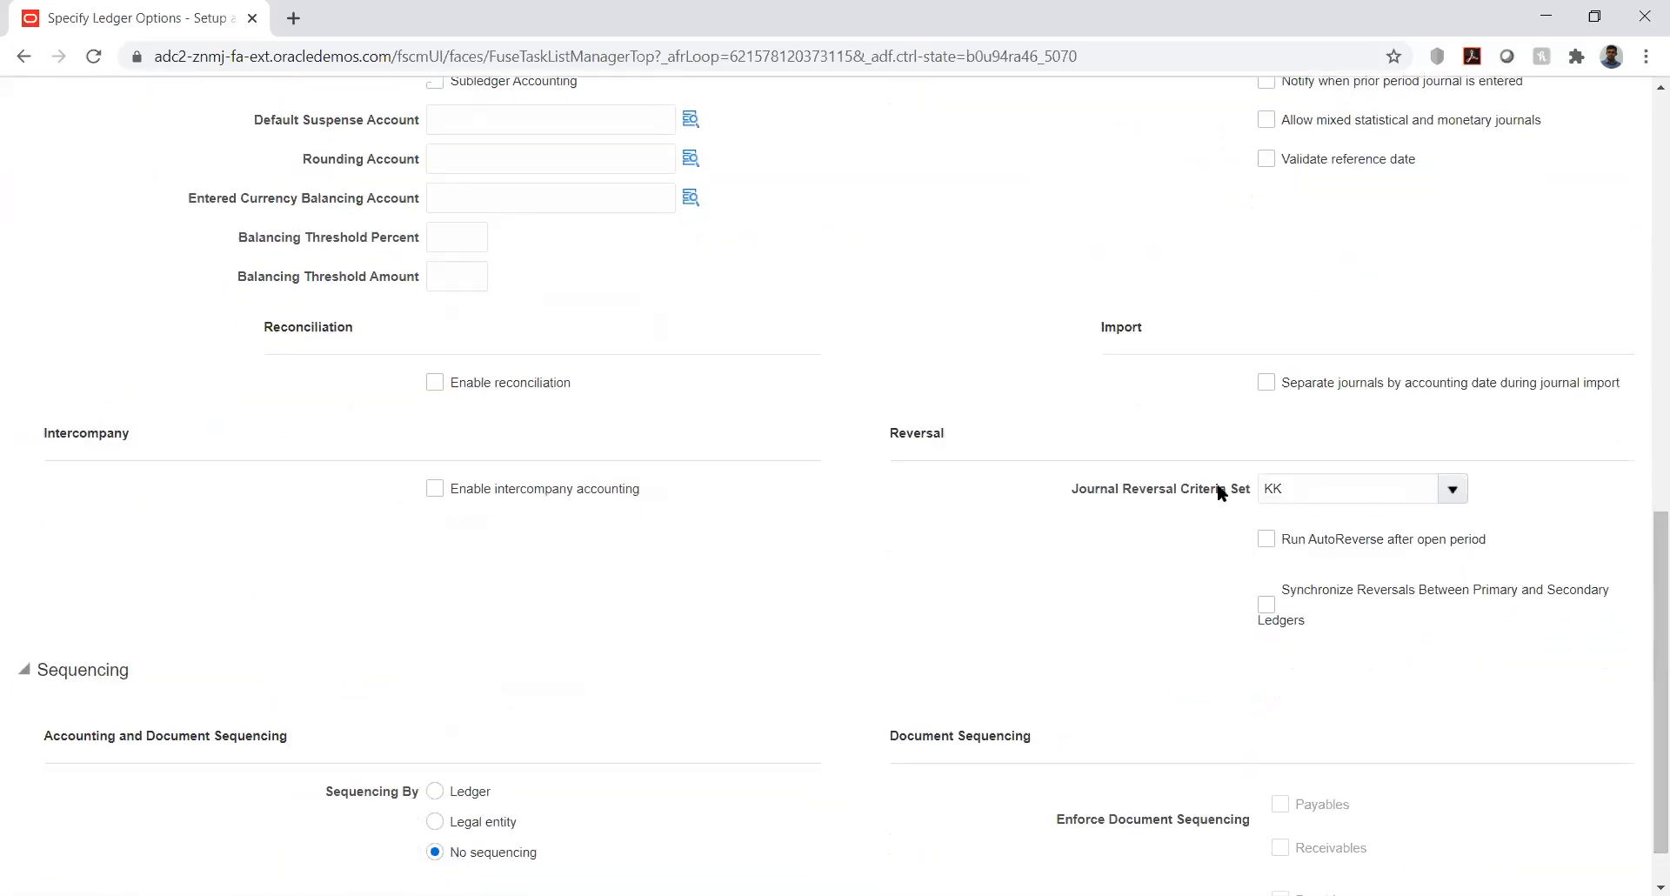
double_click(1309, 487)
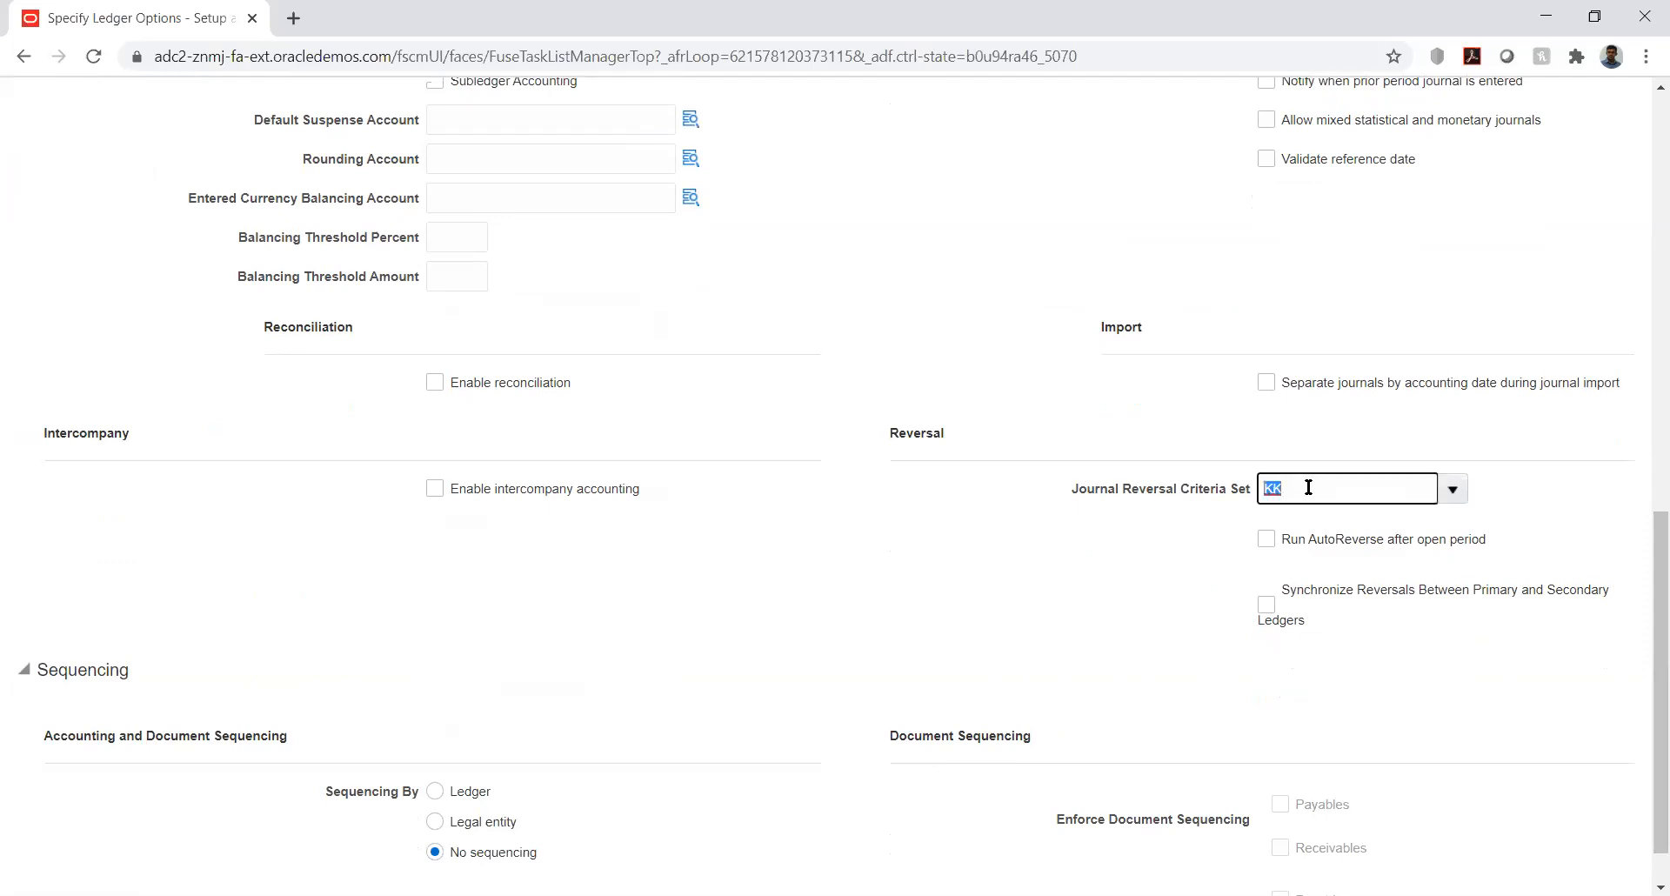
left_click(1162, 567)
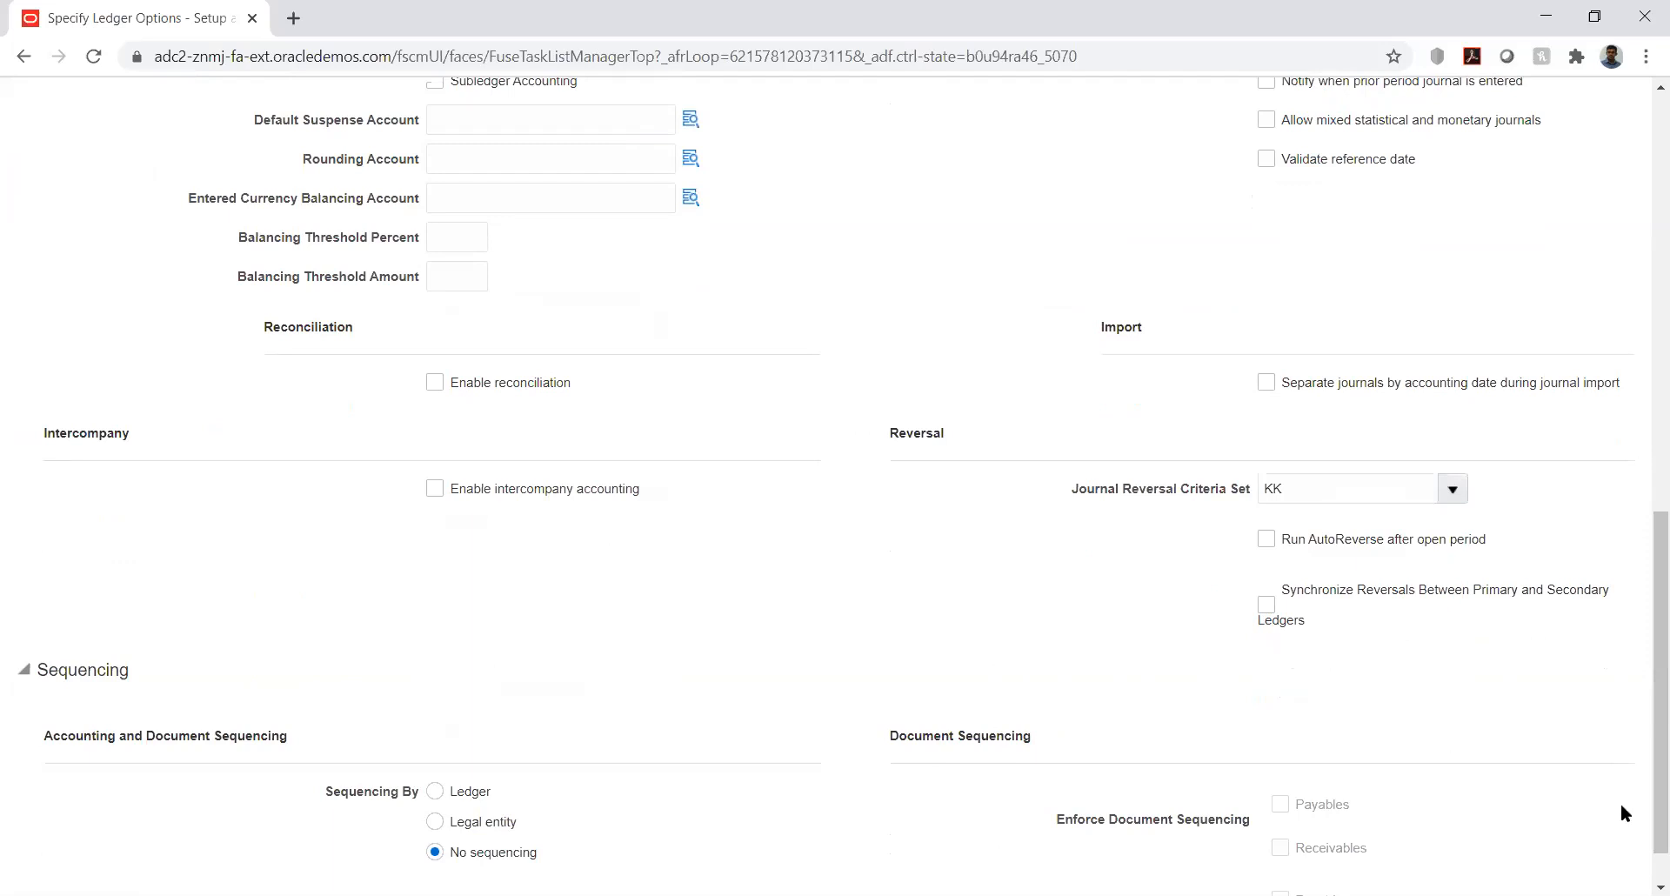
left_click_drag(1642, 727, 1645, 95)
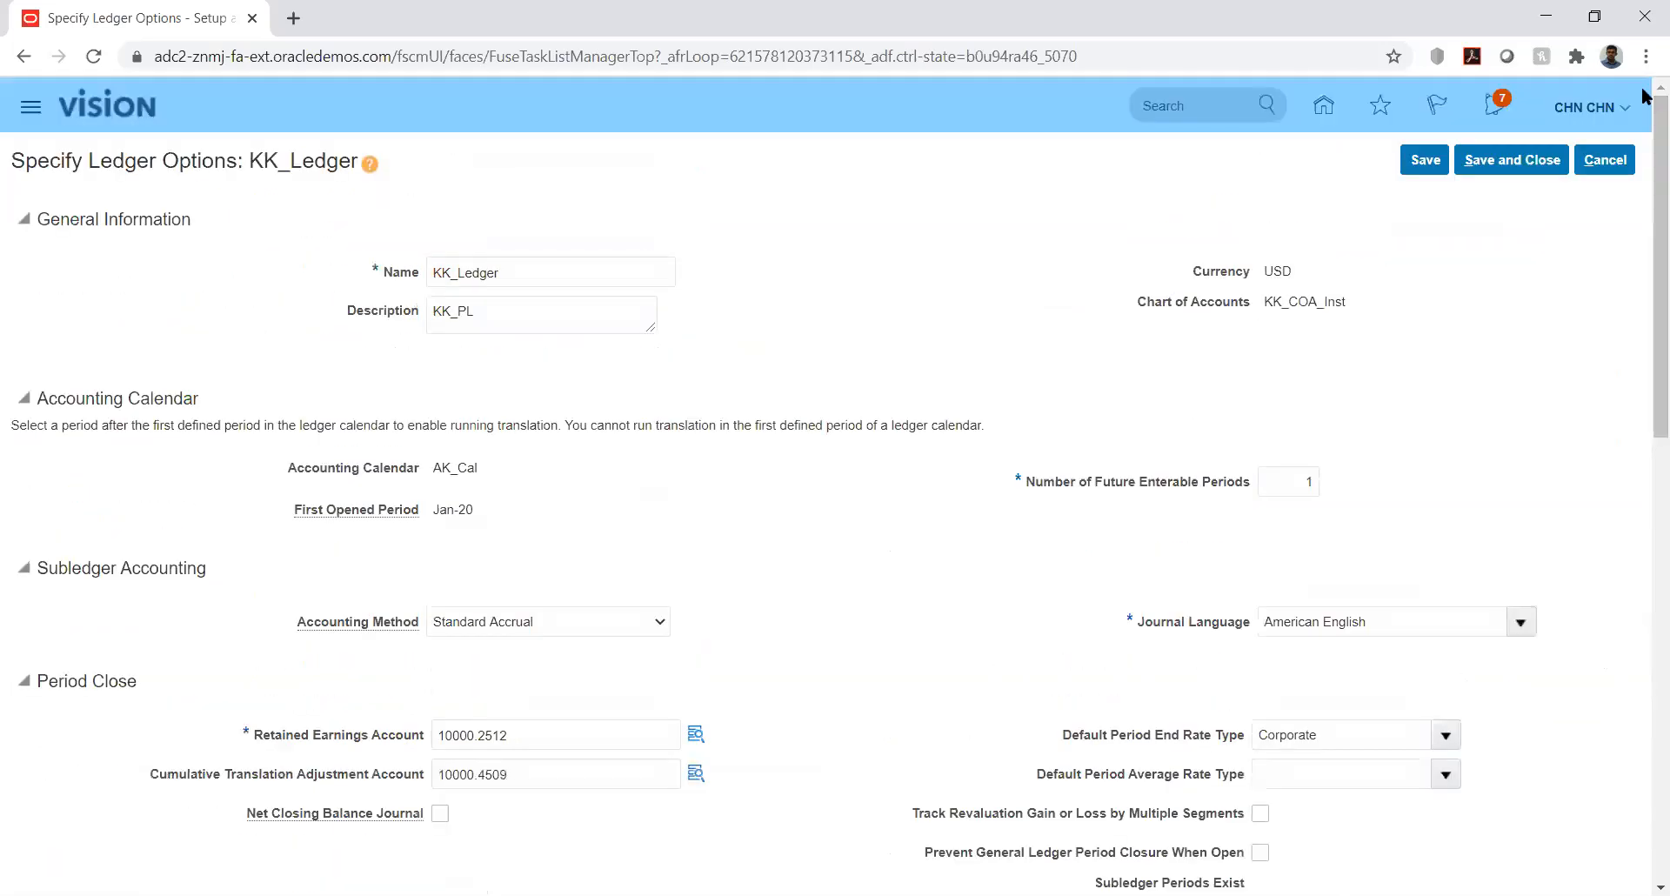
left_click(1508, 161)
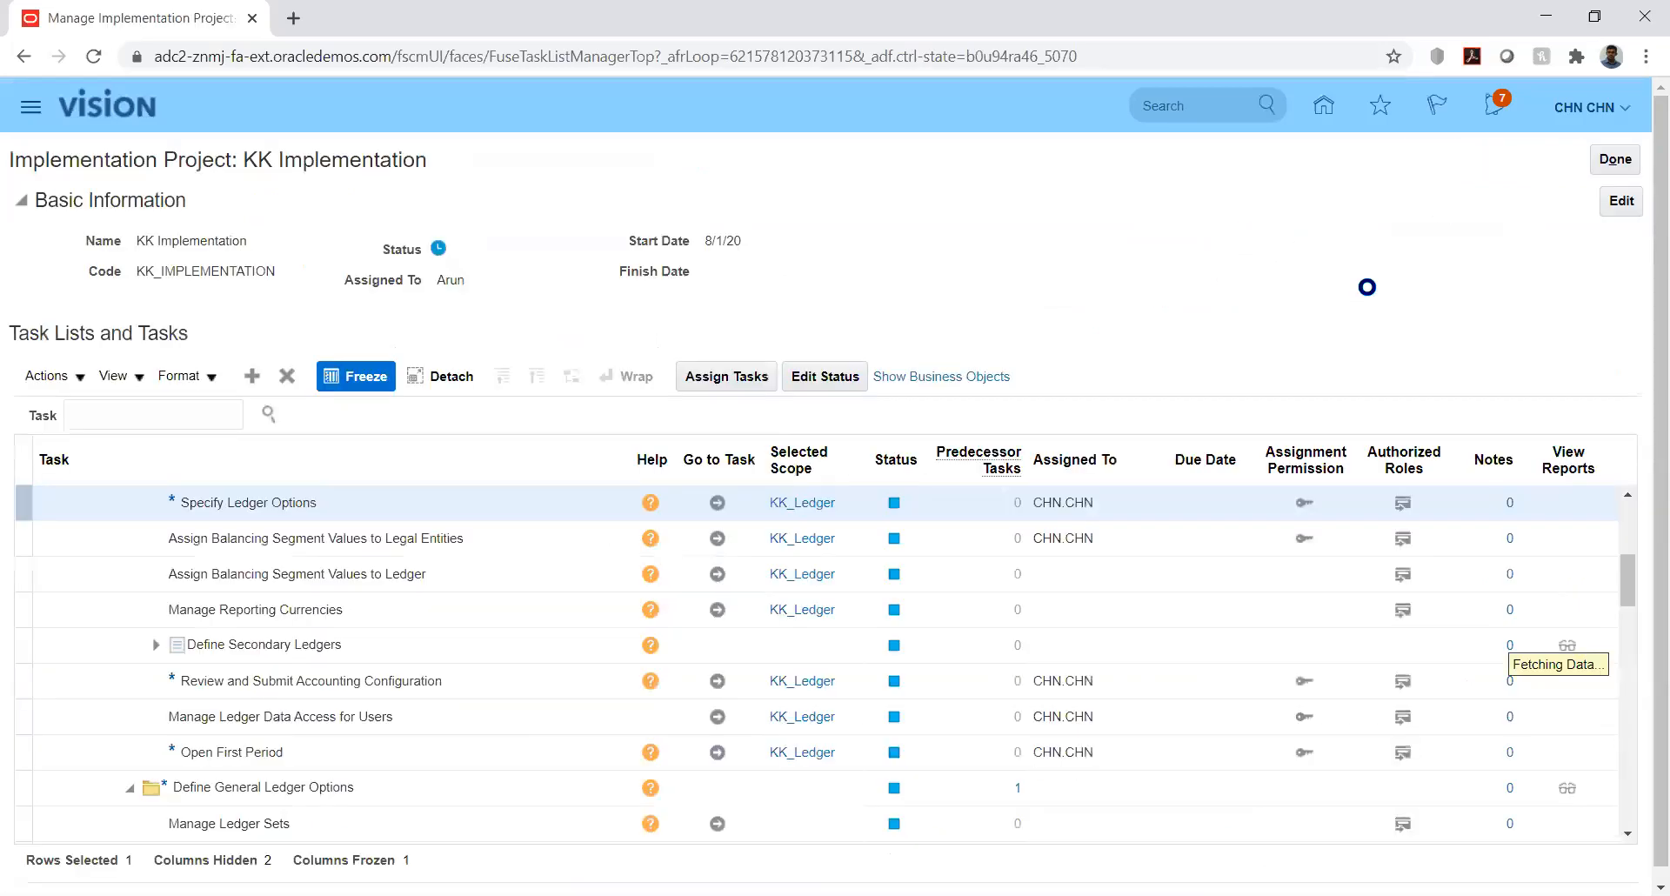
- Close the KK Implementation project, return home, and open General Accounting's Journals work area
left_click(1612, 156)
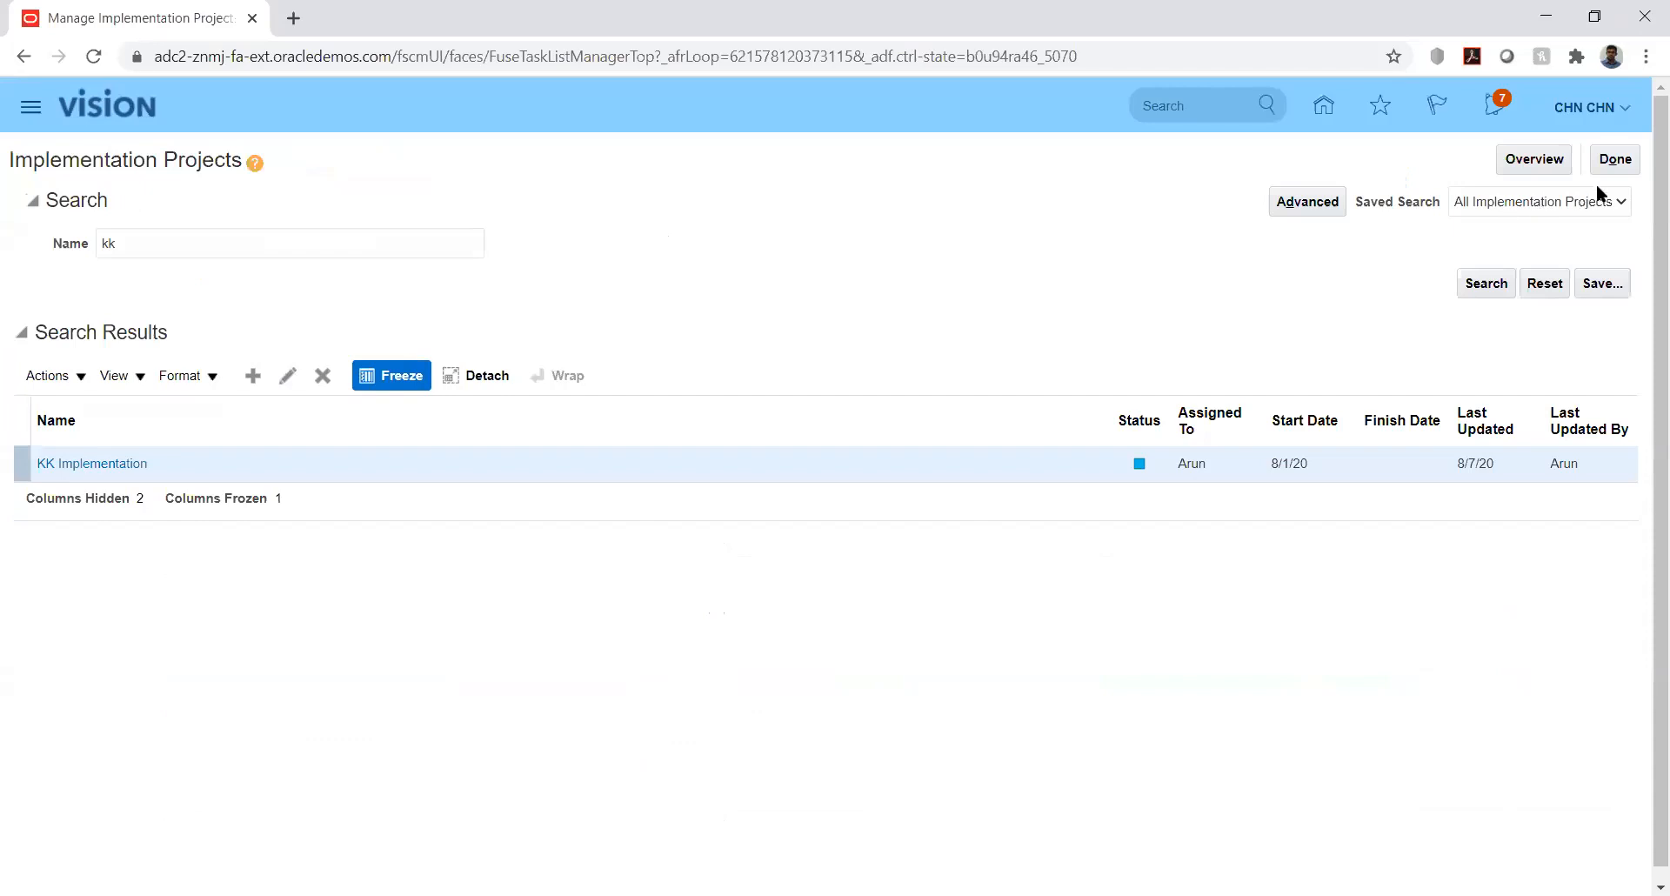
left_click(1610, 160)
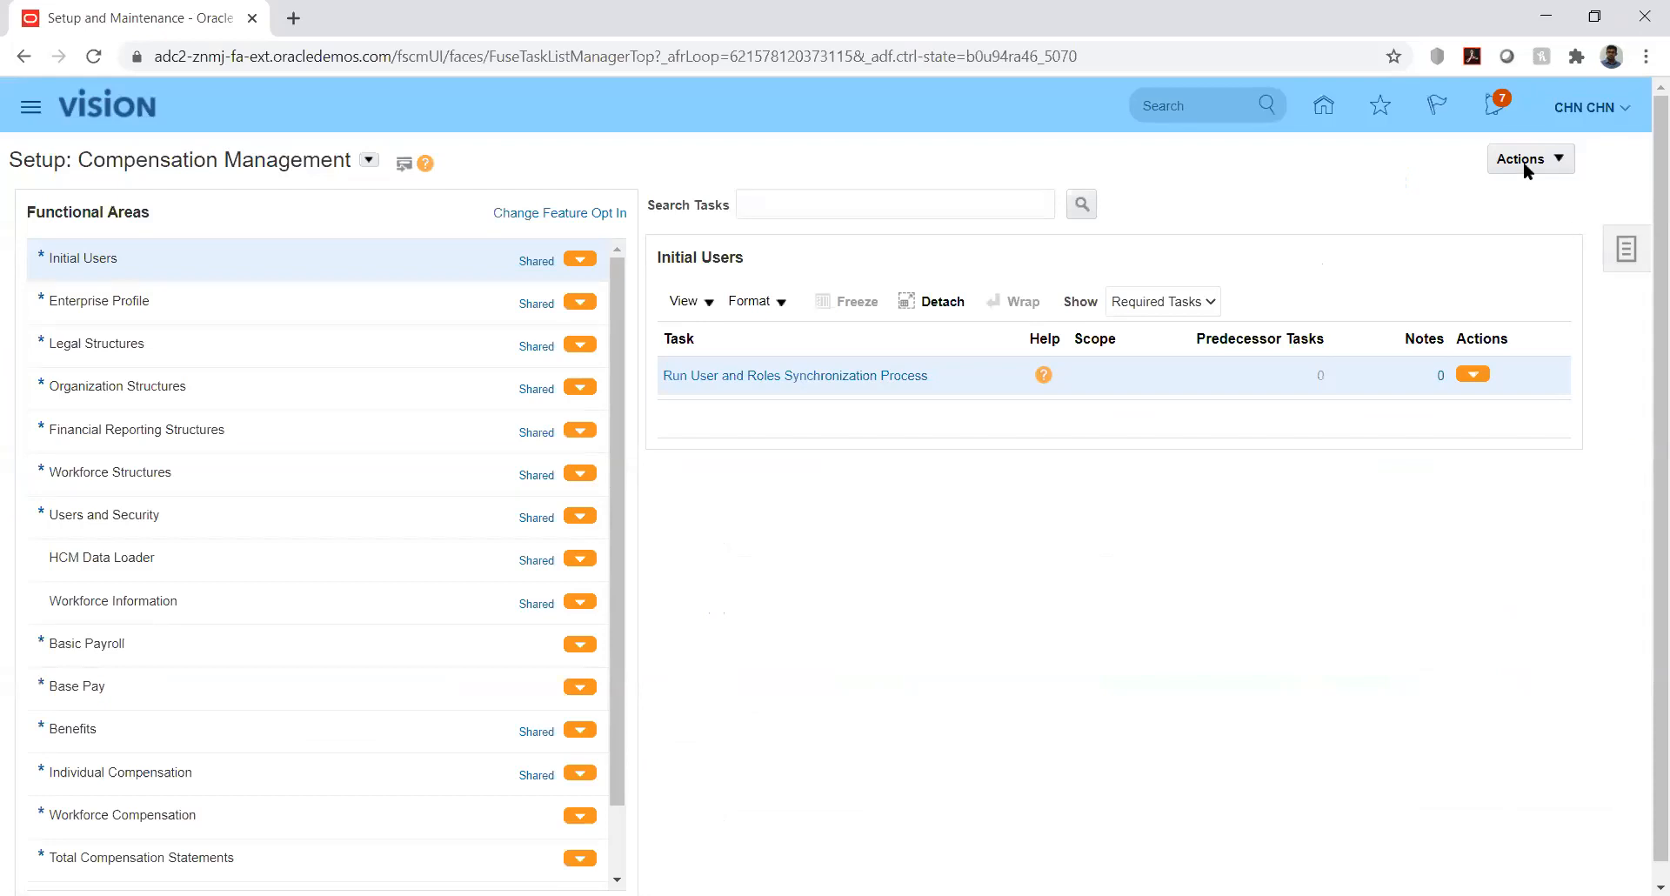
left_click(1323, 104)
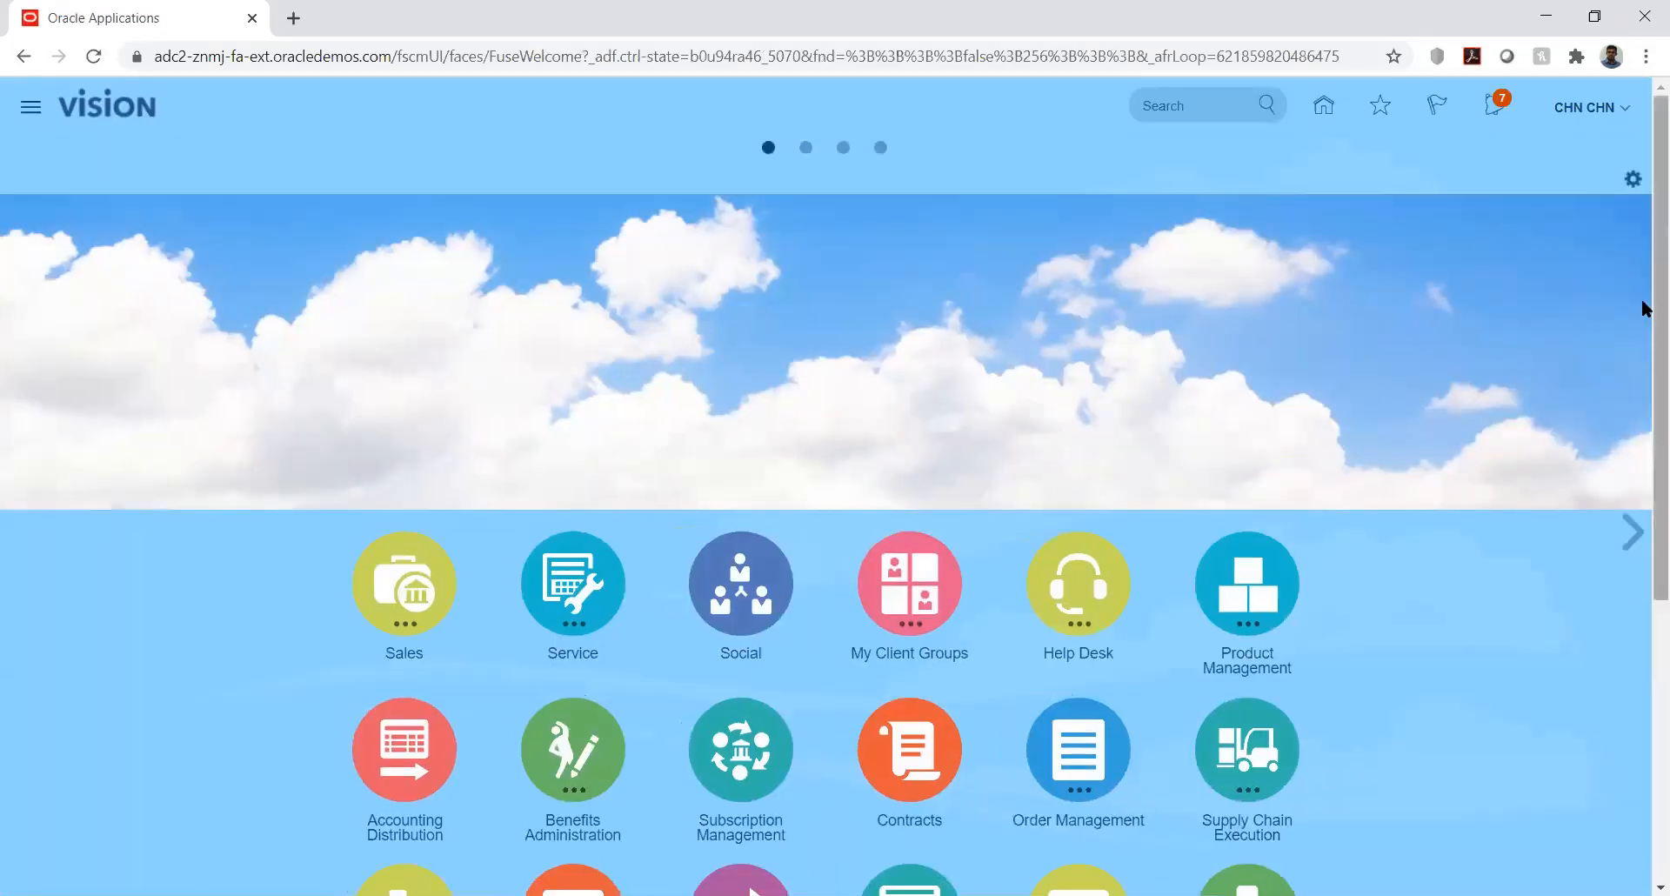
left_click_drag(1644, 304, 1644, 623)
left_click(579, 468)
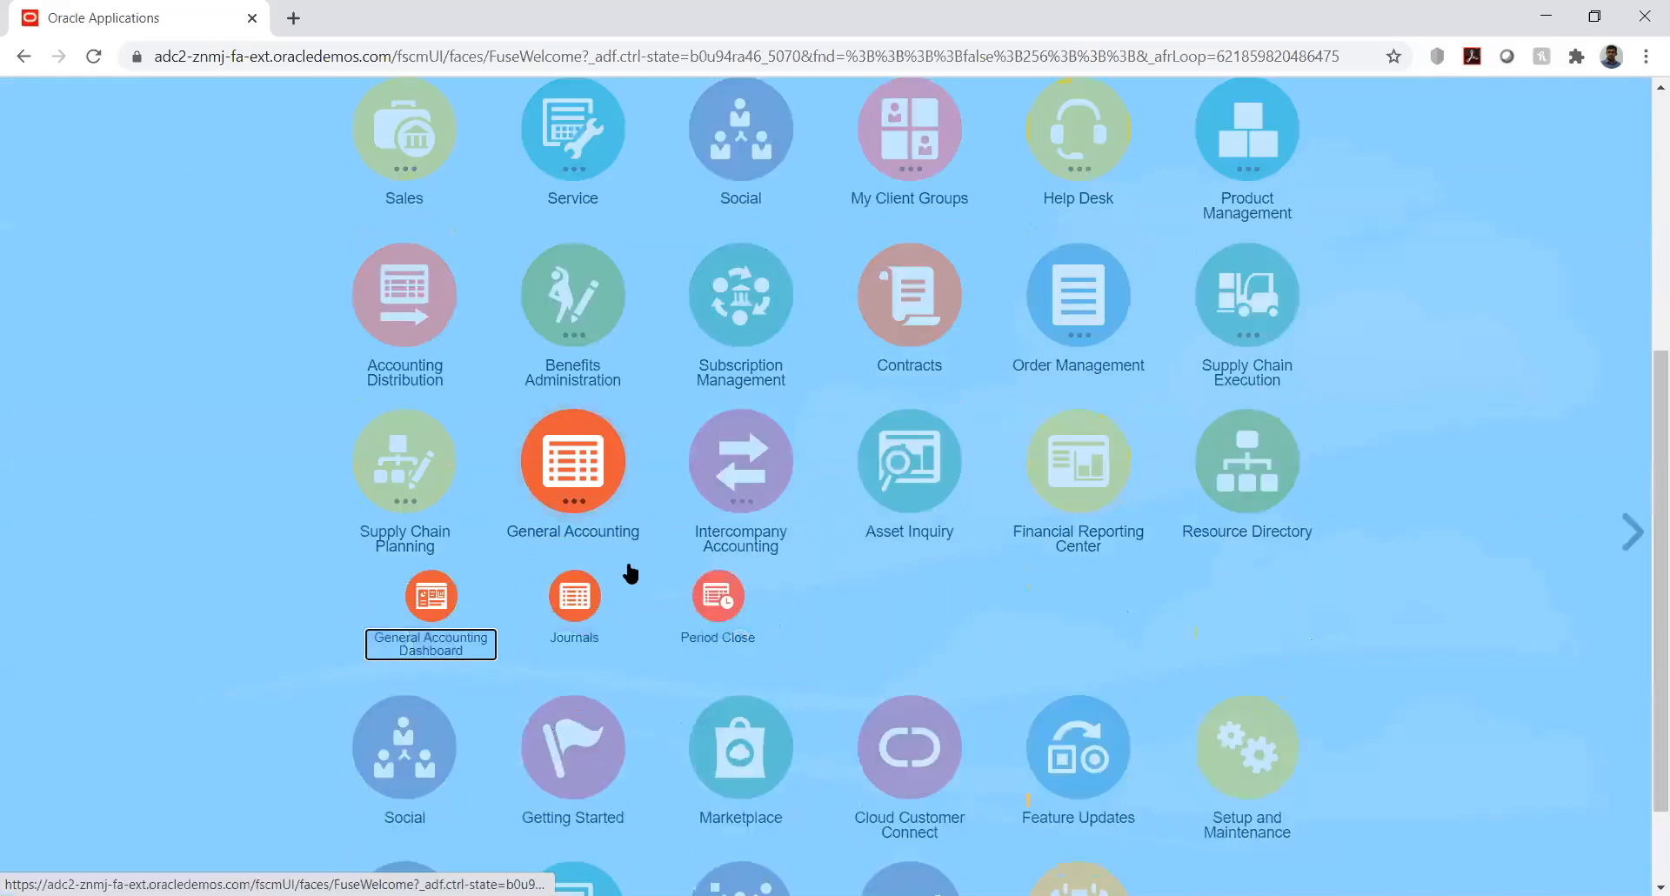
left_click(574, 596)
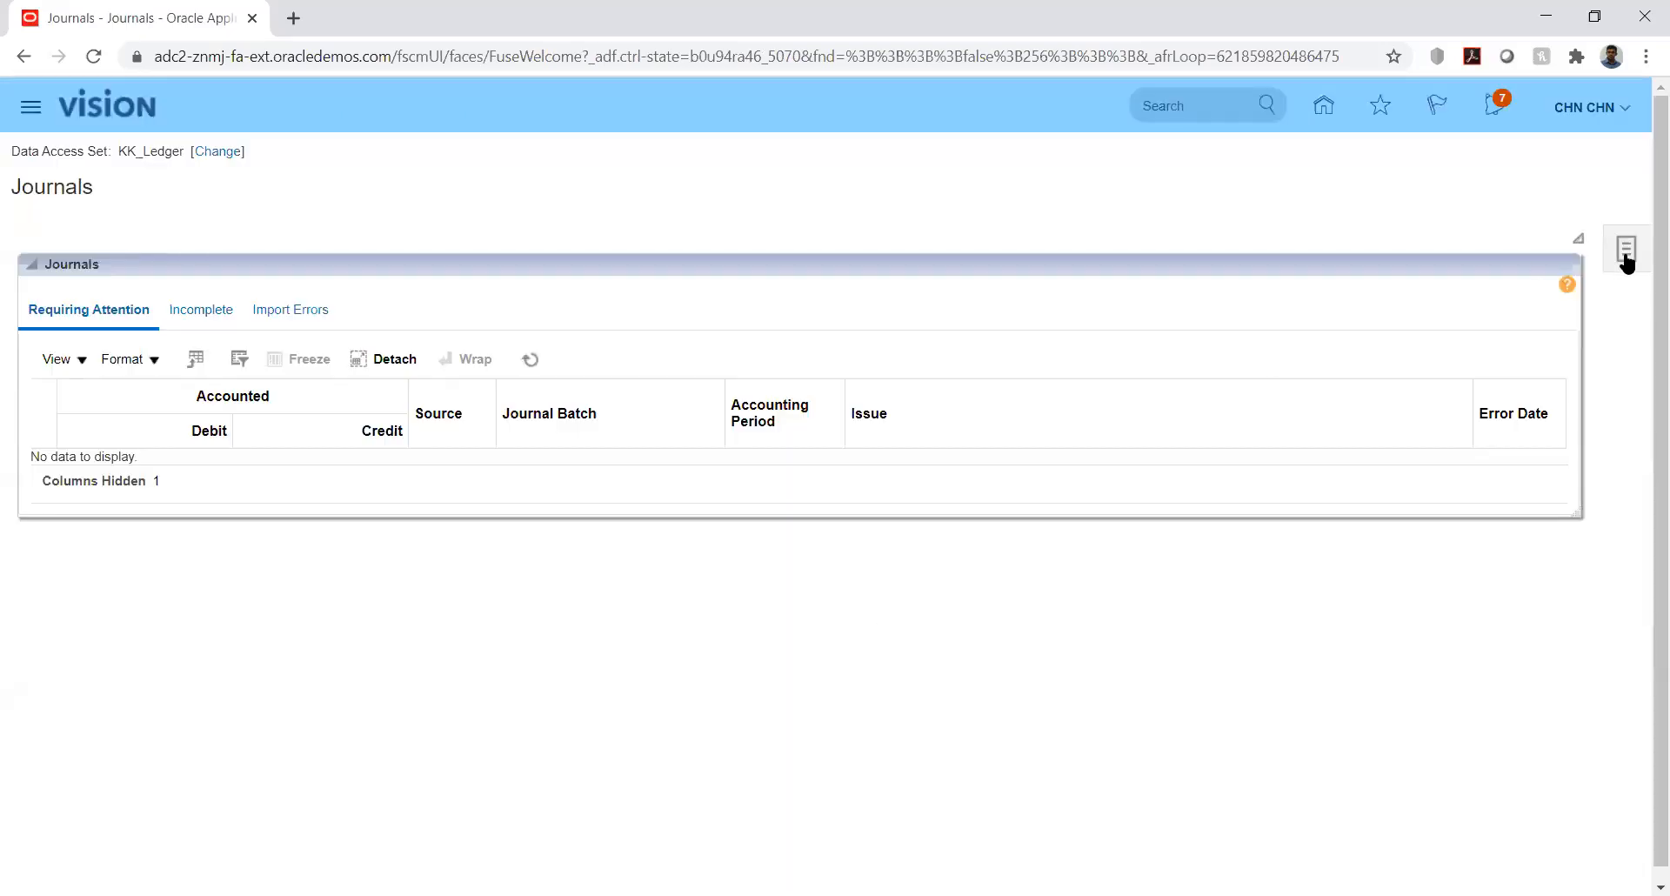
left_click(1626, 258)
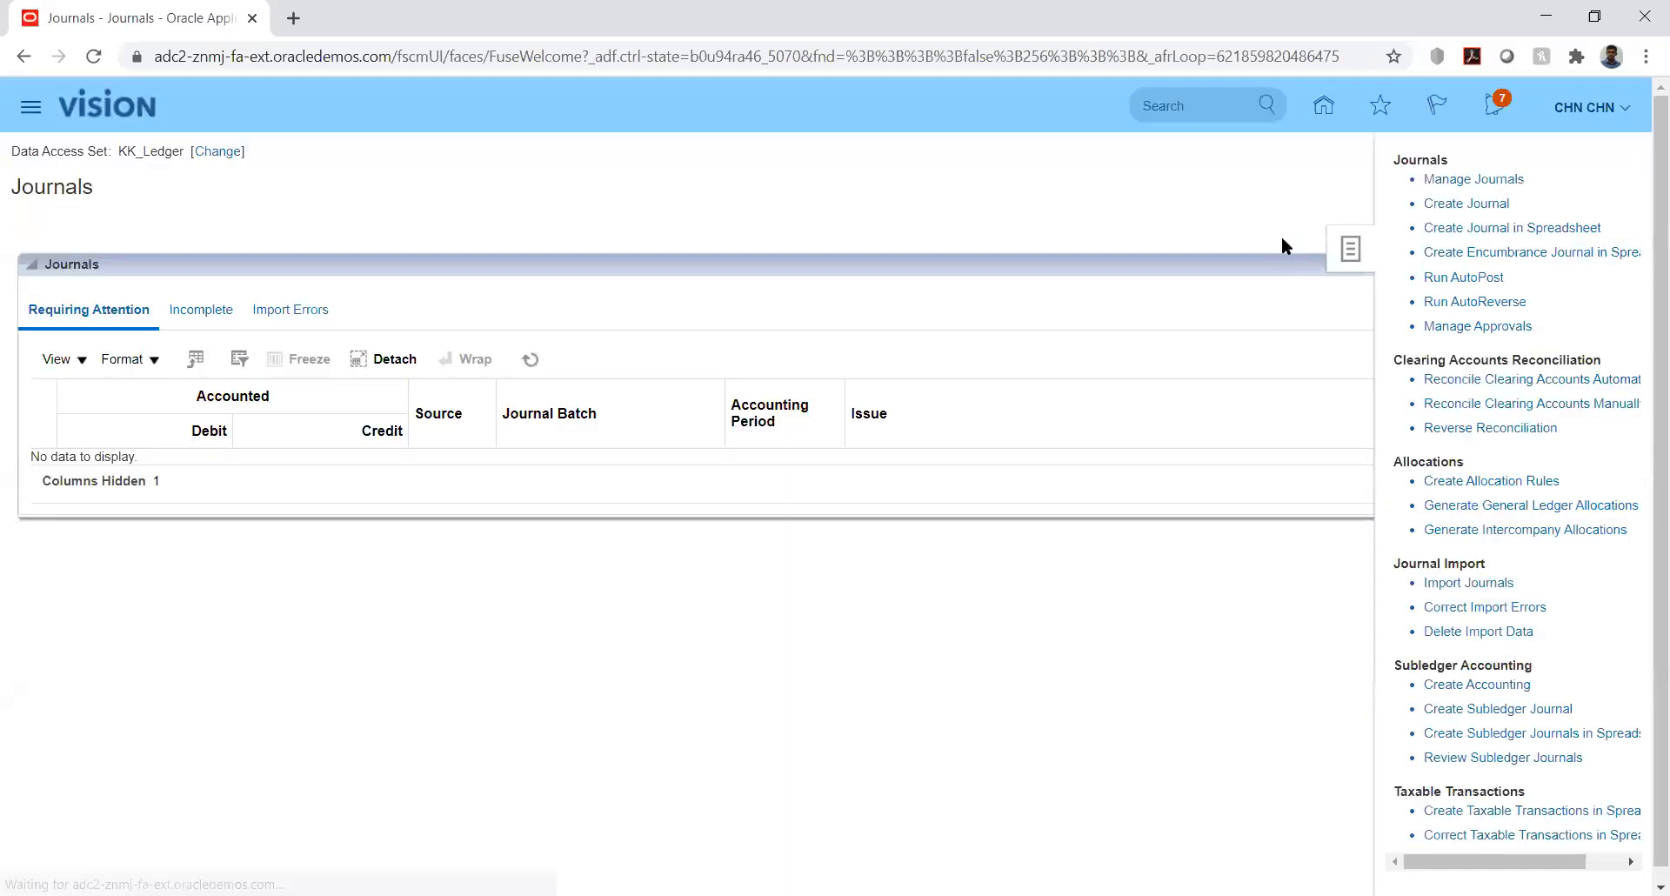
left_click(1472, 207)
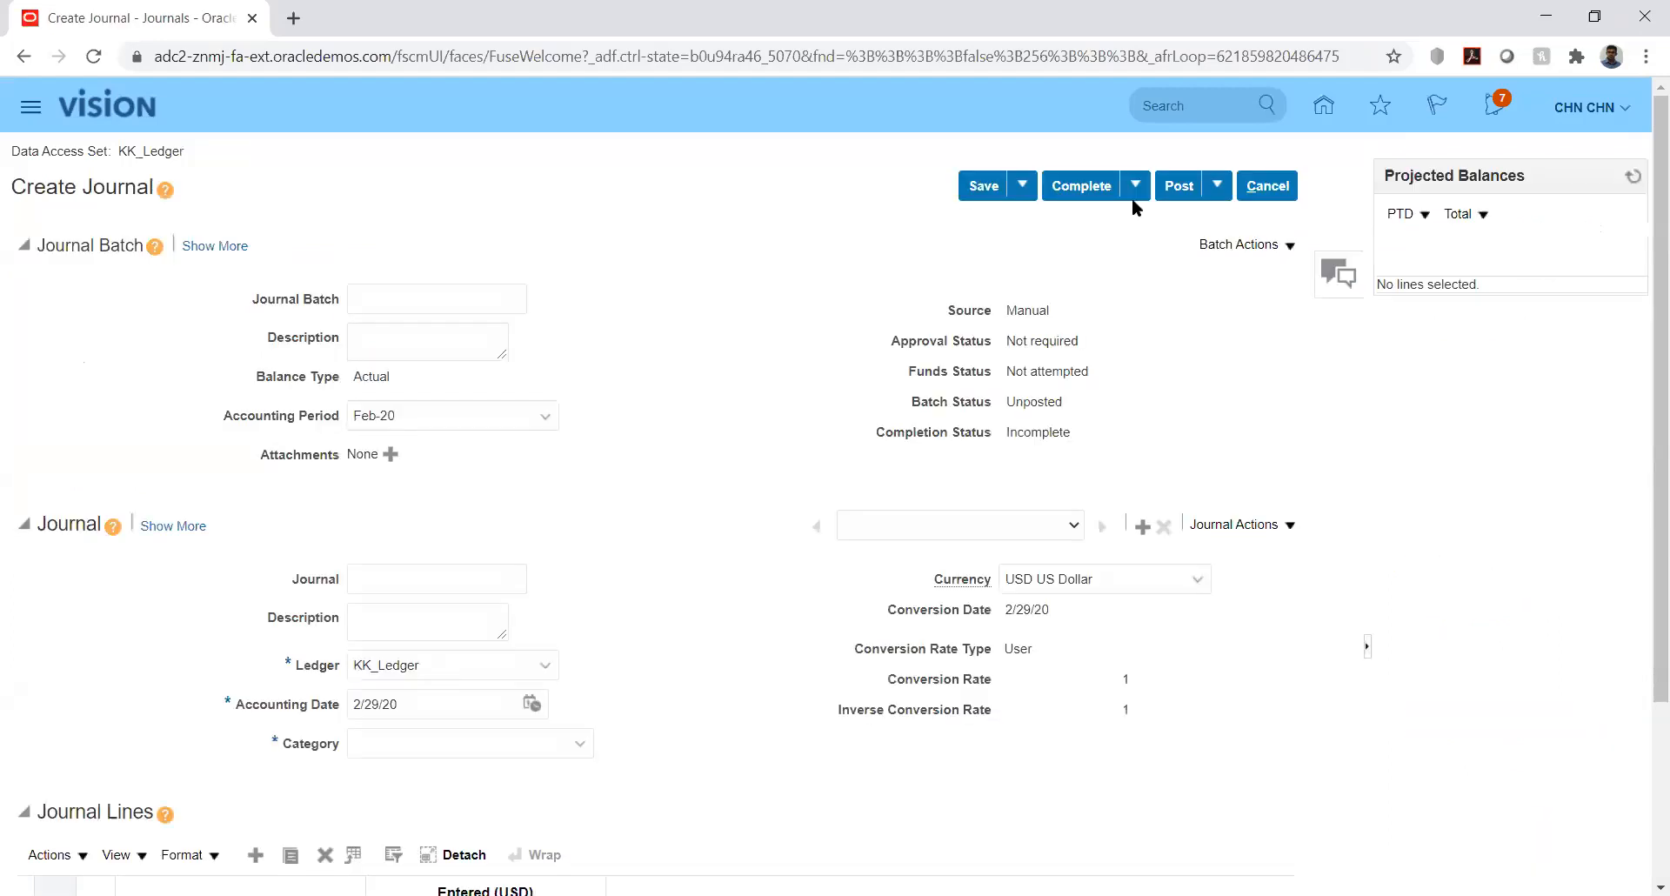
left_click(449, 301)
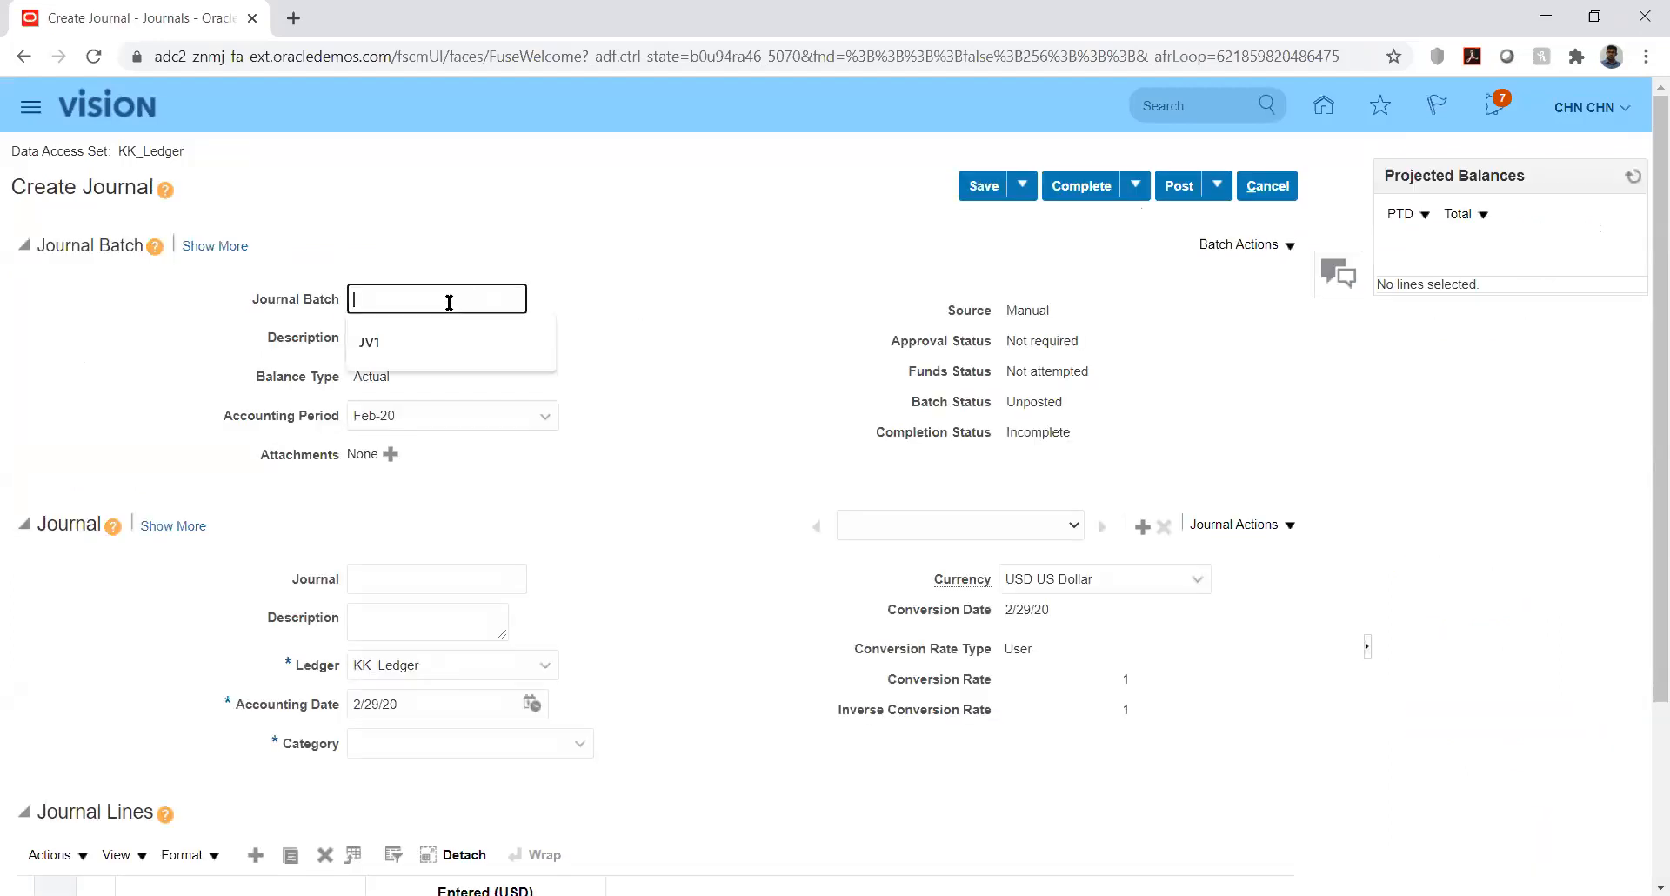
type("6090")
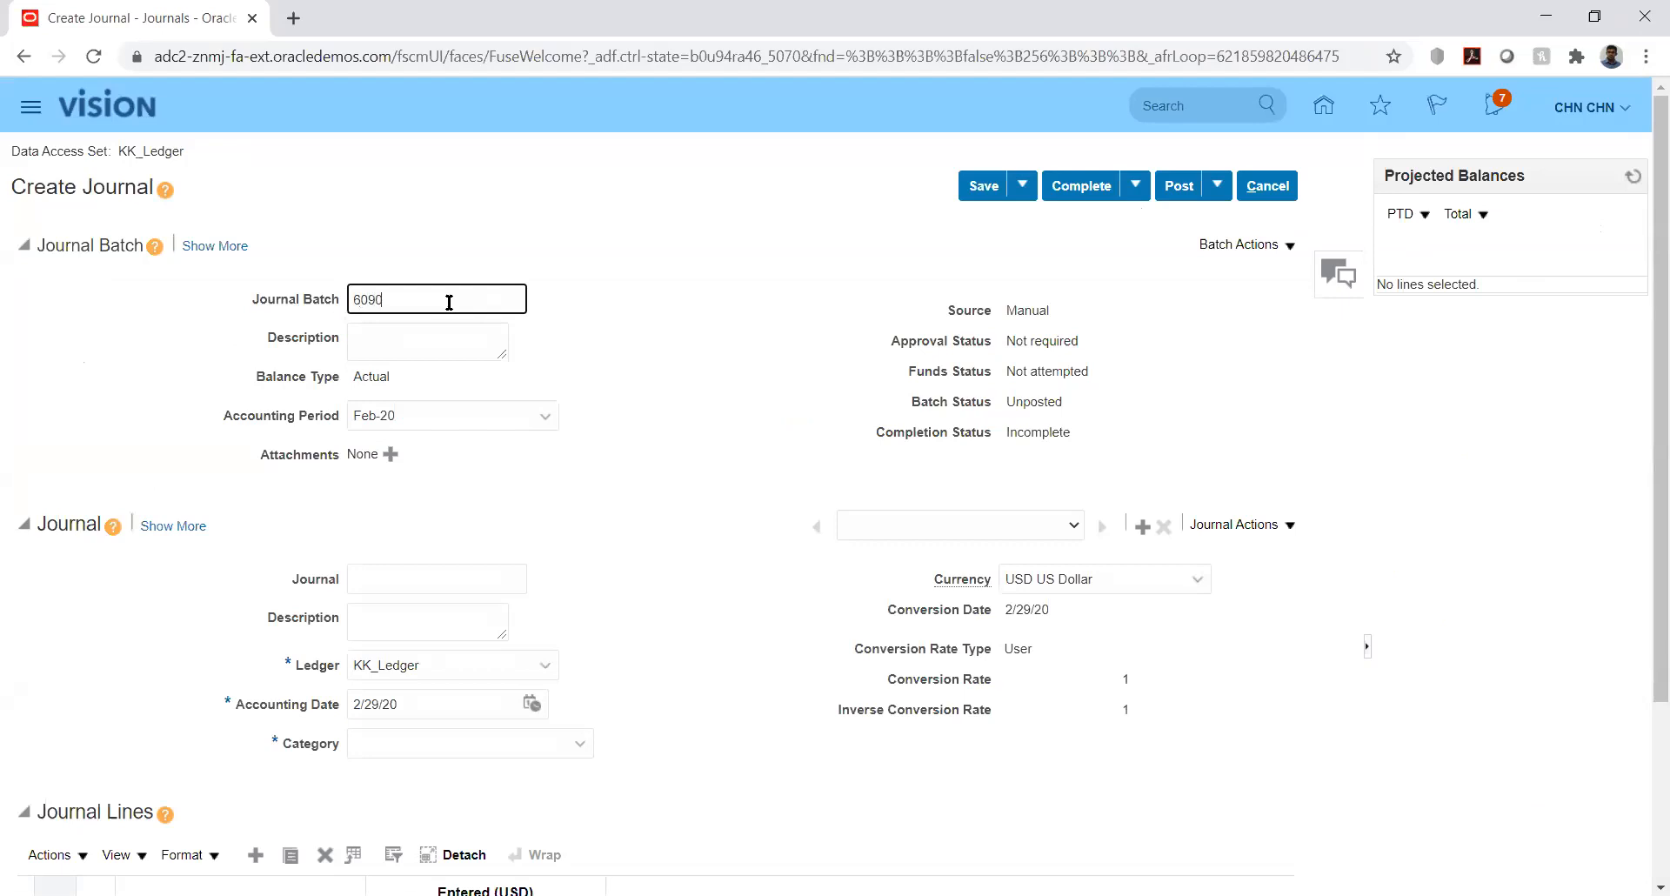
left_click(433, 576)
type("6090")
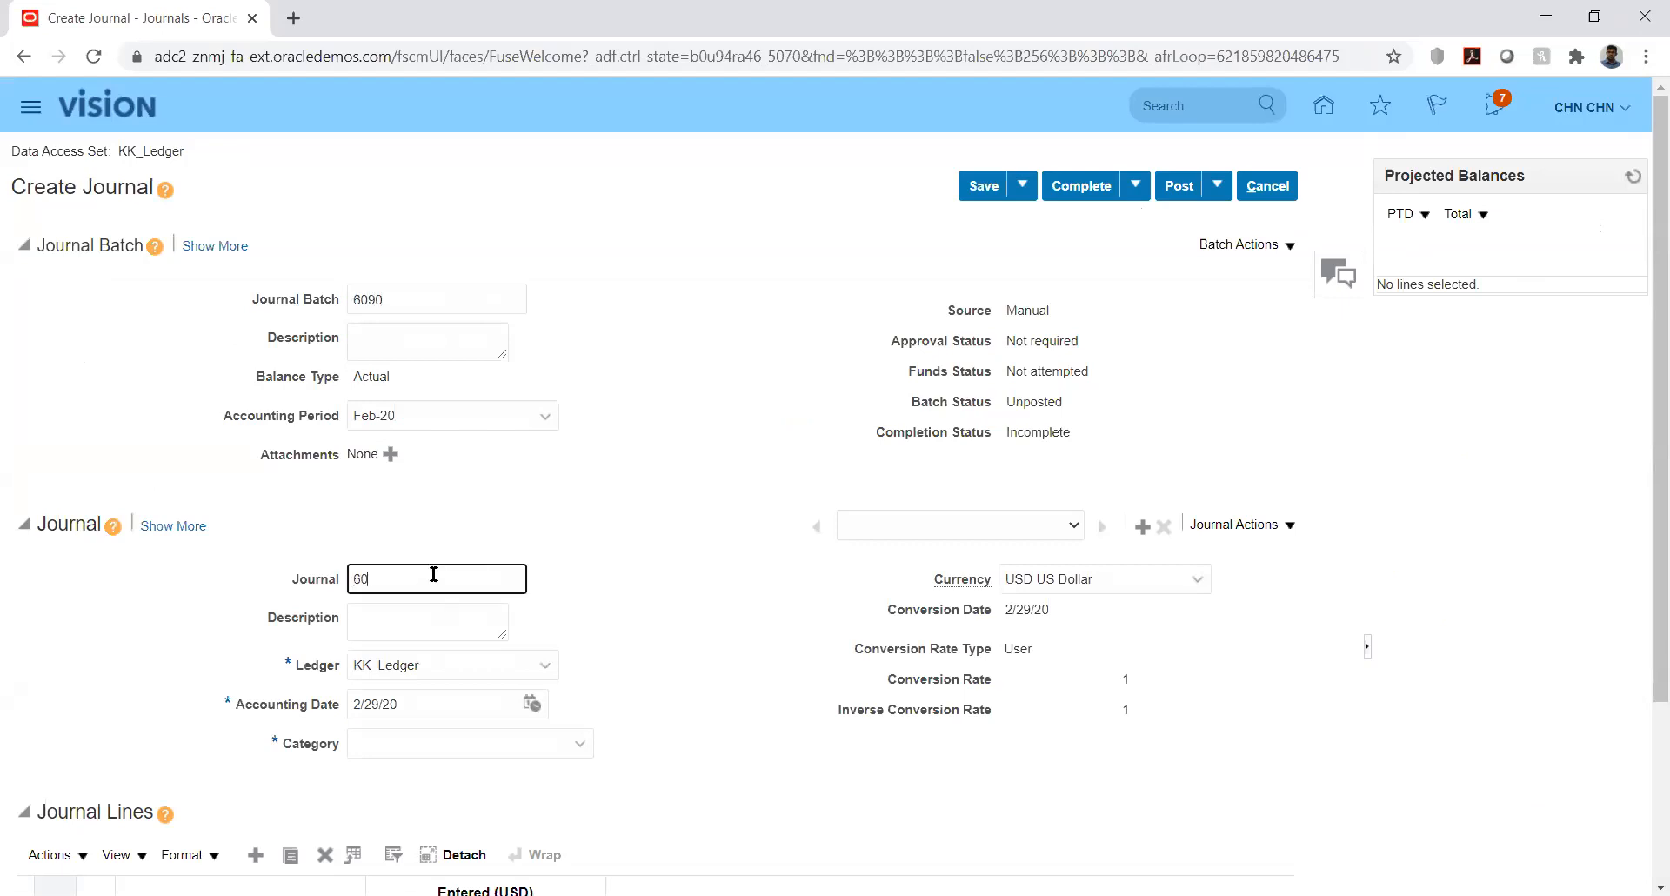
left_click(668, 577)
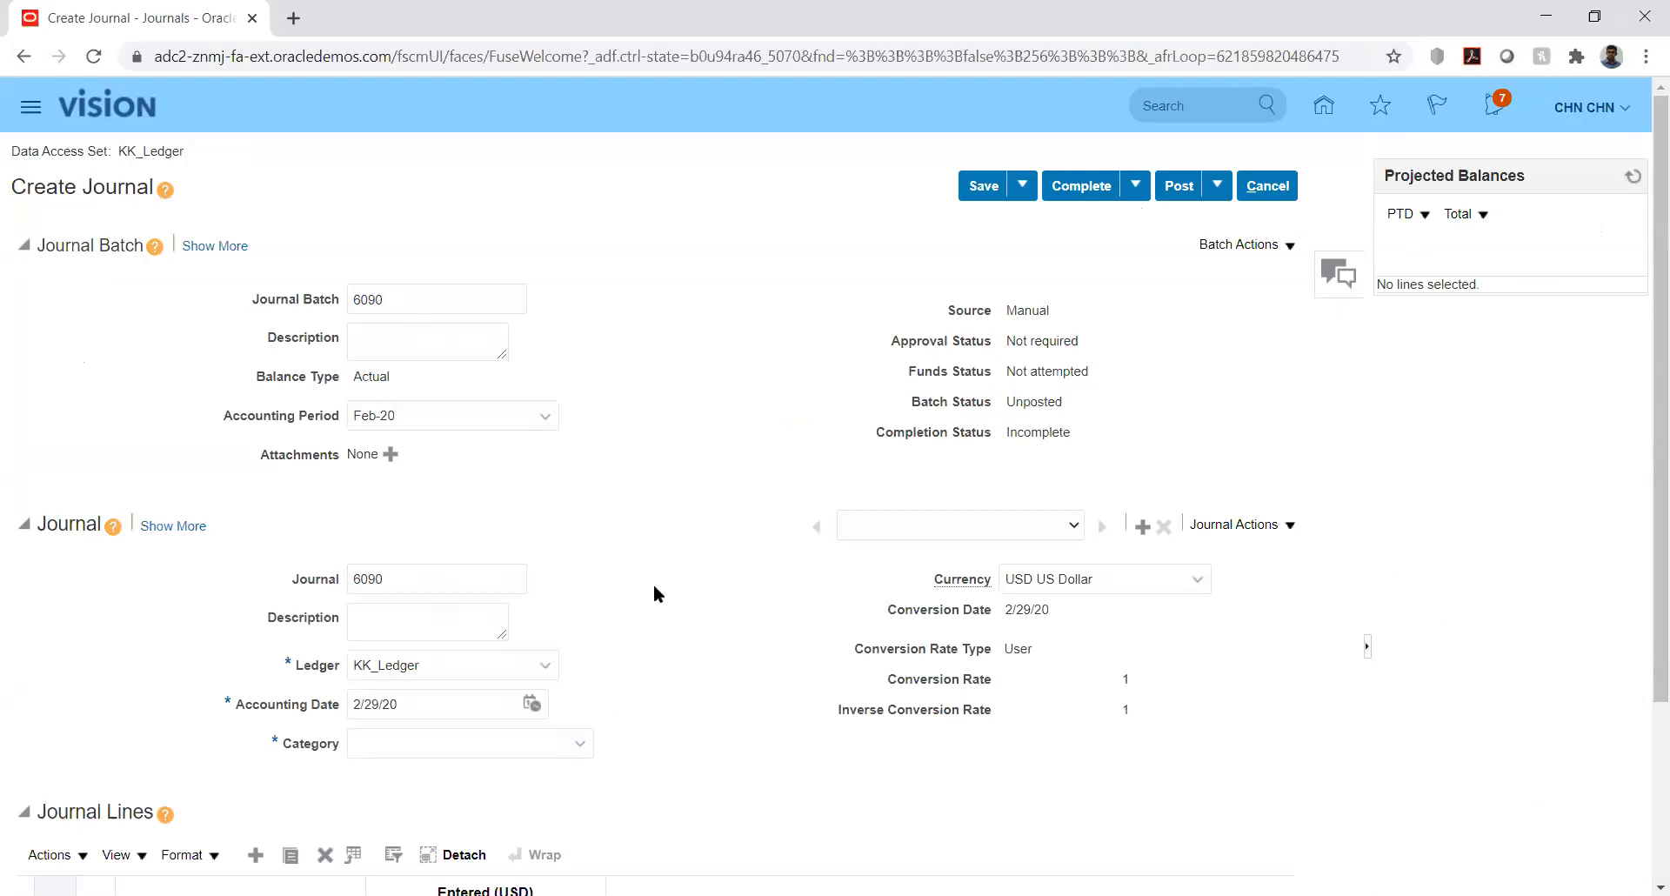
left_click(400, 299)
double_click(399, 298)
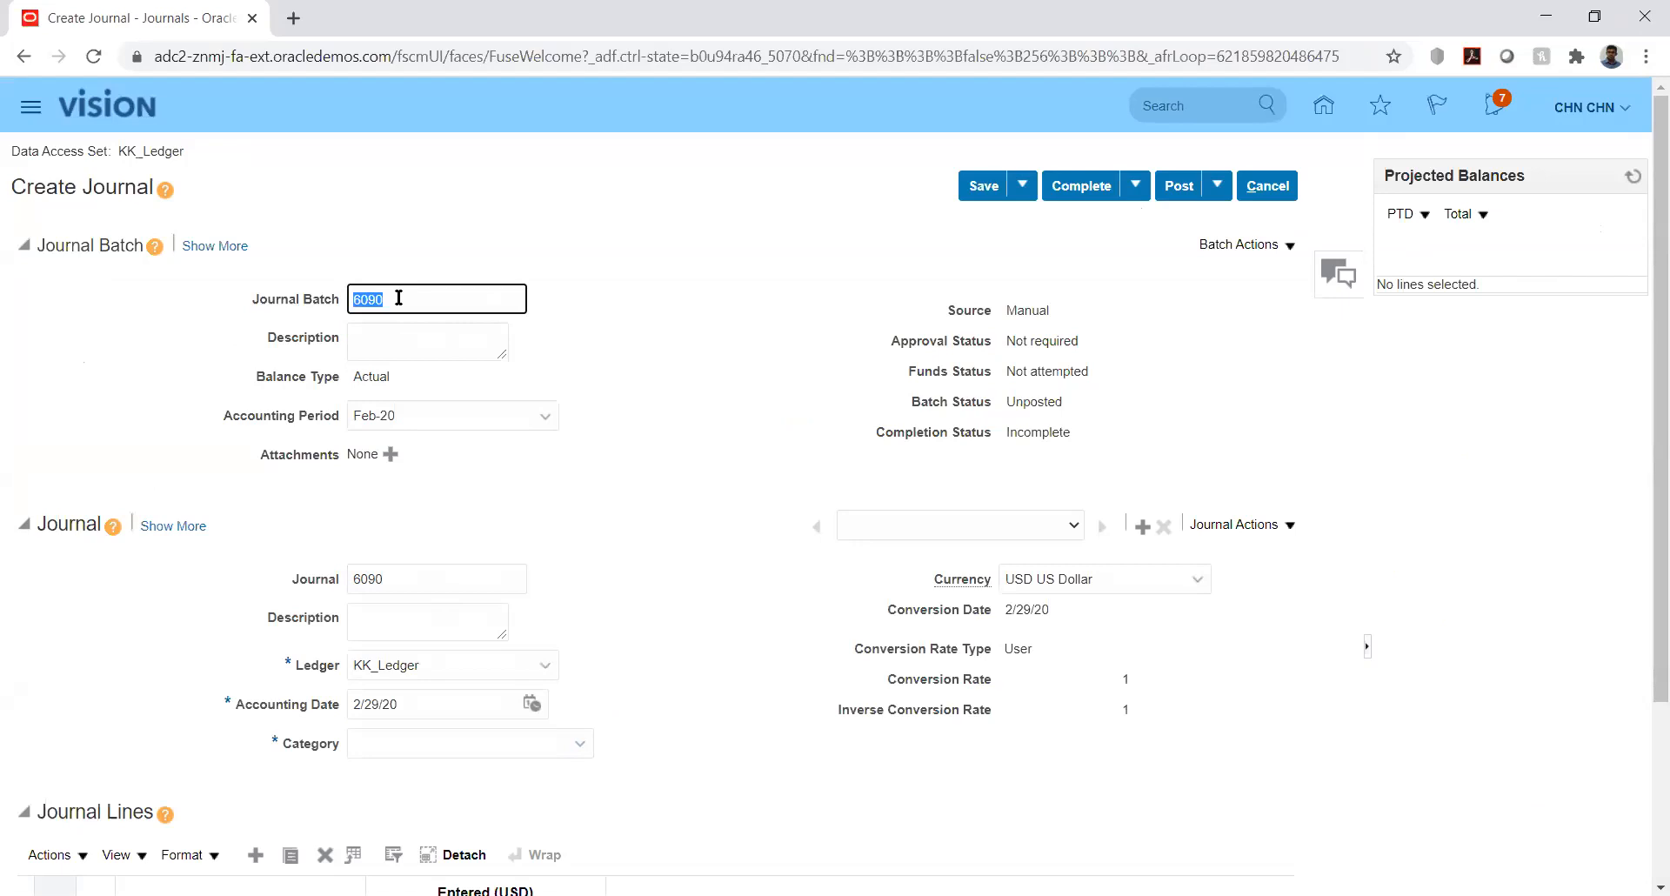
key("BackSpace")
key("Tab")
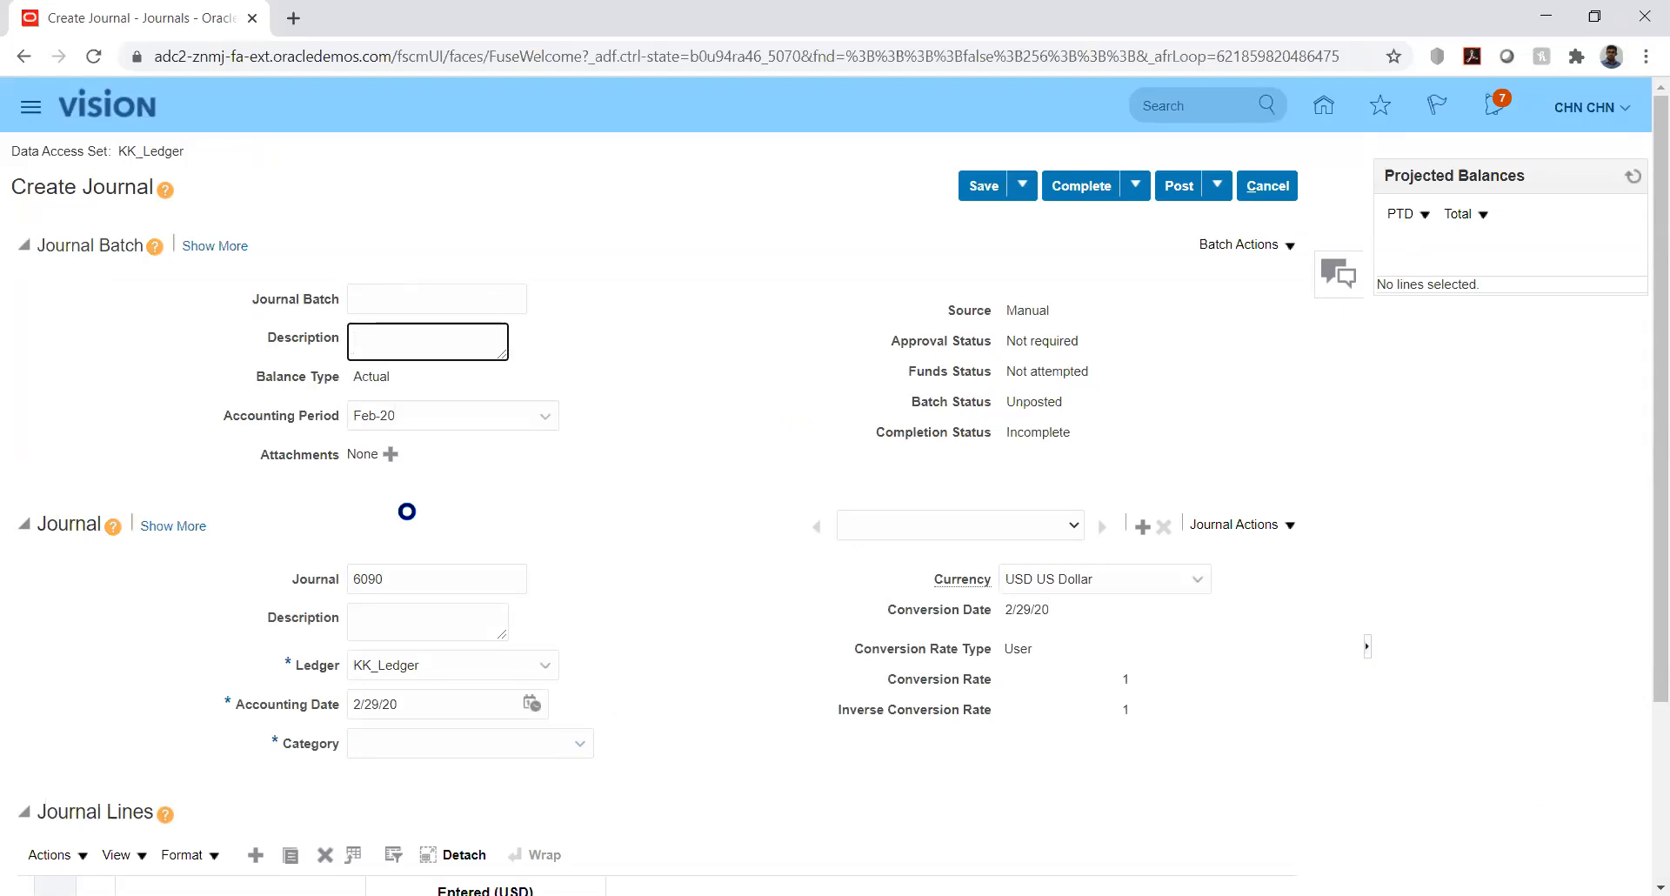
double_click(409, 576)
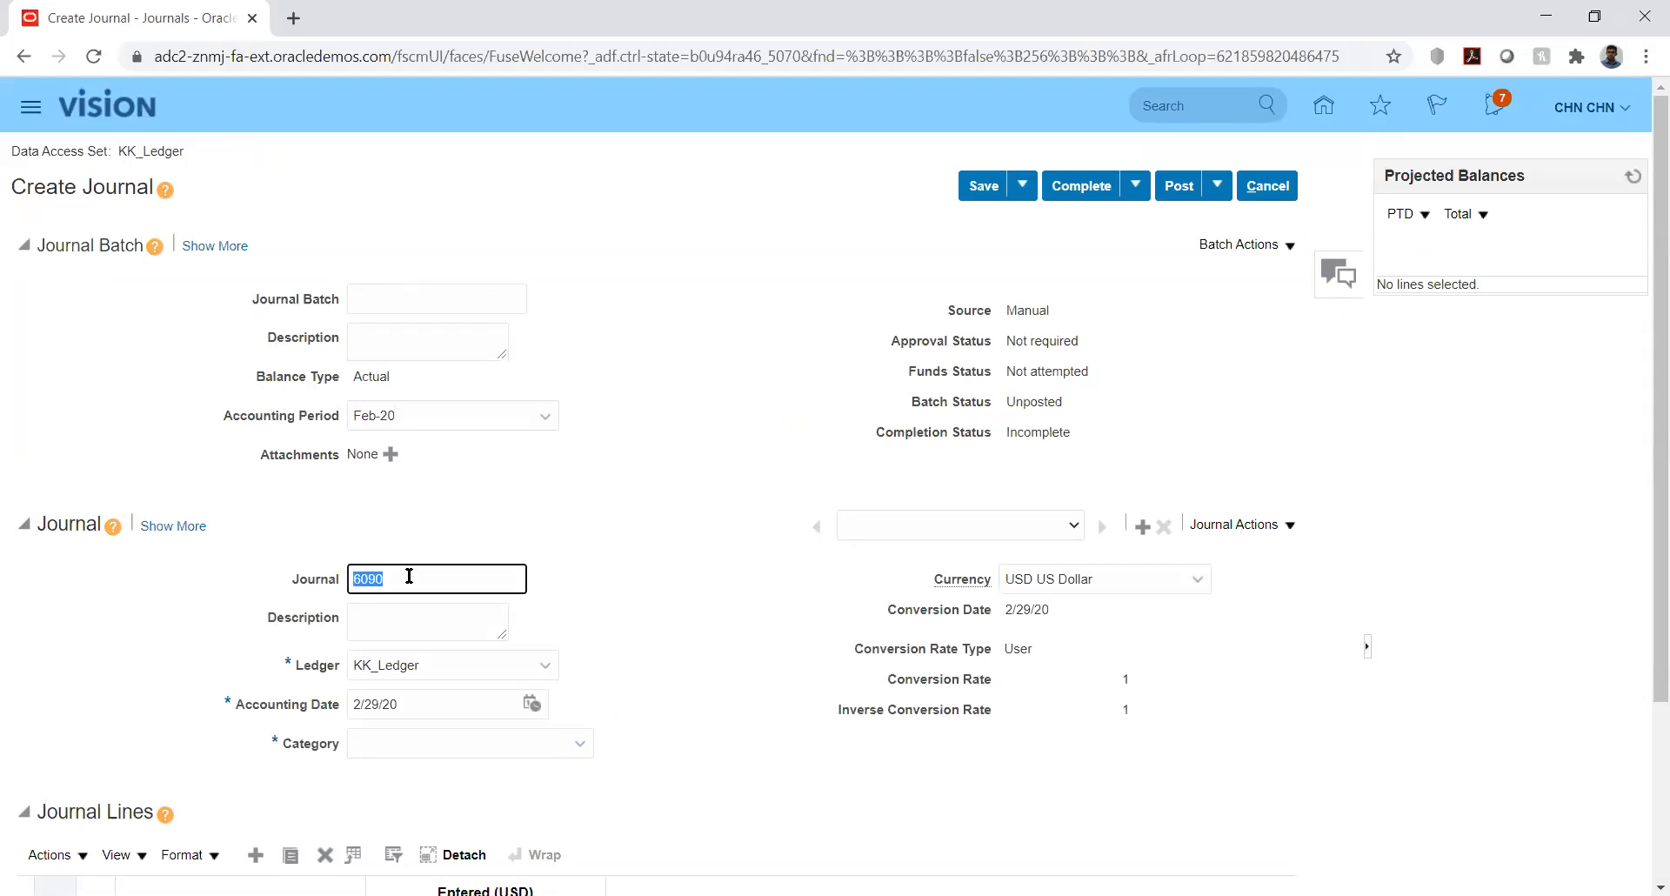
key("BackSpace")
key("Tab")
left_click(722, 582)
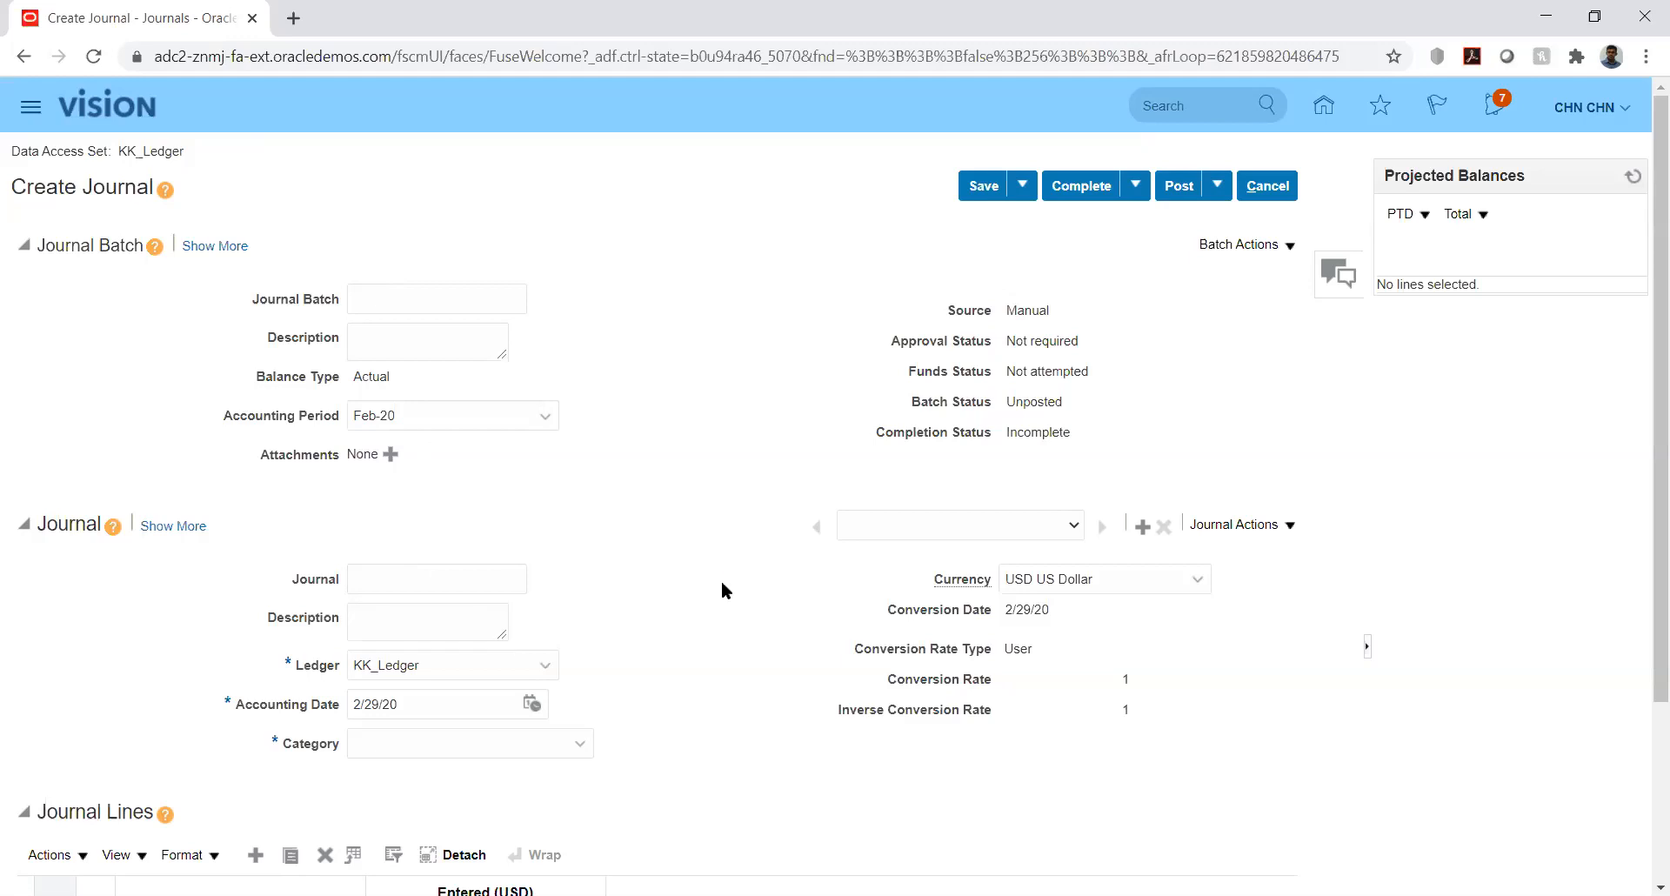
left_click_drag(1646, 330, 1646, 560)
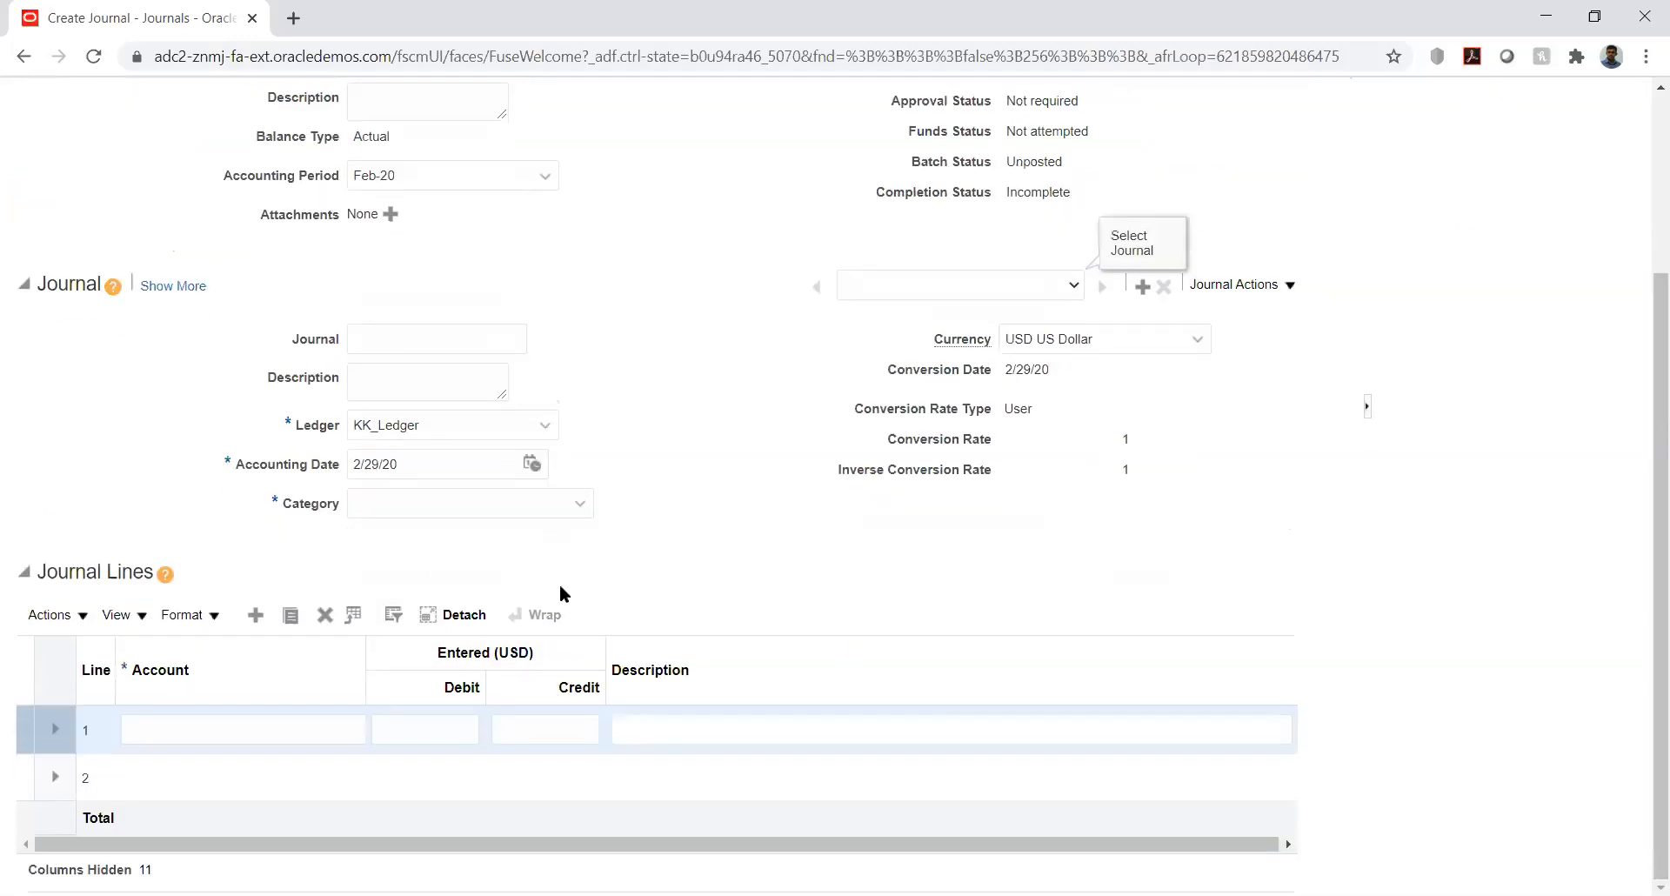
- Enter account 10000.1223 with a 1250 debit on journal line 1
left_click(177, 715)
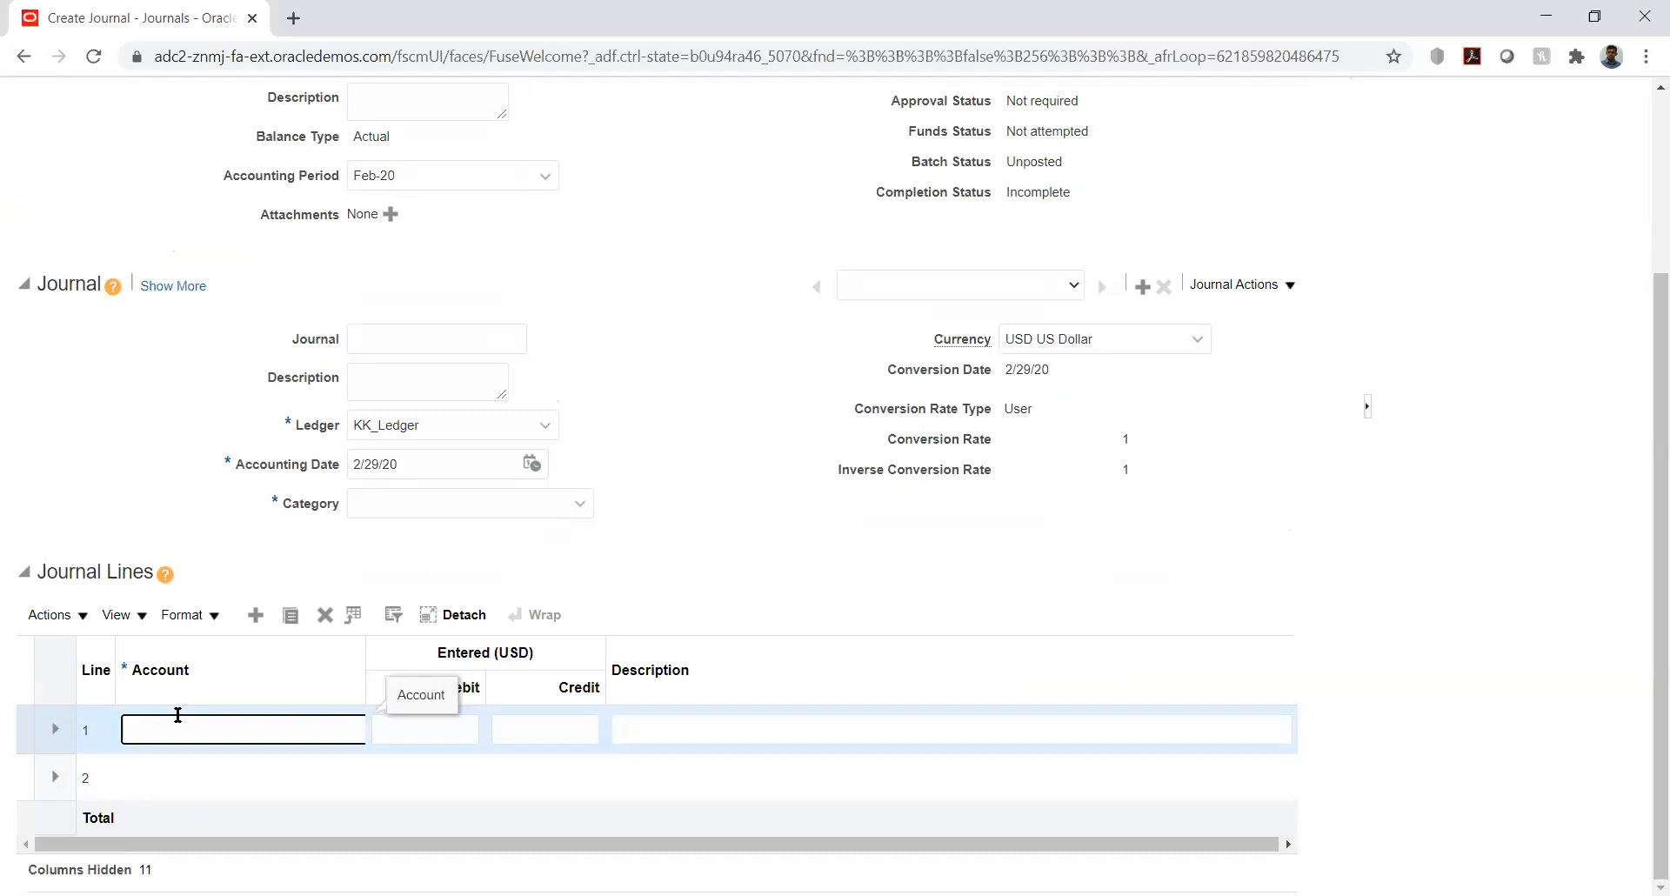
type("100")
type("00")
type(".1")
type("22")
type("3")
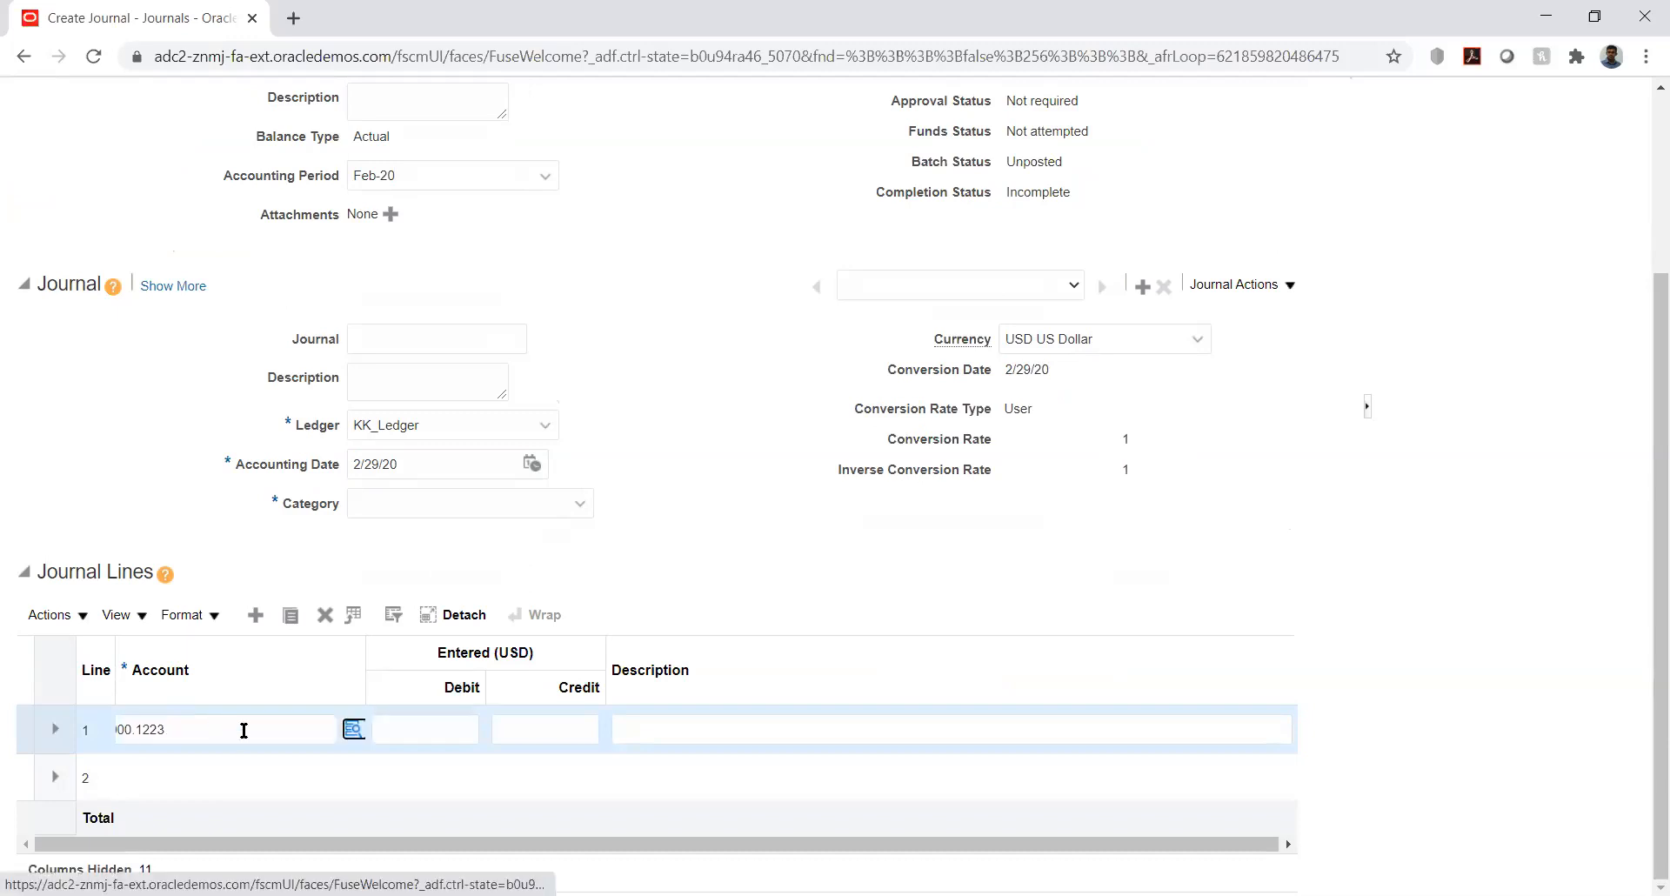
key("Tab")
type("12")
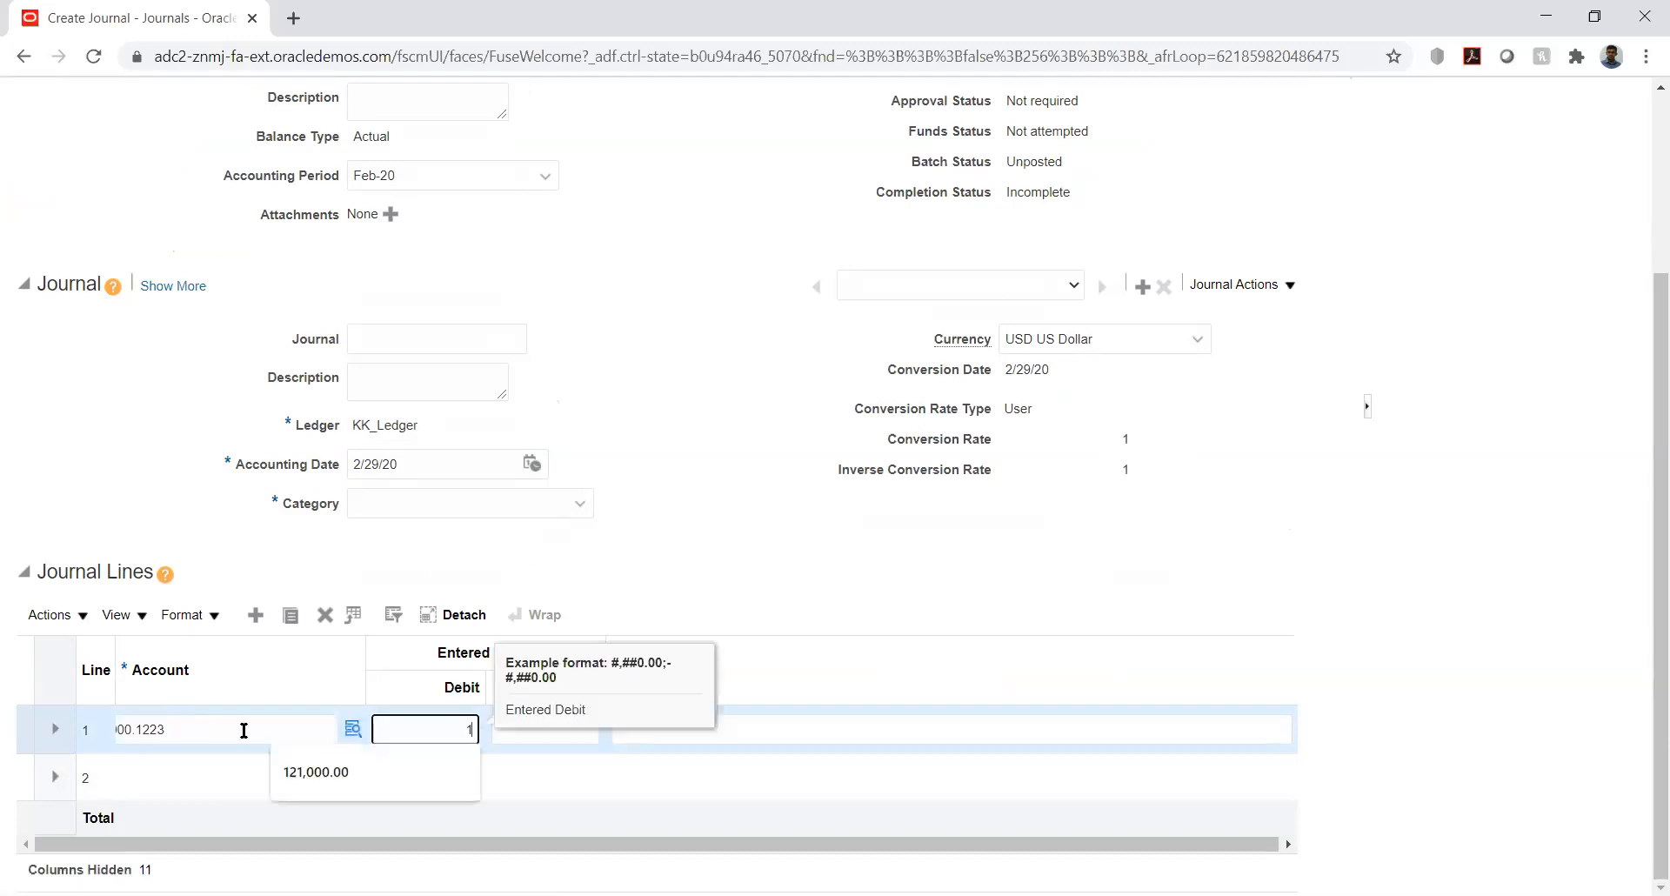
key("Tab")
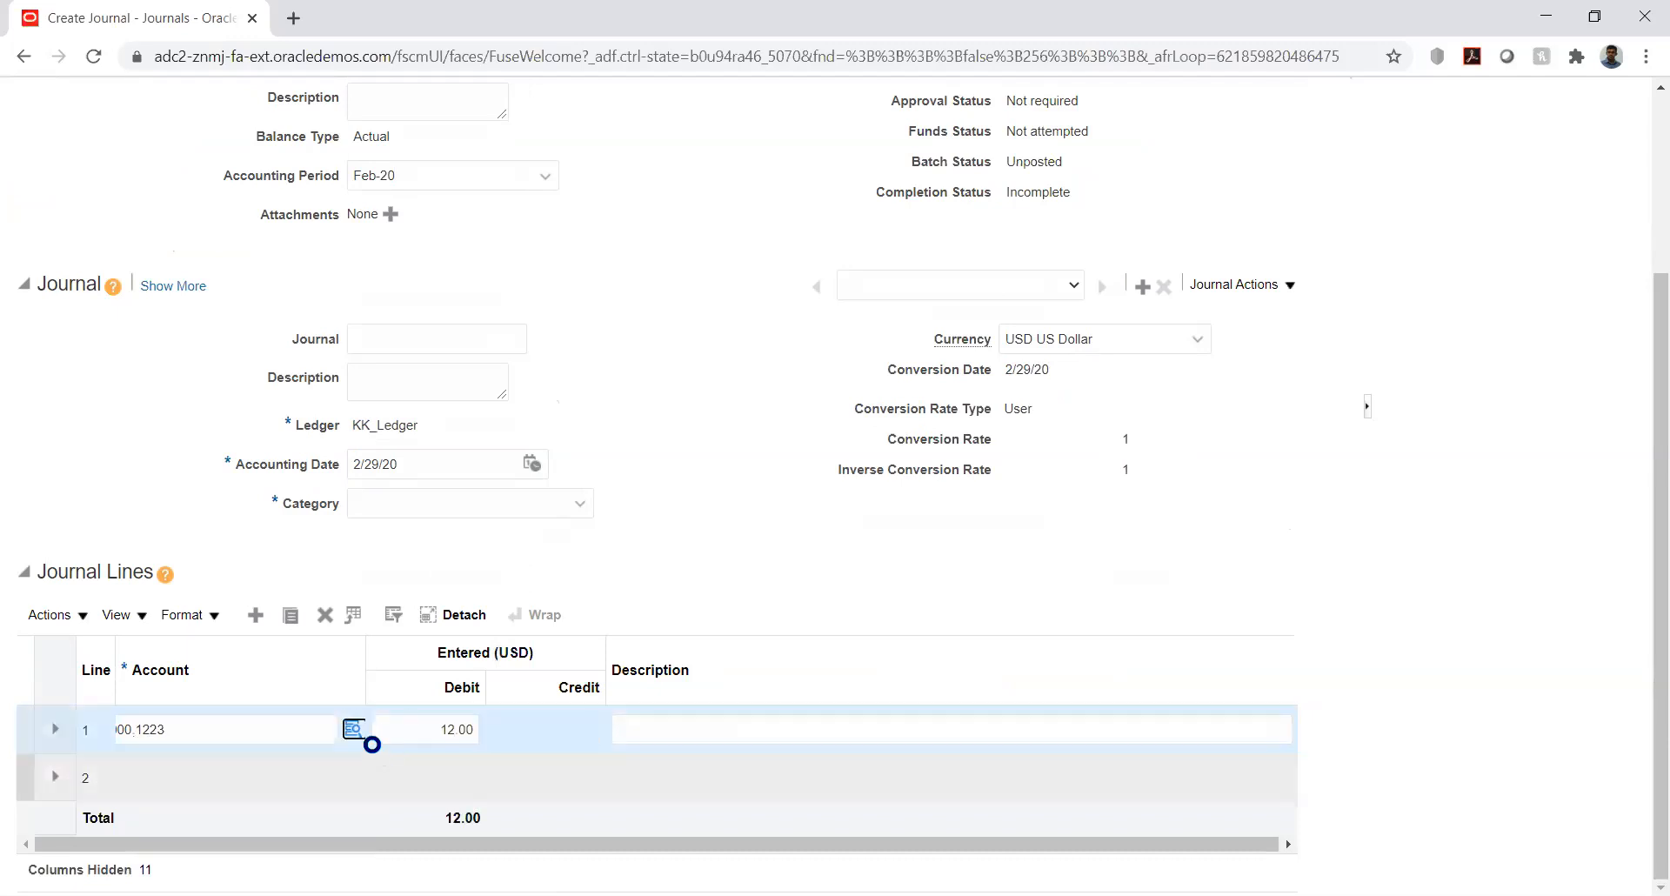
left_click(454, 728)
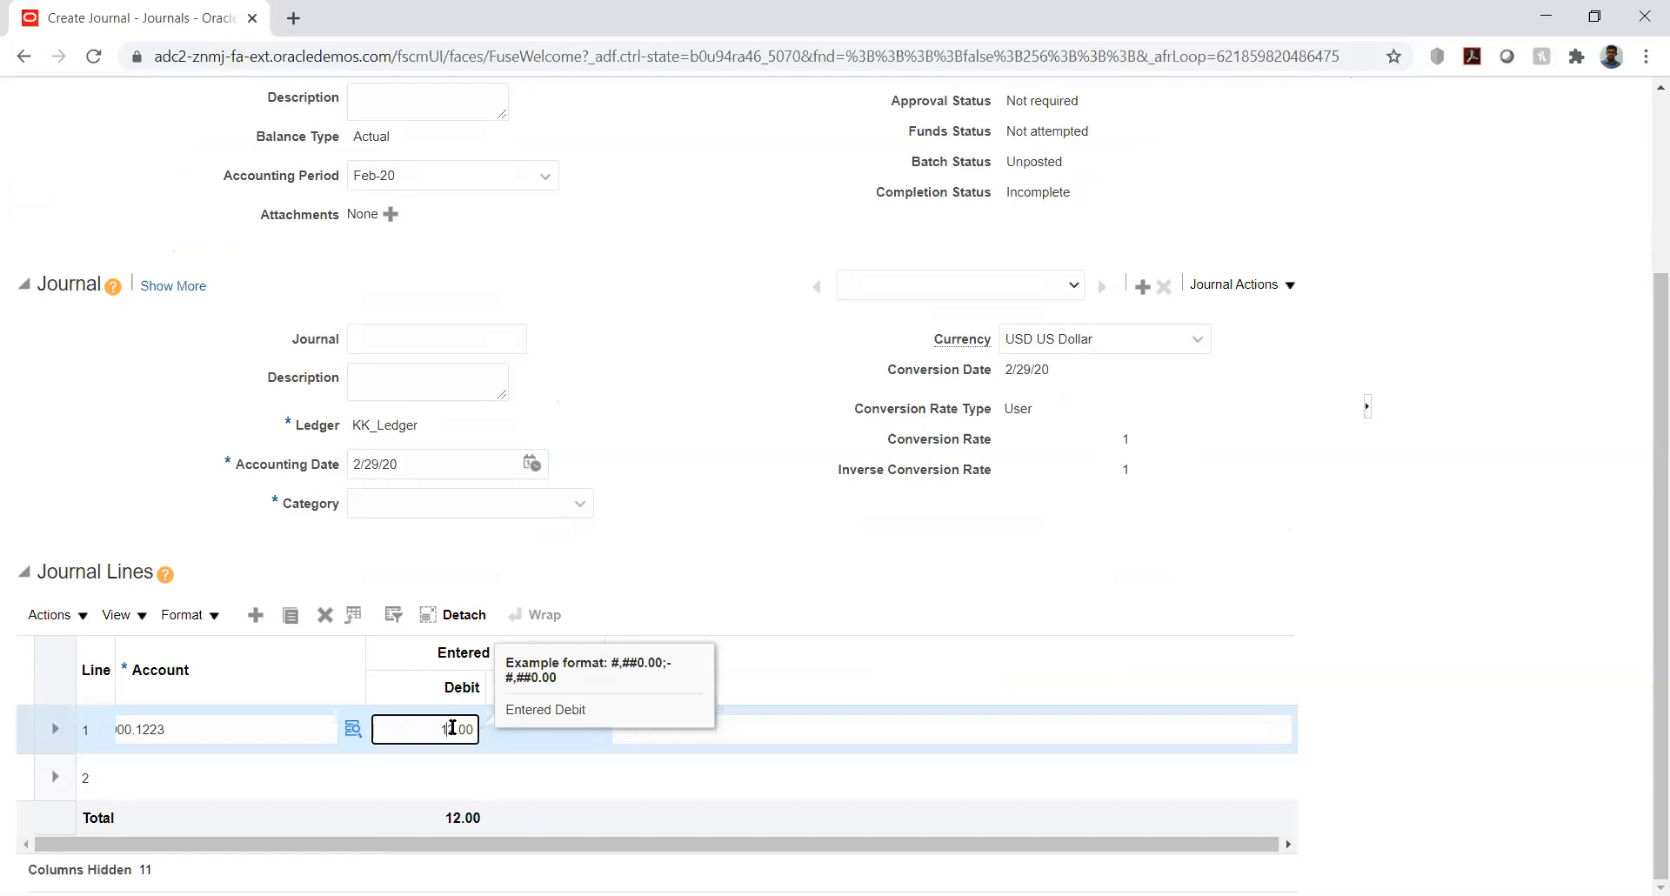
type("50")
key("Tab")
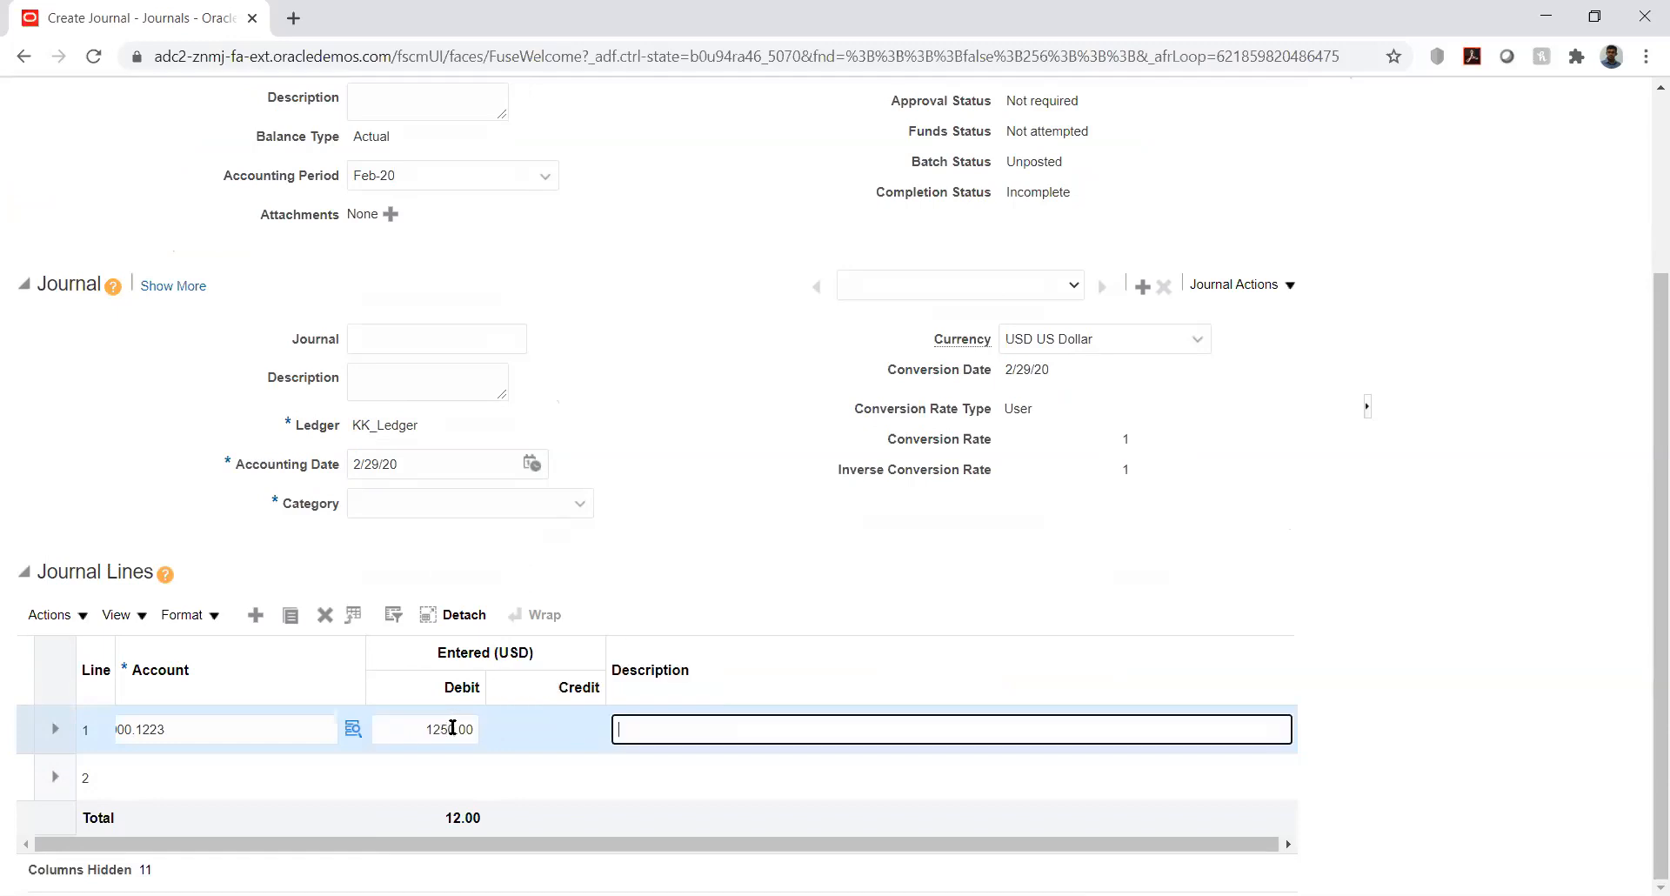
- Start line 2's account with company 10000 and bring up the account segment chooser
left_click(198, 776)
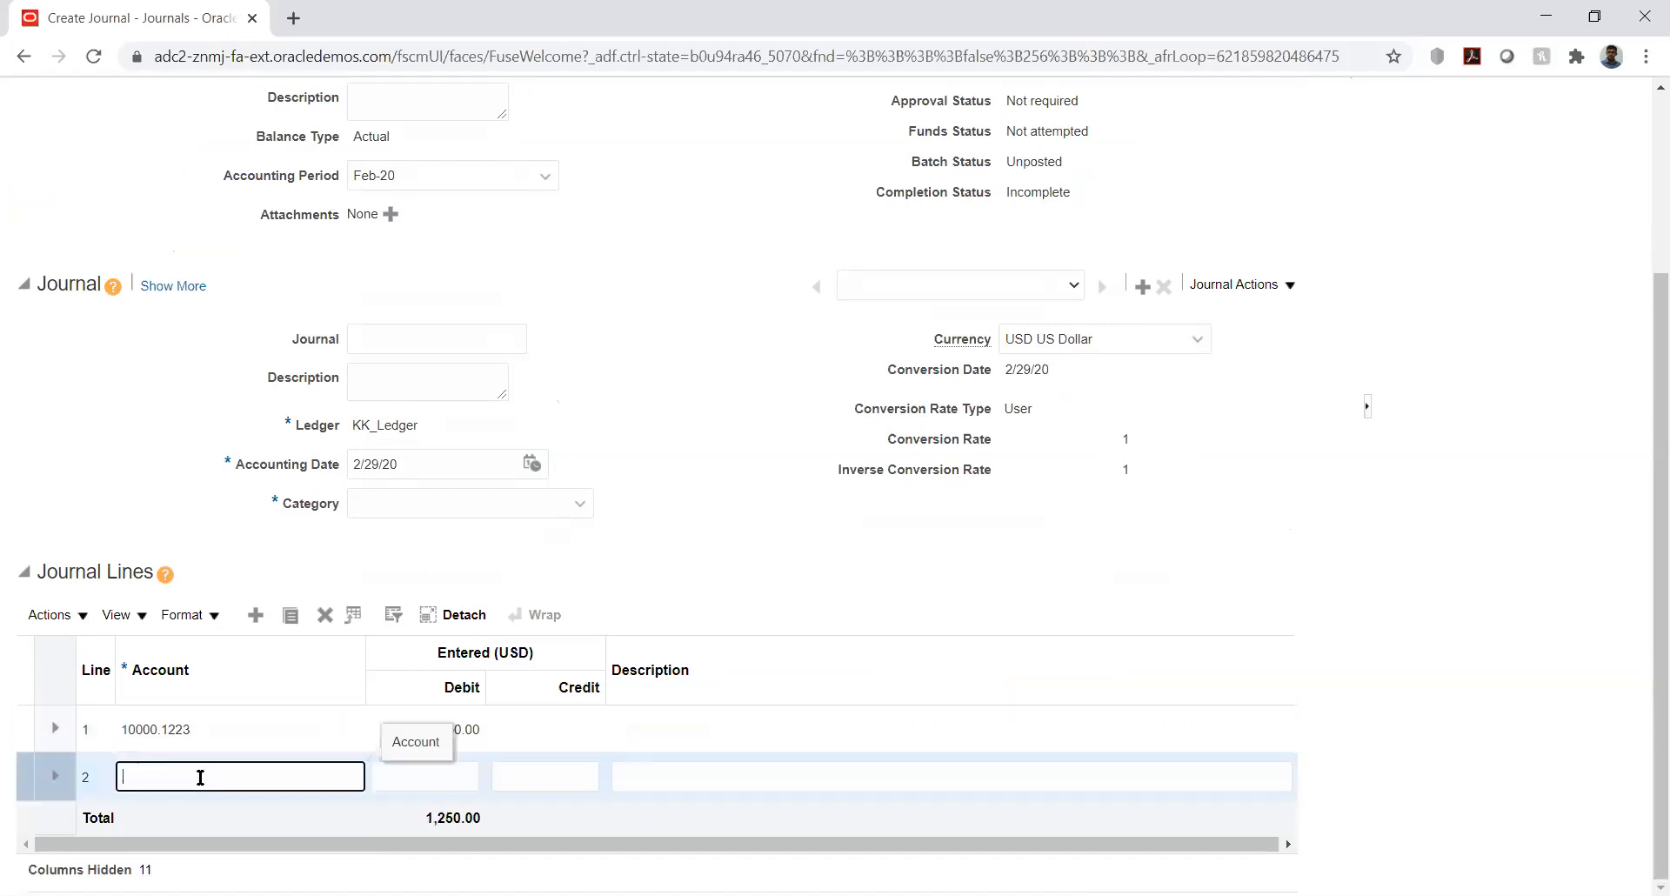
type("10000.")
key("Tab")
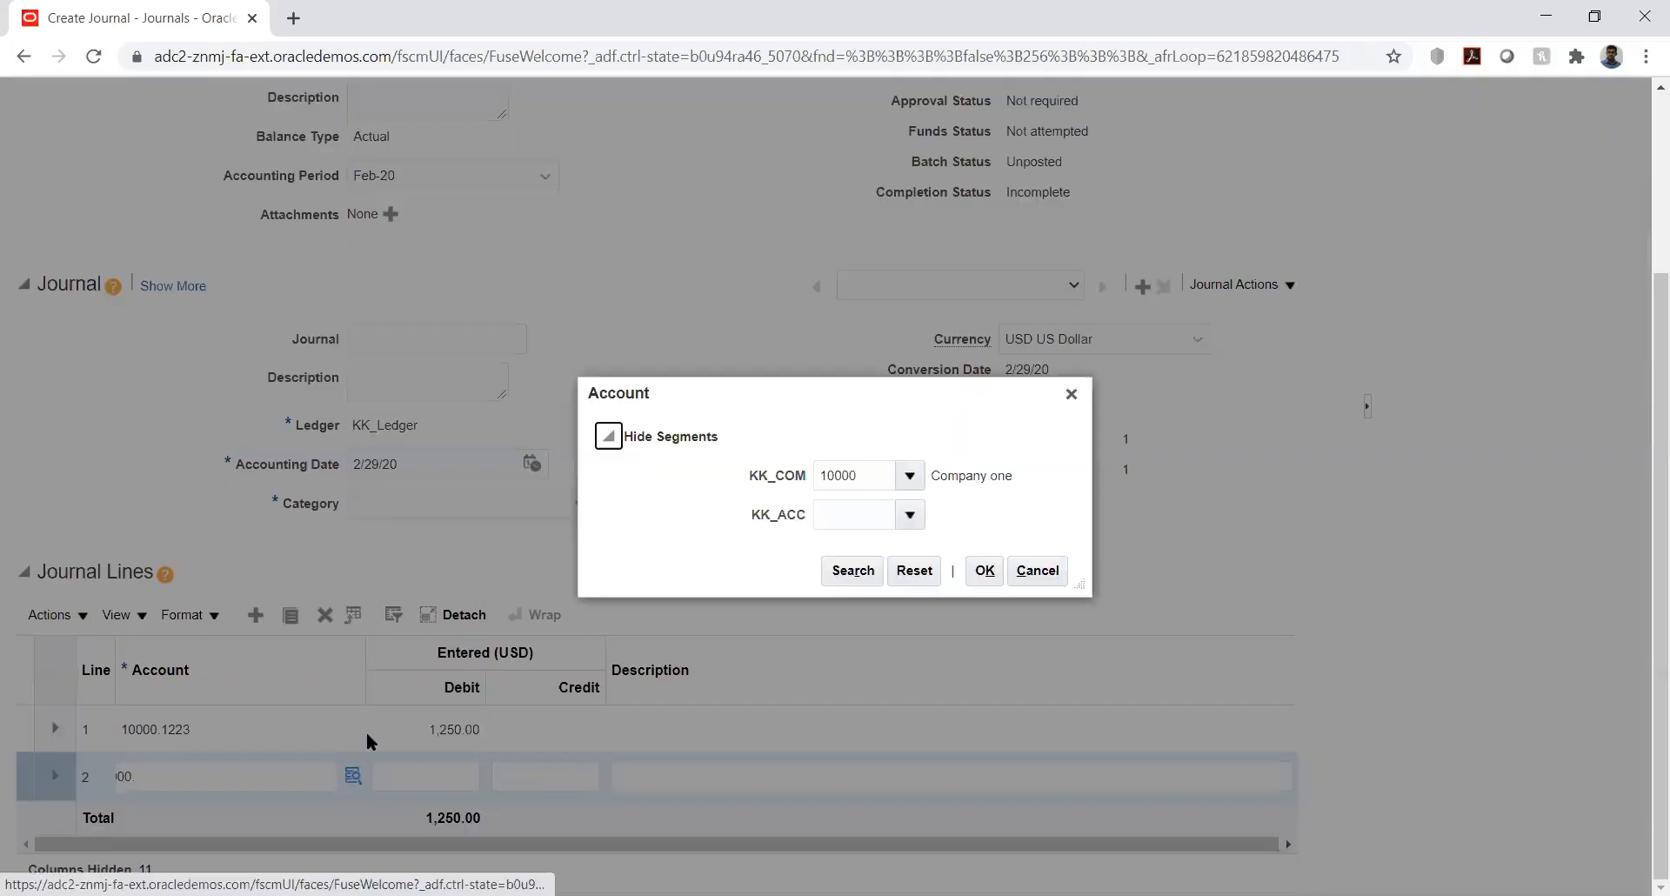
- Set the KK_ACC segment to 2000, giving line 2 account 10000.2000
left_click(860, 520)
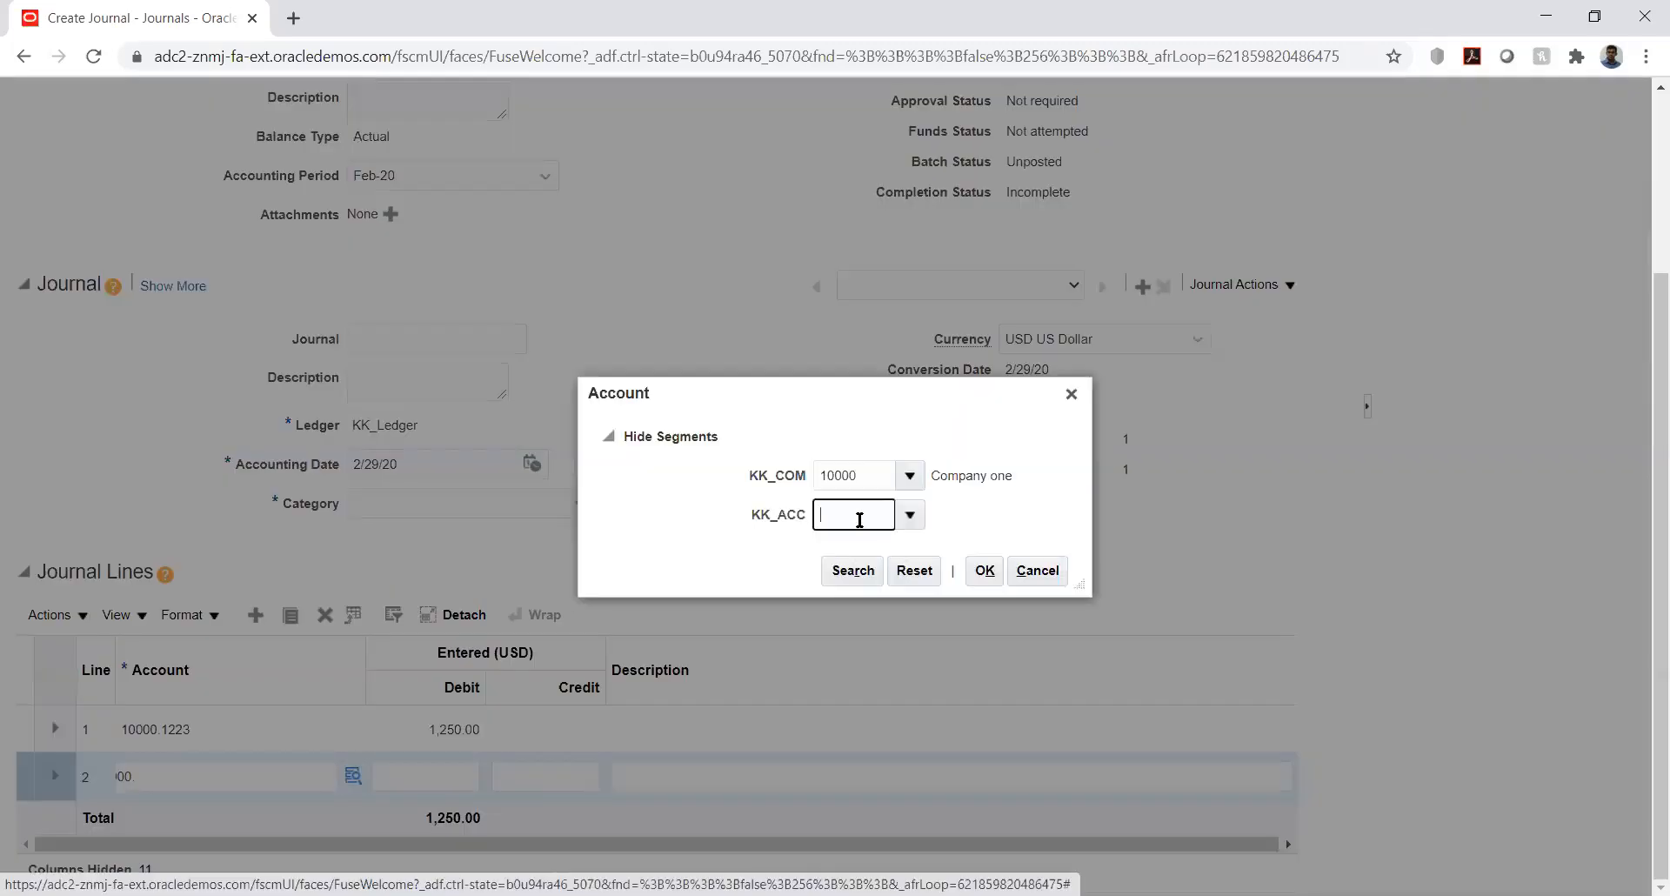
type("2")
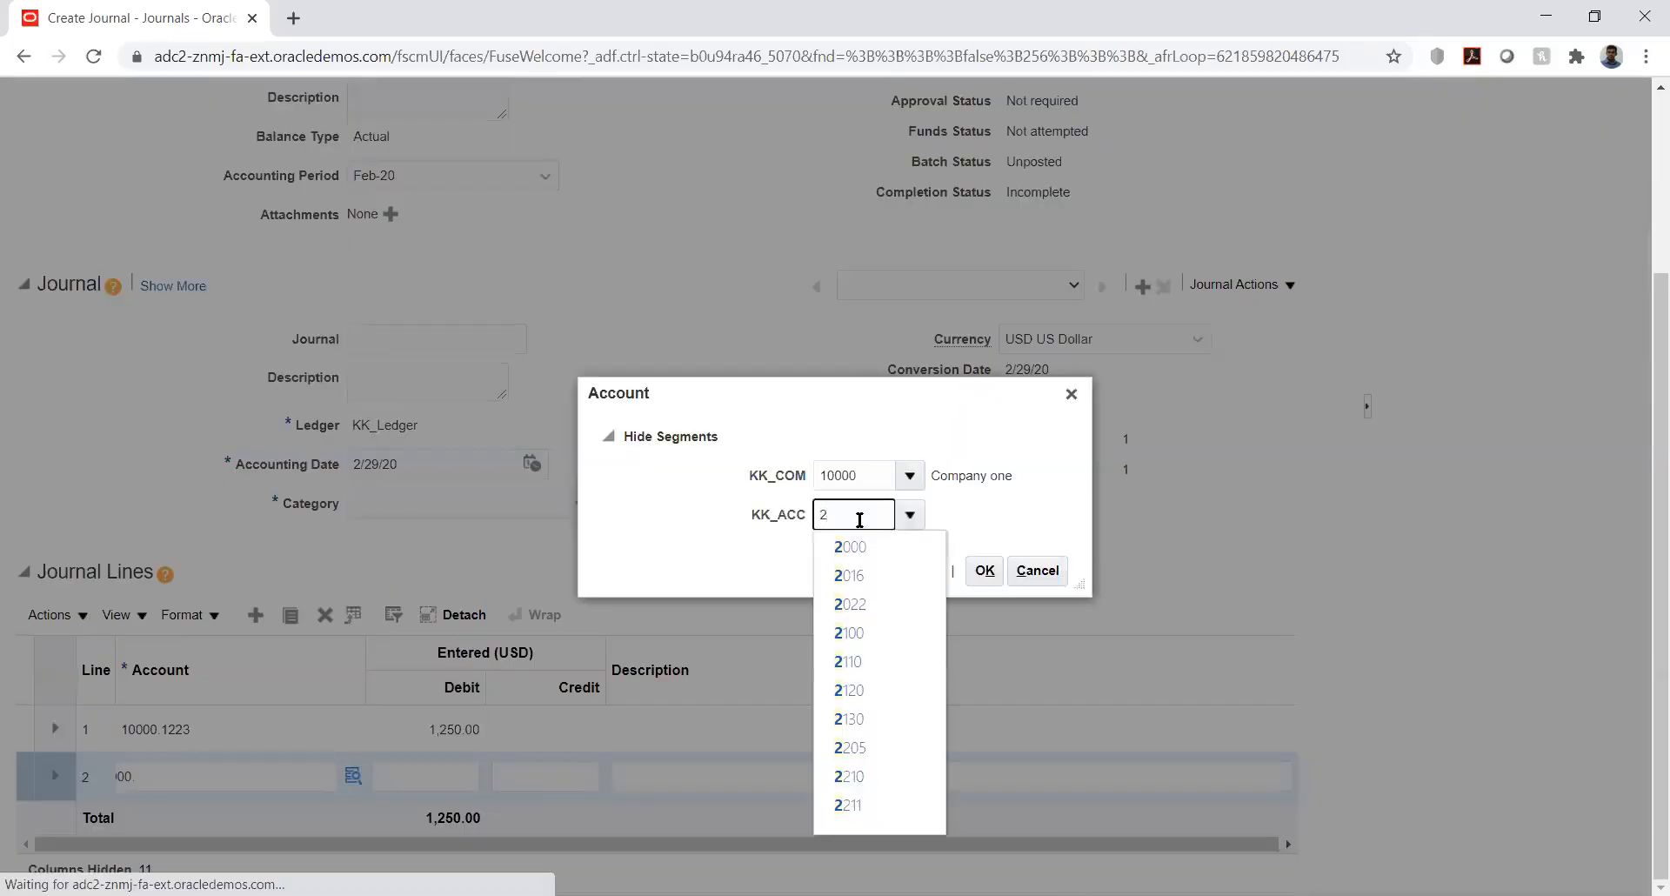
left_click(860, 548)
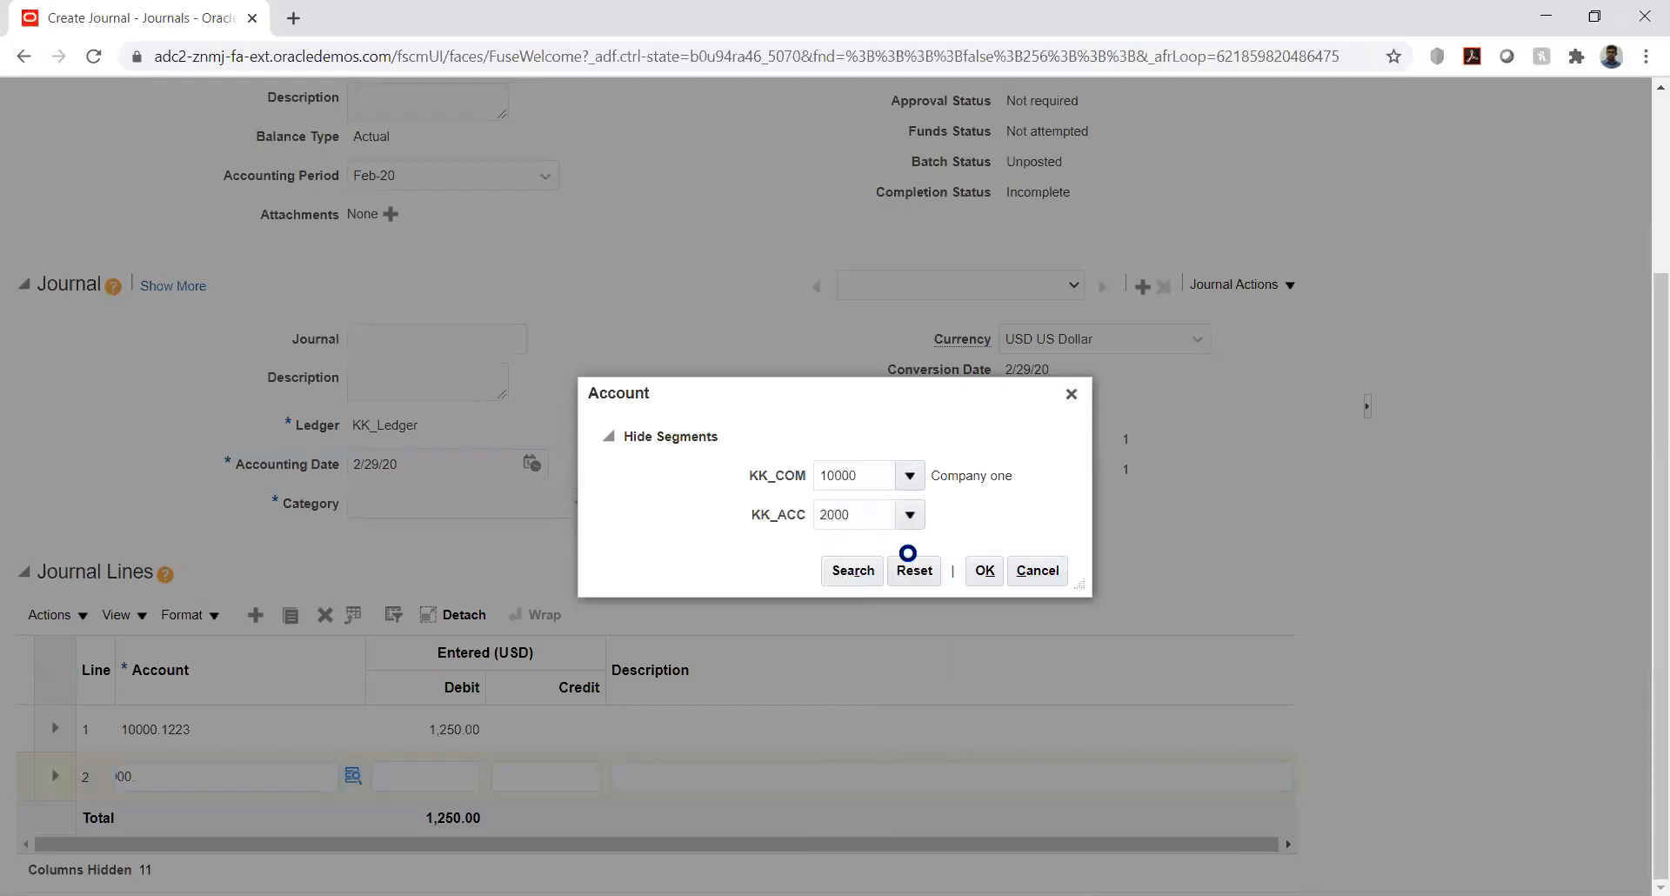
left_click(985, 573)
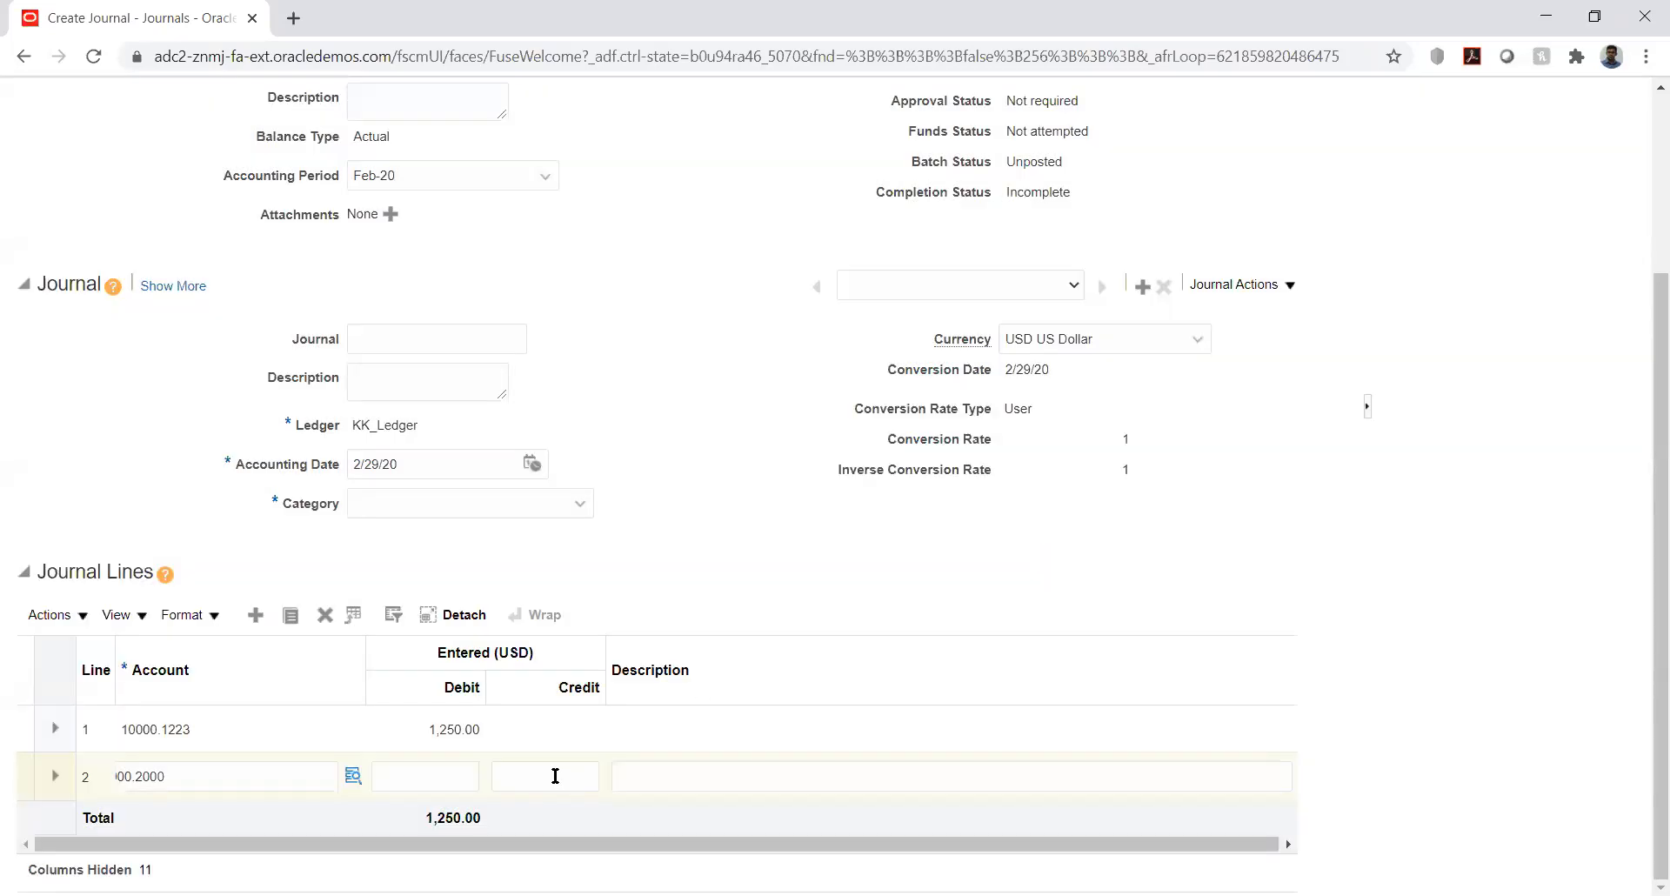
- Enter a 1250 credit on line 2 so the journal balances
left_click(555, 775)
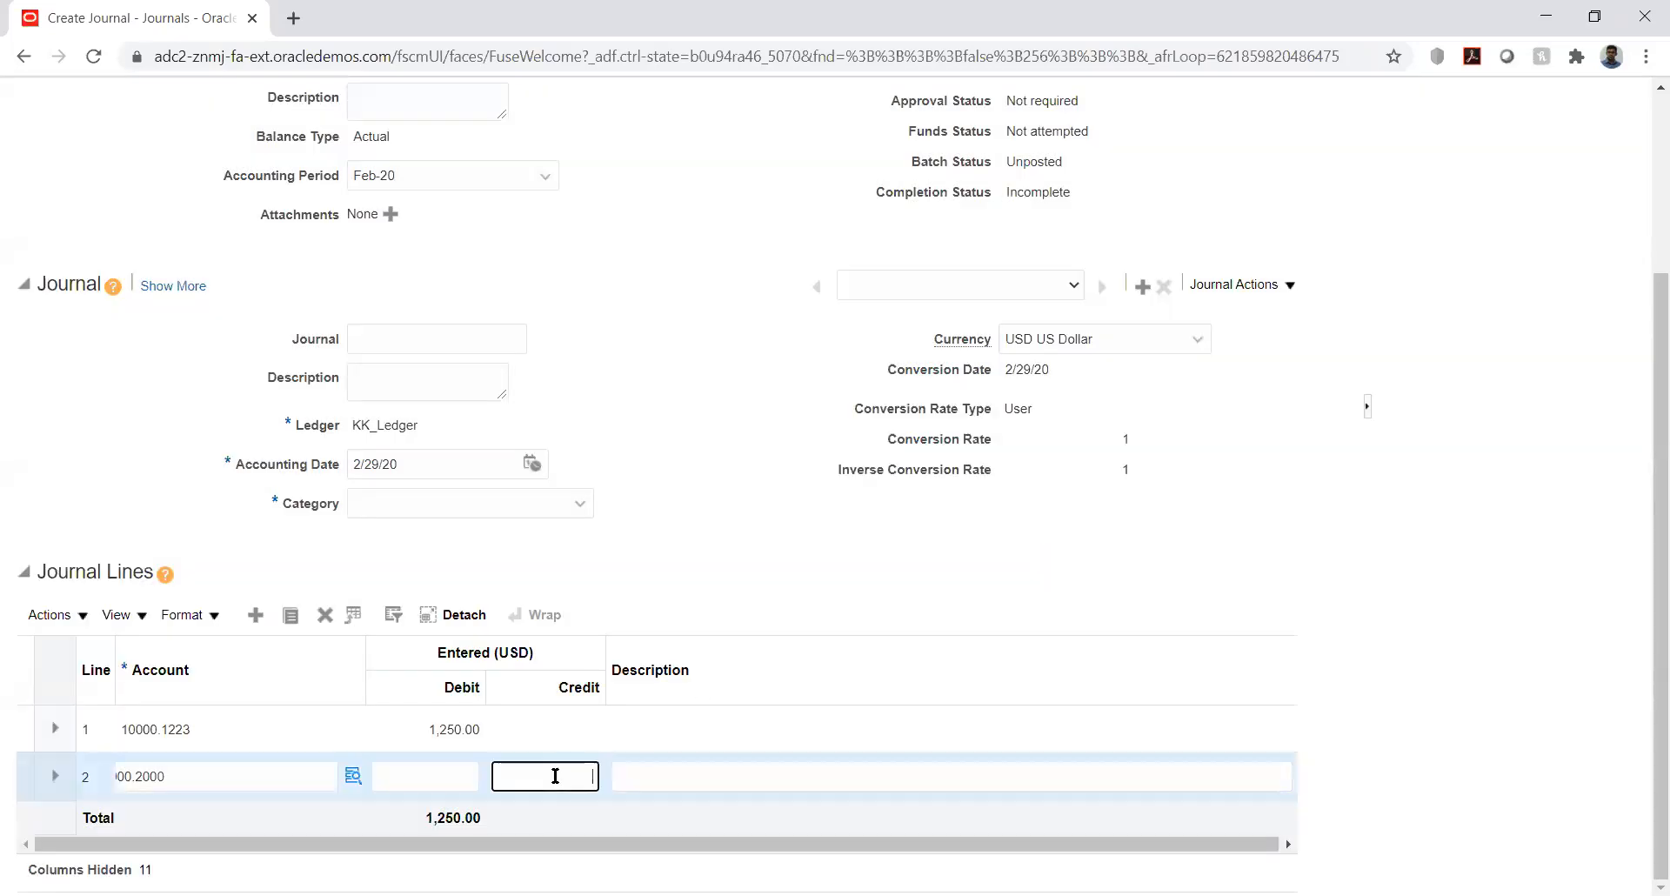
type("1250")
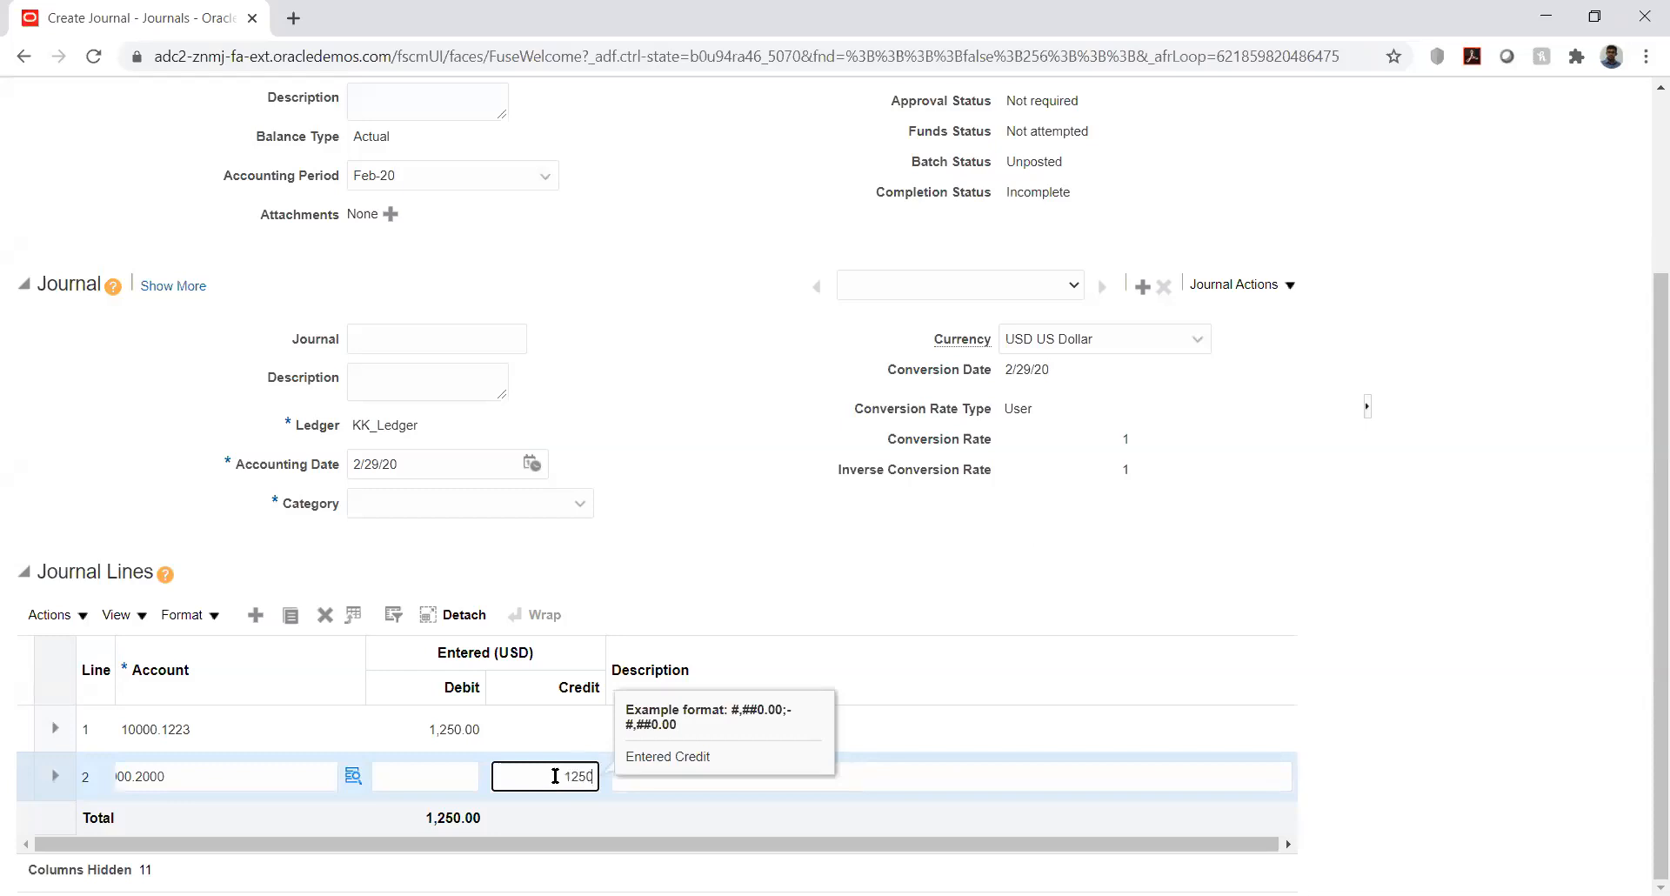
key("Tab")
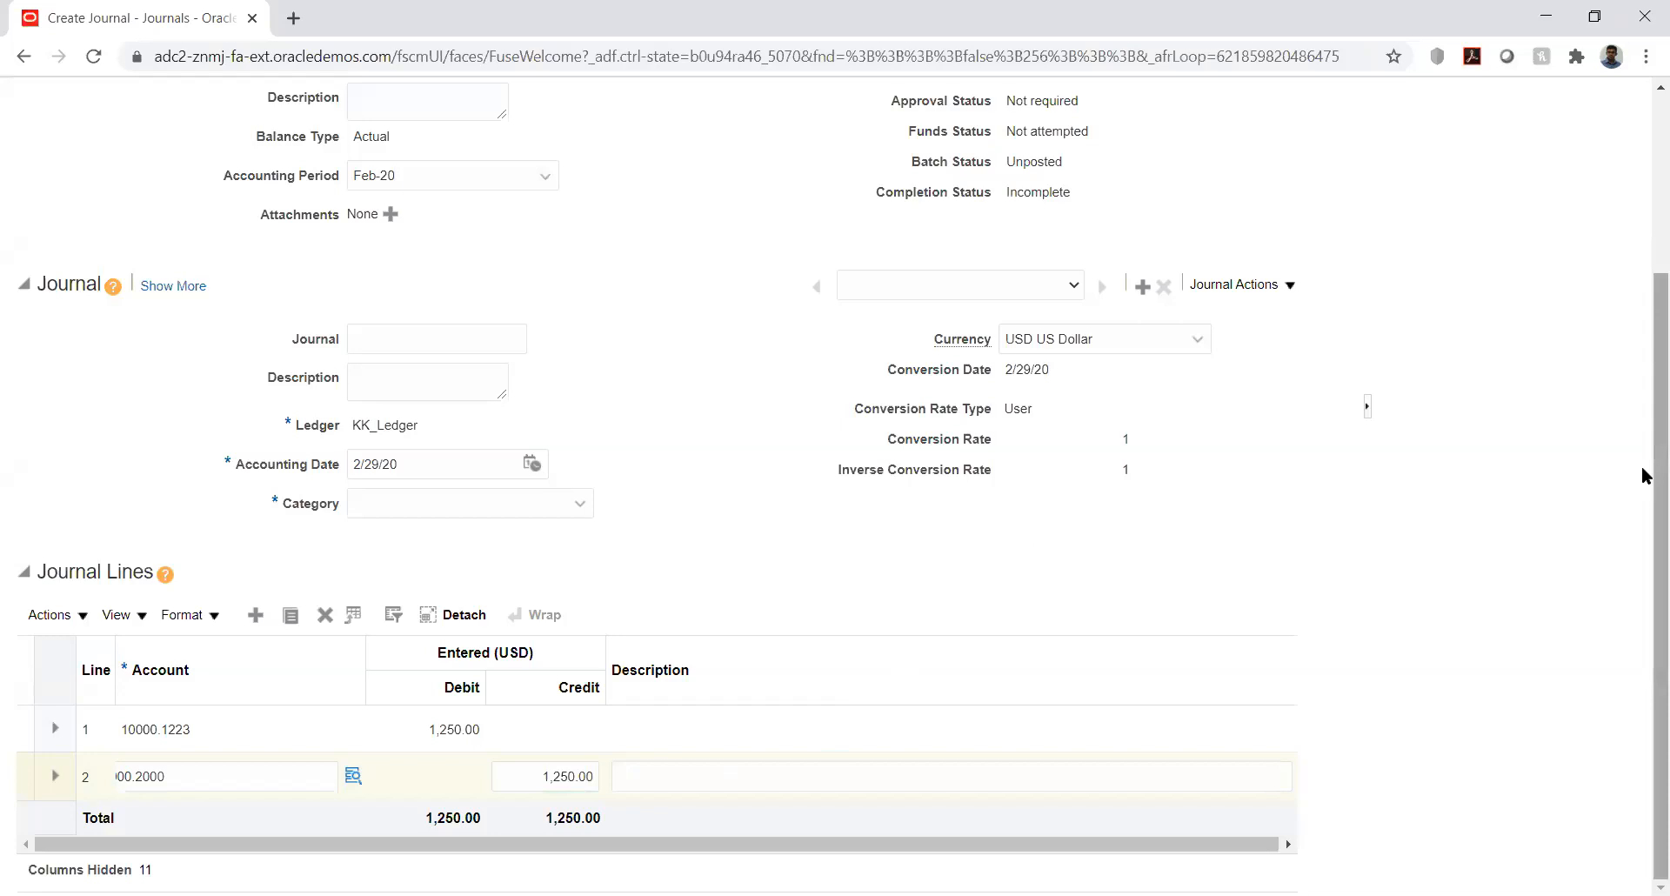
left_click_drag(1643, 429, 1645, 270)
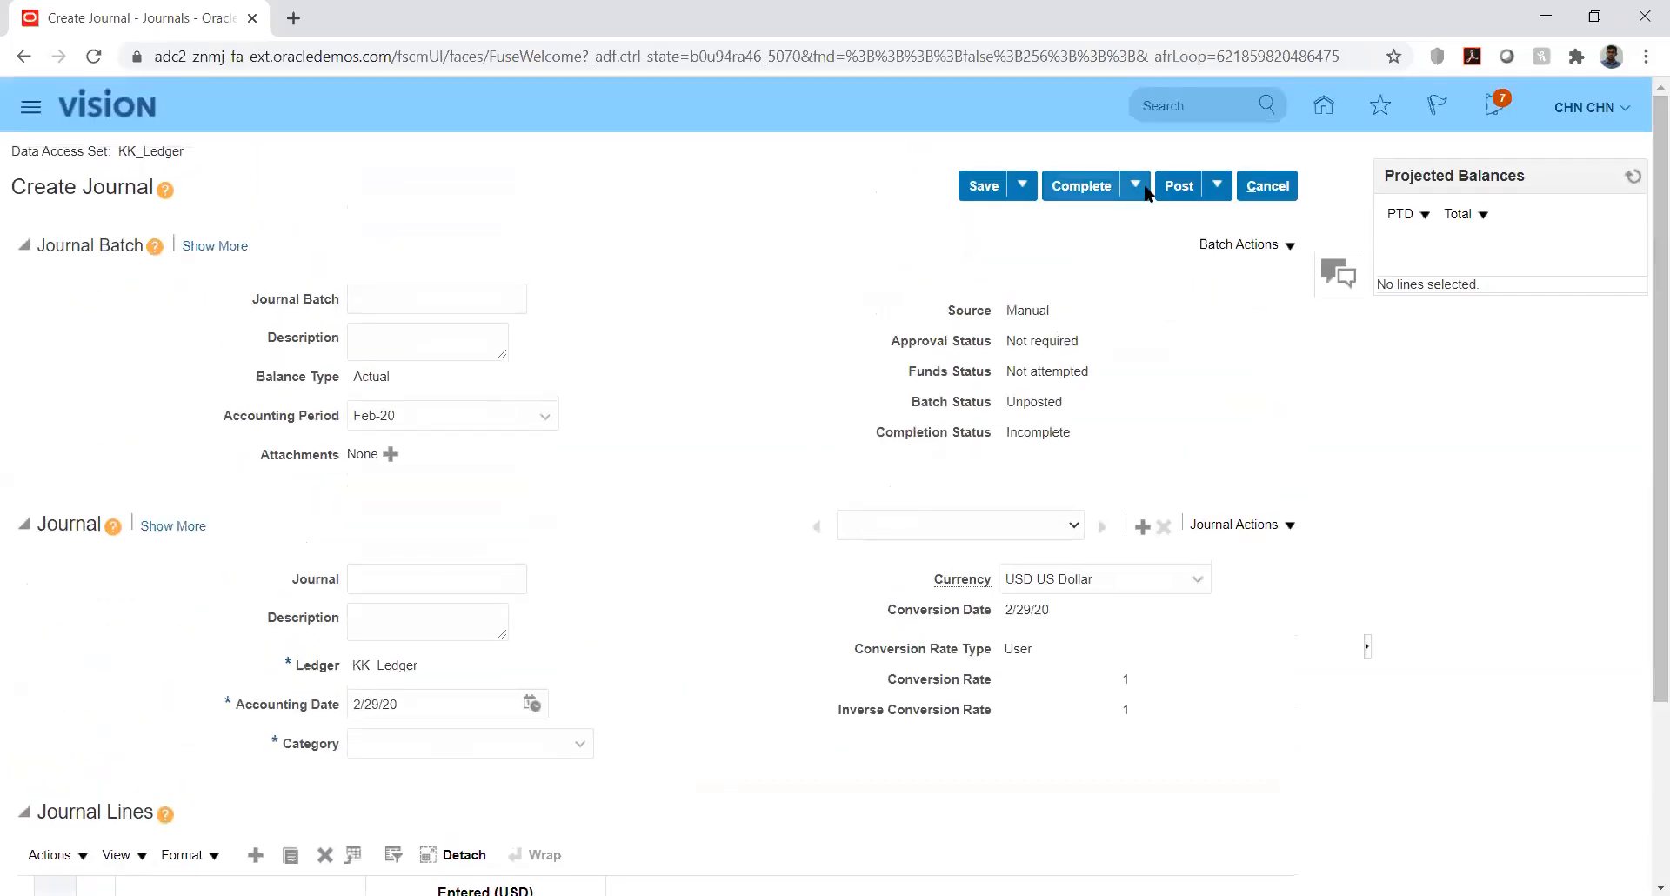
- Post the KK_Fusion journal, acknowledge the posting confirmation, and leave the journal
left_click(1181, 189)
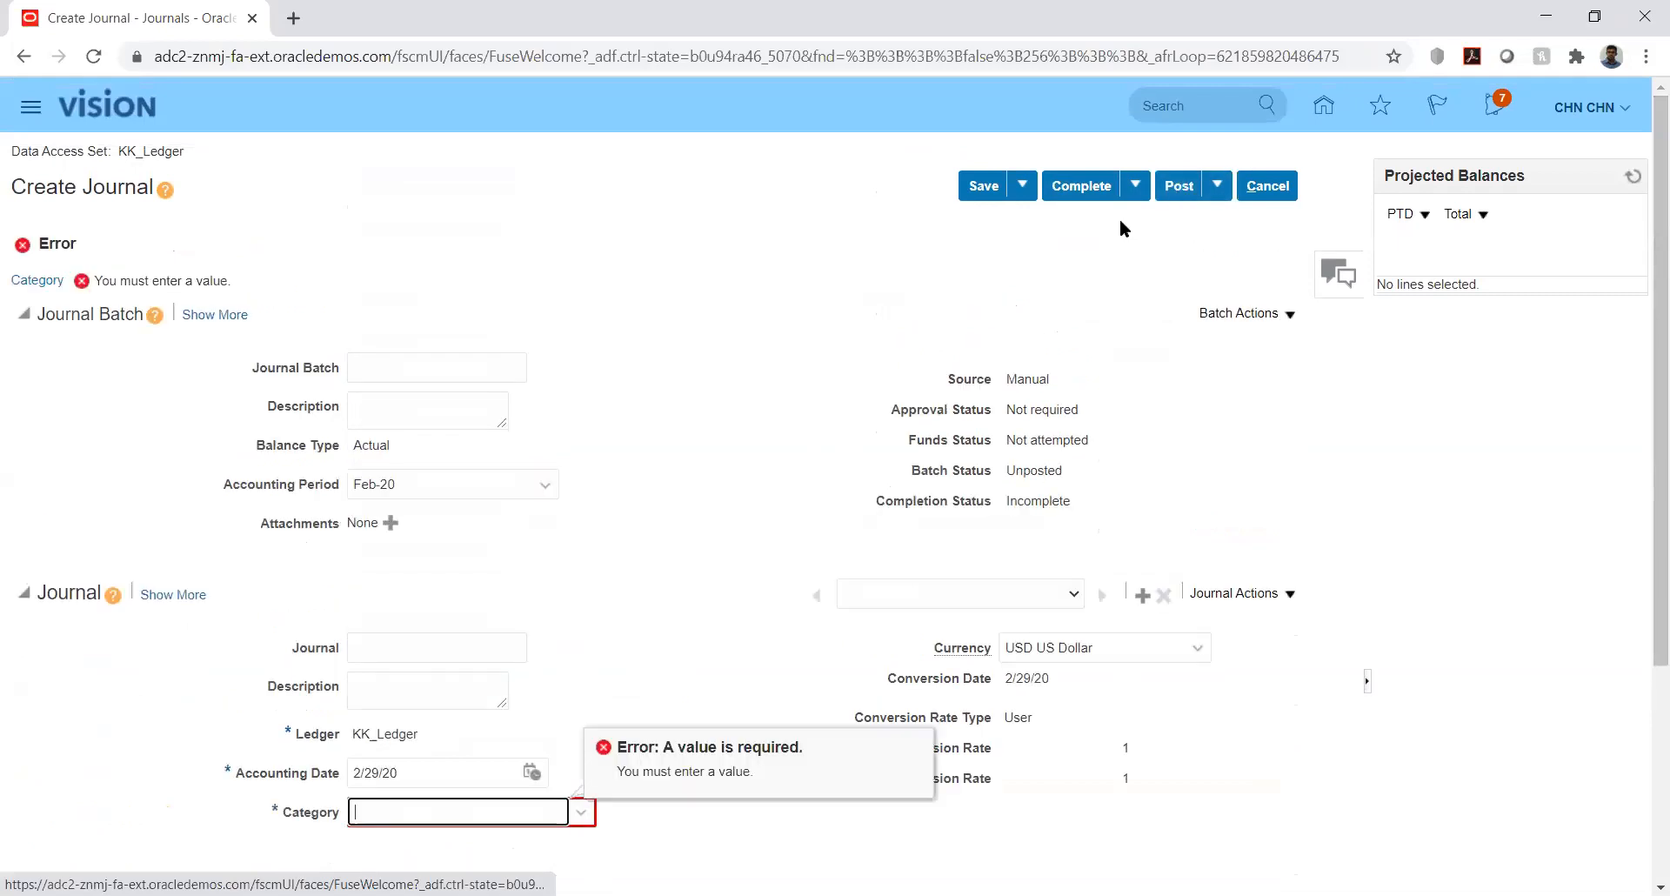
type("K")
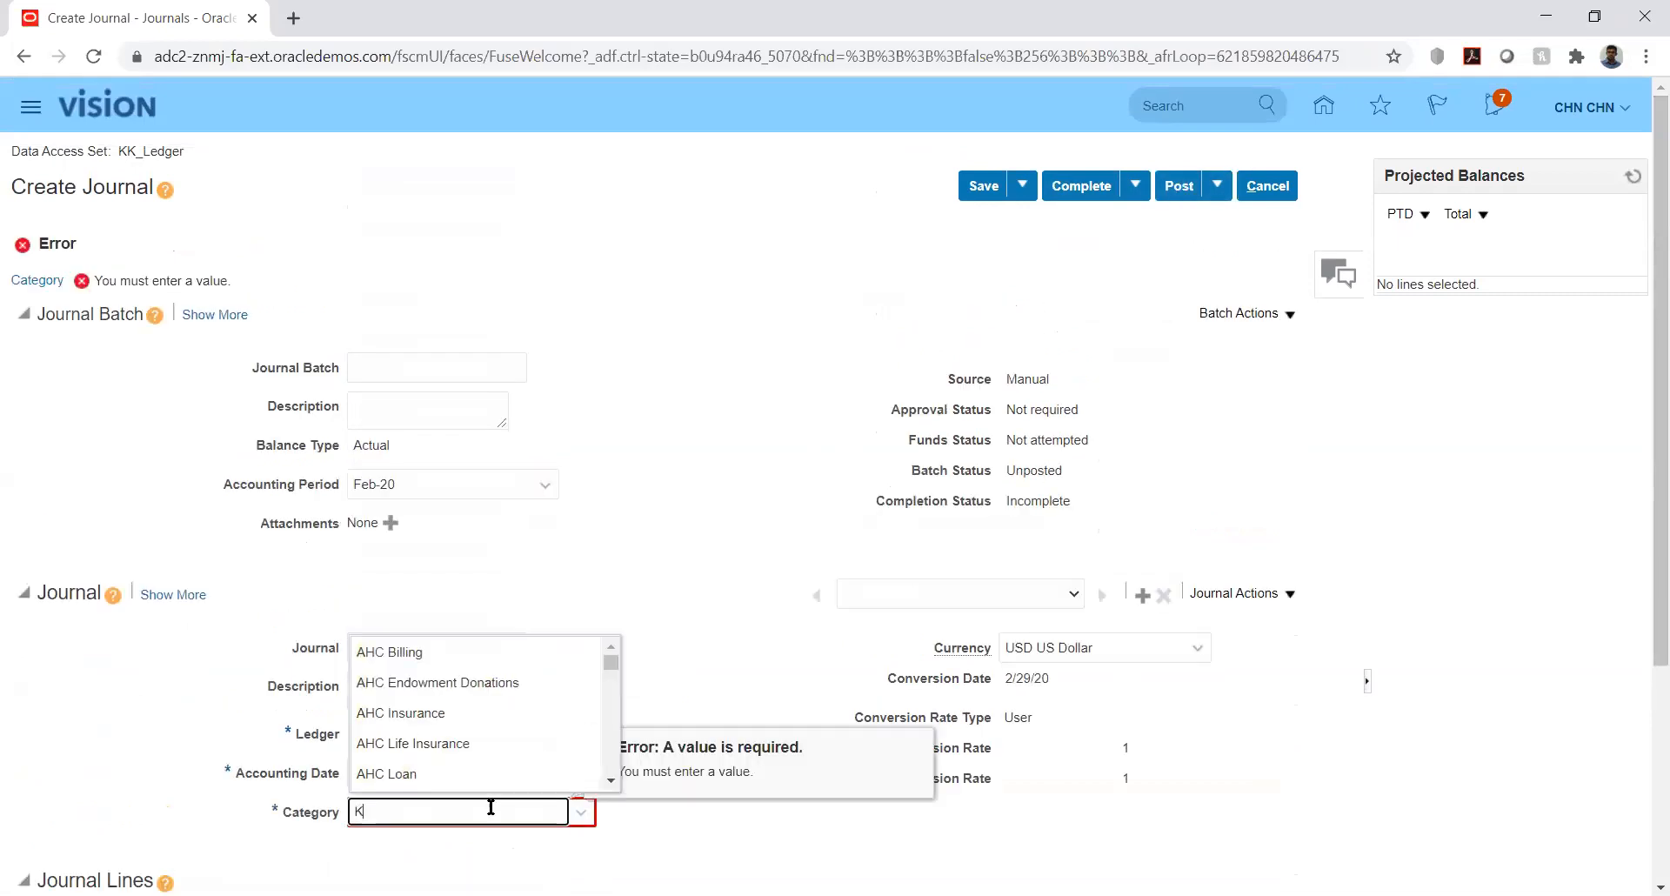
type("K_Fusion")
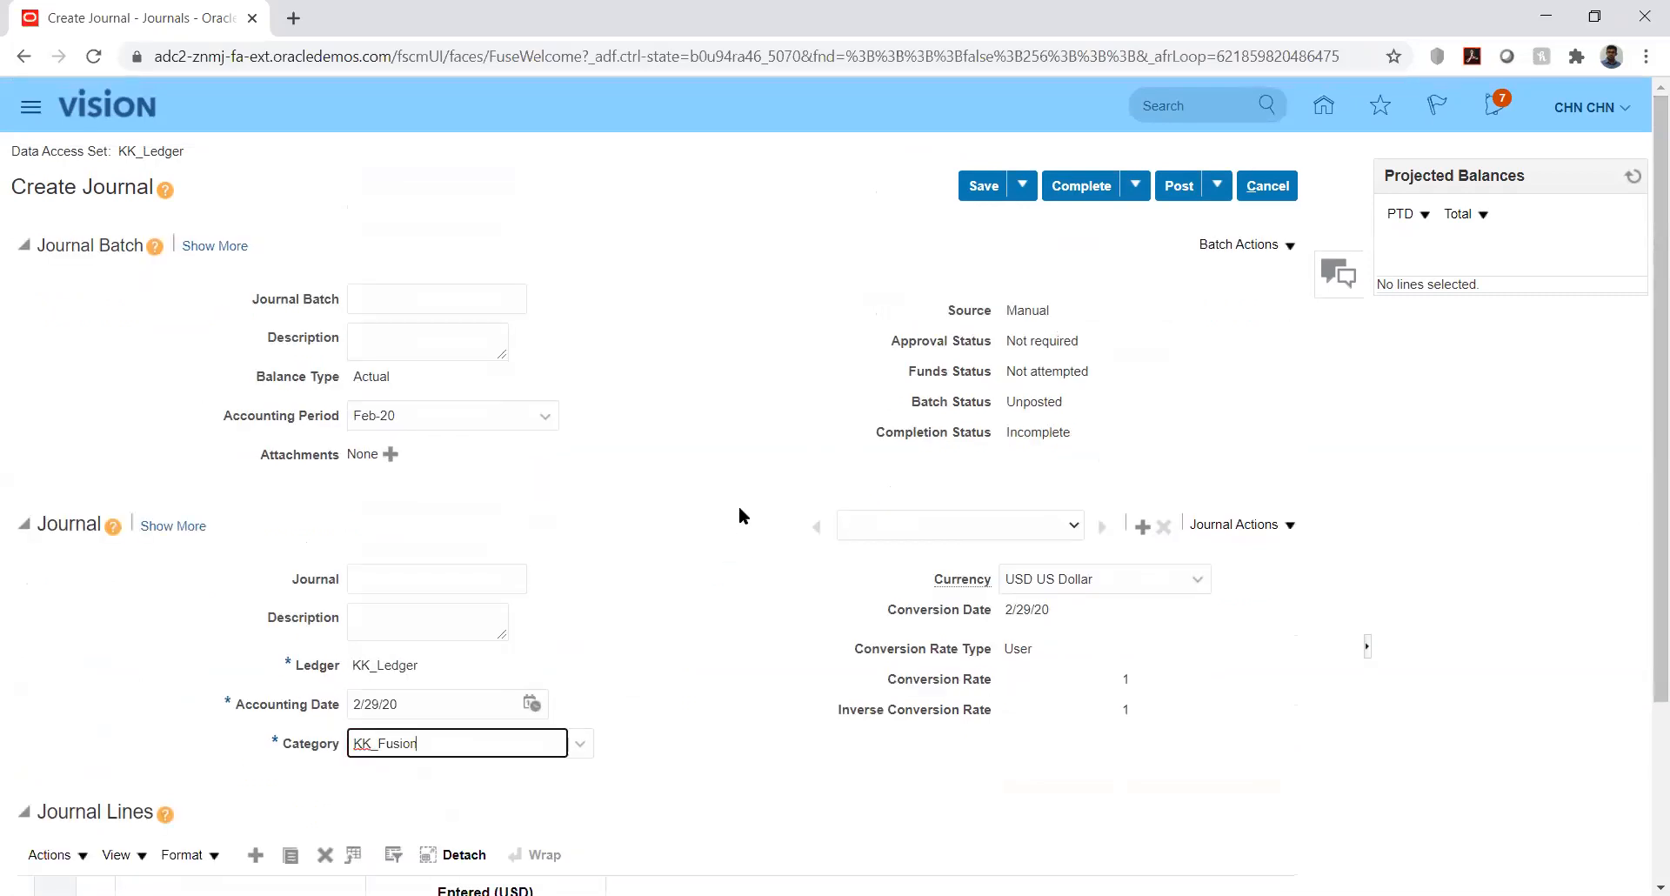
left_click(1180, 186)
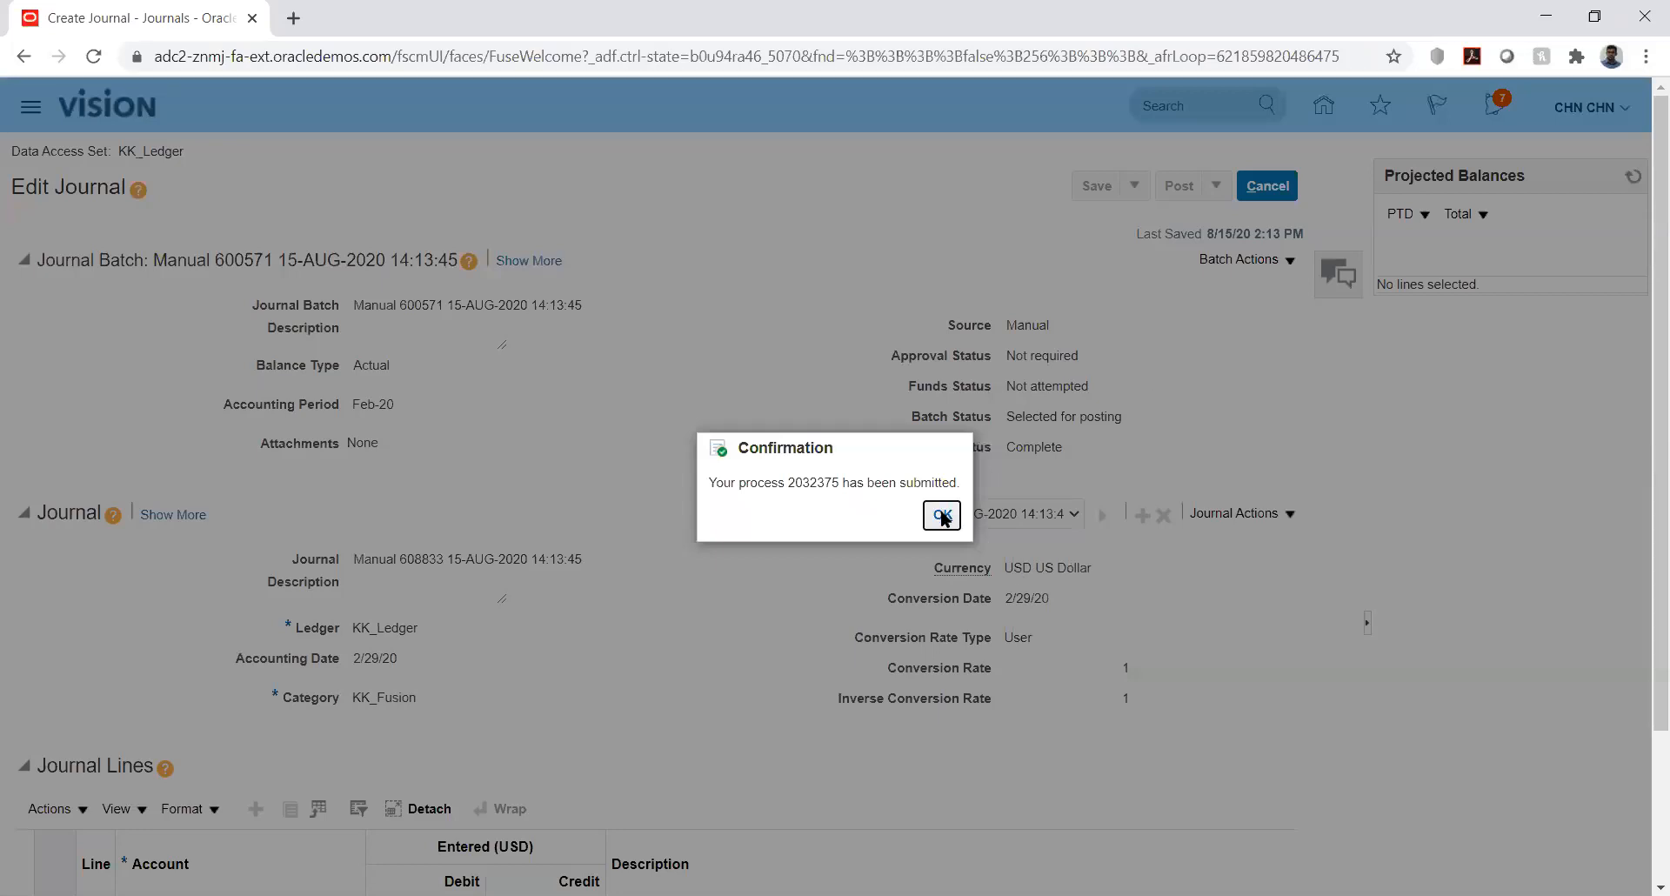
left_click(943, 517)
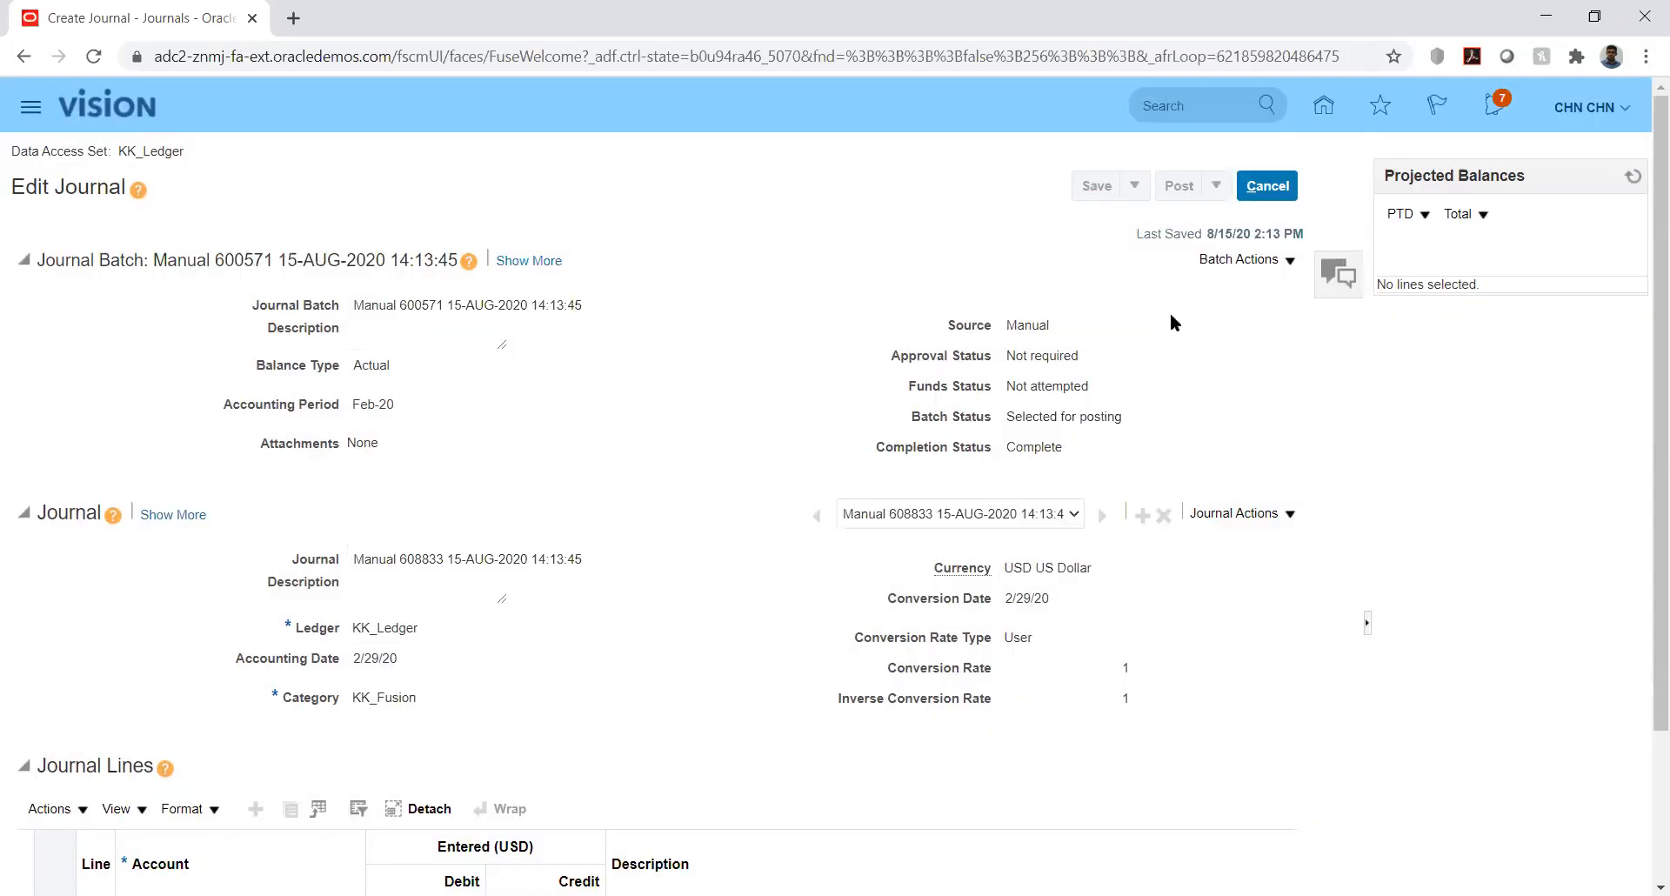
left_click(1271, 188)
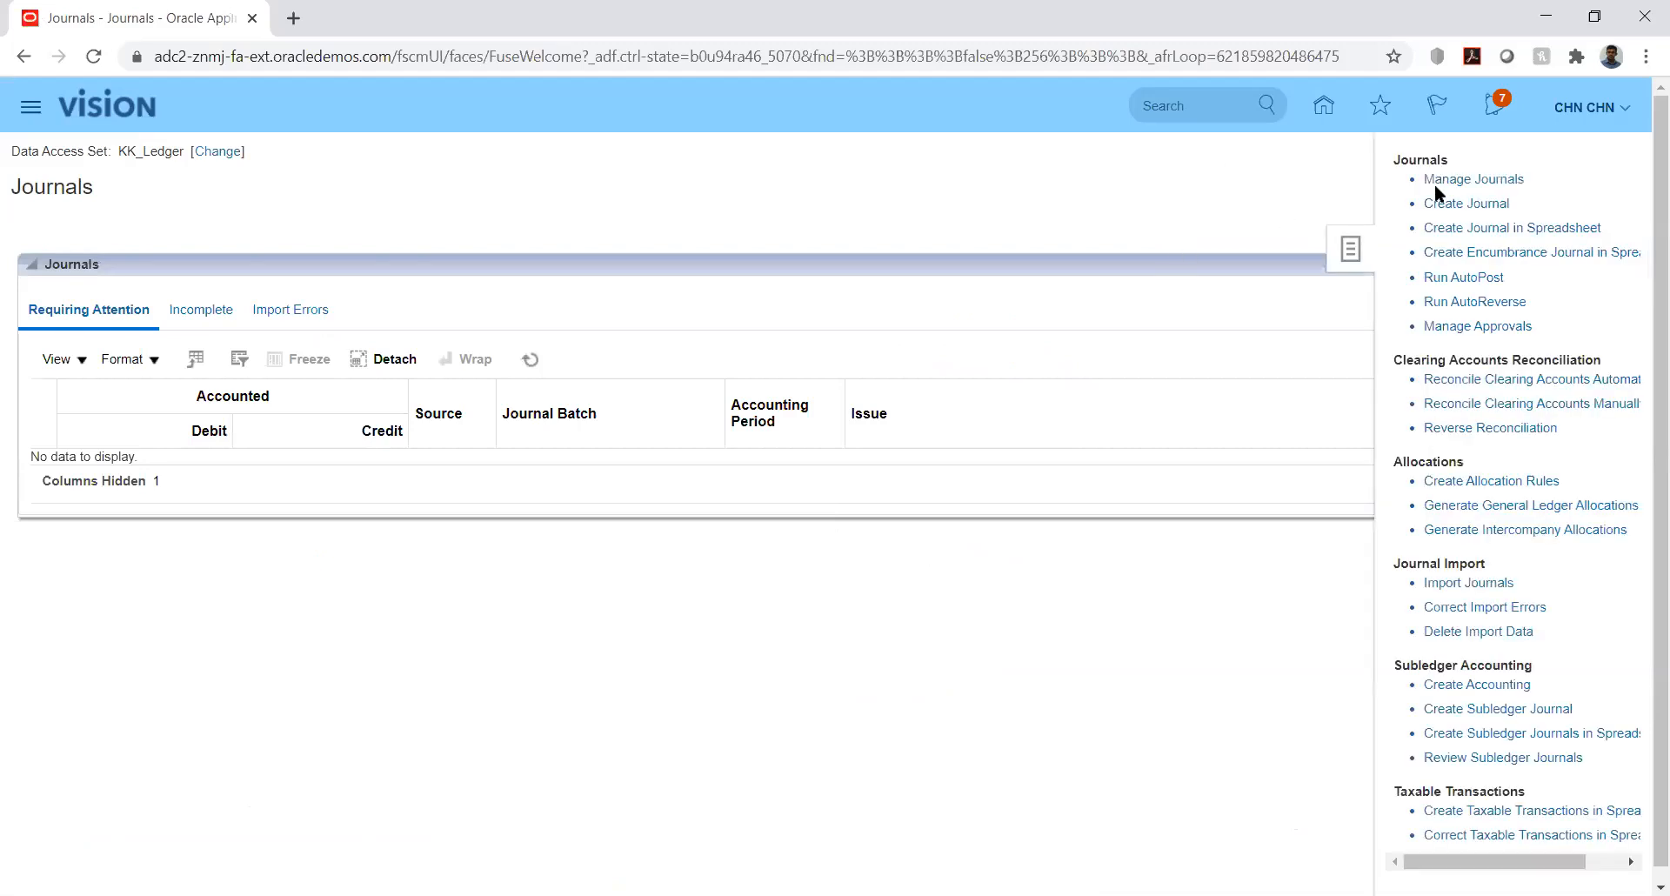
- Close Manage Journals and go back to the home springboard
left_click(1462, 183)
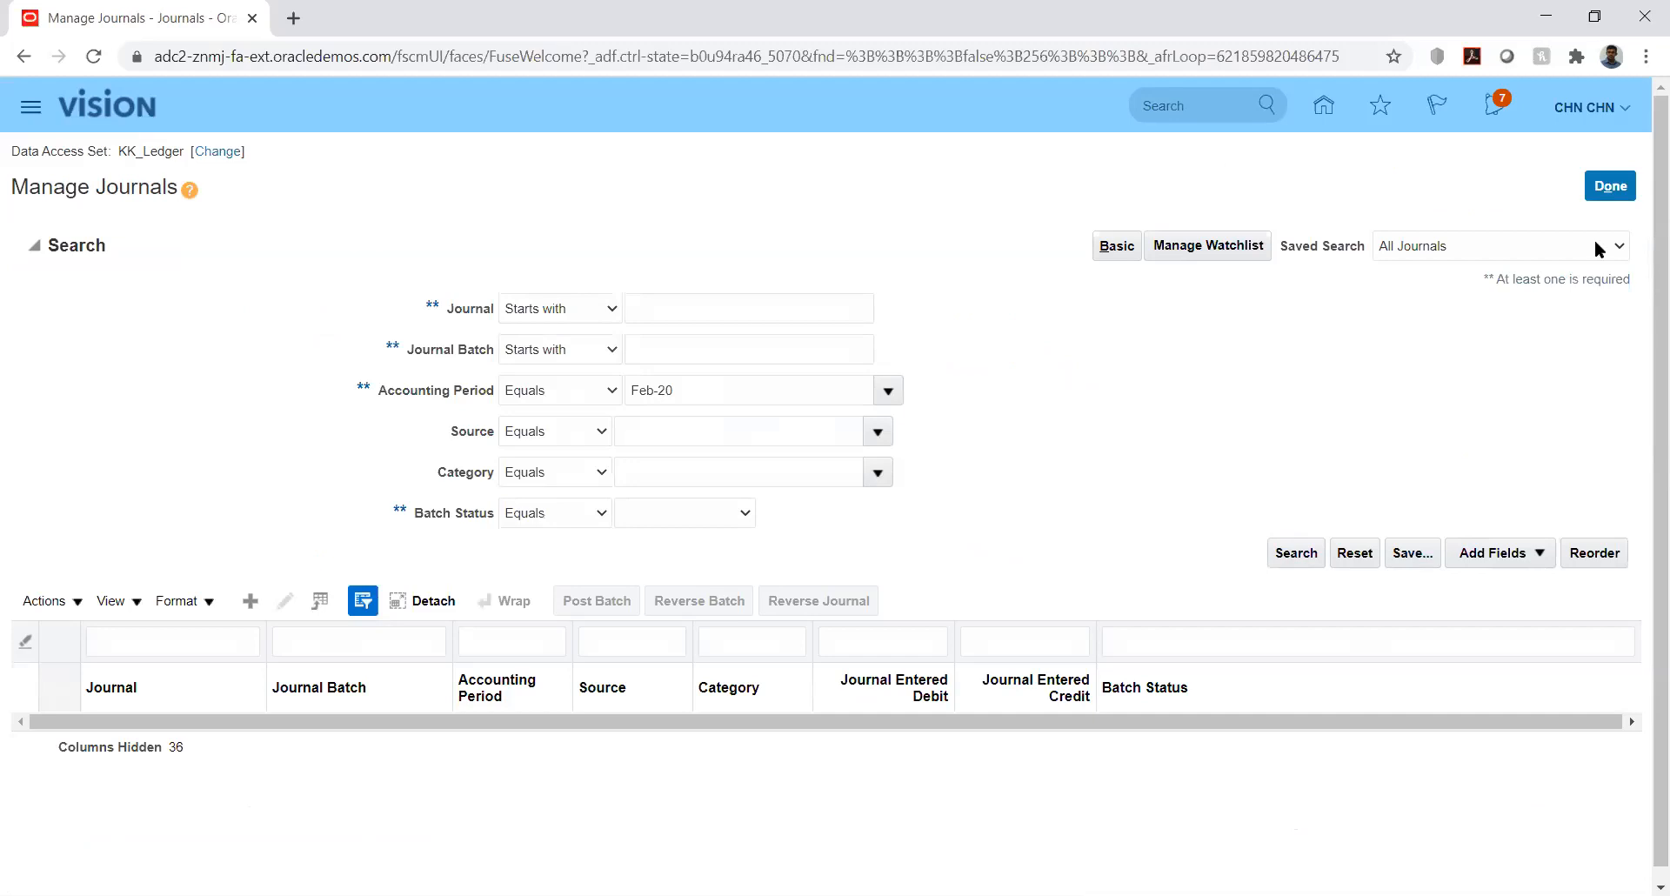
left_click(1613, 185)
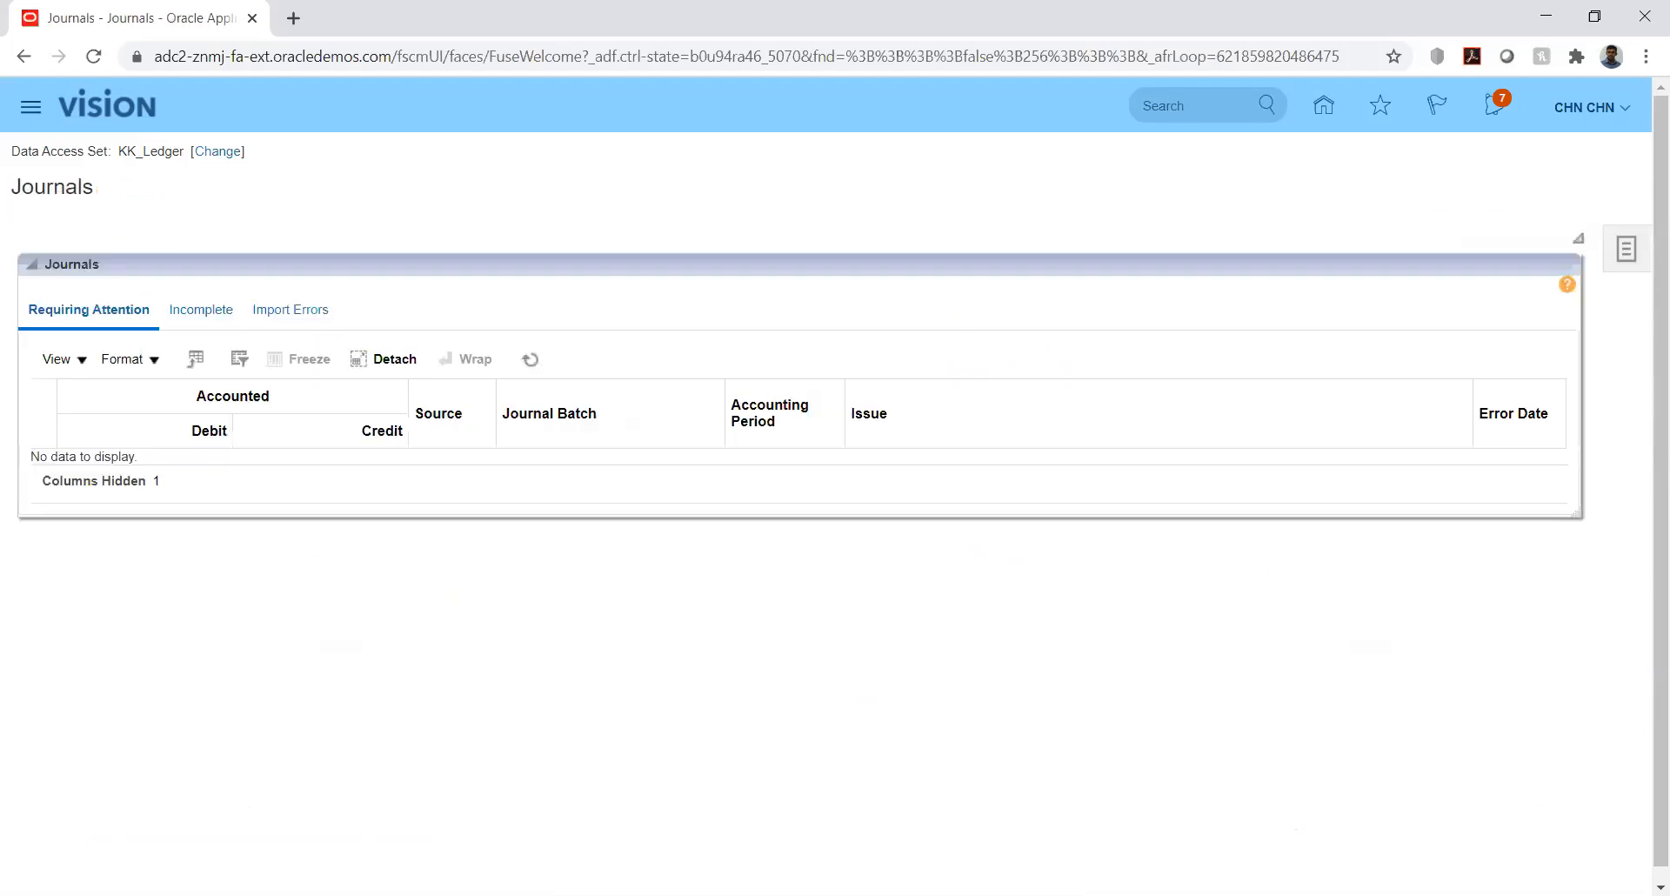
key("alt+Tab")
left_click(1325, 105)
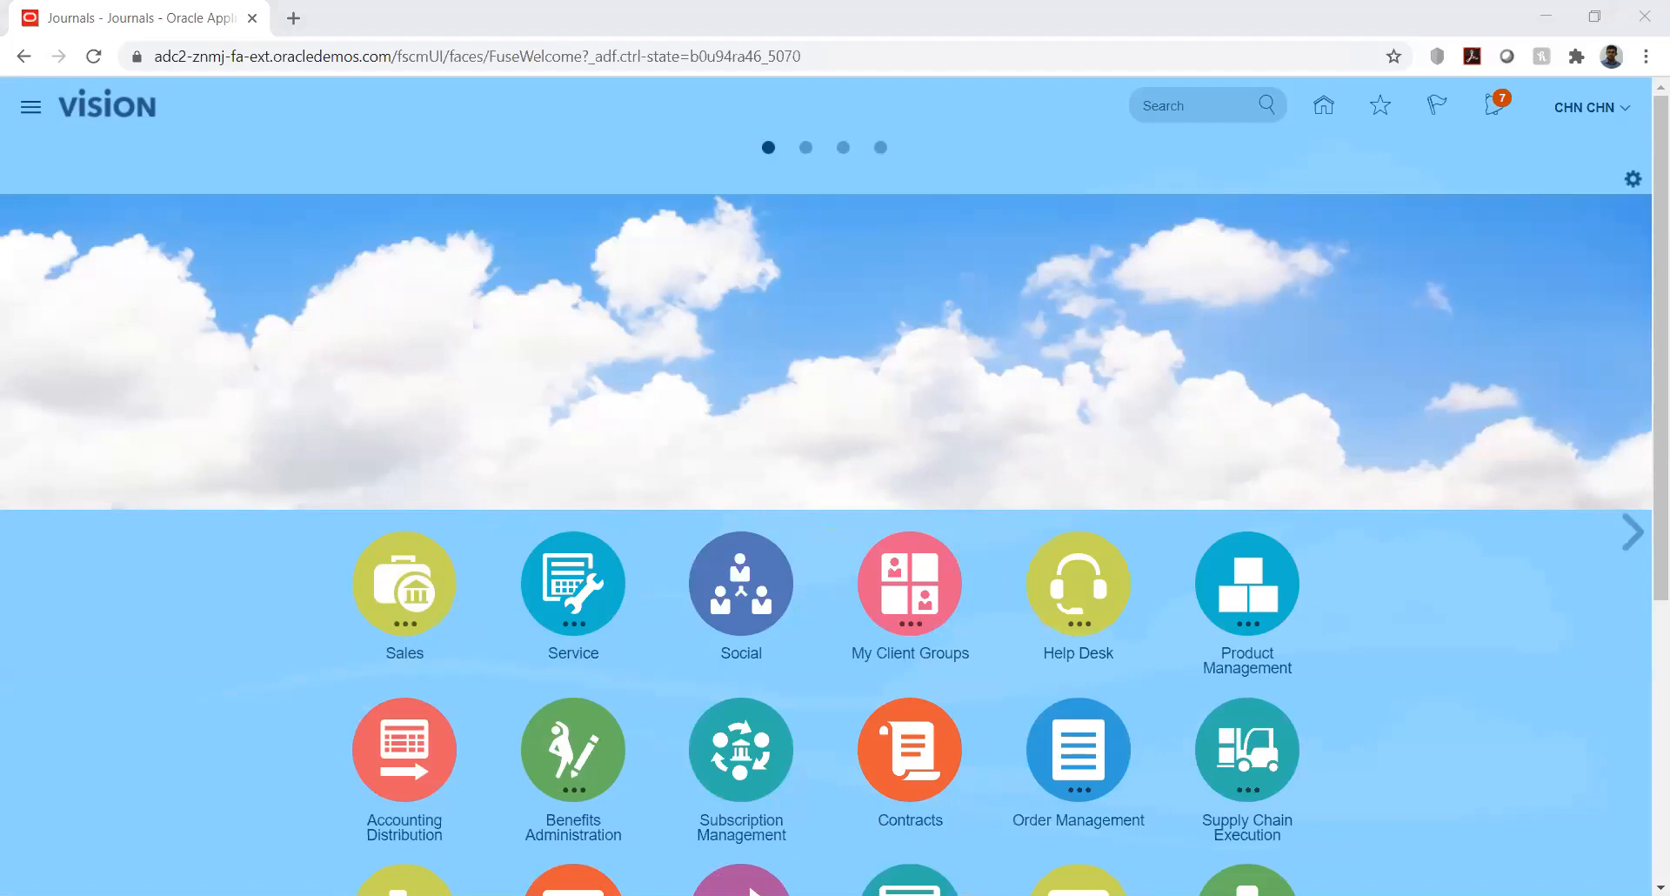
- Go to Setup and Maintenance and open Manage Implementation Projects from the Tasks panel
left_click(1627, 111)
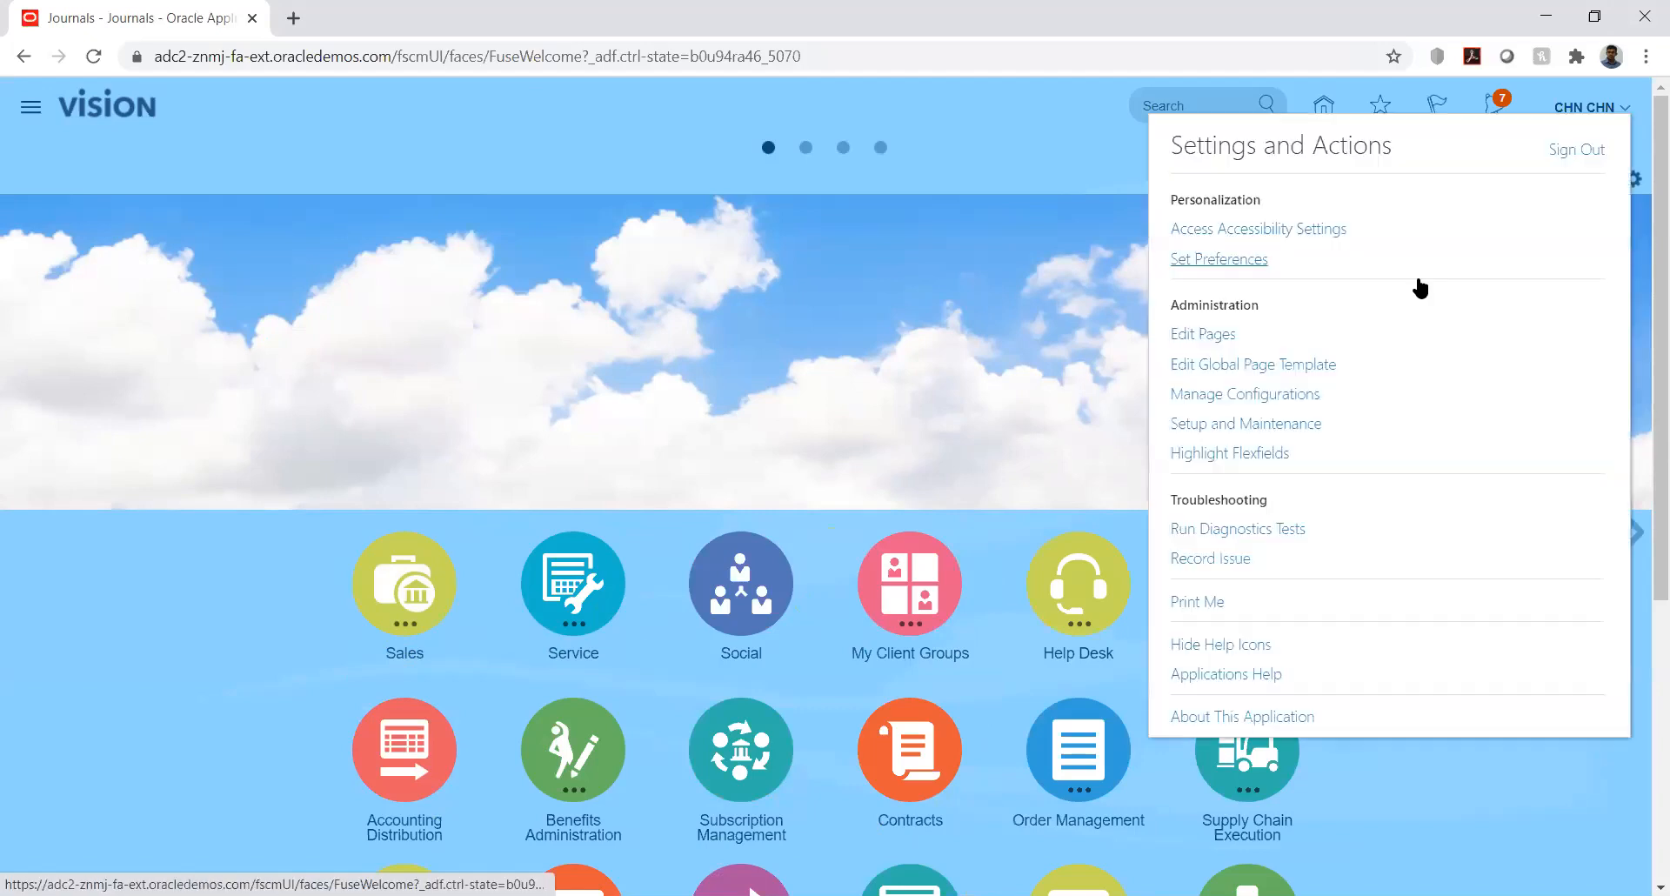
left_click(1247, 426)
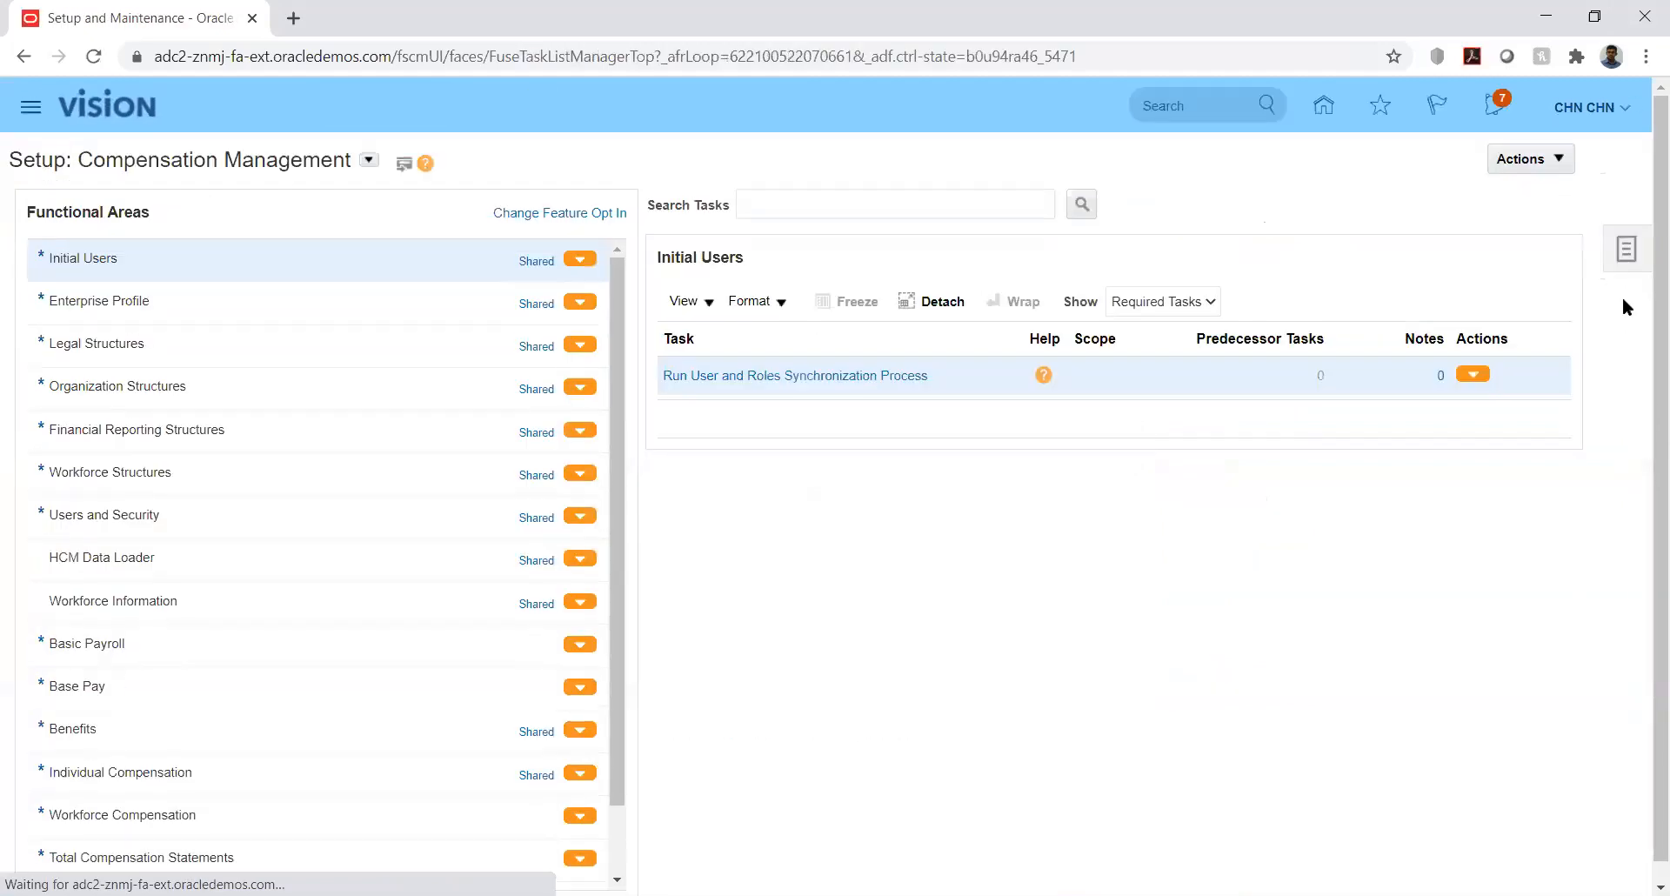
left_click(1630, 252)
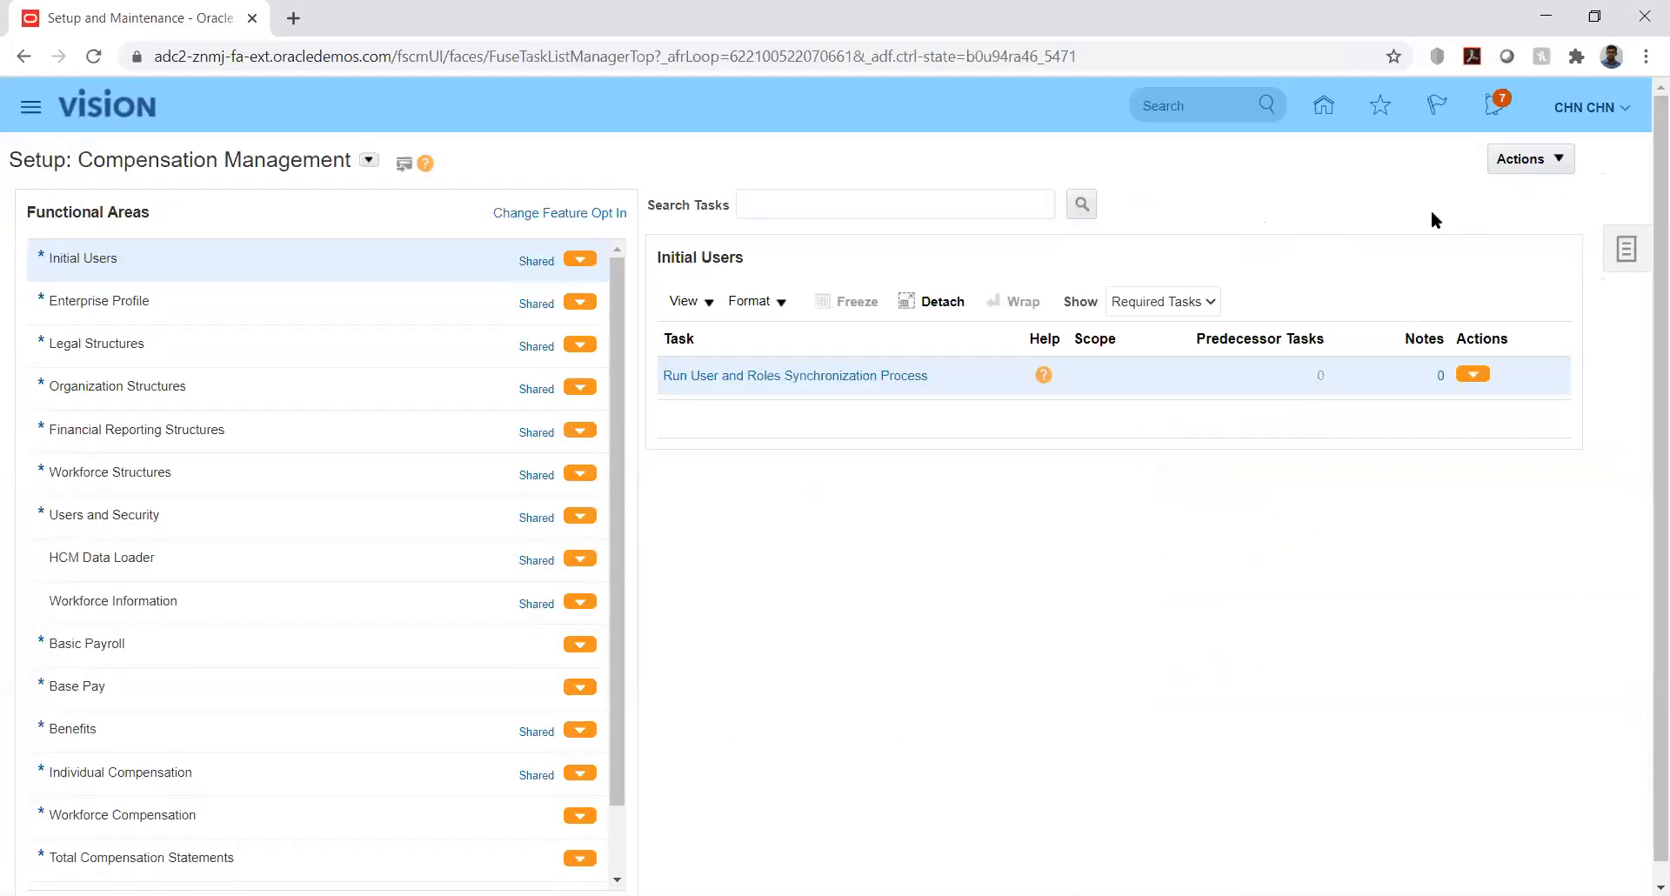
left_click(1465, 157)
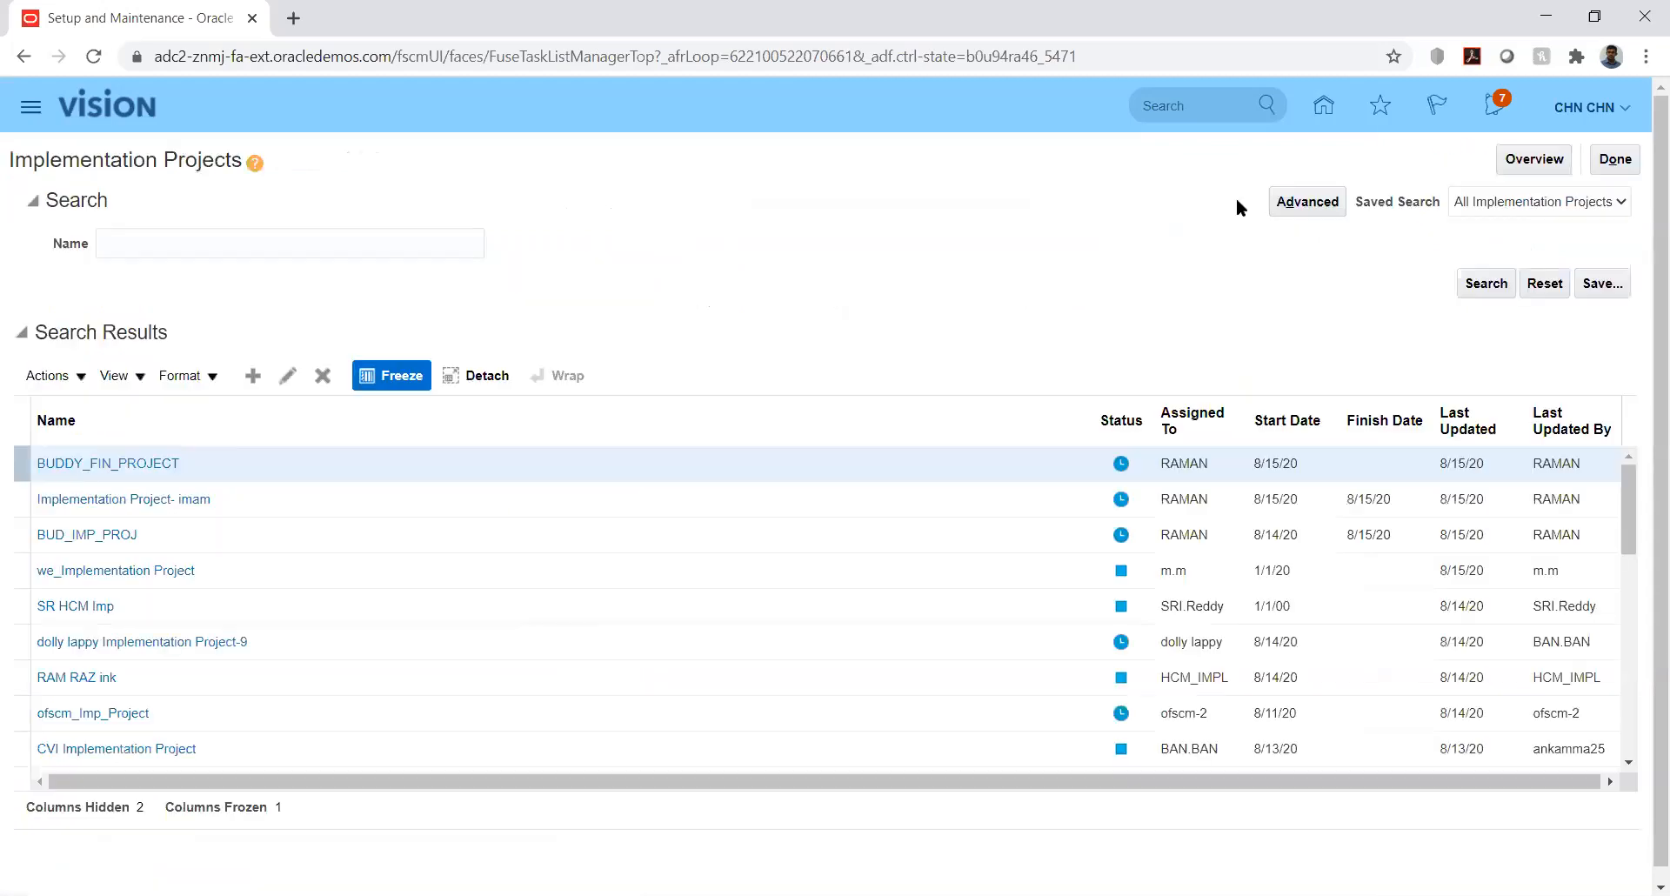
- Search implementation projects by name 'kk' and open KK Implementation
left_click(243, 238)
type("kk")
key("Return")
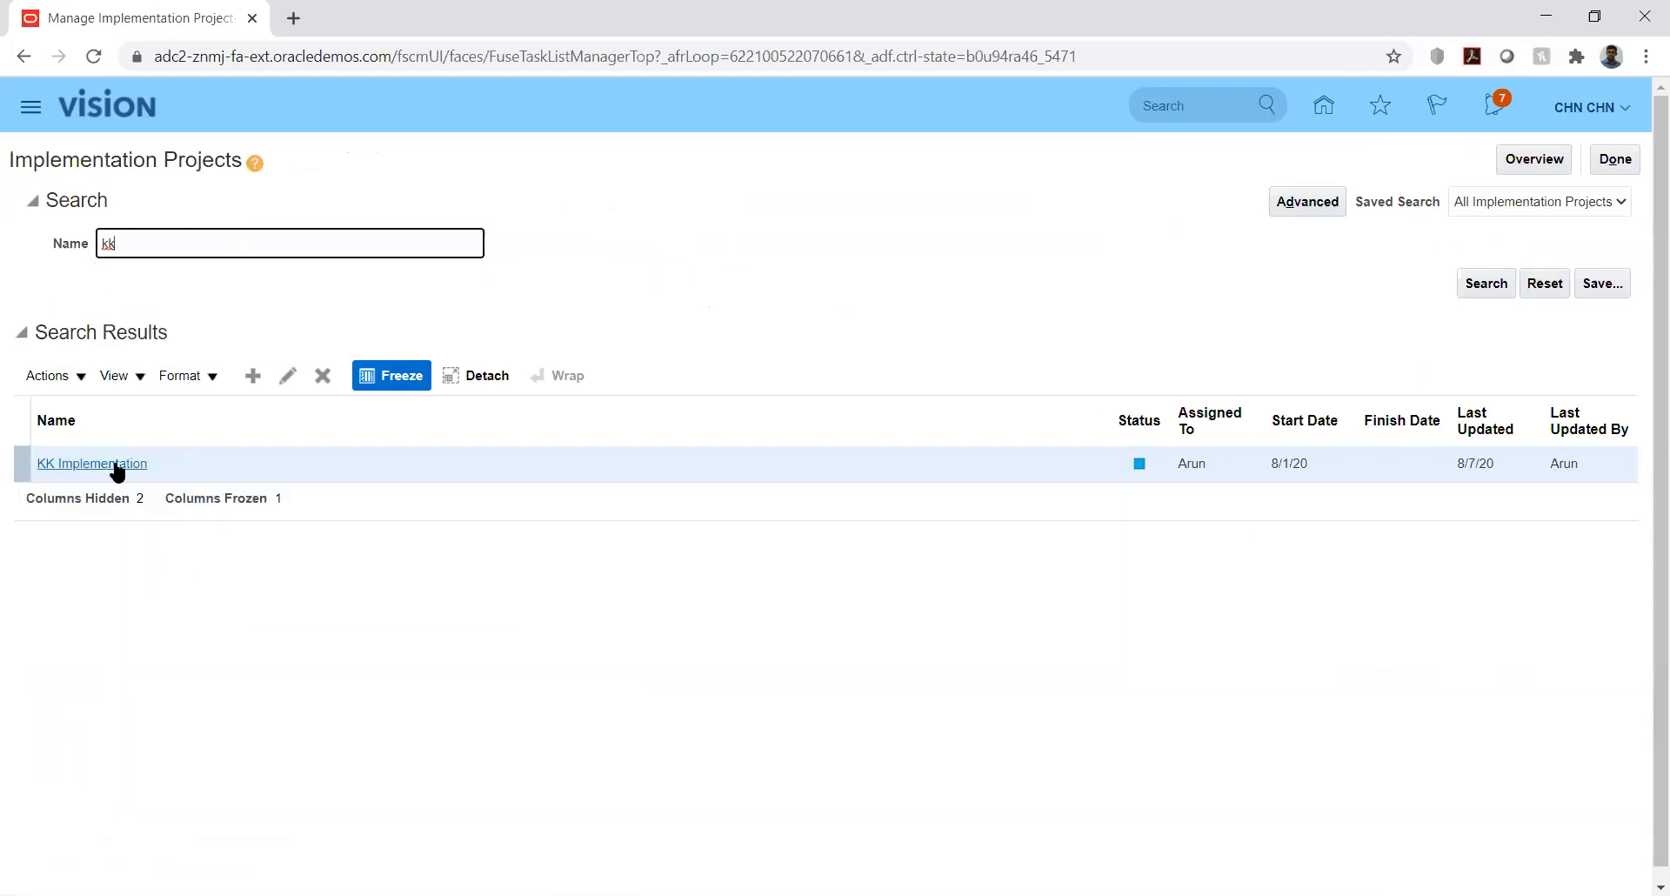
left_click(116, 464)
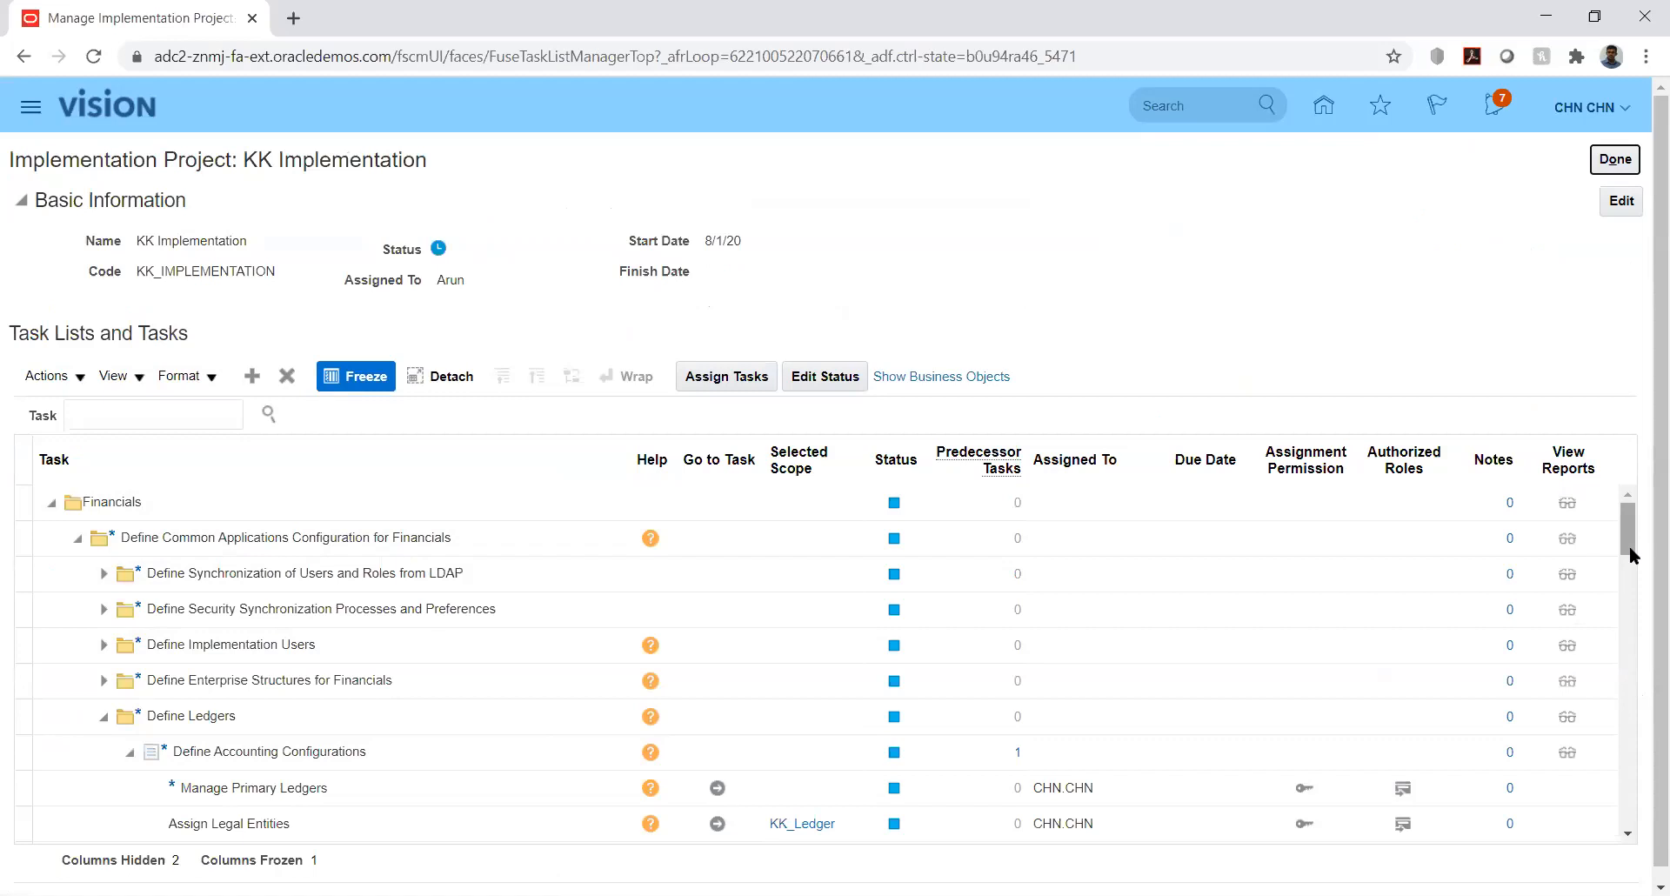
- Expand Define Enterprise Structures for Financials, then Define Currencies, to show its three currency tasks
left_click(100, 686)
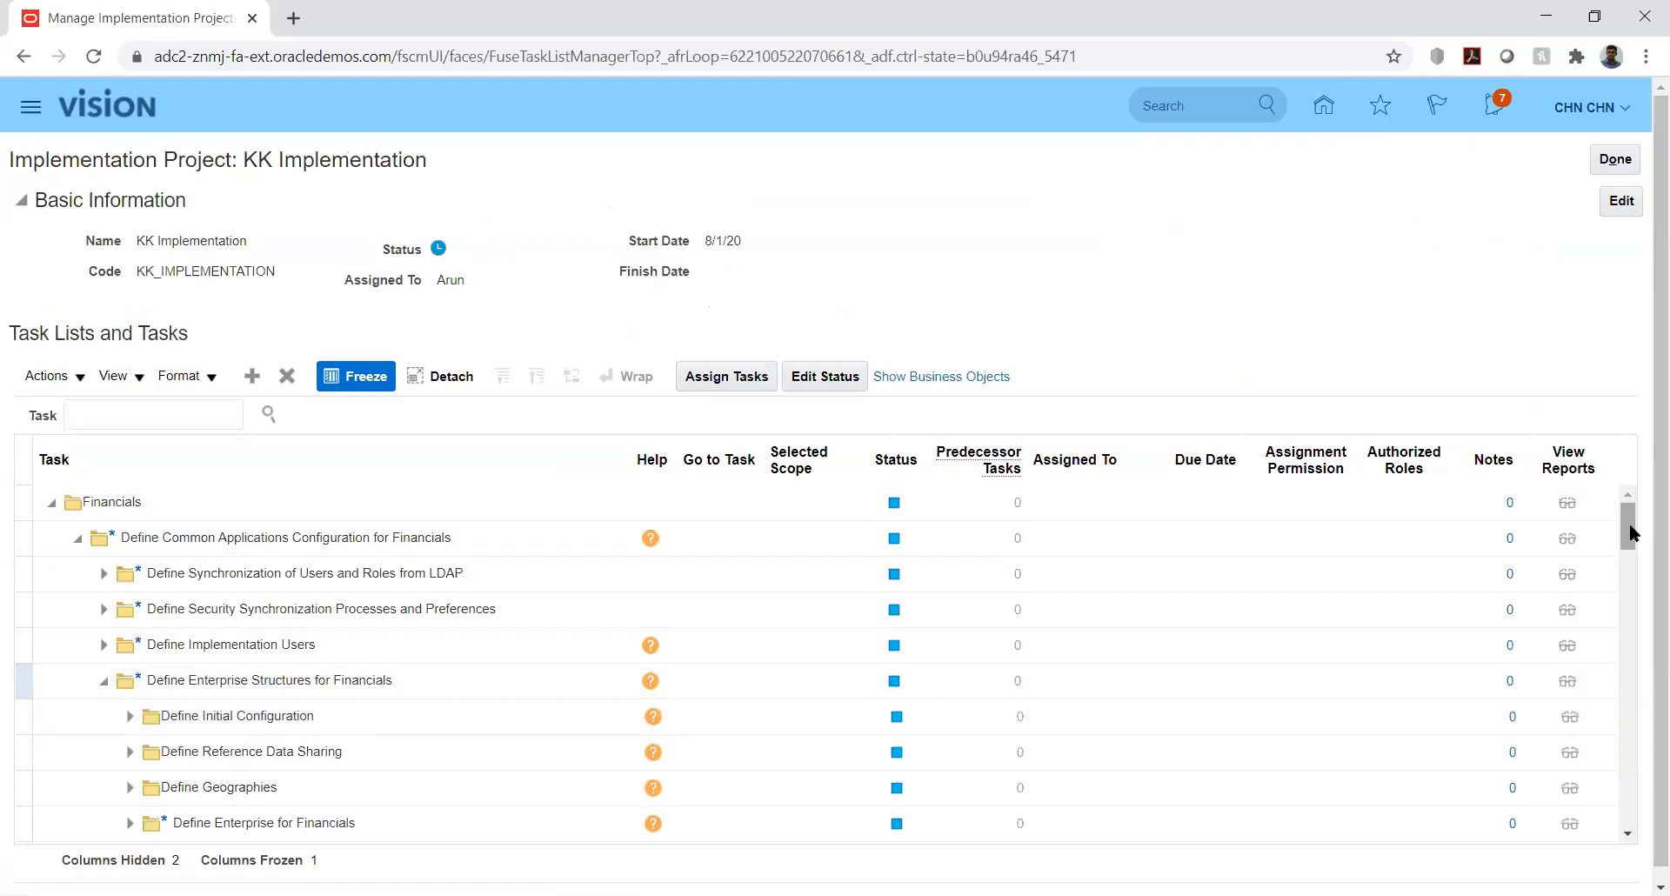
left_click_drag(1636, 544, 1642, 561)
scroll(842, 609, "up", 1)
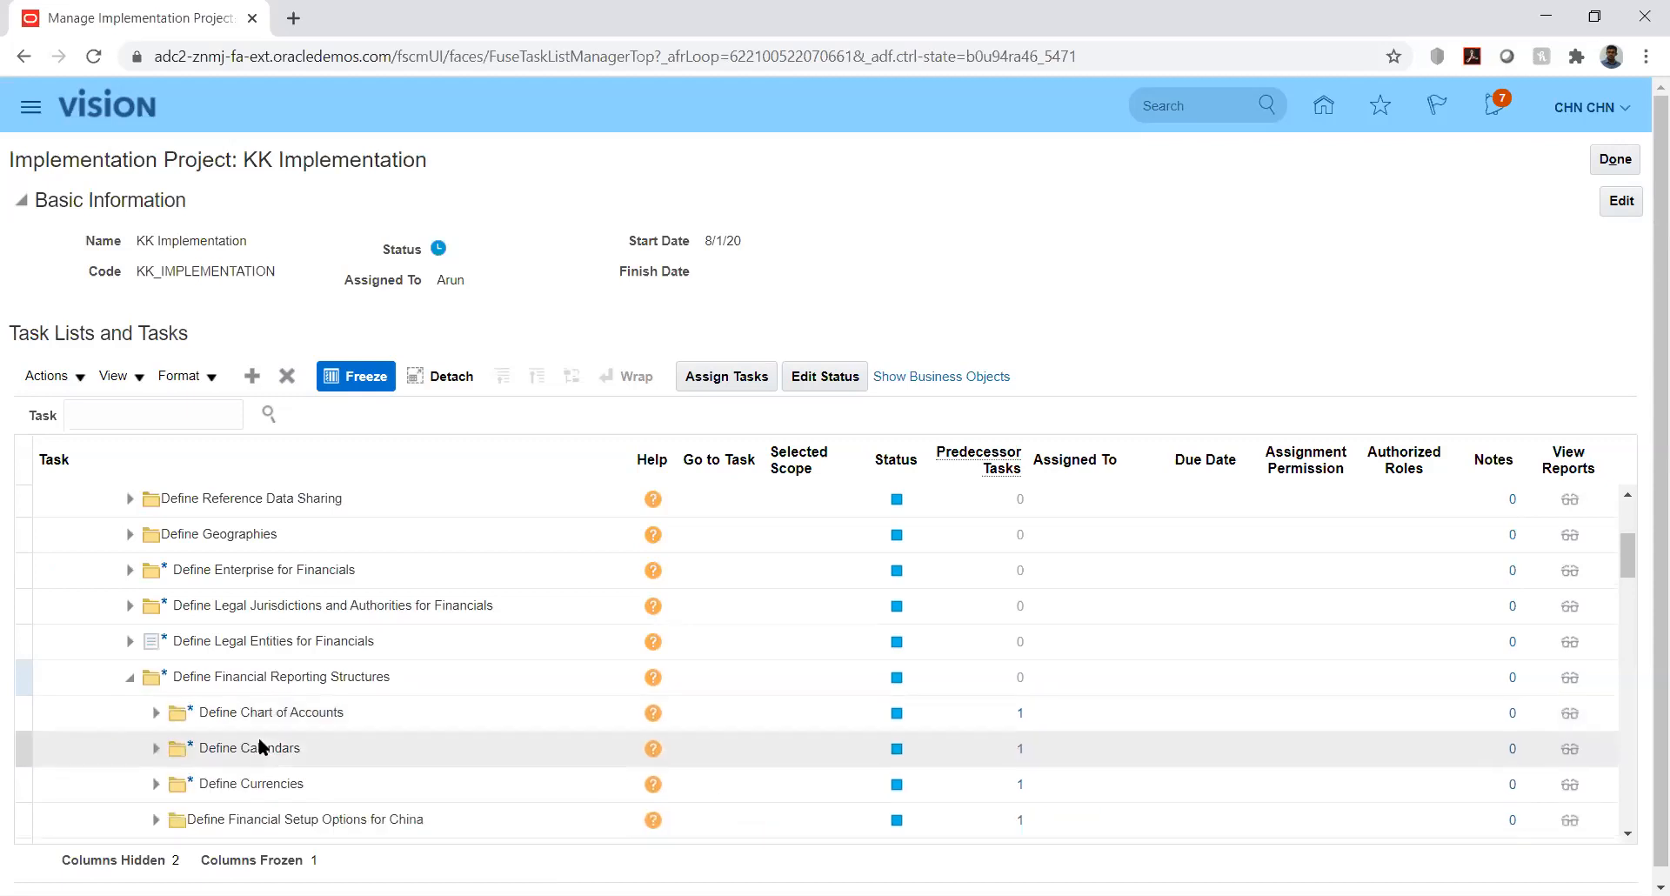
left_click(156, 785)
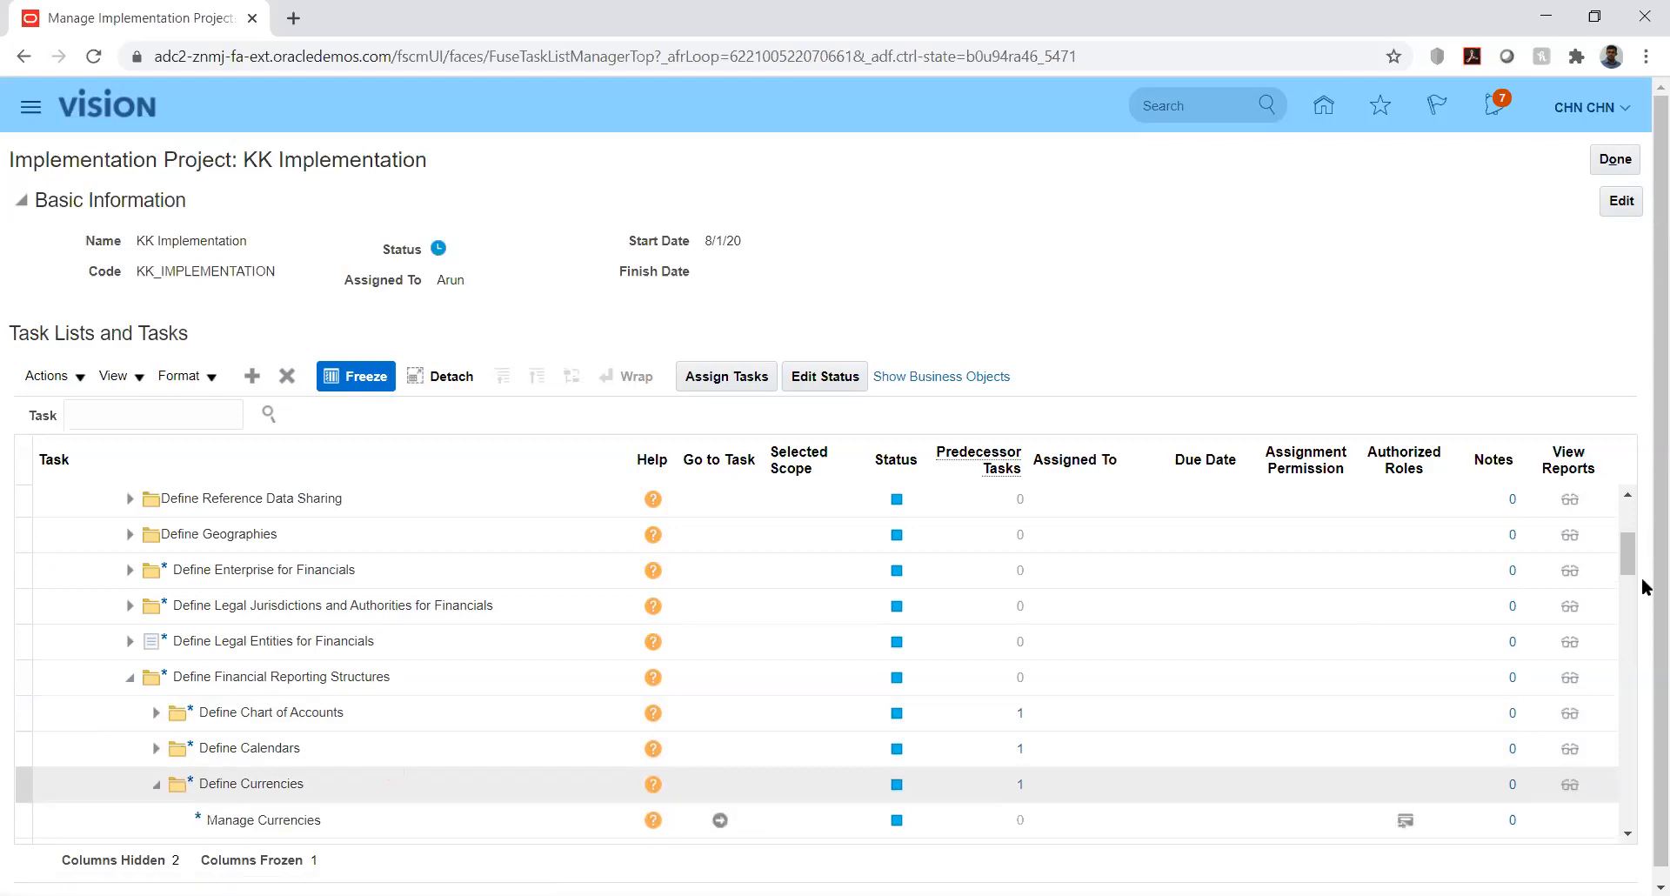
left_click(1625, 536)
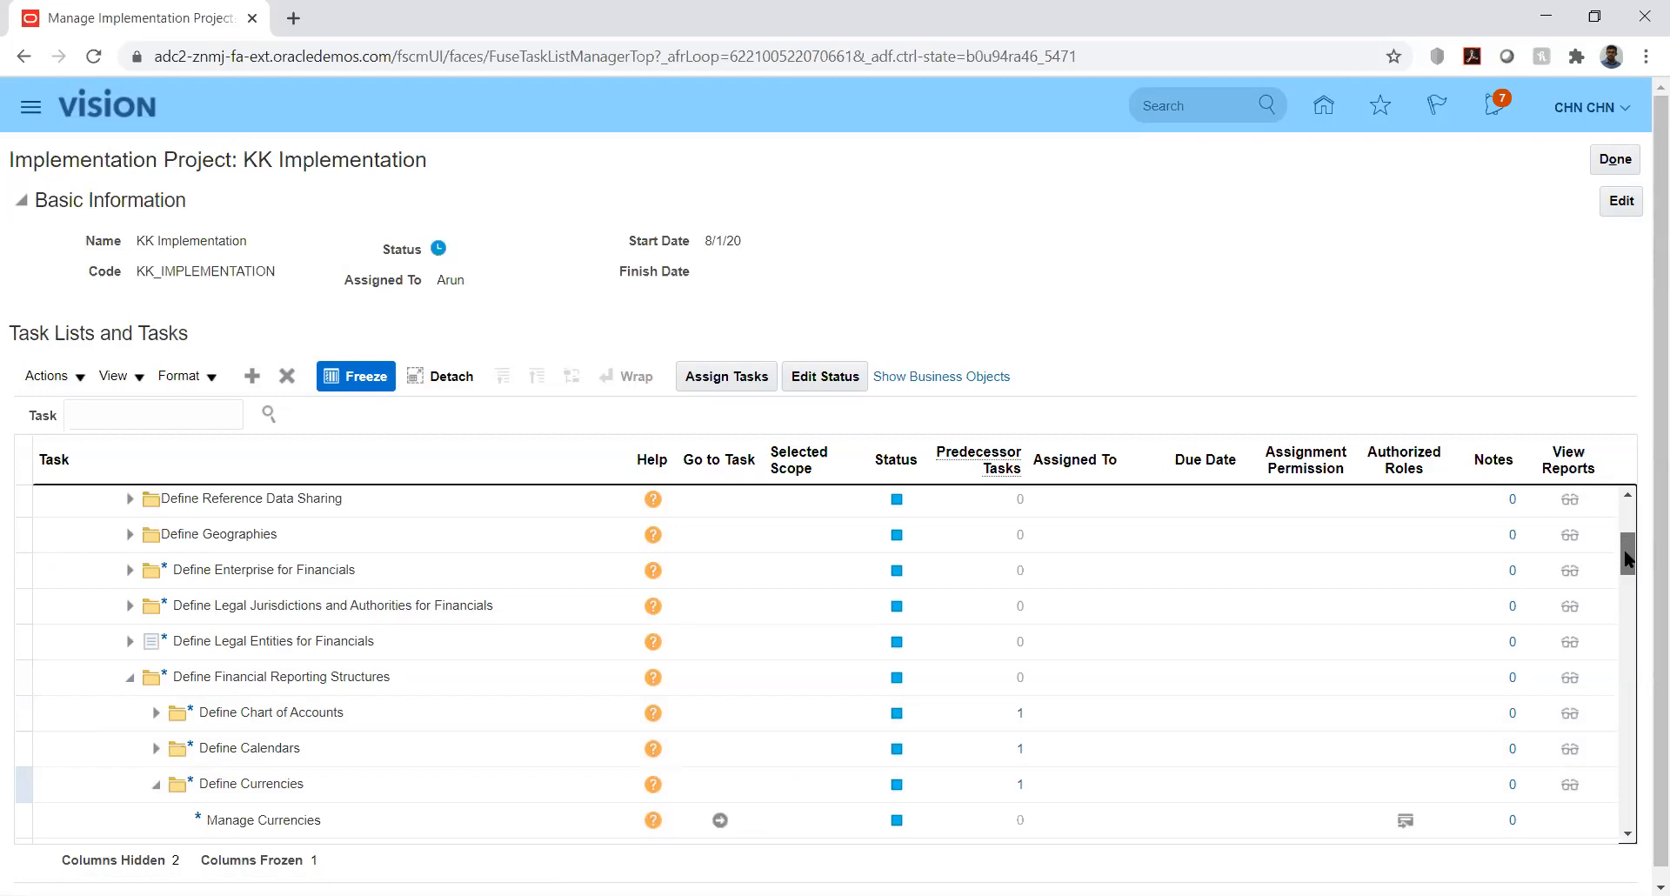
left_click_drag(1628, 567, 1634, 585)
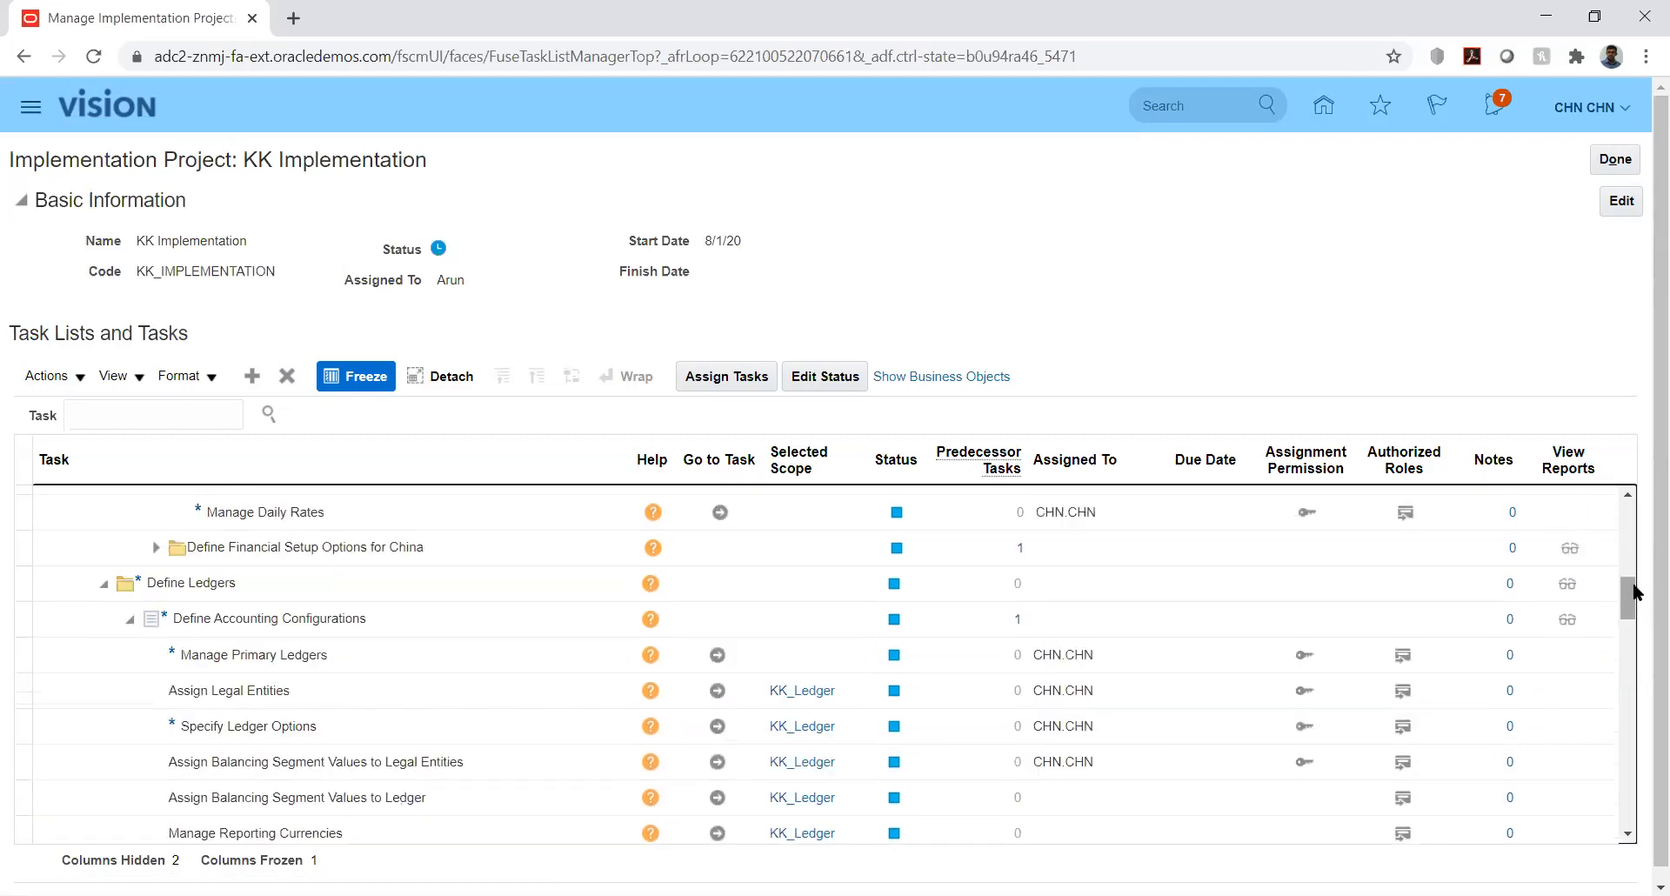
left_click(1627, 498)
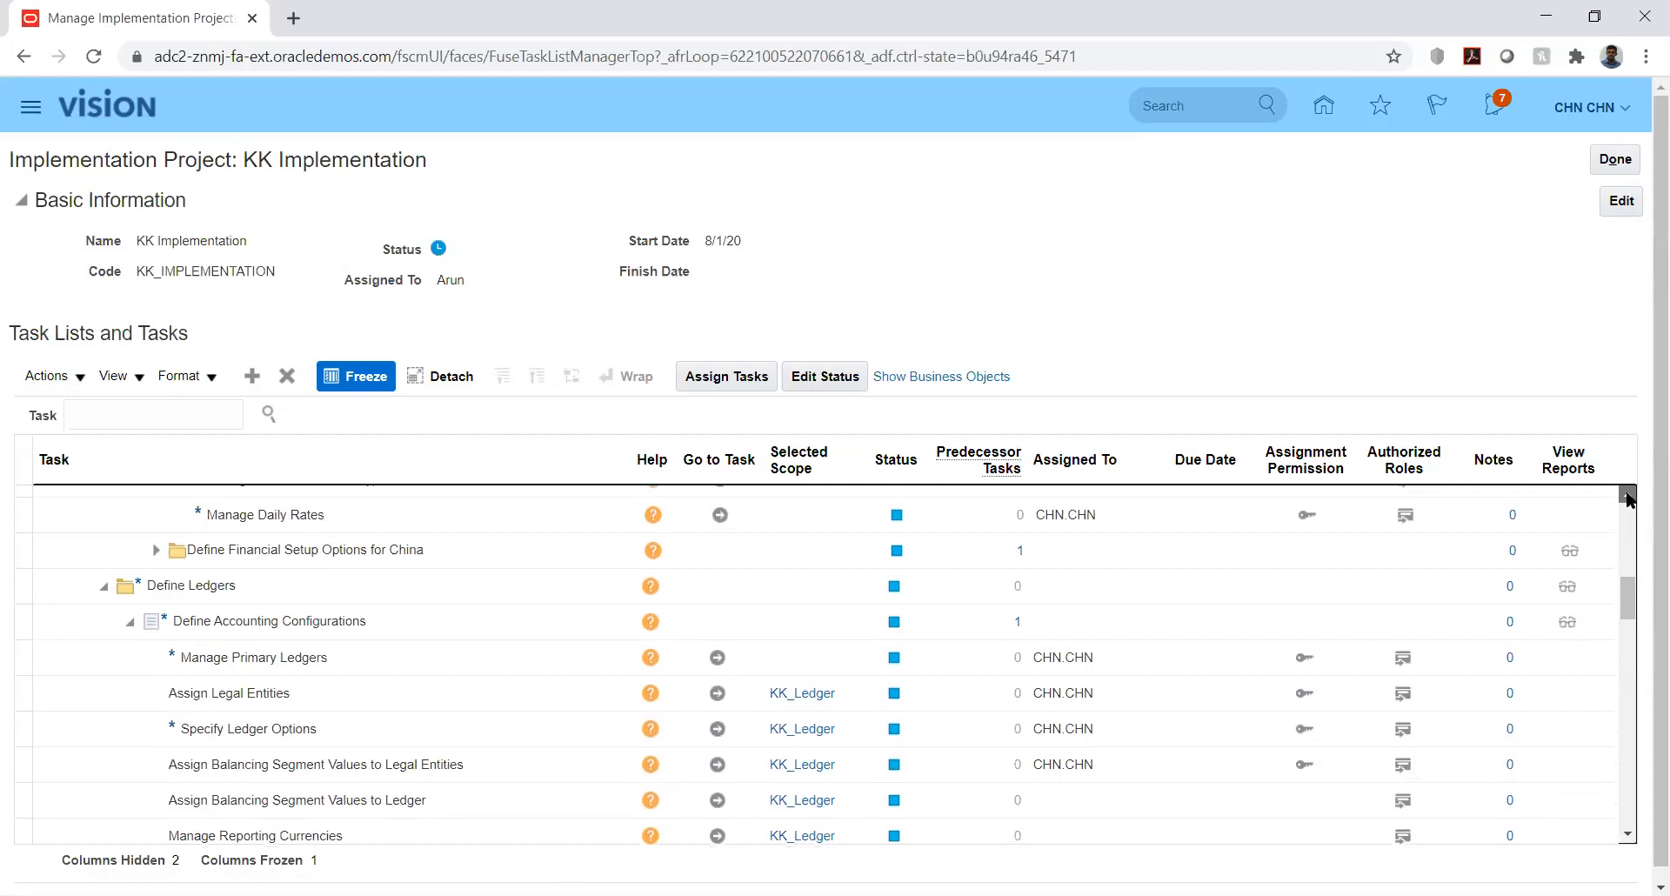
left_click(1627, 498)
scroll(586, 826, "up", 1)
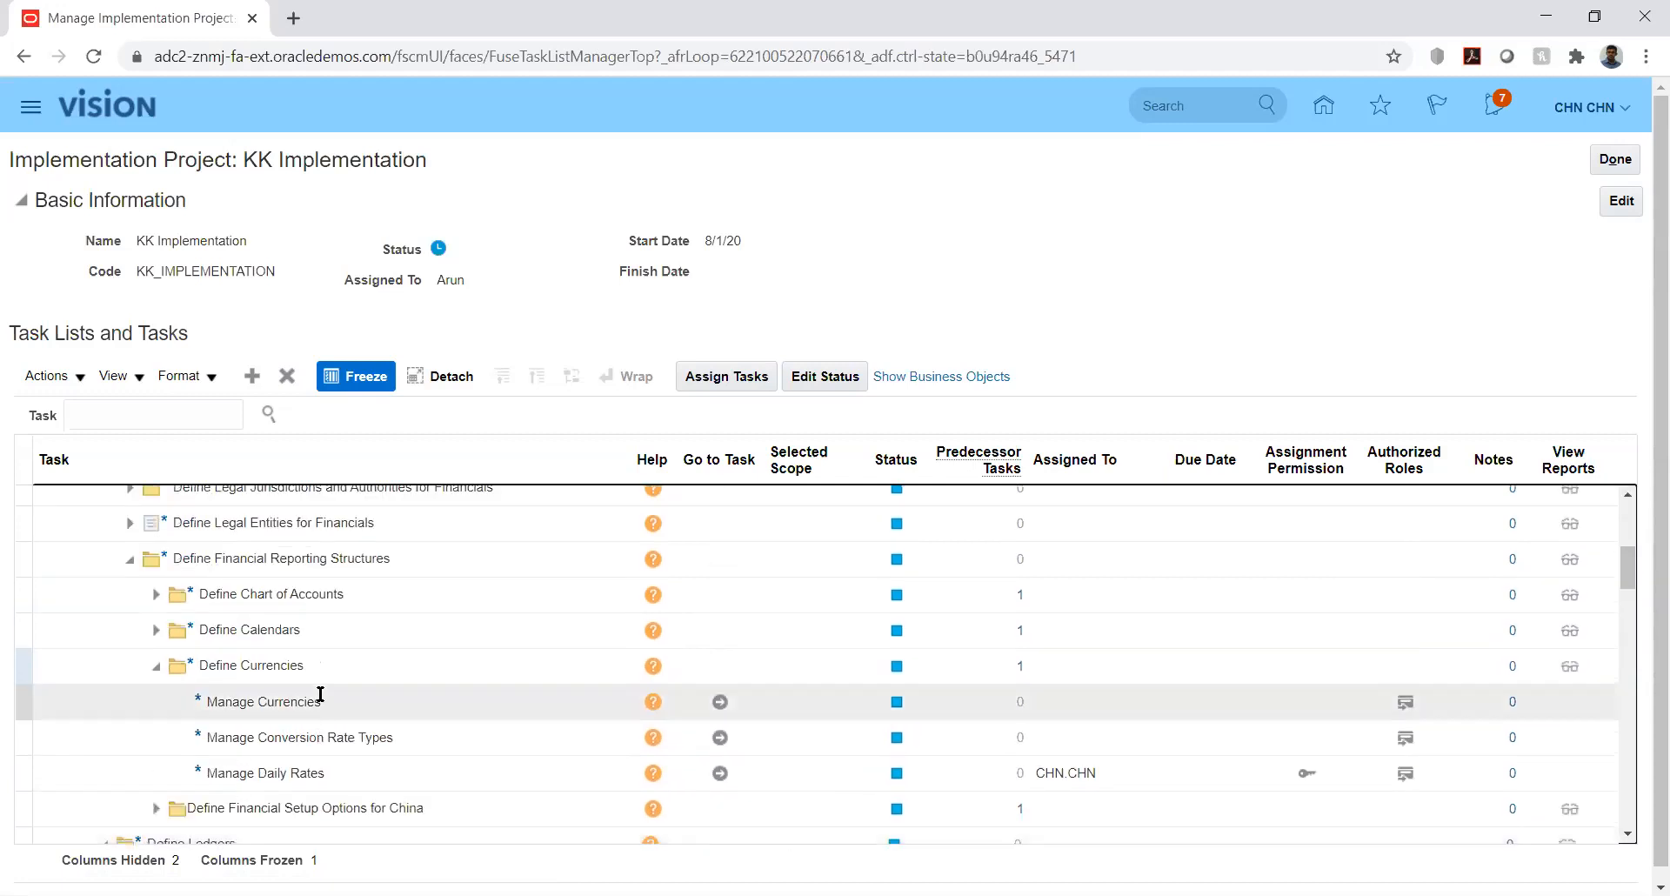
- Launch the Manage Conversion Rate Types task to reach the Currency Rates Manager's Rate Types list
left_click(720, 738)
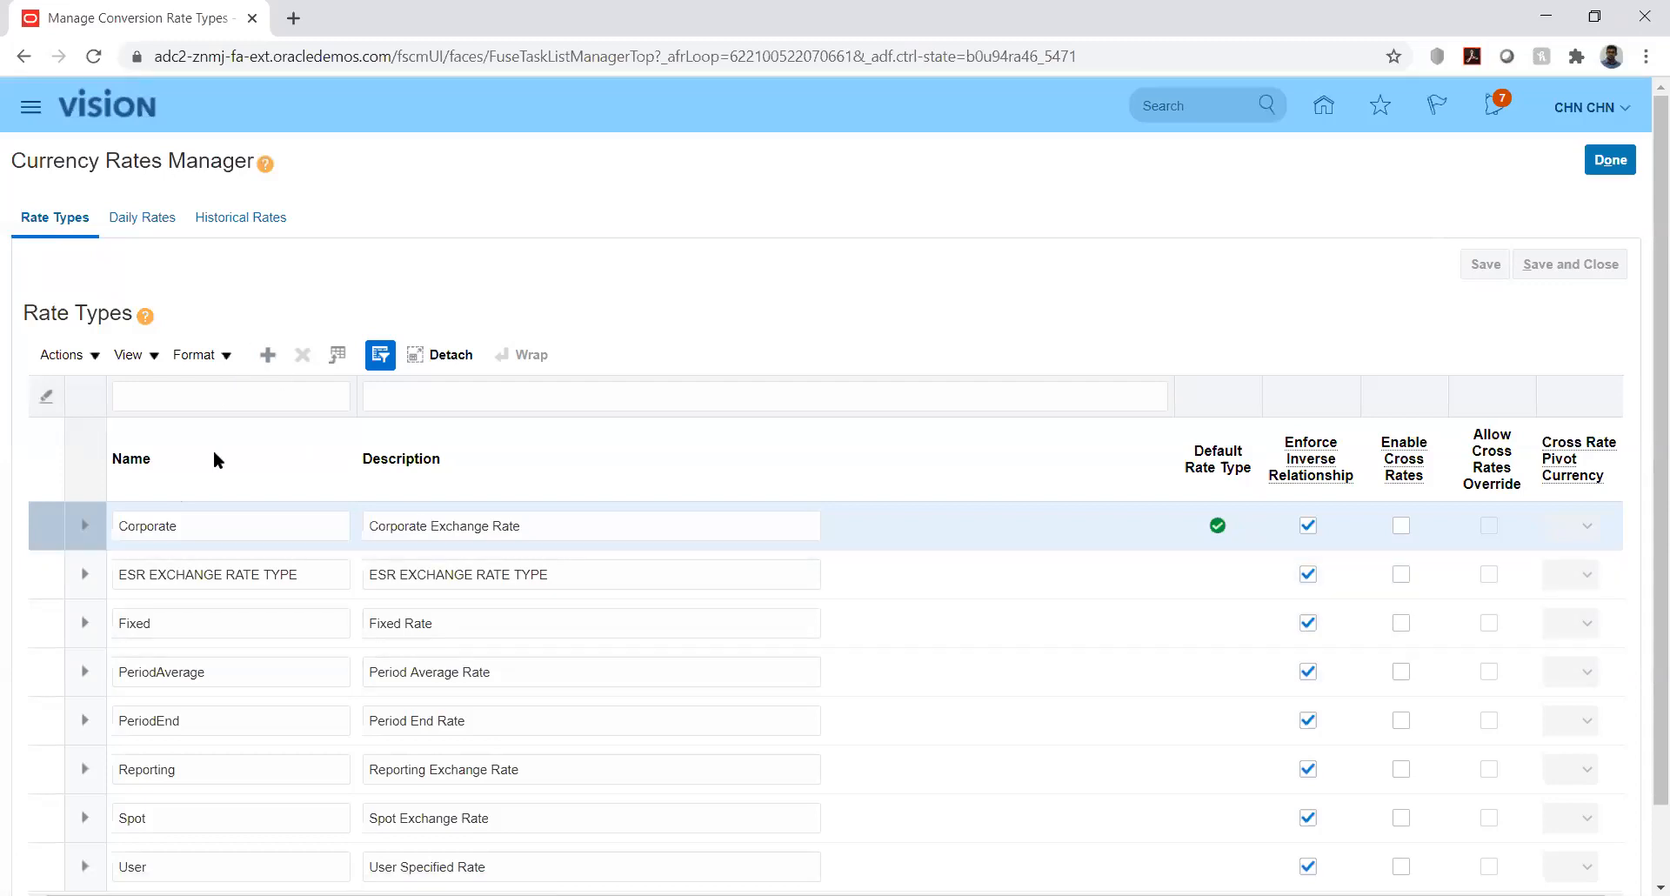
- On the Daily Rates tab, set From Currency to USD and To Currency to INR
left_click(140, 217)
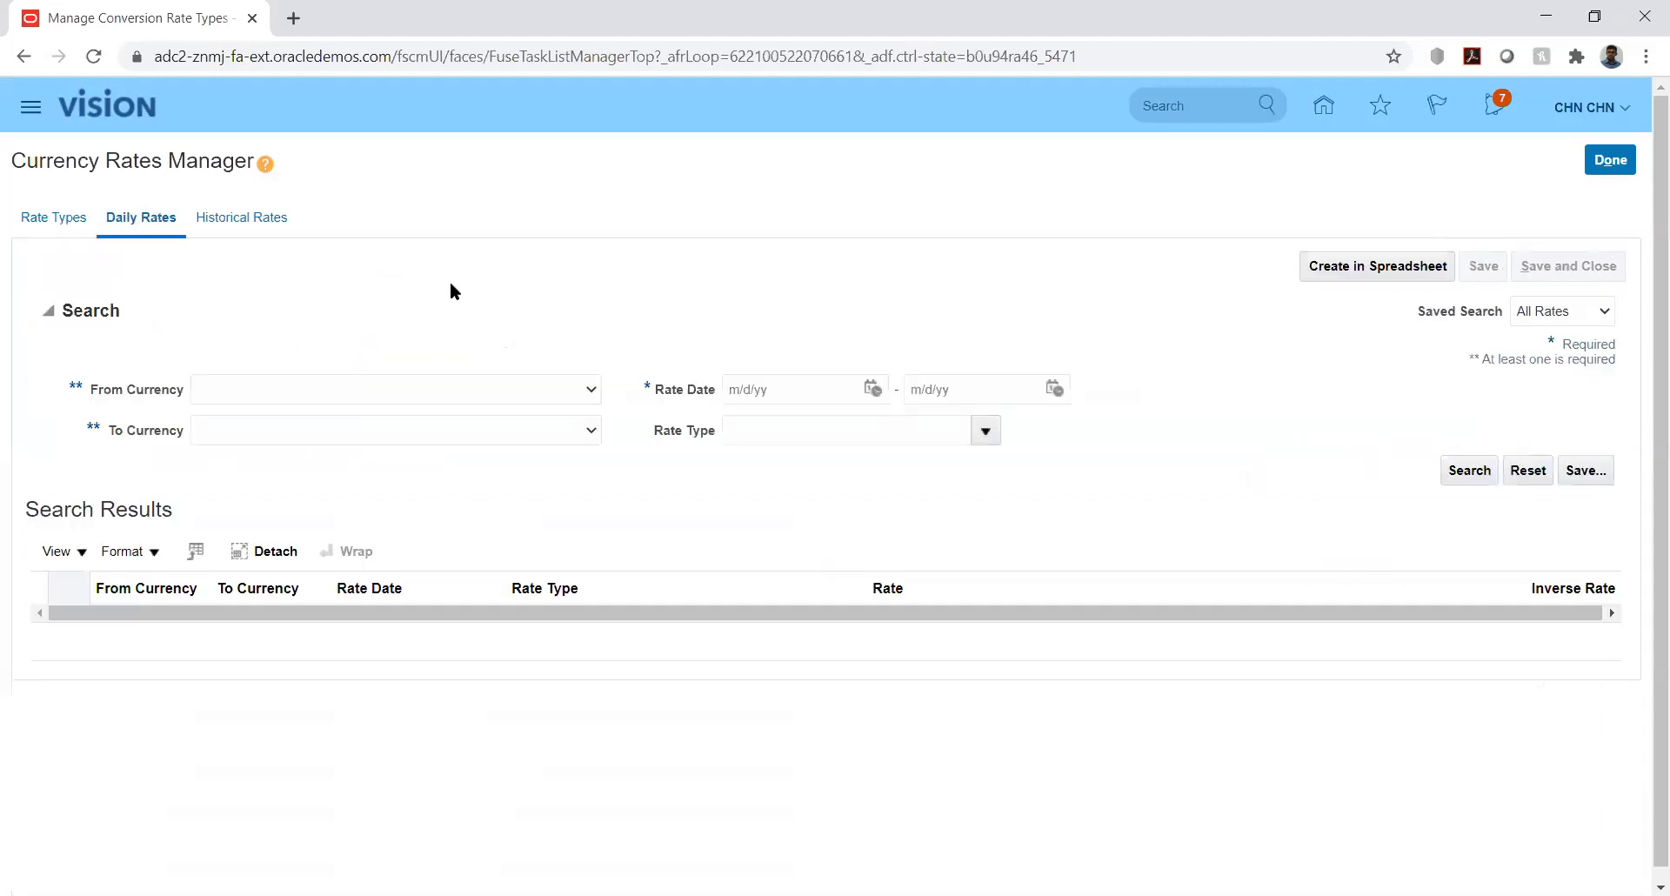
left_click(522, 392)
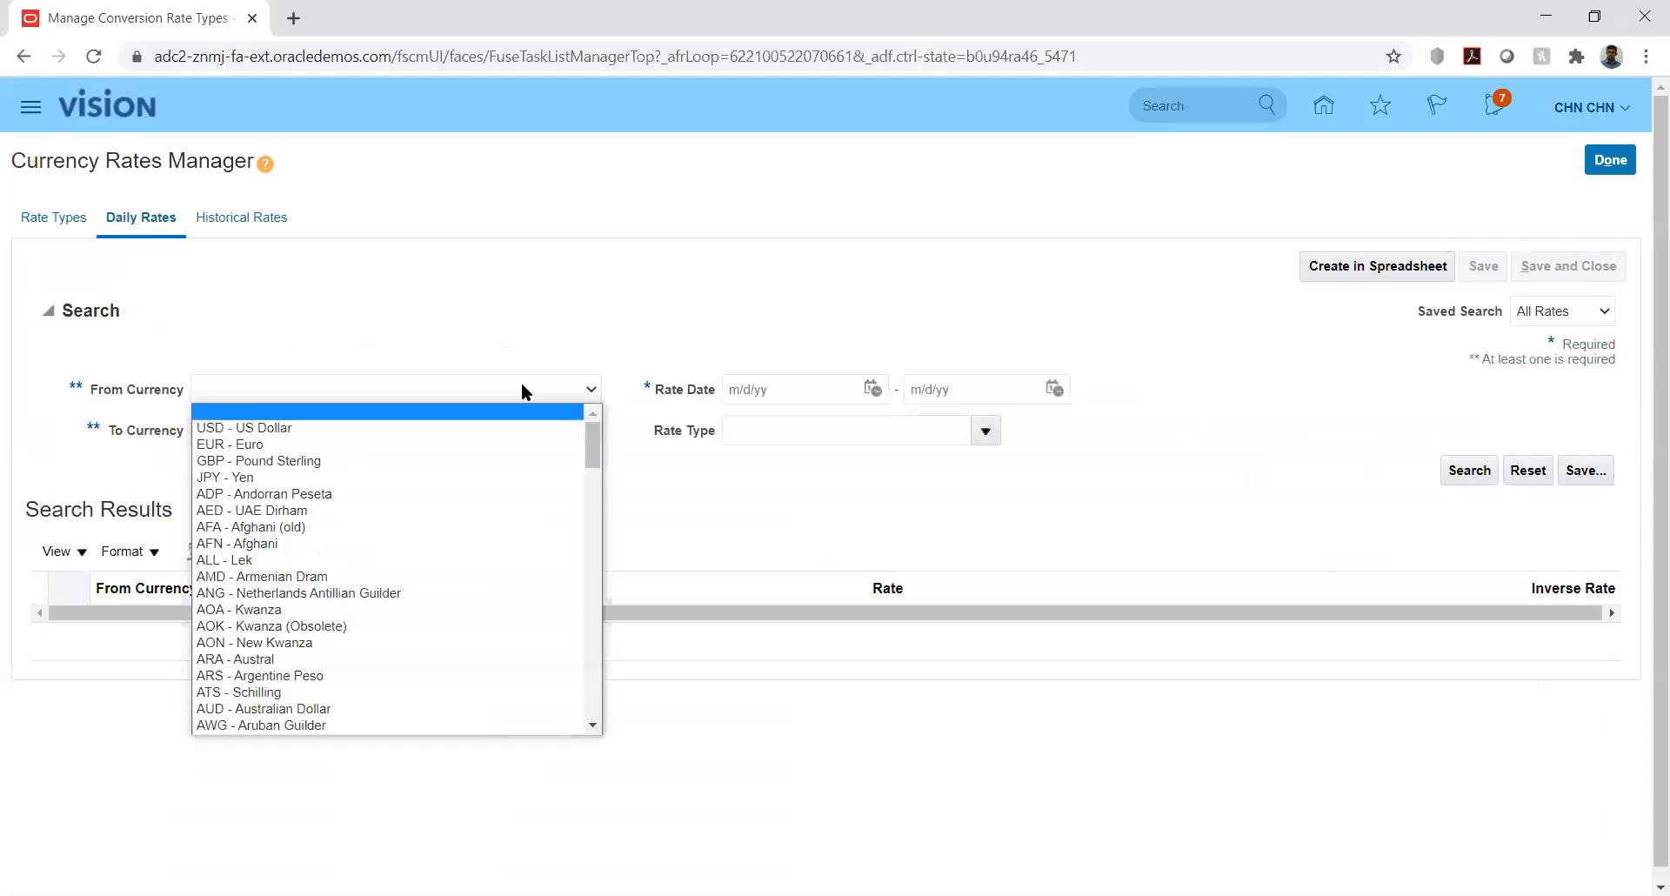
left_click(467, 427)
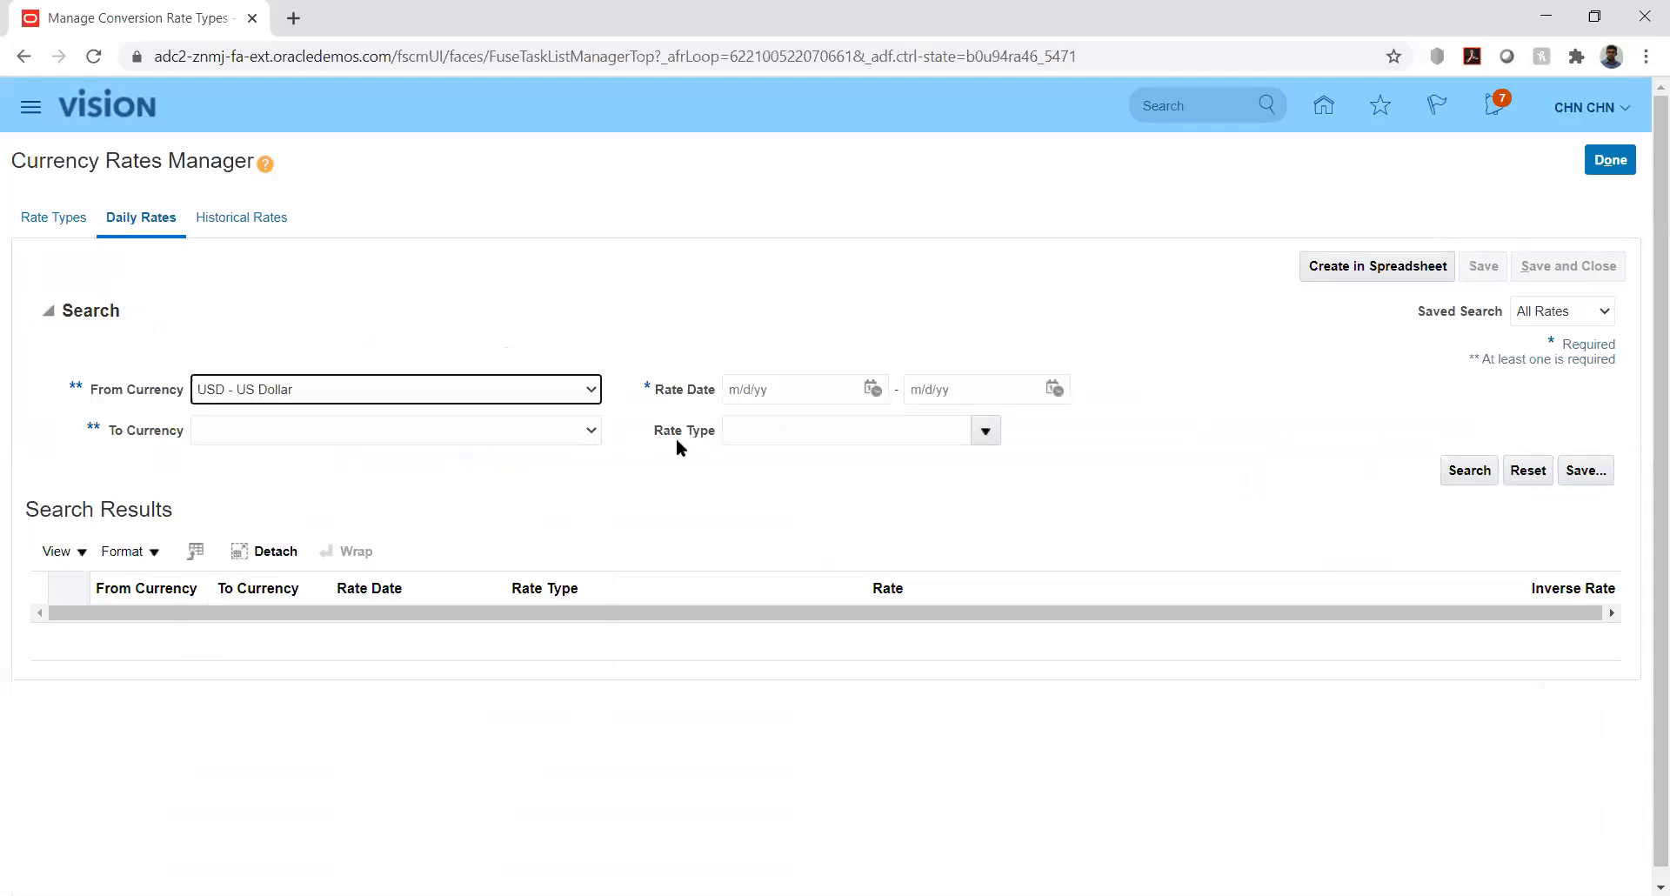
left_click(534, 431)
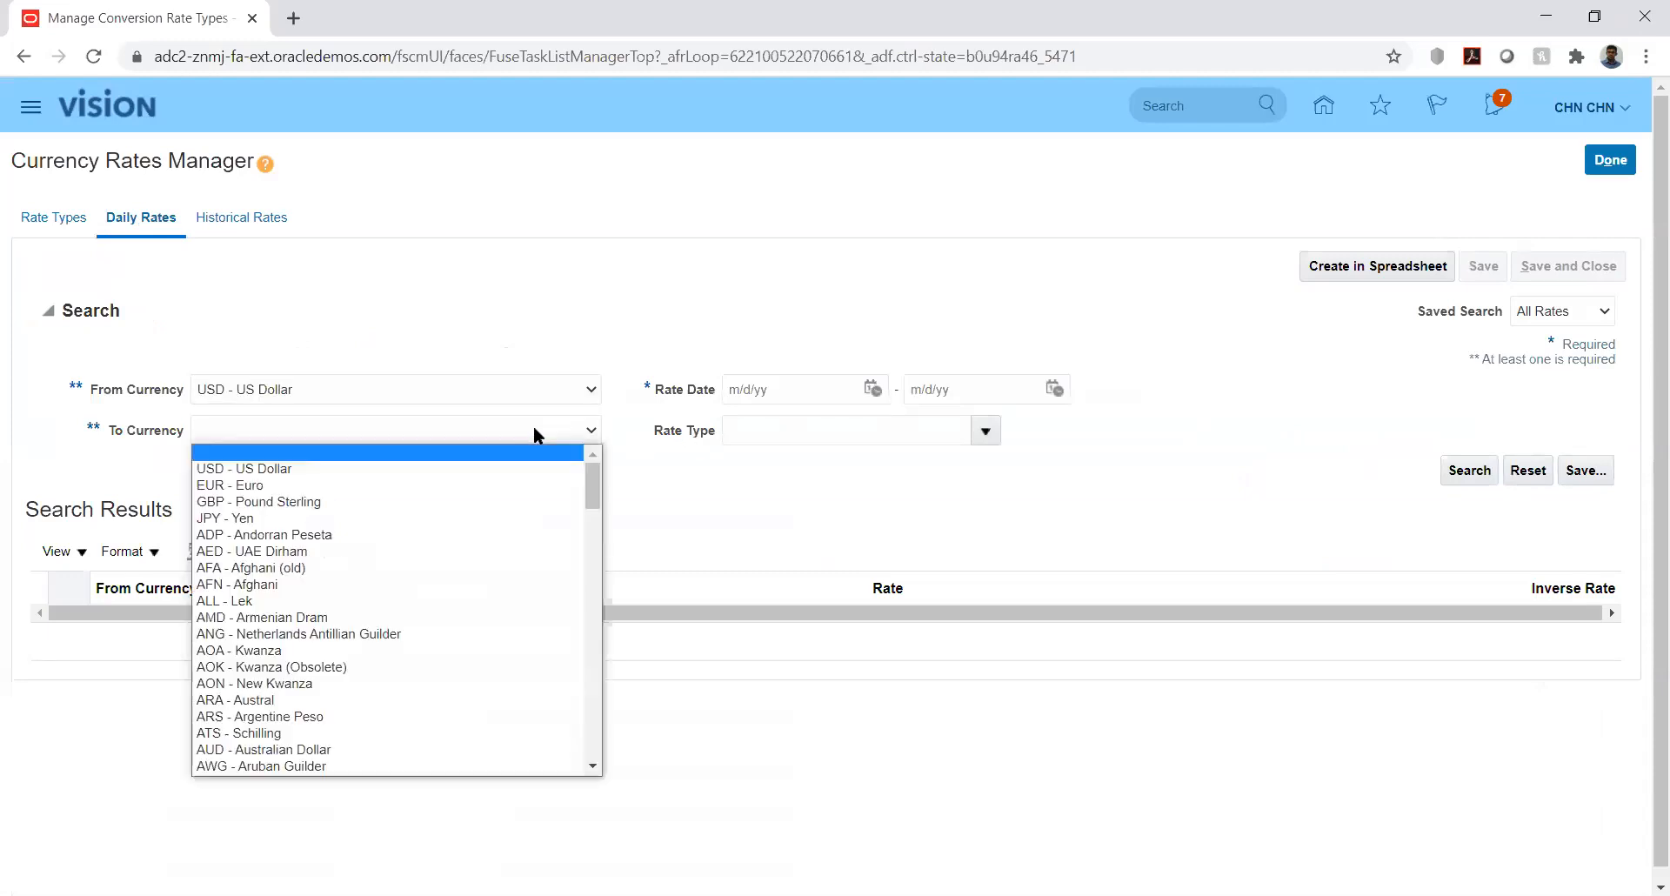
key("i")
key("Down")
key("Down")
key("Down")
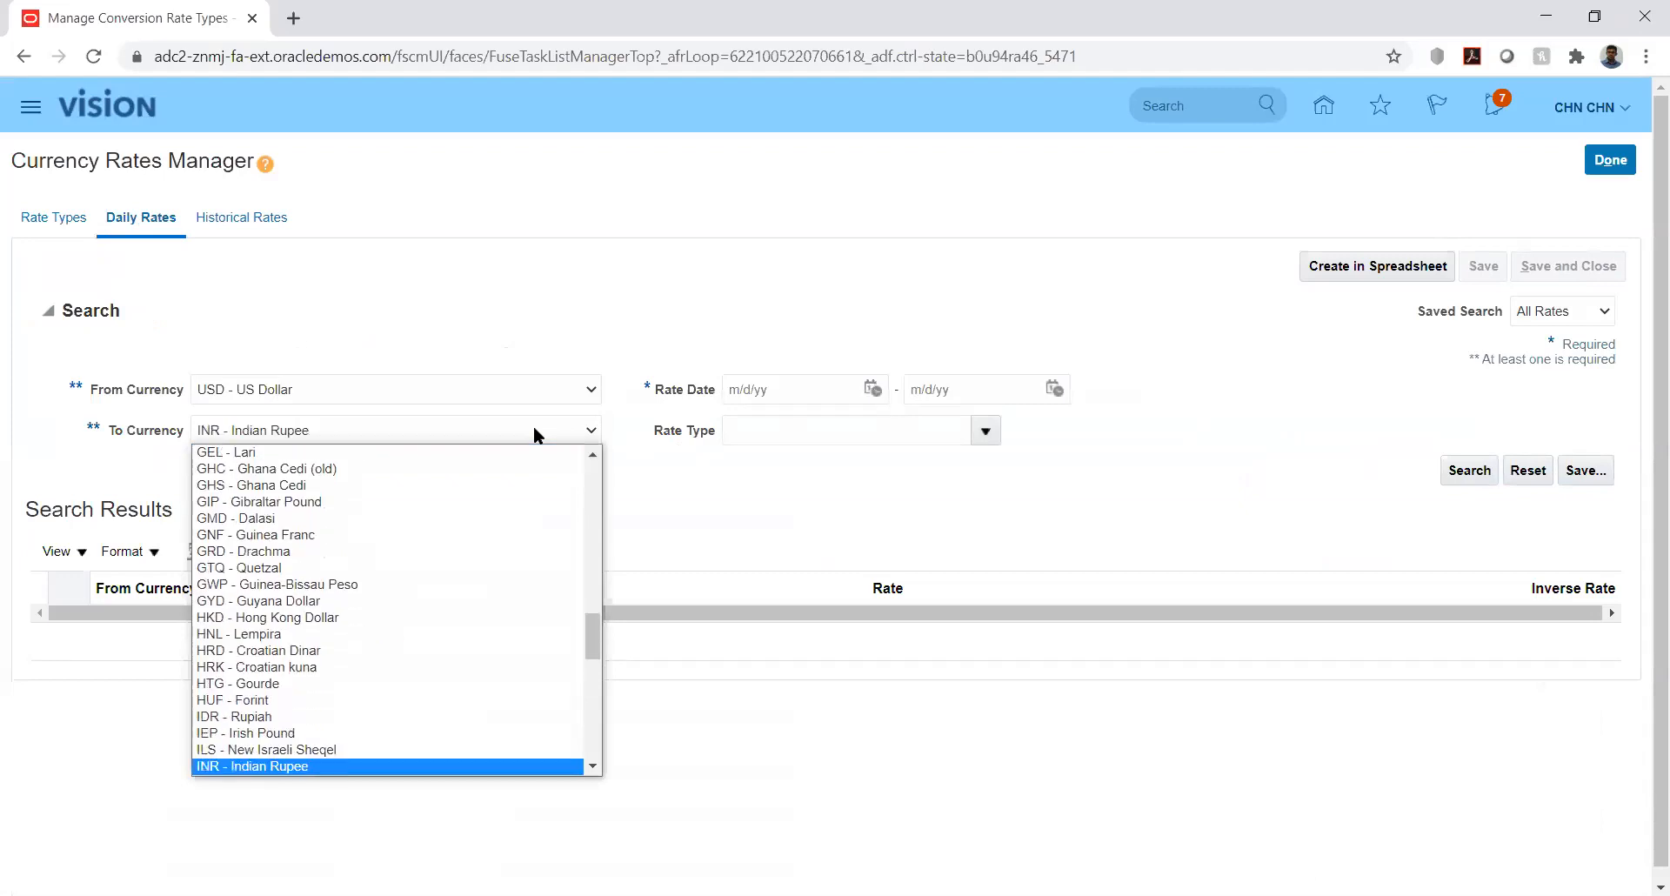
key("Return")
- Set the rate date range from January 1, 2020 to February 29, 2020
left_click(868, 391)
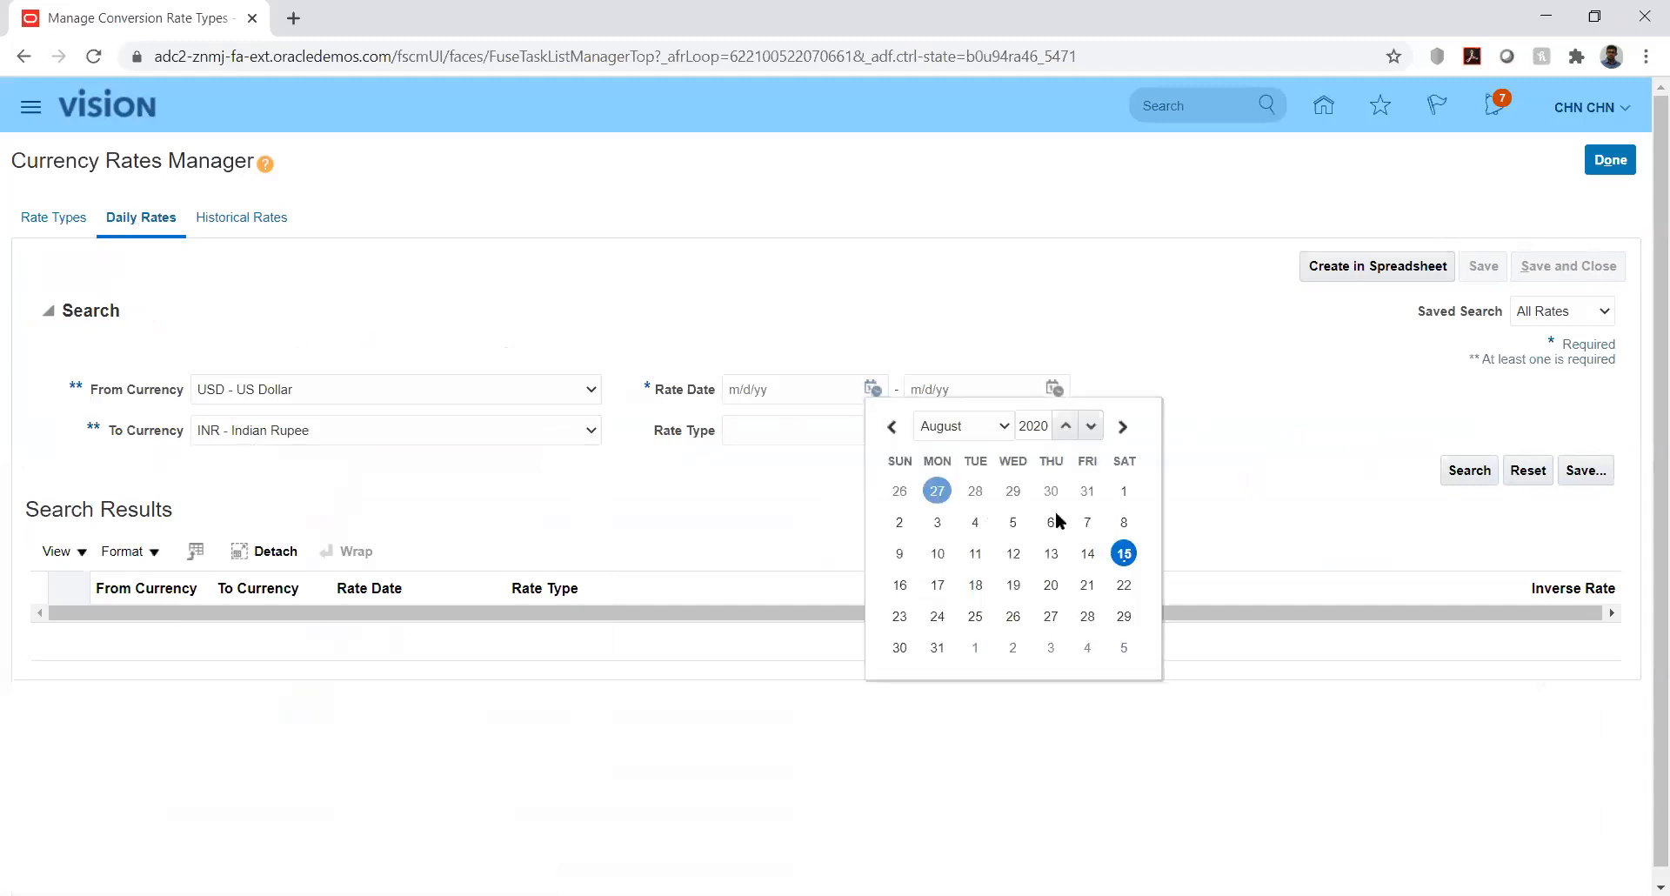
left_click(980, 434)
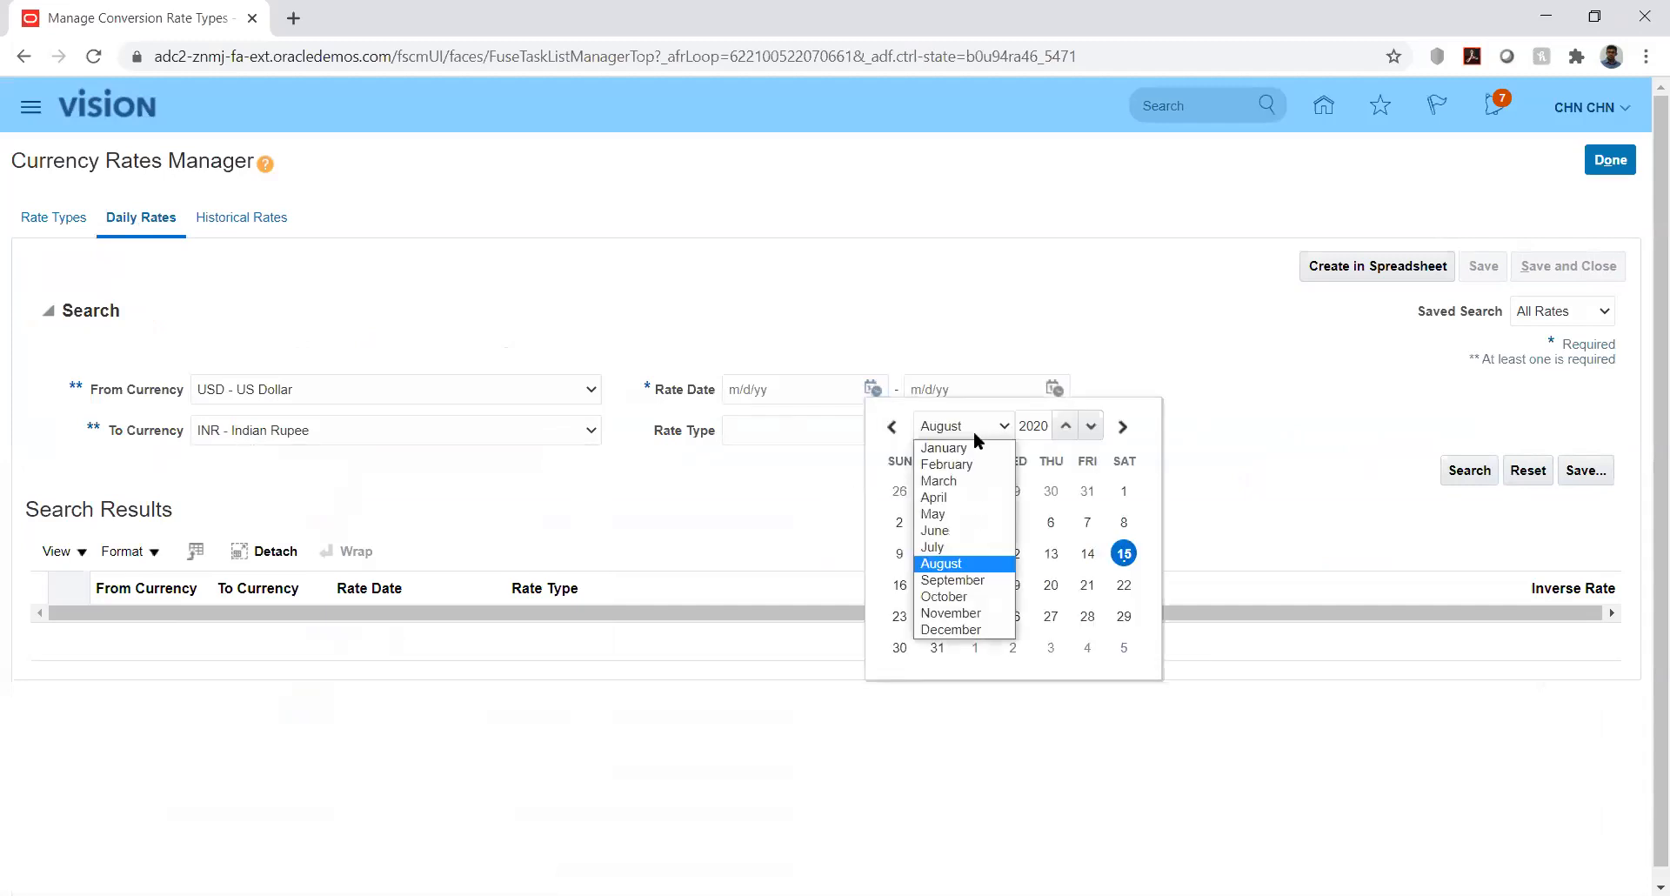
left_click(968, 449)
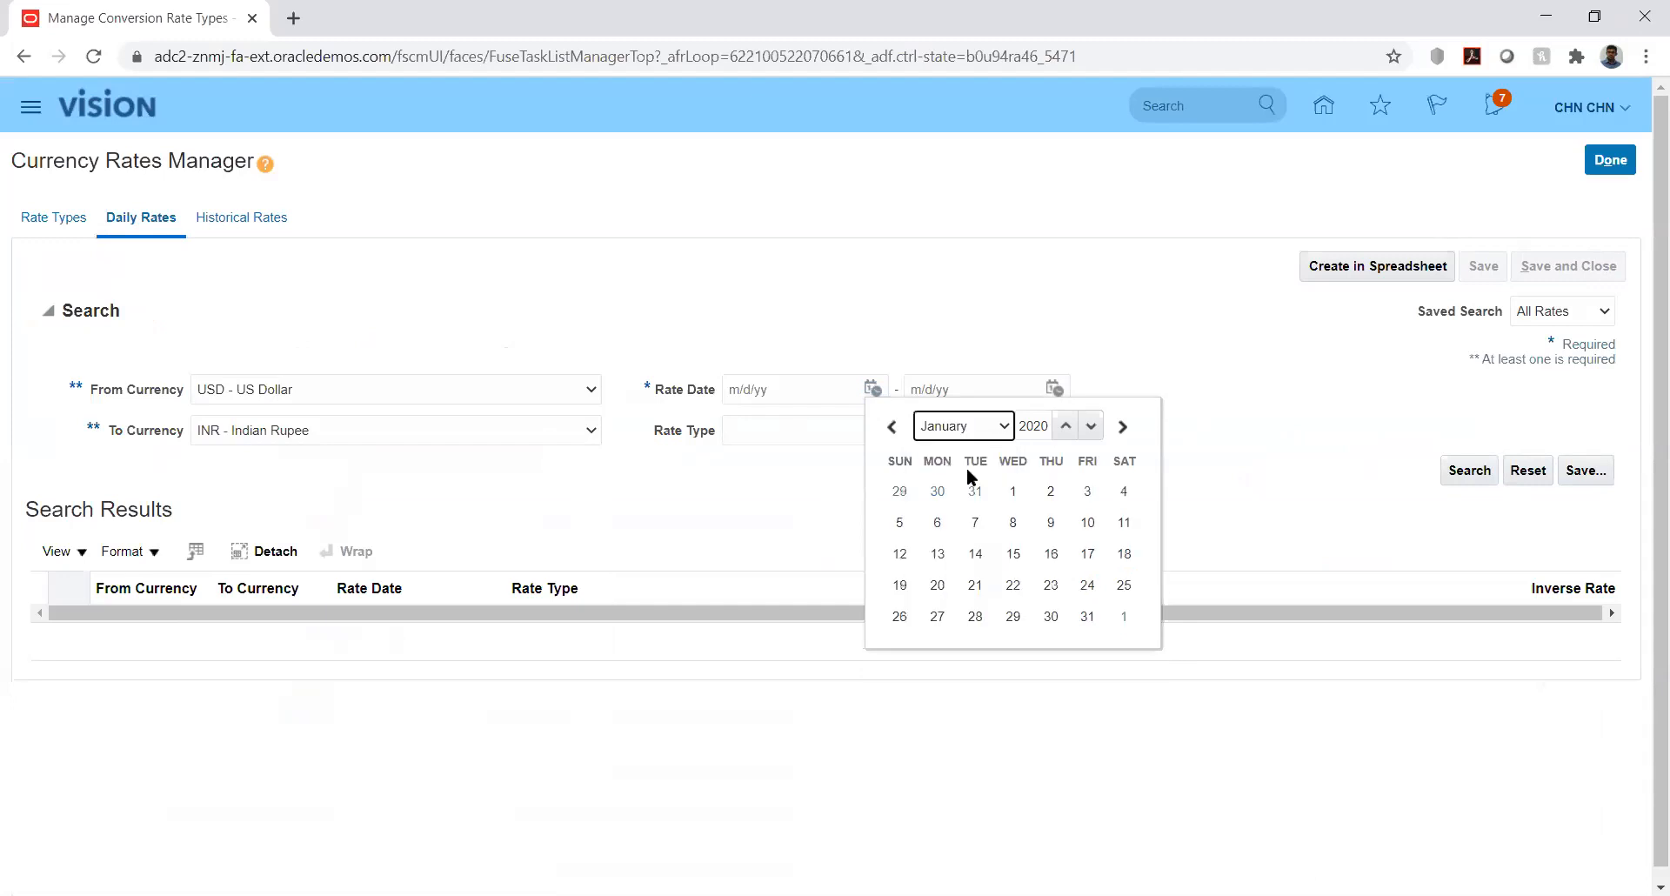
left_click(1015, 492)
left_click(1054, 389)
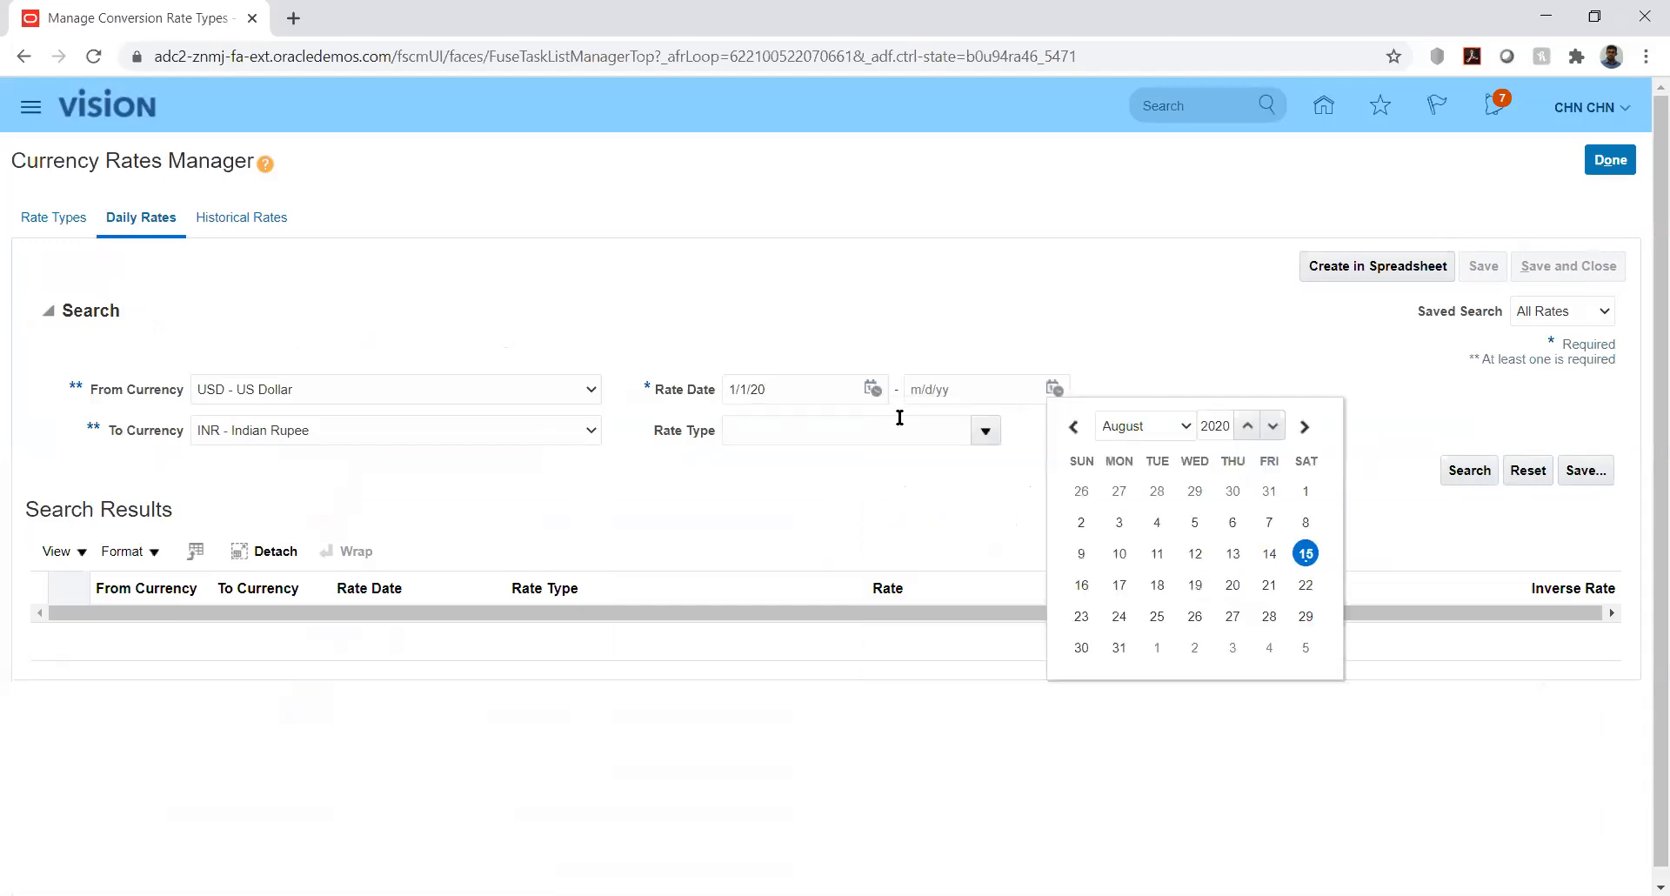
left_click(1141, 426)
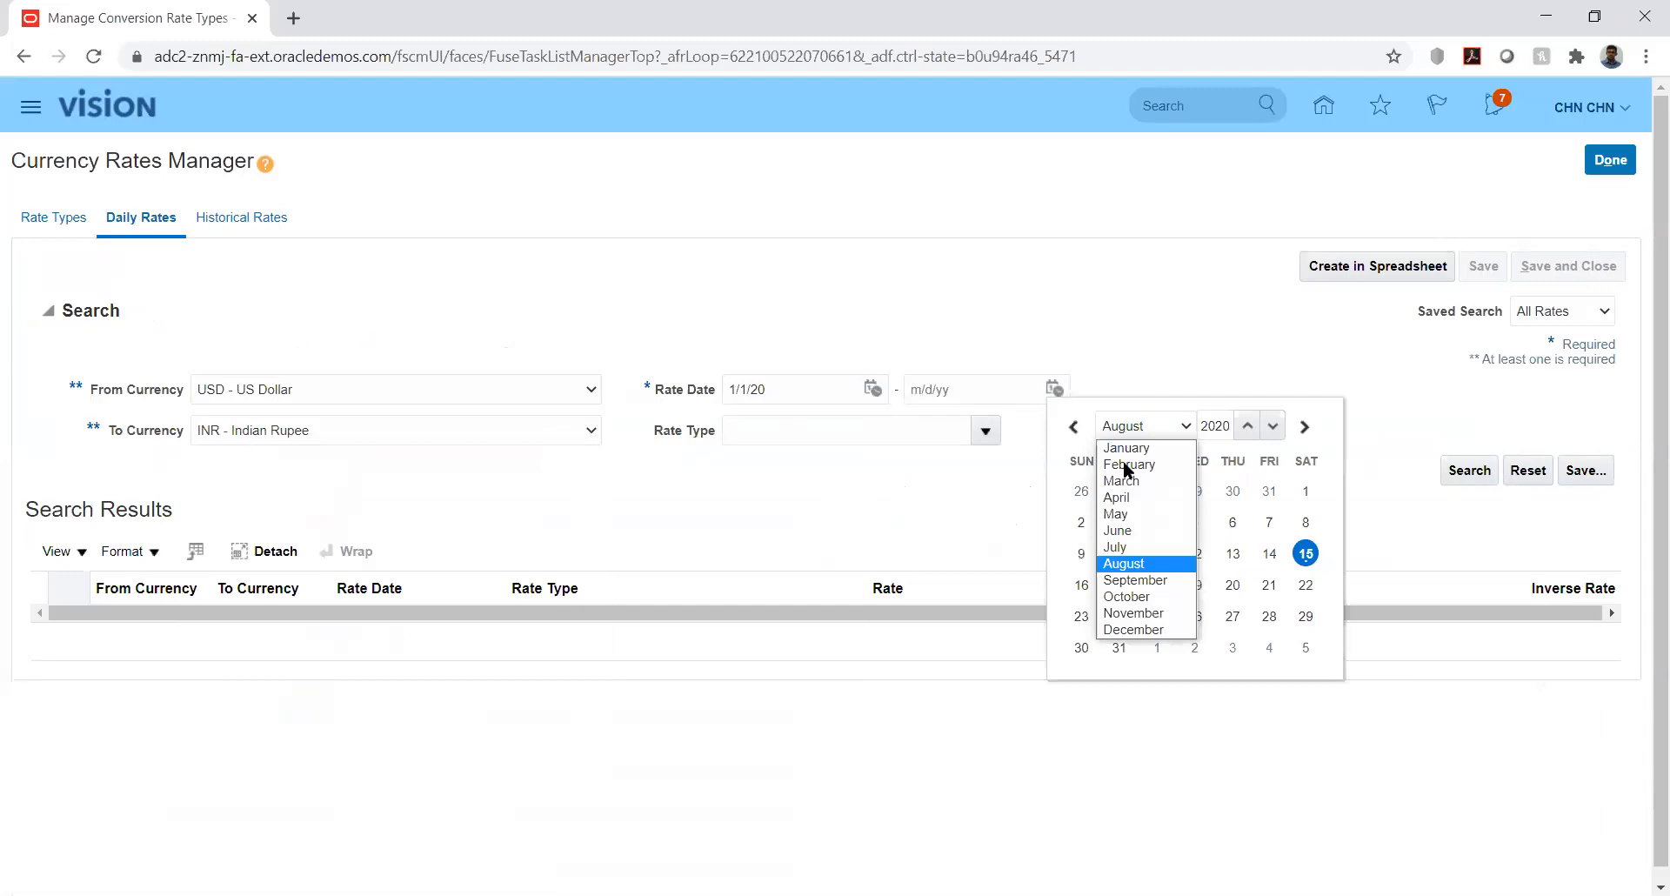
left_click(1129, 464)
left_click(1305, 617)
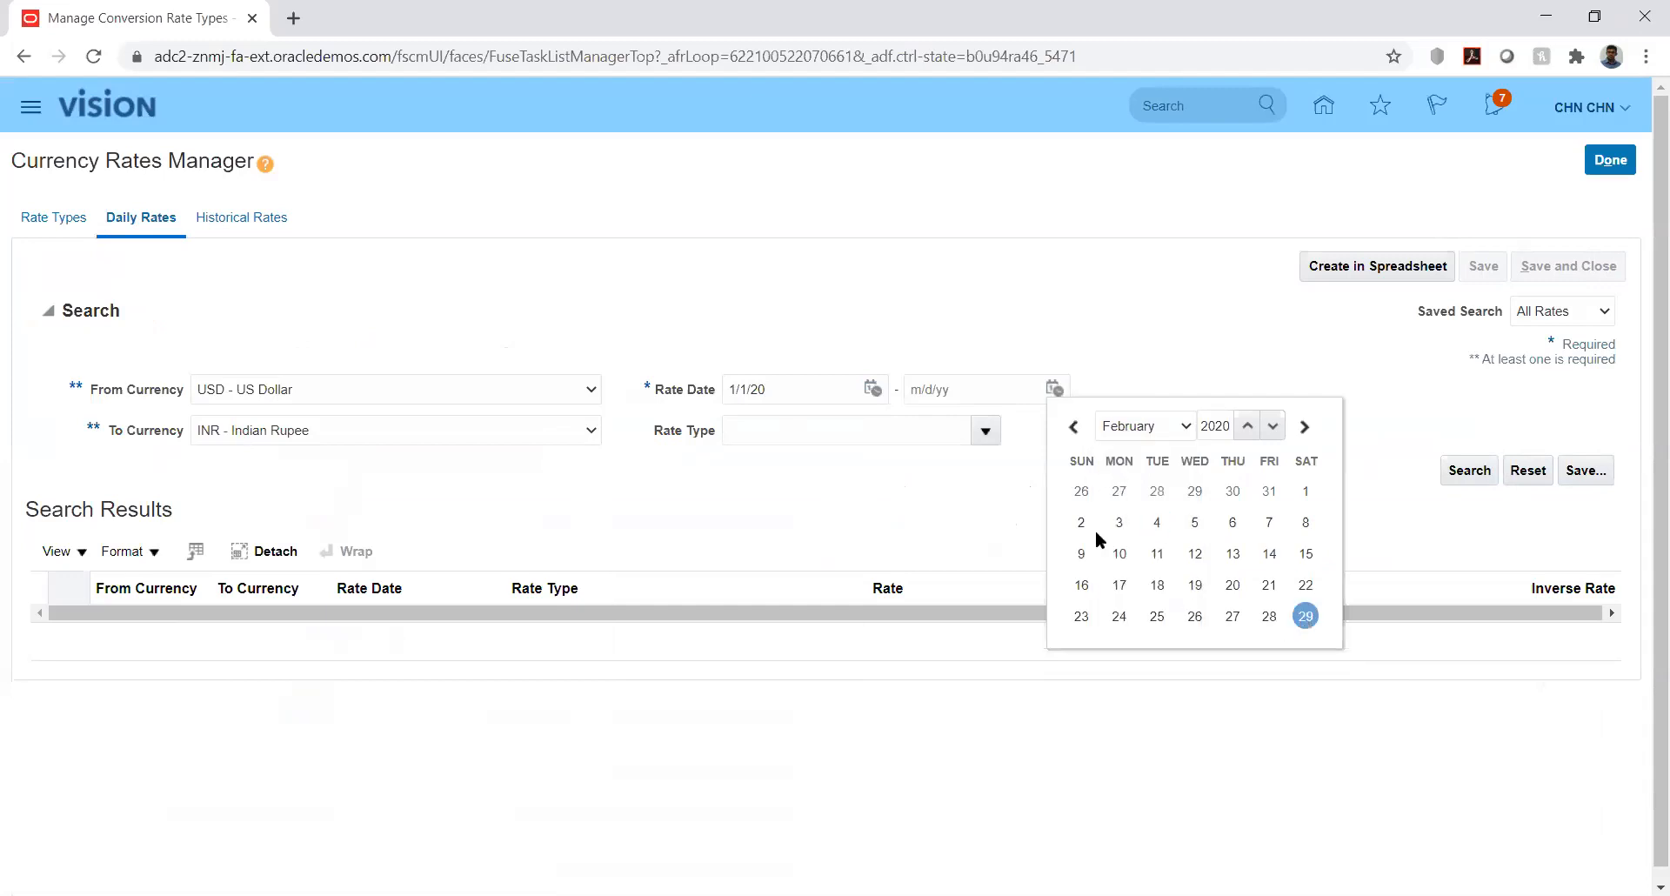
- Search USD-to-INR daily rates, review the results, and export them to CreateDailyRates.xlsx
left_click(1466, 474)
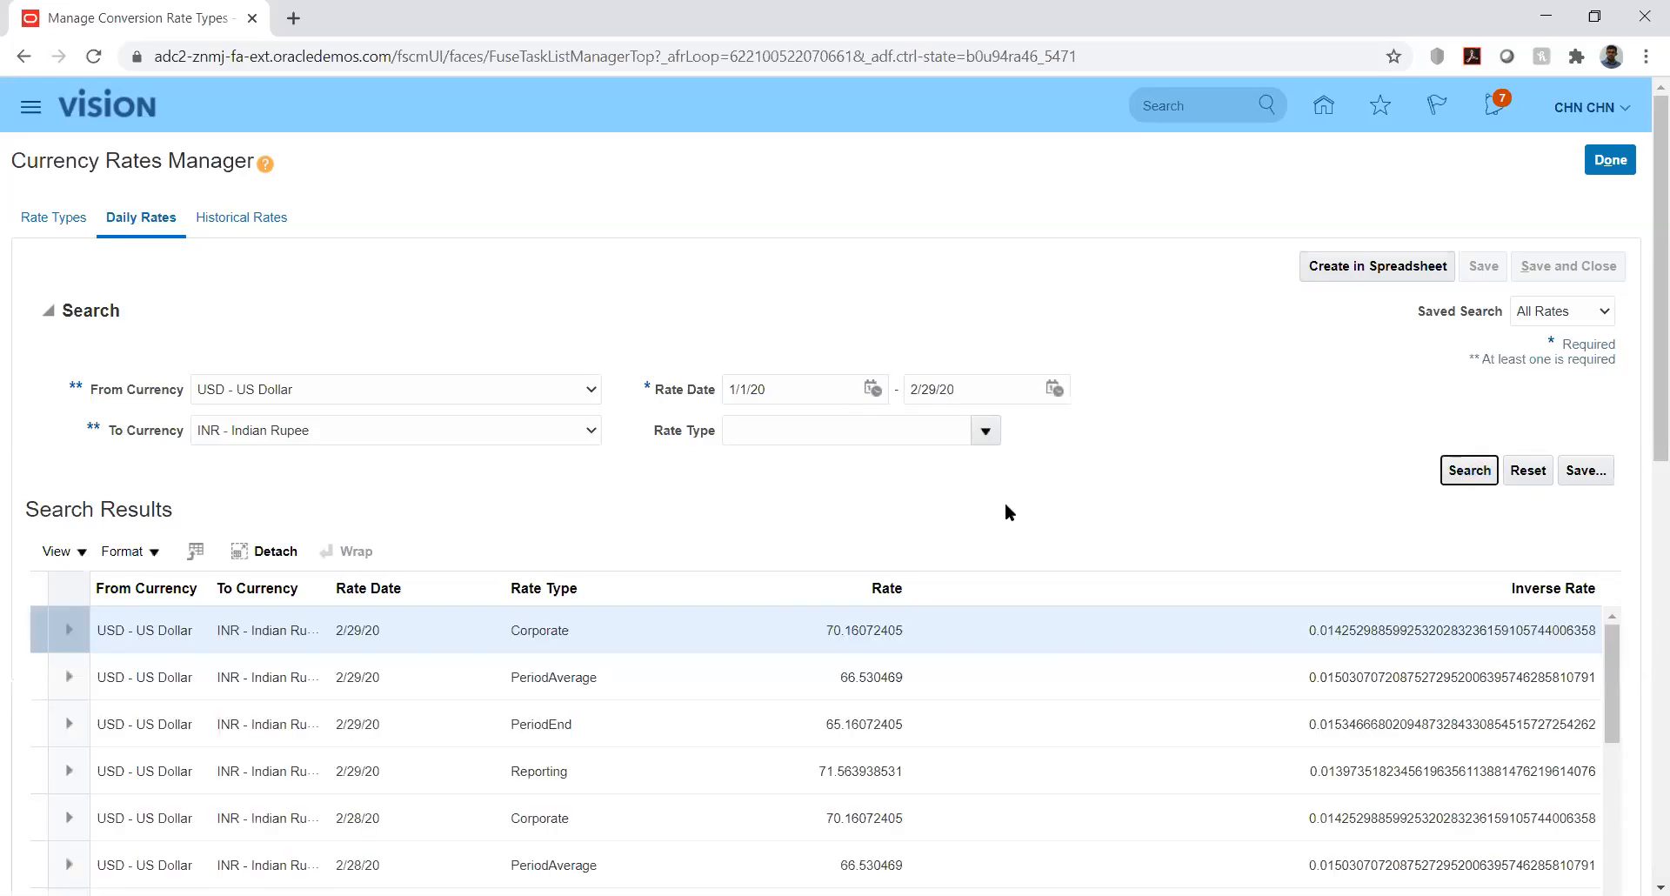
left_click_drag(1642, 419, 1643, 529)
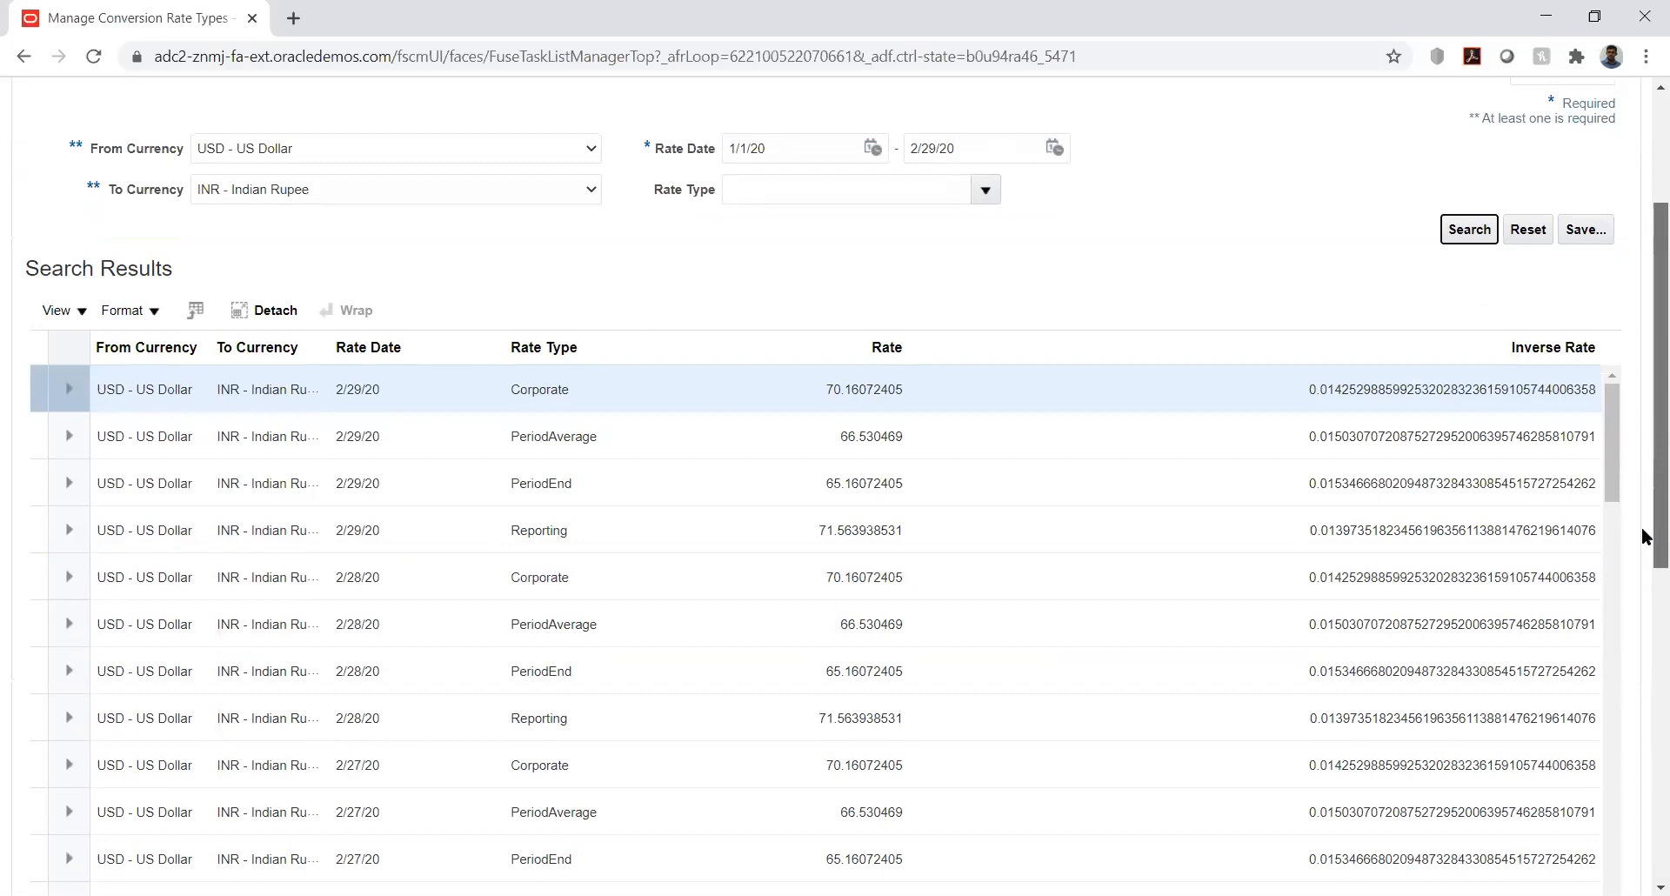
left_click_drag(1642, 527, 1644, 402)
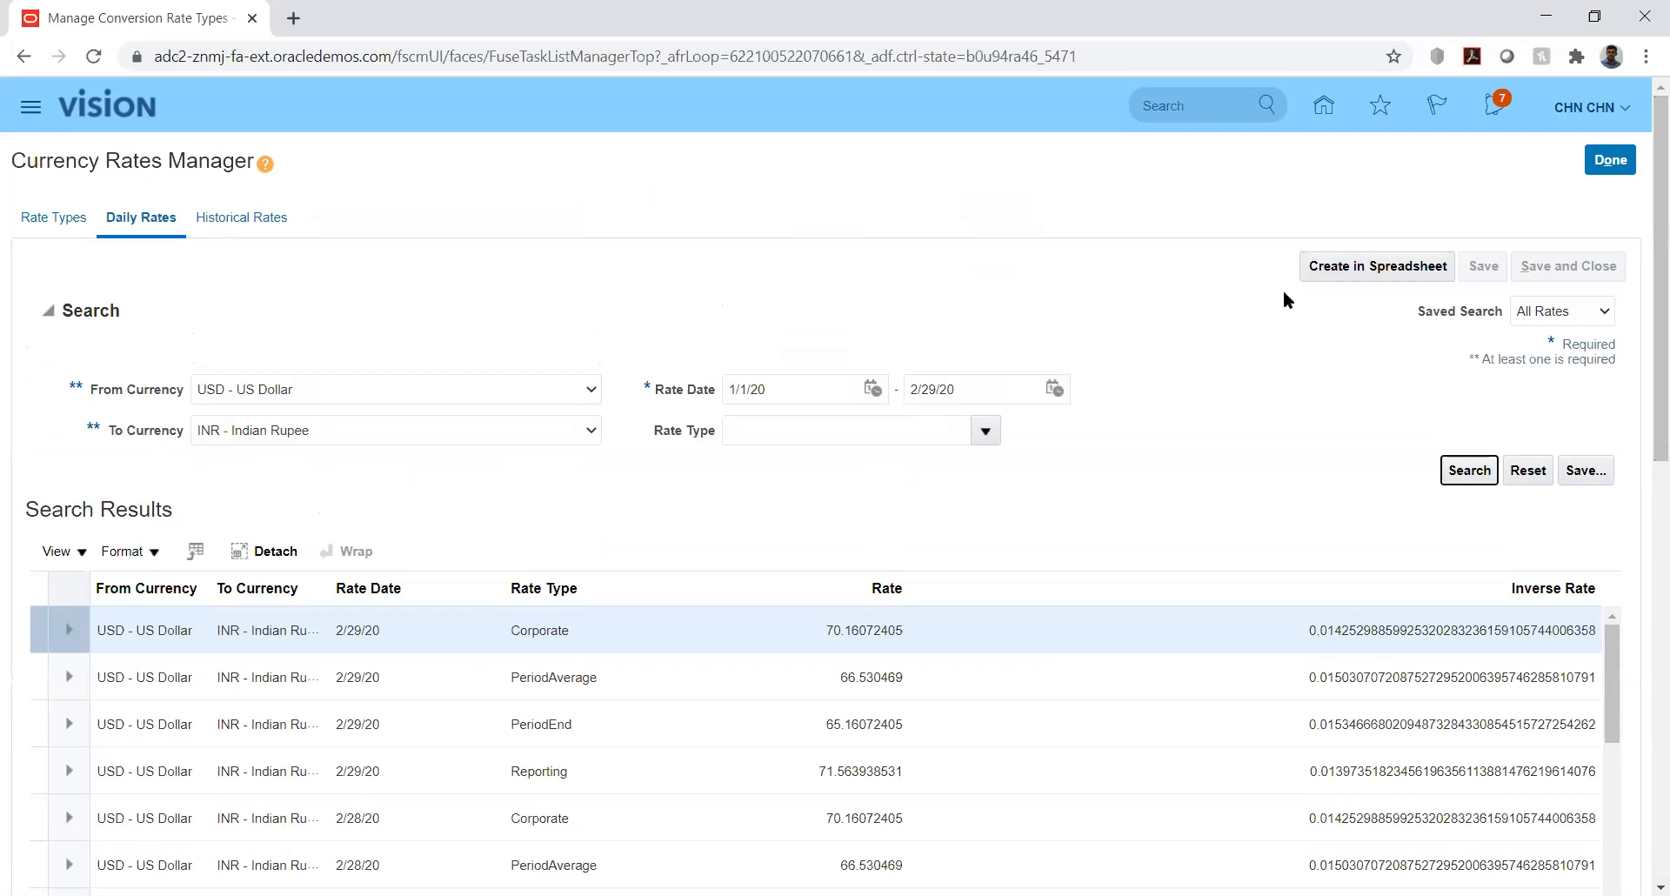
left_click(1340, 267)
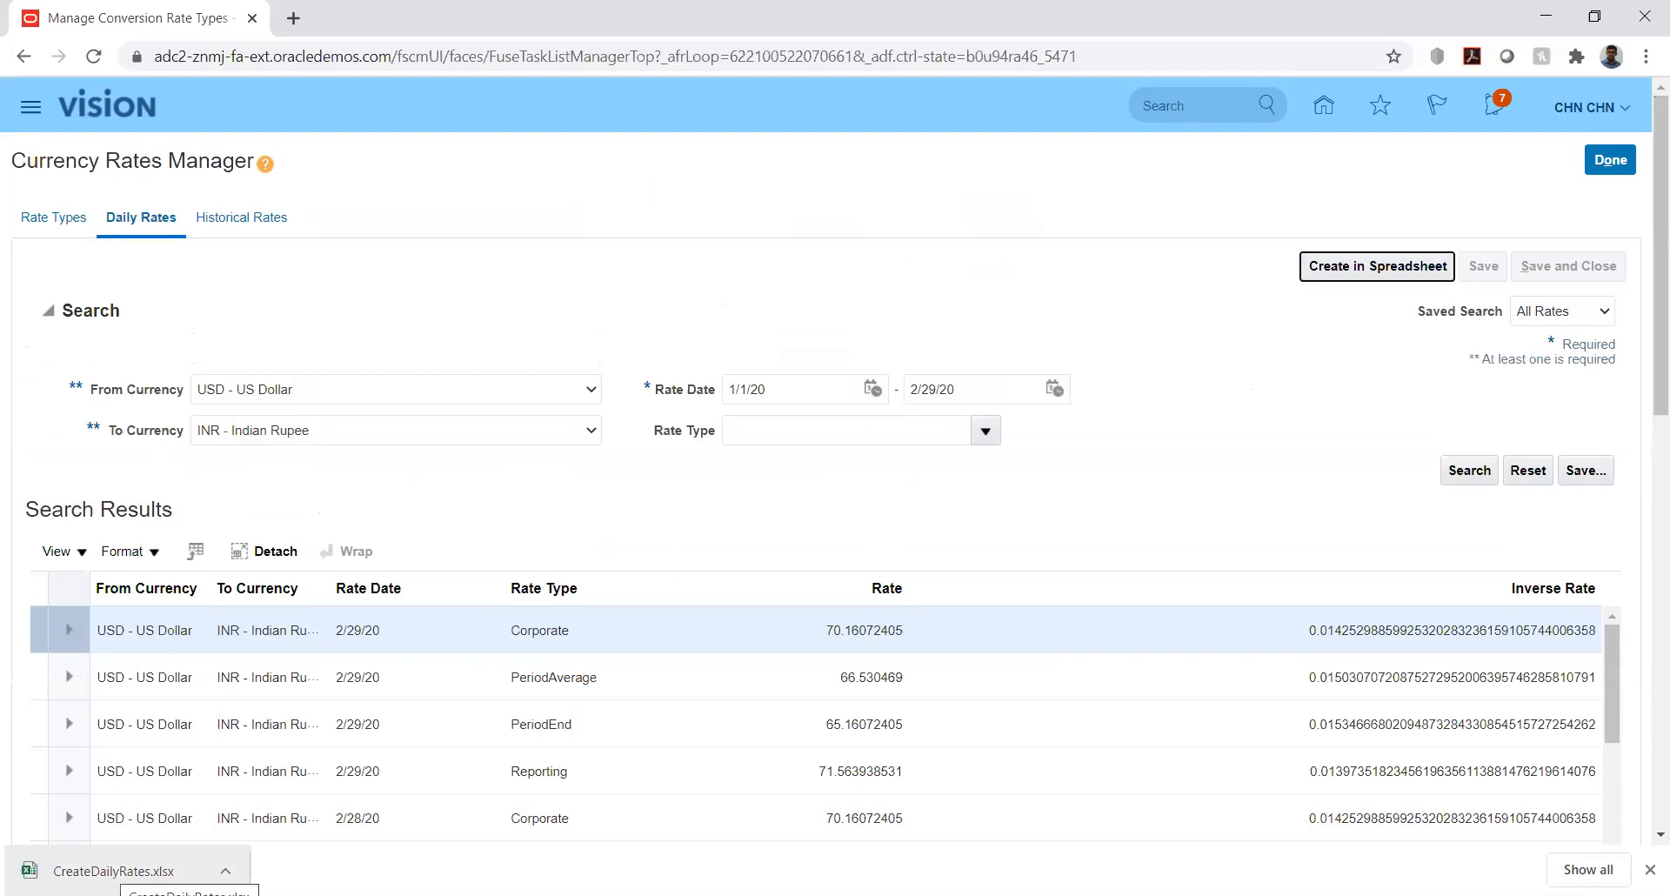
- Open CreateDailyRates.xlsx from the download bar, then return to the Daily Rates results
left_click(117, 870)
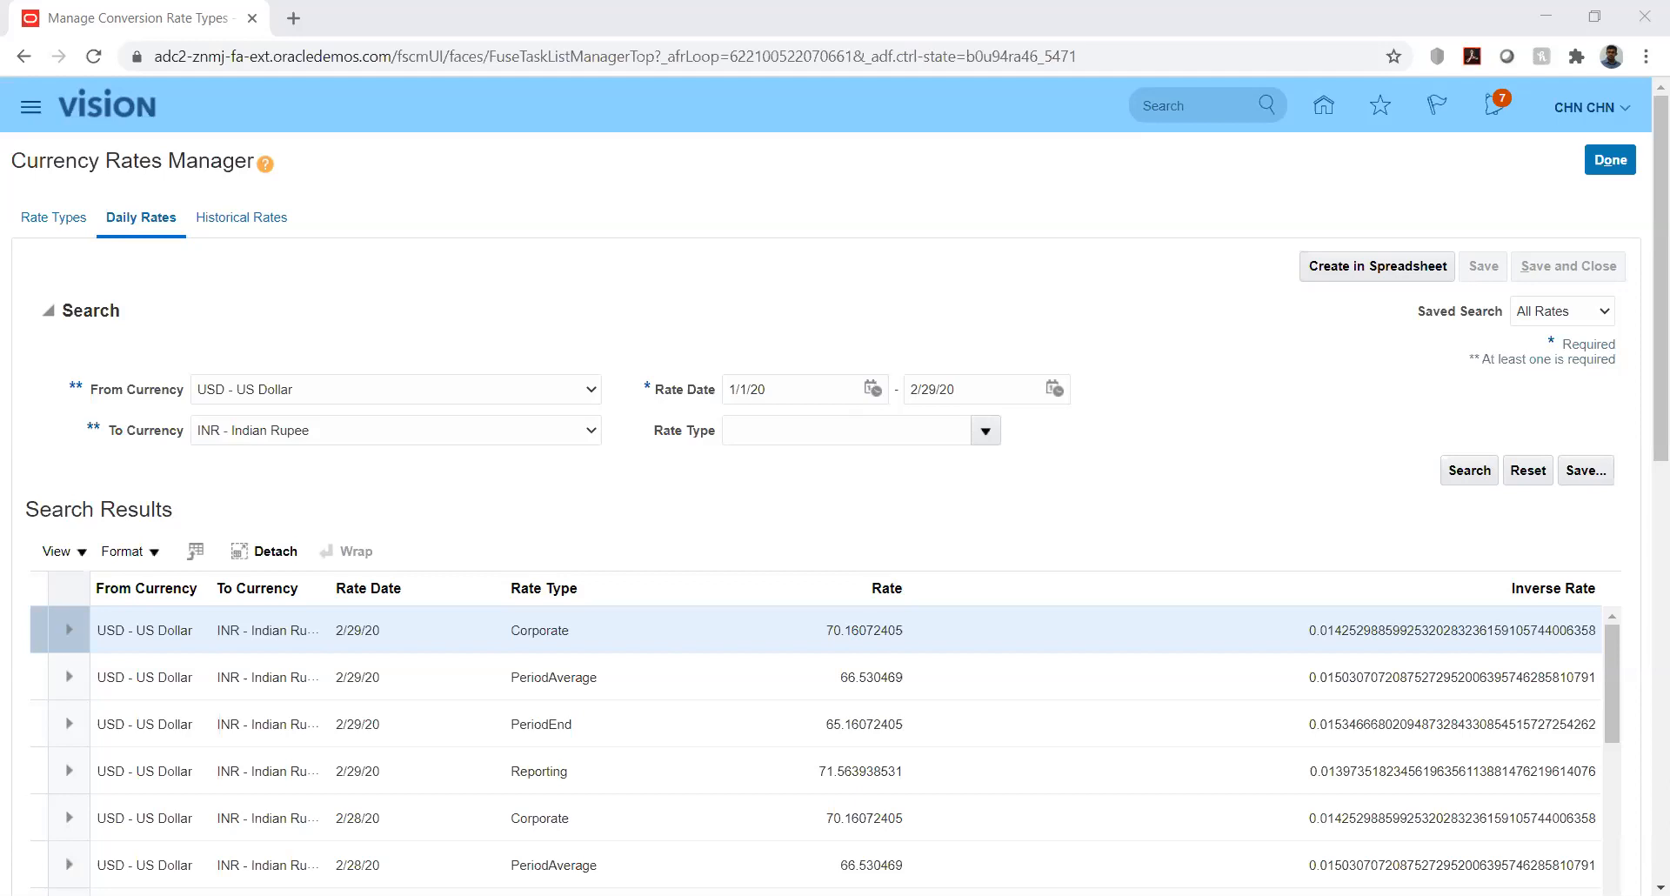
key("alt+Tab")
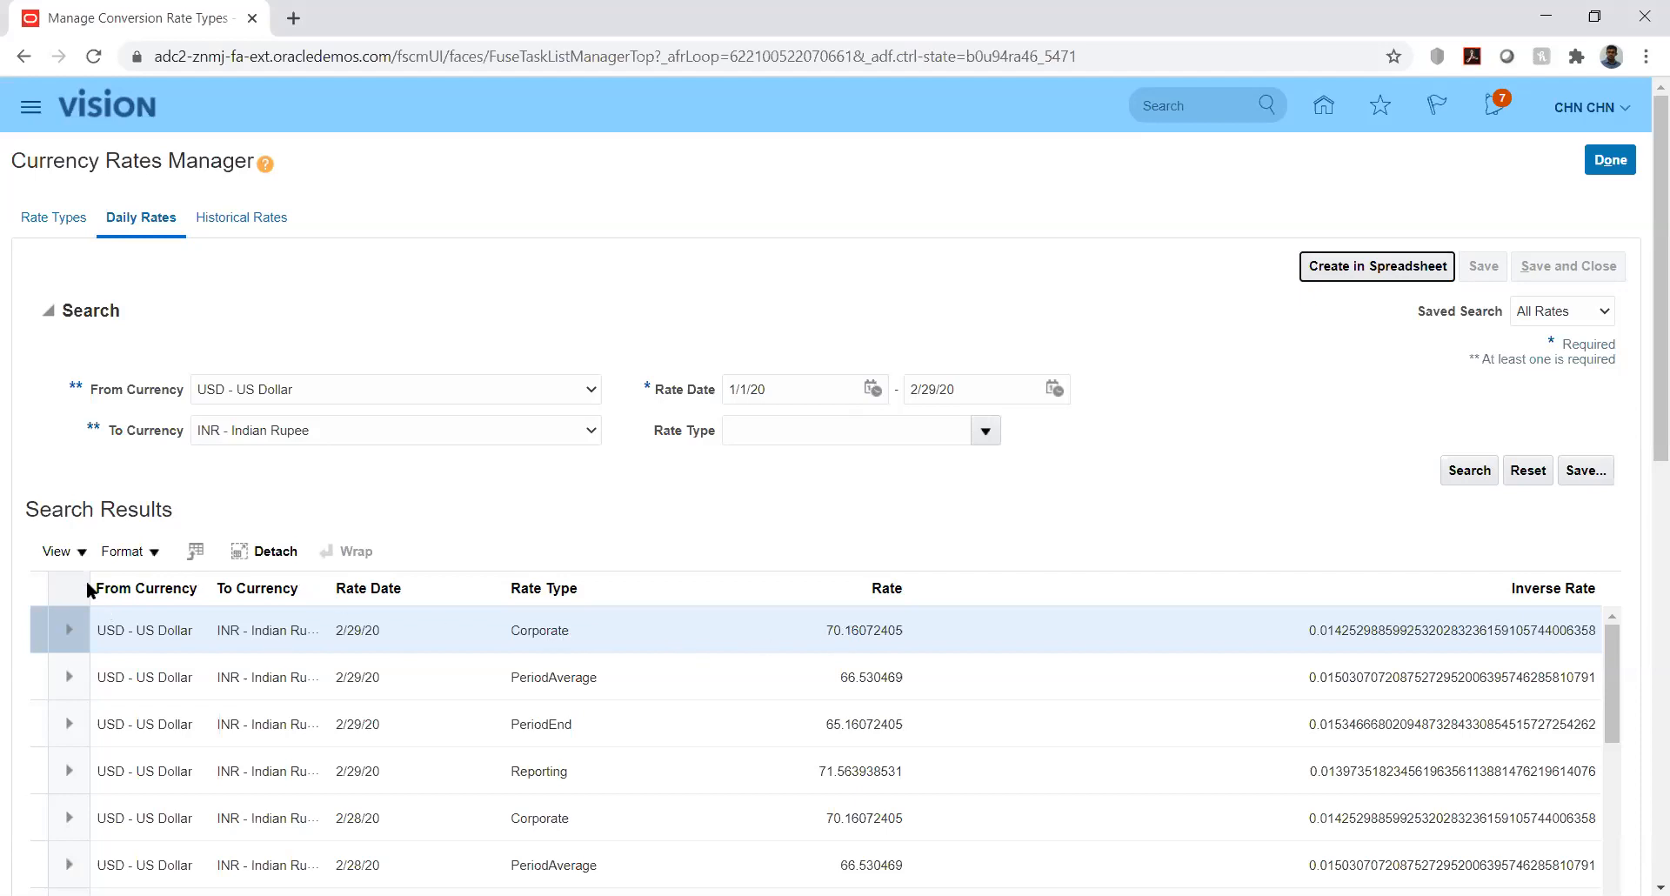
left_click(77, 553)
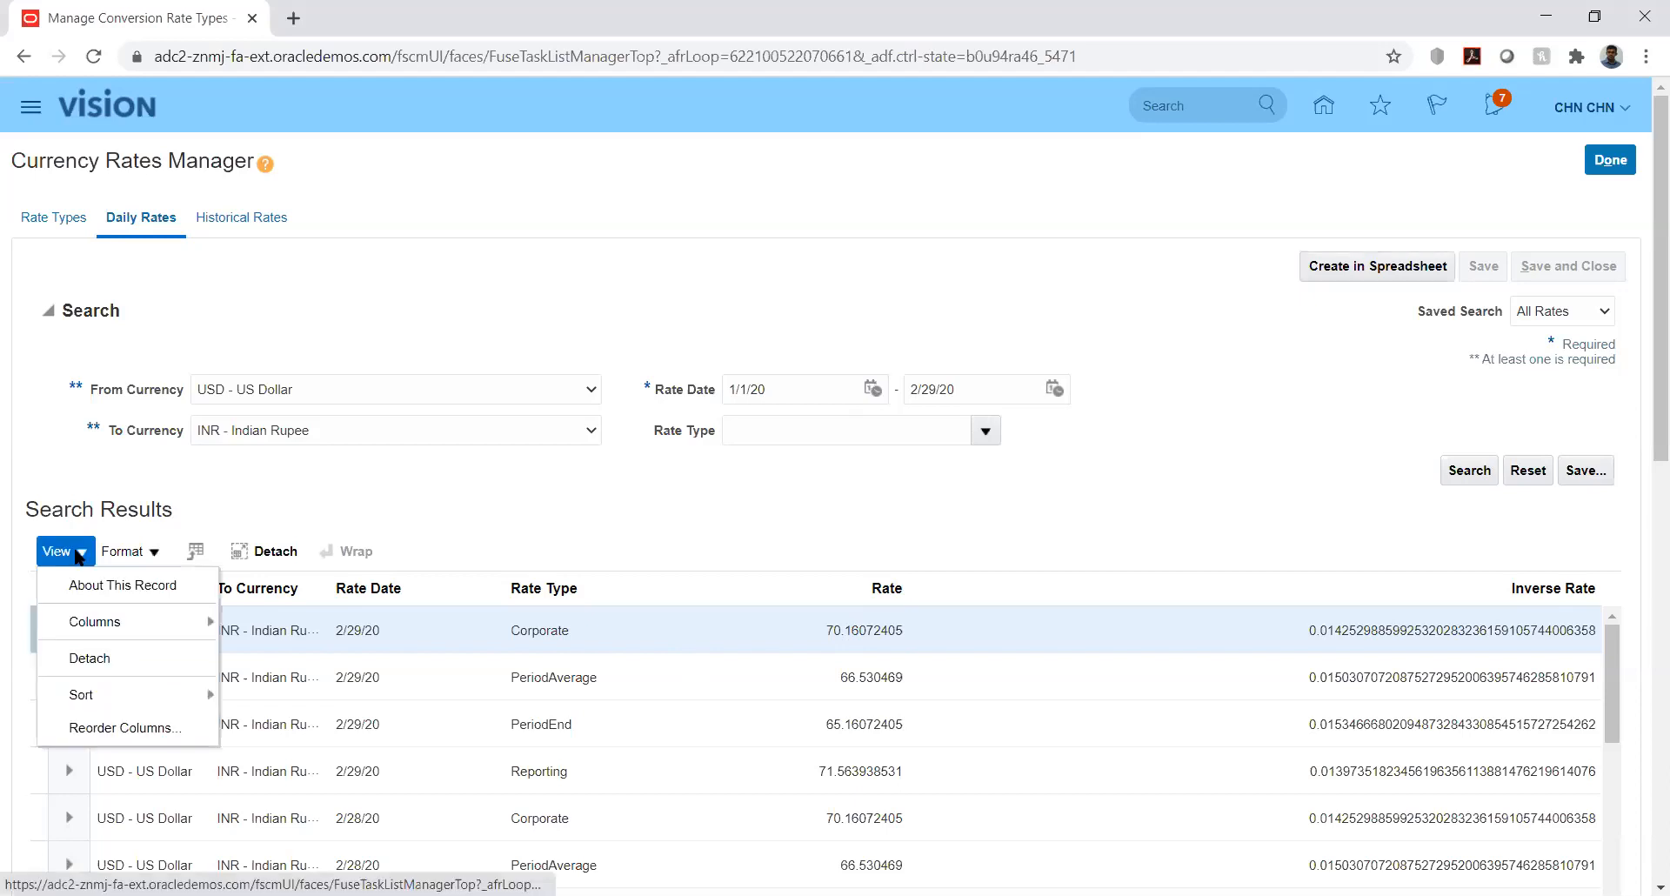
left_click(477, 483)
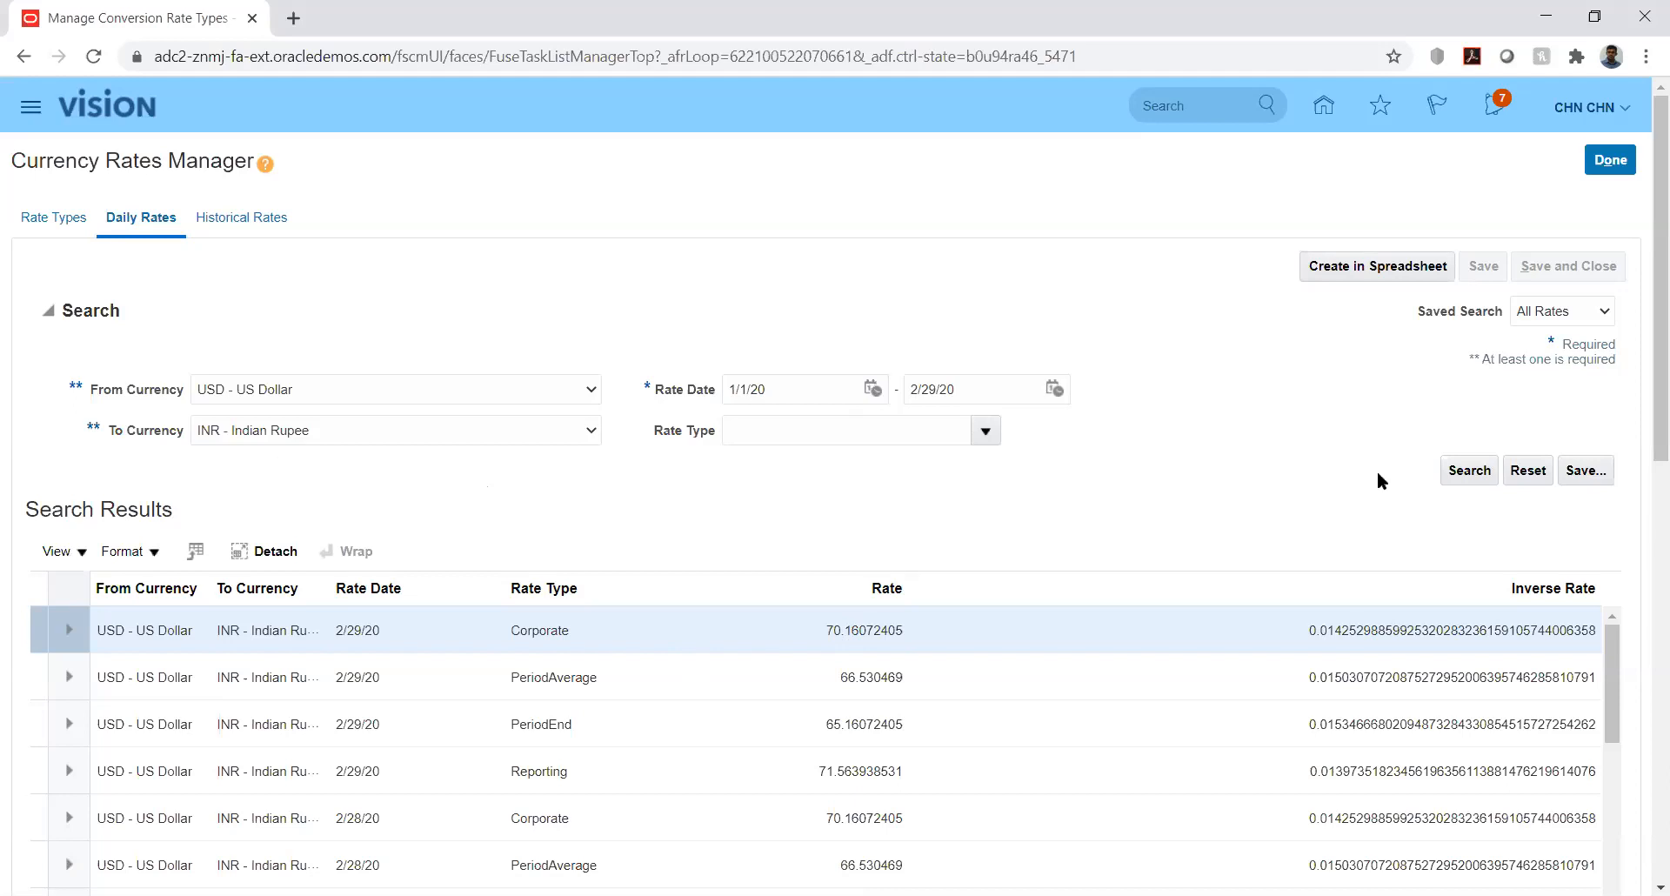
left_click(78, 557)
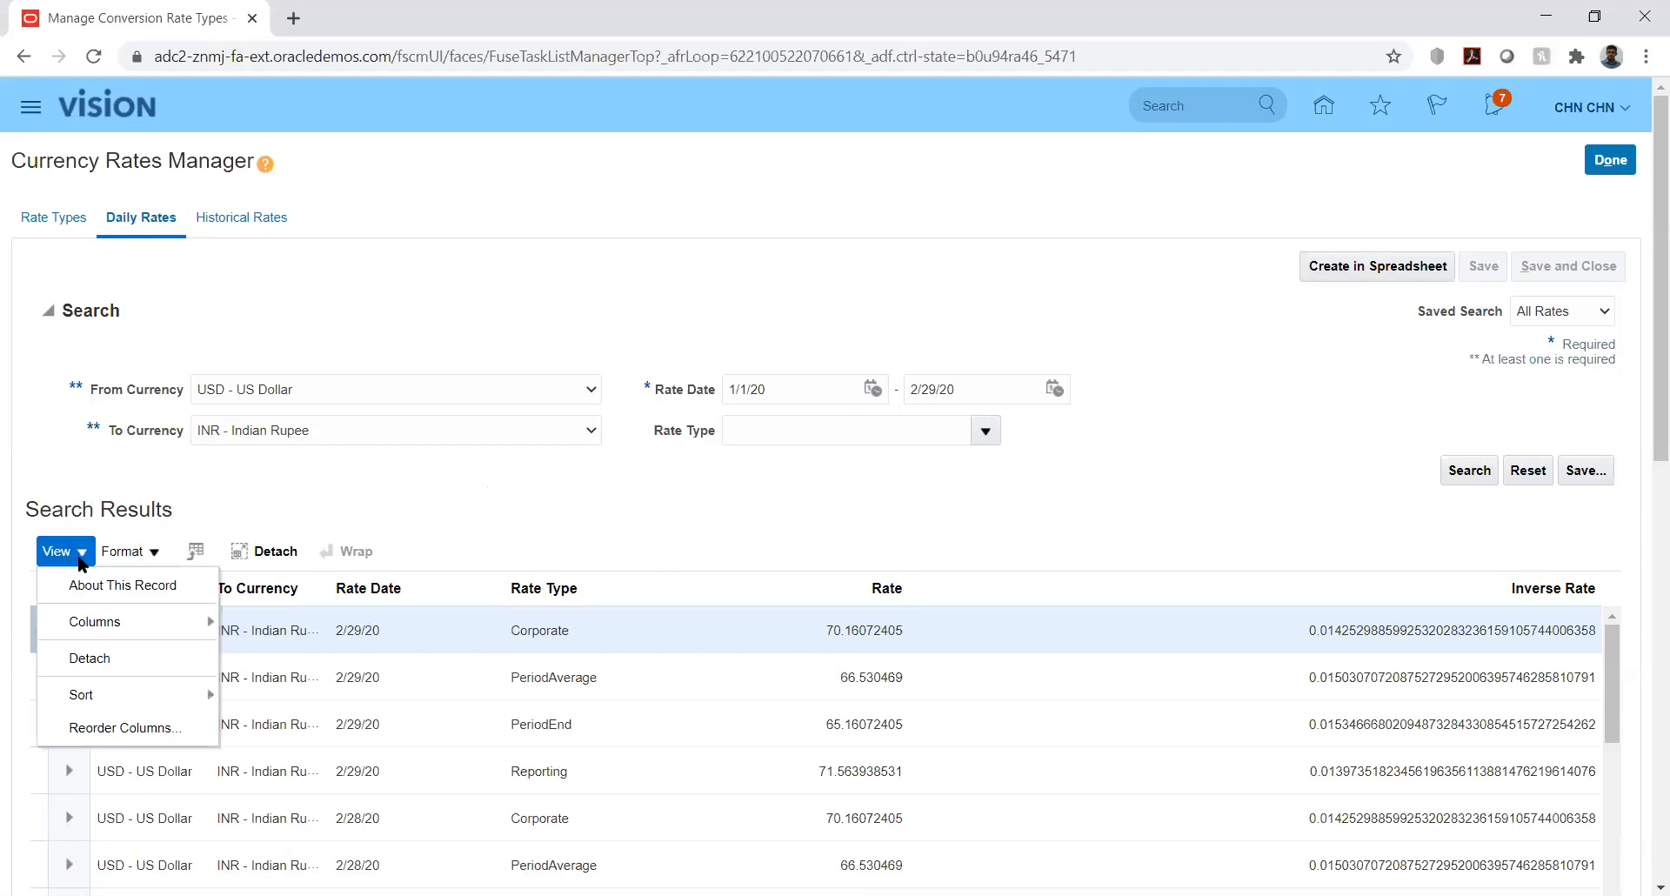
left_click(150, 555)
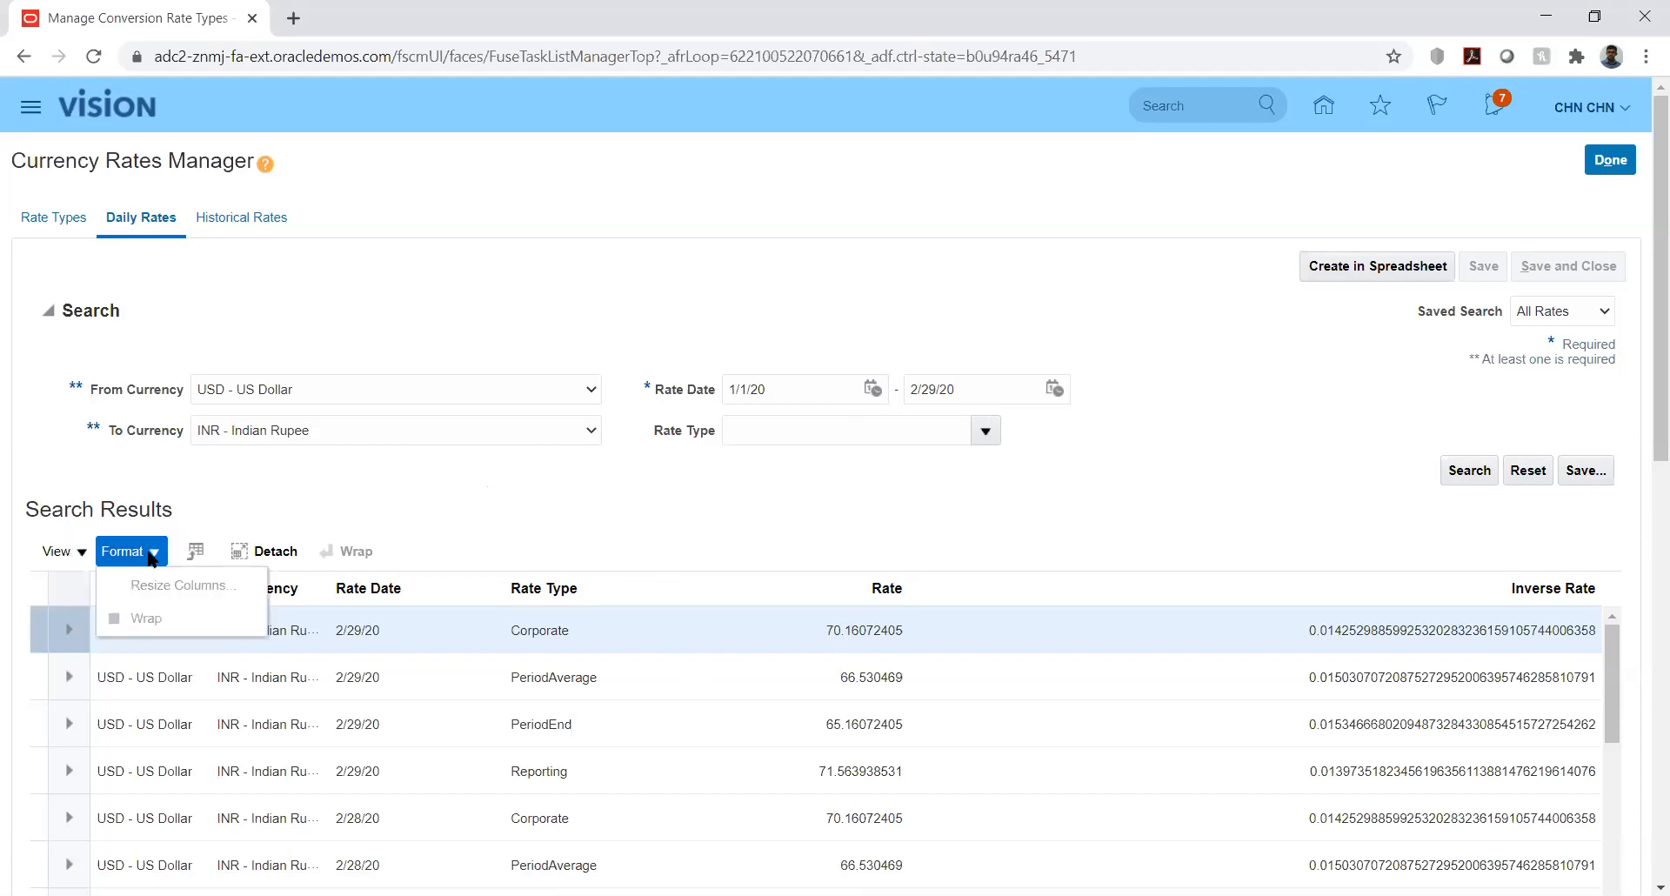
left_click(78, 552)
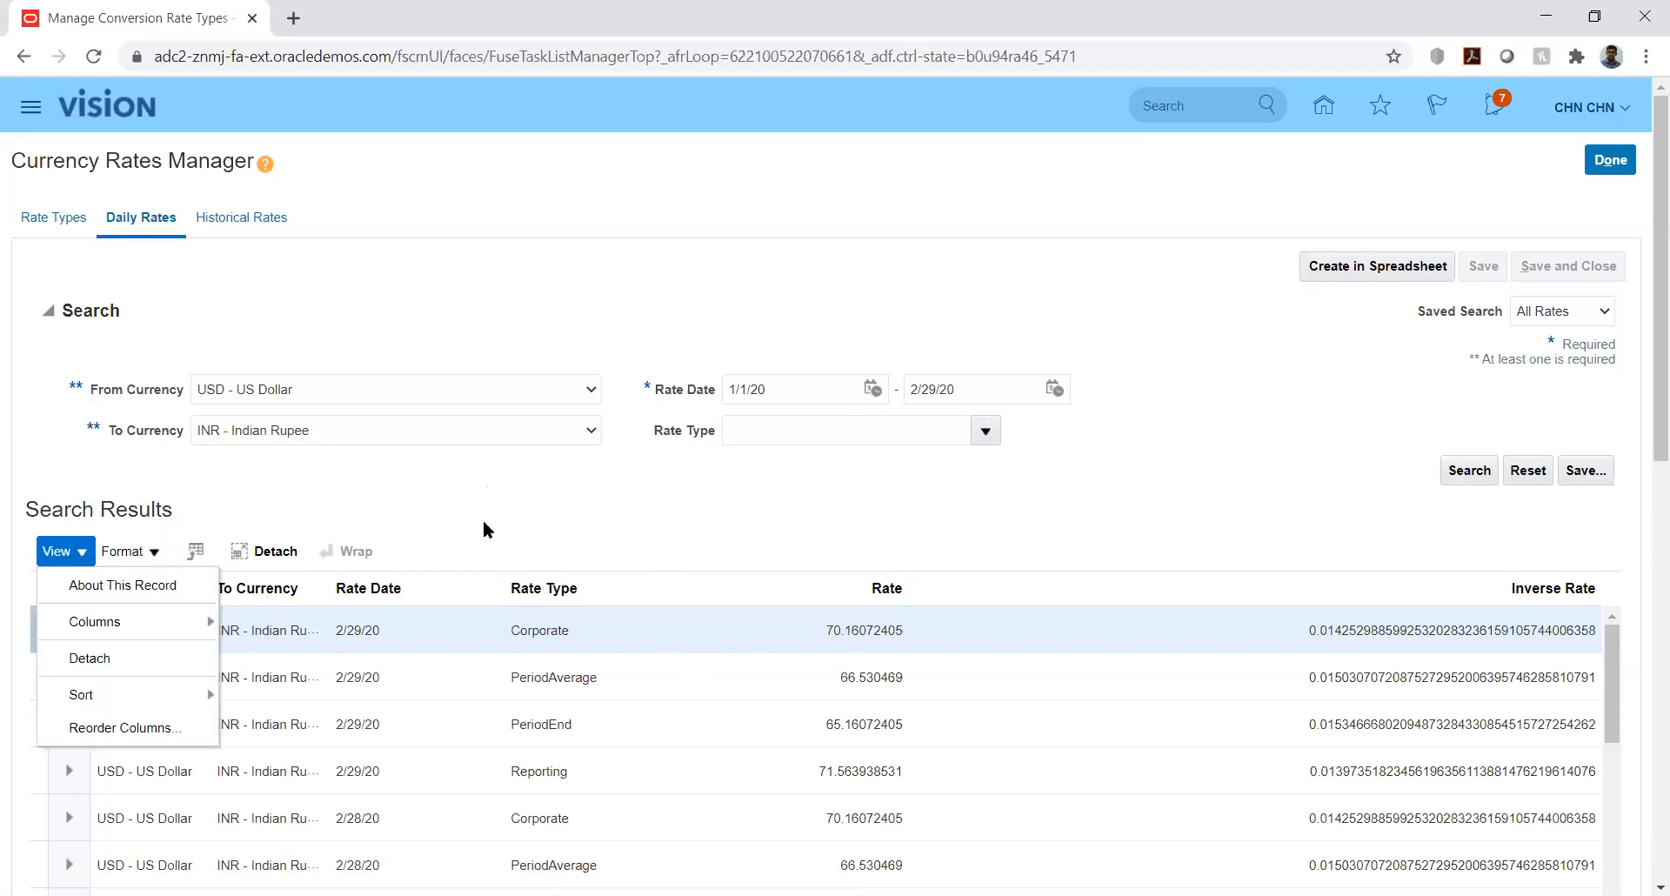
left_click(753, 521)
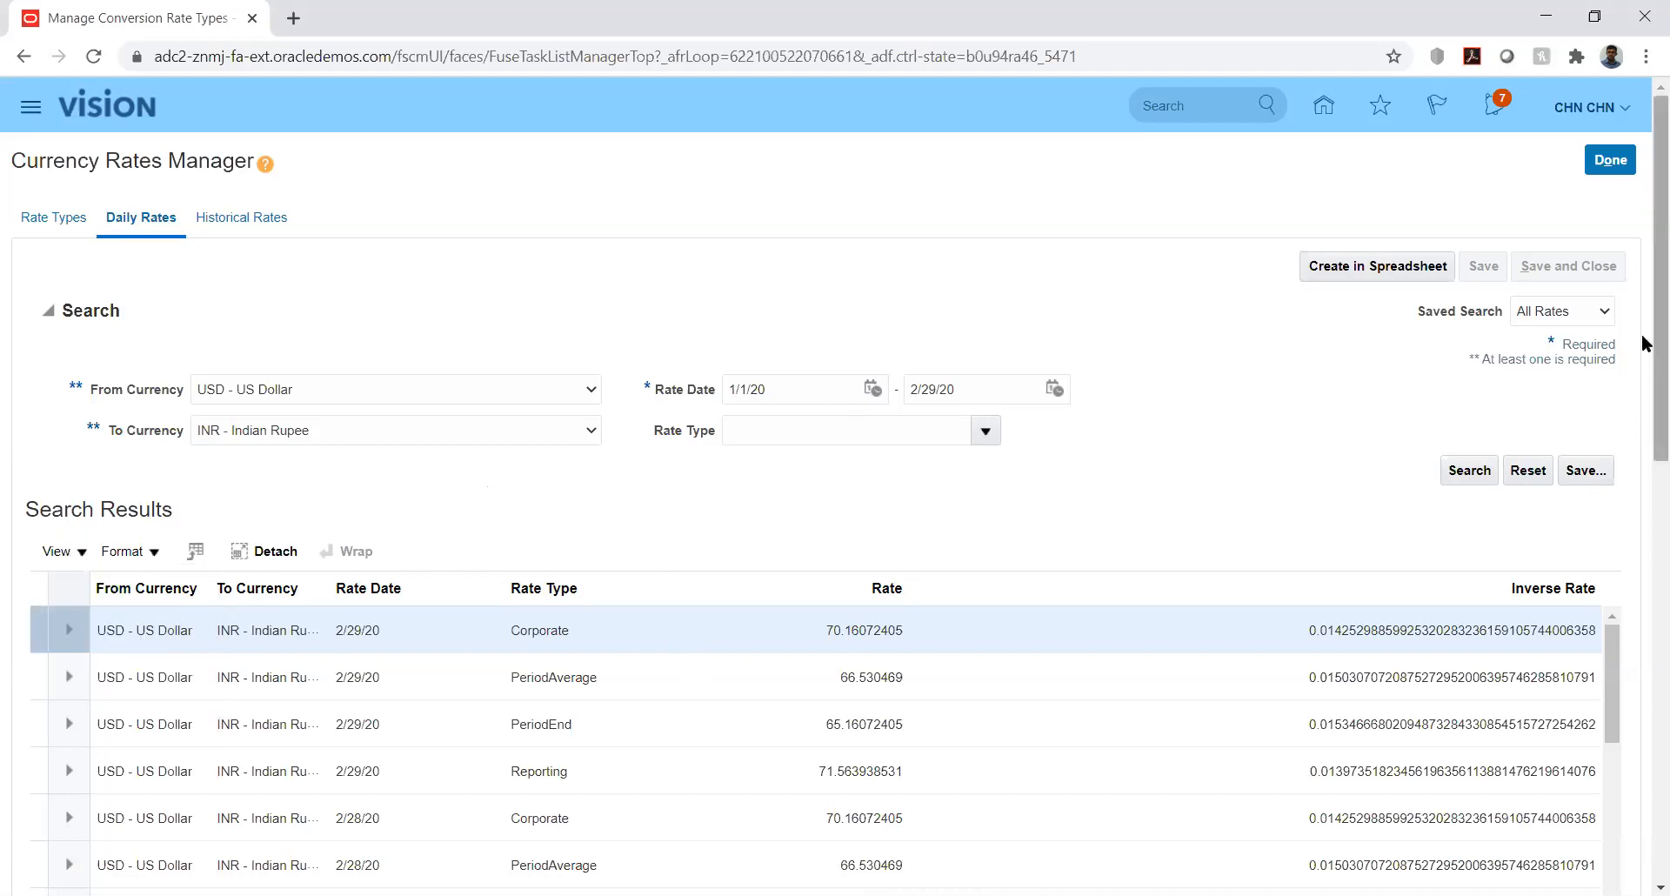
scroll(1645, 391, "down", 2)
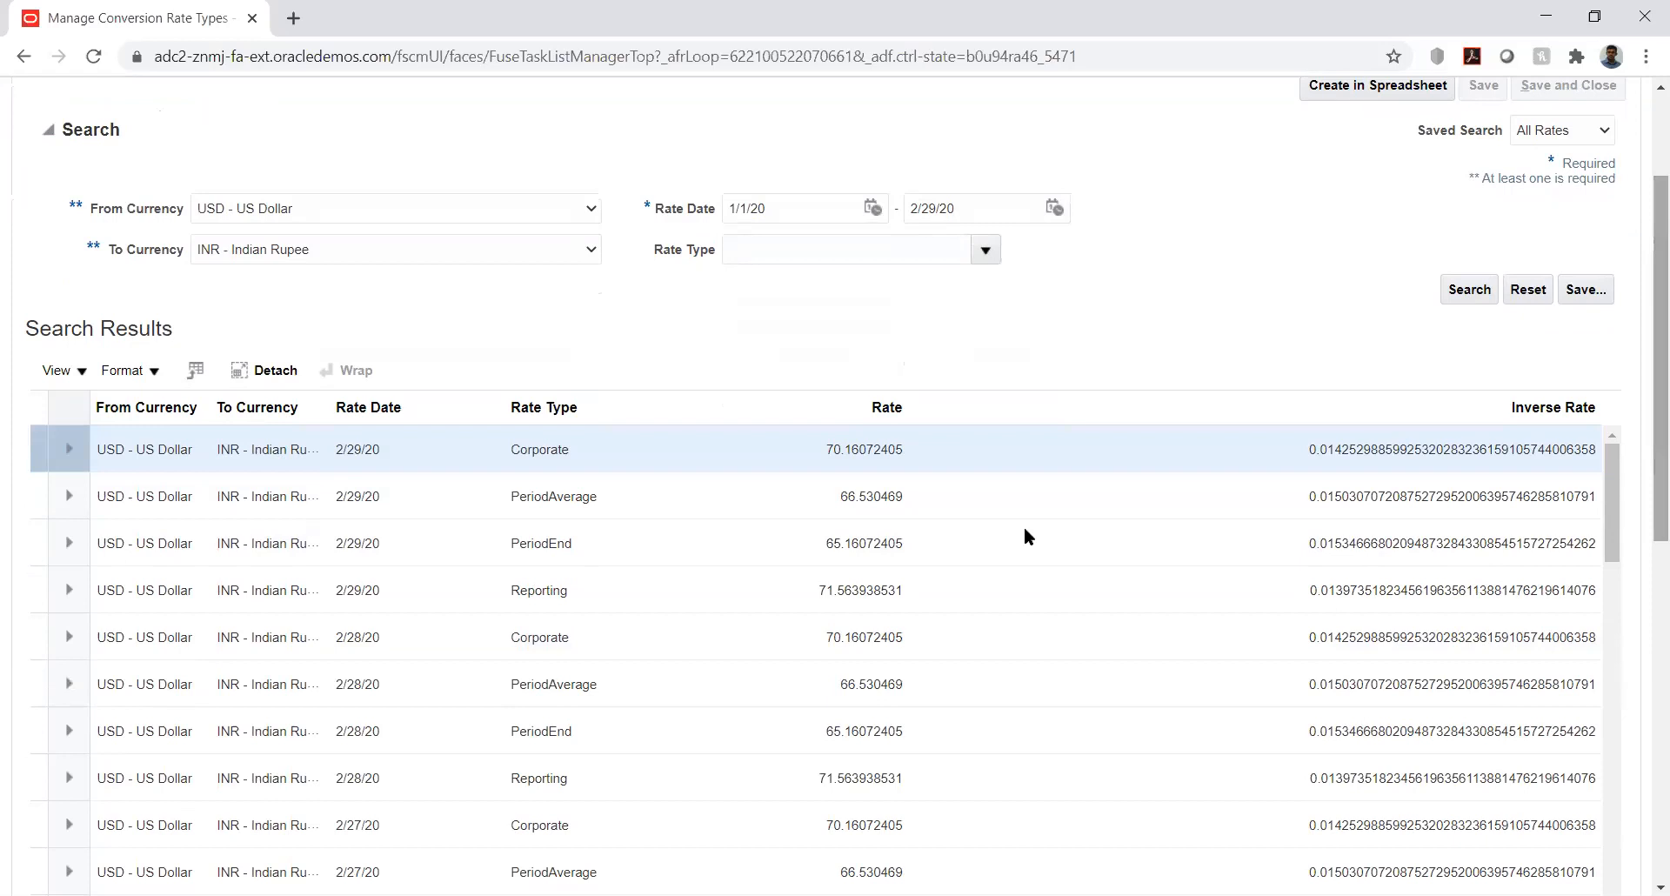
left_click(926, 450)
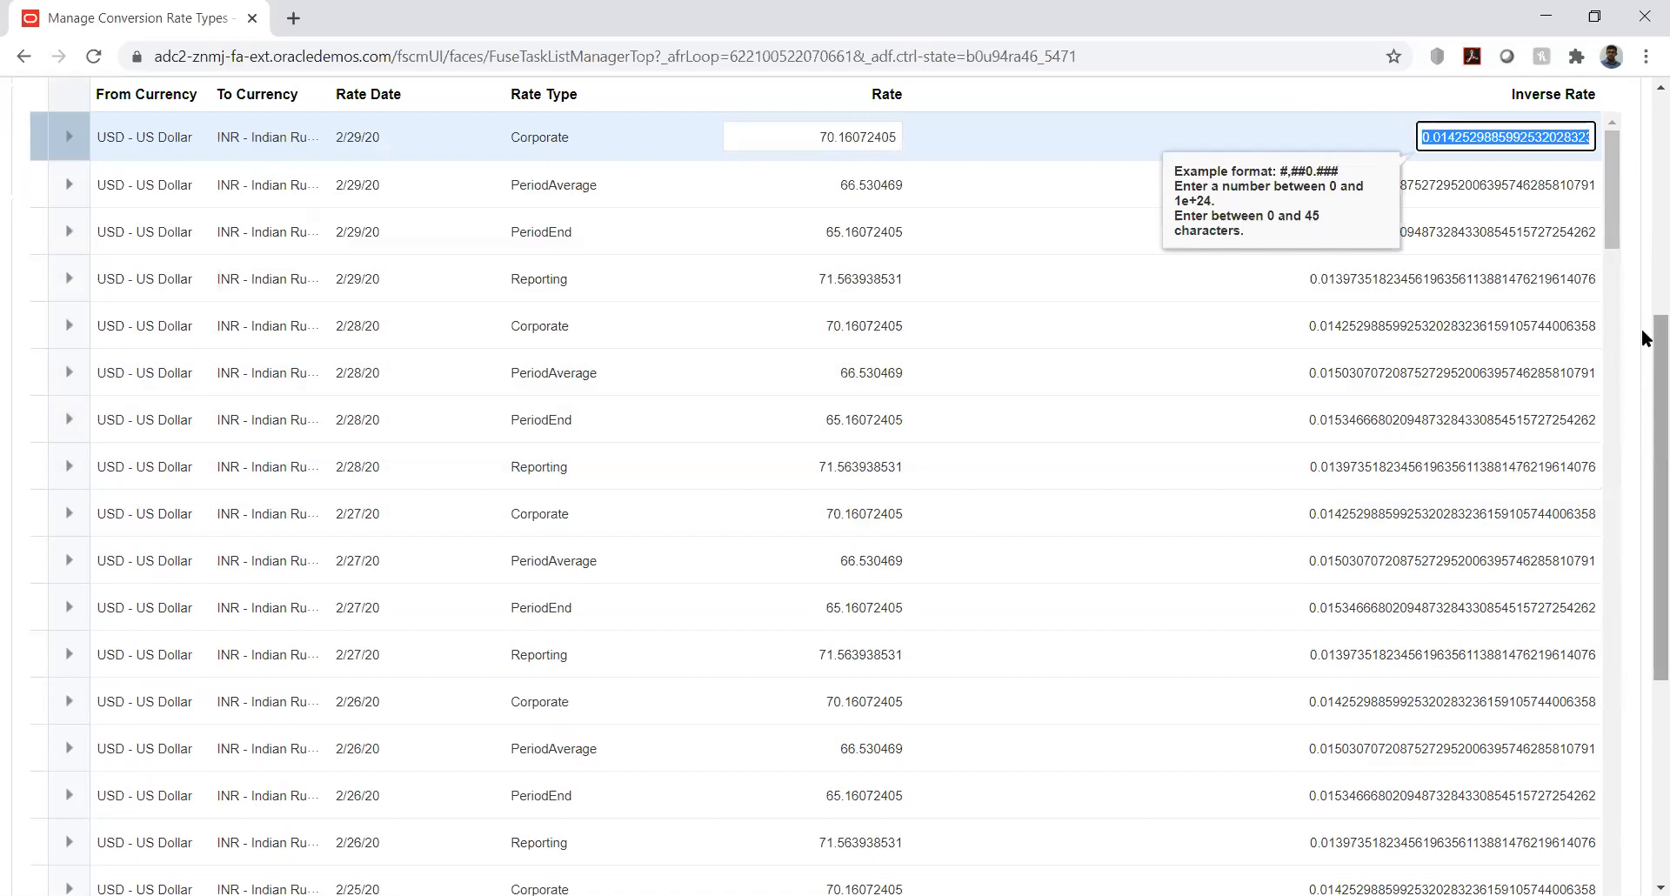
left_click_drag(1642, 327, 1643, 229)
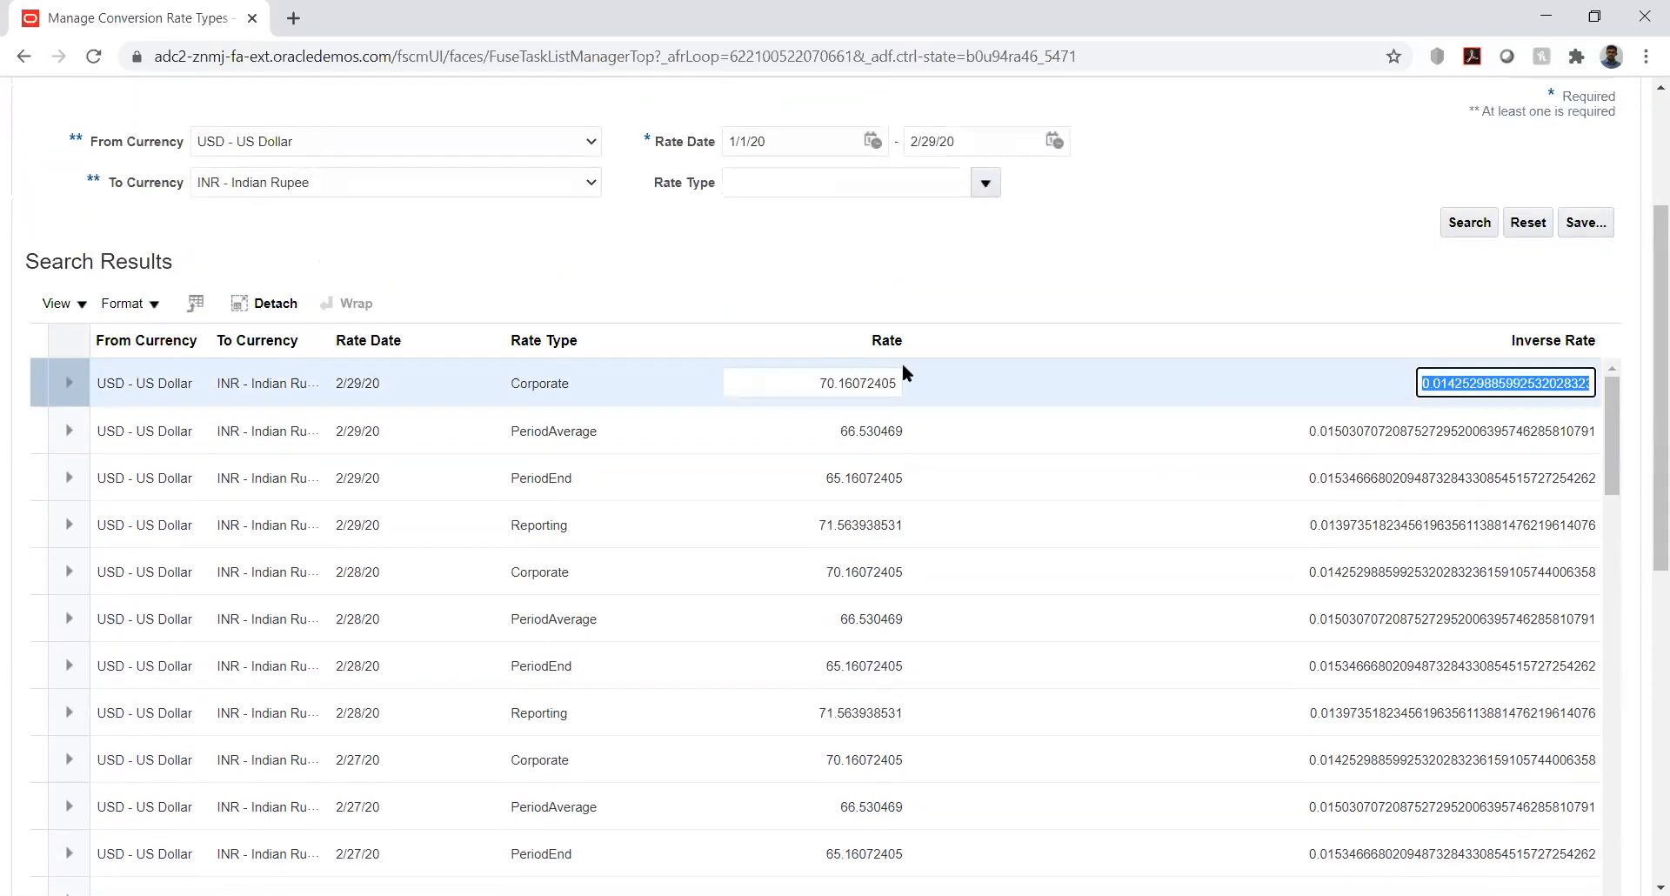
left_click(566, 381)
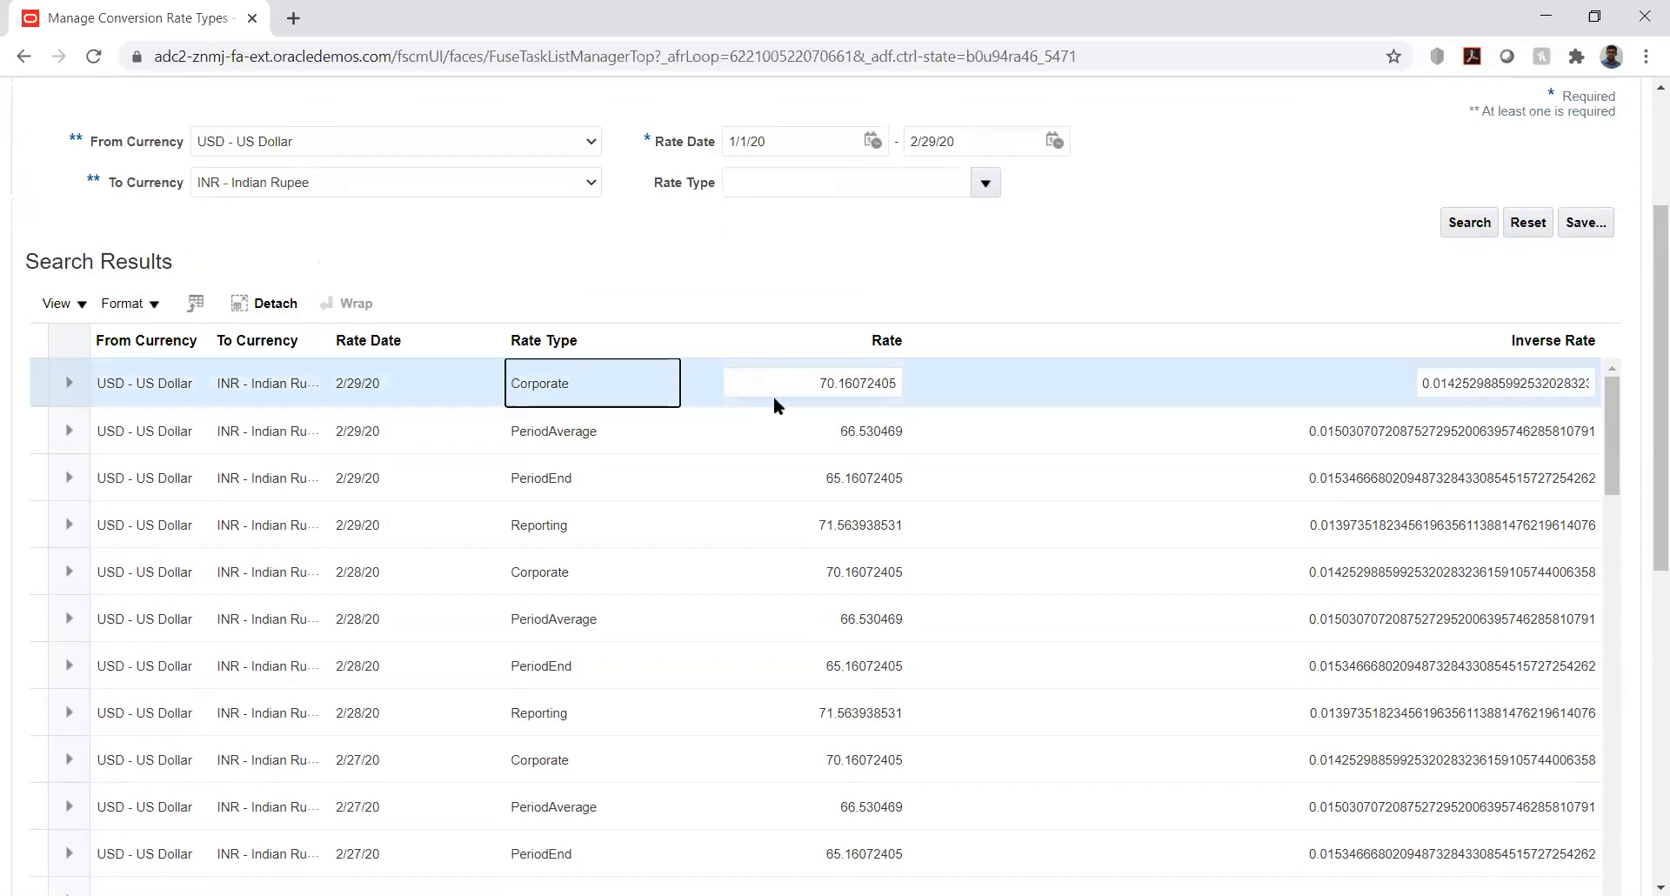
left_click(814, 381)
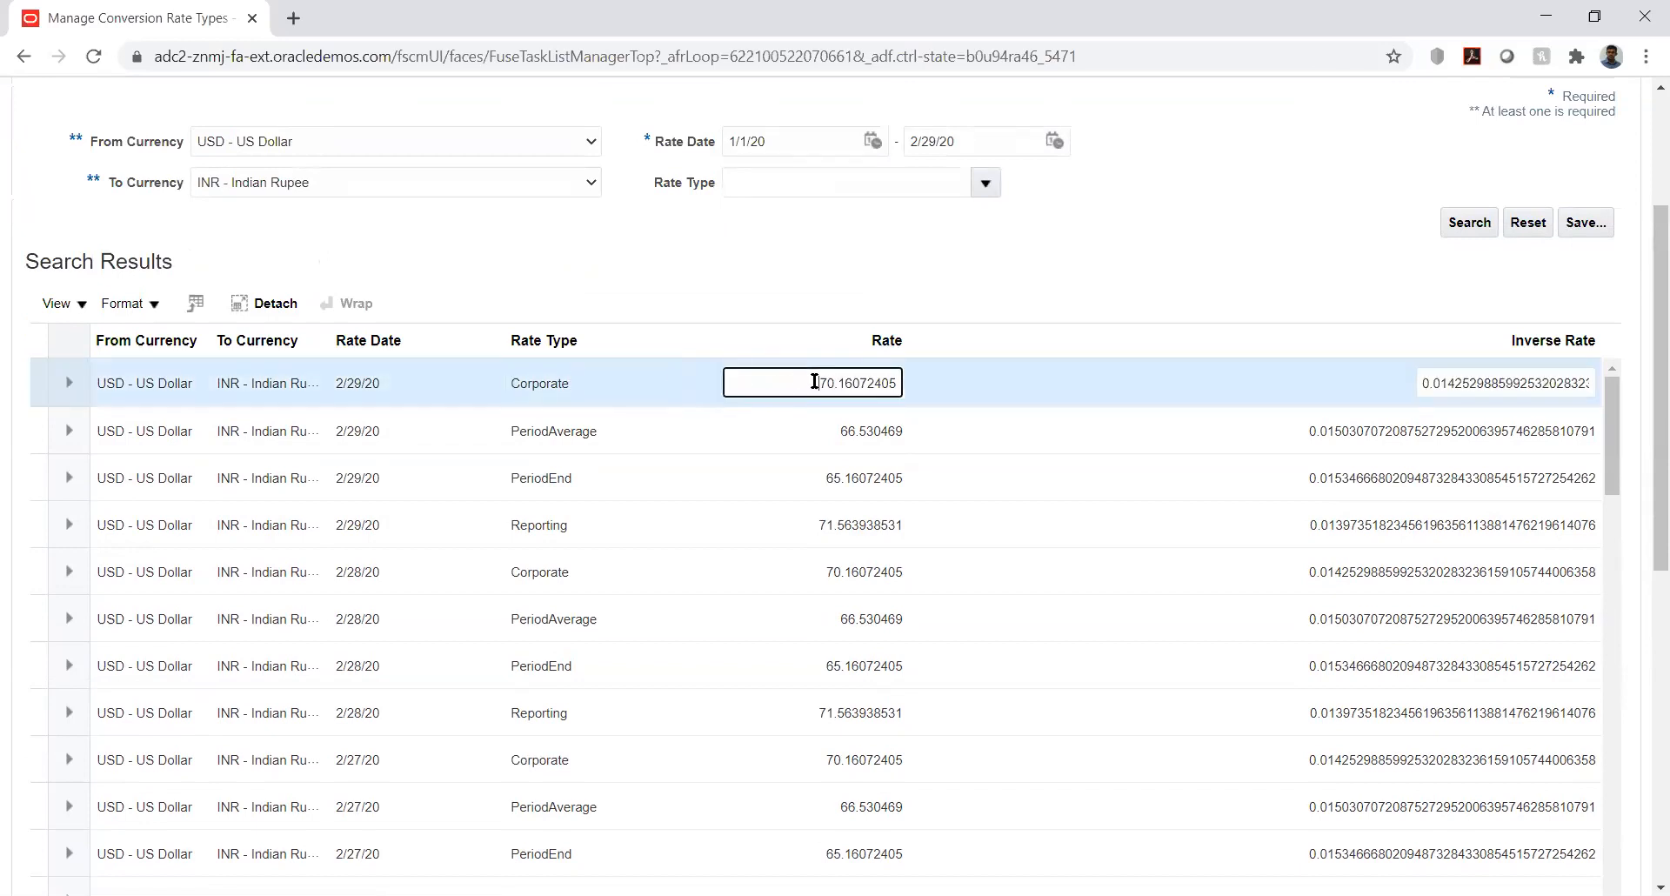
double_click(814, 381)
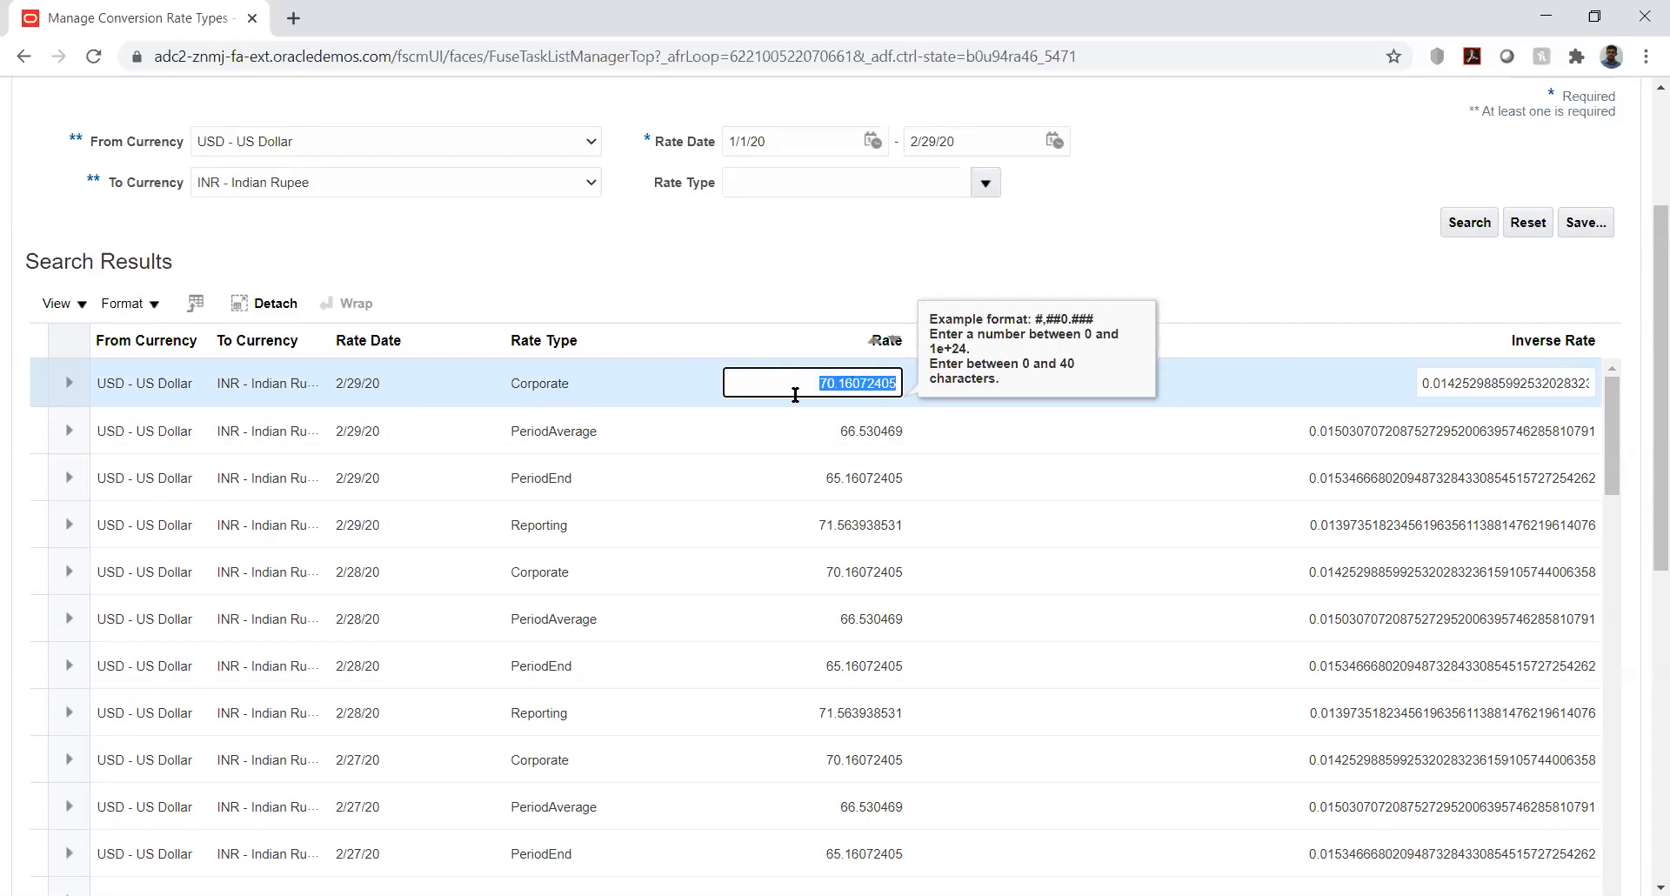
left_click(934, 264)
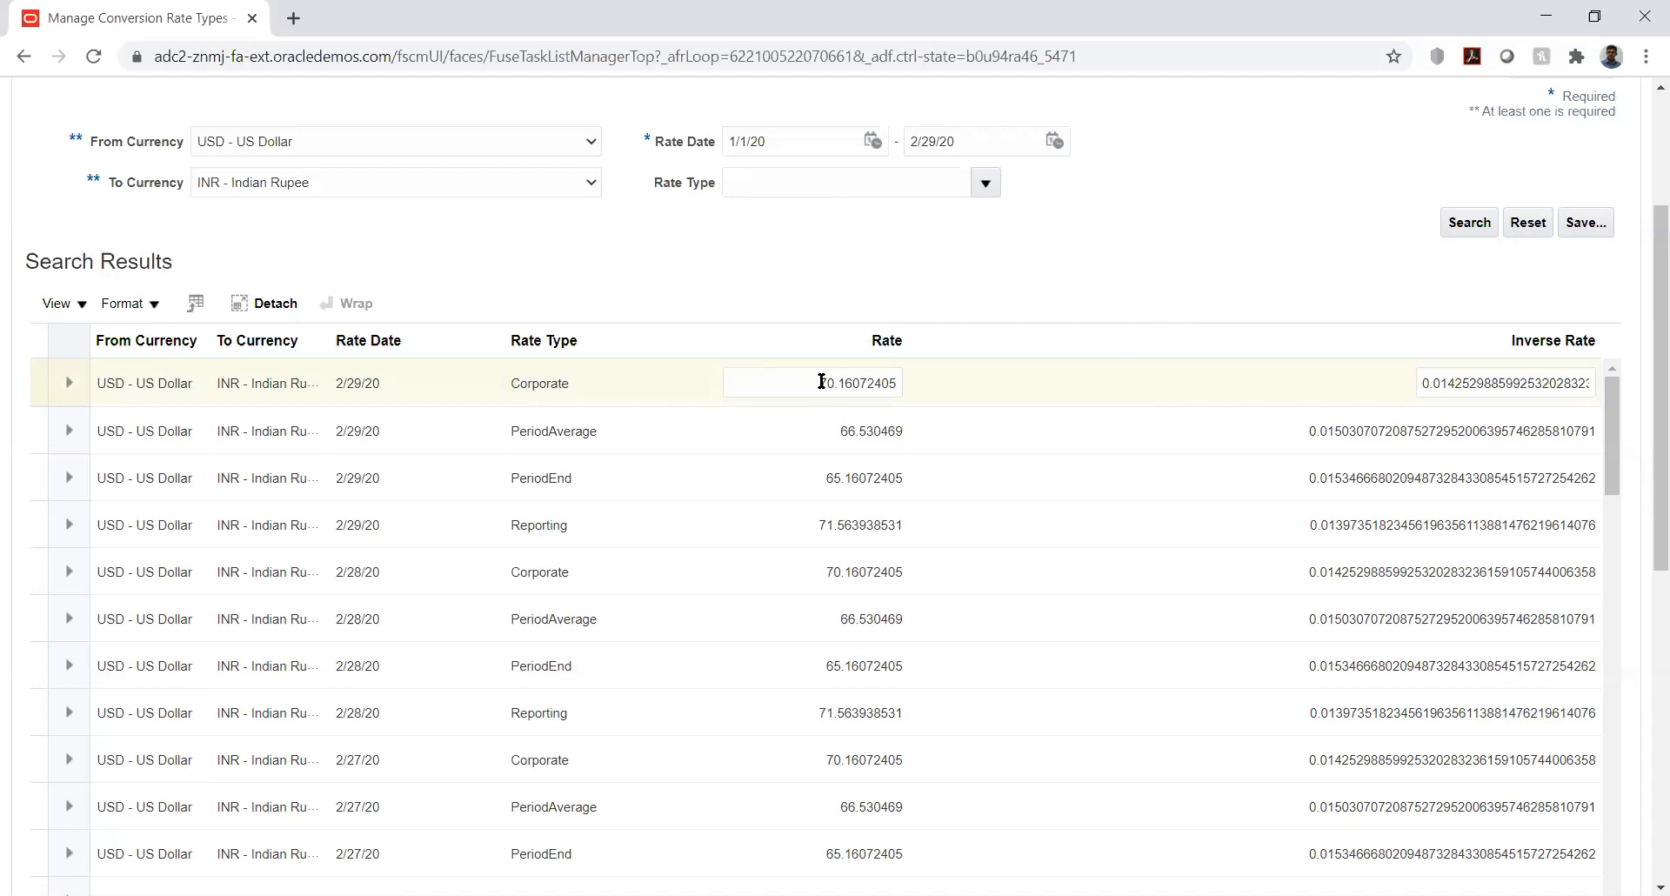
mouse_move(1643, 277)
left_mouse_down()
mouse_move(1645, 168)
mouse_move(1644, 262)
left_mouse_up()
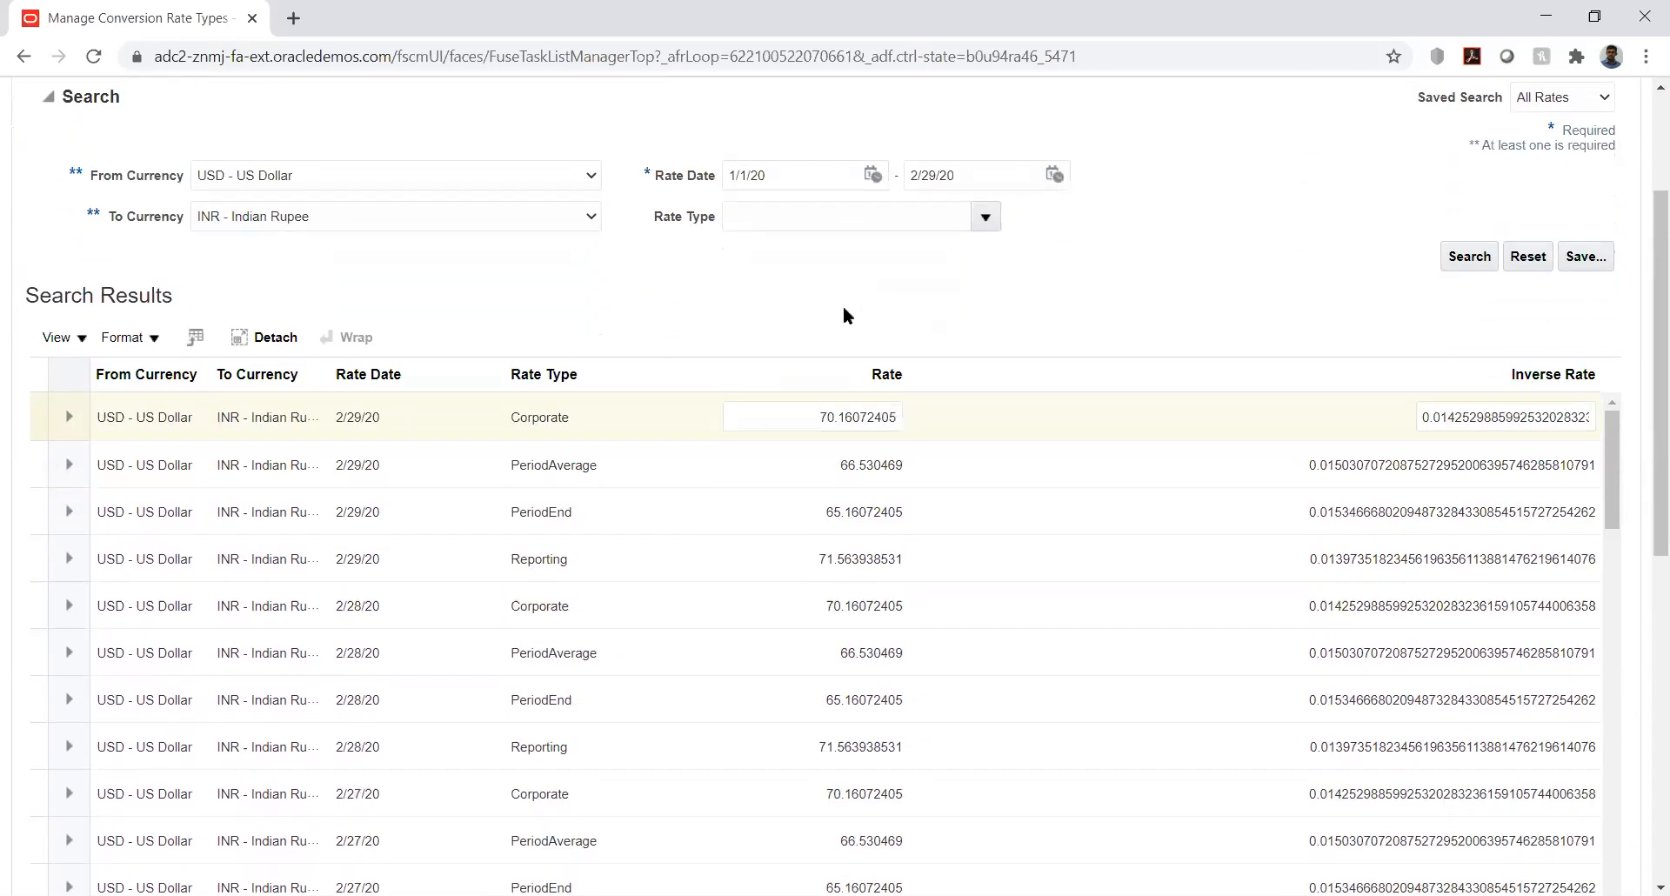
left_click(853, 409)
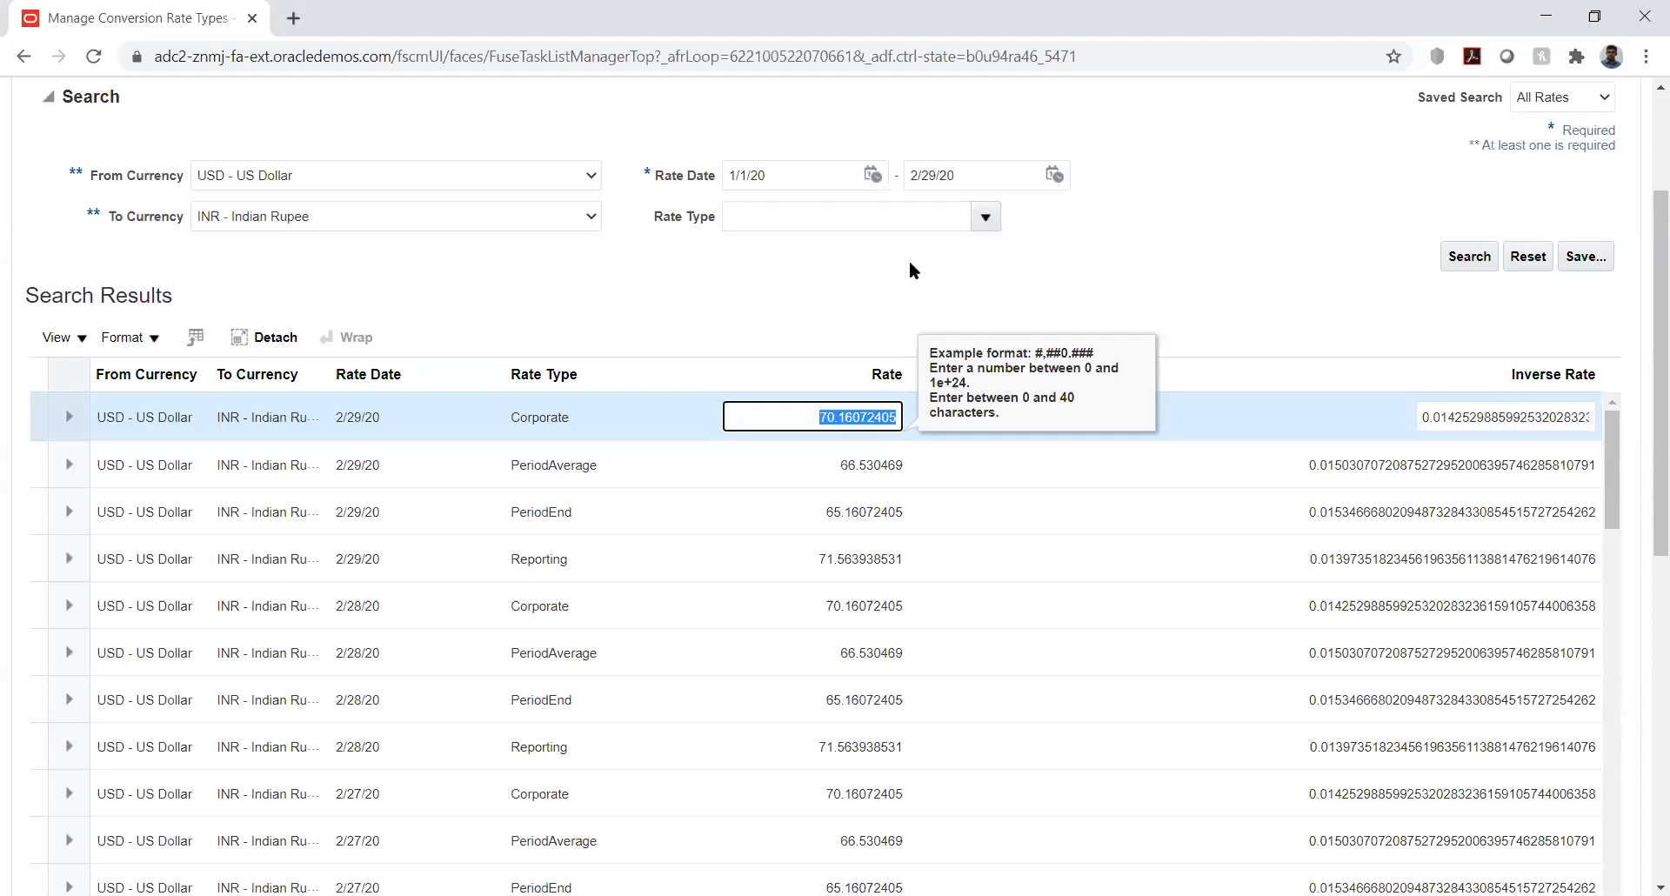
left_click(838, 280)
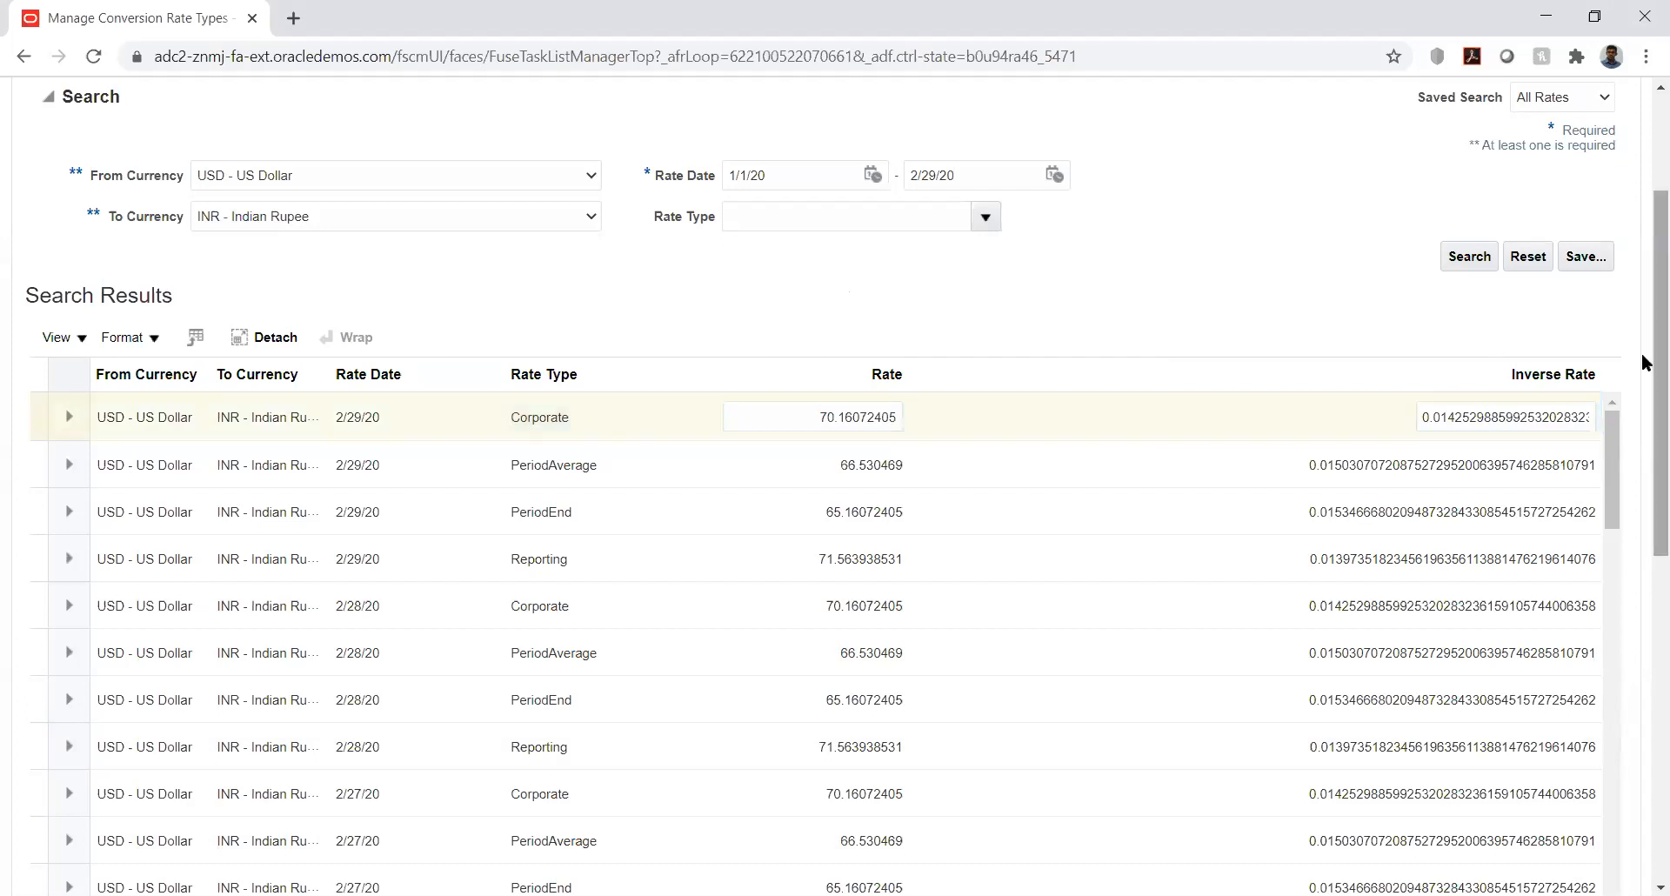
scroll(1645, 357, "up", 3)
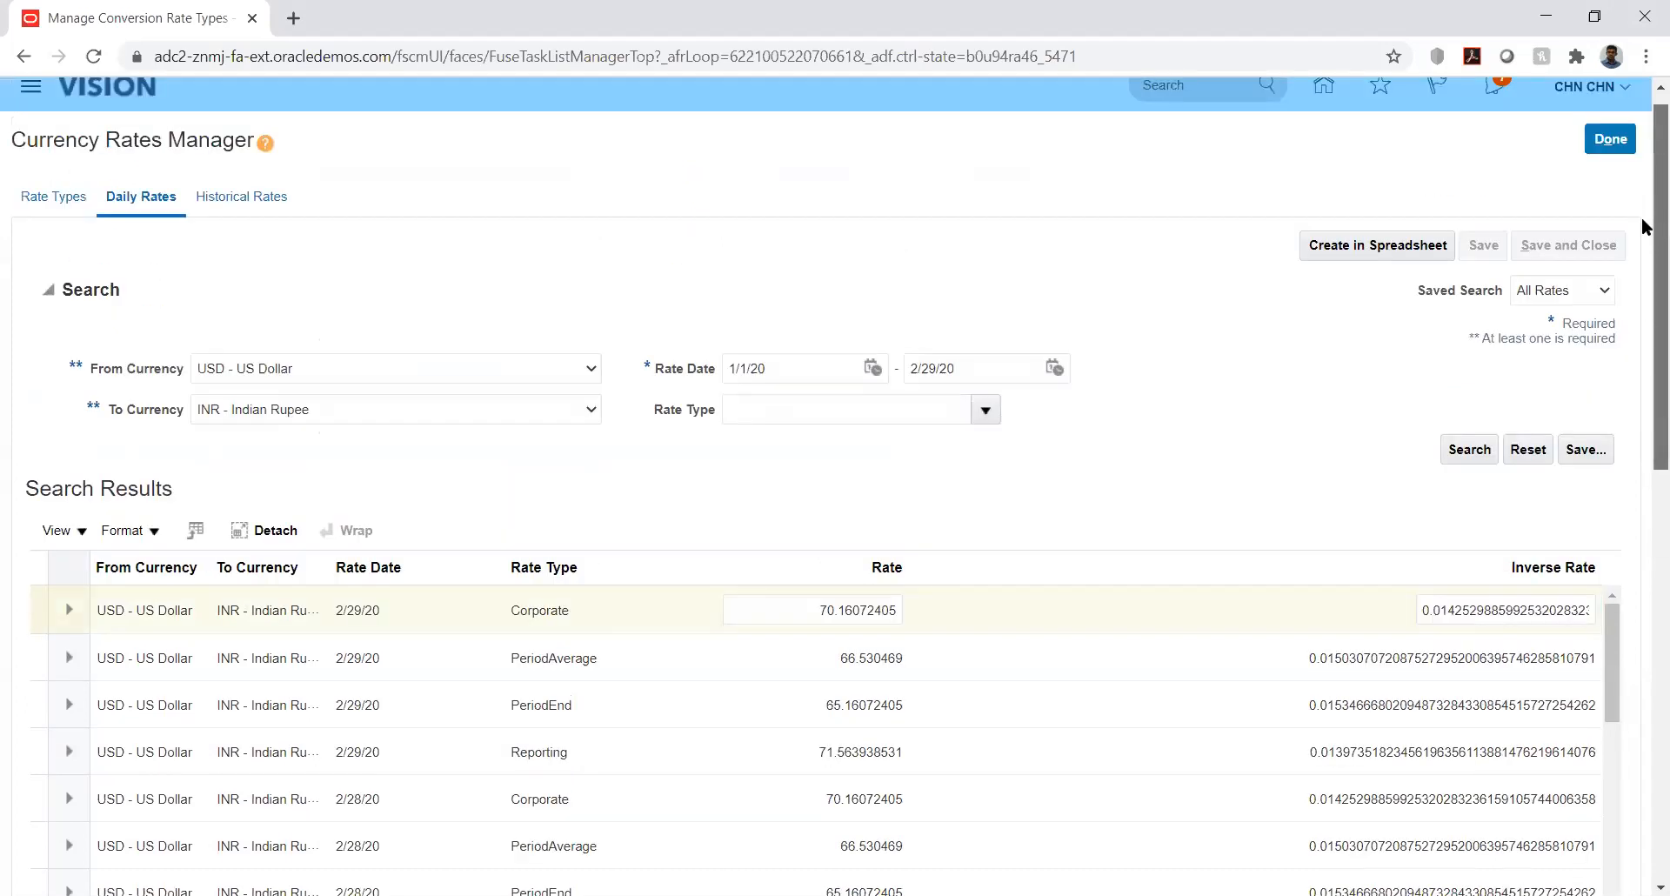
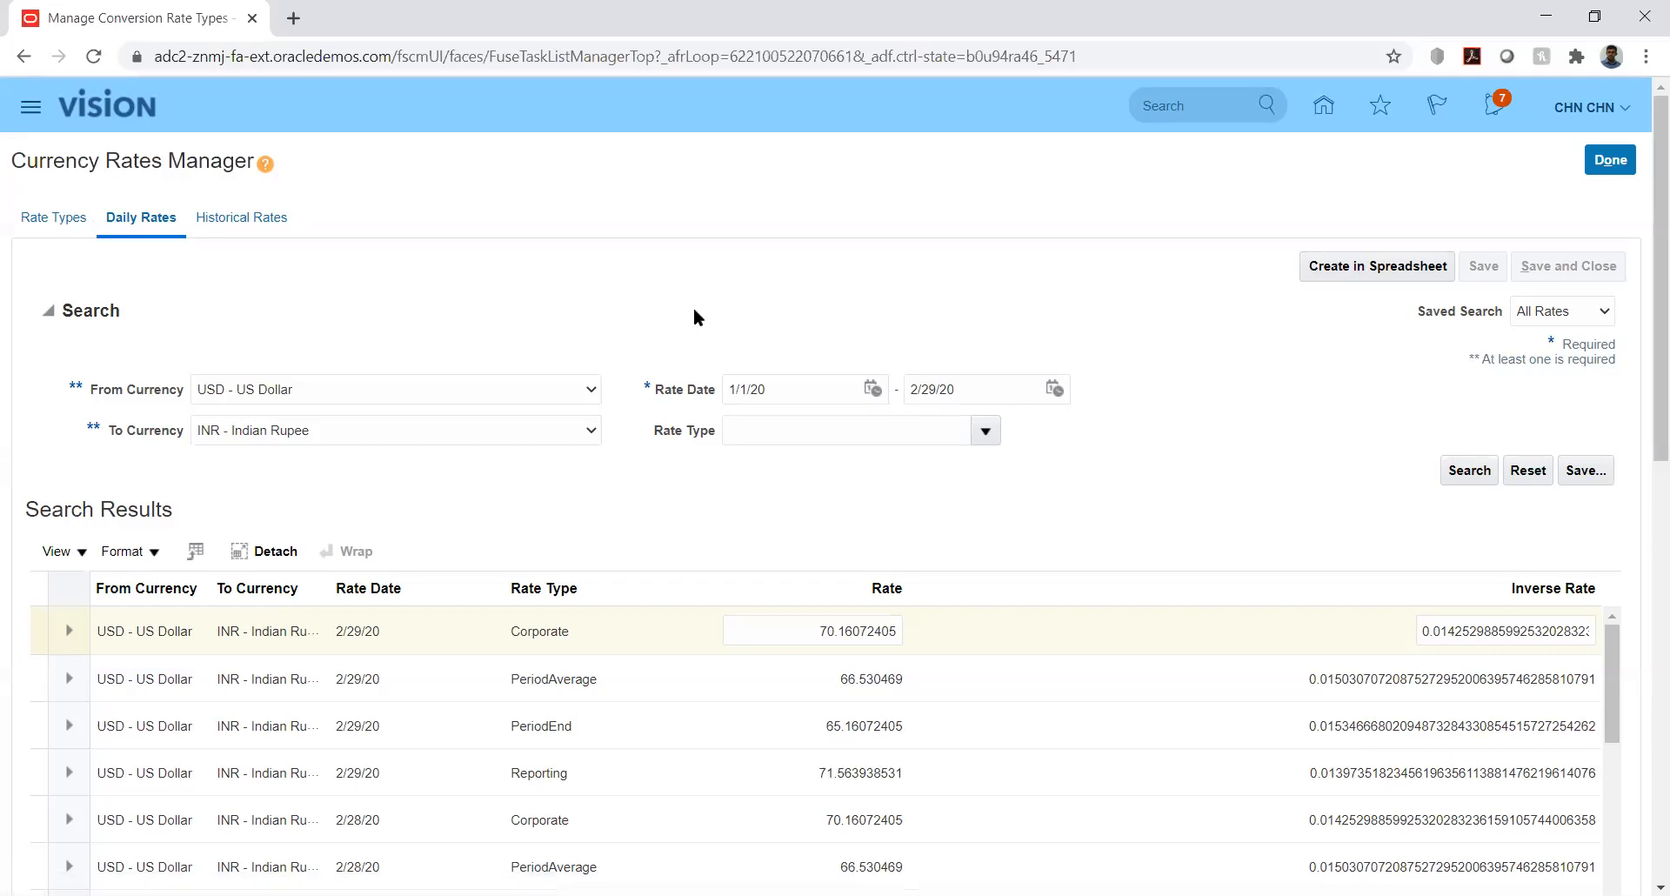
- Change the daily rates To Currency from INR - Indian Rupee to KES - Kenyan Shilling
left_click(55, 220)
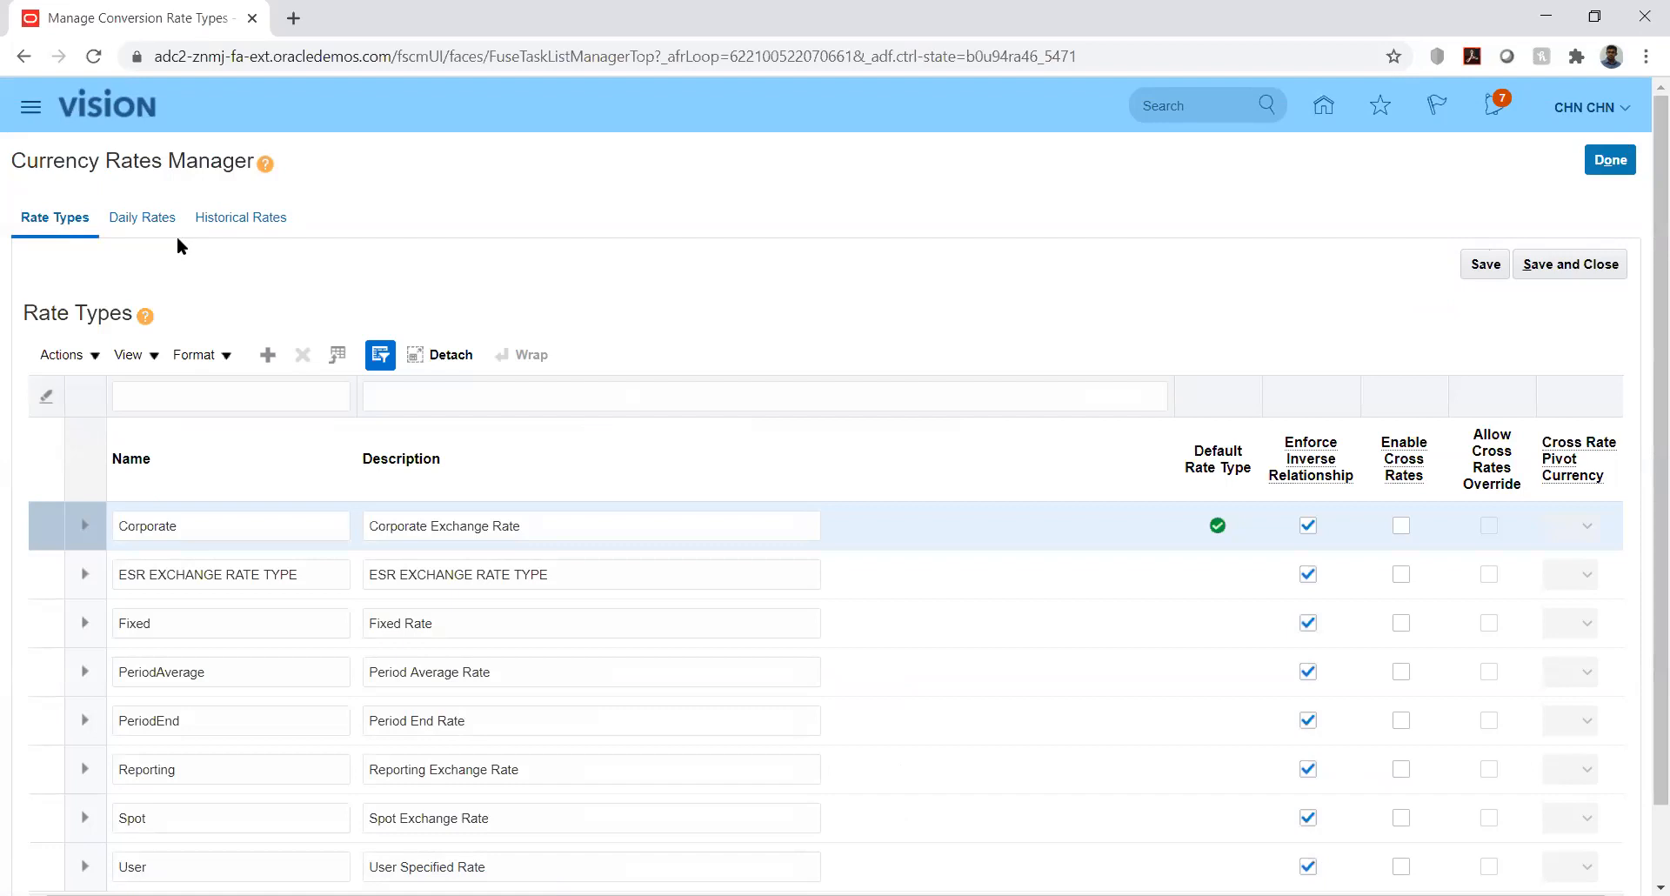
left_click(131, 218)
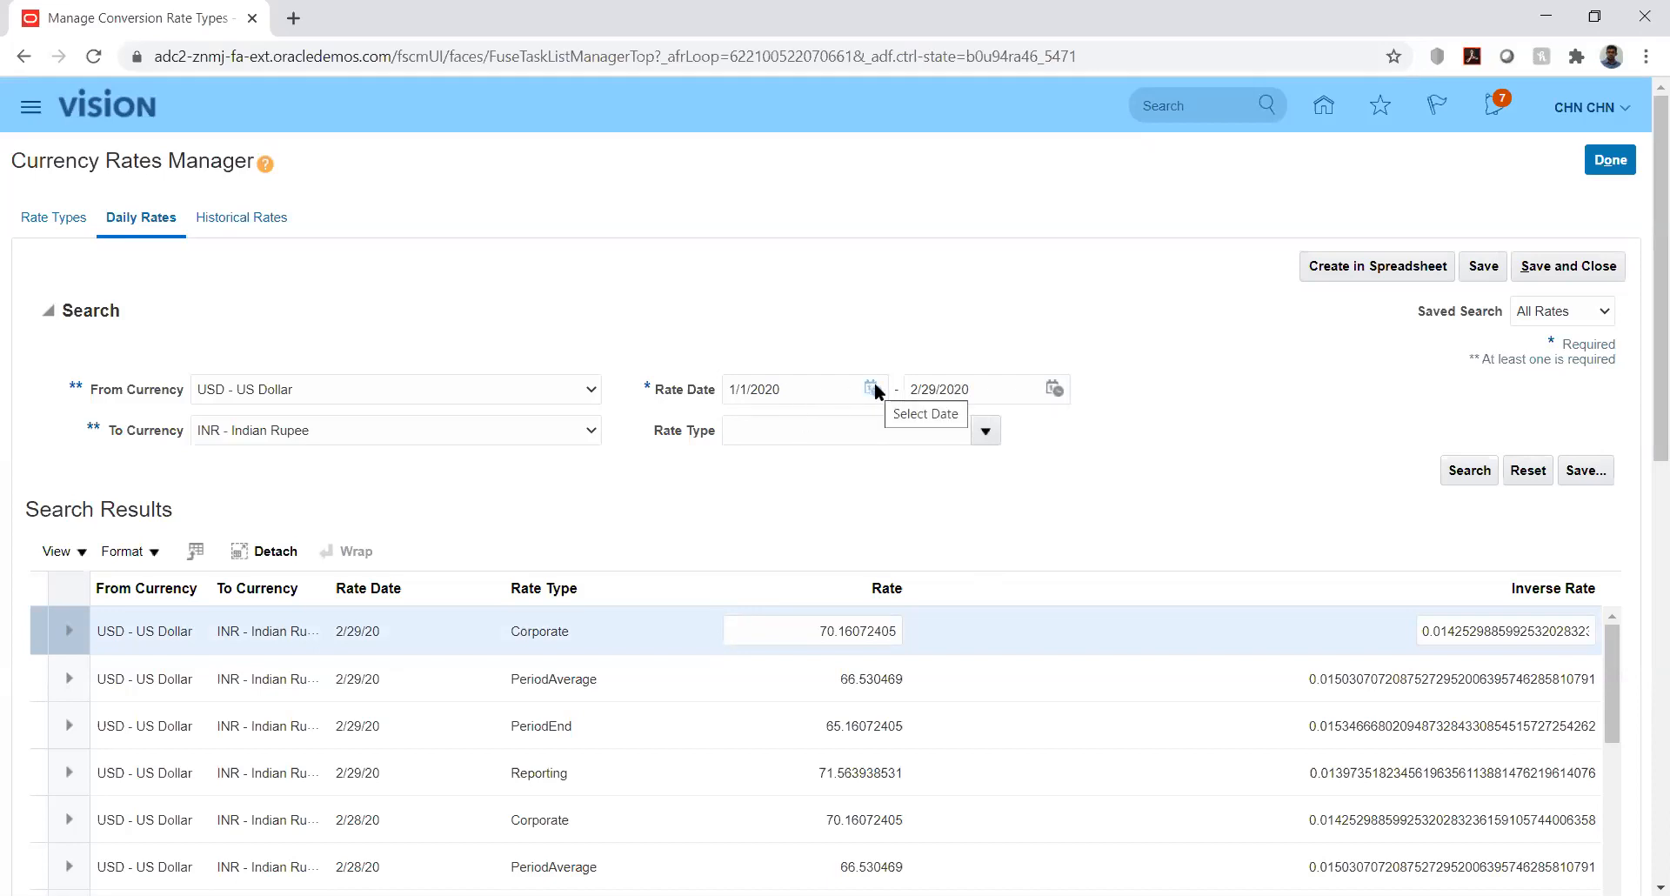
left_click(534, 430)
scroll(567, 448, "up", 1)
key("k")
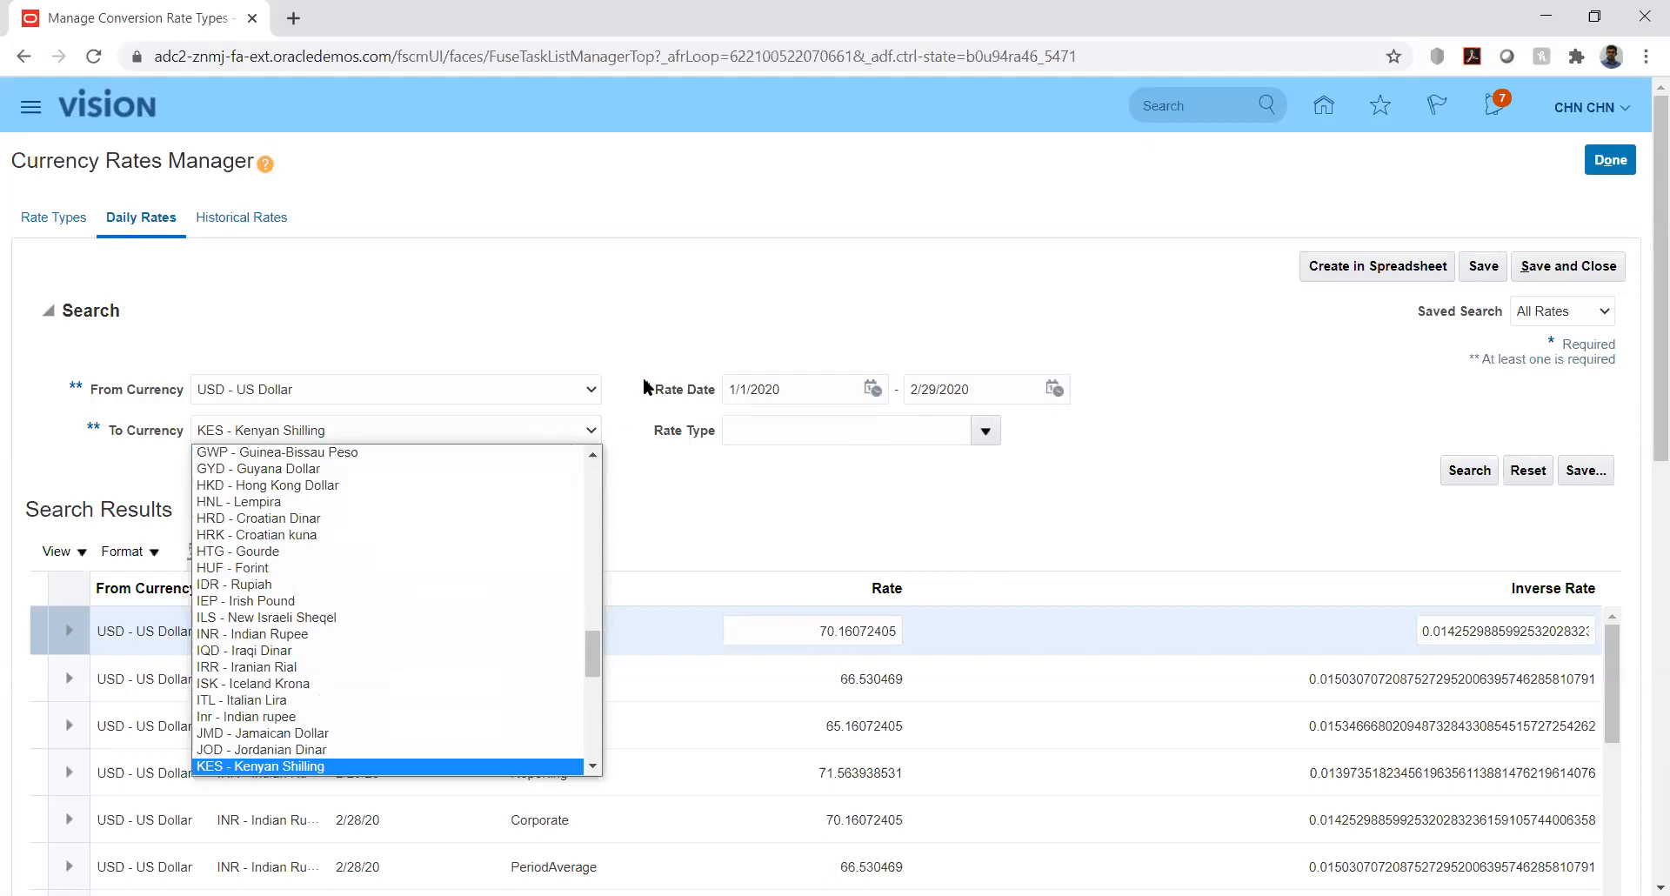
left_click(614, 309)
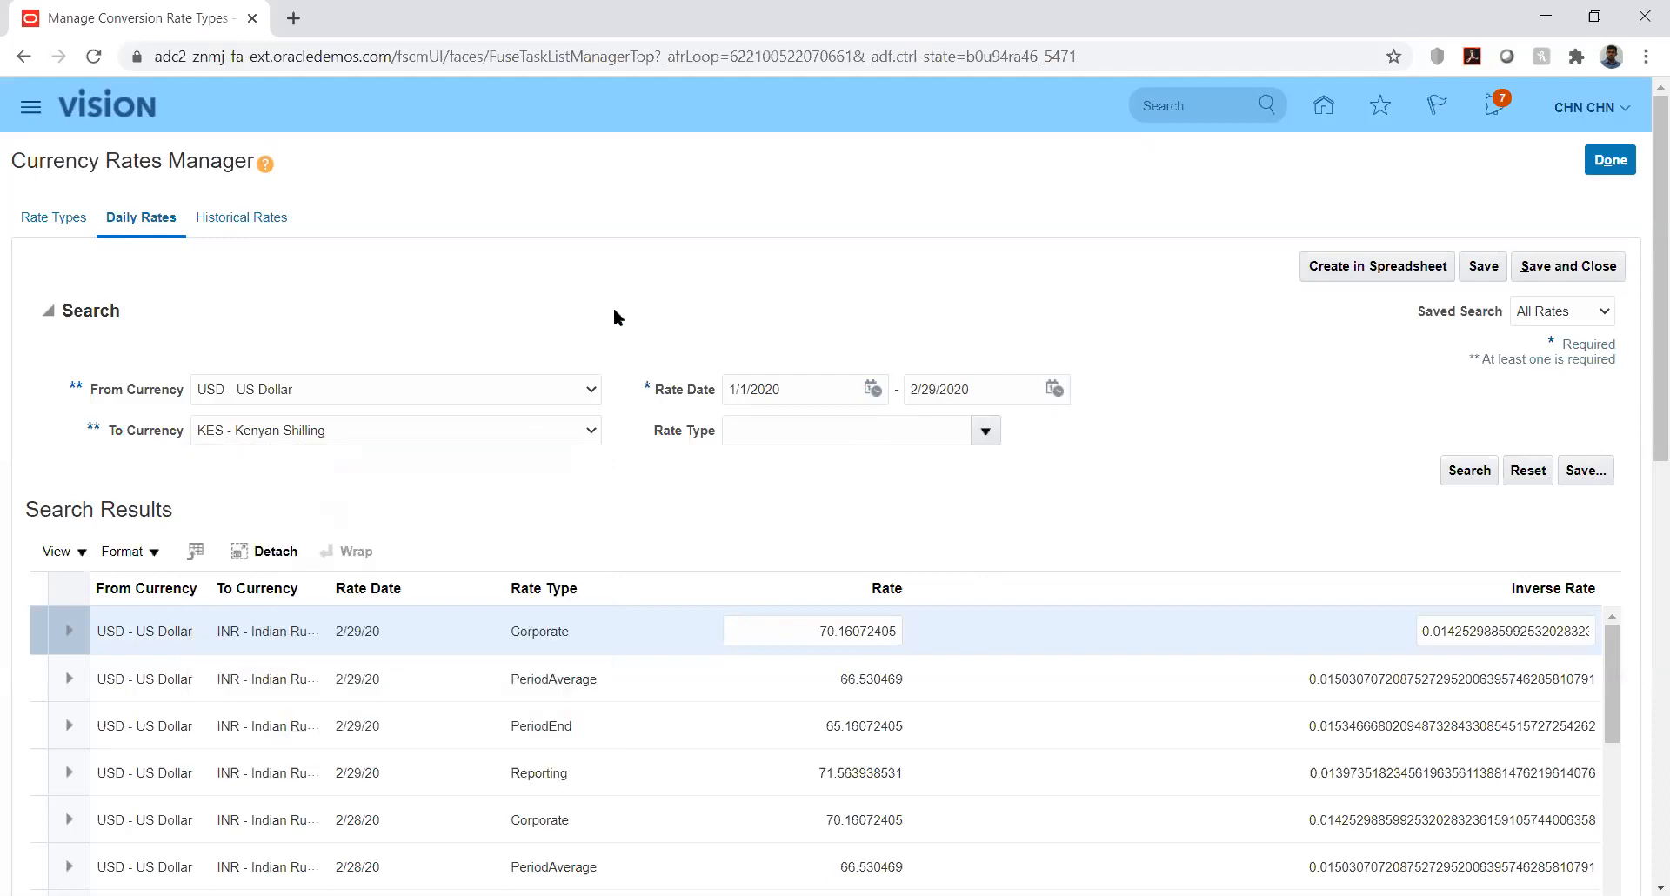
- Close the Currency Rates Manager, reopen Manage Conversion Rate Types, and return to Daily Rates
left_click(1609, 162)
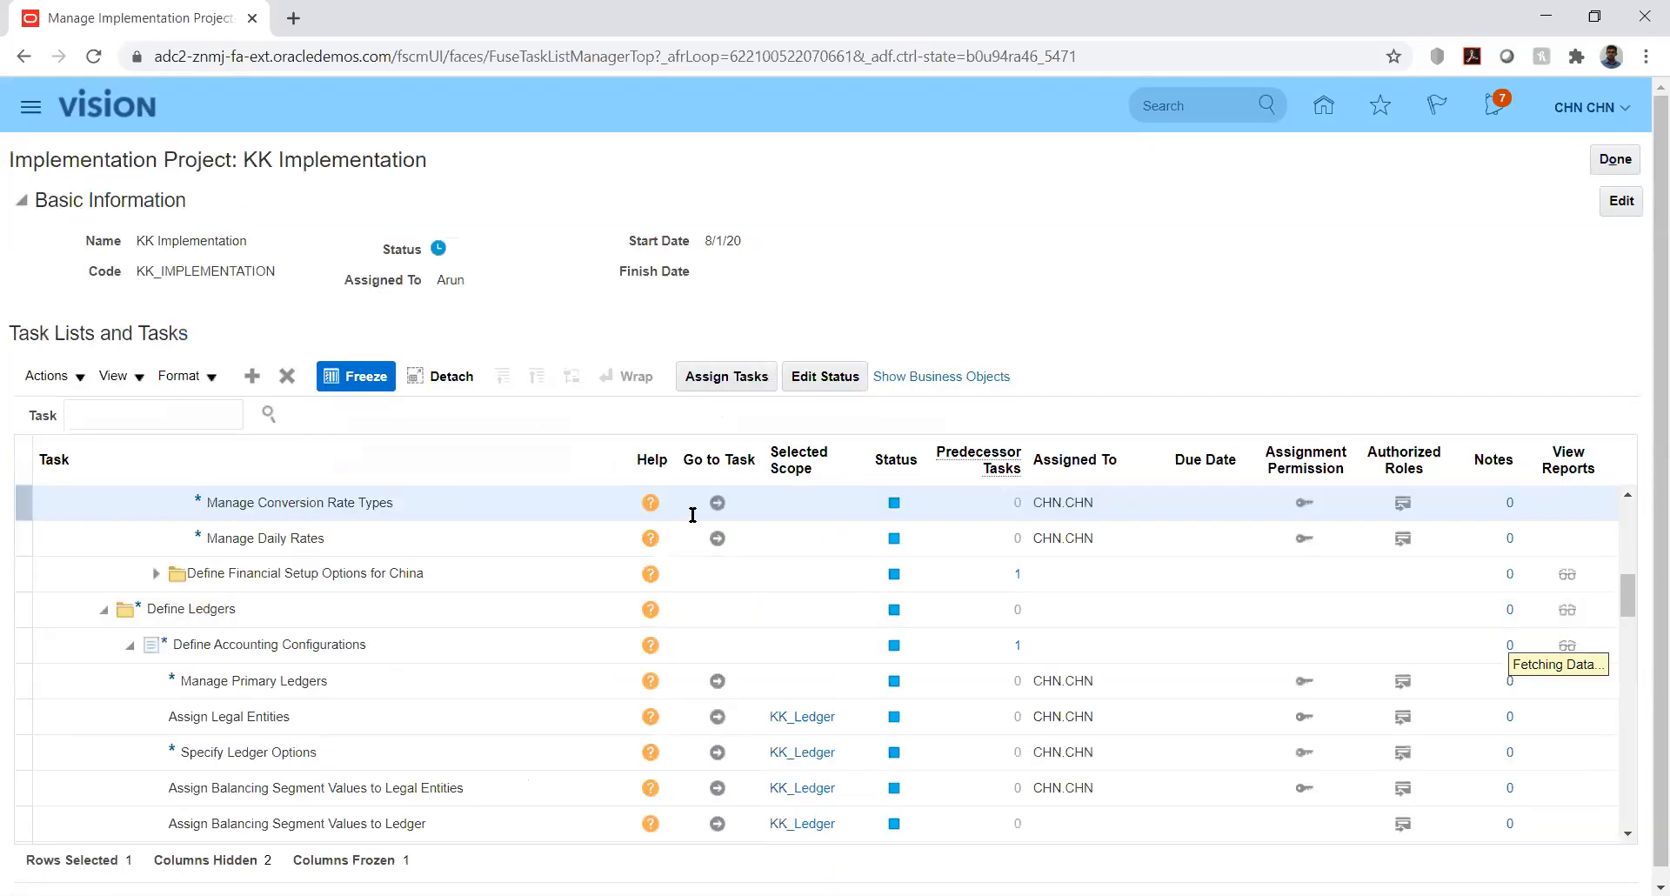
left_click(717, 503)
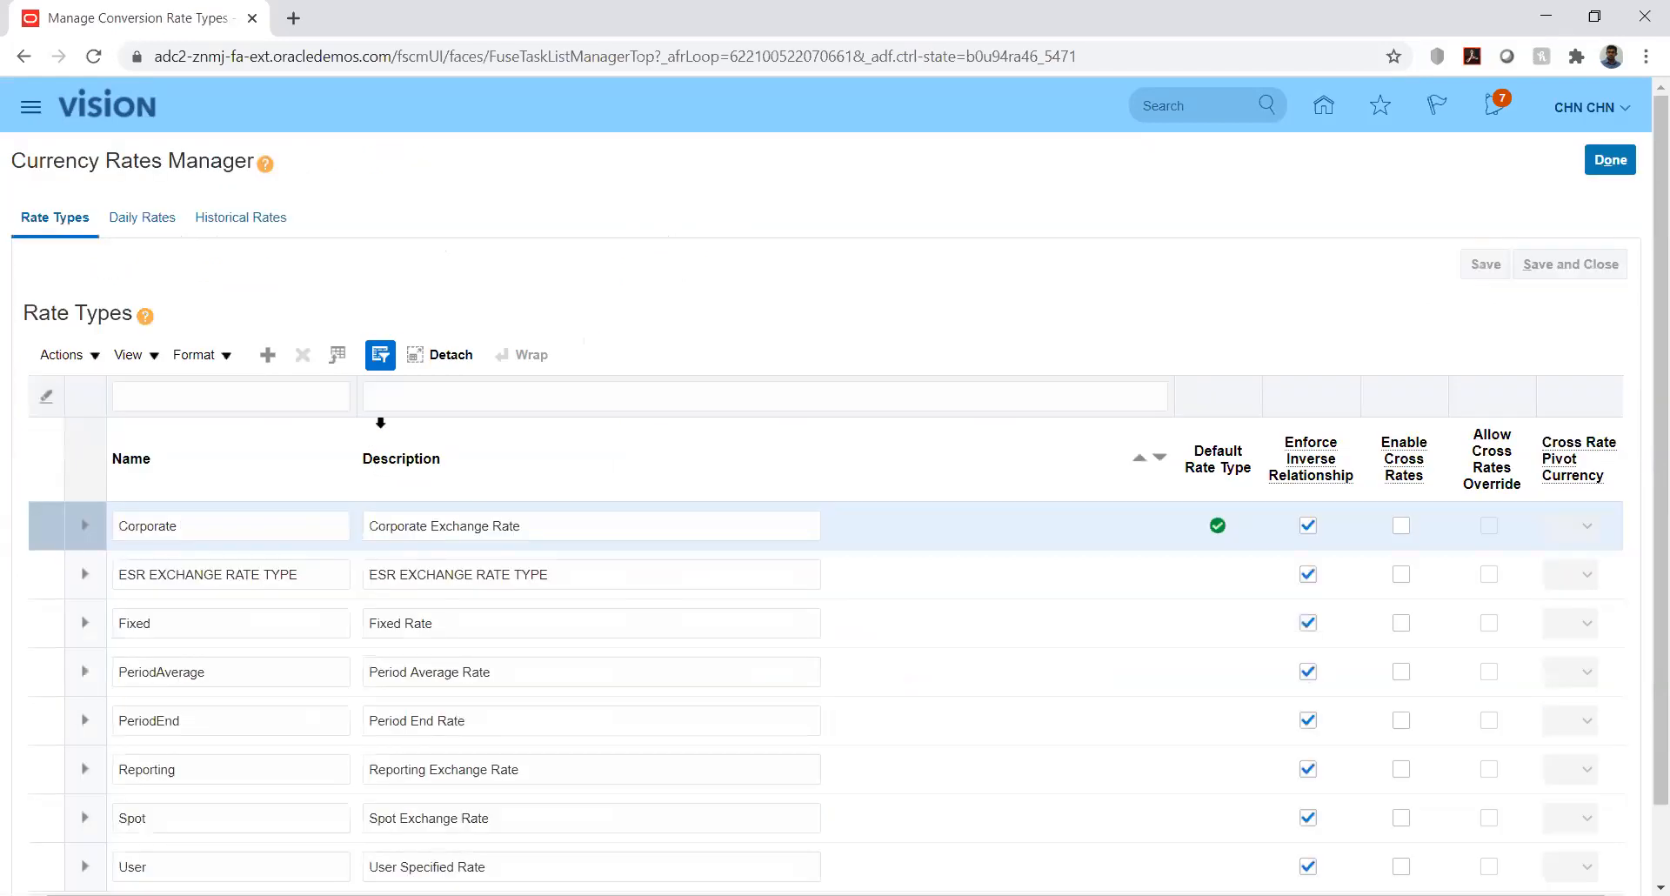
left_click(142, 218)
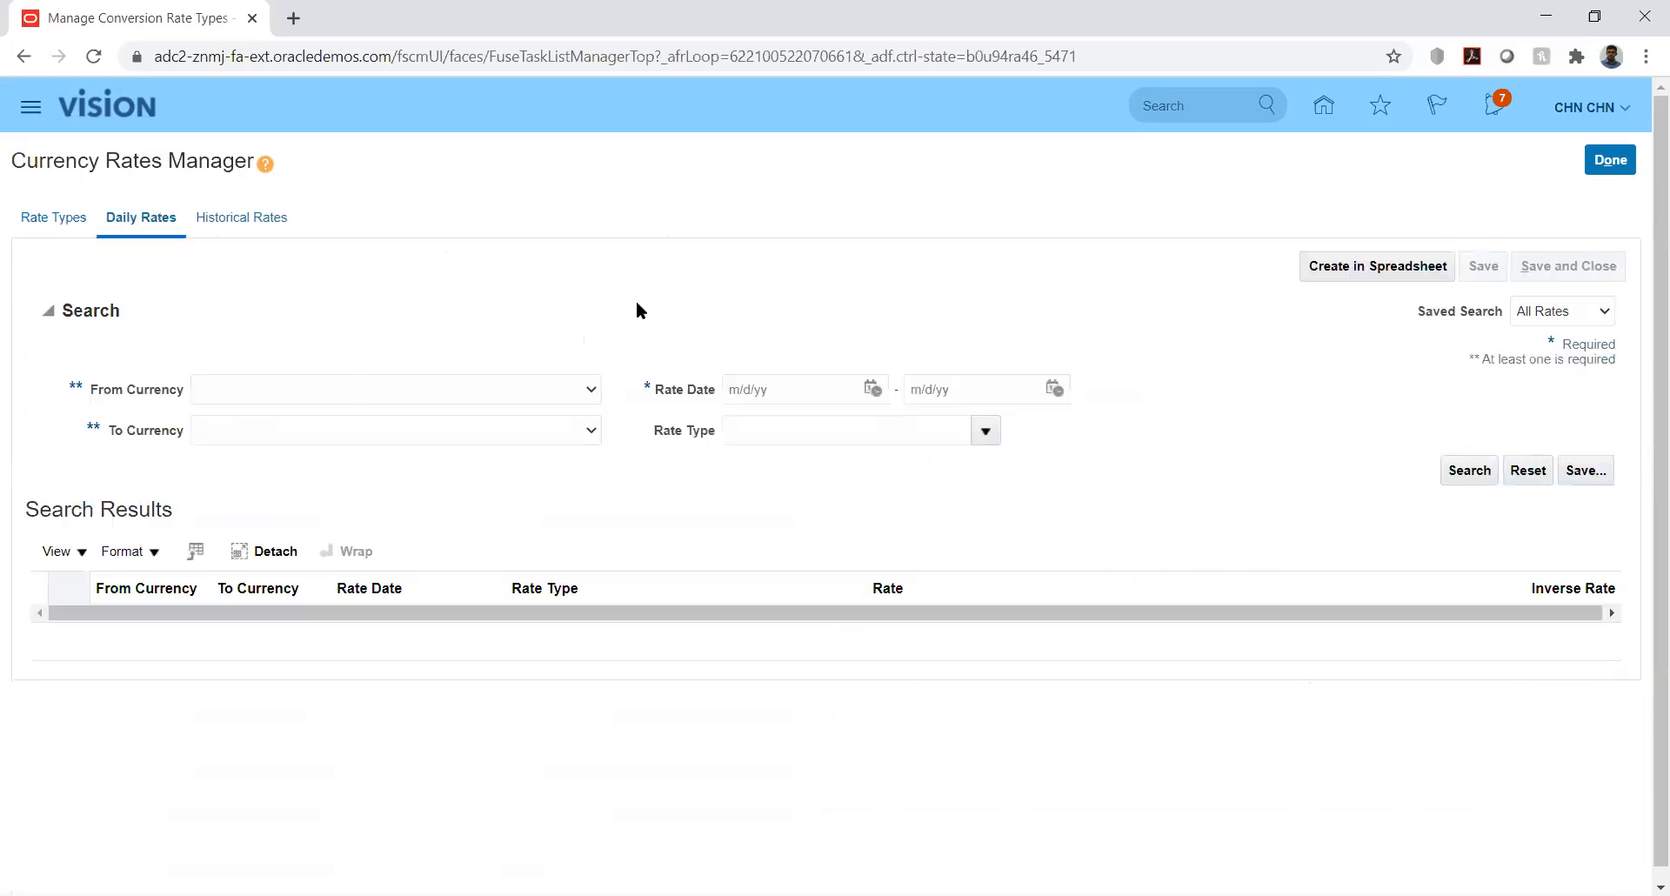
- Set the search currencies to USD - US Dollar and AED - UAE Dirham
left_click(588, 392)
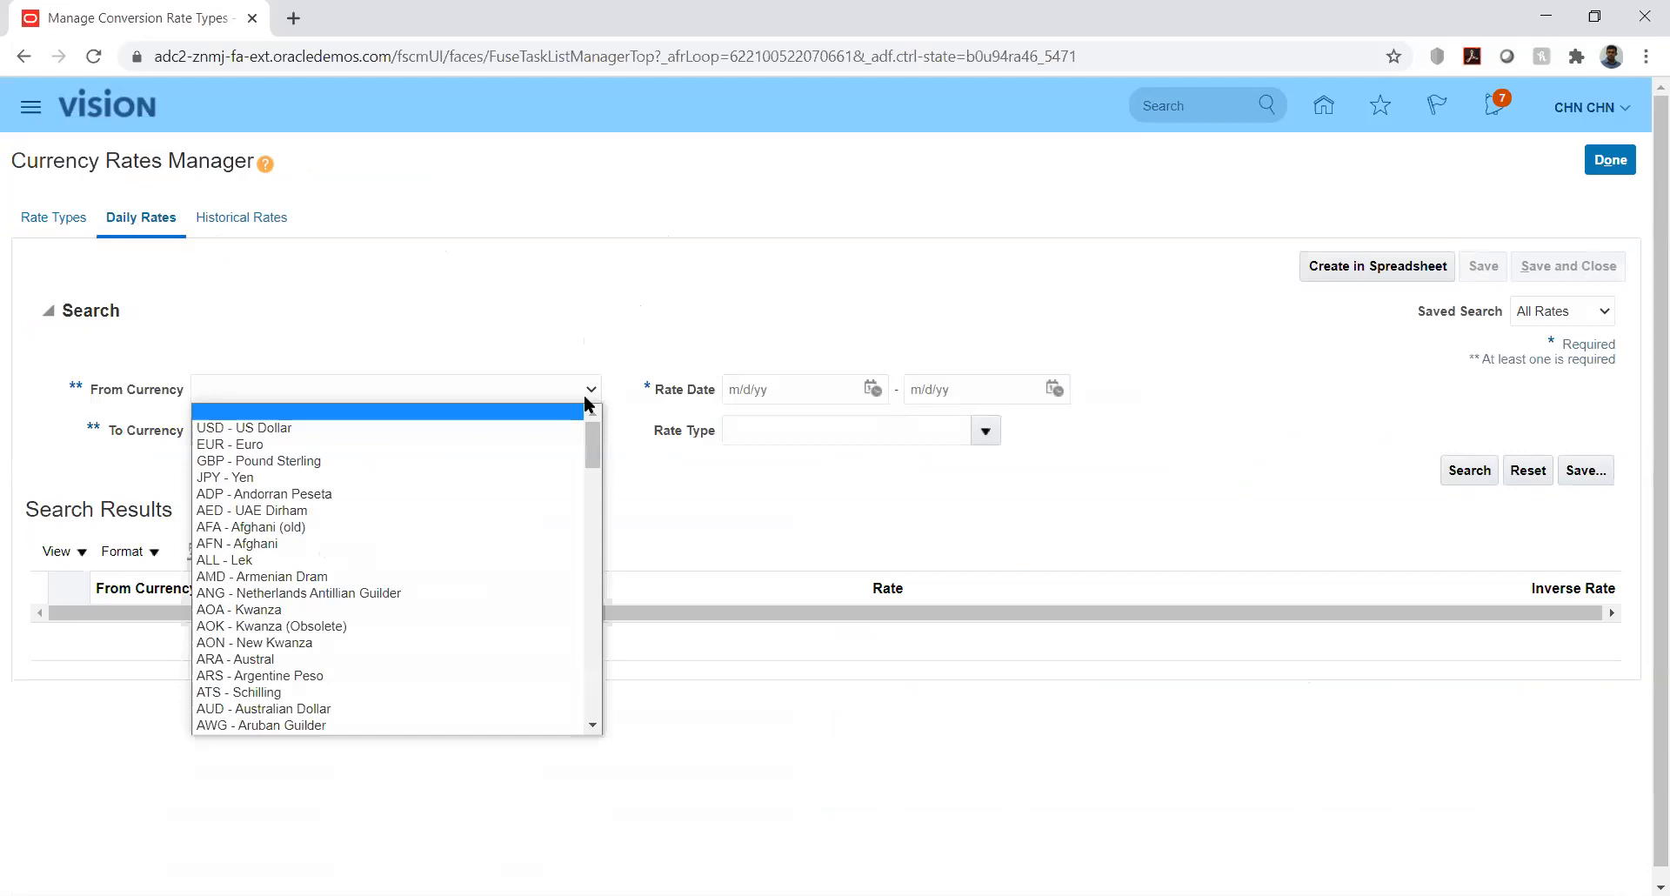
key("Down")
key("Return")
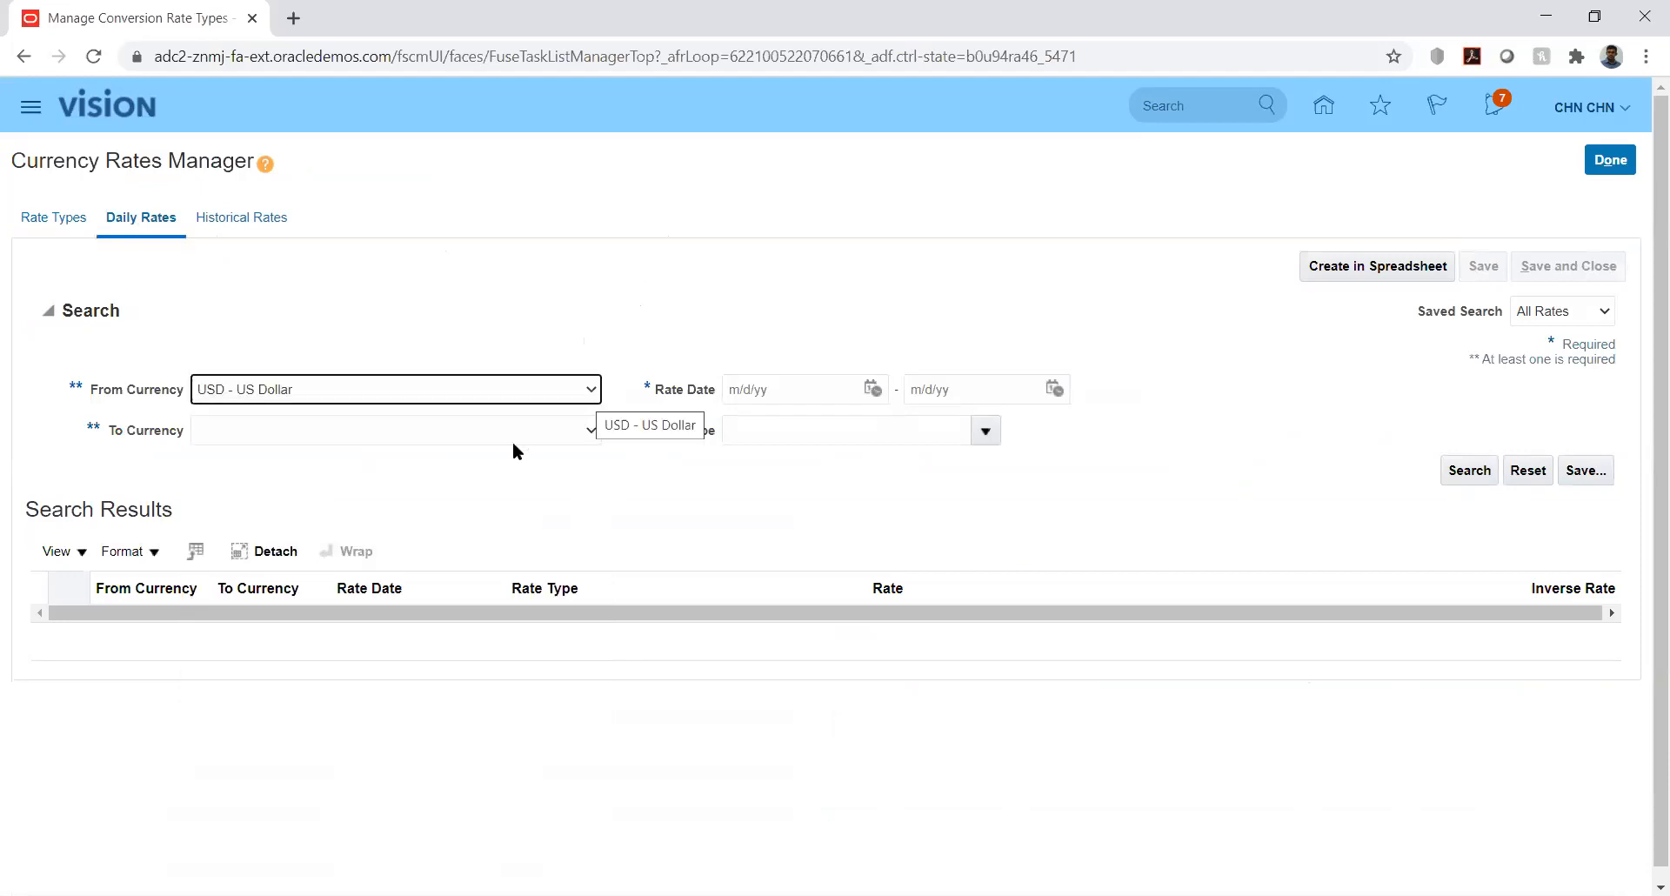
left_click(591, 432)
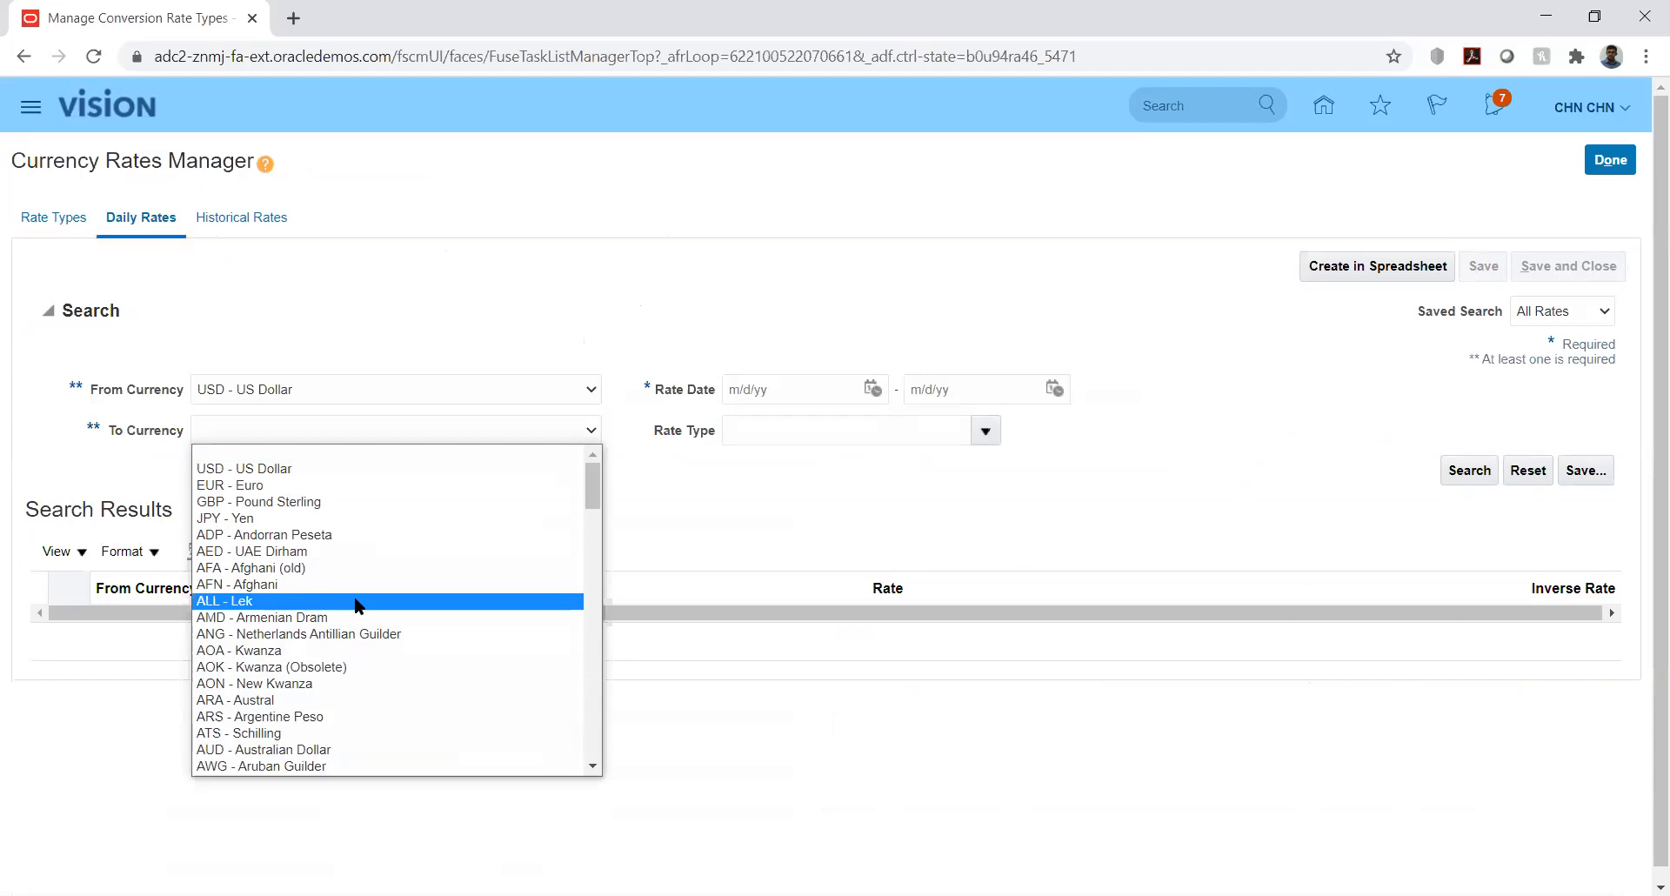
key("Down")
key("Down")
key("Down")
key("Down")
key("Down")
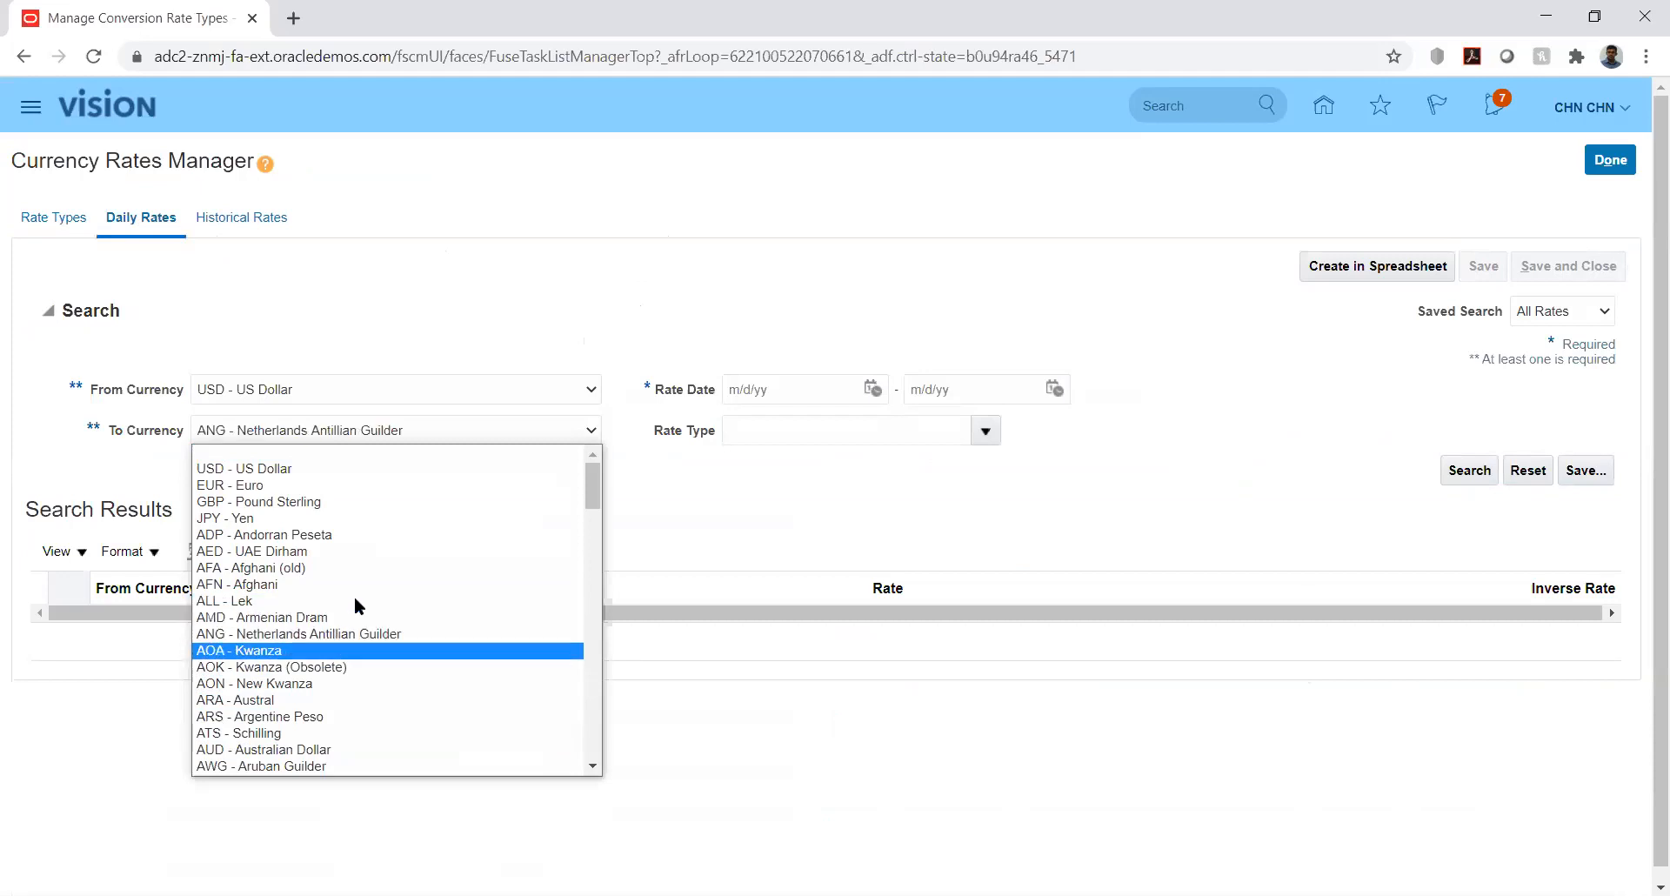
key("Down")
key("Down")
key("Down")
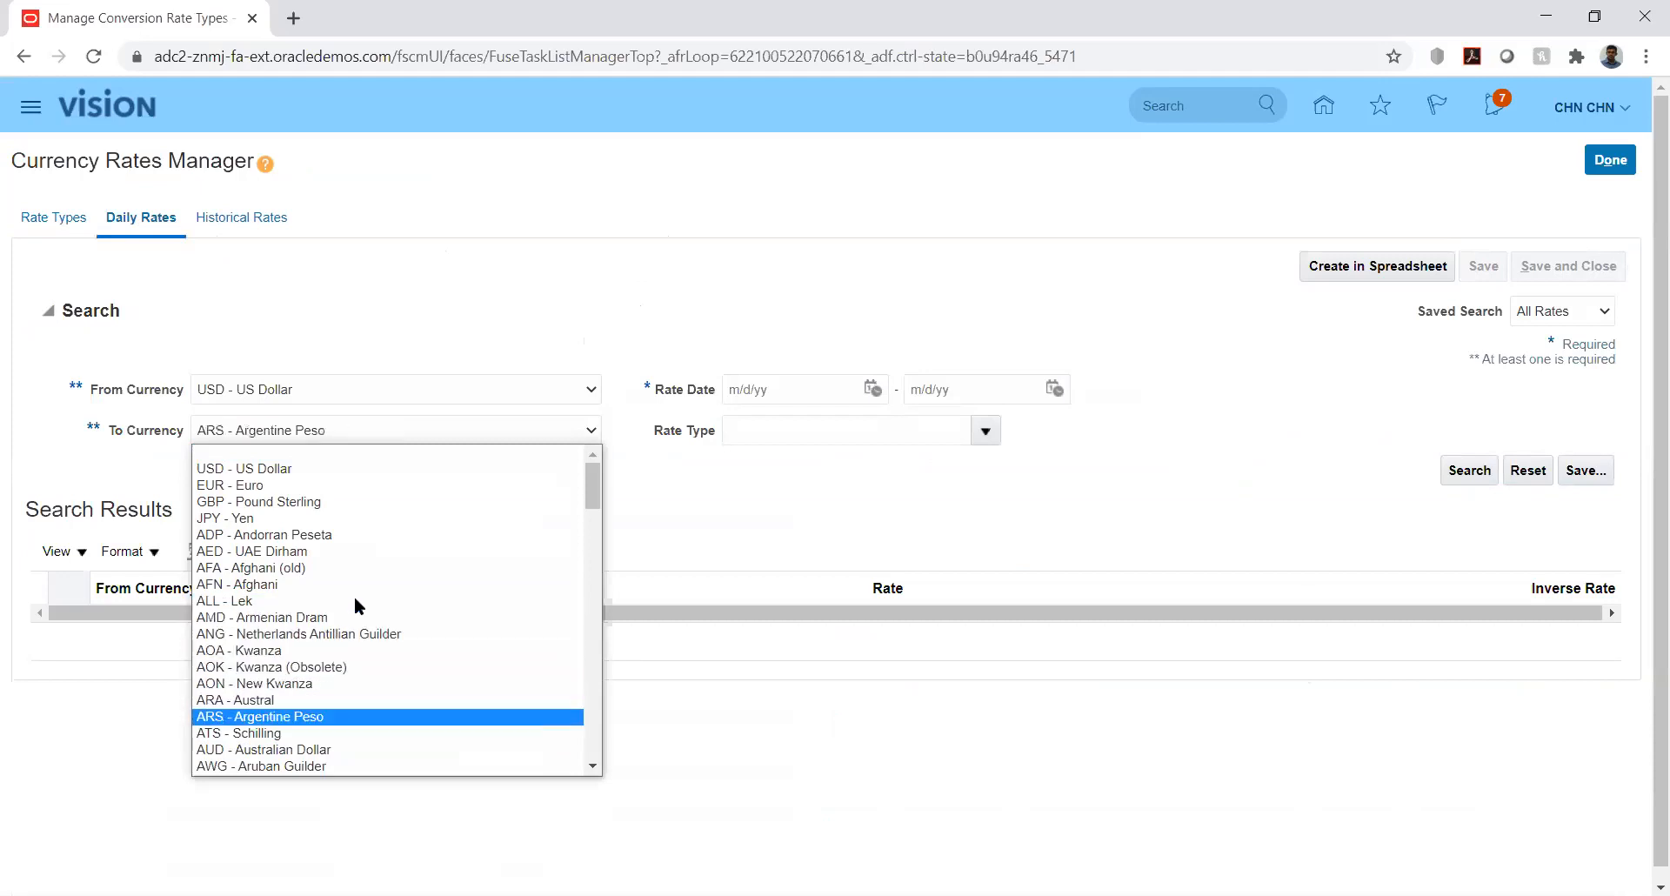
key("Down")
key("Down")
key("Down")
key("a")
key("d")
key("Down")
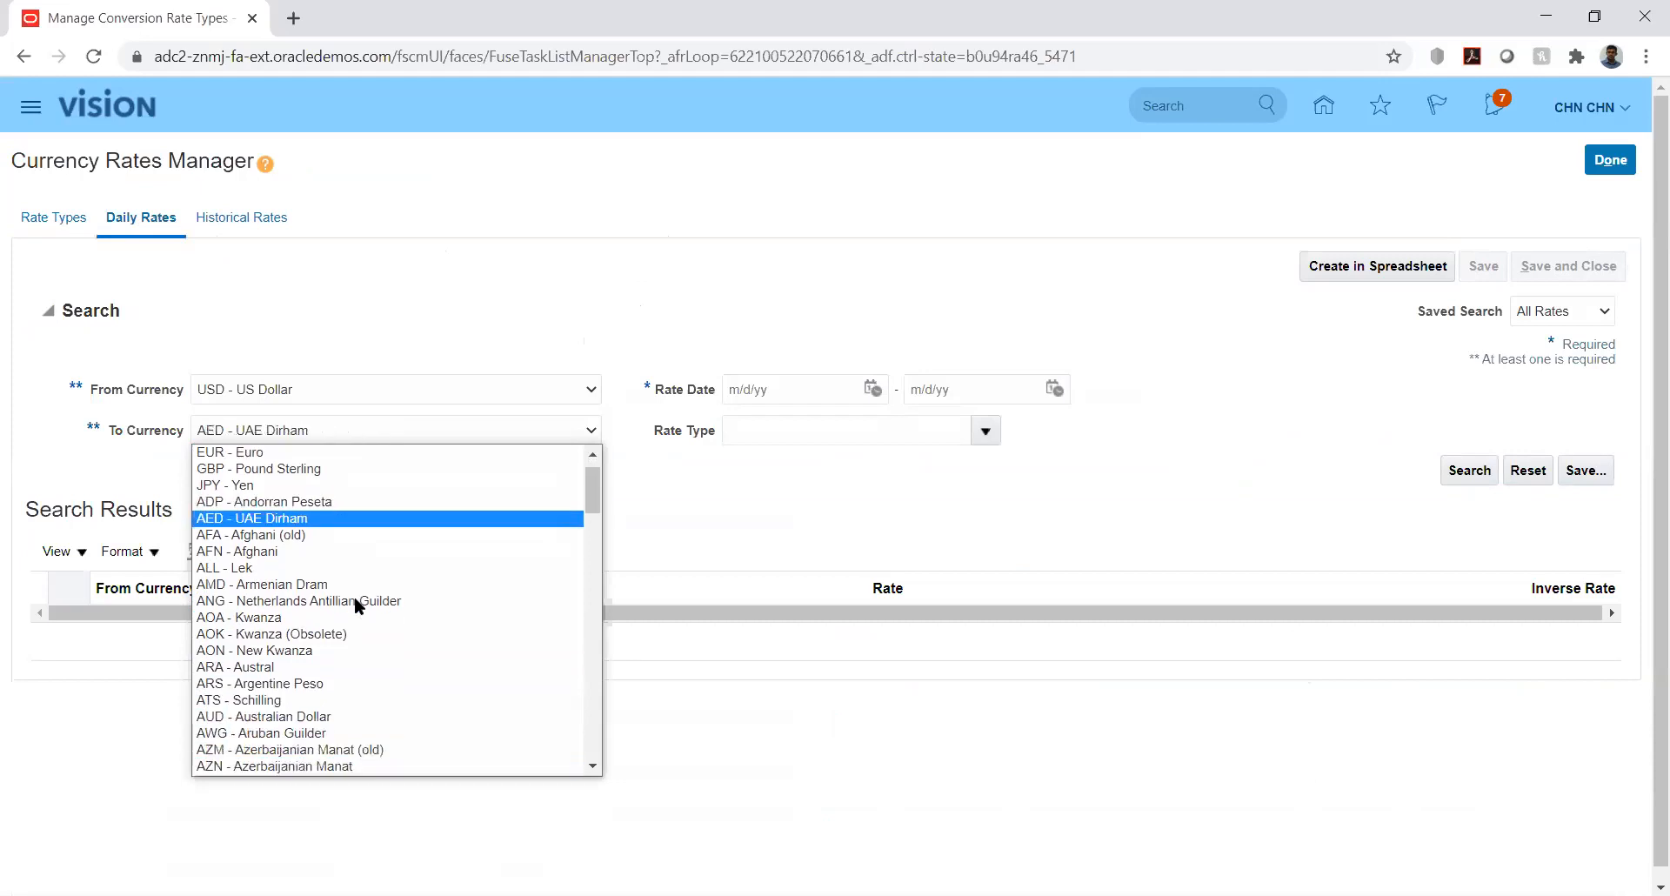
key("Return")
- Search rate dates 8/1/20 to 8/31/20 and review the 3.67 Corporate rates
left_click(796, 474)
left_click(873, 388)
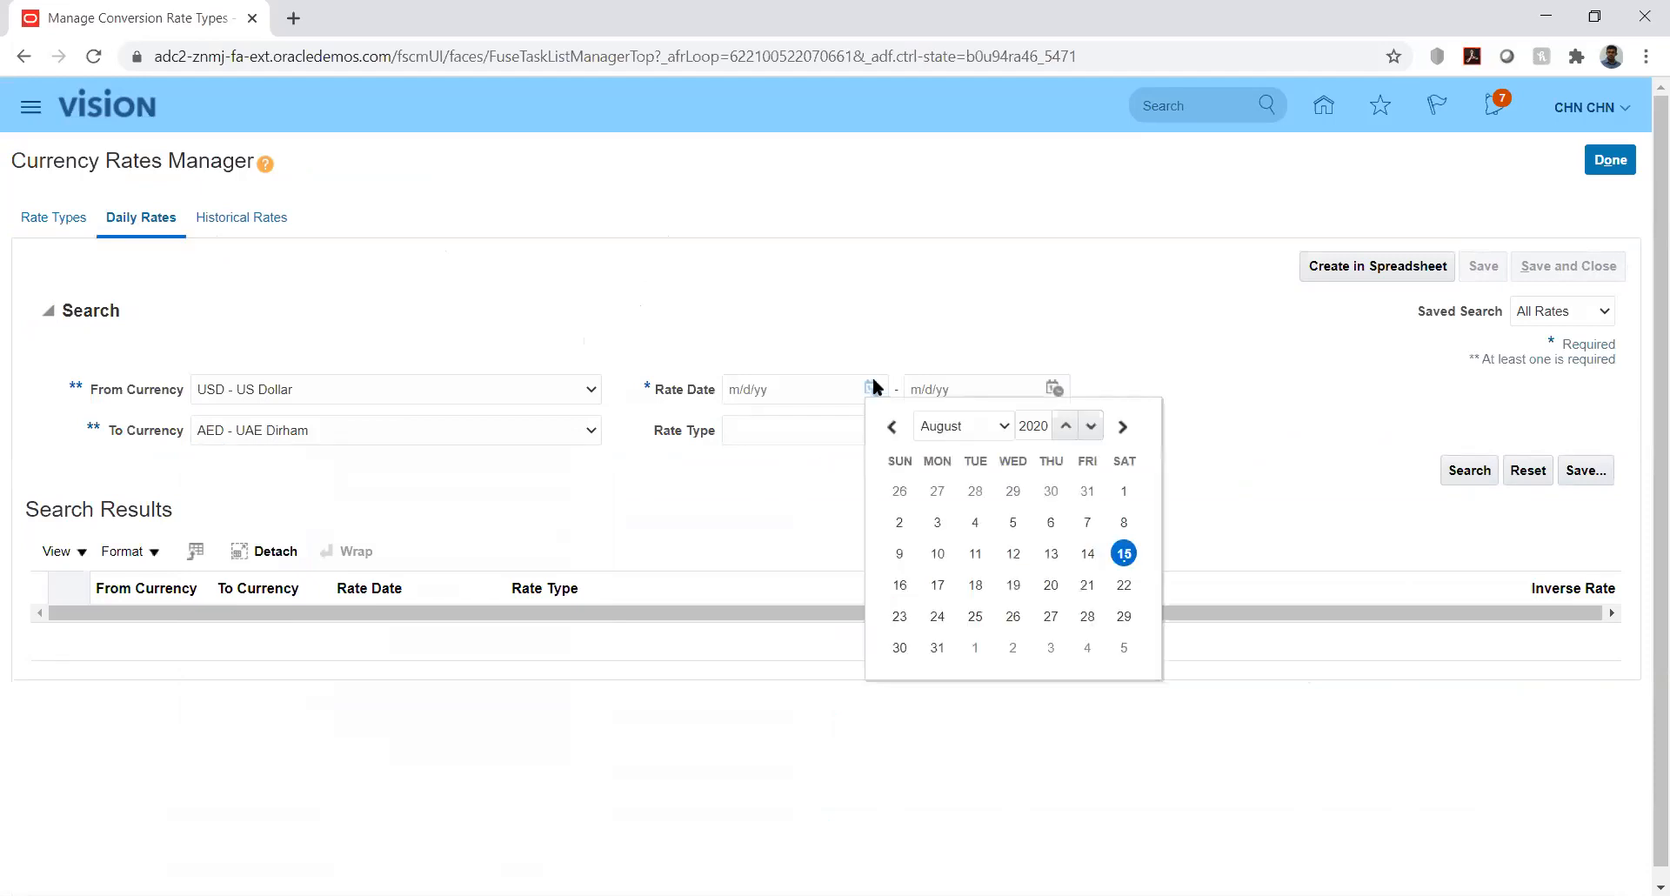
left_click(1124, 491)
left_click(1054, 388)
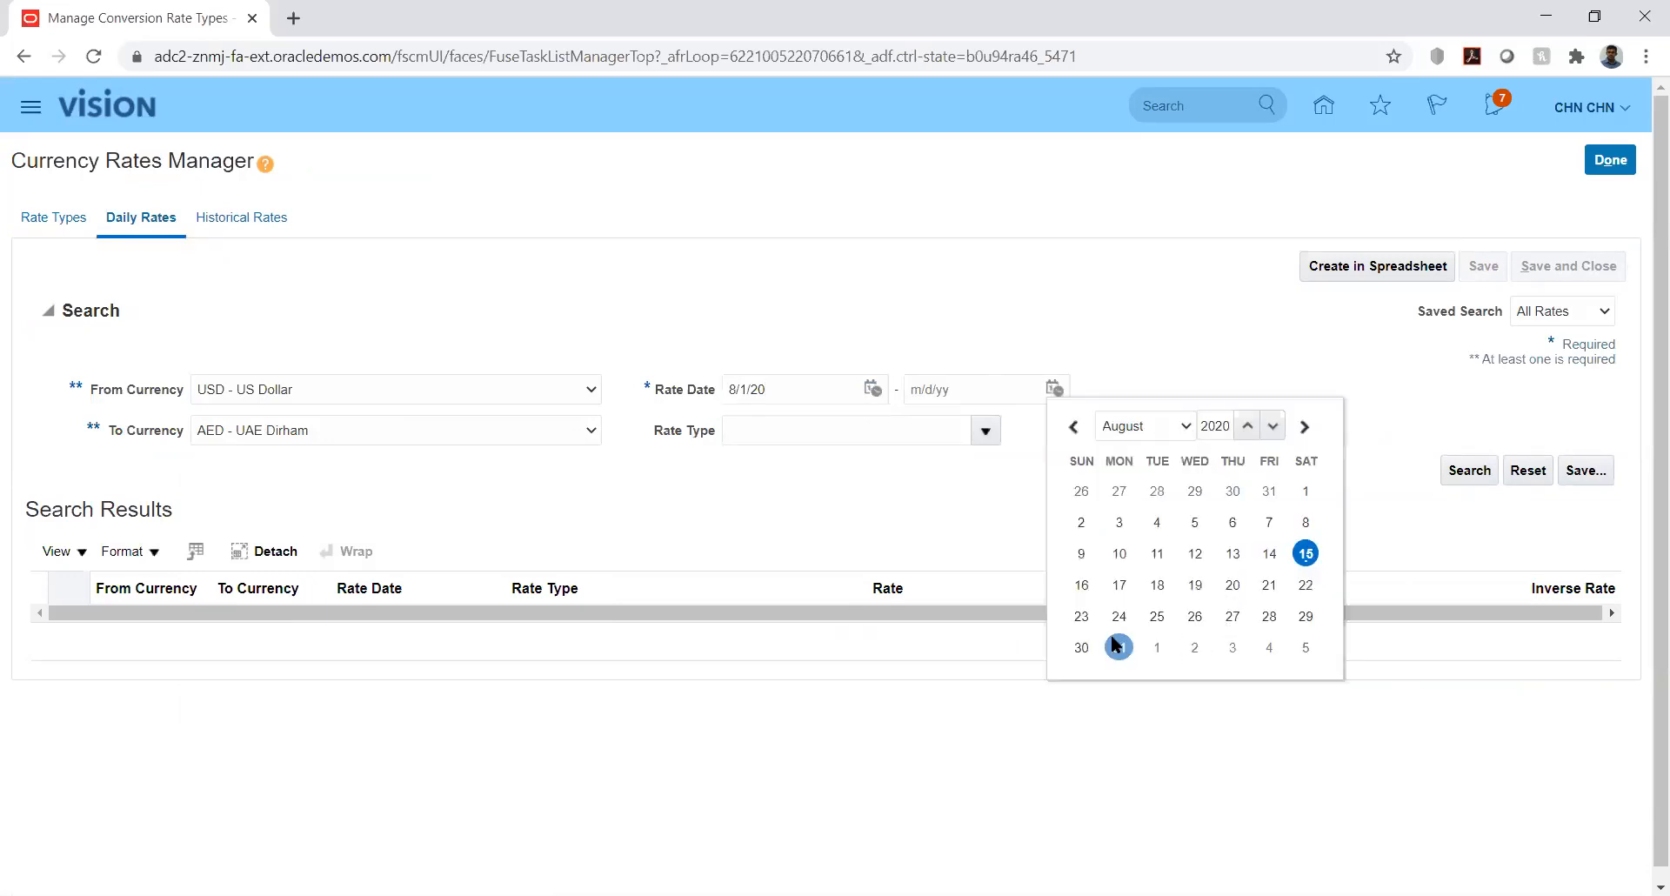
left_click(1119, 647)
left_click(1469, 470)
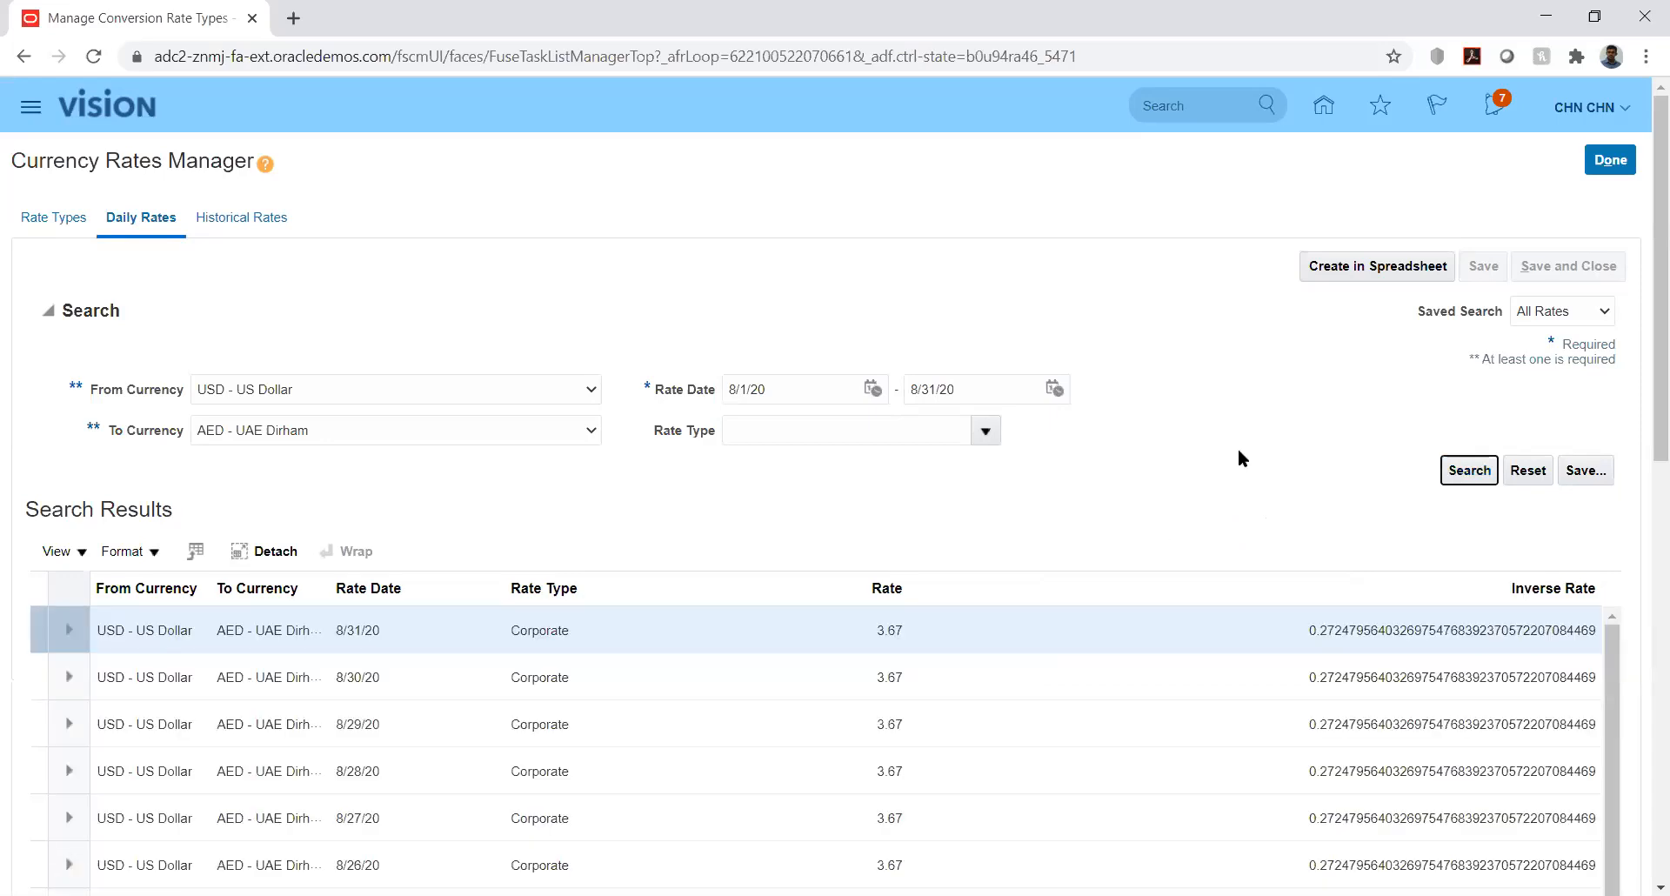
left_click_drag(1644, 435, 1646, 507)
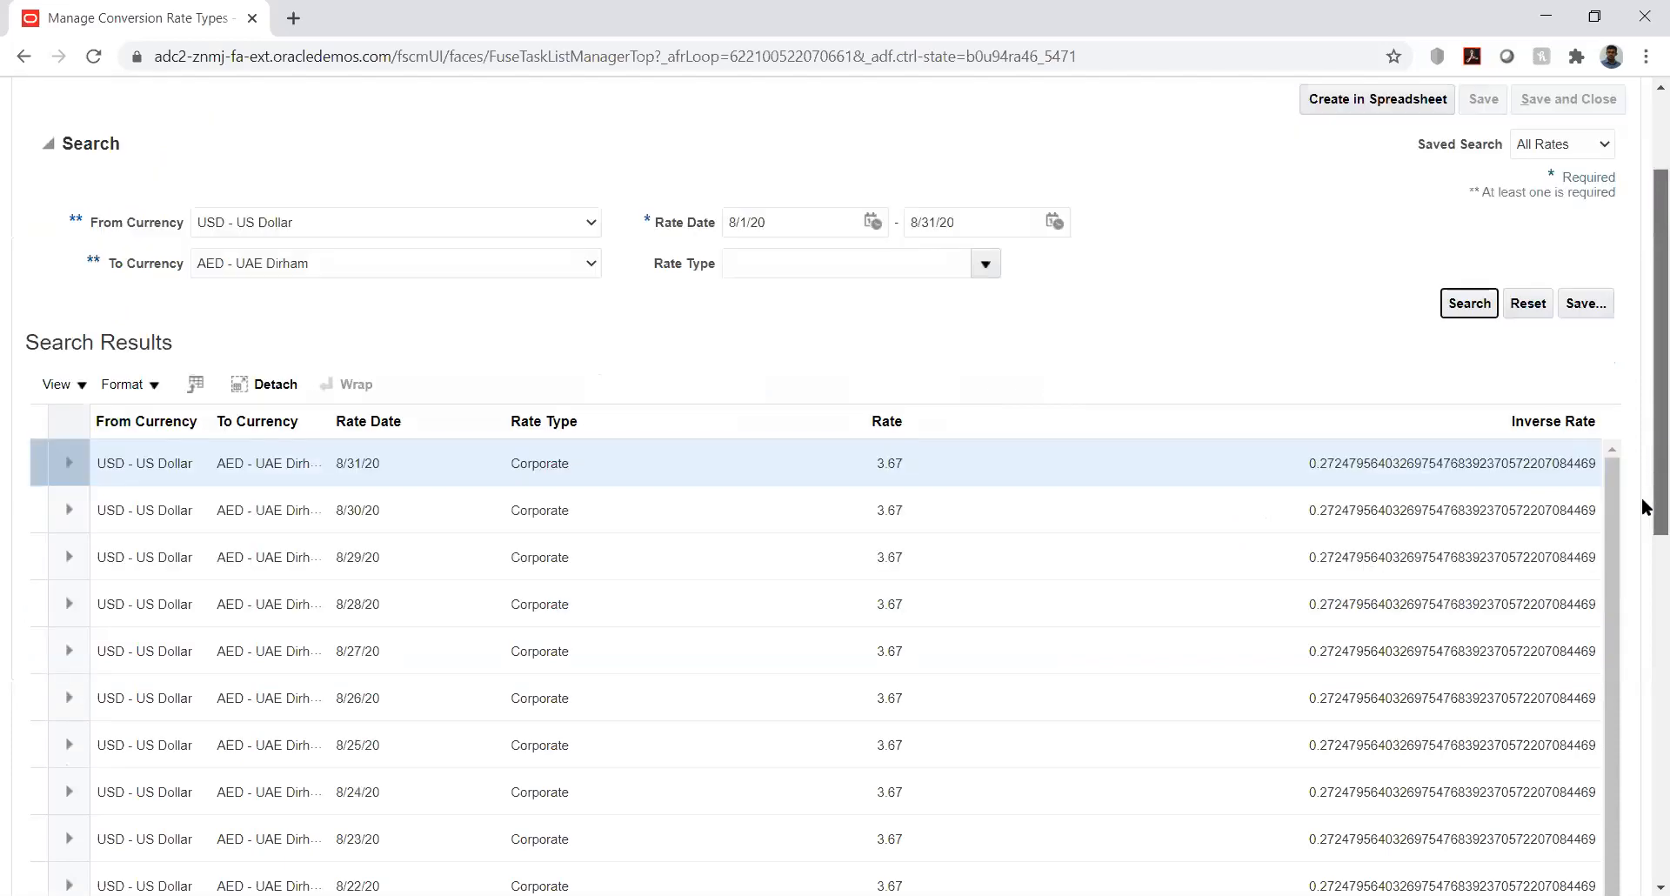
scroll(1644, 508, "down", 3)
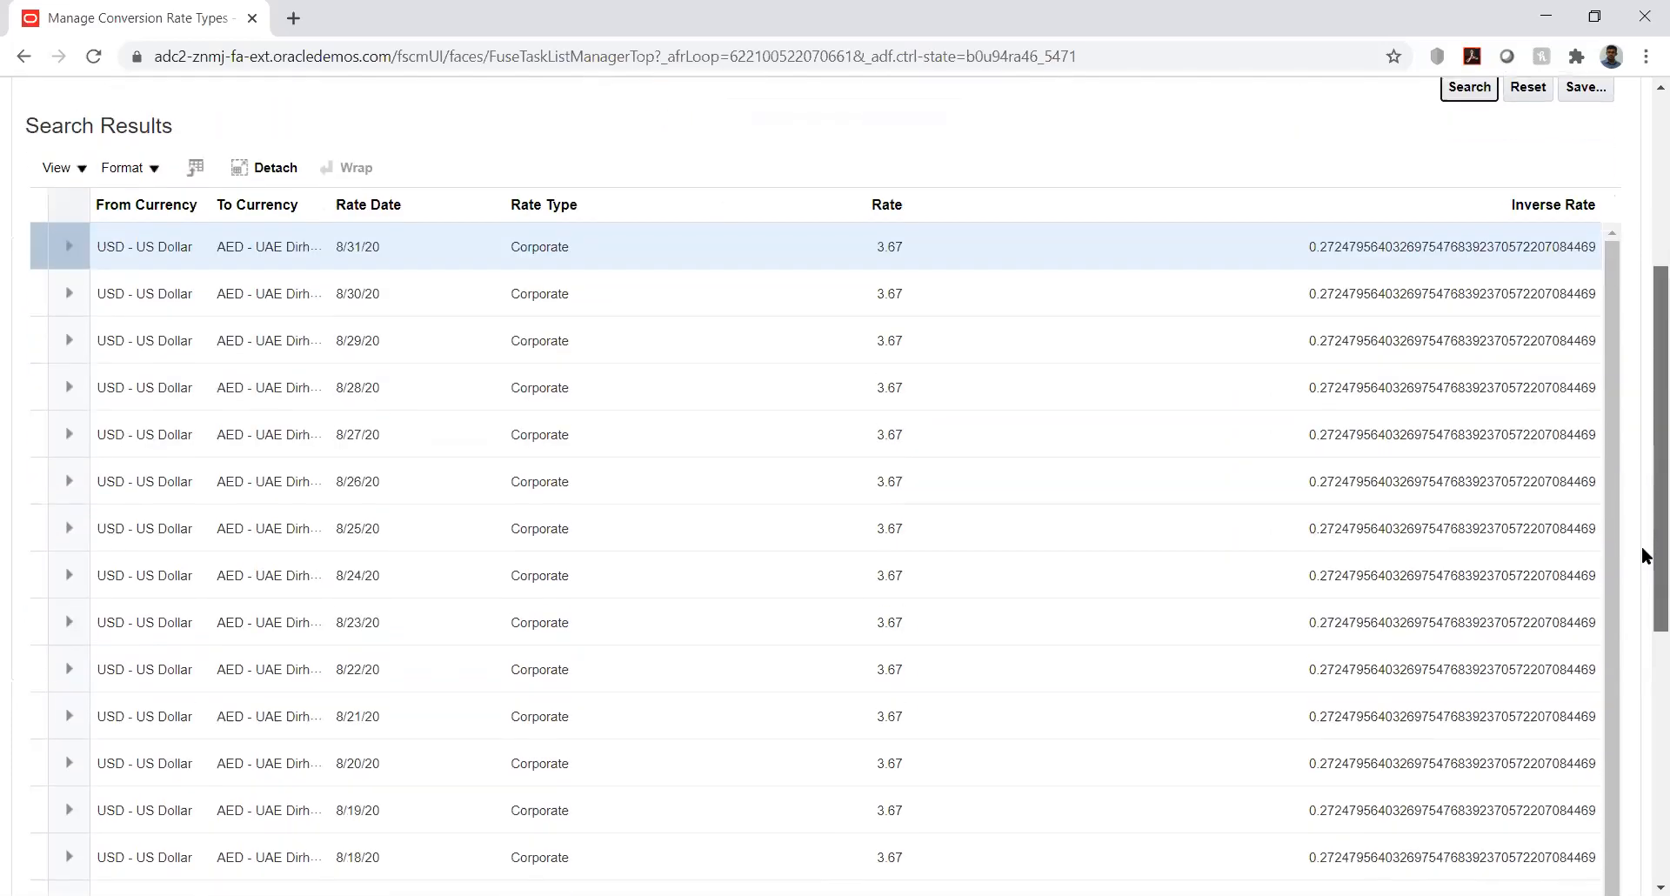
scroll(1643, 548, "down", 5)
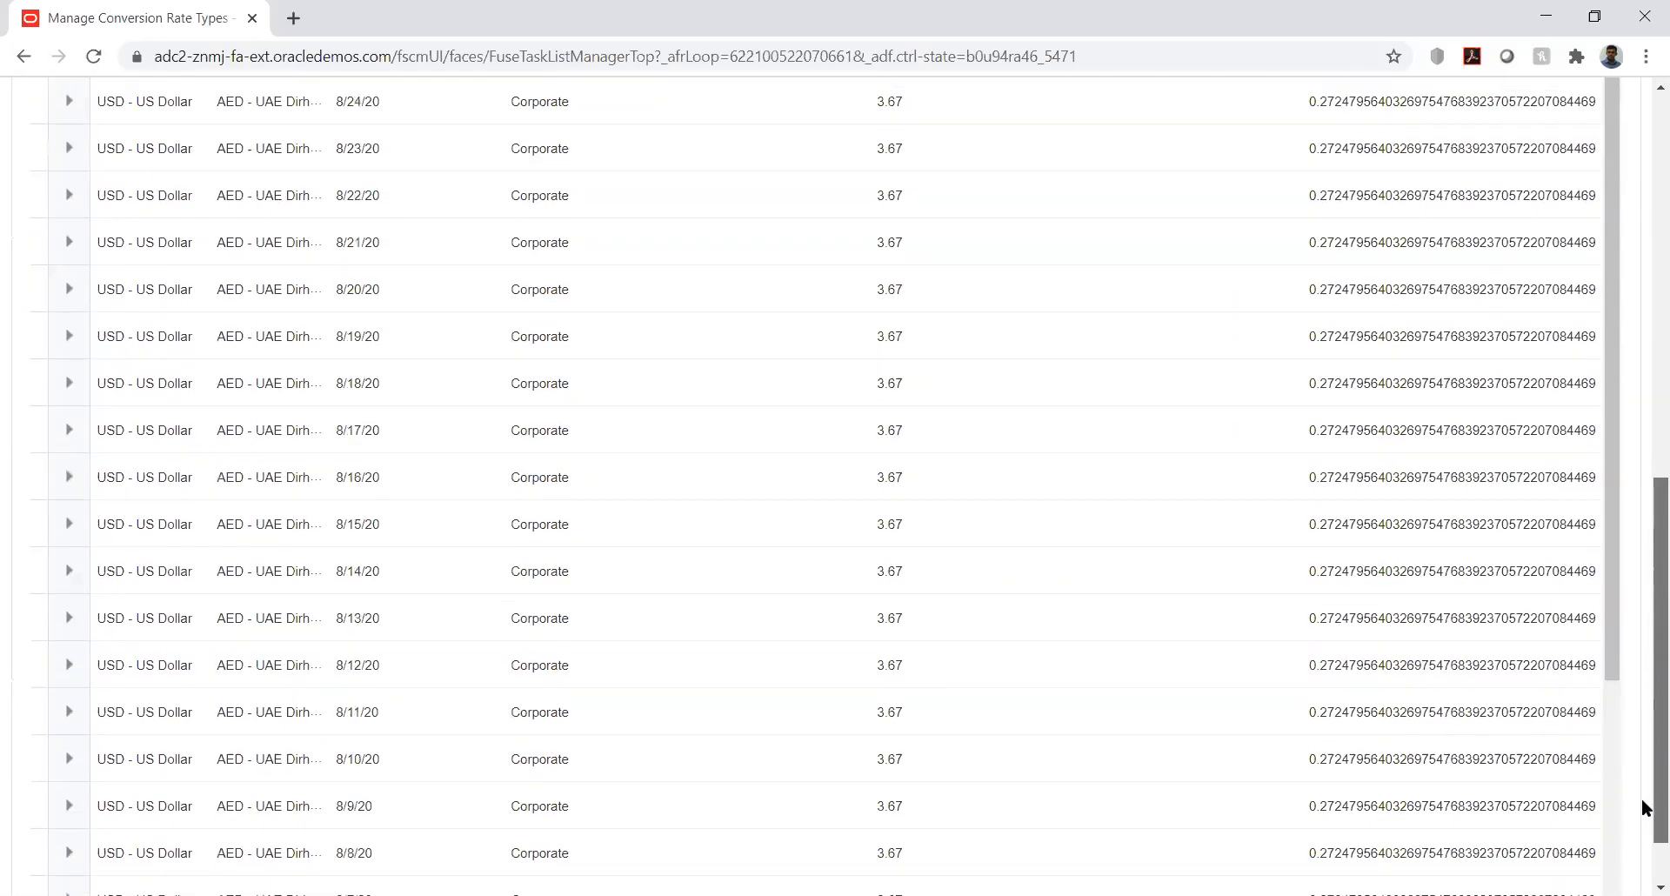
scroll(1643, 591, "up", 5)
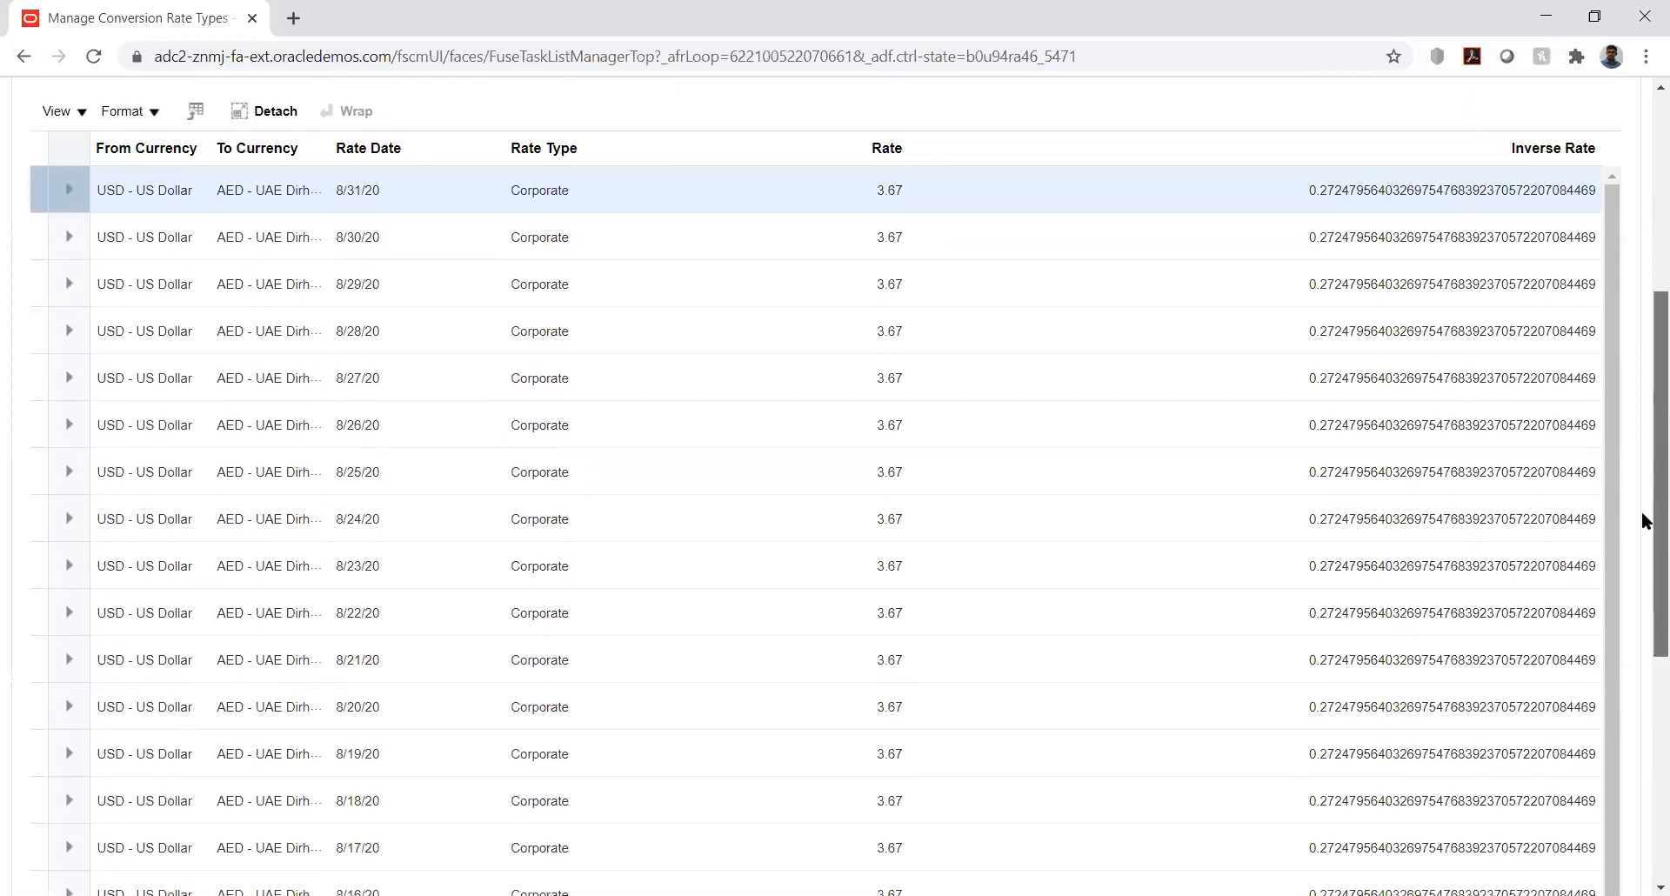
scroll(1644, 518, "up", 2)
scroll(1626, 347, "down", 2)
scroll(1623, 331, "up", 5)
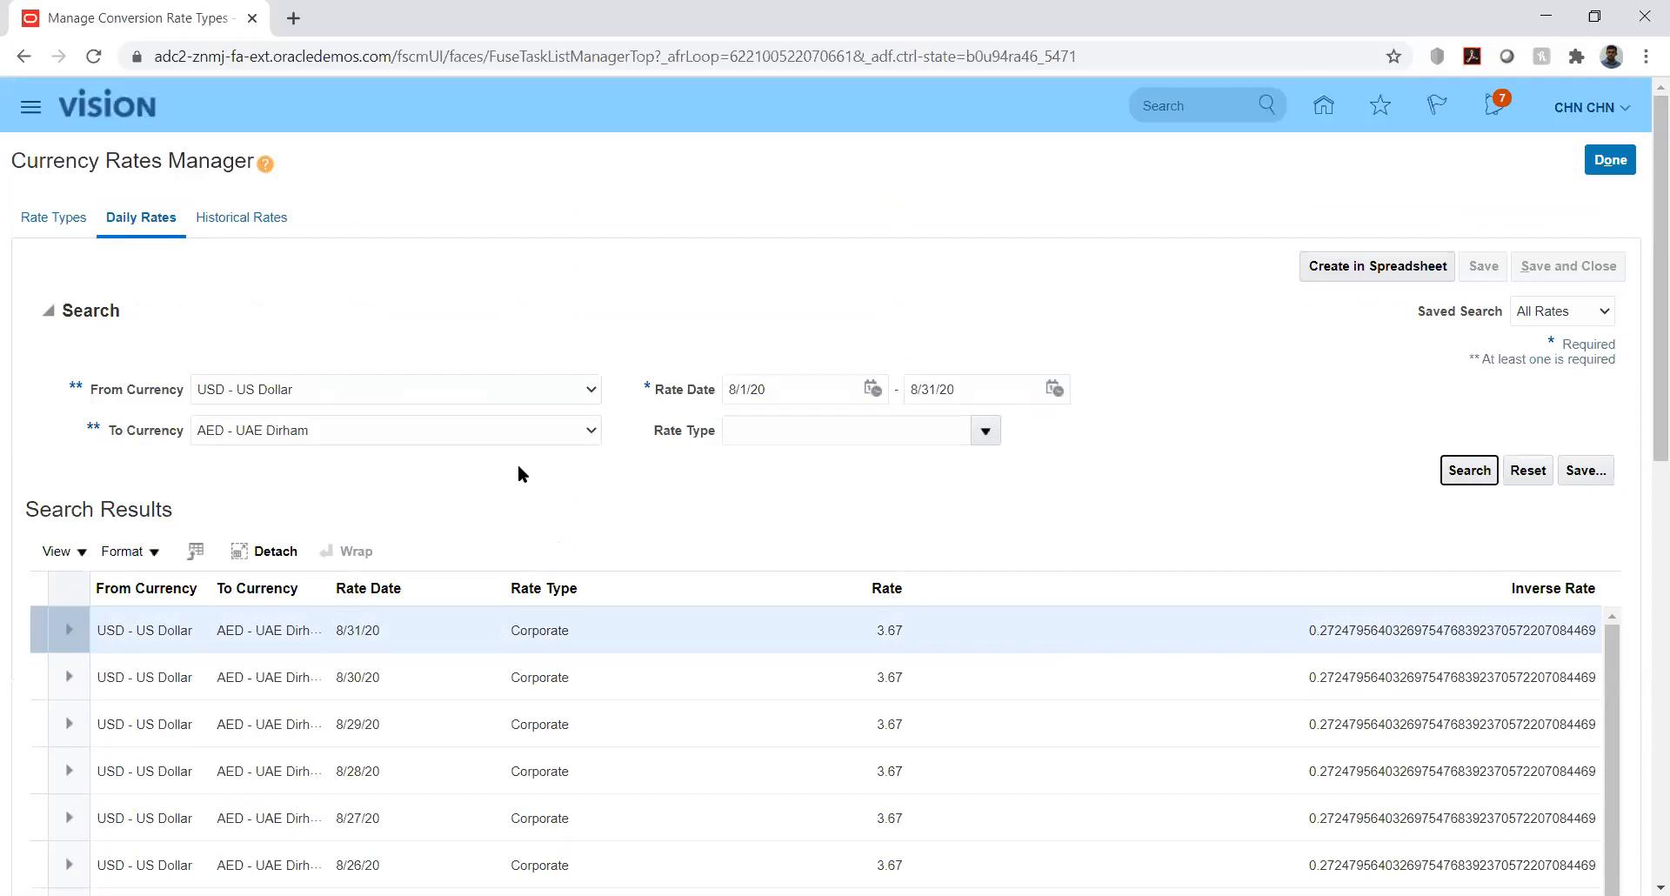
- Select the Fixed rate type's 'Fixed Rate' description on Rate Types, then switch to Excel
left_click(54, 218)
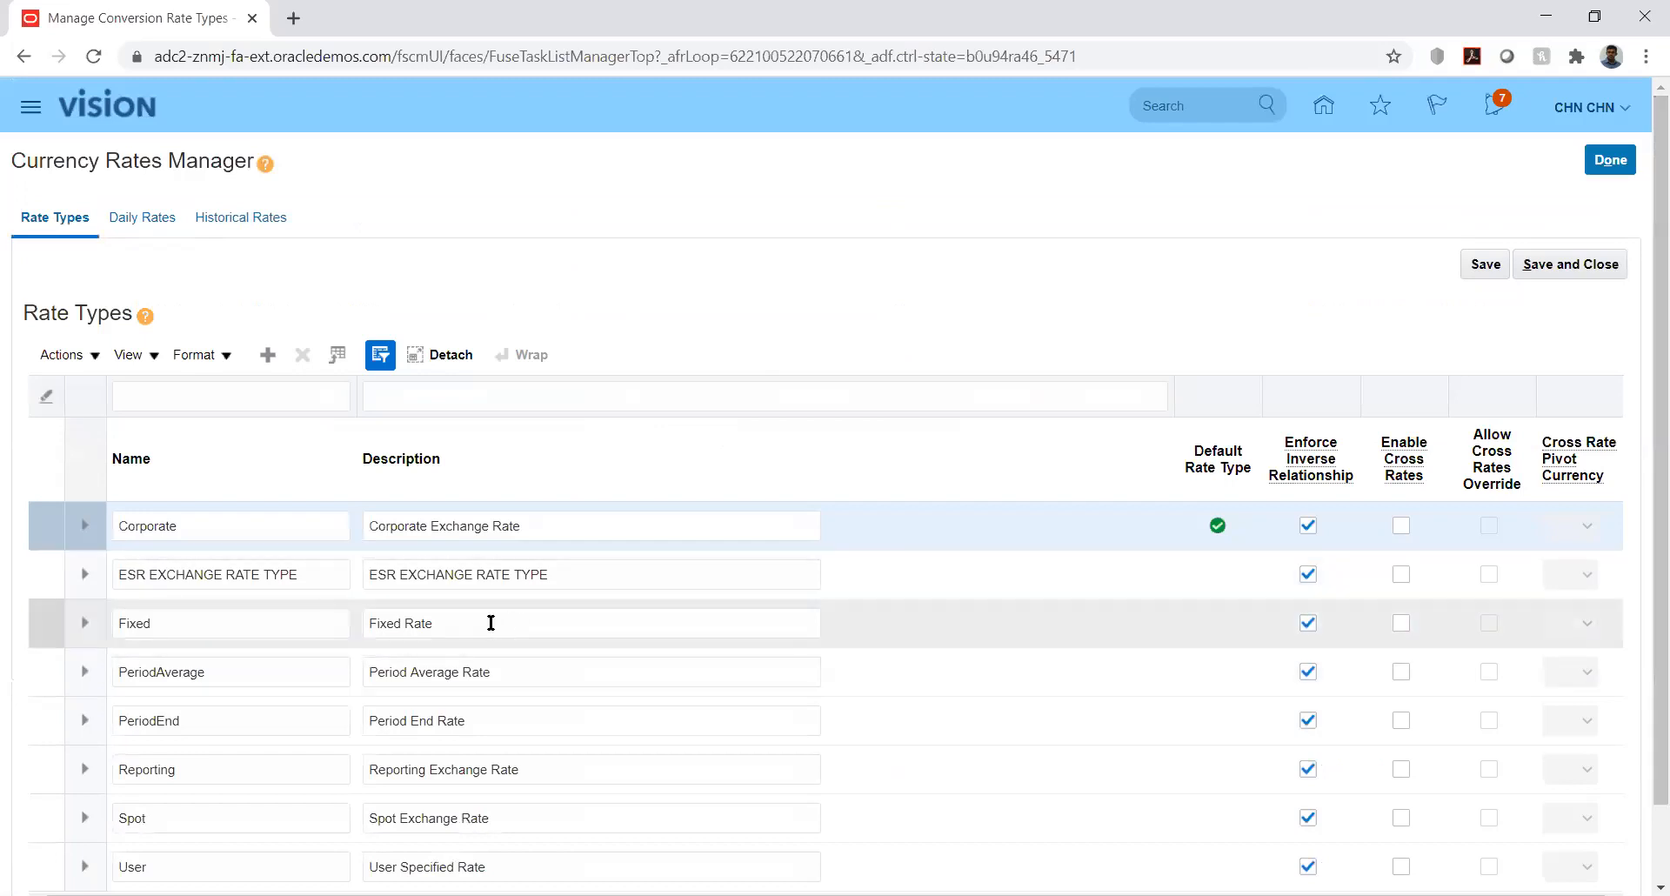
double_click(491, 623)
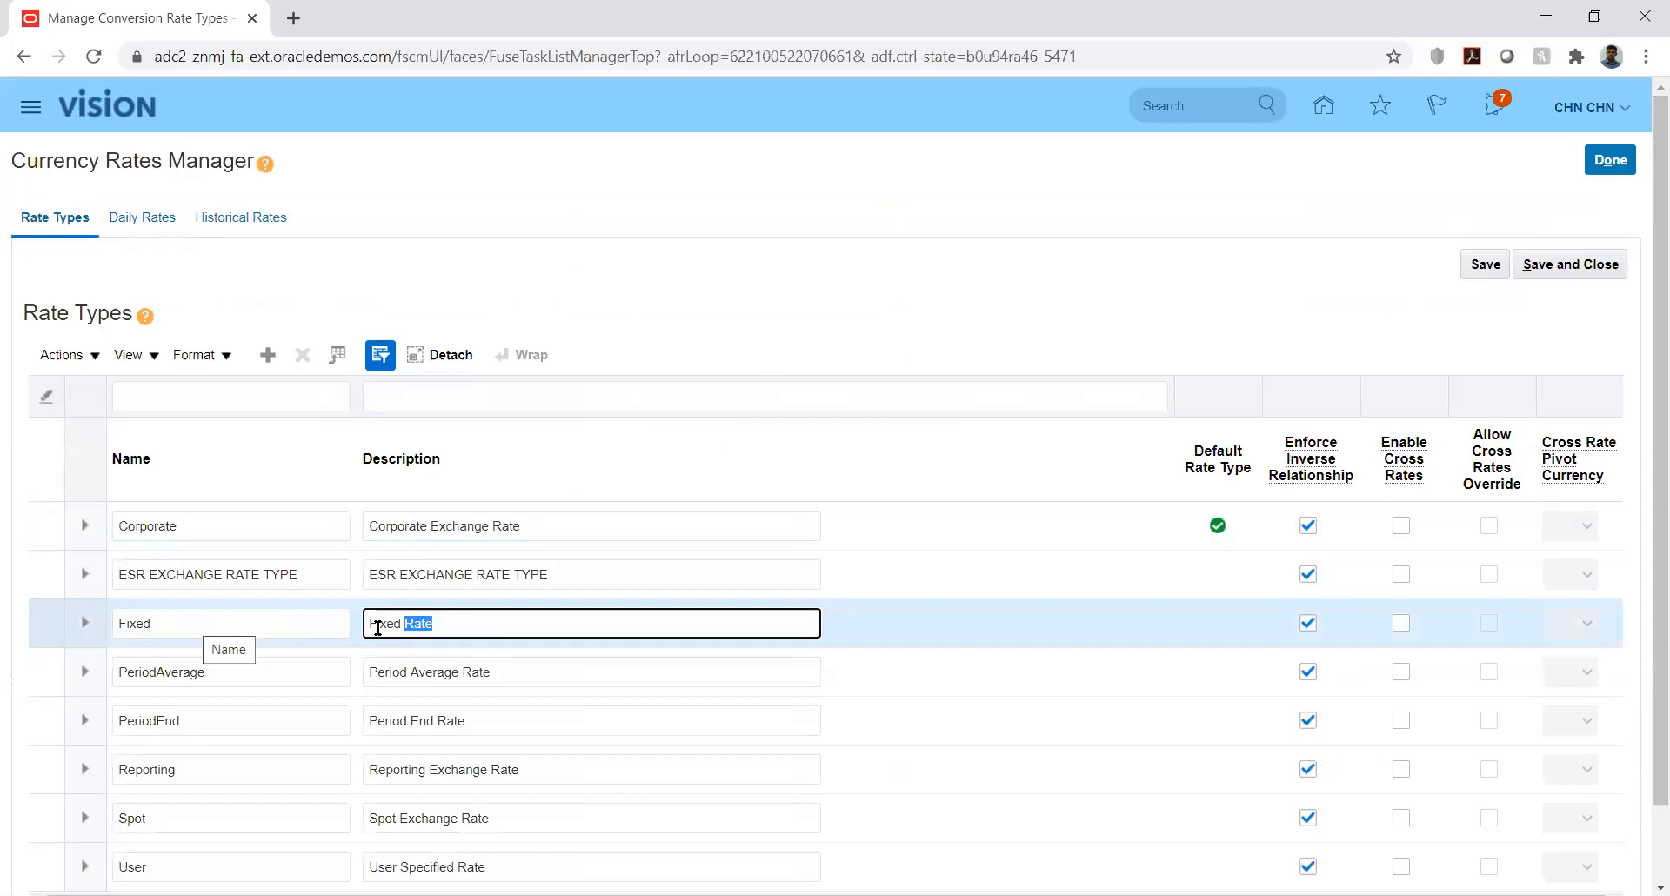
left_click_drag(373, 623, 459, 628)
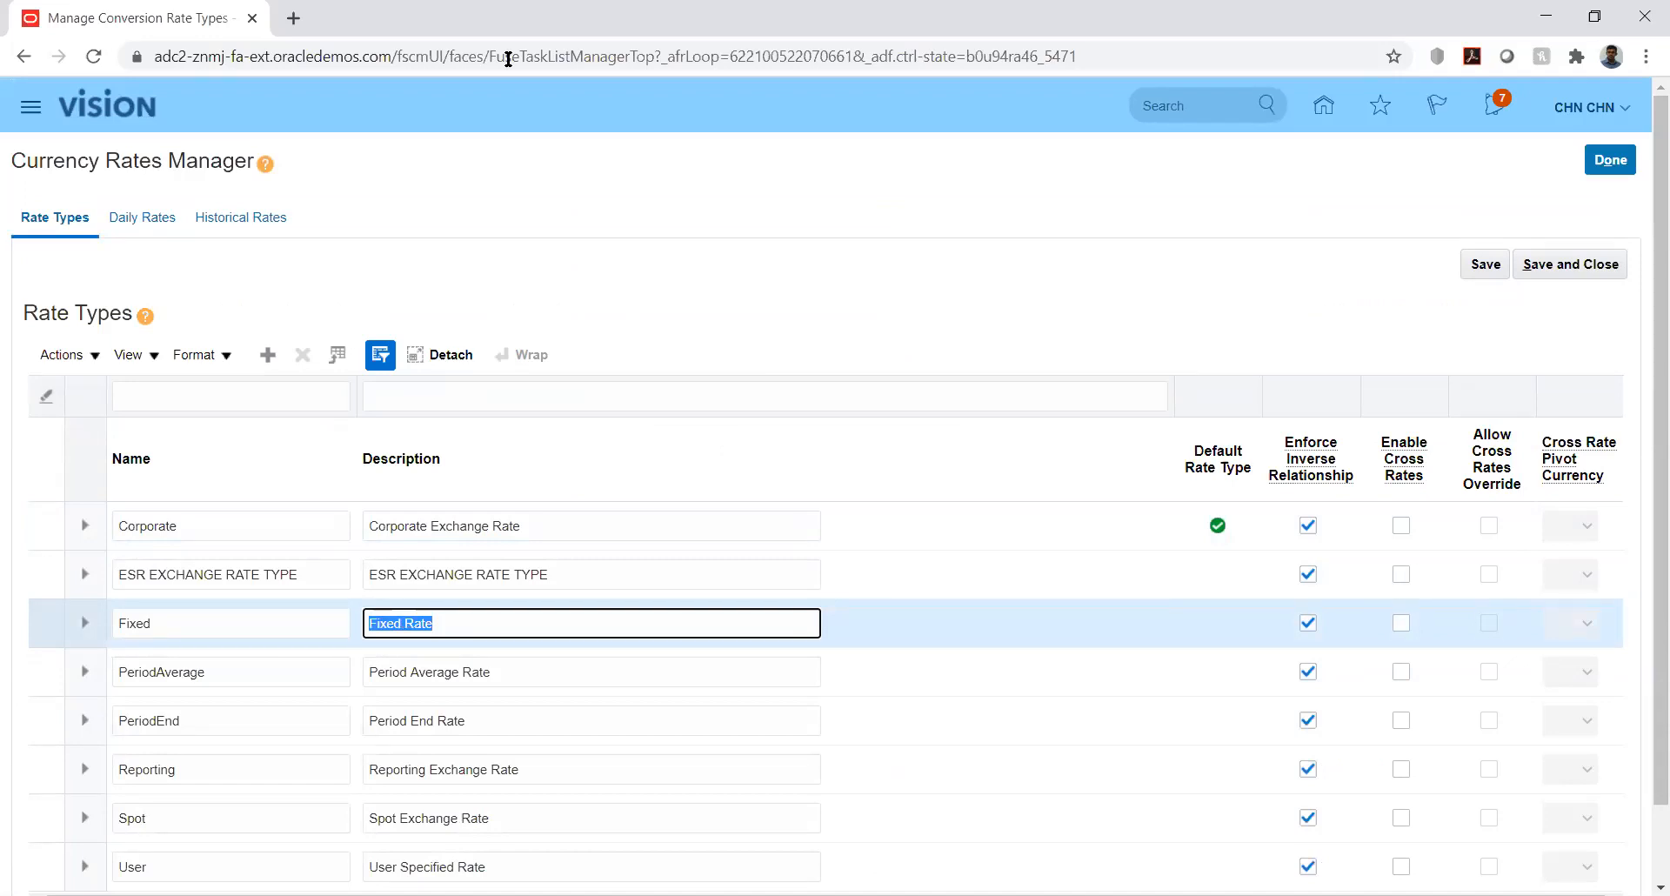
key("alt+Tab")
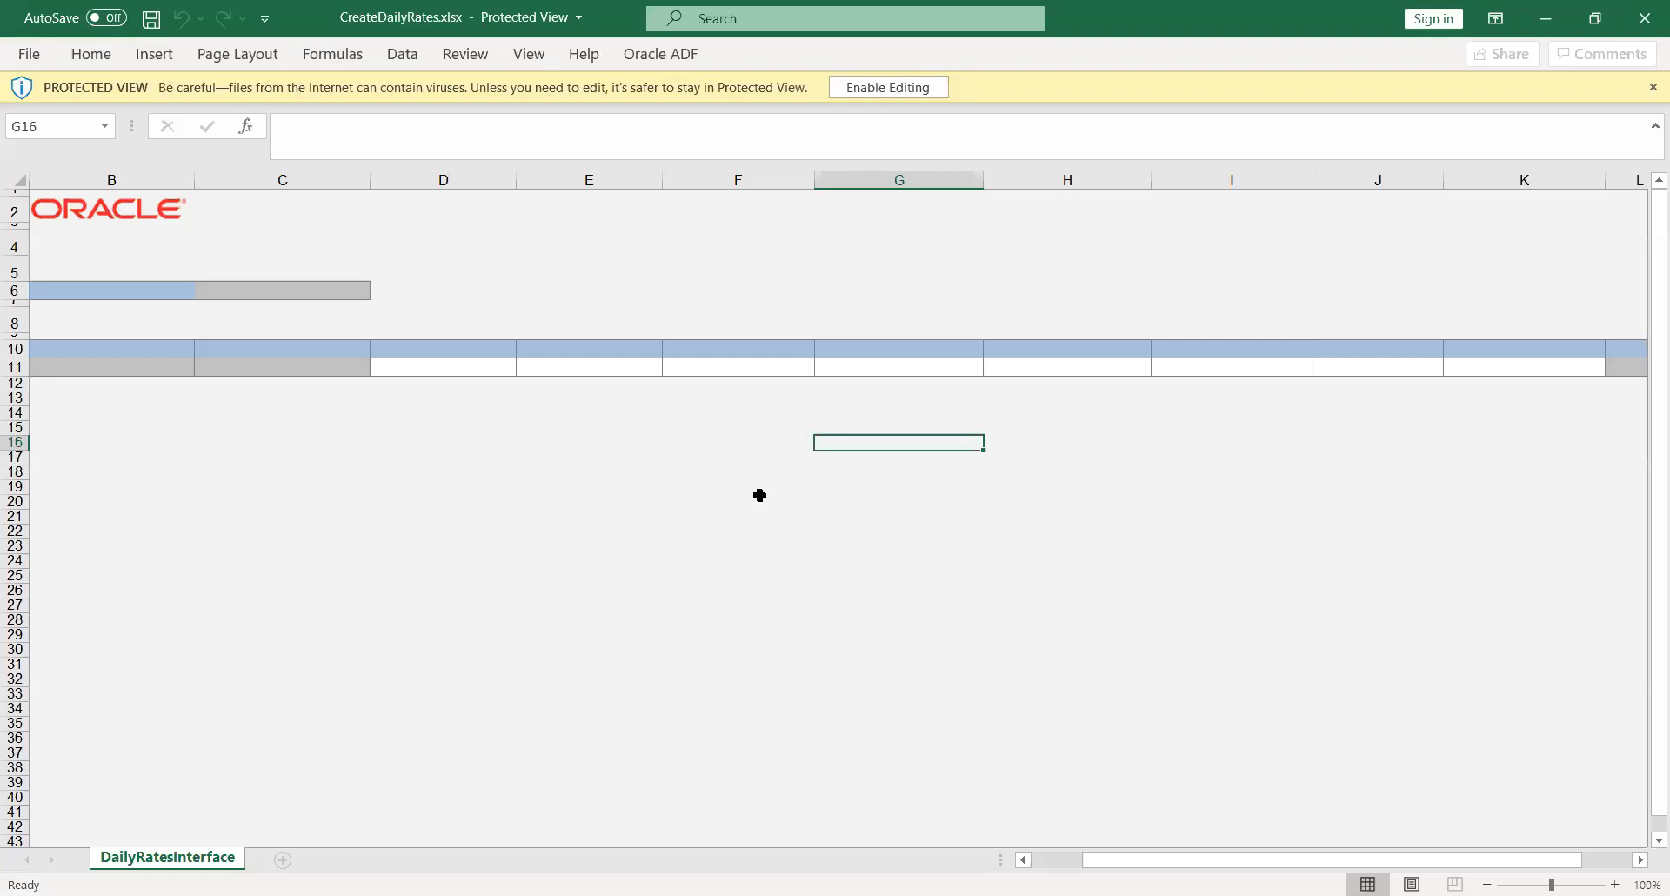
- Enable editing in CreateDailyRates.xlsx and sign in to Oracle with the username and password
left_click(865, 91)
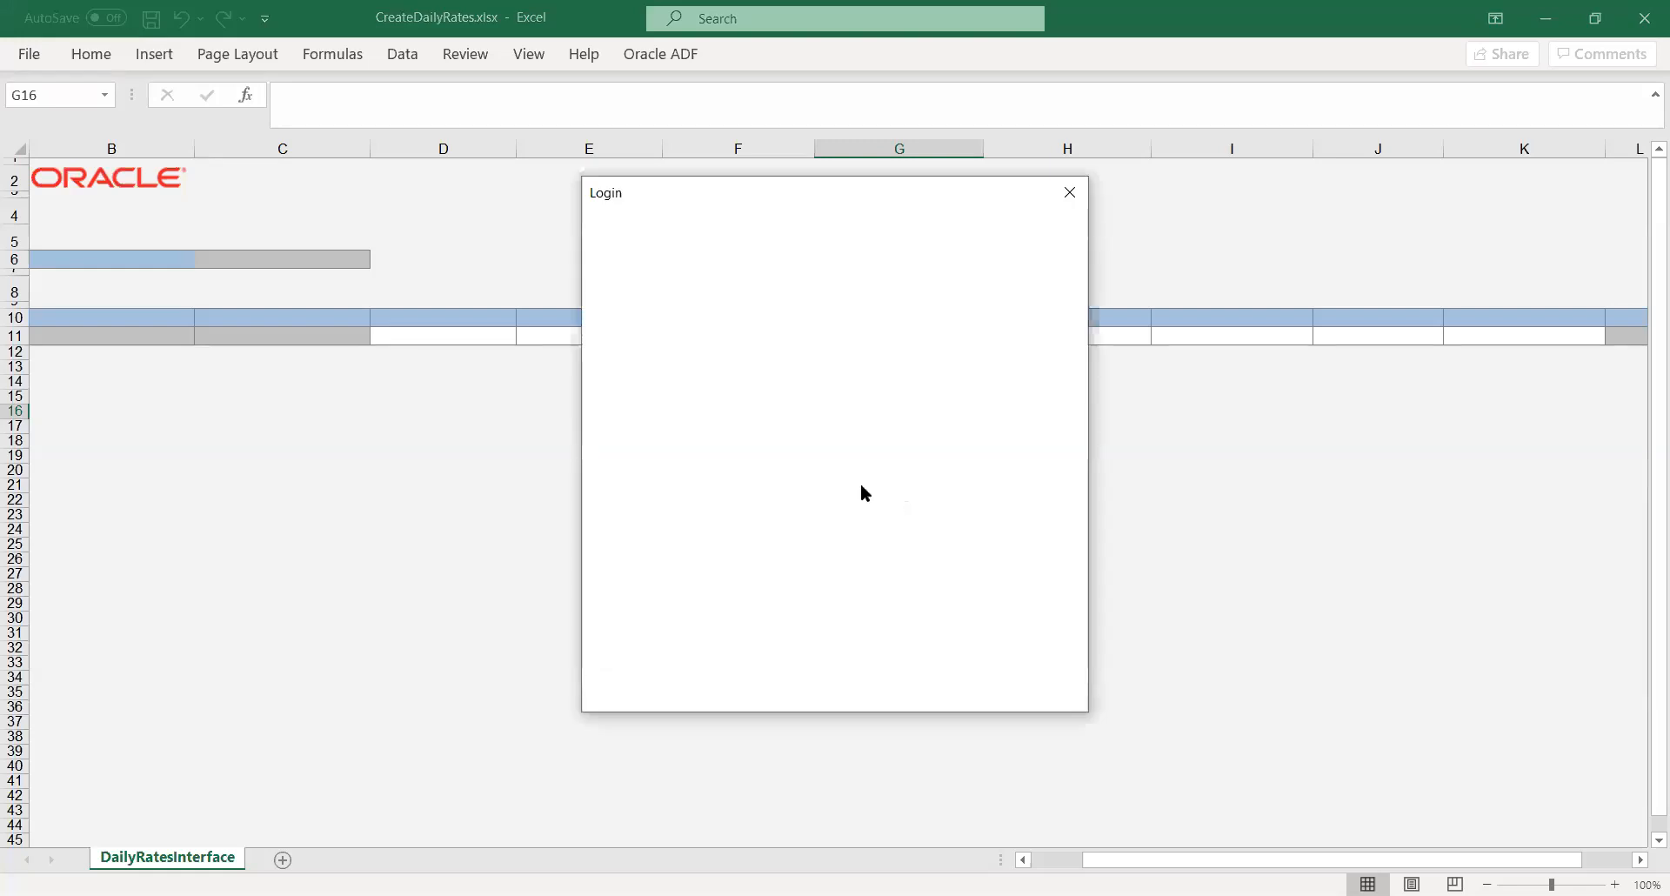
type("cHN.CHN")
key("Tab")
type("•••••••••")
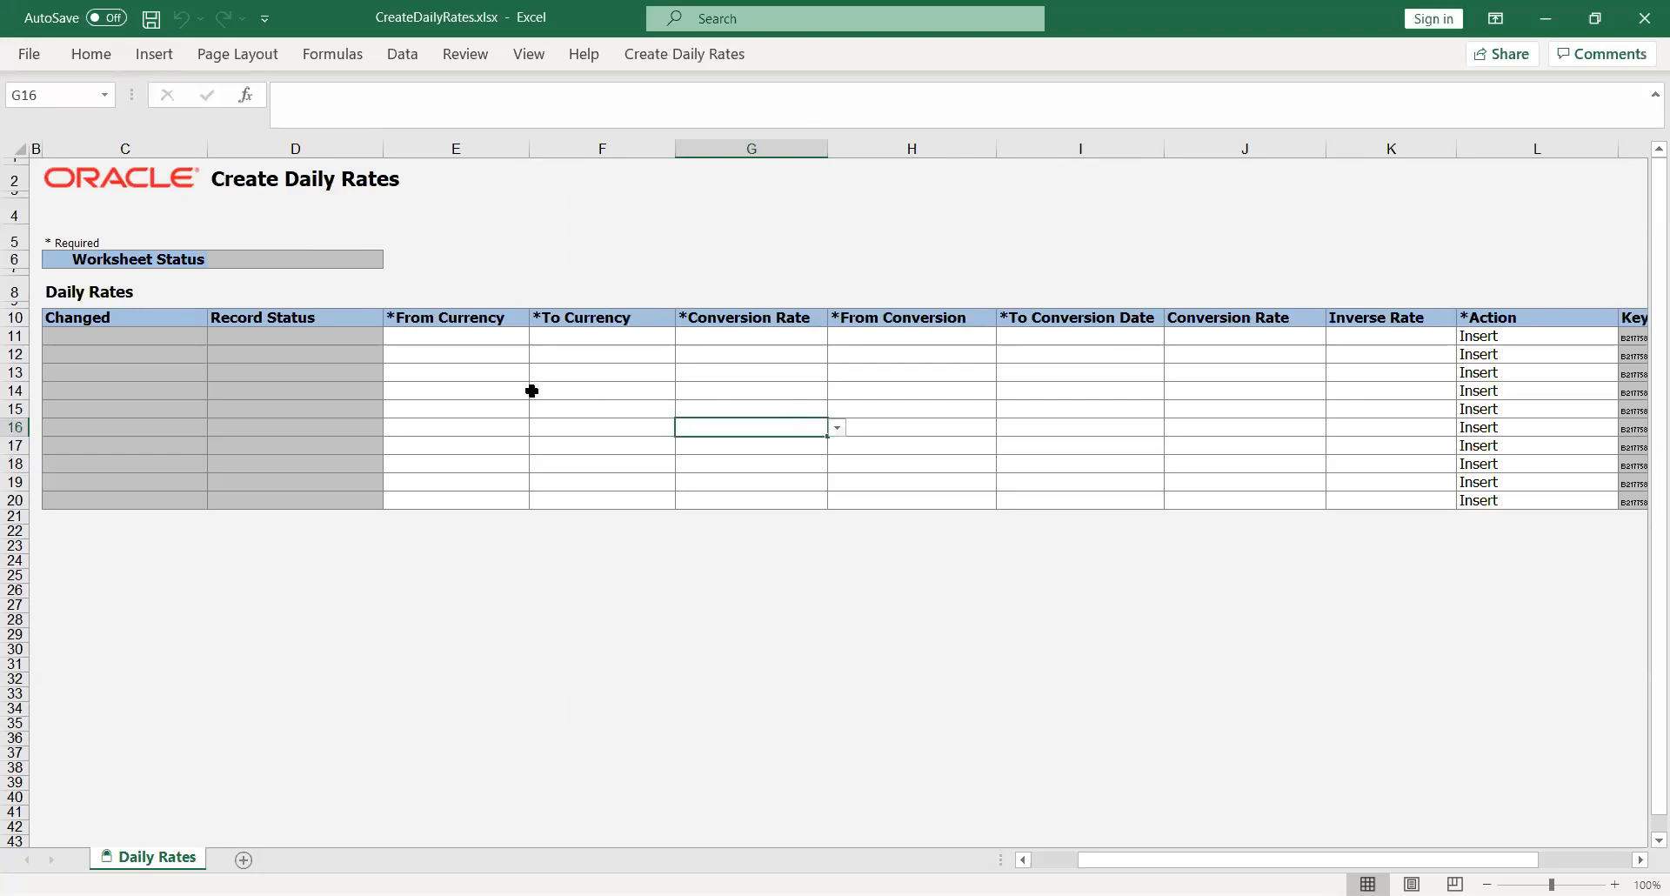
- Choose USD, AED and Reporting from row 11's currency and rate type dropdowns
left_click(451, 342)
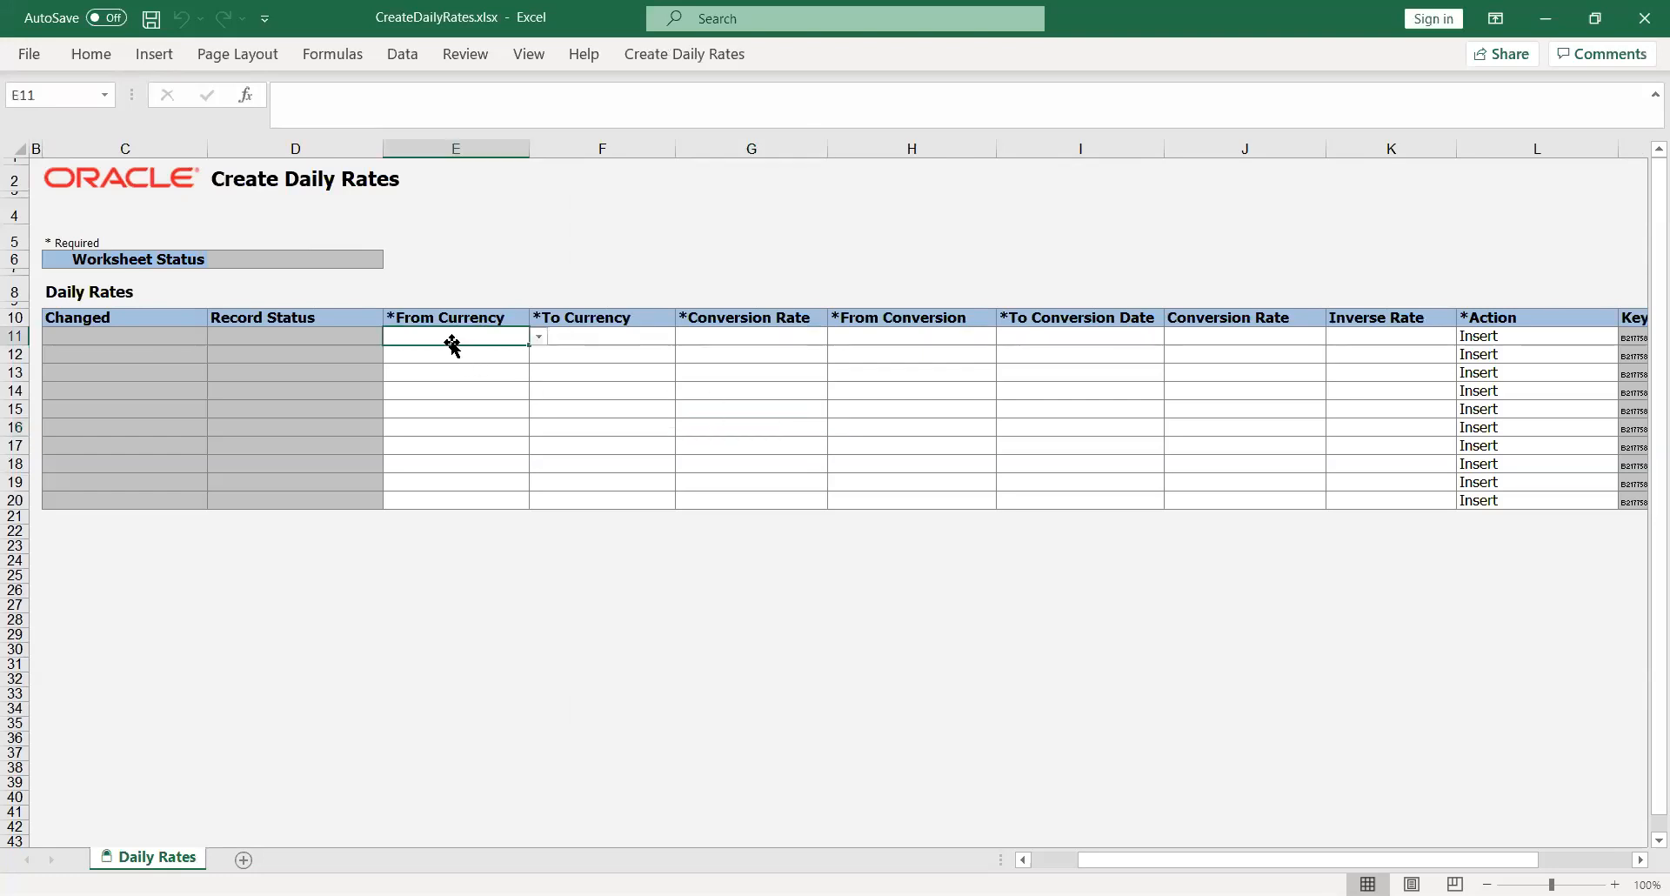
left_click(539, 336)
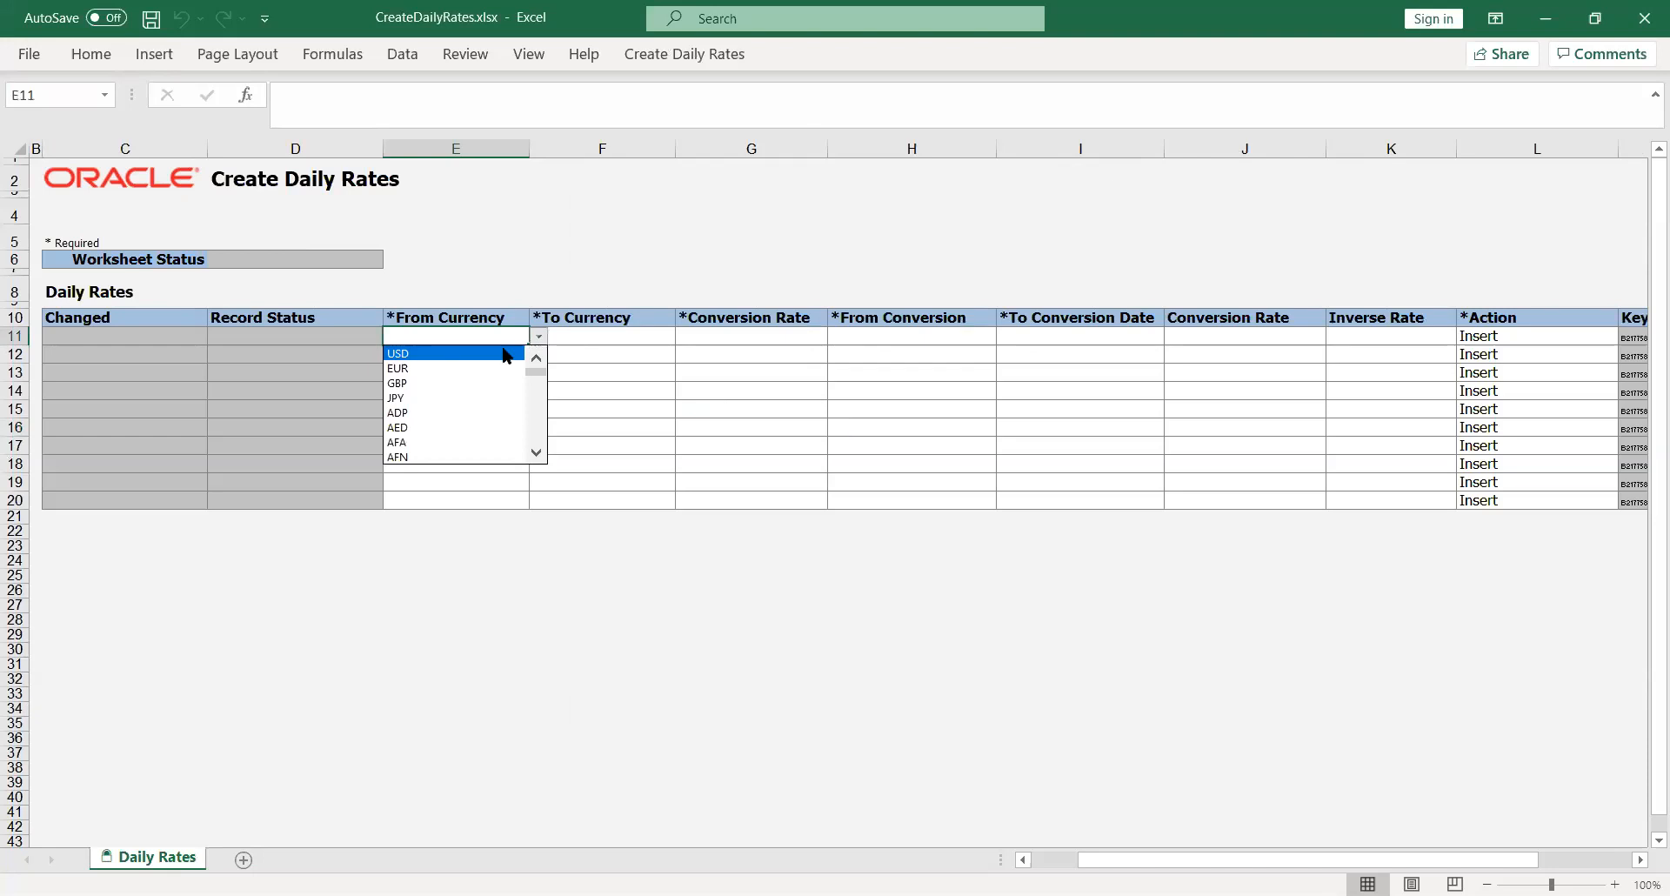
key("Return")
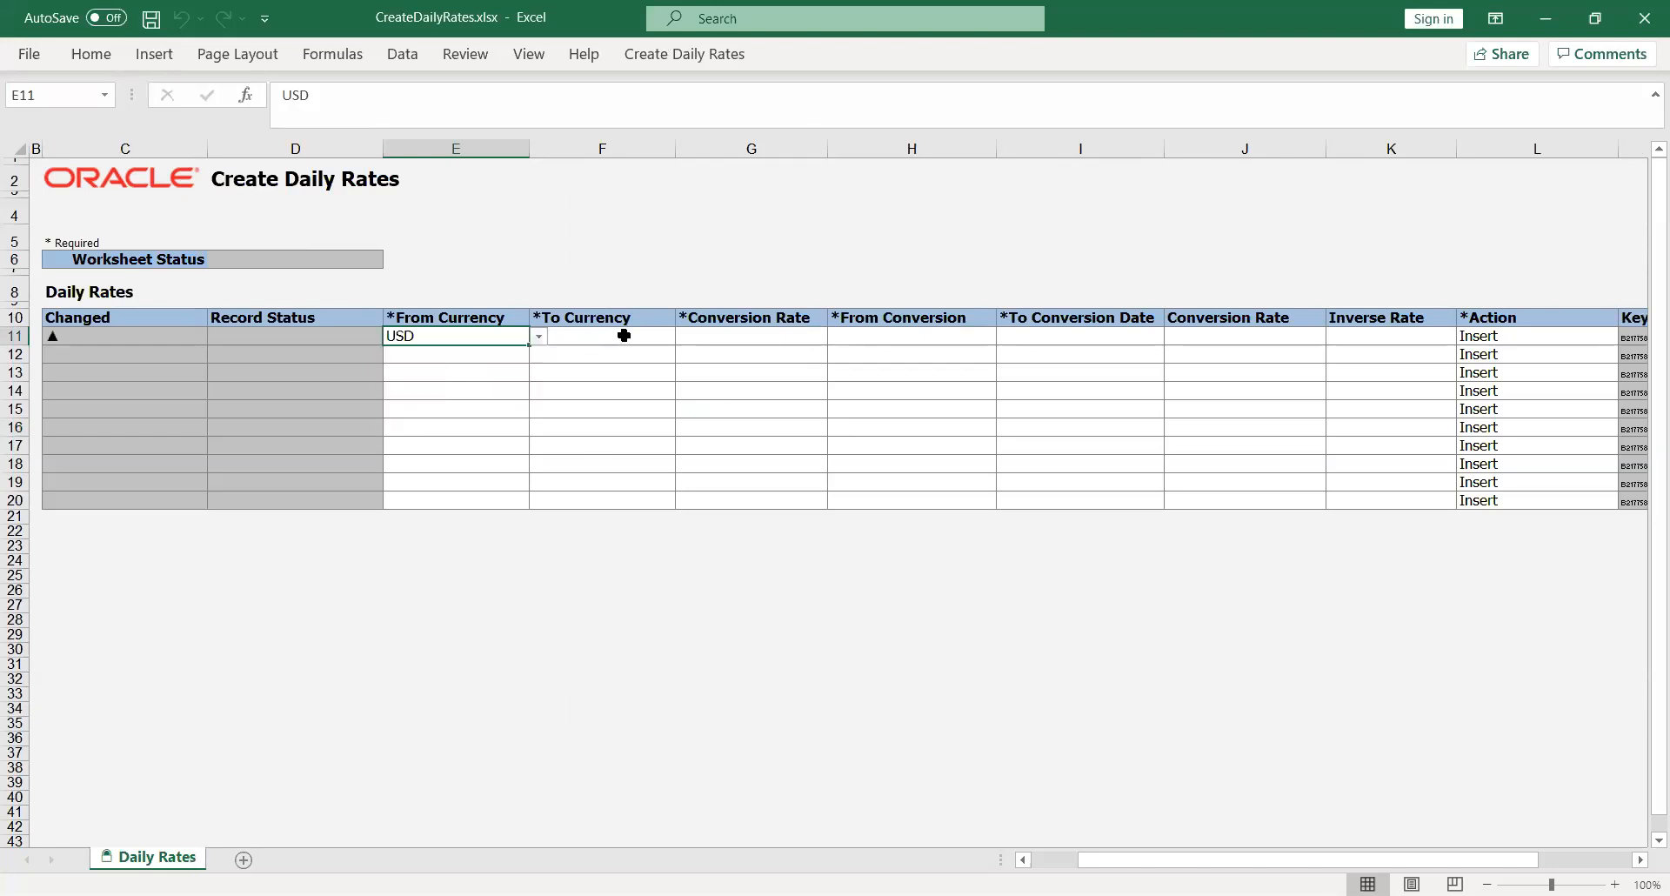
left_click(619, 337)
left_click(685, 340)
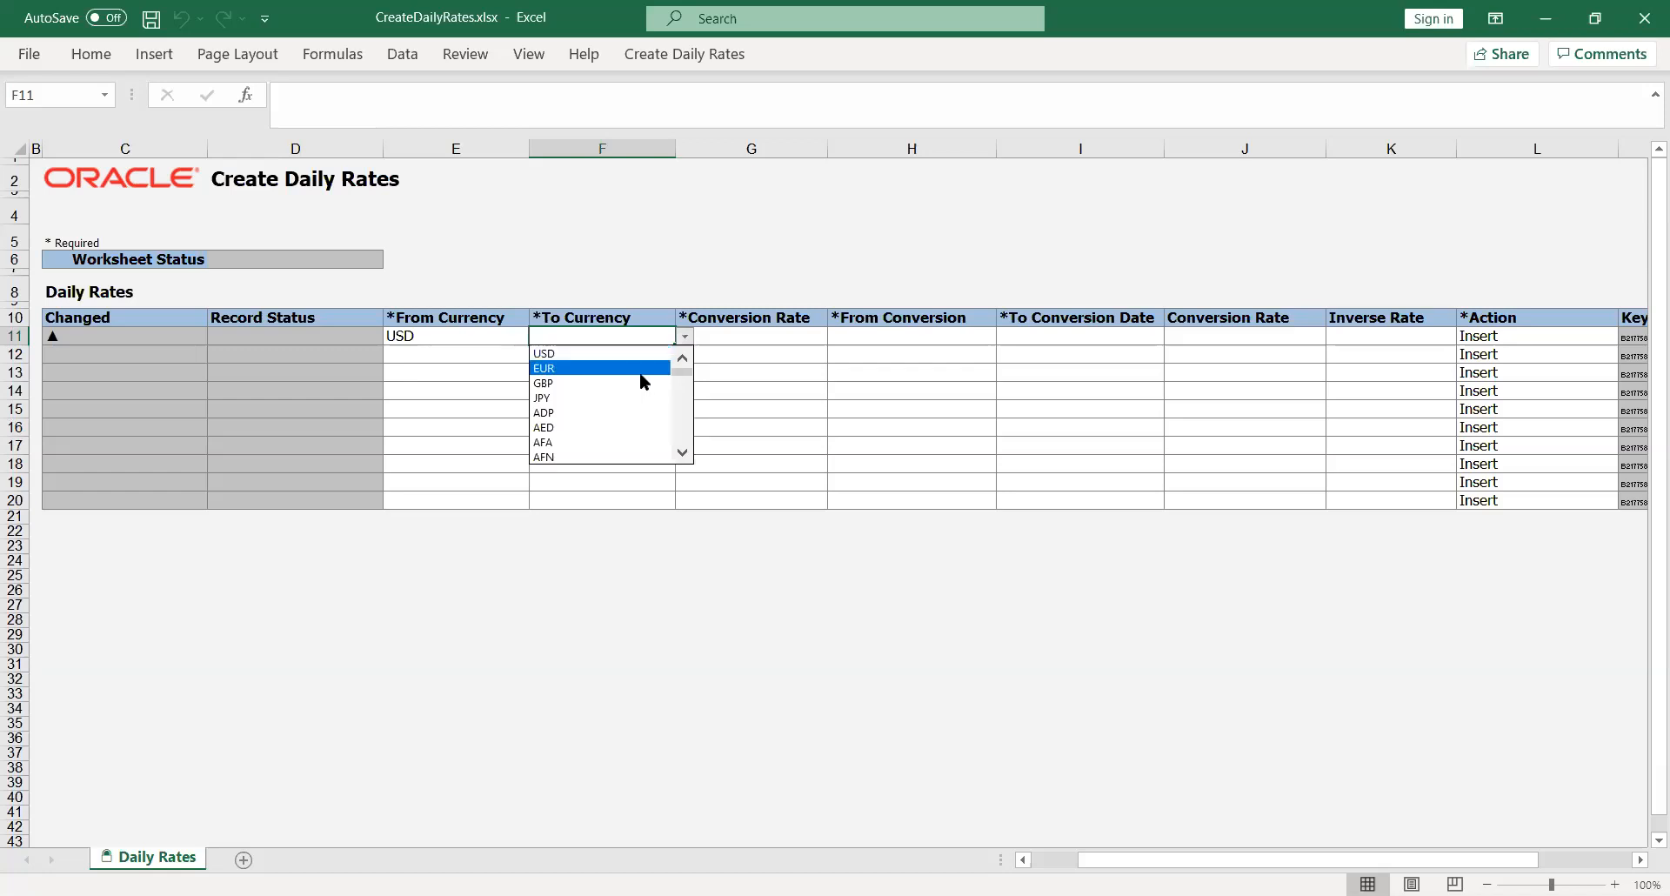
left_click(653, 427)
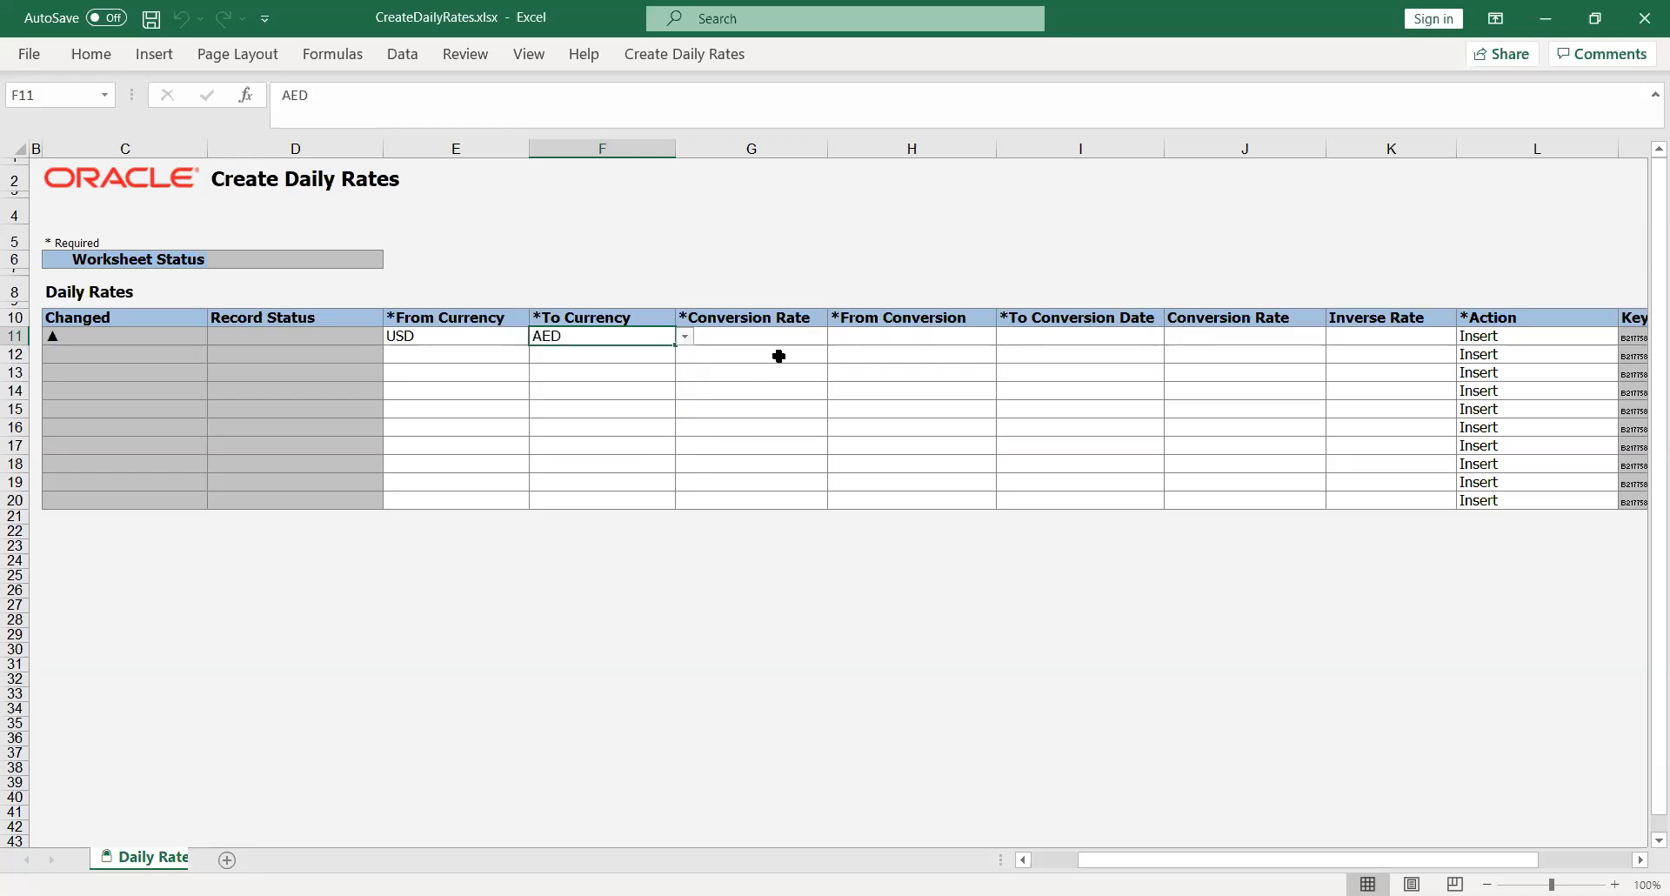
left_click(809, 336)
left_click(835, 335)
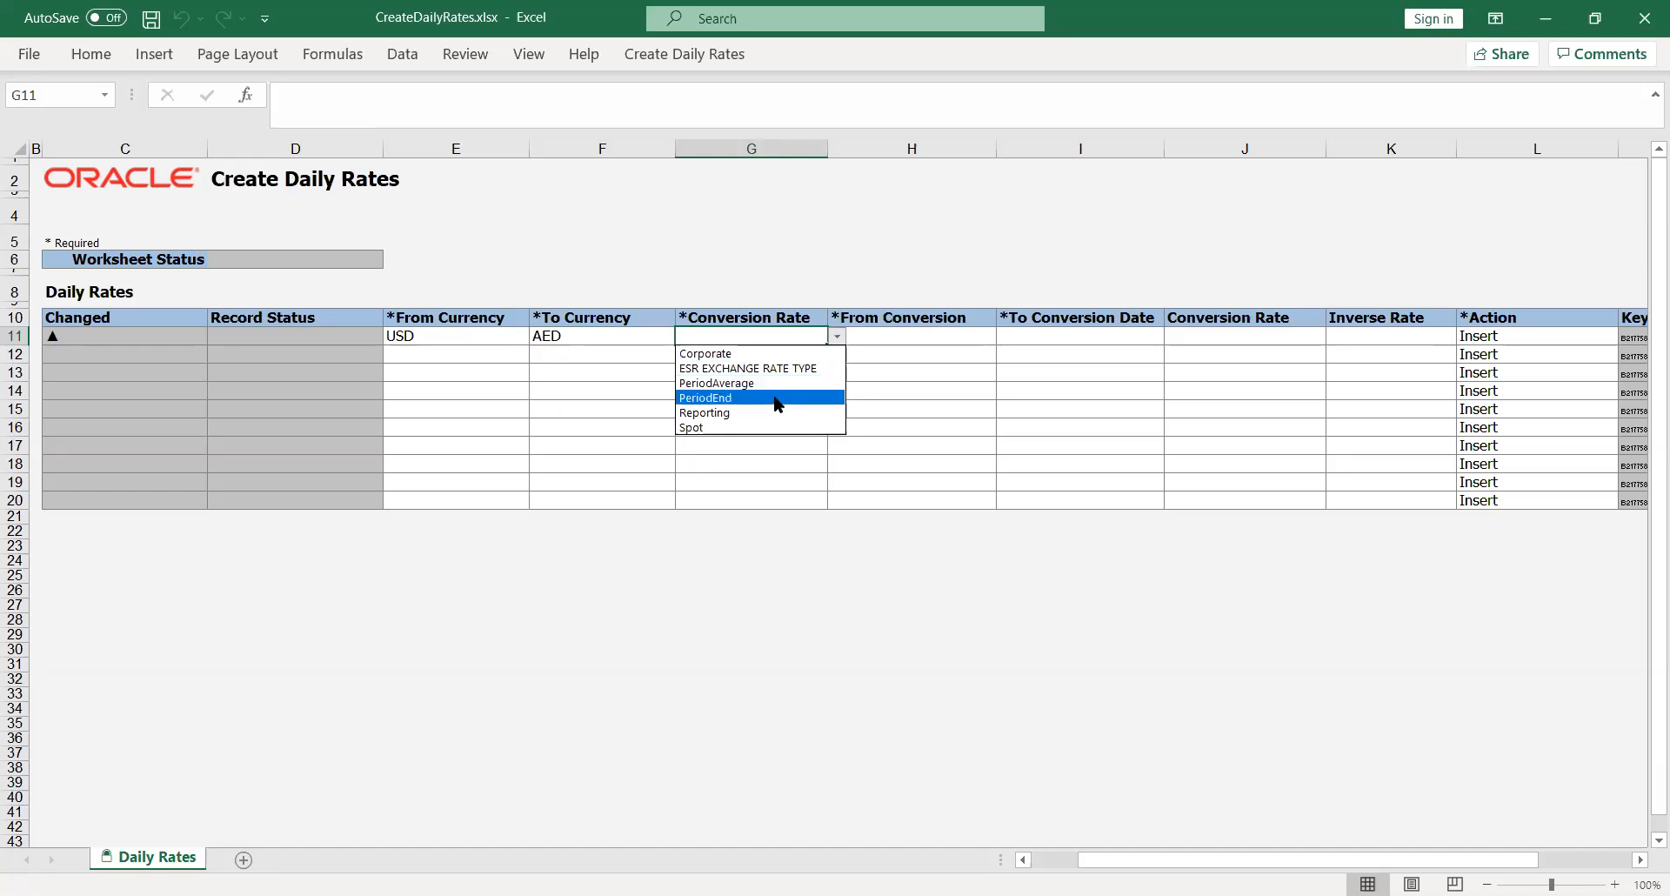
left_click(759, 413)
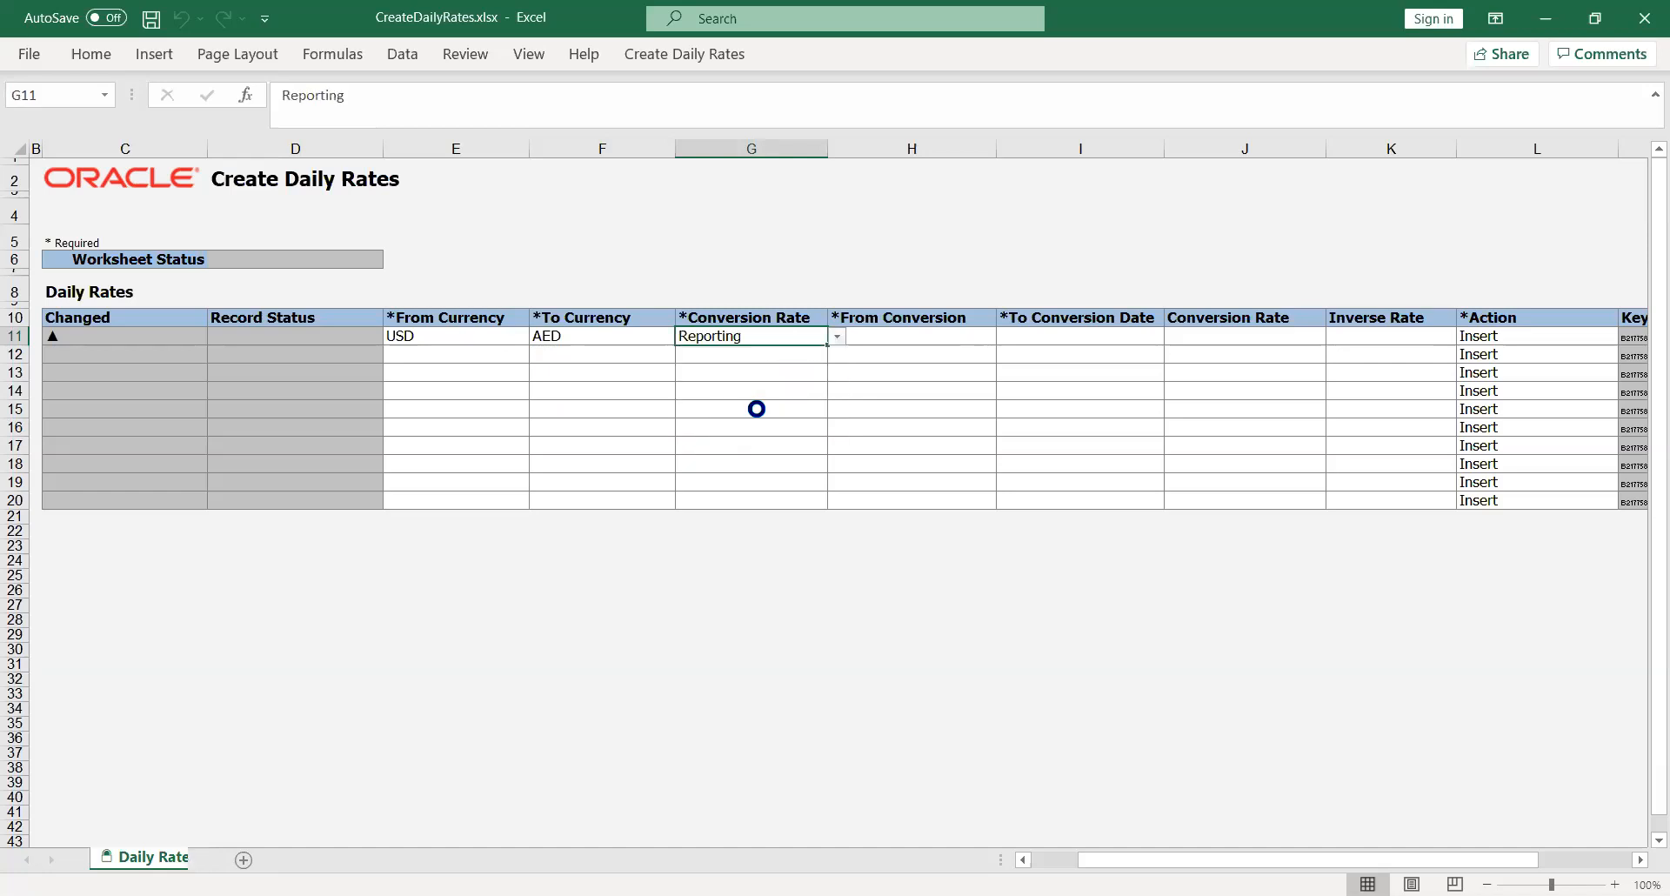
- Fill the row's remaining cells, entering 25 as the conversion rate
left_click(930, 334)
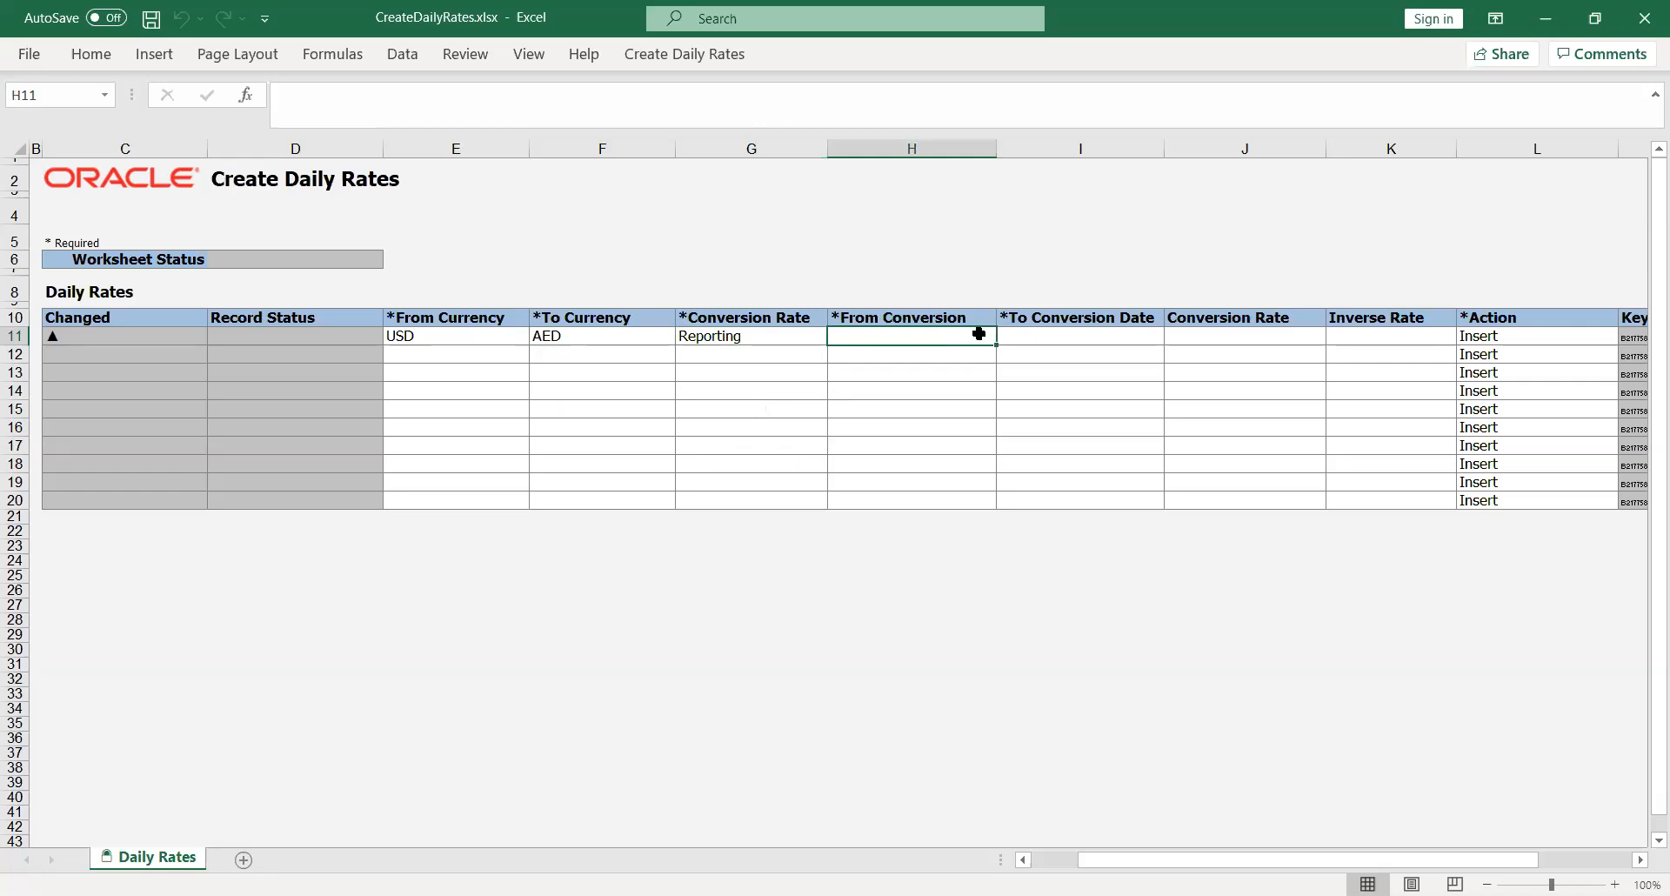
type("USD")
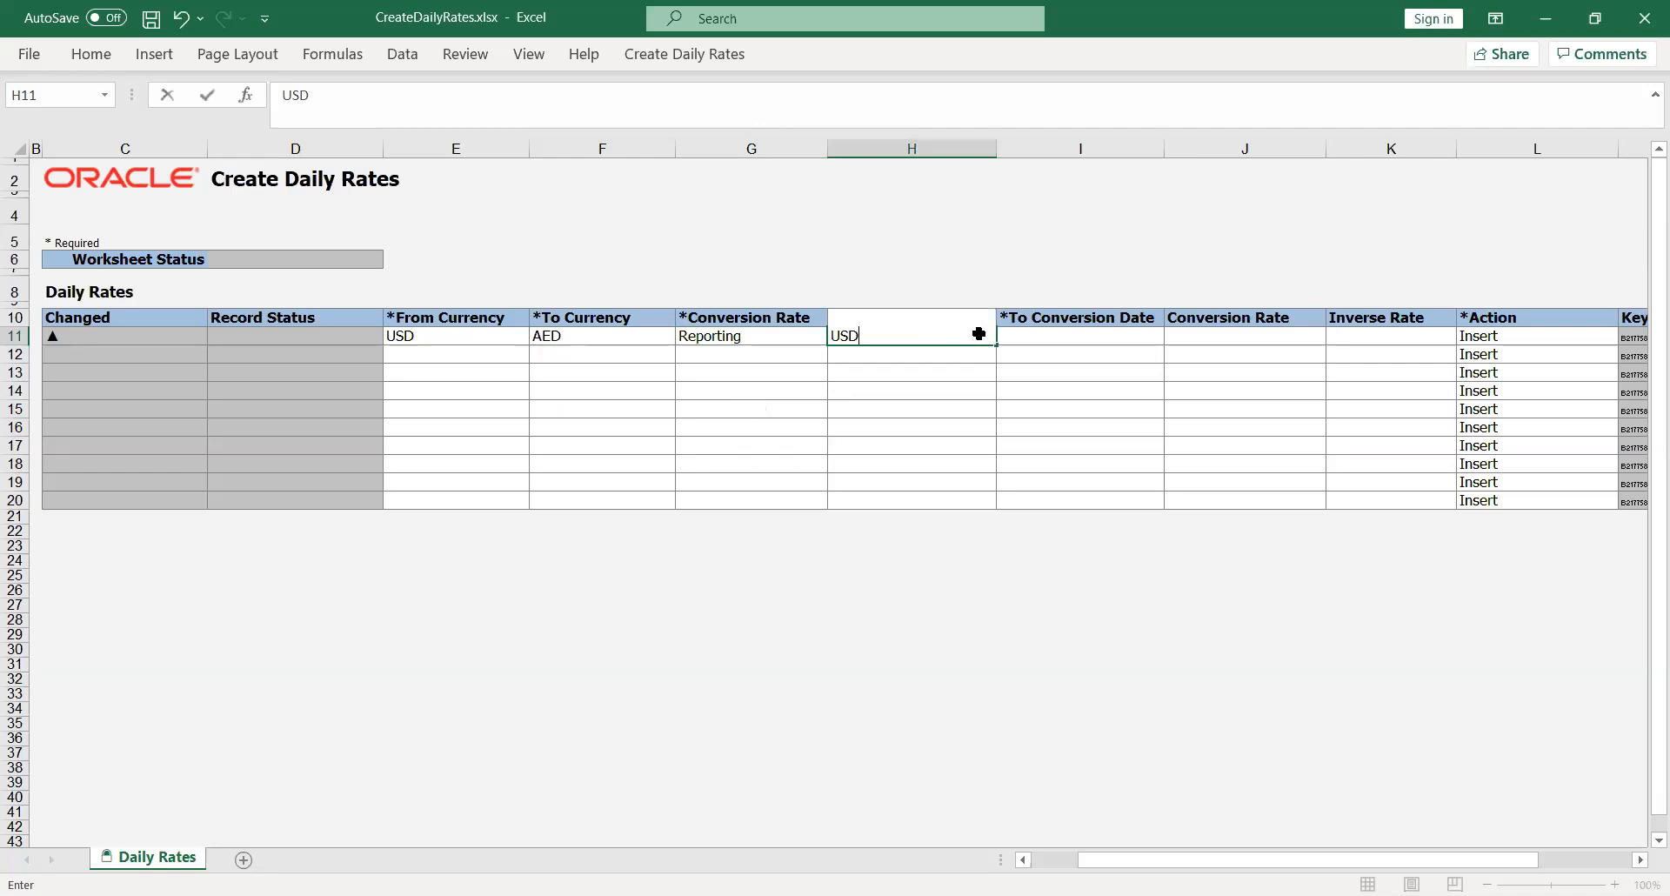
key("Tab")
type("AED")
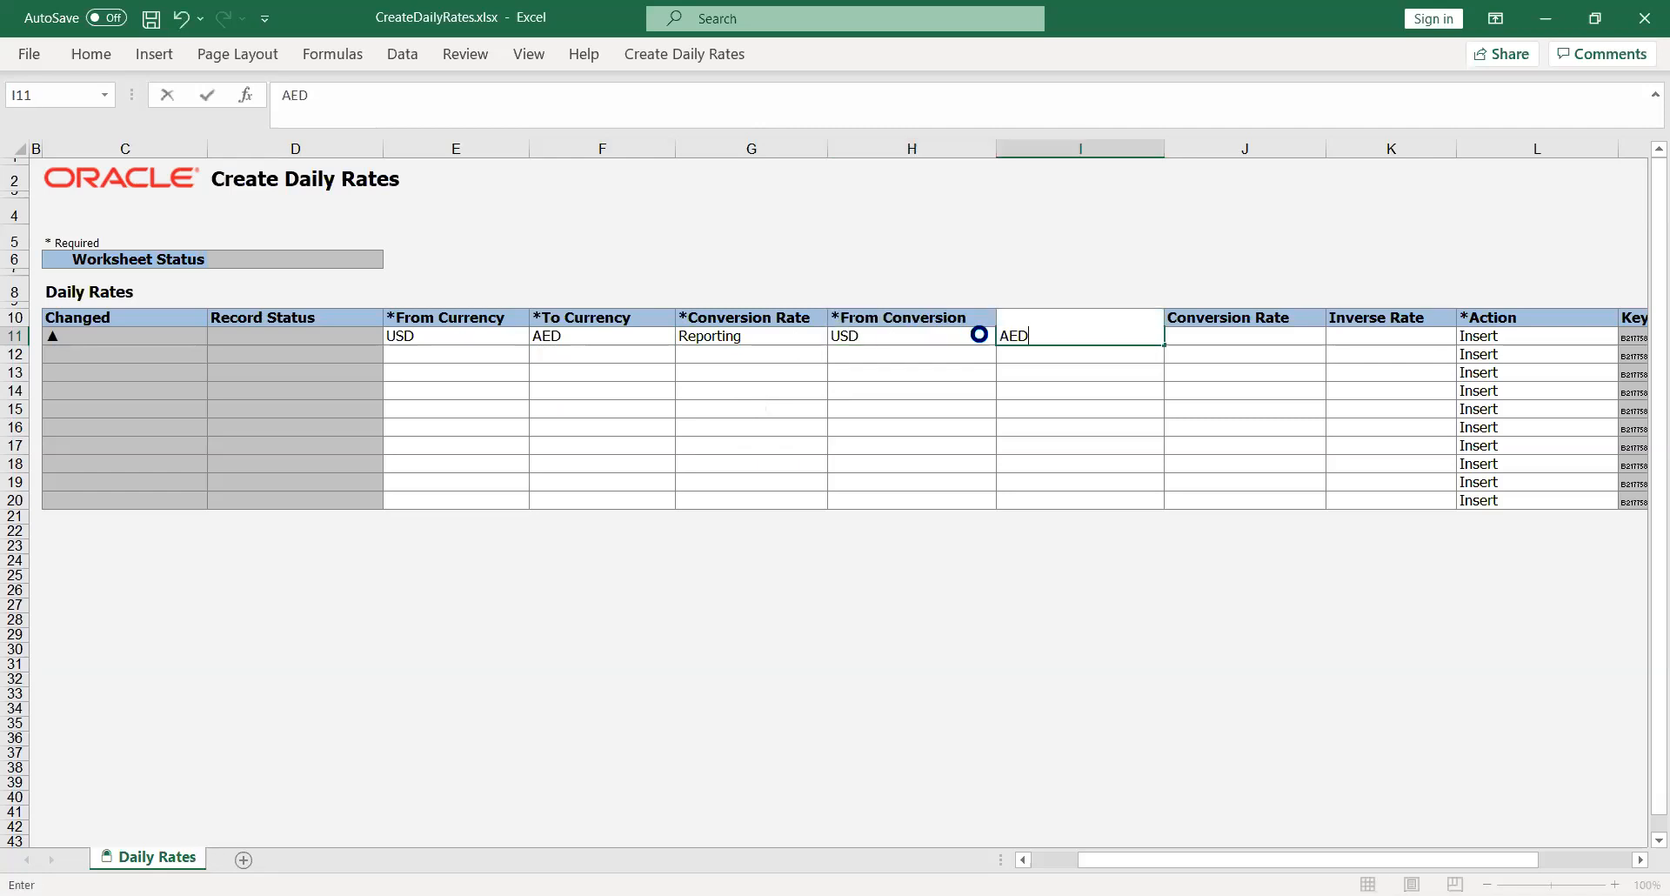
key("Tab")
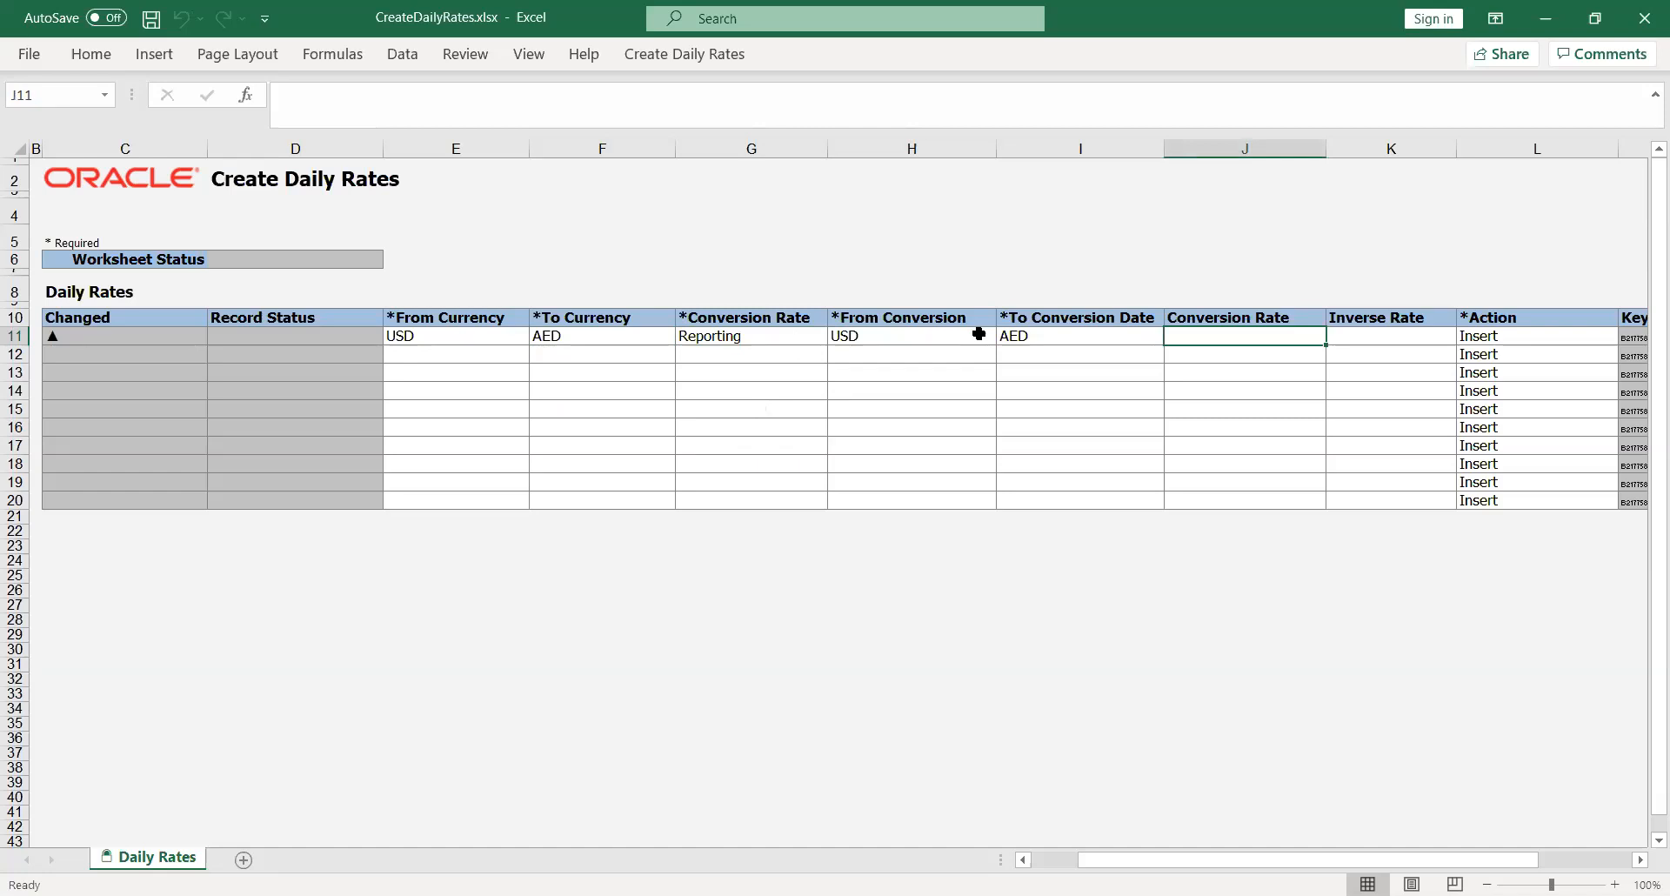
type("25")
key("Tab")
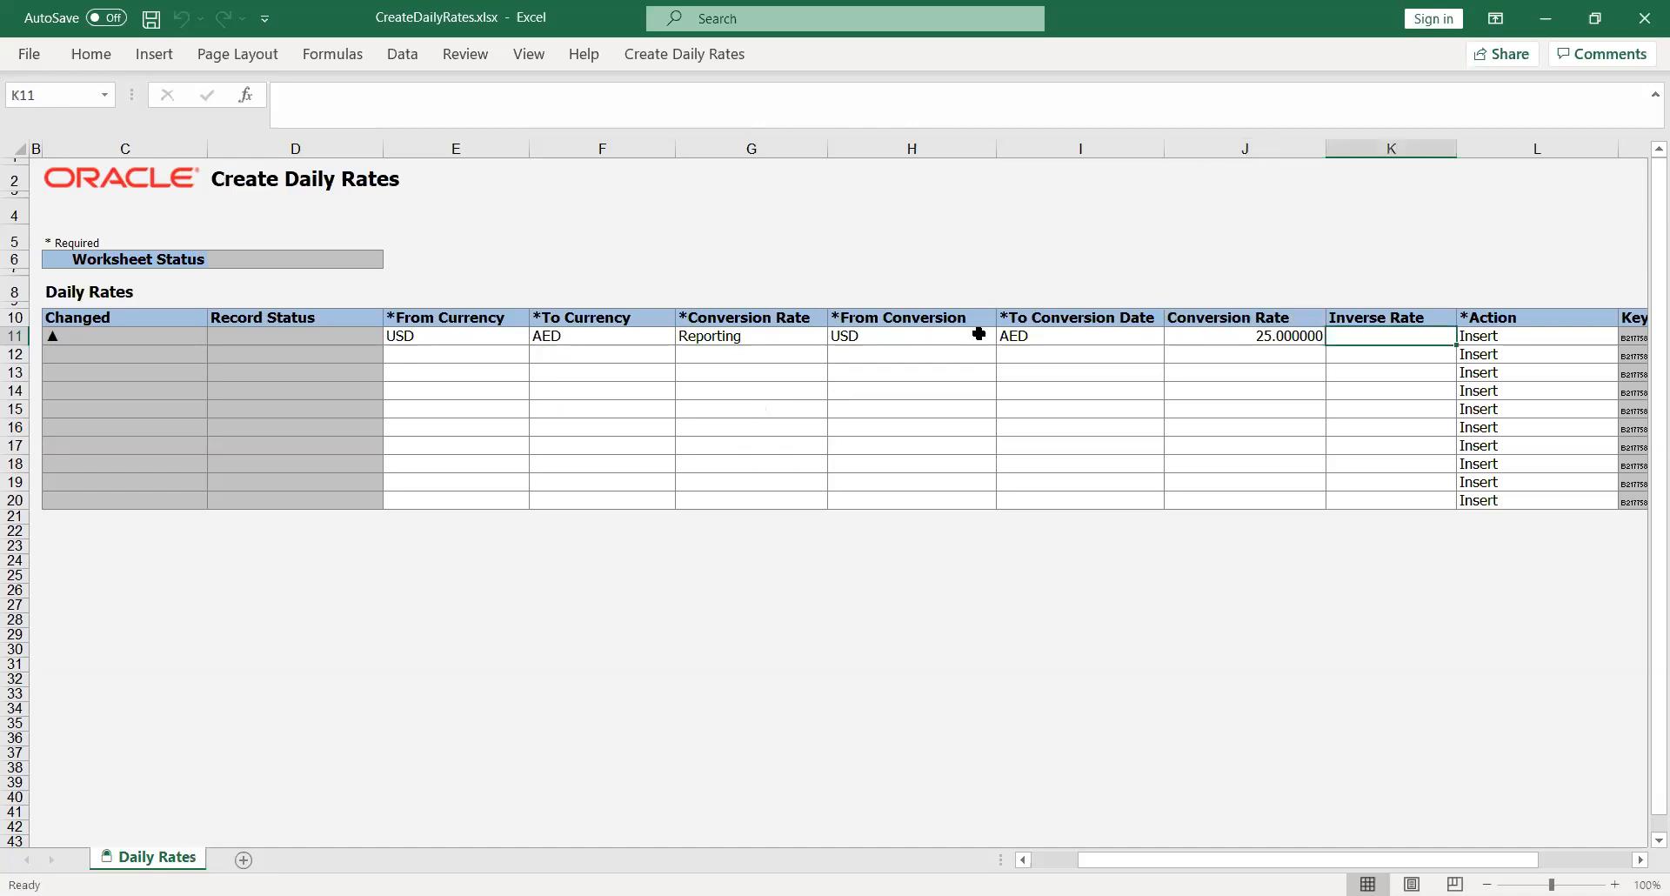
key("Tab")
key("Return")
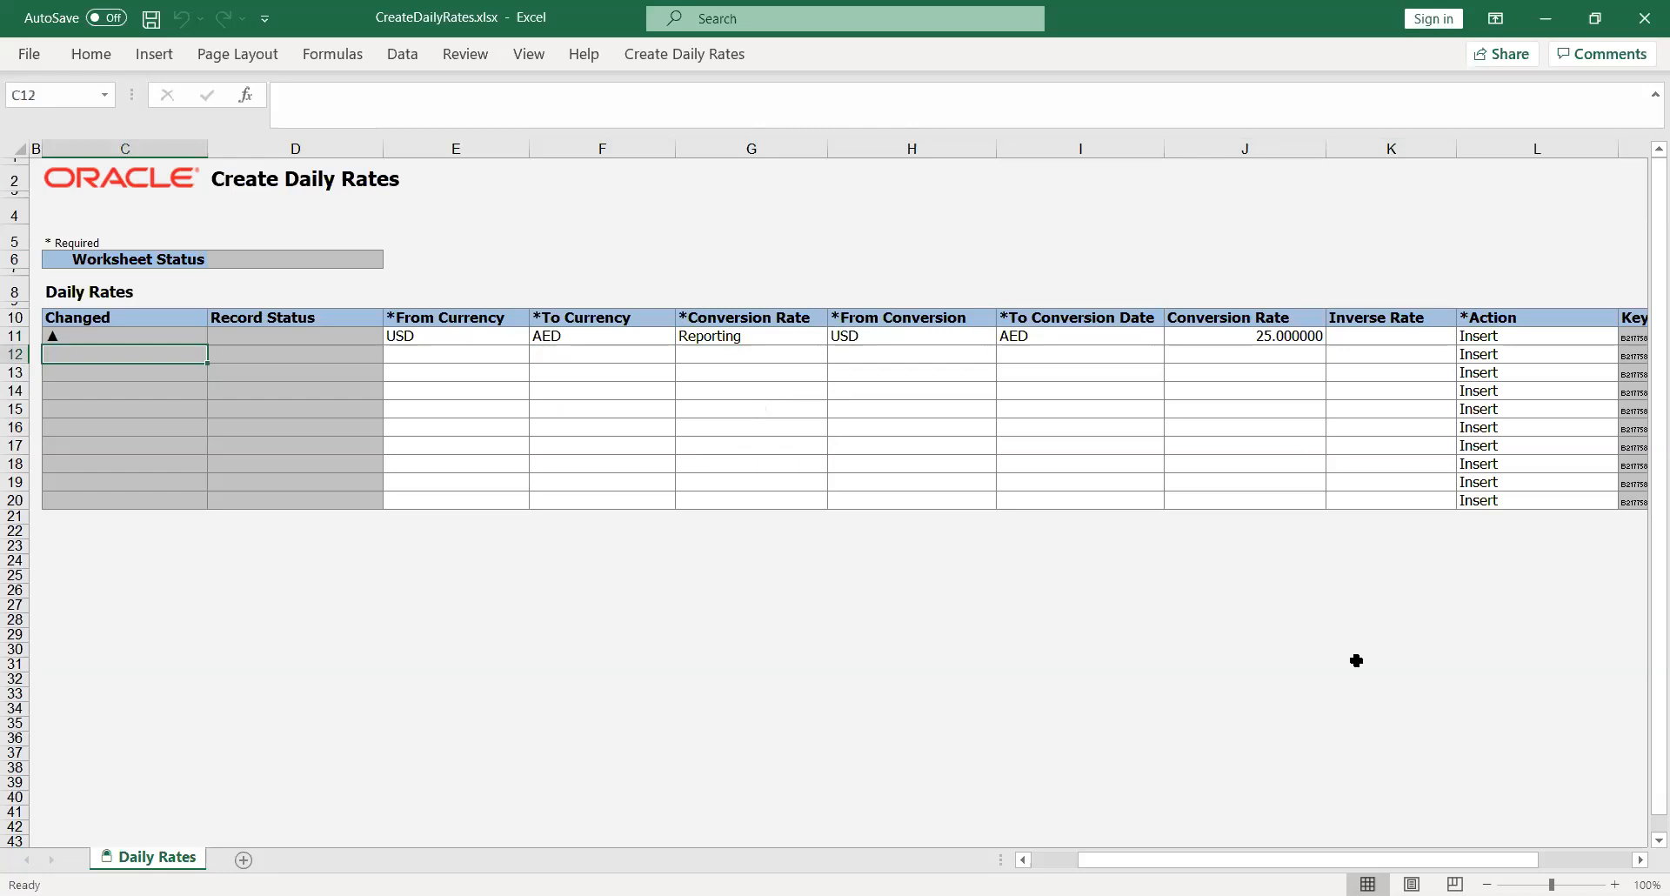
- Correct the row's dates to 01-Aug-2020 and 31-Aug-2020
mouse_move(1243, 866)
left_mouse_down()
mouse_move(1167, 861)
mouse_move(1242, 863)
left_mouse_up()
left_click(697, 709)
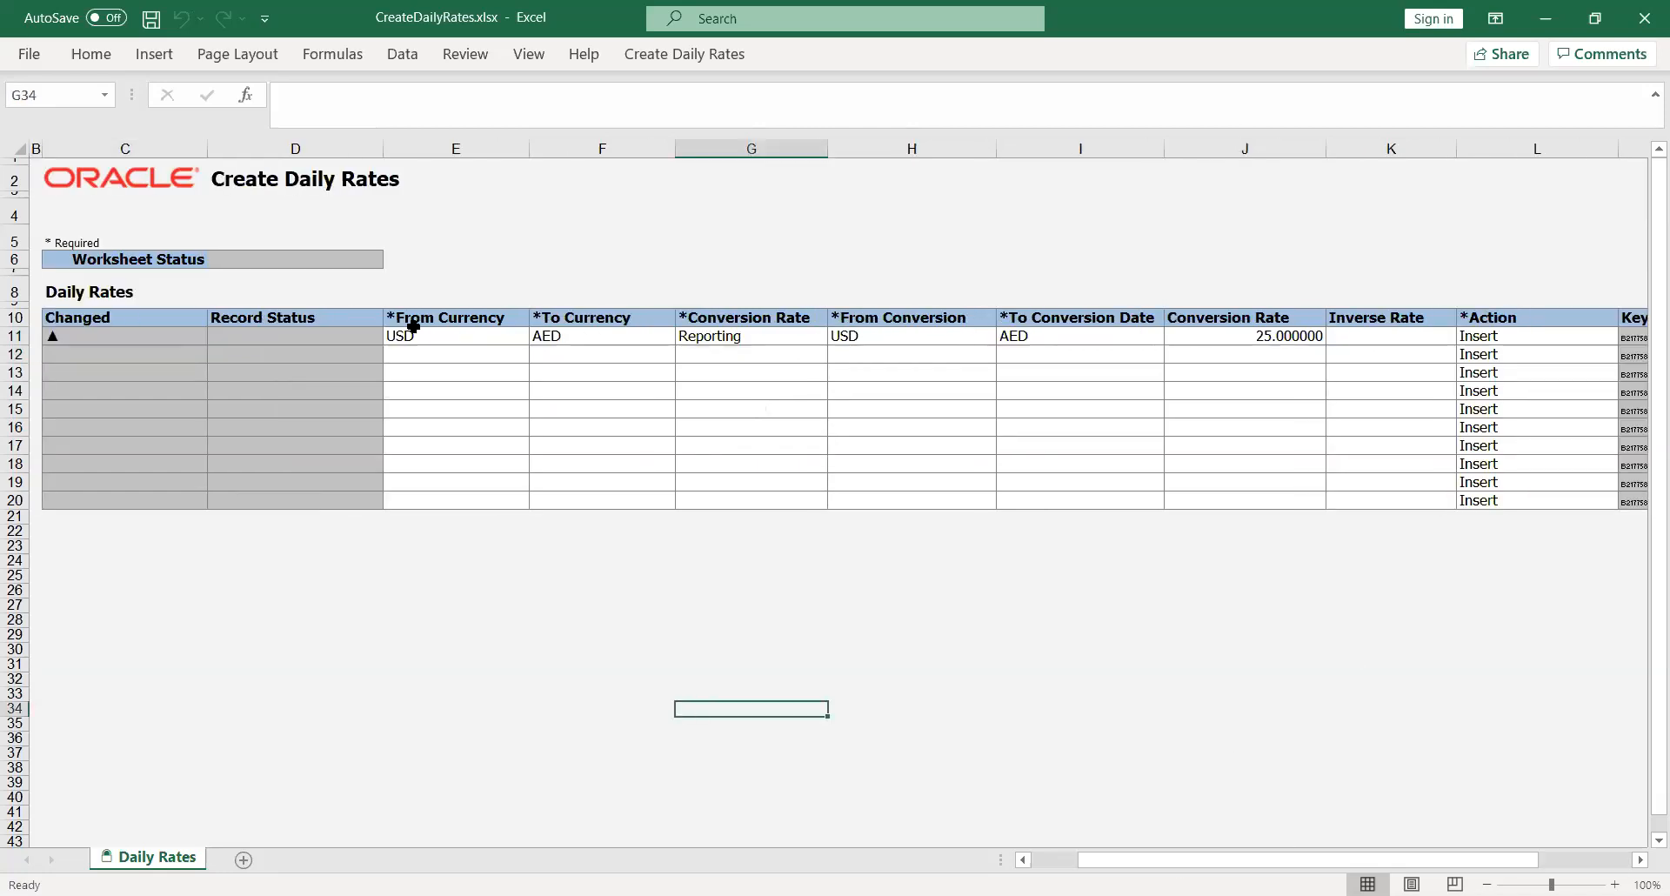
left_click(689, 56)
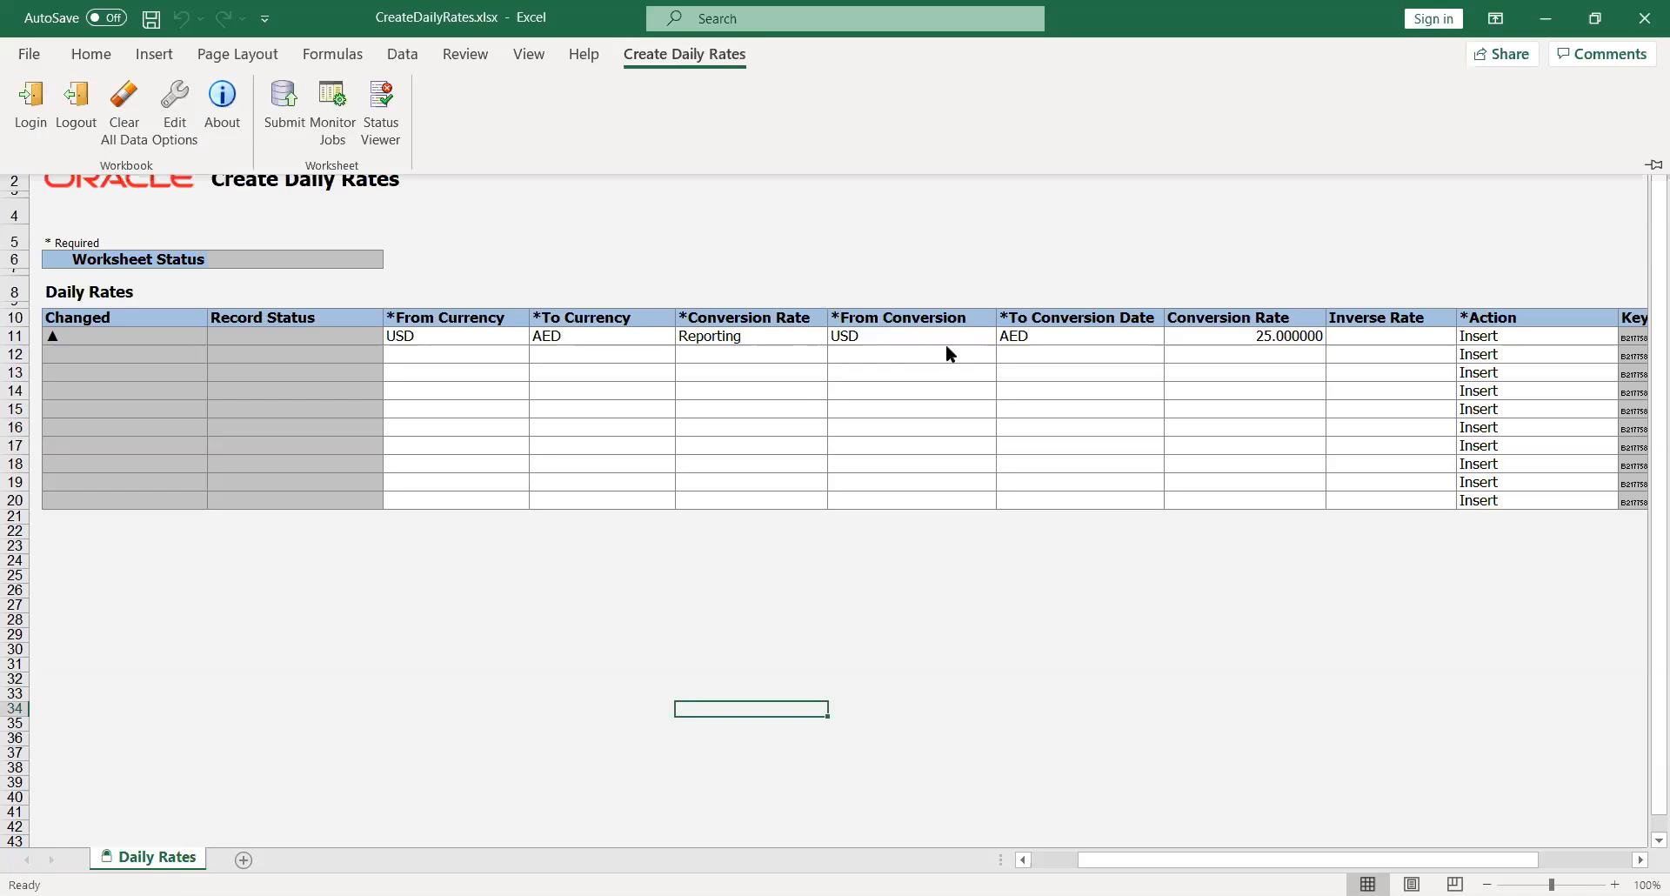
left_click(864, 333)
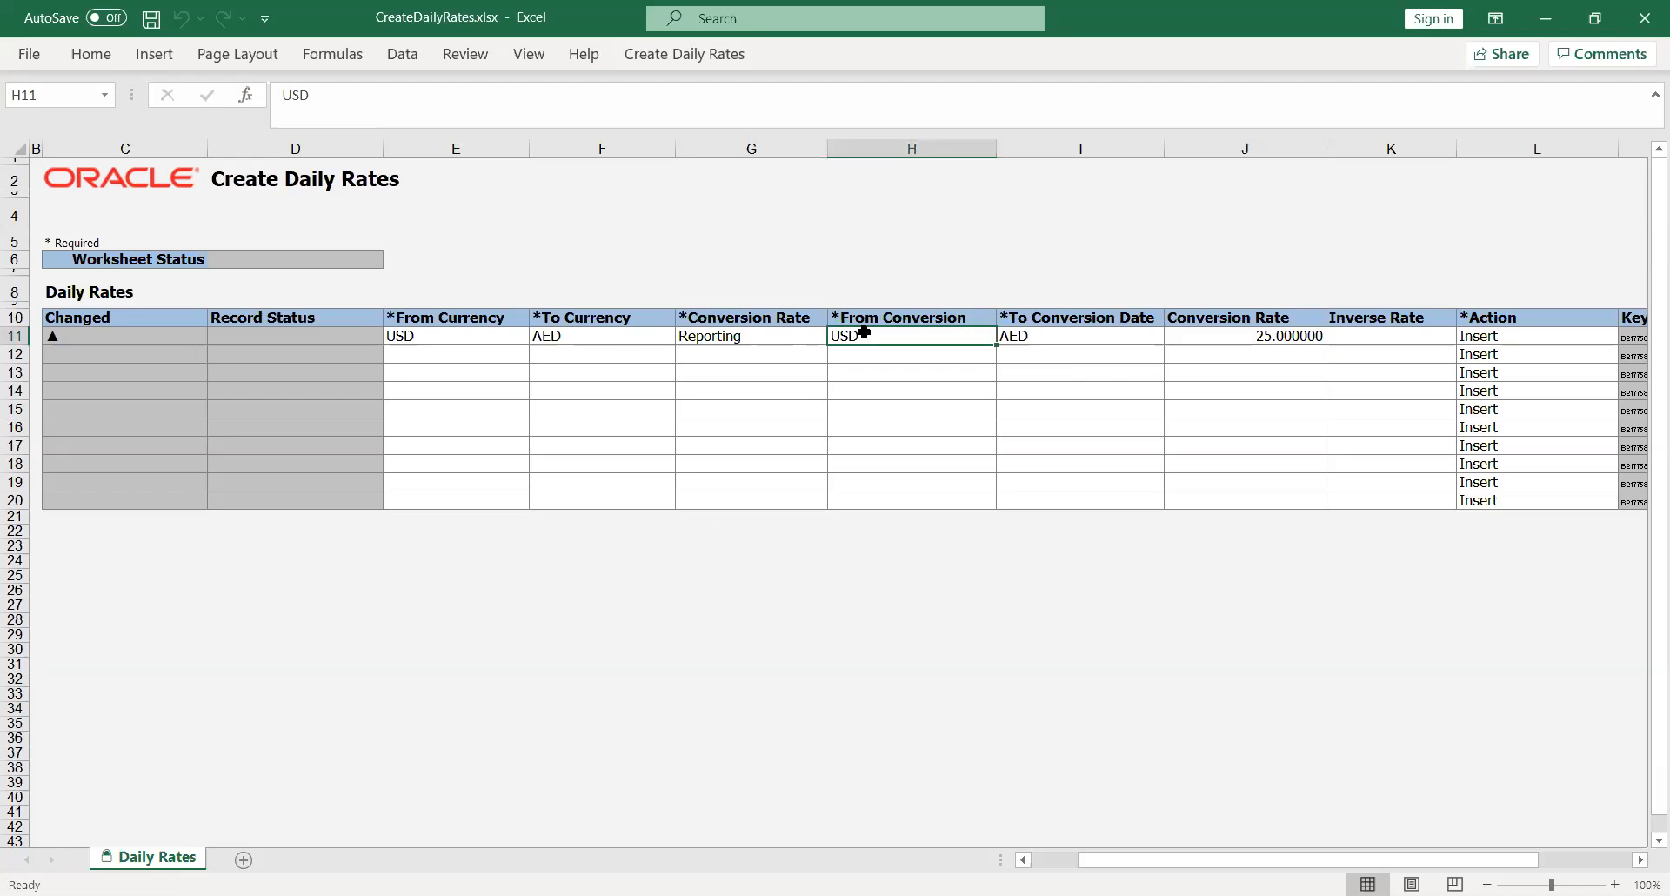
type("01")
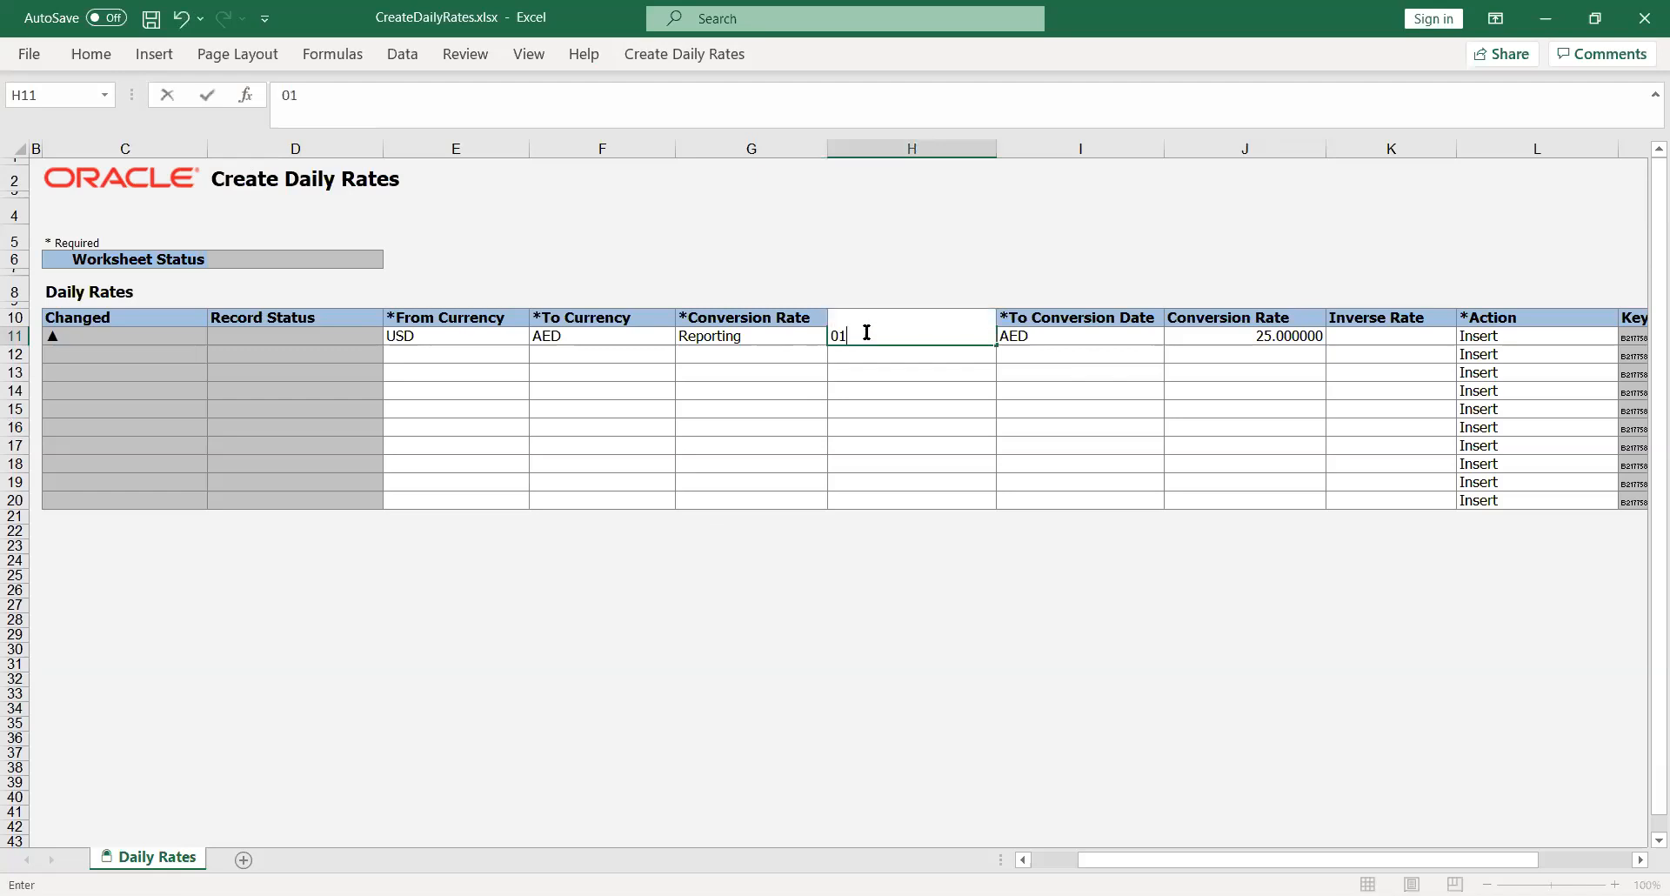
type("-Aug-2020")
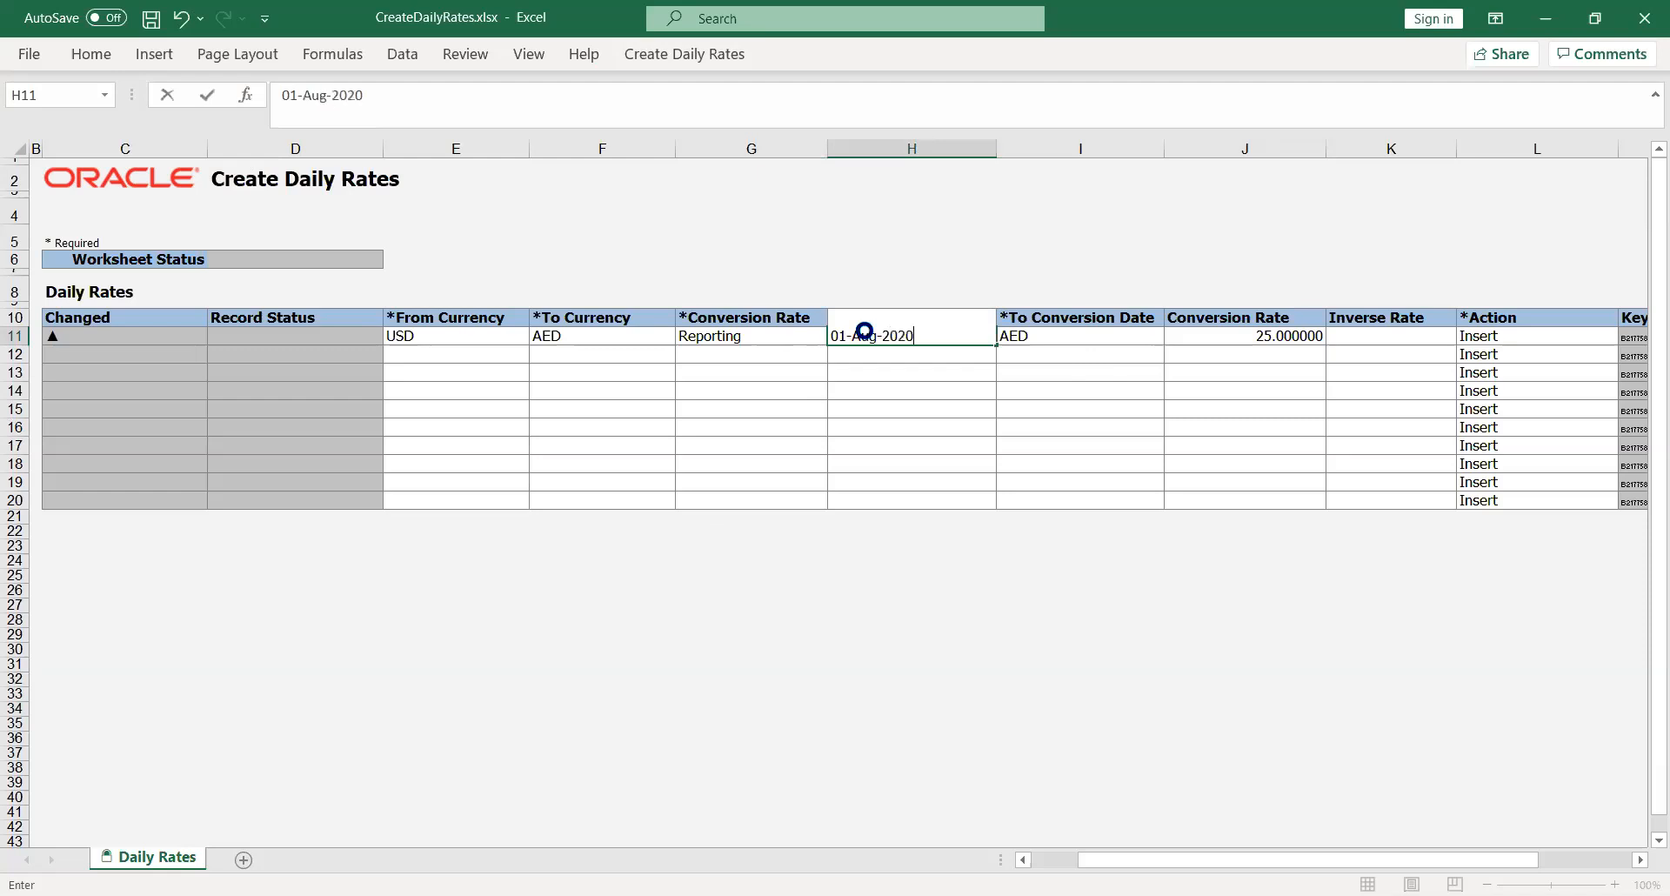
key("Tab")
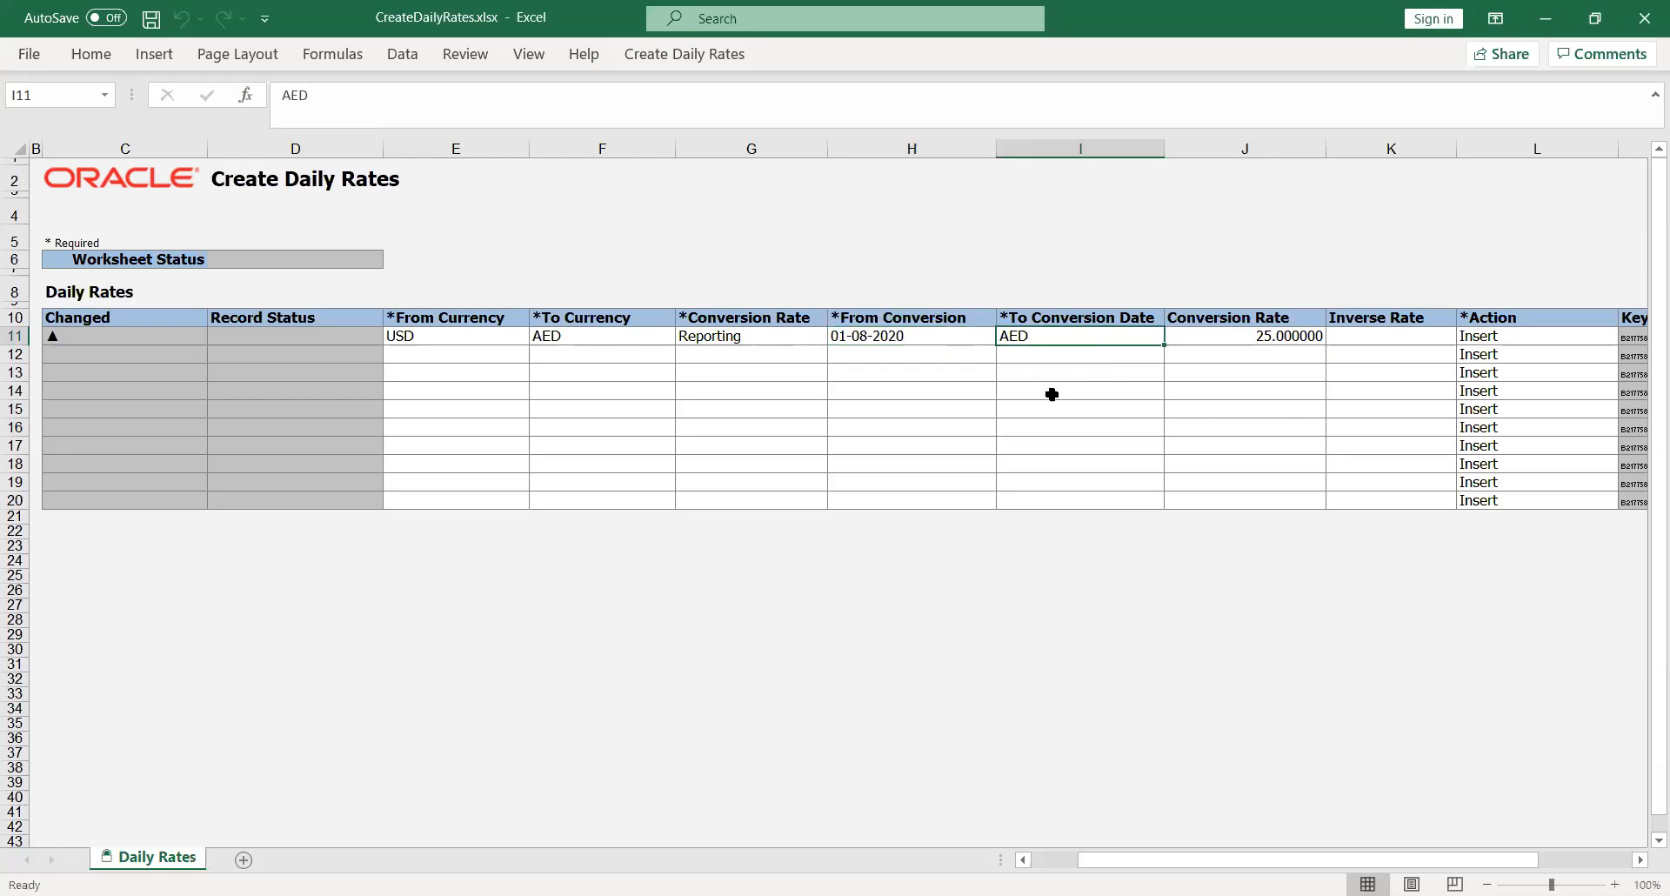
type("31-")
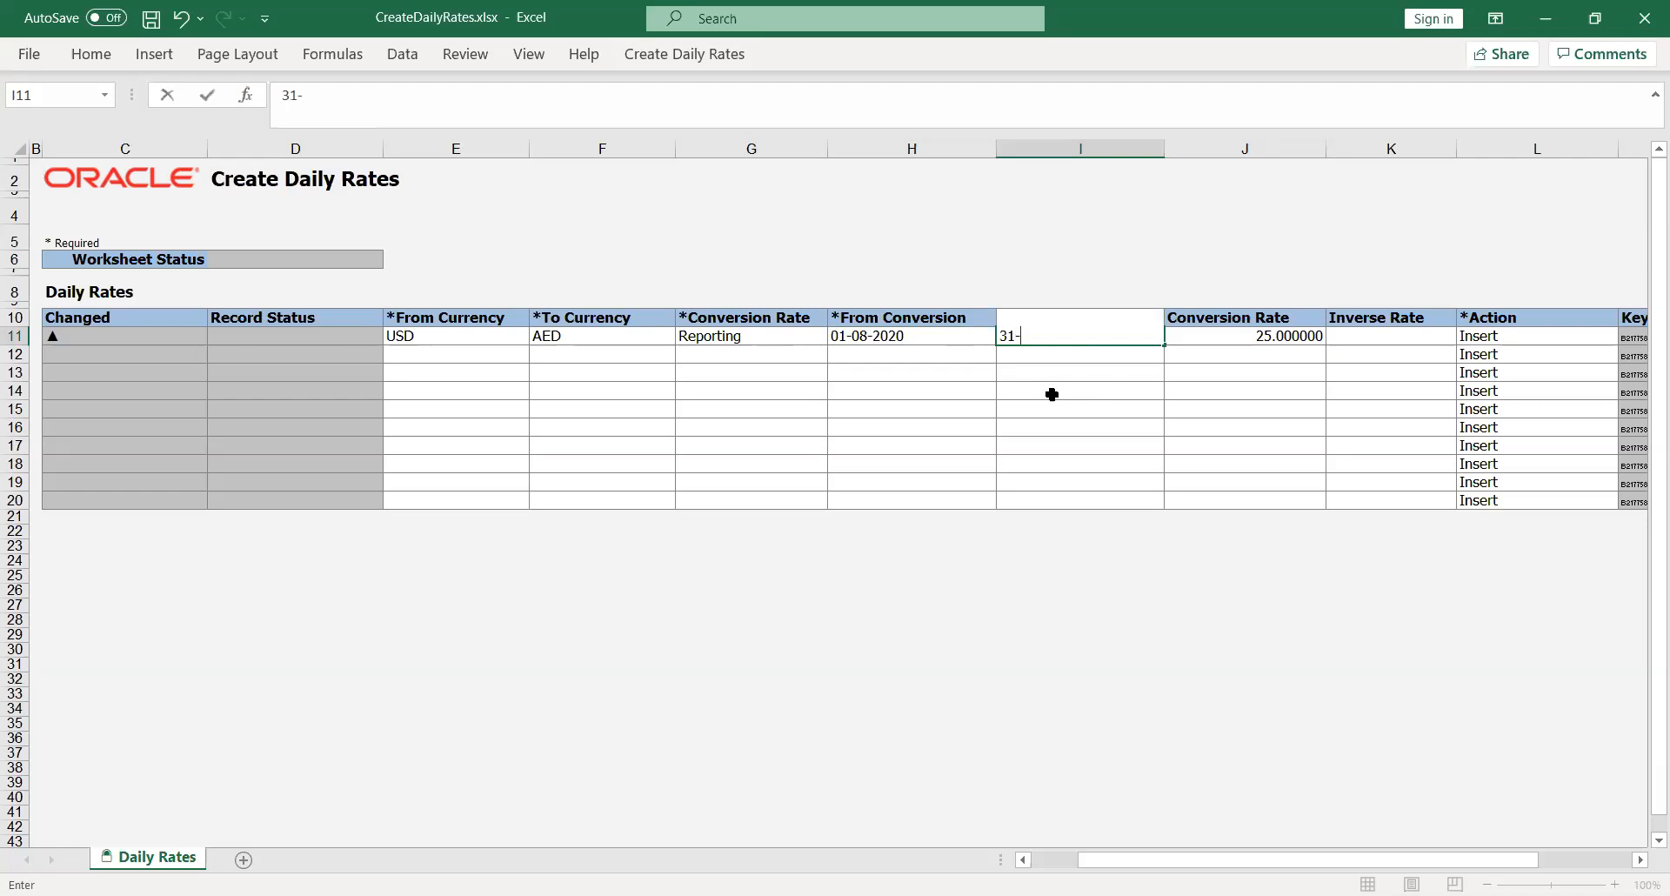
type("Aug-2020")
key("Tab")
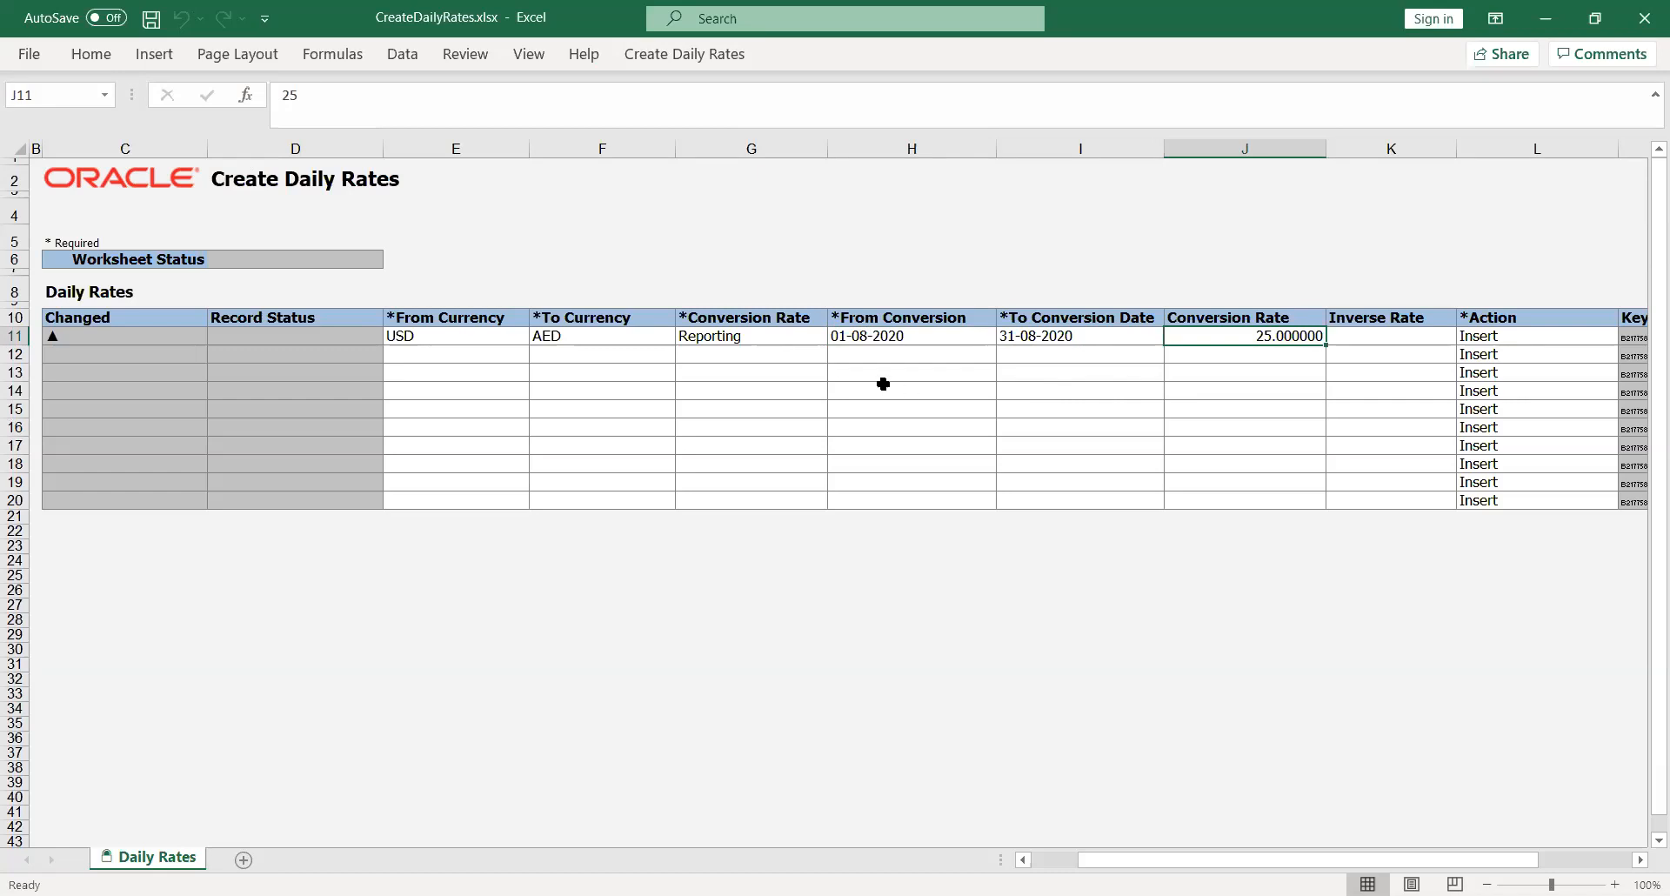
left_click(673, 56)
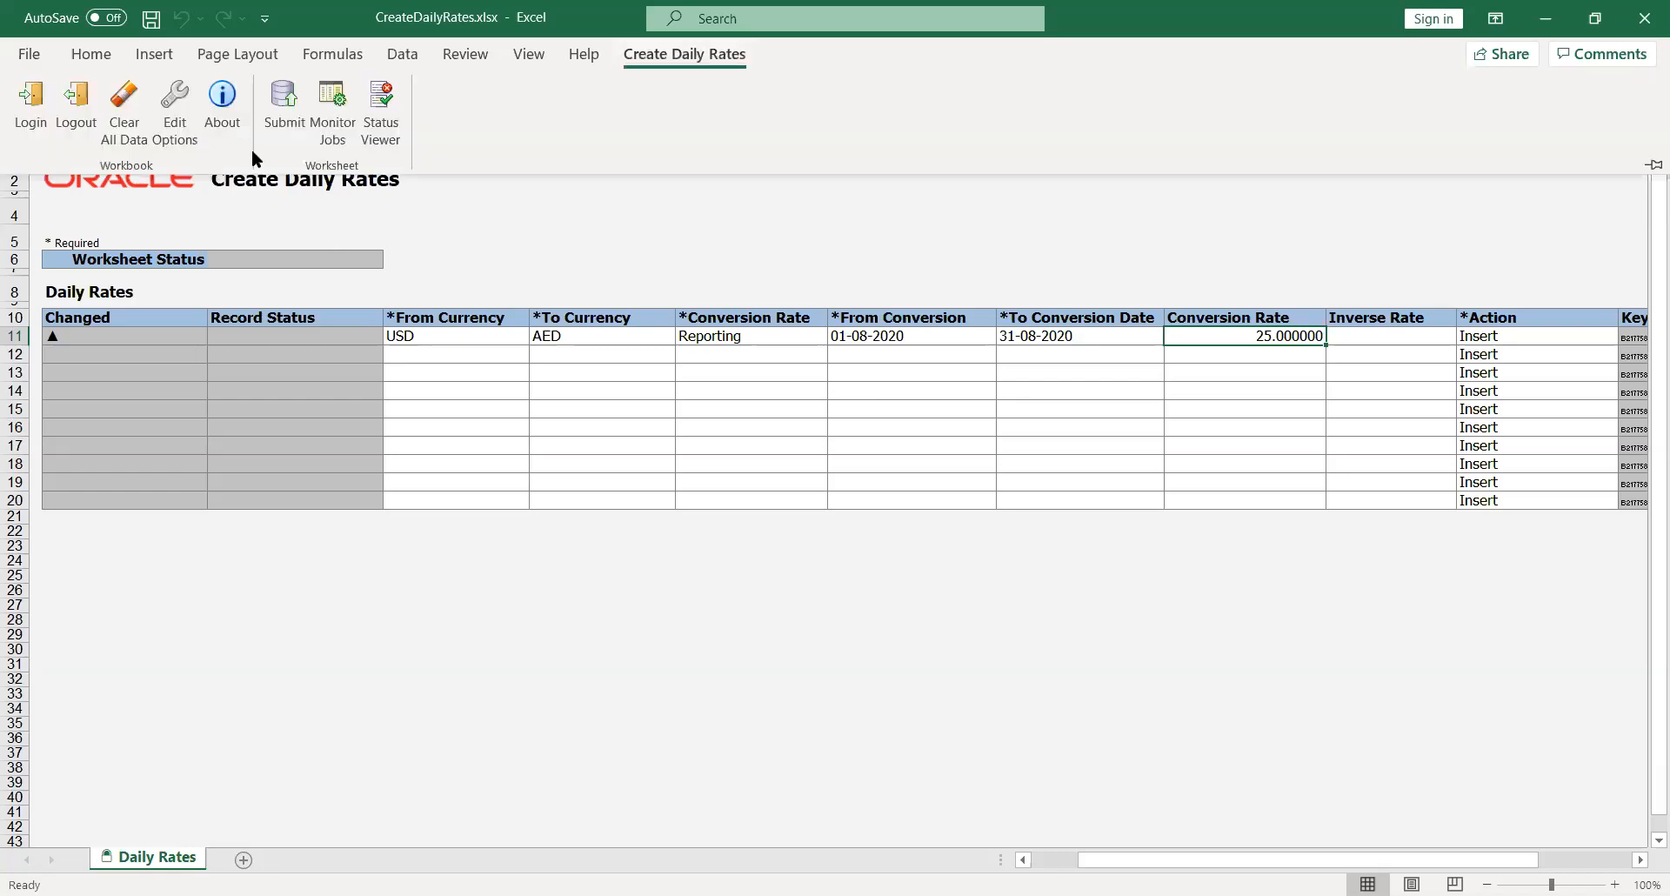
- Submit the USD-to-AED rate row, accept Submission Options, and dismiss the confirmations
left_click(286, 98)
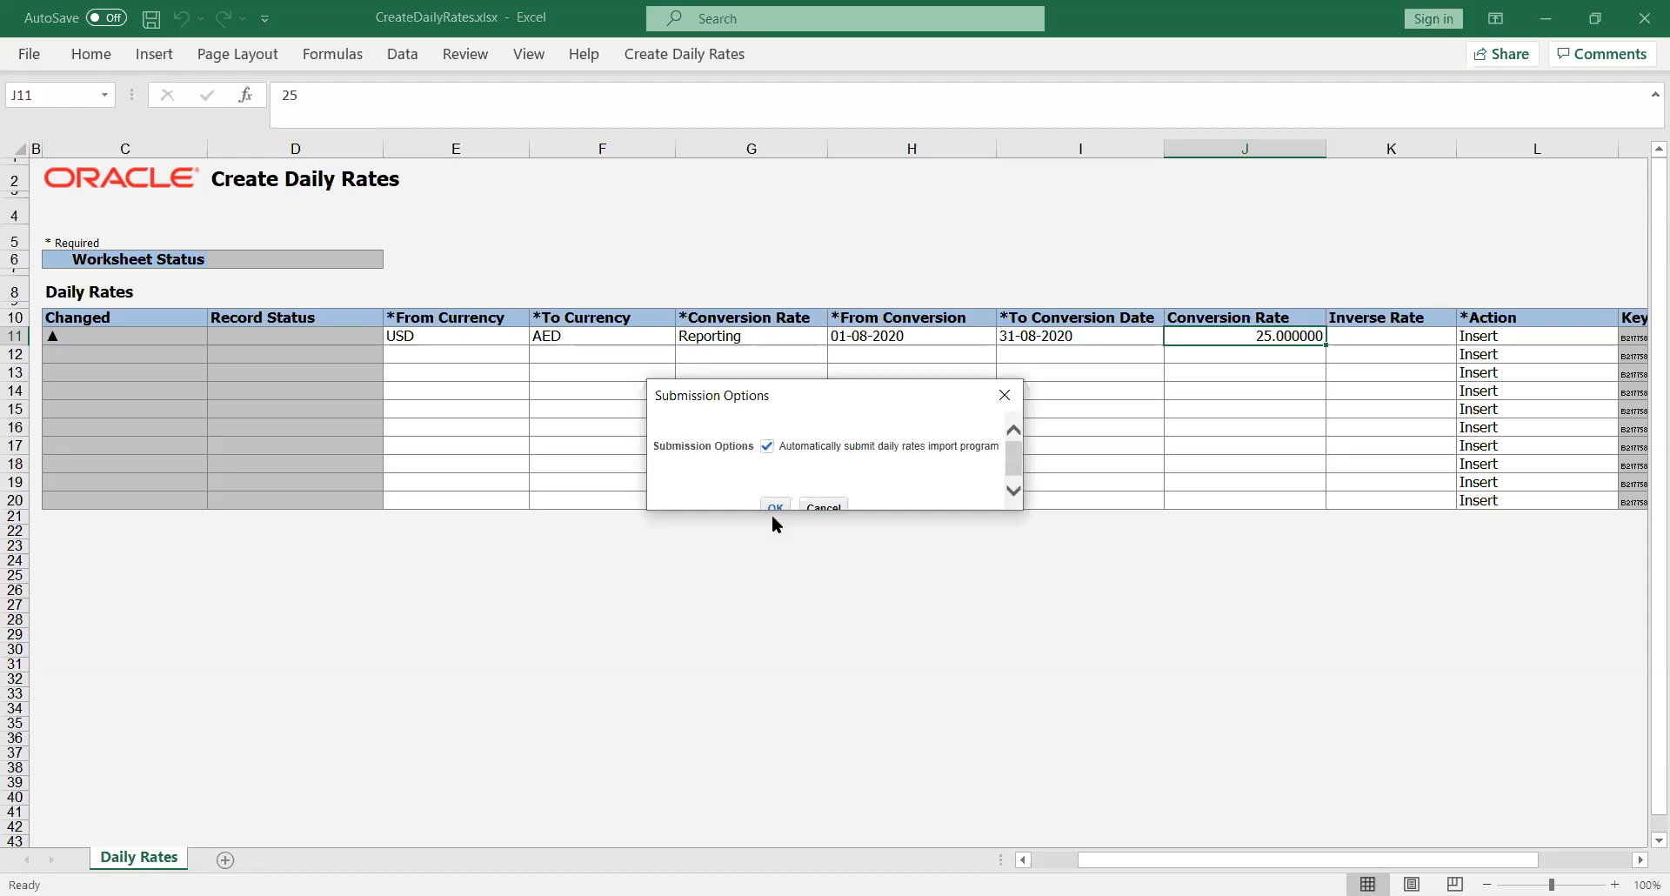
left_click(771, 505)
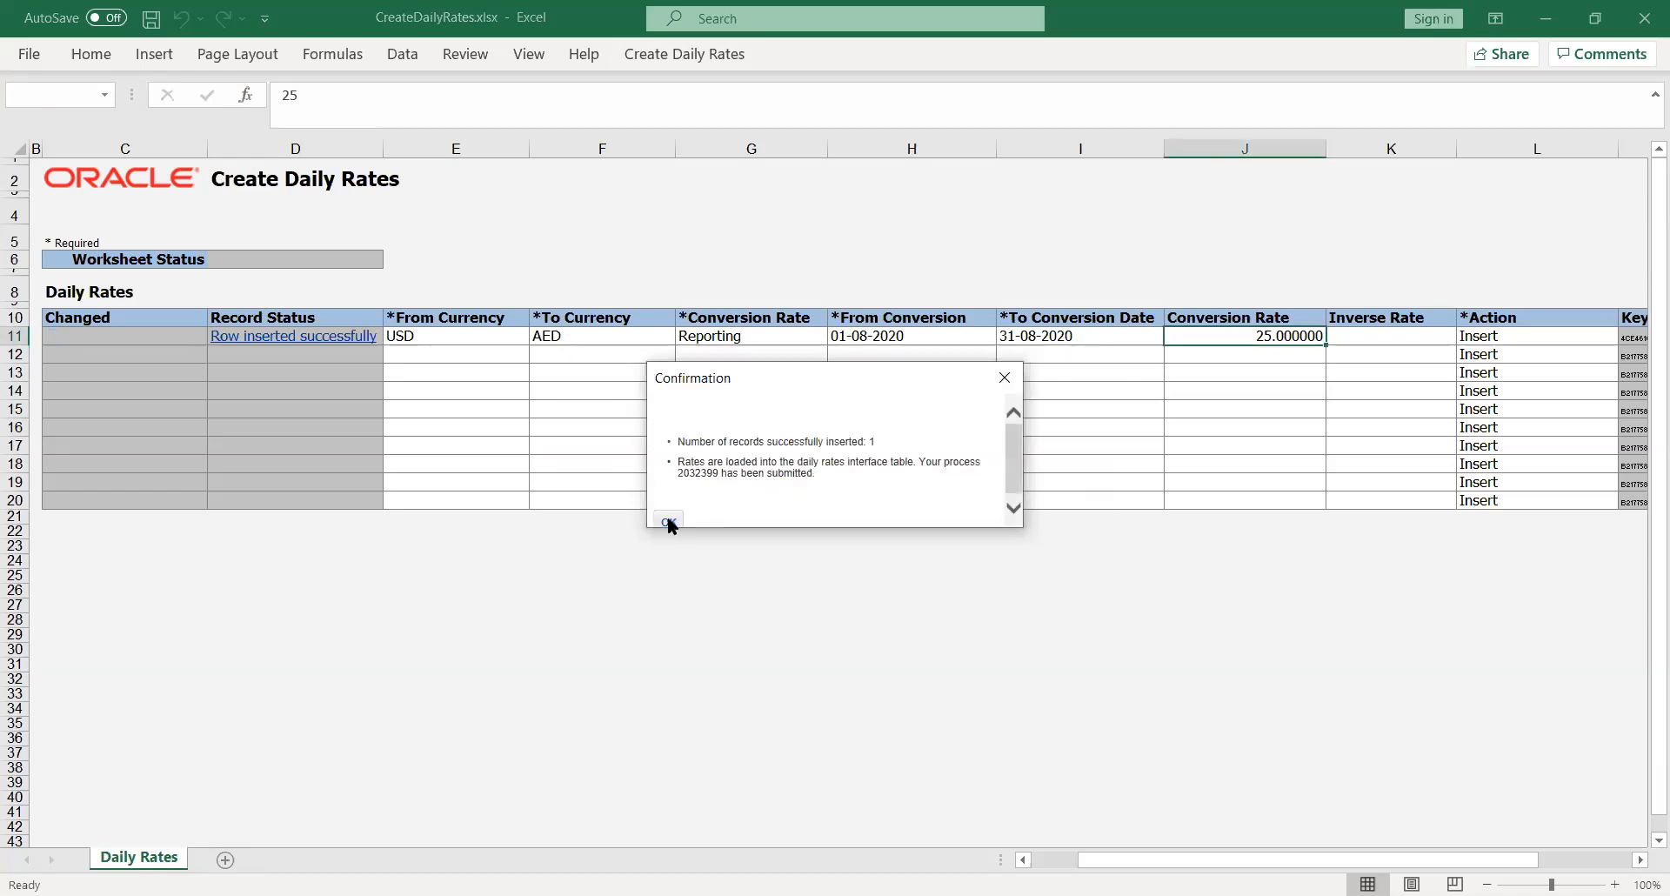
left_click(669, 520)
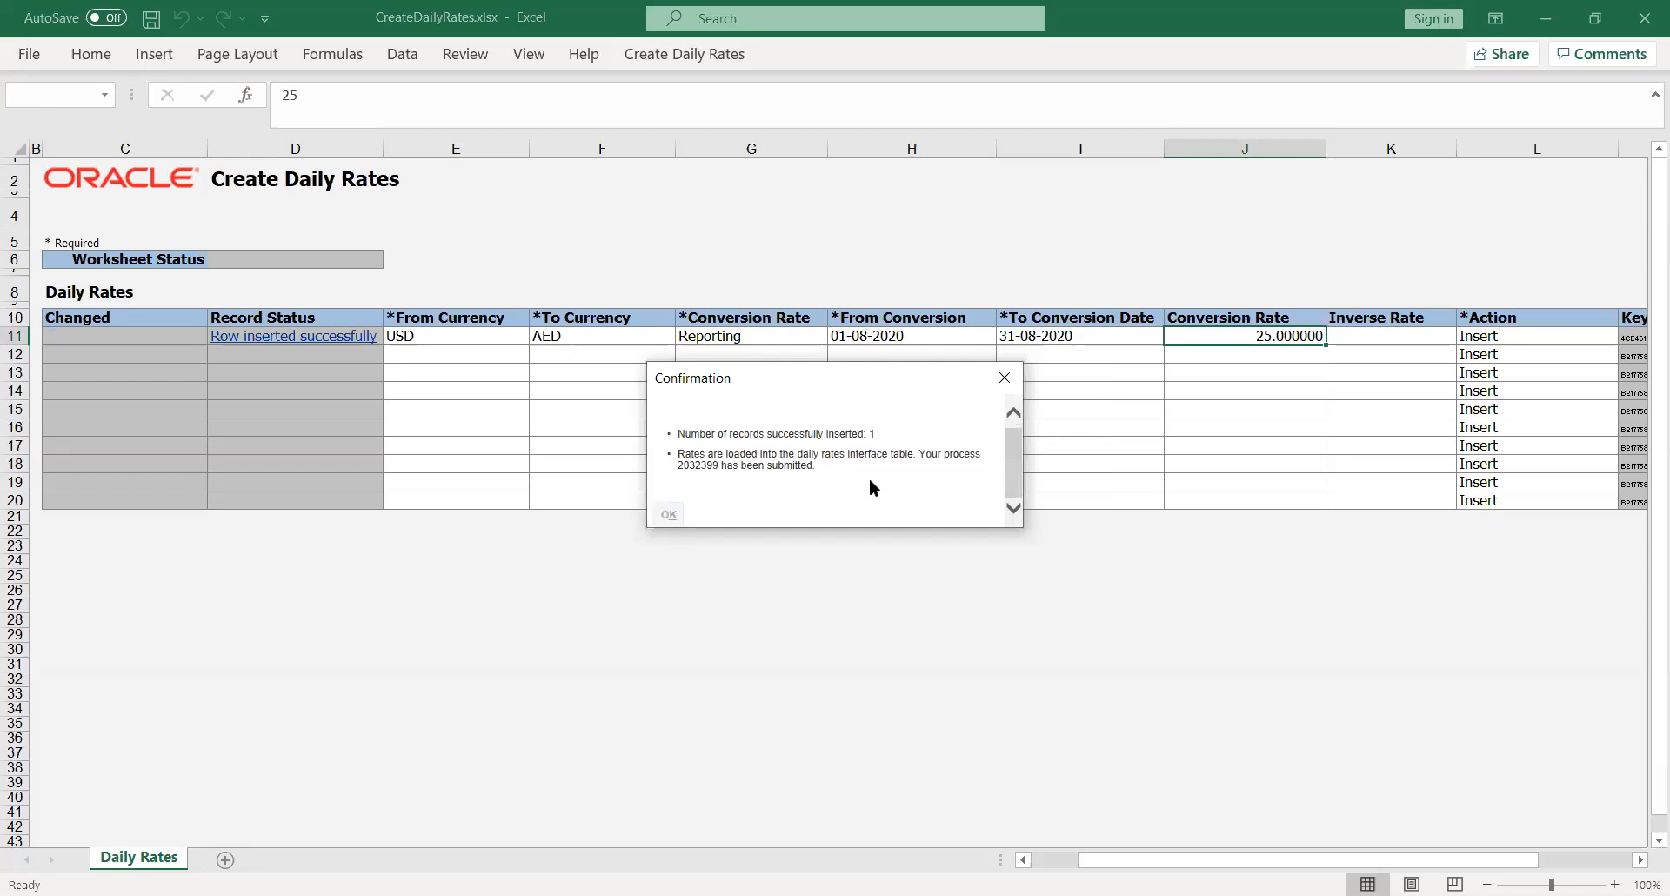
left_click(754, 618)
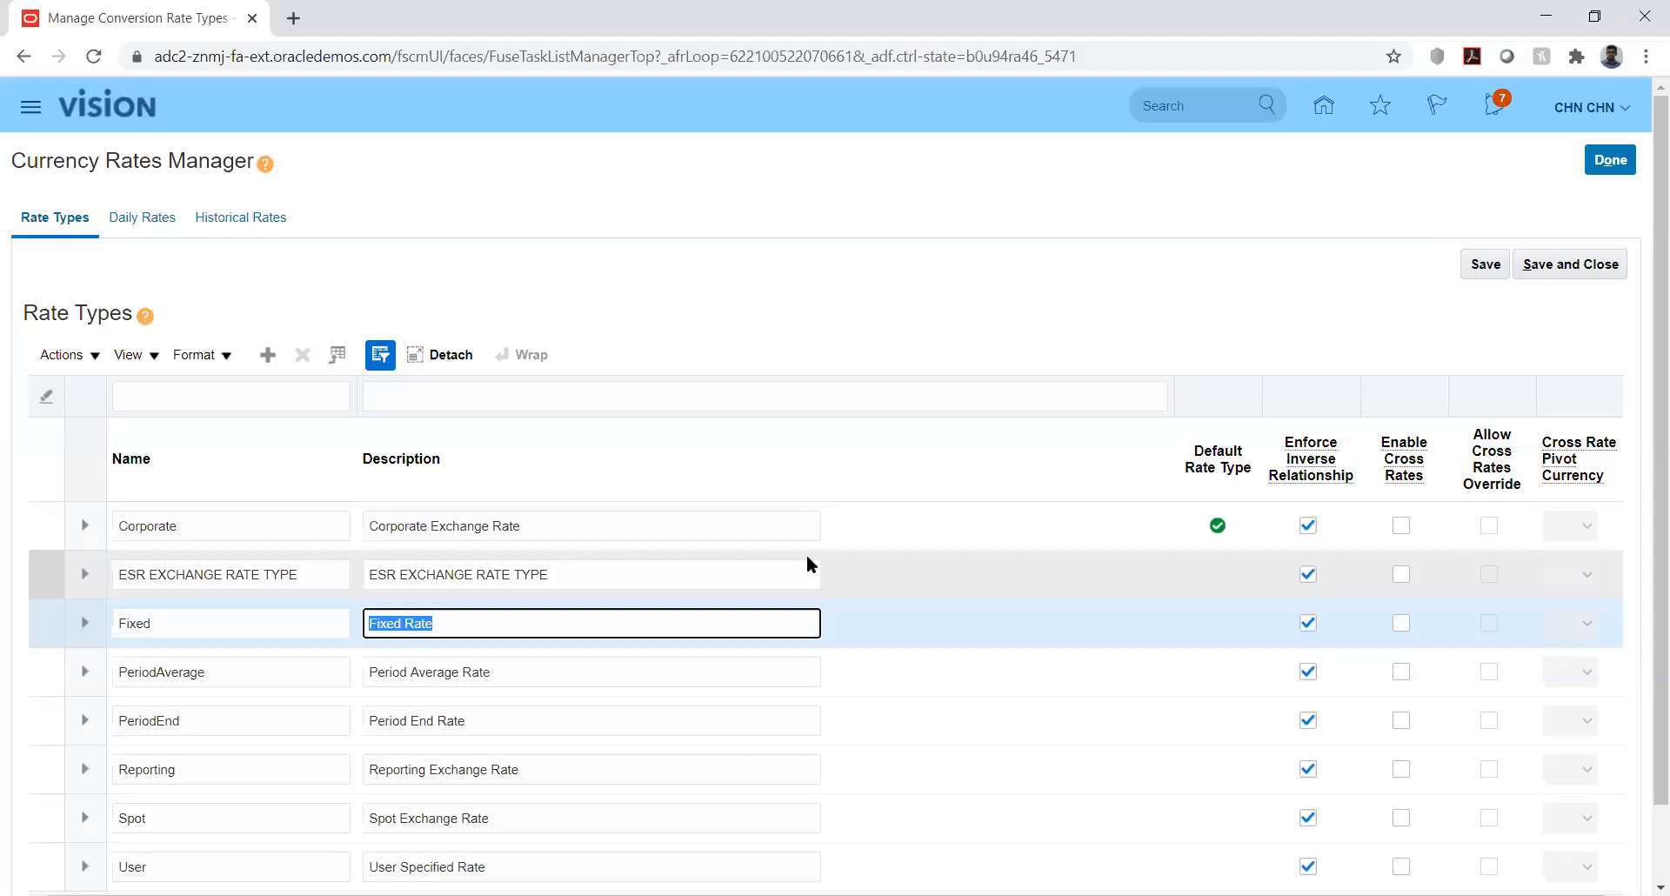
- Confirm the Import and Calculate Daily Rates run in Scheduled Processes, then open Setup and Maintenance
left_click(781, 263)
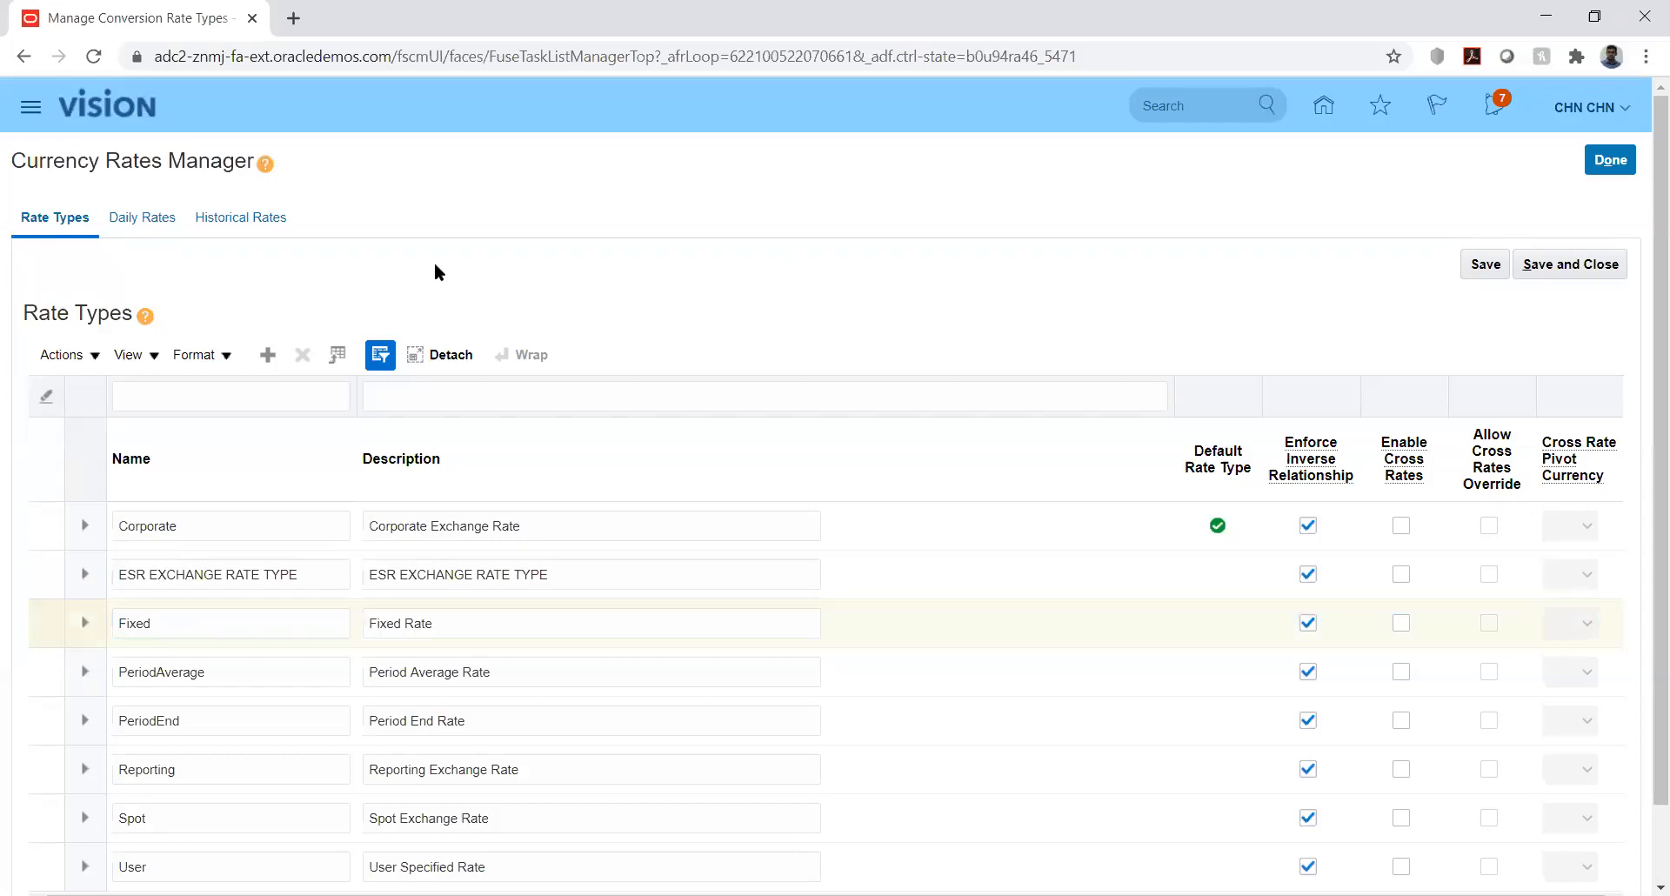
left_click(31, 109)
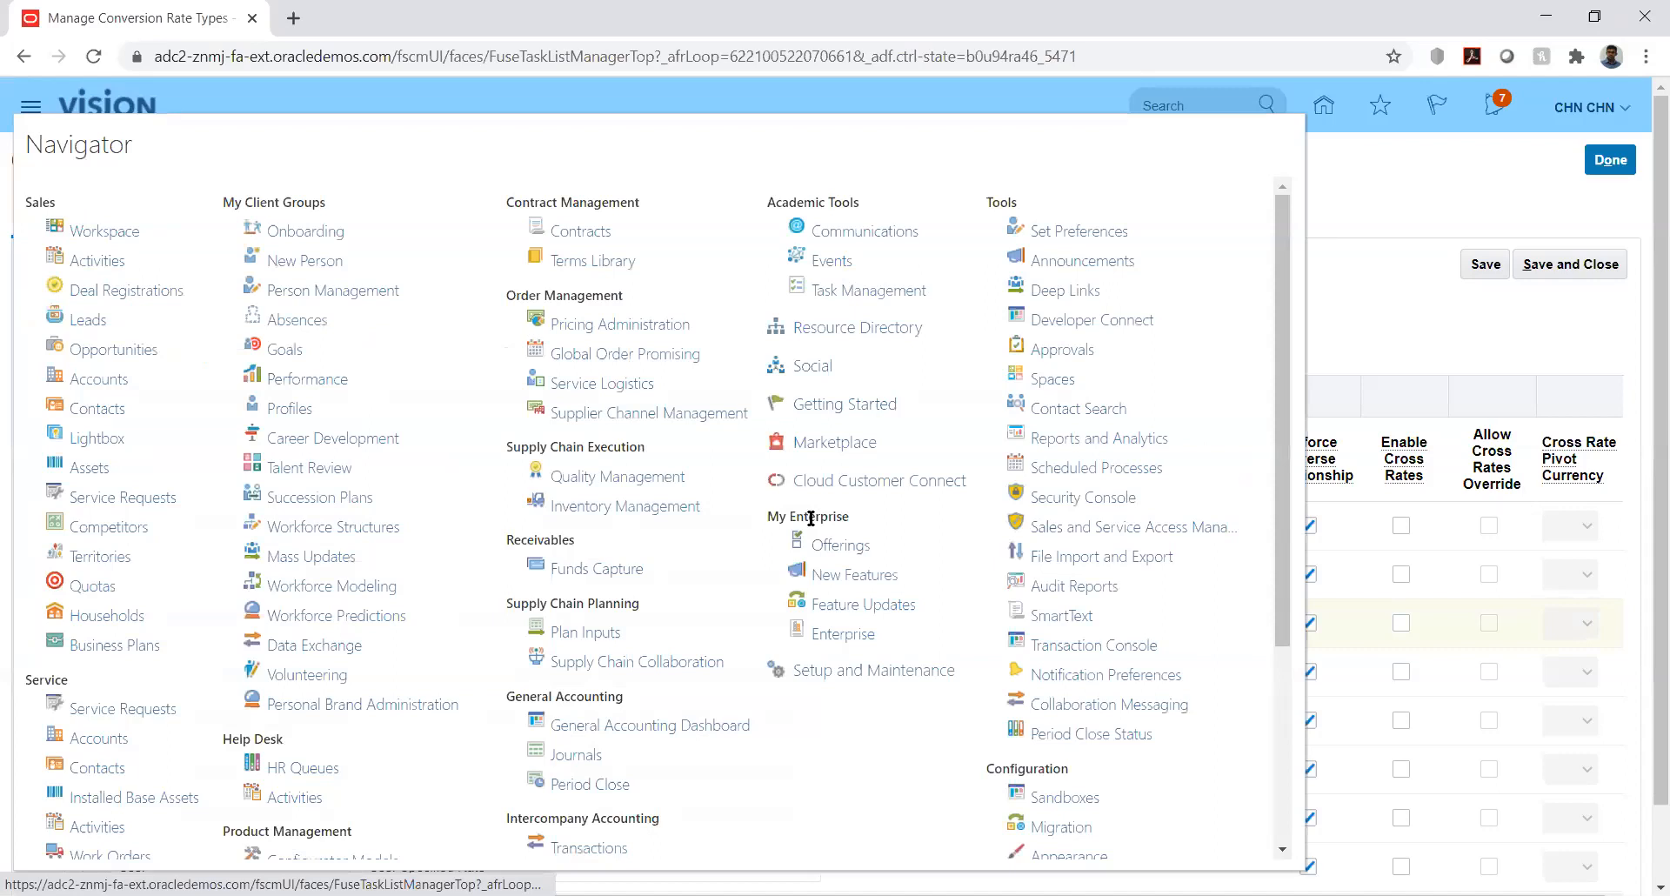
left_click(1088, 468)
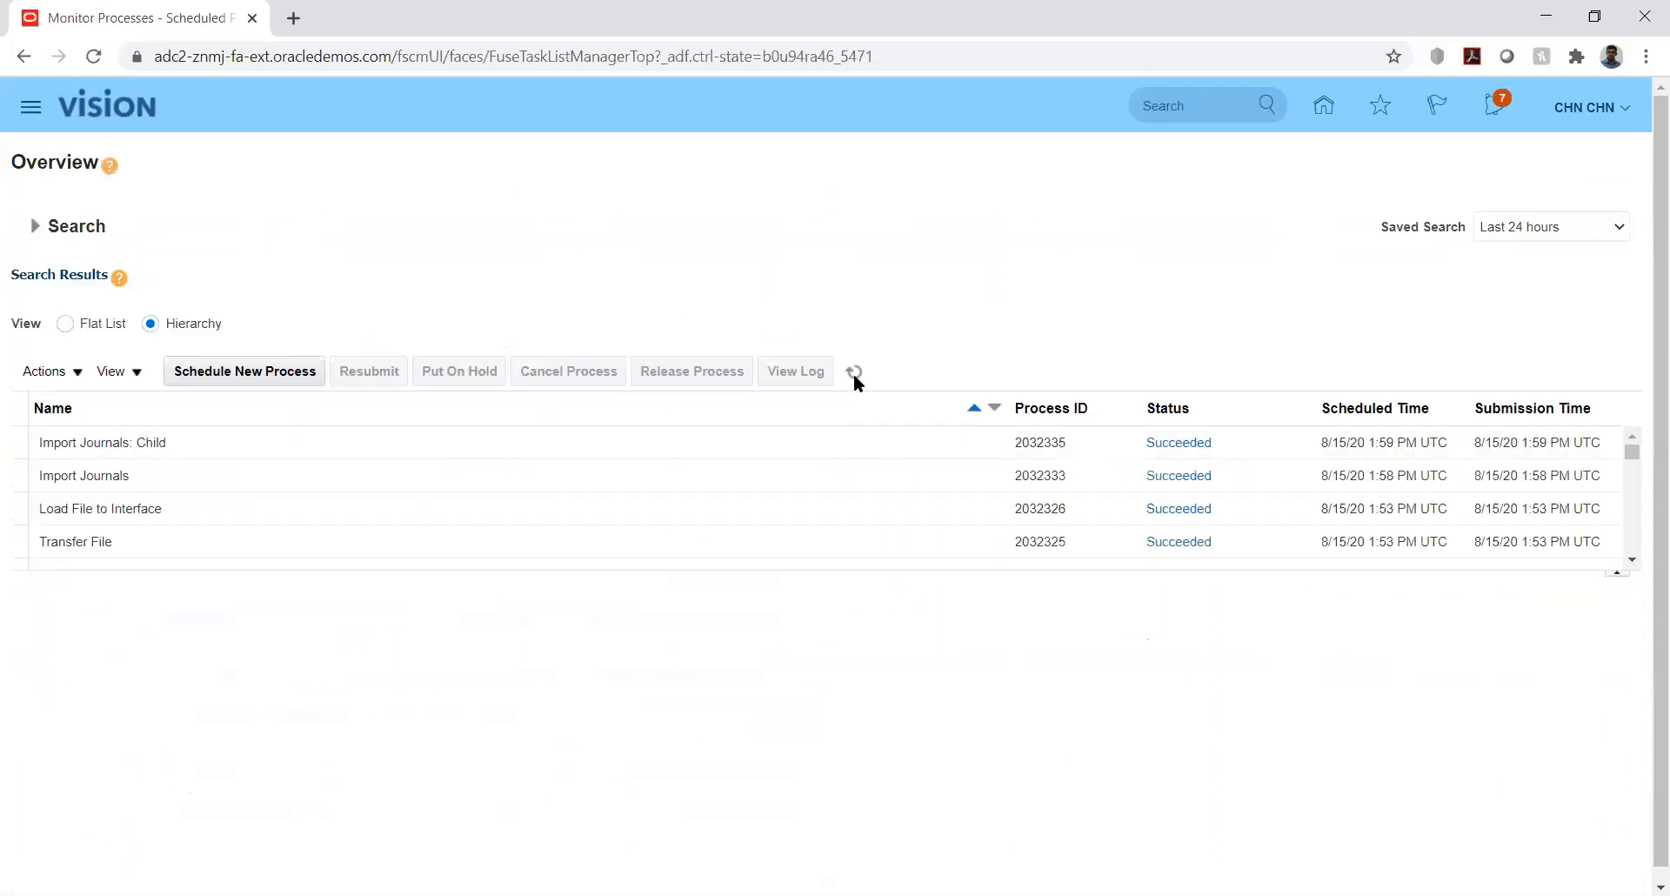
left_click(853, 373)
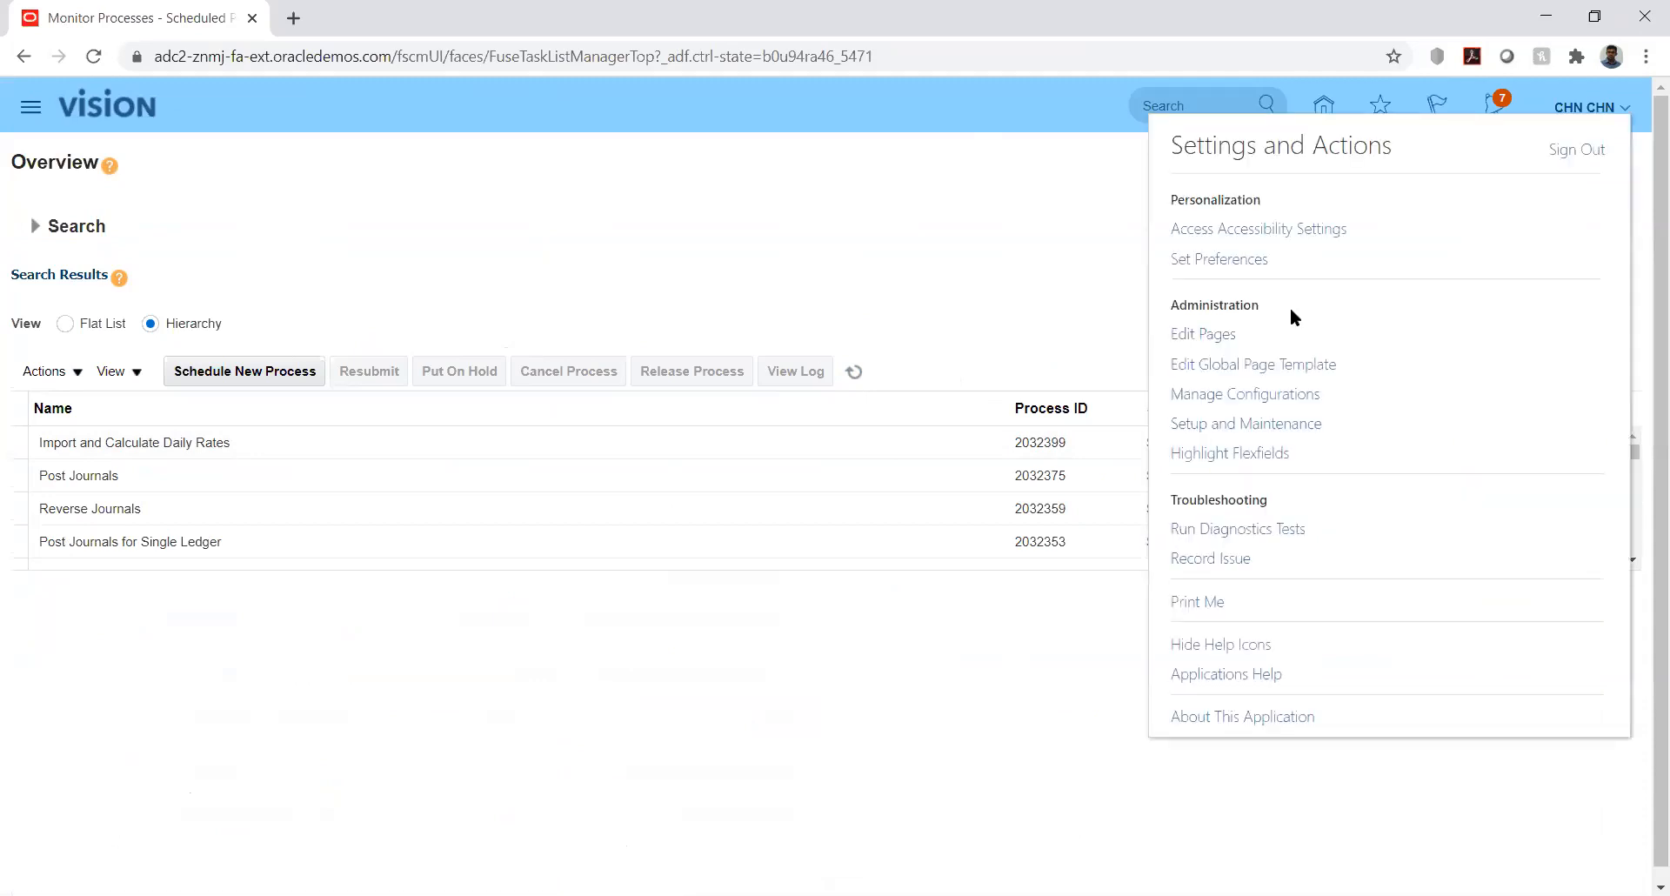
left_click(1267, 425)
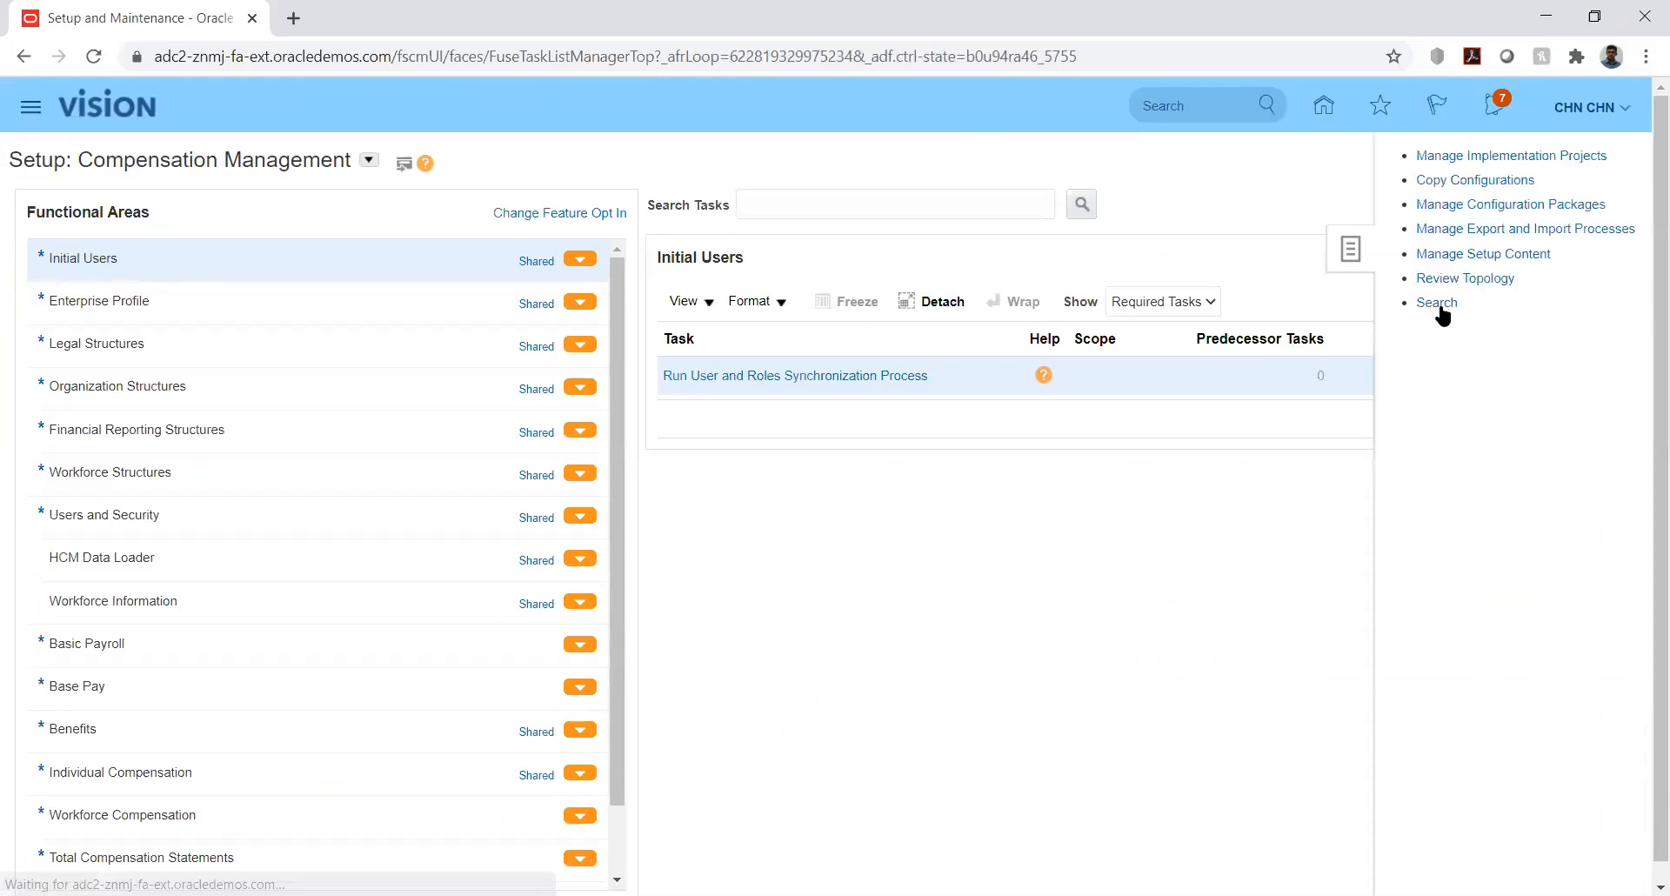
- Search setup tasks for %mana%curr% and open then cancel Manage Currencies
left_click(1437, 306)
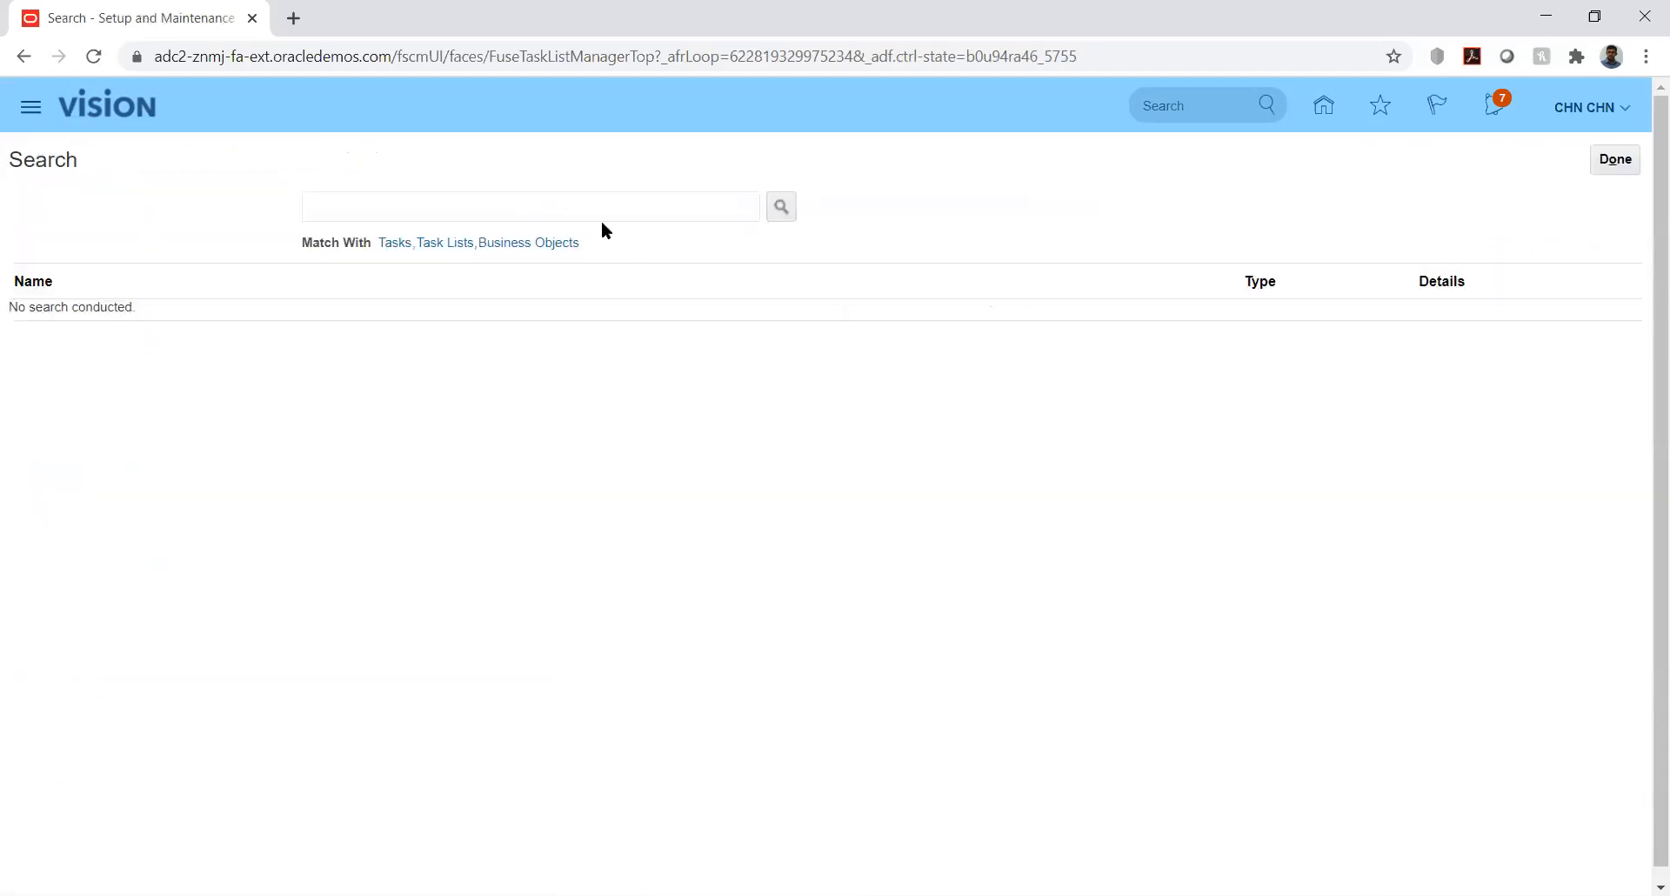
left_click(599, 214)
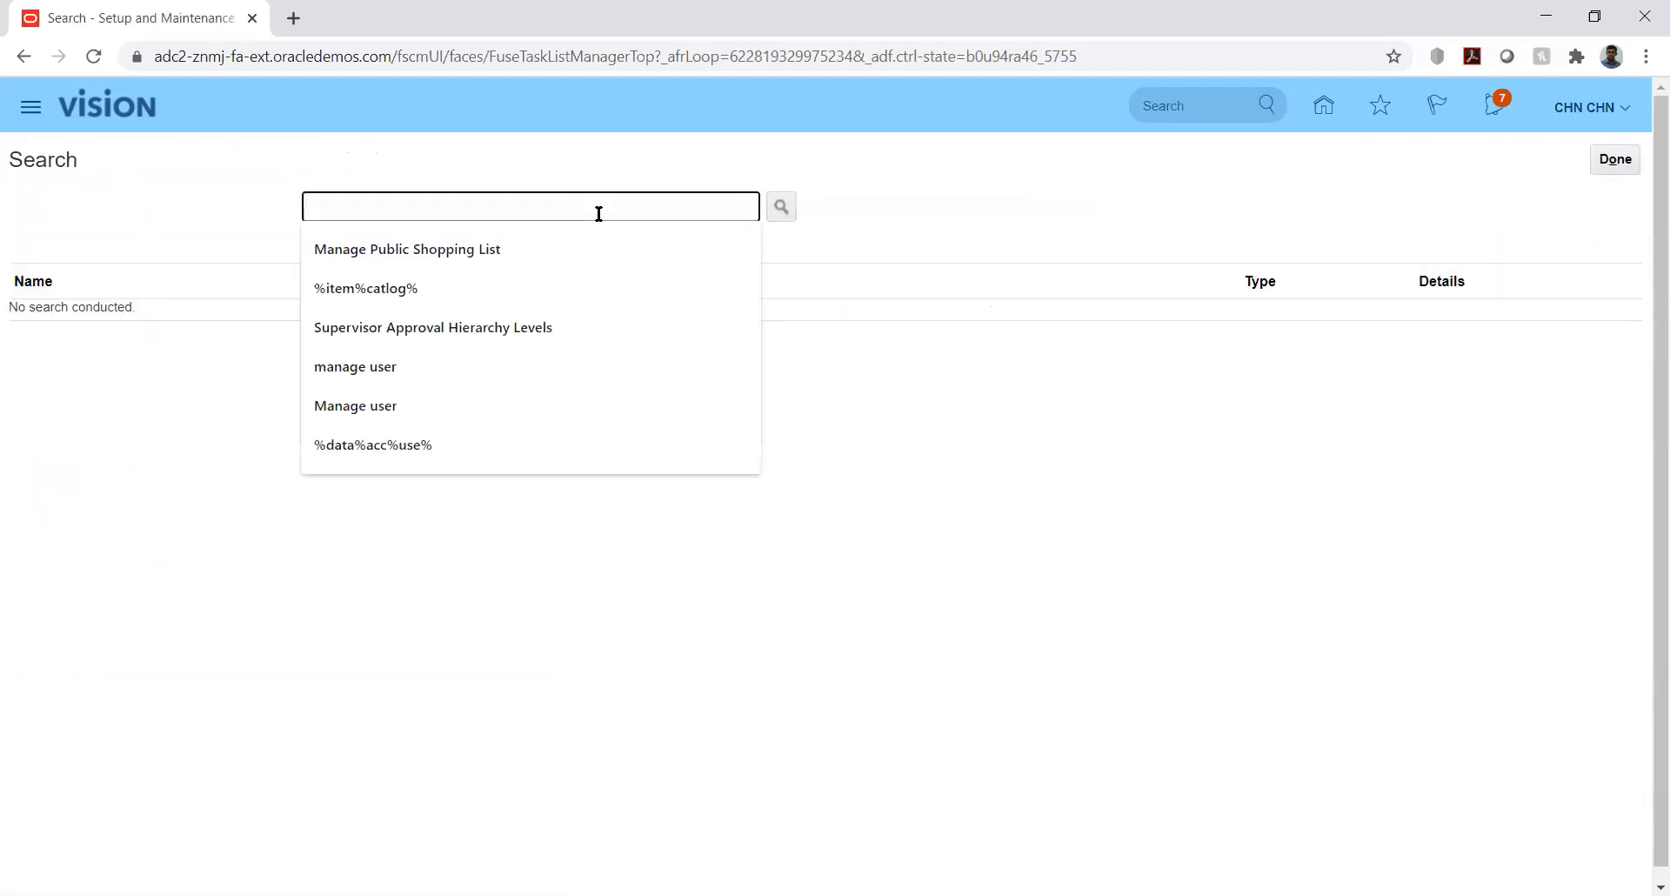
type("%mana%")
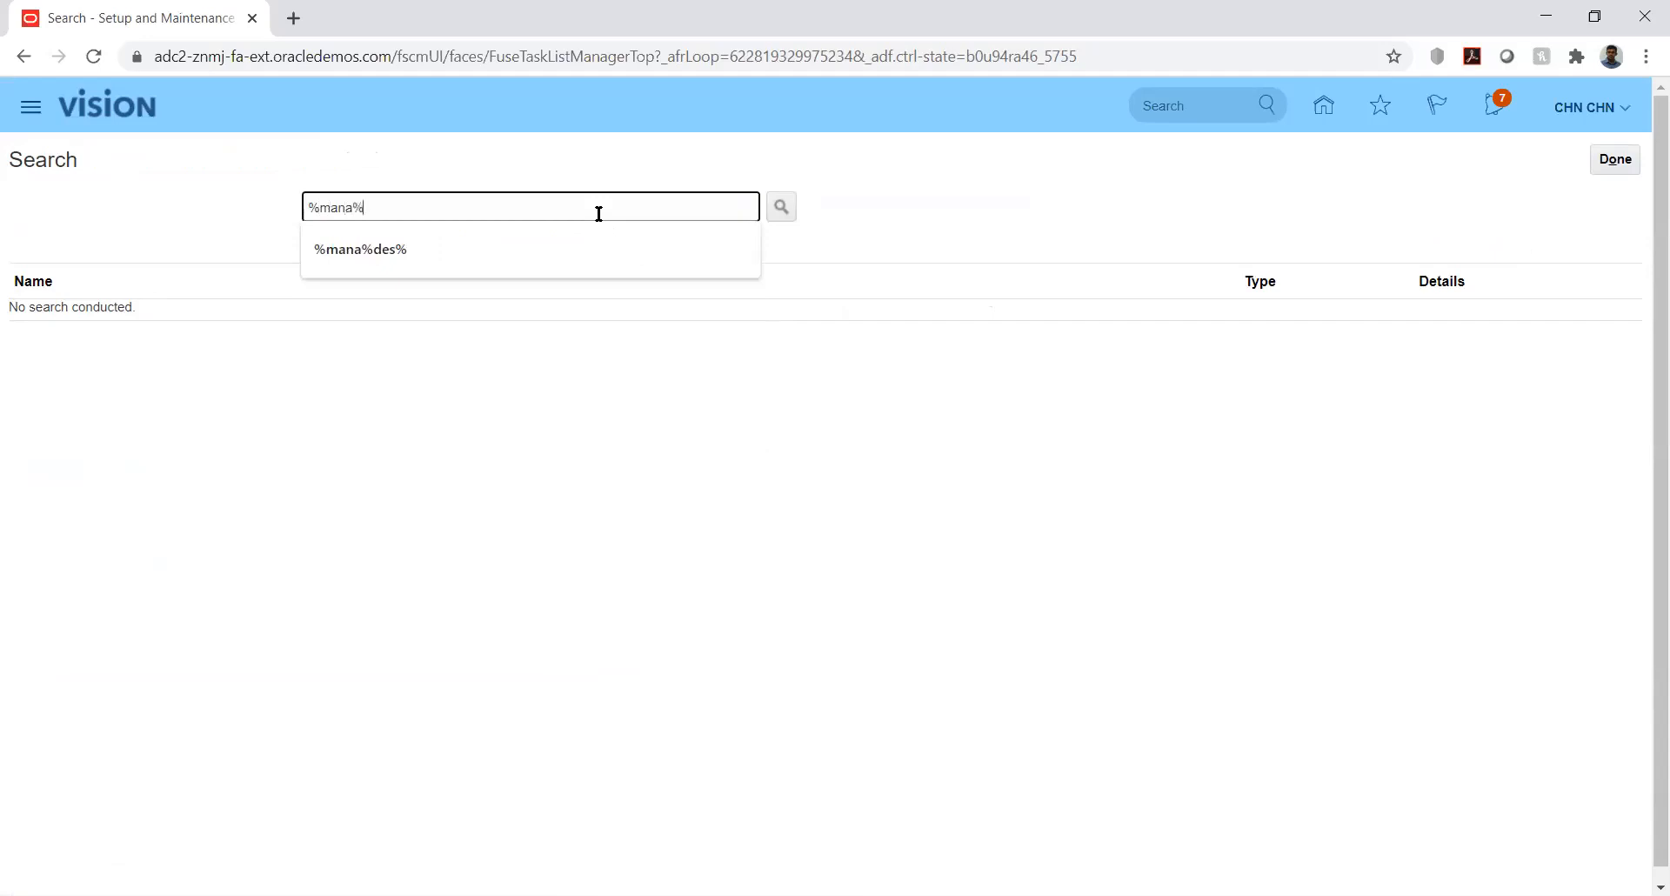
type("curr%")
key("Return")
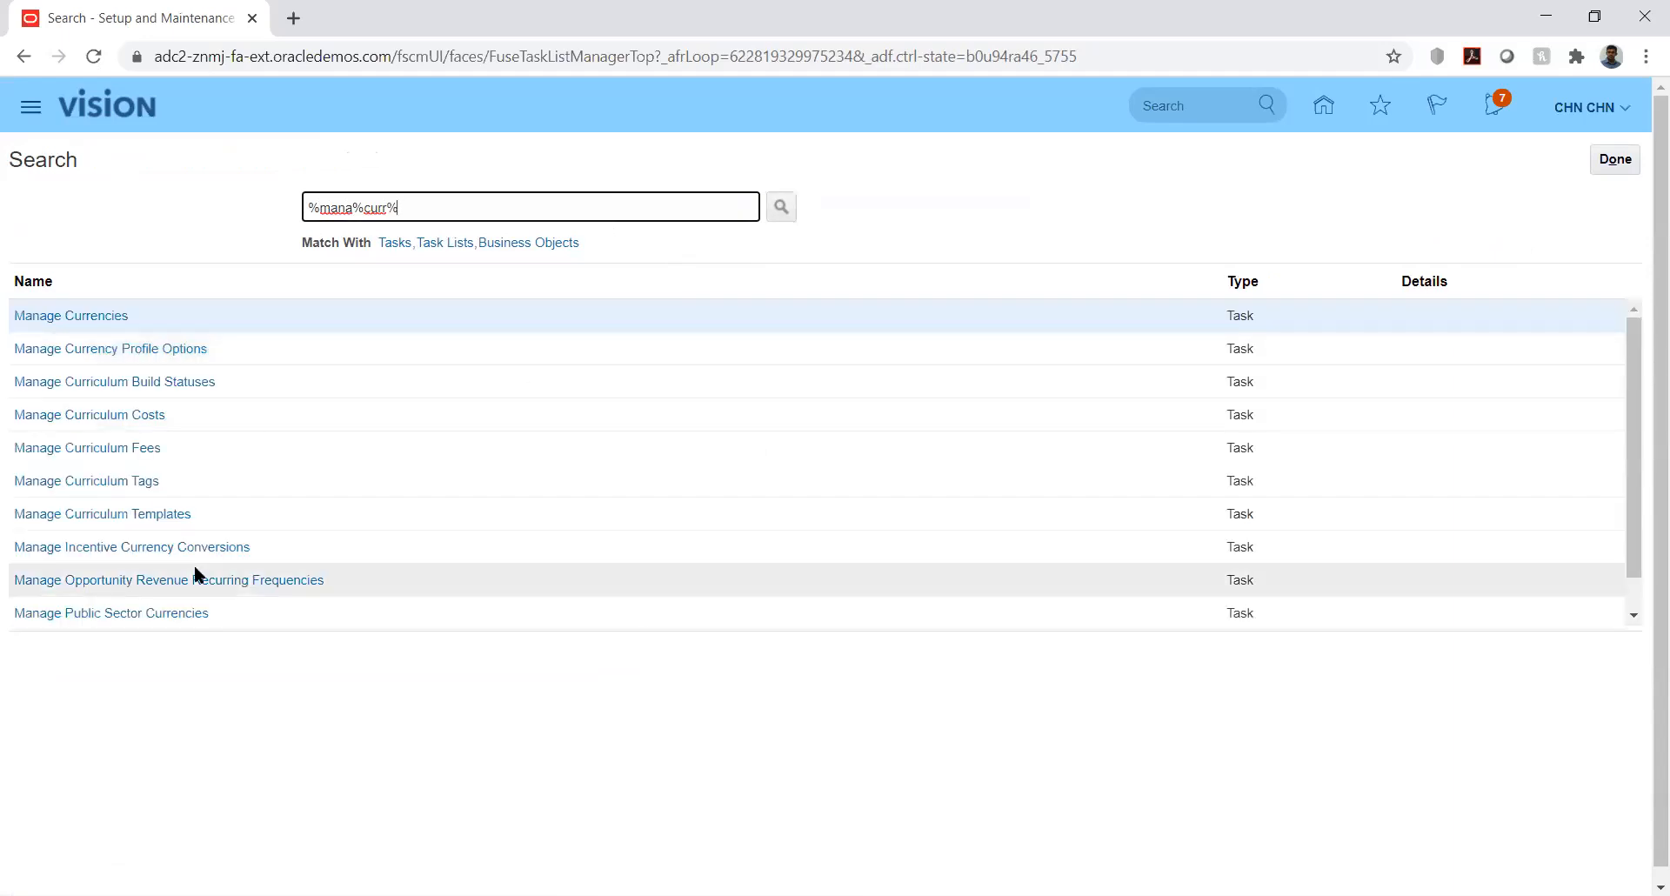
left_click(90, 316)
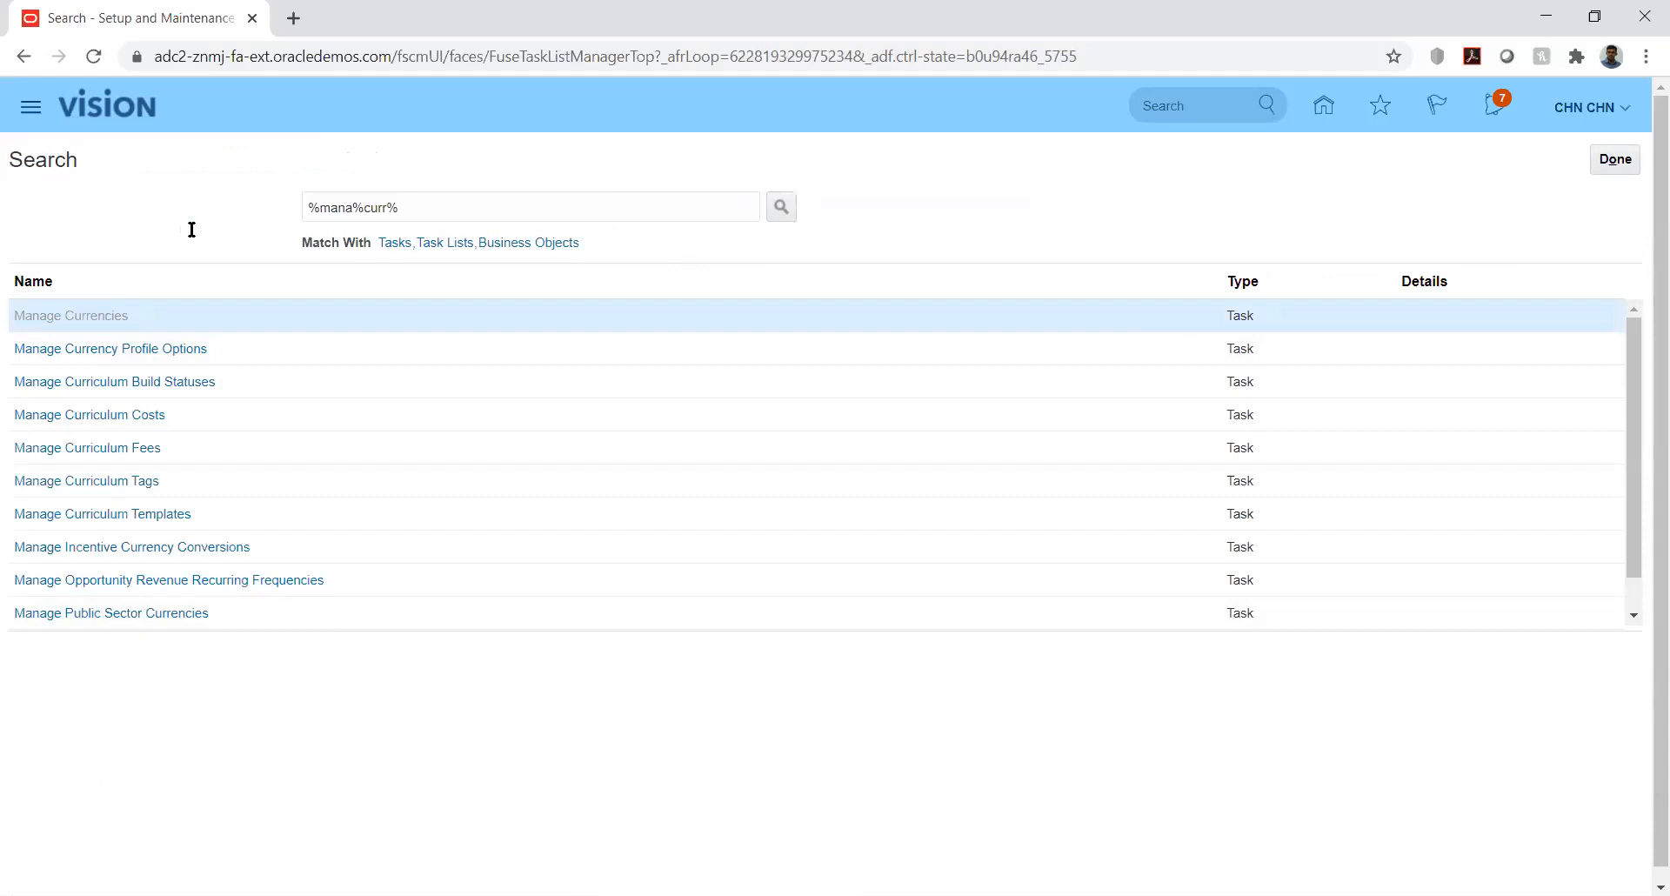
left_click(1609, 159)
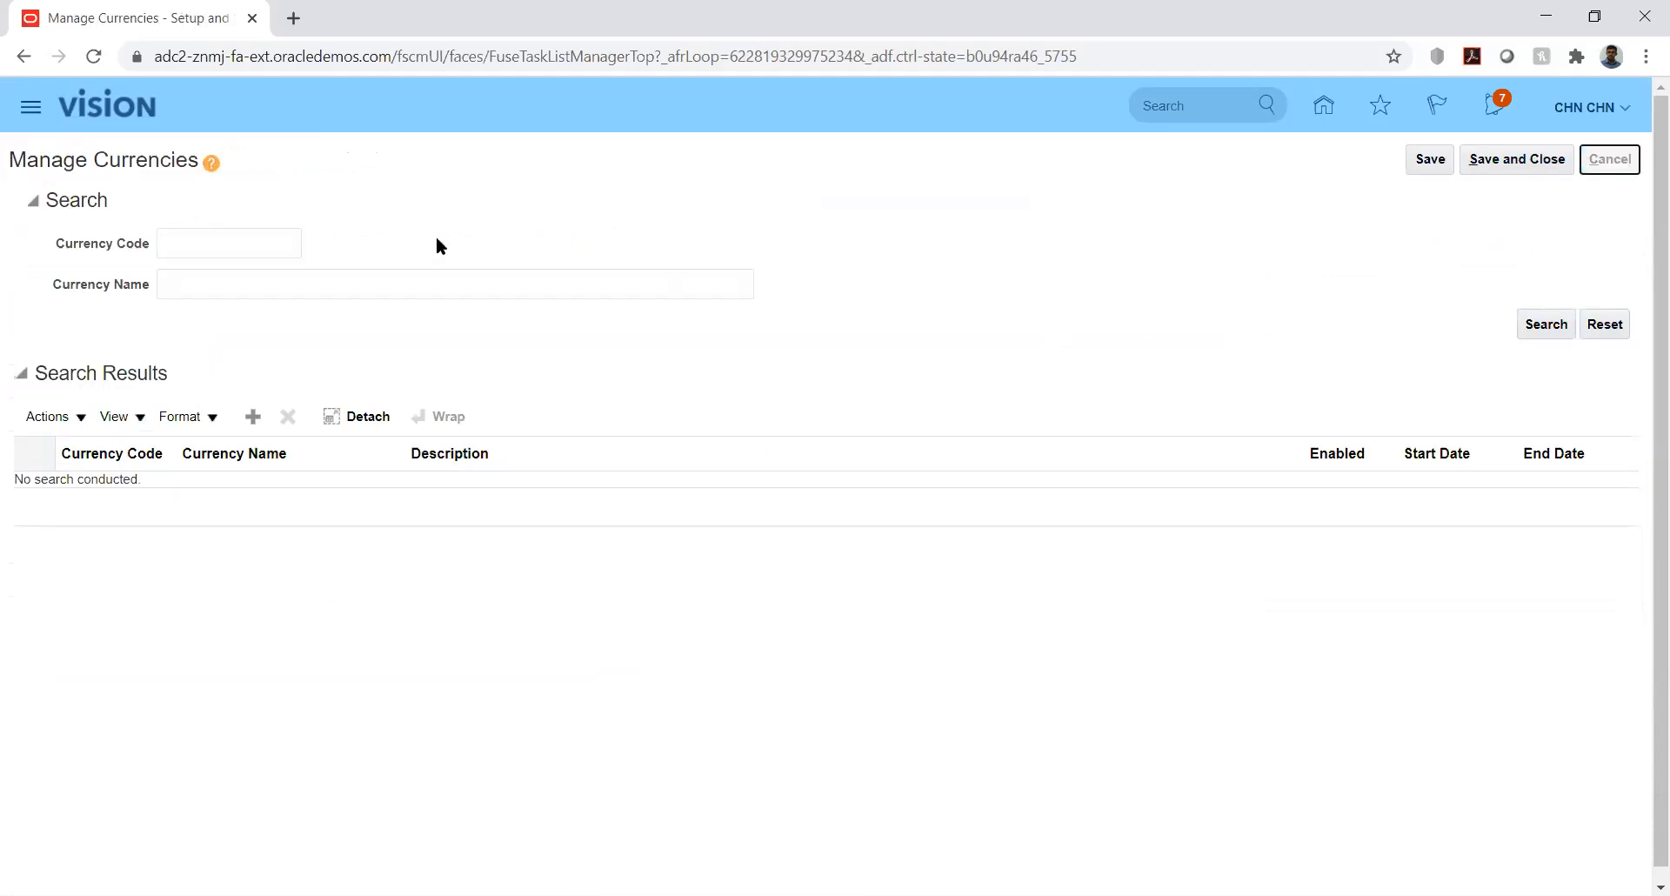
- Search tasks for %mana%rat%, then go to Manage Implementation Projects
left_click(384, 209)
key("BackSpace")
key("BackSpace")
key("BackSpace")
type("at")
key("Return")
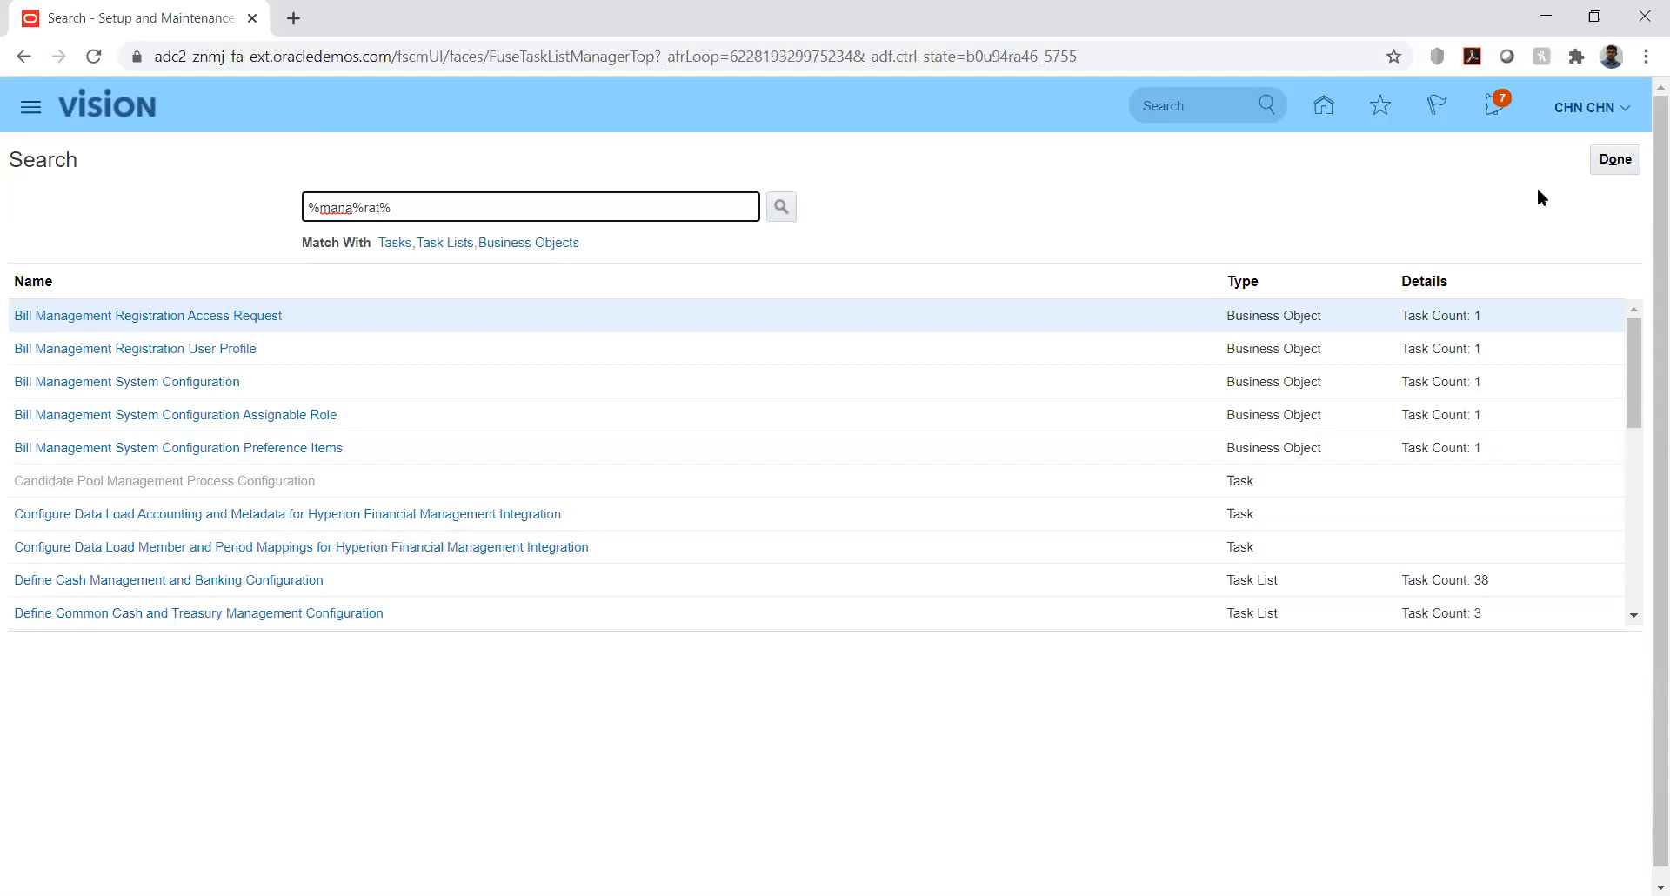
left_click(1616, 160)
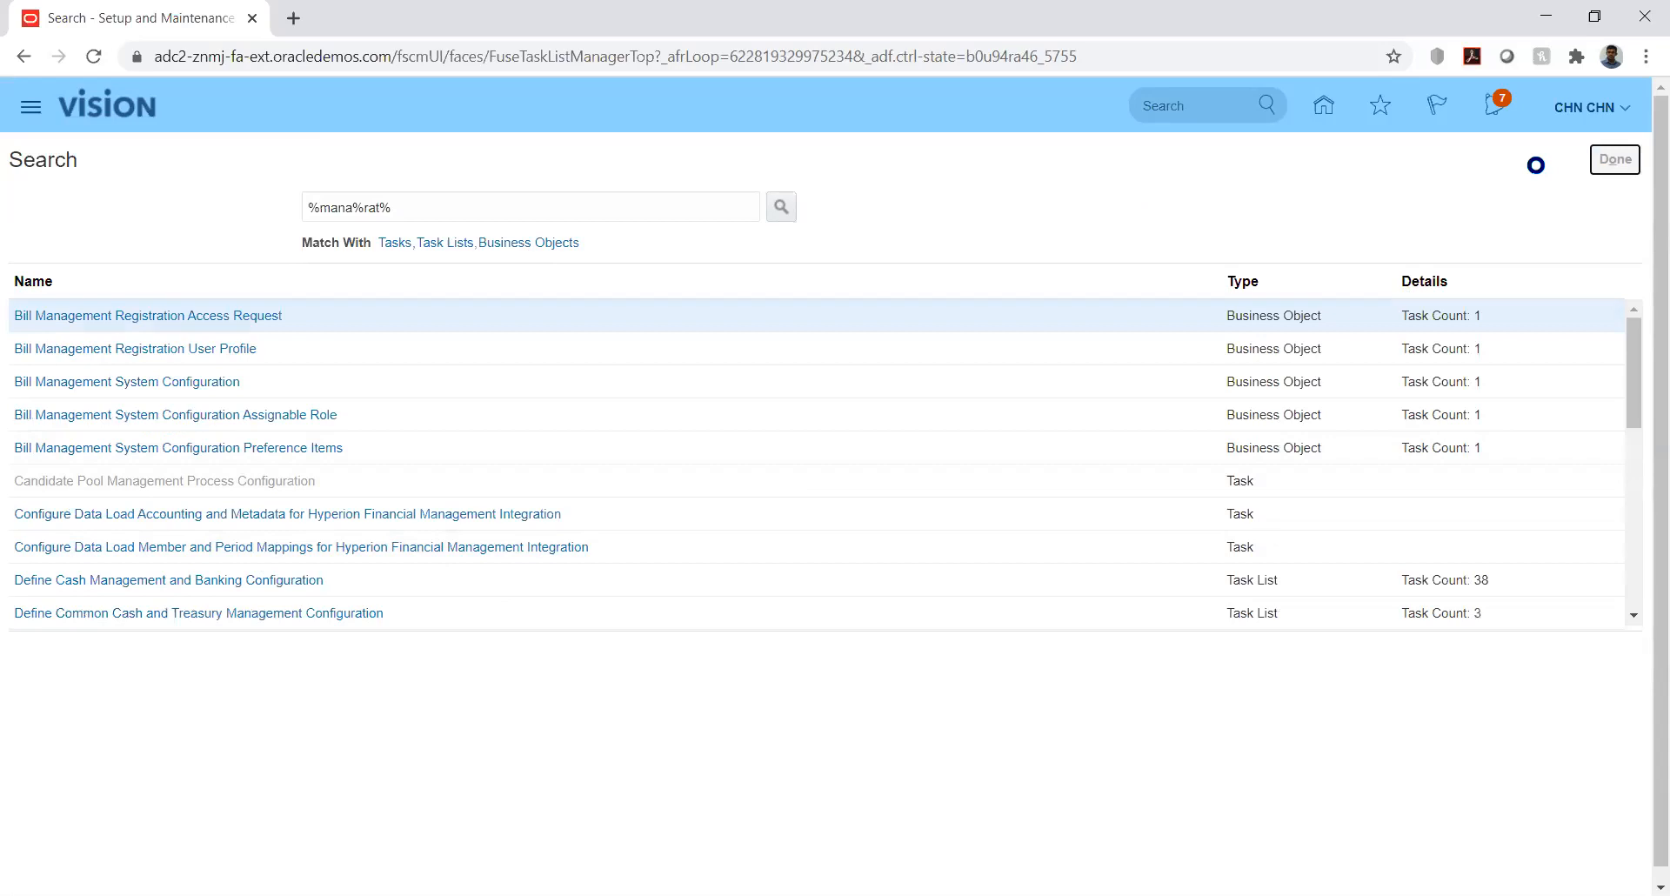
left_click(1615, 159)
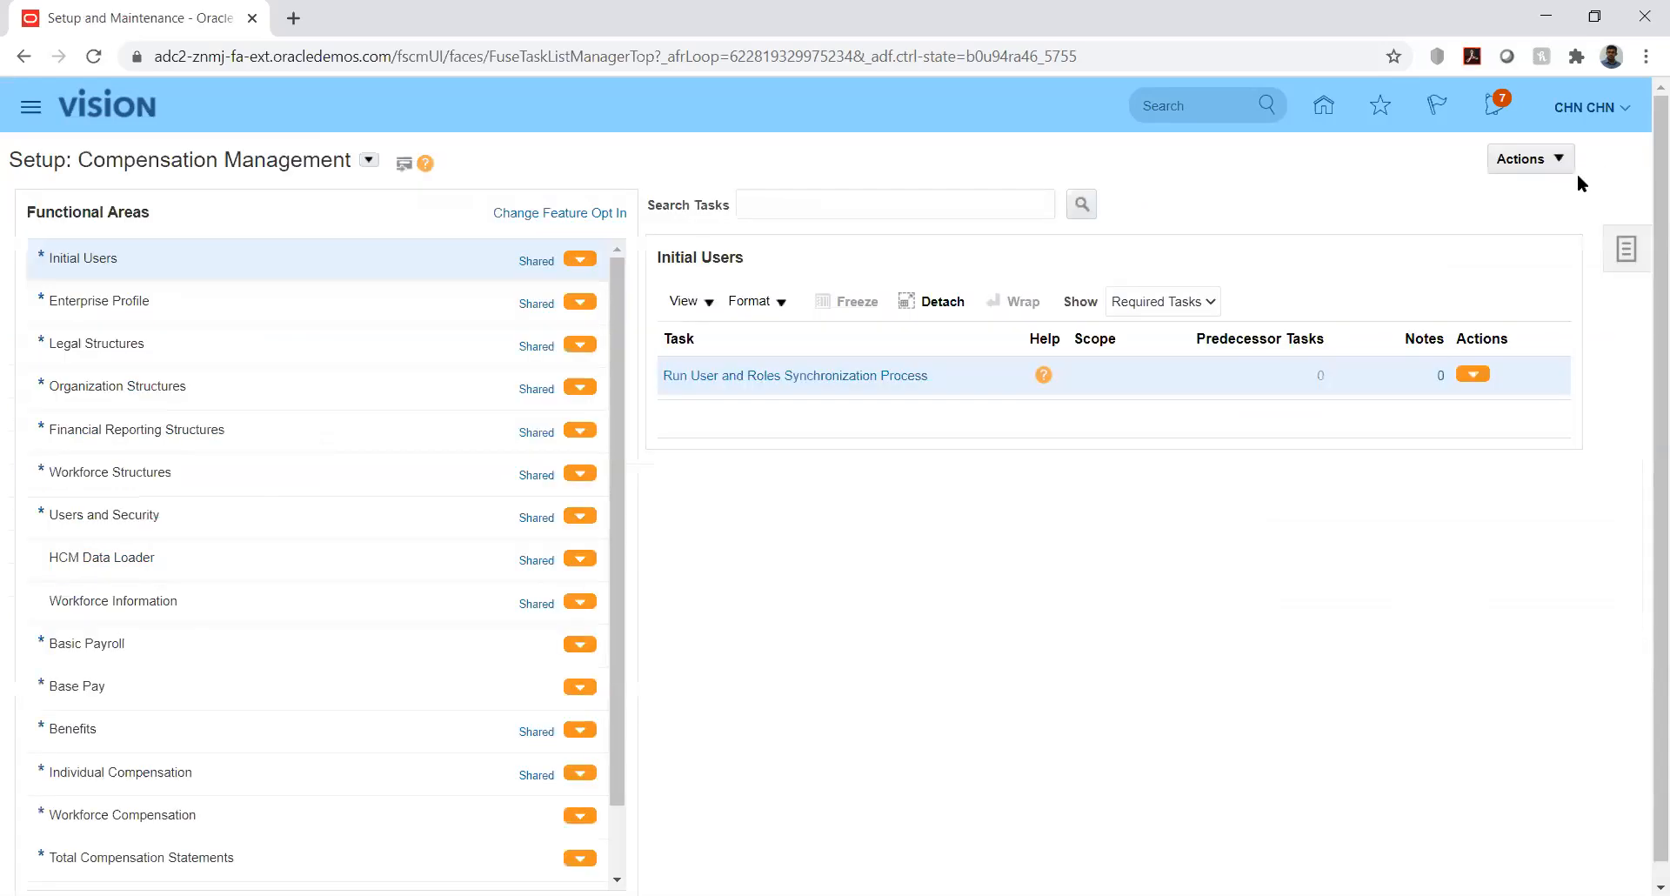
left_click(1626, 249)
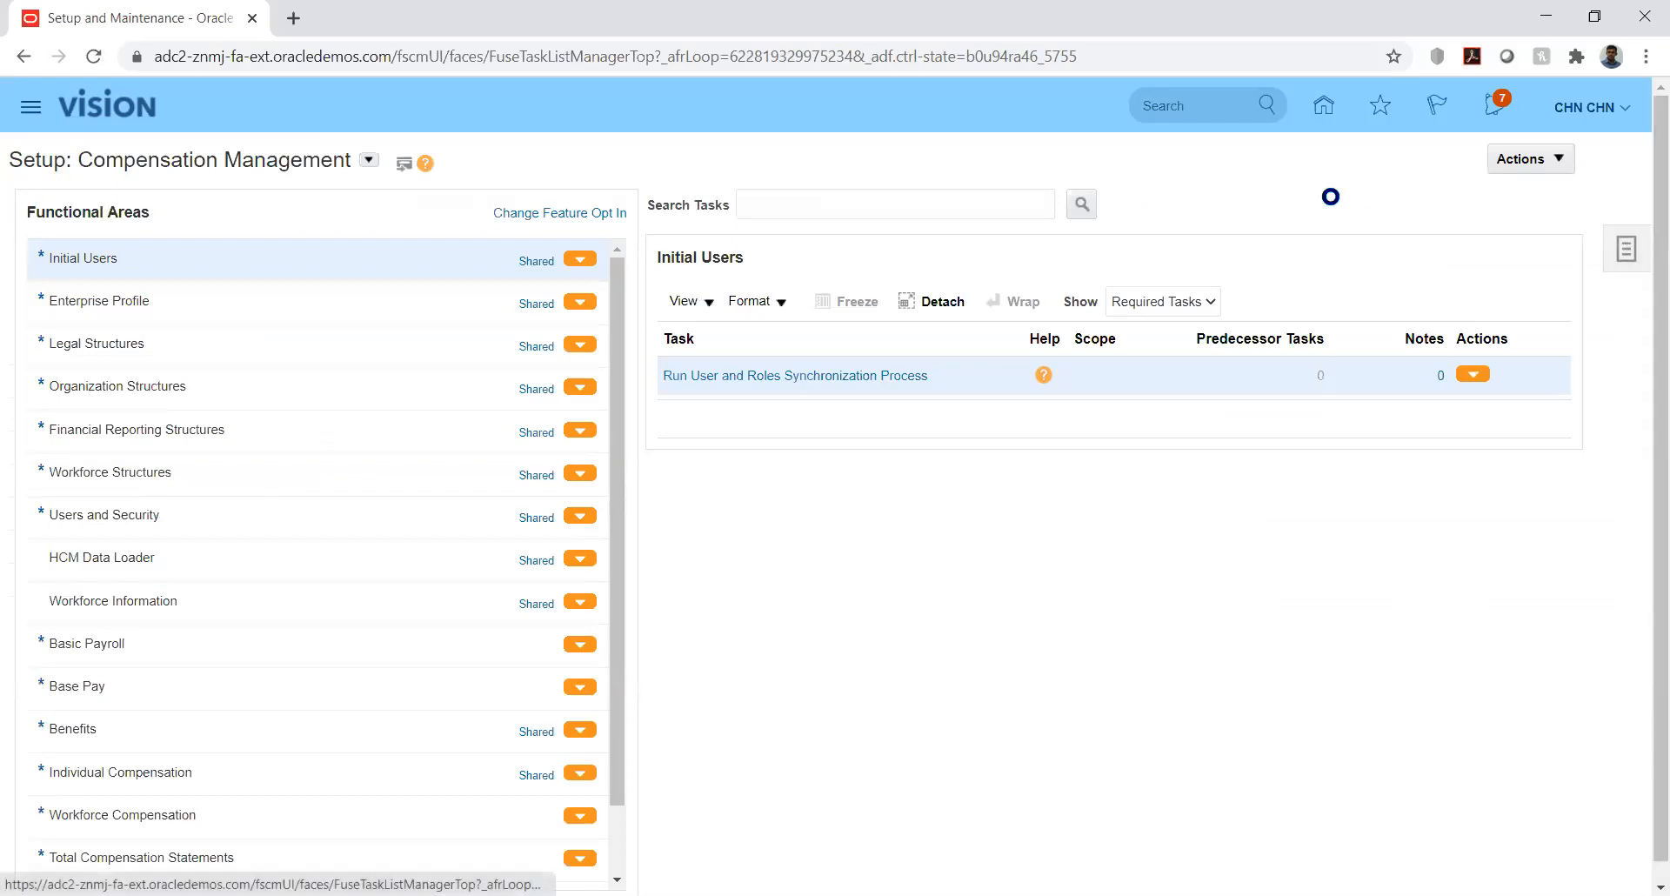
left_click(1464, 156)
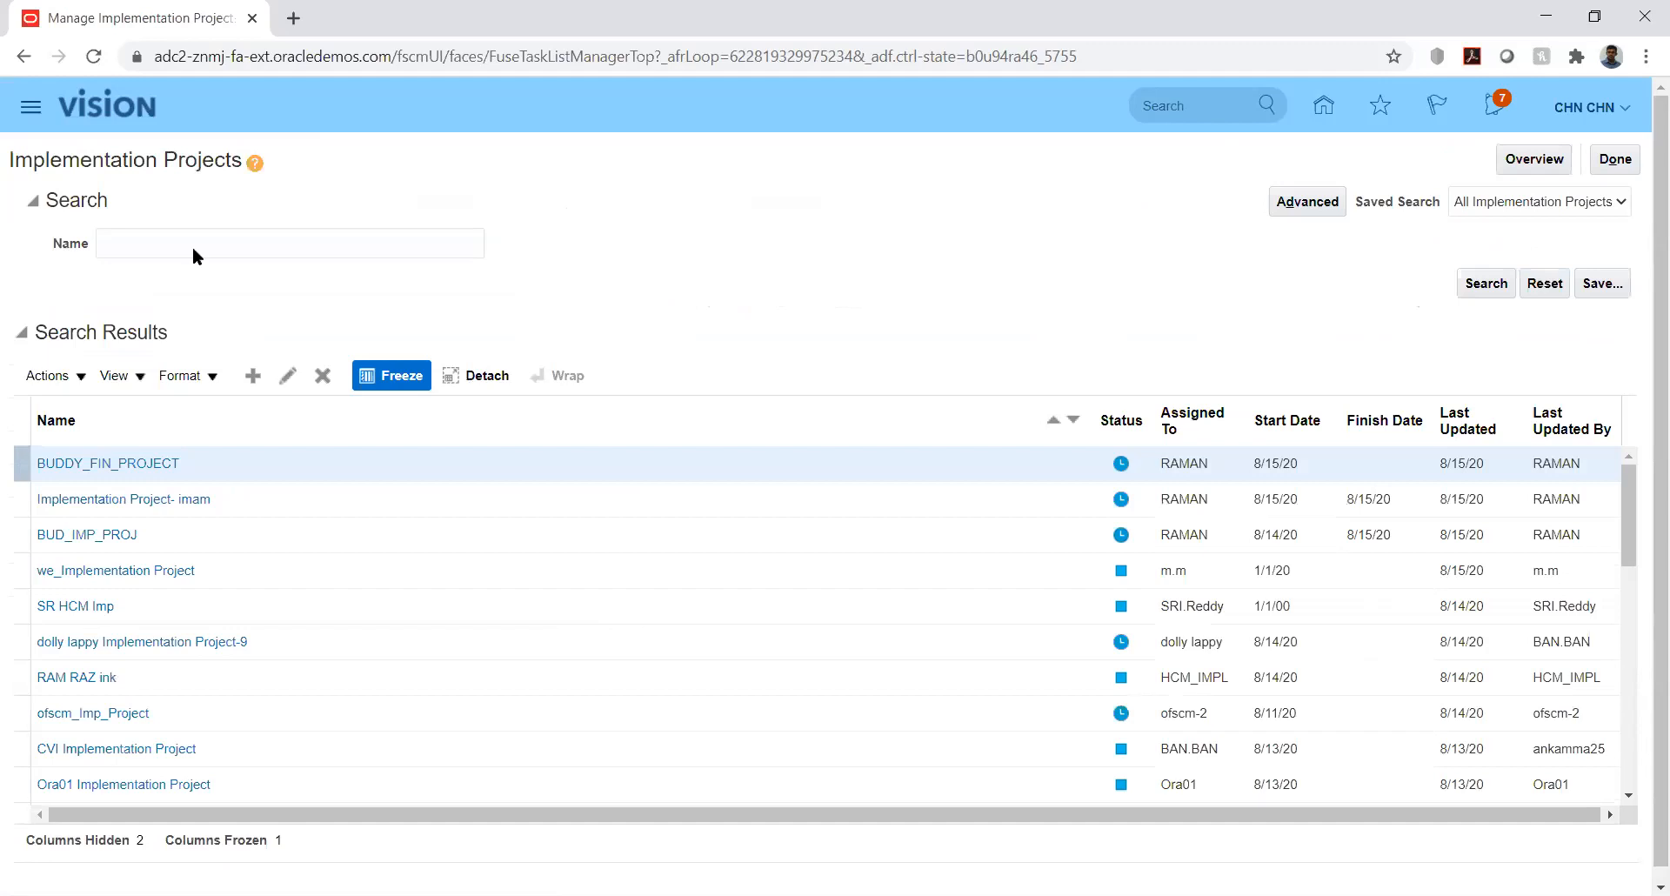
- Filter implementation projects by 'kk' and open KK Implementation
left_click(212, 246)
type("kk")
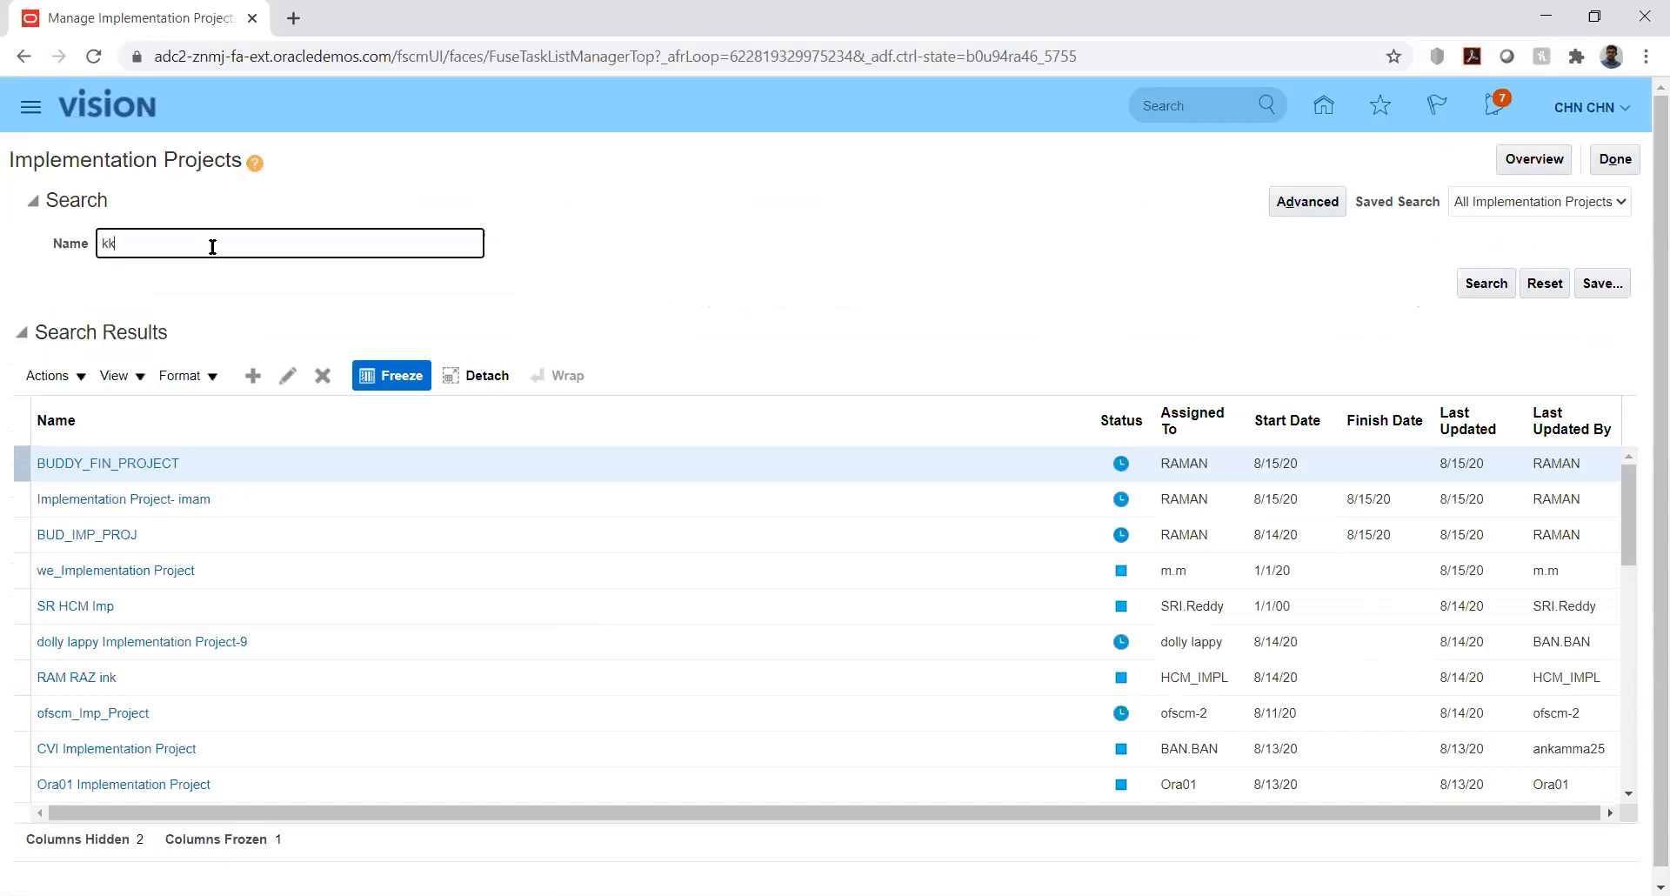
key("Return")
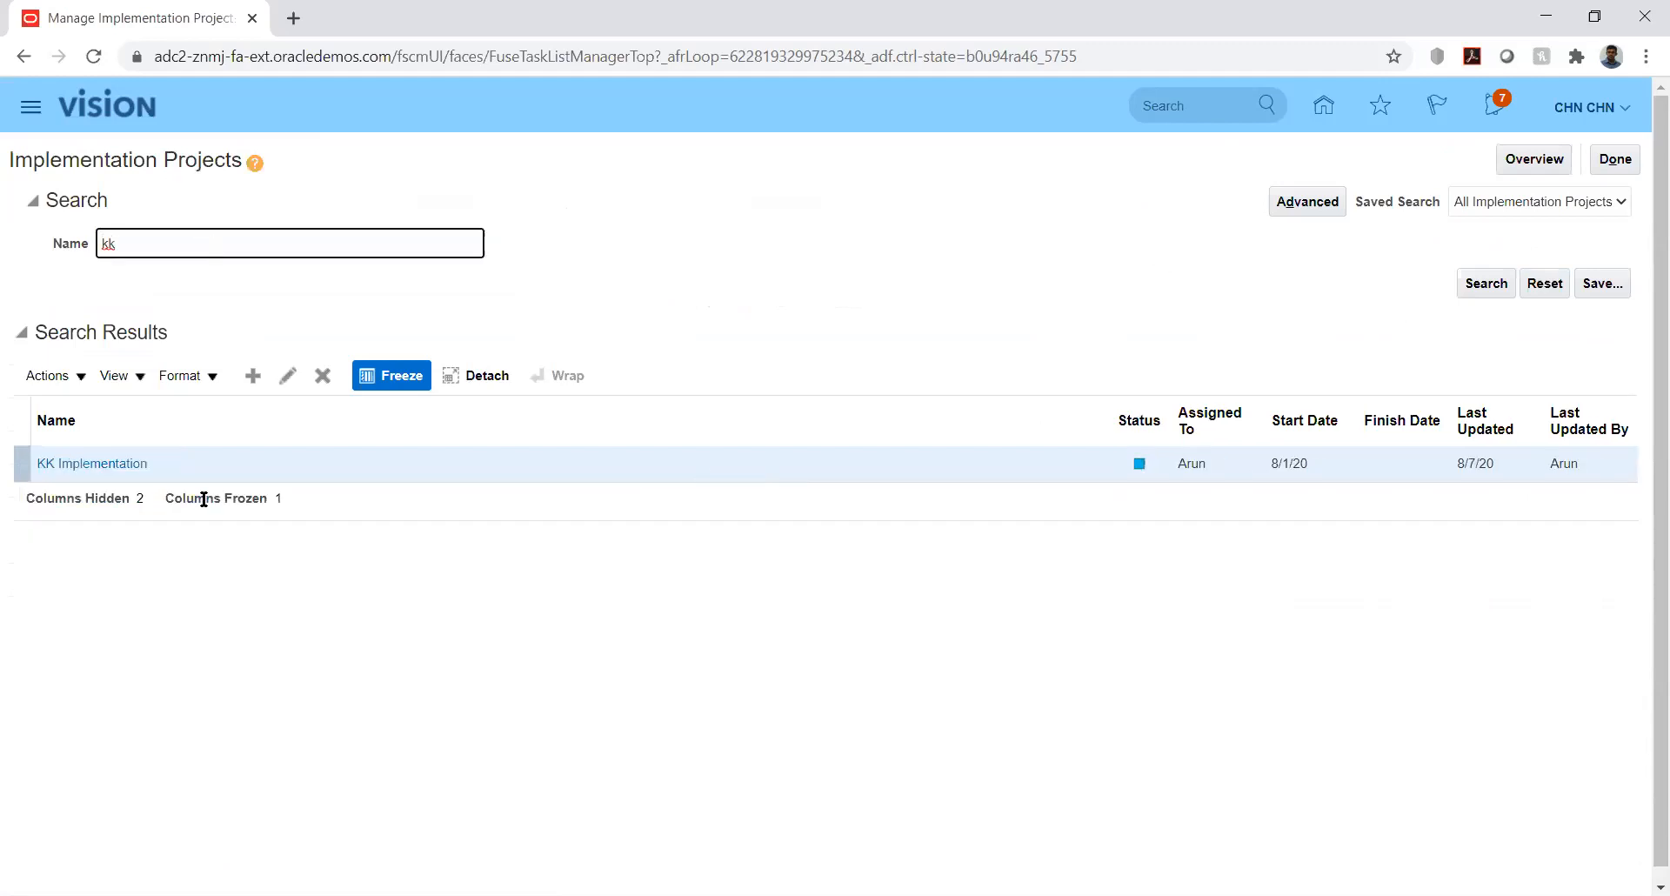
left_click(101, 468)
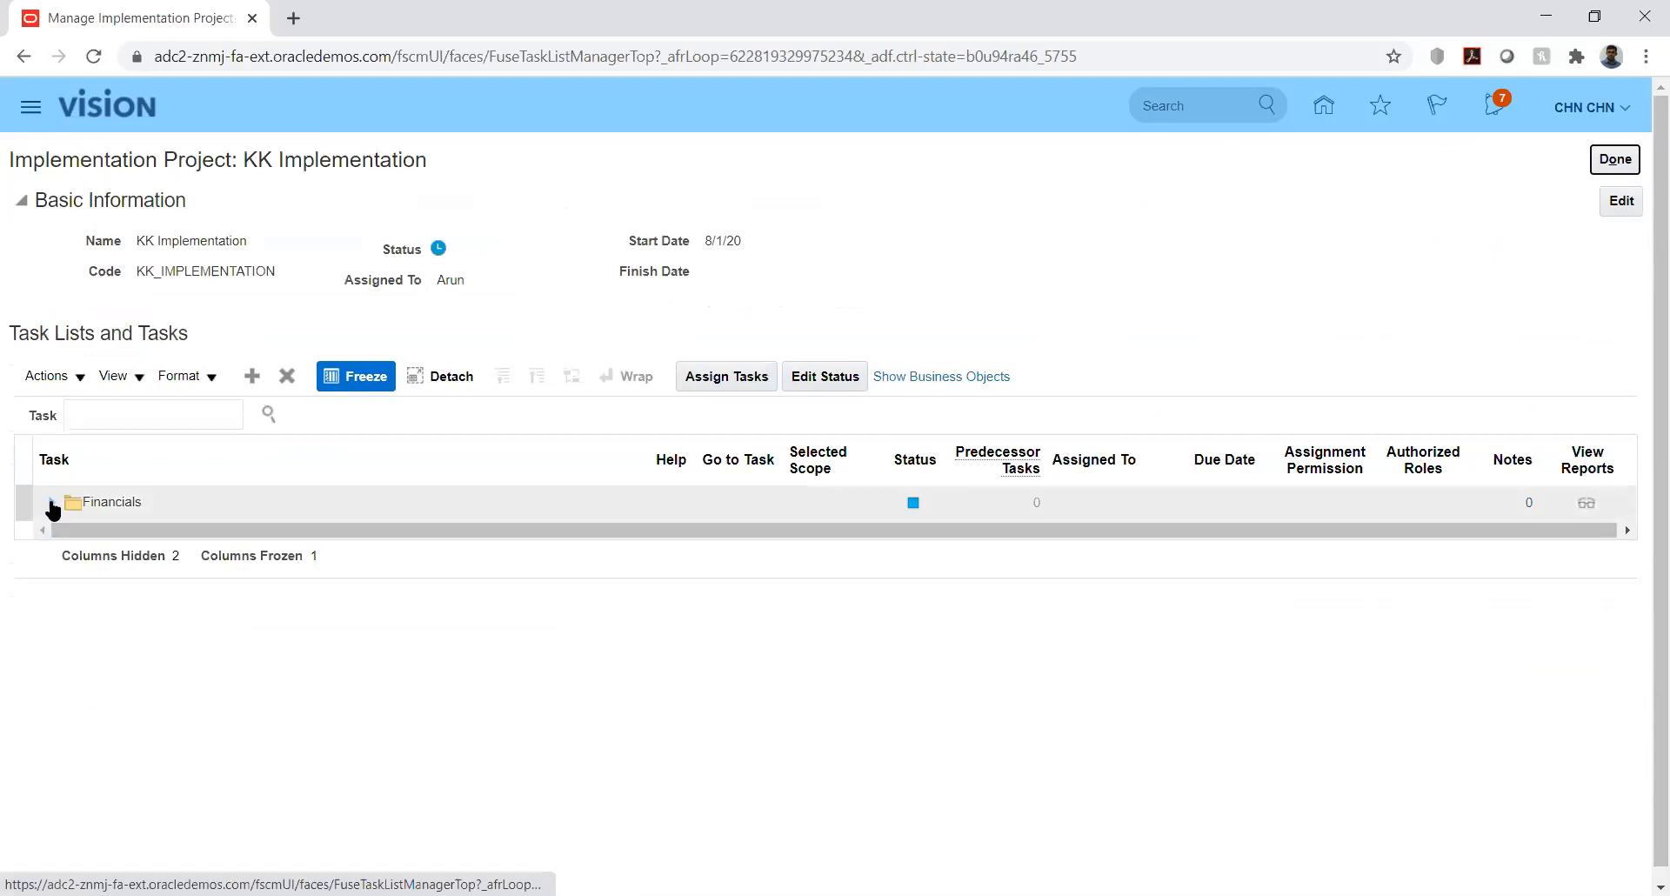
- Expand Financials down to Define Currencies and launch Manage Conversion Rate Types
left_click(54, 503)
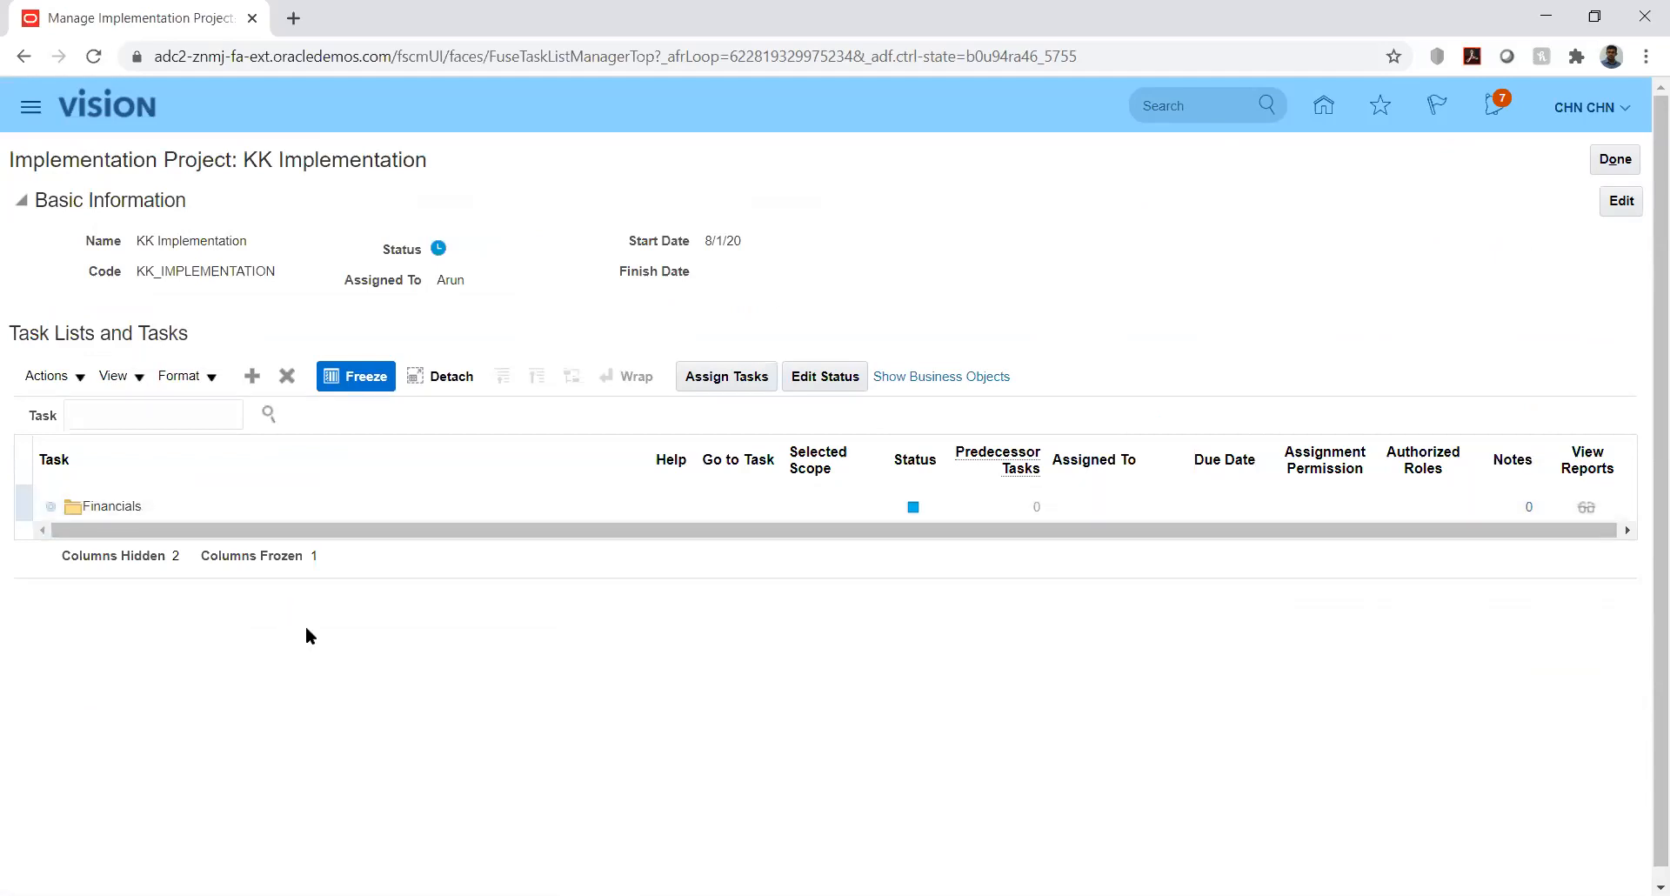
left_click(77, 538)
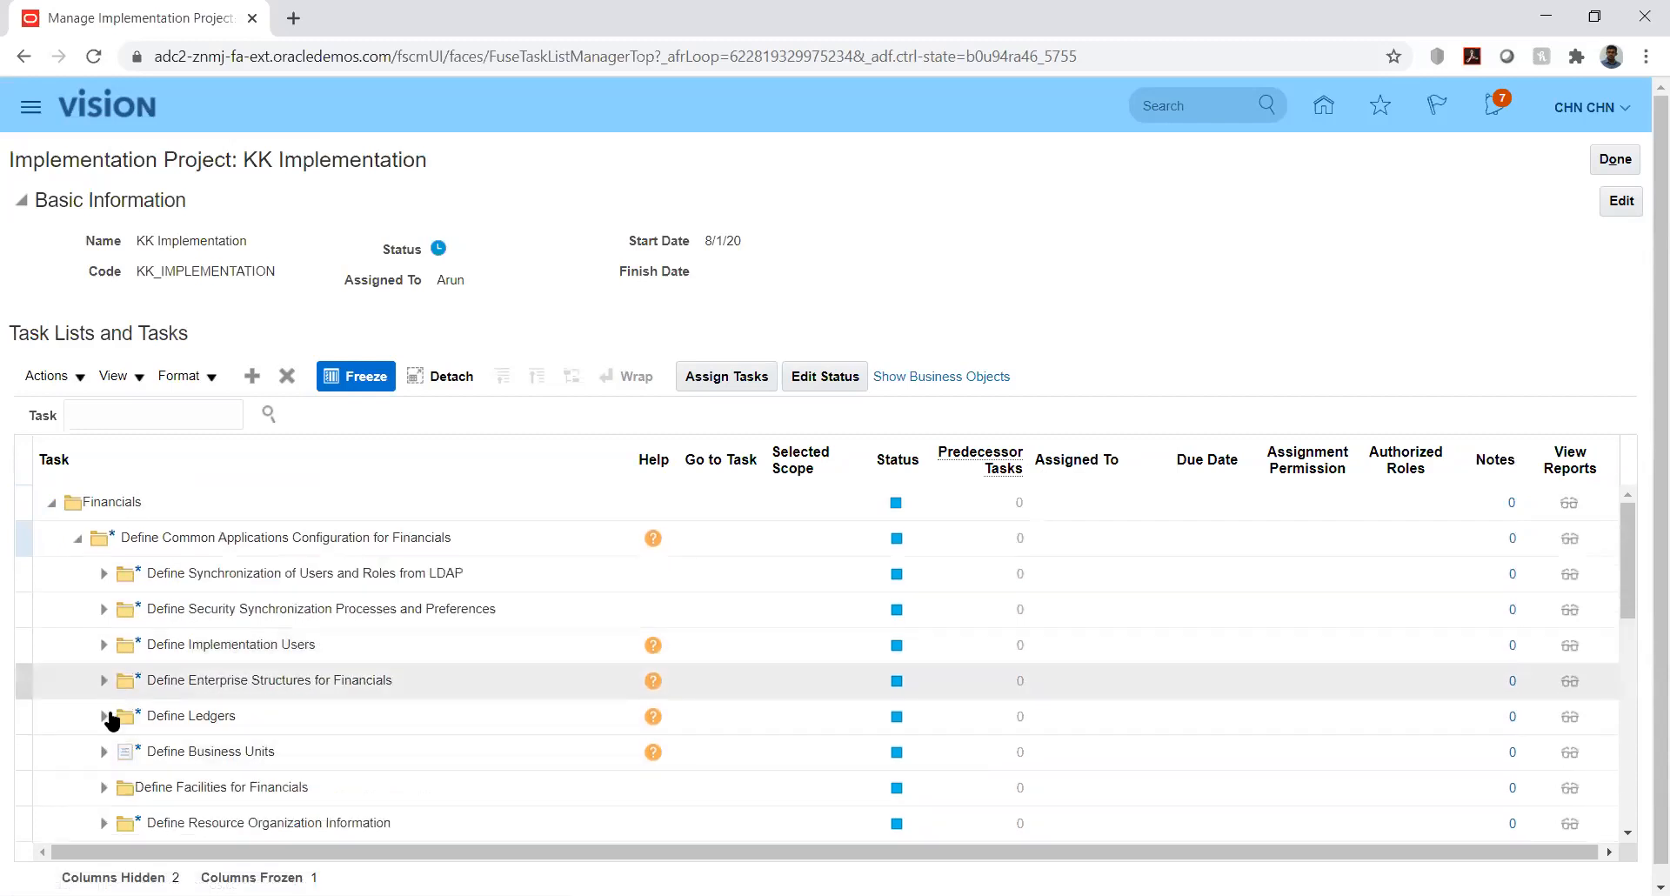
left_click(103, 682)
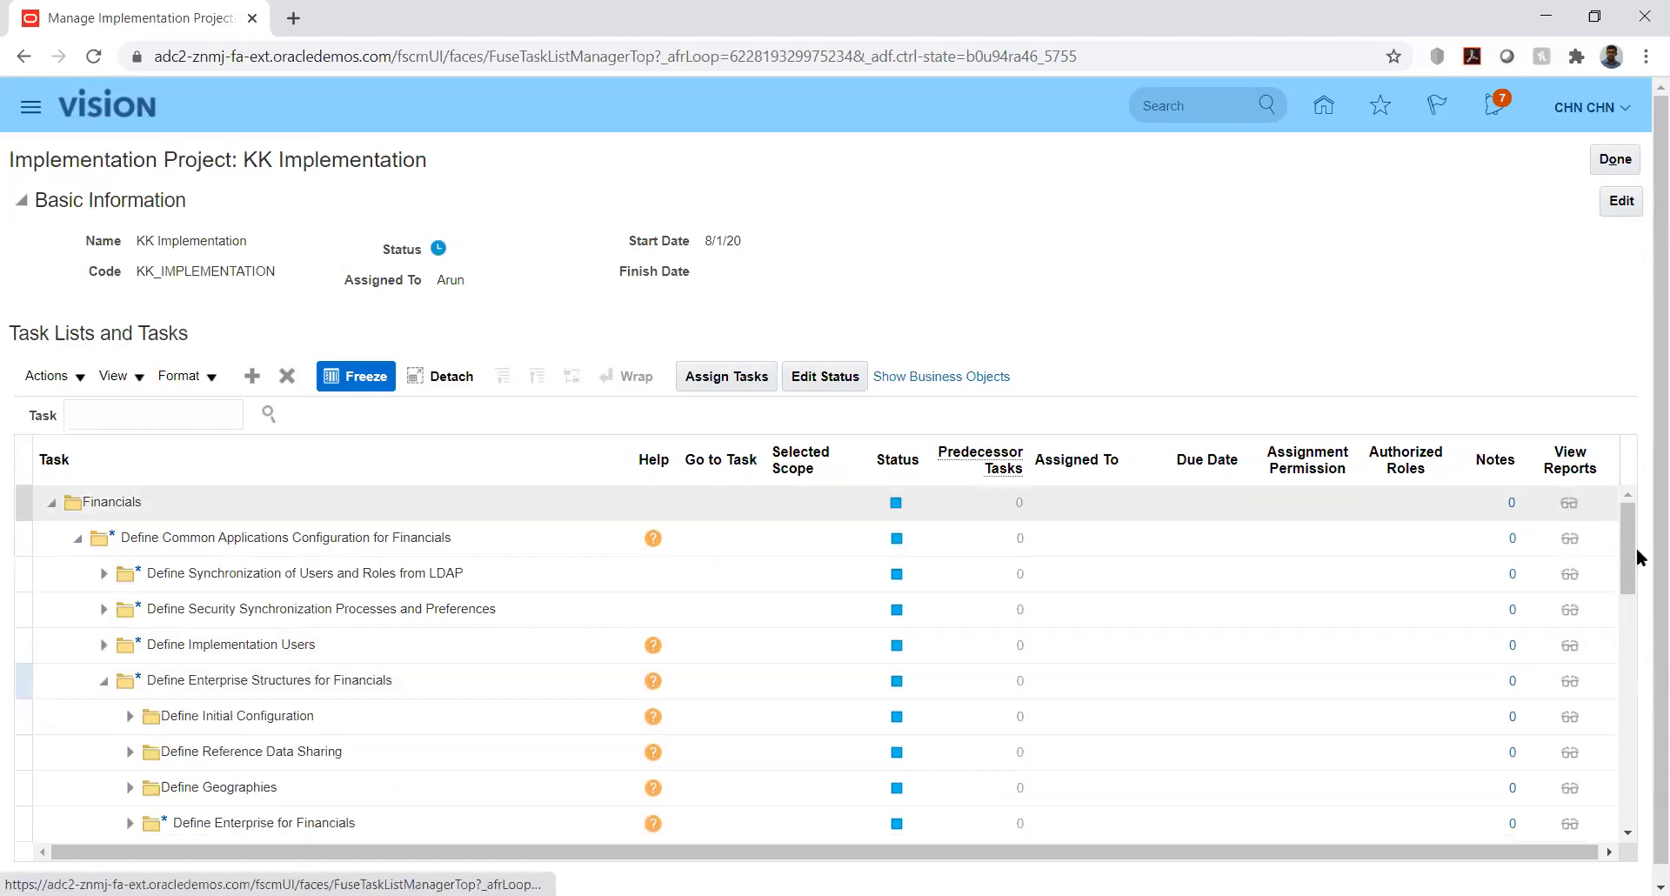
left_click_drag(1629, 543, 1641, 576)
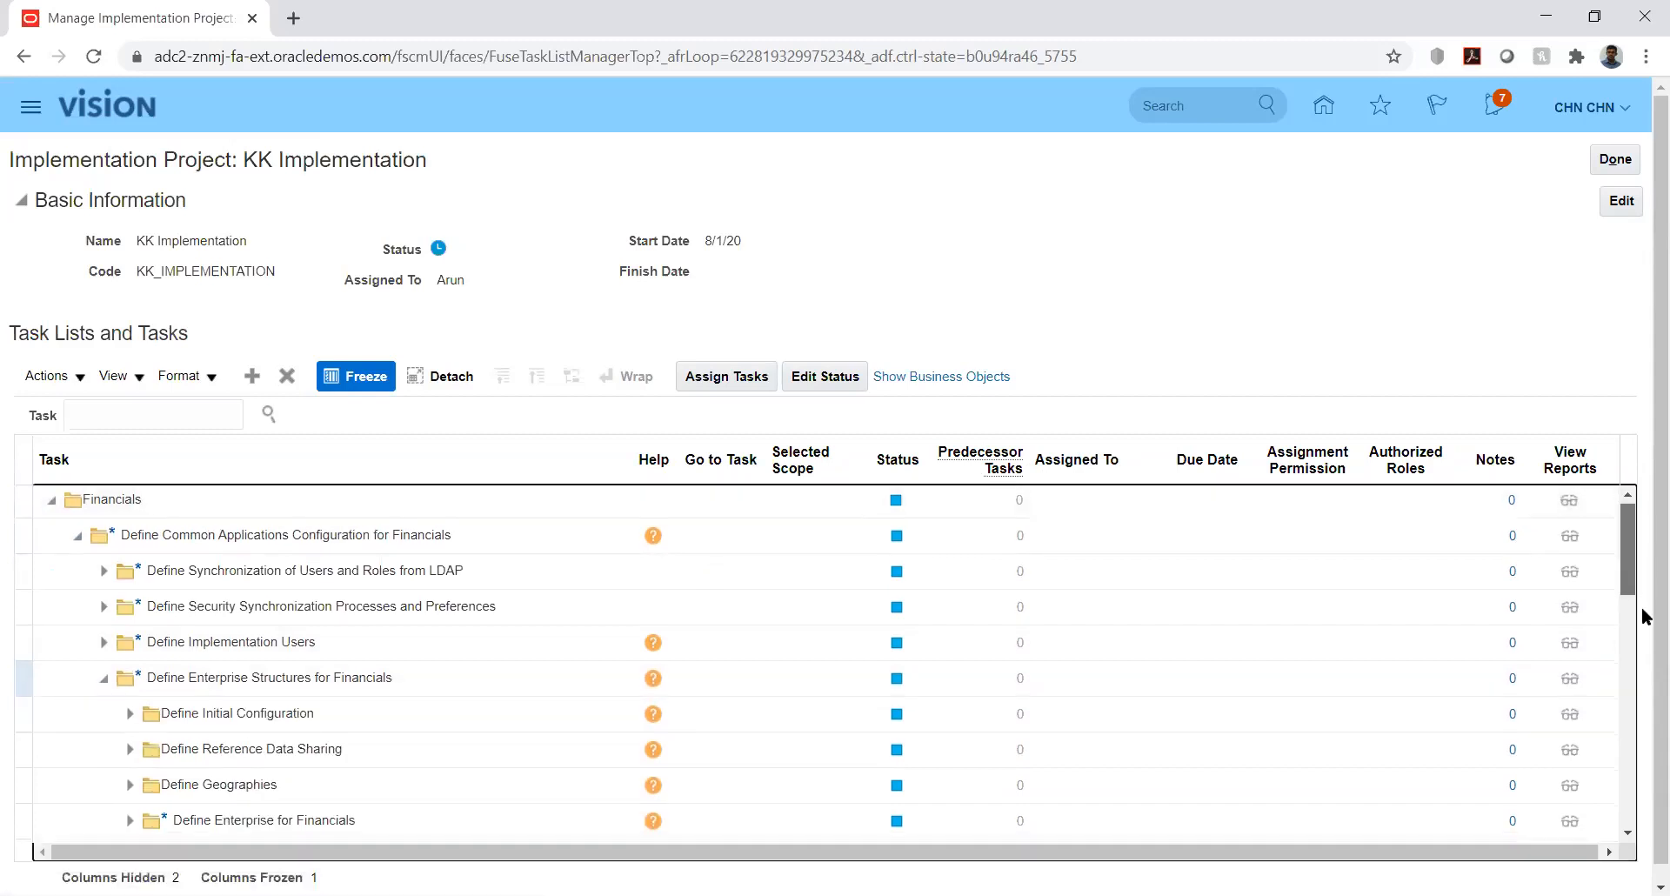
scroll(1636, 600, "down", 3)
scroll(1634, 595, "down", 1)
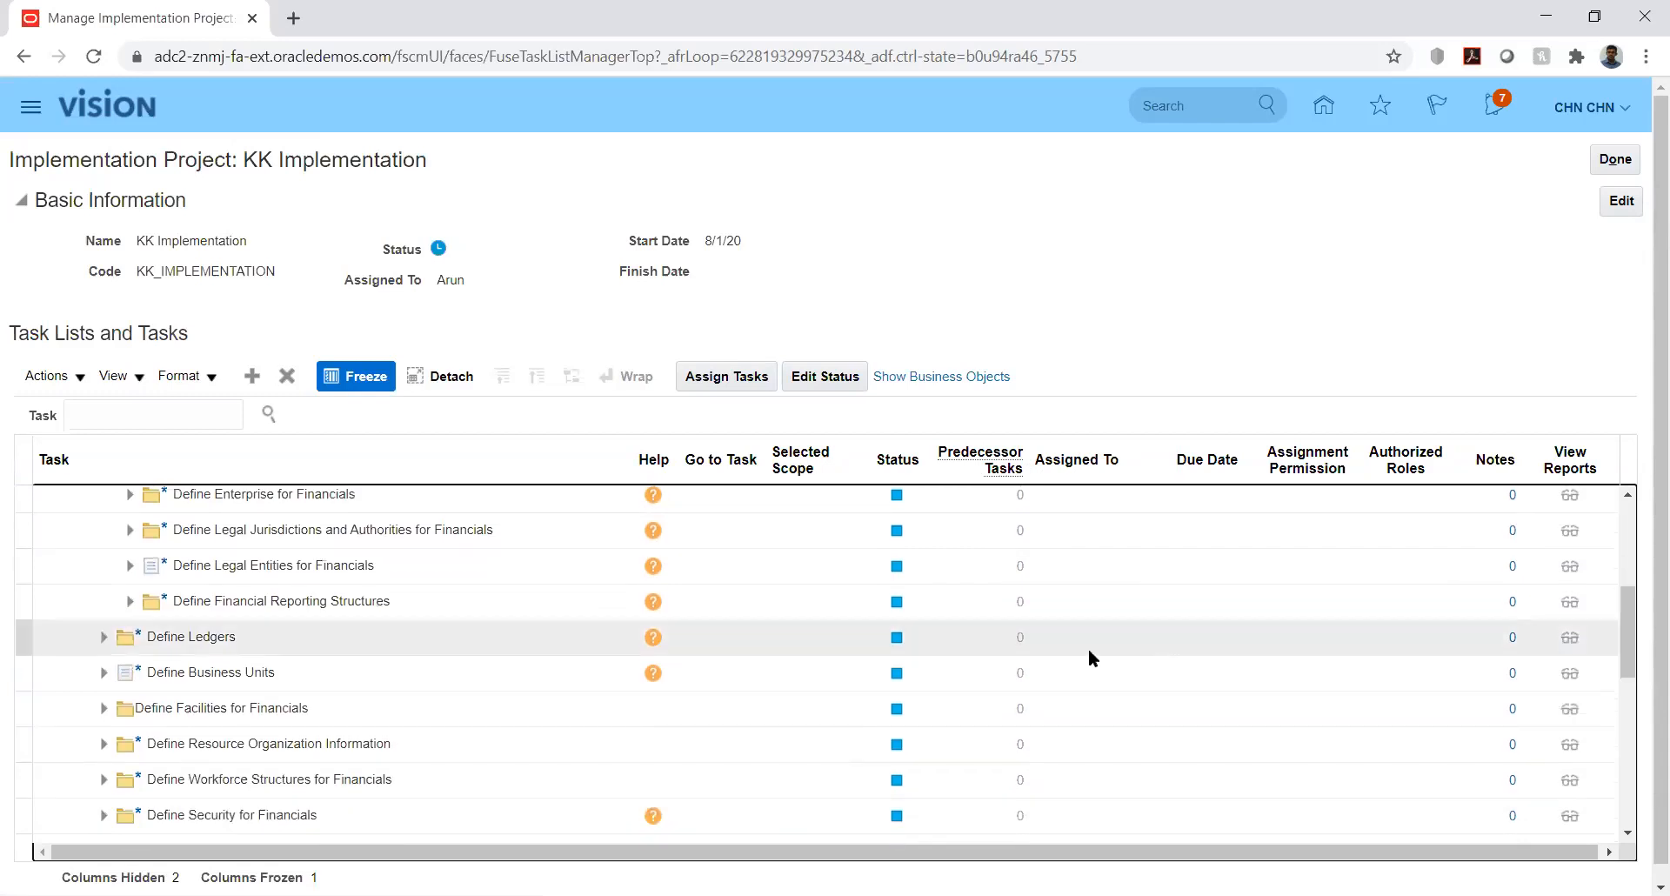
left_click(129, 602)
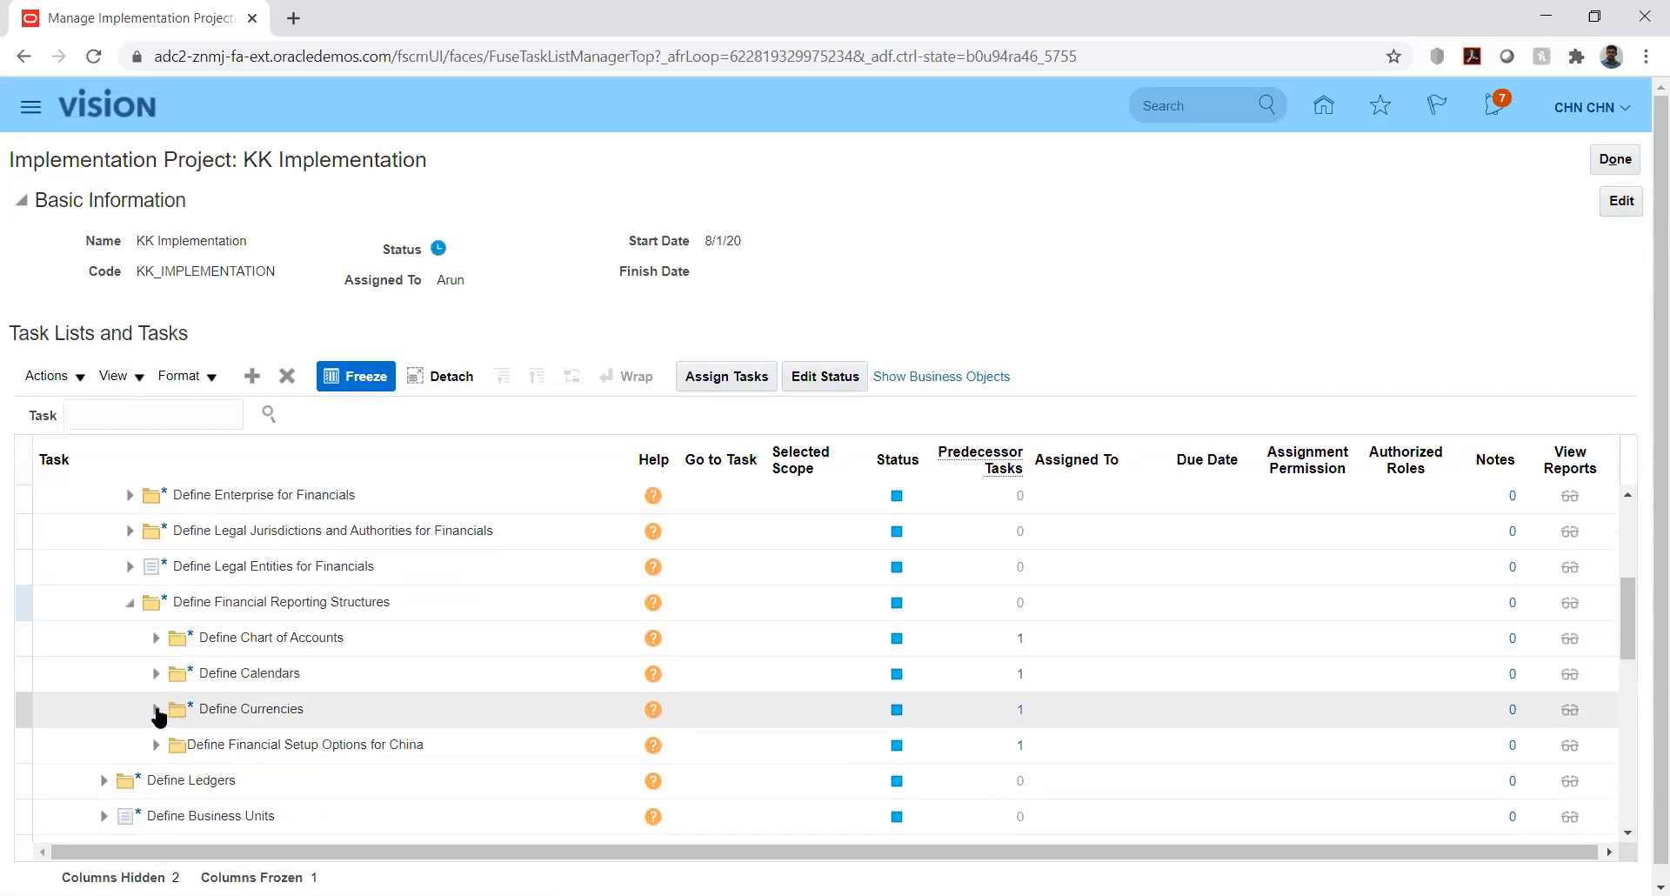
left_click(157, 710)
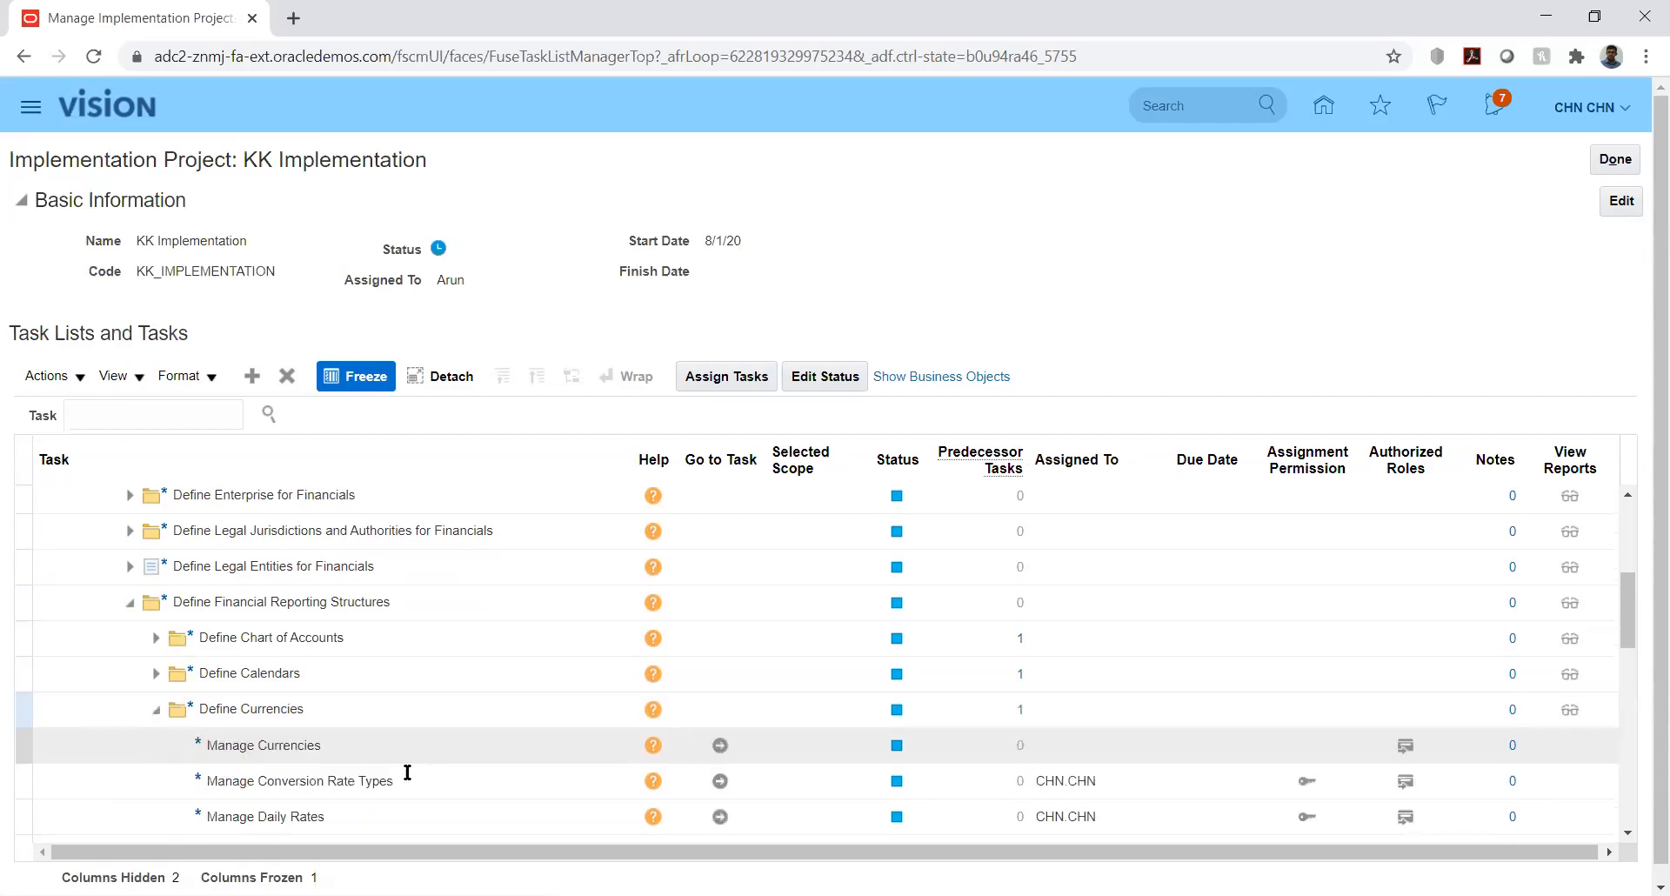
left_click(720, 781)
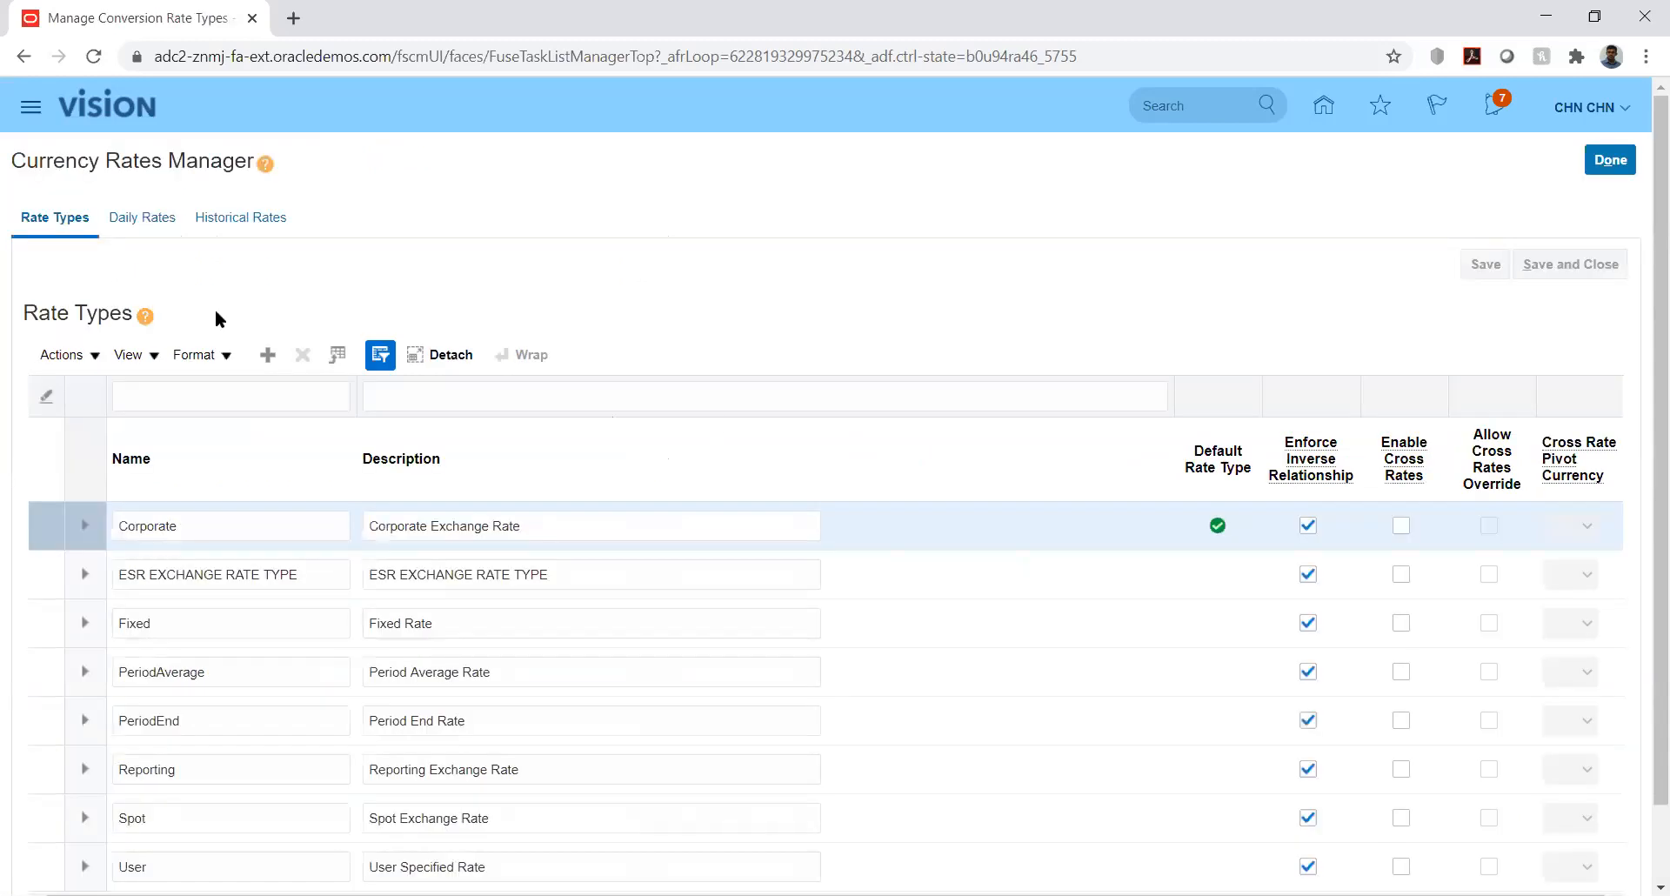
- In Daily Rates, set the from currency to USD - US Dollar and the to currency to AED - UAE Dirham
left_click(144, 224)
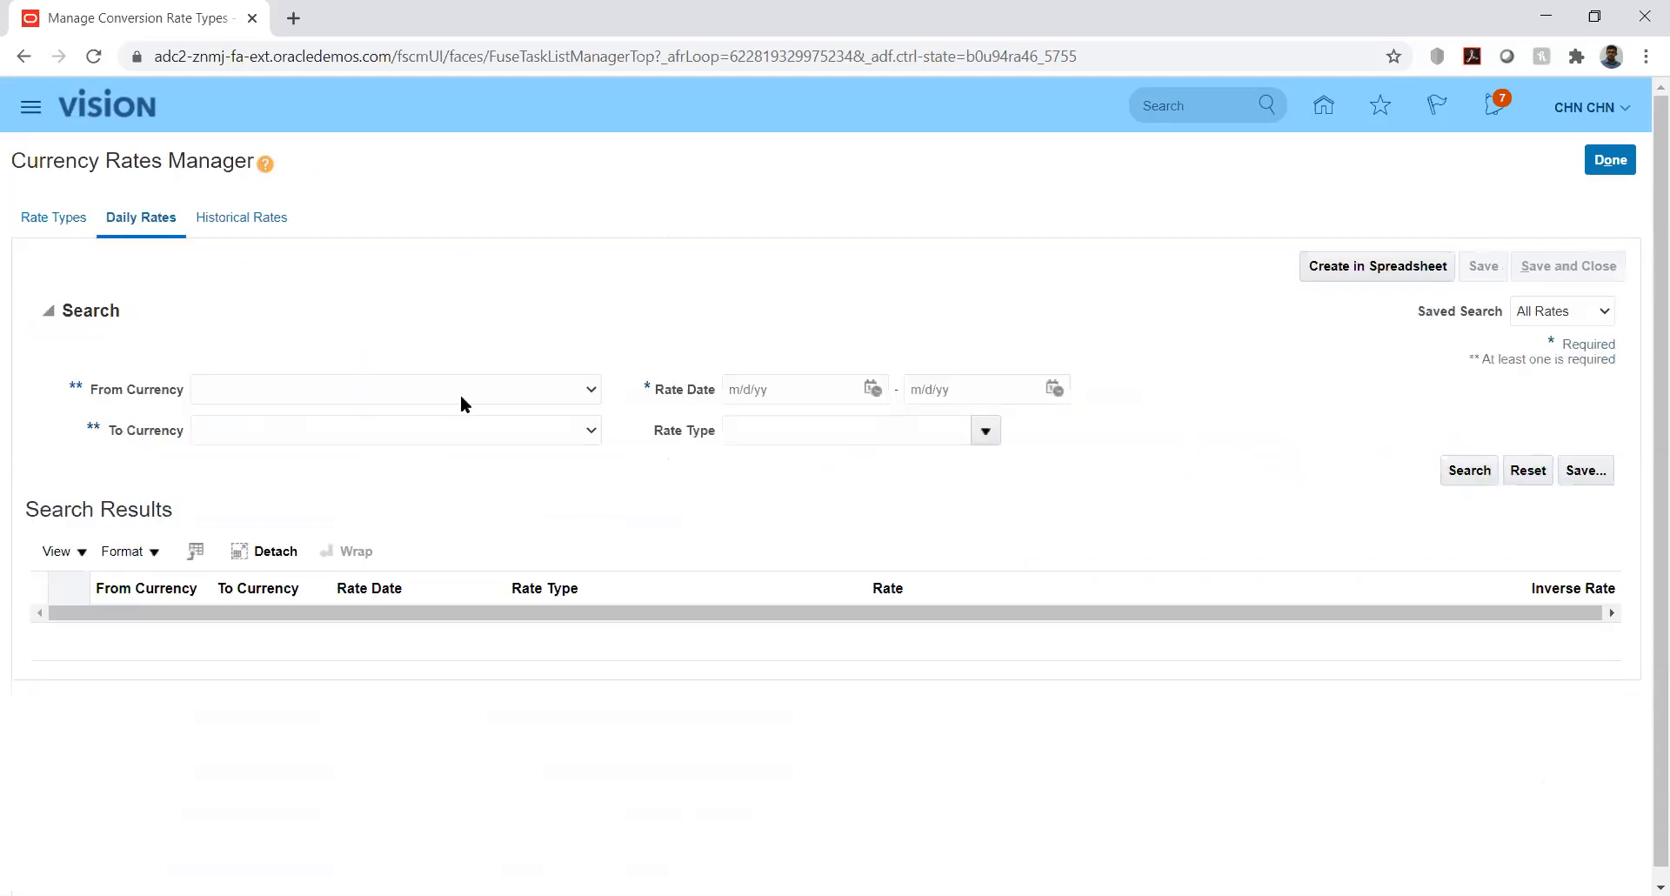
left_click(540, 389)
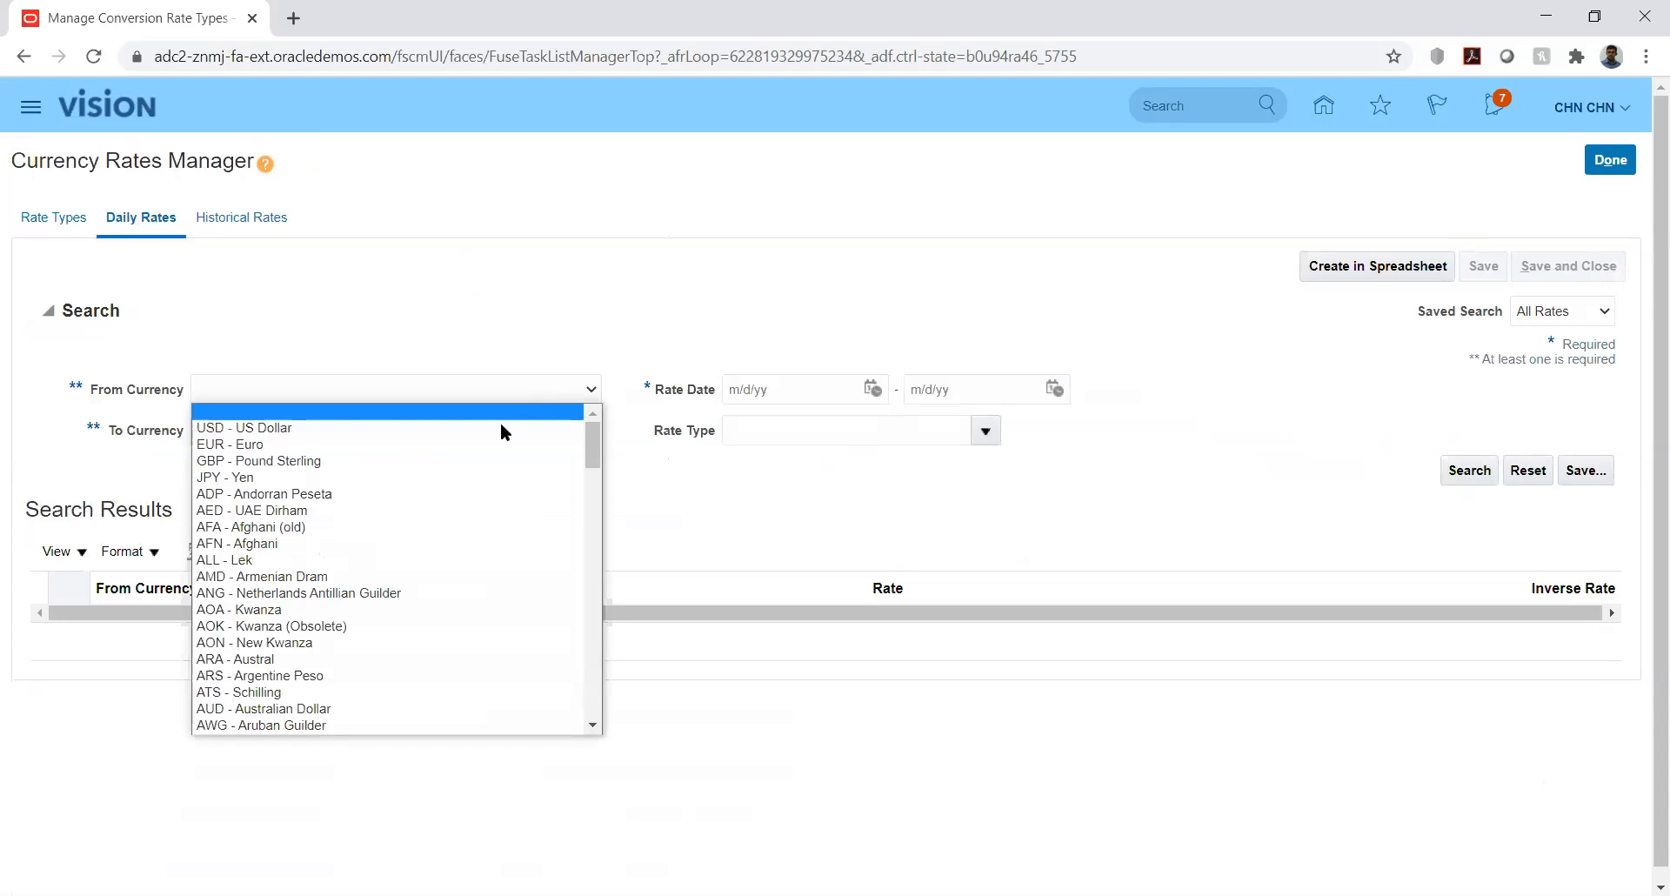
left_click(504, 425)
left_click(527, 428)
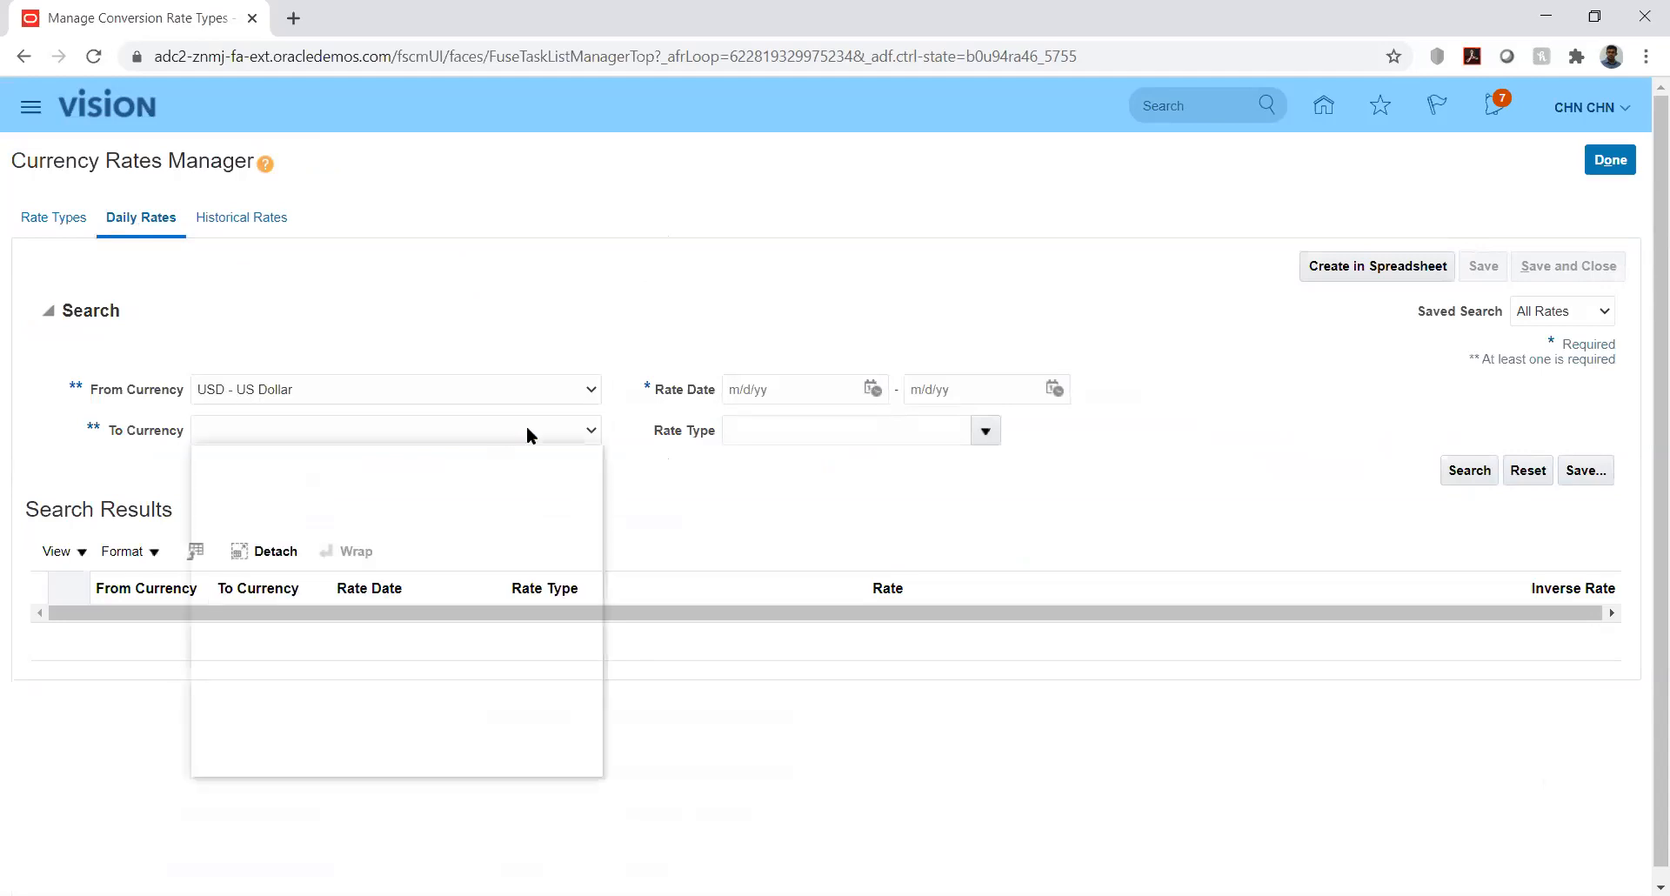
key("a")
key("Down")
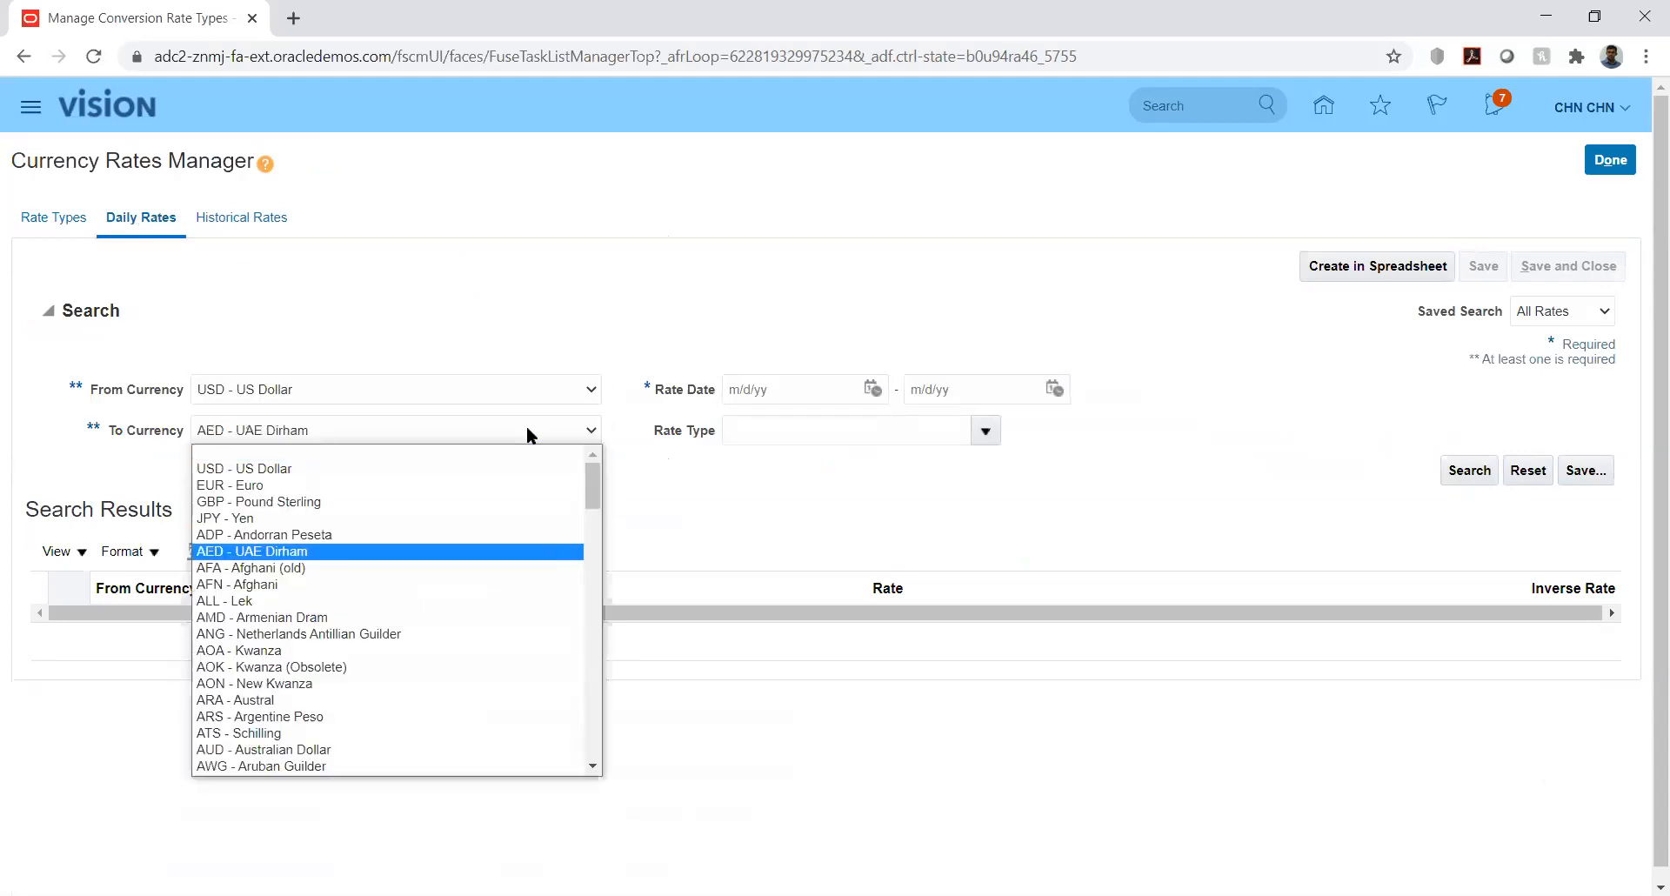
key("Return")
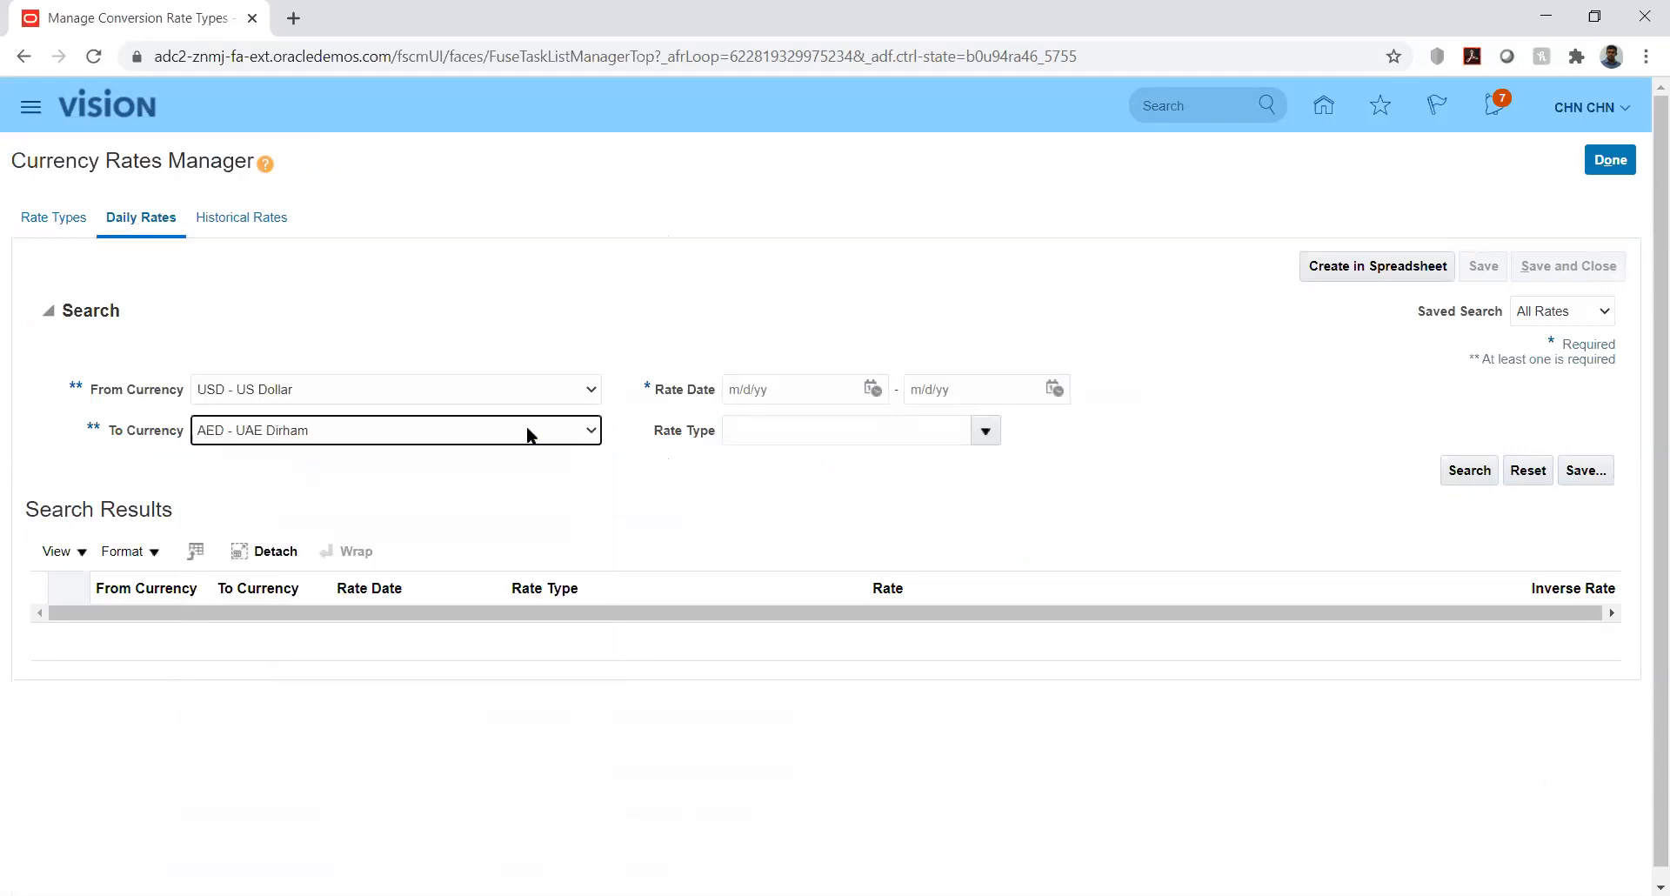
- Search Reporting rates dated 8/1/20 through 8/31/20
left_click(873, 389)
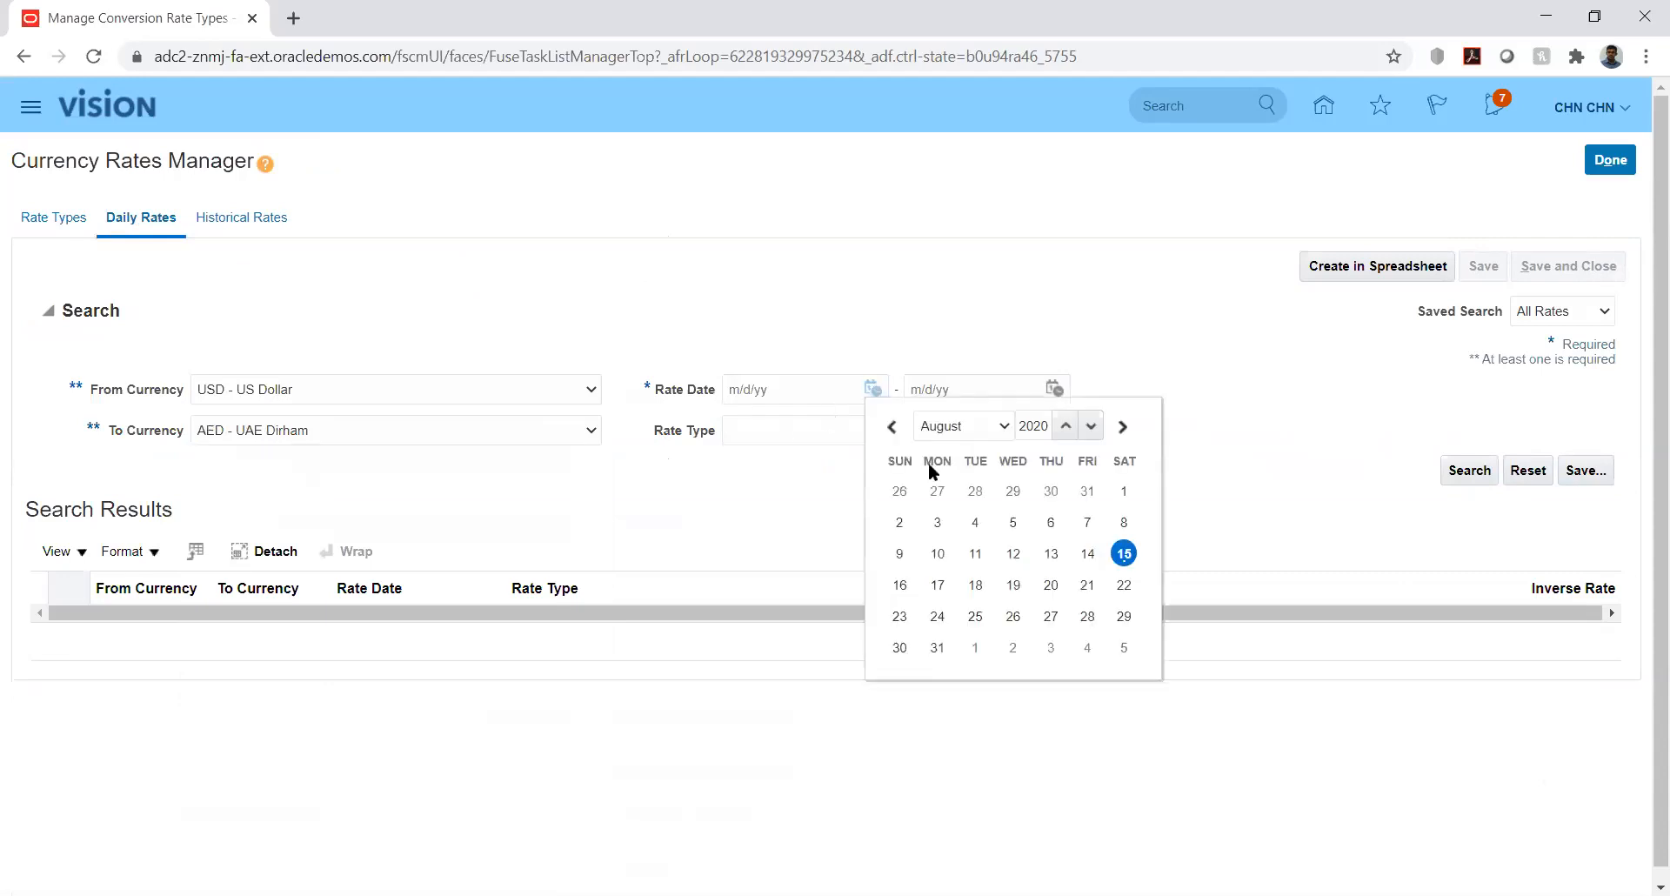
left_click(1122, 493)
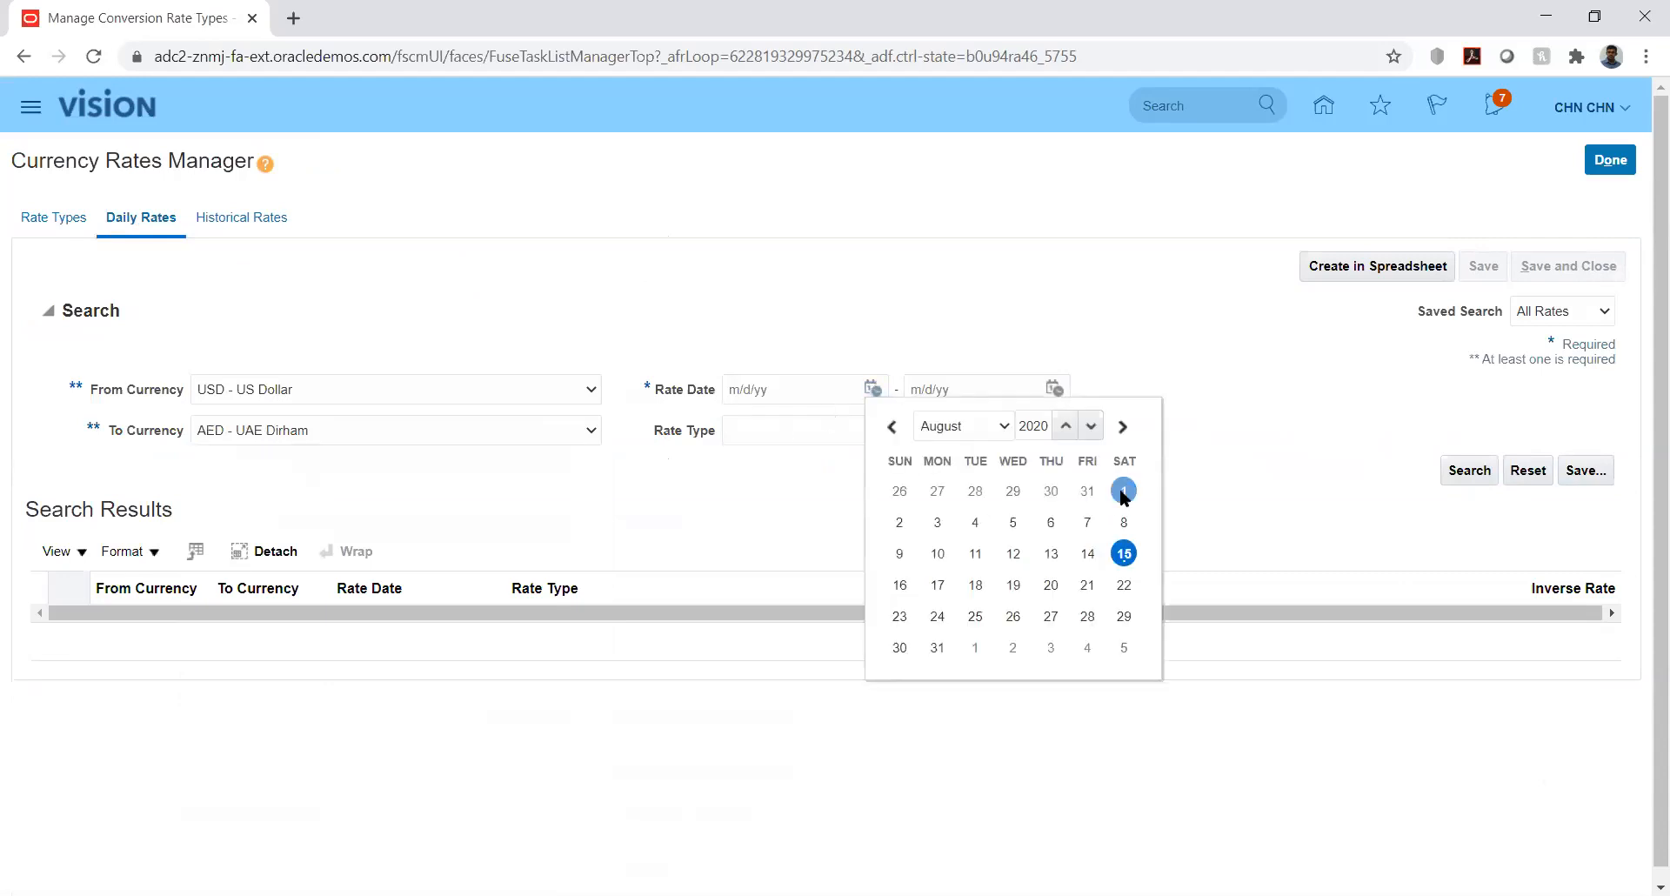
left_click(1054, 389)
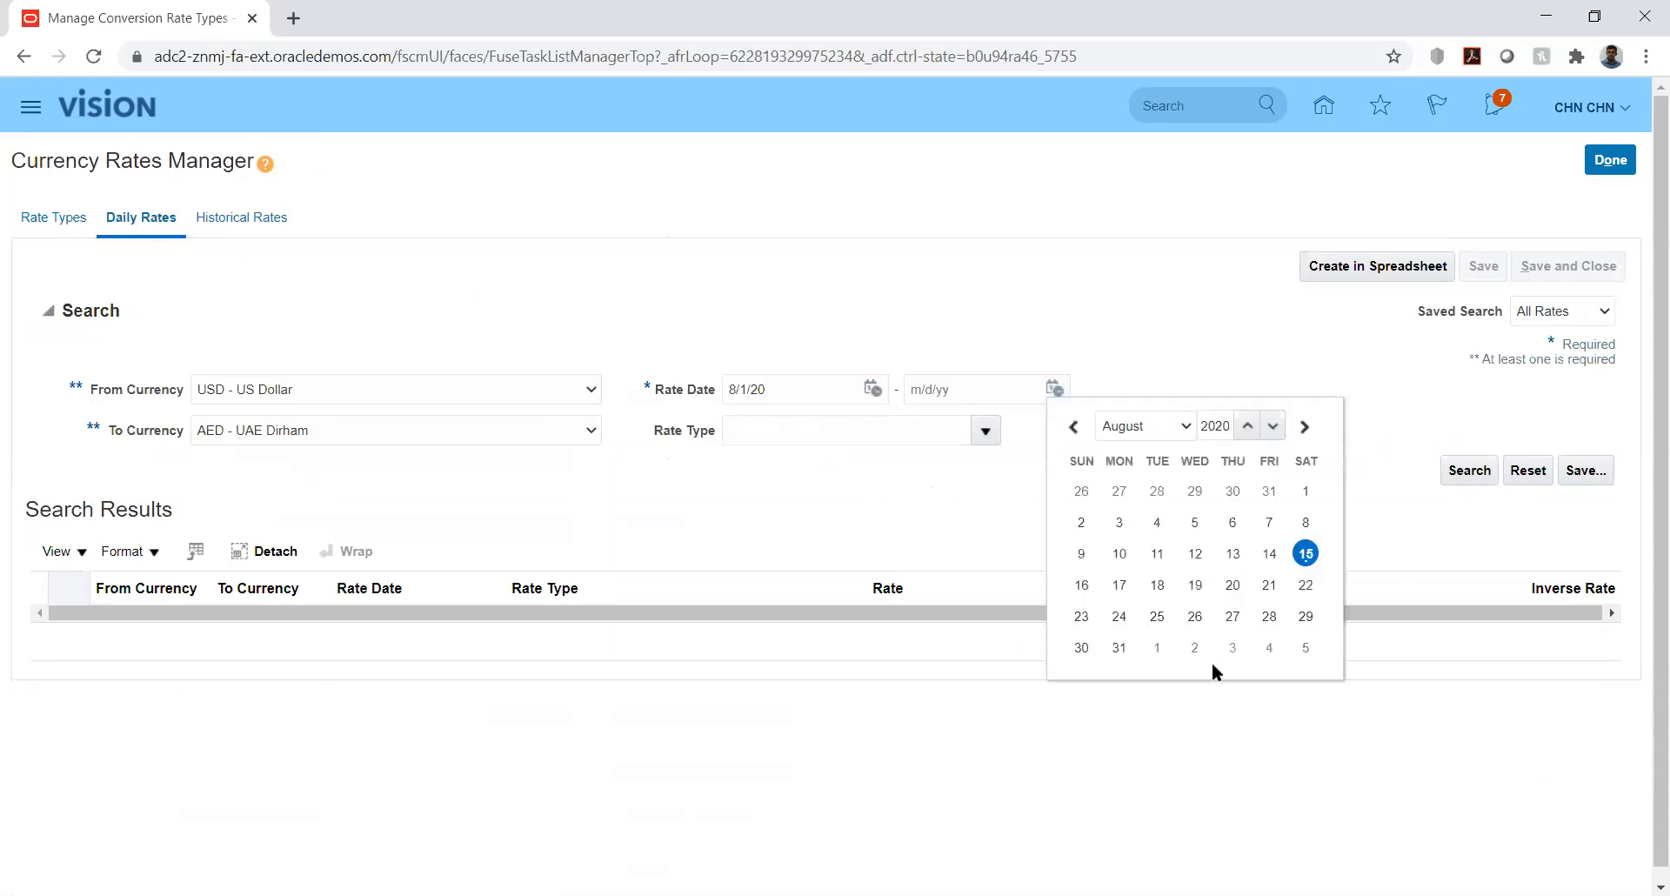
left_click(1120, 647)
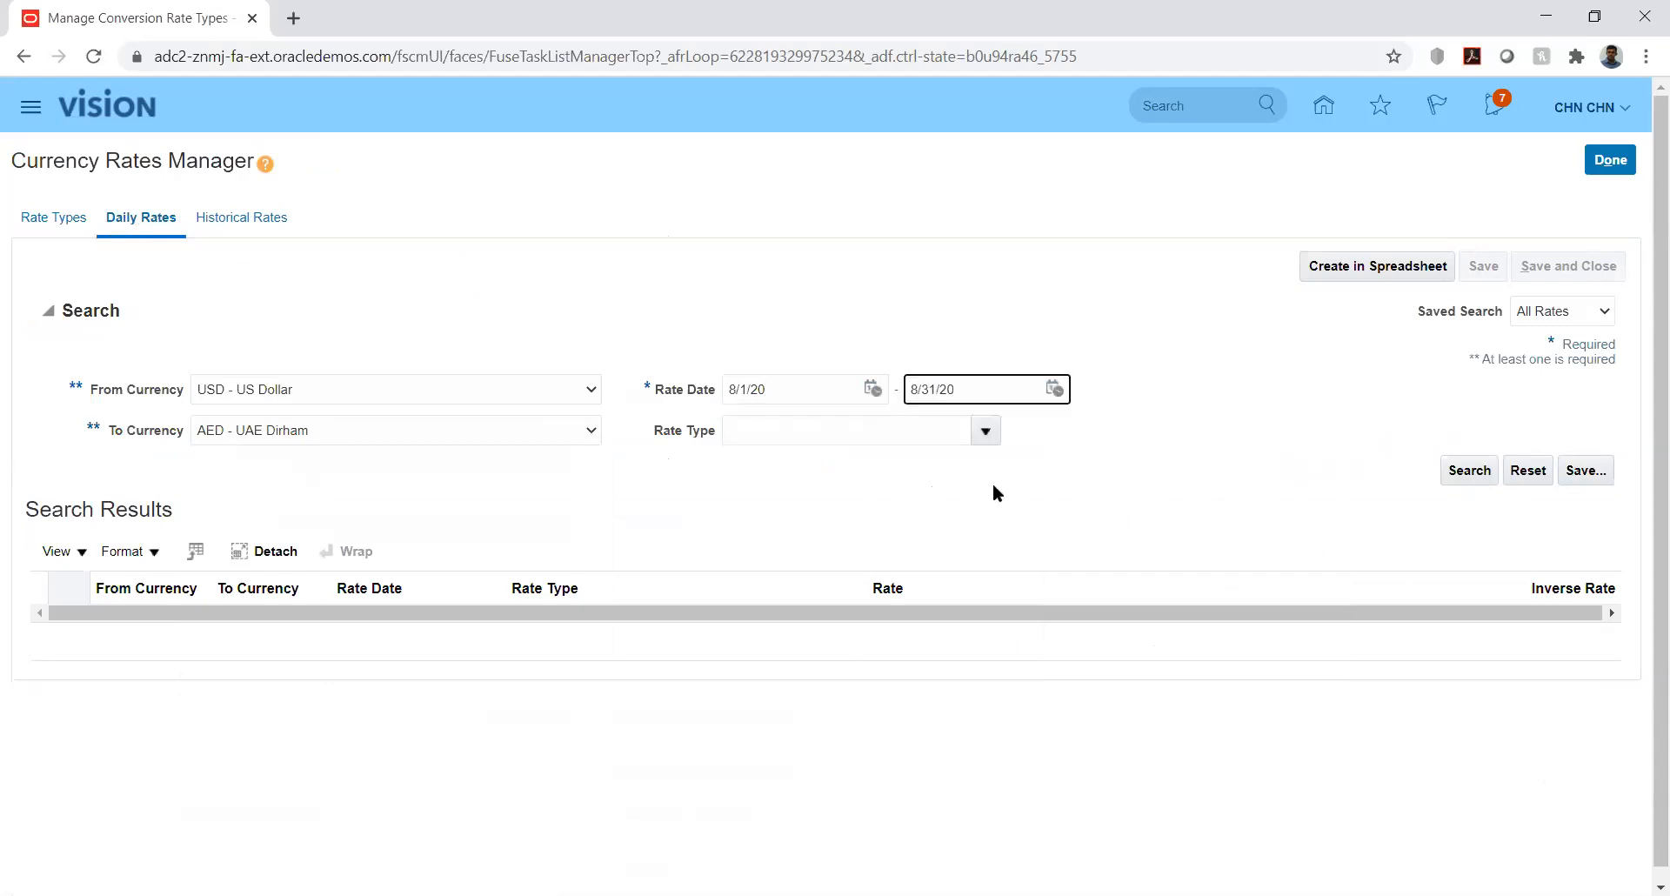
left_click(983, 430)
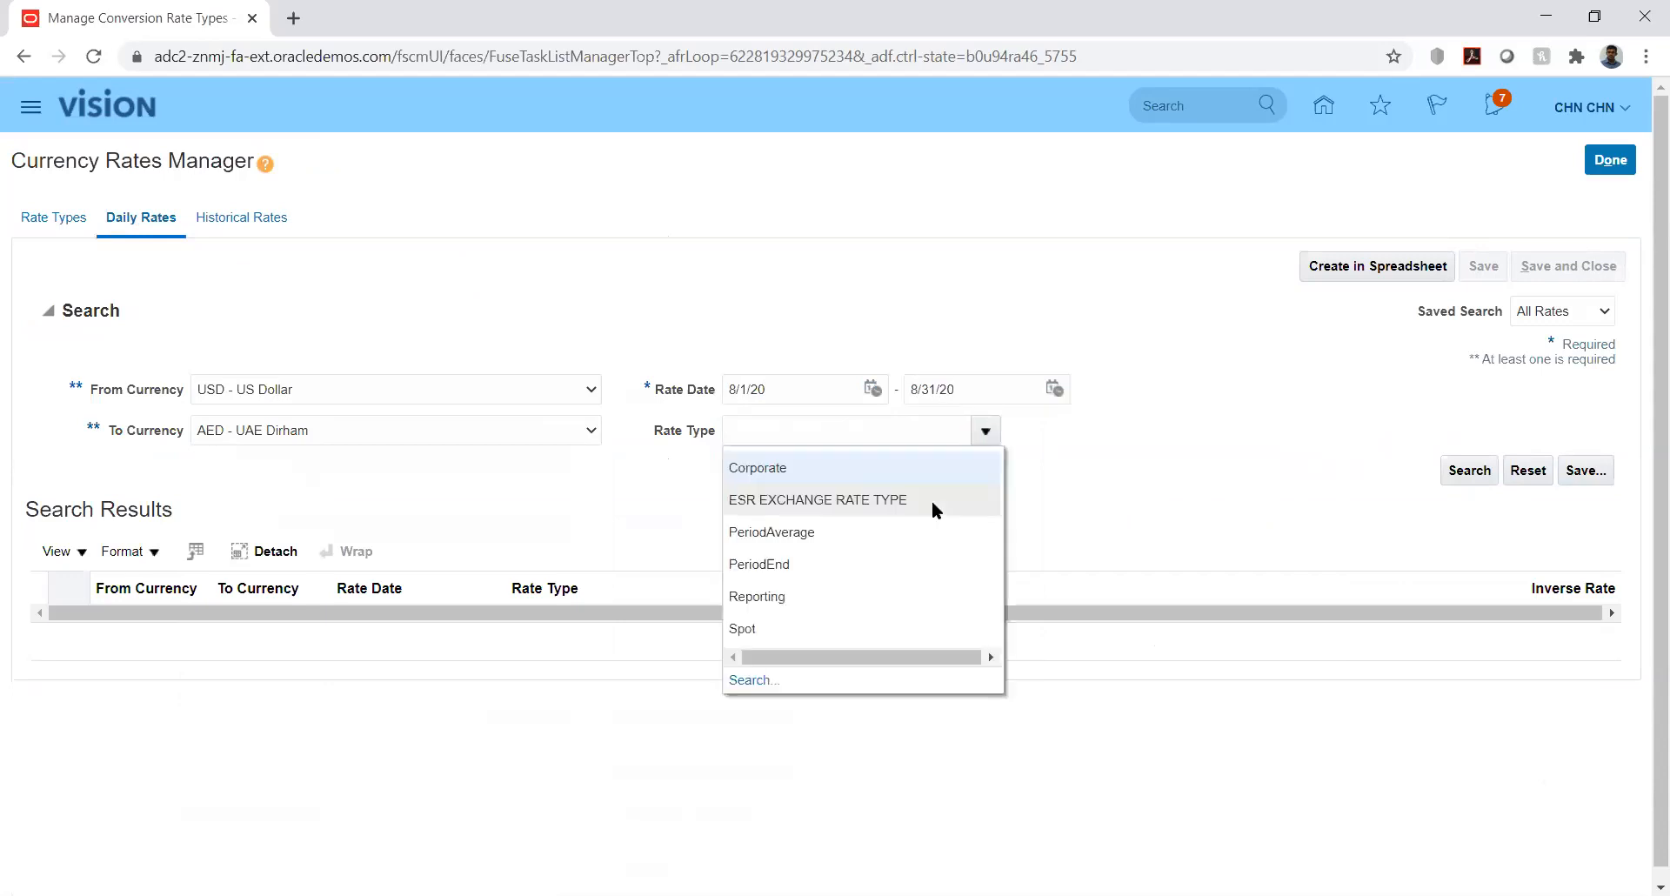
left_click(788, 599)
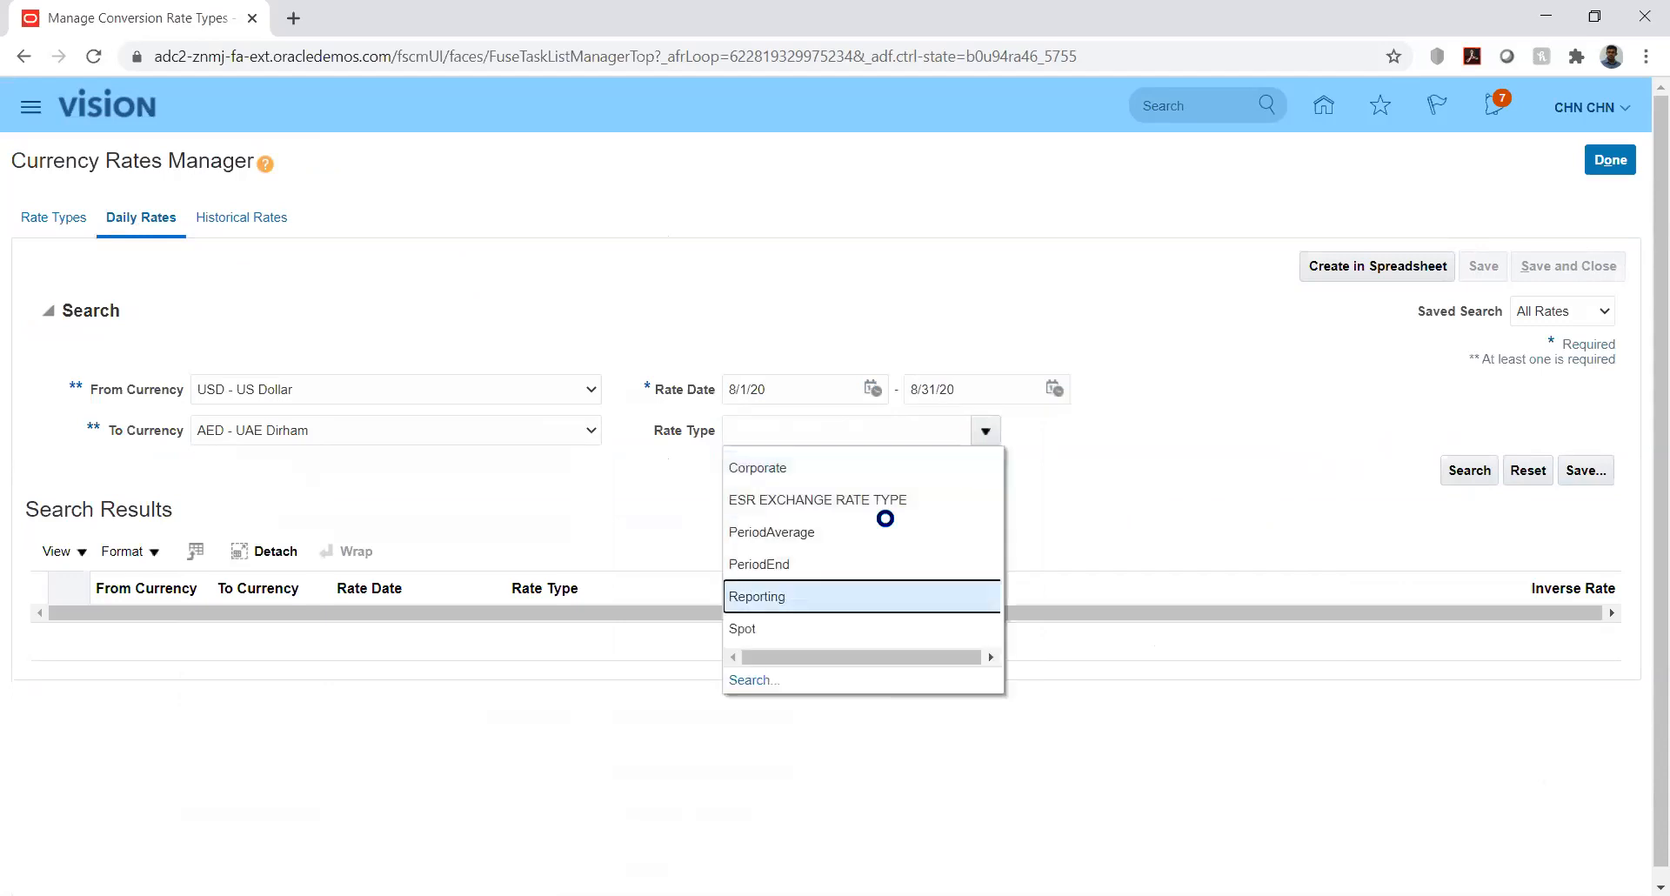
left_click(1469, 470)
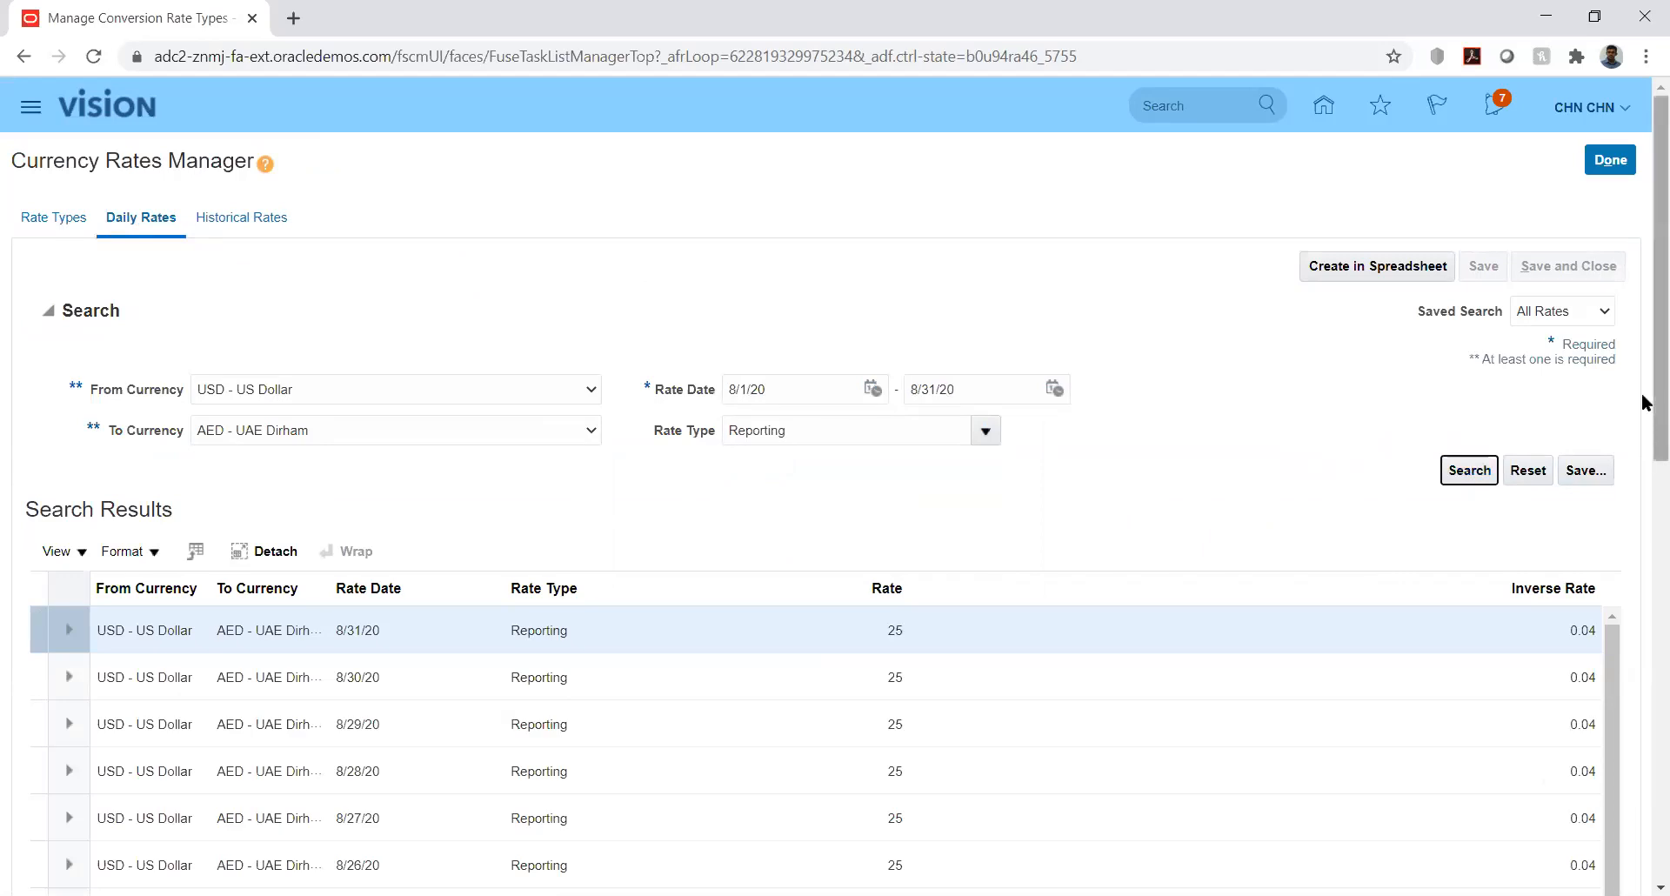
- Enter 20 as the 8/31/20 USD-to-AED Reporting rate, save, and finish with Done
scroll(1643, 470, "down", 1)
scroll(1644, 489, "down", 2)
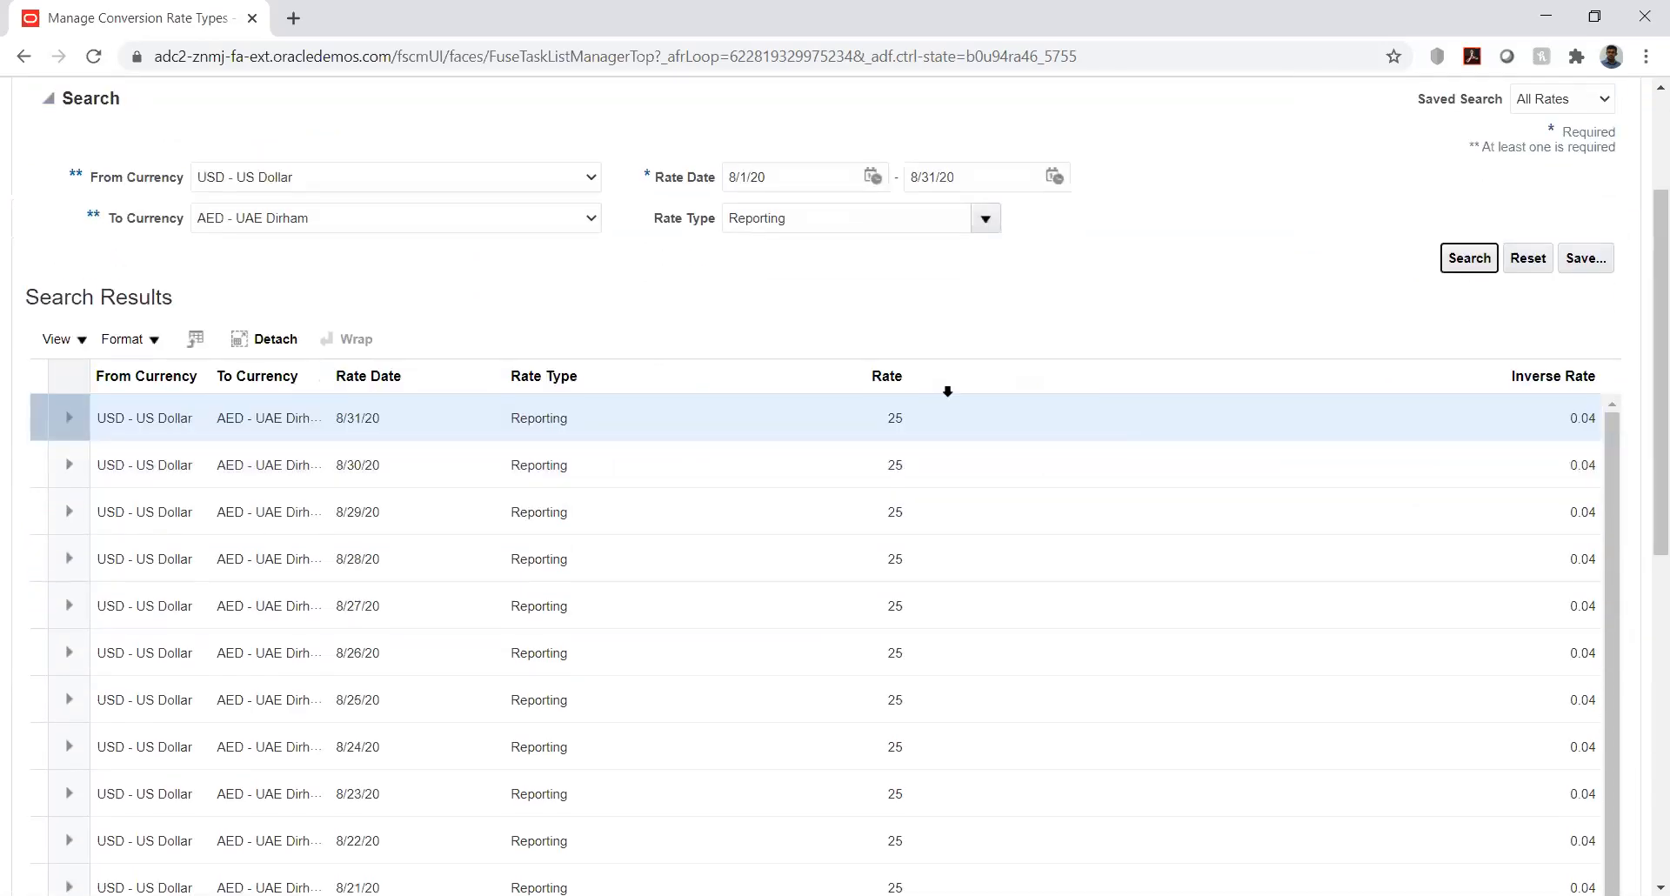
left_click(899, 416)
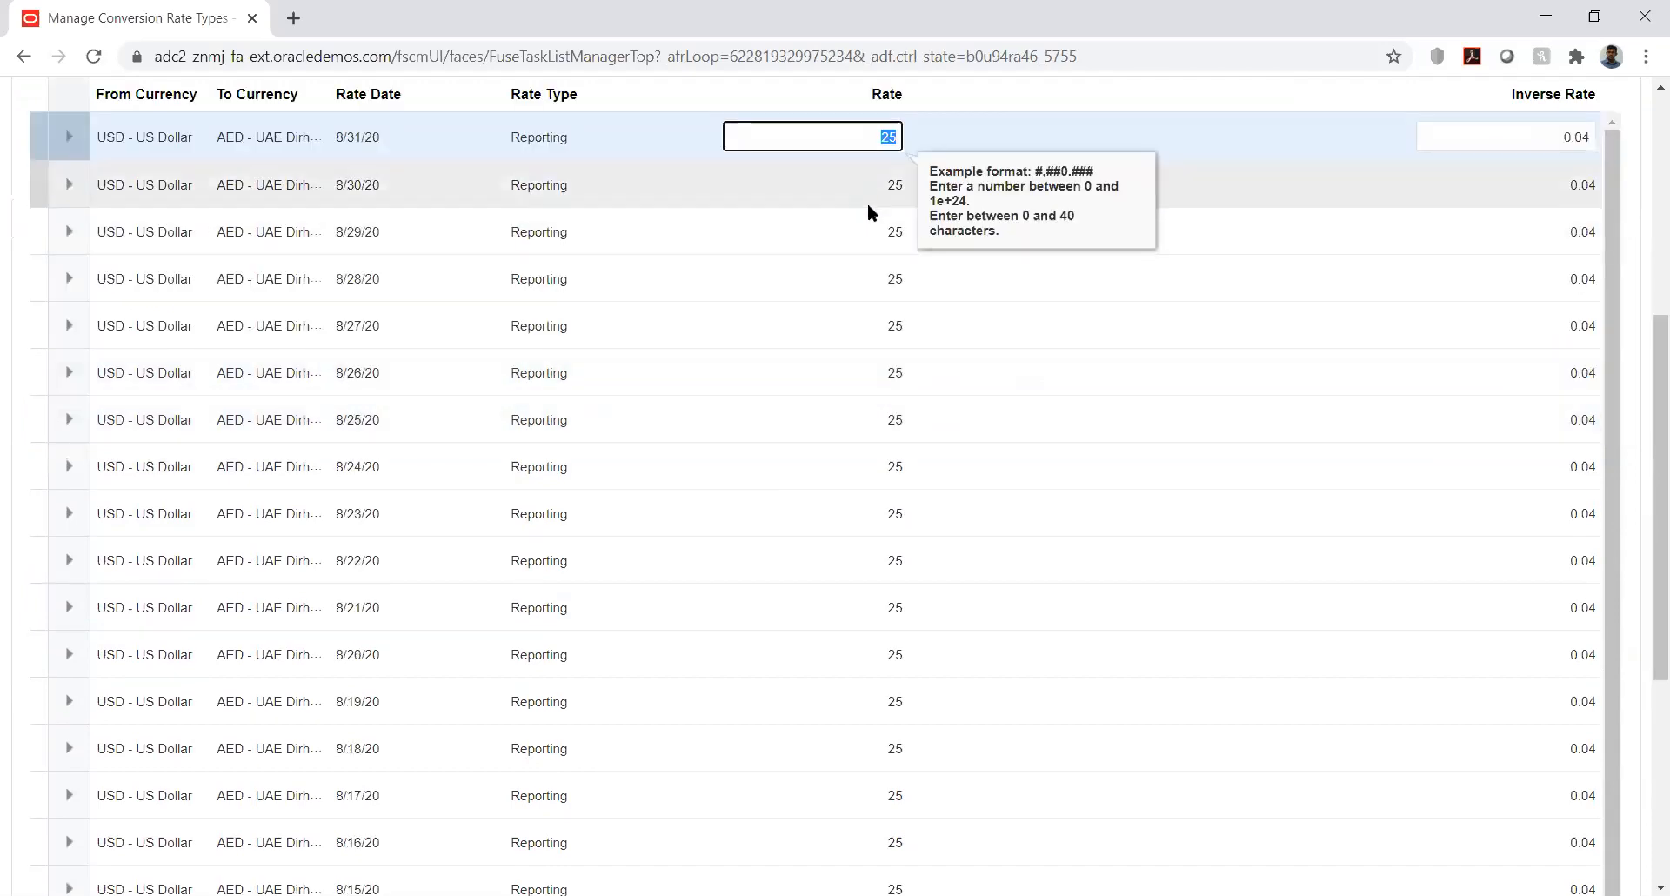
type("20")
key("Tab")
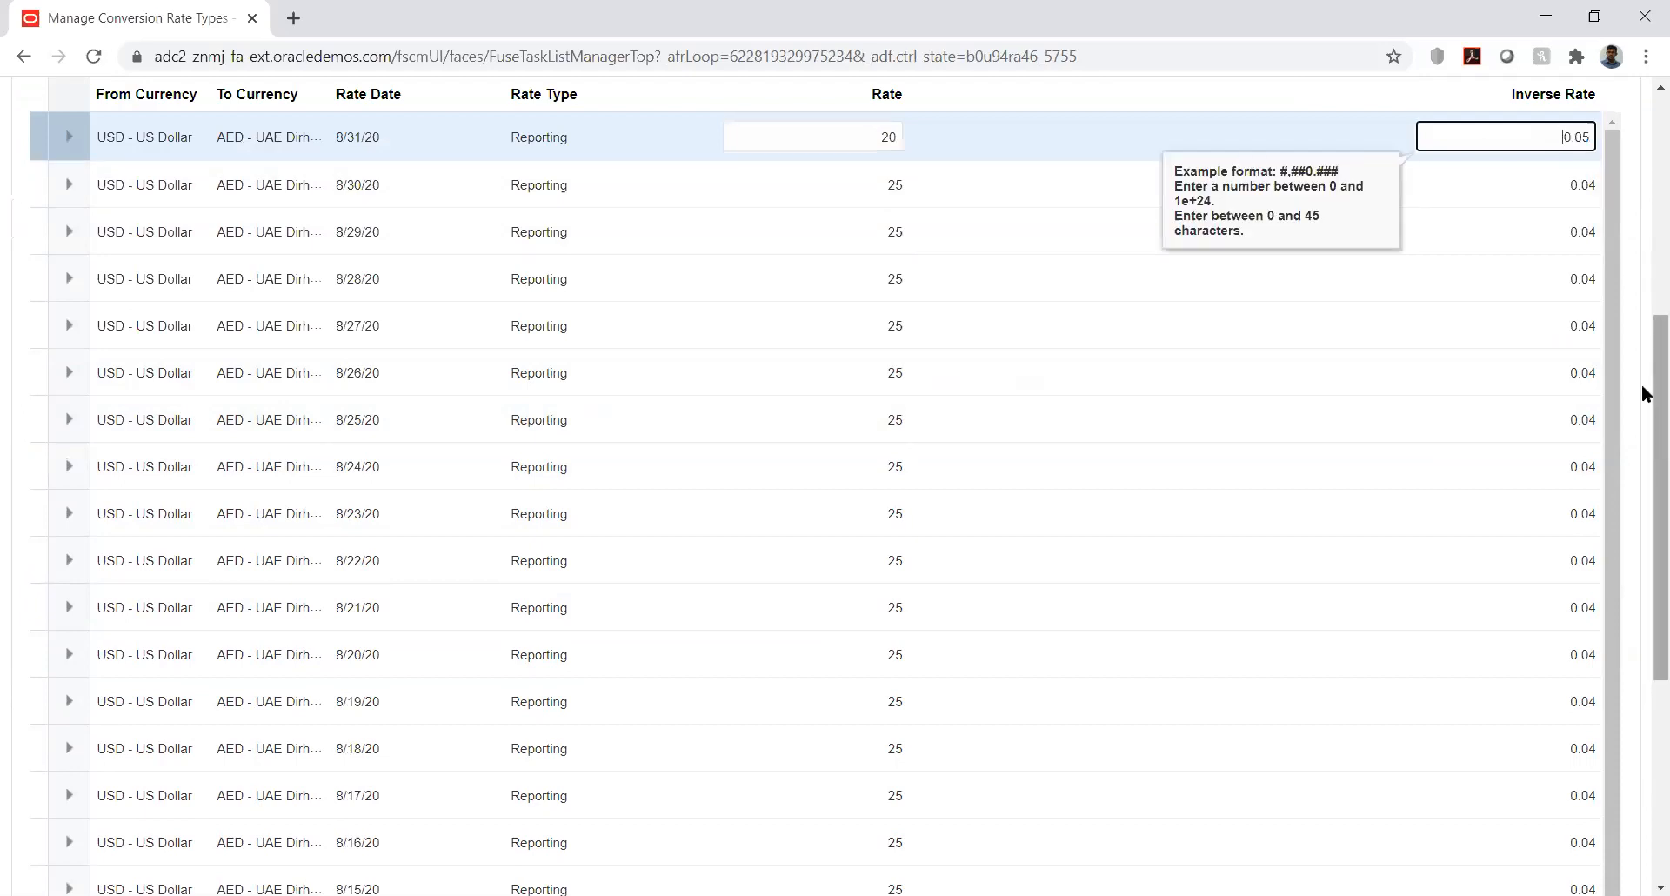
left_click_drag(1644, 391, 1645, 179)
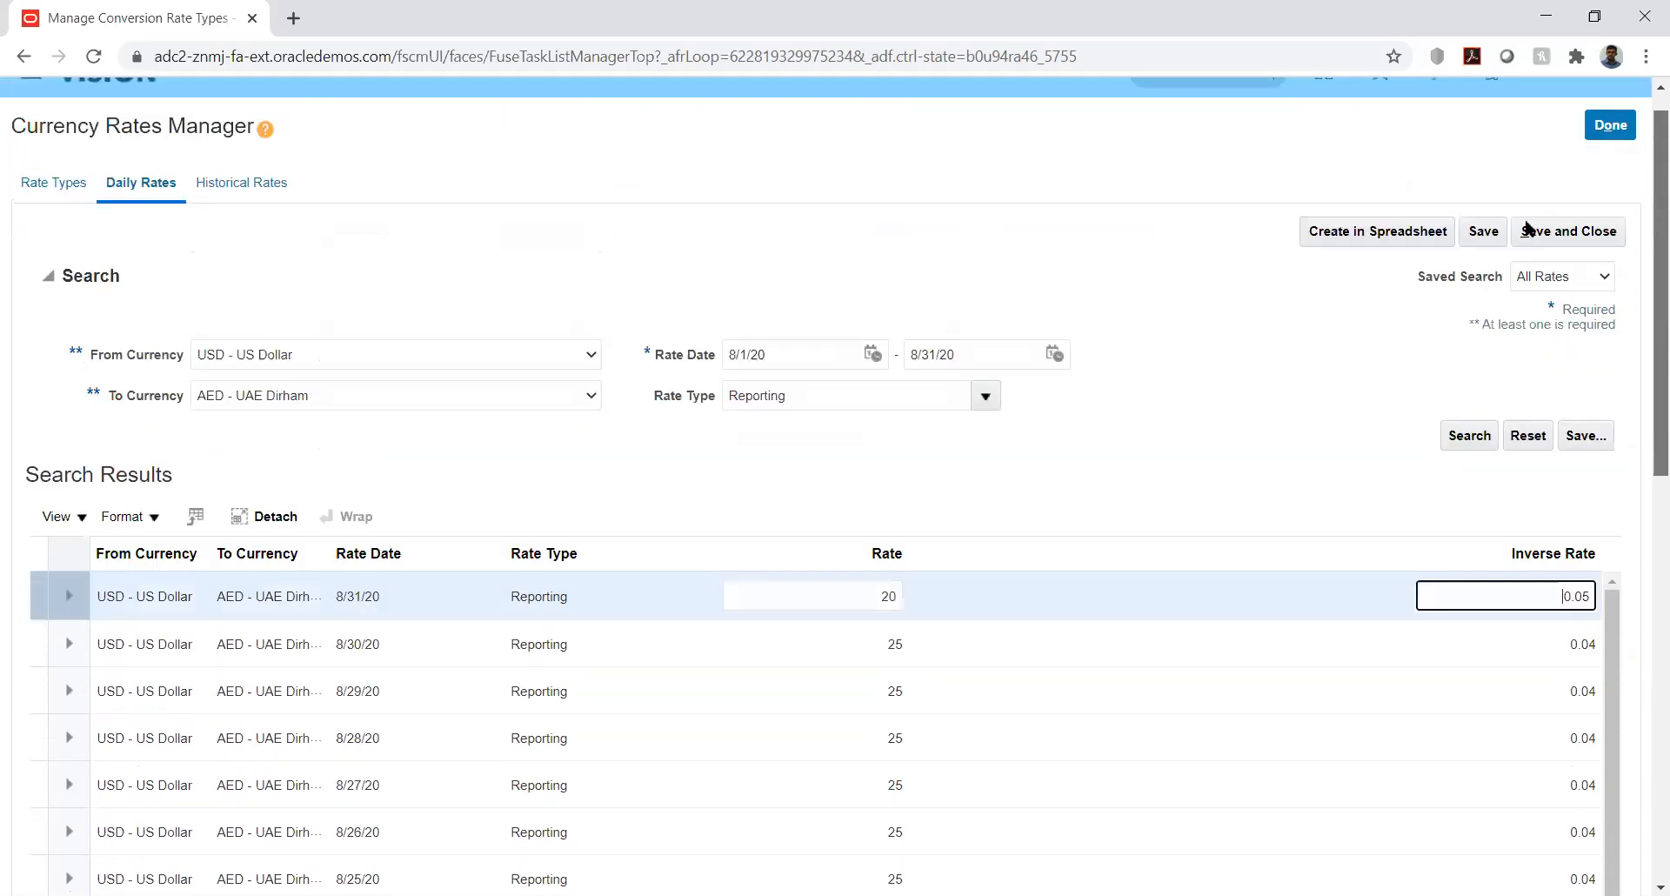
left_click(1489, 259)
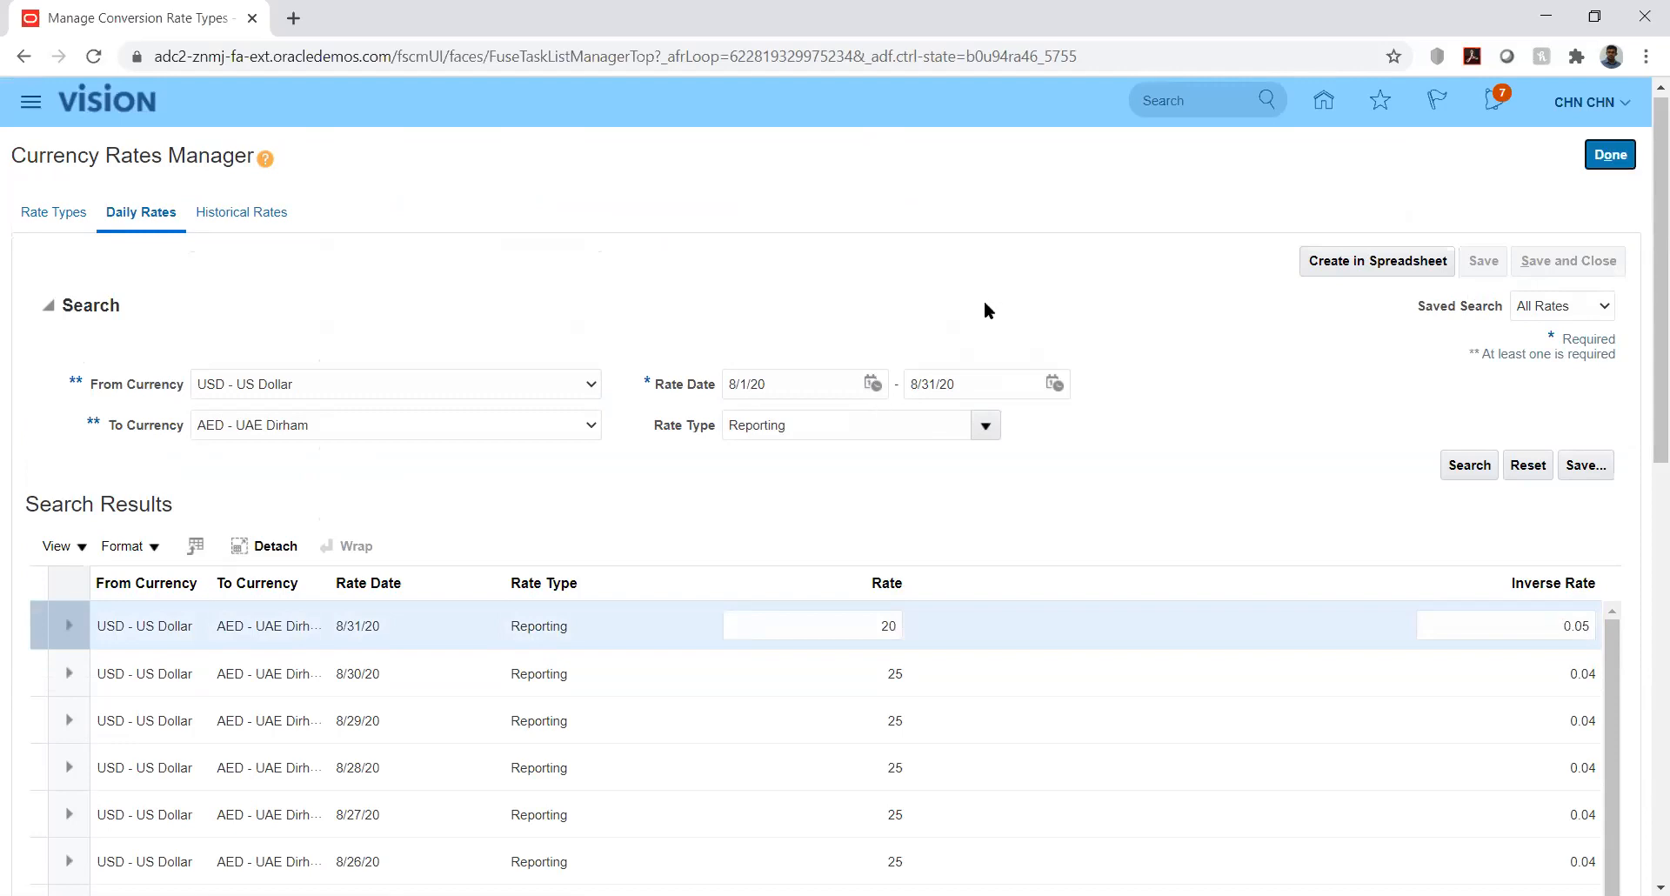
left_click(1611, 158)
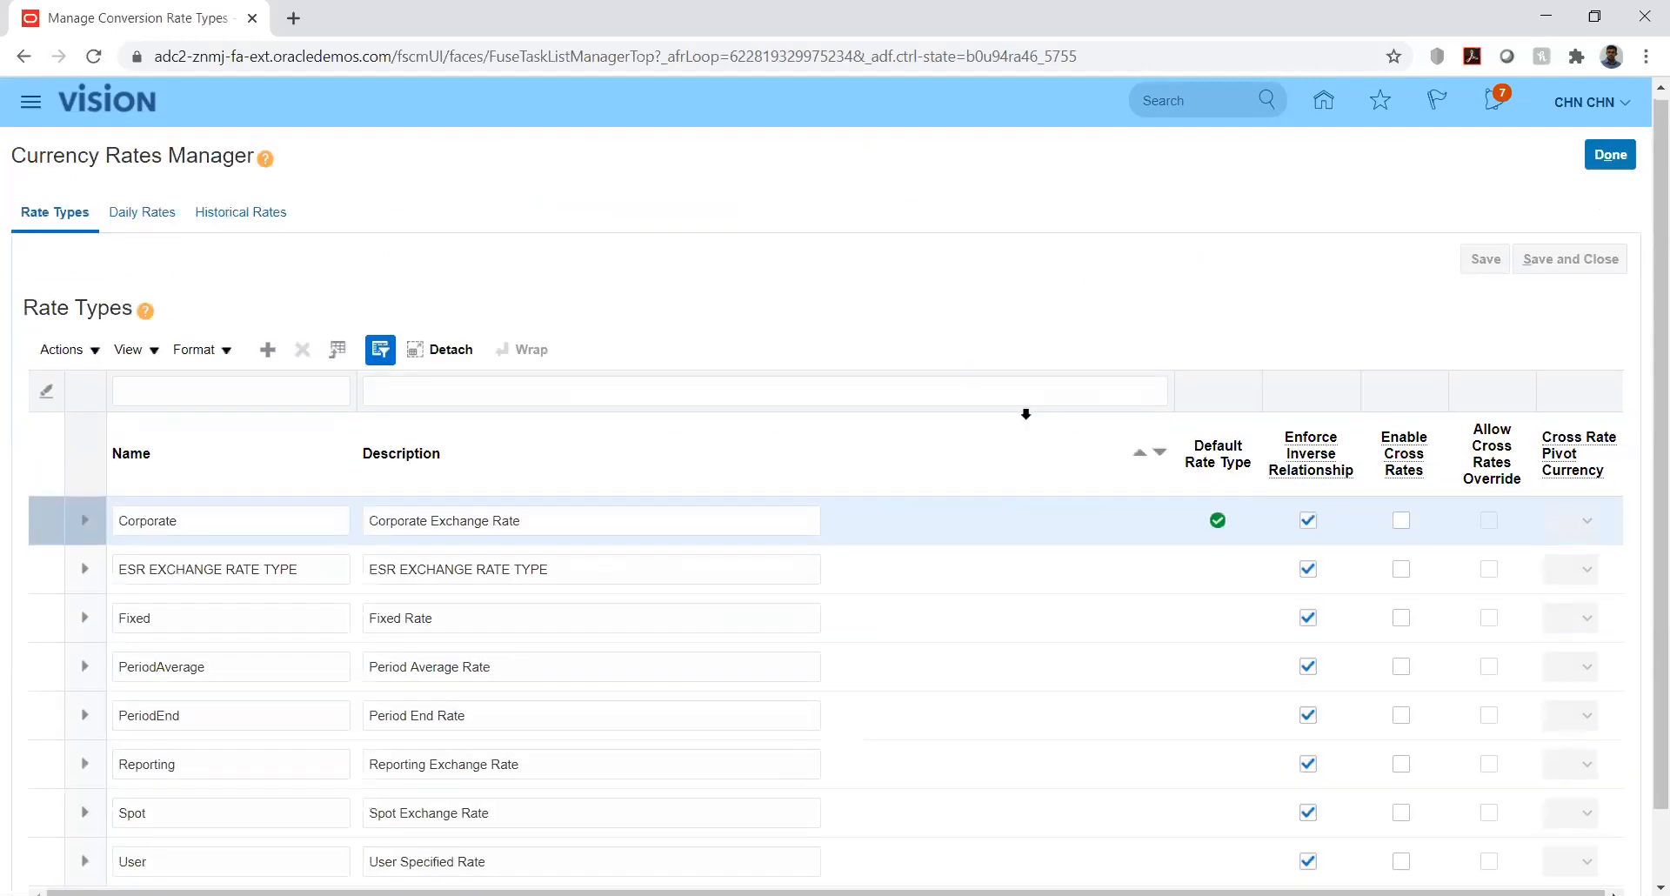
- Switch to the Daily Rates search and bring up the source currency choices
left_click(128, 217)
left_click(456, 390)
- Set the currency pair to USD - US Dollar into AED - UAE Dirham
left_click(409, 425)
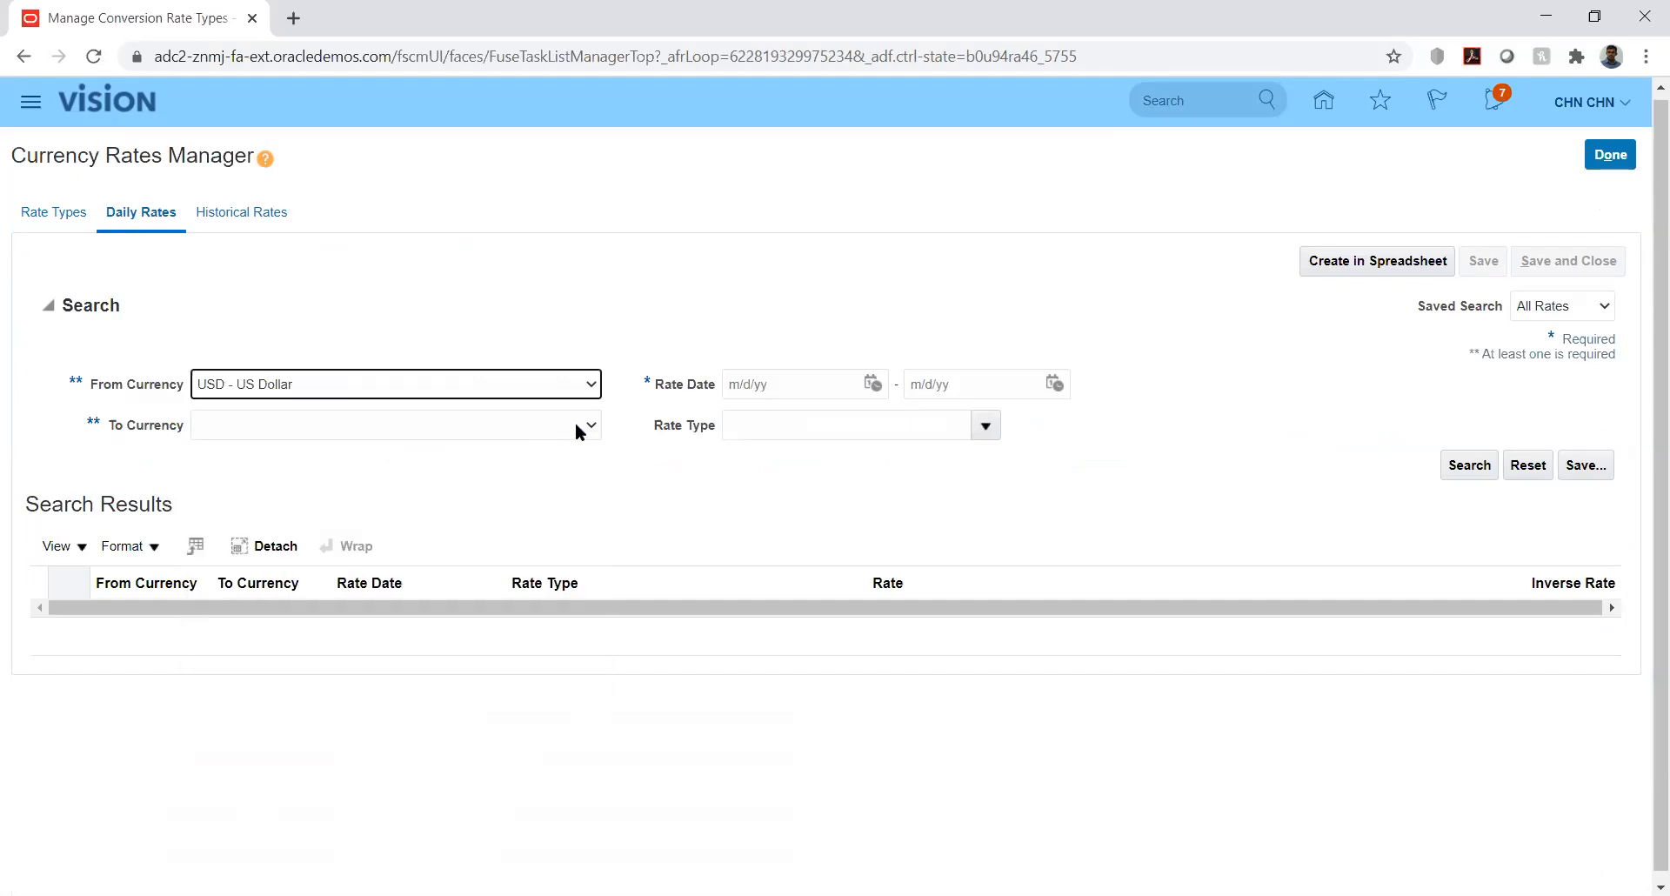
left_click(589, 430)
key("a")
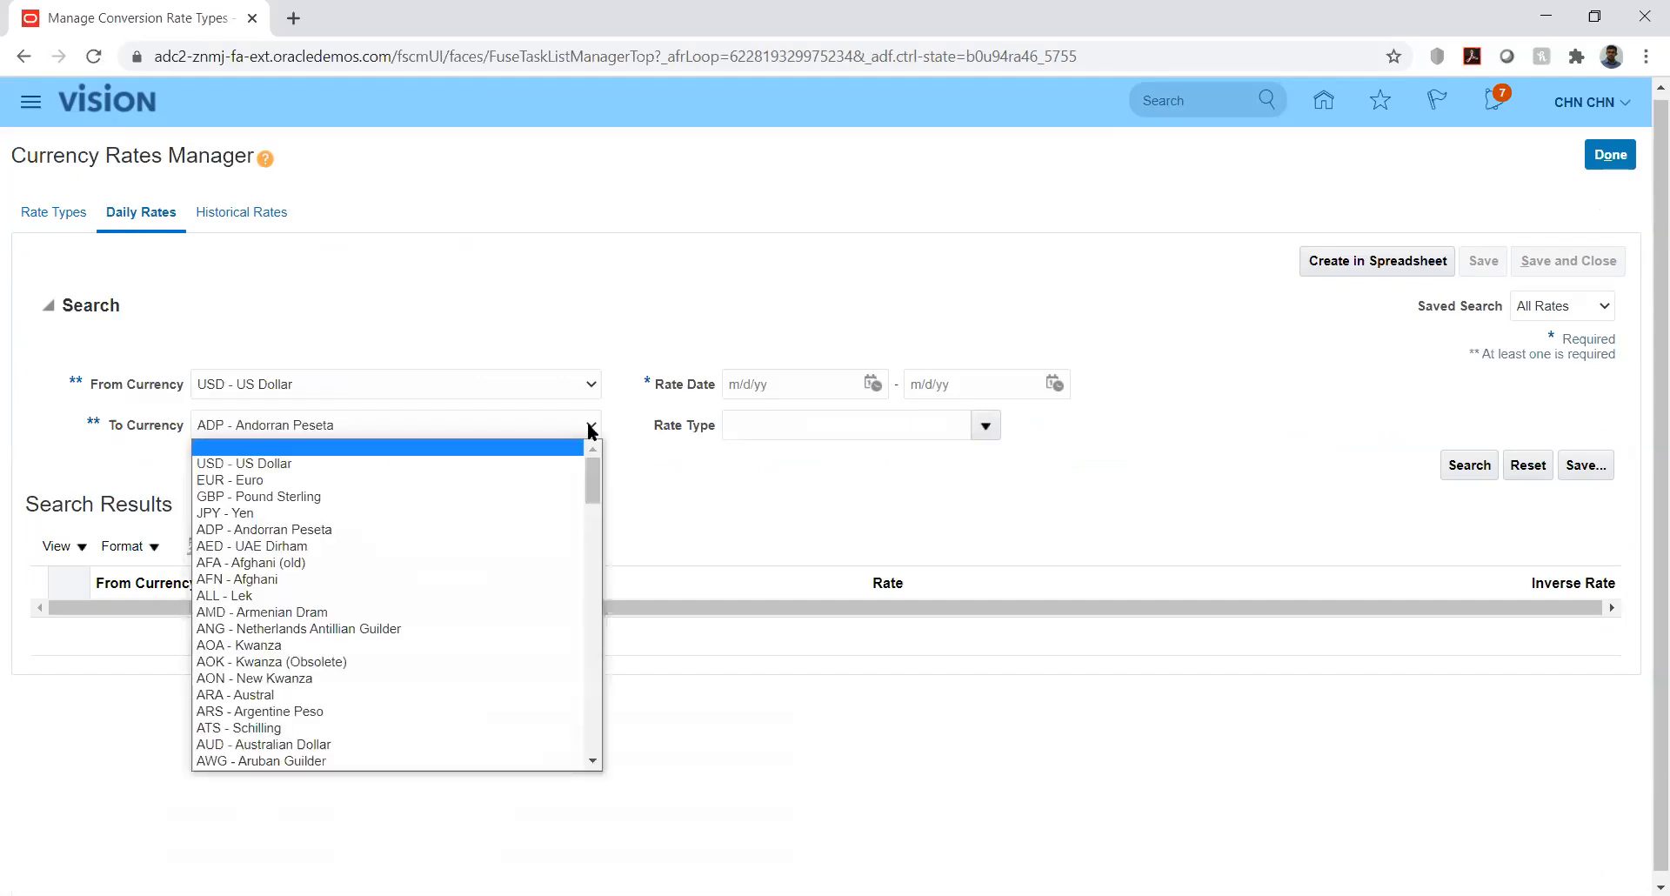
key("e")
key("Return")
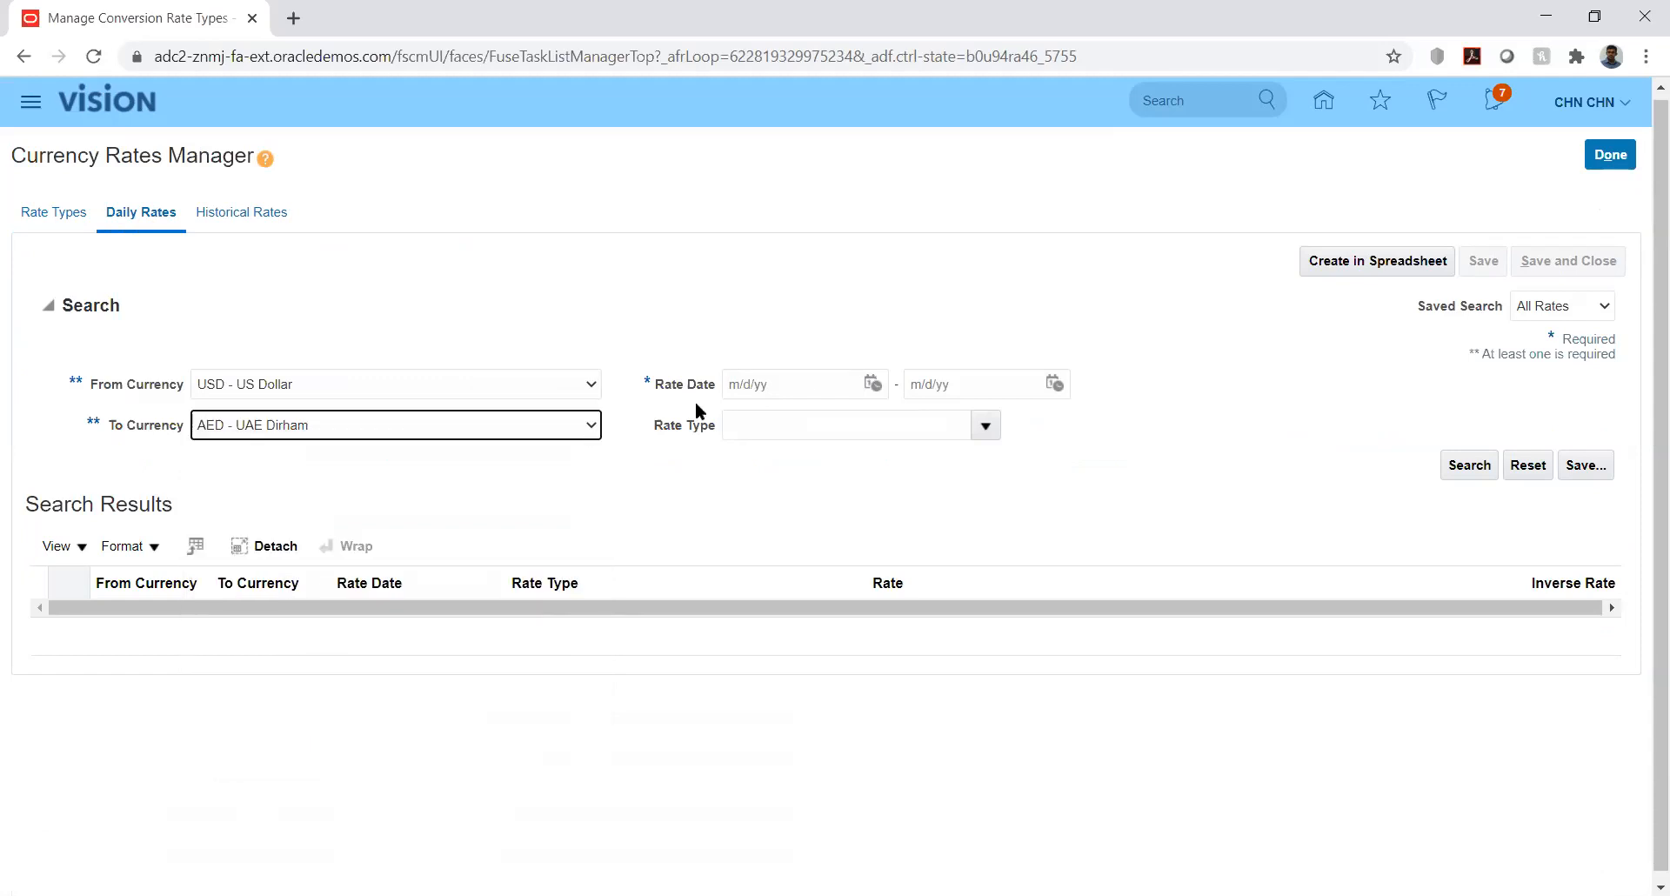
- Search Reporting rates for 8/1/20–8/31/20 and scroll the results to check 8/31/20 shows 20
left_click(872, 383)
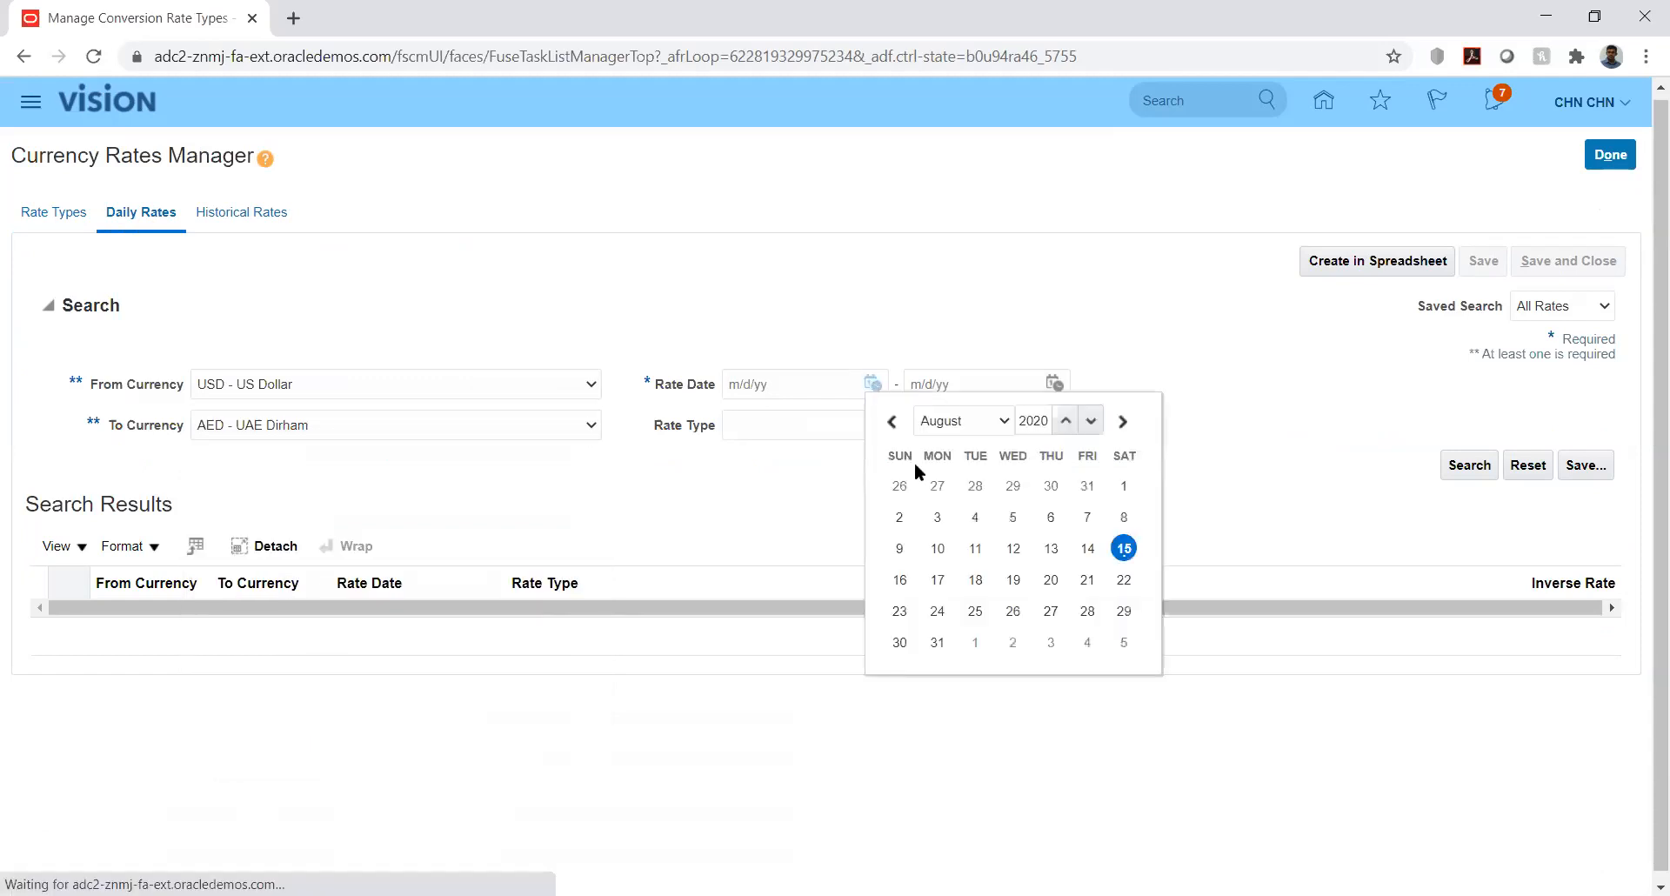
left_click(1124, 487)
left_click(1055, 384)
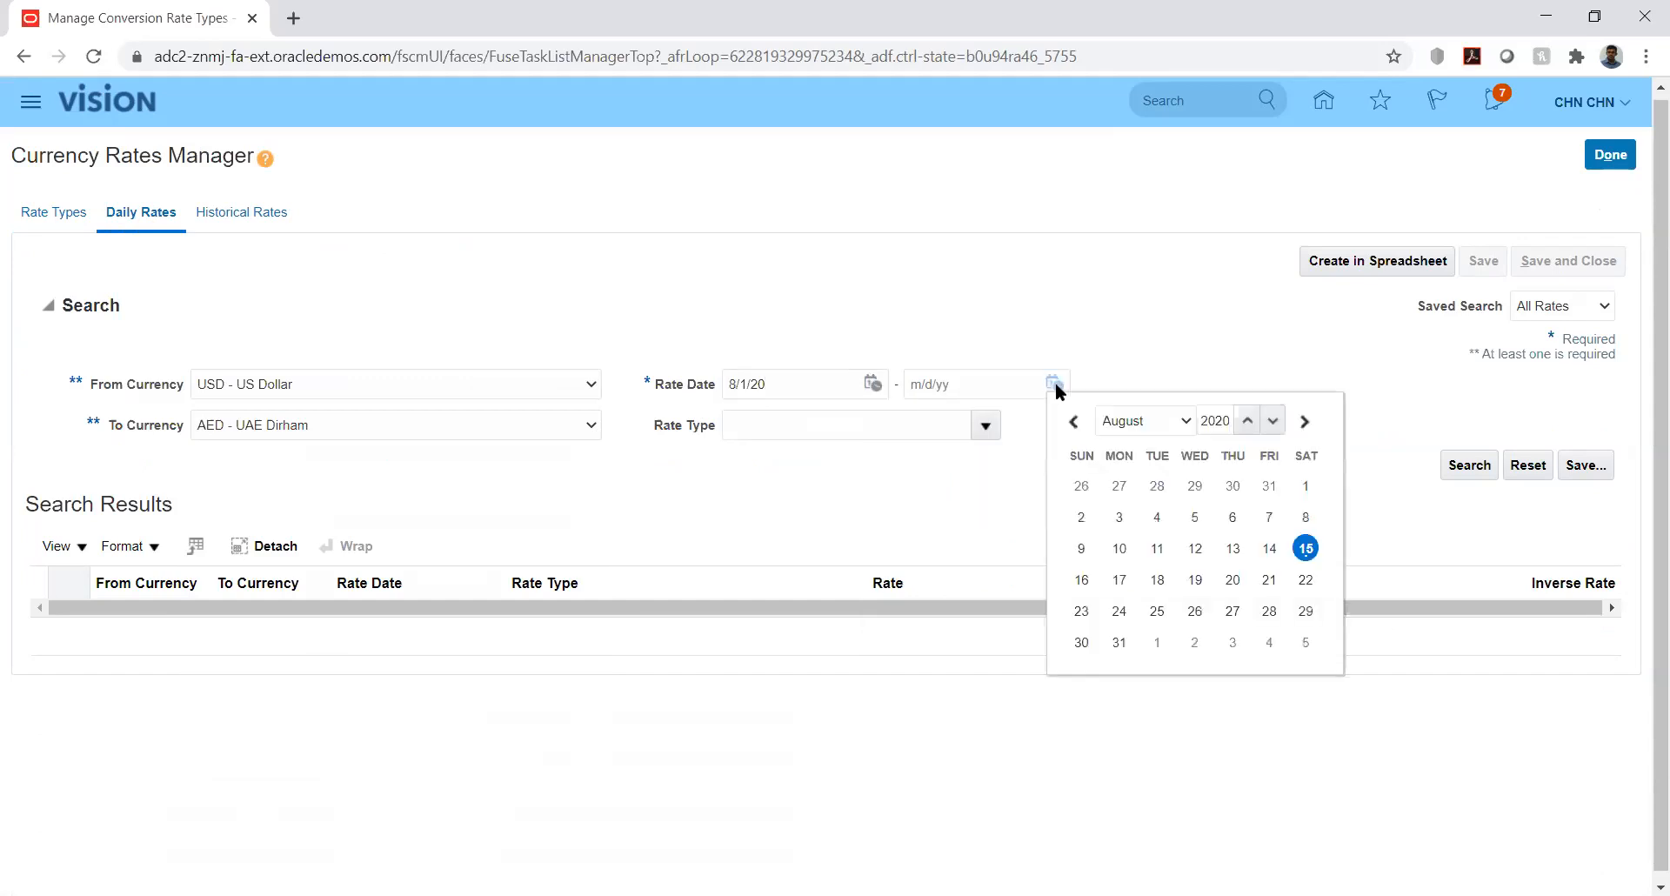
left_click(1119, 643)
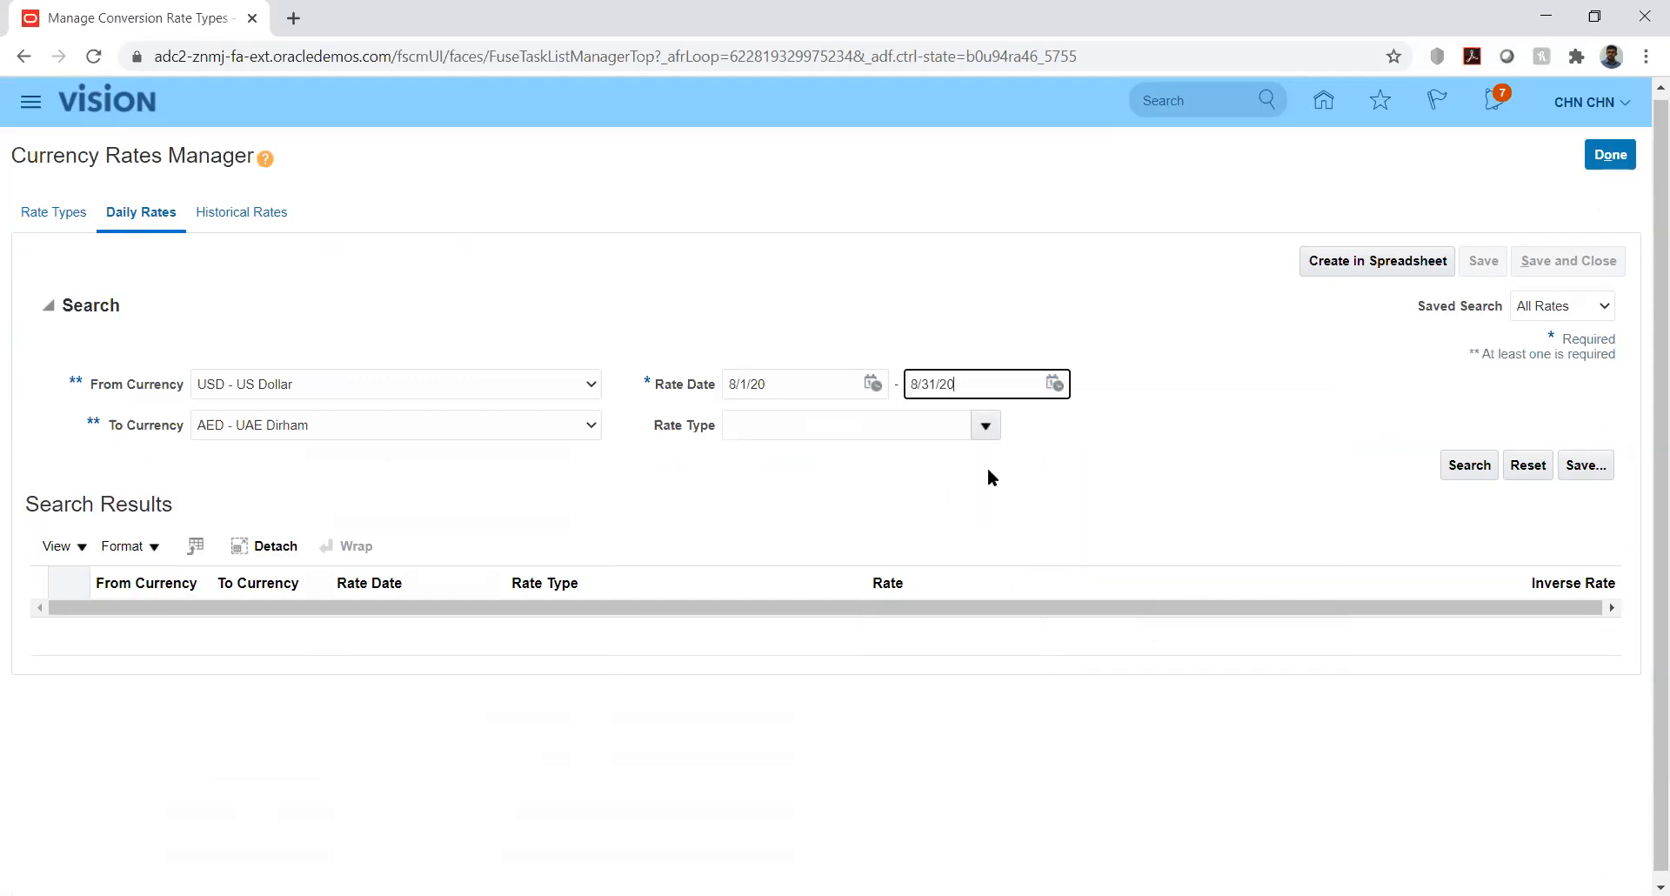
left_click(984, 423)
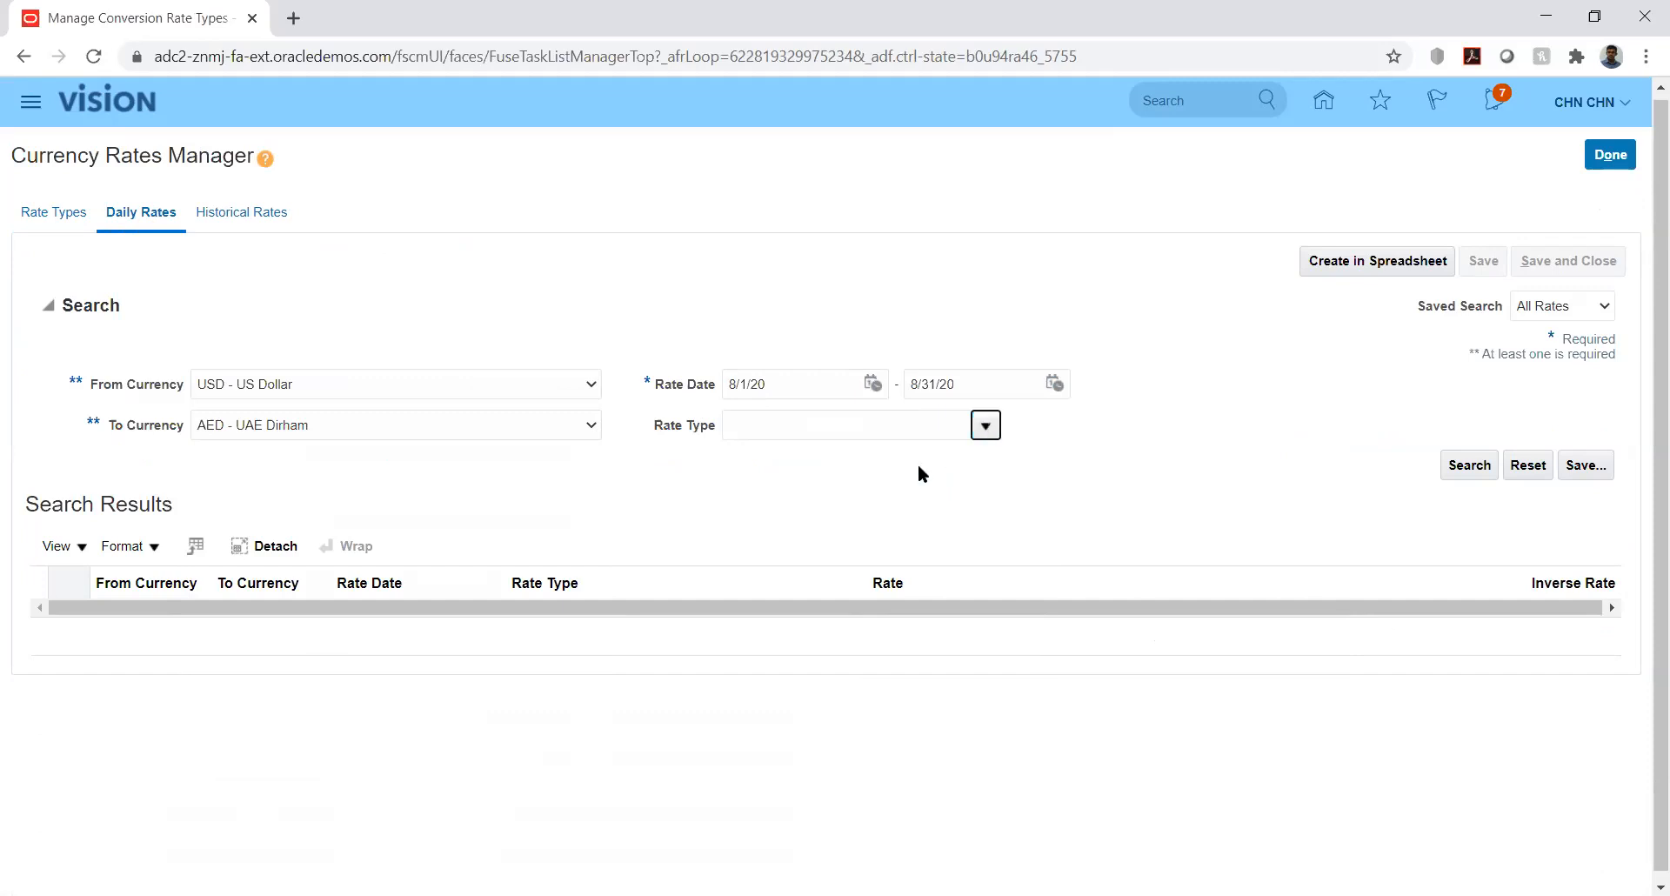
left_click(987, 425)
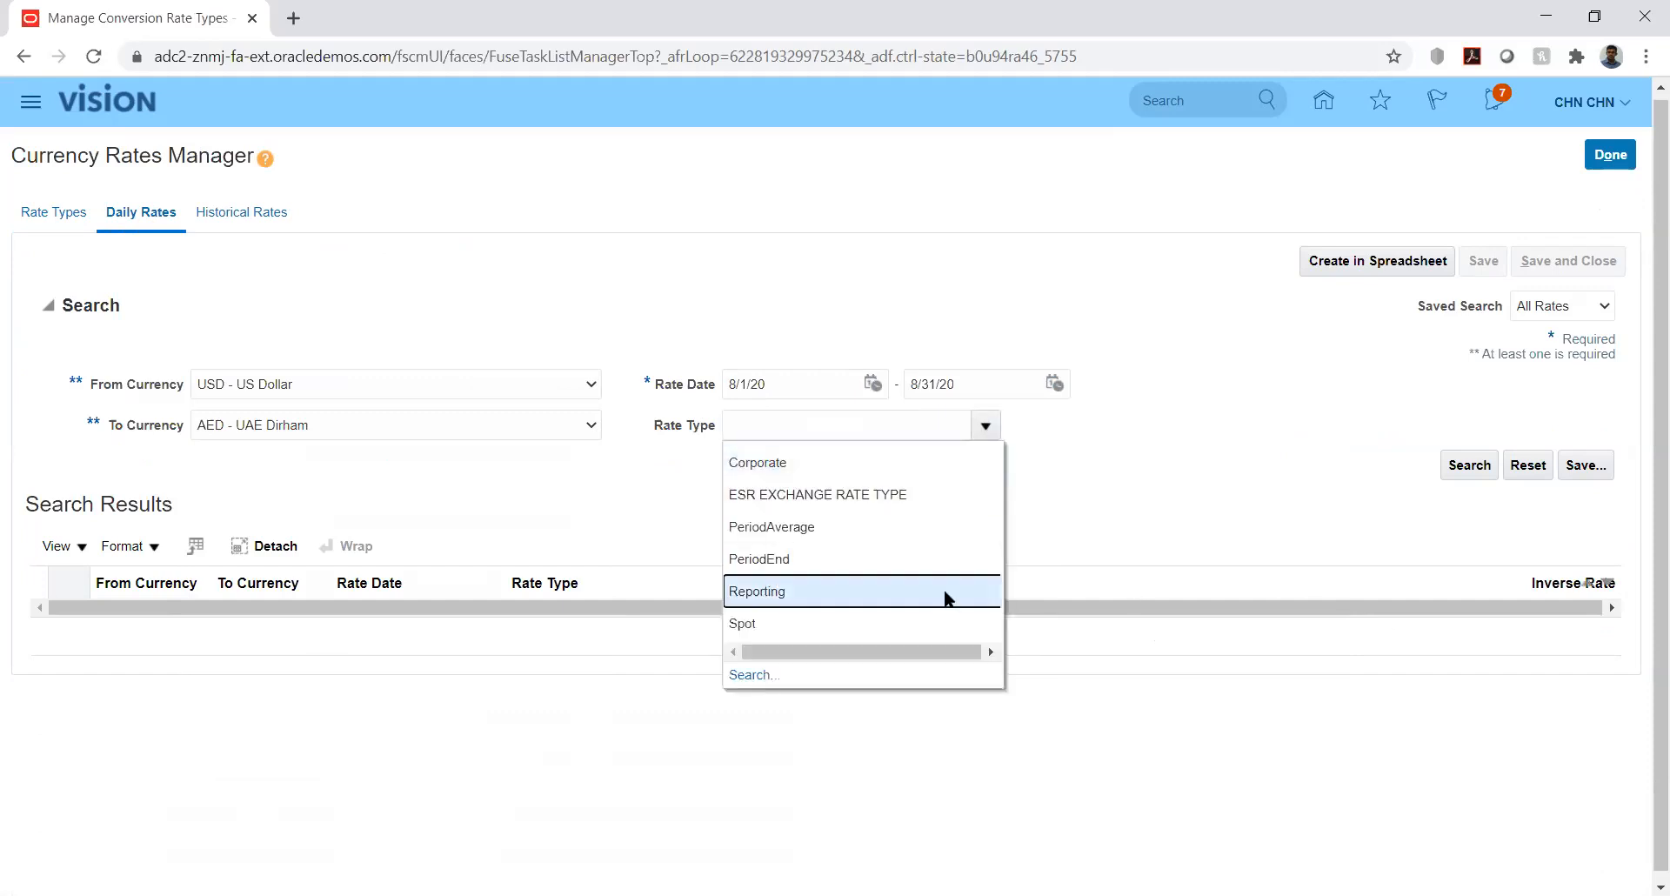
left_click(867, 594)
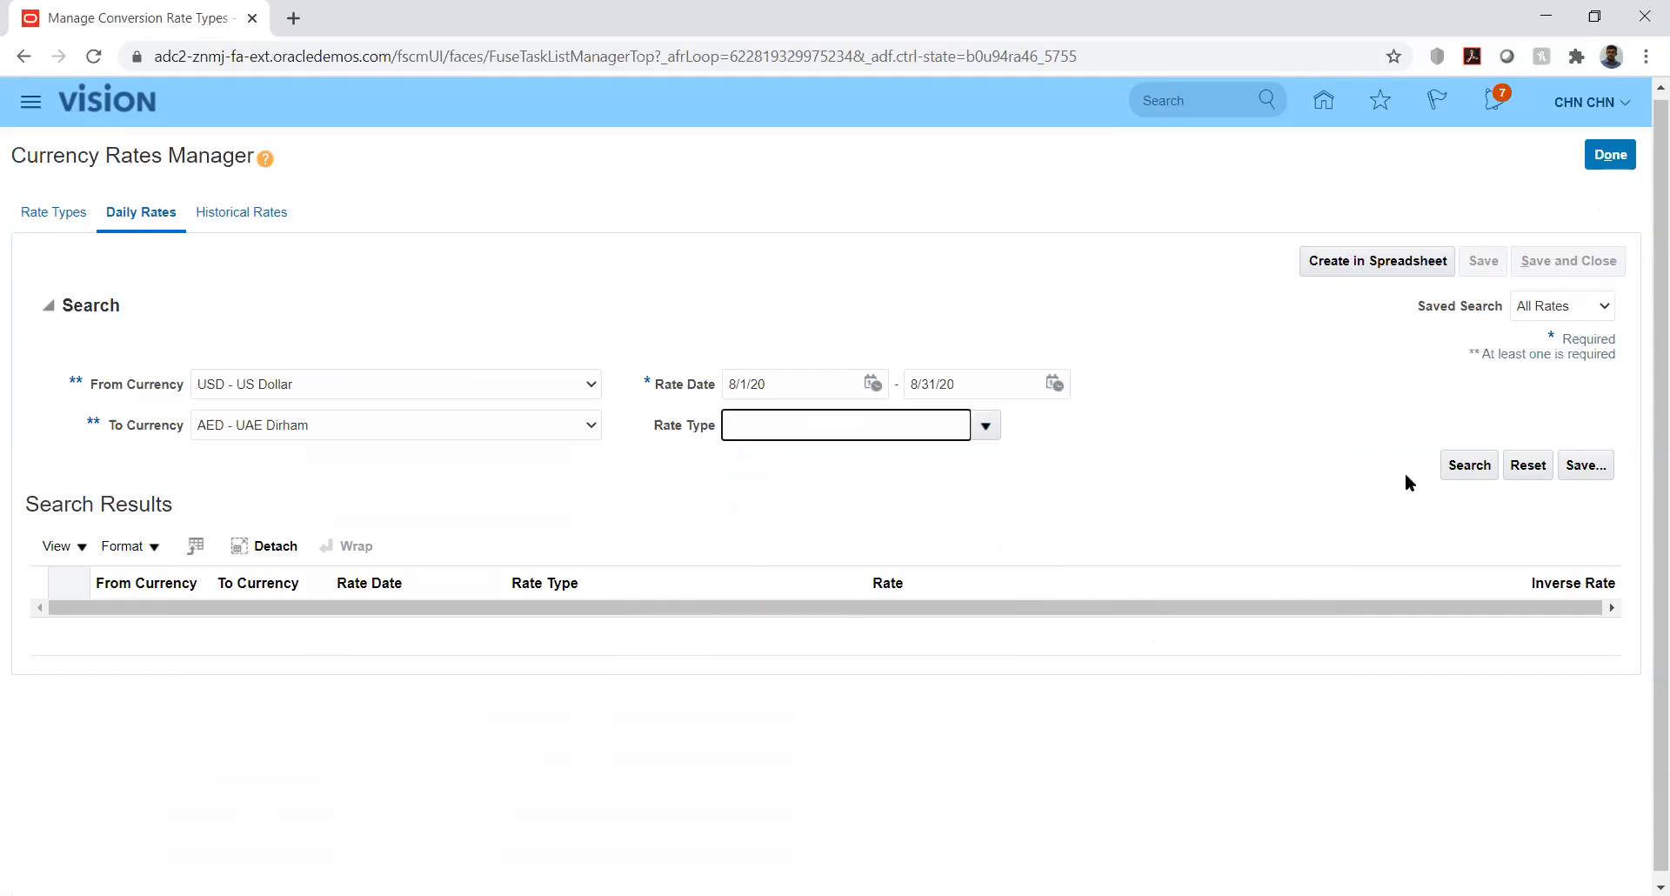
left_click(1468, 466)
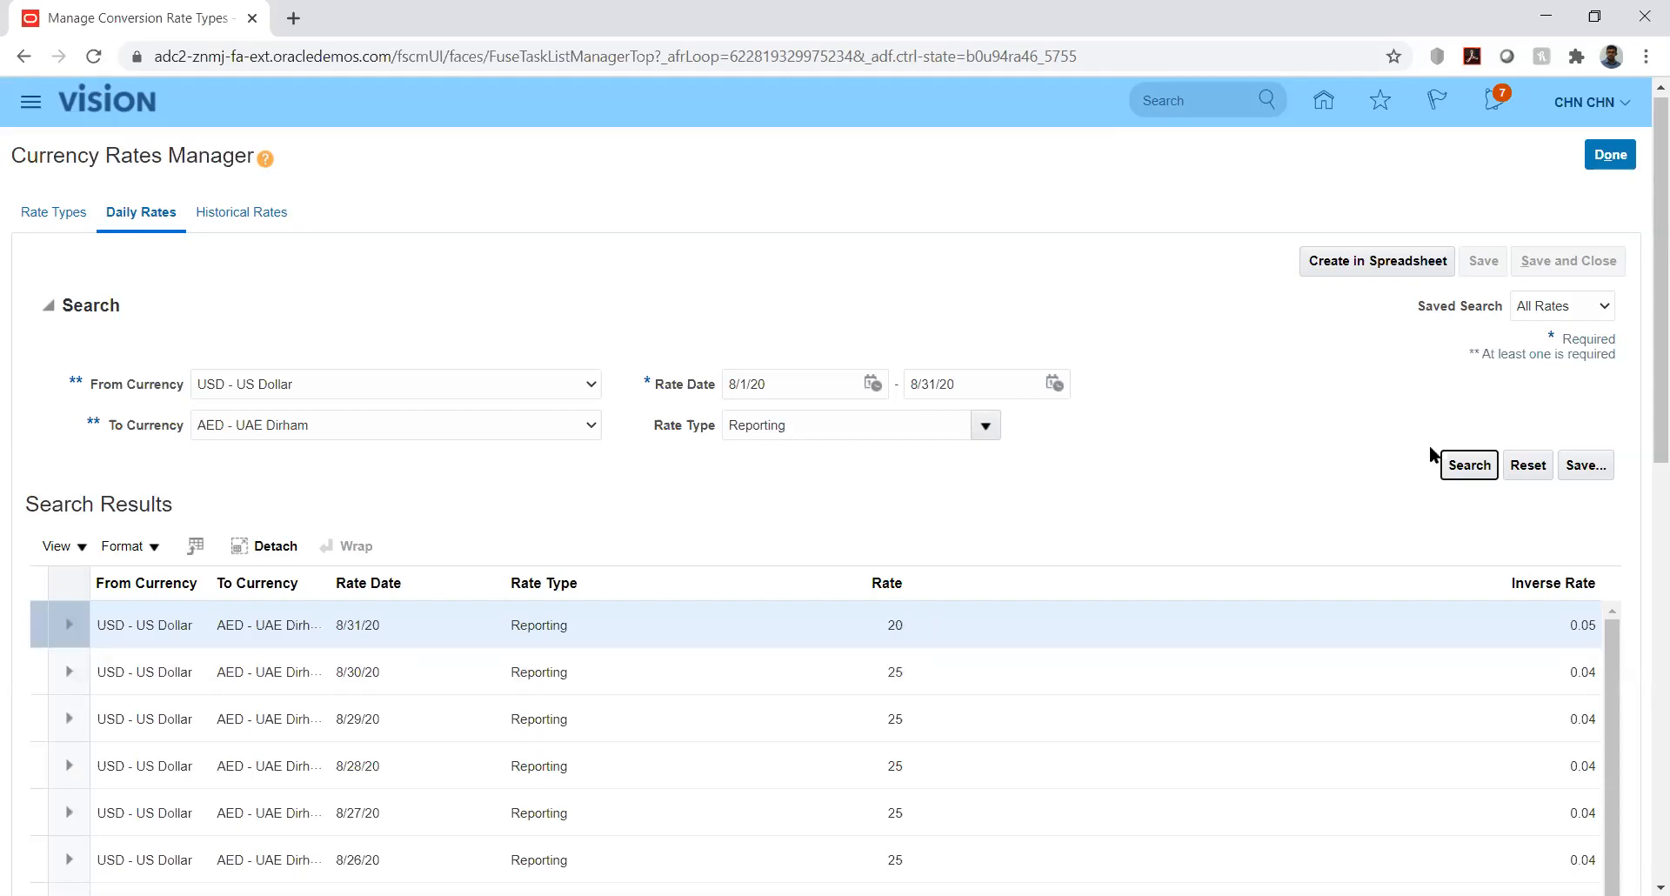
left_click_drag(1644, 378, 1647, 514)
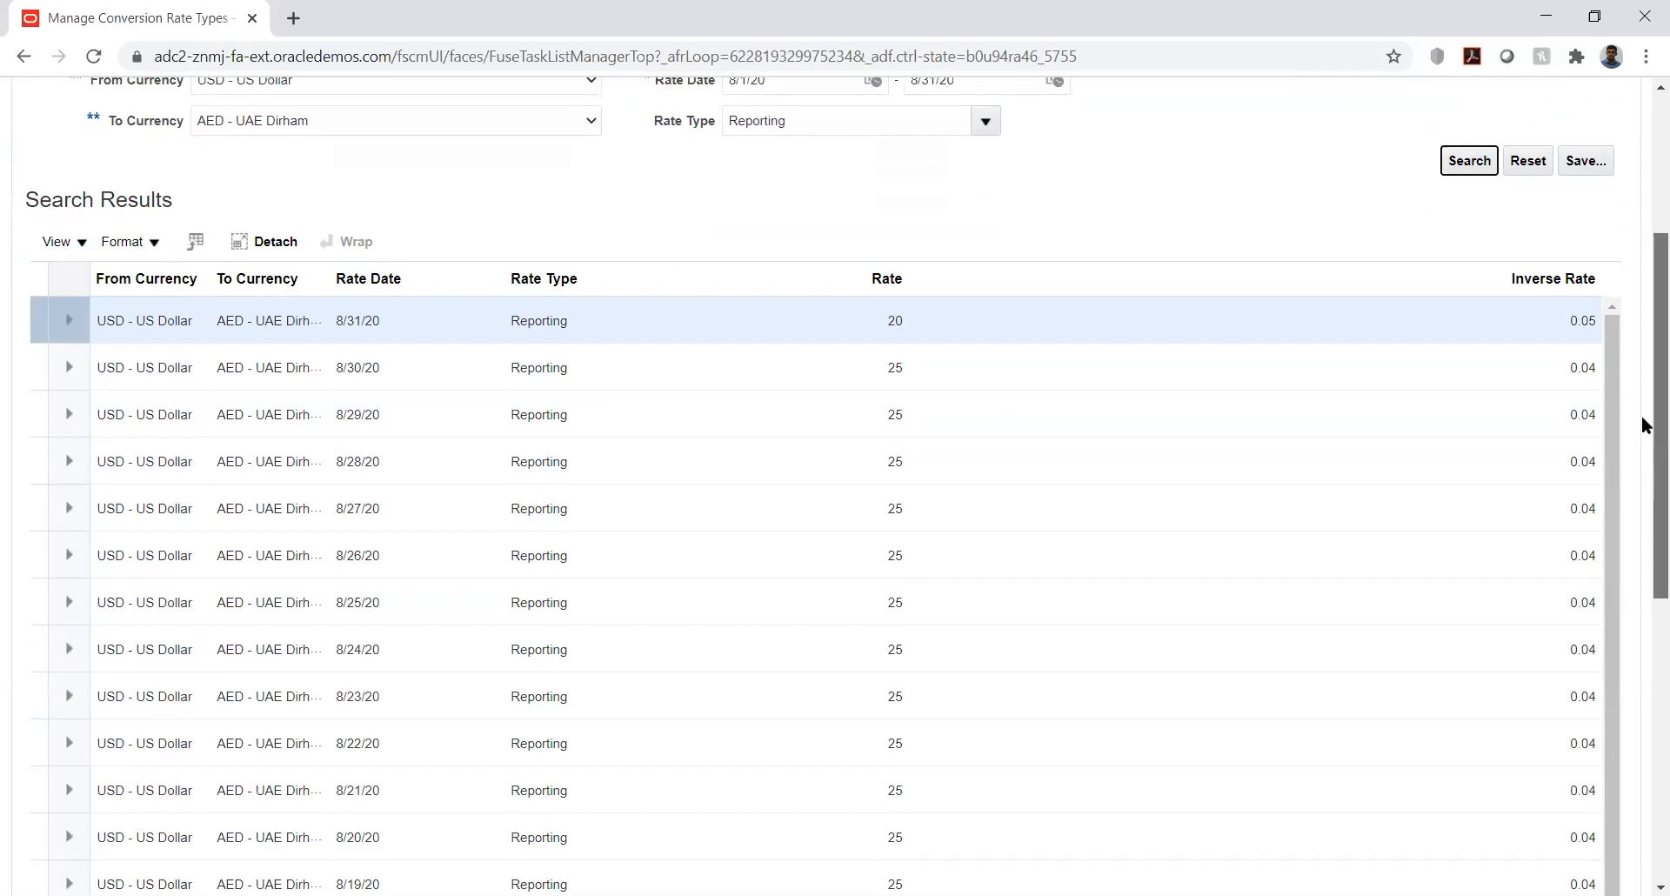
scroll(1644, 299, "up", 4)
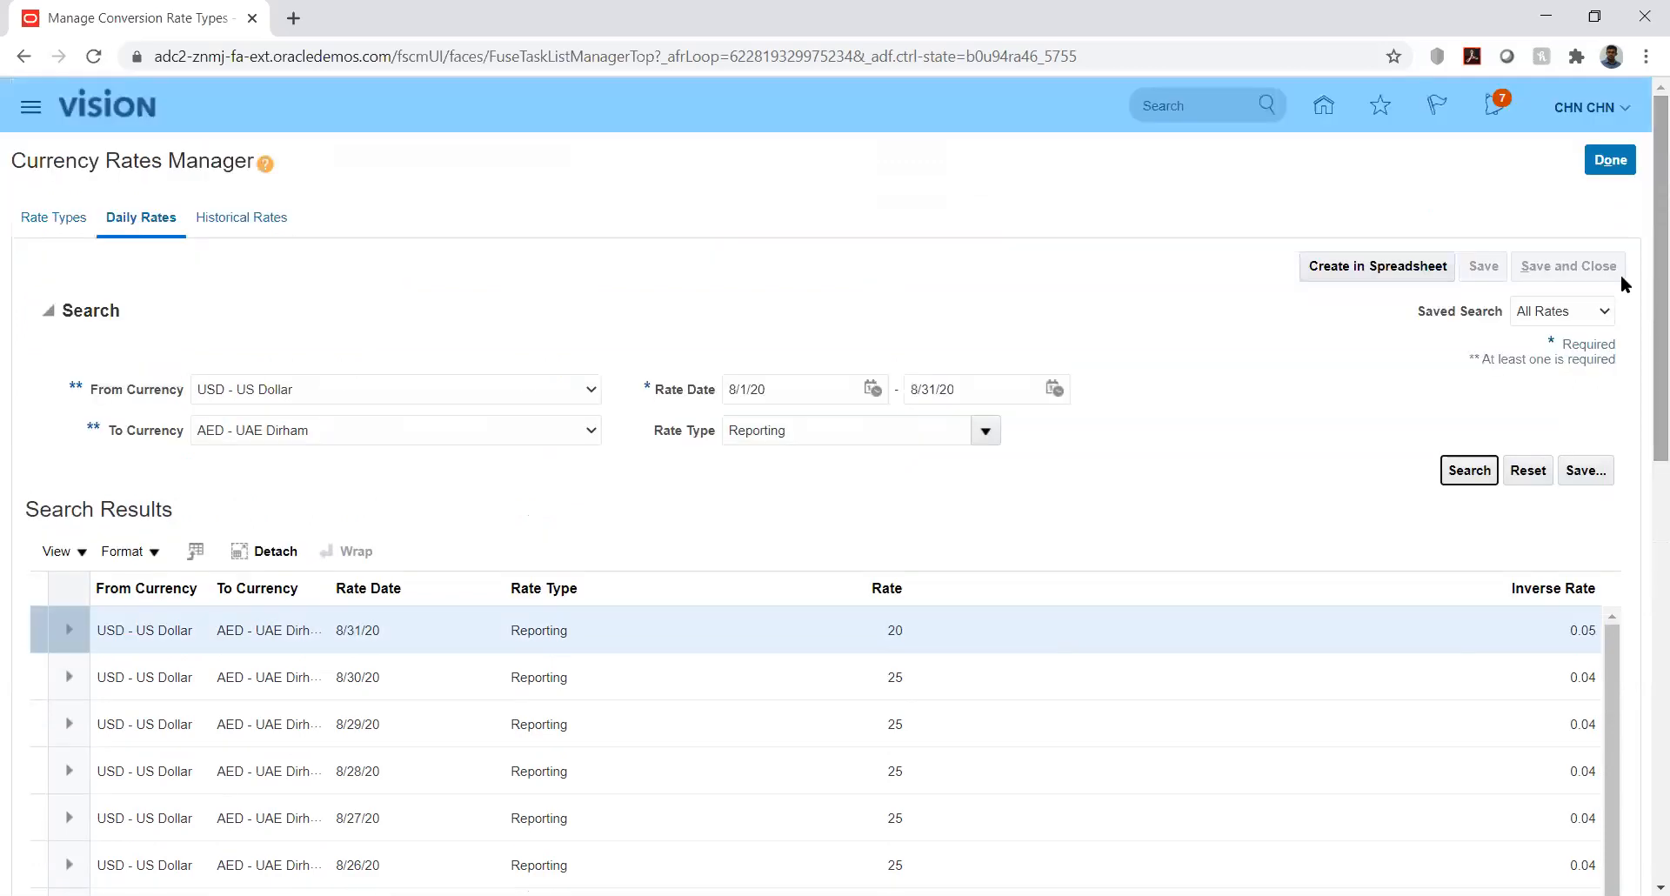
- Leave the currency rates page for the home page, declining to save the Excel changes
left_click(1613, 163)
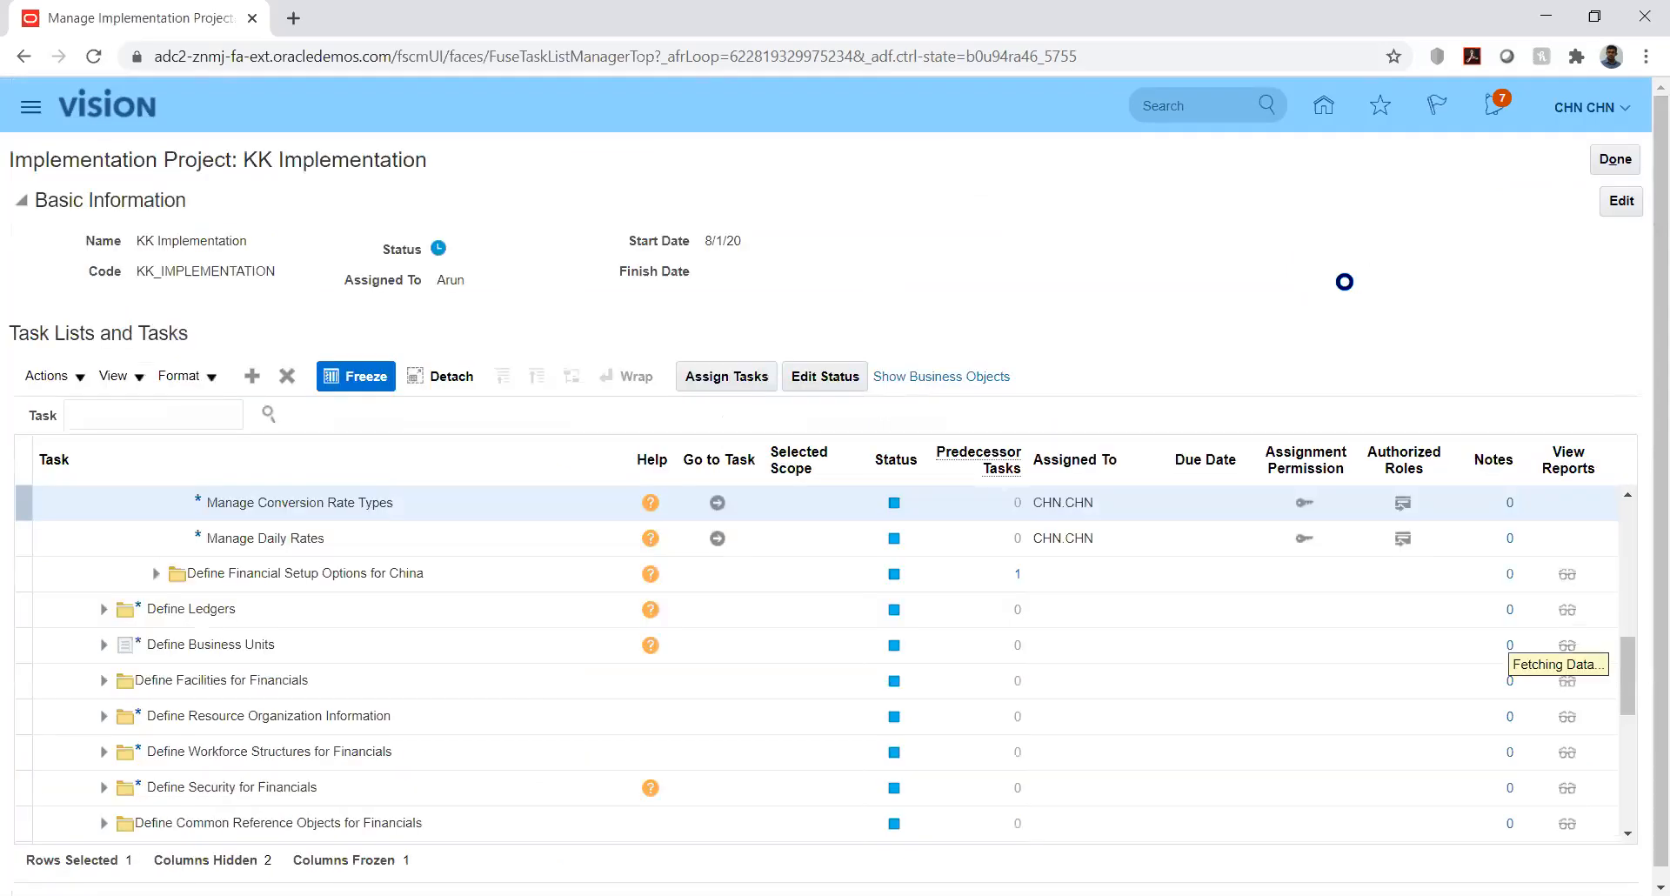
left_click(1324, 108)
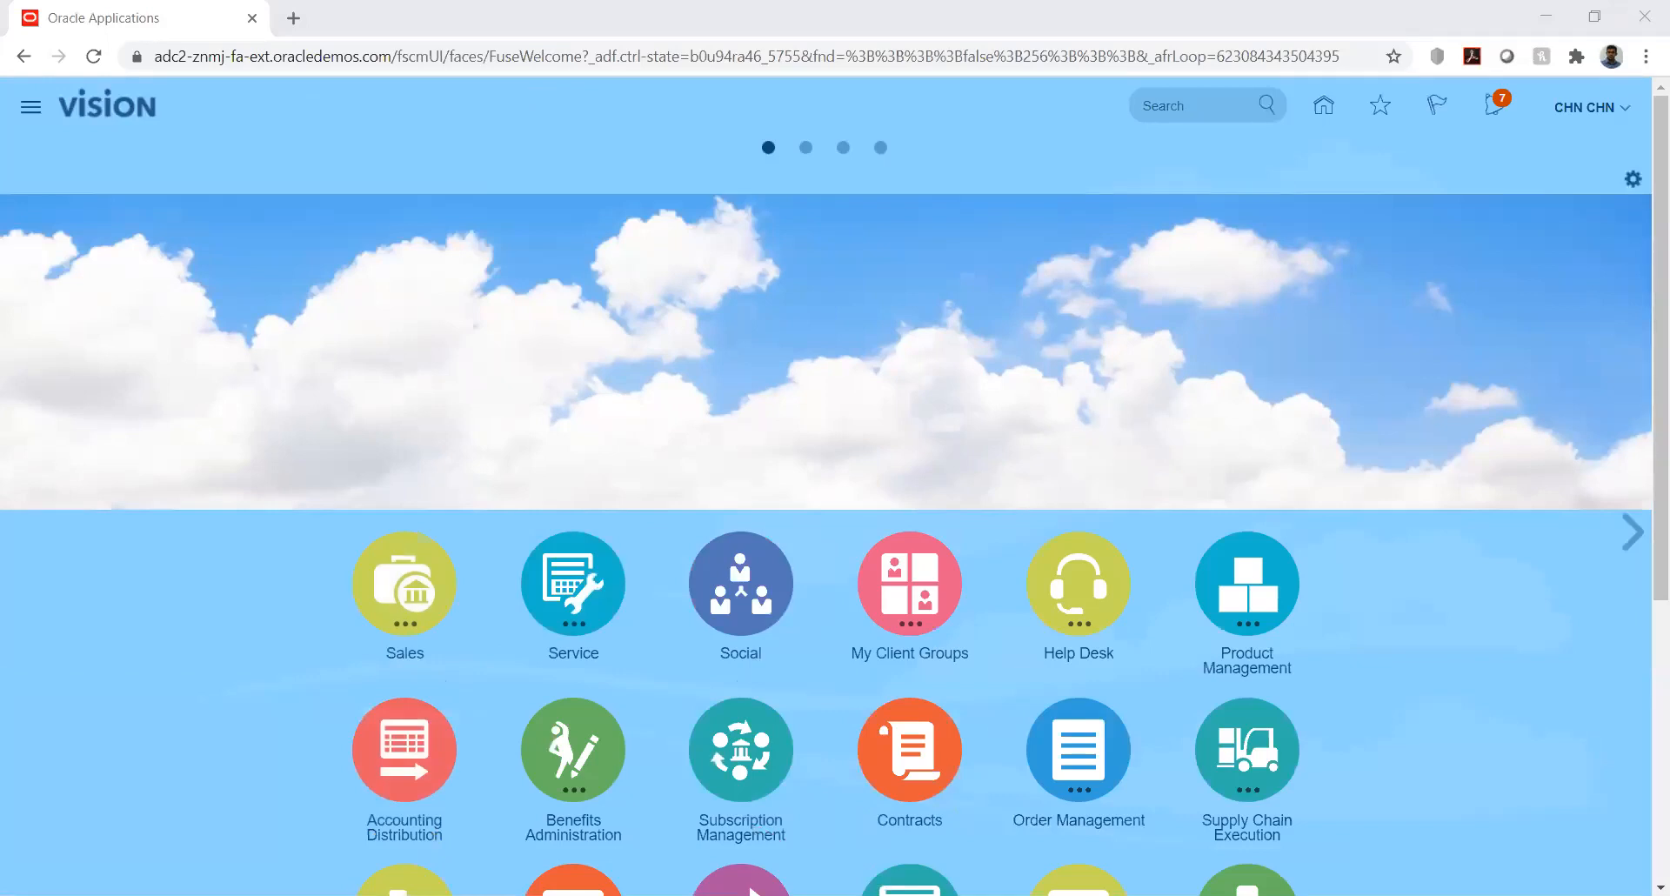
key("n")
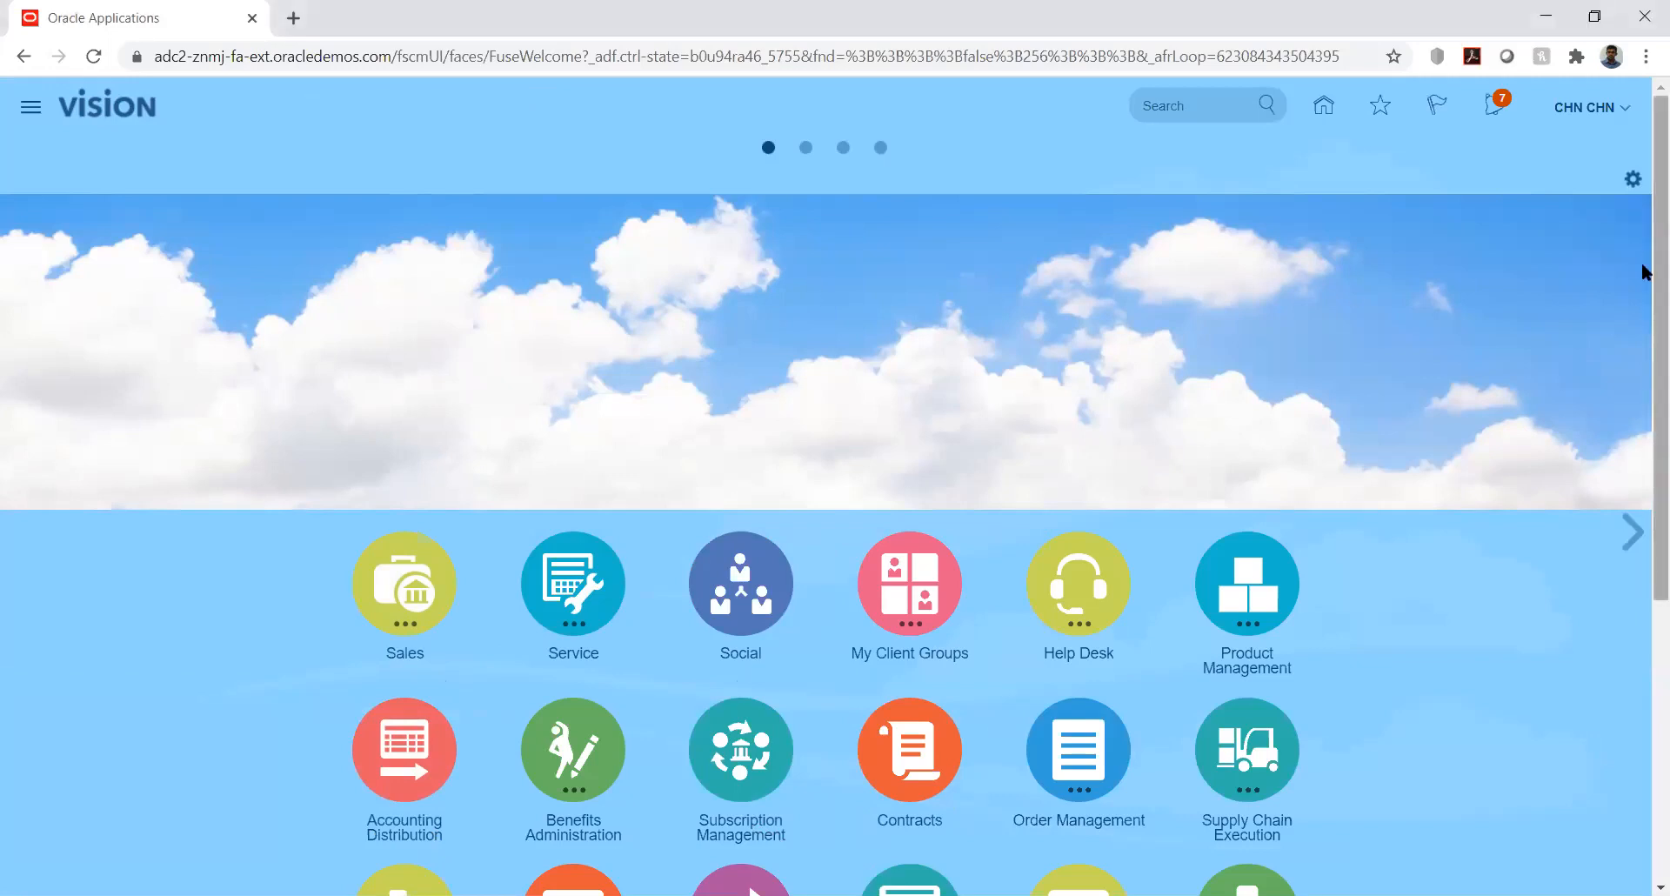
- Go to Setup and Maintenance and open Manage Implementation Projects from the Tasks panel
left_click(1625, 108)
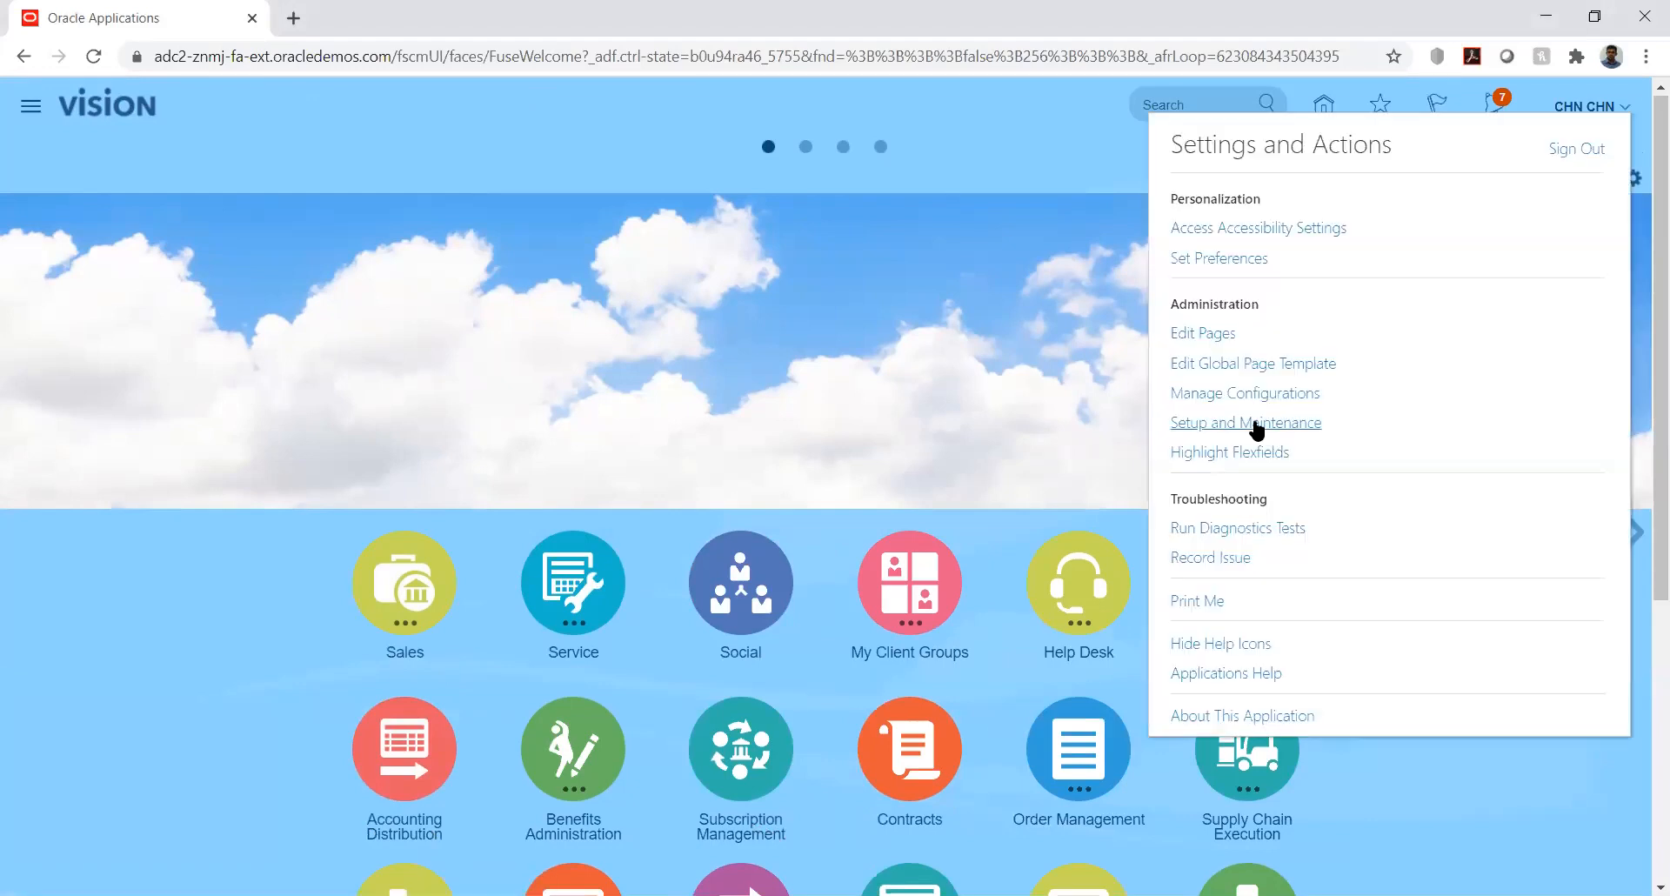
left_click(1254, 423)
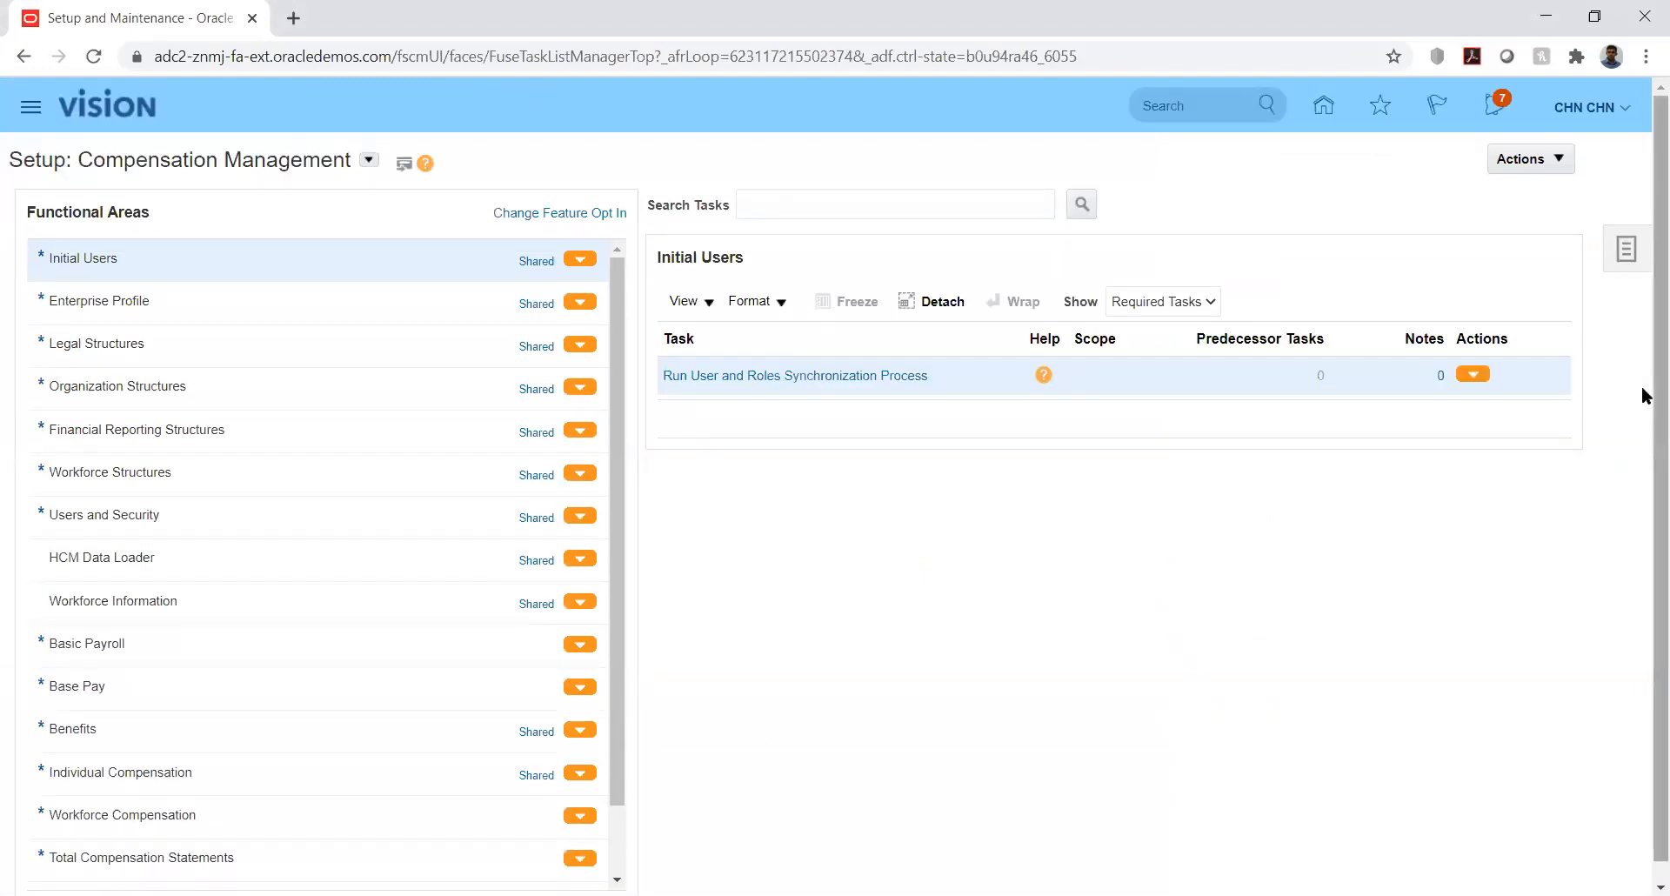
scroll(1647, 448, "down", 1)
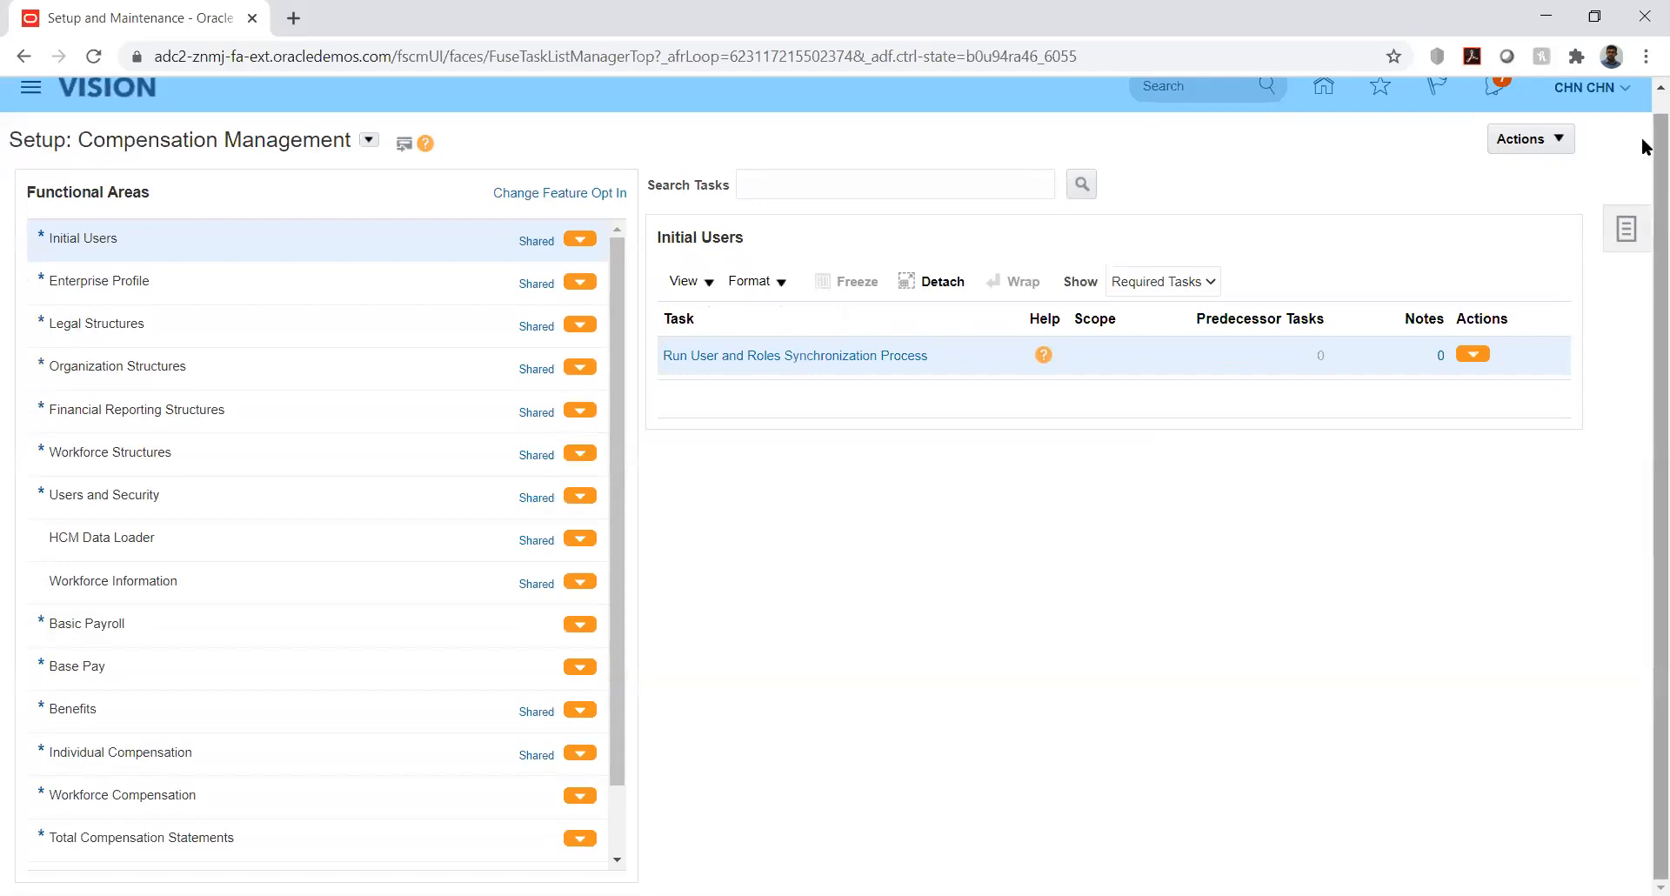
right_click(1644, 109)
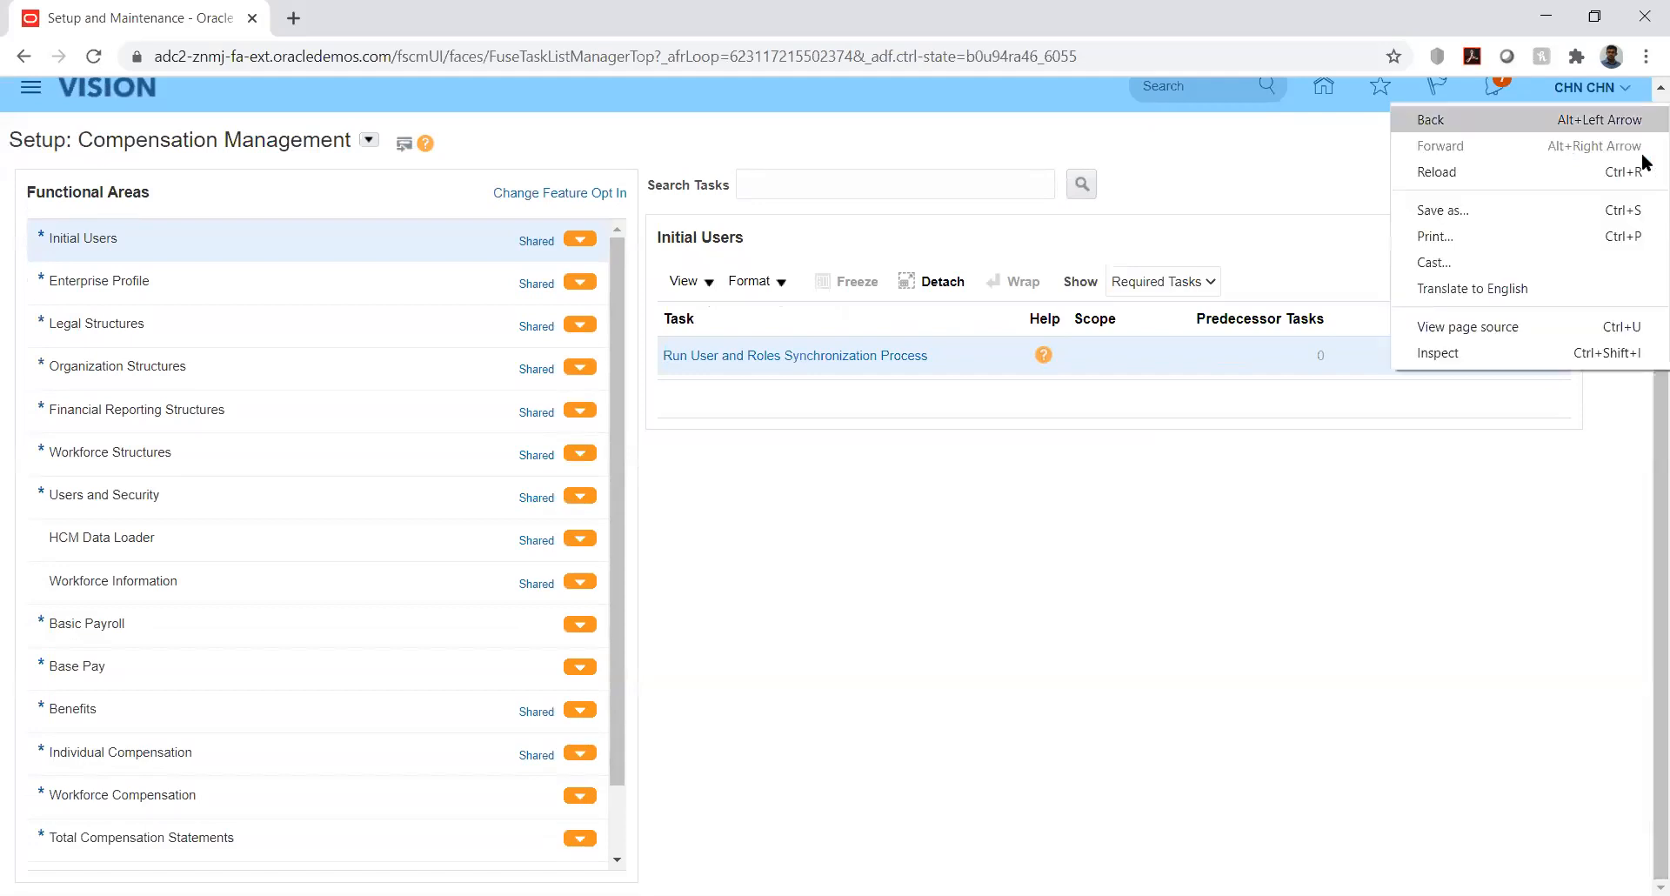
left_click(1396, 540)
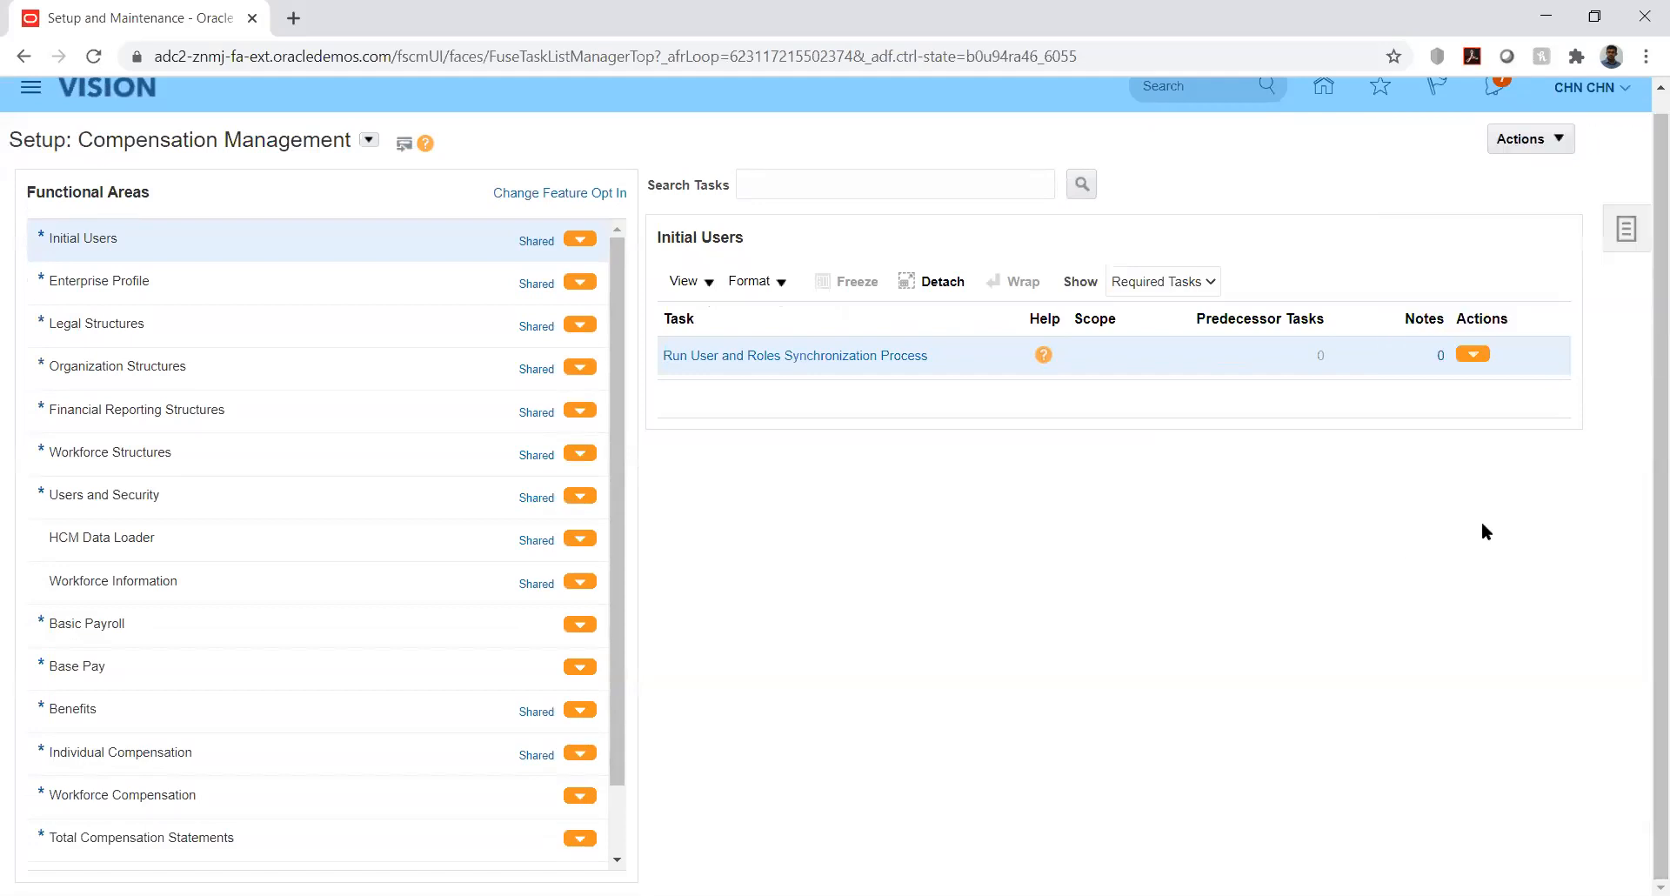
left_click(1626, 228)
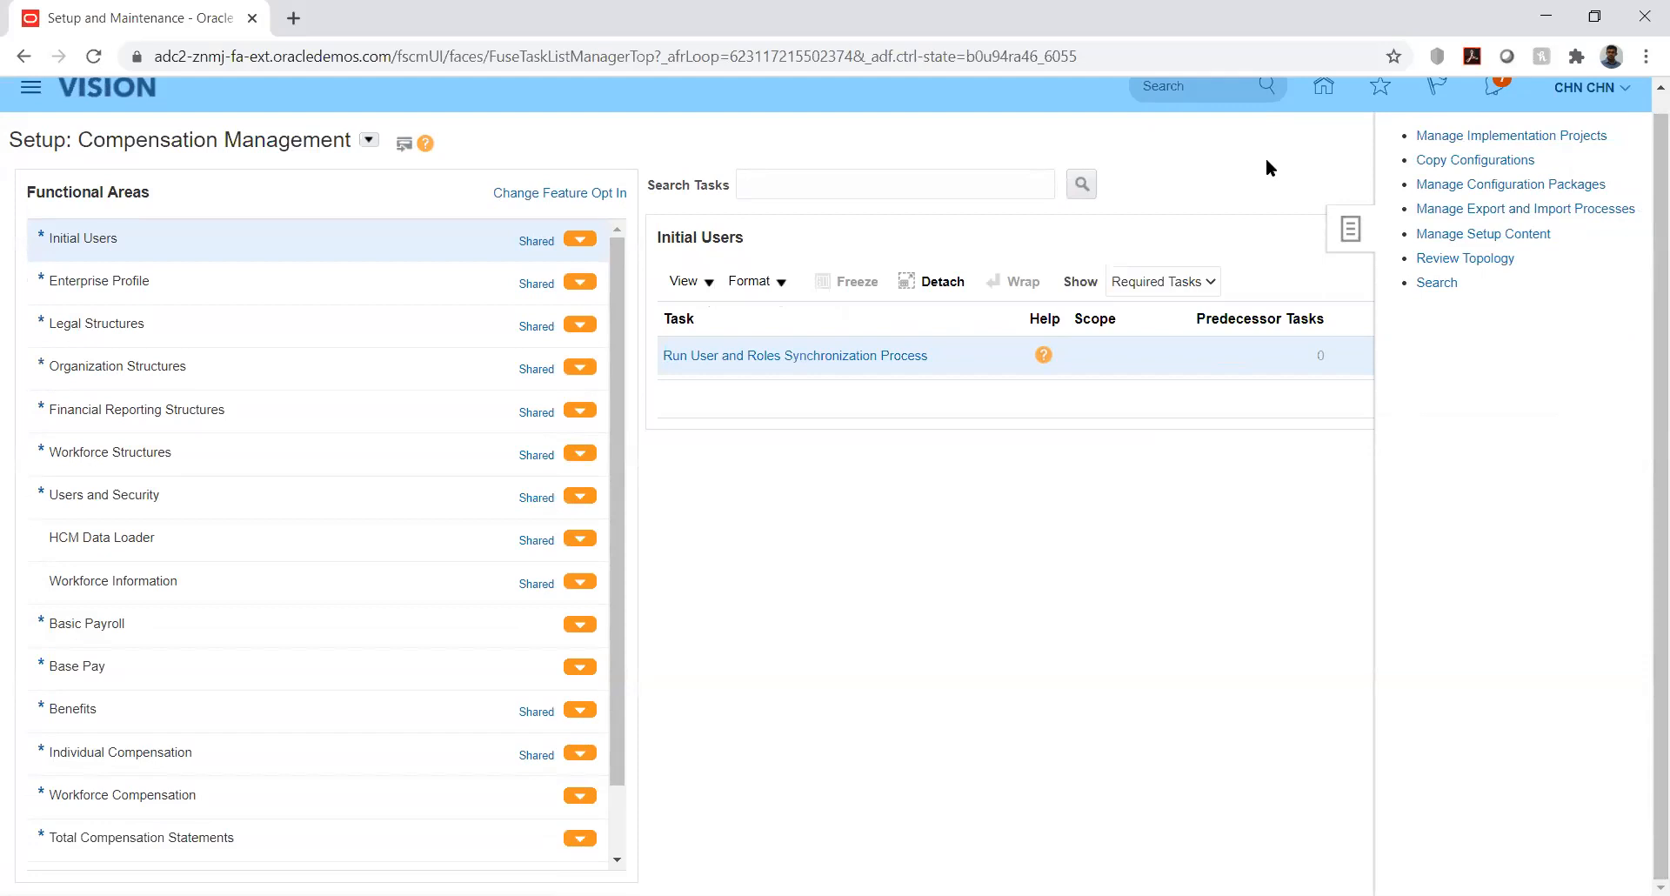
left_click(1441, 134)
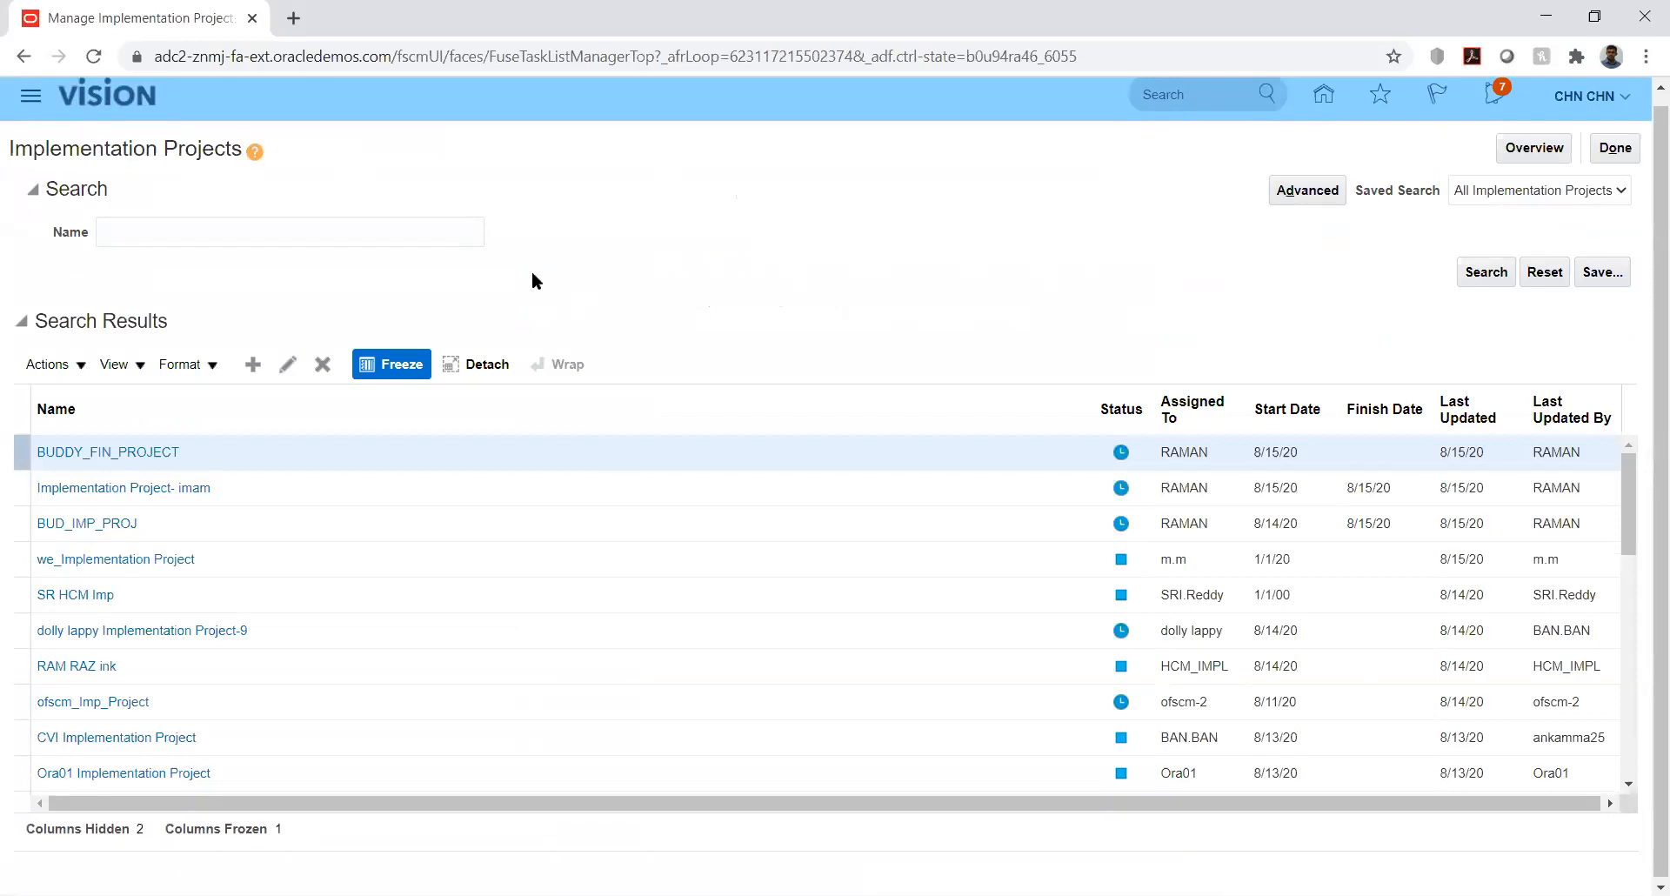
- Search projects by name 'kk' and open KK Implementation
left_click(419, 230)
type("kk")
key("Return")
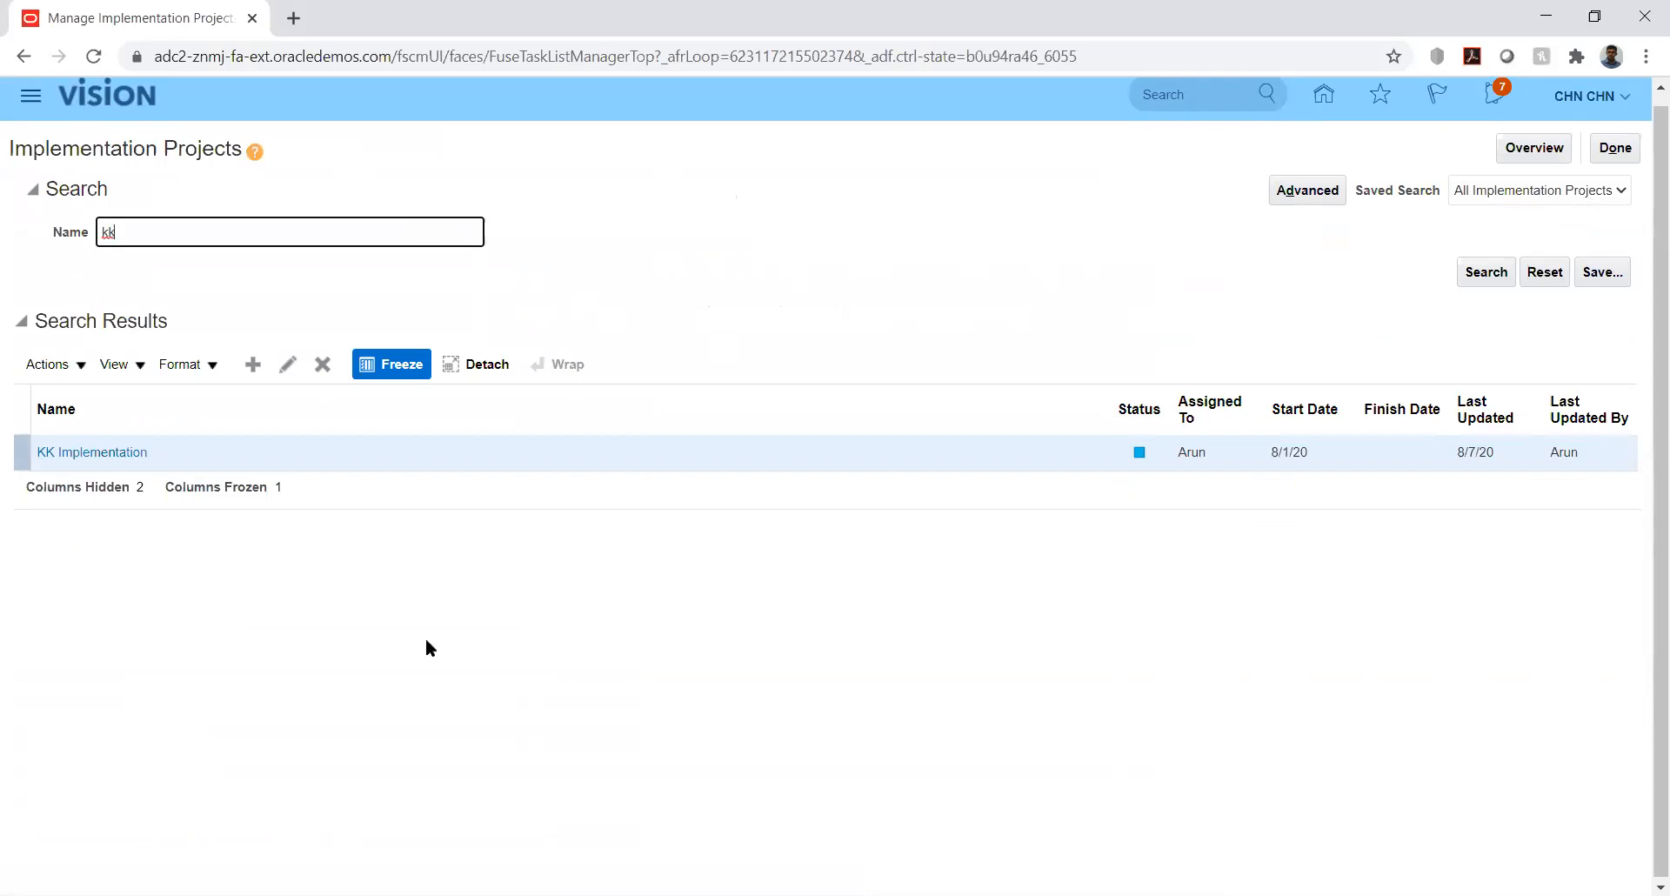
left_click(48, 454)
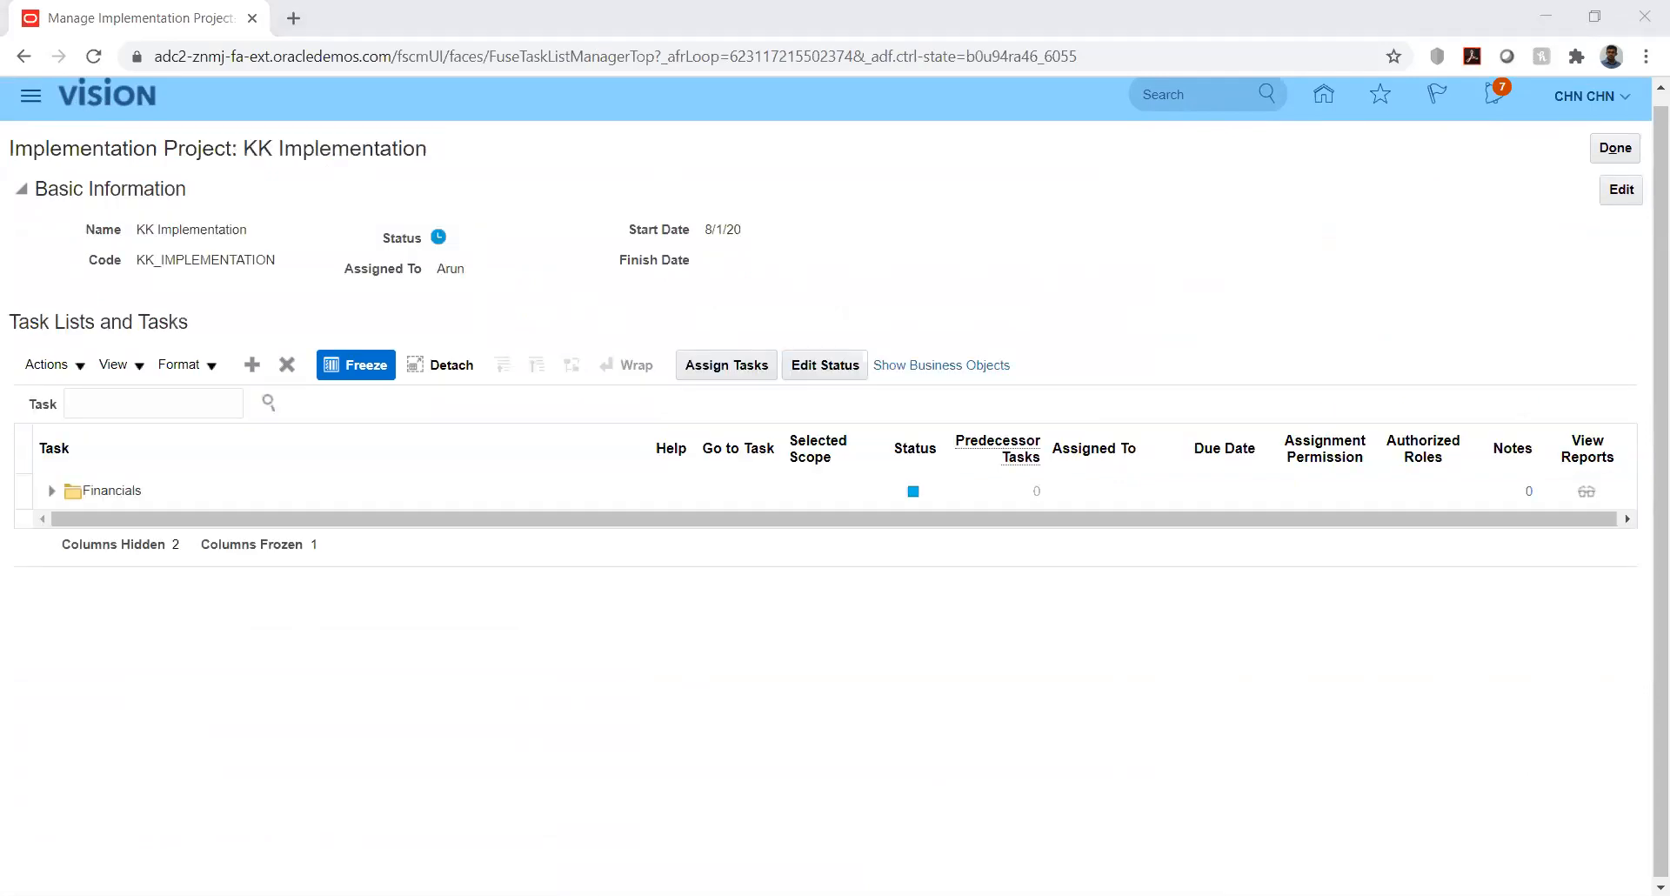
- Expand Financials, Define Common Applications Configuration, Define Budget Configuration and Define Budgetary Controls
left_click(51, 492)
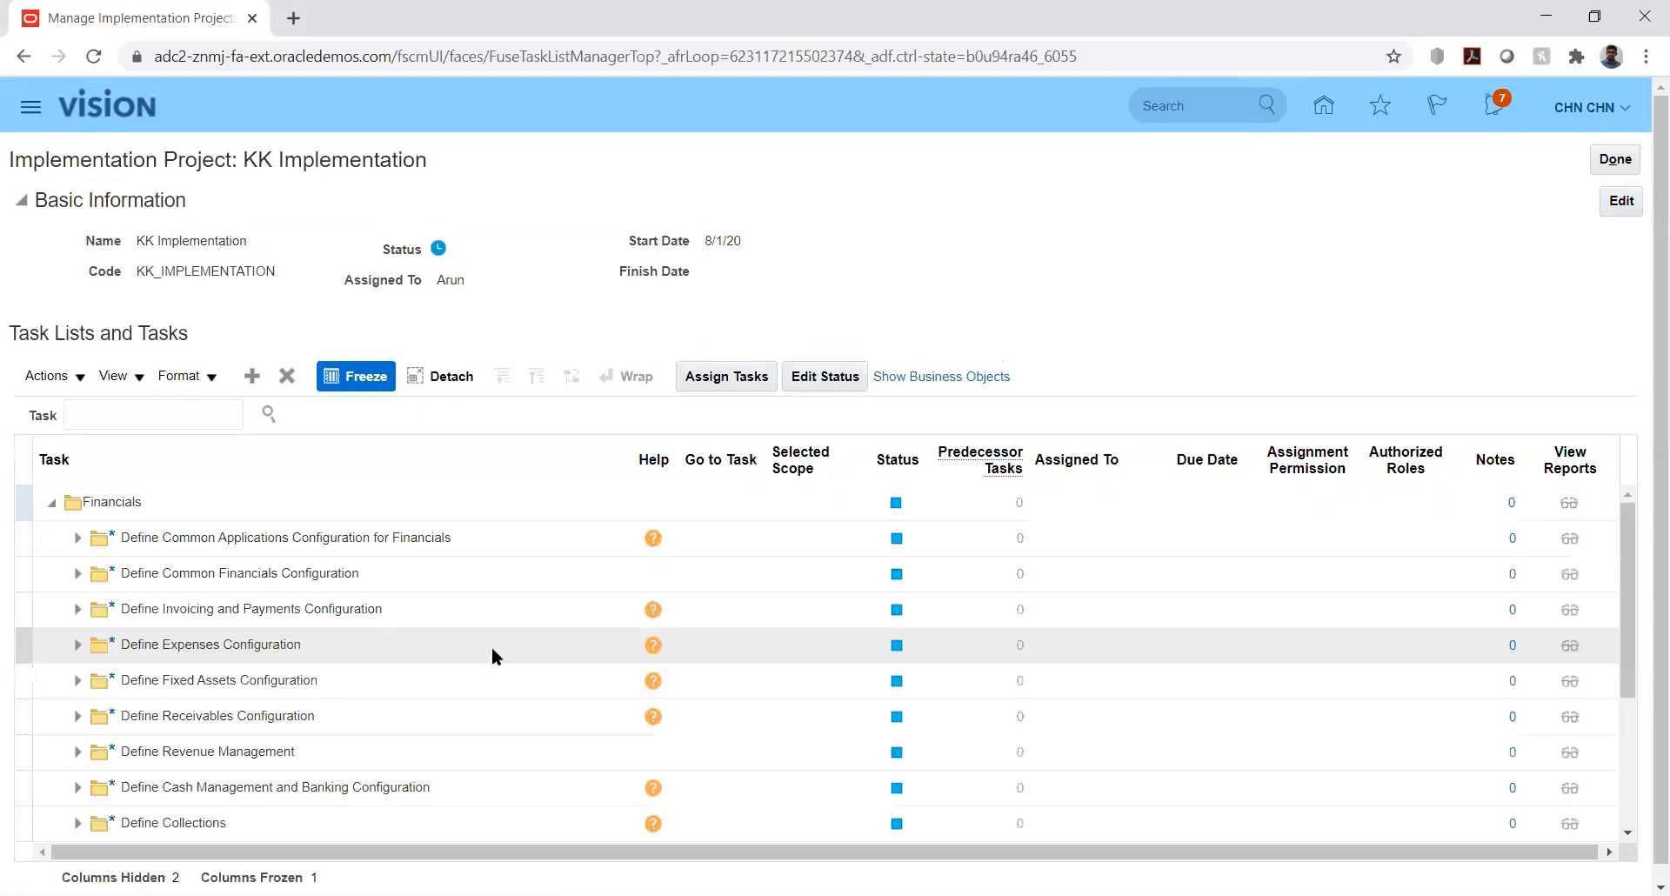
left_click(77, 538)
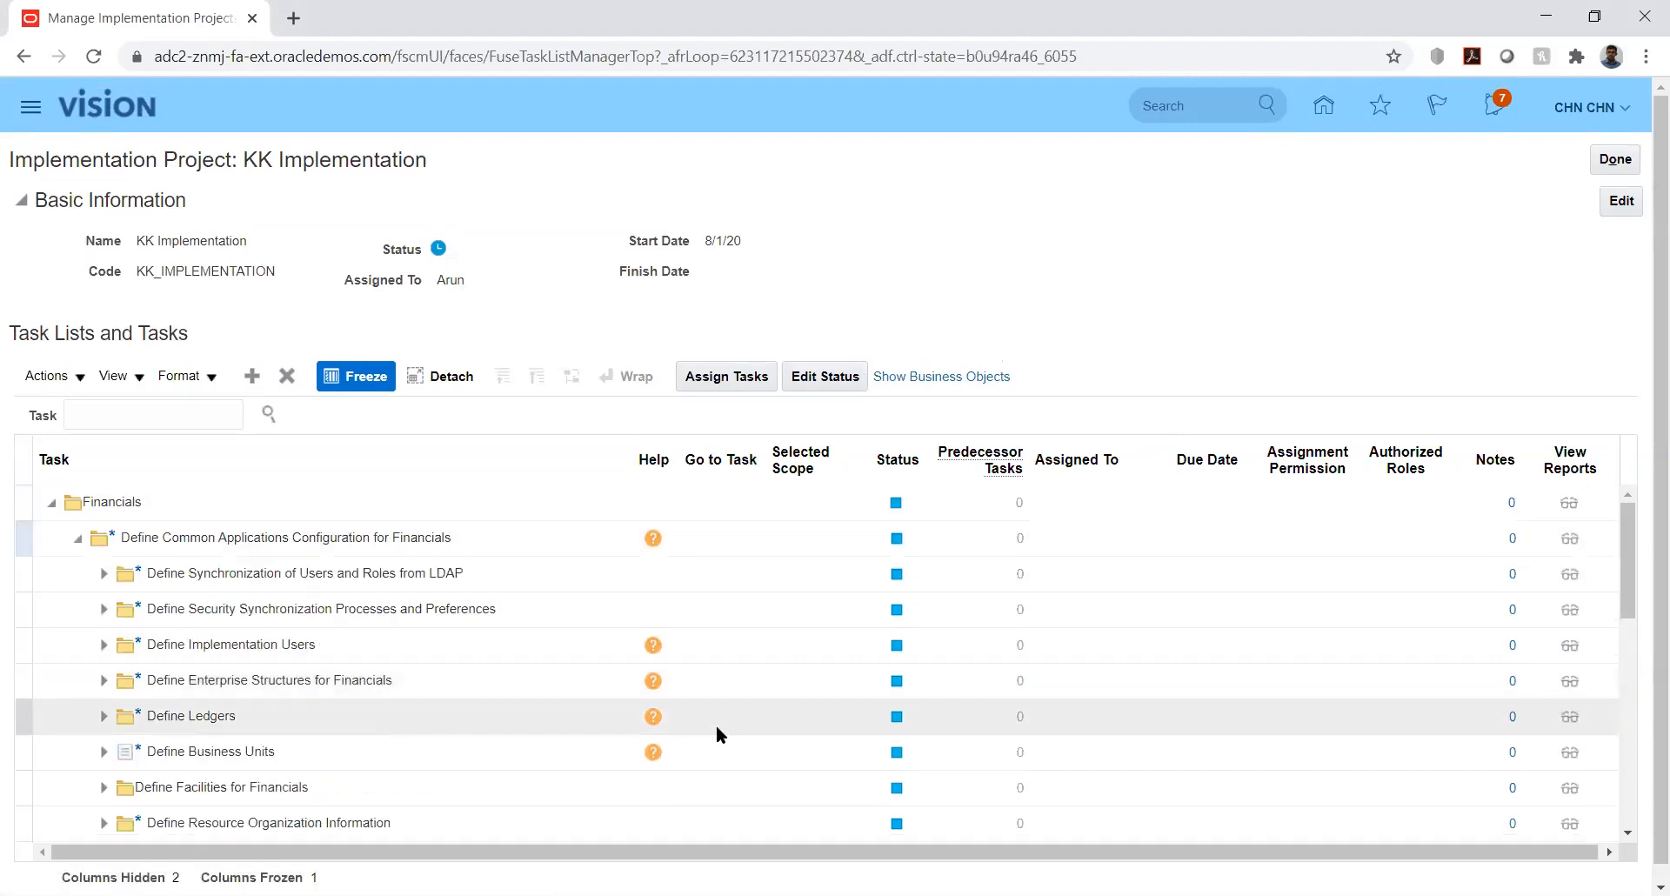
left_click(1626, 581)
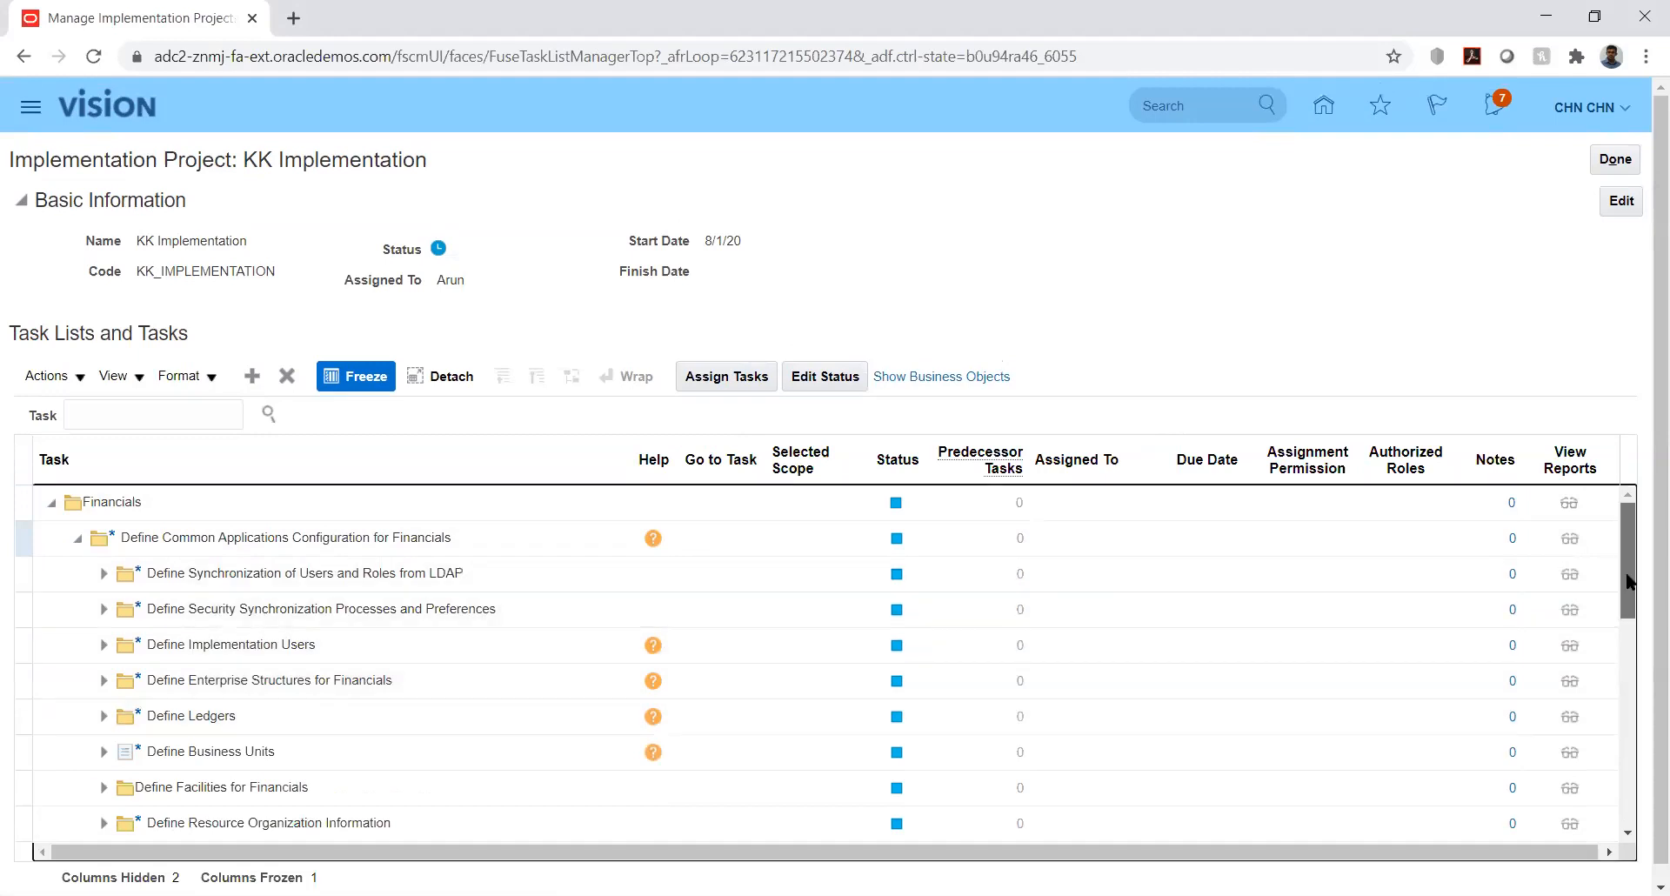
left_click_drag(1631, 602, 1630, 774)
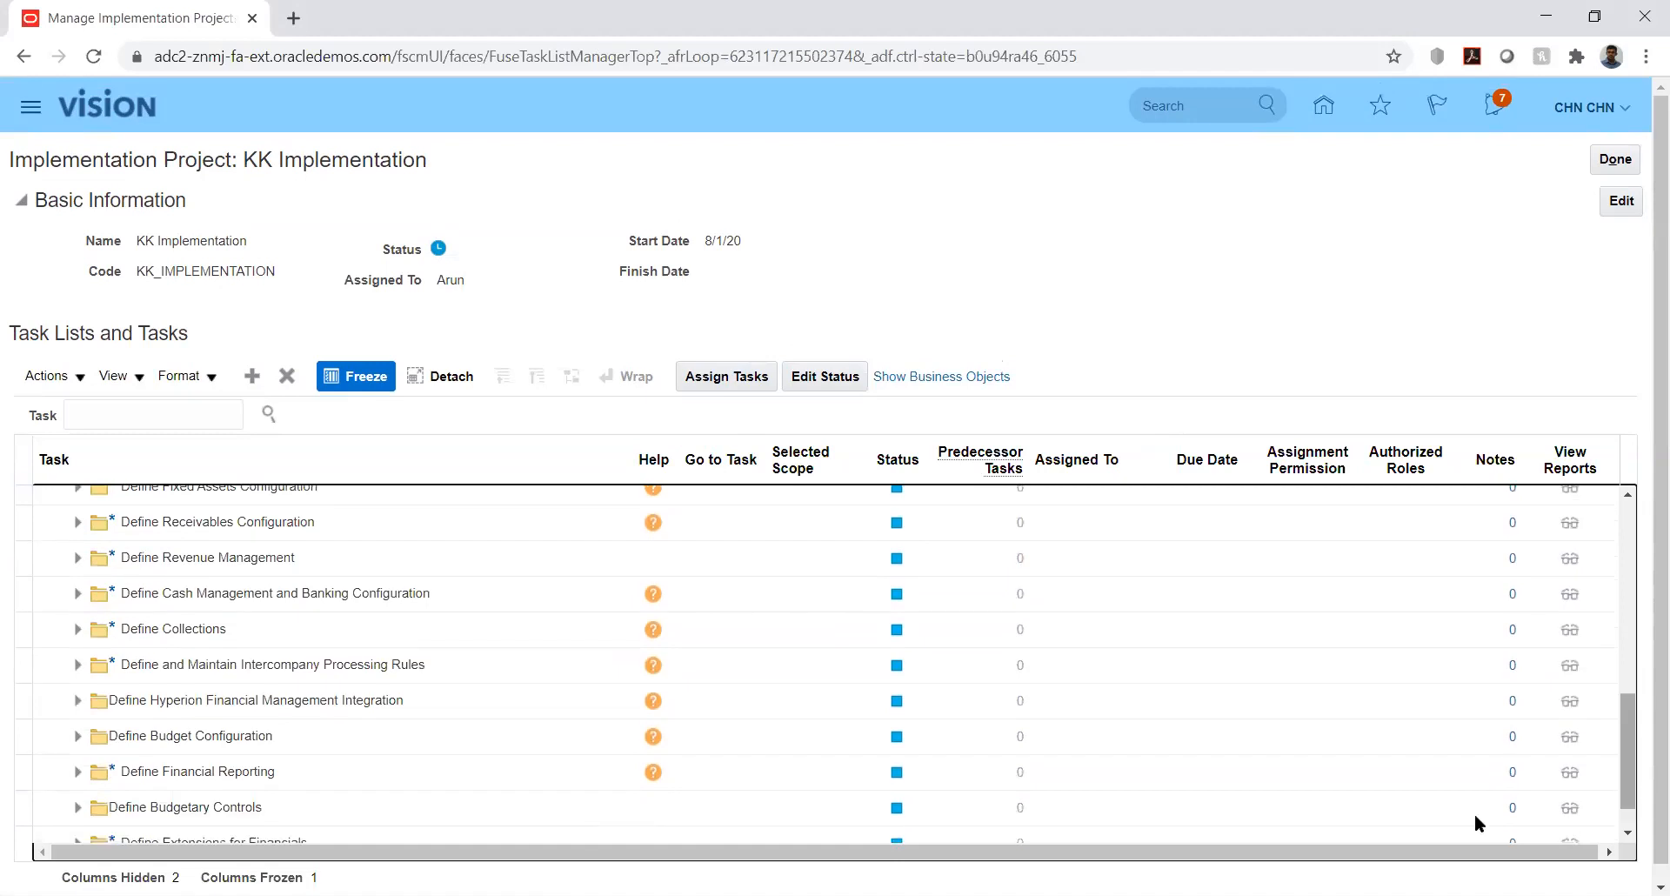
left_click(77, 739)
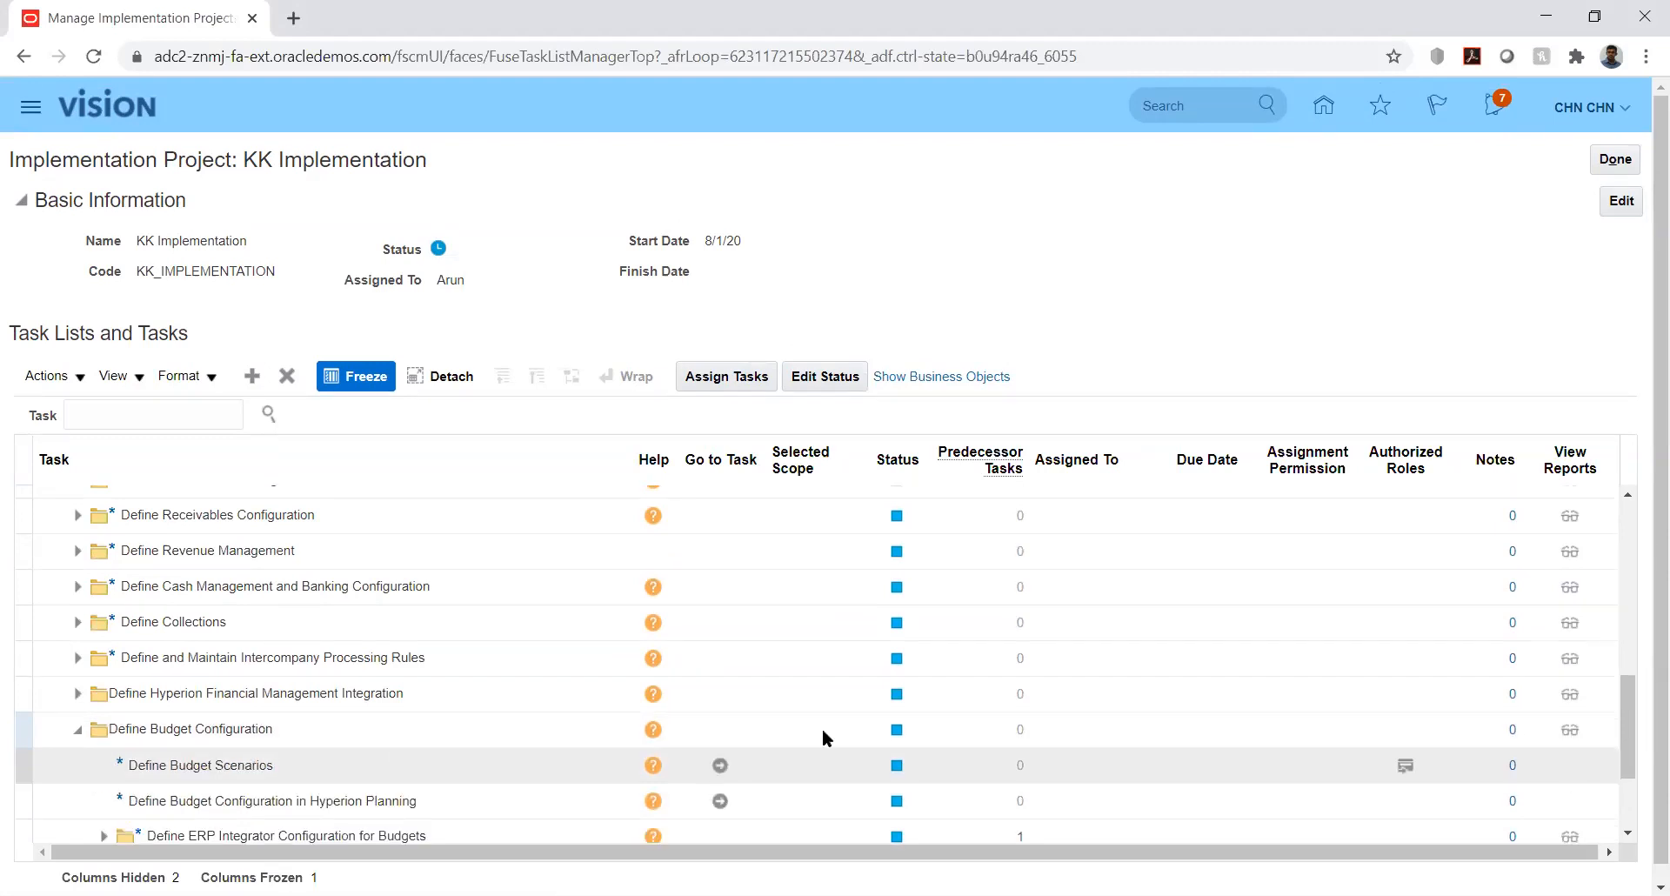
left_click(1629, 698)
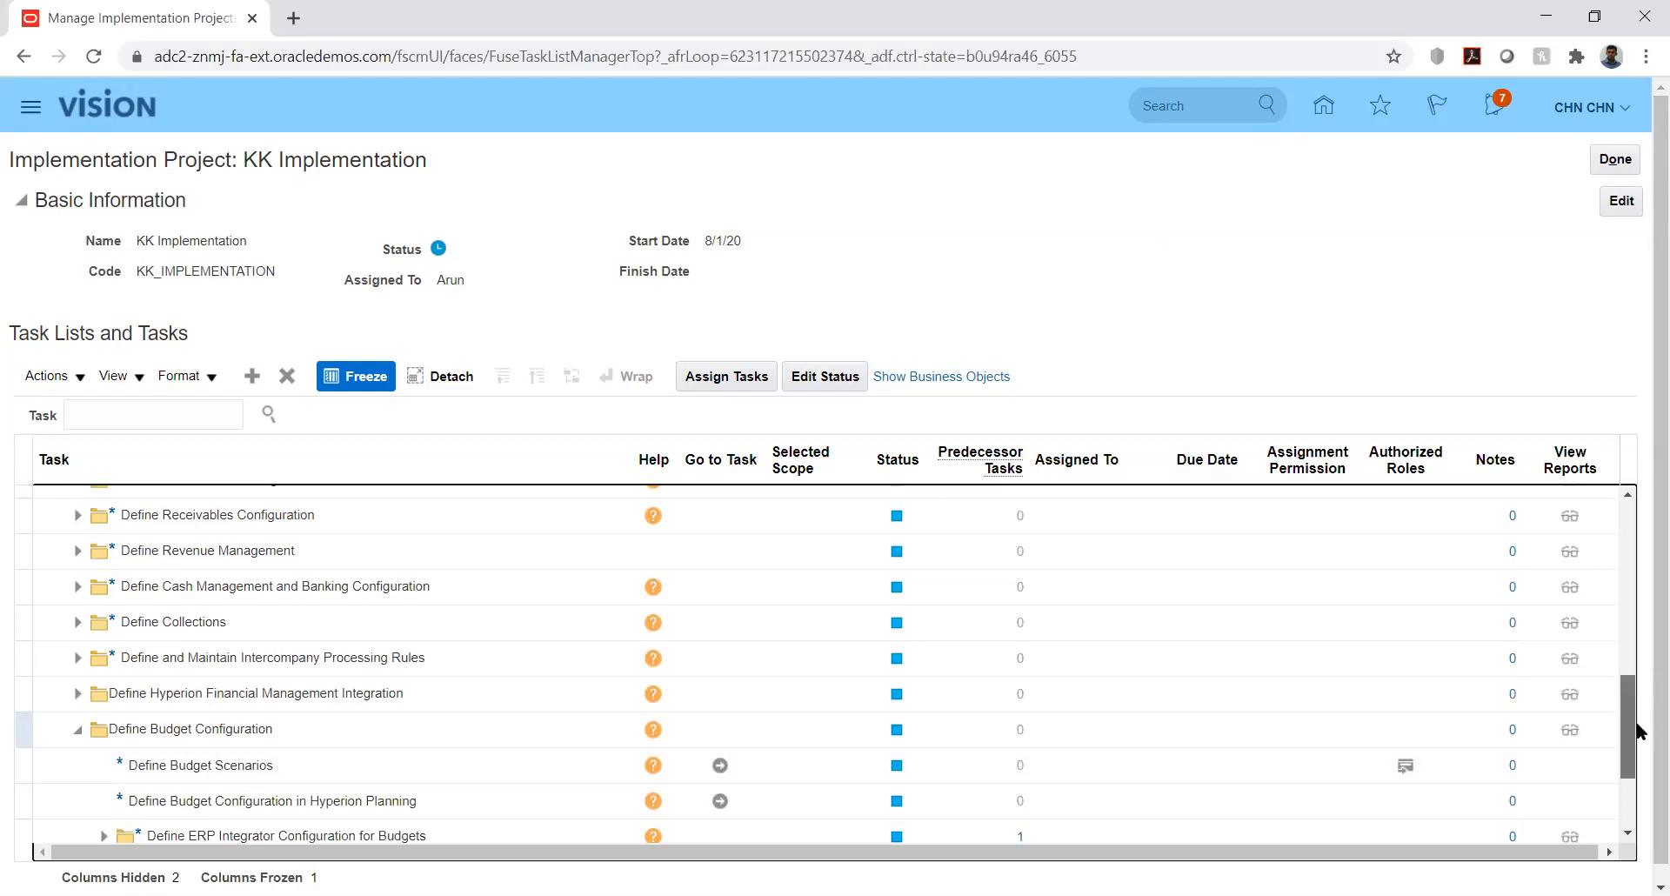
scroll(1637, 734, "down", 3)
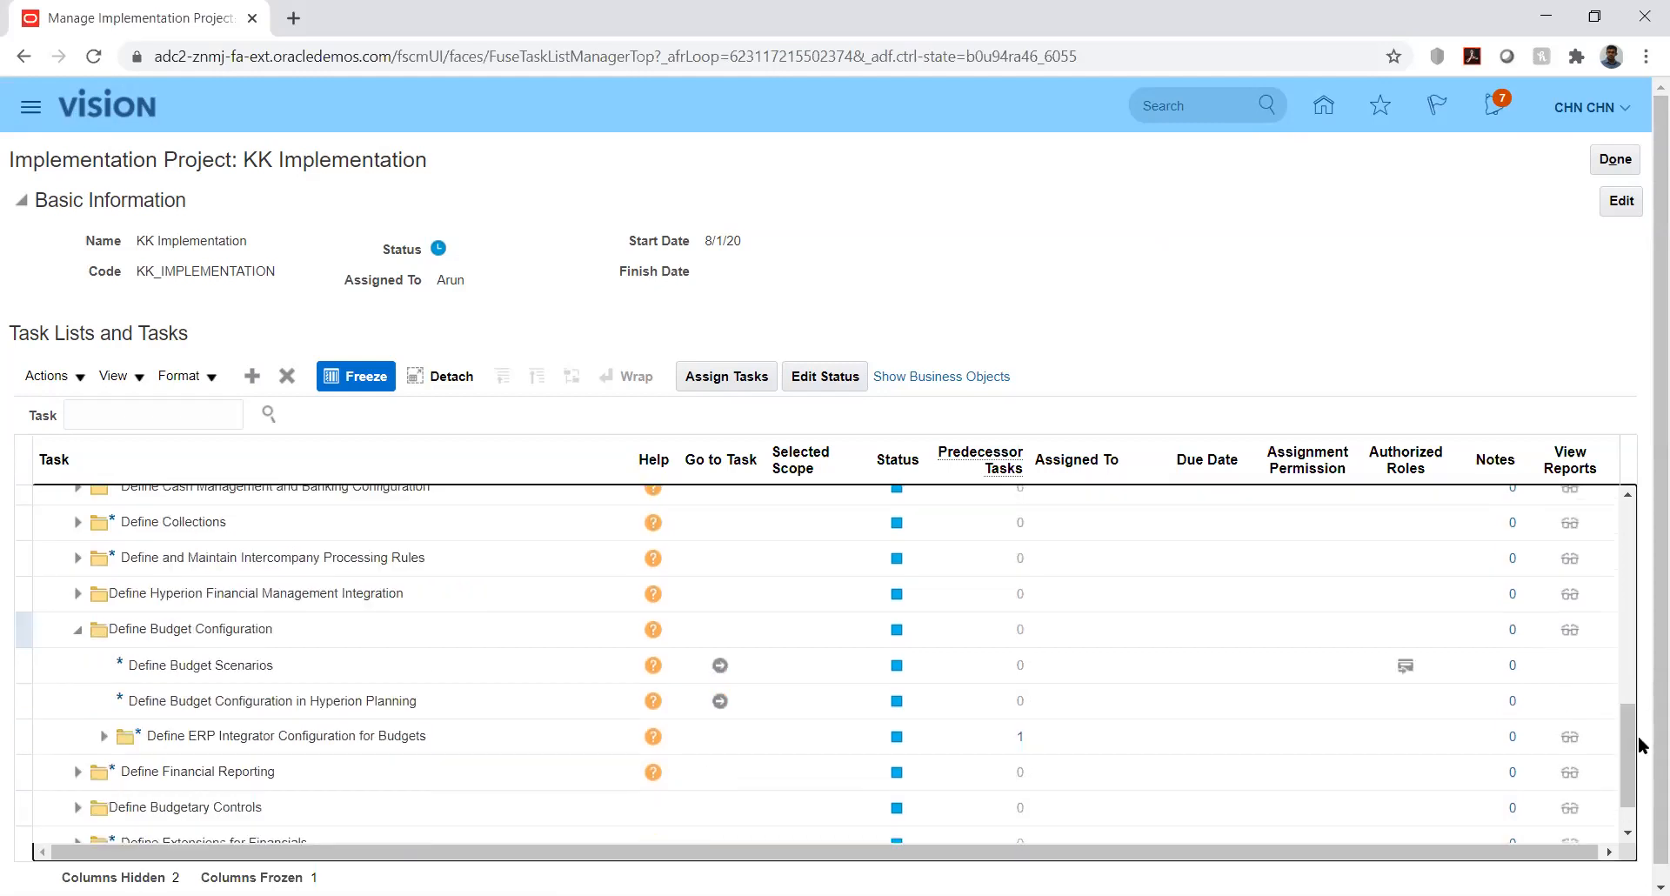
left_click(78, 813)
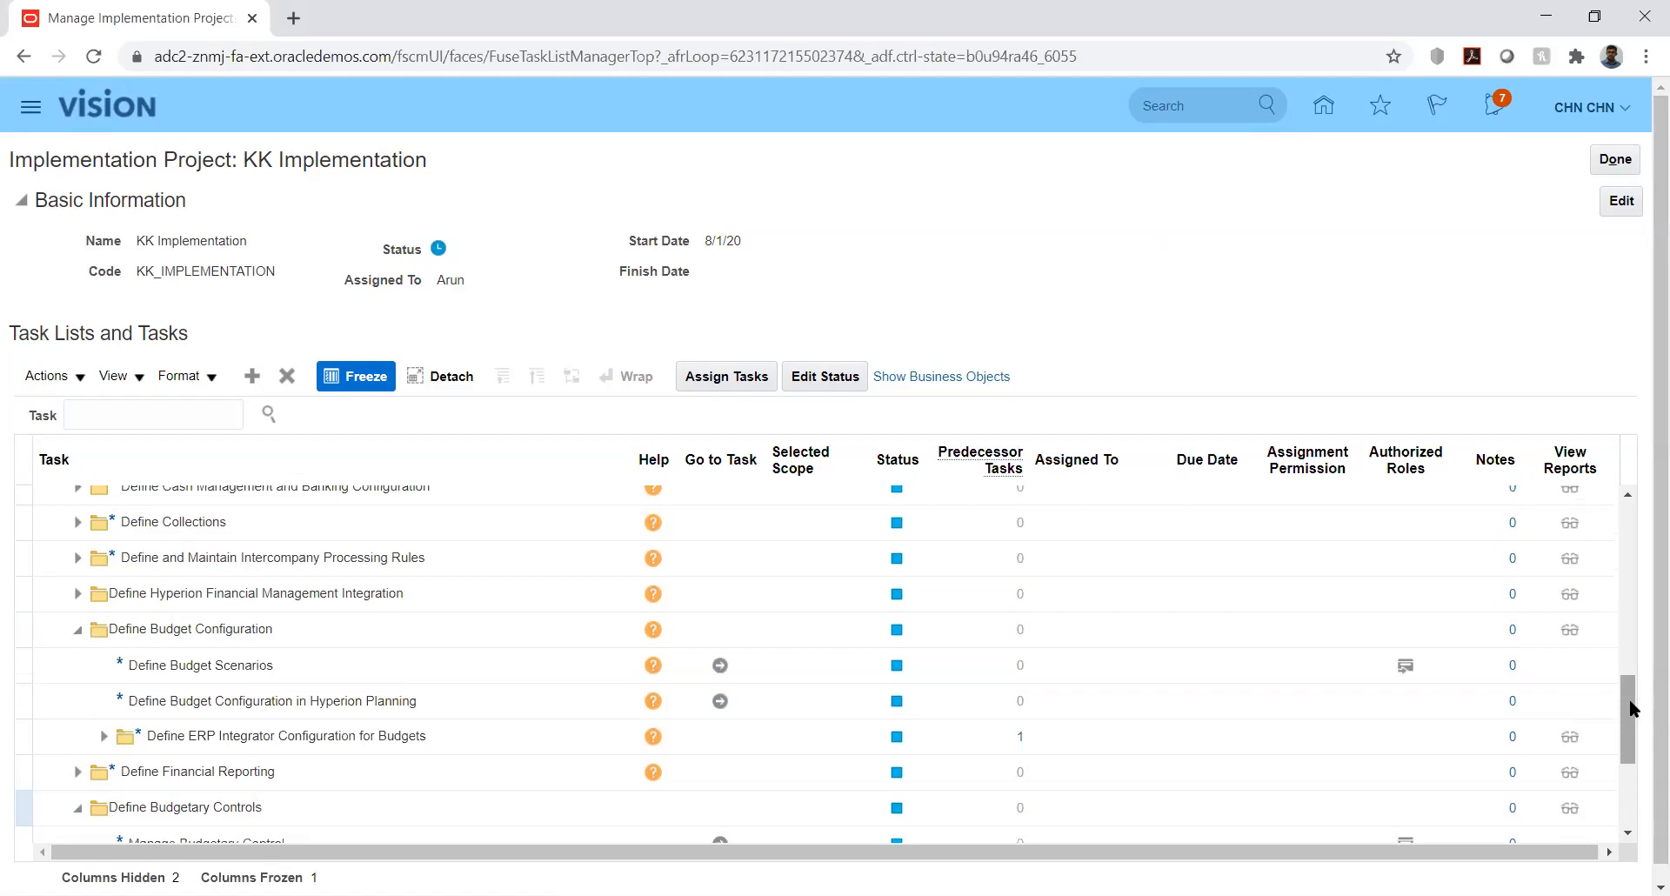
left_click(1633, 710)
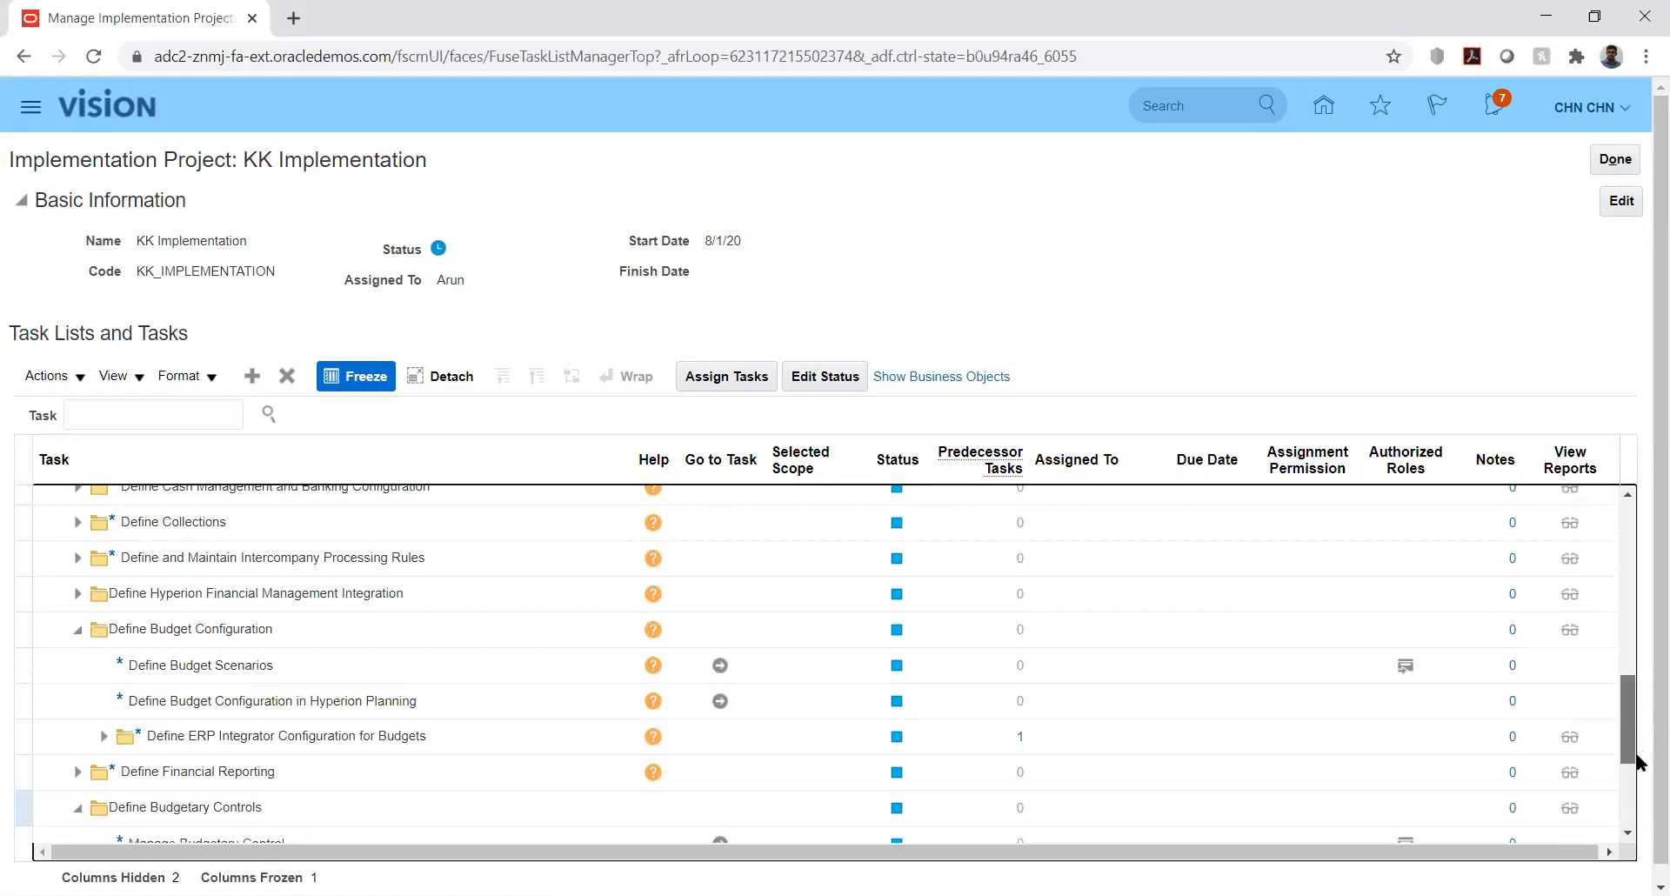
scroll(1633, 785, "down", 3)
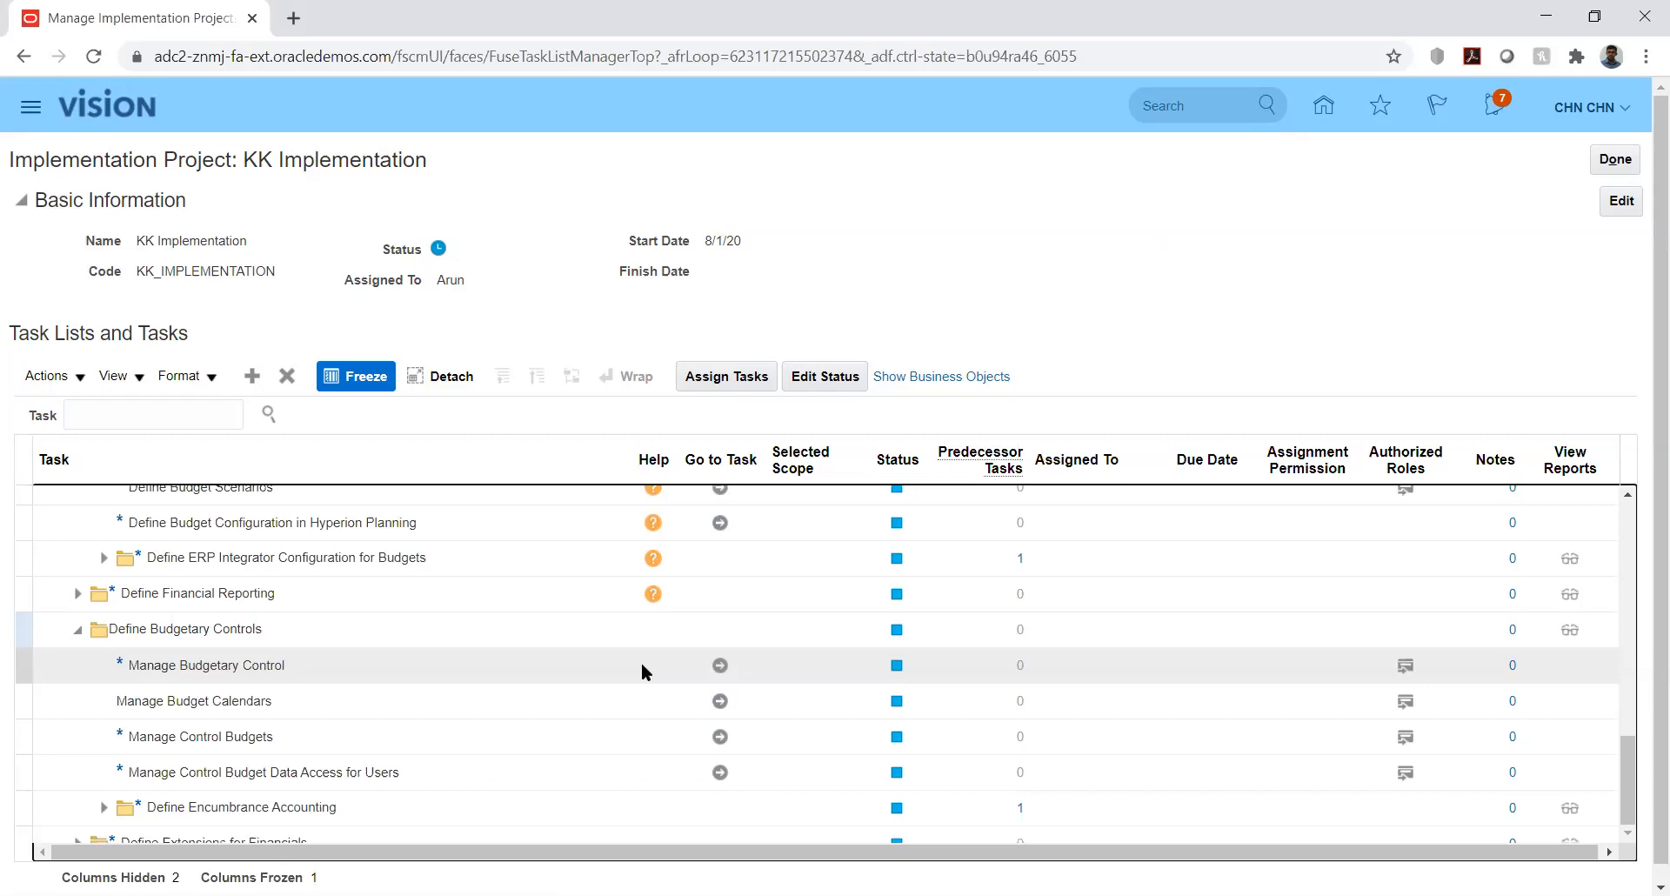
- Select the Manage Budgetary Control task in the KK Implementation task list
left_click(642, 666)
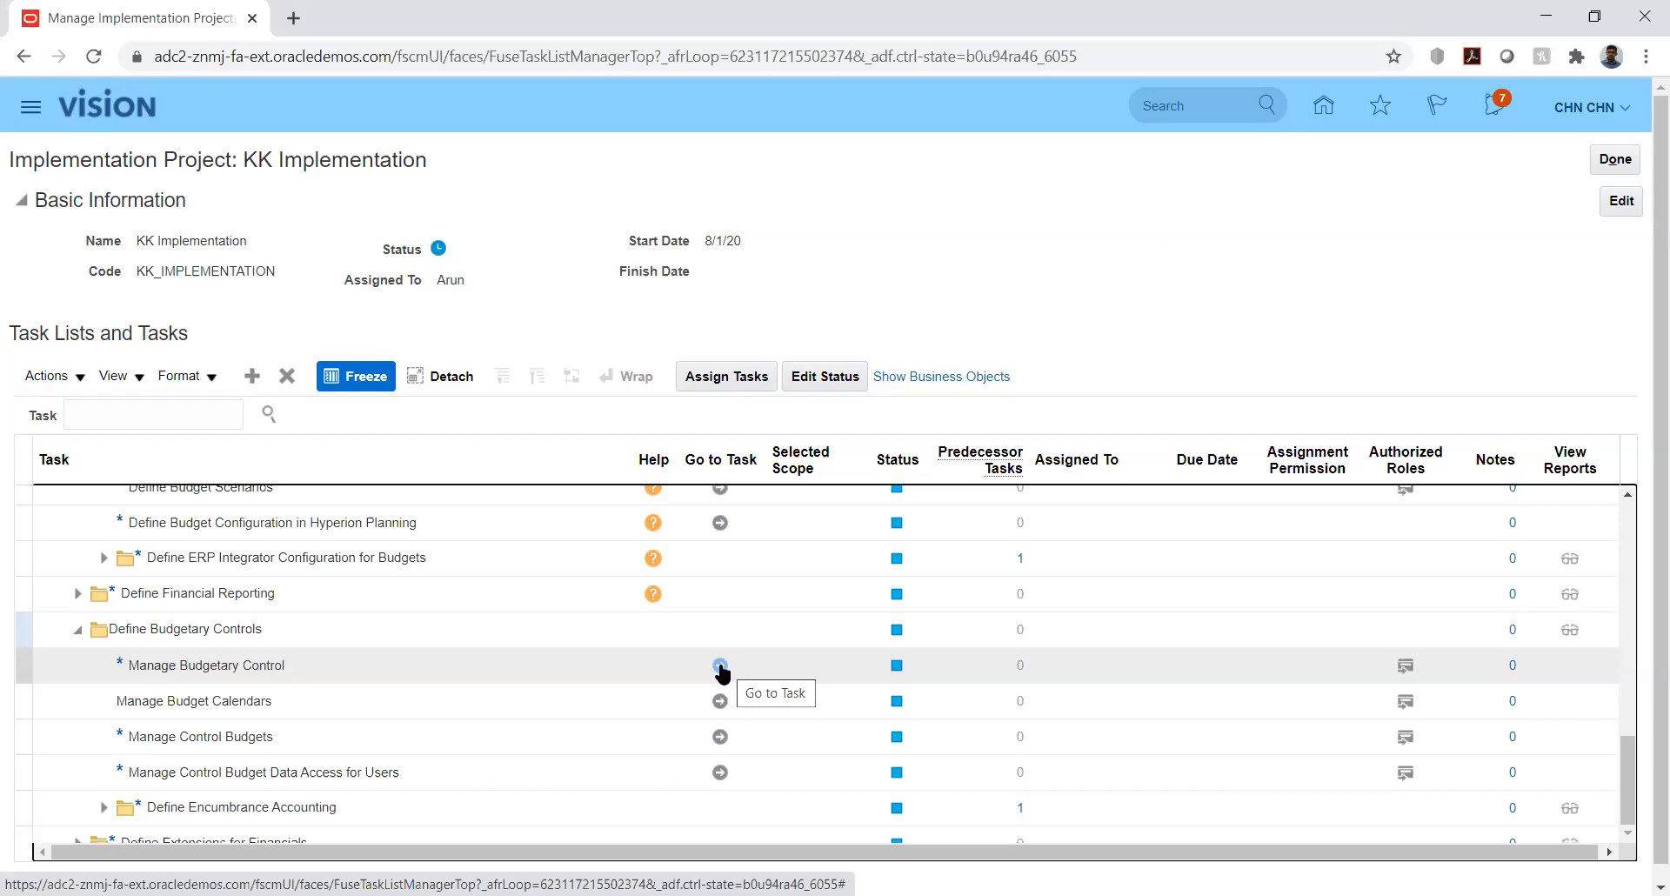
left_click(720, 666)
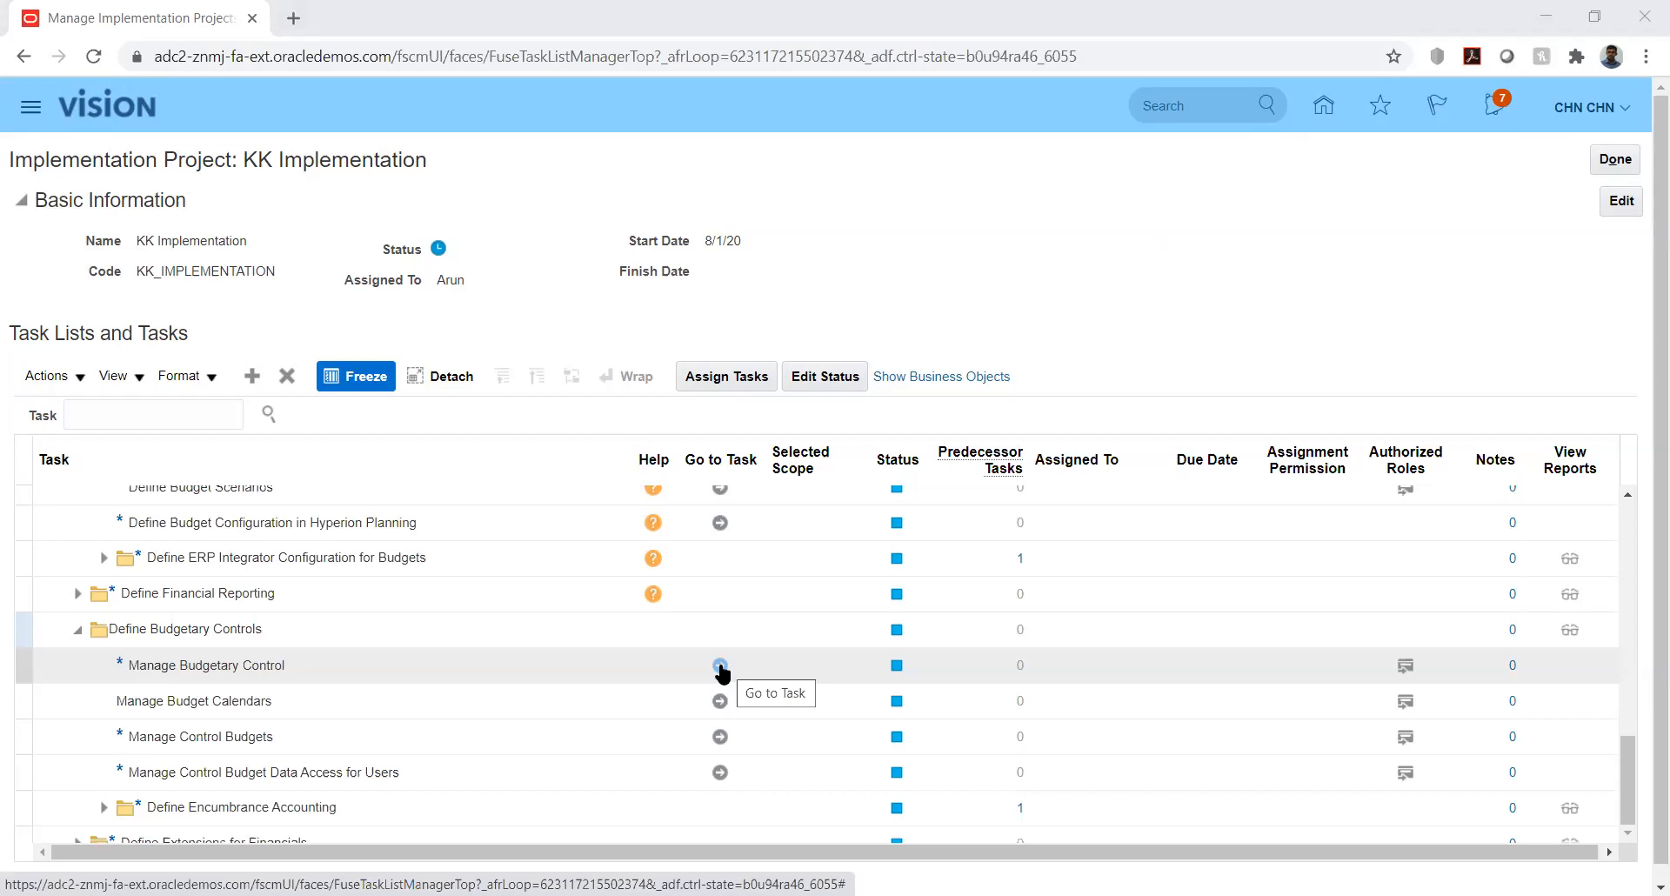
left_click(720, 667)
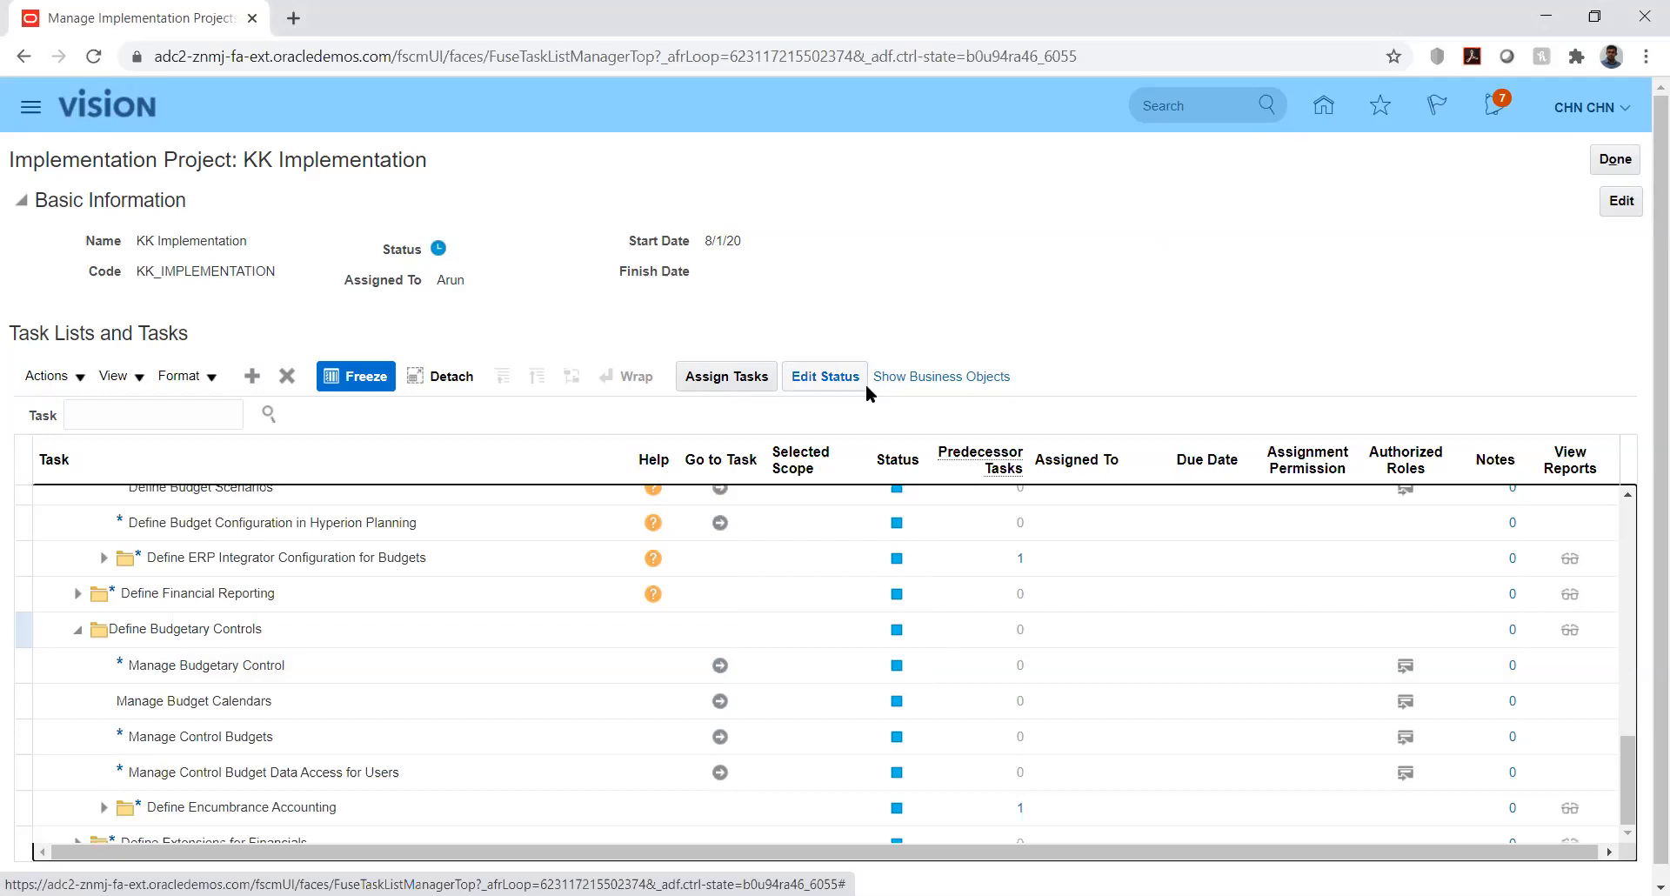
- Run Manage Budgetary Control, filter ledgers by 'kk', and open KK_Ledger's settings
left_click(721, 666)
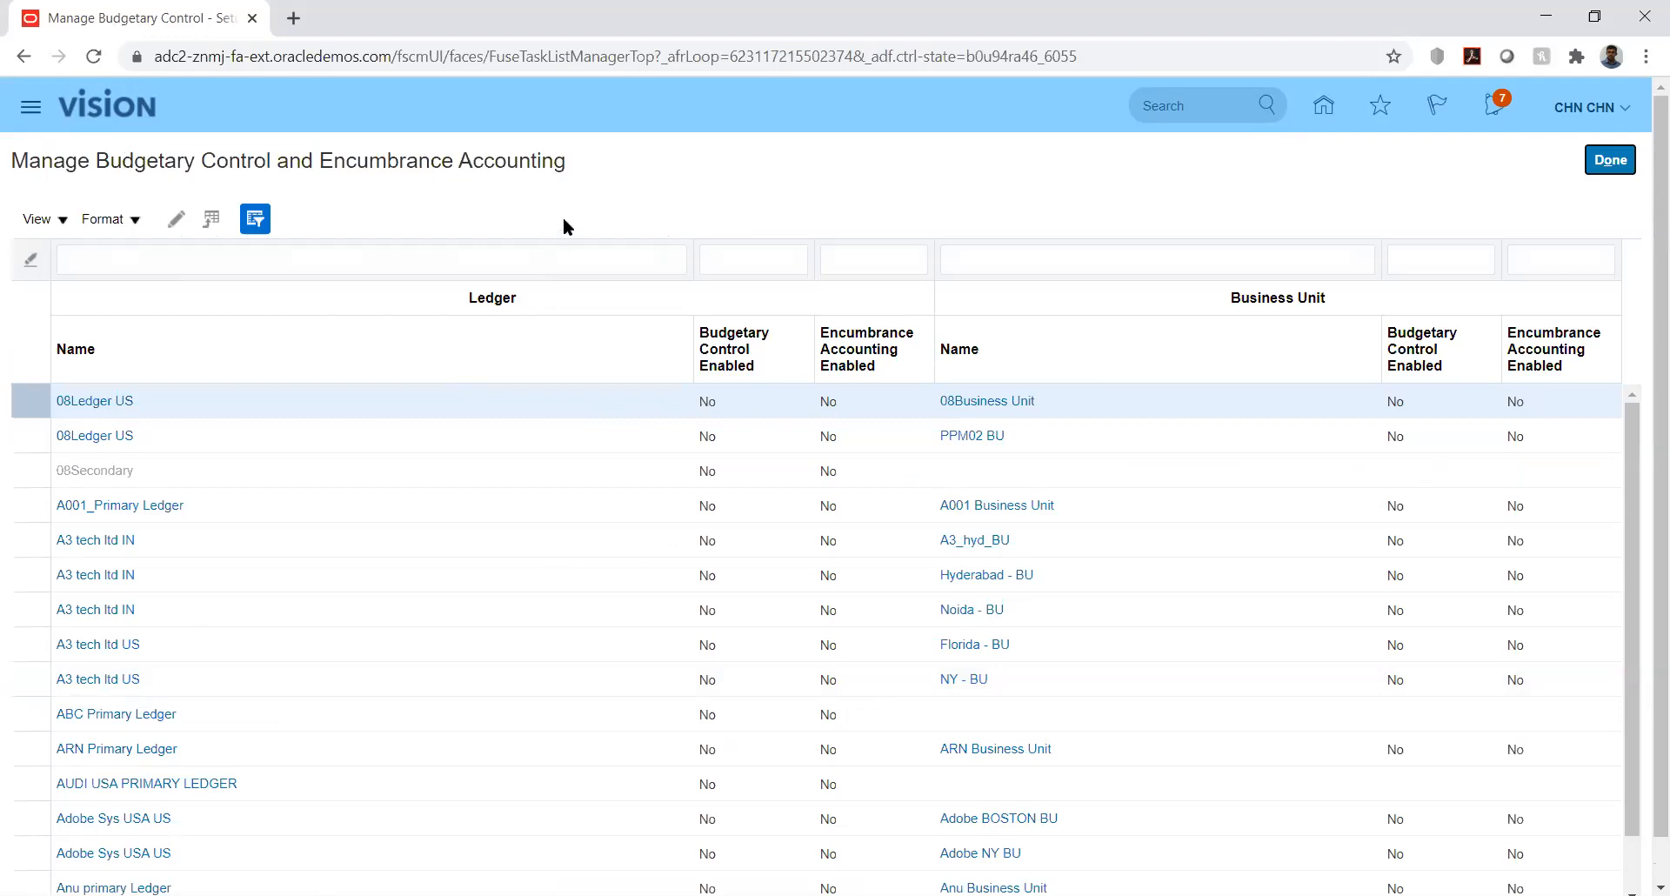
left_click(418, 254)
type("kk")
key("Return")
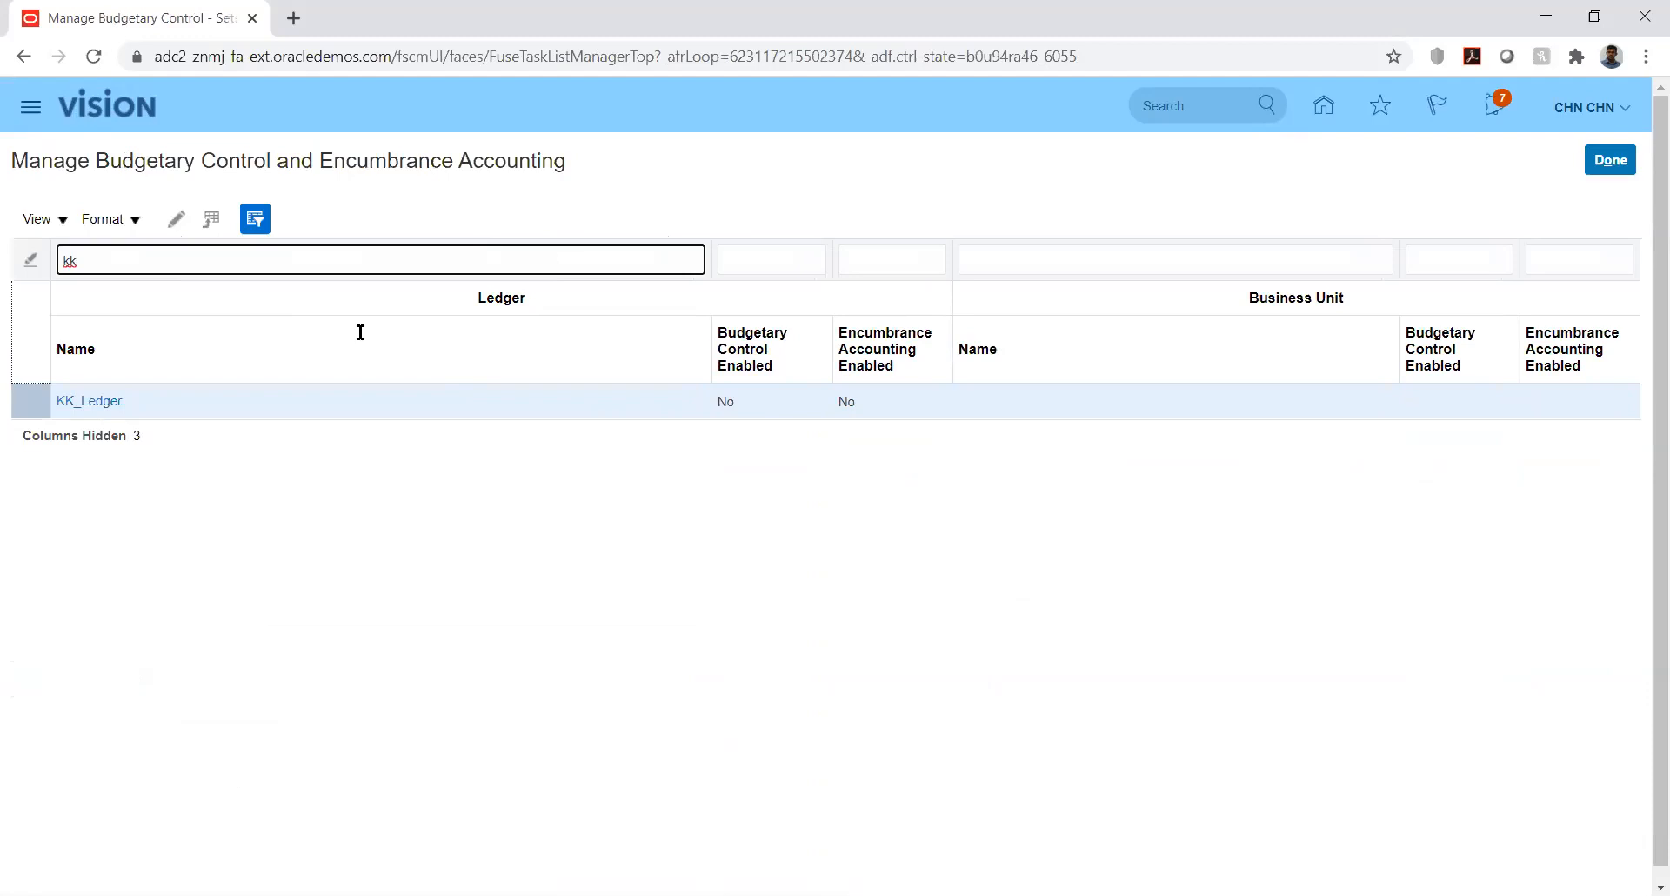
left_click(86, 402)
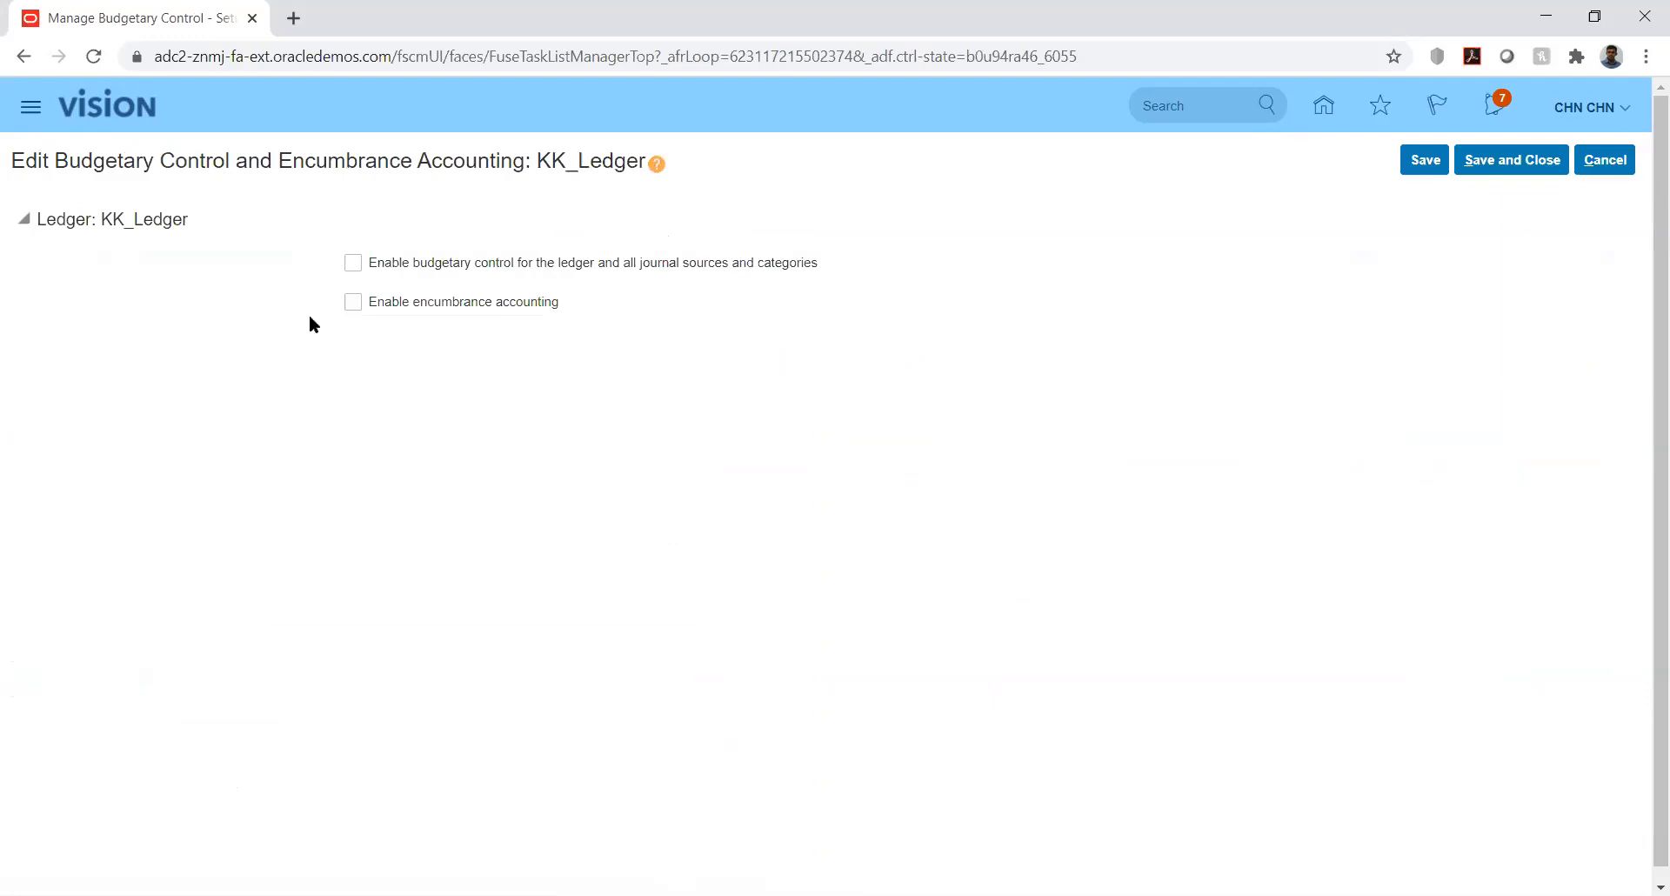
- Check 'Enable budgetary control for the ledger and all journal sources and categories' for KK_Ledger
left_click(354, 263)
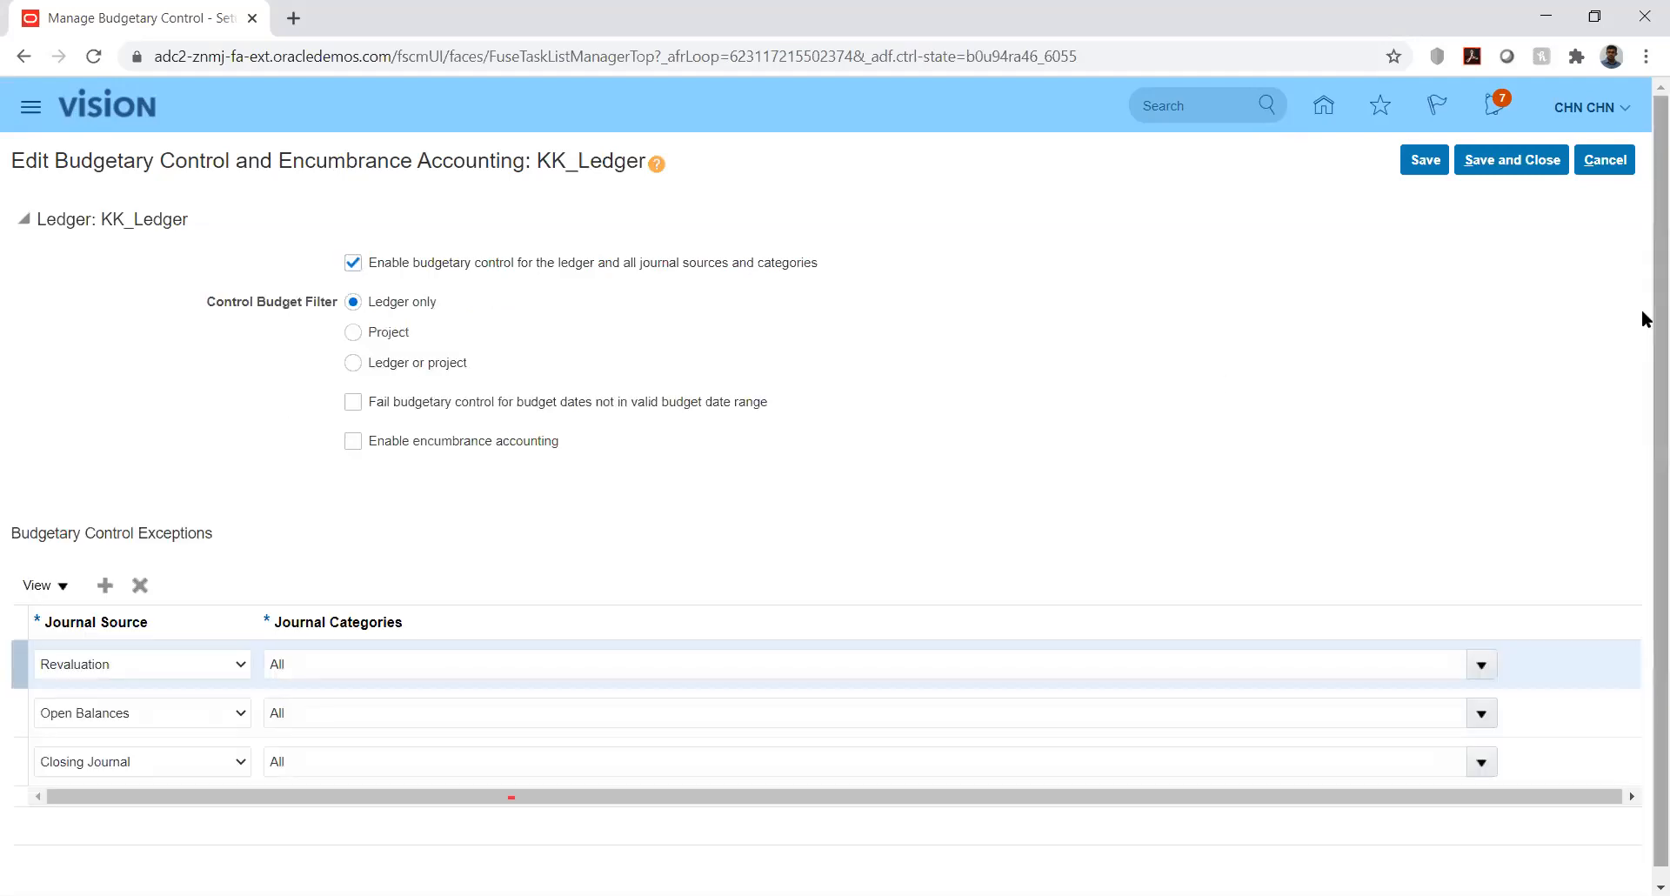
scroll(1644, 357, "down", 1)
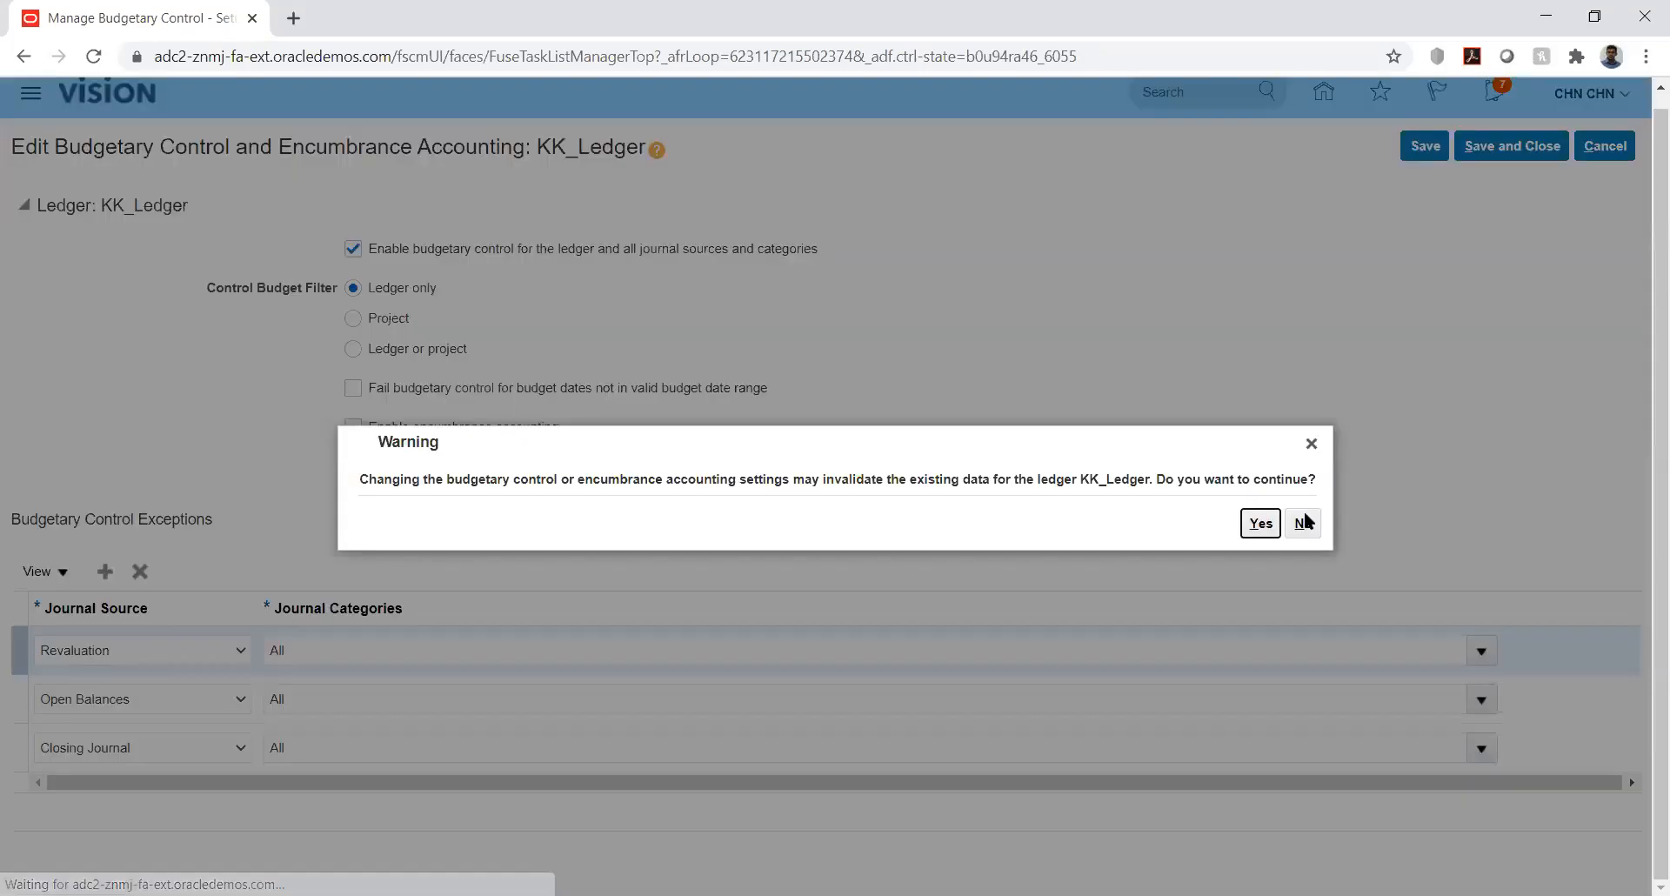
- Accept the control-settings warning, save KK_Ledger's budgetary control settings, and mark the task done
left_click(1254, 525)
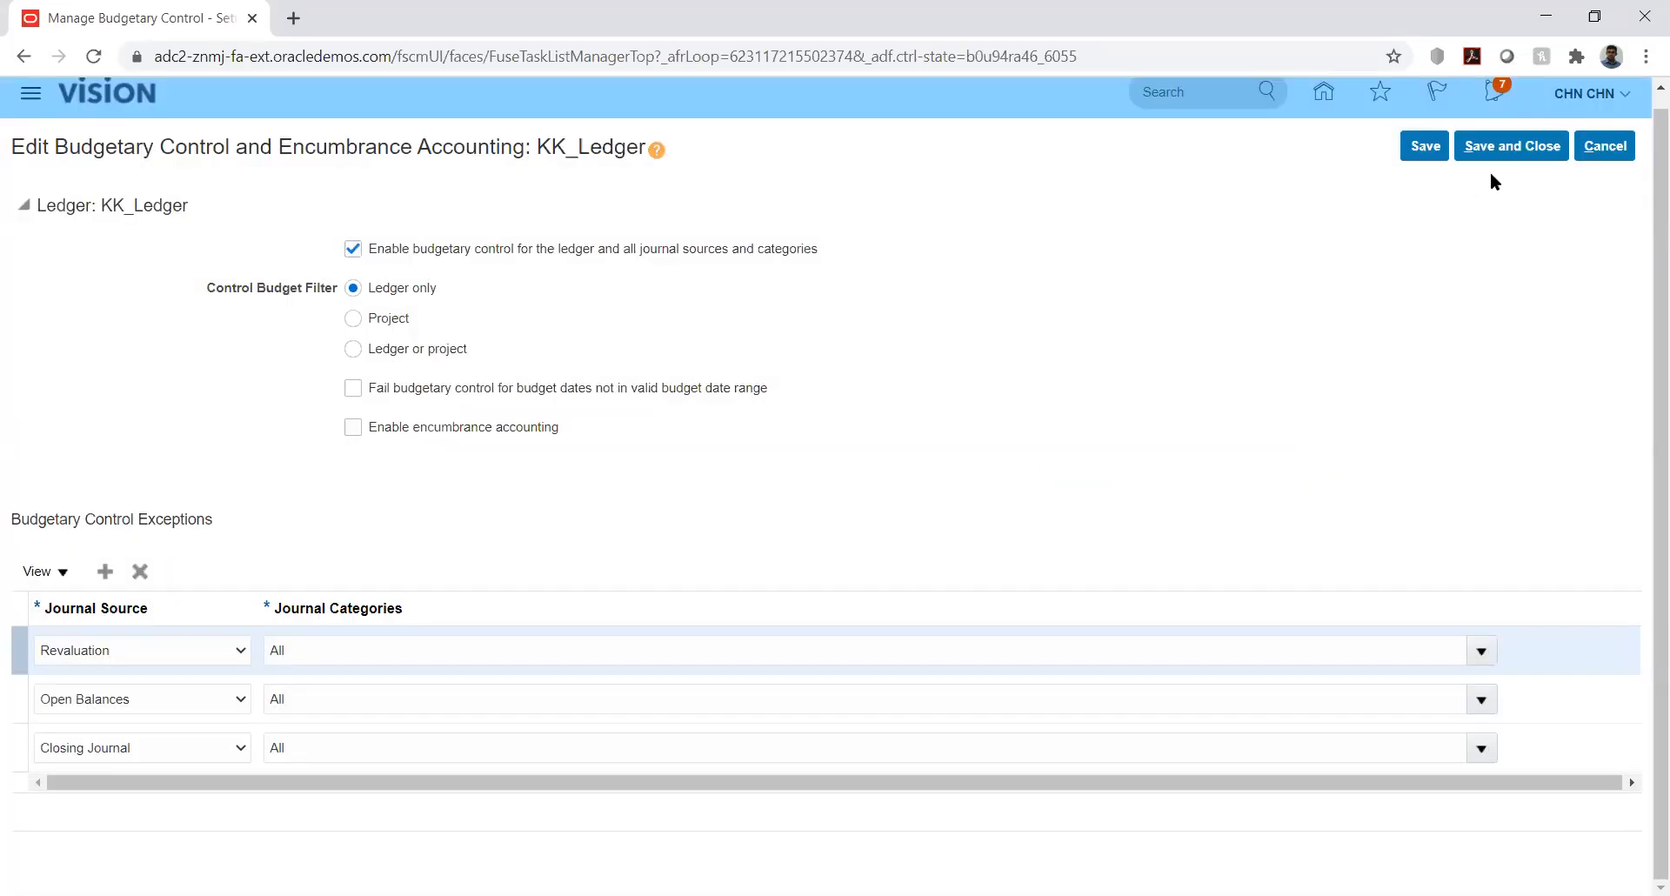
left_click(1511, 153)
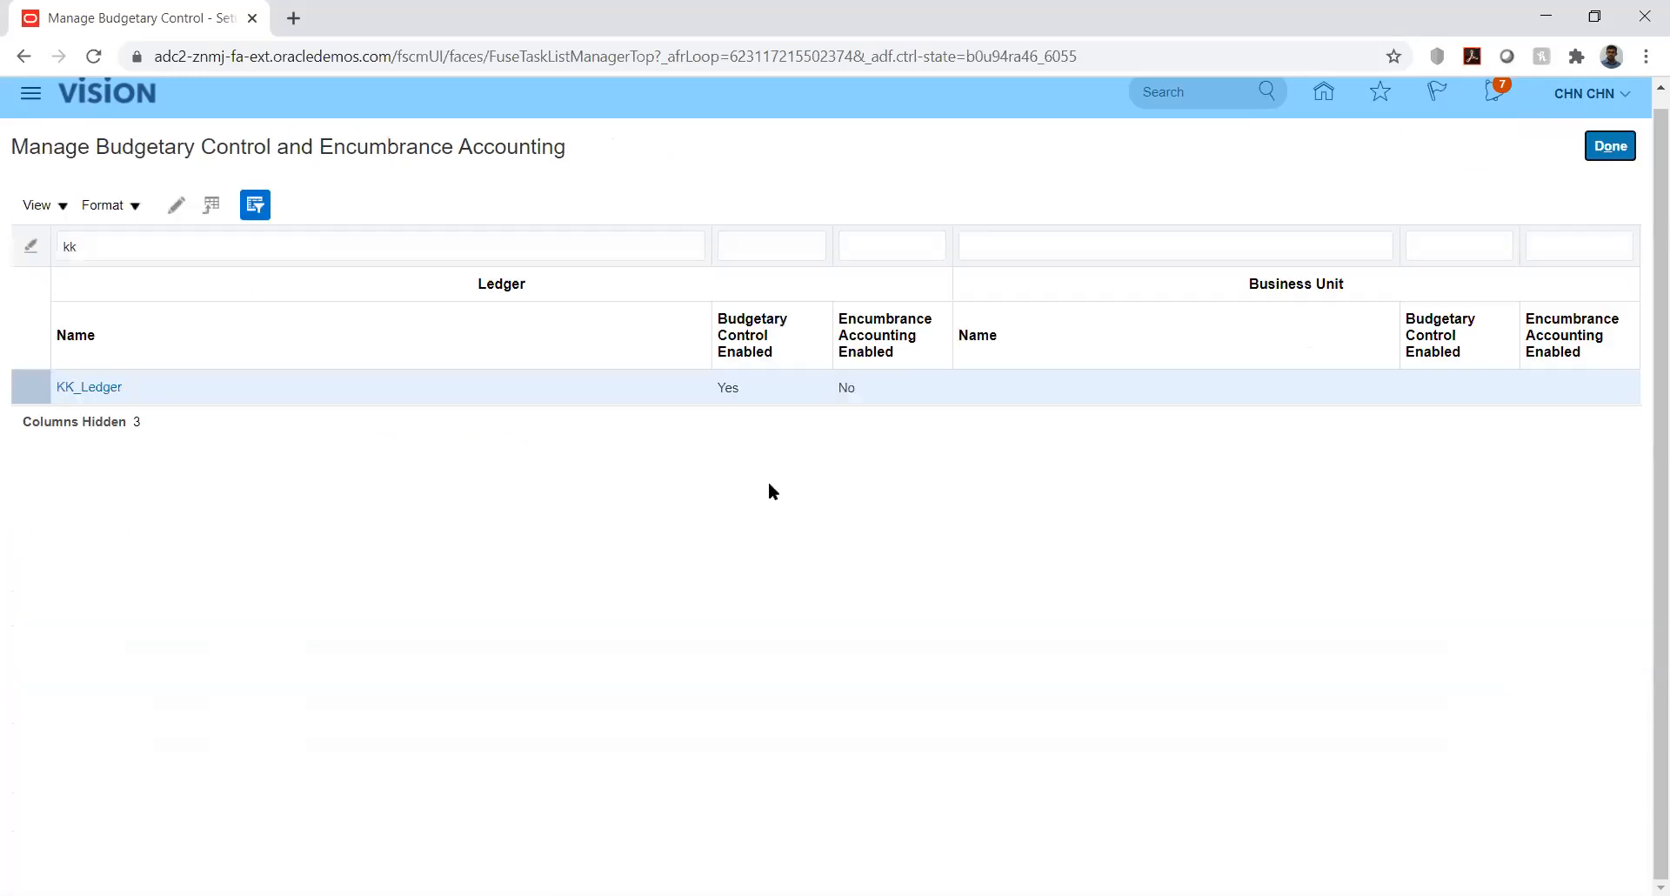
left_click(1608, 148)
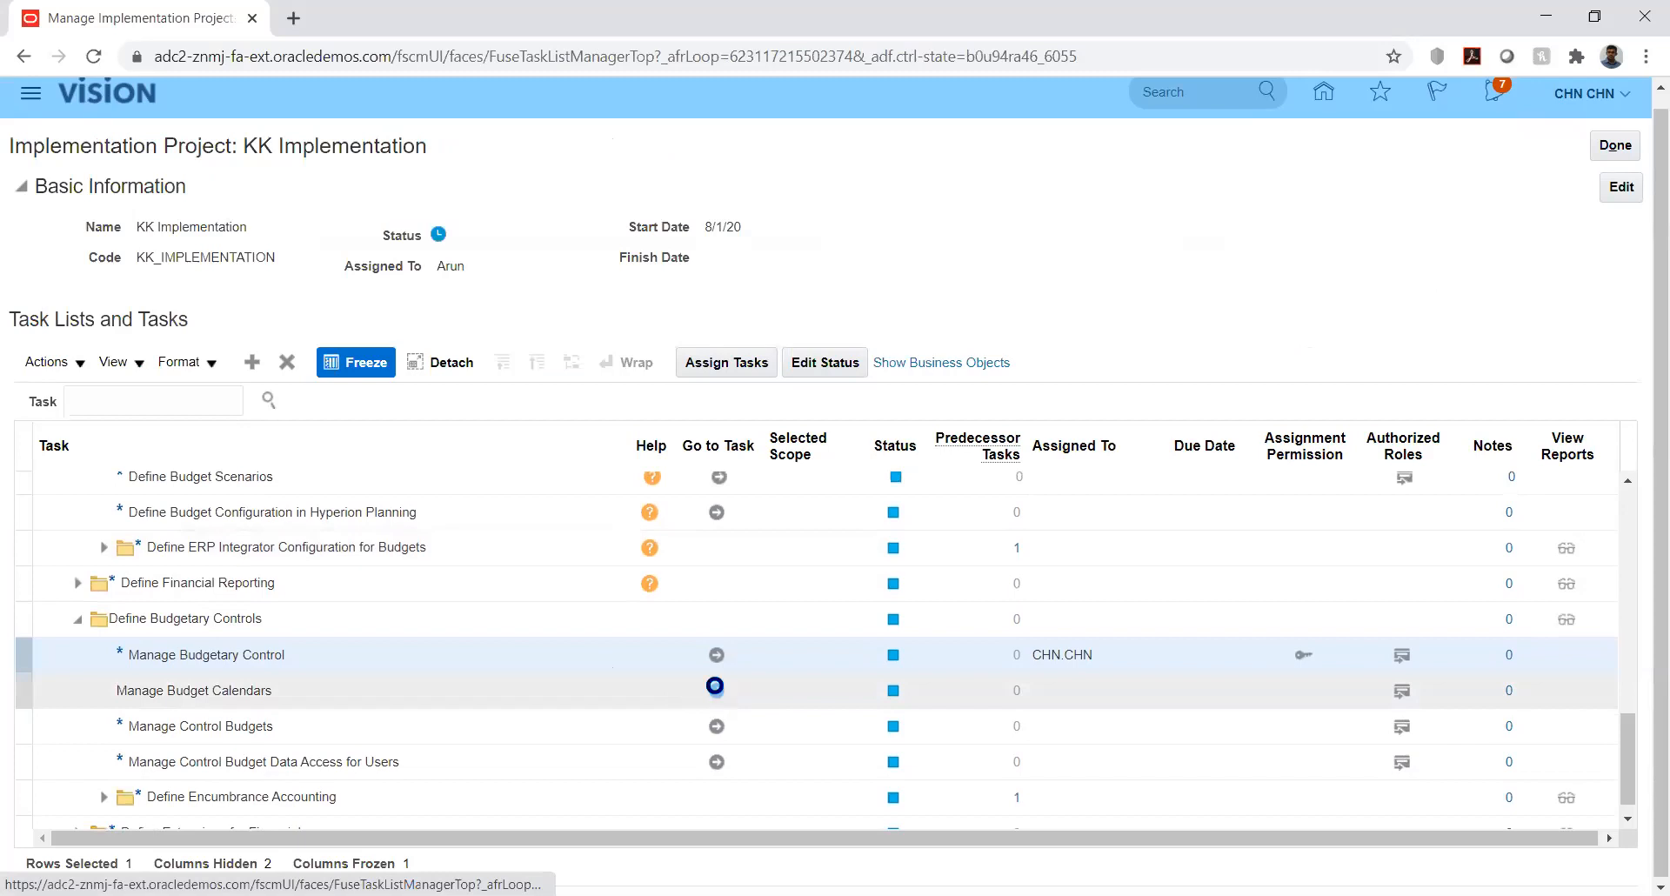
- Start a new budget calendar named KK_Bud_Cal
left_click(717, 691)
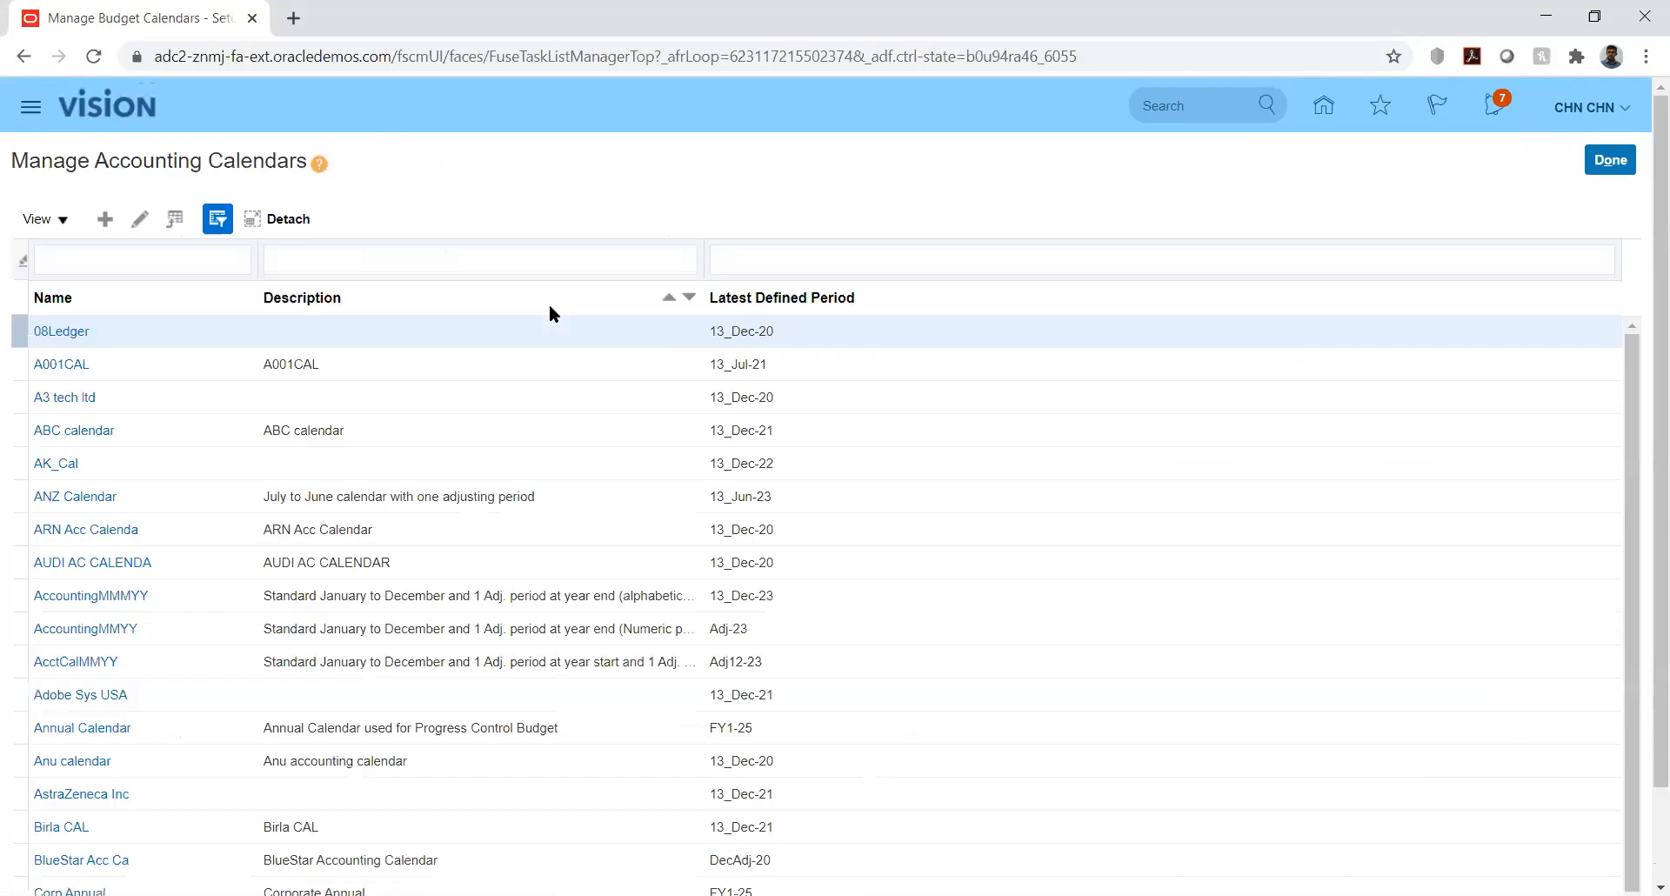
left_click(104, 221)
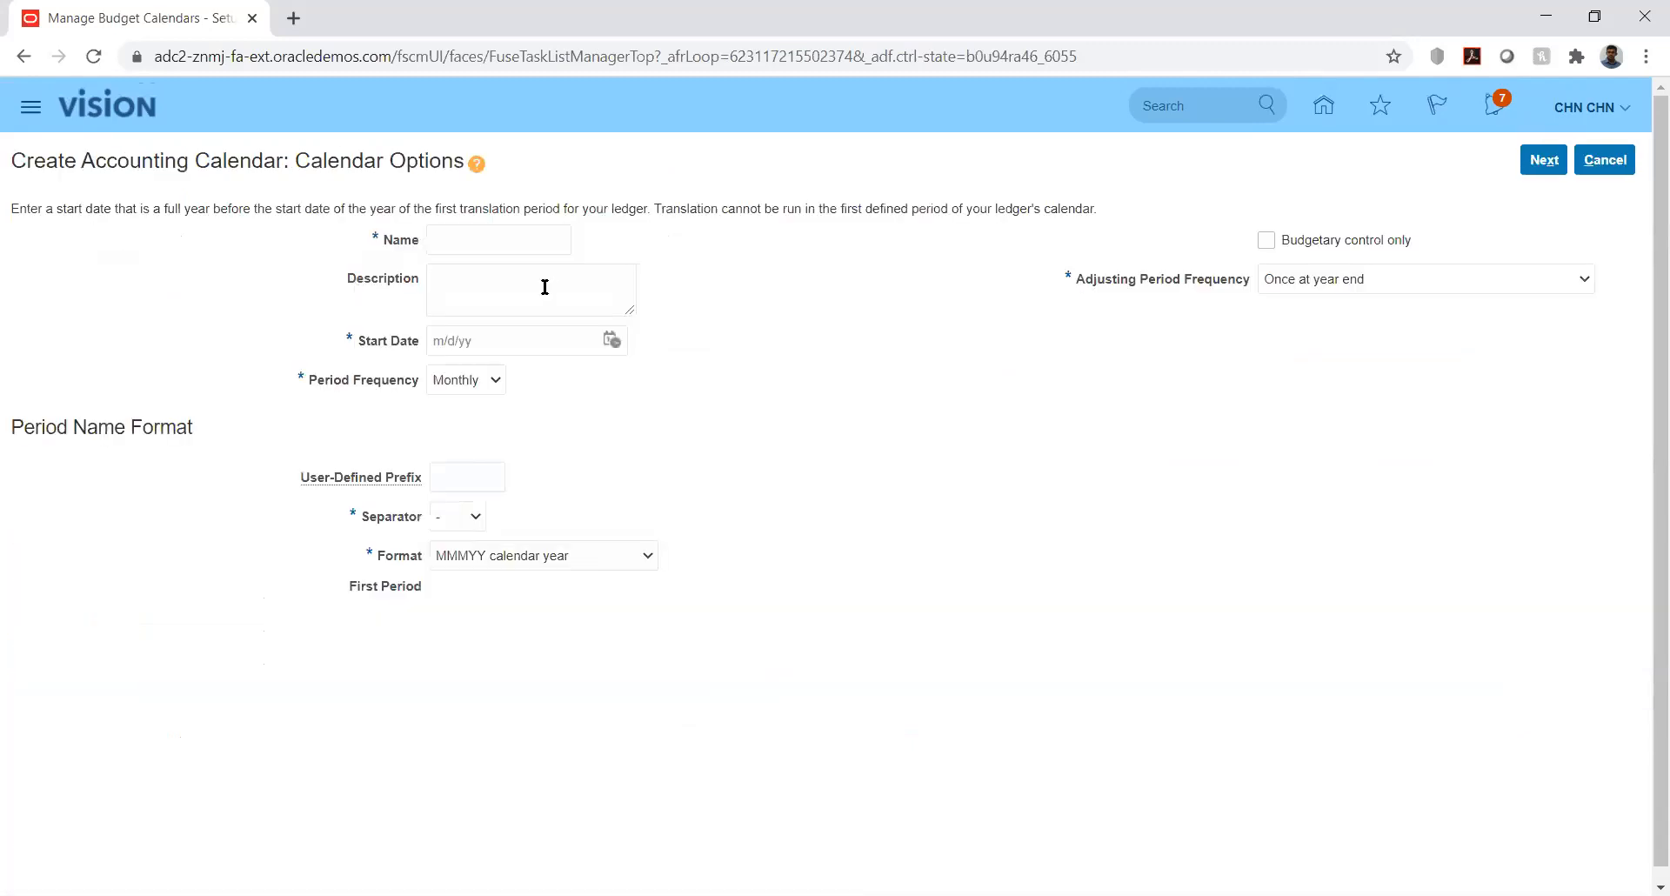
left_click(532, 237)
type("KK_Bud_Cal")
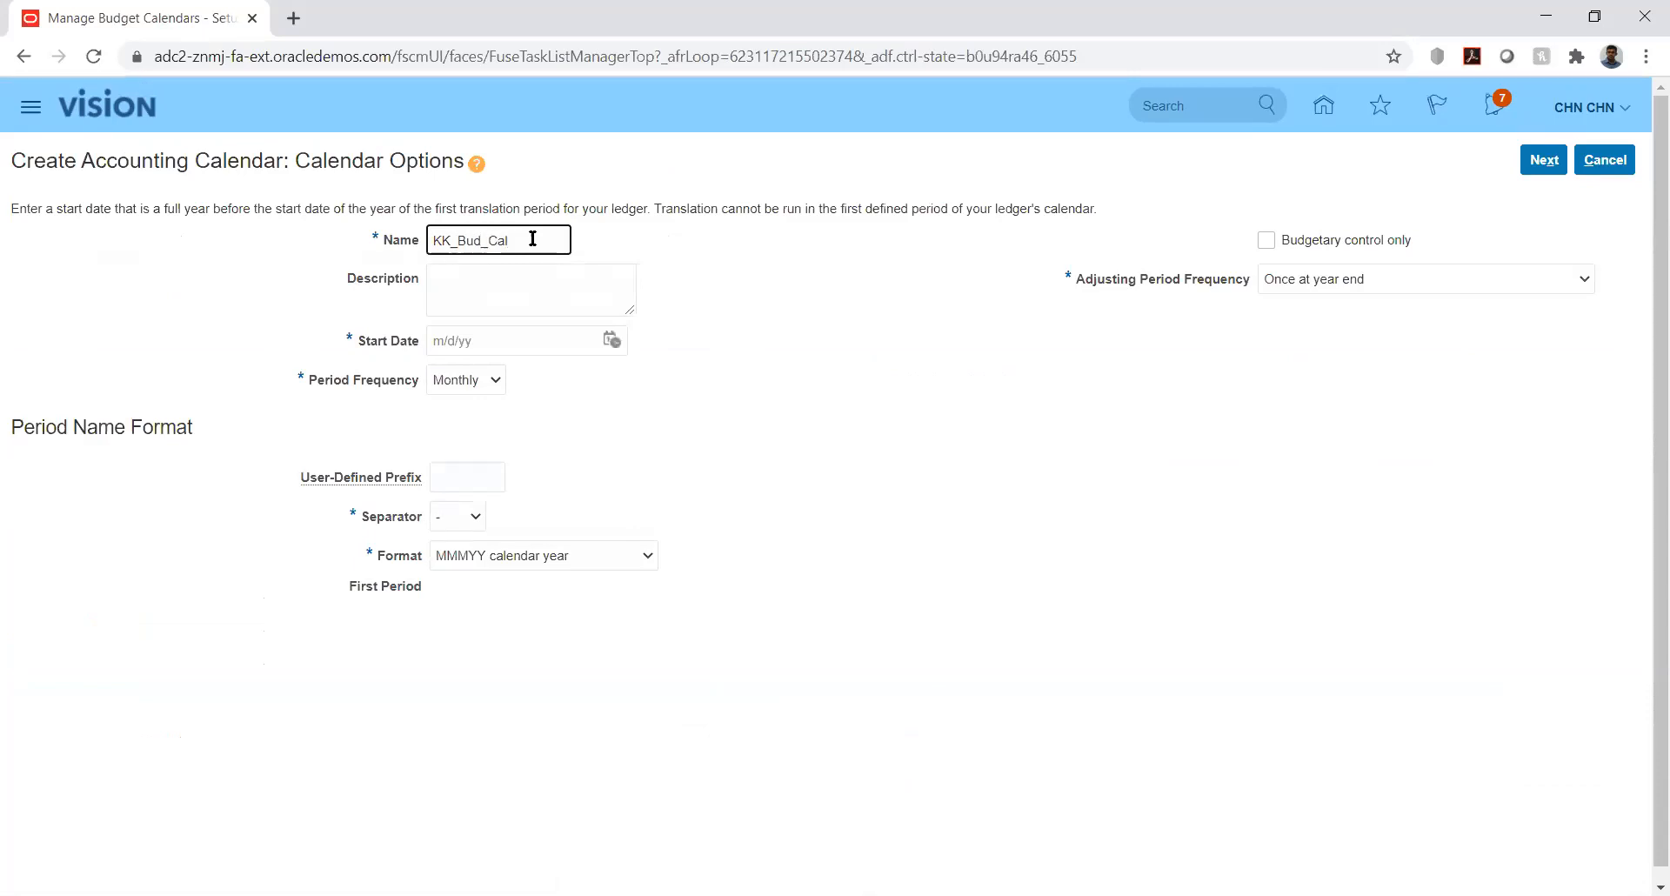
- Give KK_Bud_Cal start date 1/1/20, Monthly frequency, budgetary control only, and 12 periods
left_click(613, 338)
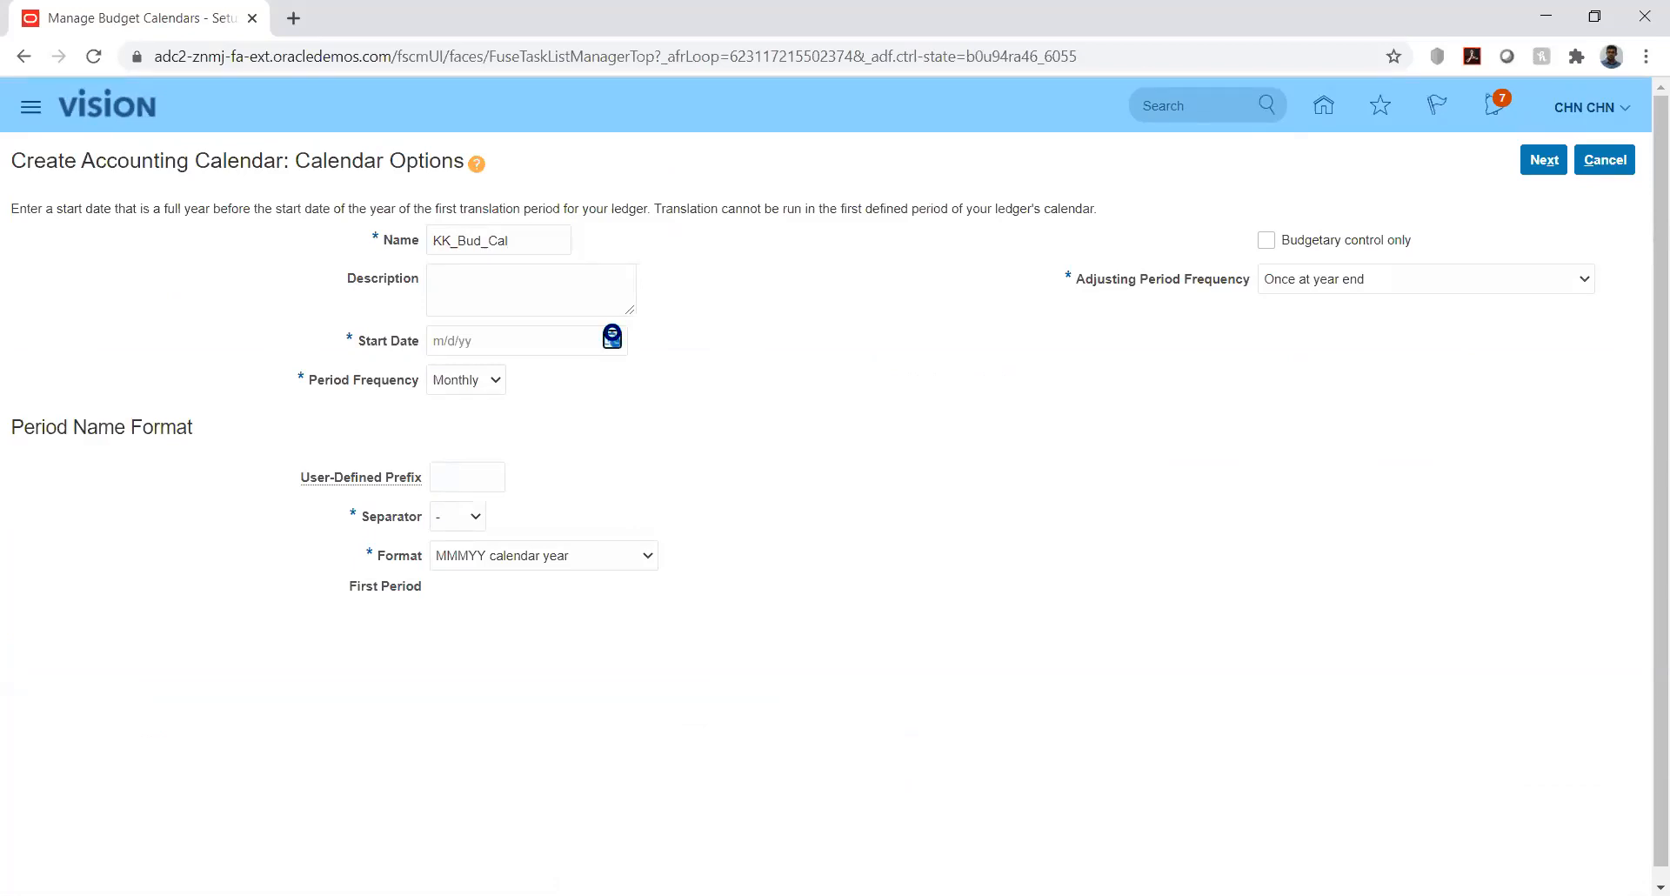
left_click(682, 377)
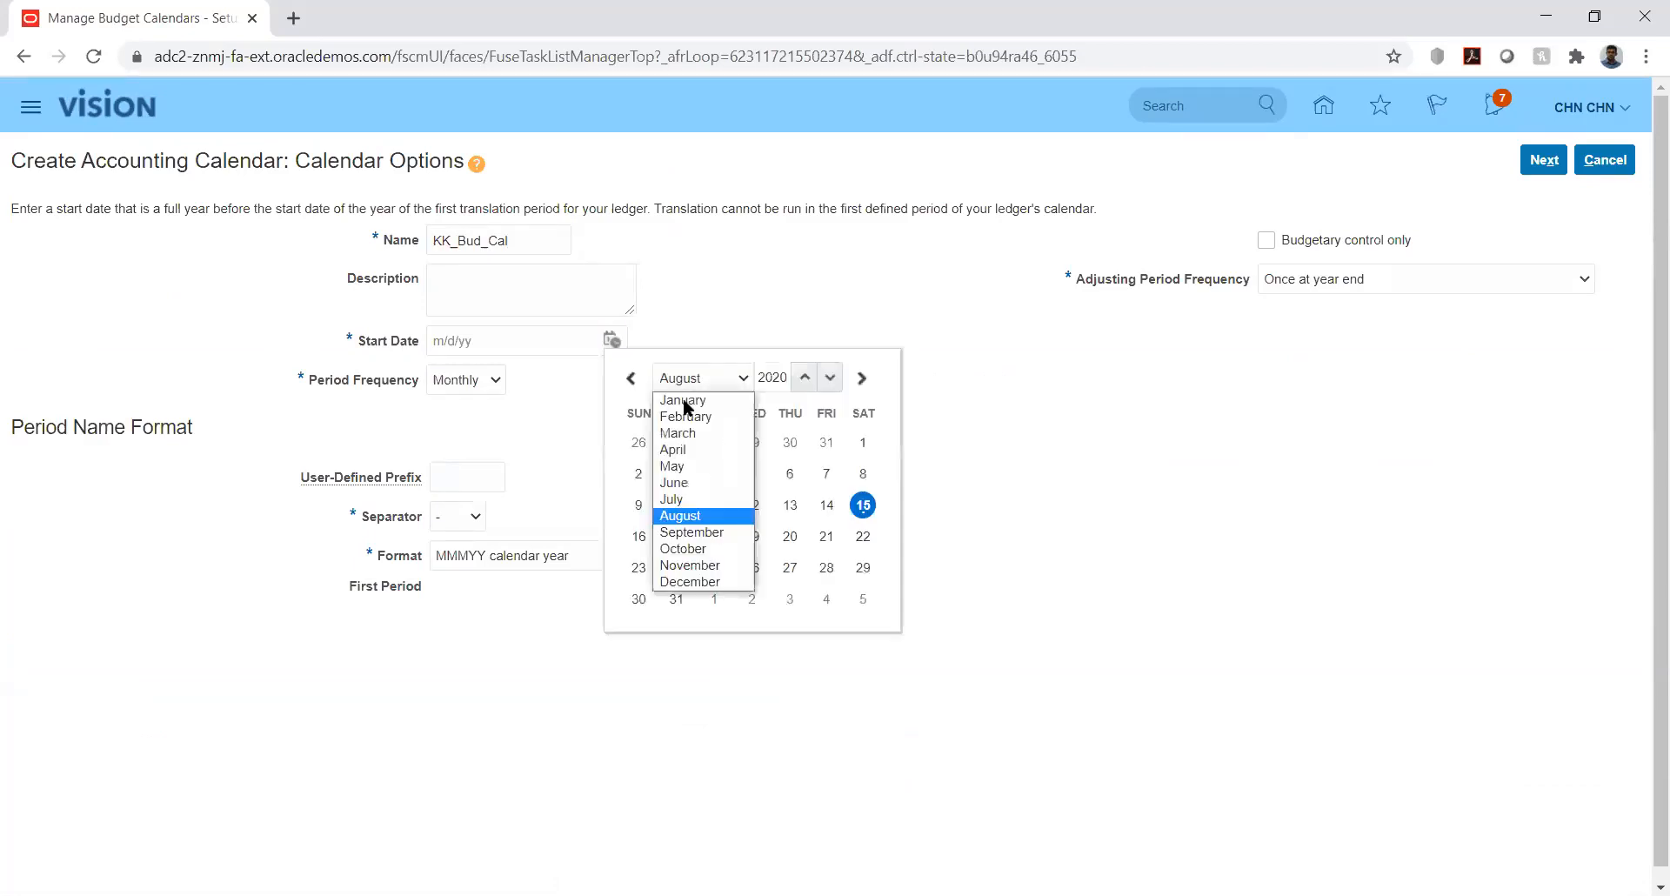
left_click(682, 398)
left_click(750, 440)
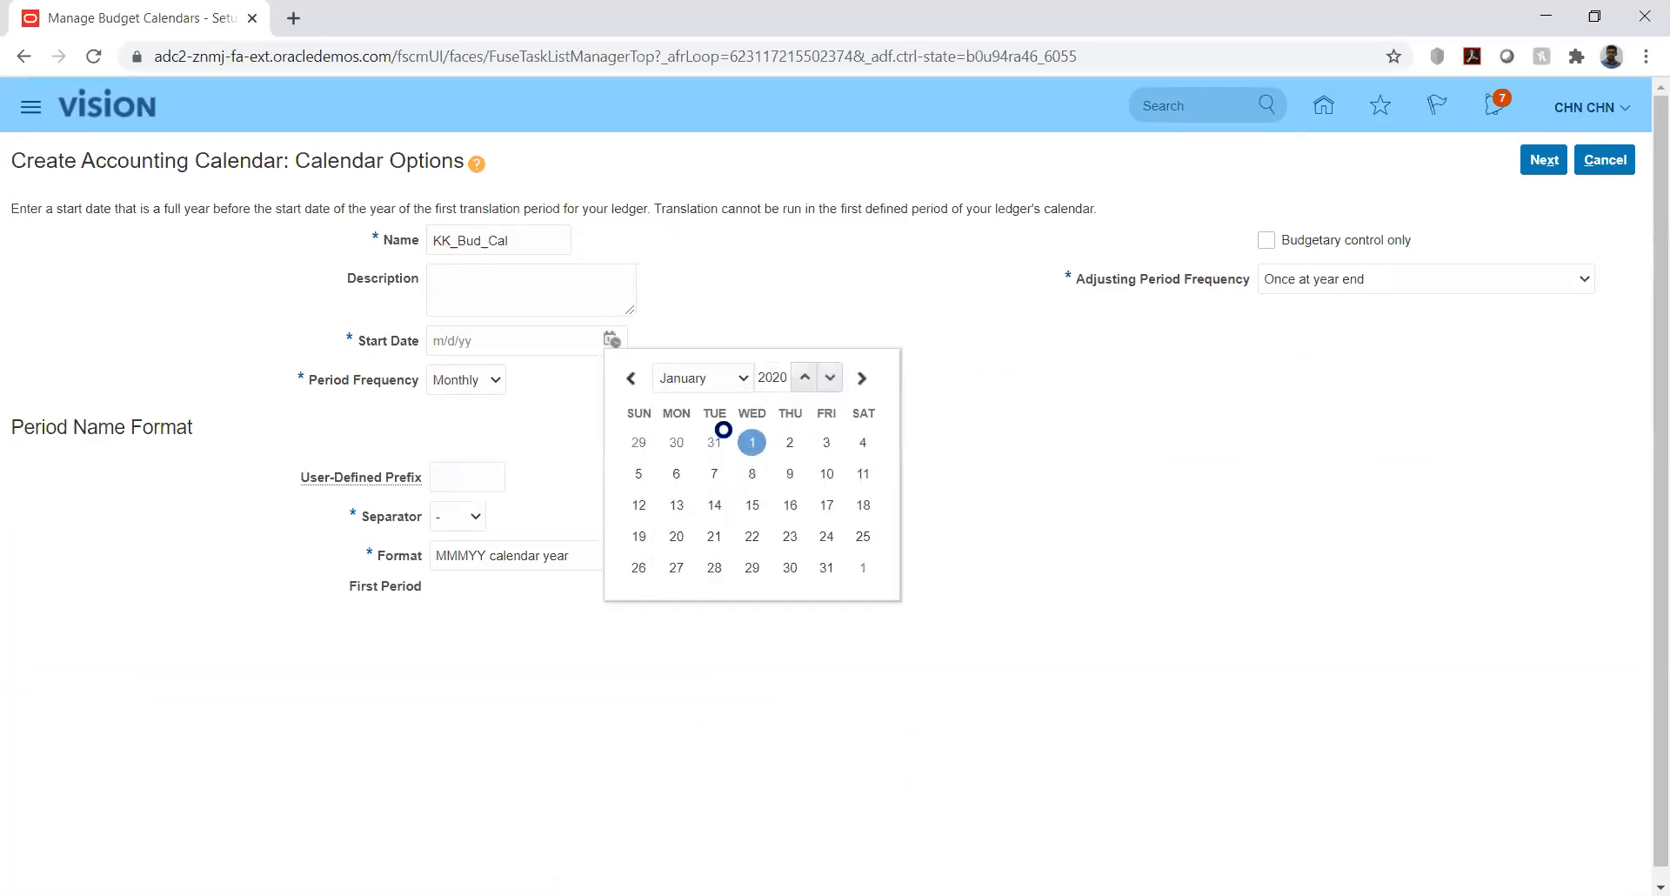
left_click(486, 381)
left_click(636, 407)
left_click(1264, 241)
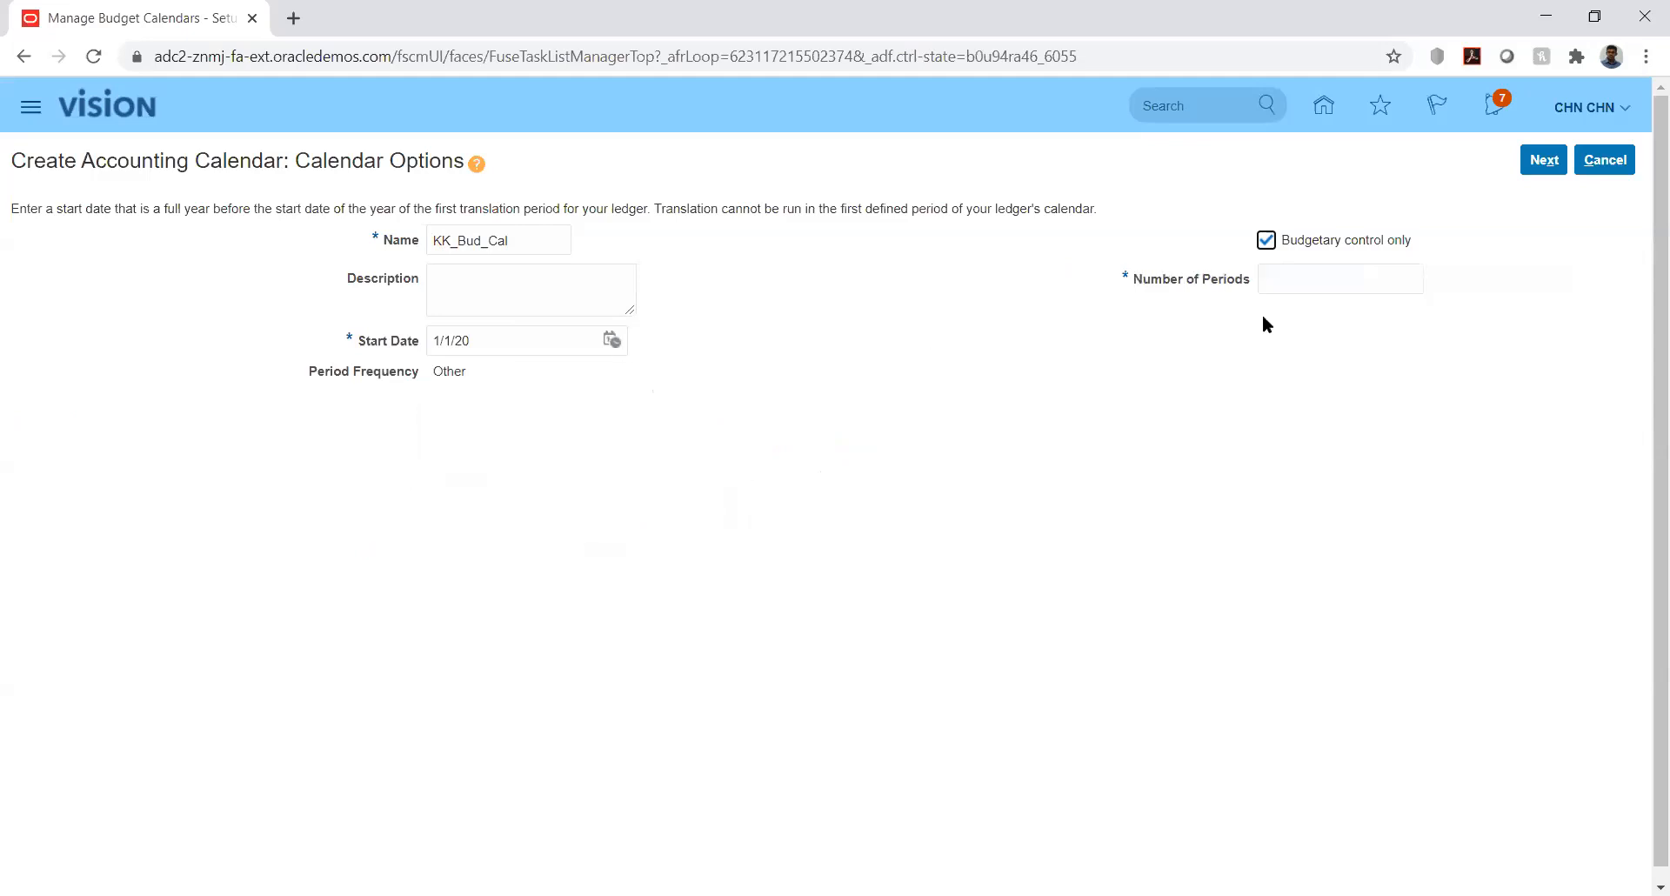
left_click(1310, 278)
type("12")
left_click(1241, 333)
- On the Period Details page, set PRD_01-01's end date to 1/31/20
left_click(1542, 160)
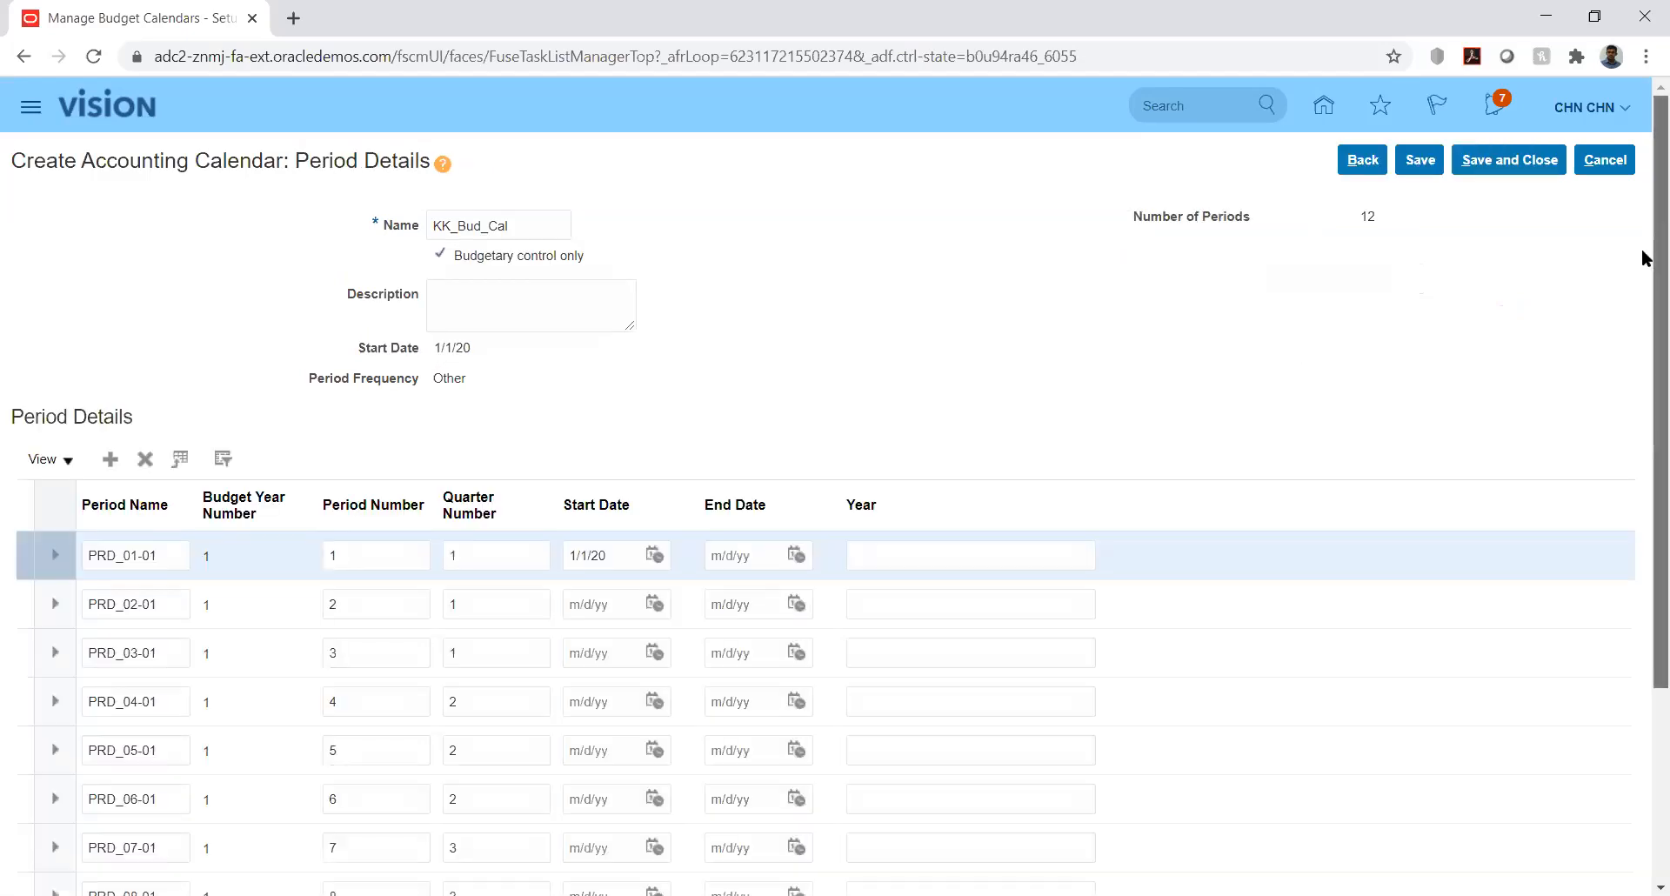
scroll(1646, 384, "down", 3)
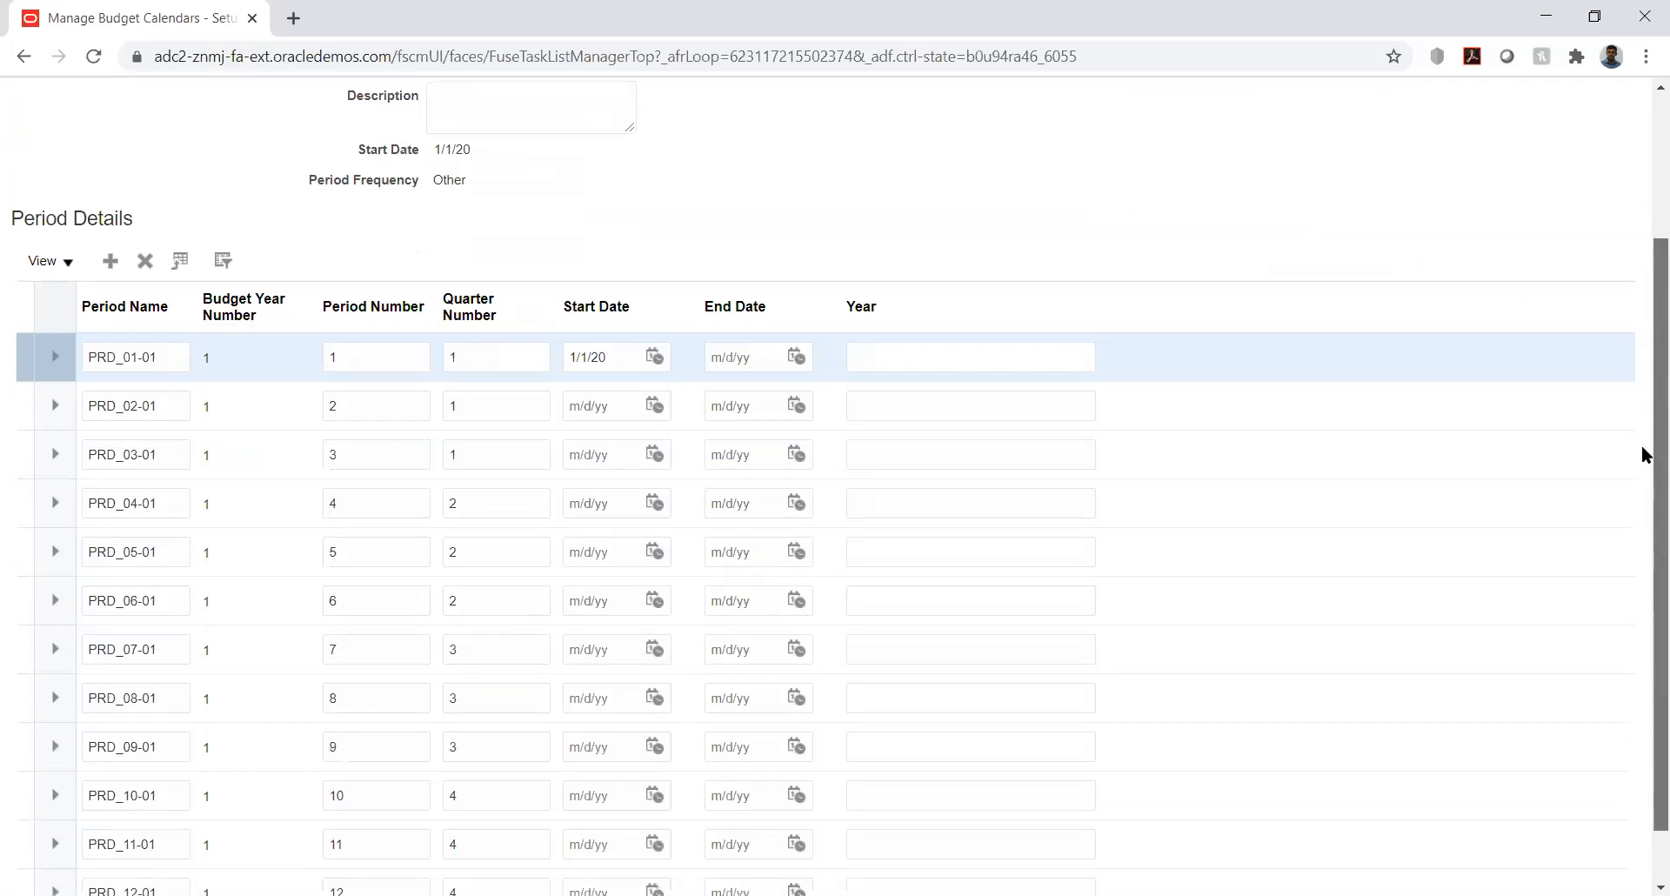
scroll(1647, 454, "down", 1)
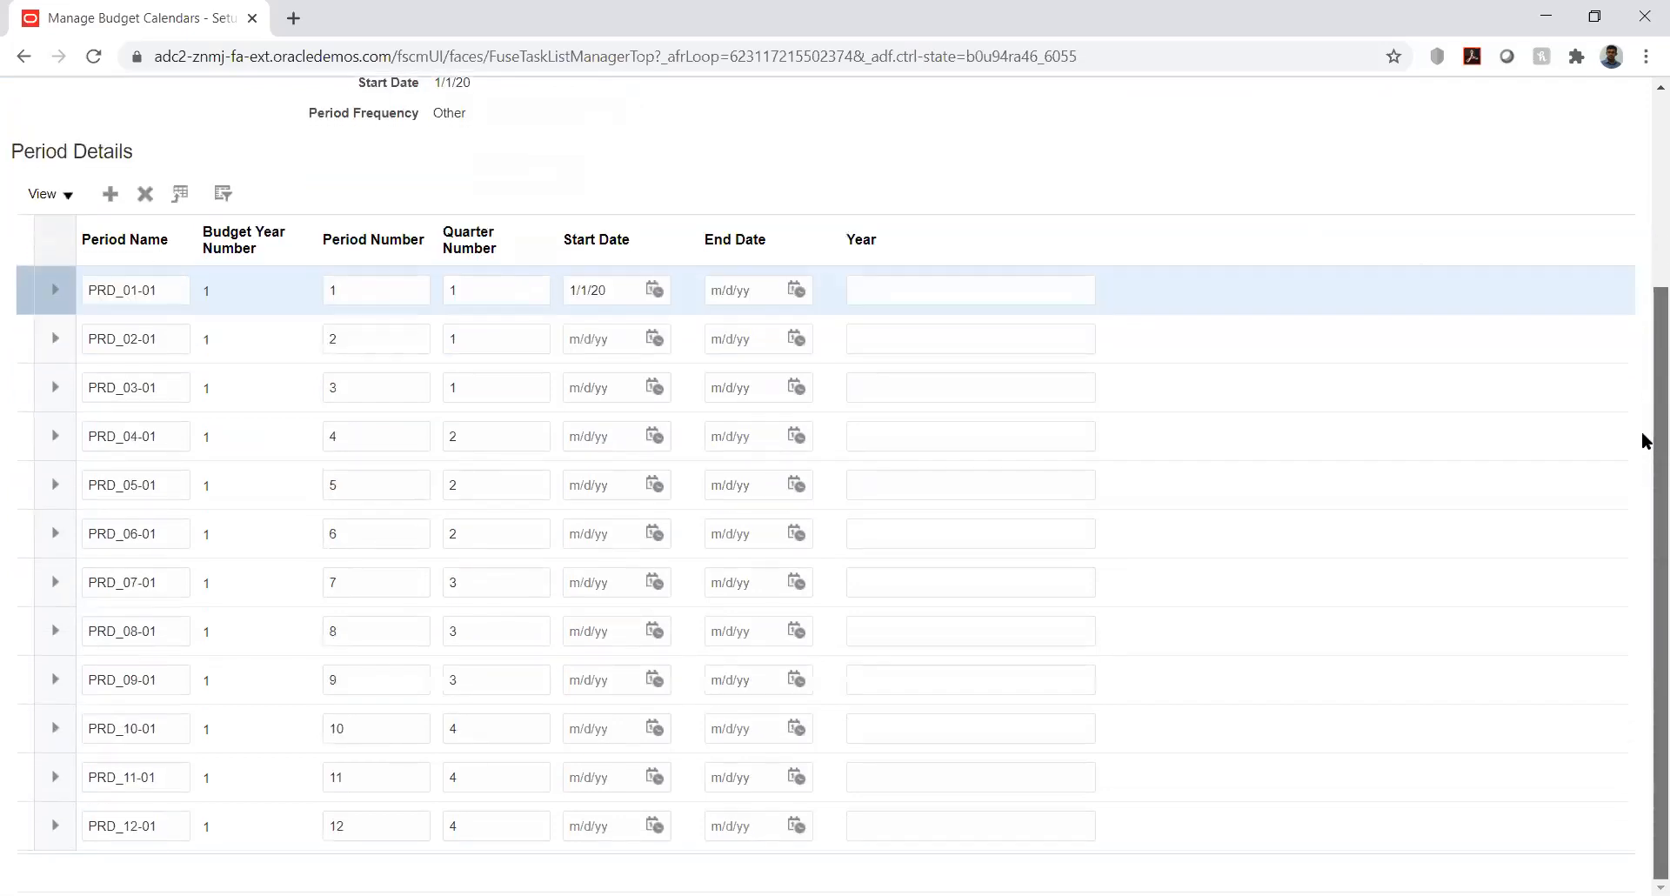
scroll(1647, 442, "up", 3)
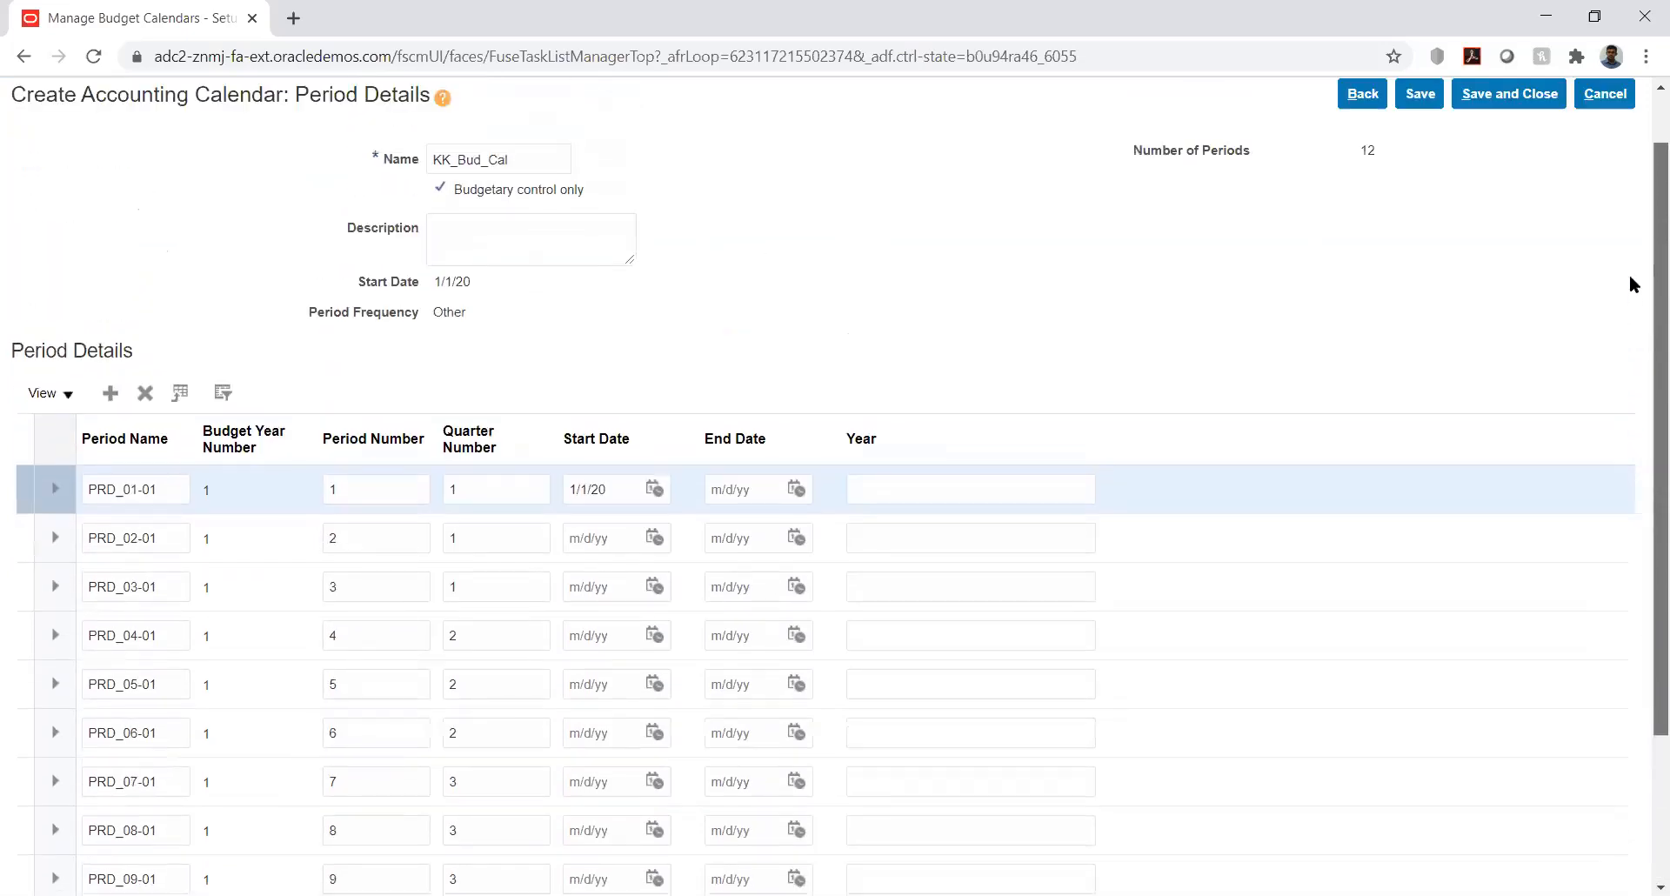
left_click_drag(1630, 276, 1627, 274)
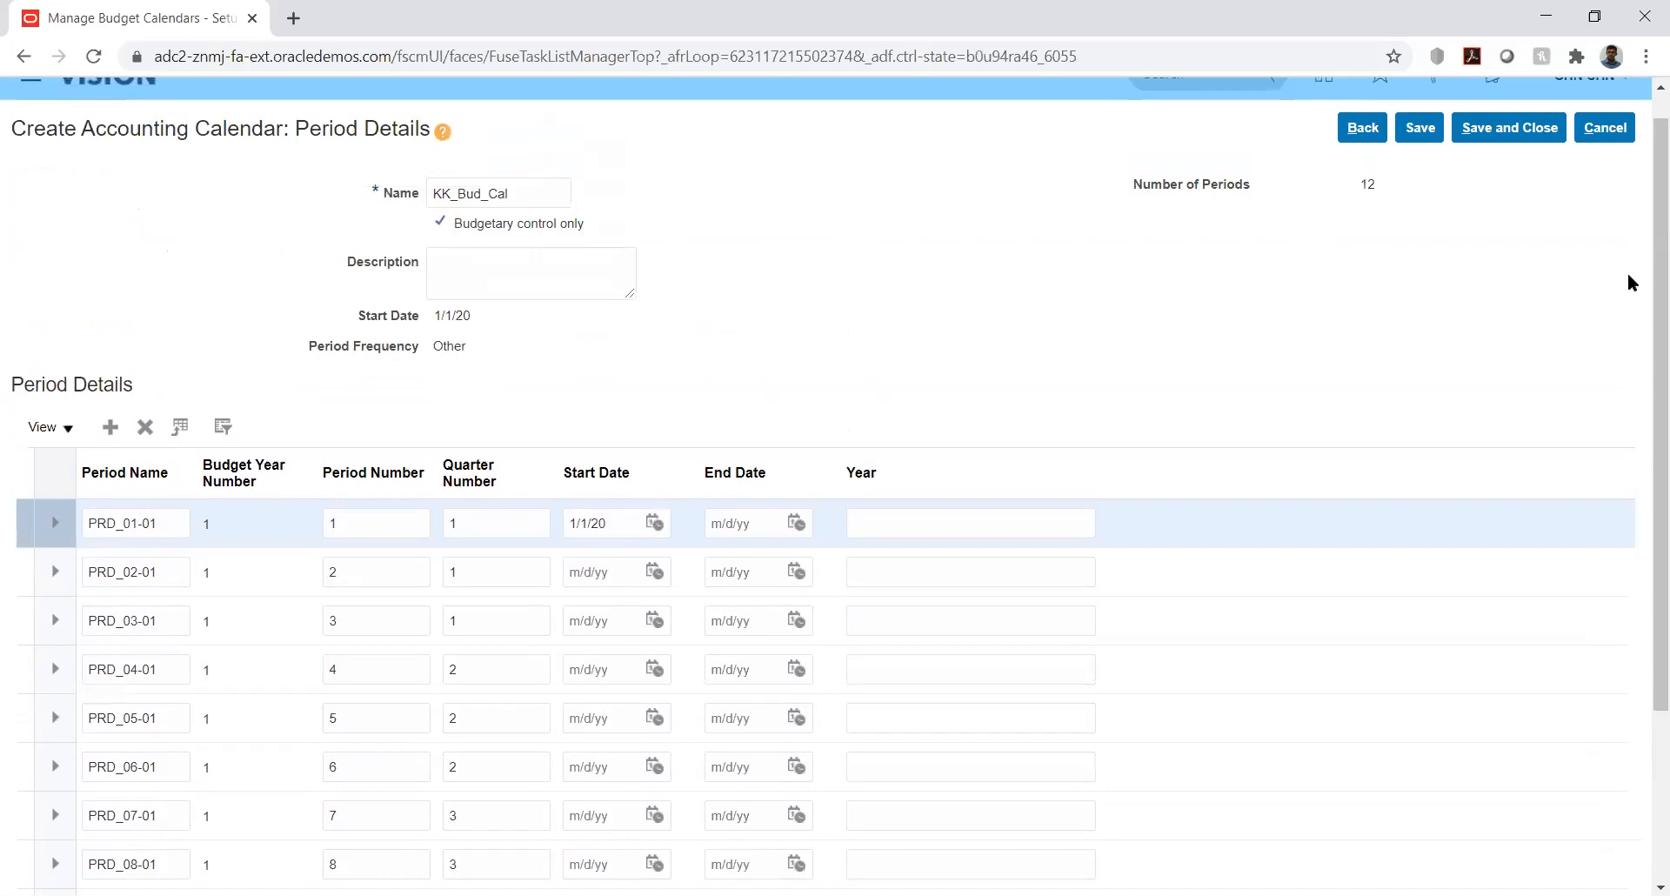
left_click(795, 525)
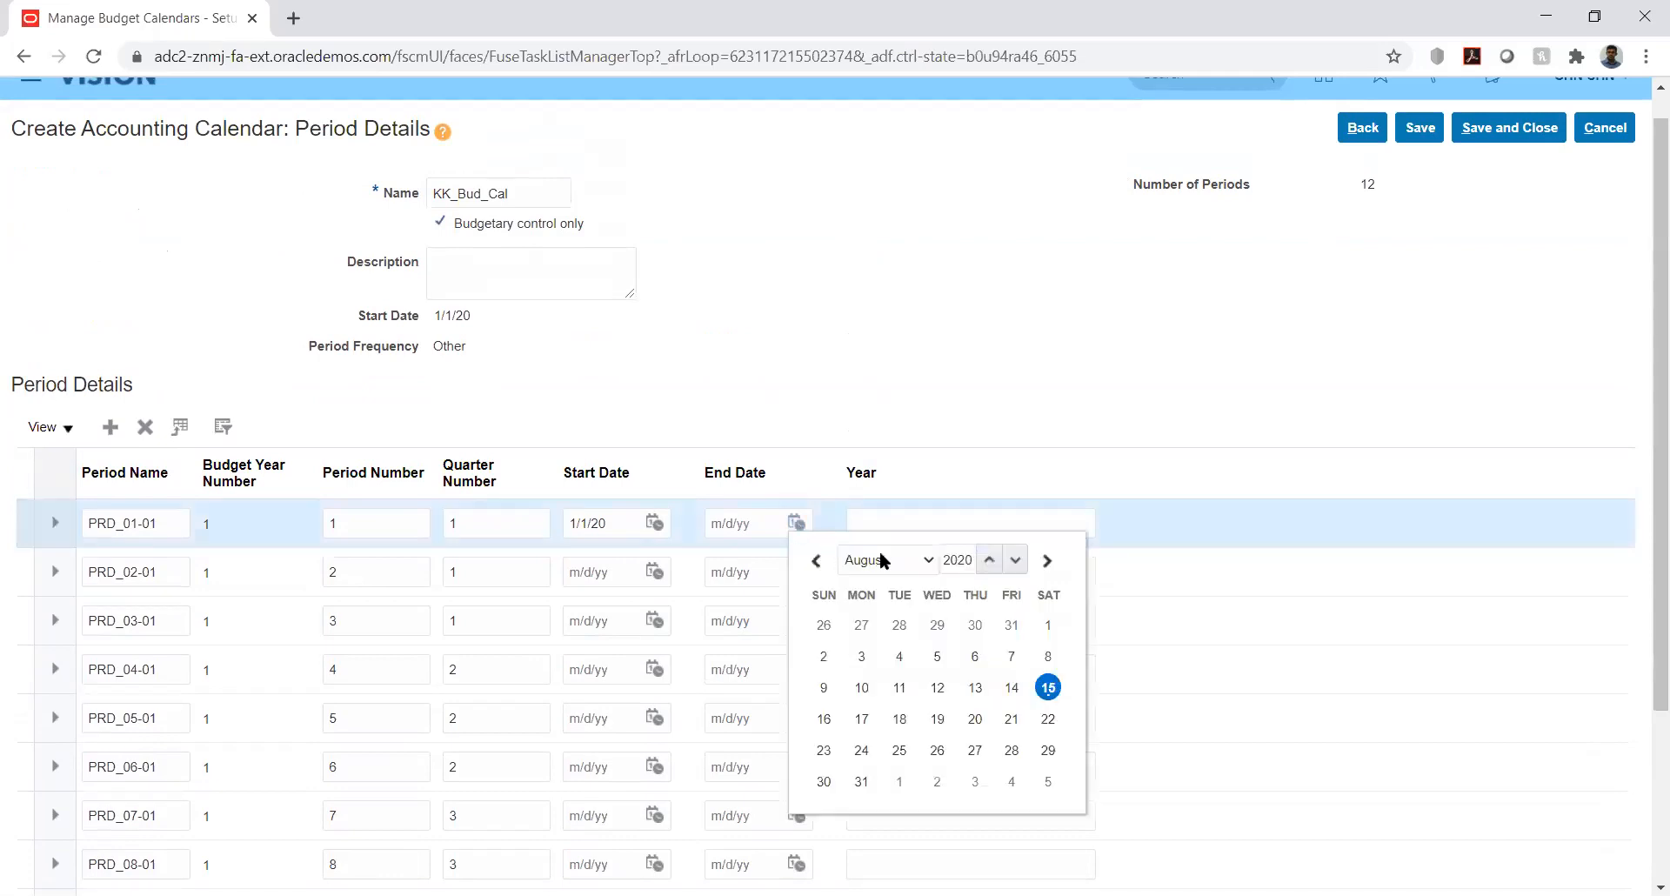
left_click(884, 559)
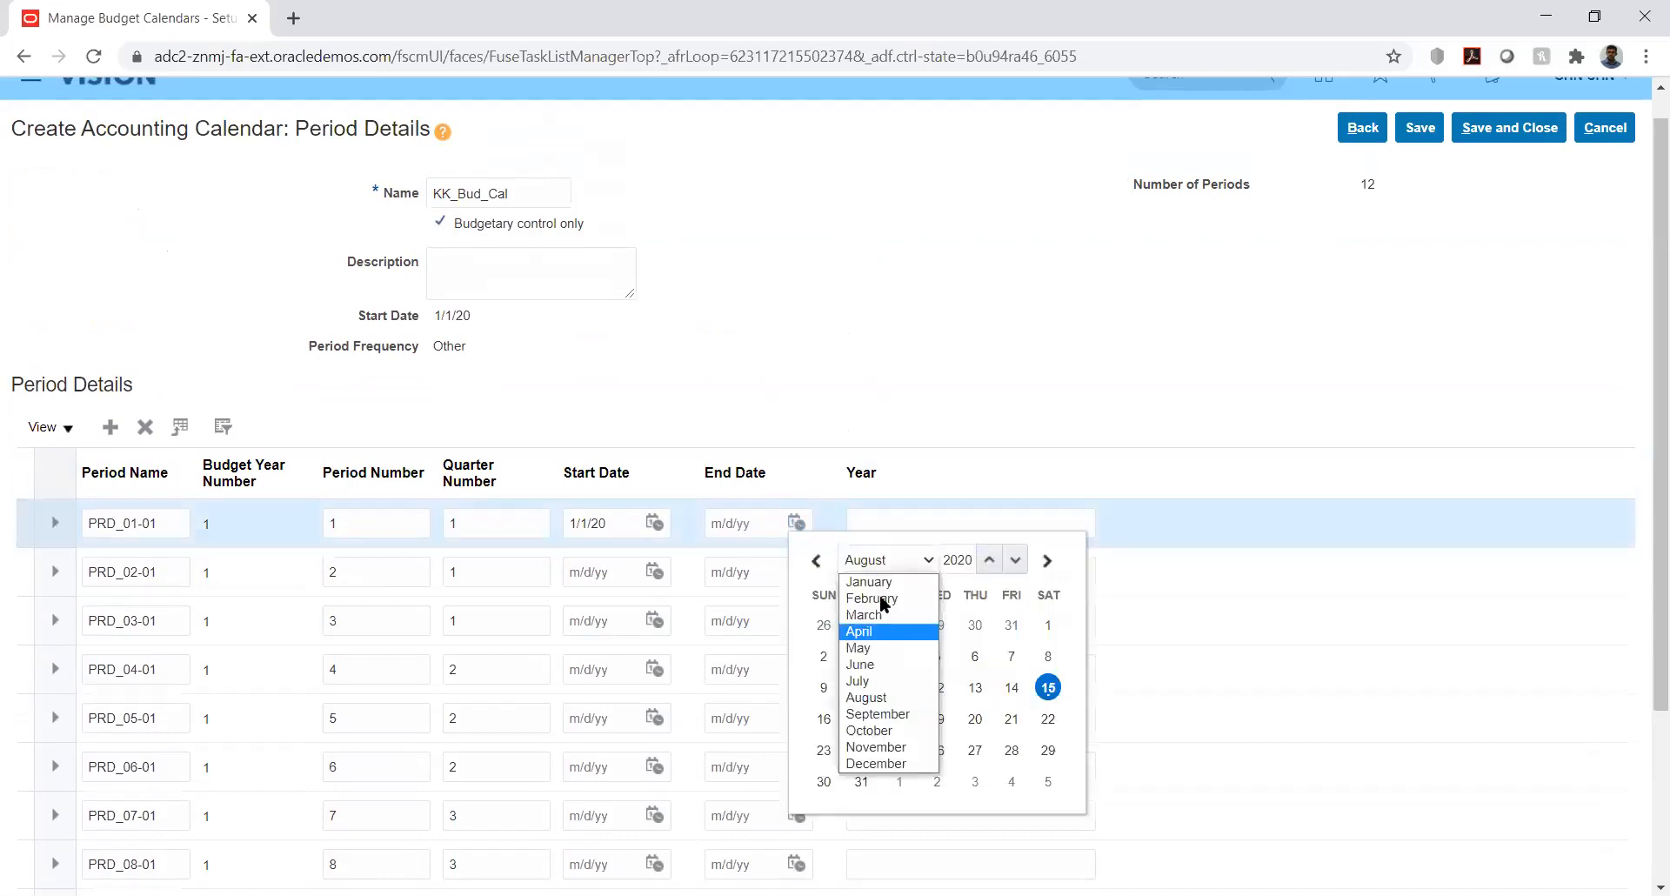
left_click(884, 582)
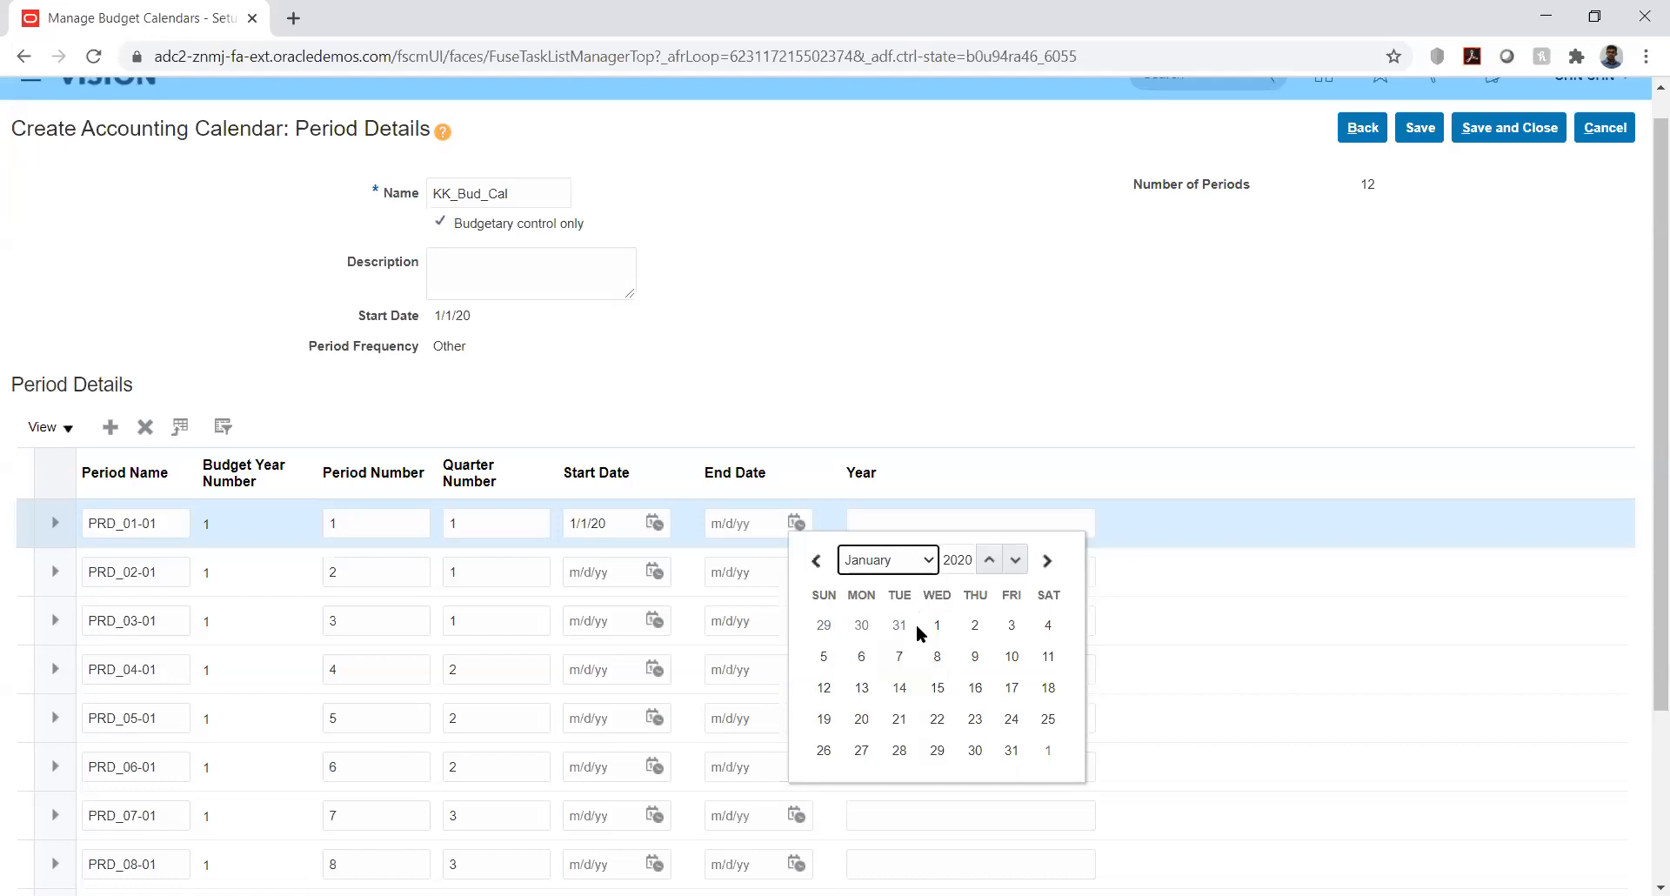
left_click(1010, 753)
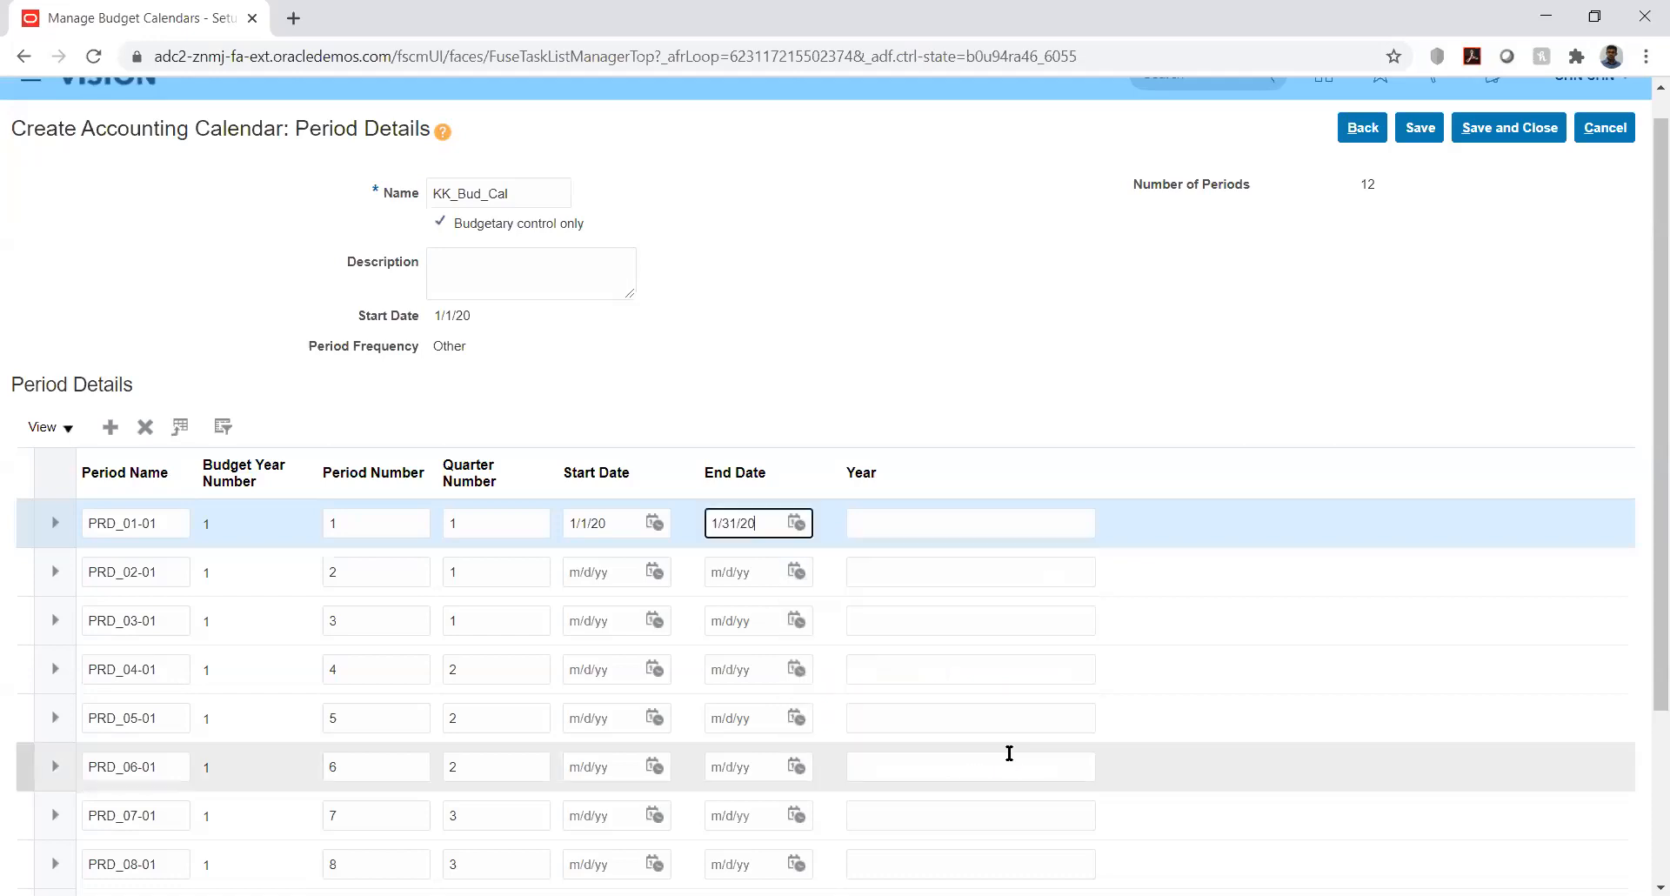
left_click(985, 391)
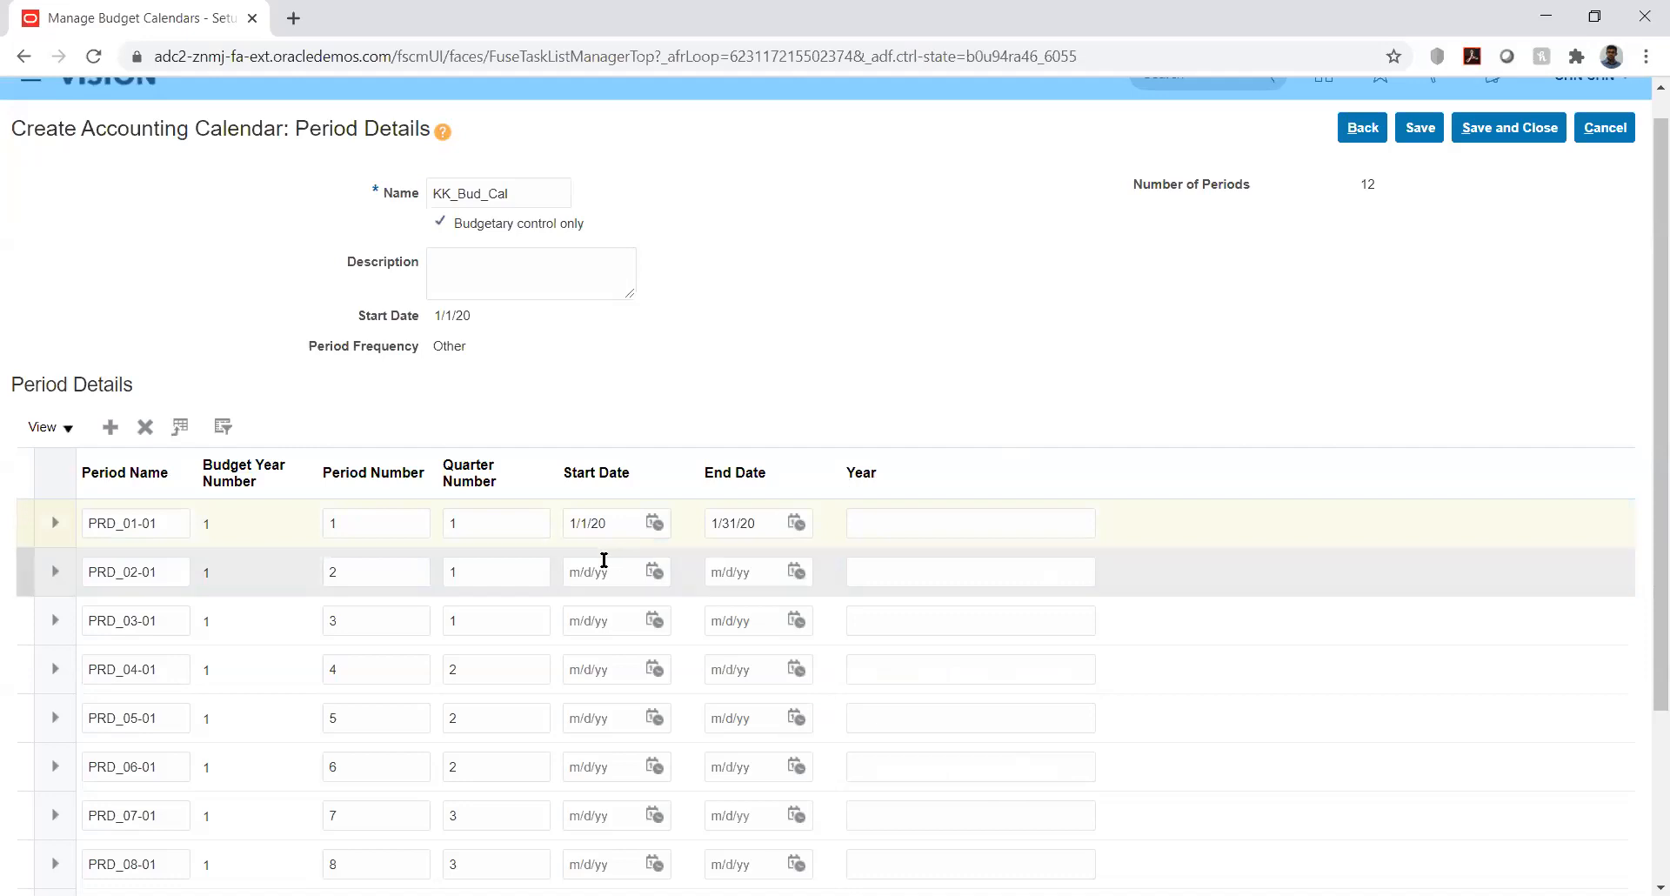
- Date PRD_02-01 from 2/1/20 to 2/29/20
left_click(653, 571)
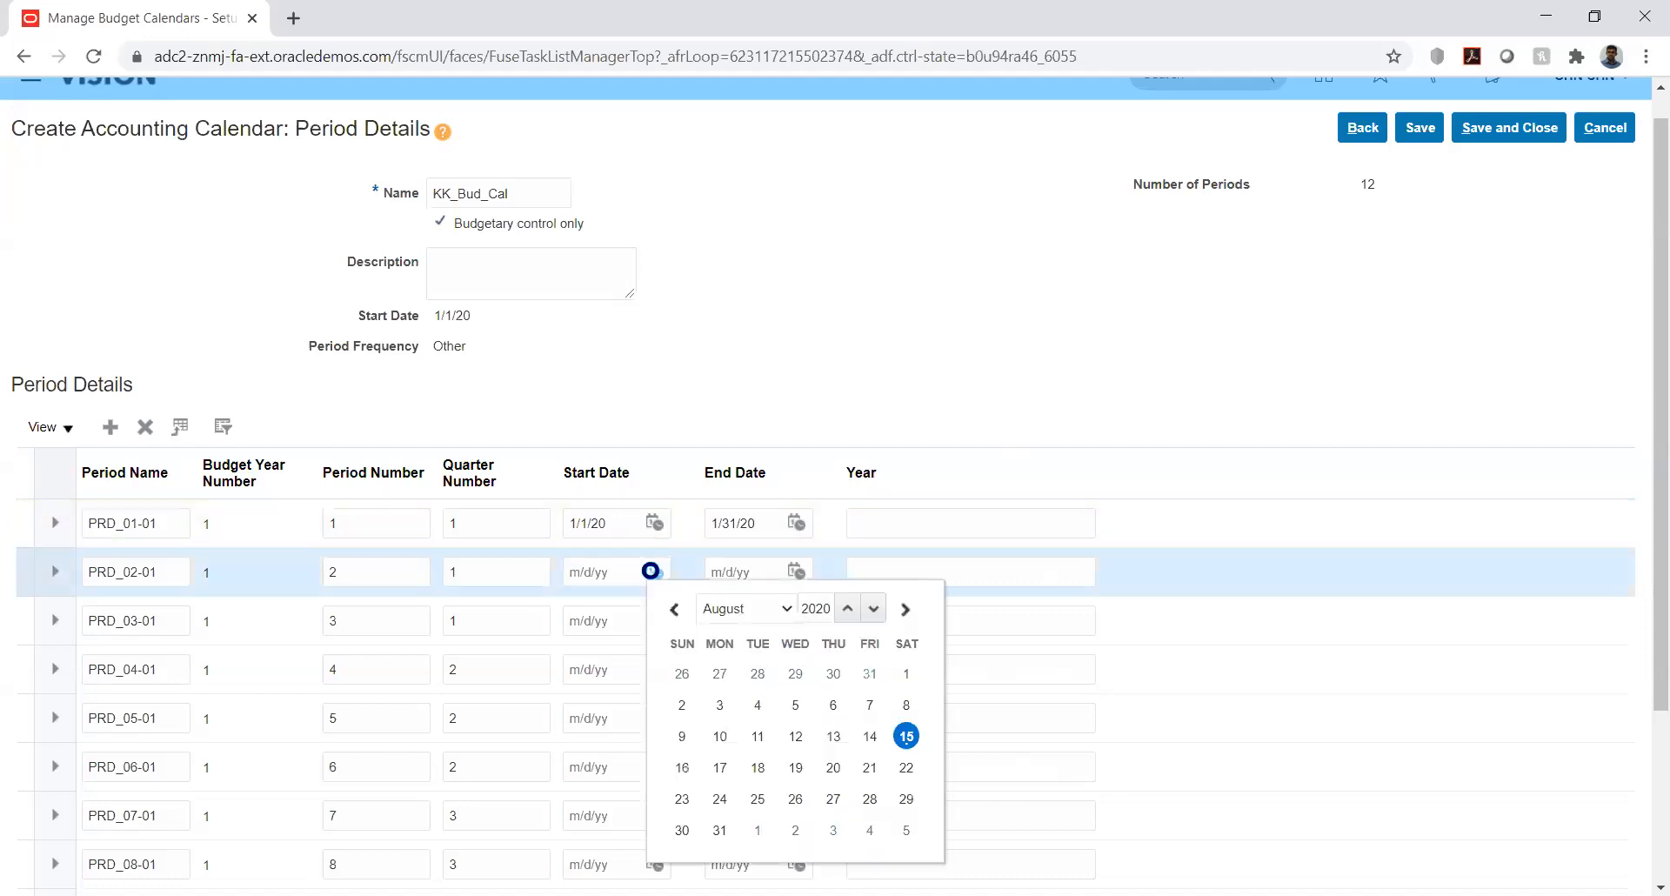
left_click(769, 609)
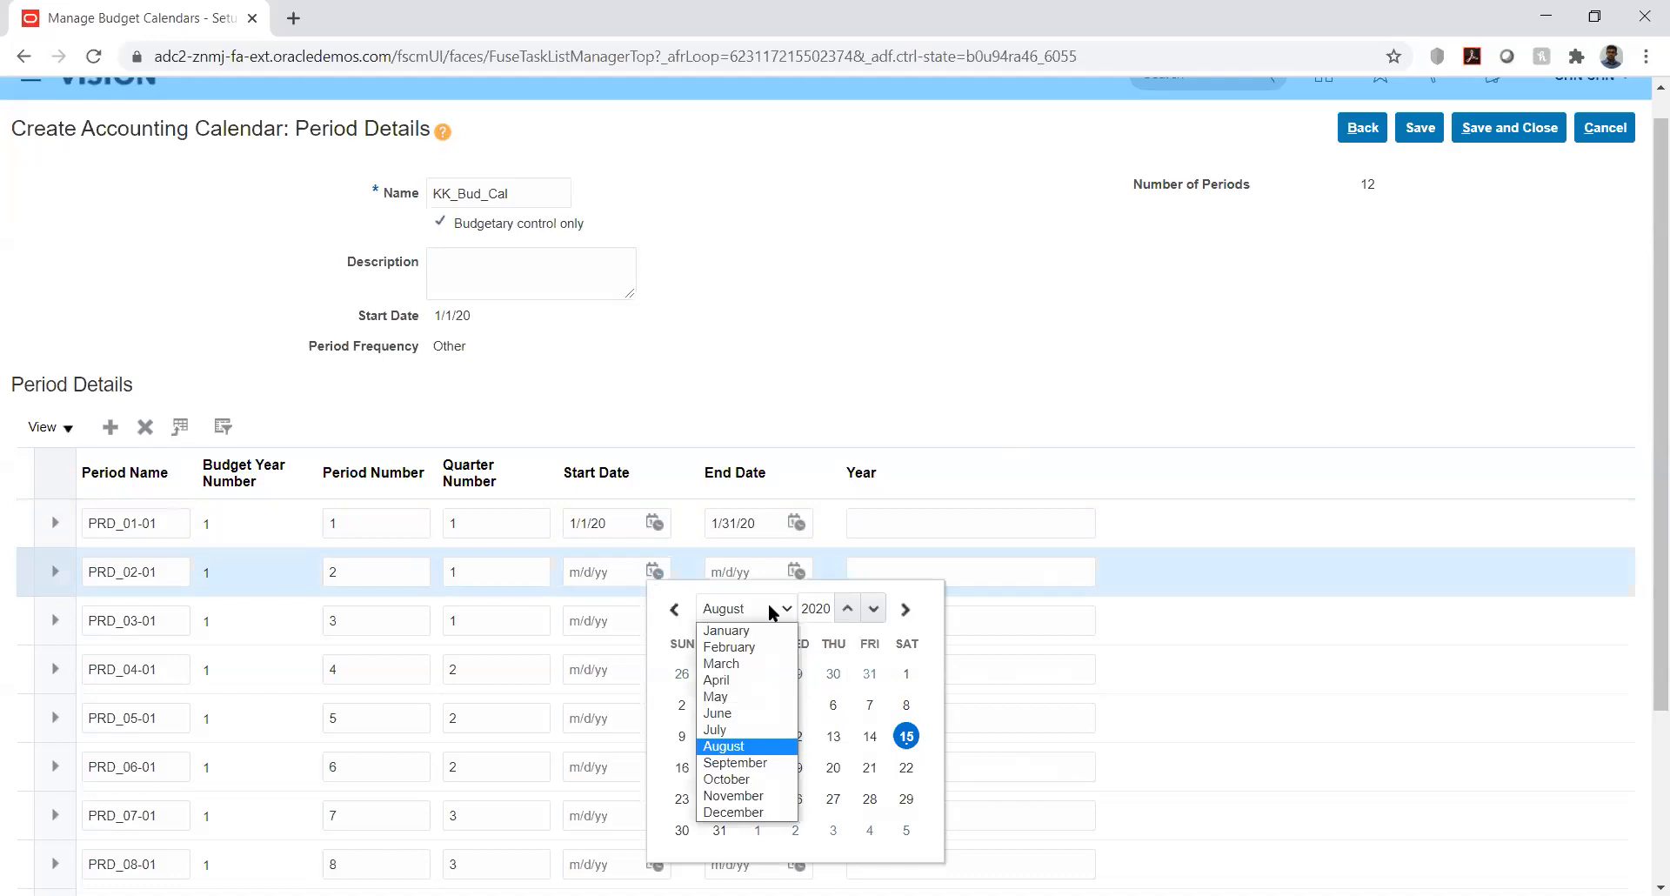
left_click(745, 649)
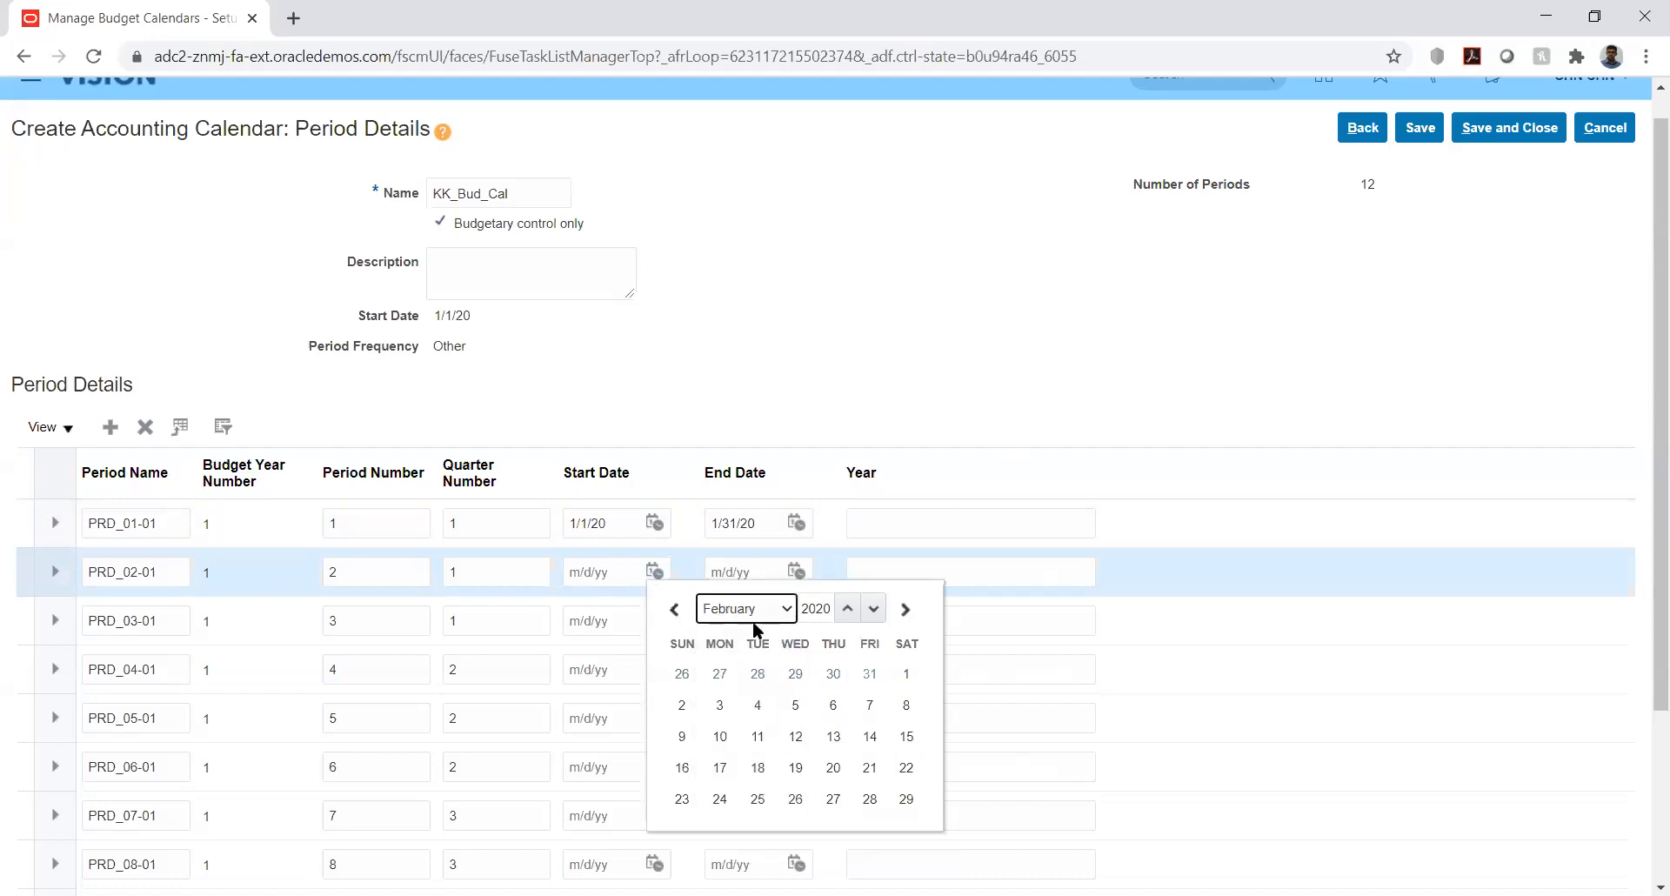
left_click(905, 673)
left_click(797, 572)
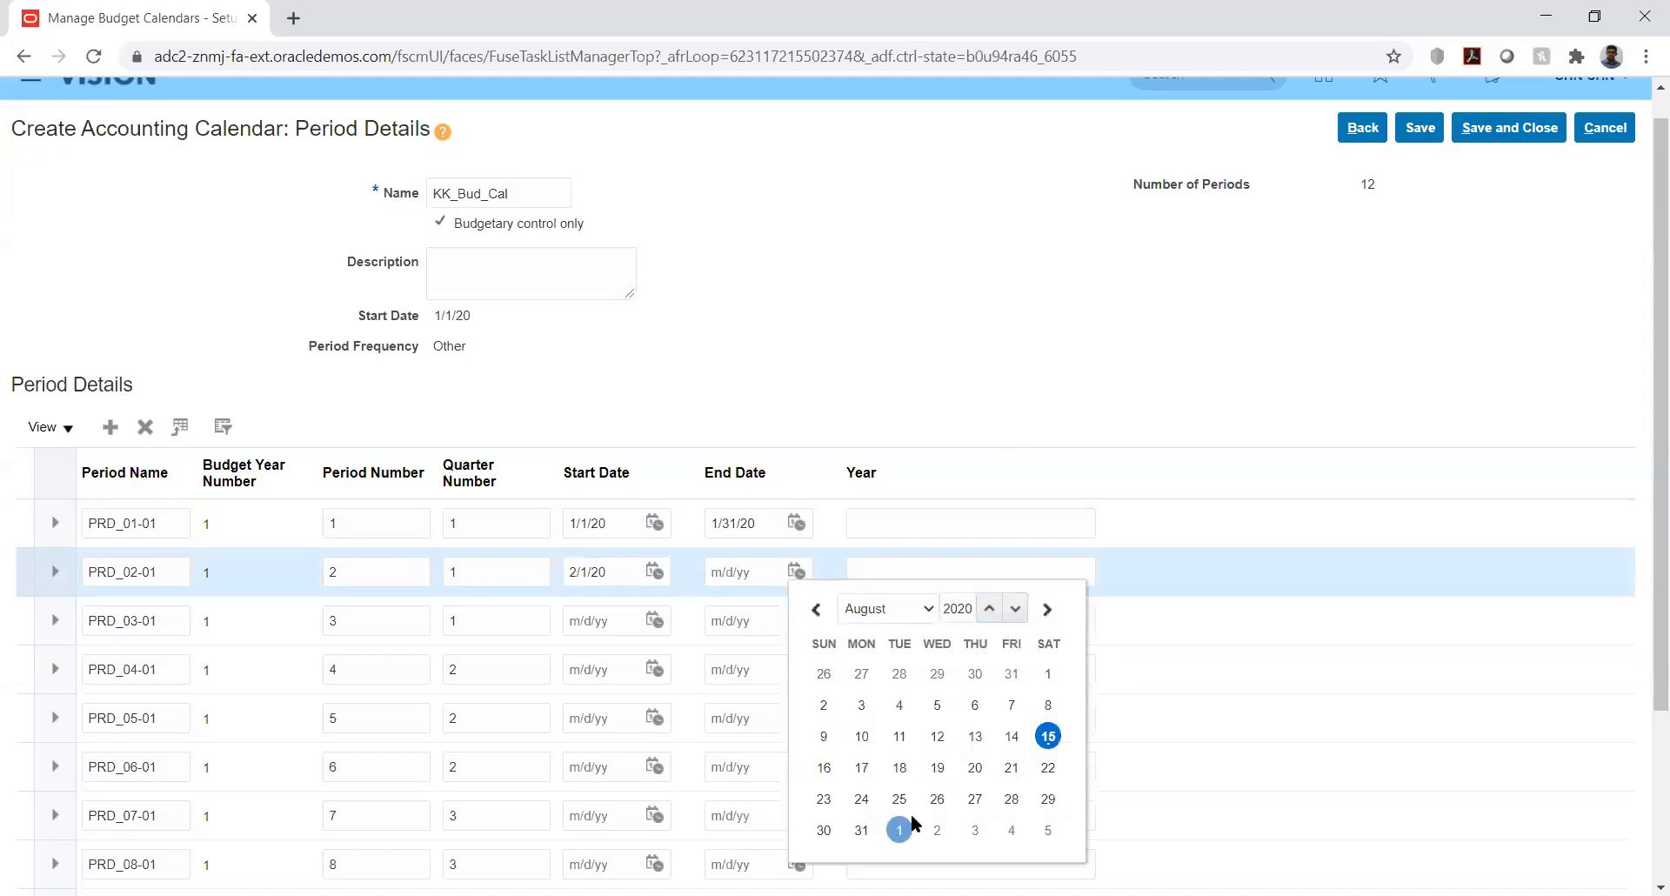
left_click(905, 608)
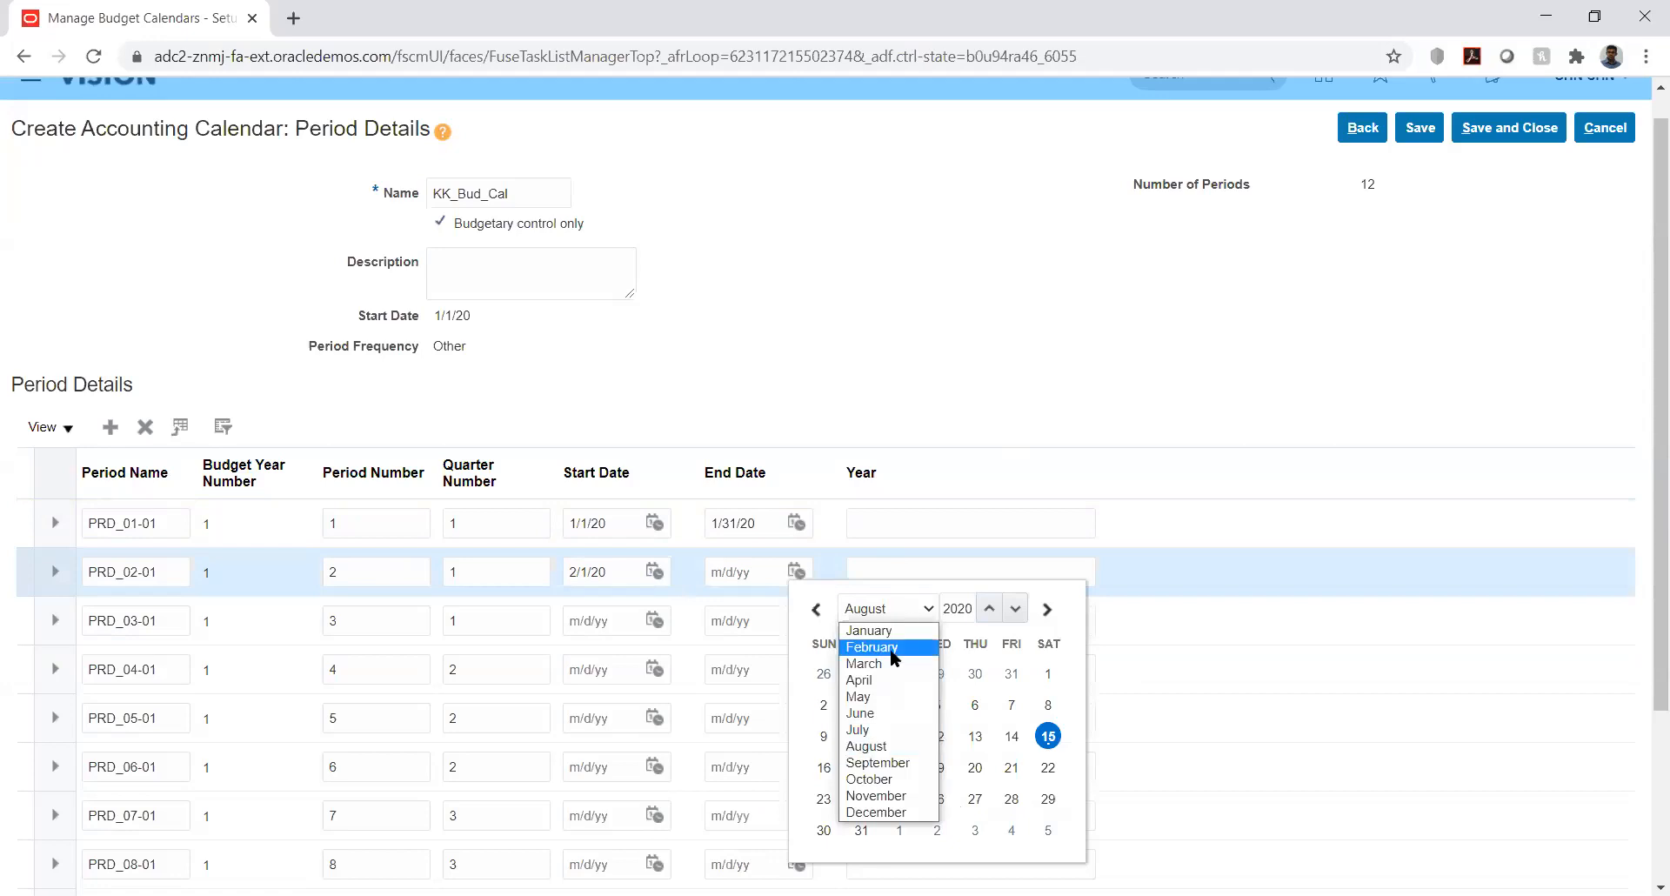
left_click(890, 649)
left_click(1049, 801)
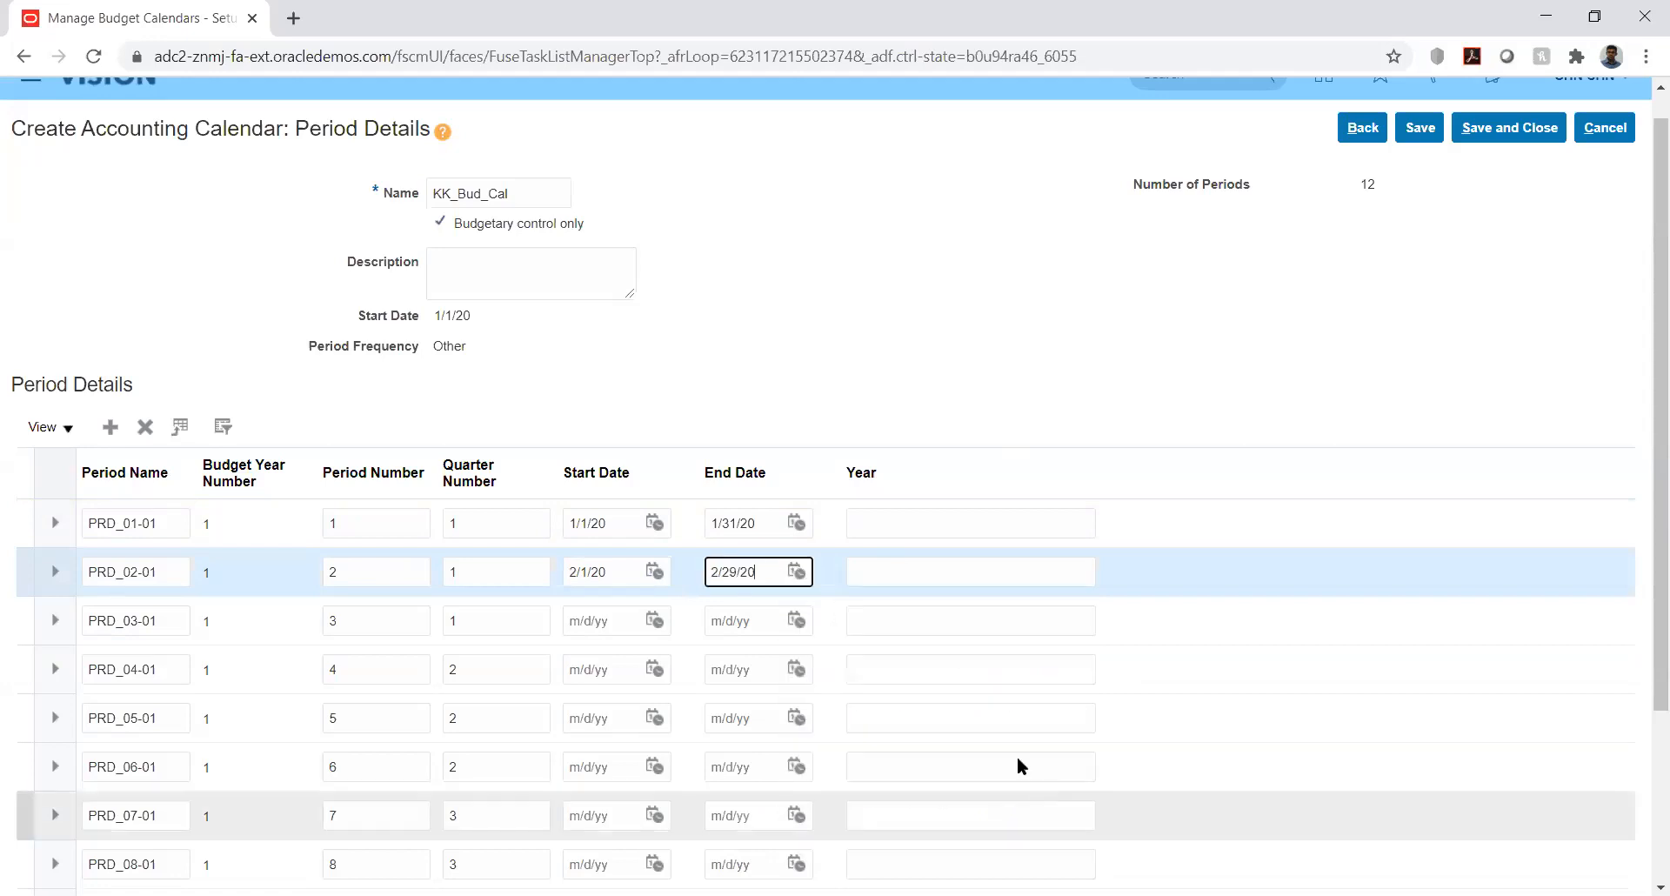
- Enter year 2020 for PRD_01-01 and PRD_02-01
left_click(946, 522)
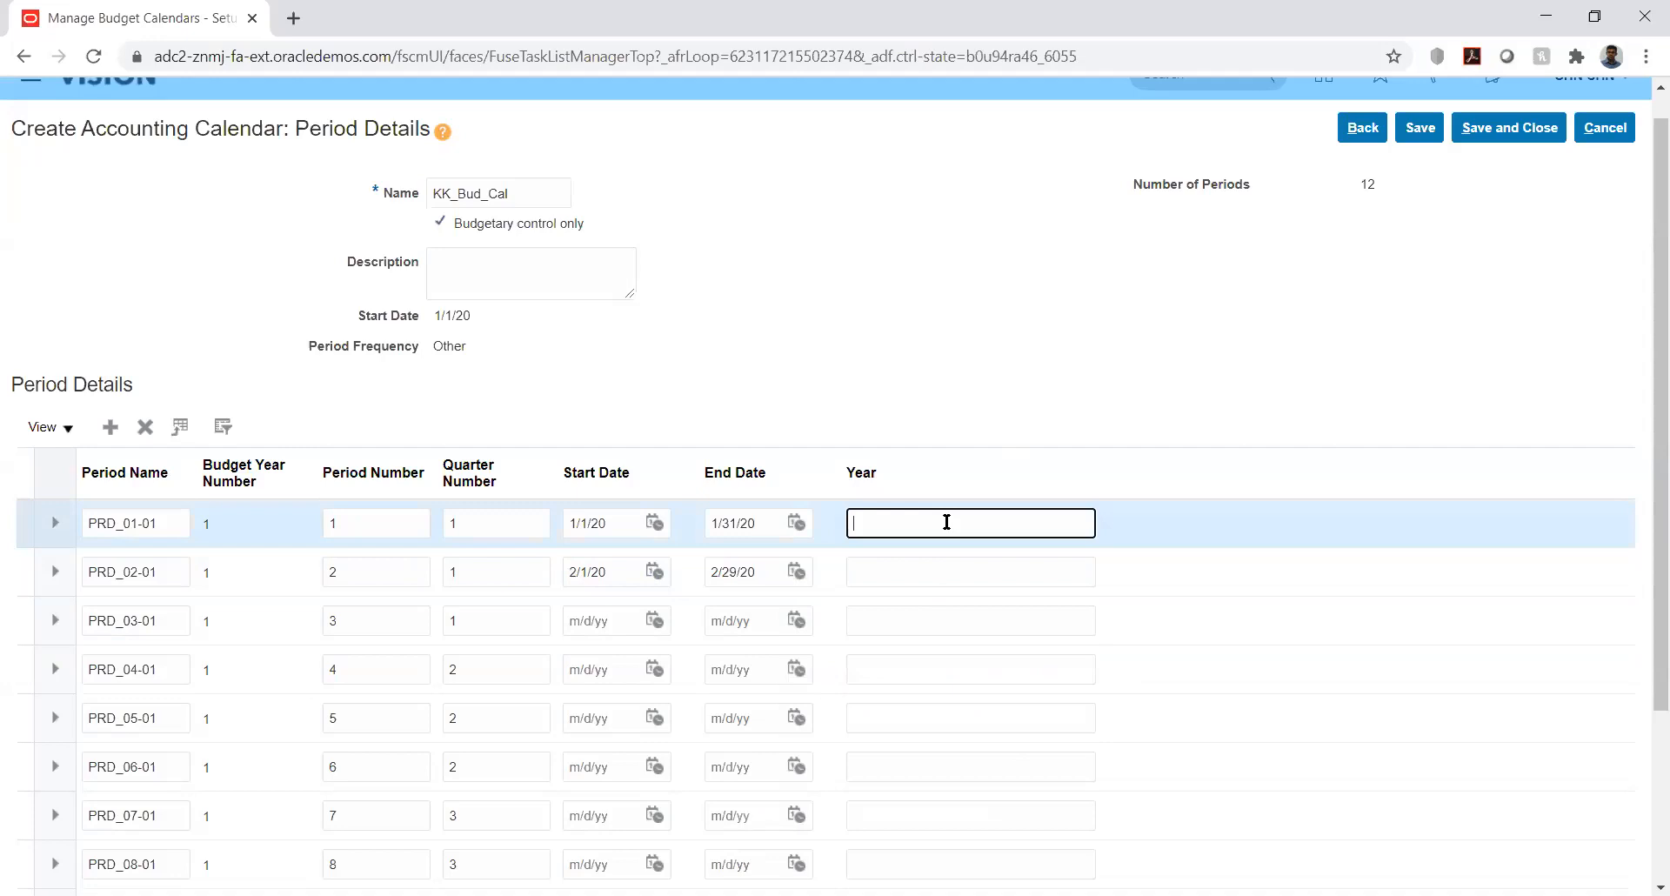
type("2020")
left_click(918, 565)
type("2020")
- Date PRD_03-01 from 3/1/20 to 3/31/20 with year 2020
left_click(655, 619)
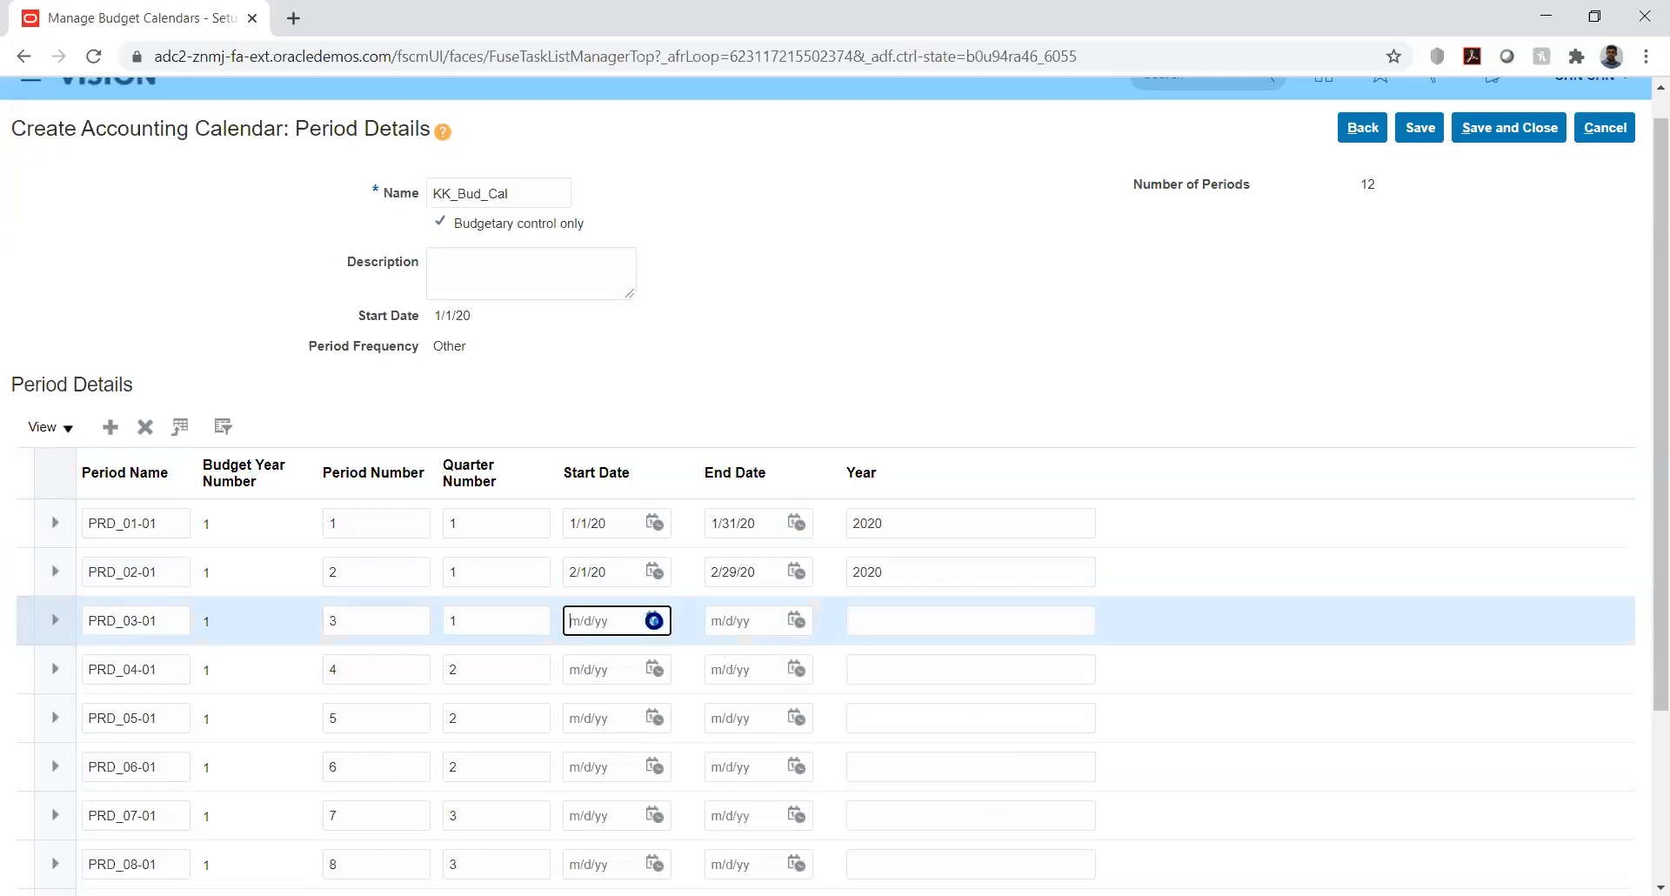
left_click(769, 352)
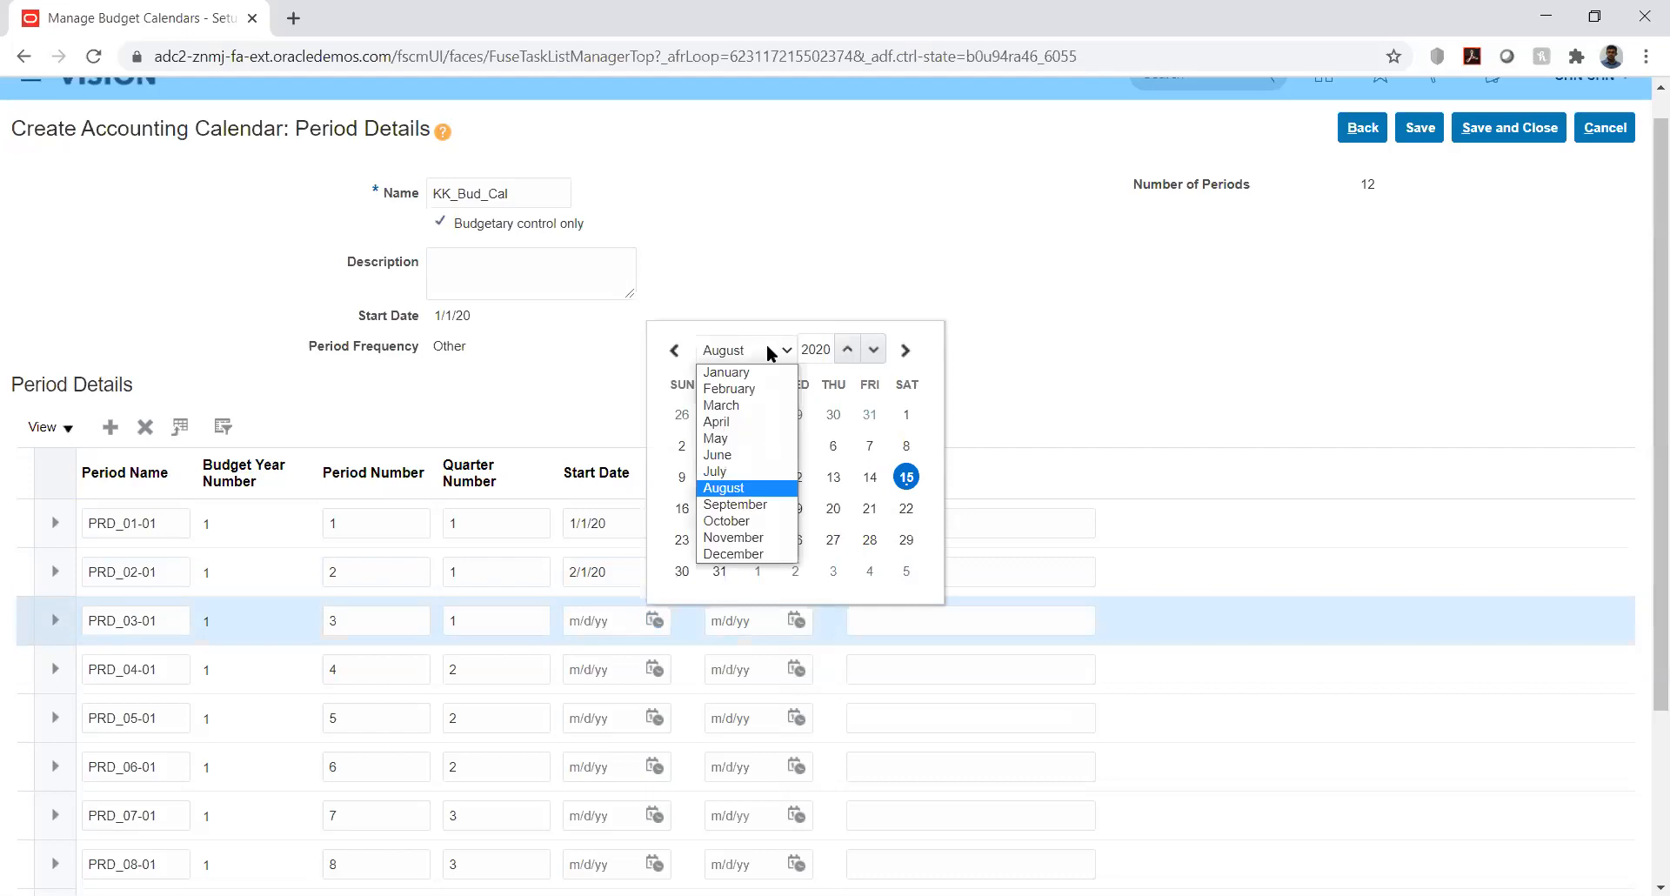
left_click(722, 406)
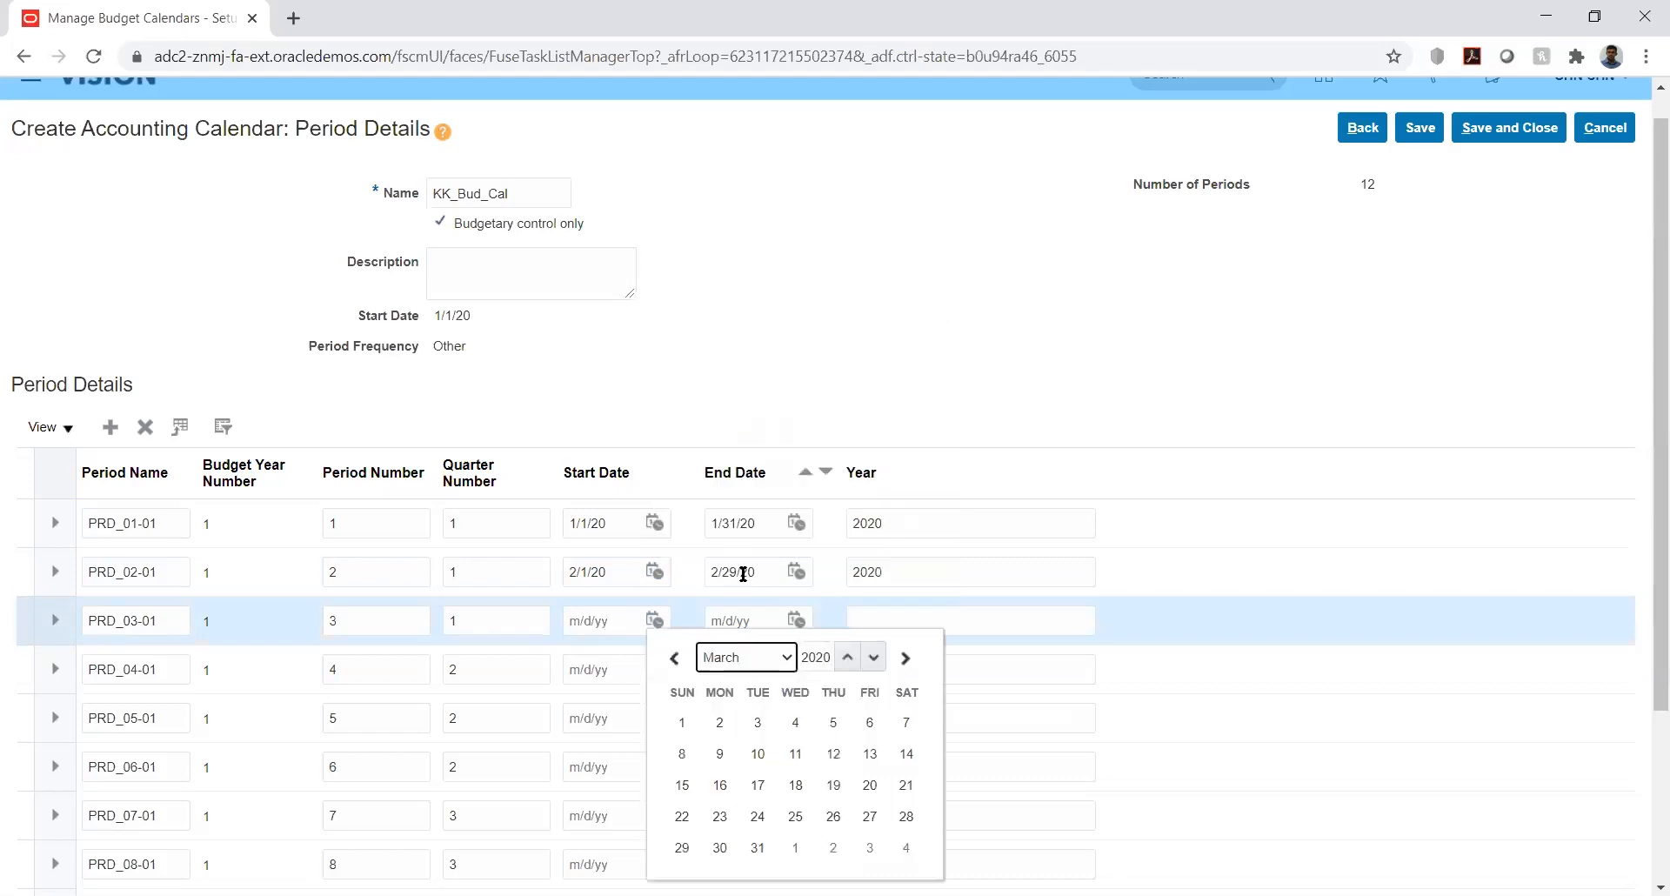
left_click(682, 727)
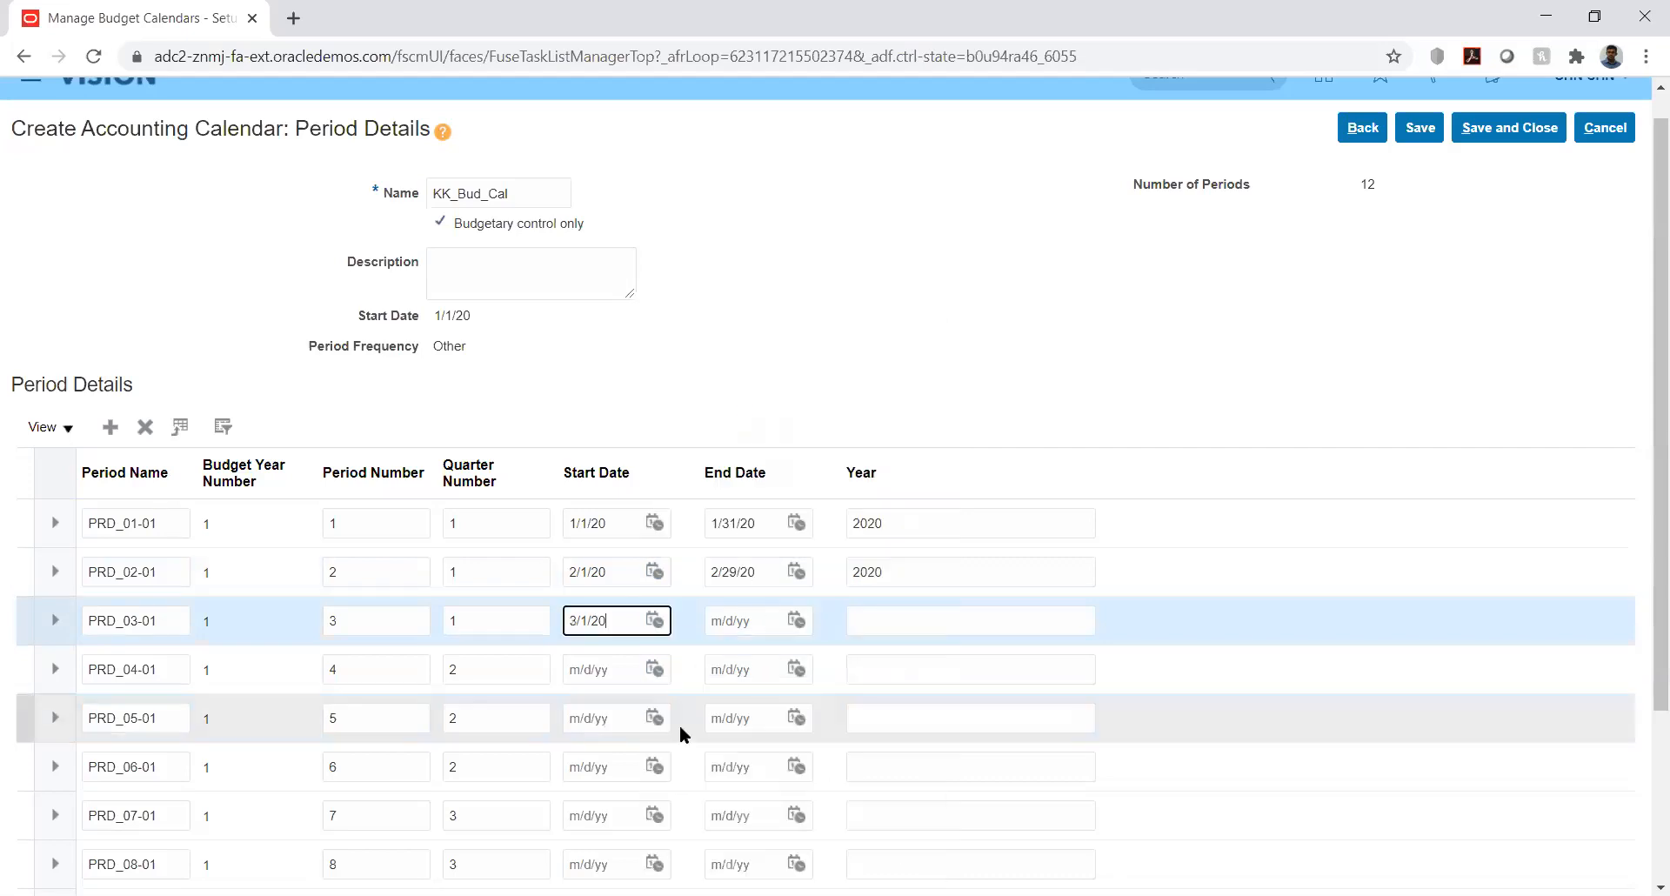
left_click(797, 621)
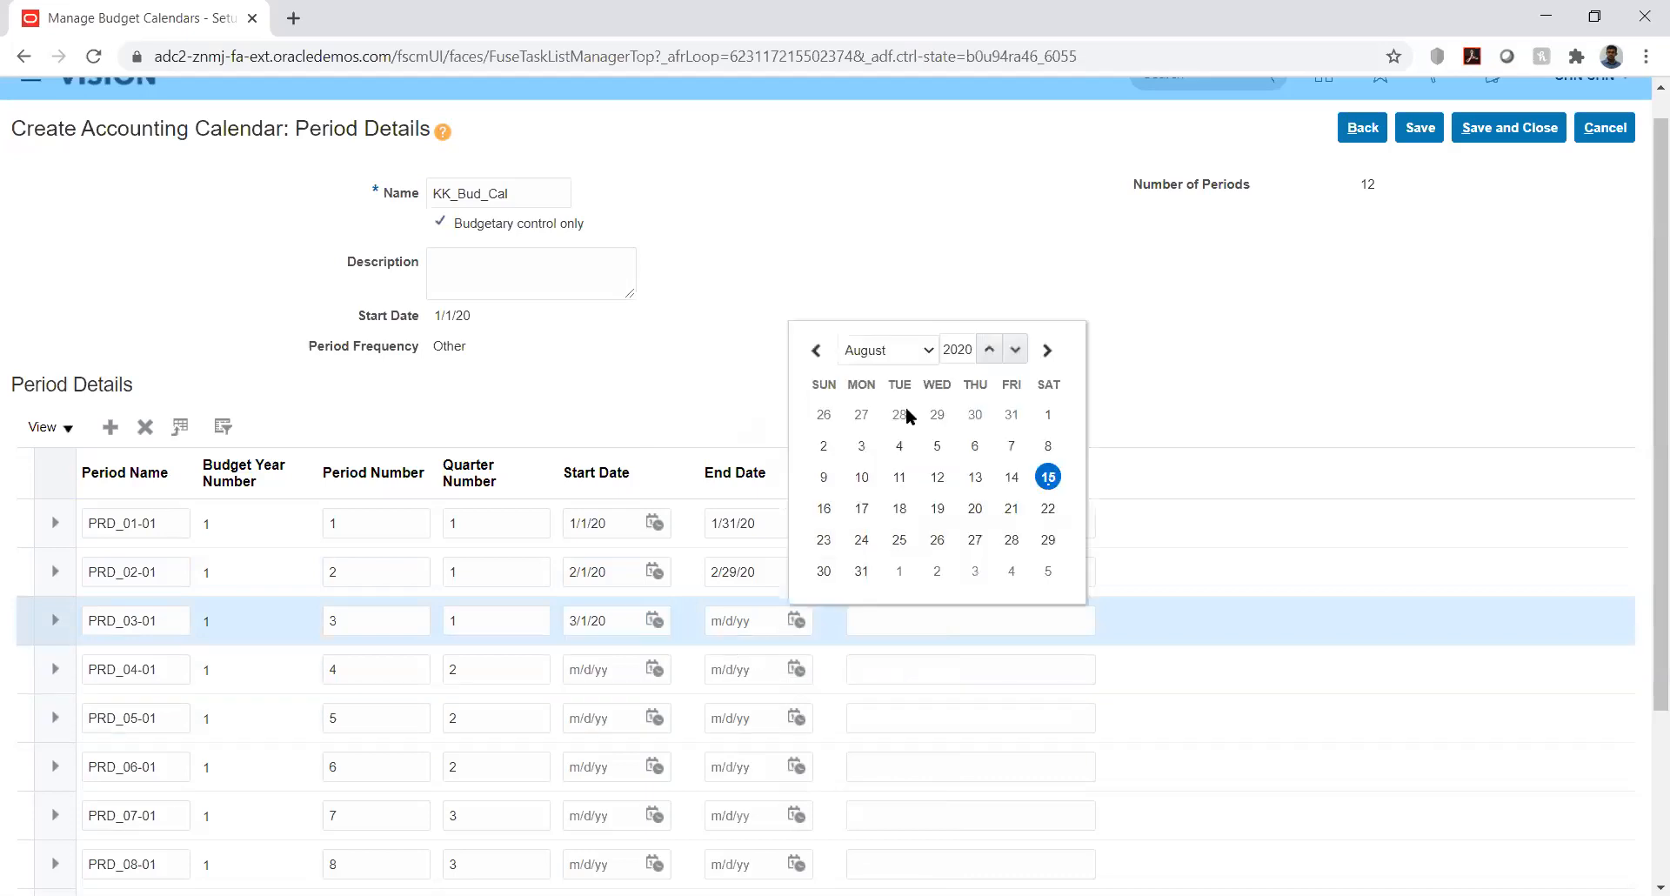
left_click(927, 349)
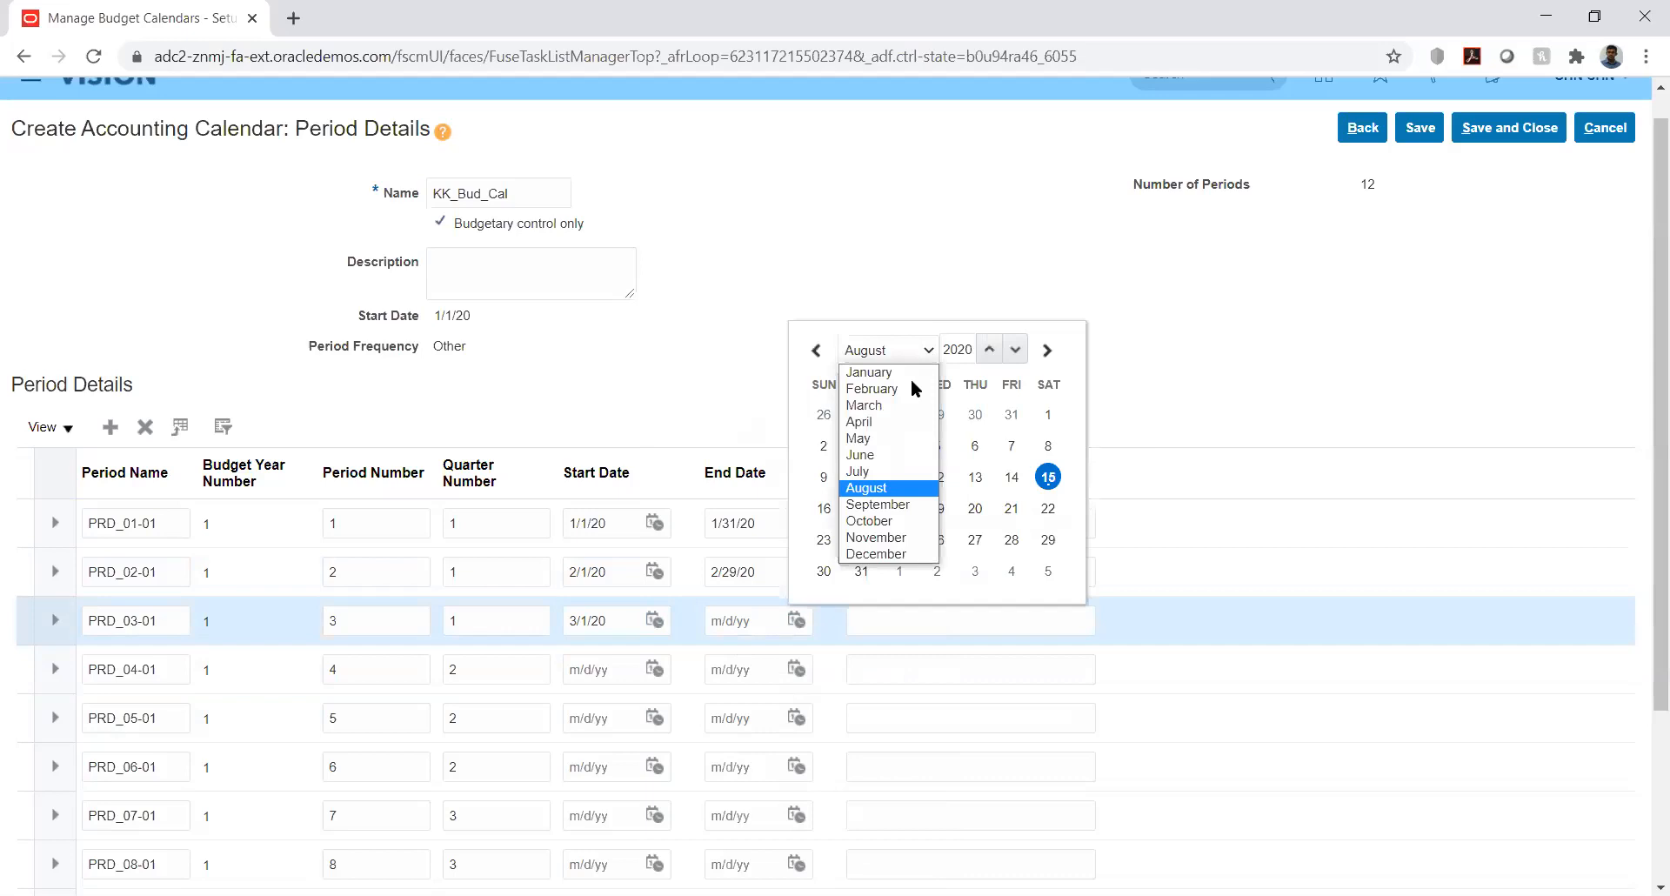
left_click(864, 406)
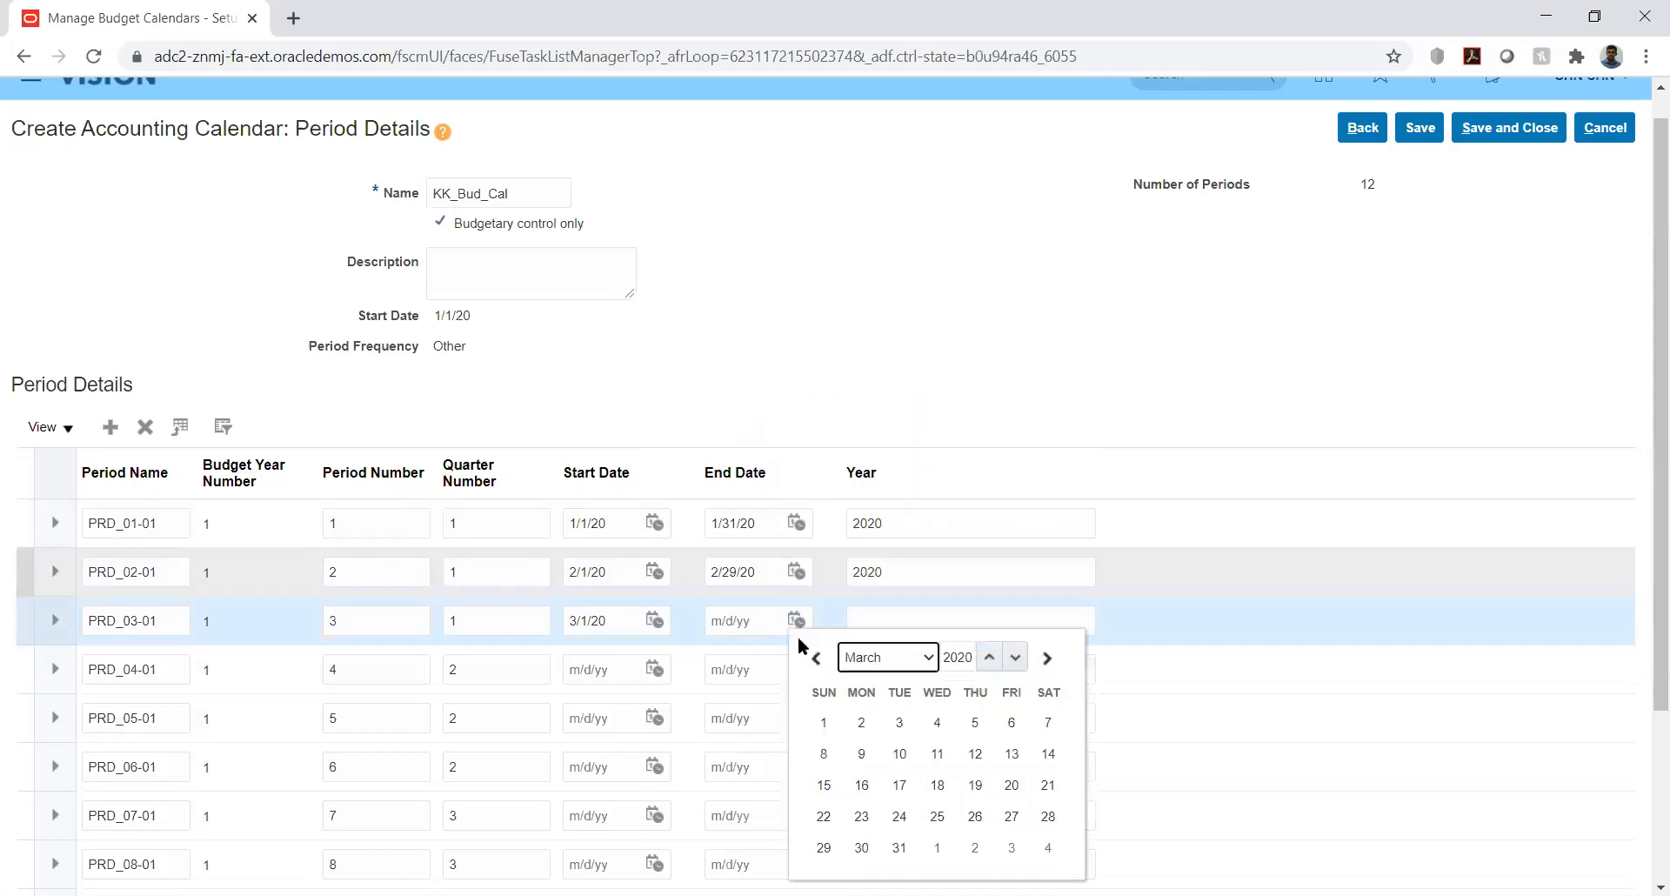
left_click(898, 848)
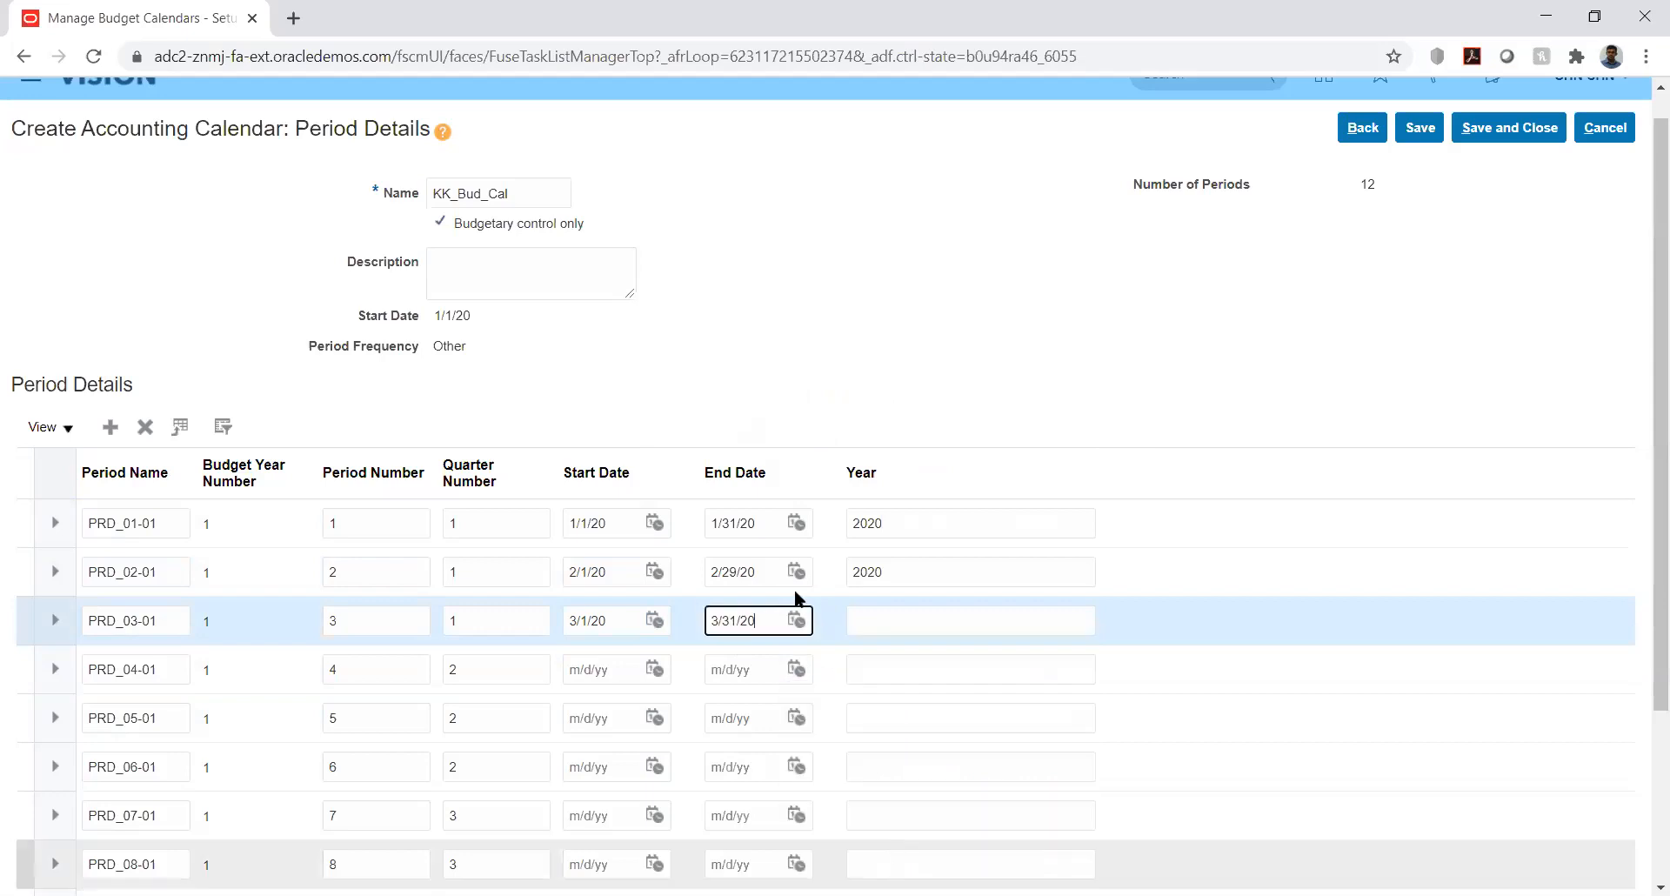
left_click(905, 617)
type("2020")
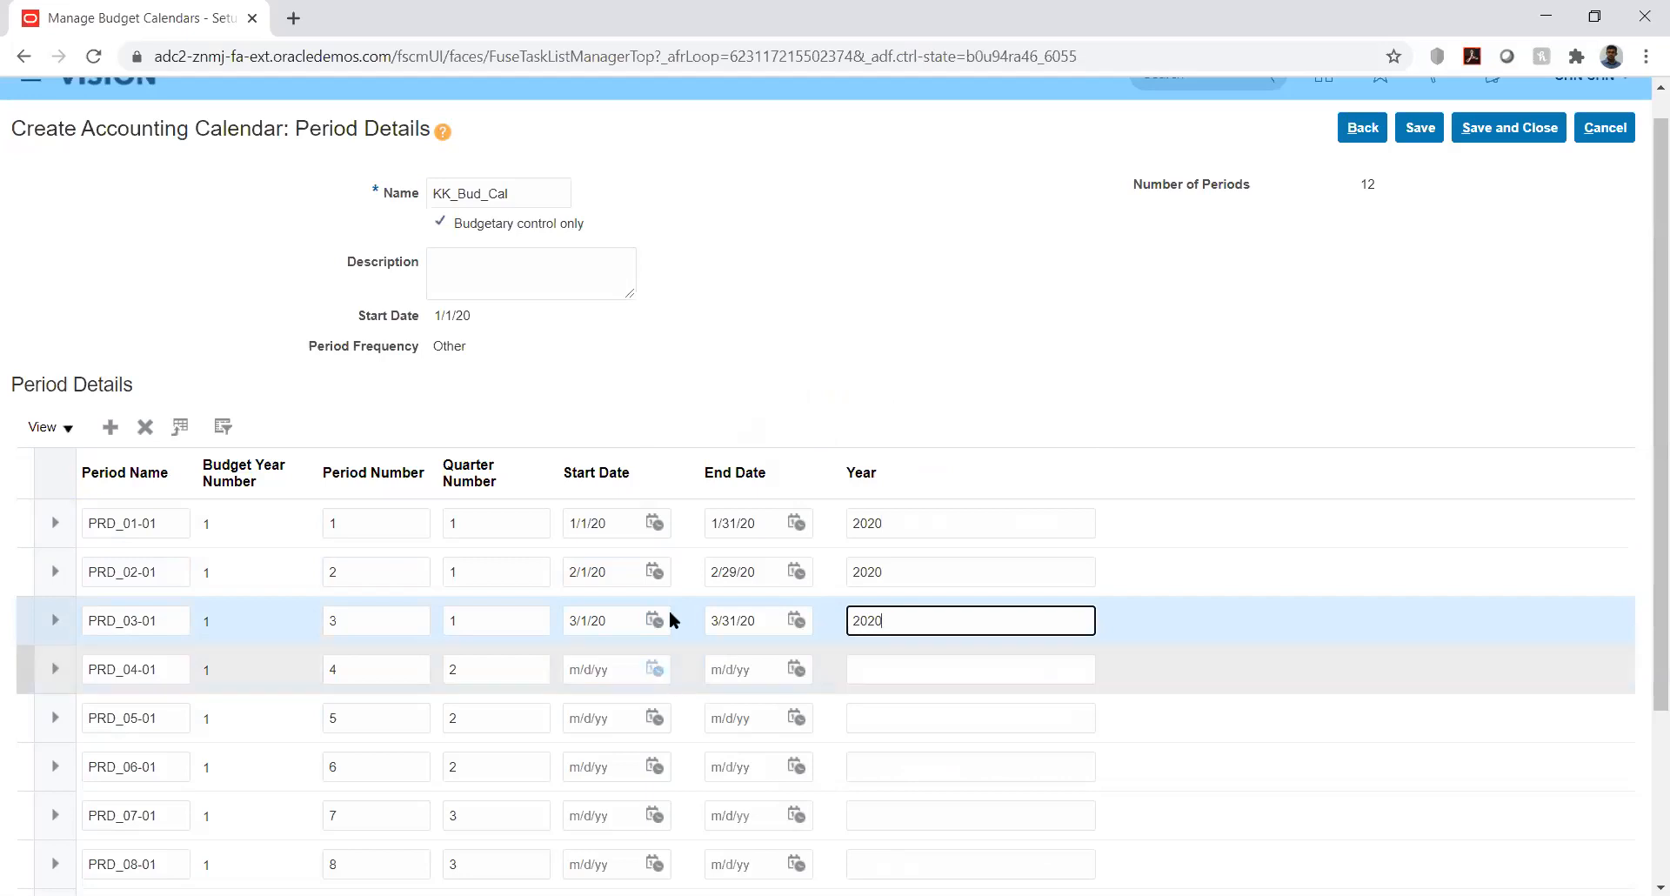
- Date PRD_04-01 from 4/1/20 to 4/30/20 with year 2020
left_click(654, 669)
left_click(753, 398)
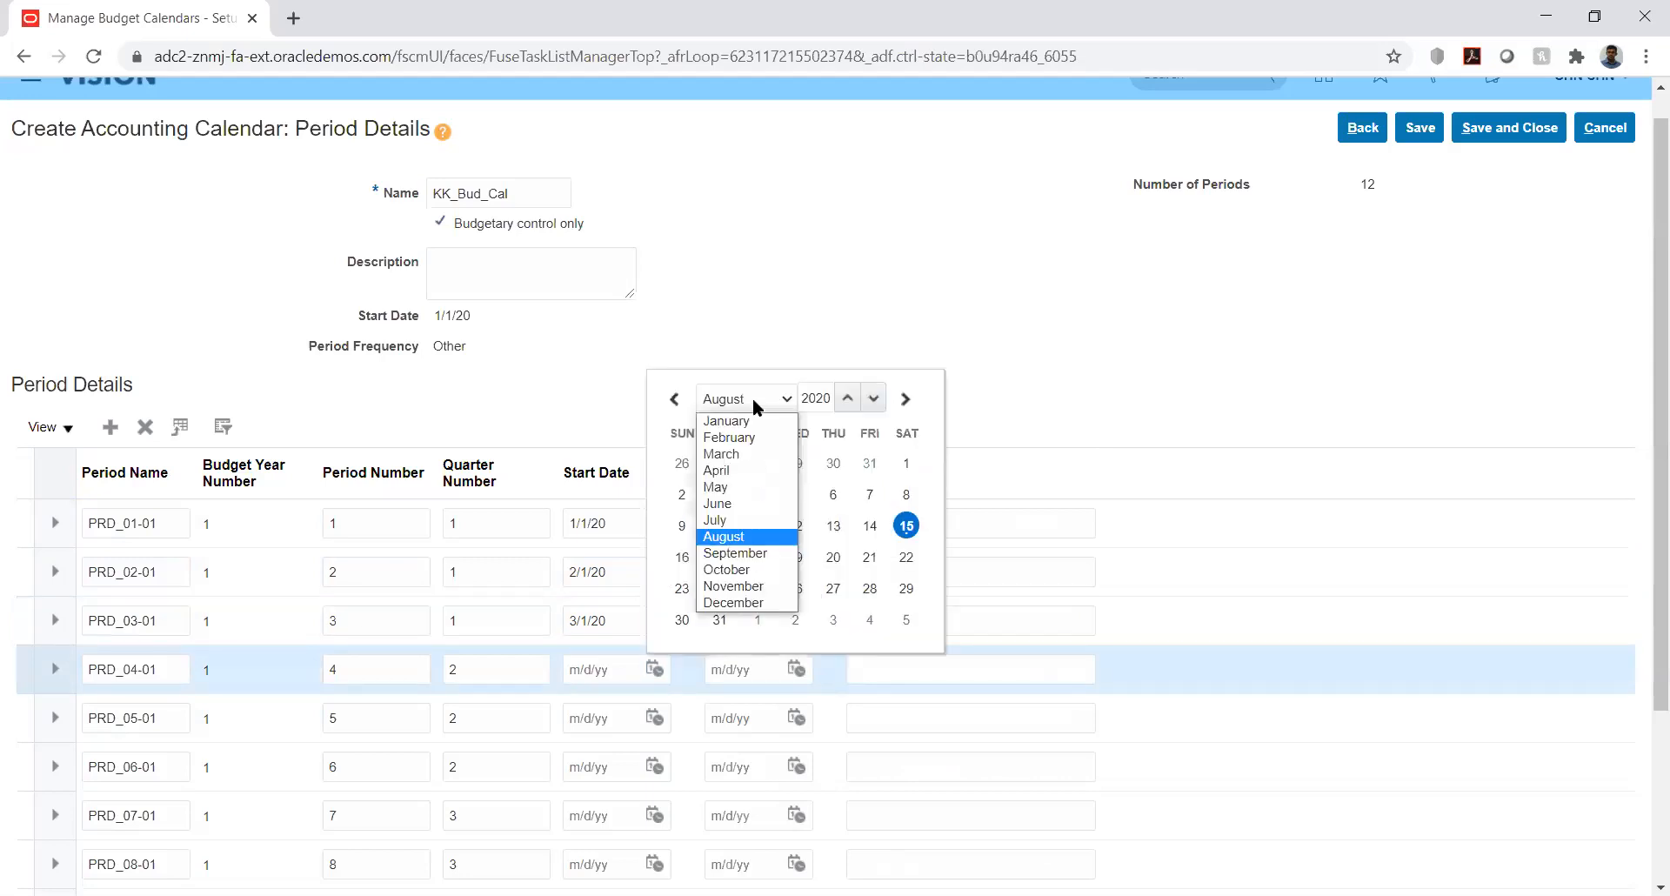
left_click(735, 470)
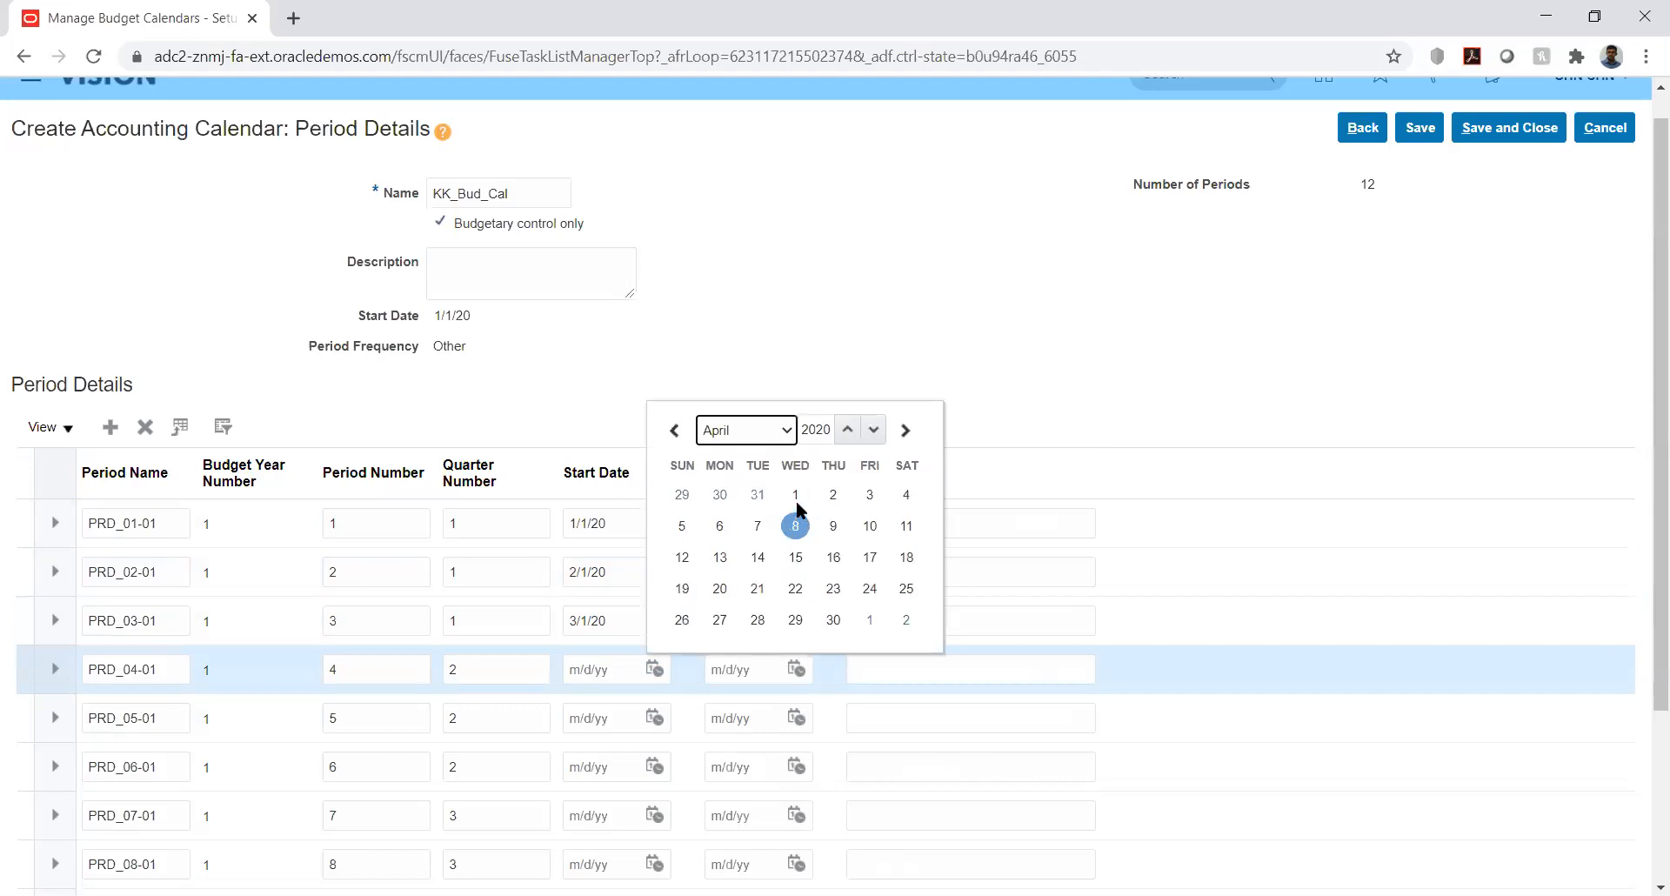
left_click(796, 496)
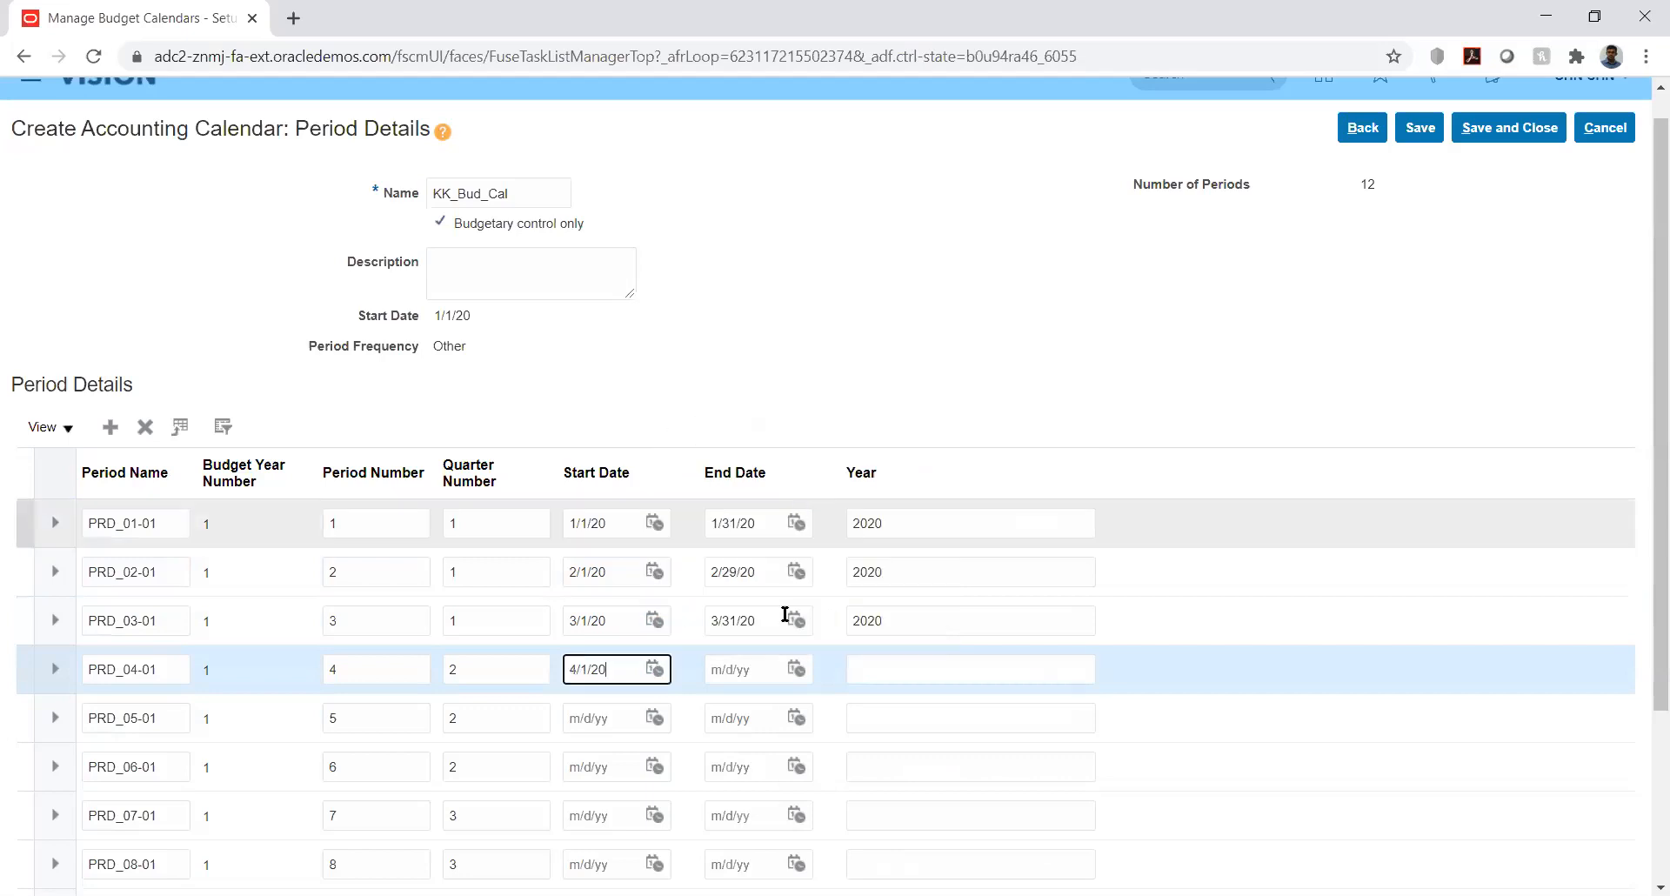
left_click(796, 669)
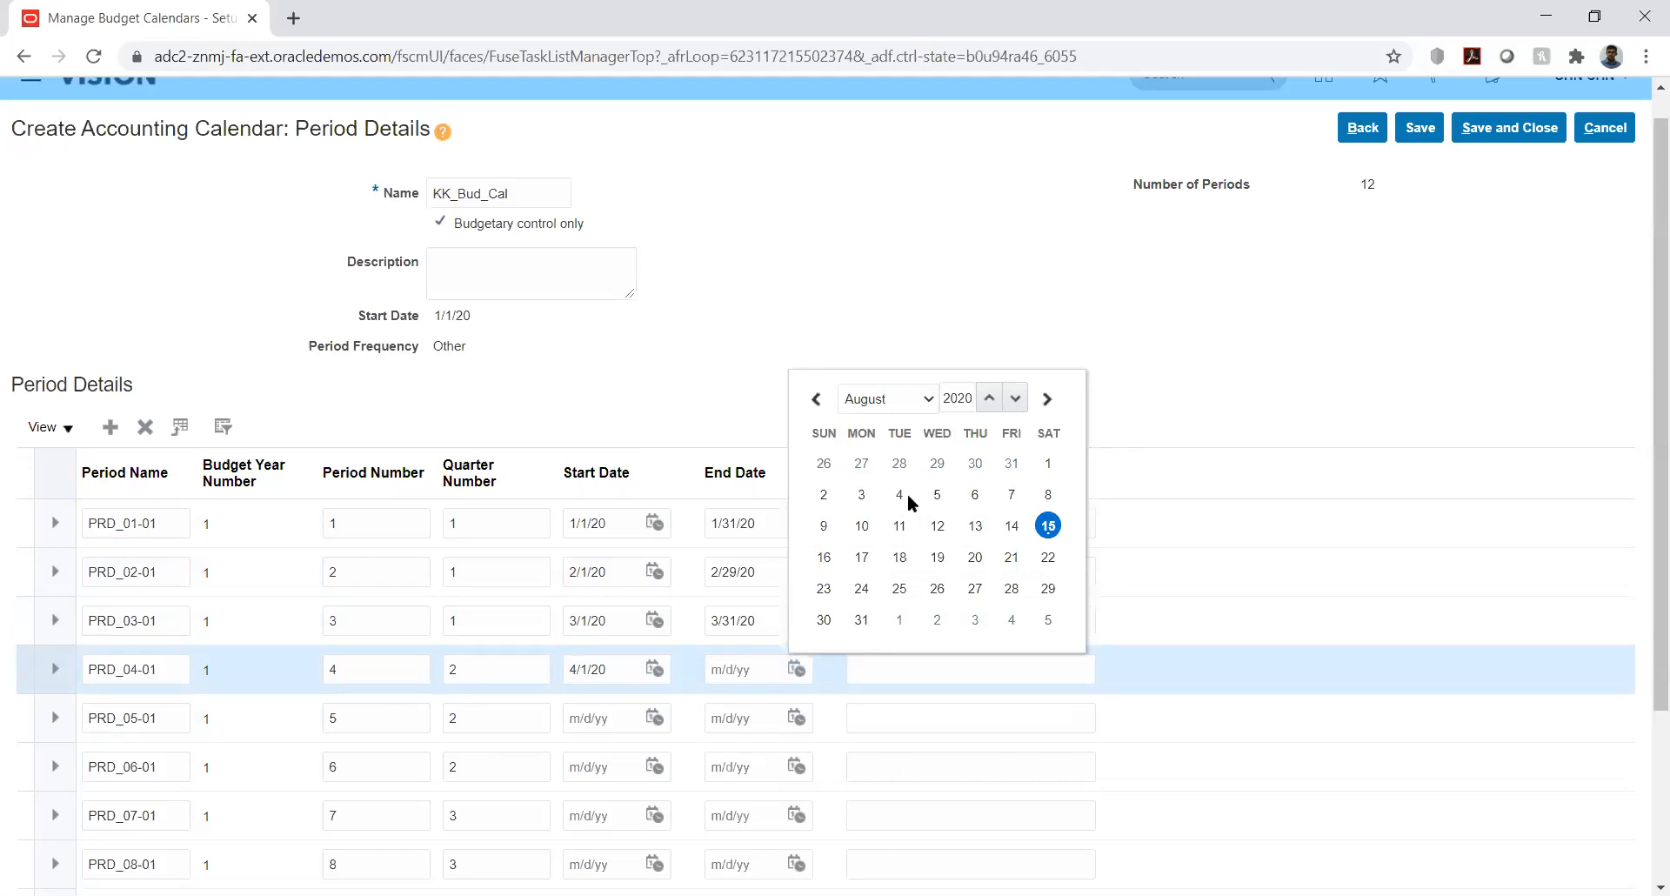
left_click(928, 396)
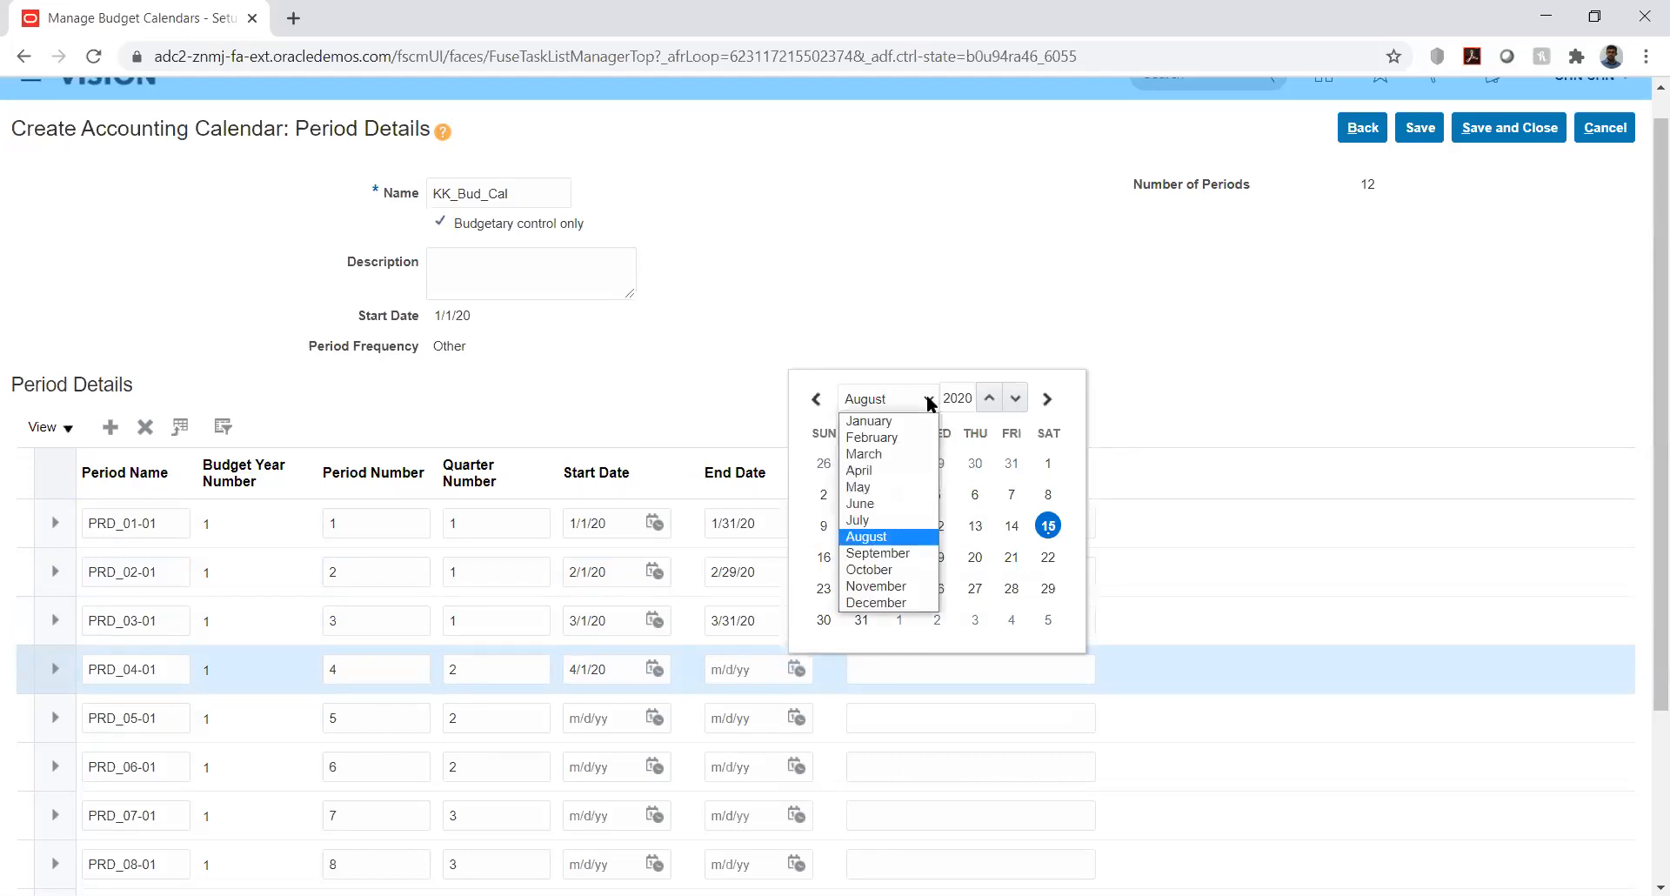
left_click(901, 471)
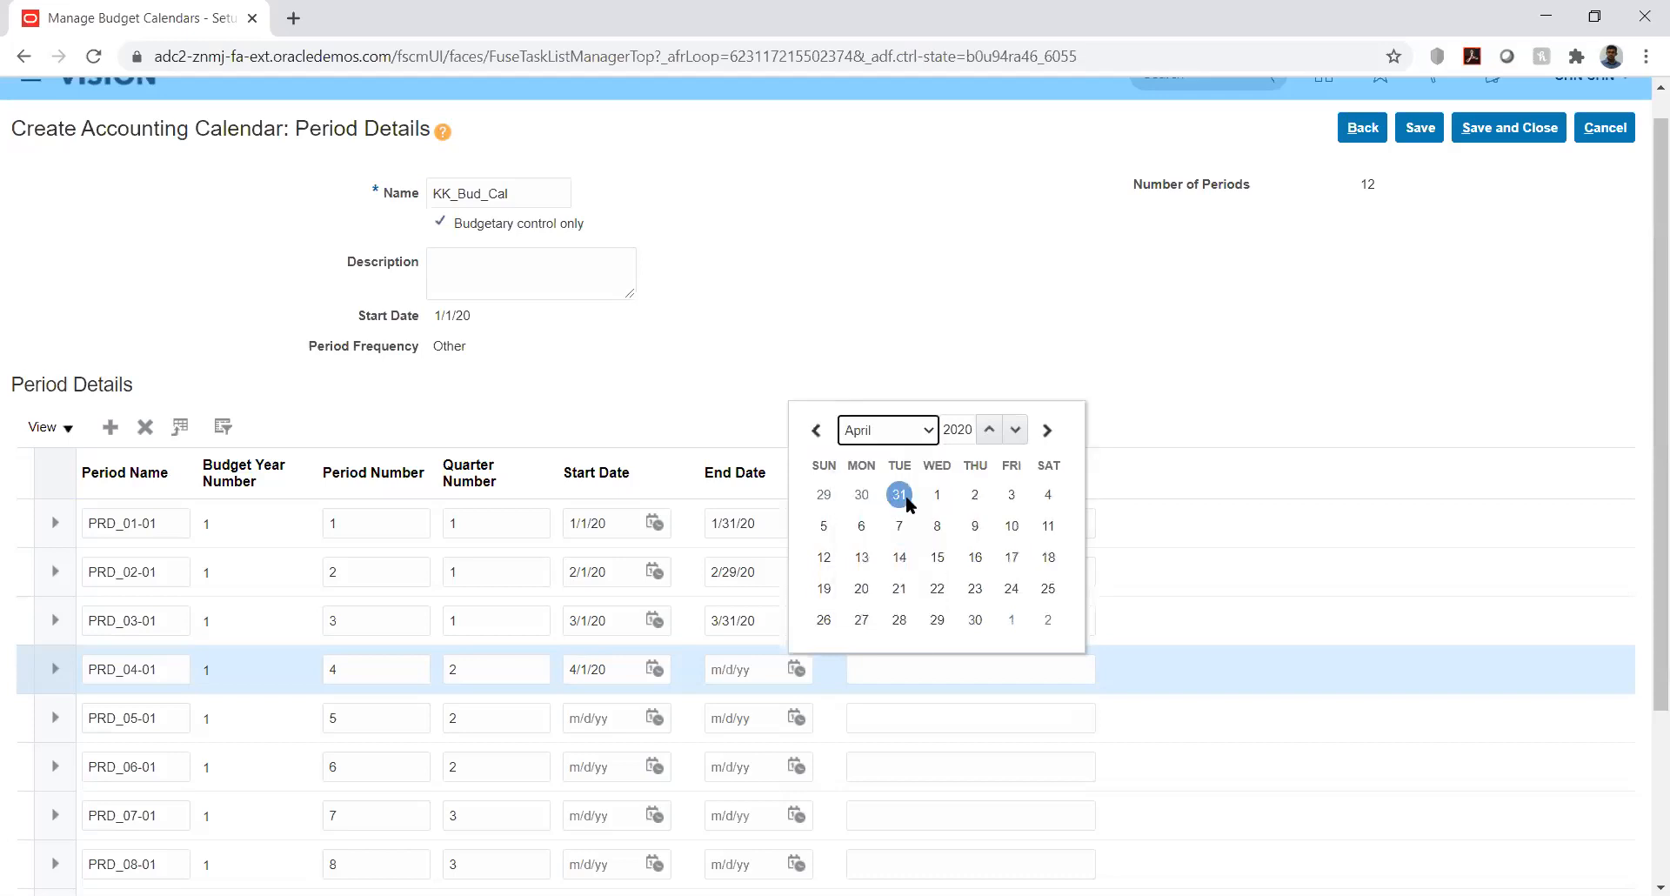
left_click(975, 620)
left_click(875, 668)
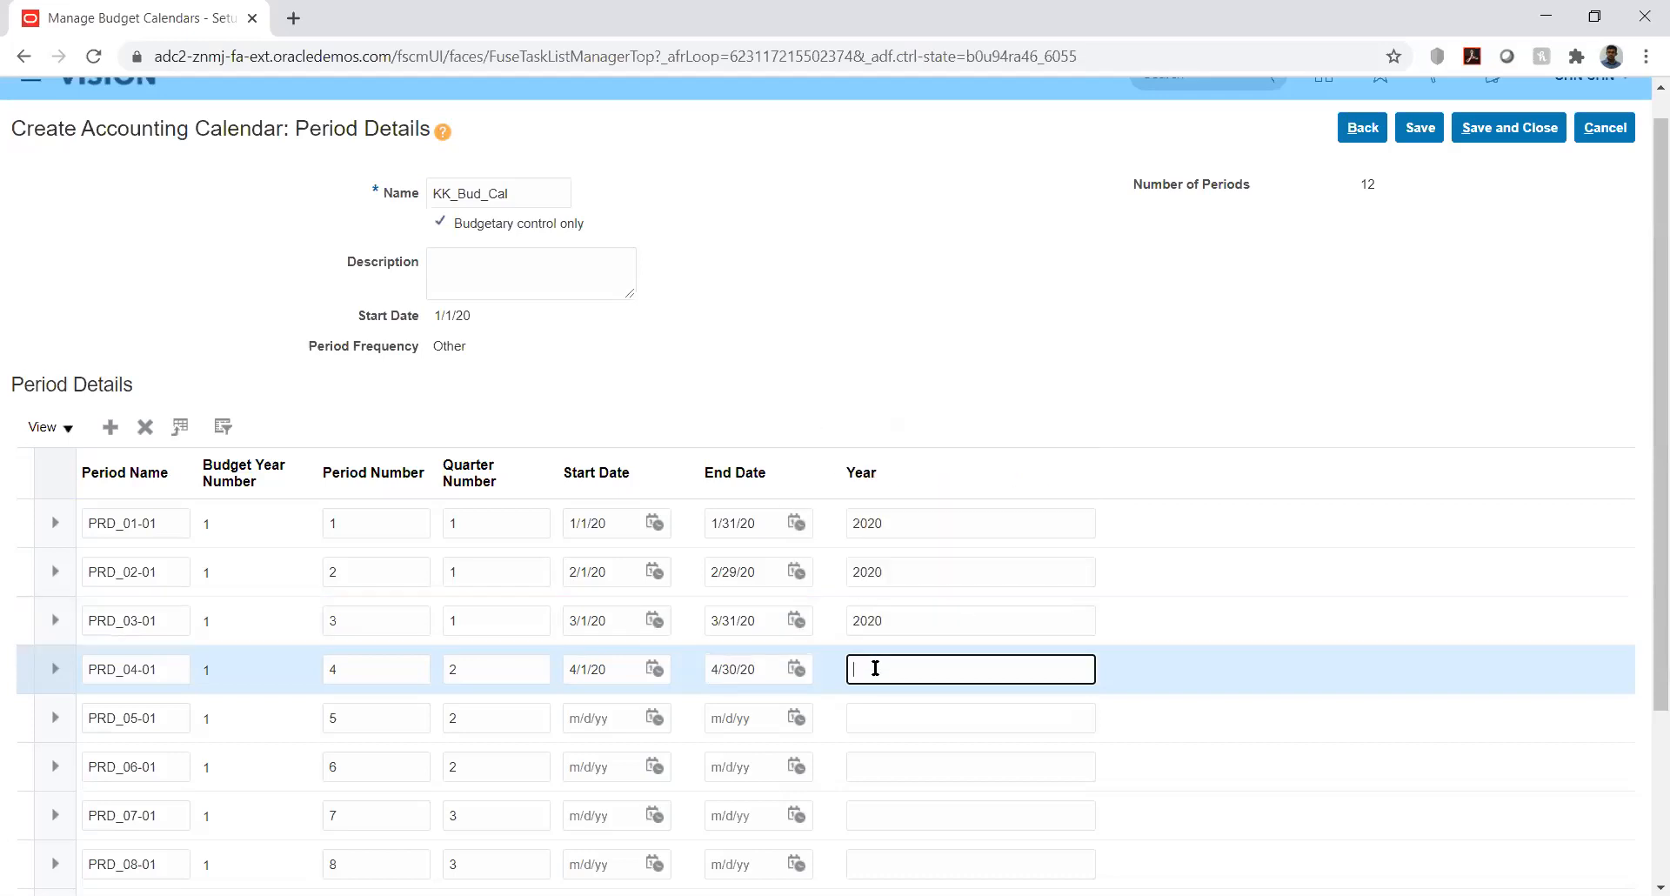
type("2020")
- Date PRD_05-01 from 5/1/20 to 5/31/20 with year 2020
left_click(655, 718)
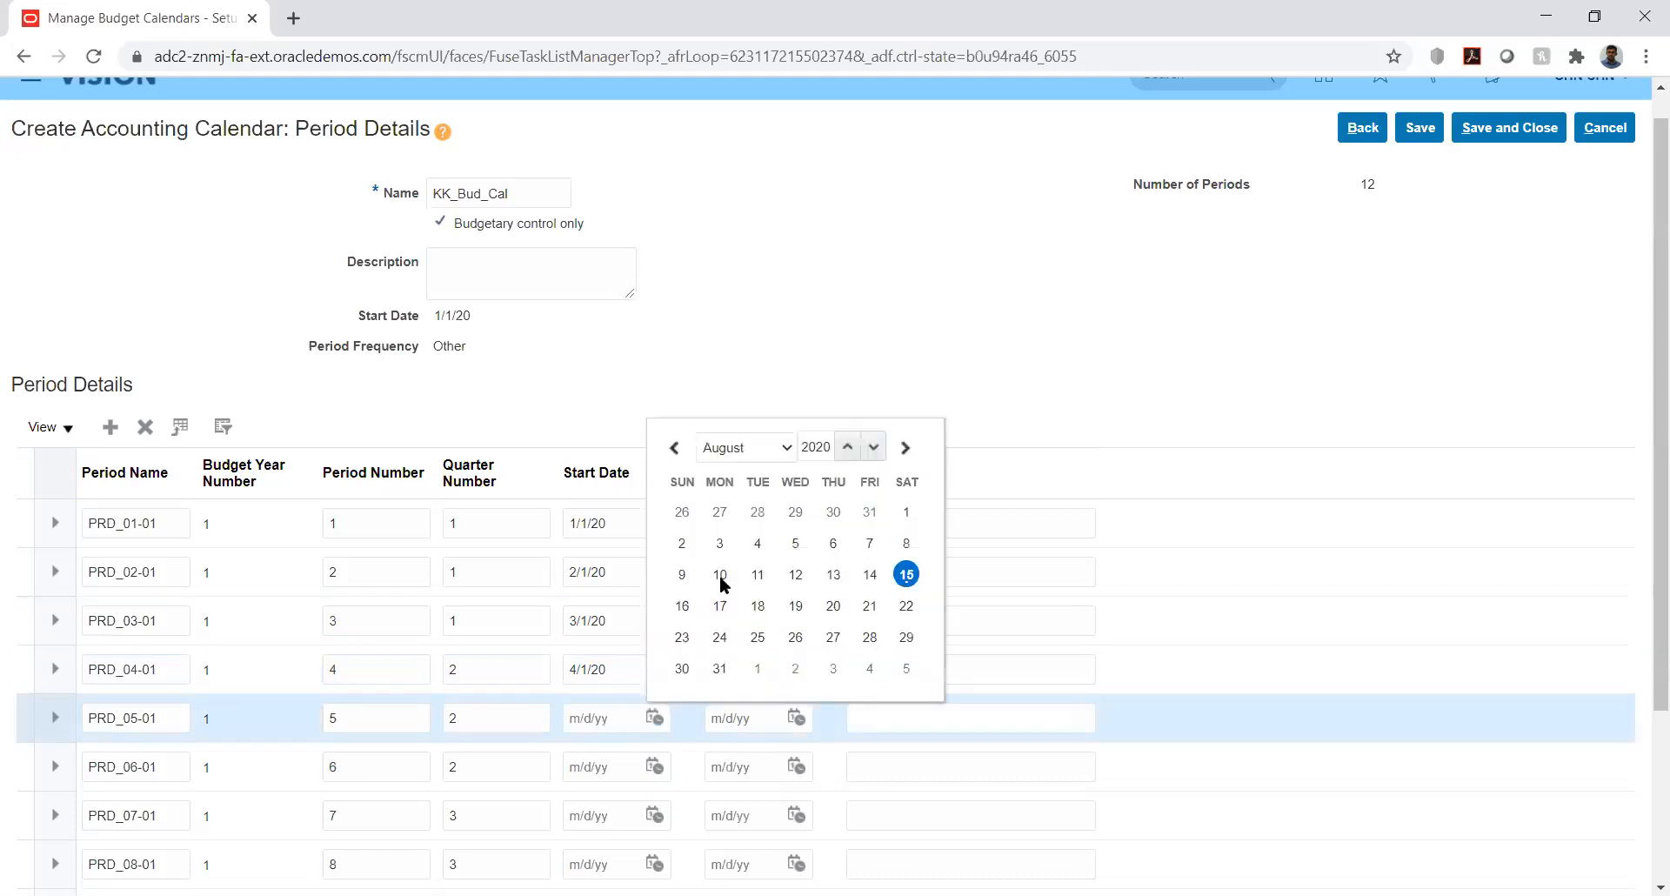
left_click(742, 446)
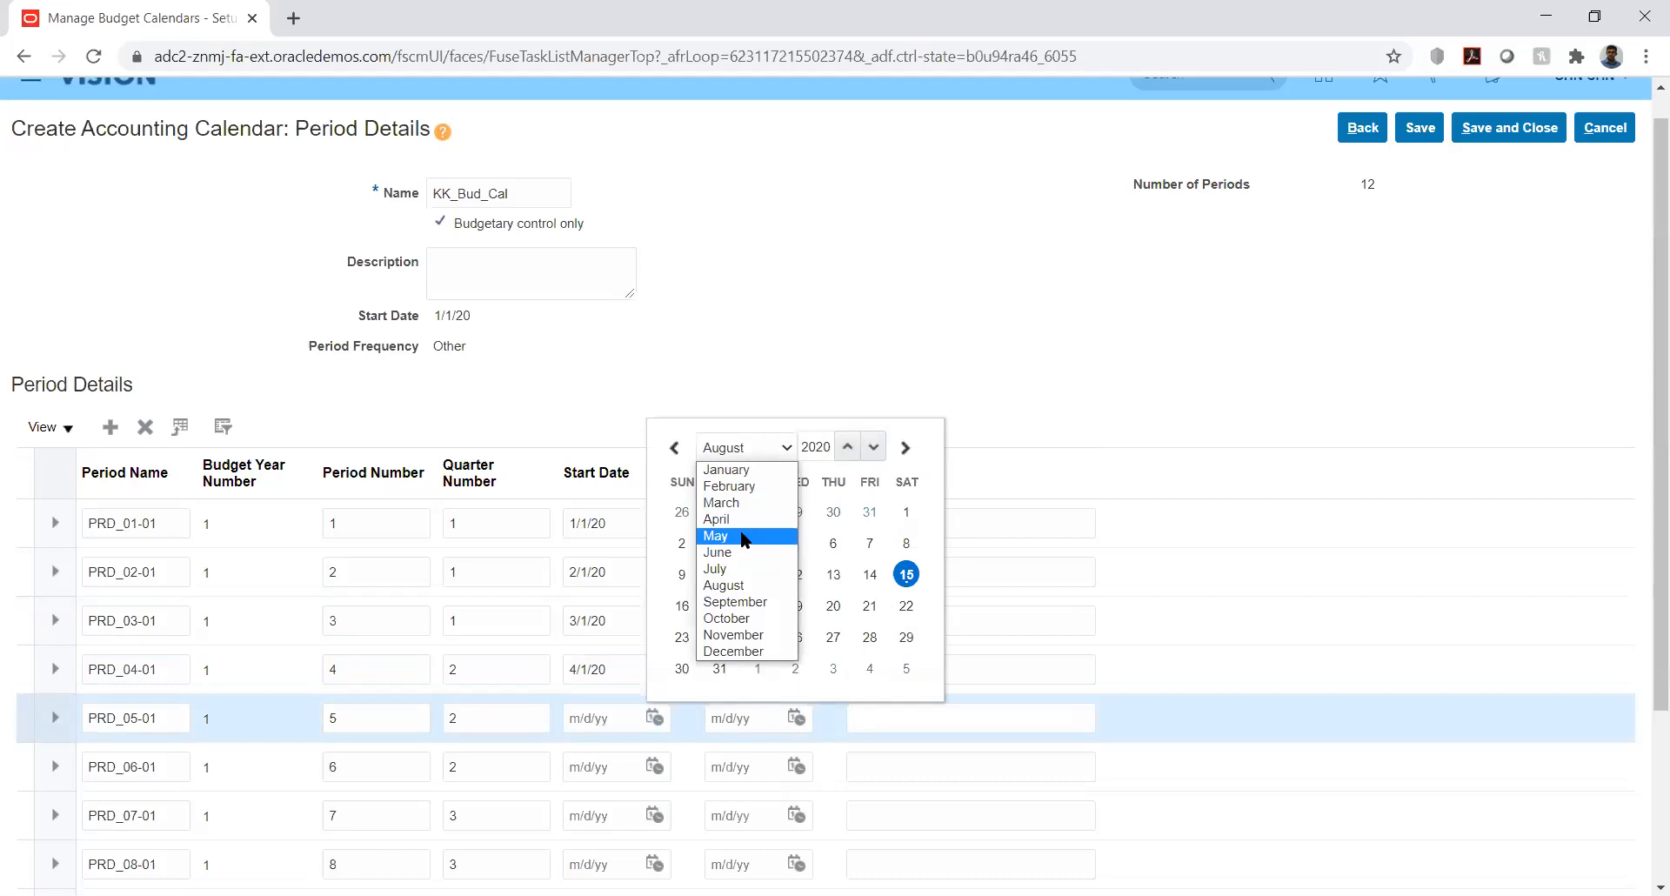
left_click(746, 536)
left_click(870, 511)
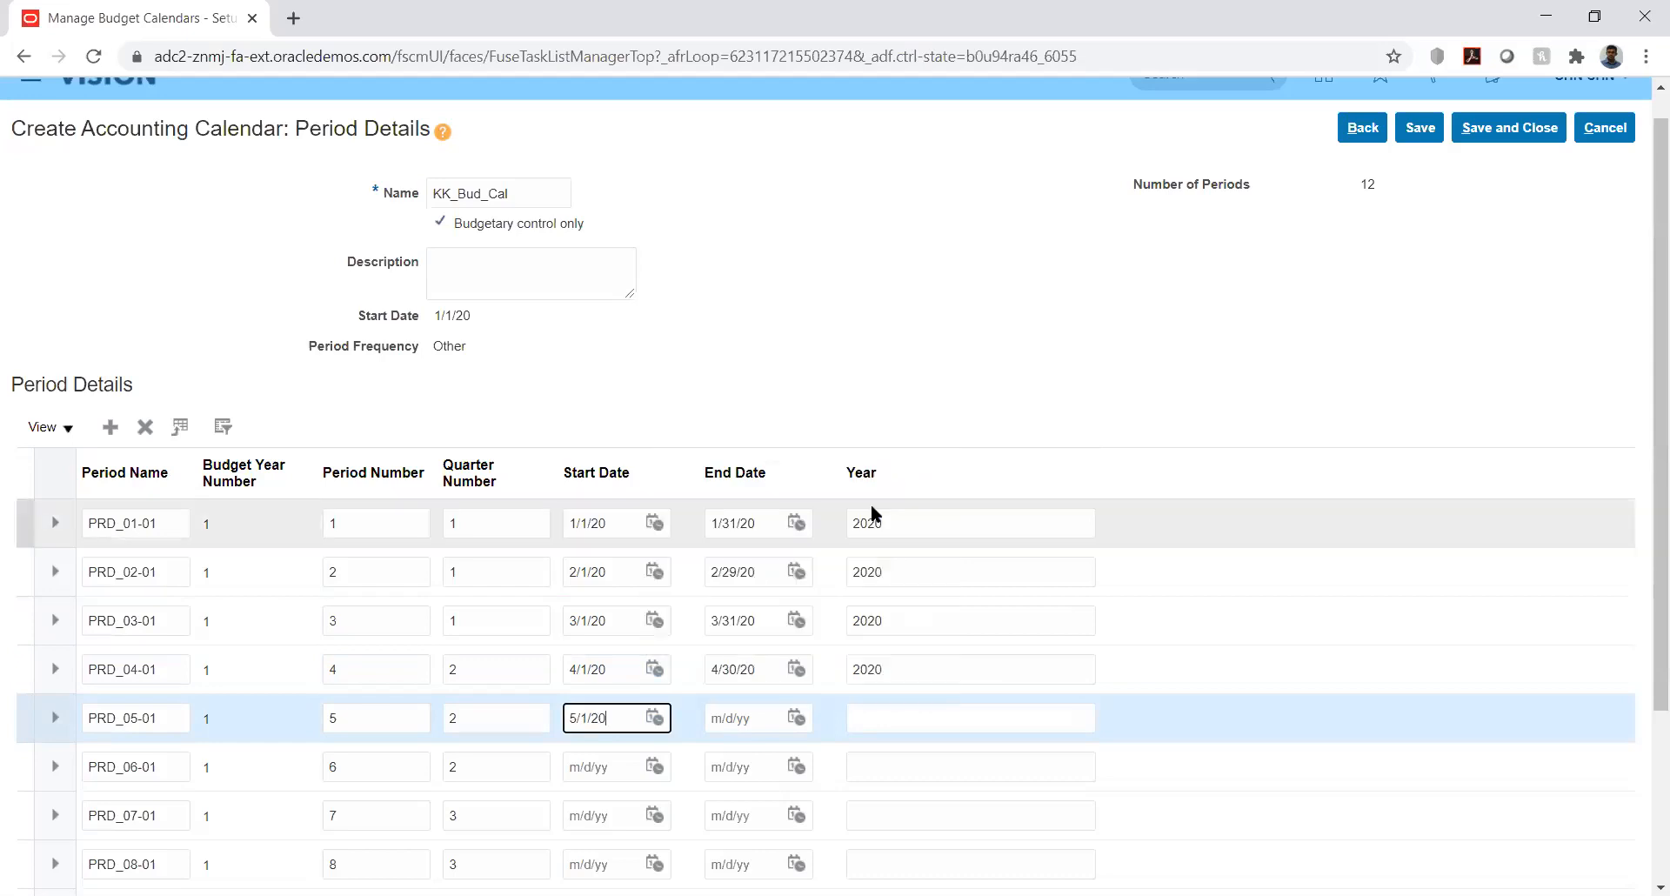
left_click(796, 717)
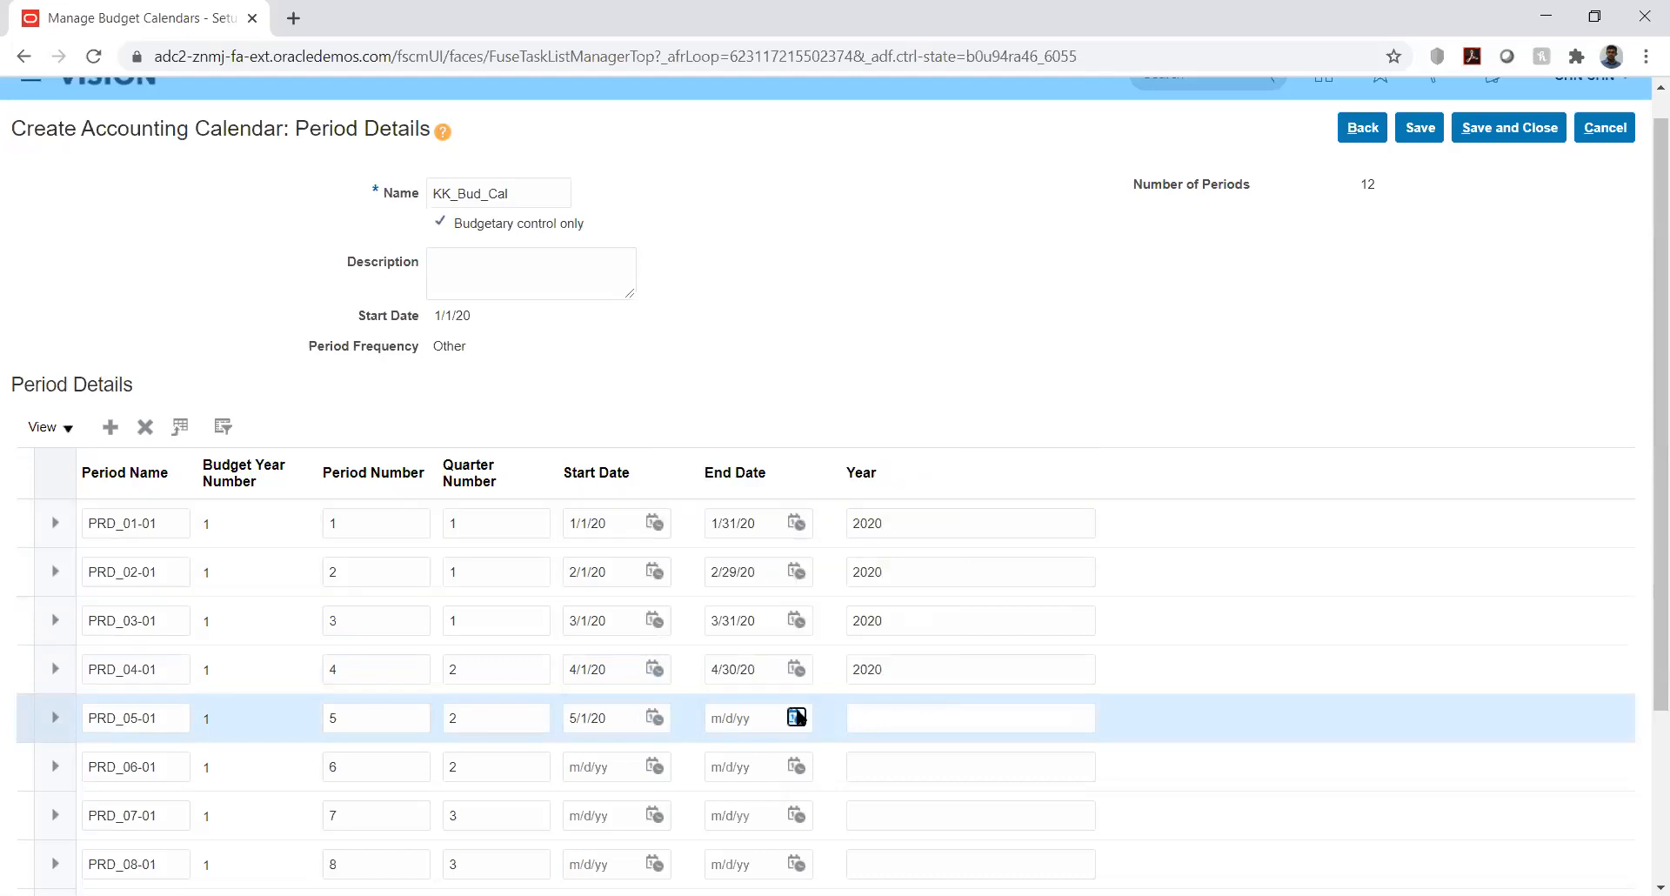
left_click(921, 444)
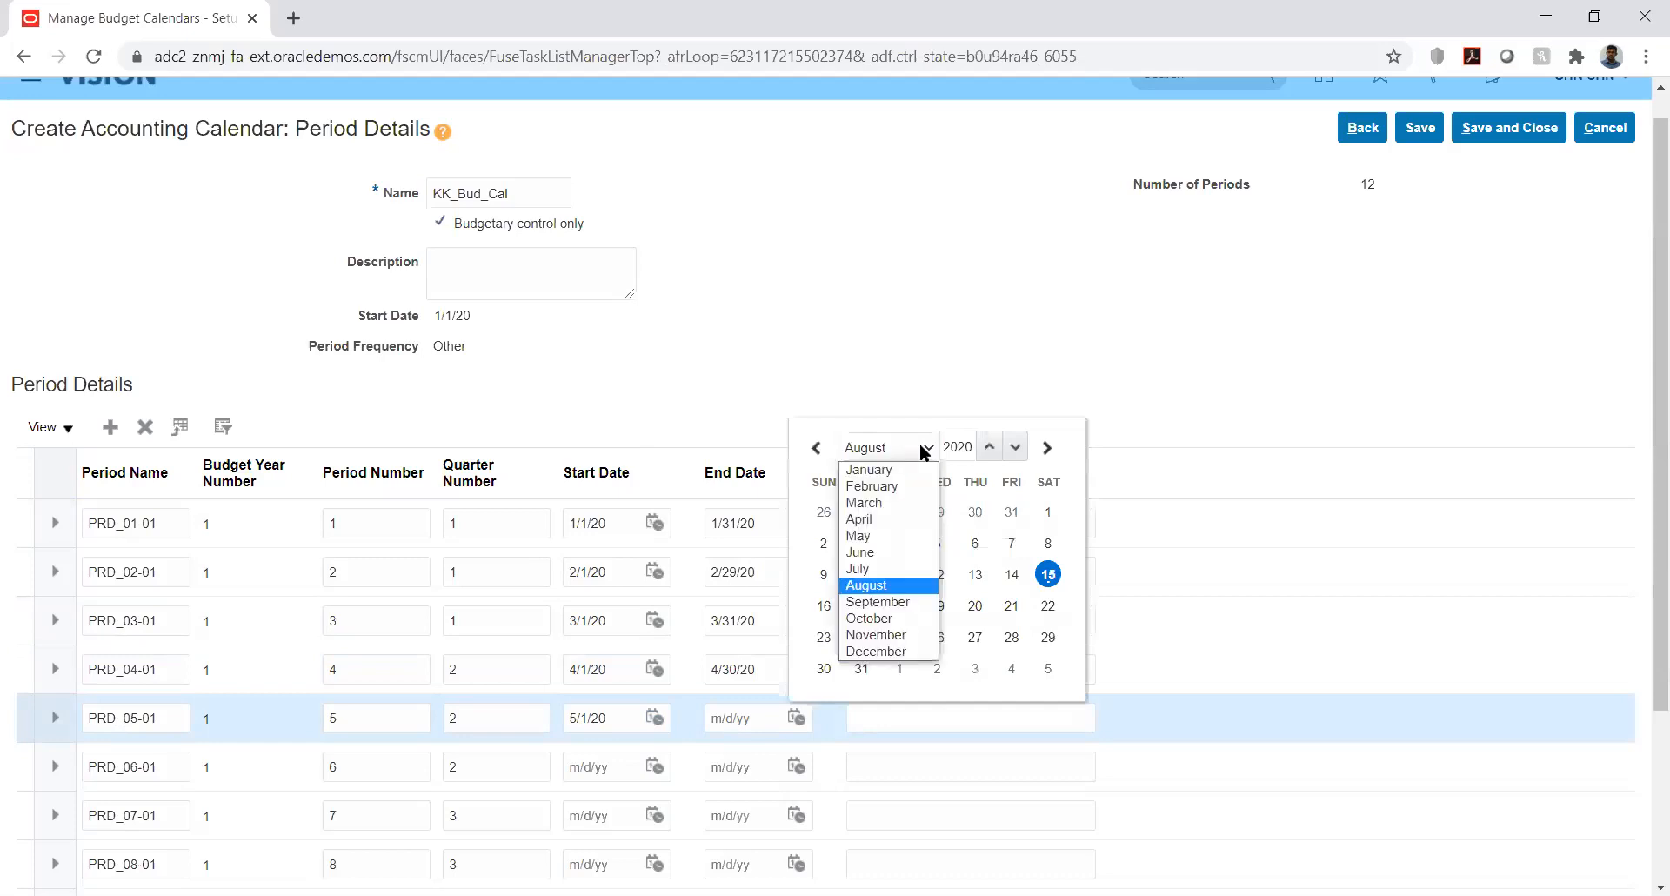
left_click(898, 546)
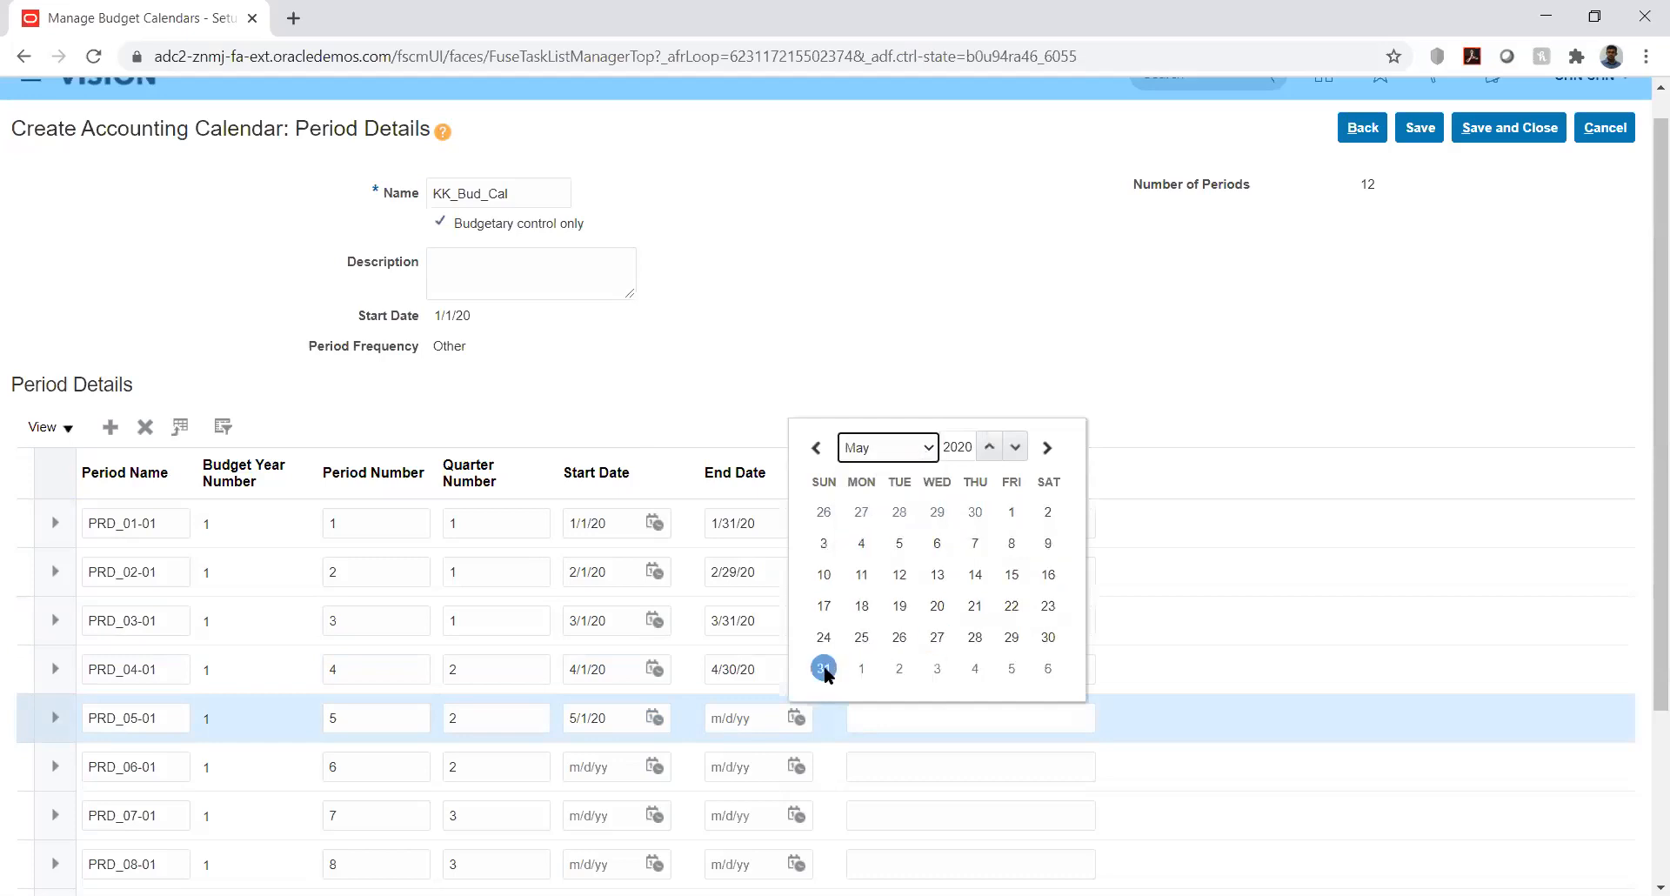
left_click(824, 668)
left_click(877, 727)
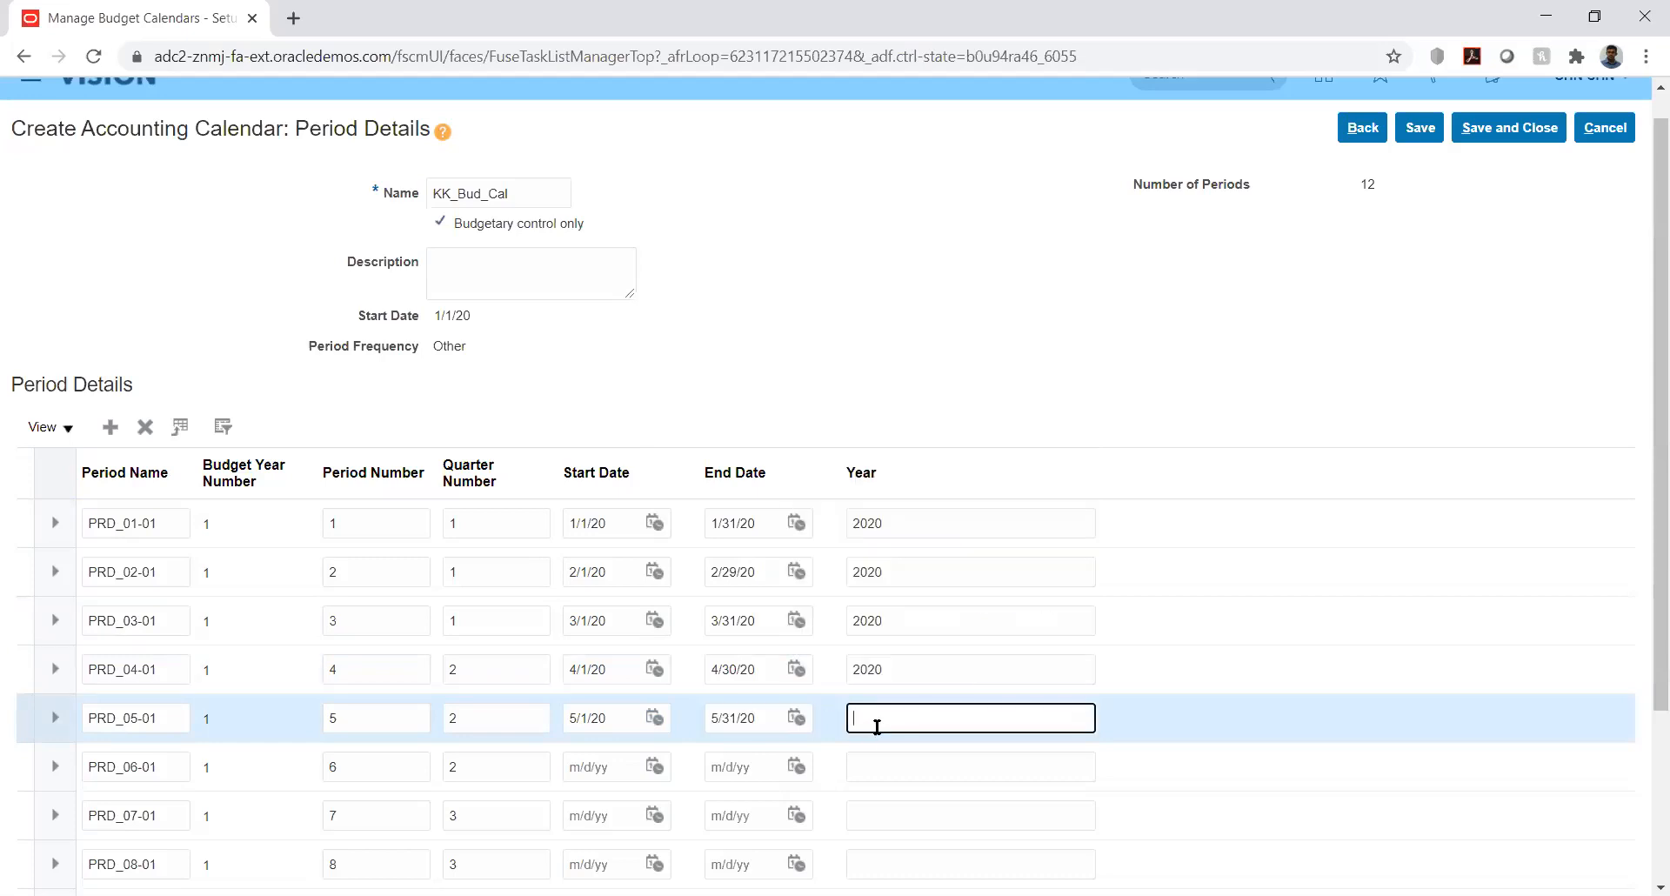
type("2020")
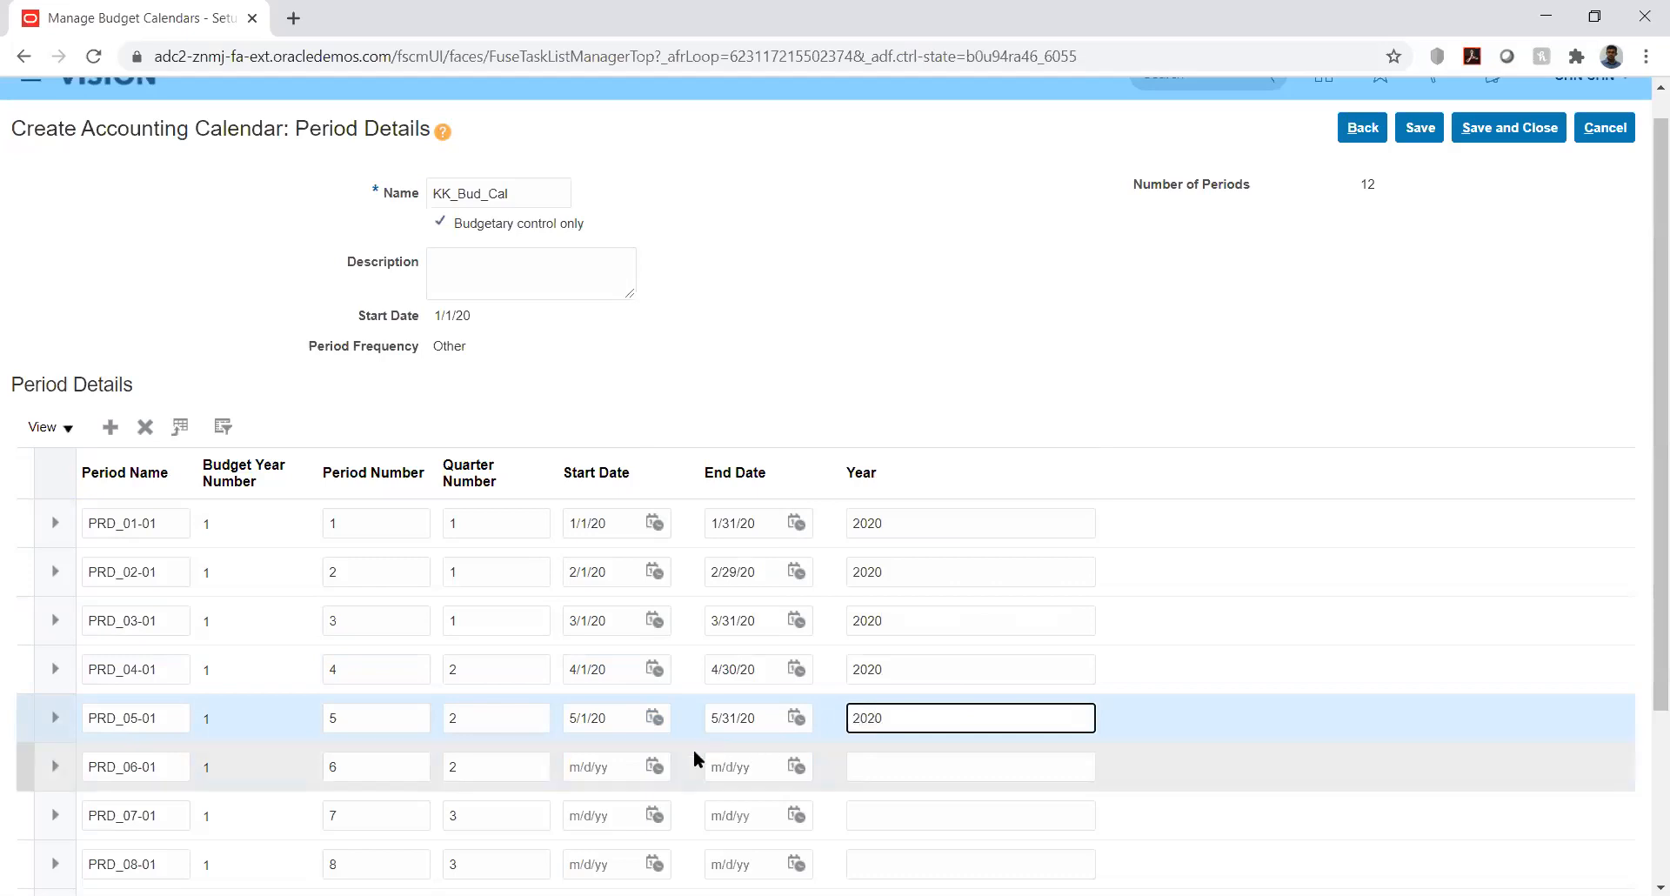
- Date PRD_06-01 from 6/1/20 to 6/30/20
left_click(655, 766)
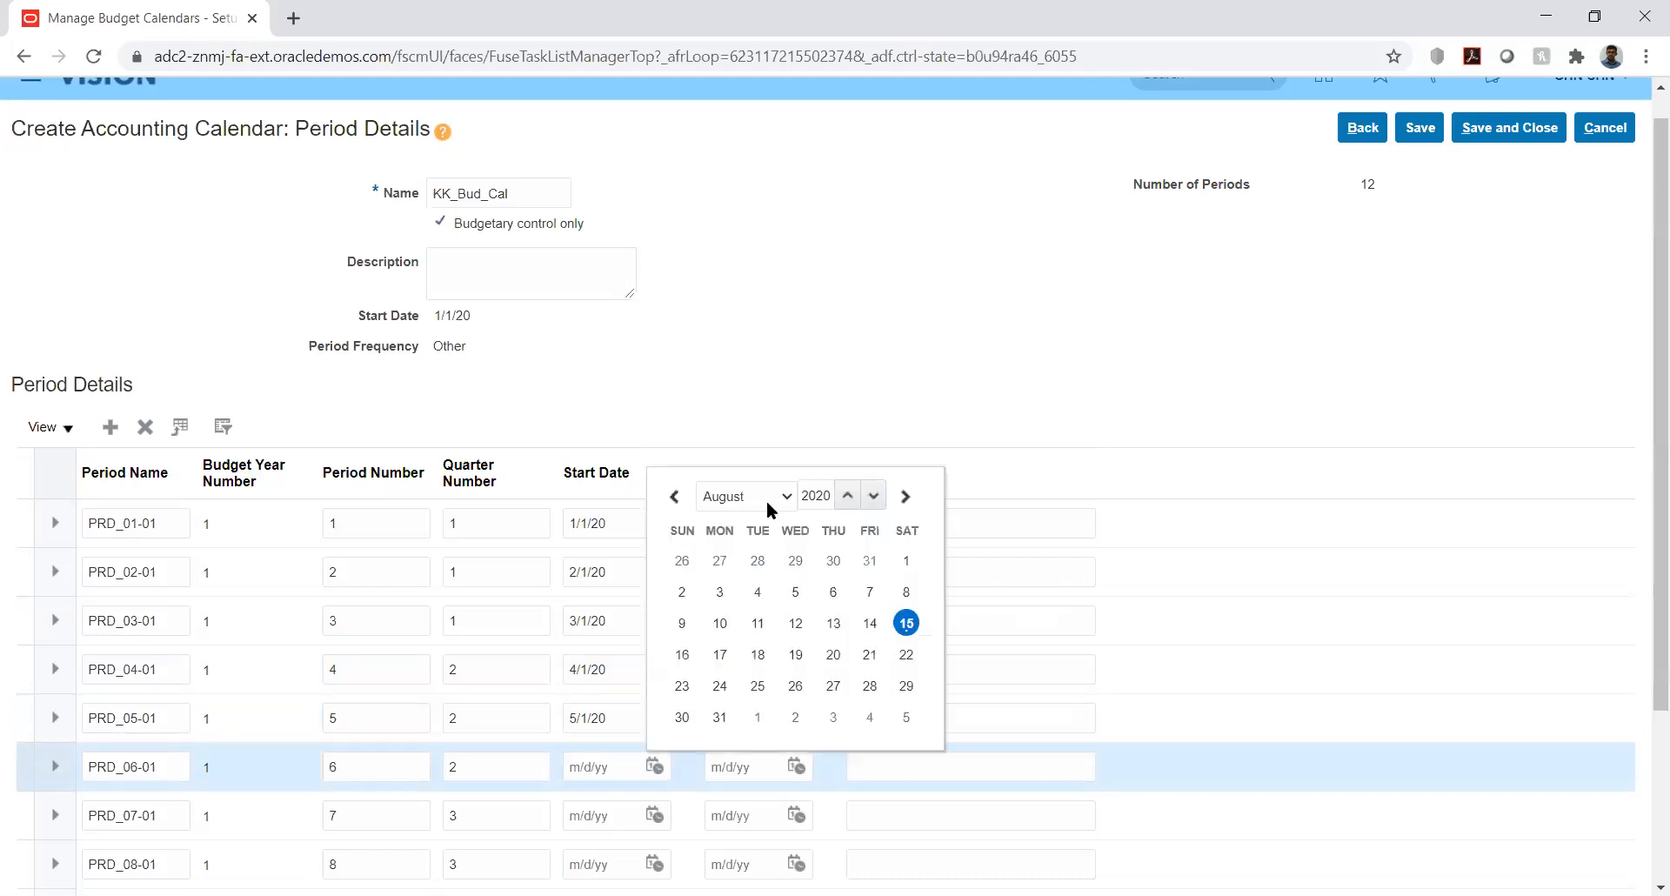
left_click(765, 493)
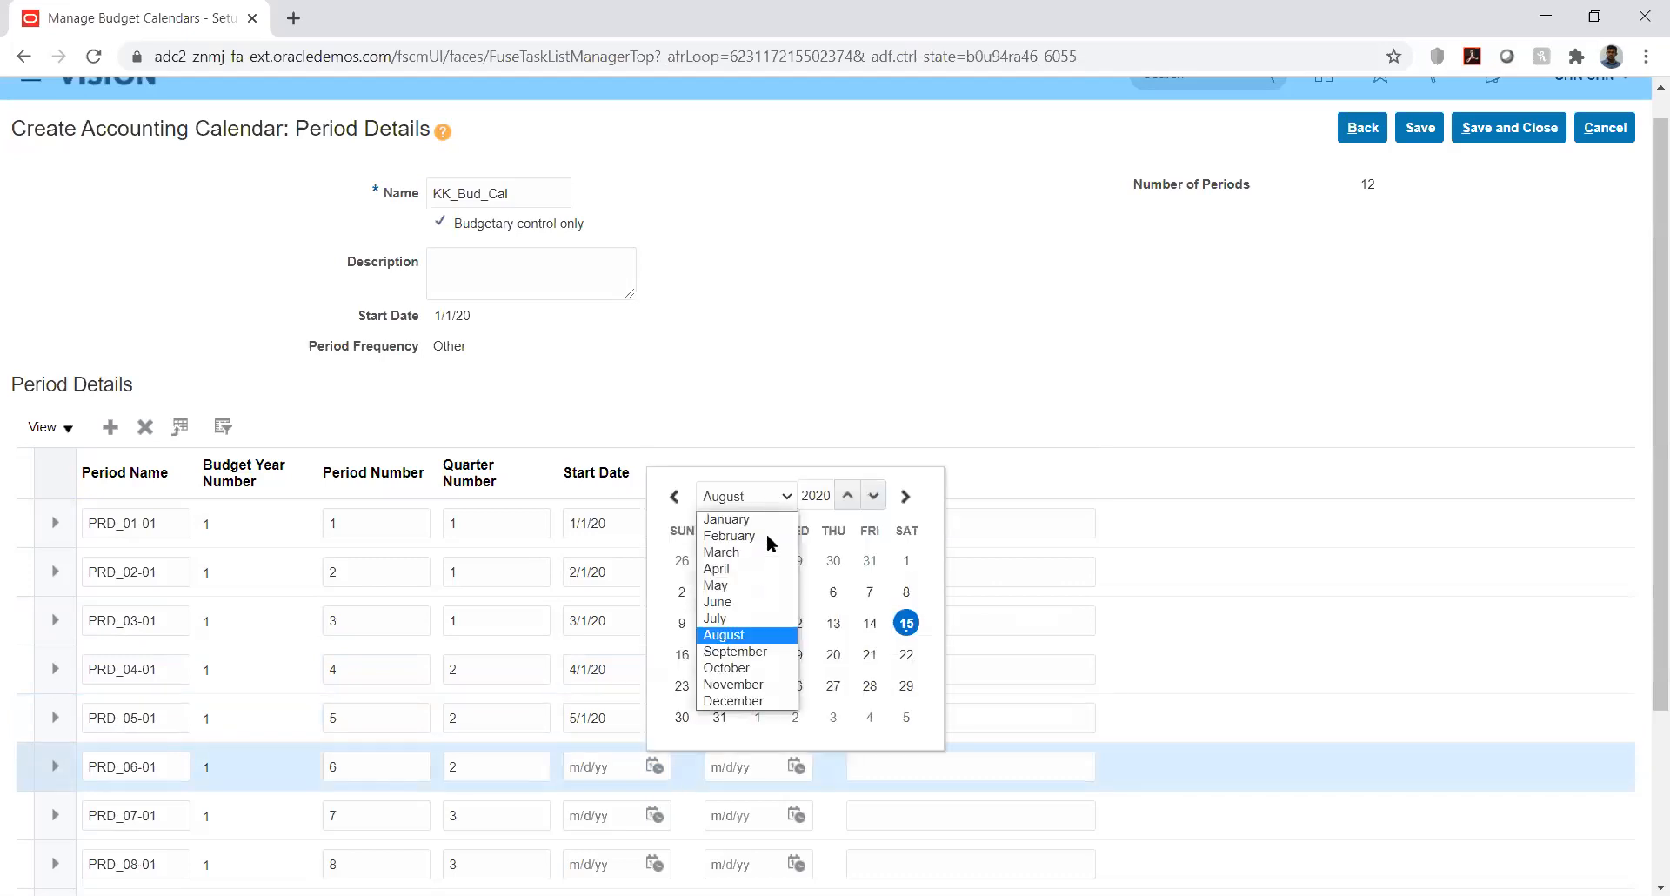
left_click(736, 604)
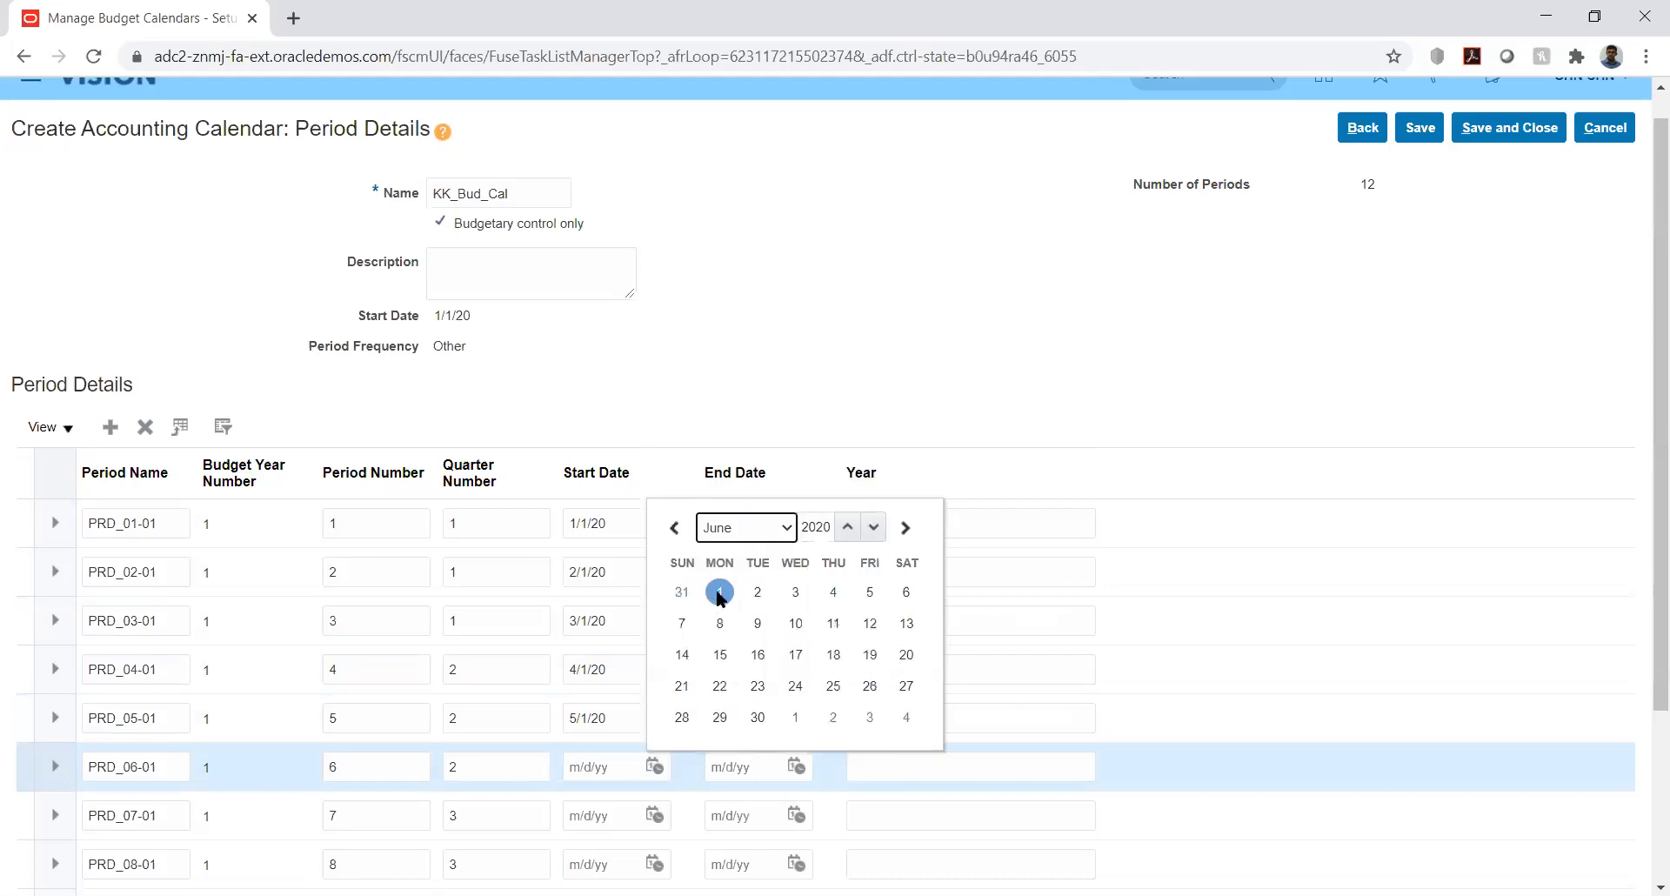
left_click(719, 594)
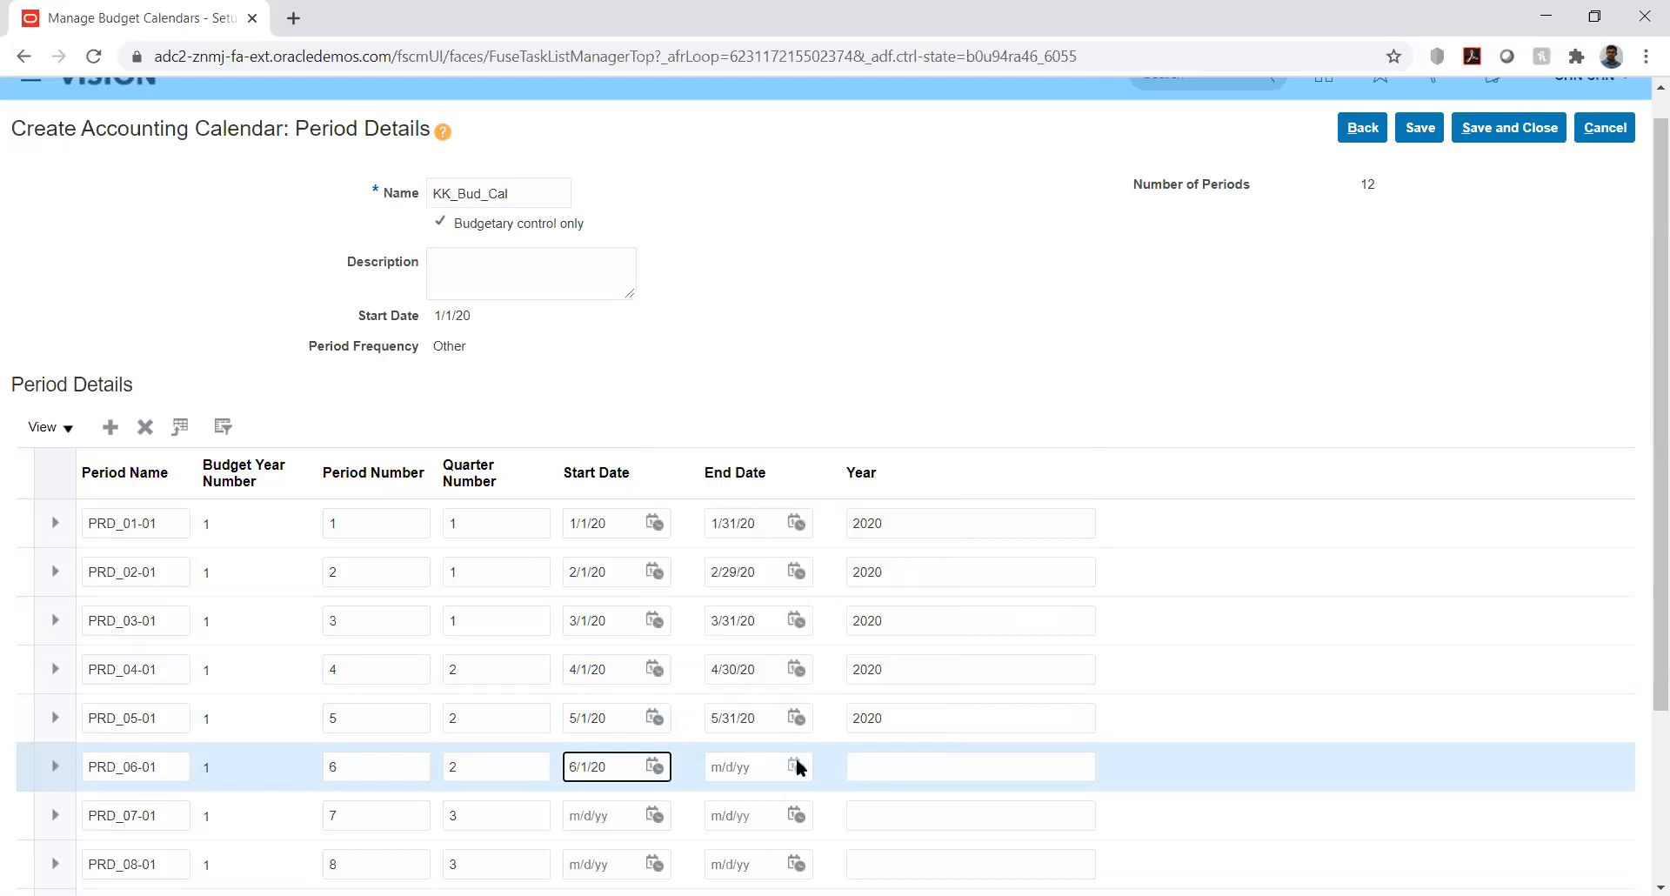
left_click(796, 766)
left_click(895, 493)
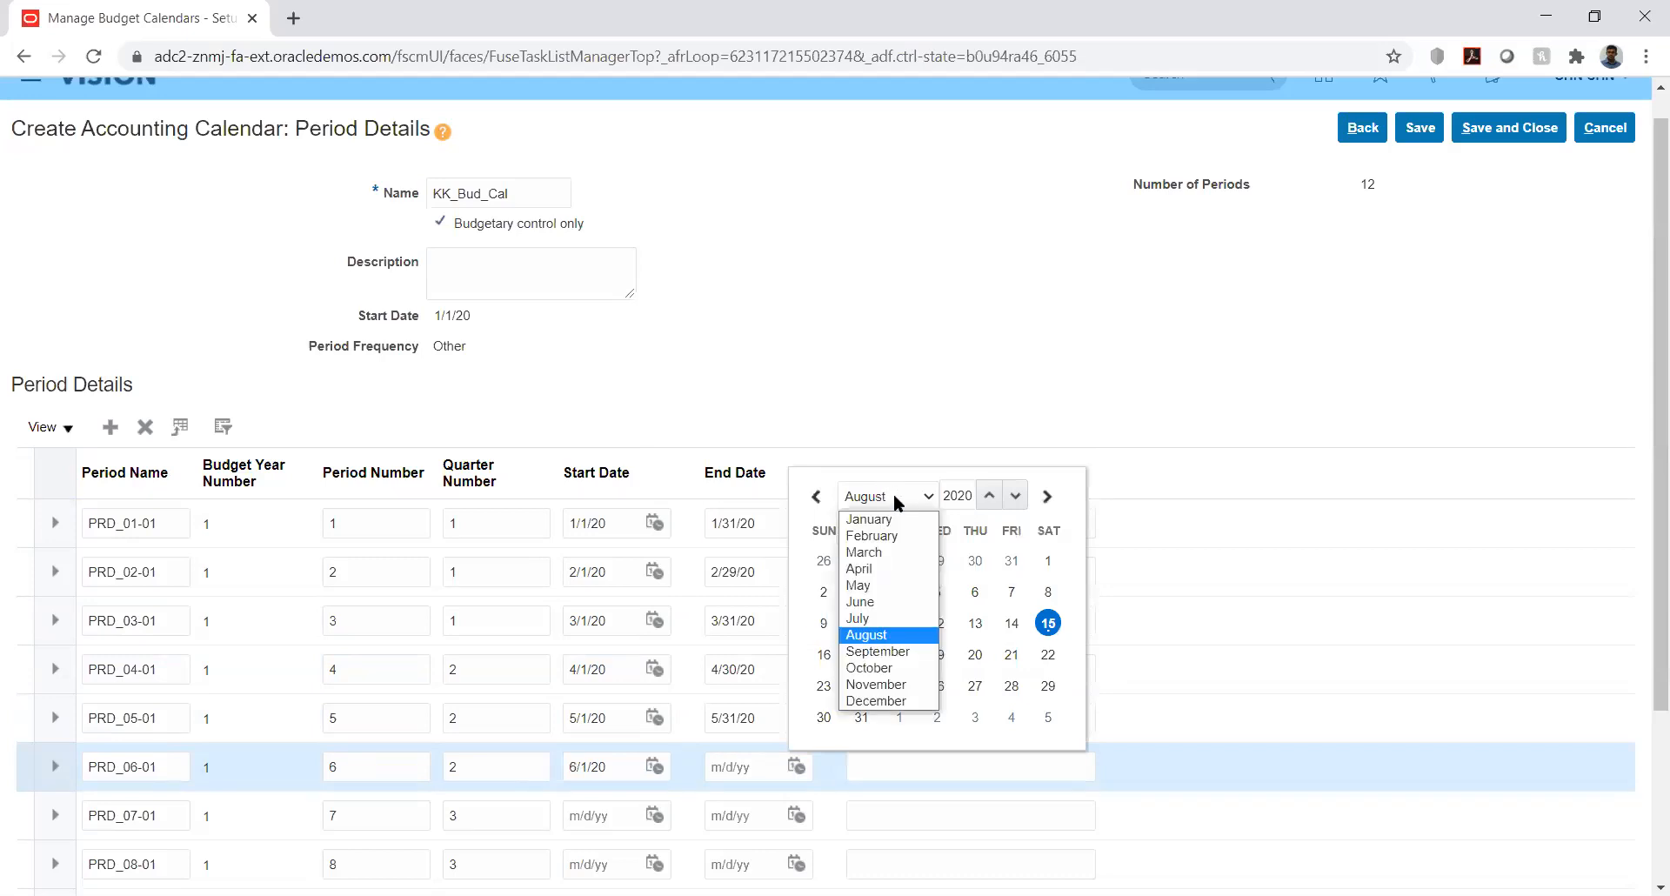
left_click(896, 601)
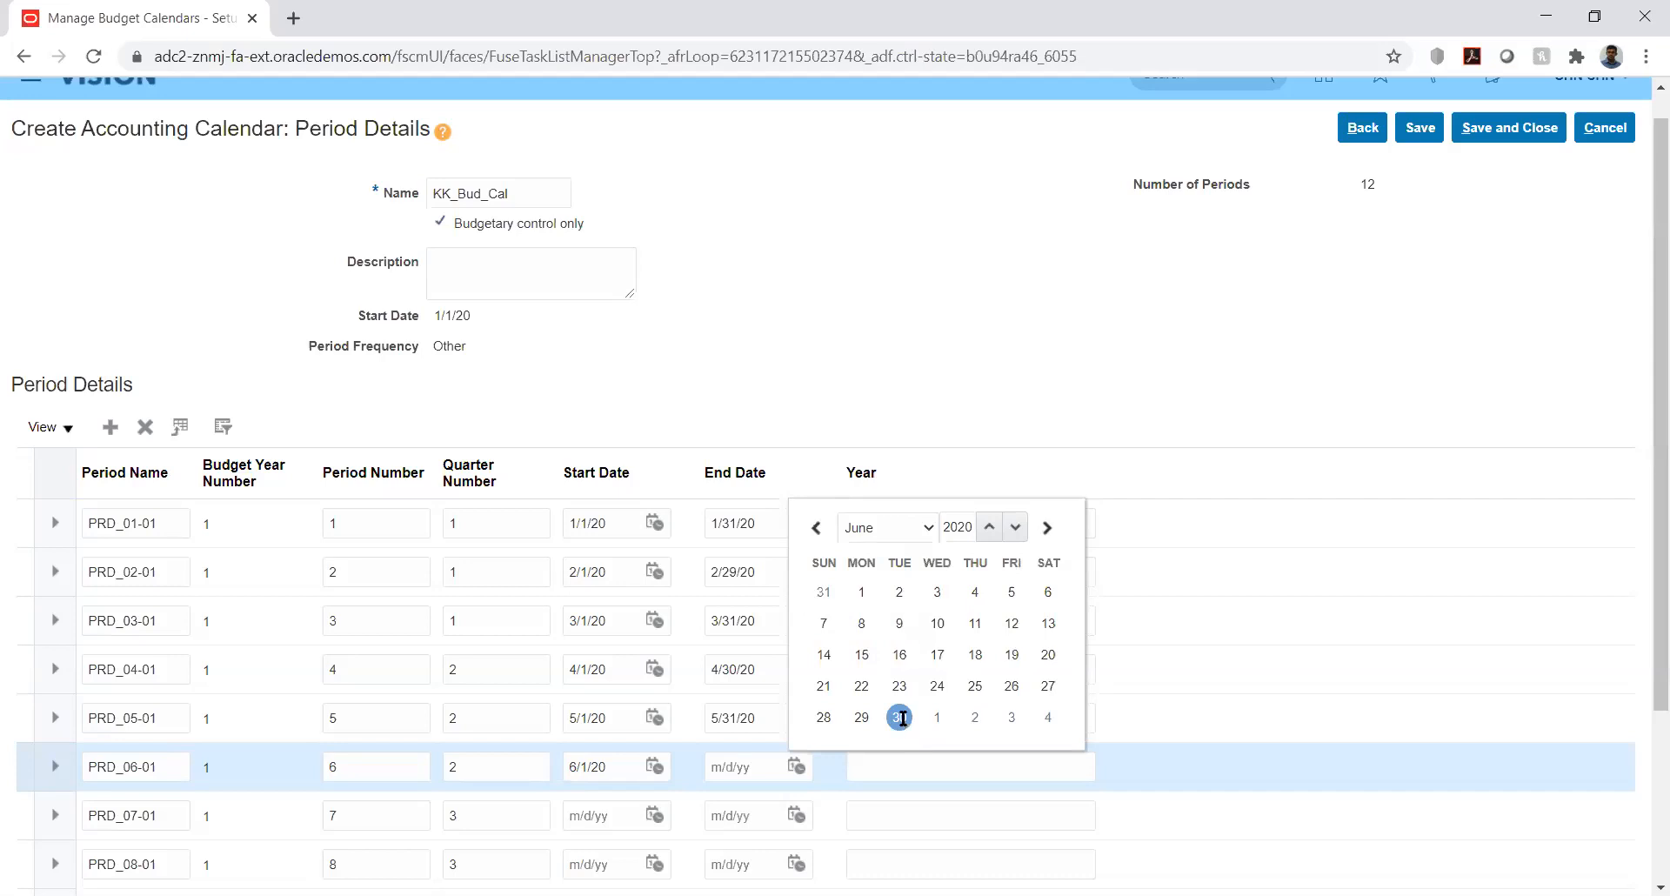
left_click(900, 719)
- Give PRD_07-01 start date 7/1/20 and end date 8/31/20
scroll(1644, 378, "down", 3)
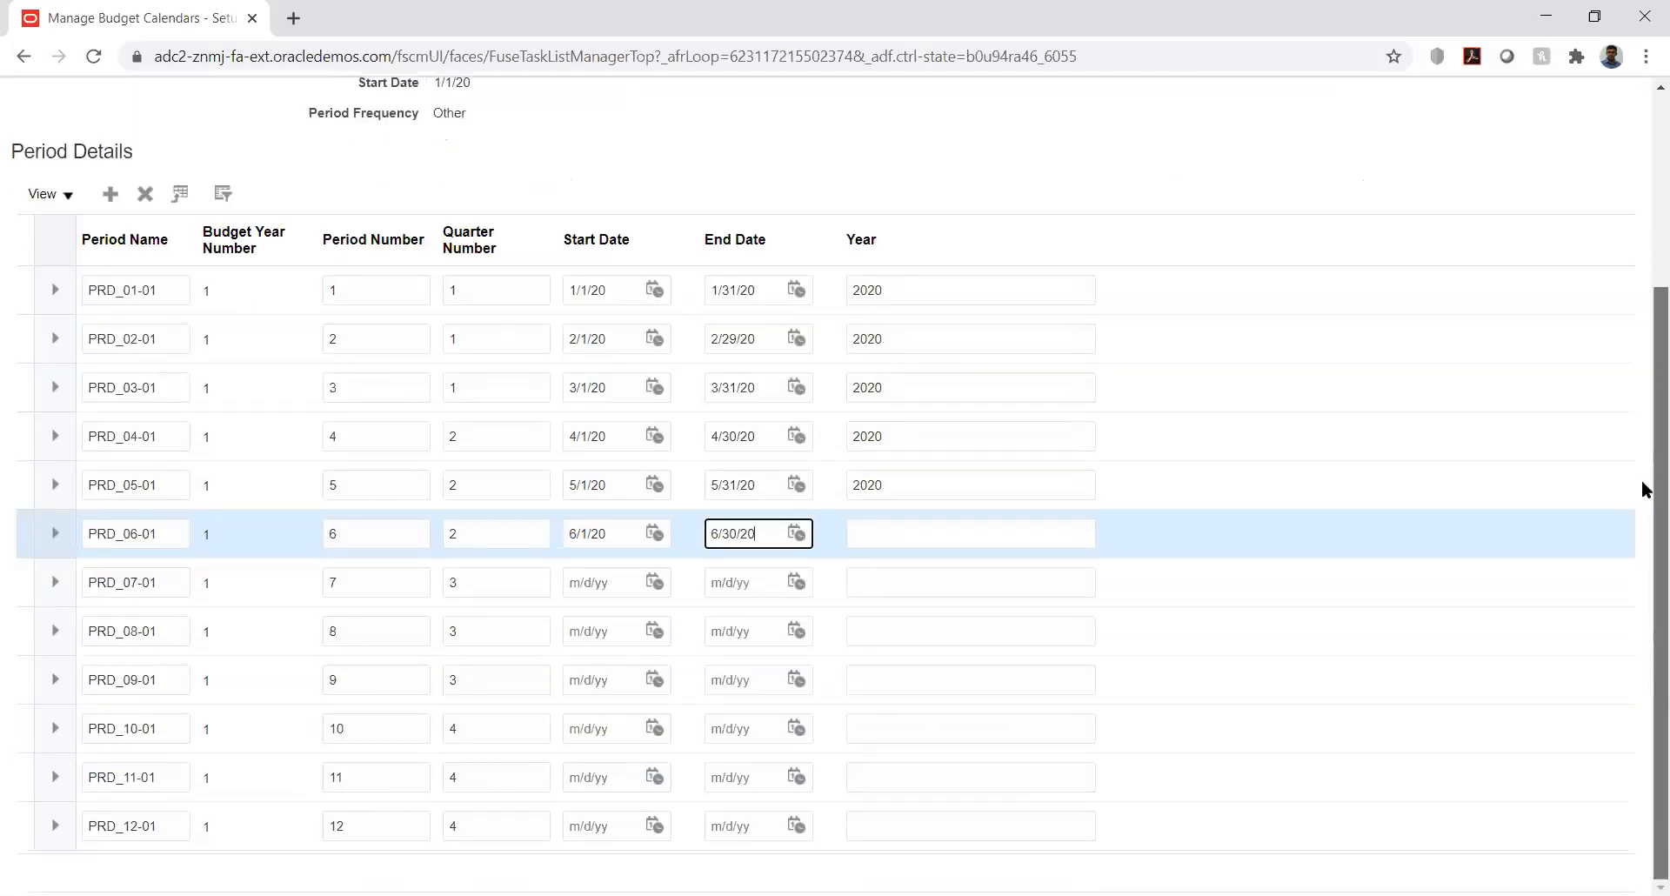
left_click(657, 582)
left_click(757, 620)
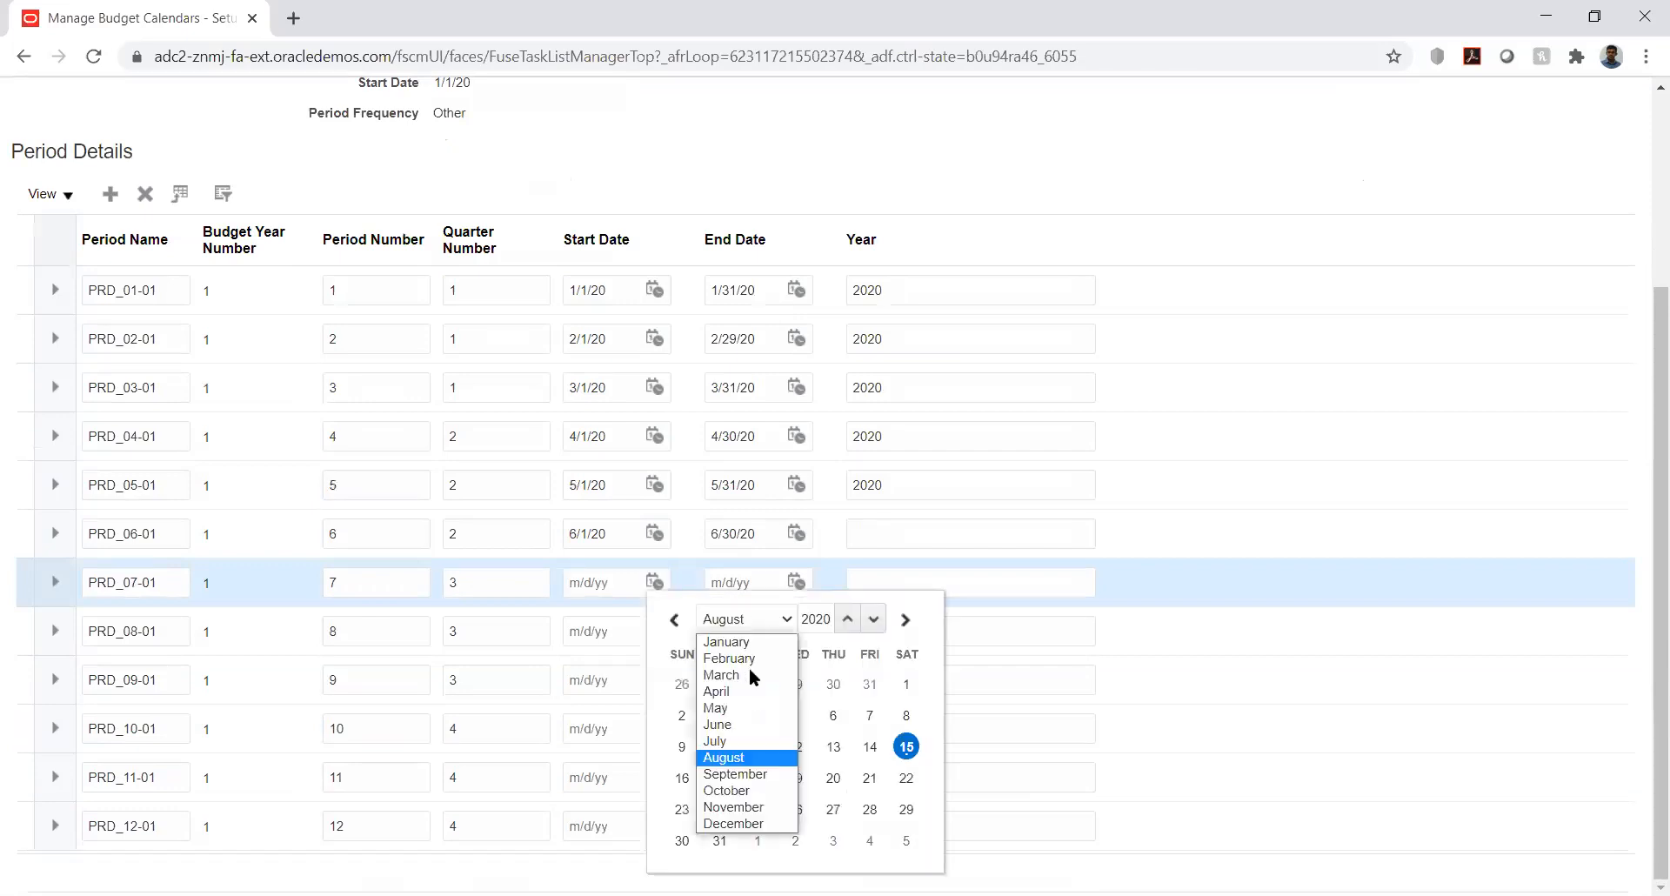
left_click(748, 741)
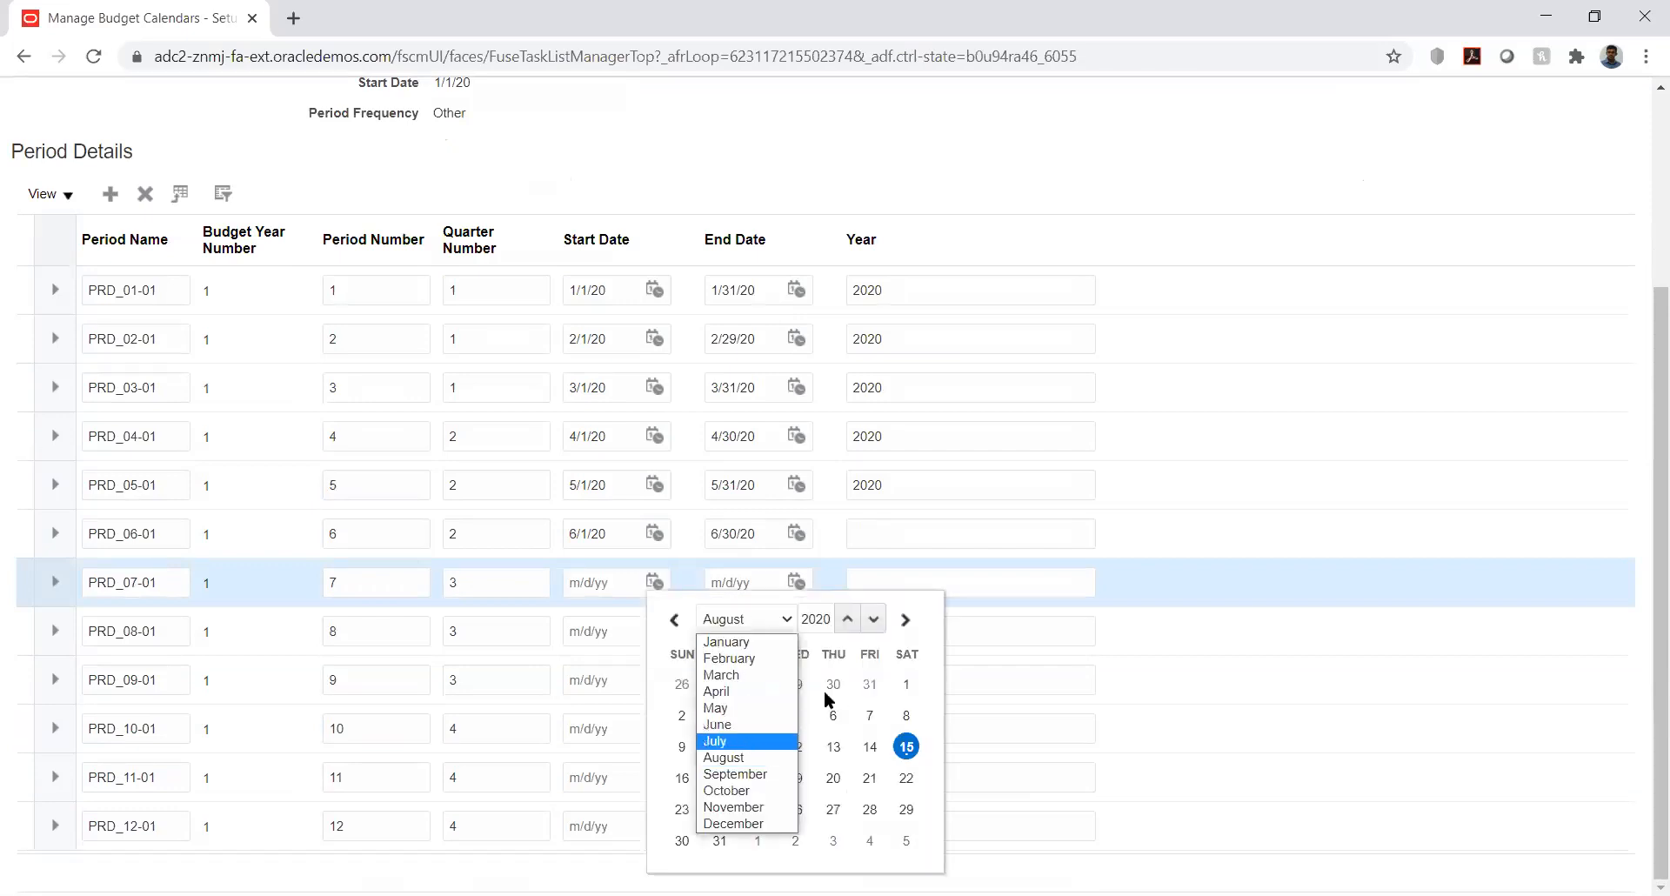
left_click(796, 684)
left_click(795, 581)
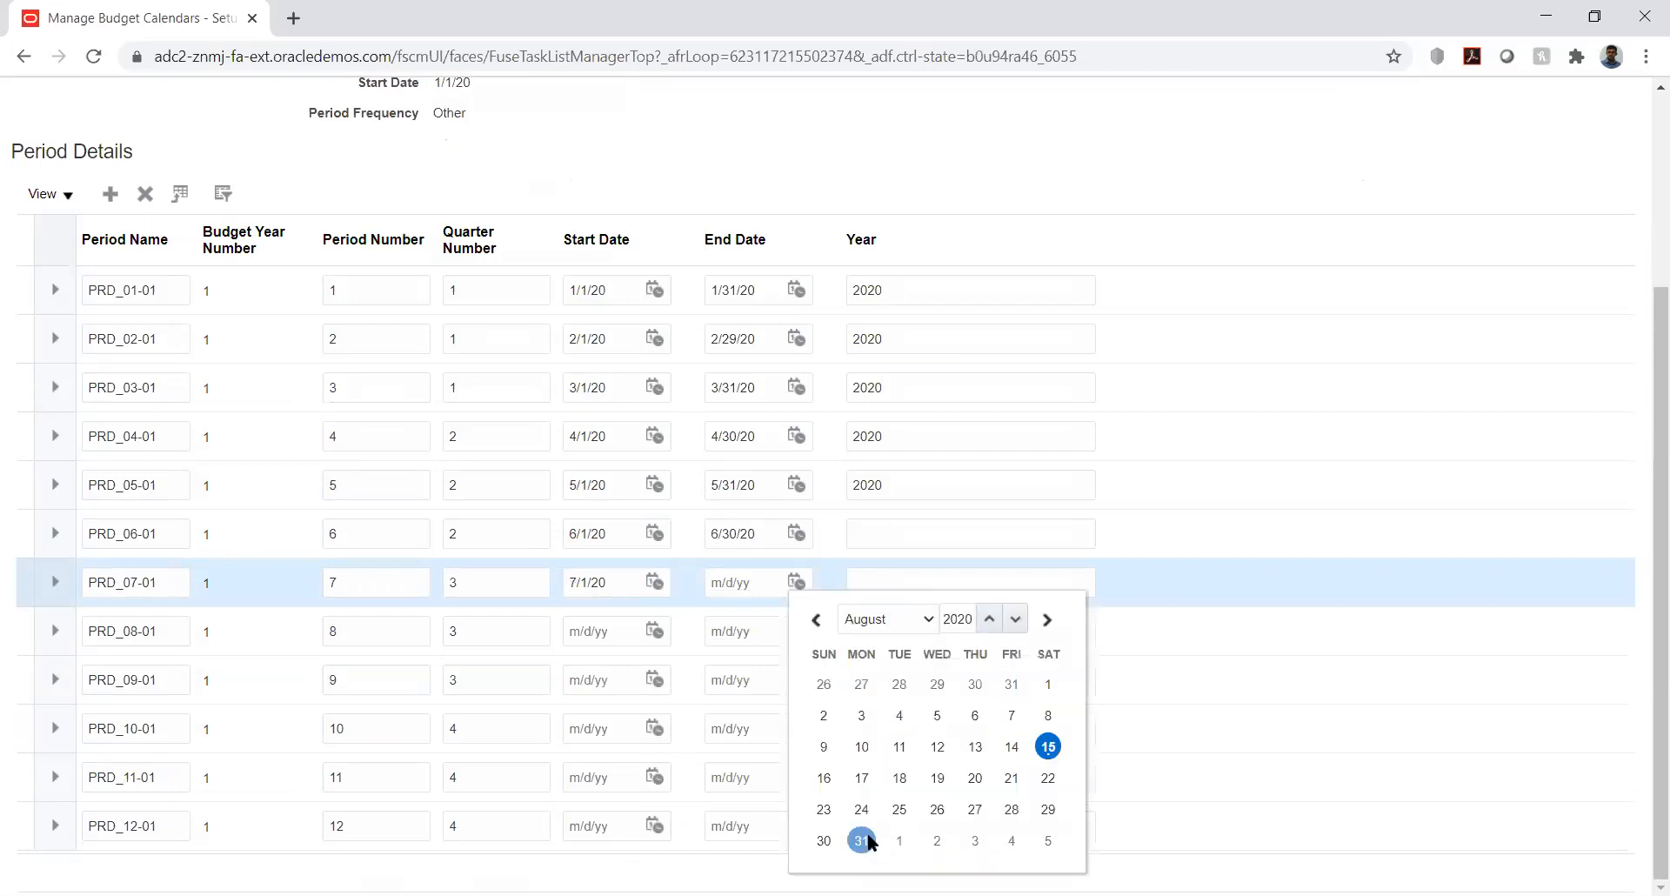
left_click(862, 840)
- Set PRD_08-01 to start 8/1/20, and PRD_09-01 to start 9/1/20 and end 8/31/20
left_click(655, 629)
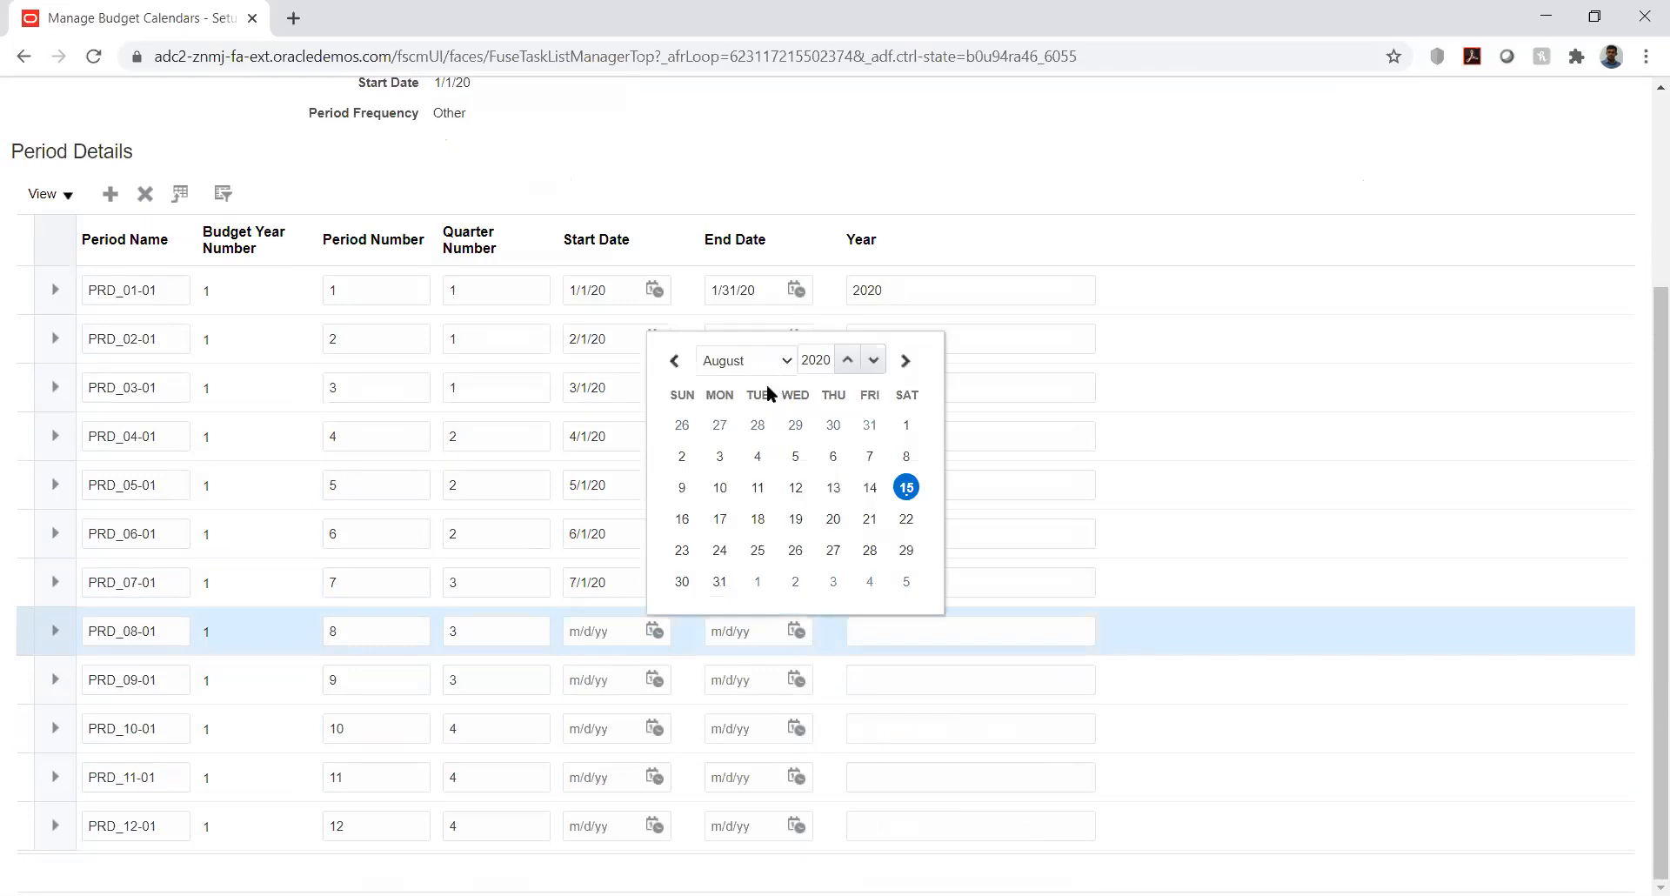
left_click(904, 425)
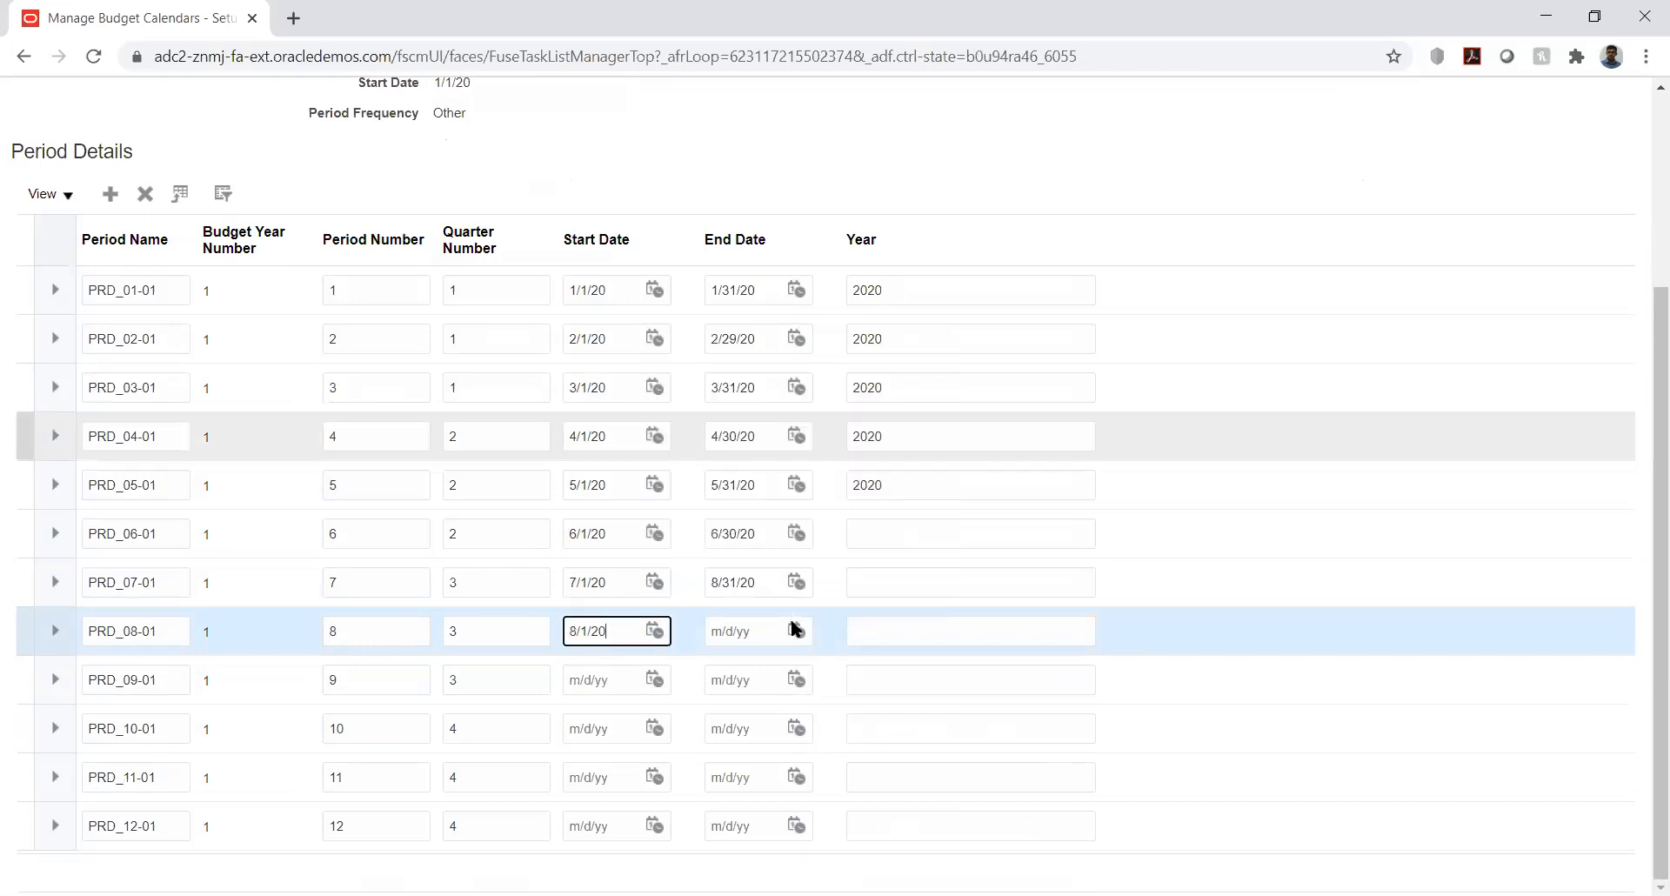
left_click(797, 630)
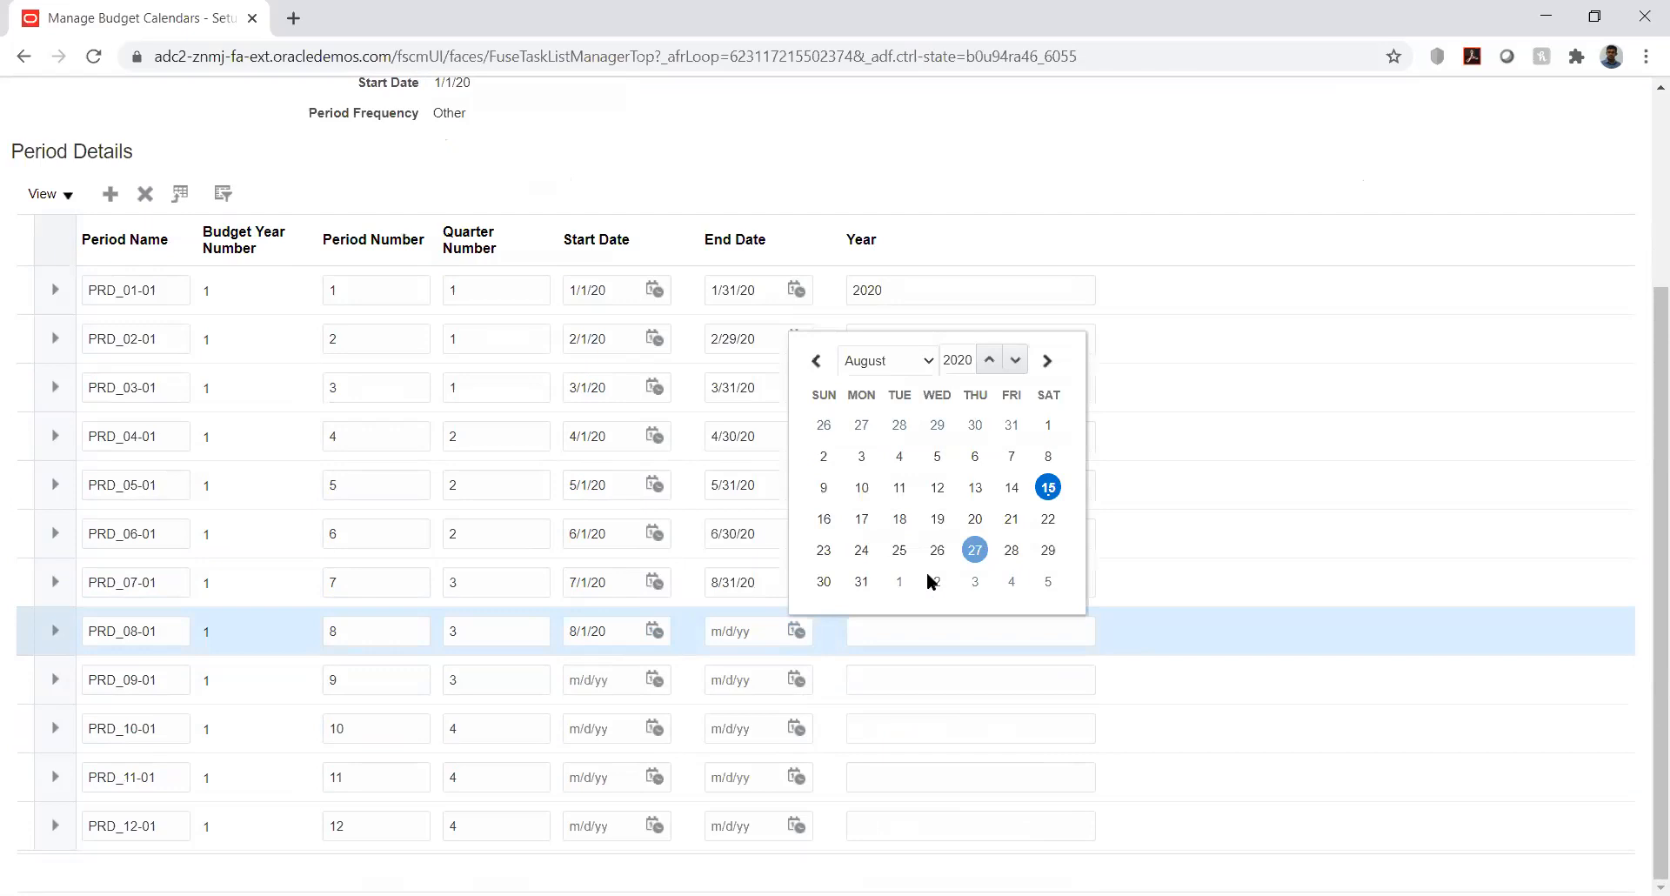
left_click(656, 679)
left_click(755, 407)
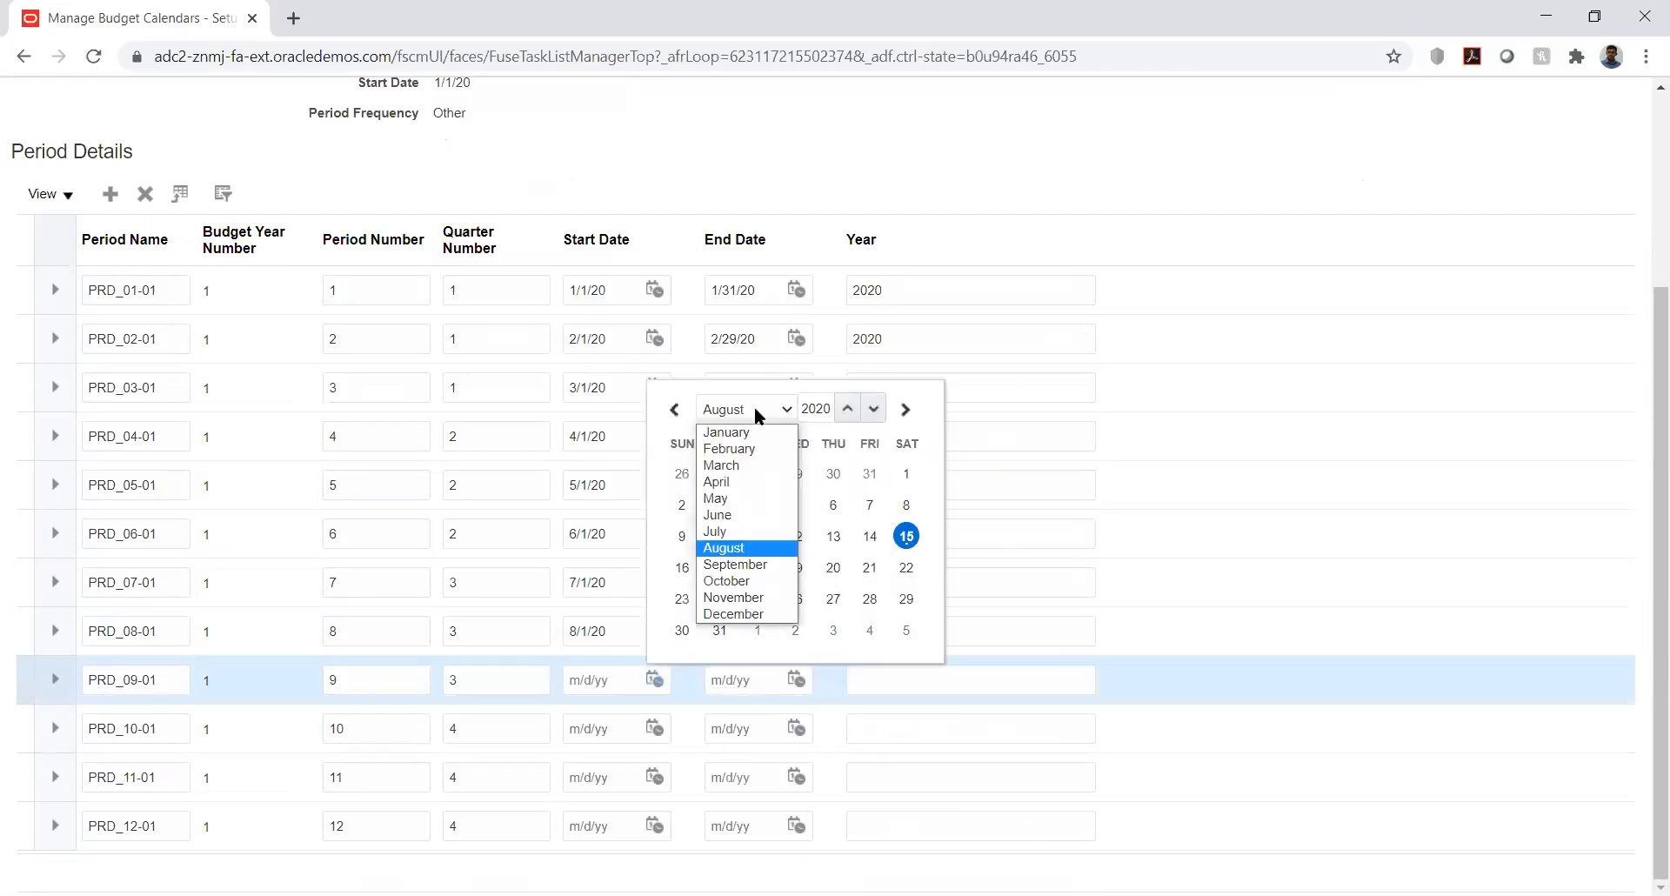
left_click(737, 565)
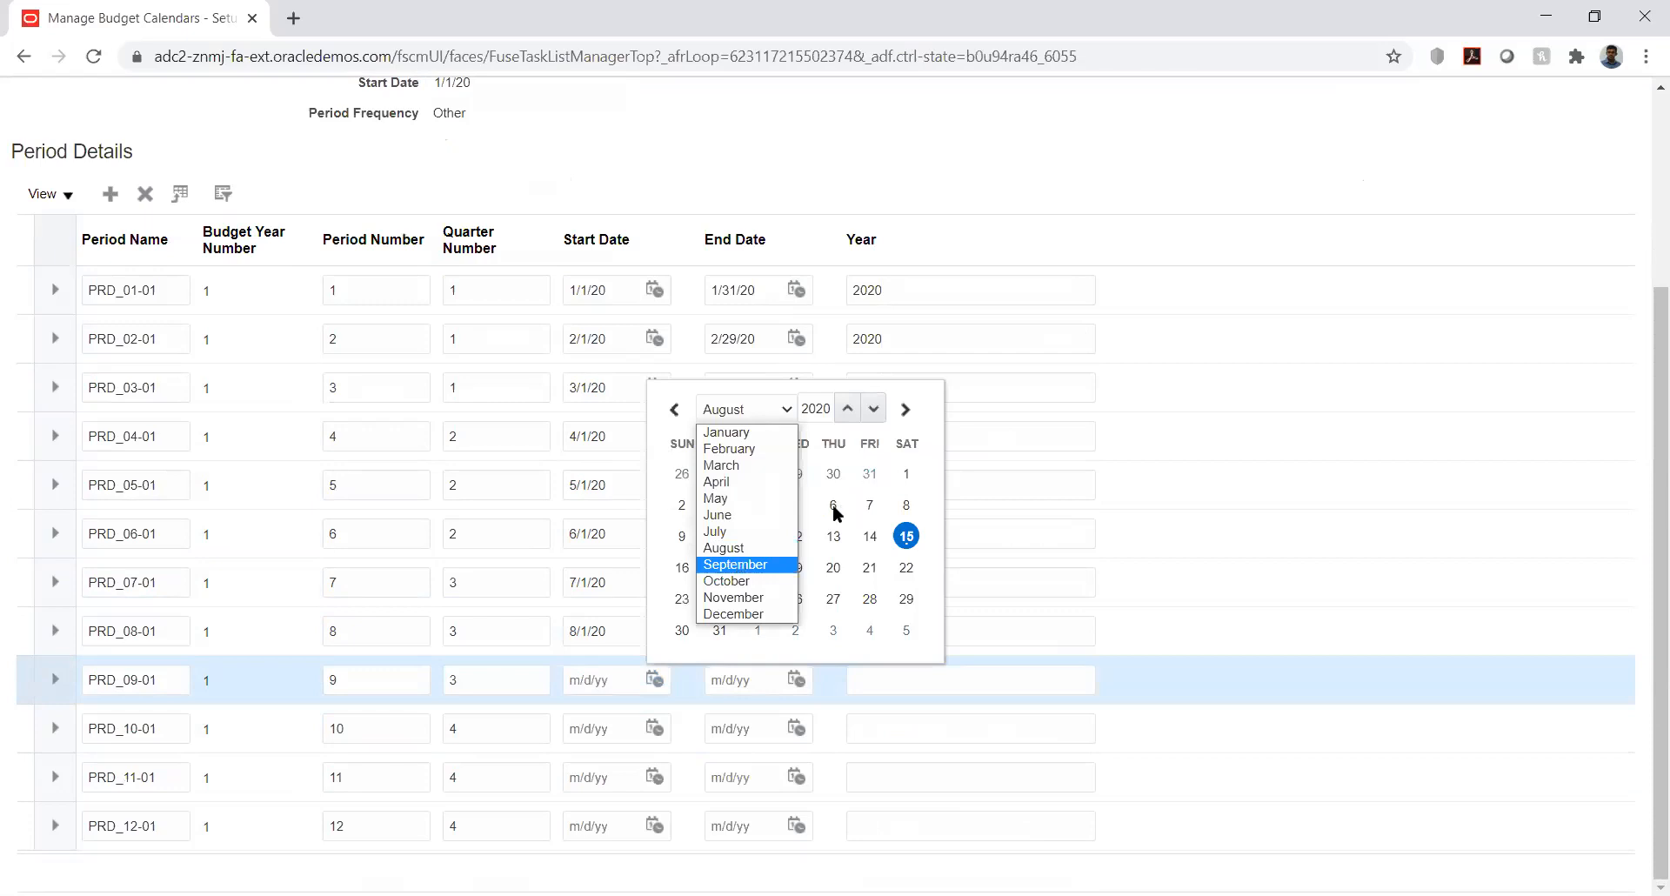
left_click(759, 504)
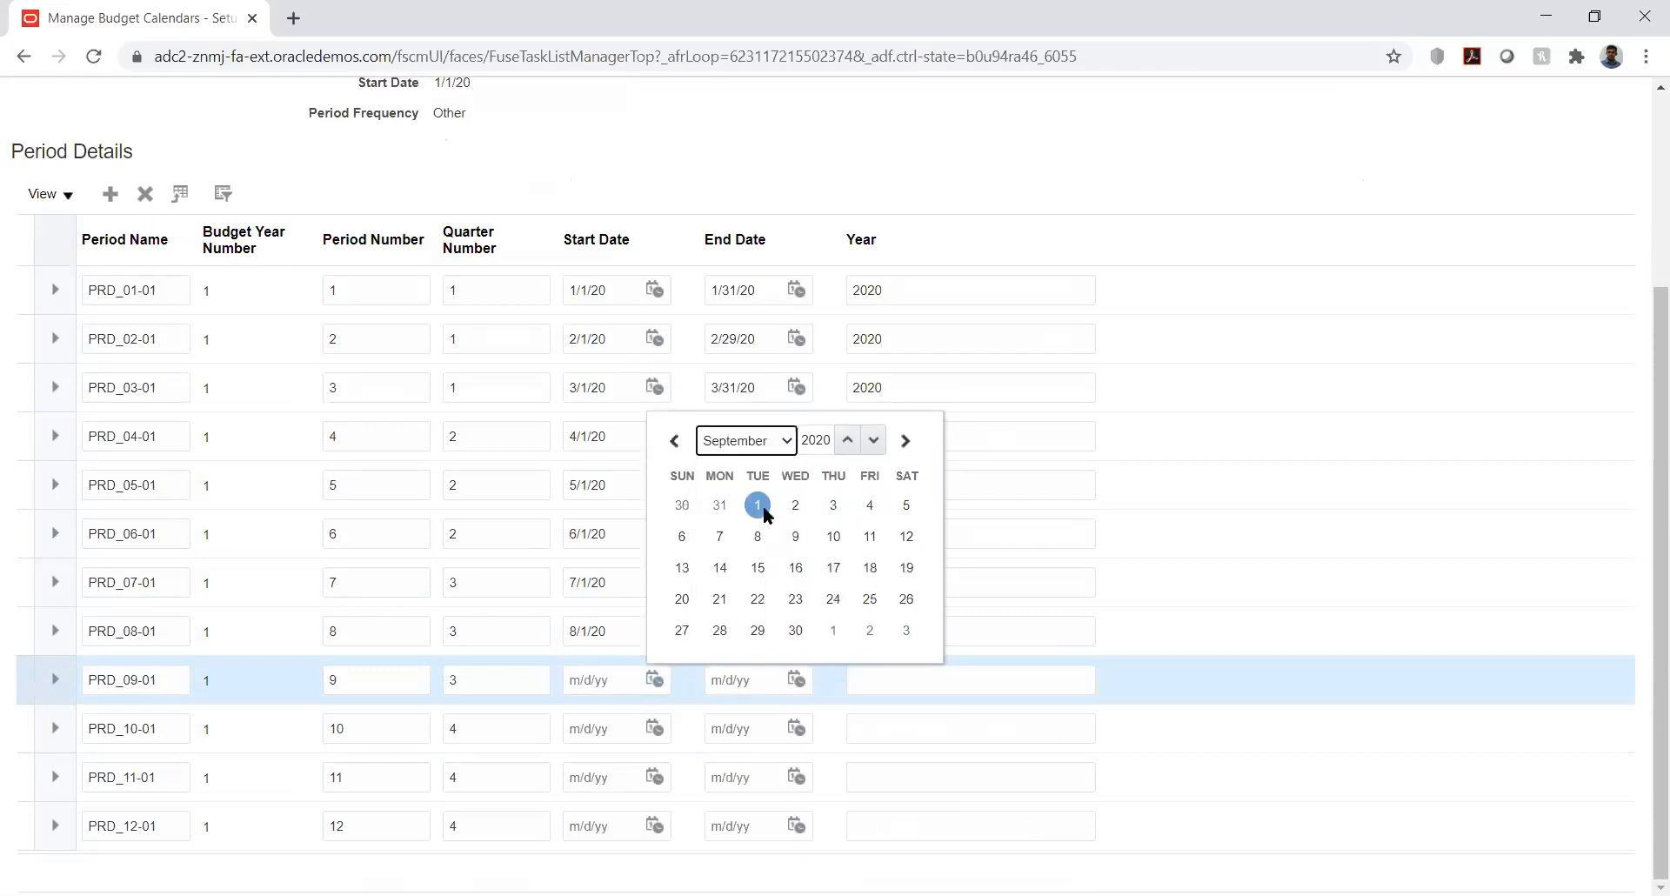
left_click(796, 678)
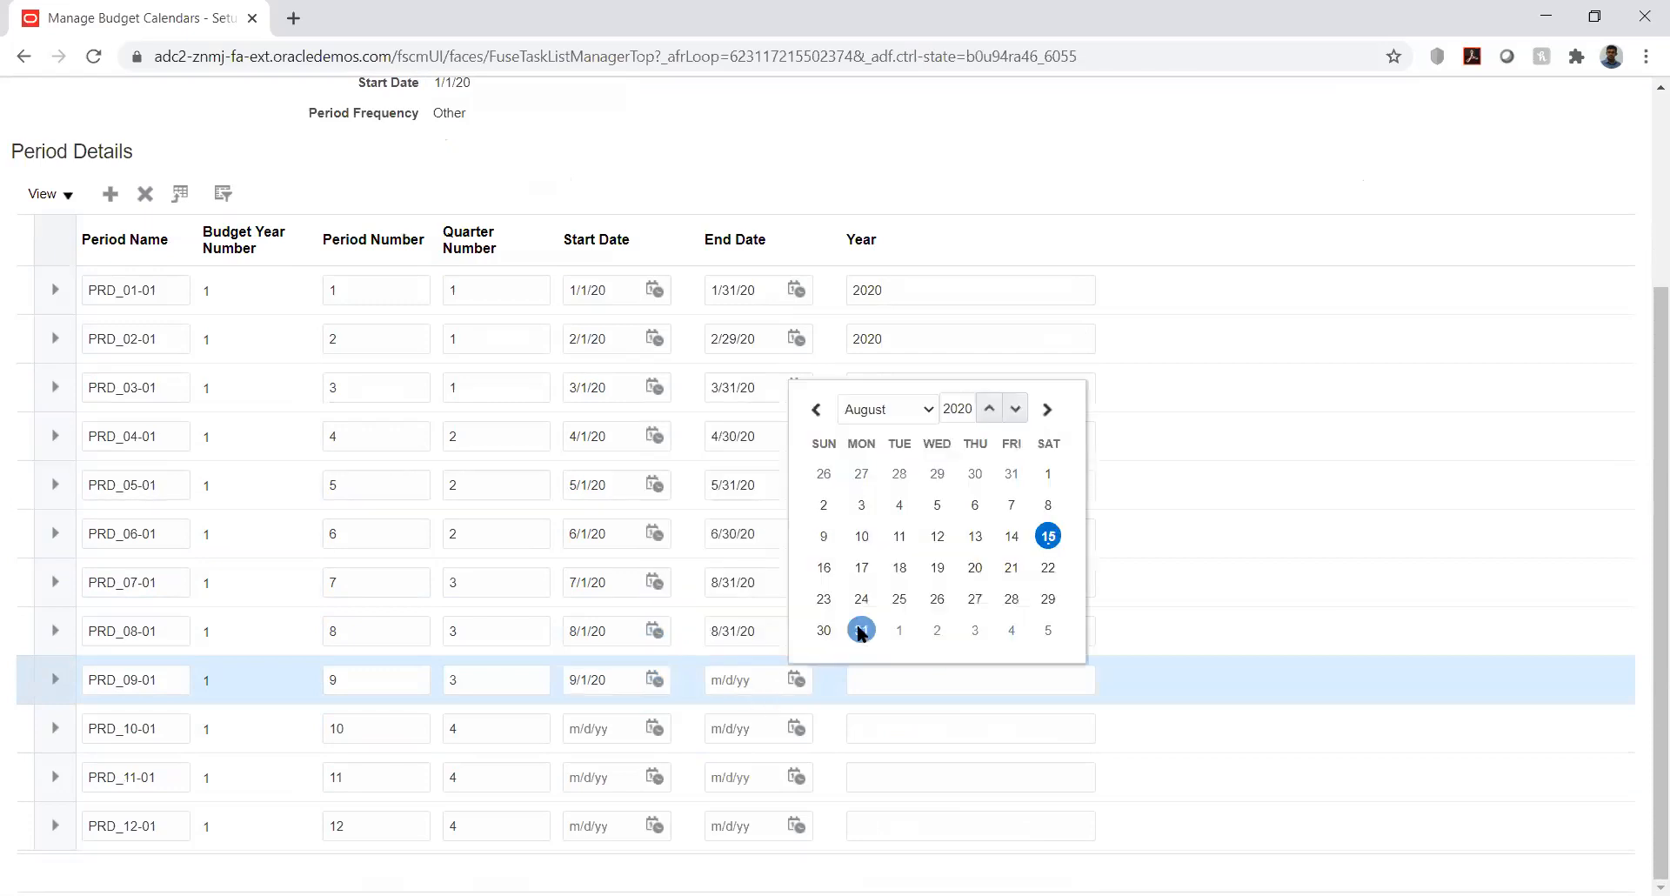
left_click(864, 632)
- Date PRD_10-01 and PRD_11-01 from 8/1/20 to 8/31/20
left_click(655, 727)
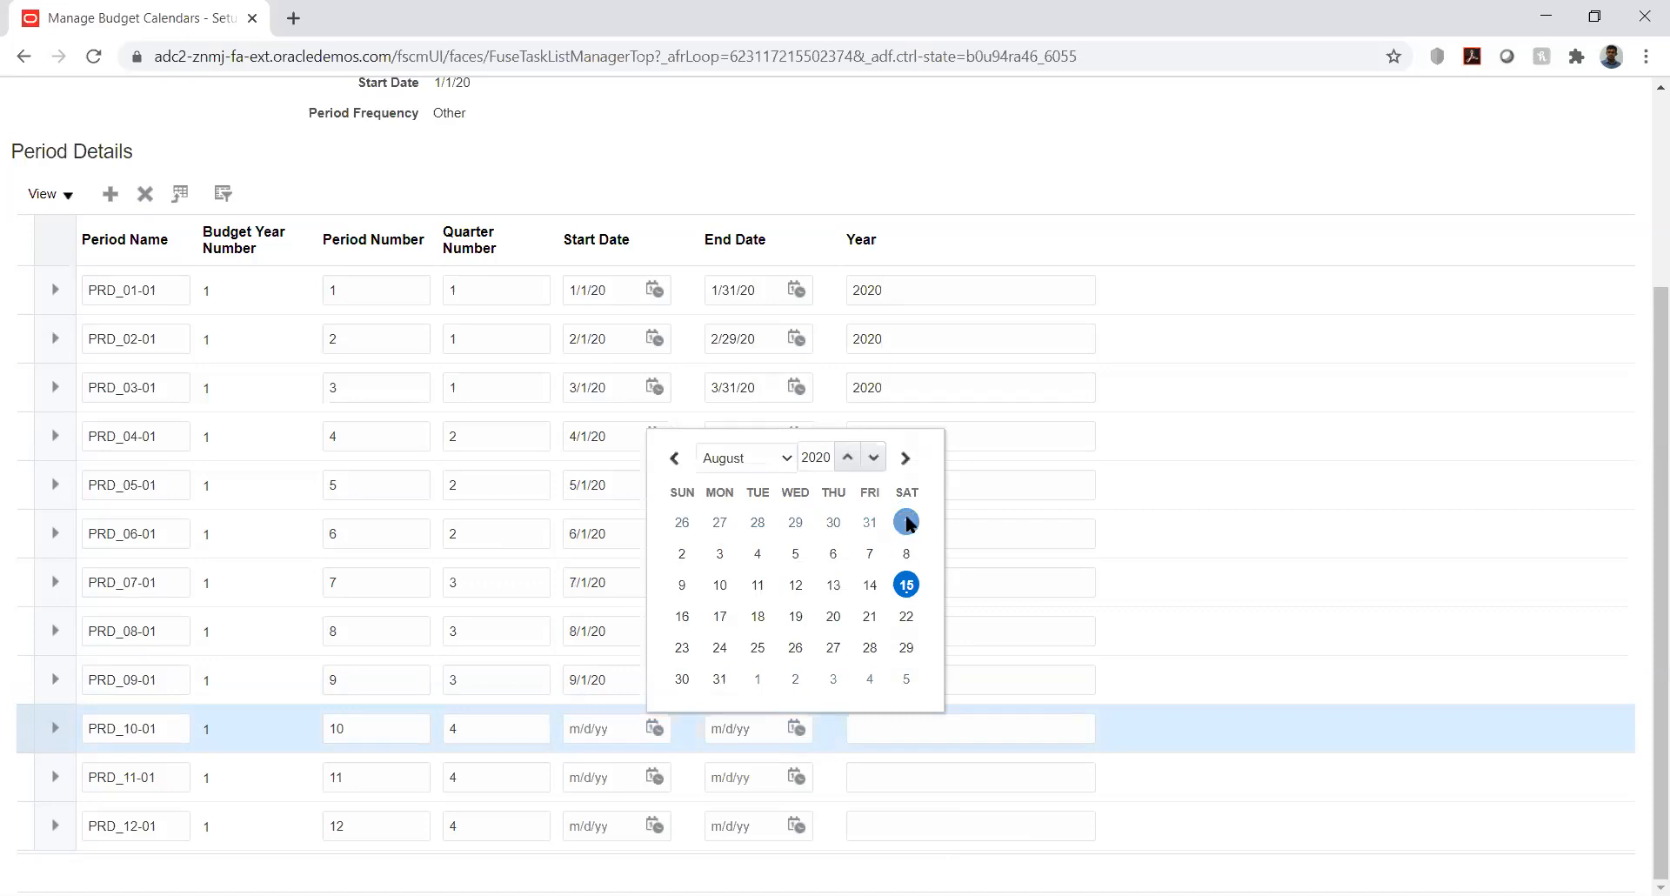
left_click(907, 522)
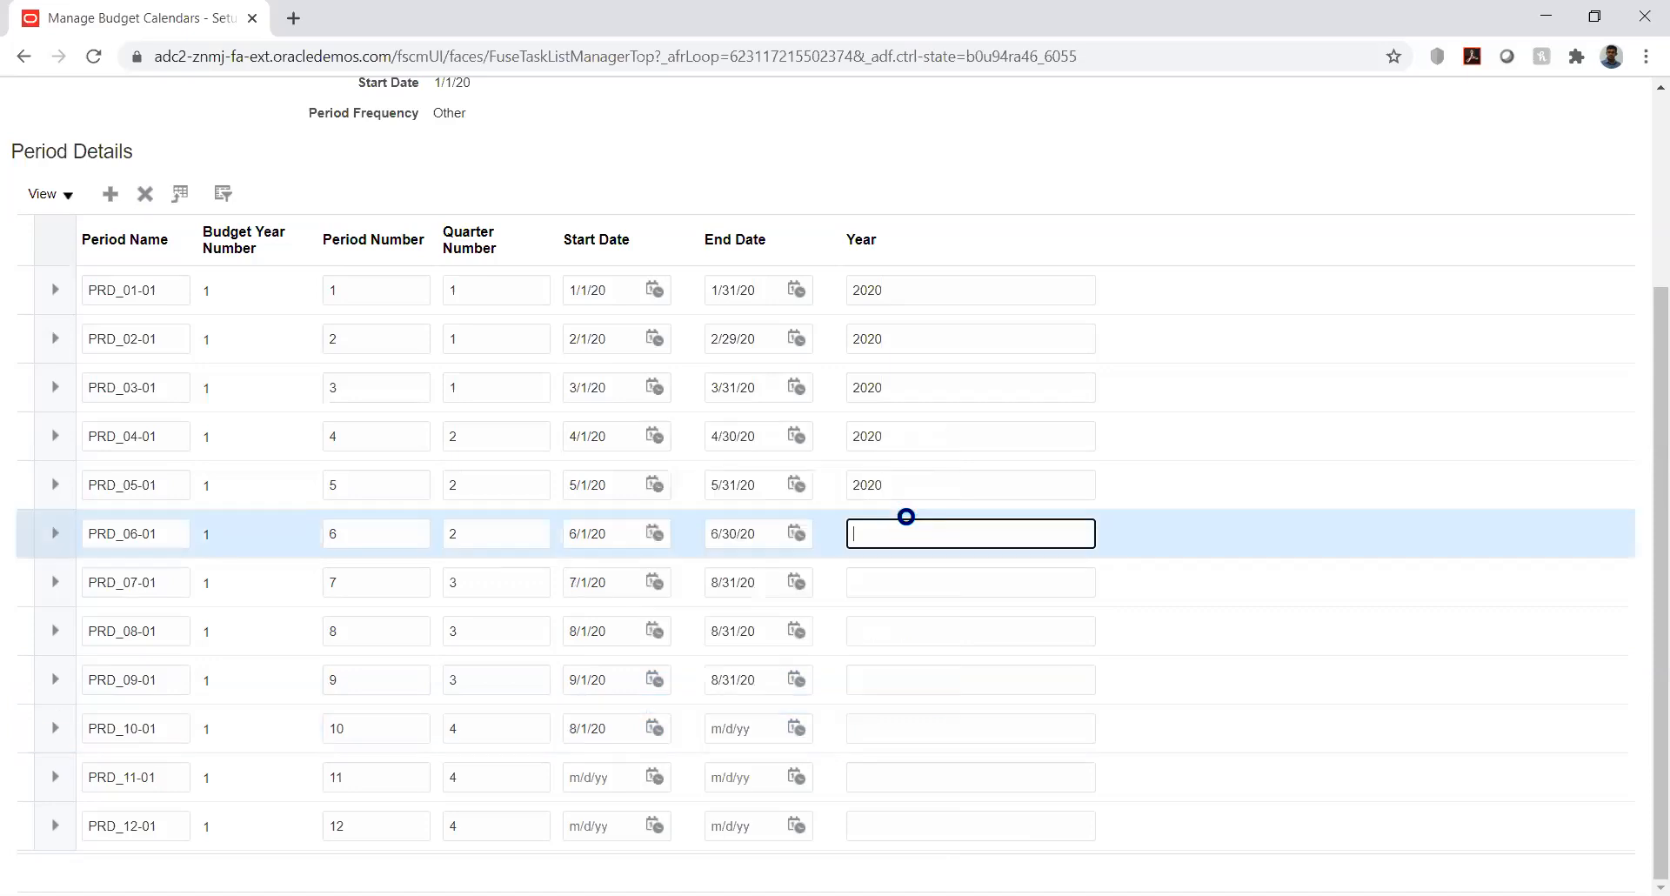
left_click(796, 728)
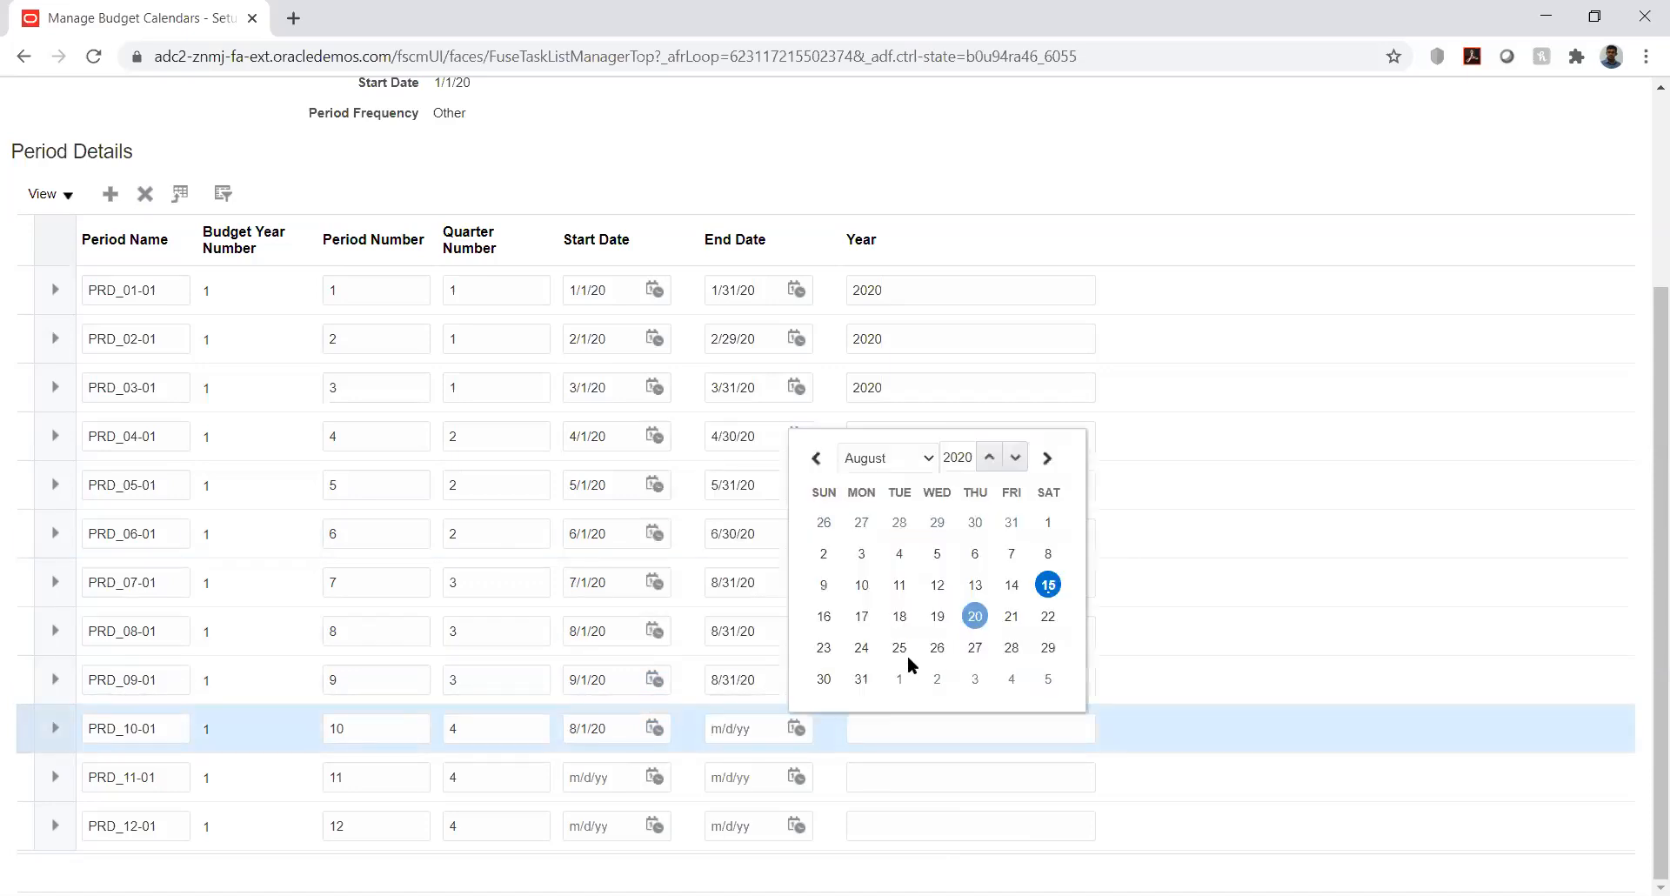
left_click(862, 678)
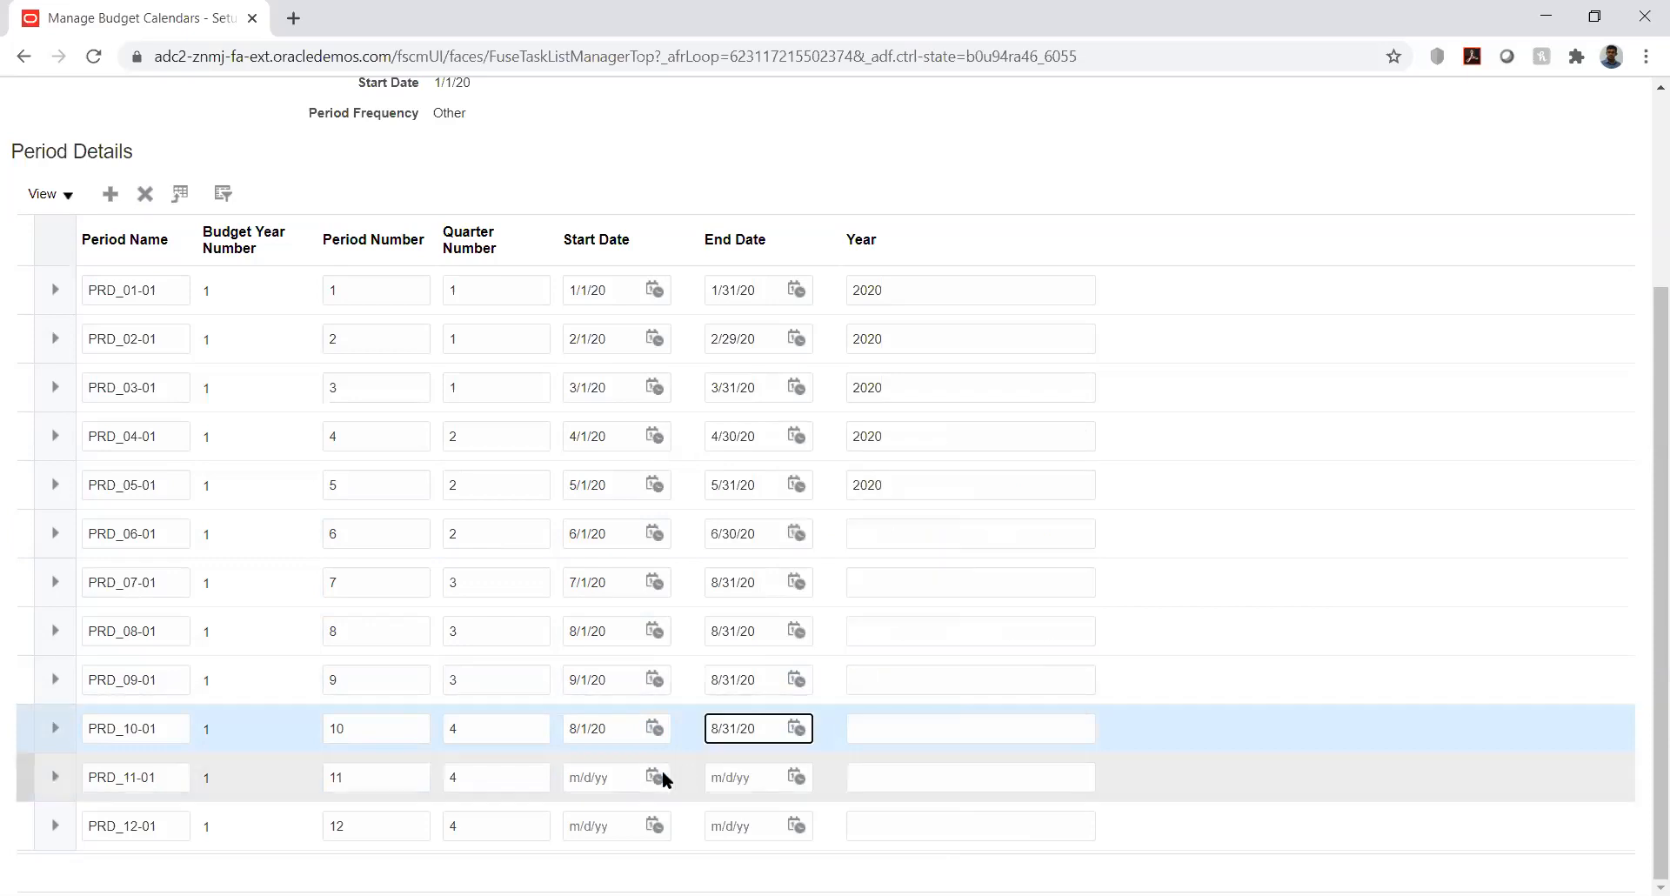
left_click(657, 774)
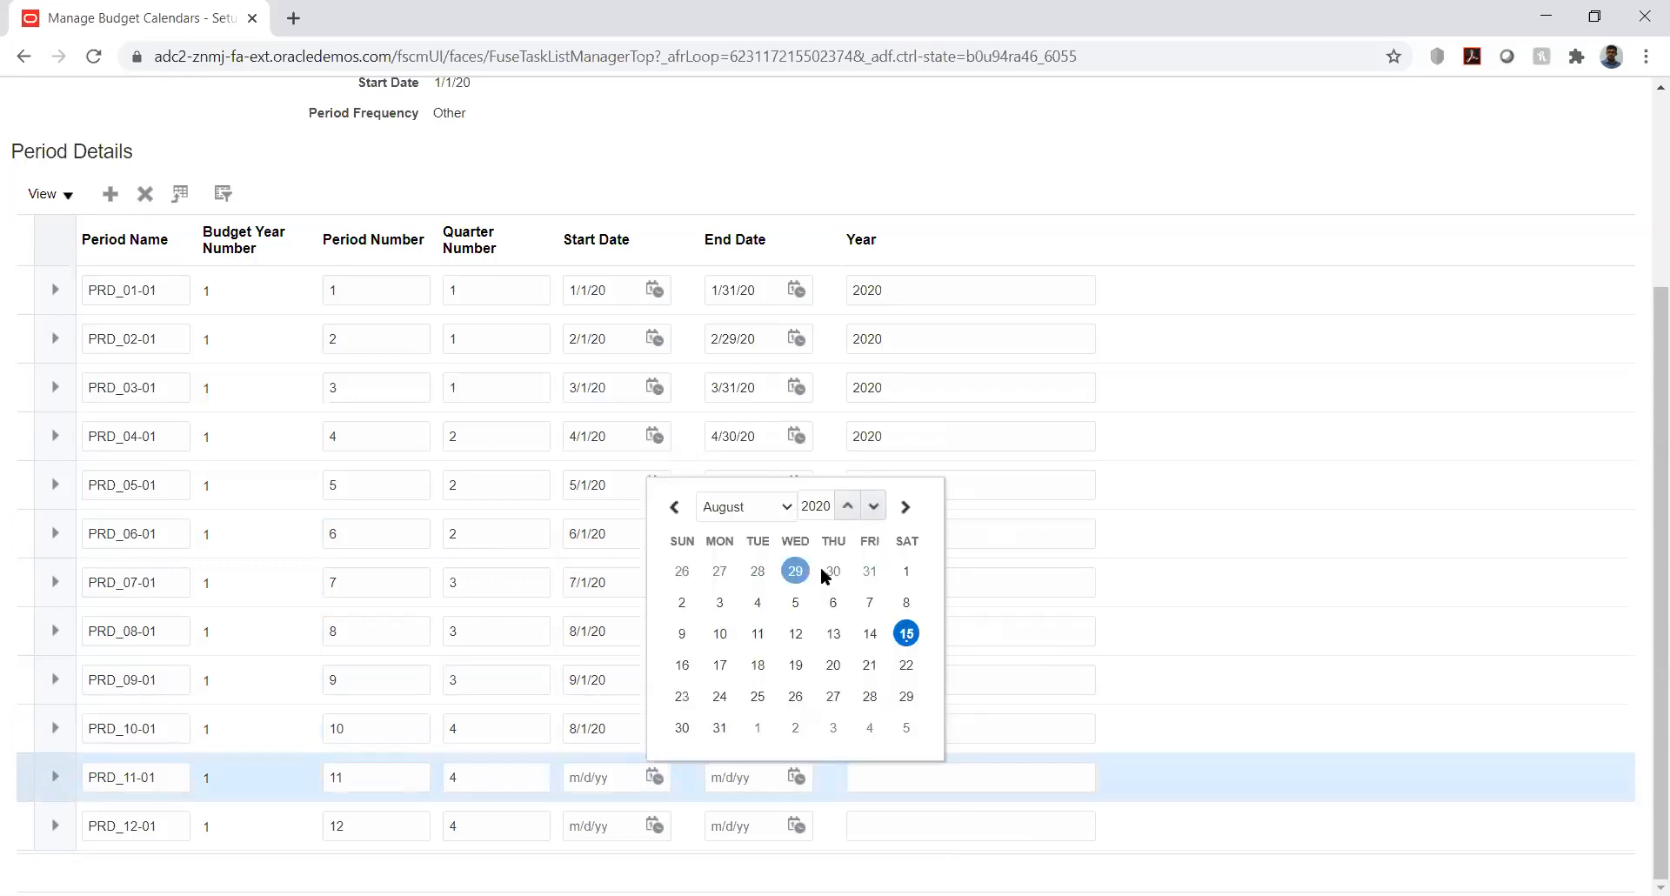
left_click(907, 569)
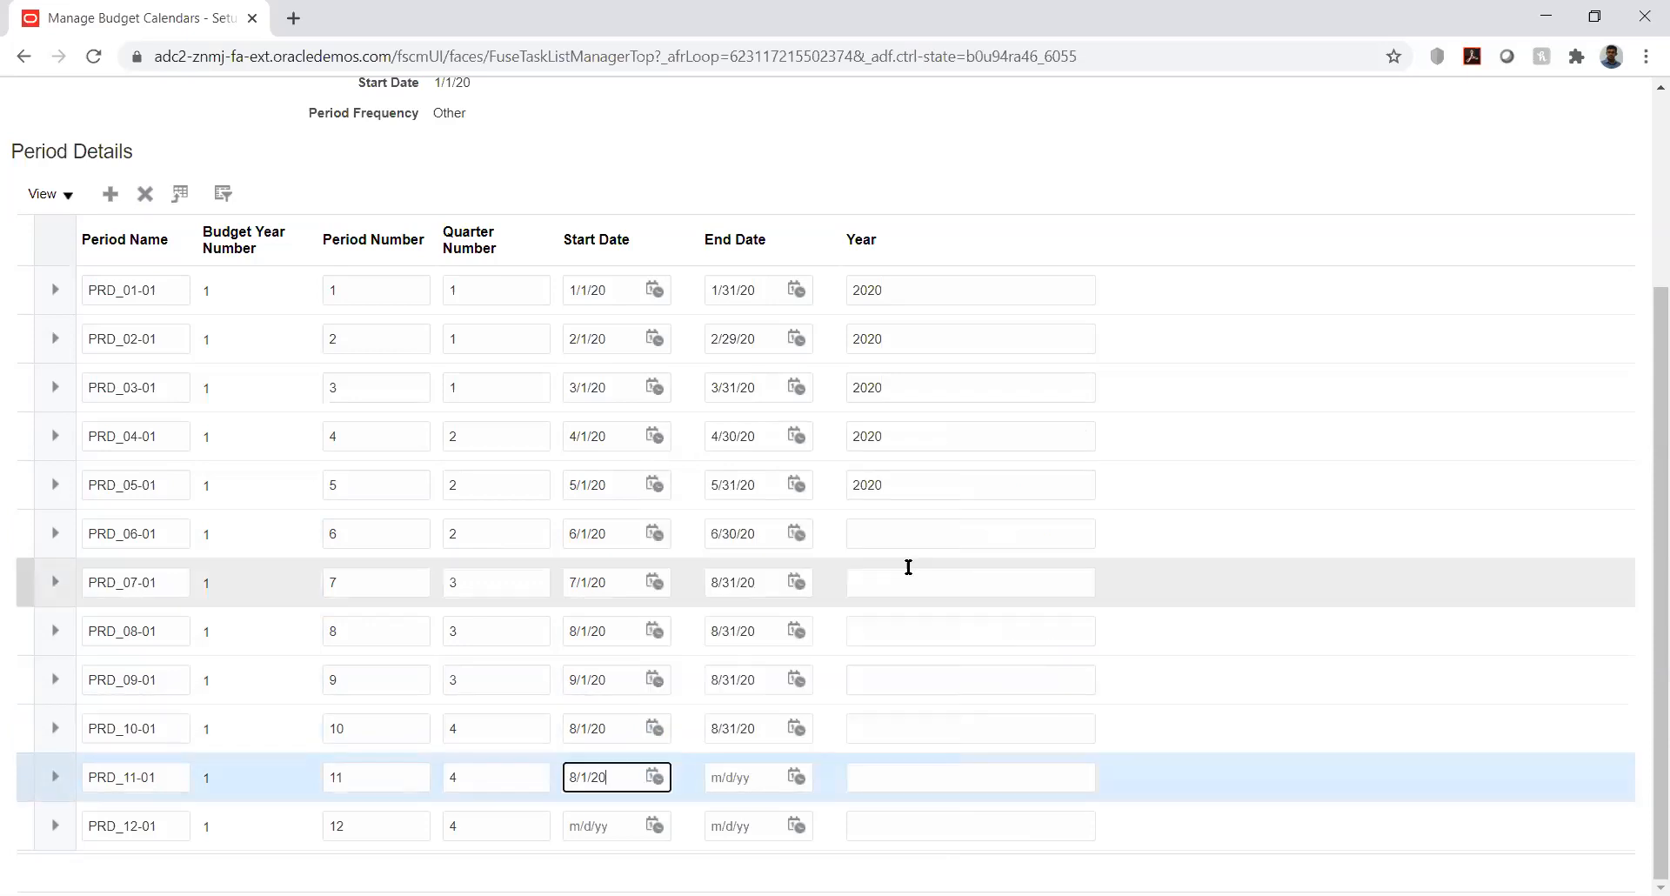
left_click(797, 776)
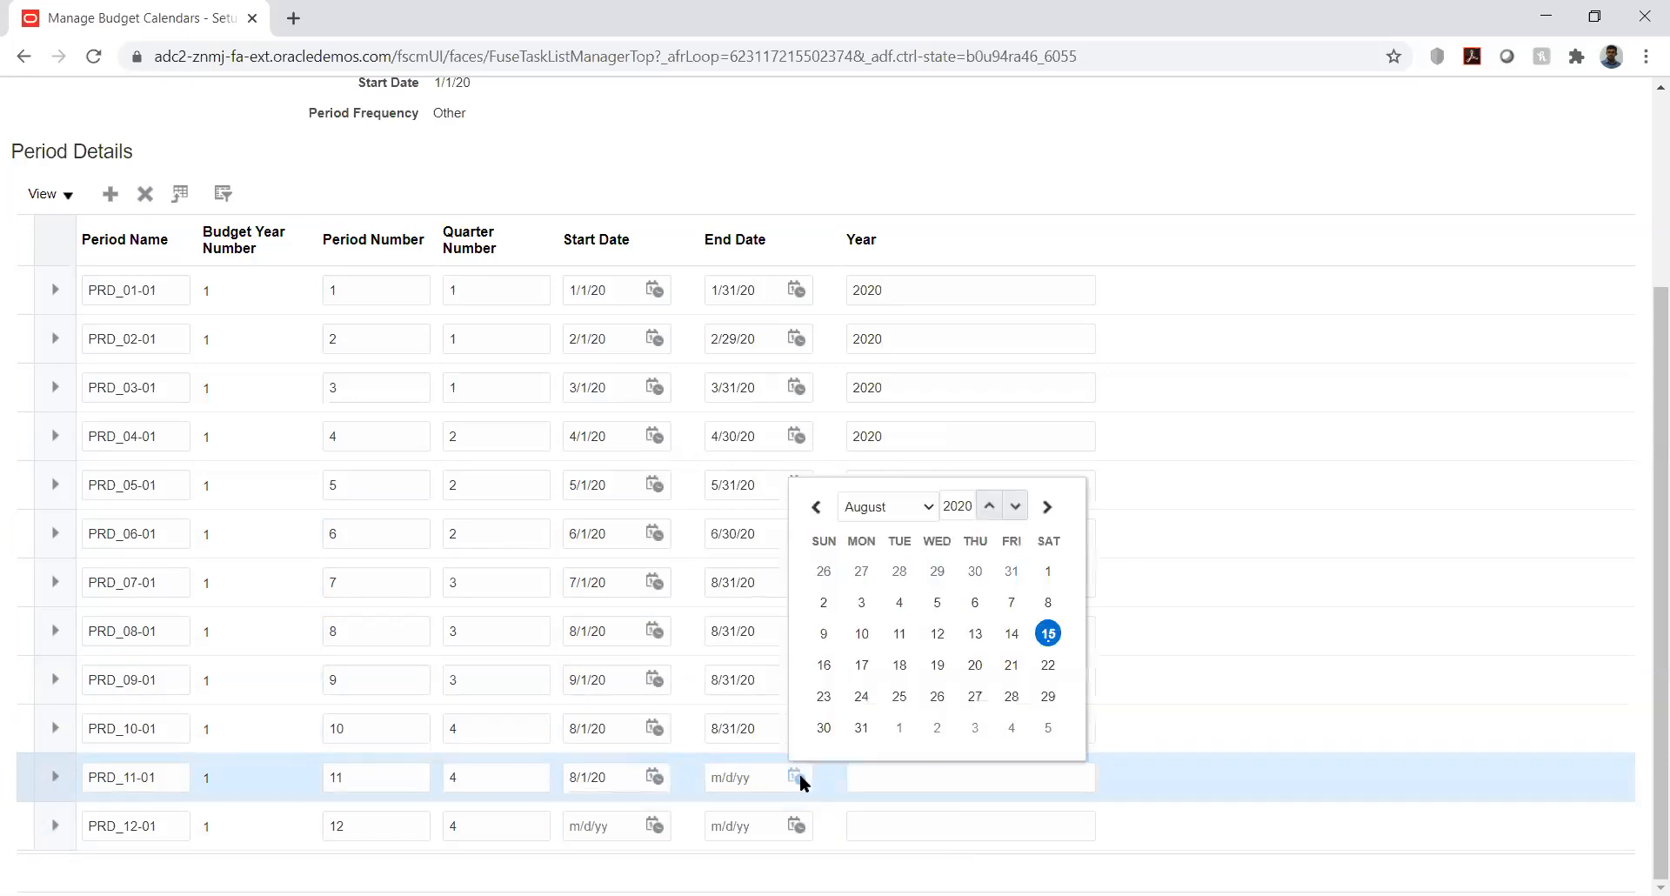
left_click(866, 726)
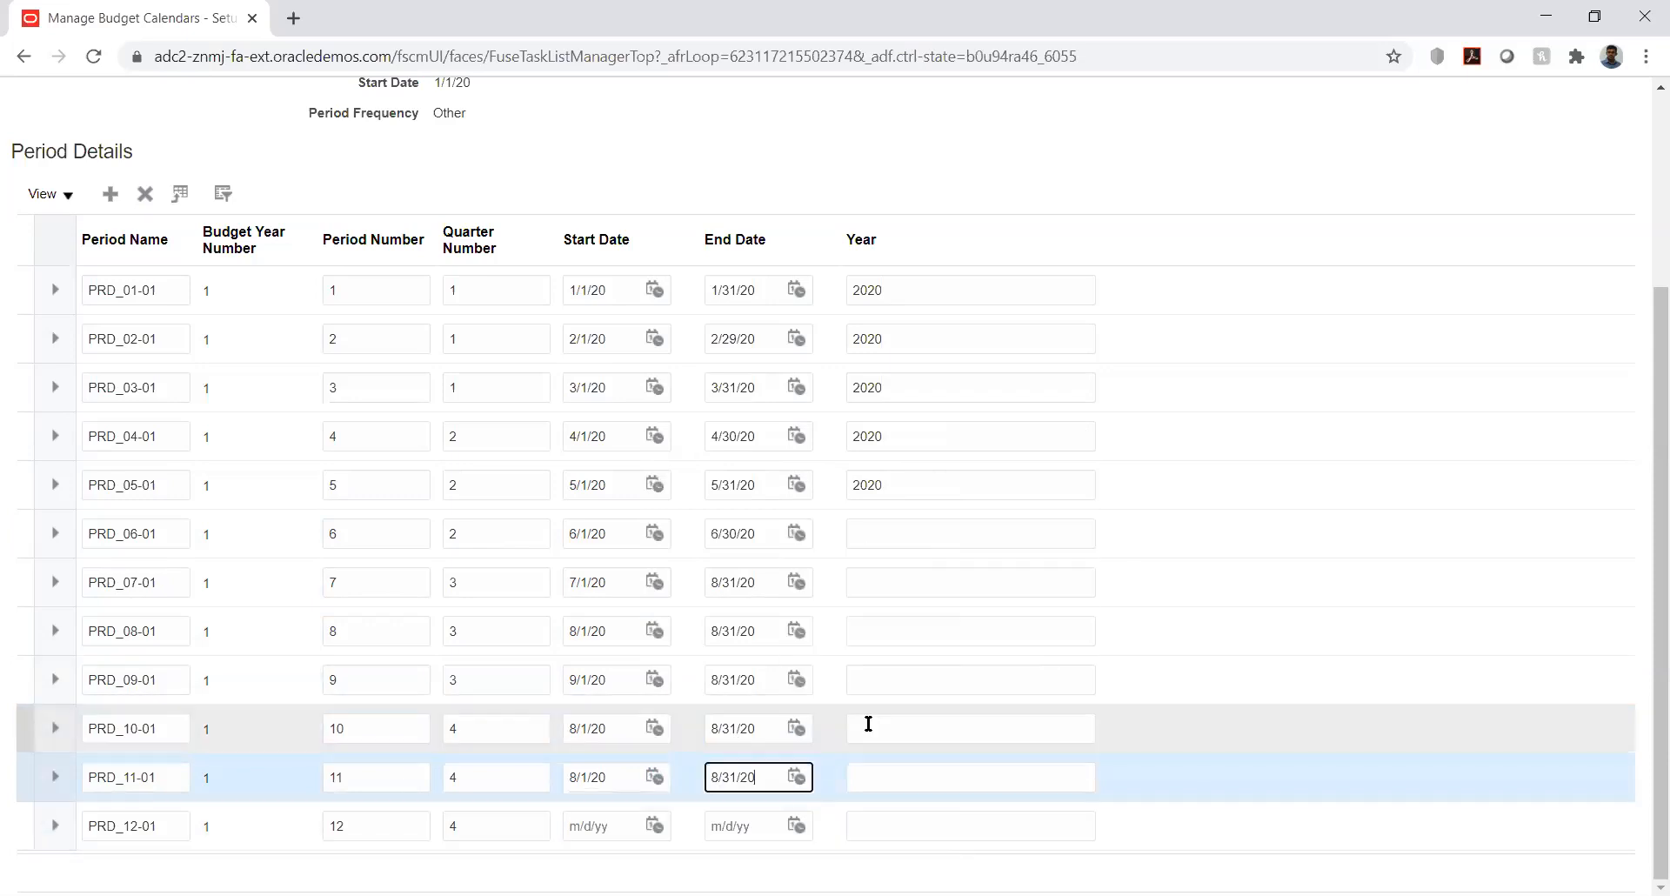
- Correct PRD_10-01's start date to 10/1/20
left_click(653, 825)
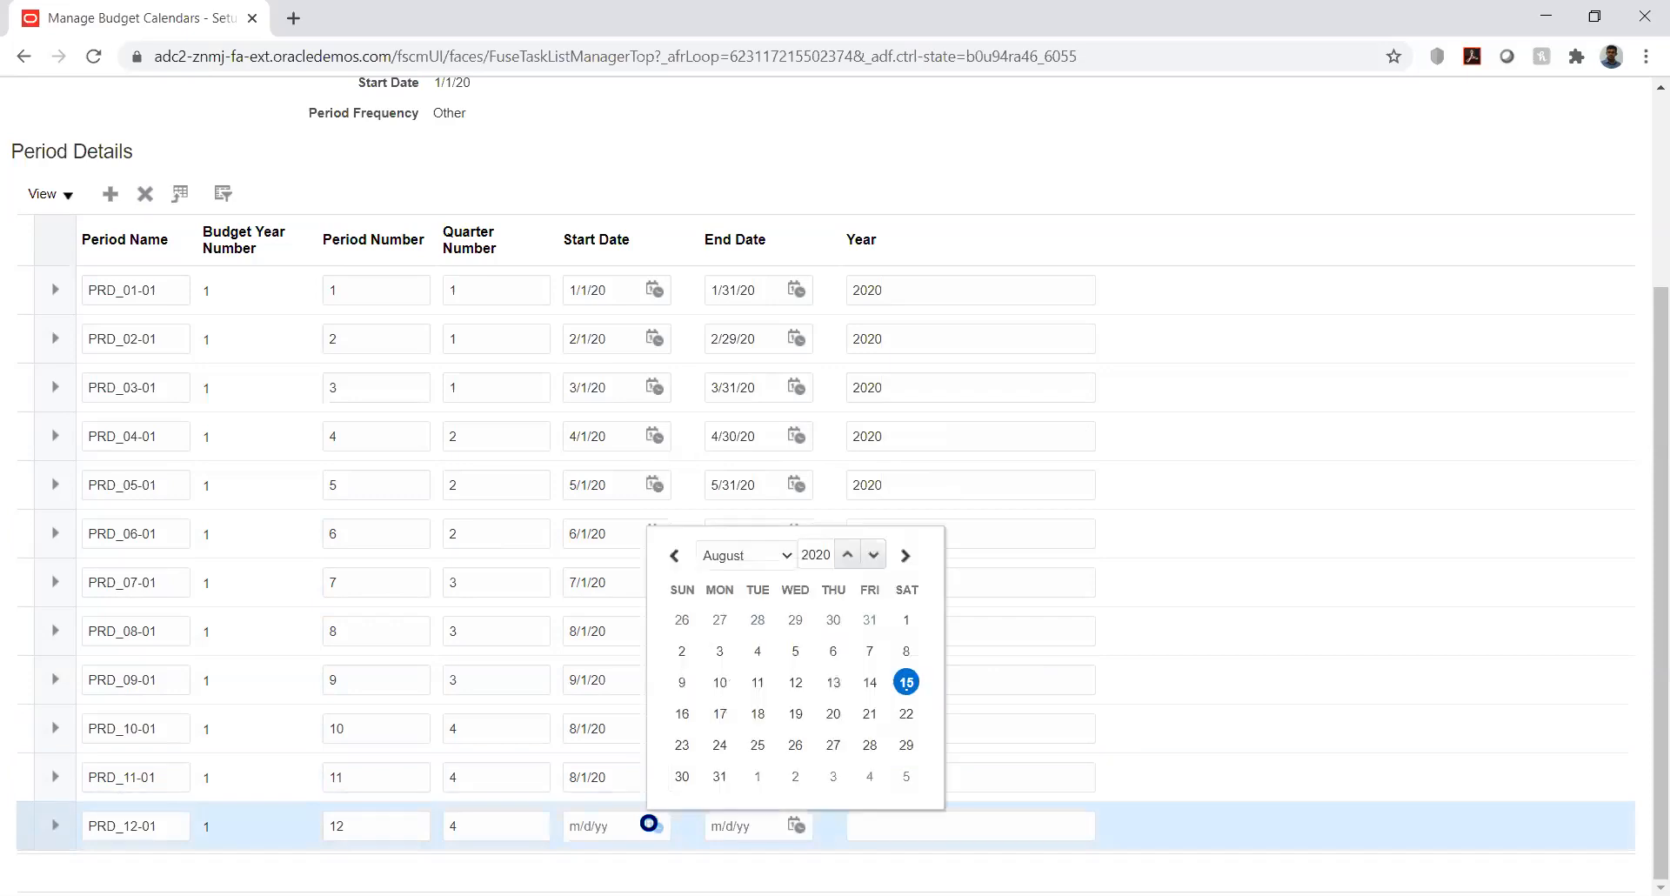
left_click(769, 560)
left_click(630, 720)
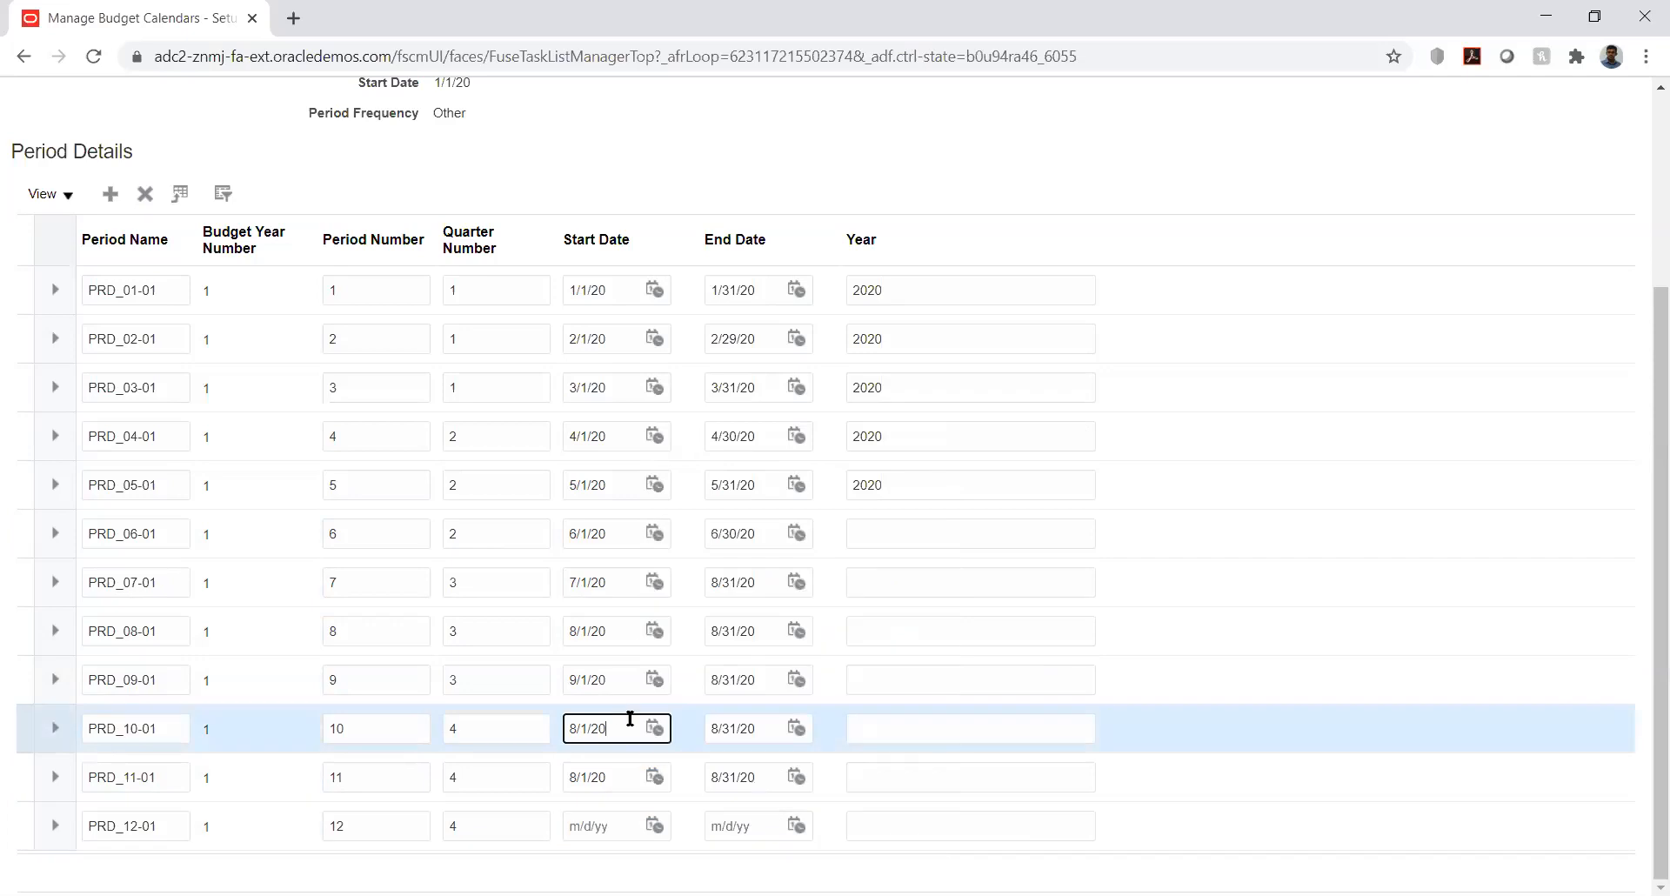
left_click(657, 729)
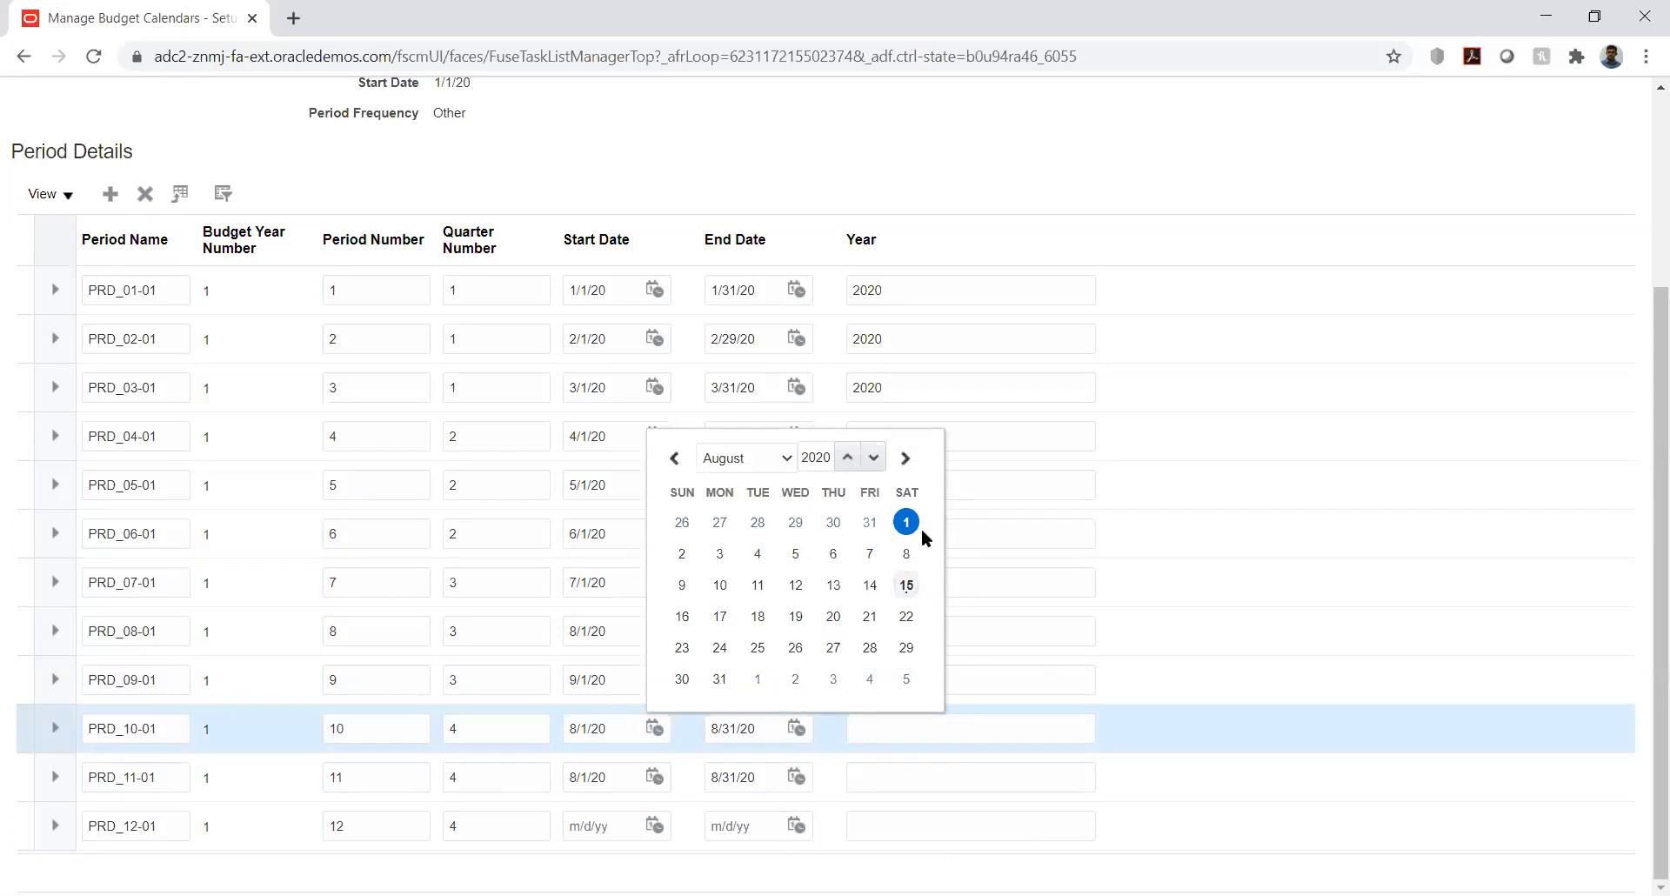
left_click(775, 456)
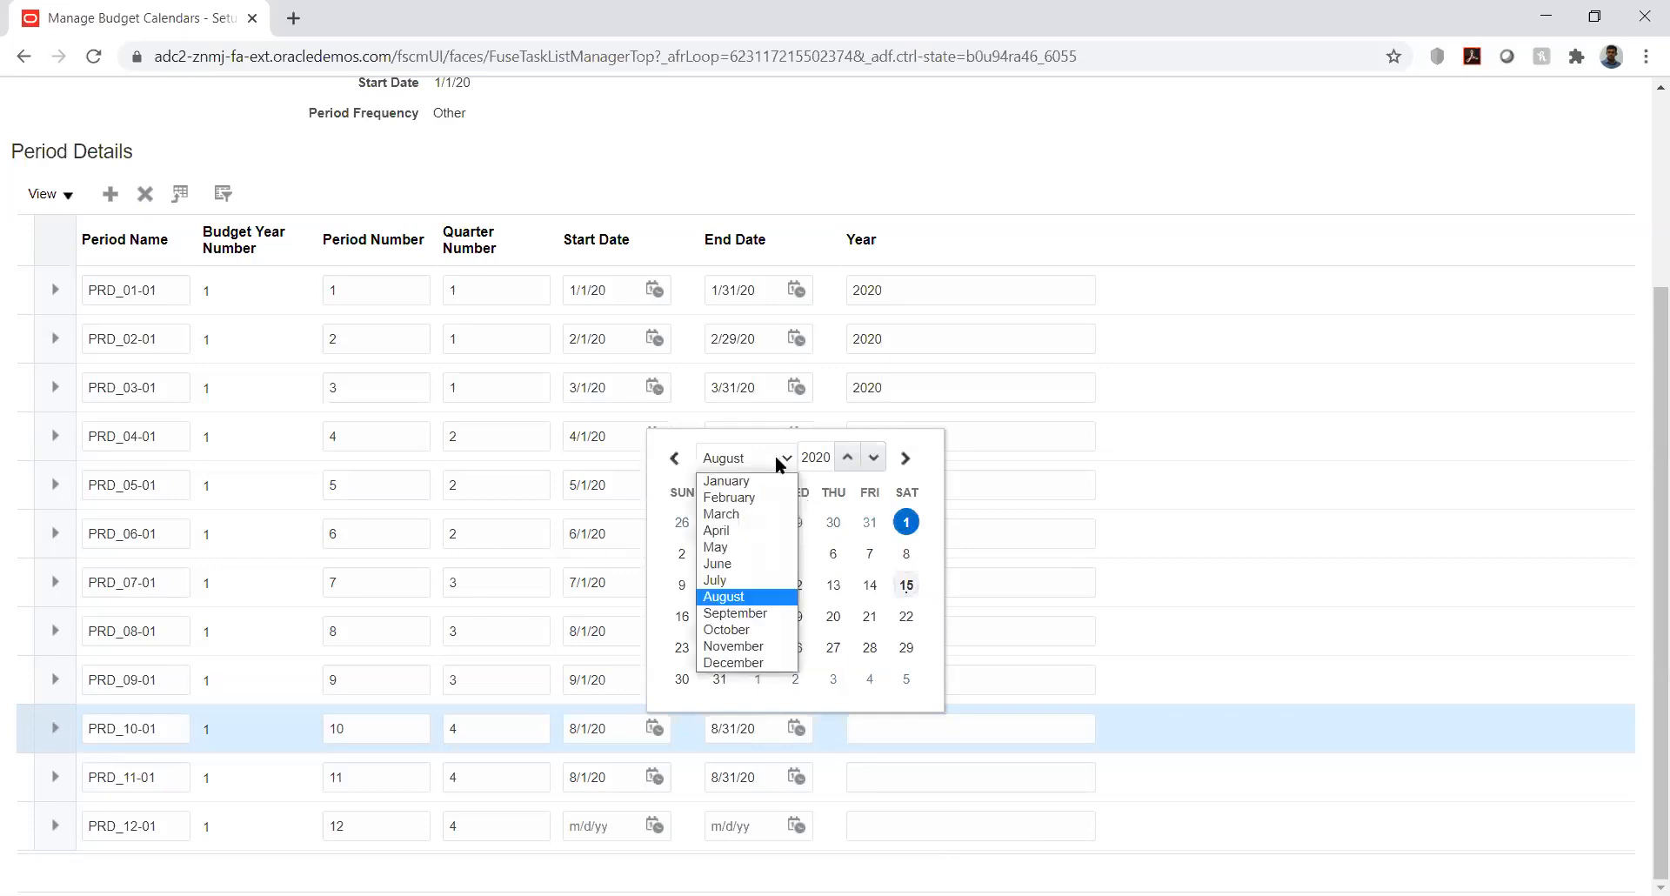
left_click(755, 631)
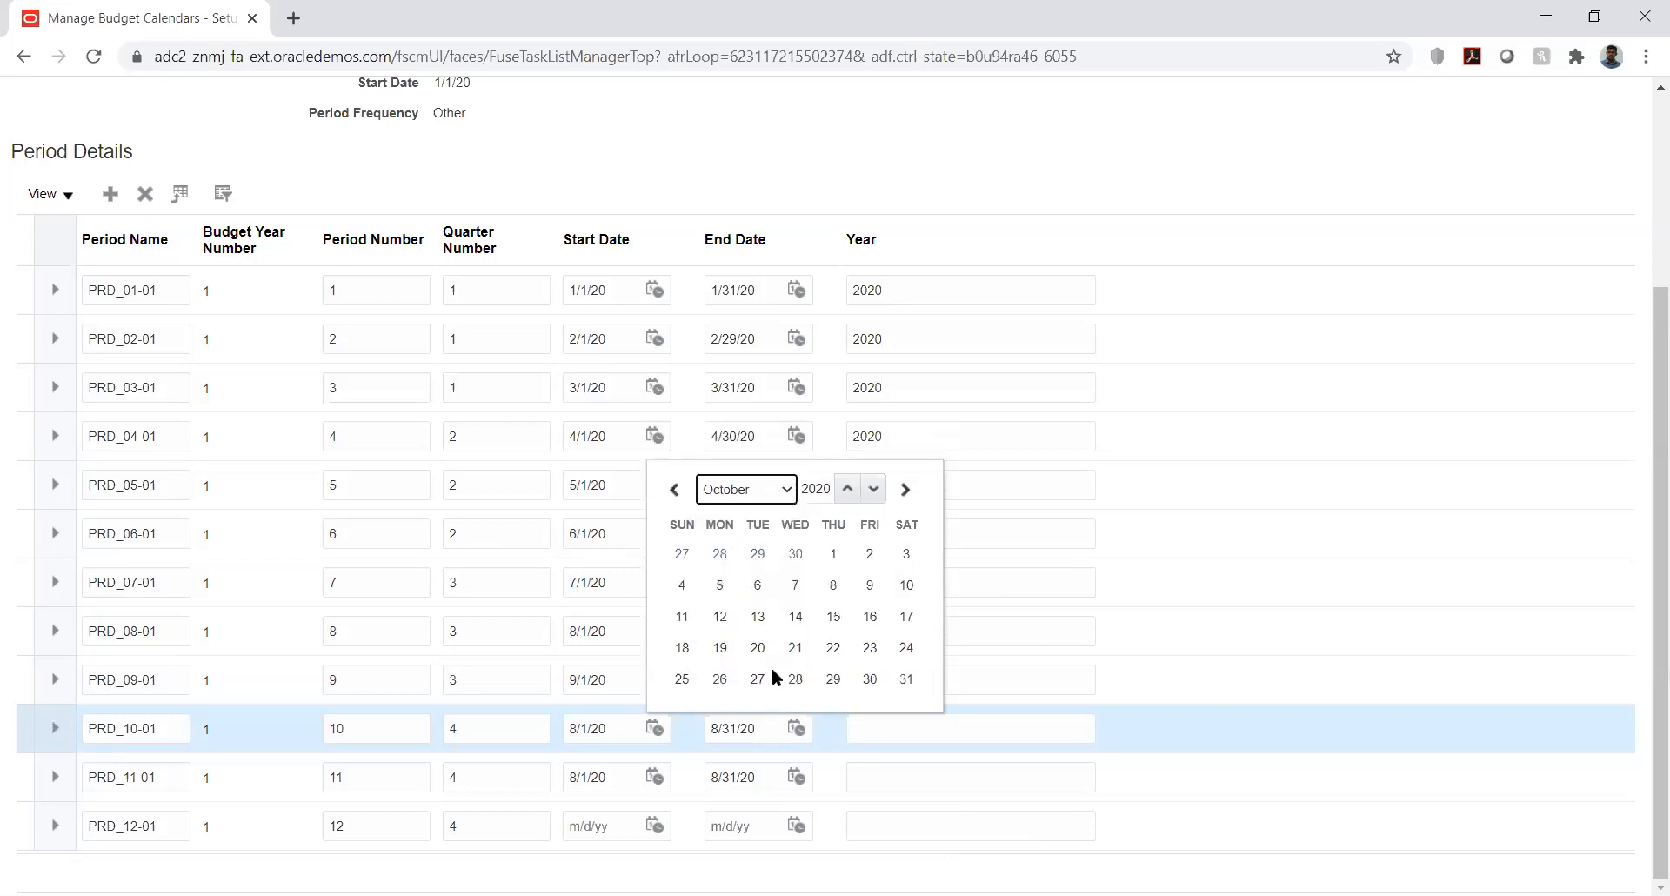
left_click(832, 553)
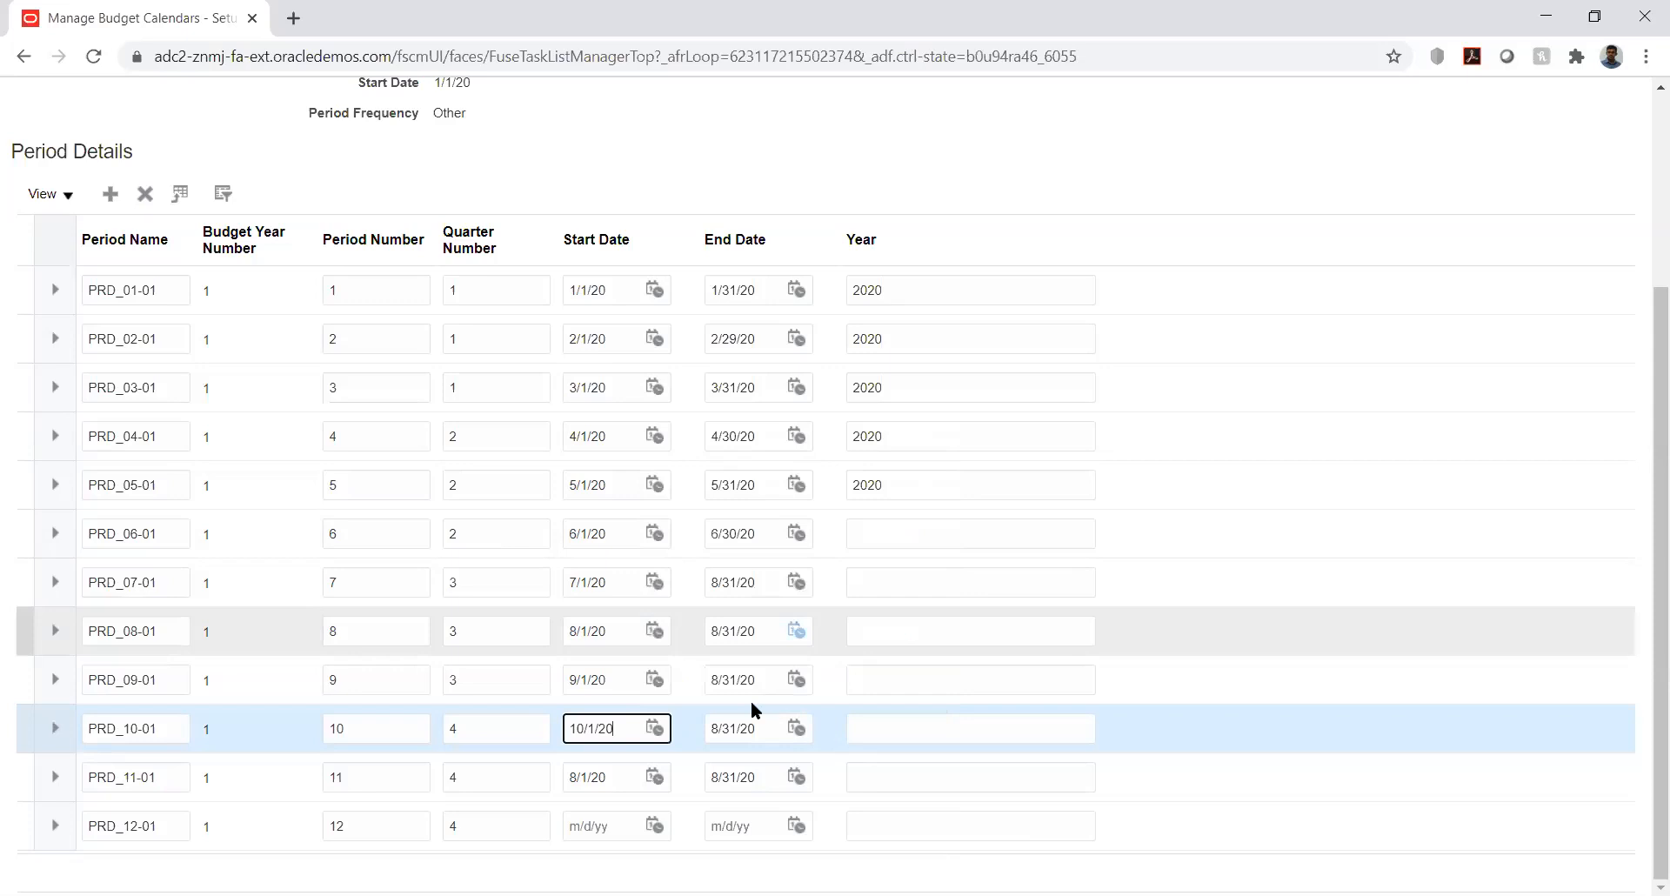
- Fix the end dates of PRD_09-01 to 9/30/20 and PRD_10-01 to 10/31/20
left_click(797, 680)
left_click(912, 404)
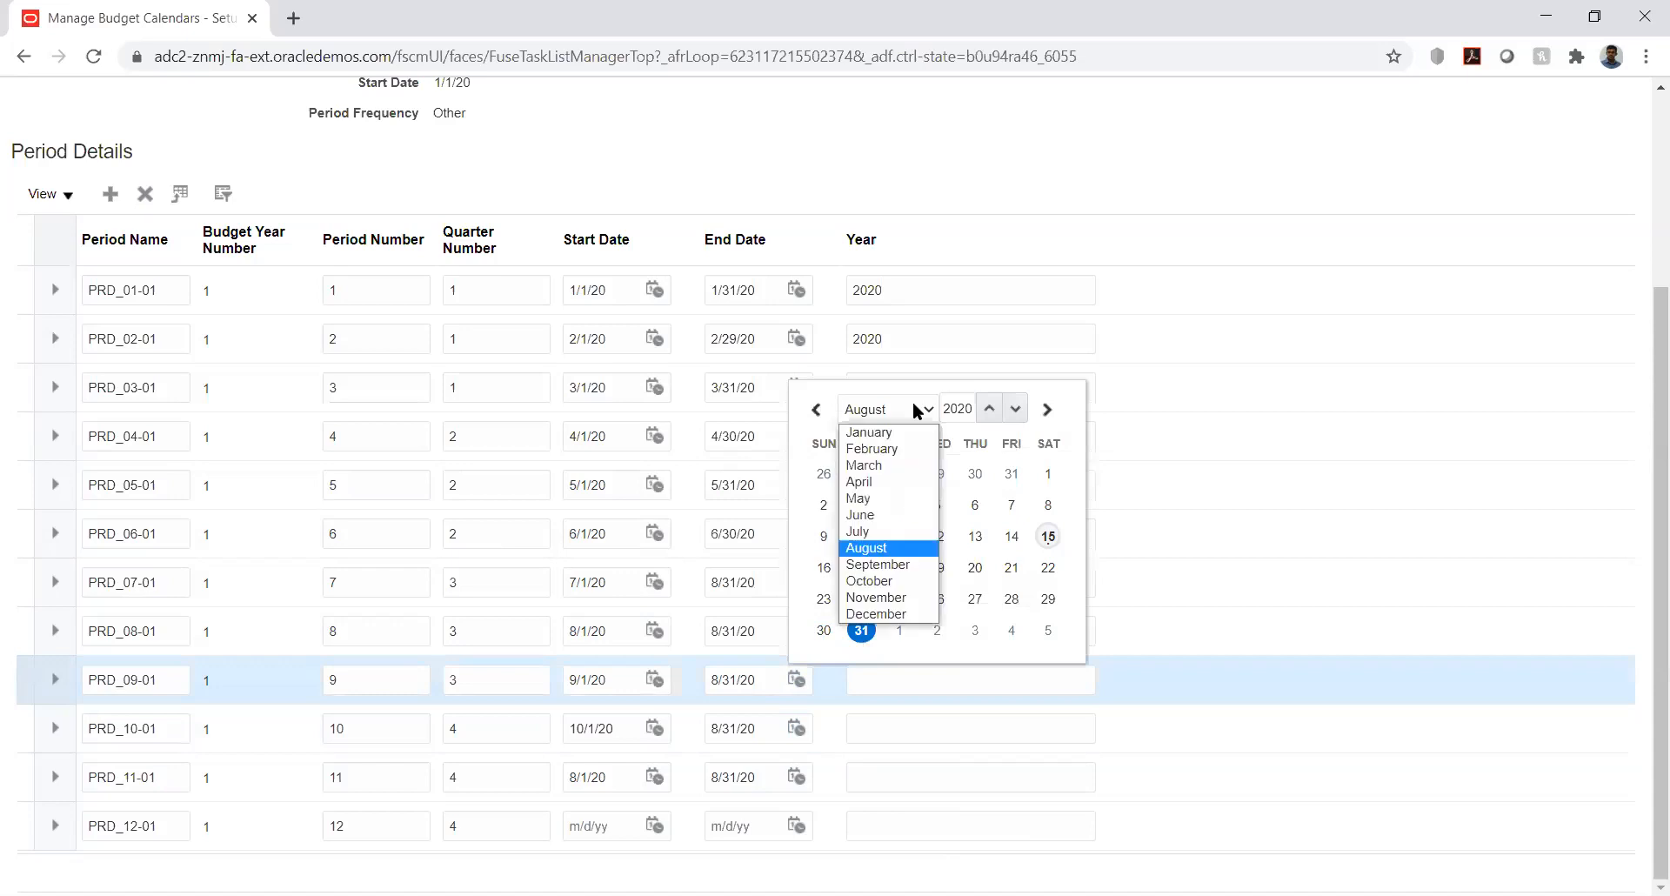
left_click(887, 565)
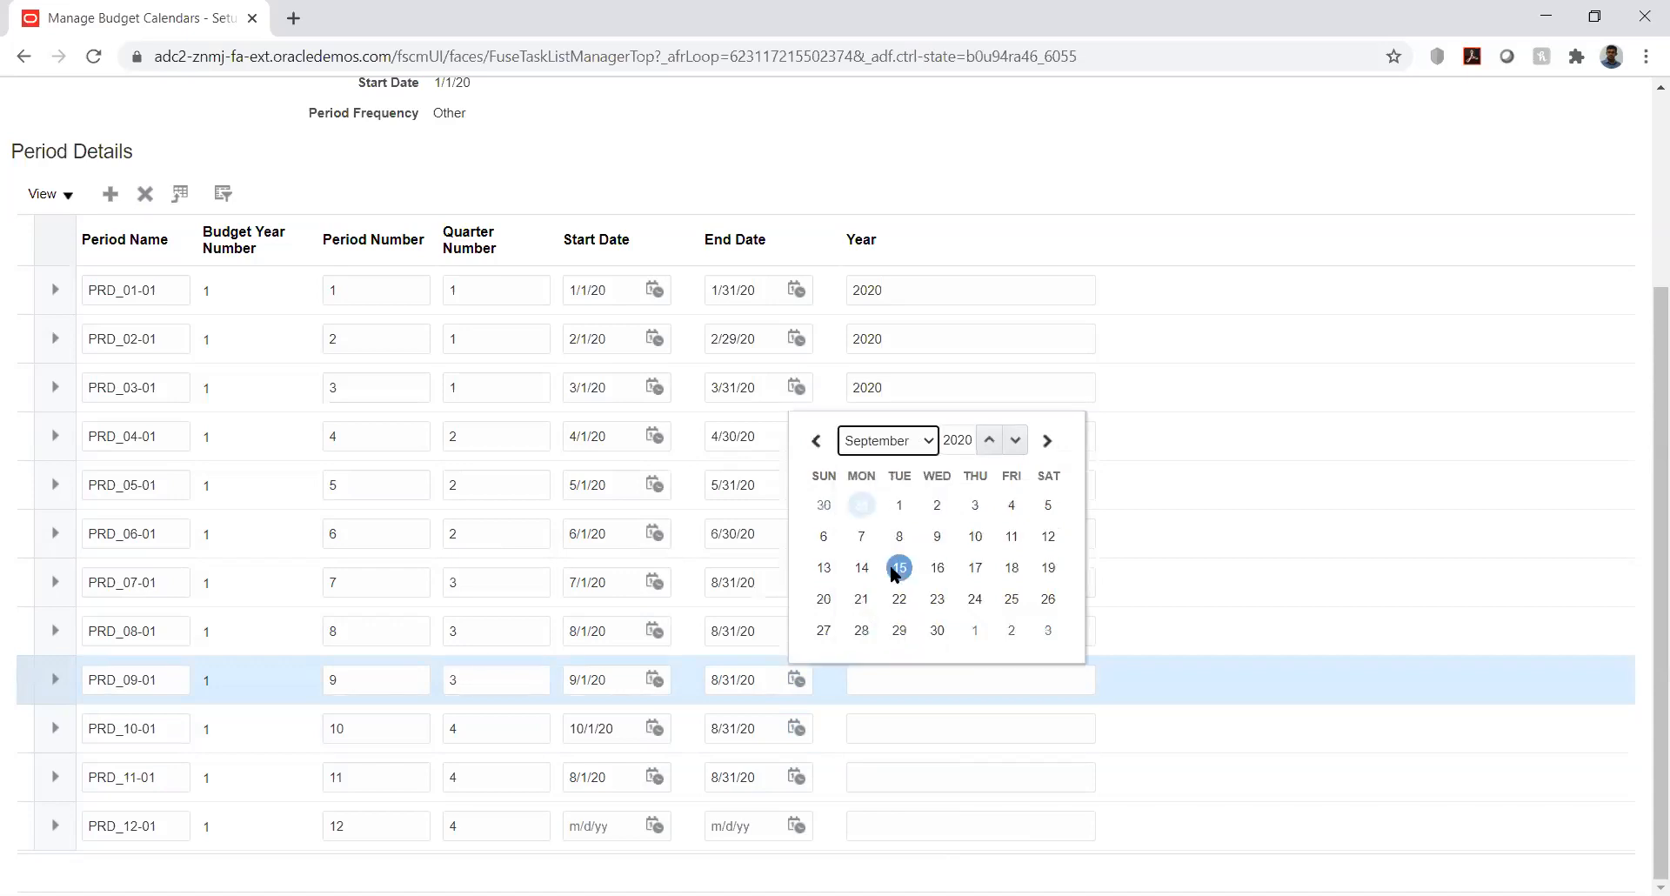
left_click(937, 630)
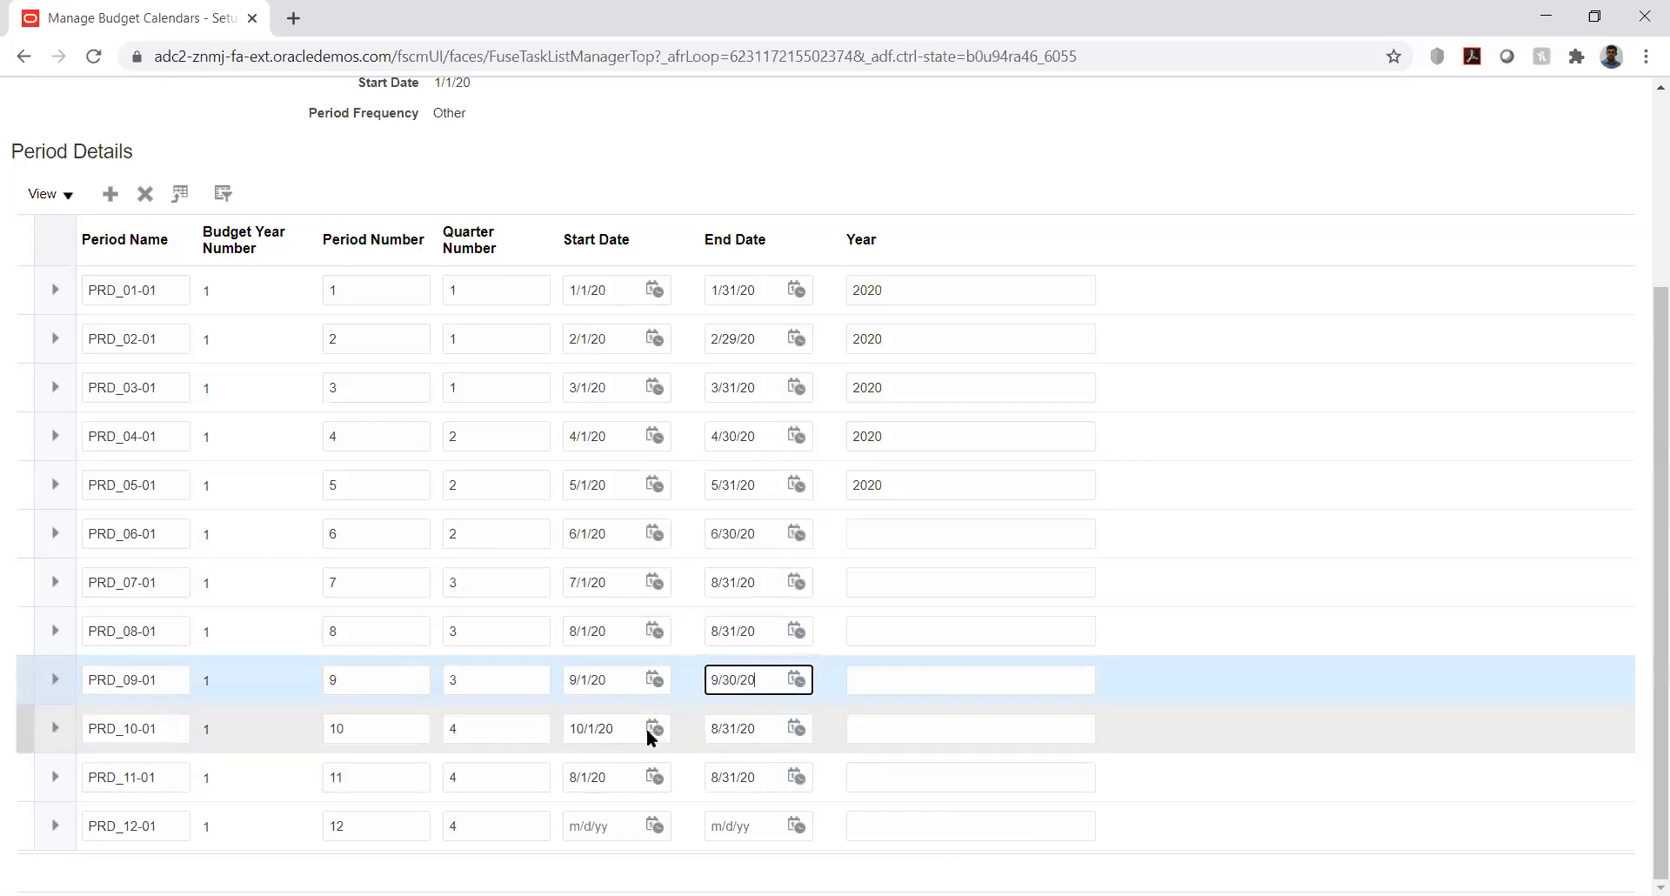
left_click(797, 728)
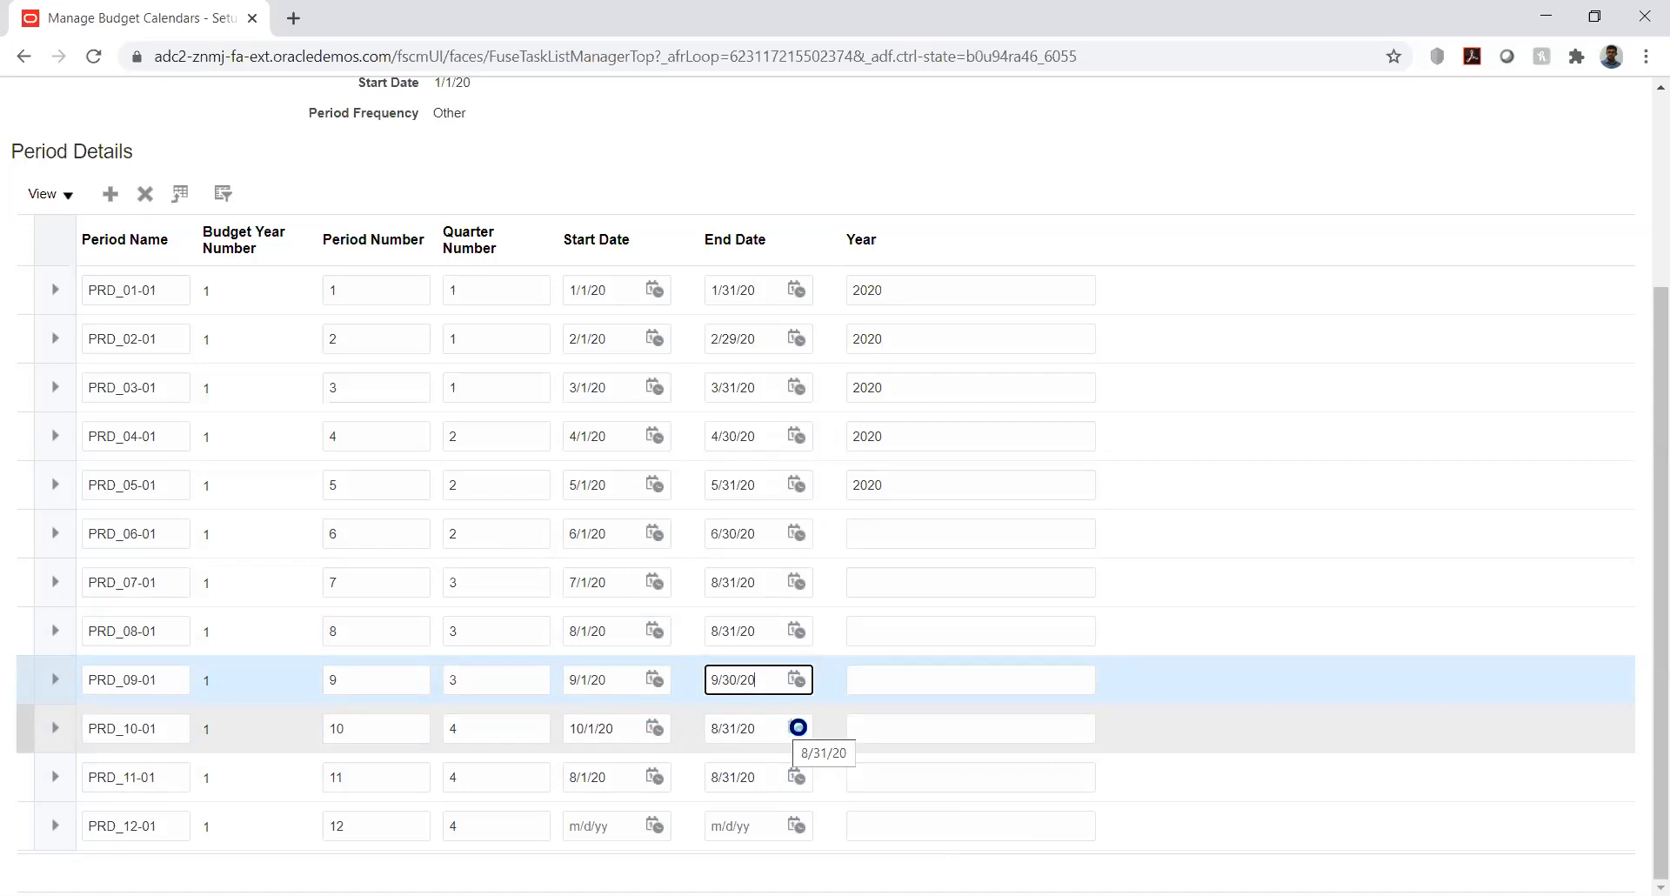
left_click(922, 461)
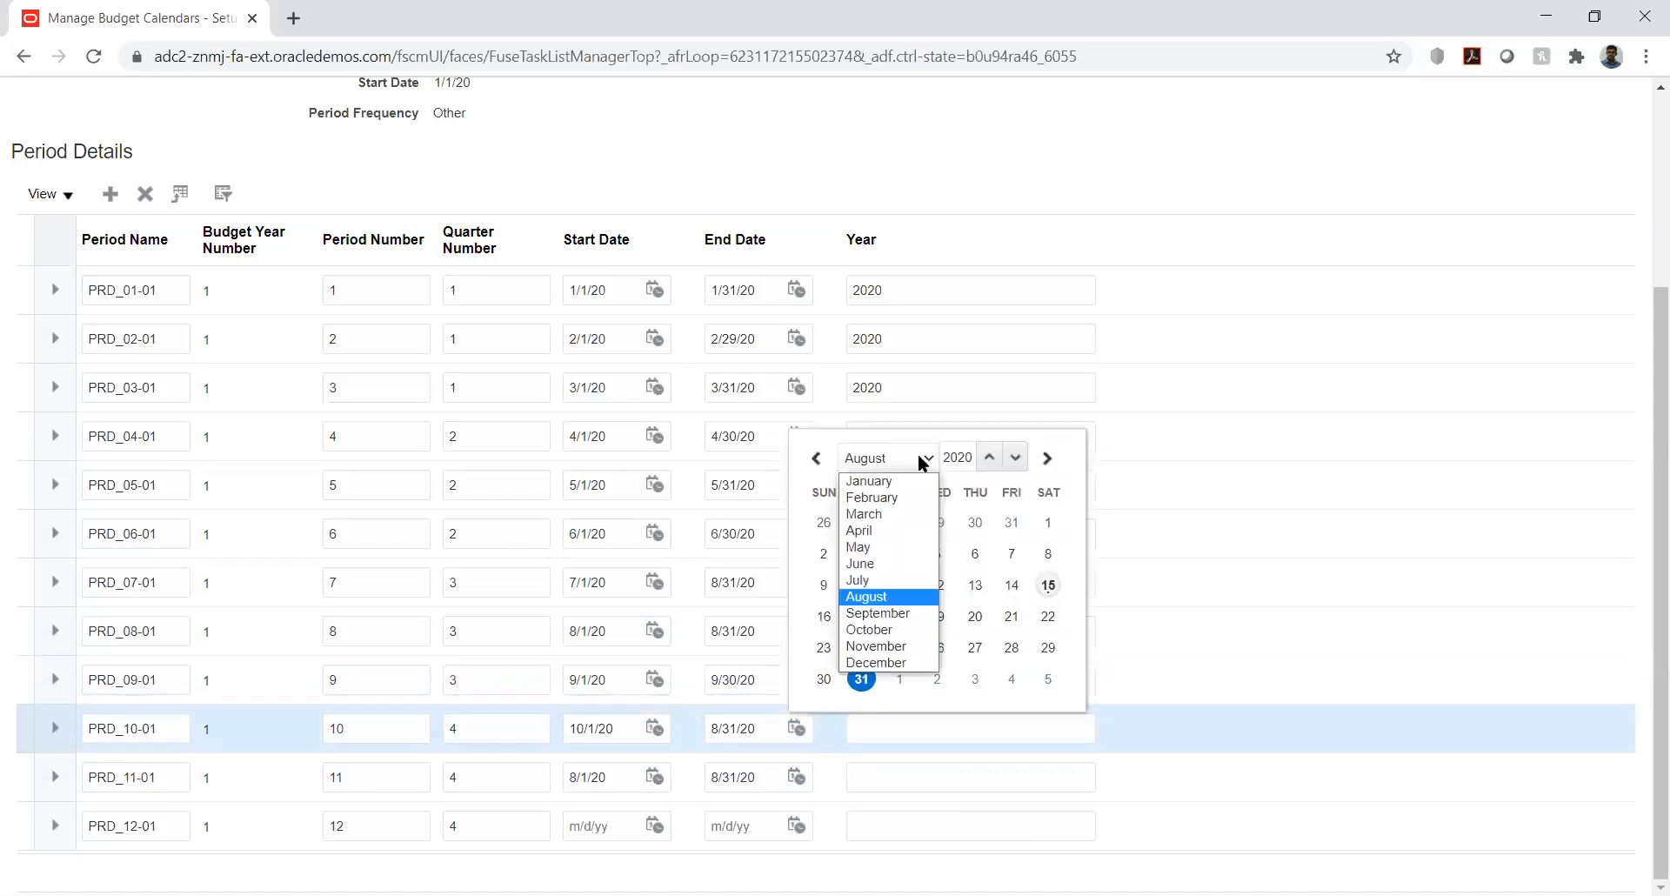
left_click(897, 635)
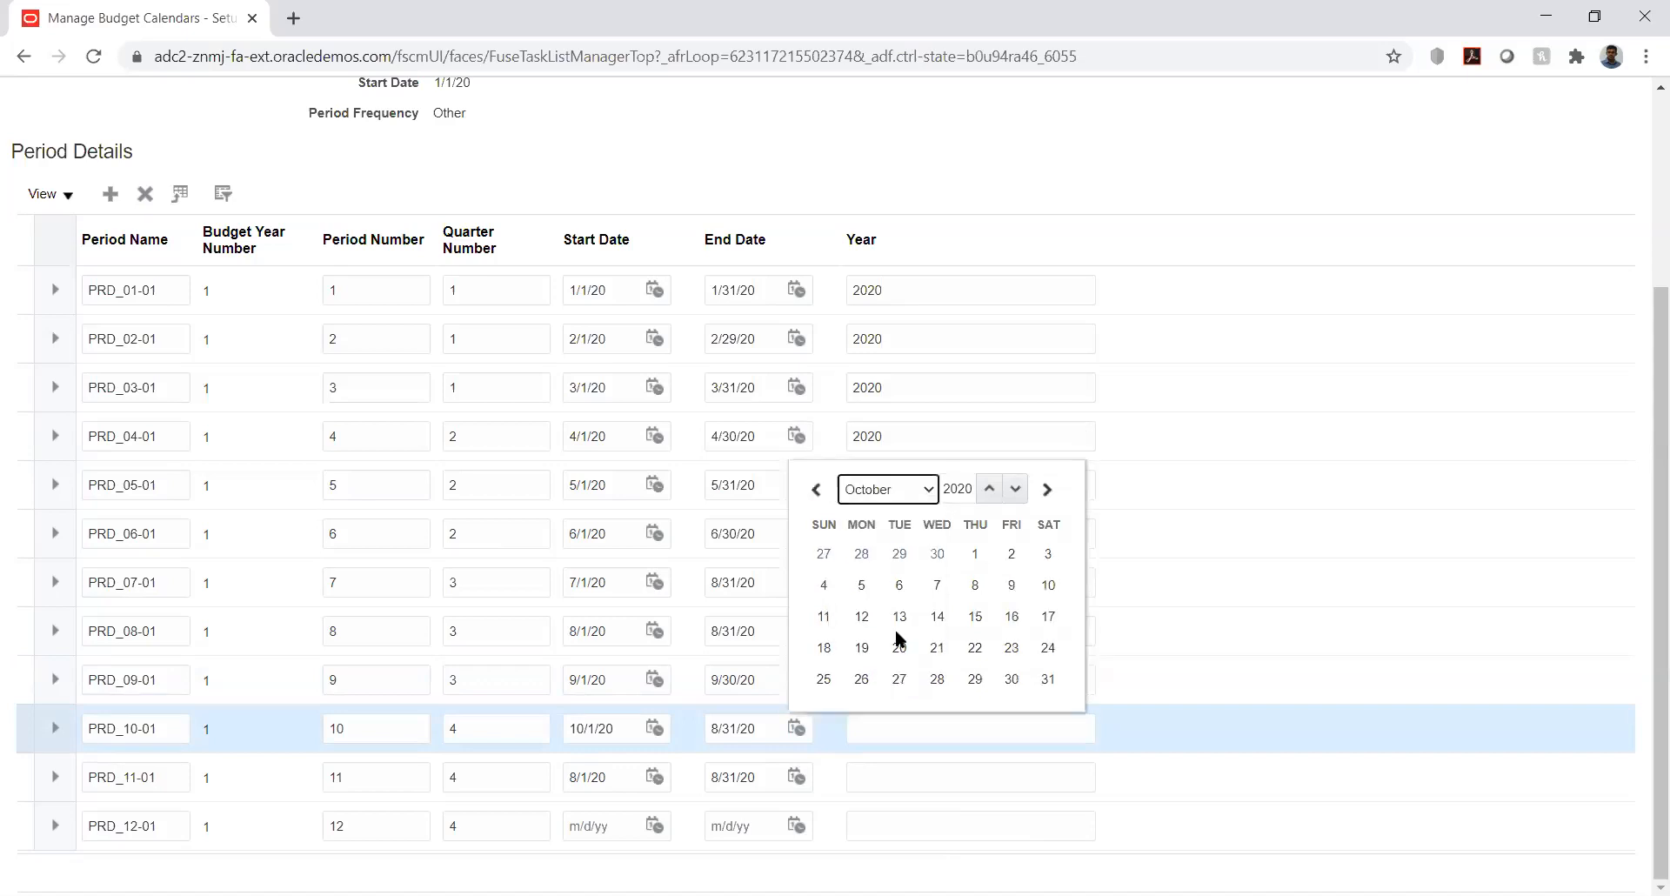
left_click(1048, 679)
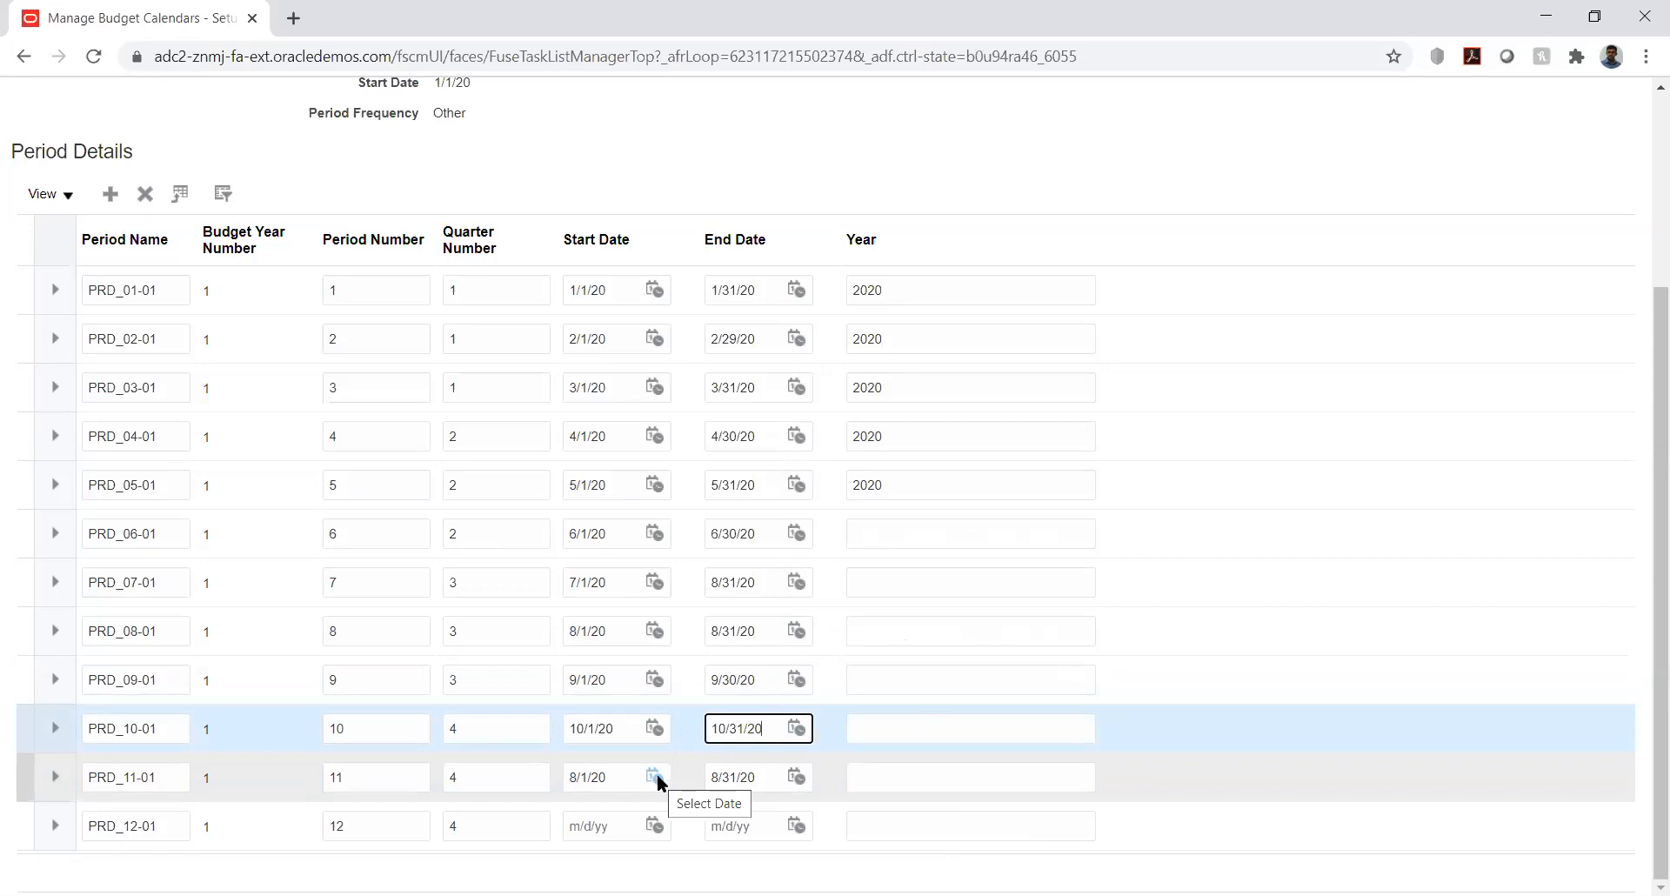
- Date PRD_11-01 from 11/1/20 to 11/30/20
left_click(654, 777)
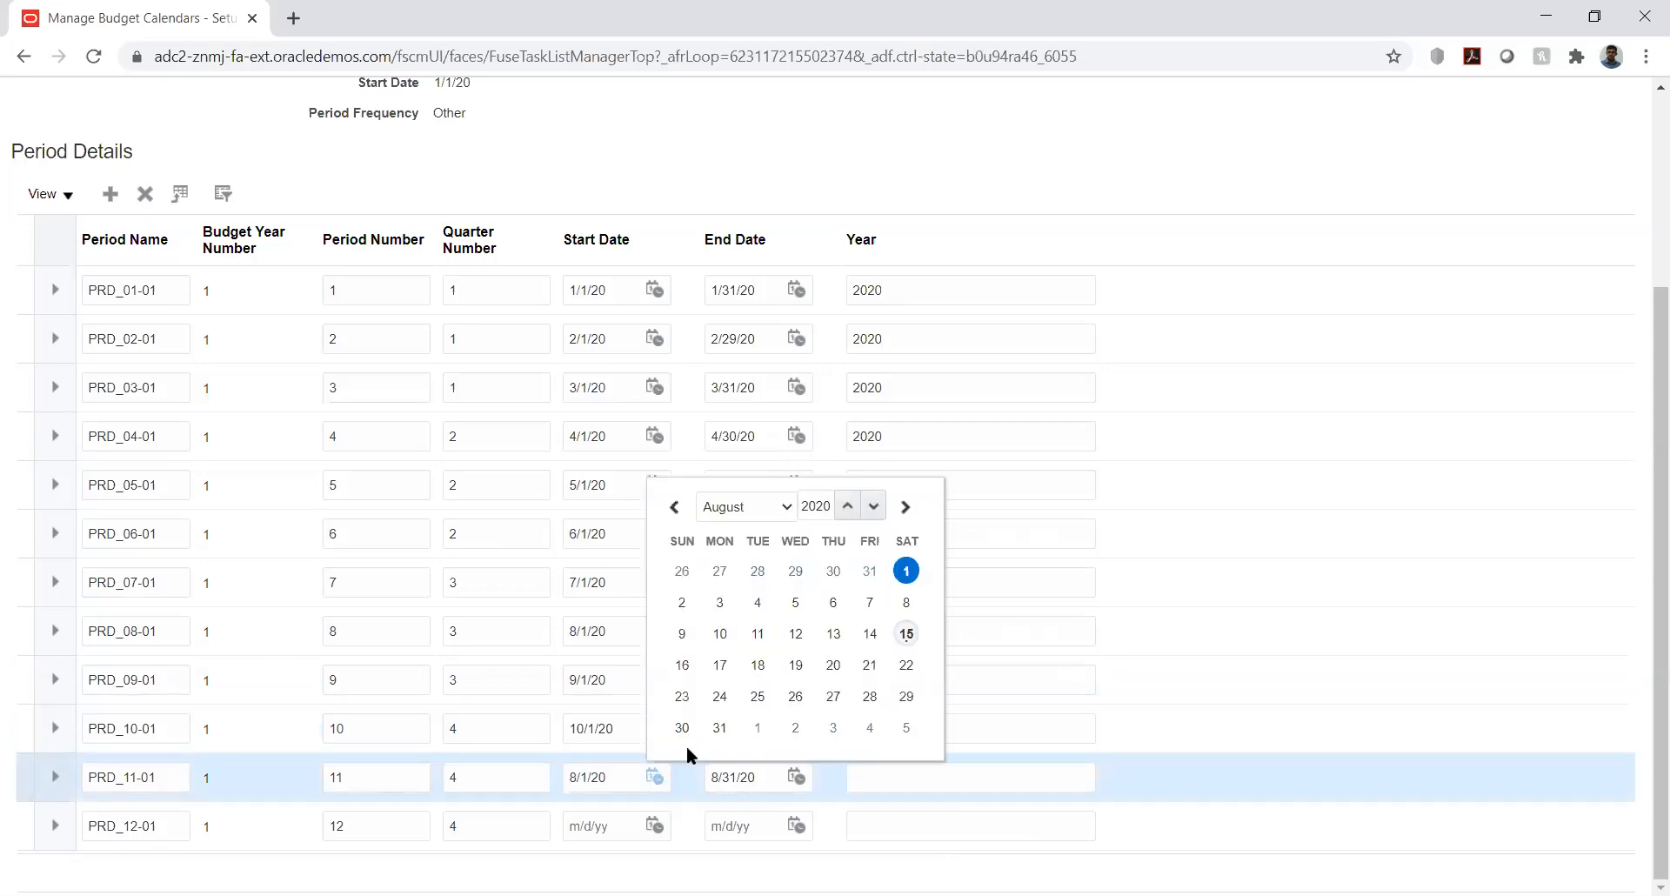
left_click(776, 504)
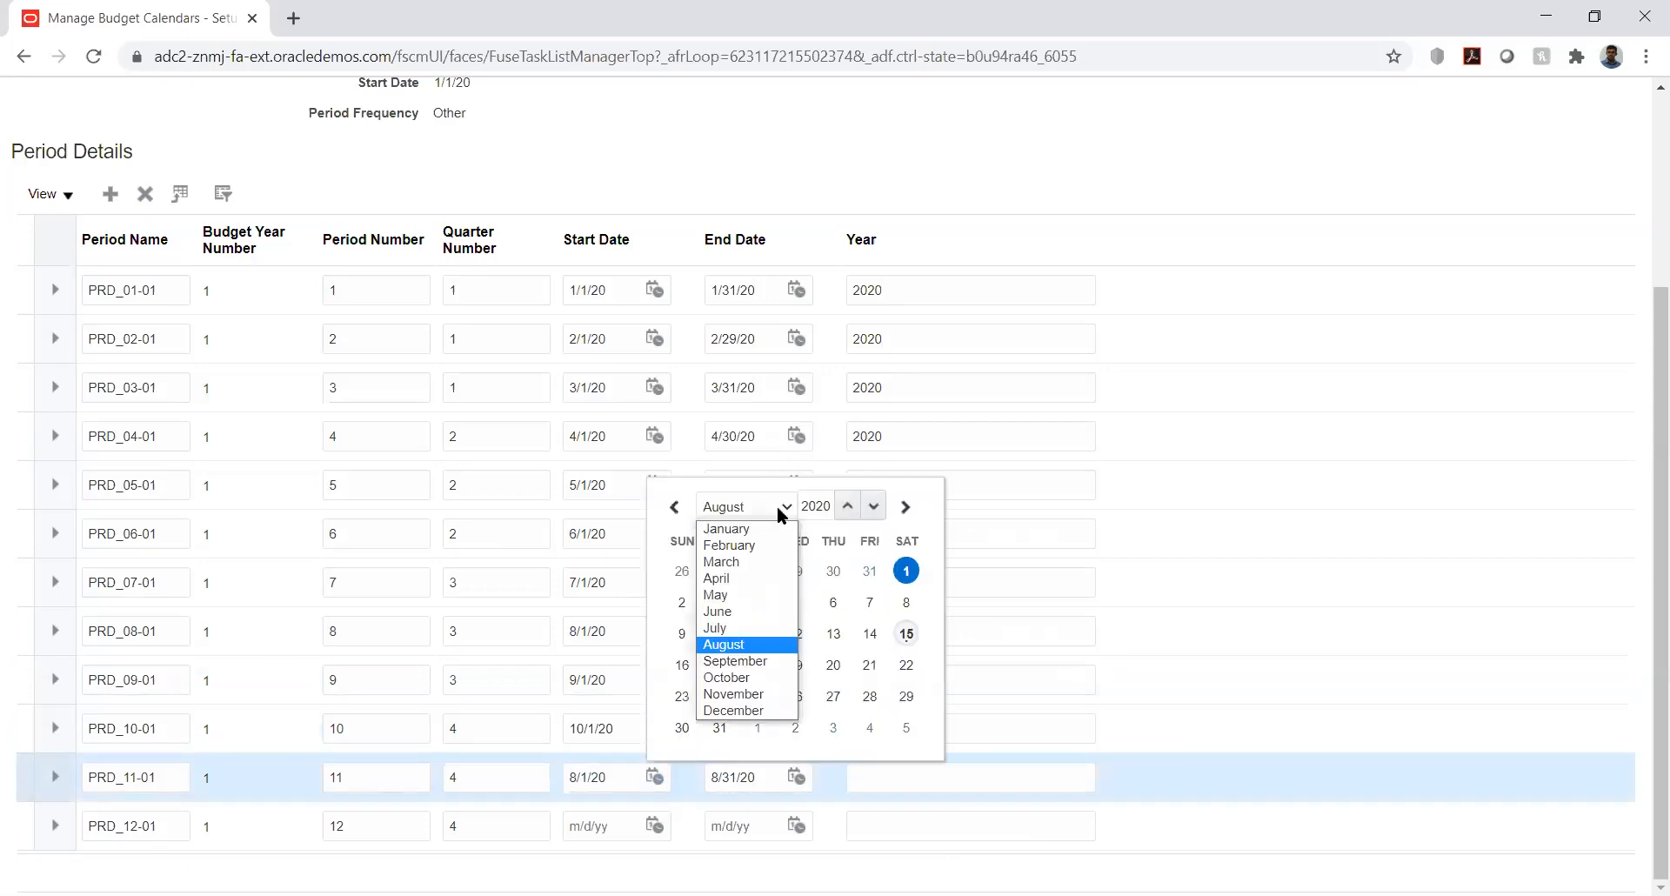
left_click(753, 695)
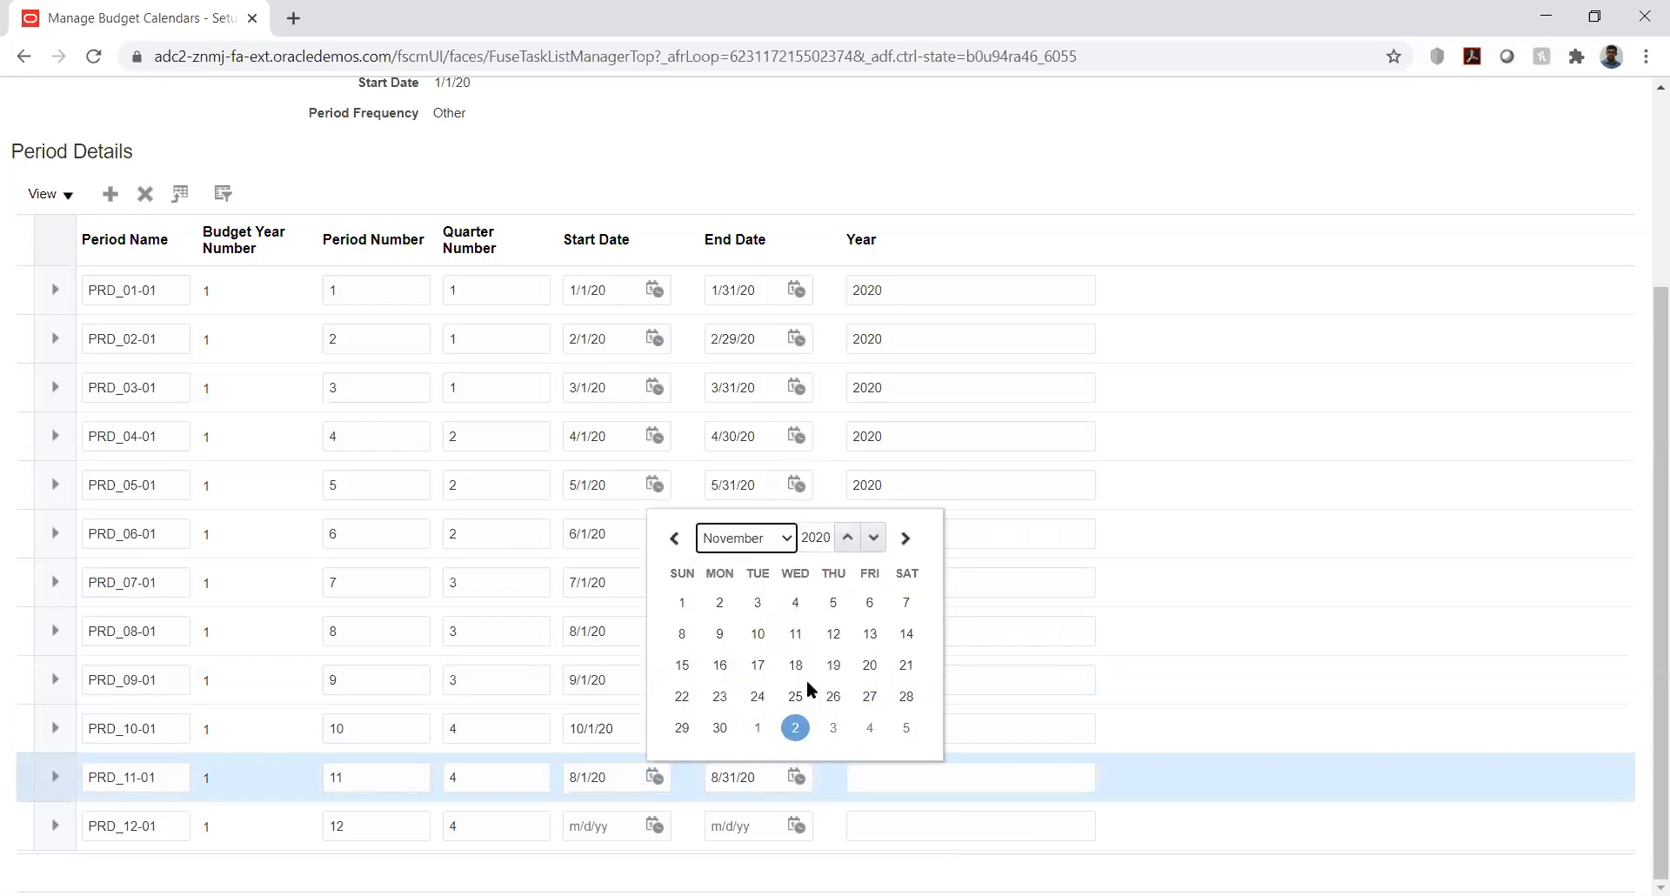
left_click(682, 602)
left_click(796, 776)
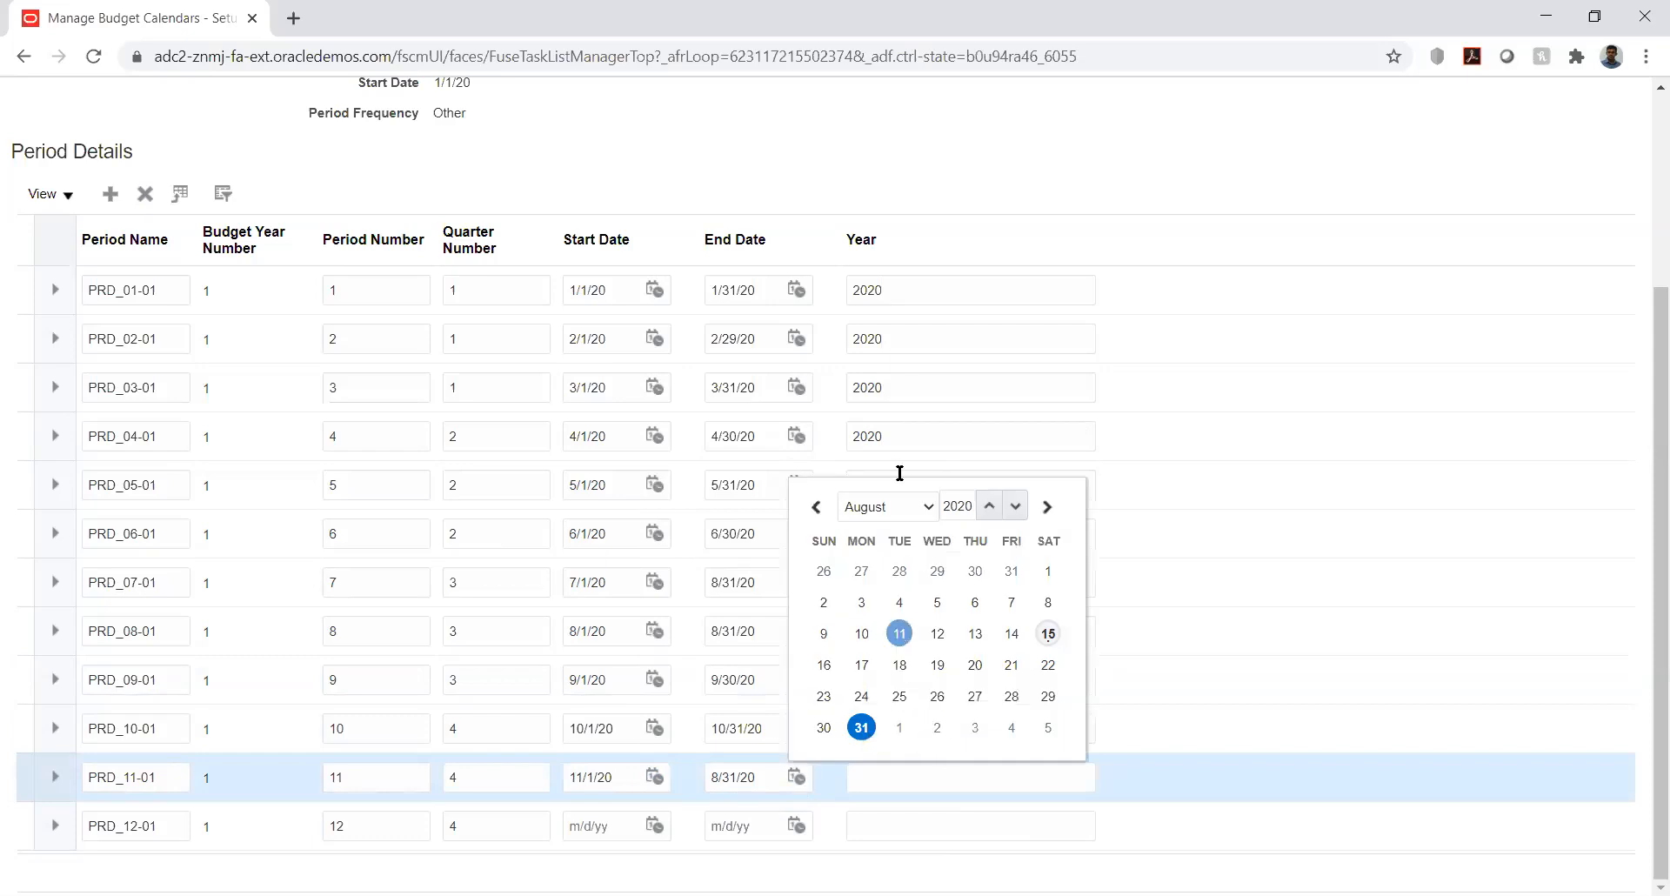
left_click(910, 509)
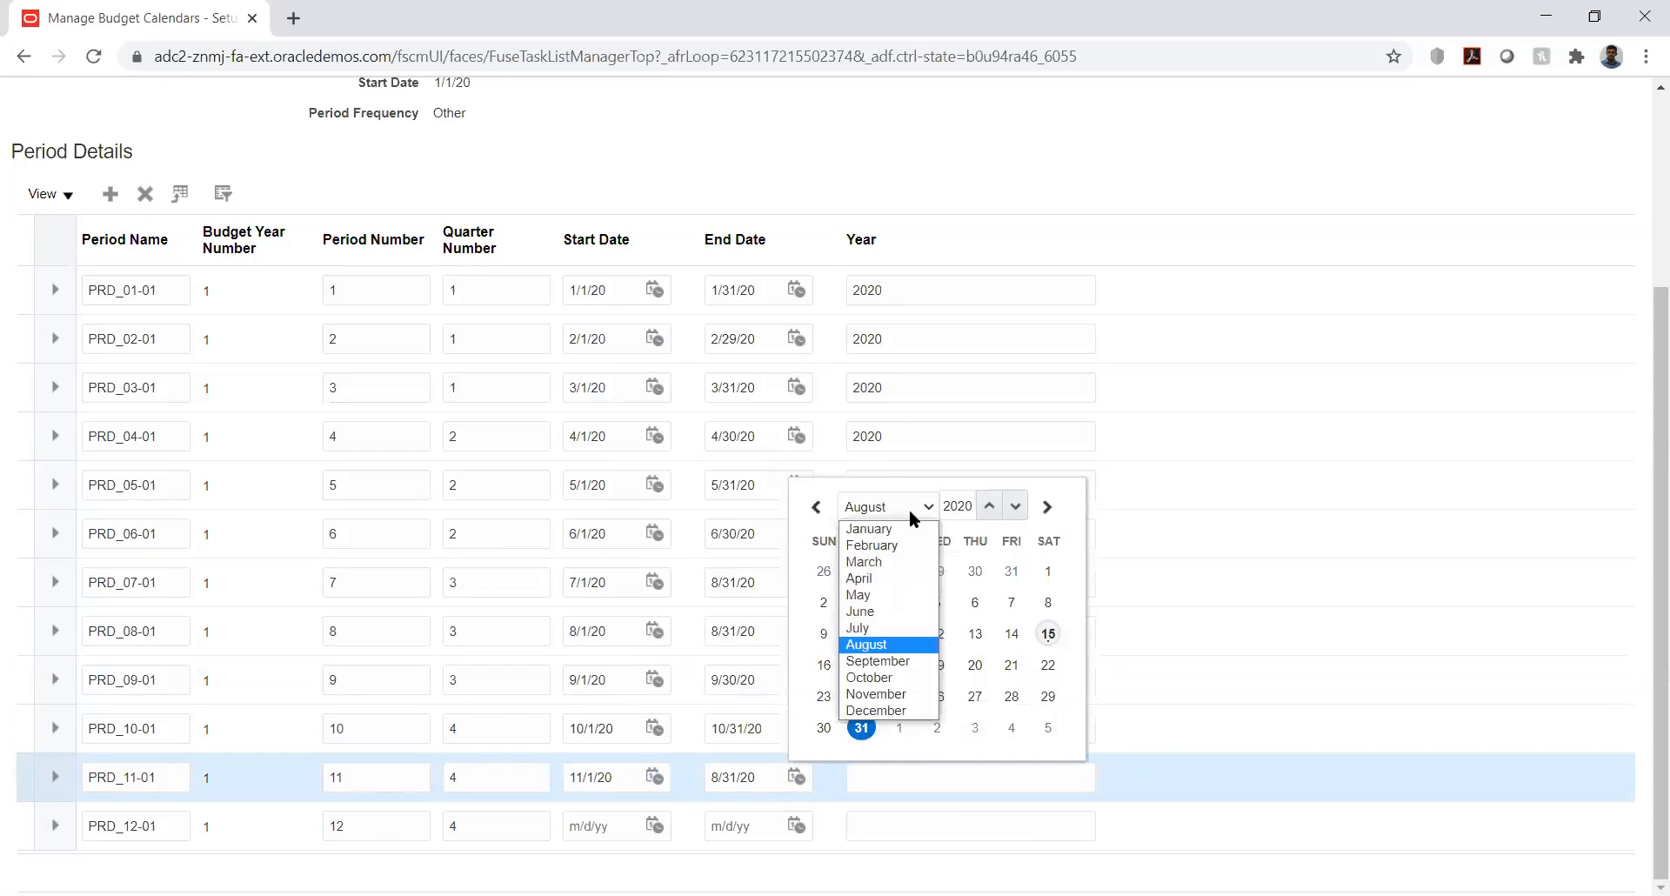
left_click(894, 696)
left_click(861, 726)
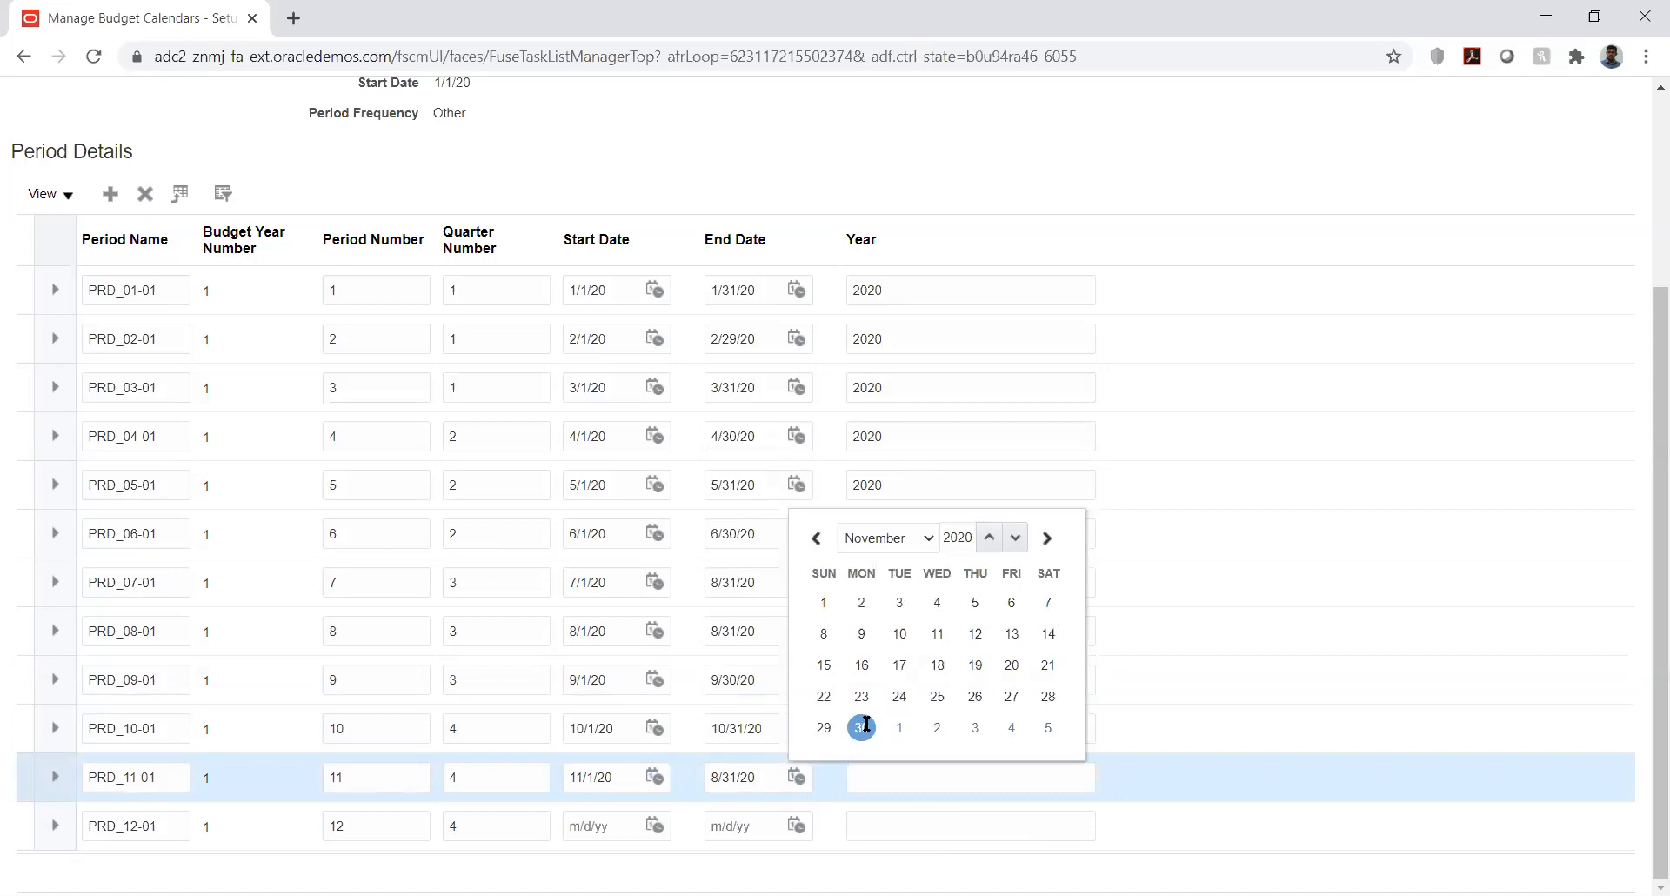
- Date PRD_12-01 from 12/1/20 to 12/31/20
left_click(652, 825)
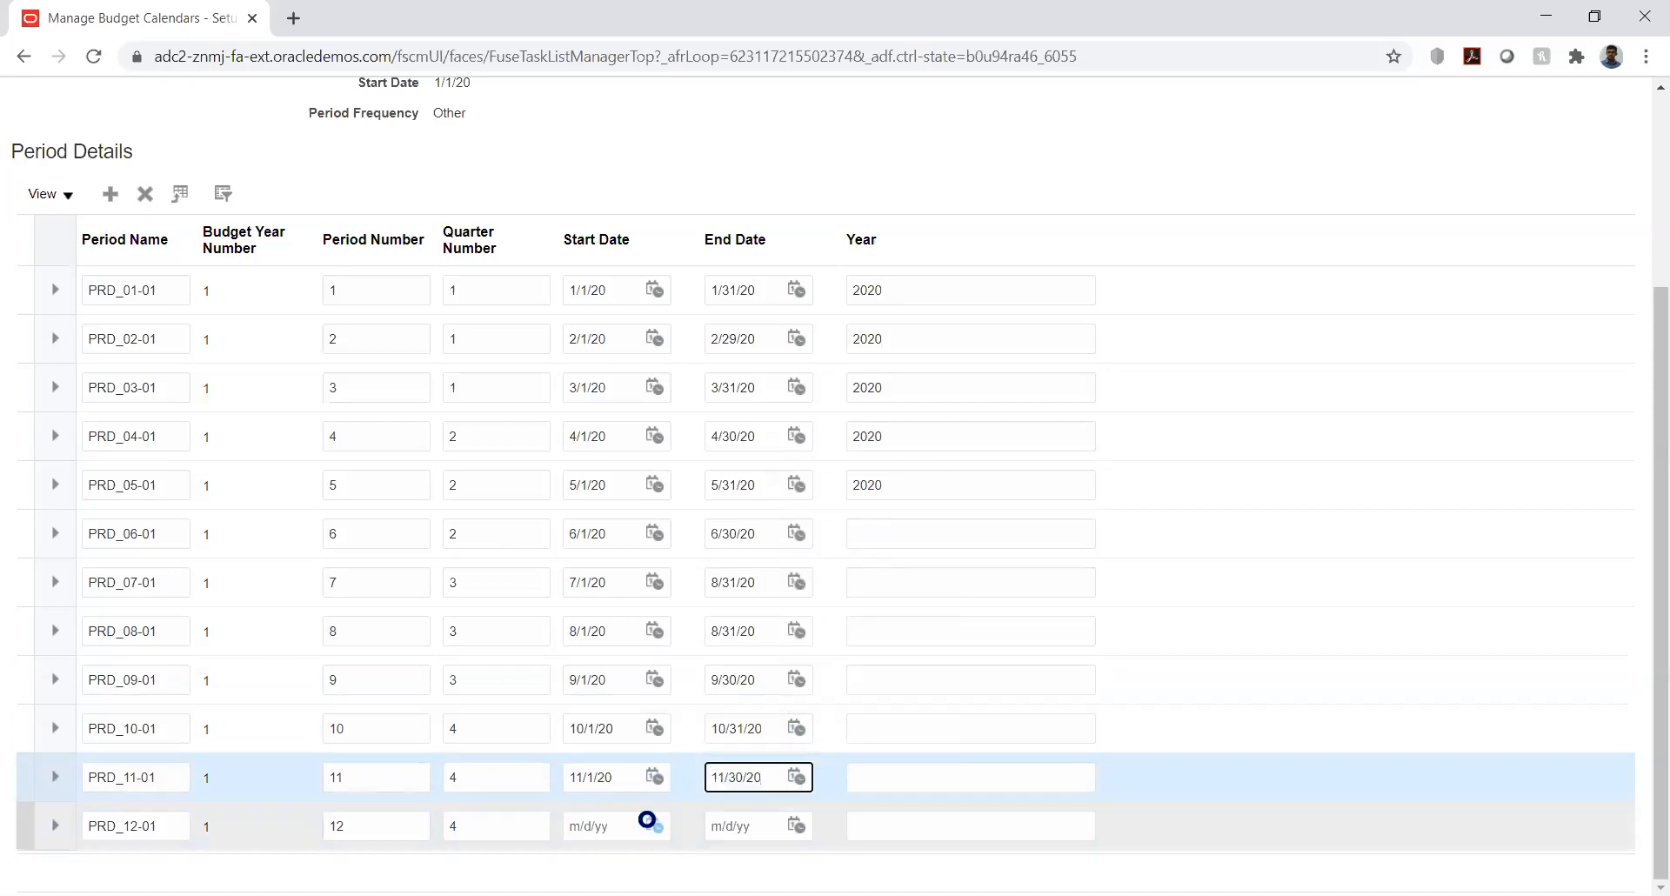
left_click(754, 554)
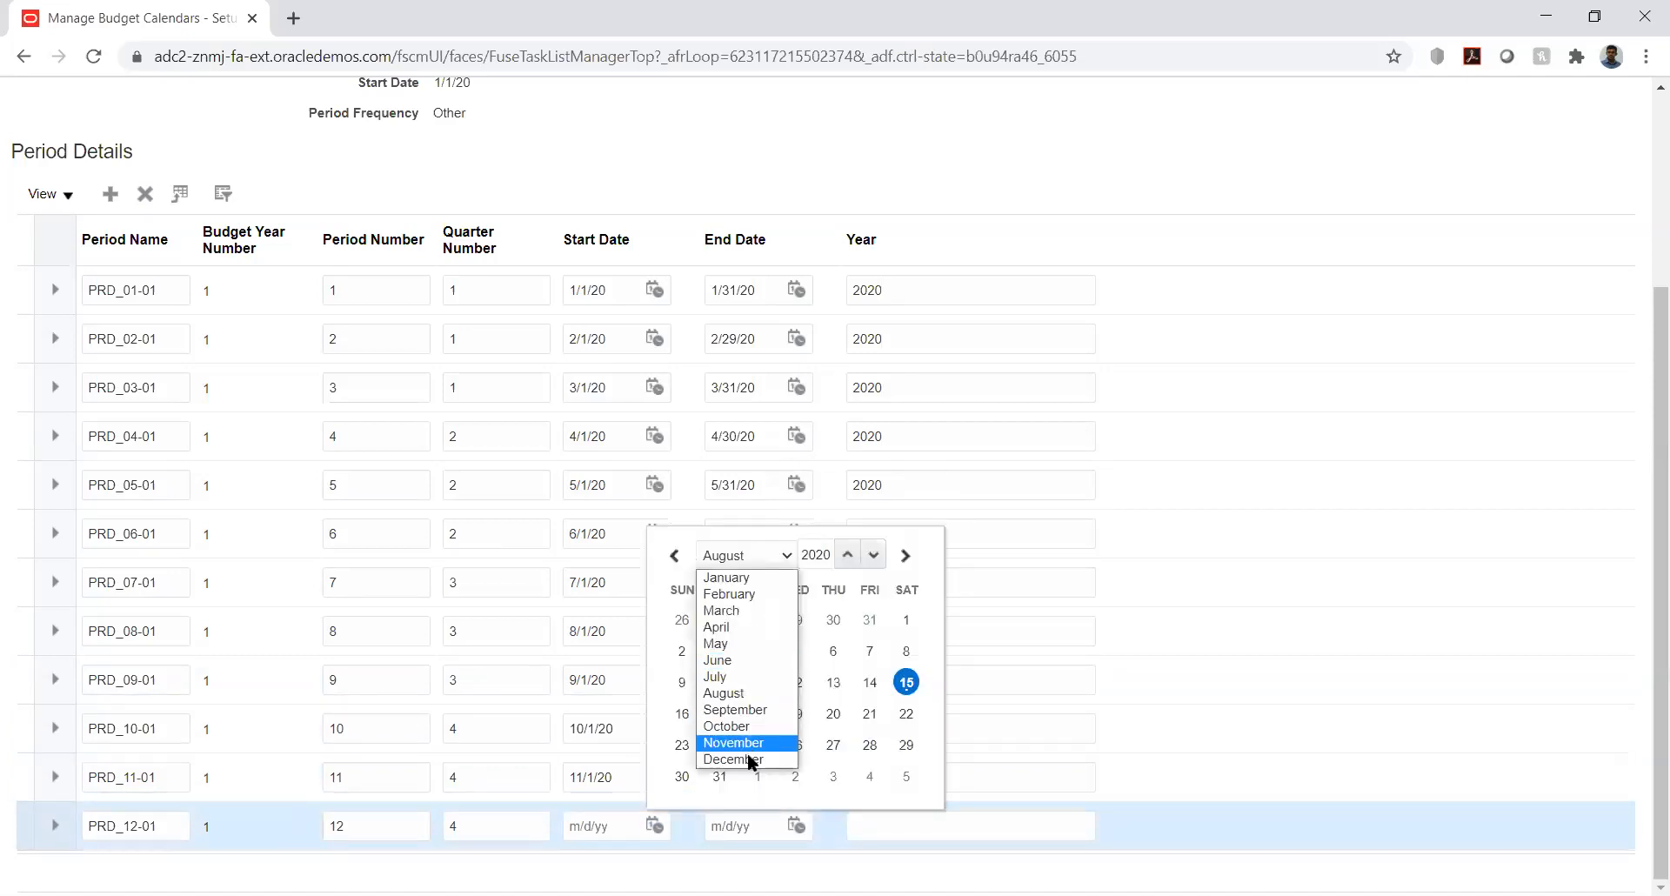
left_click(749, 756)
left_click(758, 651)
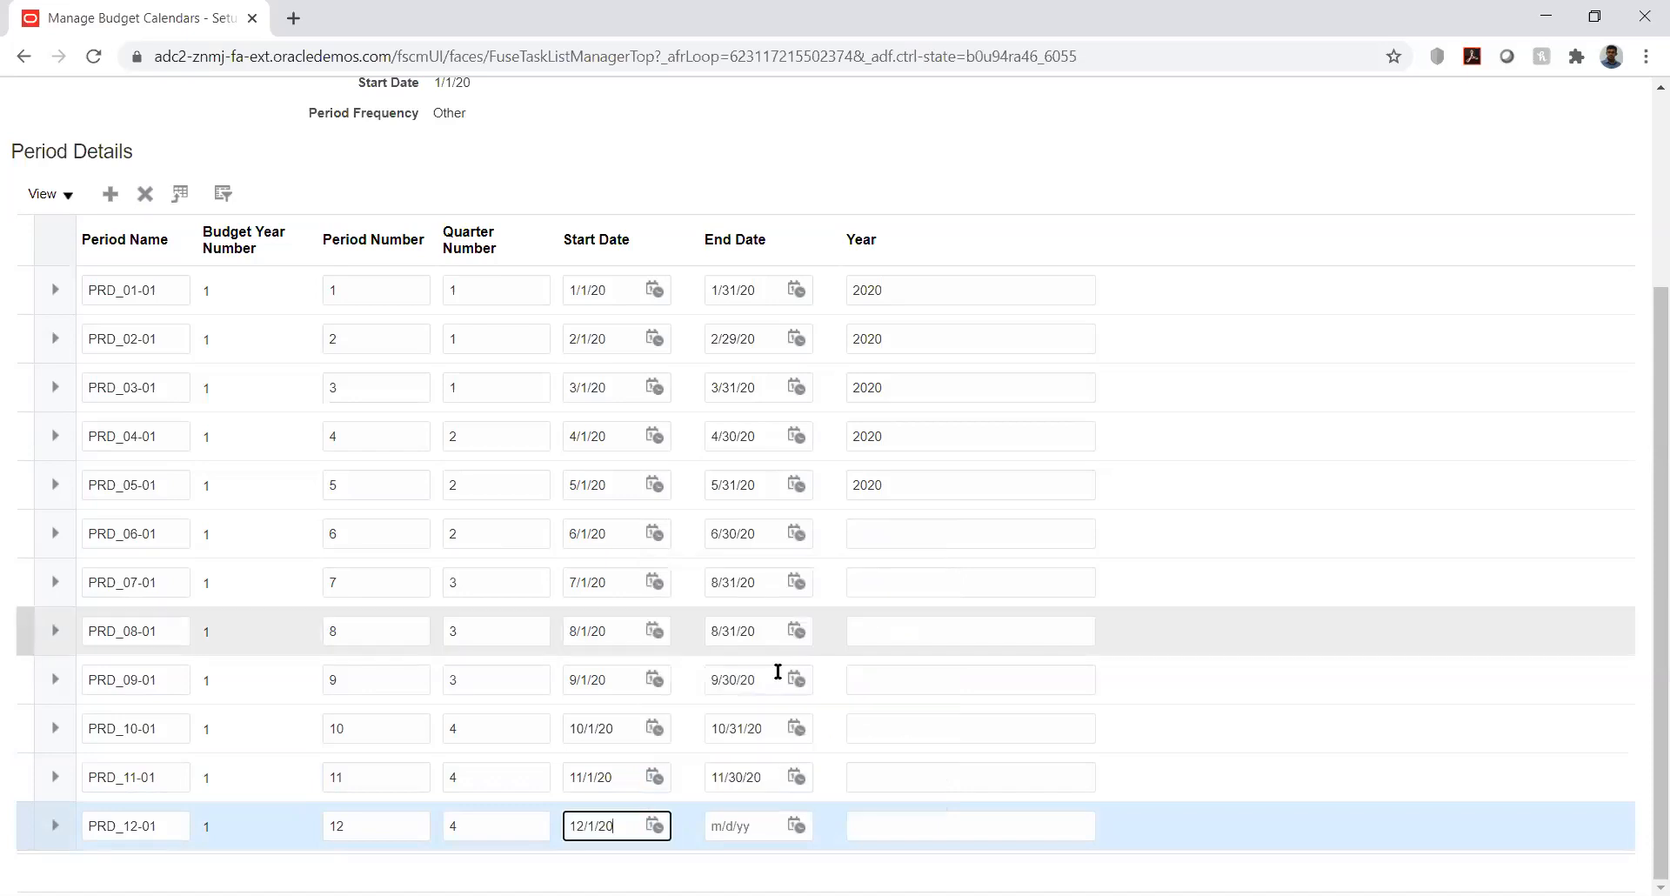
left_click(797, 827)
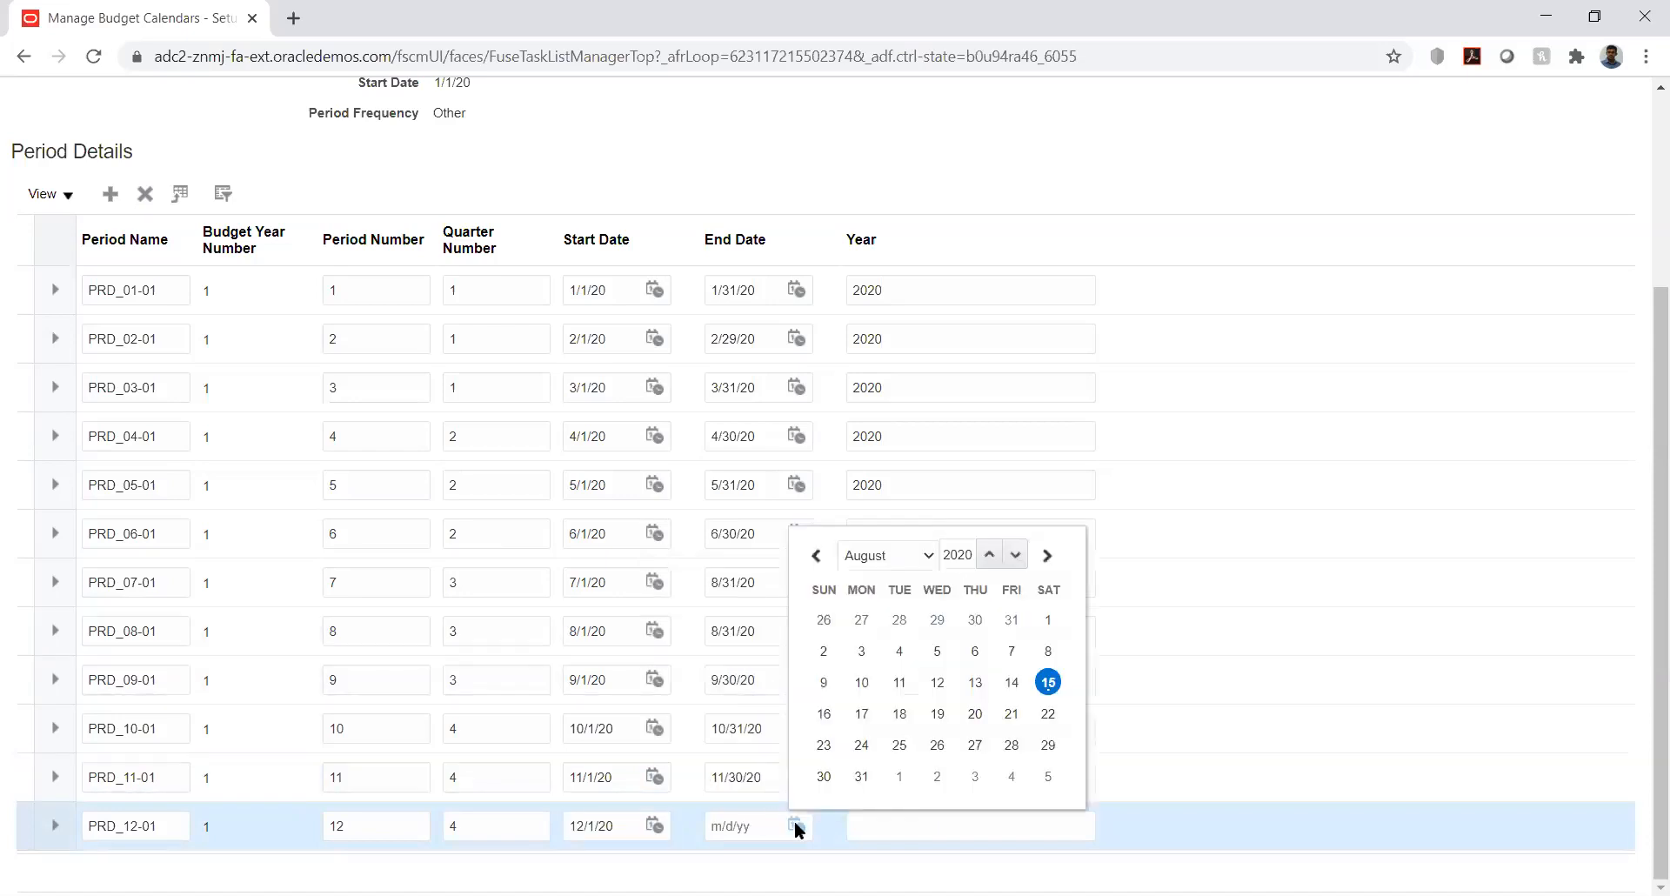
left_click(925, 557)
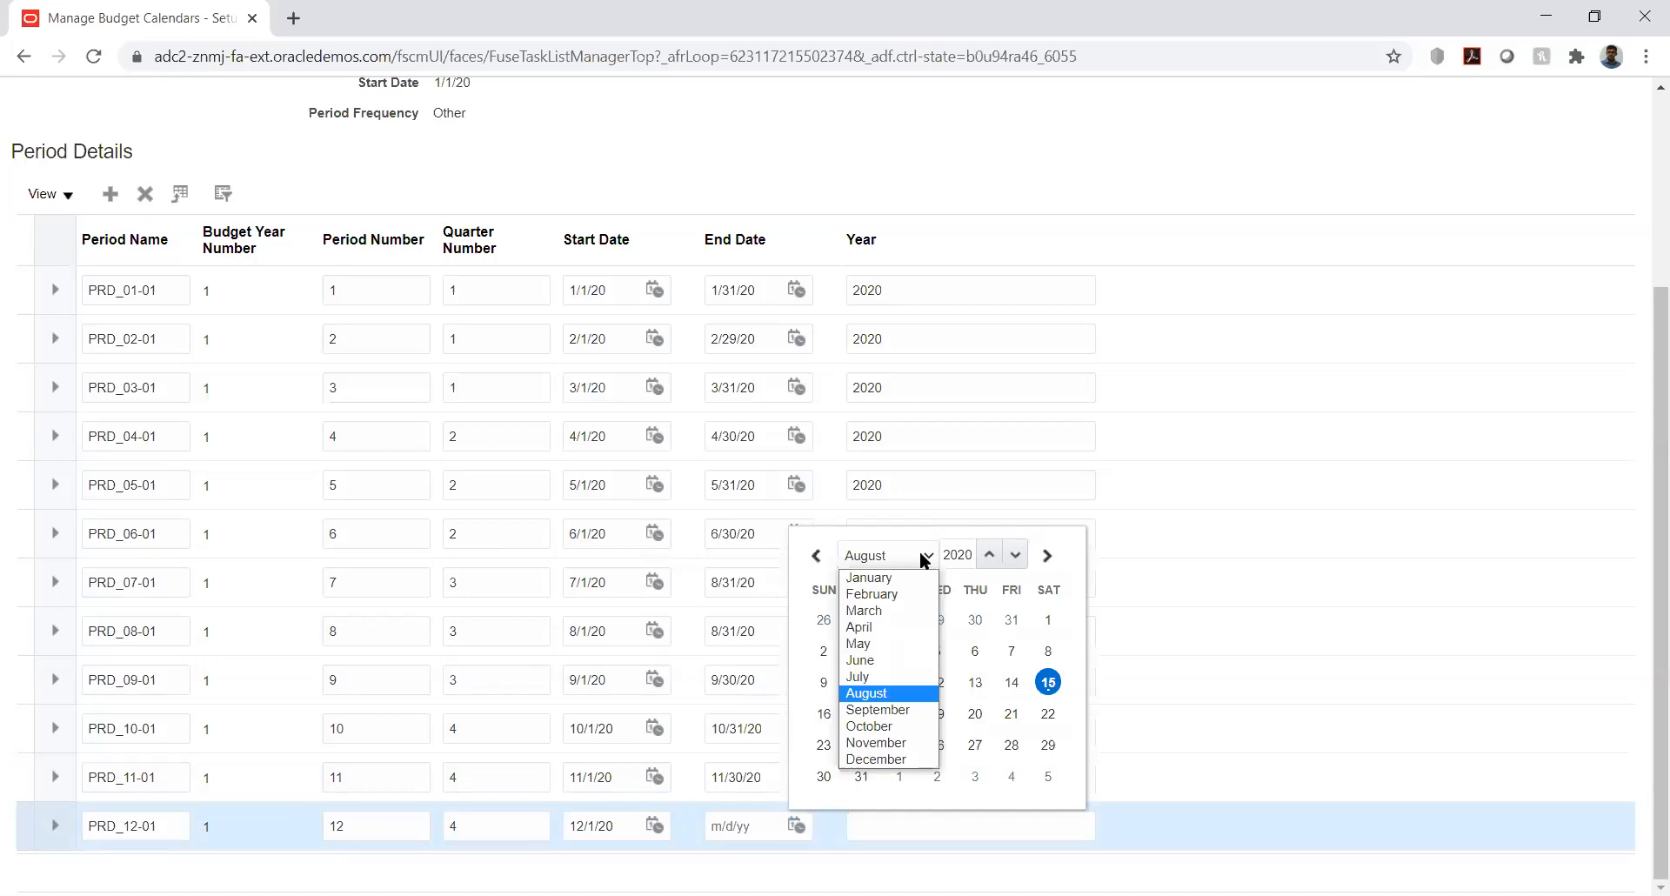
left_click(899, 768)
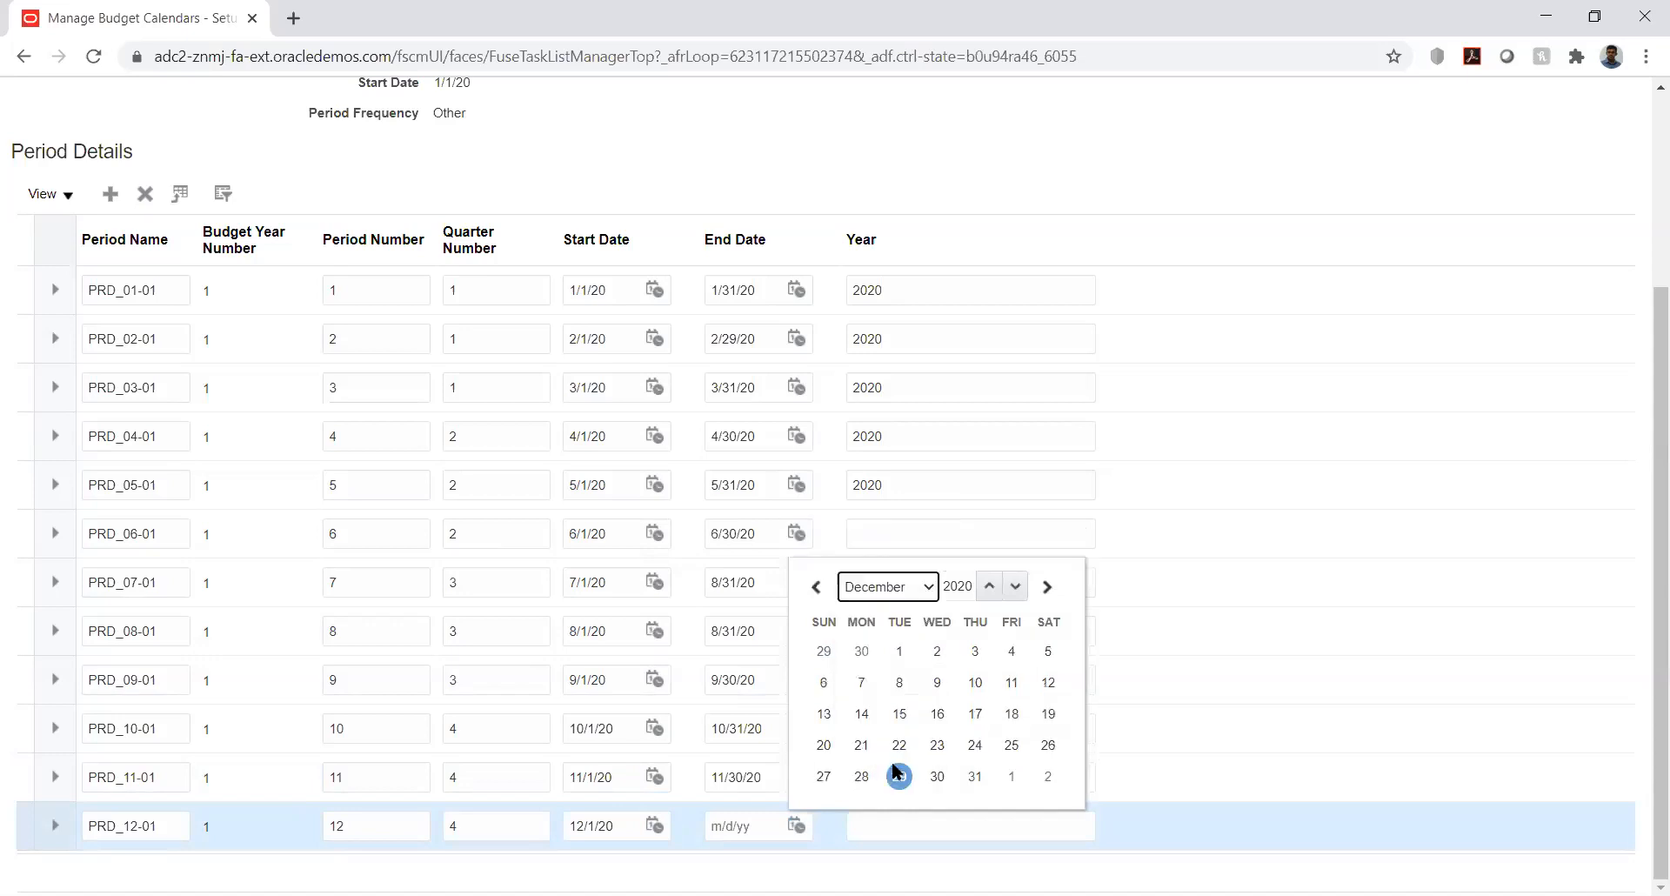
left_click(975, 776)
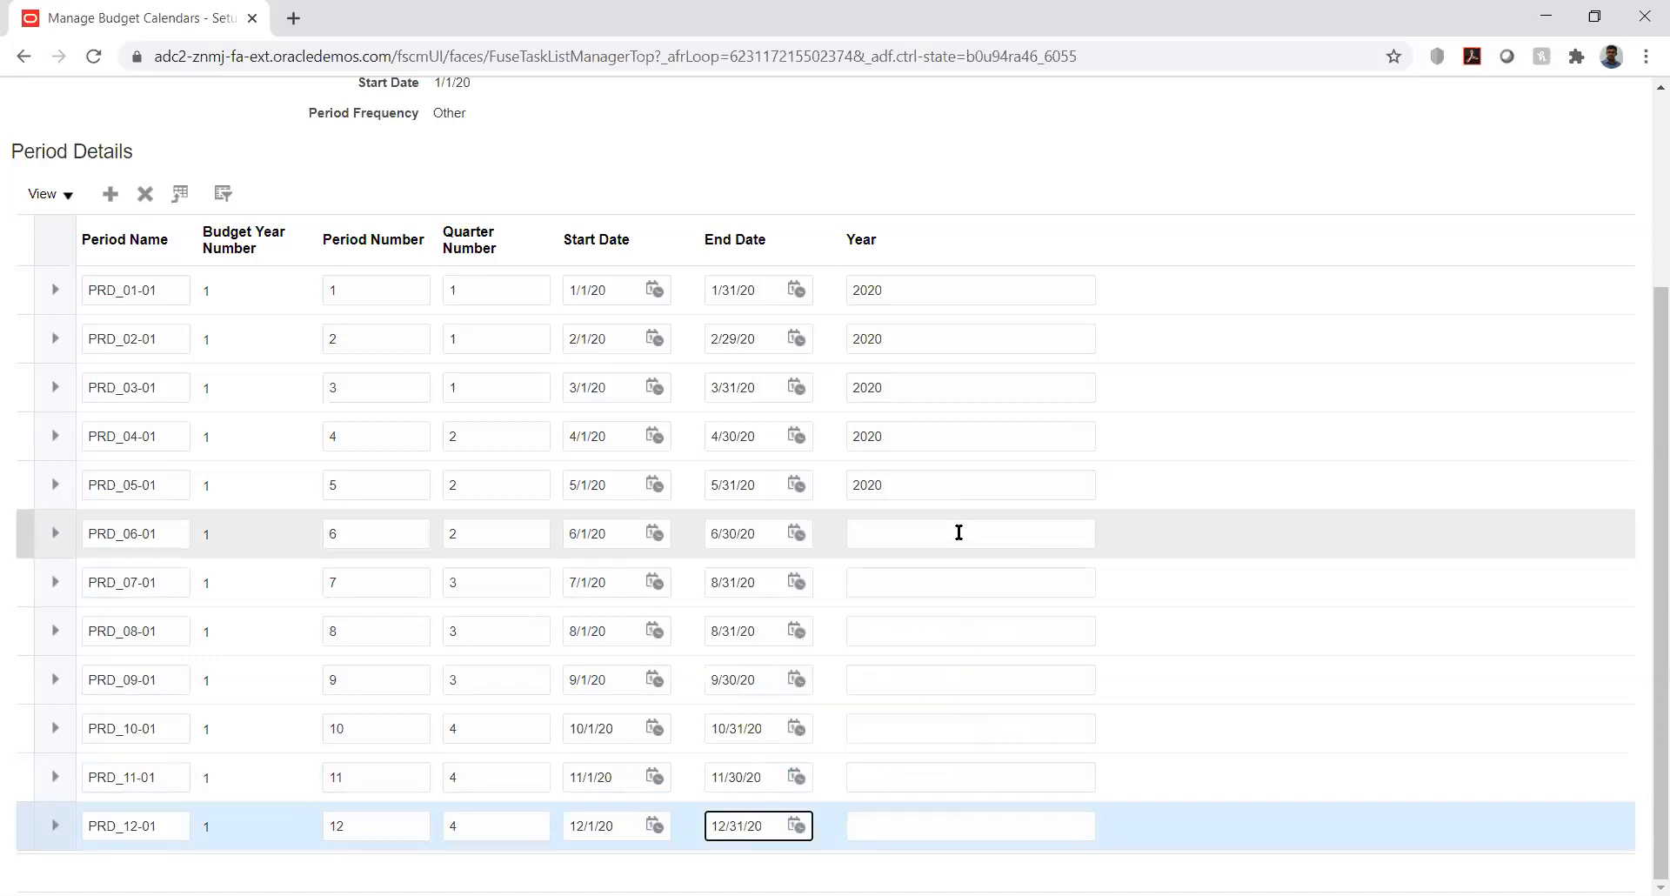
left_click(959, 532)
- Enter year 2020 for PRD_06-01 and copy it into the PRD_07-01 to PRD_09-01 Year fields
type("2020")
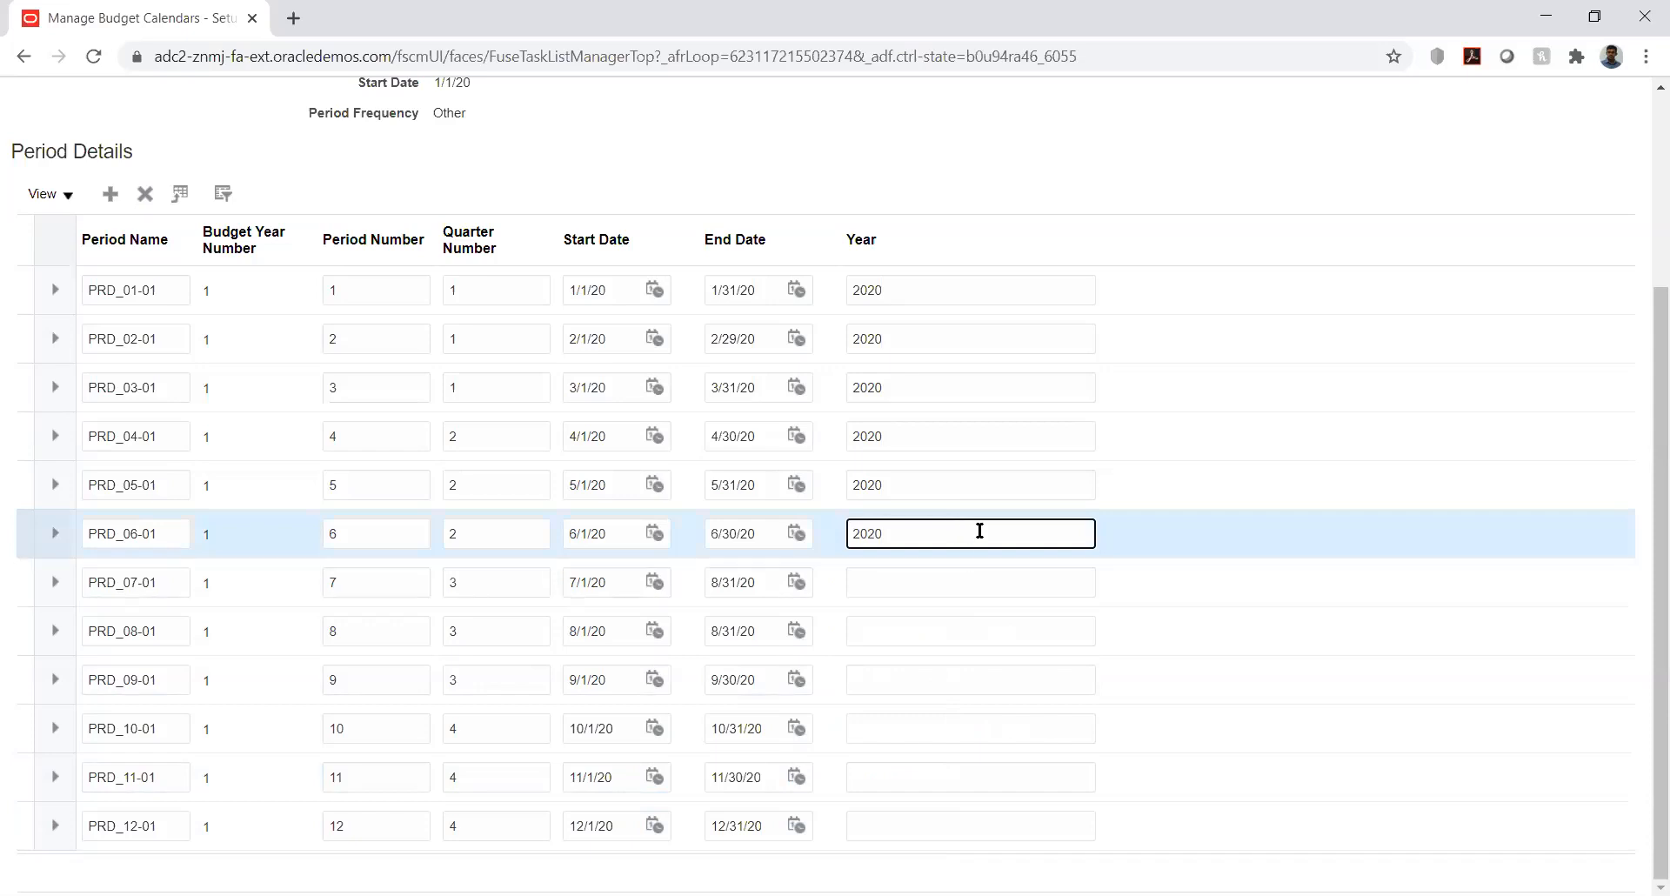
double_click(863, 533)
key("ctrl+c")
left_click(887, 581)
key("ctrl+v")
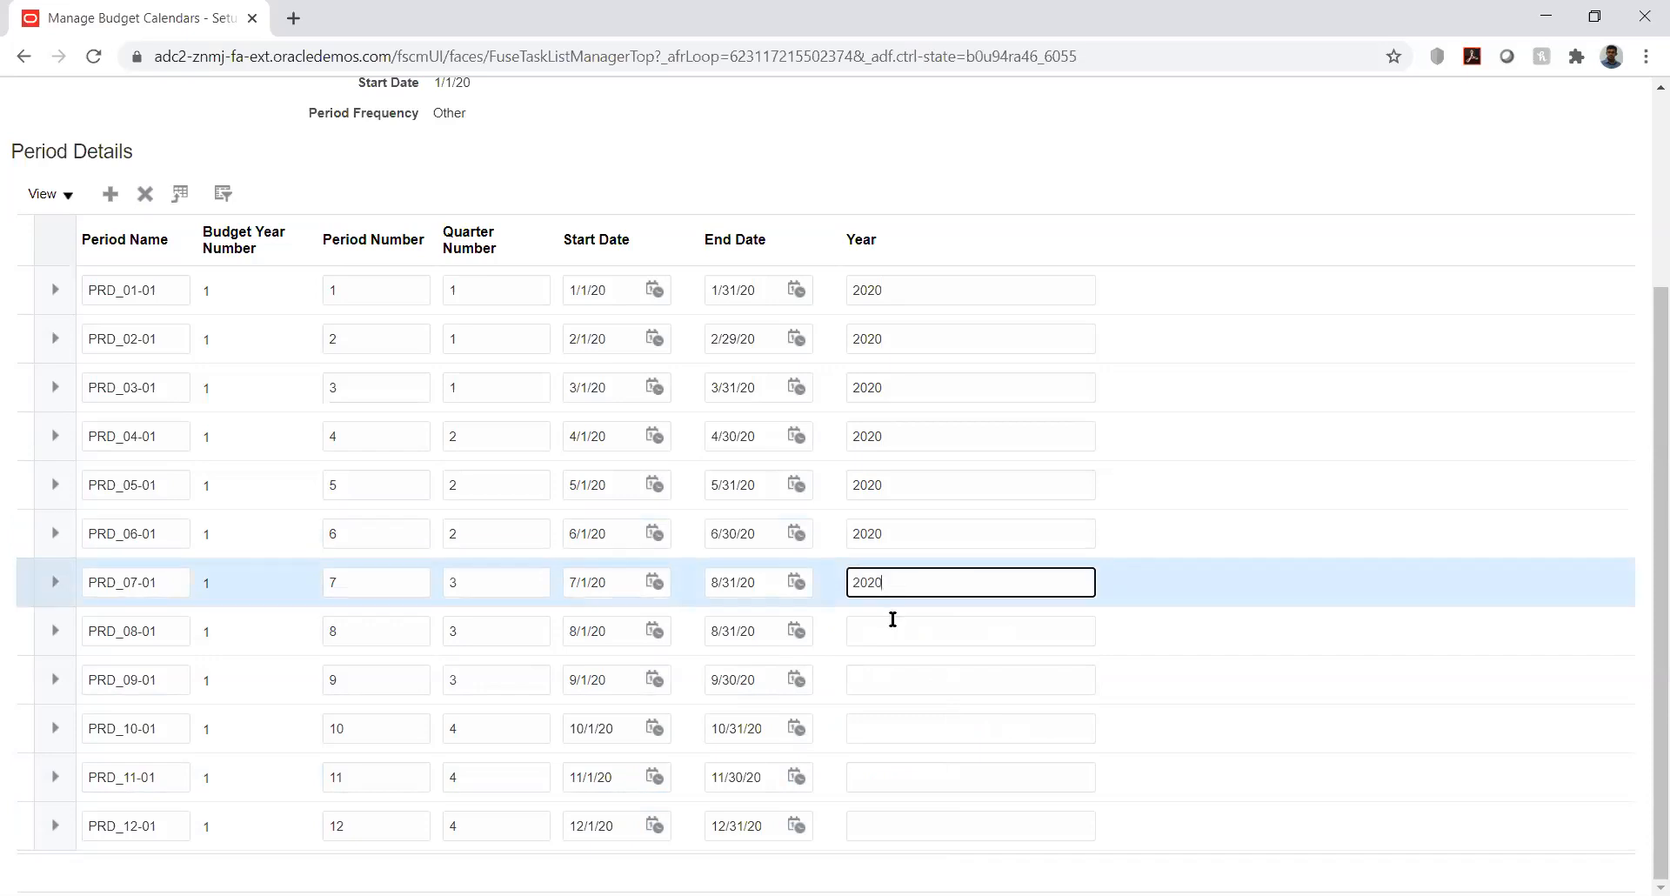
left_click(893, 622)
key("ctrl+v")
left_click(905, 680)
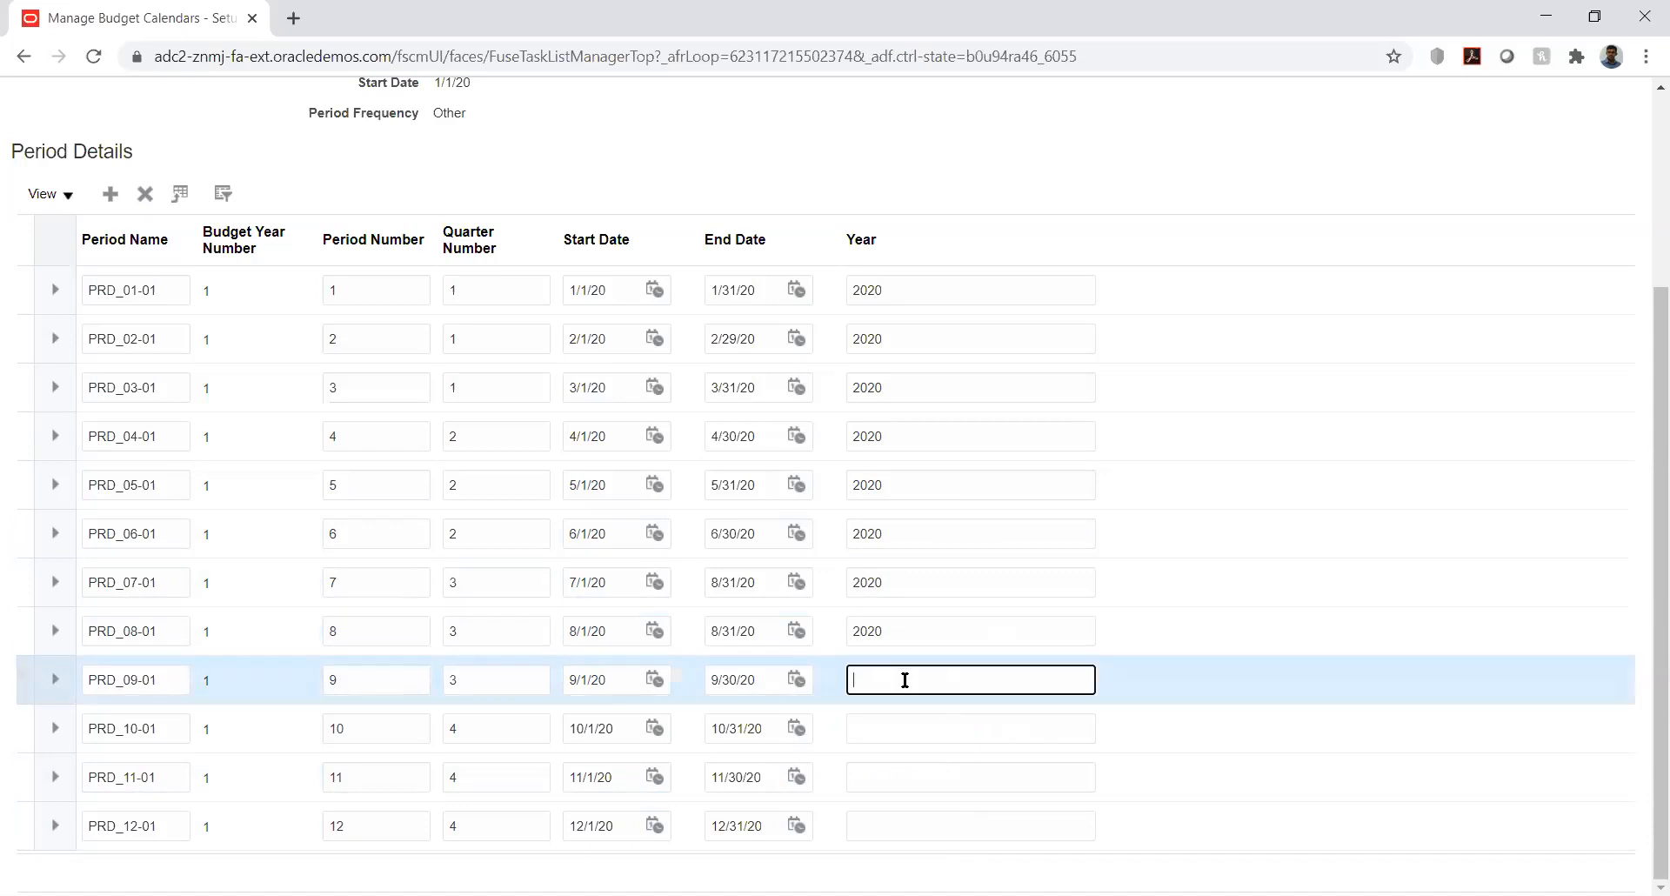
key("ctrl+v")
- Fill in year 2020 for the remaining periods PRD_10-01 through PRD_12-01
left_click(914, 724)
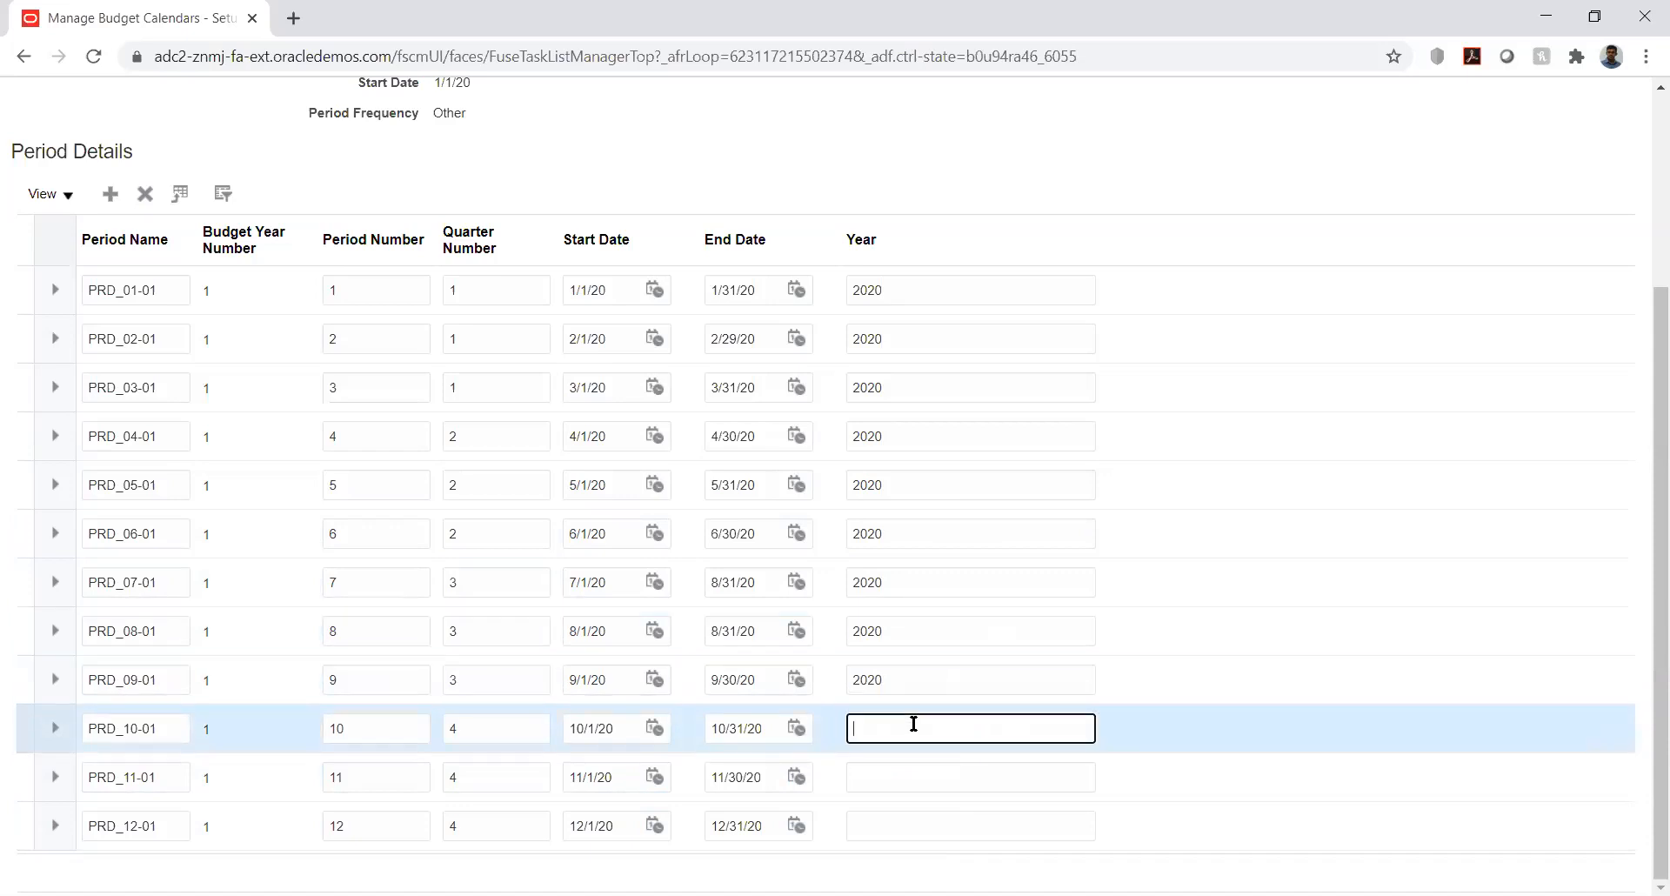
left_click(917, 773)
type("2020")
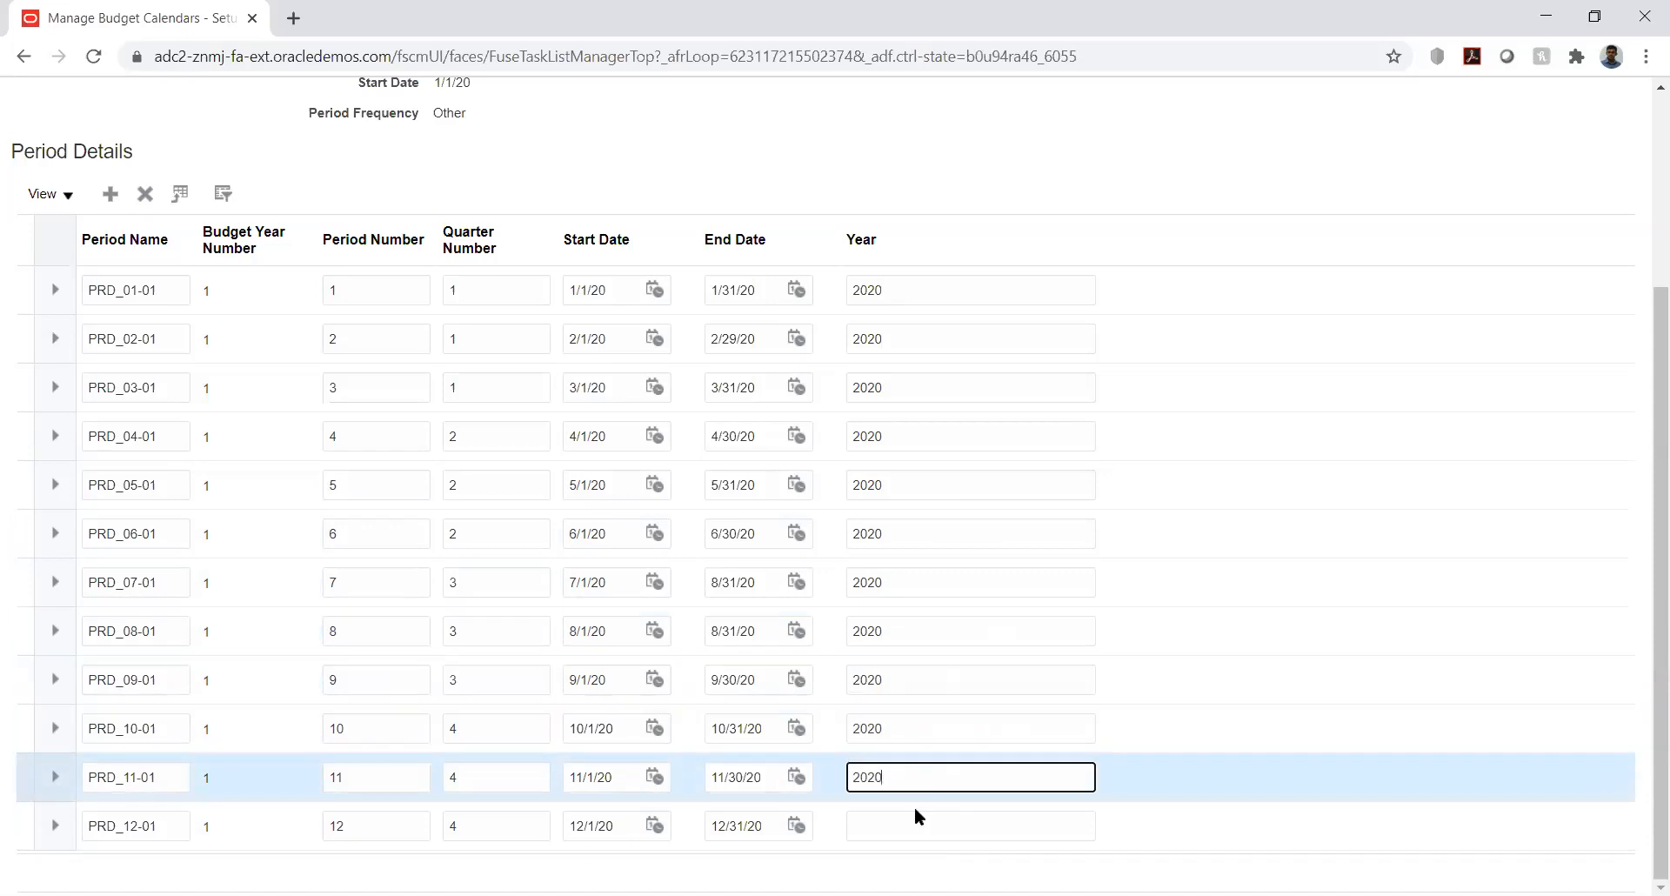
left_click(915, 809)
type("2020")
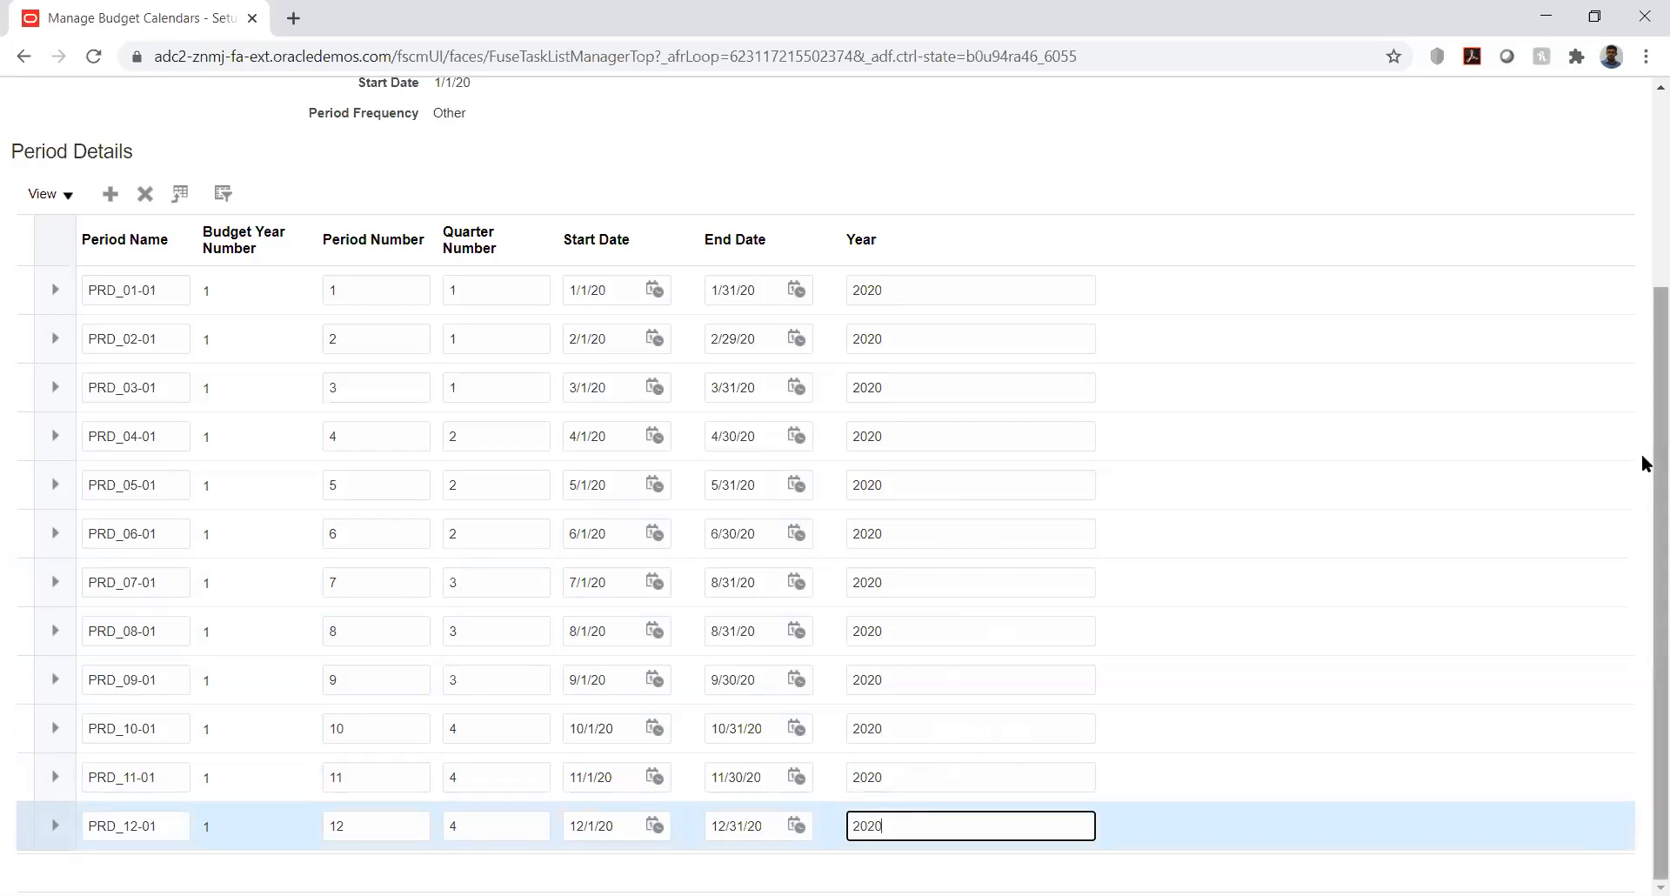
scroll(1644, 477, "up", 3)
left_click(1425, 163)
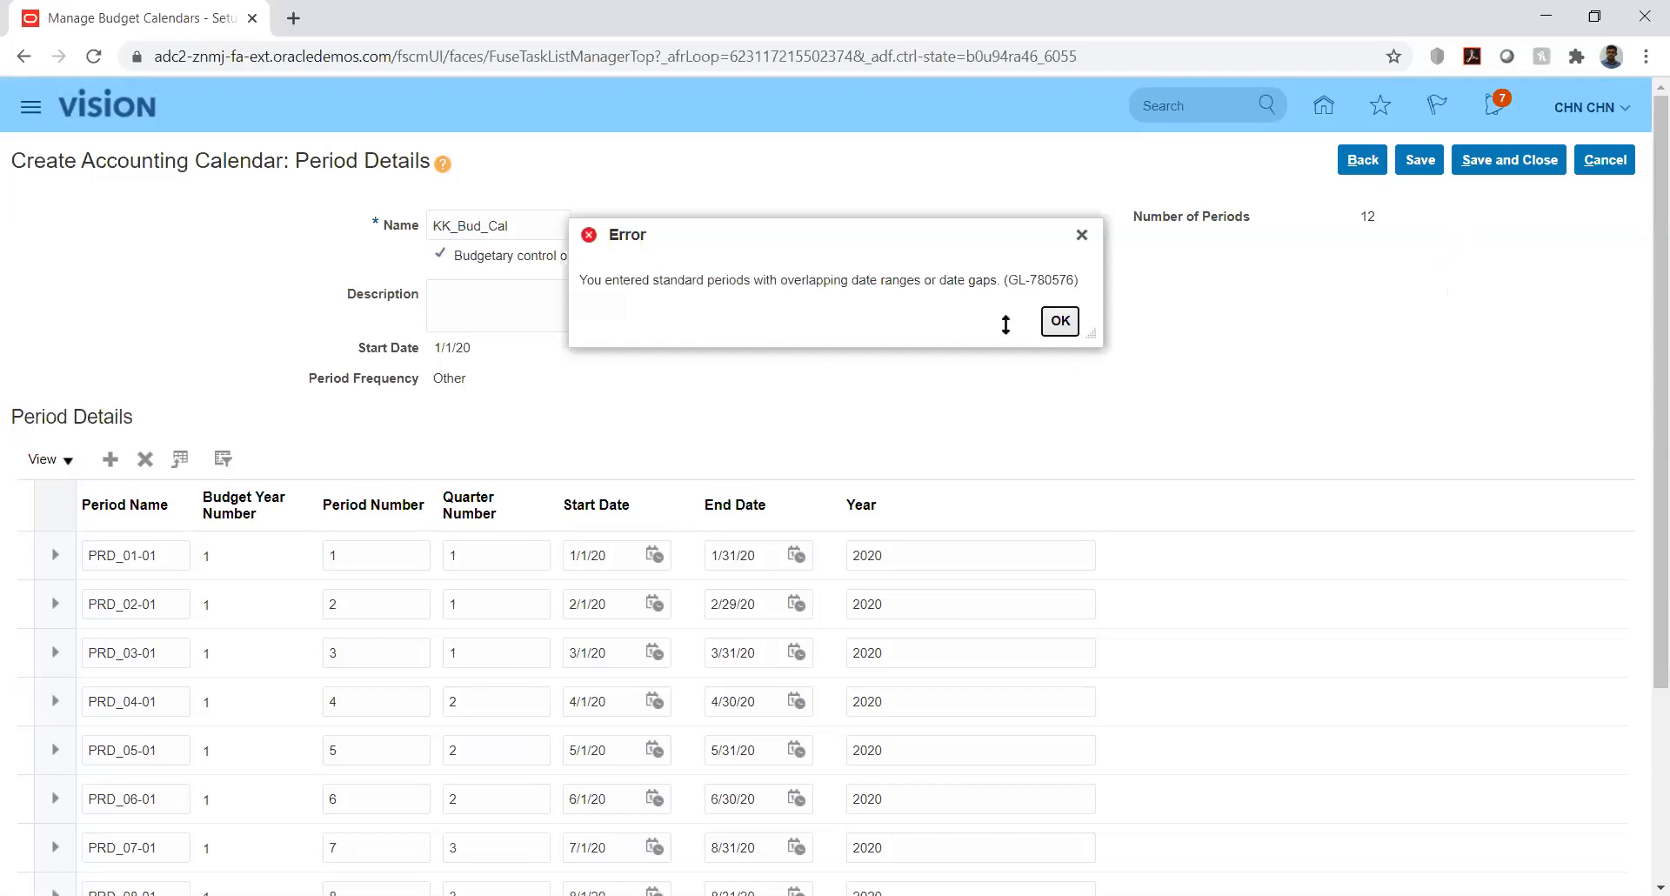
left_click(1060, 321)
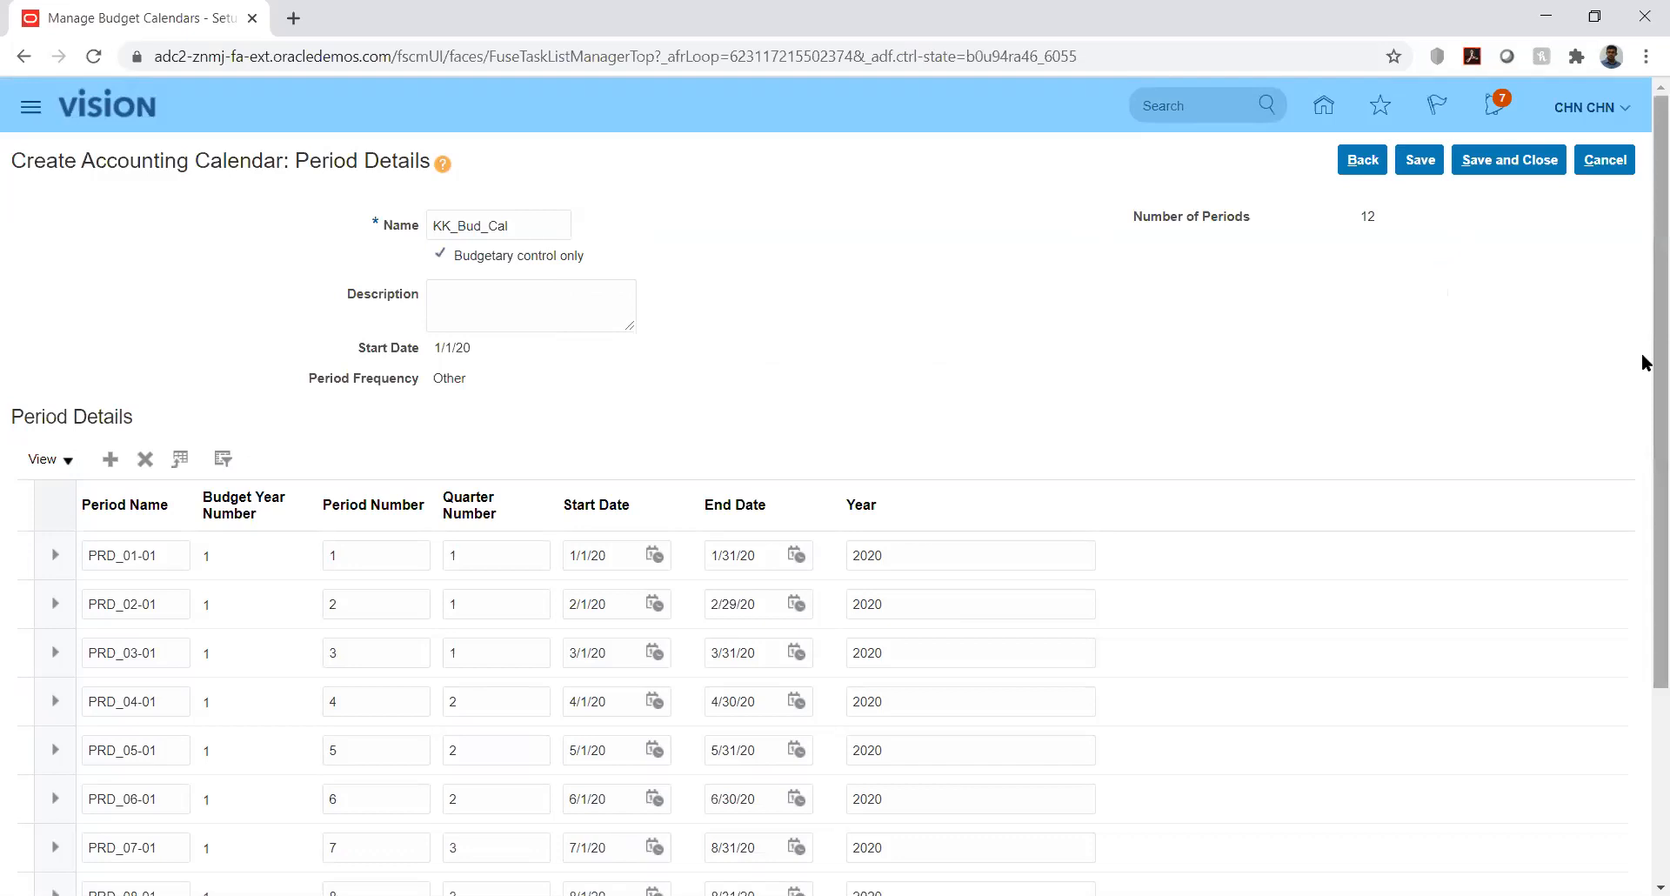
right_click(1644, 444)
left_click(1579, 300)
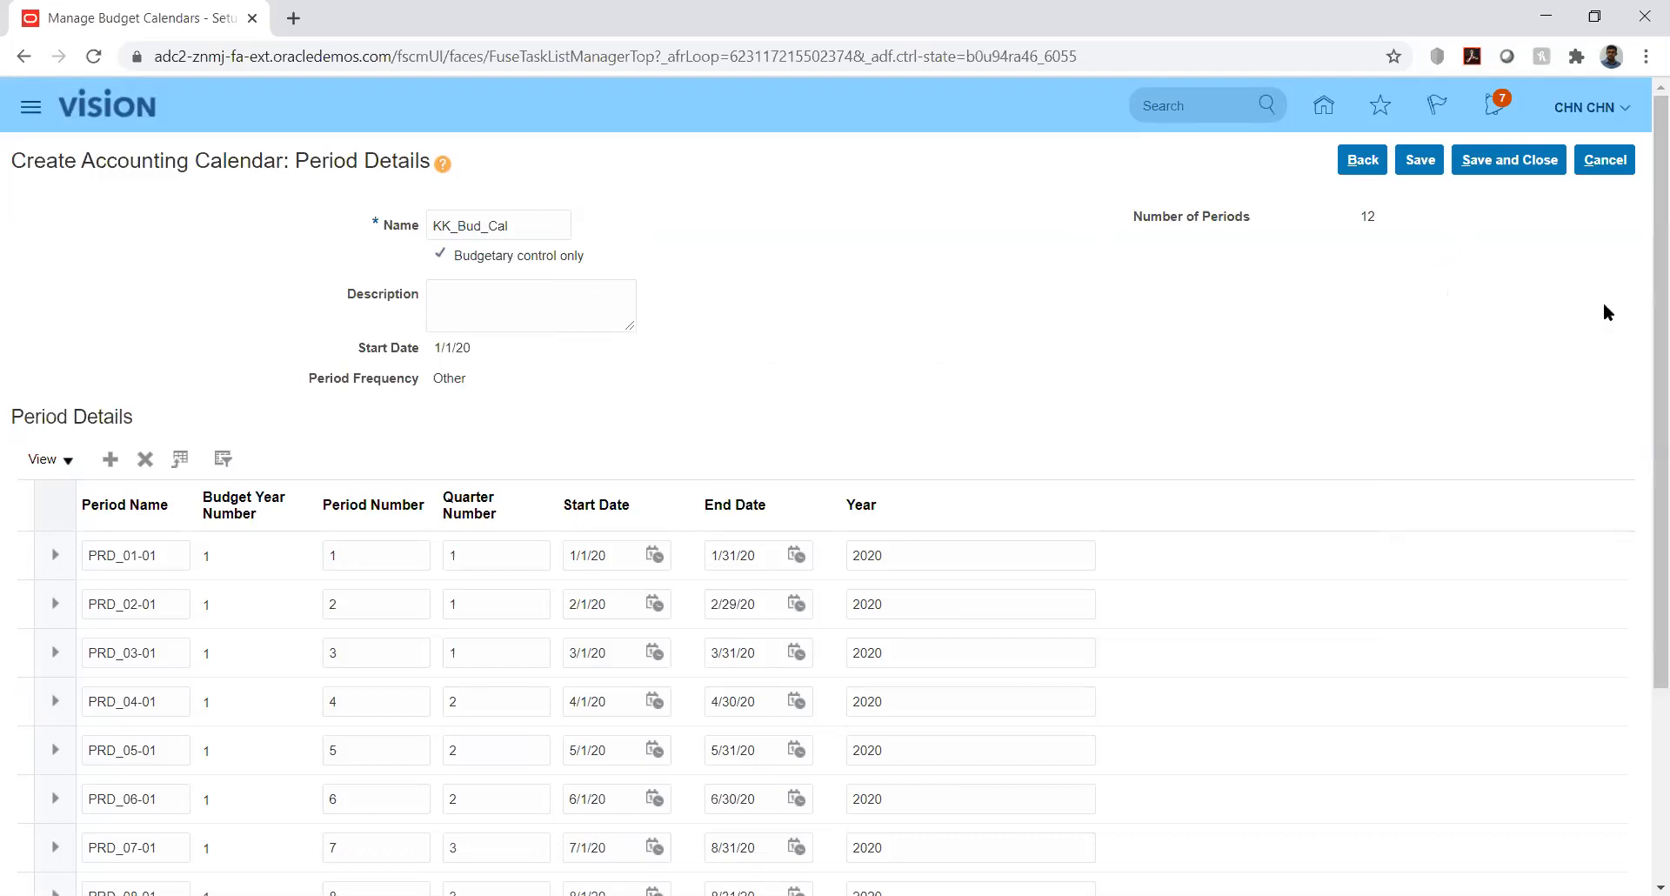
left_click_drag(1642, 321, 1641, 536)
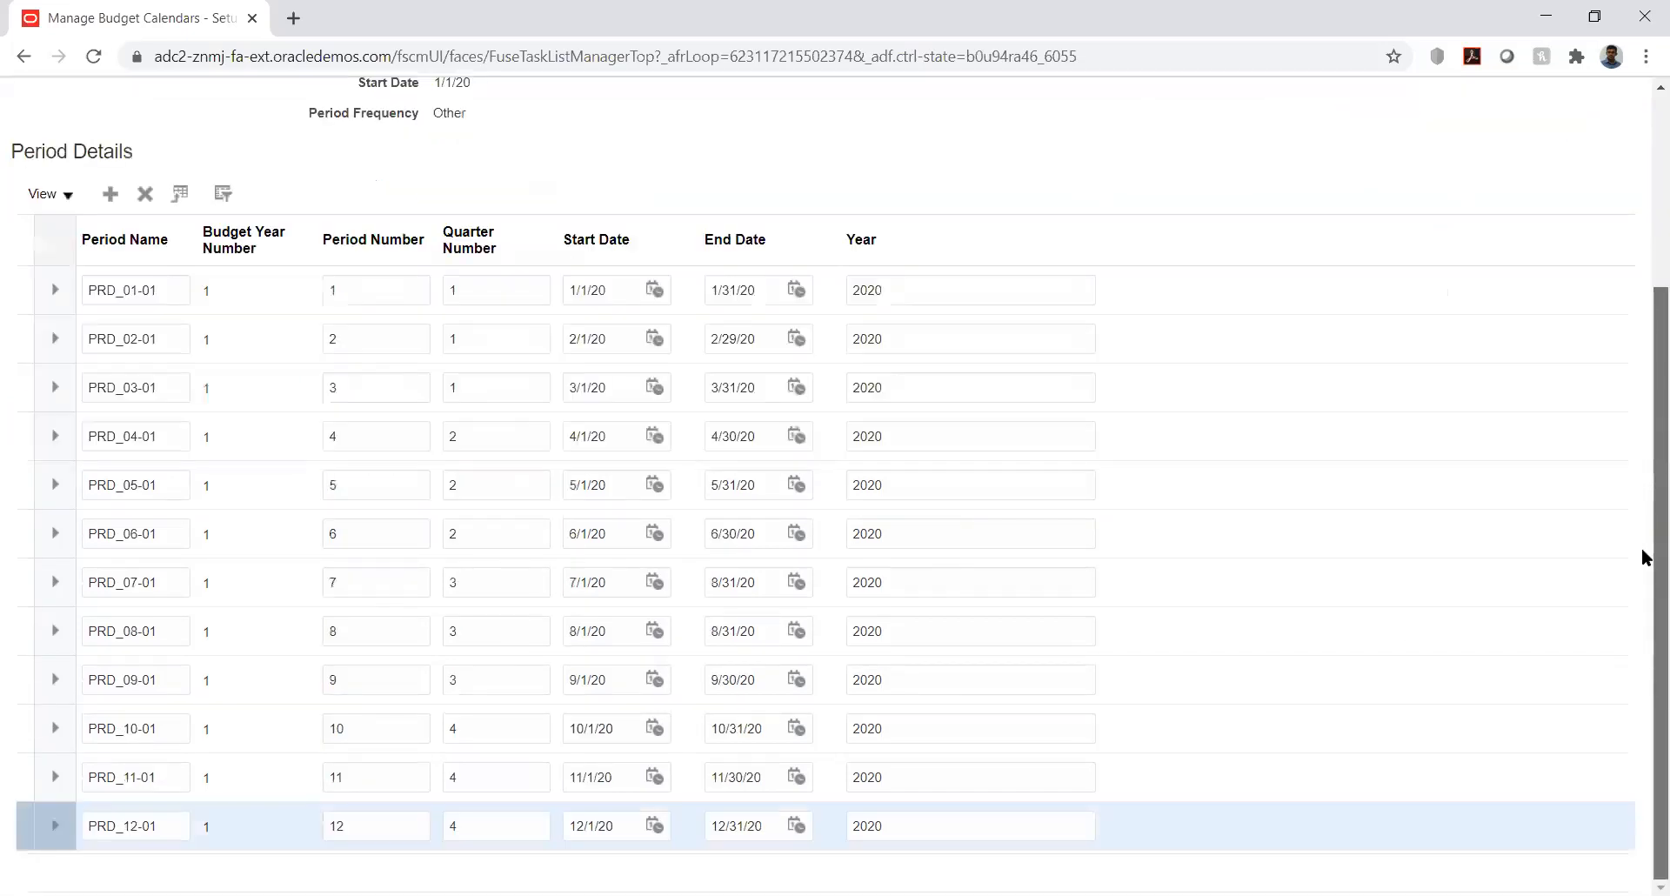
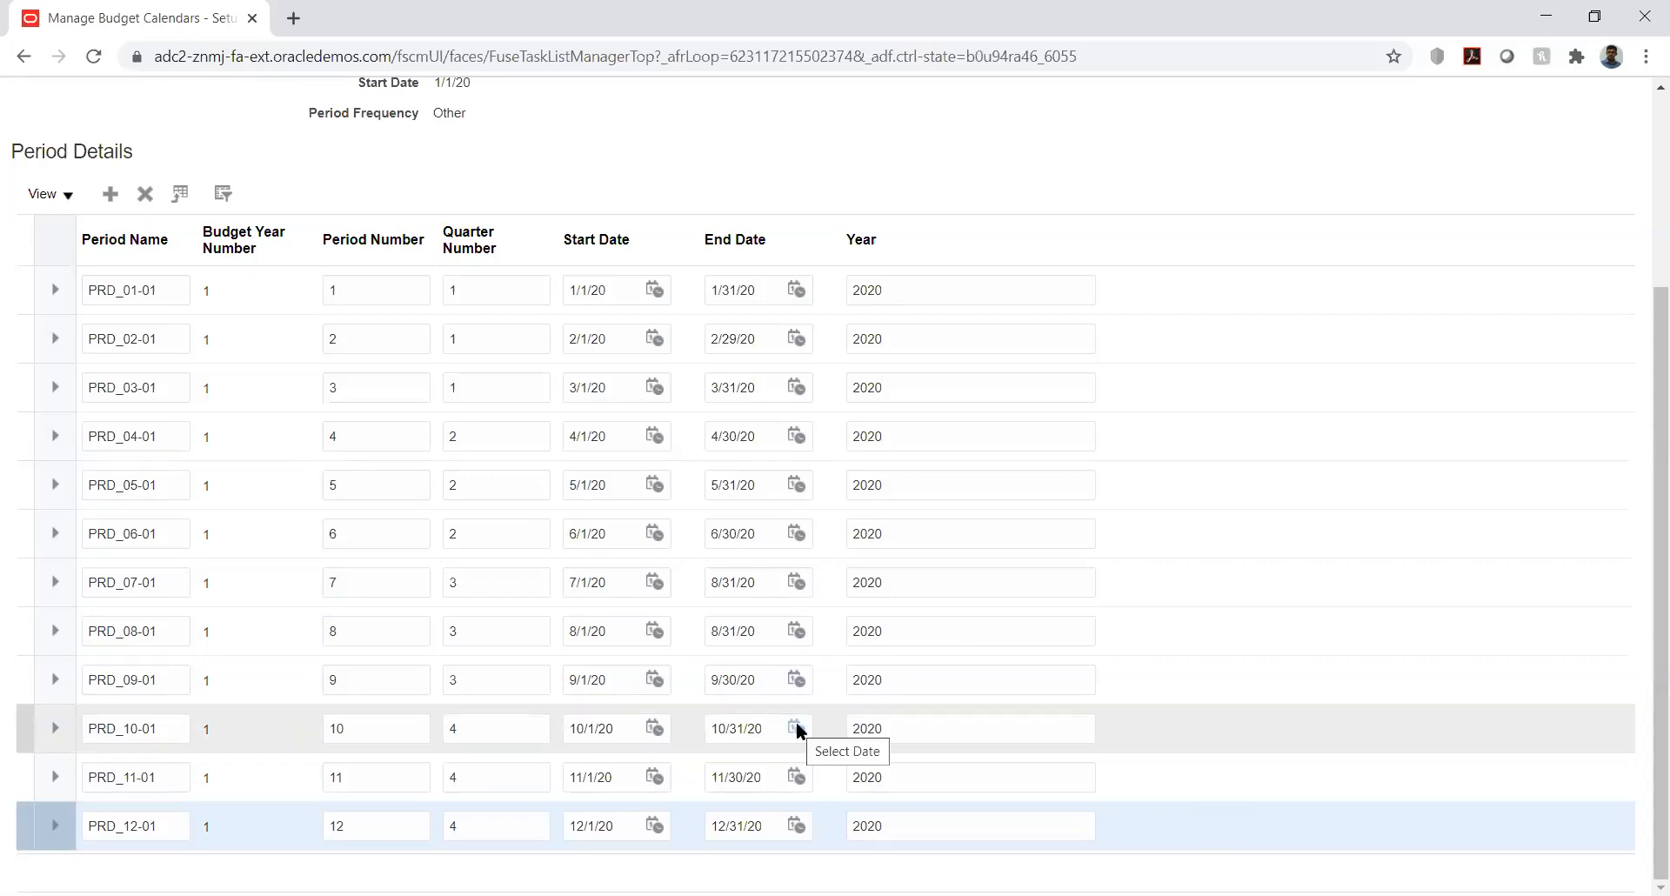
- Fix PRD_07-01's end date from 7/30/20 to 7/31/20 and save the KK_Bud_Cal calendar
left_click(798, 581)
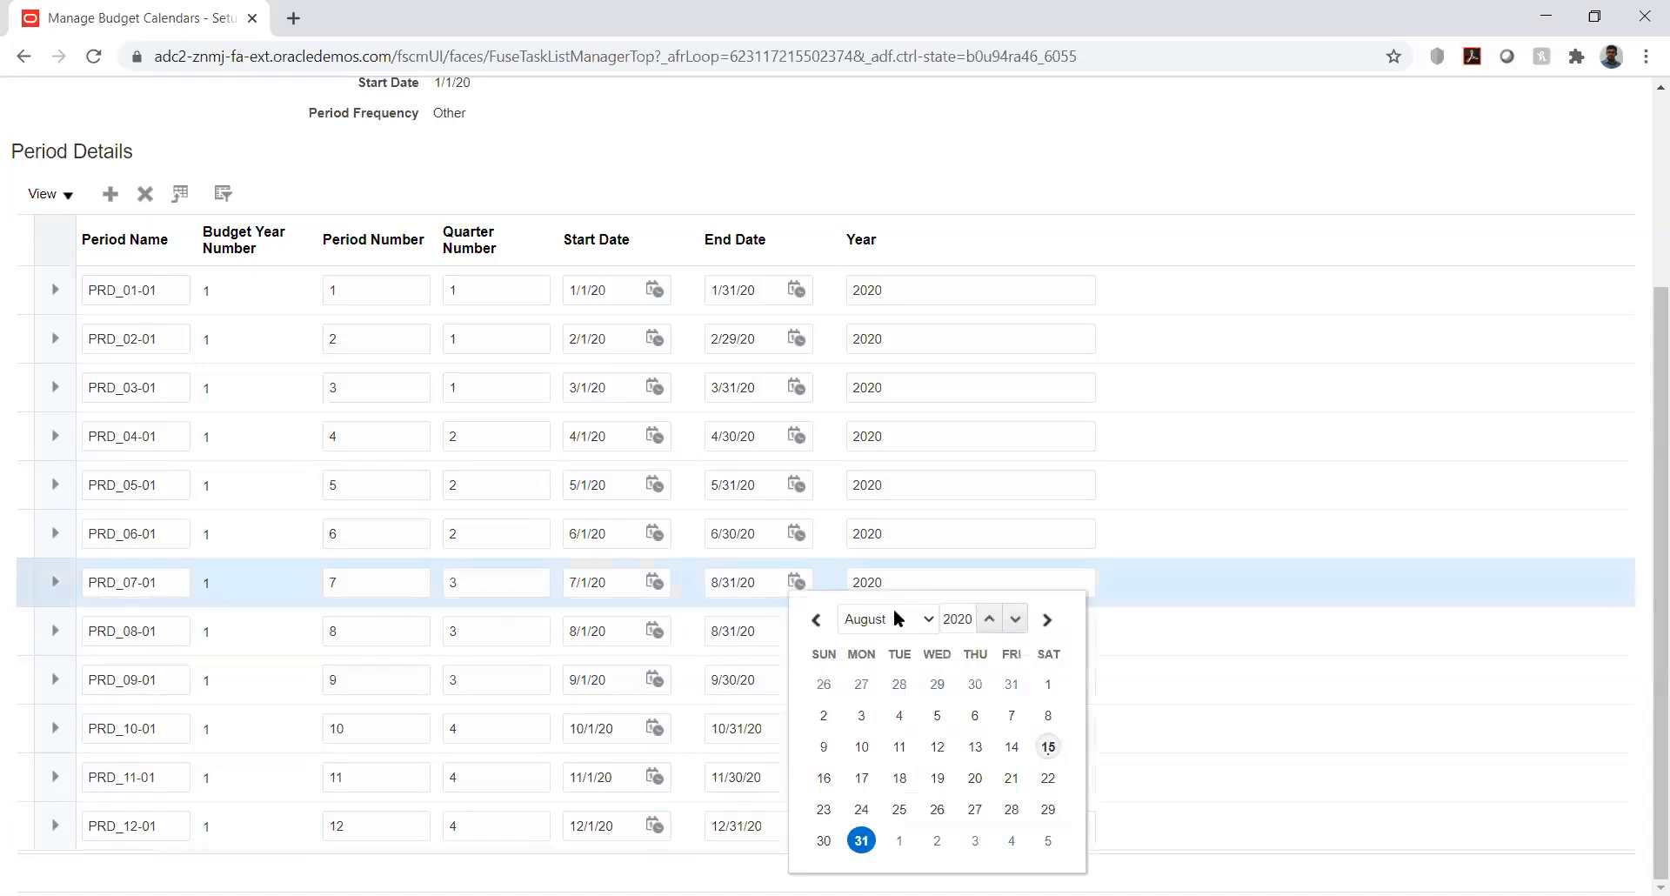
left_click(891, 619)
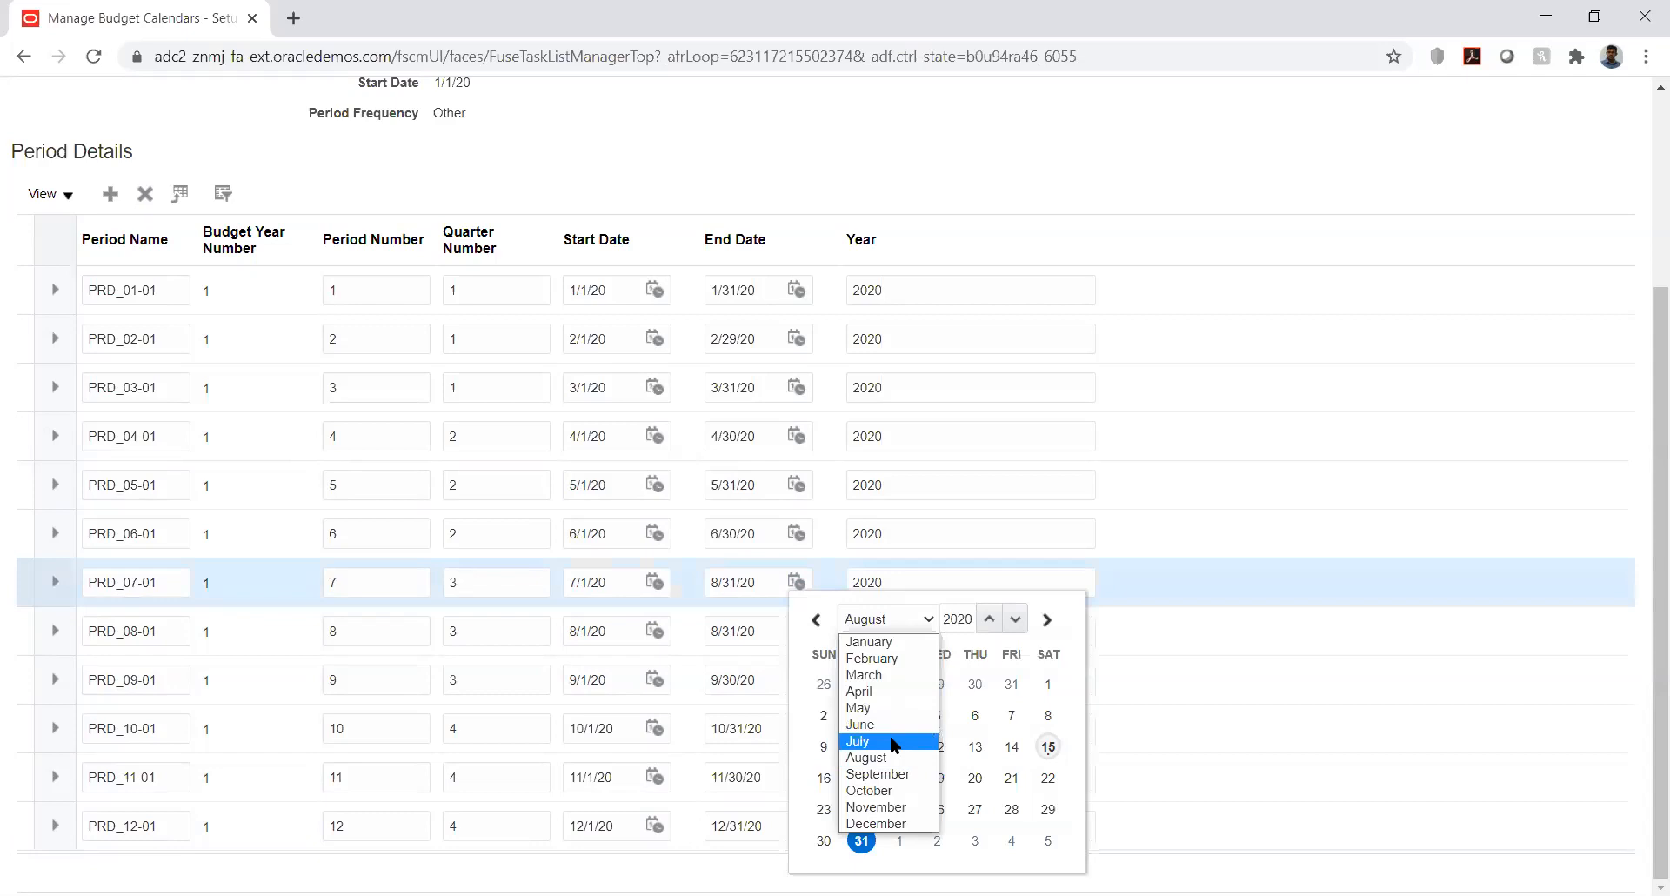
left_click(893, 742)
left_click(975, 809)
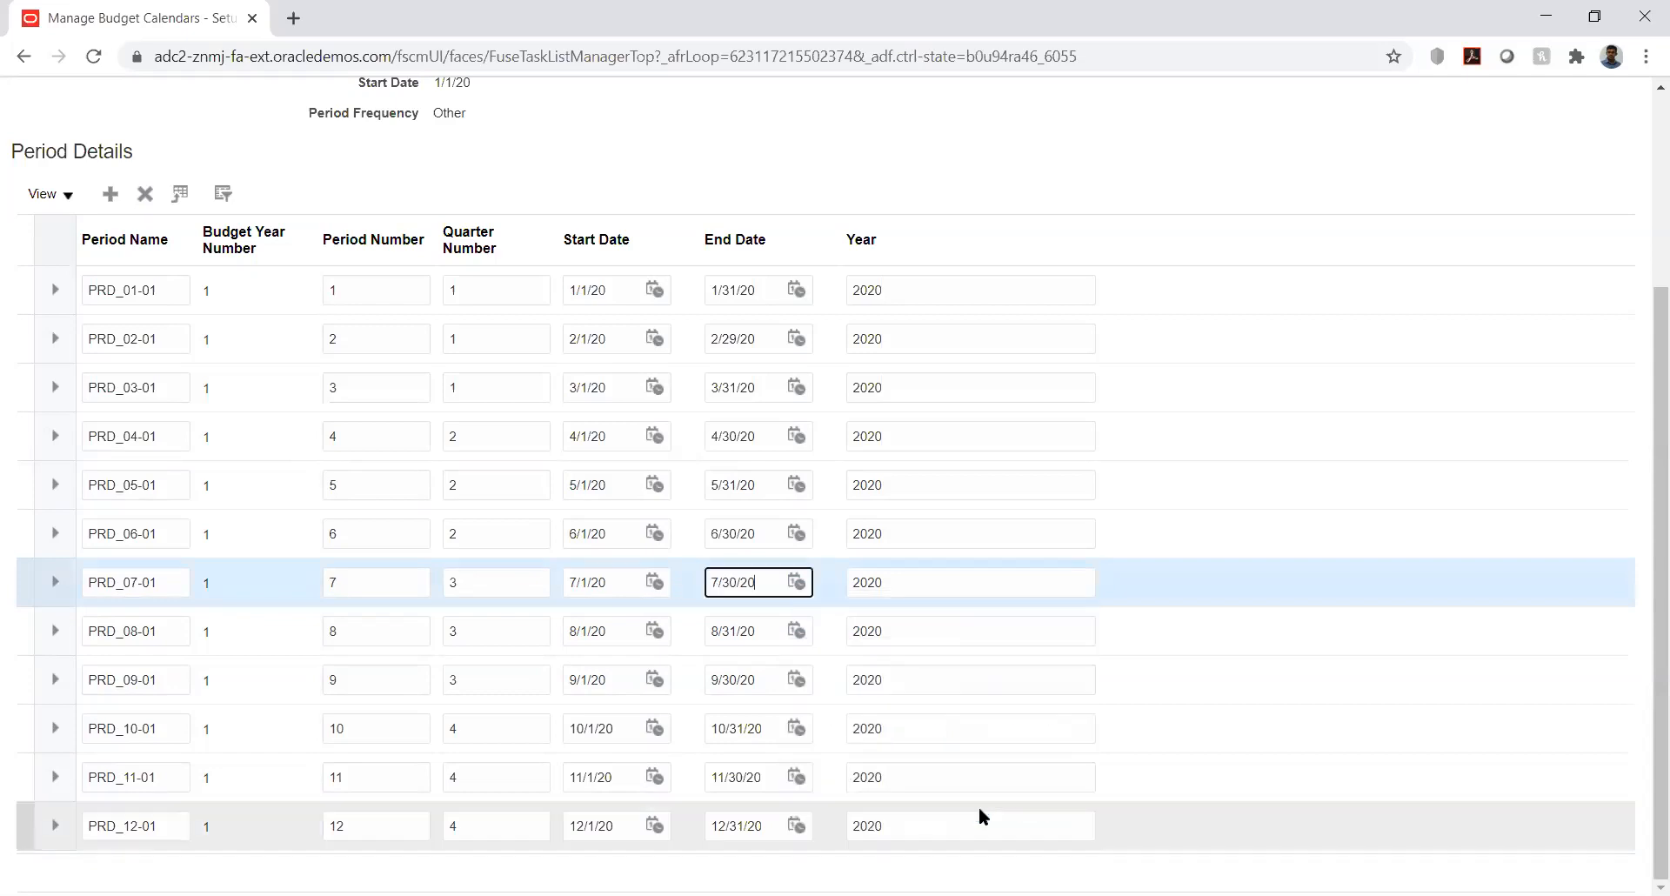
left_click(797, 582)
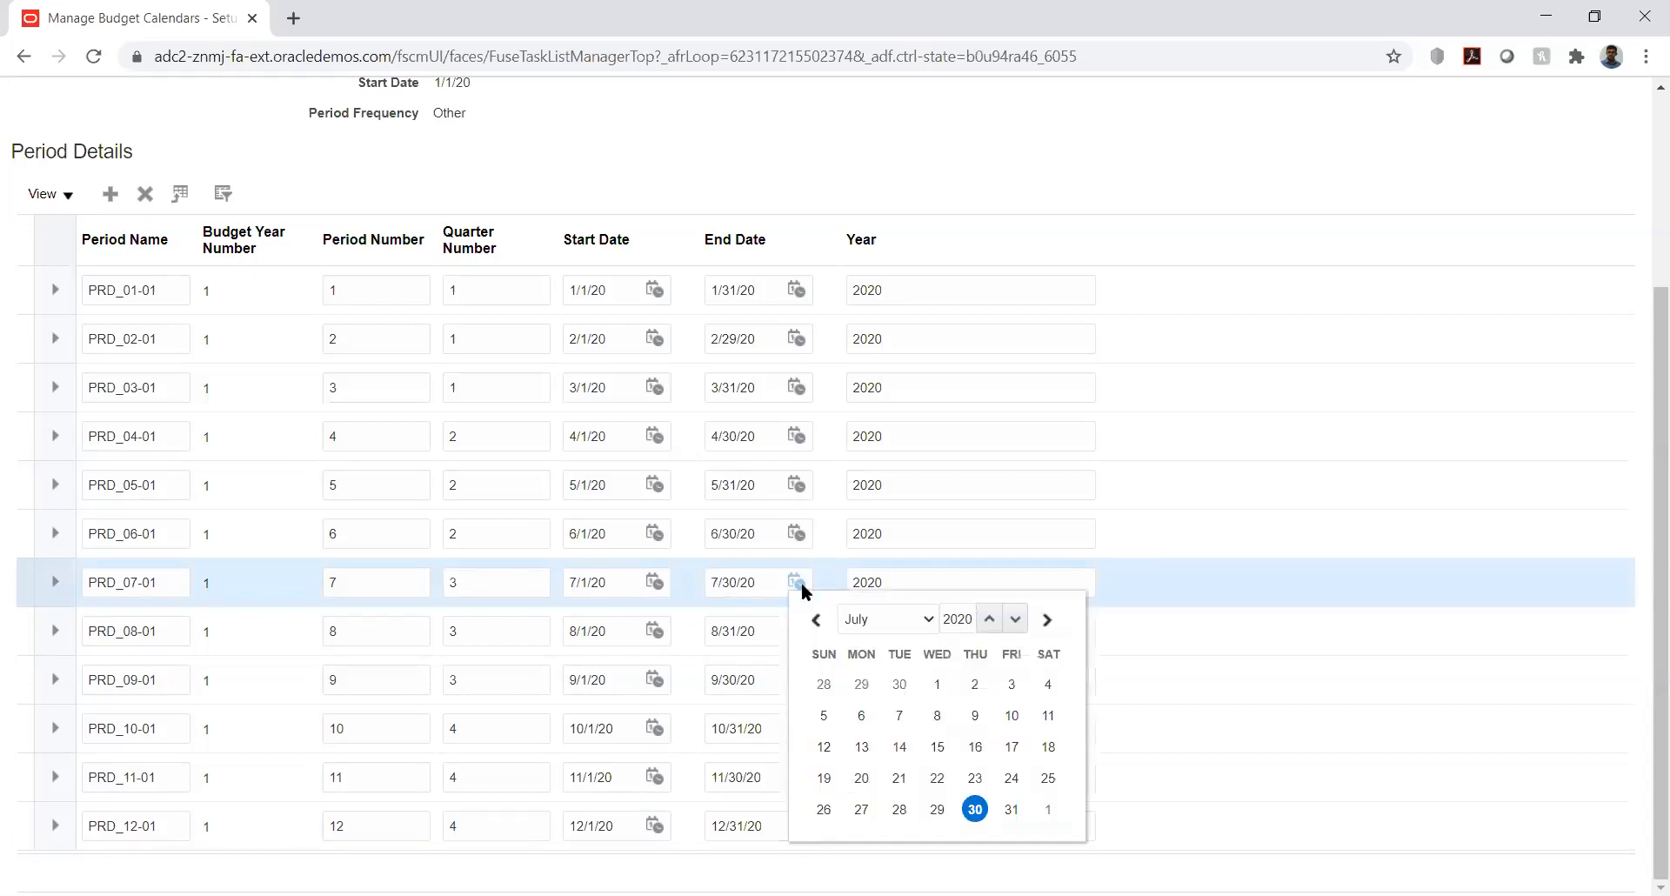
left_click(1011, 811)
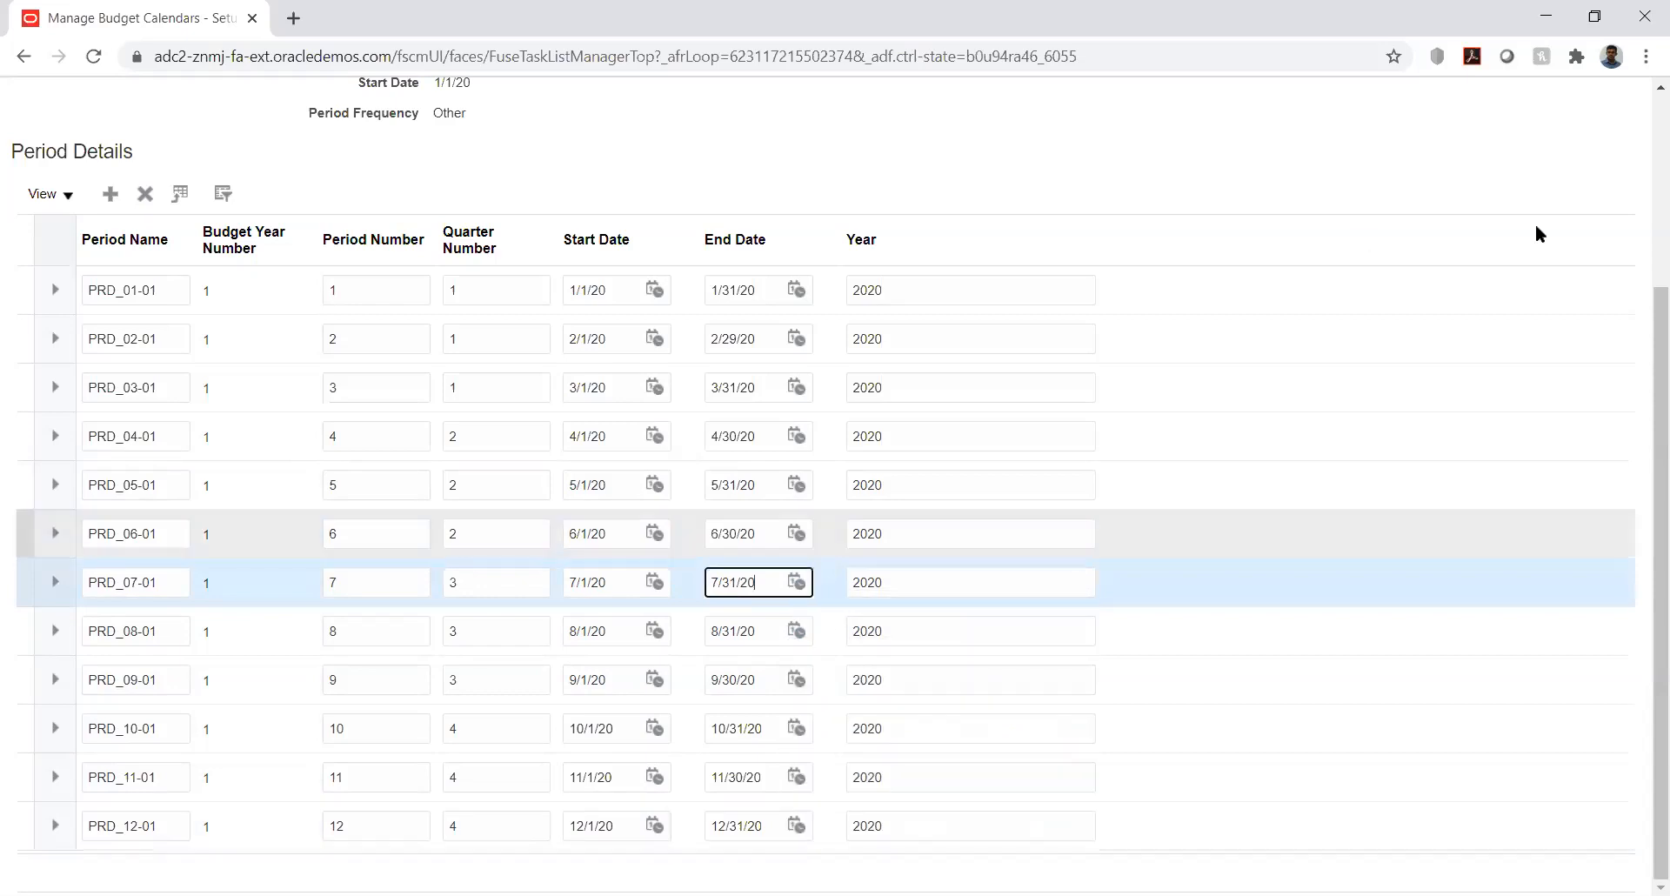
left_click(1635, 169)
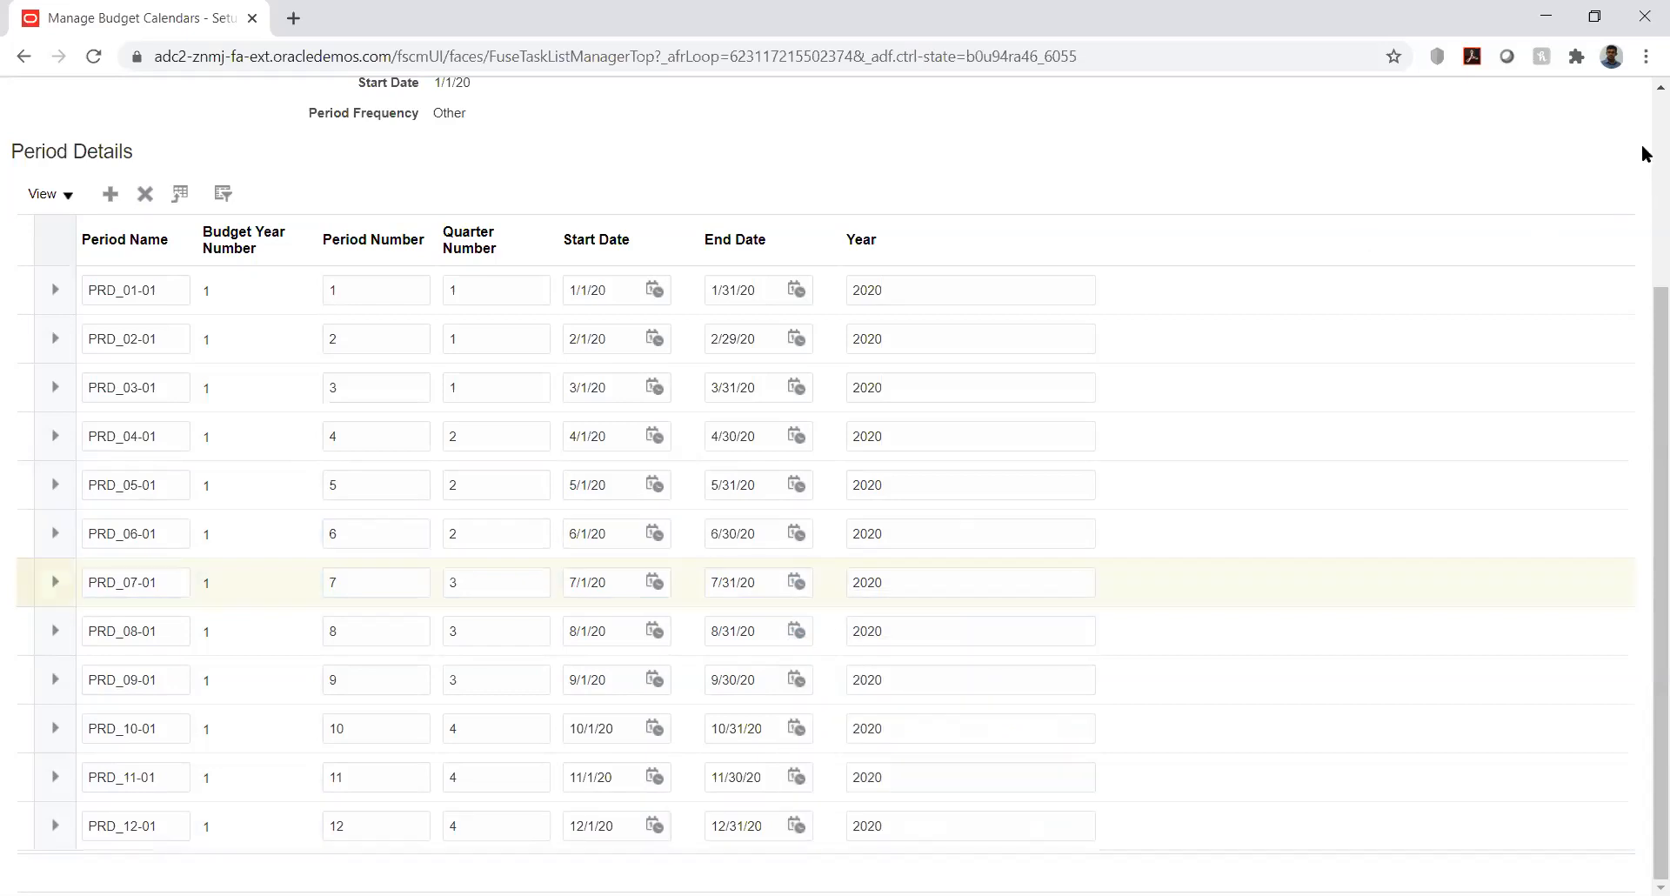
scroll(1643, 154, "up", 3)
left_click(1420, 159)
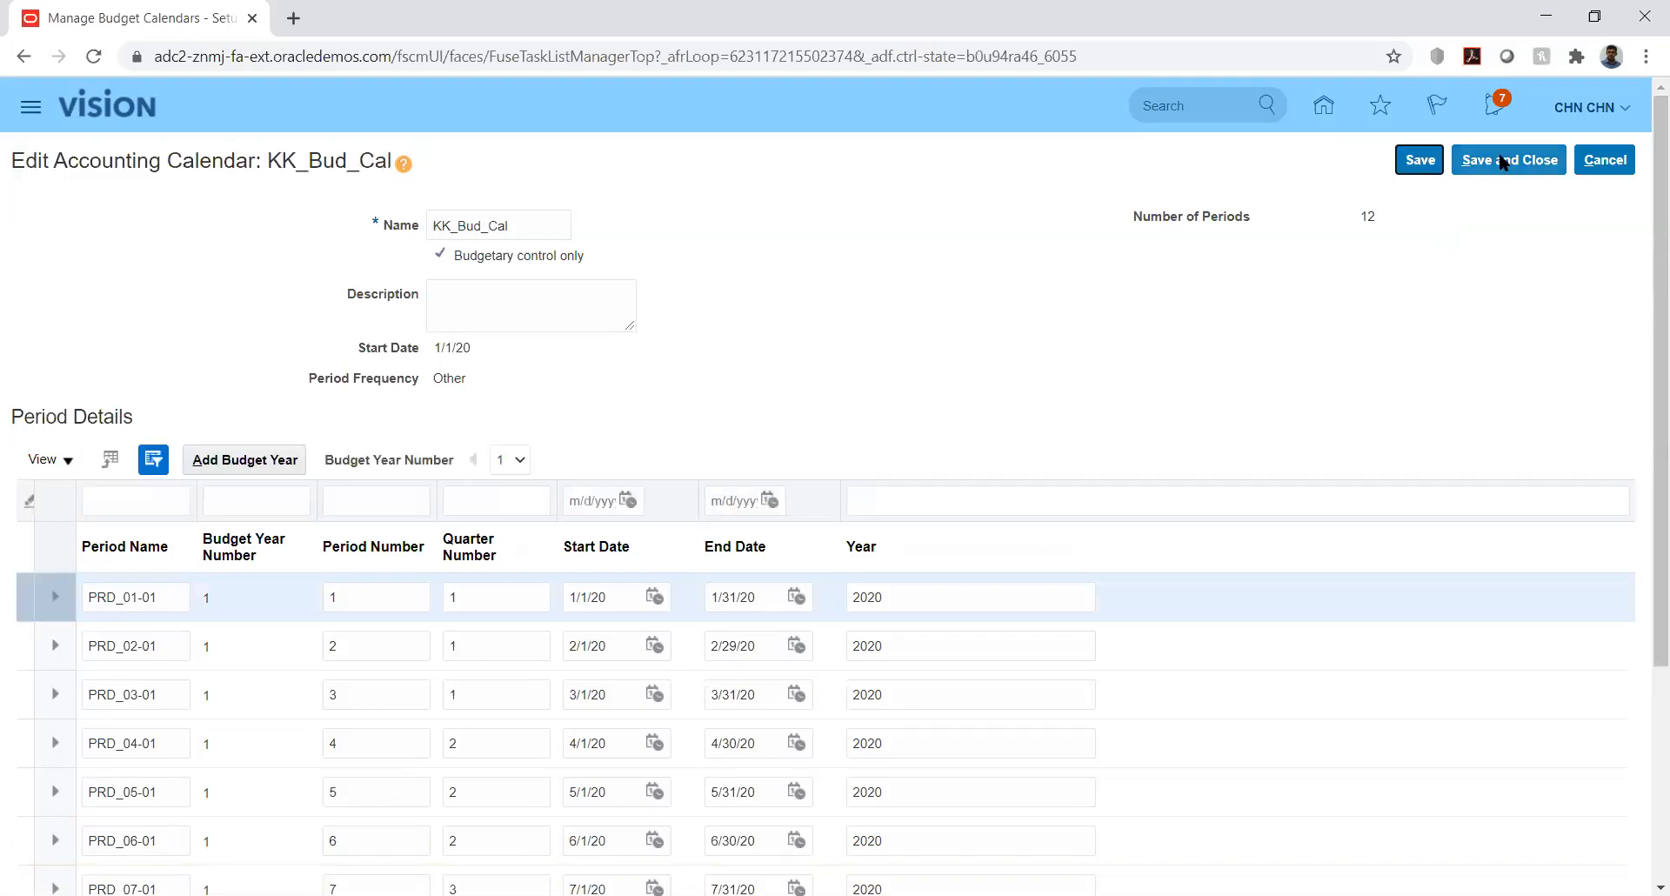
- Save and close KK_Bud_Cal, finish with the accounting calendars, and open Manage Control Budgets
left_click(1504, 162)
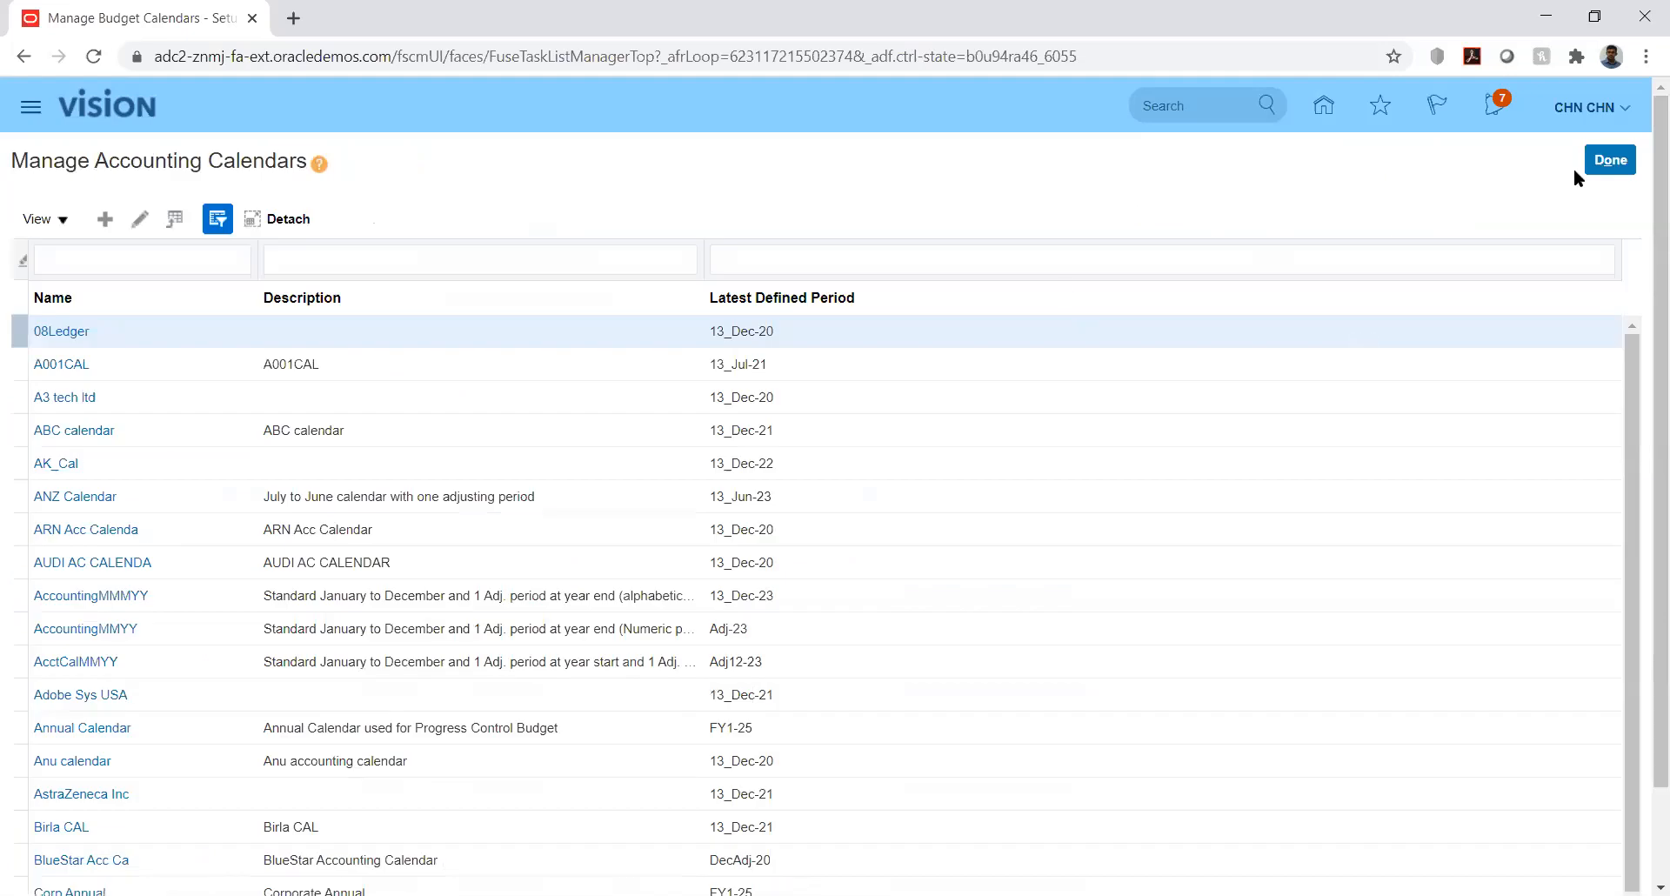
left_click(1599, 162)
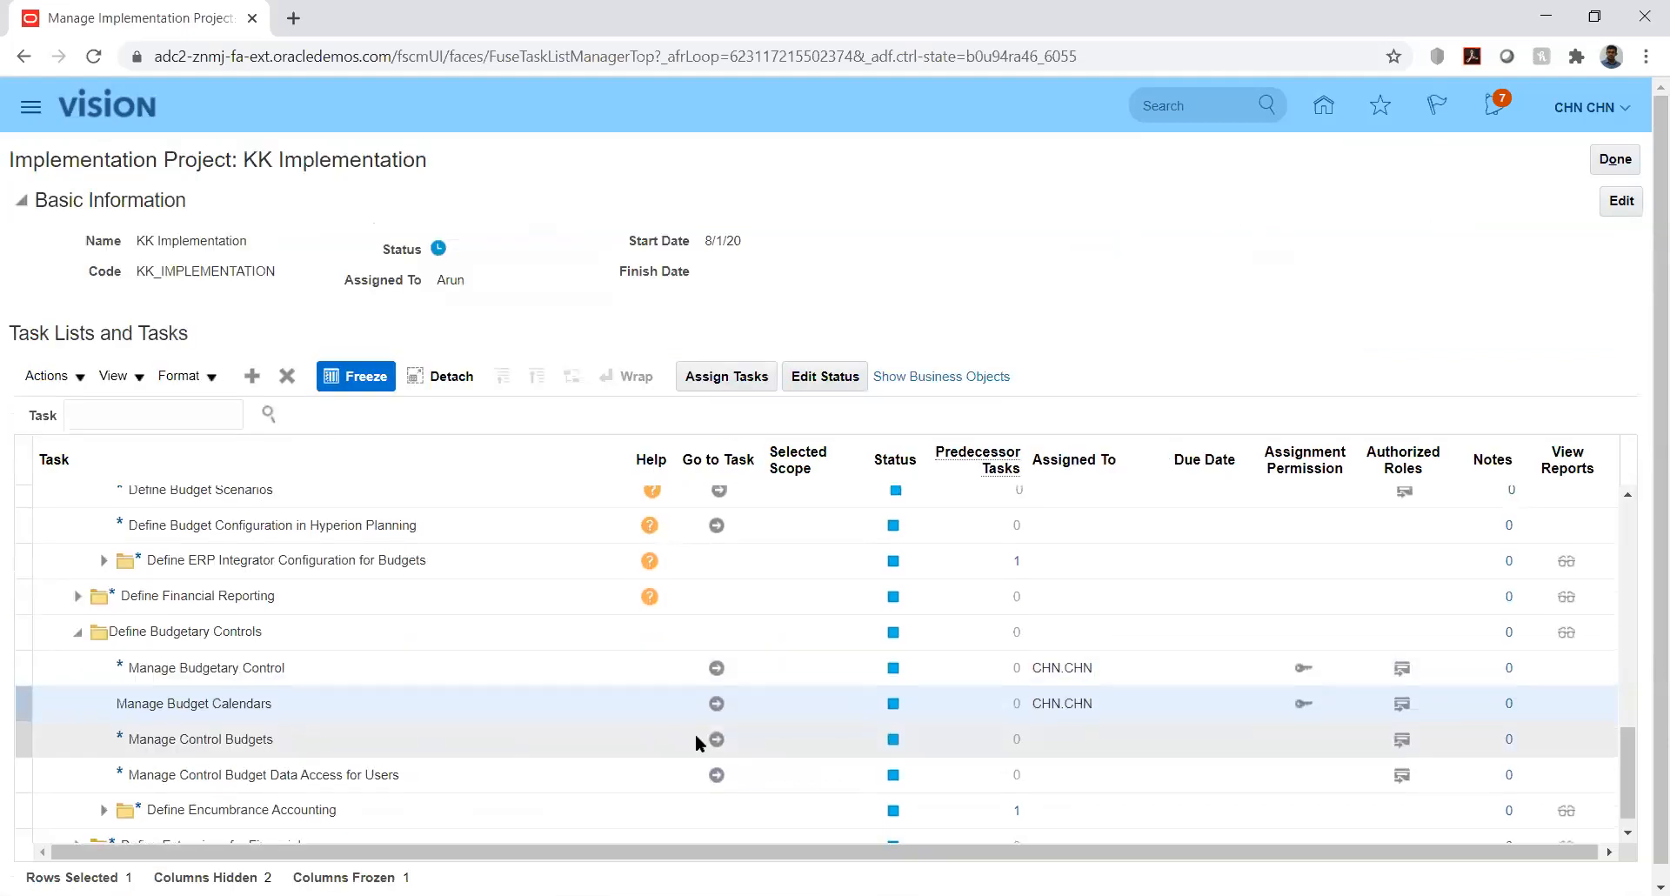
left_click(716, 739)
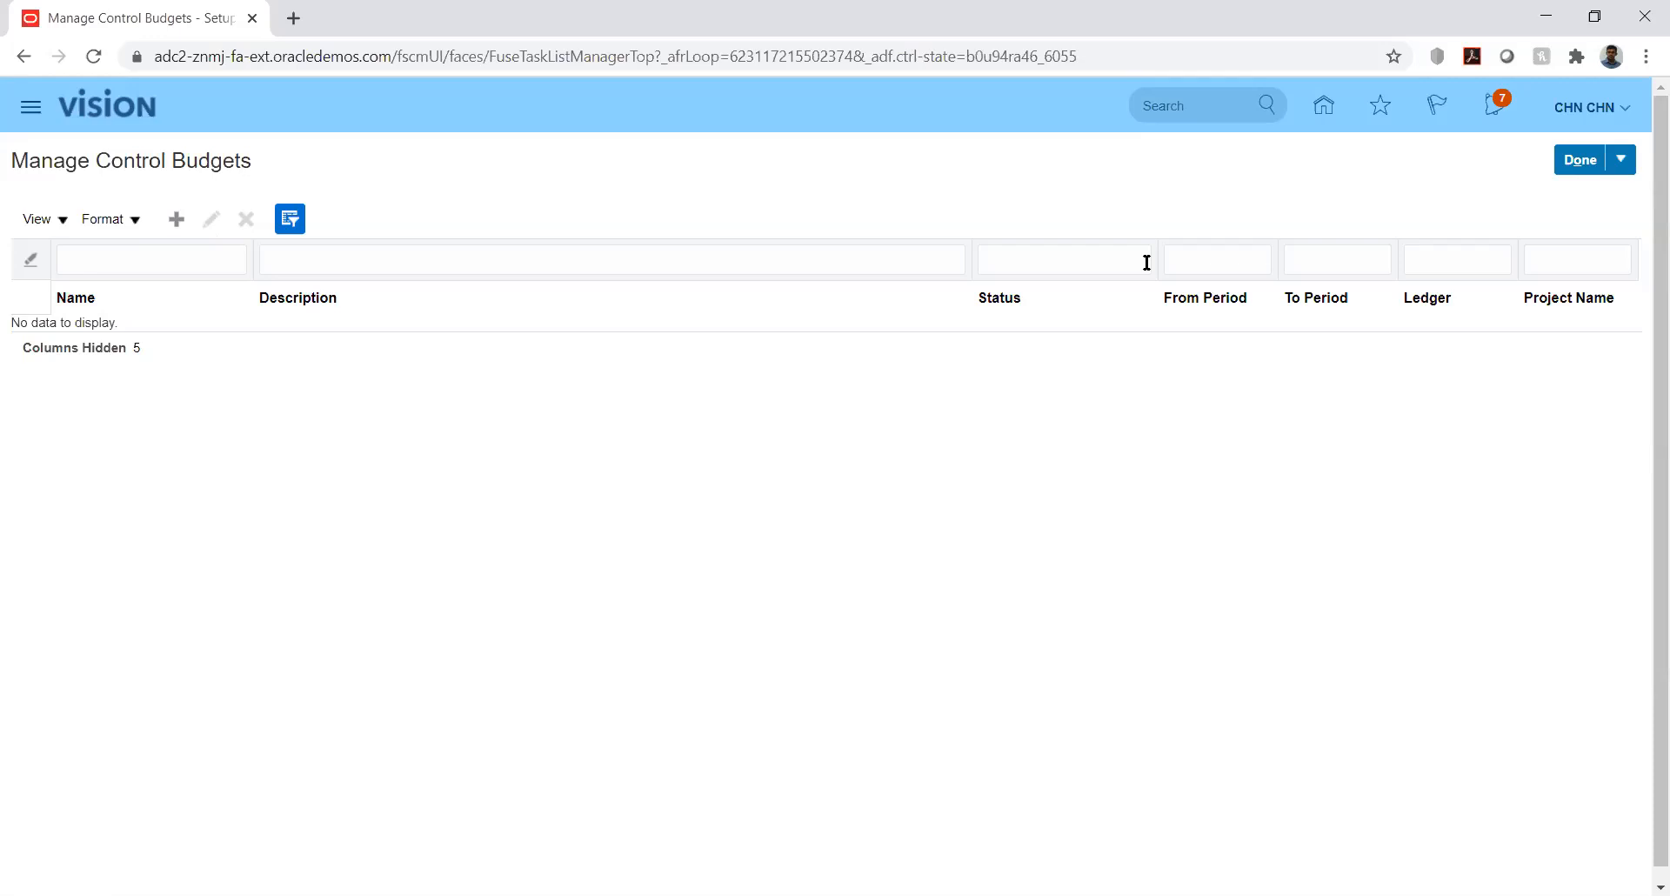
- Create a new control budget named KK_Budget
left_click(177, 221)
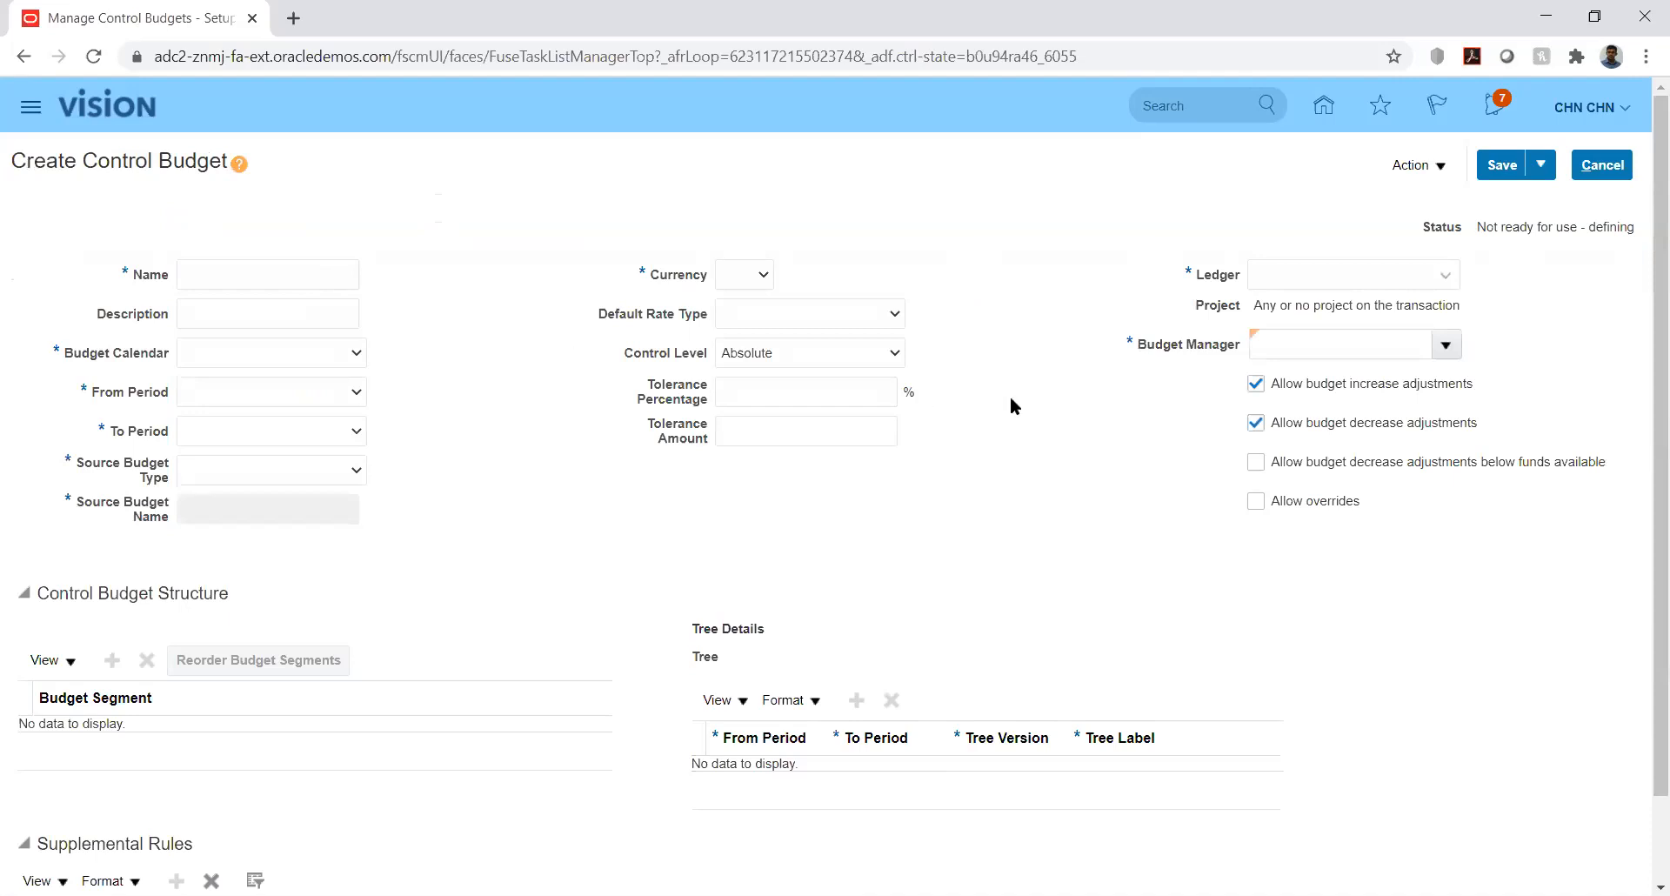
left_click_drag(1642, 377, 1644, 566)
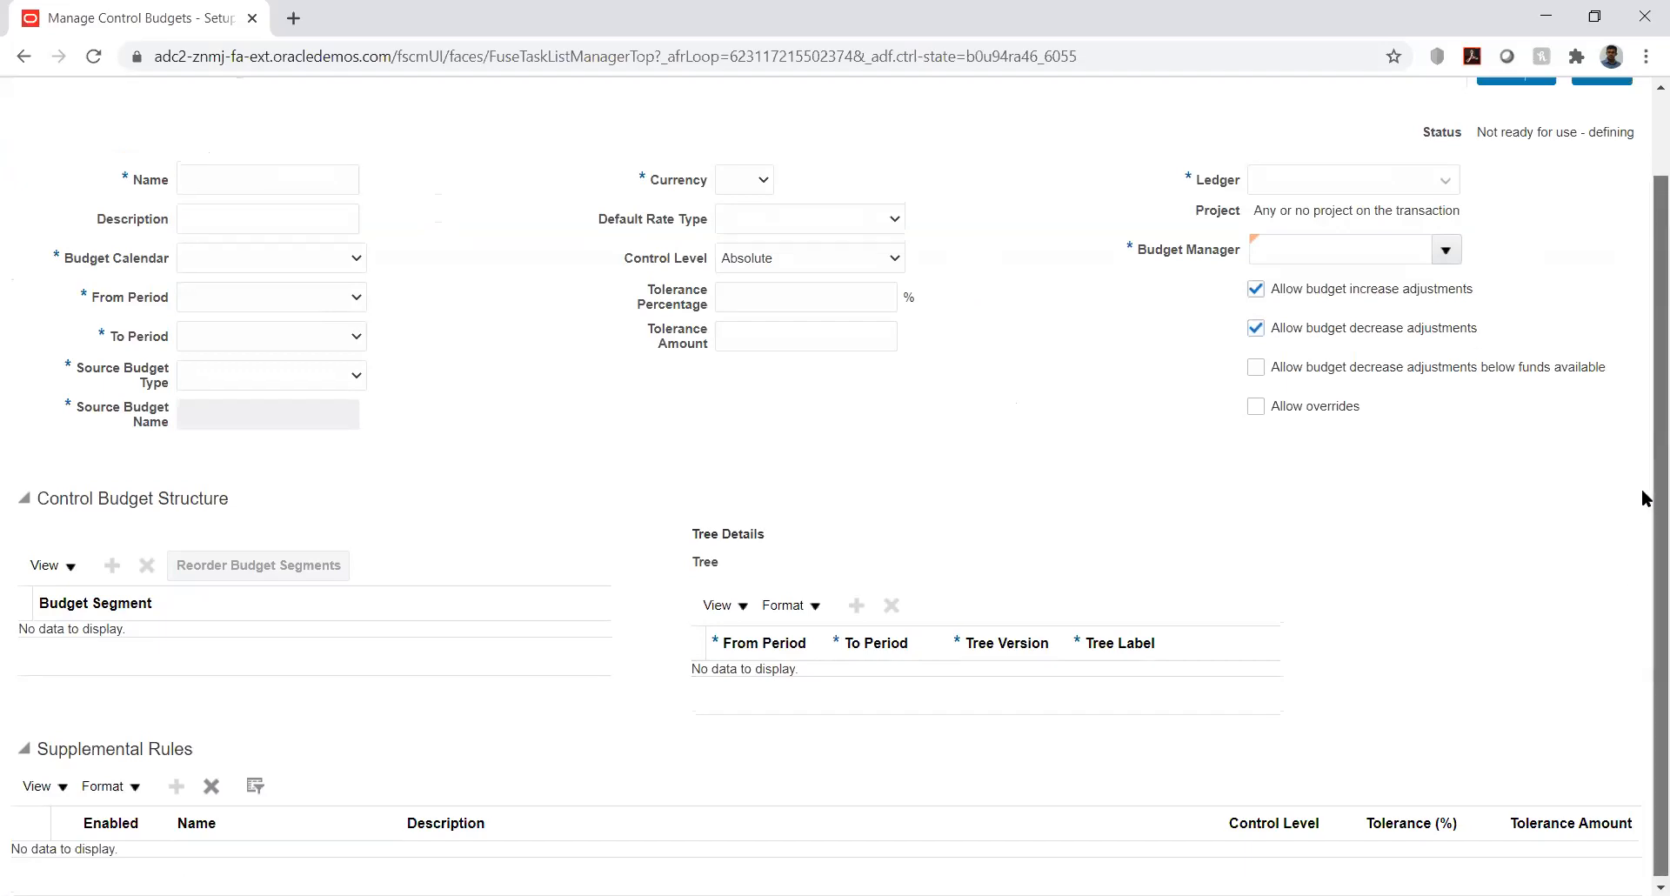
left_click_drag(1642, 515, 1645, 328)
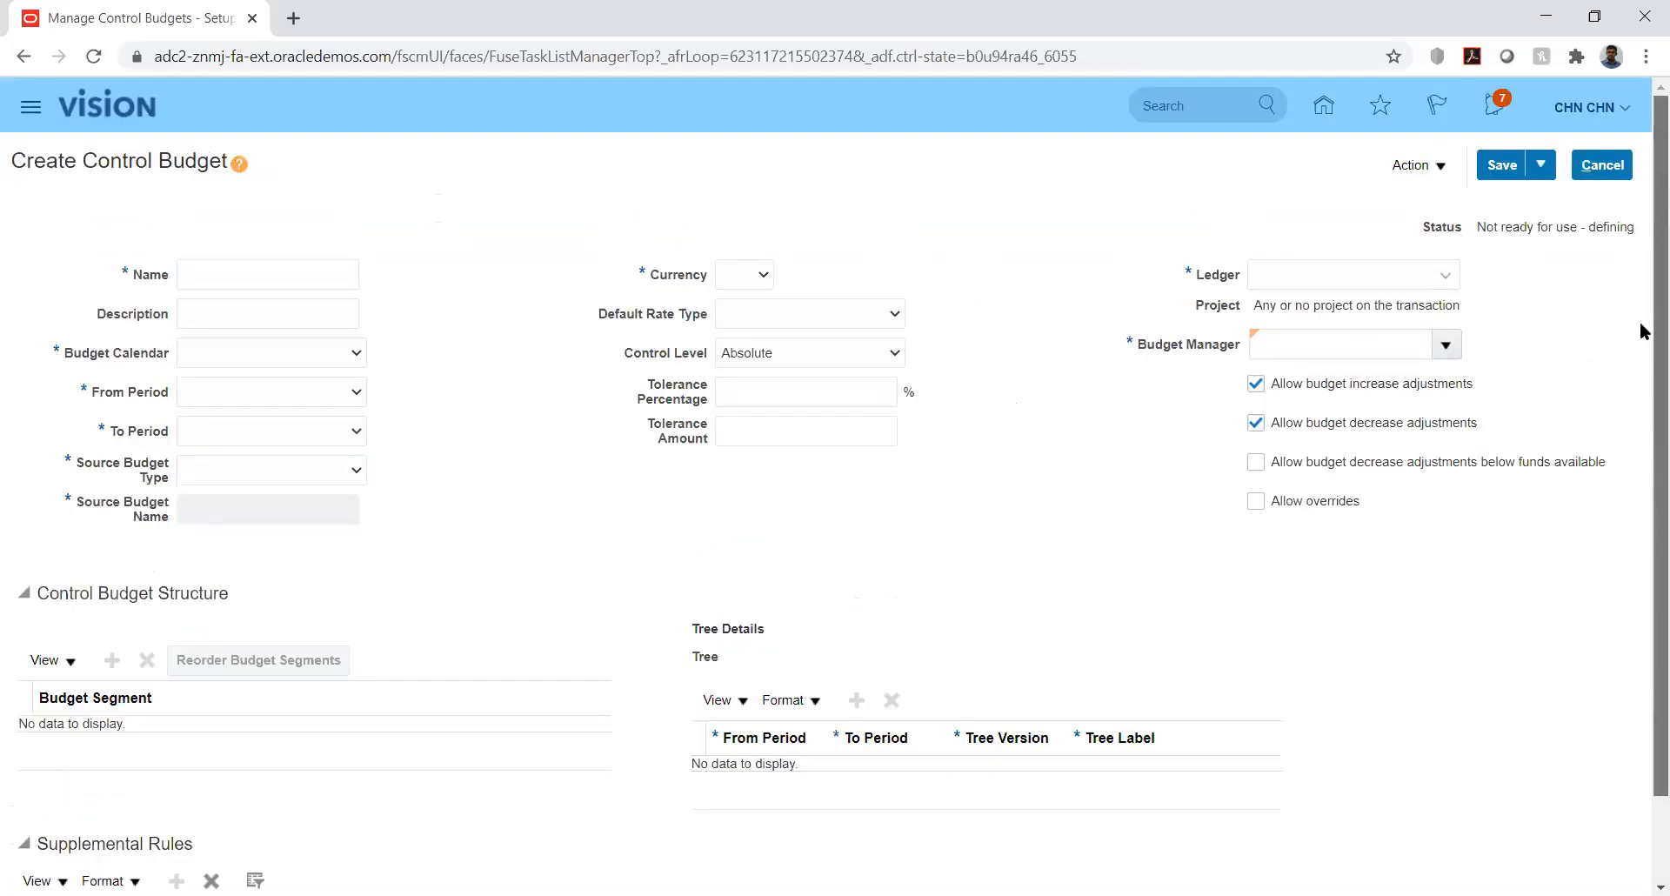
left_click(242, 276)
type("KK")
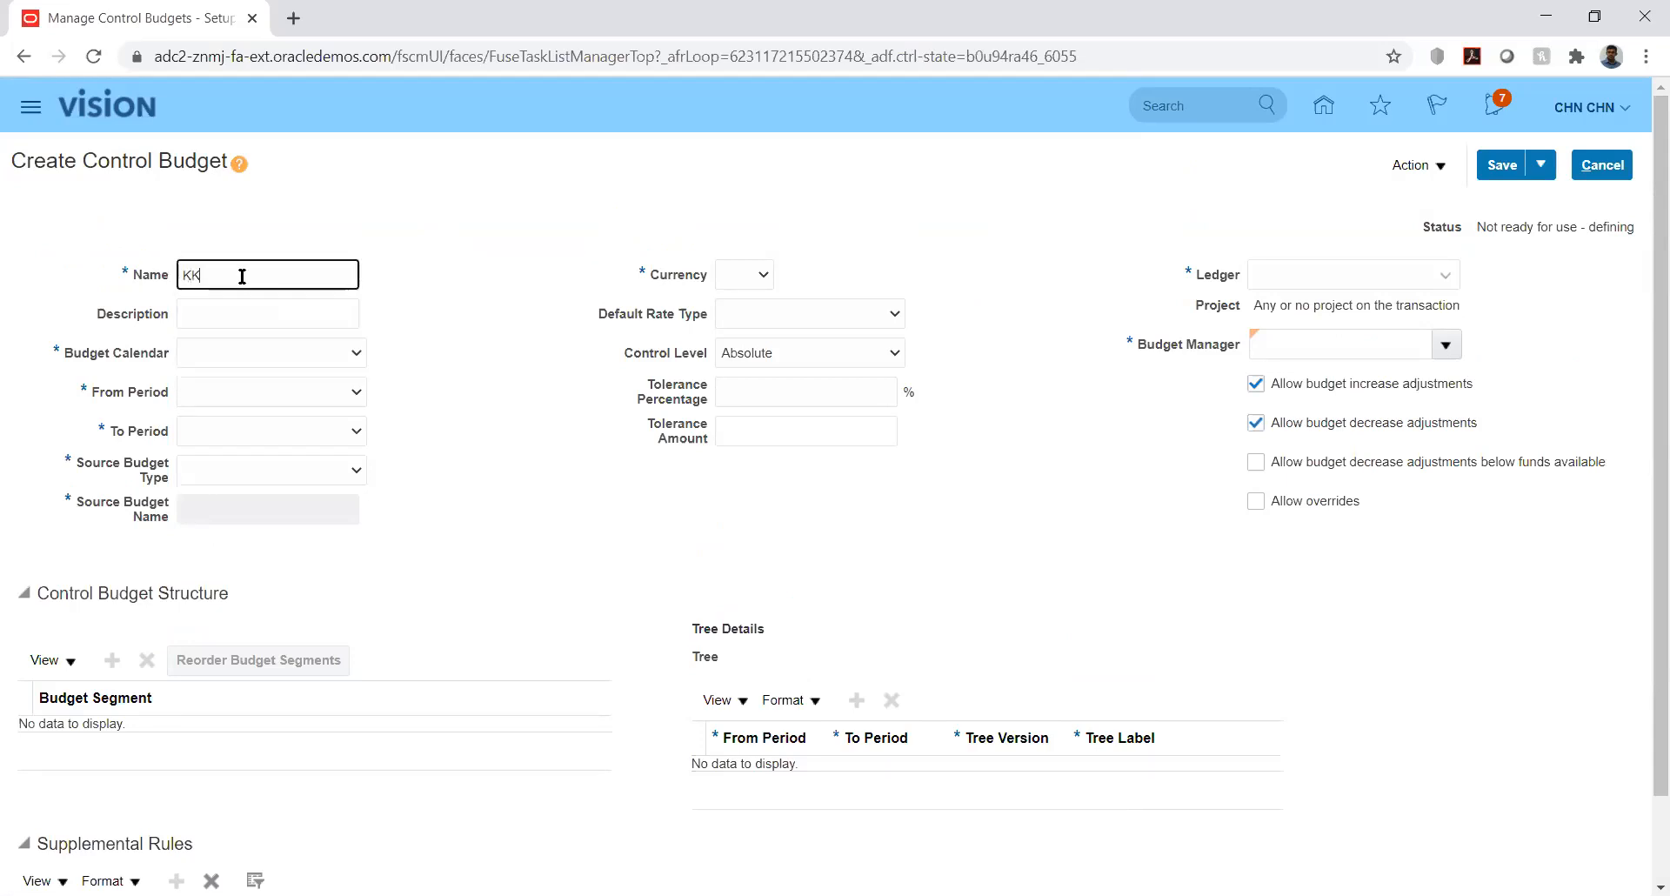
type("_Budget")
key("Tab")
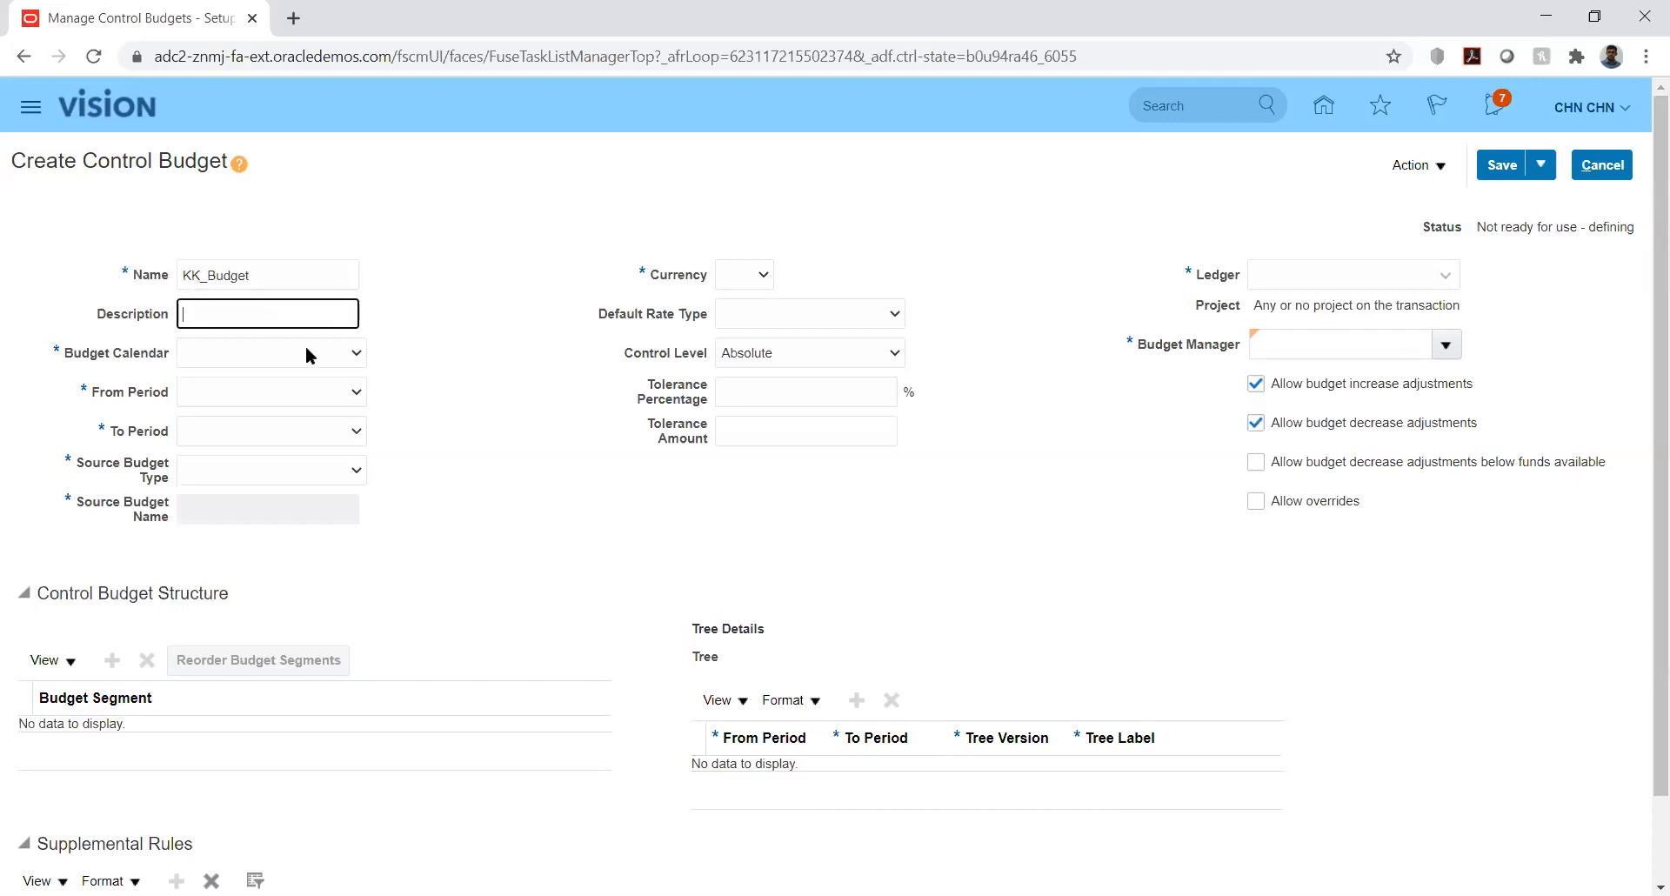
- Choose budget calendar KK_Bud_Cal with periods PRD_01-01 through PRD_12-01
left_click(346, 354)
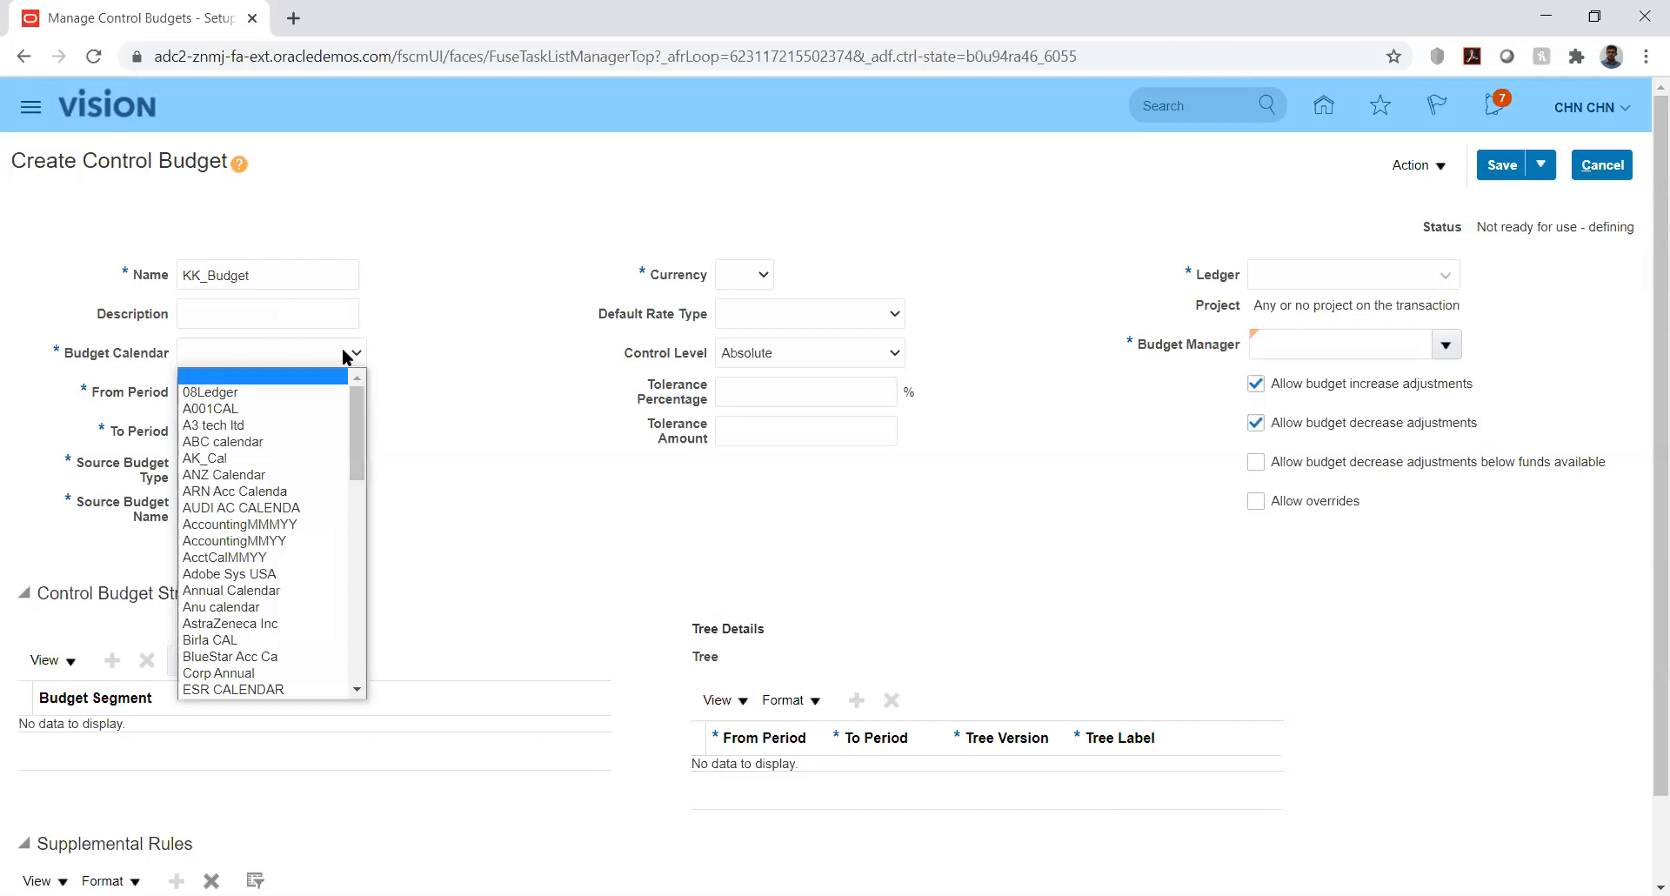
key("k")
key("k")
key("k")
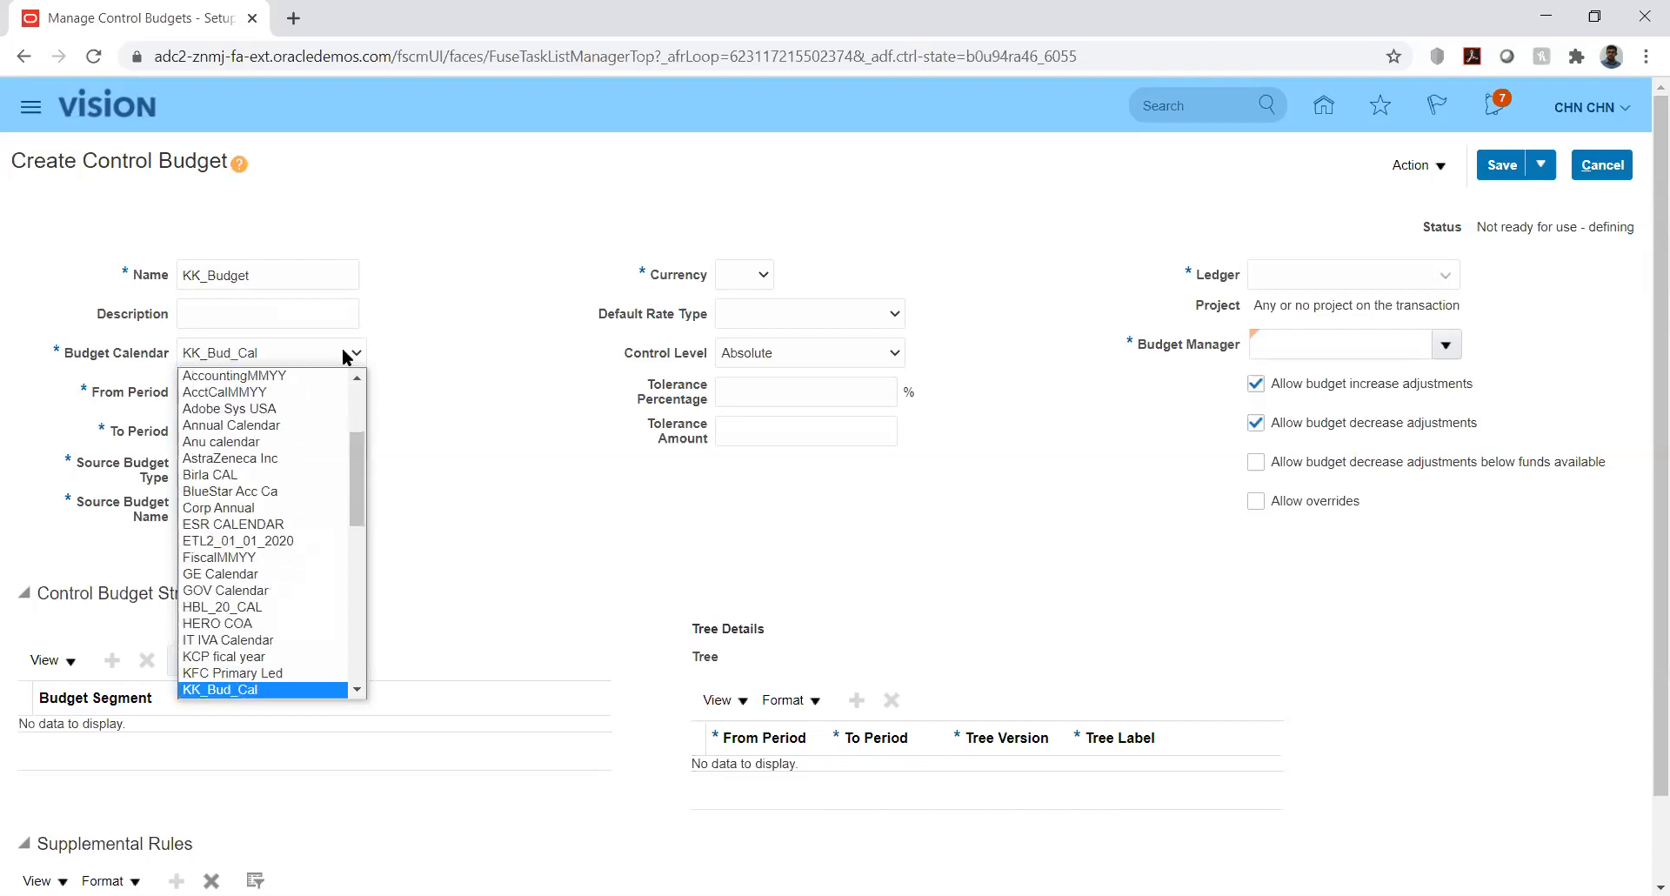
key("Return")
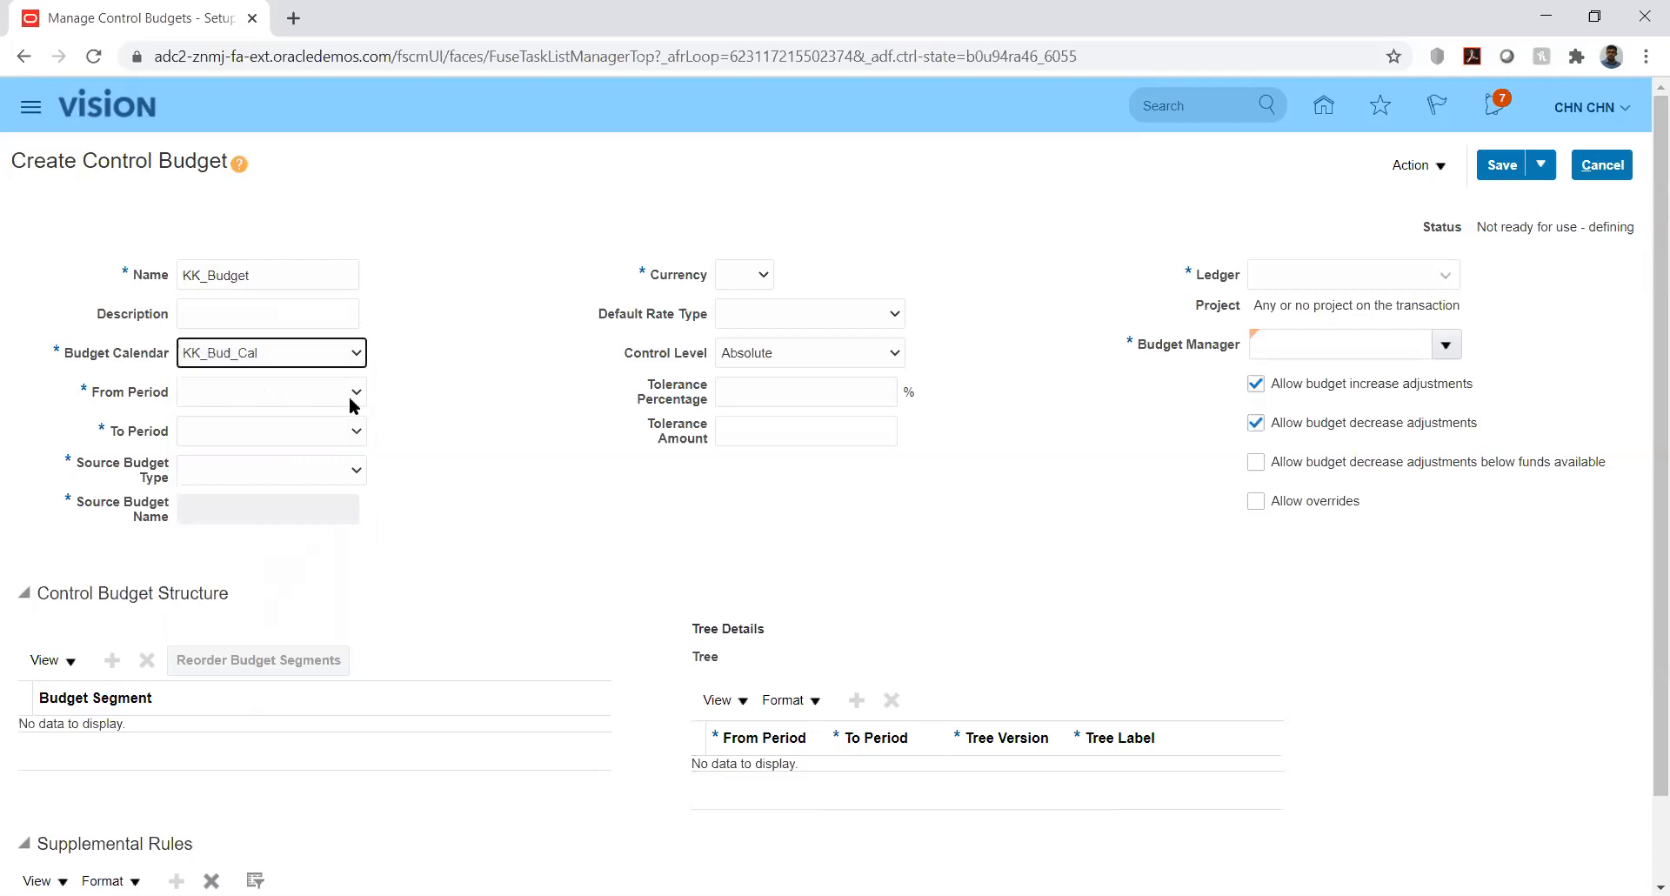
left_click(352, 391)
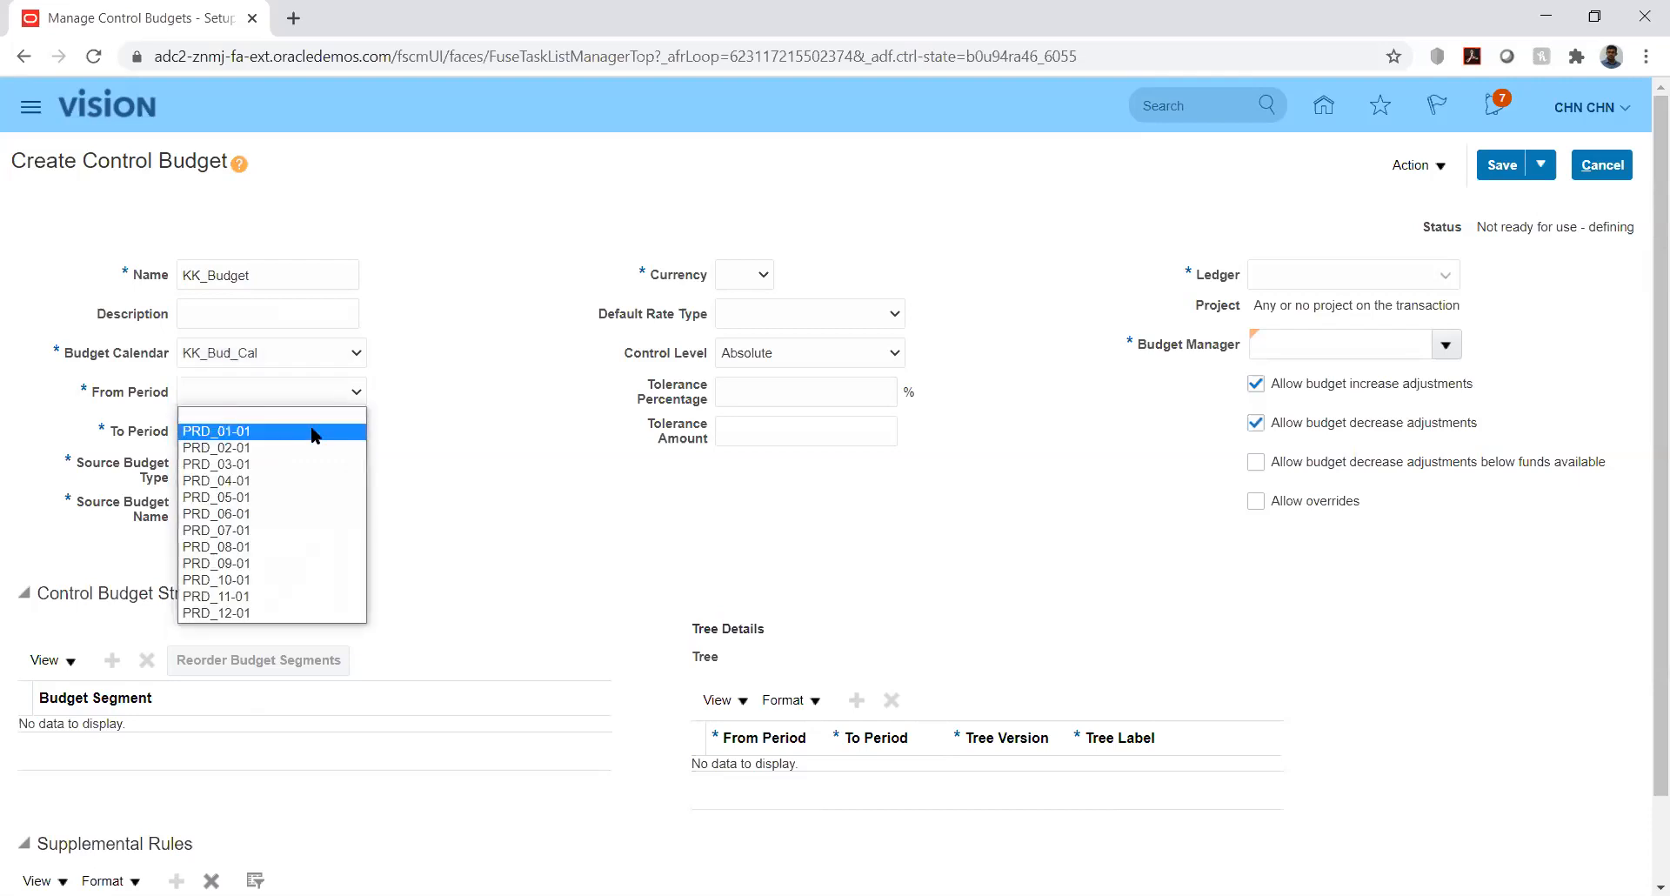
left_click(348, 430)
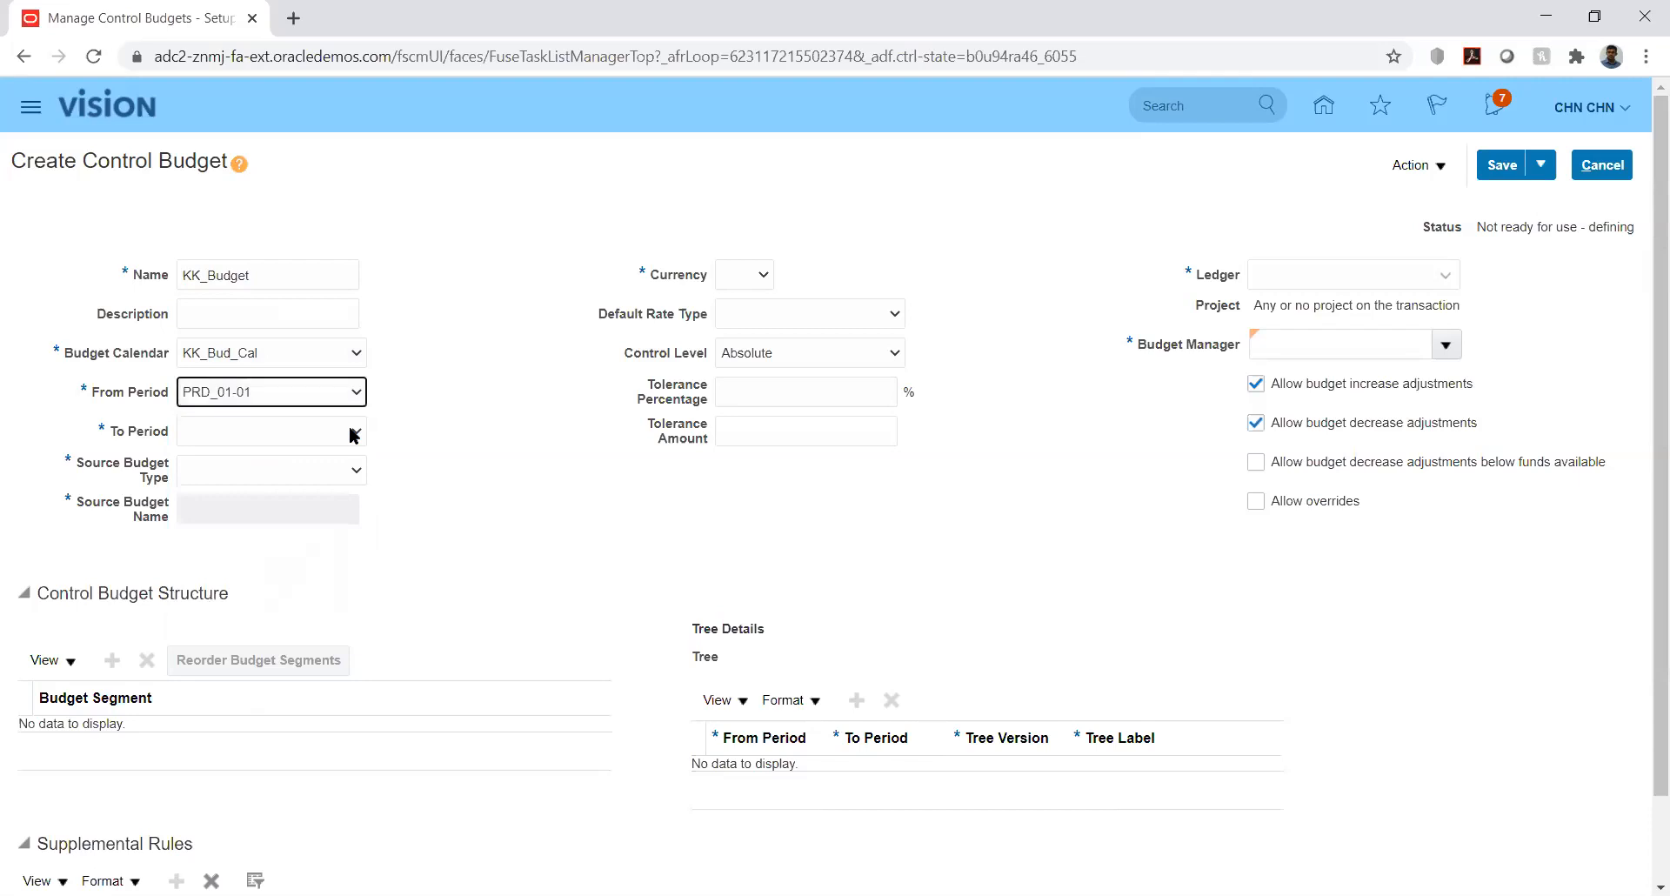
left_click(354, 432)
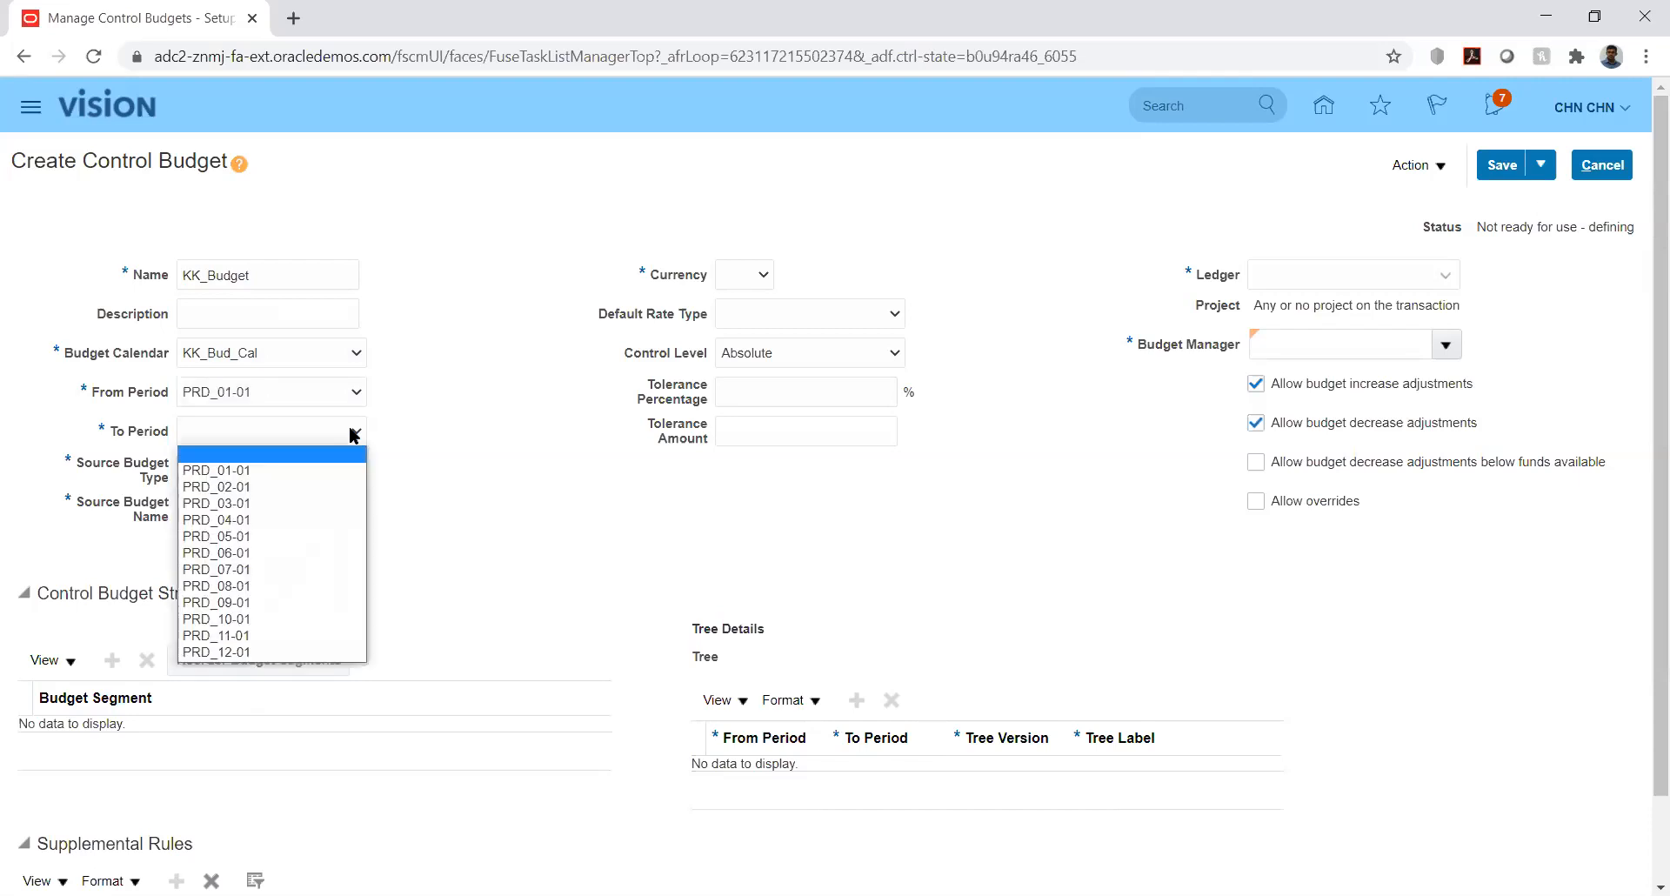
left_click(265, 652)
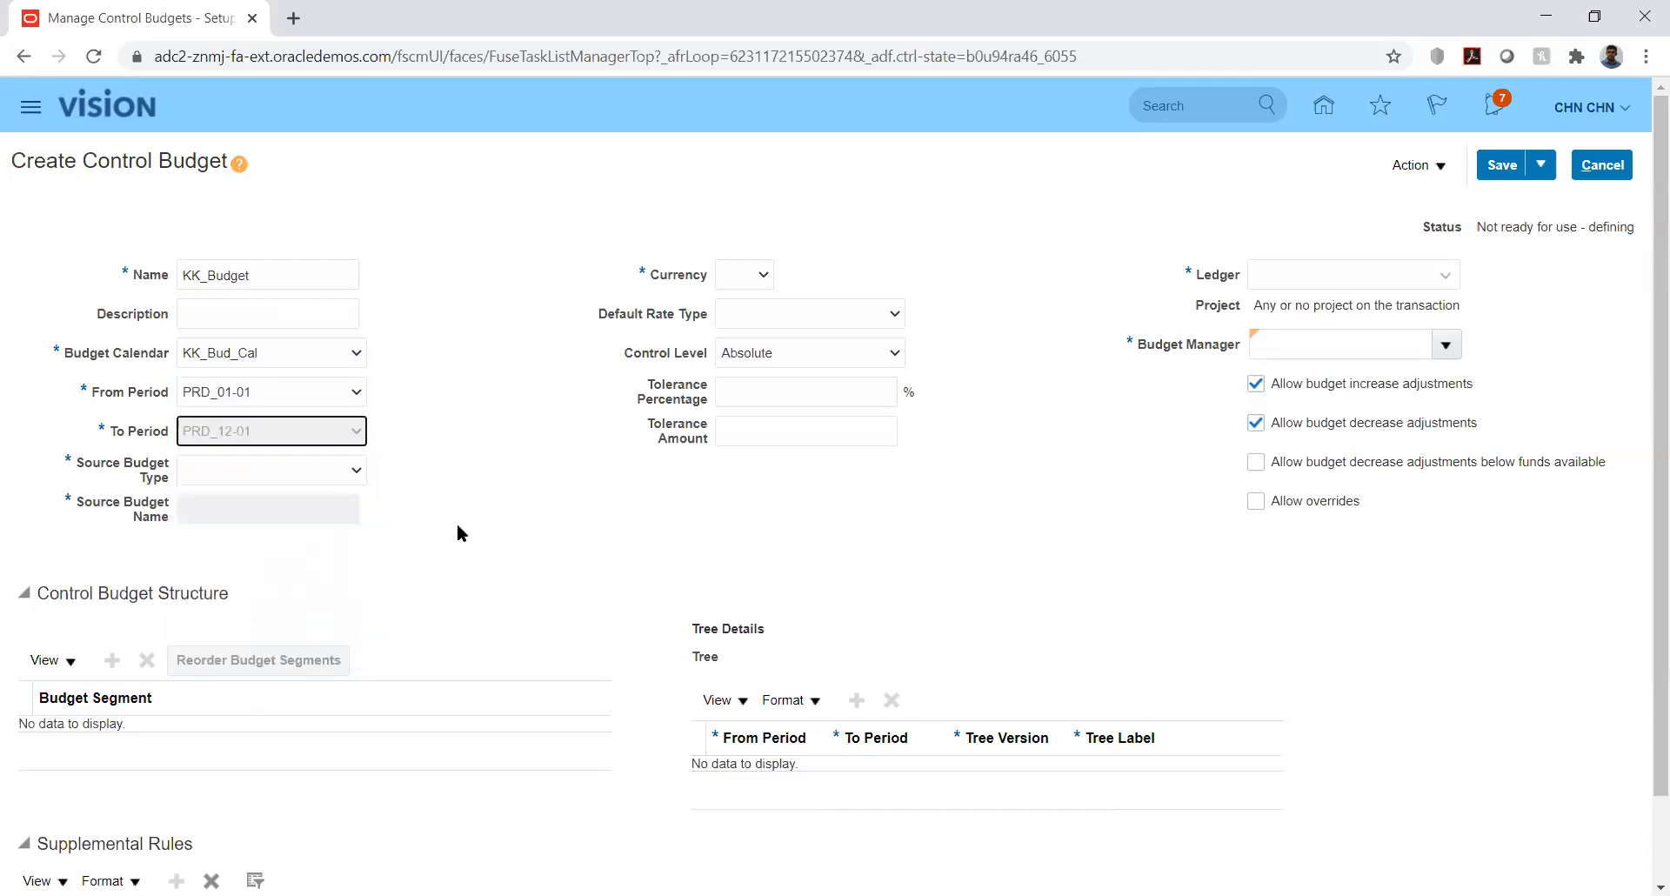
left_click(345, 473)
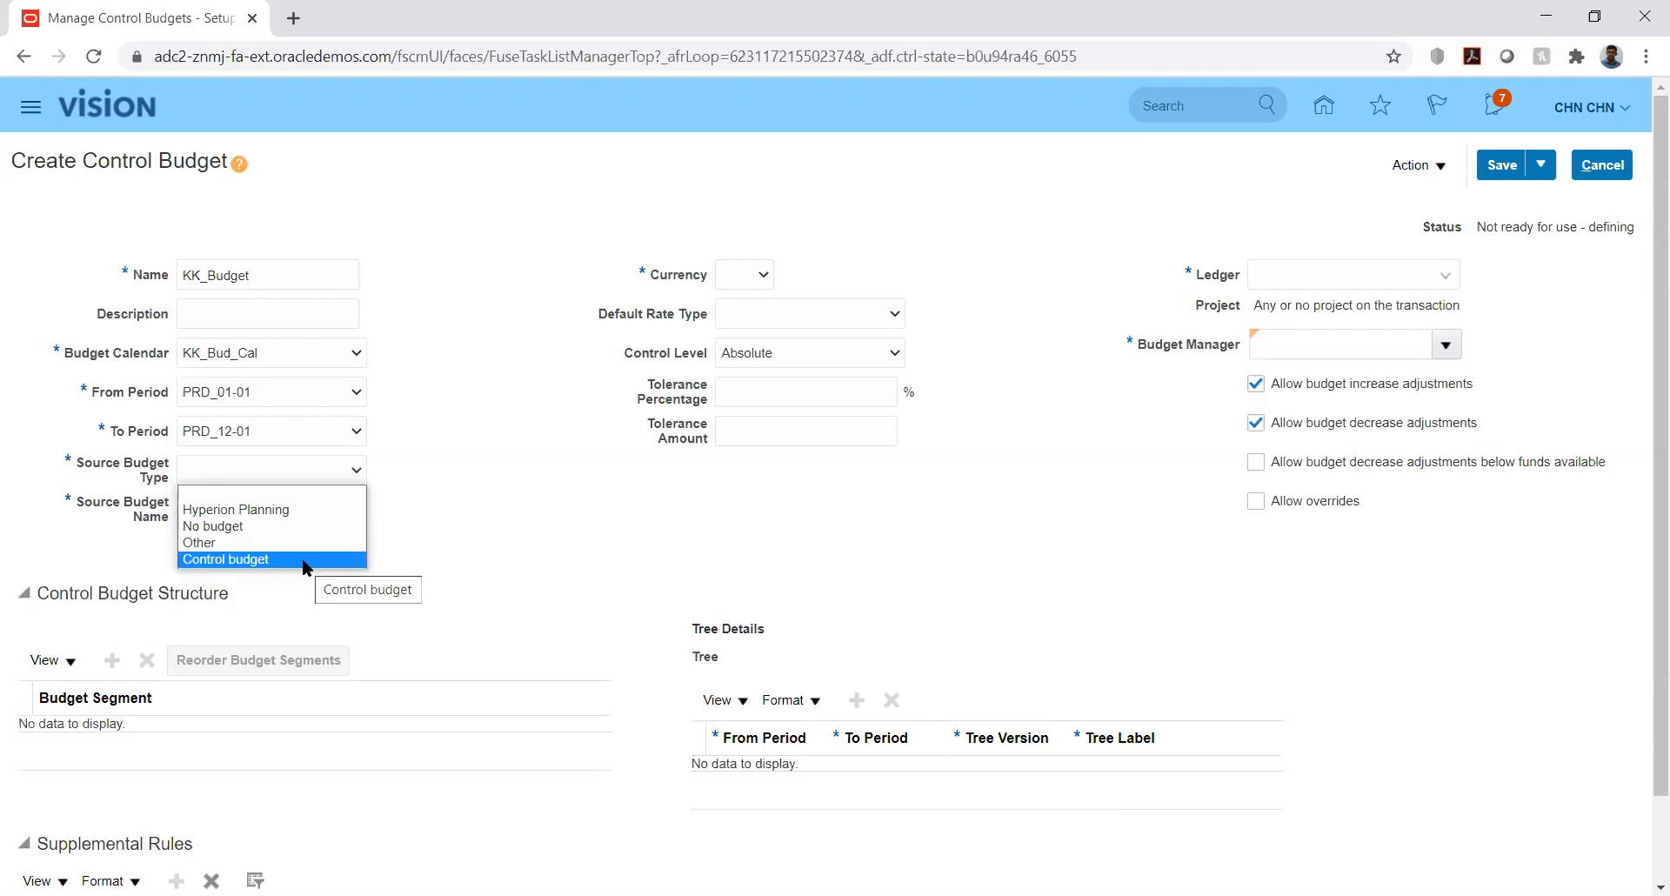
- Switch the source budget type from Hyperion Planning to Control budget, leaving the source name unchanged
left_click(304, 512)
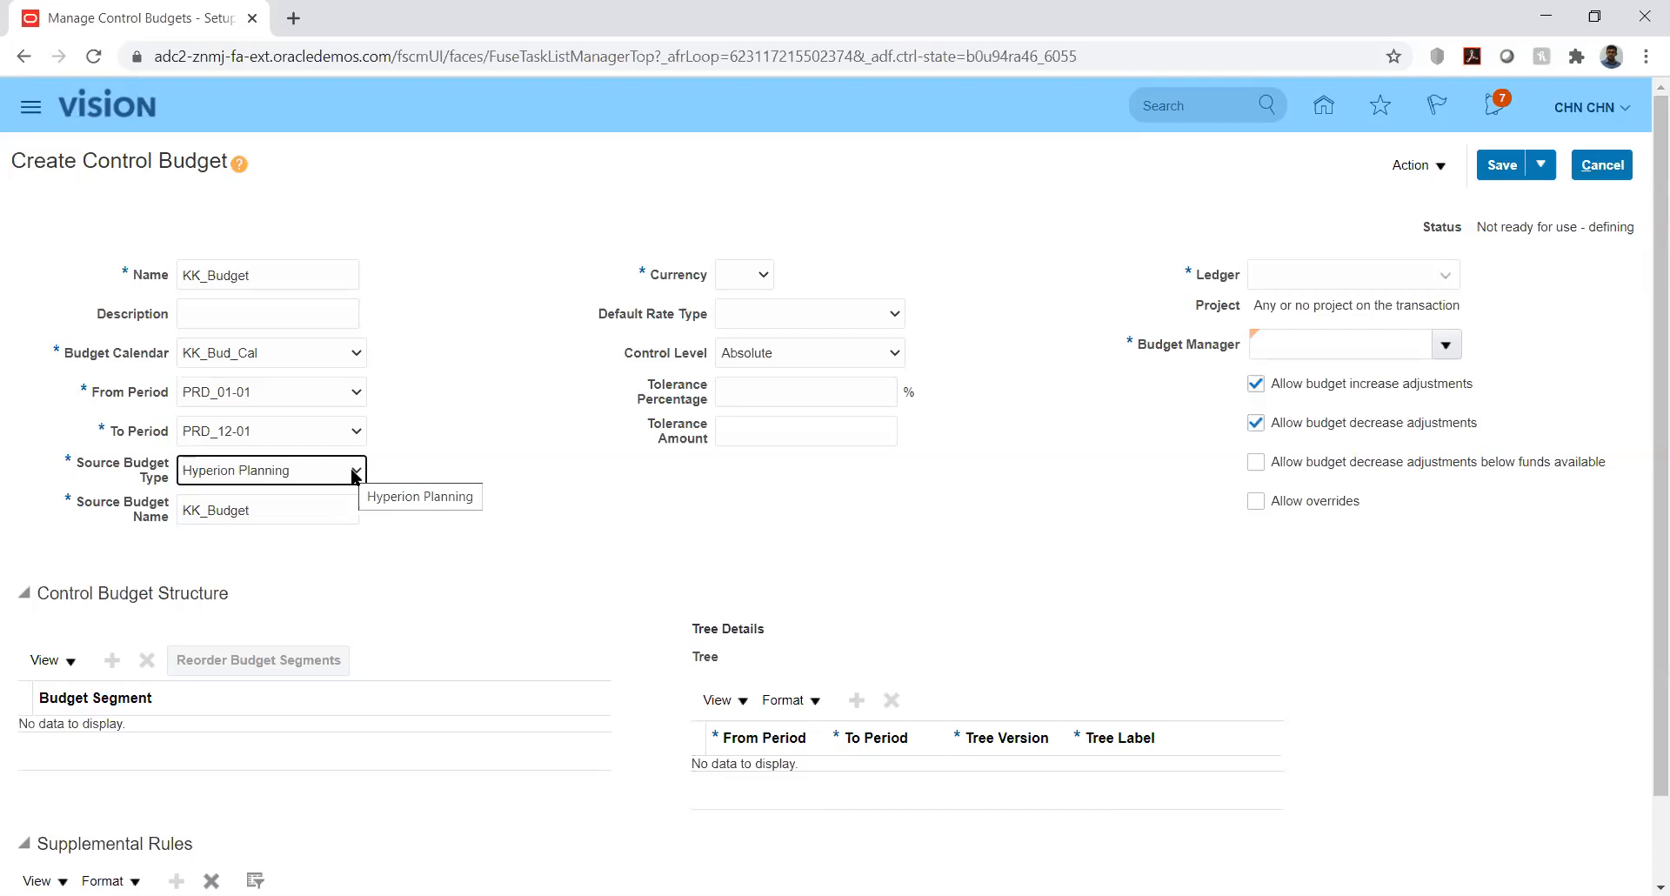
left_click(355, 473)
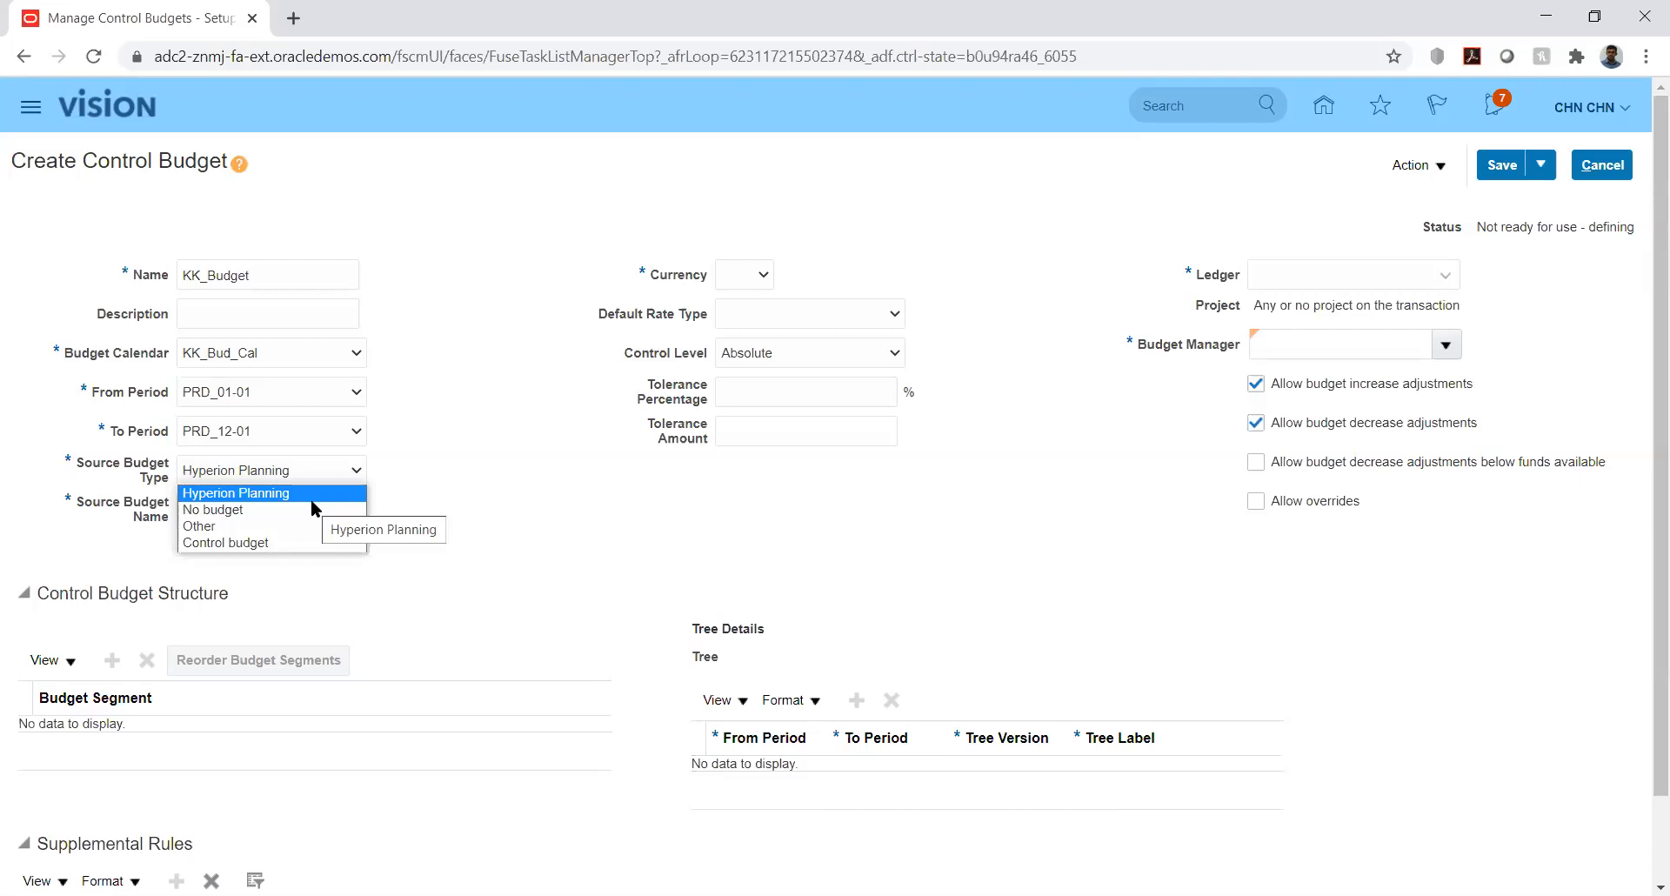
left_click(269, 544)
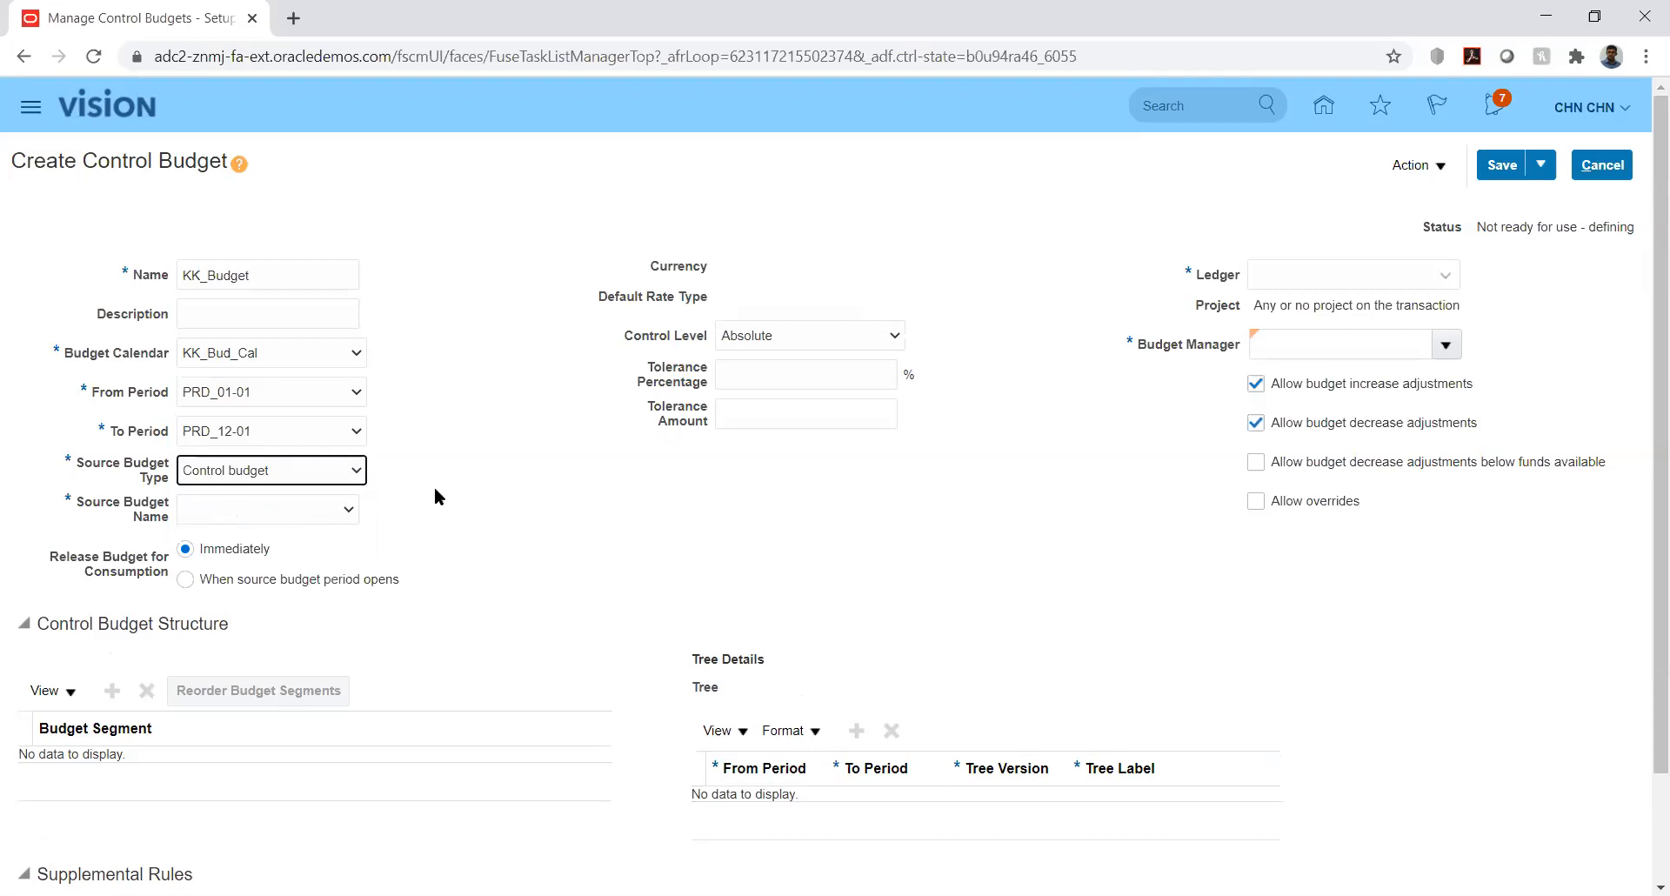
left_click(349, 475)
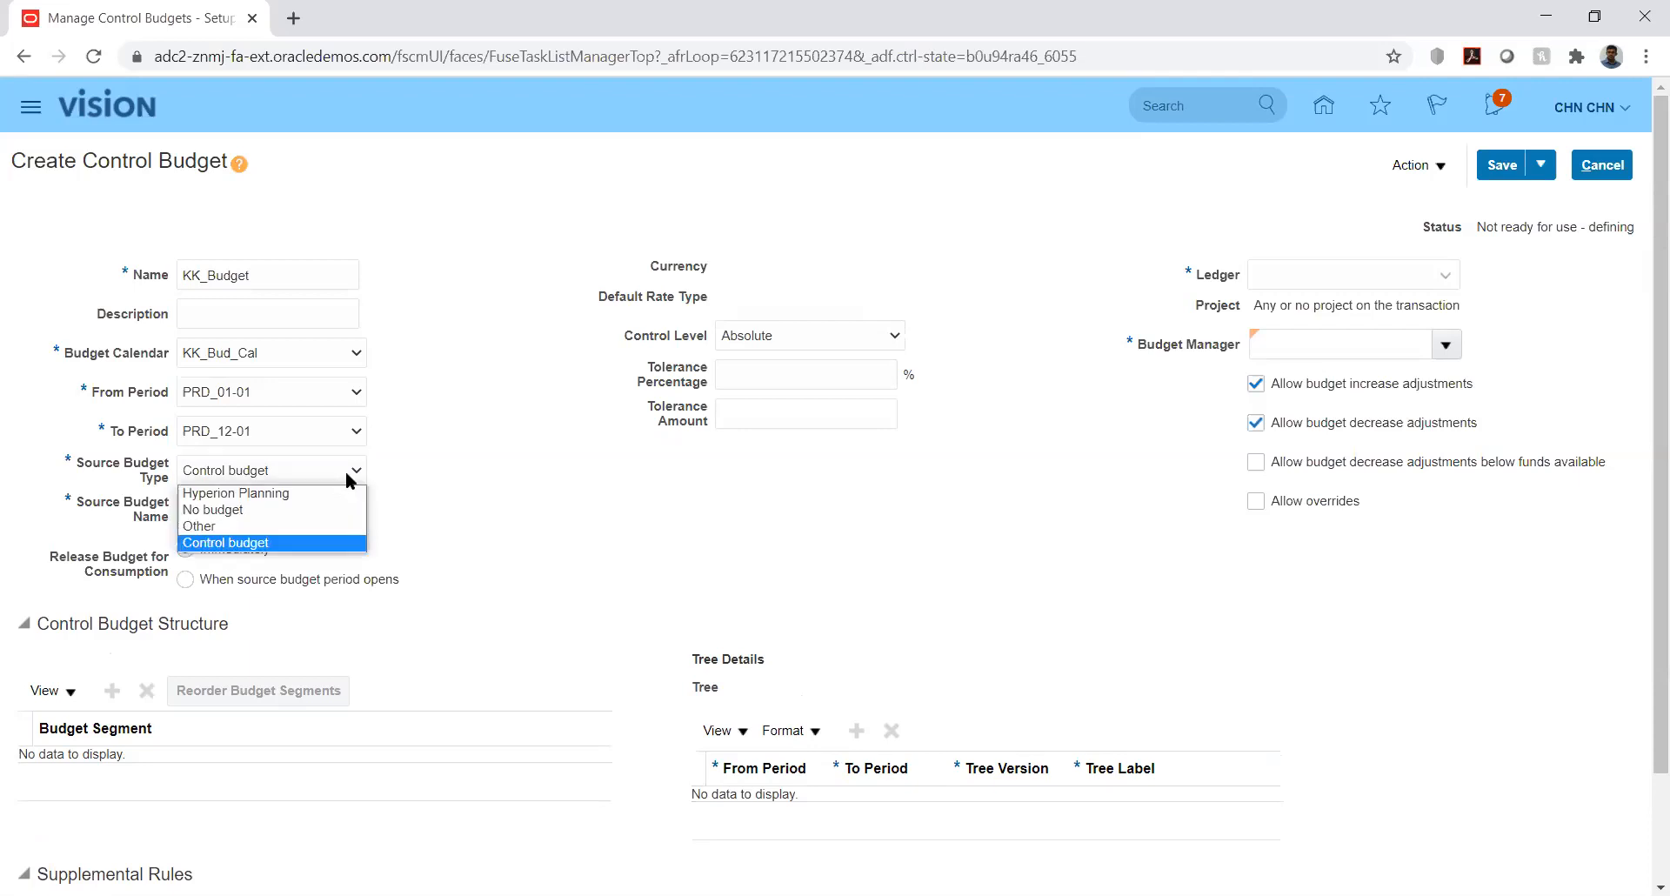
left_click(420, 470)
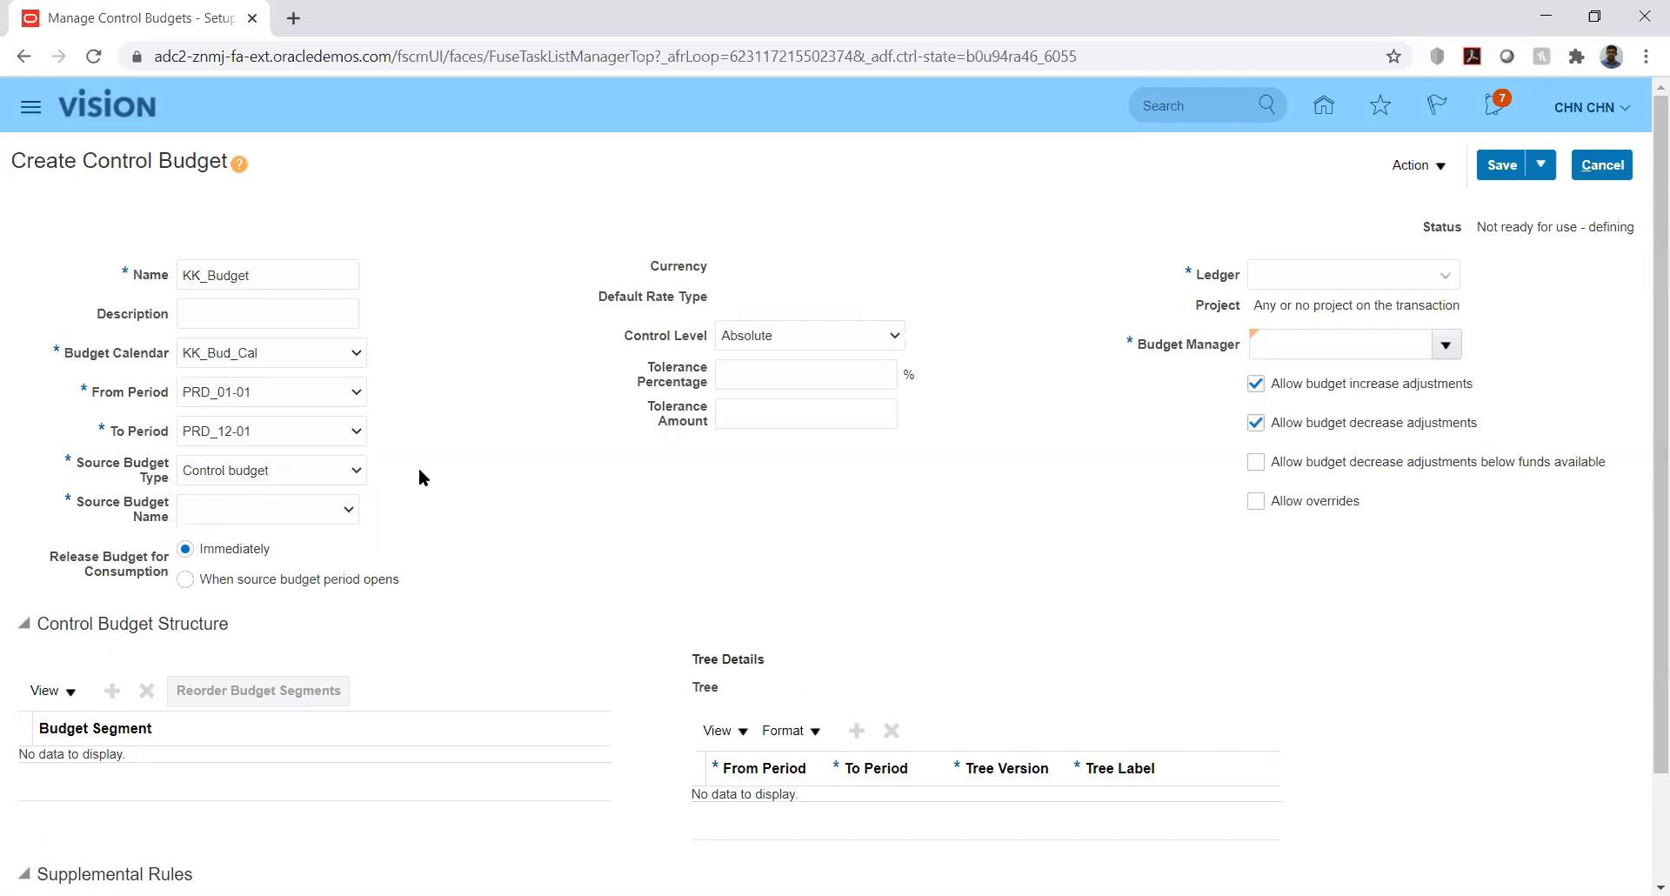
left_click(348, 472)
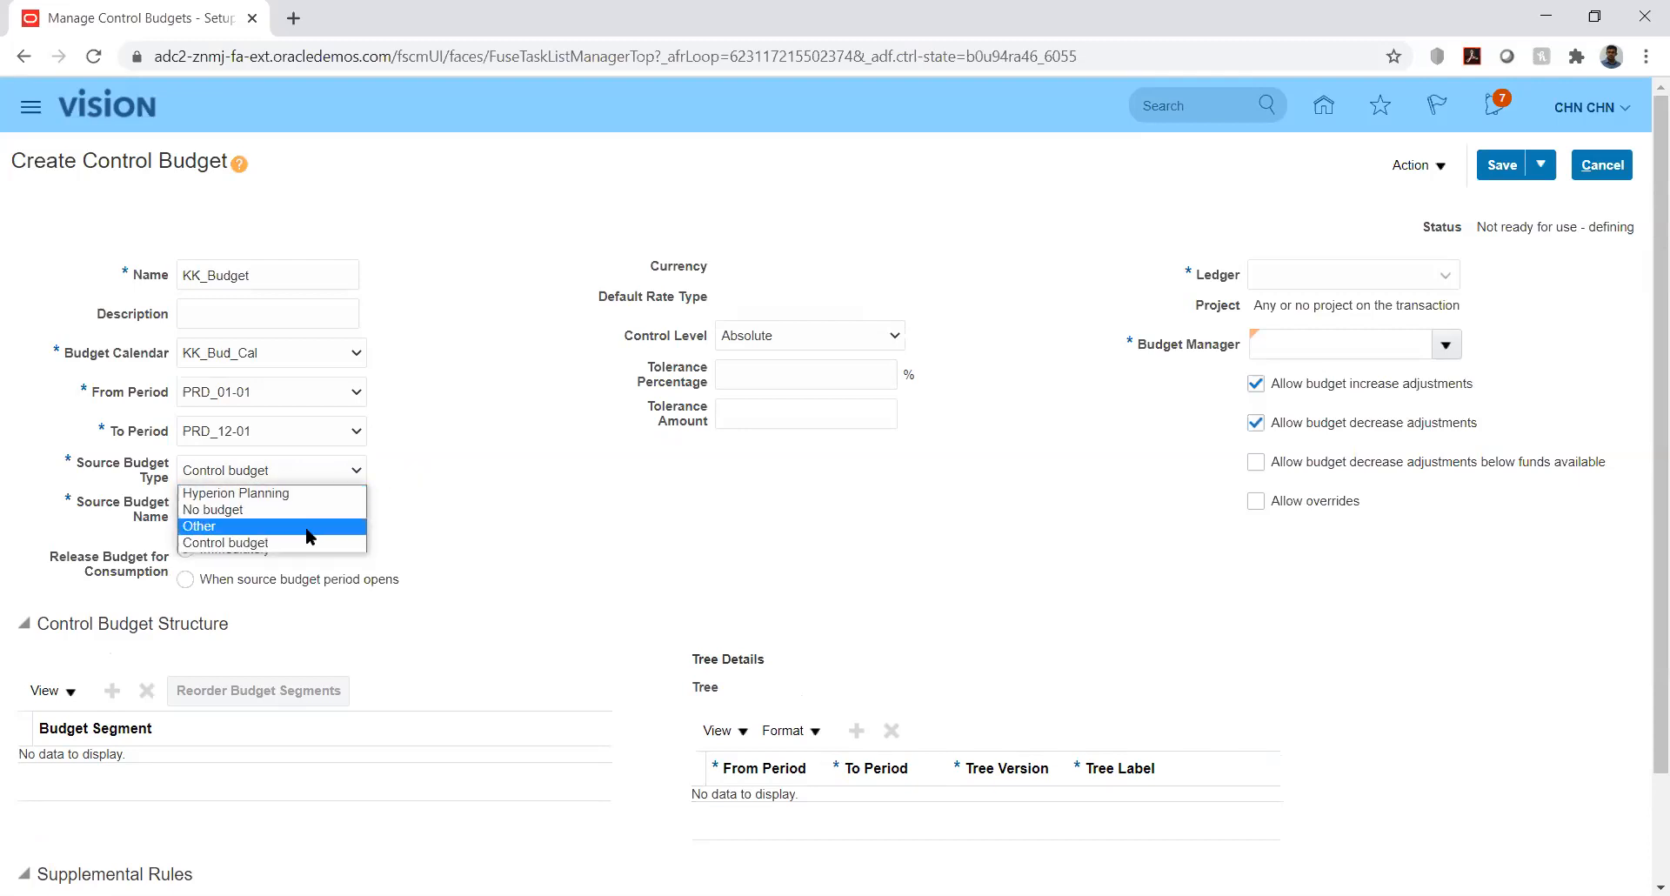
left_click(442, 536)
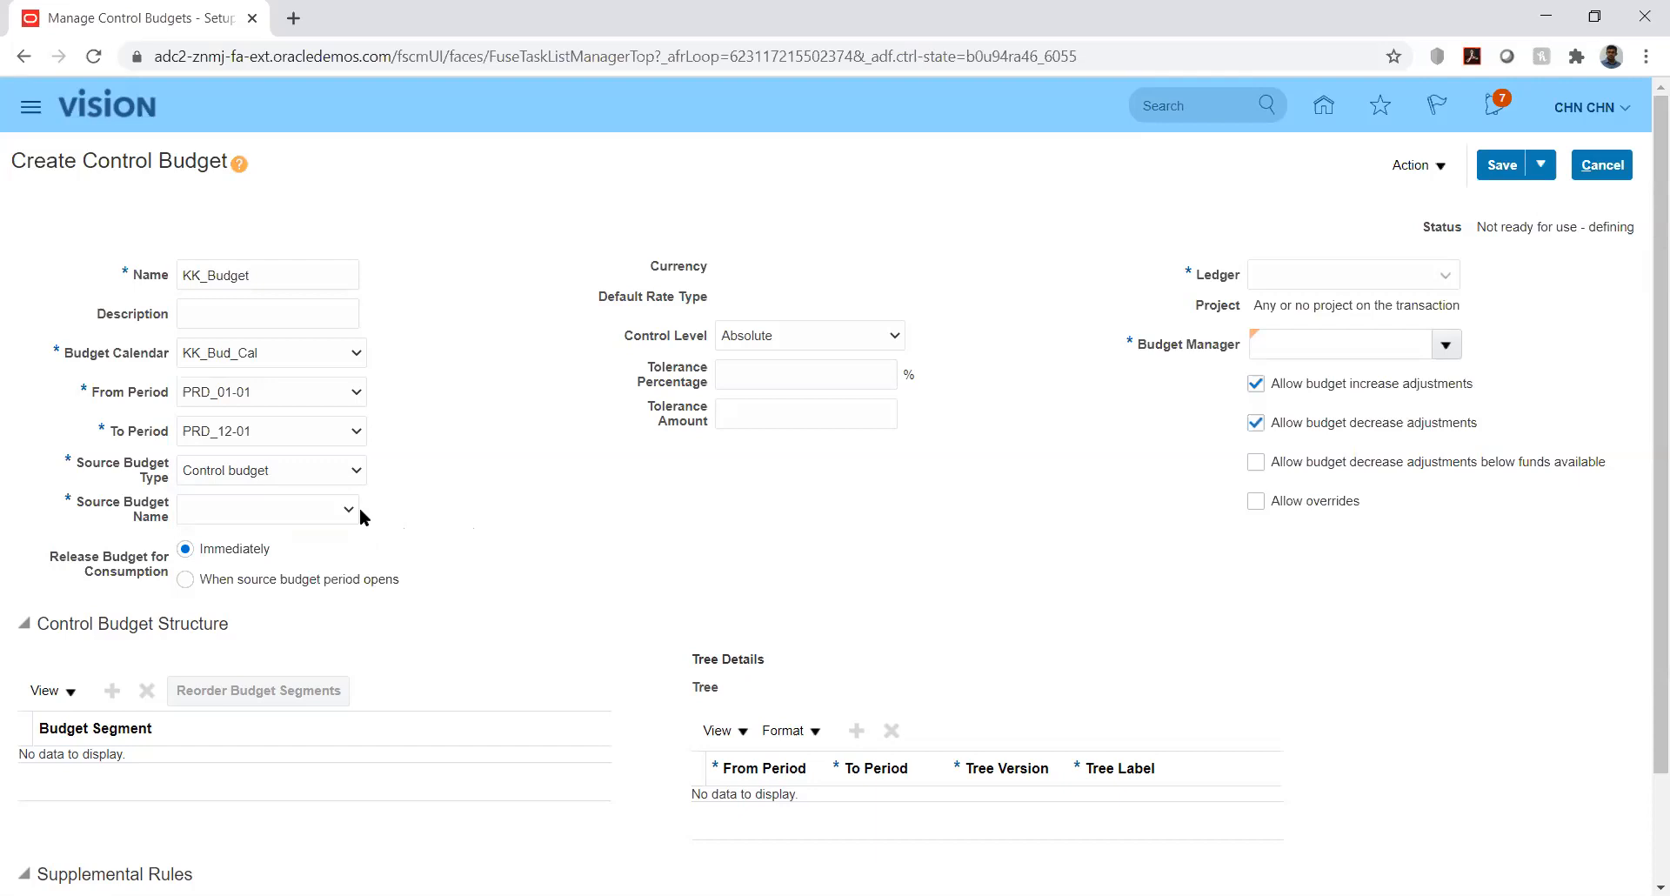
left_click(333, 517)
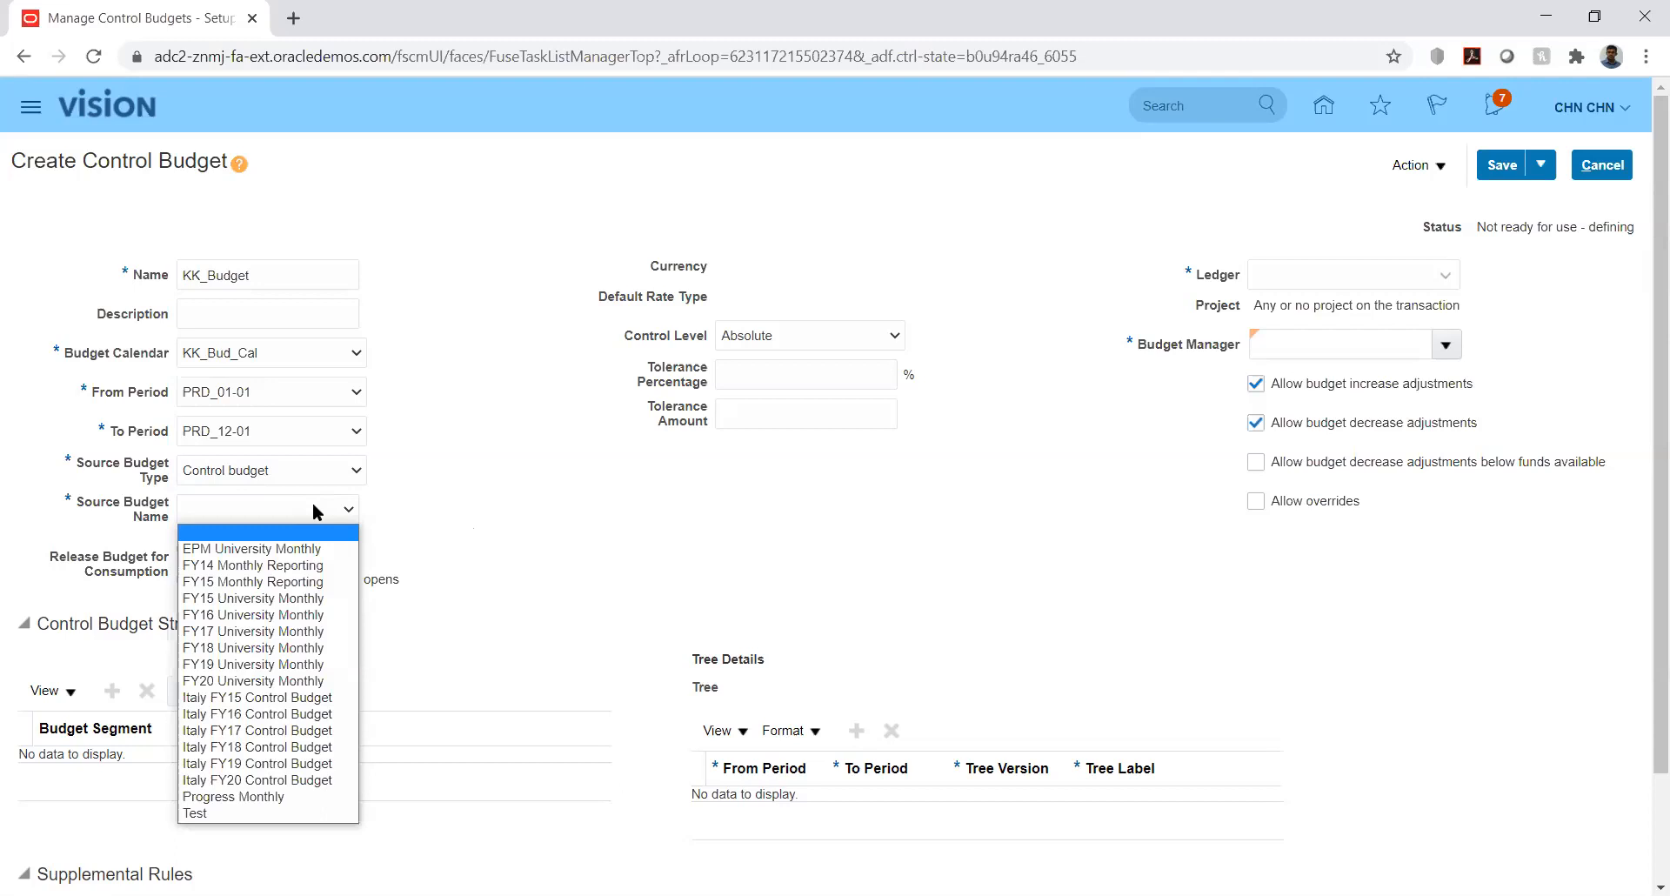
left_click(394, 491)
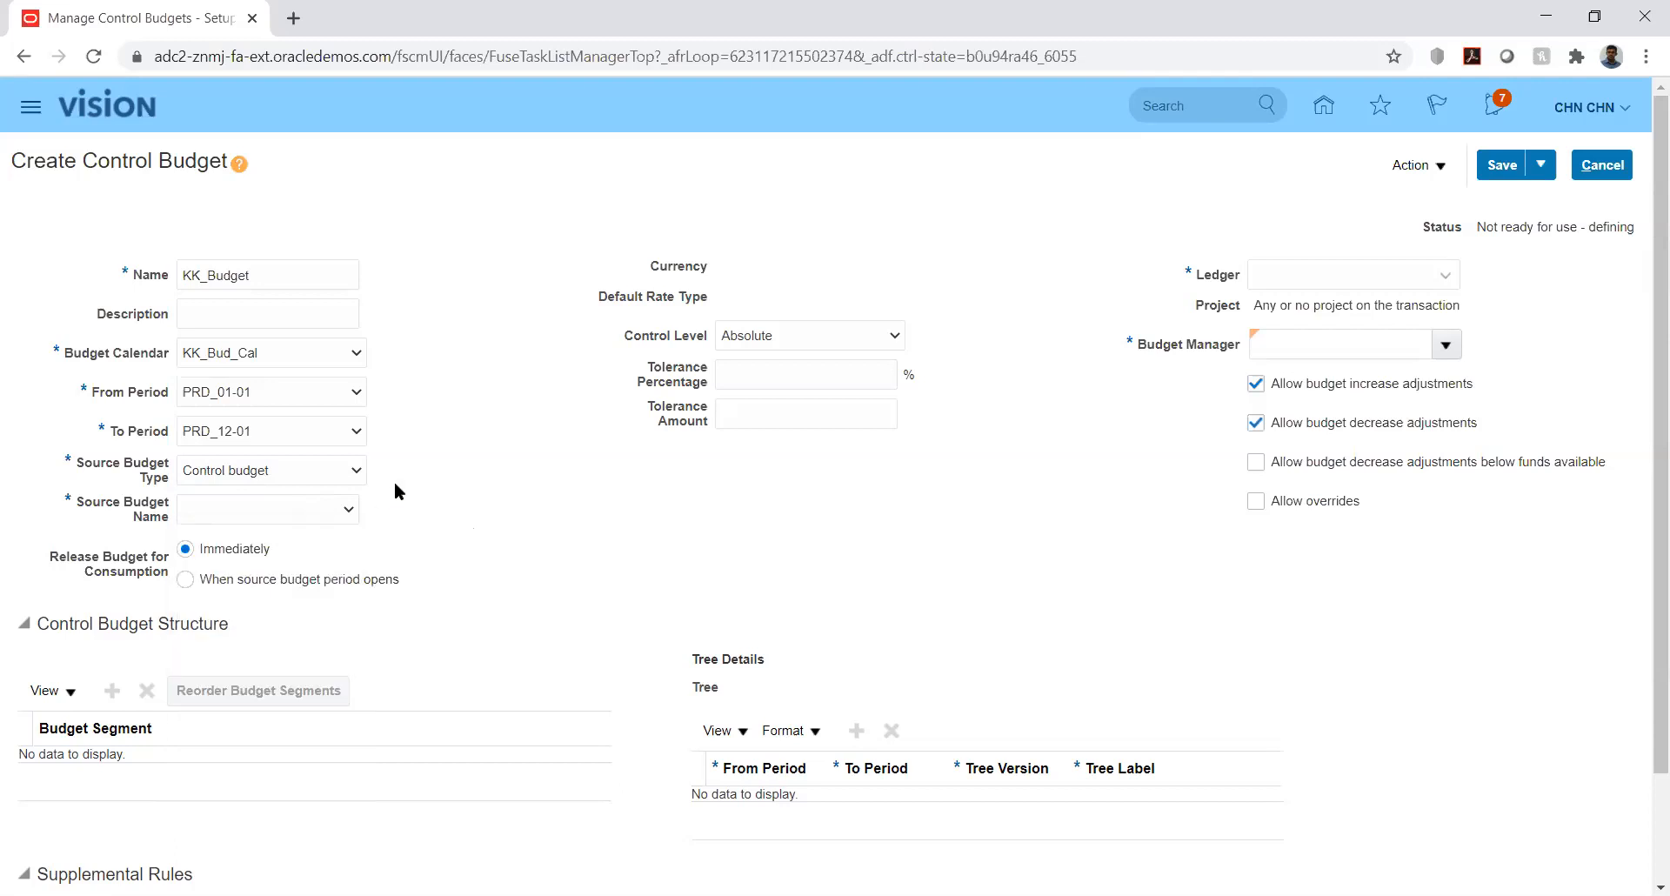
left_click(330, 462)
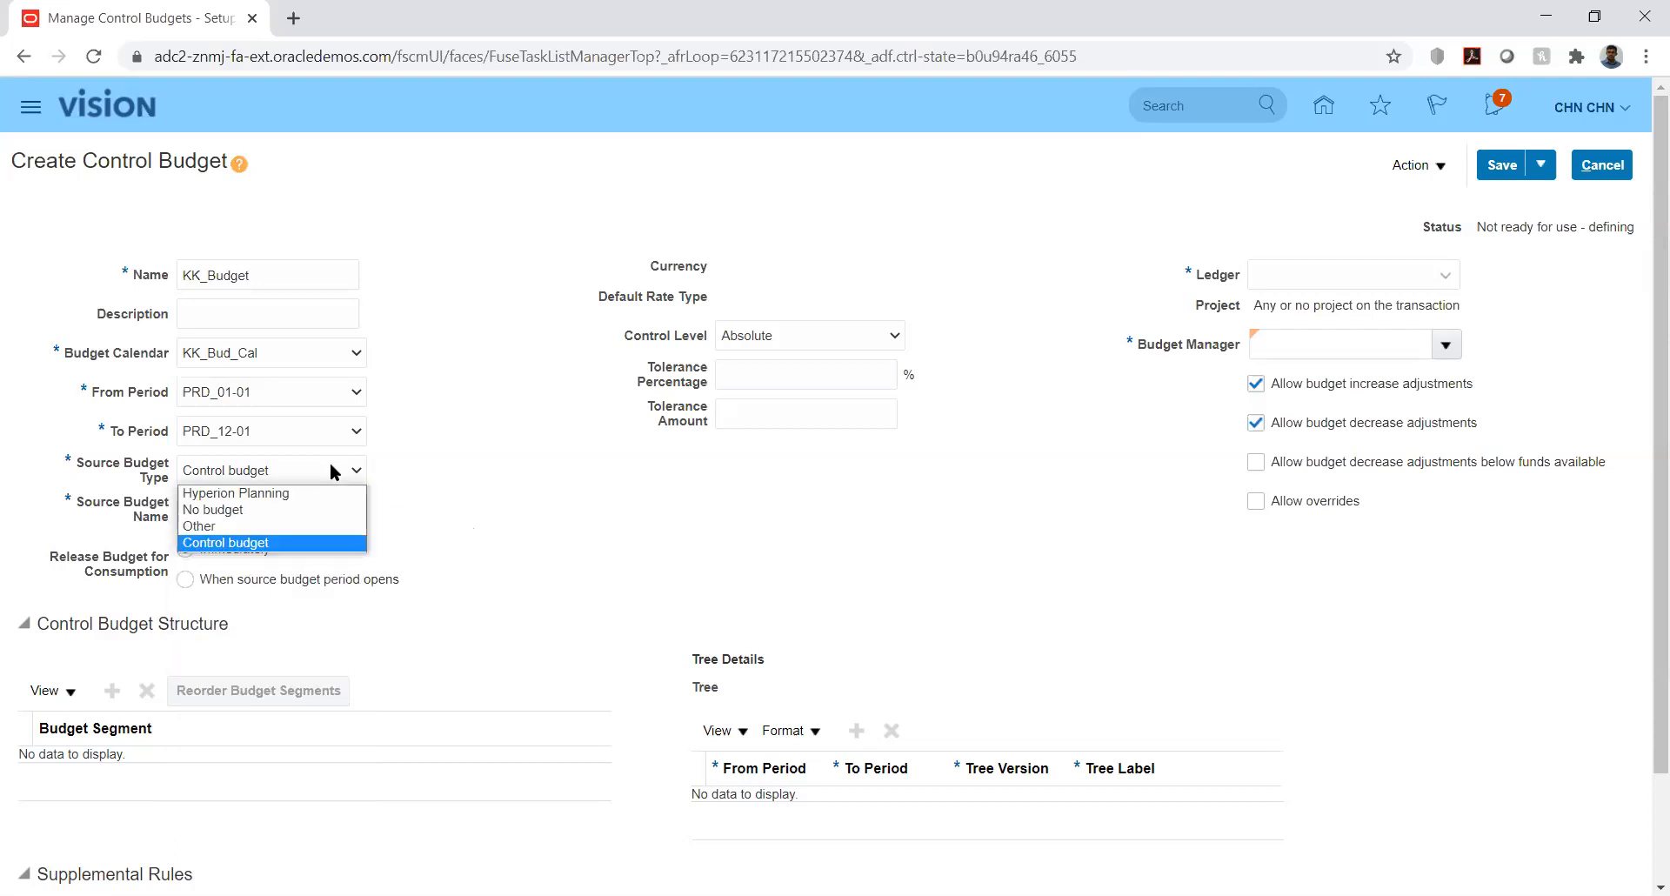
- Change the source budget type to Other, accepting the warning, and set currency to USD - US Dollar
left_click(297, 527)
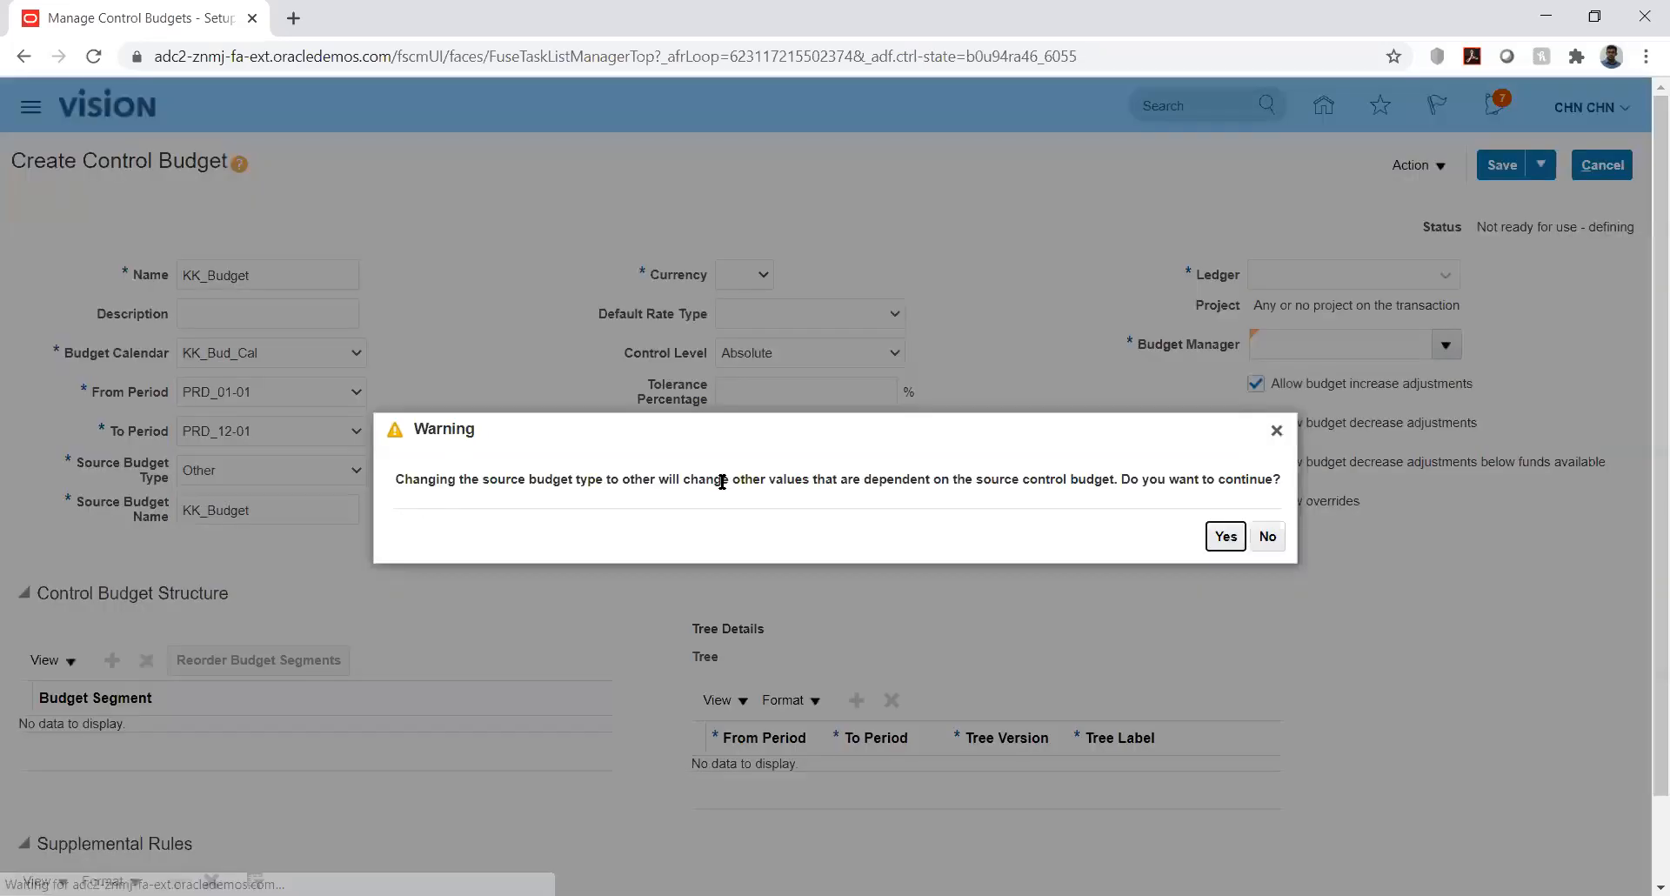
left_click(1224, 536)
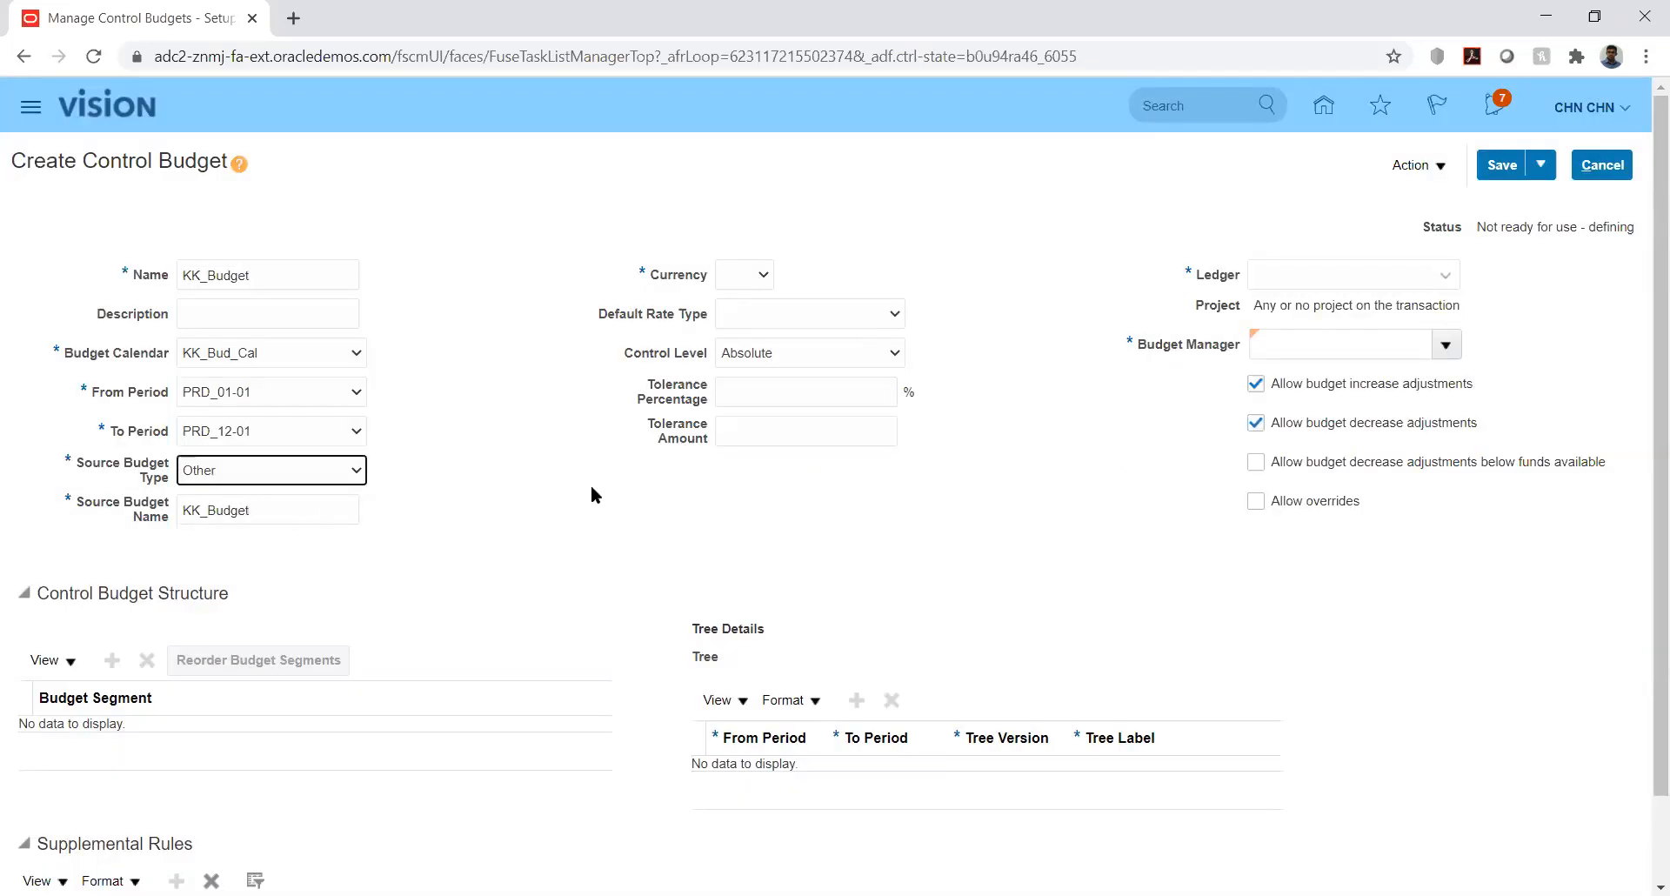
left_click(520, 459)
left_click(738, 273)
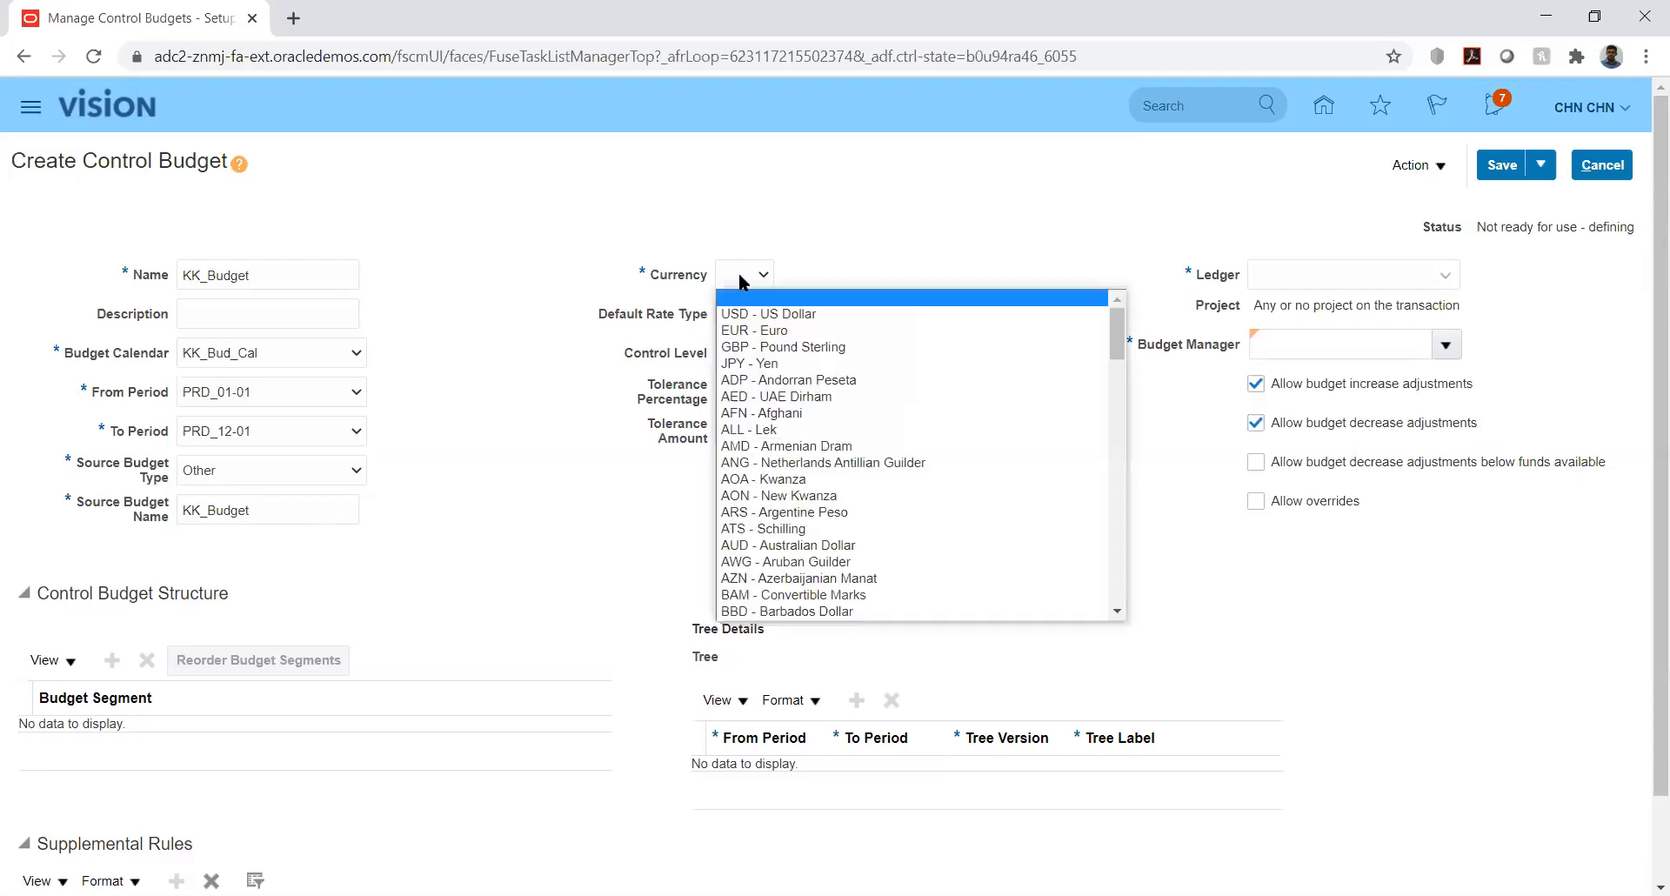
left_click(742, 315)
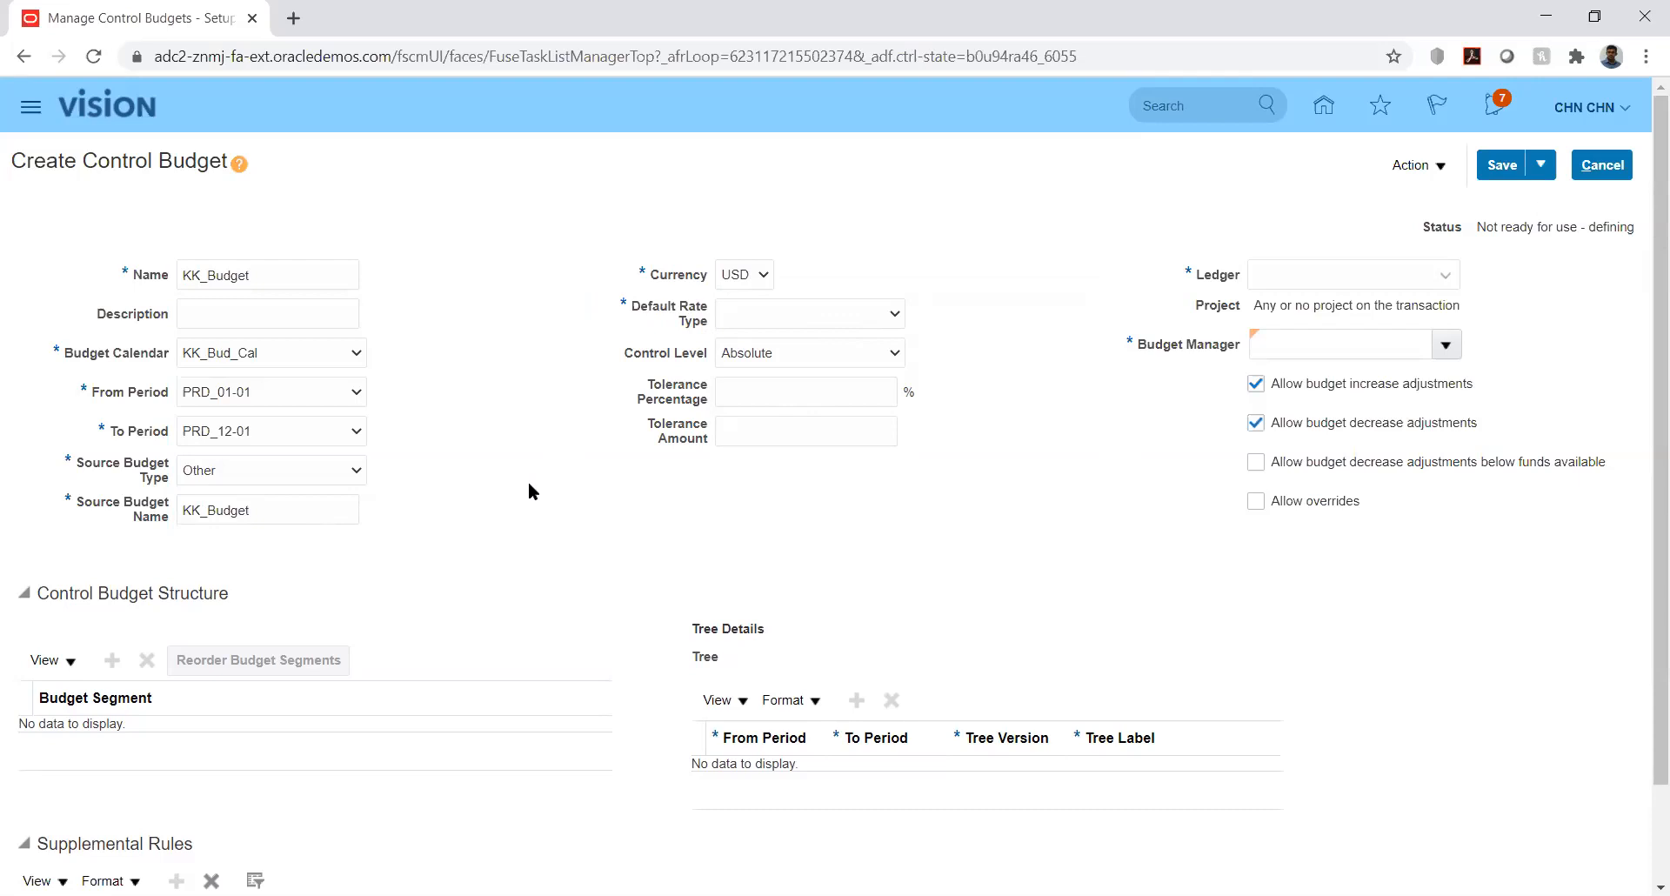
- Keep source type Other, set default rate type Corporate, and leave control level Absolute
left_click(313, 477)
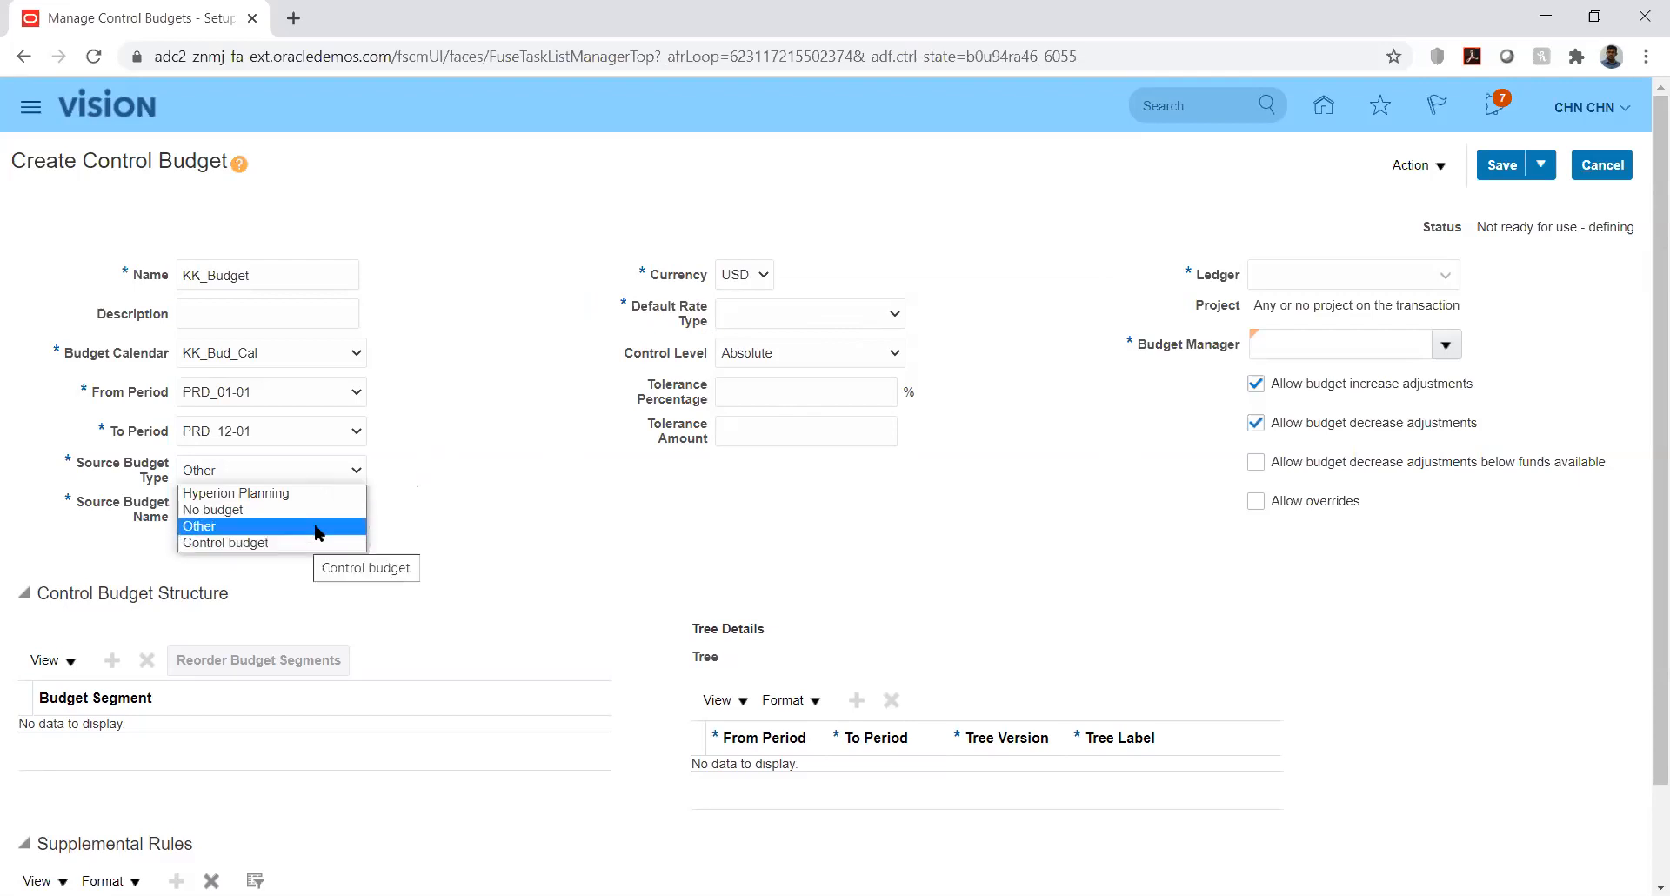
left_click(512, 394)
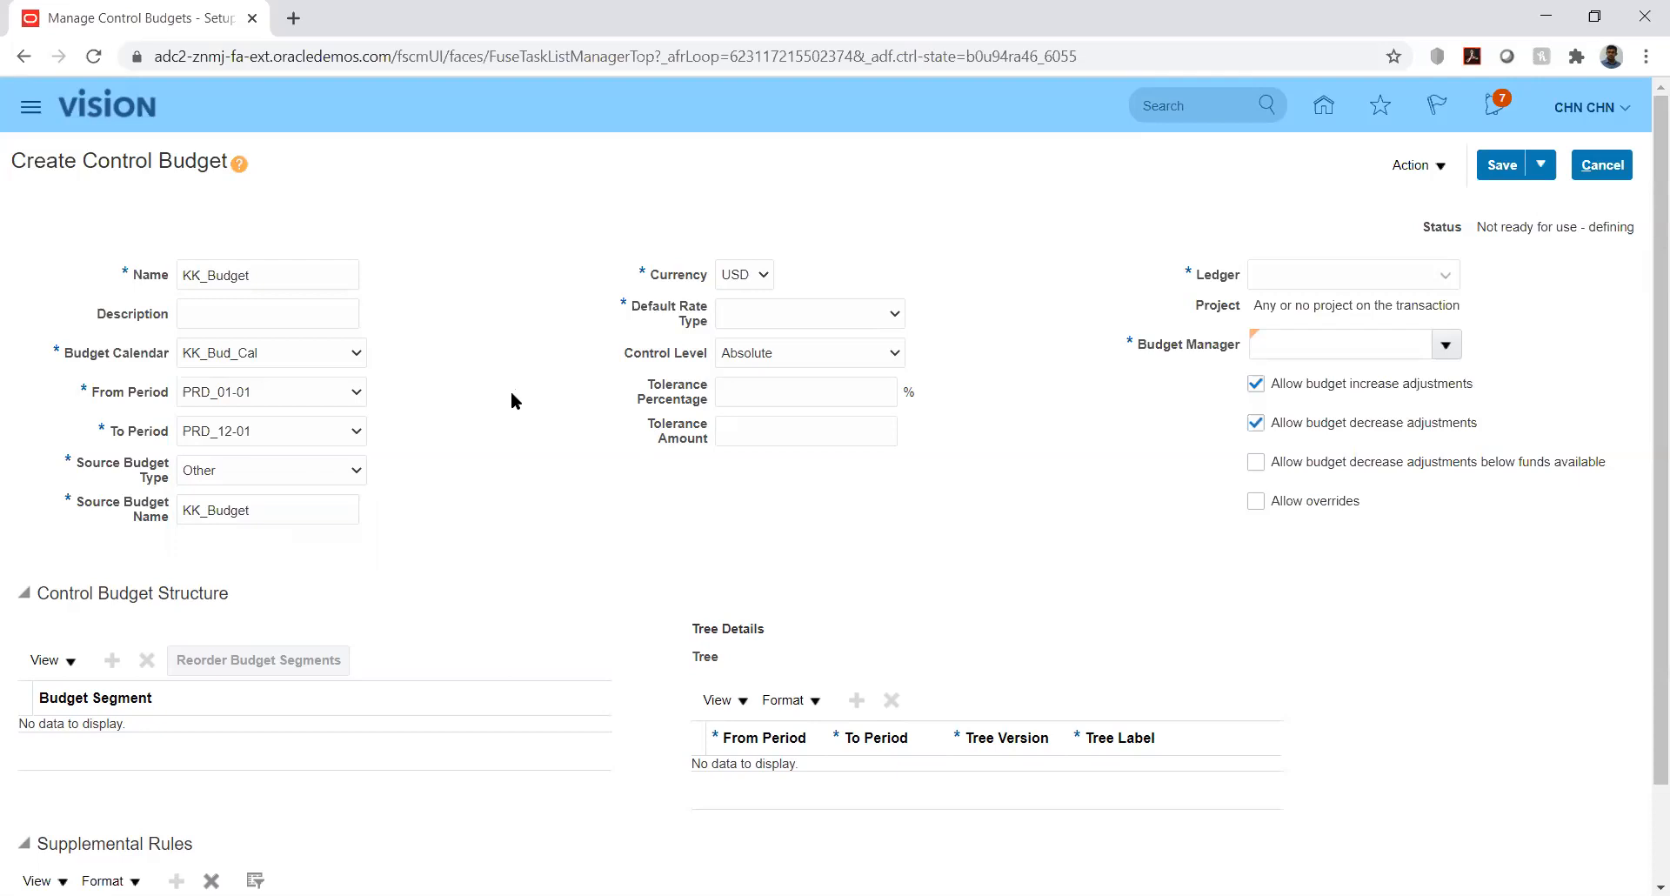
left_click(823, 315)
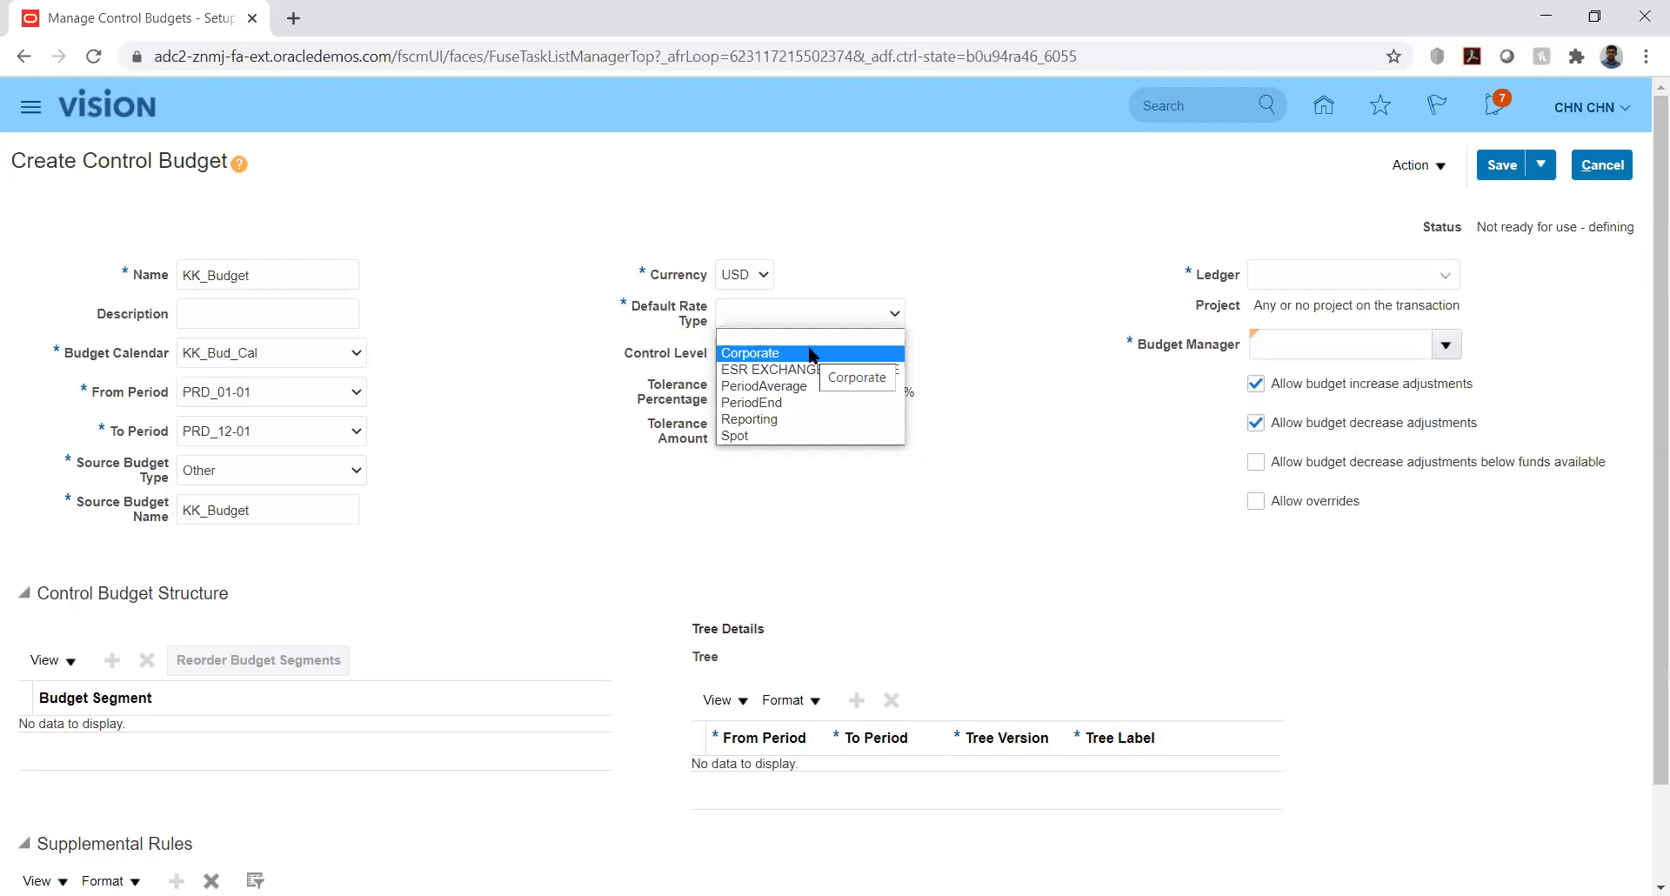
left_click(809, 353)
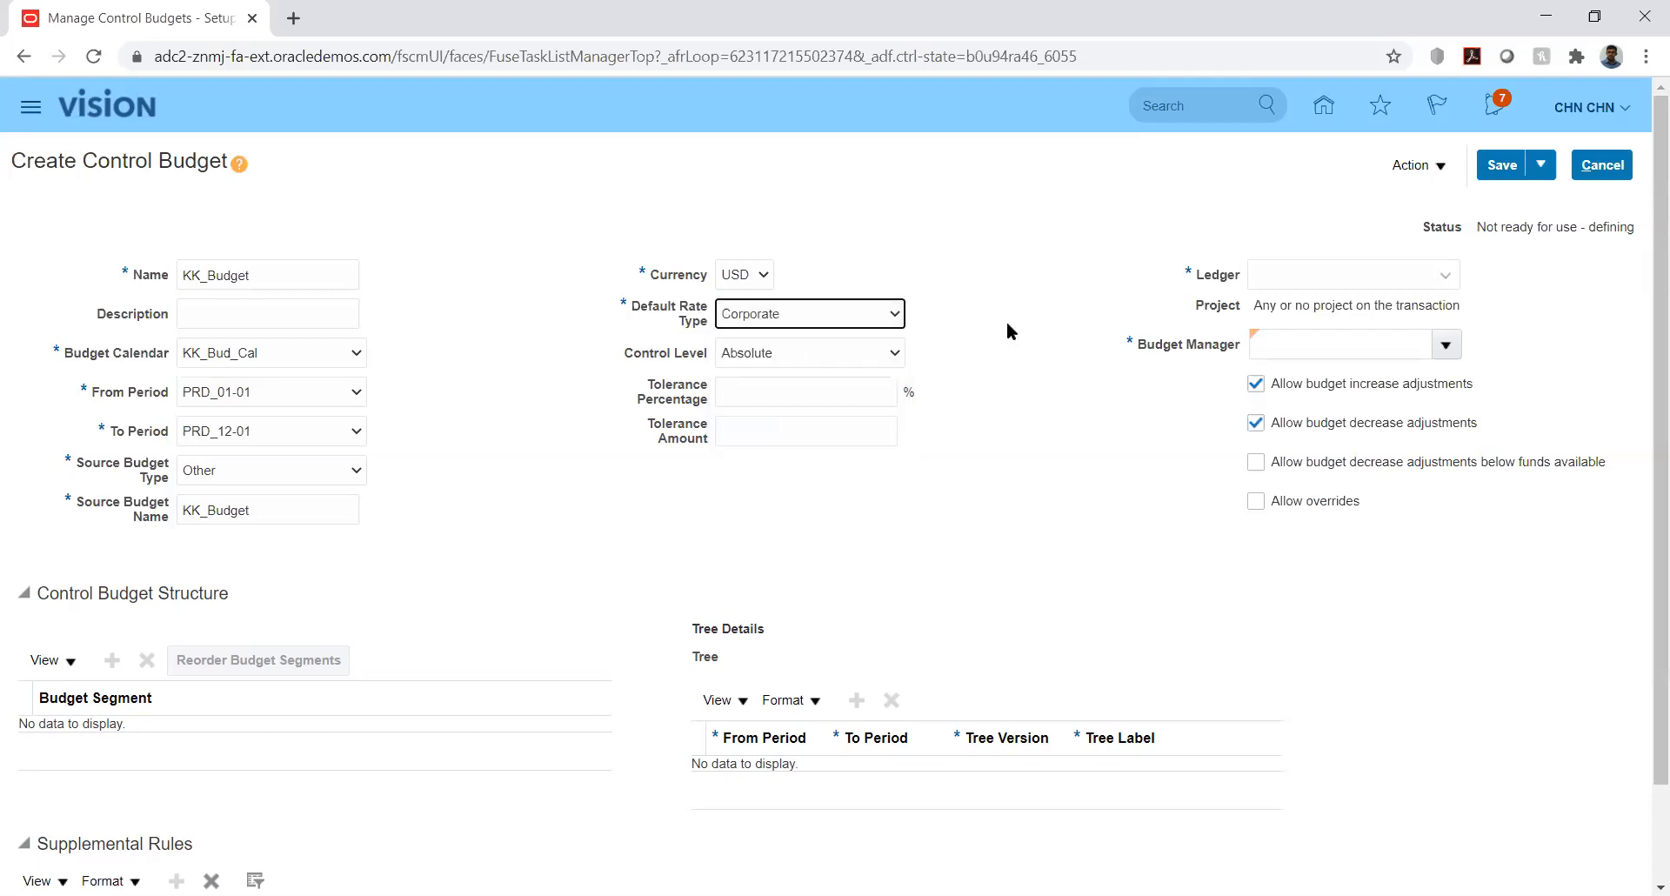
left_click(965, 338)
left_click(869, 353)
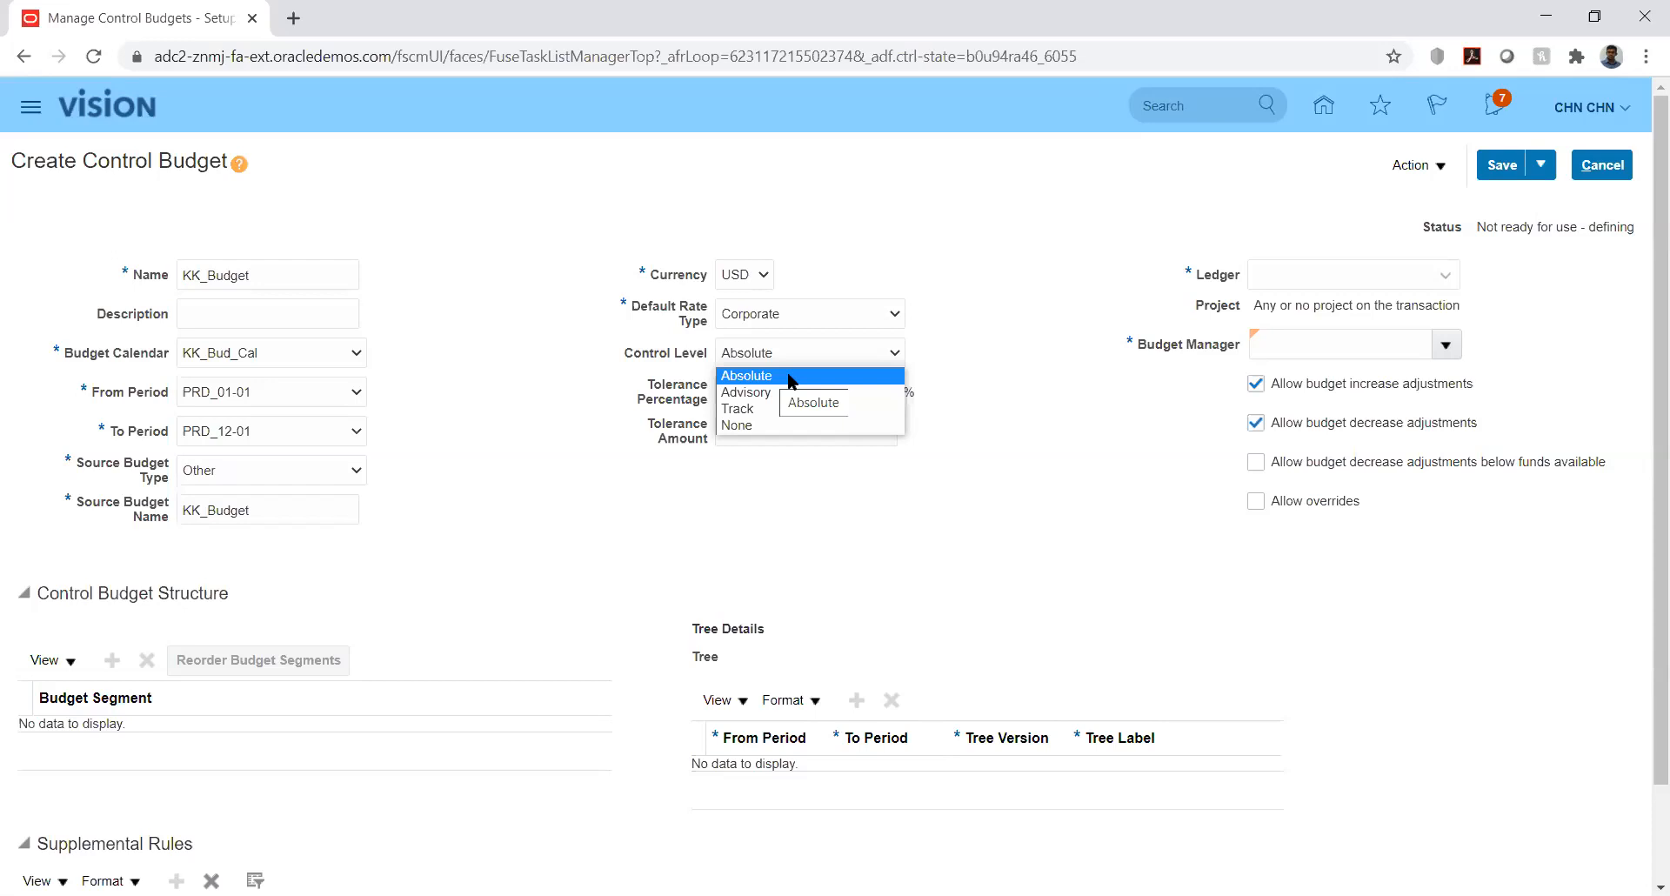
left_click(791, 379)
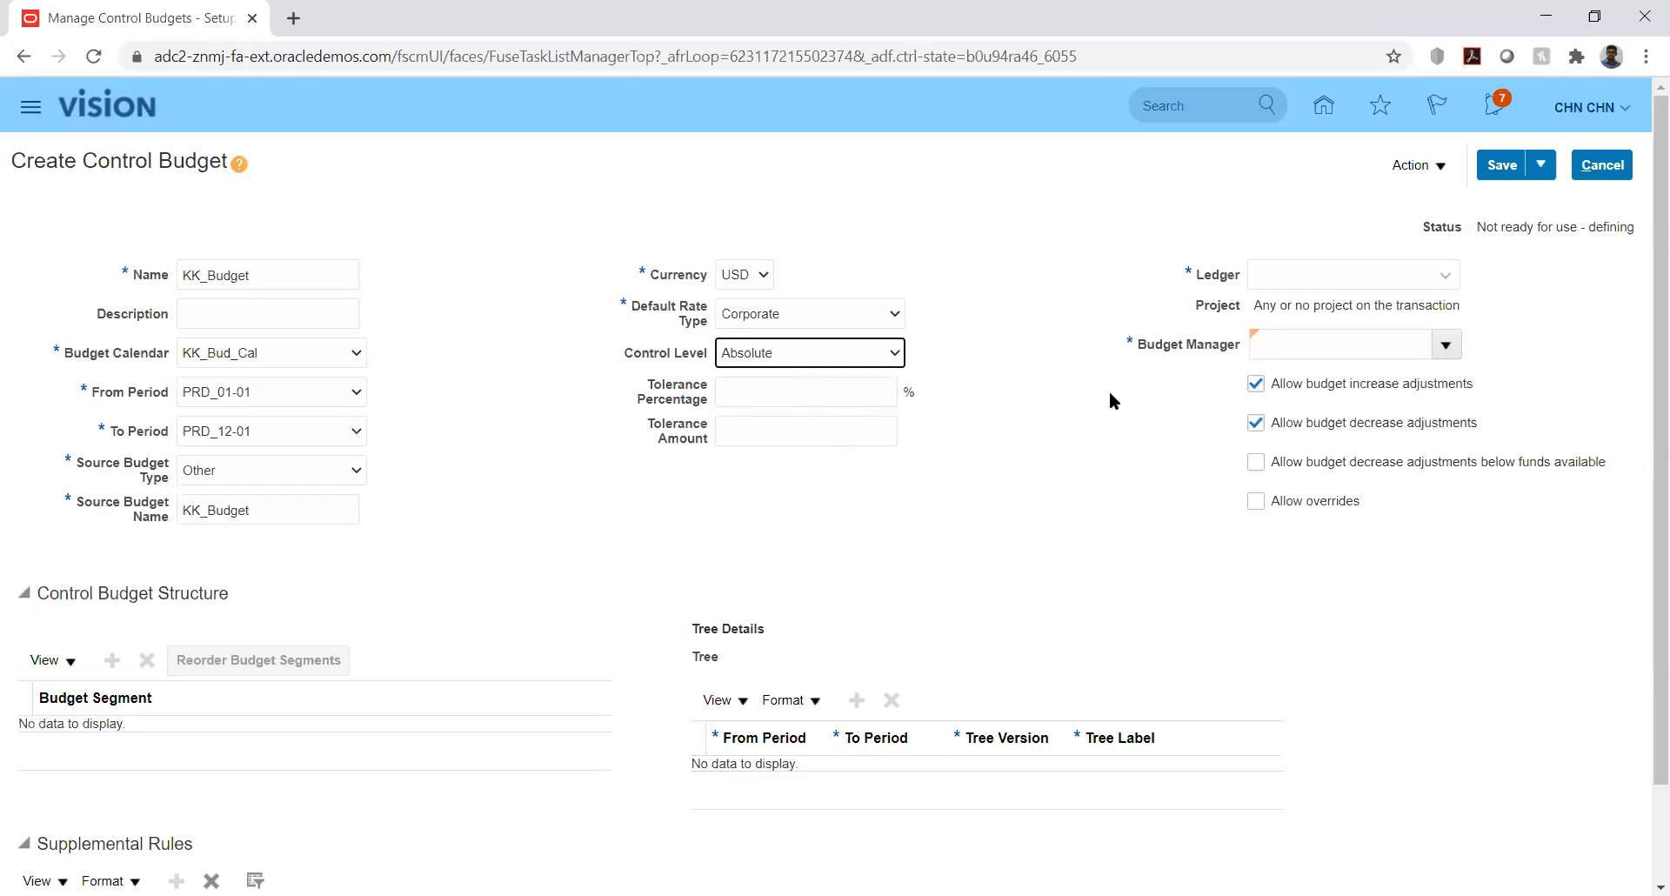
- Assign KK_Ledger as the budget's ledger and reconfirm Absolute control level
left_click(1446, 277)
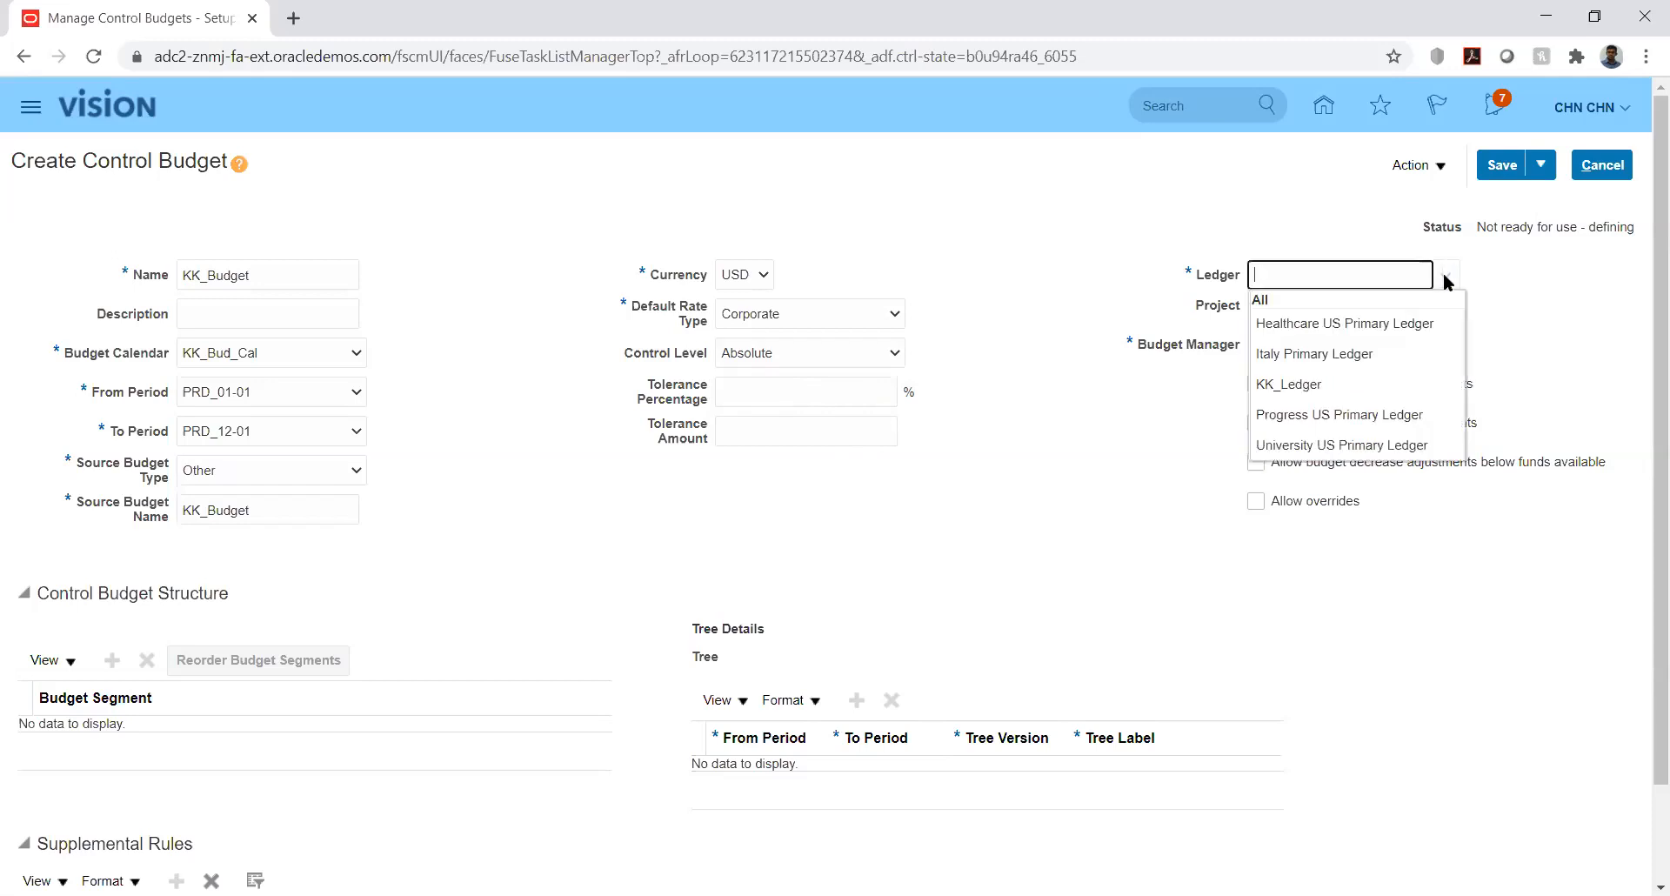
left_click(1305, 385)
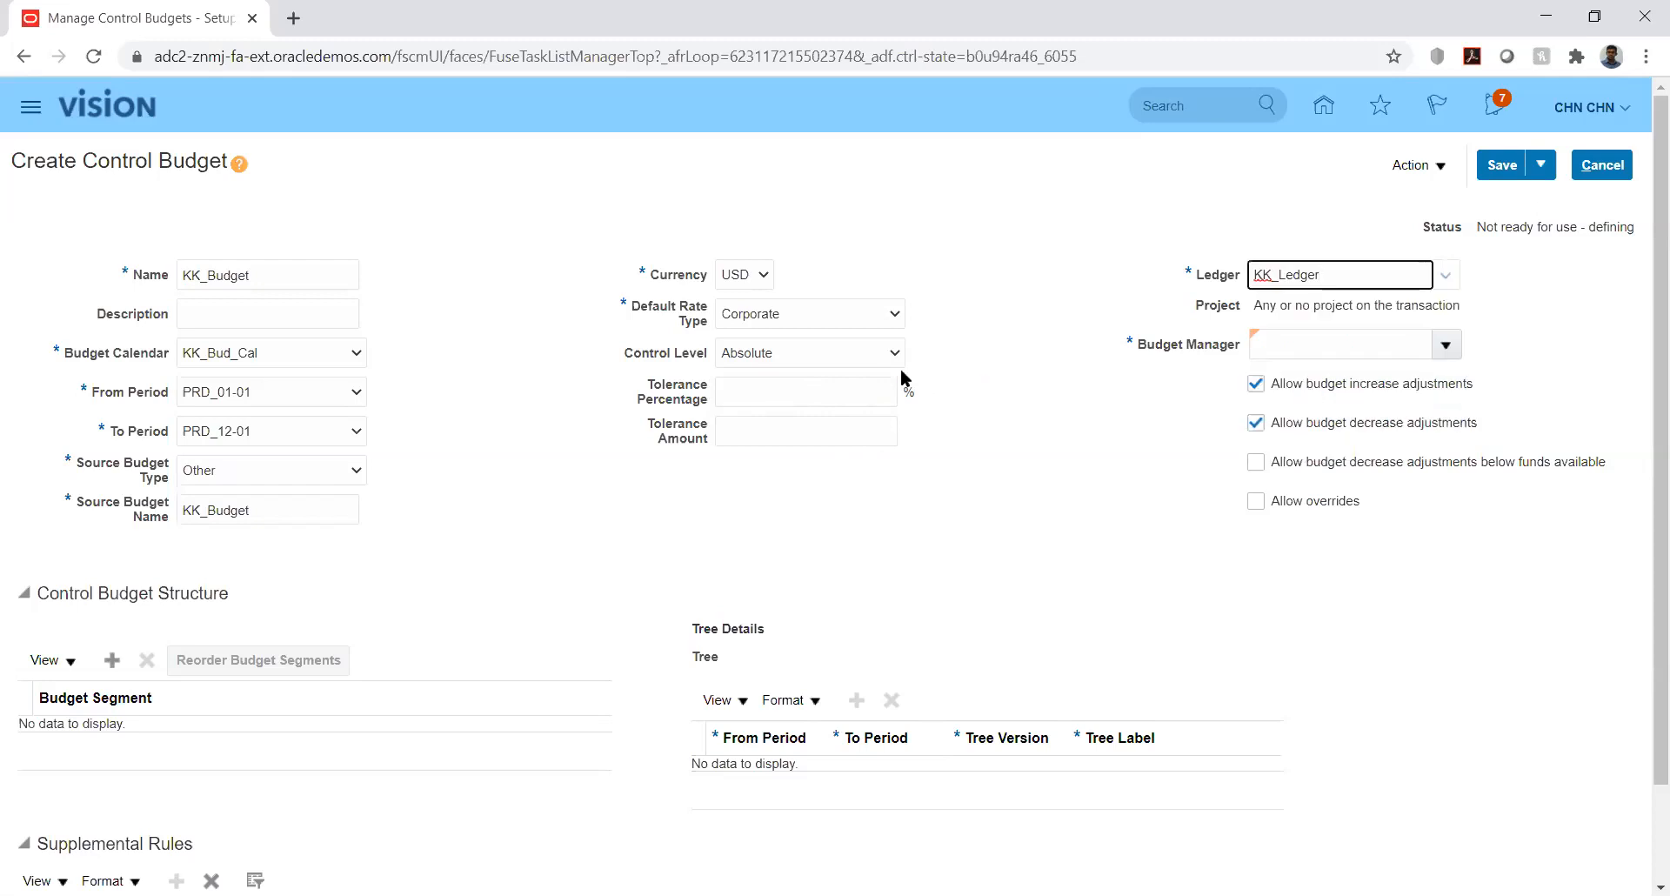
left_click(881, 352)
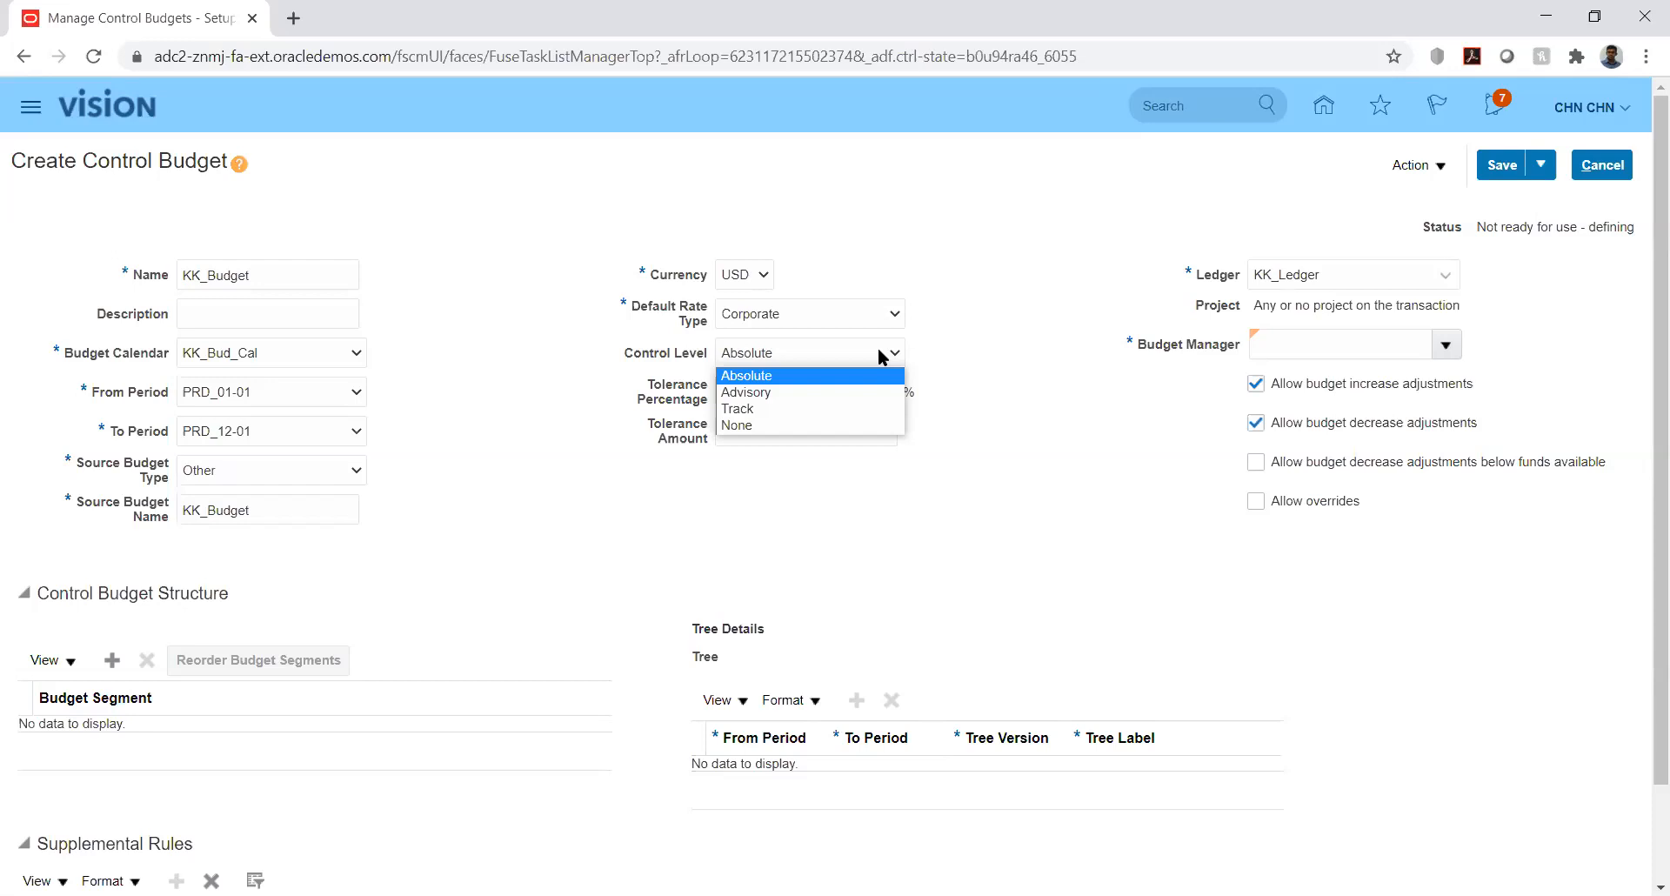
left_click(826, 379)
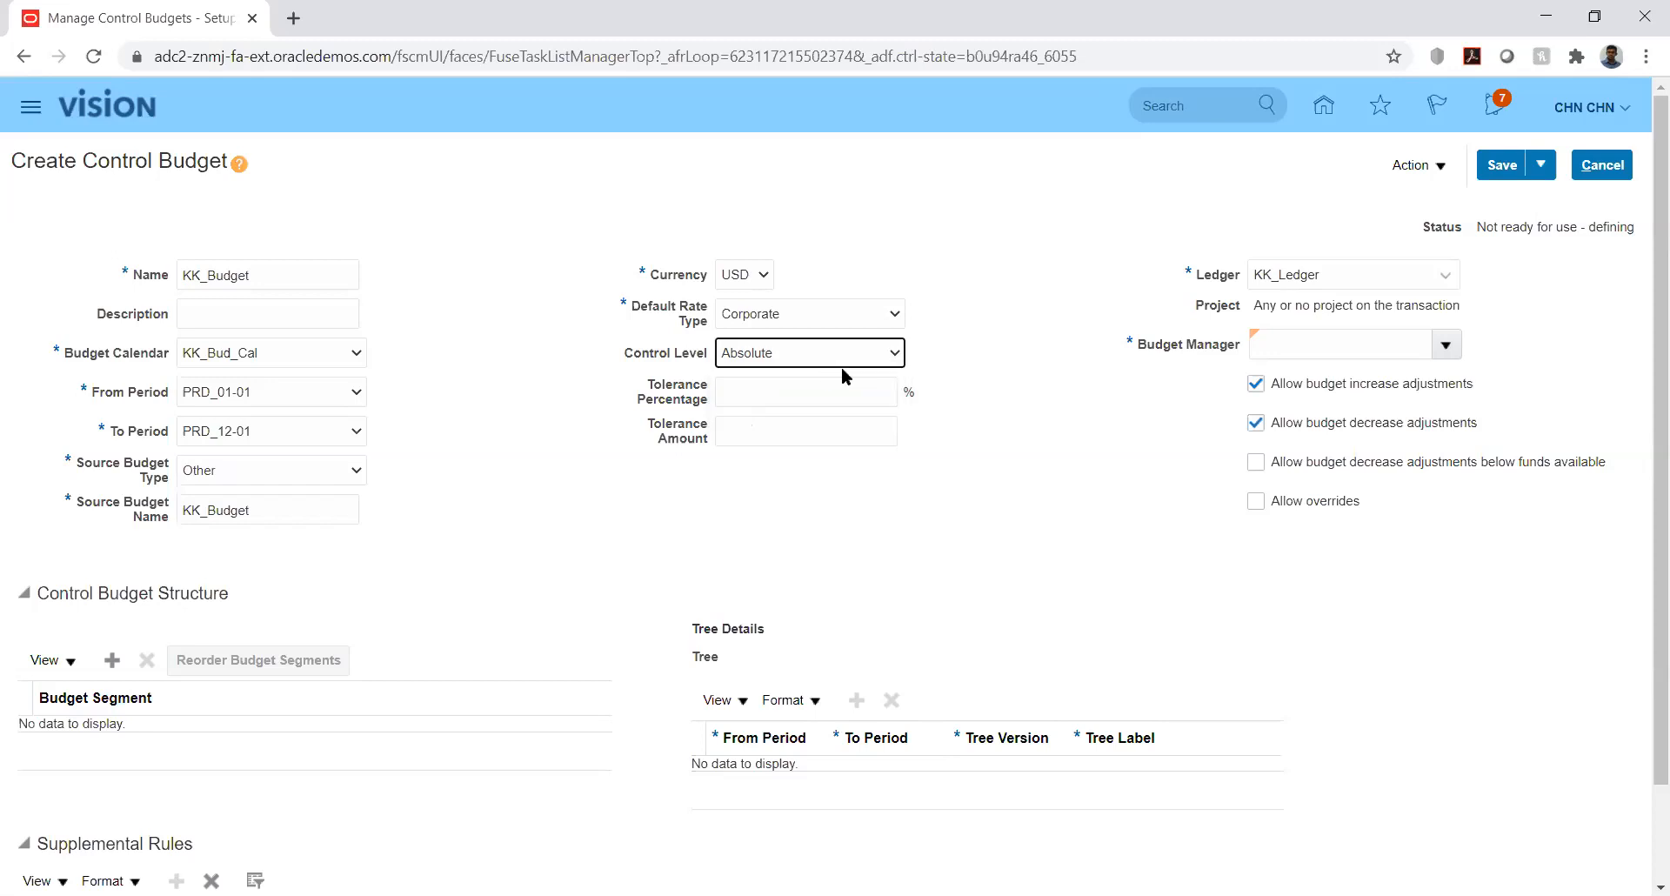
left_click(1010, 326)
- Search for a budget manager by user name, find none, then cancel KK_Budget's creation
left_click(1446, 346)
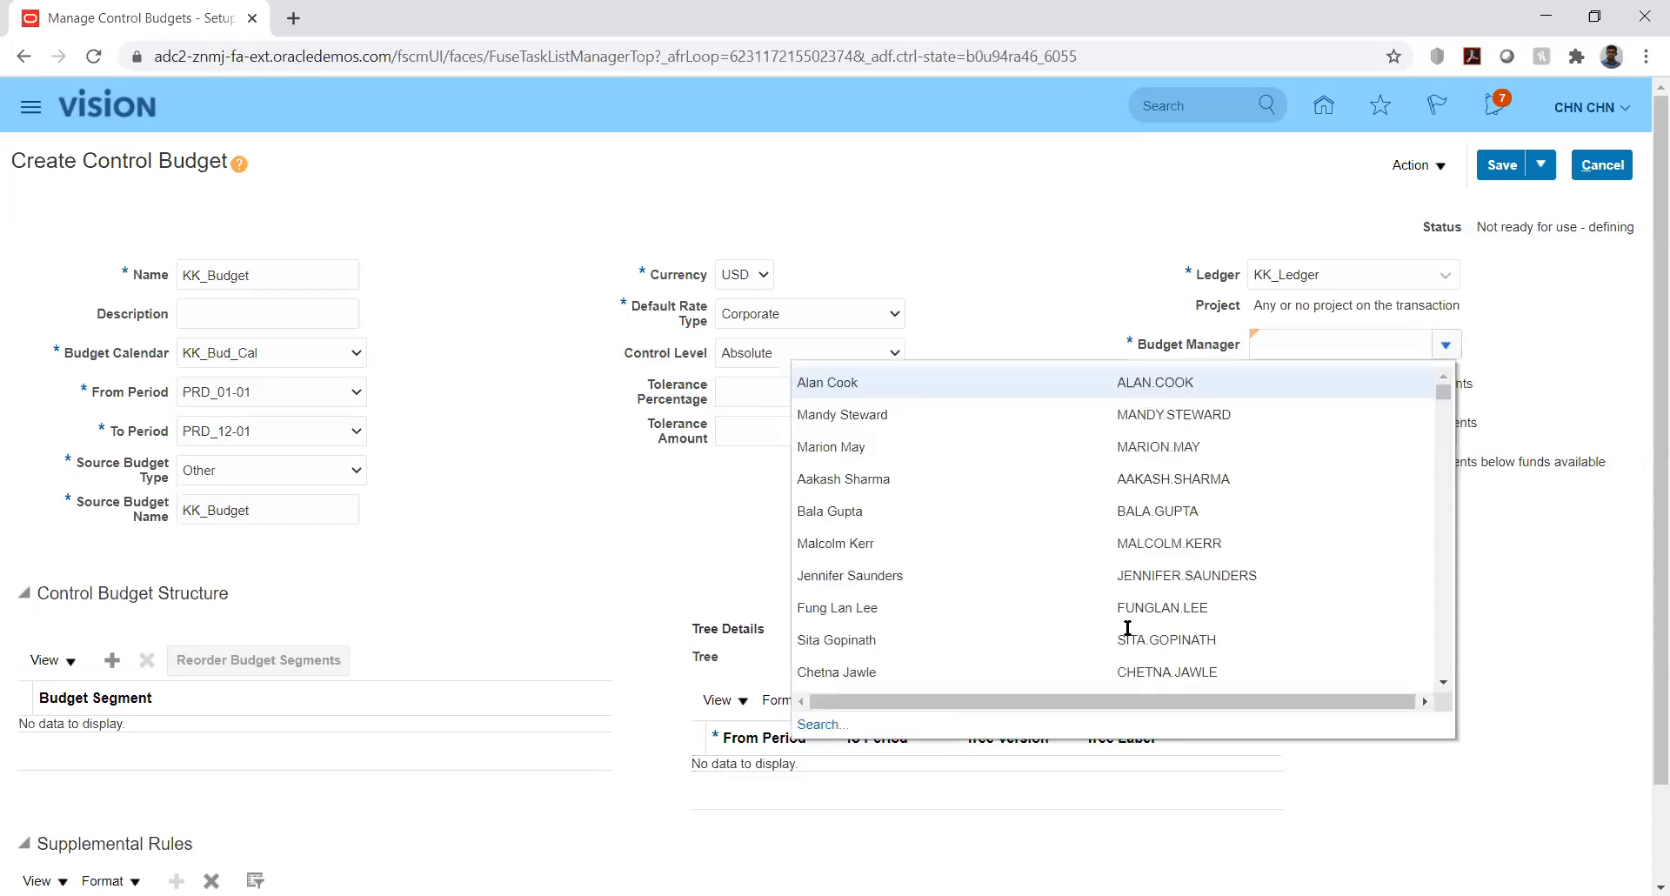
left_click(819, 726)
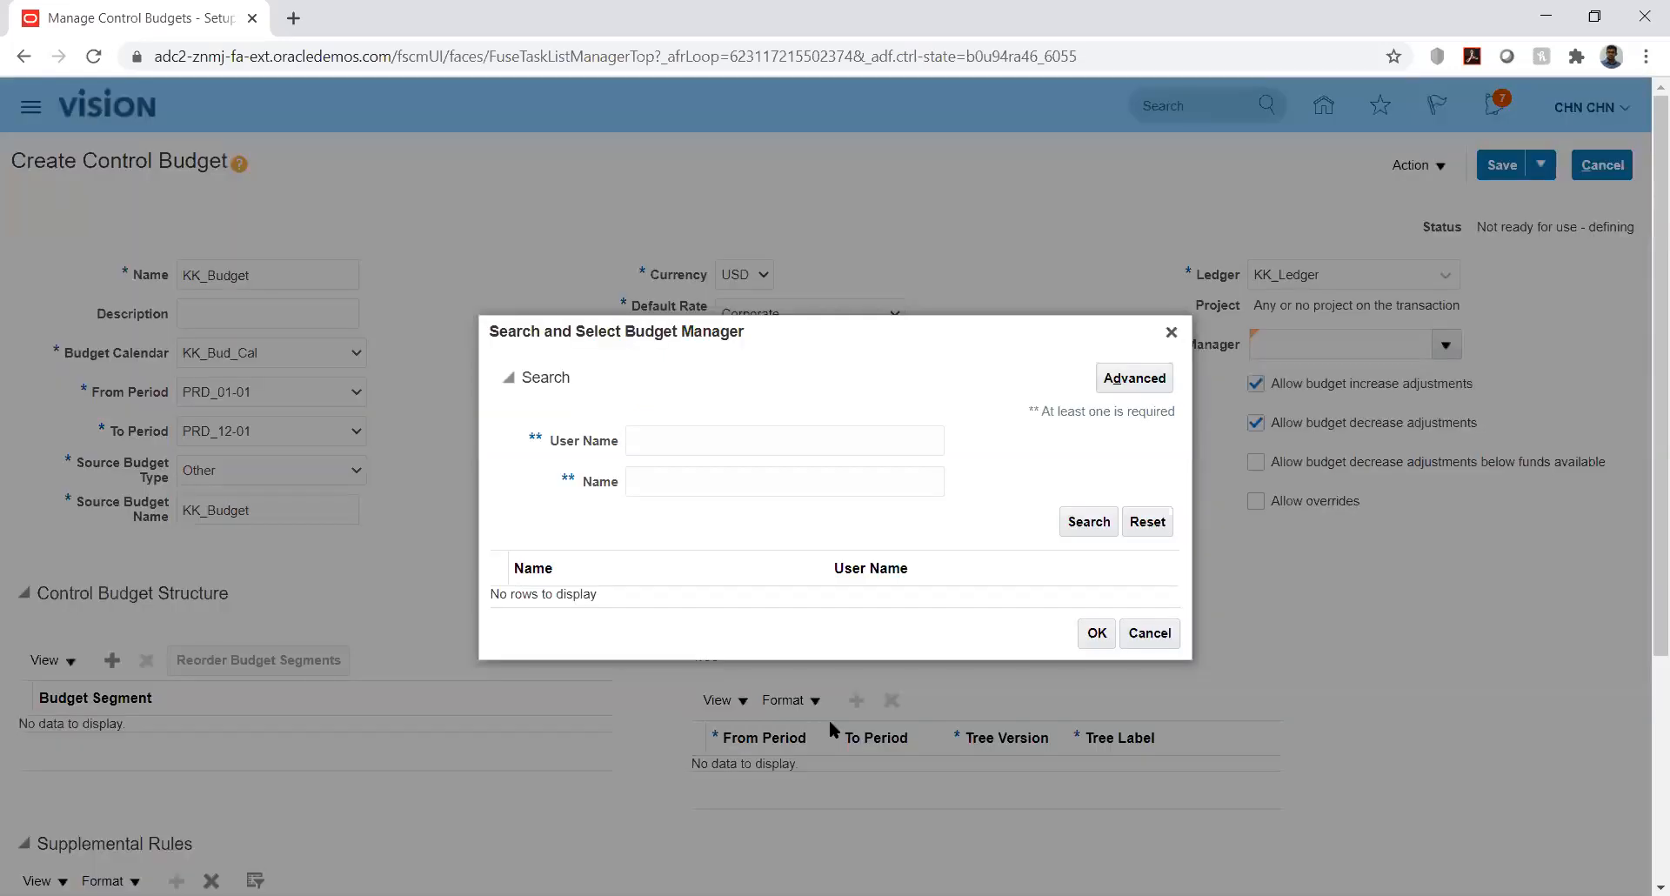
left_click(722, 442)
type("CHN")
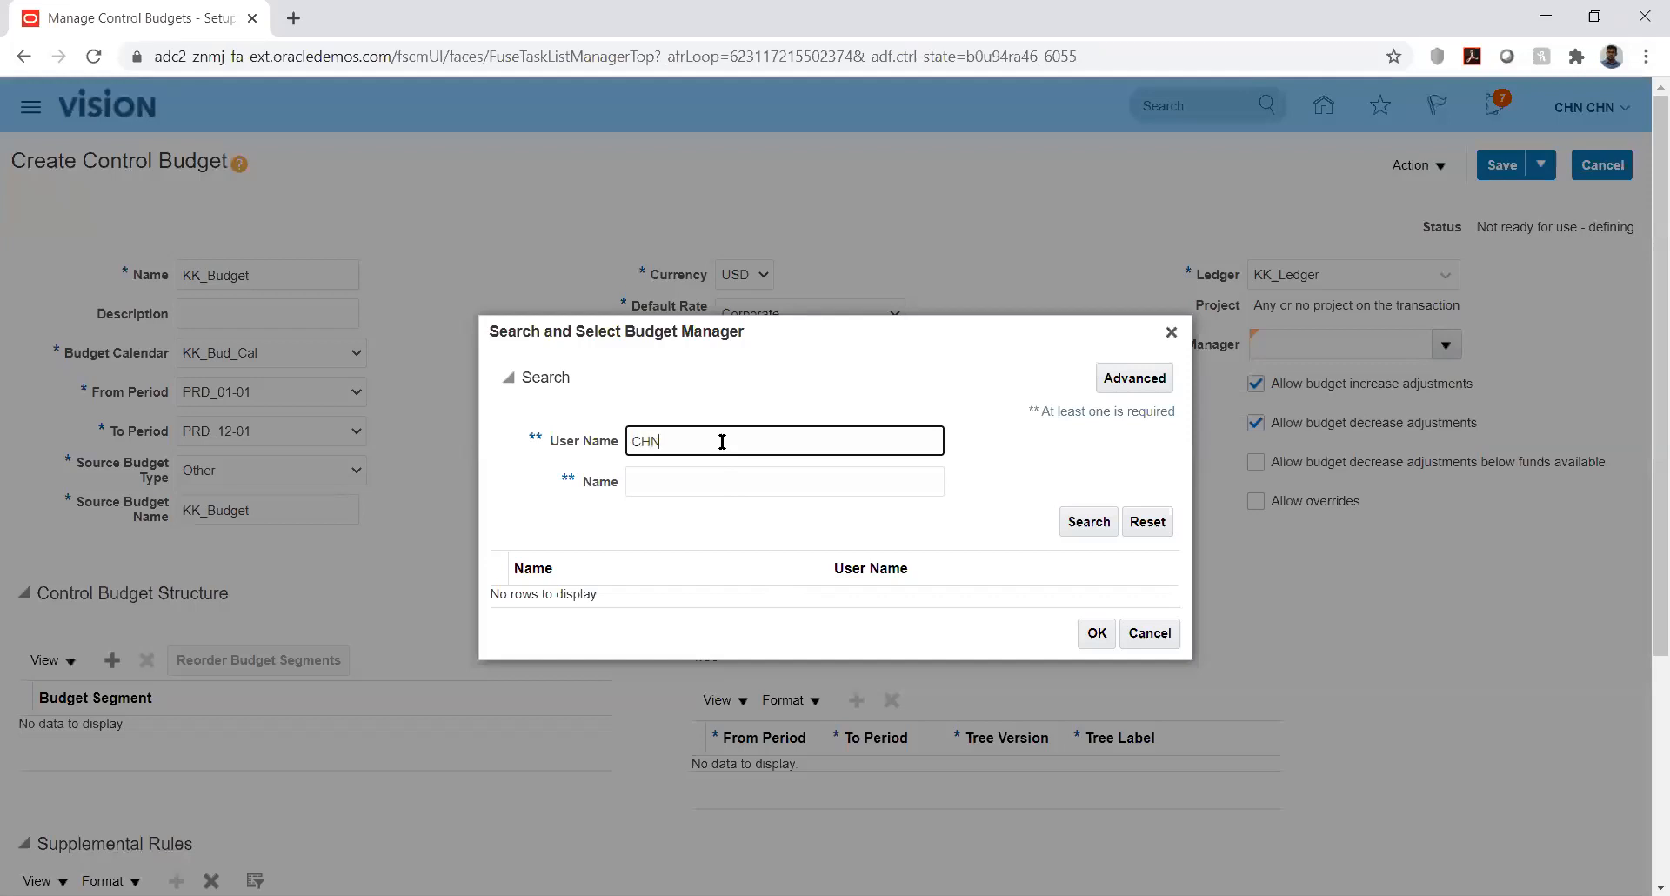
type(".CHN")
left_click(1086, 523)
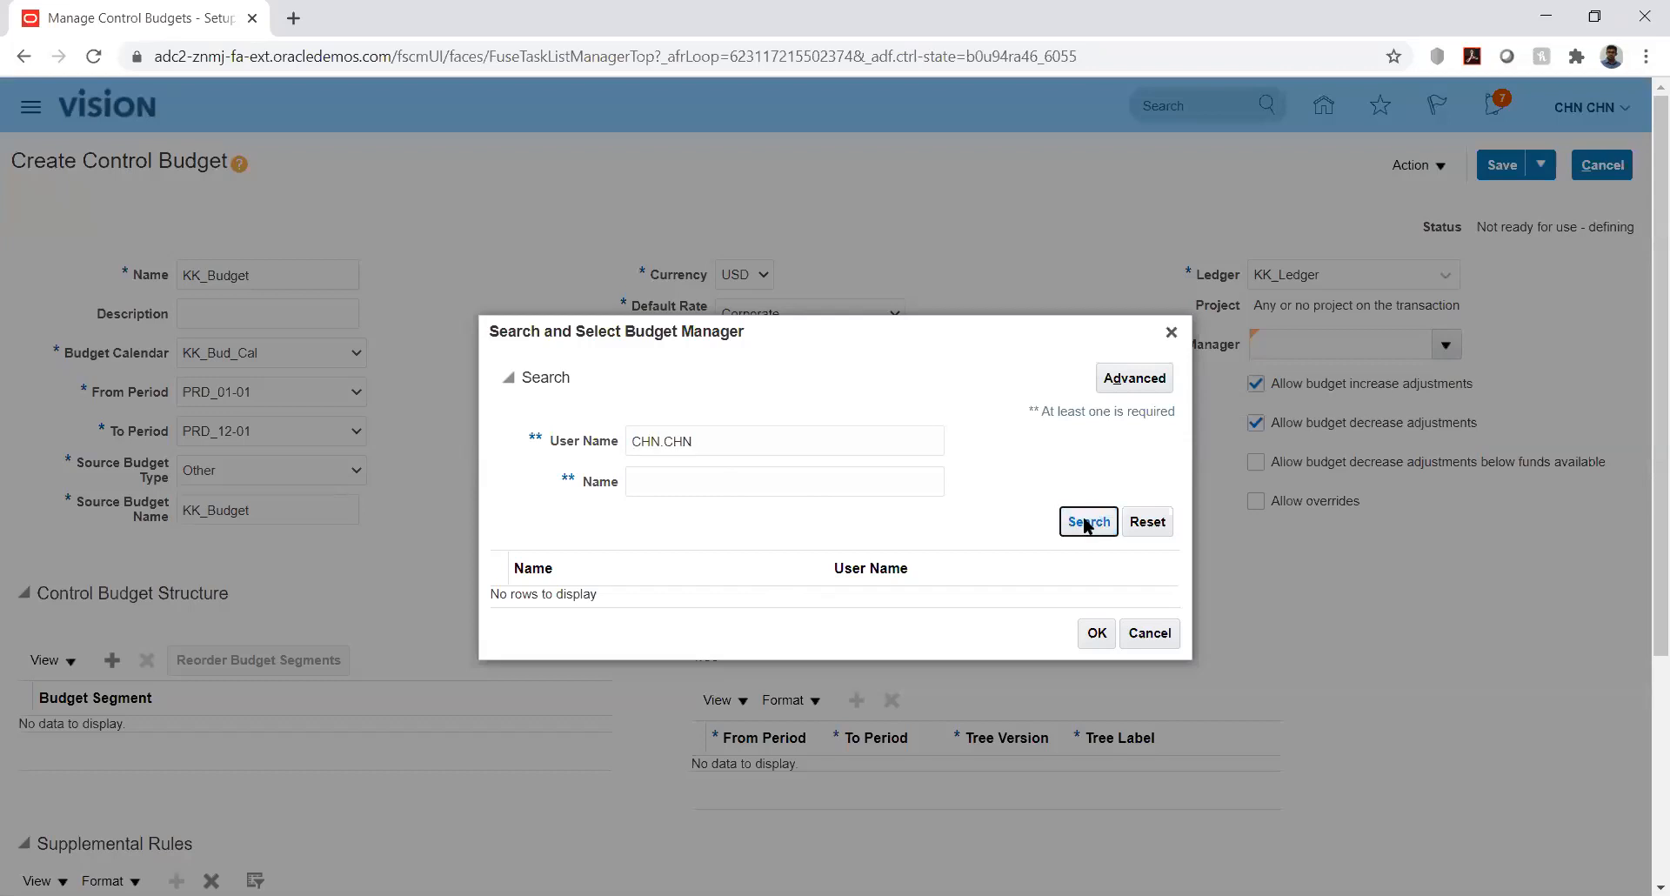
left_click(1171, 332)
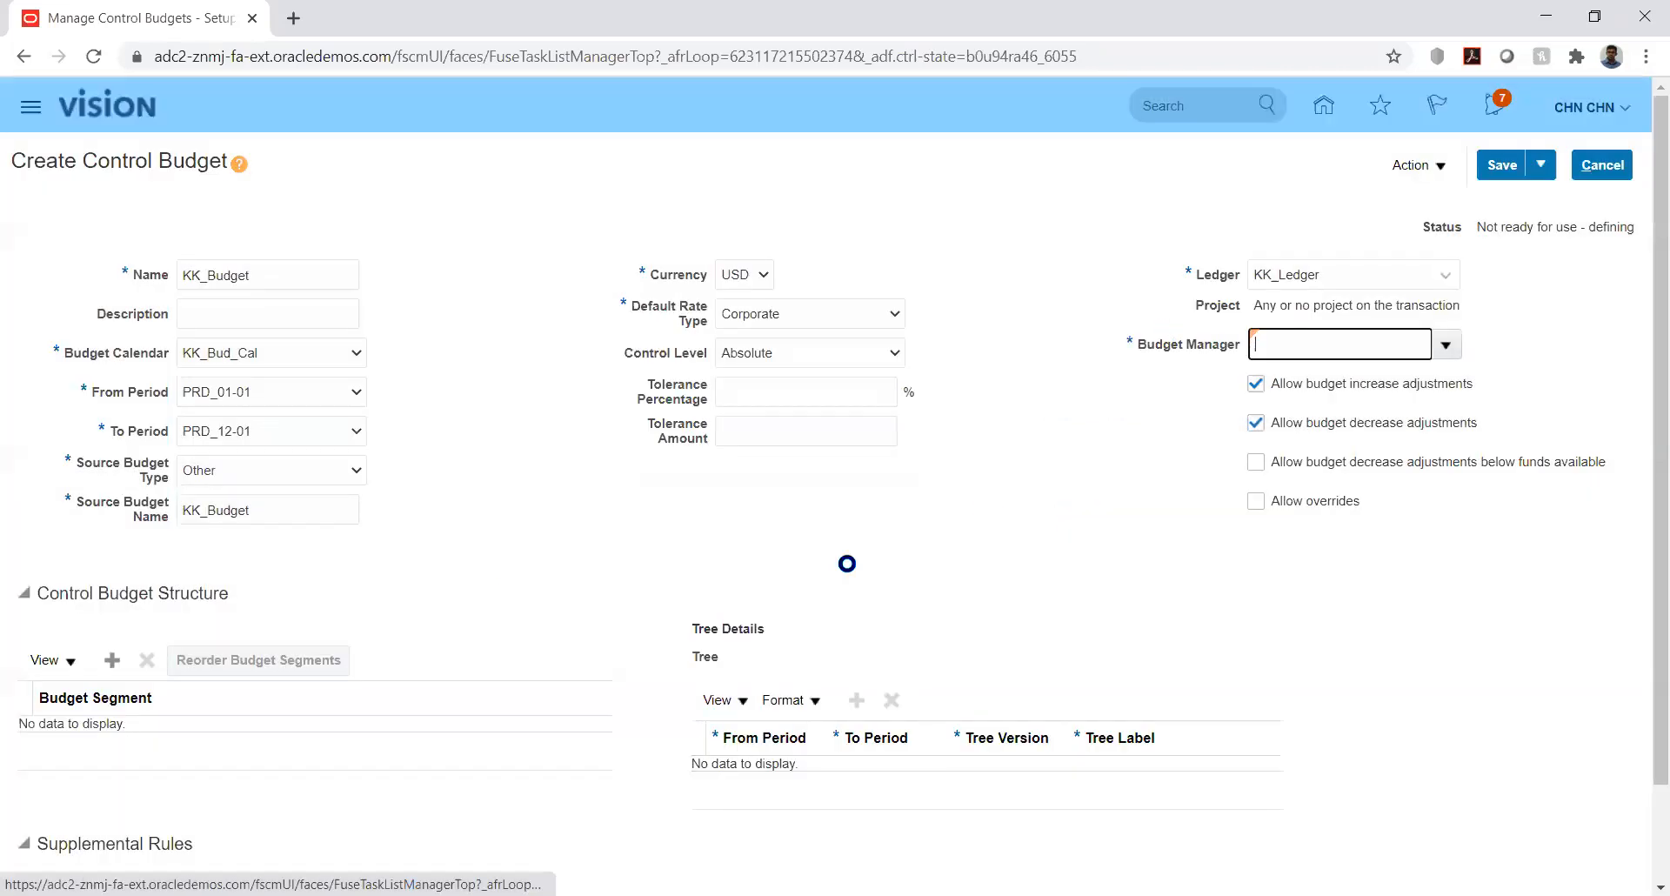
left_click(1070, 504)
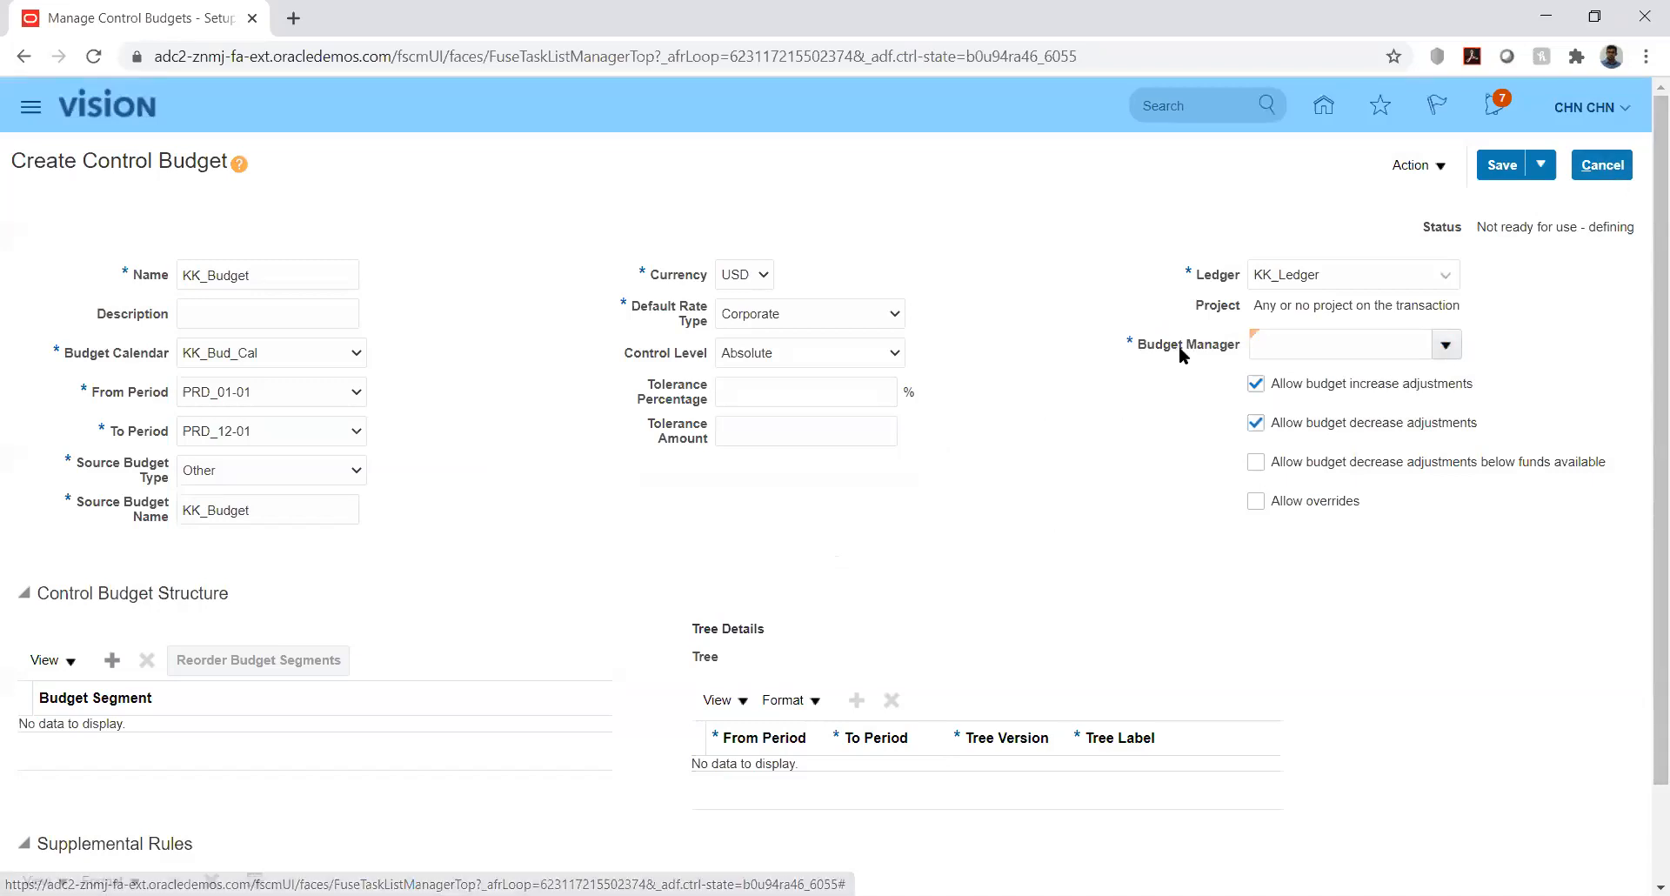
left_click(1607, 165)
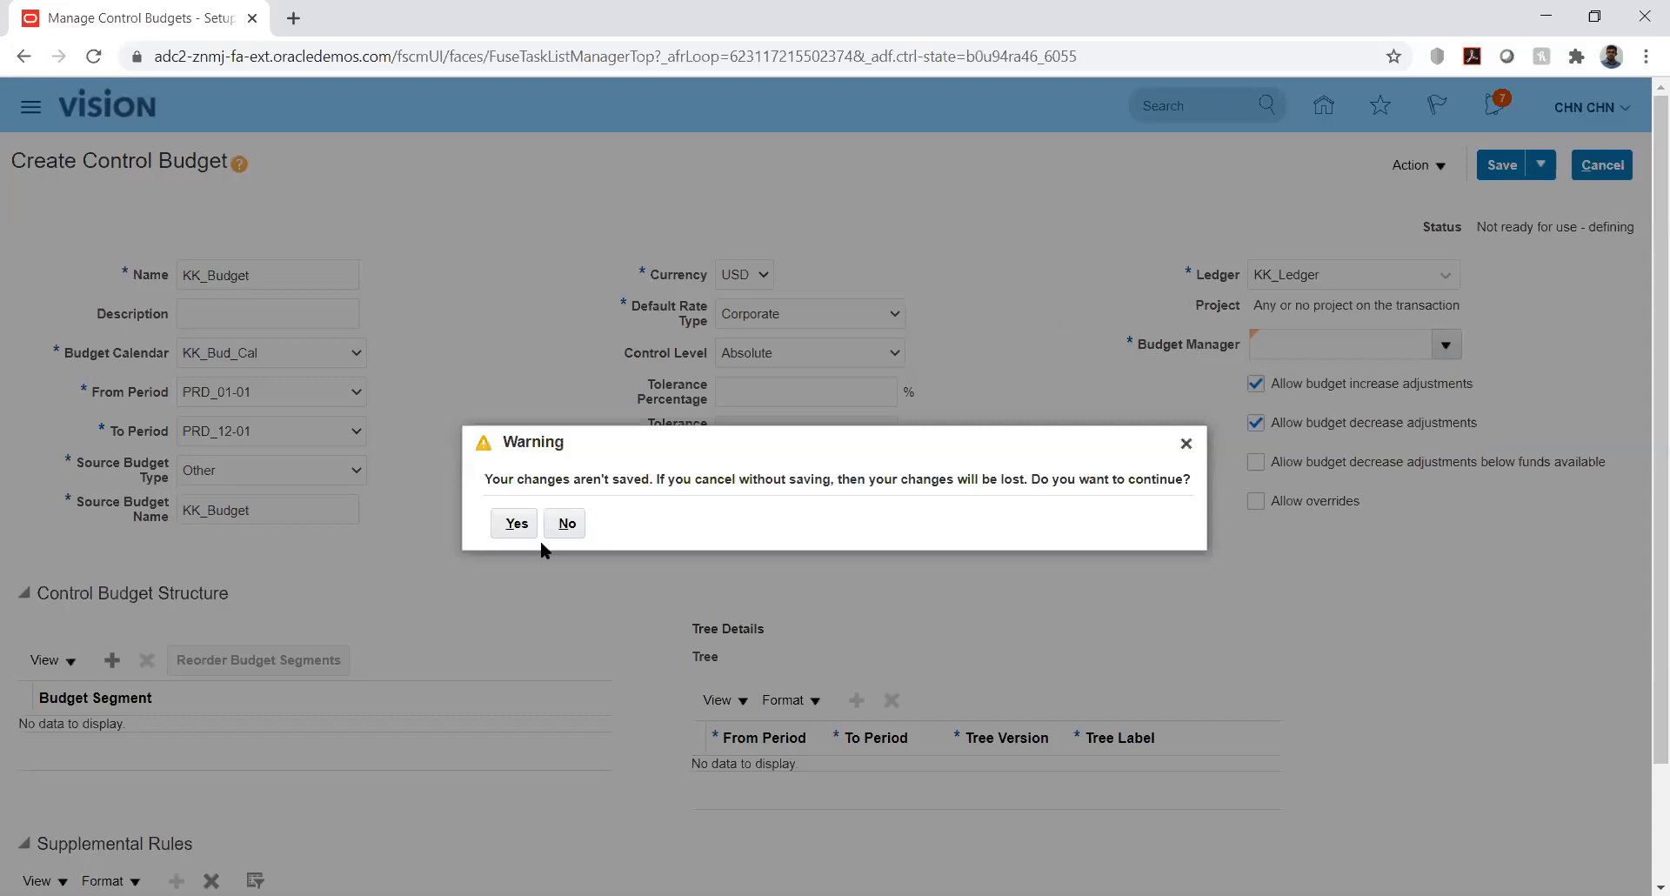
- Discard KK_Budget's unsaved changes and return to the home page
left_click(517, 525)
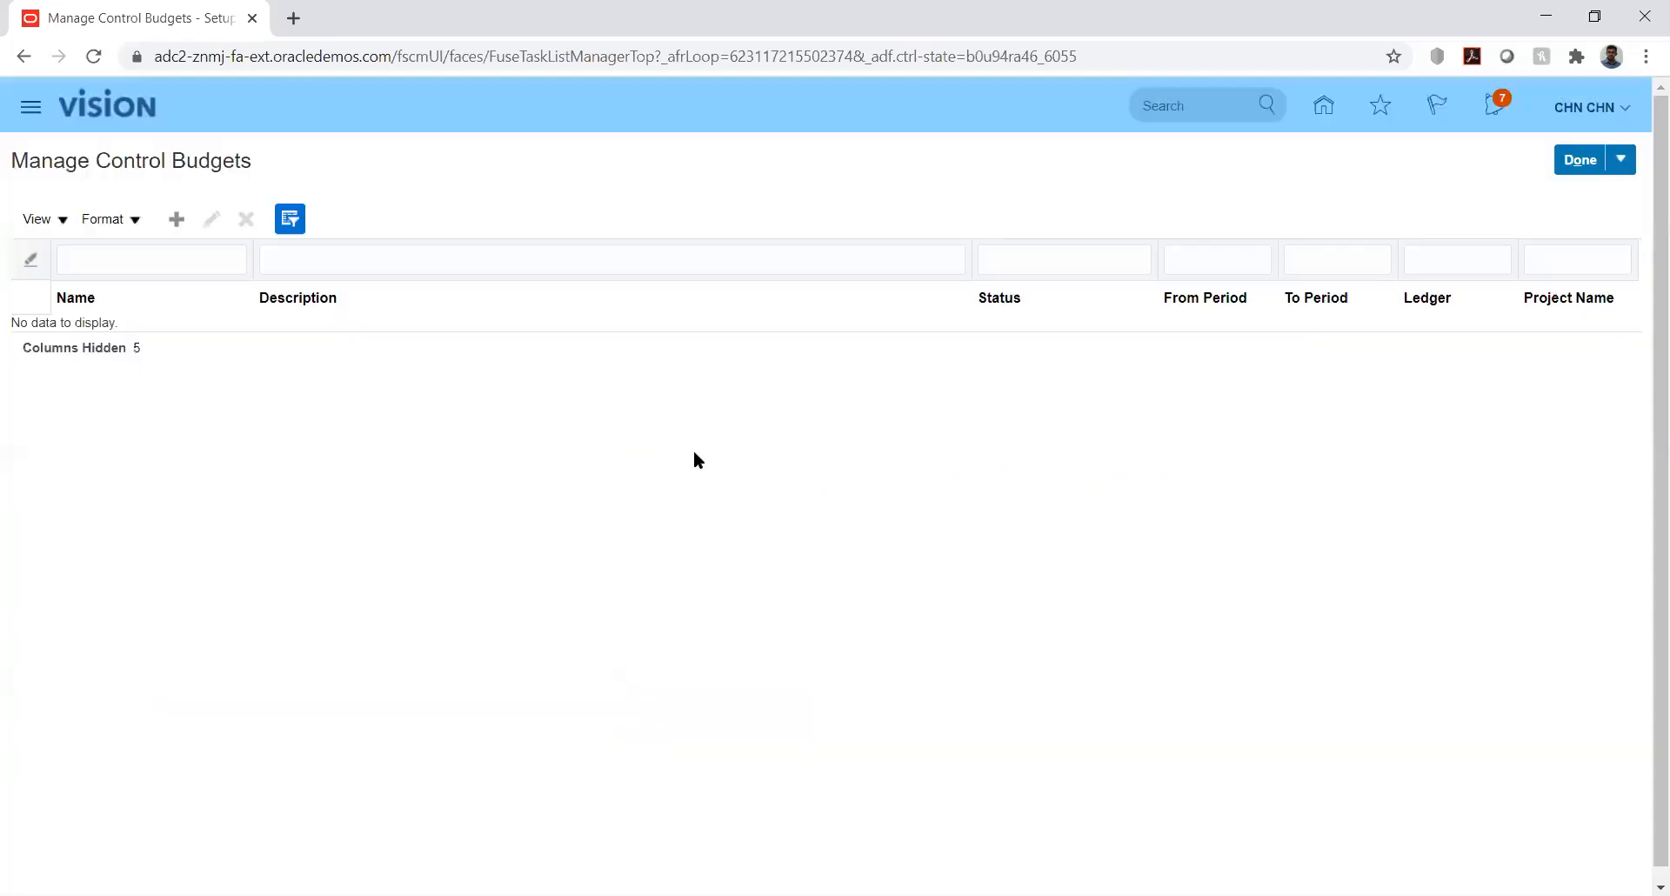
left_click(1323, 106)
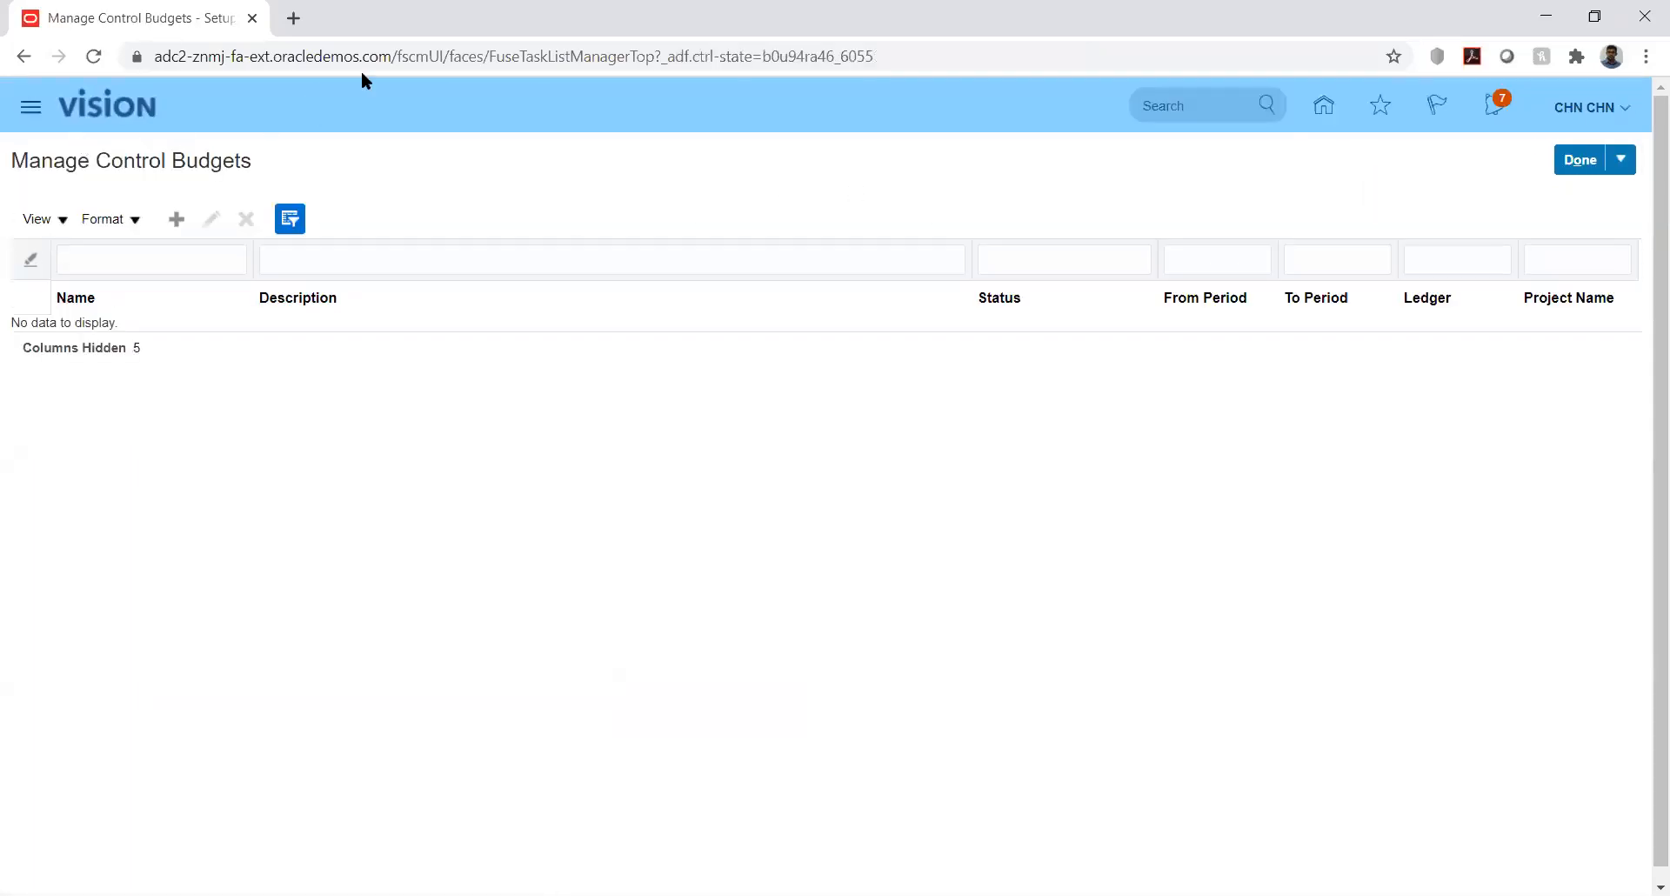
left_click(1578, 160)
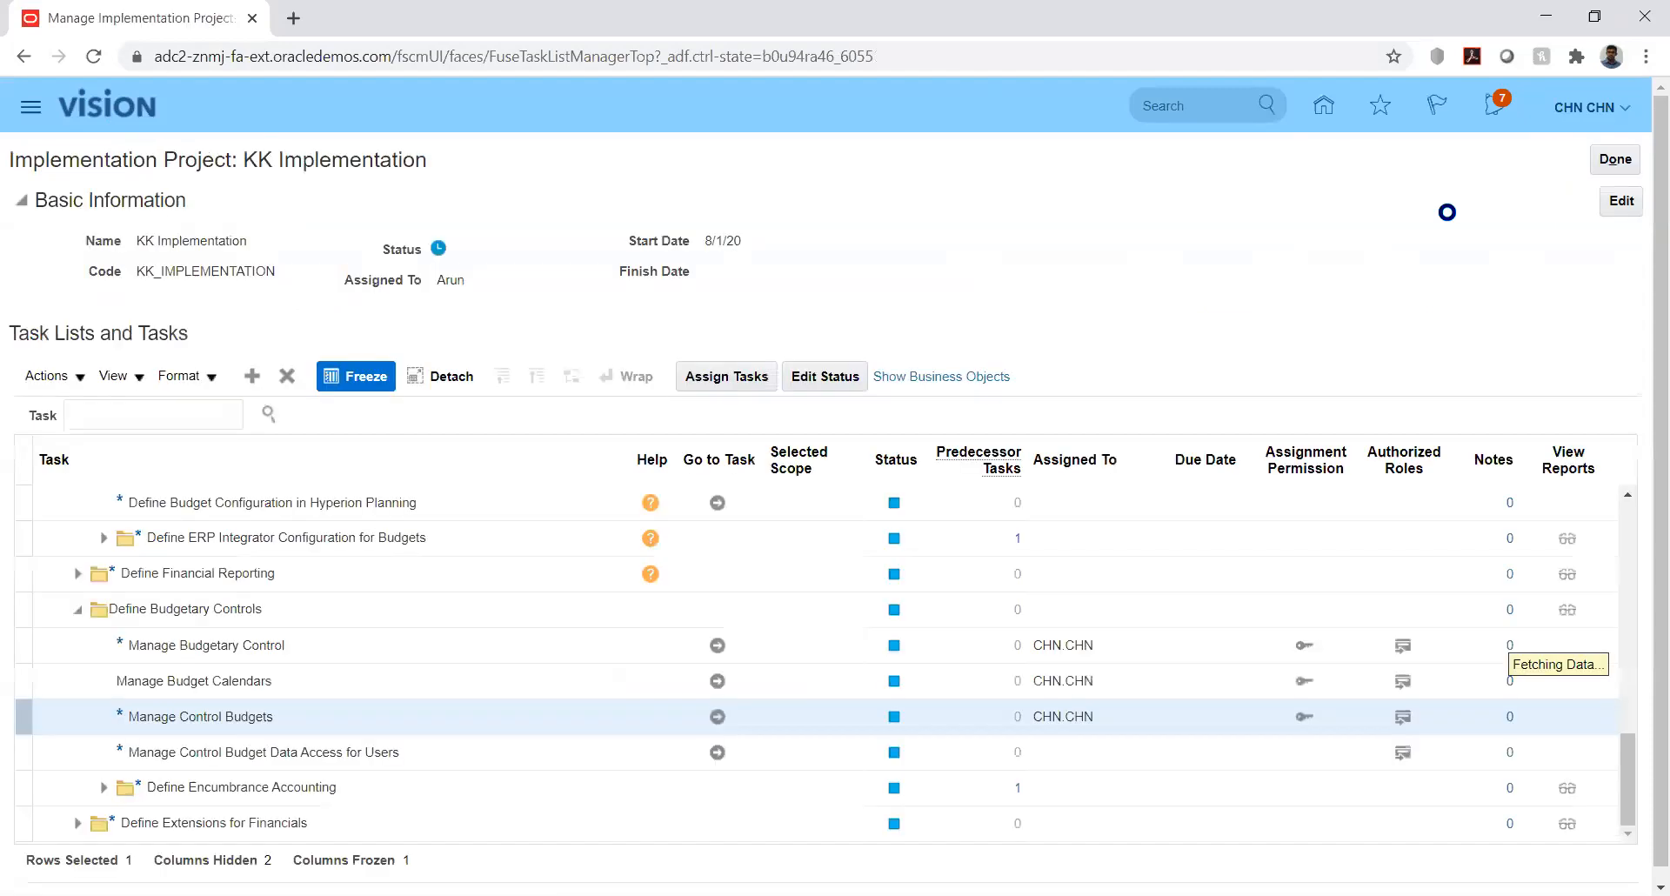
left_click(1324, 108)
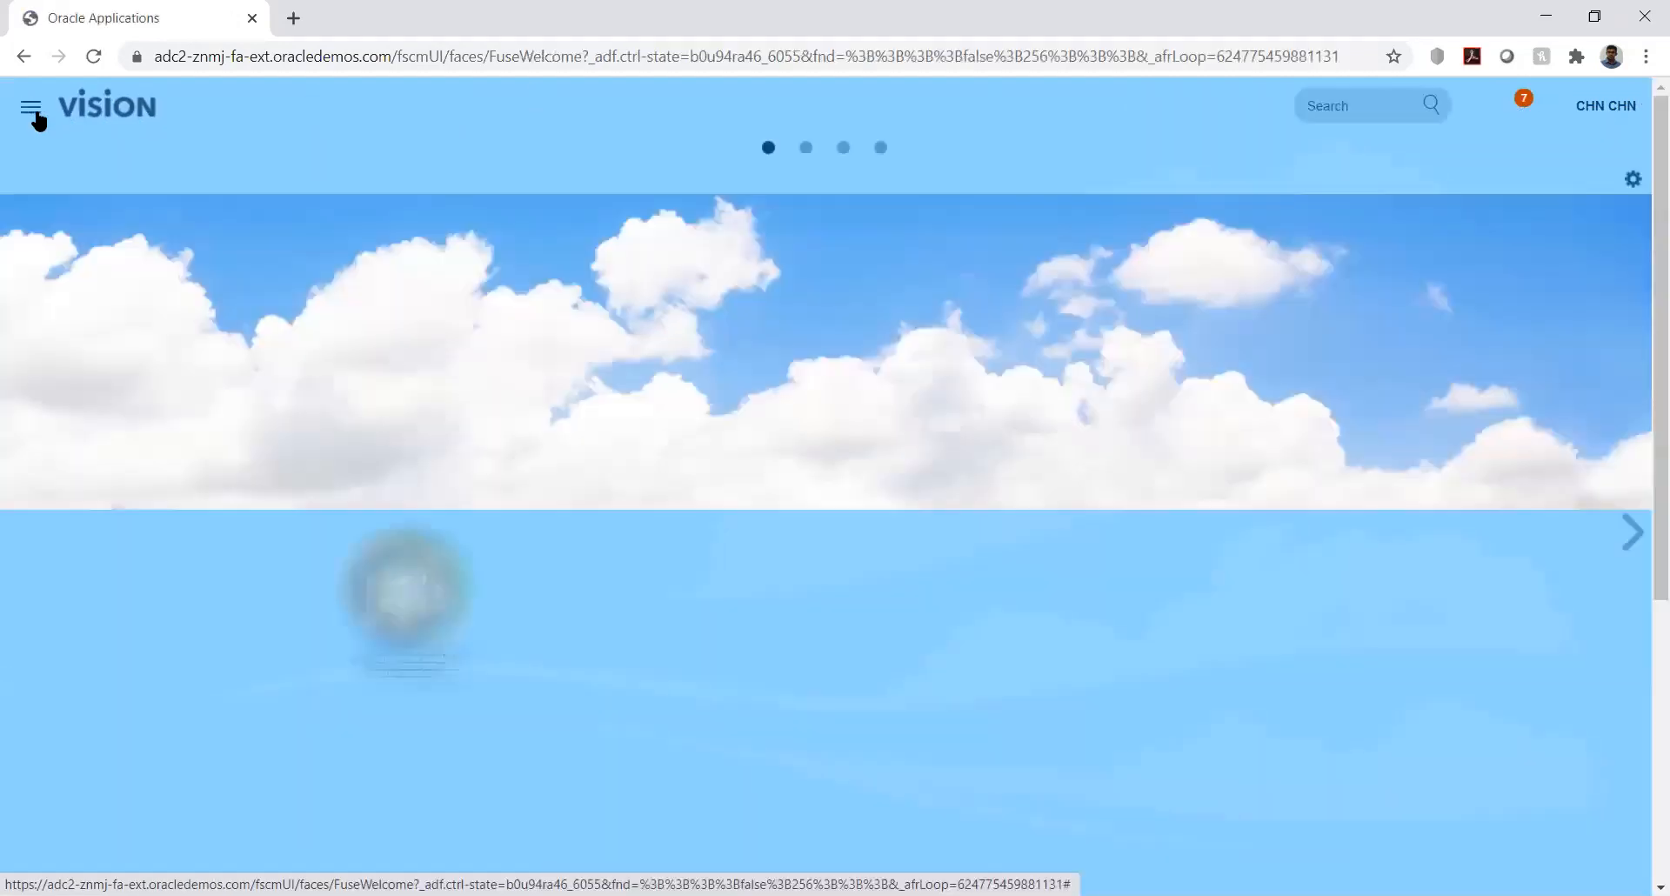
- Open Scheduled Processes, back out of a new process, and go to the Security Console
left_click(35, 117)
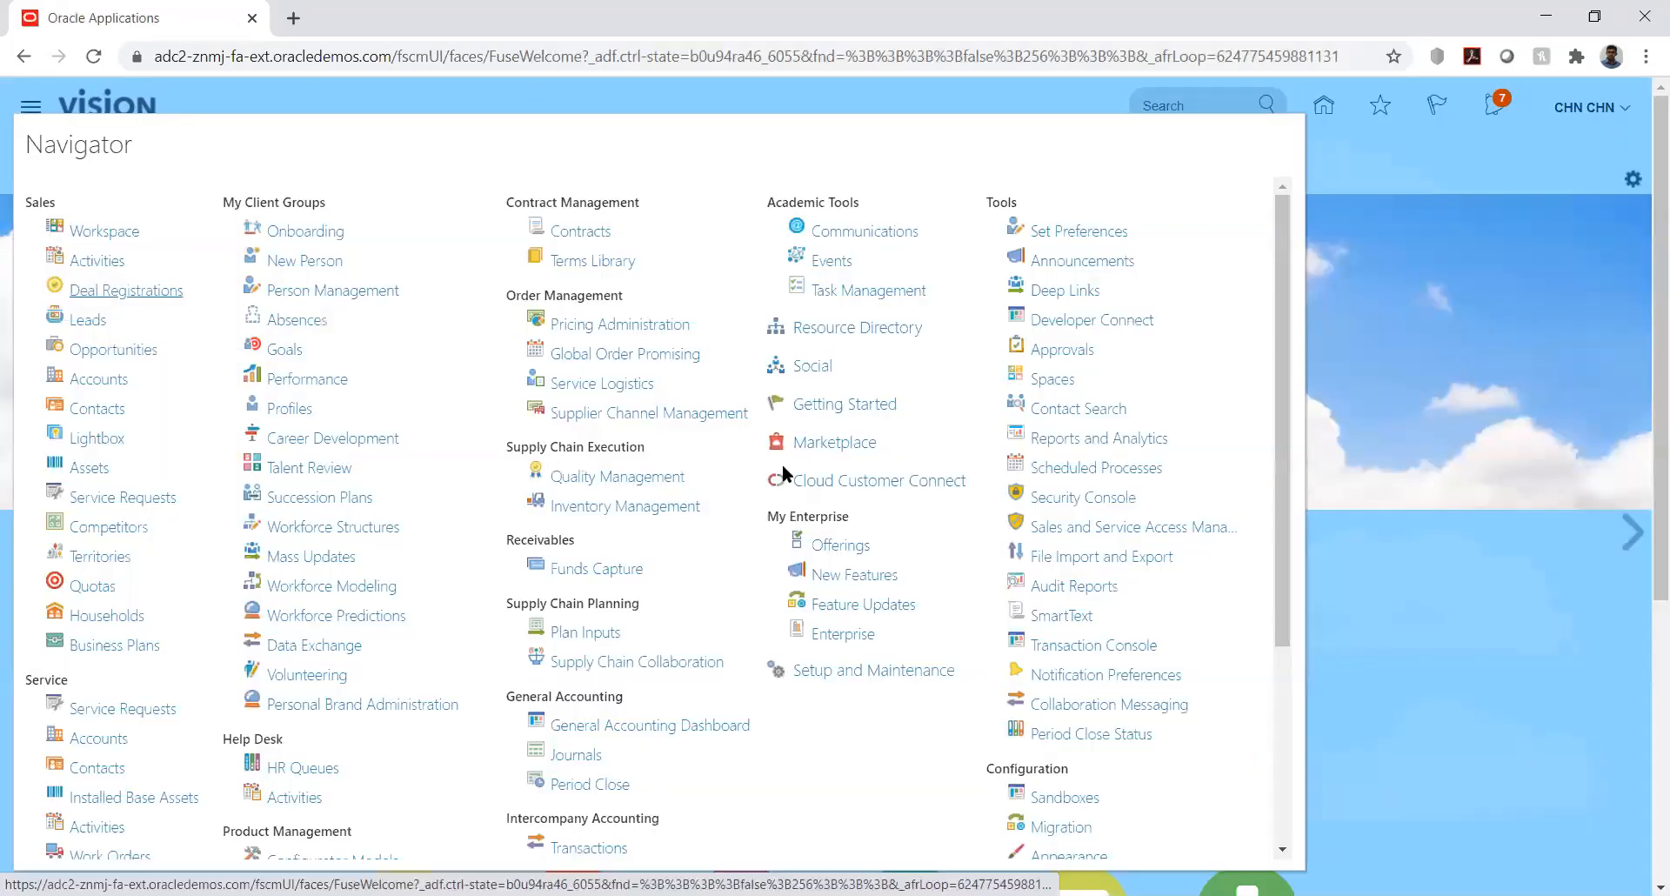
left_click(1089, 472)
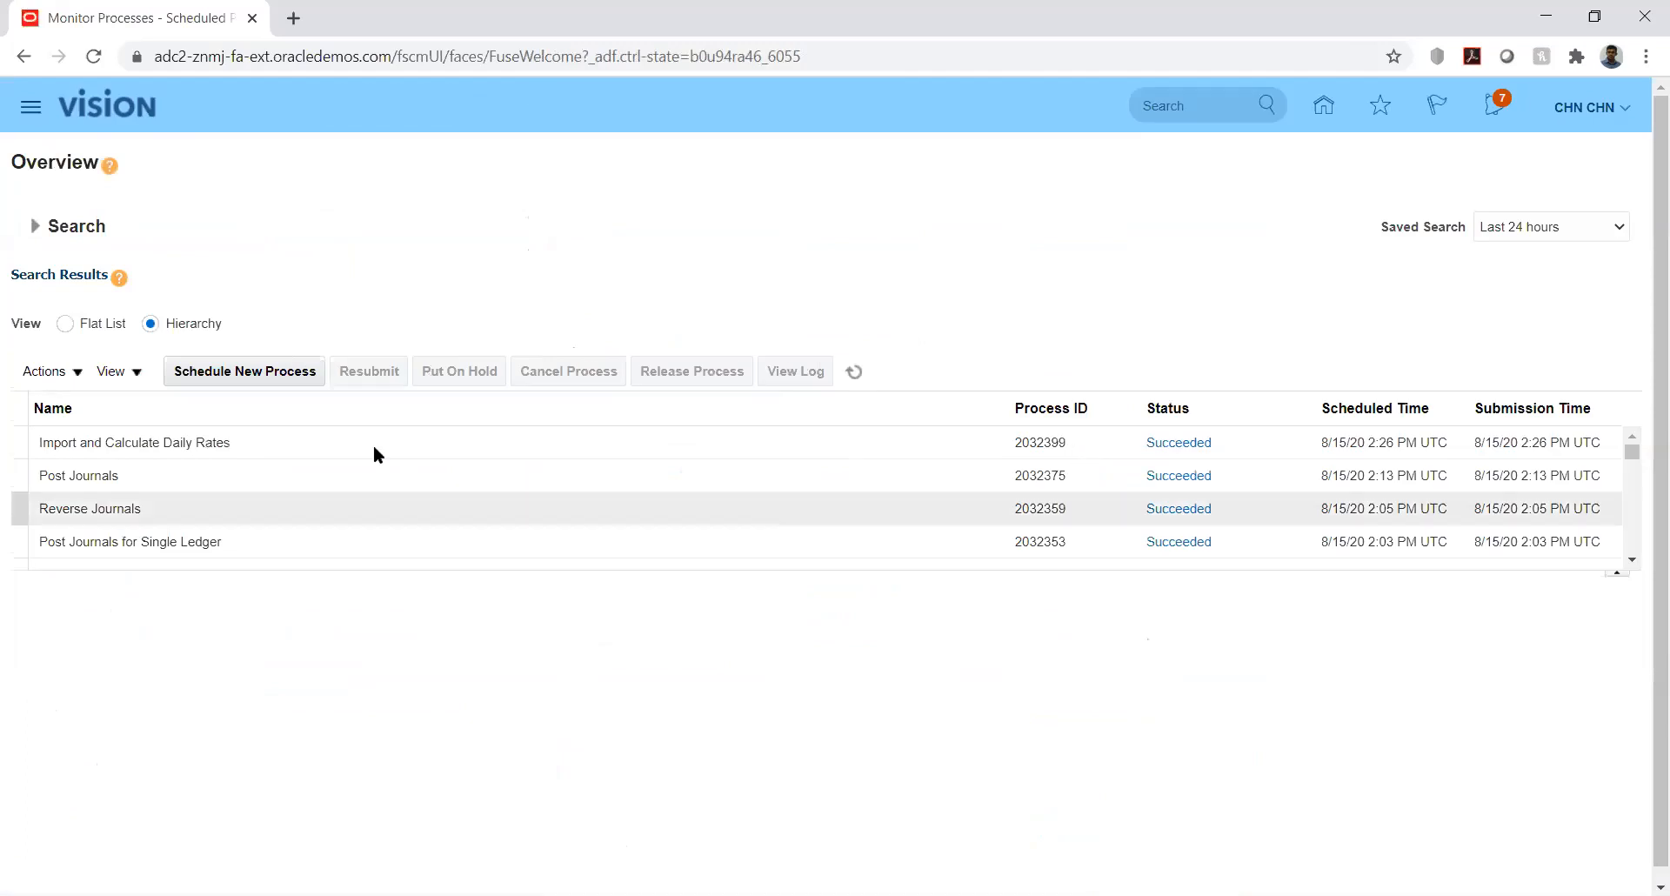
left_click(243, 371)
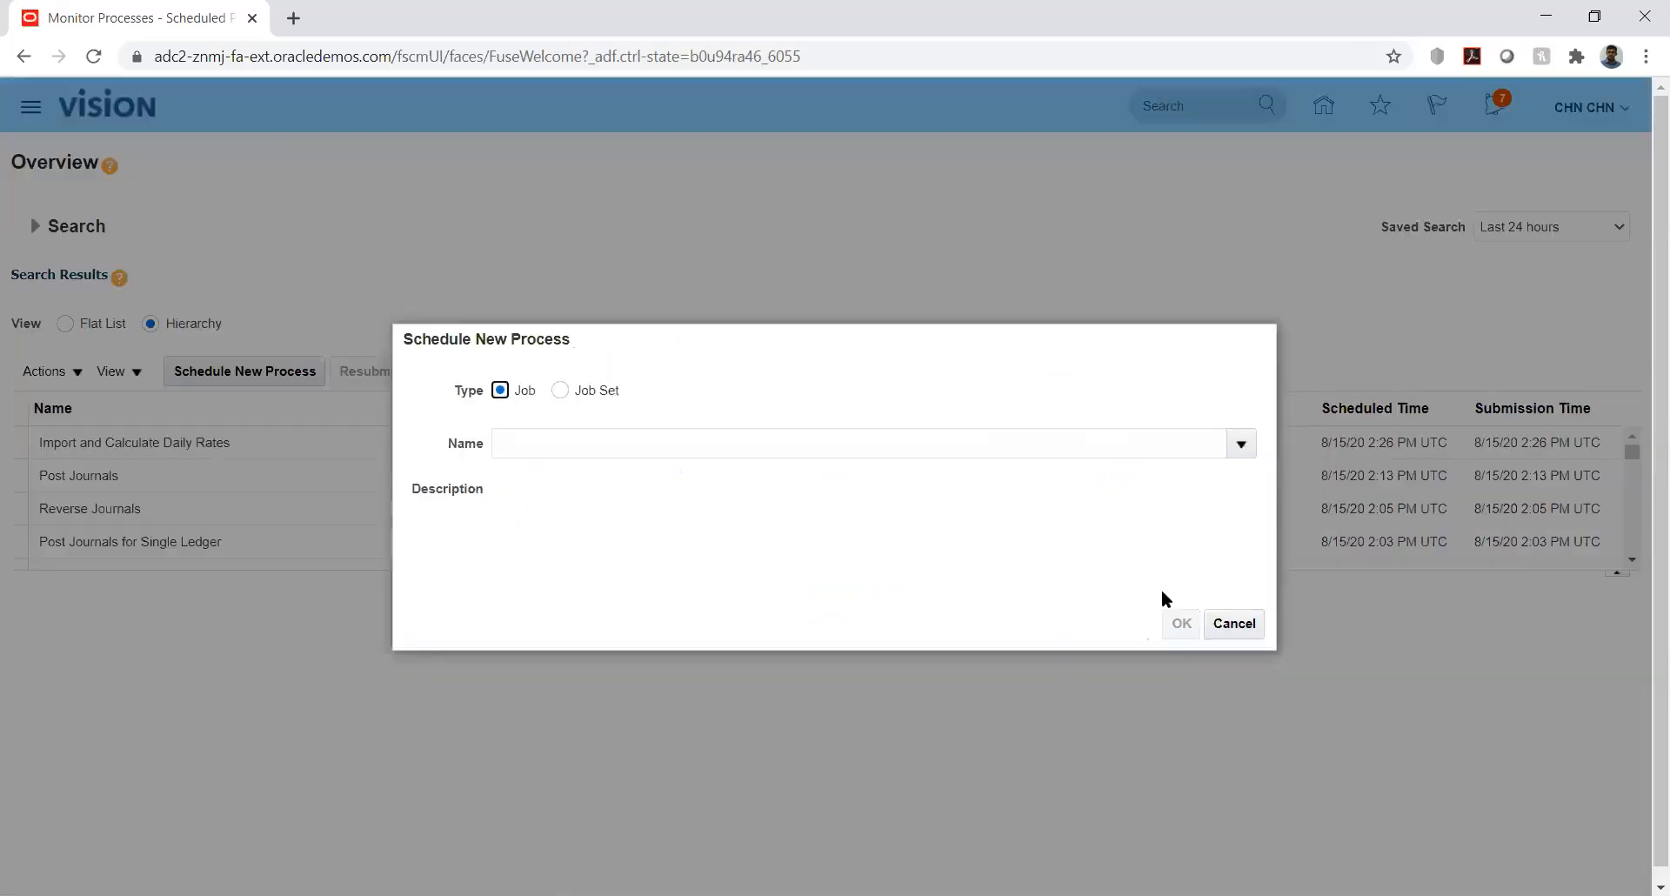
left_click(1234, 623)
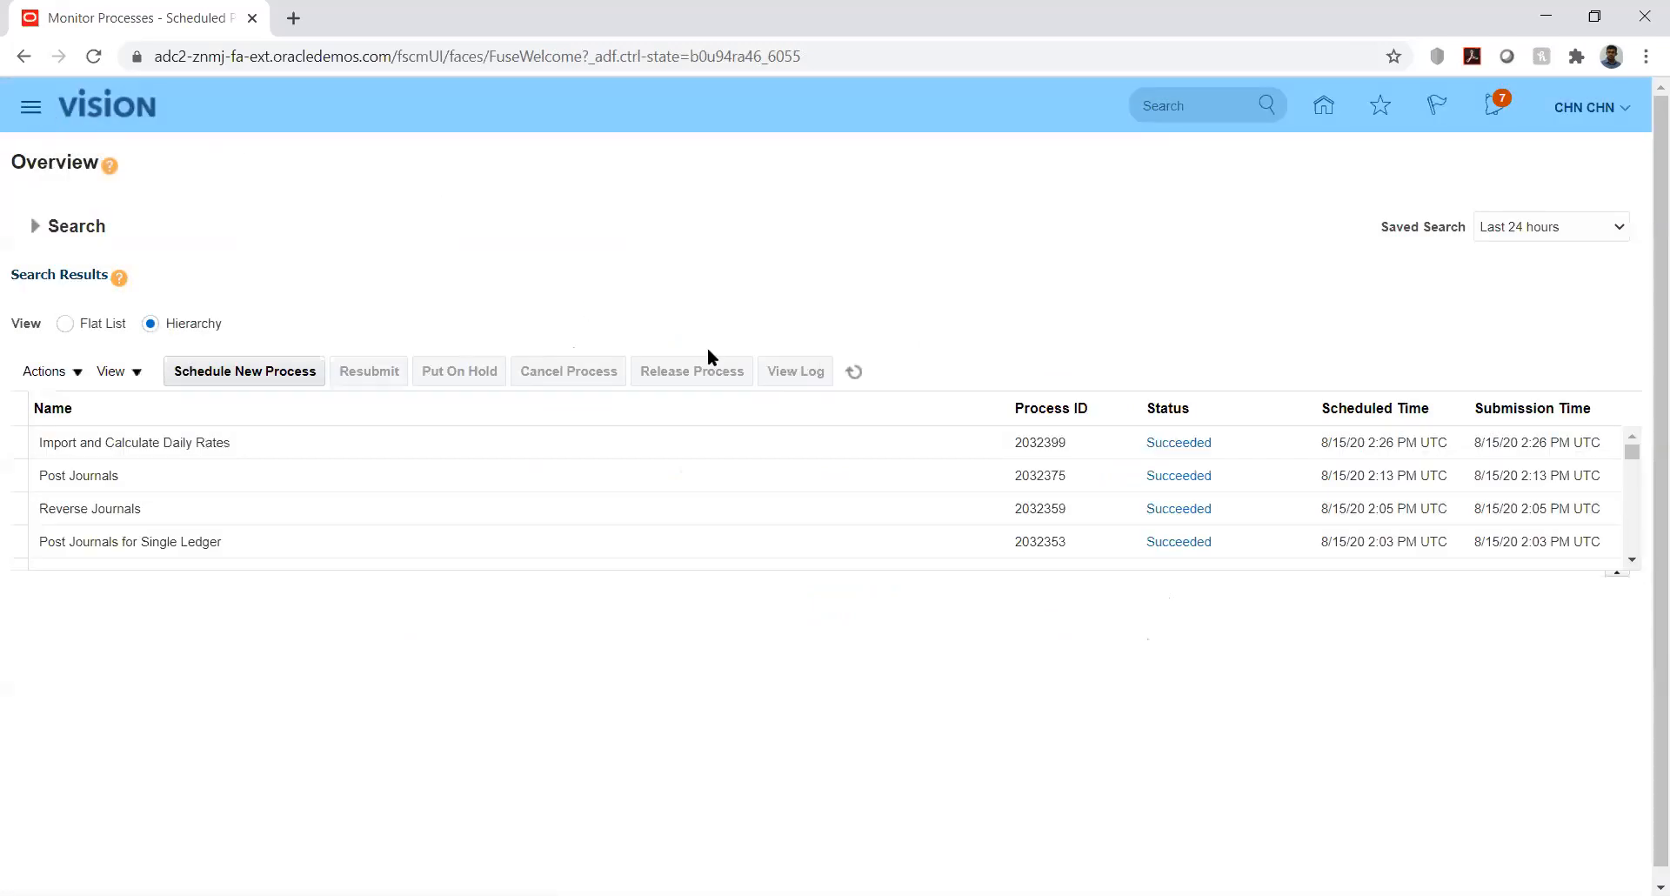
left_click(1083, 497)
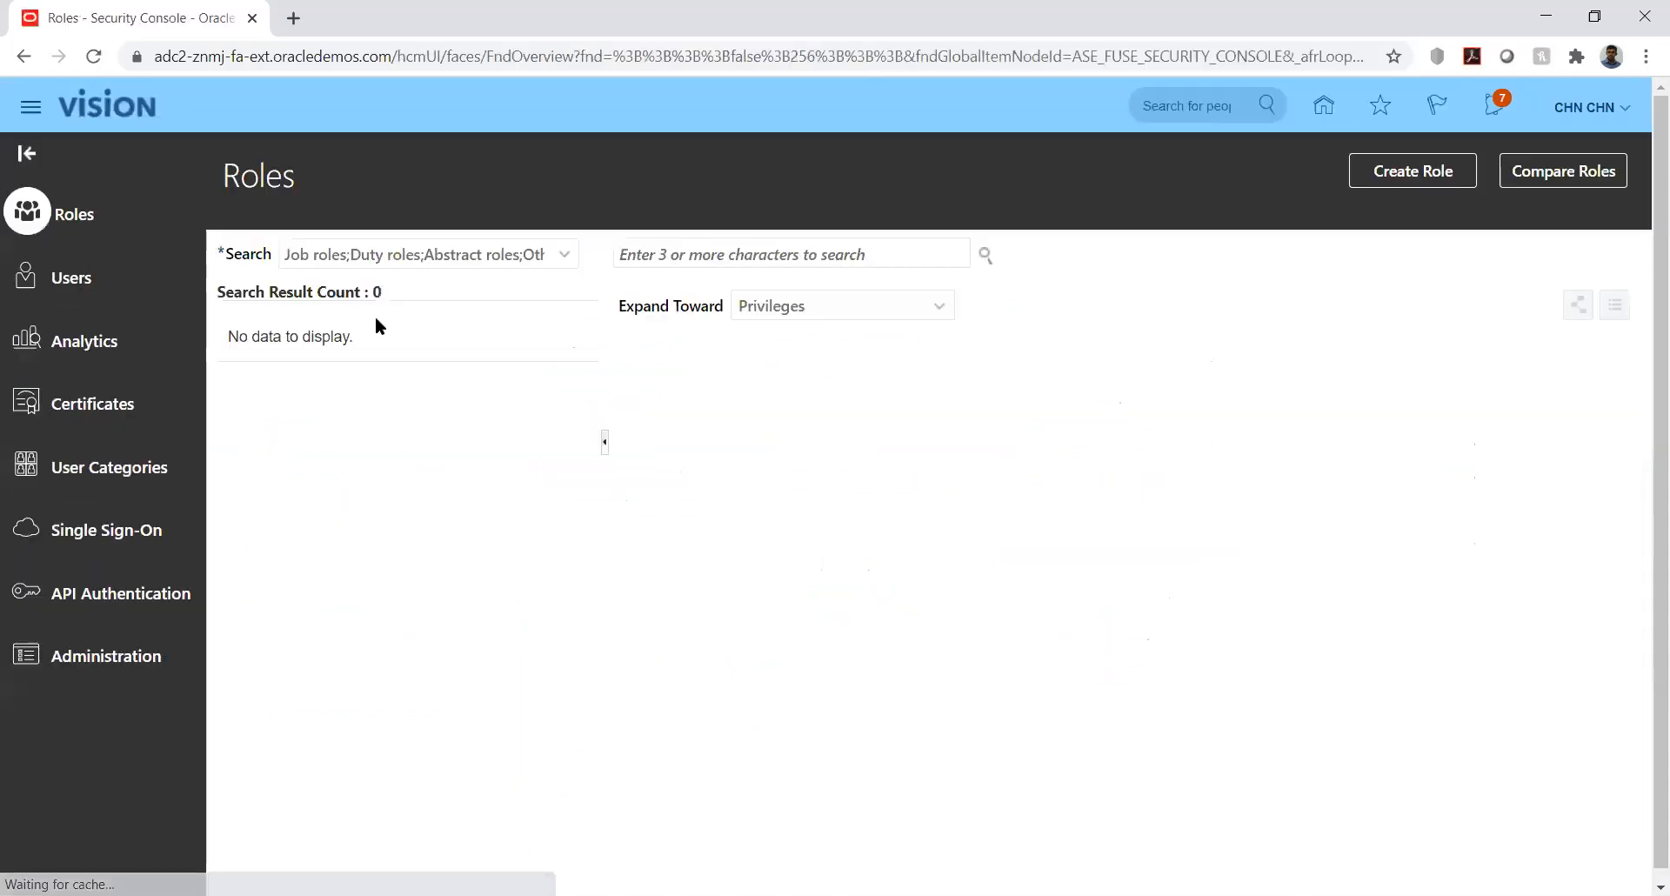
- Find the user's account by user name, put it in edit mode, and start adding a role
left_click(85, 277)
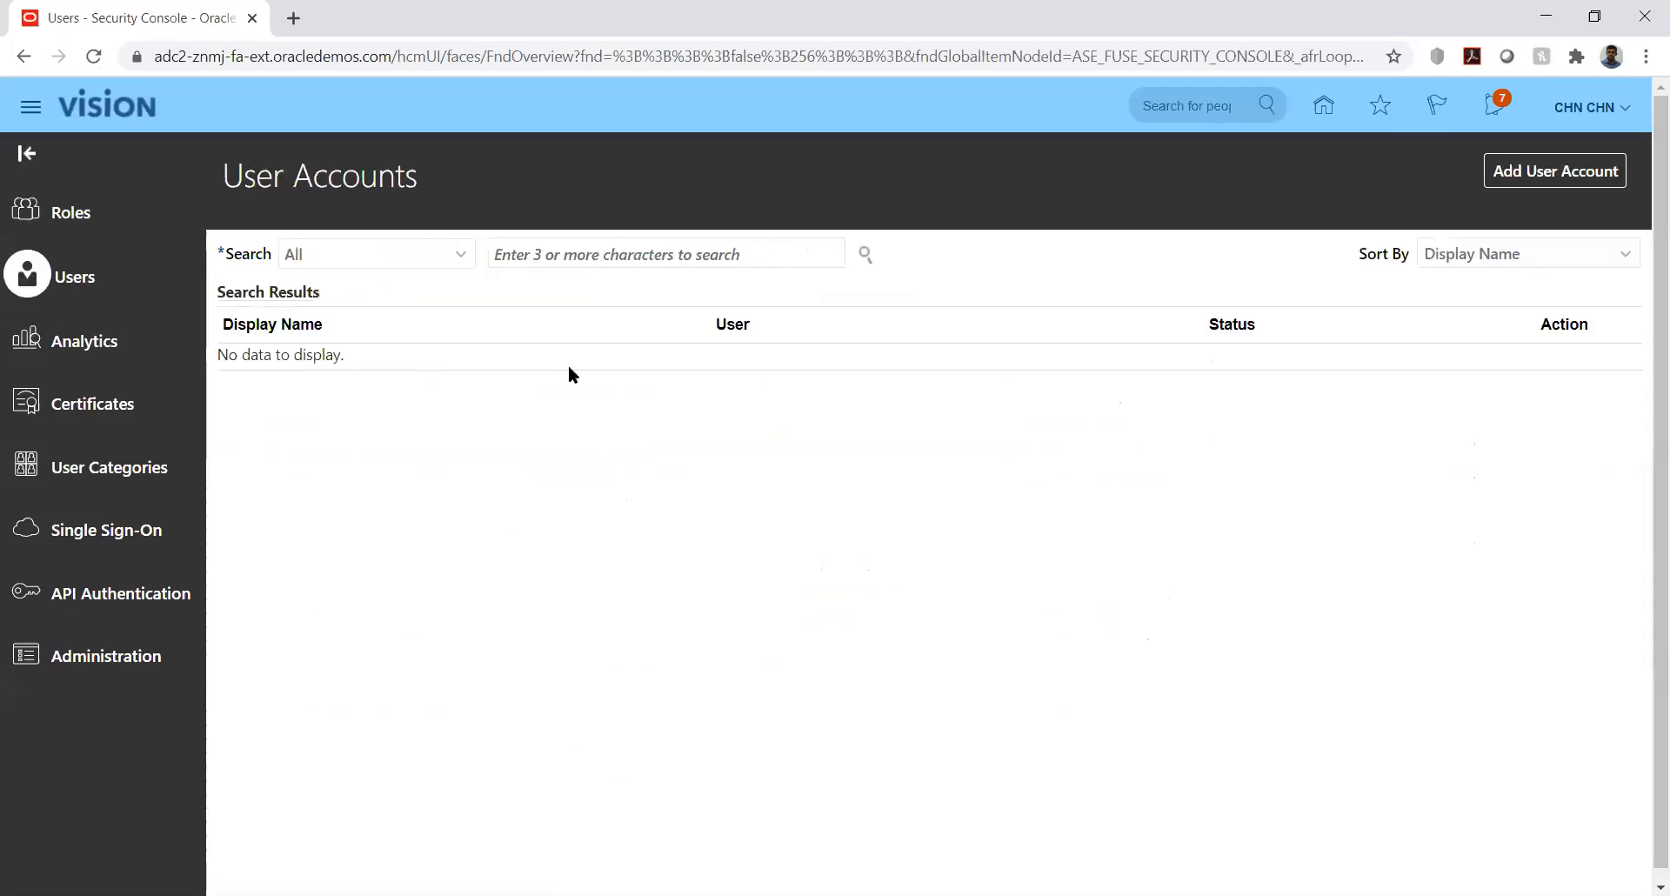
left_click(632, 258)
type("CHN.CHN")
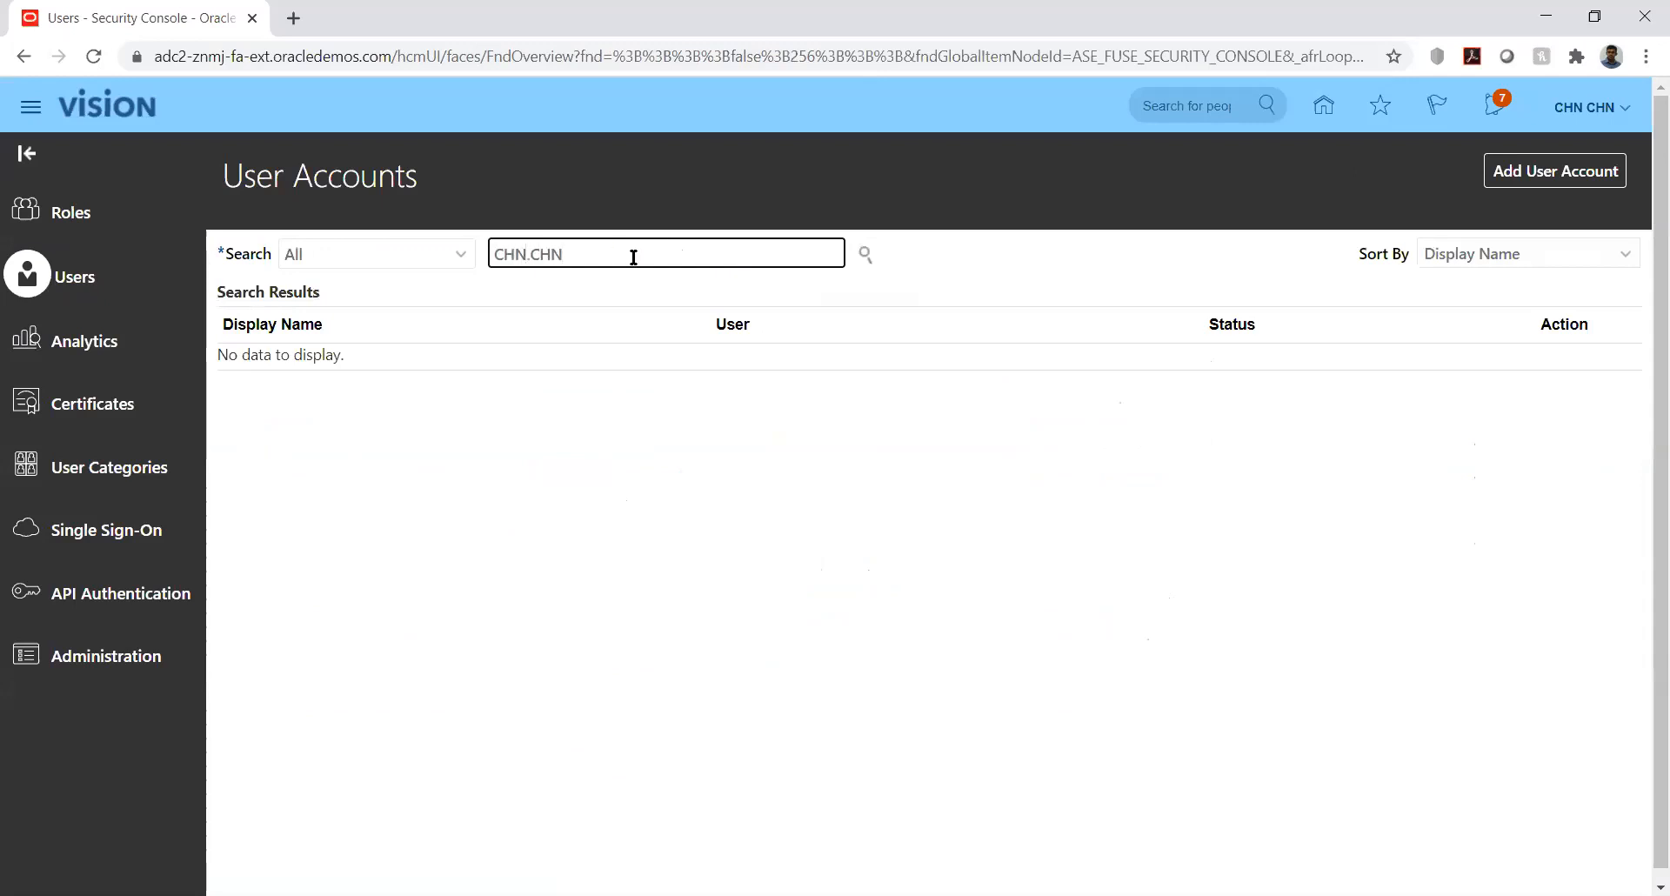
key("Return")
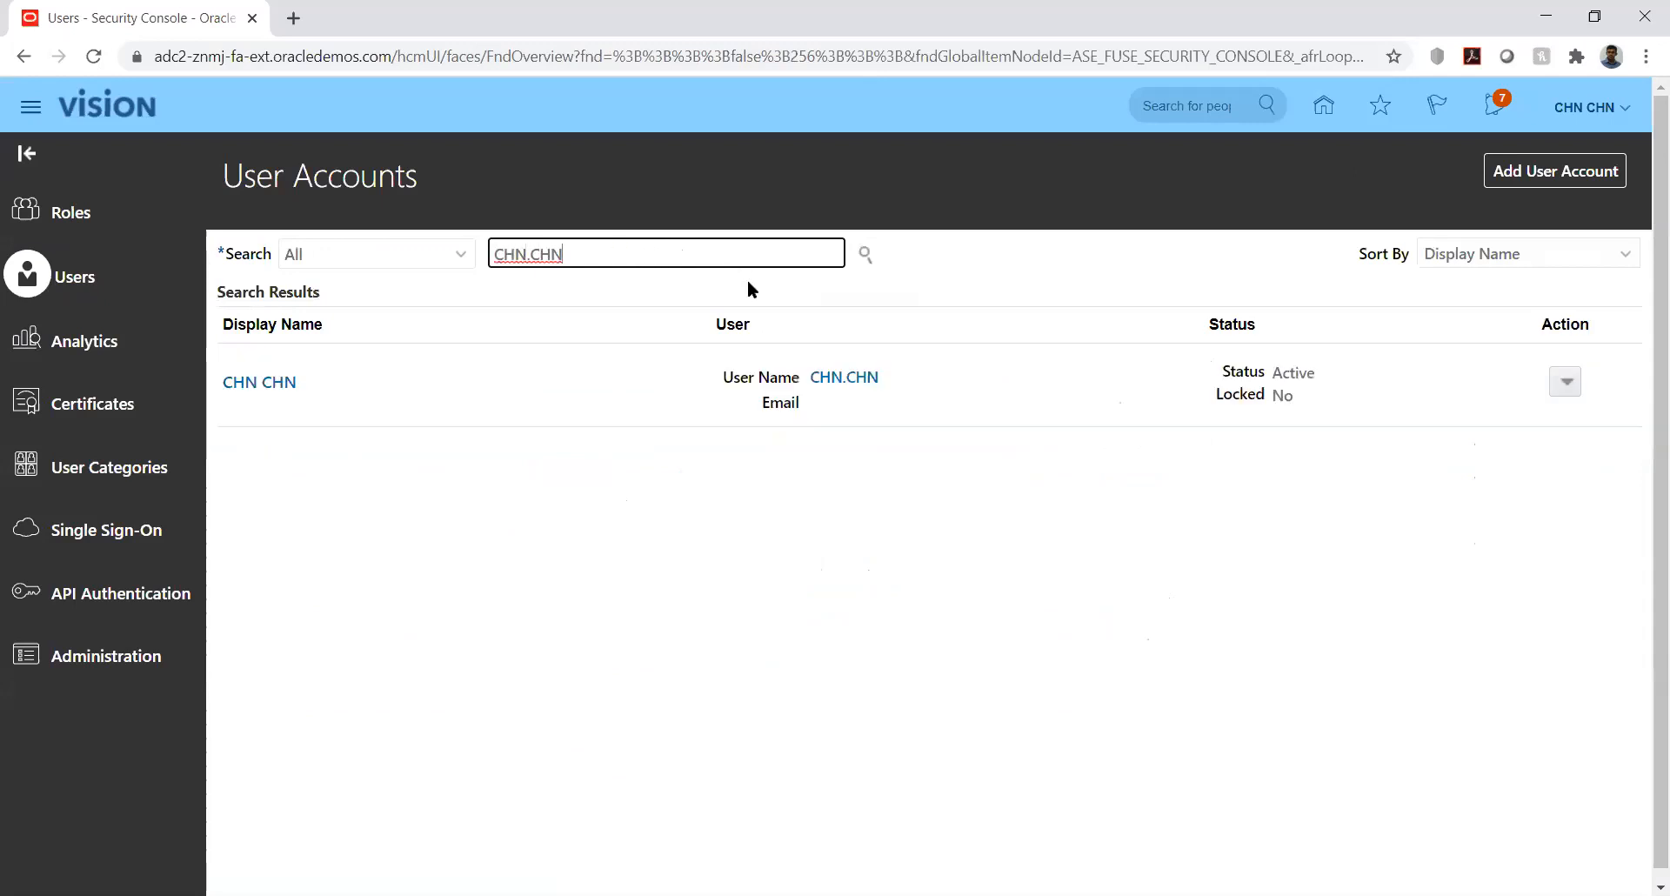
left_click(258, 384)
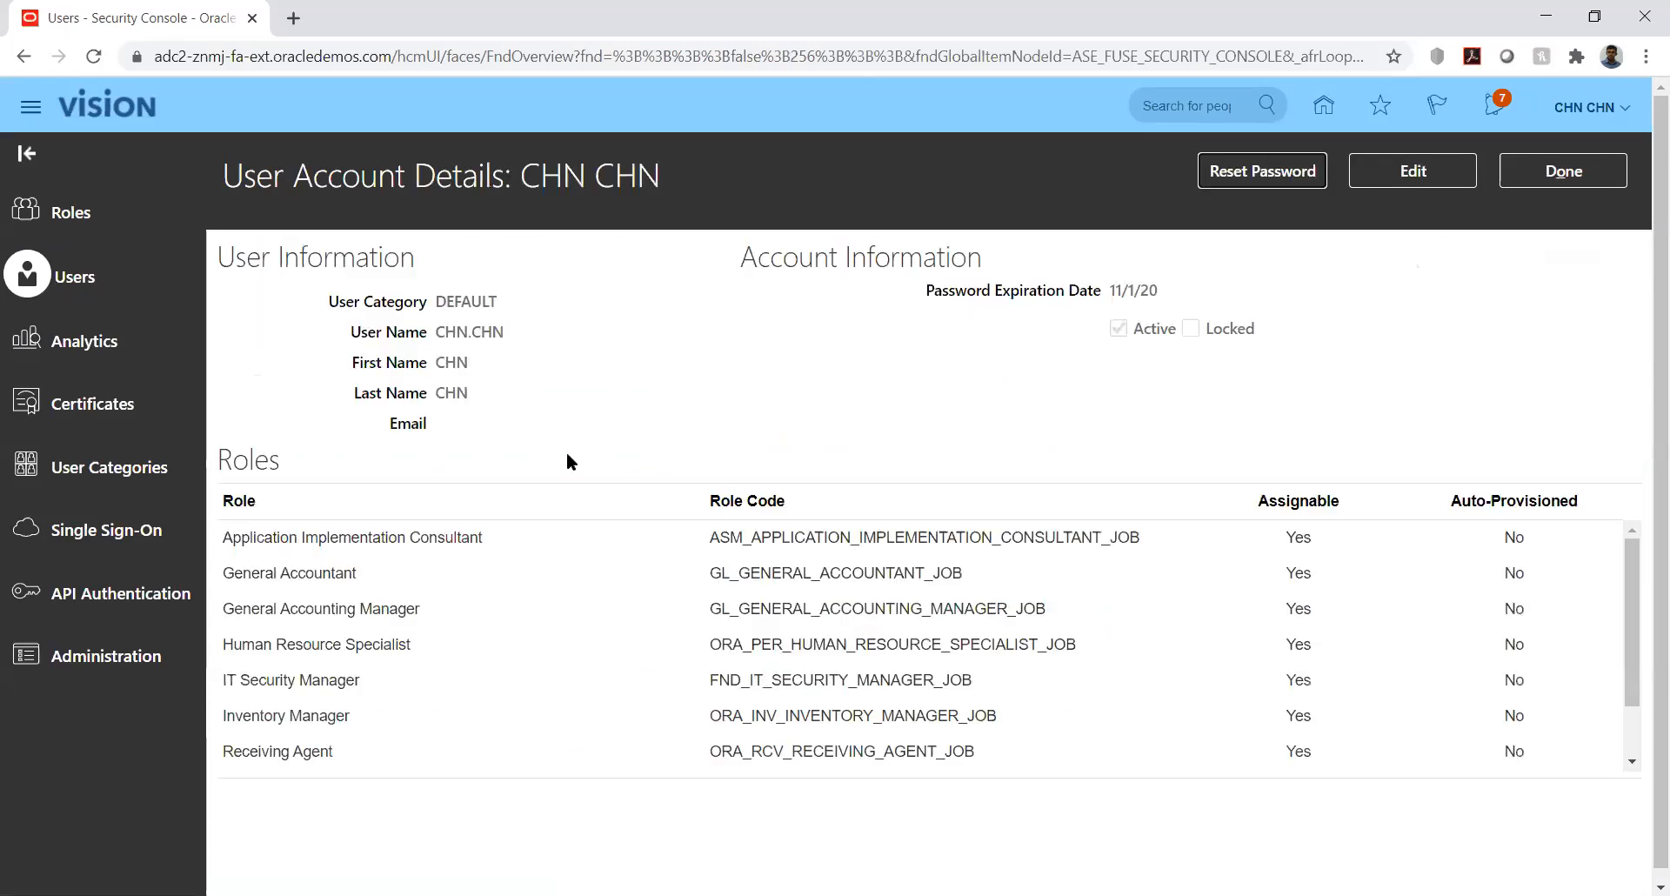
left_click(1392, 177)
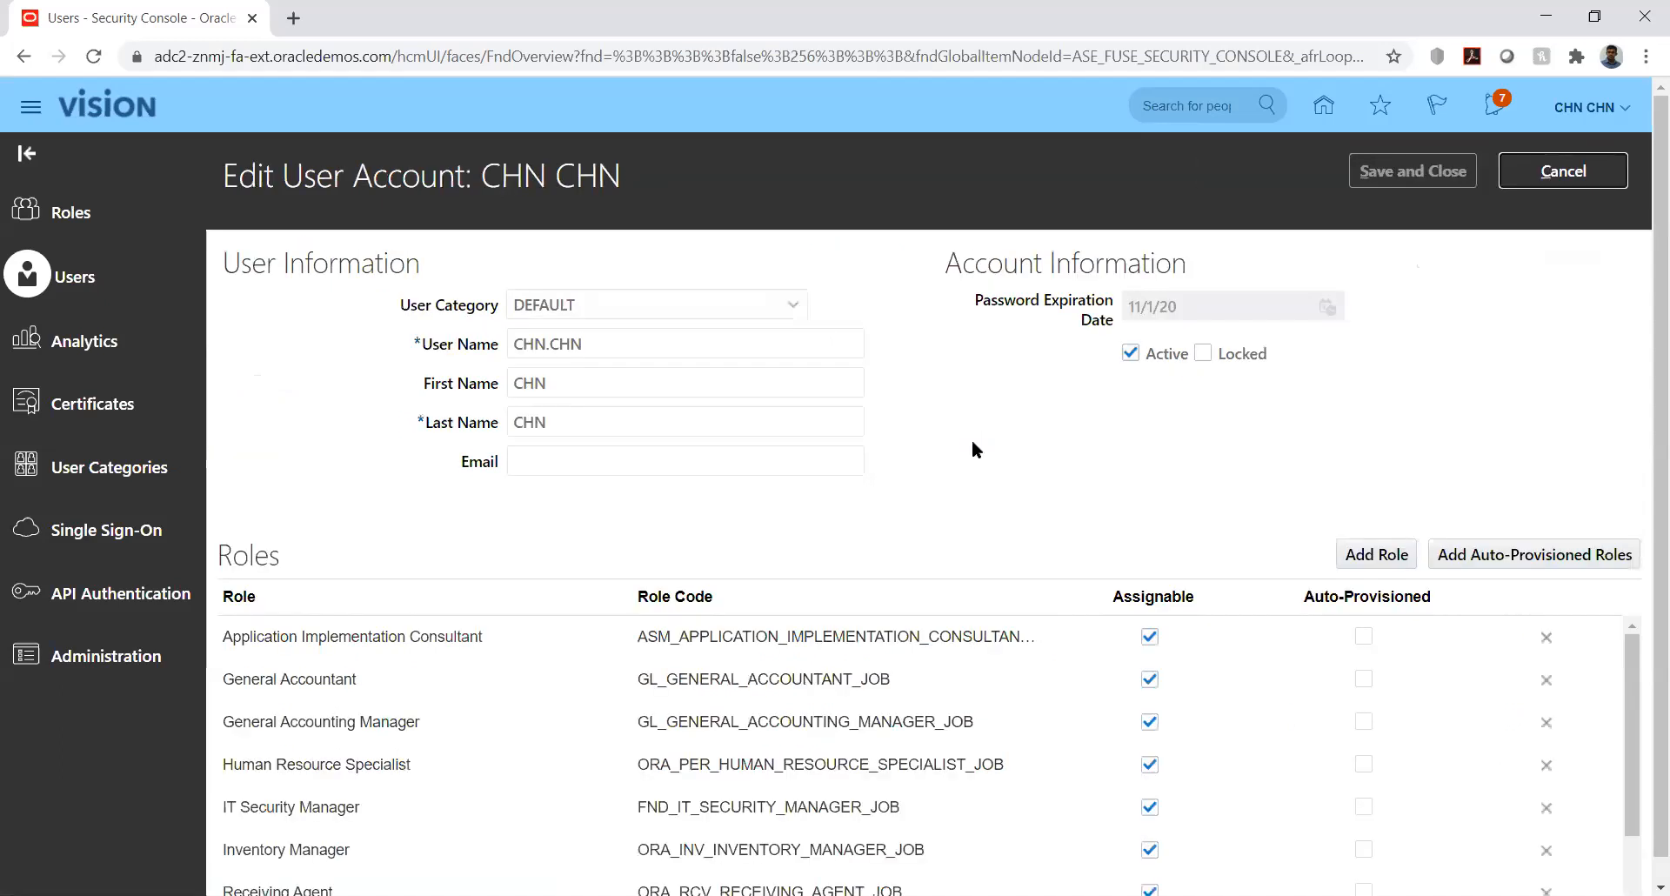
left_click(1376, 555)
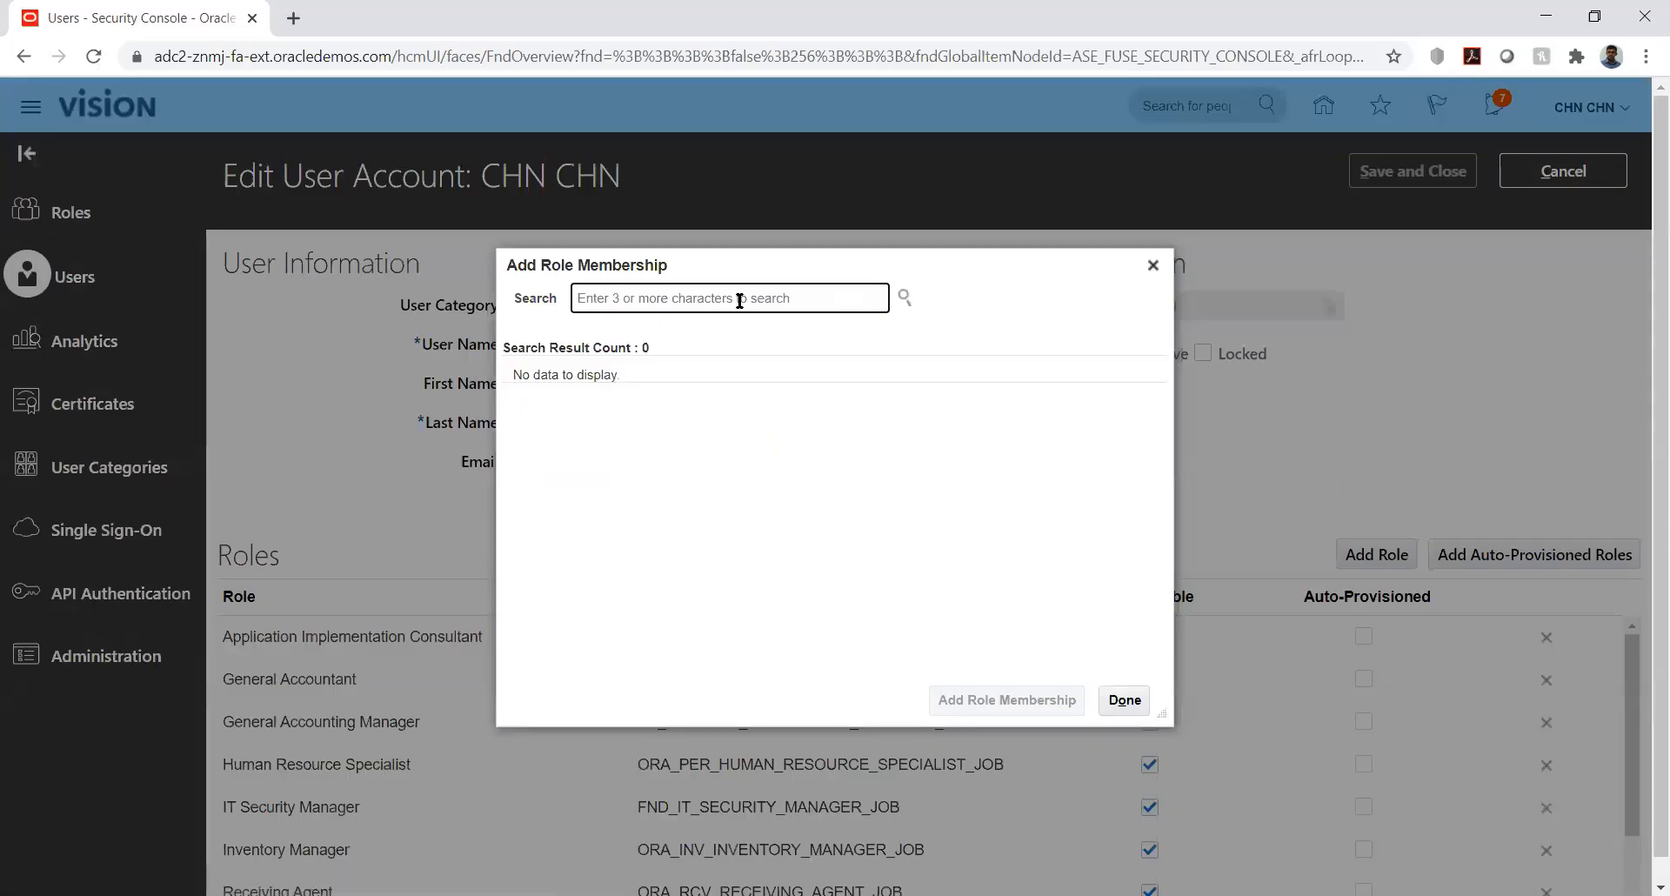
- Search for and add the Budget Manager and Budget Analyst roles, then close Add Role Membership
type("budget")
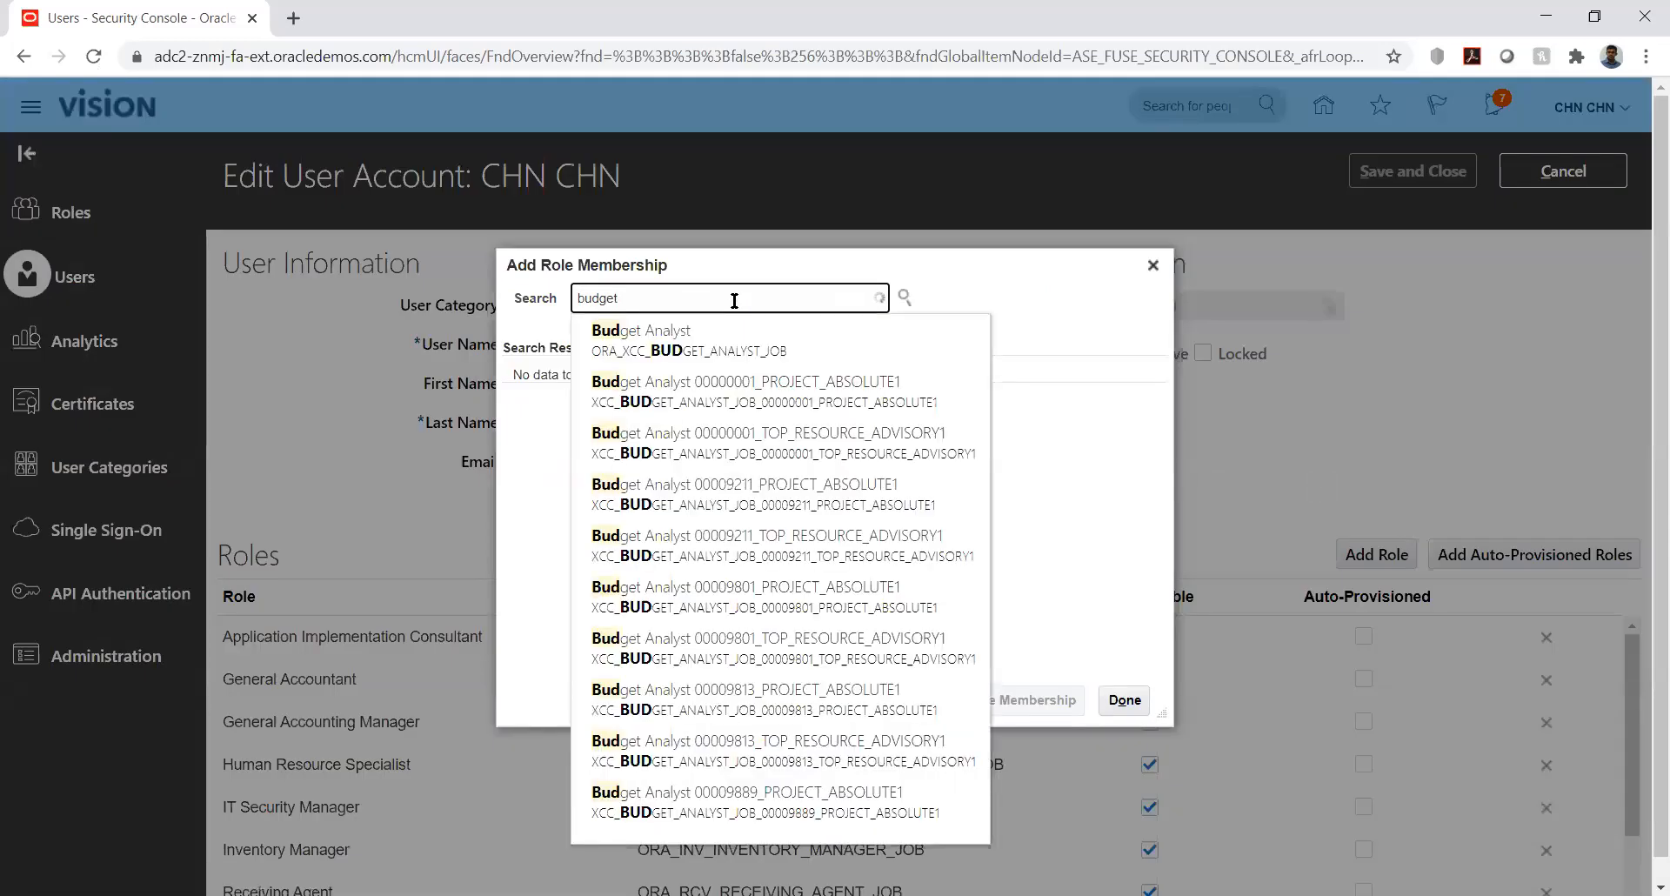
type(" mana")
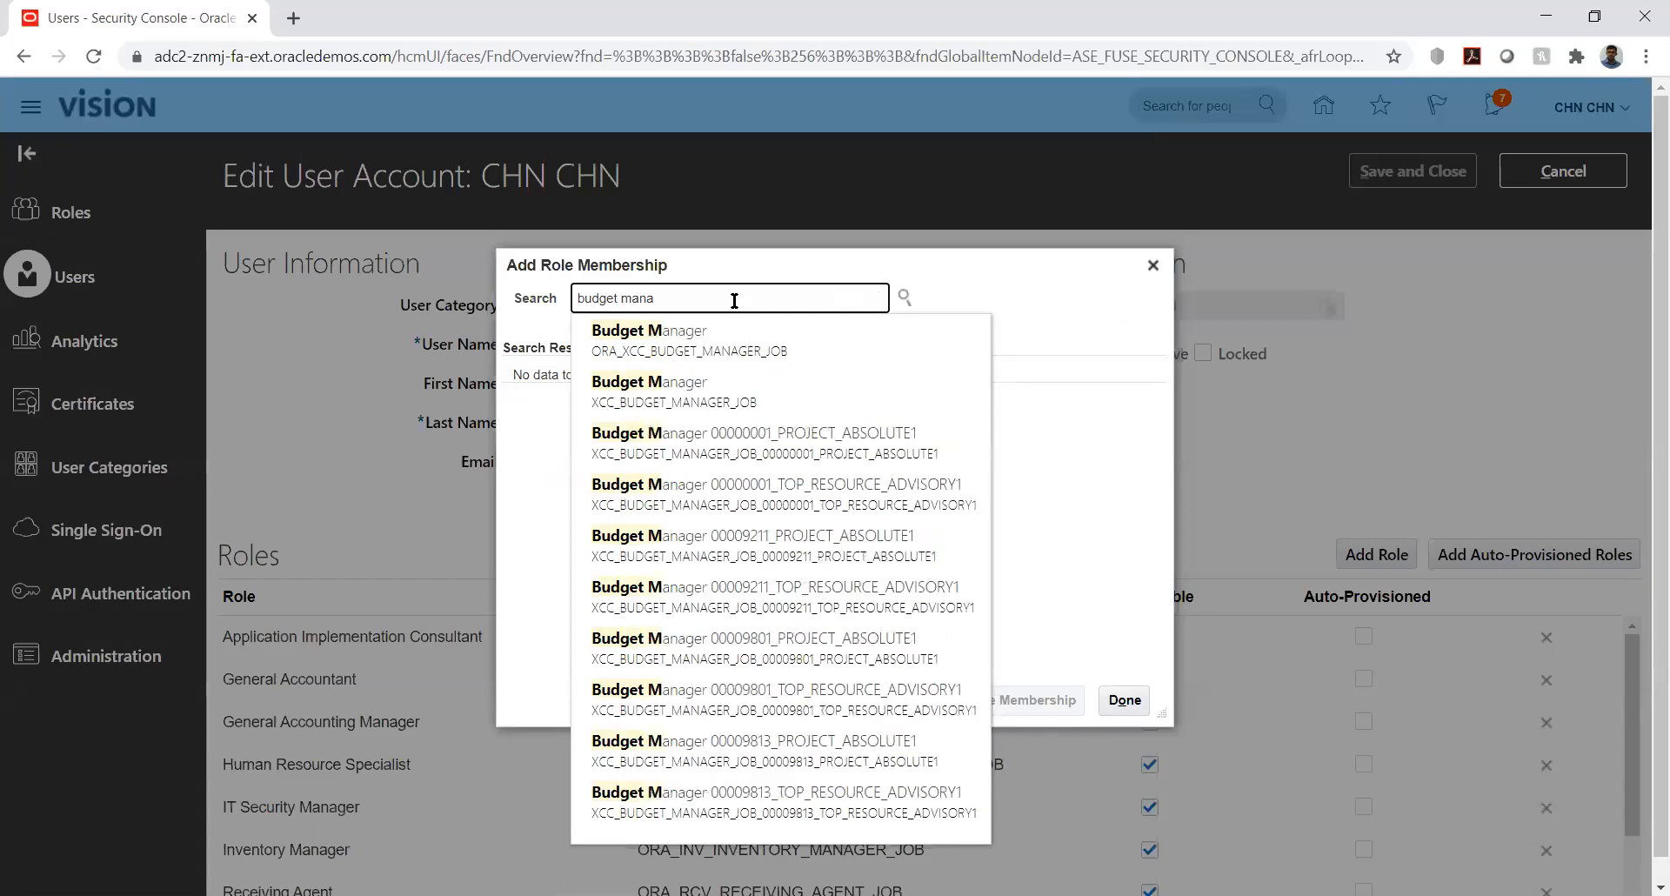
left_click(690, 336)
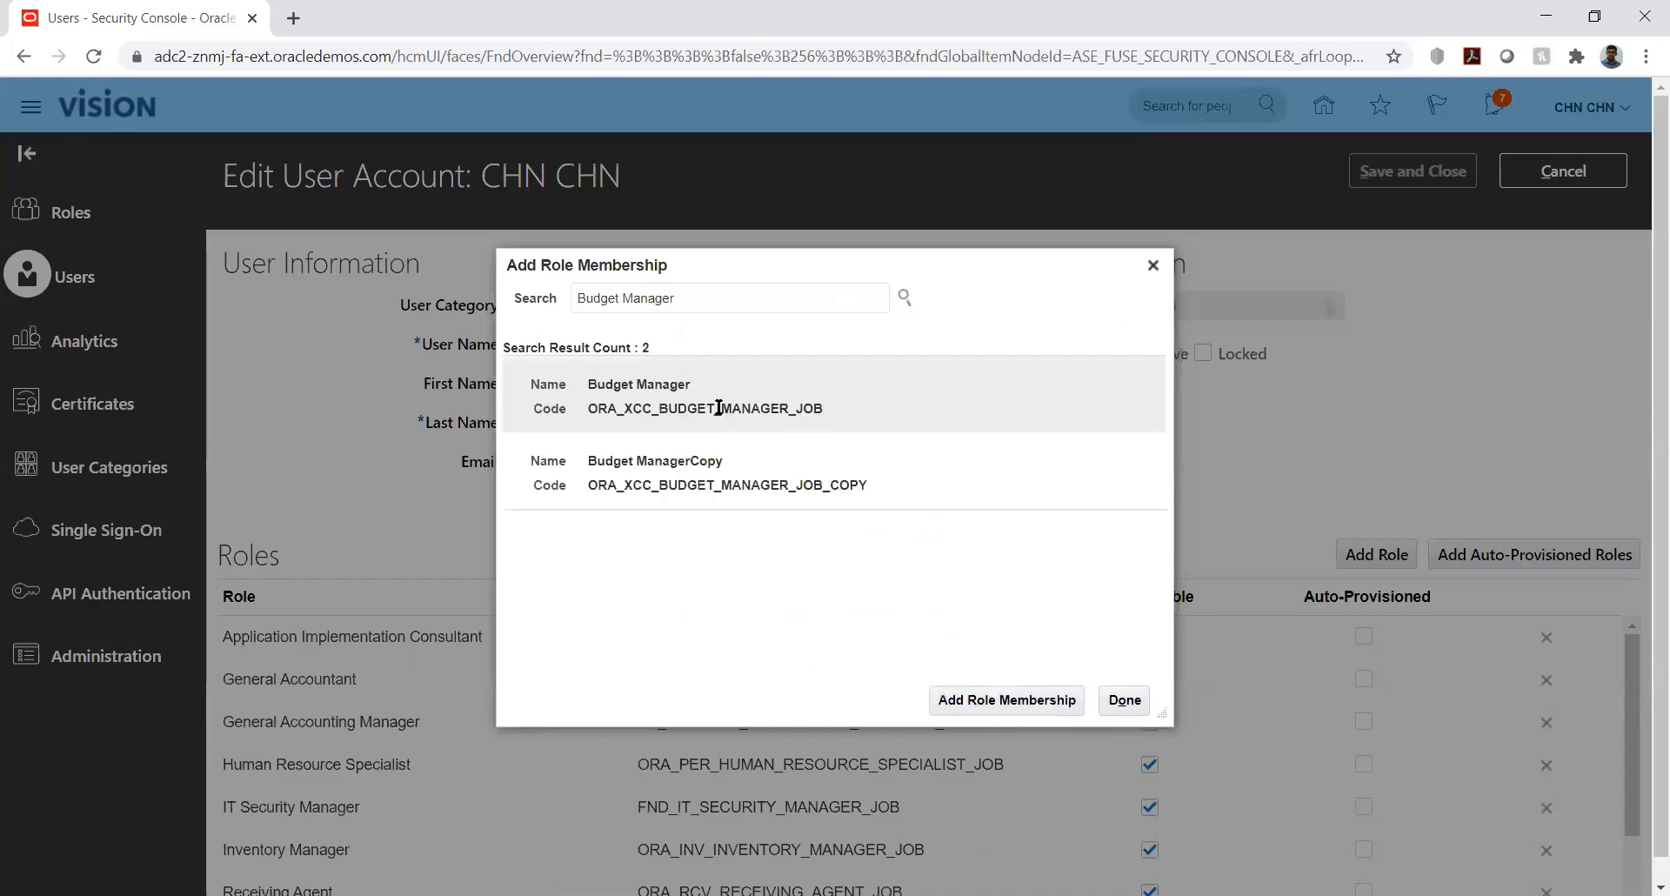
left_click(692, 392)
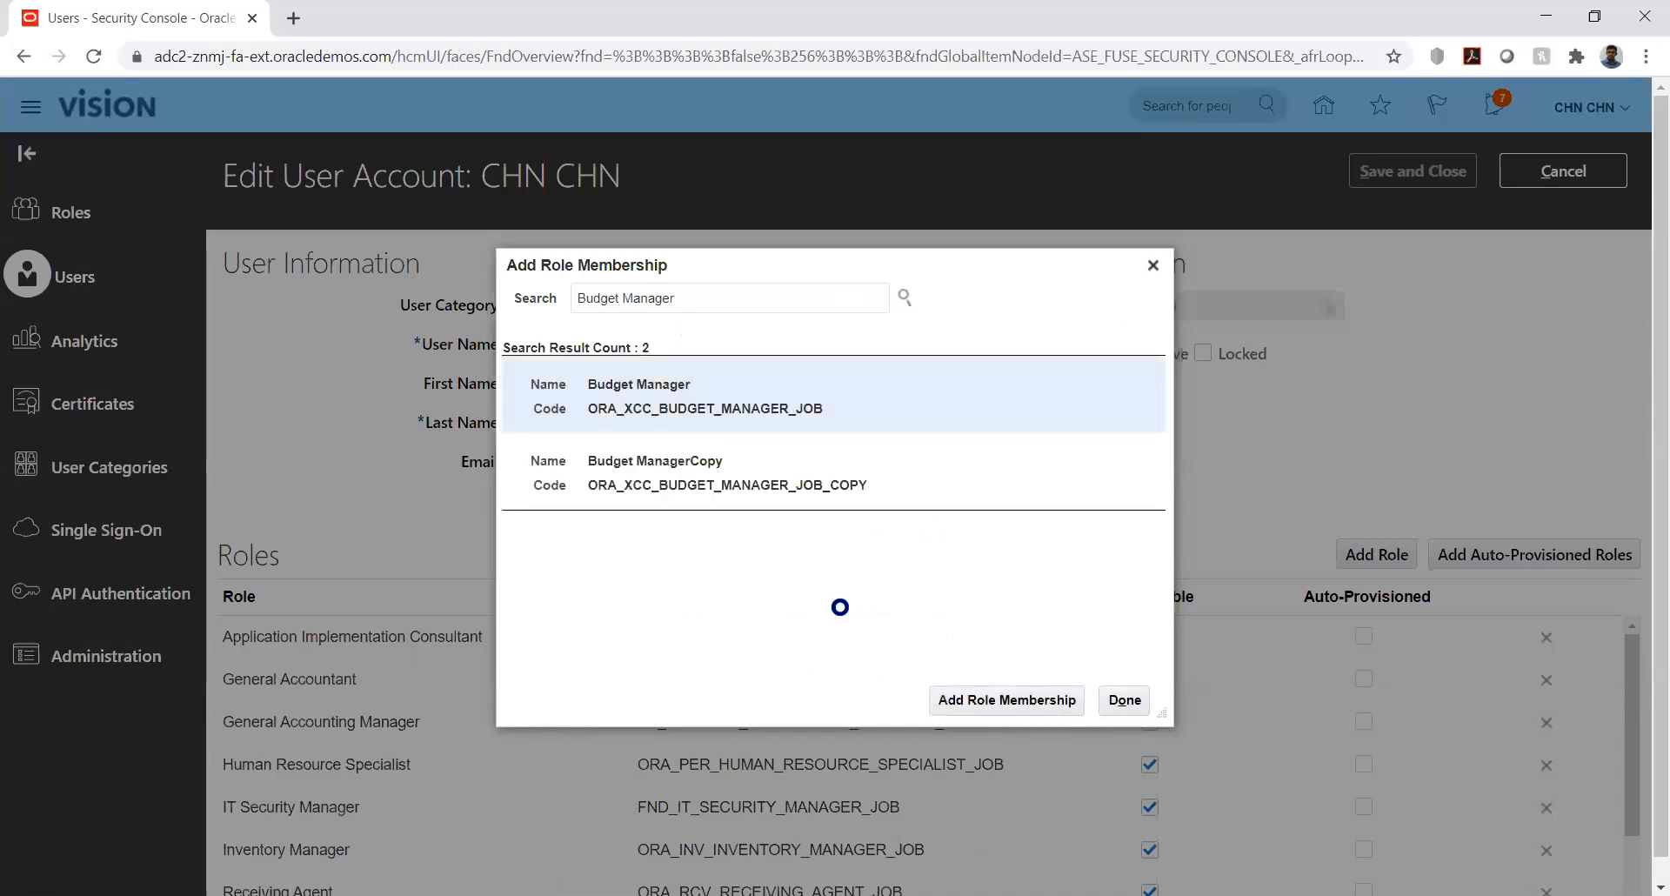
left_click(993, 698)
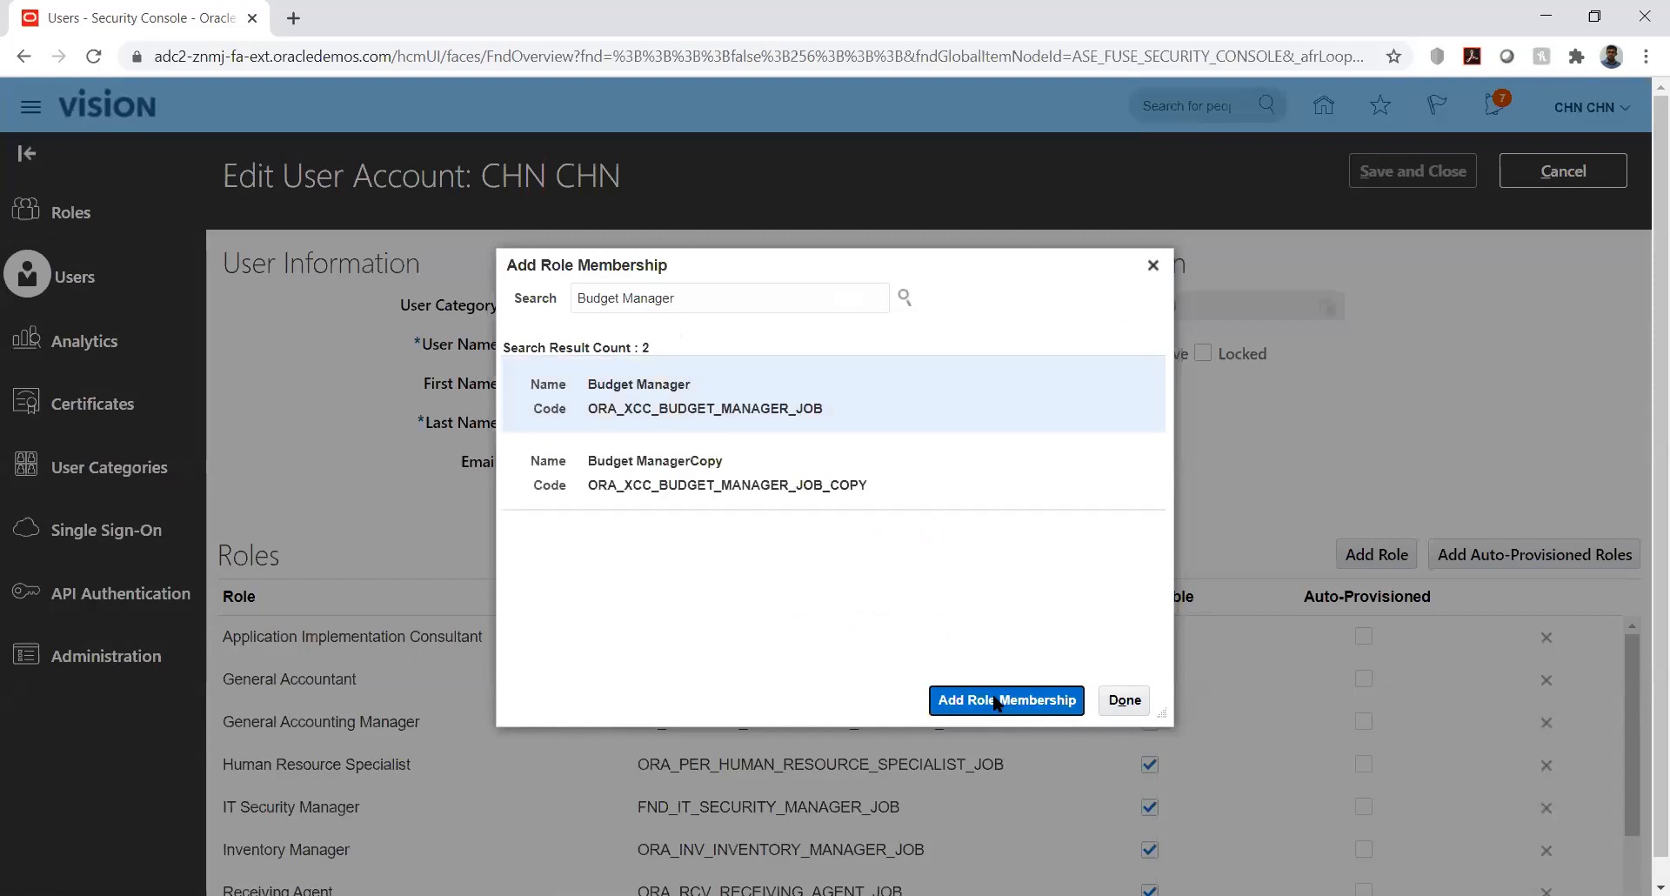
double_click(765, 298)
type("anal")
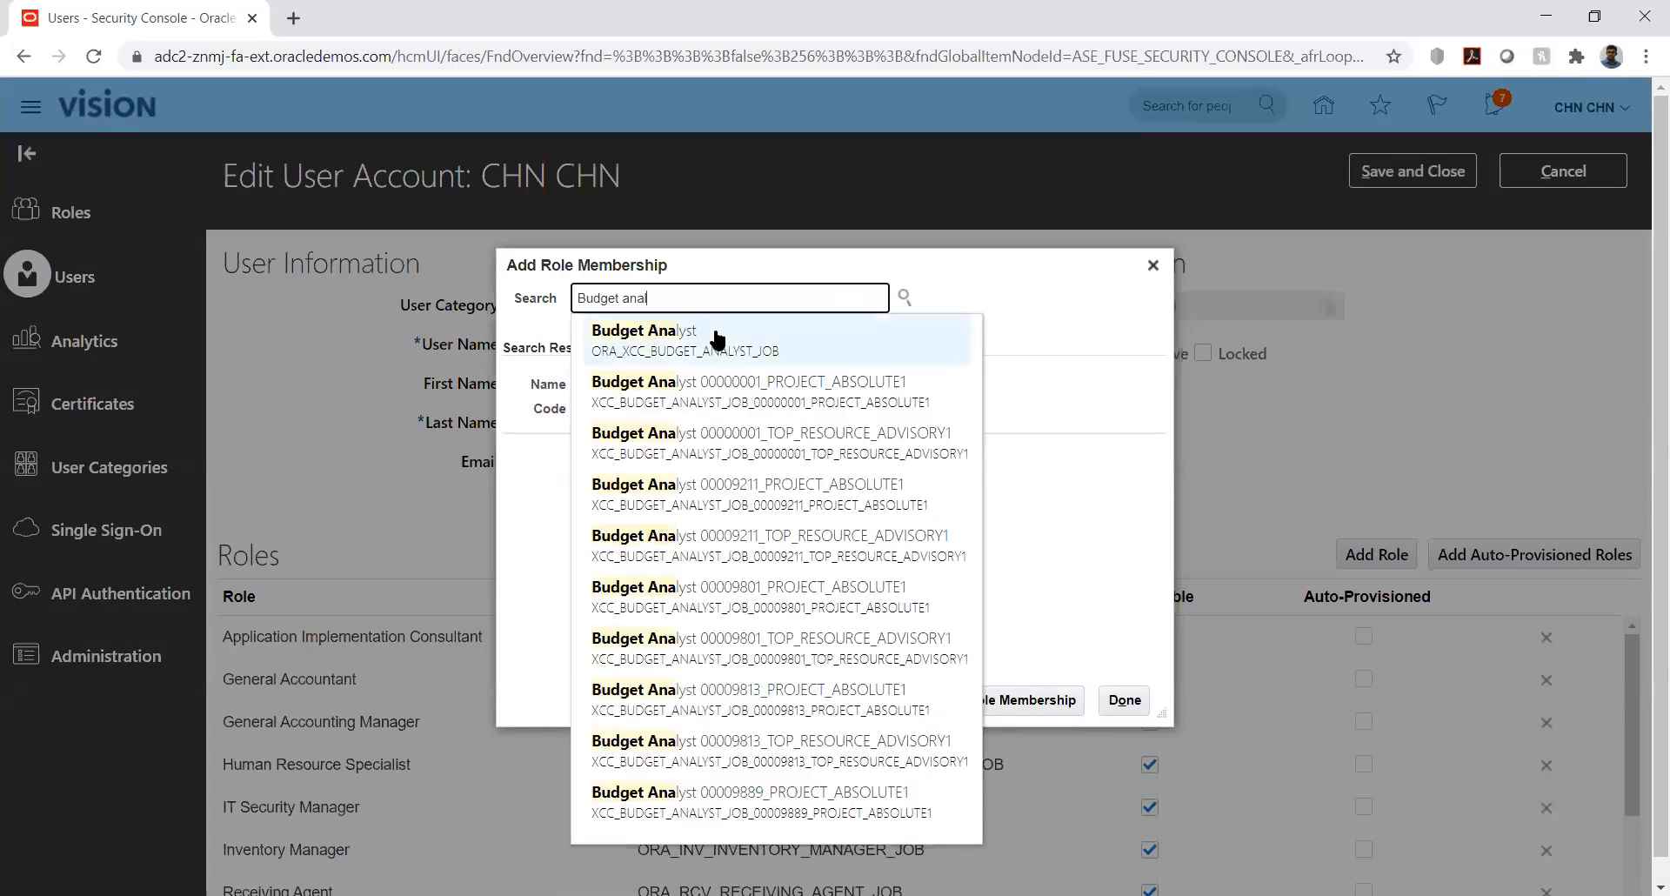
left_click(717, 338)
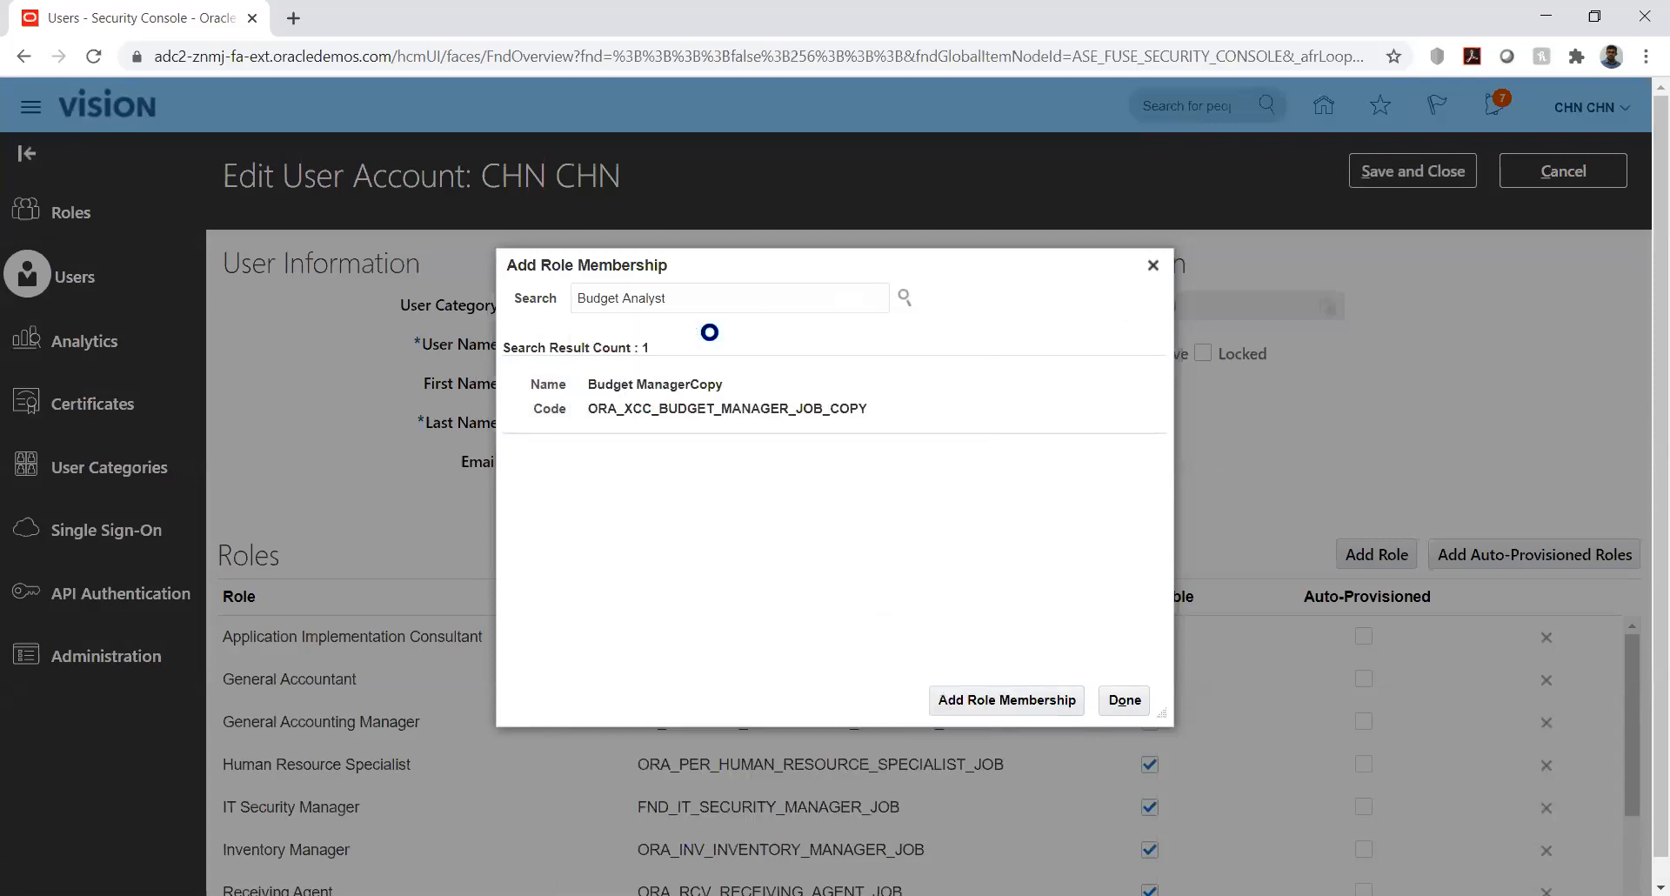
left_click(985, 694)
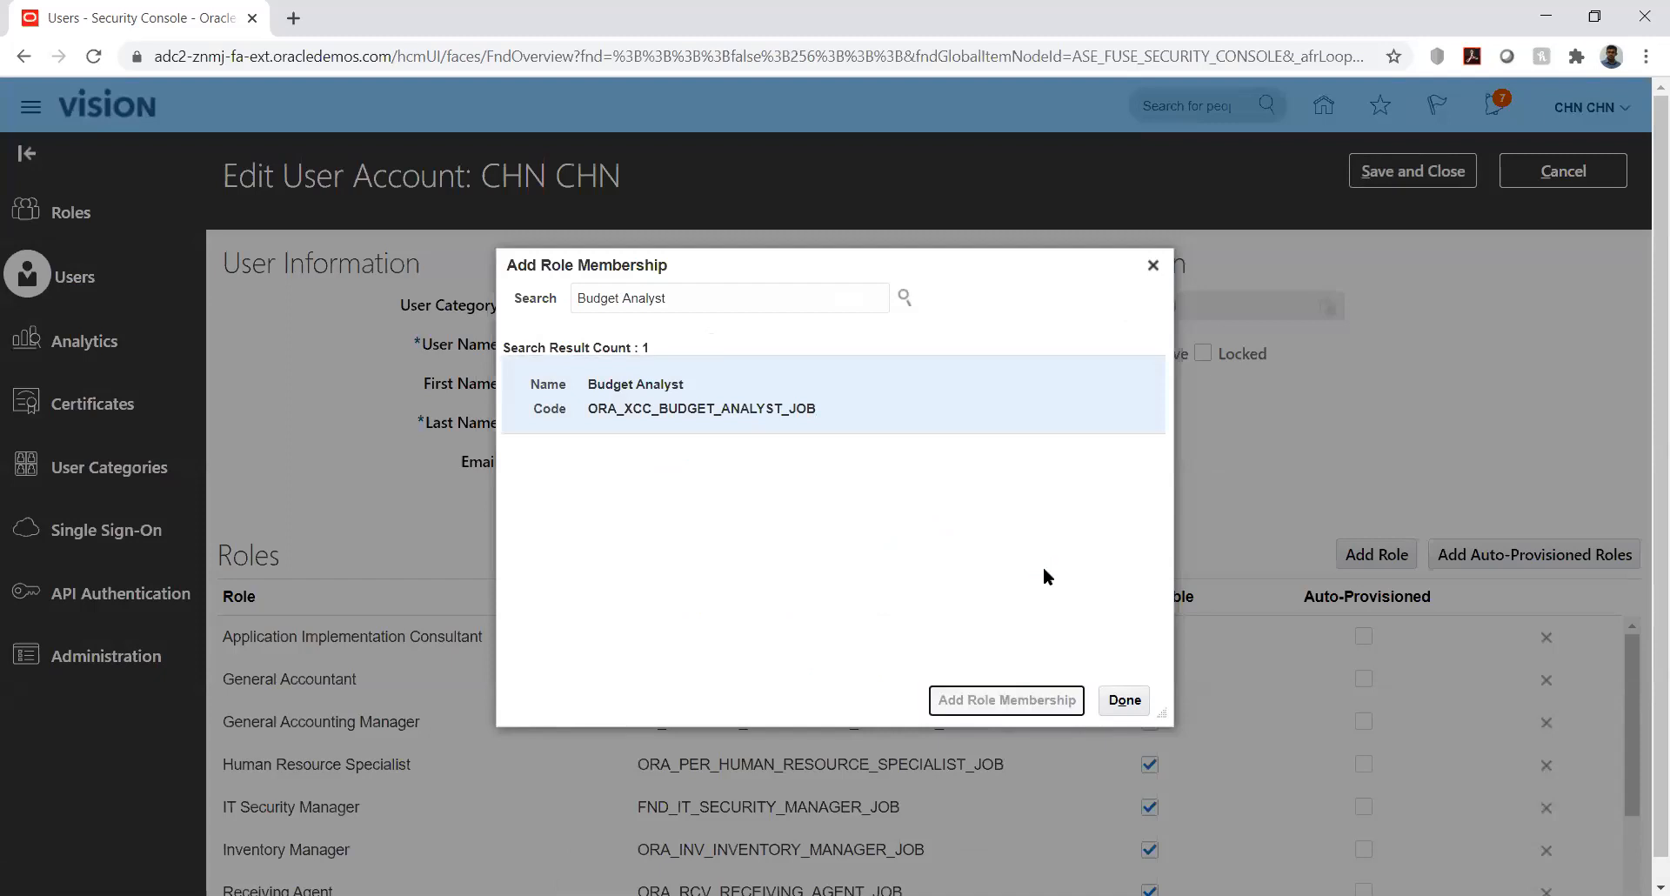
left_click(1127, 699)
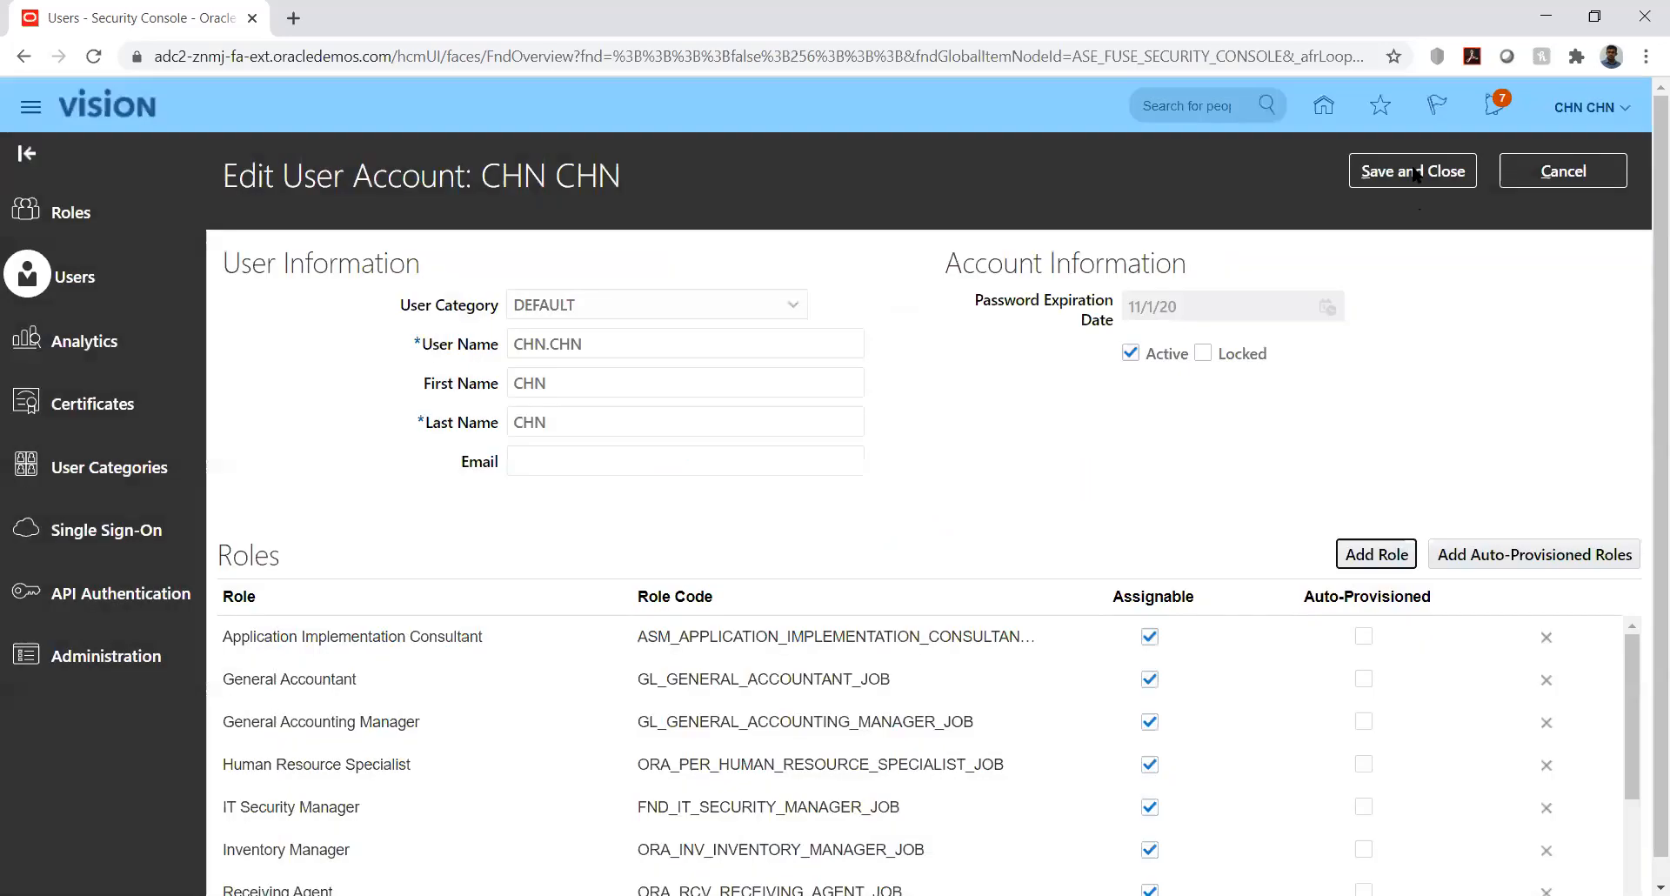
- Save and close the user's role changes, then show the Setup and Maintenance task list
left_click(1414, 172)
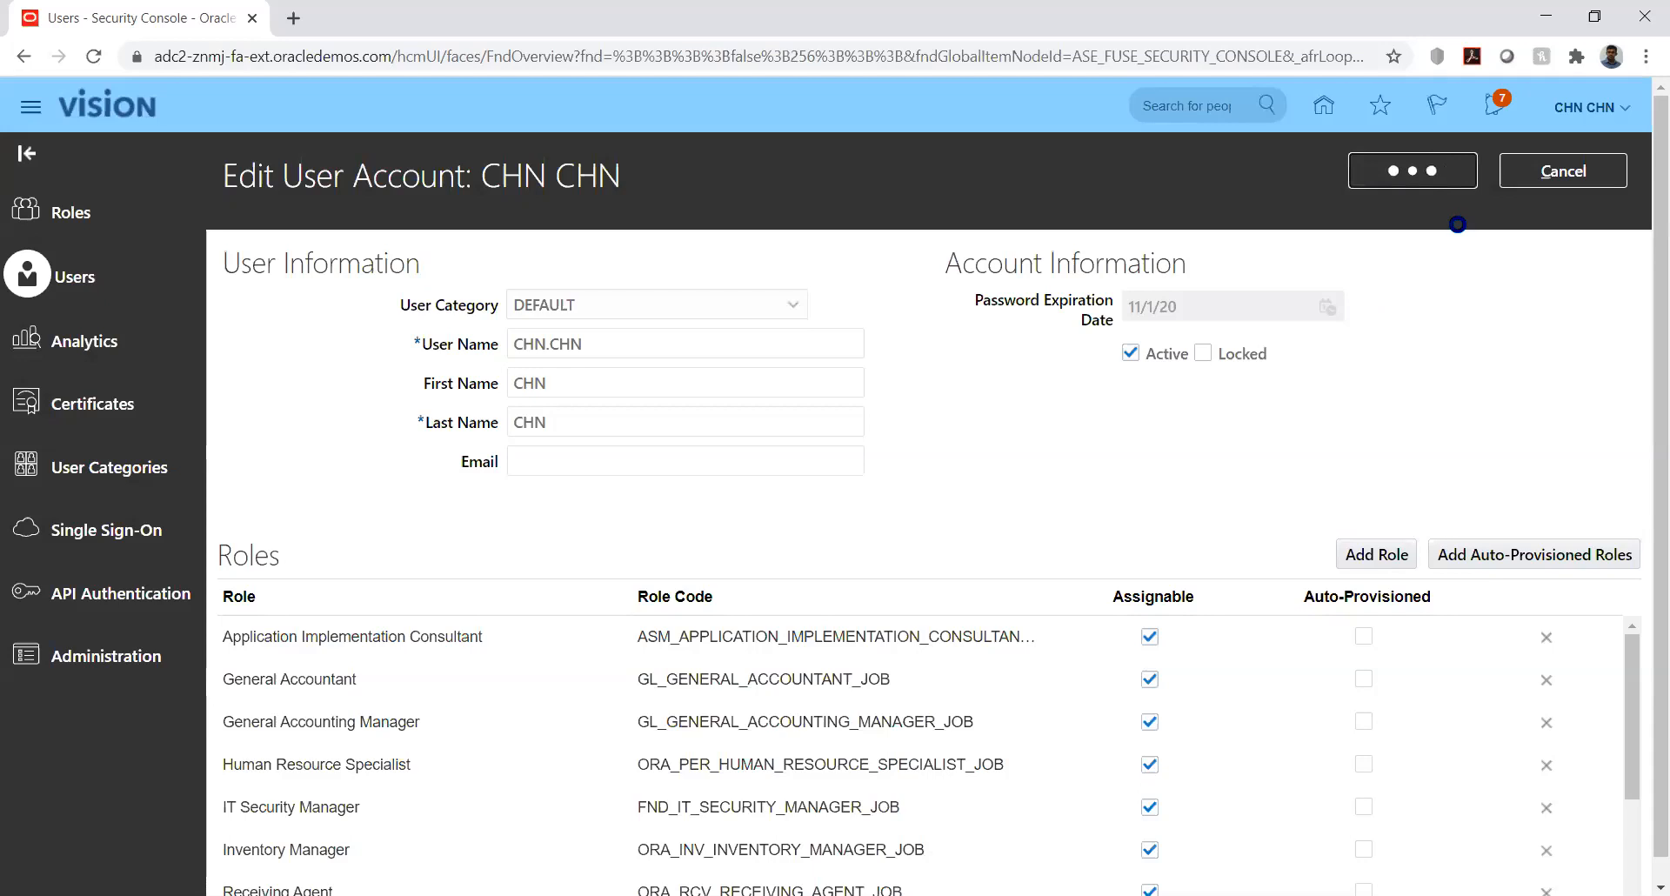
left_click(1538, 168)
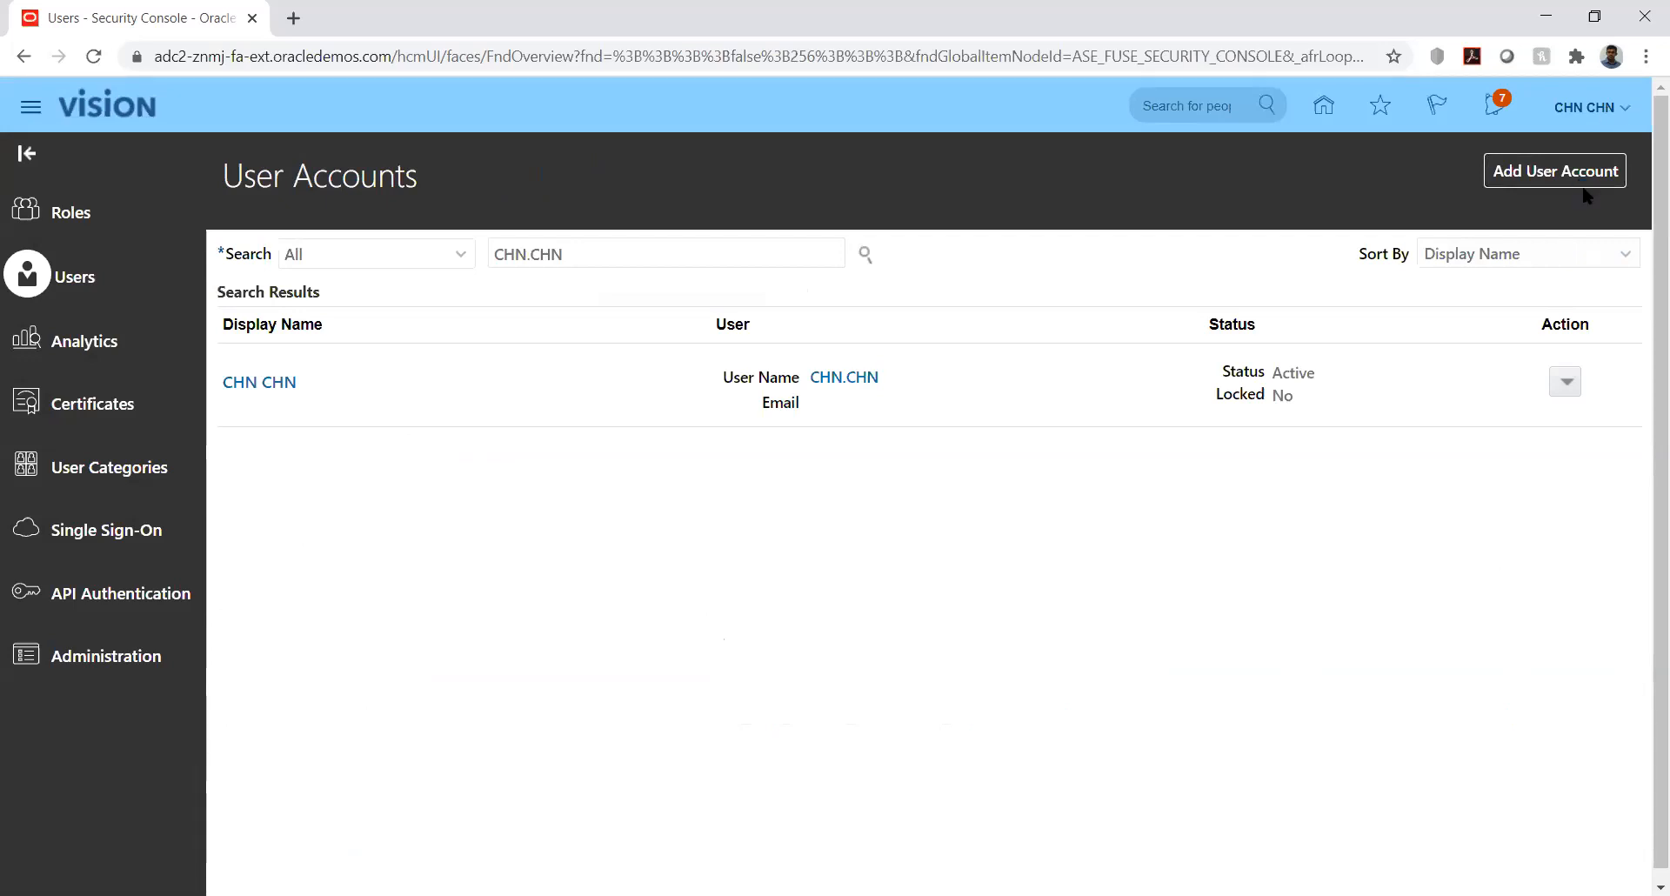
left_click(1272, 423)
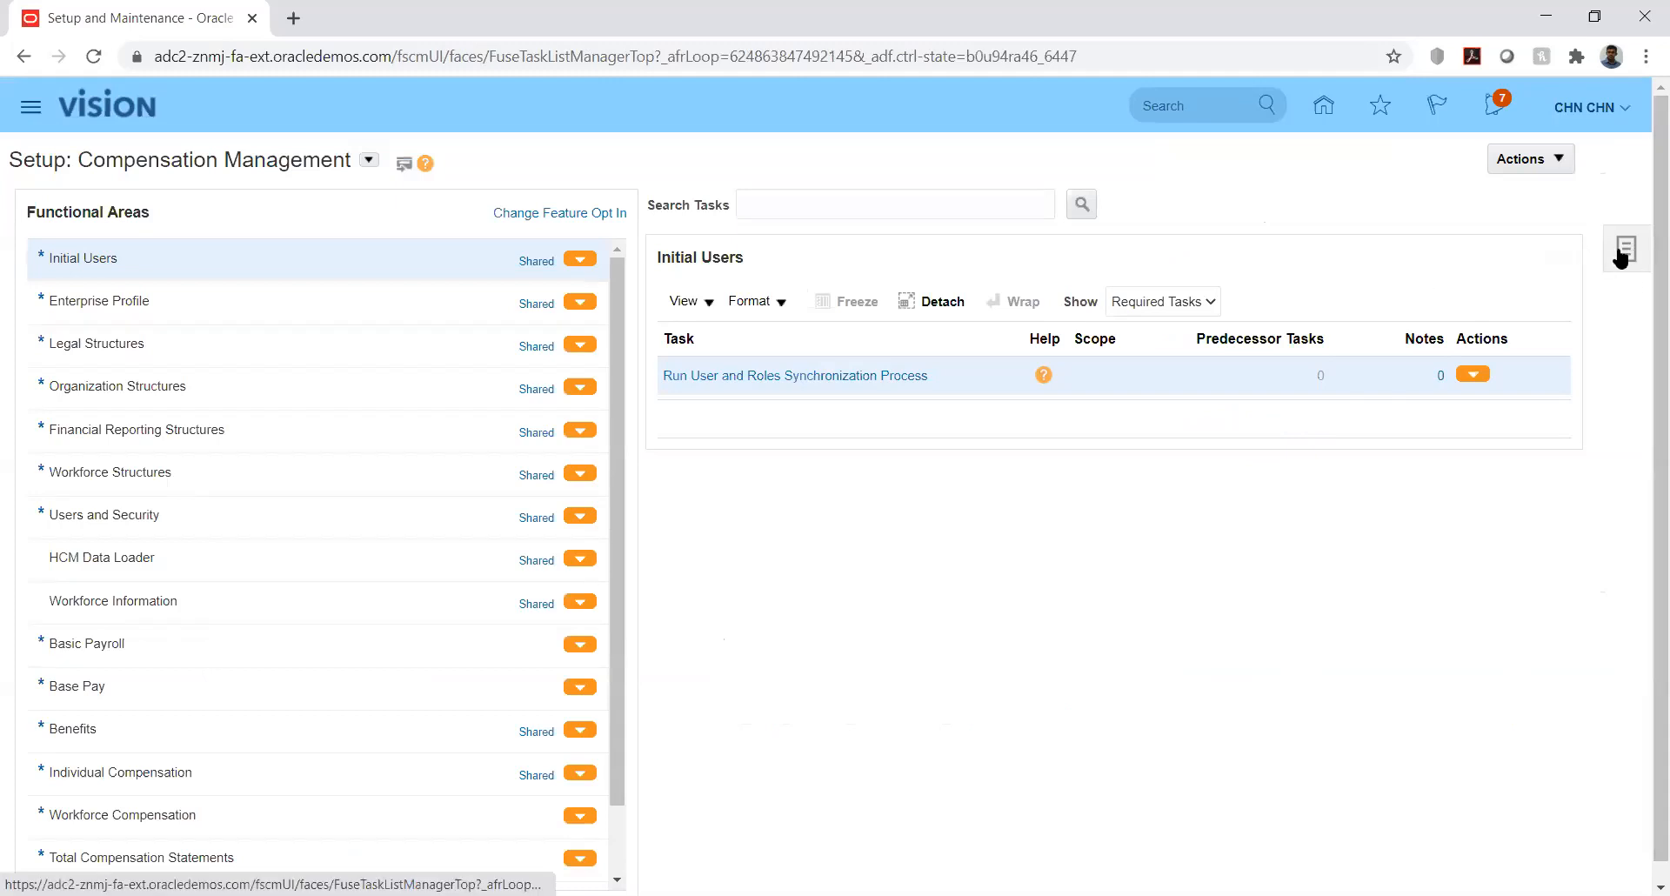
left_click(1623, 251)
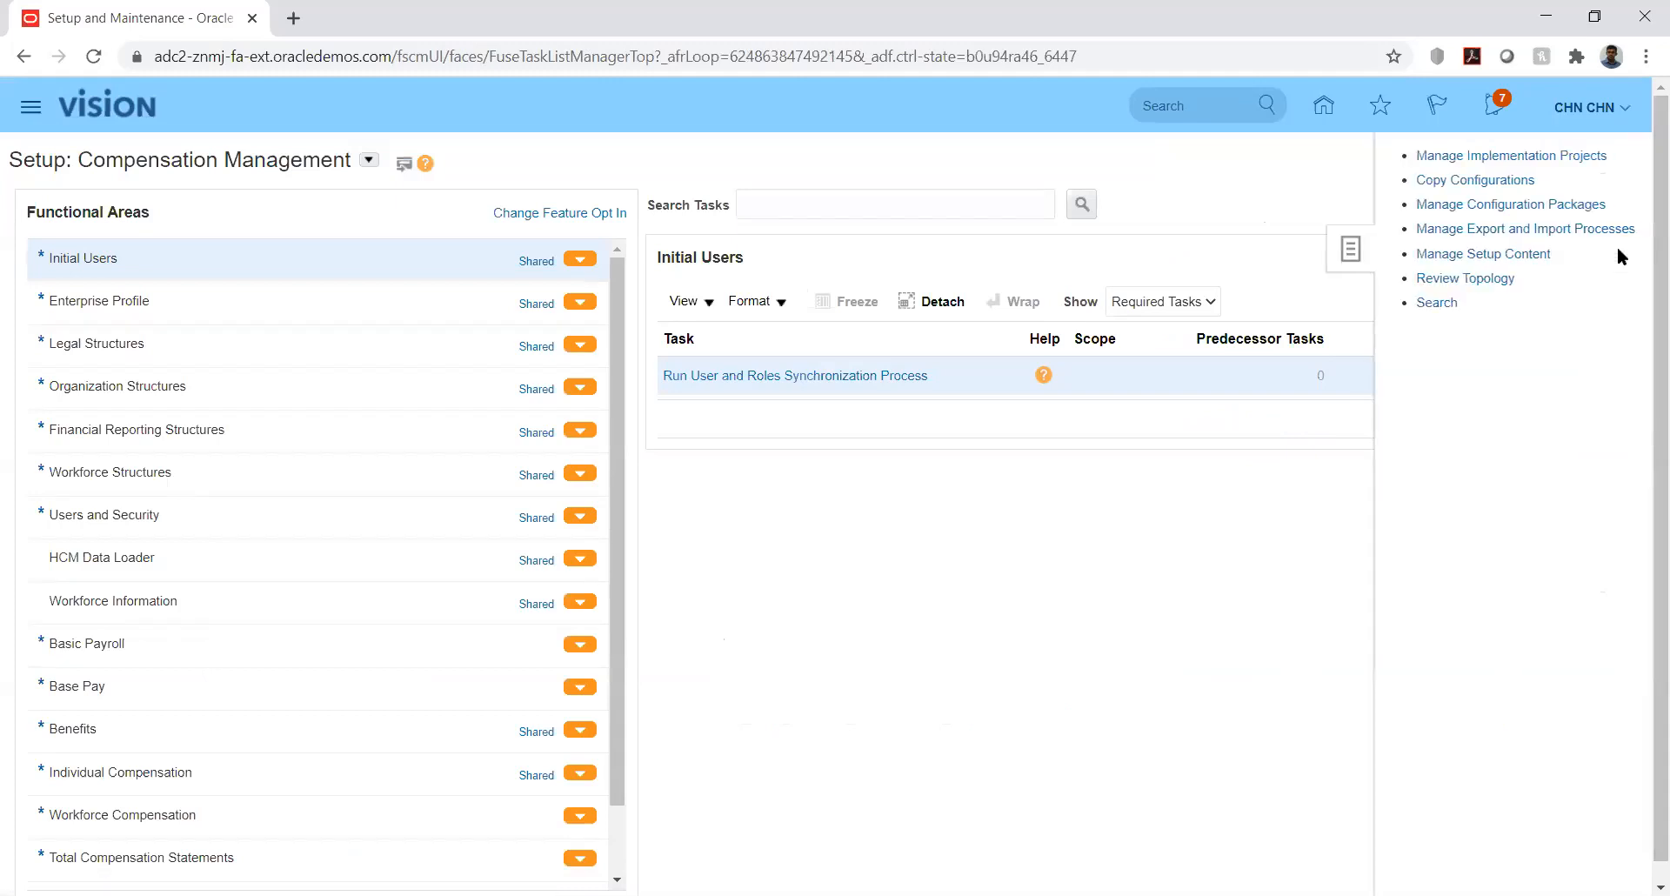
- Search setup tasks for %Manage%Data%Acc% and open Manage Data Access Set Data Access for Users
left_click(1435, 303)
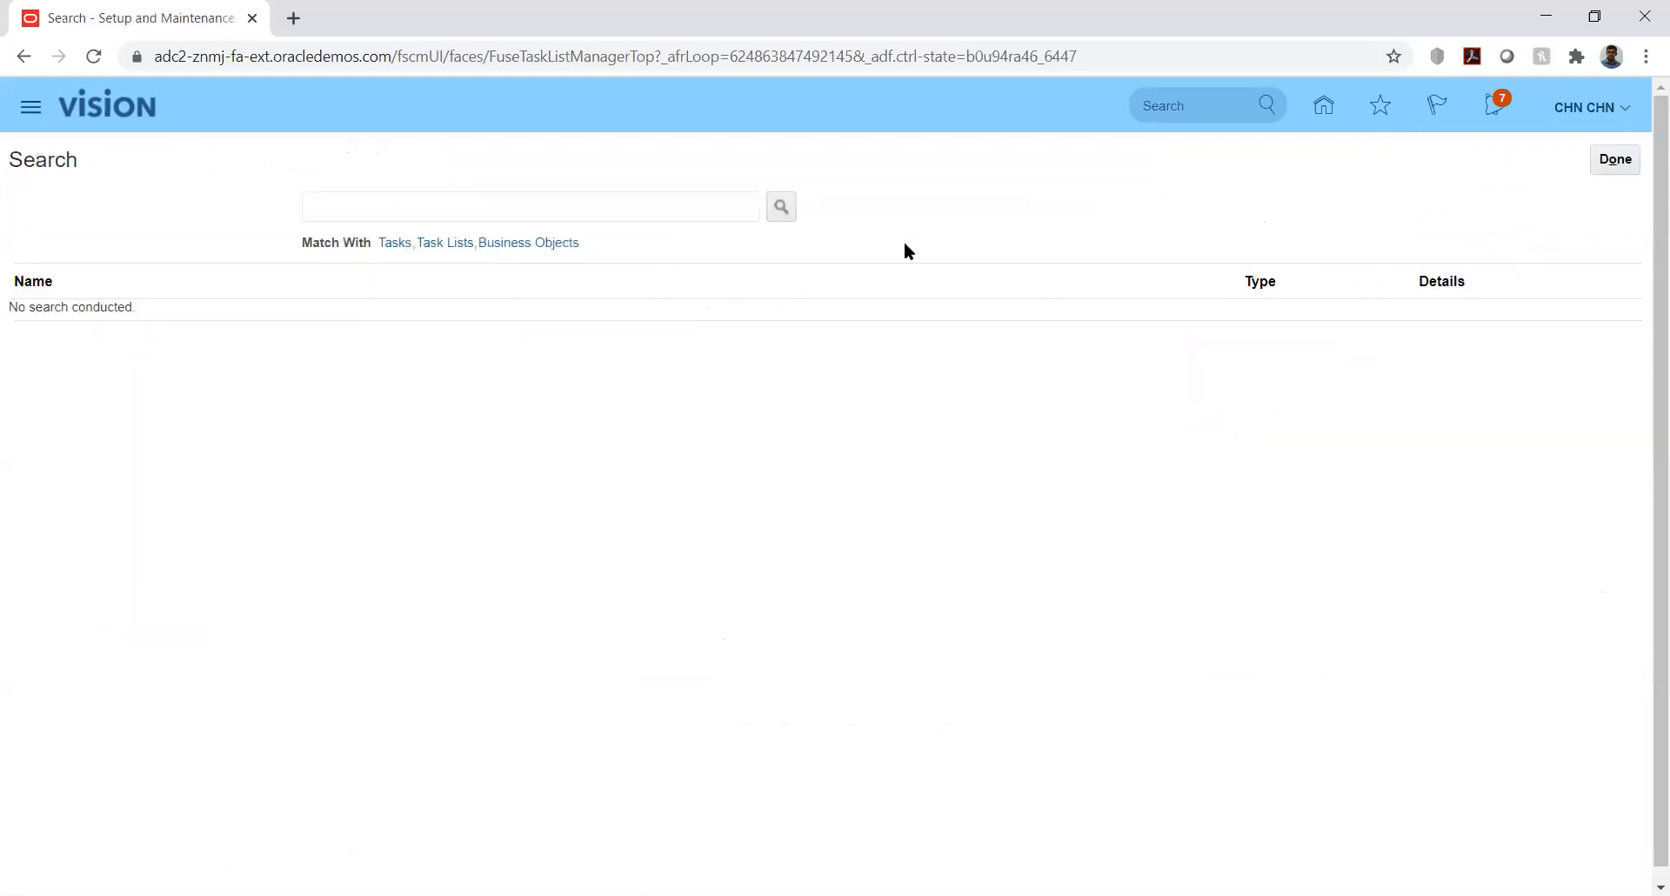
left_click(692, 212)
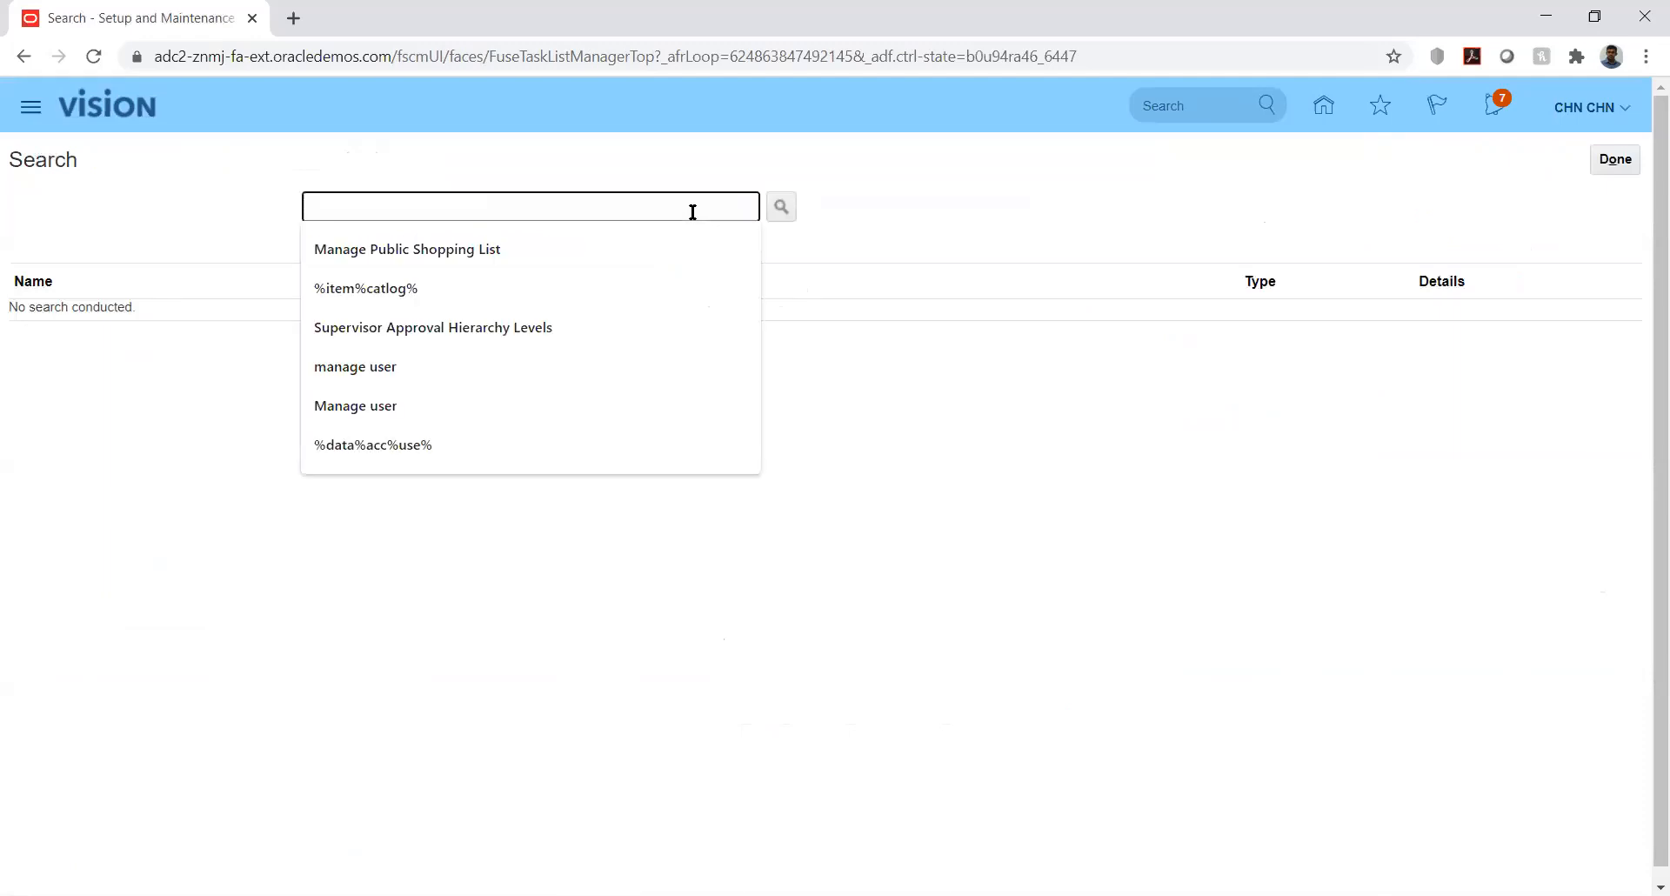
type("%Mana")
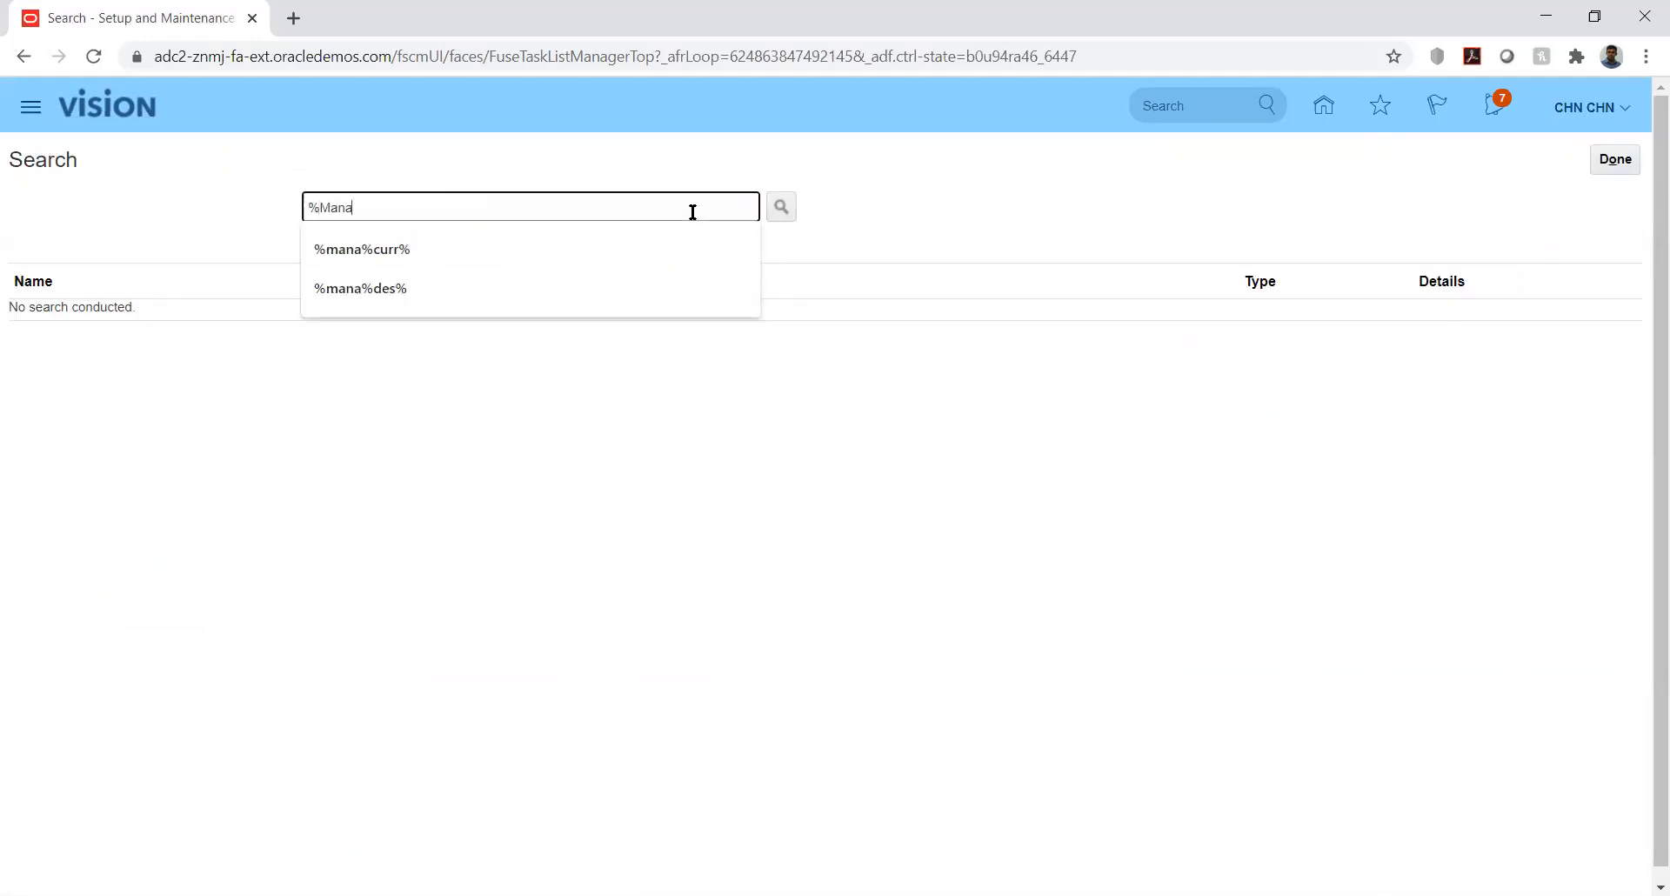
type("ge%Data%Acc%")
key("Return")
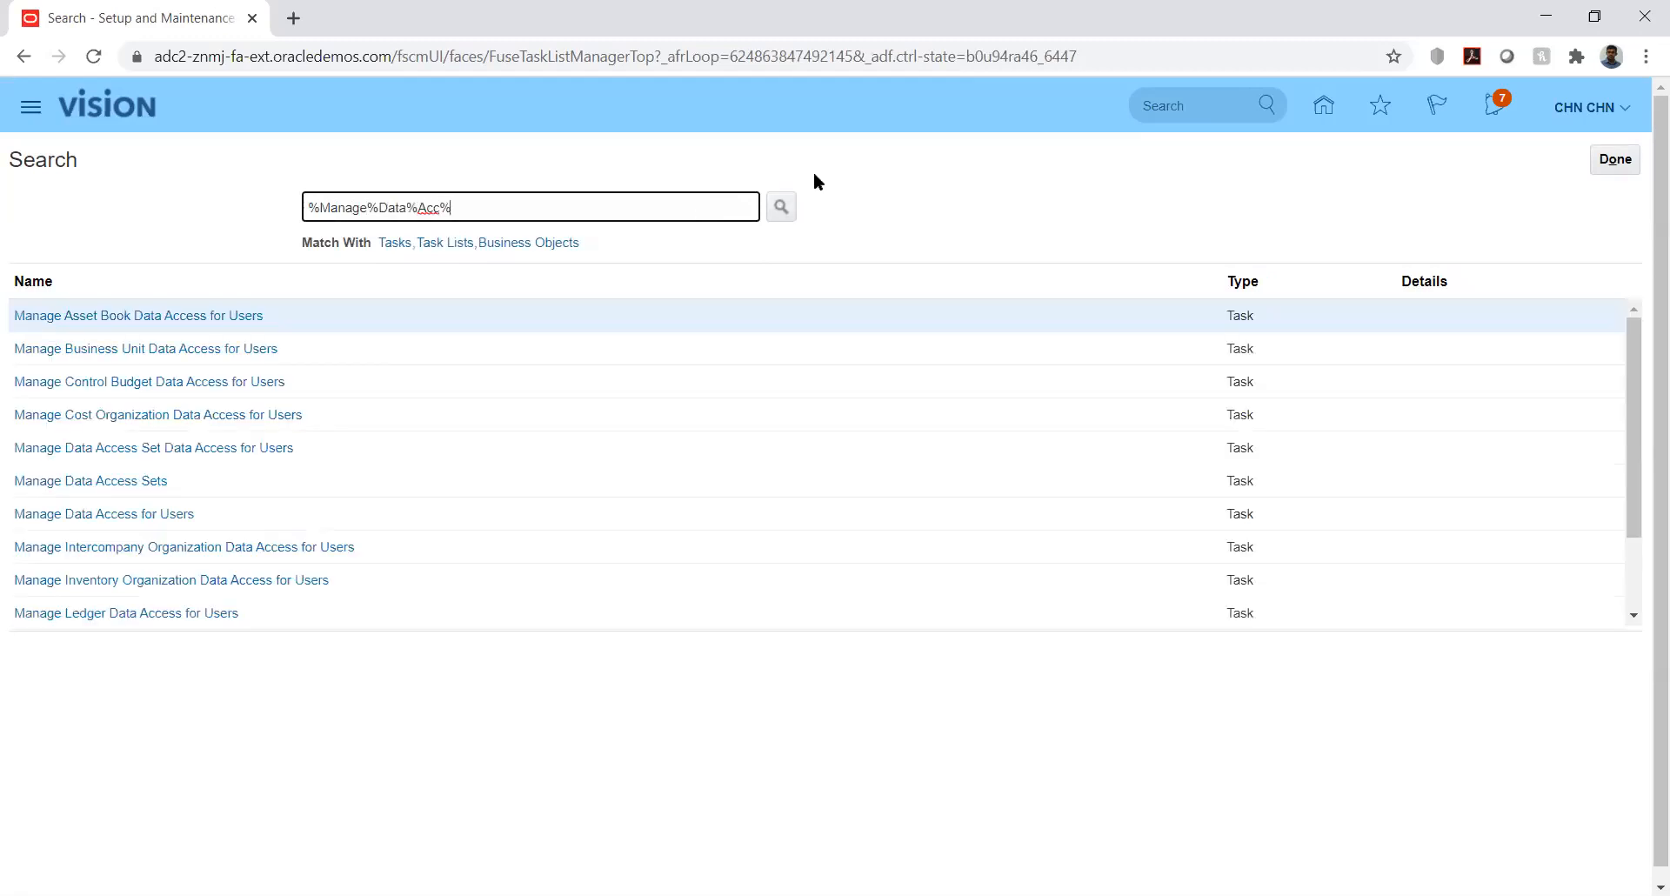
left_click(125, 449)
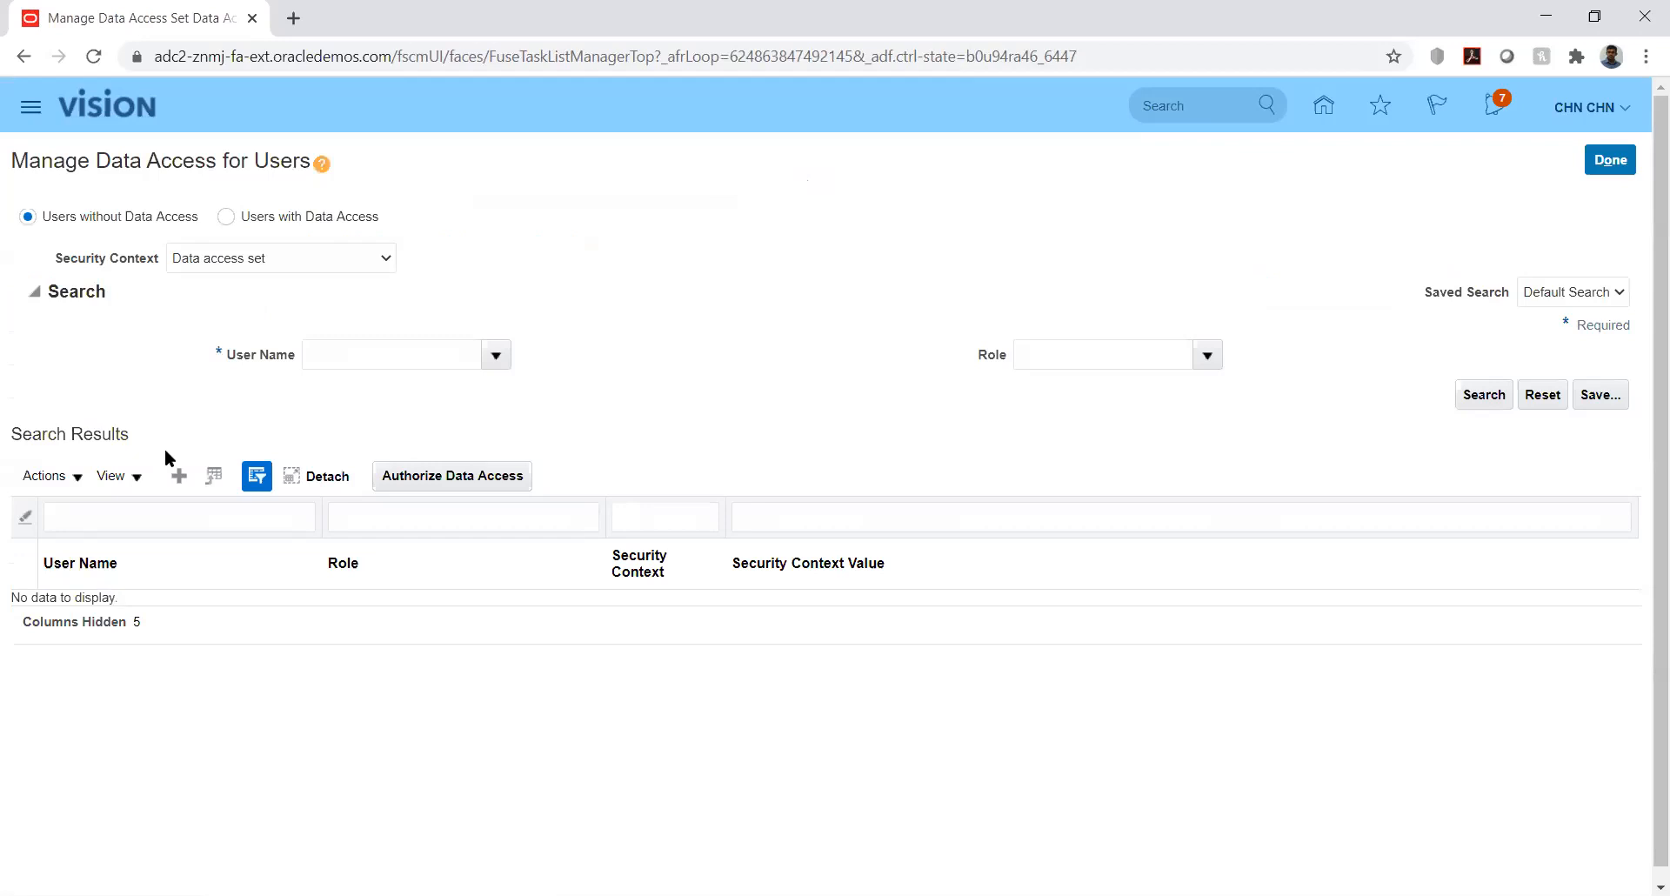
- Start a new data access row for the user with the Budget Analyst role
left_click(179, 475)
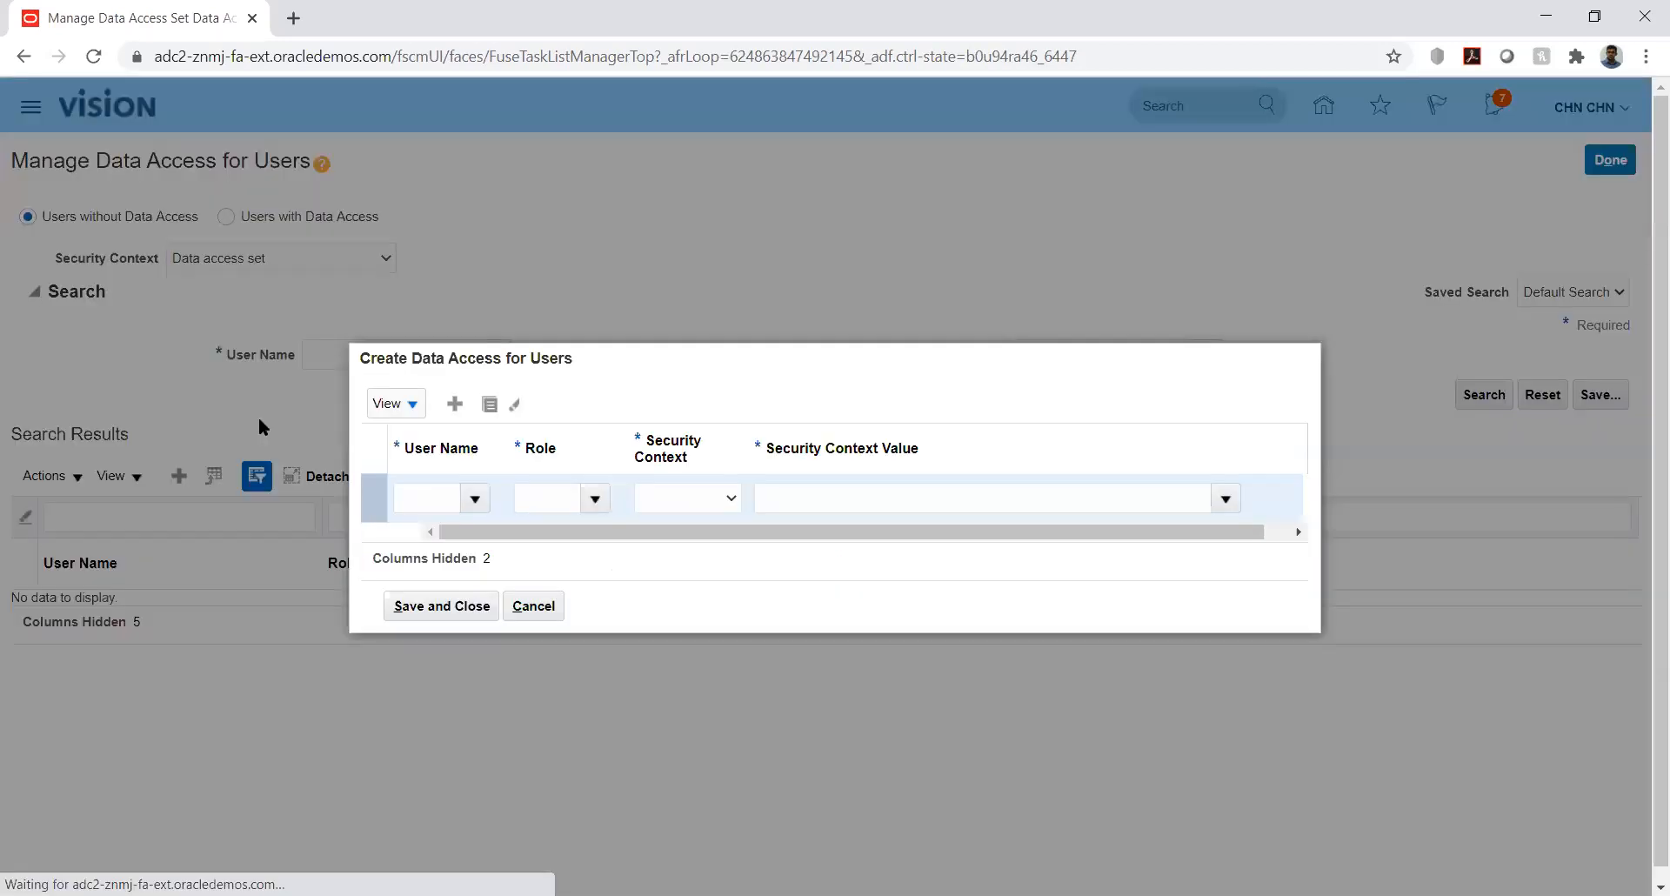
left_click(428, 498)
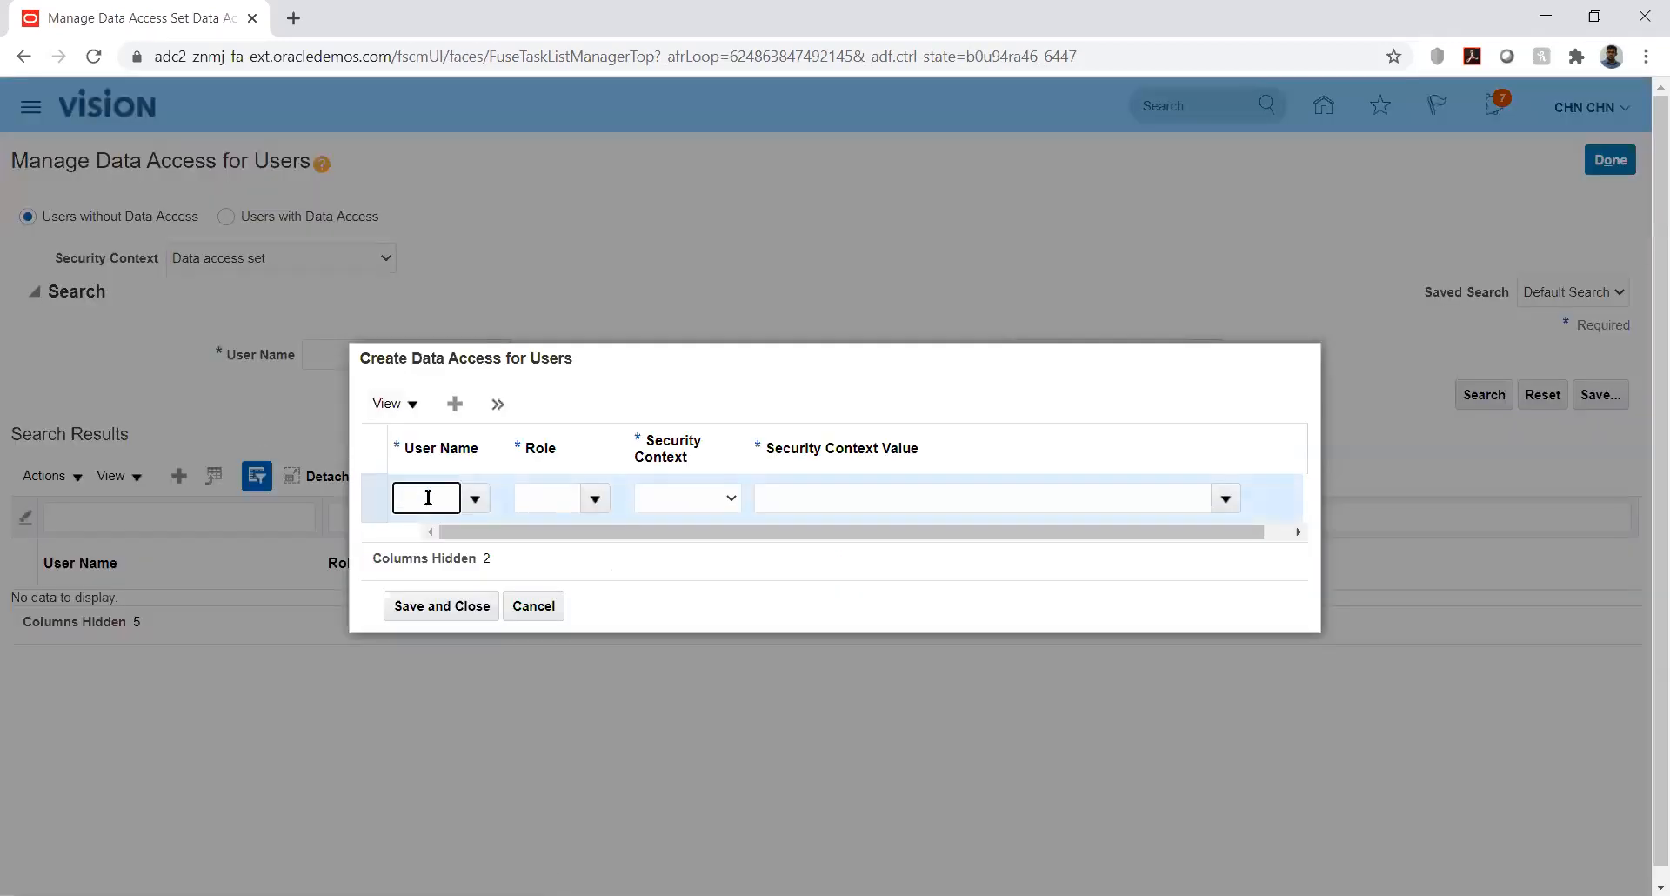
type("CHN")
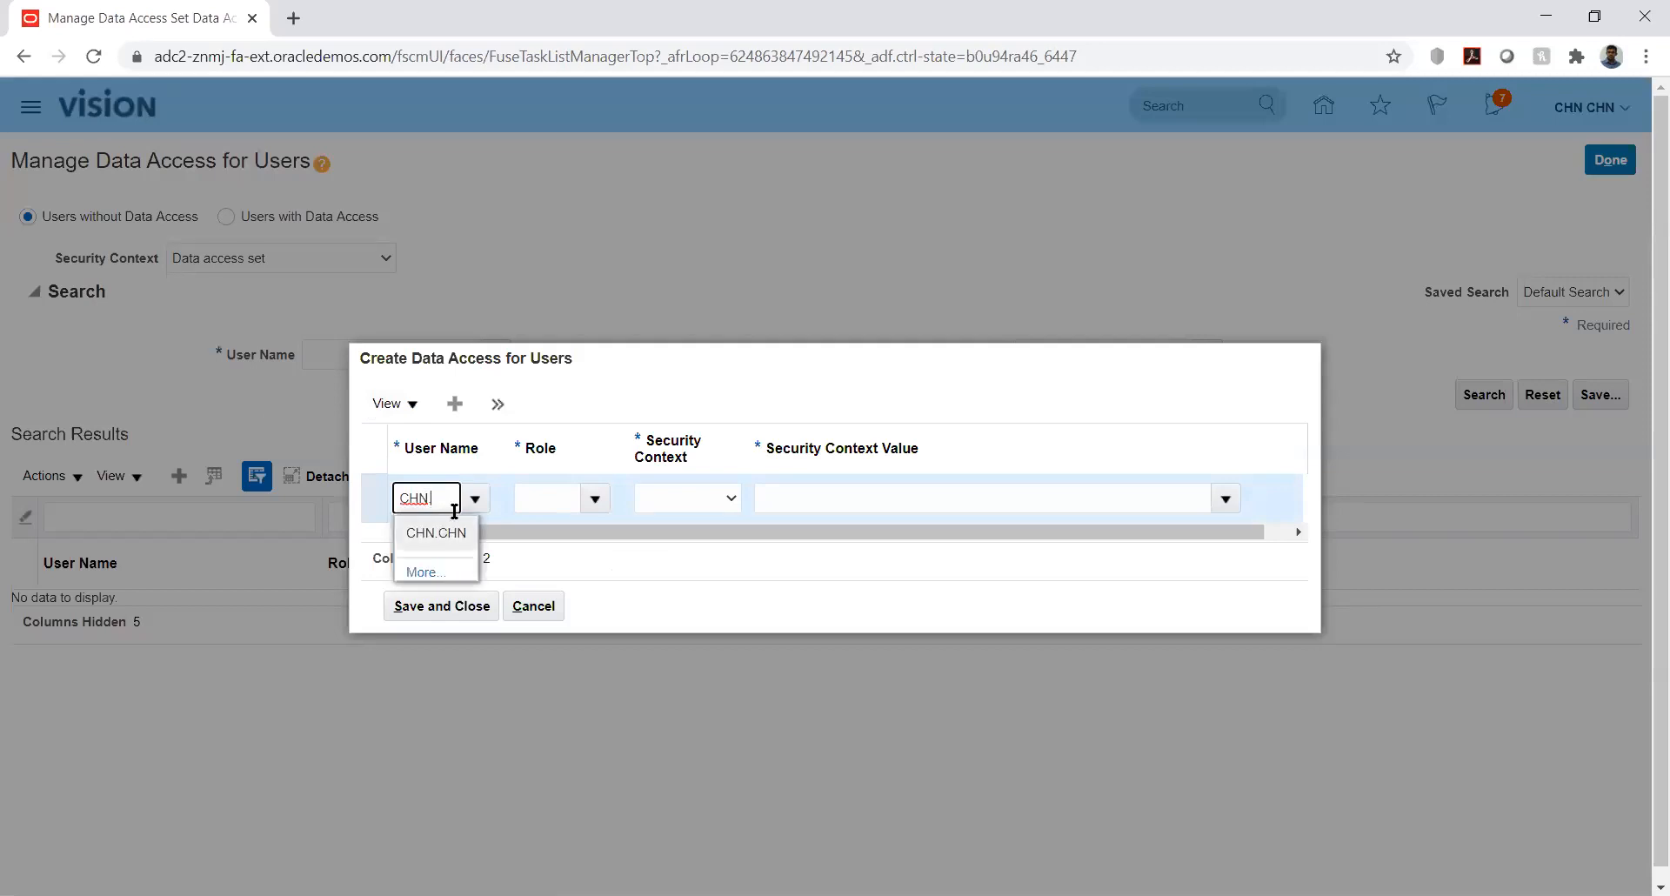
left_click(454, 534)
left_click(565, 498)
type("bud")
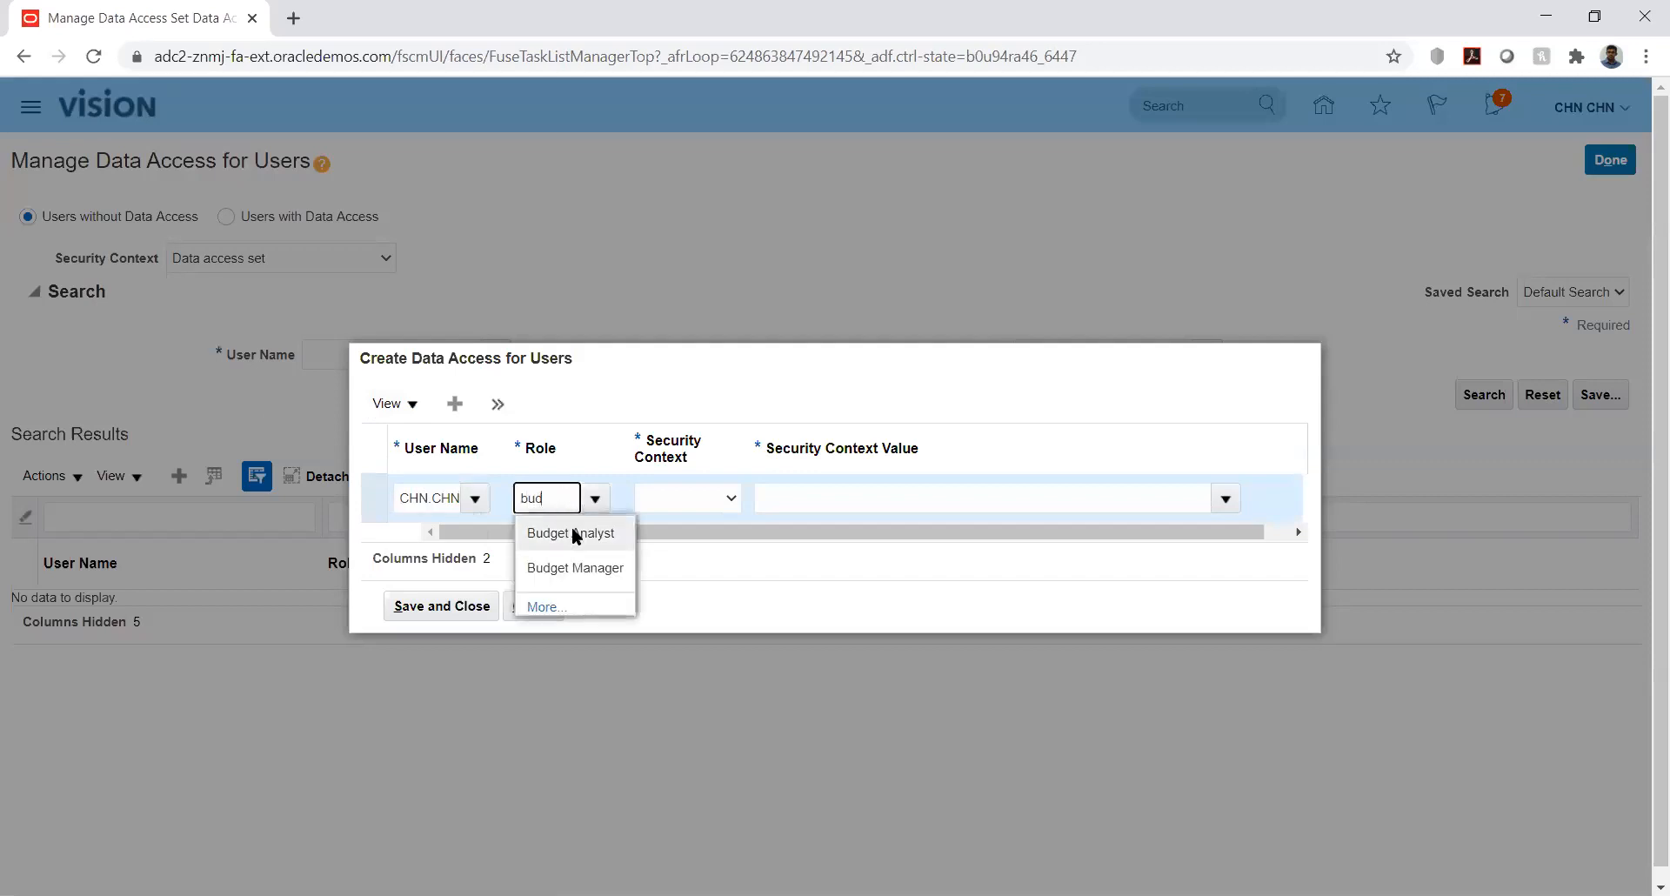
left_click(575, 533)
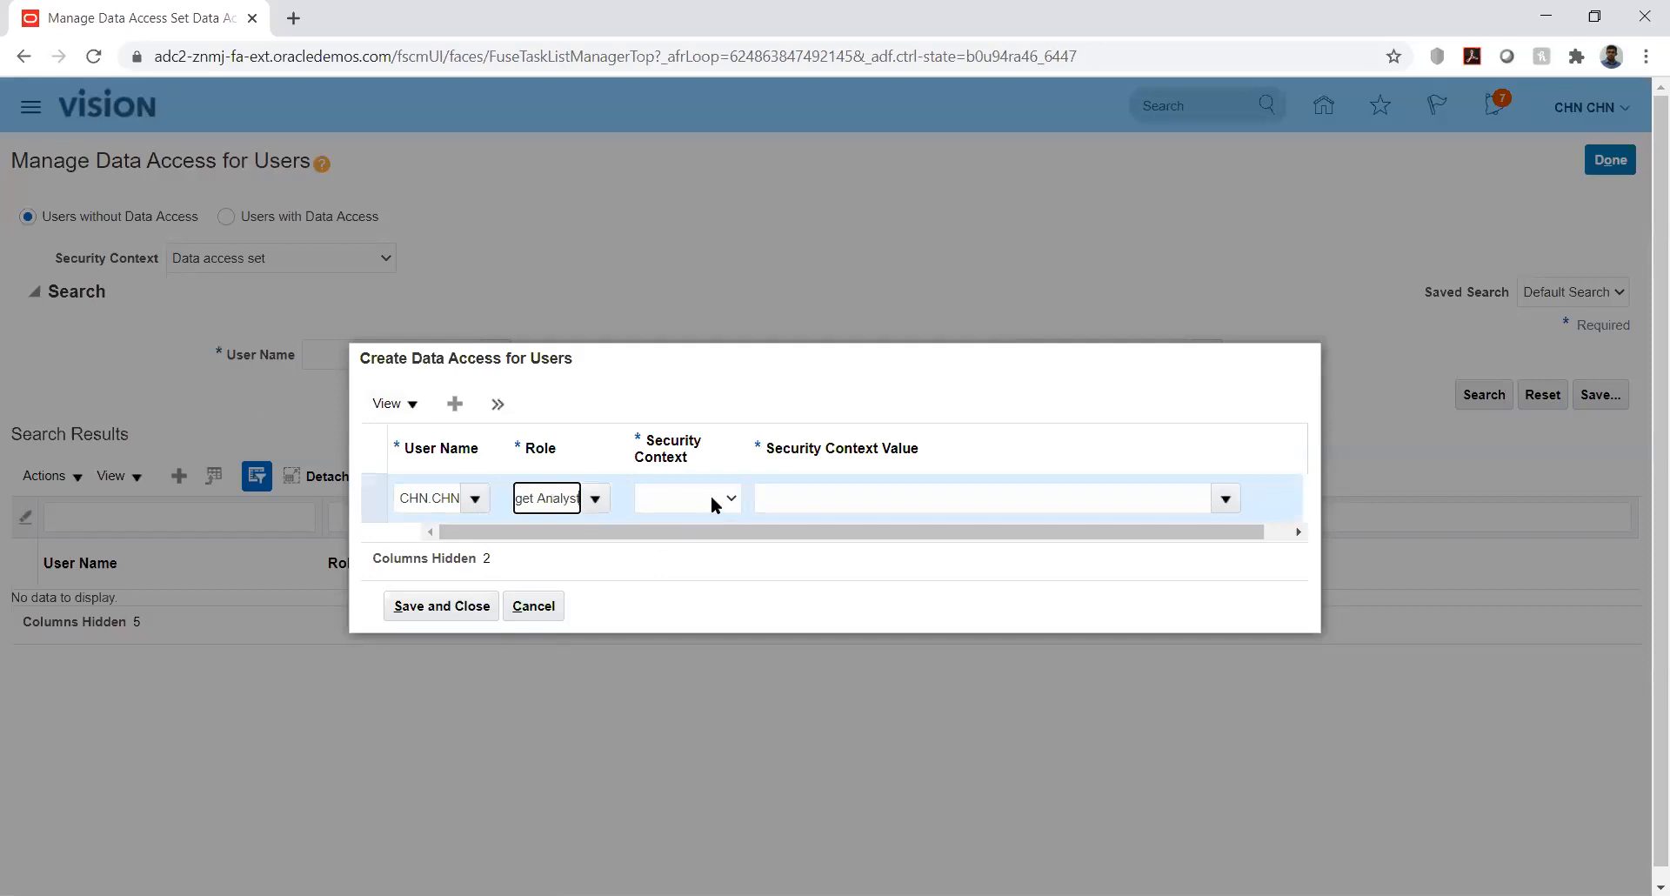
- Set the security context to Control budget and try 'kk' as its value, which finds no match
left_click(714, 505)
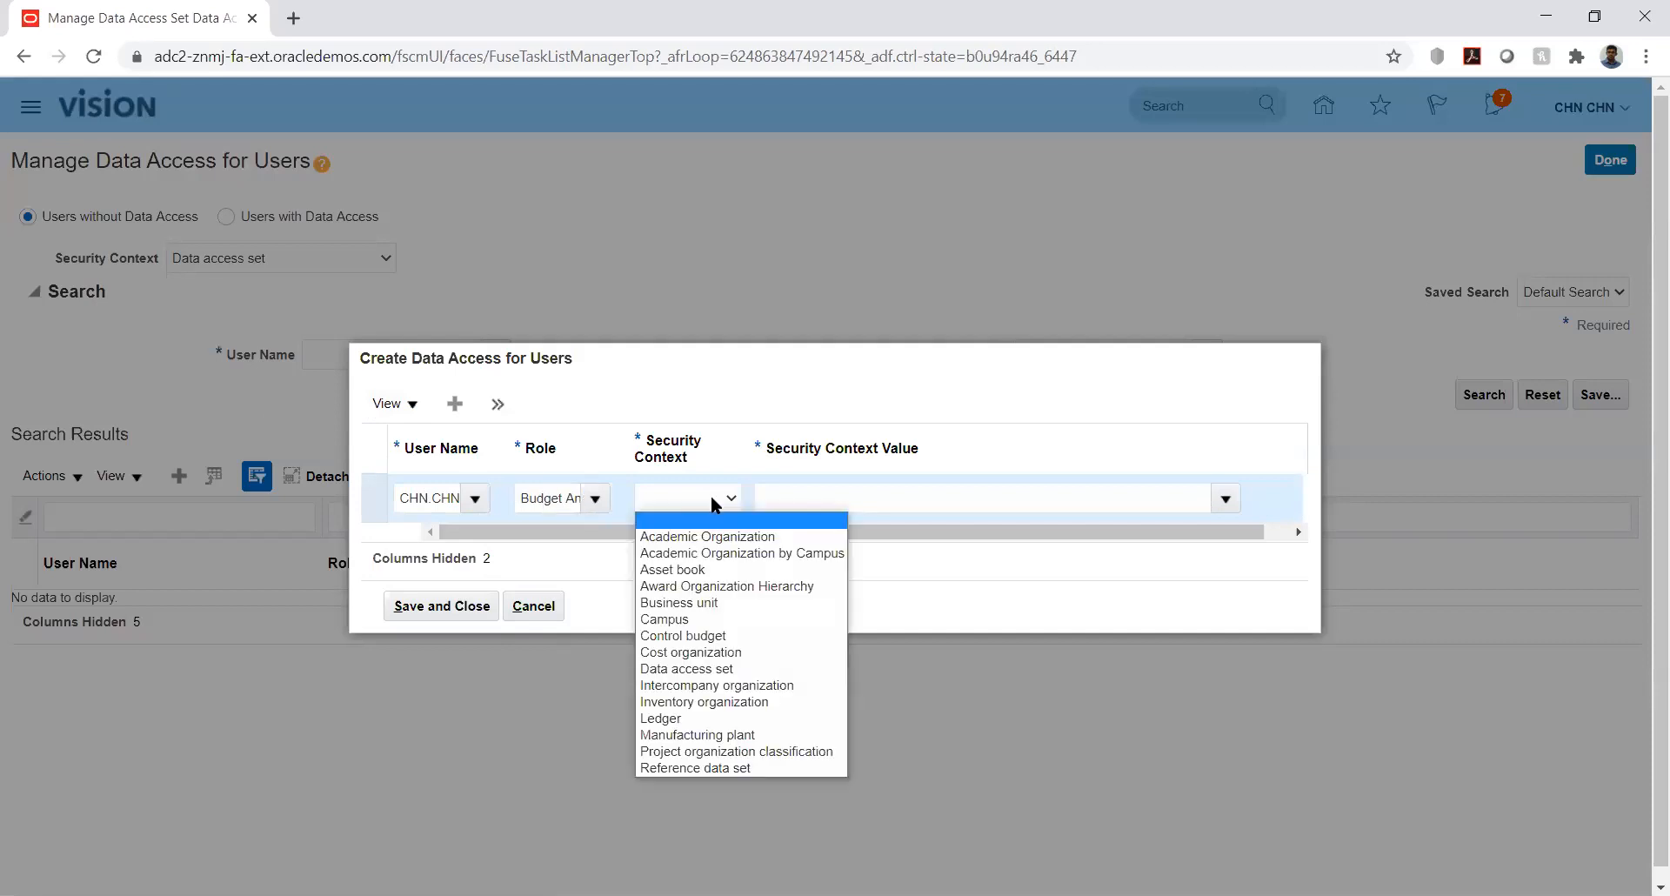
key("Down")
key("Down")
key("Down")
key("Down")
key("Down")
key("Down")
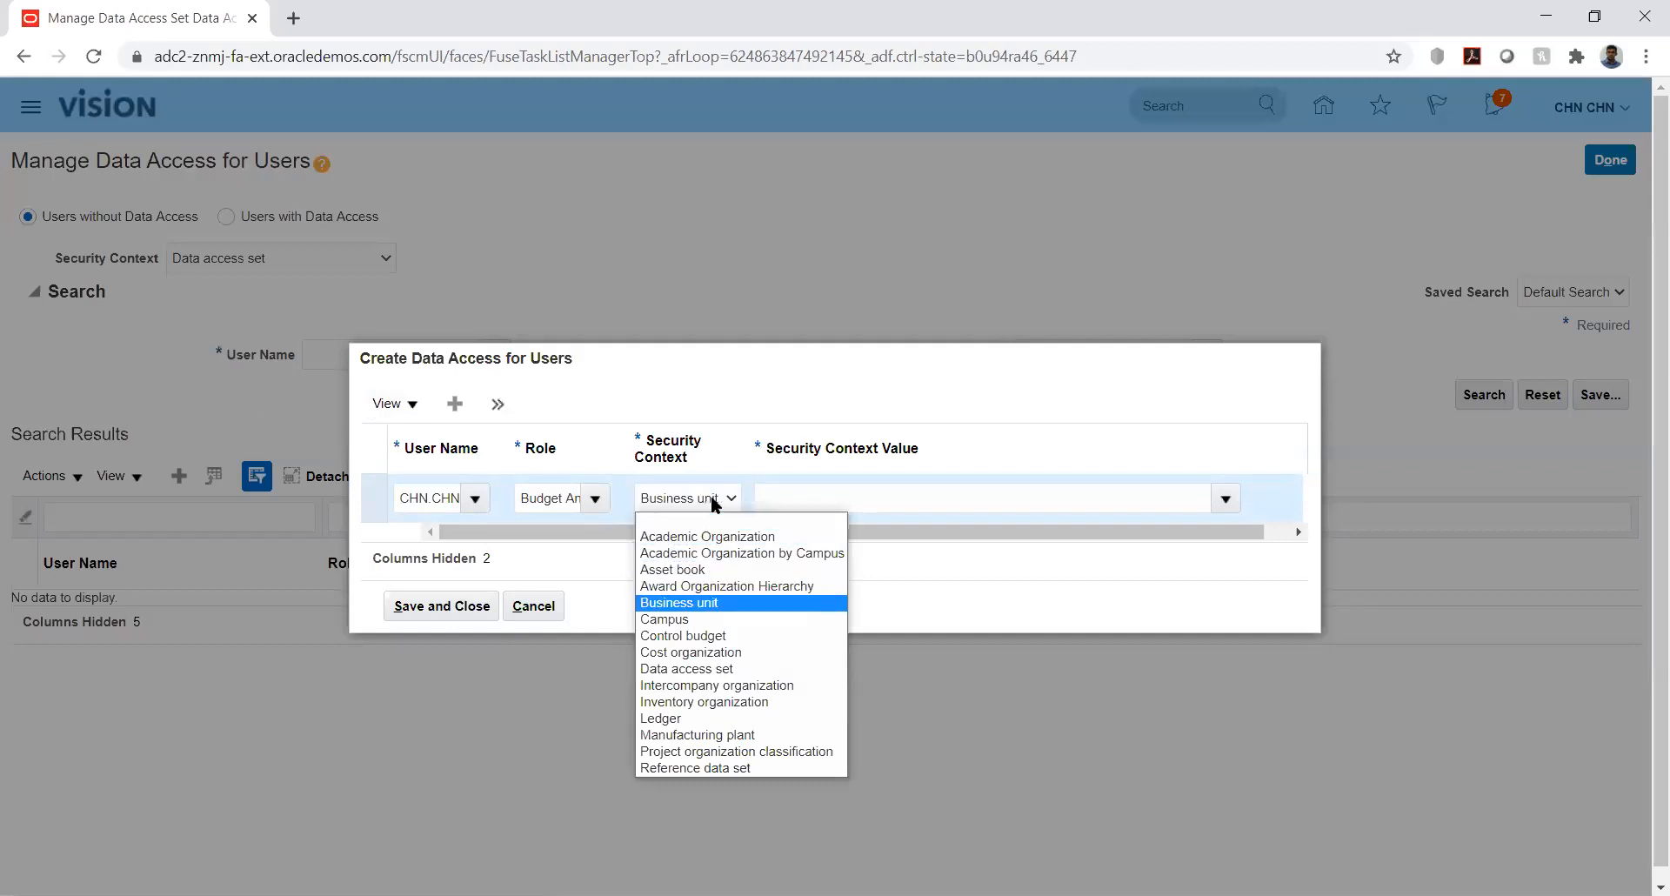
key("Down")
key("Return")
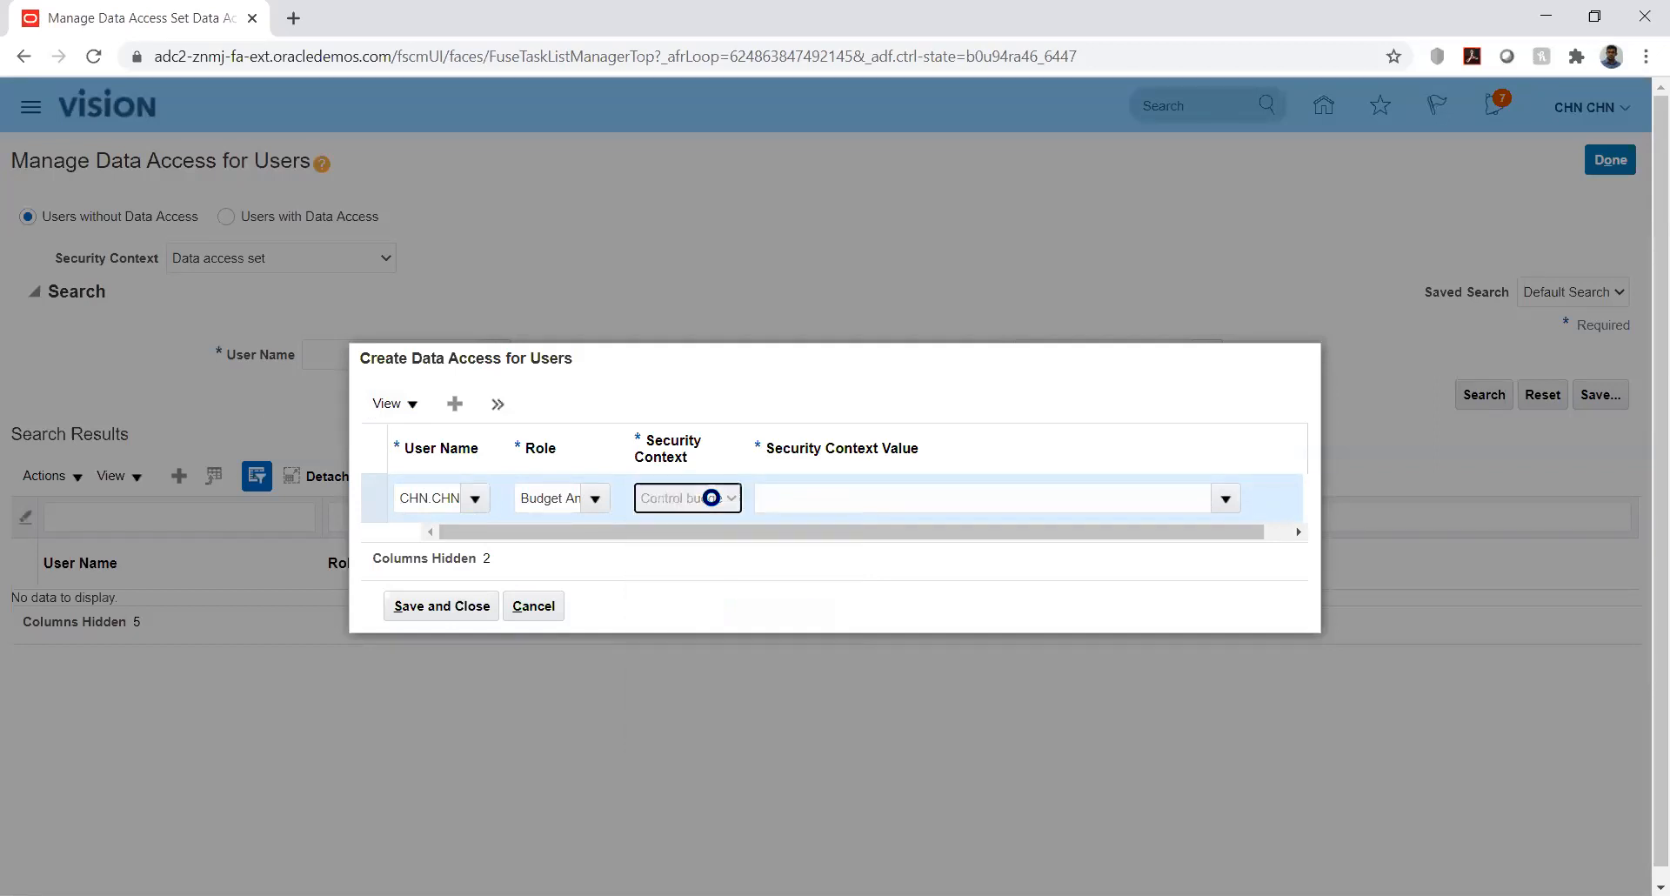
left_click(1186, 489)
type("kk")
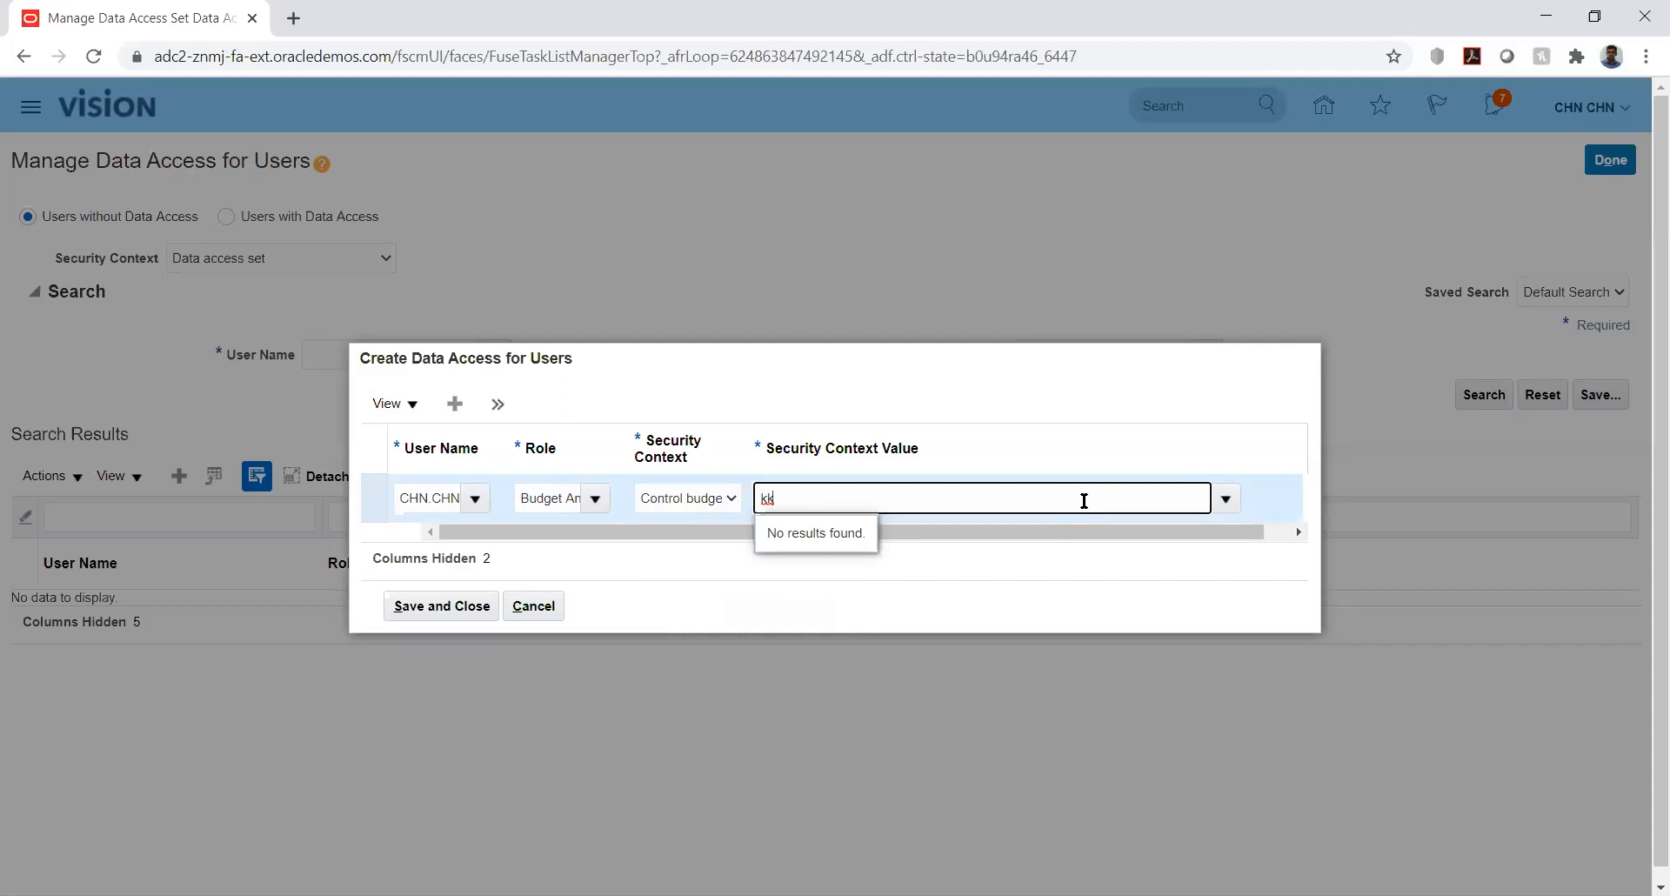
key("BackSpace")
key("BackSpace")
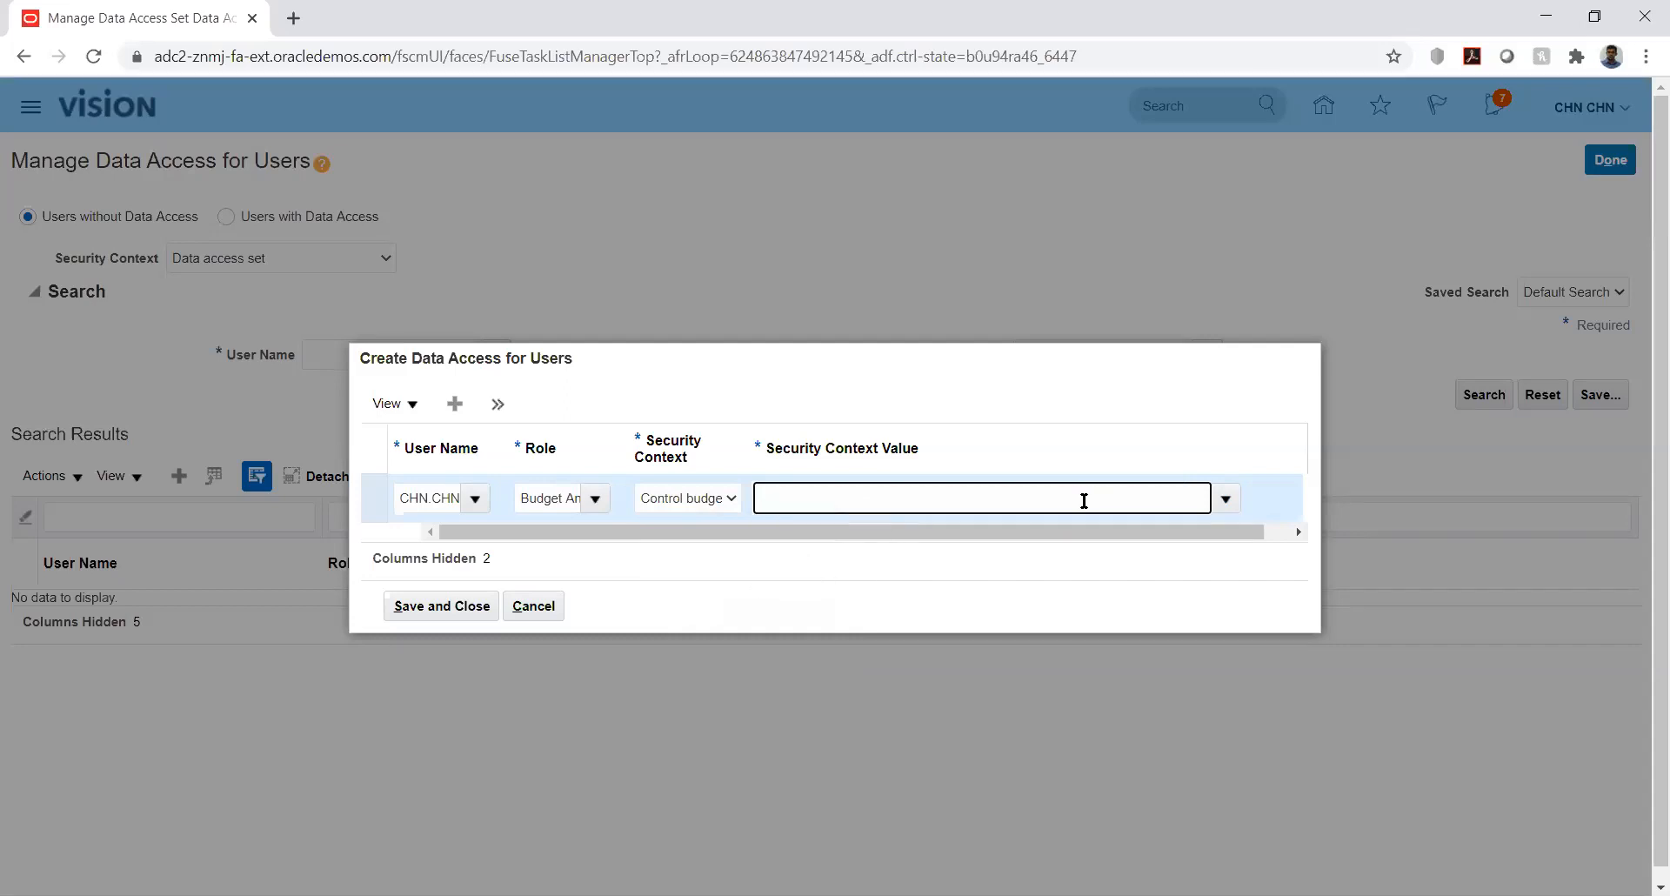
type("kk")
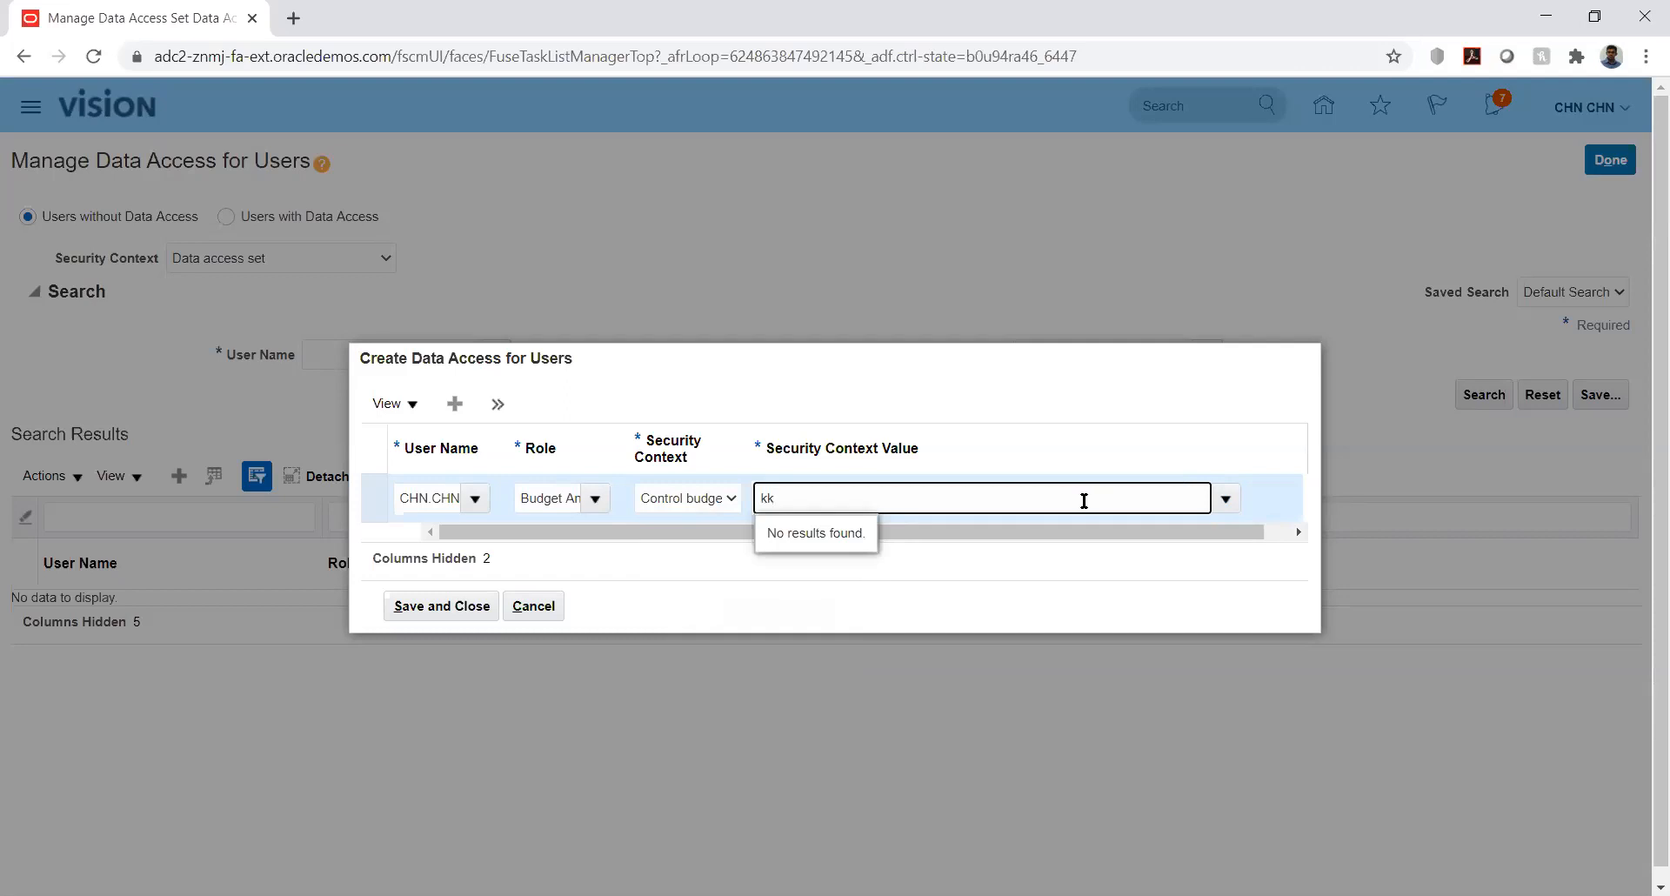
key("BackSpace")
key("BackSpace")
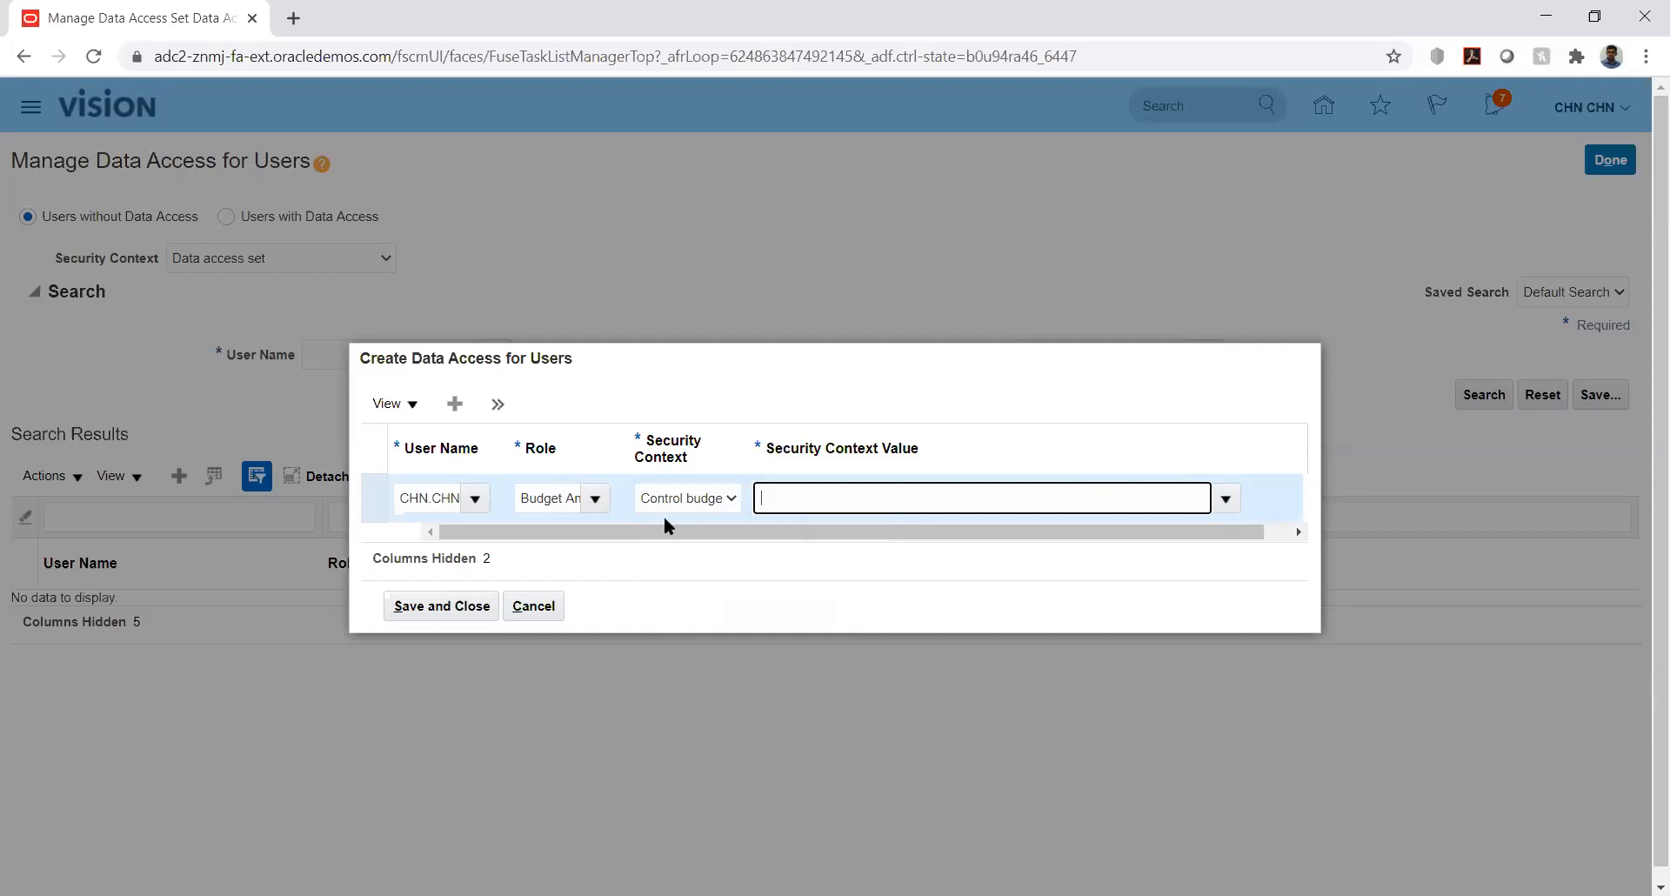
left_click(596, 499)
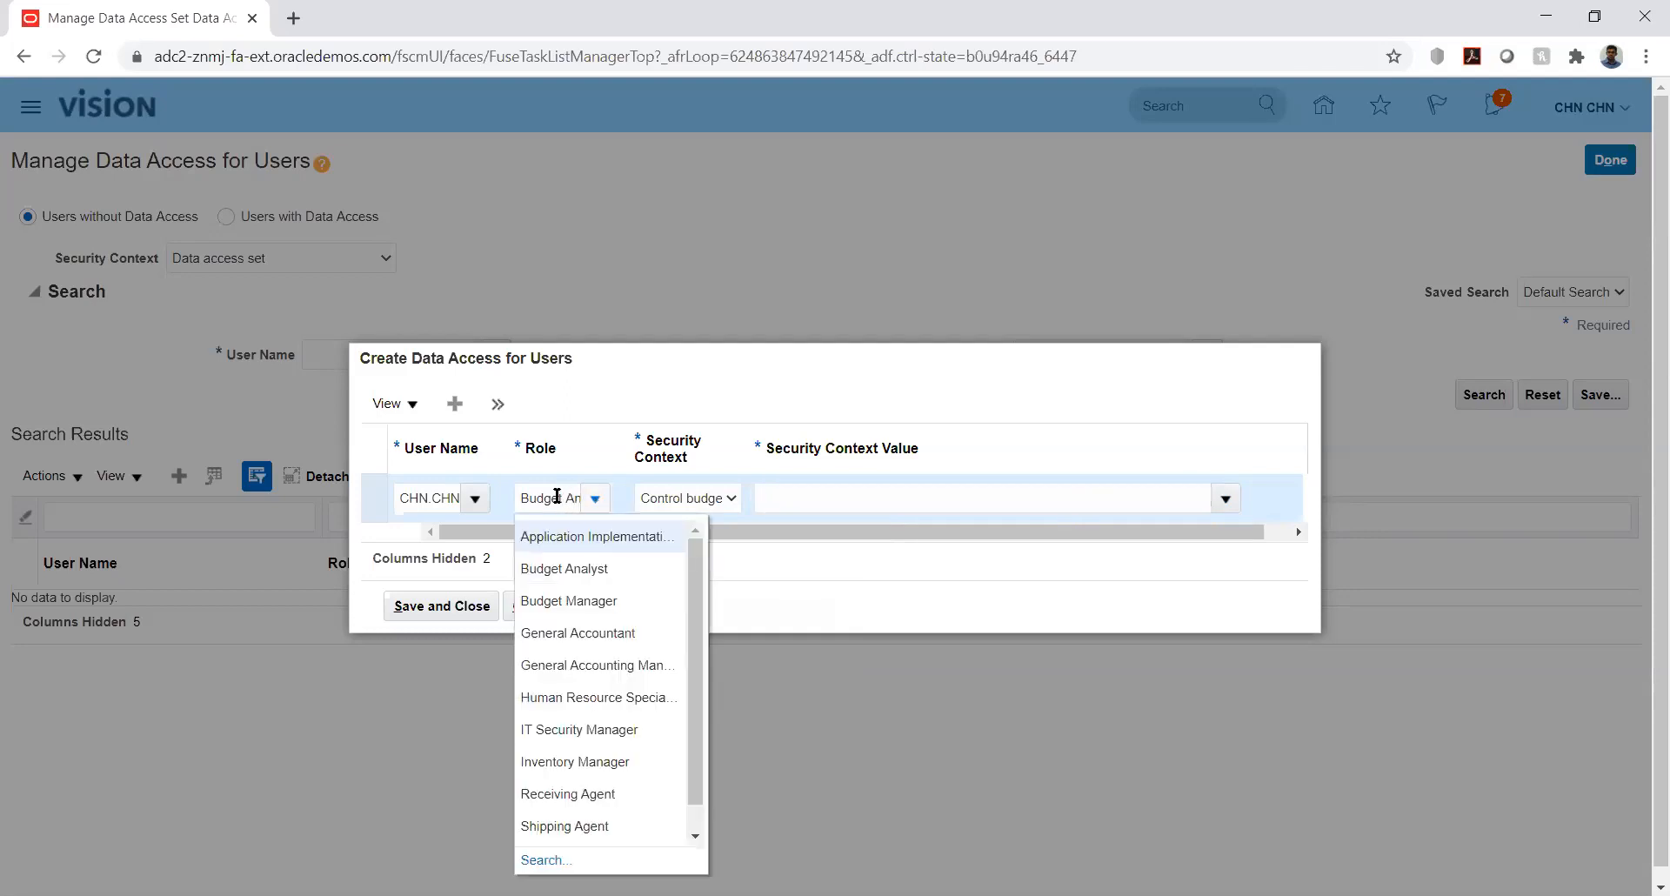
- Change the role to Budget Manager and reselect Control budget as the security context
double_click(557, 497)
key("Delete")
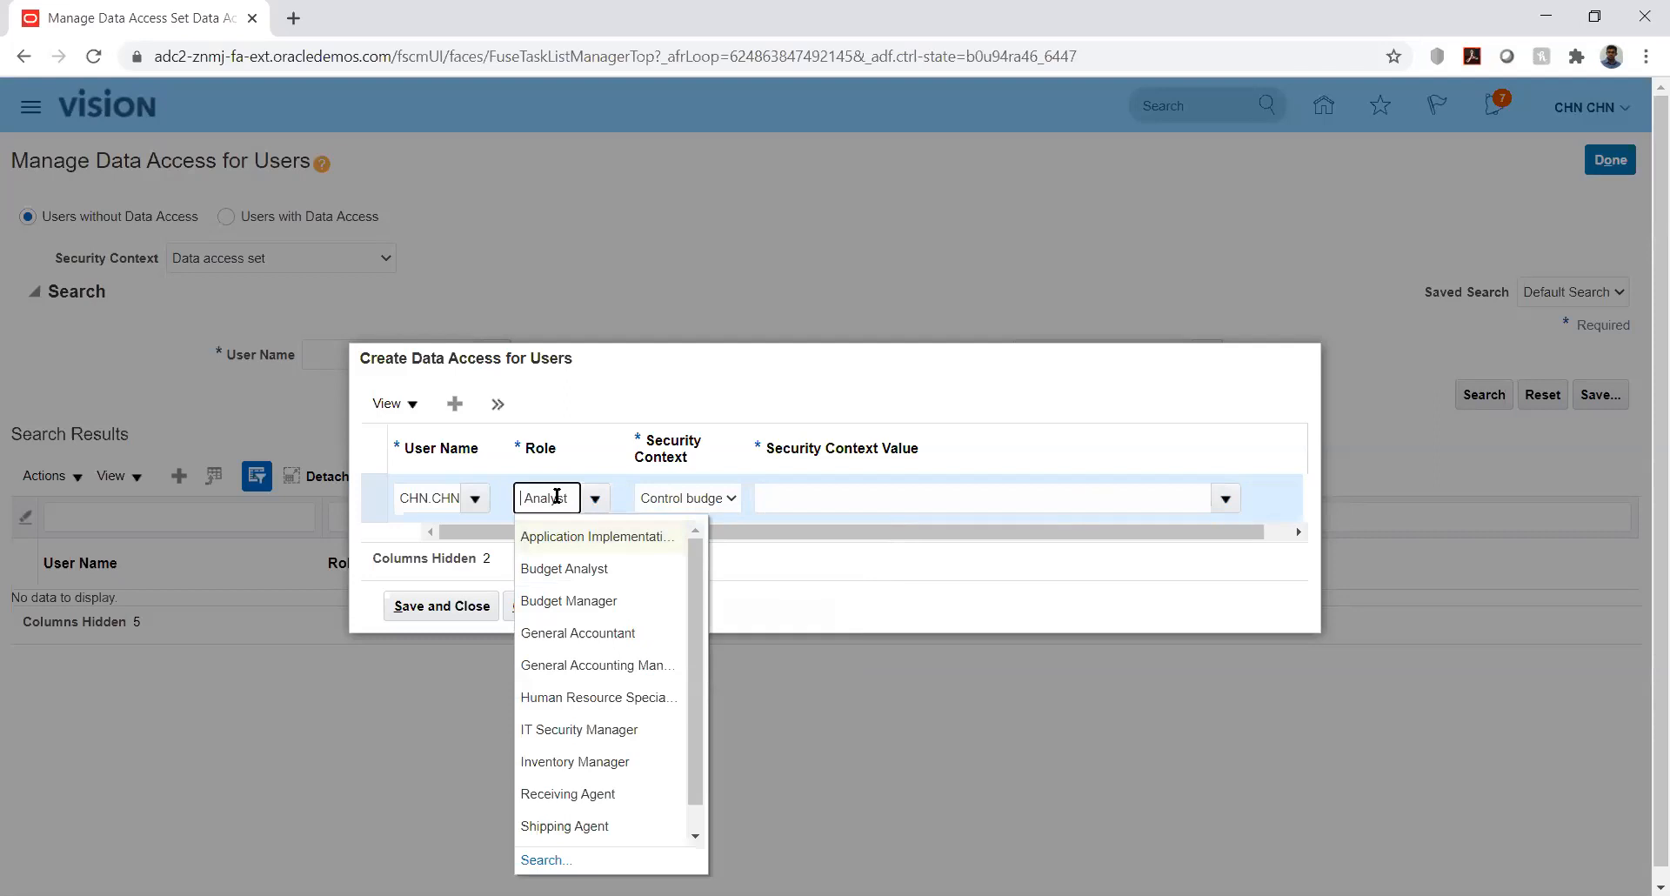
key("Delete")
key("Delete")
key("Delete")
key("Delete")
key("Delete")
key("Delete")
key("Delete")
key("Delete")
type("Budge")
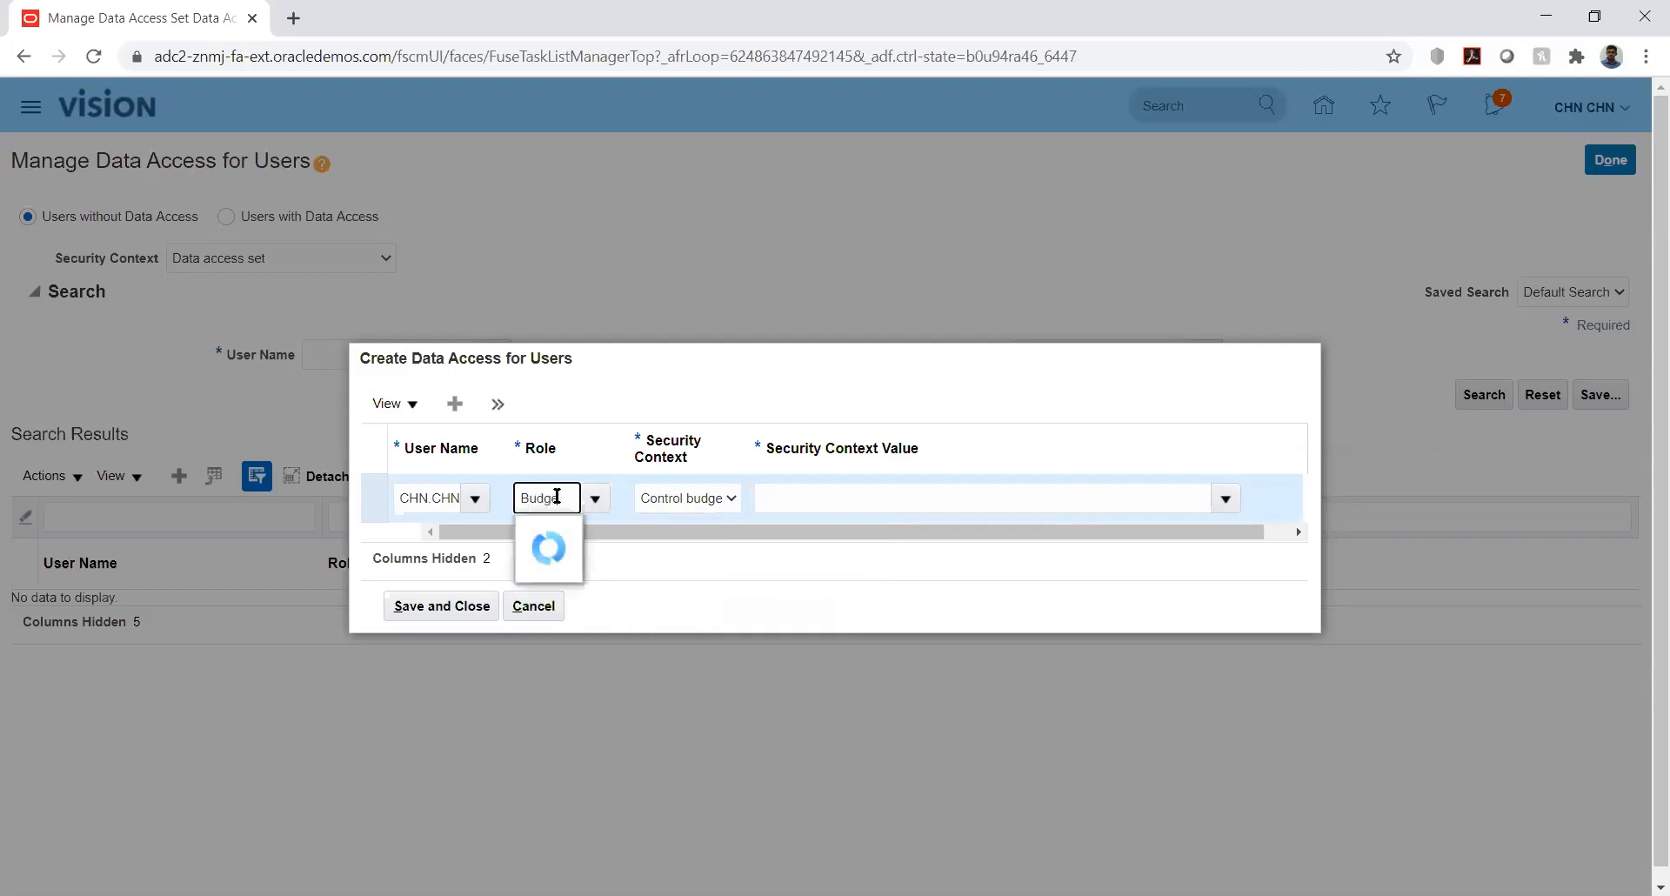
left_click(550, 567)
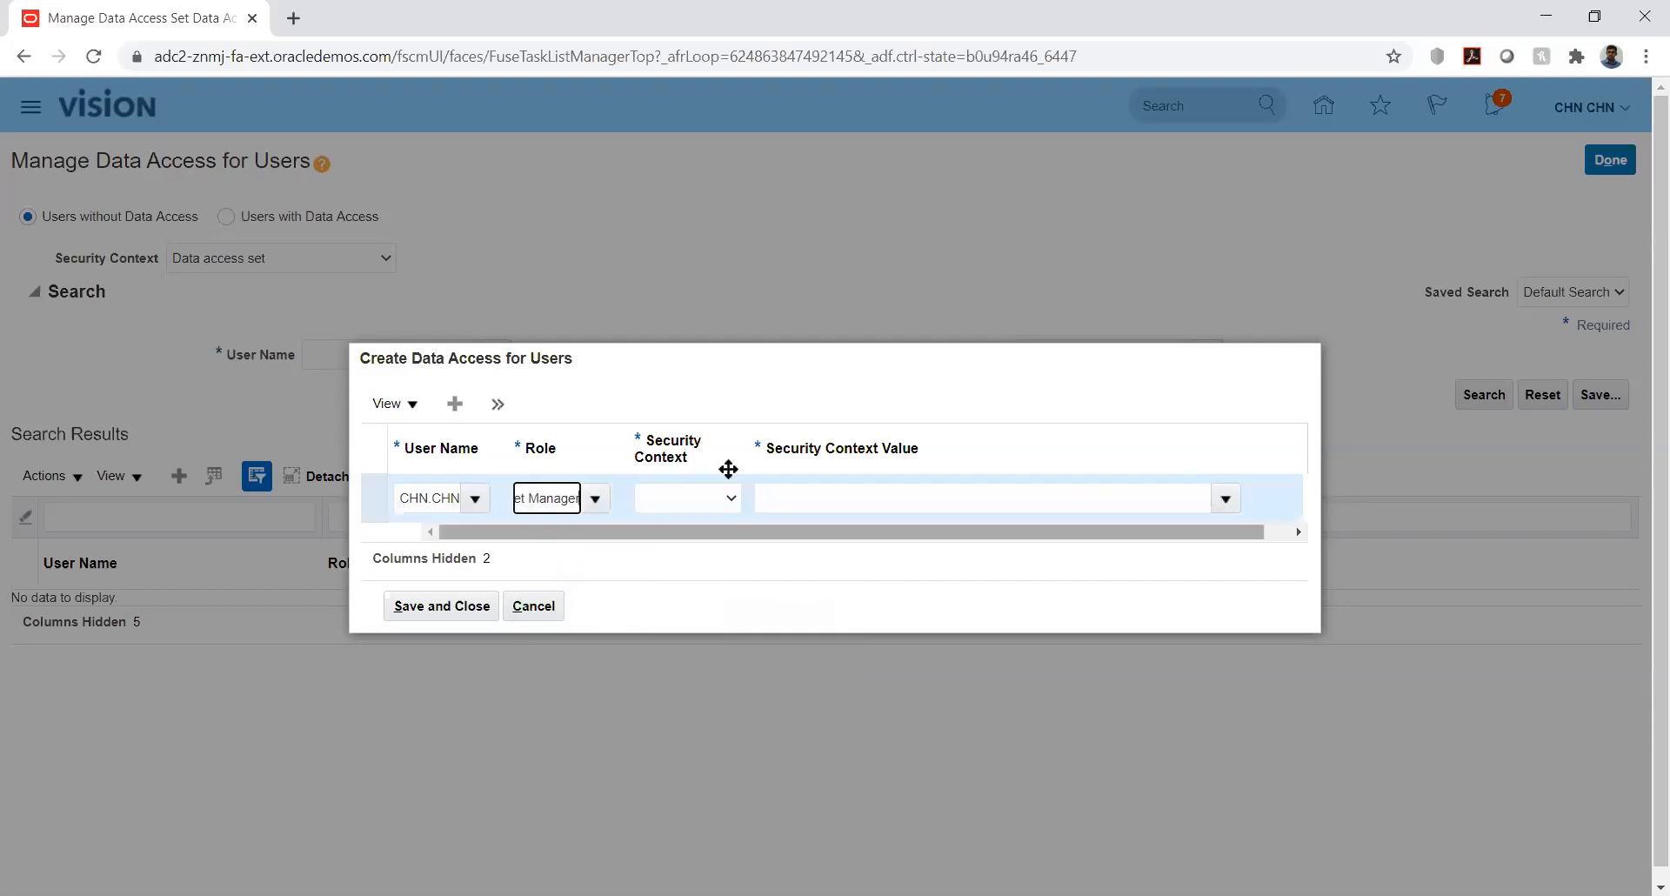
left_click(725, 496)
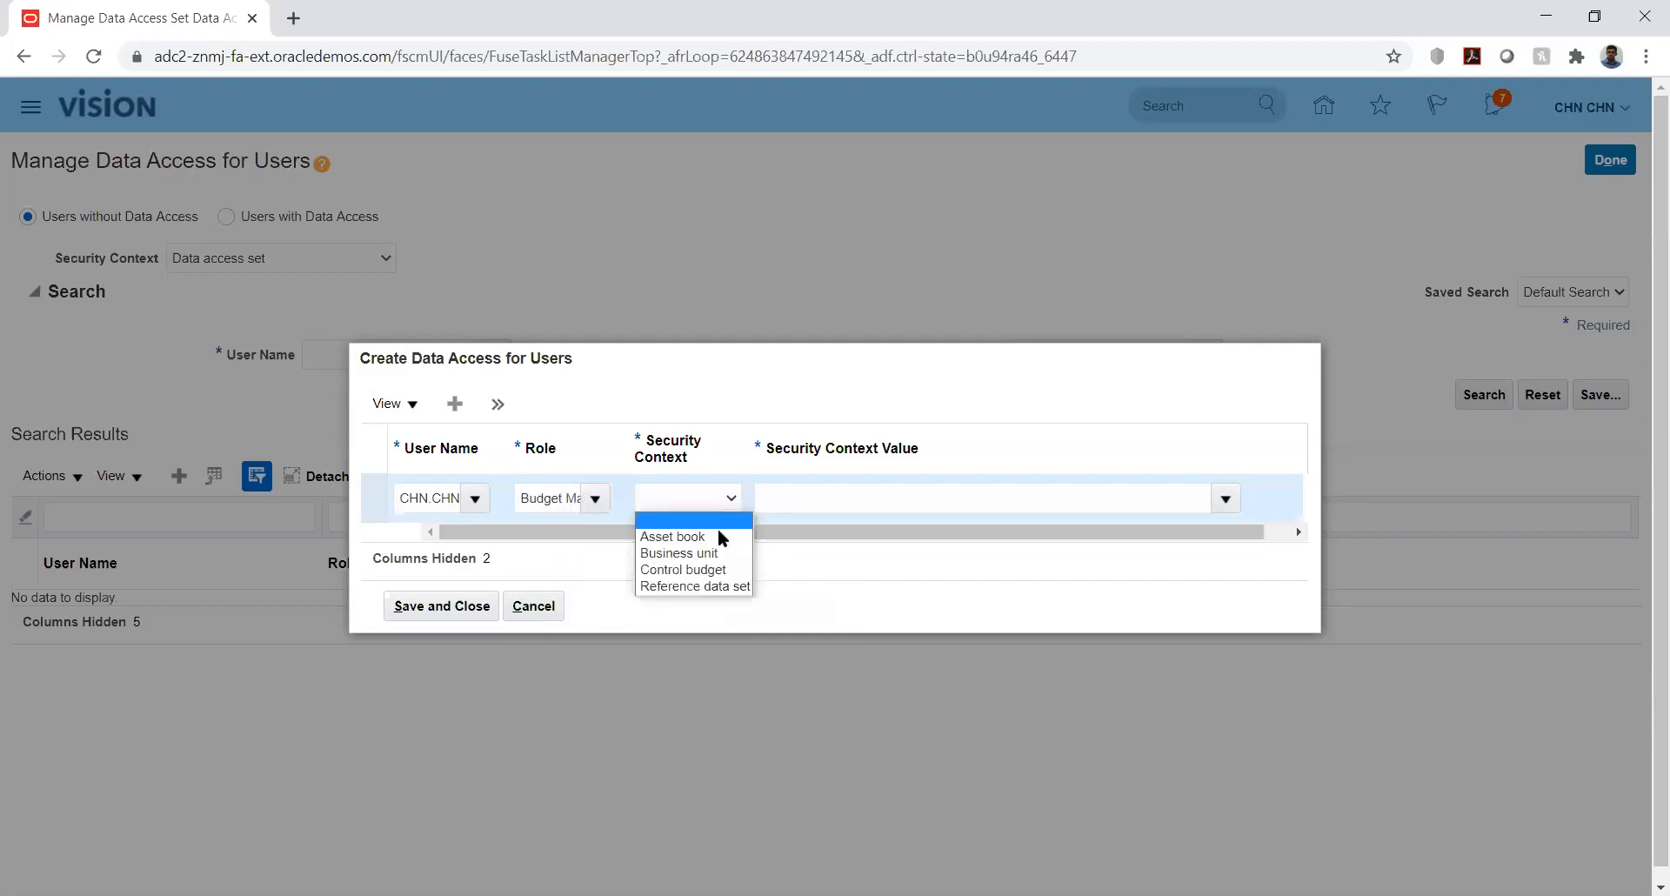
left_click(721, 570)
- Try a 'k' context value, then cancel the data access entry without saving
type("k")
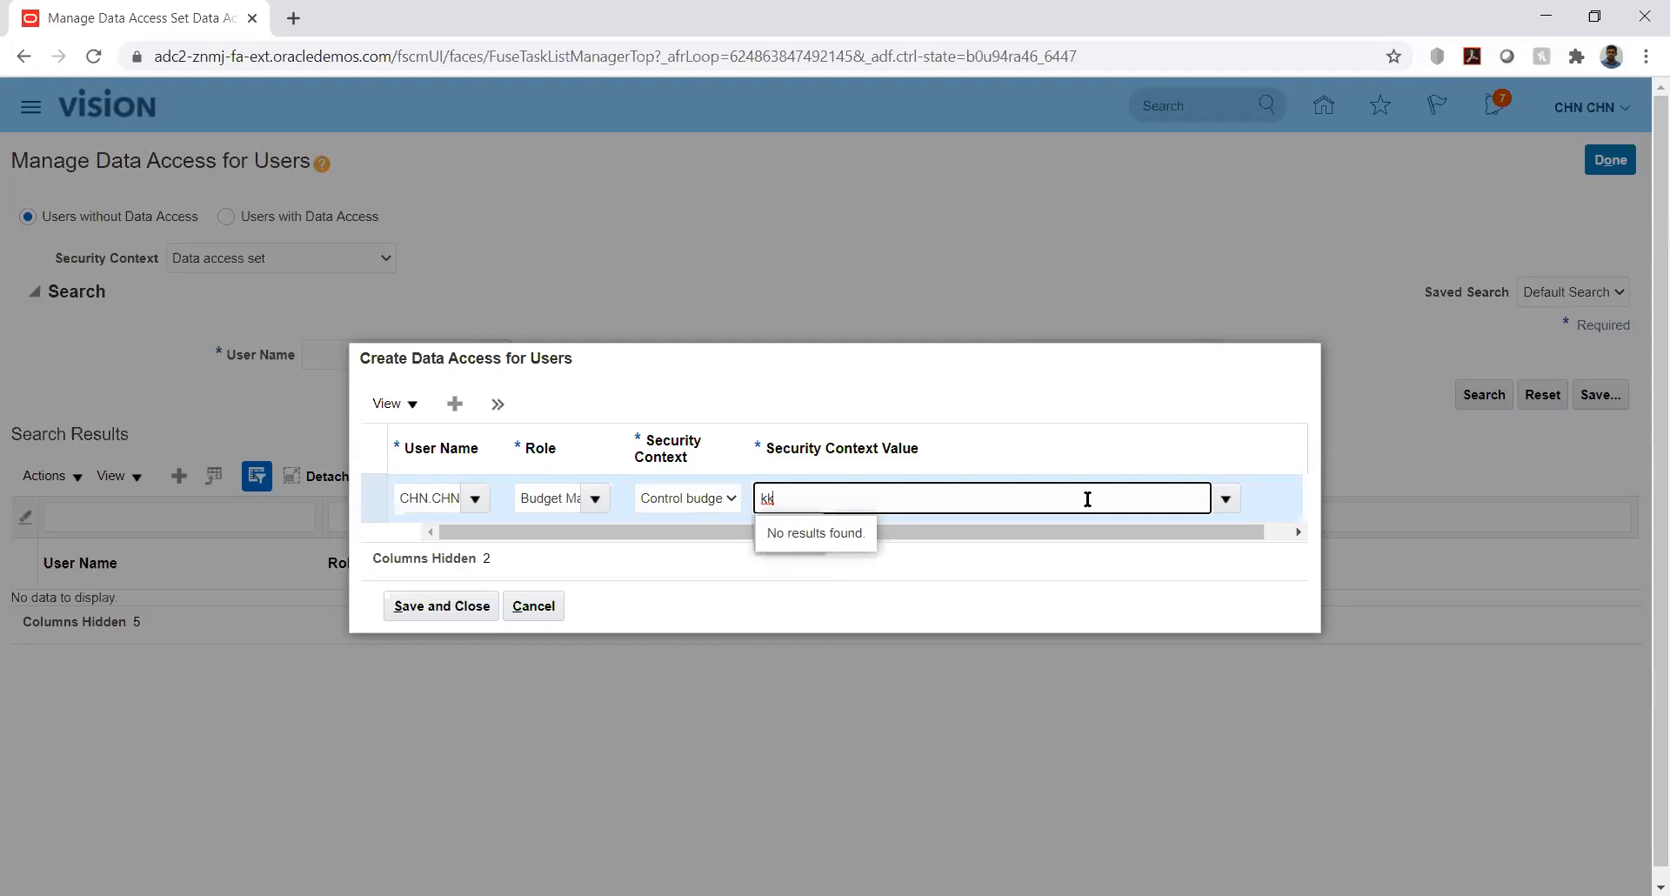
key("BackSpace")
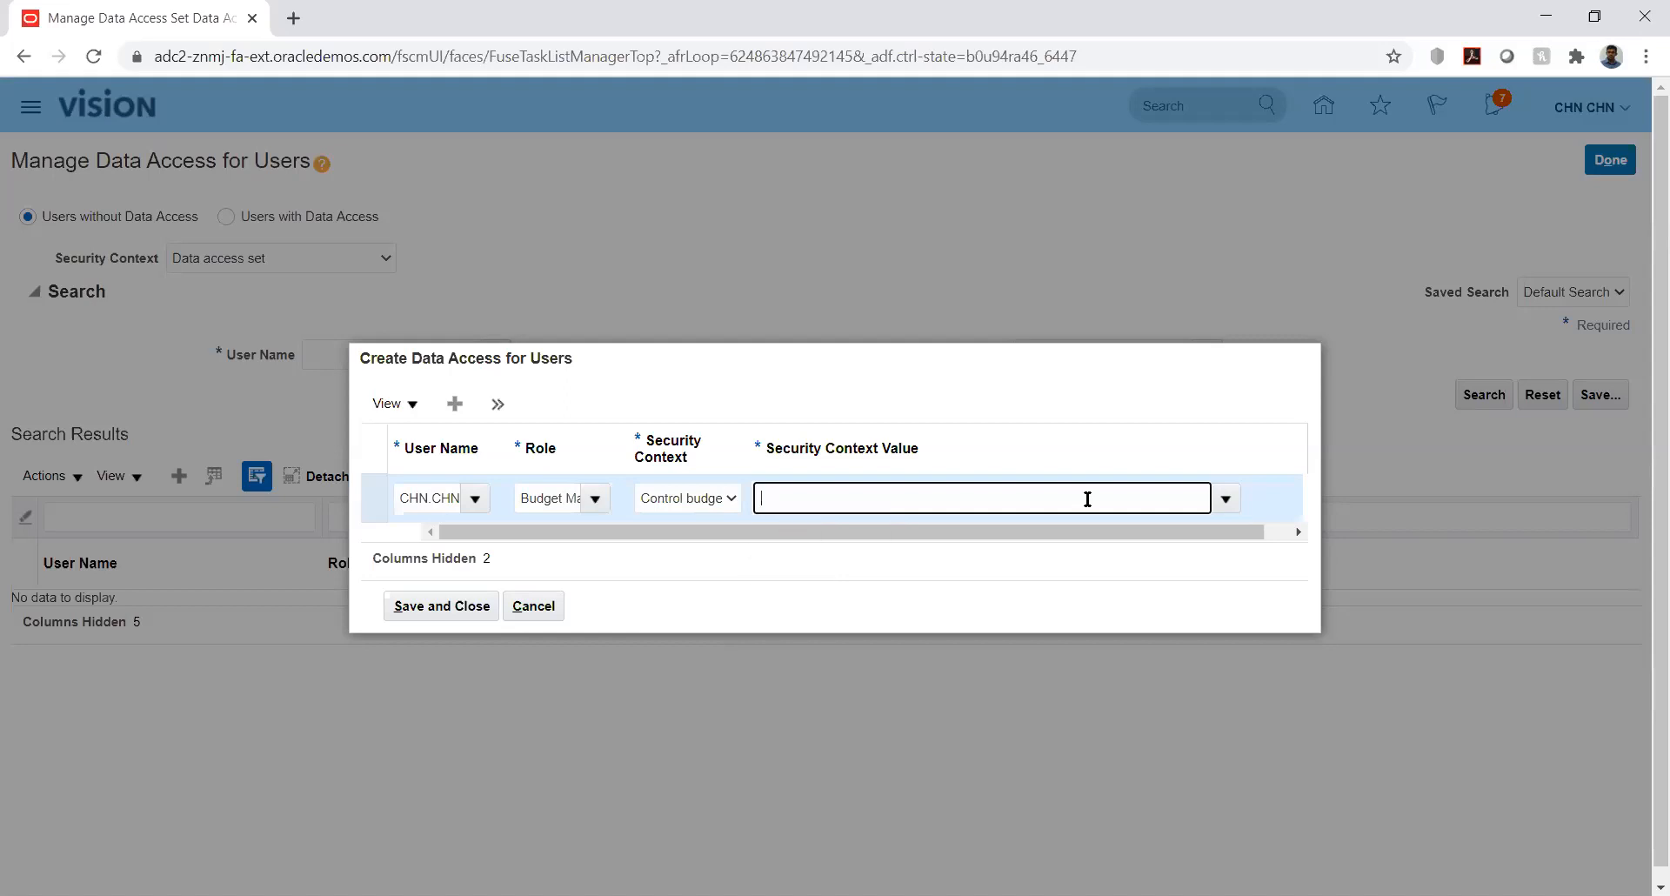
left_click(531, 606)
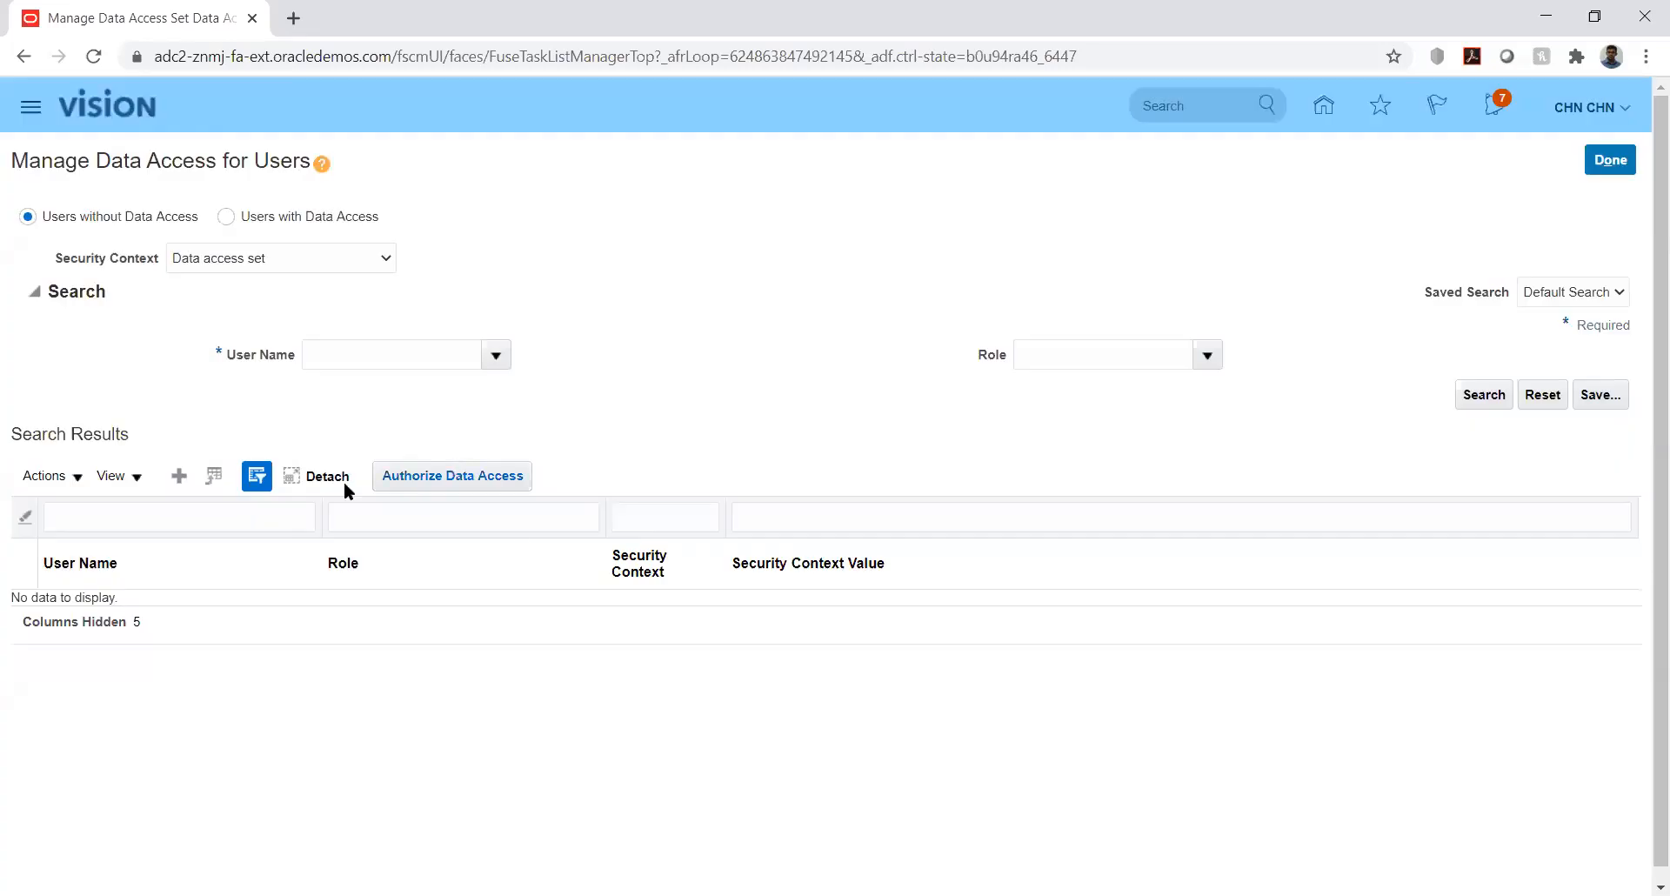
- Start another data access entry and cancel it without choosing a security context
left_click(180, 474)
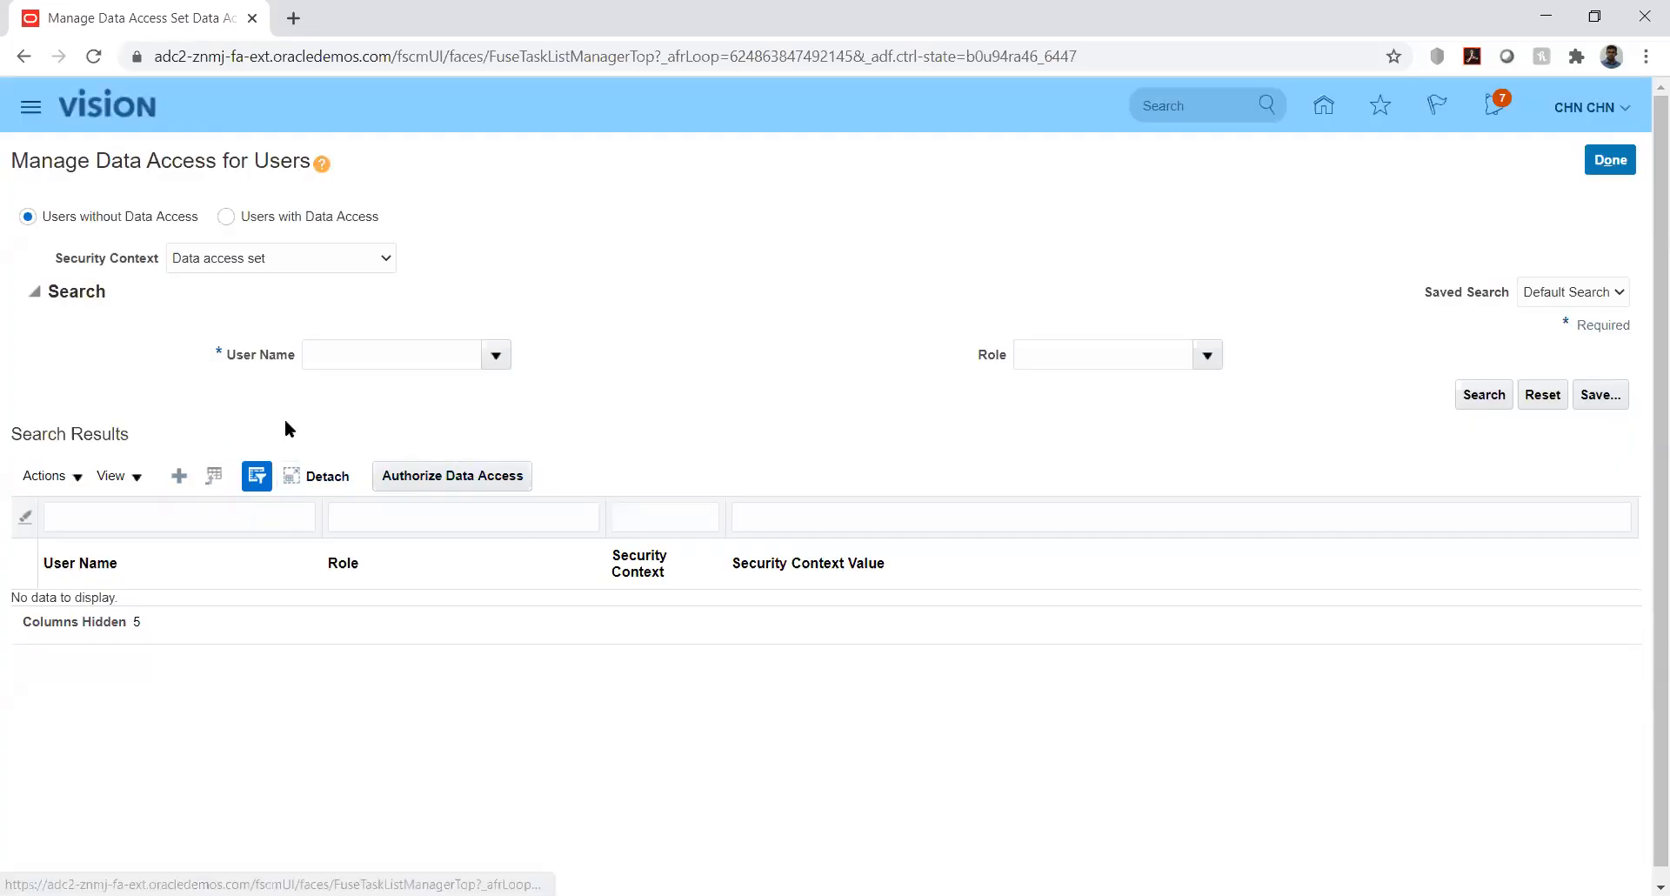
left_click(717, 496)
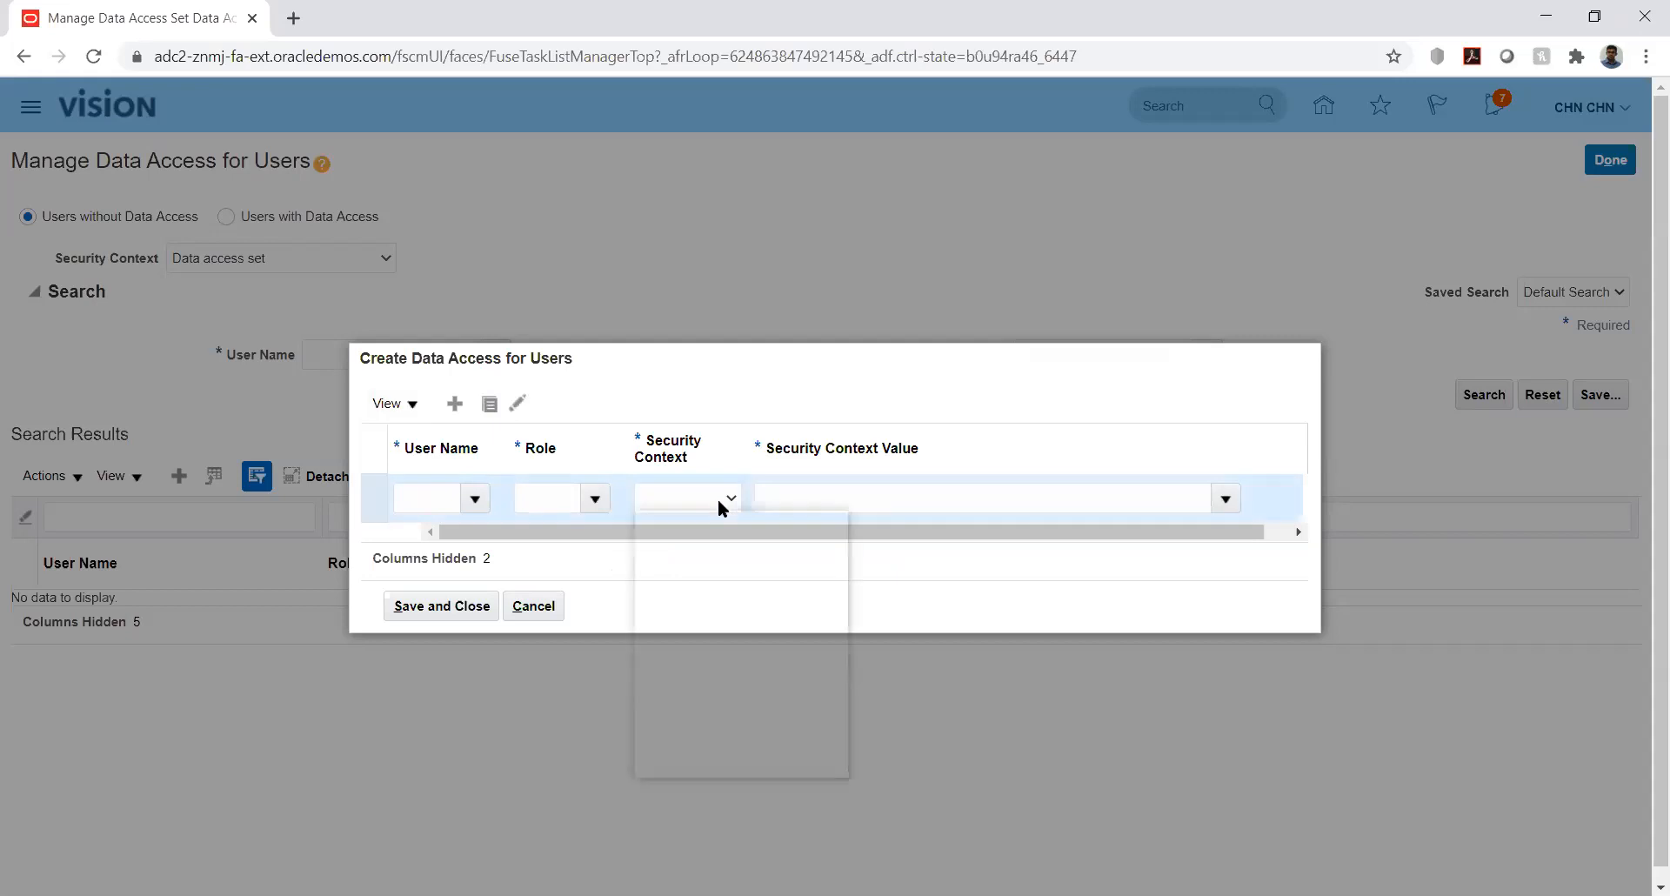
left_click(876, 398)
left_click(535, 606)
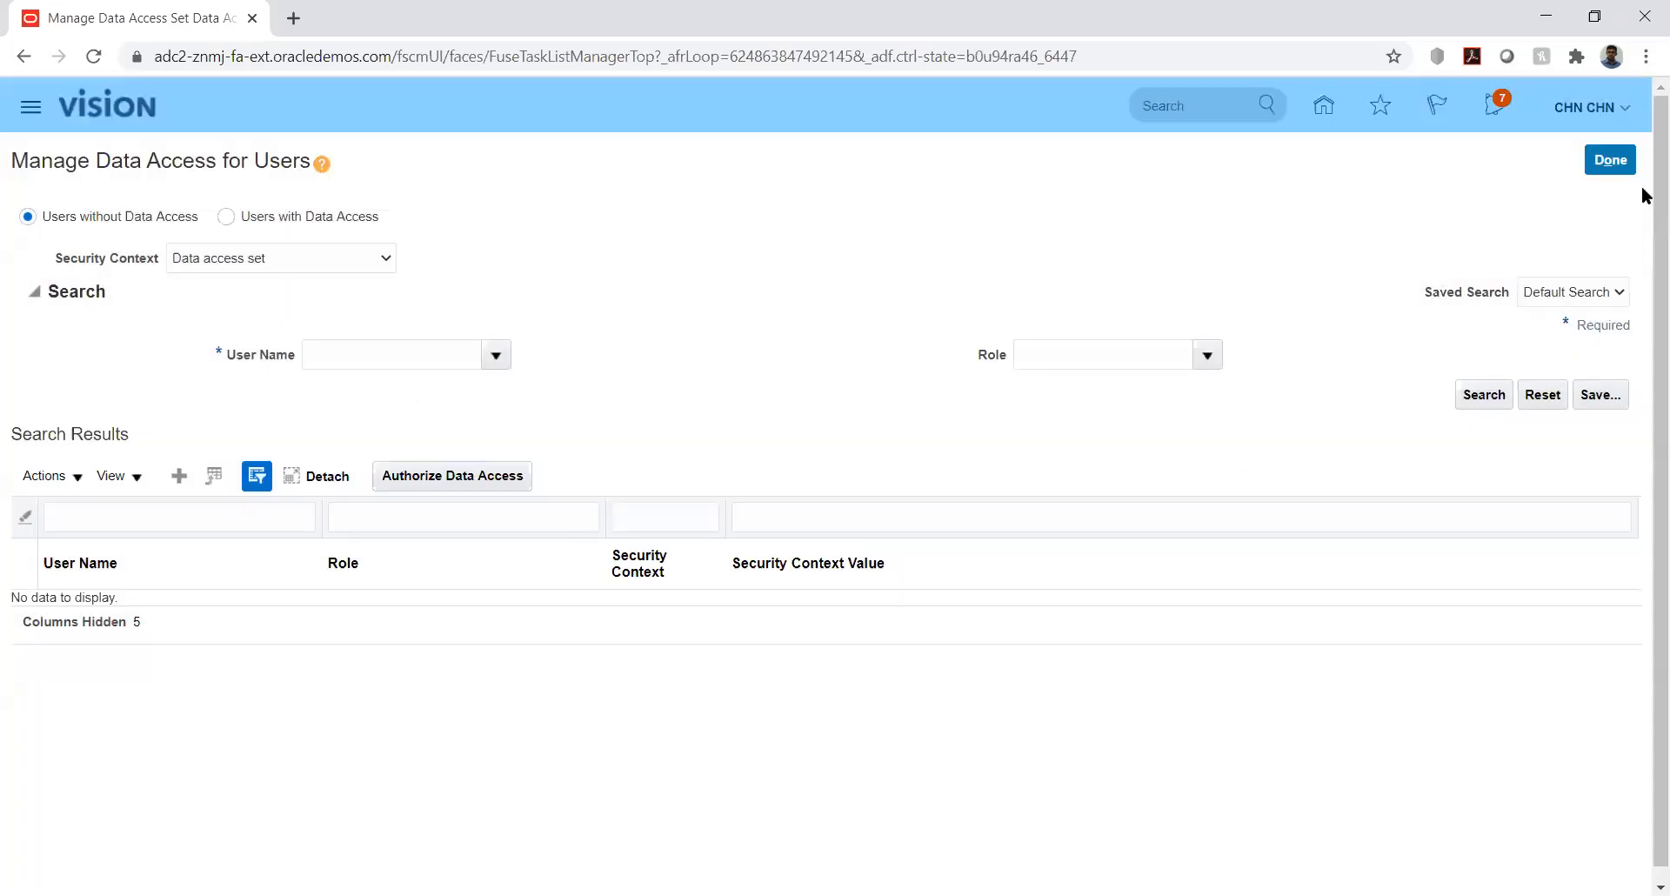
- Leave Manage Data Access for Users and switch to the Setup and Maintenance work area
left_click(1610, 160)
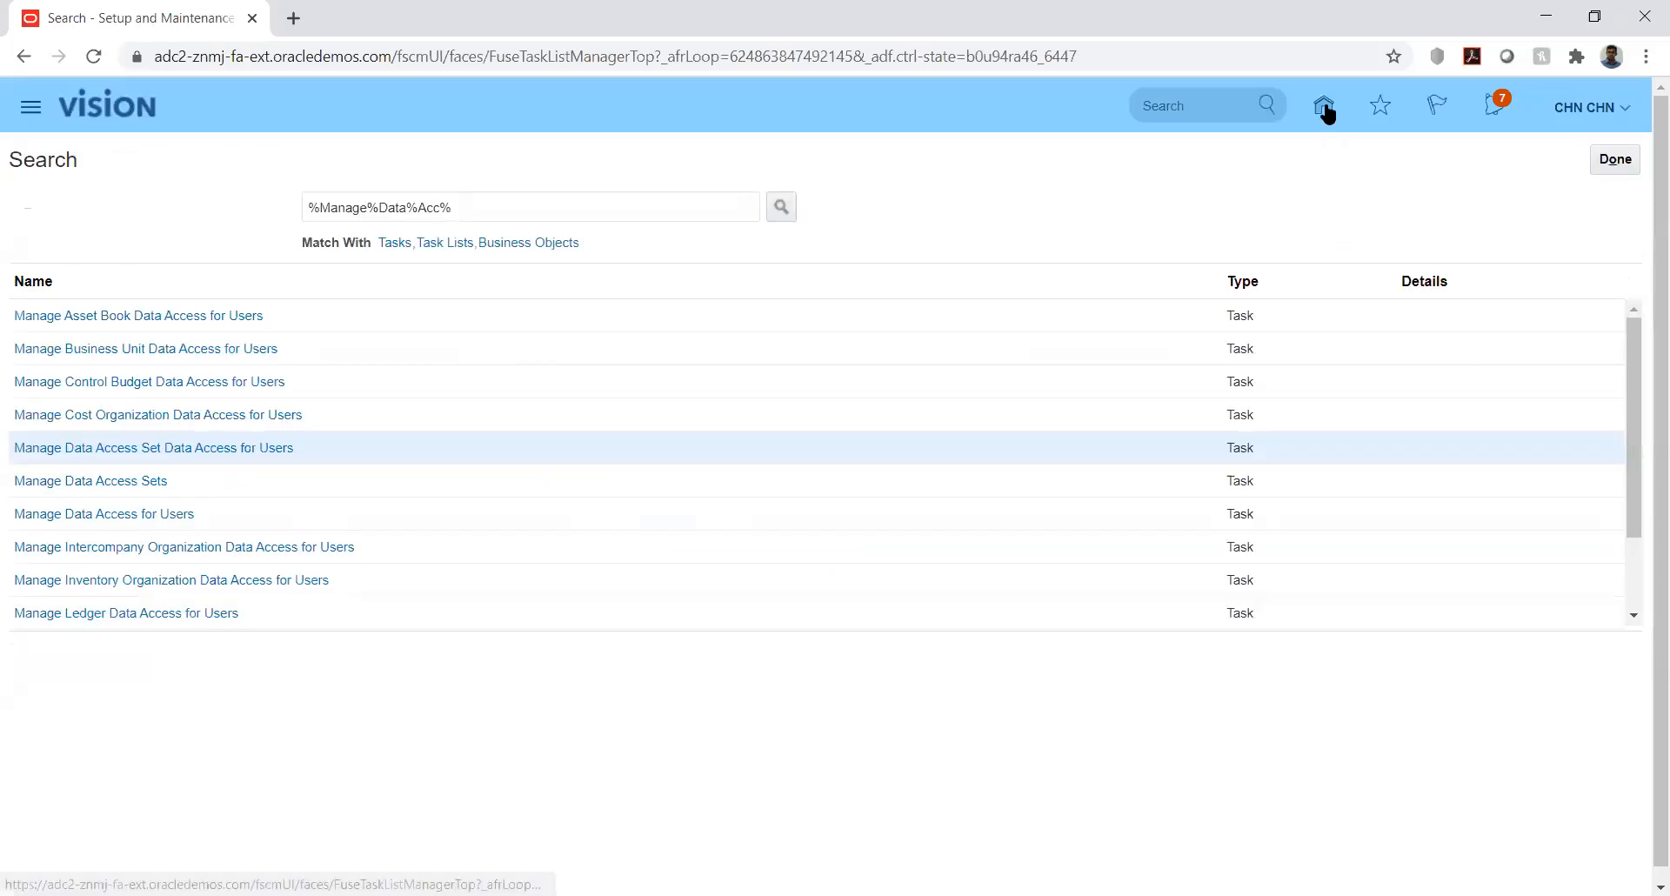
left_click(1620, 108)
left_click(1262, 426)
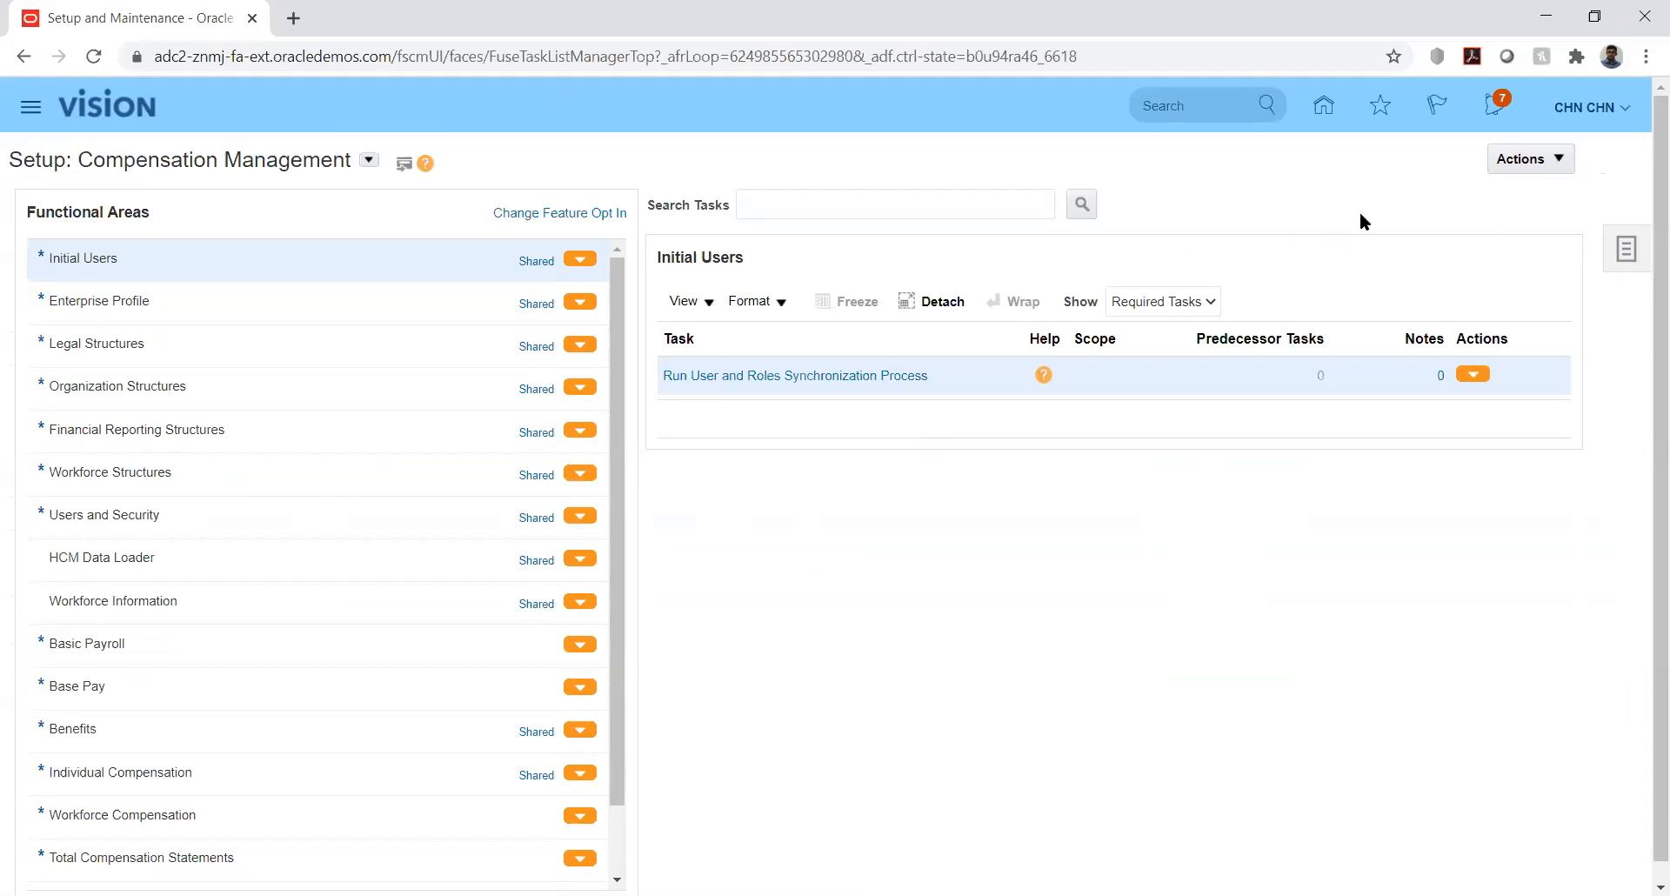
- Find the KK Implementation project by searching 'kk' and go to its Manage Control Budgets task
left_click(1615, 254)
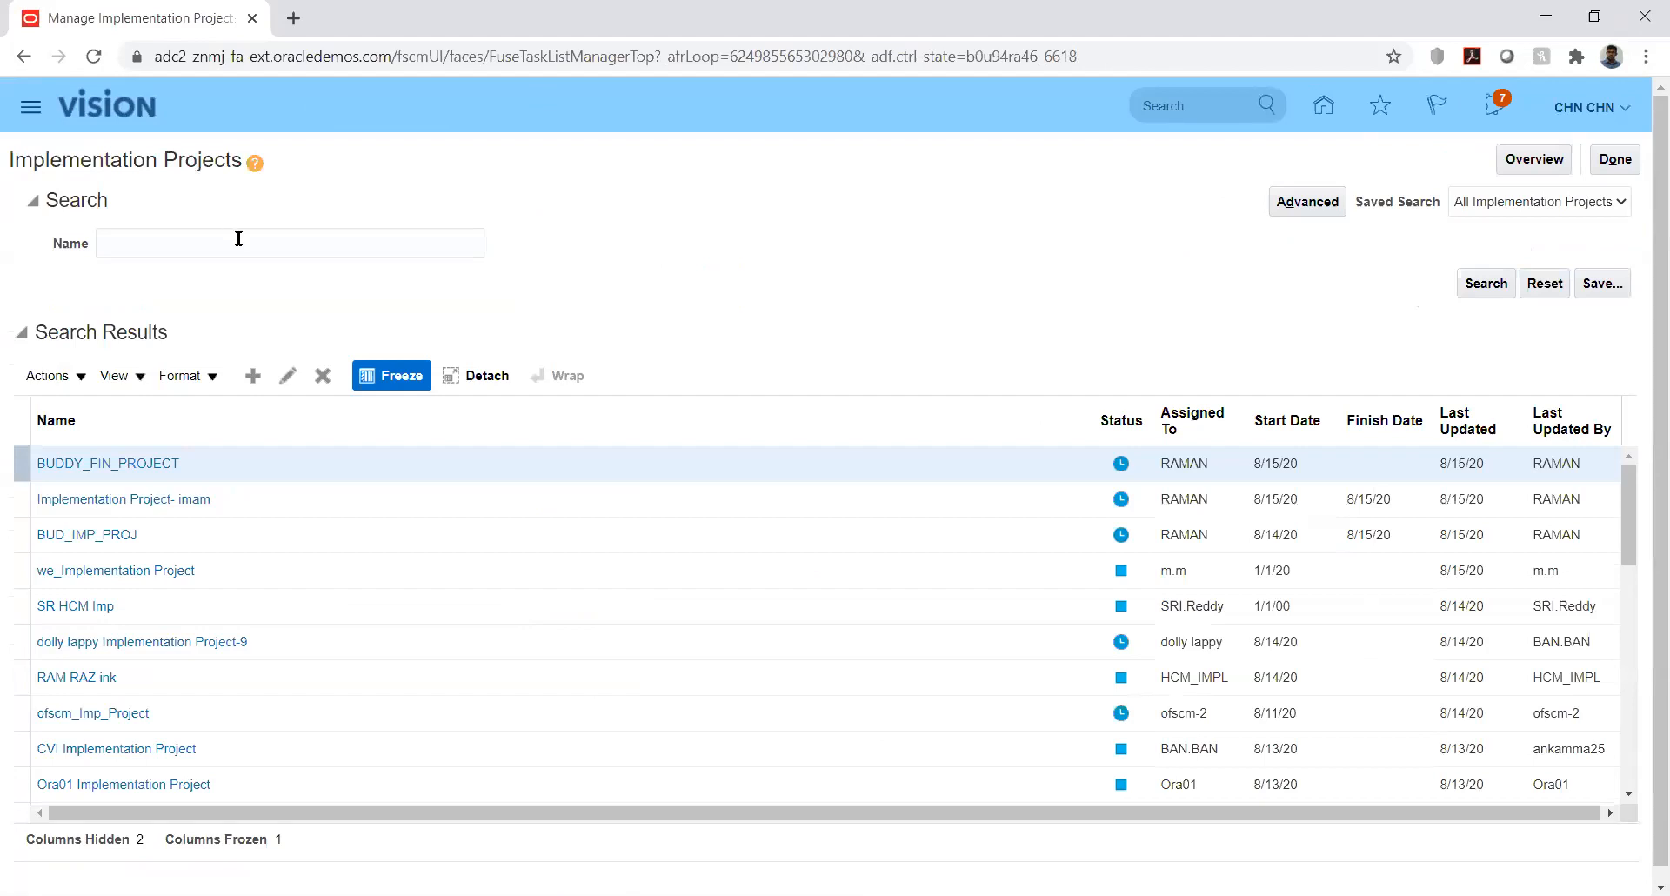
left_click(239, 241)
type("kk")
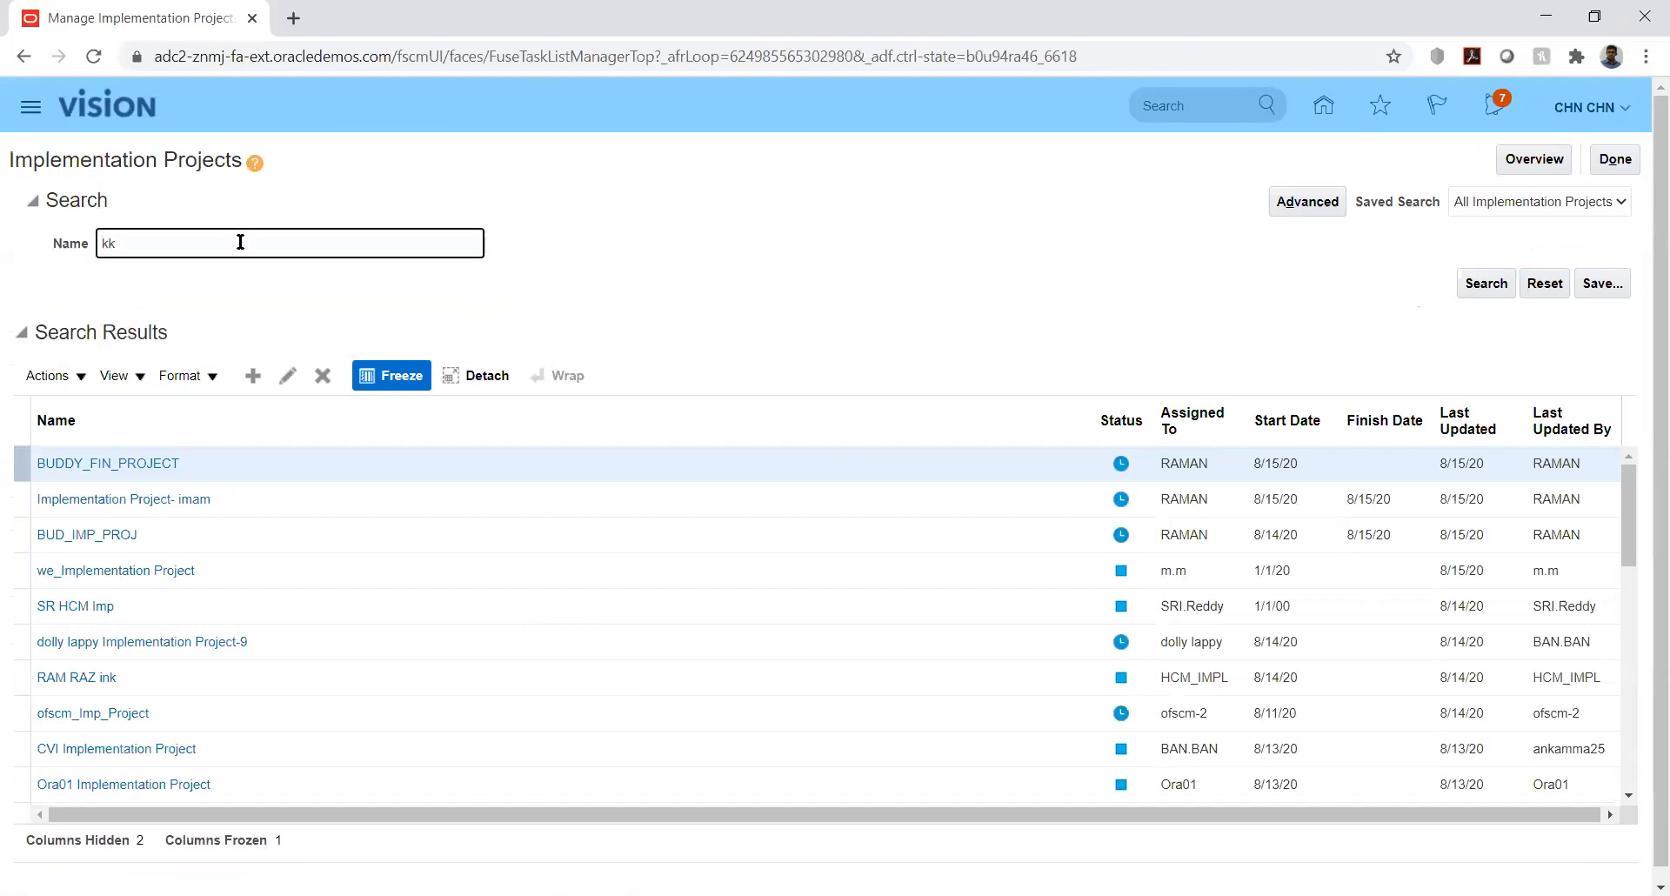
key("Return")
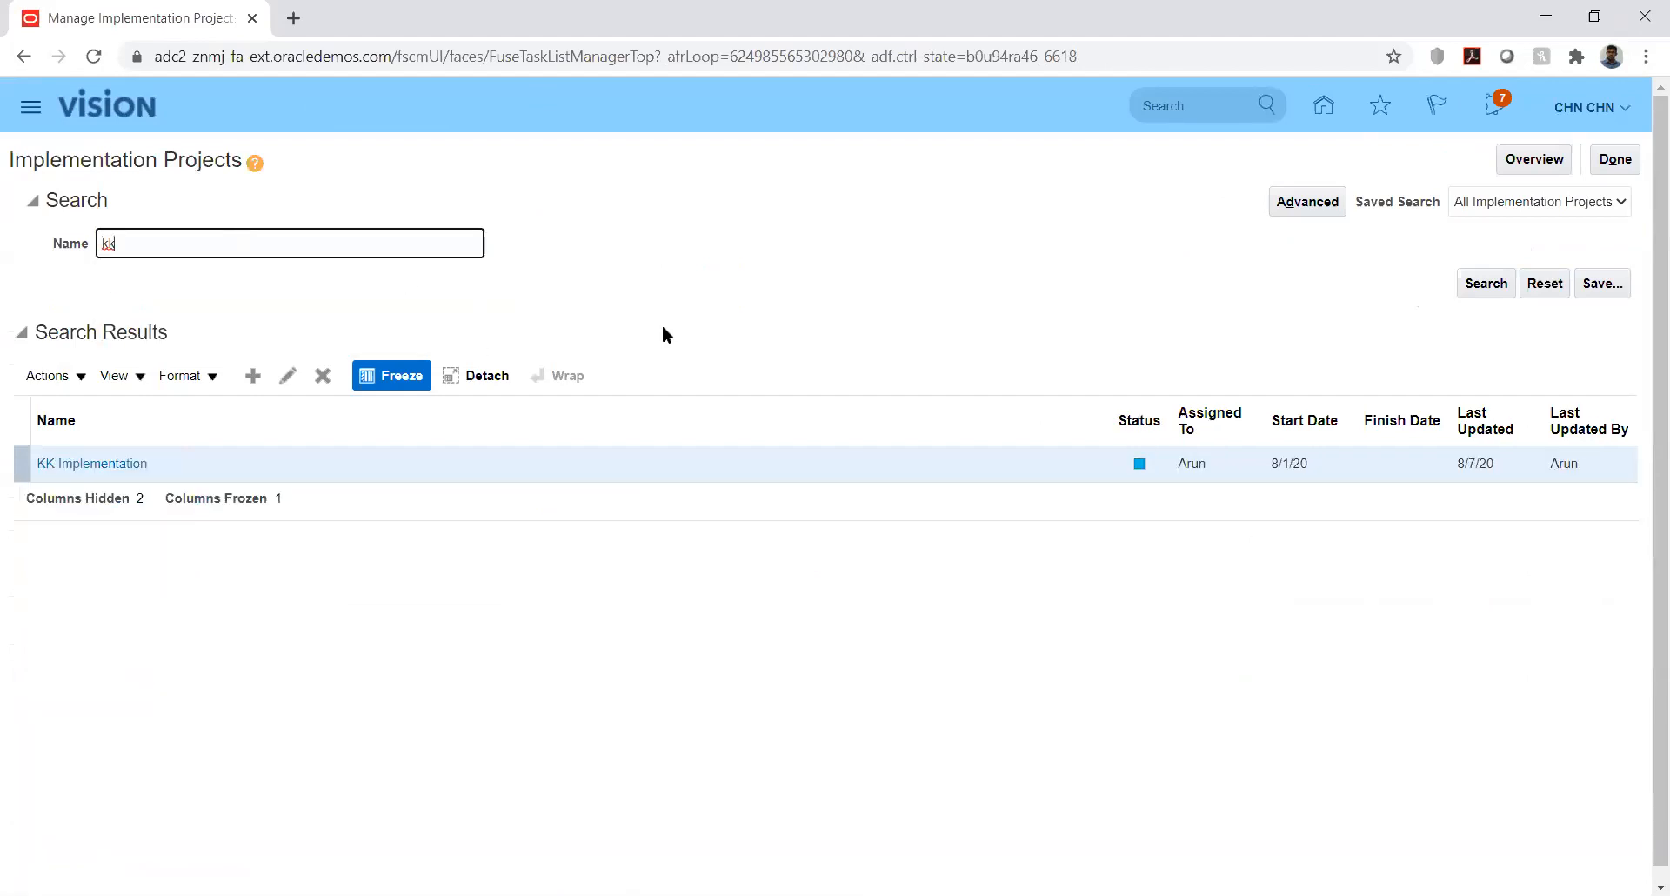
left_click(104, 464)
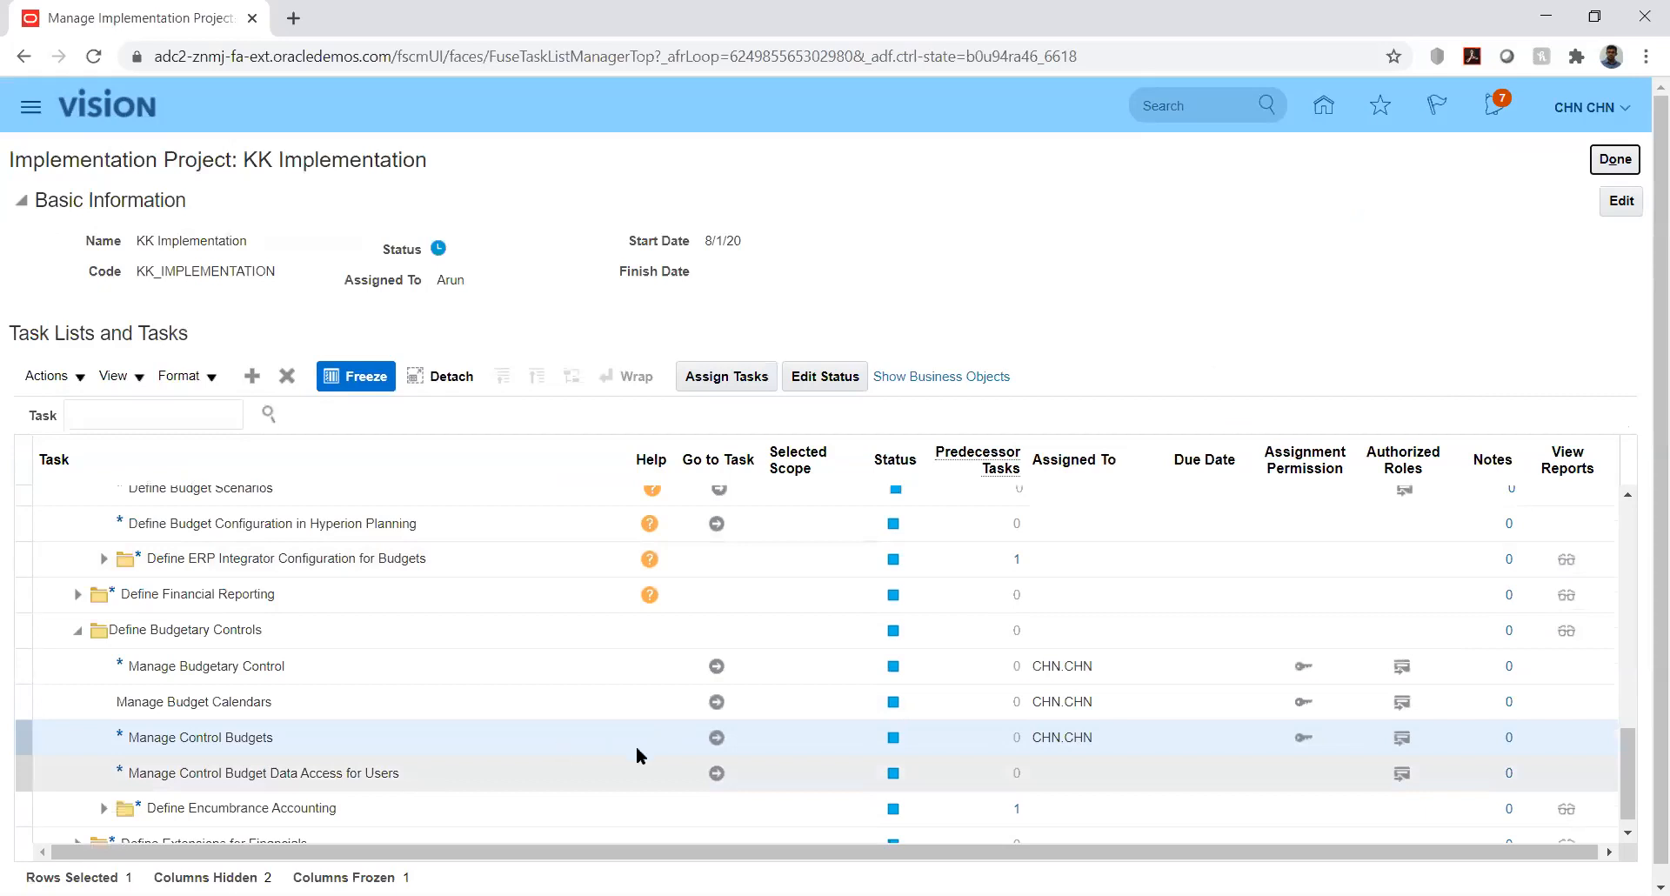
left_click(719, 737)
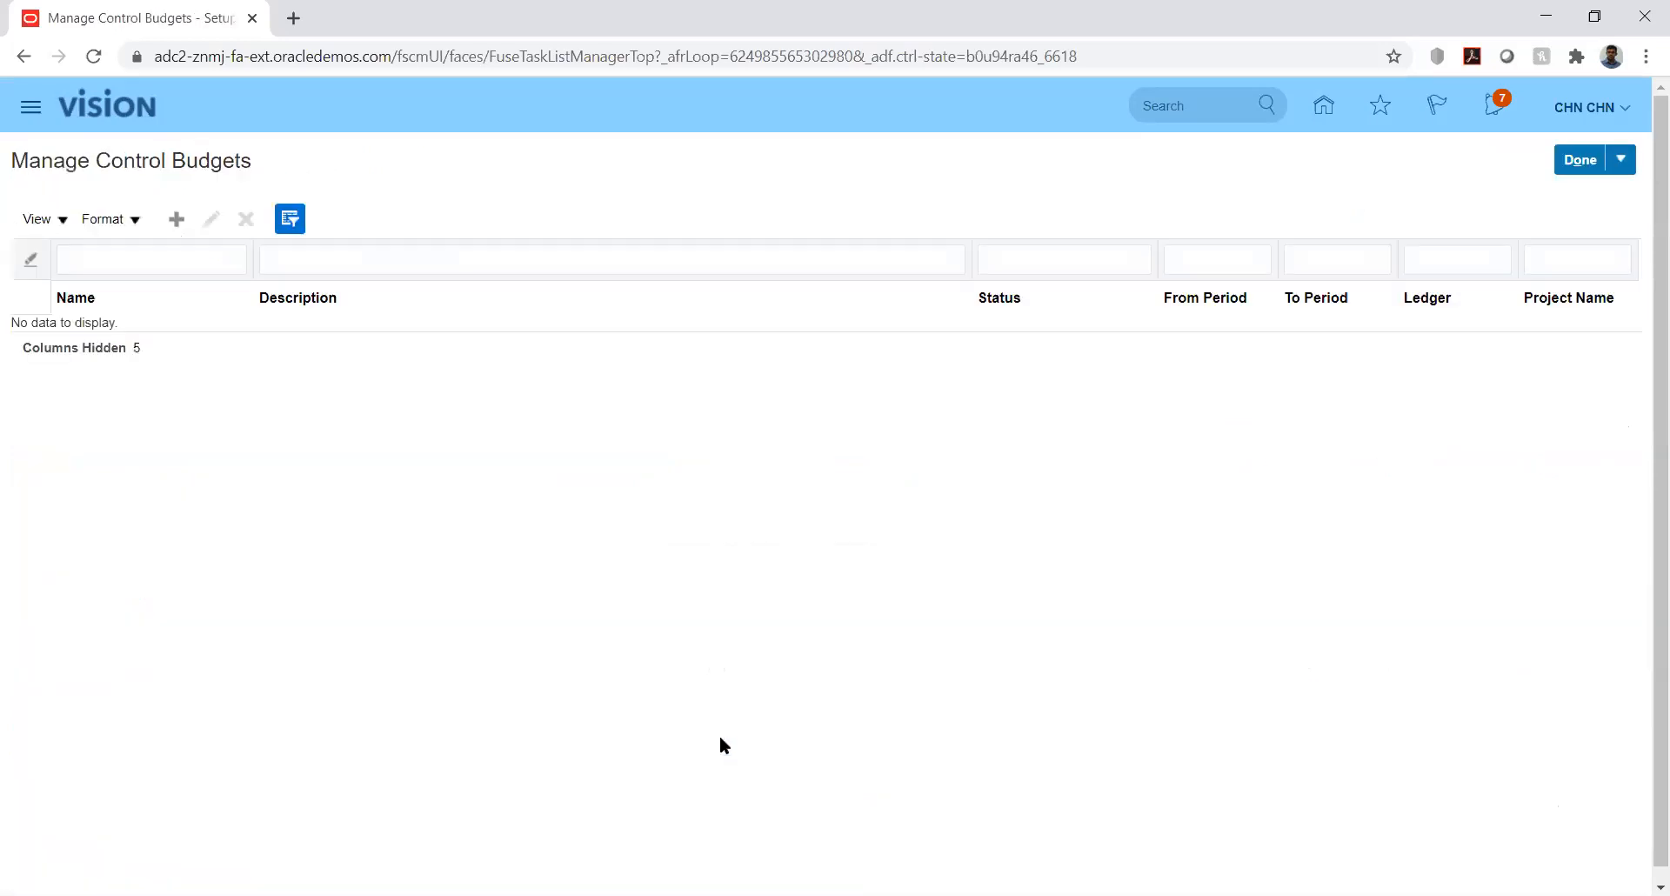
- Create control budget KK_Budget on calendar KK_Bud_Cal, running from PRD_01-01 to PRD_12-01
left_click(178, 221)
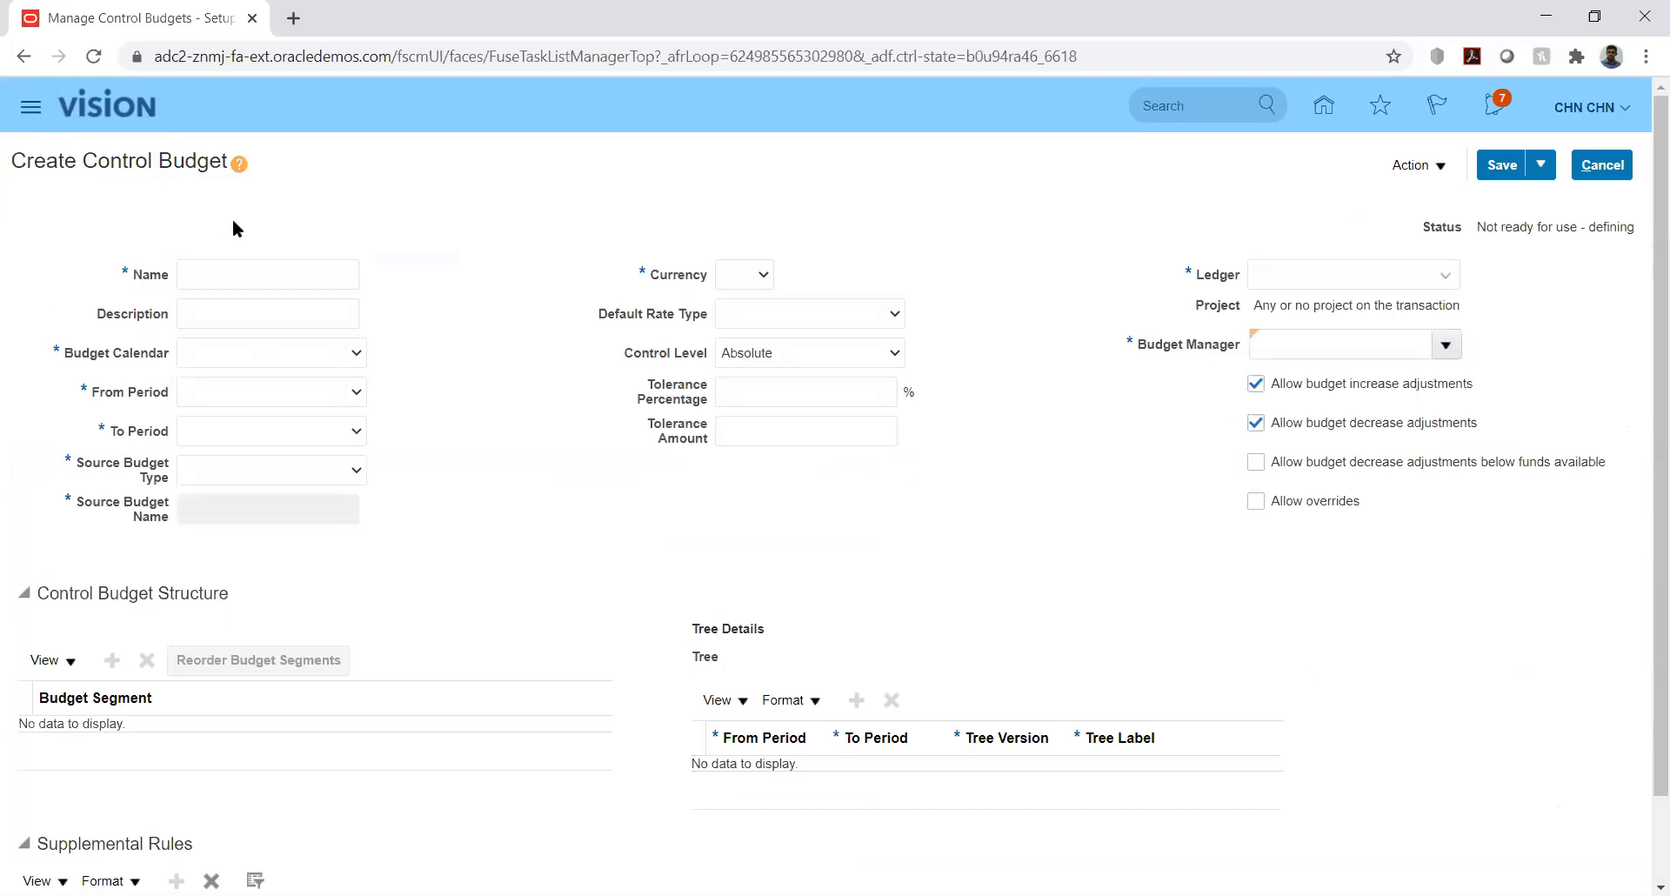
left_click(259, 274)
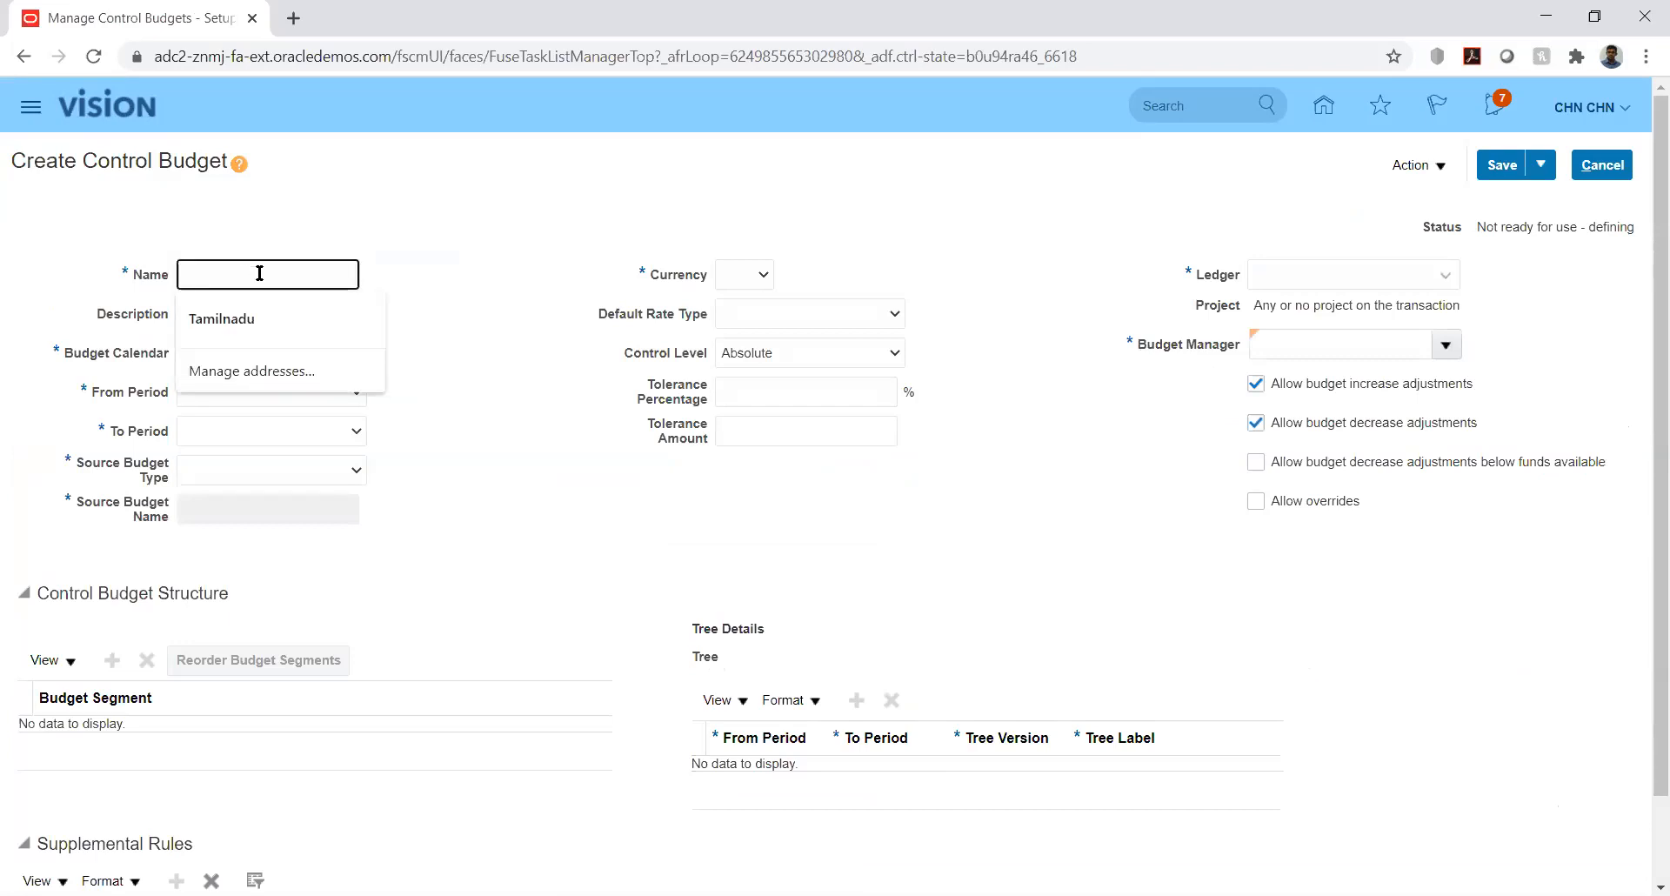
type("KK_Budget")
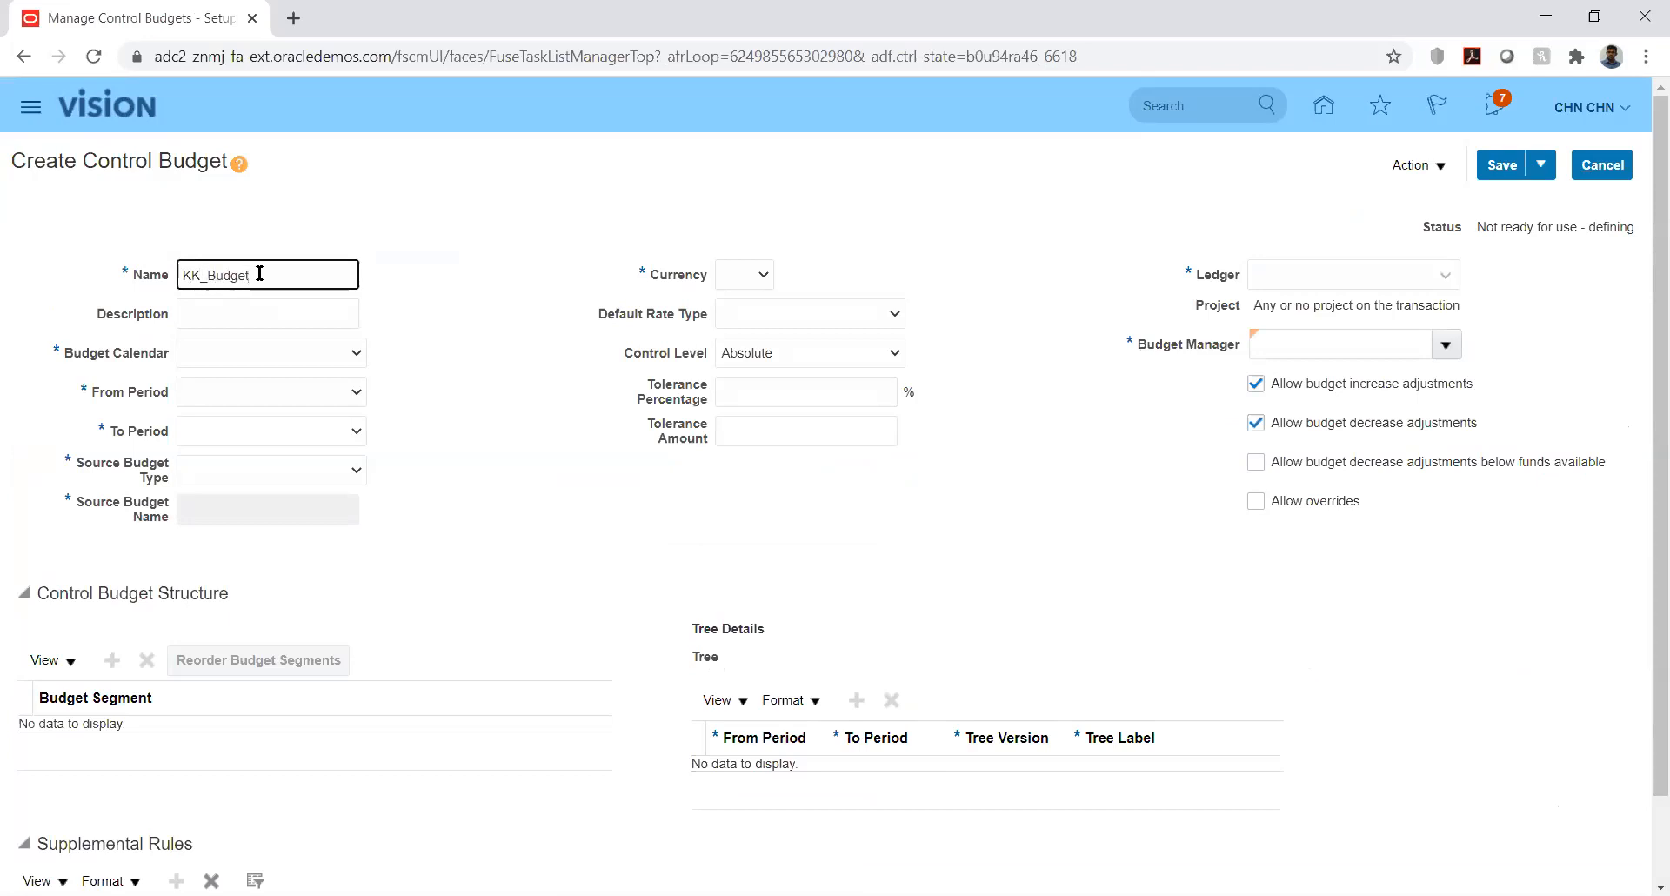
left_click(297, 354)
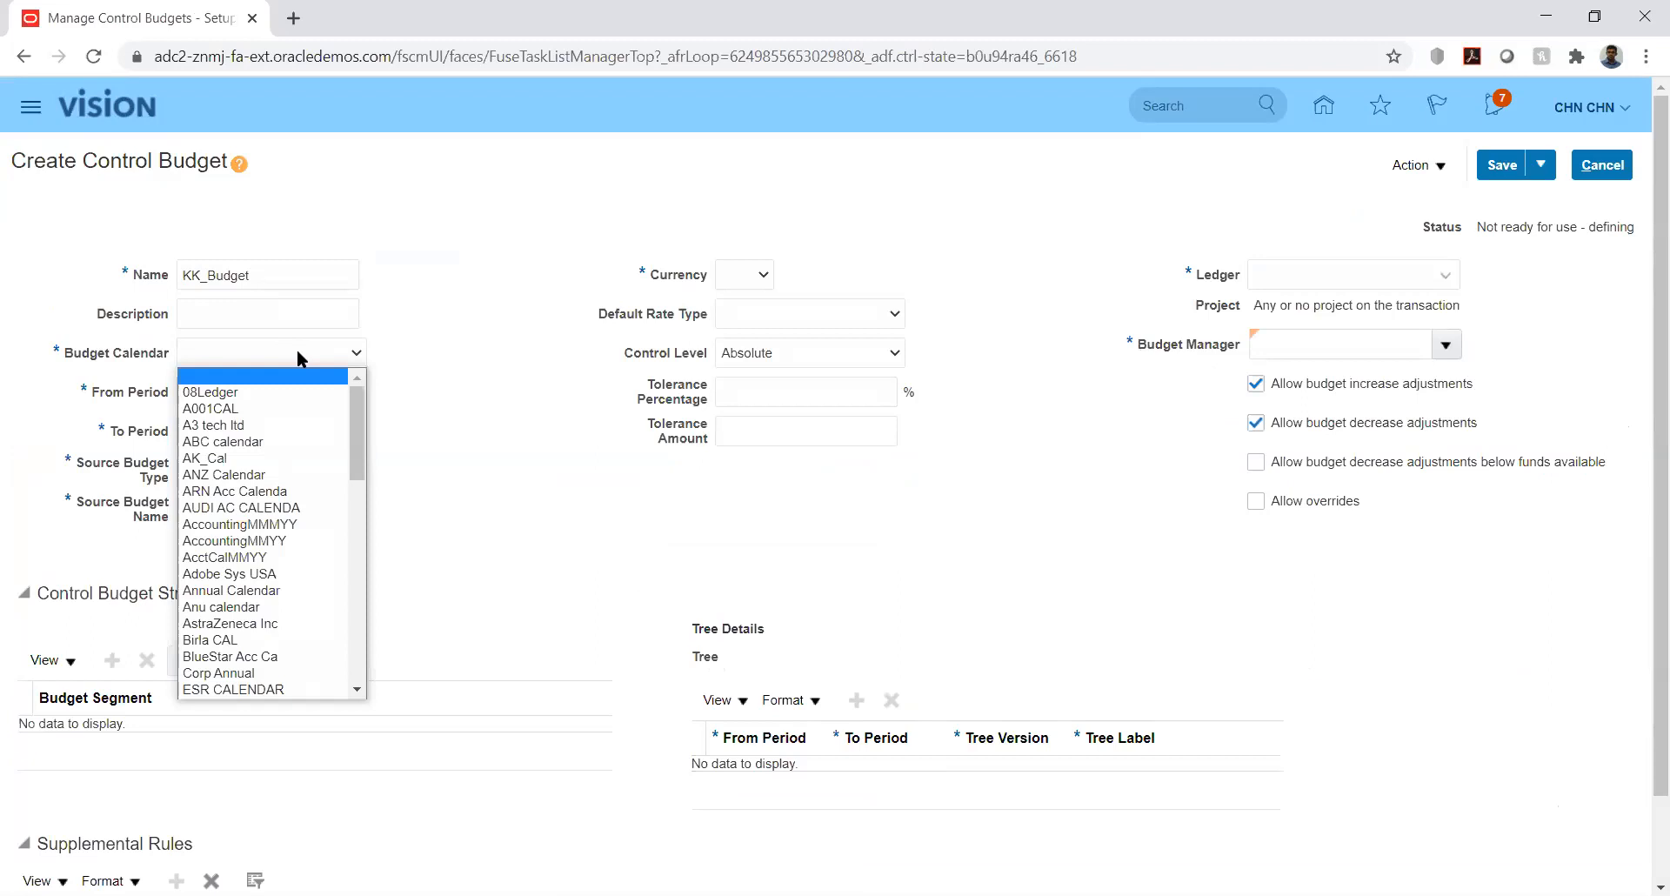
key("k")
key("Down")
key("Down")
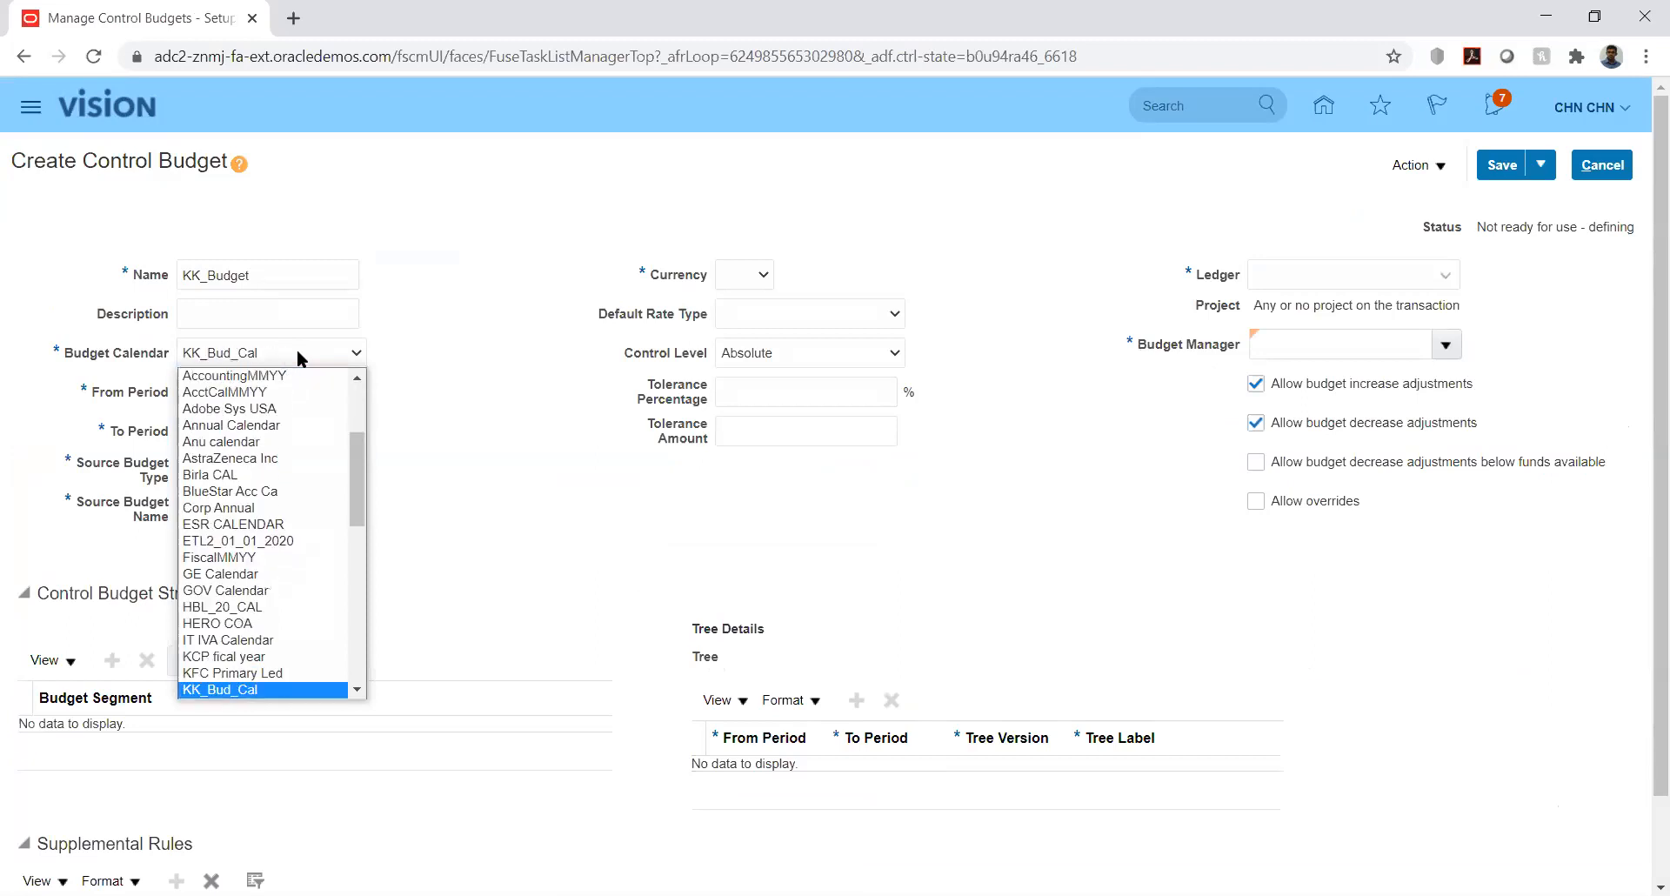
key("Return")
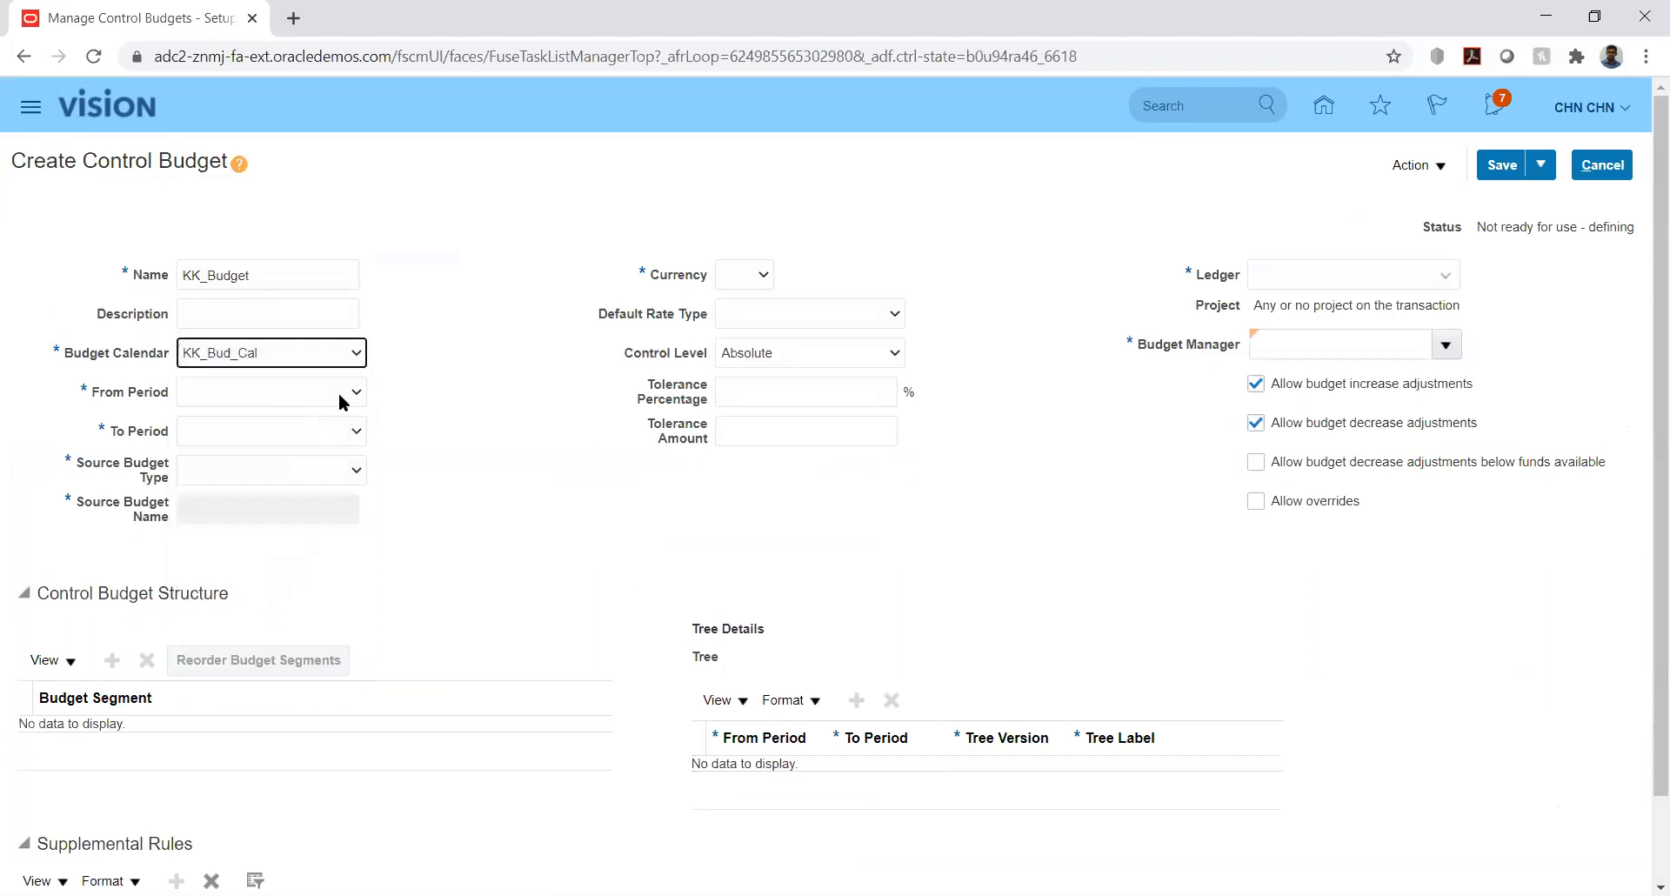
left_click(332, 399)
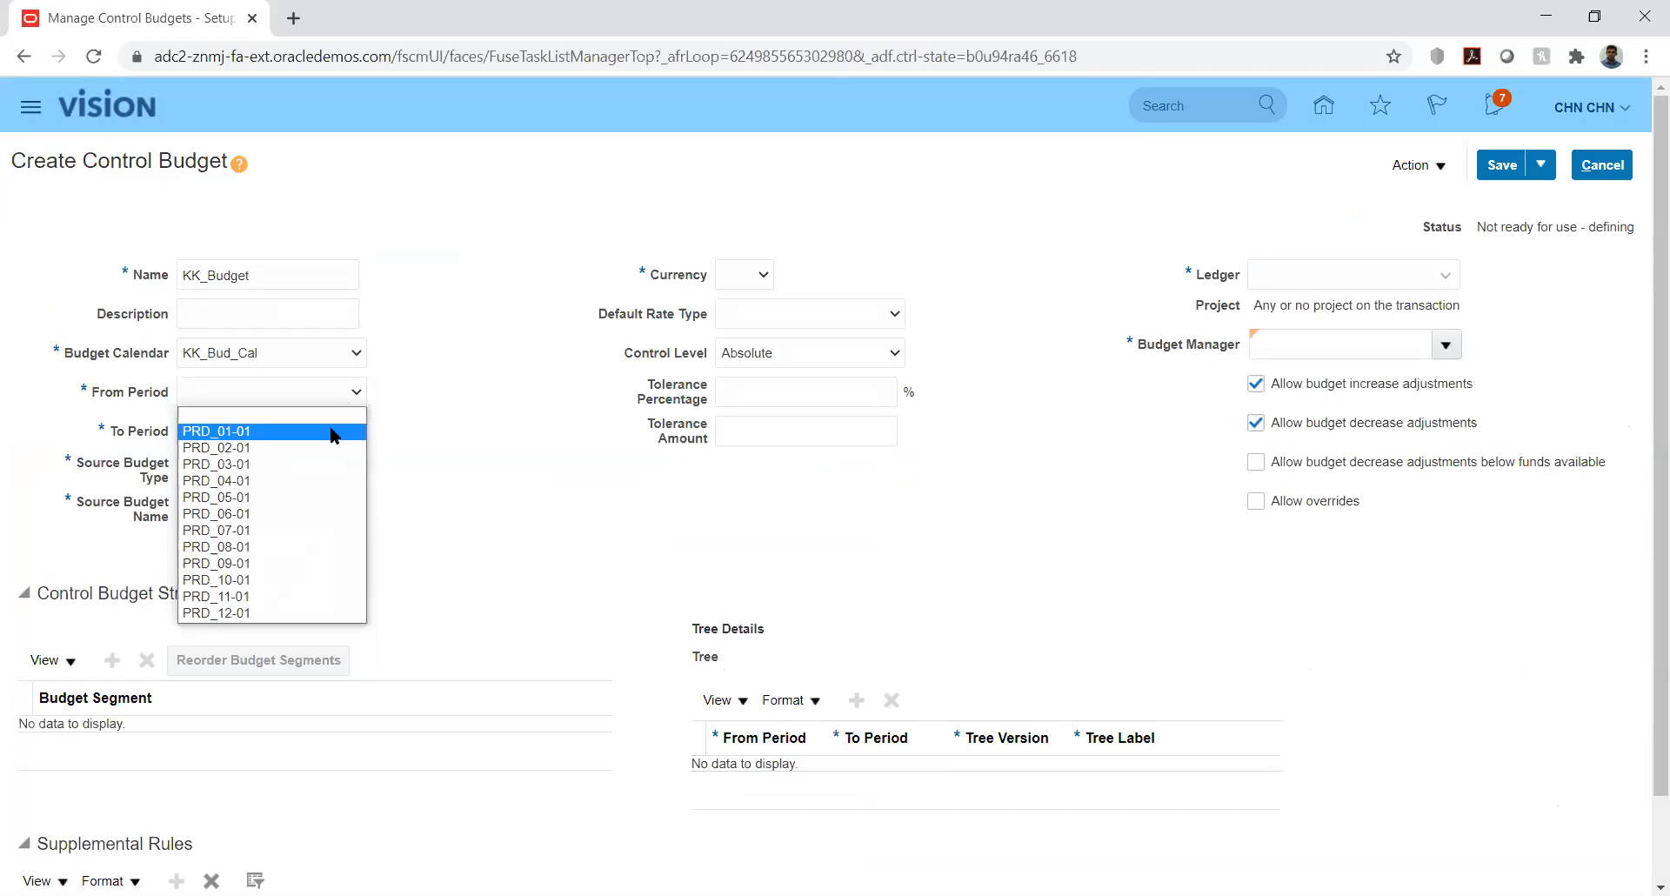
left_click(331, 431)
left_click(331, 431)
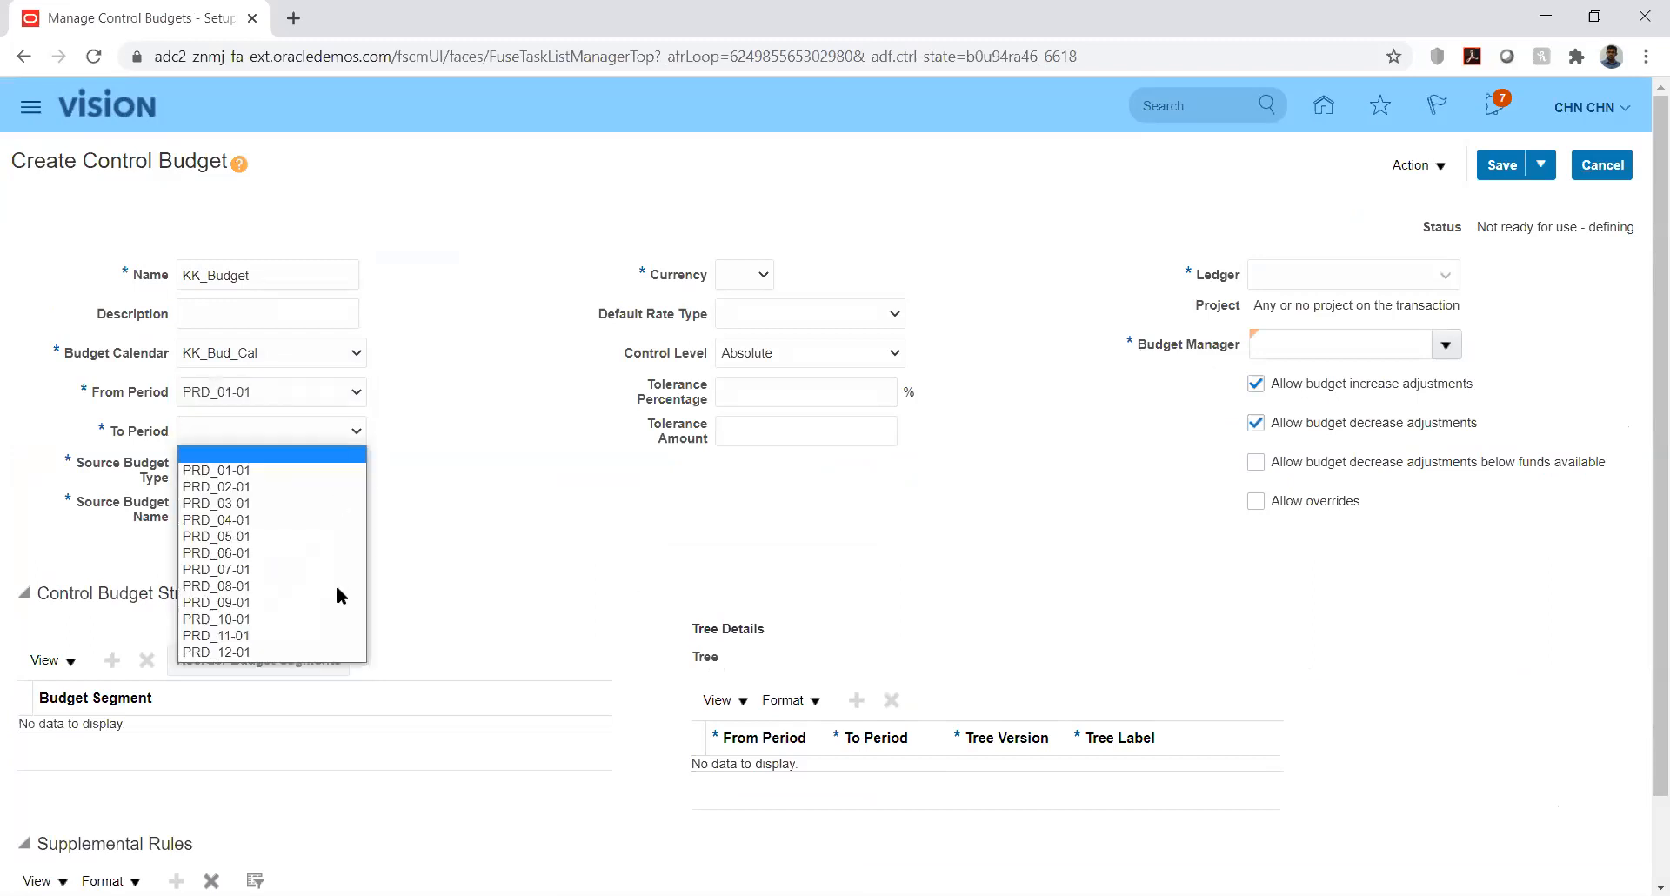
left_click(341, 651)
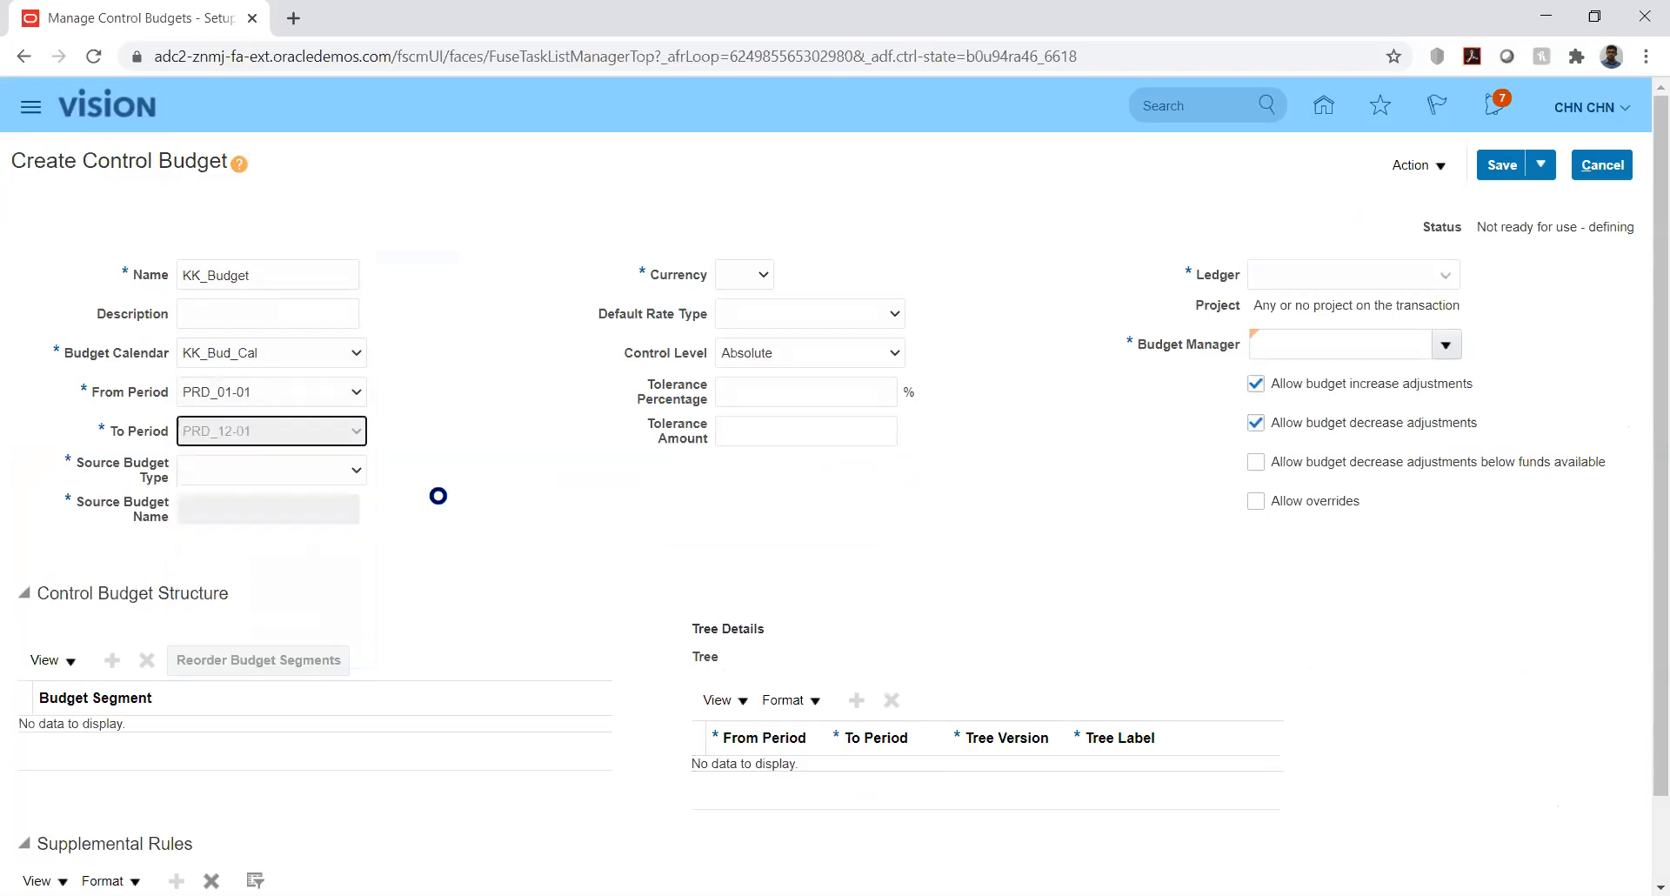
- Set source budget type Other, currency USD, Corporate default rate type and ledger KK_Ledger
left_click(331, 470)
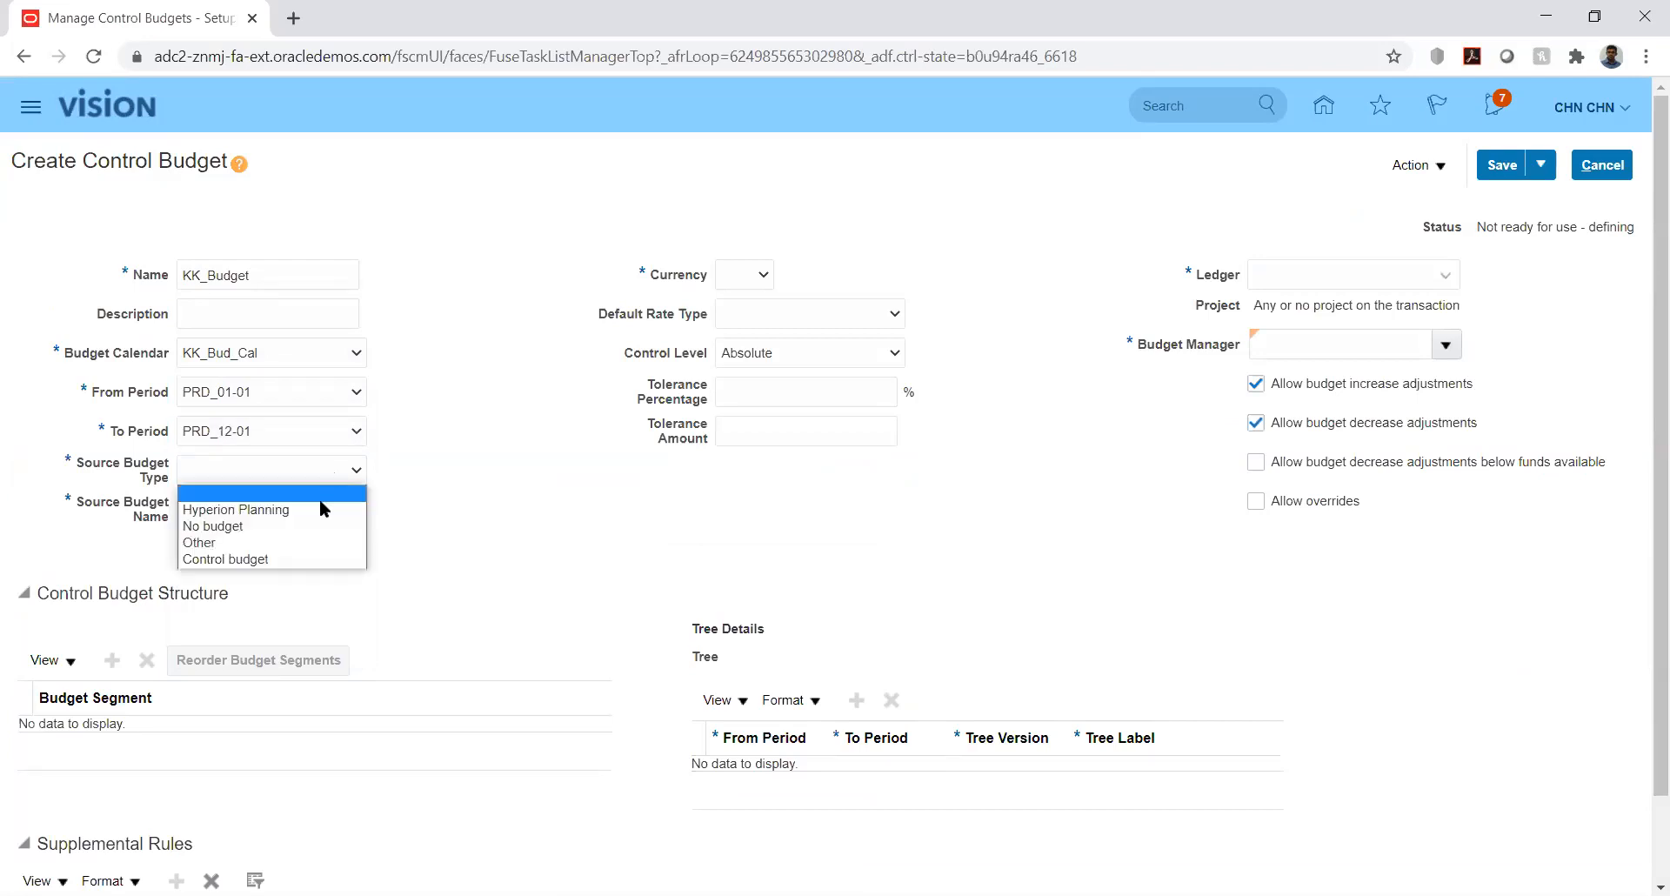
left_click(292, 543)
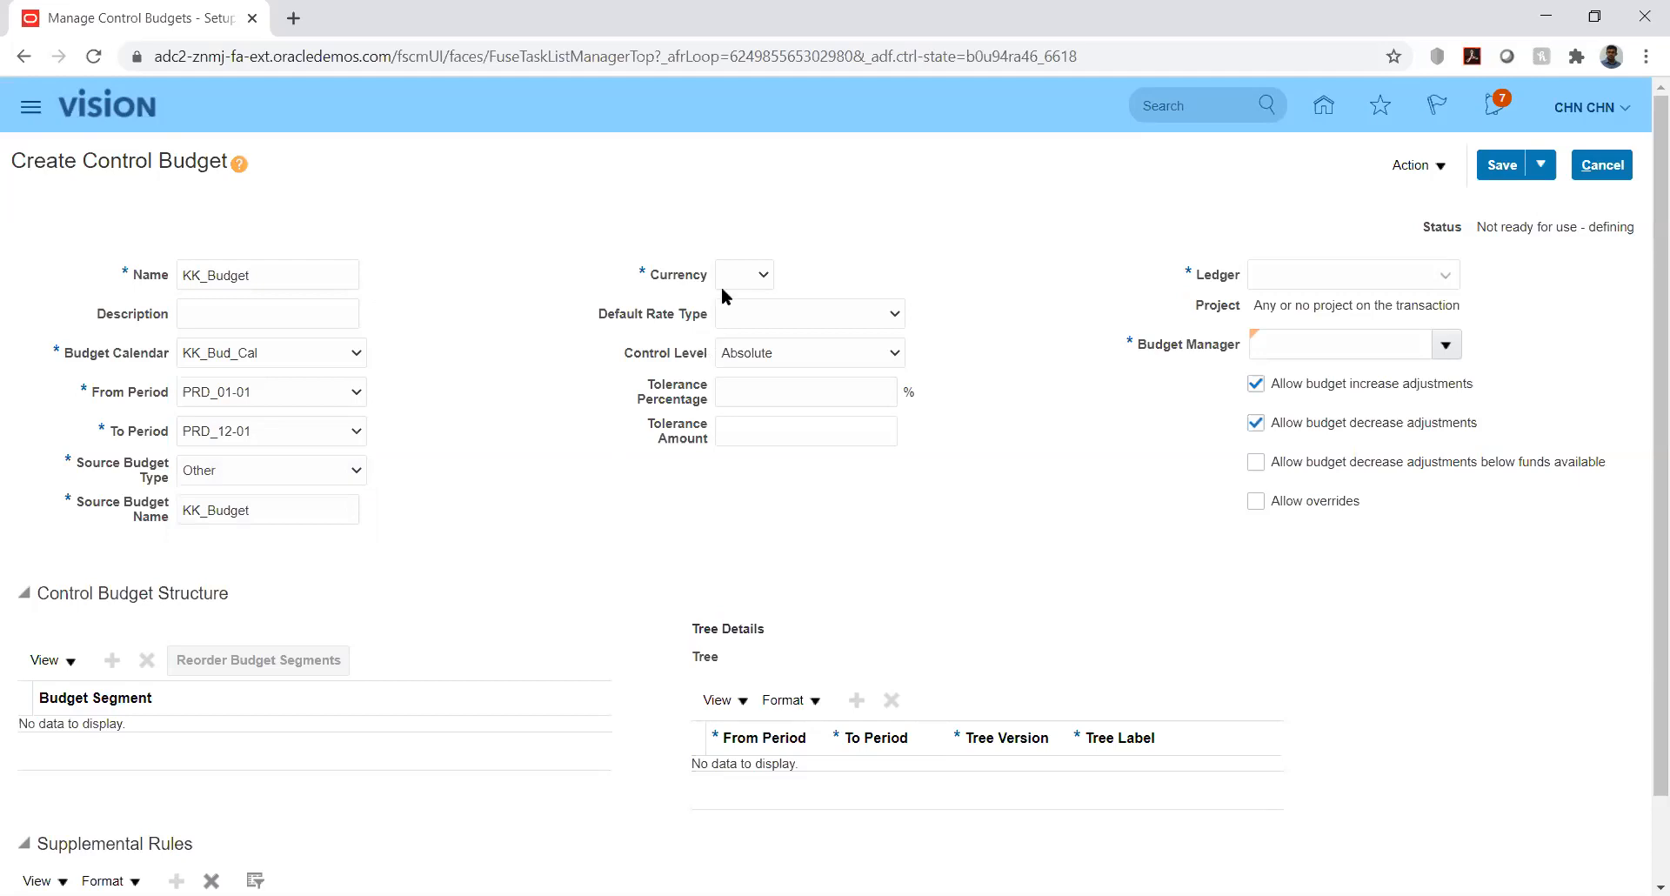
left_click(745, 274)
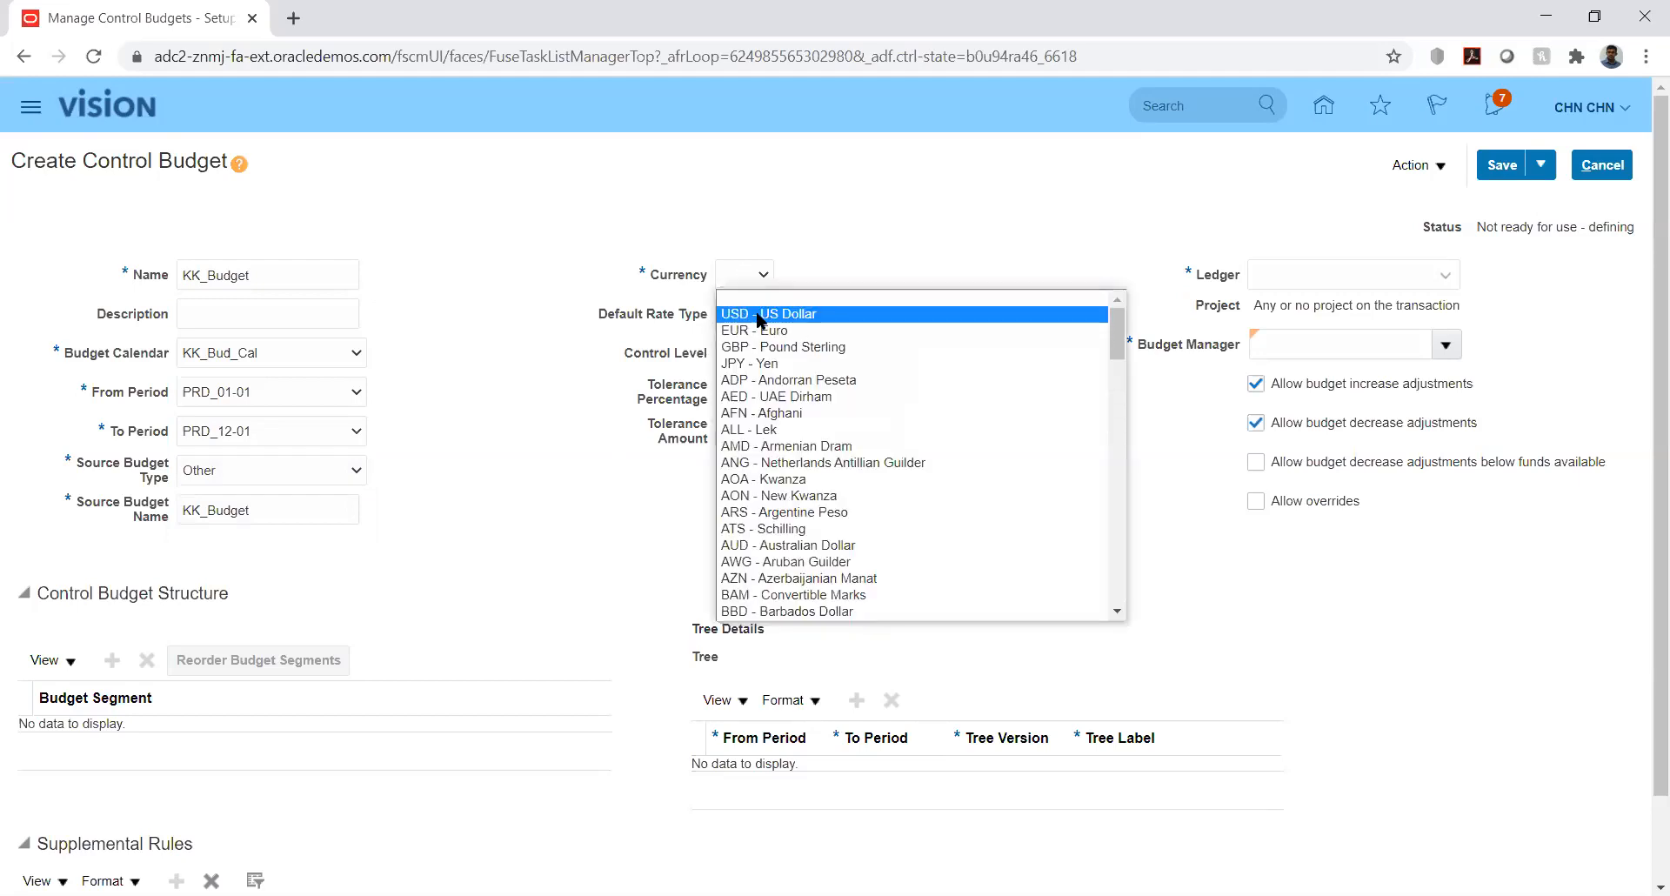
left_click(758, 314)
left_click(892, 317)
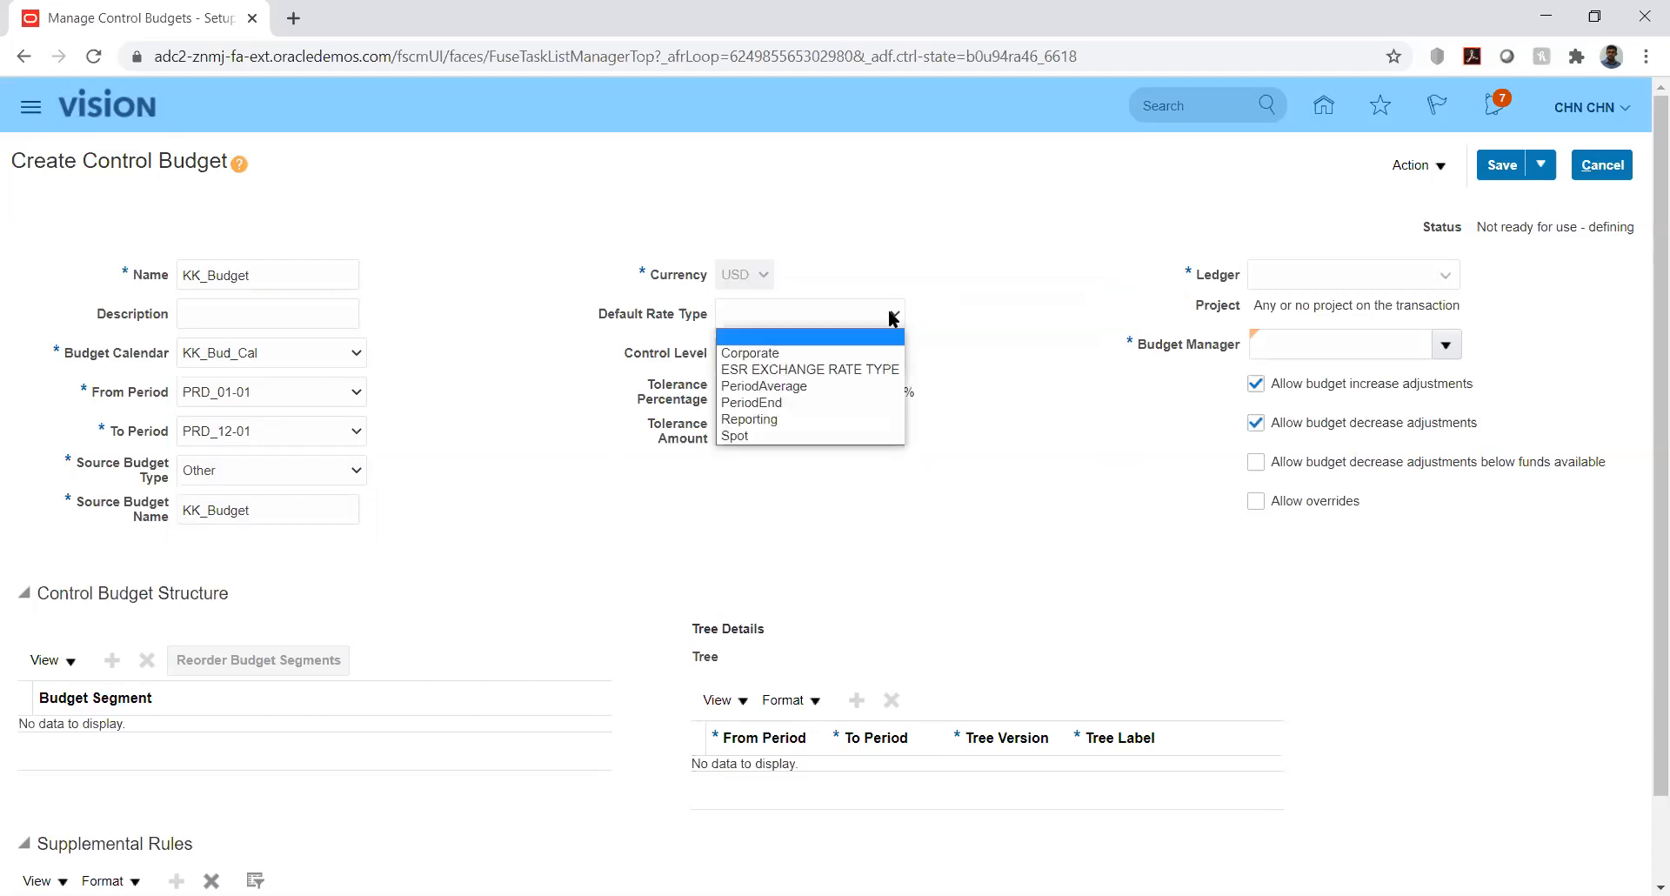
left_click(881, 317)
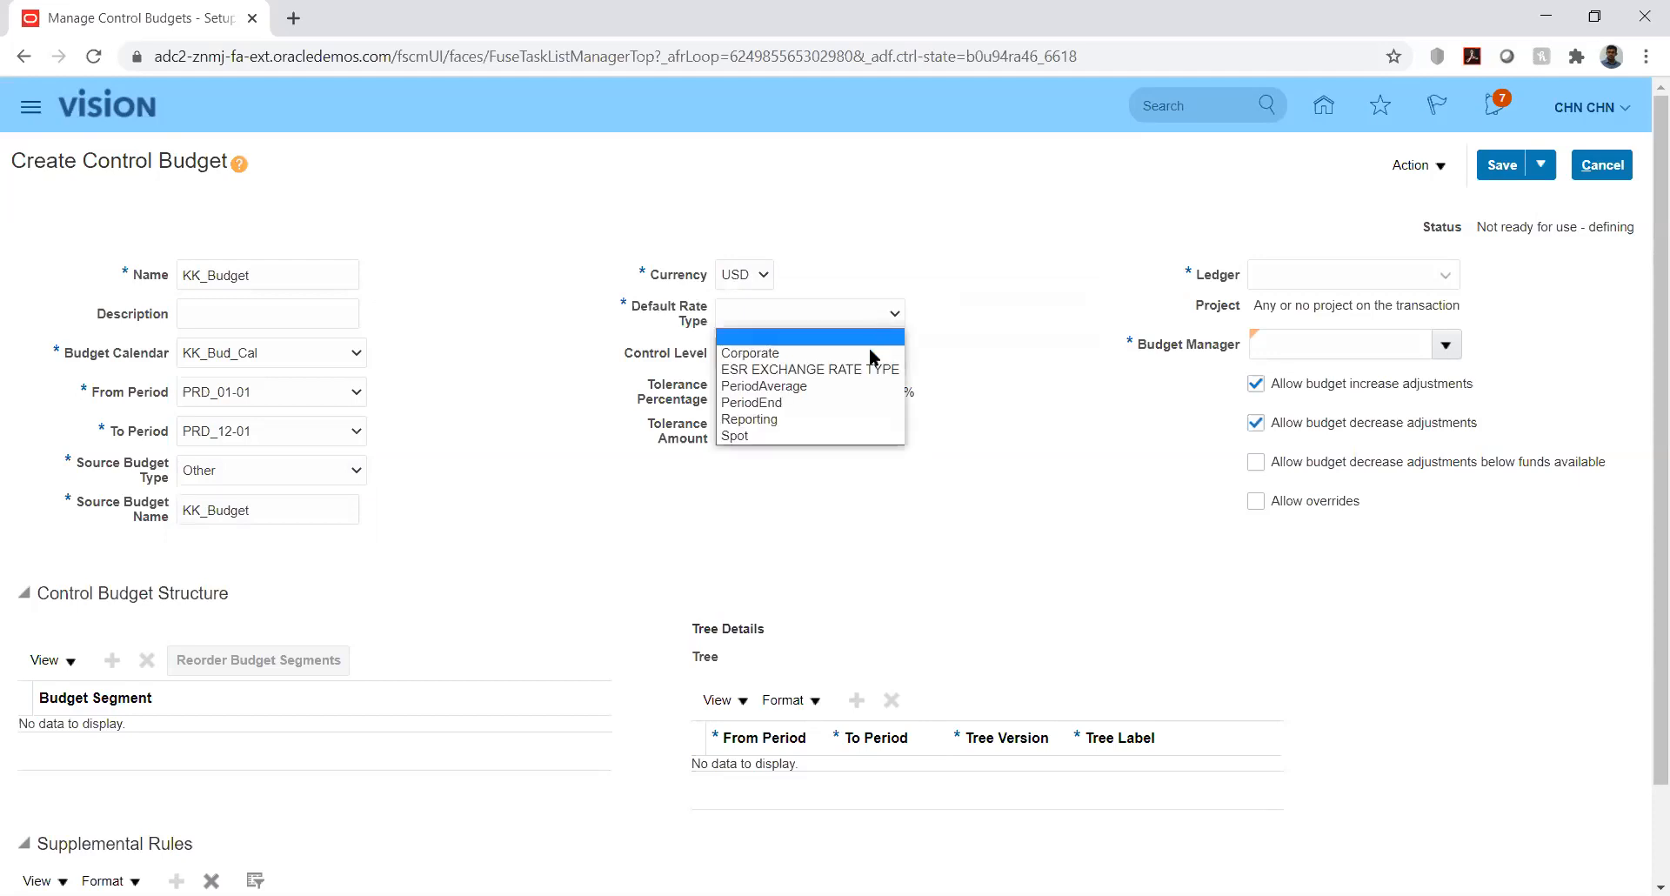
left_click(774, 354)
left_click(1010, 374)
left_click(1366, 268)
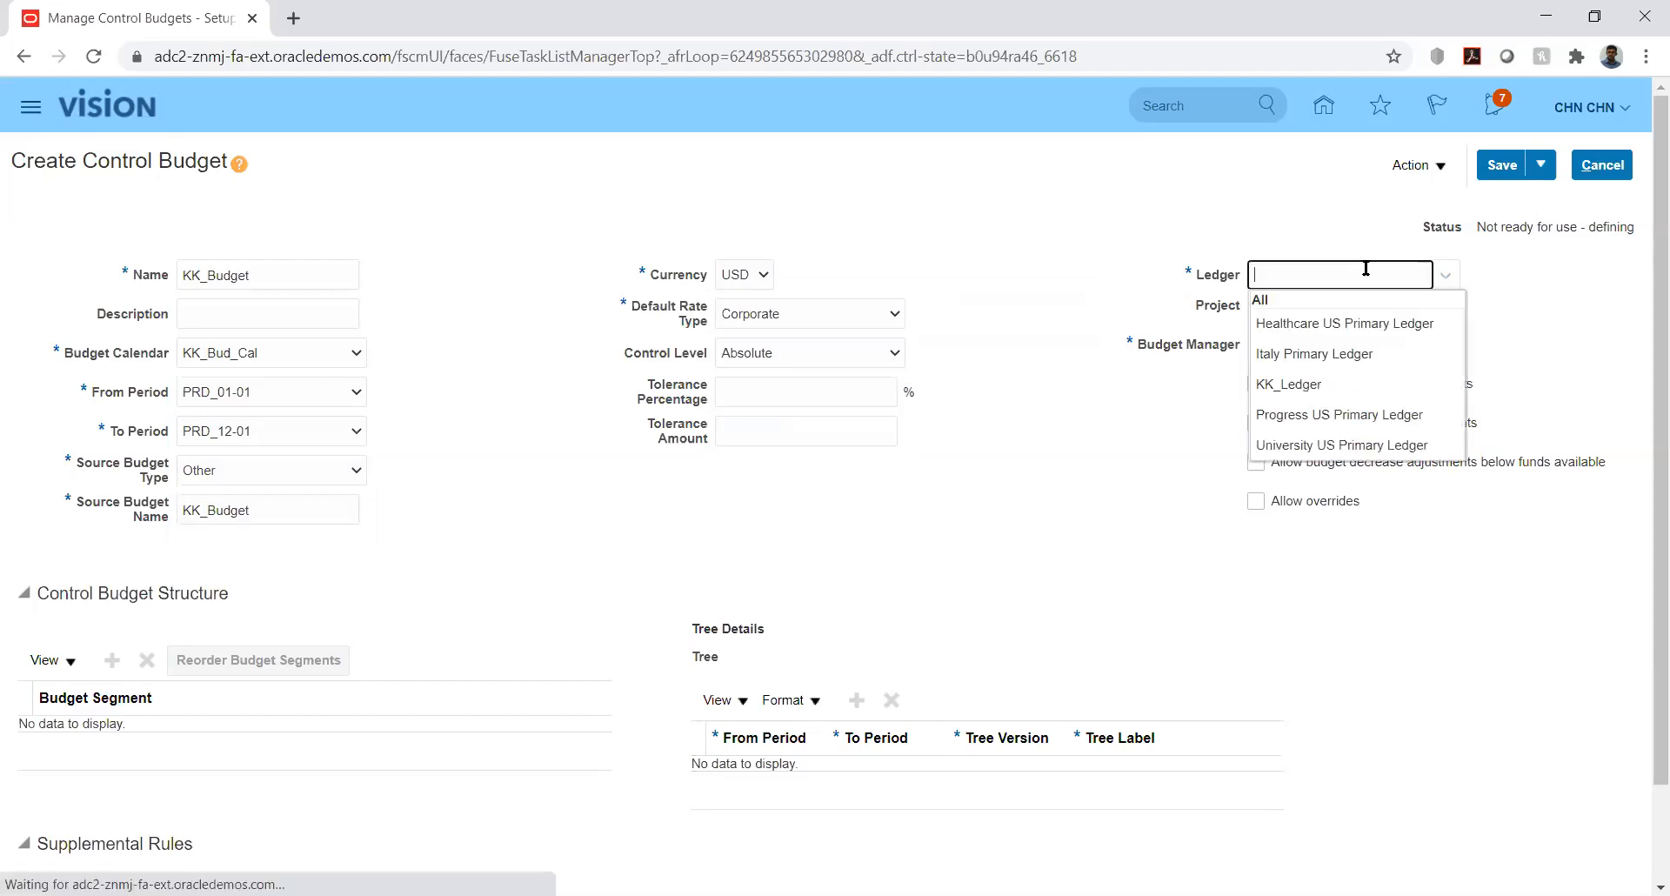
left_click(1298, 384)
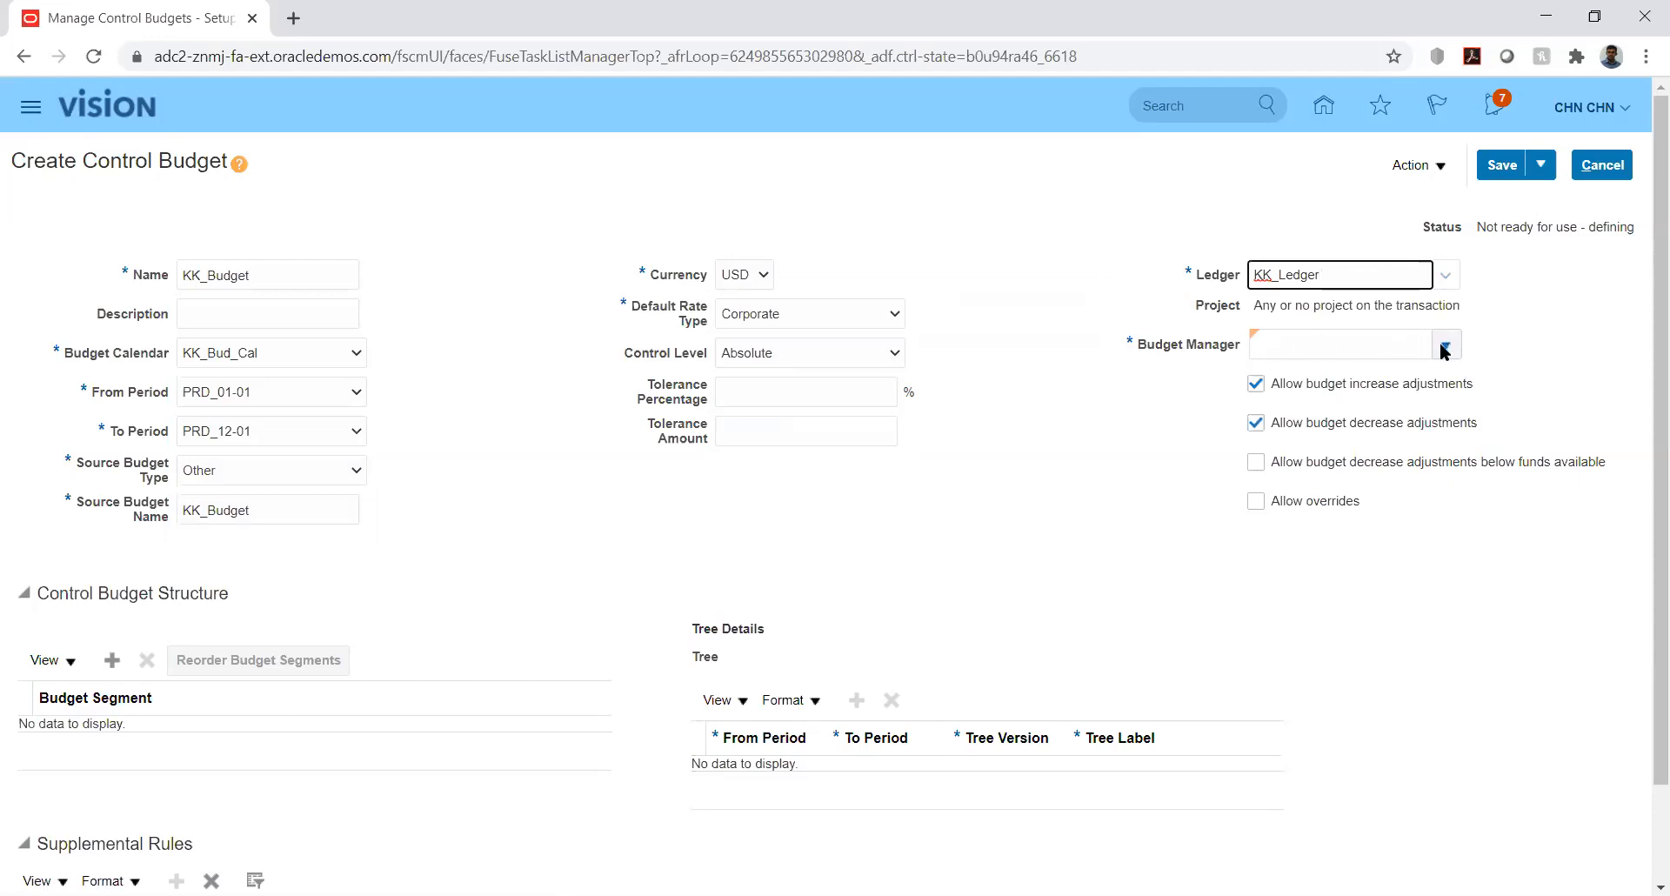
left_click(1442, 345)
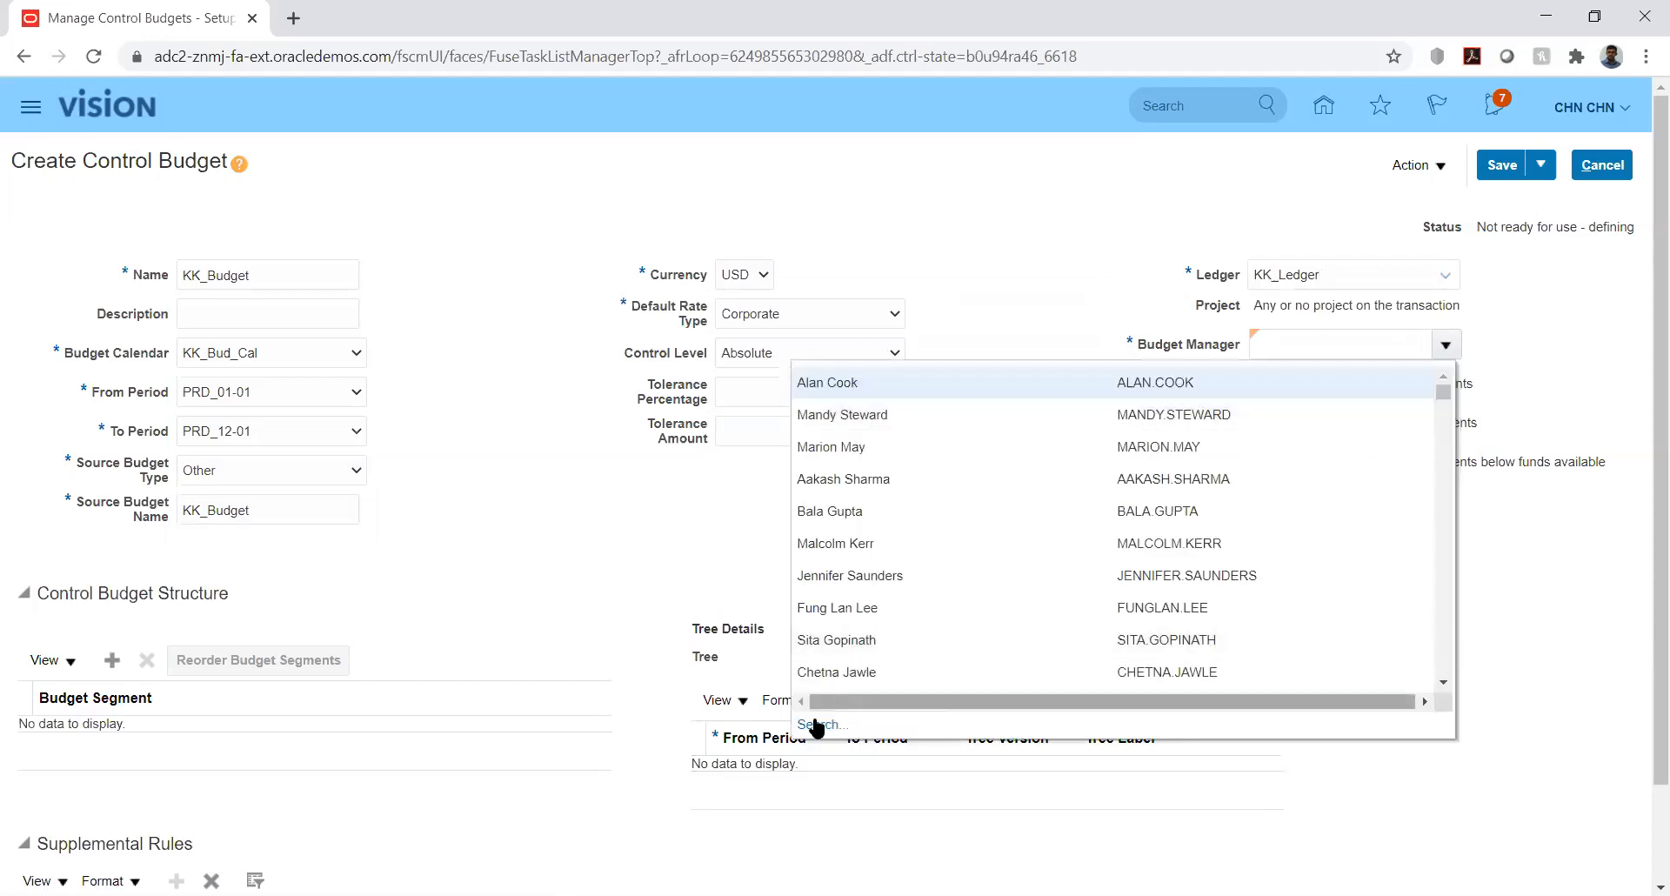
left_click(818, 725)
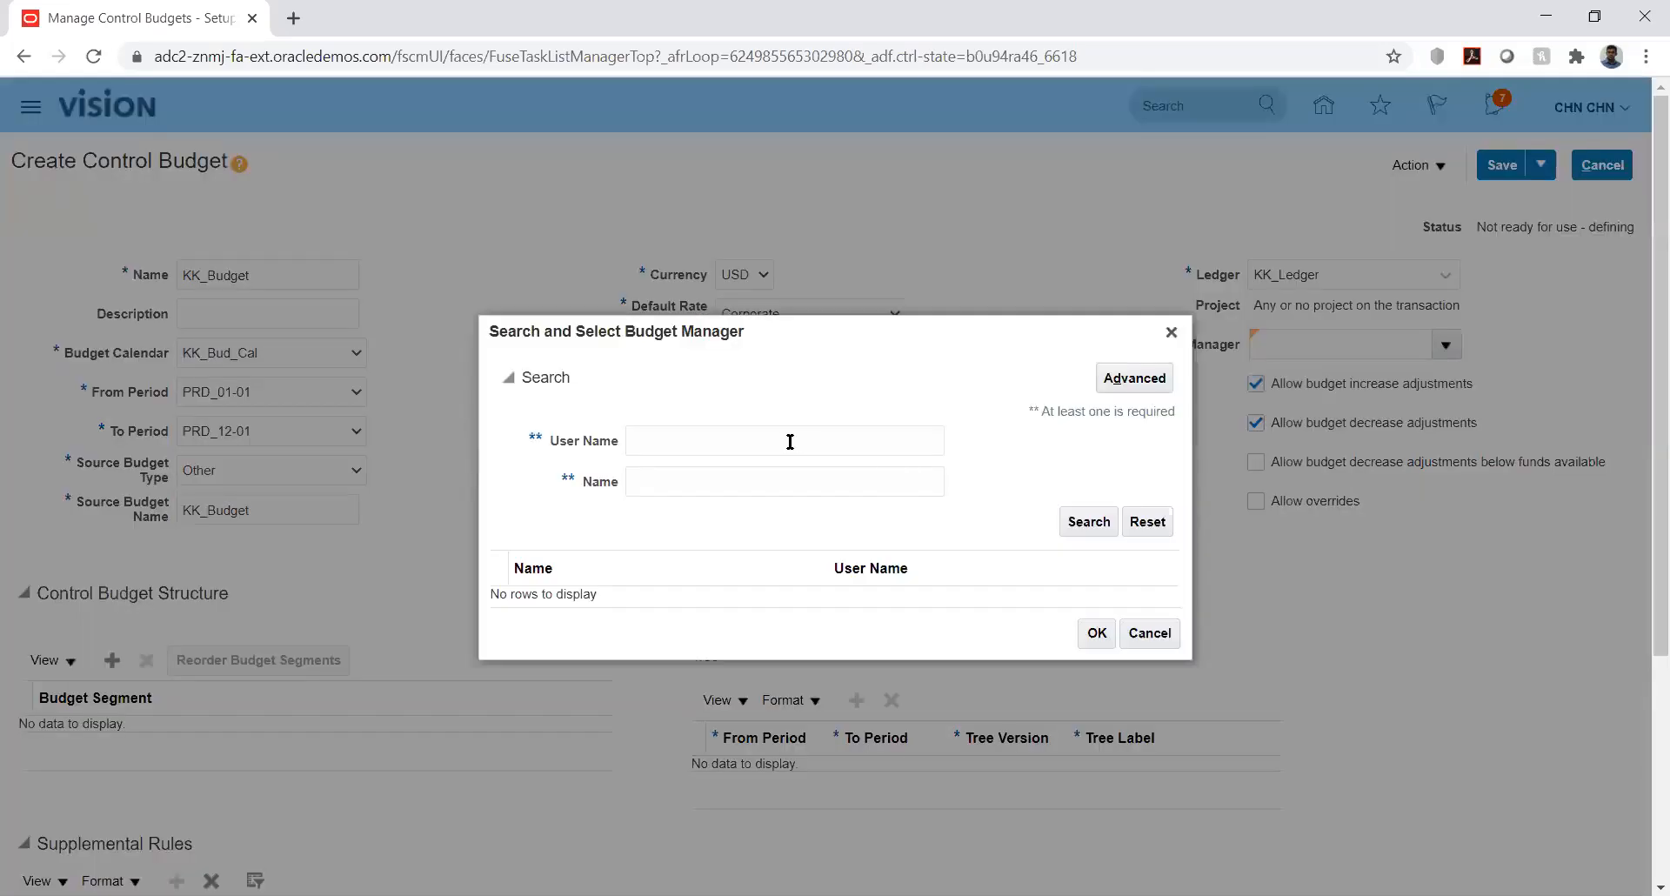
- Search for the manager by user name without result, then pick the first listed person as budget manager
left_click(790, 441)
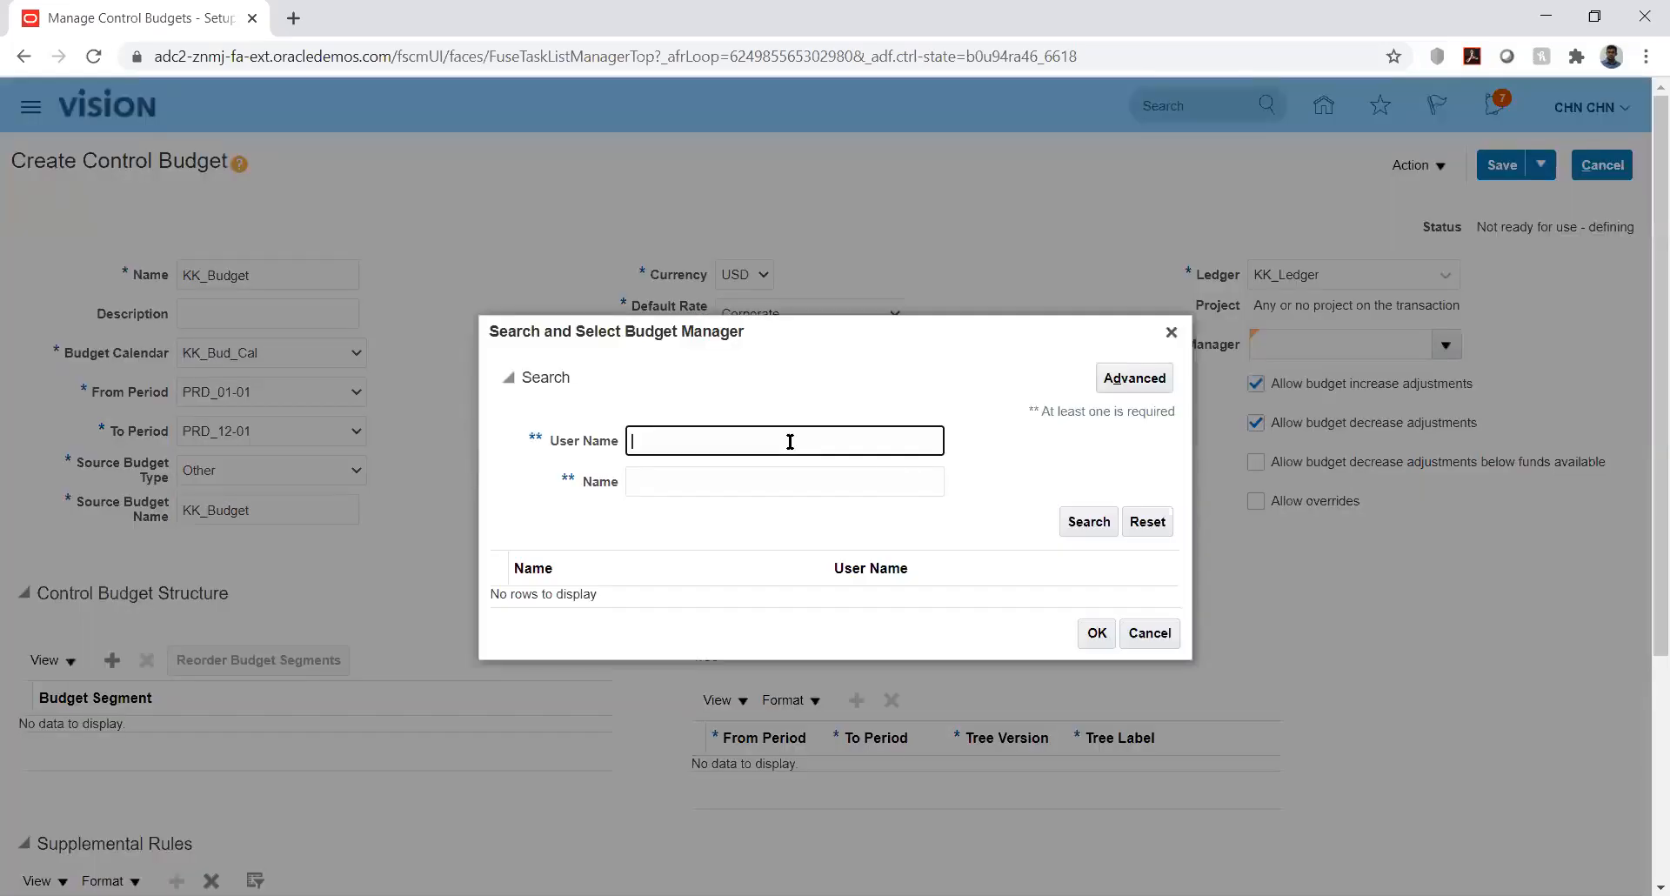
type("CHN ")
type("CHN.CHN")
left_click(1088, 528)
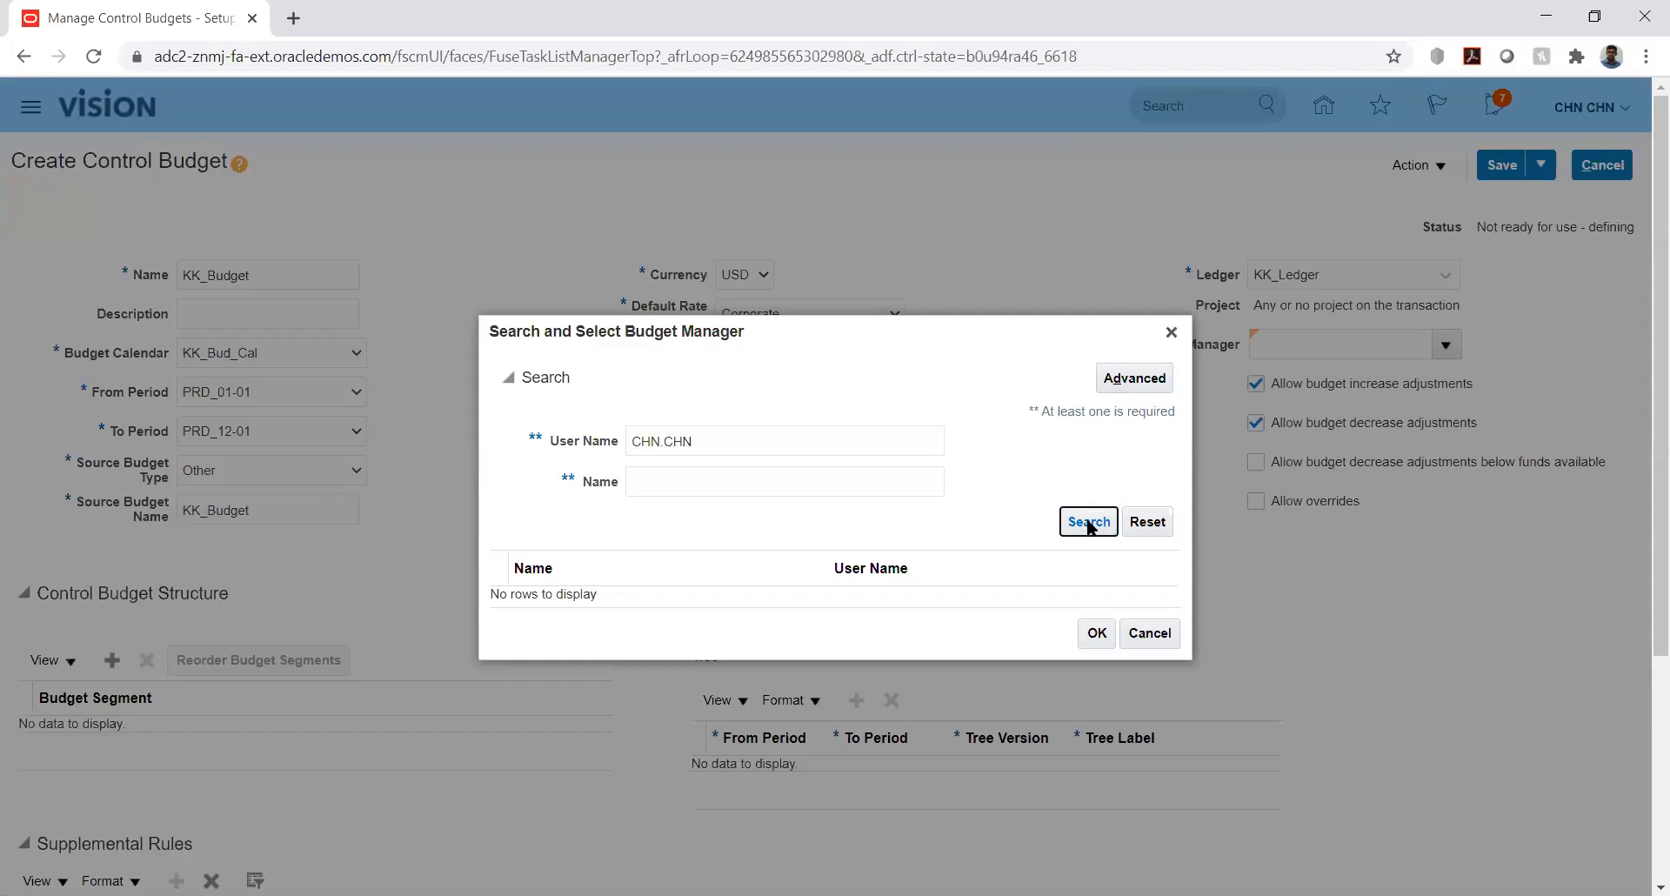
left_click(1171, 334)
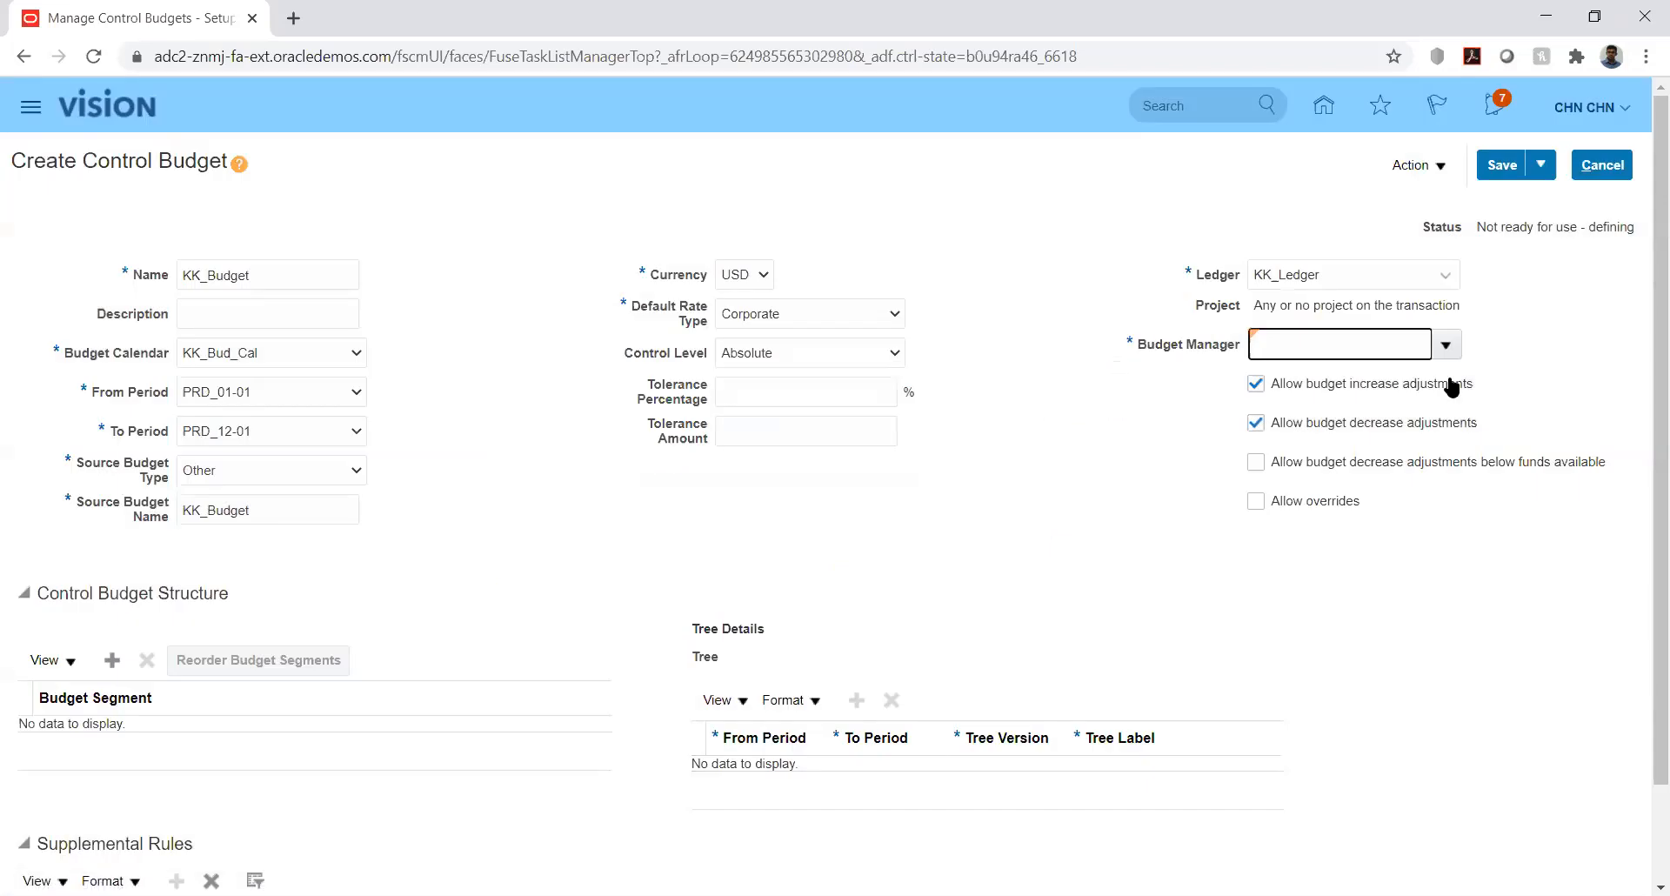
left_click(1449, 342)
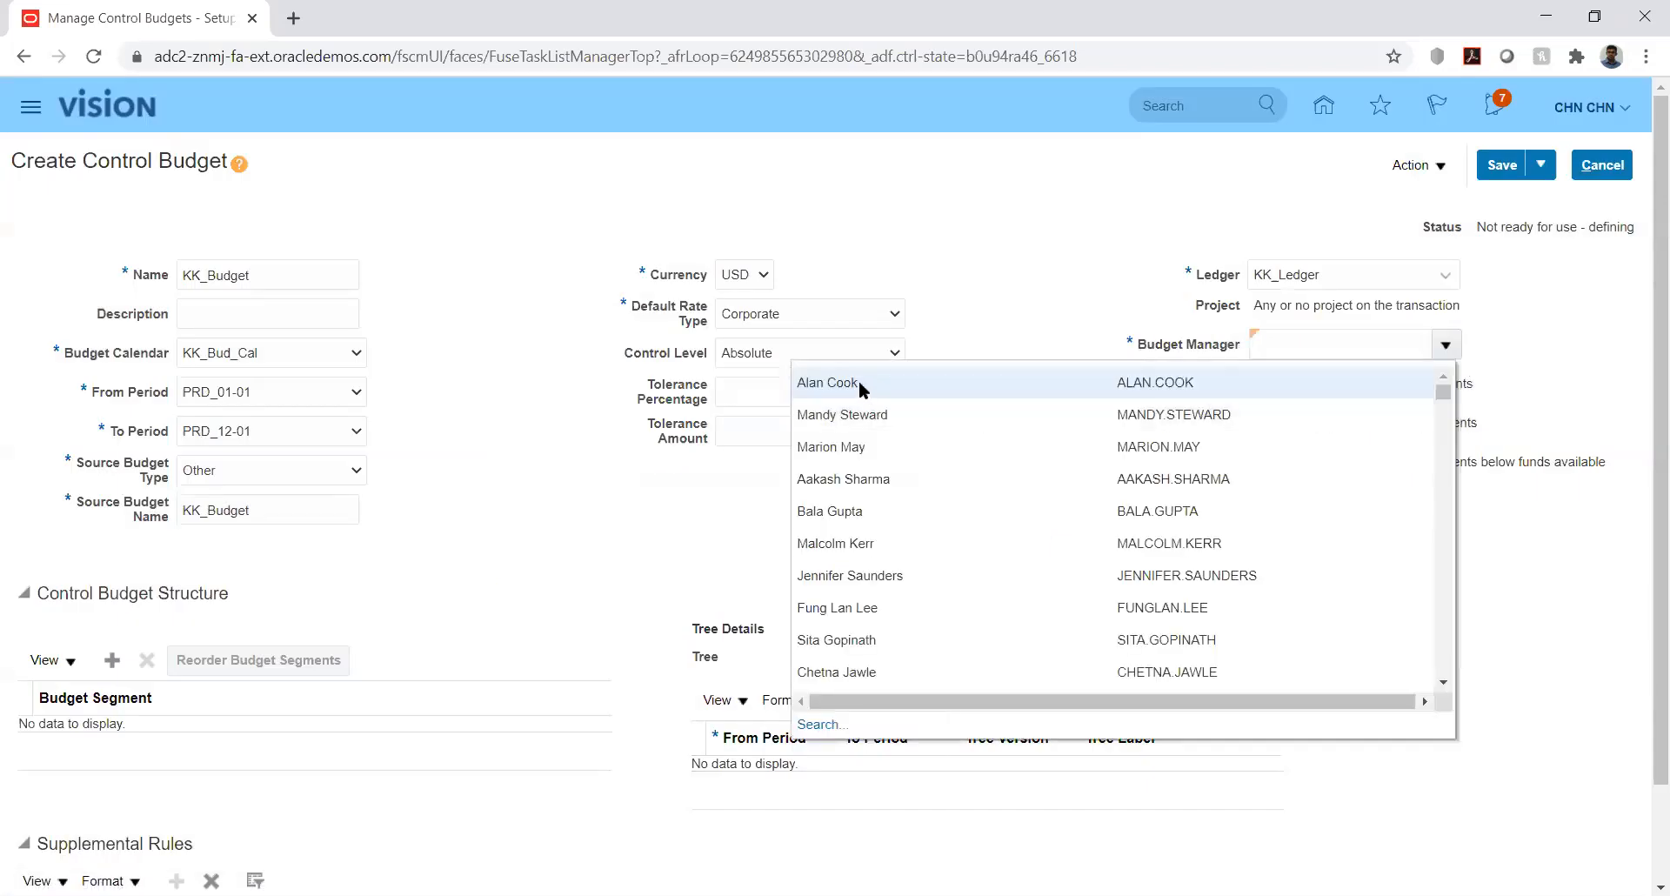
left_click(858, 381)
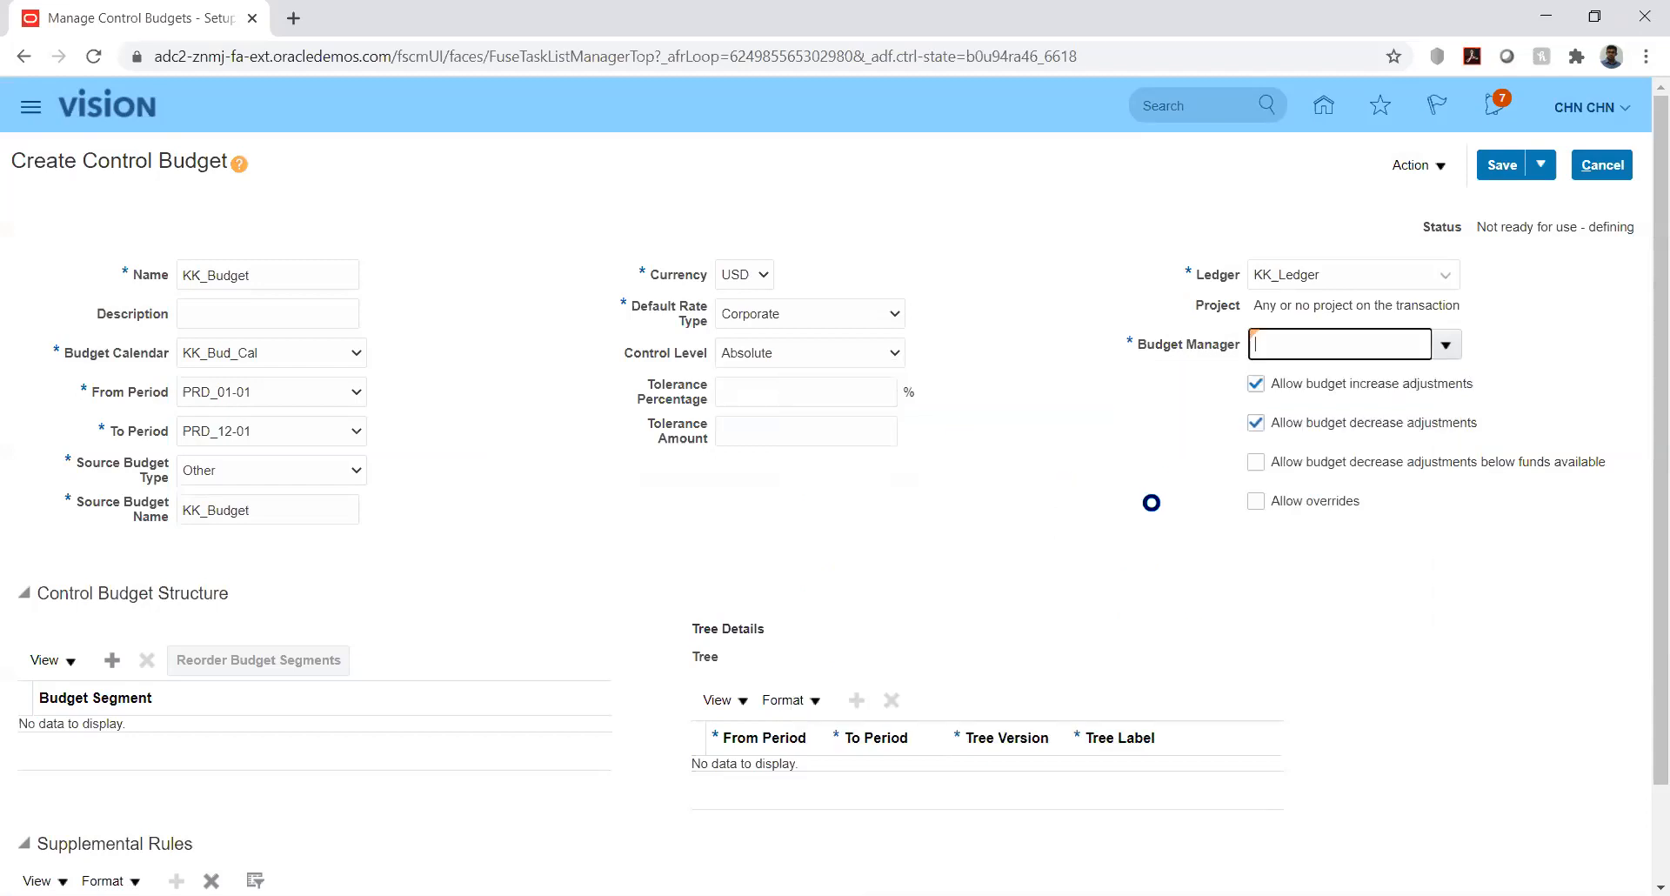
left_click(1151, 494)
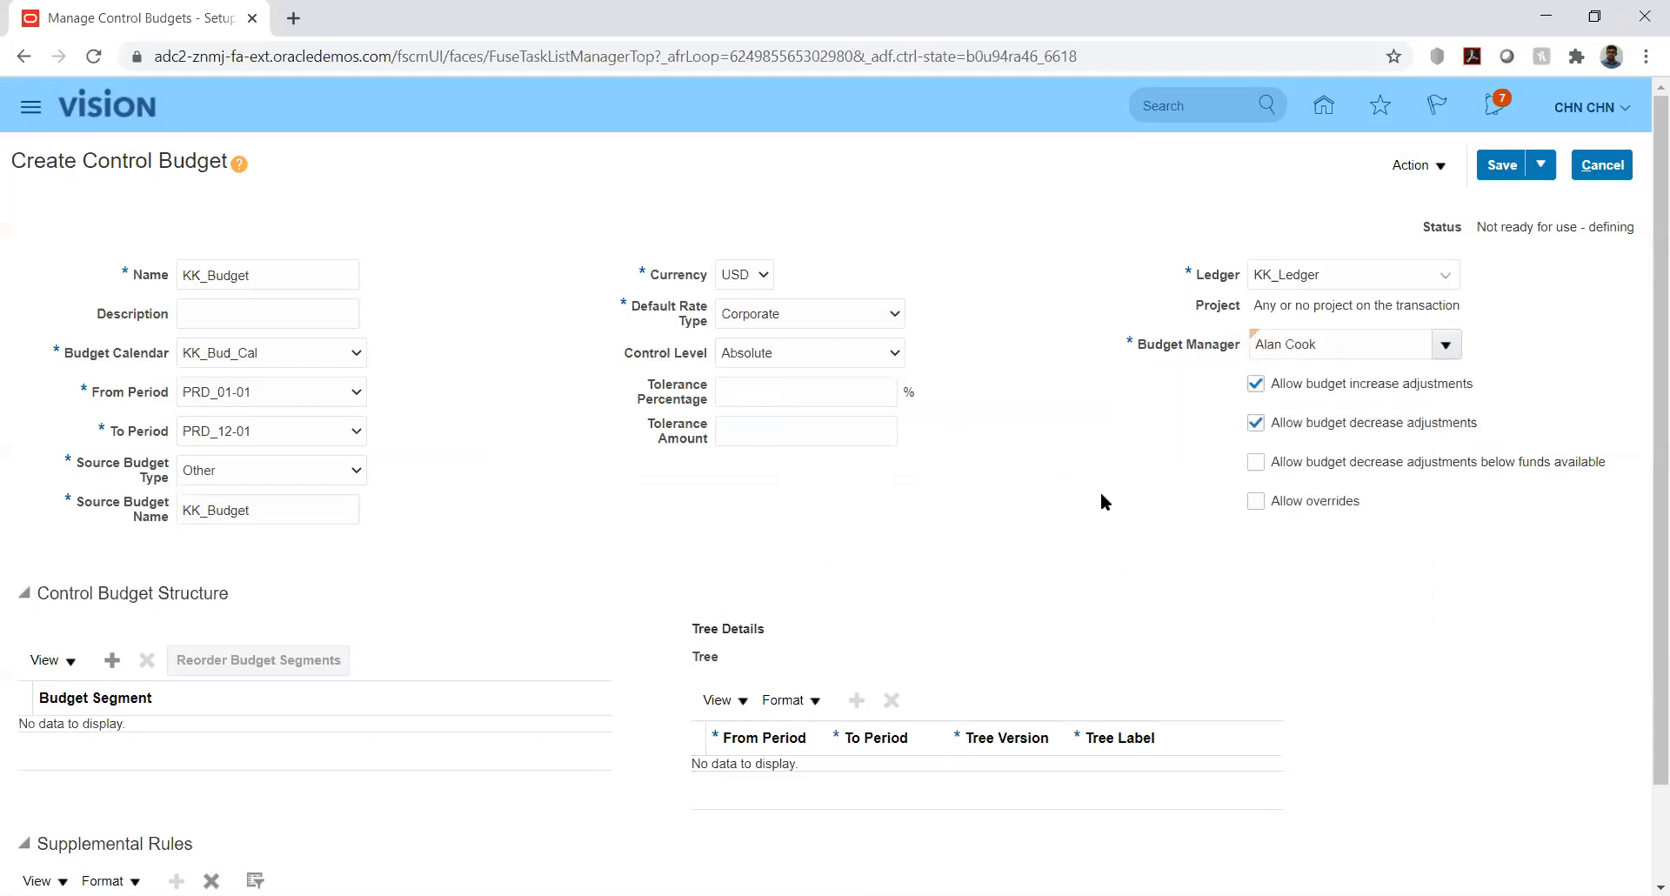
left_click_drag(1644, 525, 1644, 676)
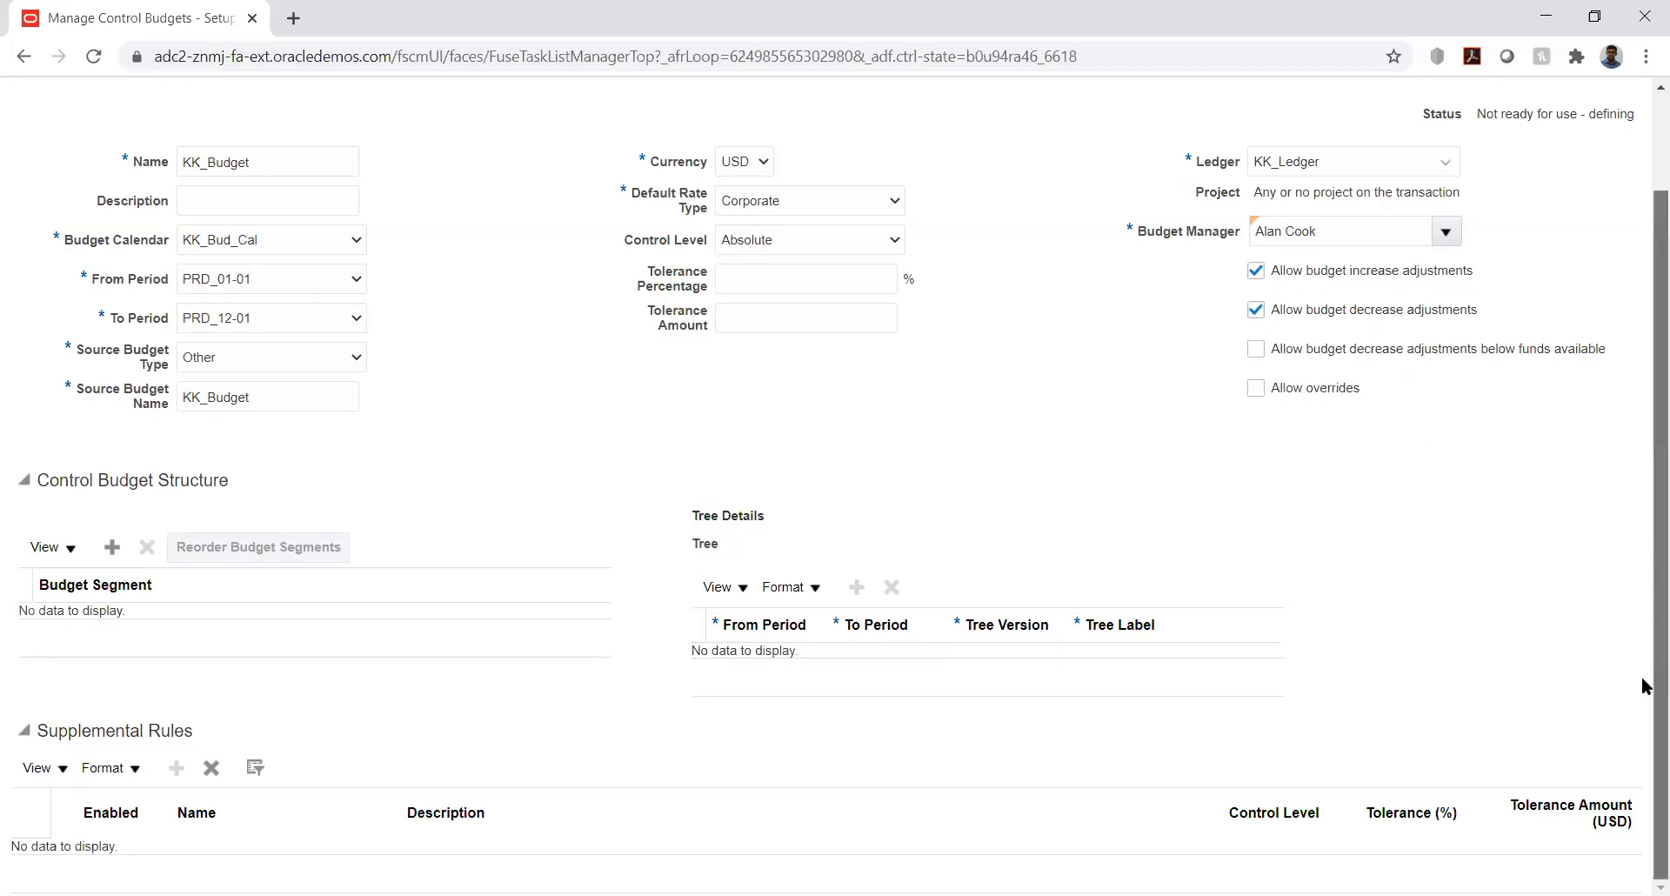
left_click(112, 546)
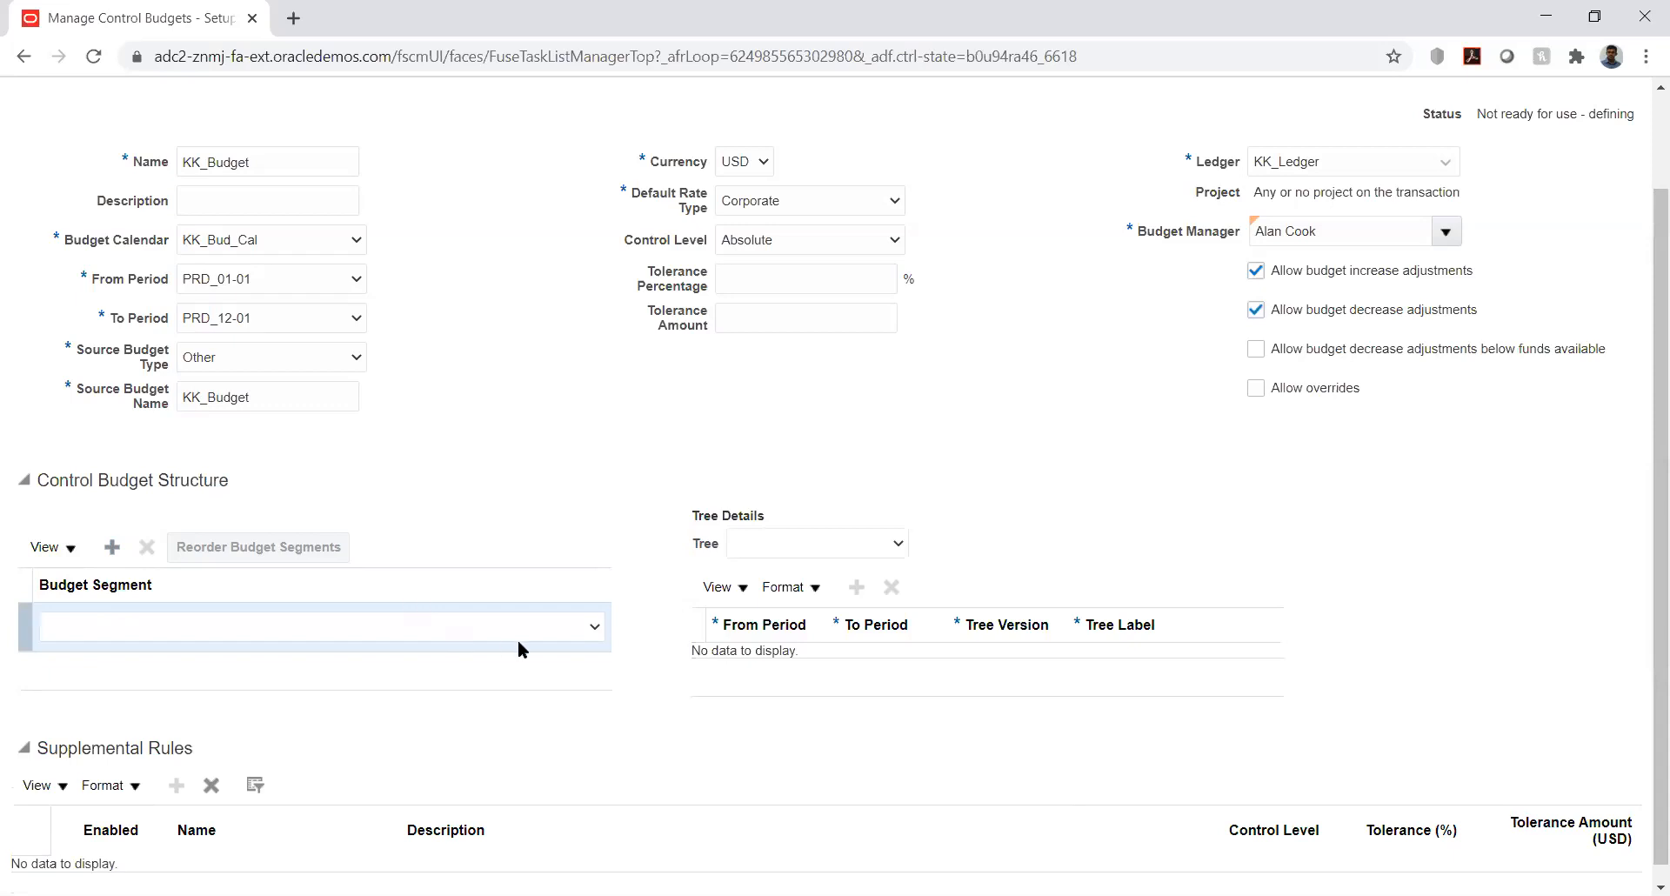
left_click(575, 630)
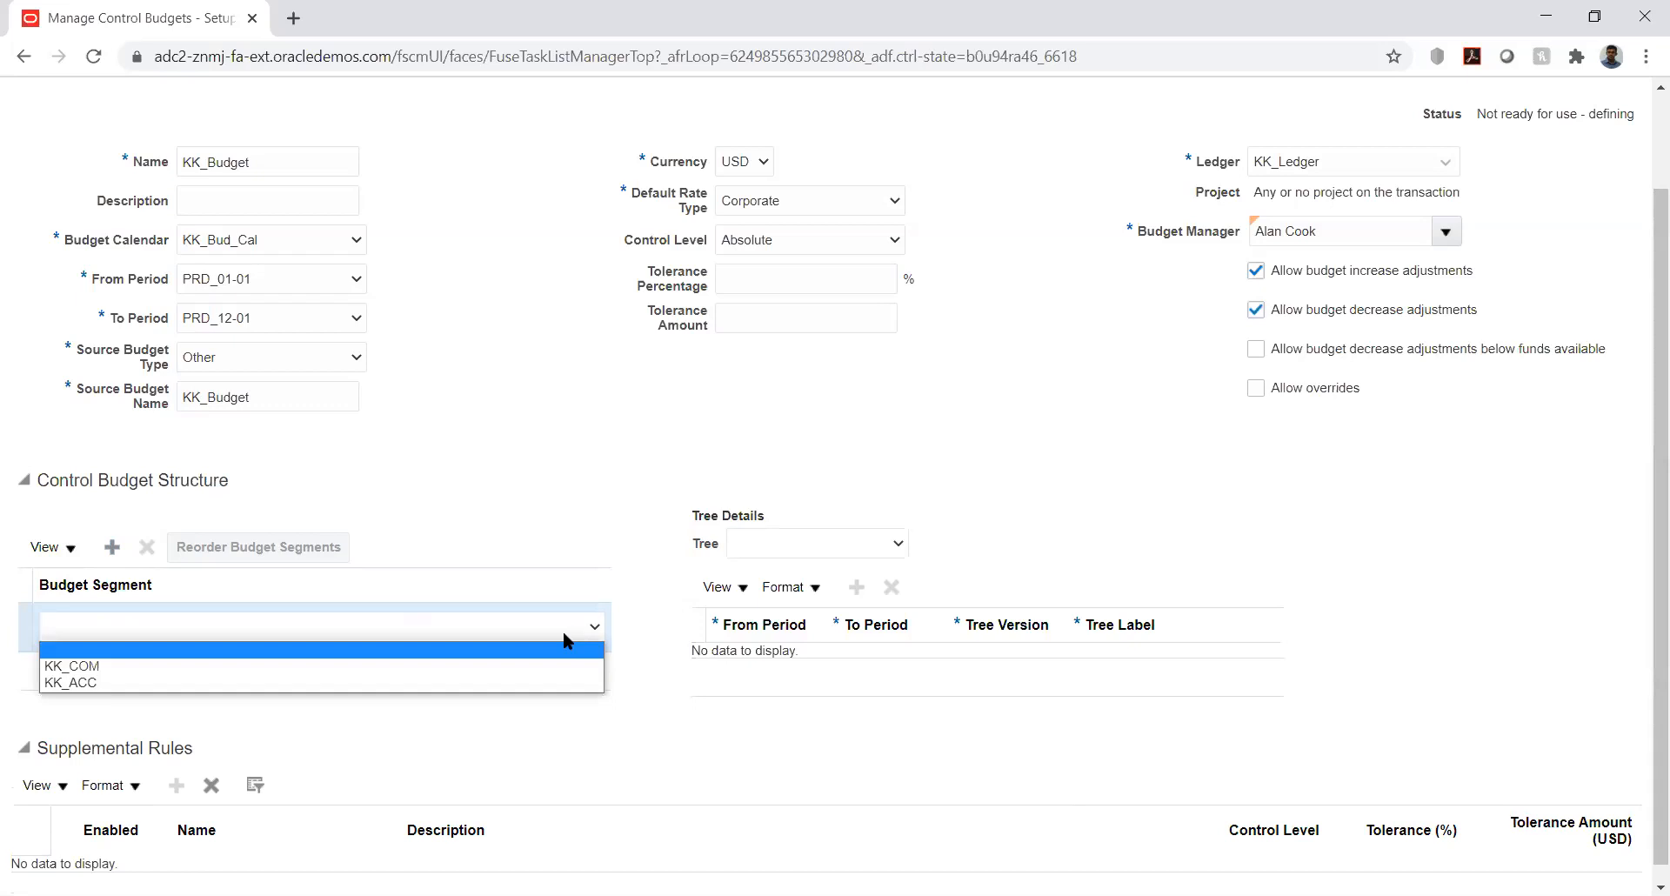
left_click(467, 686)
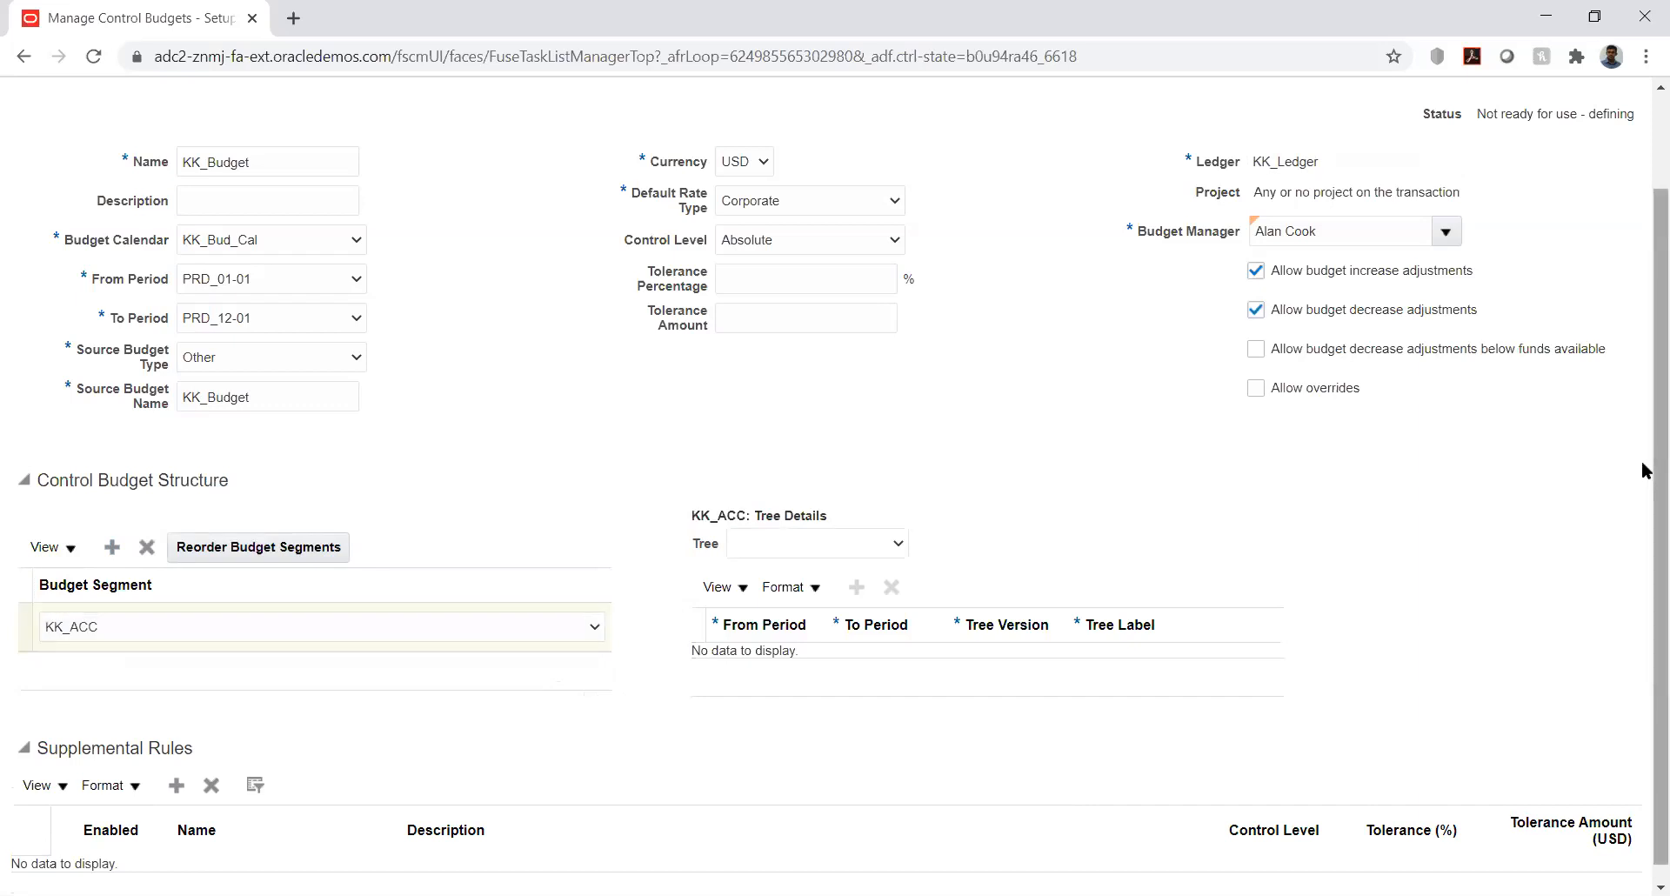
scroll(1644, 594, "down", 2)
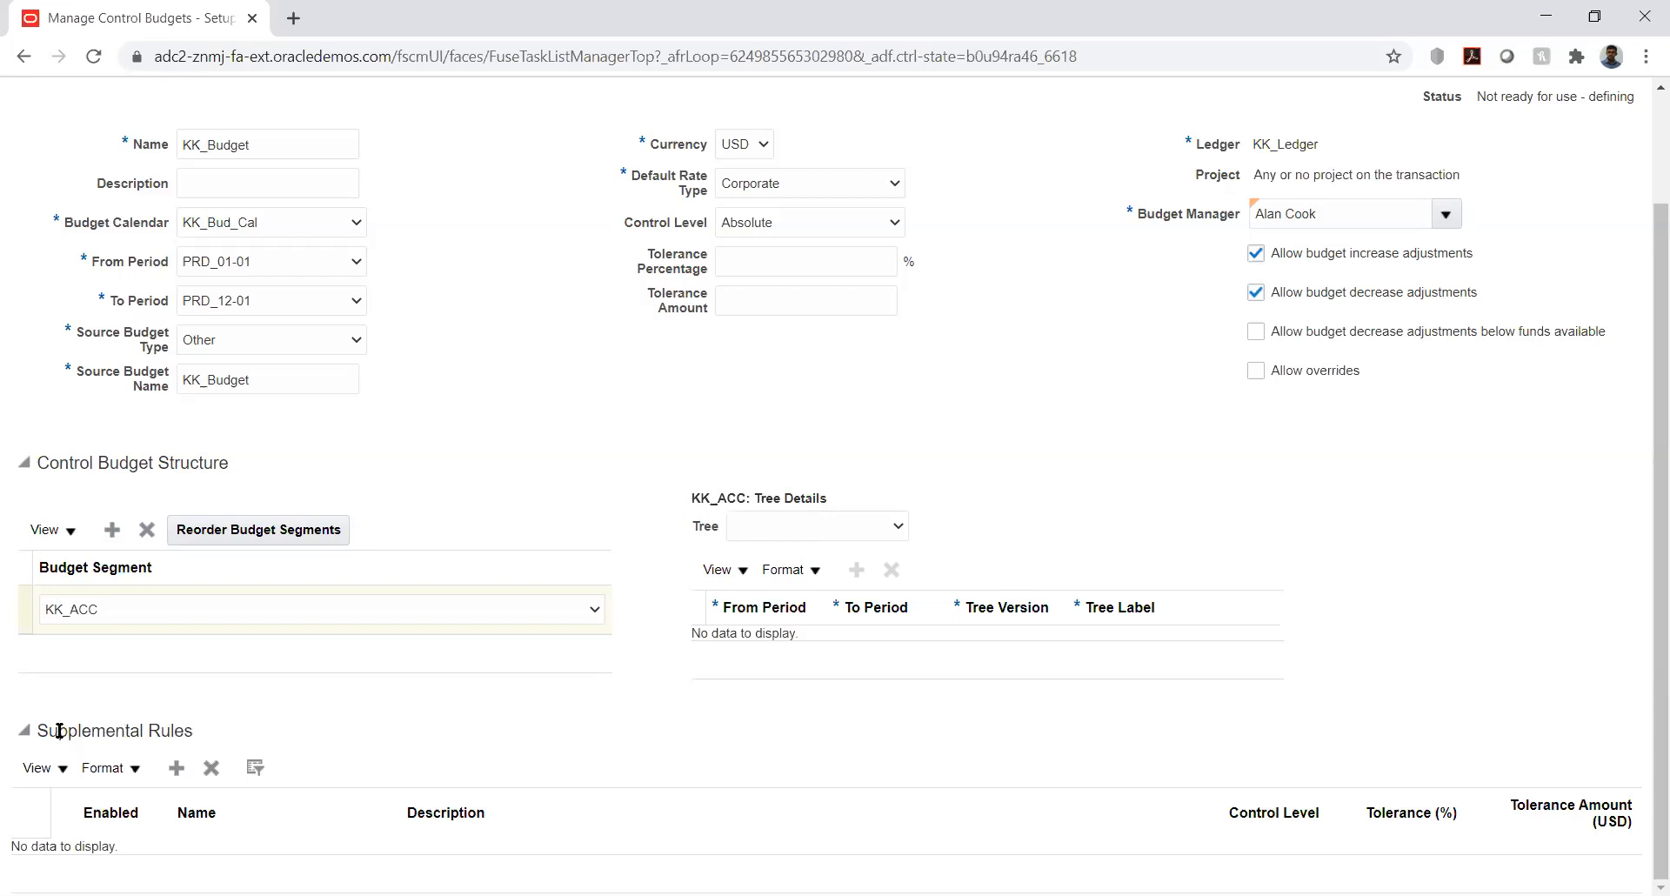
double_click(776, 668)
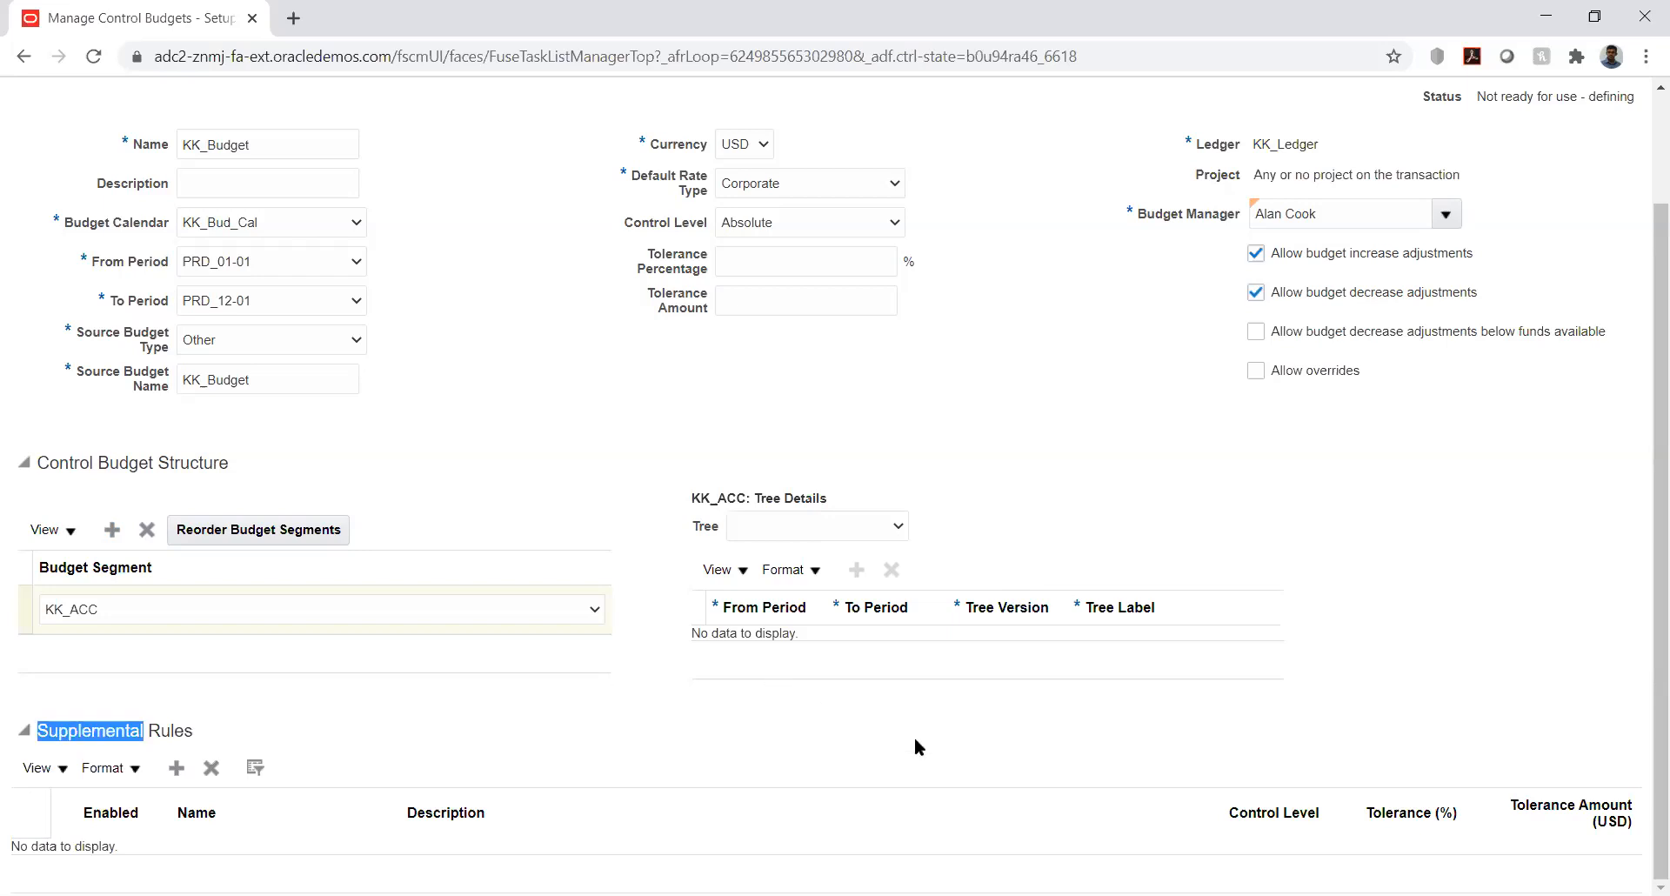
left_click(920, 742)
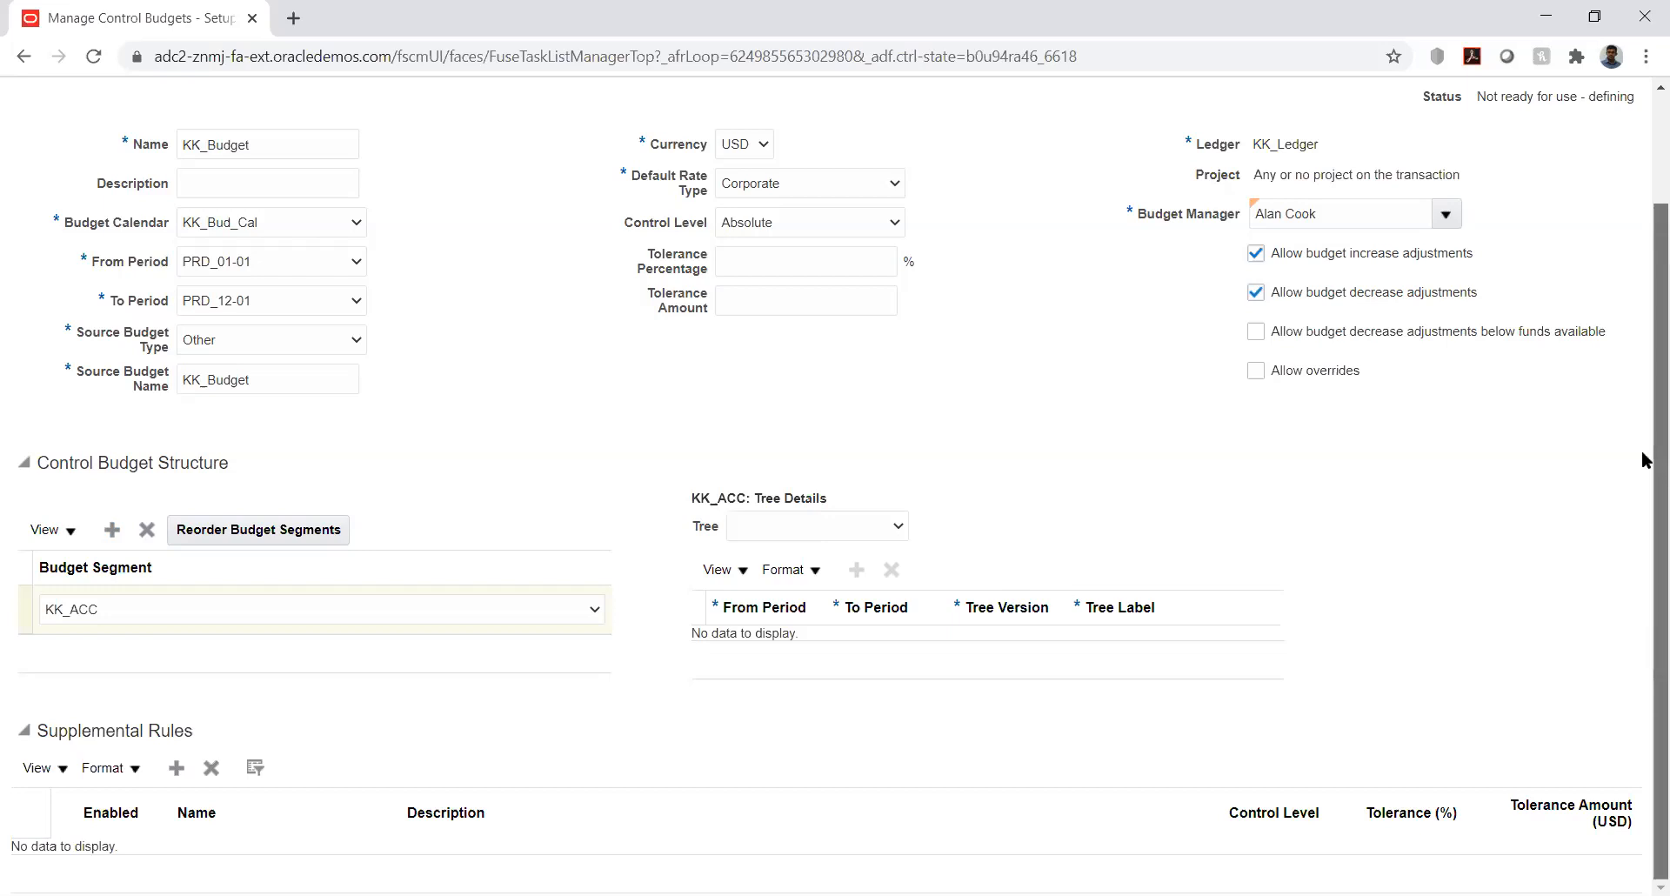
scroll(1642, 435, "up", 3)
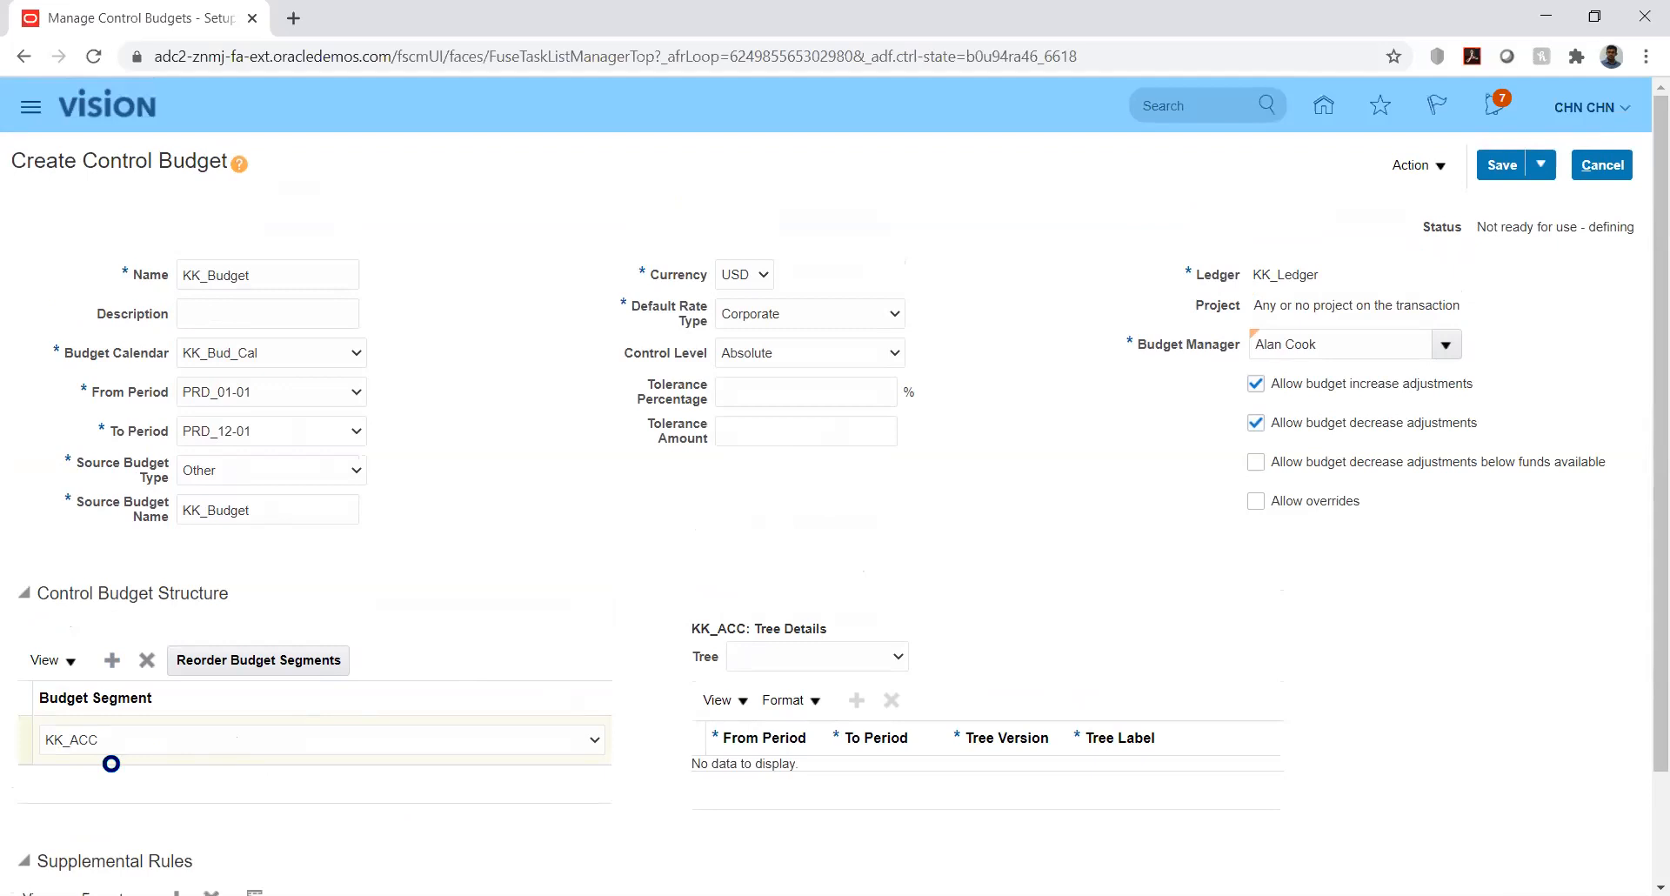
left_click_drag(1656, 462, 1645, 661)
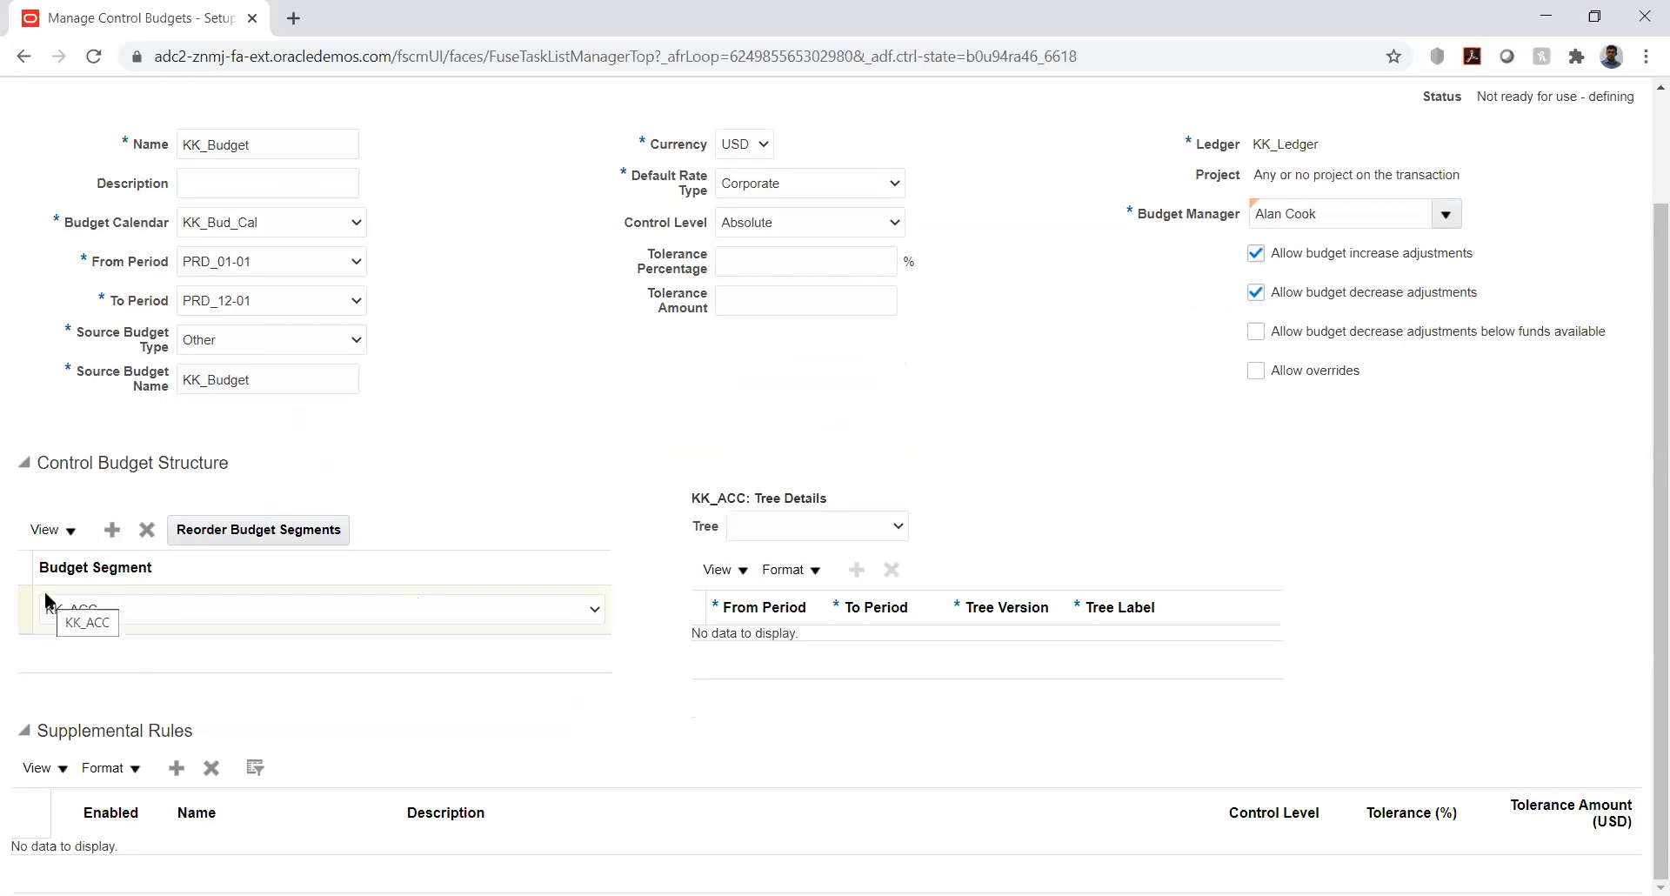
- Add a new supplemental rule to KK_Budget, reviewing the control level options without choosing one
left_click(179, 769)
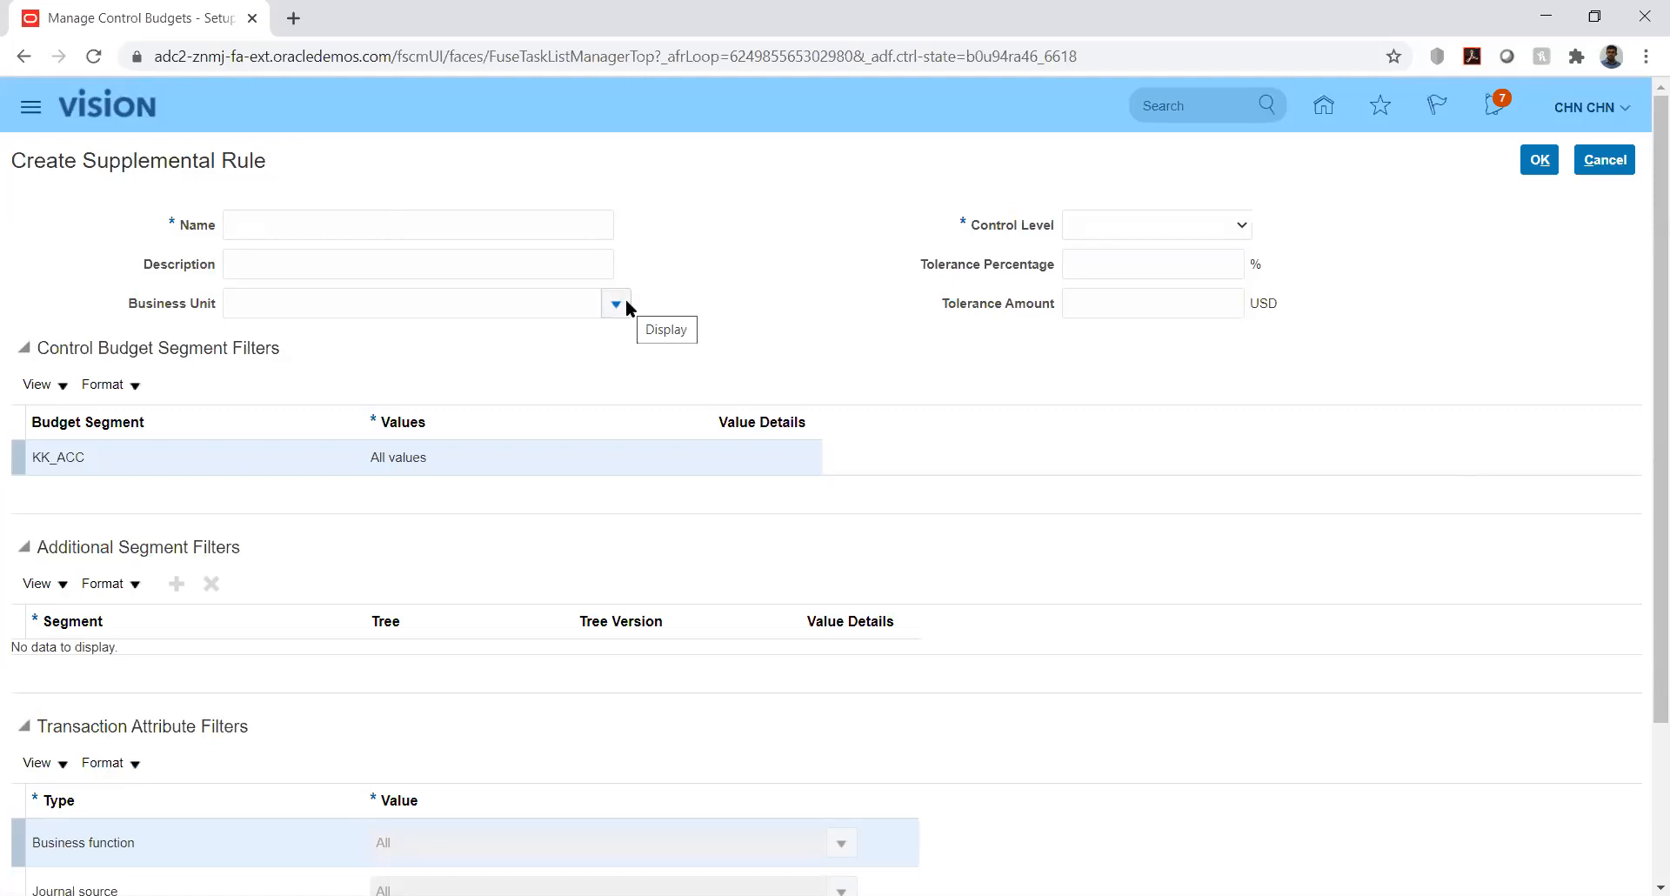
left_click(1219, 225)
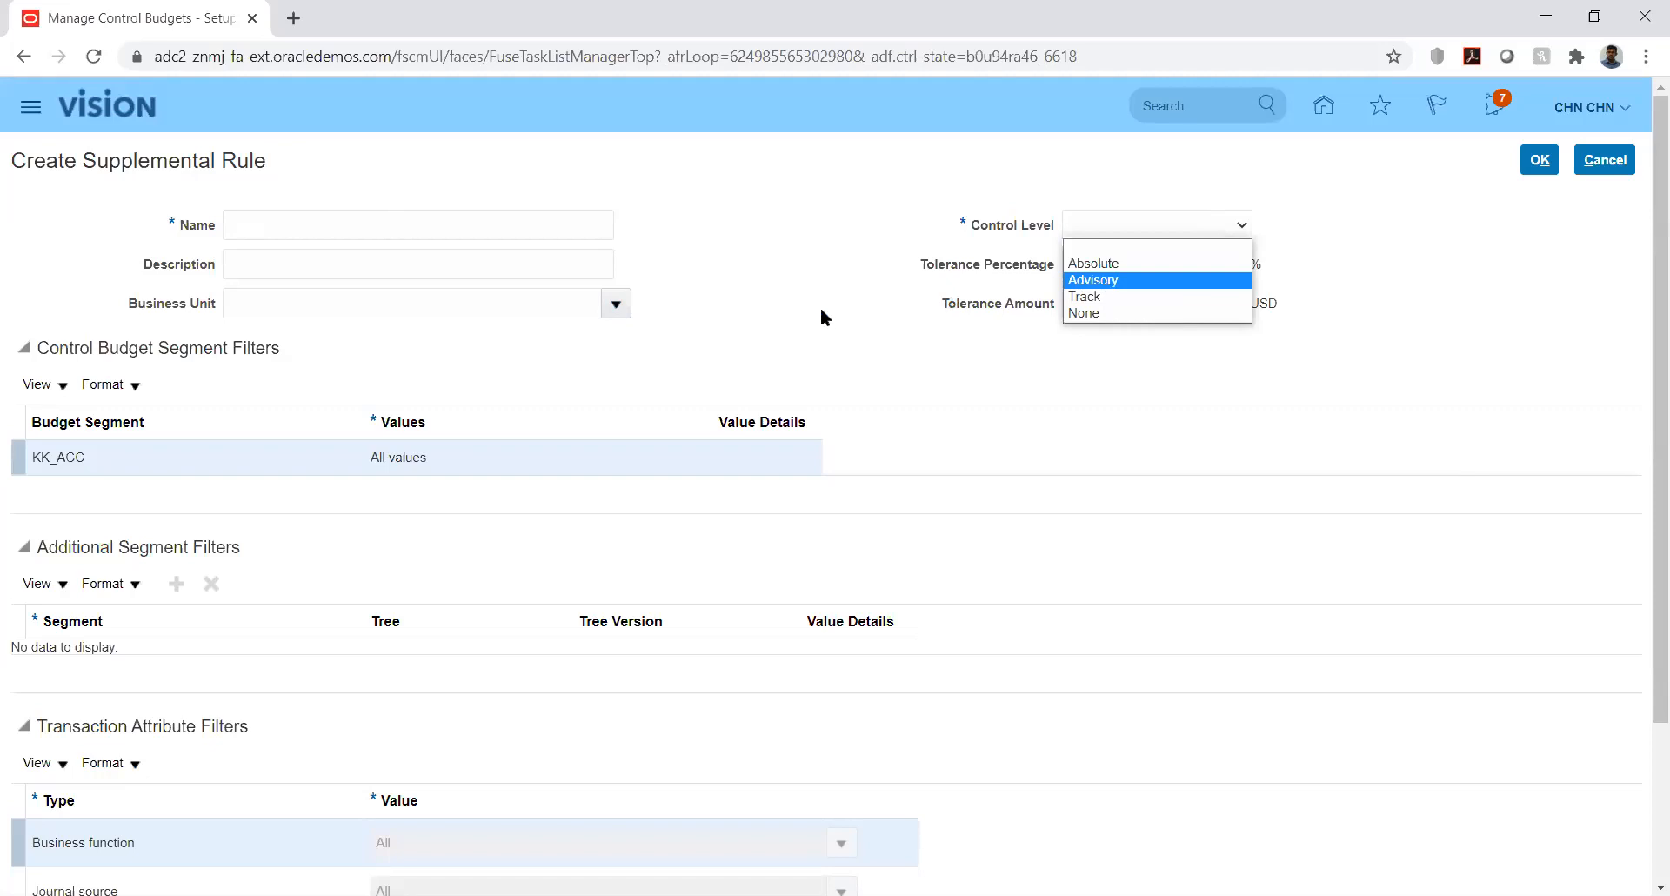
left_click(755, 331)
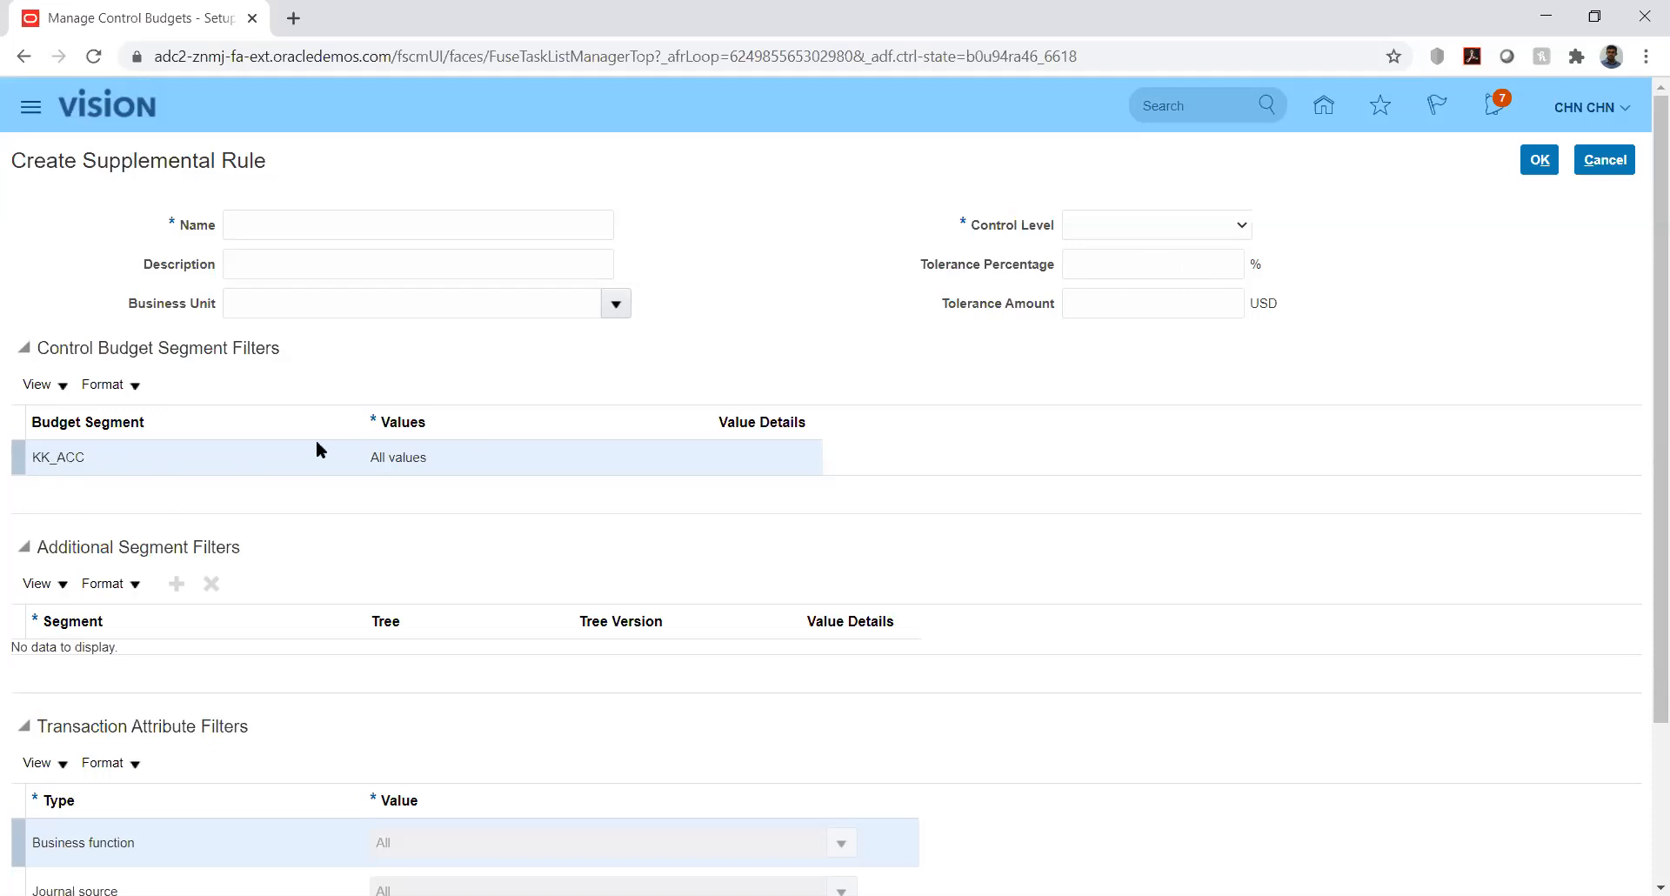
left_click(403, 456)
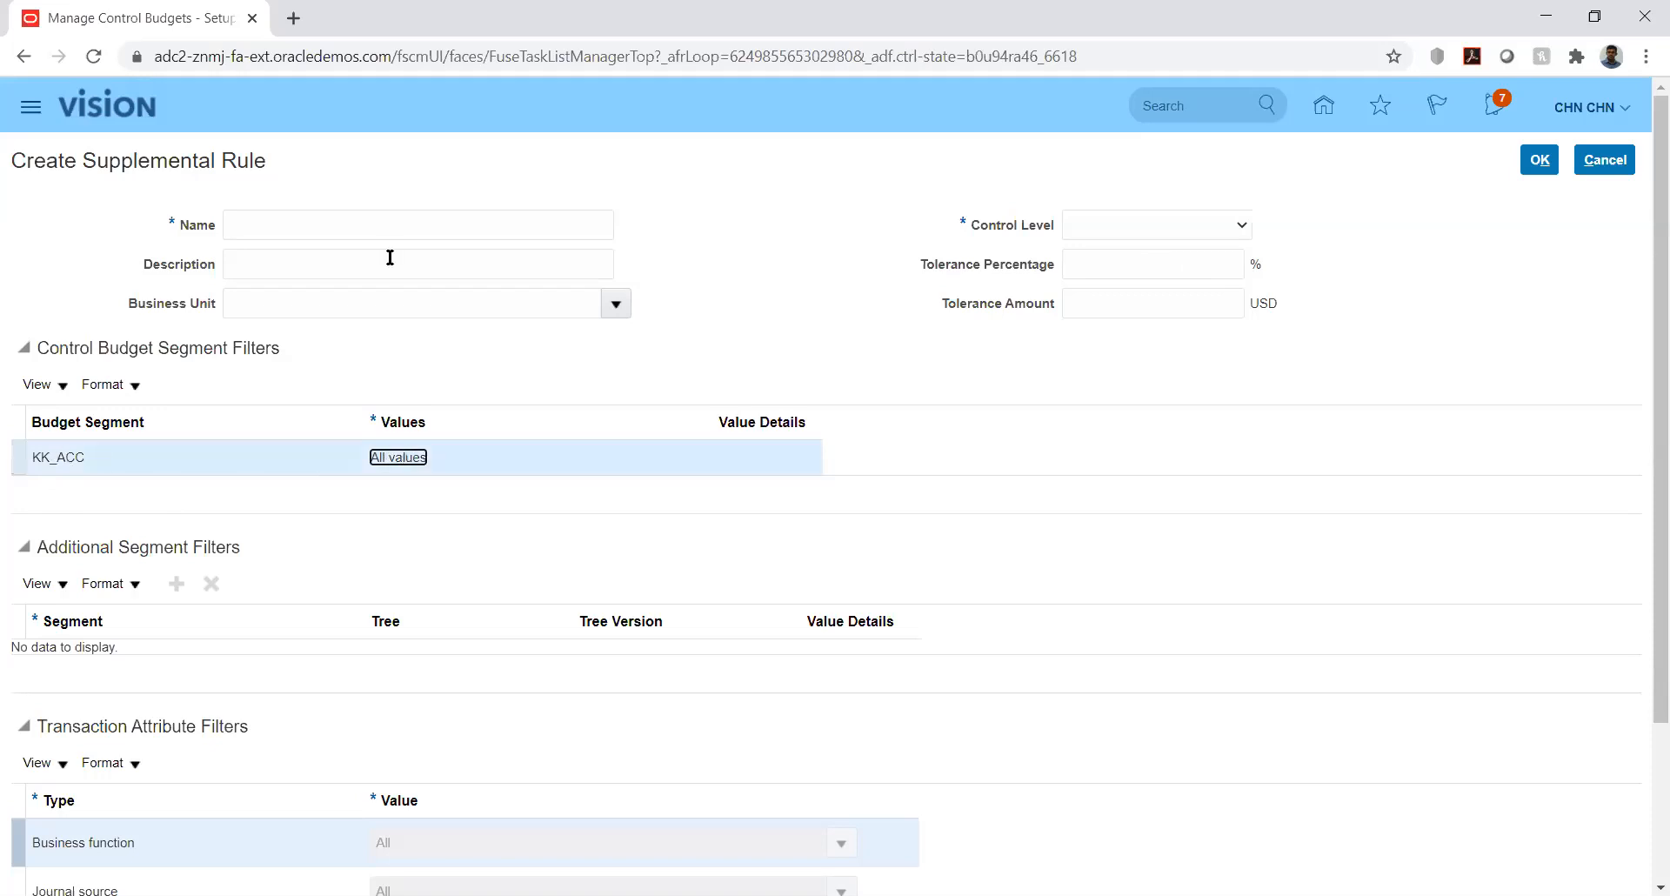
left_click(508, 231)
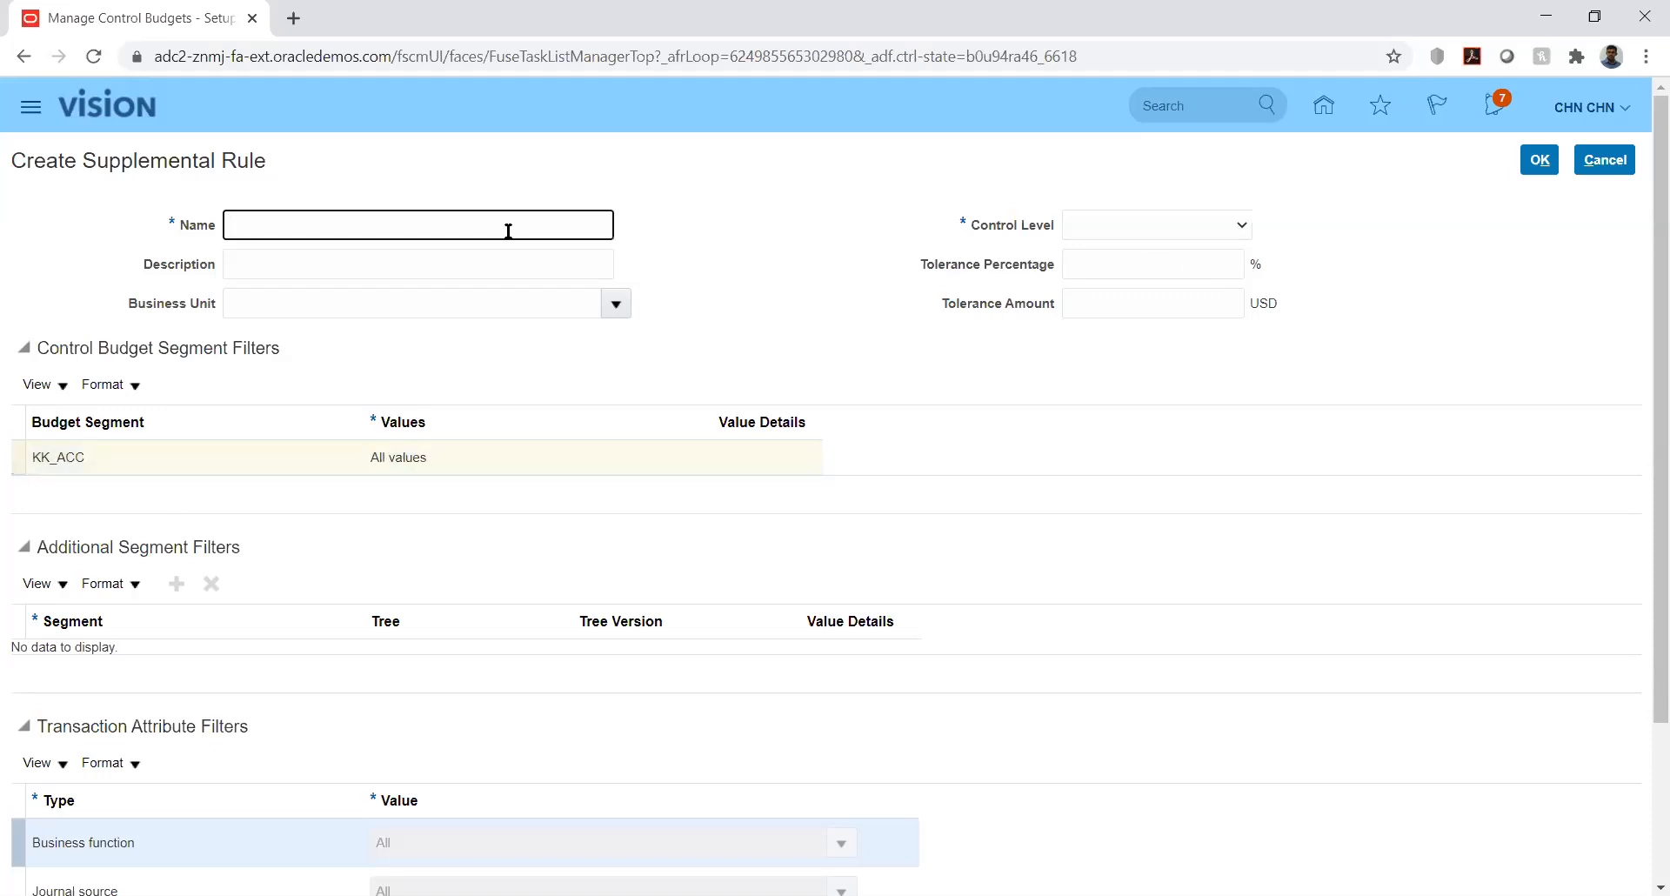
- Name the supplemental rule 'New' and set its control level to Absolute
type("New")
key("Tab")
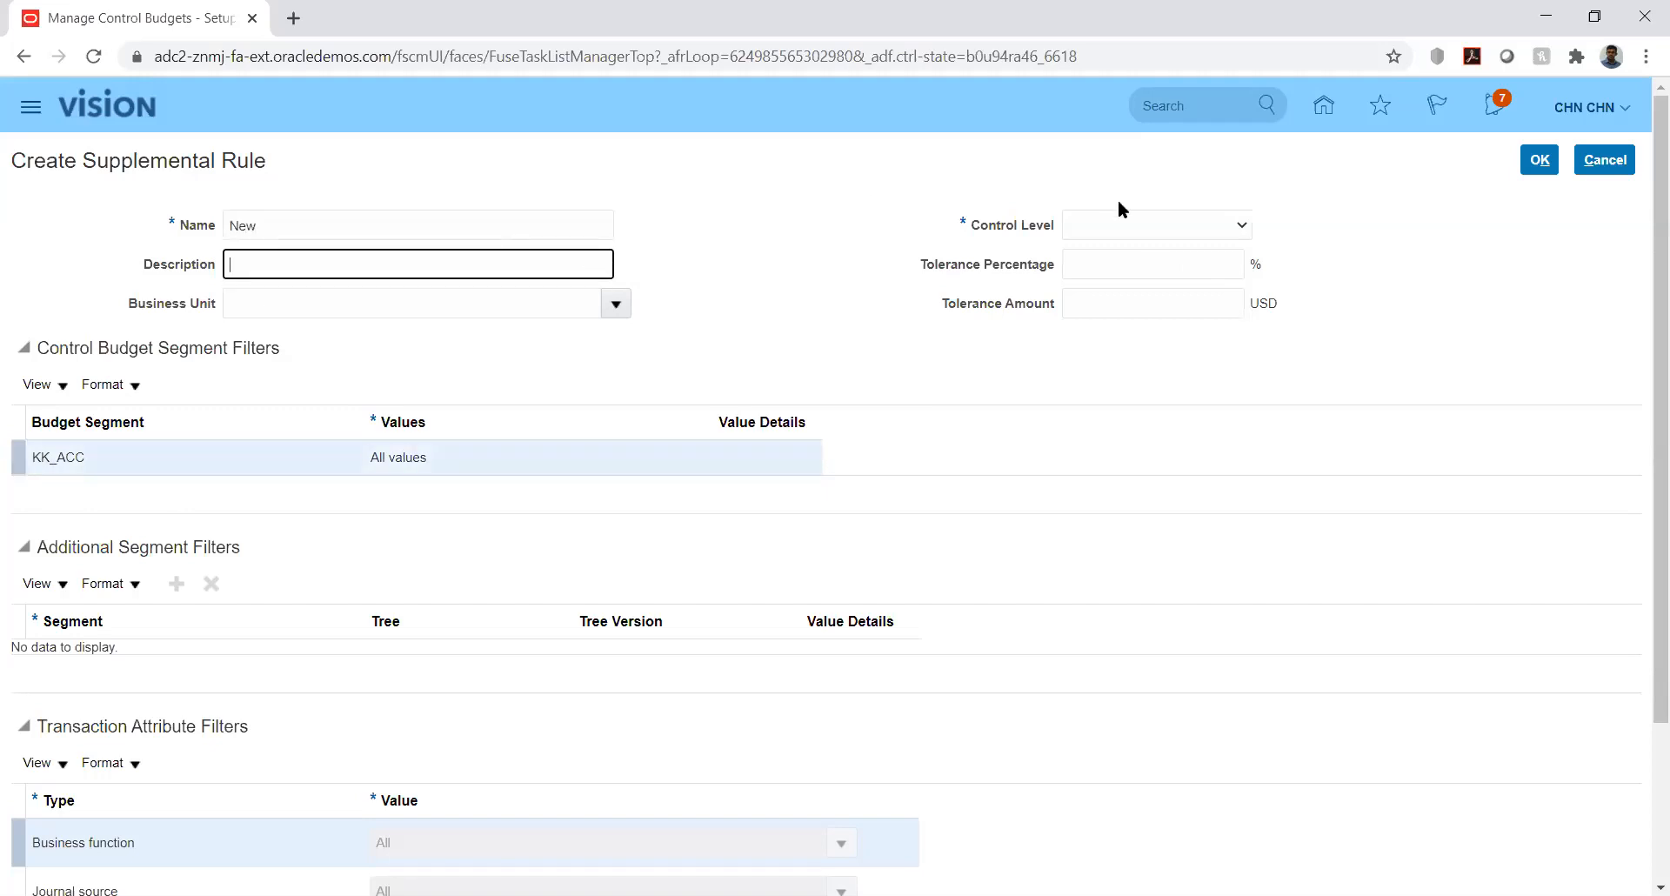
left_click(1133, 223)
left_click(1126, 264)
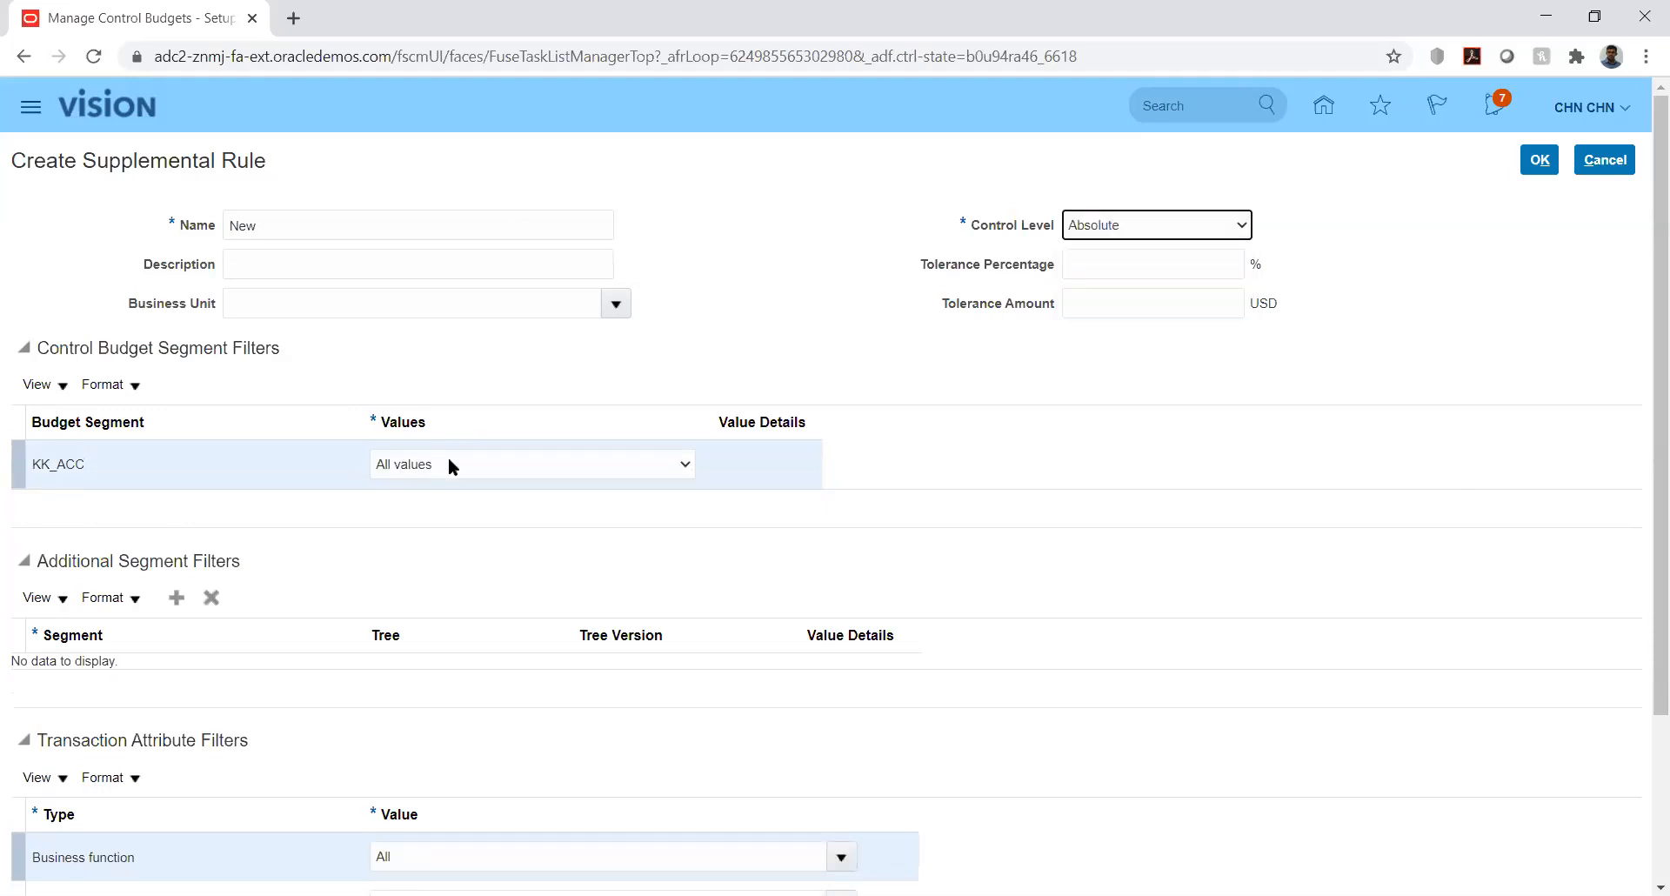
- Try specific values for KK_ACC, then revert its filter to All values
left_click(449, 466)
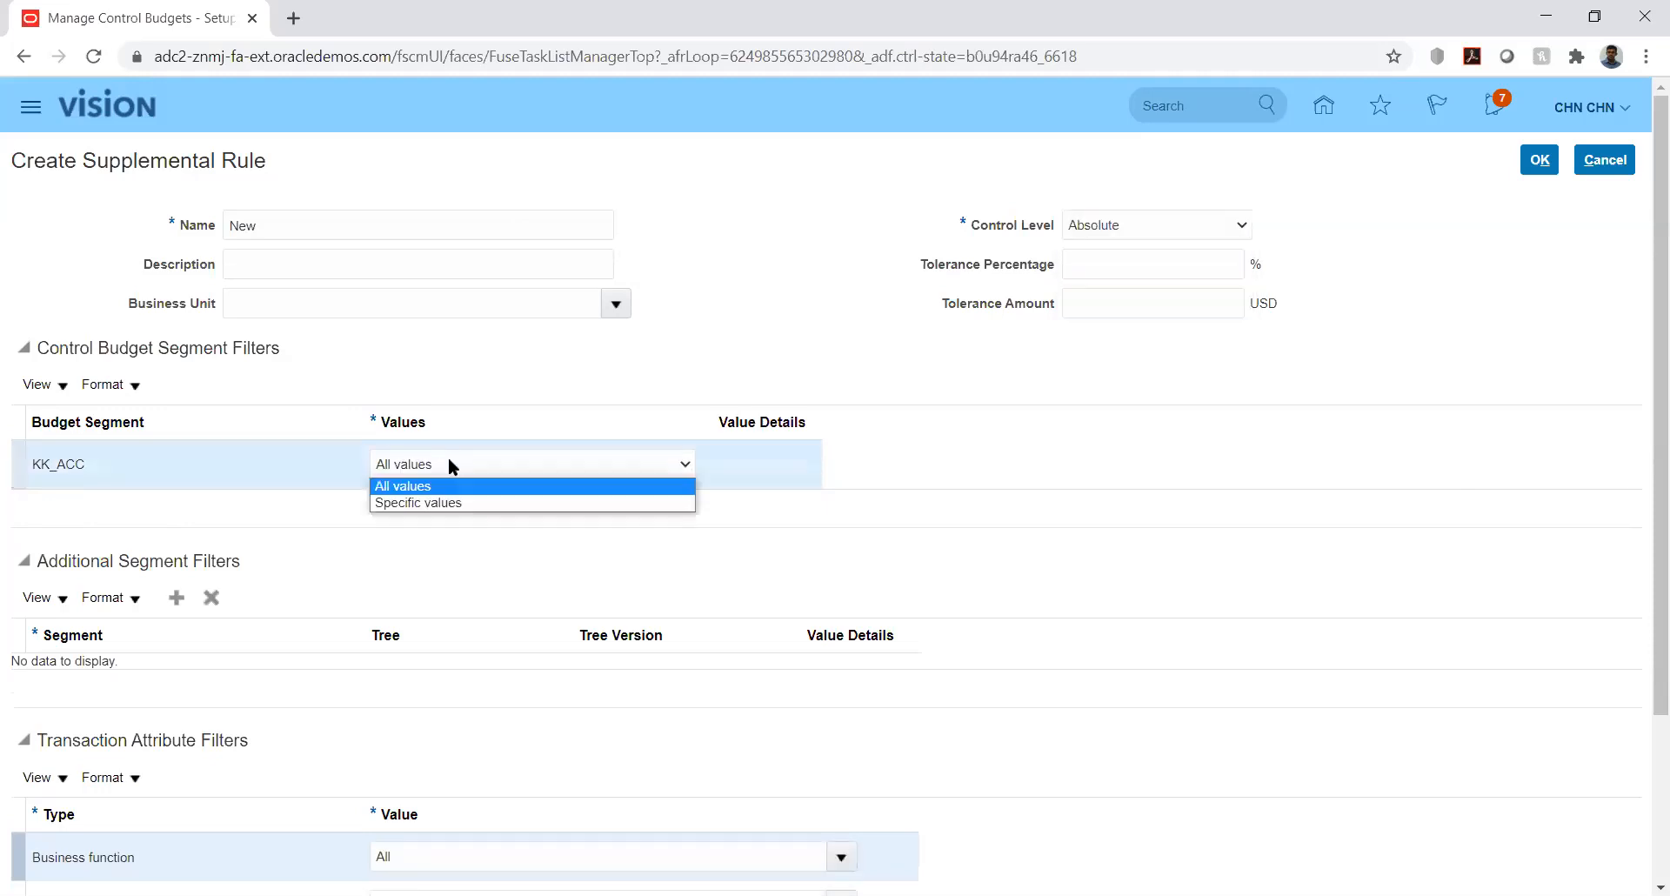
left_click(465, 504)
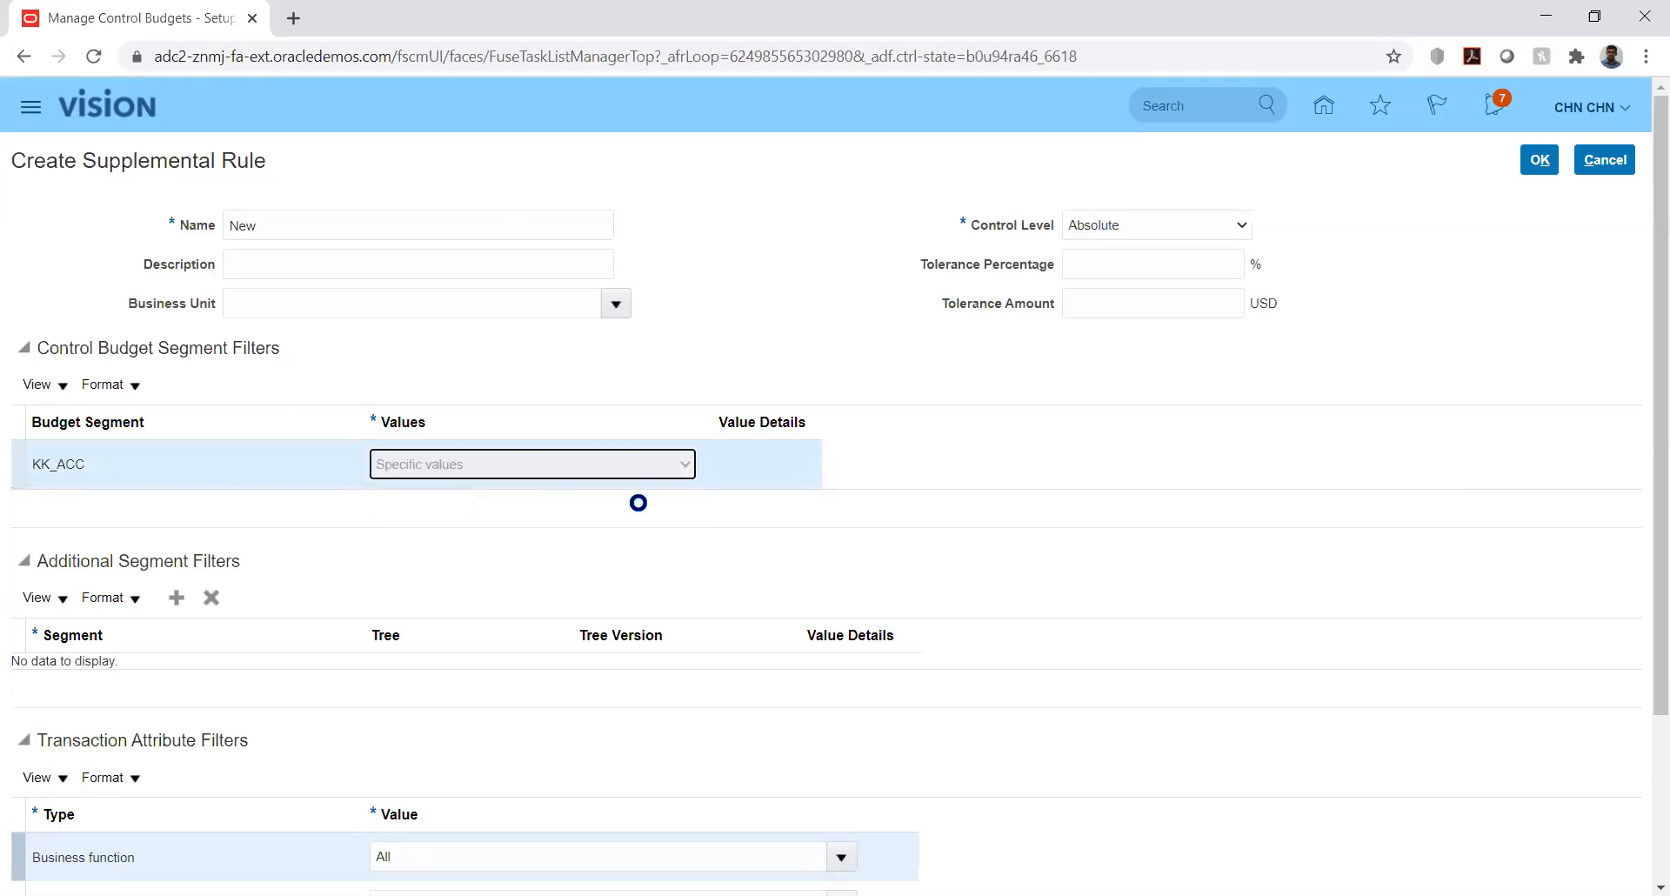
left_click(760, 464)
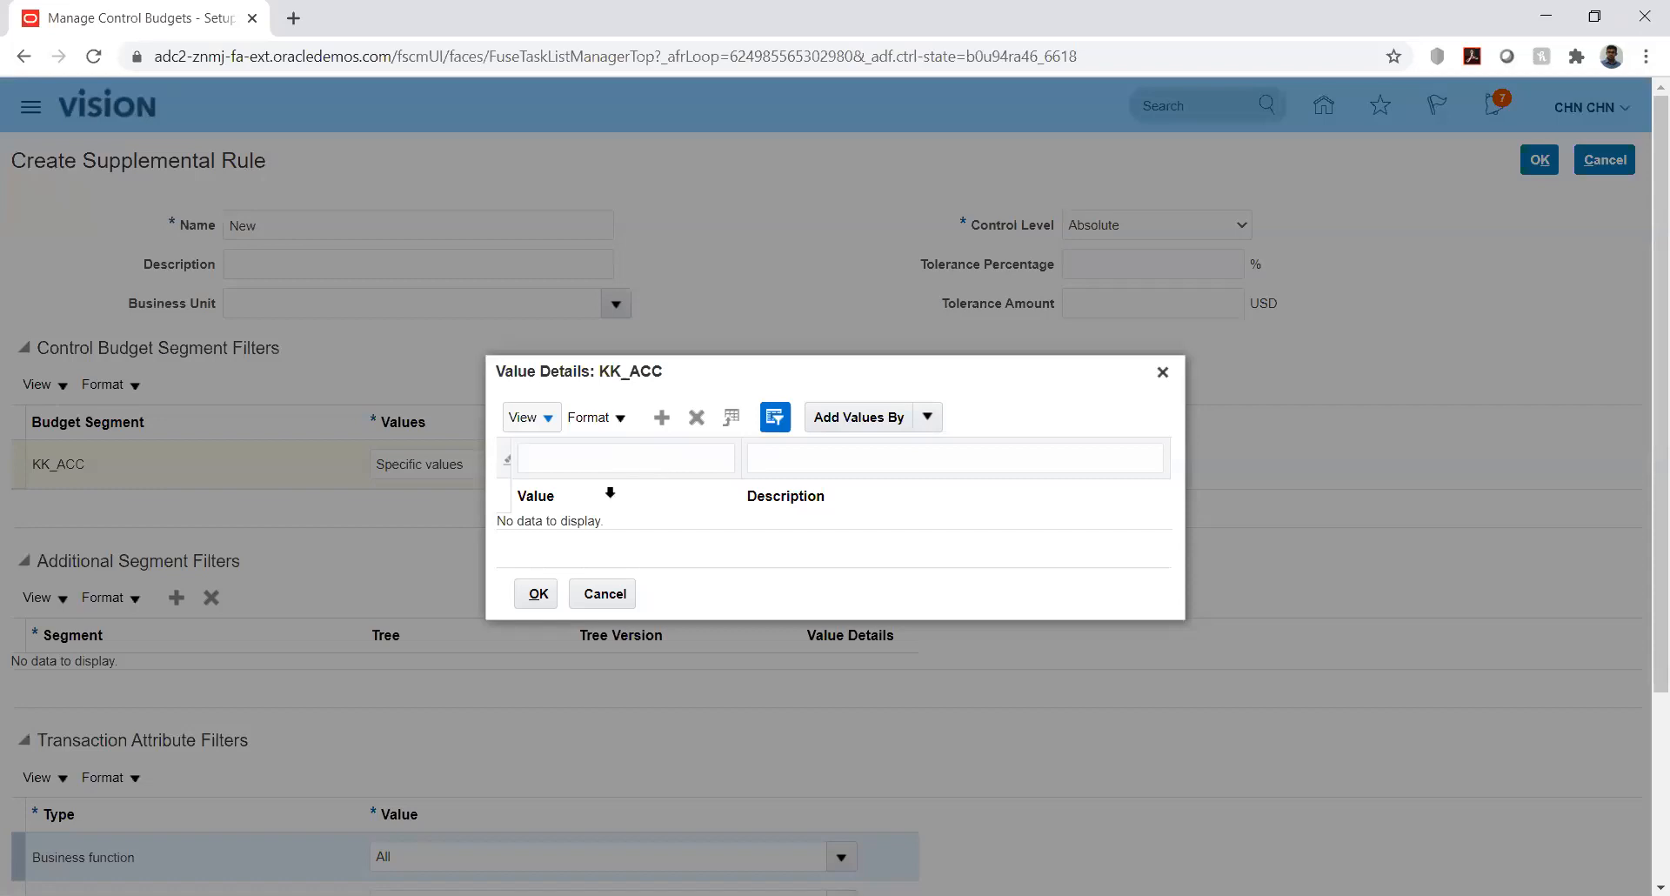
left_click(605, 596)
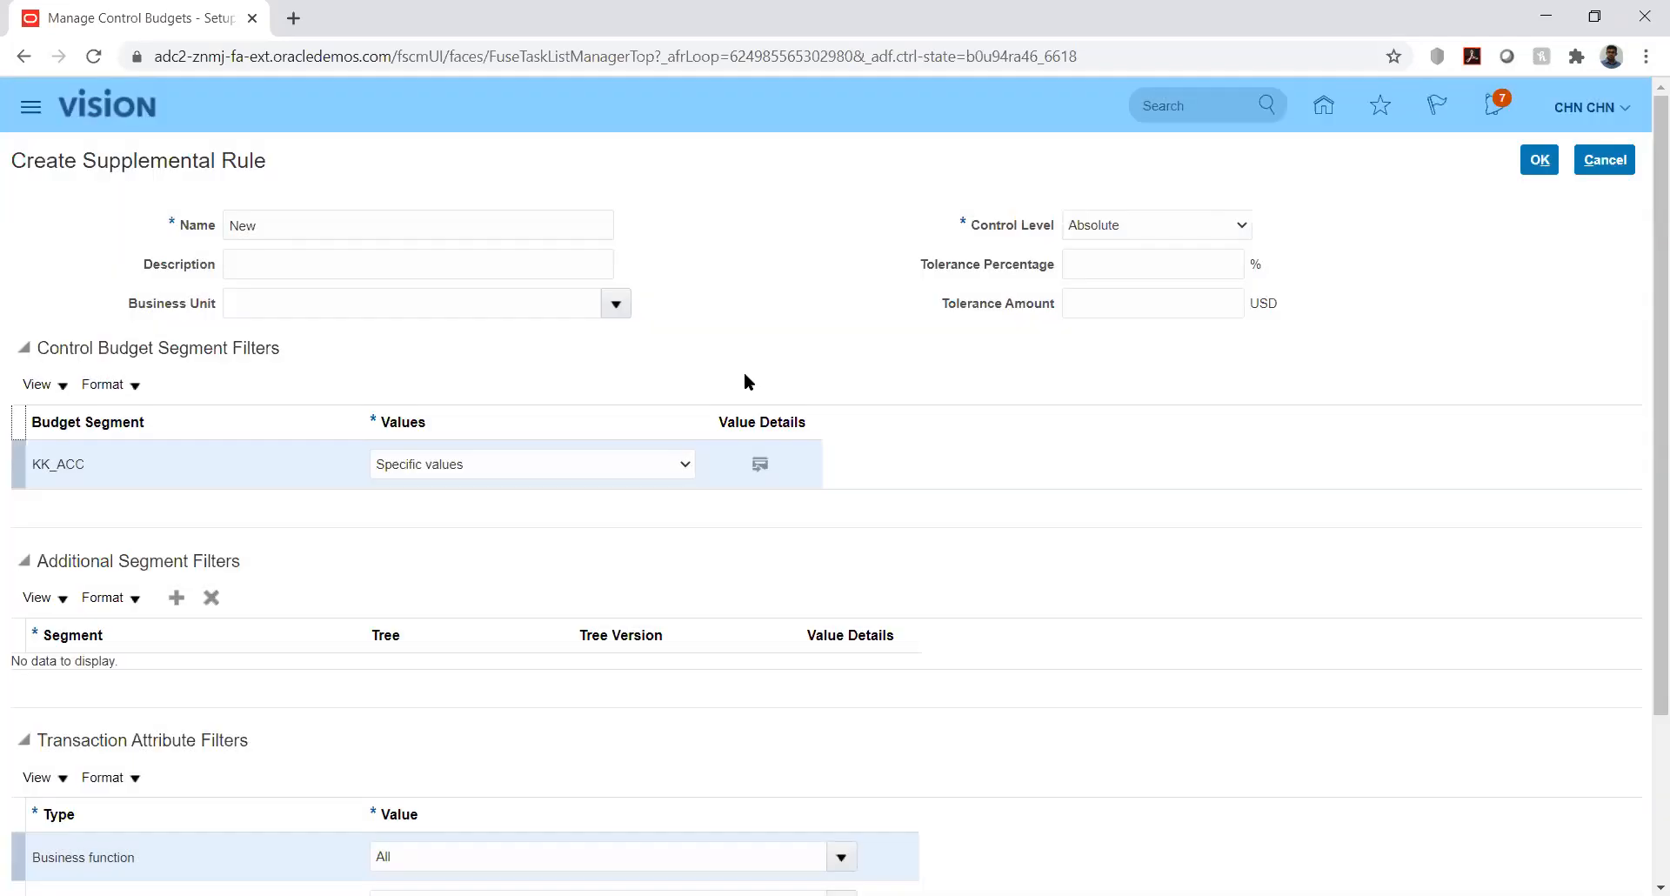
left_click(678, 466)
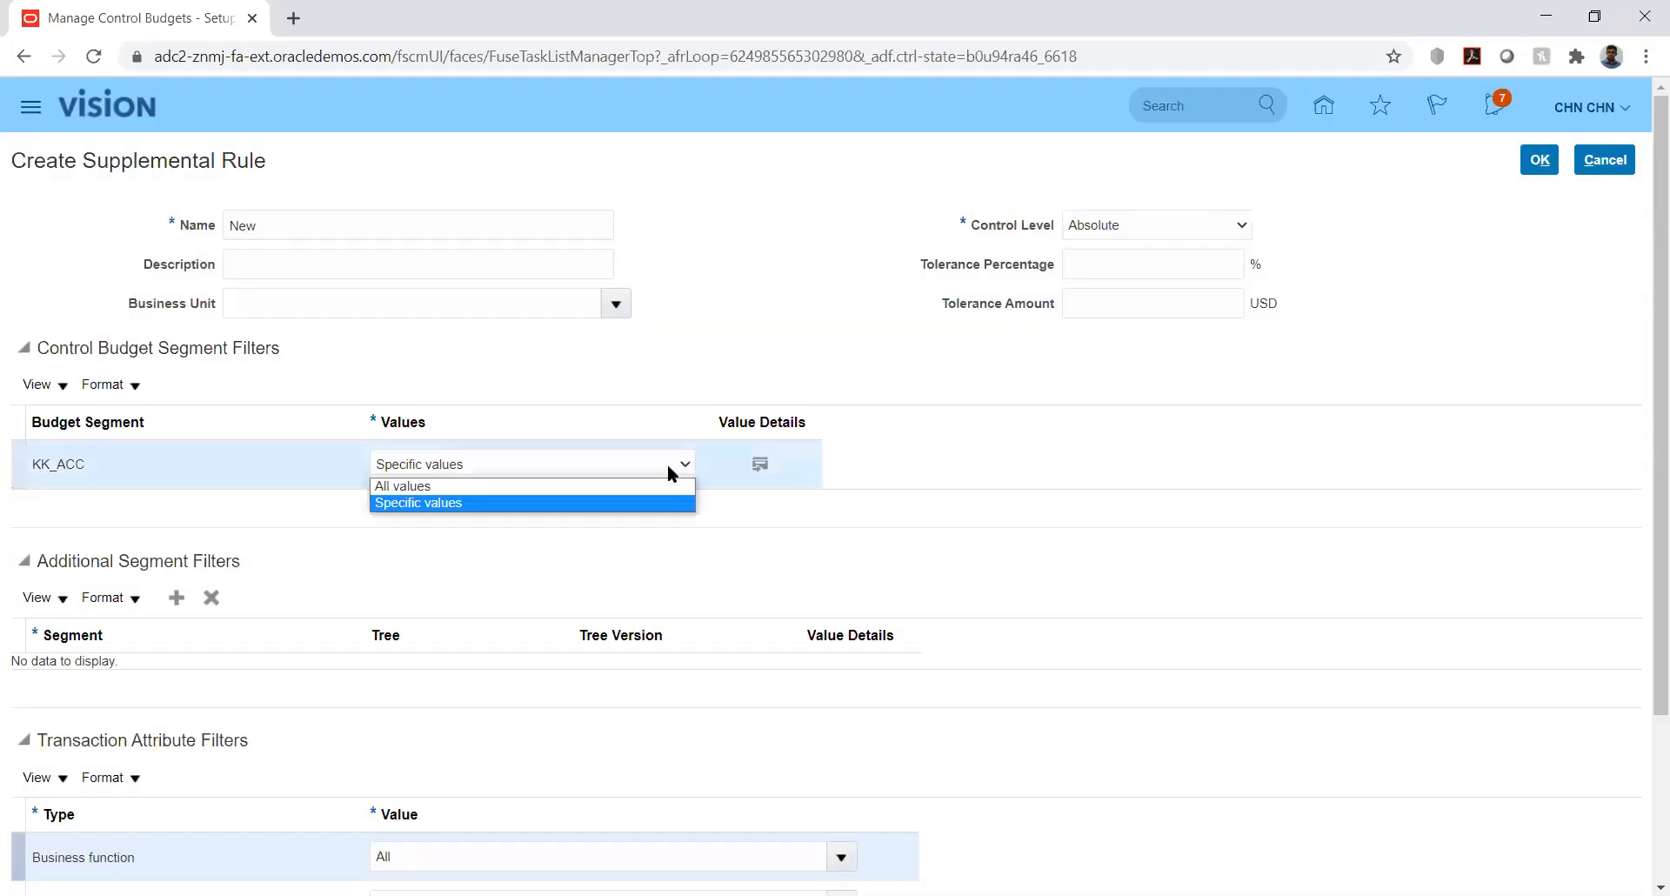
left_click(646, 488)
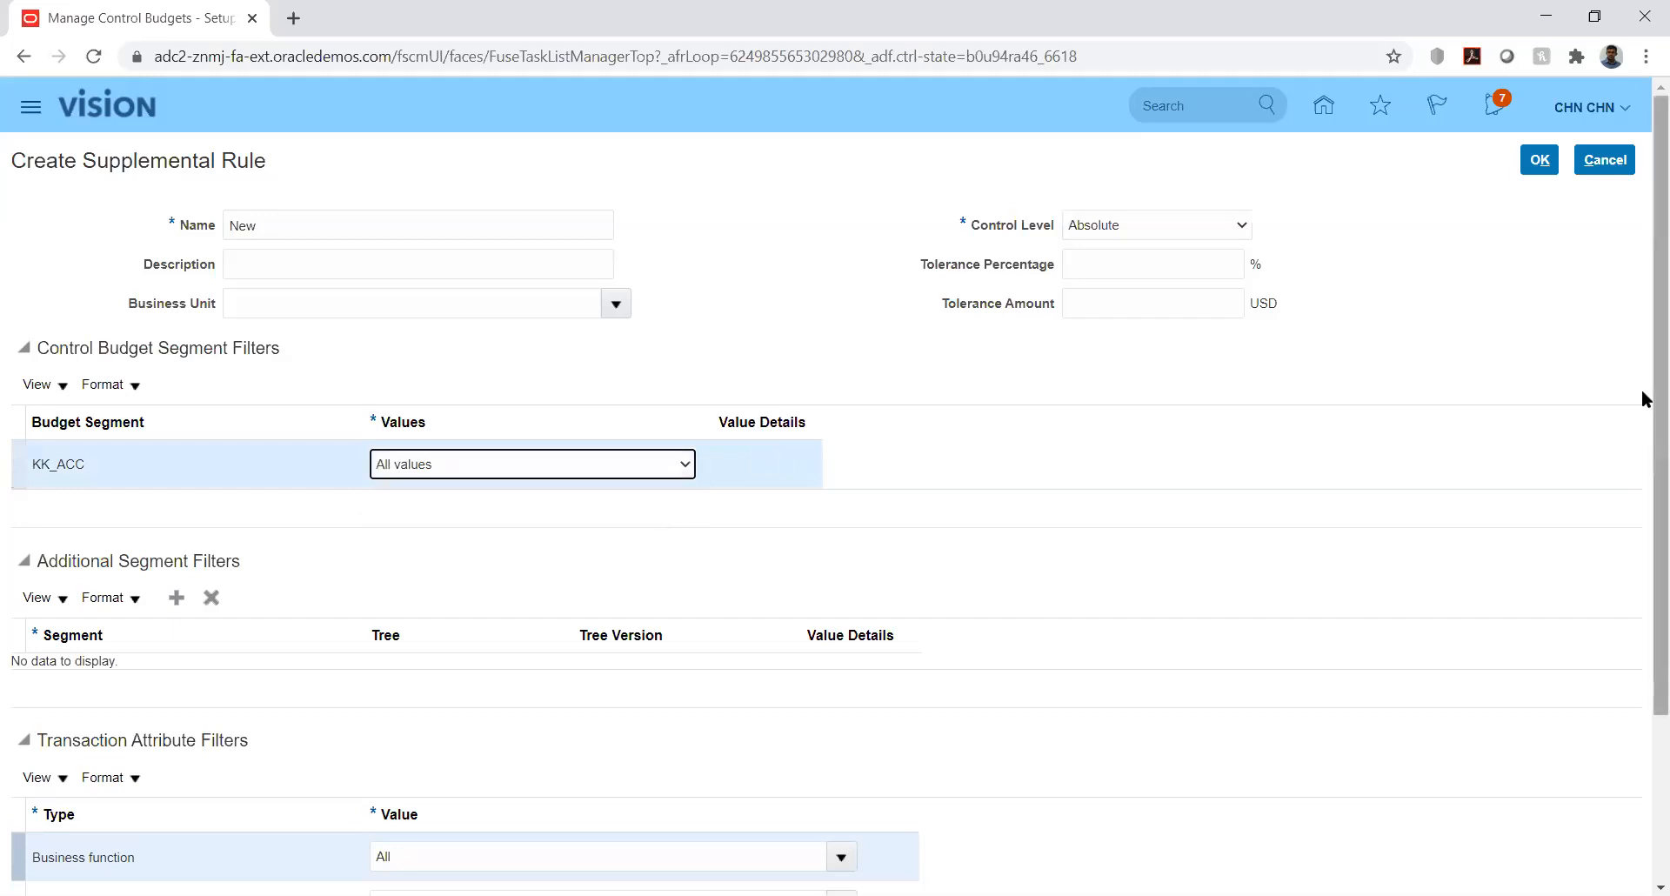
- Add an empty Additional Segment Filters row and keep KK_ACC covering all values
scroll(1644, 446, "down", 3)
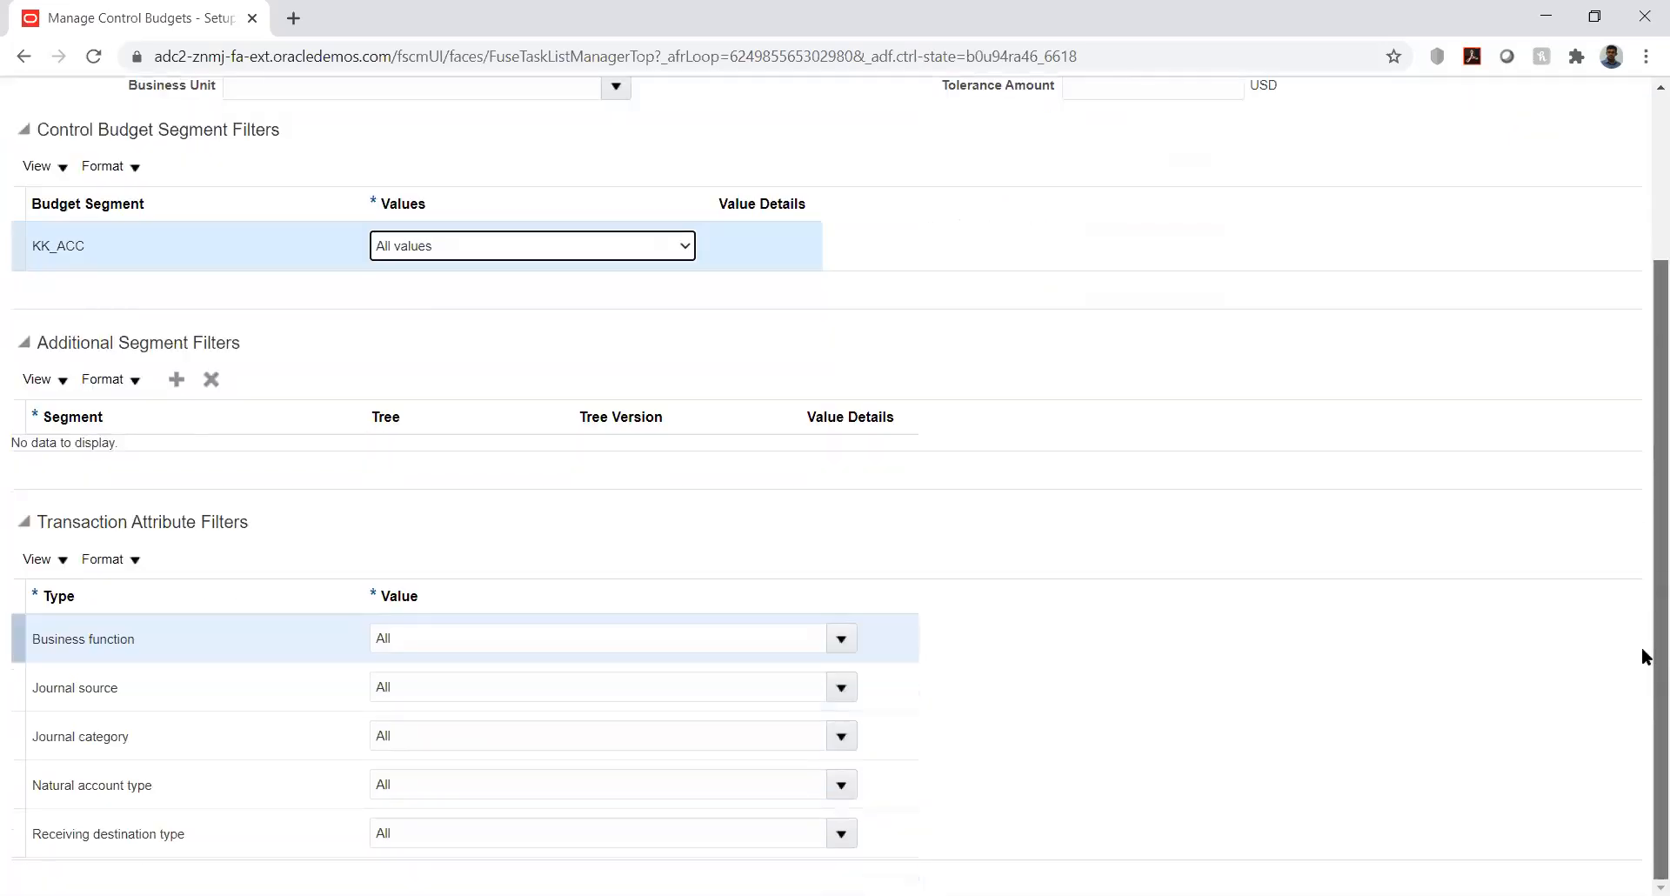
left_click(176, 380)
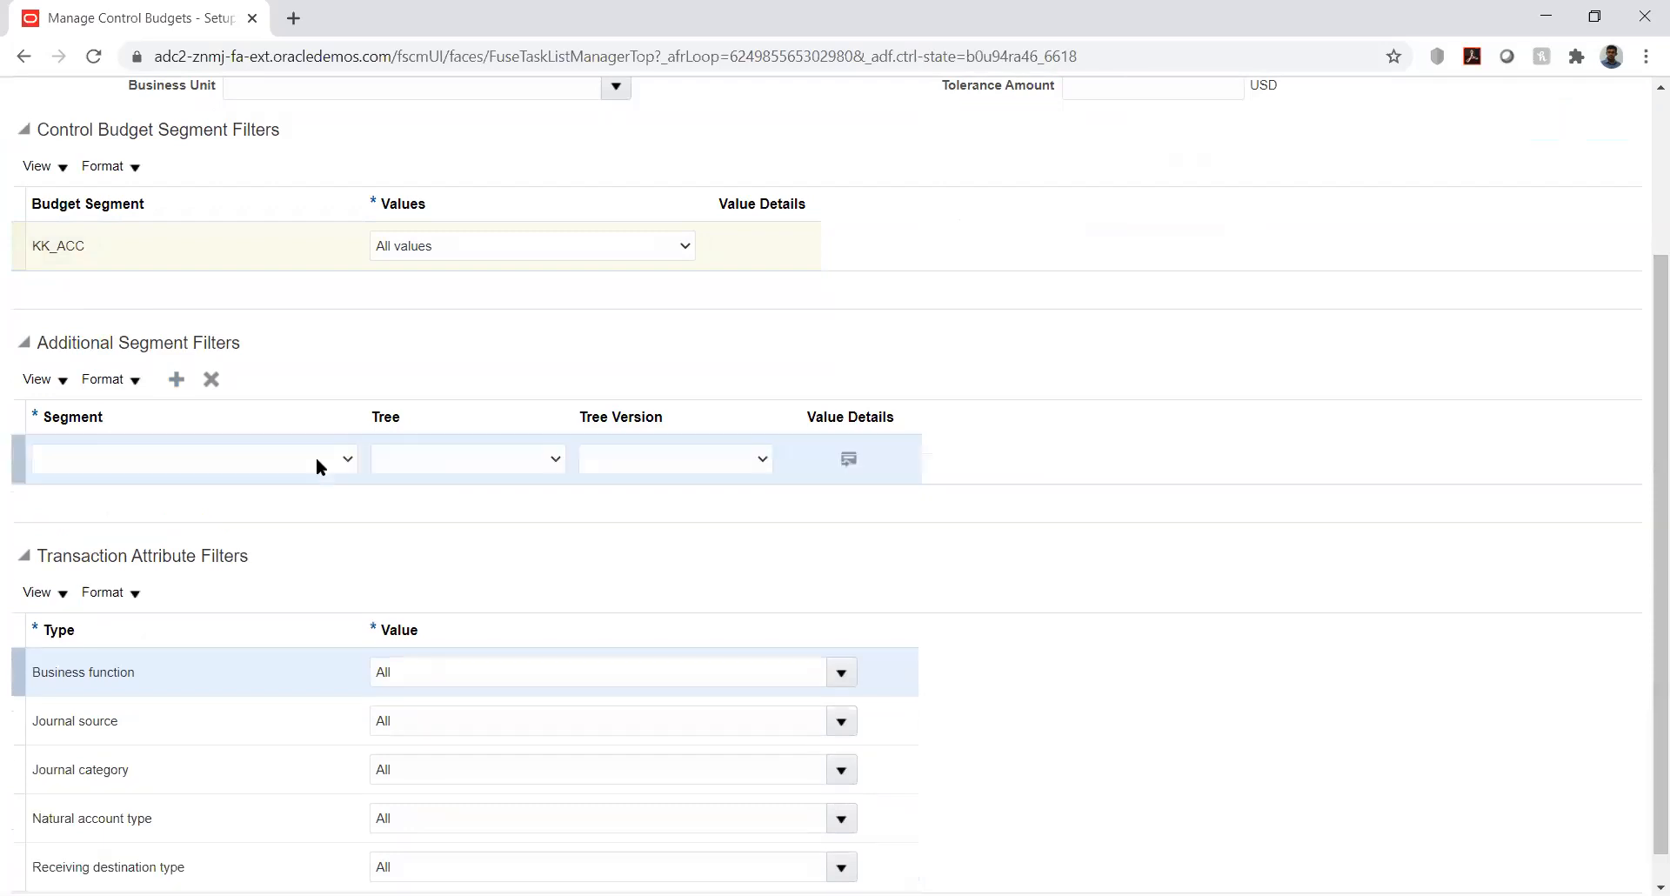
left_click(314, 466)
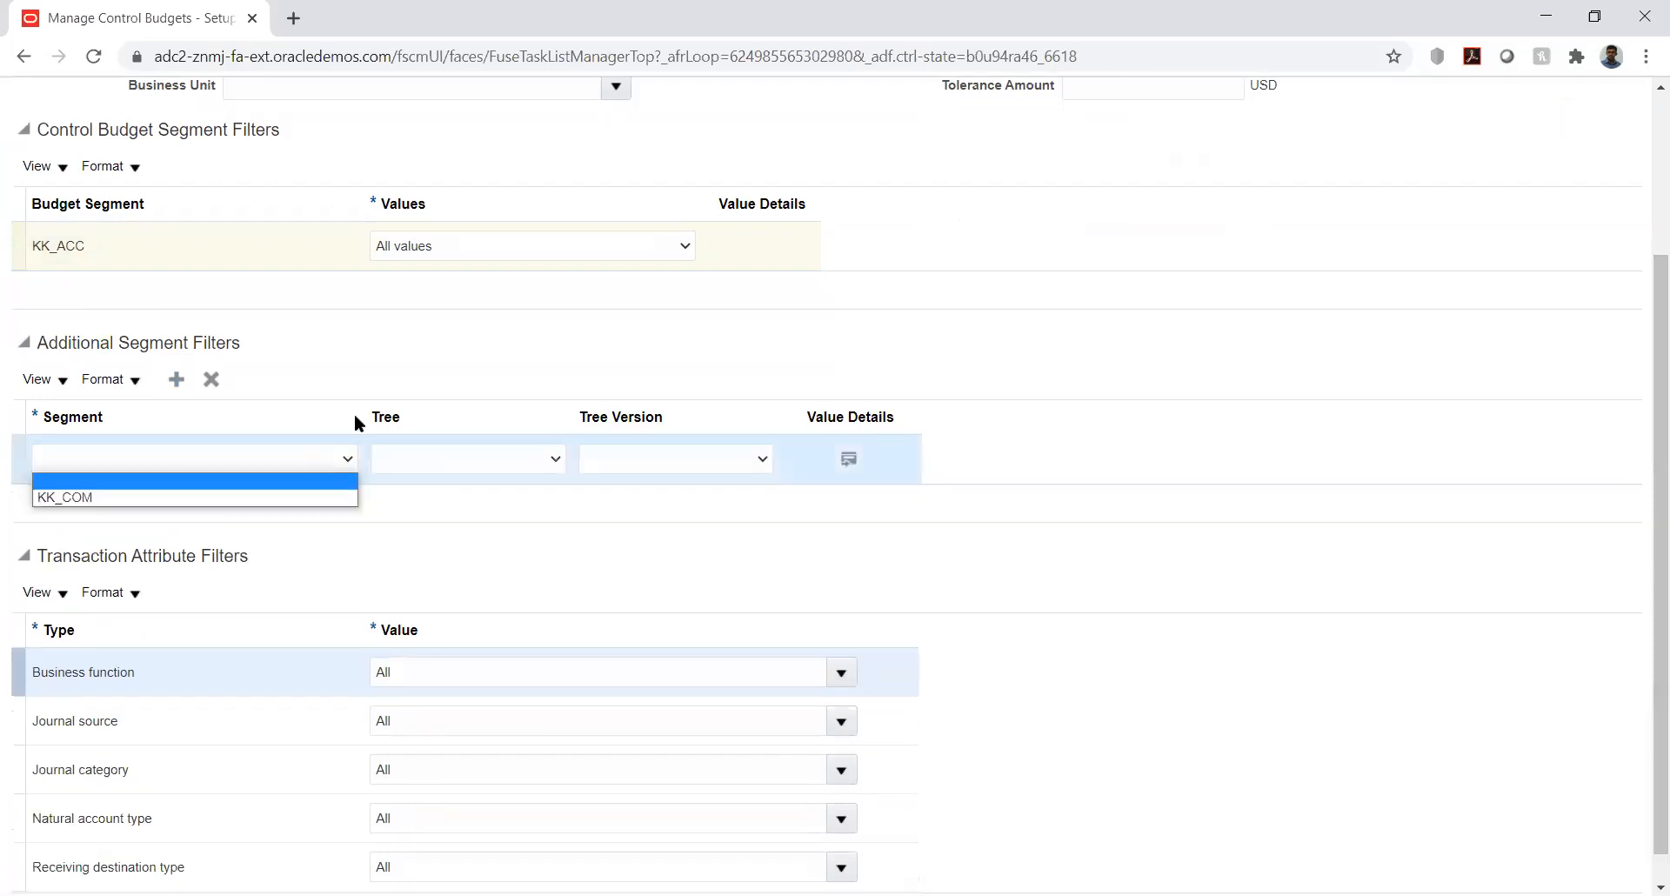
left_click(520, 317)
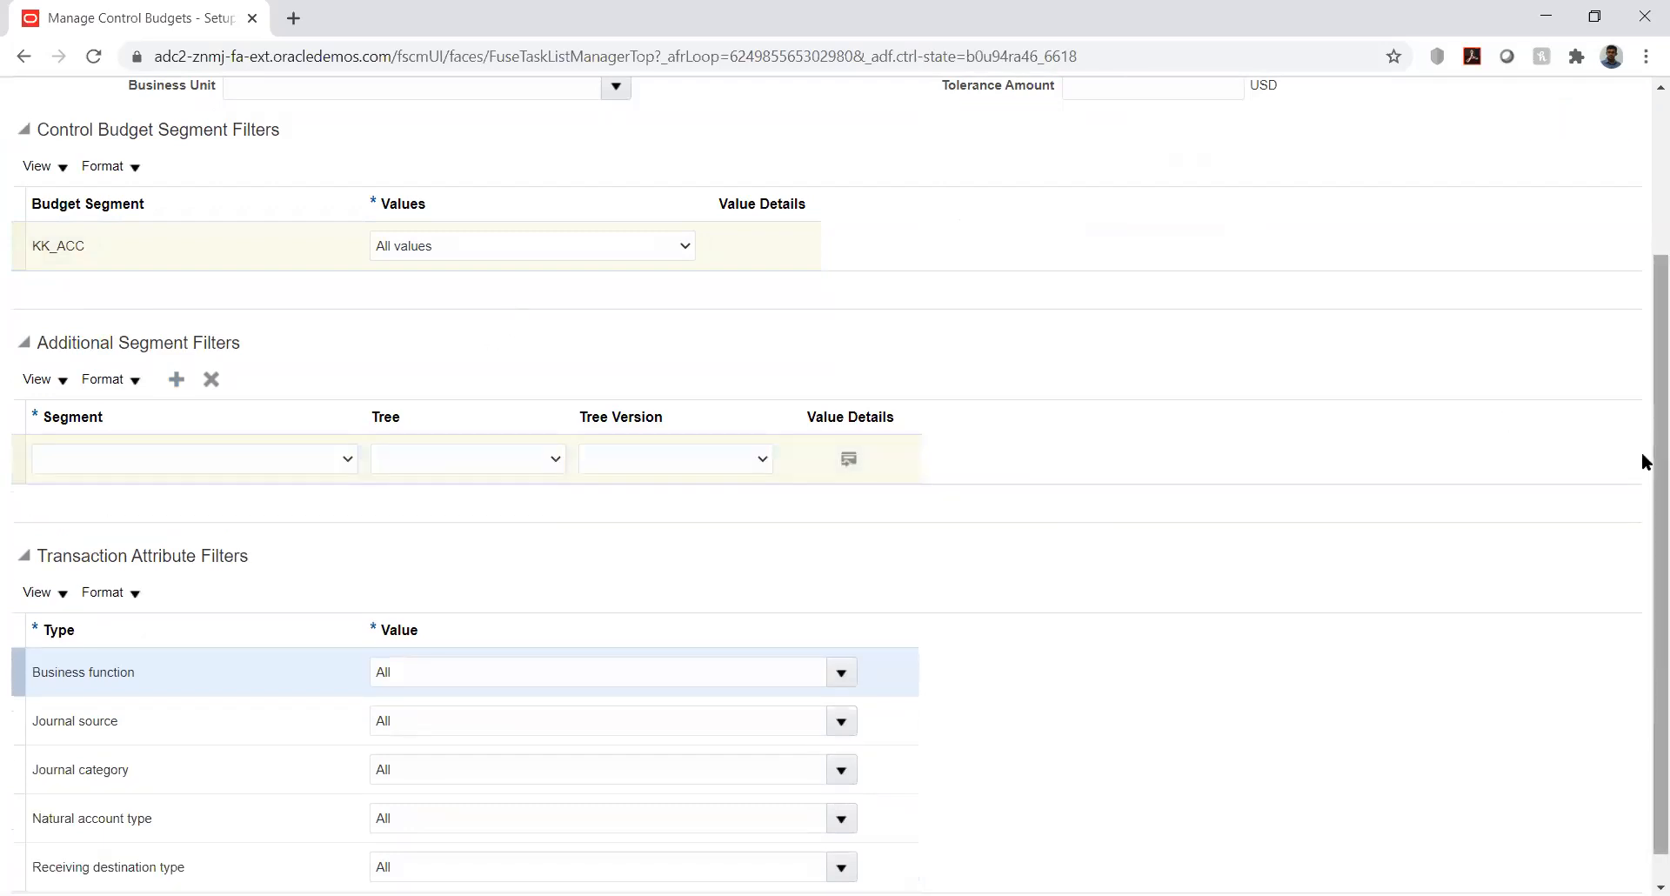
scroll(1631, 314, "up", 3)
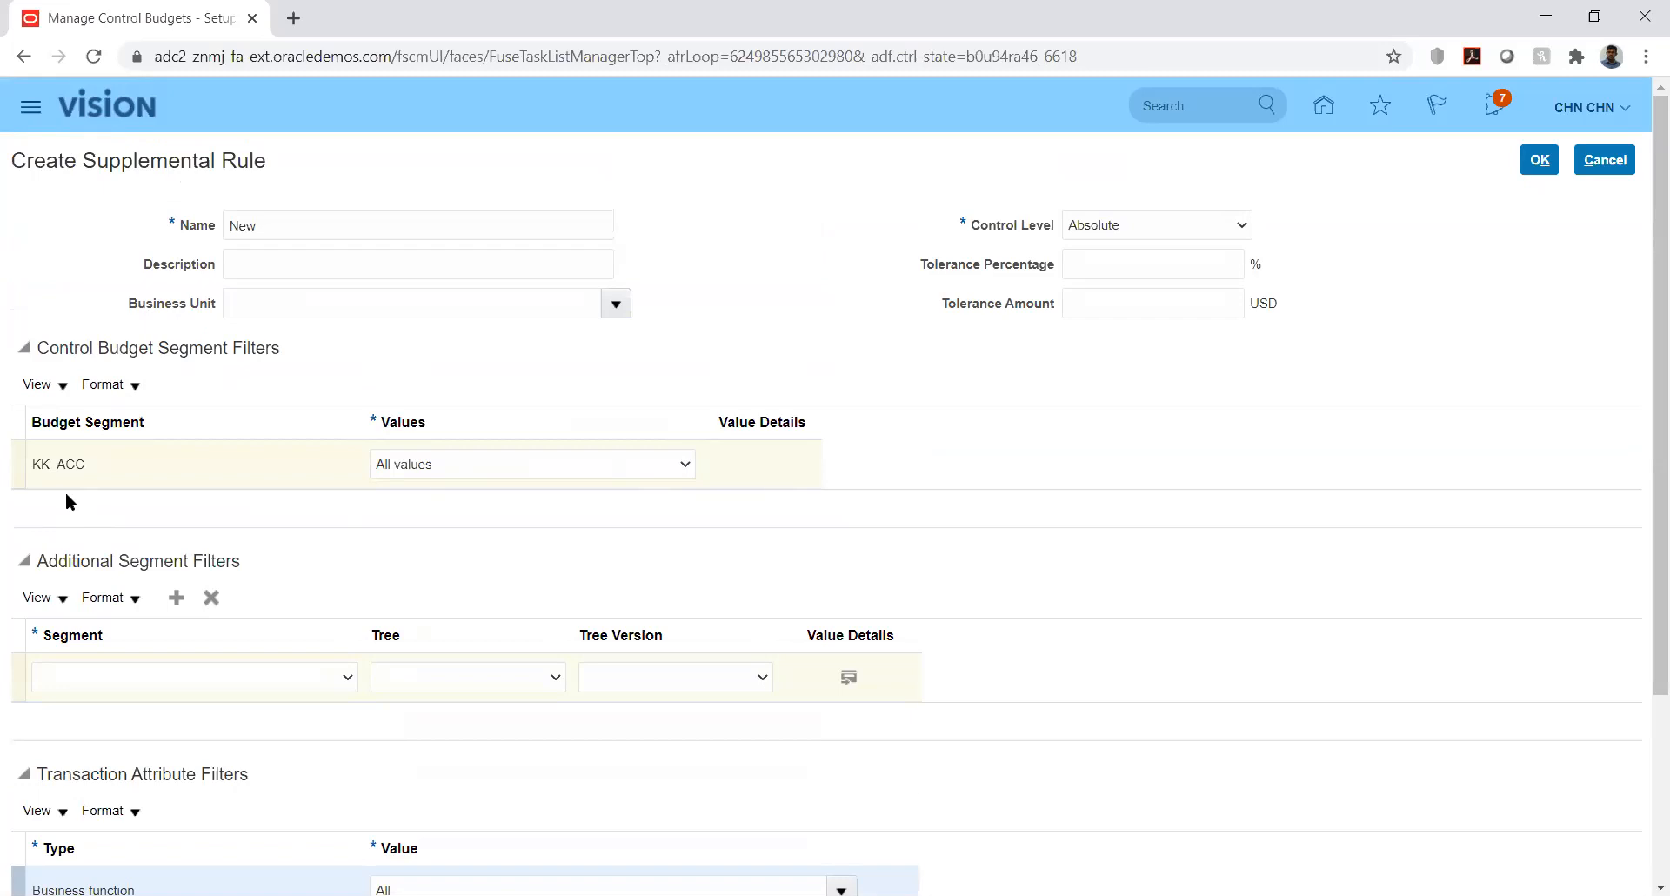
left_click(405, 464)
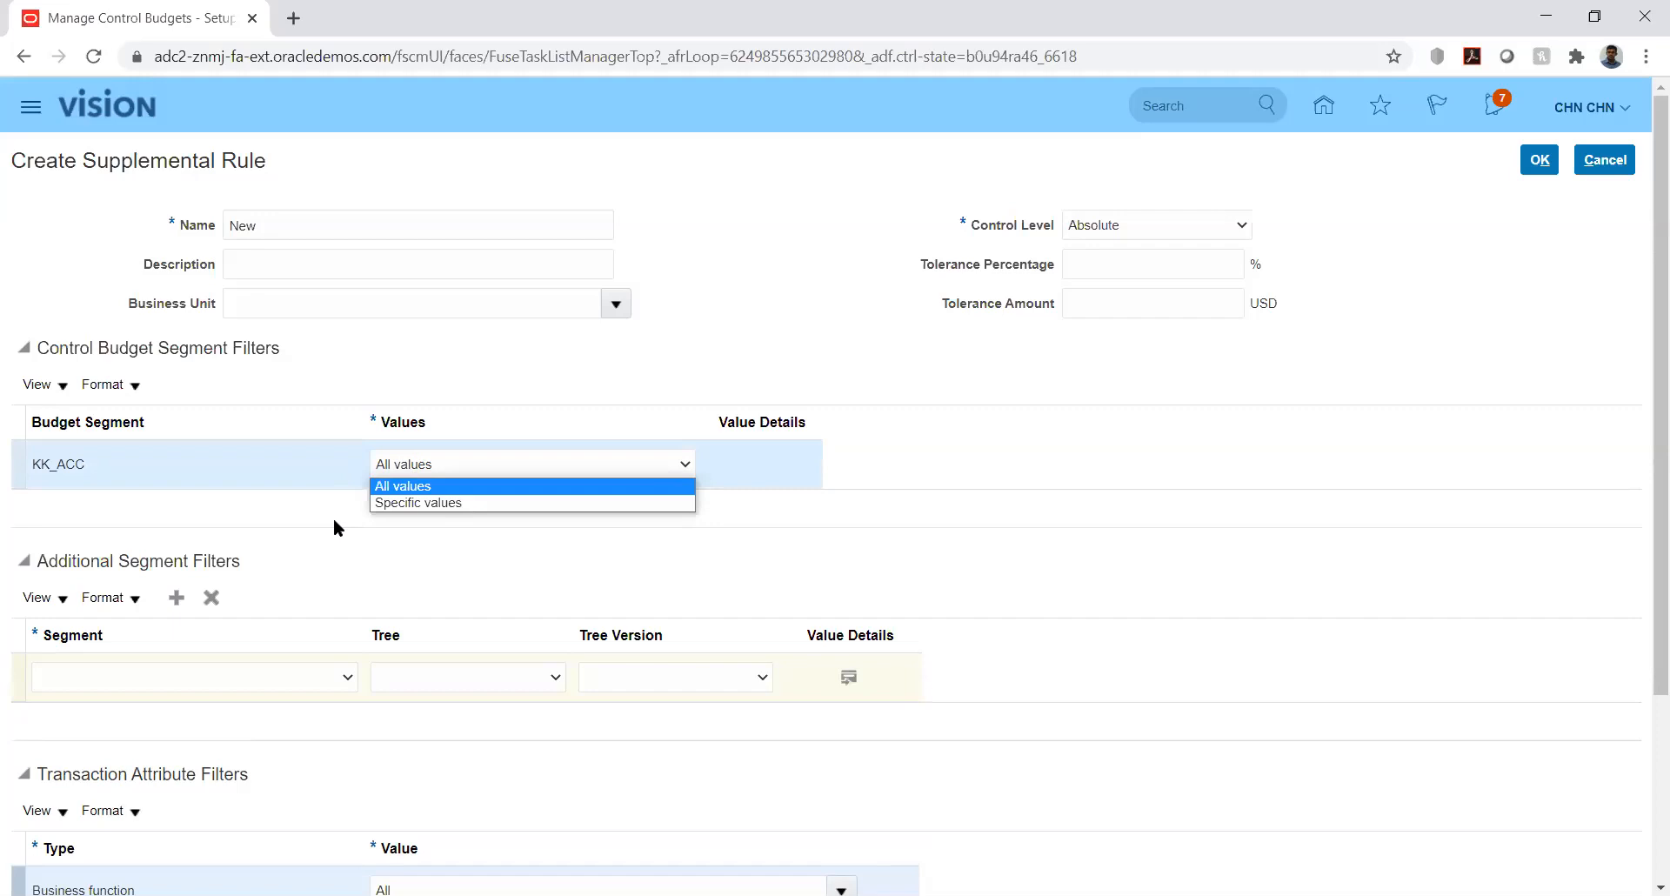
left_click(509, 545)
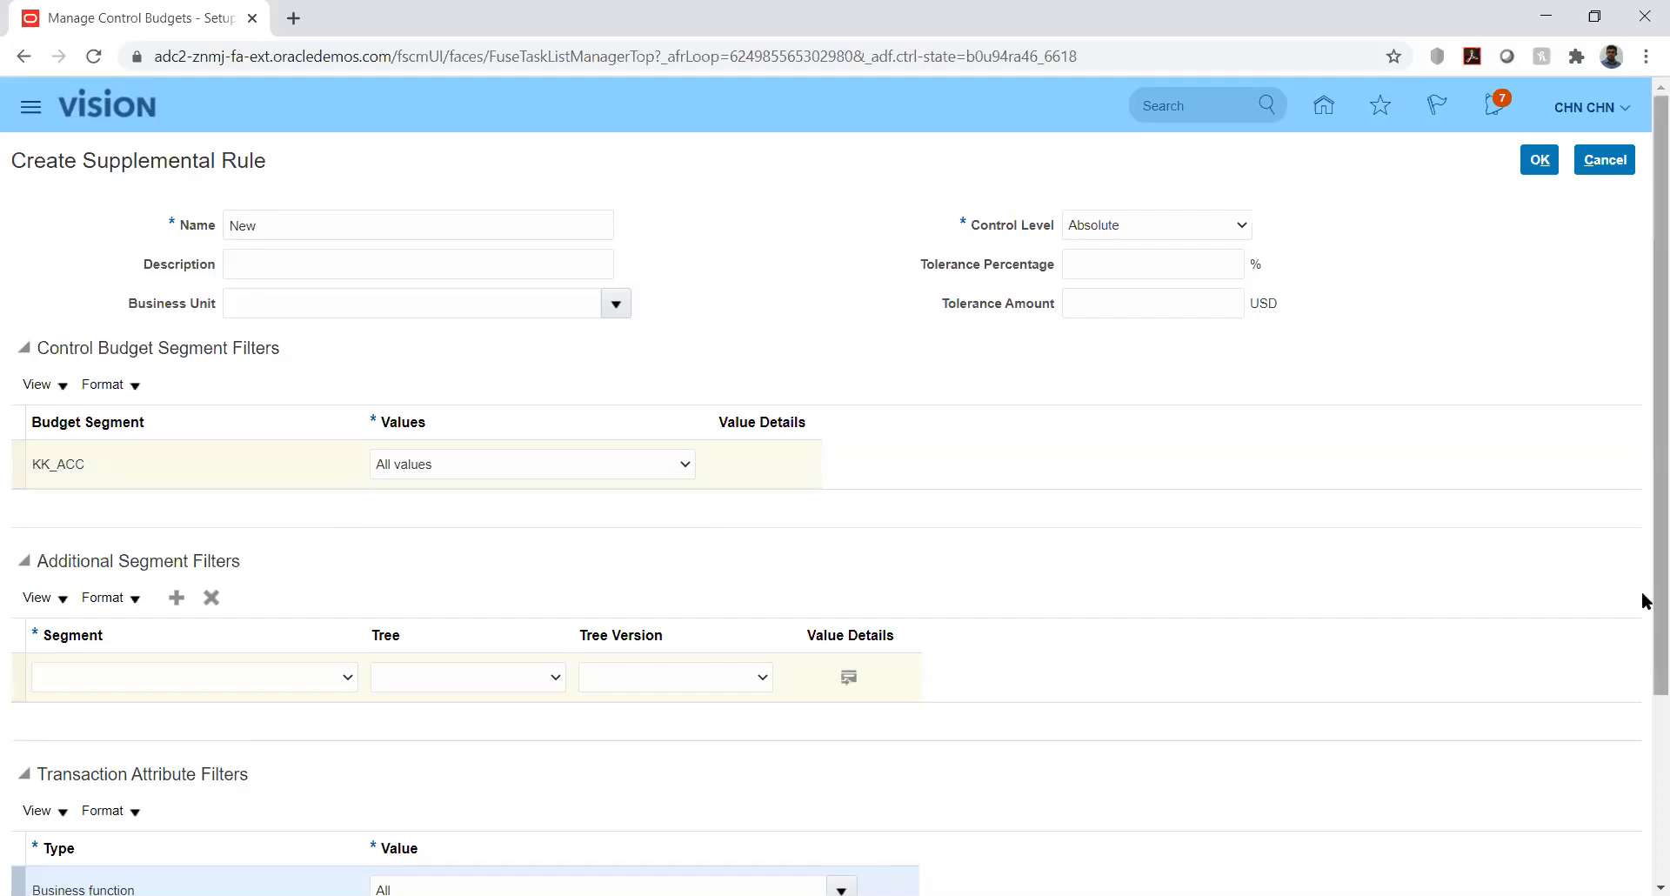
left_click_drag(1644, 595, 1643, 791)
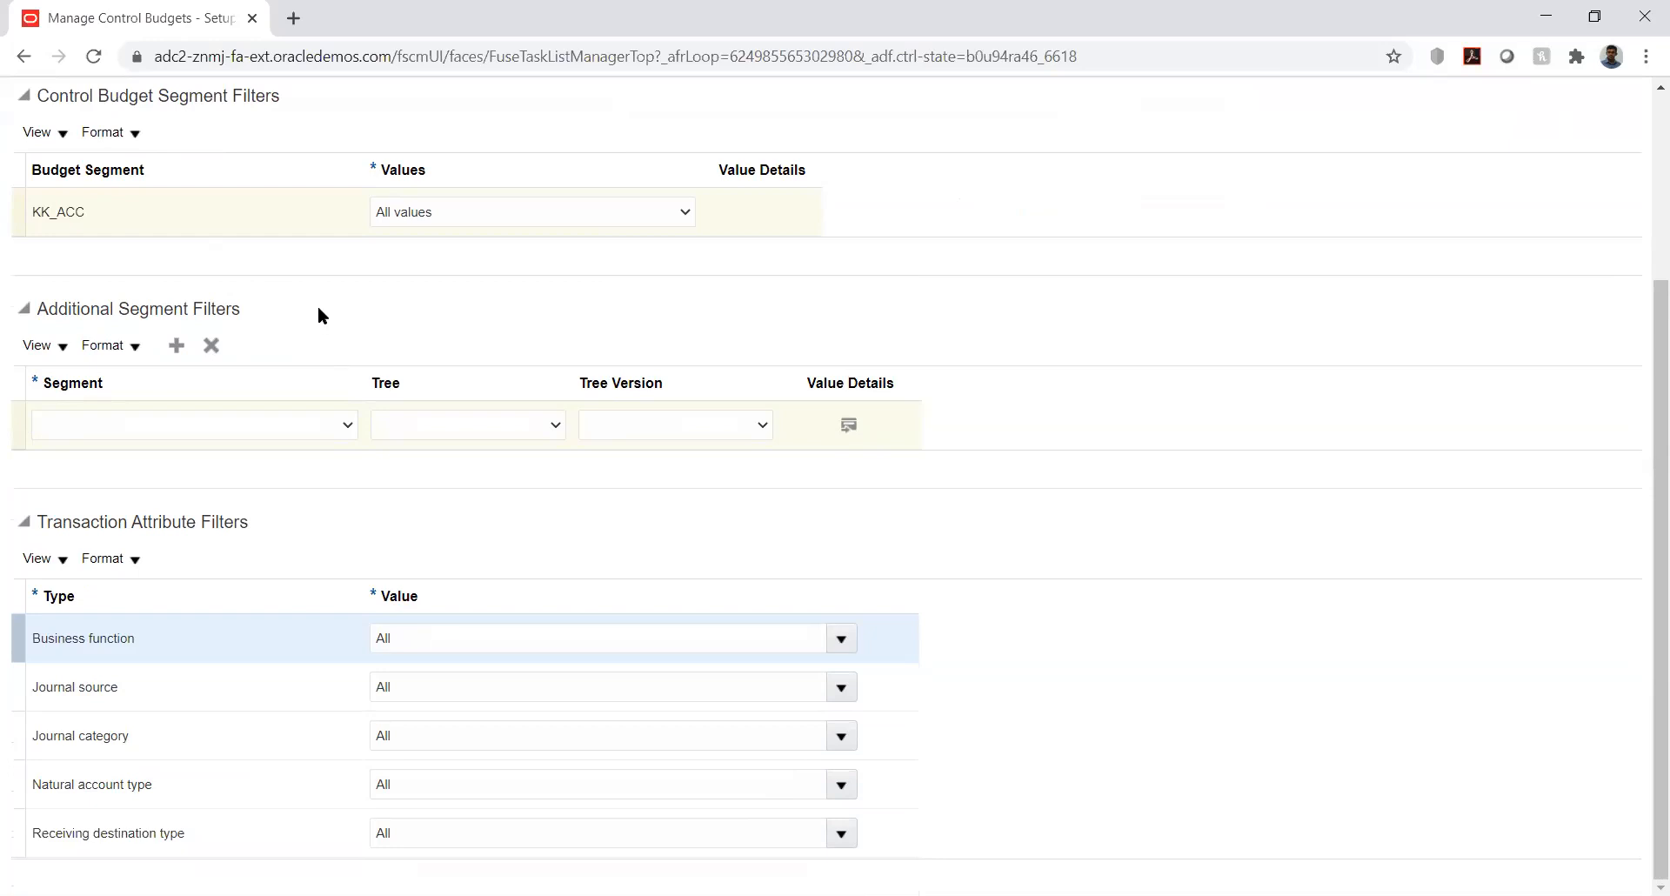
- Check the filter's segment list without choosing, then show the Business function checkboxes, all included
left_click(307, 432)
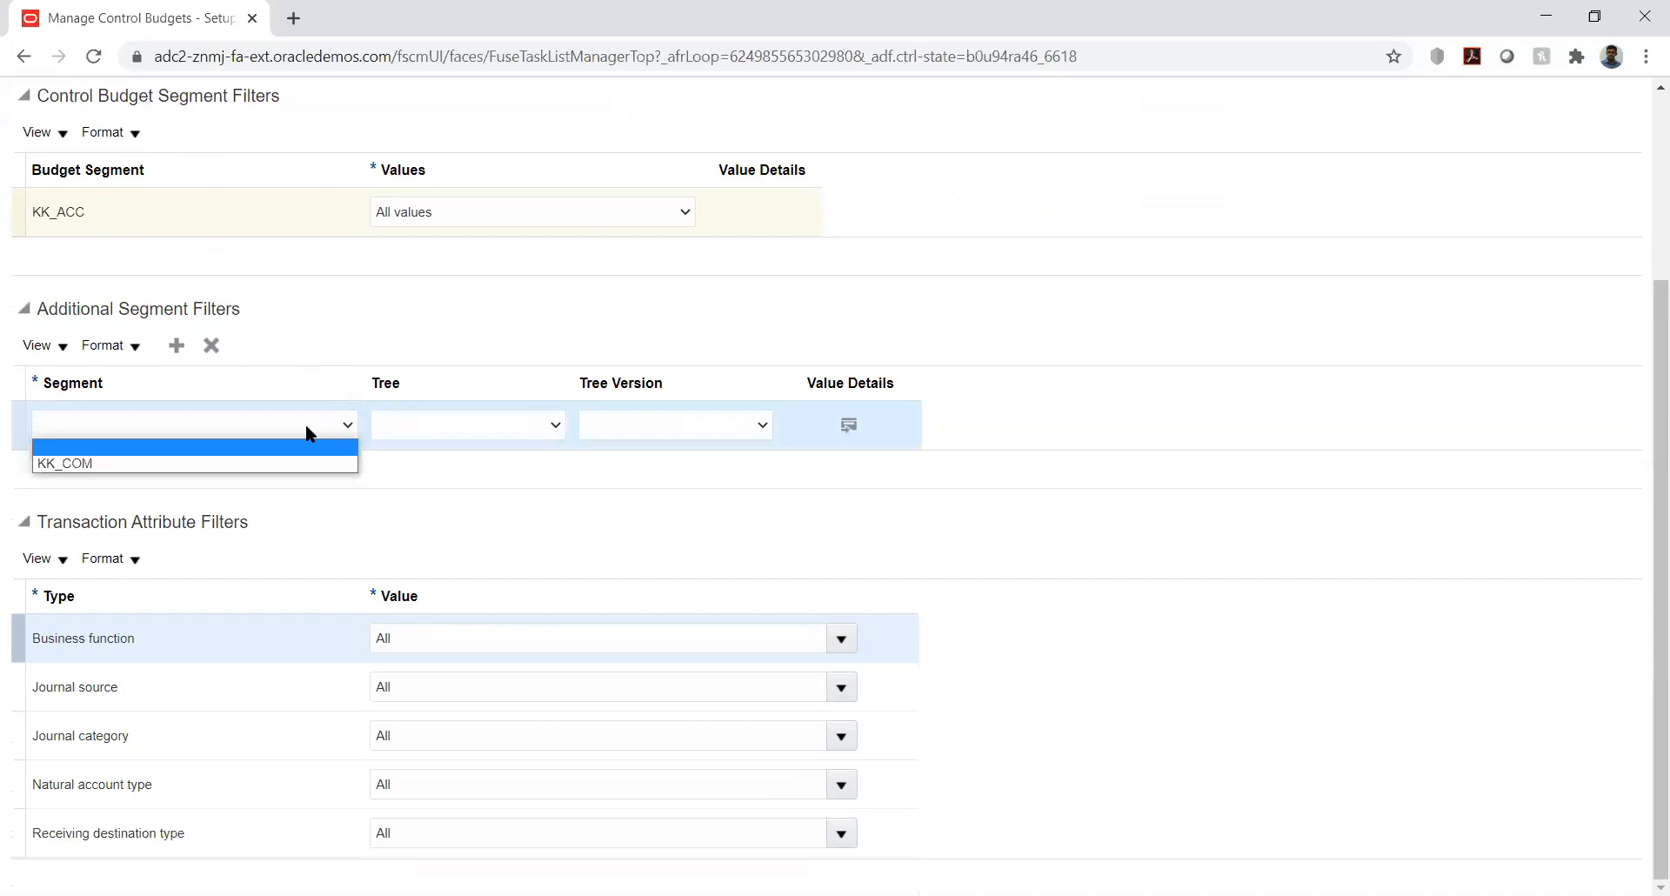
left_click(306, 432)
left_click(309, 432)
left_click(306, 426)
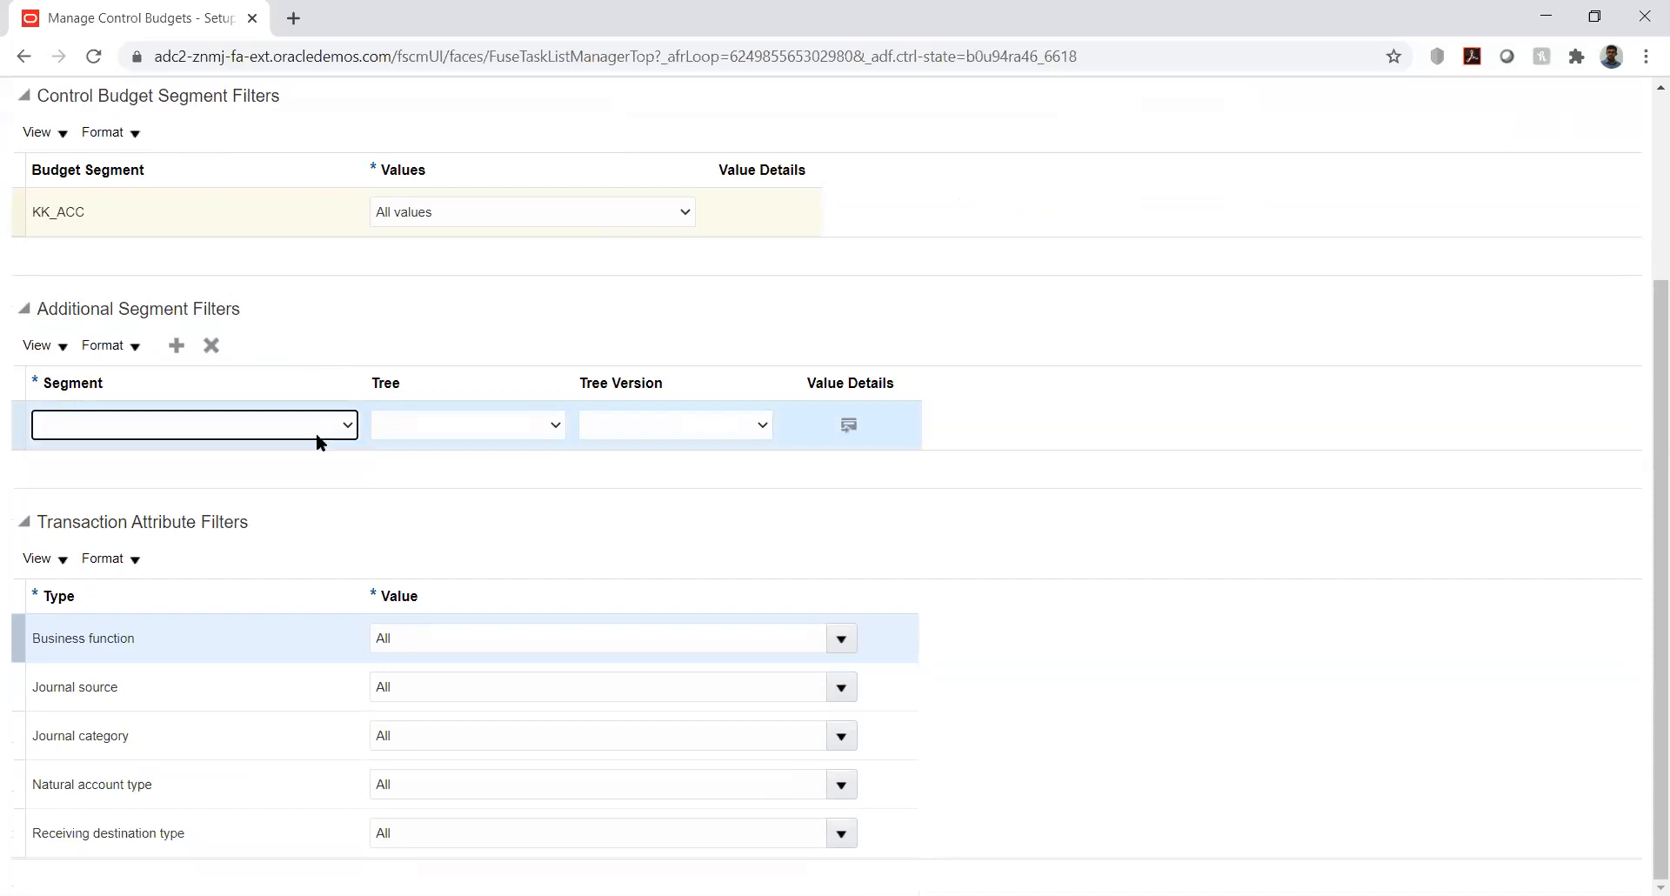
left_click(386, 469)
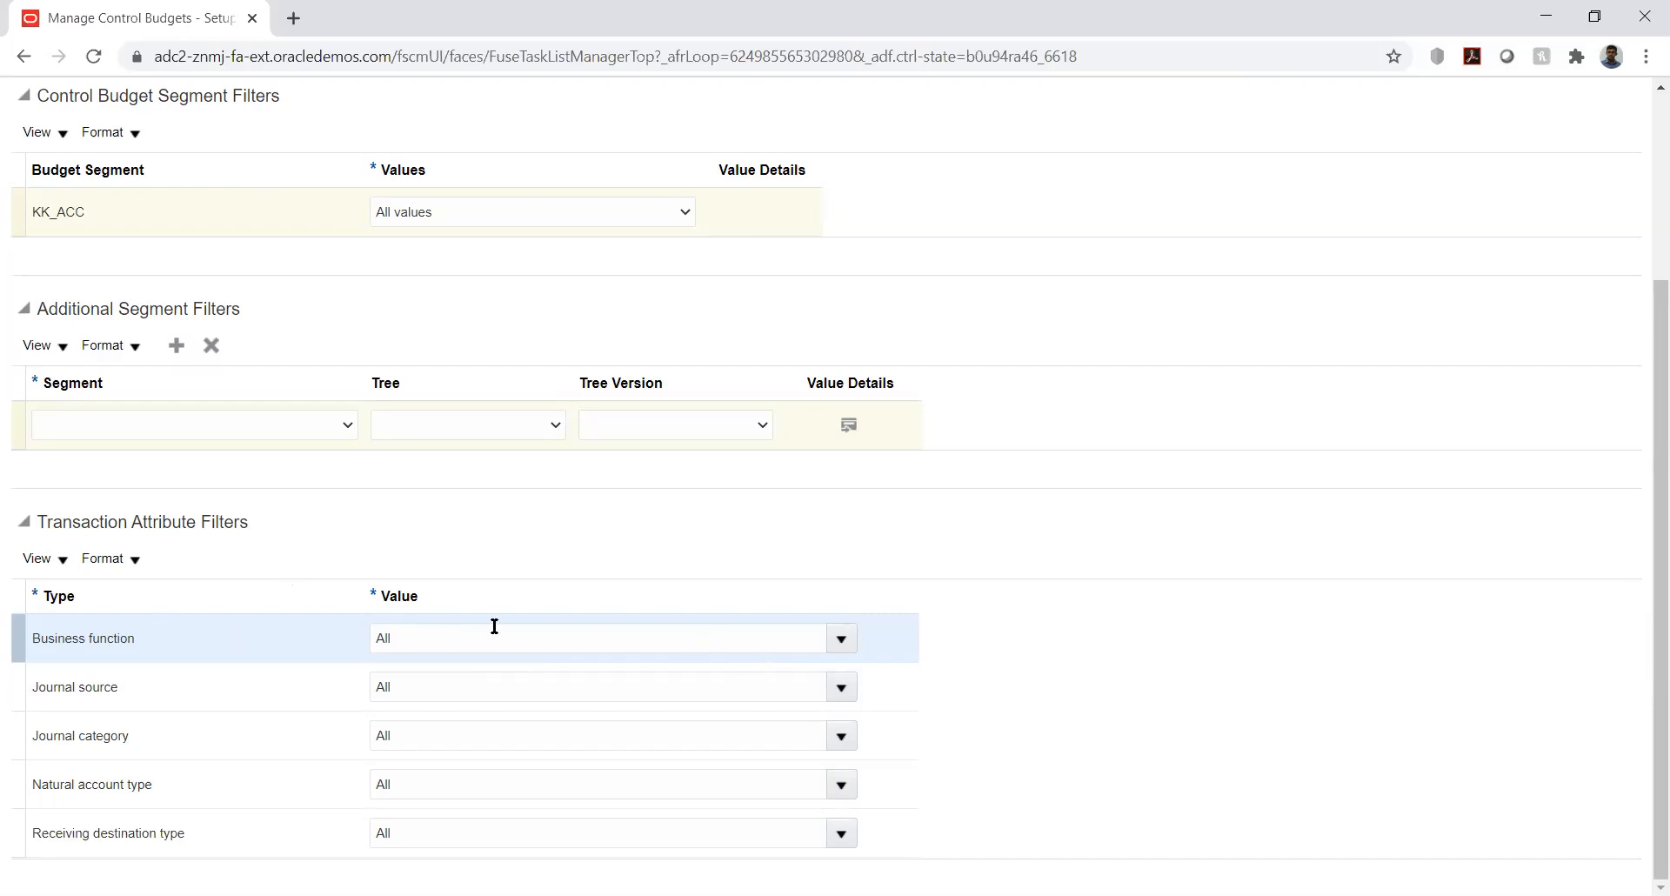
left_click(837, 639)
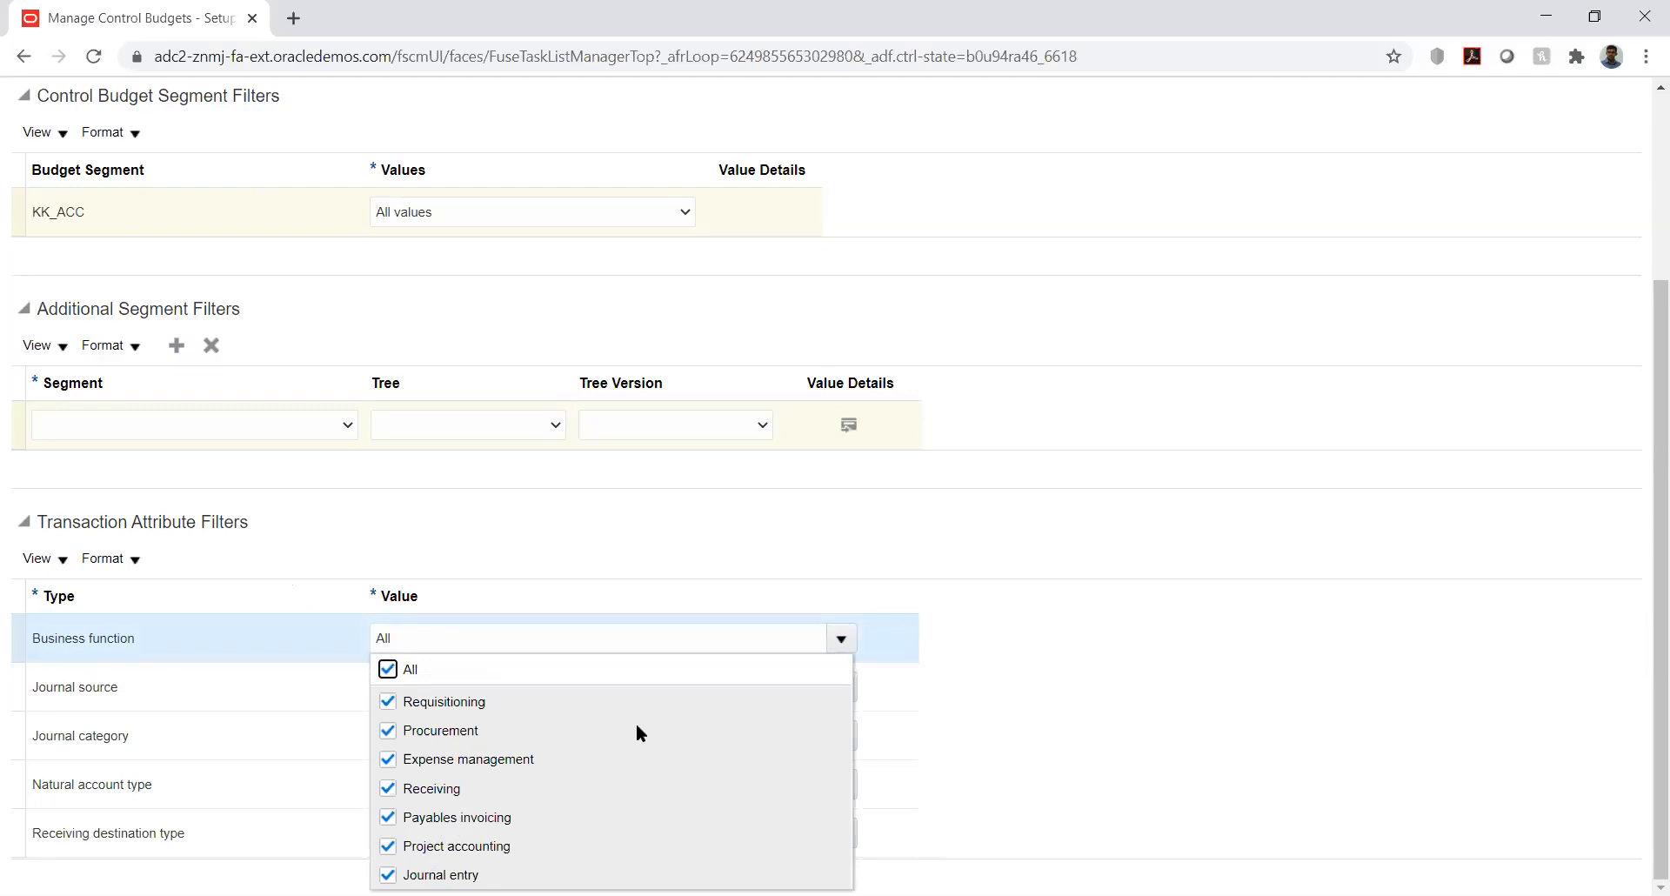
left_click(884, 483)
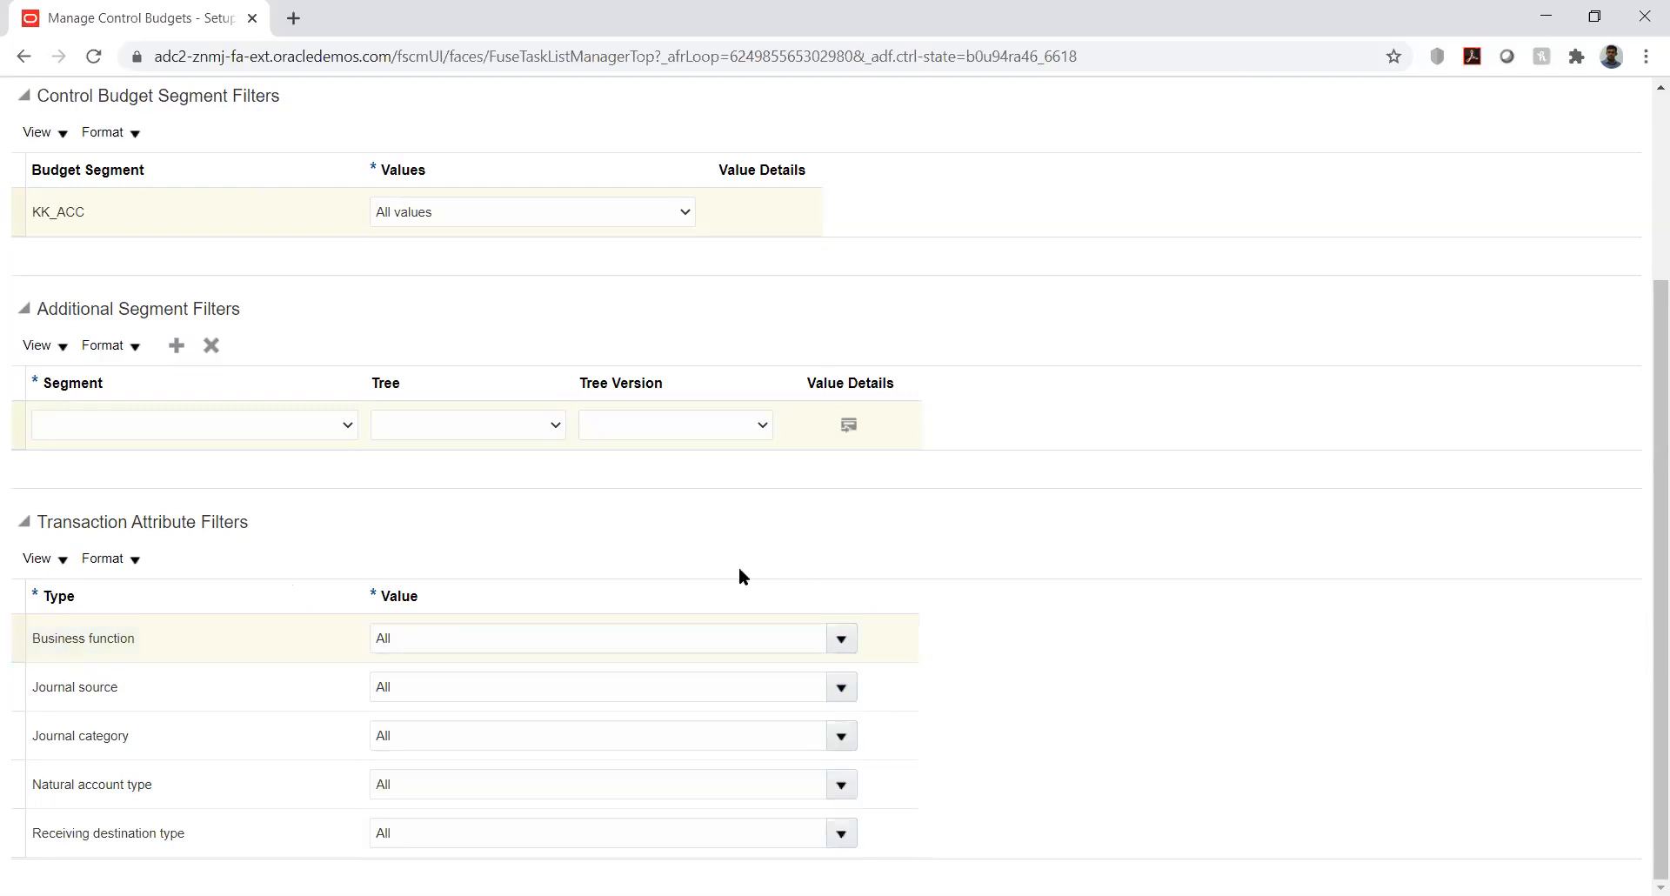
left_click(841, 687)
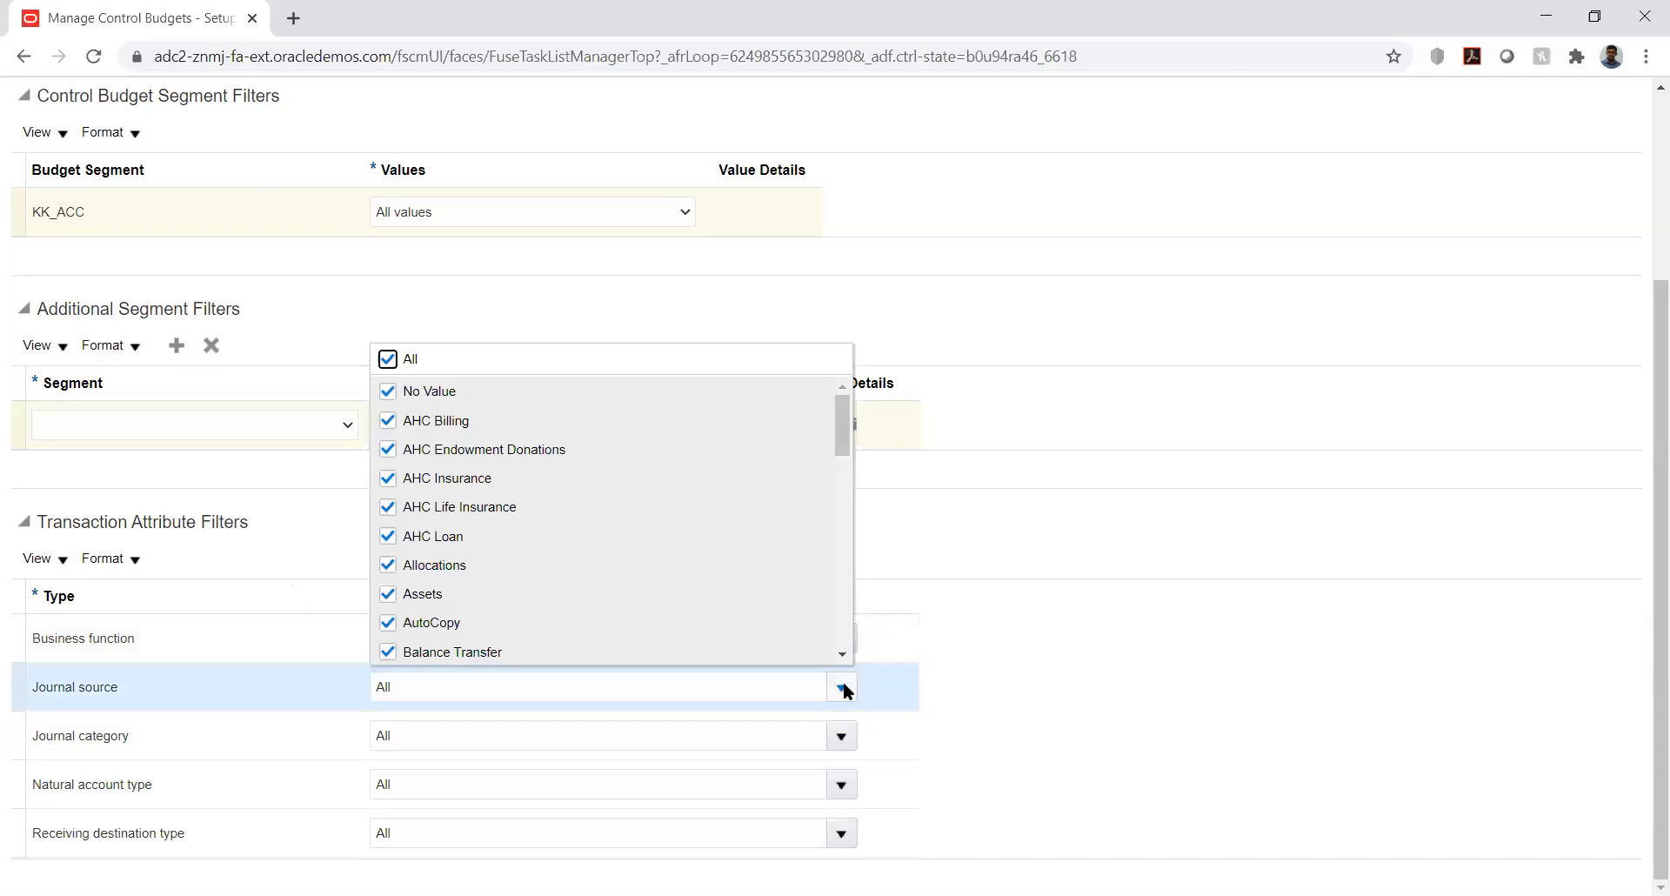
left_click(958, 551)
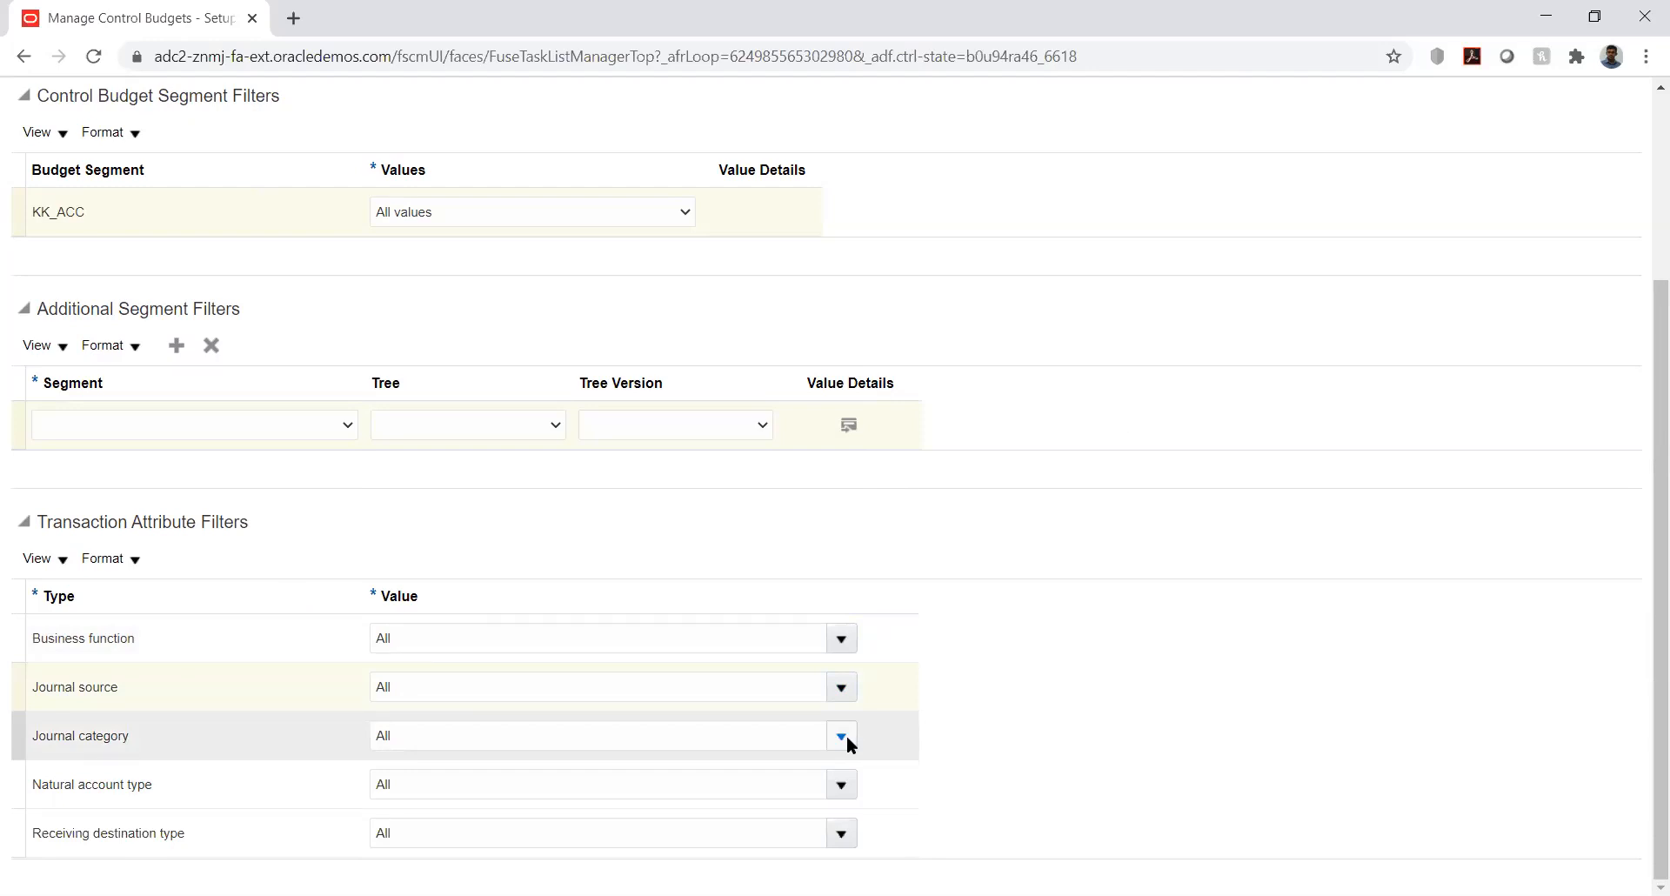
left_click(840, 785)
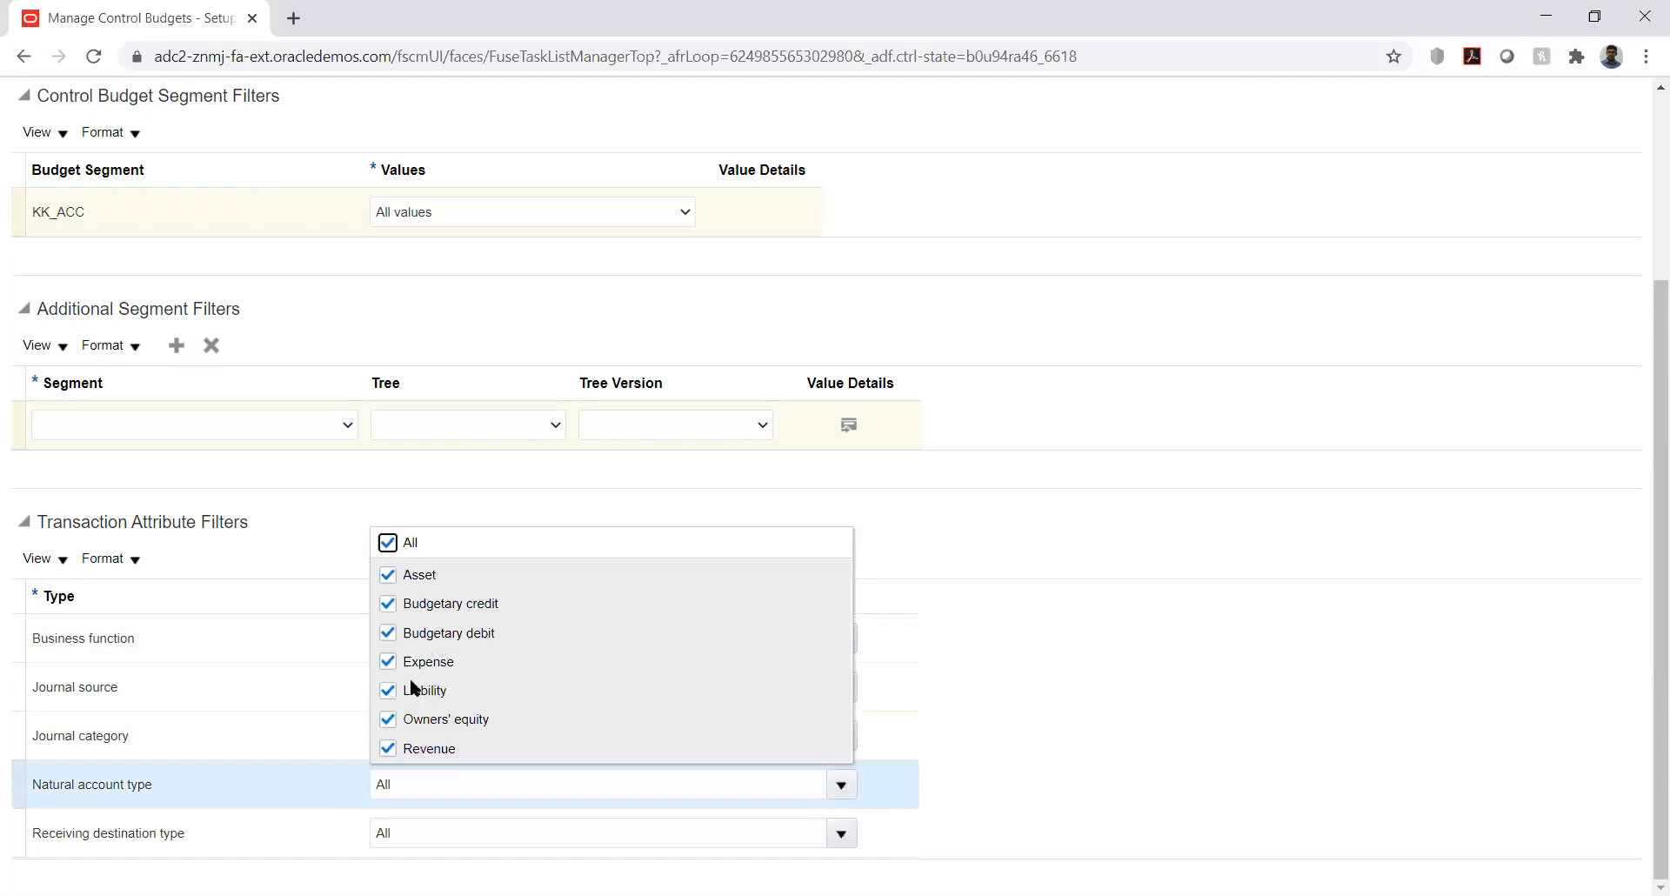
left_click(986, 537)
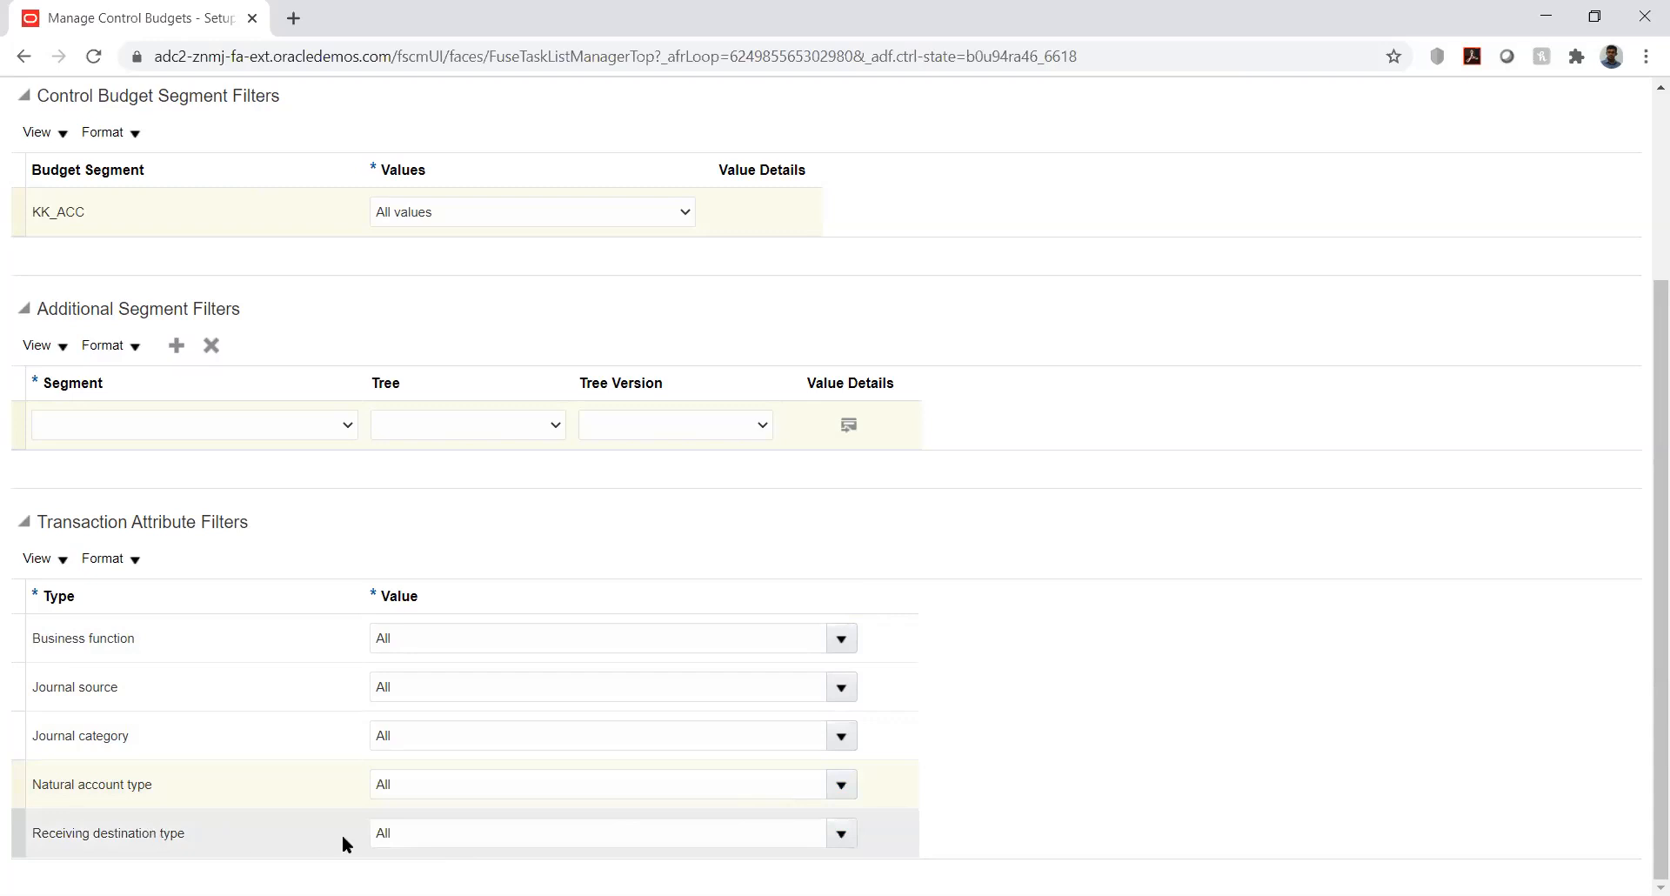
left_click(840, 834)
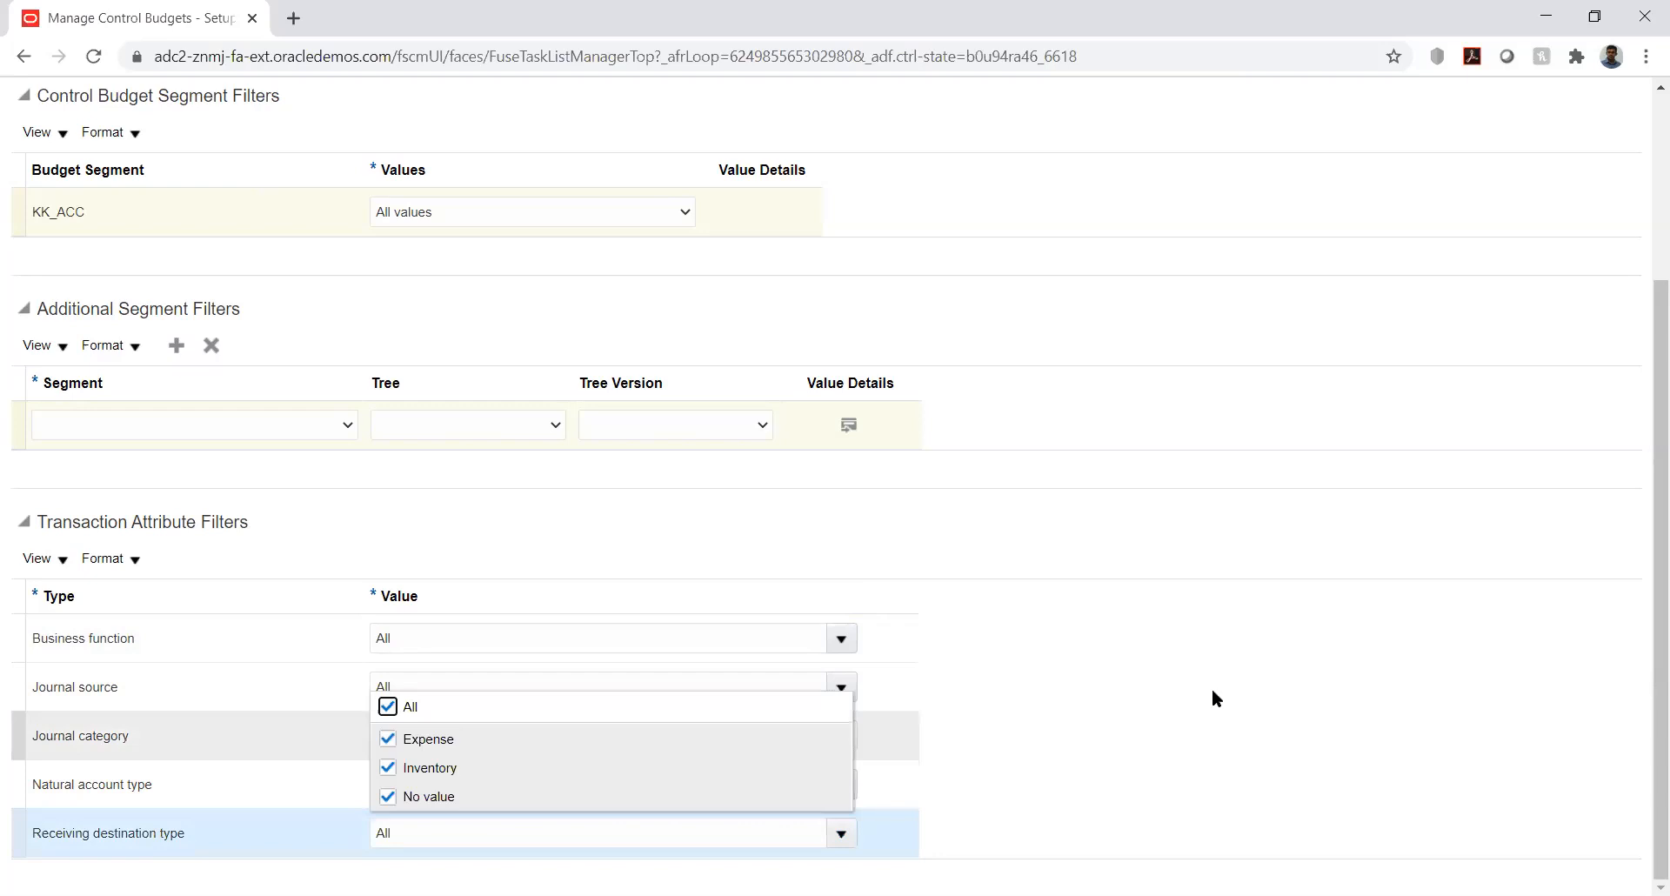
left_click(1321, 546)
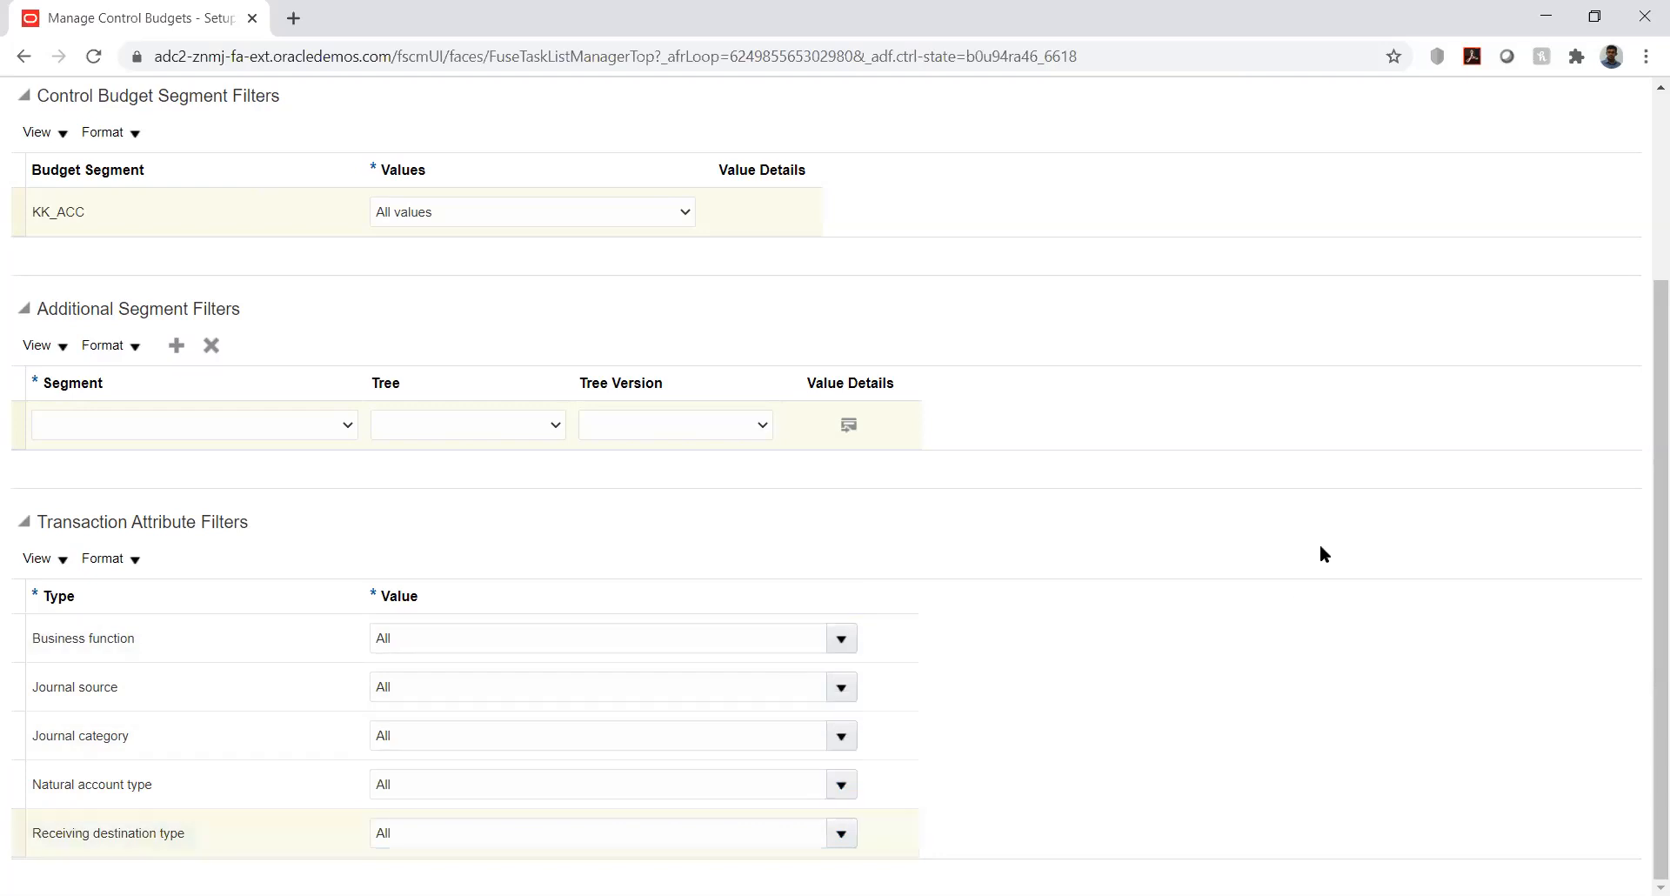
left_click_drag(1647, 537, 1647, 298)
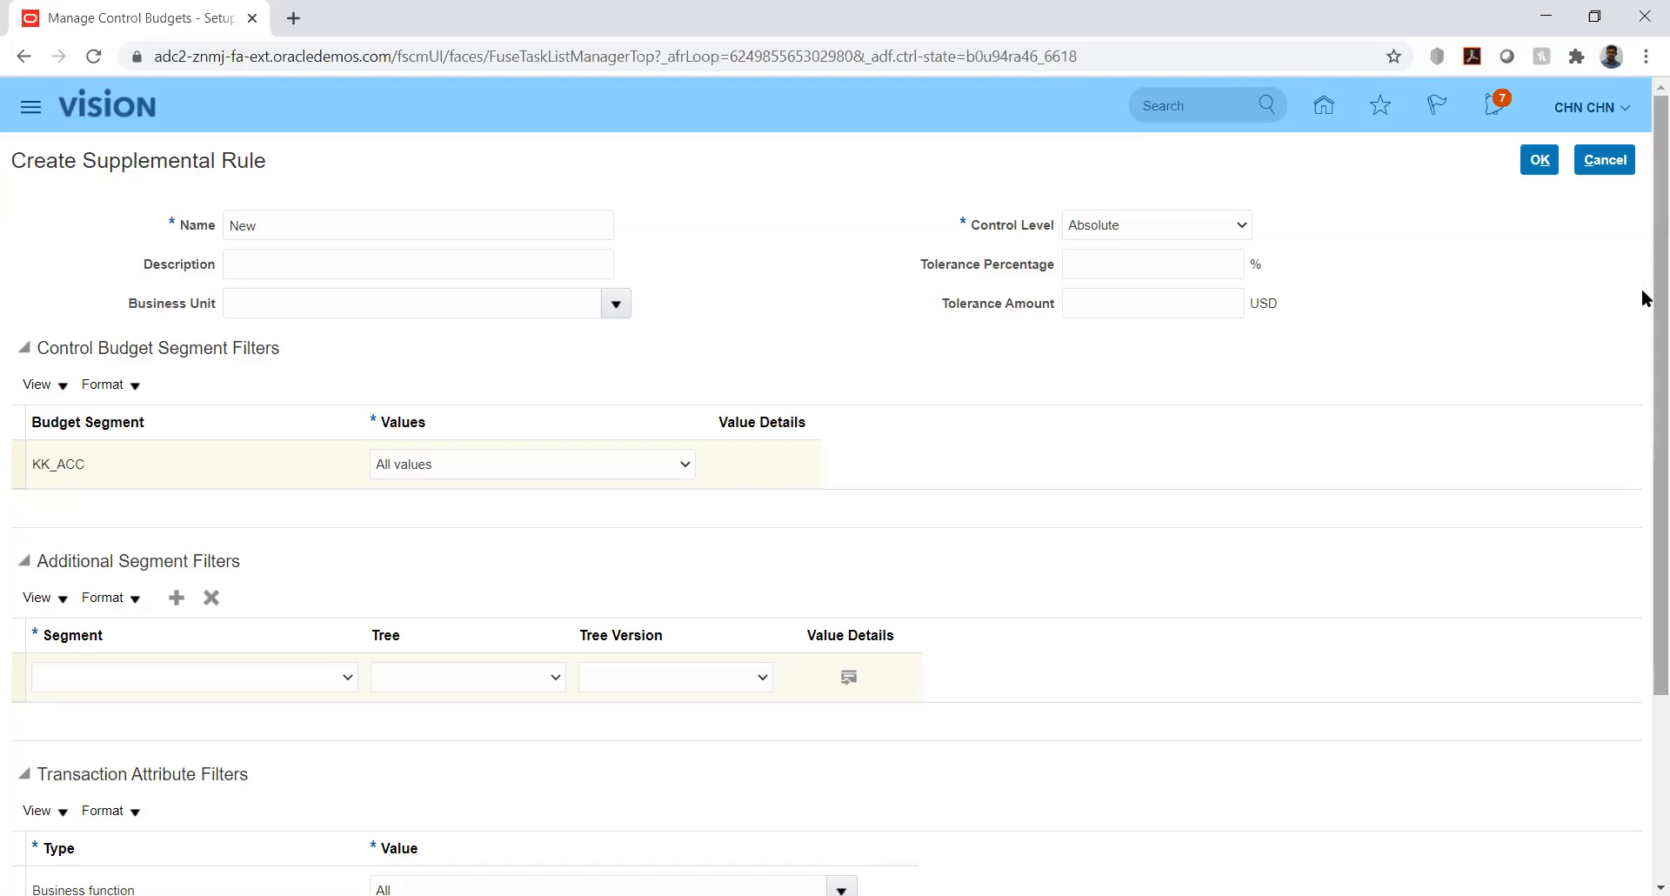
- Cancel the supplemental rule form, save the KK_Budget control budget, and show its Action menu
left_click(1606, 162)
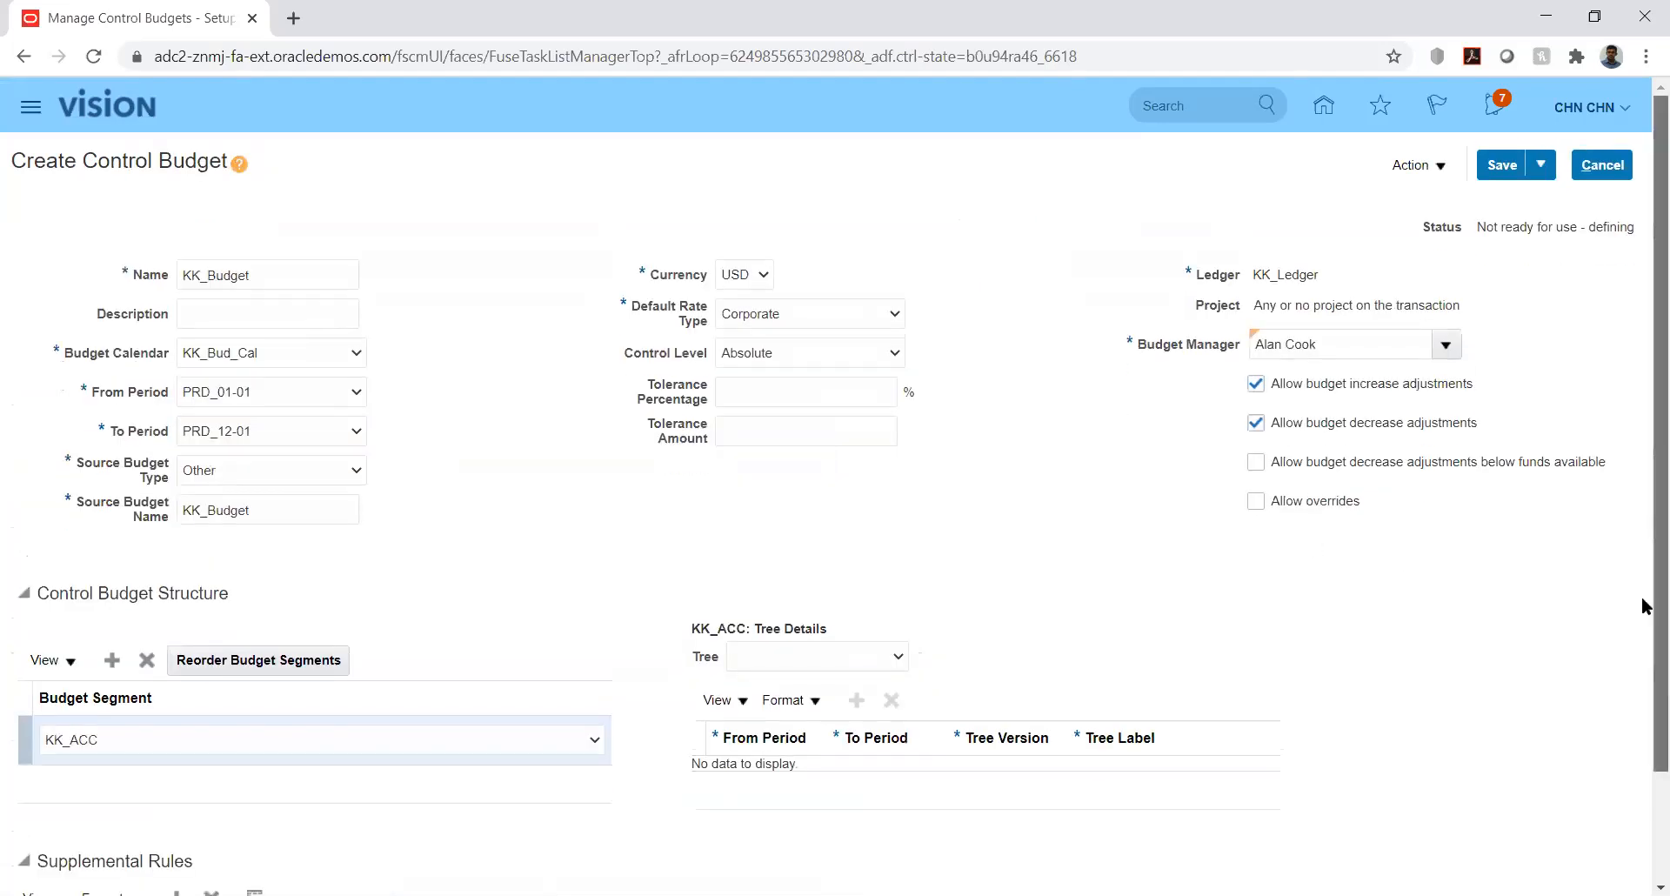
scroll(1644, 679, "down", 2)
scroll(1645, 624, "up", 2)
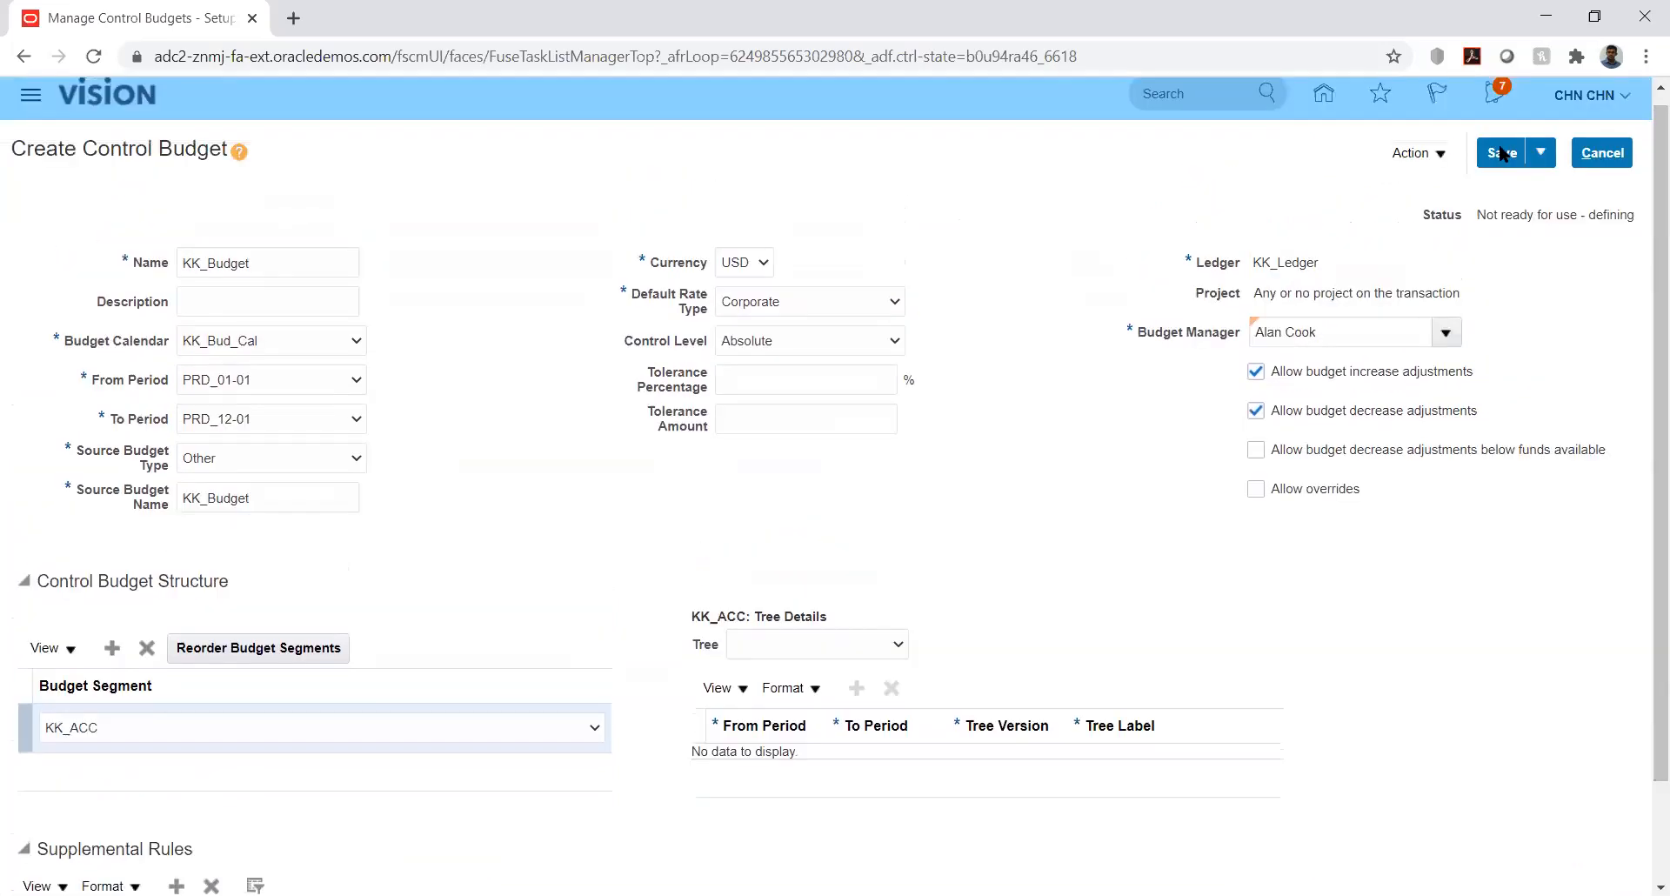
left_click(1500, 154)
left_click_drag(1477, 215, 1498, 216)
left_click(1439, 155)
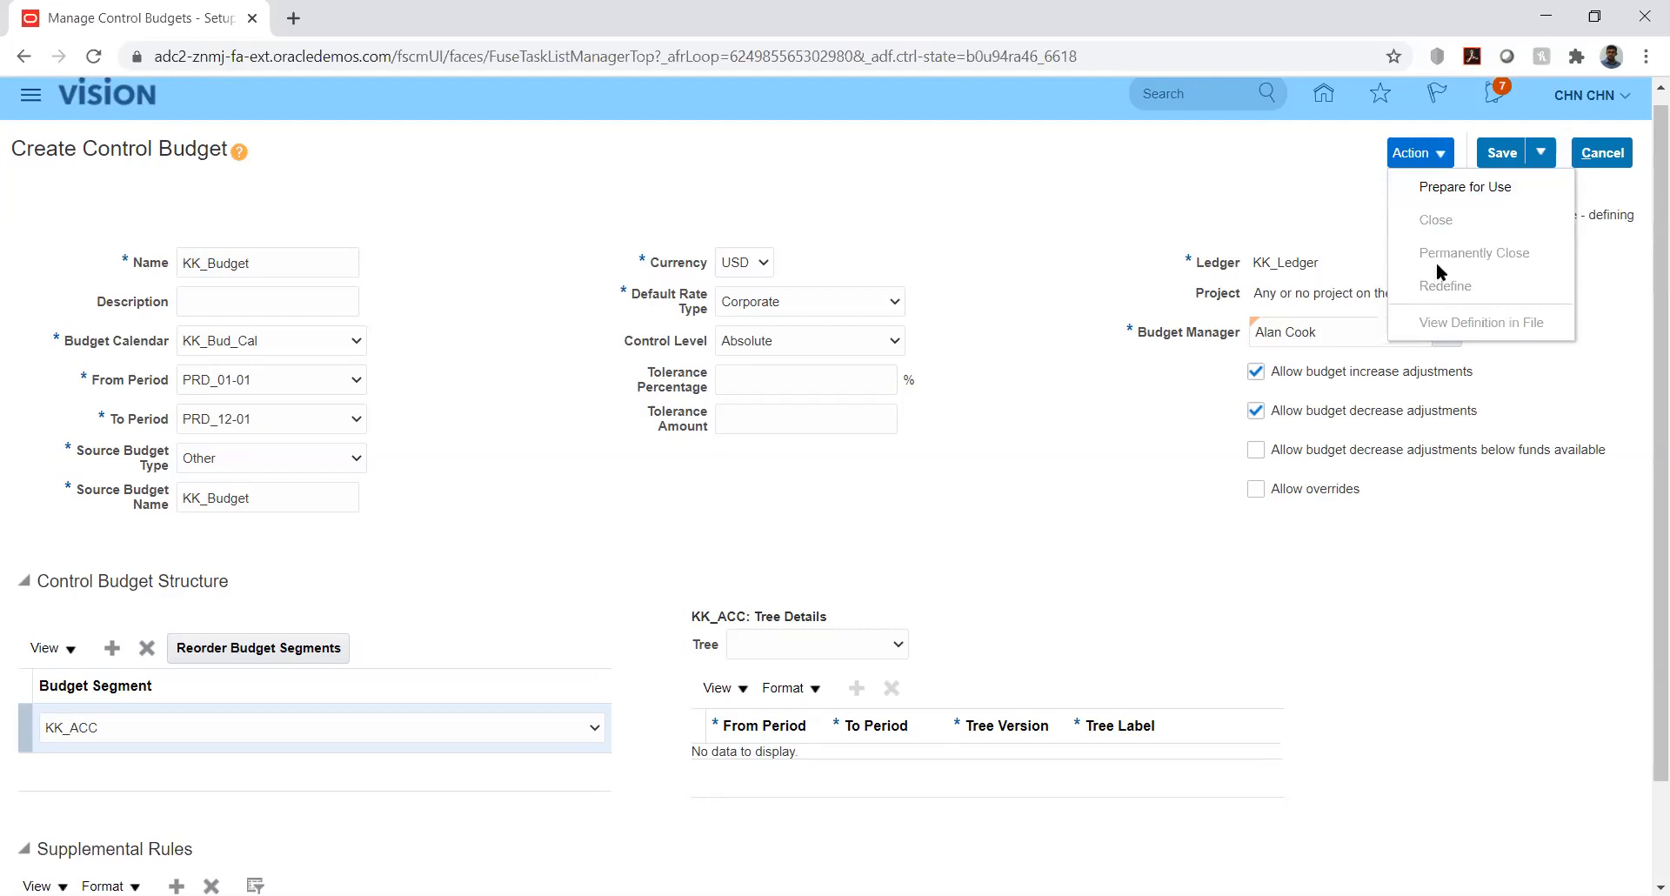
- Run Prepare for Use on KK_Budget, confirm the warning, and acknowledge submitted process 2032523
left_click(1448, 186)
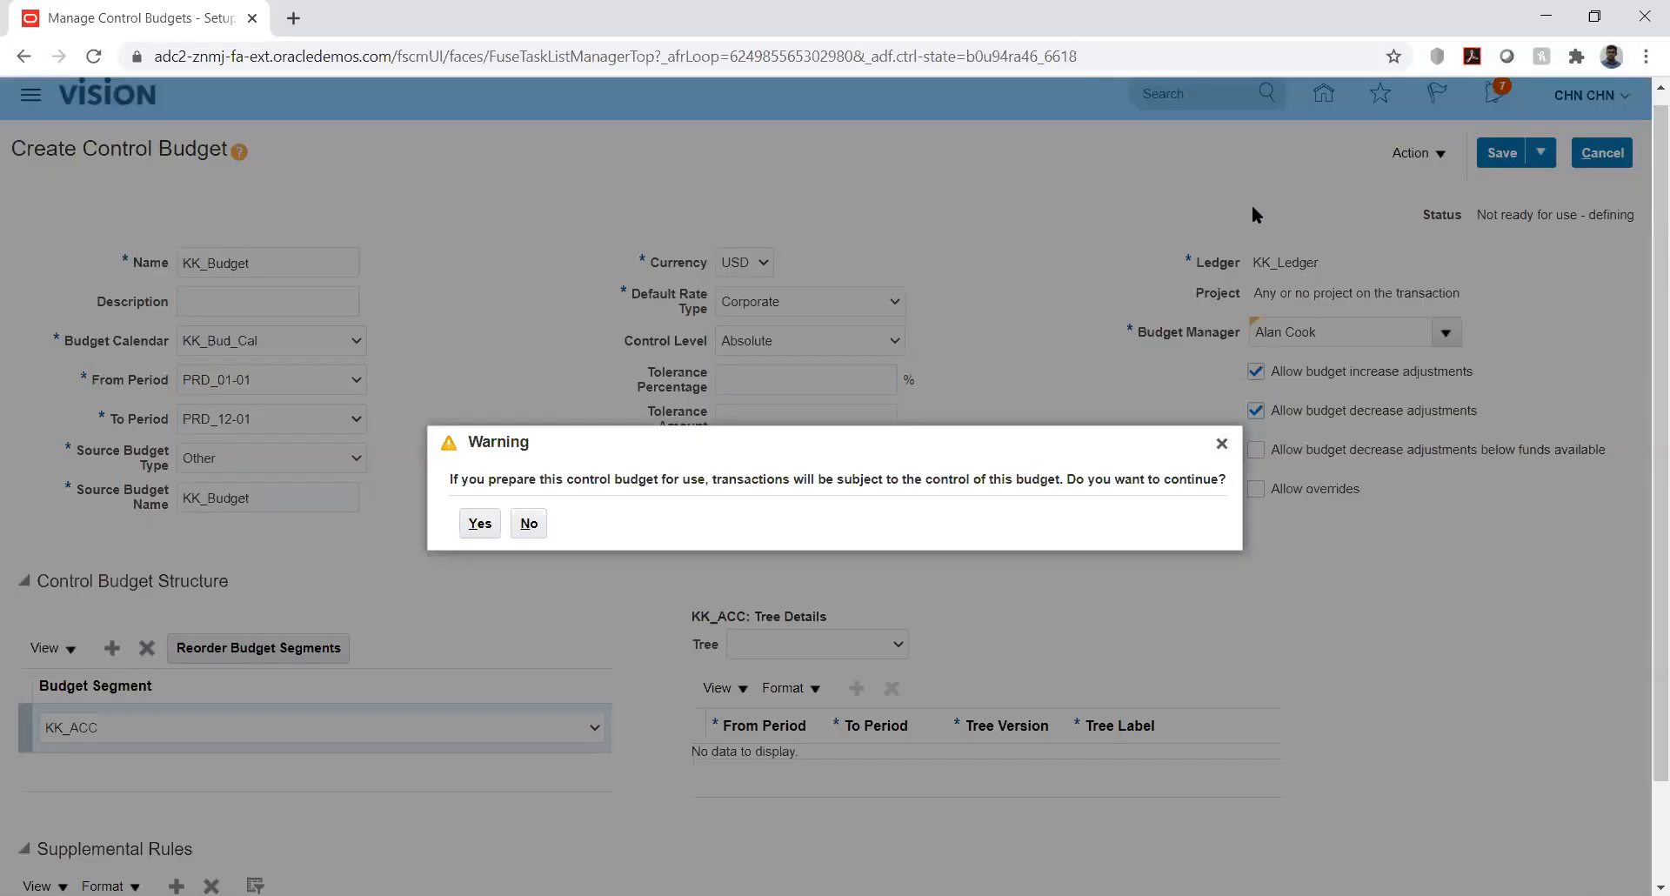
left_click(479, 522)
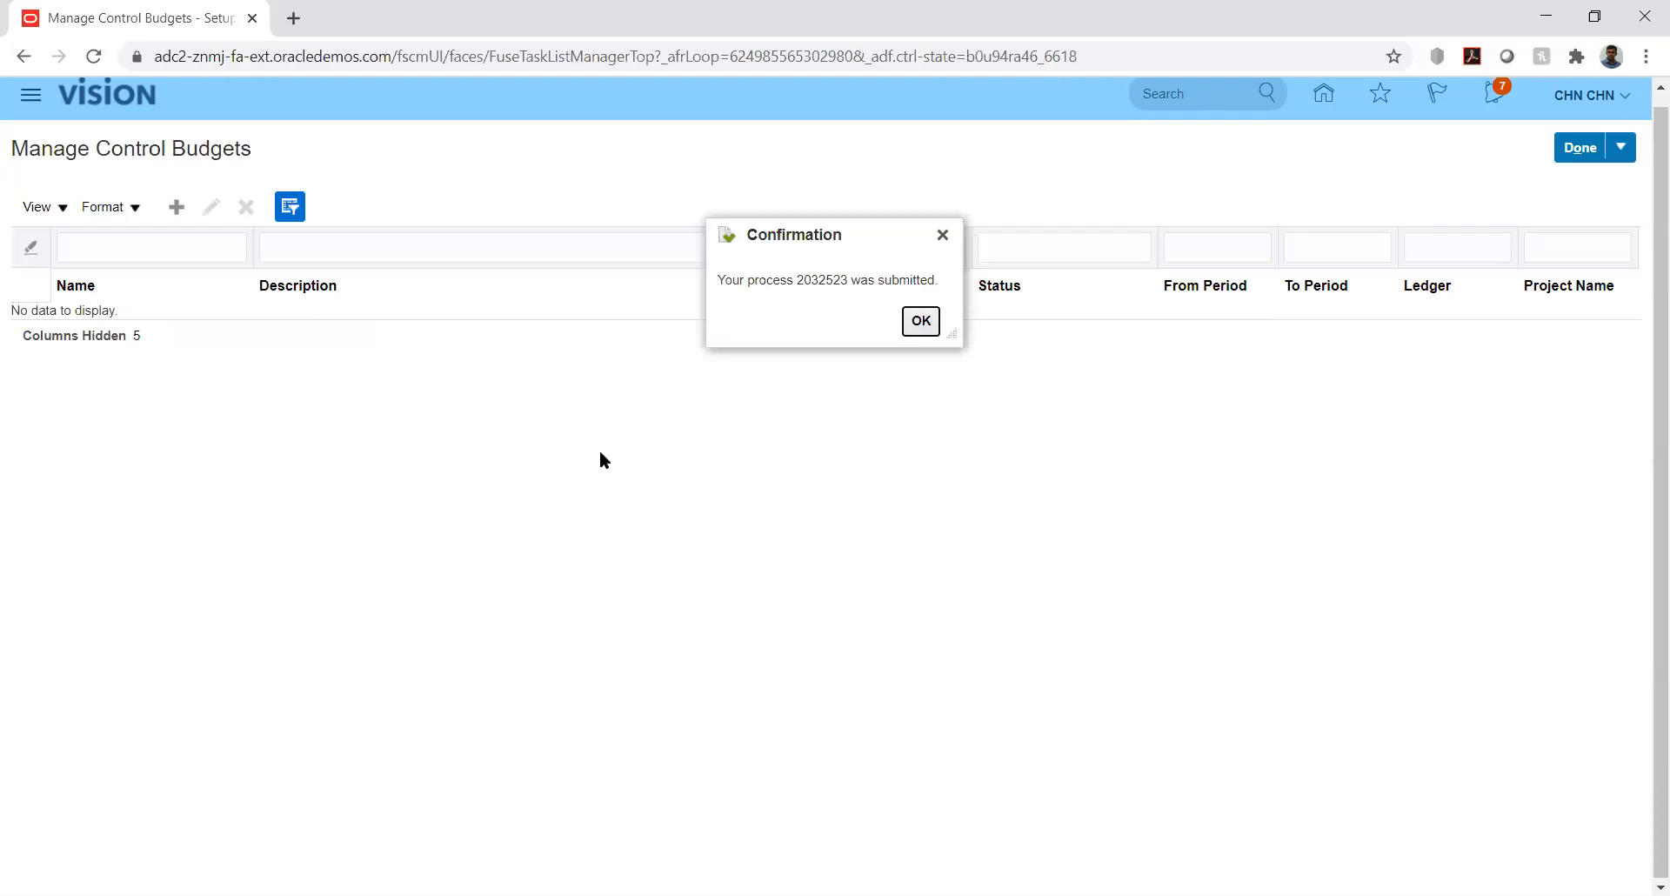
left_click(920, 321)
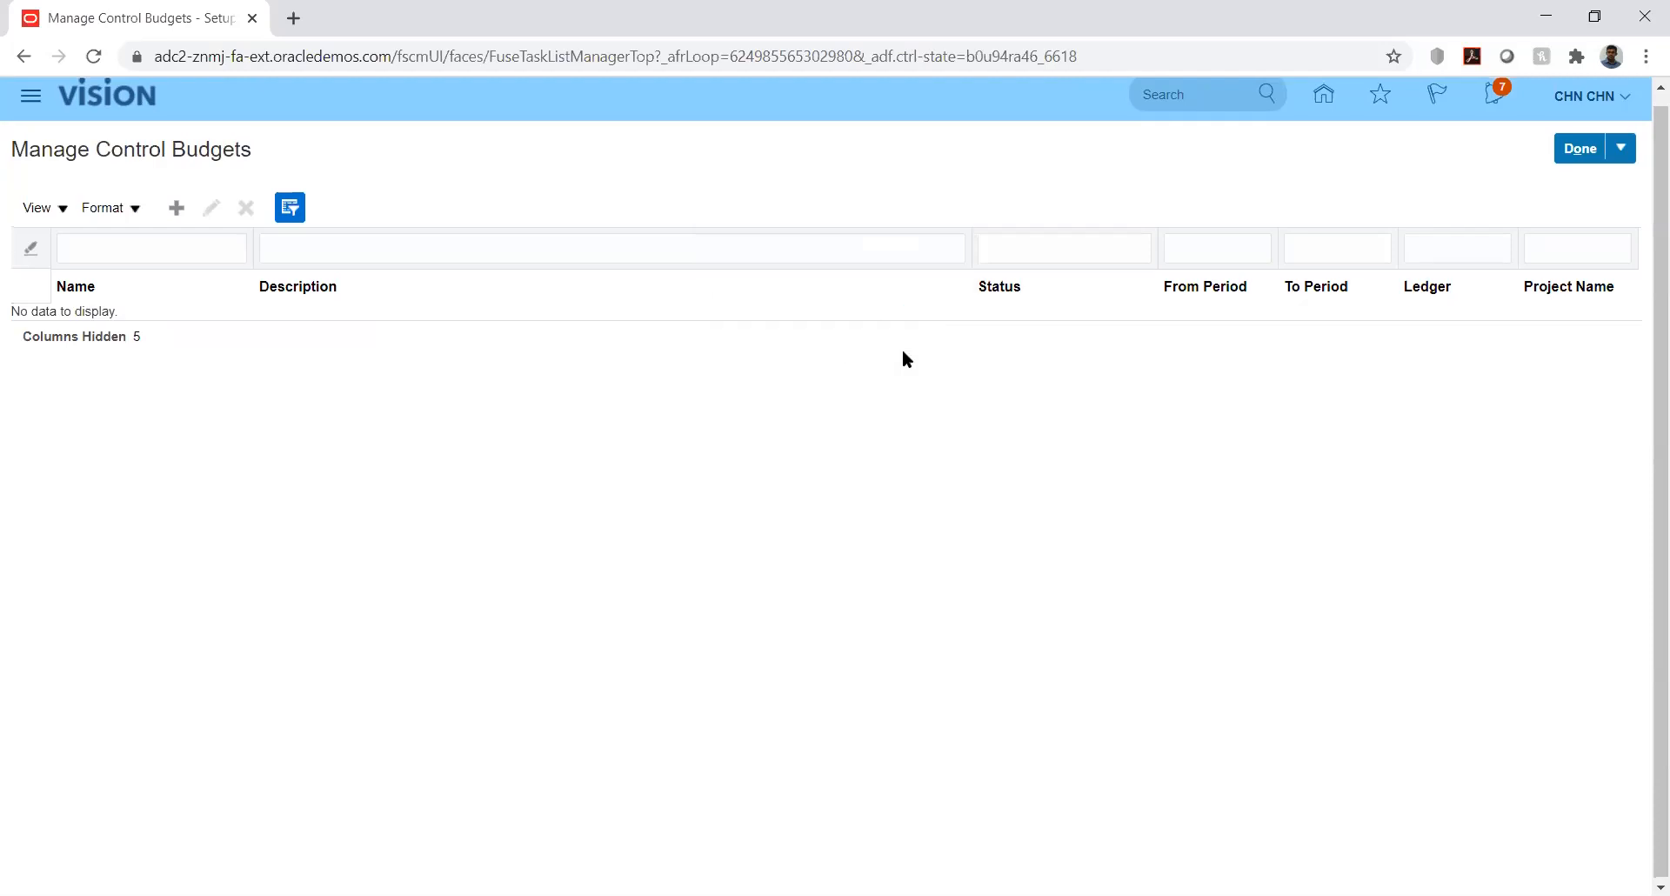
left_click(34, 99)
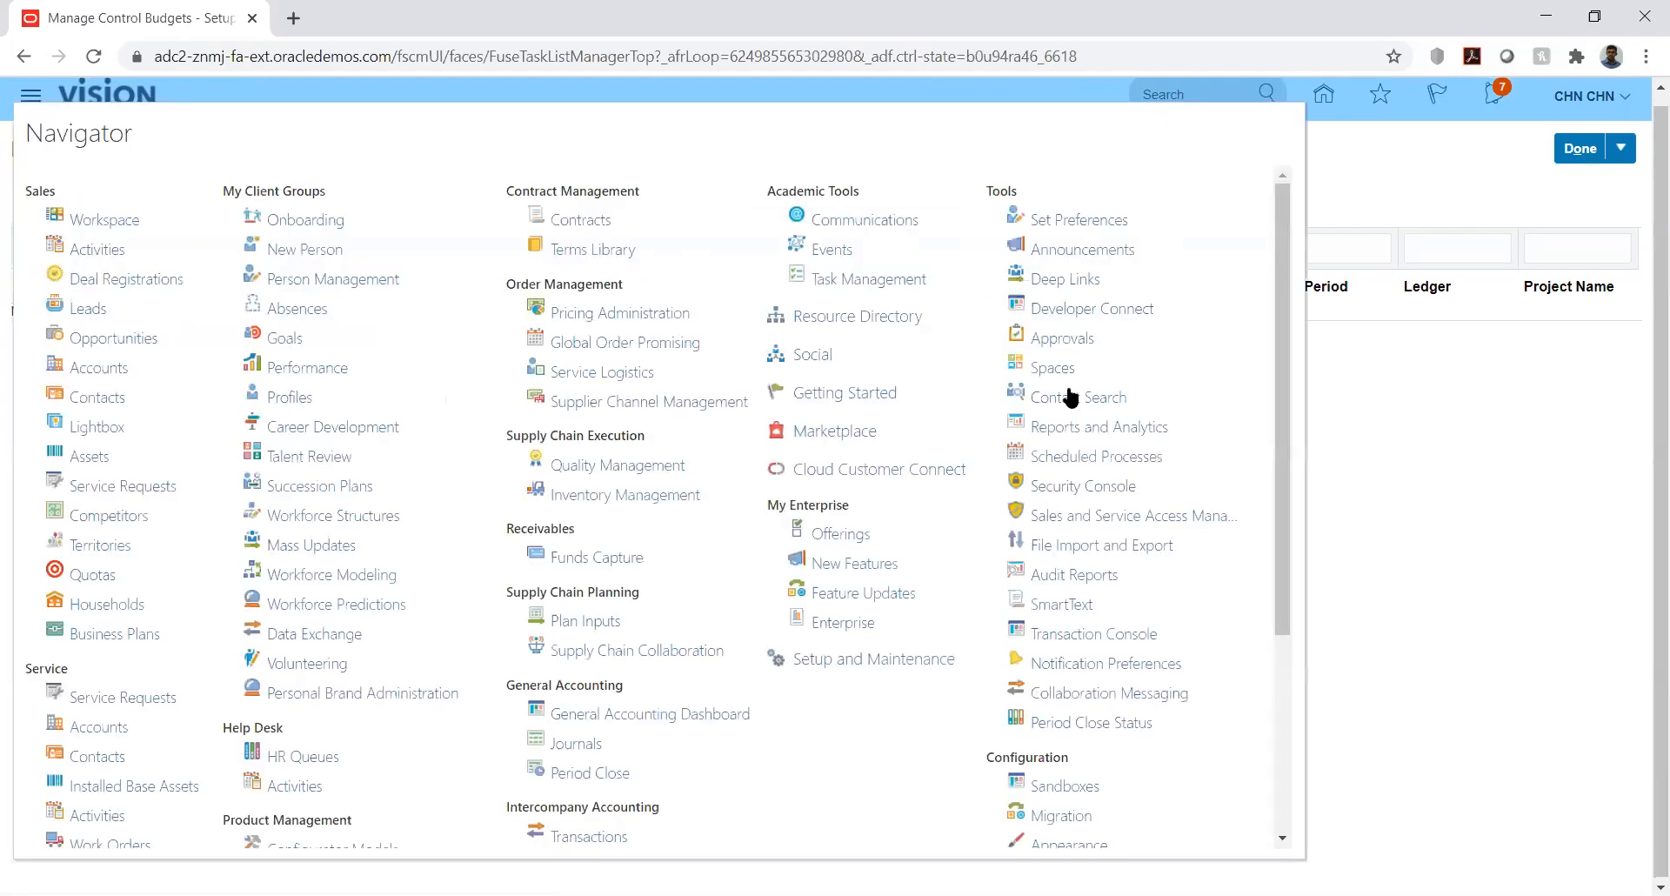
- Refresh Scheduled Processes until Prepare Control Budget Definition and both cube processes show Succeeded
left_click(1068, 451)
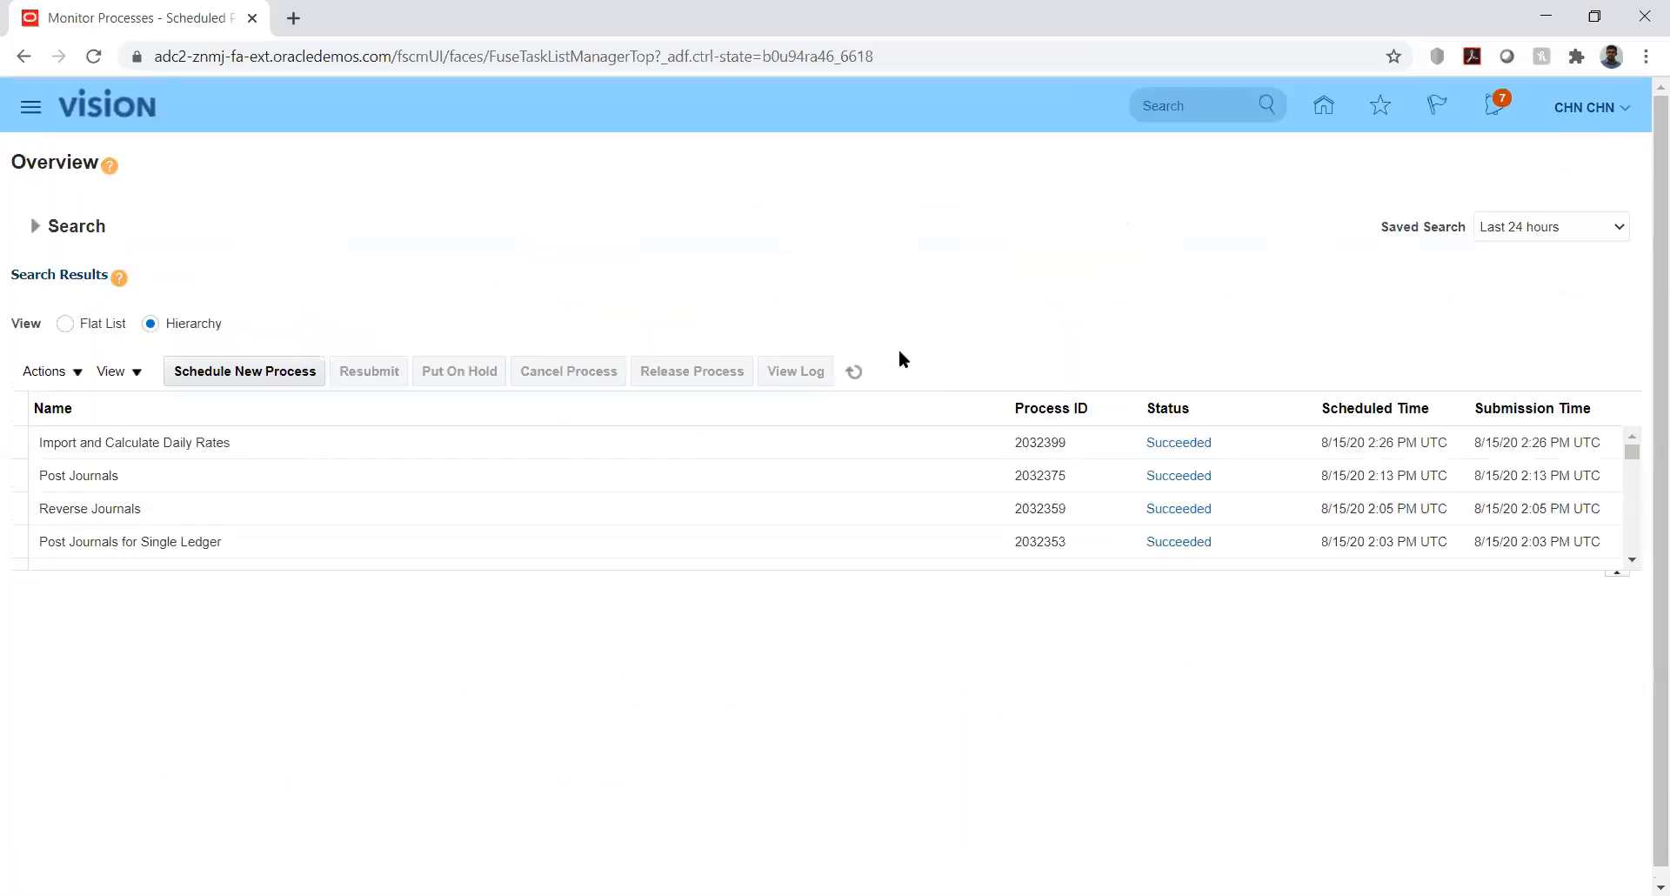
left_click(852, 367)
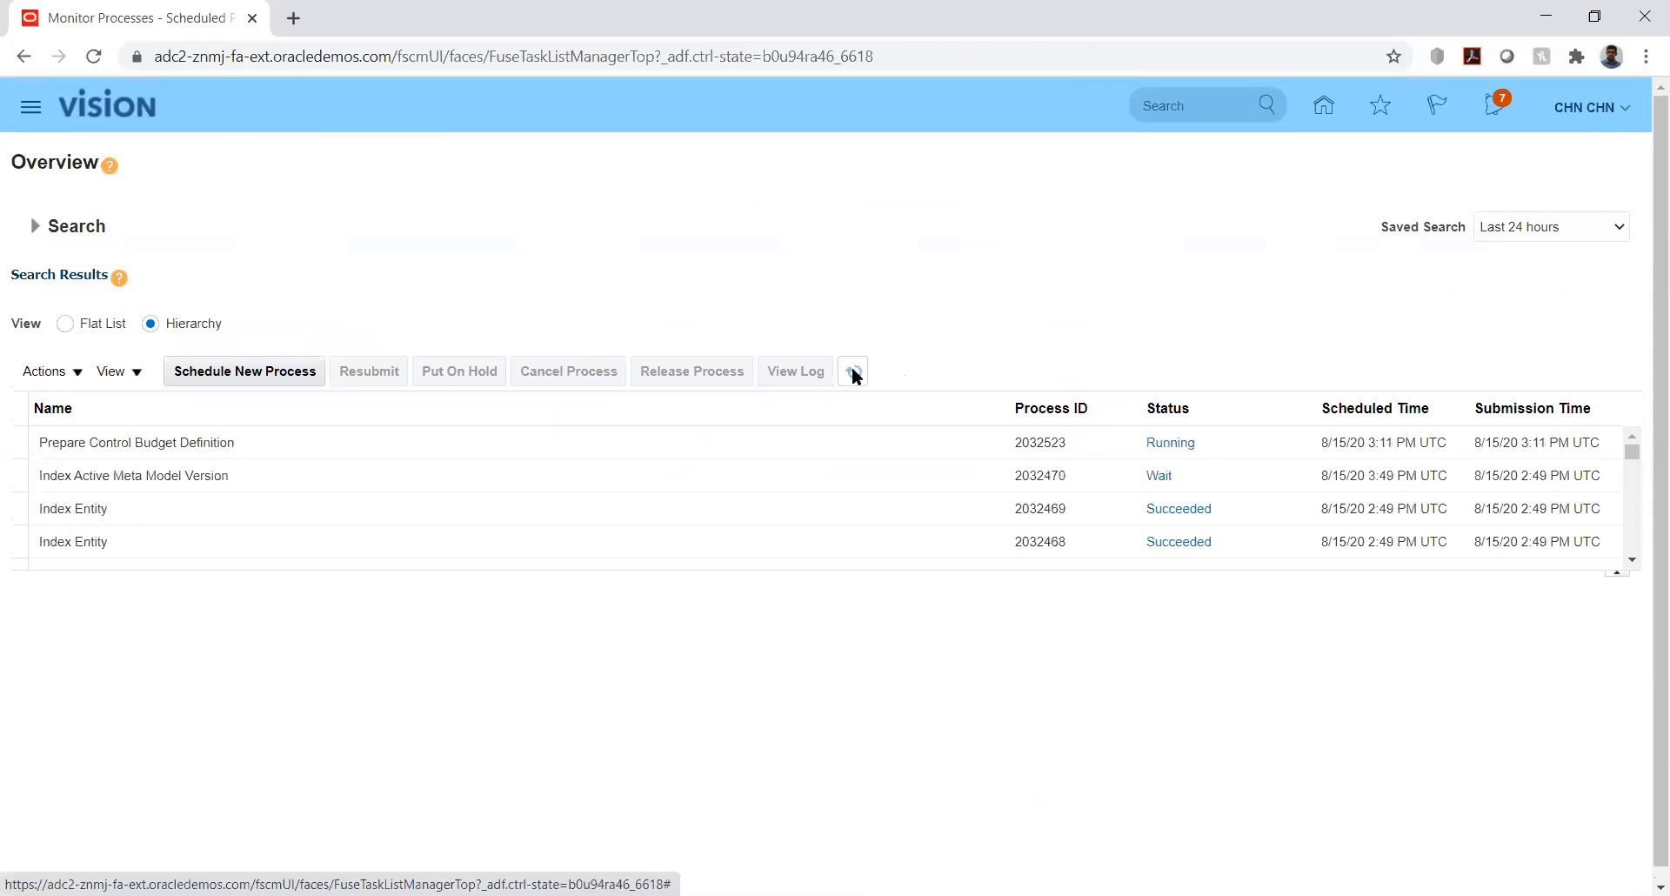
left_click(853, 372)
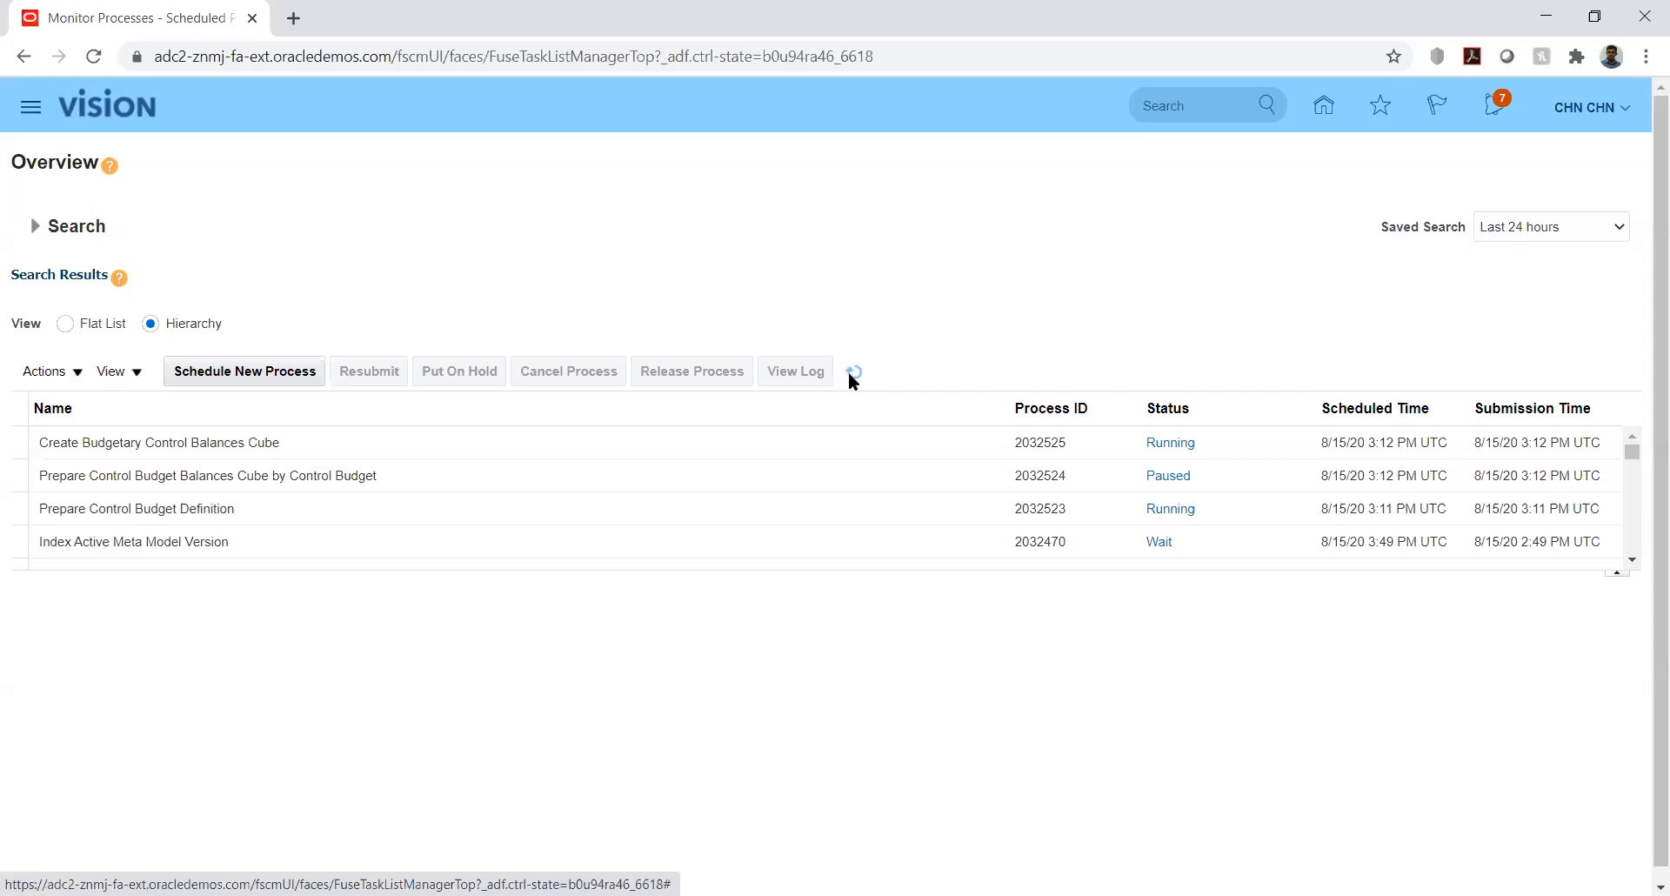
left_click(850, 380)
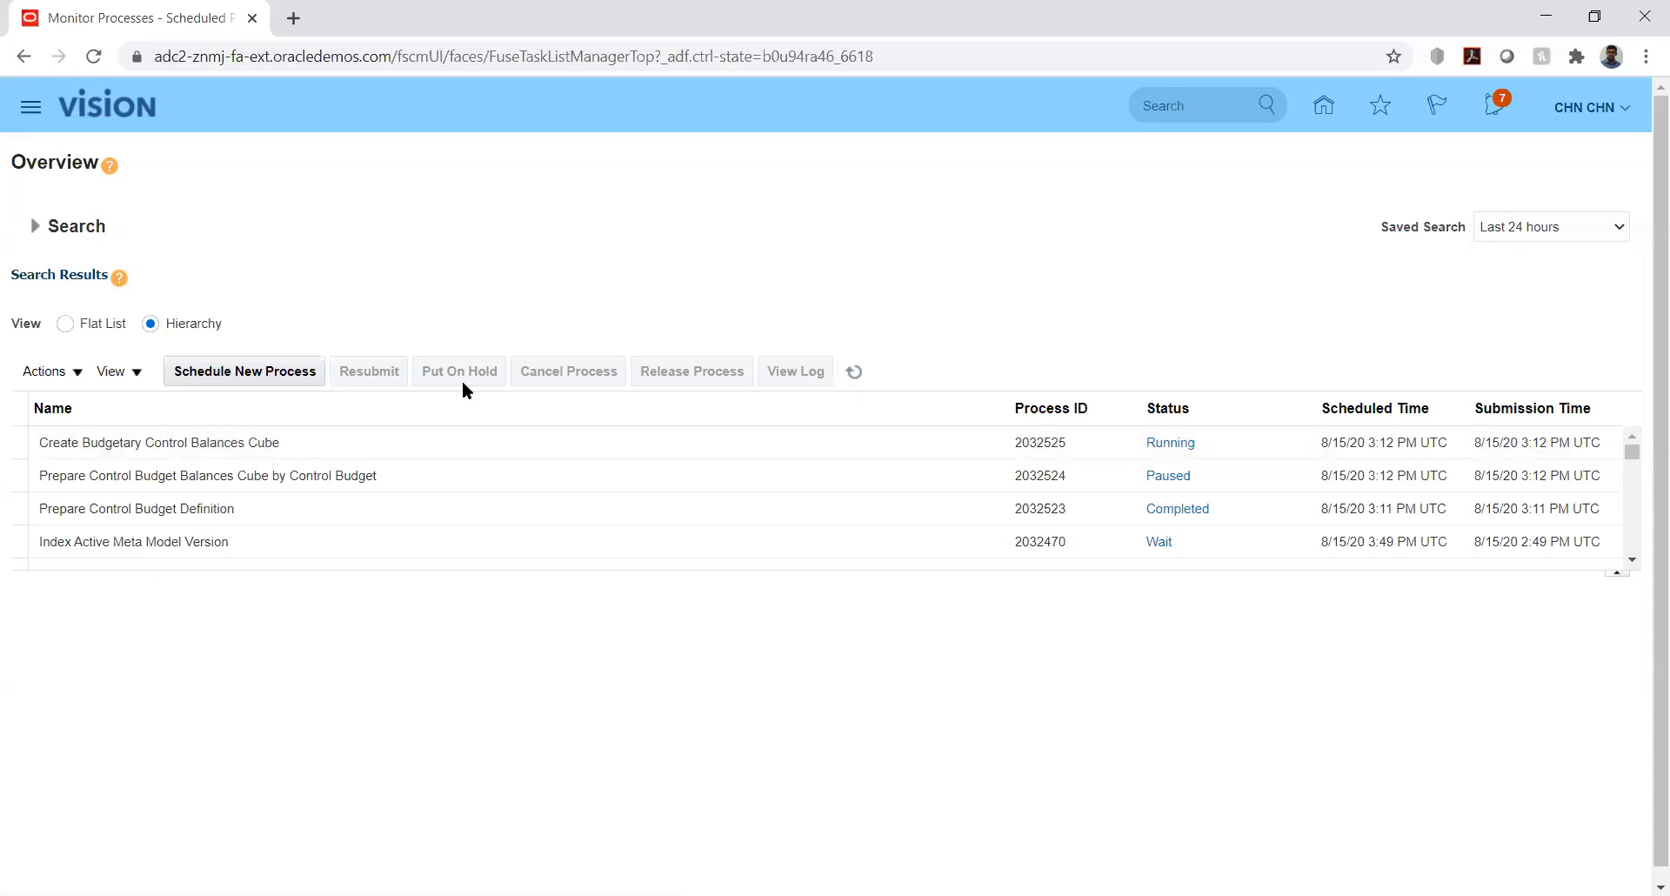
left_click(854, 373)
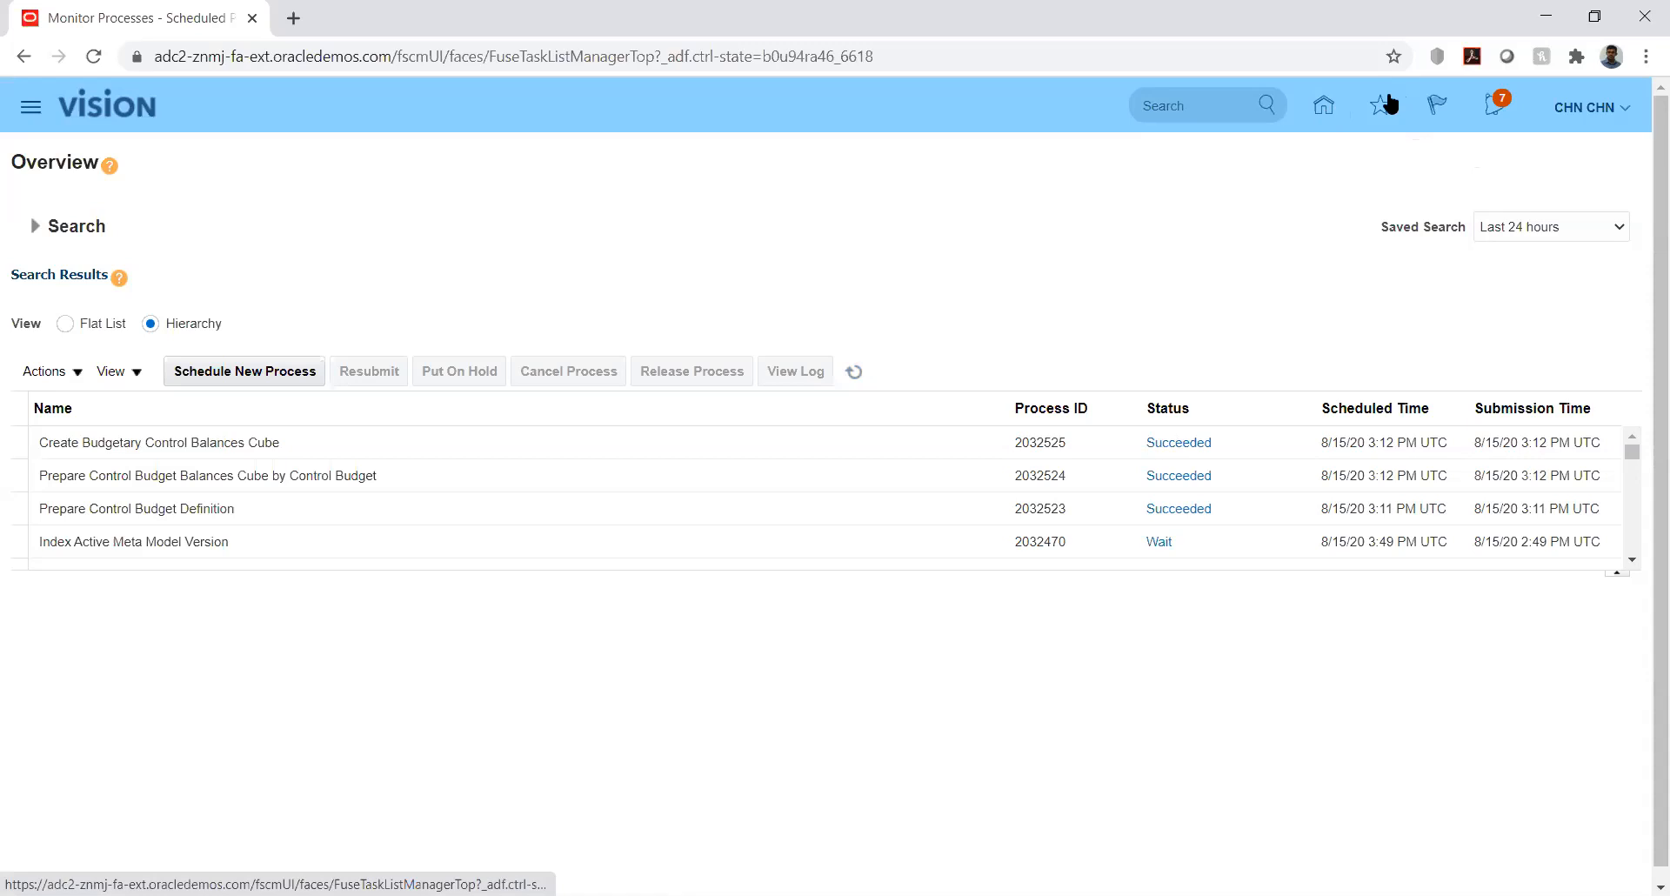
left_click(1626, 115)
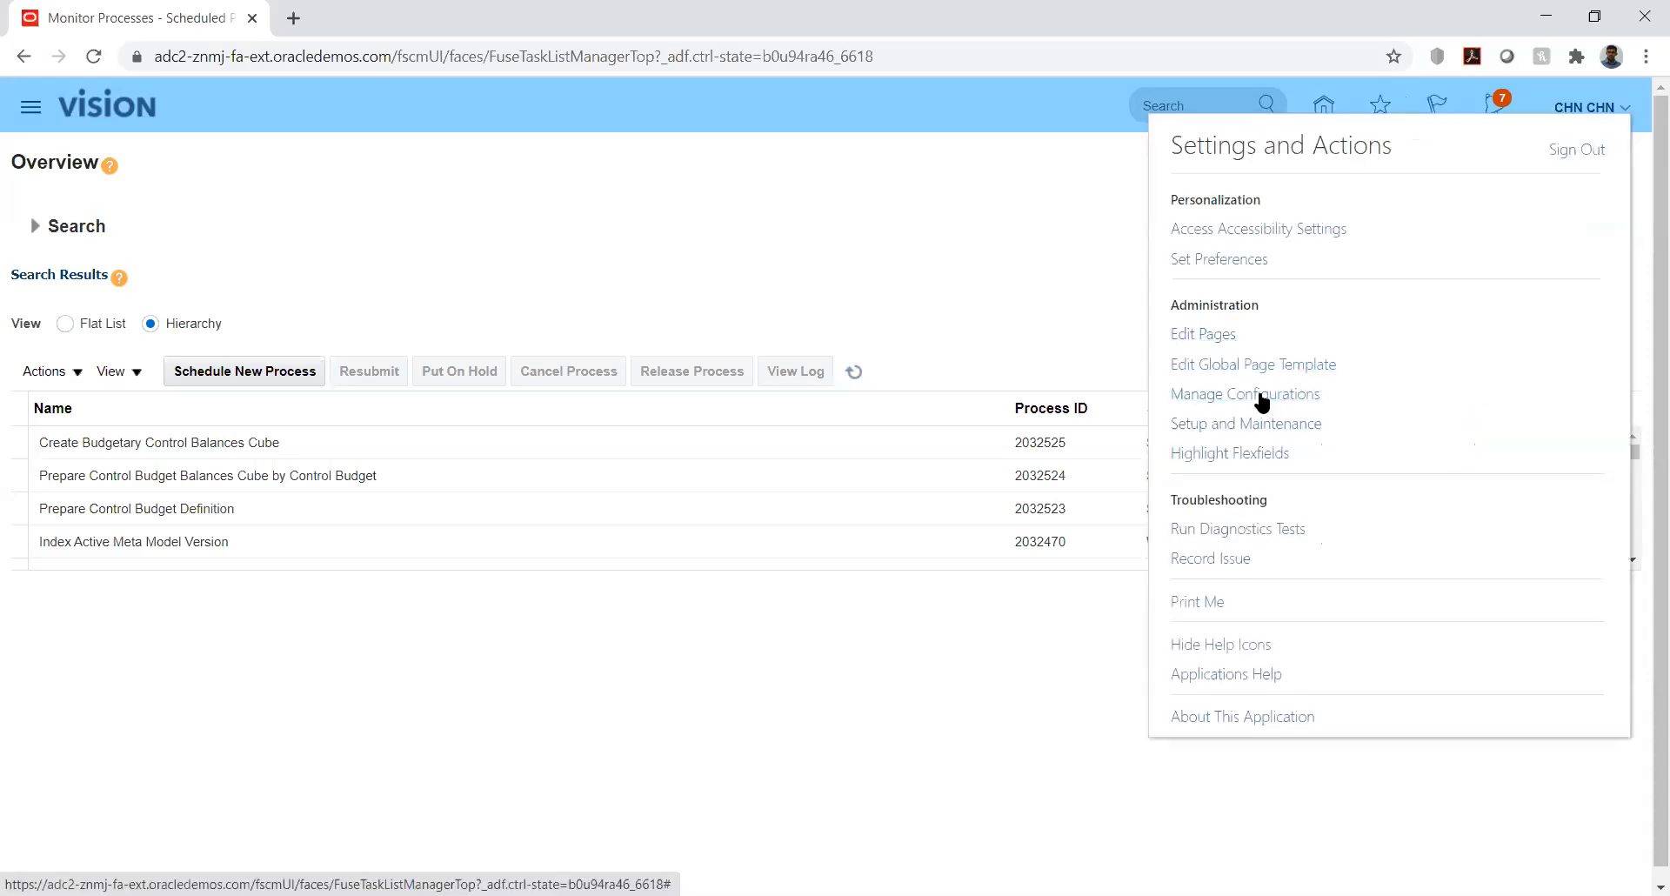
- Dismiss the settings menu and return to the home page springboard listing General Accounting
left_click(1136, 252)
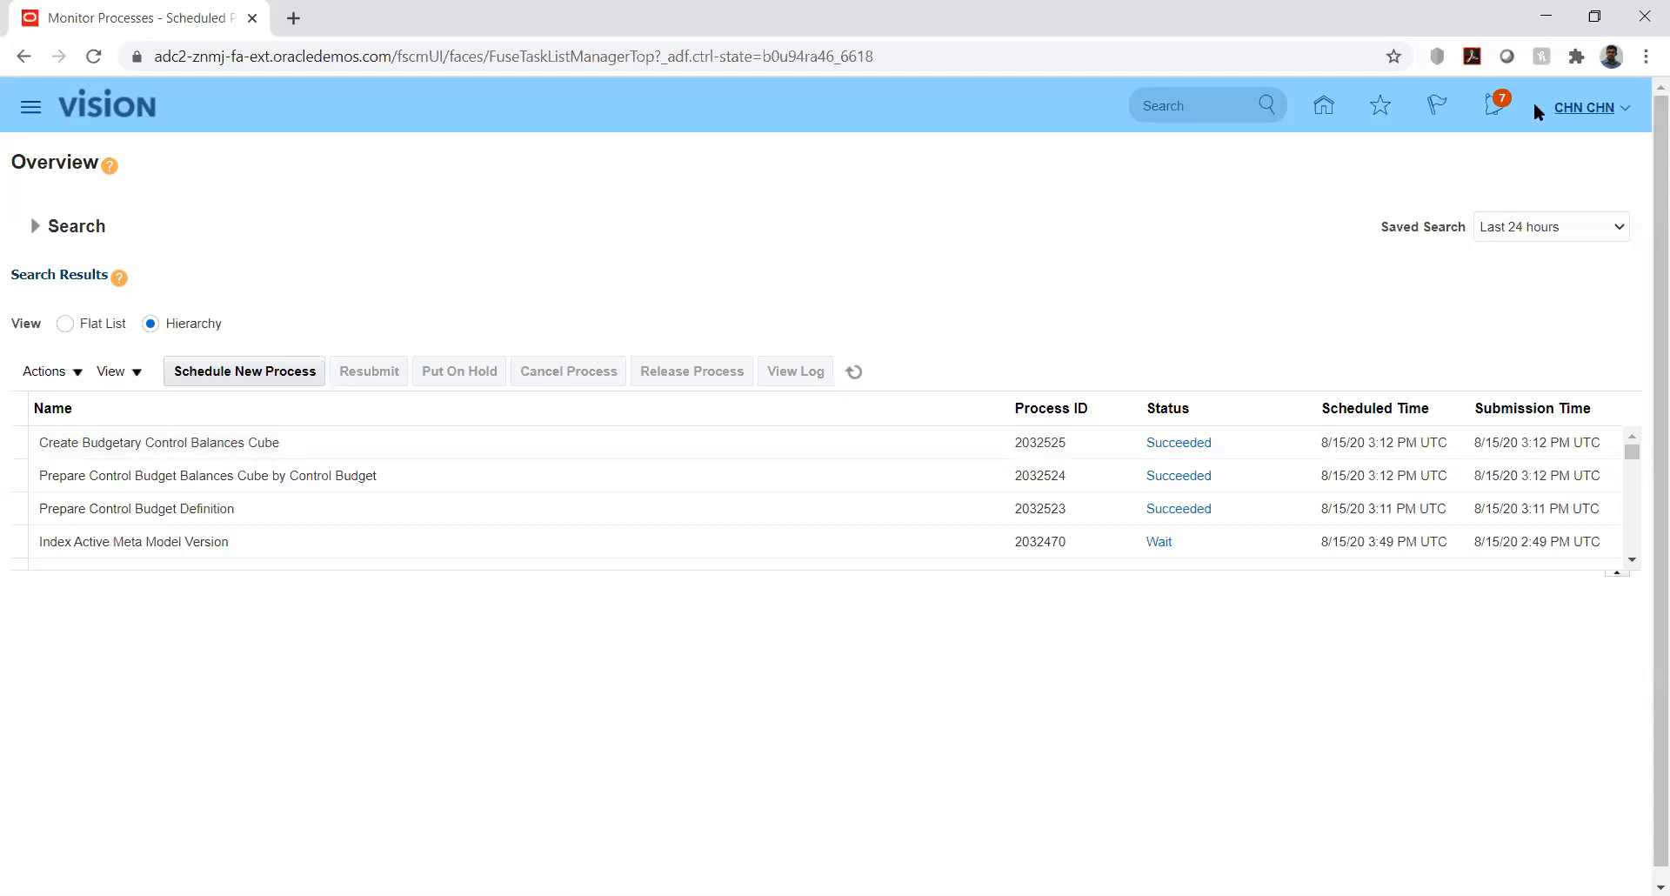
left_click(1323, 105)
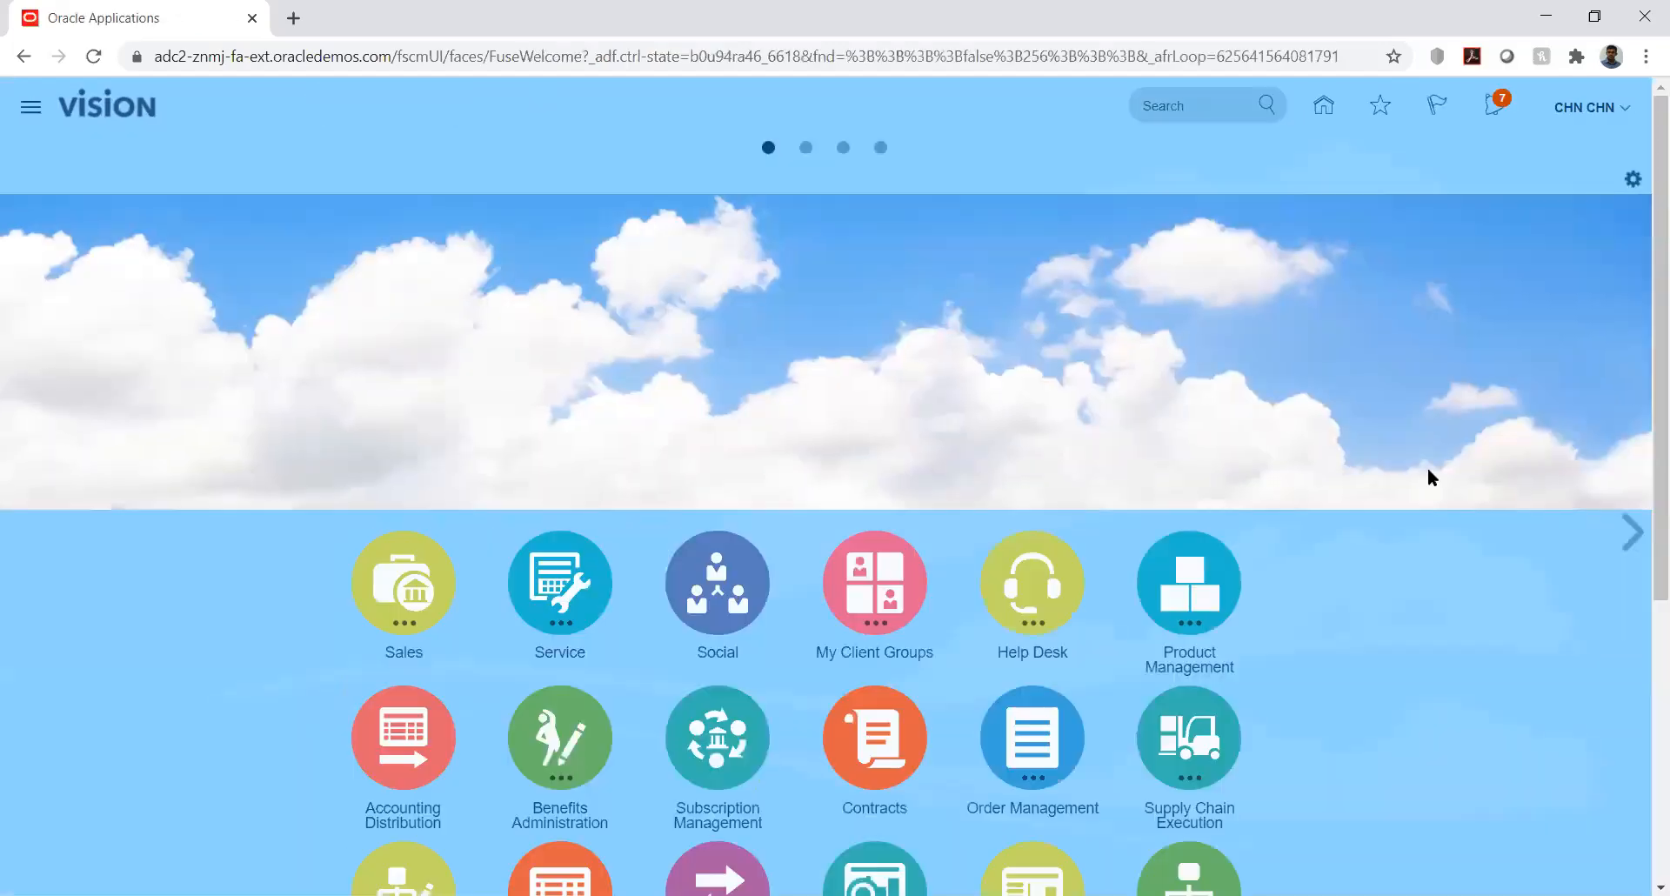
scroll(1642, 522, "down", 1)
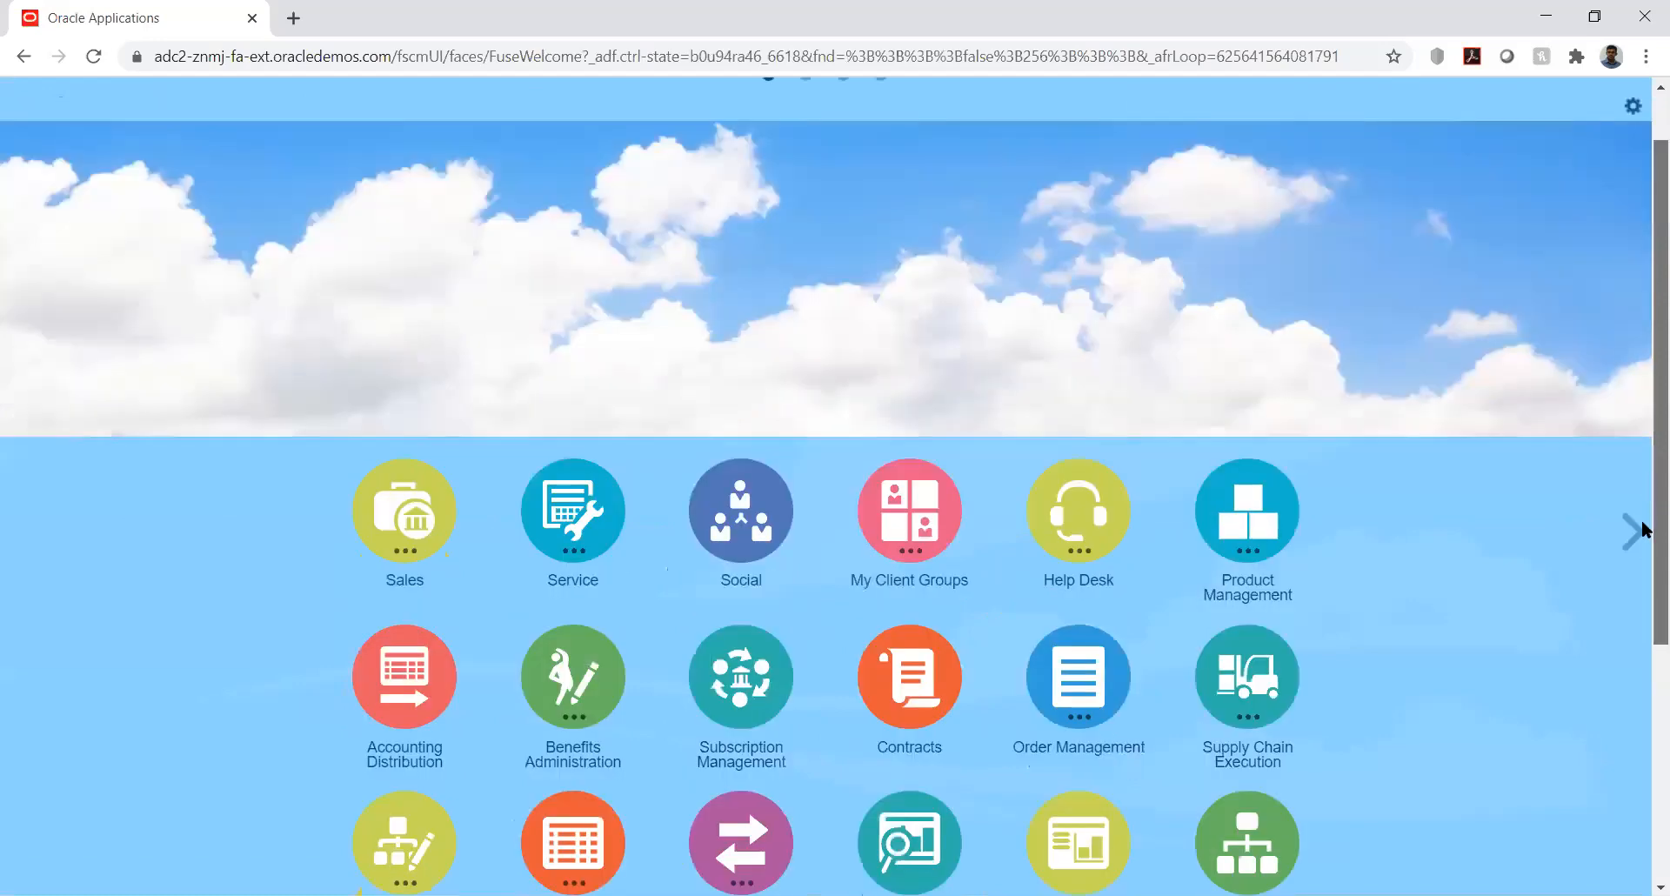
scroll(1640, 531, "down", 5)
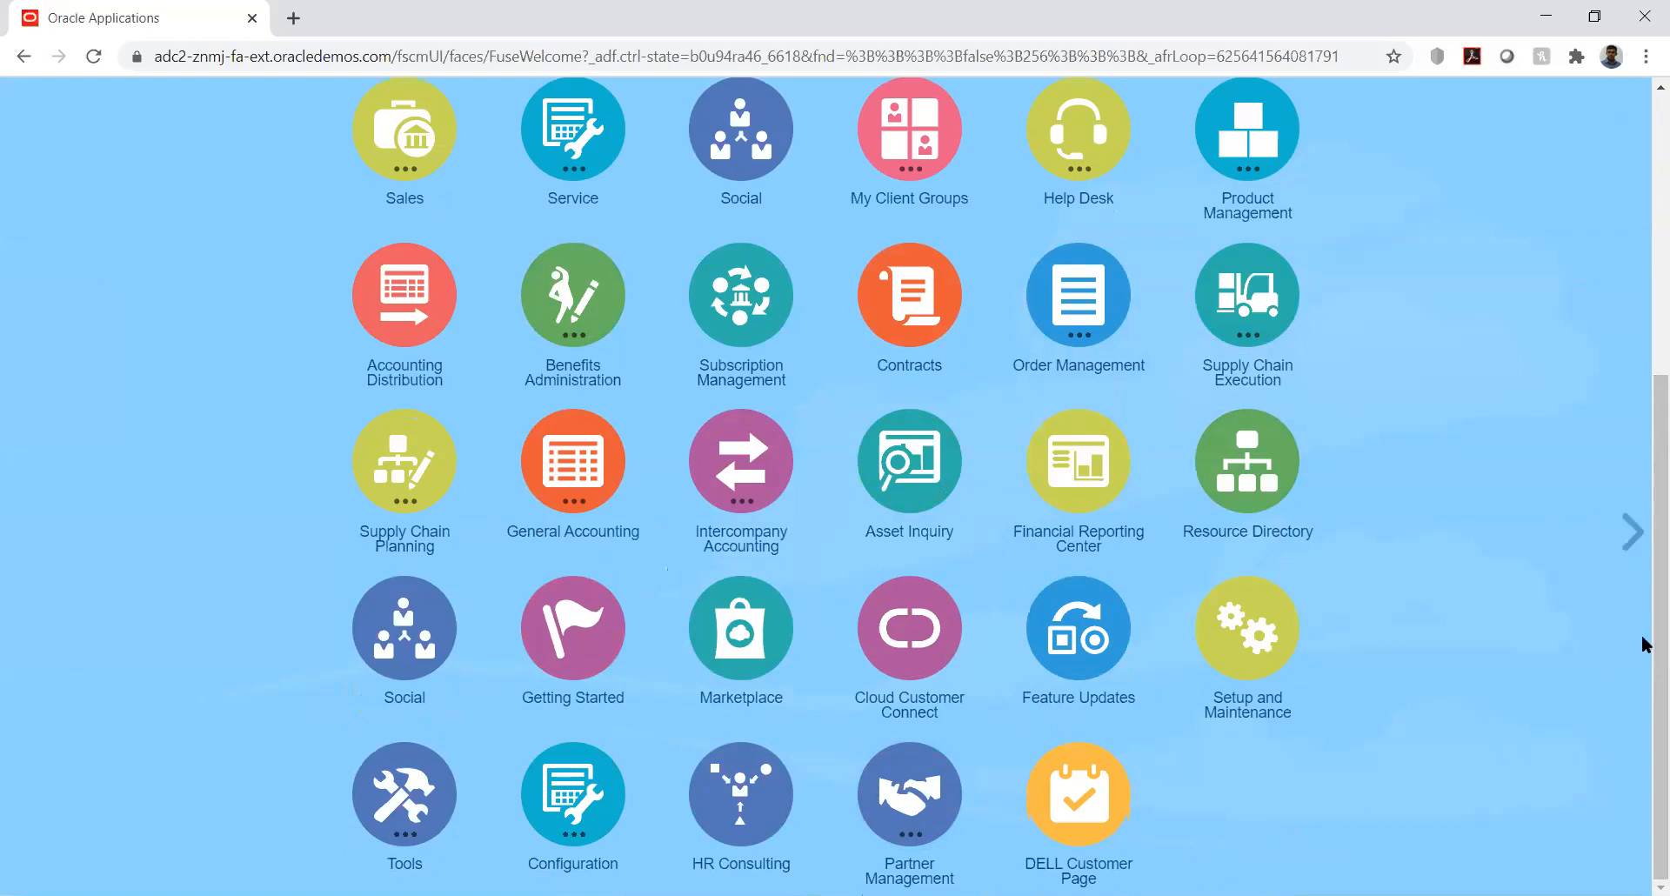
left_click(1645, 348)
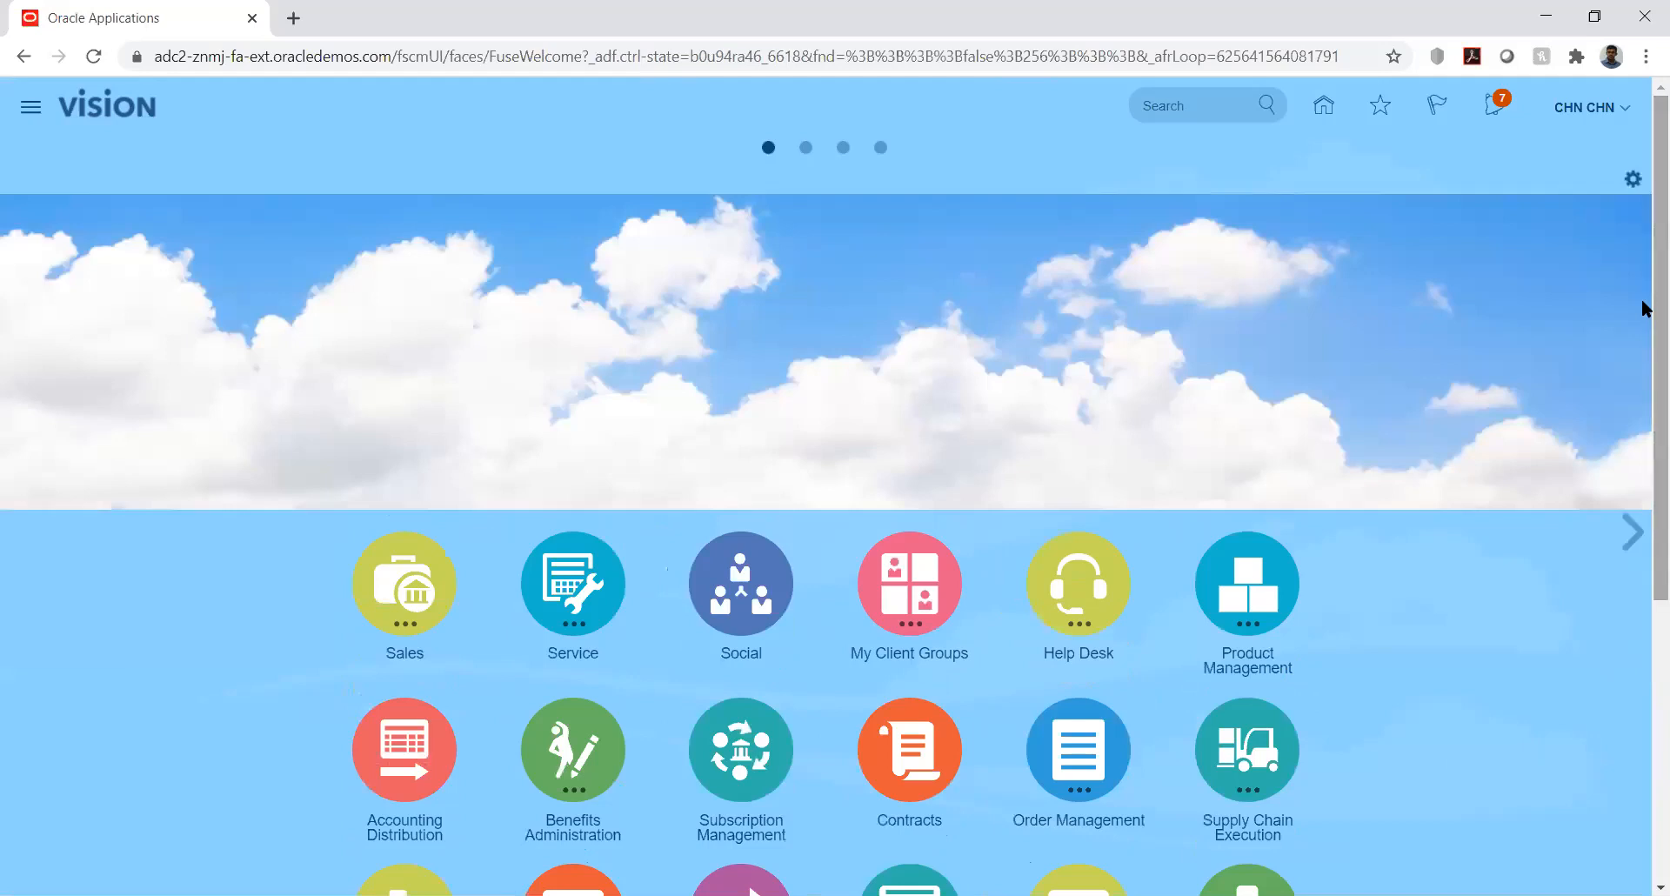